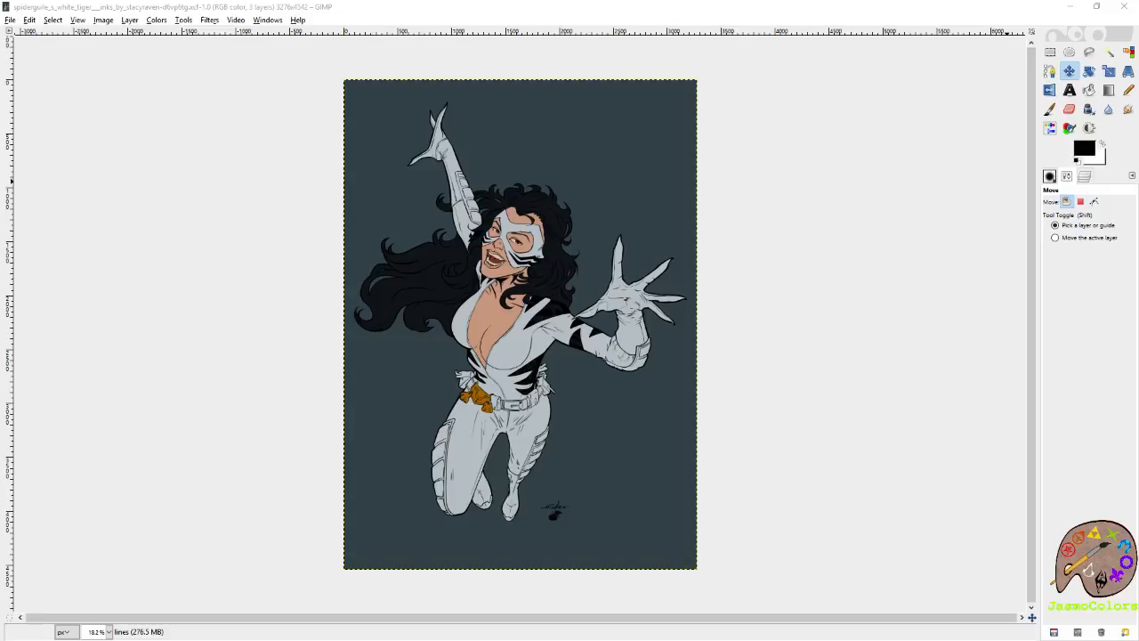
# Add a new layer named shading directly above the falts layer.
pyautogui.click(1087, 177)
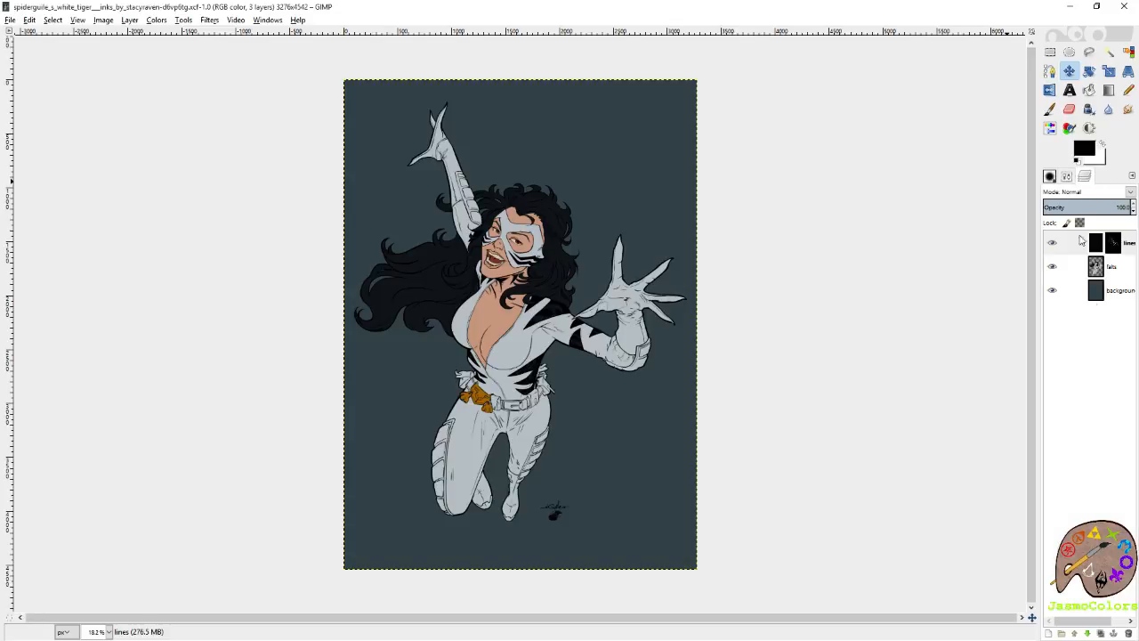
pyautogui.rightClick(1118, 266)
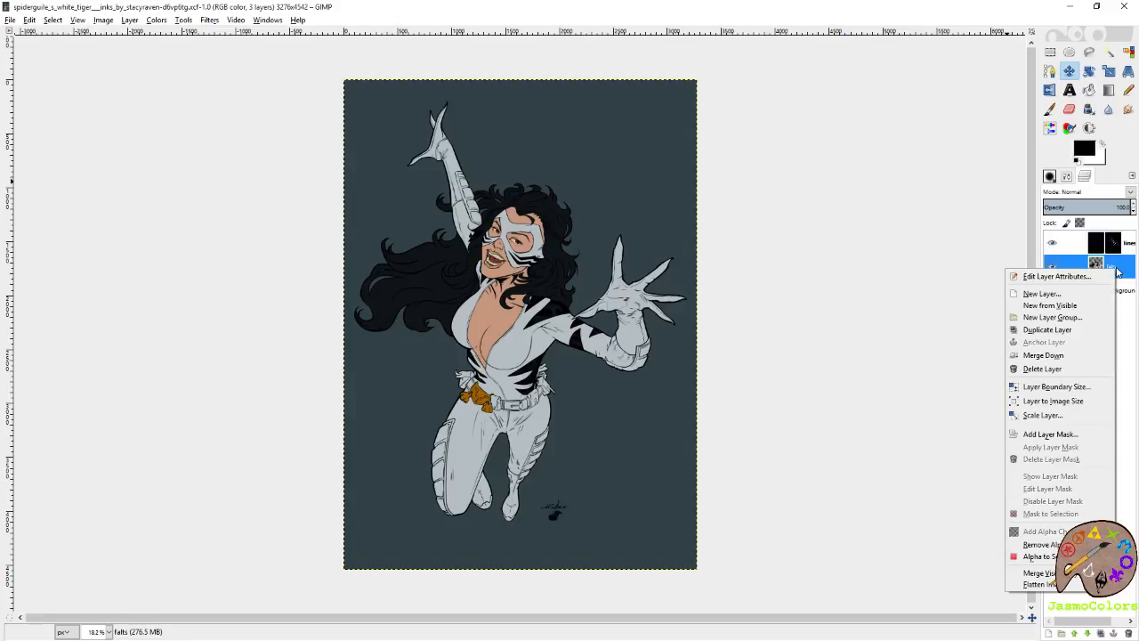
pyautogui.click(1089, 293)
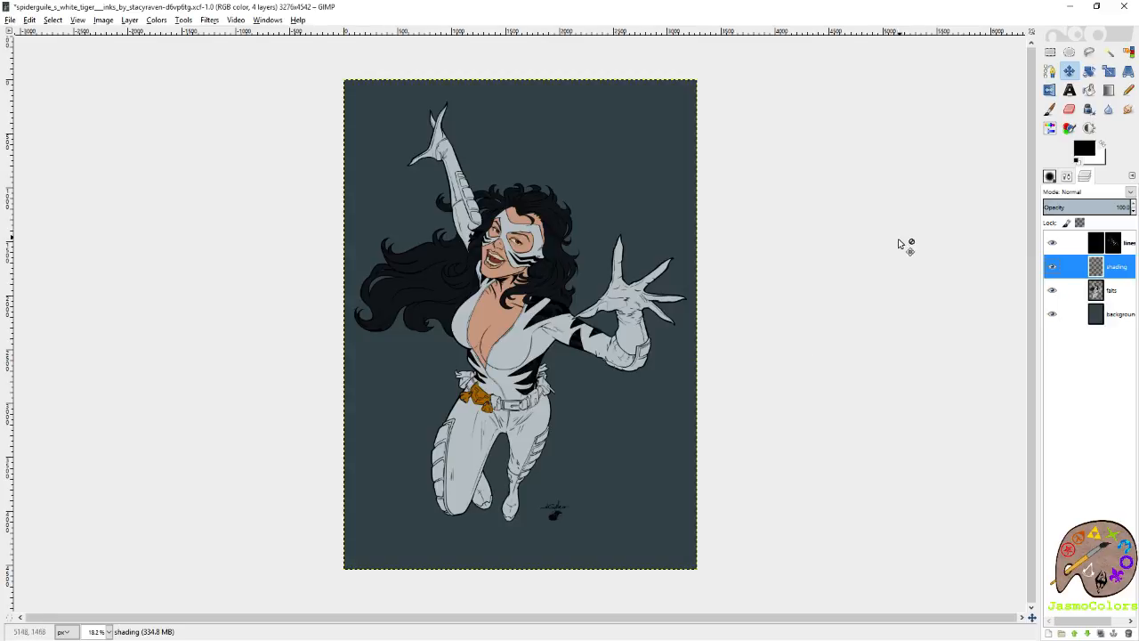
# Open the recent file Color PaletteTwitch.xcf alongside the artwork.
pyautogui.click(10, 19)
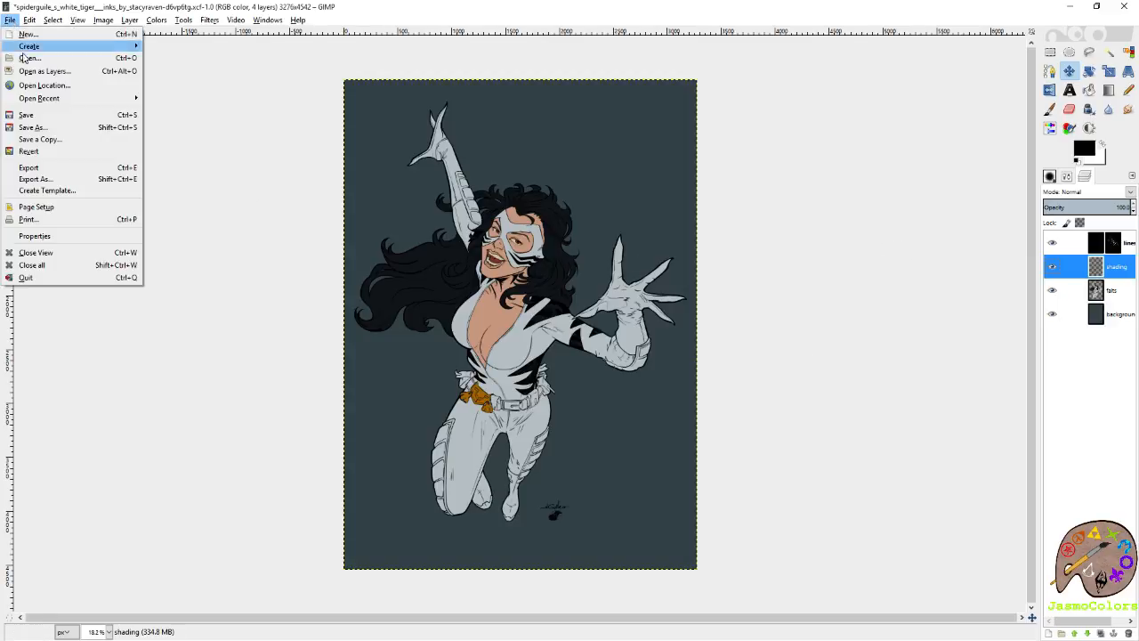
pyautogui.moveTo(61, 101)
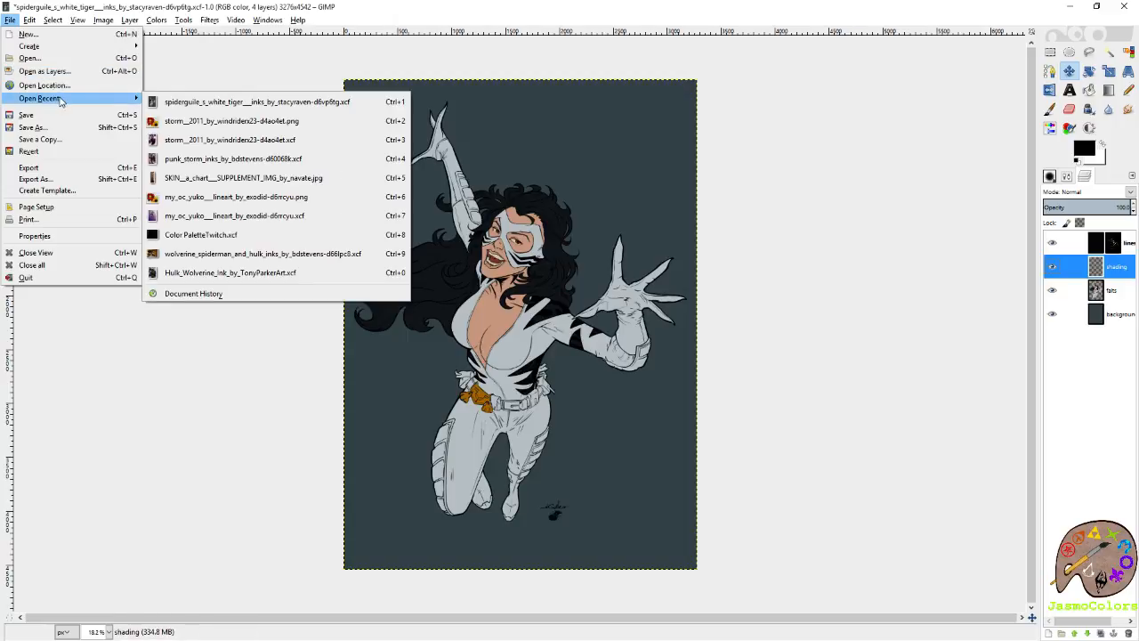
pyautogui.click(203, 235)
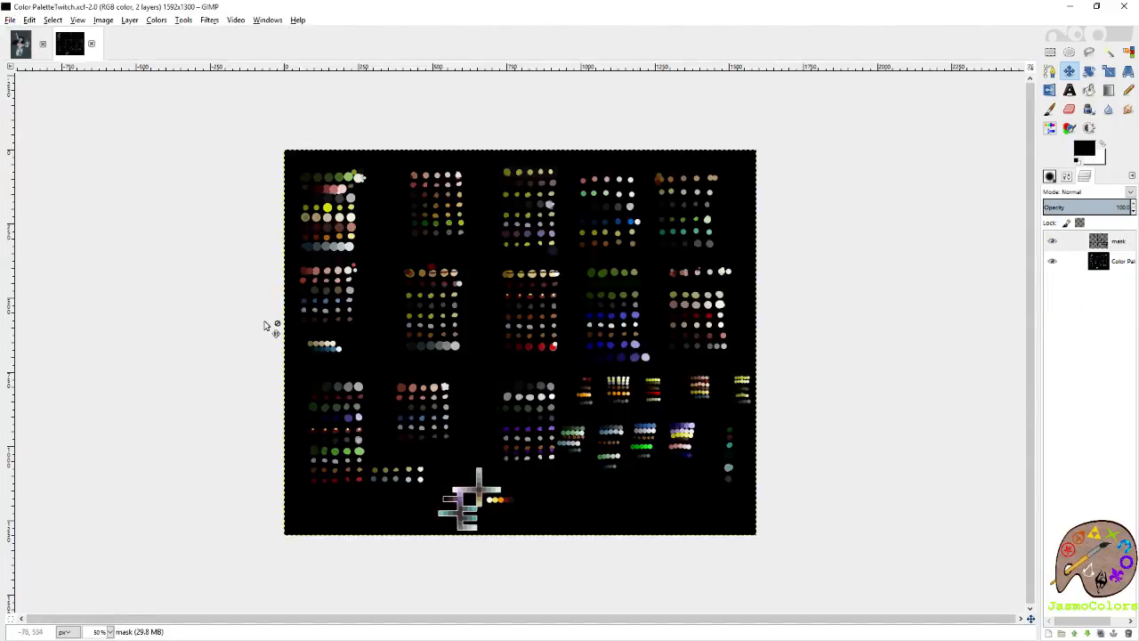
pyautogui.press('1')
pyautogui.scroll(2, 356, 548)
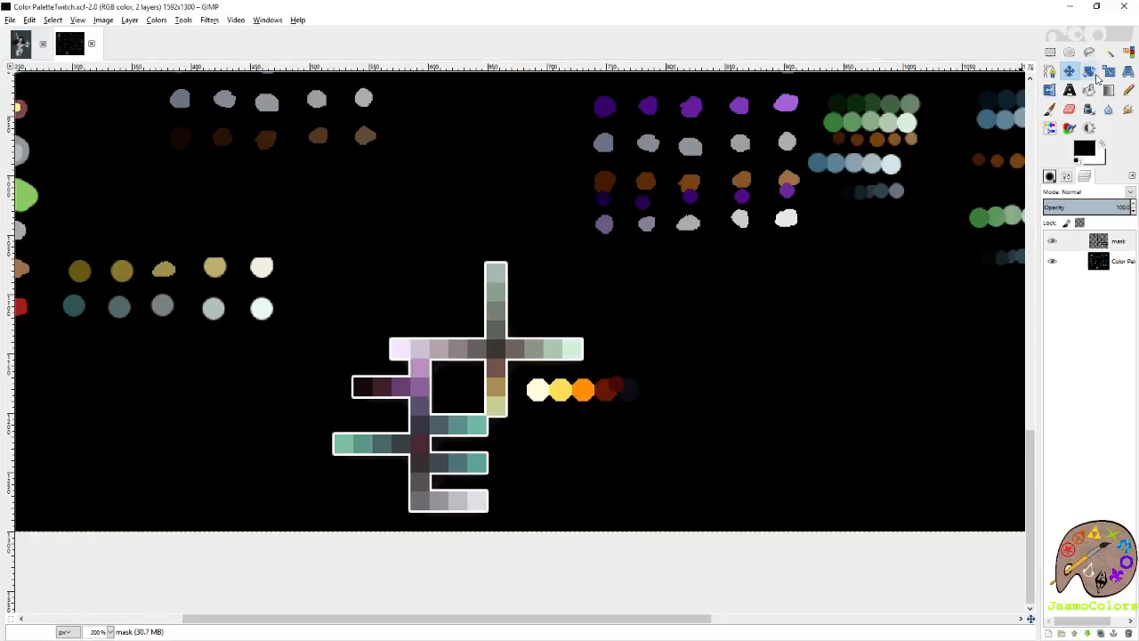
# Choose the Pencil tool with the hard Circle (05) brush.
pyautogui.click(1128, 90)
pyautogui.click(1068, 177)
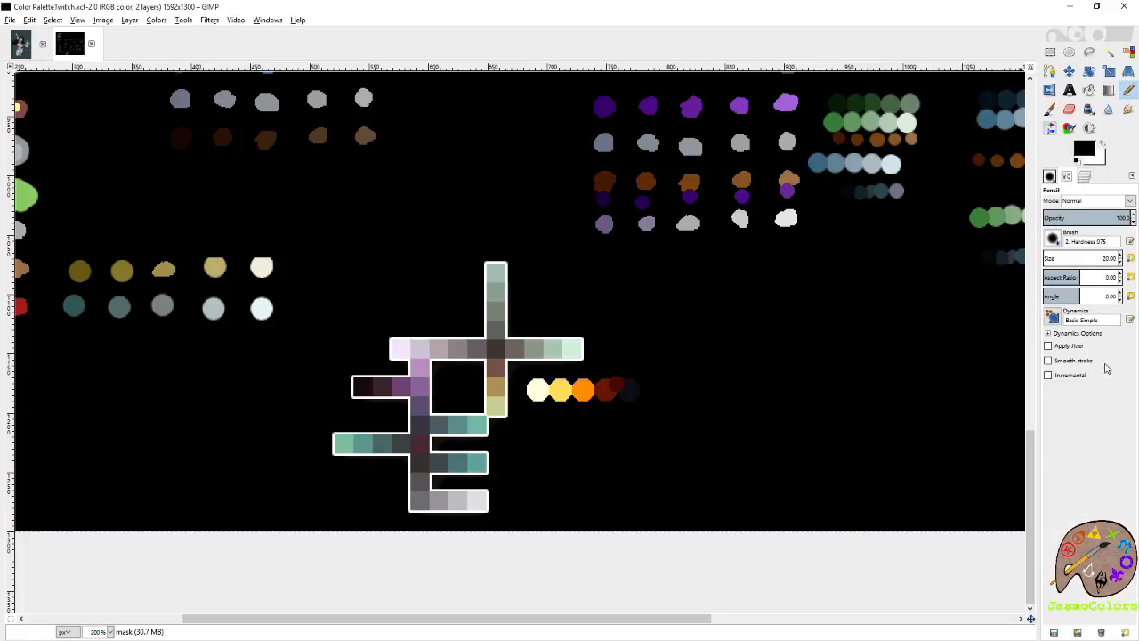
pyautogui.click(1049, 177)
pyautogui.scroll(-10, 1097, 379)
pyautogui.scroll(-15, 1097, 378)
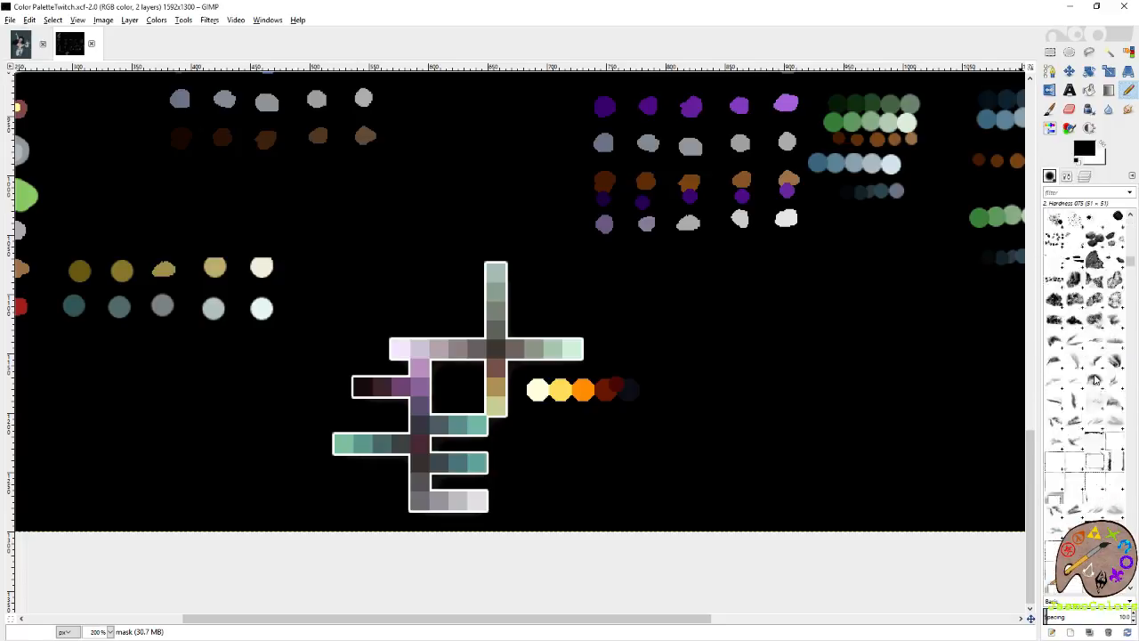
pyautogui.scroll(3, 1097, 378)
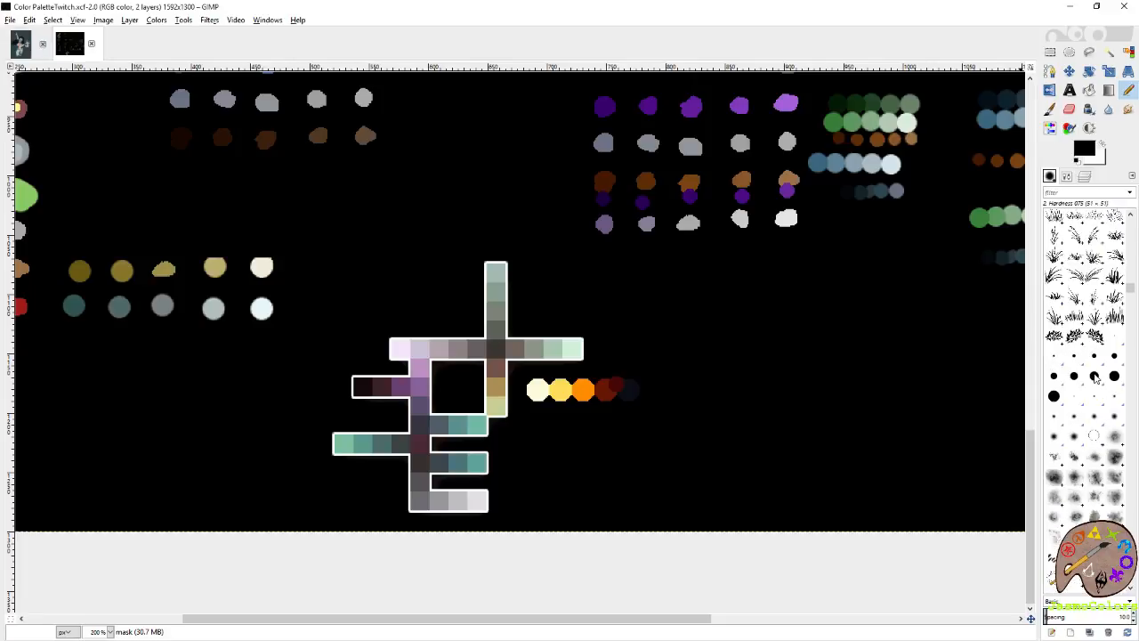
pyautogui.click(1077, 358)
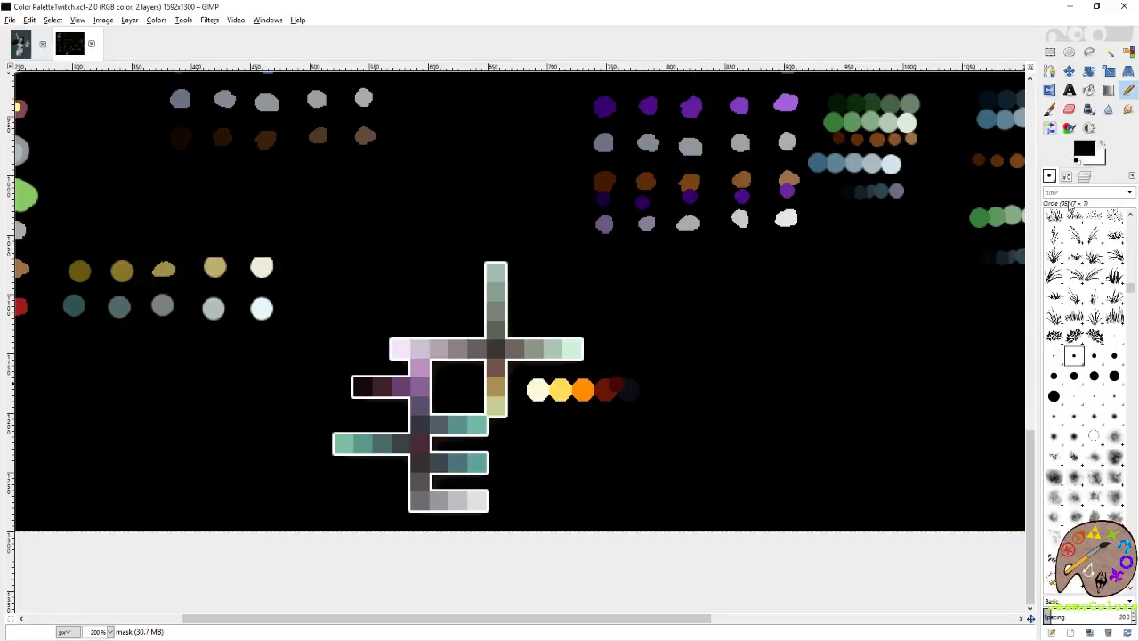
pyautogui.click(1068, 178)
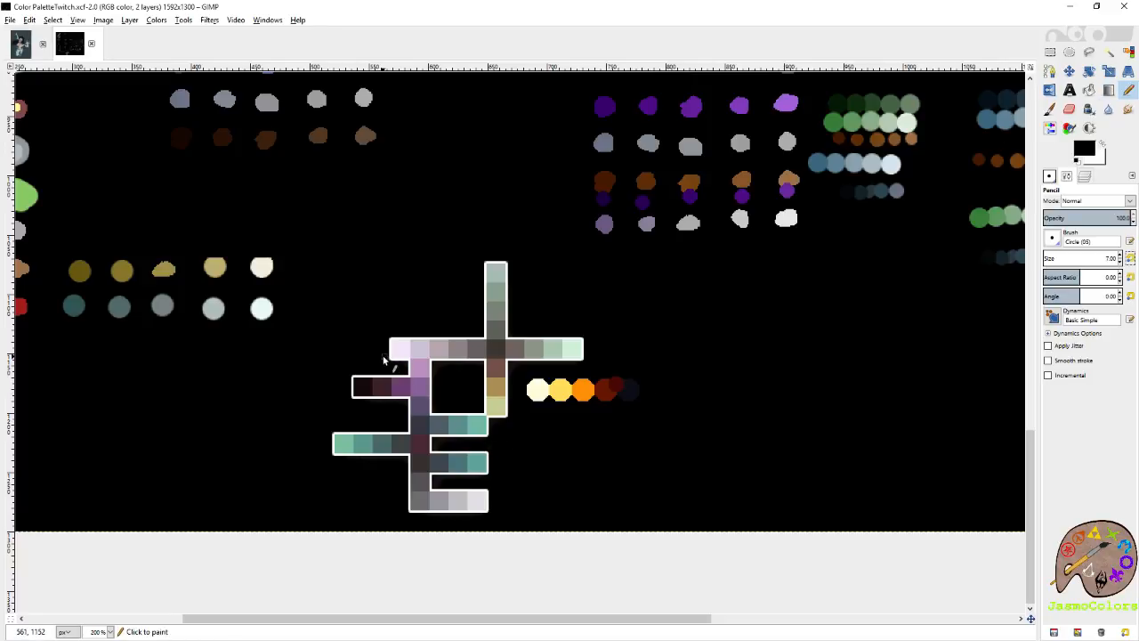
# Activate the colour palette layer in the palette image and sample its golden-brown square as the foreground colour.
pyautogui.click(19, 45)
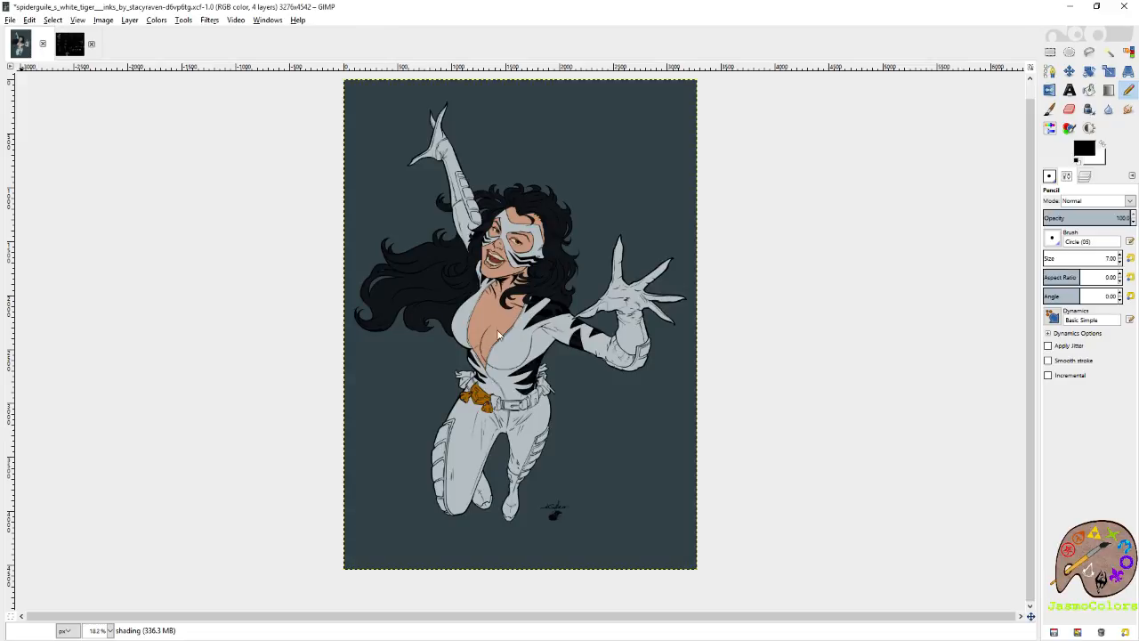
pyautogui.click(73, 51)
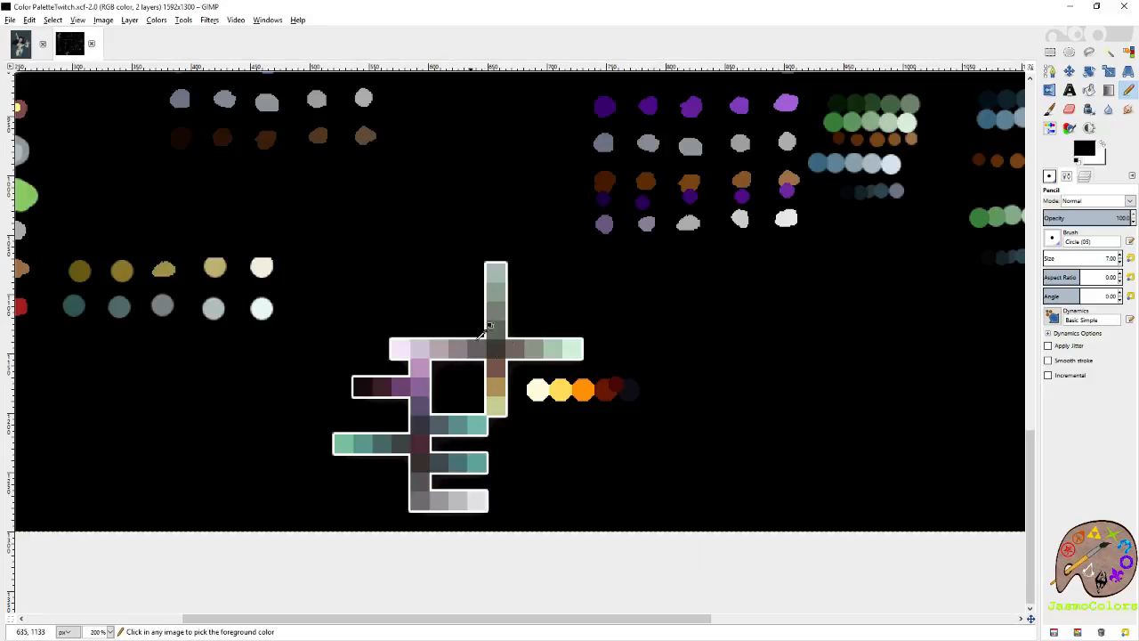
pyautogui.click(1086, 176)
pyautogui.click(1114, 264)
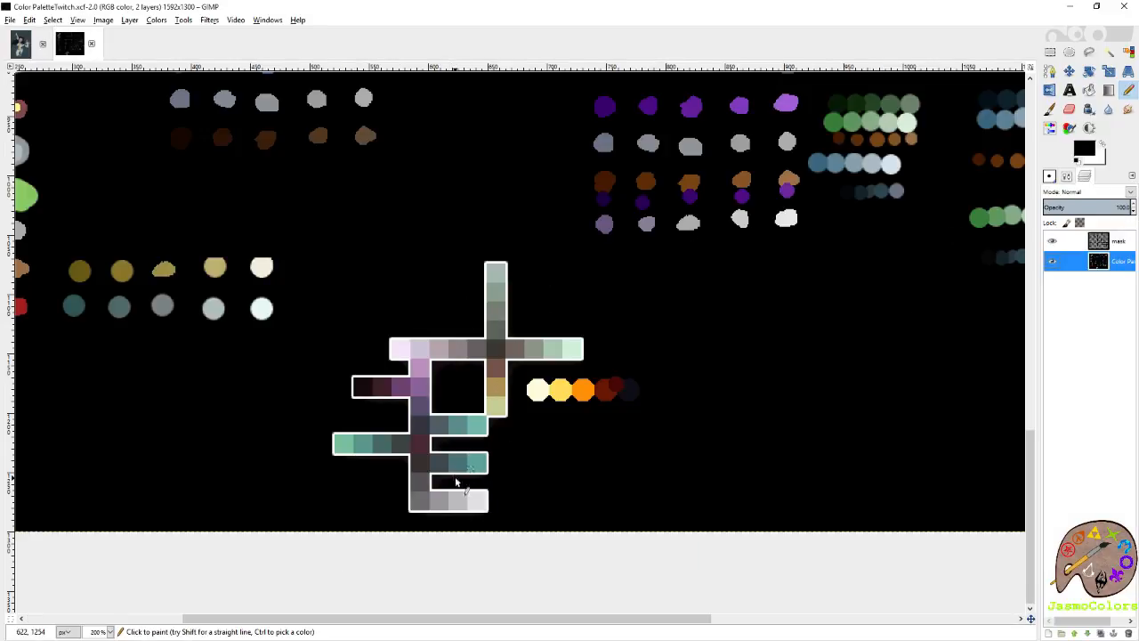
pyautogui.keyDown('ctrl'); pyautogui.click(499, 389); pyautogui.keyUp('ctrl')
# Fill the belt ornament and its paw charms with the sampled golden brown on the artwork's falts layer.
pyautogui.click(20, 44)
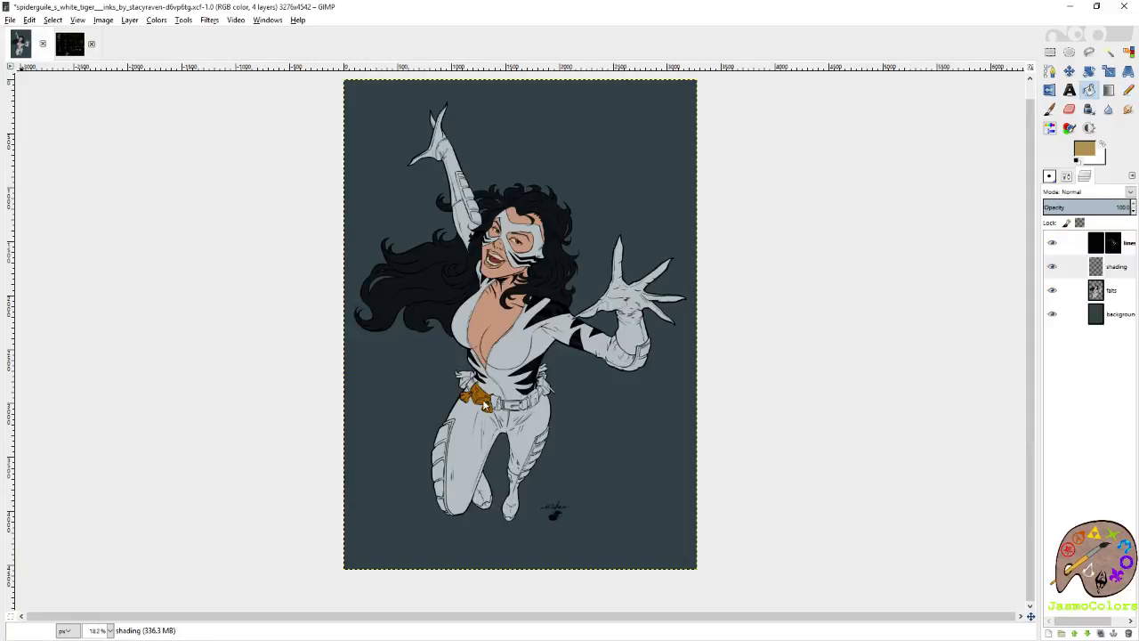
pyautogui.press('1')
pyautogui.scroll(2, 274, 424)
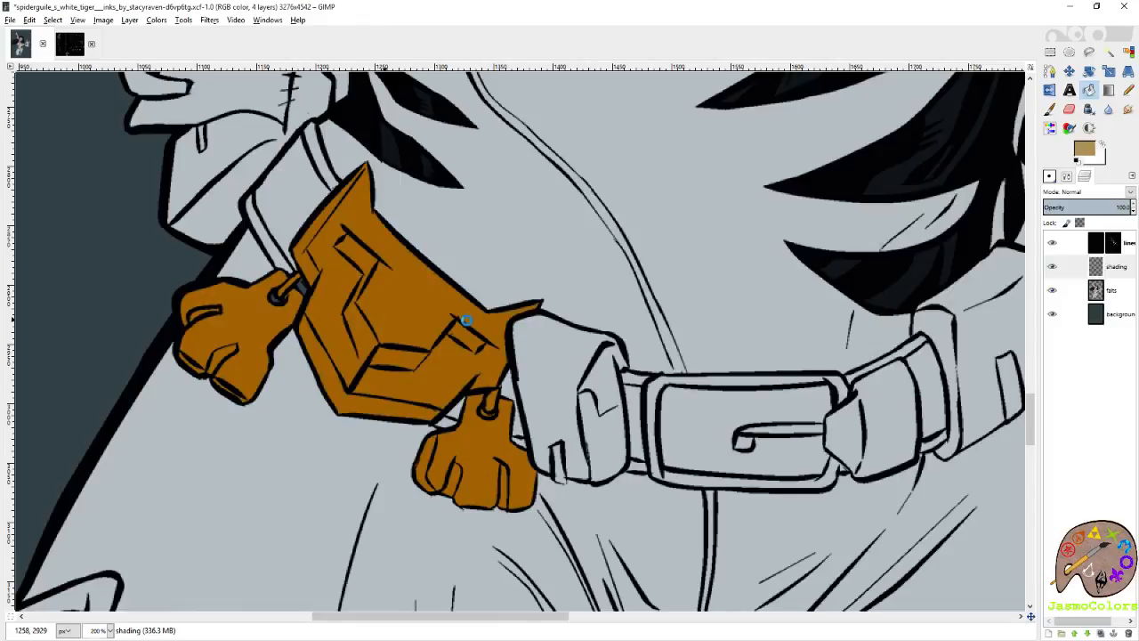
pyautogui.click(1110, 290)
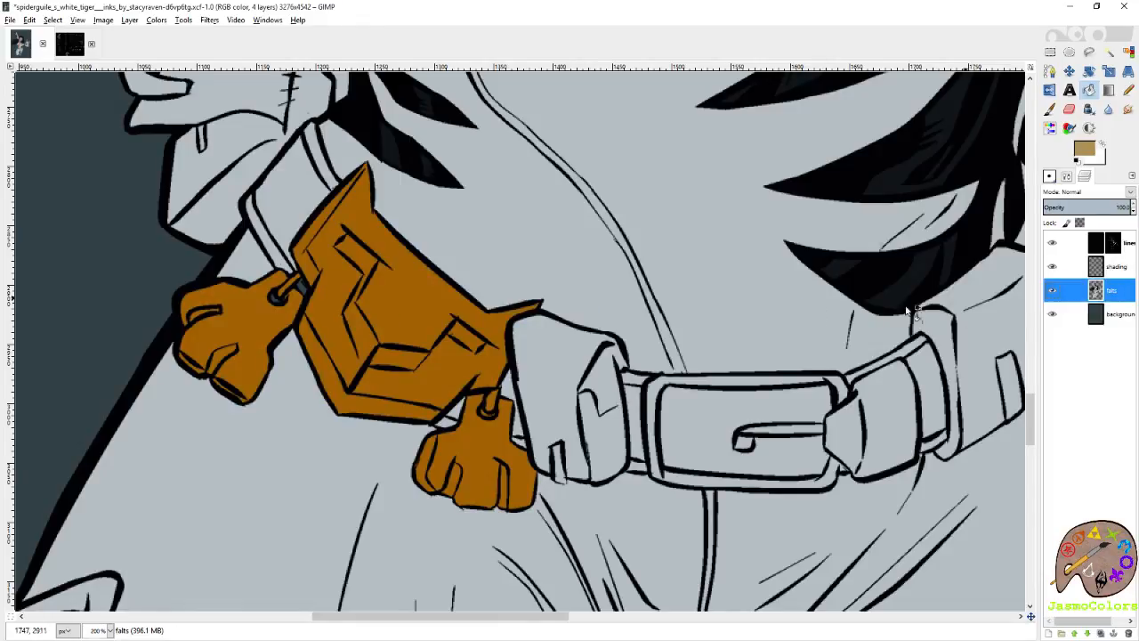
pyautogui.click(373, 309)
# Sample the suit's light grey and fill the small gaps around the paw charm's ring beside the belt ornament.
pyautogui.press('p')
pyautogui.keyDown('ctrl'); pyautogui.click(614, 173); pyautogui.keyUp('ctrl')
pyautogui.scroll(3, 356, 286)
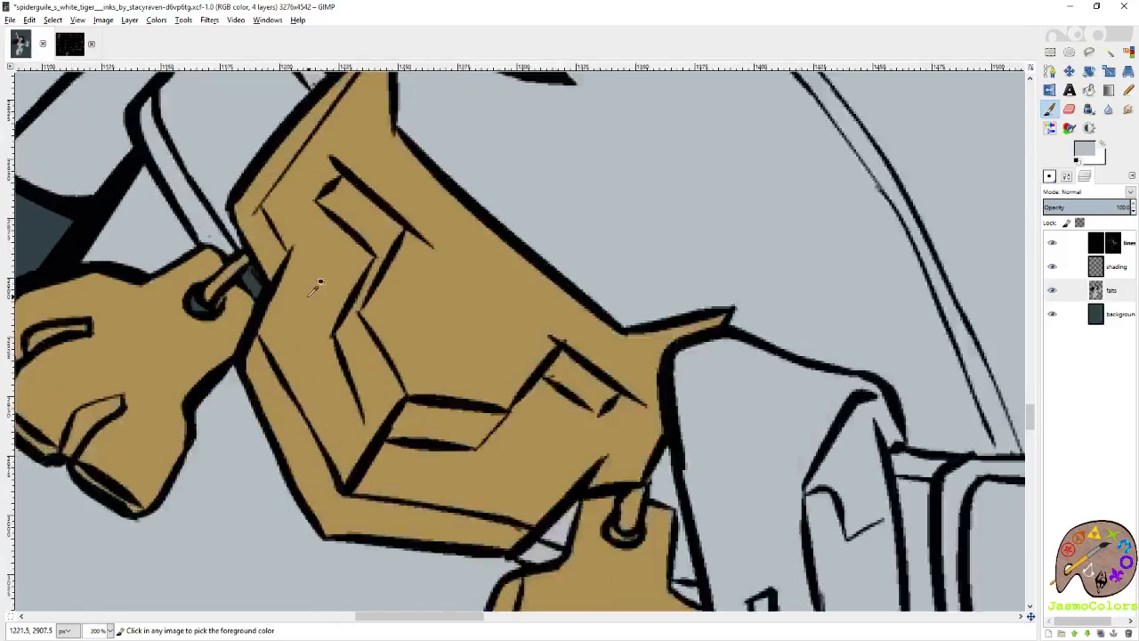
pyautogui.hotkey('shift', 'b')
pyautogui.click(238, 273)
pyautogui.click(160, 311)
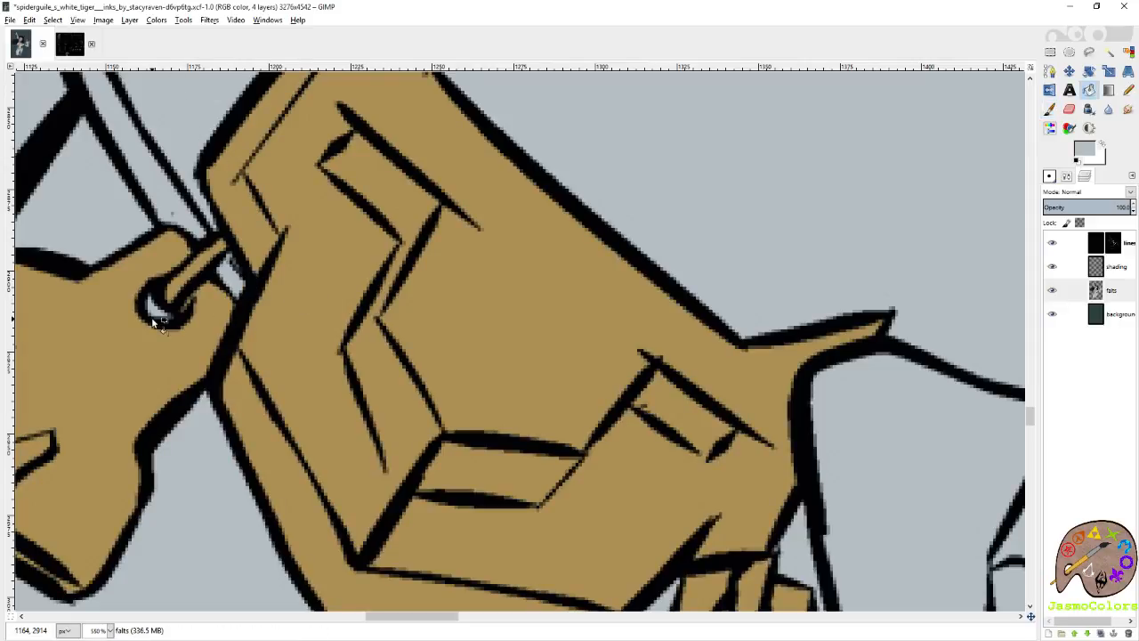
pyautogui.scroll(-4, 457, 230)
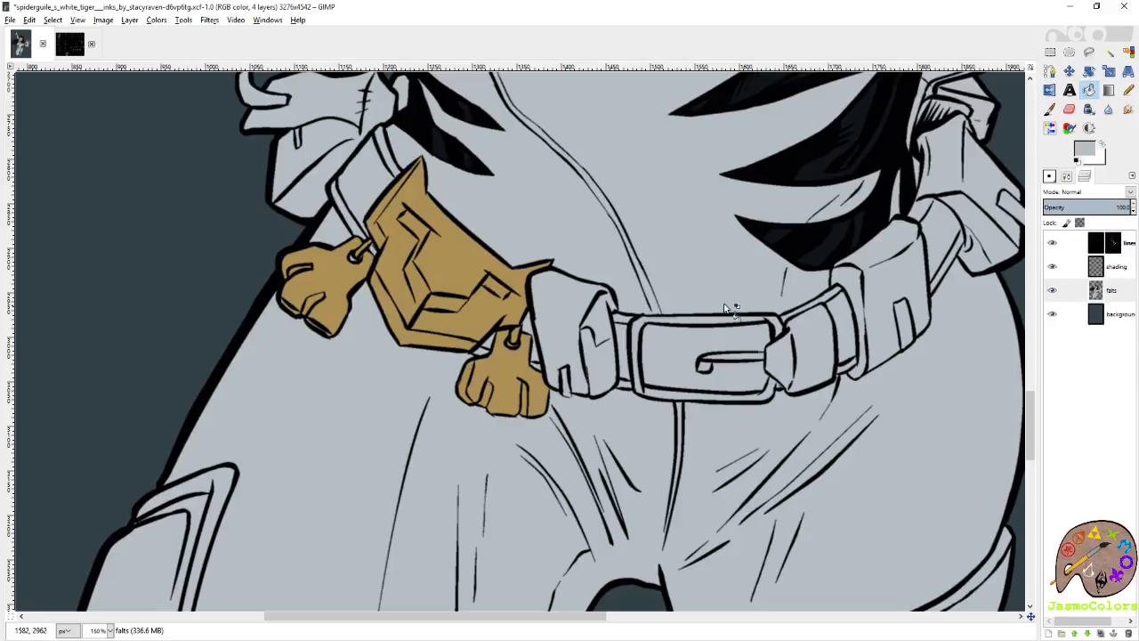
pyautogui.scroll(-2, 637, 389)
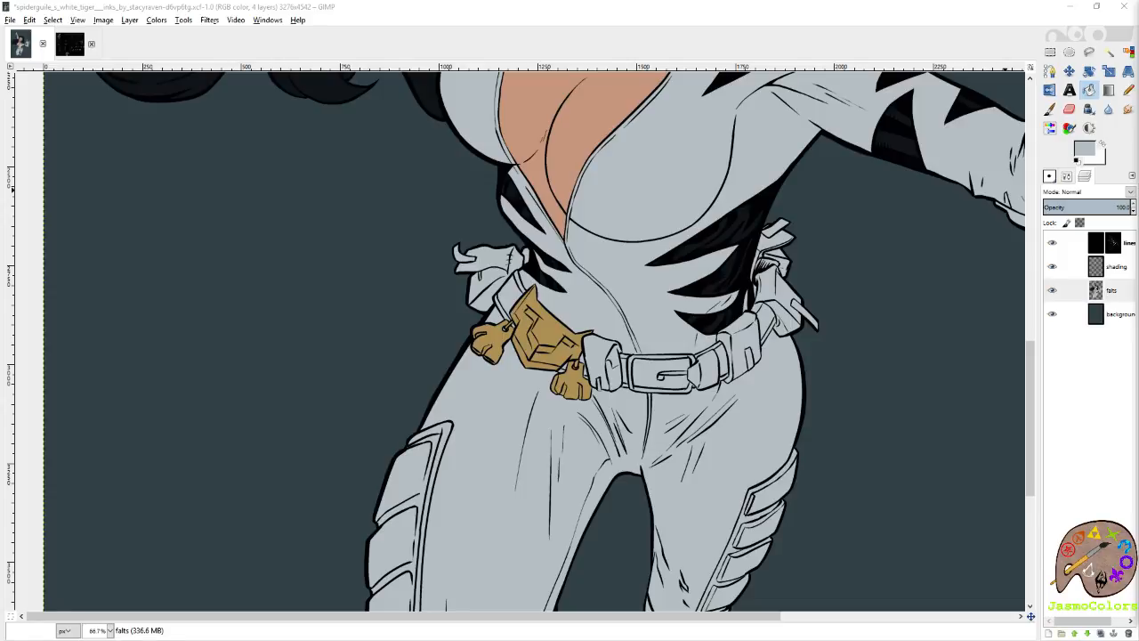
pyautogui.rightClick(727, 25)
pyautogui.click(847, 164)
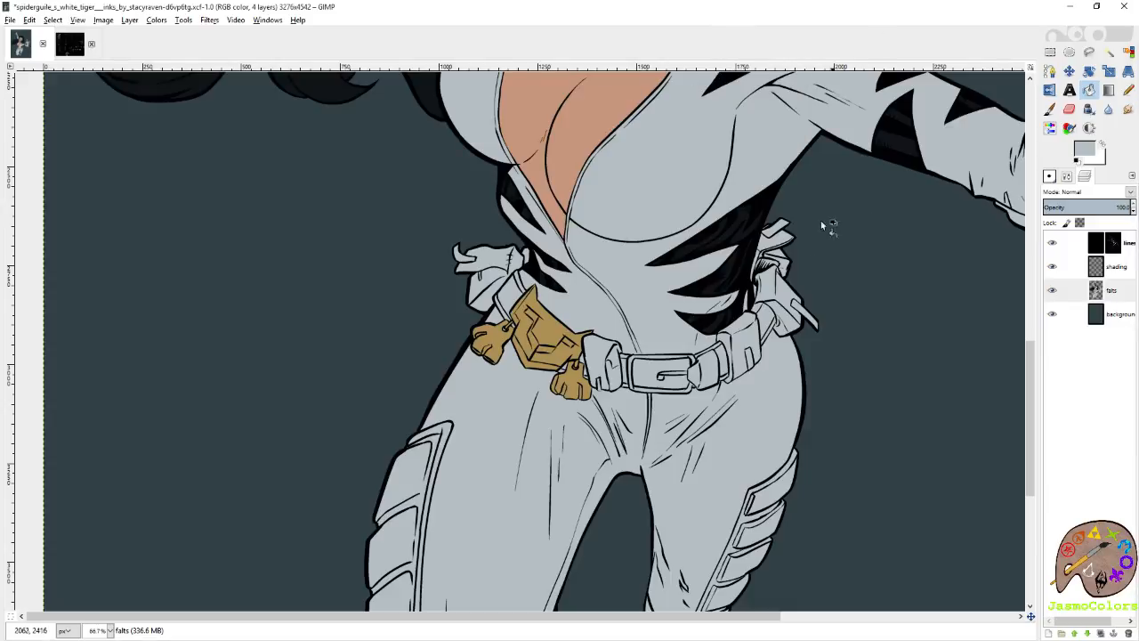
pyautogui.press('-')
pyautogui.press('-')
pyautogui.press('-')
pyautogui.press('-')
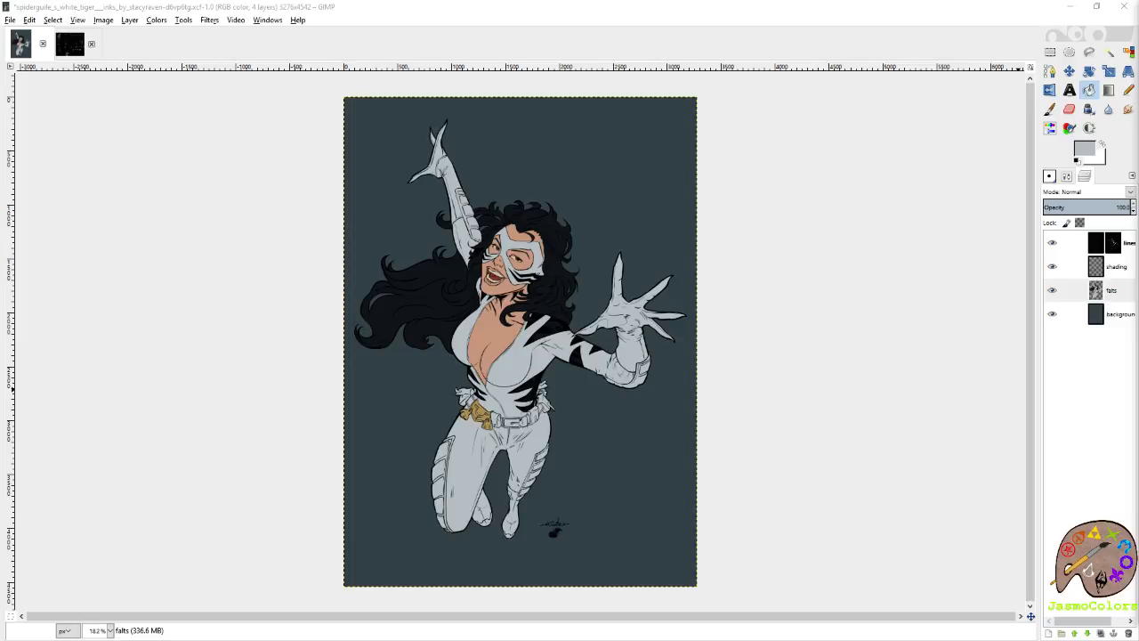
pyautogui.click(917, 42)
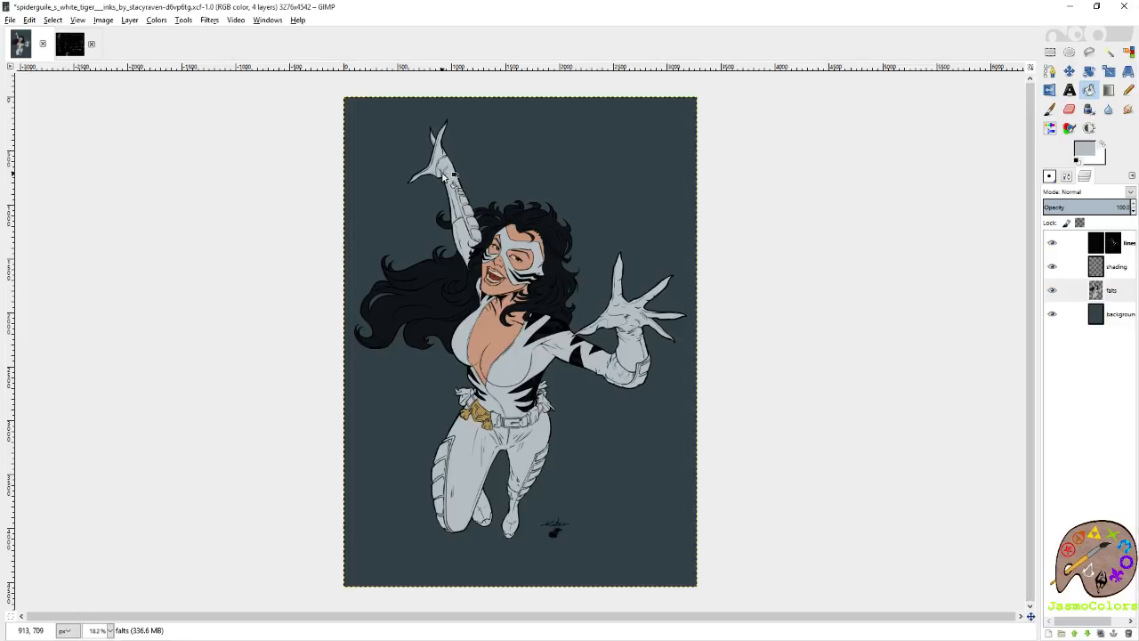
# Sample the dark teal square from the palette image and fill the belt ornament and its paw charms with it.
pyautogui.click(73, 46)
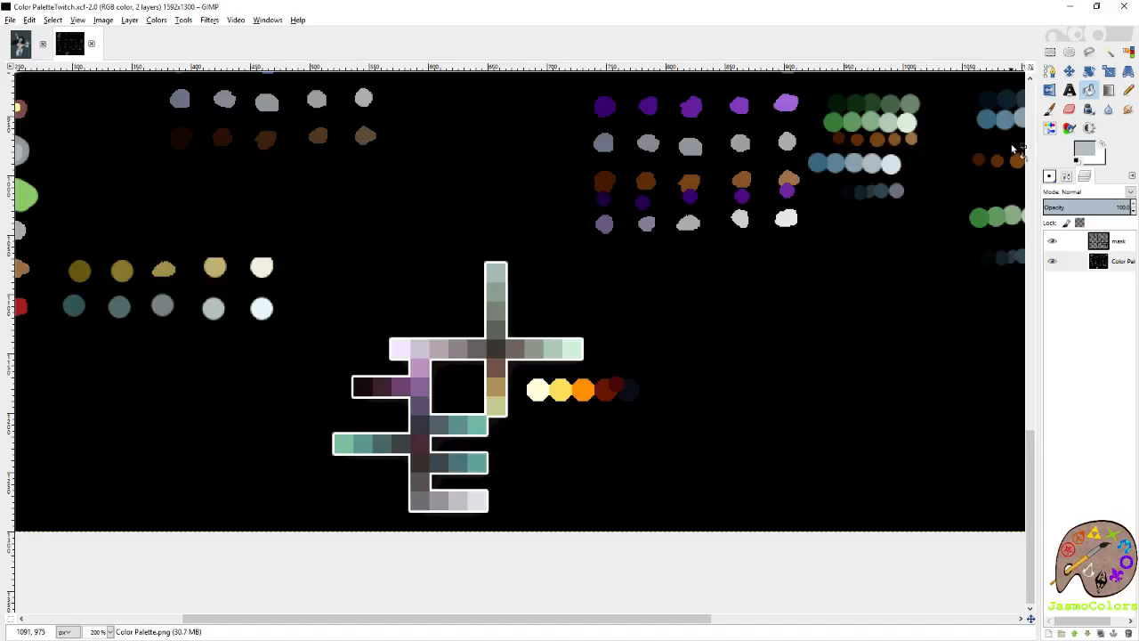
pyautogui.press('p')
pyautogui.scroll(2, 331, 450)
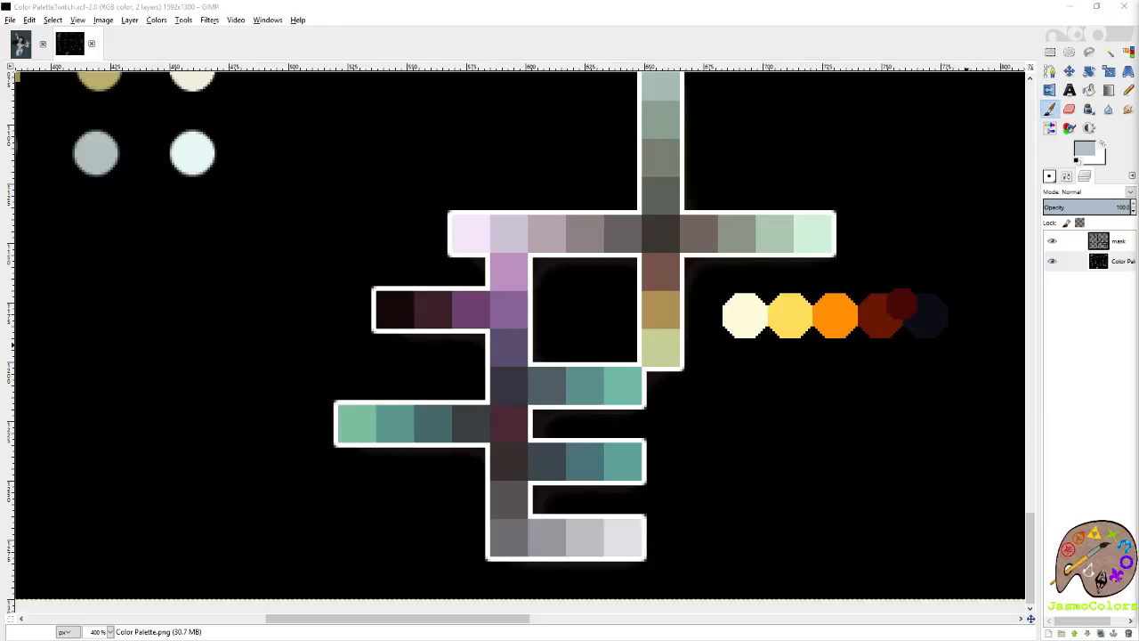
pyautogui.keyDown('ctrl'); pyautogui.click(439, 418); pyautogui.keyUp('ctrl')
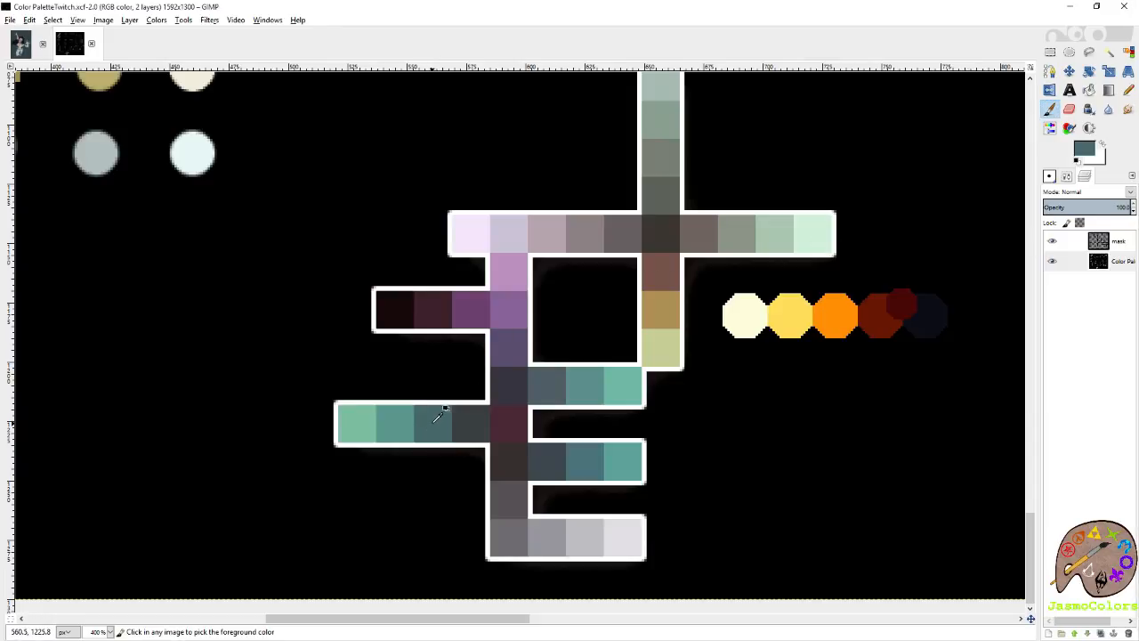
pyautogui.click(20, 44)
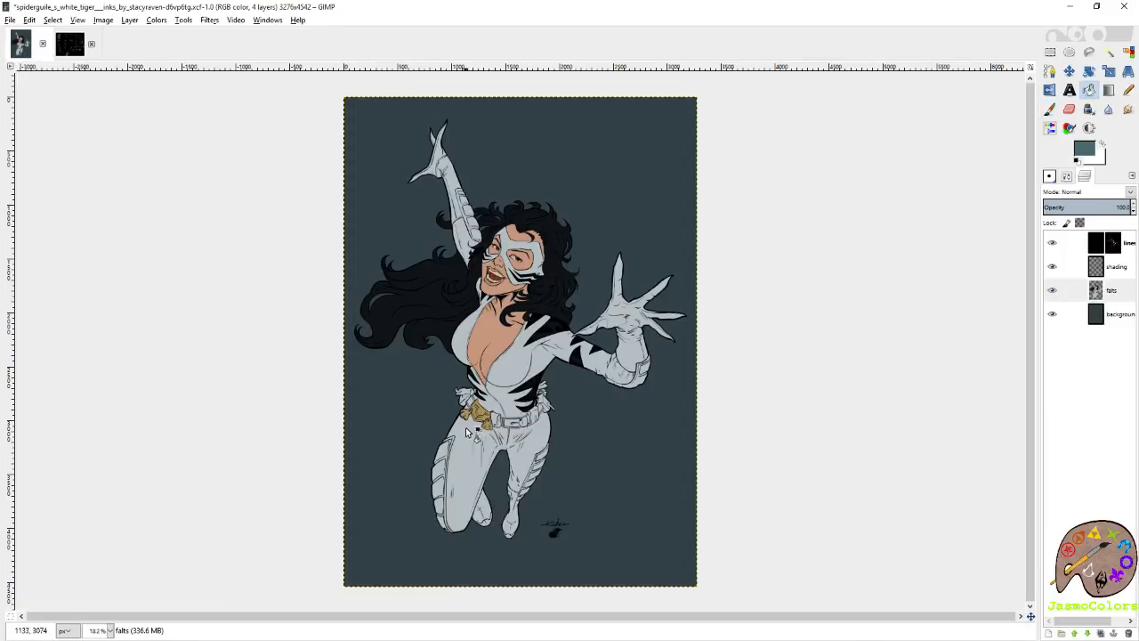
pyautogui.scroll(3, 466, 433)
pyautogui.scroll(3, 436, 356)
pyautogui.click(436, 356)
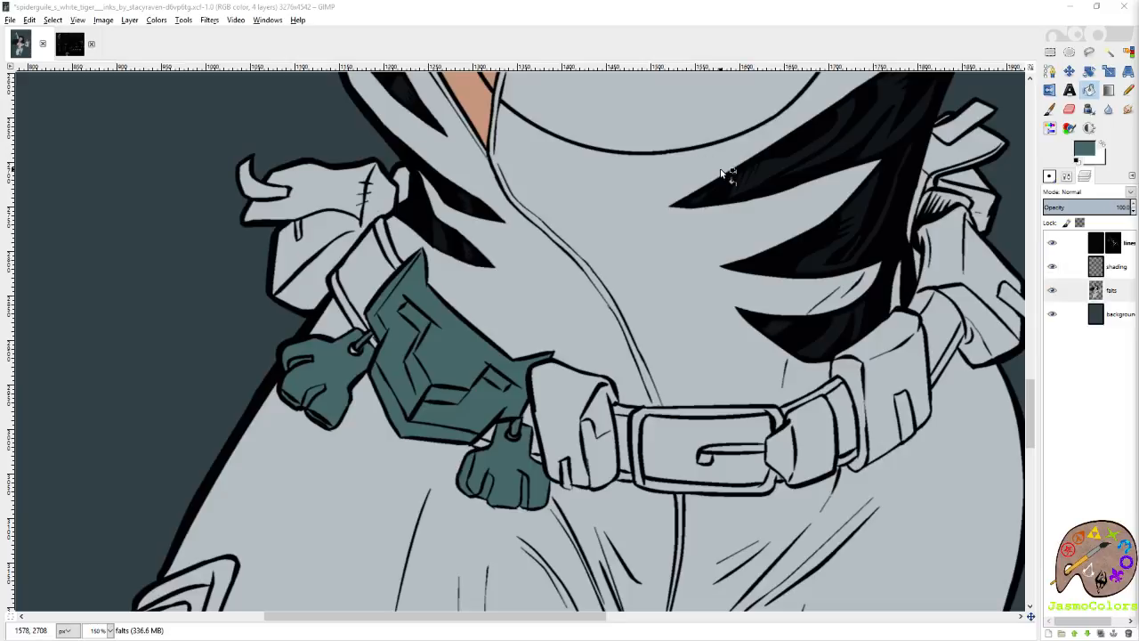
# Sample the palette's medium grey as the foreground colour and the darker grey next to it as the background colour.
pyautogui.click(66, 51)
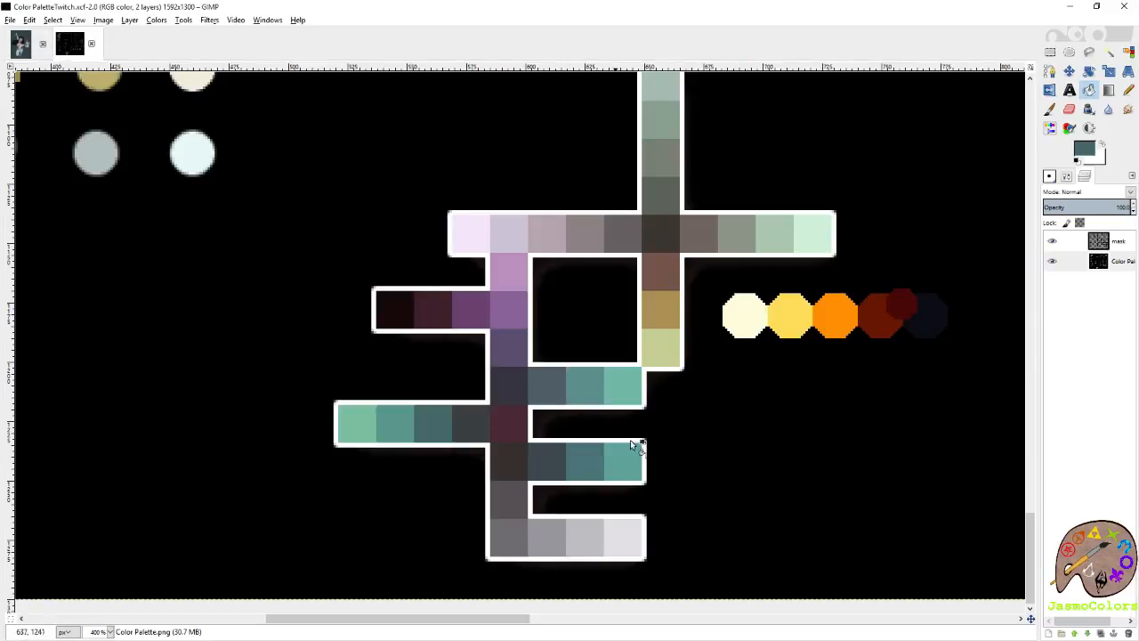
pyautogui.press('p')
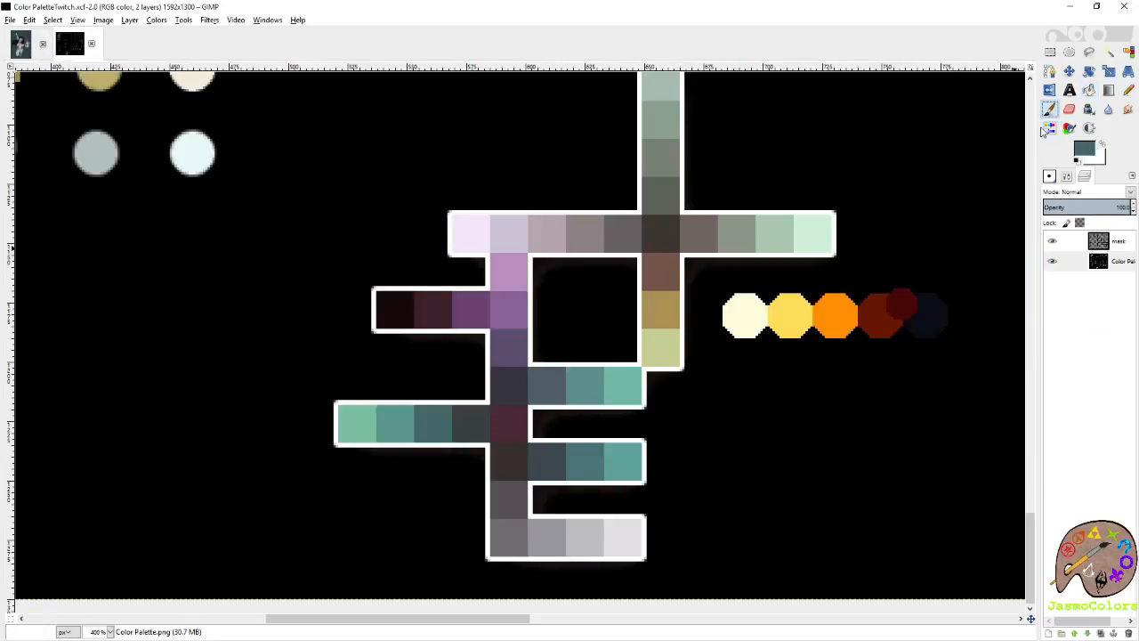
pyautogui.keyDown('ctrl'); pyautogui.click(564, 537); pyautogui.keyUp('ctrl')
pyautogui.hotkey('shift', 'e')
pyautogui.keyDown('ctrl'); pyautogui.click(524, 532); pyautogui.keyUp('ctrl')
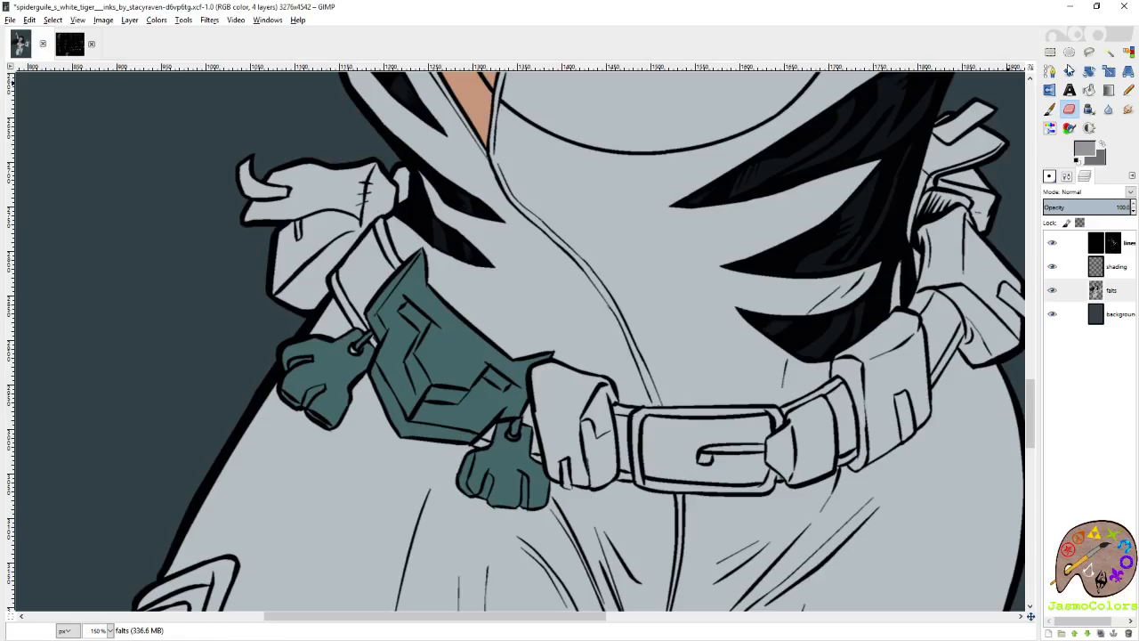
# Fill the character's light suit areas with the sampled medium grey on the falts layer.
pyautogui.click(1090, 91)
pyautogui.scroll(-4, 685, 411)
pyautogui.click(556, 280)
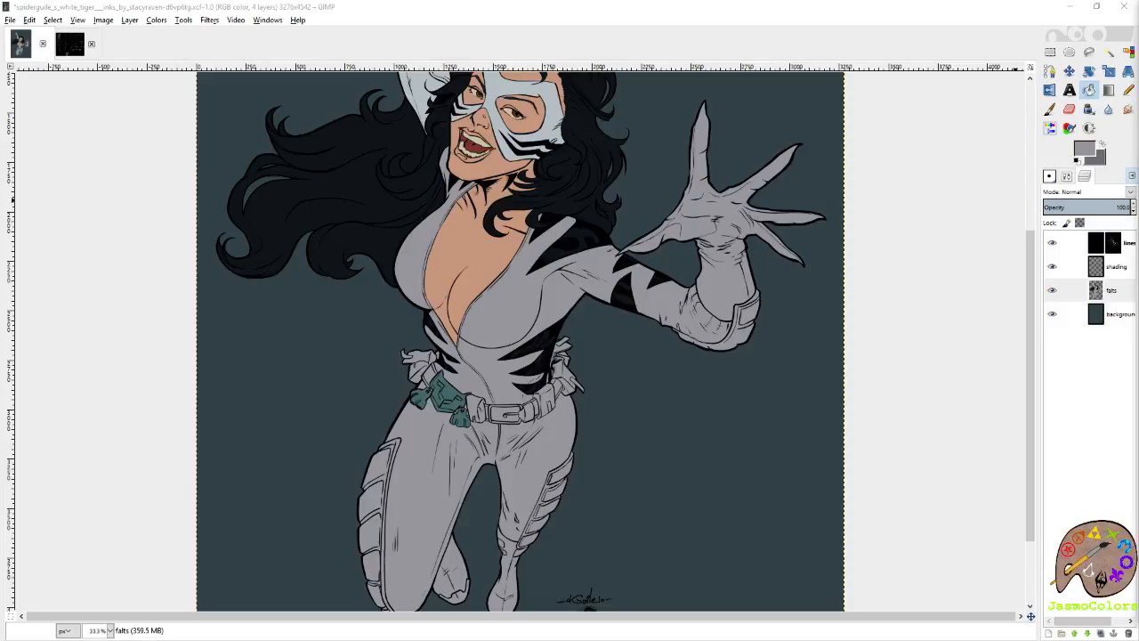
pyautogui.moveTo(1138, 18)
pyautogui.mouseDown()
pyautogui.moveTo(894, 18)
pyautogui.moveTo(1138, 18)
pyautogui.mouseUp()
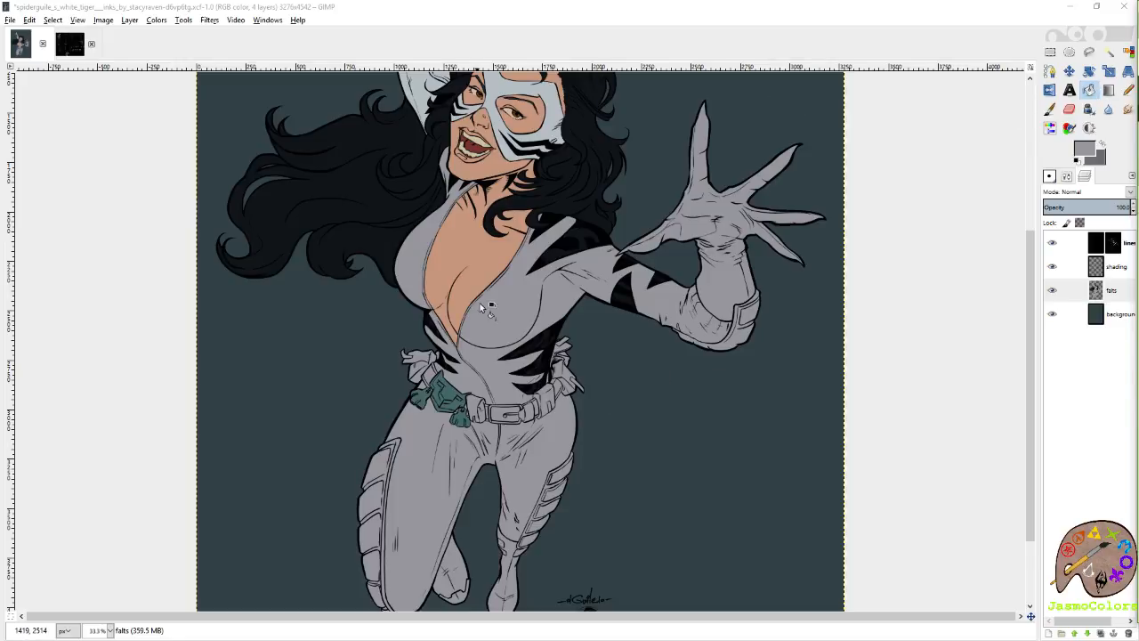
# Fill the face mask and the raised arm's sleeve and glove with the medium grey on the falts layer.
pyautogui.scroll(-3, 474, 338)
pyautogui.scroll(6, 619, 214)
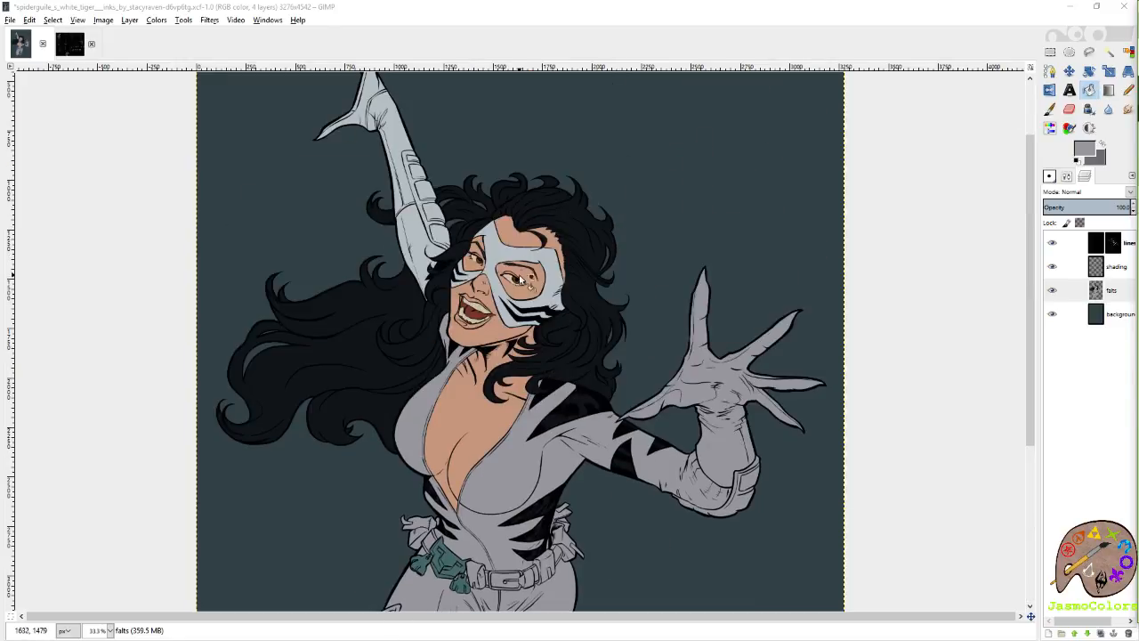
pyautogui.click(521, 261)
pyautogui.click(412, 225)
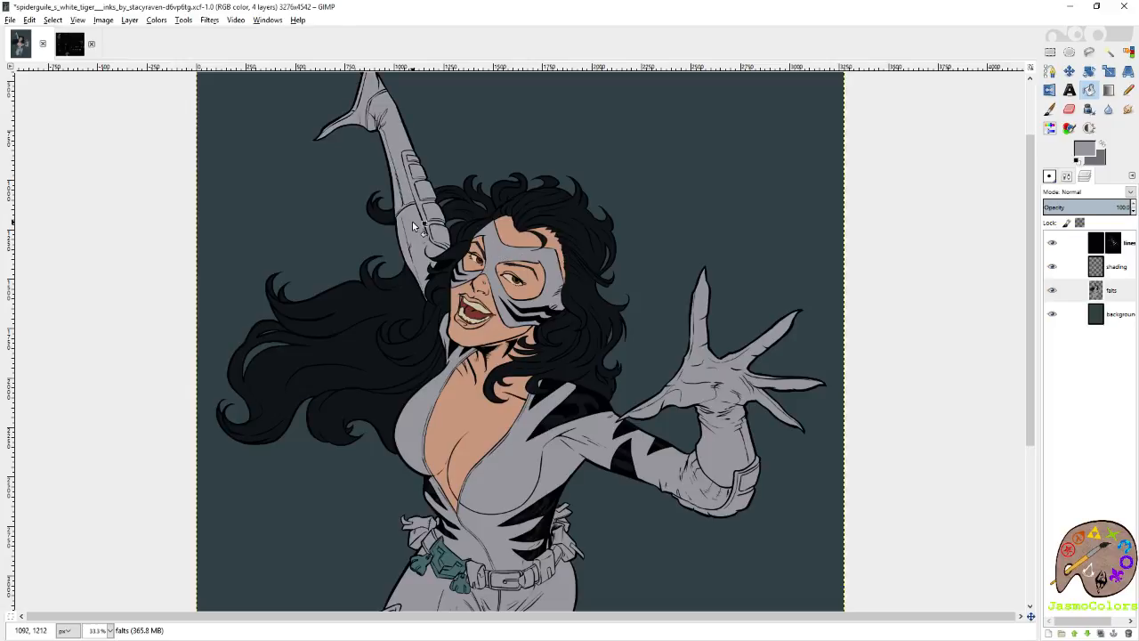
pyautogui.scroll(2, 412, 225)
pyautogui.scroll(-3, 410, 283)
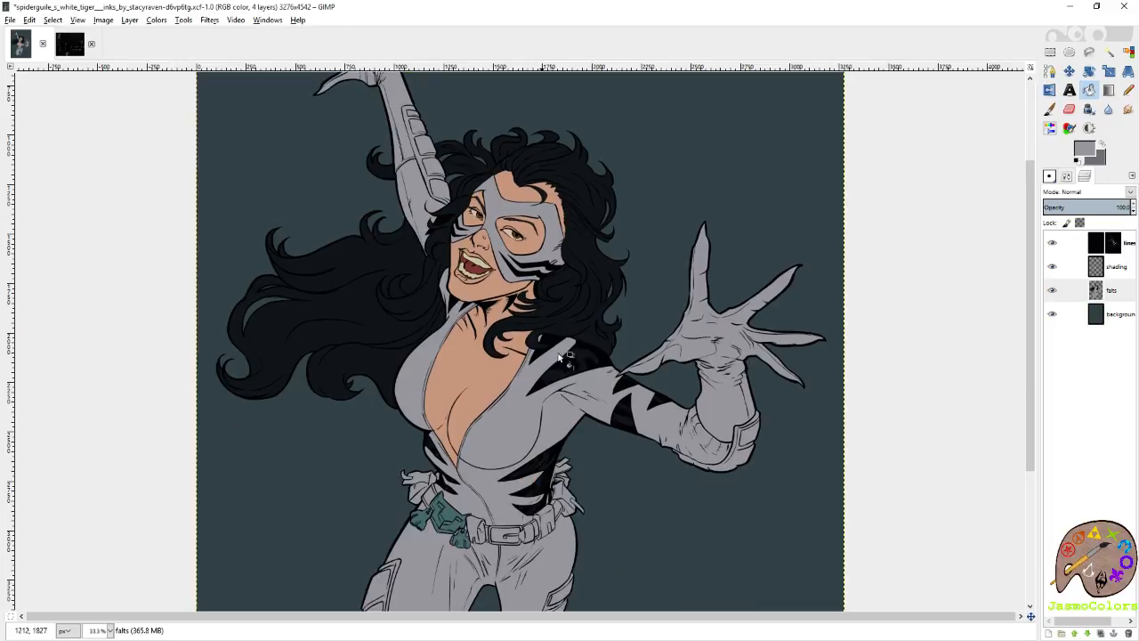
# Switch to the Pencil with the darker grey and trace the inner edge of the stitched hip pouch where it meets the suit.
pyautogui.scroll(-3, 501, 323)
pyautogui.click(1129, 90)
pyautogui.scroll(5, 261, 256)
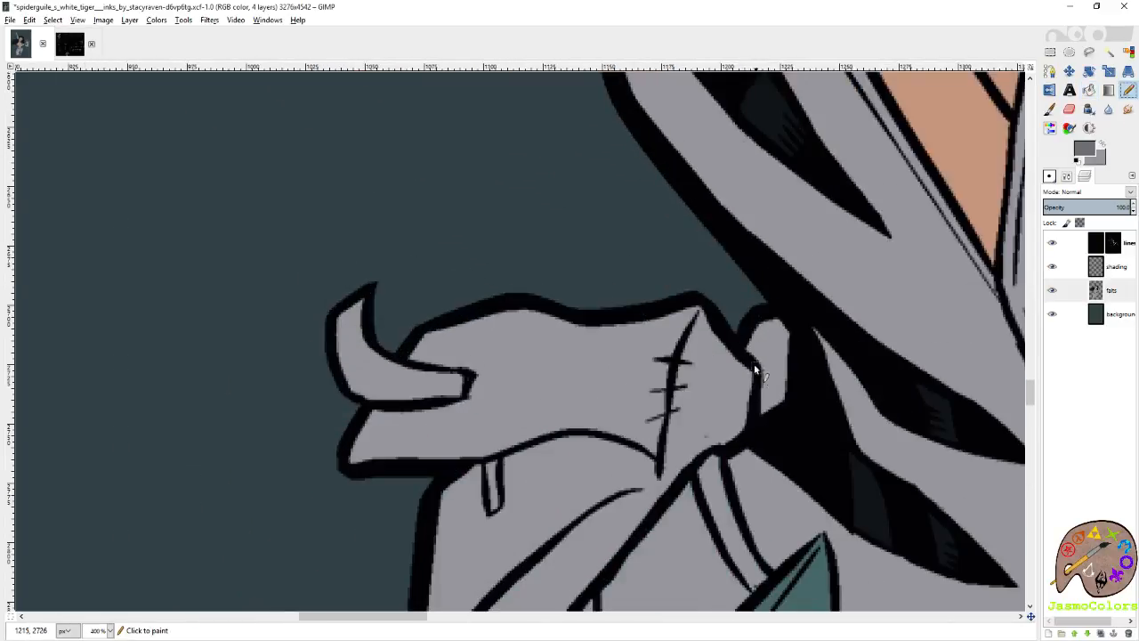
pyautogui.scroll(1, 754, 363)
pyautogui.click(753, 379)
pyautogui.keyDown('shift'); pyautogui.click(718, 347); pyautogui.keyUp('shift')
pyautogui.hotkey('ctrl', 'z')
pyautogui.scroll(1, 728, 325)
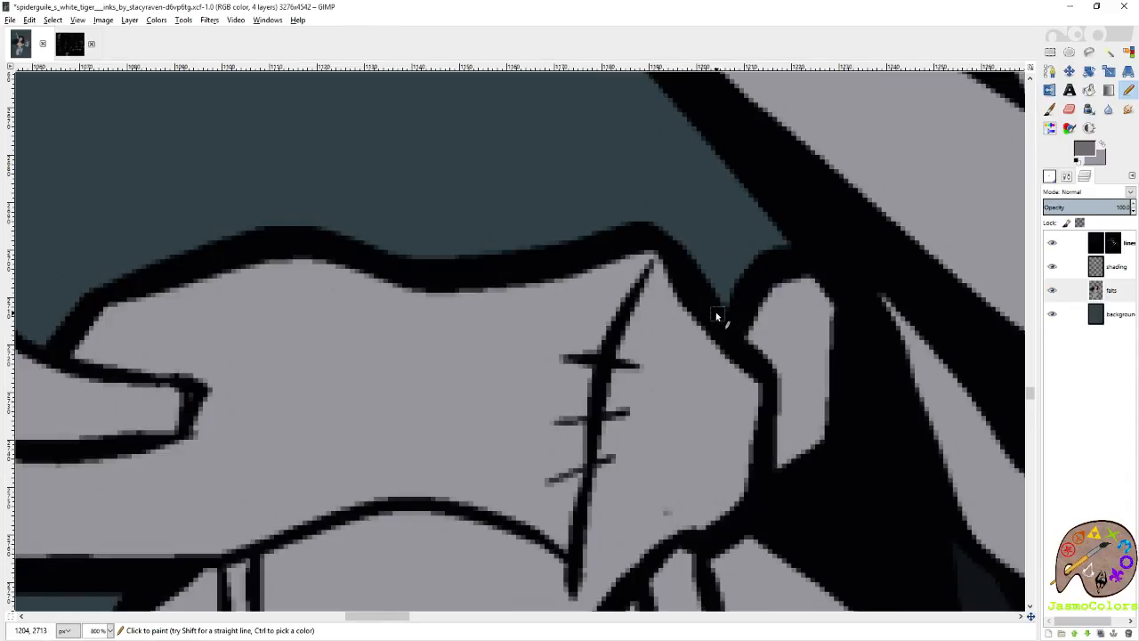
pyautogui.keyDown('shift'); pyautogui.click(759, 385); pyautogui.keyUp('shift')
pyautogui.keyDown('shift'); pyautogui.click(753, 472); pyautogui.keyUp('shift')
pyautogui.keyDown('shift'); pyautogui.click(741, 508); pyautogui.keyUp('shift')
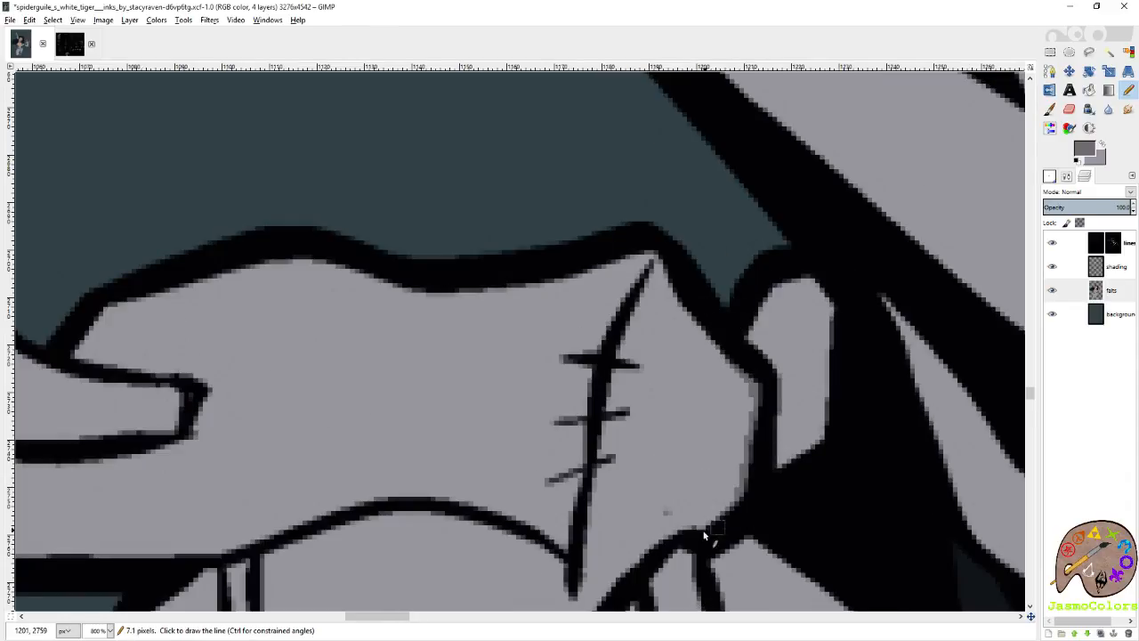
pyautogui.keyDown('shift'); pyautogui.click(712, 527); pyautogui.keyUp('shift')
pyautogui.keyDown('shift'); pyautogui.click(685, 533); pyautogui.keyUp('shift')
# Trace the edge of the belt strap from the stitched pouch down to the teal ornament in darker grey.
pyautogui.scroll(-2, 651, 420)
pyautogui.keyDown('shift'); pyautogui.click(691, 310); pyautogui.keyUp('shift')
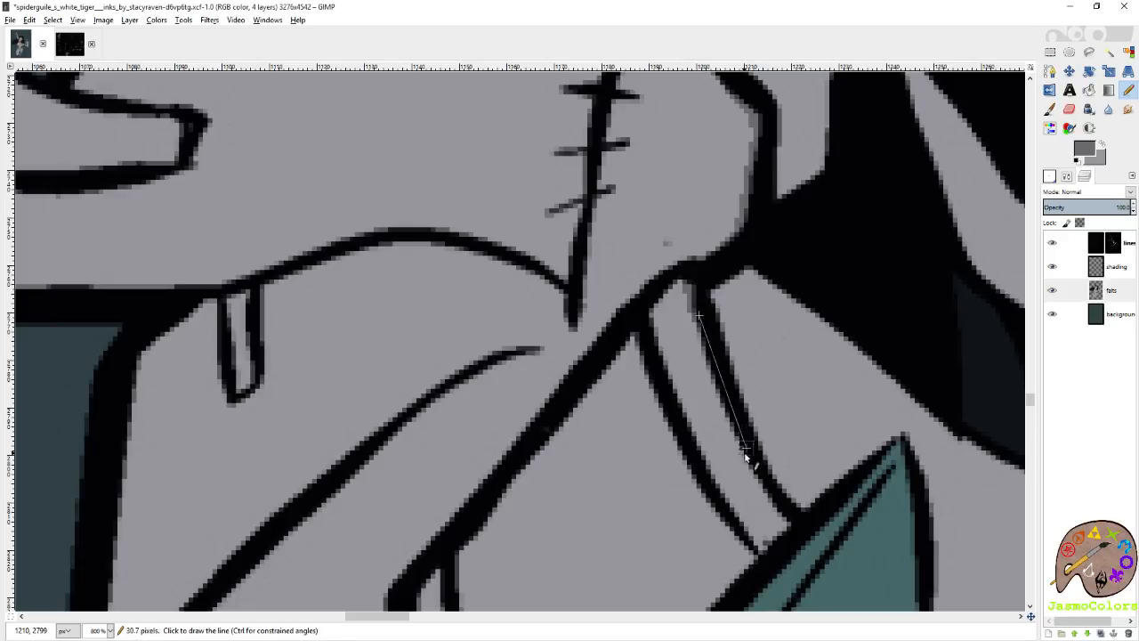
pyautogui.keyDown('shift'); pyautogui.click(747, 453); pyautogui.keyUp('shift')
pyautogui.scroll(3, 780, 557)
pyautogui.keyDown('shift'); pyautogui.click(830, 477); pyautogui.keyUp('shift')
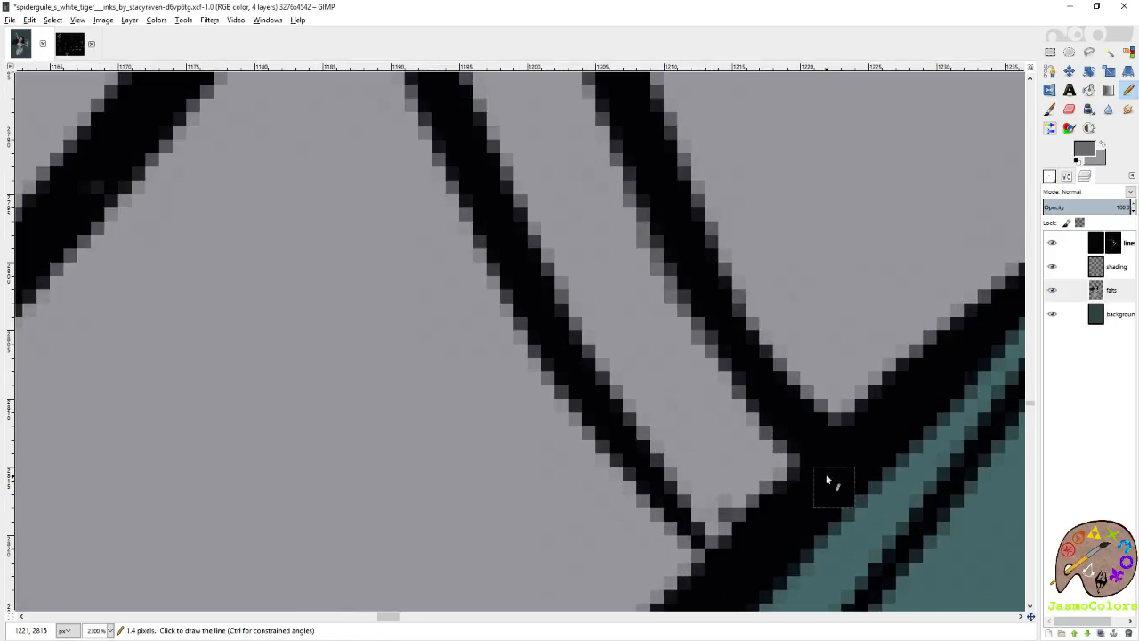
# Trace the stitched pouch's lower edge and the strap's edge down to the paw charm's ring in darker grey.
pyautogui.scroll(-4, 832, 475)
pyautogui.scroll(3, 428, 407)
pyautogui.click(441, 449)
pyautogui.keyDown('shift'); pyautogui.click(605, 251); pyautogui.keyUp('shift')
pyautogui.keyDown('shift'); pyautogui.click(717, 170); pyautogui.keyUp('shift')
pyautogui.keyDown('shift'); pyautogui.click(795, 310); pyautogui.keyUp('shift')
pyautogui.keyDown('shift'); pyautogui.click(917, 513); pyautogui.keyUp('shift')
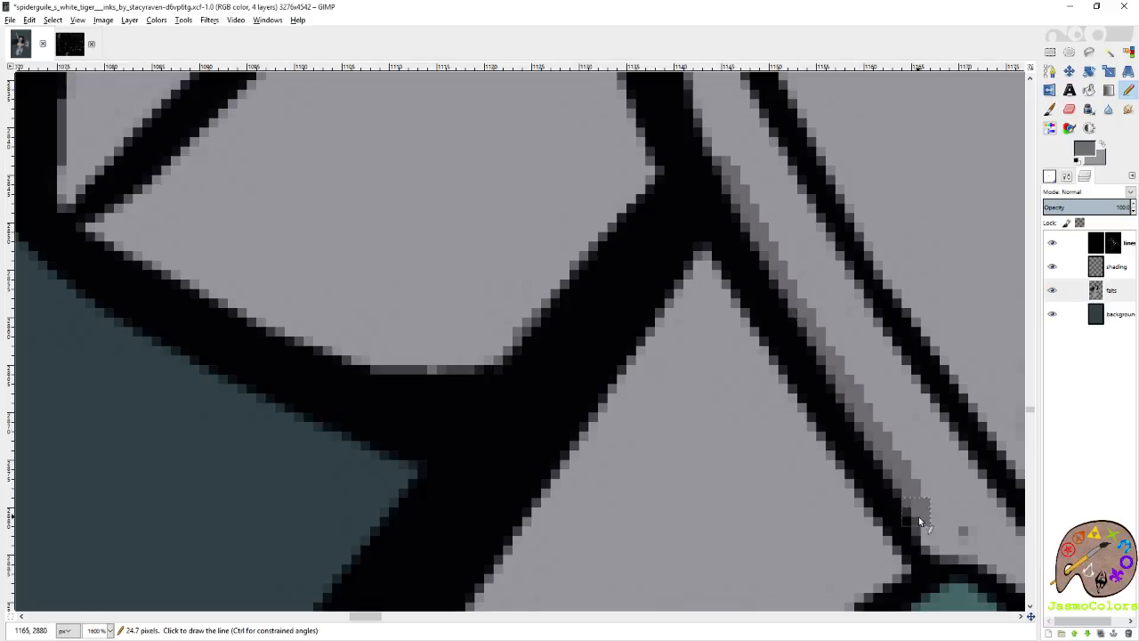
pyautogui.scroll(-6, 700, 540)
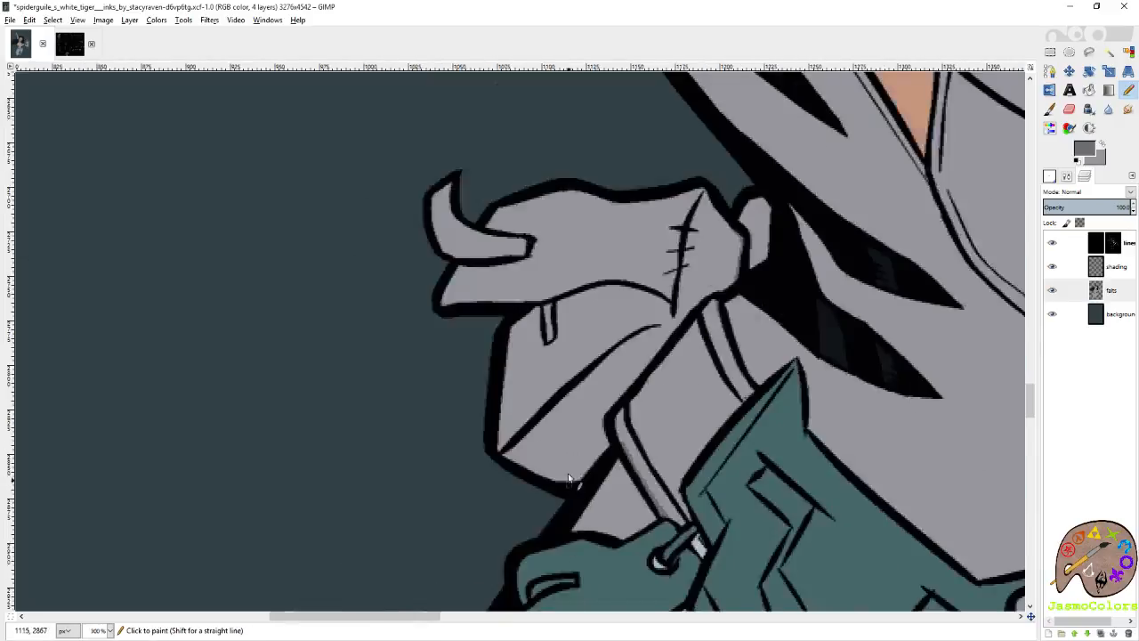
# Fill the stitched hip pouch and the belt strap beside the teal ornament with the darker grey.
pyautogui.scroll(-2, 616, 353)
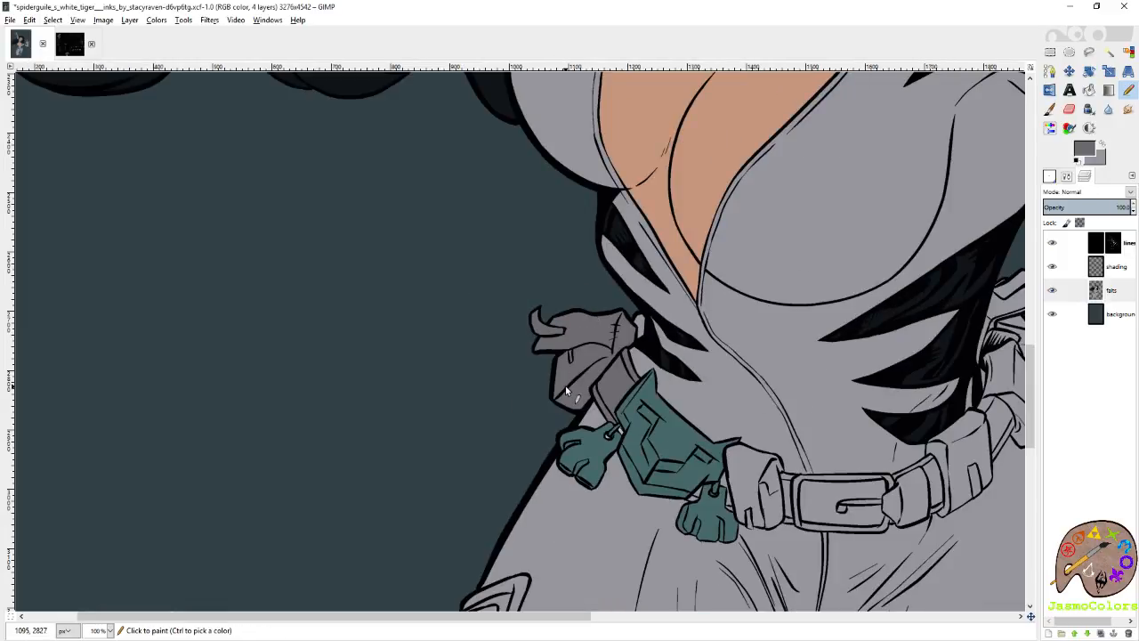
pyautogui.scroll(5, 574, 390)
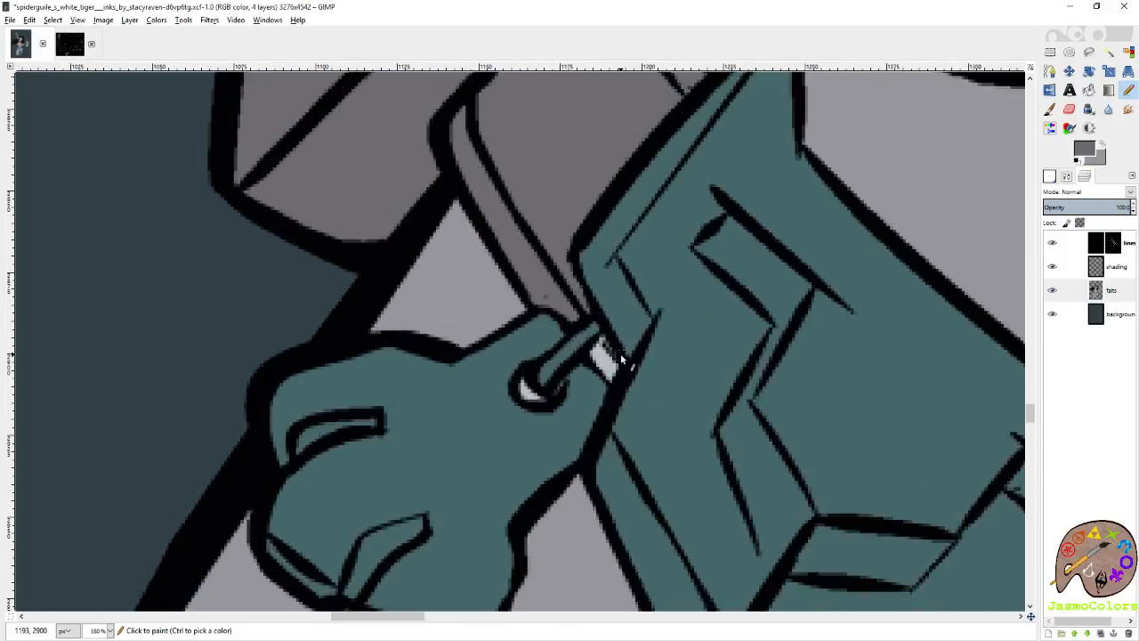
pyautogui.hotkey('shift', 'b')
pyautogui.click(606, 358)
pyautogui.press('n')
# Close off and fill the small belt gaps between the teal ornament and its lower paw charm with the darker grey.
pyautogui.hscroll(2, 601, 363)
pyautogui.scroll(-3, 594, 356)
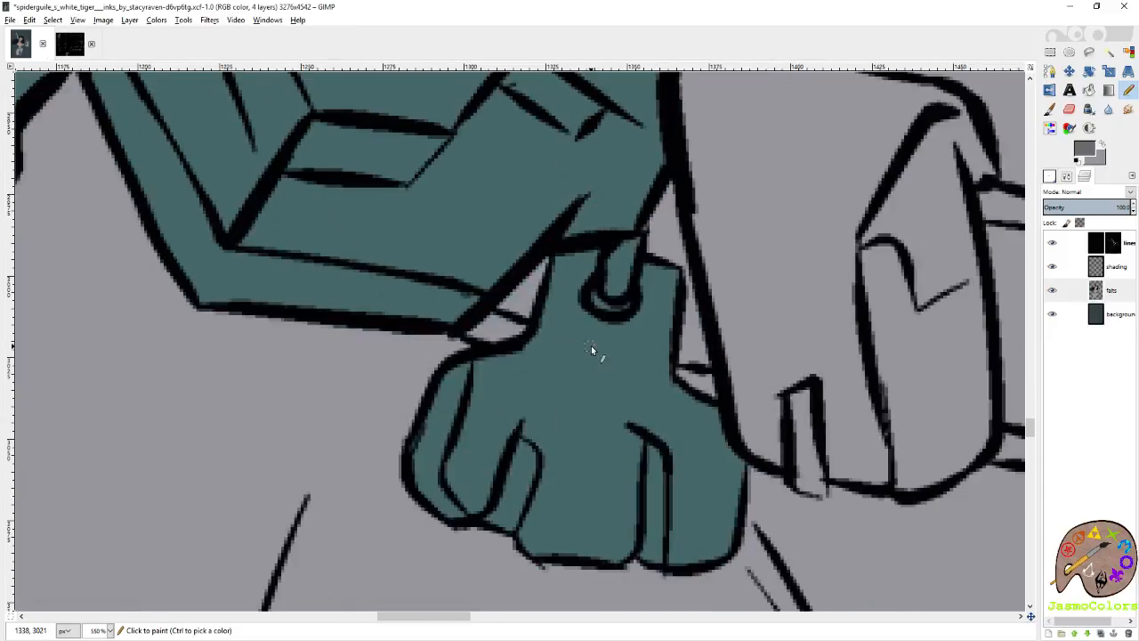
pyautogui.scroll(3, 507, 320)
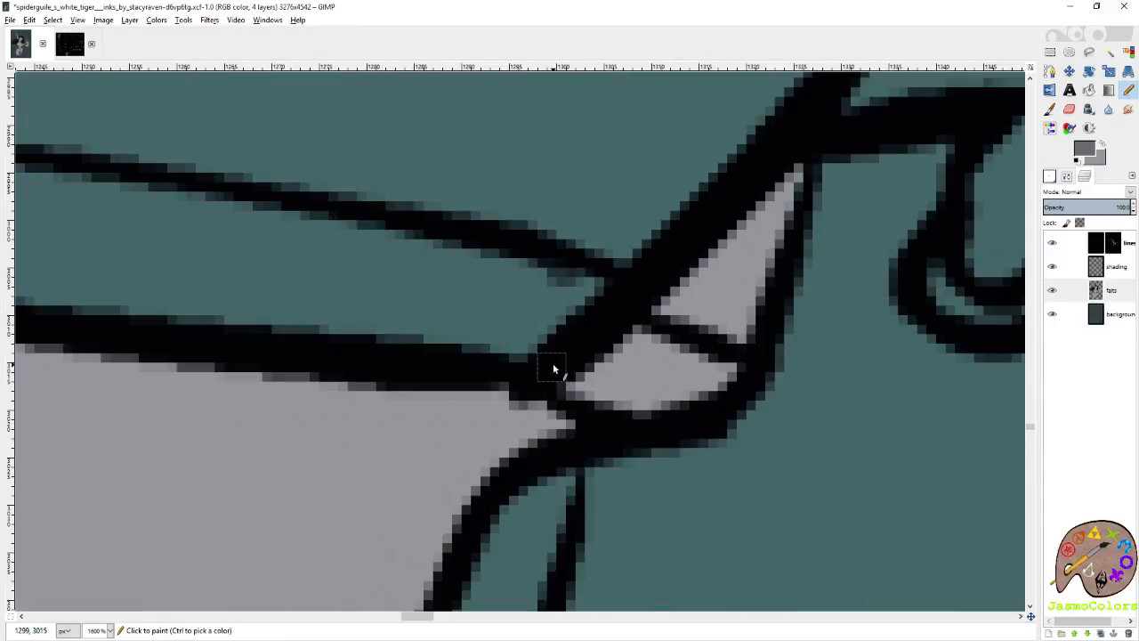
pyautogui.scroll(-4, 630, 421)
pyautogui.hotkey('shift', 'b')
pyautogui.click(640, 401)
pyautogui.press('n')
# Trace the upper edge of the front pouch between the teal ornament and the buckle in darker grey.
pyautogui.hscroll(3, 641, 401)
pyautogui.scroll(4, 544, 175)
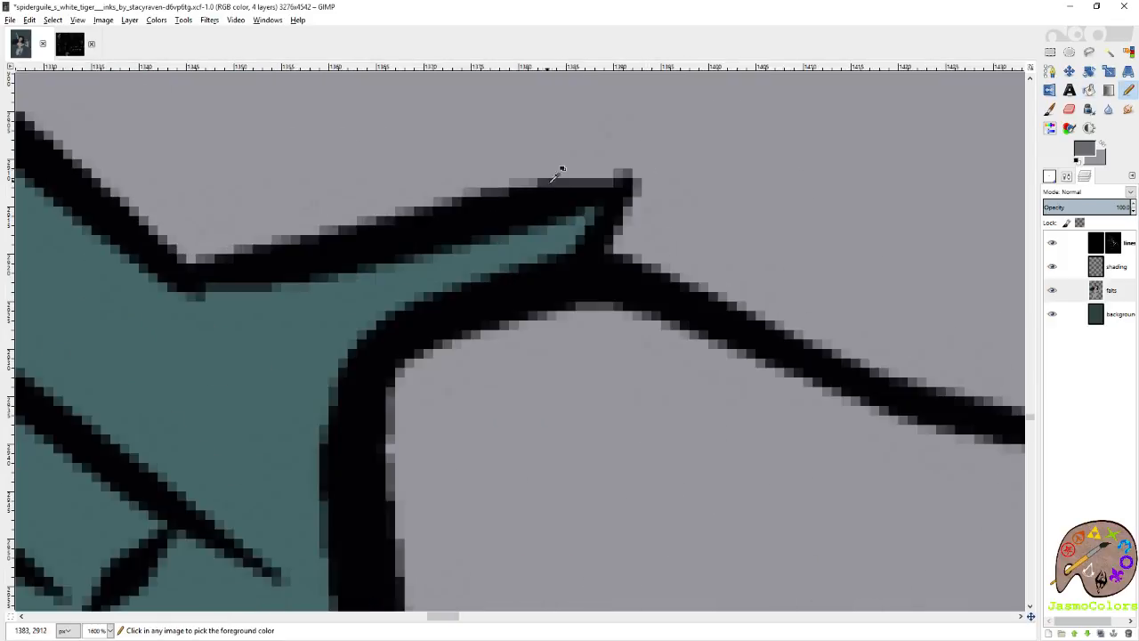
pyautogui.click(623, 313)
pyautogui.keyDown('shift'); pyautogui.click(827, 396); pyautogui.keyUp('shift')
pyautogui.scroll(-3, 789, 377)
pyautogui.hscroll(5, 761, 374)
pyautogui.scroll(-4, 758, 373)
pyautogui.keyDown('shift'); pyautogui.click(355, 141); pyautogui.keyUp('shift')
pyautogui.keyDown('shift'); pyautogui.click(431, 170); pyautogui.keyUp('shift')
pyautogui.keyDown('shift'); pyautogui.click(455, 237); pyautogui.keyUp('shift')
pyautogui.keyDown('shift'); pyautogui.click(472, 256); pyautogui.keyUp('shift')
# Continue the darker grey pencil line along the belt buckle's upper edge to its far corner.
pyautogui.keyDown('shift'); pyautogui.click(518, 261); pyautogui.keyUp('shift')
pyautogui.keyDown('shift'); pyautogui.click(665, 264); pyautogui.keyUp('shift')
pyautogui.keyDown('shift'); pyautogui.click(821, 265); pyautogui.keyUp('shift')
pyautogui.keyDown('shift'); pyautogui.click(970, 262); pyautogui.keyUp('shift')
pyautogui.hscroll(5, 968, 262)
pyautogui.keyDown('shift'); pyautogui.click(527, 260); pyautogui.keyUp('shift')
pyautogui.keyDown('shift'); pyautogui.click(548, 269); pyautogui.keyUp('shift')
# Trace the buckle's edge facing the front pouch and the lower edge of the belt segment between them in darker grey.
pyautogui.scroll(-2, 630, 251)
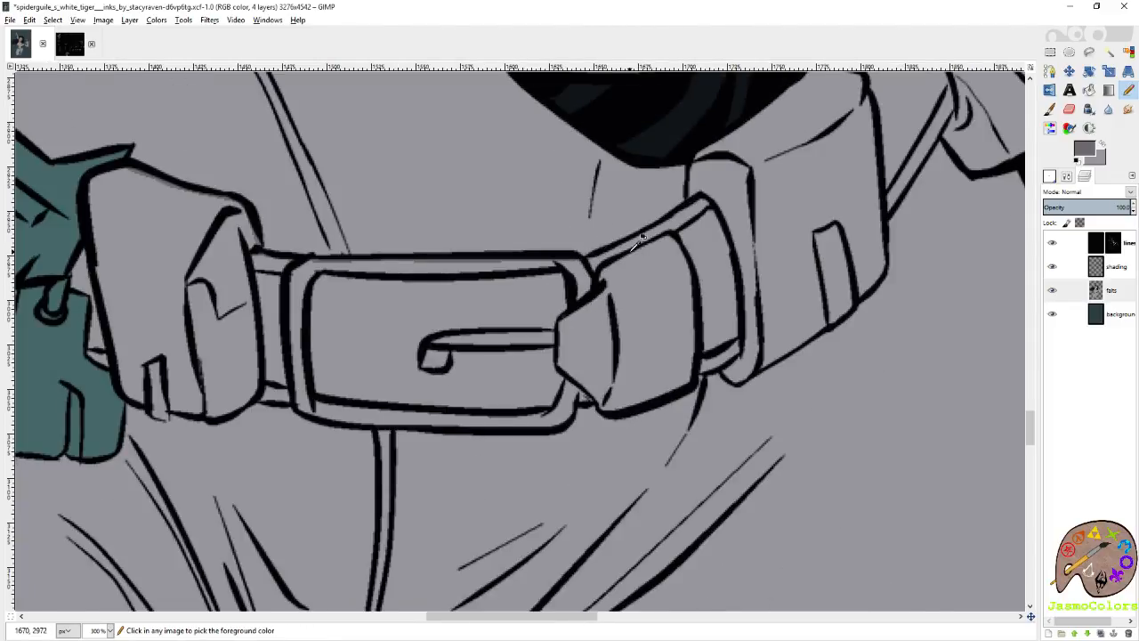
pyautogui.scroll(3, 334, 247)
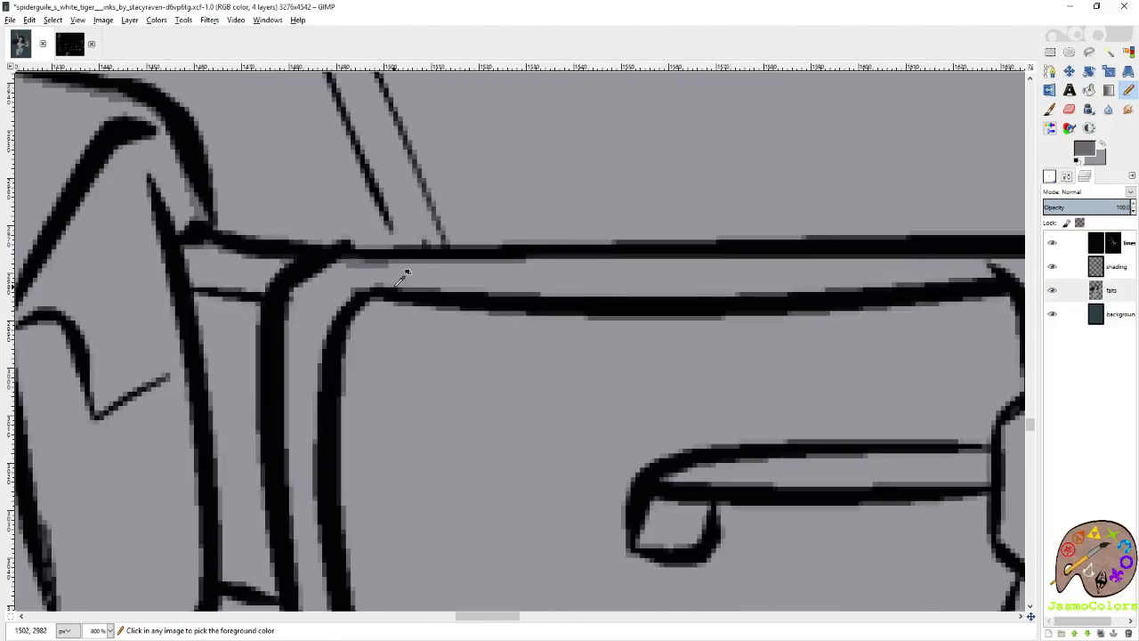
pyautogui.hscroll(-3, 268, 286)
pyautogui.keyDown('shift'); pyautogui.click(530, 278); pyautogui.keyUp('shift')
pyautogui.keyDown('shift'); pyautogui.click(520, 351); pyautogui.keyUp('shift')
pyautogui.keyDown('shift'); pyautogui.click(524, 431); pyautogui.keyUp('shift')
pyautogui.scroll(-1, 523, 436)
pyautogui.keyDown('shift'); pyautogui.click(537, 474); pyautogui.keyUp('shift')
pyautogui.keyDown('shift'); pyautogui.click(542, 510); pyautogui.keyUp('shift')
pyautogui.keyDown('shift'); pyautogui.click(491, 507); pyautogui.keyUp('shift')
pyautogui.keyDown('shift'); pyautogui.click(462, 501); pyautogui.keyUp('shift')
# Trace the front pouch's bottom edge in darker grey, undoing a stray stroke and closing the gap under its small tab.
pyautogui.keyDown('shift'); pyautogui.click(415, 505); pyautogui.keyUp('shift')
pyautogui.keyDown('shift'); pyautogui.click(381, 538); pyautogui.keyUp('shift')
pyautogui.keyDown('shift'); pyautogui.click(321, 544); pyautogui.keyUp('shift')
pyautogui.keyDown('shift'); pyautogui.click(249, 532); pyautogui.keyUp('shift')
pyautogui.keyDown('shift'); pyautogui.click(212, 524); pyautogui.keyUp('shift')
pyautogui.hscroll(-1, 214, 520)
pyautogui.scroll(-1, 410, 366)
pyautogui.scroll(1, 417, 360)
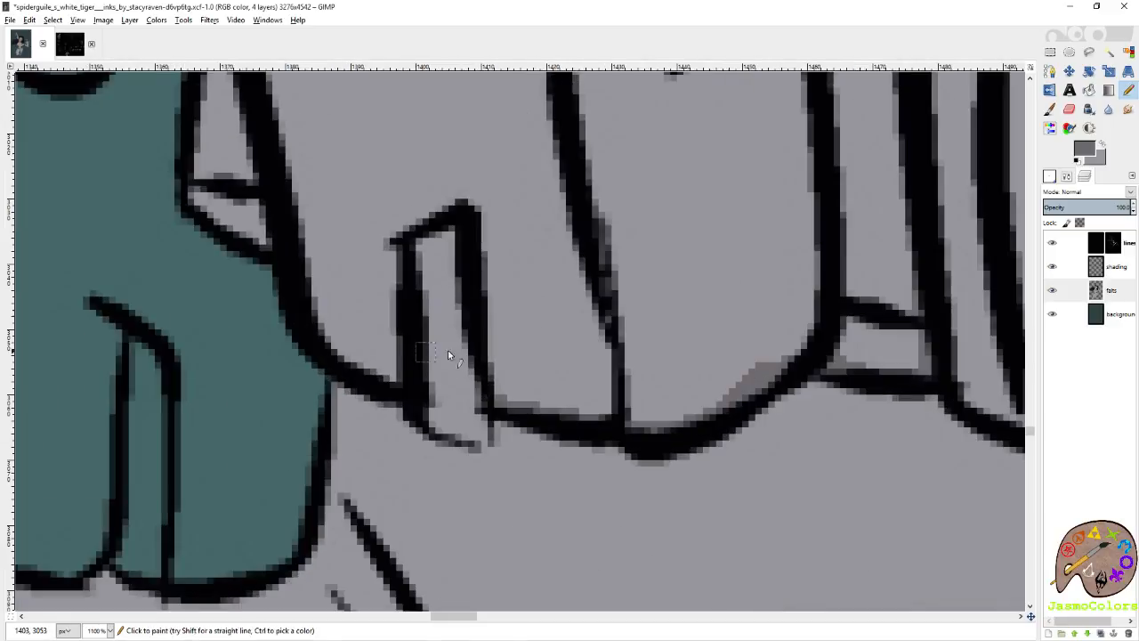
pyautogui.hotkey('ctrl', 'z')
pyautogui.keyDown('shift'); pyautogui.click(476, 437); pyautogui.keyUp('shift')
# Fill the front pouch and the belt segment beside the buckle with the darker grey.
pyautogui.scroll(-4, 371, 402)
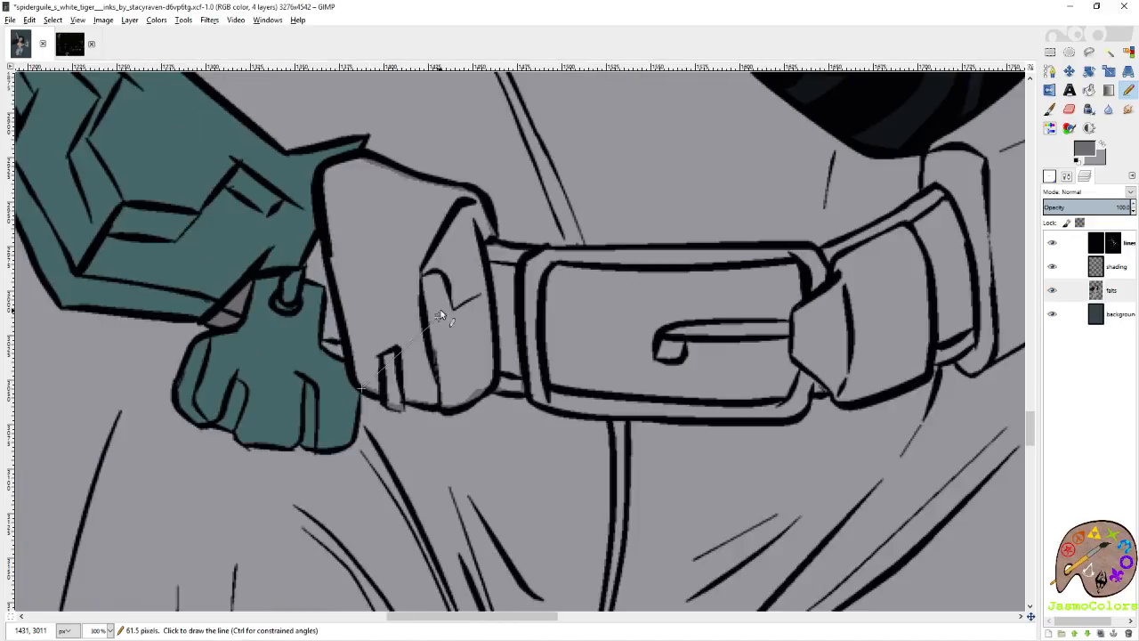
pyautogui.hotkey('shift', 'b')
pyautogui.click(442, 308)
pyautogui.press('n')
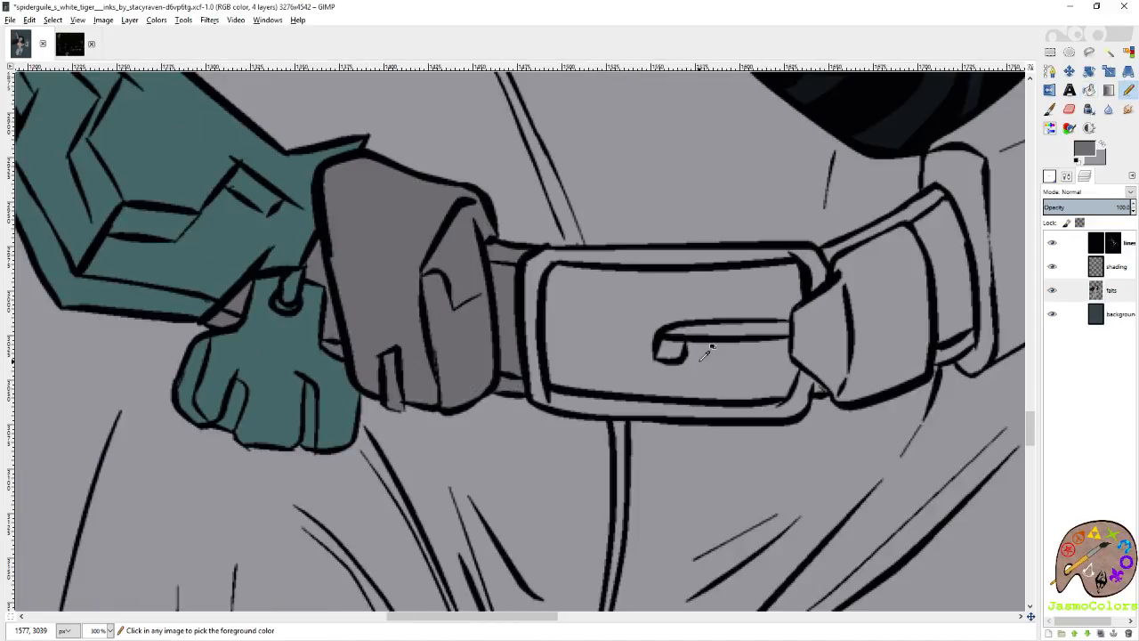
# Trace around the buckle's prong with the darker grey Pencil, along its upper edge, tip and underside.
pyautogui.scroll(2, 784, 314)
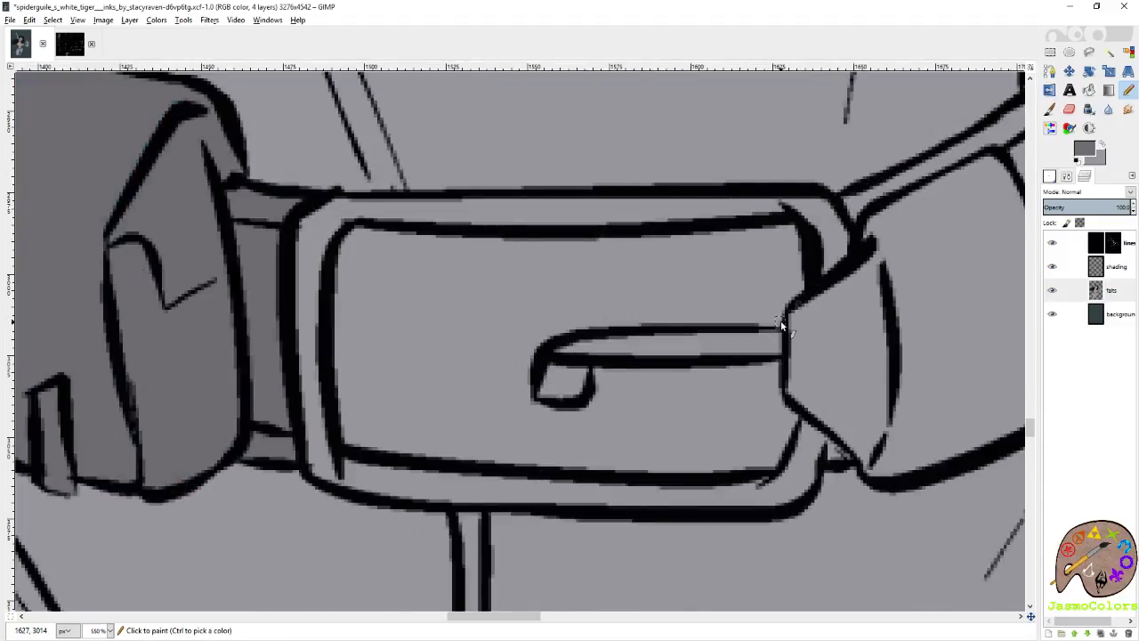
pyautogui.scroll(1, 771, 317)
pyautogui.click(787, 321)
pyautogui.keyDown('shift'); pyautogui.click(737, 321); pyautogui.keyUp('shift')
pyautogui.keyDown('shift'); pyautogui.click(631, 321); pyautogui.keyUp('shift')
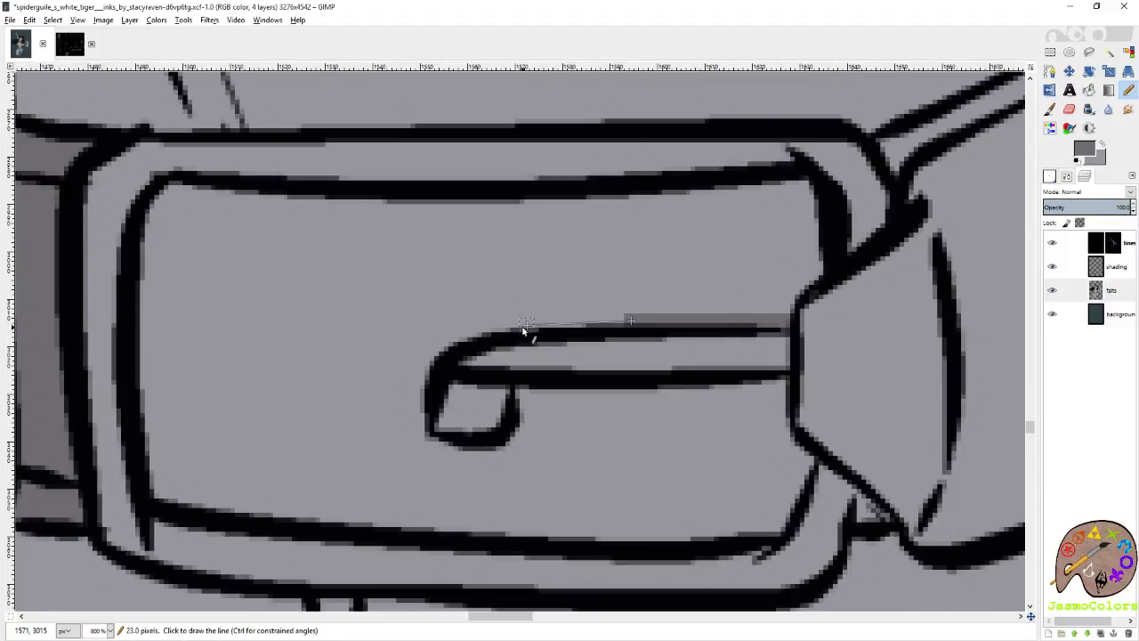
pyautogui.keyDown('shift'); pyautogui.click(524, 326); pyautogui.keyUp('shift')
pyautogui.keyDown('shift'); pyautogui.click(479, 334); pyautogui.keyUp('shift')
pyautogui.keyDown('shift'); pyautogui.click(449, 346); pyautogui.keyUp('shift')
pyautogui.keyDown('shift'); pyautogui.click(439, 370); pyautogui.keyUp('shift')
pyautogui.keyDown('shift'); pyautogui.click(448, 382); pyautogui.keyUp('shift')
pyautogui.keyDown('shift'); pyautogui.click(482, 385); pyautogui.keyUp('shift')
pyautogui.keyDown('shift'); pyautogui.click(594, 392); pyautogui.keyUp('shift')
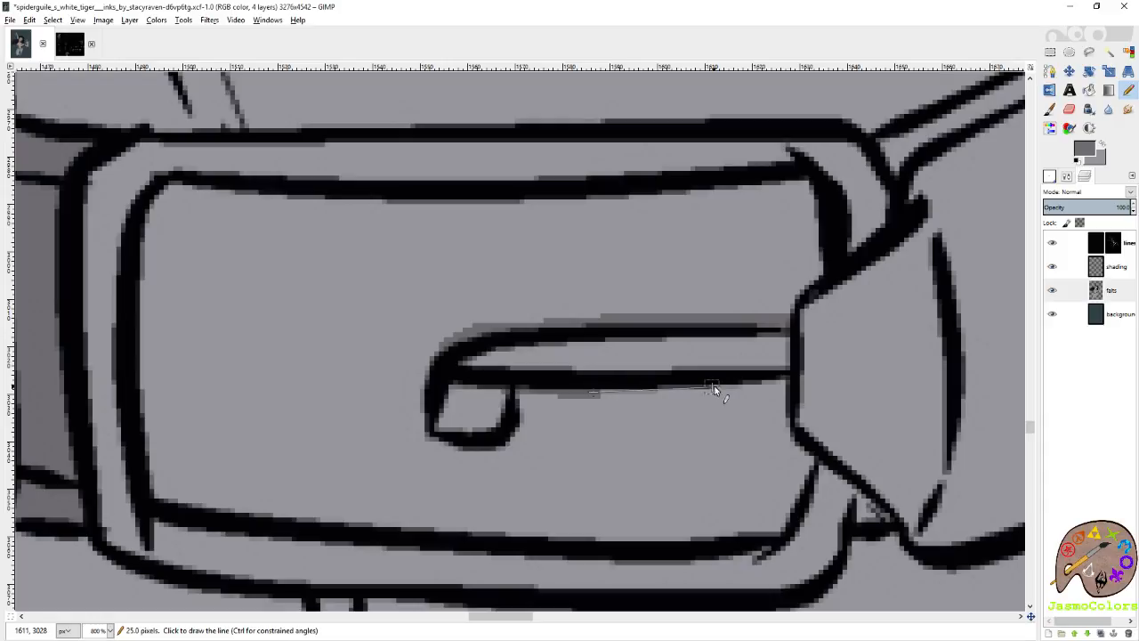
pyautogui.keyDown('shift'); pyautogui.click(712, 389); pyautogui.keyUp('shift')
pyautogui.keyDown('shift'); pyautogui.click(787, 384); pyautogui.keyUp('shift')
# Trace the buckle plate's inner edge in darker grey below the prong, around the lower corner and along the bottom.
pyautogui.keyDown('shift'); pyautogui.click(787, 411); pyautogui.keyUp('shift')
pyautogui.keyDown('shift'); pyautogui.click(788, 438); pyautogui.keyUp('shift')
pyautogui.keyDown('shift'); pyautogui.click(807, 457); pyautogui.keyUp('shift')
pyautogui.keyDown('shift'); pyautogui.click(804, 478); pyautogui.keyUp('shift')
pyautogui.keyDown('shift'); pyautogui.click(791, 510); pyautogui.keyUp('shift')
pyautogui.keyDown('shift'); pyautogui.click(779, 525); pyautogui.keyUp('shift')
pyautogui.keyDown('shift'); pyautogui.click(738, 534); pyautogui.keyUp('shift')
pyautogui.keyDown('shift'); pyautogui.click(594, 543); pyautogui.keyUp('shift')
pyautogui.keyDown('shift'); pyautogui.click(395, 525); pyautogui.keyUp('shift')
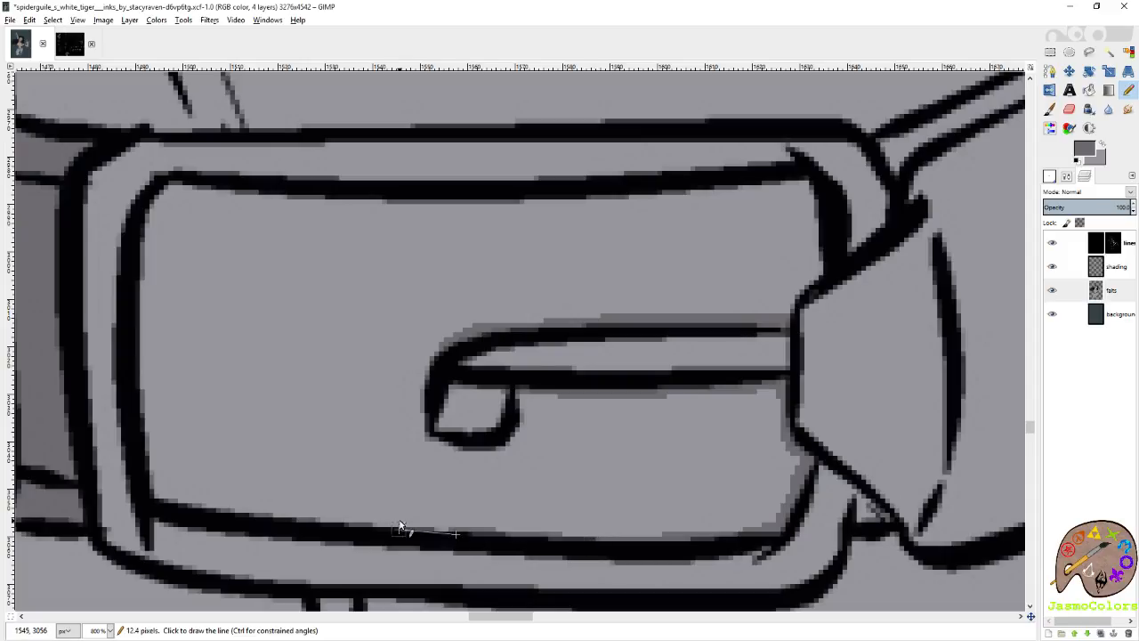
pyautogui.keyDown('shift'); pyautogui.click(265, 508); pyautogui.keyUp('shift')
# Trace the buckle plate's inner edge in darker grey up the side nearest the front pouch and along the top.
pyautogui.hscroll(-5, 318, 457)
pyautogui.hscroll(3, 477, 511)
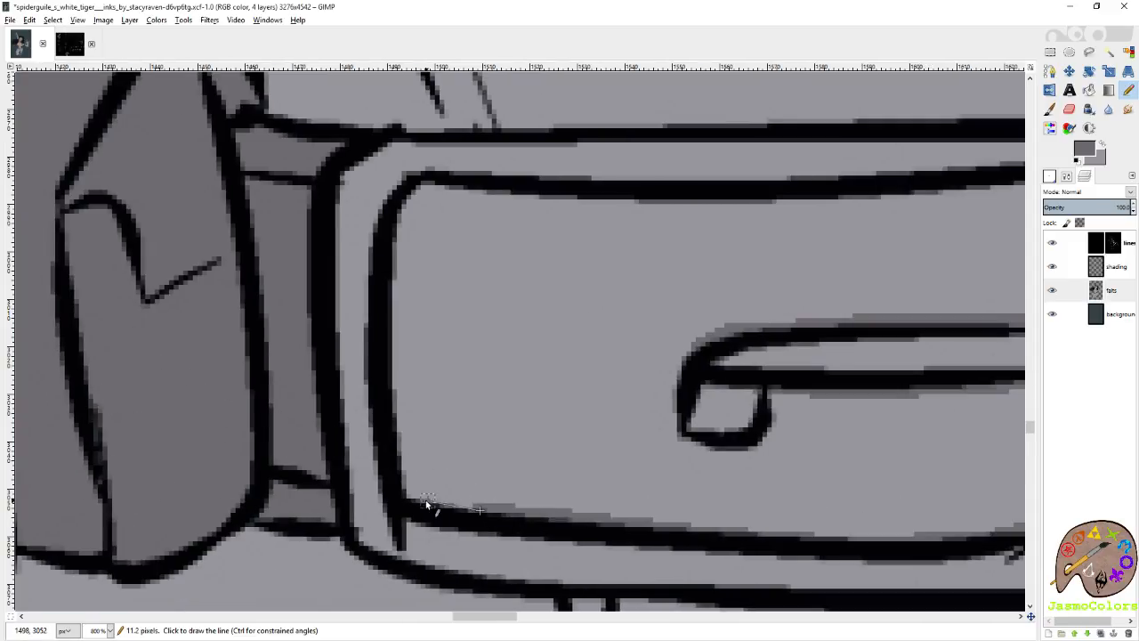
pyautogui.keyDown('shift'); pyautogui.click(390, 298); pyautogui.keyUp('shift')
pyautogui.keyDown('shift'); pyautogui.click(394, 249); pyautogui.keyUp('shift')
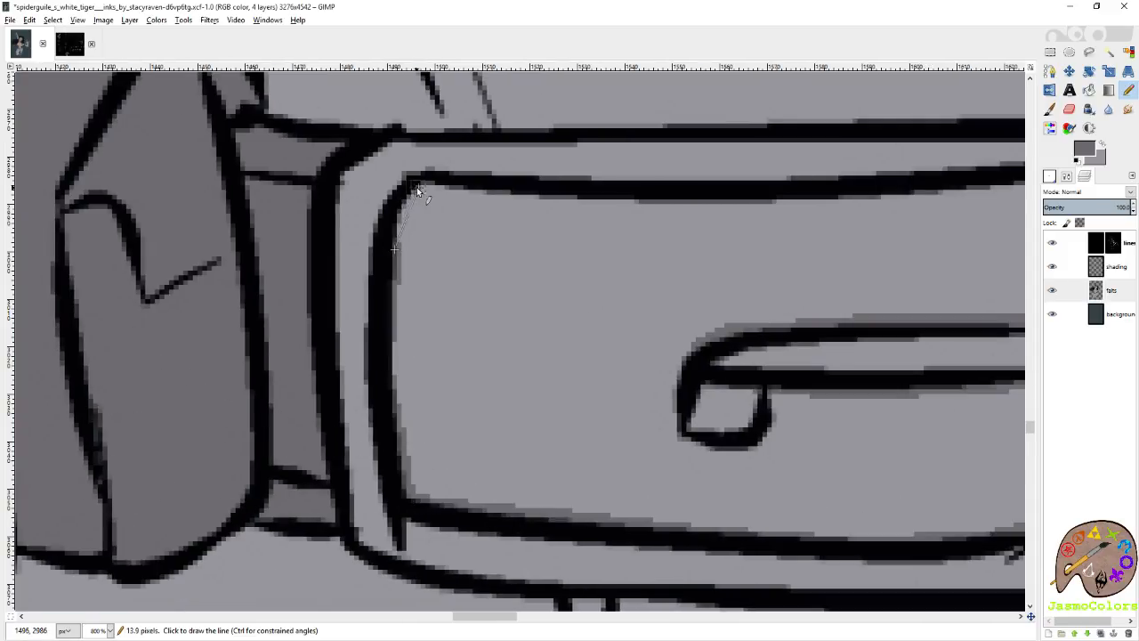
pyautogui.keyDown('shift'); pyautogui.click(417, 188); pyautogui.keyUp('shift')
pyautogui.keyDown('shift'); pyautogui.click(451, 189); pyautogui.keyUp('shift')
pyautogui.keyDown('shift'); pyautogui.click(618, 202); pyautogui.keyUp('shift')
pyautogui.keyDown('shift'); pyautogui.click(906, 196); pyautogui.keyUp('shift')
# Close the outline beside the belt tip, fill the buckle's inner plate with the darker grey, and save the image.
pyautogui.hscroll(5, 789, 273)
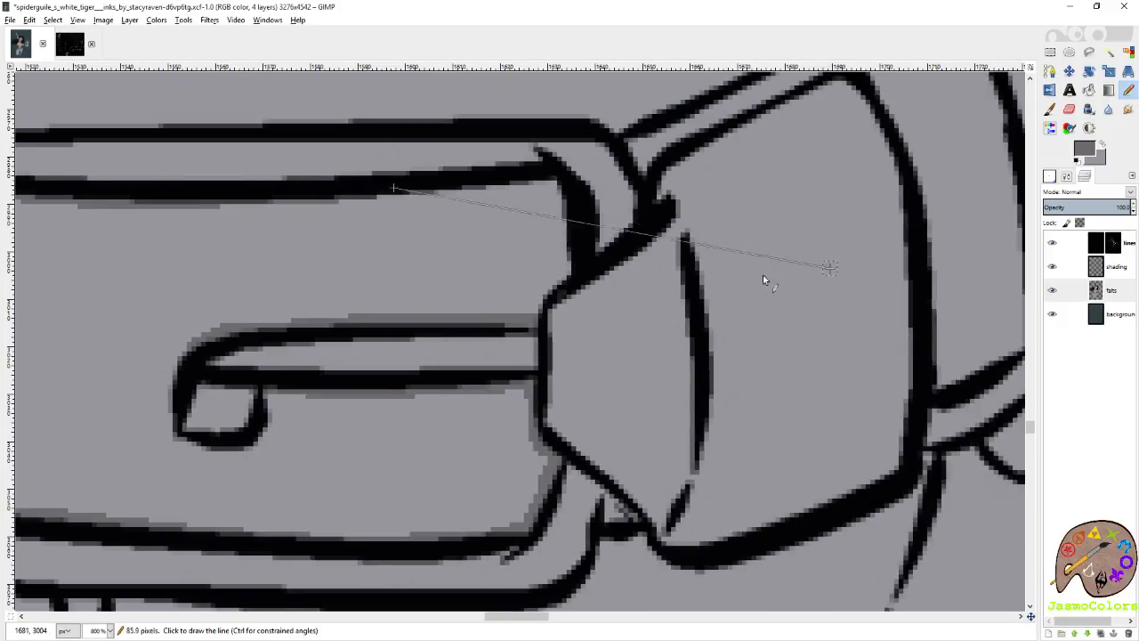
pyautogui.scroll(2, 623, 294)
pyautogui.keyDown('shift'); pyautogui.click(537, 319); pyautogui.keyUp('shift')
pyautogui.moveTo(559, 324)
pyautogui.mouseDown()
pyautogui.moveTo(569, 405)
pyautogui.moveTo(531, 454)
pyautogui.mouseUp()
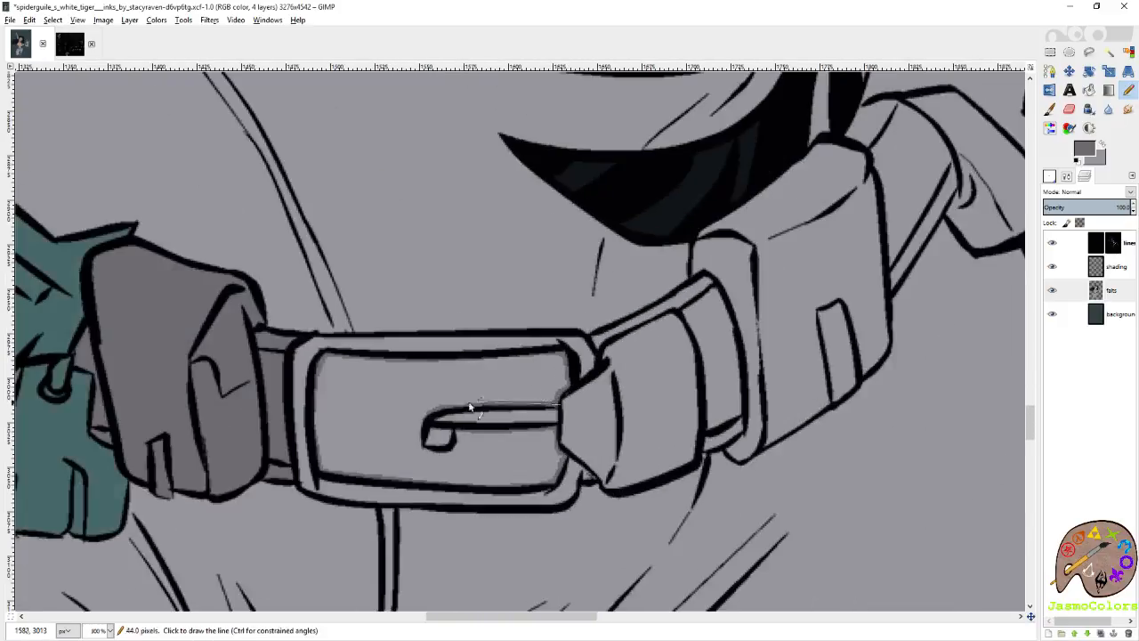
pyautogui.click(427, 390)
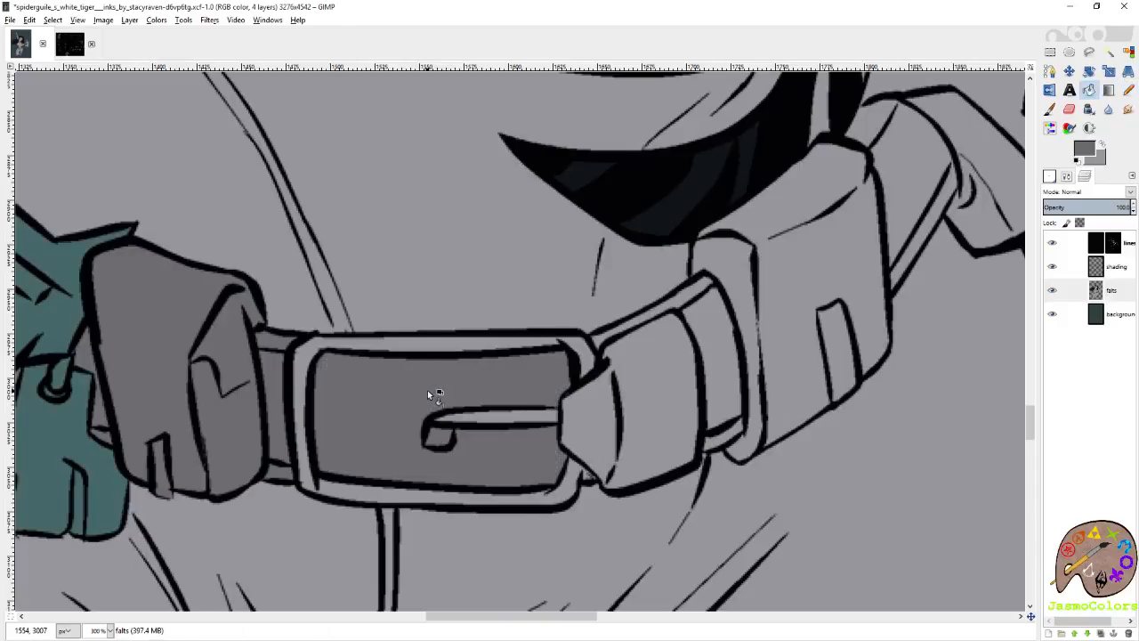
pyautogui.hotkey('ctrl', 's')
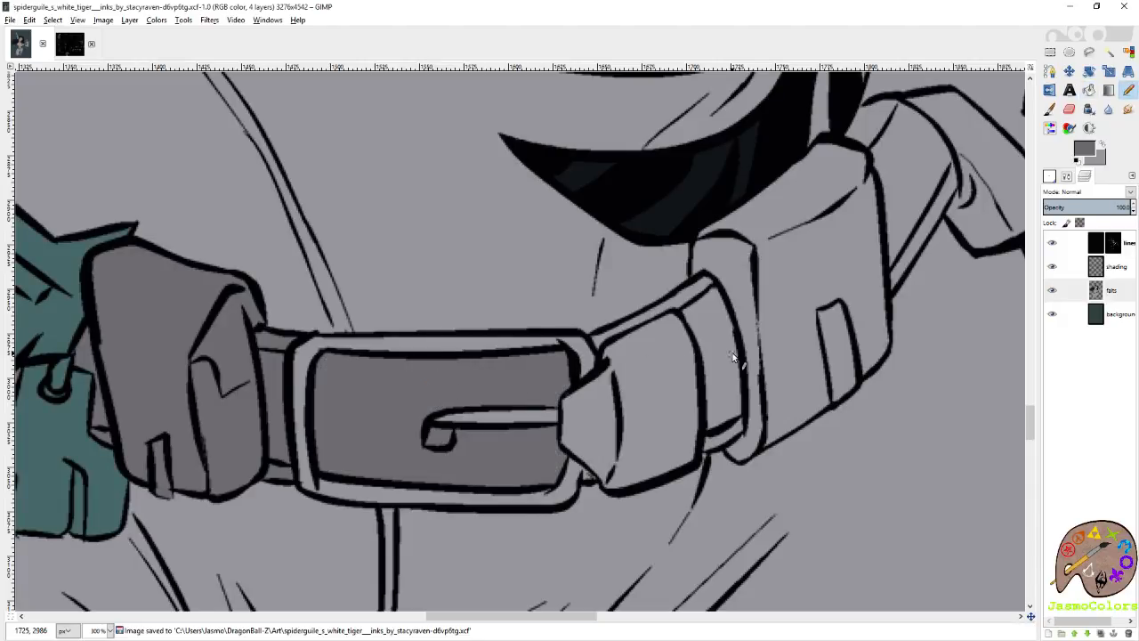
# Trace the edges of the far hip's pouches in darker grey where they meet the suit's black stripes.
pyautogui.scroll(2, 733, 353)
pyautogui.hscroll(3, 701, 344)
pyautogui.scroll(2, 634, 344)
pyautogui.scroll(3, 633, 343)
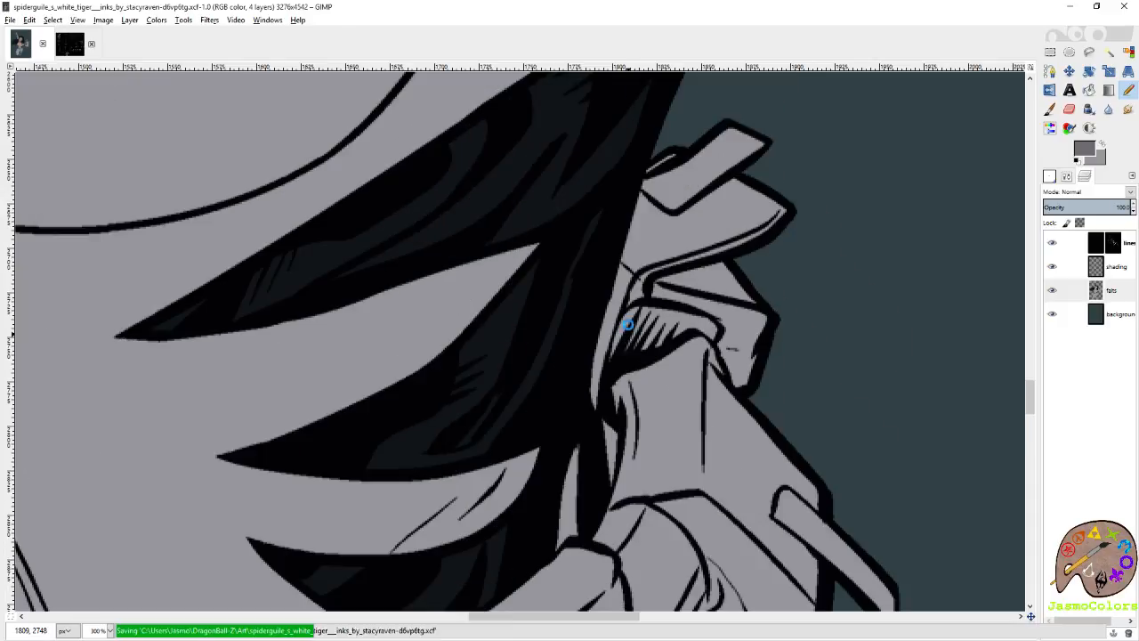
pyautogui.scroll(5, 650, 162)
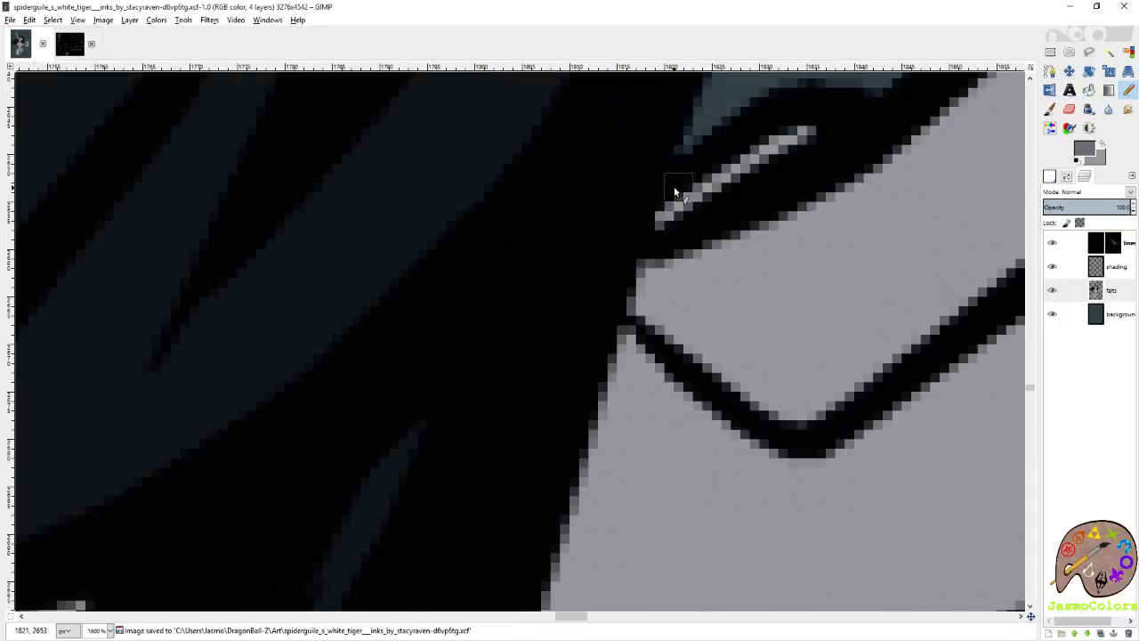
pyautogui.moveTo(678, 168); pyautogui.dragTo(623, 315)
pyautogui.scroll(-4, 580, 311)
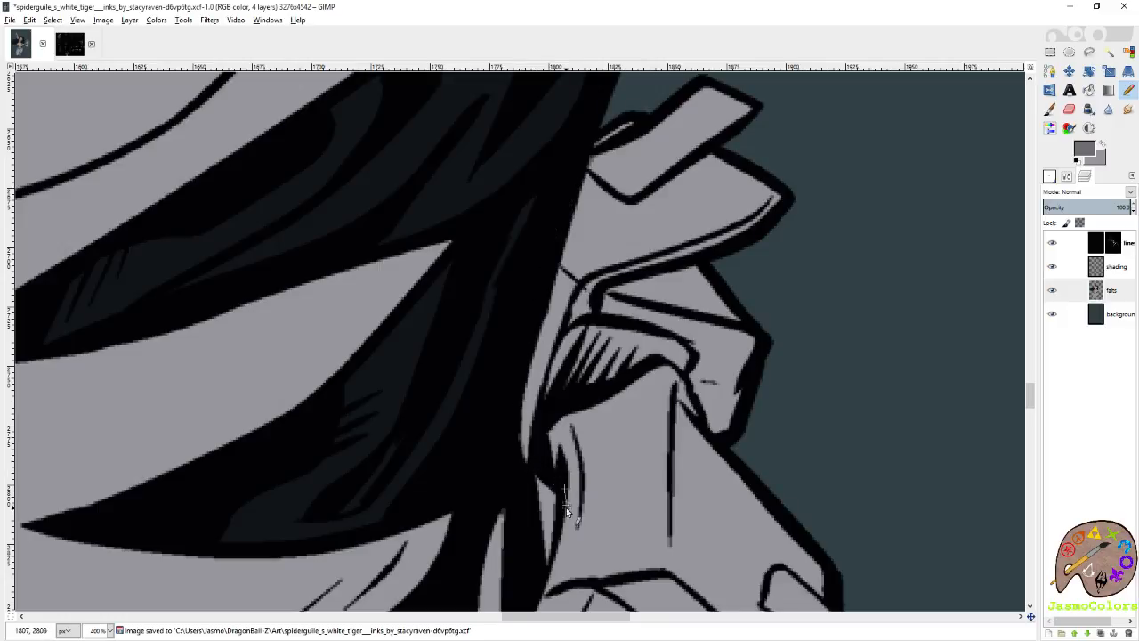
pyautogui.scroll(2, 563, 532)
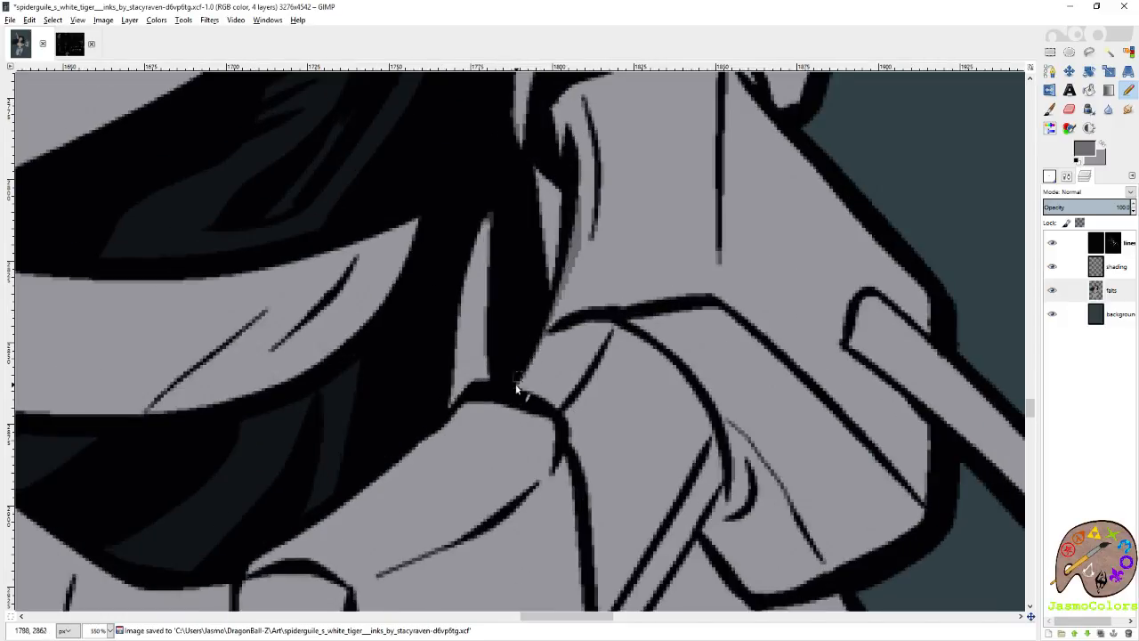
# Trace the large side pouch's upper edge in darker grey along the suit's lowest black stripe.
pyautogui.keyDown('shift'); pyautogui.click(459, 412); pyautogui.keyUp('shift')
pyautogui.keyDown('shift'); pyautogui.click(410, 450); pyautogui.keyUp('shift')
pyautogui.keyDown('shift'); pyautogui.click(382, 474); pyautogui.keyUp('shift')
pyautogui.keyDown('shift'); pyautogui.click(328, 510); pyautogui.keyUp('shift')
pyautogui.keyDown('shift'); pyautogui.click(286, 538); pyautogui.keyUp('shift')
pyautogui.keyDown('shift'); pyautogui.click(251, 569); pyautogui.keyUp('shift')
pyautogui.hscroll(-1, 243, 597)
pyautogui.scroll(-4, 445, 427)
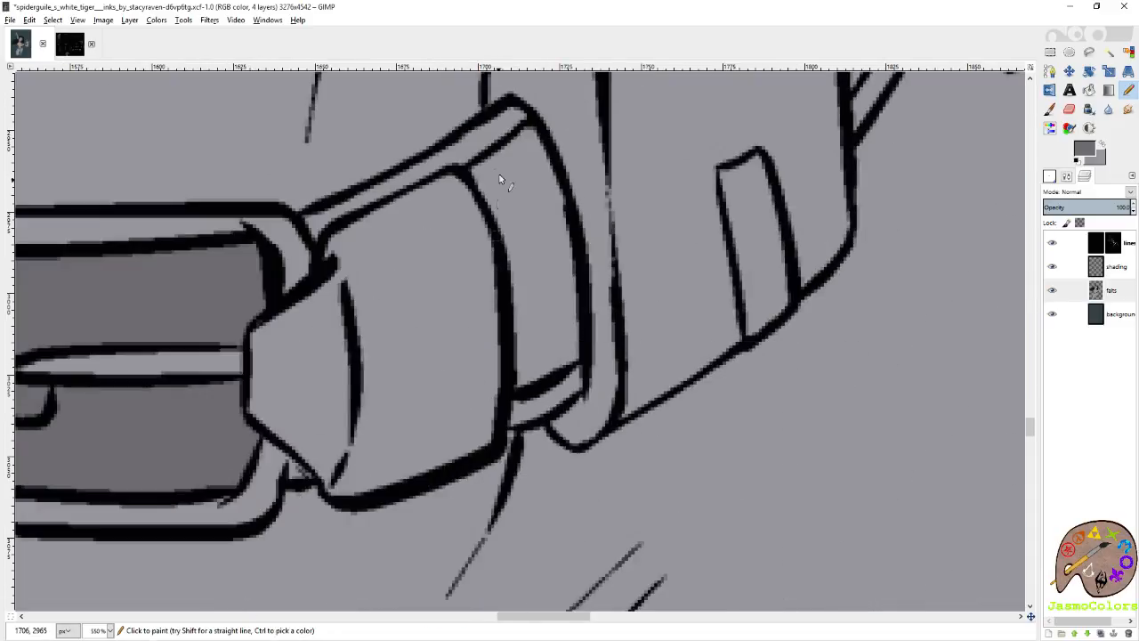
# Trace the belt's upper edge in darker grey from the side pouch down to the belt tip over the buckle.
pyautogui.scroll(1, 490, 267)
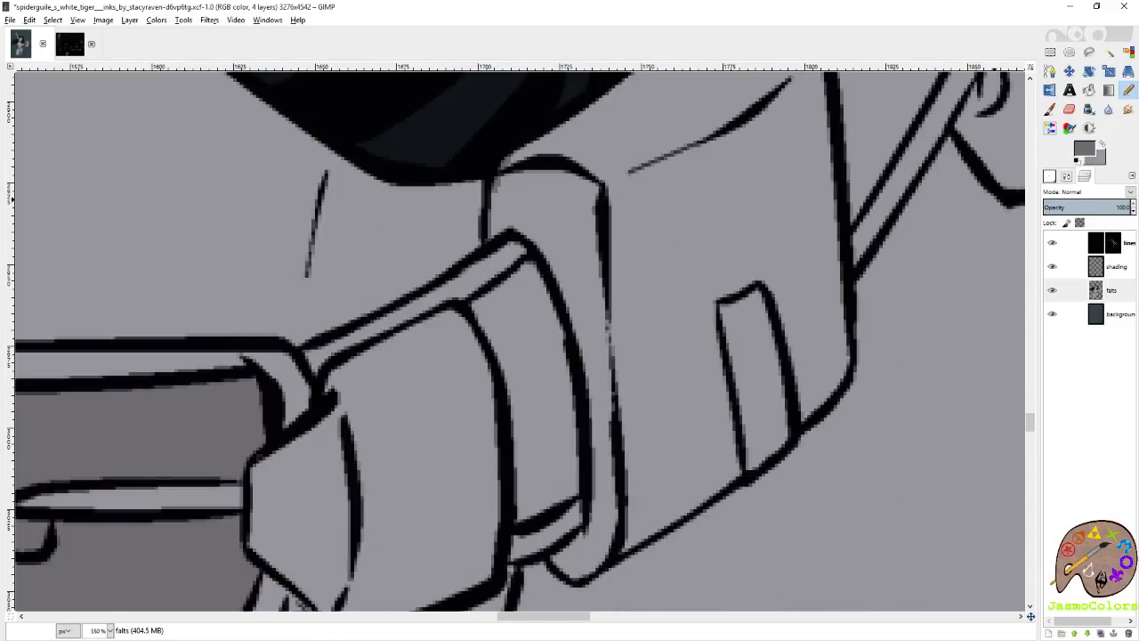
pyautogui.click(872, 16)
pyautogui.scroll(2, 508, 199)
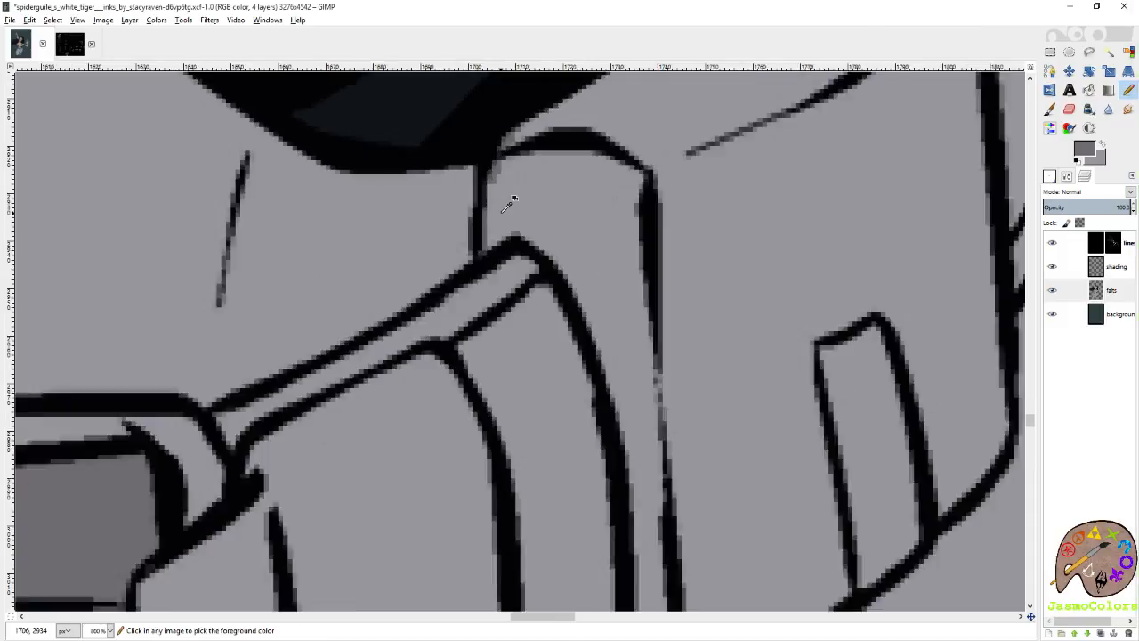
pyautogui.moveTo(480, 280)
pyautogui.mouseDown()
pyautogui.moveTo(386, 356)
pyautogui.moveTo(112, 499)
pyautogui.mouseUp()
pyautogui.hscroll(-1, 144, 531)
pyautogui.scroll(-3, 146, 530)
pyautogui.keyDown('shift'); pyautogui.click(373, 216); pyautogui.keyUp('shift')
pyautogui.keyDown('shift'); pyautogui.click(318, 266); pyautogui.keyUp('shift')
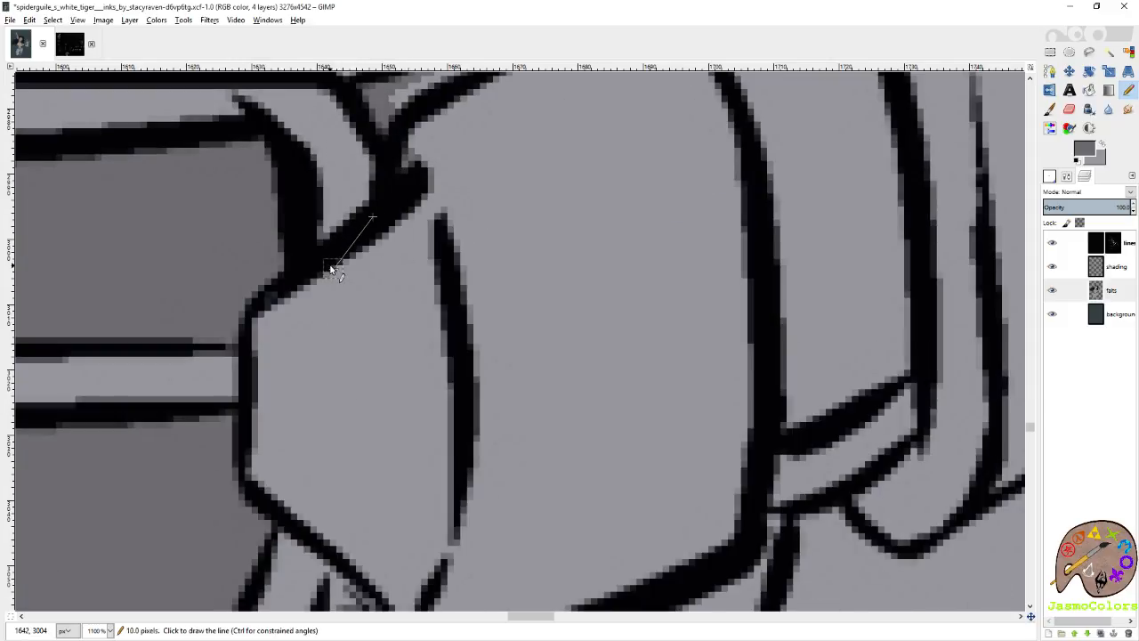
# Trace the belt tip's lower edge and the belt's underside in darker grey as far as the side pouch's lower corner.
pyautogui.scroll(-4, 253, 276)
pyautogui.moveTo(260, 222); pyautogui.dragTo(335, 276)
pyautogui.moveTo(333, 325)
pyautogui.mouseDown()
pyautogui.moveTo(387, 335)
pyautogui.moveTo(437, 388)
pyautogui.moveTo(707, 289)
pyautogui.moveTo(740, 267)
pyautogui.moveTo(762, 209)
pyautogui.moveTo(776, 231)
pyautogui.moveTo(852, 212)
pyautogui.moveTo(876, 256)
pyautogui.moveTo(902, 271)
pyautogui.moveTo(927, 269)
pyautogui.moveTo(959, 247)
pyautogui.mouseUp()
pyautogui.keyDown('shift'); pyautogui.click(959, 247); pyautogui.keyUp('shift')
pyautogui.hscroll(3, 910, 221)
pyautogui.scroll(2, 850, 222)
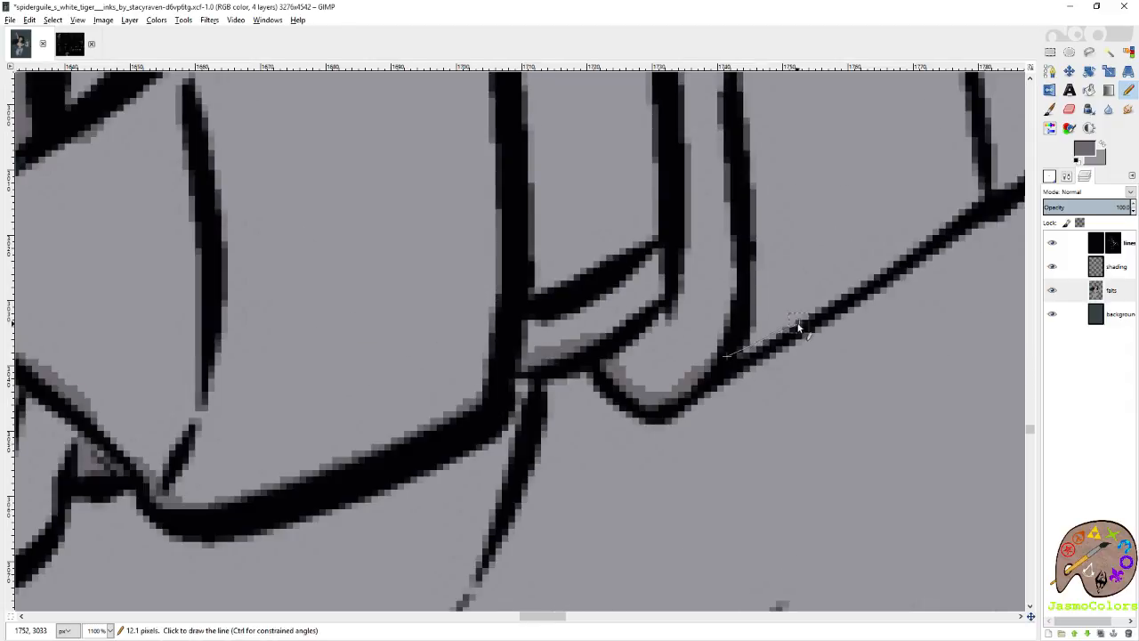
# Trace the side pouch's bottom edge in darker grey from its lower corner to the end of the closing strap.
pyautogui.keyDown('shift'); pyautogui.click(799, 323); pyautogui.keyUp('shift')
pyautogui.keyDown('shift'); pyautogui.click(921, 239); pyautogui.keyUp('shift')
pyautogui.keyDown('shift'); pyautogui.click(975, 211); pyautogui.keyUp('shift')
pyautogui.hscroll(4, 890, 223)
pyautogui.scroll(2, 694, 238)
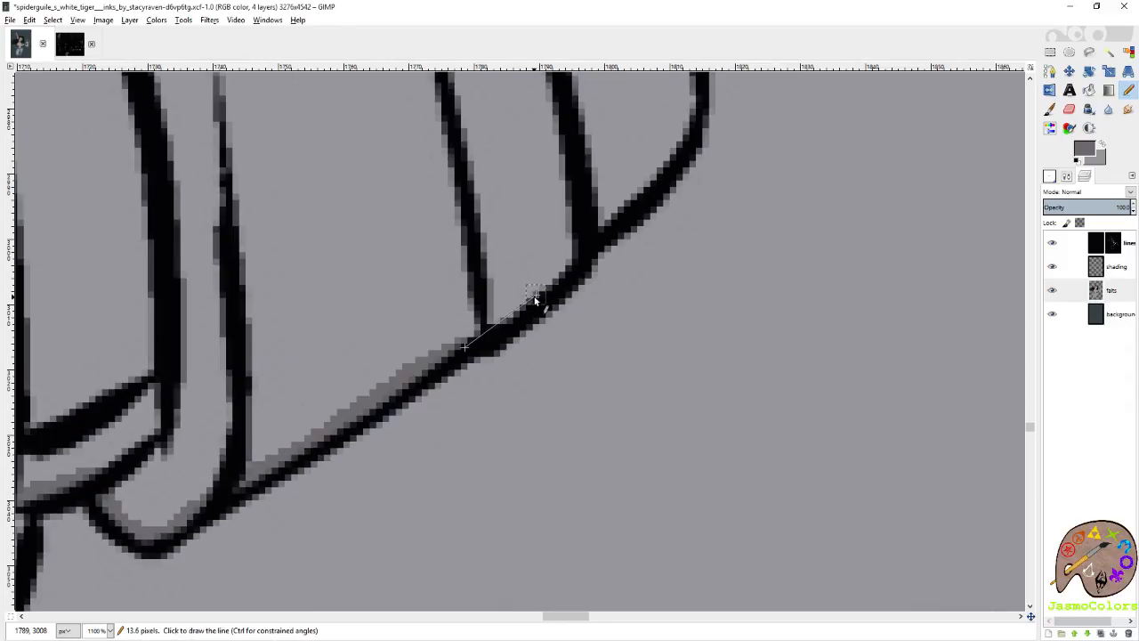
pyautogui.keyDown('shift'); pyautogui.click(535, 293); pyautogui.keyUp('shift')
pyautogui.keyDown('shift'); pyautogui.click(576, 255); pyautogui.keyUp('shift')
# Trace the side pouch's rounded corner in darker grey and continue up its outer side.
pyautogui.keyDown('shift'); pyautogui.click(604, 221); pyautogui.keyUp('shift')
pyautogui.keyDown('shift'); pyautogui.click(635, 195); pyautogui.keyUp('shift')
pyautogui.keyDown('shift'); pyautogui.click(668, 157); pyautogui.keyUp('shift')
pyautogui.keyDown('shift'); pyautogui.click(681, 109); pyautogui.keyUp('shift')
pyautogui.scroll(2, 675, 203)
pyautogui.keyDown('shift'); pyautogui.click(693, 290); pyautogui.keyUp('shift')
pyautogui.keyDown('shift'); pyautogui.click(686, 238); pyautogui.keyUp('shift')
pyautogui.scroll(2, 685, 228)
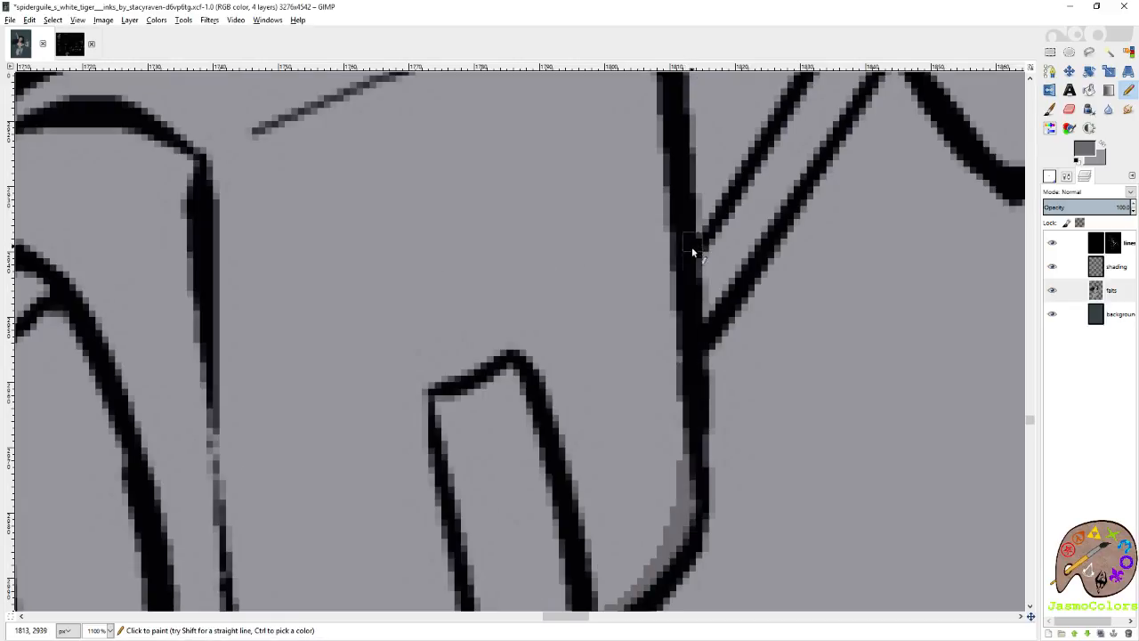
# Trace the lower edge of the belt strap behind the side pouch and the far pouch's bottom edge in darker grey.
pyautogui.keyDown('shift'); pyautogui.click(780, 191); pyautogui.keyUp('shift')
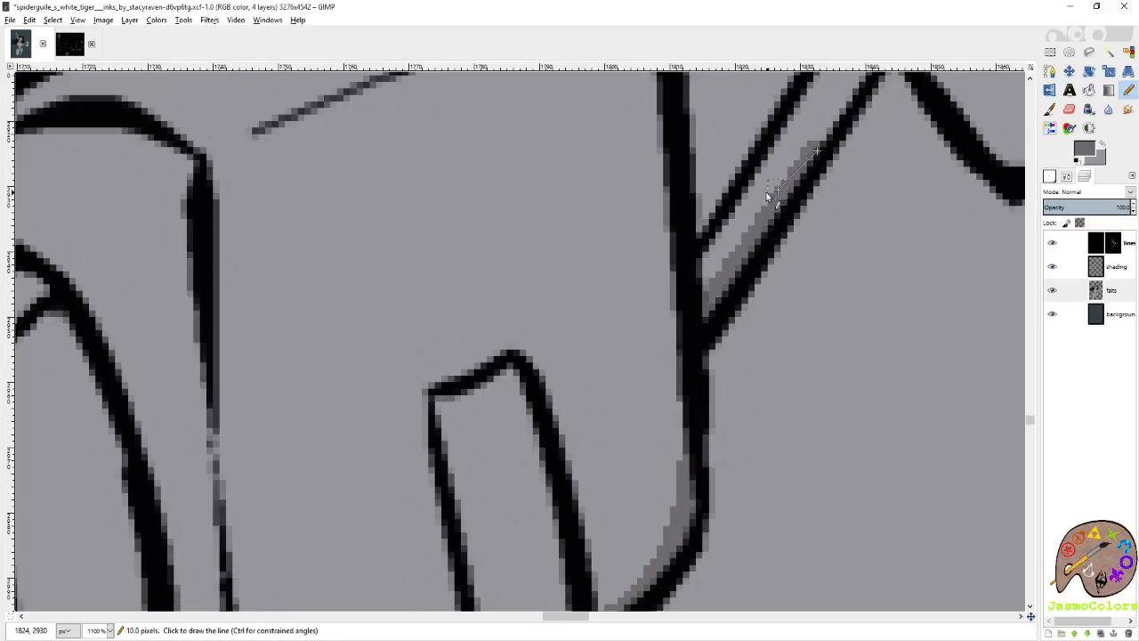
pyautogui.scroll(3, 780, 191)
pyautogui.hscroll(3, 623, 231)
pyautogui.keyDown('shift'); pyautogui.click(656, 300); pyautogui.keyUp('shift')
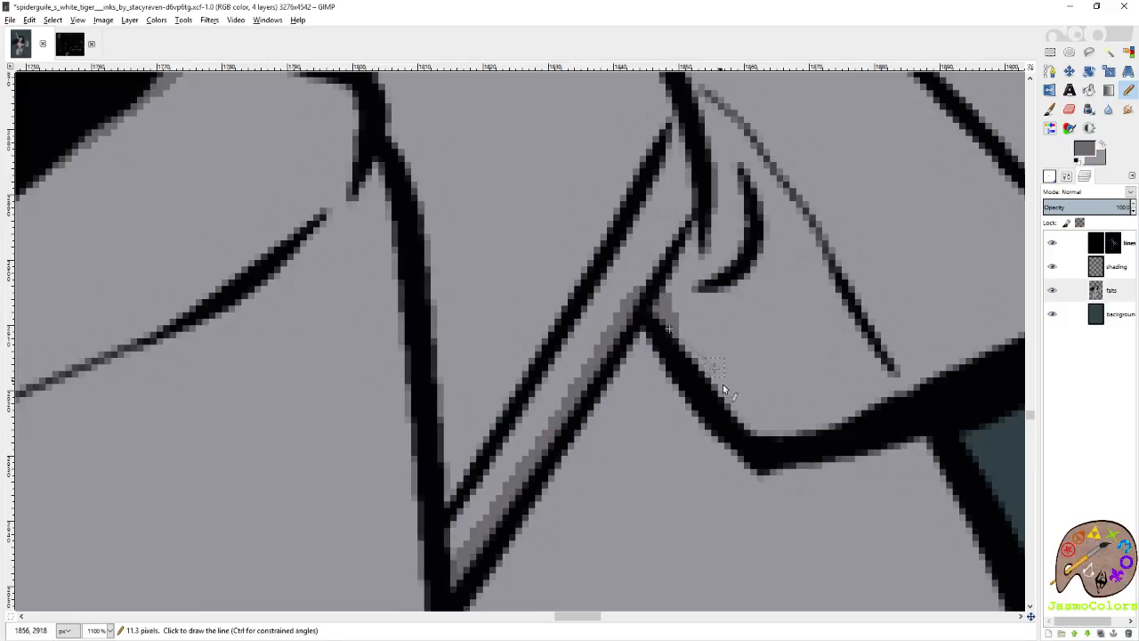
pyautogui.keyDown('shift'); pyautogui.click(740, 403); pyautogui.keyUp('shift')
pyautogui.keyDown('shift'); pyautogui.click(764, 427); pyautogui.keyUp('shift')
pyautogui.keyDown('shift'); pyautogui.click(804, 421); pyautogui.keyUp('shift')
pyautogui.moveTo(768, 422); pyautogui.dragTo(845, 417)
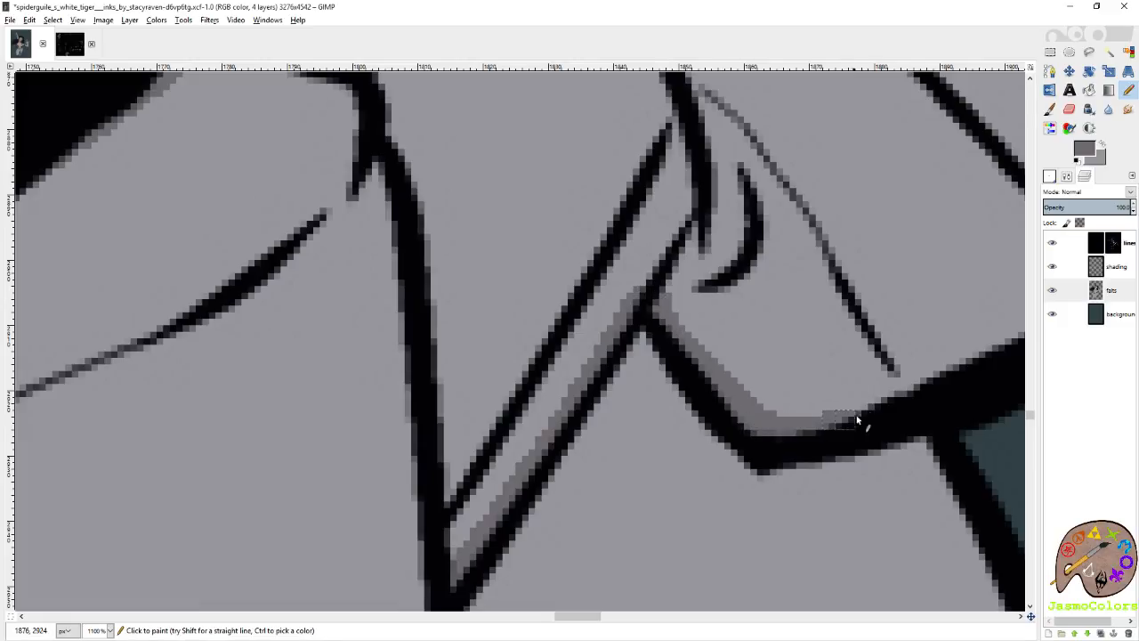
pyautogui.keyDown('shift'); pyautogui.click(884, 406); pyautogui.keyUp('shift')
# Finish the far pouch's outline, fill the outlined belt and pouches with the darker grey, and save the image.
pyautogui.hscroll(1, 884, 407)
pyautogui.scroll(2, 863, 411)
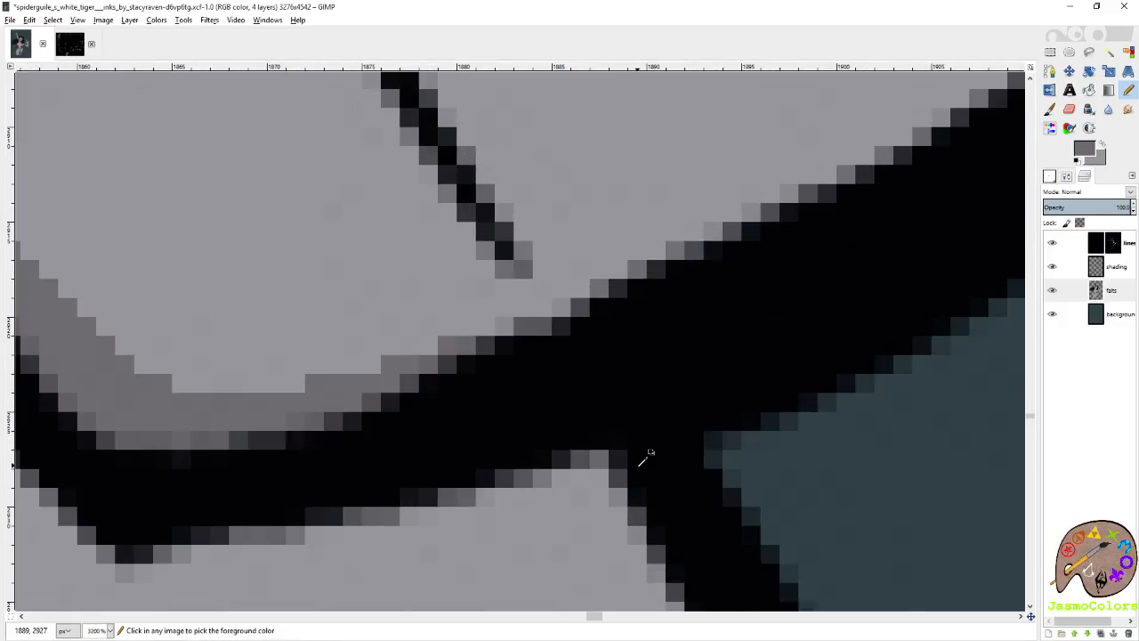
pyautogui.scroll(-6, 645, 454)
pyautogui.scroll(-3, 649, 454)
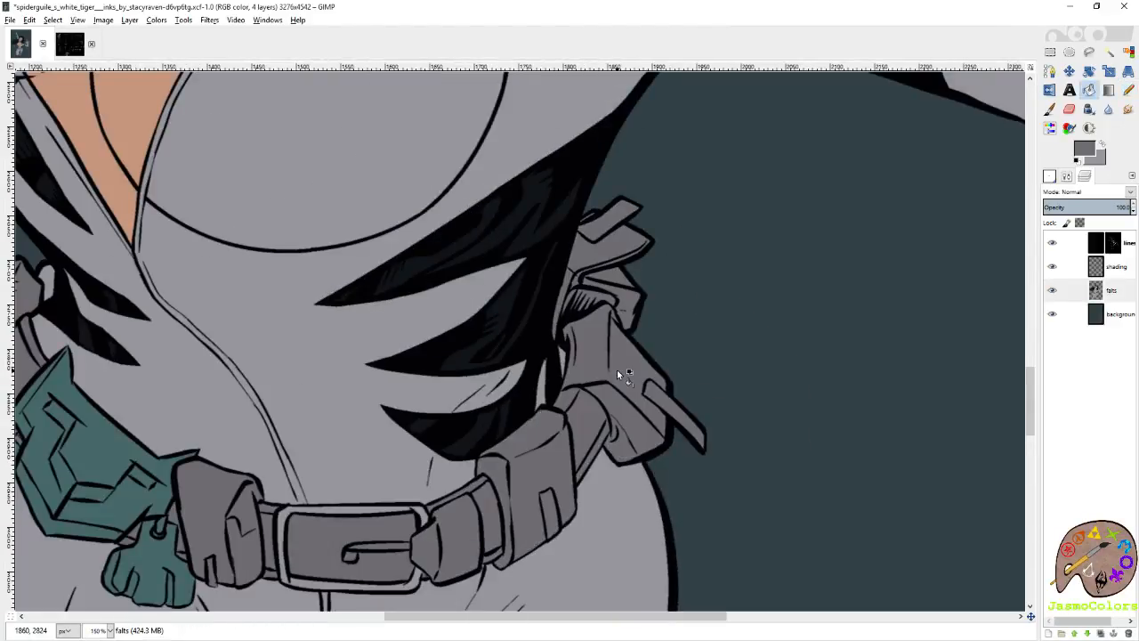
pyautogui.scroll(-2, 617, 369)
pyautogui.hotkey('ctrl', 's')
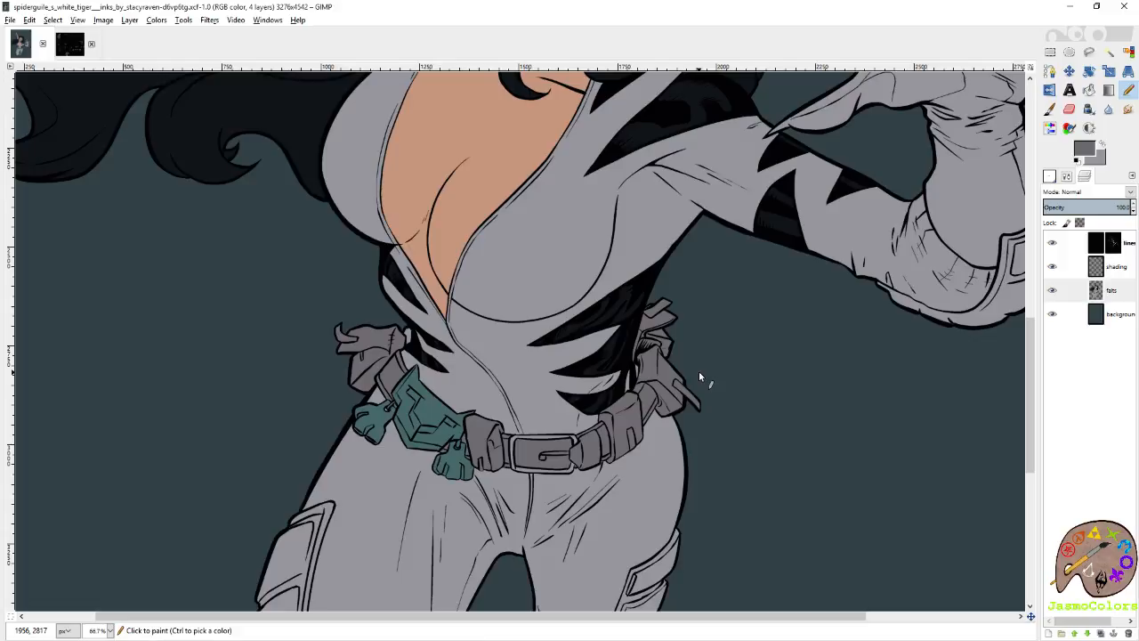
# Pick the darkest maroon swatch from the palette image and fill the hair, arm stripes and upper torso stripe with it.
pyautogui.click(73, 49)
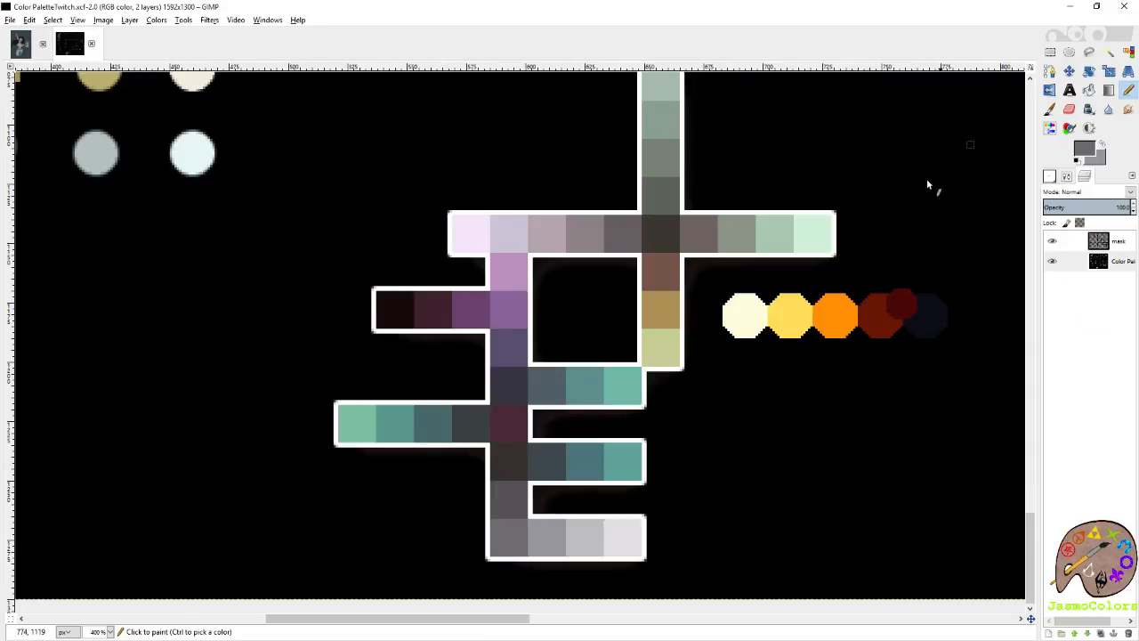
pyautogui.keyDown('ctrl'); pyautogui.click(405, 299); pyautogui.keyUp('ctrl')
pyautogui.click(22, 45)
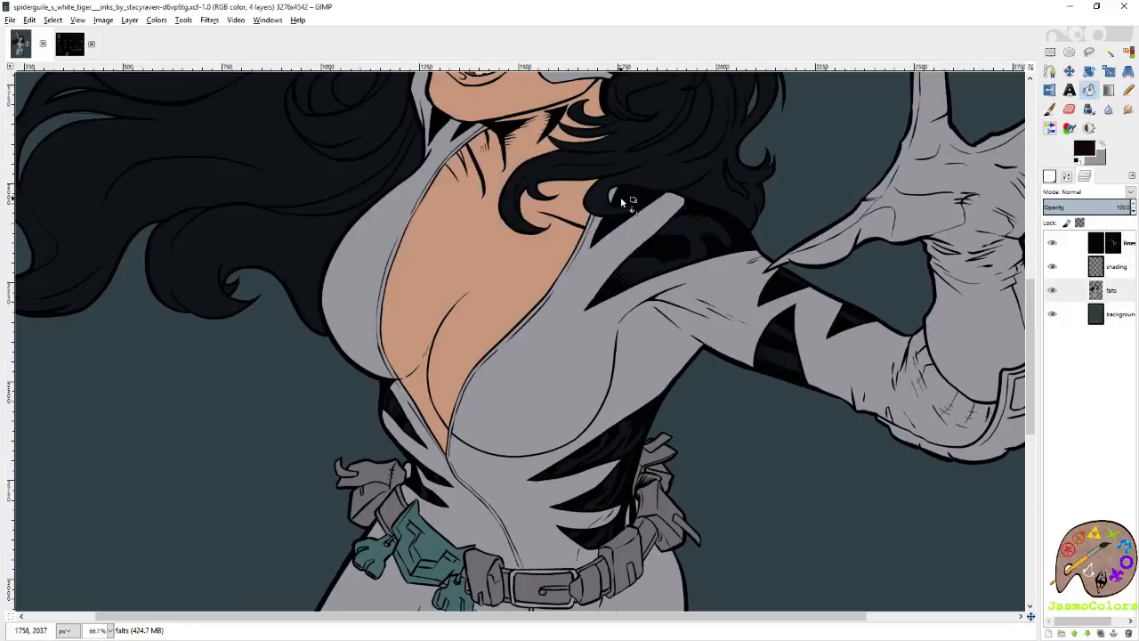
pyautogui.click(621, 197)
pyautogui.click(781, 352)
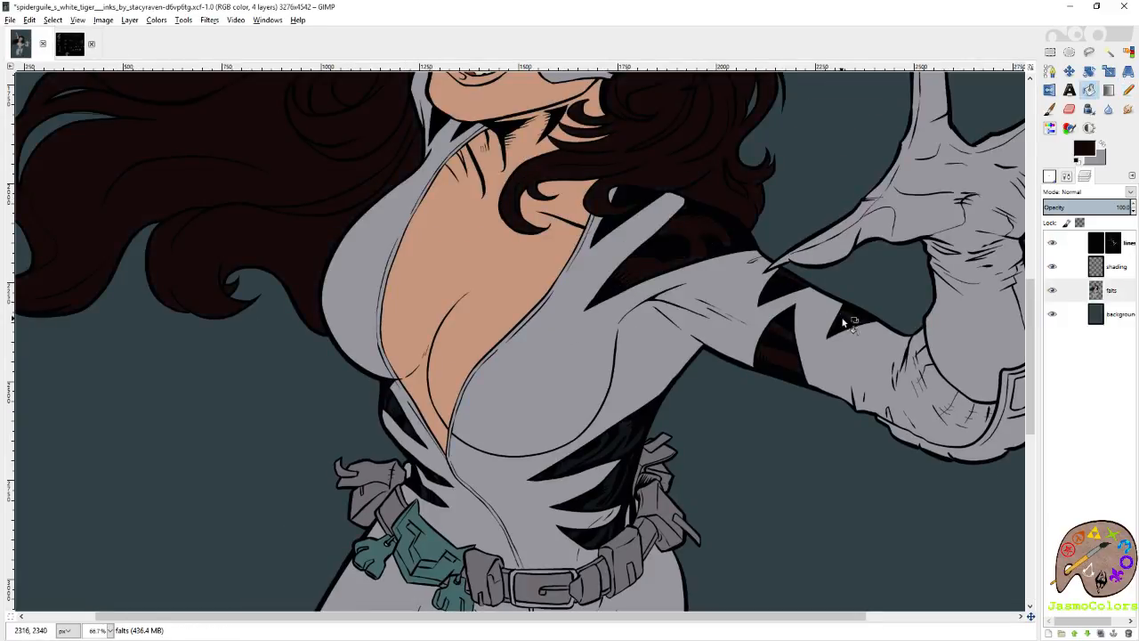
pyautogui.click(608, 458)
# Undo the stray fill over the suit and recolour the remaining waist stripes on both sides with the dark maroon.
pyautogui.scroll(1, 498, 445)
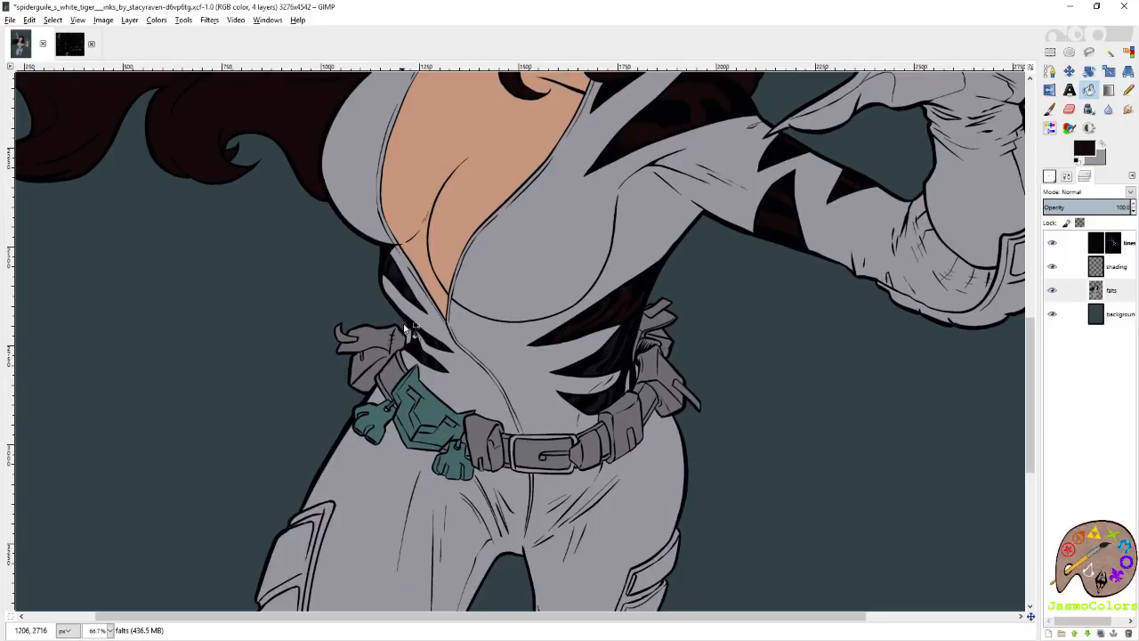
pyautogui.scroll(2, 402, 291)
pyautogui.click(505, 522)
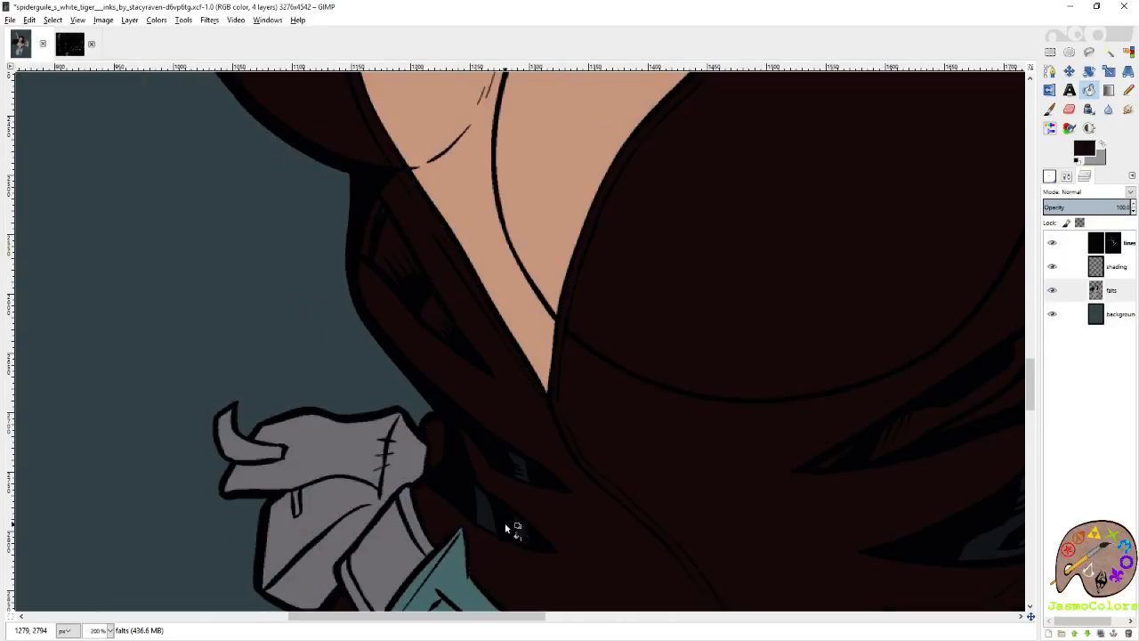
pyautogui.hotkey('ctrl', 'z')
pyautogui.click(492, 522)
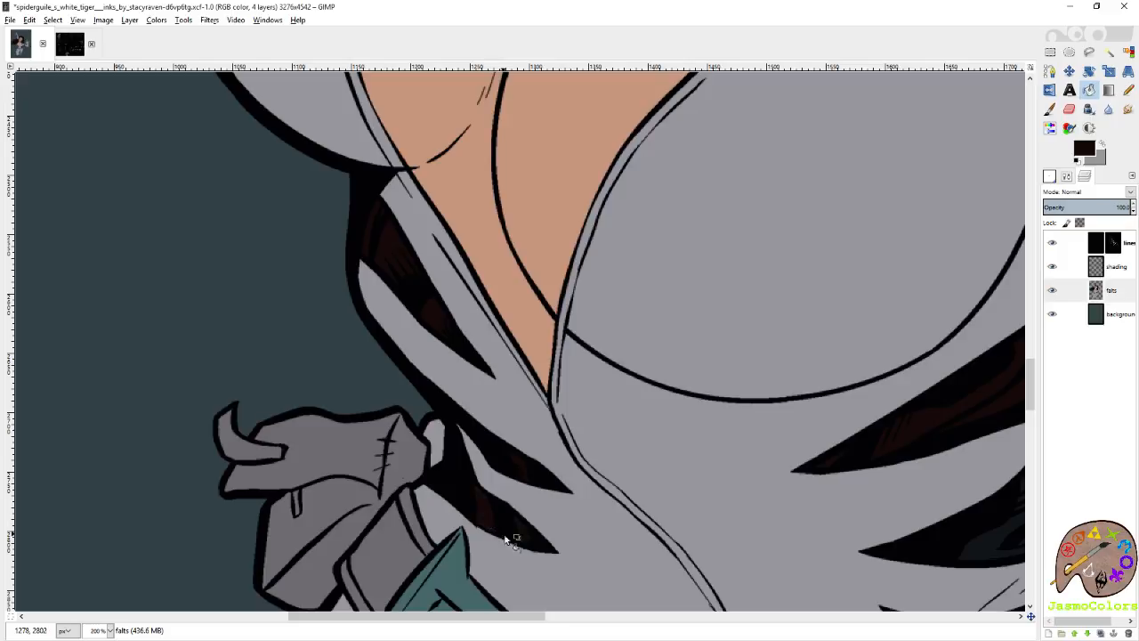
pyautogui.hscroll(1, 544, 541)
pyautogui.scroll(-1, 552, 538)
pyautogui.click(787, 369)
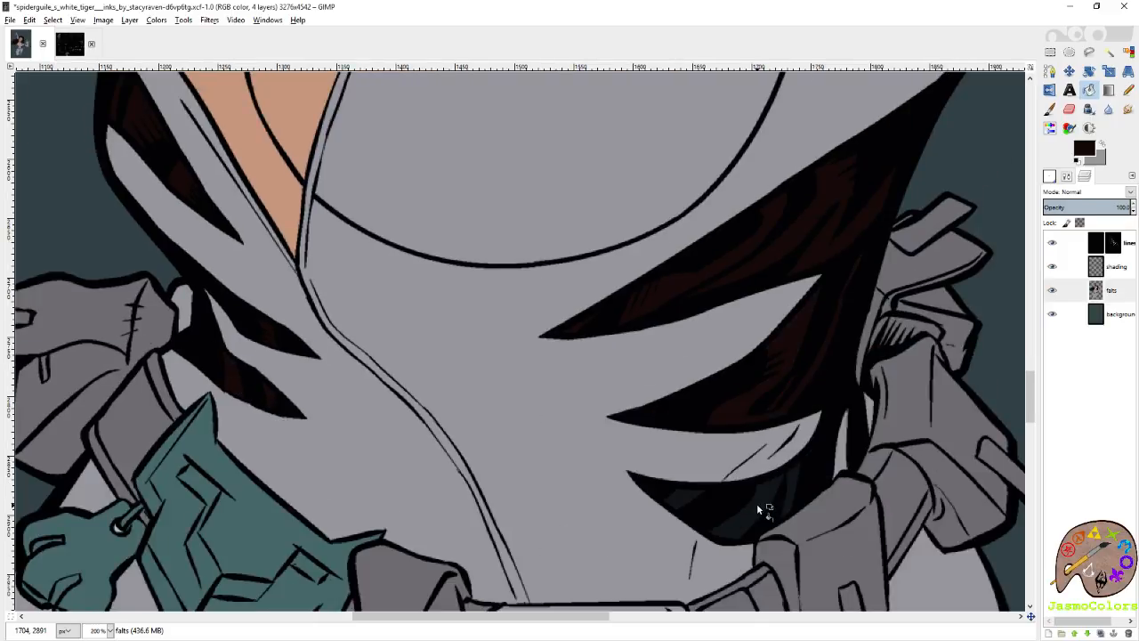
# Check the flats on the legs, hair and mask, and save the image.
pyautogui.scroll(-2, 822, 341)
pyautogui.scroll(-12, 829, 329)
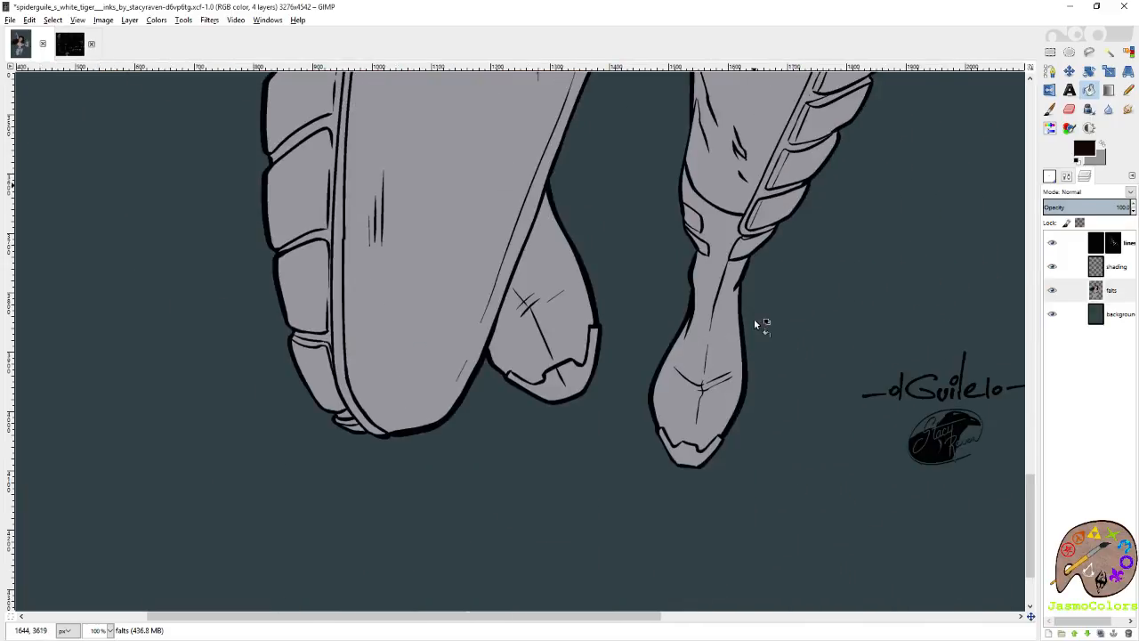
pyautogui.scroll(5, 724, 397)
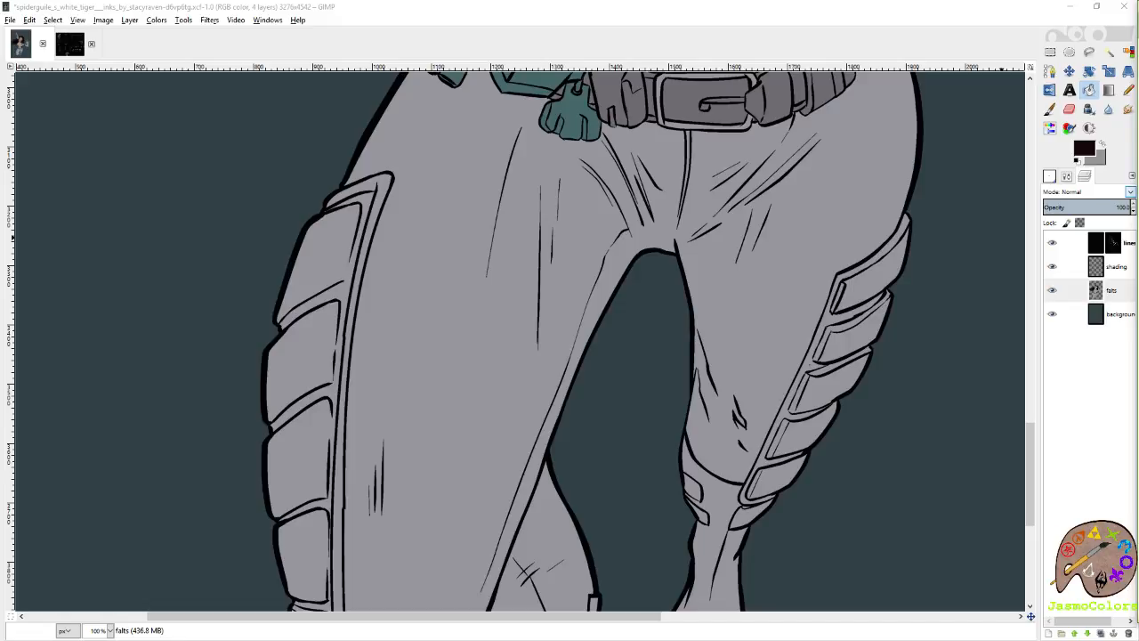
pyautogui.scroll(15, 895, 249)
pyautogui.scroll(-3, 783, 260)
pyautogui.scroll(6, 580, 204)
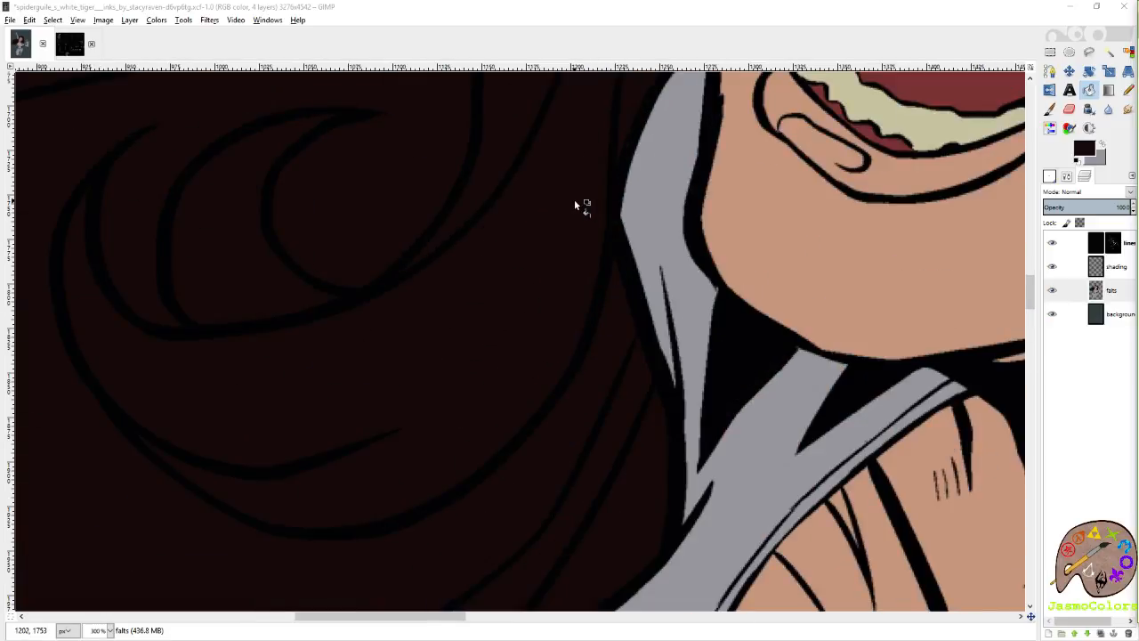
pyautogui.scroll(-5, 577, 285)
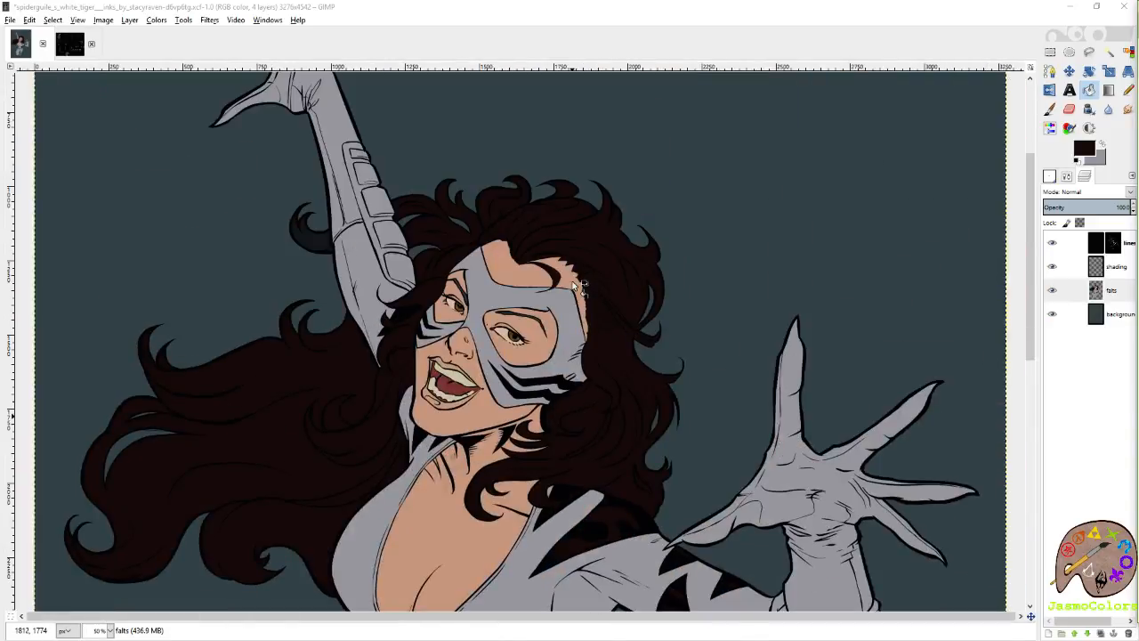
pyautogui.scroll(4, 580, 284)
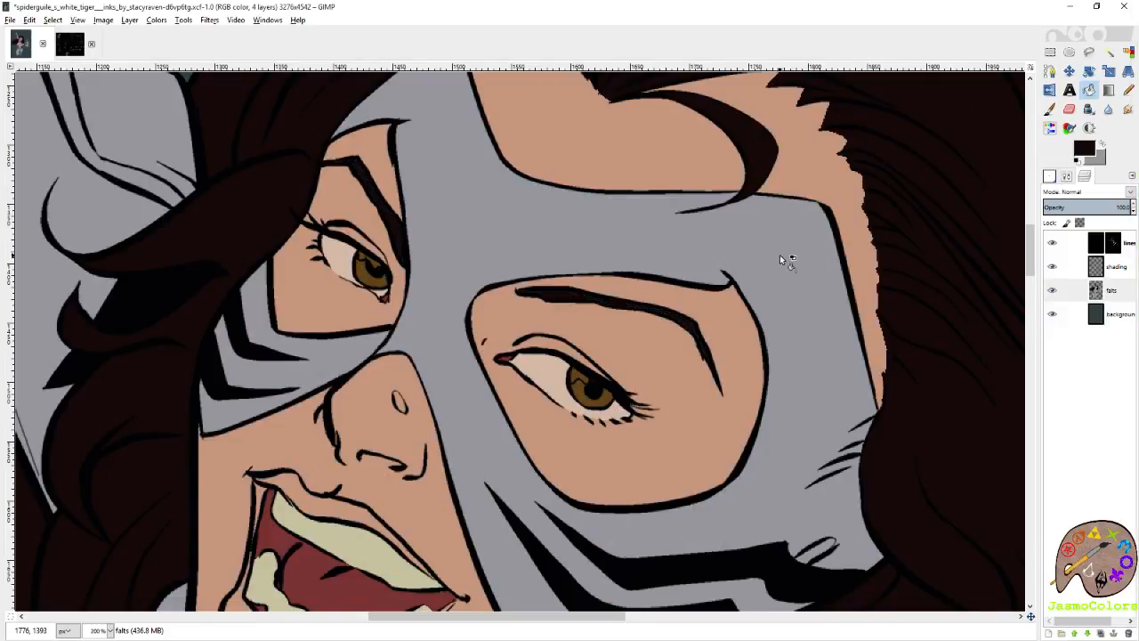
pyautogui.scroll(-3, 793, 239)
pyautogui.scroll(-1, 790, 239)
pyautogui.hotkey('ctrl', 's')
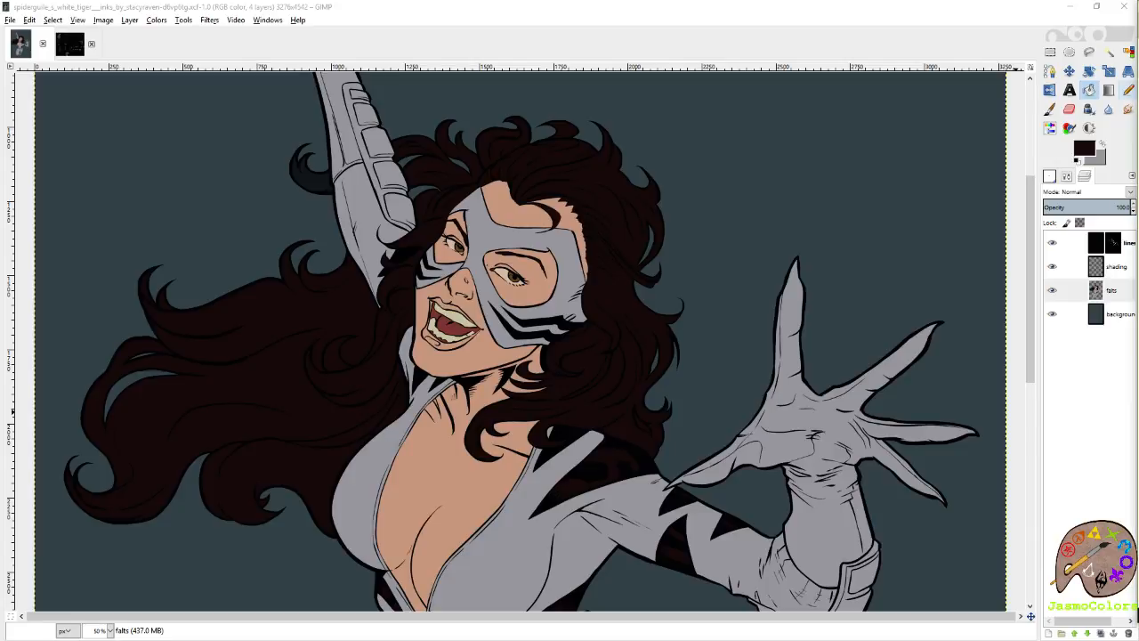
pyautogui.click(783, 24)
pyautogui.scroll(-5, 674, 305)
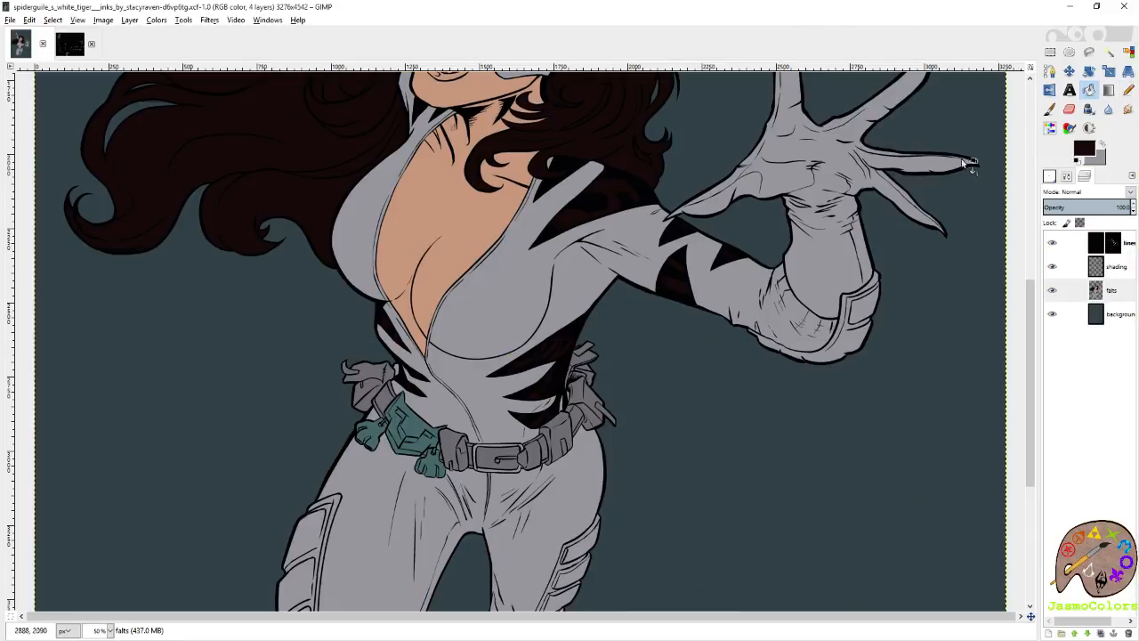
pyautogui.scroll(5, 890, 192)
pyautogui.scroll(-1, 948, 178)
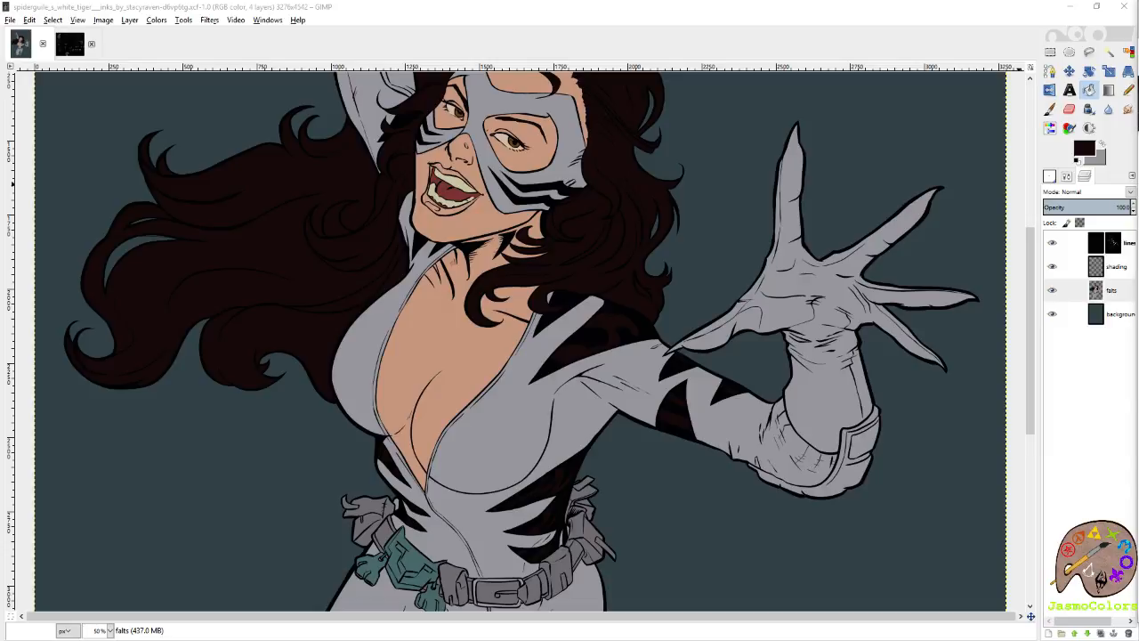
pyautogui.click(917, 22)
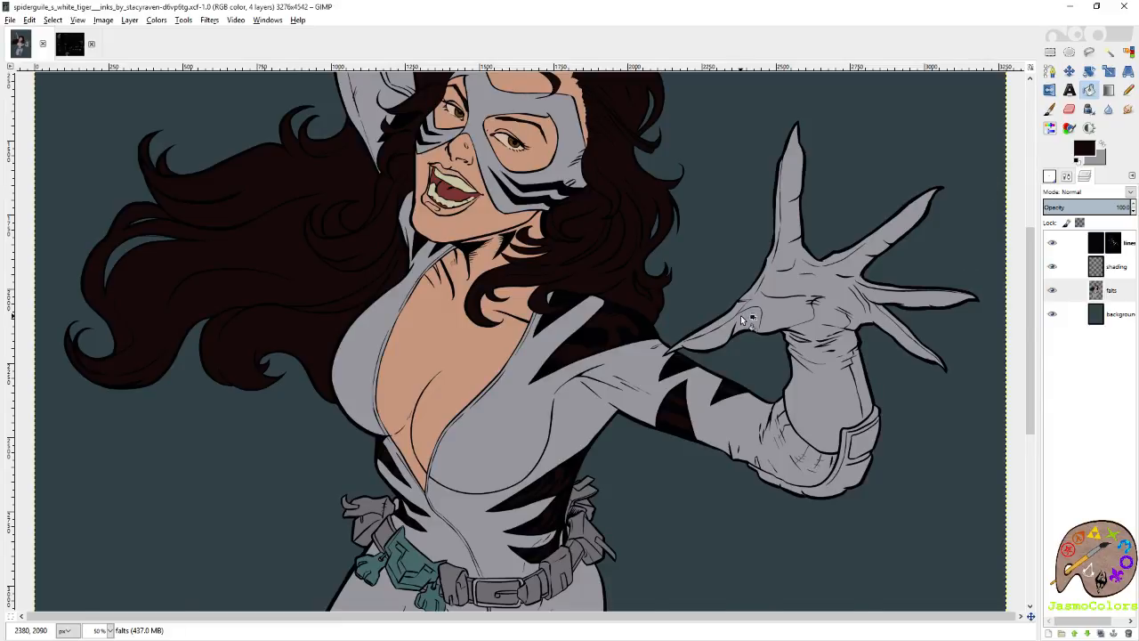
pyautogui.scroll(5, 742, 313)
pyautogui.scroll(-4, 685, 305)
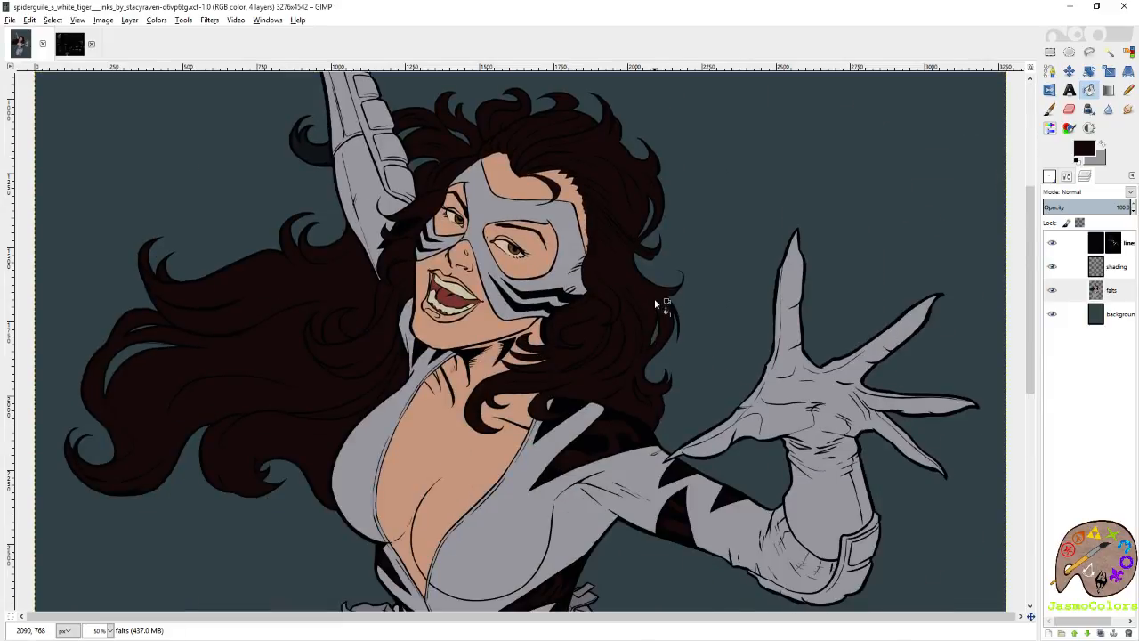
# Sample the belt's darker grey with the Pencil tool and draw a stroke across the grey swatches in the palette image.
pyautogui.click(1129, 90)
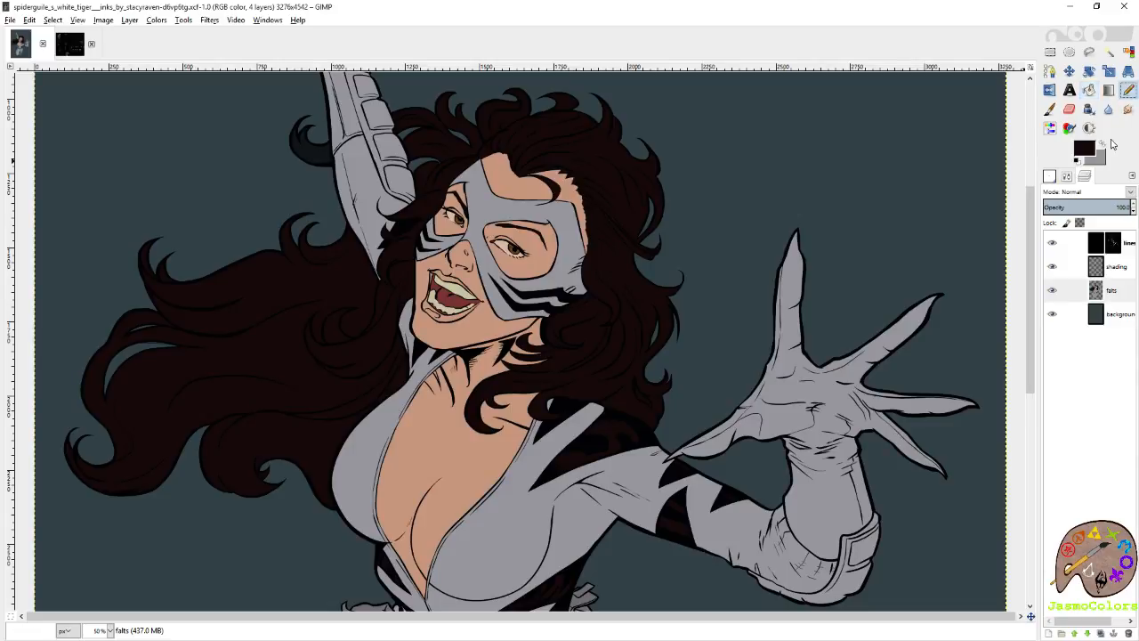
pyautogui.scroll(-1, 654, 303)
pyautogui.scroll(1, 623, 298)
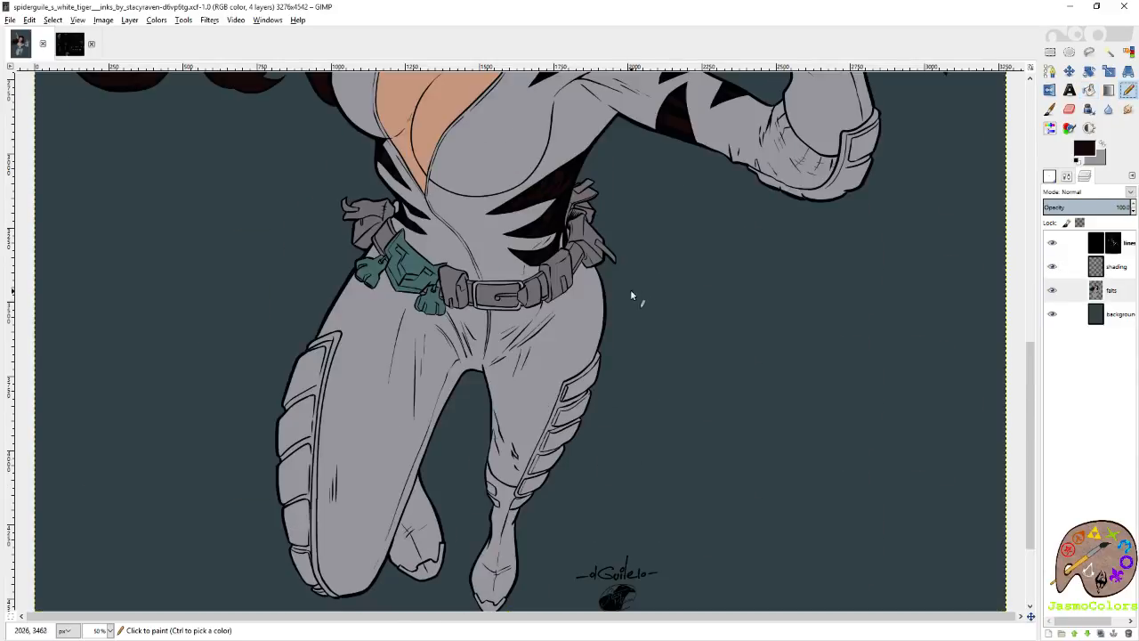
pyautogui.scroll(5, 542, 245)
pyautogui.keyDown('ctrl'); pyautogui.click(661, 347); pyautogui.keyUp('ctrl')
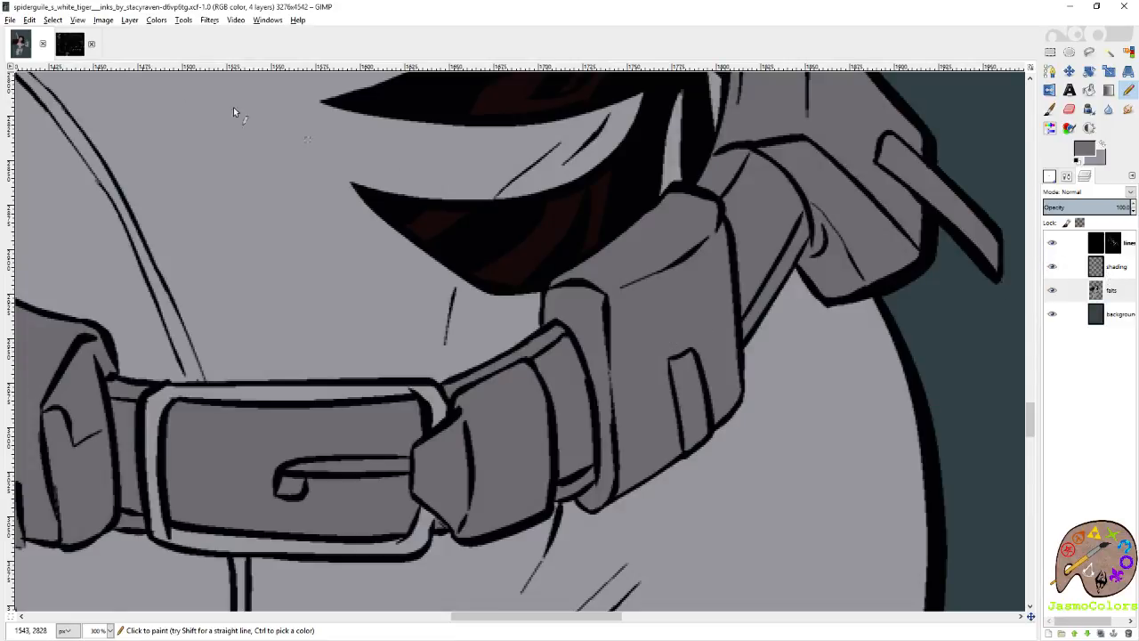
pyautogui.click(69, 44)
pyautogui.moveTo(512, 551); pyautogui.dragTo(603, 550)
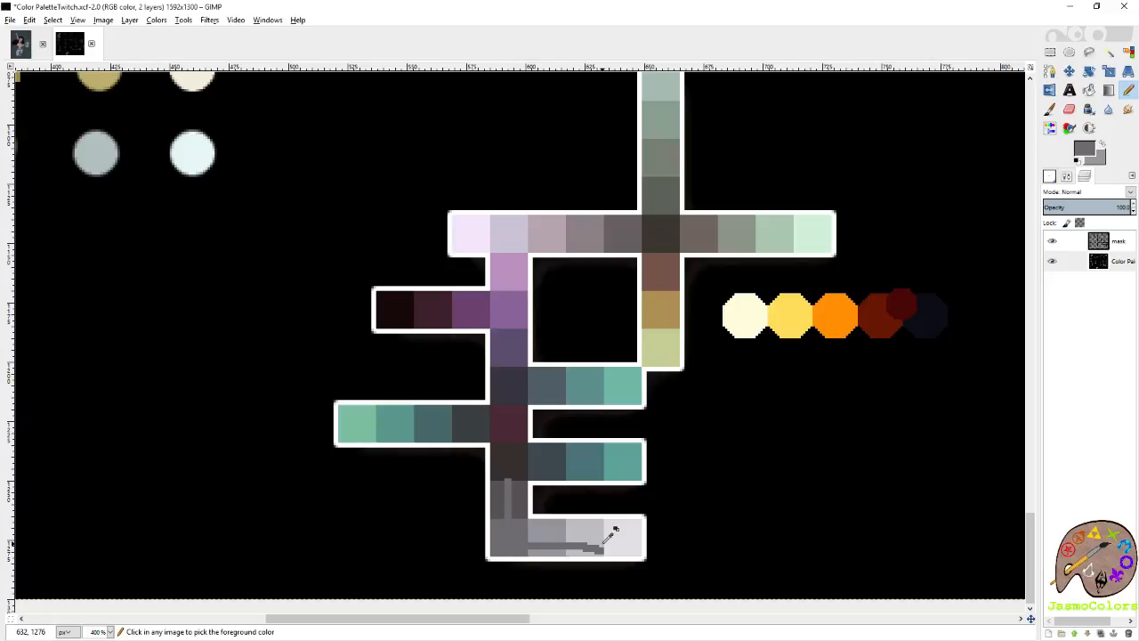
# Undo the stray palette strokes and pick the lighter grey as foreground and the mid grey (a1a0a8) as background colour.
pyautogui.hotkey('ctrl', 'z')
pyautogui.click(1100, 160)
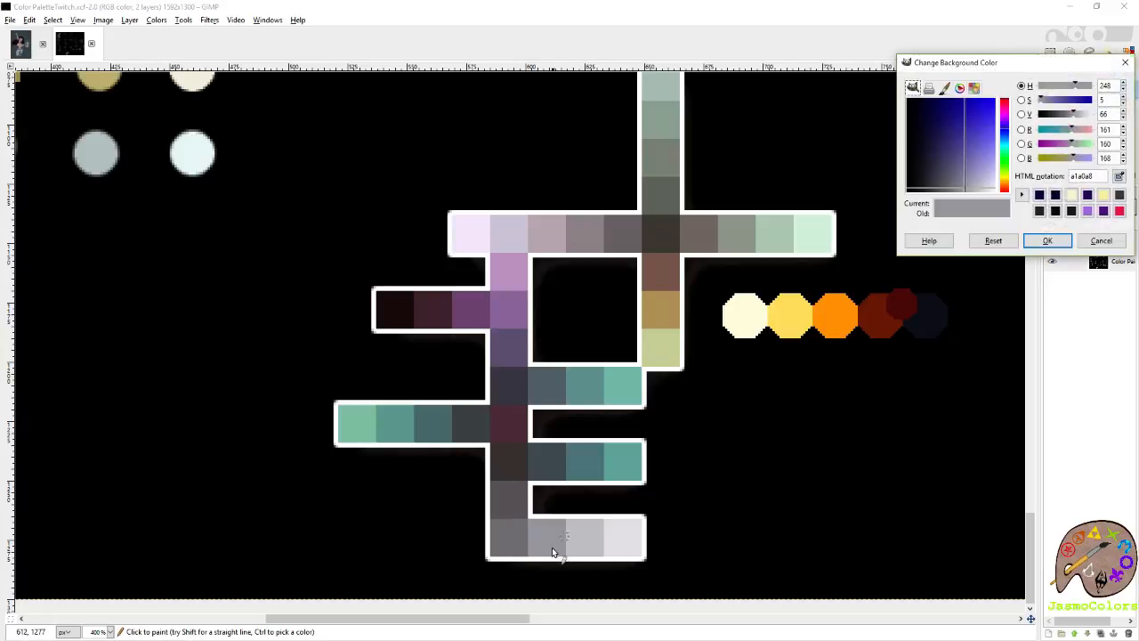
pyautogui.moveTo(560, 544); pyautogui.dragTo(635, 532)
pyautogui.hotkey('ctrl', 'z')
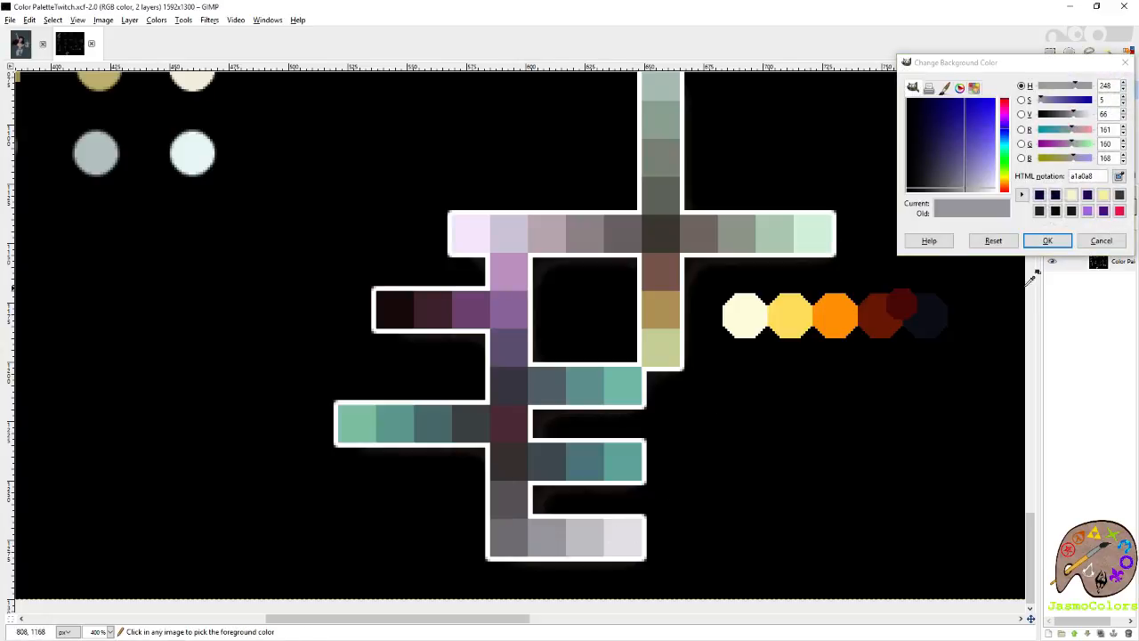
pyautogui.click(1101, 240)
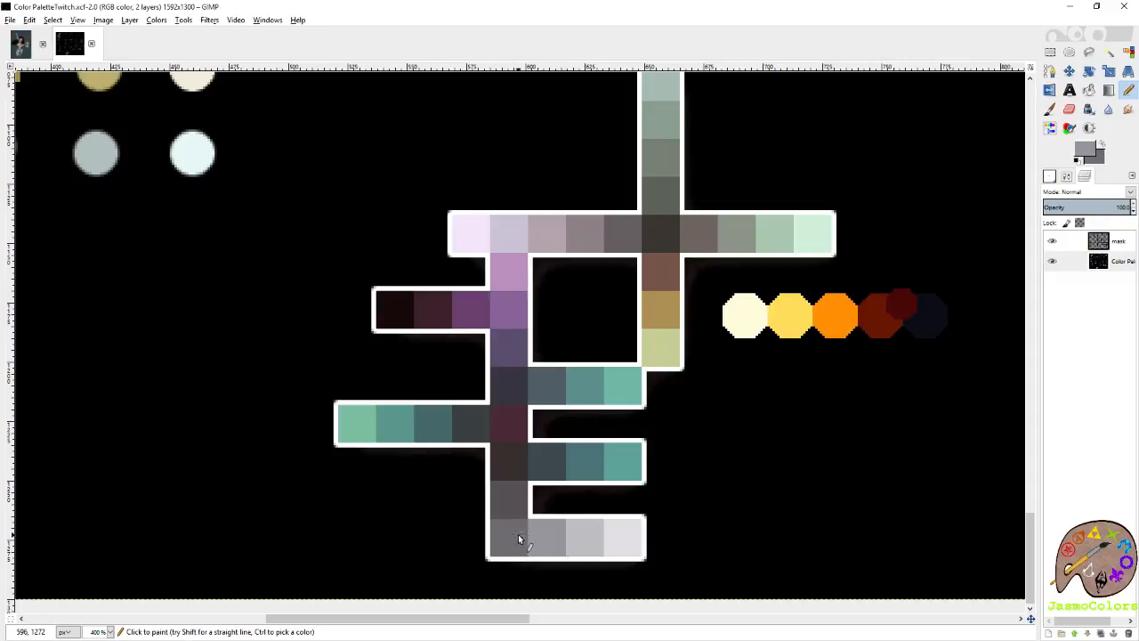
pyautogui.moveTo(518, 538); pyautogui.dragTo(649, 529)
pyautogui.hotkey('ctrl', 'z')
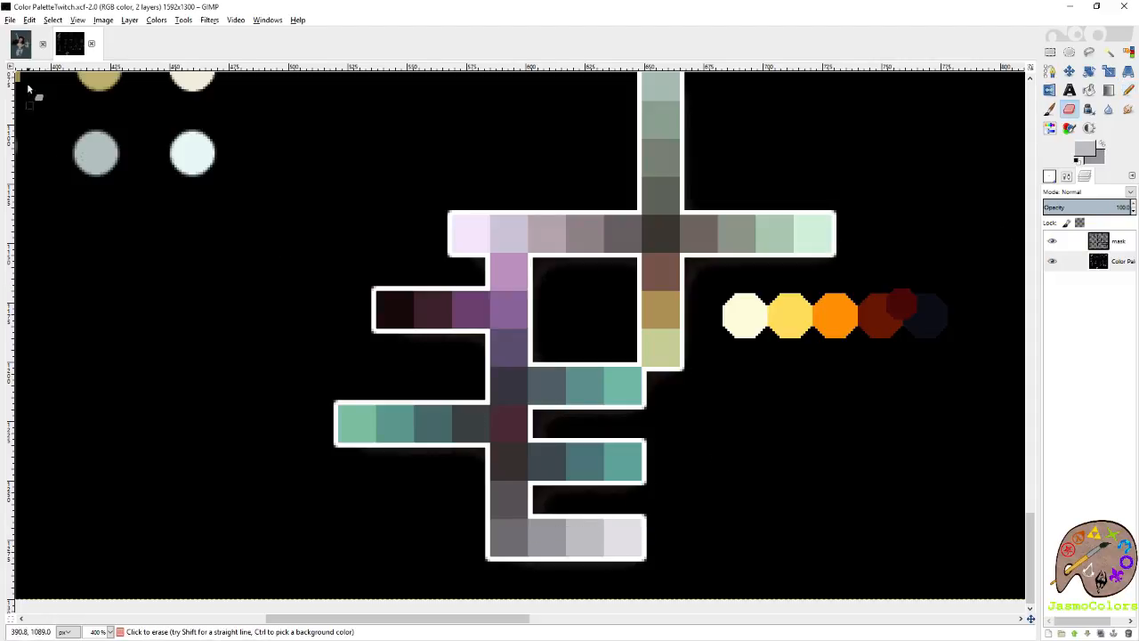
# Return to the superheroine artwork and fill the suit's flats with the lighter grey.
pyautogui.click(24, 39)
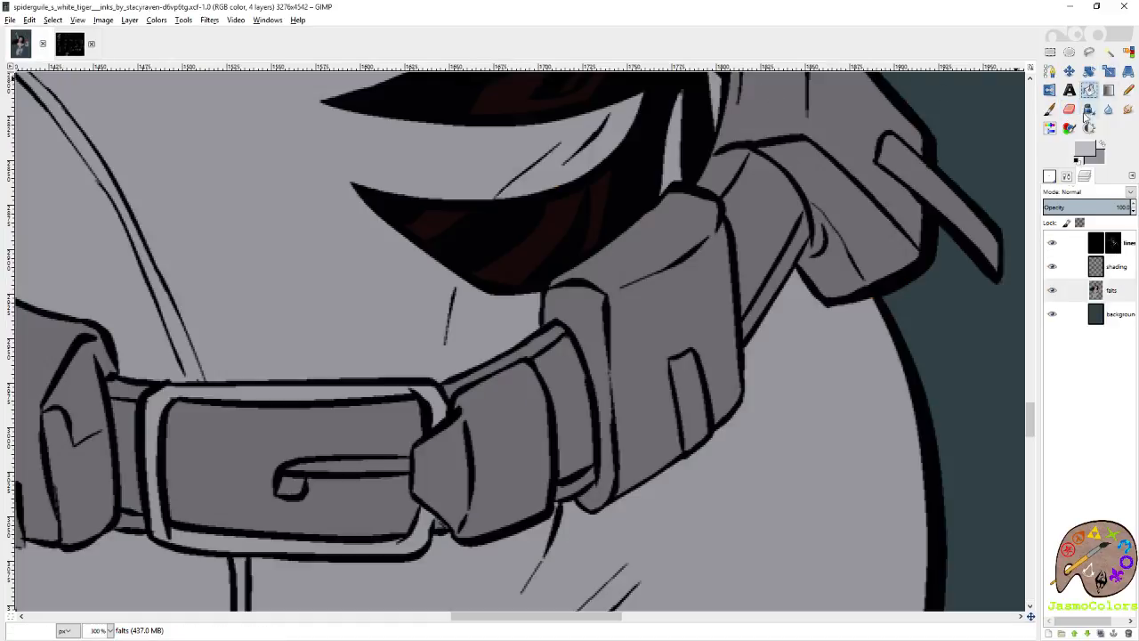
pyautogui.hotkey('shift', 'ctrl', 'j')
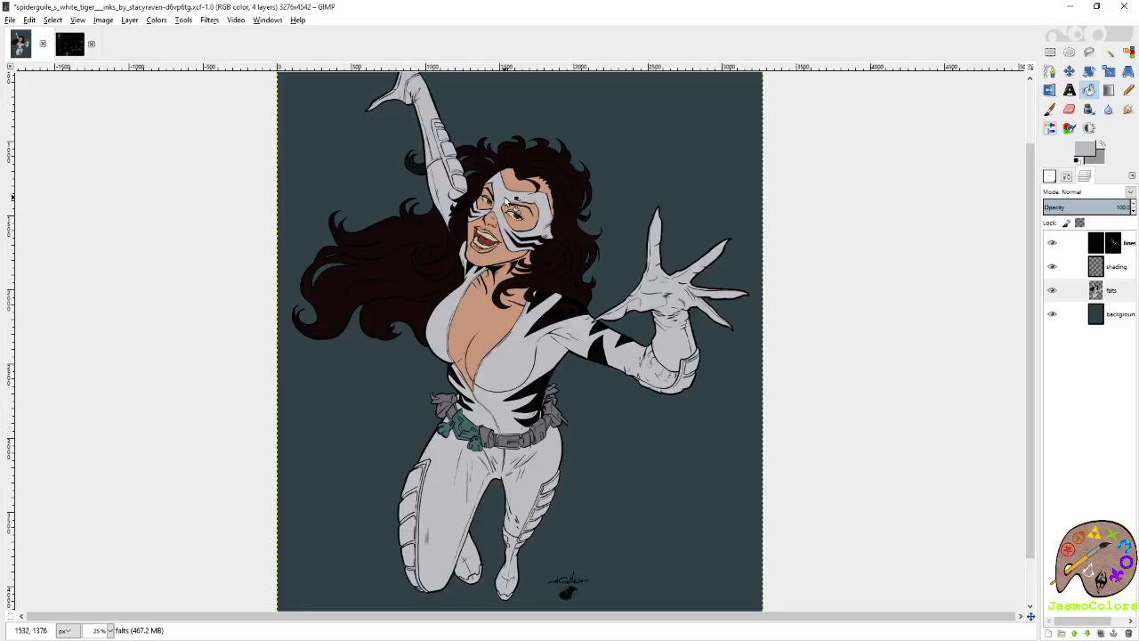
pyautogui.keyDown('ctrl'); pyautogui.scroll(7, 473, 491); pyautogui.keyUp('ctrl')
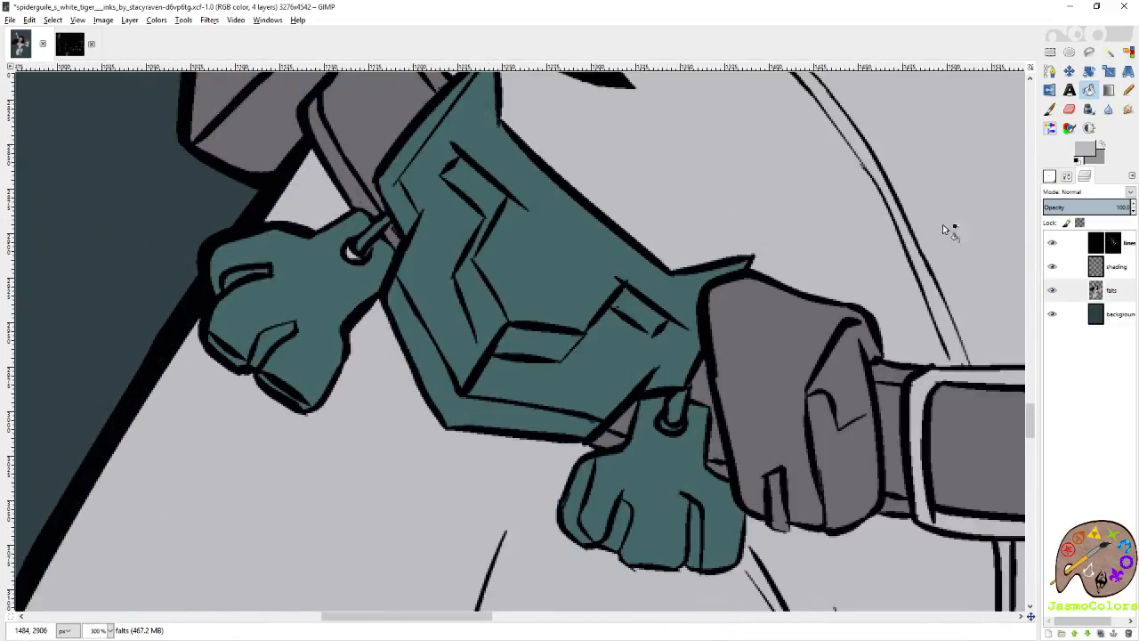
pyautogui.keyDown('ctrl'); pyautogui.scroll(-4, 536, 388); pyautogui.keyUp('ctrl')
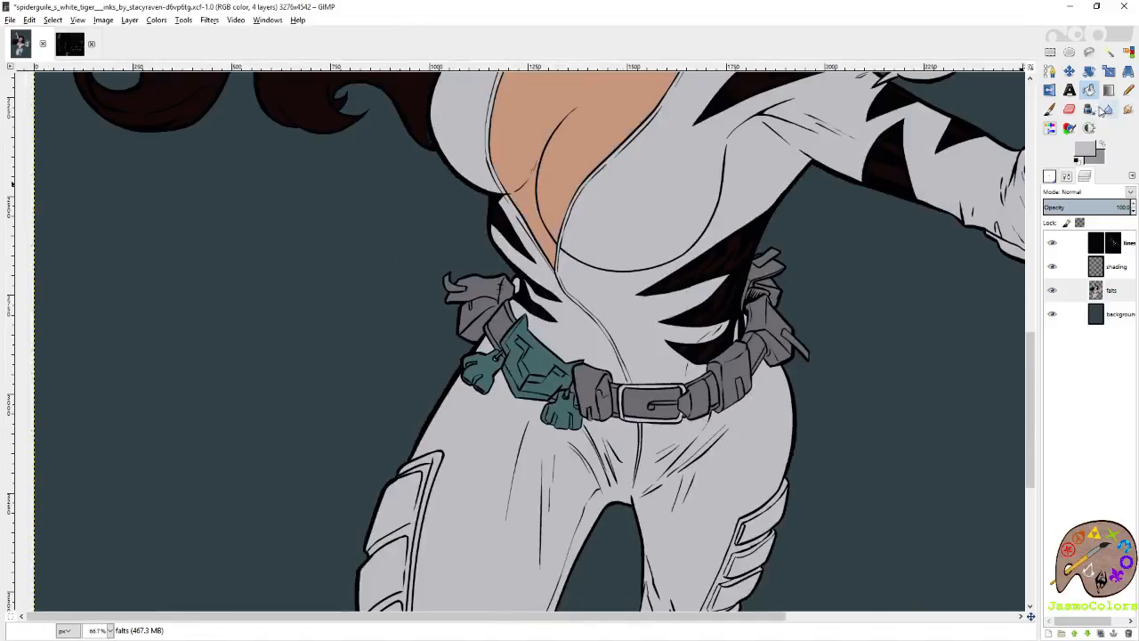
# Recolour the waist stripes on both sides of the suit with the mid grey.
pyautogui.click(722, 311)
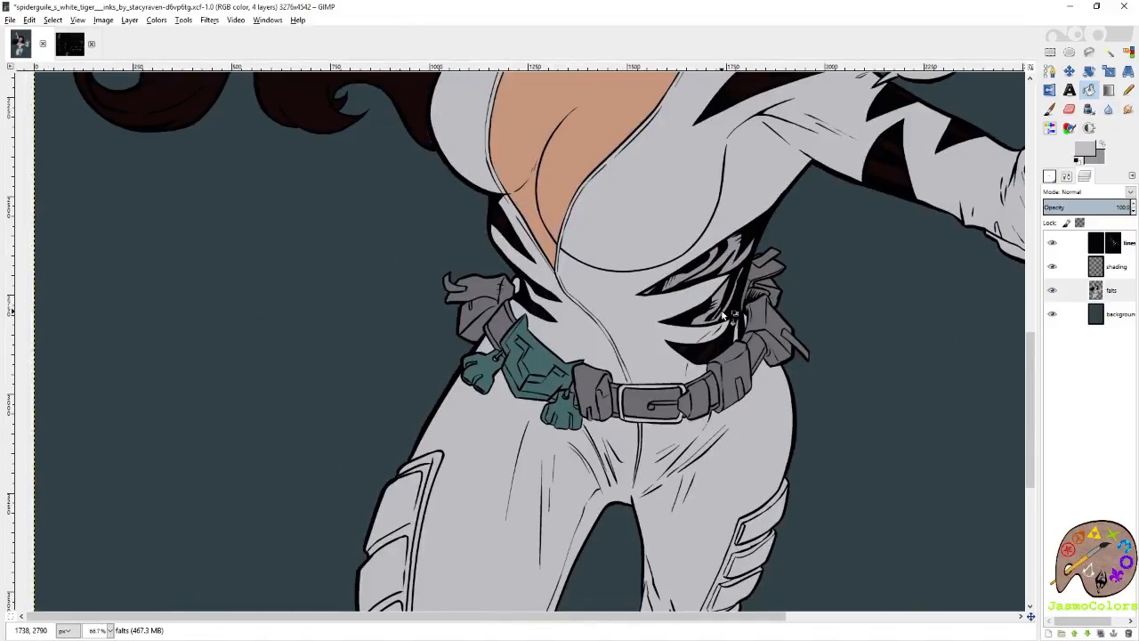
pyautogui.scroll(3, 540, 283)
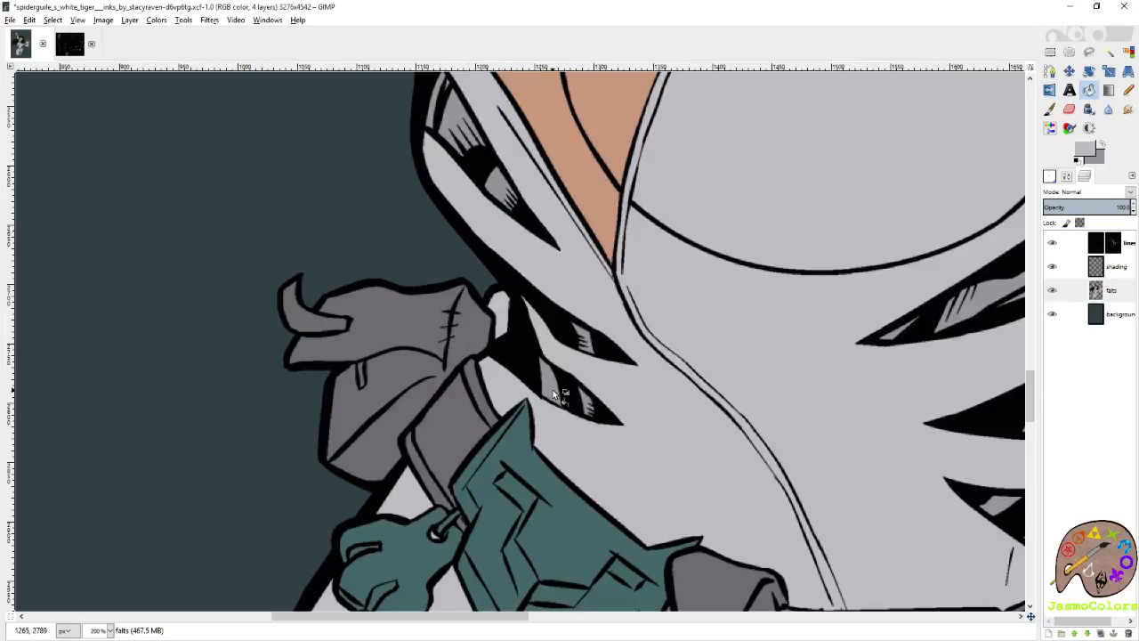
pyautogui.scroll(-3, 388, 407)
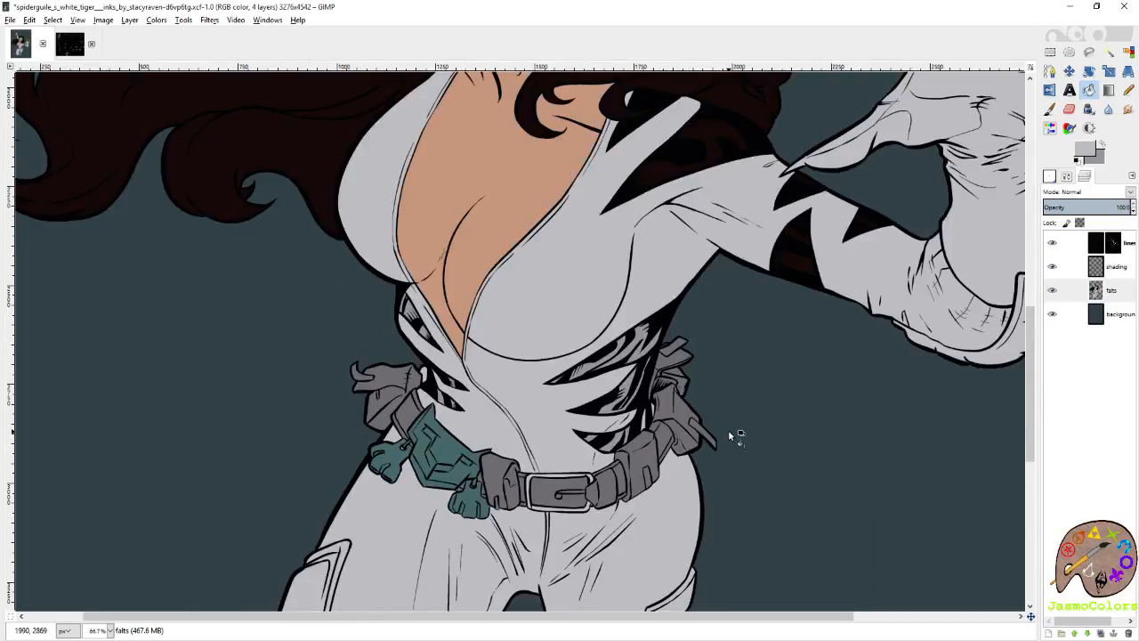
# Fill the stripe segments on the outstretched upper arm with the mid grey.
pyautogui.scroll(2, 728, 430)
pyautogui.scroll(4, 794, 382)
pyautogui.click(809, 416)
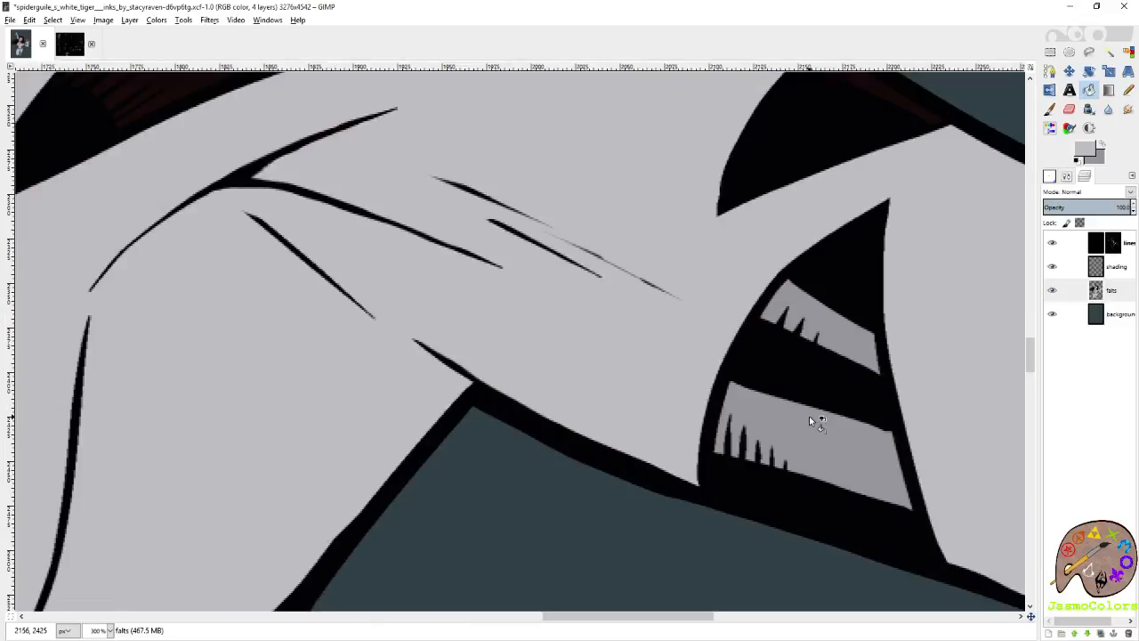
pyautogui.hscroll(3, 809, 415)
pyautogui.click(877, 258)
pyautogui.click(626, 101)
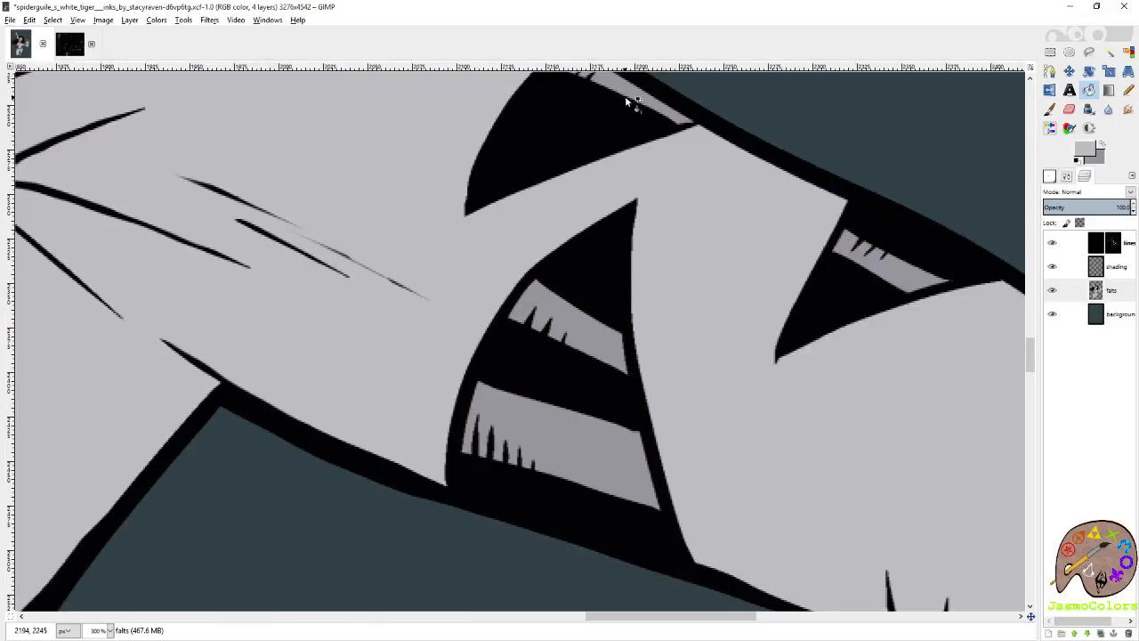
pyautogui.scroll(-3, 714, 286)
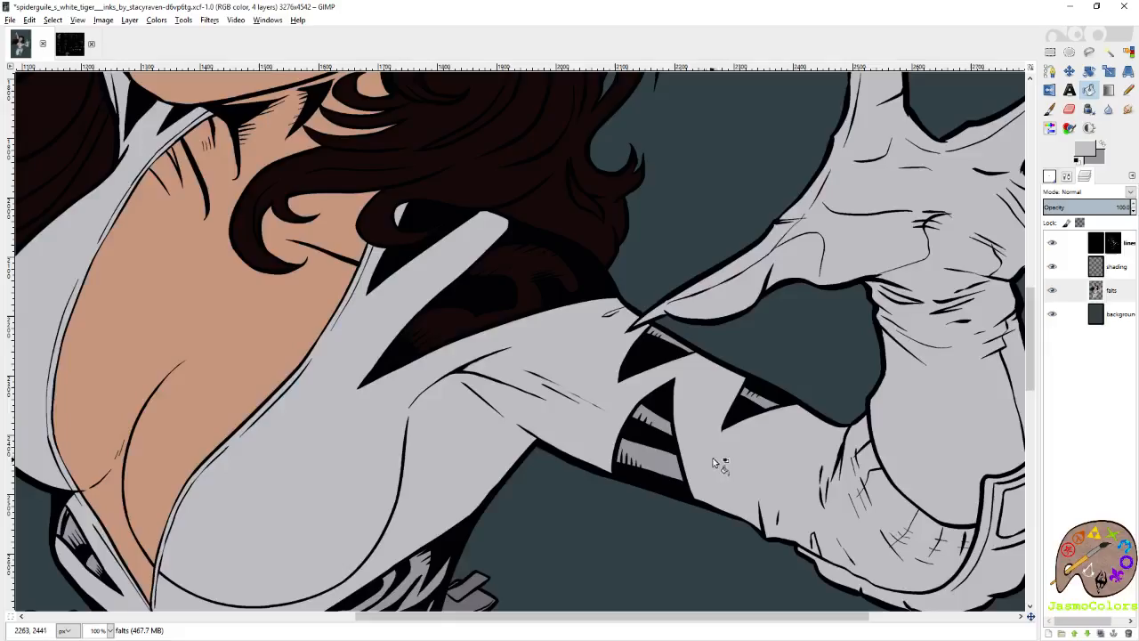
# Draw a Pencil line on the flats layer beneath the black inks to separate the shoulder stripe from the hair.
pyautogui.scroll(1, 407, 270)
pyautogui.press('n')
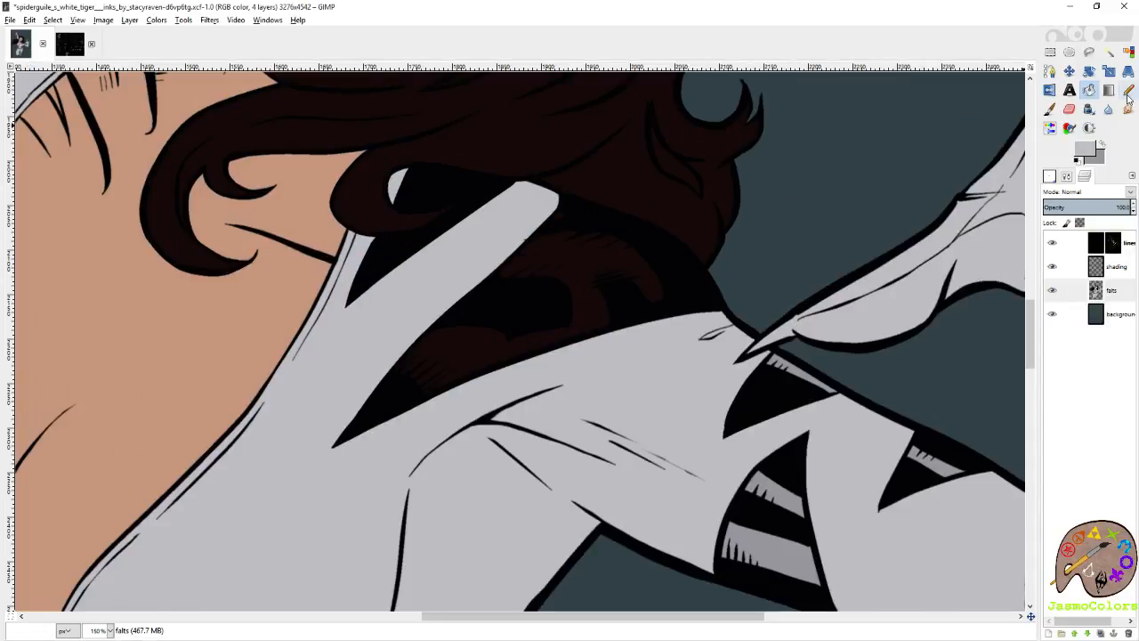
pyautogui.scroll(7, 802, 276)
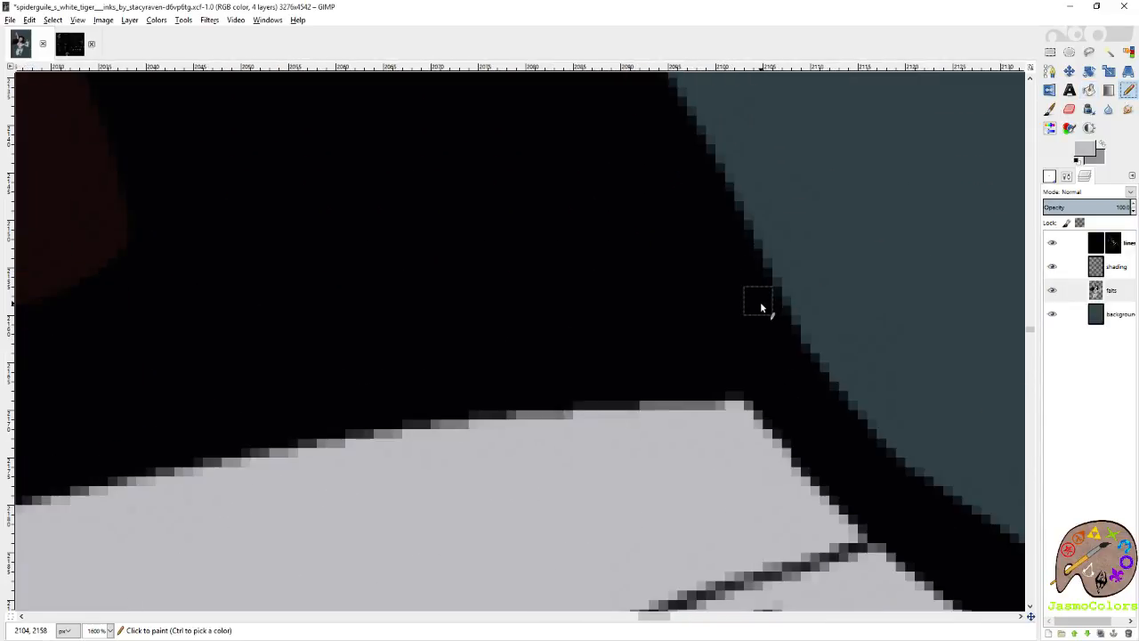
pyautogui.scroll(-4, 648, 312)
pyautogui.scroll(-2, 703, 307)
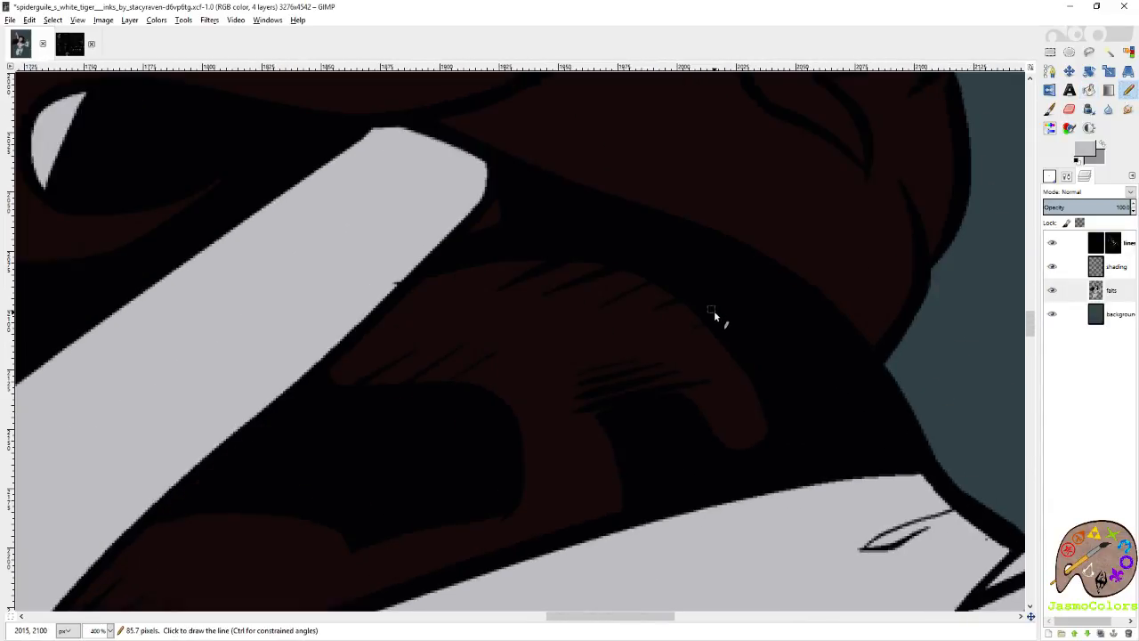
pyautogui.scroll(5, 490, 213)
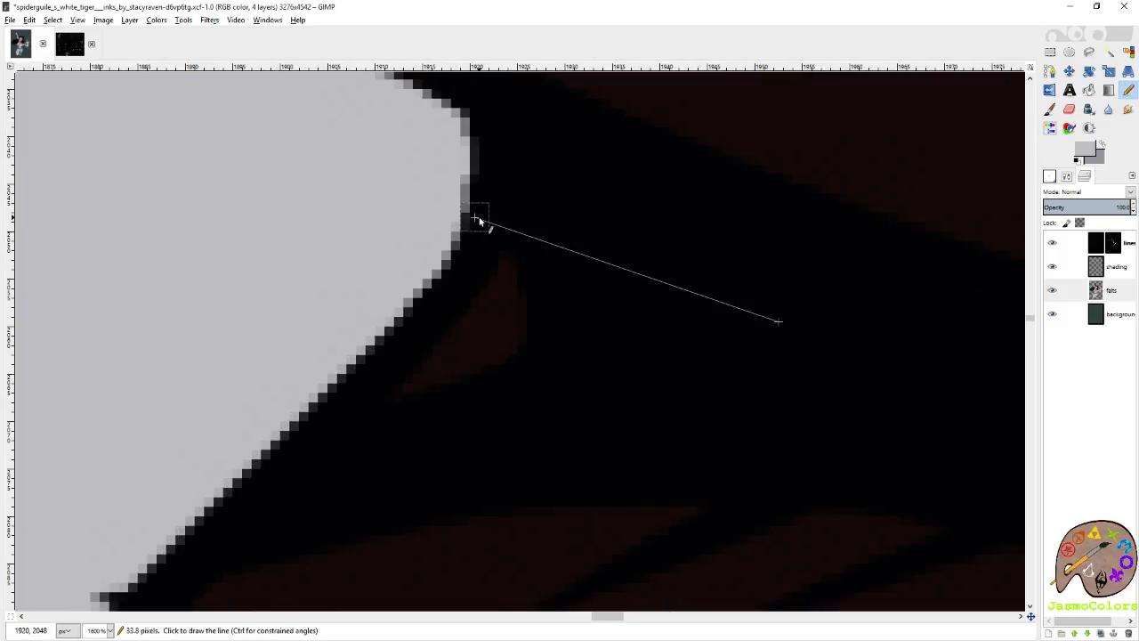
pyautogui.scroll(-6, 585, 241)
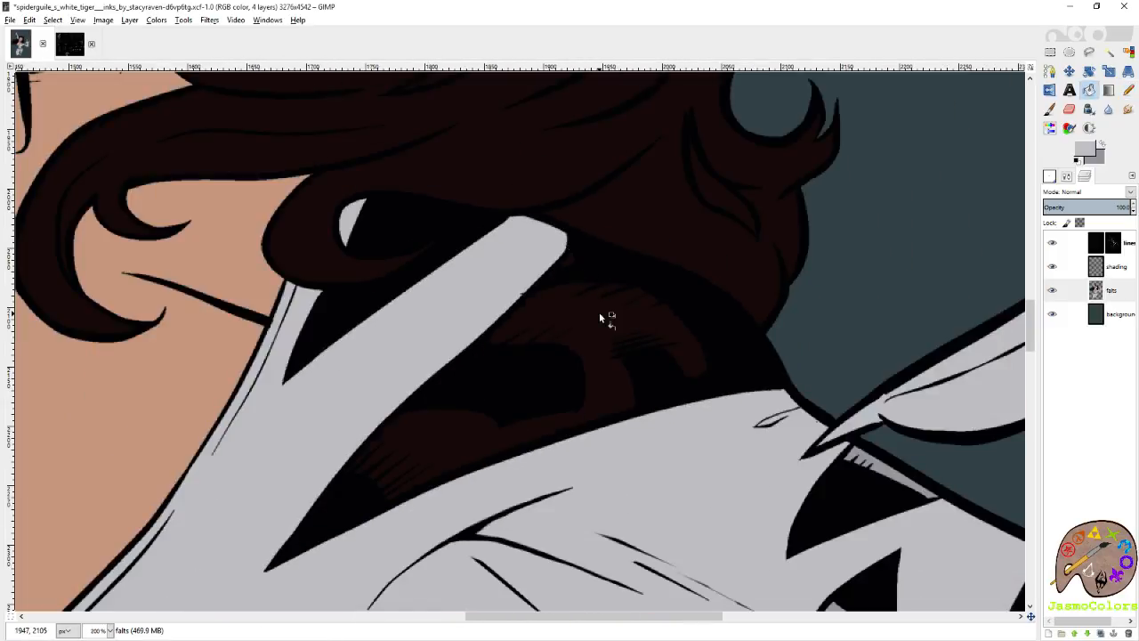
pyautogui.hotkey('ctrl', 'z')
pyautogui.hotkey('ctrl', 'y')
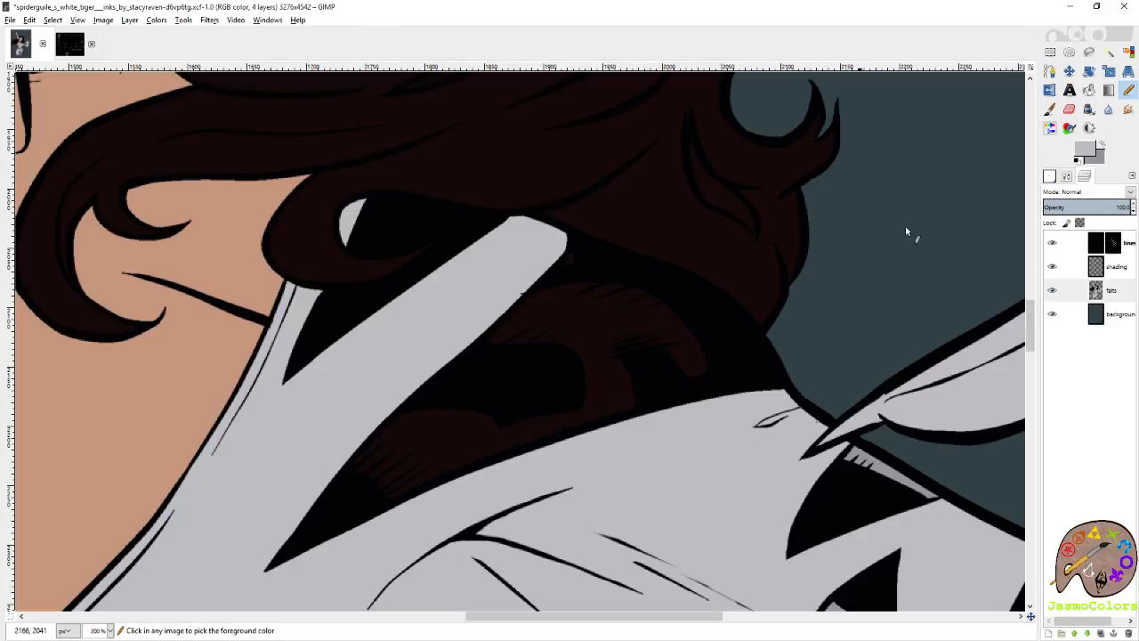
# Swap the foreground and background colours and fill the shoulder stripe with the mid grey.
pyautogui.click(1103, 144)
pyautogui.click(1089, 89)
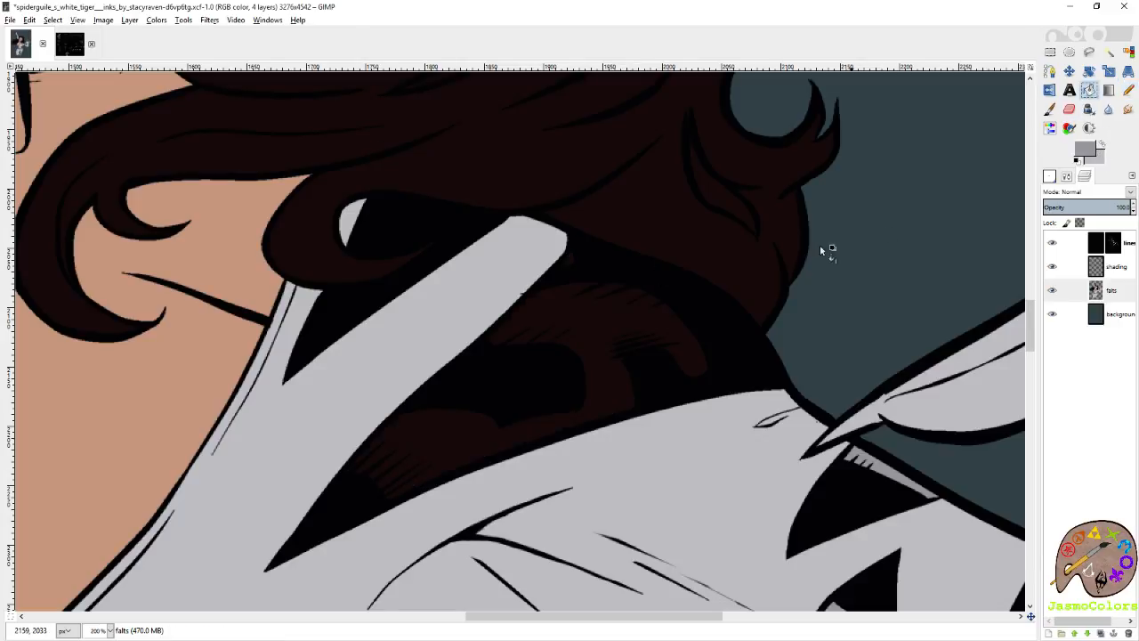
pyautogui.click(657, 346)
# Inspect the flats around the shoulder, hair and mask with the Pencil ready, and save the image.
pyautogui.click(1129, 90)
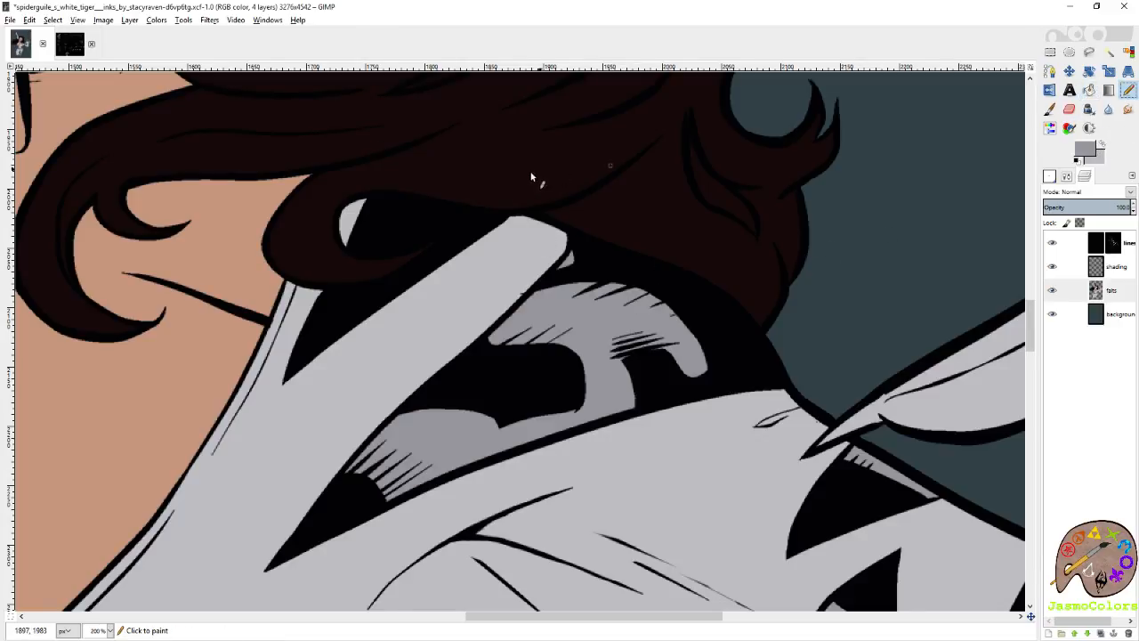
pyautogui.scroll(4, 456, 233)
pyautogui.scroll(-5, 510, 377)
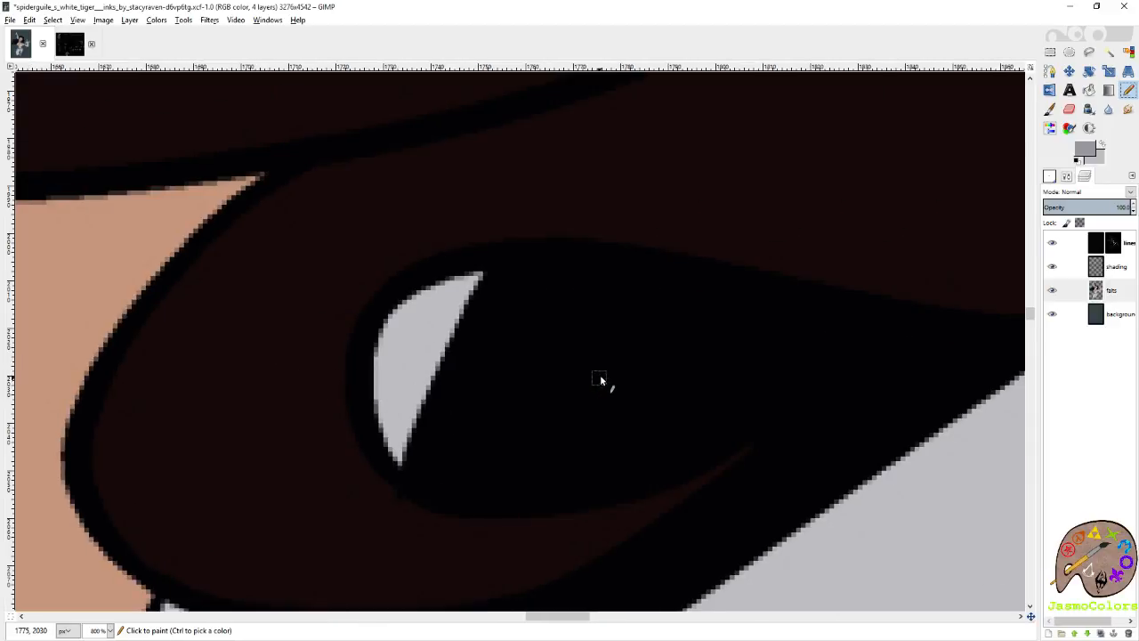
pyautogui.scroll(-2, 721, 333)
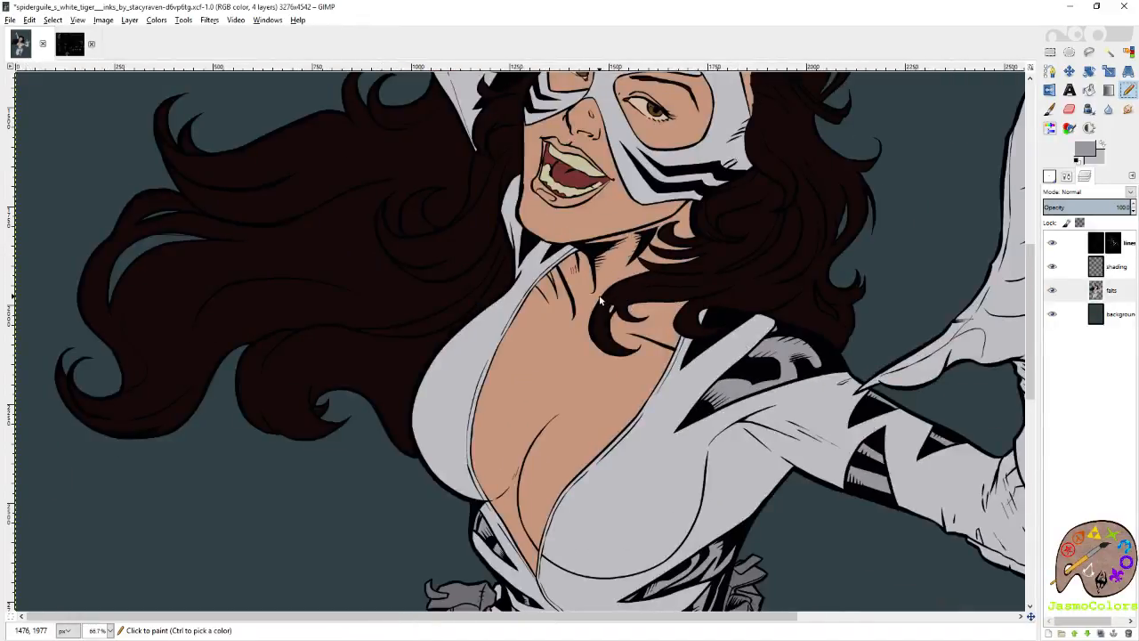
pyautogui.scroll(3, 602, 303)
pyautogui.scroll(-2, 546, 305)
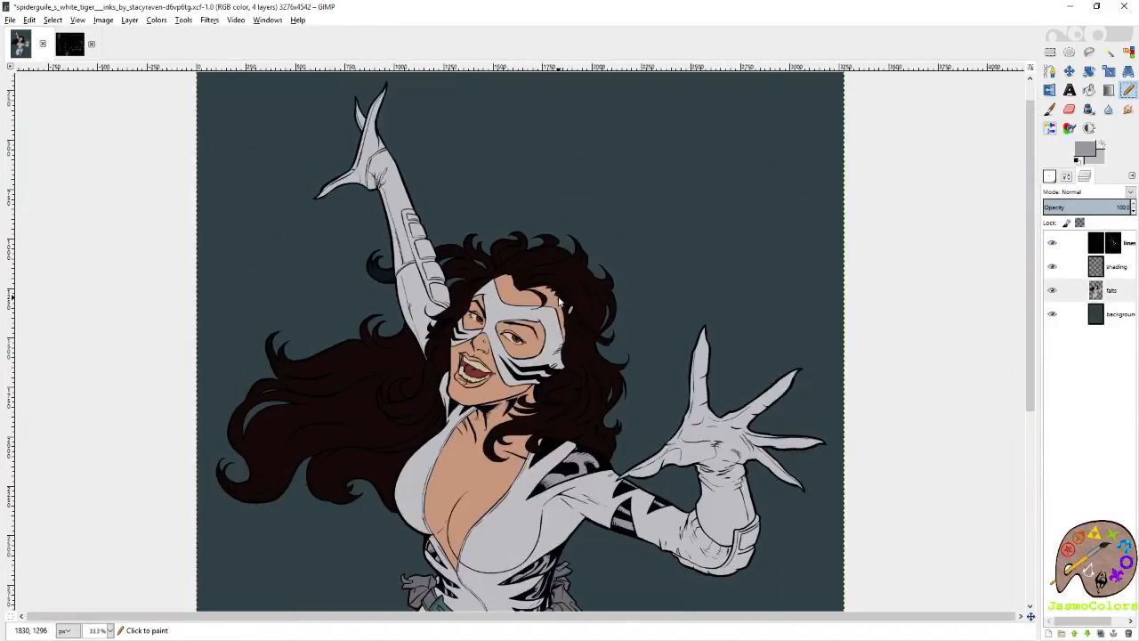
pyautogui.scroll(-5, 558, 303)
pyautogui.hotkey('ctrl', 's')
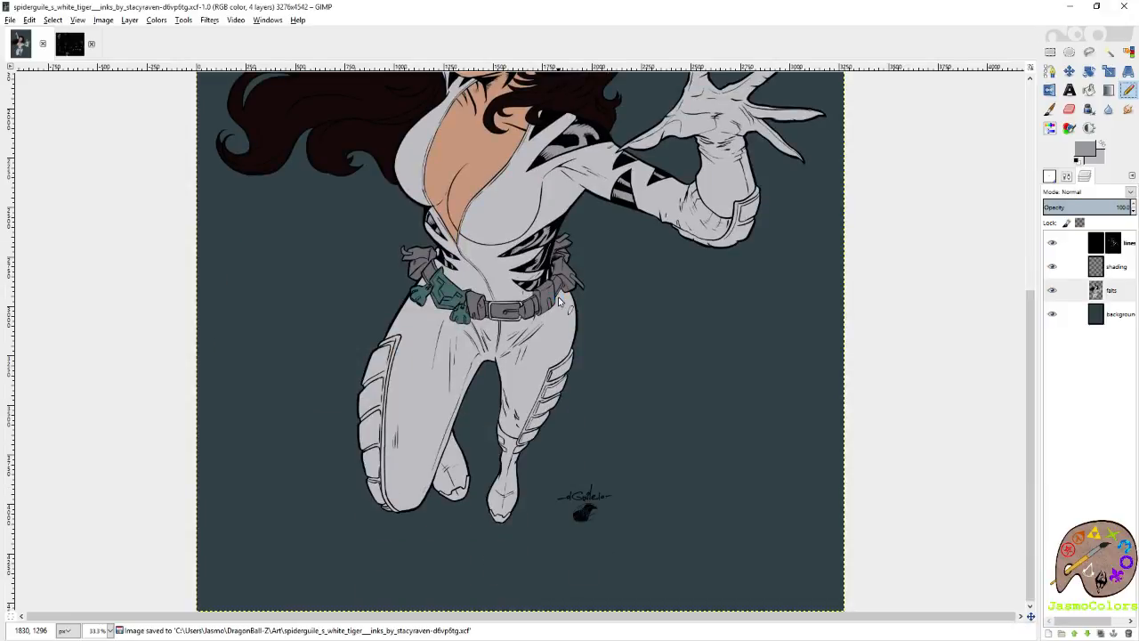
# Sample the belt's grey, pick the next darker grey swatch from the palette image, and return to the artwork.
pyautogui.scroll(6, 502, 305)
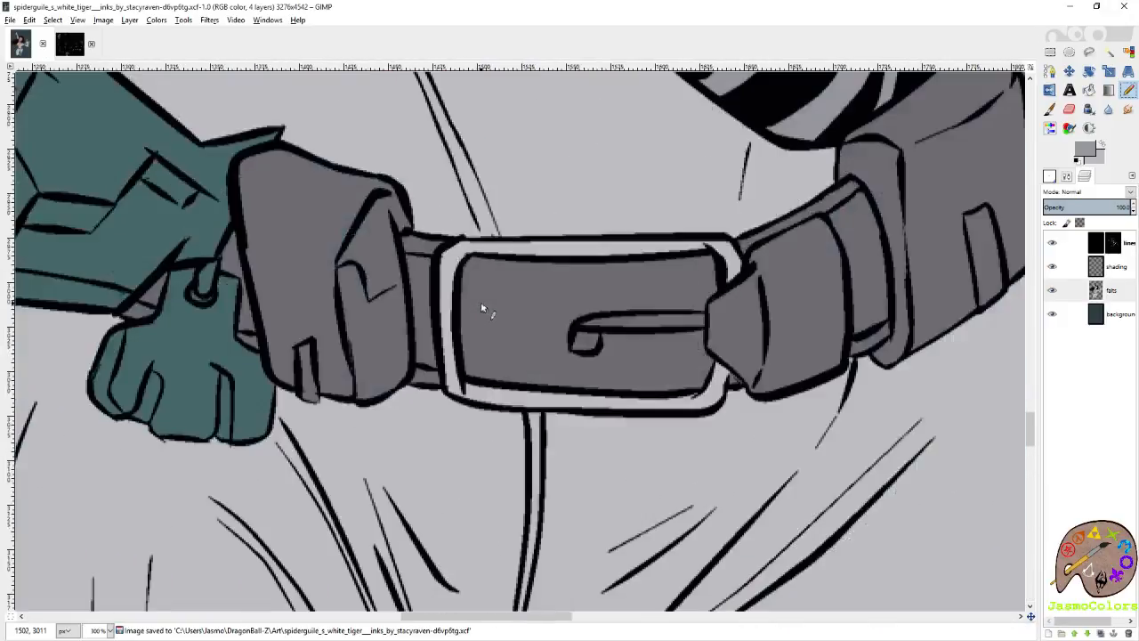
pyautogui.keyDown('ctrl'); pyautogui.click(501, 274); pyautogui.keyUp('ctrl')
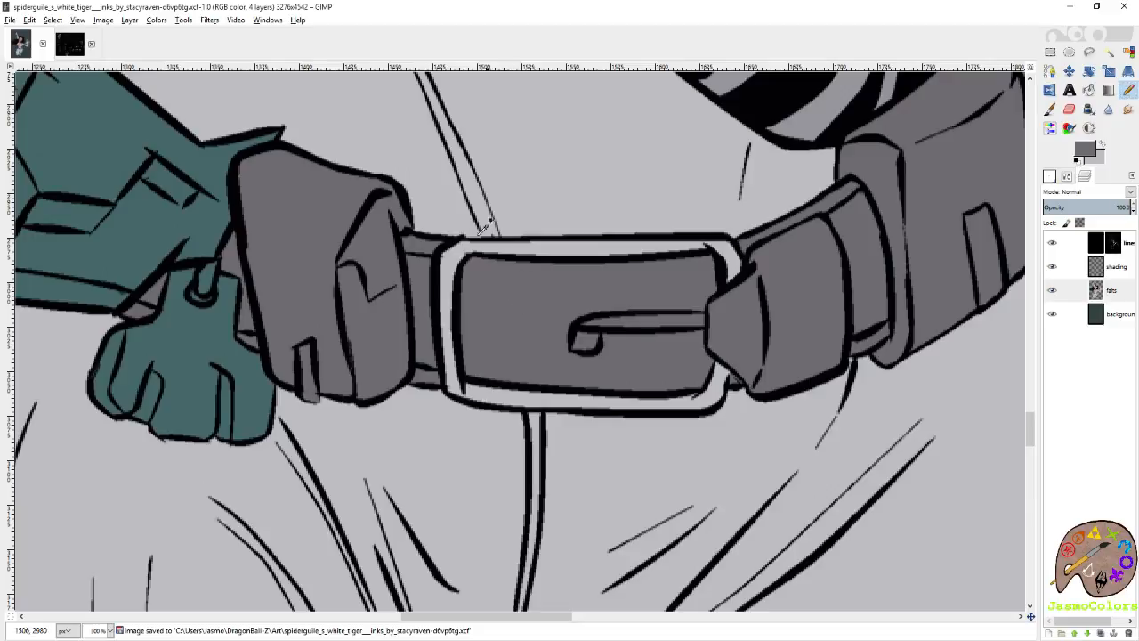
pyautogui.click(70, 42)
pyautogui.moveTo(625, 531)
pyautogui.mouseDown()
pyautogui.moveTo(507, 540)
pyautogui.moveTo(501, 466)
pyautogui.mouseUp()
pyautogui.hotkey('ctrl', 'z')
pyautogui.keyDown('ctrl'); pyautogui.click(513, 497); pyautogui.keyUp('ctrl')
pyautogui.click(22, 49)
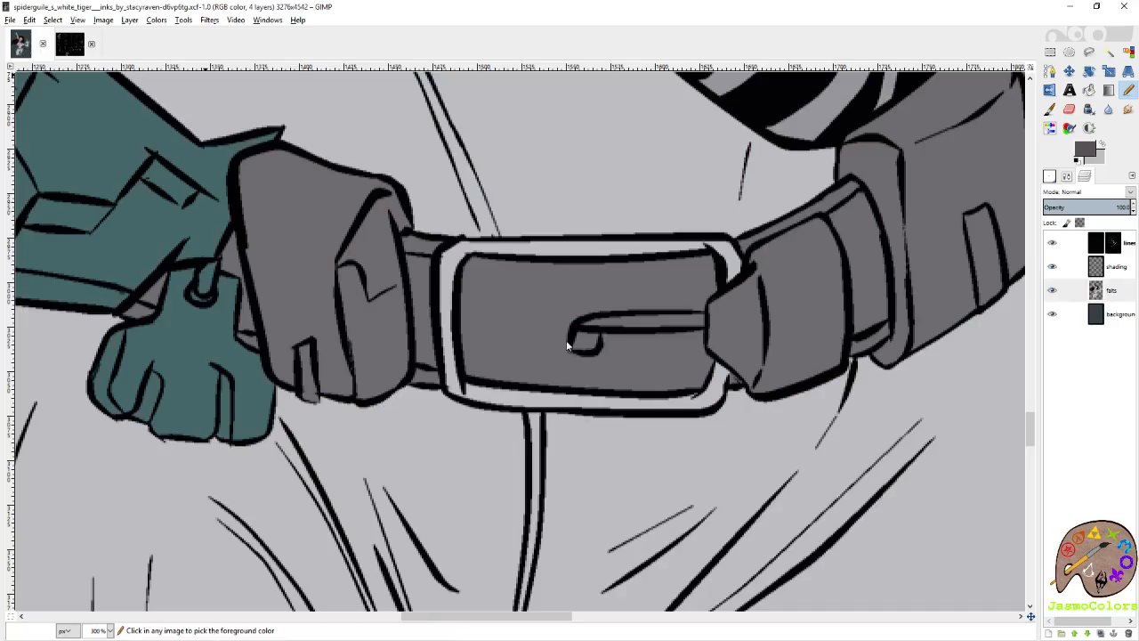
# Paint inside the curled end of the belt buckle's prong with the darker grey and save the image.
pyautogui.scroll(4, 583, 302)
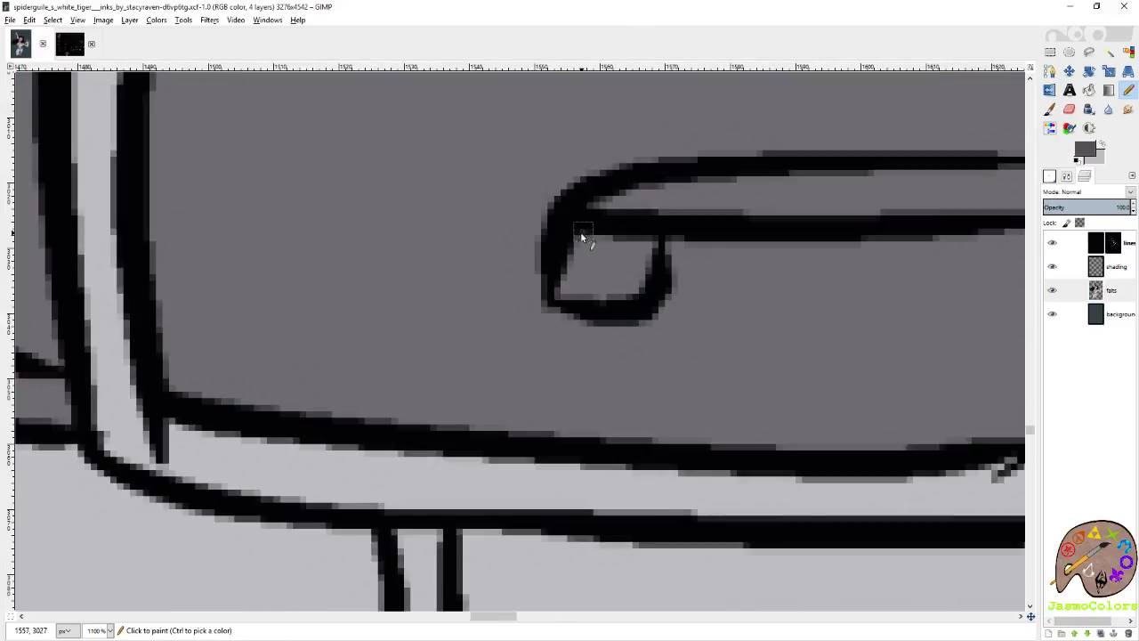
pyautogui.moveTo(635, 297)
pyautogui.mouseDown()
pyautogui.moveTo(652, 239)
pyautogui.moveTo(615, 259)
pyautogui.mouseUp()
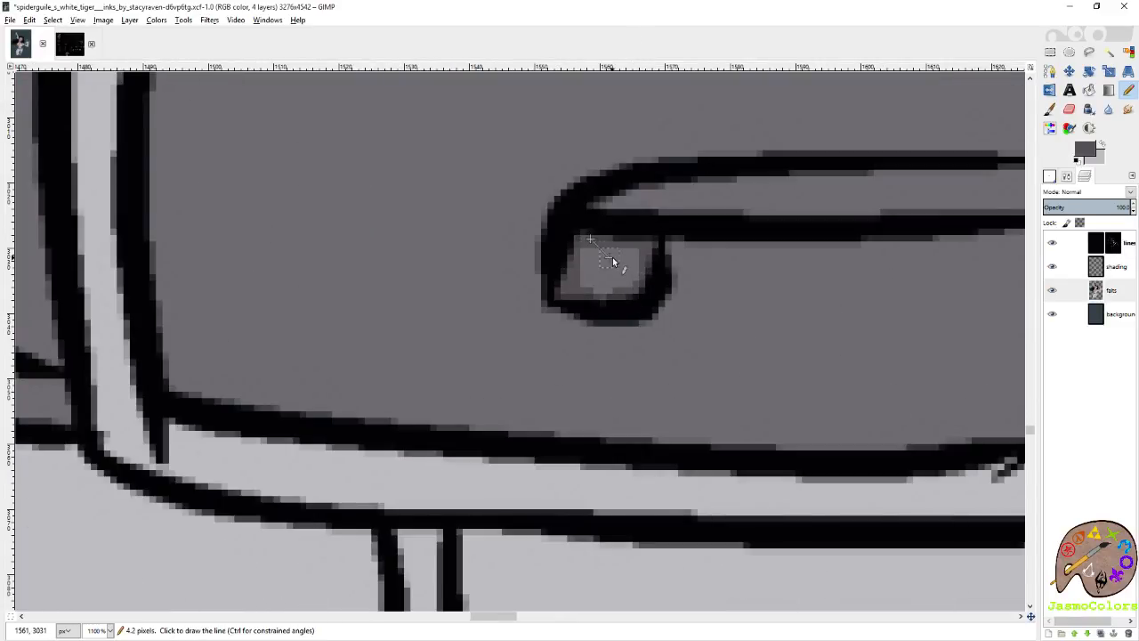
pyautogui.scroll(-7, 648, 351)
pyautogui.hotkey('ctrl', 's')
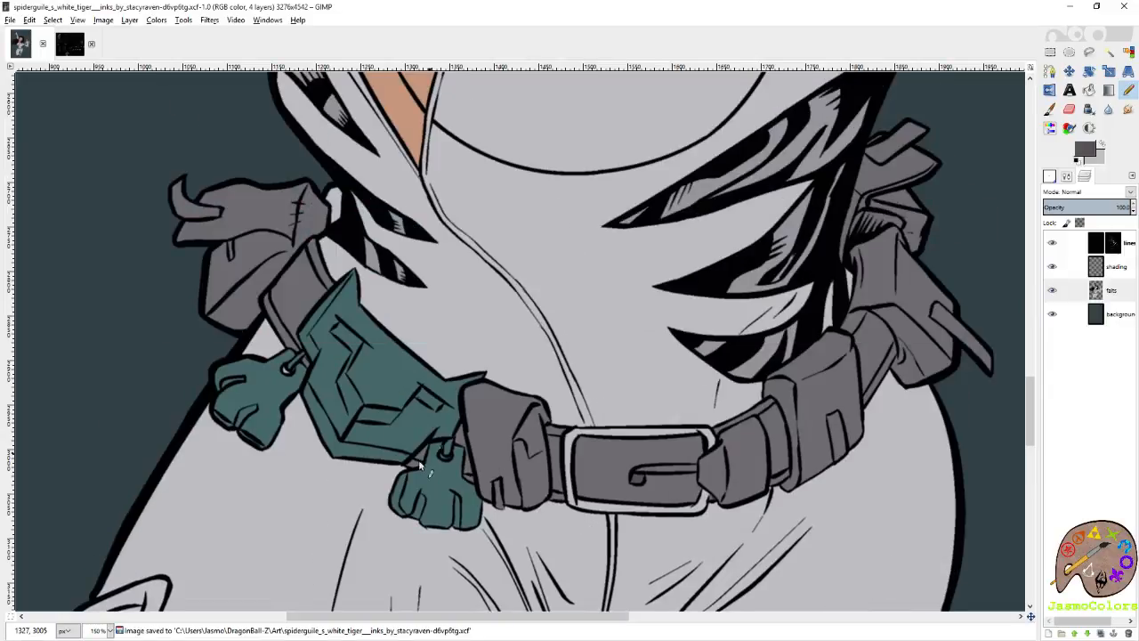
# Touch up the small ring on the teal belt ornament with the belt's grey, save the image and review the whole figure.
pyautogui.scroll(3, 398, 485)
pyautogui.scroll(3, 518, 367)
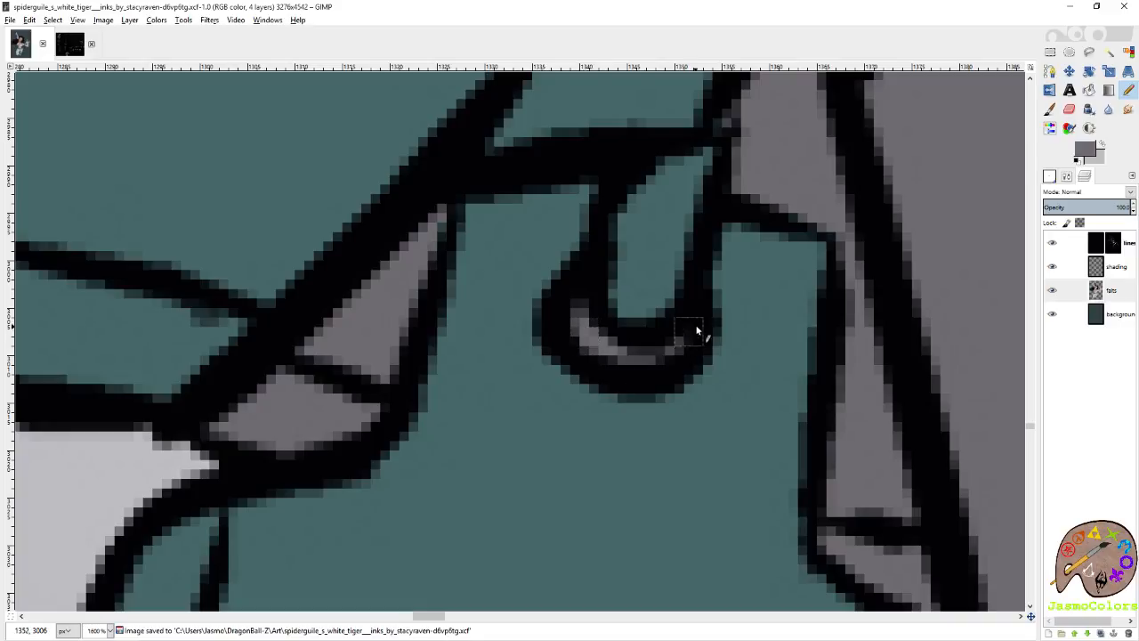
pyautogui.scroll(-10, 694, 327)
pyautogui.scroll(5, 573, 449)
pyautogui.hotkey('ctrl', 's')
pyautogui.scroll(3, 642, 369)
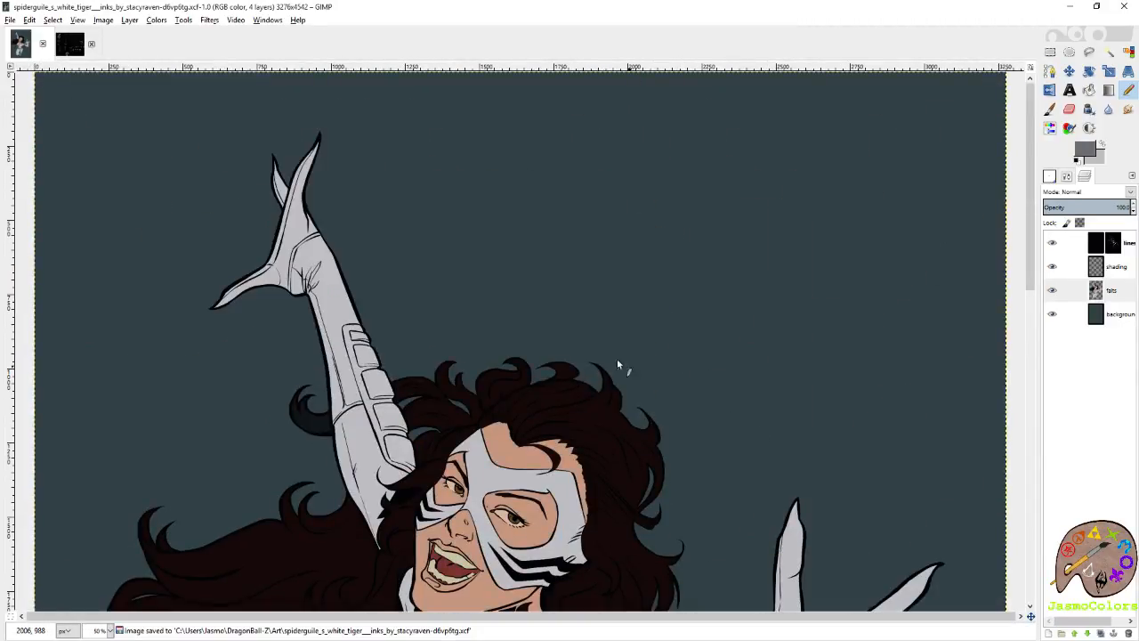
pyautogui.scroll(-2, 528, 327)
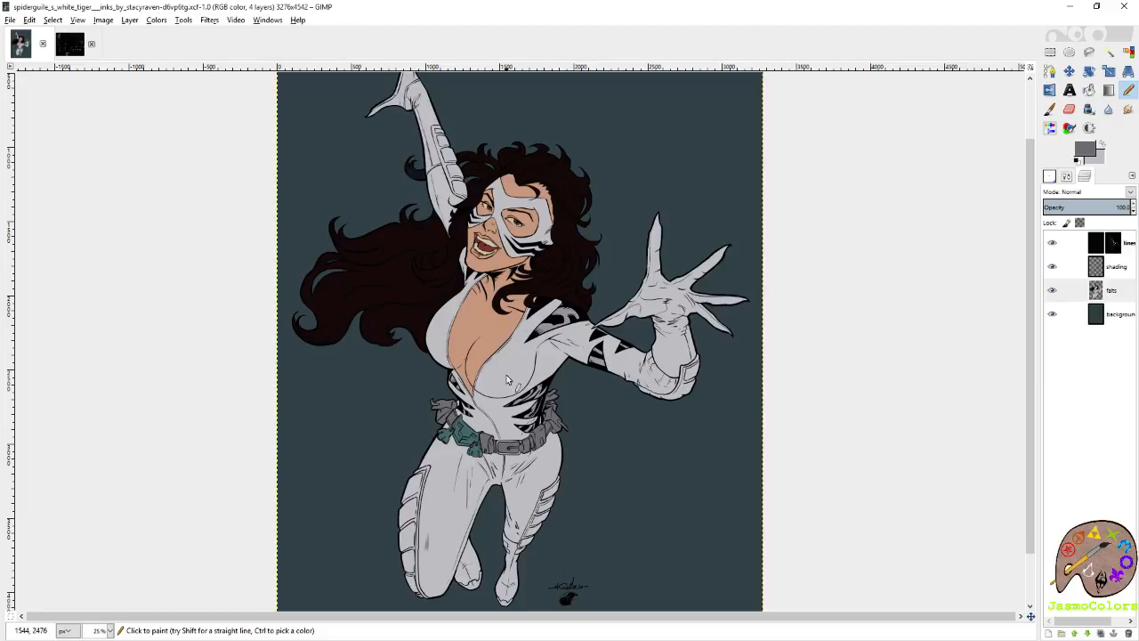
# Sample the mid grey of the suit's stripes as the Pencil colour and undo the stray stroke on the raised forearm.
pyautogui.keyDown('ctrl'); pyautogui.scroll(2, 591, 299); pyautogui.keyUp('ctrl')
pyautogui.keyDown('ctrl'); pyautogui.click(624, 299); pyautogui.keyUp('ctrl')
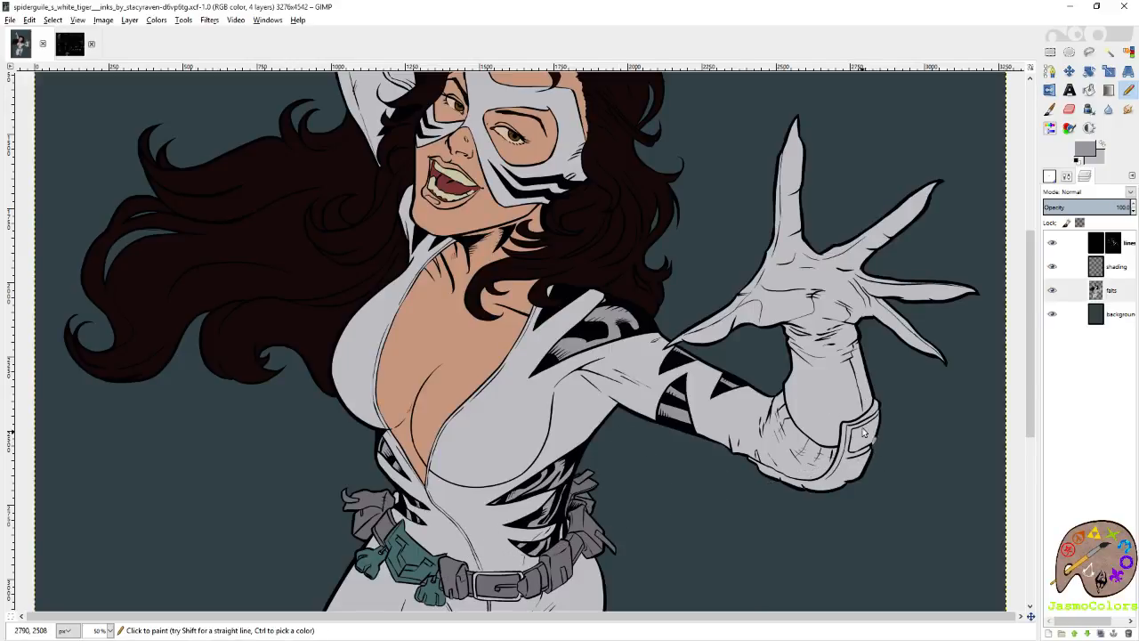
pyautogui.scroll(5, 590, 161)
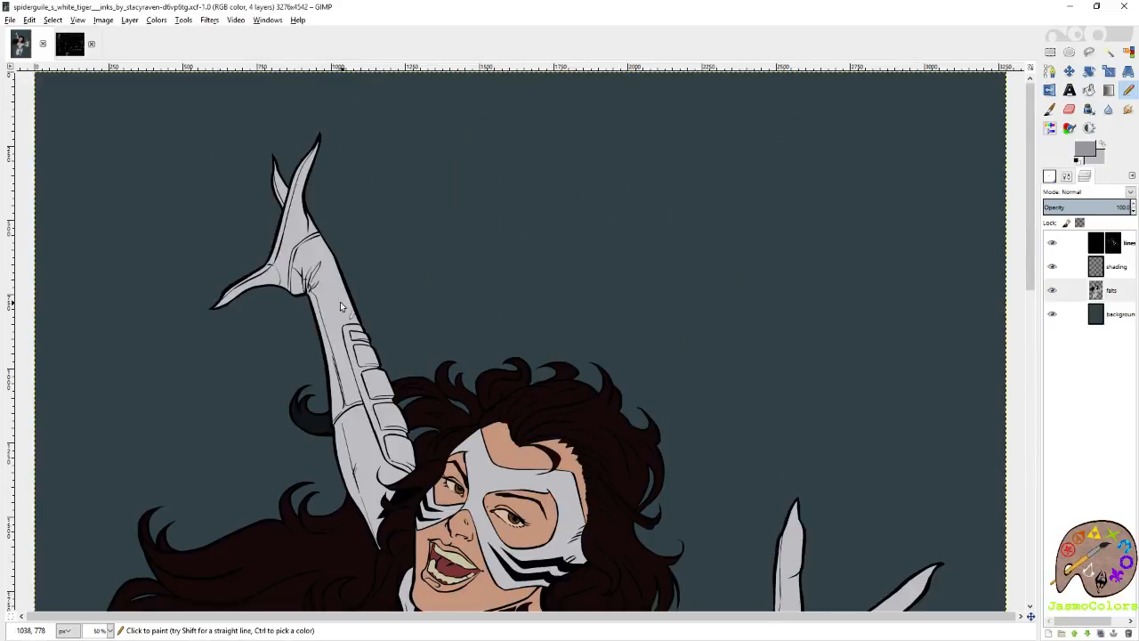
pyautogui.scroll(2, 329, 340)
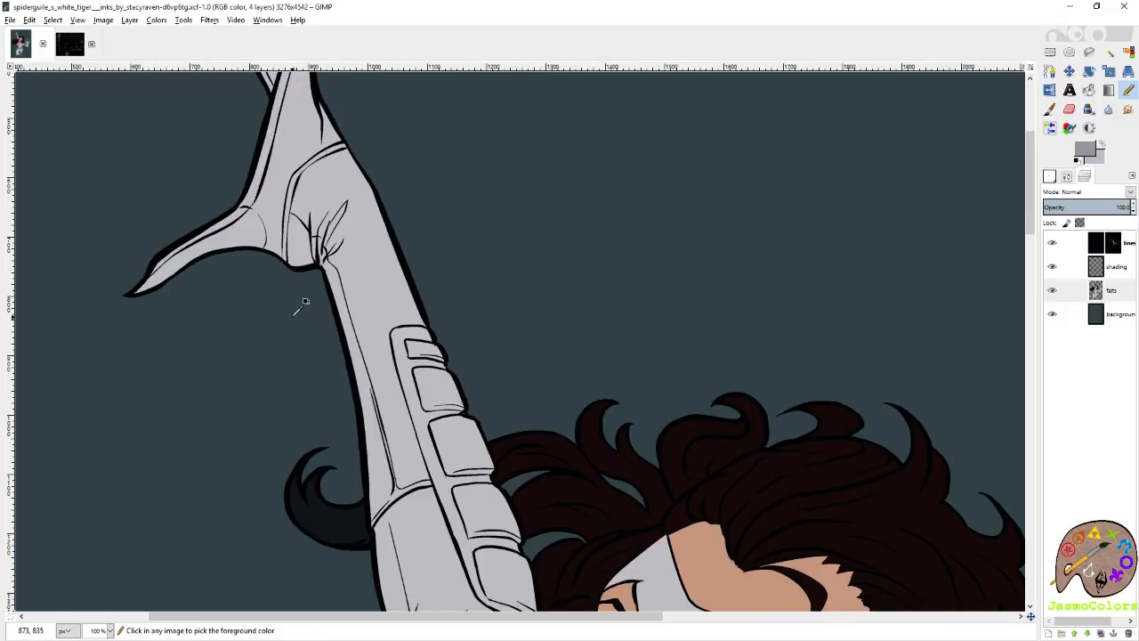
pyautogui.moveTo(365, 215); pyautogui.dragTo(376, 345)
pyautogui.hotkey('ctrl', 'z')
# Trace the lower part of the raised glove's wrist band in mid grey, following the inside of its forearm-side line with straight Pencil segments.
pyautogui.scroll(7, 265, 221)
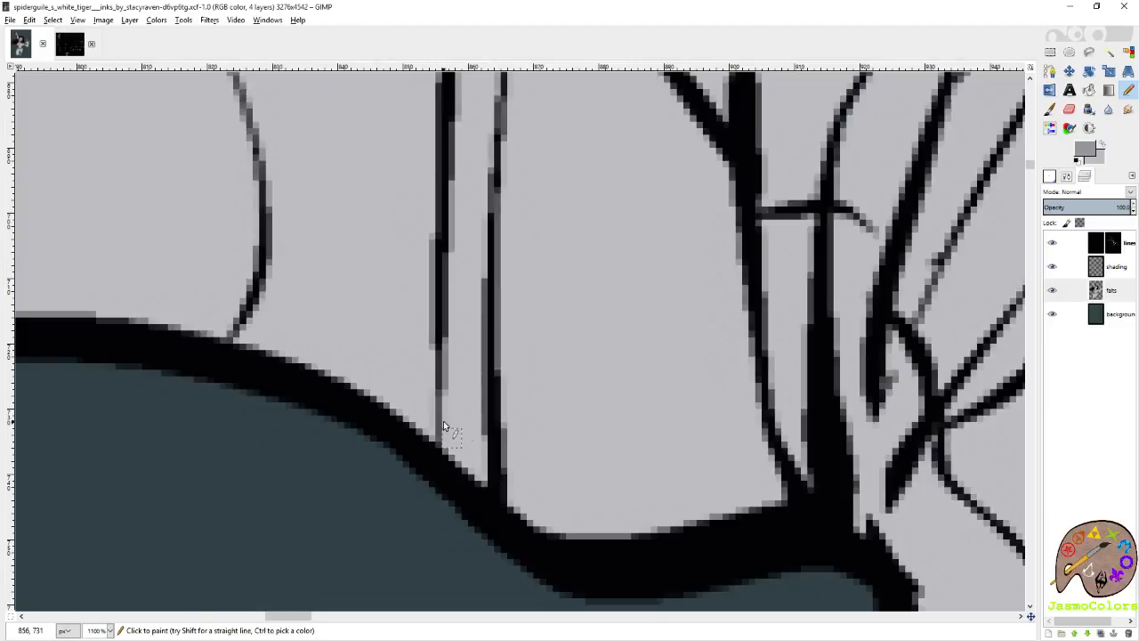
pyautogui.click(478, 469)
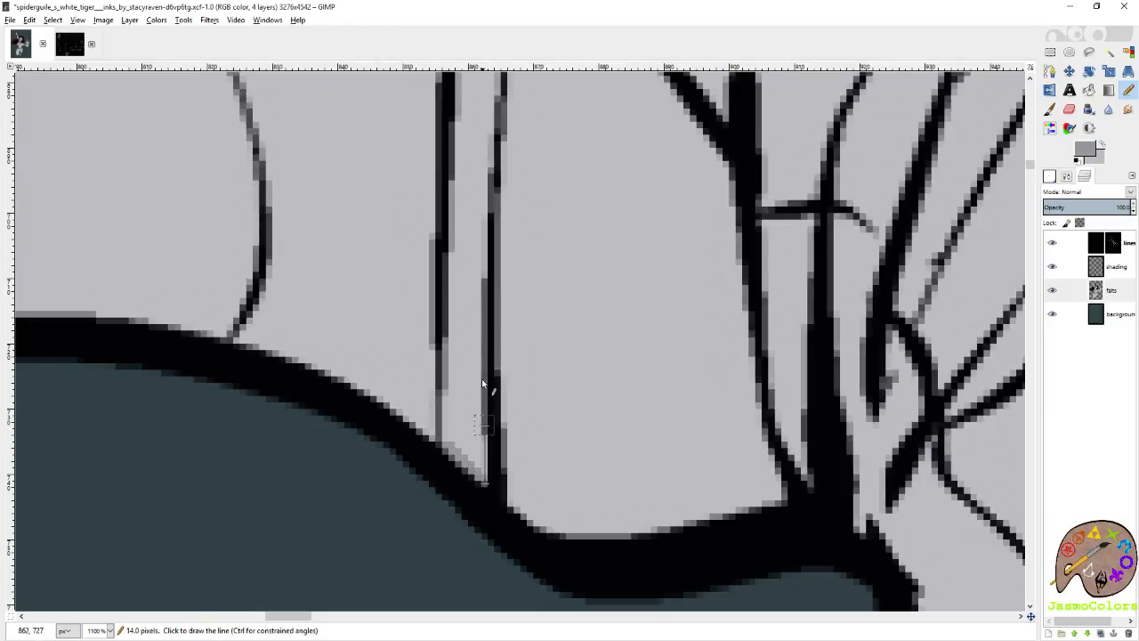
pyautogui.keyDown('shift'); pyautogui.click(478, 267); pyautogui.keyUp('shift')
pyautogui.keyDown('shift'); pyautogui.click(492, 108); pyautogui.keyUp('shift')
pyautogui.scroll(2, 491, 320)
pyautogui.keyDown('shift'); pyautogui.click(498, 296); pyautogui.keyUp('shift')
pyautogui.keyDown('shift'); pyautogui.click(509, 186); pyautogui.keyUp('shift')
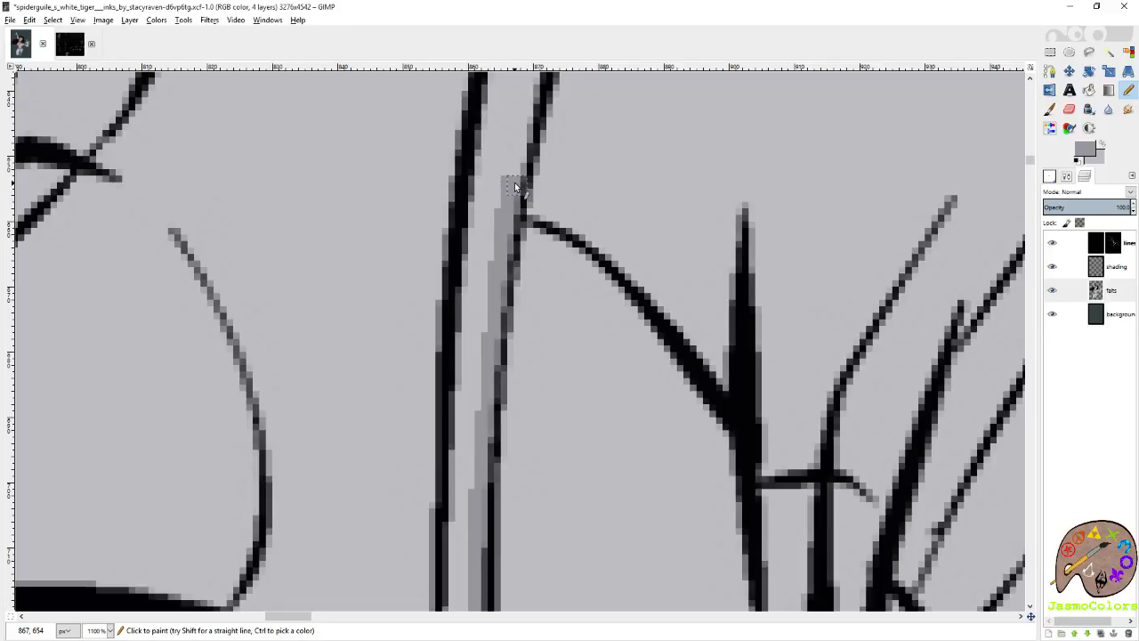
pyautogui.scroll(2, 485, 250)
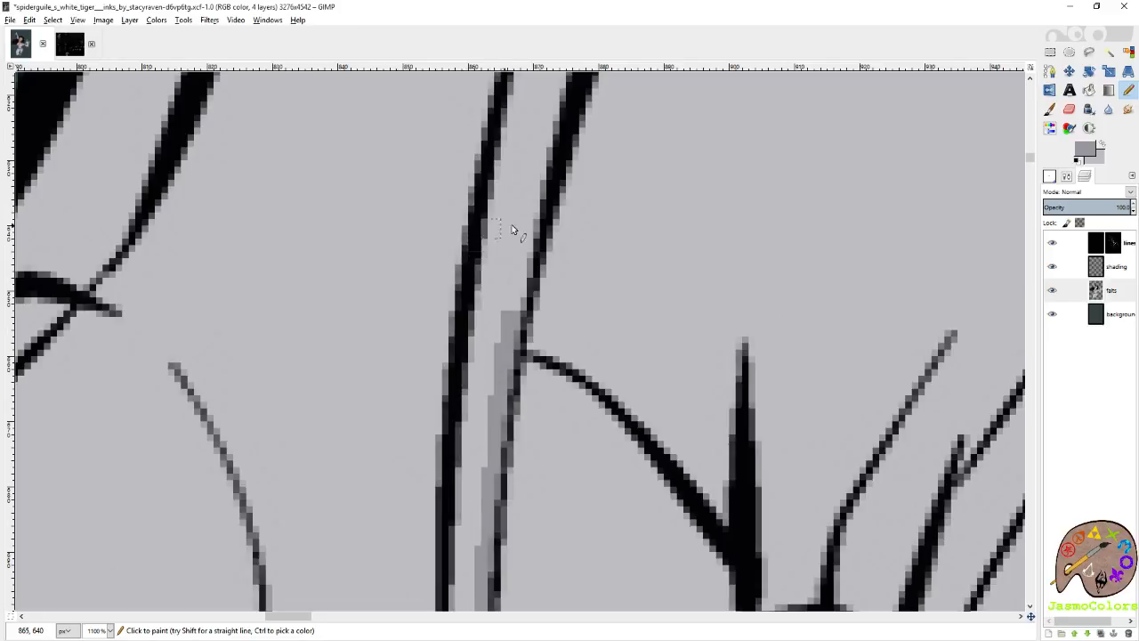
pyautogui.keyDown('shift'); pyautogui.click(549, 149); pyautogui.keyUp('shift')
pyautogui.scroll(3, 552, 154)
pyautogui.keyDown('shift'); pyautogui.click(600, 266); pyautogui.keyUp('shift')
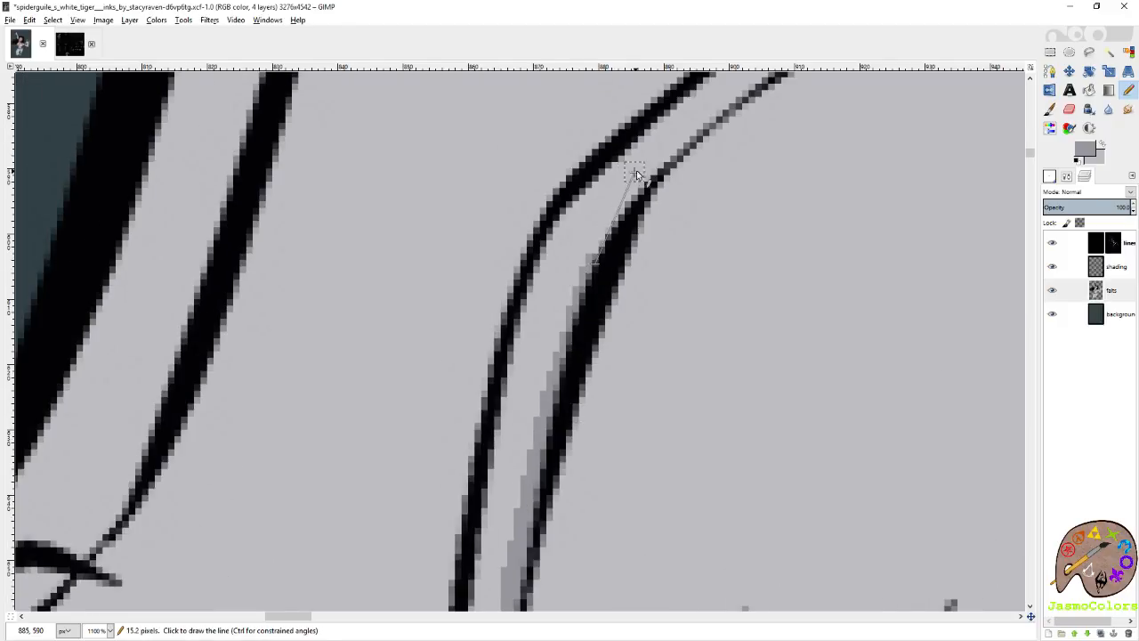
# Continue the mid grey Pencil line around the wrist band's curve up to the arm's outer outline.
pyautogui.click(895, 13)
pyautogui.scroll(2, 721, 230)
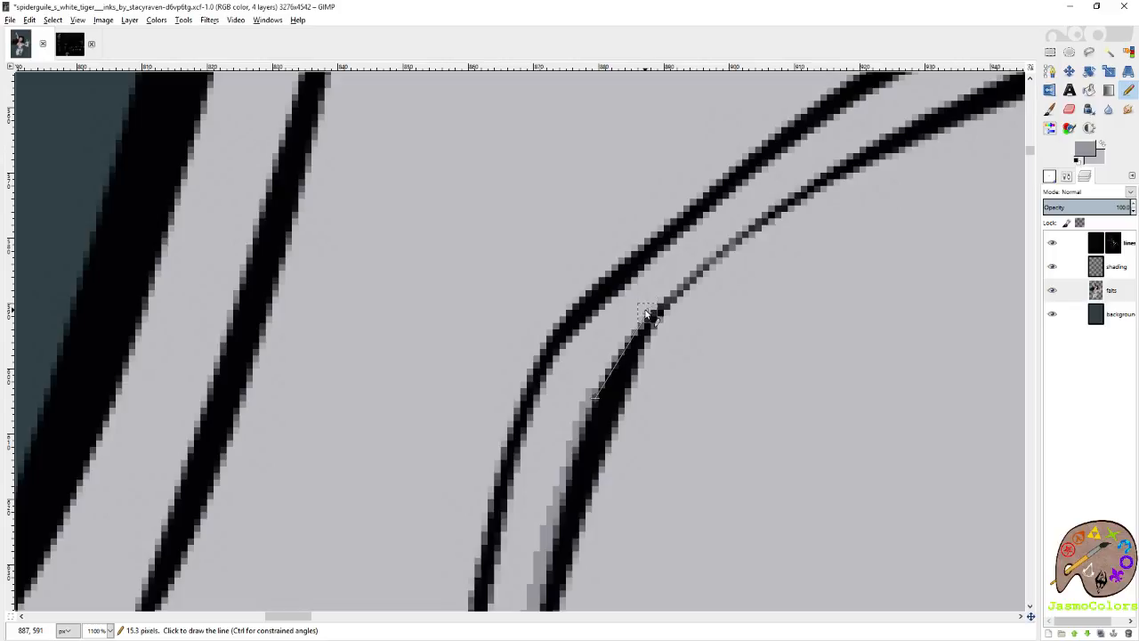
pyautogui.keyDown('shift'); pyautogui.click(648, 313); pyautogui.keyUp('shift')
pyautogui.keyDown('shift'); pyautogui.click(714, 238); pyautogui.keyUp('shift')
pyautogui.keyDown('shift'); pyautogui.click(807, 185); pyautogui.keyUp('shift')
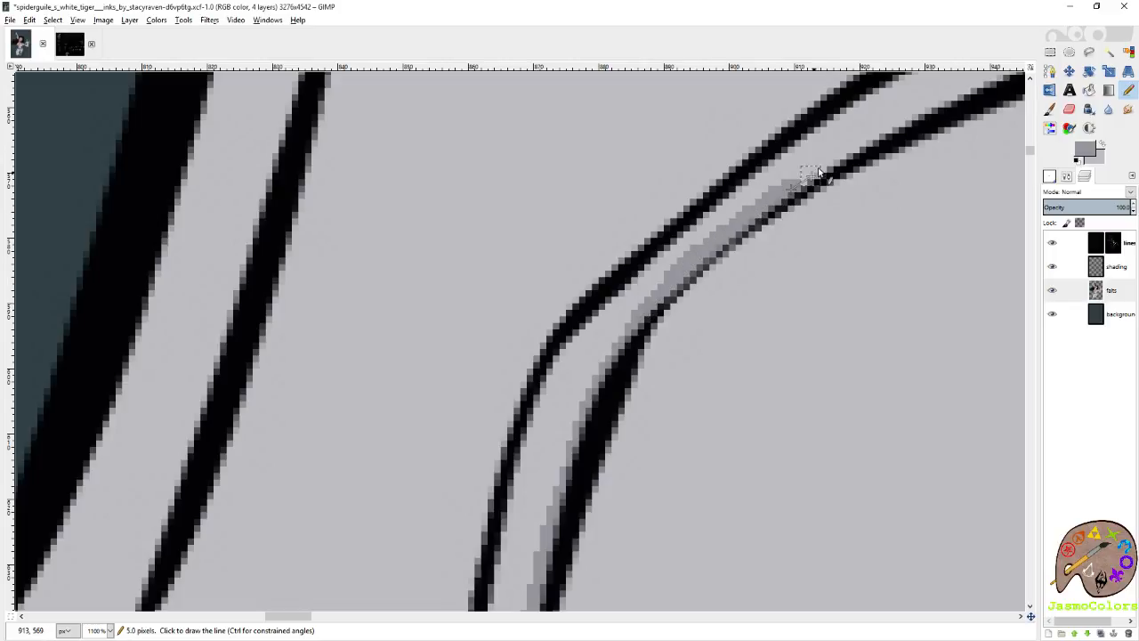
pyautogui.keyDown('shift'); pyautogui.click(905, 127); pyautogui.keyUp('shift')
pyautogui.hscroll(3, 902, 153)
pyautogui.scroll(5, 890, 175)
pyautogui.keyDown('shift'); pyautogui.click(857, 302); pyautogui.keyUp('shift')
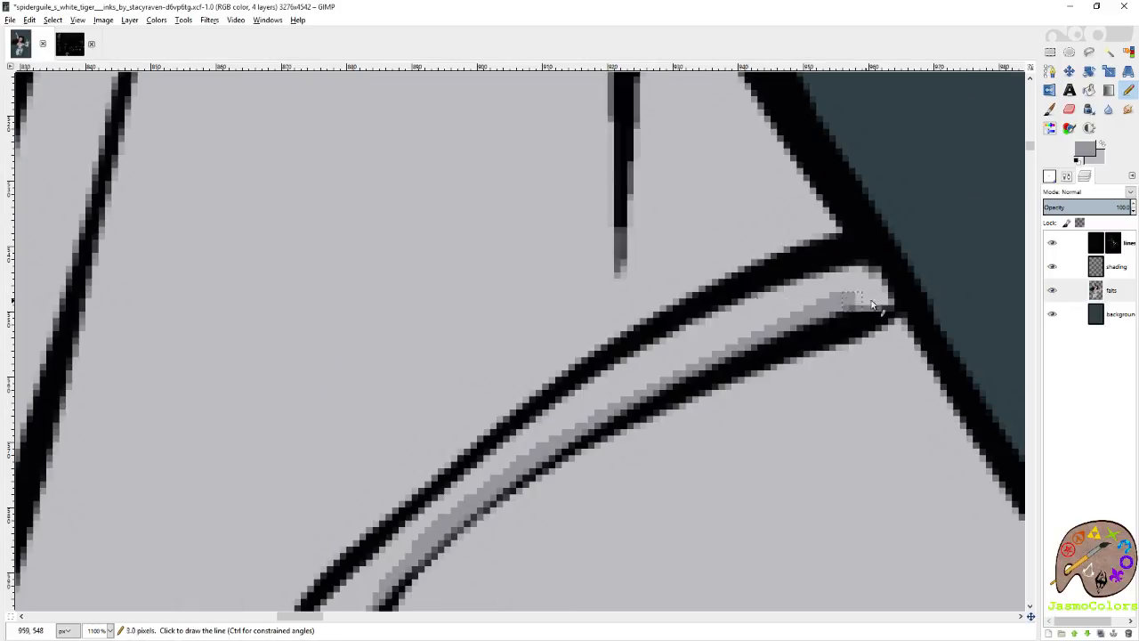
pyautogui.scroll(2, 896, 300)
pyautogui.keyDown('shift'); pyautogui.click(900, 300); pyautogui.keyUp('shift')
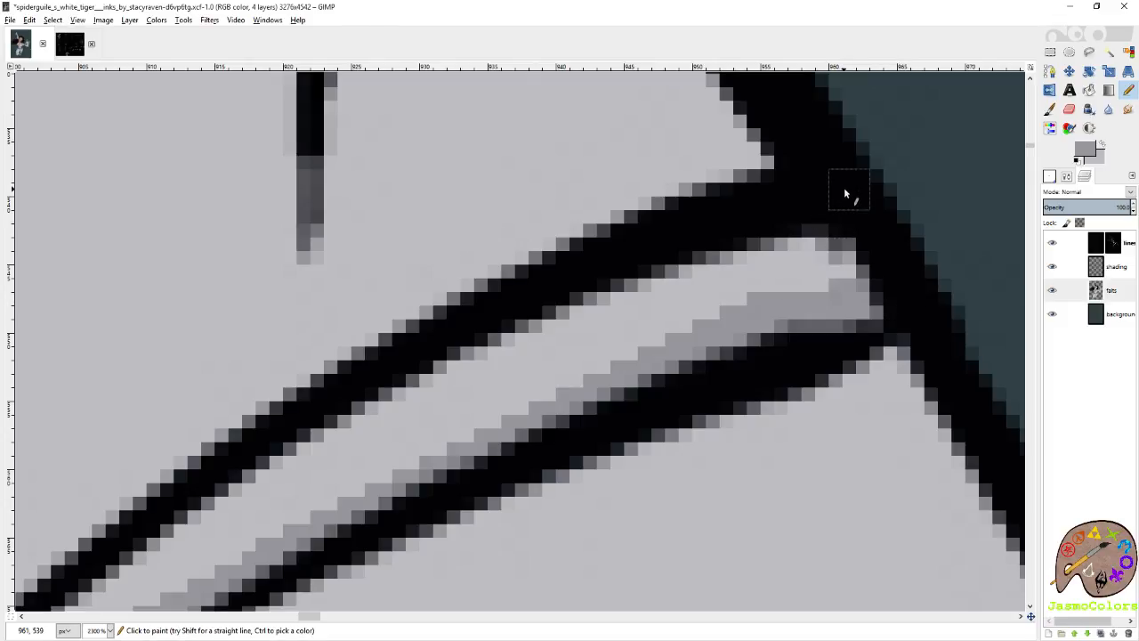
# Trace the hand-side edge of the wrist band's upper stretch in mid grey and fill the enclosed part with the same grey.
pyautogui.keyDown('shift'); pyautogui.click(236, 488); pyautogui.keyUp('shift')
pyautogui.keyDown('shift'); pyautogui.click(204, 506); pyautogui.keyUp('shift')
pyautogui.moveTo(205, 507); pyautogui.dragTo(711, 104)
pyautogui.keyDown('shift'); pyautogui.click(460, 289); pyautogui.keyUp('shift')
pyautogui.keyDown('shift'); pyautogui.click(288, 441); pyautogui.keyUp('shift')
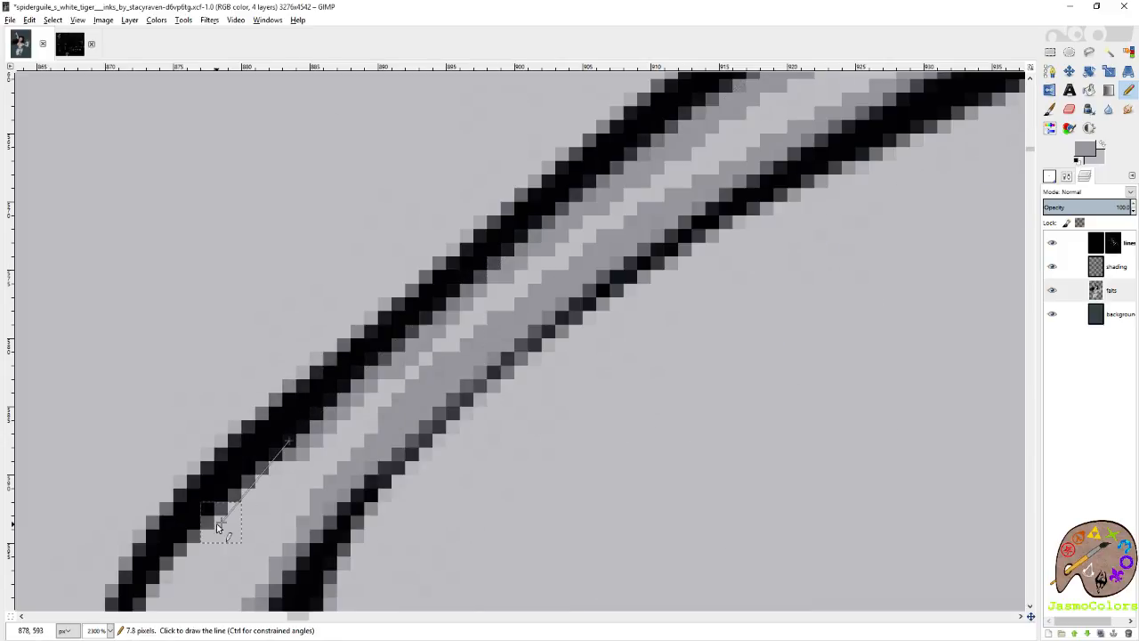
pyautogui.keyDown('shift'); pyautogui.click(157, 575); pyautogui.keyUp('shift')
pyautogui.moveTo(466, 342); pyautogui.dragTo(410, 375)
pyautogui.hotkey('shift', 'b')
pyautogui.click(505, 306)
pyautogui.press('n')
# Trace the rest of the wrist band's hand-side edge down to the glove's lower outline and fill the remaining gap with mid grey.
pyautogui.hscroll(-1, 429, 423)
pyautogui.scroll(-1, 430, 419)
pyautogui.click(359, 562)
pyautogui.hscroll(-2, 395, 543)
pyautogui.scroll(-3, 400, 534)
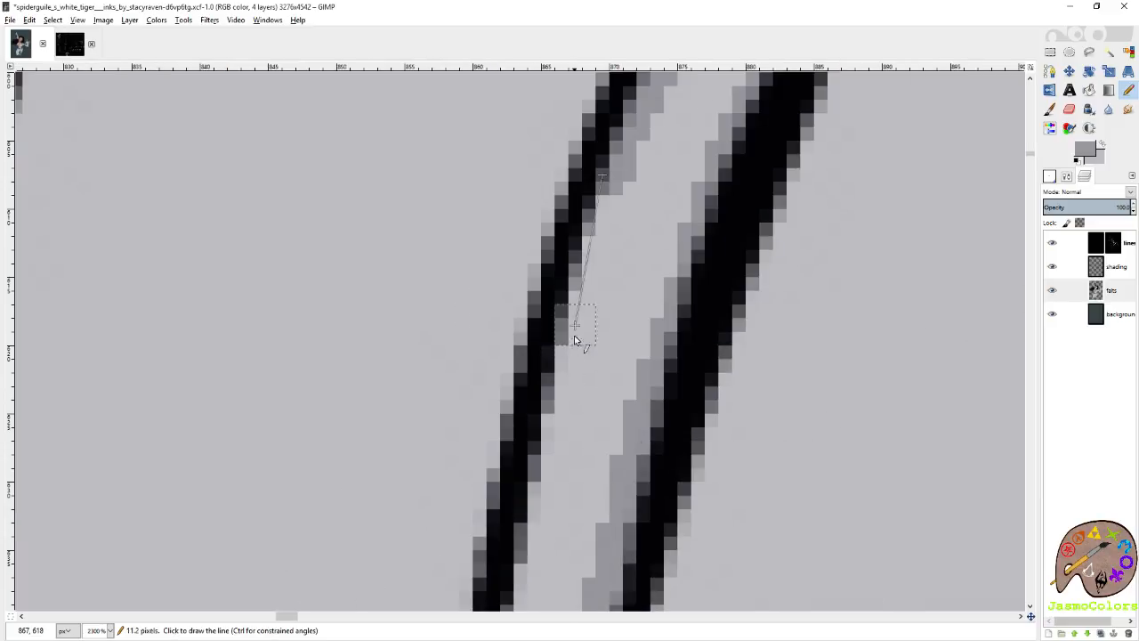
pyautogui.keyDown('shift'); pyautogui.click(545, 425); pyautogui.keyUp('shift')
pyautogui.scroll(-3, 502, 534)
pyautogui.scroll(-2, 475, 507)
pyautogui.keyDown('shift'); pyautogui.click(457, 501); pyautogui.keyUp('shift')
pyautogui.scroll(-2, 454, 499)
pyautogui.keyDown('shift'); pyautogui.click(451, 519); pyautogui.keyUp('shift')
pyautogui.scroll(-3, 448, 519)
pyautogui.keyDown('shift'); pyautogui.click(443, 478); pyautogui.keyUp('shift')
pyautogui.scroll(-3, 437, 508)
pyautogui.keyDown('shift'); pyautogui.click(426, 454); pyautogui.keyUp('shift')
pyautogui.scroll(-6, 452, 475)
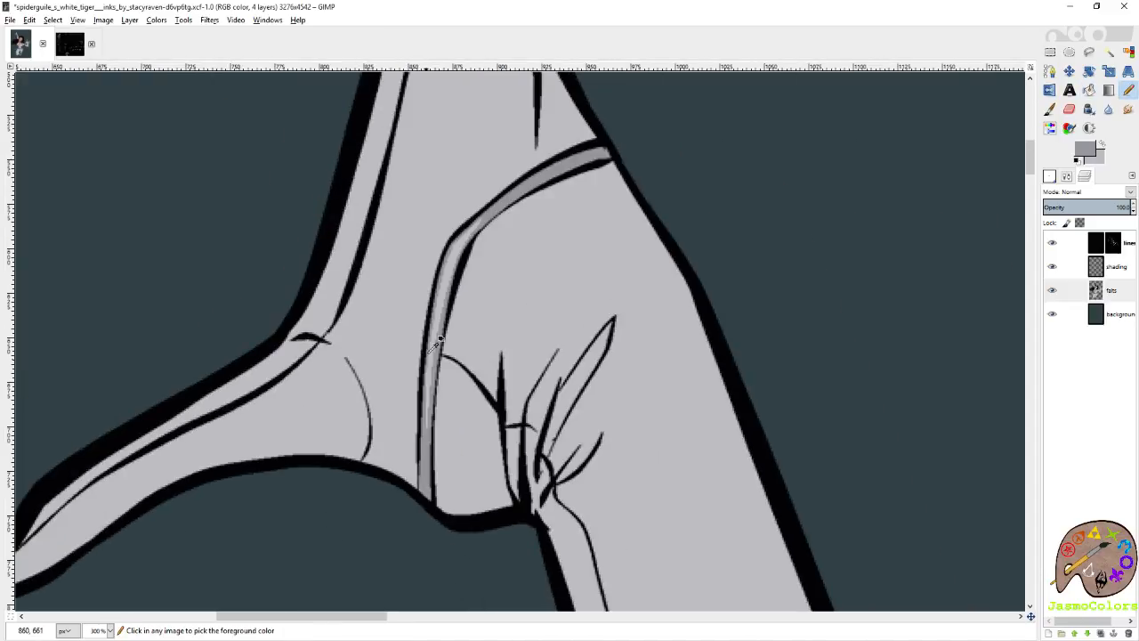
pyautogui.hotkey('shift', 'b')
pyautogui.click(438, 298)
pyautogui.press('n')
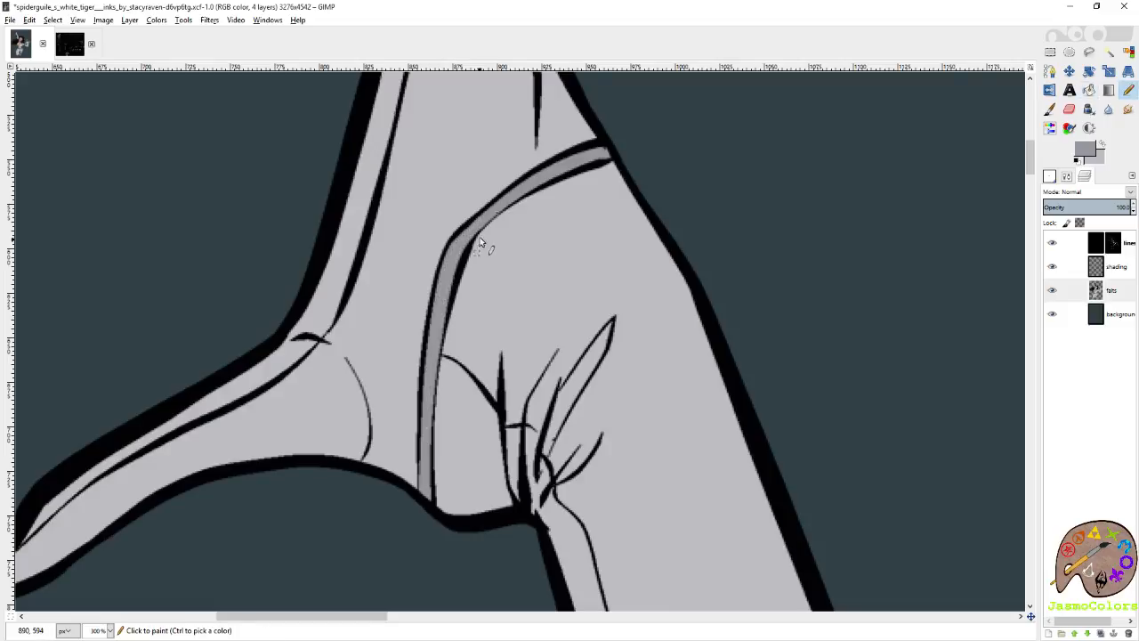
# Examine the shoulder stripes, the open gloved hand and the whole figure for flats that still need recolouring.
pyautogui.scroll(1, 479, 249)
pyautogui.scroll(-4, 465, 237)
pyautogui.scroll(-3, 659, 326)
pyautogui.scroll(3, 684, 300)
pyautogui.scroll(6, 684, 300)
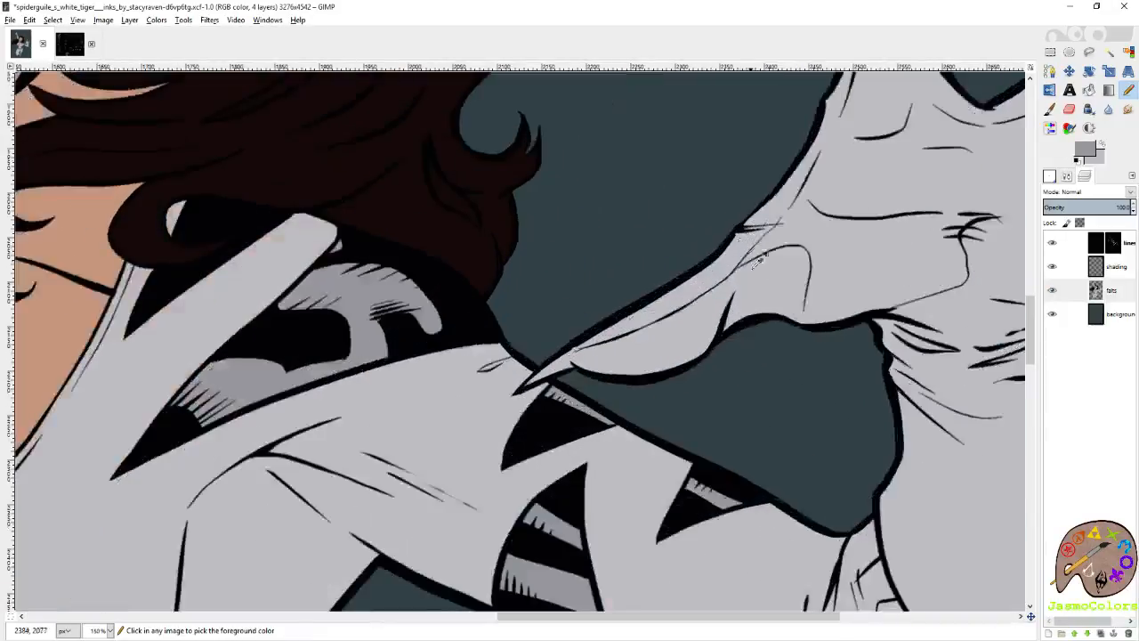
pyautogui.hscroll(3, 750, 319)
pyautogui.scroll(-2, 712, 289)
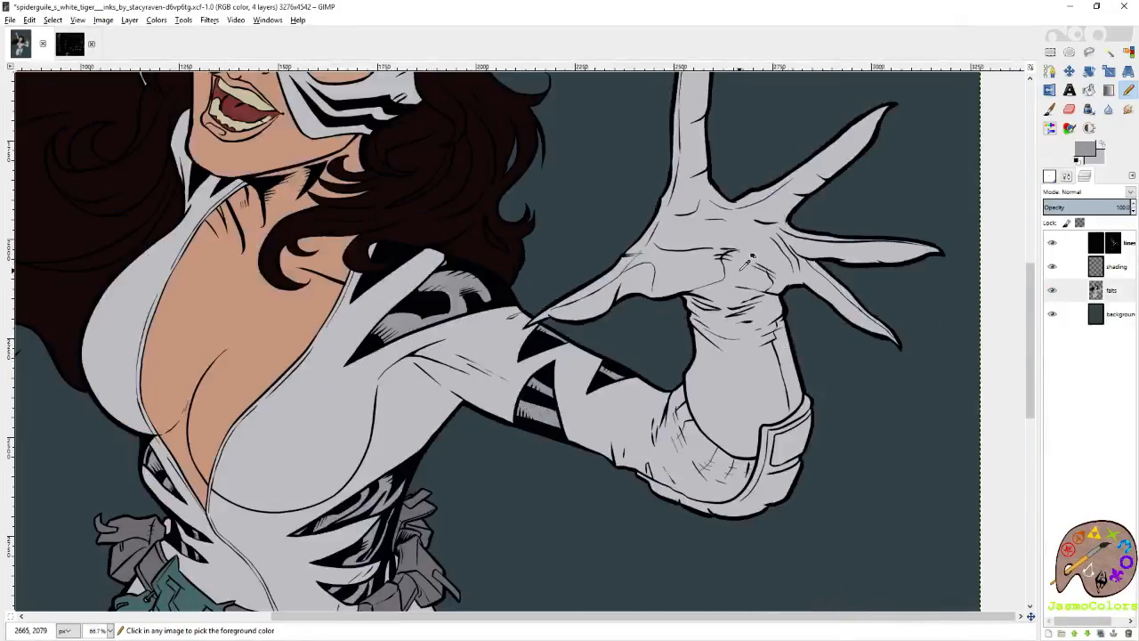
pyautogui.scroll(-2, 764, 351)
pyautogui.scroll(2, 566, 435)
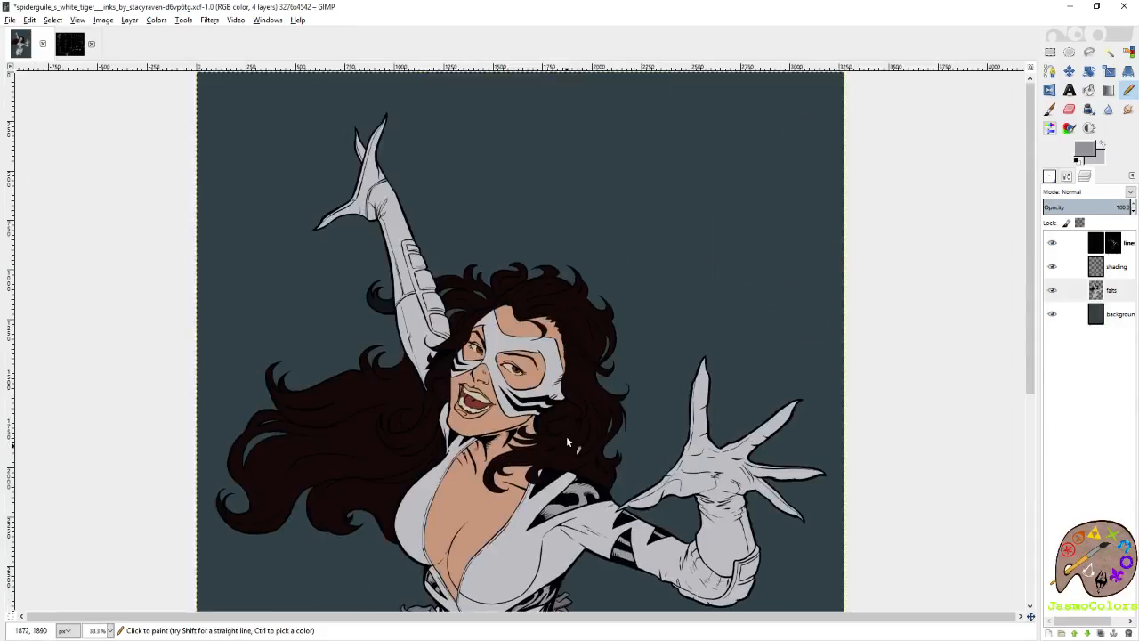
# Trace the lower end of the raised forearm's armour strip in mid grey, starting where it meets the hair.
pyautogui.scroll(7, 536, 384)
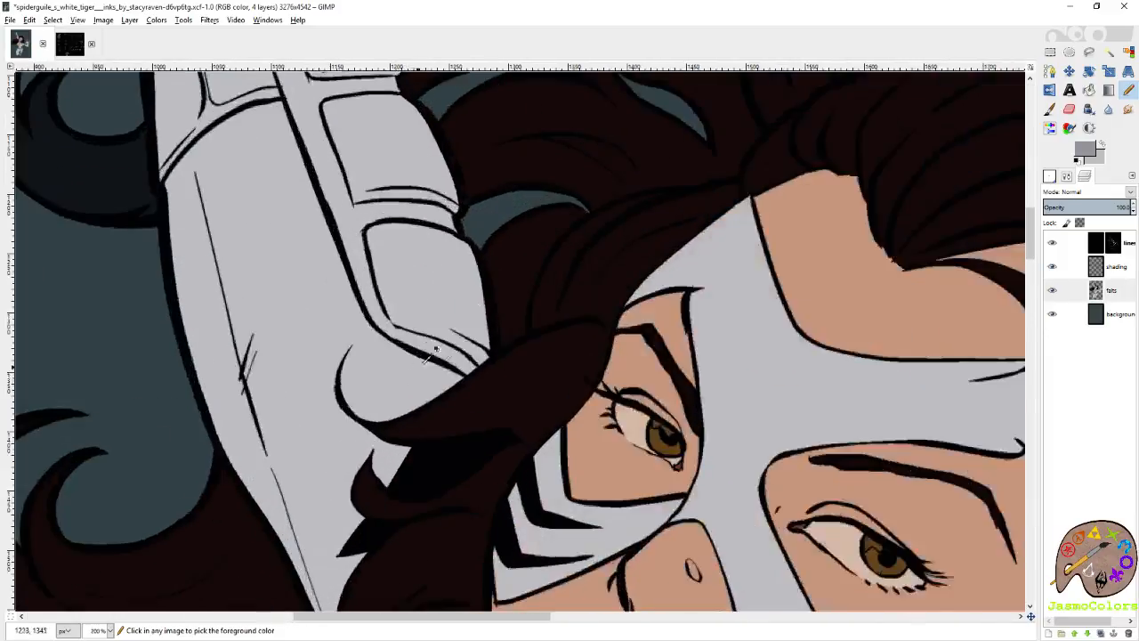
pyautogui.scroll(4, 480, 380)
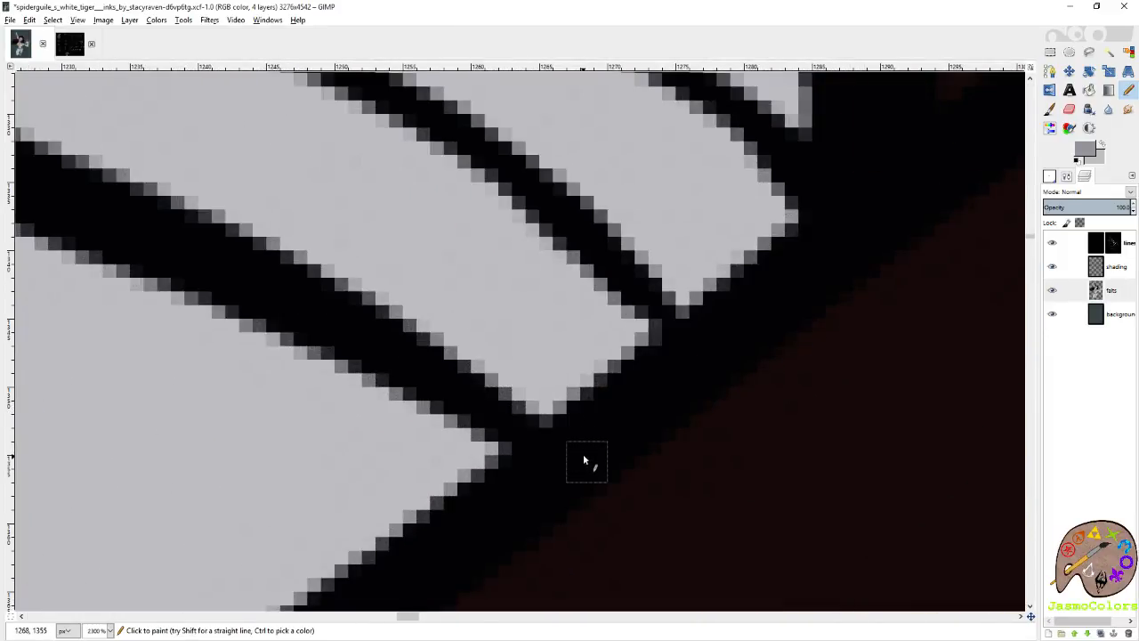
pyautogui.moveTo(532, 406); pyautogui.dragTo(504, 379)
pyautogui.keyDown('shift'); pyautogui.click(299, 215); pyautogui.keyUp('shift')
pyautogui.hotkey('ctrl', 'z')
pyautogui.moveTo(441, 340); pyautogui.dragTo(198, 203)
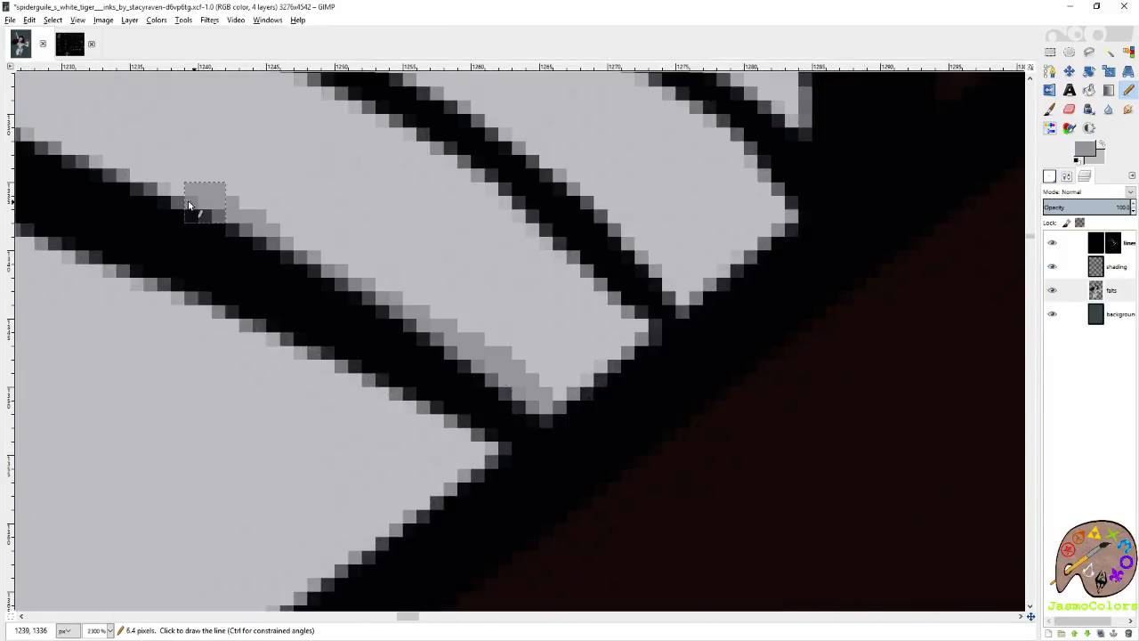
pyautogui.scroll(-3, 343, 243)
pyautogui.moveTo(412, 309); pyautogui.dragTo(664, 438)
pyautogui.keyDown('shift'); pyautogui.click(421, 308); pyautogui.keyUp('shift')
pyautogui.keyDown('shift'); pyautogui.click(326, 253); pyautogui.keyUp('shift')
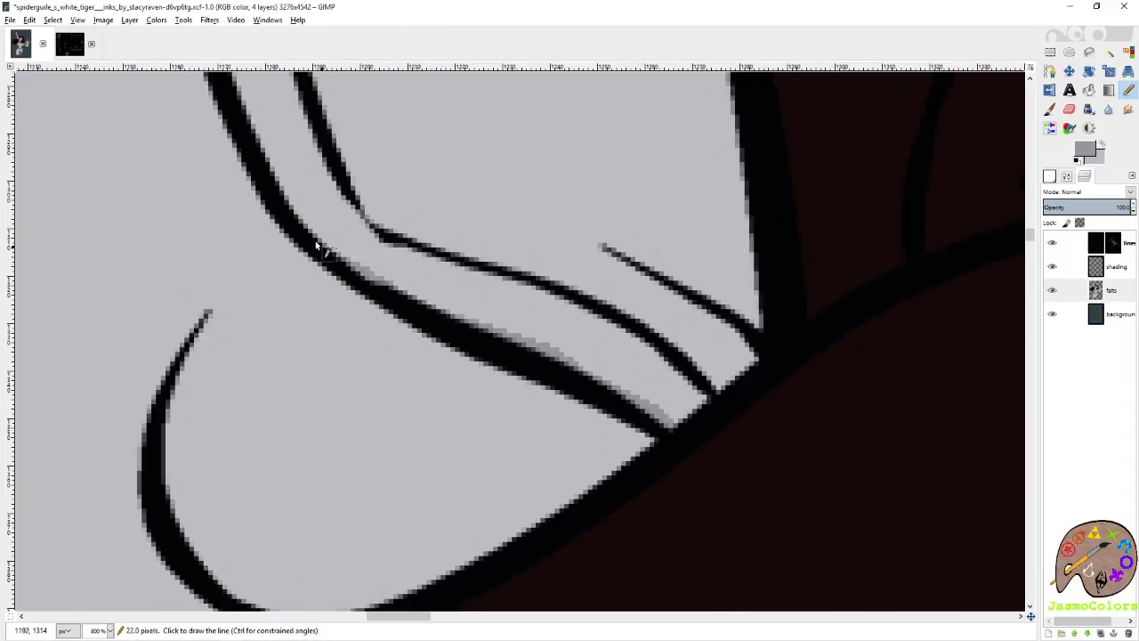
# Extend the mid grey line up the long inner edge of the armour strip past the elbow seam.
pyautogui.hscroll(-4, 420, 198)
pyautogui.scroll(7, 437, 292)
pyautogui.keyDown('shift'); pyautogui.click(347, 120); pyautogui.keyUp('shift')
pyautogui.scroll(7, 339, 267)
pyautogui.keyDown('shift'); pyautogui.click(237, 252); pyautogui.keyUp('shift')
pyautogui.keyDown('shift'); pyautogui.click(186, 95); pyautogui.keyUp('shift')
pyautogui.hscroll(-6, 178, 115)
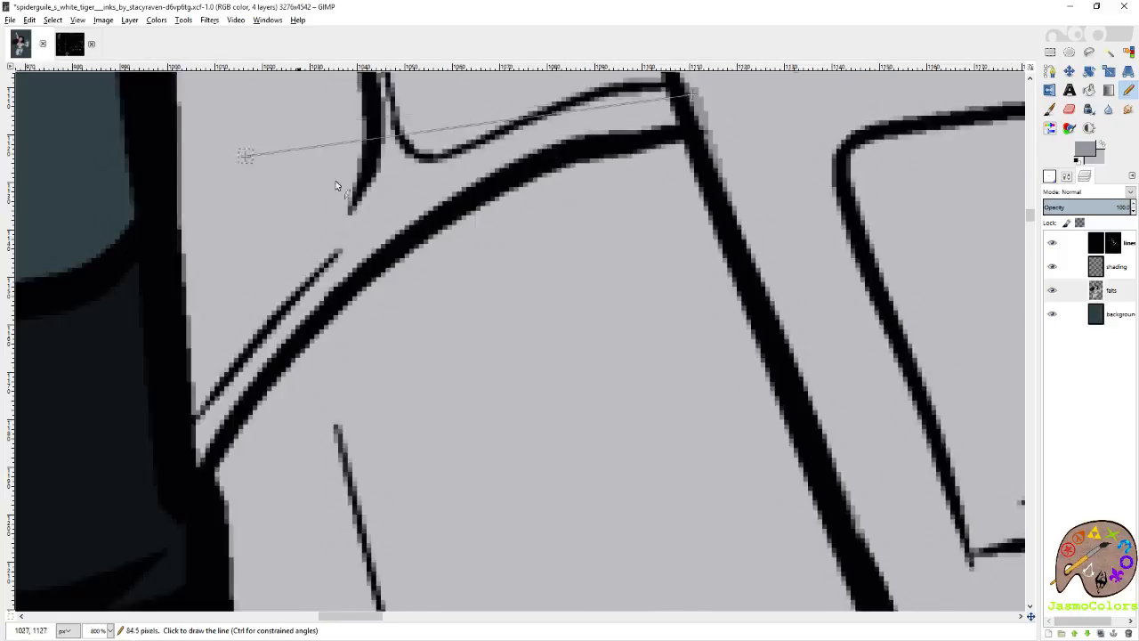
pyautogui.scroll(5, 247, 159)
pyautogui.keyDown('shift'); pyautogui.click(642, 226); pyautogui.keyUp('shift')
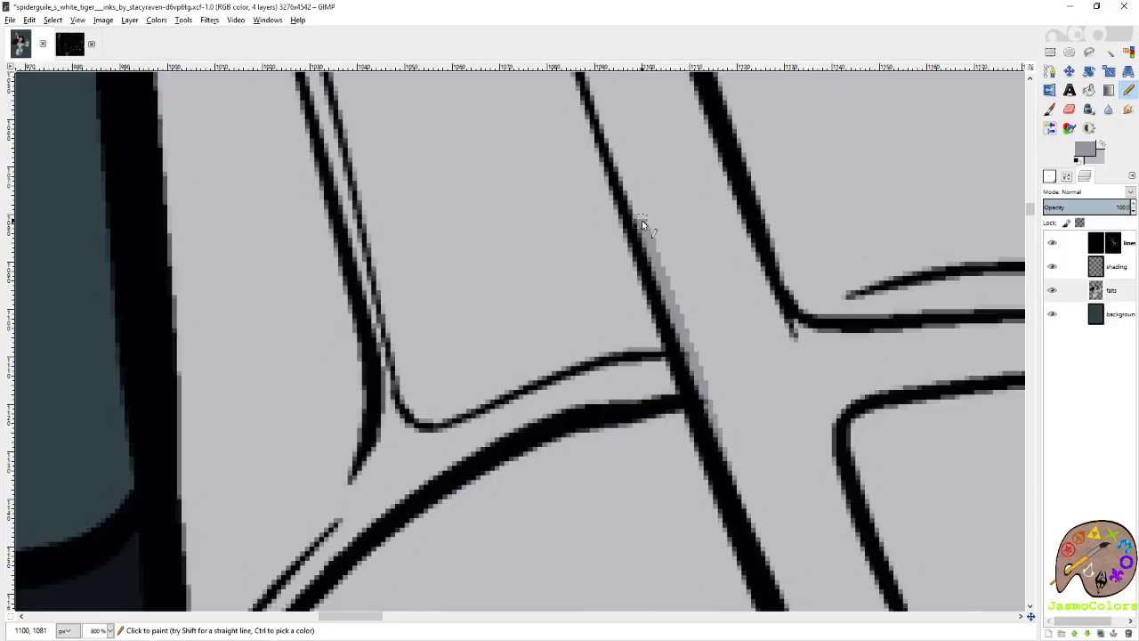
# Continue the mid grey edge line along the upper forearm to the armour strip's rounded top corner.
pyautogui.scroll(5, 647, 214)
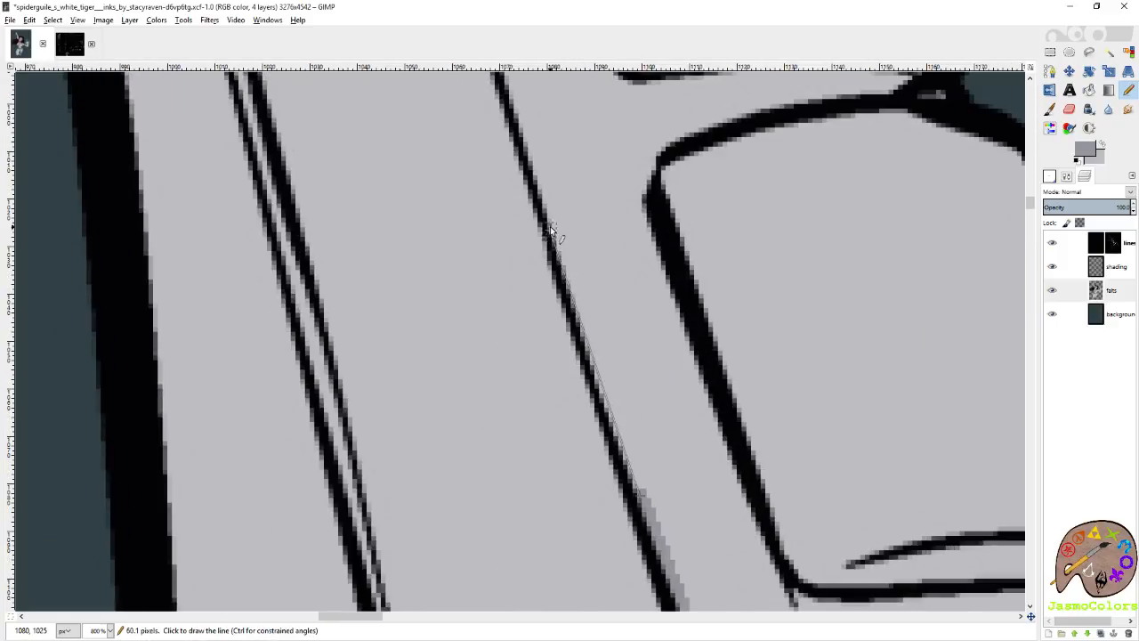
pyautogui.keyDown('shift'); pyautogui.click(551, 217); pyautogui.keyUp('shift')
pyautogui.scroll(5, 549, 216)
pyautogui.keyDown('shift'); pyautogui.click(499, 182); pyautogui.keyUp('shift')
pyautogui.scroll(5, 499, 182)
pyautogui.keyDown('shift'); pyautogui.click(444, 218); pyautogui.keyUp('shift')
pyautogui.hscroll(-5, 552, 213)
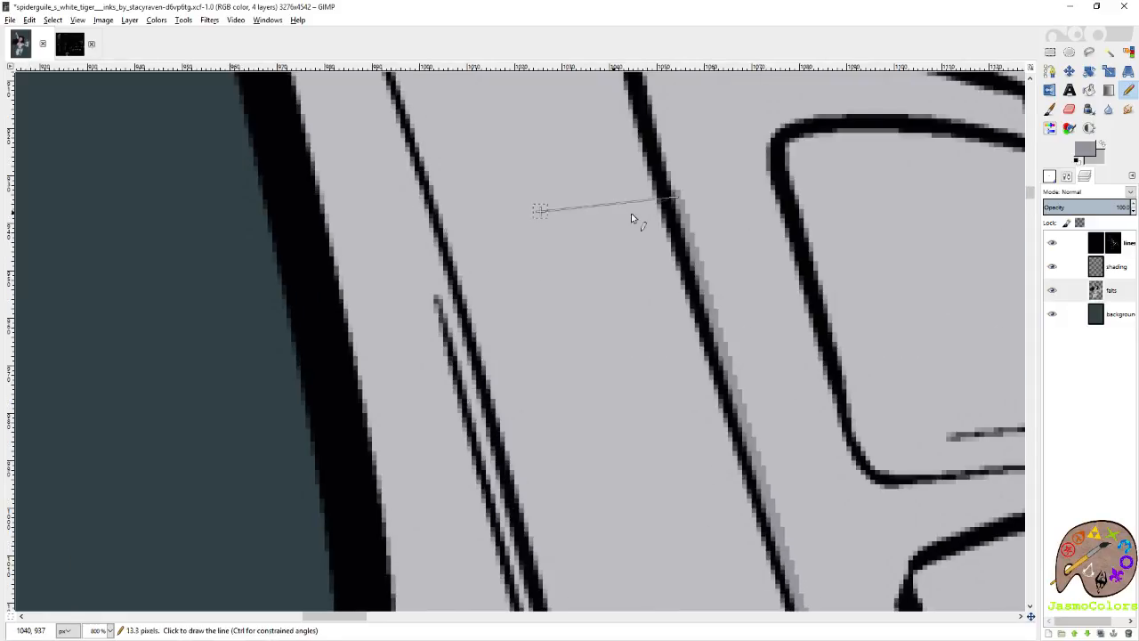
pyautogui.scroll(5, 596, 240)
pyautogui.keyDown('shift'); pyautogui.click(615, 263); pyautogui.keyUp('shift')
pyautogui.keyDown('shift'); pyautogui.click(604, 142); pyautogui.keyUp('shift')
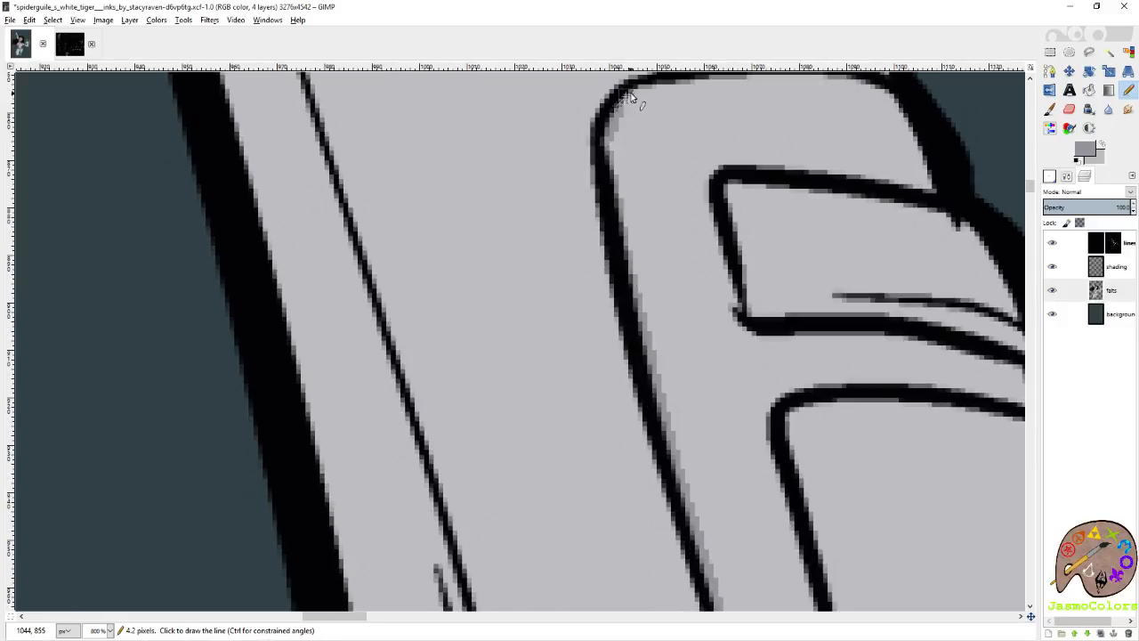
# Trace the underside of the armour strip's top line in mid grey across to the arm's outer outline.
pyautogui.hscroll(6, 696, 99)
pyautogui.scroll(2, 696, 100)
pyautogui.scroll(3, 252, 202)
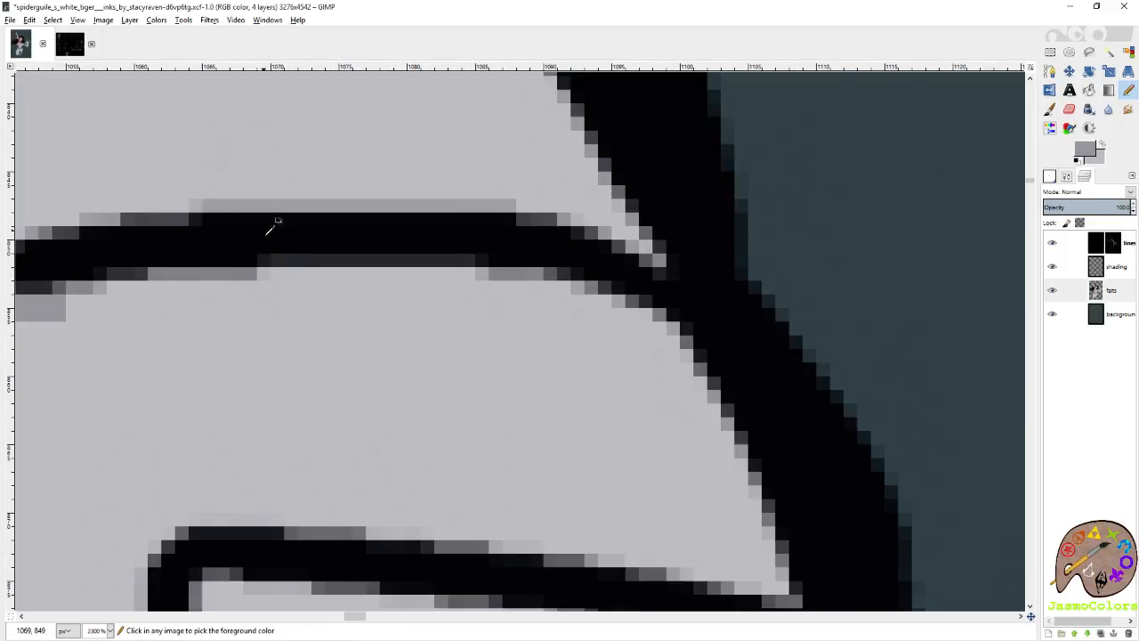
pyautogui.keyDown('shift'); pyautogui.click(311, 262); pyautogui.keyUp('shift')
pyautogui.keyDown('shift'); pyautogui.click(500, 262); pyautogui.keyUp('shift')
pyautogui.keyDown('shift'); pyautogui.click(582, 290); pyautogui.keyUp('shift')
pyautogui.keyDown('shift'); pyautogui.click(634, 302); pyautogui.keyUp('shift')
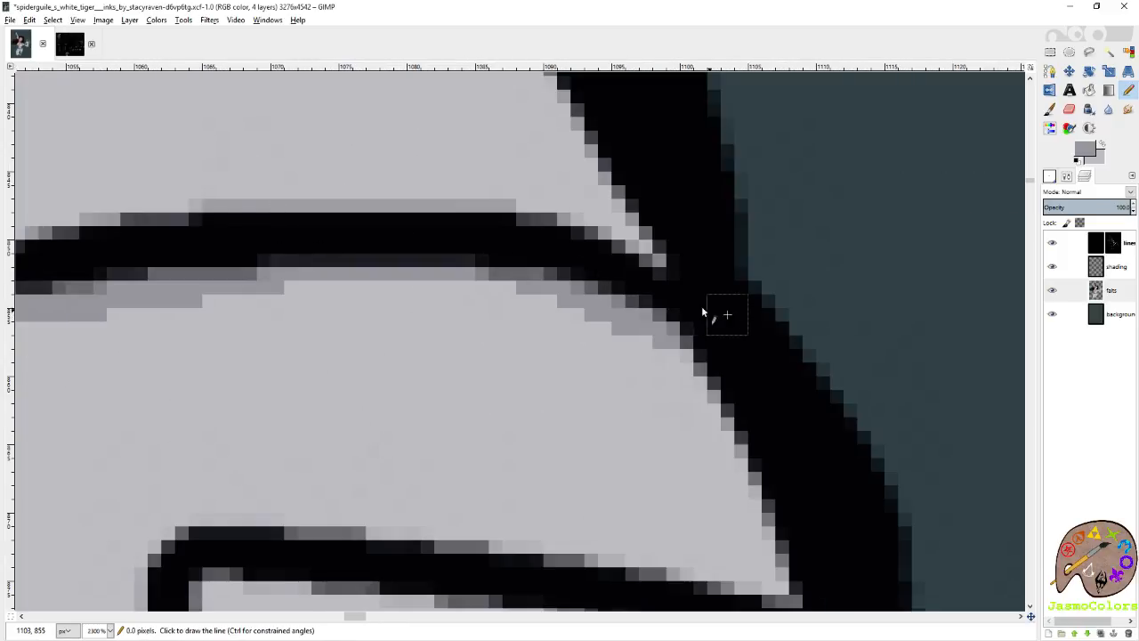
# Fill the outlined armour strip and its plates on the raised forearm with mid grey and save the image.
pyautogui.scroll(-10, 580, 208)
pyautogui.hotkey('shift', 'b')
pyautogui.click(638, 438)
pyautogui.press('n')
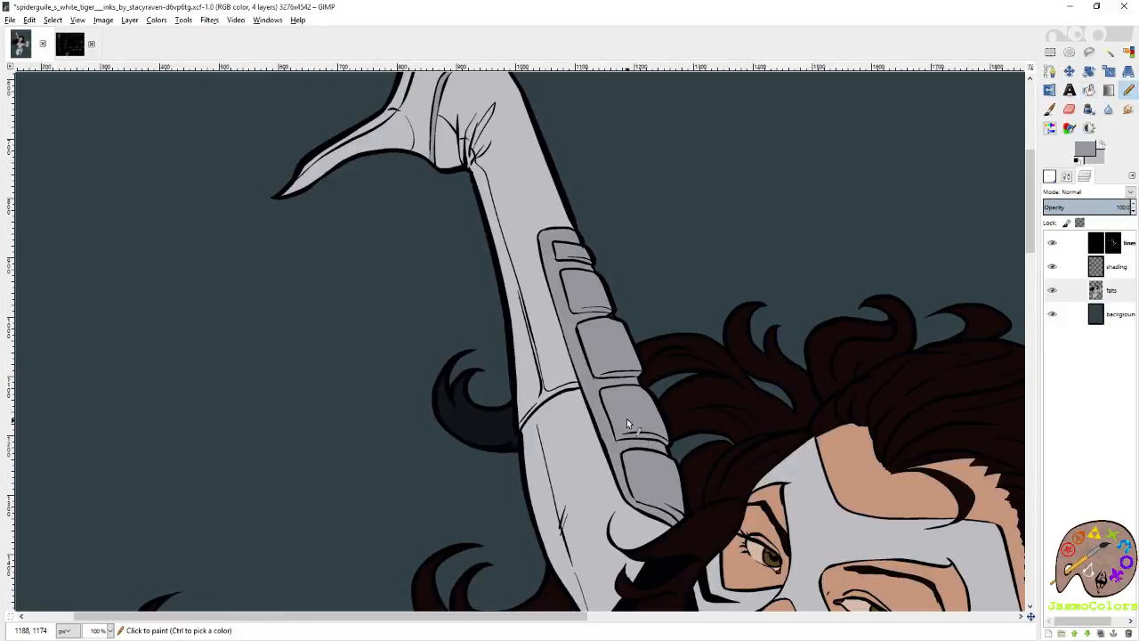
pyautogui.hotkey('ctrl', 's')
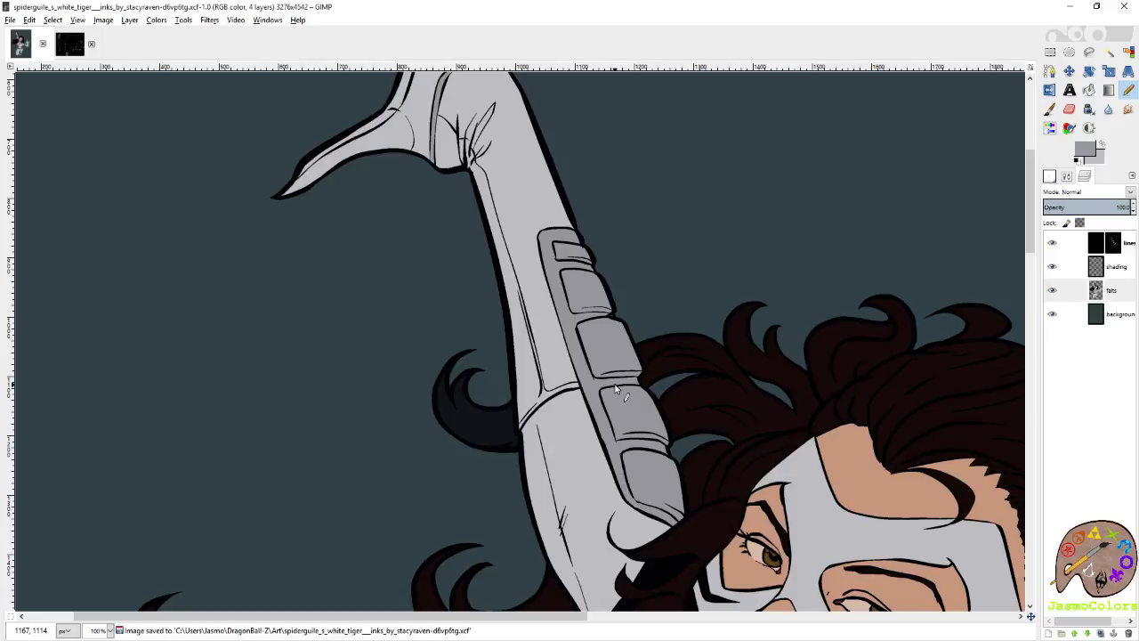
pyautogui.hscroll(3, 535, 399)
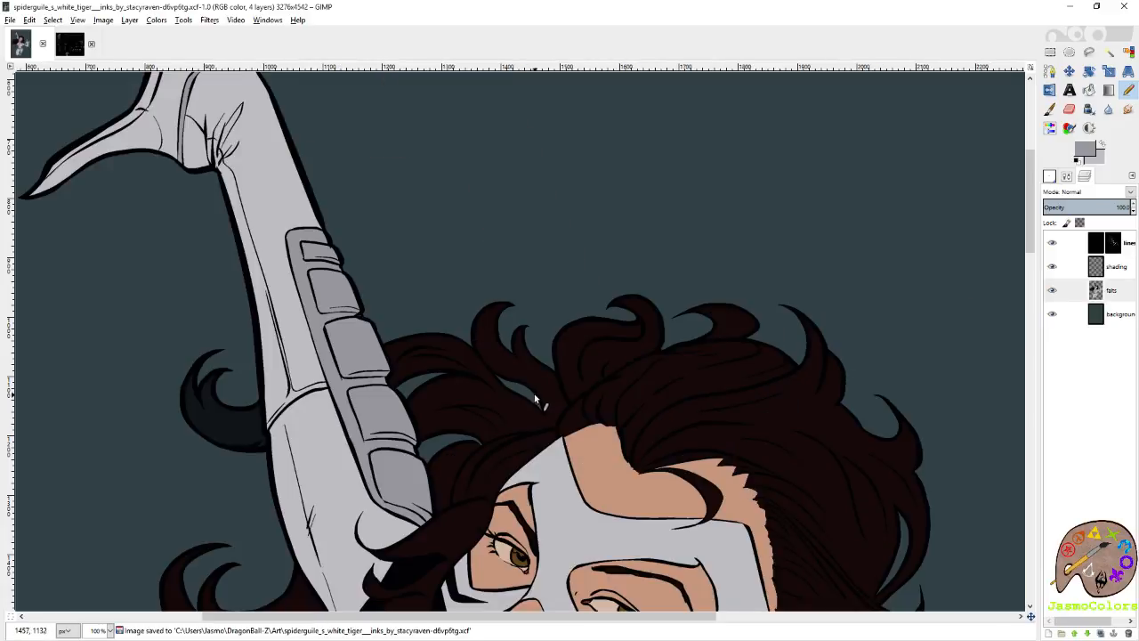
pyautogui.scroll(-3, 535, 399)
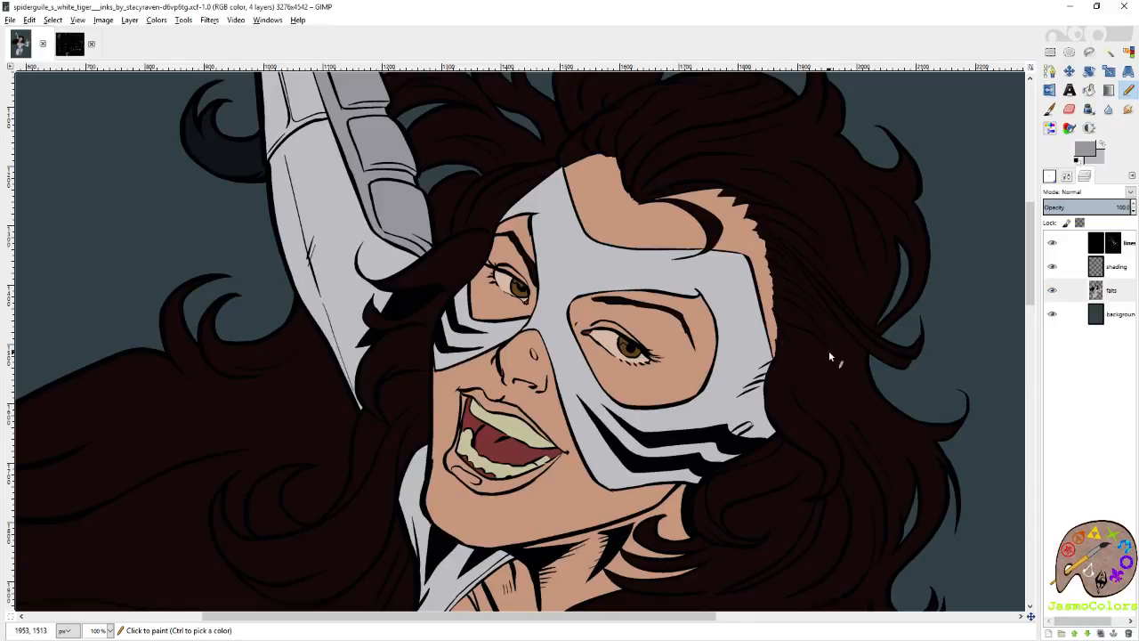
pyautogui.scroll(-5, 825, 351)
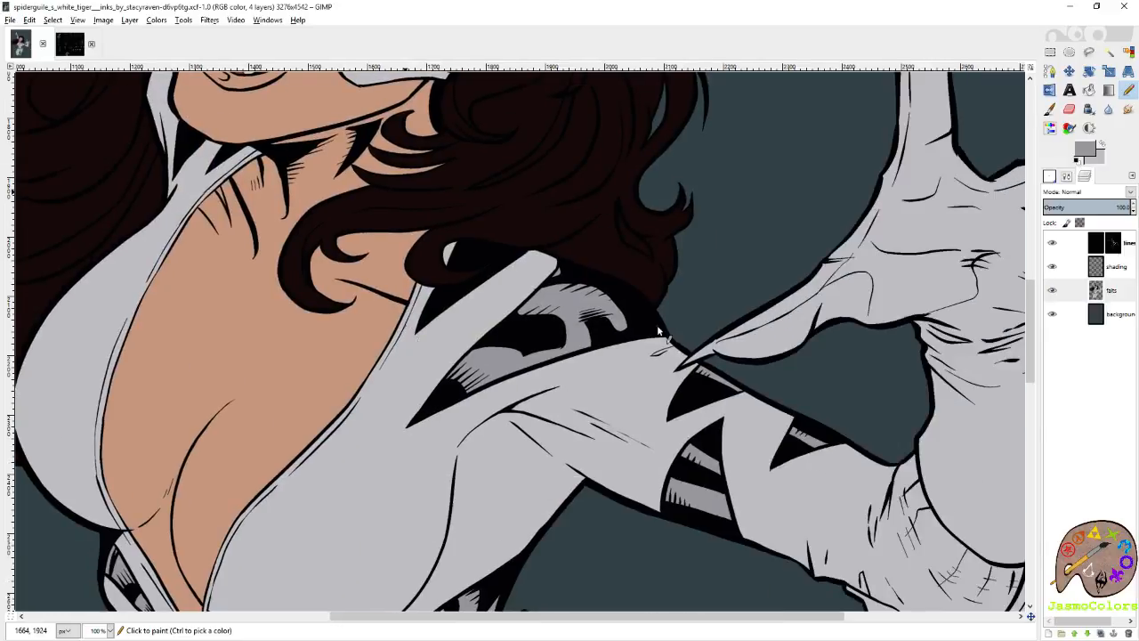
# Trace the inside of the elbow armour's thick top line in mid grey, from its outer corner to the inner corner and down.
pyautogui.hscroll(1, 658, 330)
pyautogui.scroll(-1, 814, 318)
pyautogui.scroll(3, 842, 308)
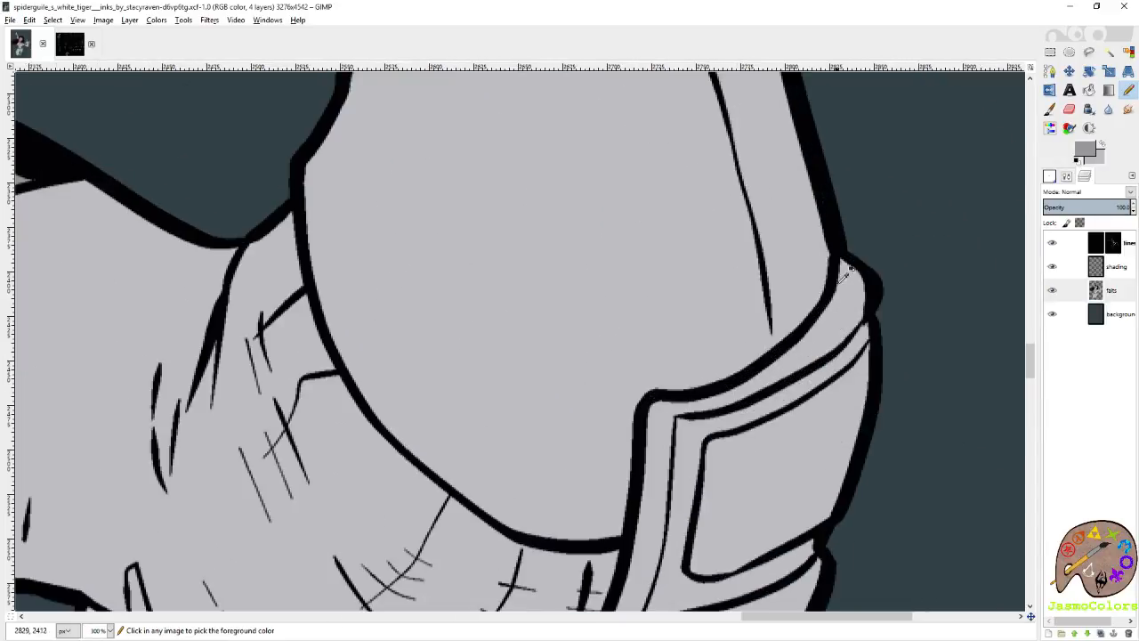
pyautogui.scroll(5, 846, 293)
pyautogui.click(808, 264)
pyautogui.keyDown('shift'); pyautogui.click(800, 419); pyautogui.keyUp('shift')
pyautogui.keyDown('shift'); pyautogui.click(749, 567); pyautogui.keyUp('shift')
pyautogui.scroll(-4, 762, 365)
pyautogui.scroll(-3, 763, 321)
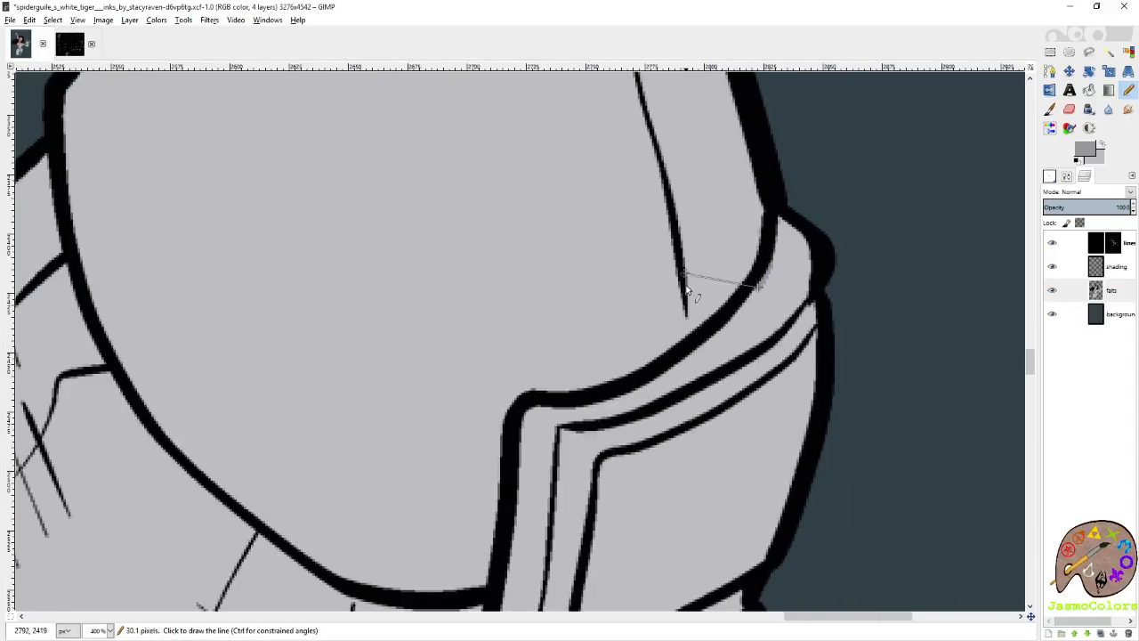
pyautogui.keyDown('shift'); pyautogui.click(528, 403); pyautogui.keyUp('shift')
pyautogui.keyDown('shift'); pyautogui.click(518, 465); pyautogui.keyUp('shift')
pyautogui.keyDown('shift'); pyautogui.click(511, 517); pyautogui.keyUp('shift')
# Continue the mid grey edge line down the elbow armour's inner edge and around the curve under the elbow.
pyautogui.moveTo(512, 537); pyautogui.dragTo(764, 132)
pyautogui.keyDown('shift'); pyautogui.click(741, 249); pyautogui.keyUp('shift')
pyautogui.keyDown('shift'); pyautogui.click(701, 343); pyautogui.keyUp('shift')
pyautogui.keyDown('shift'); pyautogui.click(655, 400); pyautogui.keyUp('shift')
pyautogui.keyDown('shift'); pyautogui.click(610, 437); pyautogui.keyUp('shift')
pyautogui.keyDown('shift'); pyautogui.click(569, 458); pyautogui.keyUp('shift')
pyautogui.keyDown('shift'); pyautogui.click(464, 464); pyautogui.keyUp('shift')
pyautogui.keyDown('shift'); pyautogui.click(410, 454); pyautogui.keyUp('shift')
pyautogui.scroll(3, 335, 451)
pyautogui.keyDown('shift'); pyautogui.click(457, 444); pyautogui.keyUp('shift')
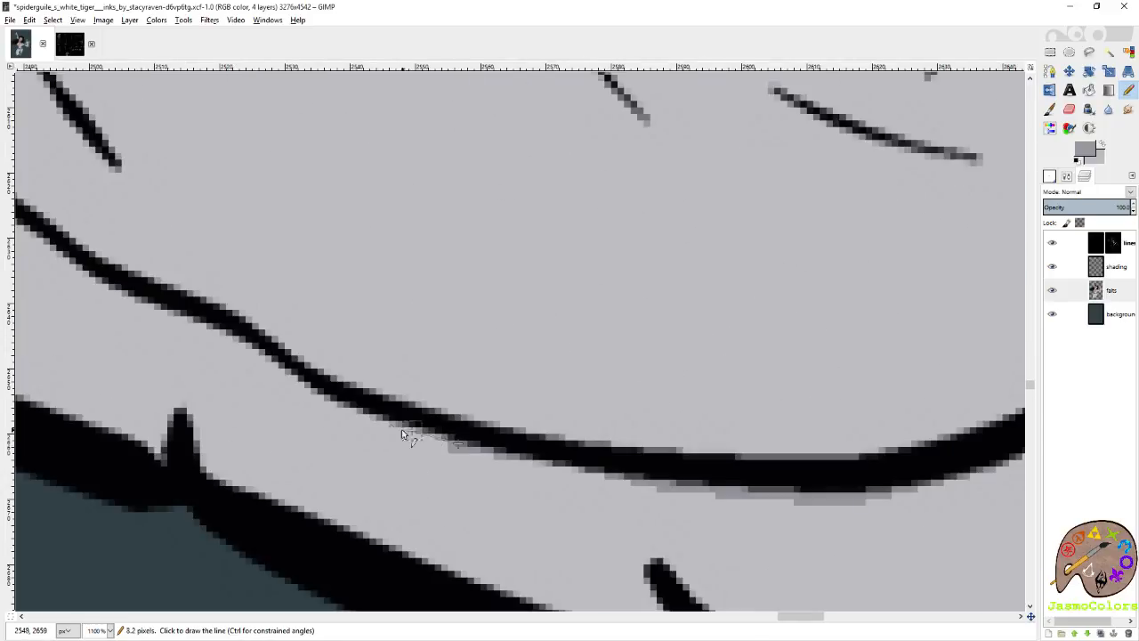
# Extend the mid grey line along the lower side of the armour's inner edge beneath the bent arm.
pyautogui.keyDown('shift'); pyautogui.click(406, 431); pyautogui.keyUp('shift')
pyautogui.keyDown('shift'); pyautogui.click(359, 418); pyautogui.keyUp('shift')
pyautogui.keyDown('shift'); pyautogui.click(318, 401); pyautogui.keyUp('shift')
pyautogui.keyDown('shift'); pyautogui.click(295, 387); pyautogui.keyUp('shift')
pyautogui.keyDown('shift'); pyautogui.click(270, 363); pyautogui.keyUp('shift')
pyautogui.keyDown('shift'); pyautogui.click(253, 344); pyautogui.keyUp('shift')
pyautogui.keyDown('shift'); pyautogui.click(203, 320); pyautogui.keyUp('shift')
pyautogui.keyDown('shift'); pyautogui.click(138, 297); pyautogui.keyUp('shift')
pyautogui.keyDown('shift'); pyautogui.click(97, 285); pyautogui.keyUp('shift')
pyautogui.keyDown('shift'); pyautogui.click(67, 267); pyautogui.keyUp('shift')
pyautogui.hscroll(-2, 71, 266)
pyautogui.scroll(1, 477, 319)
# Carry the mid grey edge line on to the armour strip's narrow end at the arm's outer outline.
pyautogui.keyDown('shift'); pyautogui.click(504, 350); pyautogui.keyUp('shift')
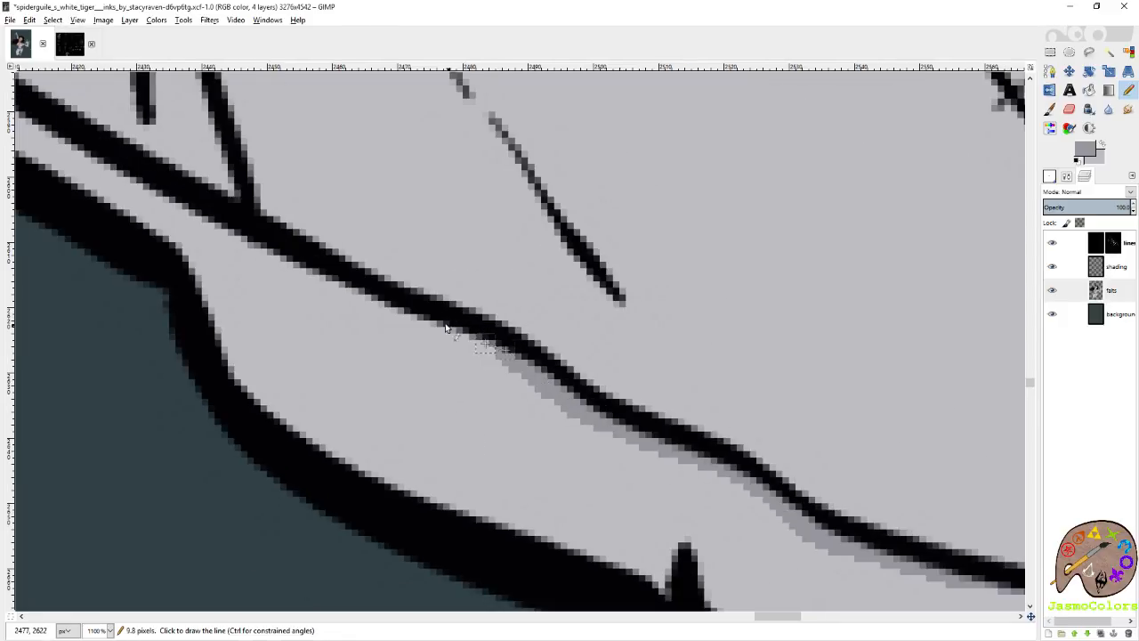
pyautogui.keyDown('shift'); pyautogui.click(377, 304); pyautogui.keyUp('shift')
pyautogui.keyDown('shift'); pyautogui.click(271, 259); pyautogui.keyUp('shift')
pyautogui.keyDown('shift'); pyautogui.click(148, 194); pyautogui.keyUp('shift')
pyautogui.hscroll(-3, 260, 205)
pyautogui.scroll(2, 535, 343)
pyautogui.keyDown('shift'); pyautogui.click(494, 365); pyautogui.keyUp('shift')
pyautogui.keyDown('shift'); pyautogui.click(463, 378); pyautogui.keyUp('shift')
# Fill the outlined elbow armour on the bent arm with mid grey and save the image.
pyautogui.scroll(-7, 465, 378)
pyautogui.hotkey('shift', 'b')
pyautogui.click(661, 350)
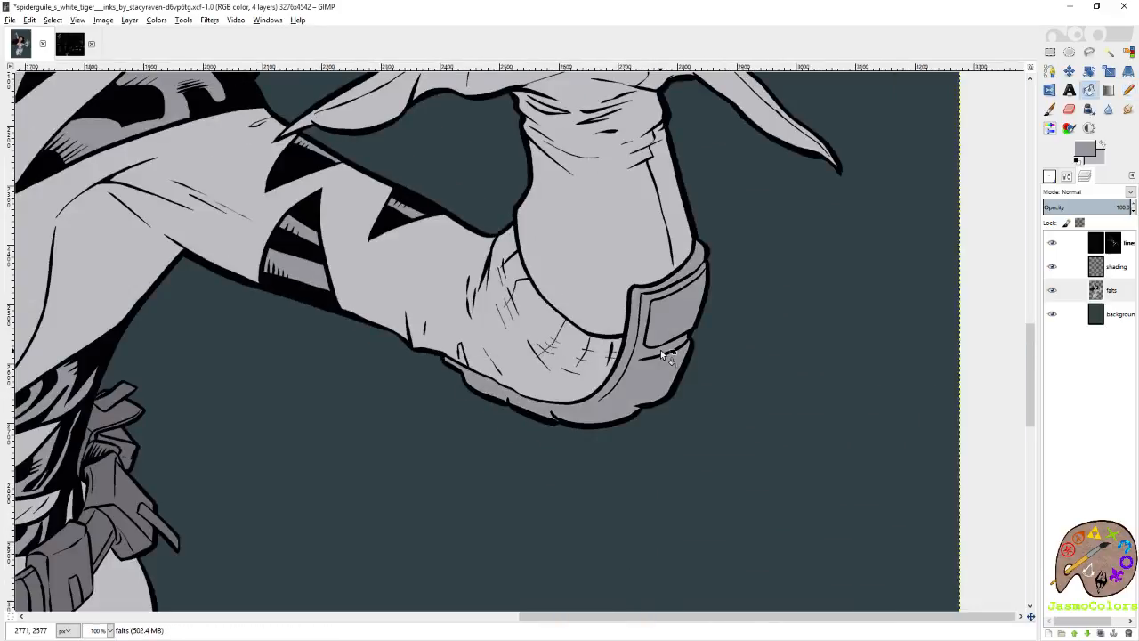
pyautogui.press('n')
pyautogui.scroll(5, 660, 350)
pyautogui.hotkey('ctrl', 's')
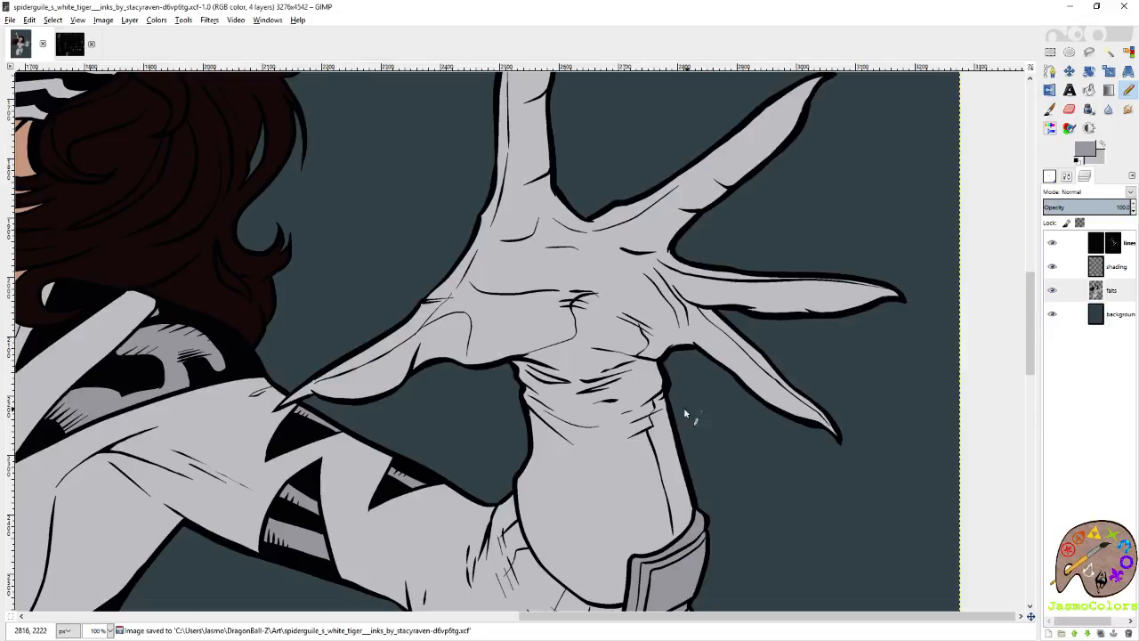
pyautogui.hscroll(-6, 679, 409)
pyautogui.scroll(-4, 638, 393)
pyautogui.hotkey('ctrl', 's')
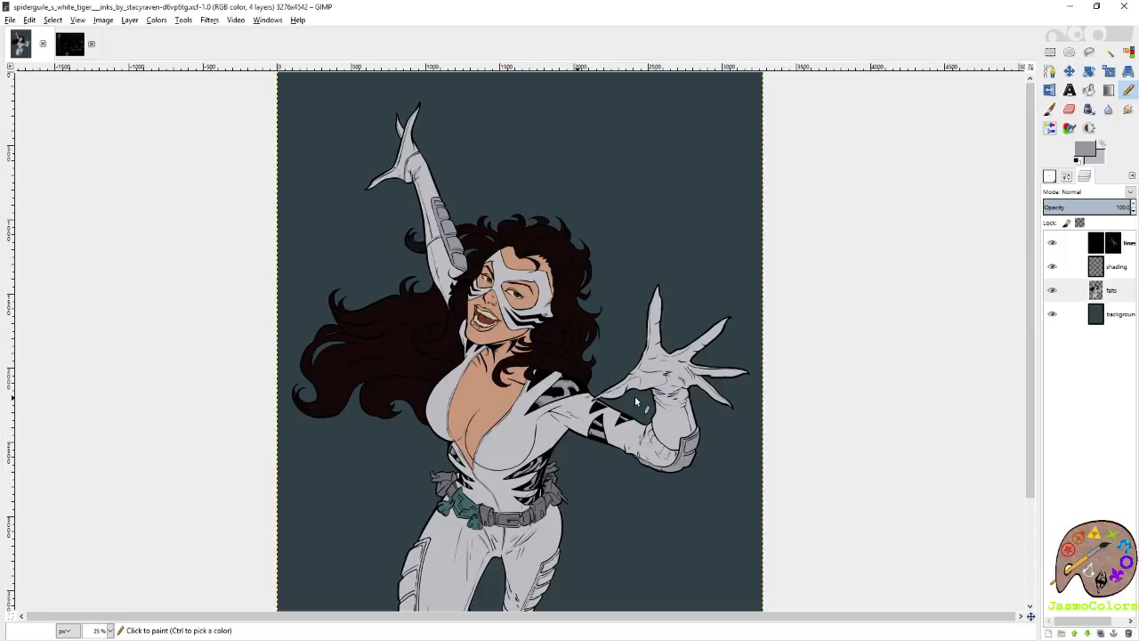
# Start the mid grey edge in the upper corner of the front boot's toe cap and save the image.
pyautogui.scroll(-4, 634, 398)
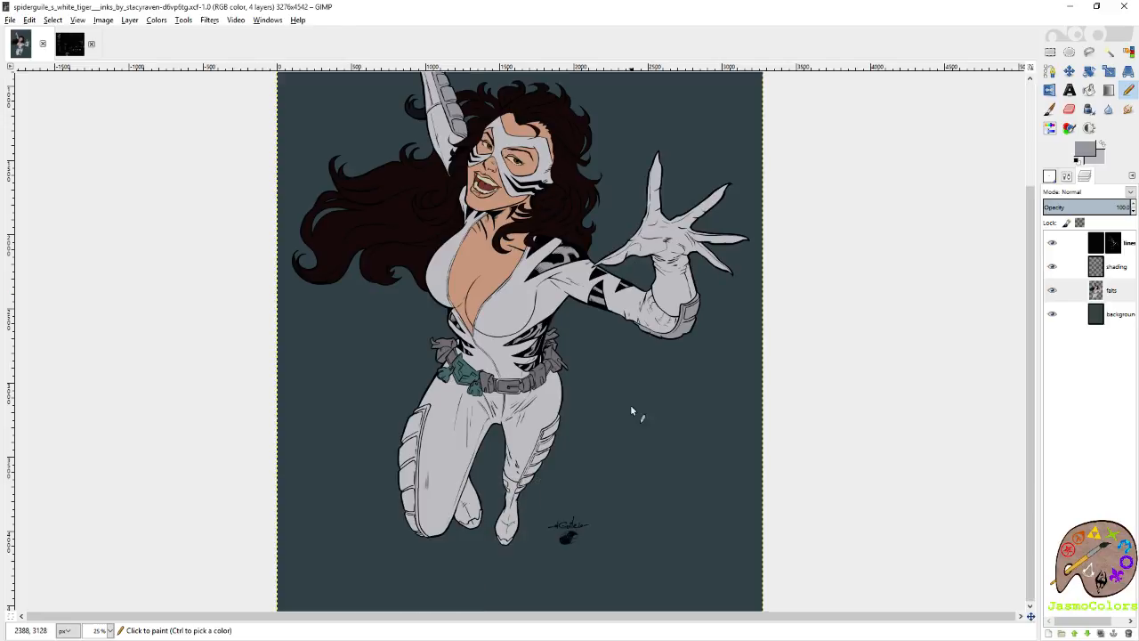
pyautogui.press('1')
pyautogui.hotkey('ctrl', 's')
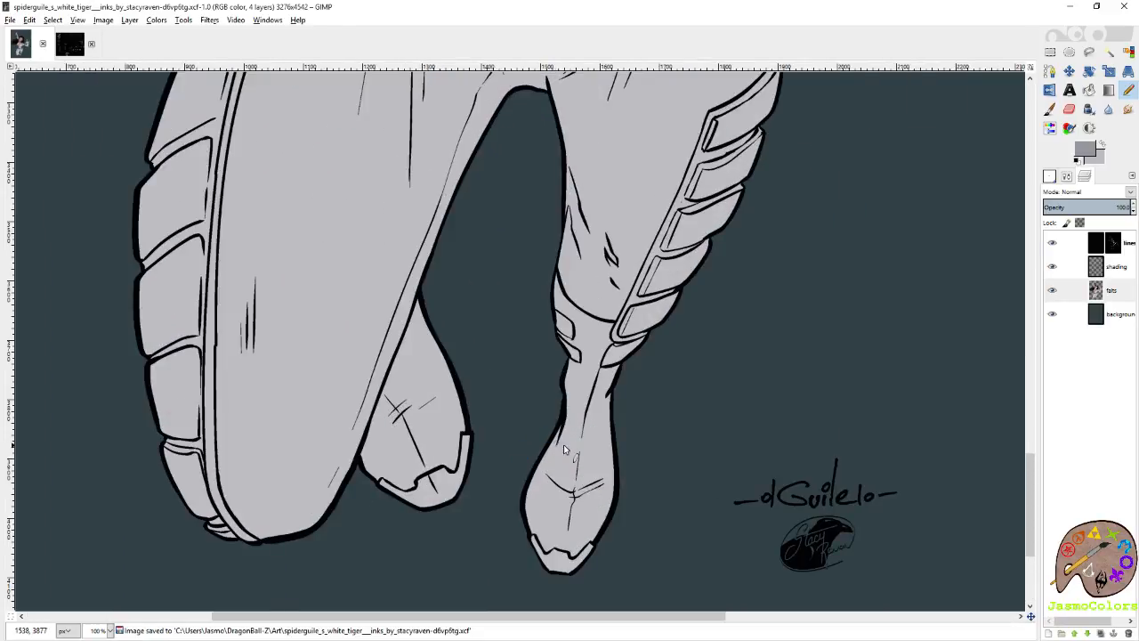
pyautogui.scroll(5, 568, 570)
pyautogui.scroll(1, 447, 494)
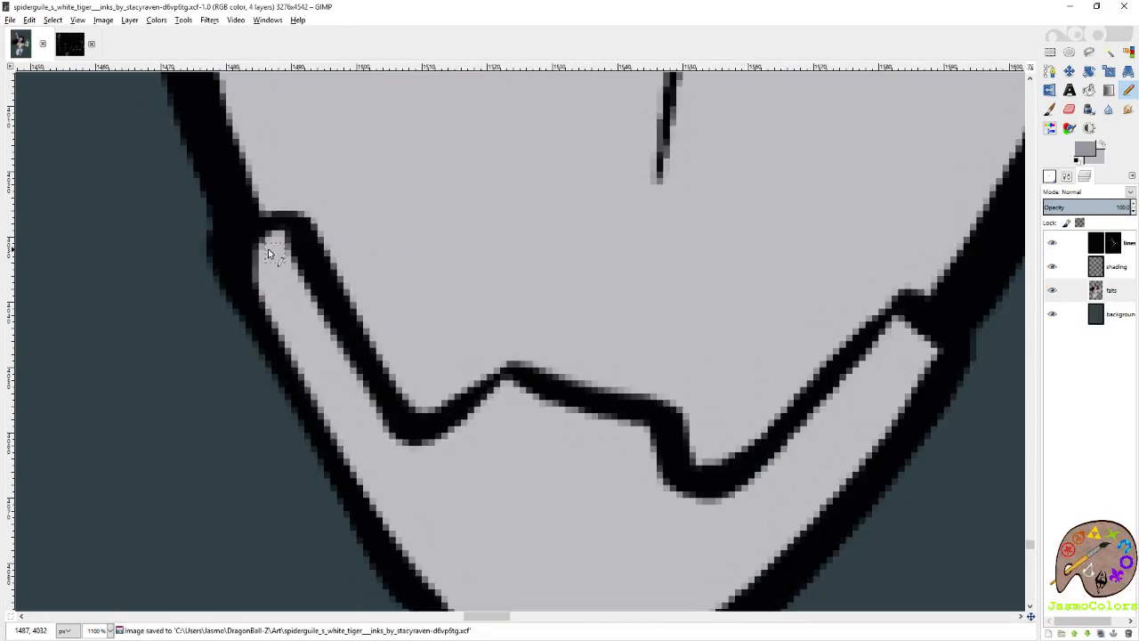
pyautogui.click(238, 252)
pyautogui.moveTo(287, 234); pyautogui.dragTo(294, 276)
pyautogui.hotkey('ctrl', 's')
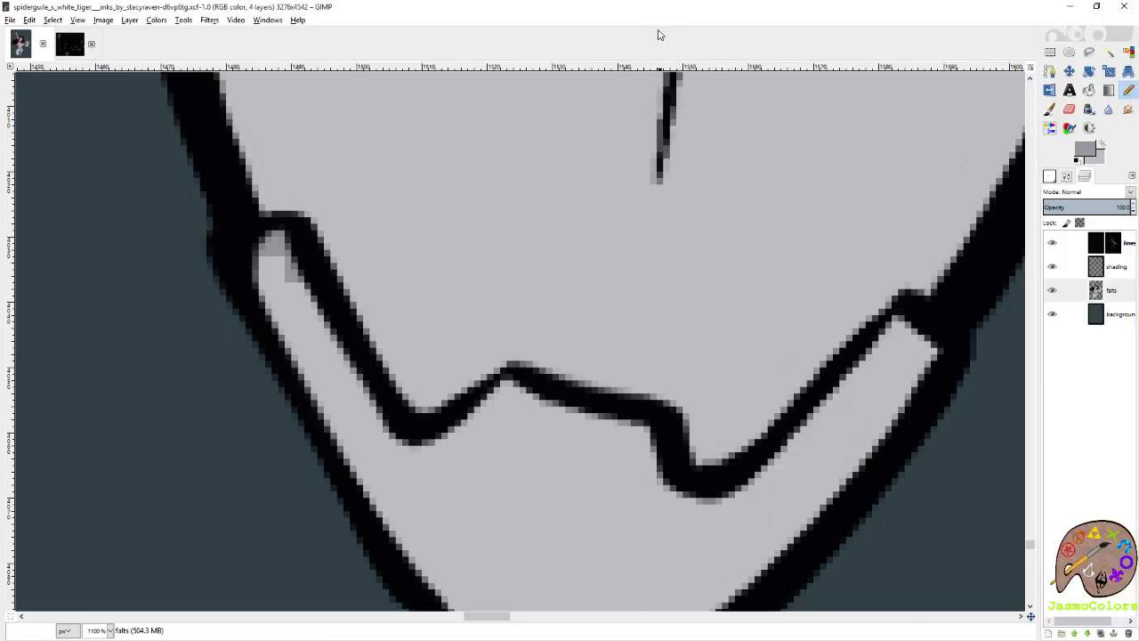
# Trace the underside of the front toe cap's jagged top line in mid grey to its central peak.
pyautogui.scroll(-2, 747, 287)
pyautogui.scroll(-3, 751, 321)
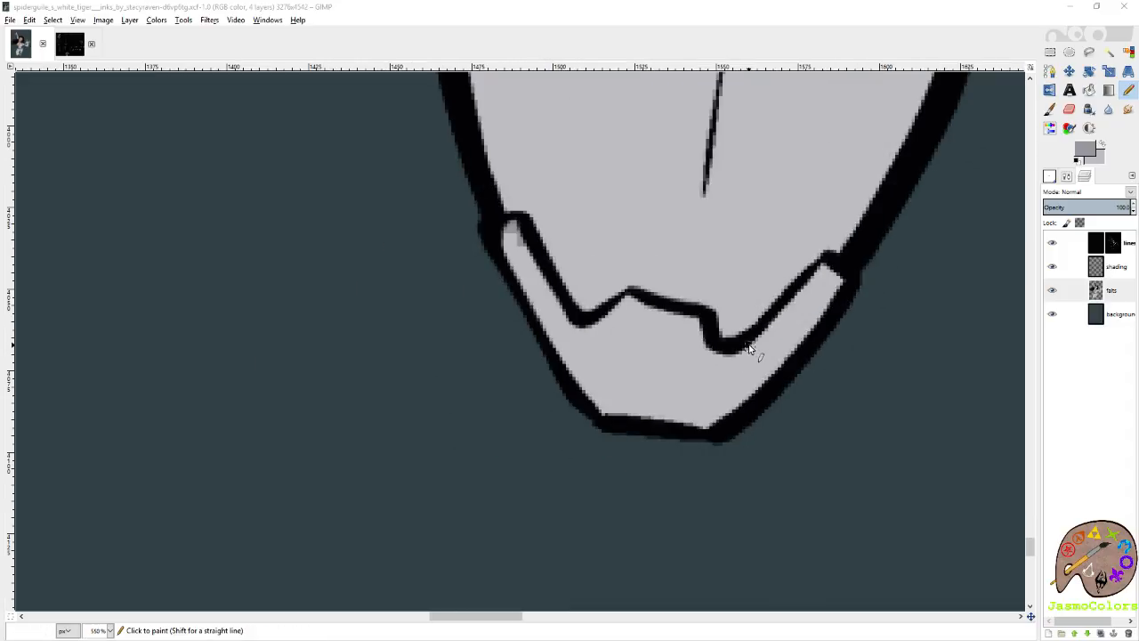
pyautogui.scroll(2, 491, 303)
pyautogui.click(509, 215)
pyautogui.keyDown('shift'); pyautogui.click(552, 297); pyautogui.keyUp('shift')
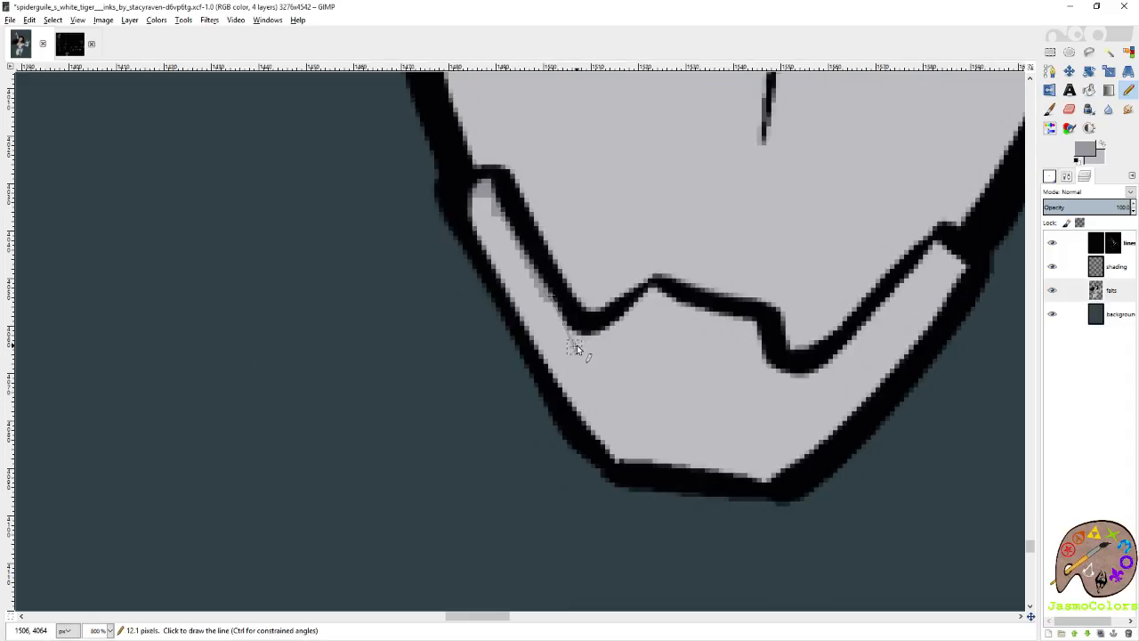
pyautogui.keyDown('shift'); pyautogui.click(576, 344); pyautogui.keyUp('shift')
pyautogui.keyDown('shift'); pyautogui.click(595, 338); pyautogui.keyUp('shift')
pyautogui.keyDown('shift'); pyautogui.click(628, 314); pyautogui.keyUp('shift')
pyautogui.keyDown('shift'); pyautogui.click(655, 289); pyautogui.keyUp('shift')
# Complete the mid grey line to the toe cap's opposite corner and fill the front boot's toe cap with mid grey.
pyautogui.keyDown('shift'); pyautogui.click(755, 318); pyautogui.keyUp('shift')
pyautogui.keyDown('shift'); pyautogui.click(770, 361); pyautogui.keyUp('shift')
pyautogui.keyDown('shift'); pyautogui.click(798, 377); pyautogui.keyUp('shift')
pyautogui.keyDown('shift'); pyautogui.click(840, 352); pyautogui.keyUp('shift')
pyautogui.keyDown('shift'); pyautogui.click(881, 316); pyautogui.keyUp('shift')
pyautogui.keyDown('shift'); pyautogui.click(919, 268); pyautogui.keyUp('shift')
pyautogui.keyDown('shift'); pyautogui.click(945, 245); pyautogui.keyUp('shift')
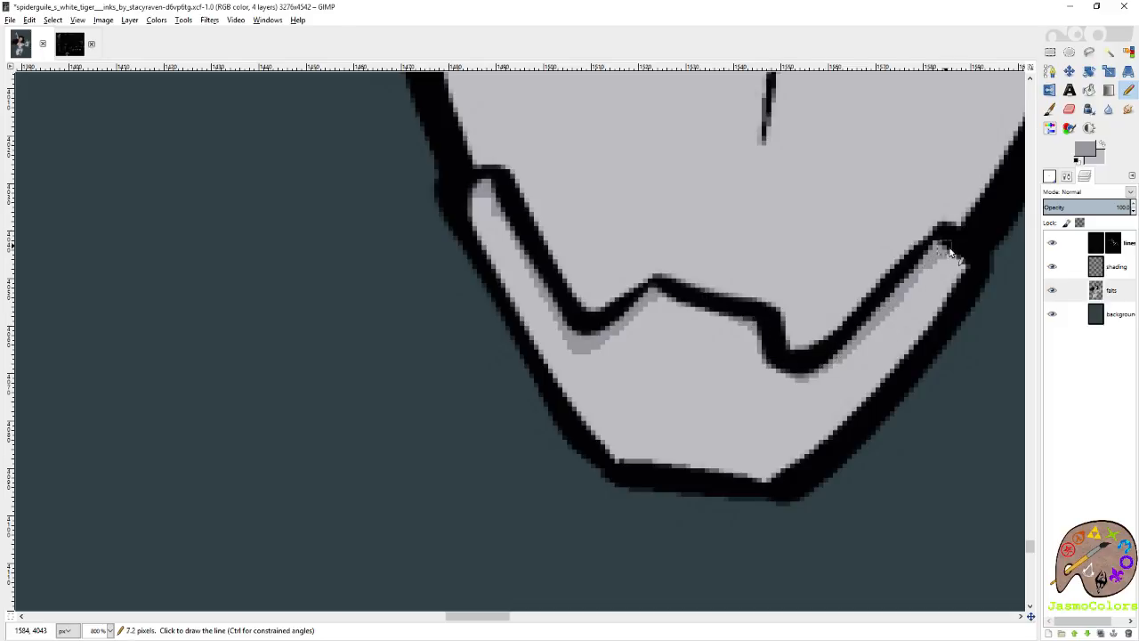
pyautogui.hotkey('shift', 'b')
pyautogui.click(926, 292)
pyautogui.press('n')
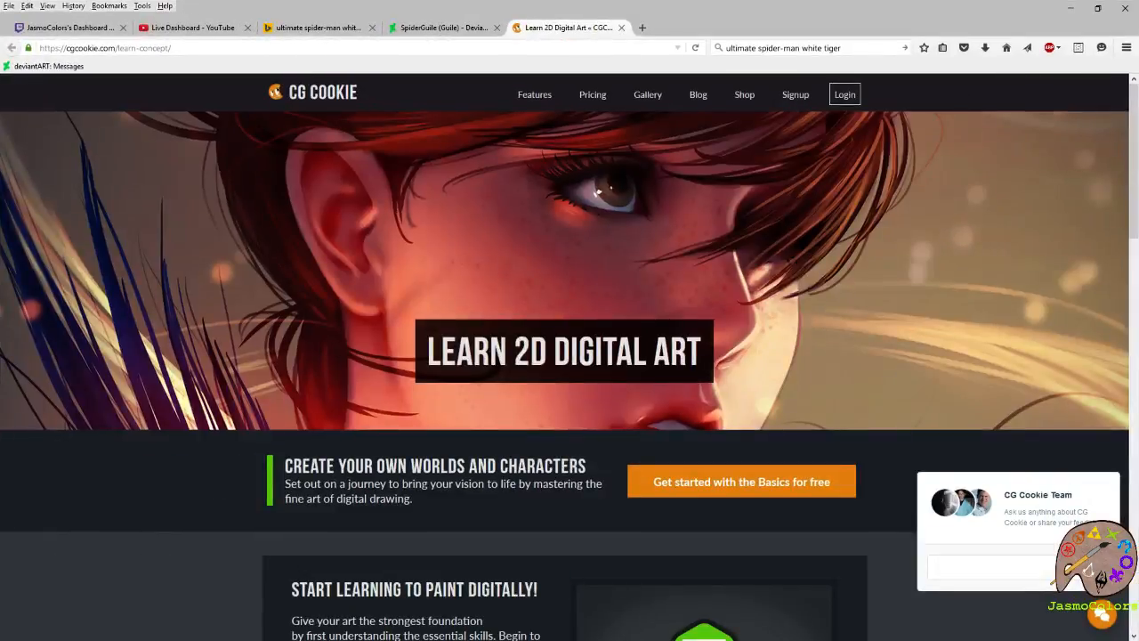
# Switch to the browser, dismiss the chat panel and look through CG Cookie's Learn 2D Digital Art page.
pyautogui.click(1068, 578)
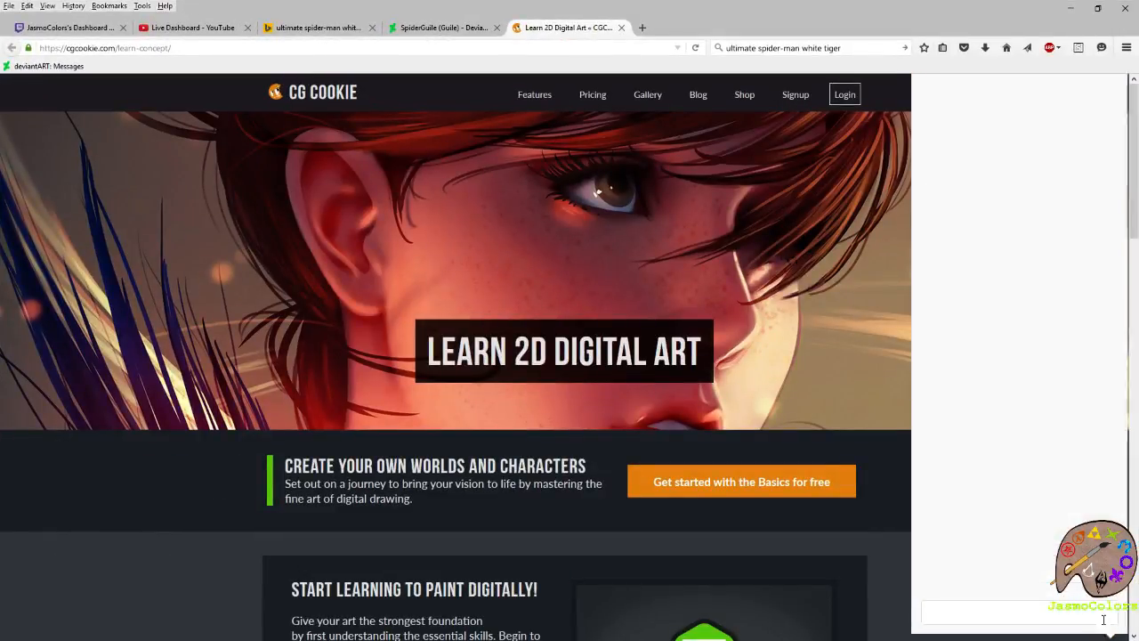
pyautogui.click(1113, 88)
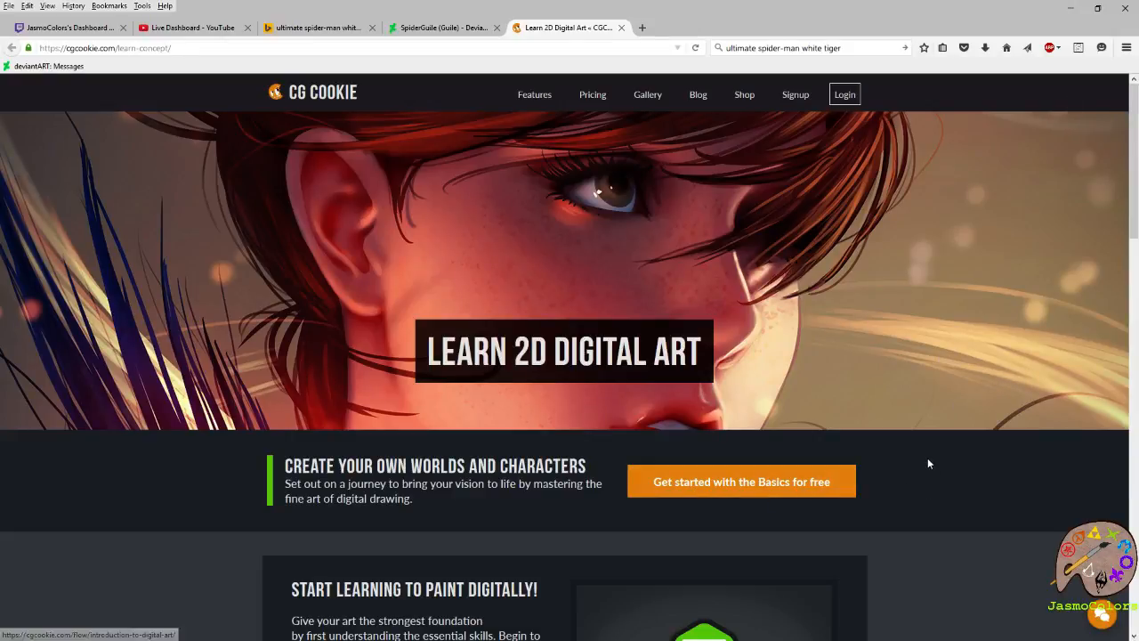
pyautogui.scroll(-5, 929, 465)
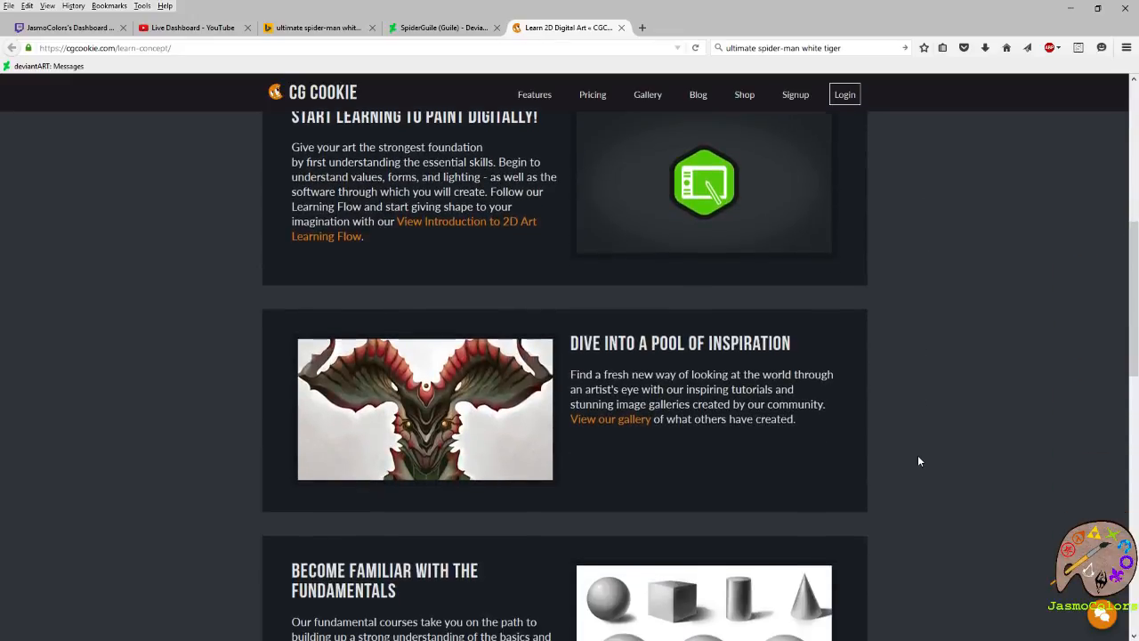
pyautogui.scroll(-5, 917, 450)
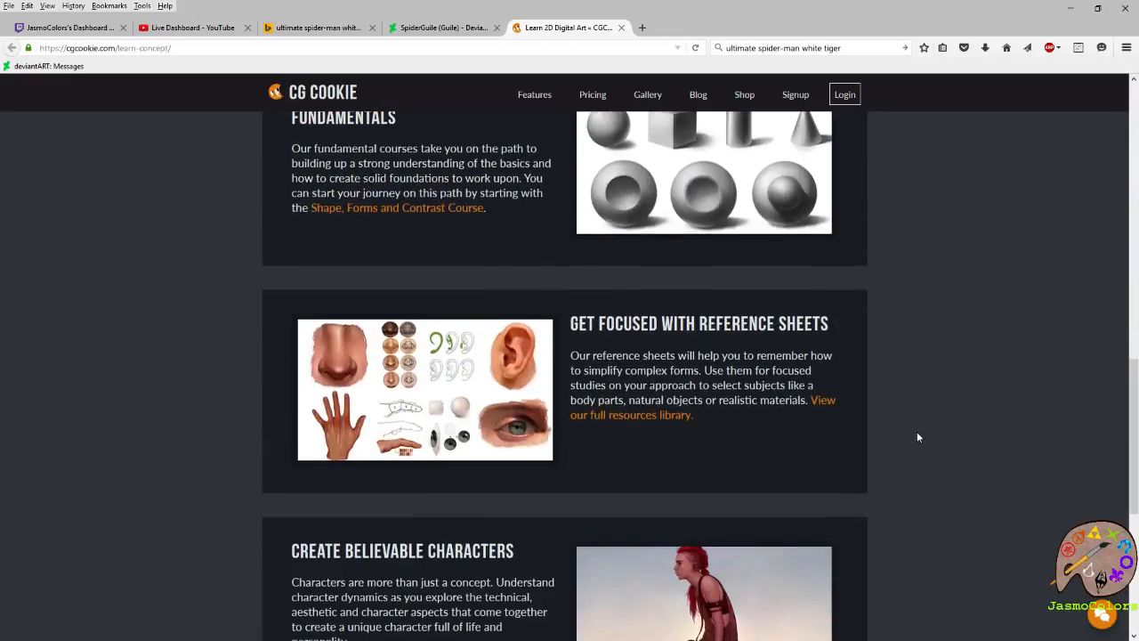
pyautogui.scroll(-4, 953, 310)
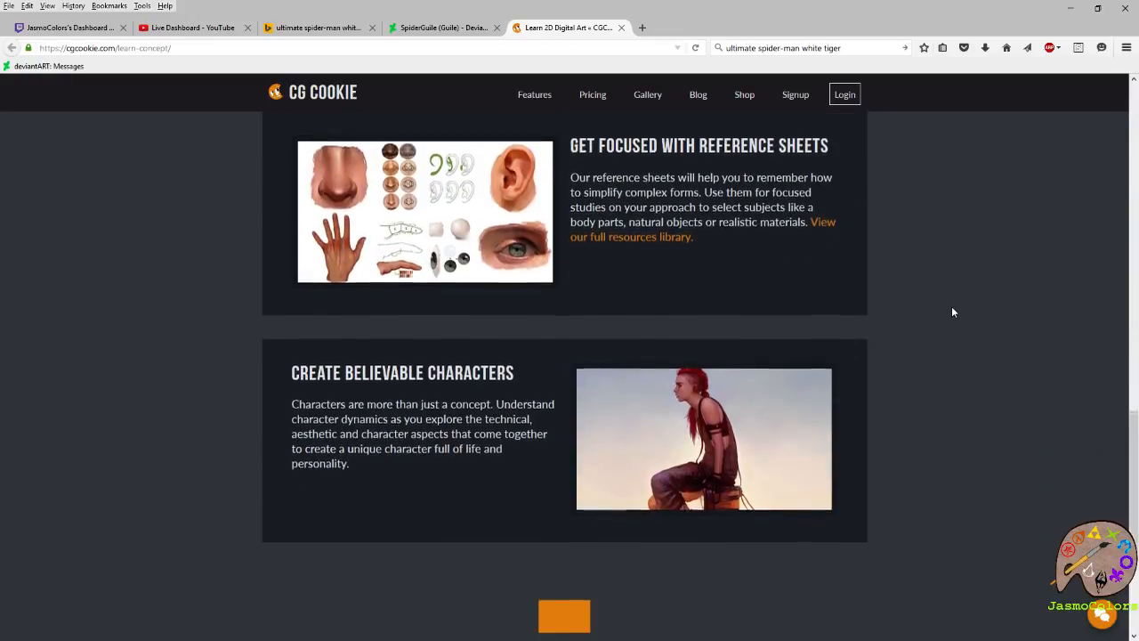
pyautogui.scroll(12, 952, 312)
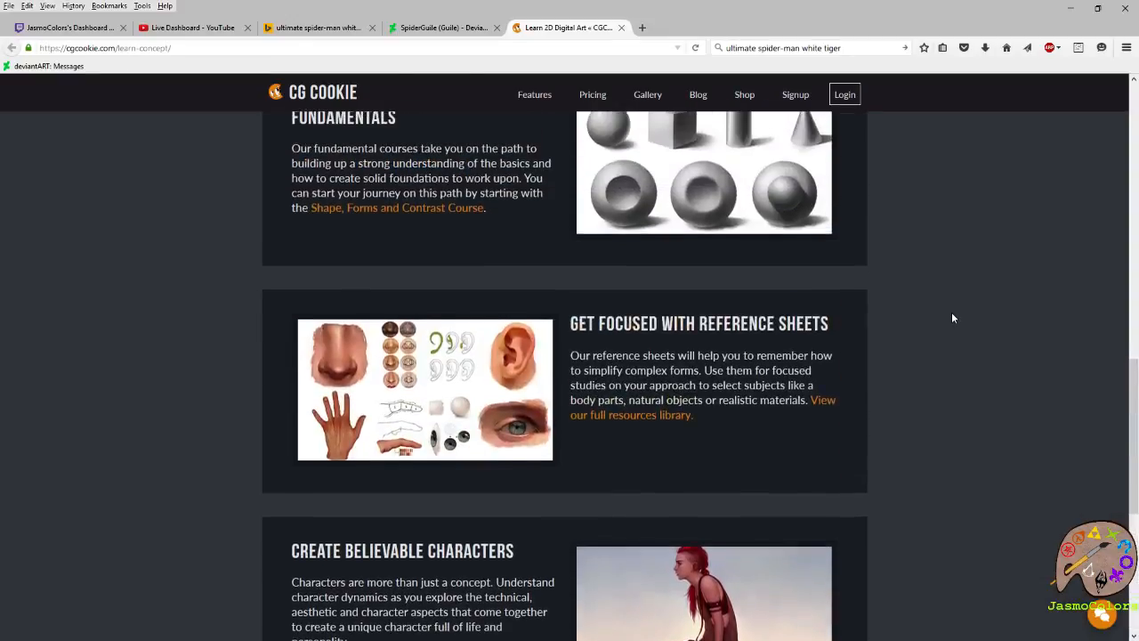
pyautogui.scroll(3, 954, 318)
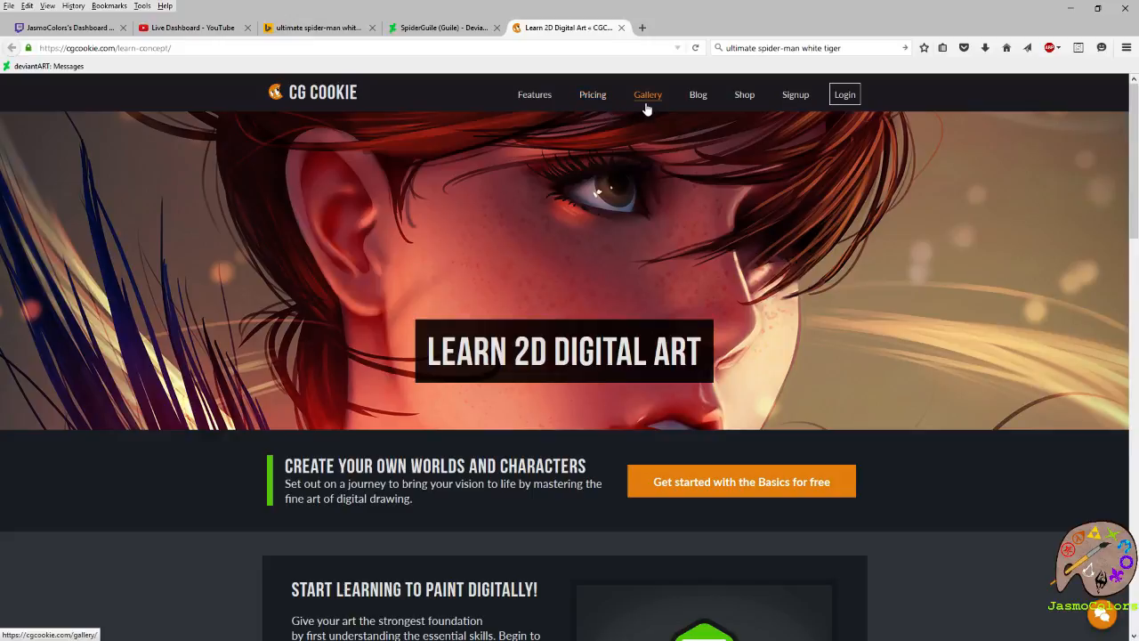
pyautogui.moveTo(449, 11); pyautogui.dragTo(1138, 85)
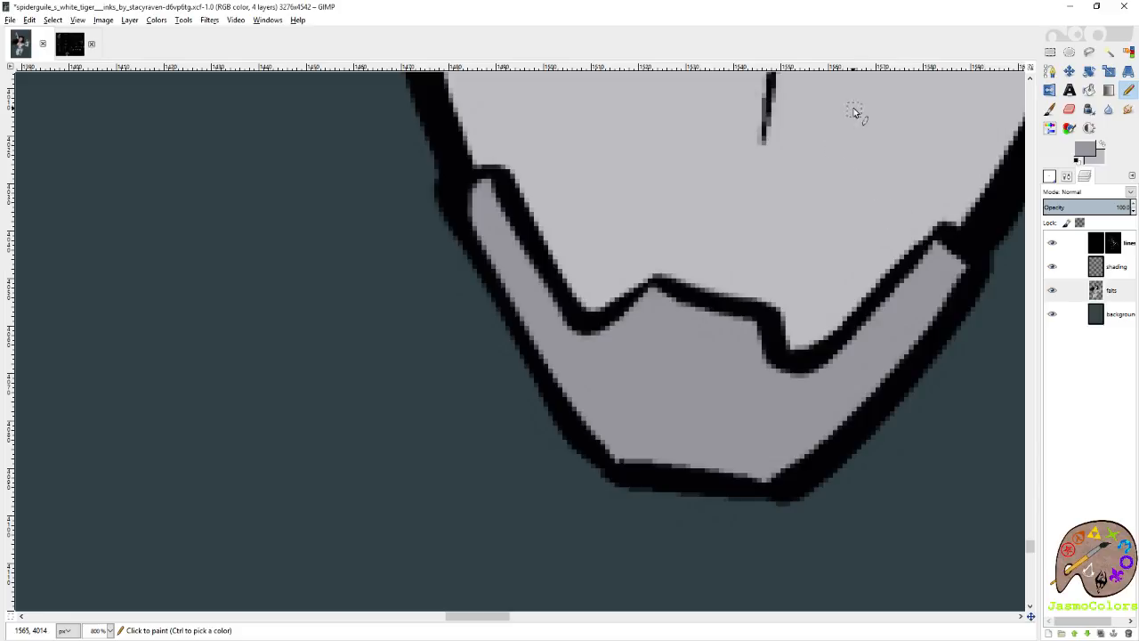
# Trace the inner edge of the rear boot's toe cap in mid grey, from its square outer corner to the first dip.
pyautogui.scroll(-3, 861, 272)
pyautogui.hscroll(-6, 851, 280)
pyautogui.scroll(7, 850, 279)
pyautogui.hscroll(3, 850, 280)
pyautogui.scroll(-2, 808, 286)
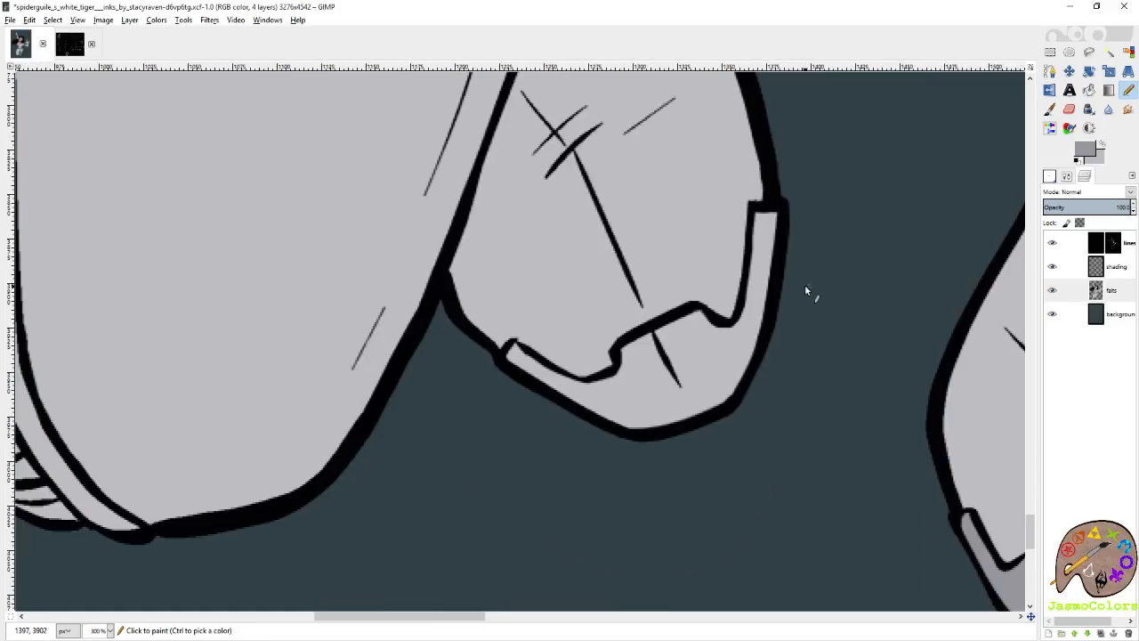
pyautogui.scroll(4, 769, 187)
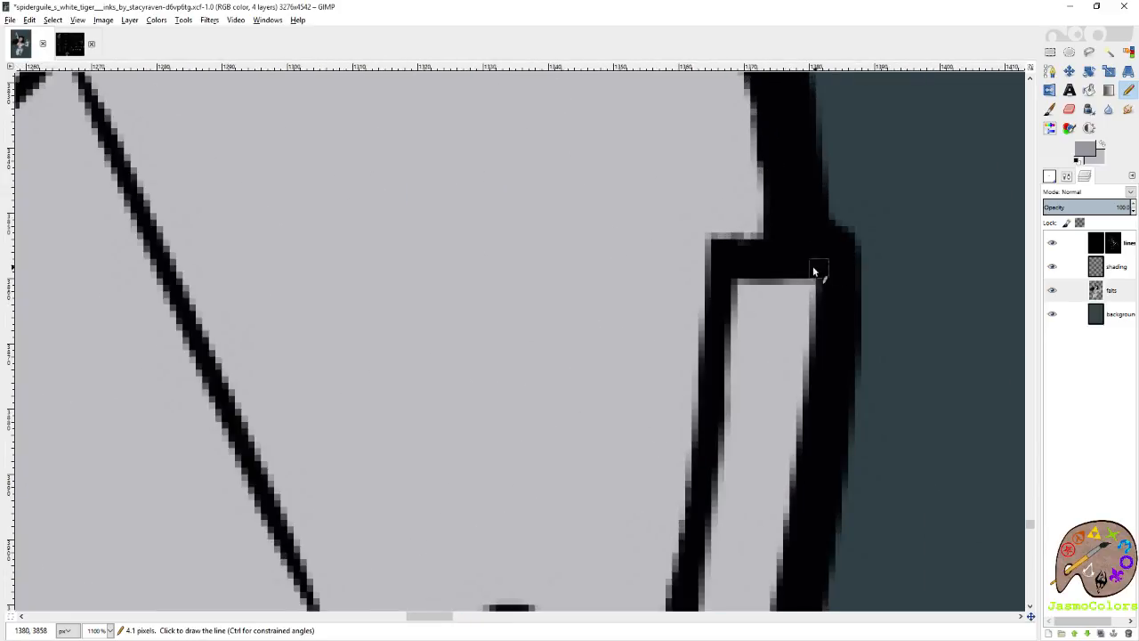
pyautogui.keyDown('shift'); pyautogui.click(723, 470); pyautogui.keyUp('shift')
pyautogui.hscroll(-3, 739, 463)
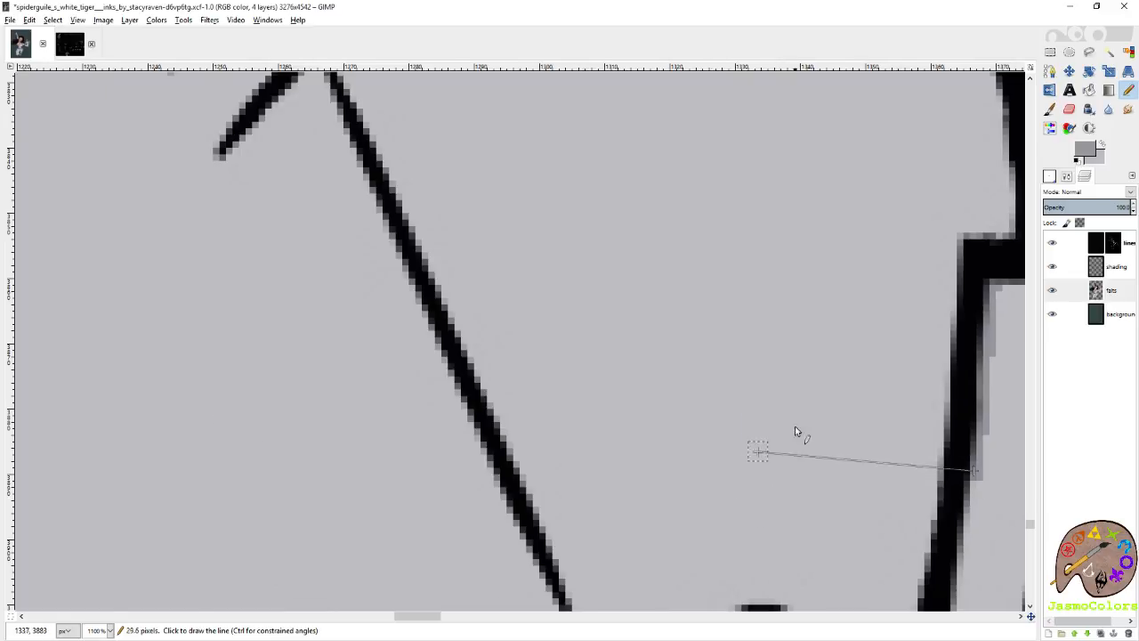
pyautogui.scroll(-5, 784, 436)
pyautogui.keyDown('shift'); pyautogui.click(947, 363); pyautogui.keyUp('shift')
pyautogui.keyDown('shift'); pyautogui.click(918, 400); pyautogui.keyUp('shift')
pyautogui.keyDown('shift'); pyautogui.click(875, 433); pyautogui.keyUp('shift')
# Continue the mid grey line under the rear toe cap's raised middle section to the notch beyond it.
pyautogui.keyDown('shift'); pyautogui.click(836, 413); pyautogui.keyUp('shift')
pyautogui.keyDown('shift'); pyautogui.click(790, 362); pyautogui.keyUp('shift')
pyautogui.keyDown('shift'); pyautogui.click(732, 379); pyautogui.keyUp('shift')
pyautogui.keyDown('shift'); pyautogui.click(601, 434); pyautogui.keyUp('shift')
pyautogui.keyDown('shift'); pyautogui.click(501, 501); pyautogui.keyUp('shift')
pyautogui.keyDown('shift'); pyautogui.click(491, 549); pyautogui.keyUp('shift')
# Extend the mid grey line around the rear toe cap's second dip and up to its far corner.
pyautogui.hscroll(-1, 499, 557)
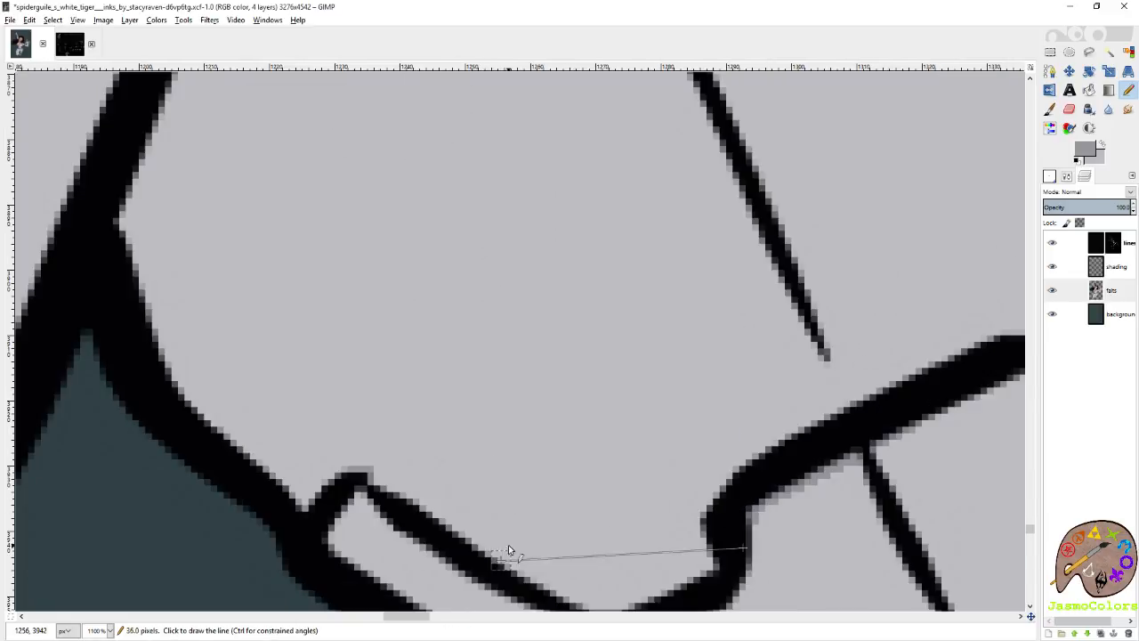
pyautogui.scroll(-1, 510, 562)
pyautogui.keyDown('shift'); pyautogui.click(737, 454); pyautogui.keyUp('shift')
pyautogui.keyDown('shift'); pyautogui.click(703, 494); pyautogui.keyUp('shift')
pyautogui.keyDown('shift'); pyautogui.click(635, 508); pyautogui.keyUp('shift')
pyautogui.keyDown('shift'); pyautogui.click(582, 498); pyautogui.keyUp('shift')
pyautogui.keyDown('shift'); pyautogui.click(531, 479); pyautogui.keyUp('shift')
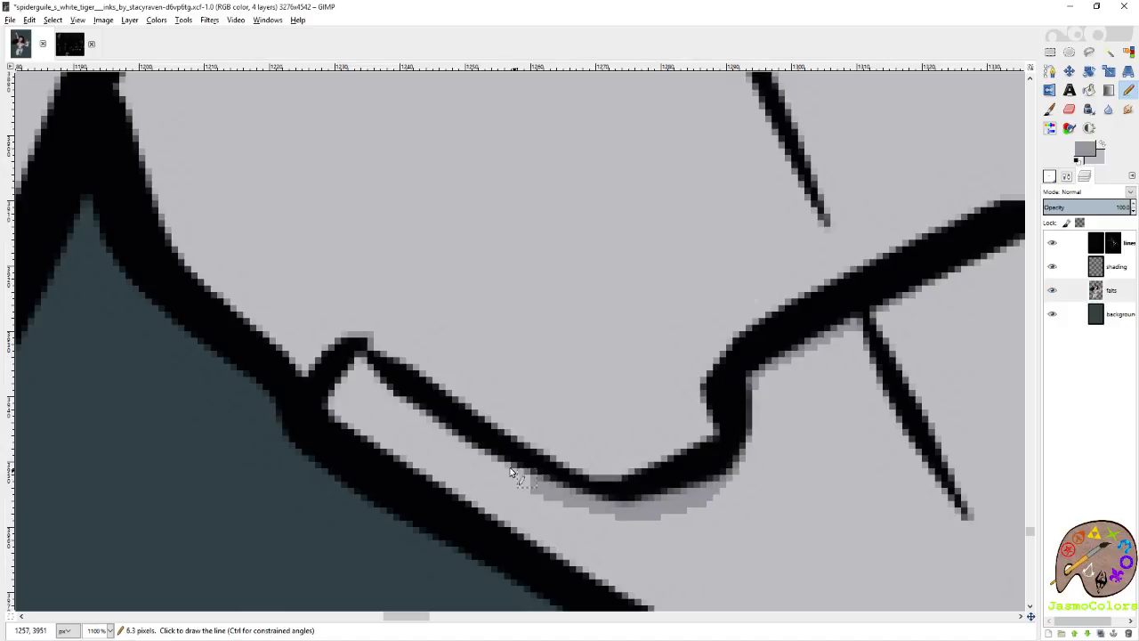
pyautogui.keyDown('shift'); pyautogui.click(469, 439); pyautogui.keyUp('shift')
pyautogui.keyDown('shift'); pyautogui.click(392, 381); pyautogui.keyUp('shift')
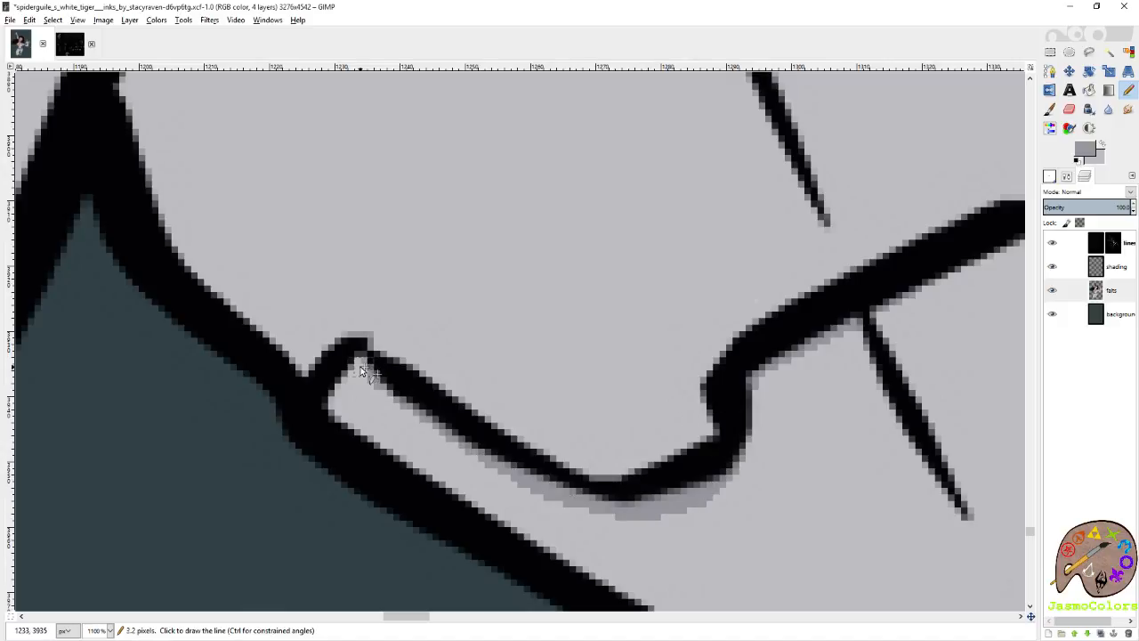
pyautogui.keyDown('shift'); pyautogui.click(292, 411); pyautogui.keyUp('shift')
# Fill the rear boot's outlined toe cap with mid grey and save the image.
pyautogui.hotkey('shift', 'b')
pyautogui.click(798, 440)
pyautogui.press('n')
pyautogui.scroll(-3, 584, 421)
pyautogui.scroll(-8, 586, 417)
pyautogui.hotkey('ctrl', 's')
# Trace the top and inner side of the small upper plate above the front boot's ankle in mid grey.
pyautogui.scroll(10, 498, 358)
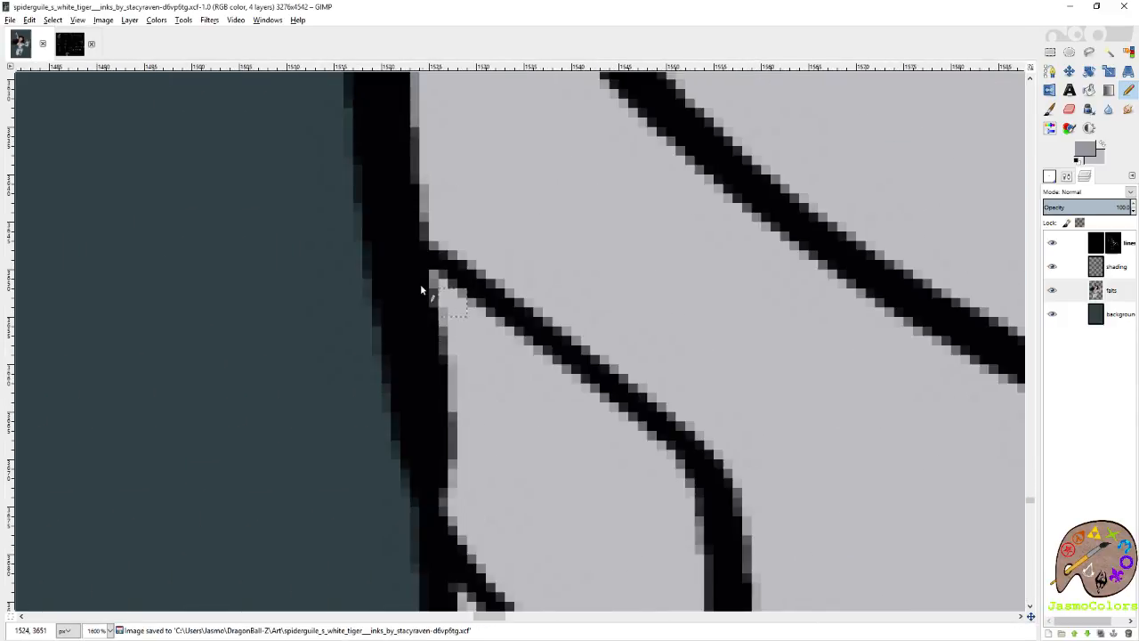
pyautogui.click(387, 267)
pyautogui.keyDown('shift'); pyautogui.click(510, 341); pyautogui.keyUp('shift')
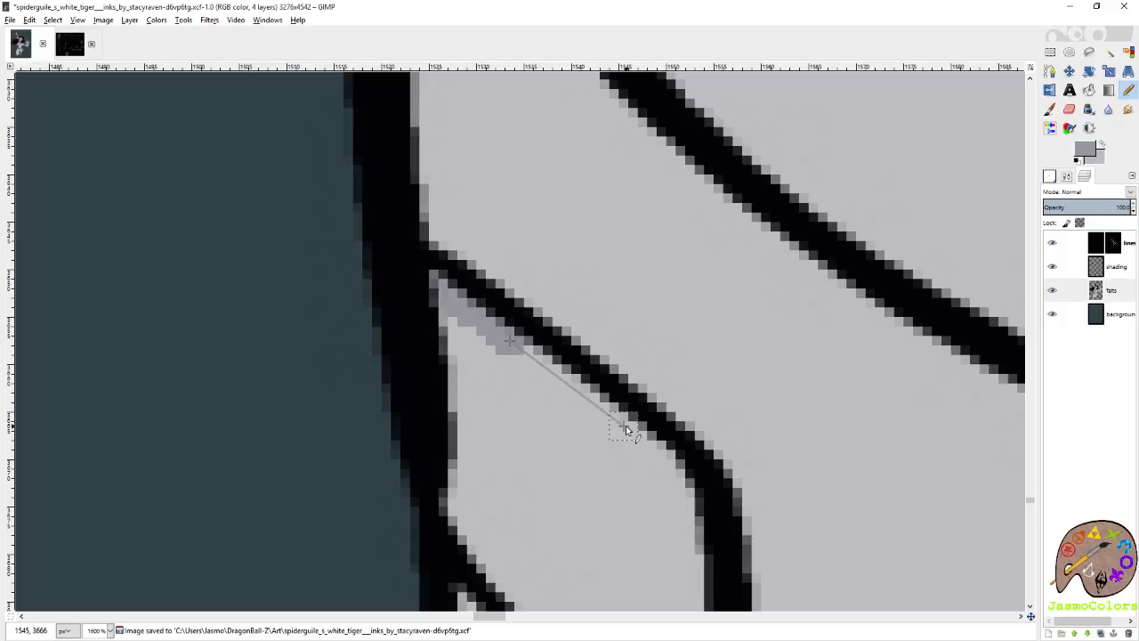
pyautogui.keyDown('shift'); pyautogui.click(624, 427); pyautogui.keyUp('shift')
pyautogui.keyDown('shift'); pyautogui.click(694, 467); pyautogui.keyUp('shift')
pyautogui.keyDown('shift'); pyautogui.click(703, 541); pyautogui.keyUp('shift')
pyautogui.keyDown('shift'); pyautogui.click(704, 412); pyautogui.keyUp('shift')
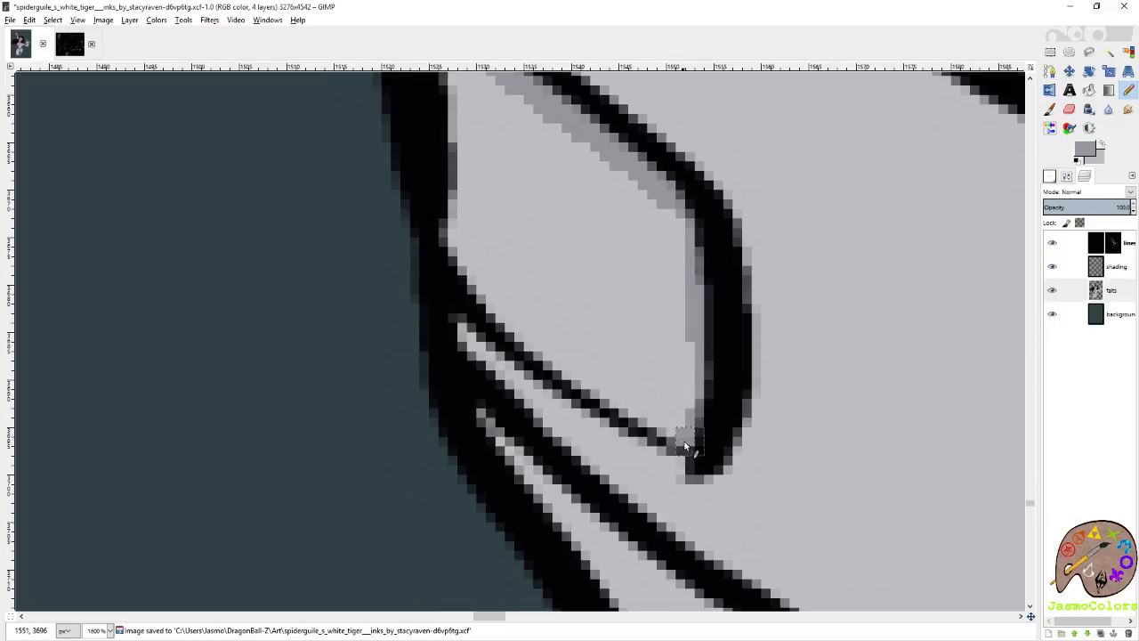
# Close the mid grey outline along the upper ankle plate's lower edge and fill the plate with mid grey.
pyautogui.keyDown('shift'); pyautogui.click(538, 346); pyautogui.keyUp('shift')
pyautogui.keyDown('shift'); pyautogui.click(452, 261); pyautogui.keyUp('shift')
pyautogui.keyDown('shift'); pyautogui.click(435, 253); pyautogui.keyUp('shift')
pyautogui.hotkey('shift', 'b')
pyautogui.click(565, 240)
pyautogui.press('n')
# Trace the small lower plate above the front boot's ankle in mid grey, along its upper edge and down its inner side.
pyautogui.scroll(-2, 566, 241)
pyautogui.scroll(-4, 540, 258)
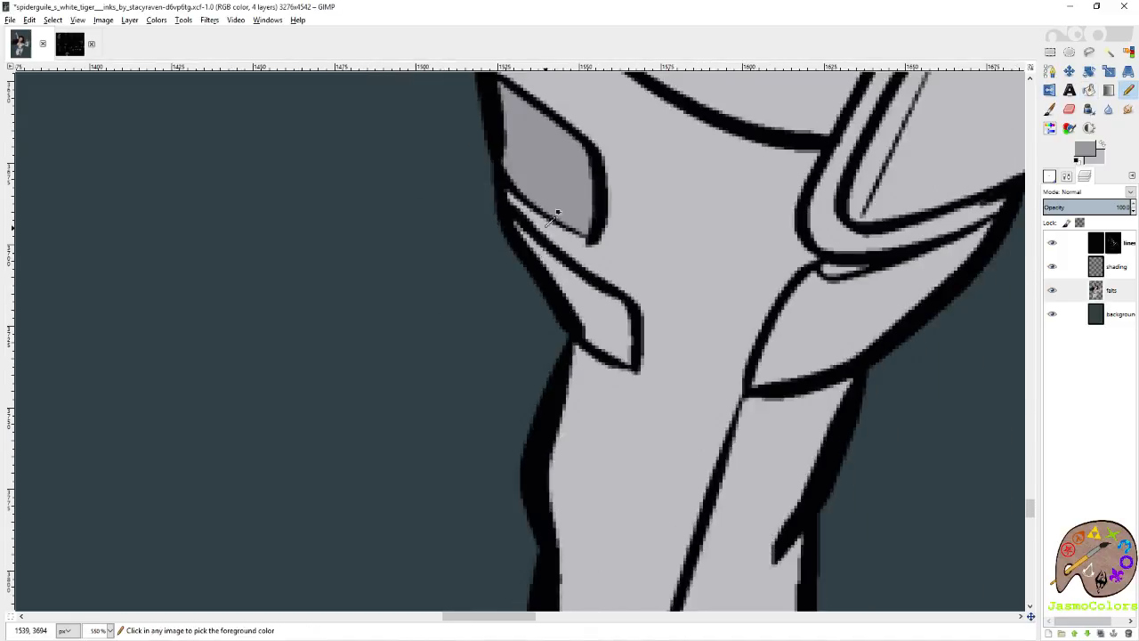
pyautogui.scroll(3, 463, 214)
pyautogui.click(468, 212)
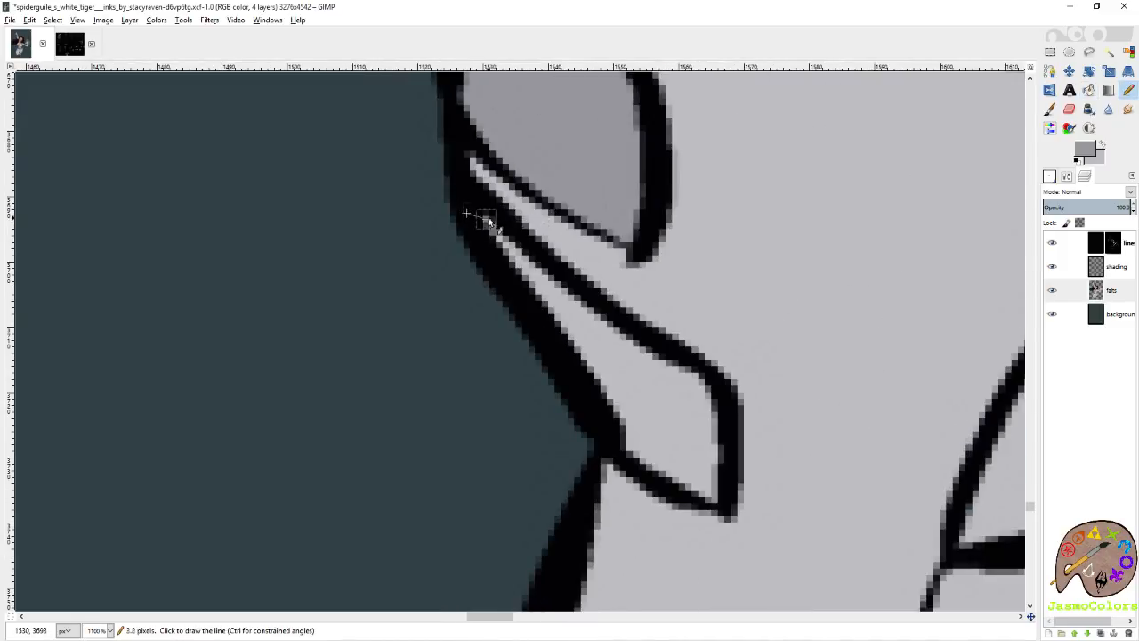
pyautogui.keyDown('shift'); pyautogui.click(592, 311); pyautogui.keyUp('shift')
pyautogui.keyDown('shift'); pyautogui.click(699, 374); pyautogui.keyUp('shift')
pyautogui.keyDown('shift'); pyautogui.click(721, 436); pyautogui.keyUp('shift')
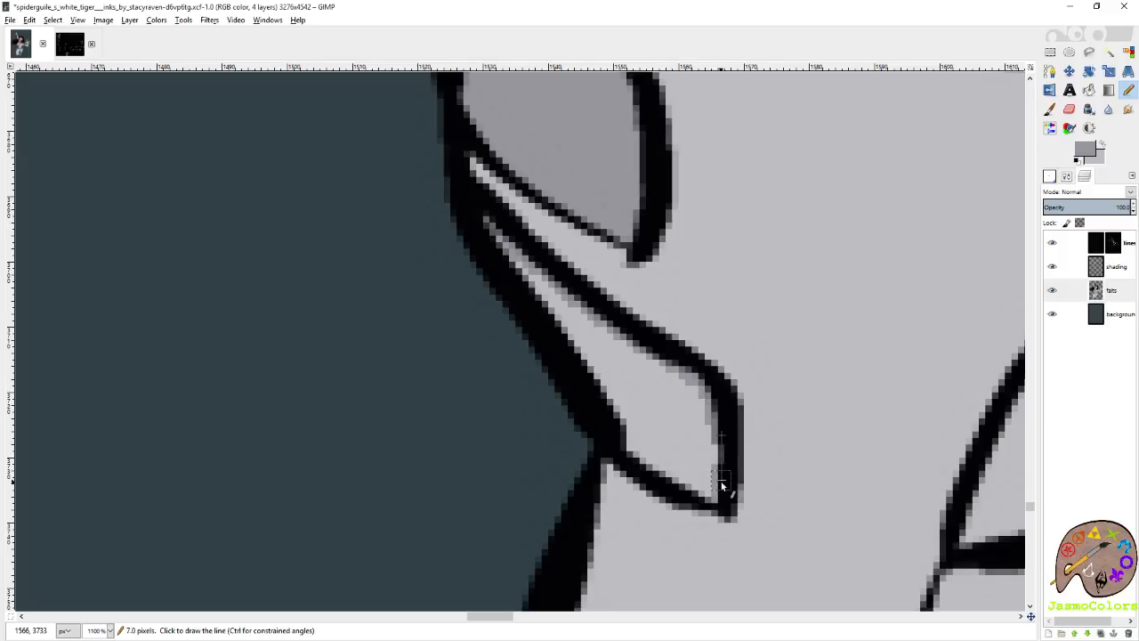
pyautogui.keyDown('shift'); pyautogui.click(609, 435); pyautogui.keyUp('shift')
# Fill the outlined lower ankle plate with mid grey and save the image.
pyautogui.hotkey('shift', 'b')
pyautogui.click(646, 418)
pyautogui.press('n')
pyautogui.press('2')
pyautogui.hotkey('ctrl', 's')
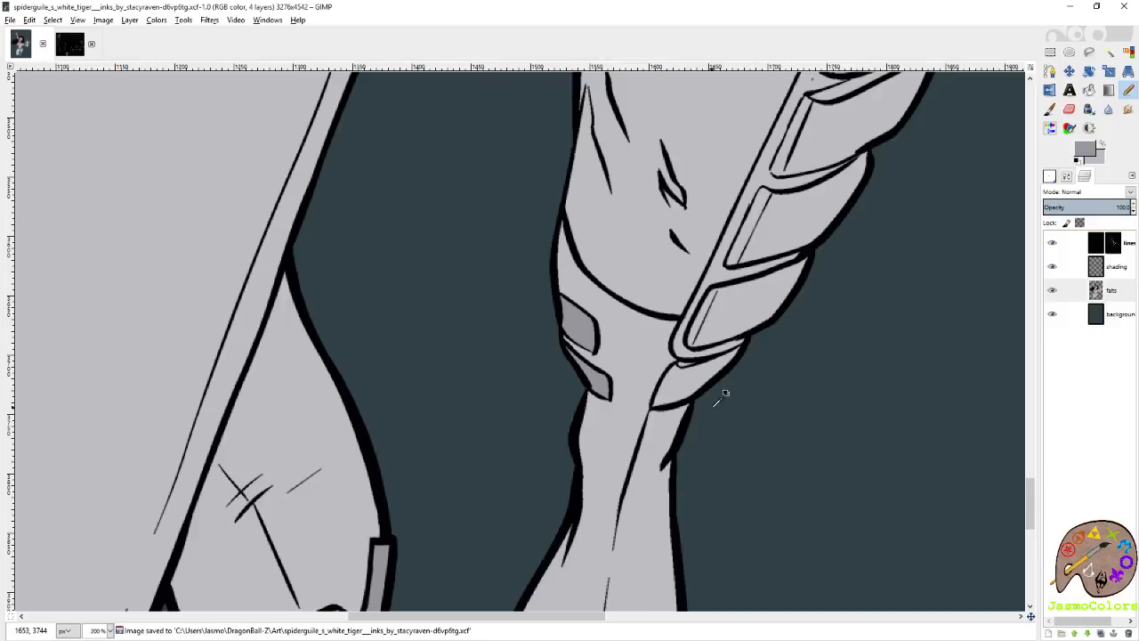
# Trace the lowest plate of the front leg's outer armour in mid grey, from its lower edge up its curved inner side.
pyautogui.scroll(7, 724, 388)
pyautogui.click(636, 371)
pyautogui.keyDown('shift'); pyautogui.click(459, 411); pyautogui.keyUp('shift')
pyautogui.keyDown('shift'); pyautogui.click(393, 411); pyautogui.keyUp('shift')
pyautogui.keyDown('shift'); pyautogui.click(397, 362); pyautogui.keyUp('shift')
pyautogui.keyDown('shift'); pyautogui.click(469, 220); pyautogui.keyUp('shift')
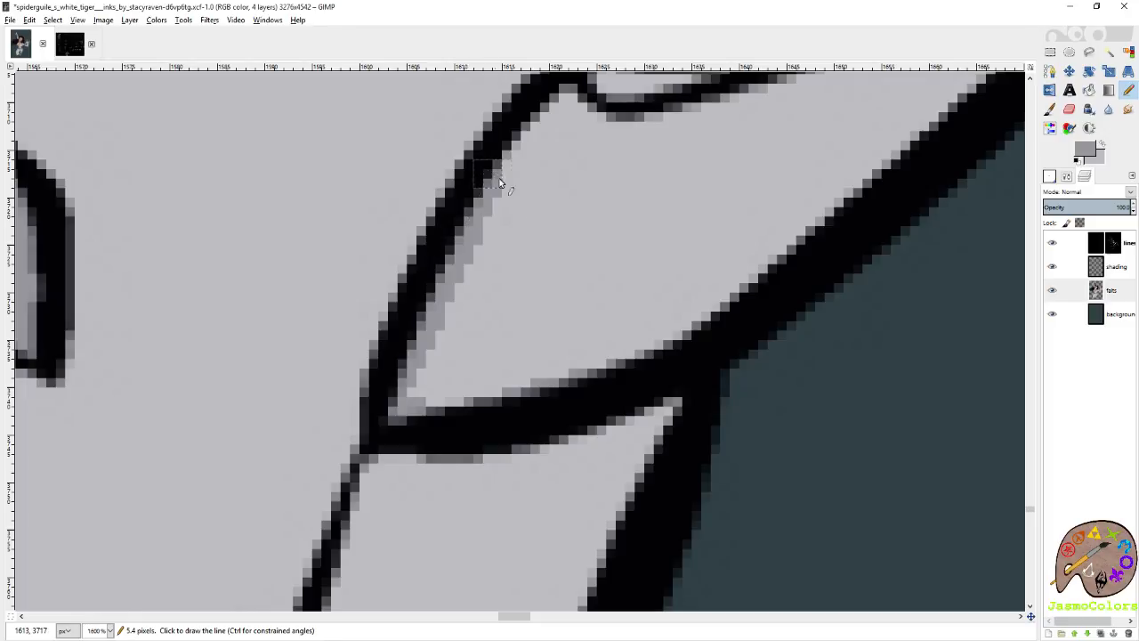
pyautogui.scroll(2, 492, 172)
pyautogui.keyDown('shift'); pyautogui.click(569, 365); pyautogui.keyUp('shift')
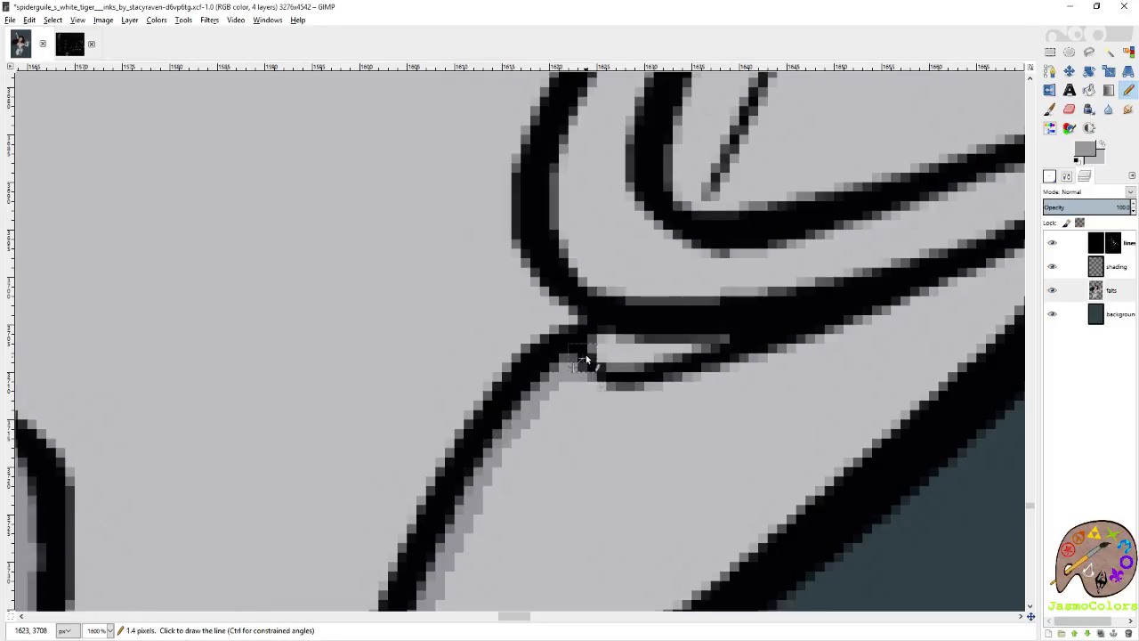
# Continue the mid grey outline around the armour strip's bottom corner and up the front shin's inner armour edge.
pyautogui.keyDown('shift'); pyautogui.click(615, 306); pyautogui.keyUp('shift')
pyautogui.keyDown('shift'); pyautogui.click(547, 187); pyautogui.keyUp('shift')
pyautogui.scroll(2, 582, 231)
pyautogui.keyDown('shift'); pyautogui.click(633, 257); pyautogui.keyUp('shift')
pyautogui.scroll(-2, 668, 348)
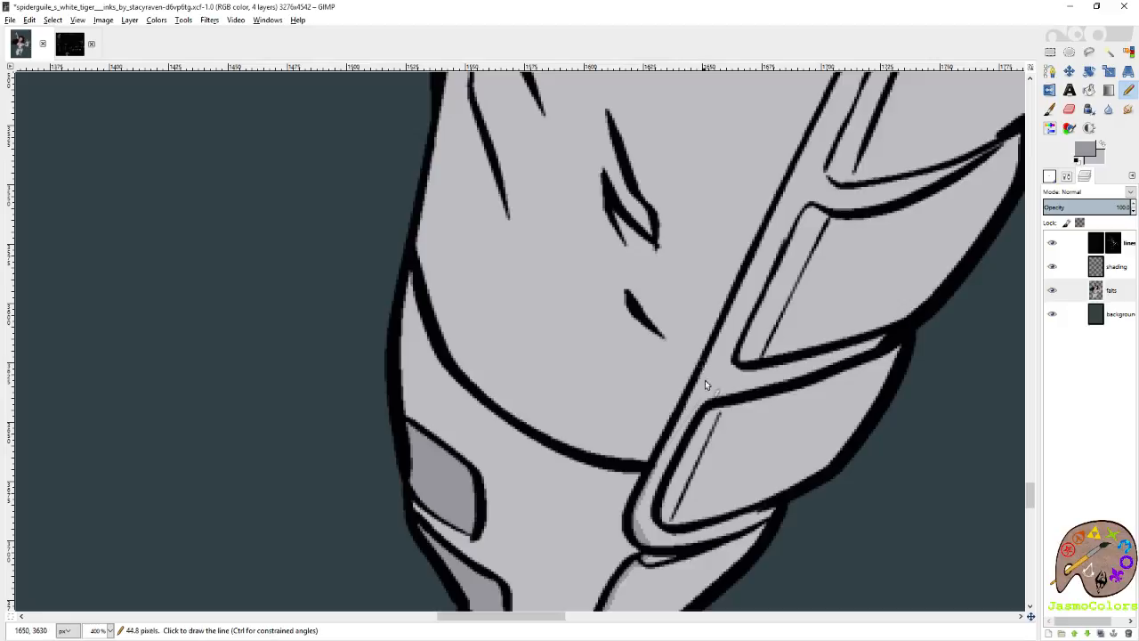
pyautogui.keyDown('shift'); pyautogui.click(777, 205); pyautogui.keyUp('shift')
pyautogui.keyDown('shift'); pyautogui.click(823, 108); pyautogui.keyUp('shift')
# Extend the mid grey line up the inner edge of the front leg's armour to beside the topmost plate.
pyautogui.hscroll(1, 766, 146)
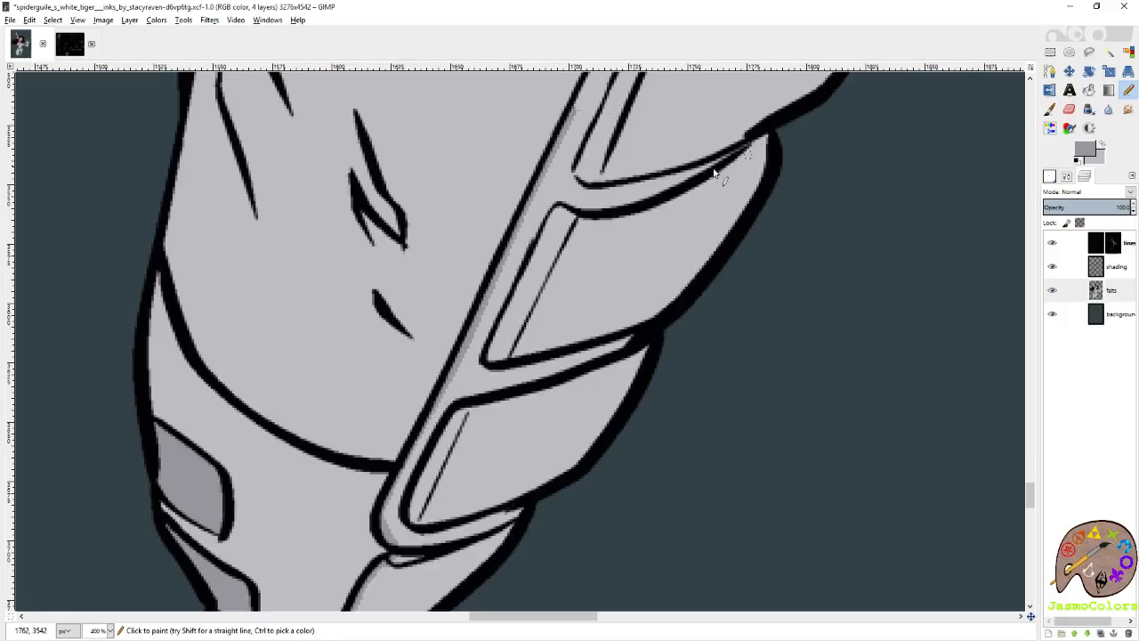
pyautogui.scroll(2, 712, 182)
pyautogui.scroll(1, 667, 191)
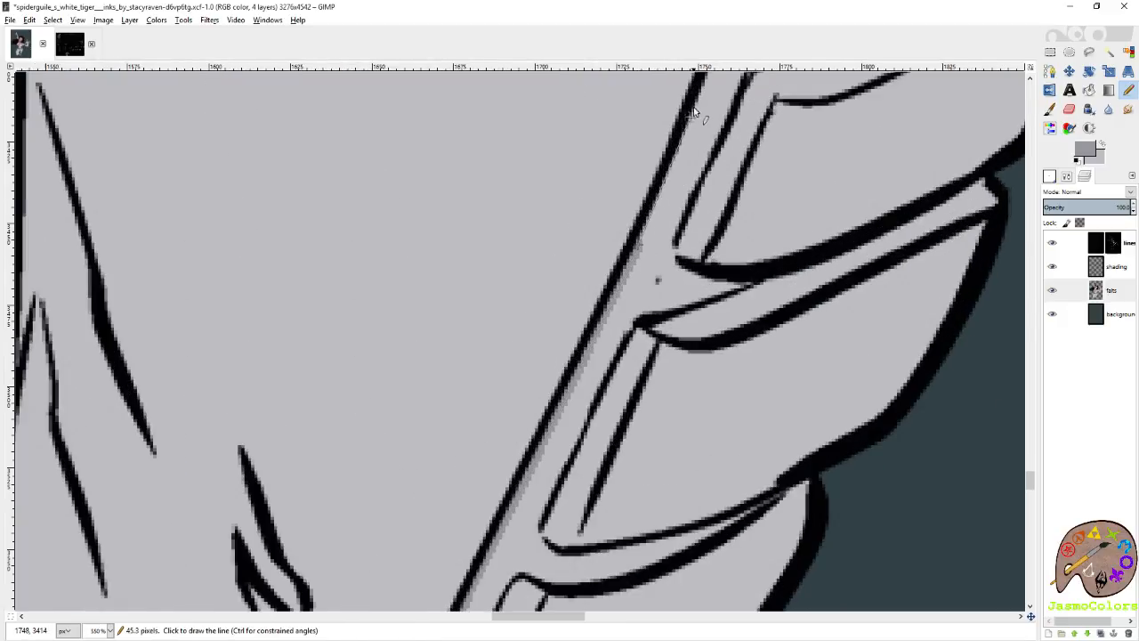
pyautogui.scroll(1, 706, 239)
pyautogui.keyDown('shift'); pyautogui.click(760, 227); pyautogui.keyUp('shift')
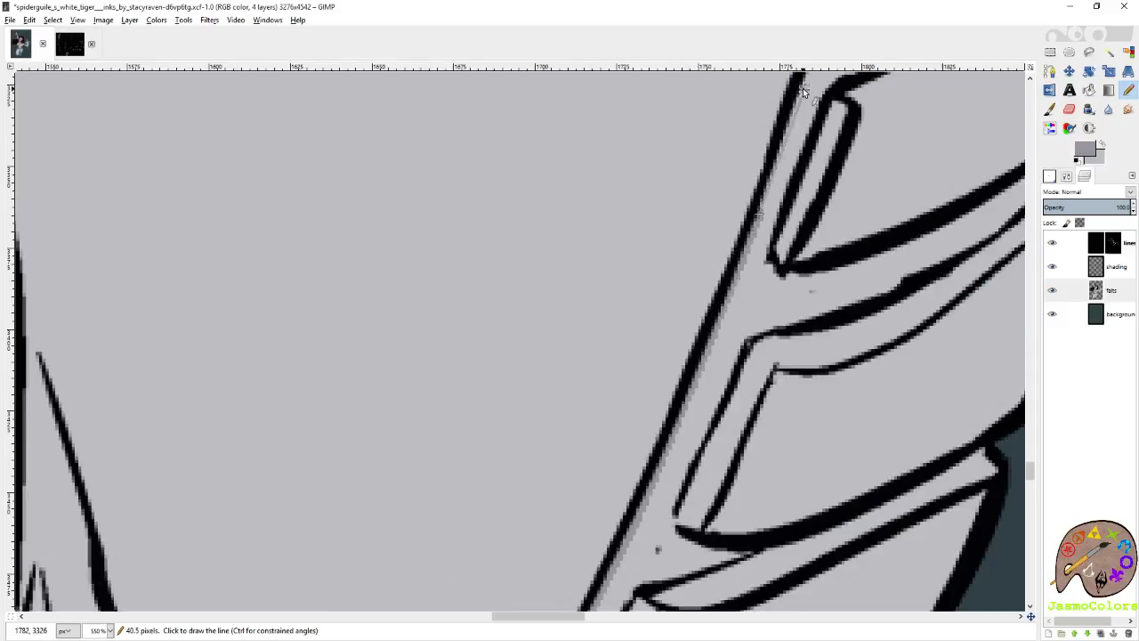
pyautogui.keyDown('shift'); pyautogui.click(802, 89); pyautogui.keyUp('shift')
# Trace the front leg armour's top inner corner and its curved upper edge in mid grey towards the outer tip.
pyautogui.hscroll(1, 753, 138)
pyautogui.scroll(2, 702, 172)
pyautogui.keyDown('shift'); pyautogui.click(664, 273); pyautogui.keyUp('shift')
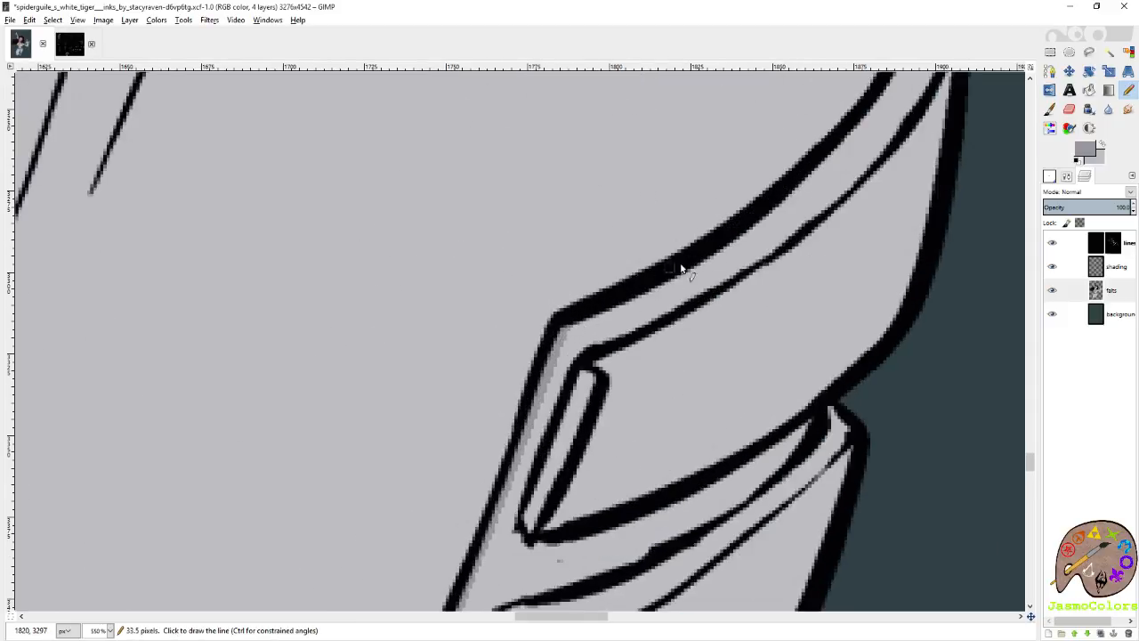
pyautogui.keyDown('shift'); pyautogui.click(801, 185); pyautogui.keyUp('shift')
pyautogui.hscroll(1, 801, 134)
pyautogui.scroll(1, 626, 242)
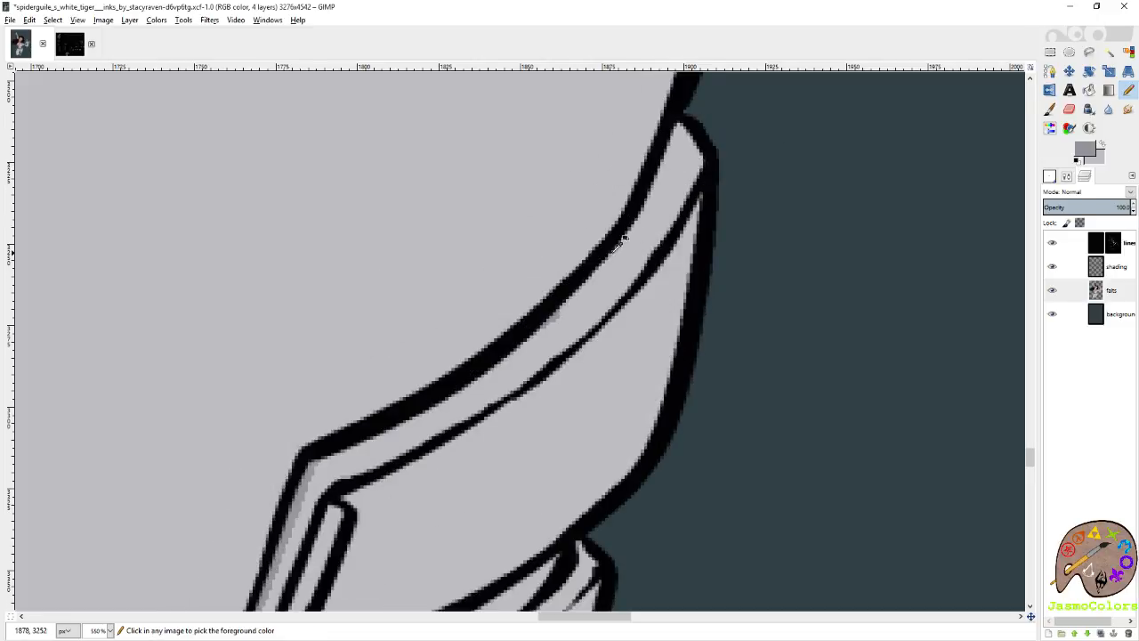
pyautogui.keyDown('shift'); pyautogui.click(657, 177); pyautogui.keyUp('shift')
pyautogui.keyDown('shift'); pyautogui.click(676, 125); pyautogui.keyUp('shift')
# Close the mid grey outline at the outer tip of the front leg's armour, undoing the stray stroke.
pyautogui.scroll(3, 680, 118)
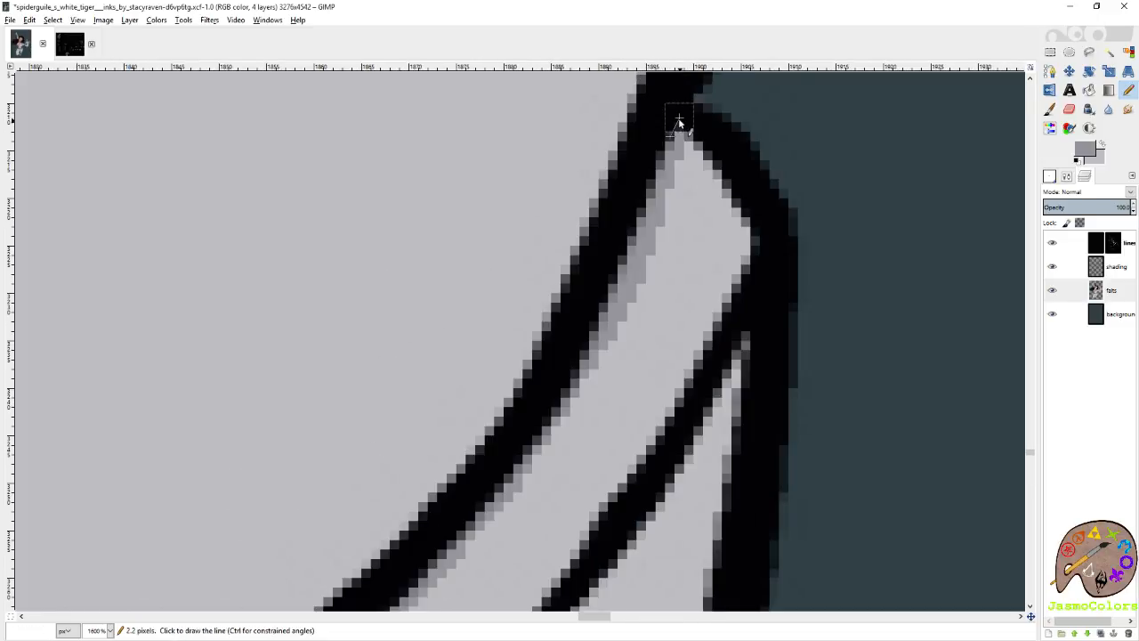
pyautogui.keyDown('shift'); pyautogui.click(693, 129); pyautogui.keyUp('shift')
pyautogui.scroll(1, 697, 129)
pyautogui.keyDown('ctrl'); pyautogui.click(719, 248); pyautogui.keyUp('ctrl')
pyautogui.moveTo(728, 241)
pyautogui.mouseDown()
pyautogui.moveTo(687, 218)
pyautogui.moveTo(693, 254)
pyautogui.moveTo(736, 249)
pyautogui.moveTo(710, 235)
pyautogui.mouseUp()
pyautogui.hotkey('ctrl', 'z')
pyautogui.hotkey('shift', 'e')
pyautogui.click(1127, 97)
pyautogui.keyDown('ctrl'); pyautogui.click(670, 298); pyautogui.keyUp('ctrl')
pyautogui.scroll(-4, 703, 250)
# Fill the front leg's outlined armour with mid grey and save the image.
pyautogui.hotkey('shift', 'b')
pyautogui.click(677, 343)
pyautogui.press('n')
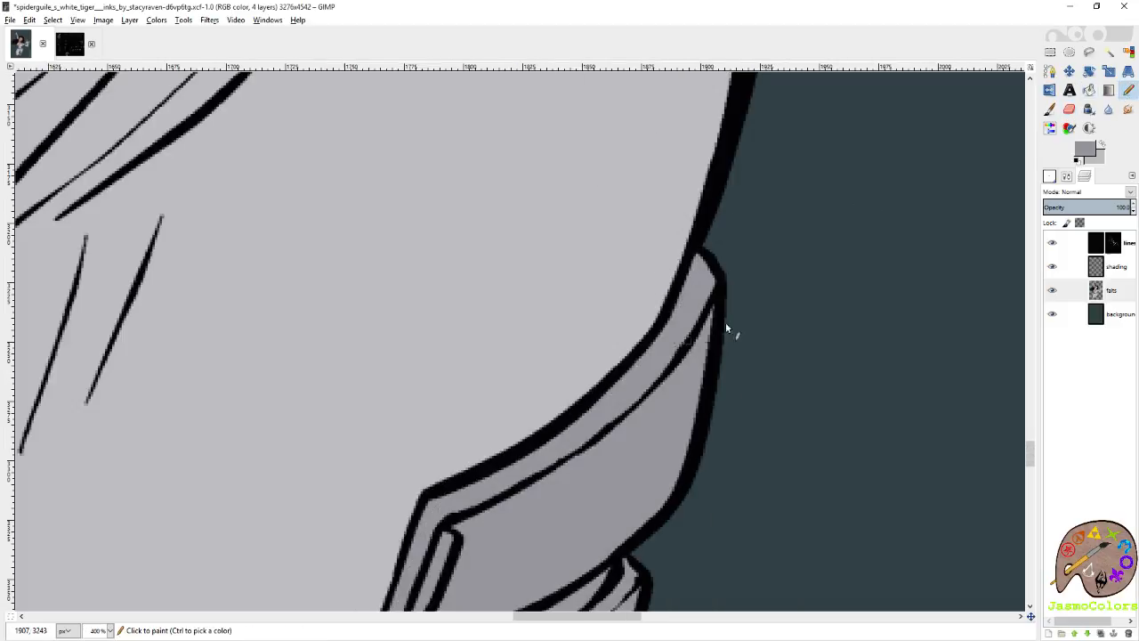
pyautogui.scroll(-7, 757, 280)
pyautogui.hotkey('ctrl', 's')
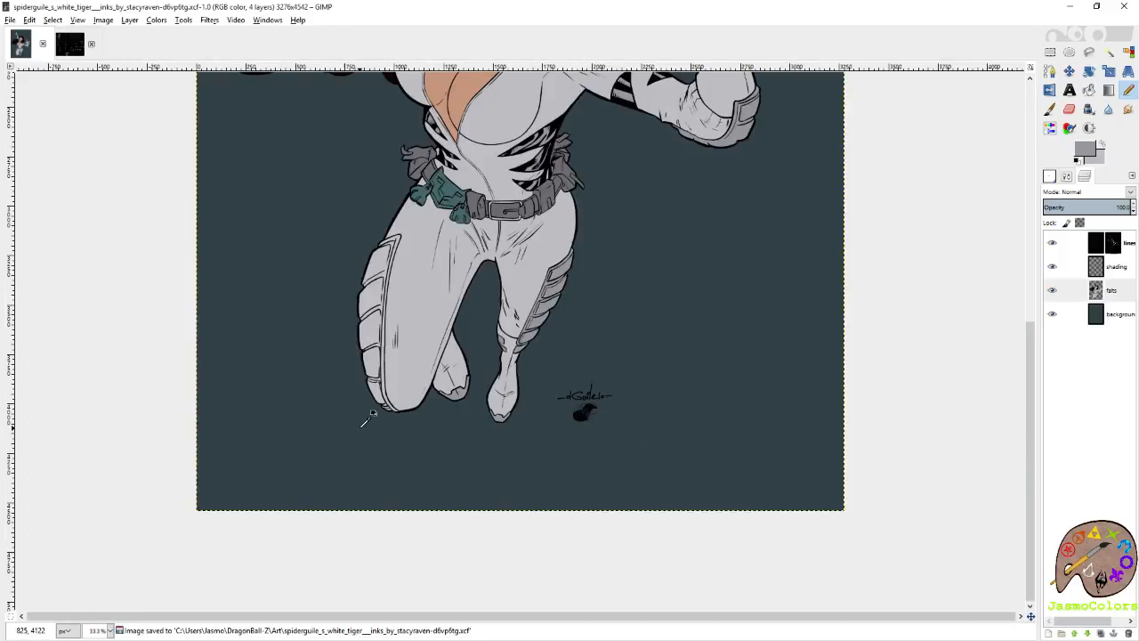
# Start a mid grey outline along the inner edge of the bent leg's armour border, from its pointed bottom end around the knee.
pyautogui.scroll(10, 371, 417)
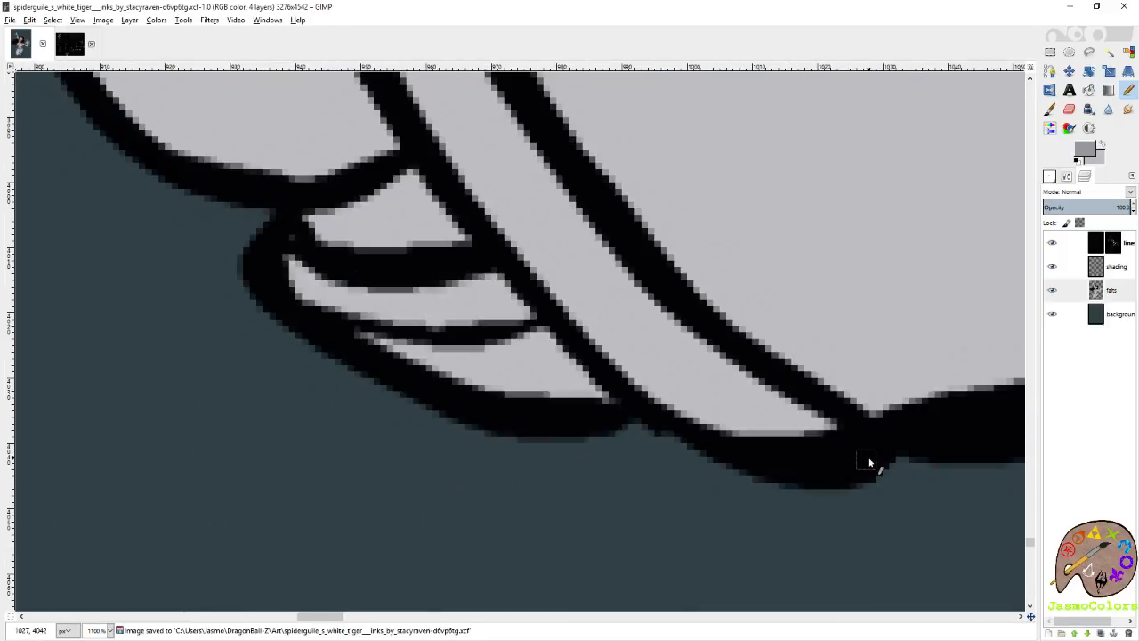
pyautogui.moveTo(871, 460); pyautogui.dragTo(827, 433)
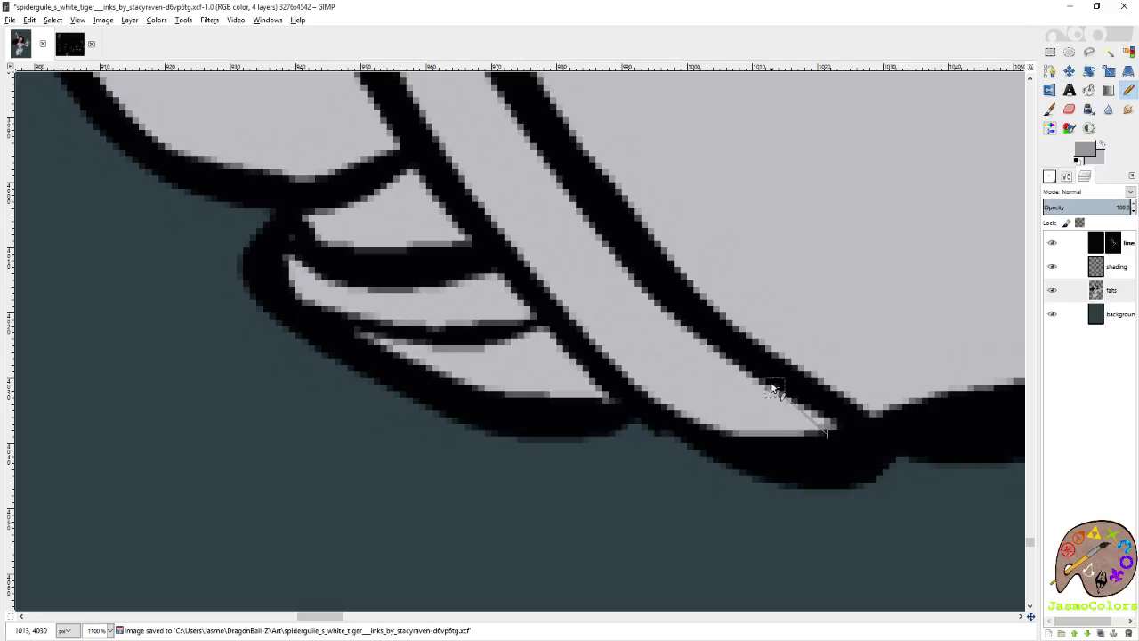
pyautogui.keyDown('shift'); pyautogui.click(772, 383); pyautogui.keyUp('shift')
pyautogui.keyDown('shift'); pyautogui.click(566, 176); pyautogui.keyUp('shift')
pyautogui.hscroll(-1, 563, 159)
pyautogui.scroll(2, 748, 298)
pyautogui.keyDown('shift'); pyautogui.click(704, 265); pyautogui.keyUp('shift')
pyautogui.keyDown('shift'); pyautogui.click(647, 135); pyautogui.keyUp('shift')
# Extend the mid grey line up the straight lower part of the bent leg's armour border.
pyautogui.scroll(3, 647, 133)
pyautogui.keyDown('shift'); pyautogui.click(622, 231); pyautogui.keyUp('shift')
pyautogui.scroll(2, 619, 258)
pyautogui.keyDown('shift'); pyautogui.click(607, 170); pyautogui.keyUp('shift')
pyautogui.scroll(2, 608, 173)
pyautogui.keyDown('shift'); pyautogui.click(600, 233); pyautogui.keyUp('shift')
pyautogui.scroll(3, 607, 258)
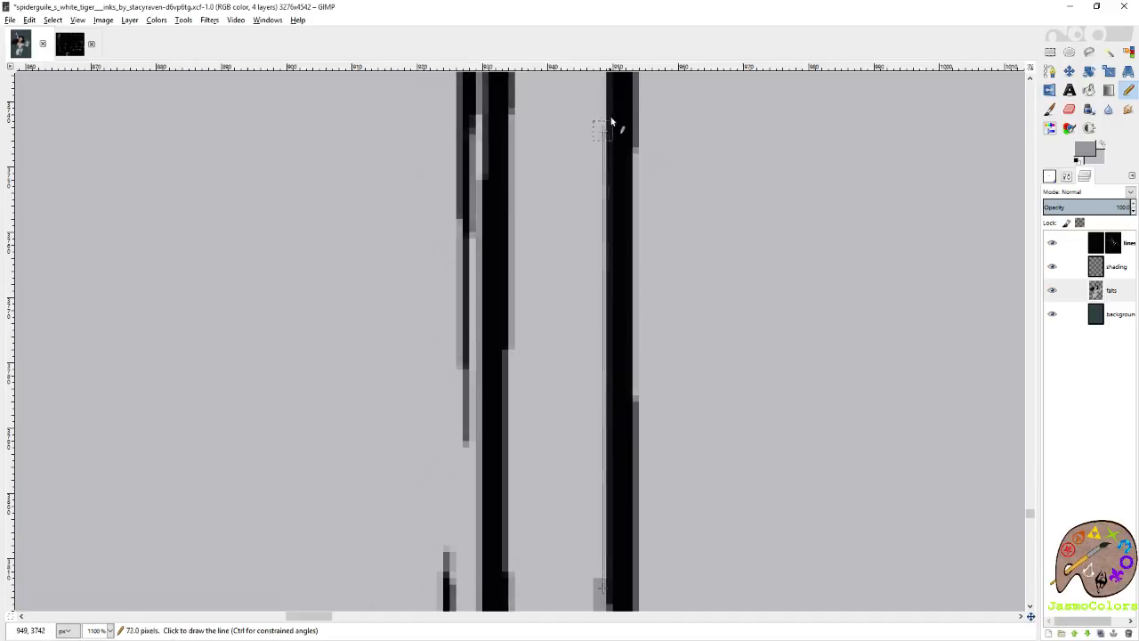
pyautogui.keyDown('shift'); pyautogui.click(606, 129); pyautogui.keyUp('shift')
pyautogui.scroll(3, 600, 257)
pyautogui.keyDown('shift'); pyautogui.click(621, 183); pyautogui.keyUp('shift')
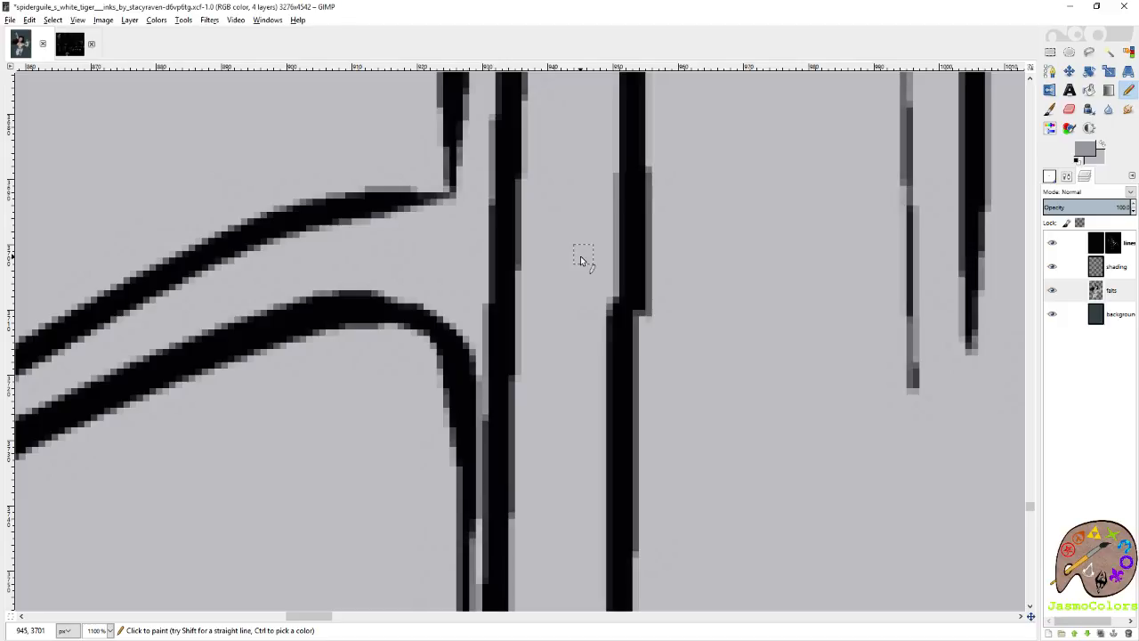
# Continue the mid grey line along the bent leg's armour border past the middle of the thigh.
pyautogui.scroll(3, 587, 314)
pyautogui.keyDown('shift'); pyautogui.click(614, 94); pyautogui.keyUp('shift')
pyautogui.scroll(3, 594, 298)
pyautogui.keyDown('shift'); pyautogui.click(624, 160); pyautogui.keyUp('shift')
pyautogui.scroll(3, 623, 276)
pyautogui.keyDown('shift'); pyautogui.click(638, 191); pyautogui.keyUp('shift')
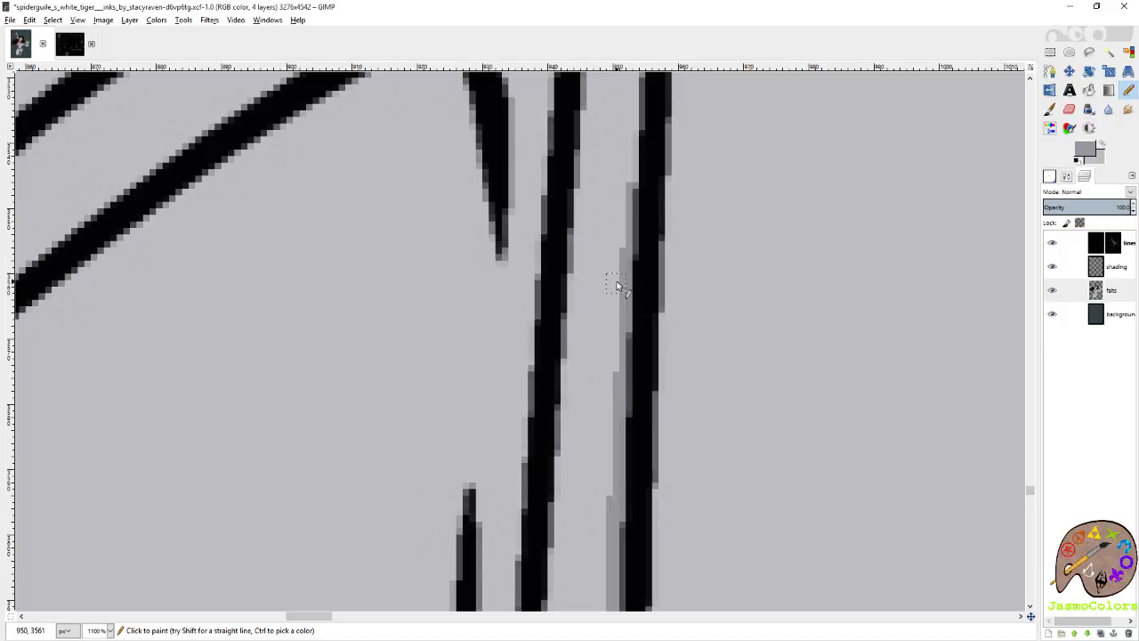
pyautogui.scroll(6, 620, 286)
pyautogui.keyDown('shift'); pyautogui.click(651, 189); pyautogui.keyUp('shift')
pyautogui.scroll(7, 660, 324)
pyautogui.keyDown('shift'); pyautogui.click(688, 187); pyautogui.keyUp('shift')
# Carry the mid grey line up the slanted upper thigh section of the bent leg's armour border.
pyautogui.scroll(7, 706, 301)
pyautogui.keyDown('shift'); pyautogui.click(719, 290); pyautogui.keyUp('shift')
pyautogui.scroll(7, 774, 267)
pyautogui.keyDown('shift'); pyautogui.click(814, 216); pyautogui.keyUp('shift')
pyautogui.scroll(7, 836, 285)
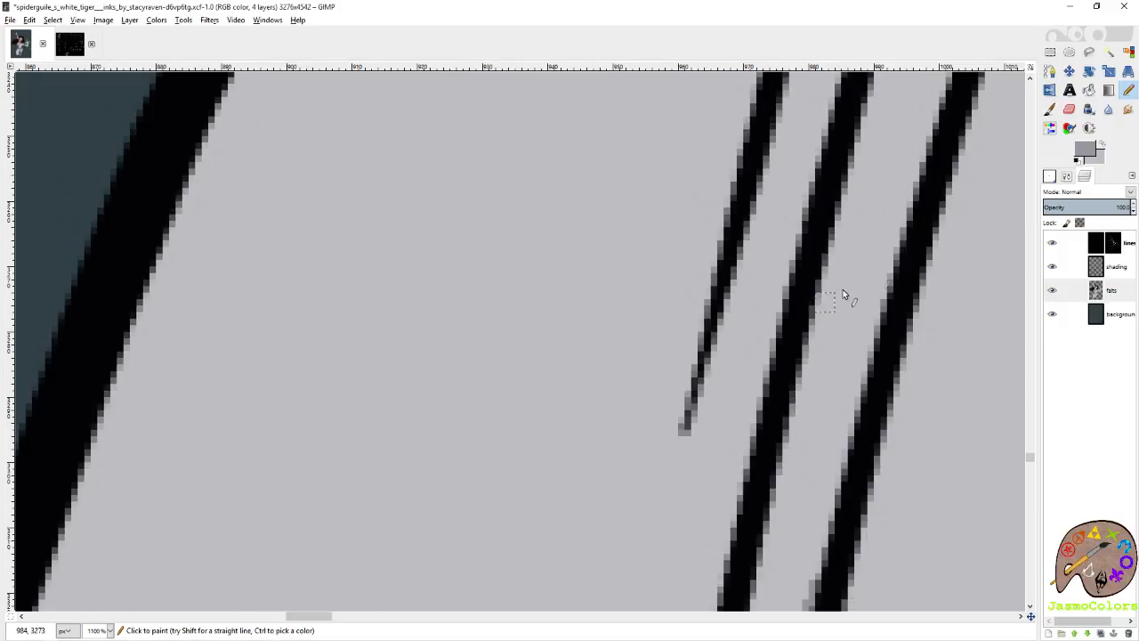
pyautogui.keyDown('shift'); pyautogui.click(914, 216); pyautogui.keyUp('shift')
pyautogui.hscroll(5, 783, 234)
pyautogui.scroll(7, 768, 247)
pyautogui.keyDown('shift'); pyautogui.click(785, 254); pyautogui.keyUp('shift')
# Trace around the rounded top corner of the bent leg's armour and along its upper edge in mid grey.
pyautogui.scroll(5, 809, 255)
pyautogui.keyDown('shift'); pyautogui.click(893, 224); pyautogui.keyUp('shift')
pyautogui.keyDown('shift'); pyautogui.click(894, 147); pyautogui.keyUp('shift')
pyautogui.keyDown('shift'); pyautogui.click(855, 127); pyautogui.keyUp('shift')
pyautogui.keyDown('shift'); pyautogui.click(745, 151); pyautogui.keyUp('shift')
pyautogui.keyDown('shift'); pyautogui.click(521, 248); pyautogui.keyUp('shift')
pyautogui.keyDown('shift'); pyautogui.click(403, 284); pyautogui.keyUp('shift')
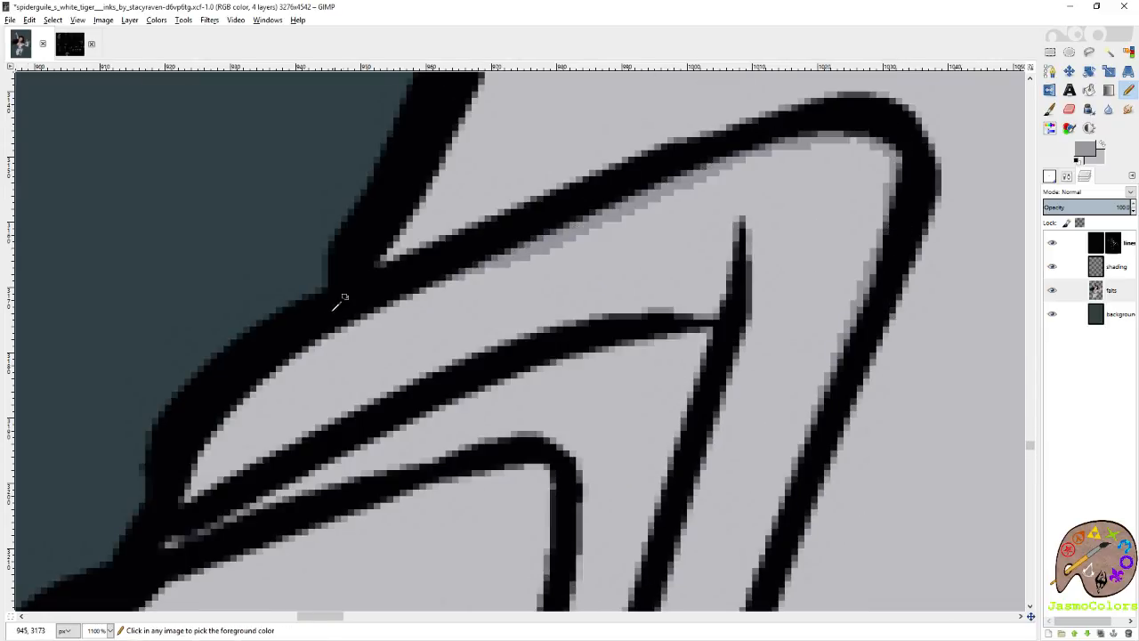
# Complete the bent leg's armour outline, fill all of its plates with mid grey and save the image.
pyautogui.scroll(2, 347, 302)
pyautogui.scroll(-7, 361, 284)
pyautogui.scroll(-3, 608, 212)
pyautogui.hotkey('ctrl', 's')
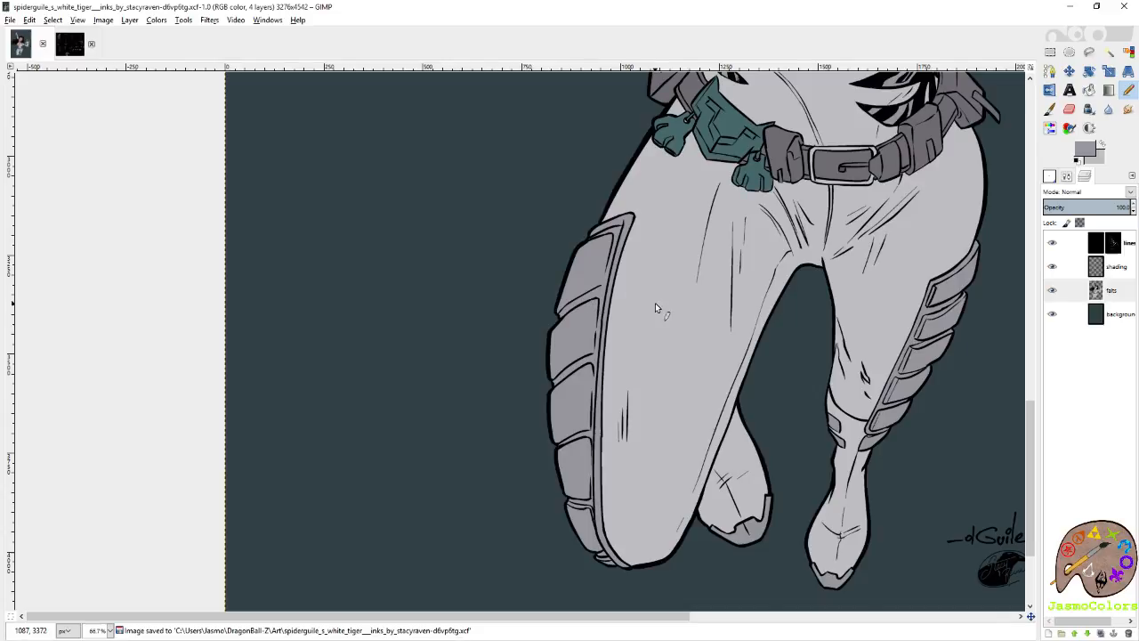
pyautogui.scroll(8, 655, 302)
pyautogui.scroll(-3, 599, 286)
pyautogui.hotkey('ctrl', 's')
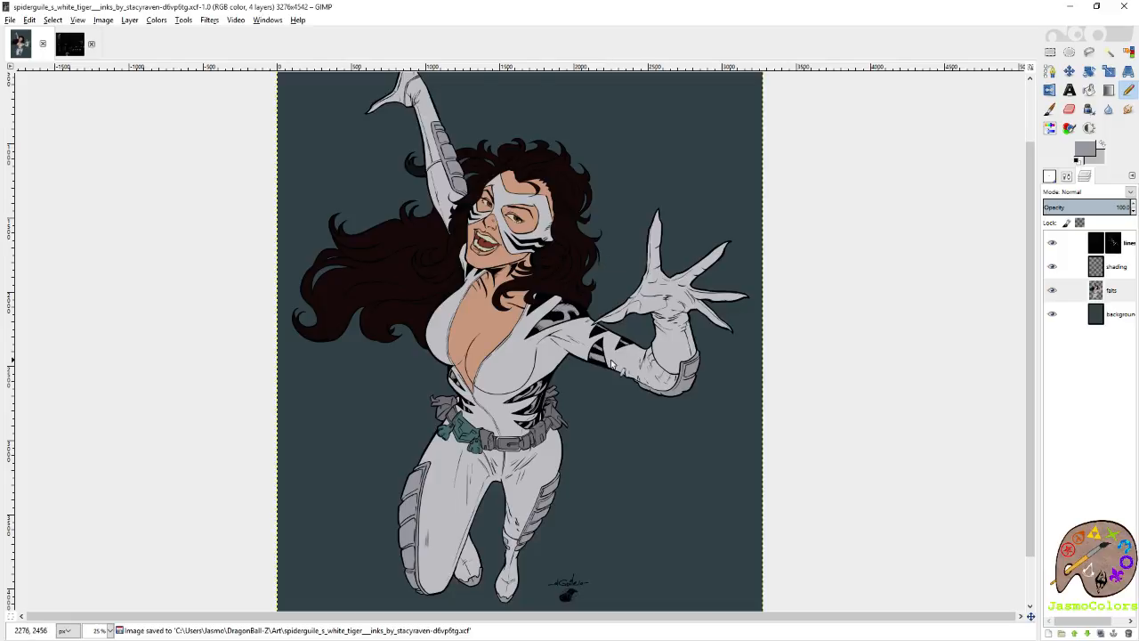
pyautogui.scroll(-1, 594, 366)
pyautogui.scroll(2, 516, 461)
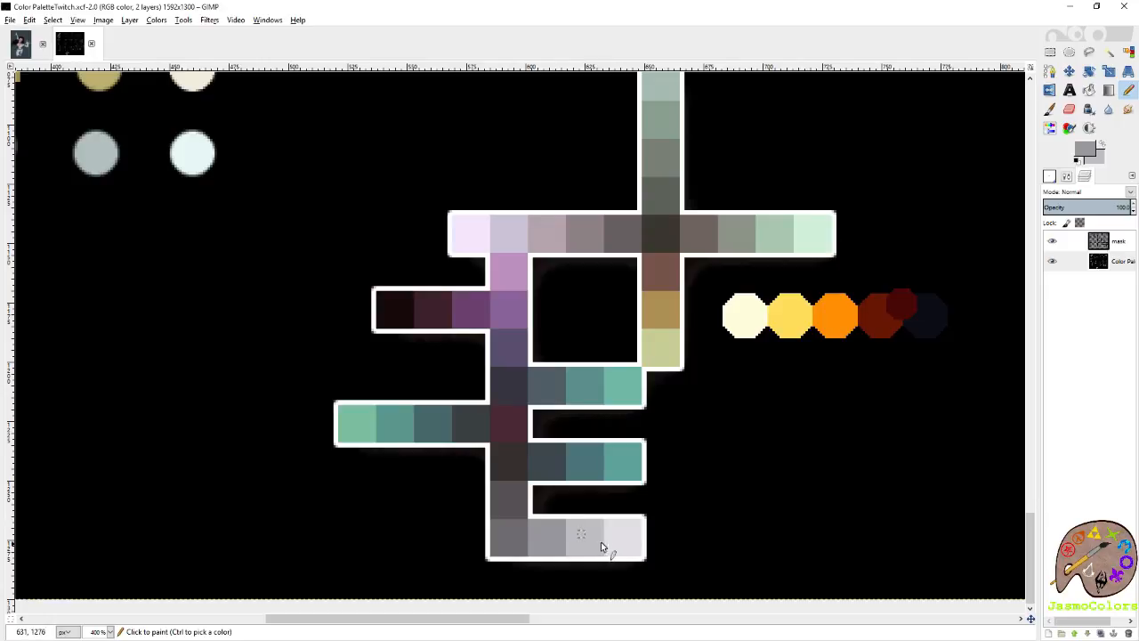
# Sample a darker grey and fill the stripe areas on the suit's shoulder and arm with it, undoing the misplaced suit fill.
pyautogui.moveTo(602, 546); pyautogui.dragTo(487, 544)
pyautogui.hotkey('ctrl', 'z')
pyautogui.keyDown('ctrl'); pyautogui.click(518, 532); pyautogui.keyUp('ctrl')
pyautogui.click(13, 51)
pyautogui.hotkey('shift', 'b')
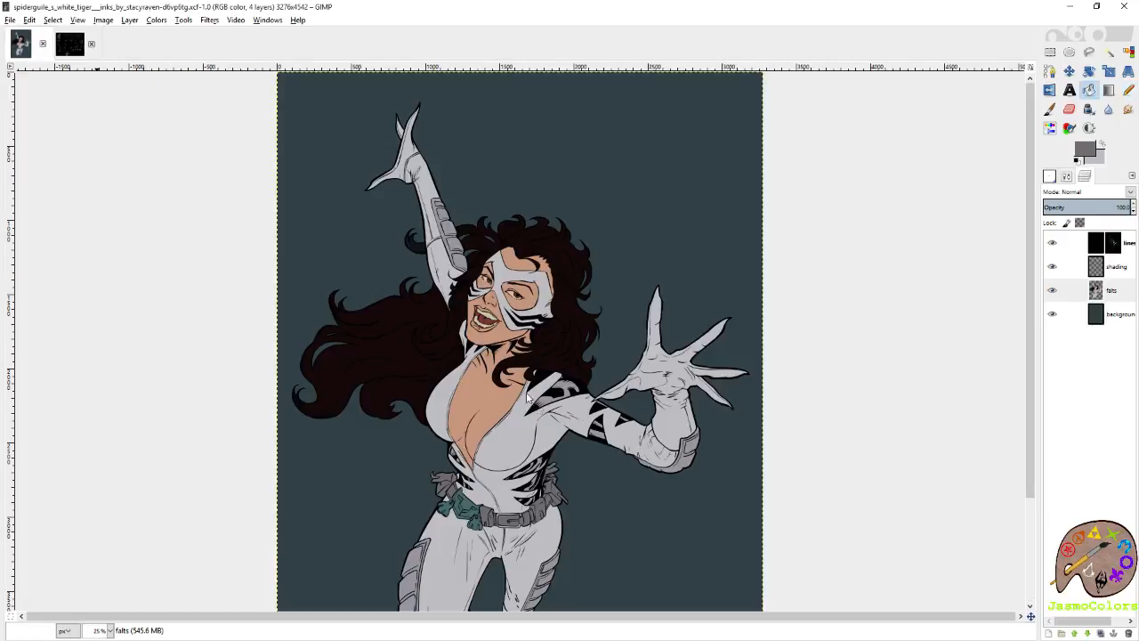
pyautogui.click(574, 394)
pyautogui.keyDown('ctrl'); pyautogui.scroll(3, 598, 430); pyautogui.keyUp('ctrl')
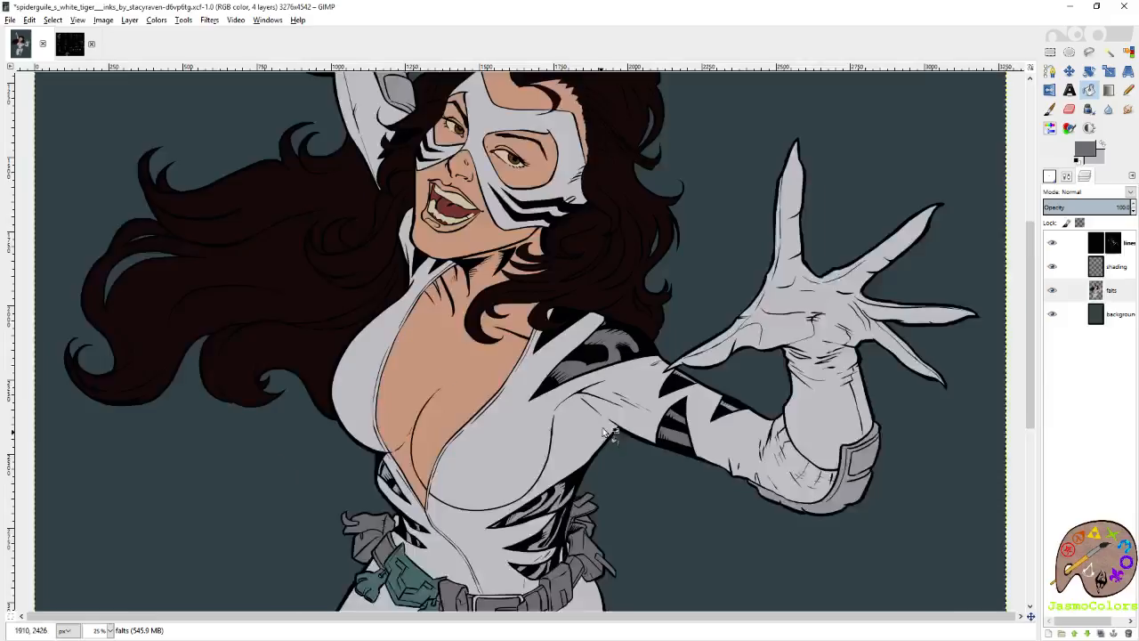
pyautogui.click(775, 409)
pyautogui.hotkey('ctrl', 'z')
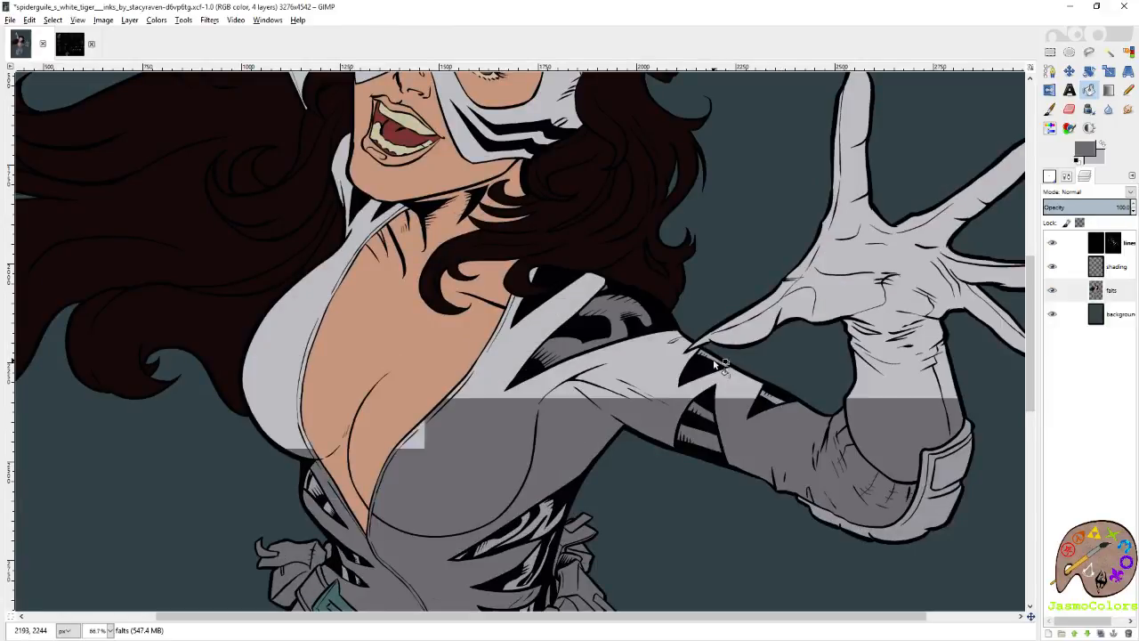
# Examine the flats on the waist, chest, raised arm and mask for missed stripe areas.
pyautogui.scroll(-5, 778, 405)
pyautogui.hscroll(-3, 779, 405)
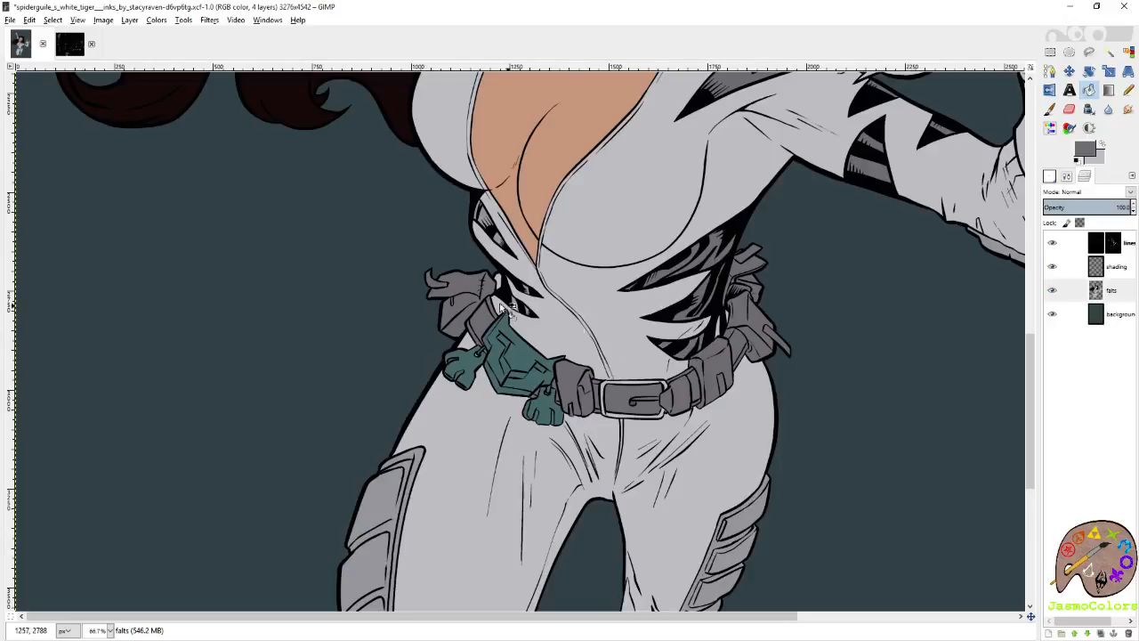
pyautogui.keyDown('ctrl'); pyautogui.scroll(3, 544, 313); pyautogui.keyUp('ctrl')
pyautogui.scroll(10, 527, 331)
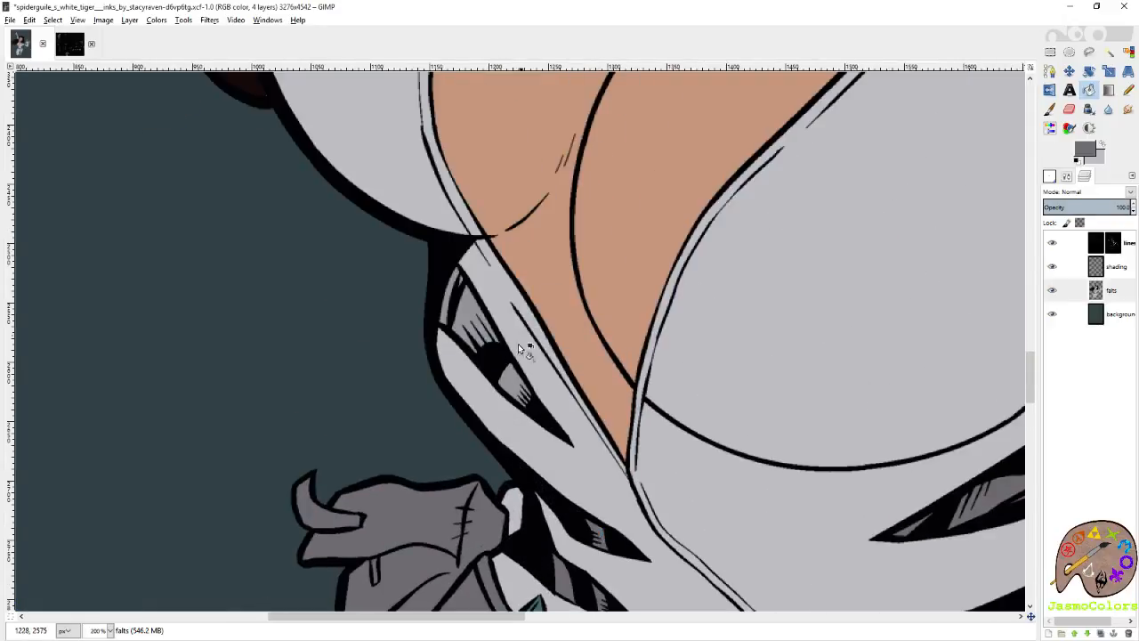
pyautogui.scroll(15, 503, 401)
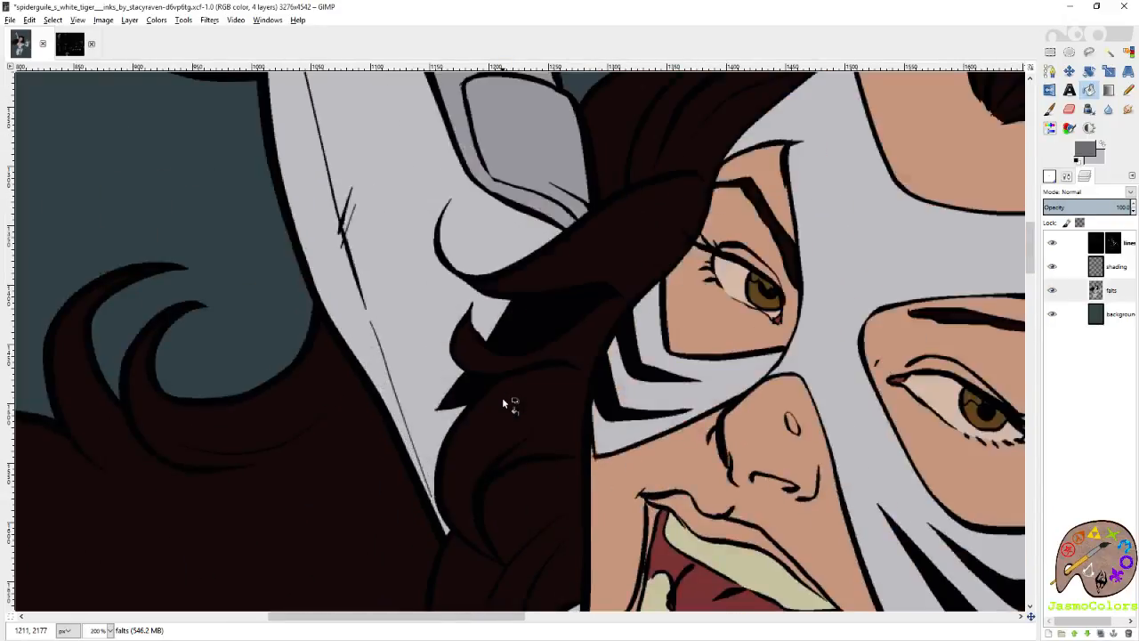
pyautogui.keyDown('ctrl'); pyautogui.scroll(-2, 471, 350); pyautogui.keyUp('ctrl')
pyautogui.keyDown('ctrl'); pyautogui.scroll(-3, 472, 350); pyautogui.keyUp('ctrl')
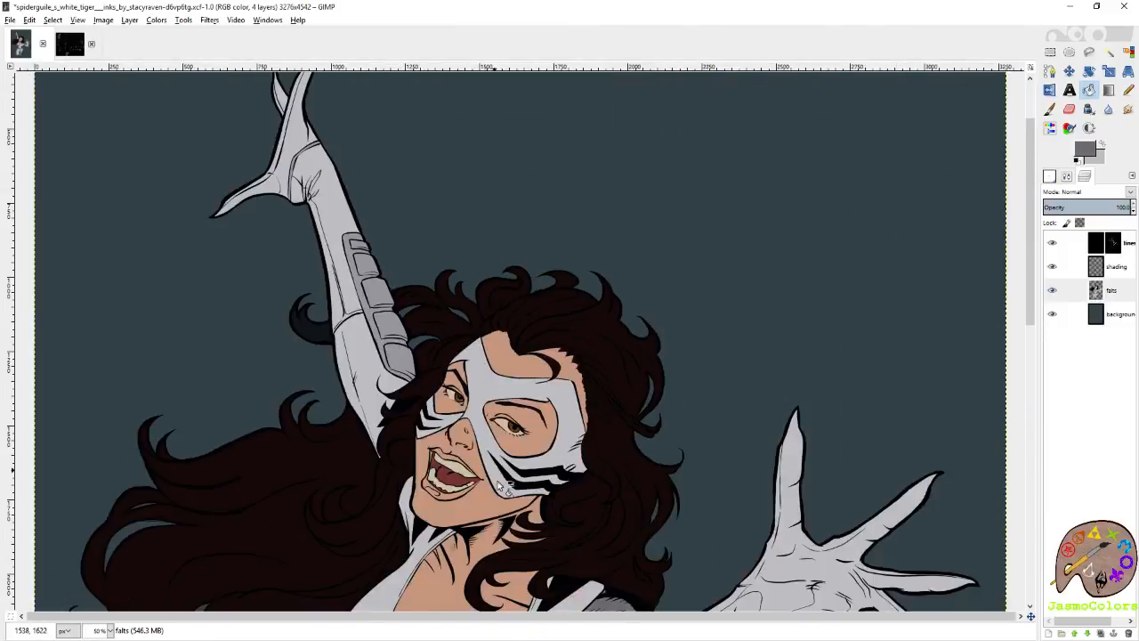
pyautogui.keyDown('ctrl'); pyautogui.scroll(6, 773, 452); pyautogui.keyUp('ctrl')
pyautogui.keyDown('ctrl'); pyautogui.scroll(-7, 600, 437); pyautogui.keyUp('ctrl')
# Save the image and look over the leg armour and the whole figure.
pyautogui.hotkey('ctrl', 's')
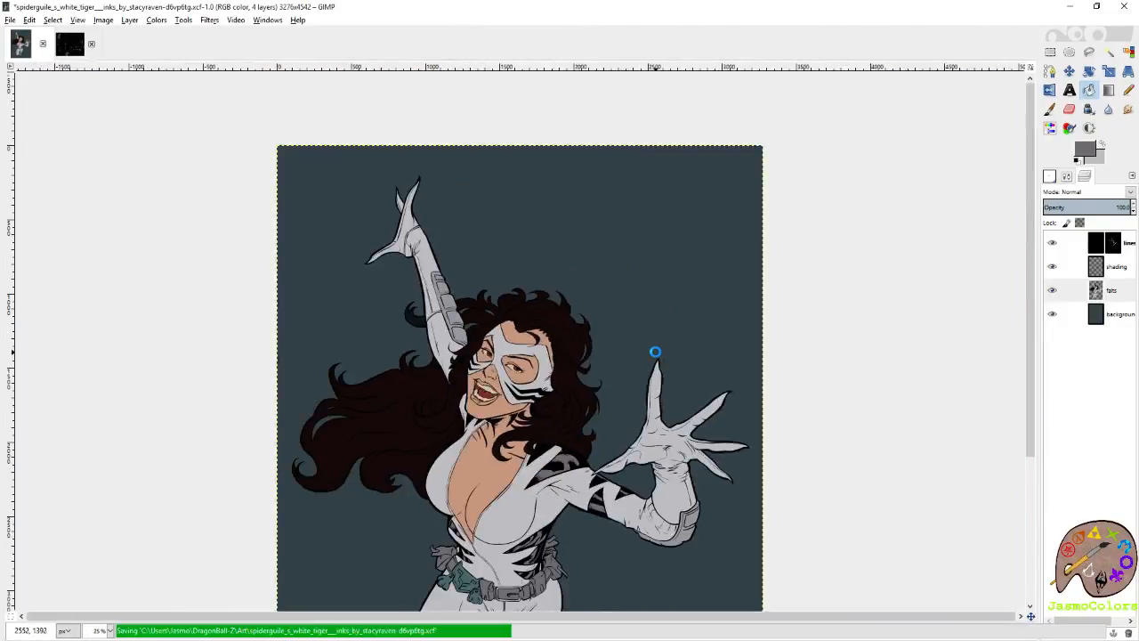
pyautogui.scroll(-3, 704, 413)
pyautogui.scroll(2, 703, 409)
pyautogui.scroll(-2, 703, 409)
pyautogui.keyDown('ctrl'); pyautogui.scroll(4, 703, 405); pyautogui.keyUp('ctrl')
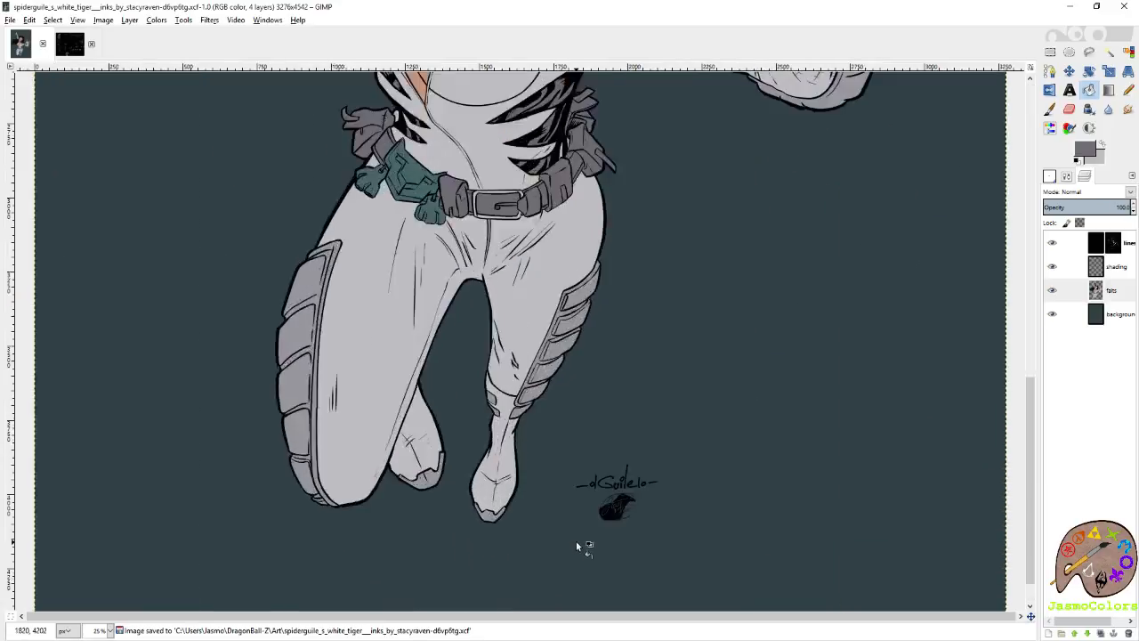
pyautogui.keyDown('ctrl'); pyautogui.scroll(-4, 636, 524); pyautogui.keyUp('ctrl')
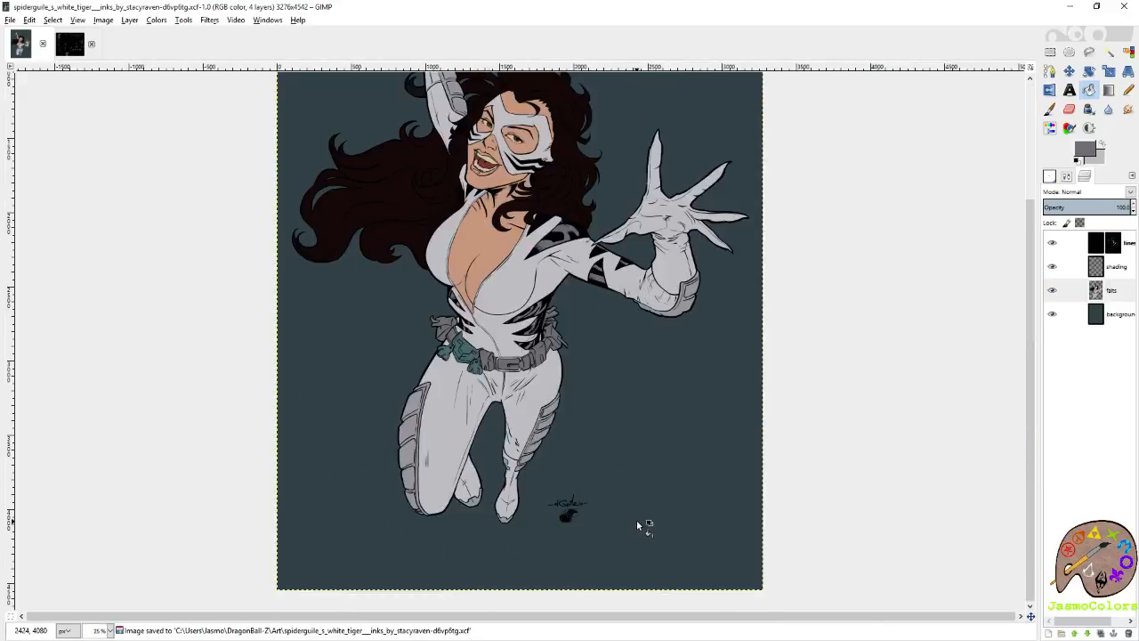
# Sample the palette's pale yellow-green as the foreground colour, with dark slate as the background colour, and return to the artwork.
pyautogui.scroll(3, 637, 524)
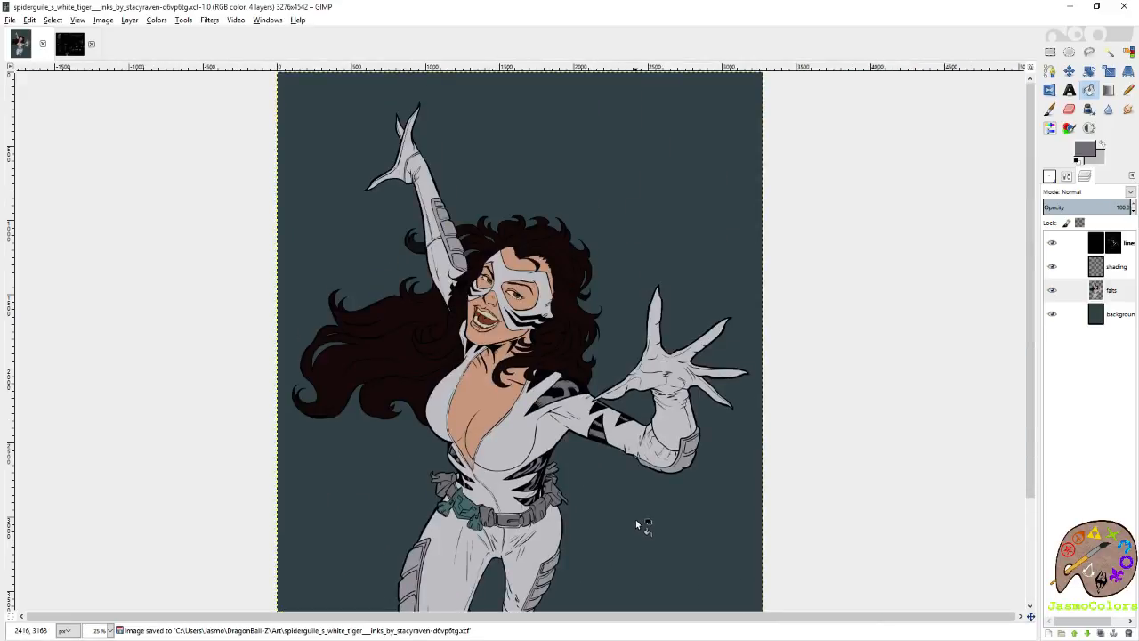
pyautogui.click(64, 46)
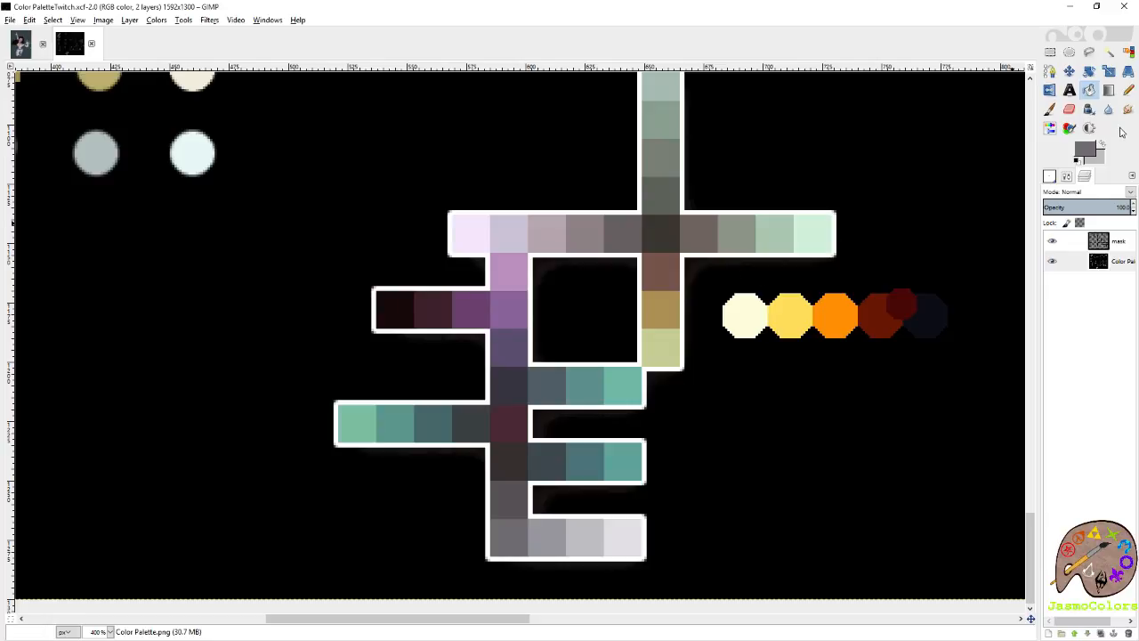
pyautogui.click(668, 342)
pyautogui.hotkey('shift', 'e')
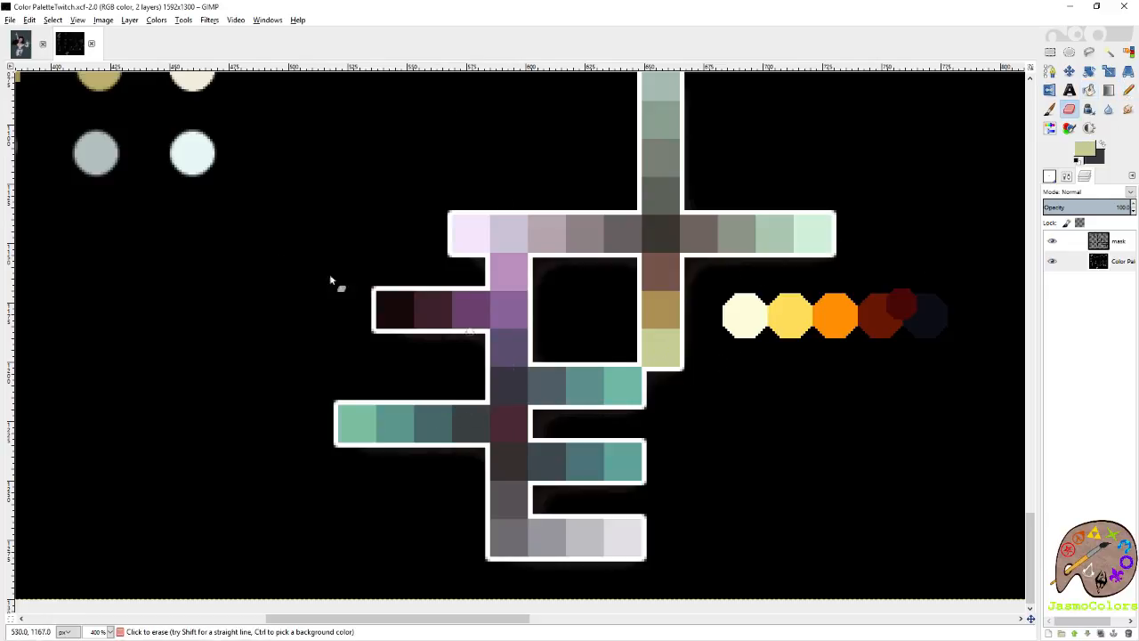
pyautogui.click(18, 40)
# Try a diagonal FG to BG (HSV counter-clockwise) gradient across the background layer from lower right to upper left, and undo it.
pyautogui.click(1109, 91)
pyautogui.click(1099, 316)
pyautogui.click(1066, 177)
pyautogui.click(1059, 238)
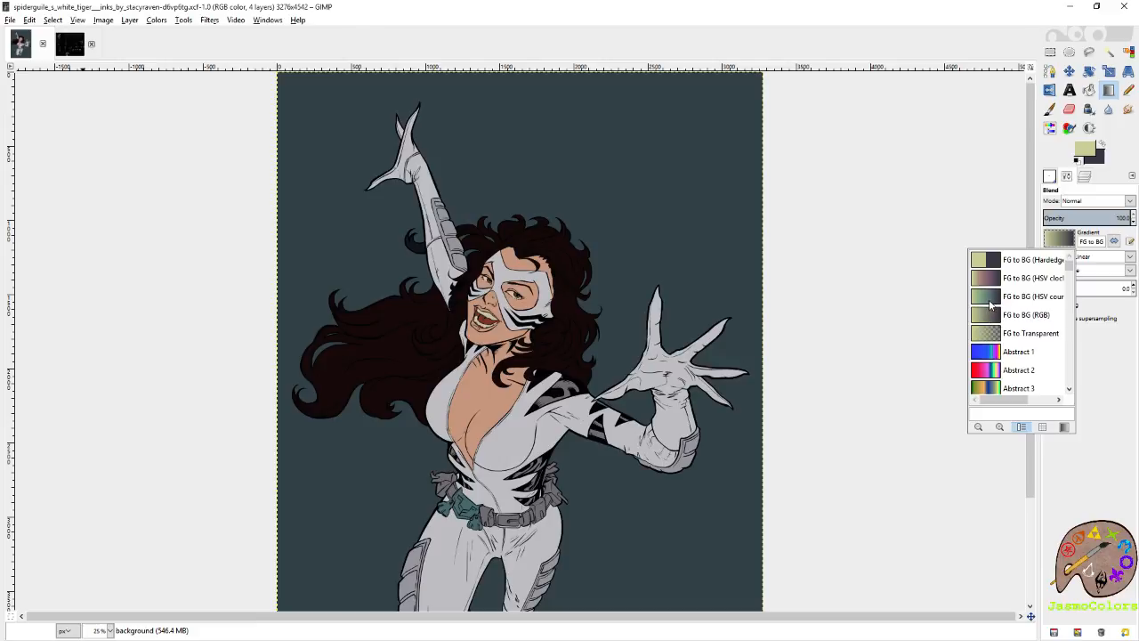
pyautogui.click(991, 305)
pyautogui.press('-')
pyautogui.press('-')
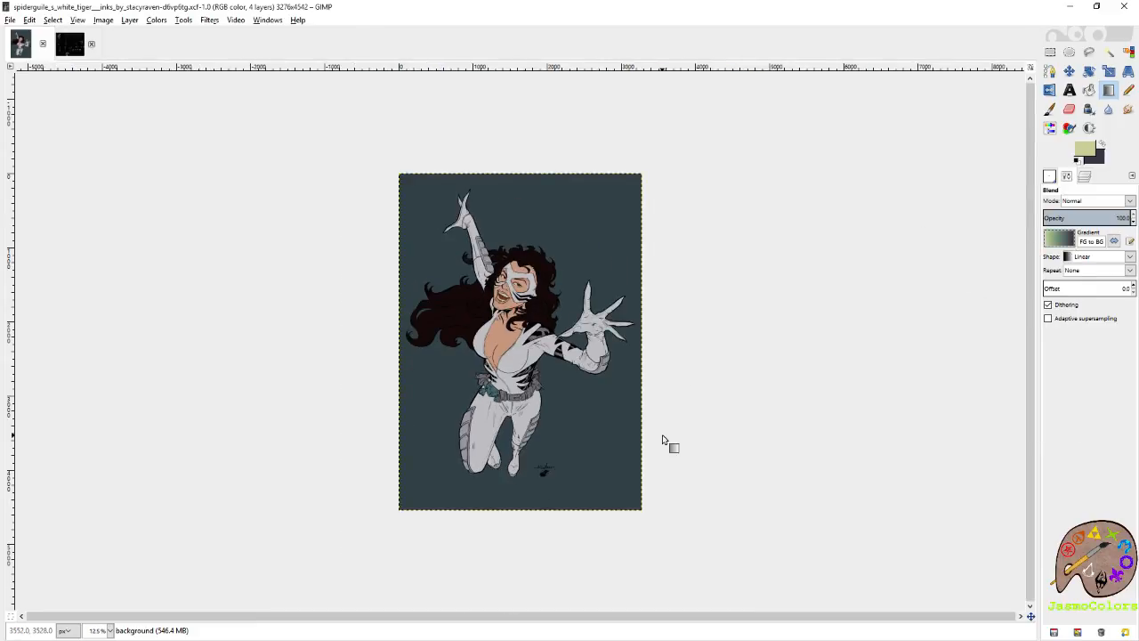
pyautogui.moveTo(640, 509); pyautogui.dragTo(403, 178)
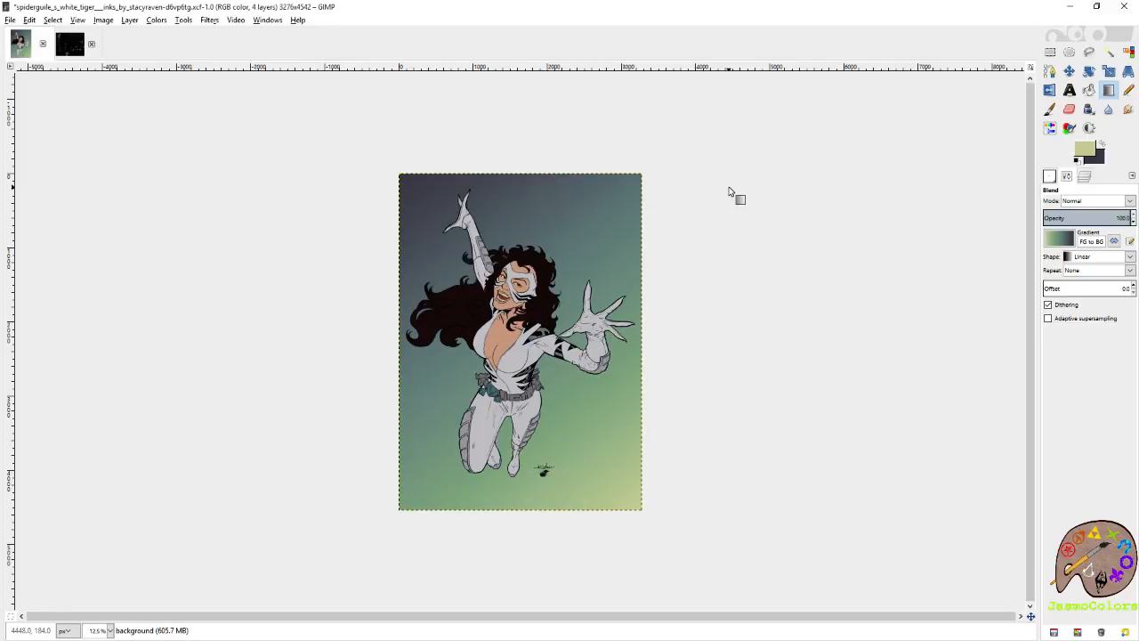
pyautogui.hotkey('ctrl', 'z')
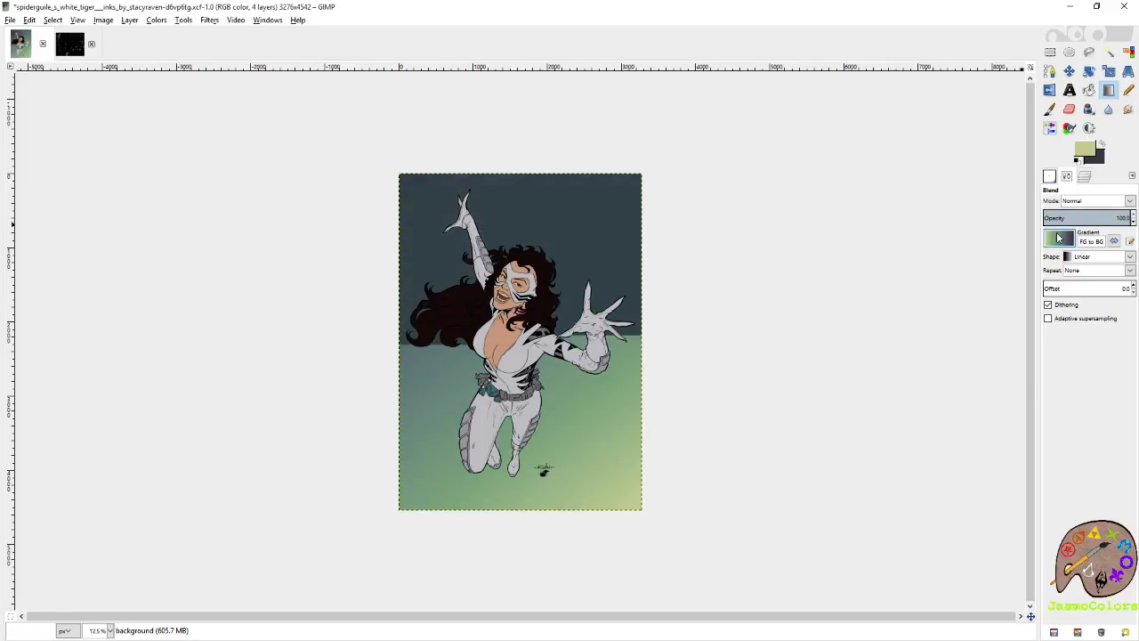
# Fill the background with a vertical linear FG to BG (RGB) gradient, yellow-green below to dark slate above, and save the image.
pyautogui.click(1059, 237)
pyautogui.click(993, 319)
pyautogui.moveTo(532, 512); pyautogui.dragTo(532, 169)
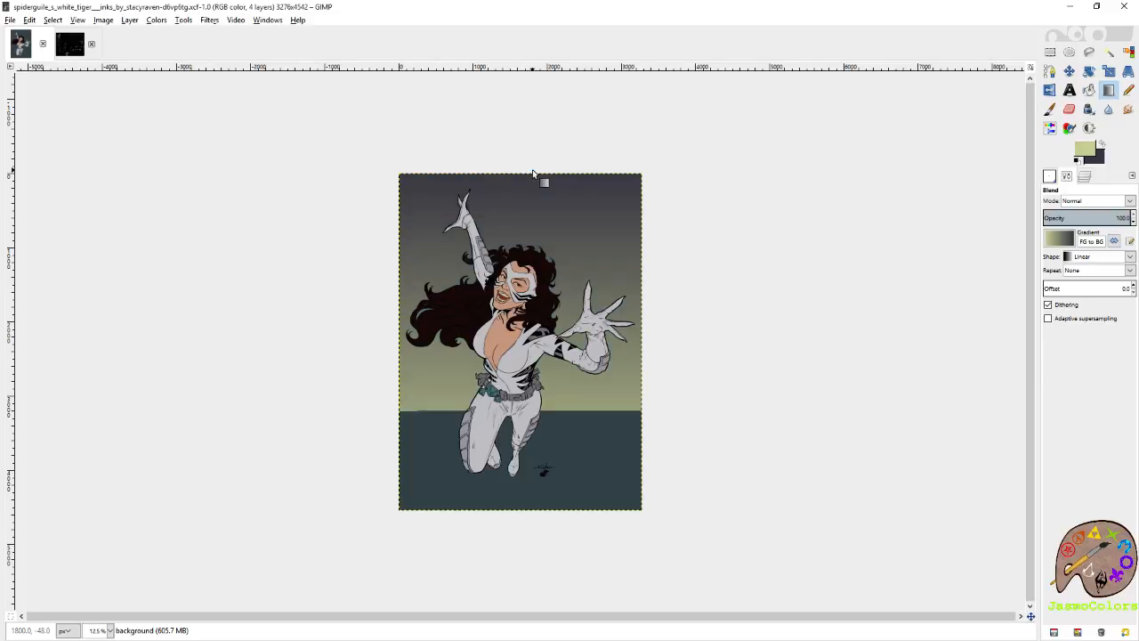
pyautogui.hotkey('ctrl', 's')
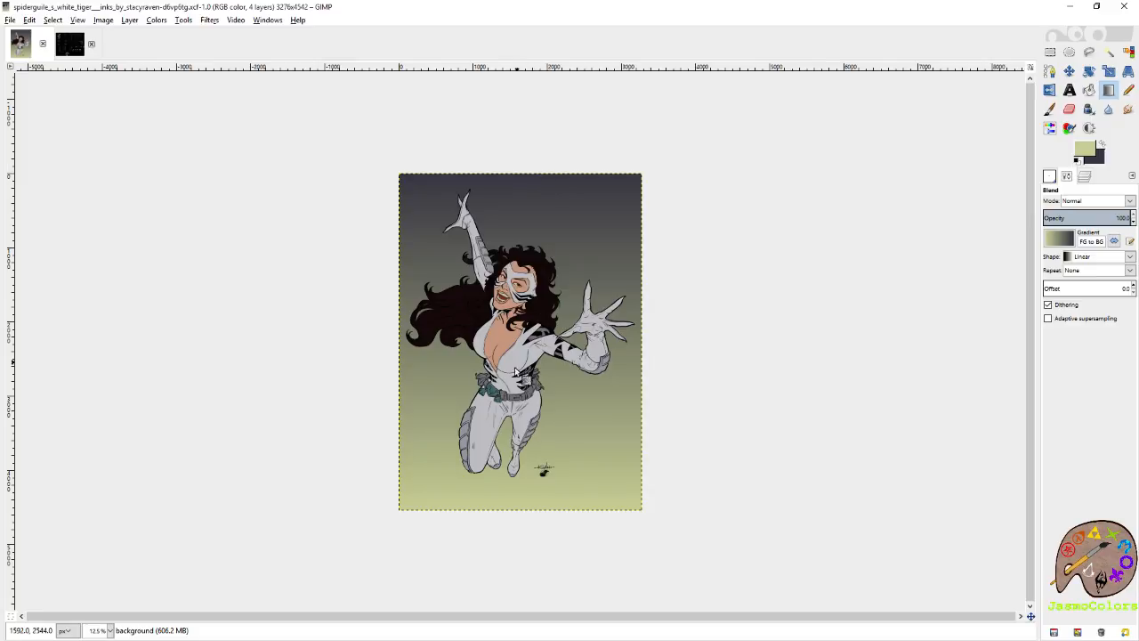
pyautogui.press('+')
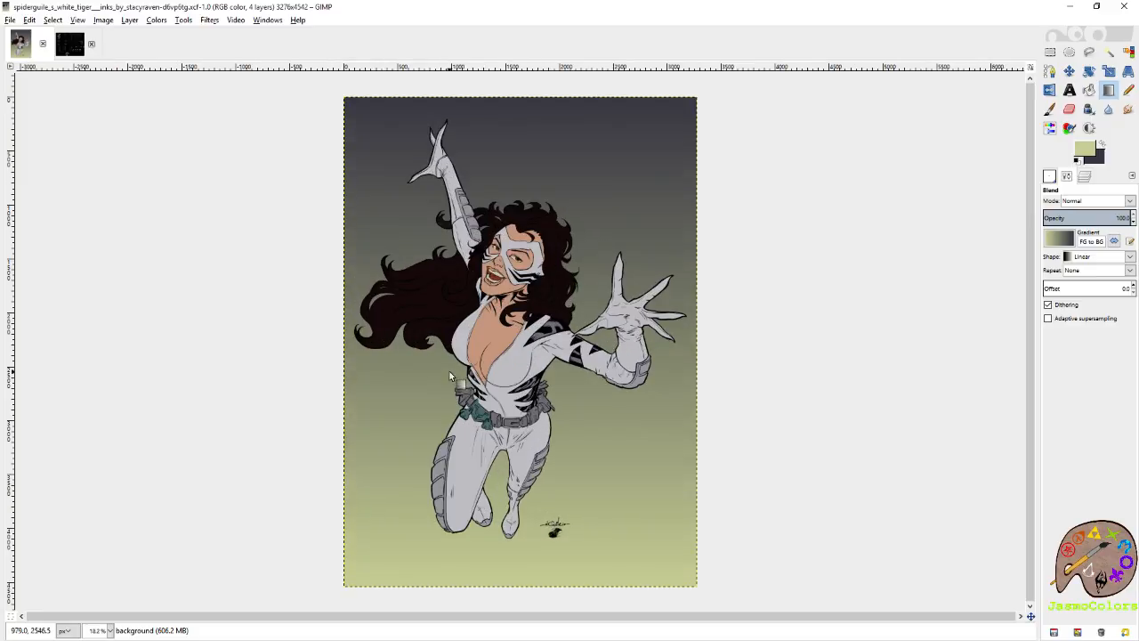
# Undo the full-height gradient, try a short vertical one from the canvas's lower edge to just above the feet, and undo that too.
pyautogui.hotkey('ctrl', 'z')
pyautogui.click(1084, 177)
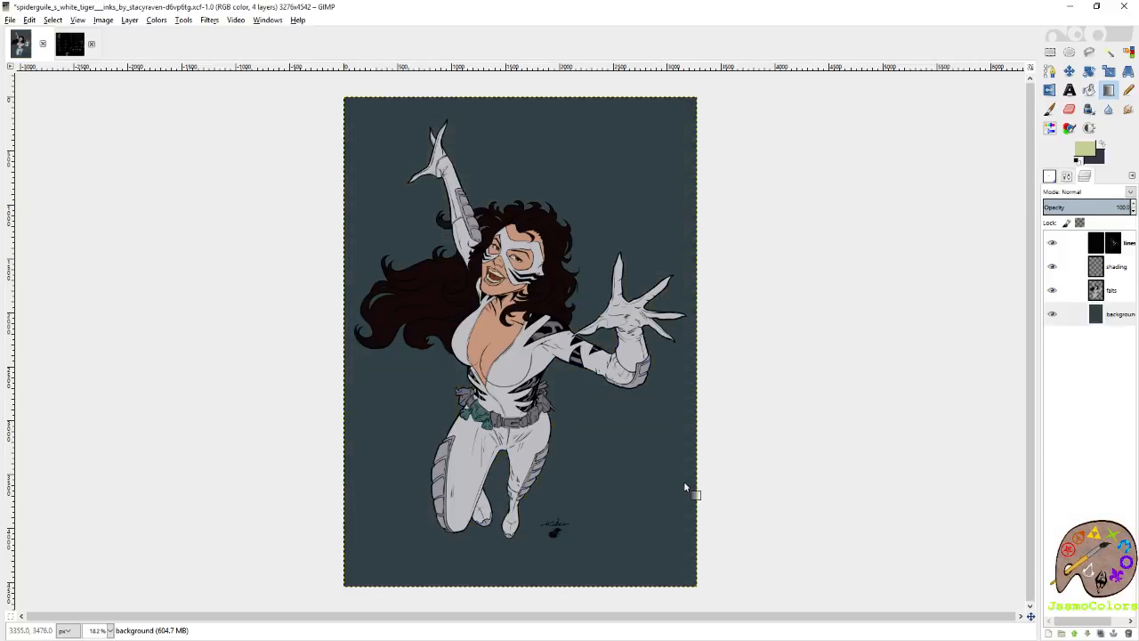
pyautogui.moveTo(594, 584); pyautogui.dragTo(598, 485)
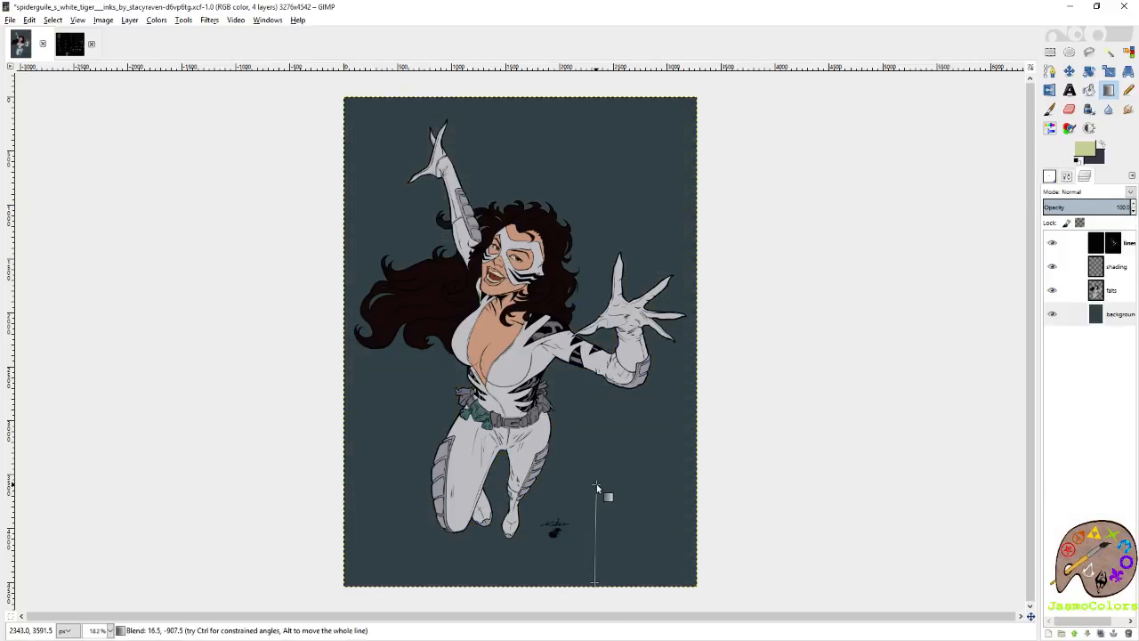
pyautogui.moveTo(595, 481); pyautogui.dragTo(595, 481)
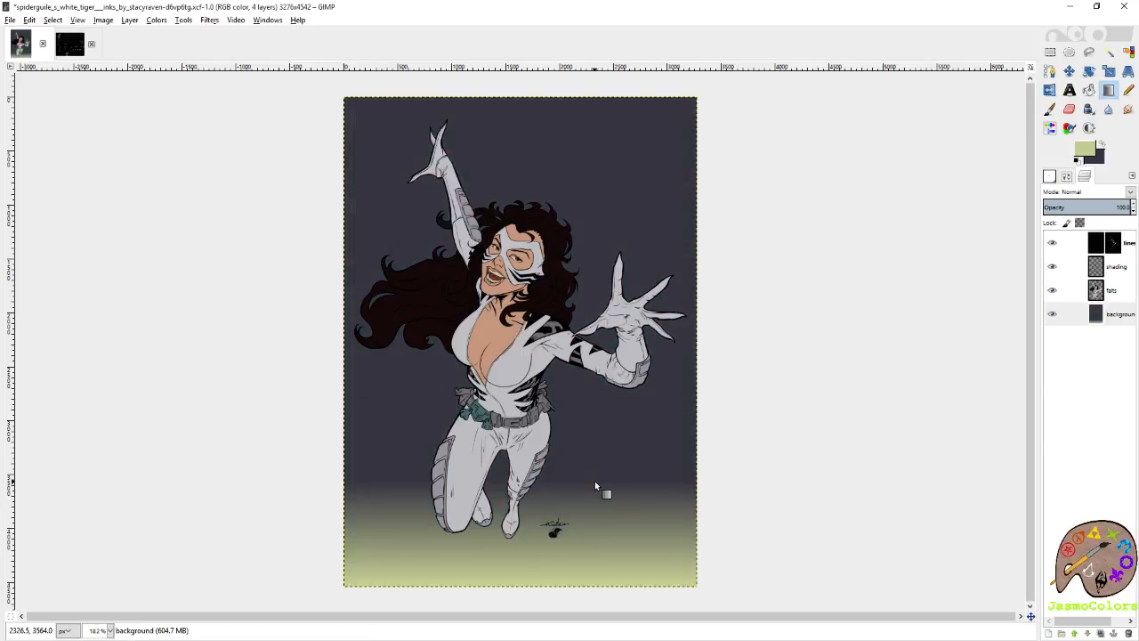
pyautogui.hotkey('ctrl', 'z')
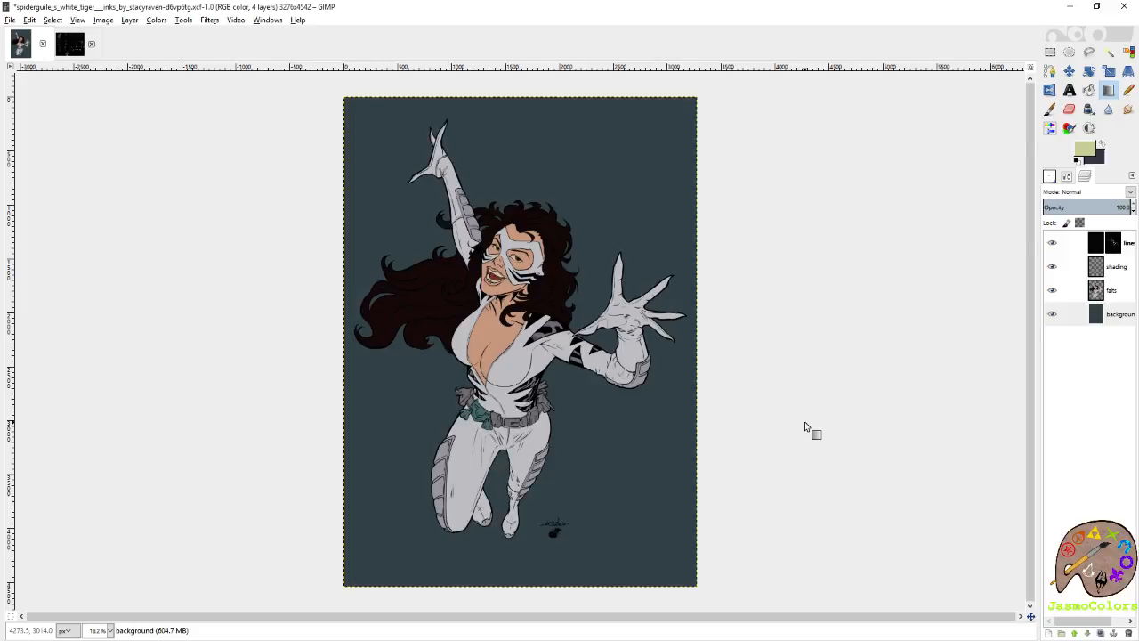
# Reset the colours and resample the palette's pale yellow-green as foreground and dark slate as background, returning to the artwork.
pyautogui.press('p')
pyautogui.press('d')
pyautogui.click(67, 49)
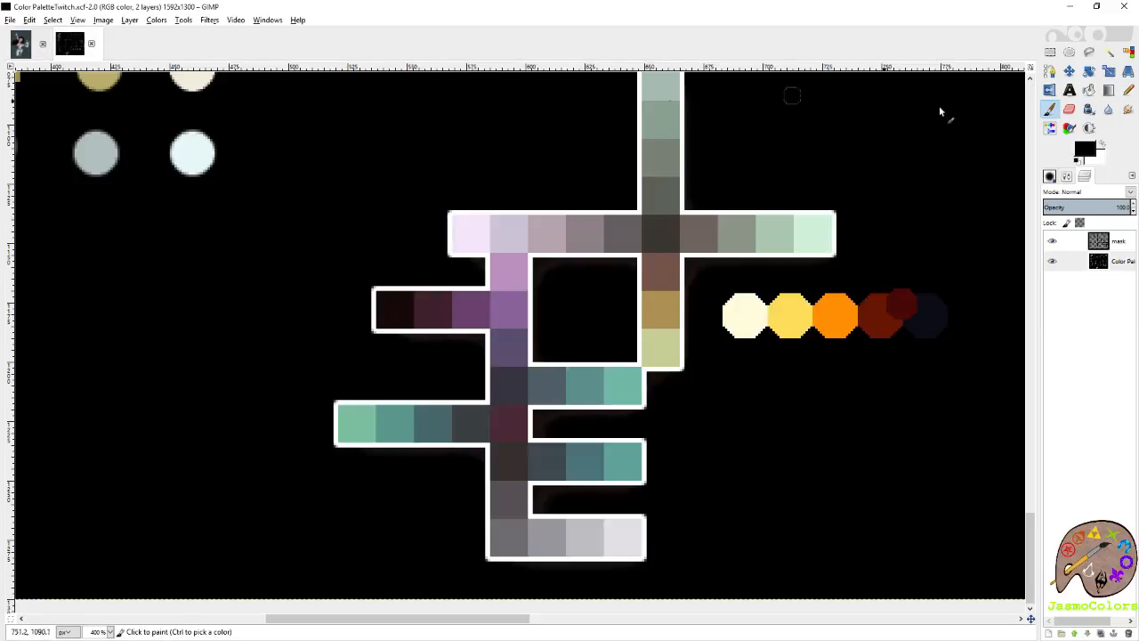
pyautogui.keyDown('ctrl'); pyautogui.click(669, 345); pyautogui.keyUp('ctrl')
pyautogui.hotkey('shift', 'e')
pyautogui.keyDown('ctrl'); pyautogui.click(512, 385); pyautogui.keyUp('ctrl')
pyautogui.click(19, 49)
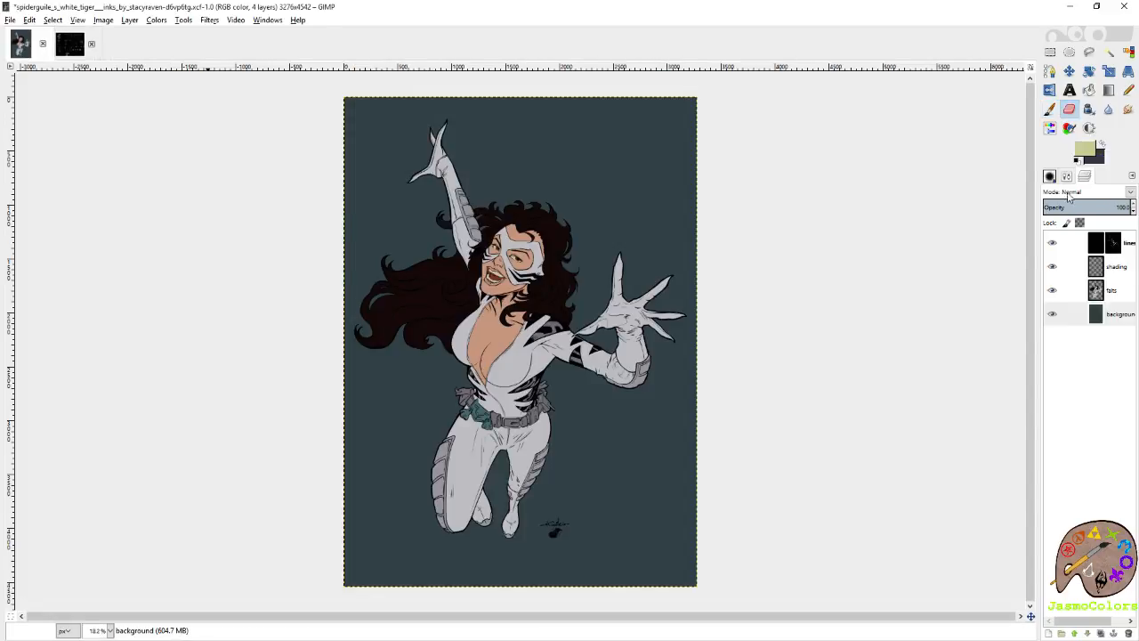
# Choose the 2_Spots120 brush, restore its default size and activate the Paintbrush at size 480.52.
pyautogui.hotkey('ctrl', 'shift', 'b')
pyautogui.scroll(3, 1112, 267)
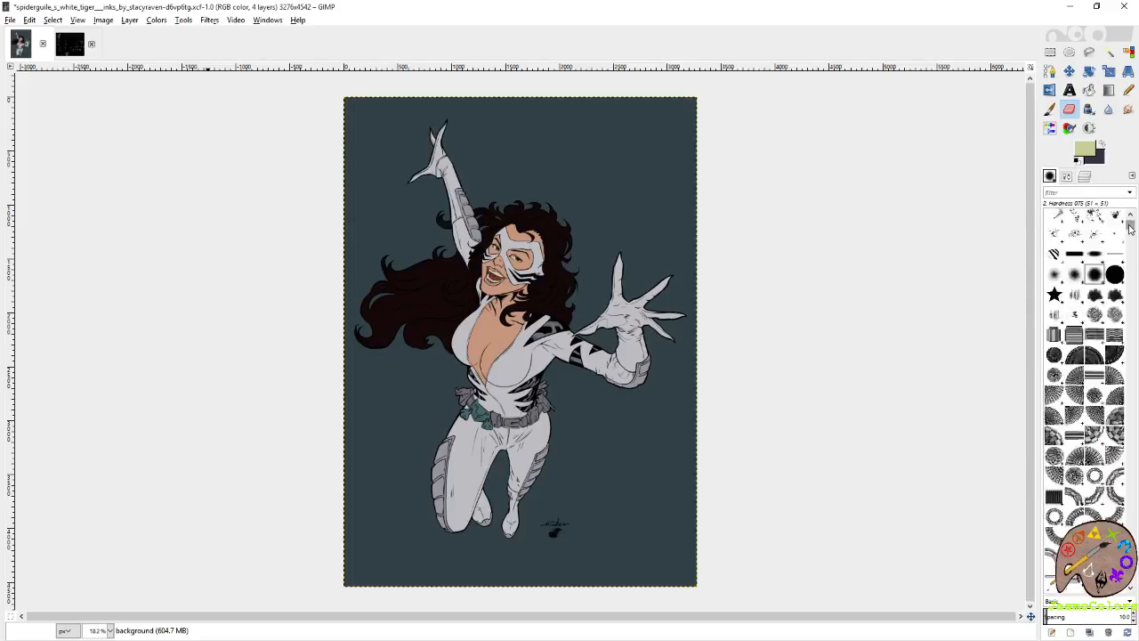
pyautogui.click(1095, 341)
pyautogui.click(1067, 177)
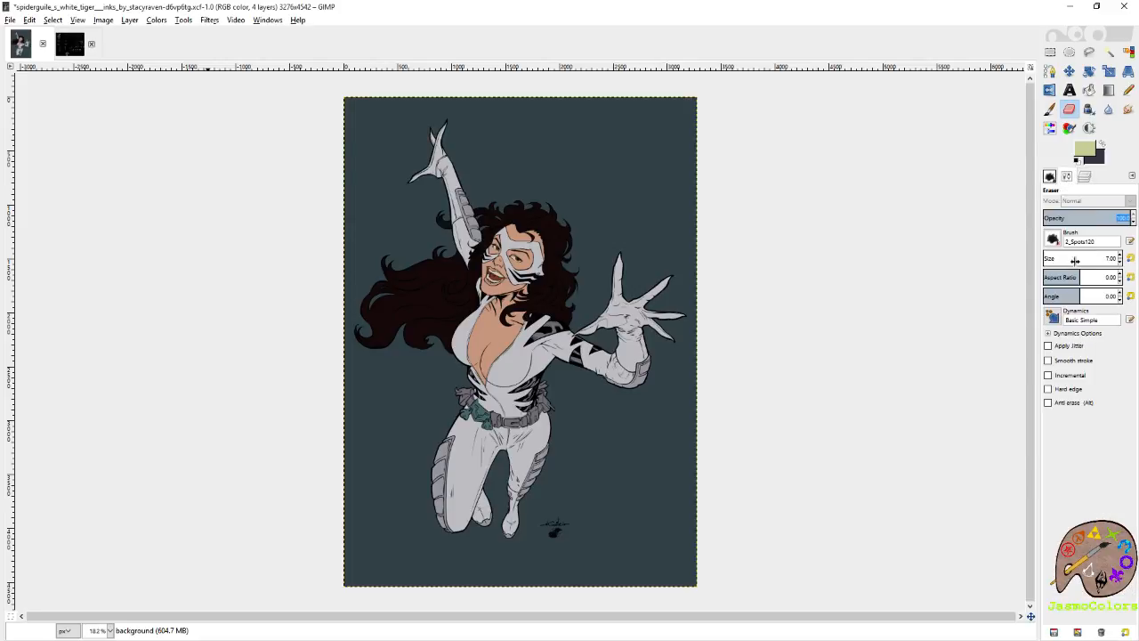
pyautogui.click(1130, 259)
pyautogui.press('p')
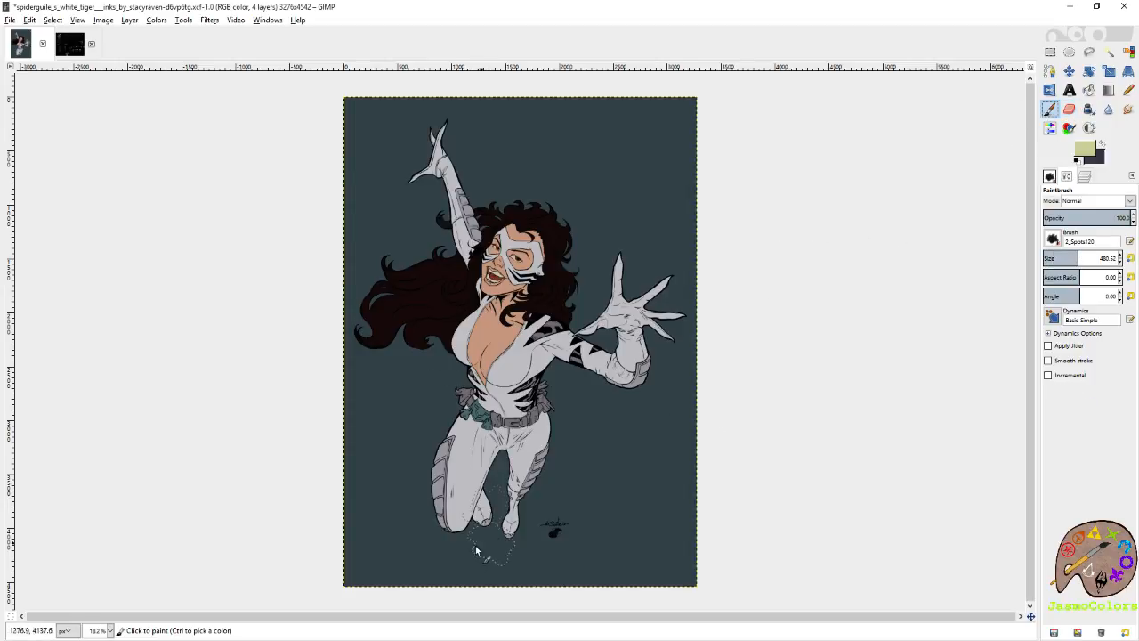
# Paint soft yellow-green mist along the lower edge of the background layer, beneath and around the figure's feet.
pyautogui.moveTo(363, 540)
pyautogui.mouseDown()
pyautogui.moveTo(330, 536)
pyautogui.moveTo(344, 536)
pyautogui.moveTo(380, 579)
pyautogui.moveTo(401, 558)
pyautogui.mouseUp()
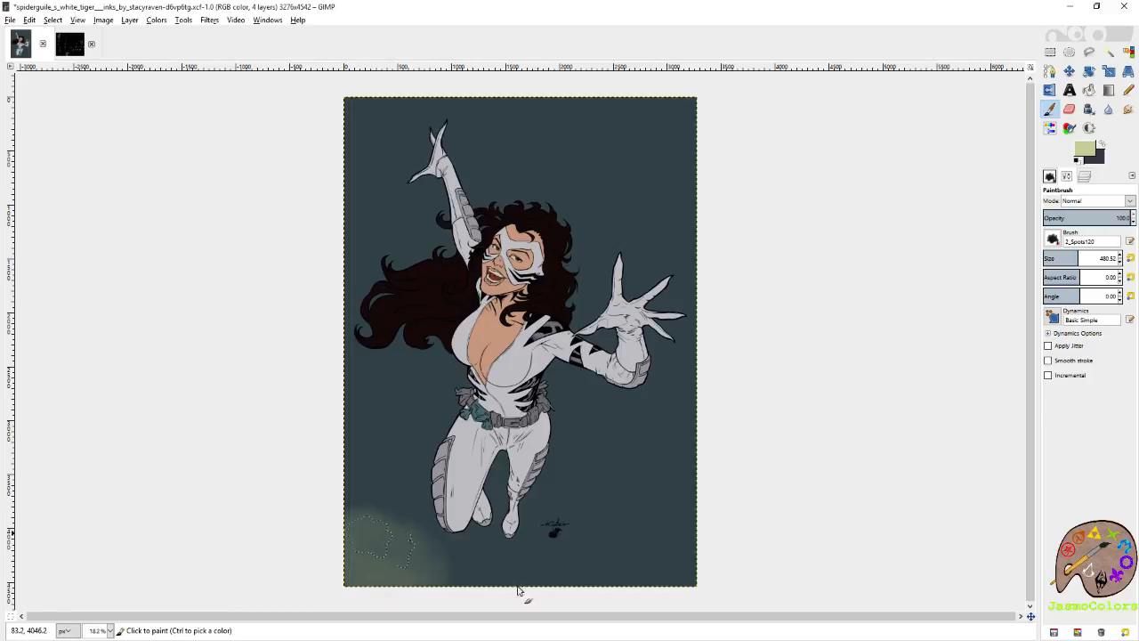
pyautogui.moveTo(465, 575)
pyautogui.mouseDown()
pyautogui.moveTo(524, 574)
pyautogui.moveTo(525, 556)
pyautogui.mouseUp()
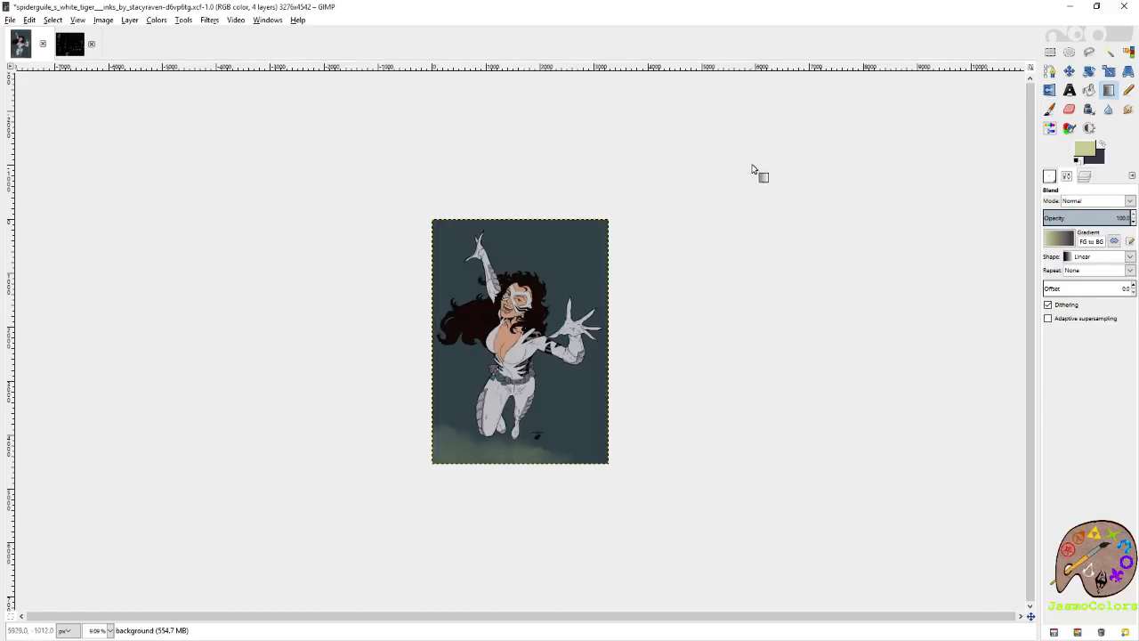
pyautogui.press('-')
pyautogui.press('p')
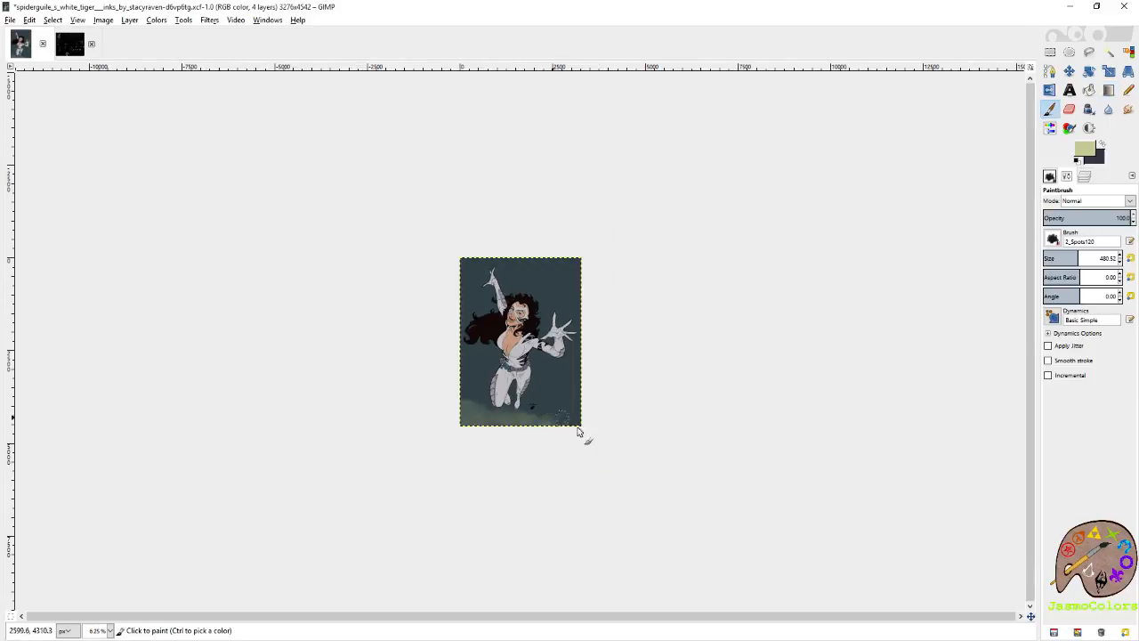
pyautogui.moveTo(545, 411)
pyautogui.mouseDown()
pyautogui.moveTo(489, 416)
pyautogui.moveTo(494, 403)
pyautogui.moveTo(475, 398)
pyautogui.moveTo(474, 413)
pyautogui.moveTo(457, 393)
pyautogui.moveTo(473, 426)
pyautogui.moveTo(484, 416)
pyautogui.moveTo(464, 418)
pyautogui.moveTo(497, 436)
pyautogui.mouseUp()
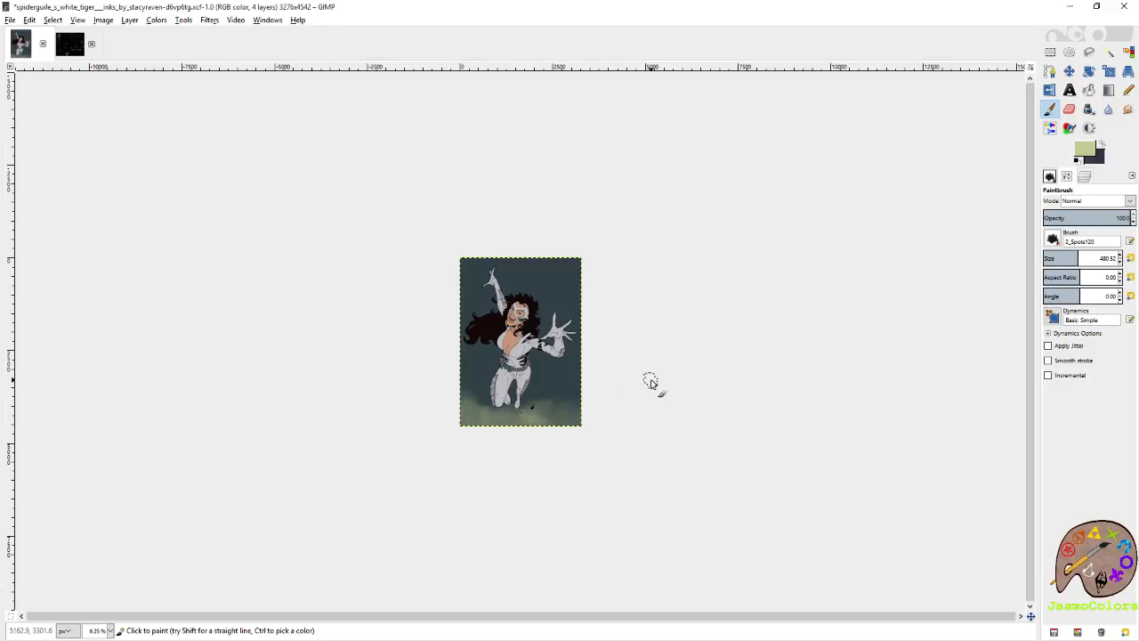
# Try a short, slightly tilted yellow-green to dark slate gradient near the background's lower edge, and undo it.
pyautogui.press('l')
pyautogui.scroll(5, 550, 450)
pyautogui.press('p')
pyautogui.scroll(-3, 767, 389)
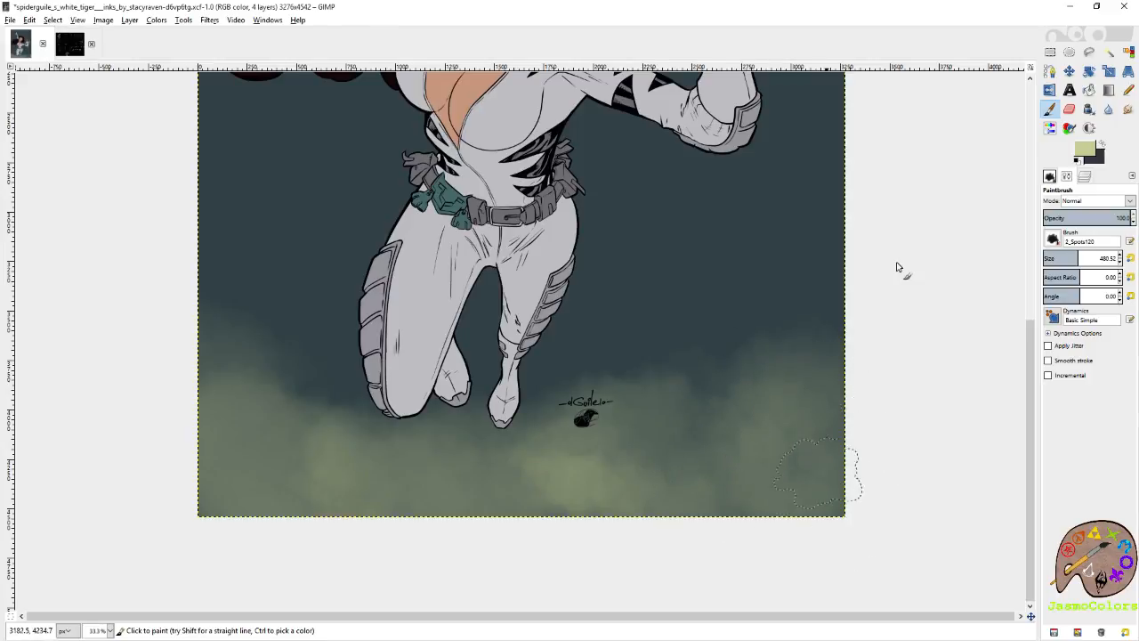
pyautogui.press('l')
pyautogui.moveTo(859, 443); pyautogui.dragTo(848, 357)
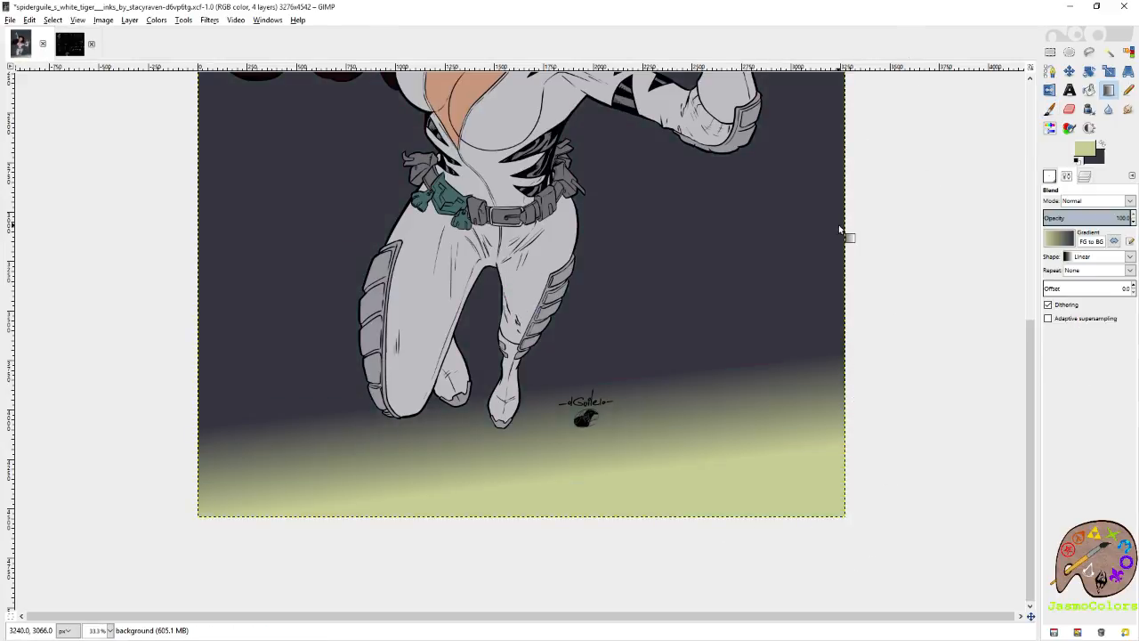
pyautogui.hotkey('ctrl', 'z')
# Return to the Paintbrush with the 2_Spots120 brush, enlarge it to 1175.82 and dismiss the crash dialog.
pyautogui.click(1051, 89)
pyautogui.click(1052, 76)
pyautogui.click(1050, 109)
pyautogui.scroll(-5, 860, 204)
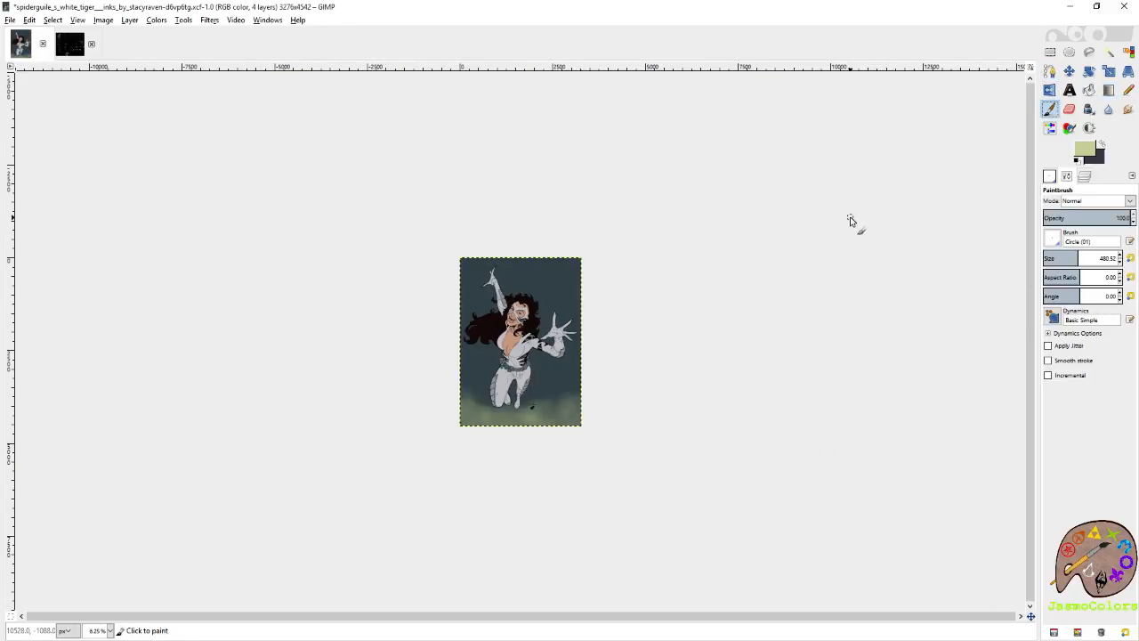
pyautogui.moveTo(1075, 258); pyautogui.dragTo(1129, 258)
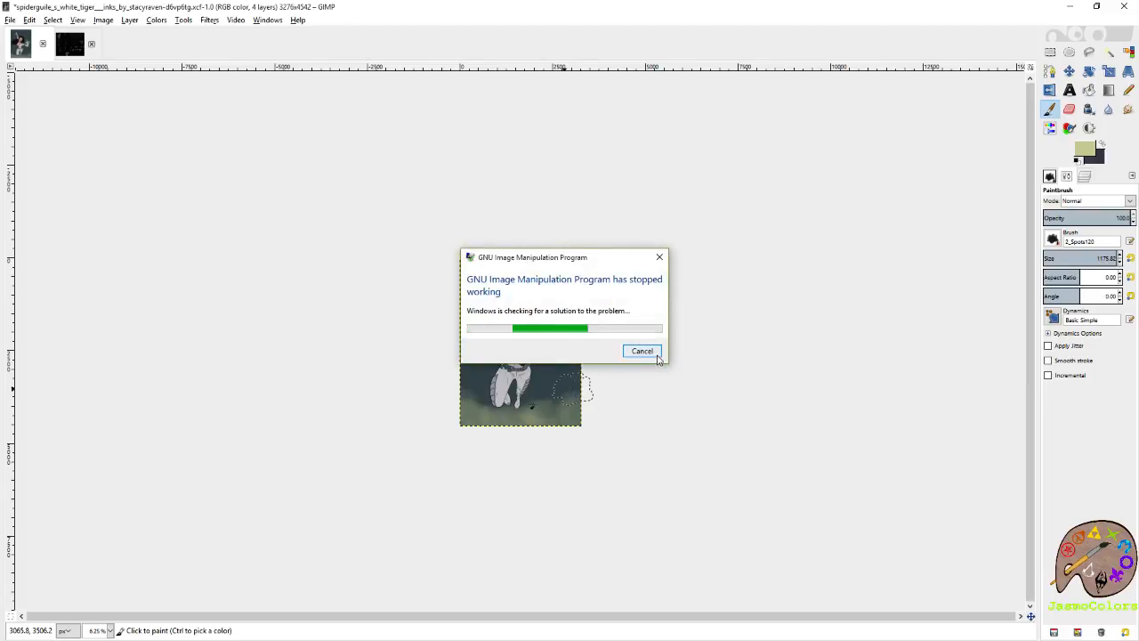
pyautogui.click(657, 356)
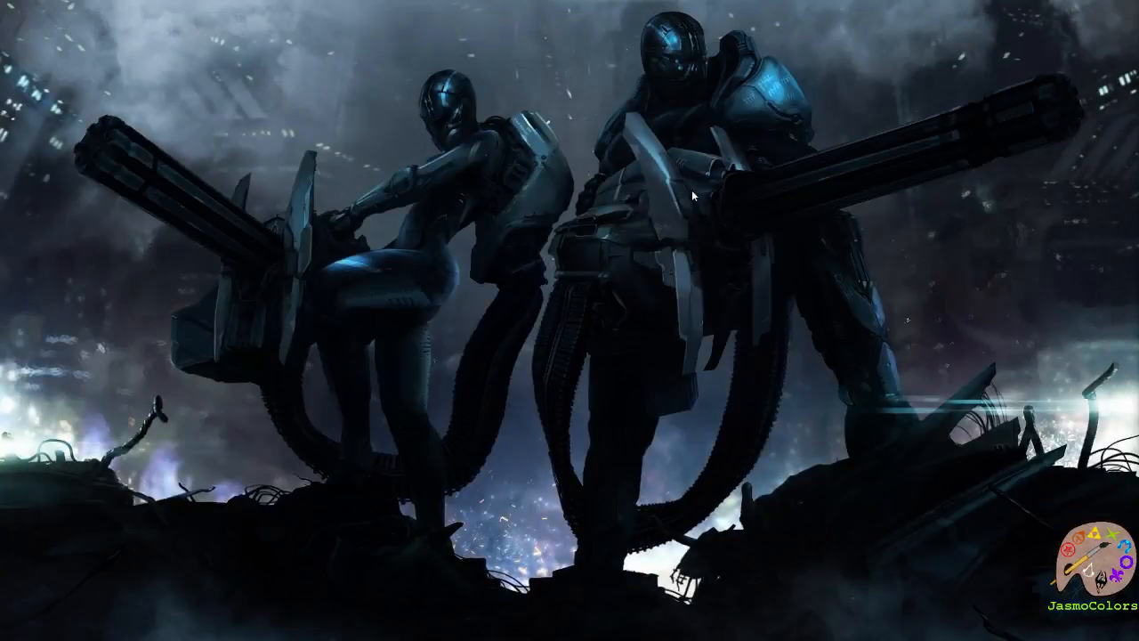
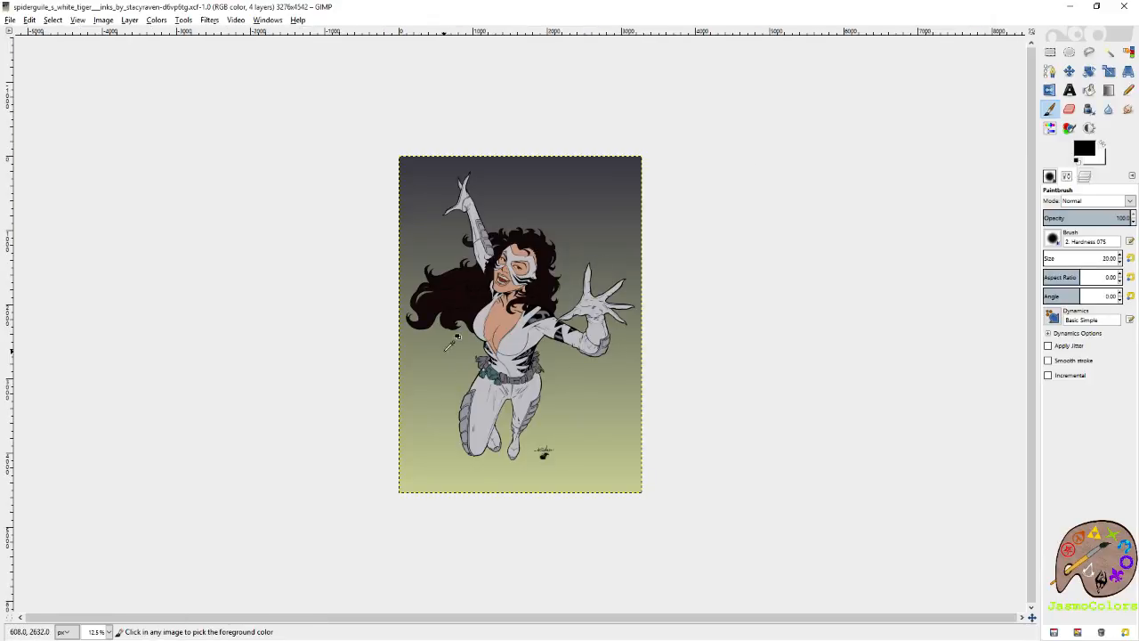
# Flip the background layer vertically so its yellow-green end lies along the image's upper edge, and select the flats layer.
pyautogui.scroll(1, 389, 350)
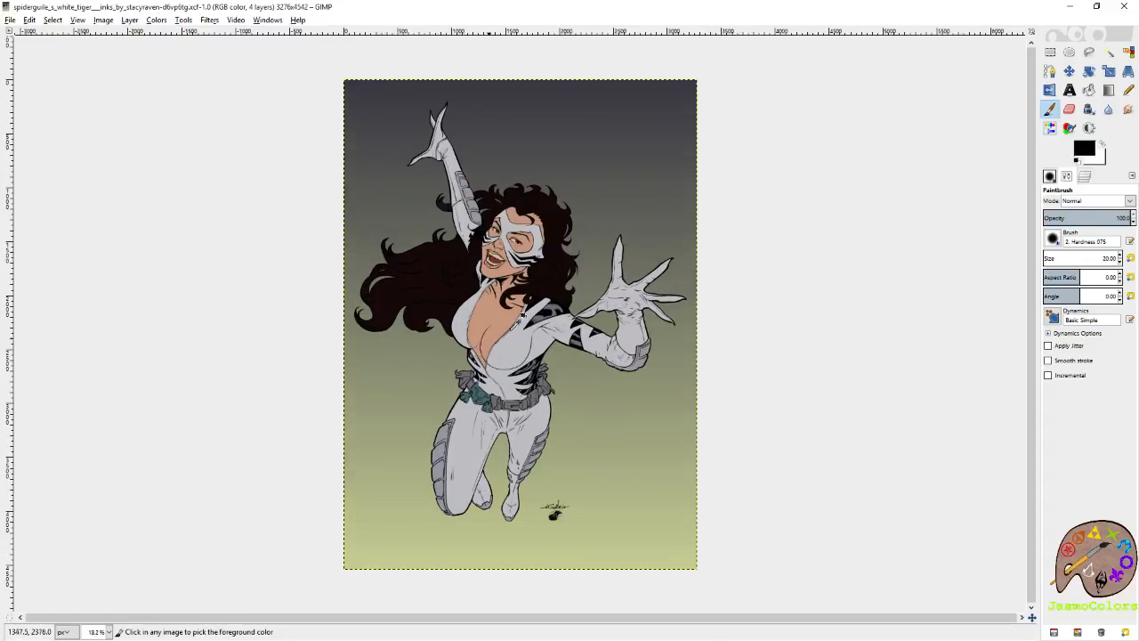
pyautogui.click(1084, 175)
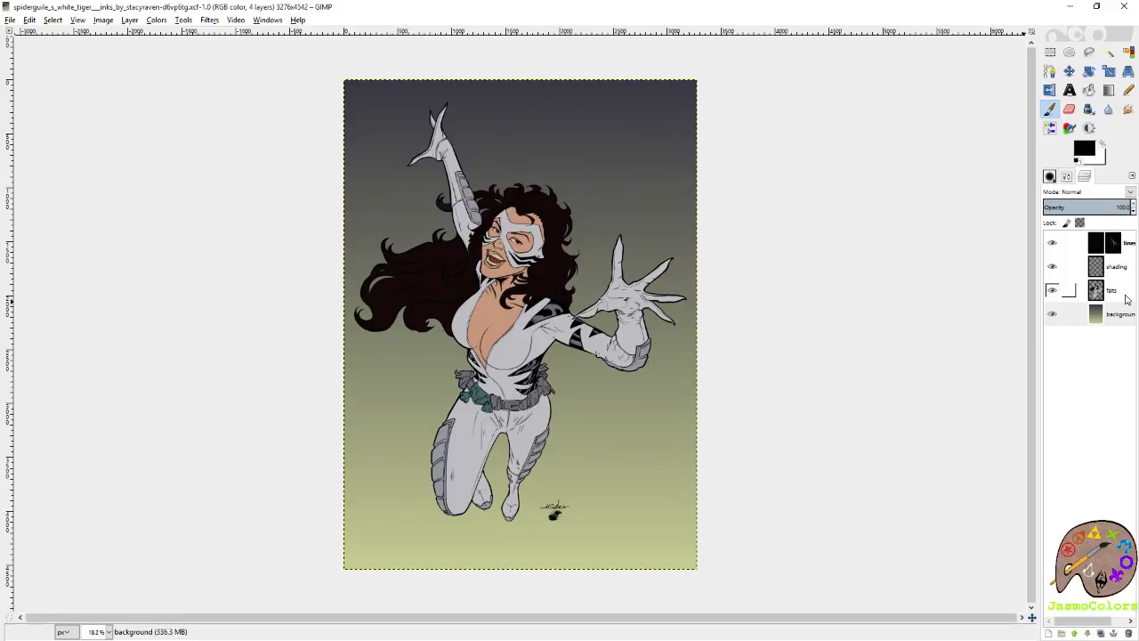
pyautogui.click(1121, 314)
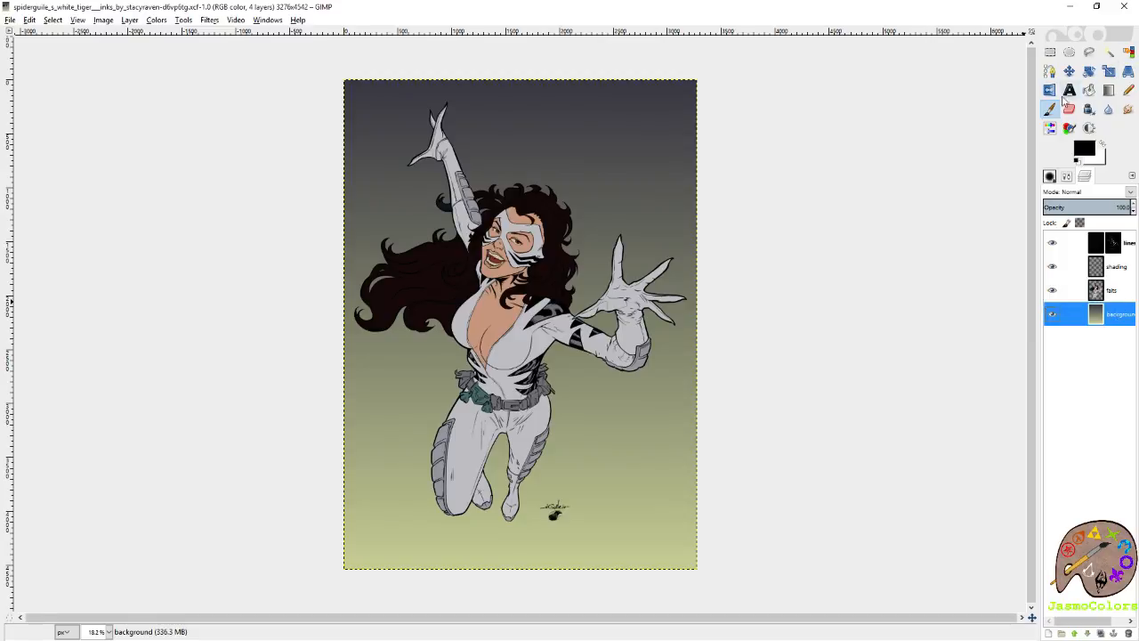
pyautogui.click(1049, 90)
pyautogui.keyDown('ctrl'); pyautogui.click(824, 149); pyautogui.keyUp('ctrl')
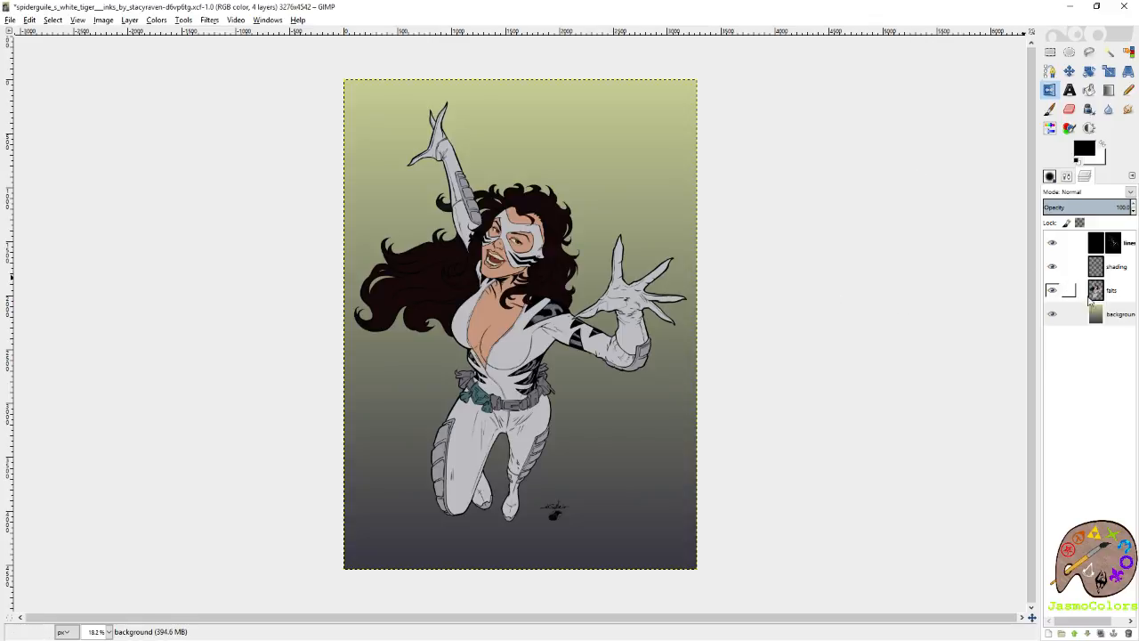
pyautogui.click(1115, 294)
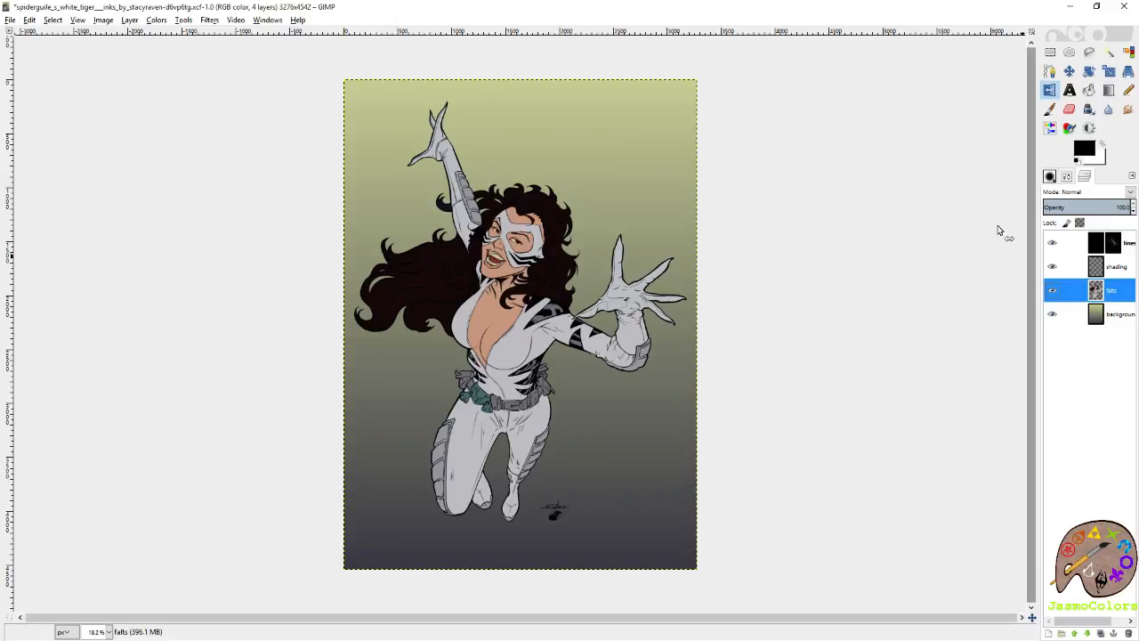
# Open the recently used Color PaletteTwitch.xcf and show its outlined, cross-shaped swatch chart.
pyautogui.click(11, 33)
pyautogui.click(9, 19)
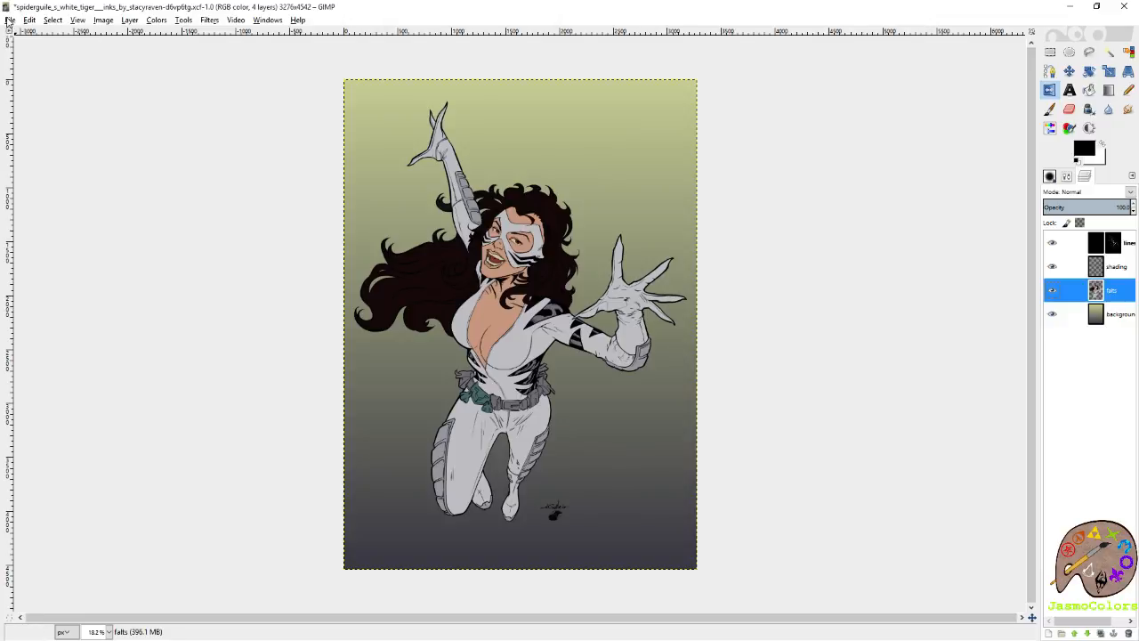
pyautogui.click(9, 20)
pyautogui.moveTo(87, 99)
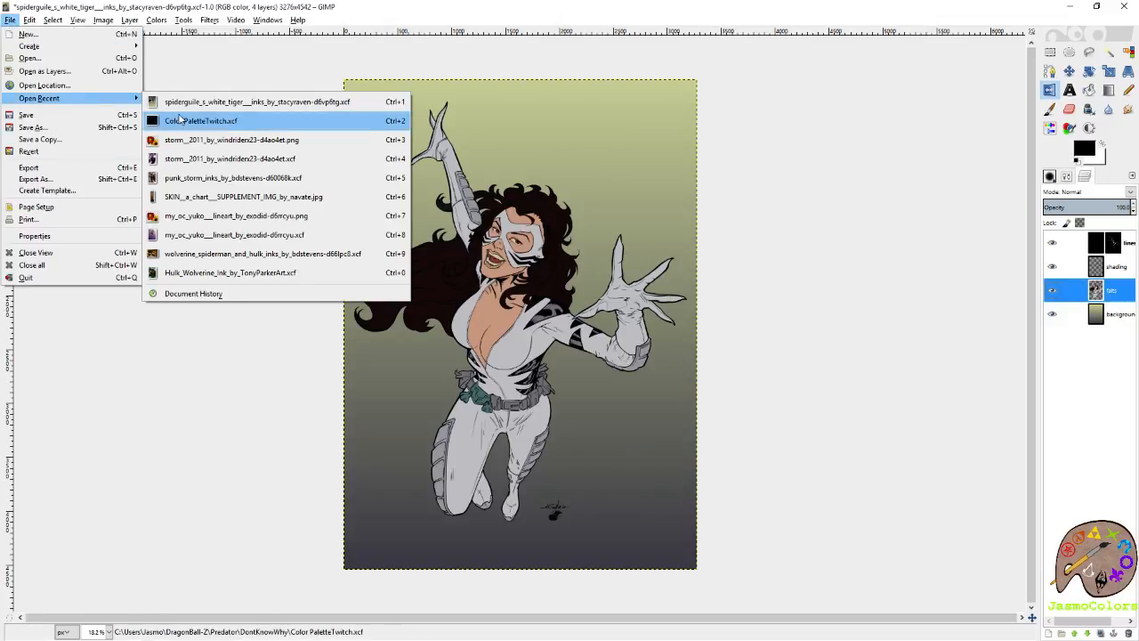
pyautogui.click(201, 120)
pyautogui.scroll(5, 462, 563)
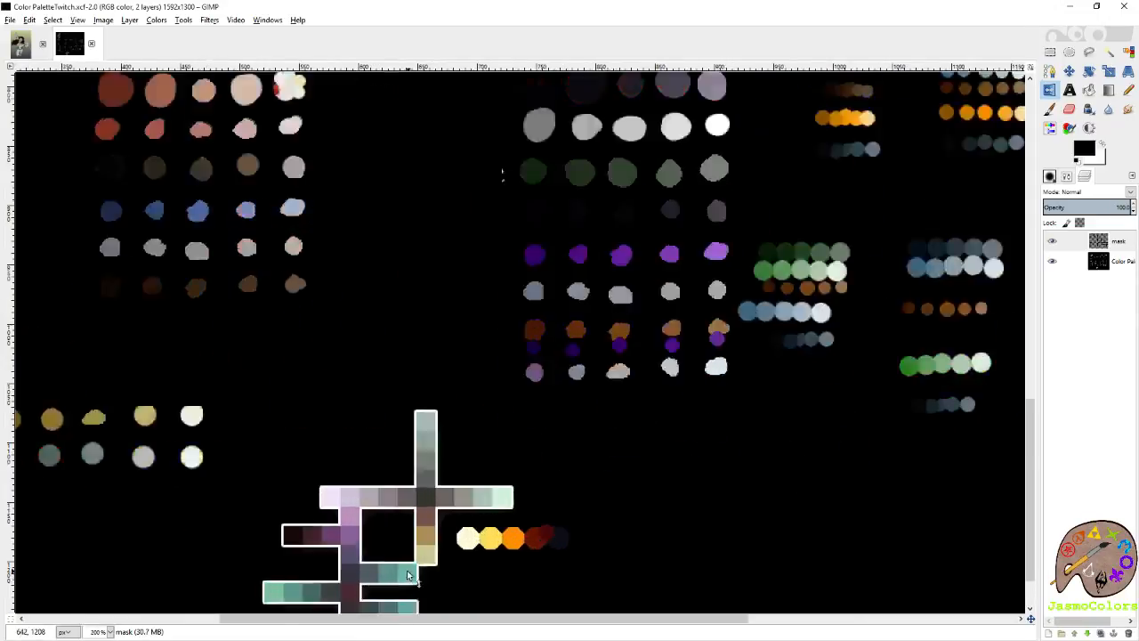
# Pick the palette's yellow-green swatch as the foreground colour and its dark slate swatch as the background colour.
pyautogui.click(1050, 111)
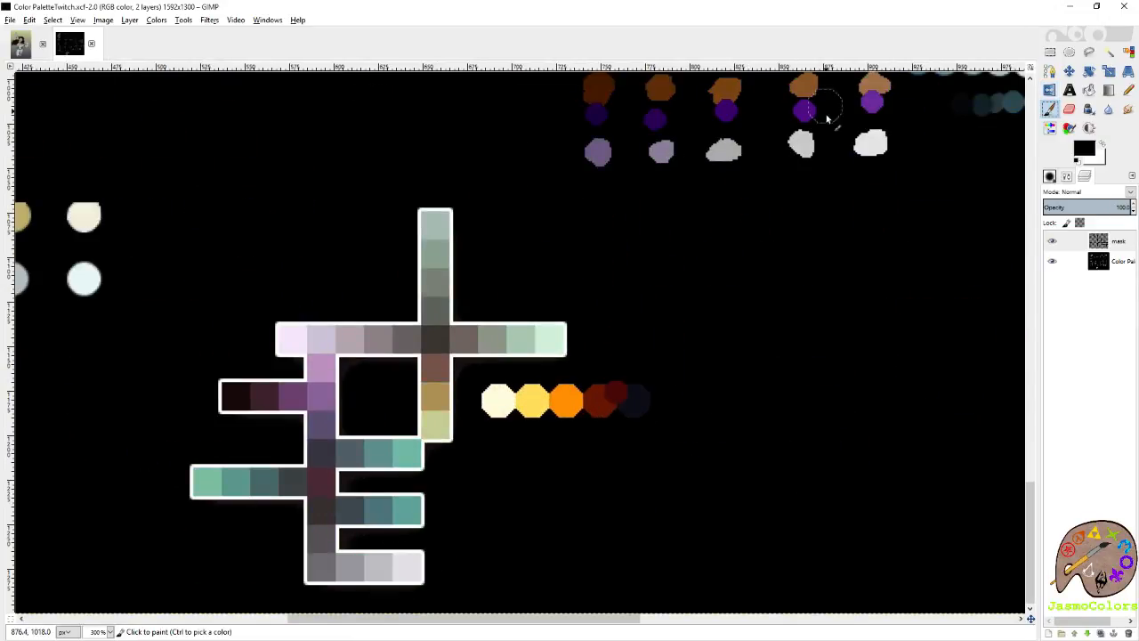
pyautogui.click(1119, 266)
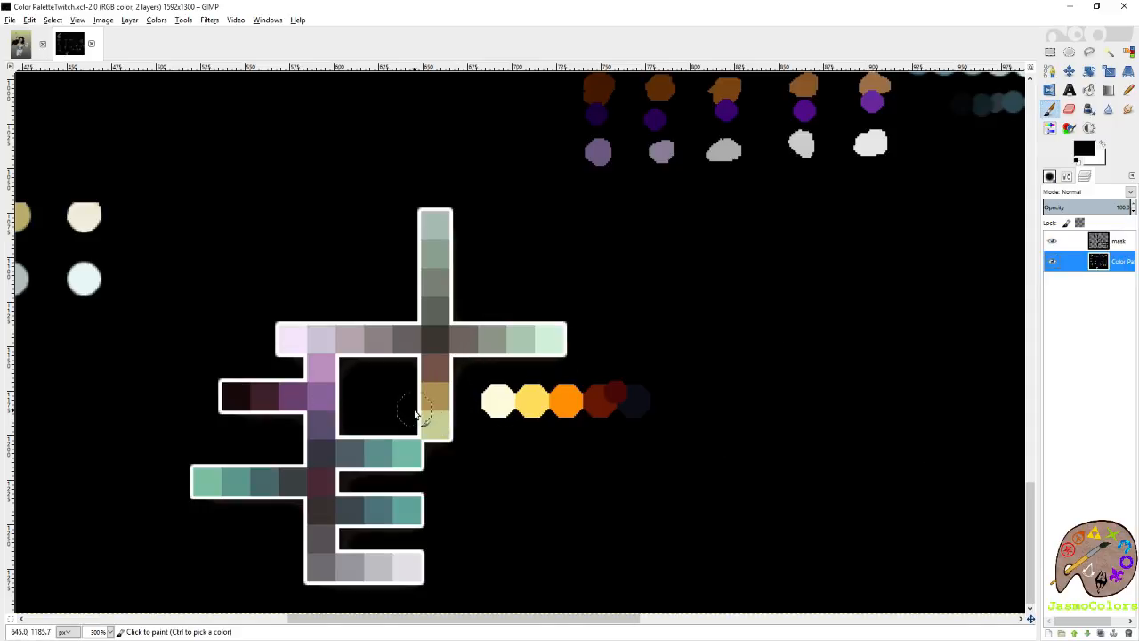
pyautogui.keyDown('ctrl'); pyautogui.click(437, 424); pyautogui.keyUp('ctrl')
pyautogui.hotkey('shift', 'e')
pyautogui.keyDown('ctrl'); pyautogui.click(329, 441); pyautogui.keyUp('ctrl')
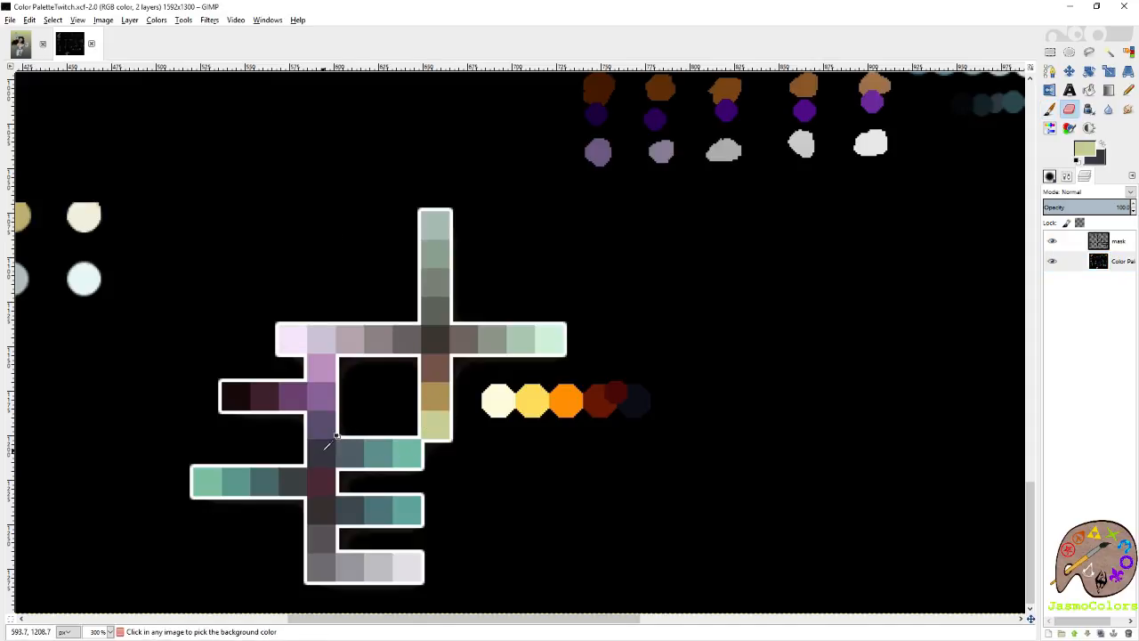
# Fill the artwork's background layer with a diagonal linear gradient from yellow-green at the lower-right corner to dark slate at the upper-left.
pyautogui.click(27, 43)
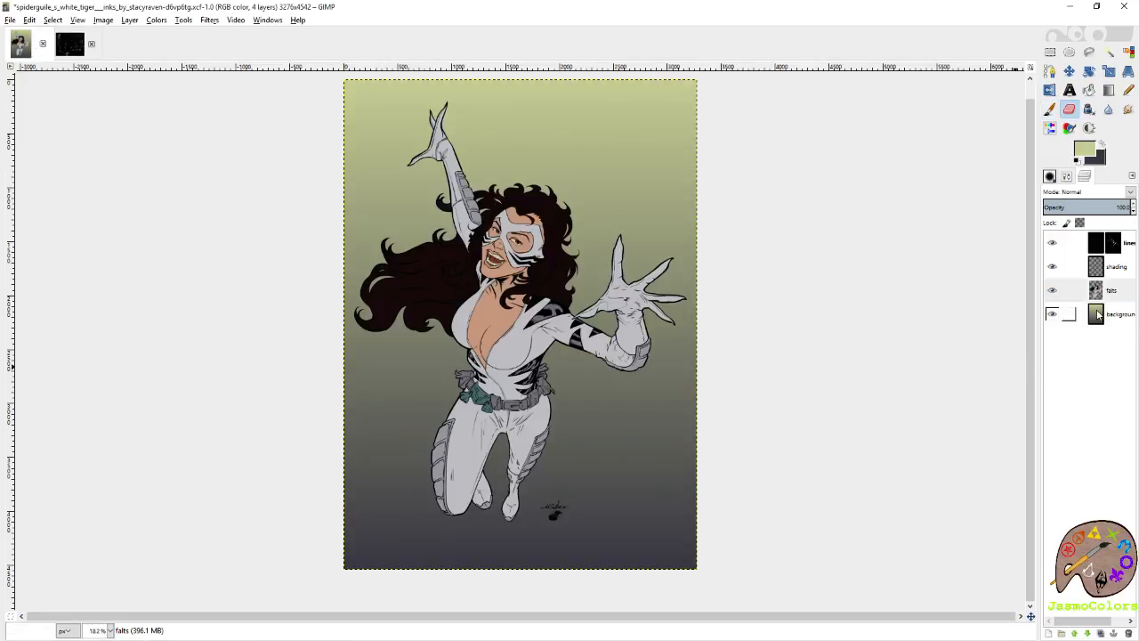
pyautogui.click(1068, 313)
pyautogui.doubleClick(1108, 90)
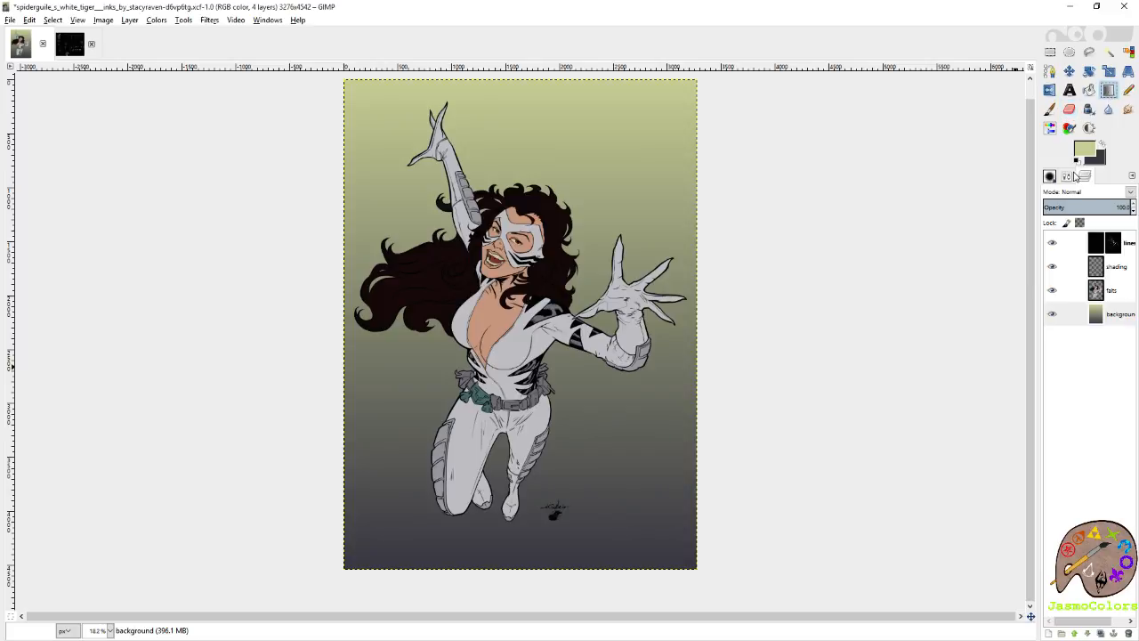
pyautogui.moveTo(692, 564); pyautogui.dragTo(360, 93)
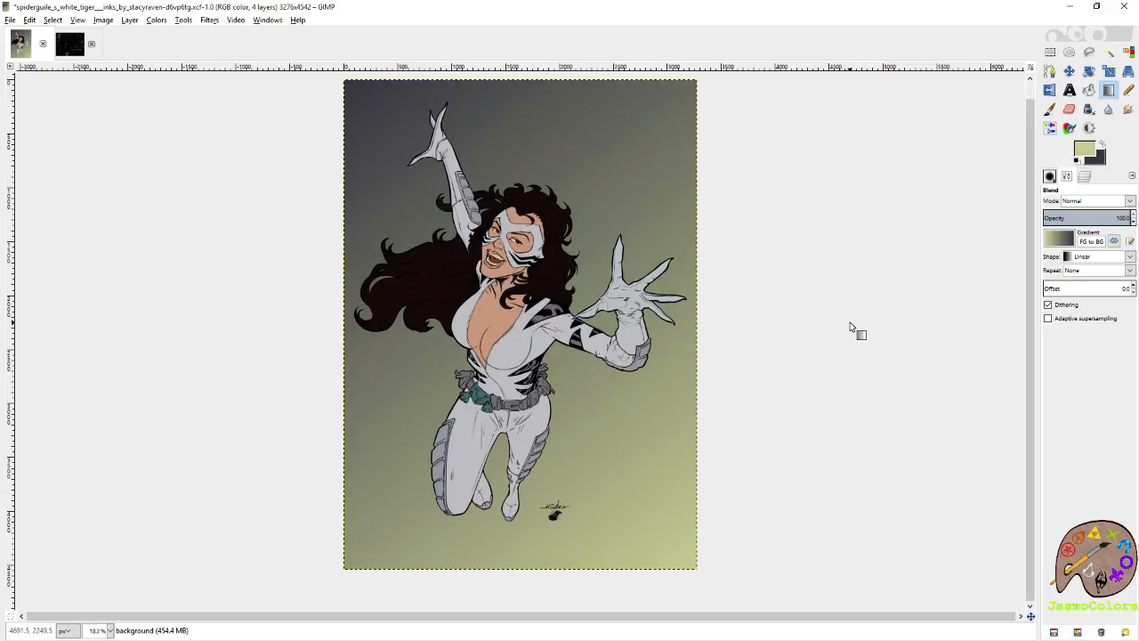
# Flip the background layer horizontally and vertically so the yellow-green starts at the upper-left corner, and save the image.
pyautogui.click(1050, 90)
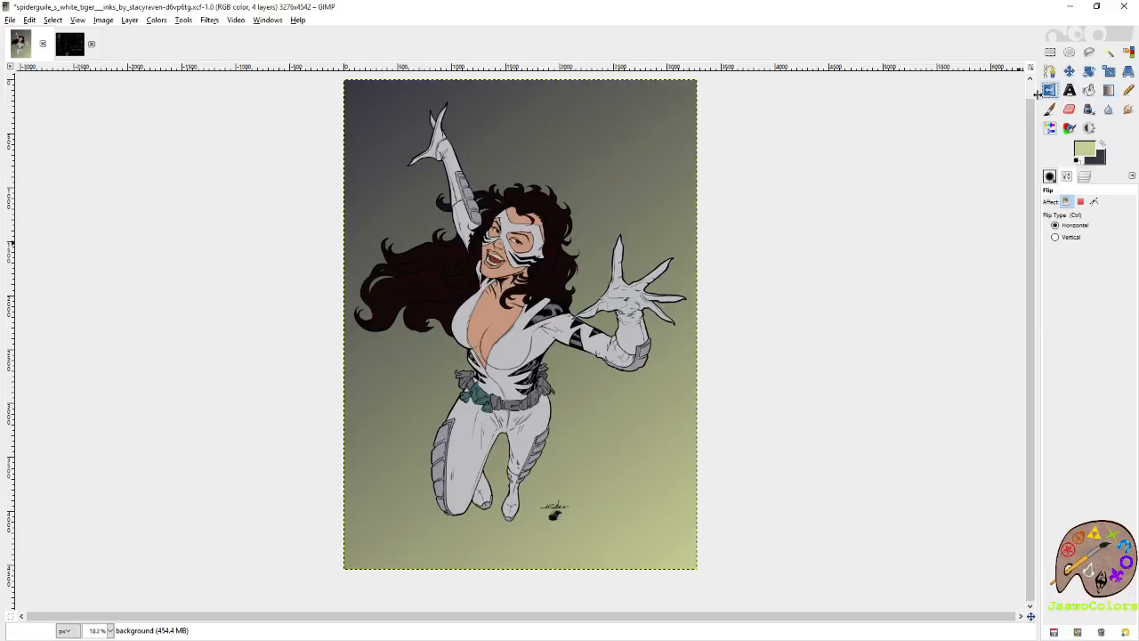
pyautogui.click(656, 119)
pyautogui.click(656, 119)
pyautogui.keyDown('ctrl'); pyautogui.click(656, 119); pyautogui.keyUp('ctrl')
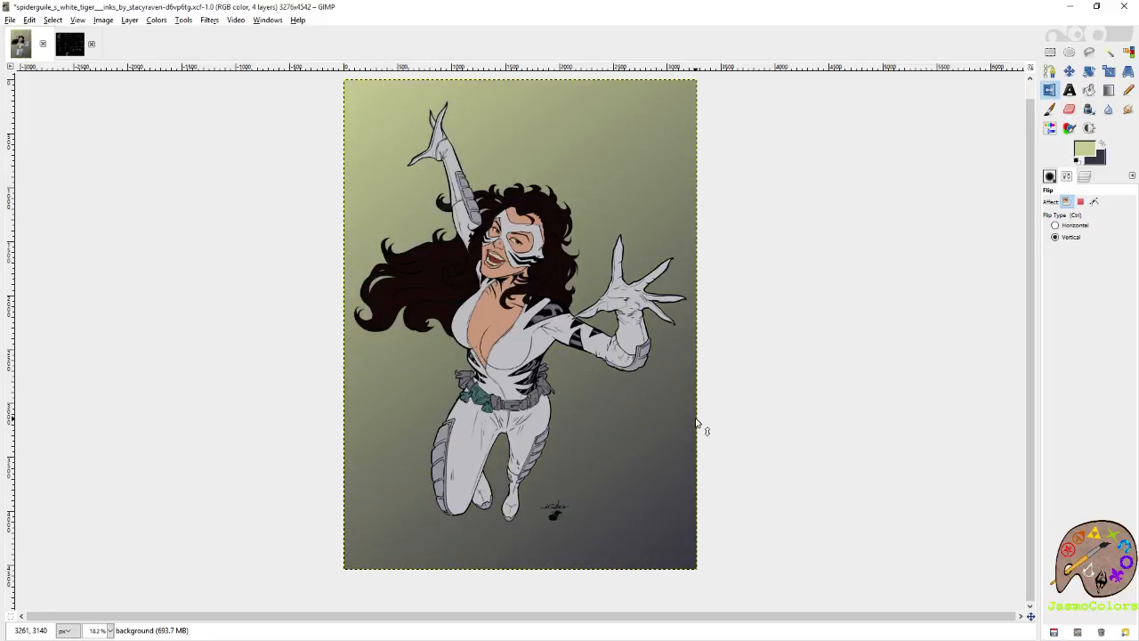
pyautogui.hotkey('ctrl', 's')
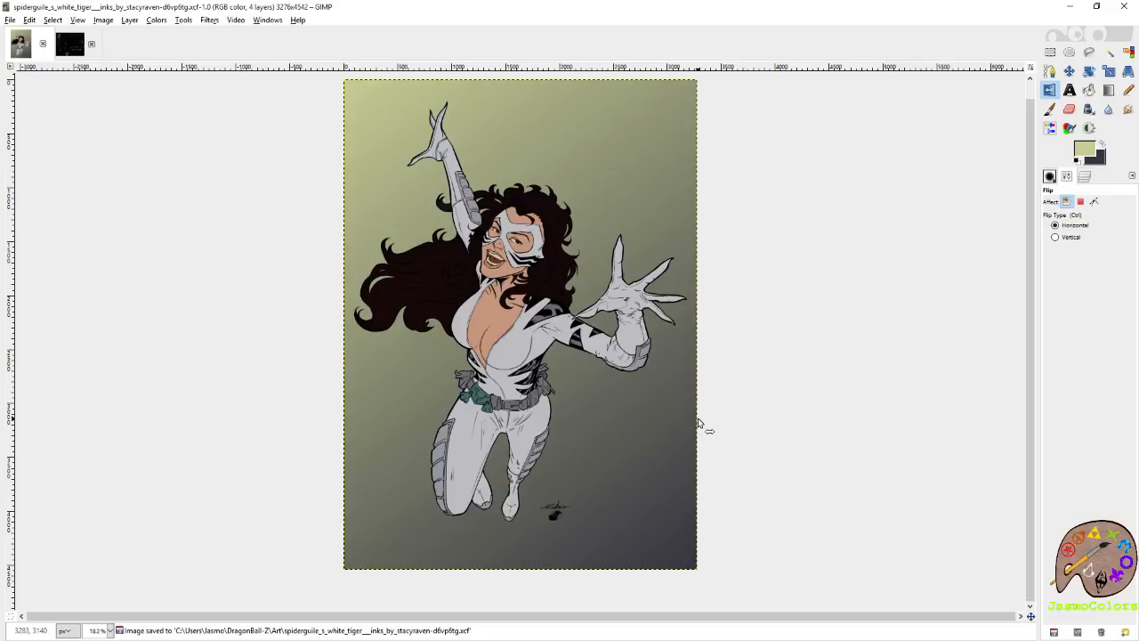
# Select the flats layer and pick the ochre swatch from the palette image as the foreground colour.
pyautogui.press('p')
pyautogui.hotkey('ctrl', 'l')
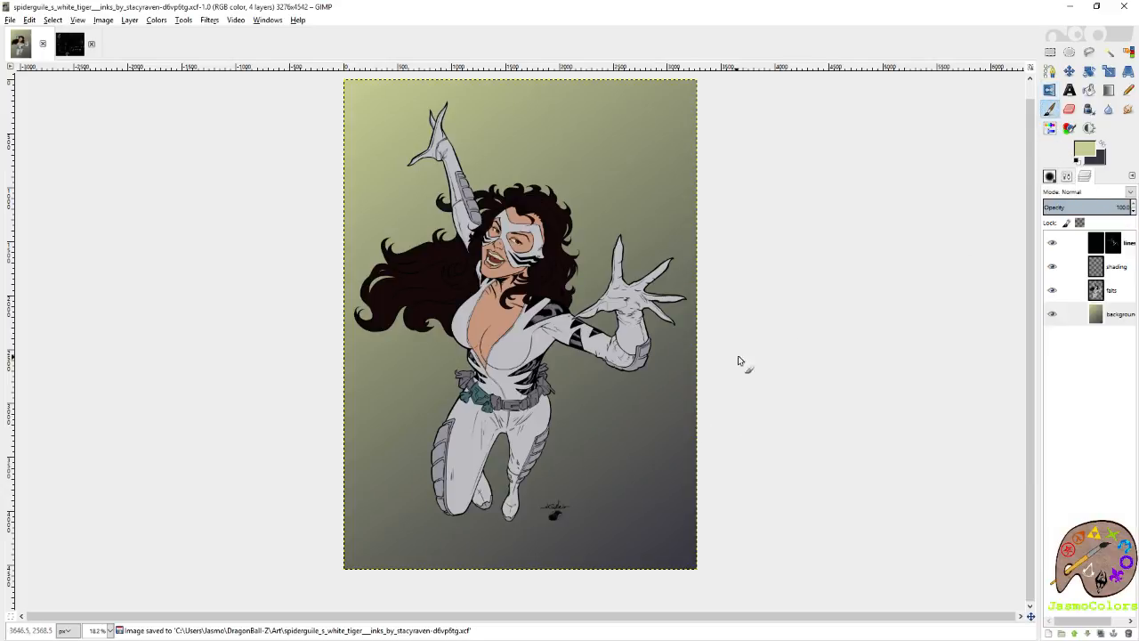
pyautogui.click(1124, 294)
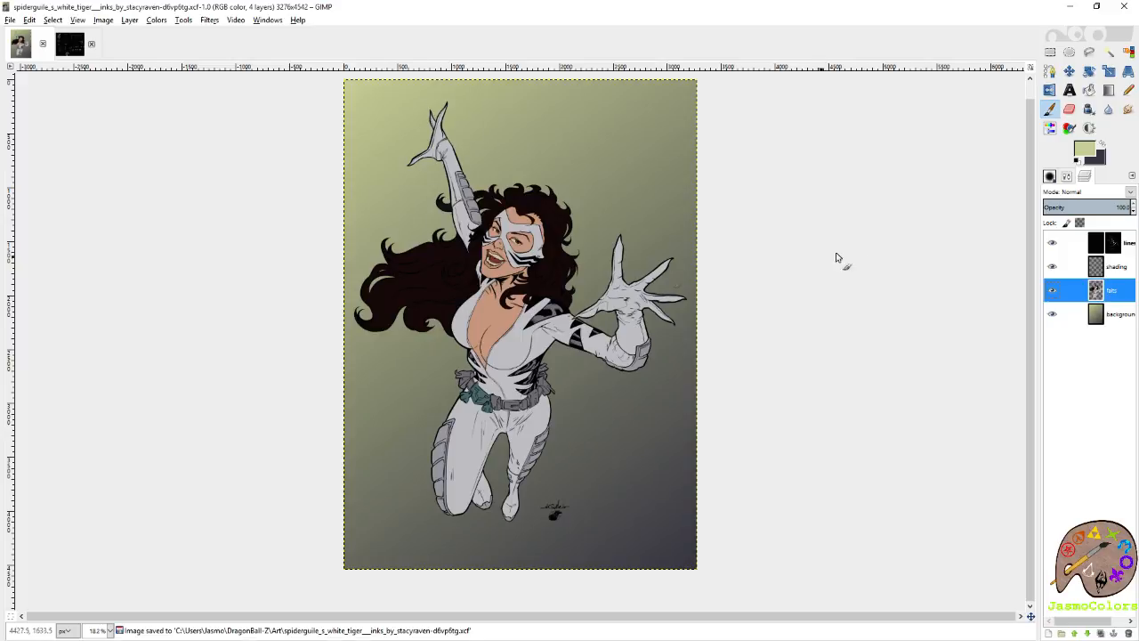
pyautogui.click(78, 49)
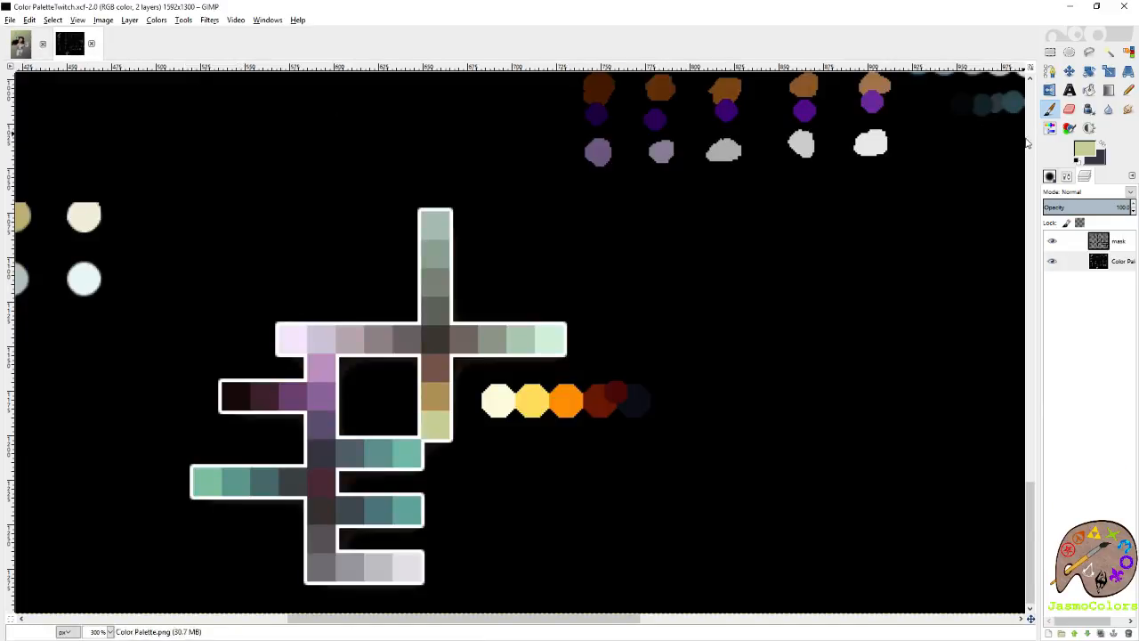
pyautogui.keyDown('ctrl'); pyautogui.click(442, 398); pyautogui.keyUp('ctrl')
pyautogui.click(20, 44)
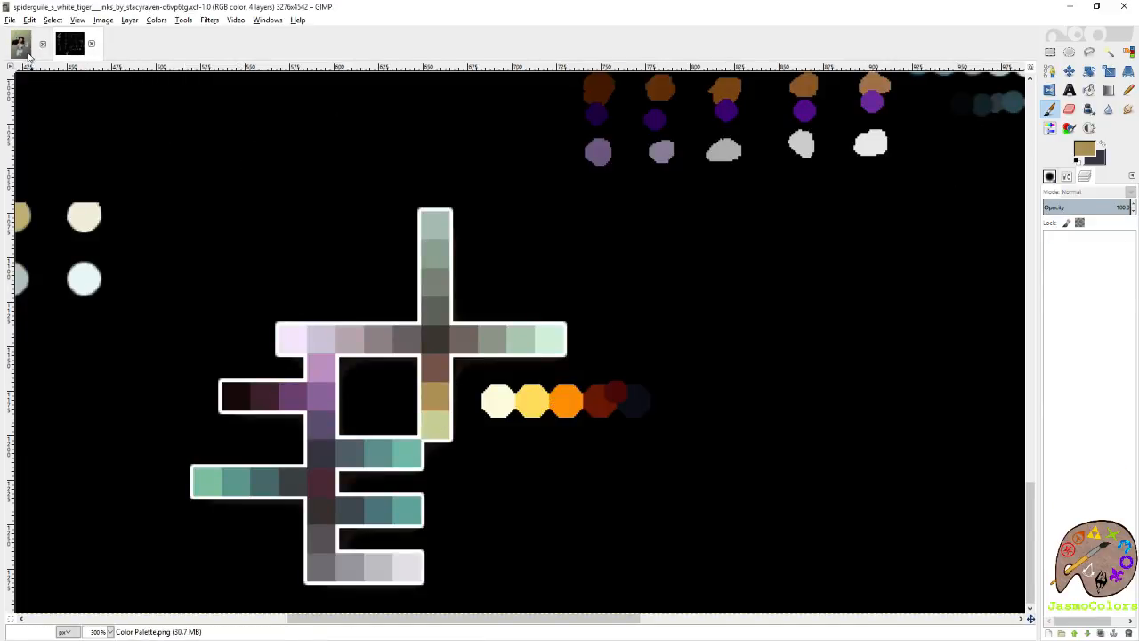
# Try a diagonal ochre to dark slate gradient on the flats layer, and undo it.
pyautogui.click(1108, 90)
pyautogui.moveTo(346, 82); pyautogui.dragTo(704, 581)
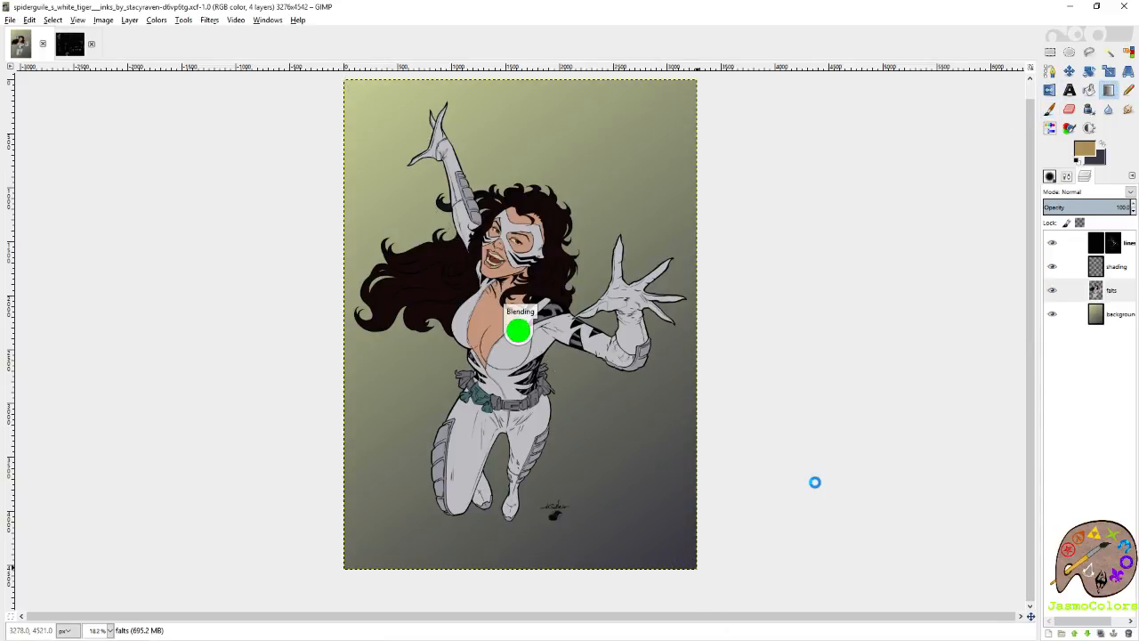
pyautogui.hotkey('ctrl', 'z')
# Fill the background layer with a diagonal ochre to dark slate gradient from the upper-left corner, save, and return to the flats layer.
pyautogui.click(1120, 316)
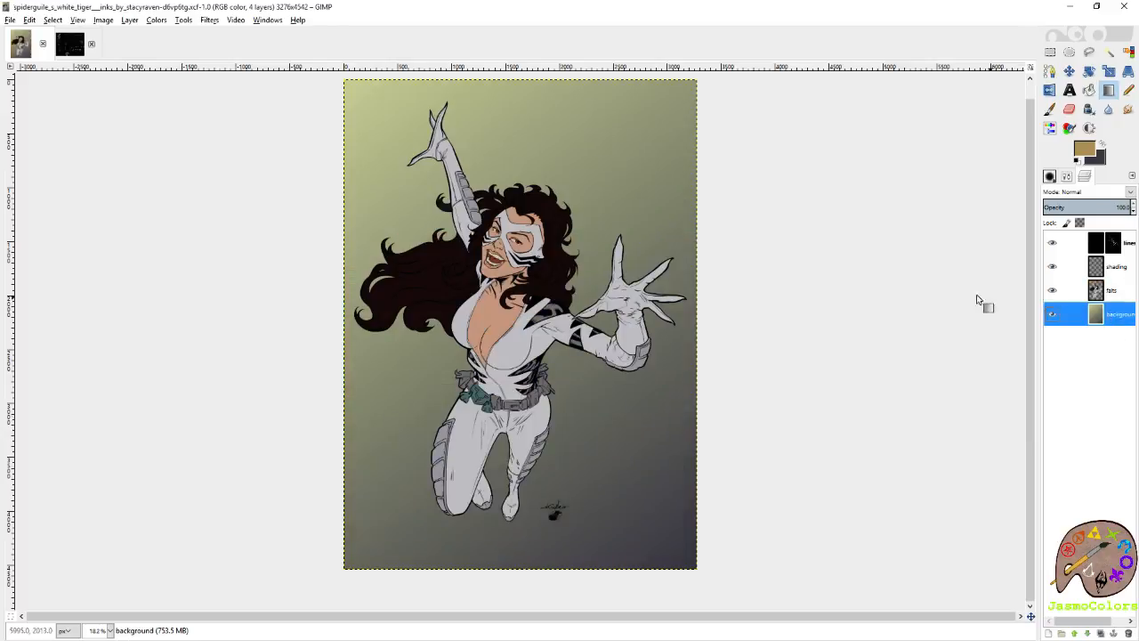
pyautogui.moveTo(348, 81); pyautogui.dragTo(709, 582)
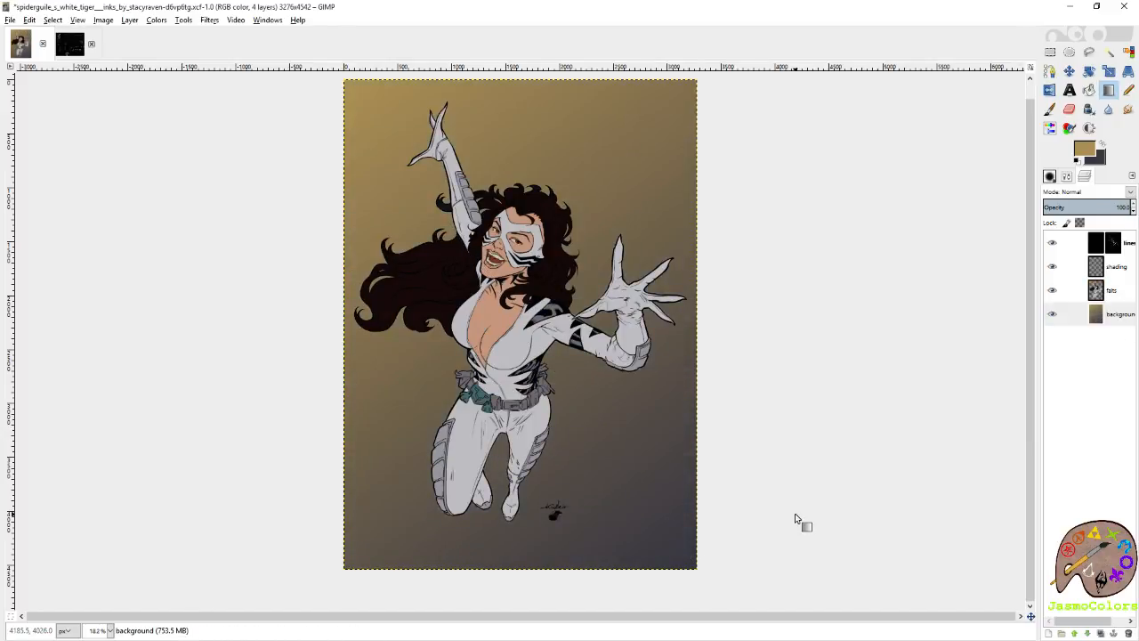
pyautogui.hotkey('ctrl', 's')
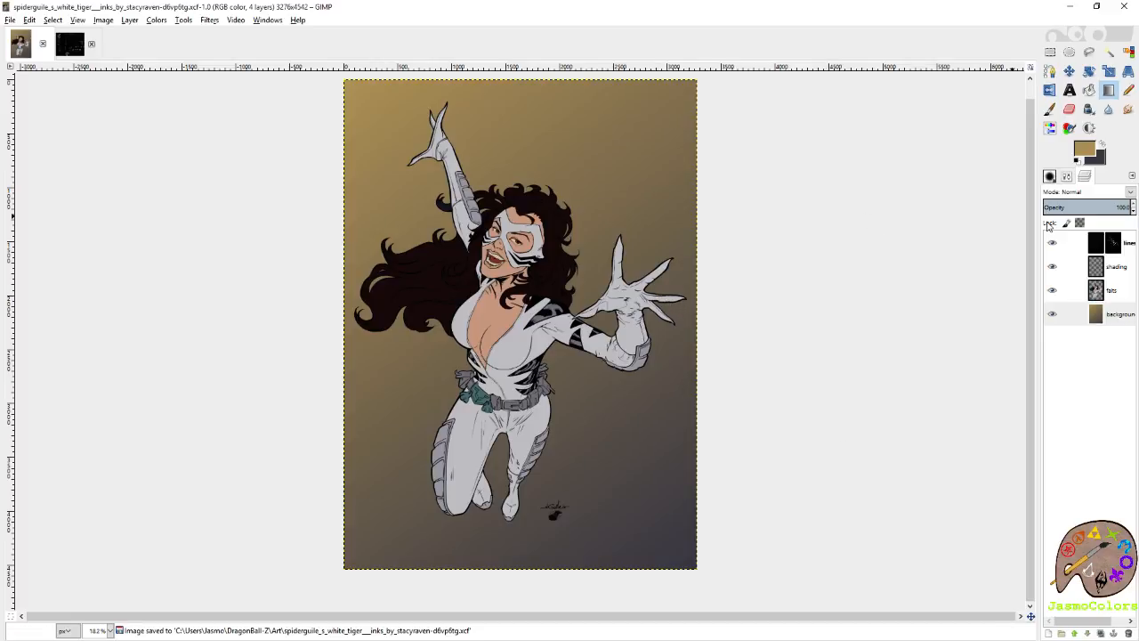
pyautogui.click(1107, 296)
pyautogui.click(1050, 108)
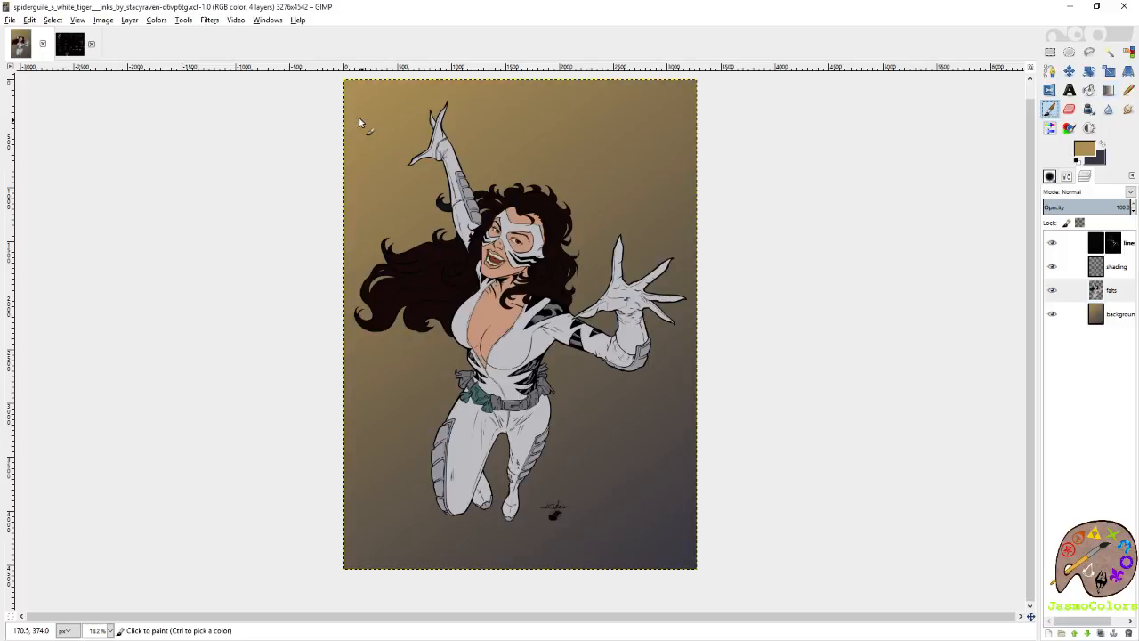
# Reset the colours and pick the palette's mint-green swatch as foreground and the dark slate swatch as background.
pyautogui.click(66, 47)
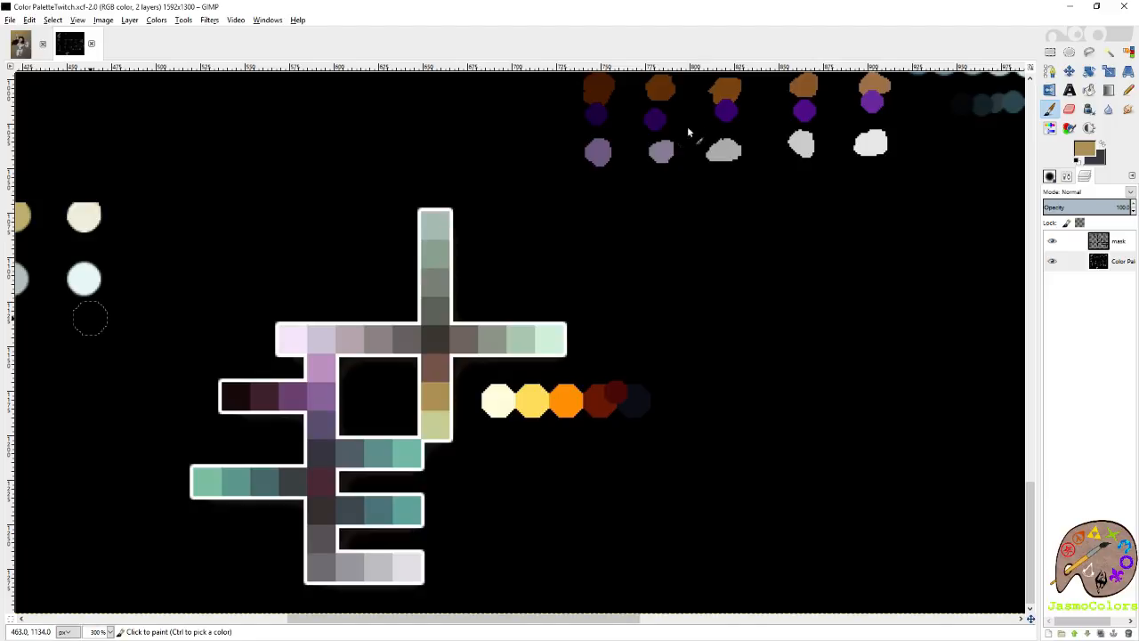
pyautogui.press('d')
pyautogui.keyDown('ctrl'); pyautogui.click(210, 474); pyautogui.keyUp('ctrl')
pyautogui.hotkey('shift', 'e')
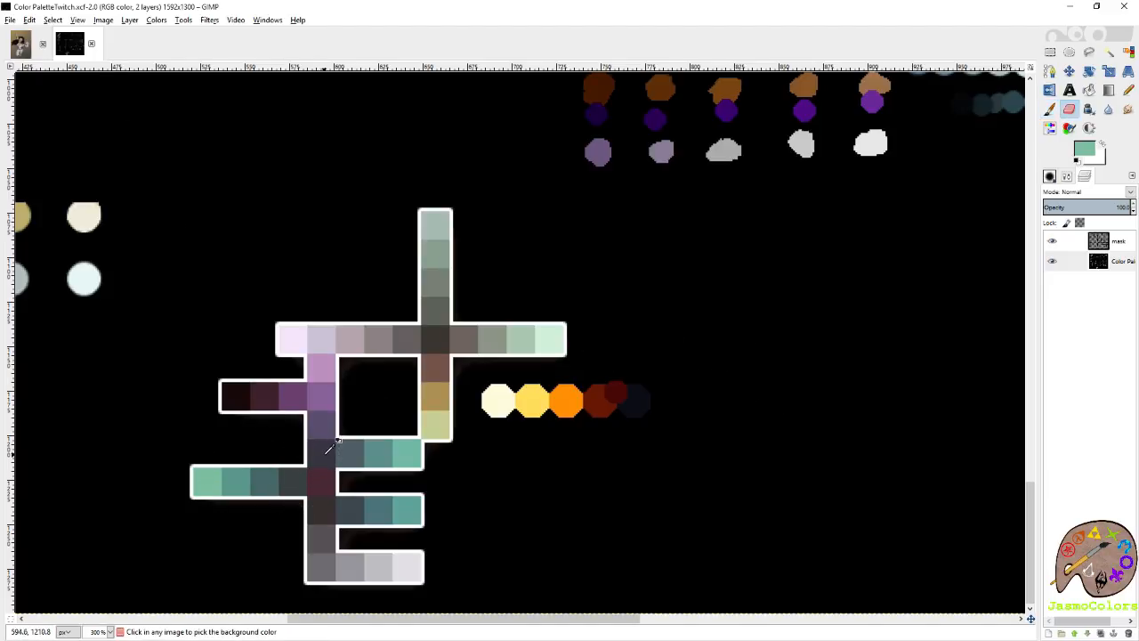
pyautogui.click(20, 43)
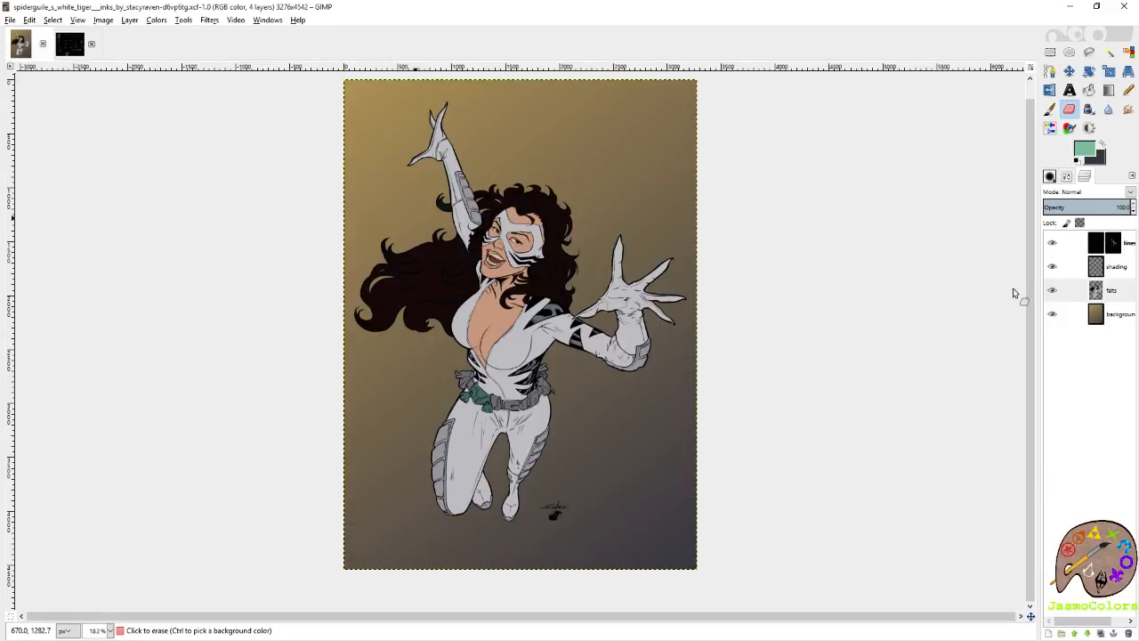
# Sample the ochre as the foreground colour, try a Bucket Fill on the figure's mask, and undo it.
pyautogui.click(1128, 52)
pyautogui.press('p')
pyautogui.keyDown('ctrl'); pyautogui.click(391, 160); pyautogui.keyUp('ctrl')
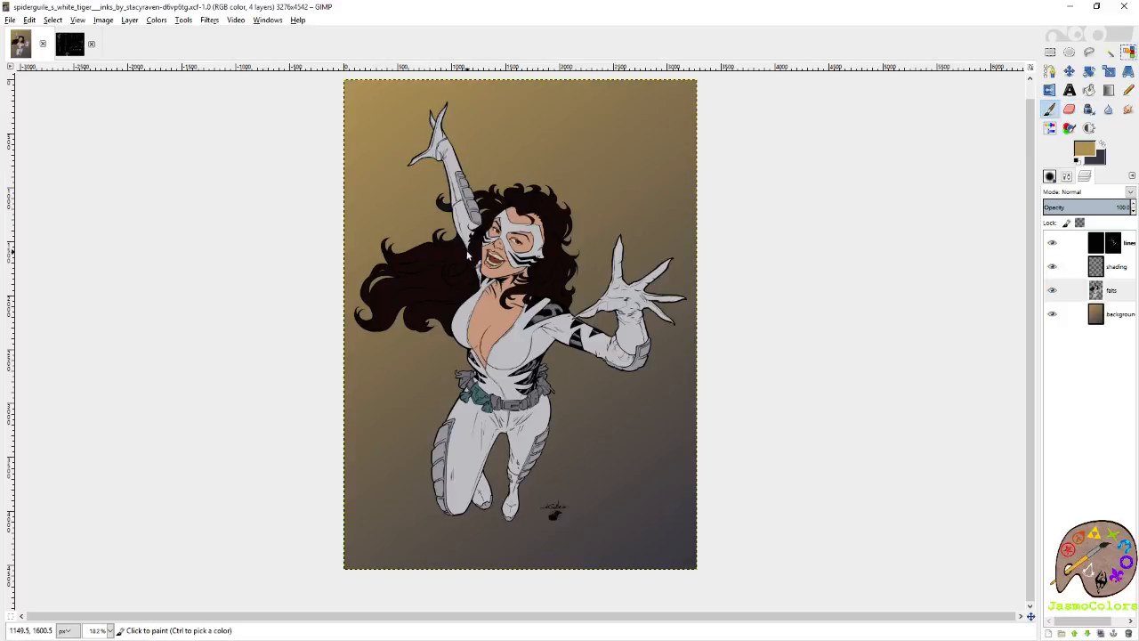
pyautogui.scroll(2, 467, 251)
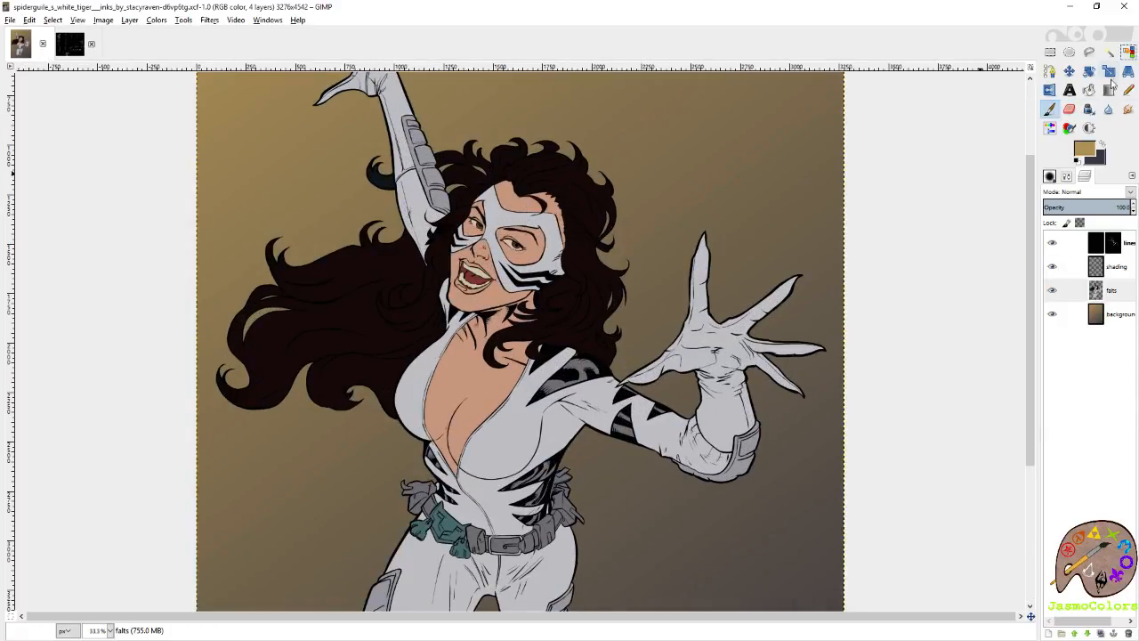
pyautogui.click(1091, 91)
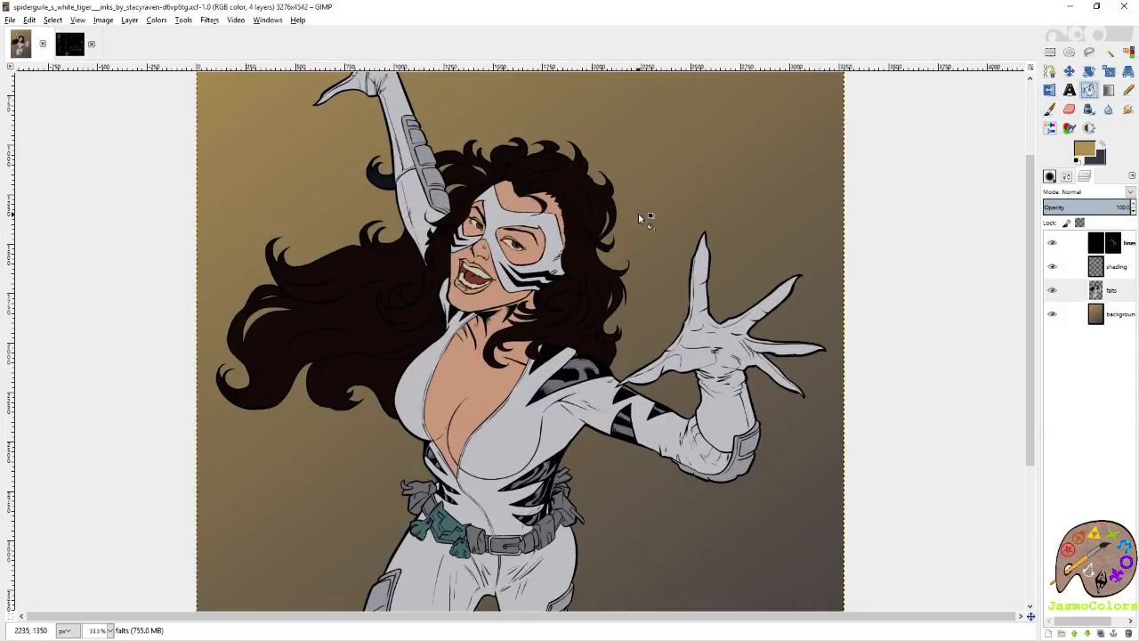
pyautogui.click(506, 221)
pyautogui.hotkey('ctrl', 'z')
# Select the pale suit areas by colour on the flats layer, add the dark grey patches and belt pouches, and save the image.
pyautogui.click(1129, 54)
pyautogui.click(1067, 178)
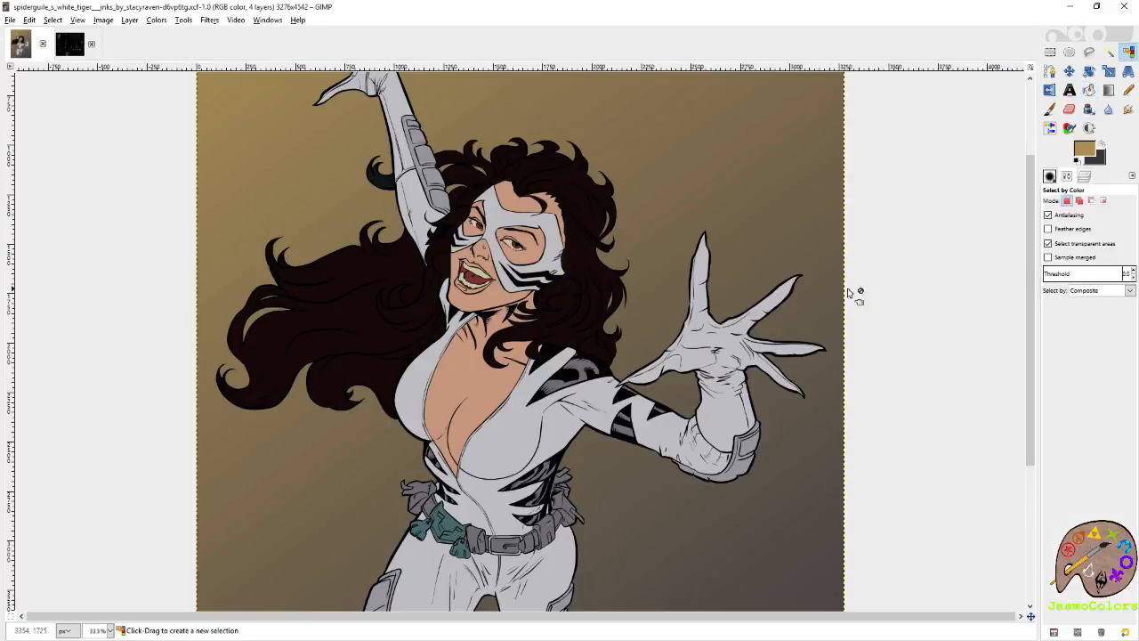
pyautogui.click(495, 220)
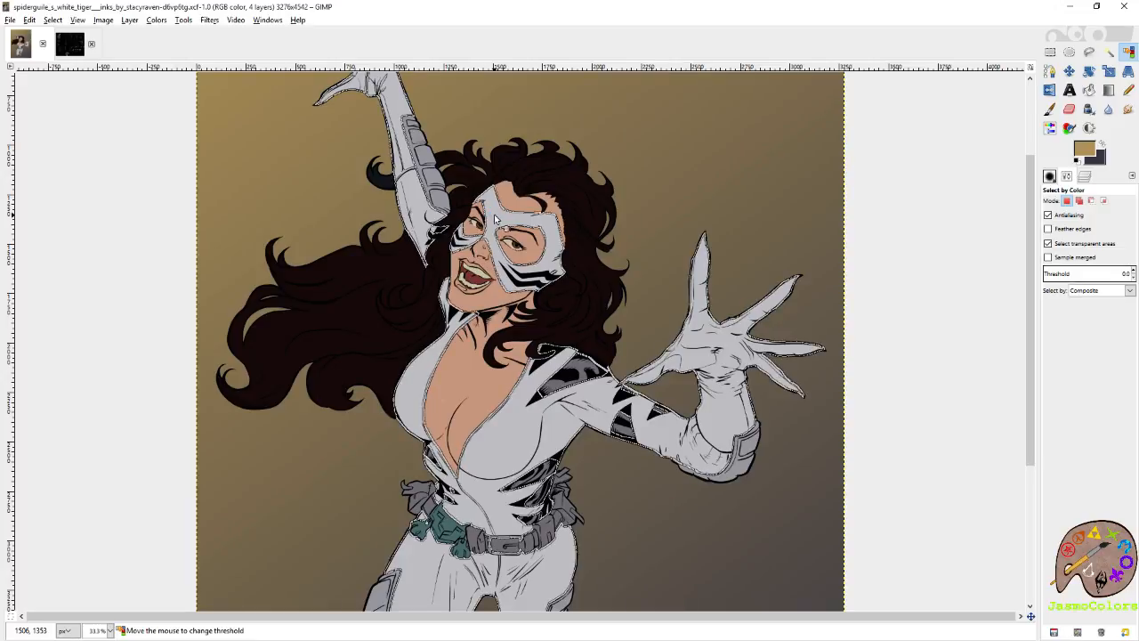
pyautogui.click(572, 370)
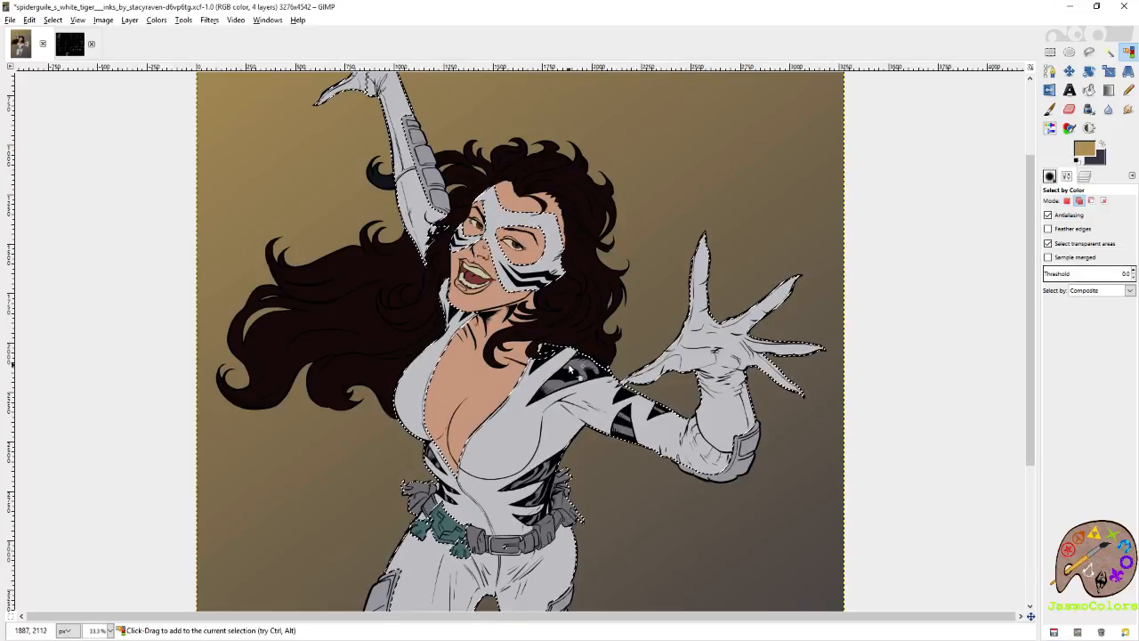
pyautogui.scroll(-3, 486, 360)
pyautogui.scroll(-2, 486, 361)
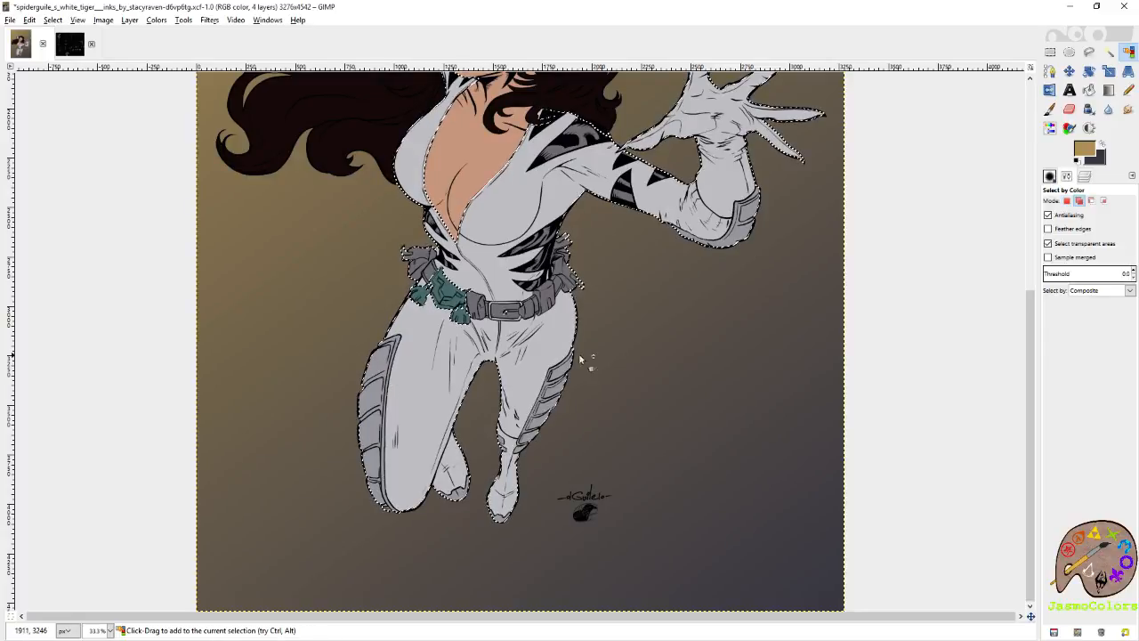
pyautogui.scroll(5, 598, 353)
pyautogui.scroll(2, 599, 353)
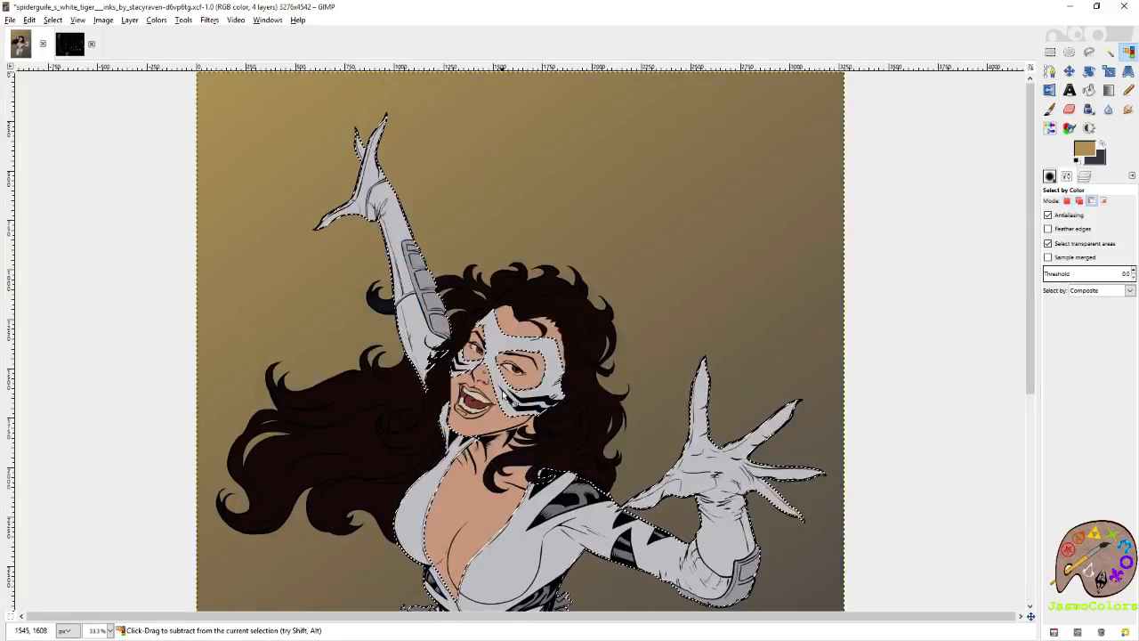
pyautogui.keyDown('ctrl'); pyautogui.scroll(1, 485, 419); pyautogui.keyUp('ctrl')
pyautogui.hotkey('ctrl', 's')
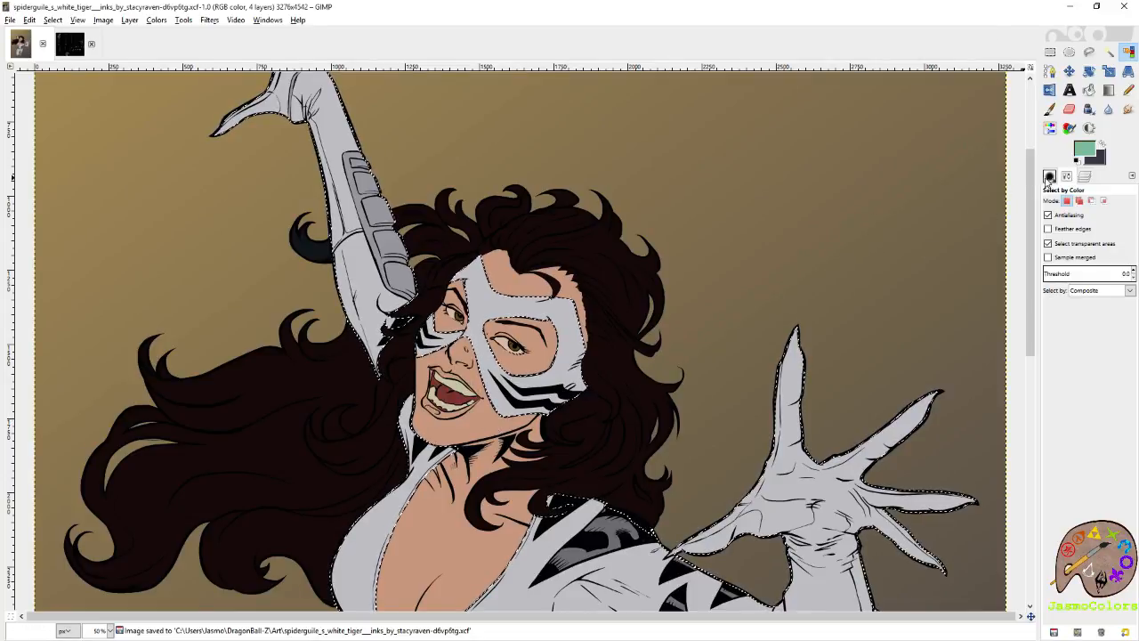
# Set up the Paintbrush with the Circle (19) brush at size 176.82.
pyautogui.click(1051, 176)
pyautogui.moveTo(1131, 256); pyautogui.dragTo(1133, 317)
pyautogui.click(1054, 463)
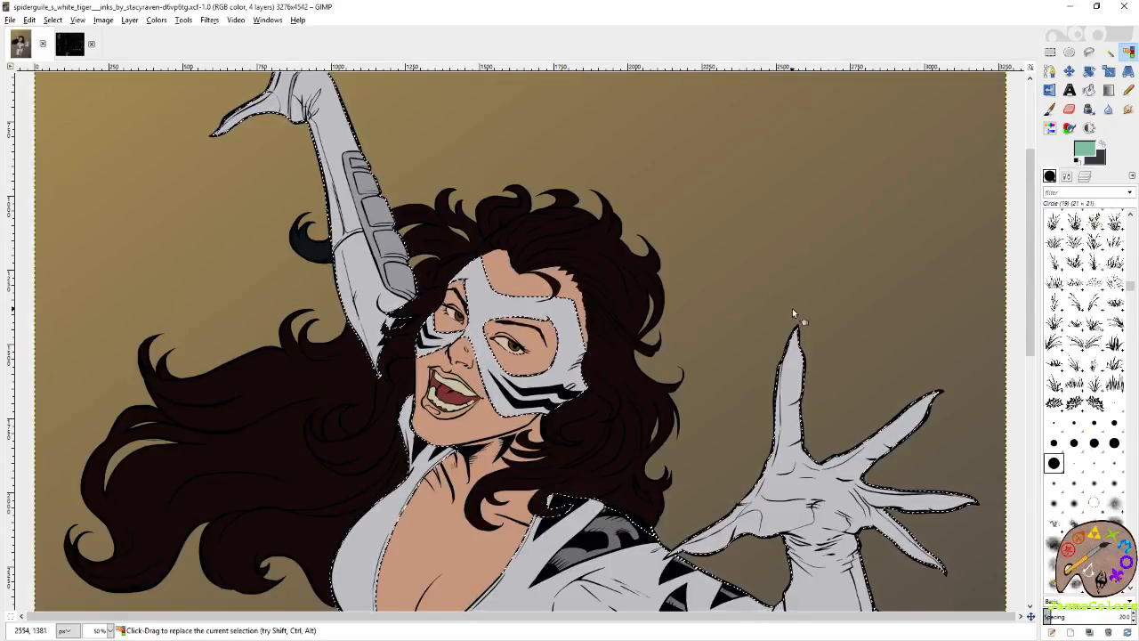
pyautogui.click(1050, 109)
pyautogui.moveTo(730, 363)
pyautogui.mouseDown()
pyautogui.moveTo(809, 245)
pyautogui.moveTo(742, 353)
pyautogui.moveTo(806, 418)
pyautogui.moveTo(656, 223)
pyautogui.moveTo(562, 69)
pyautogui.moveTo(709, 185)
pyautogui.mouseUp()
pyautogui.click(1067, 177)
pyautogui.click(1055, 260)
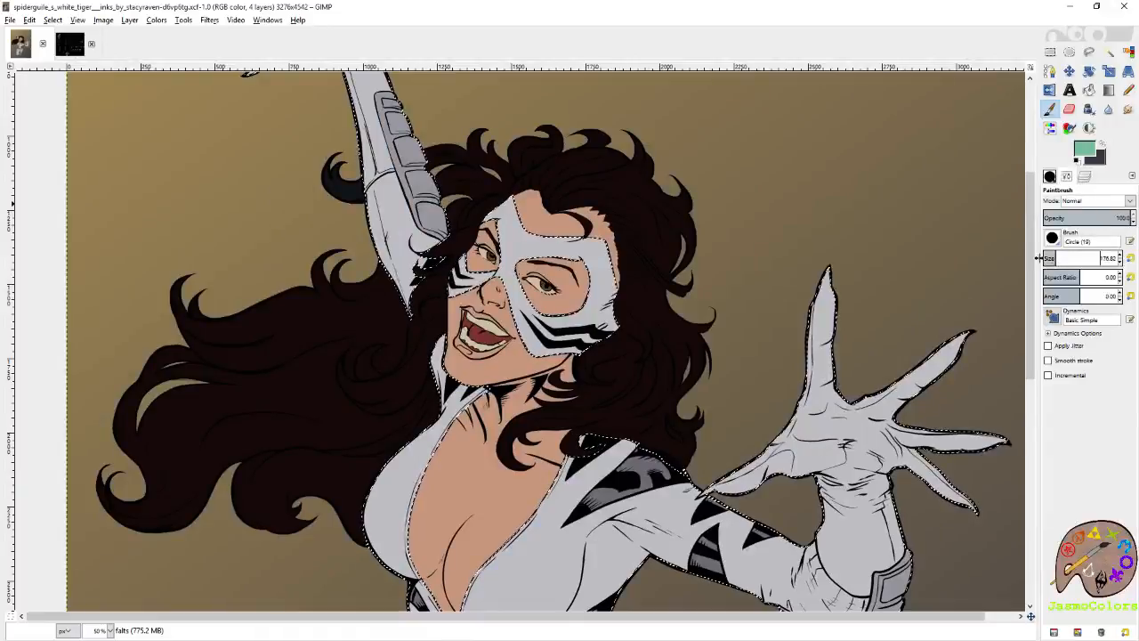
# Try a mint-green stroke on the mask, undo it, and pick the palette's palest mint swatch as the foreground colour.
pyautogui.moveTo(616, 258); pyautogui.dragTo(869, 291)
pyautogui.moveTo(739, 233); pyautogui.dragTo(775, 223)
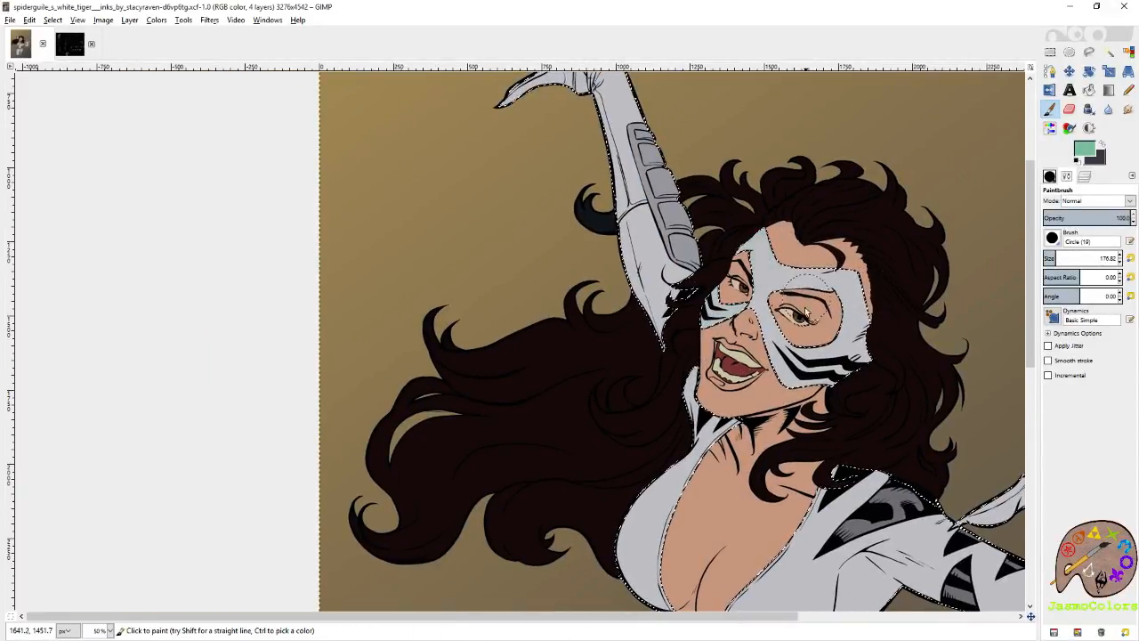
pyautogui.click(70, 43)
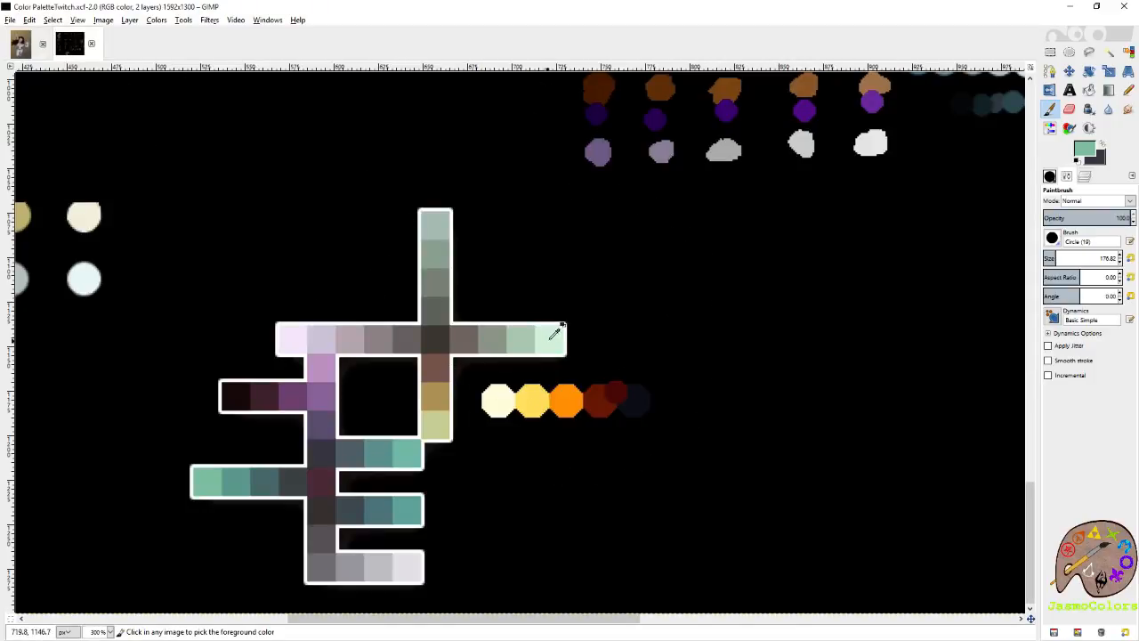
pyautogui.click(20, 43)
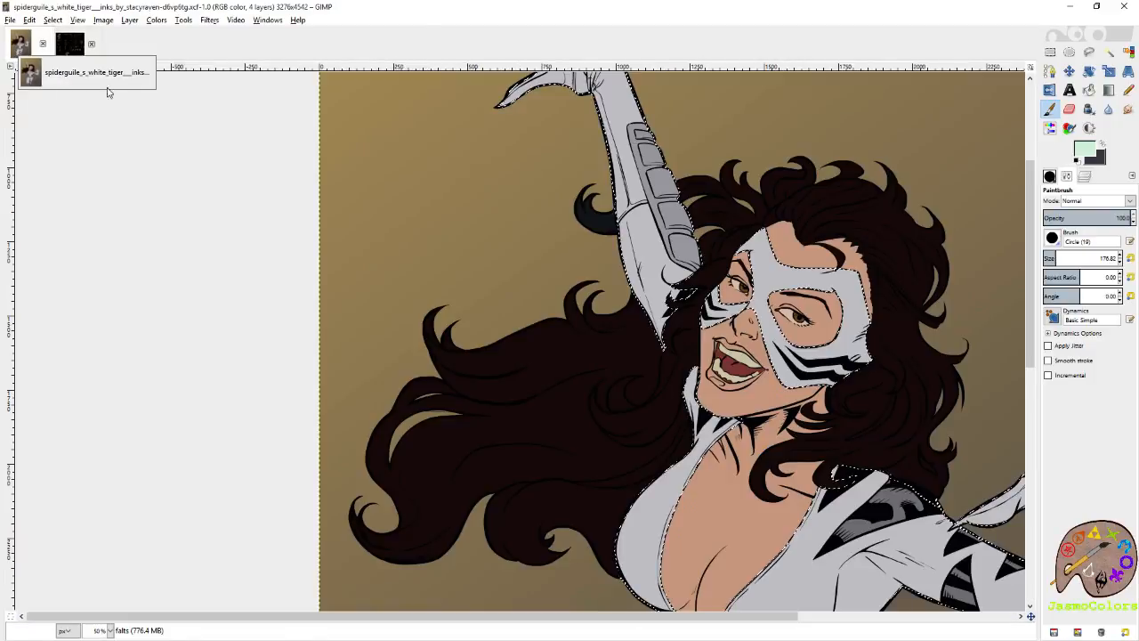
# Brush pale mint light over the upper-left parts of the mask, the chest and the outer thigh within the selection.
pyautogui.moveTo(736, 283)
pyautogui.mouseDown()
pyautogui.moveTo(790, 219)
pyautogui.moveTo(705, 304)
pyautogui.mouseUp()
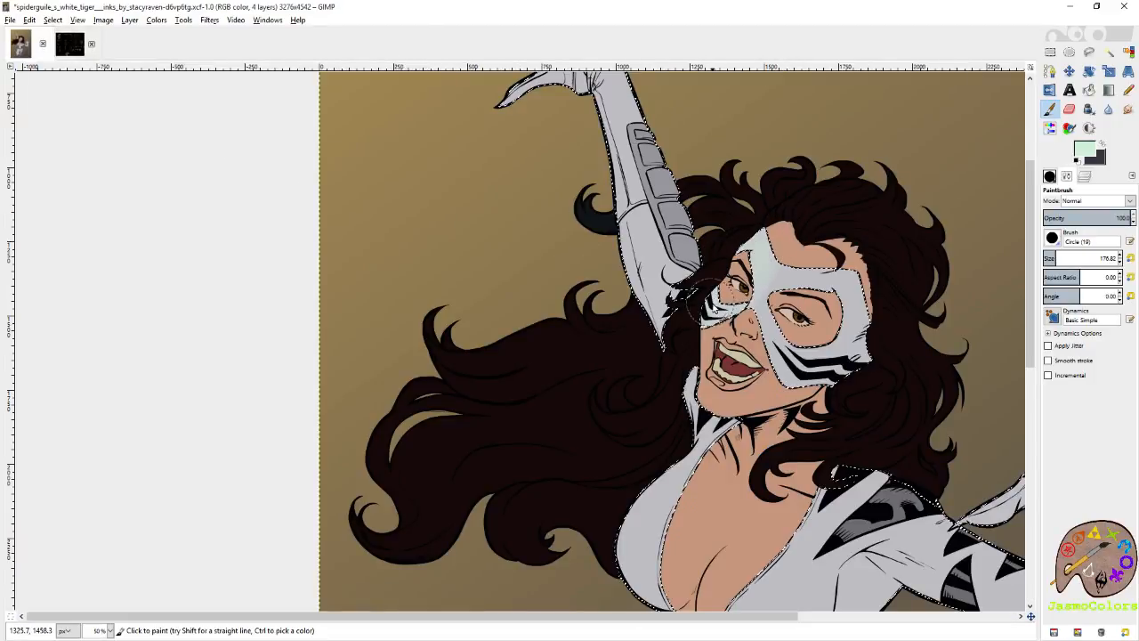
pyautogui.moveTo(689, 168); pyautogui.dragTo(731, 301)
pyautogui.moveTo(623, 134); pyautogui.dragTo(621, 270)
pyautogui.moveTo(825, 607)
pyautogui.mouseDown()
pyautogui.moveTo(660, 150)
pyautogui.moveTo(668, 108)
pyautogui.mouseUp()
pyautogui.moveTo(552, 239); pyautogui.dragTo(543, 267)
pyautogui.moveTo(633, 371)
pyautogui.mouseDown()
pyautogui.moveTo(646, 345)
pyautogui.moveTo(632, 376)
pyautogui.mouseUp()
pyautogui.moveTo(583, 580); pyautogui.dragTo(716, 220)
pyautogui.moveTo(654, 154); pyautogui.dragTo(588, 283)
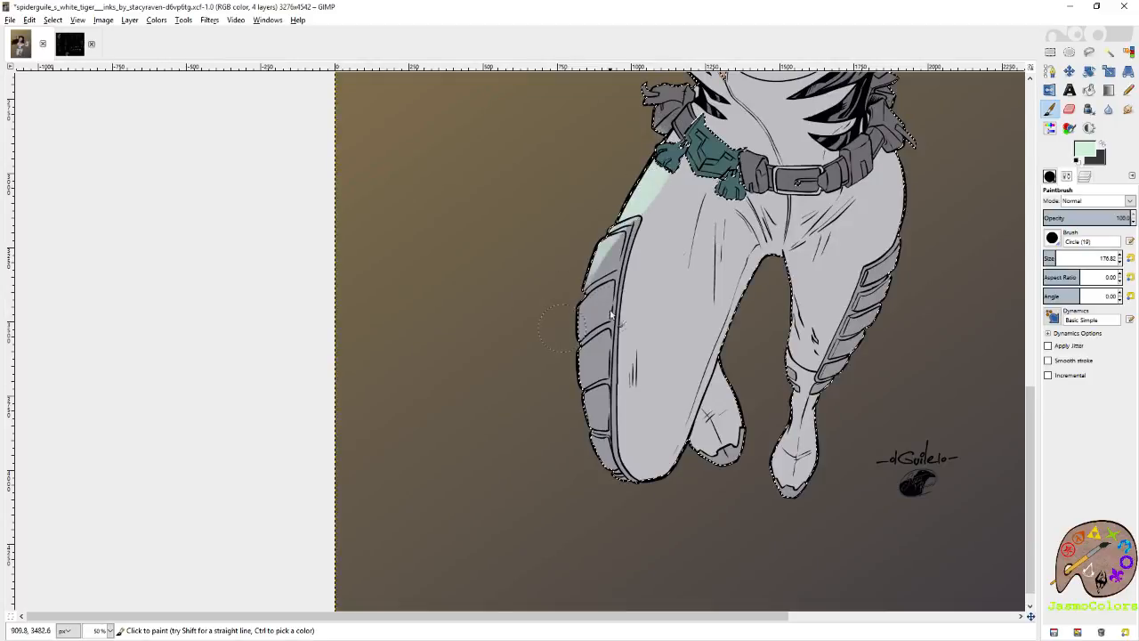
pyautogui.moveTo(743, 171); pyautogui.dragTo(678, 423)
pyautogui.moveTo(781, 282); pyautogui.dragTo(624, 374)
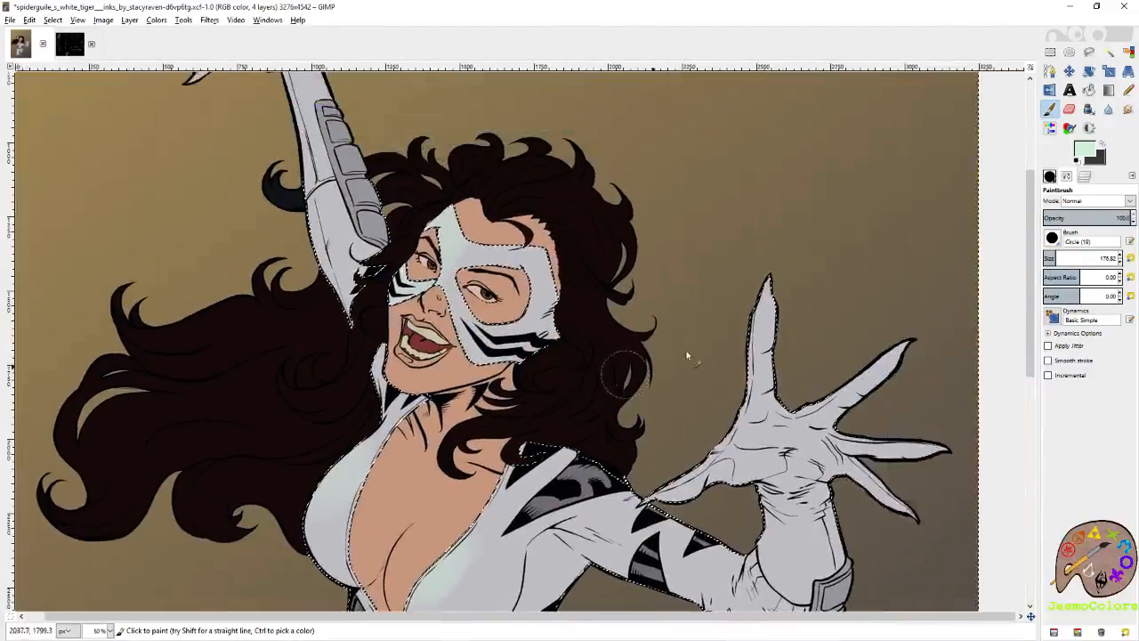
# Try a pale mint stroke on the outstretched hand, undo it, and brush the raised hand's fingertips.
pyautogui.moveTo(763, 270); pyautogui.dragTo(735, 315)
pyautogui.hotkey('ctrl', 'z')
pyautogui.moveTo(569, 203); pyautogui.dragTo(761, 342)
pyautogui.moveTo(678, 286); pyautogui.dragTo(792, 397)
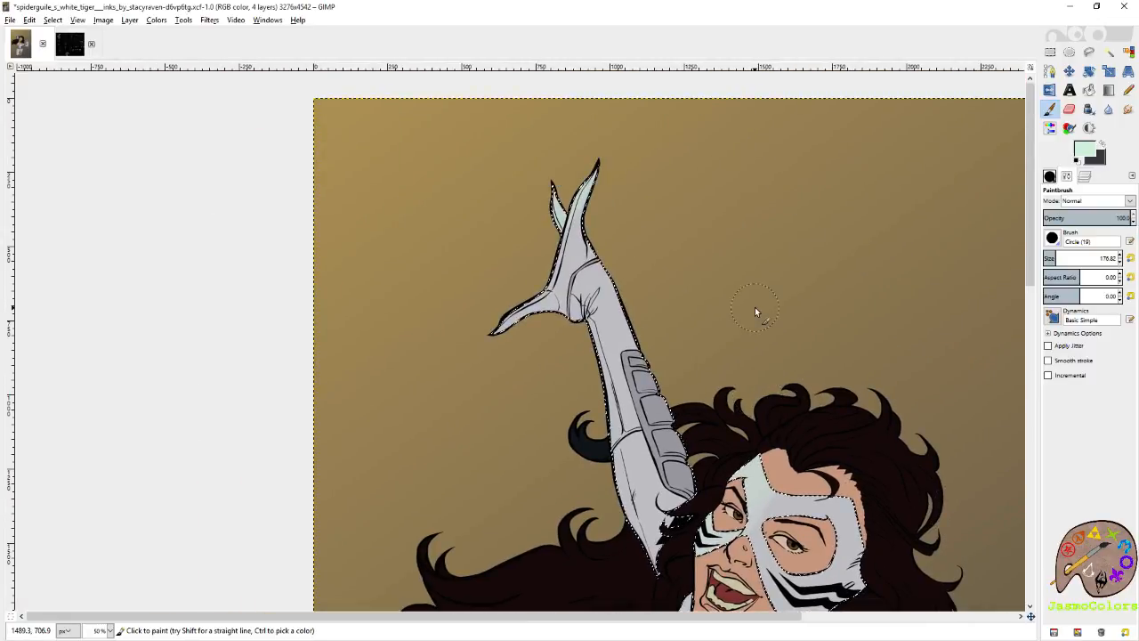
# Brush pale mint along the raised arm's outer edge, and edge the raised hand's fingers and wrist at brush size 21.
pyautogui.scroll(2, 625, 393)
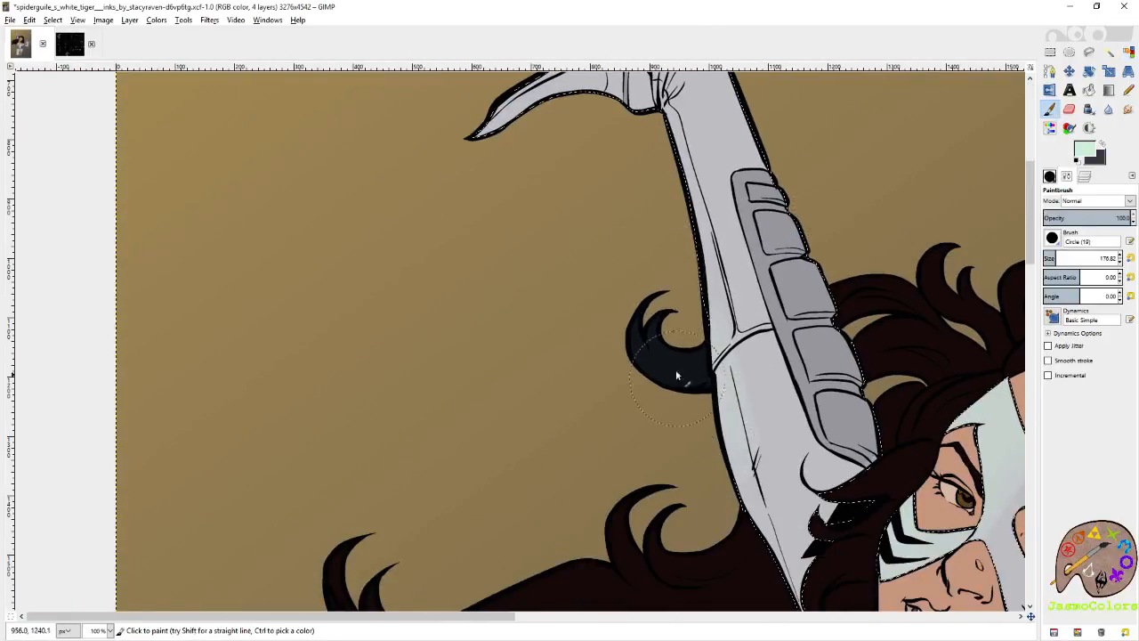
pyautogui.moveTo(706, 425)
pyautogui.mouseDown()
pyautogui.moveTo(688, 323)
pyautogui.moveTo(743, 597)
pyautogui.mouseUp()
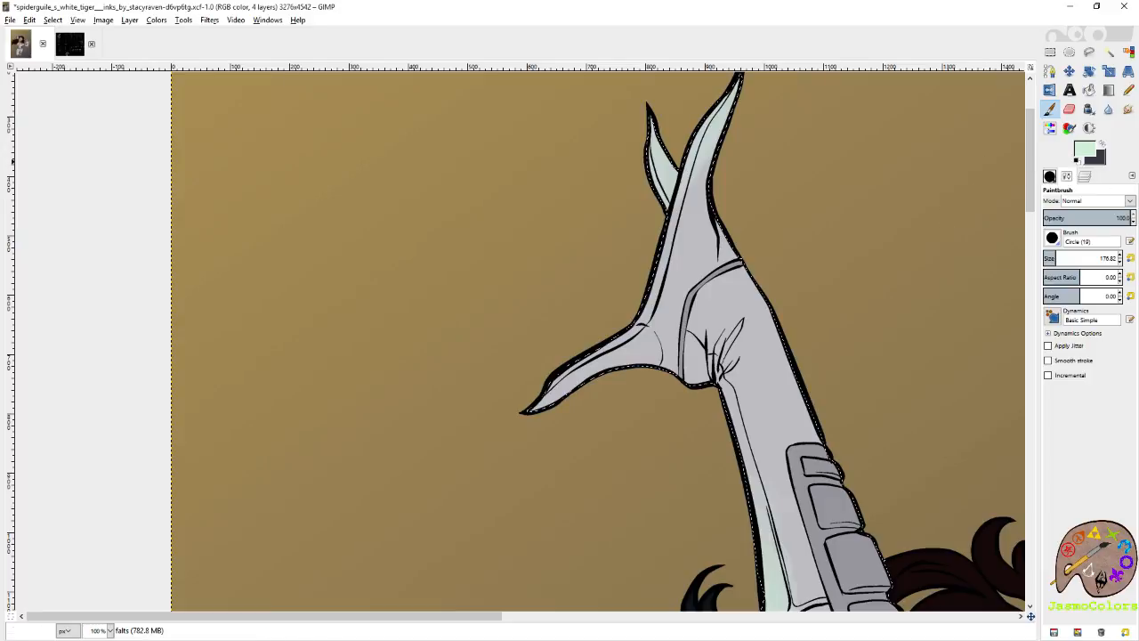
pyautogui.click(1130, 259)
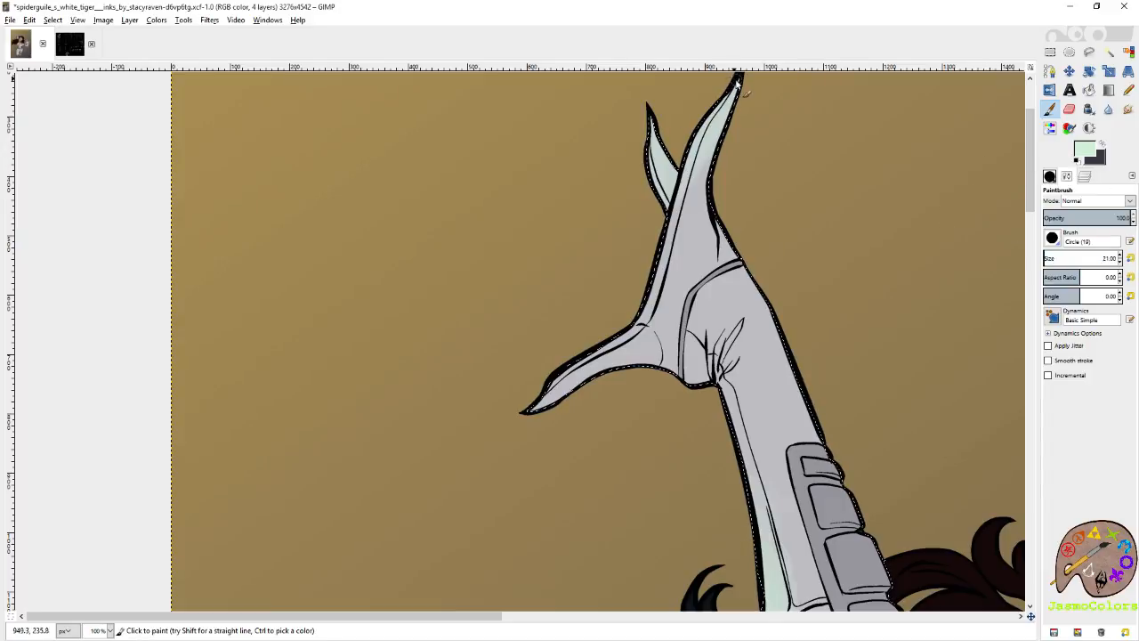
pyautogui.moveTo(726, 107)
pyautogui.mouseDown()
pyautogui.moveTo(648, 307)
pyautogui.moveTo(651, 294)
pyautogui.moveTo(620, 334)
pyautogui.moveTo(568, 367)
pyautogui.mouseUp()
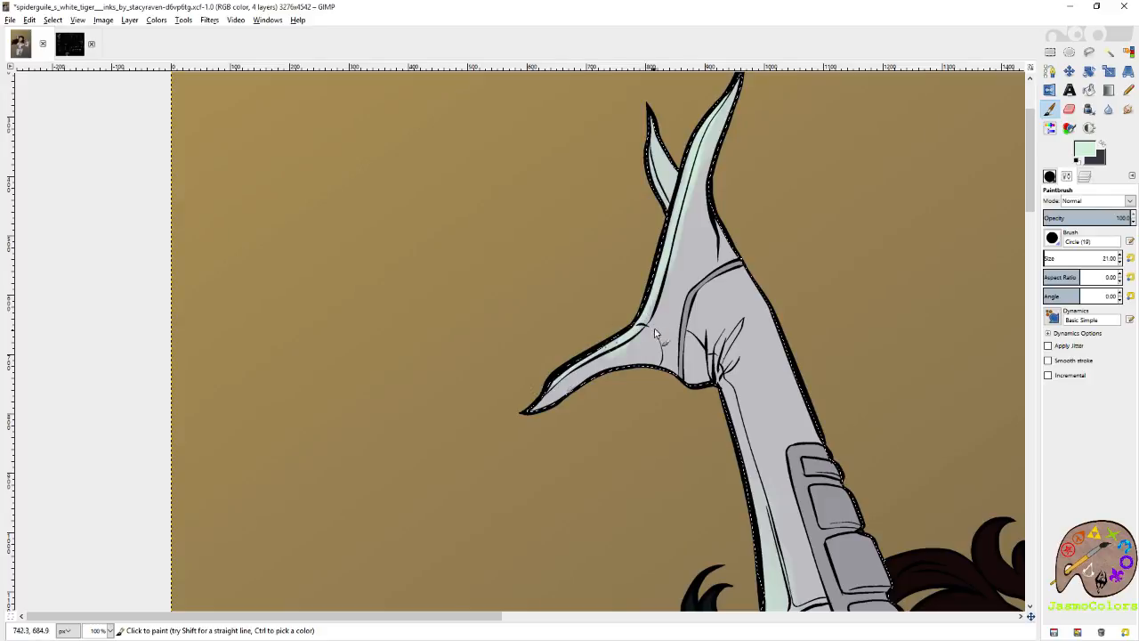
pyautogui.moveTo(703, 312)
pyautogui.mouseDown()
pyautogui.moveTo(724, 293)
pyautogui.moveTo(727, 327)
pyautogui.moveTo(750, 324)
pyautogui.moveTo(720, 285)
pyautogui.moveTo(705, 295)
pyautogui.moveTo(712, 281)
pyautogui.moveTo(690, 326)
pyautogui.mouseUp()
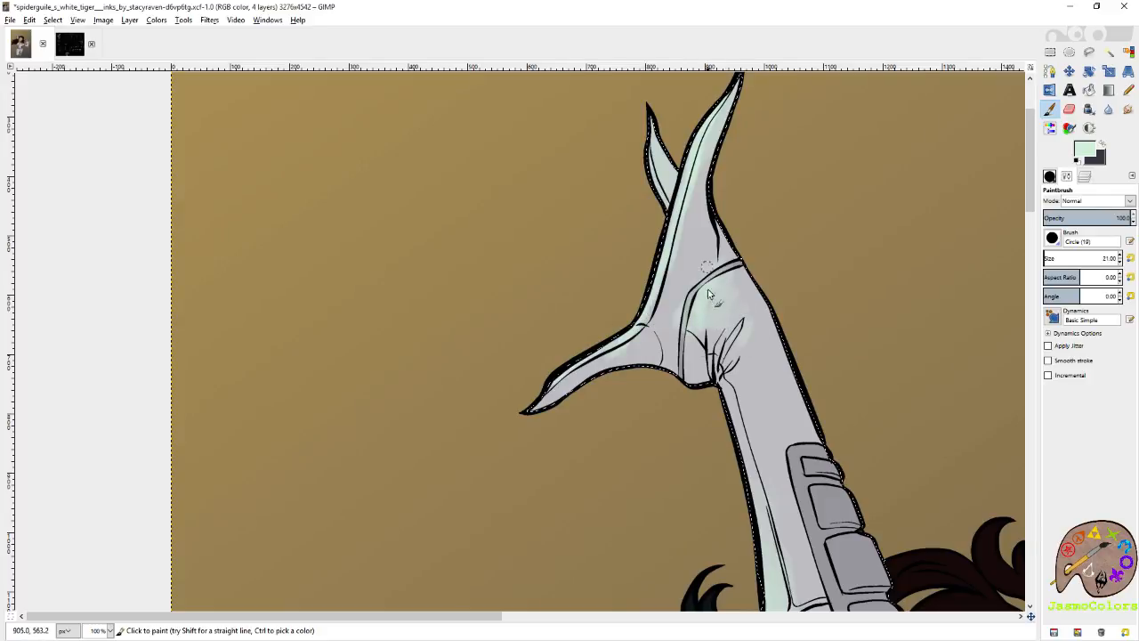
pyautogui.moveTo(682, 188); pyautogui.dragTo(701, 252)
# Brush pale mint along the outer edge of the raised upper arm.
pyautogui.moveTo(729, 607); pyautogui.dragTo(605, 138)
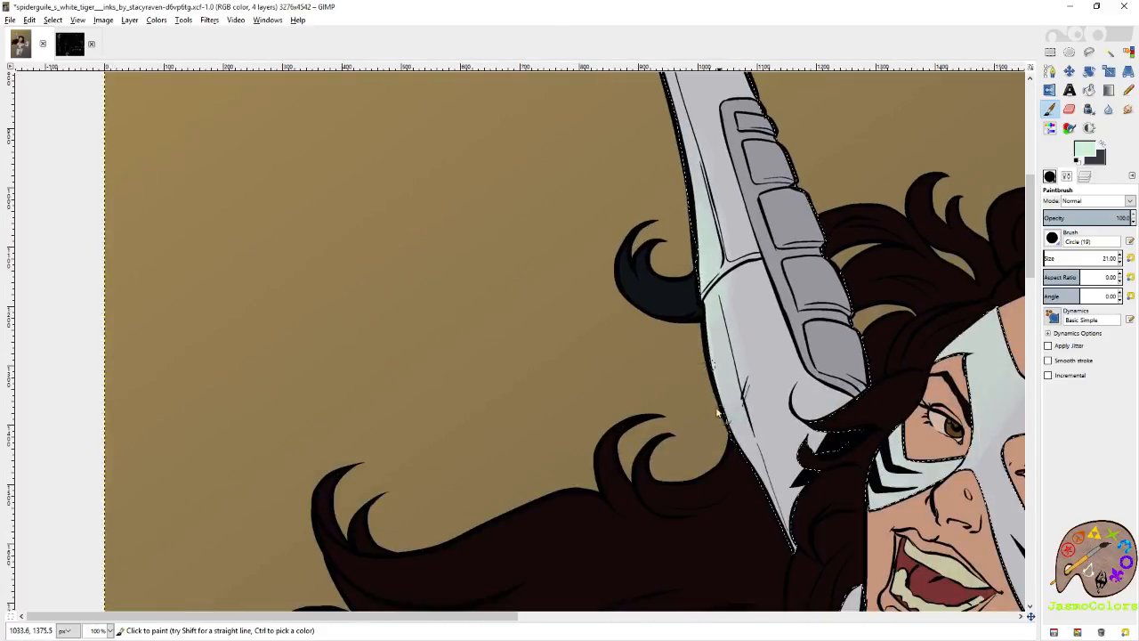
pyautogui.moveTo(721, 412); pyautogui.dragTo(526, 279)
pyautogui.moveTo(771, 247)
pyautogui.mouseDown()
pyautogui.moveTo(763, 286)
pyautogui.moveTo(773, 248)
pyautogui.moveTo(783, 296)
pyautogui.moveTo(767, 276)
pyautogui.moveTo(856, 277)
pyautogui.moveTo(798, 265)
pyautogui.moveTo(823, 278)
pyautogui.mouseUp()
# Build up pale mint over the mask at brush size 88.91, and refine it above the eye at size 21.
pyautogui.click(1049, 256)
pyautogui.moveTo(773, 194)
pyautogui.mouseDown()
pyautogui.moveTo(723, 200)
pyautogui.moveTo(740, 197)
pyautogui.mouseUp()
pyautogui.moveTo(691, 343)
pyautogui.mouseDown()
pyautogui.moveTo(684, 329)
pyautogui.moveTo(651, 342)
pyautogui.mouseUp()
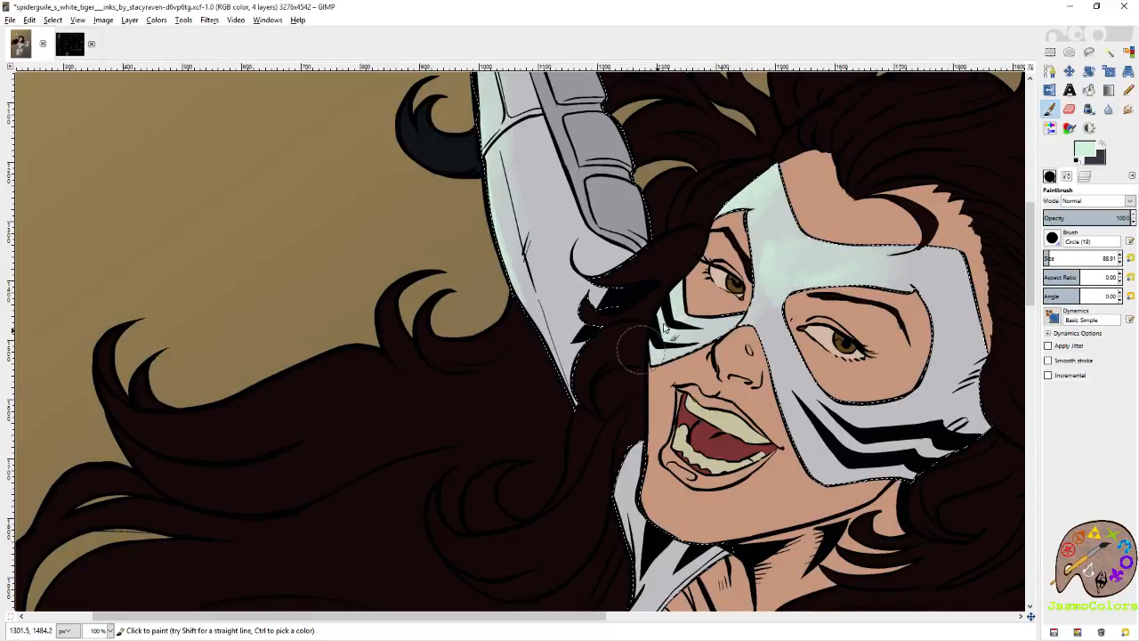
pyautogui.moveTo(769, 286); pyautogui.dragTo(741, 315)
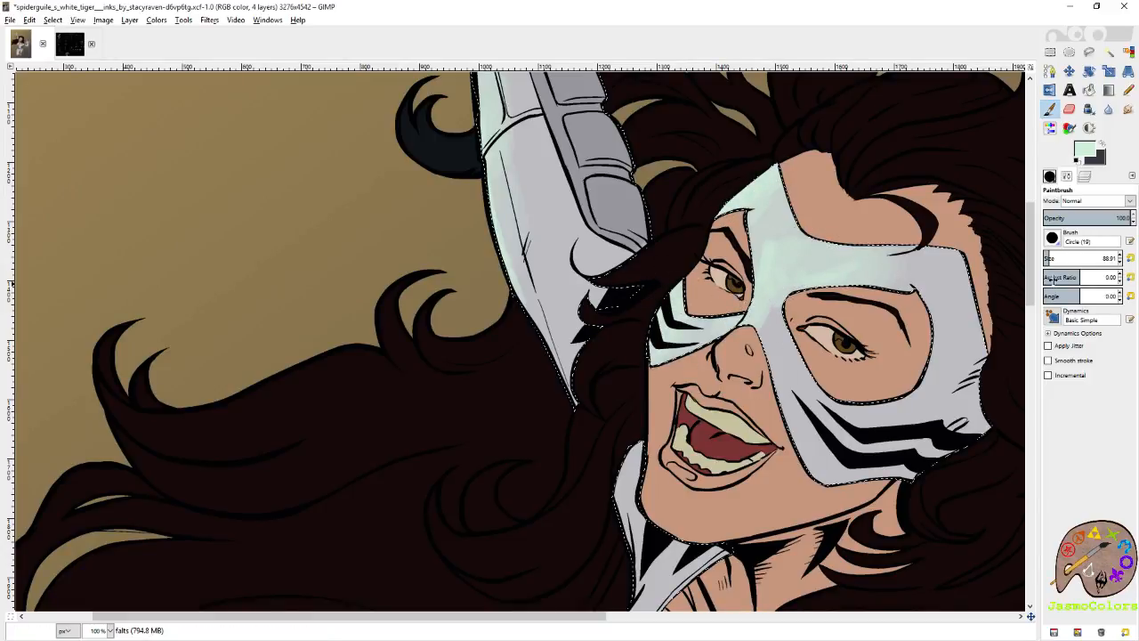
pyautogui.click(1130, 258)
pyautogui.moveTo(949, 345); pyautogui.dragTo(924, 312)
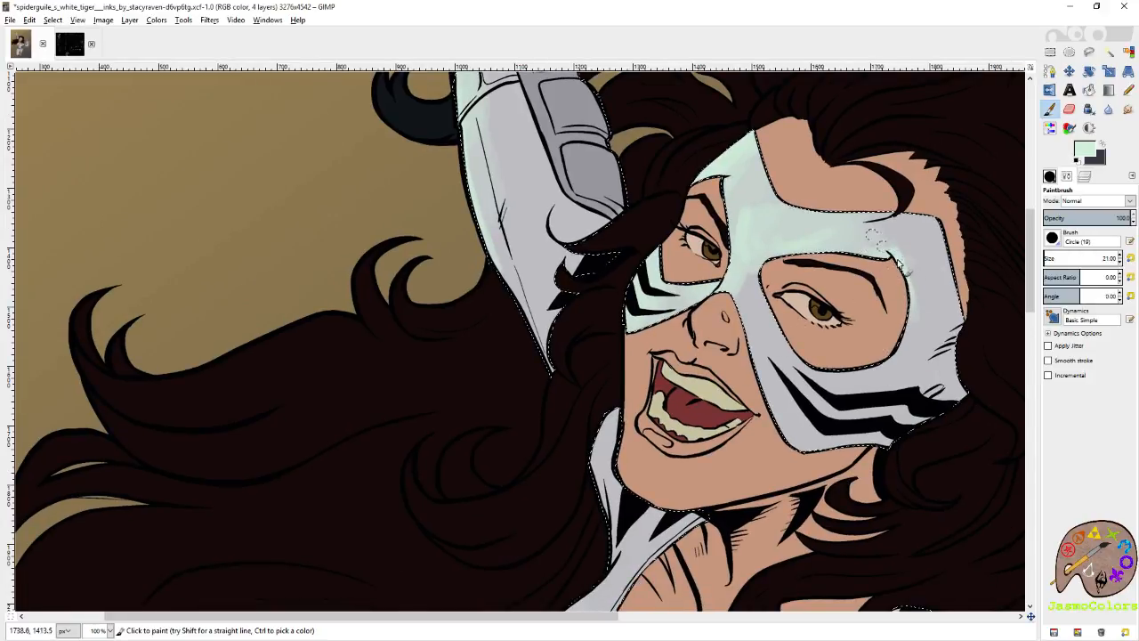
# Brush pale mint over the suit's chest panels, enlarging the brush to size 152.85.
pyautogui.moveTo(703, 587); pyautogui.dragTo(861, 213)
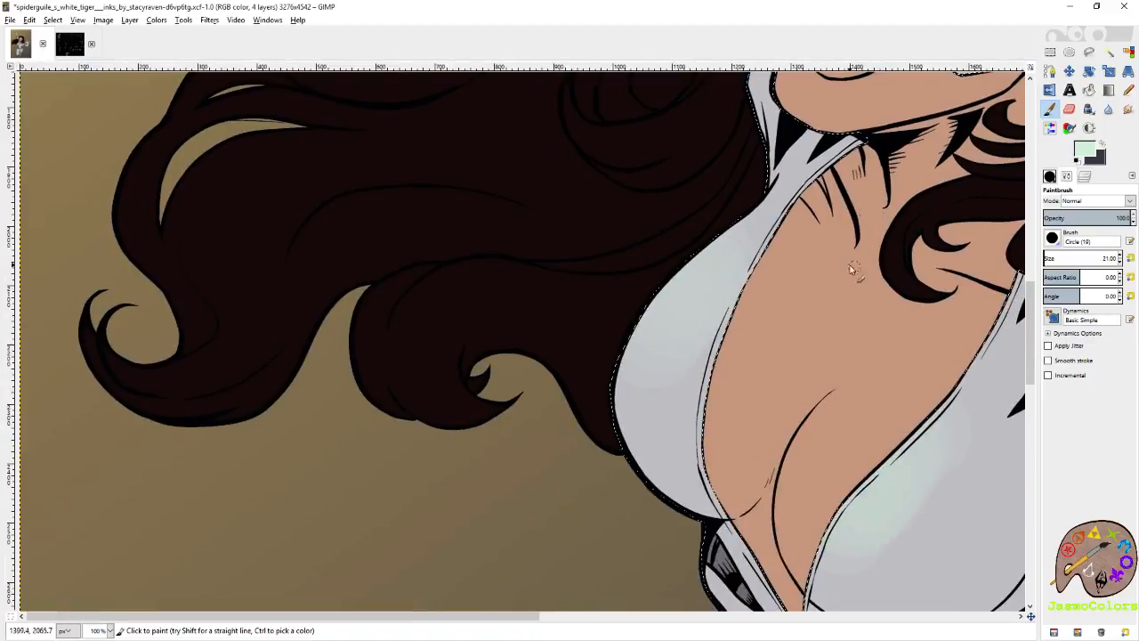
pyautogui.moveTo(712, 275)
pyautogui.mouseDown()
pyautogui.moveTo(655, 306)
pyautogui.moveTo(630, 348)
pyautogui.moveTo(709, 334)
pyautogui.mouseUp()
pyautogui.moveTo(824, 398); pyautogui.dragTo(589, 268)
pyautogui.moveTo(695, 292)
pyautogui.mouseDown()
pyautogui.moveTo(596, 377)
pyautogui.moveTo(689, 285)
pyautogui.moveTo(683, 348)
pyautogui.moveTo(662, 380)
pyautogui.moveTo(706, 298)
pyautogui.moveTo(638, 408)
pyautogui.moveTo(714, 332)
pyautogui.moveTo(616, 379)
pyautogui.mouseUp()
# Edge the fingers and thumb of the outstretched hand with pale mint at brush size 21.
pyautogui.moveTo(995, 128)
pyautogui.mouseDown()
pyautogui.moveTo(646, 290)
pyautogui.moveTo(534, 412)
pyautogui.mouseUp()
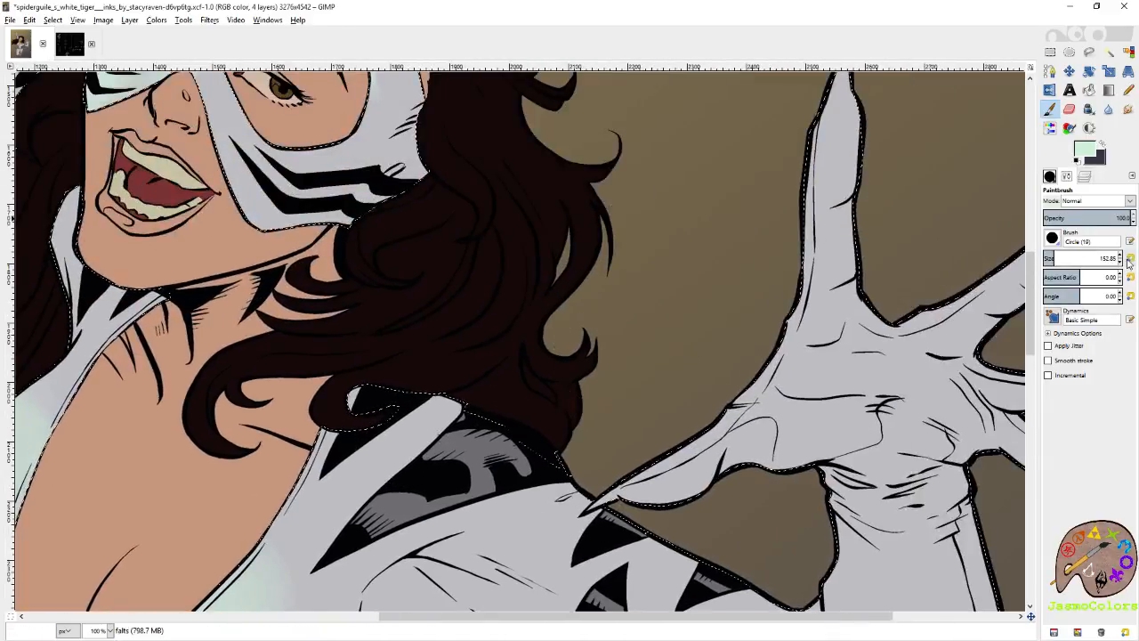
pyautogui.click(1130, 258)
pyautogui.scroll(2, 846, 180)
pyautogui.moveTo(843, 178)
pyautogui.mouseDown()
pyautogui.moveTo(807, 289)
pyautogui.moveTo(802, 387)
pyautogui.mouseUp()
pyautogui.scroll(-3, 804, 392)
pyautogui.moveTo(799, 258)
pyautogui.mouseDown()
pyautogui.moveTo(737, 363)
pyautogui.moveTo(680, 406)
pyautogui.moveTo(604, 439)
pyautogui.mouseUp()
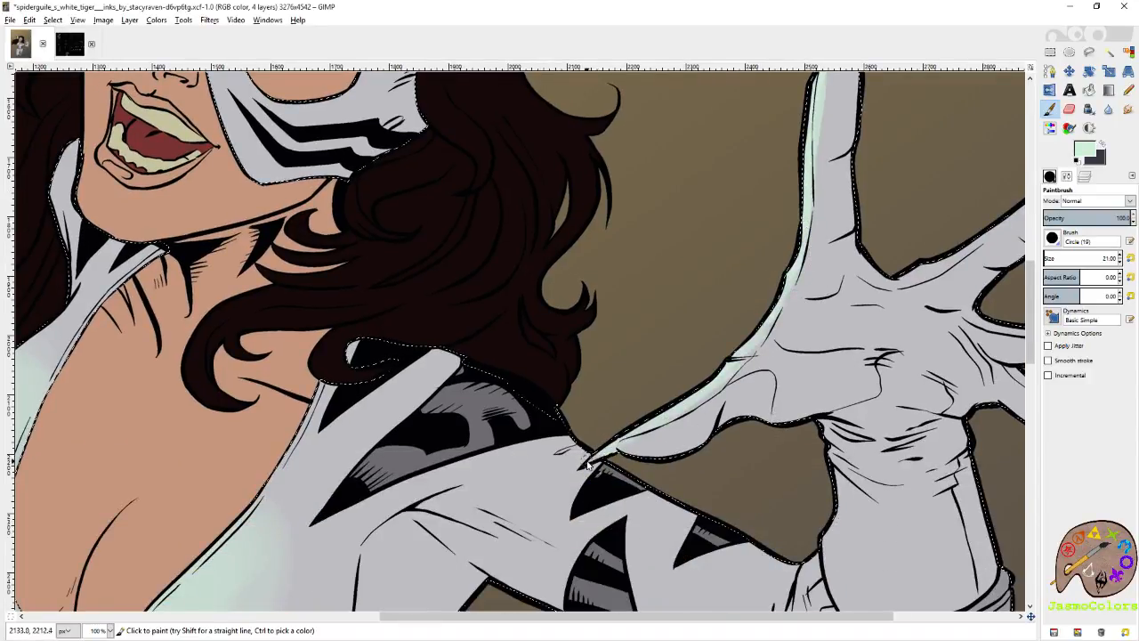
pyautogui.scroll(1, 814, 283)
pyautogui.hscroll(3, 814, 283)
pyautogui.moveTo(707, 355); pyautogui.dragTo(875, 248)
pyautogui.scroll(-2, 744, 311)
pyautogui.hscroll(2, 744, 311)
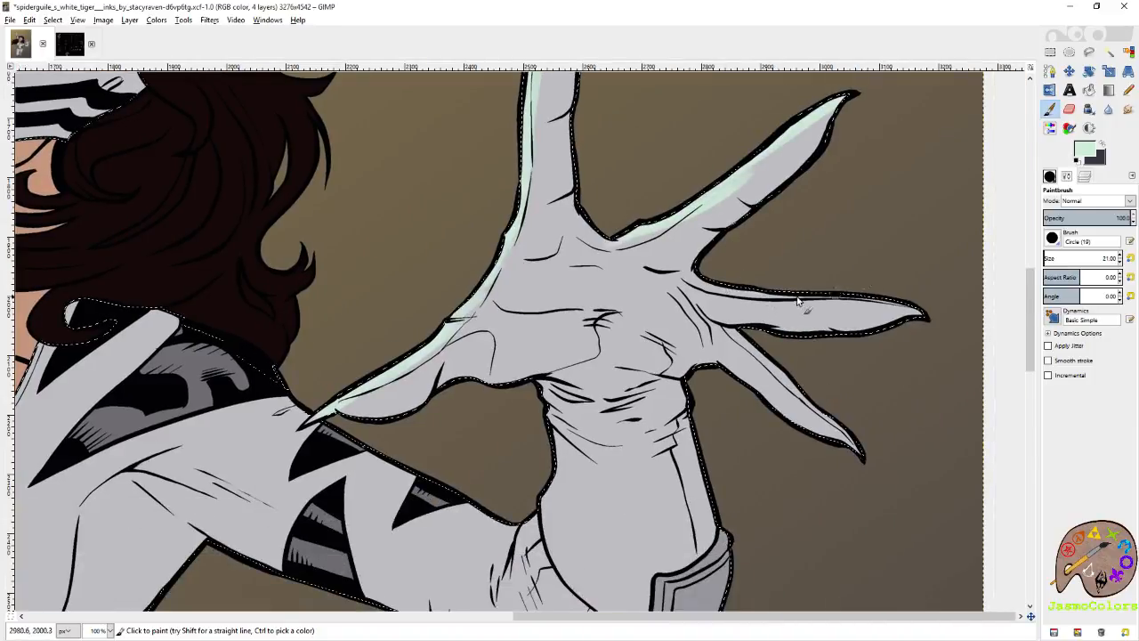
# Brush pale mint along the outstretched arm's wrist and inner elbow, and widen the forearm light at brush size 88.91.
pyautogui.scroll(-2, 792, 357)
pyautogui.hscroll(-3, 792, 356)
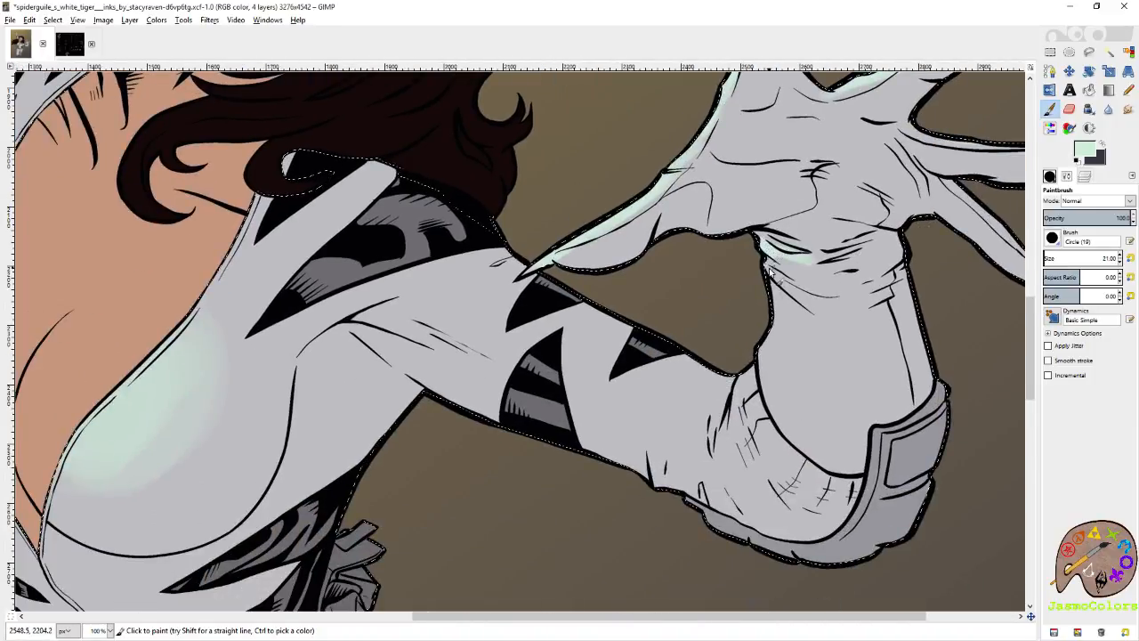
pyautogui.moveTo(776, 278); pyautogui.dragTo(768, 351)
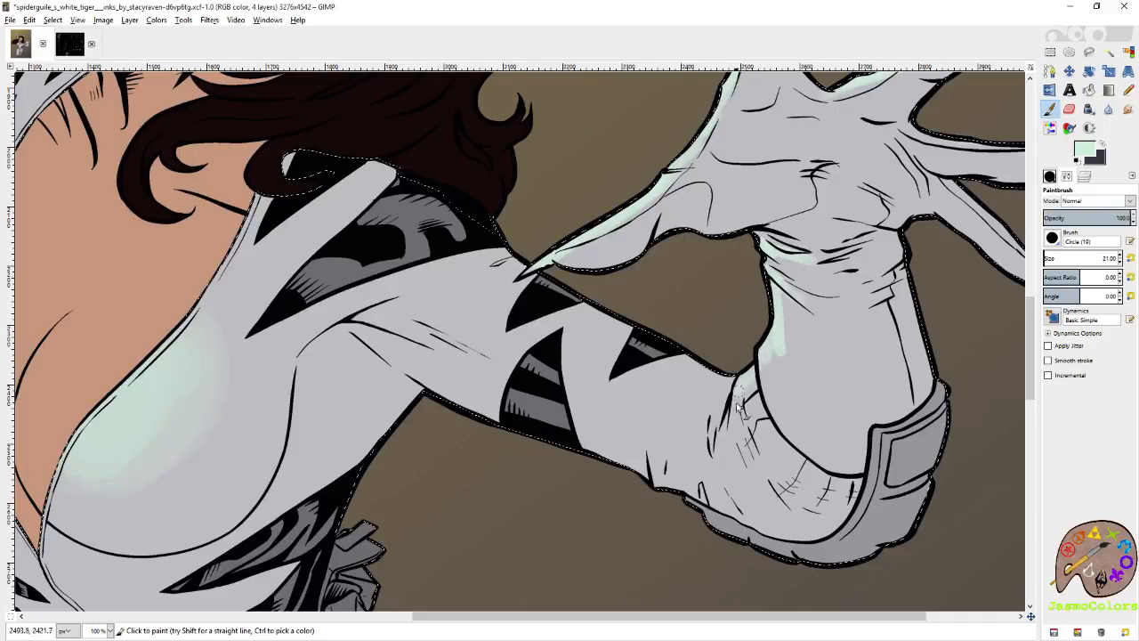
pyautogui.hscroll(-2, 766, 436)
pyautogui.scroll(1, 765, 436)
pyautogui.click(1048, 257)
pyautogui.moveTo(897, 332)
pyautogui.mouseDown()
pyautogui.moveTo(897, 427)
pyautogui.moveTo(918, 436)
pyautogui.moveTo(936, 364)
pyautogui.moveTo(925, 466)
pyautogui.mouseUp()
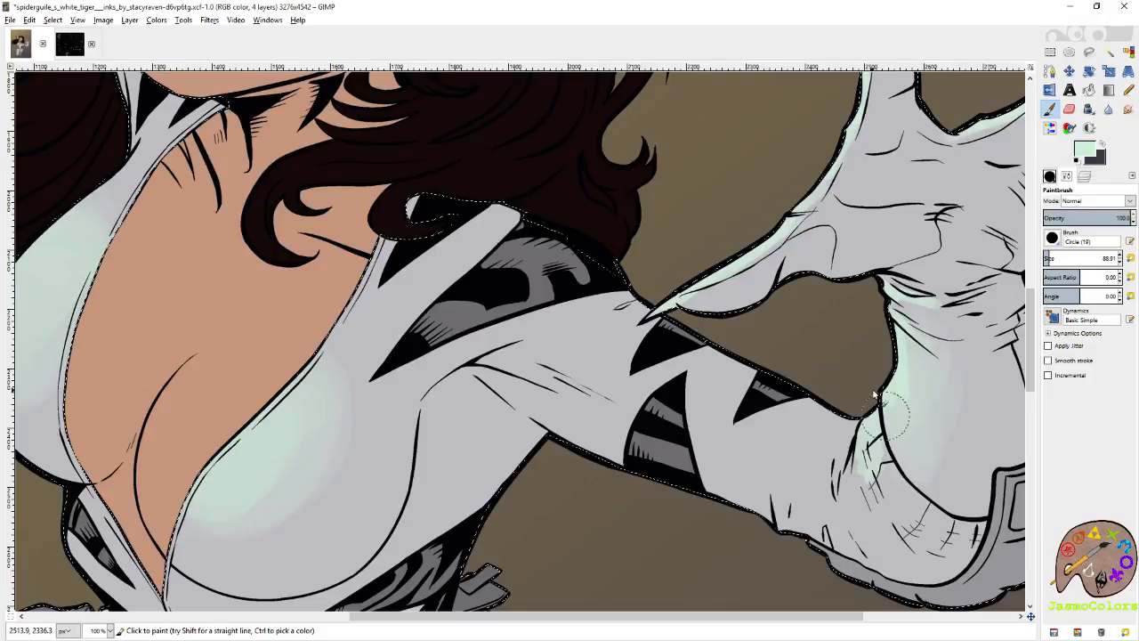
# Edge the waist and the neighbouring belt pouches with pale mint at brush size 21.
pyautogui.click(1131, 259)
pyautogui.moveTo(625, 466); pyautogui.dragTo(1073, 196)
pyautogui.moveTo(551, 265)
pyautogui.mouseDown()
pyautogui.moveTo(723, 318)
pyautogui.moveTo(682, 348)
pyautogui.mouseUp()
pyautogui.moveTo(666, 305); pyautogui.dragTo(669, 315)
pyautogui.moveTo(705, 397)
pyautogui.mouseDown()
pyautogui.moveTo(770, 339)
pyautogui.moveTo(723, 299)
pyautogui.moveTo(722, 281)
pyautogui.moveTo(729, 320)
pyautogui.moveTo(718, 292)
pyautogui.moveTo(648, 295)
pyautogui.mouseUp()
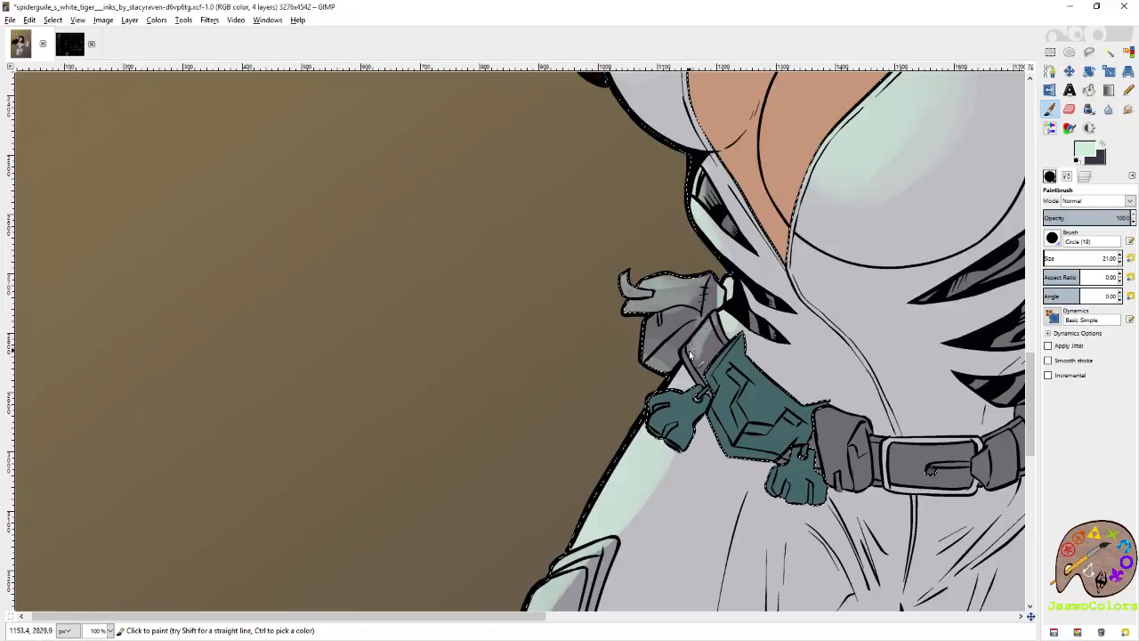
pyautogui.moveTo(686, 314); pyautogui.dragTo(649, 353)
# Undo the recent pale mint strokes on the belt, mask and raised arm.
pyautogui.hotkey('shift', 'e')
pyautogui.hotkey('ctrl', 'z')
pyautogui.click(1085, 178)
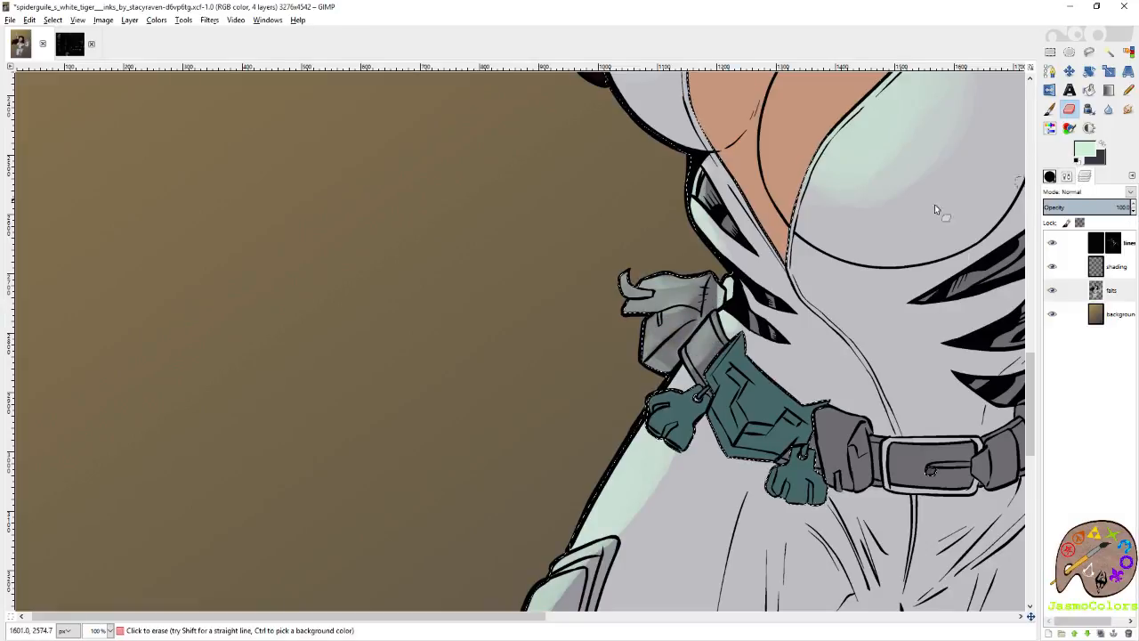
pyautogui.moveTo(876, 98); pyautogui.dragTo(740, 271)
pyautogui.press('ctrl')
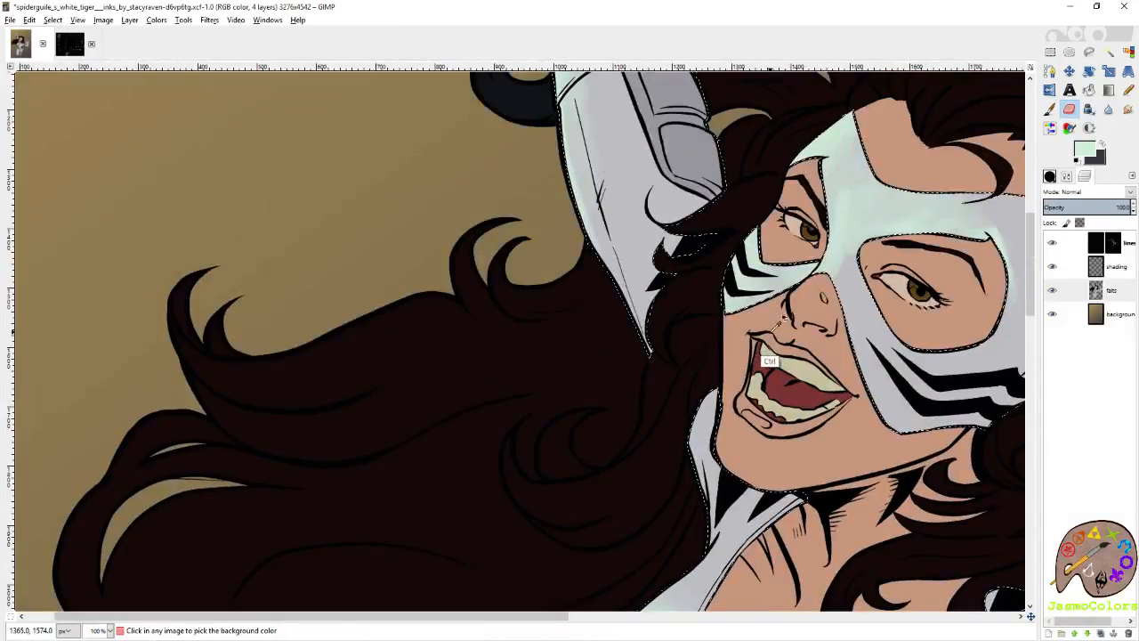
pyautogui.scroll(5, 785, 314)
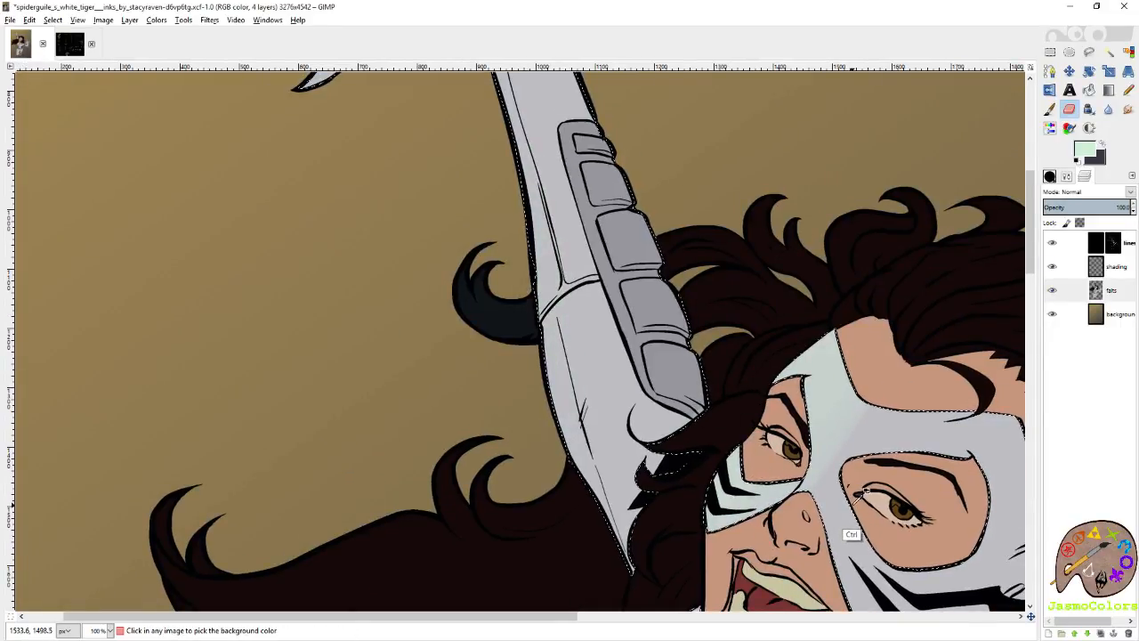
# Save the image and make the shading layer active.
pyautogui.hotkey('ctrl', 's')
pyautogui.scroll(-10, 855, 498)
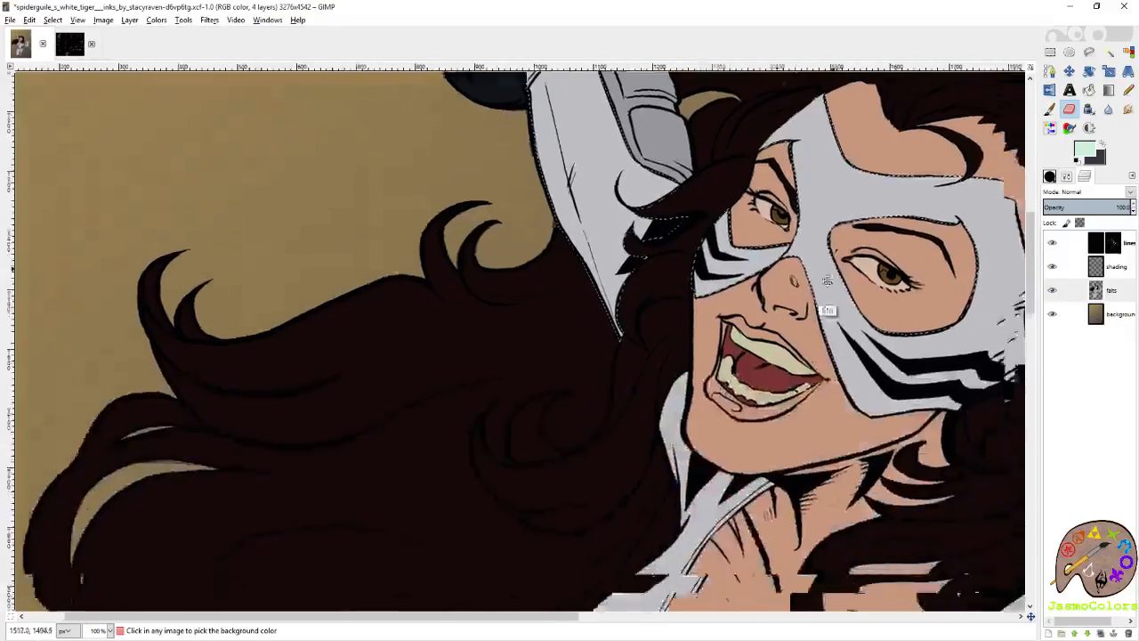
pyautogui.scroll(-1, 785, 190)
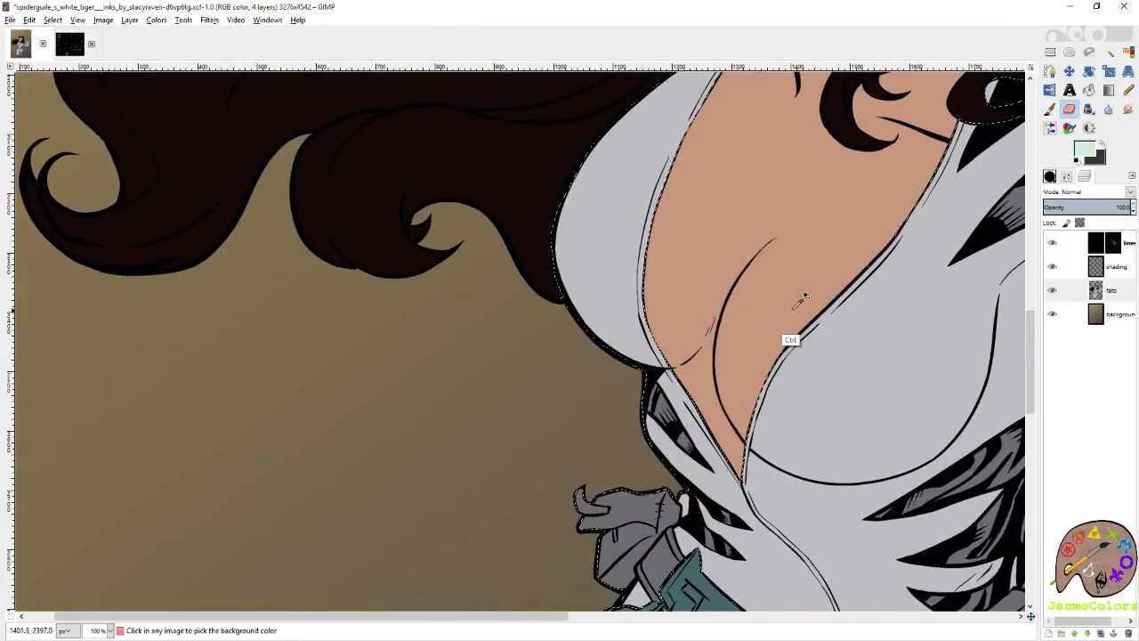
pyautogui.hotkey('ctrl', 's')
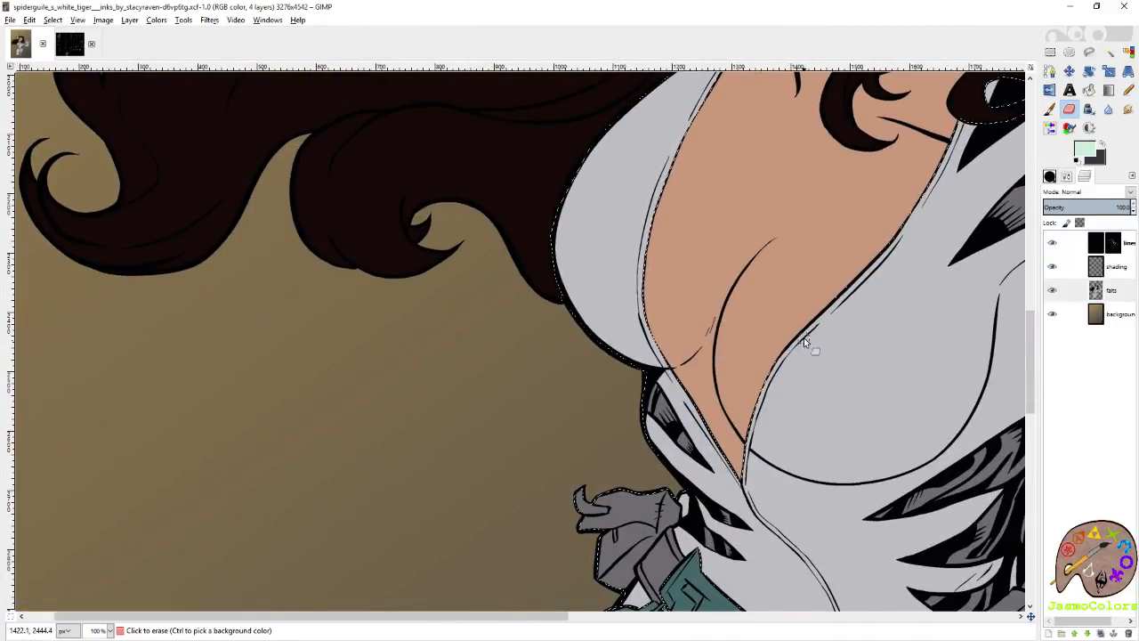
pyautogui.click(1113, 270)
# Edge the mask's brow, nose bridge and smaller eye opening with pale mint on the shading layer at brush size 21.
pyautogui.moveTo(789, 145)
pyautogui.mouseDown()
pyautogui.moveTo(677, 403)
pyautogui.moveTo(614, 590)
pyautogui.mouseUp()
pyautogui.press('p')
pyautogui.moveTo(706, 169)
pyautogui.mouseDown()
pyautogui.moveTo(773, 154)
pyautogui.moveTo(720, 166)
pyautogui.moveTo(806, 162)
pyautogui.mouseUp()
pyautogui.moveTo(857, 203)
pyautogui.mouseDown()
pyautogui.moveTo(805, 160)
pyautogui.moveTo(753, 158)
pyautogui.moveTo(784, 238)
pyautogui.mouseUp()
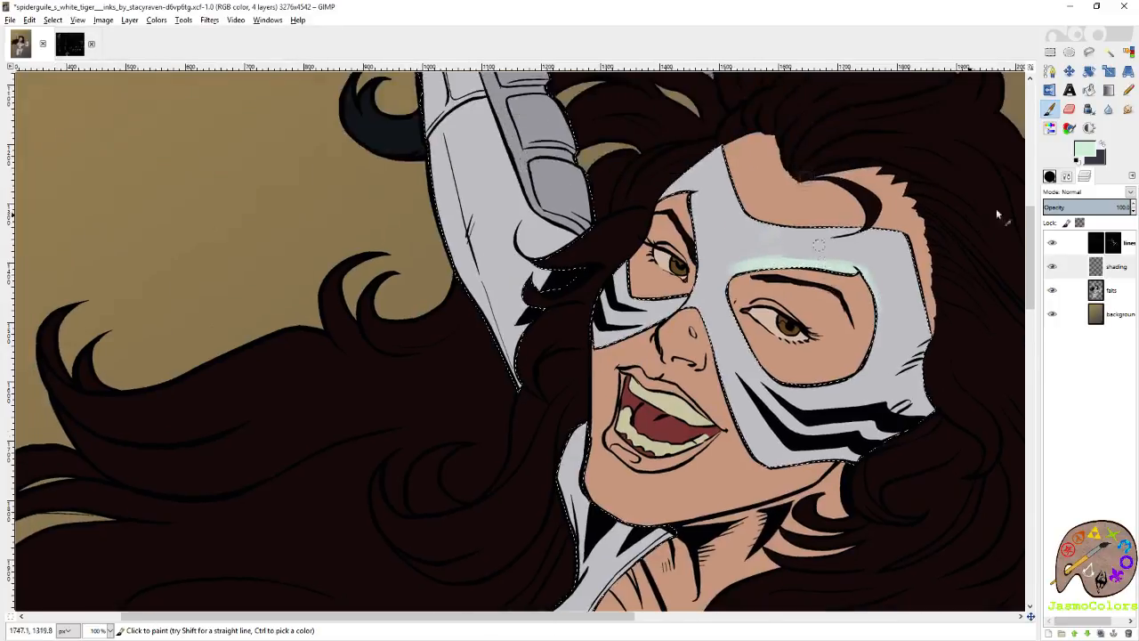
pyautogui.click(1068, 175)
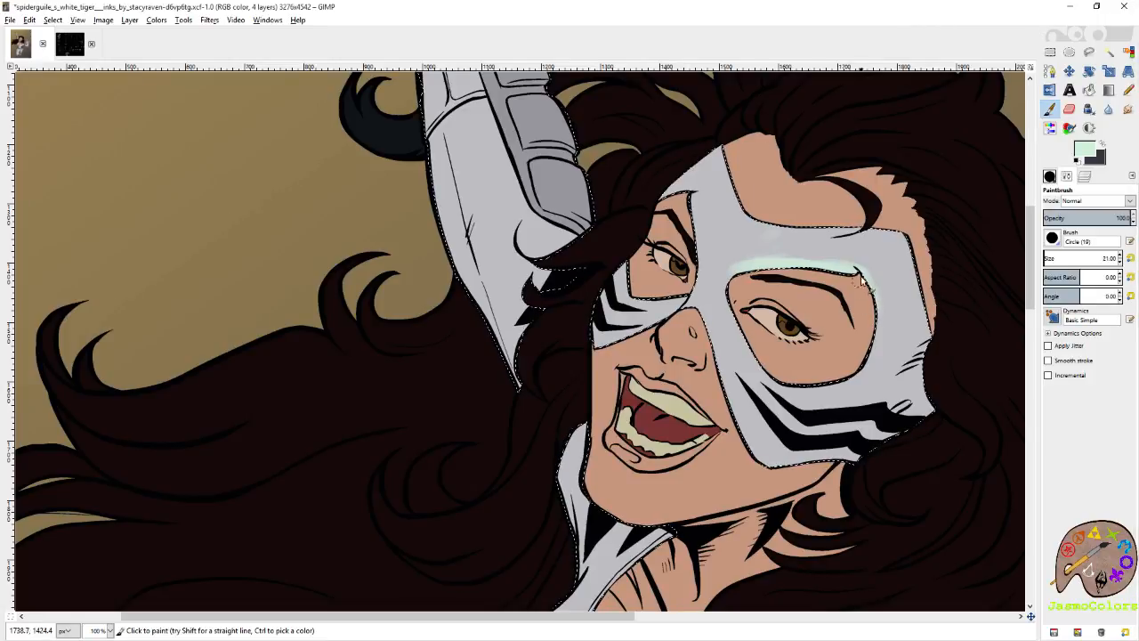
pyautogui.moveTo(848, 259); pyautogui.dragTo(792, 258)
pyautogui.moveTo(693, 234)
pyautogui.mouseDown()
pyautogui.moveTo(793, 323)
pyautogui.moveTo(757, 266)
pyautogui.mouseUp()
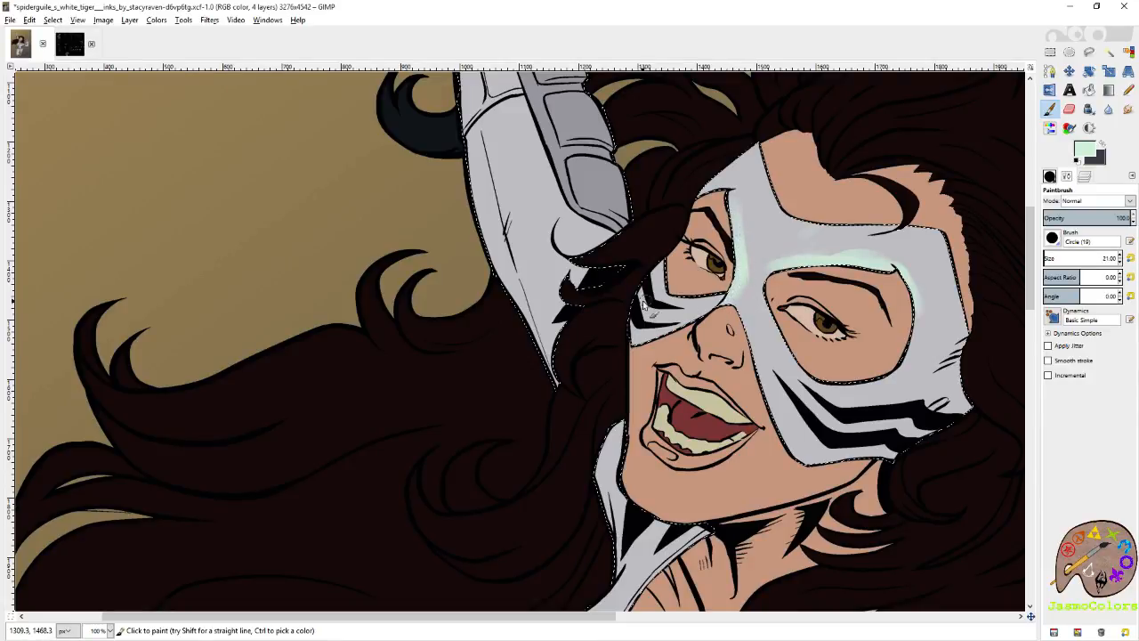
pyautogui.moveTo(661, 274); pyautogui.dragTo(692, 301)
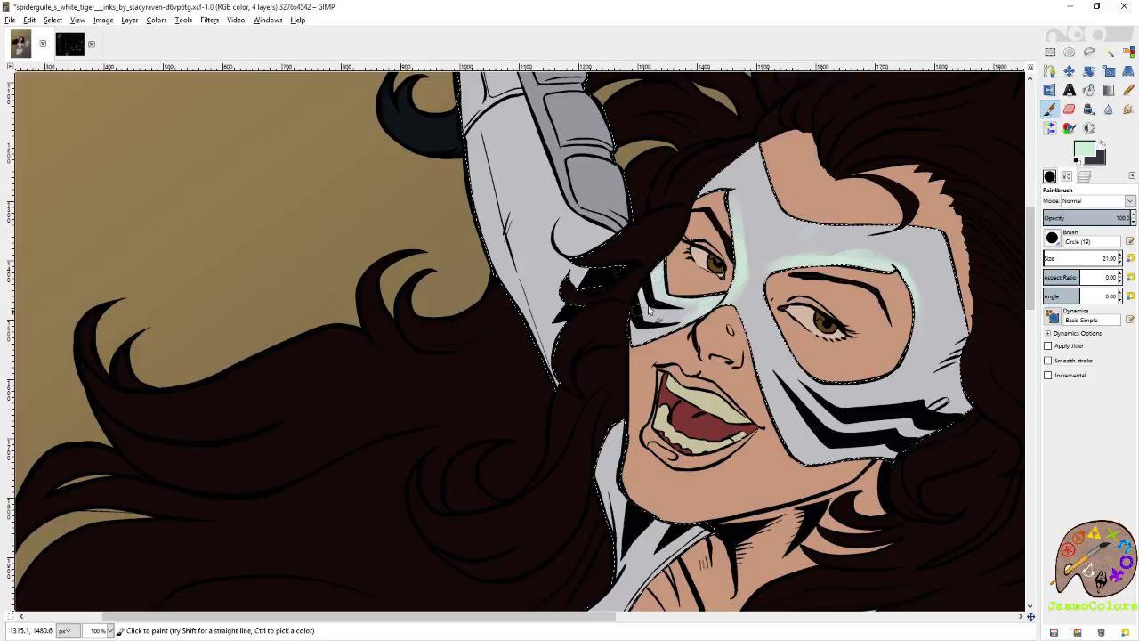
# Extend the pale mint around the larger eye opening's outer corner and widen the mask's forehead light at brush size 32.
pyautogui.moveTo(912, 280); pyautogui.dragTo(923, 330)
pyautogui.moveTo(888, 256); pyautogui.dragTo(915, 284)
pyautogui.click(1122, 257)
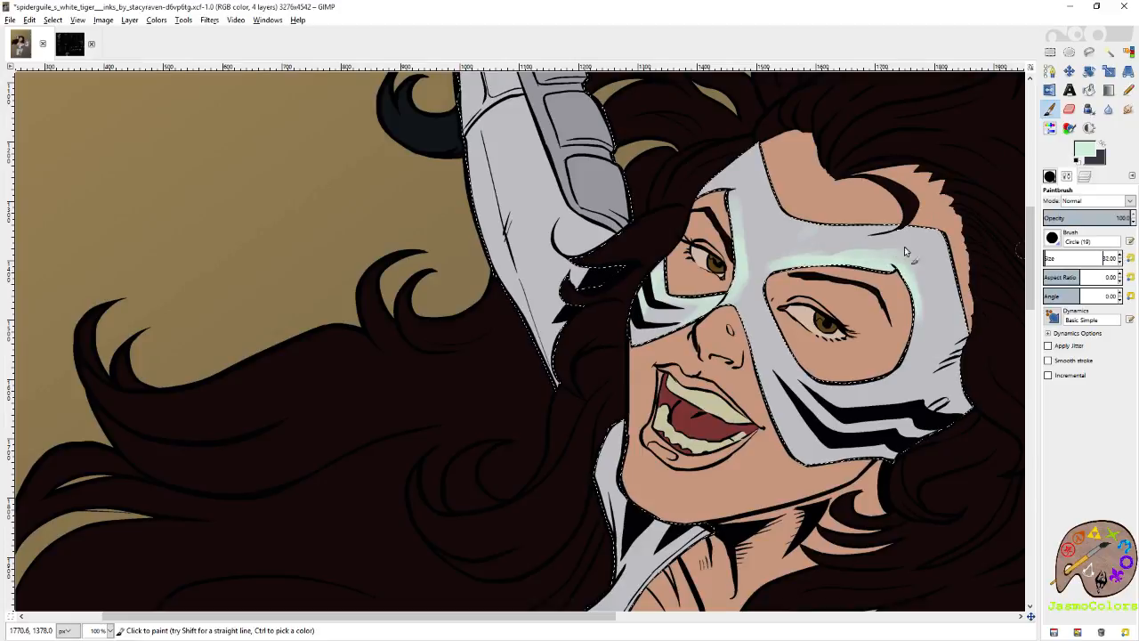
pyautogui.moveTo(852, 240); pyautogui.dragTo(790, 238)
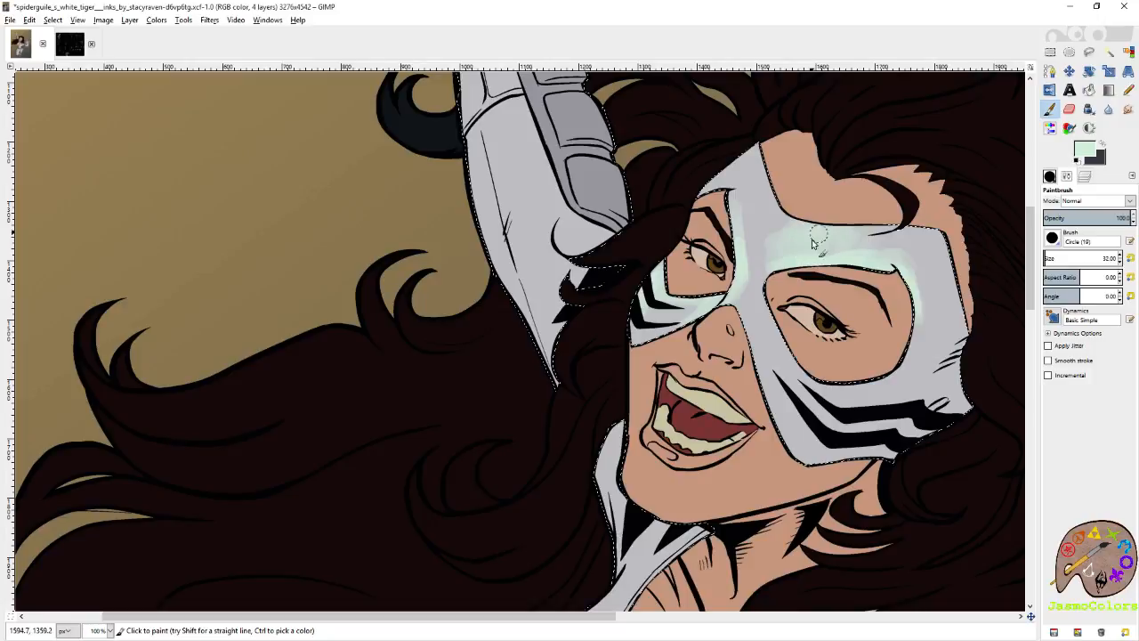
# Brush pale mint down the suit's collar and the adjoining chest panel beside the long hair at brush size 32.
pyautogui.moveTo(577, 437)
pyautogui.mouseDown()
pyautogui.moveTo(621, 220)
pyautogui.moveTo(655, 184)
pyautogui.moveTo(761, 172)
pyautogui.mouseUp()
pyautogui.moveTo(811, 313)
pyautogui.mouseDown()
pyautogui.moveTo(821, 307)
pyautogui.moveTo(812, 338)
pyautogui.mouseUp()
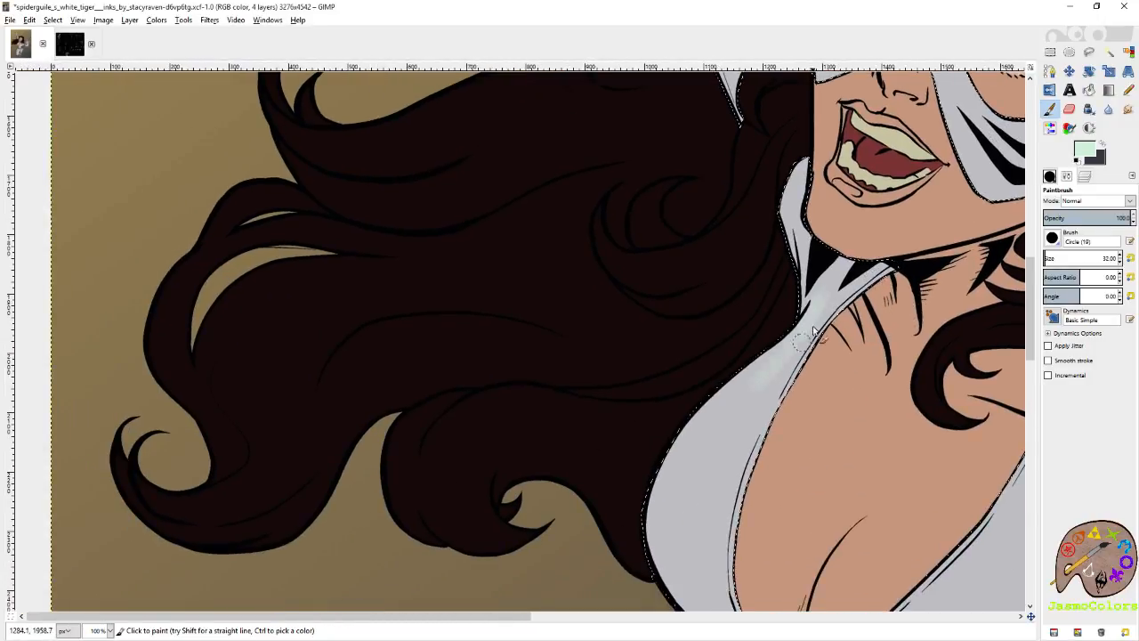
pyautogui.moveTo(710, 416); pyautogui.dragTo(786, 335)
pyautogui.moveTo(754, 388)
pyautogui.mouseDown()
pyautogui.moveTo(796, 239)
pyautogui.moveTo(713, 333)
pyautogui.moveTo(837, 182)
pyautogui.moveTo(734, 284)
pyautogui.moveTo(833, 208)
pyautogui.mouseUp()
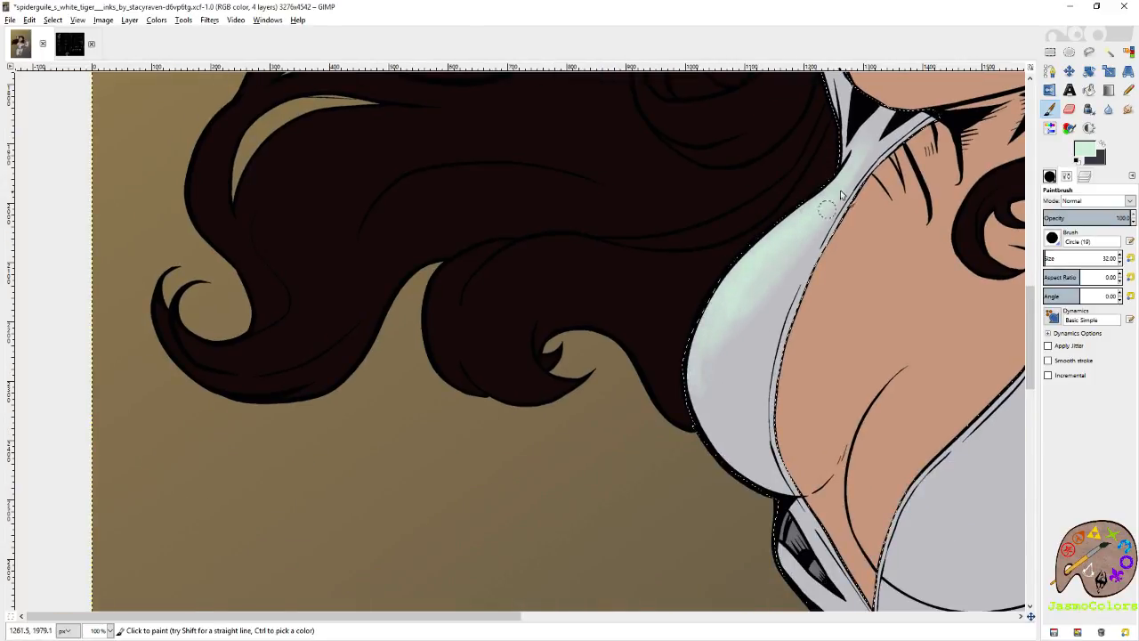
pyautogui.moveTo(712, 352); pyautogui.dragTo(668, 605)
# Edge the raised hand's fingers and thumb with pale mint at brush size 32.
pyautogui.moveTo(813, 170); pyautogui.dragTo(920, 572)
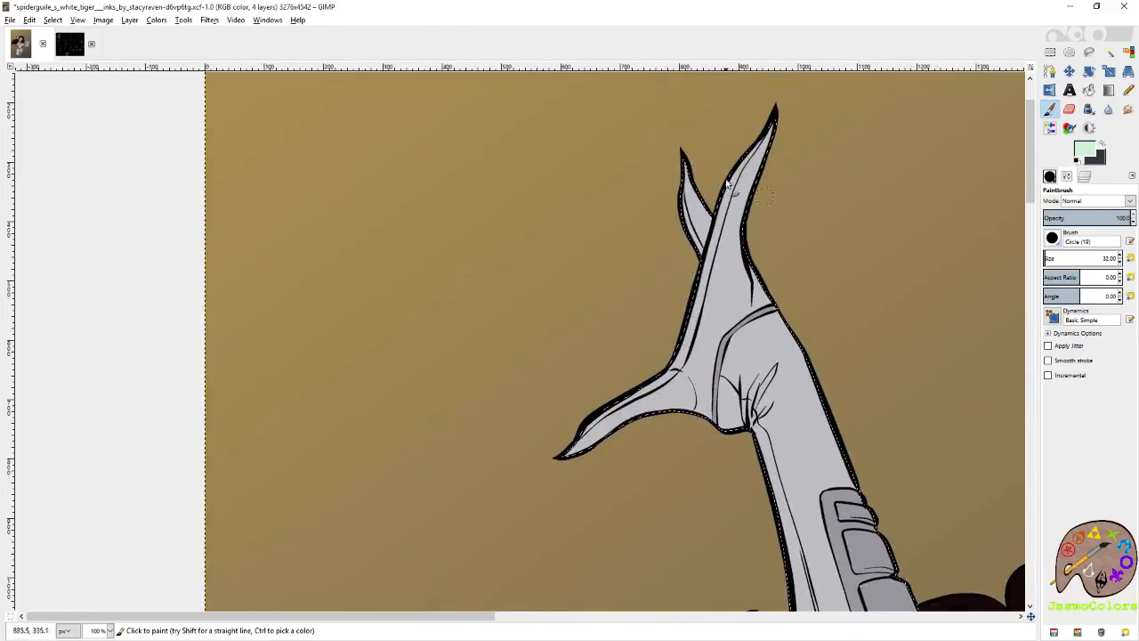
pyautogui.moveTo(692, 160); pyautogui.dragTo(688, 237)
pyautogui.moveTo(762, 129)
pyautogui.mouseDown()
pyautogui.moveTo(696, 263)
pyautogui.moveTo(680, 361)
pyautogui.moveTo(596, 409)
pyautogui.moveTo(570, 447)
pyautogui.moveTo(663, 378)
pyautogui.mouseUp()
pyautogui.moveTo(726, 322)
pyautogui.mouseDown()
pyautogui.moveTo(754, 329)
pyautogui.moveTo(748, 368)
pyautogui.moveTo(783, 353)
pyautogui.mouseUp()
pyautogui.moveTo(768, 427); pyautogui.dragTo(748, 152)
# Brush pale mint over the back of the raised hand and along the outer side of its forearm.
pyautogui.moveTo(818, 431); pyautogui.dragTo(776, 278)
pyautogui.moveTo(737, 151)
pyautogui.mouseDown()
pyautogui.moveTo(767, 343)
pyautogui.moveTo(759, 272)
pyautogui.moveTo(770, 327)
pyautogui.mouseUp()
pyautogui.moveTo(737, 158)
pyautogui.mouseDown()
pyautogui.moveTo(783, 403)
pyautogui.moveTo(748, 166)
pyautogui.moveTo(753, 285)
pyautogui.mouseUp()
pyautogui.moveTo(762, 159); pyautogui.dragTo(765, 394)
pyautogui.moveTo(697, 158); pyautogui.dragTo(713, 369)
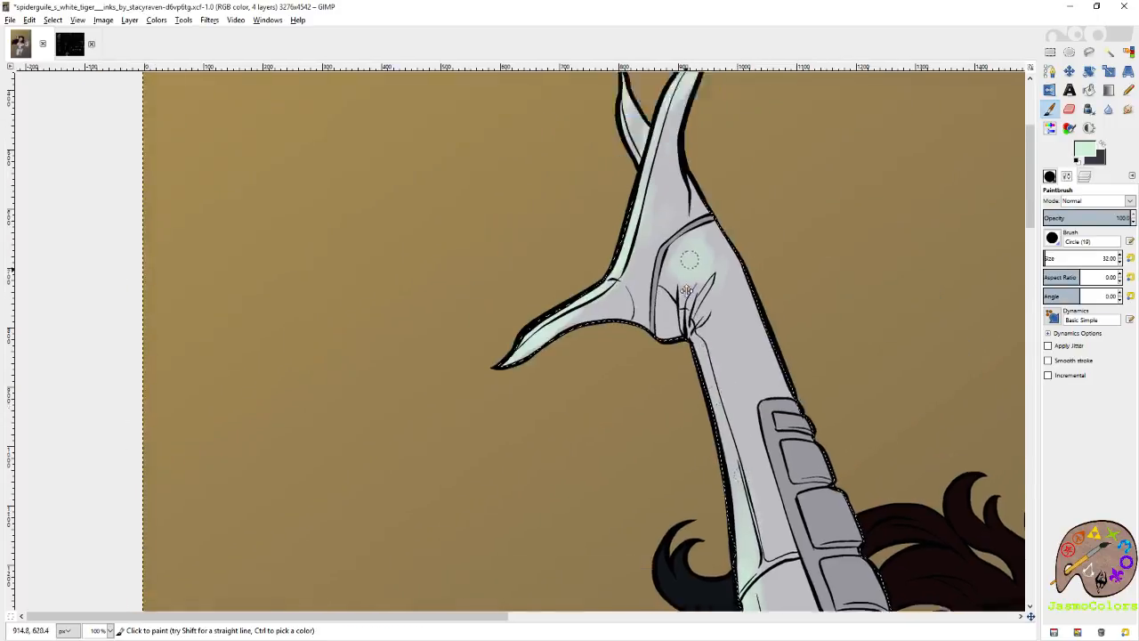
pyautogui.moveTo(850, 478)
pyautogui.mouseDown()
pyautogui.moveTo(702, 287)
pyautogui.moveTo(699, 236)
pyautogui.moveTo(724, 283)
pyautogui.mouseUp()
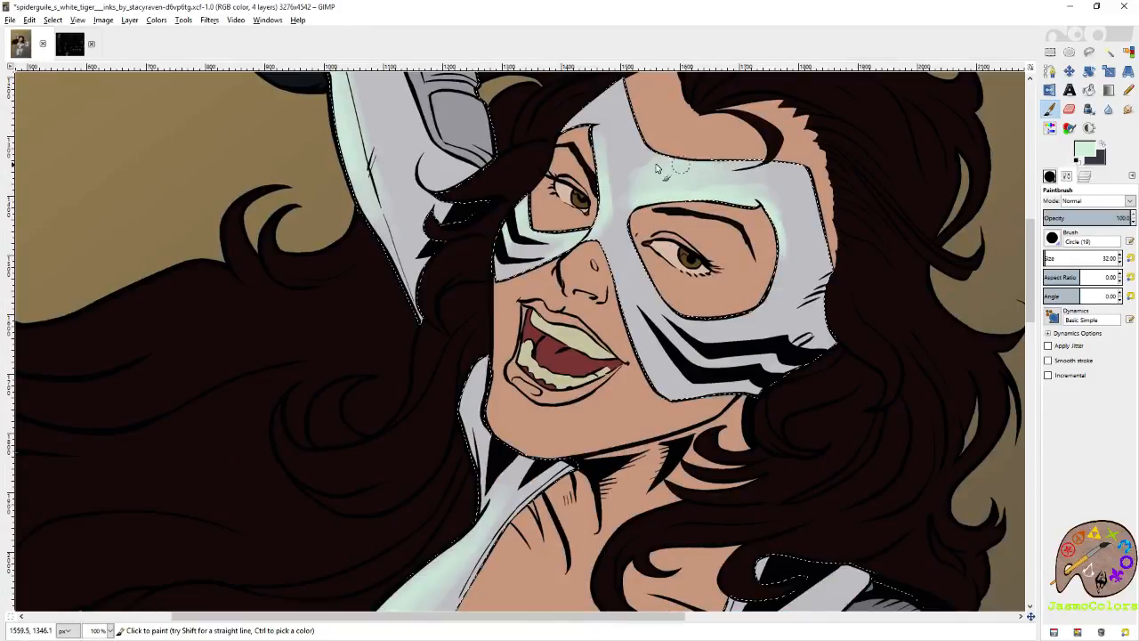
# Edge the outstretched hand and its thumb with pale mint at brush size 32.
pyautogui.moveTo(798, 520); pyautogui.dragTo(729, 231)
pyautogui.moveTo(971, 457); pyautogui.dragTo(647, 401)
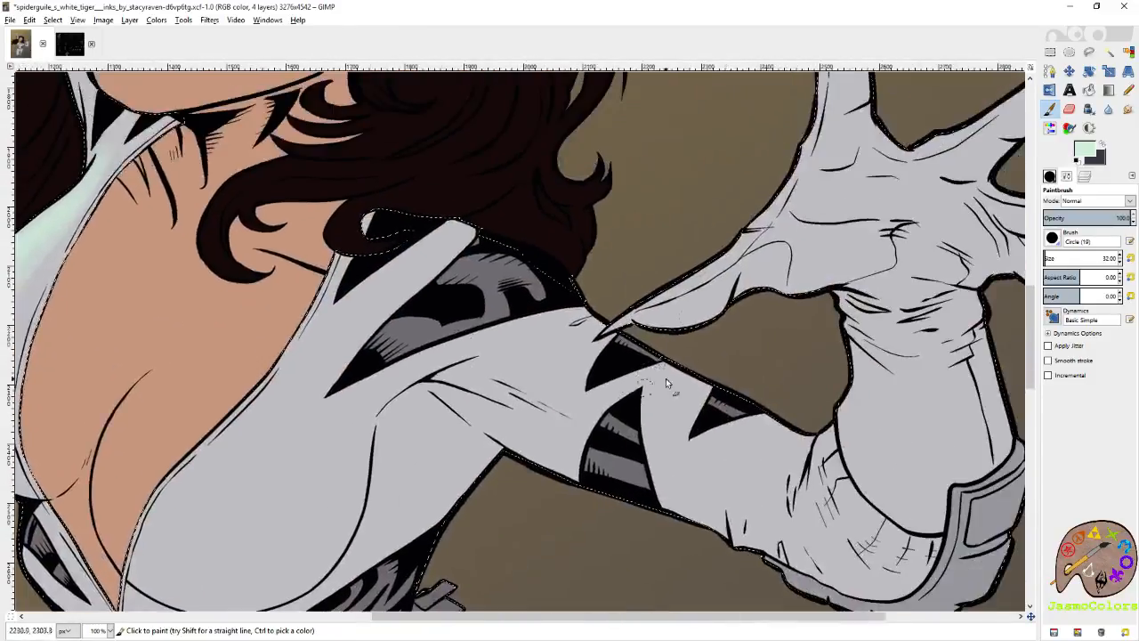
pyautogui.moveTo(769, 214); pyautogui.dragTo(736, 241)
pyautogui.moveTo(669, 296)
pyautogui.mouseDown()
pyautogui.moveTo(782, 179)
pyautogui.moveTo(741, 241)
pyautogui.mouseUp()
pyautogui.moveTo(745, 242); pyautogui.dragTo(696, 453)
pyautogui.moveTo(764, 348)
pyautogui.mouseDown()
pyautogui.moveTo(794, 132)
pyautogui.moveTo(816, 96)
pyautogui.moveTo(765, 269)
pyautogui.moveTo(763, 354)
pyautogui.moveTo(708, 438)
pyautogui.moveTo(642, 480)
pyautogui.mouseUp()
pyautogui.moveTo(735, 316); pyautogui.dragTo(472, 323)
# Brush pale mint over the outstretched arm's wrist folds, forearm and inner elbow.
pyautogui.moveTo(849, 209); pyautogui.dragTo(684, 329)
pyautogui.moveTo(766, 274); pyautogui.dragTo(607, 368)
pyautogui.moveTo(729, 420); pyautogui.dragTo(737, 330)
pyautogui.moveTo(694, 399); pyautogui.dragTo(891, 288)
pyautogui.moveTo(735, 313)
pyautogui.mouseDown()
pyautogui.moveTo(747, 358)
pyautogui.moveTo(792, 347)
pyautogui.moveTo(761, 439)
pyautogui.moveTo(728, 456)
pyautogui.moveTo(723, 488)
pyautogui.moveTo(744, 511)
pyautogui.mouseUp()
pyautogui.moveTo(756, 374)
pyautogui.mouseDown()
pyautogui.moveTo(775, 460)
pyautogui.moveTo(744, 506)
pyautogui.moveTo(732, 405)
pyautogui.moveTo(718, 503)
pyautogui.moveTo(756, 432)
pyautogui.moveTo(754, 456)
pyautogui.moveTo(802, 405)
pyautogui.moveTo(828, 464)
pyautogui.moveTo(784, 327)
pyautogui.moveTo(814, 278)
pyautogui.mouseUp()
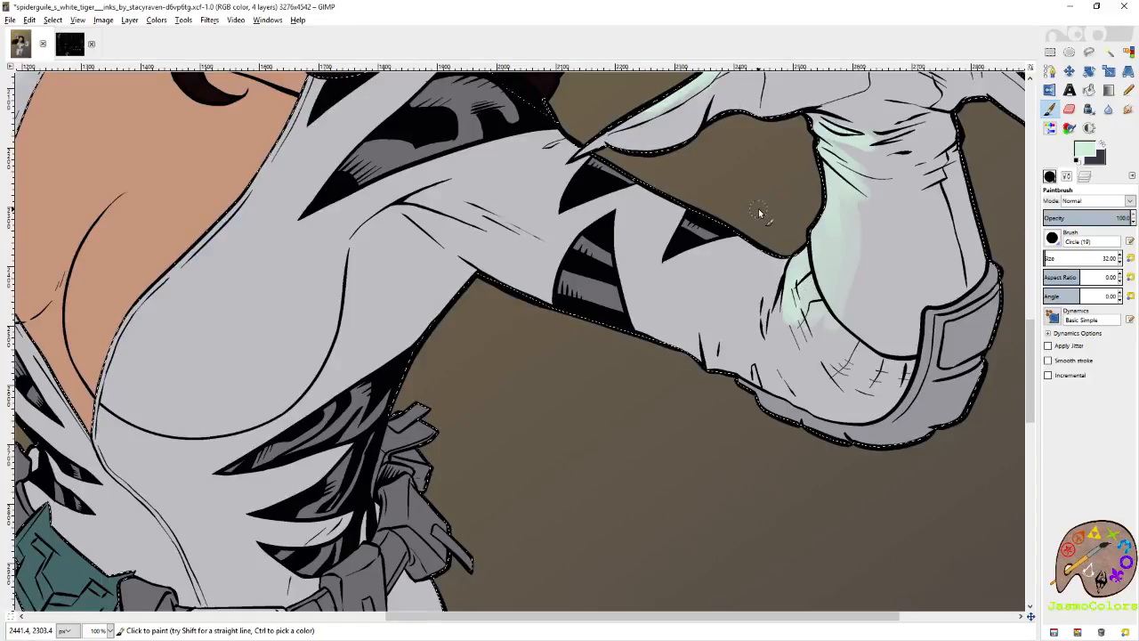
# Brush pale mint on the chest beside the open neckline and along the striped edge of the waist.
pyautogui.moveTo(428, 311); pyautogui.dragTo(701, 343)
pyautogui.moveTo(478, 281)
pyautogui.mouseDown()
pyautogui.moveTo(436, 334)
pyautogui.moveTo(721, 194)
pyautogui.mouseUp()
pyautogui.moveTo(545, 292); pyautogui.dragTo(594, 355)
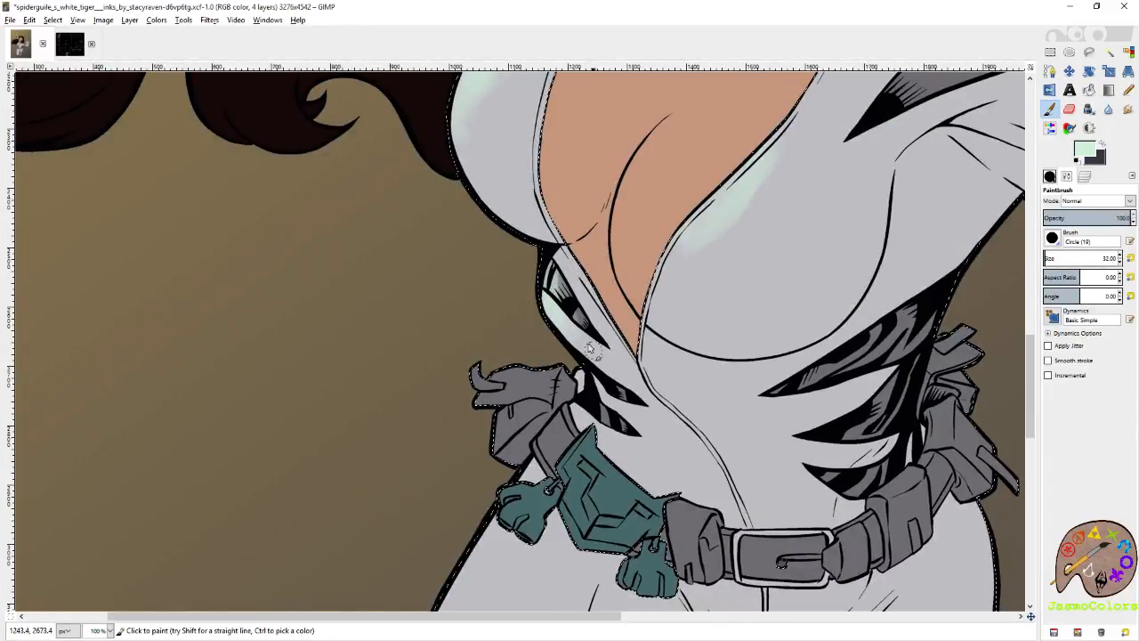
# Save the image and brush pale mint on the outermost belt pouch and the neighbouring belt strap.
pyautogui.hotkey('ctrl', 's')
pyautogui.moveTo(522, 383)
pyautogui.mouseDown()
pyautogui.moveTo(495, 395)
pyautogui.moveTo(532, 373)
pyautogui.moveTo(487, 447)
pyautogui.moveTo(509, 407)
pyautogui.moveTo(483, 377)
pyautogui.mouseUp()
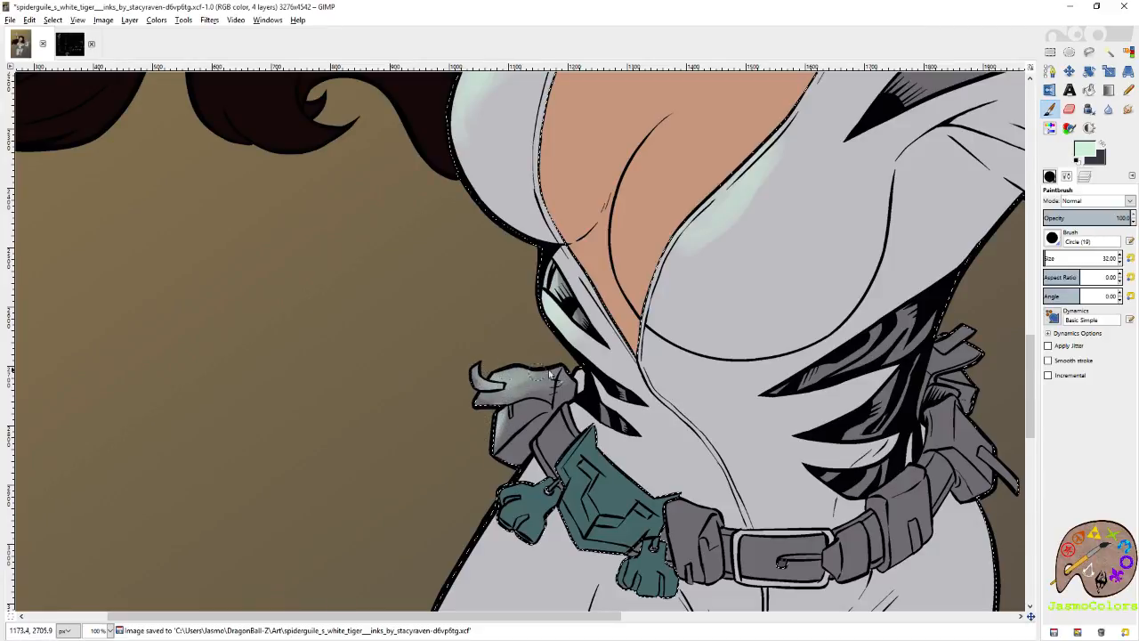
pyautogui.hotkey('shift', 'e')
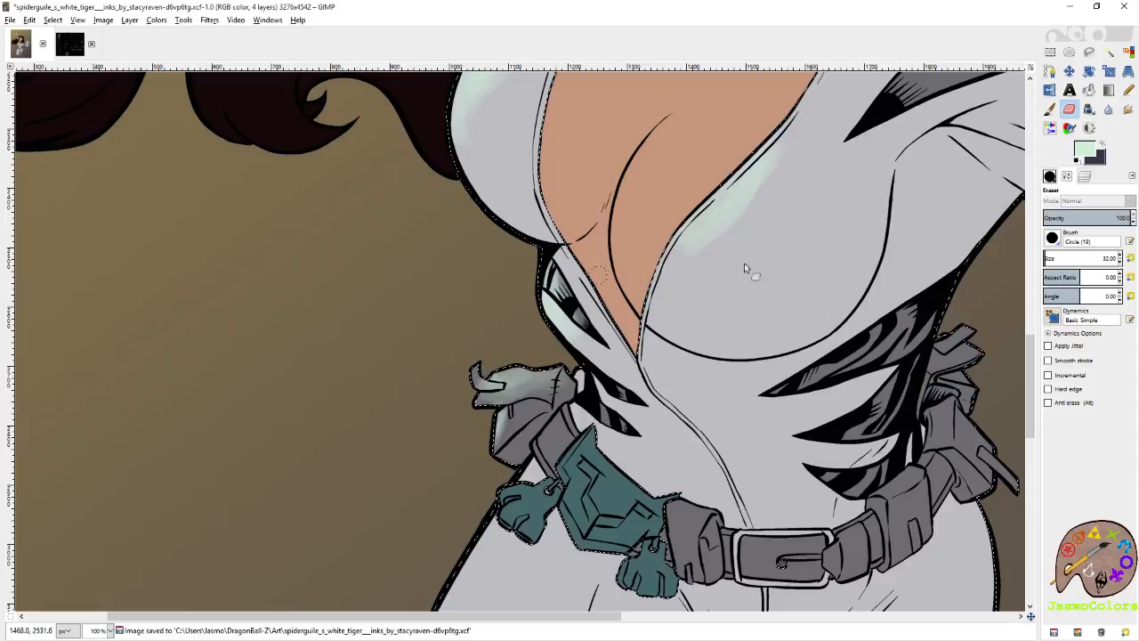
pyautogui.click(1048, 109)
pyautogui.scroll(-5, 719, 303)
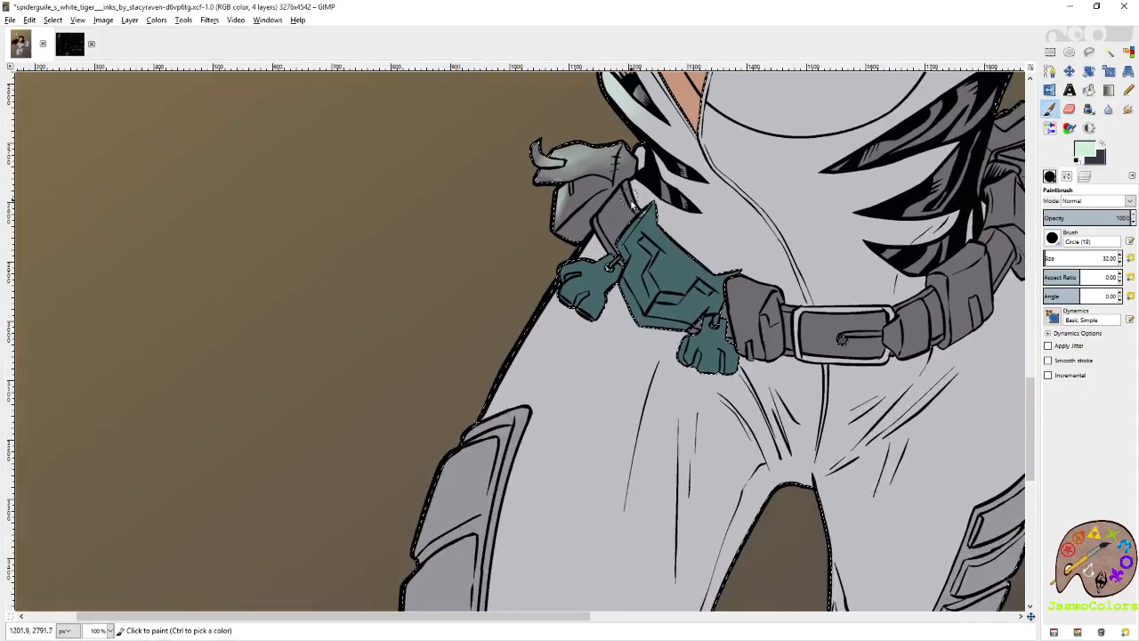
pyautogui.moveTo(635, 197)
pyautogui.mouseDown()
pyautogui.moveTo(642, 159)
pyautogui.moveTo(648, 176)
pyautogui.moveTo(599, 254)
pyautogui.moveTo(564, 255)
pyautogui.mouseUp()
# Brush pale mint on the straighter leg's shin and boot at size 32, and on the bent leg's thigh and armour plates at size 96.90.
pyautogui.press('-')
pyautogui.press('-')
pyautogui.hotkey('shift', 'o')
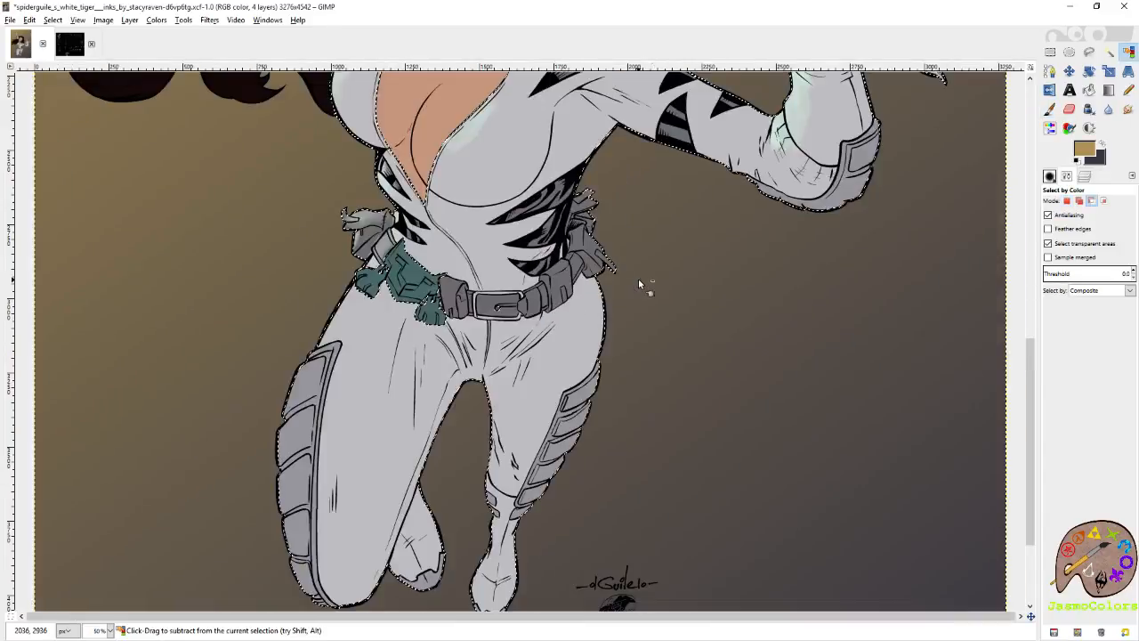
pyautogui.press('p')
pyautogui.moveTo(623, 265)
pyautogui.mouseDown()
pyautogui.moveTo(831, 262)
pyautogui.moveTo(842, 339)
pyautogui.mouseUp()
pyautogui.moveTo(731, 470); pyautogui.dragTo(744, 411)
pyautogui.moveTo(767, 367); pyautogui.dragTo(765, 407)
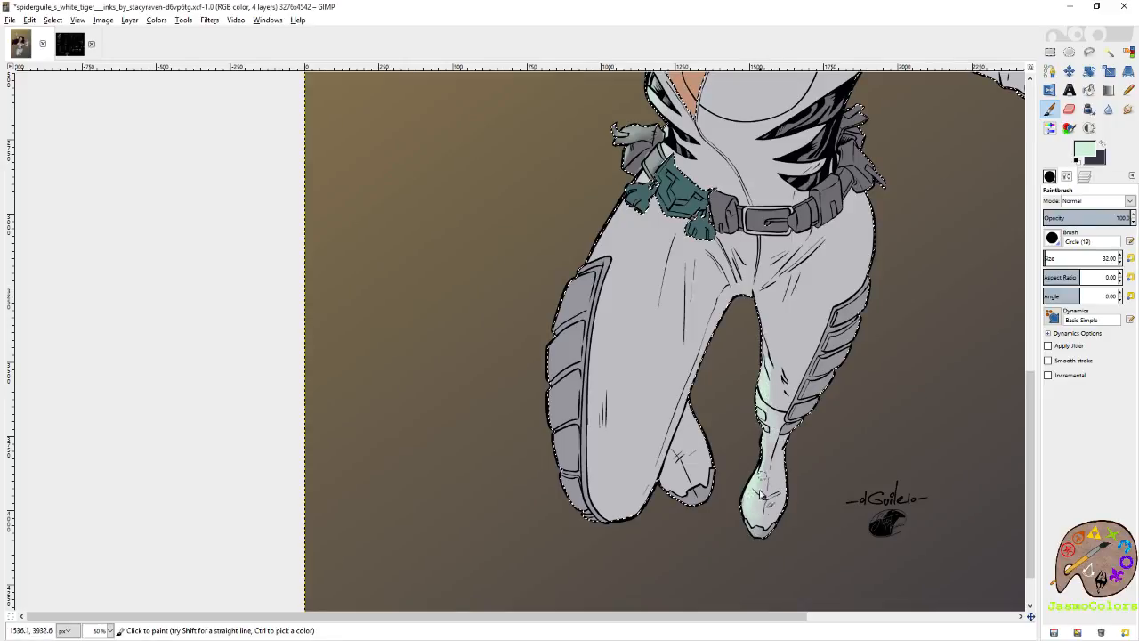
pyautogui.click(1051, 255)
pyautogui.moveTo(614, 218)
pyautogui.mouseDown()
pyautogui.moveTo(599, 267)
pyautogui.moveTo(627, 209)
pyautogui.moveTo(575, 418)
pyautogui.moveTo(581, 462)
pyautogui.moveTo(627, 208)
pyautogui.moveTo(587, 343)
pyautogui.moveTo(570, 285)
pyautogui.moveTo(618, 205)
pyautogui.moveTo(560, 311)
pyautogui.moveTo(603, 250)
pyautogui.mouseUp()
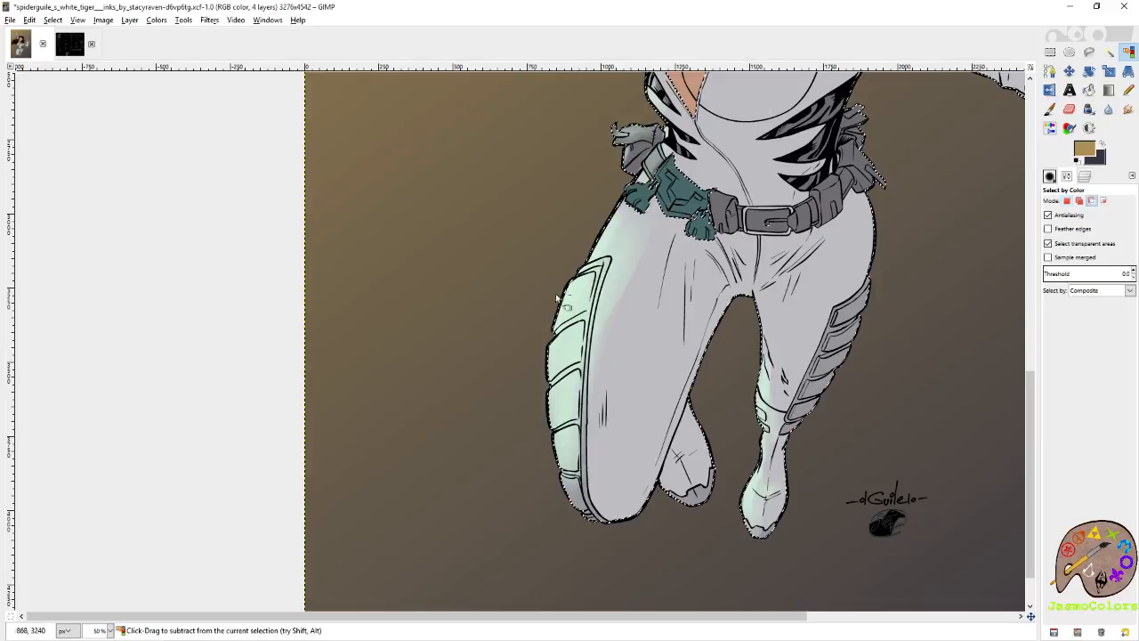
# Erase the mint from the gap between the second and third armour plates of the bent leg with the Circle (03) brush.
pyautogui.keyDown('ctrl'); pyautogui.scroll(4, 539, 313); pyautogui.keyUp('ctrl')
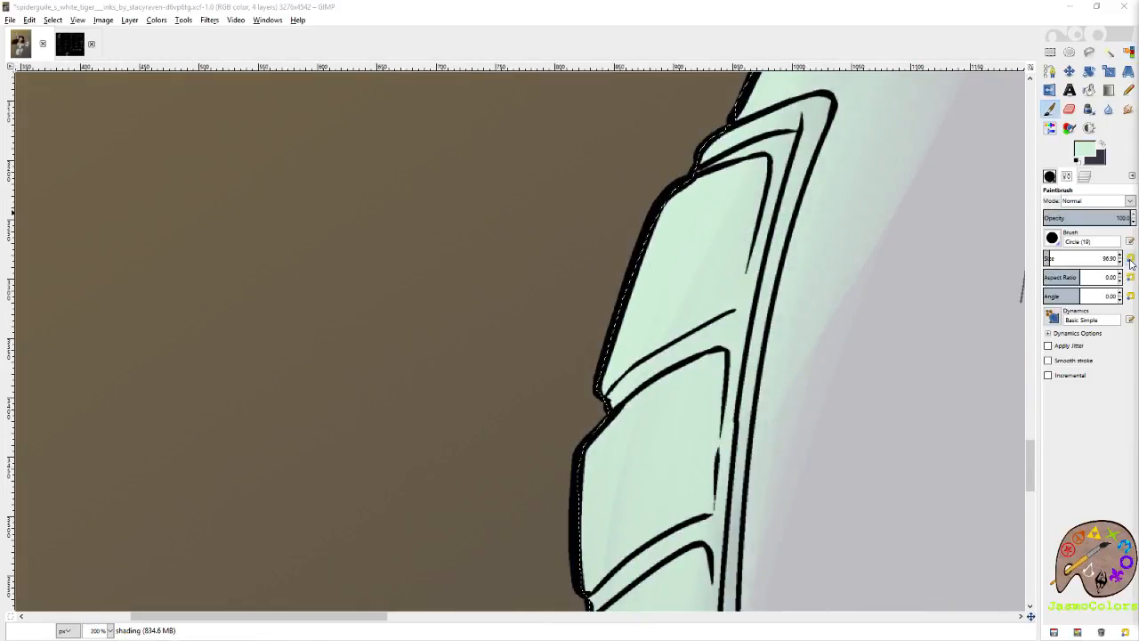
pyautogui.hotkey('shift', 'e')
pyautogui.click(1030, 204)
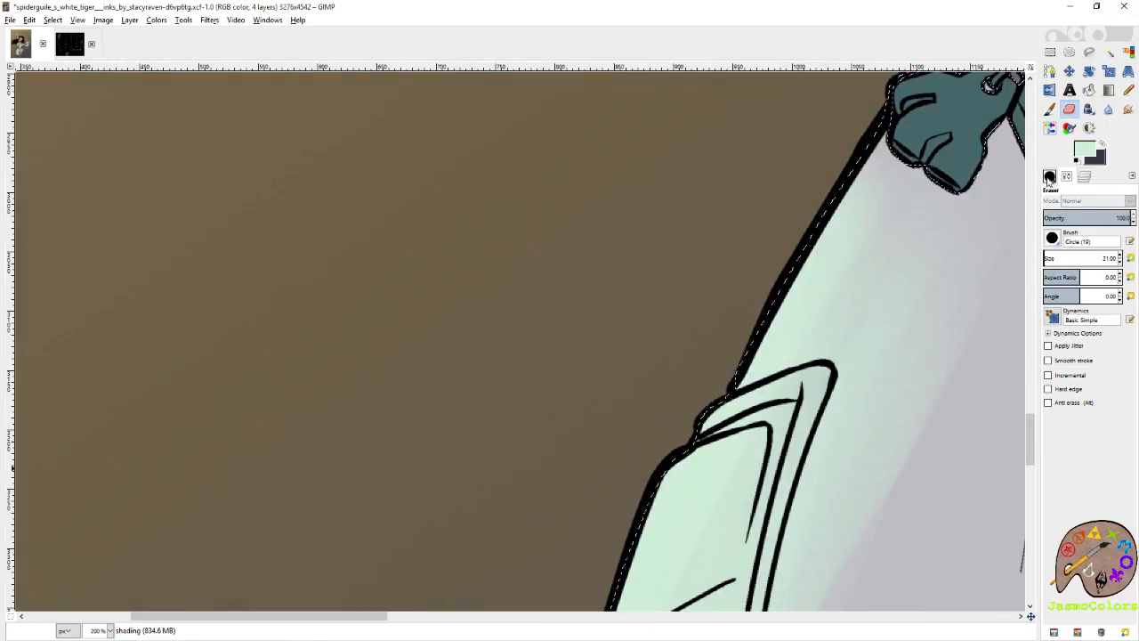
pyautogui.click(1050, 177)
pyautogui.moveTo(938, 507); pyautogui.dragTo(862, 283)
pyautogui.moveTo(884, 596); pyautogui.dragTo(930, 174)
pyautogui.click(1055, 541)
pyautogui.moveTo(559, 233); pyautogui.dragTo(682, 154)
pyautogui.scroll(3, 704, 178)
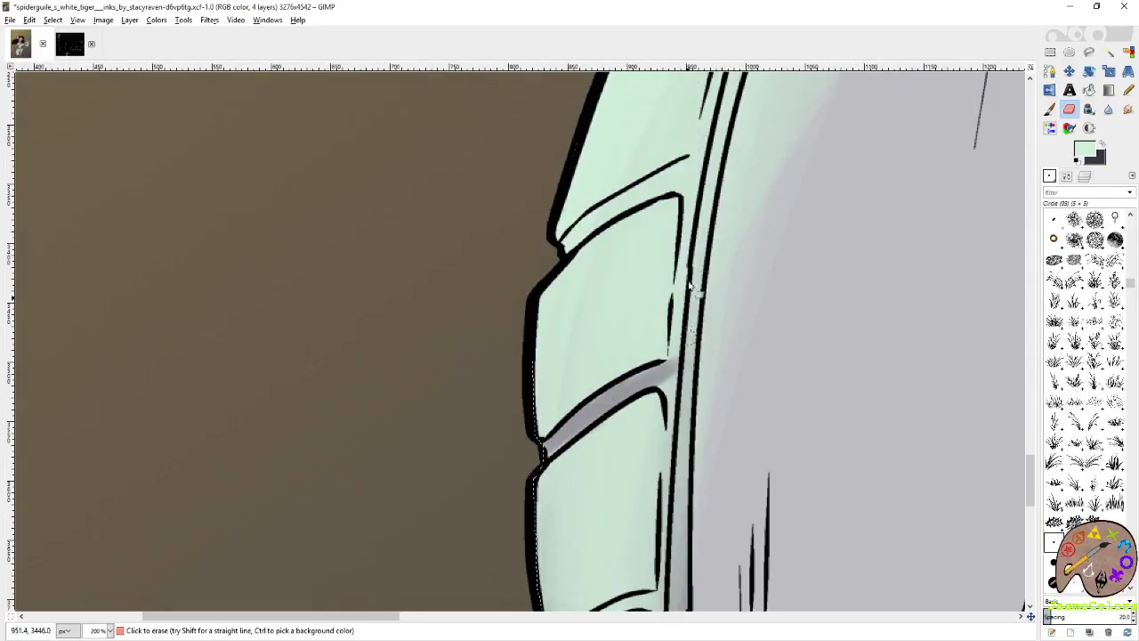
# Erase the mint from the grey channel above and beside the upper armour plates and from the gap below the first plate.
pyautogui.moveTo(687, 203); pyautogui.dragTo(675, 381)
pyautogui.moveTo(573, 233)
pyautogui.mouseDown()
pyautogui.moveTo(623, 198)
pyautogui.moveTo(566, 251)
pyautogui.moveTo(653, 184)
pyautogui.moveTo(694, 172)
pyautogui.moveTo(702, 116)
pyautogui.mouseUp()
pyautogui.moveTo(702, 115)
pyautogui.mouseDown()
pyautogui.moveTo(674, 318)
pyautogui.moveTo(715, 189)
pyautogui.moveTo(625, 217)
pyautogui.moveTo(718, 178)
pyautogui.moveTo(678, 201)
pyautogui.mouseUp()
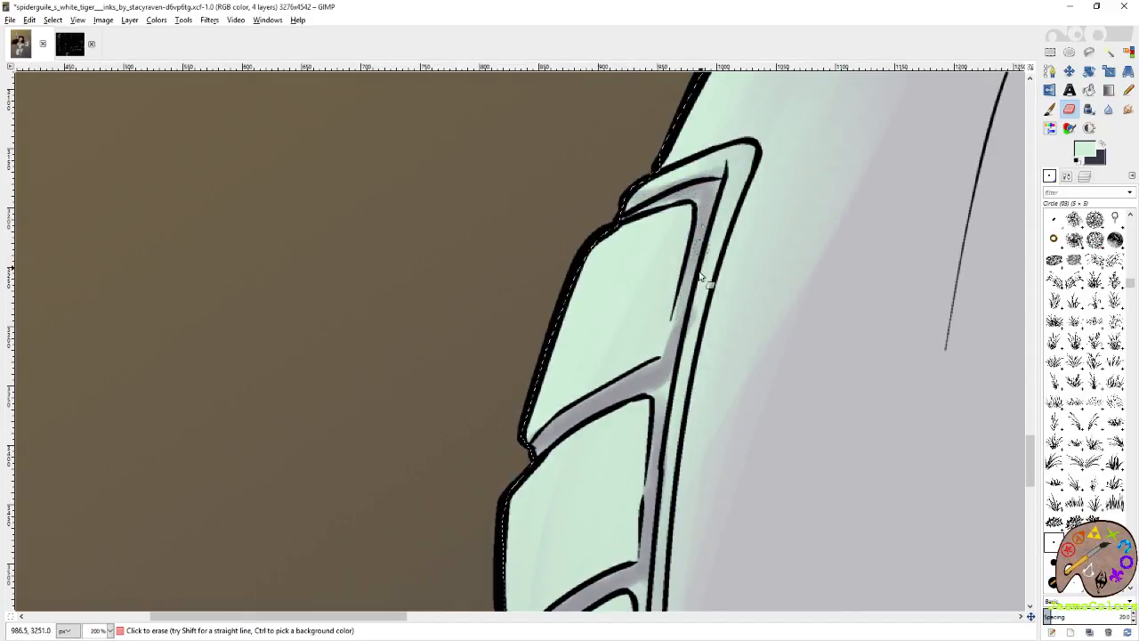
pyautogui.moveTo(618, 403); pyautogui.dragTo(678, 287)
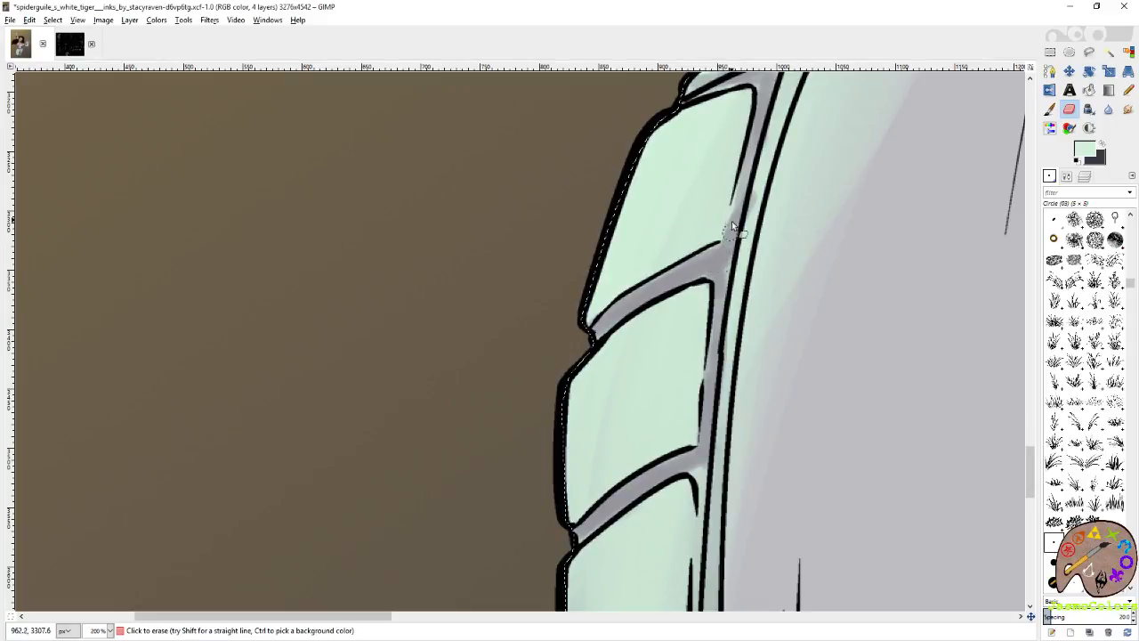
# Erase the mint along the gaps between the lower armour plates on the bent leg.
pyautogui.scroll(-8, 735, 247)
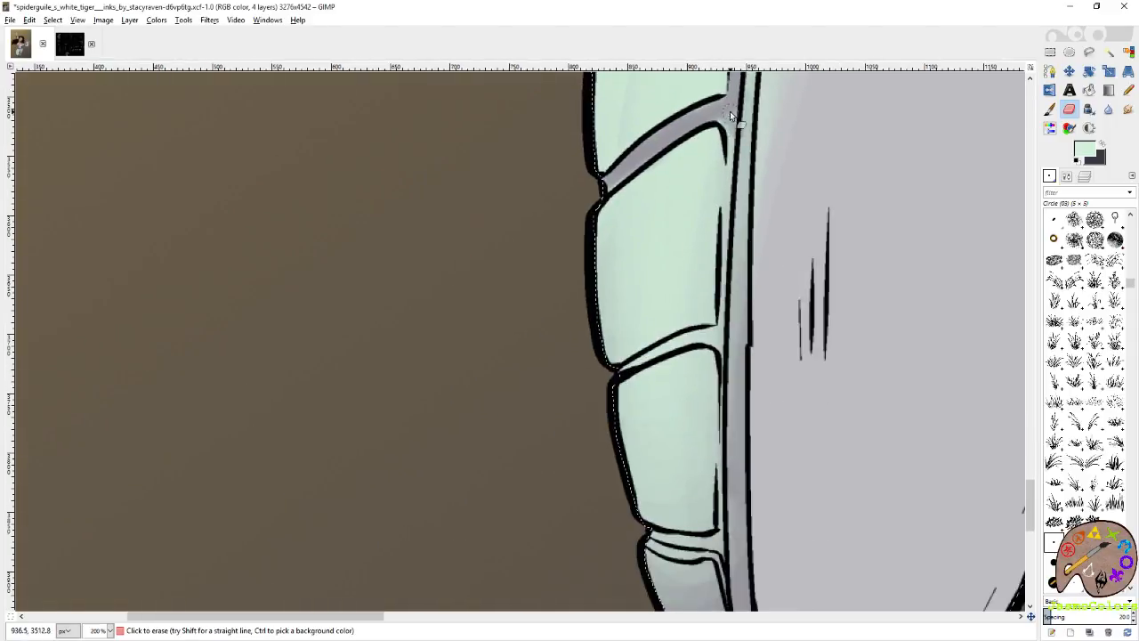
pyautogui.scroll(-4, 721, 142)
pyautogui.moveTo(724, 211); pyautogui.dragTo(639, 237)
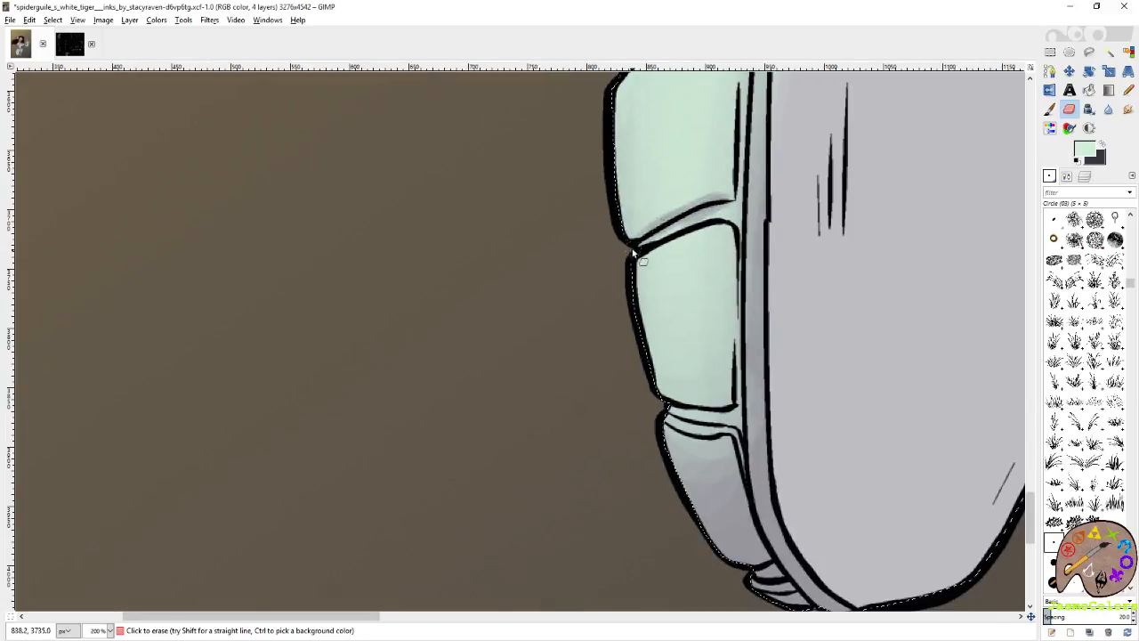
pyautogui.moveTo(724, 207); pyautogui.dragTo(634, 240)
pyautogui.moveTo(662, 373)
pyautogui.mouseDown()
pyautogui.moveTo(627, 263)
pyautogui.moveTo(680, 297)
pyautogui.mouseUp()
pyautogui.moveTo(628, 298)
pyautogui.mouseDown()
pyautogui.moveTo(693, 307)
pyautogui.moveTo(633, 304)
pyautogui.mouseUp()
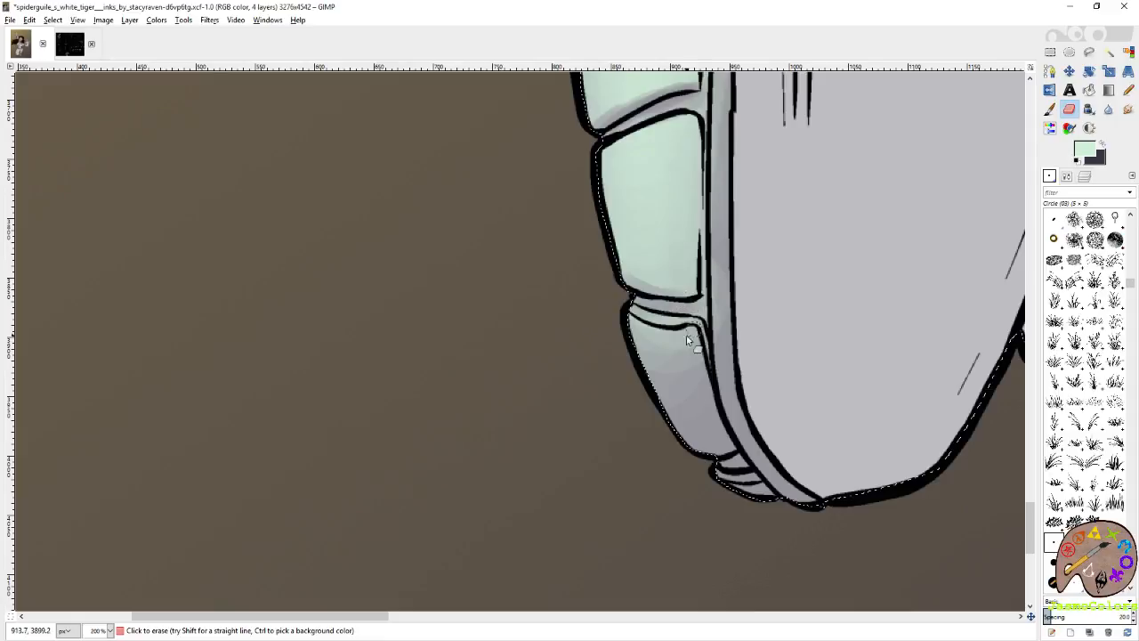
pyautogui.moveTo(647, 231); pyautogui.dragTo(630, 380)
# Erase mint along the lower and inner edges of the armour plates with the Circle (19) brush to form shadows.
pyautogui.click(1054, 583)
pyautogui.moveTo(624, 434)
pyautogui.mouseDown()
pyautogui.moveTo(693, 424)
pyautogui.moveTo(656, 382)
pyautogui.moveTo(640, 386)
pyautogui.moveTo(653, 427)
pyautogui.mouseUp()
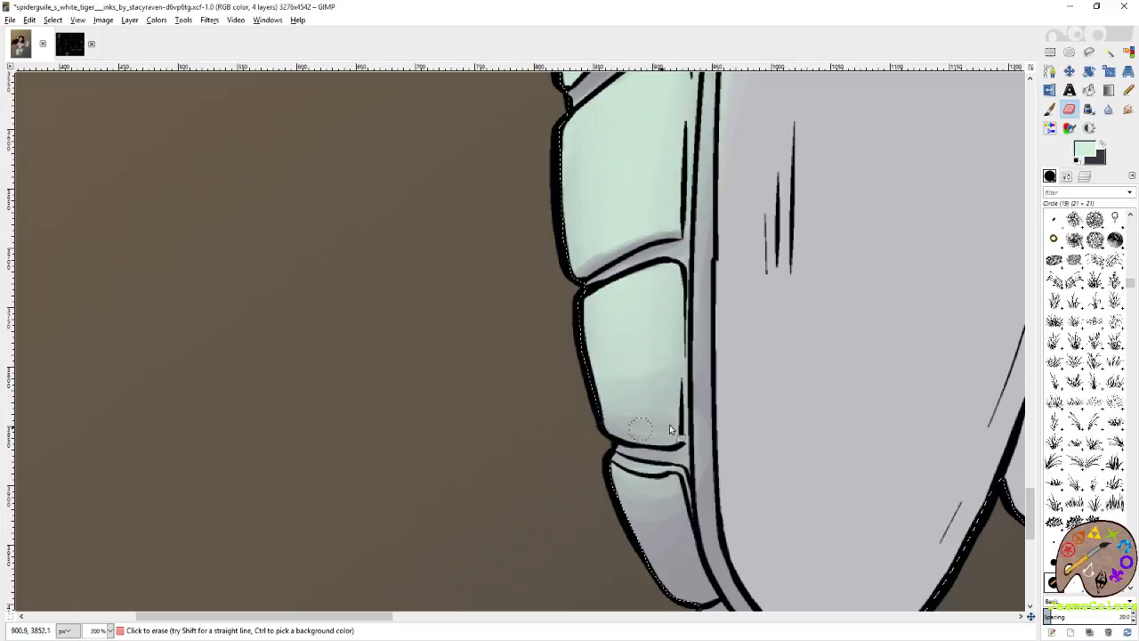
pyautogui.moveTo(687, 268); pyautogui.dragTo(713, 396)
pyautogui.moveTo(662, 367)
pyautogui.mouseDown()
pyautogui.moveTo(618, 382)
pyautogui.moveTo(678, 351)
pyautogui.moveTo(623, 380)
pyautogui.moveTo(642, 362)
pyautogui.moveTo(612, 360)
pyautogui.moveTo(706, 294)
pyautogui.mouseUp()
pyautogui.moveTo(717, 185); pyautogui.dragTo(708, 351)
pyautogui.moveTo(708, 141); pyautogui.dragTo(713, 368)
pyautogui.moveTo(738, 208)
pyautogui.mouseDown()
pyautogui.moveTo(723, 321)
pyautogui.moveTo(722, 271)
pyautogui.mouseUp()
pyautogui.moveTo(748, 185); pyautogui.dragTo(722, 379)
pyautogui.moveTo(750, 213); pyautogui.dragTo(715, 357)
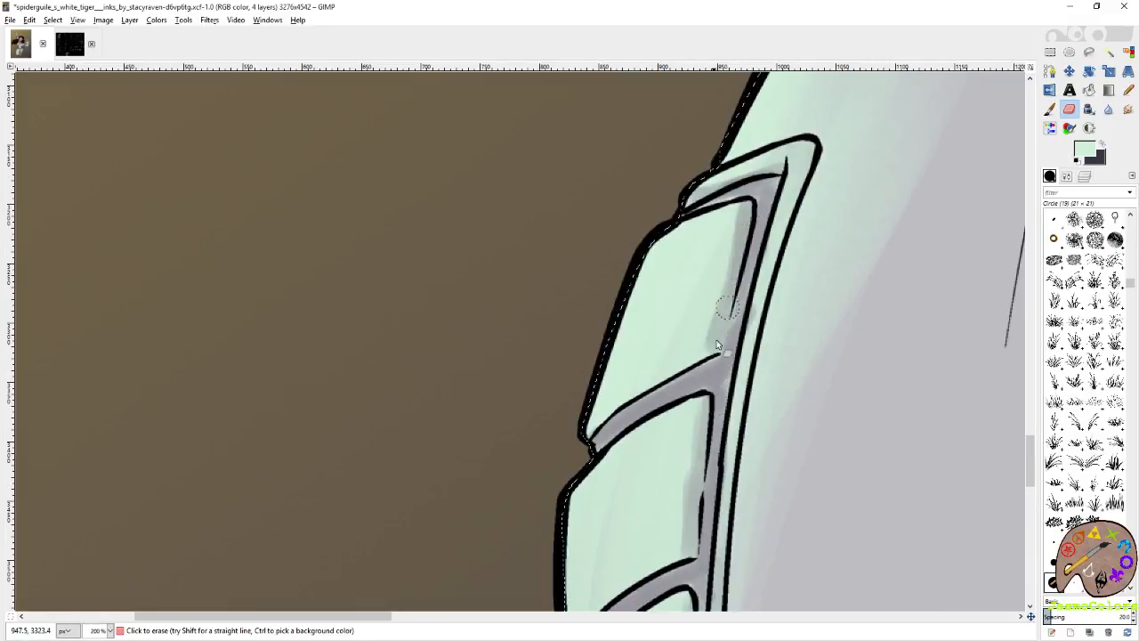
# Erase the mint along the narrow border strip beside the armour plates with the Circle (01) brush.
pyautogui.click(1116, 522)
pyautogui.moveTo(817, 150); pyautogui.dragTo(746, 378)
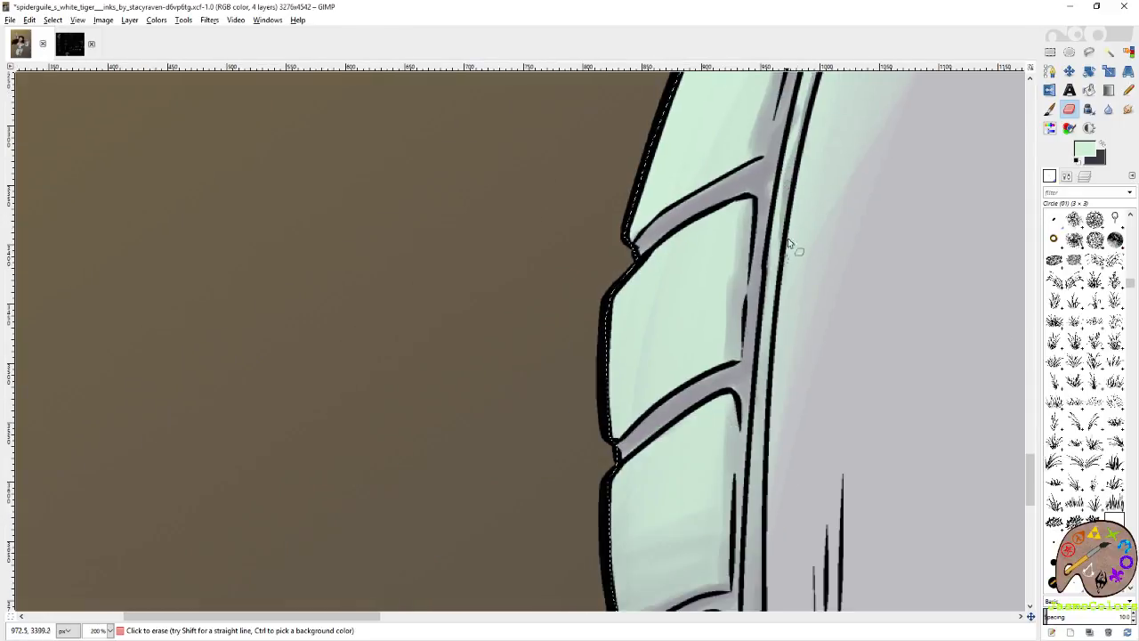
pyautogui.scroll(-10, 786, 267)
pyautogui.scroll(3, 822, 233)
# Paint pale mint along the upper rim of the lower armour plate near the knee.
pyautogui.press('p')
pyautogui.moveTo(688, 322)
pyautogui.mouseDown()
pyautogui.moveTo(718, 320)
pyautogui.moveTo(688, 345)
pyautogui.moveTo(696, 331)
pyautogui.mouseUp()
pyautogui.scroll(3, 700, 333)
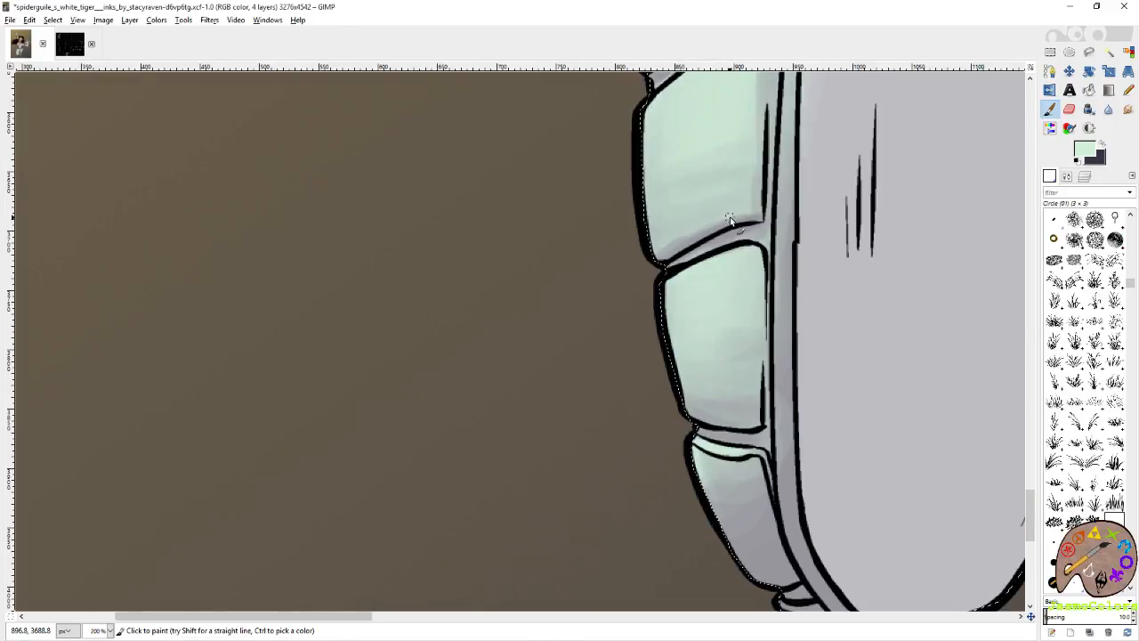
# Save the artwork file.
pyautogui.click(1129, 52)
pyautogui.scroll(-3, 538, 420)
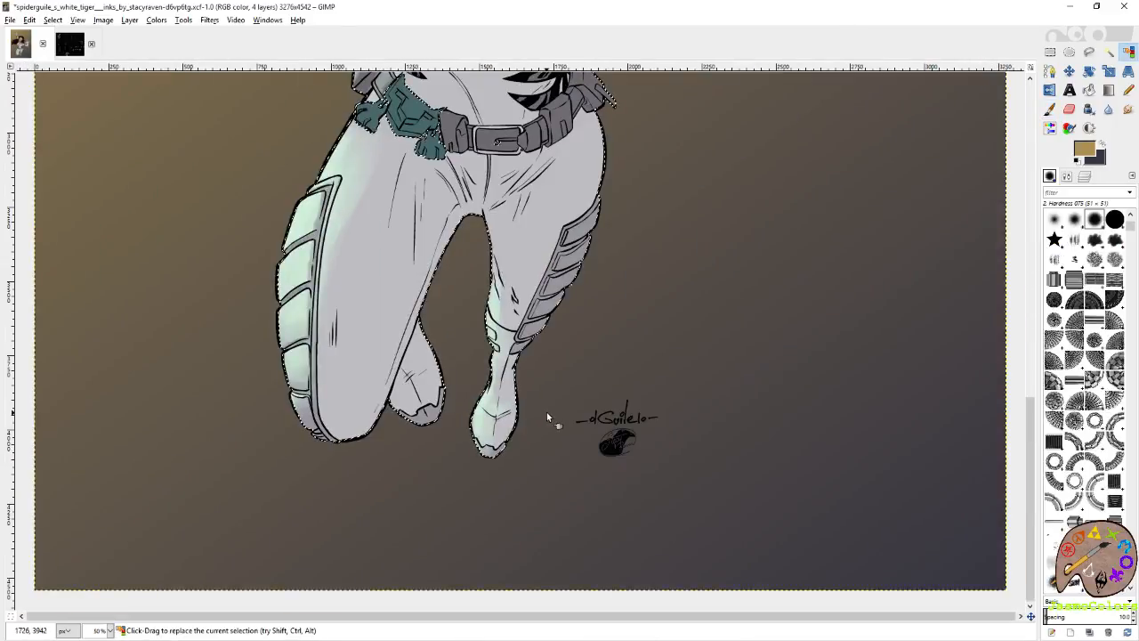
pyautogui.scroll(-3, 547, 412)
pyautogui.hotkey('ctrl', 's')
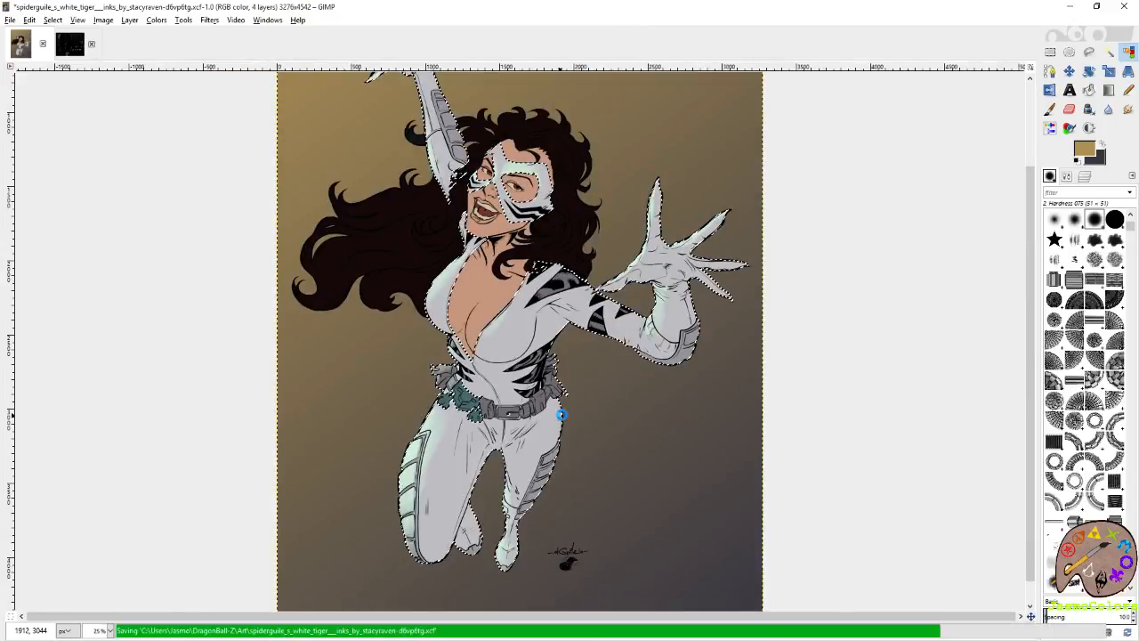
# Paint pale mint along the inner edge of the straighter leg, extending it above the knee, with the Circle (01) brush.
pyautogui.scroll(3, 460, 482)
pyautogui.scroll(3, 459, 471)
pyautogui.press('p')
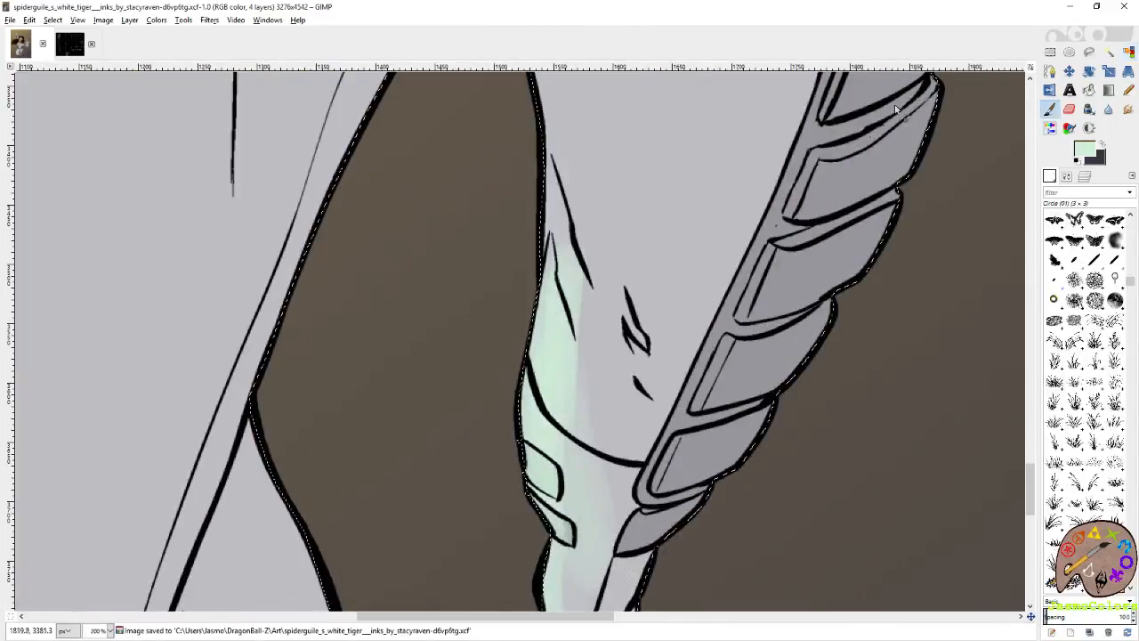
pyautogui.moveTo(554, 226); pyautogui.dragTo(566, 281)
pyautogui.moveTo(542, 133)
pyautogui.mouseDown()
pyautogui.moveTo(550, 183)
pyautogui.moveTo(584, 253)
pyautogui.moveTo(544, 253)
pyautogui.moveTo(543, 283)
pyautogui.mouseUp()
pyautogui.moveTo(541, 394); pyautogui.dragTo(542, 224)
pyautogui.moveTo(543, 166); pyautogui.dragTo(527, 242)
pyautogui.moveTo(547, 291)
pyautogui.mouseDown()
pyautogui.moveTo(566, 250)
pyautogui.moveTo(552, 287)
pyautogui.moveTo(568, 285)
pyautogui.mouseUp()
# Erase mint along the edges of the small plates on the straighter leg and touch up the pale mint on its foot.
pyautogui.hotkey('shift', 'e')
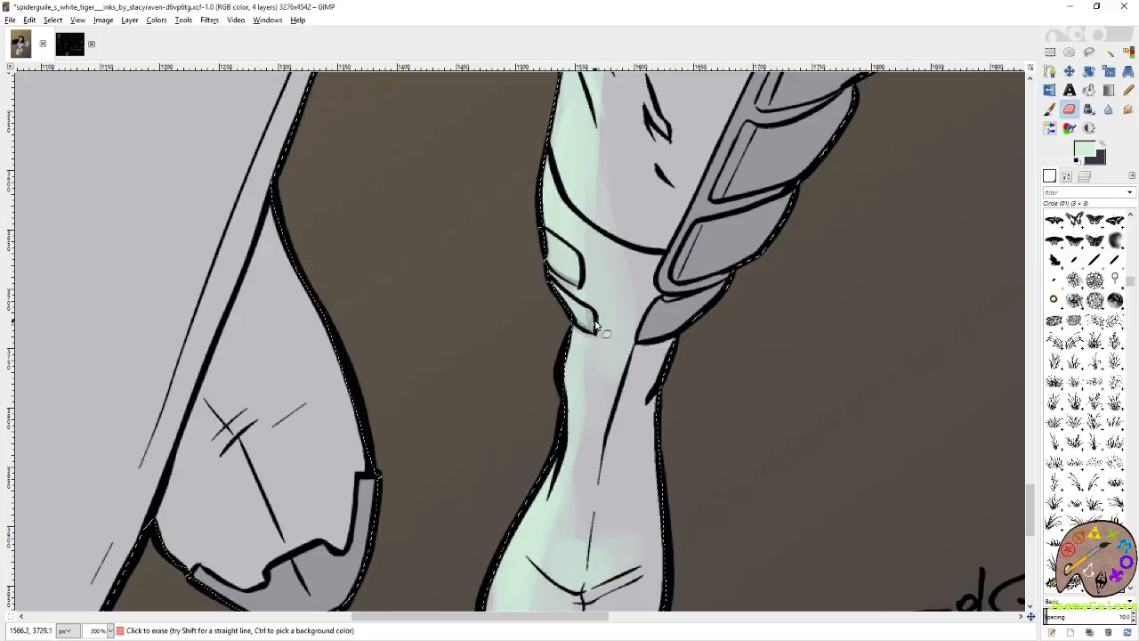
pyautogui.moveTo(577, 438)
pyautogui.mouseDown()
pyautogui.moveTo(737, 261)
pyautogui.moveTo(757, 257)
pyautogui.mouseUp()
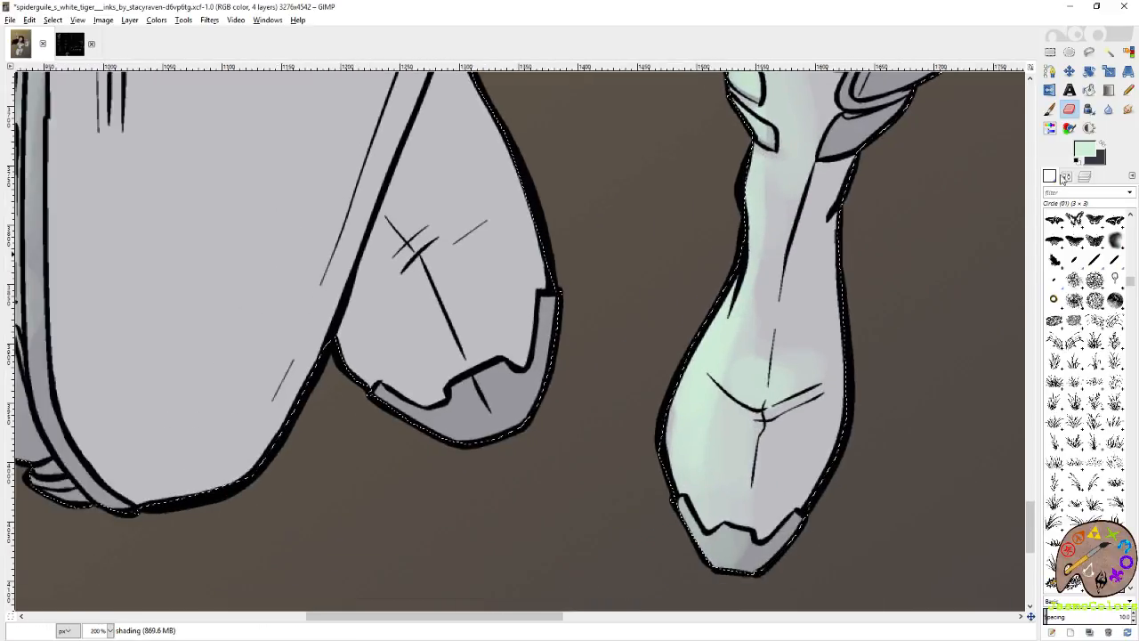
pyautogui.click(1051, 109)
pyautogui.moveTo(713, 377); pyautogui.dragTo(775, 408)
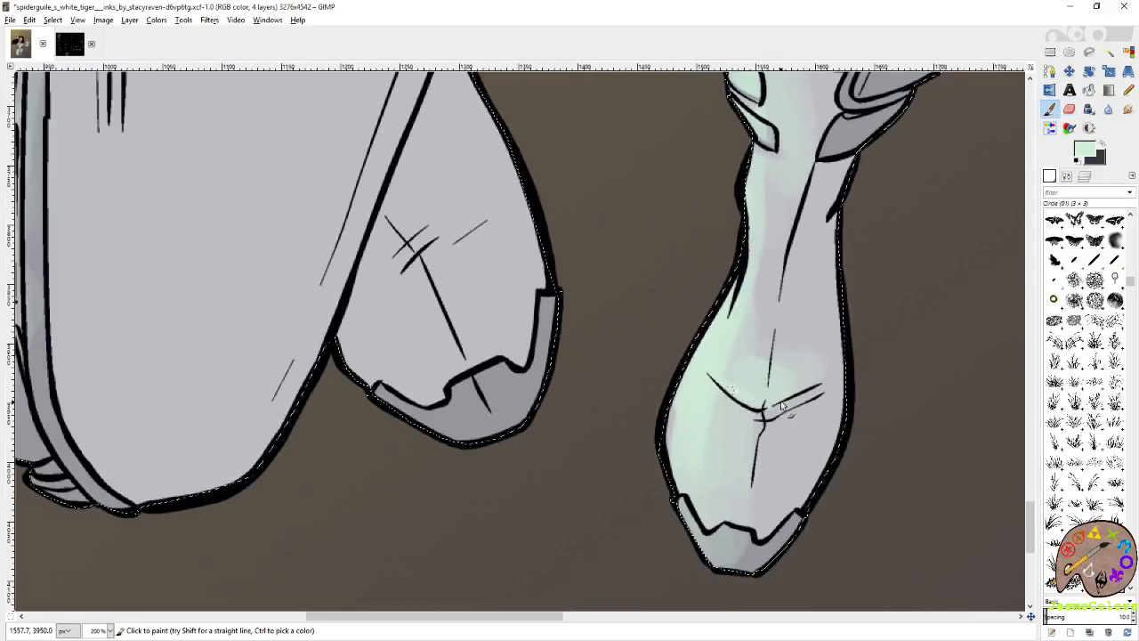
pyautogui.moveTo(674, 430); pyautogui.dragTo(677, 410)
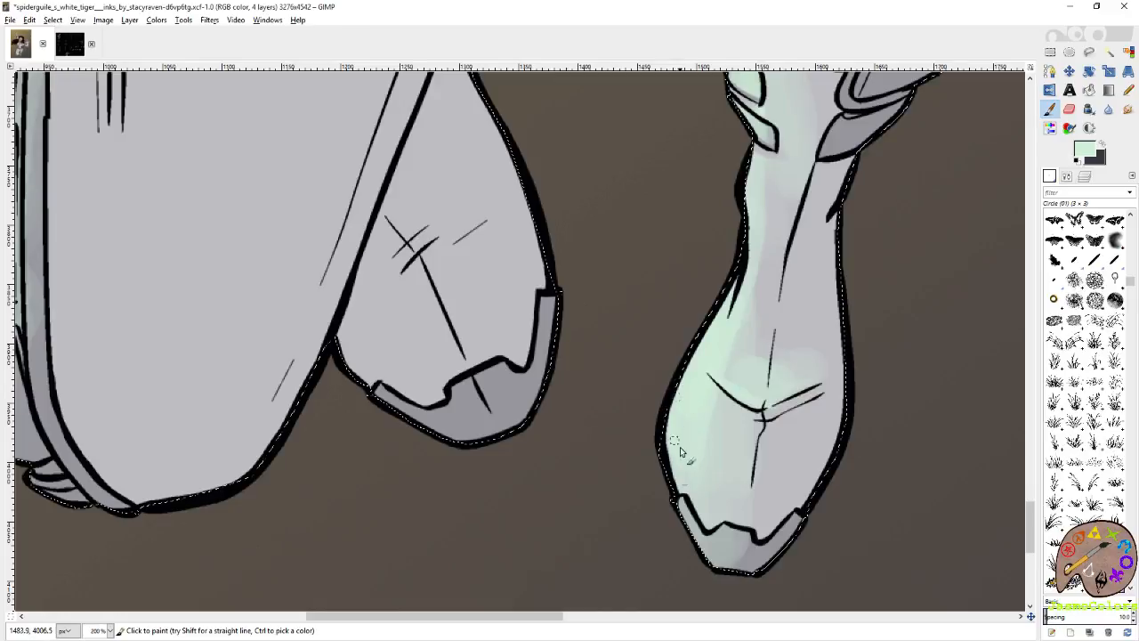
pyautogui.scroll(5, 752, 261)
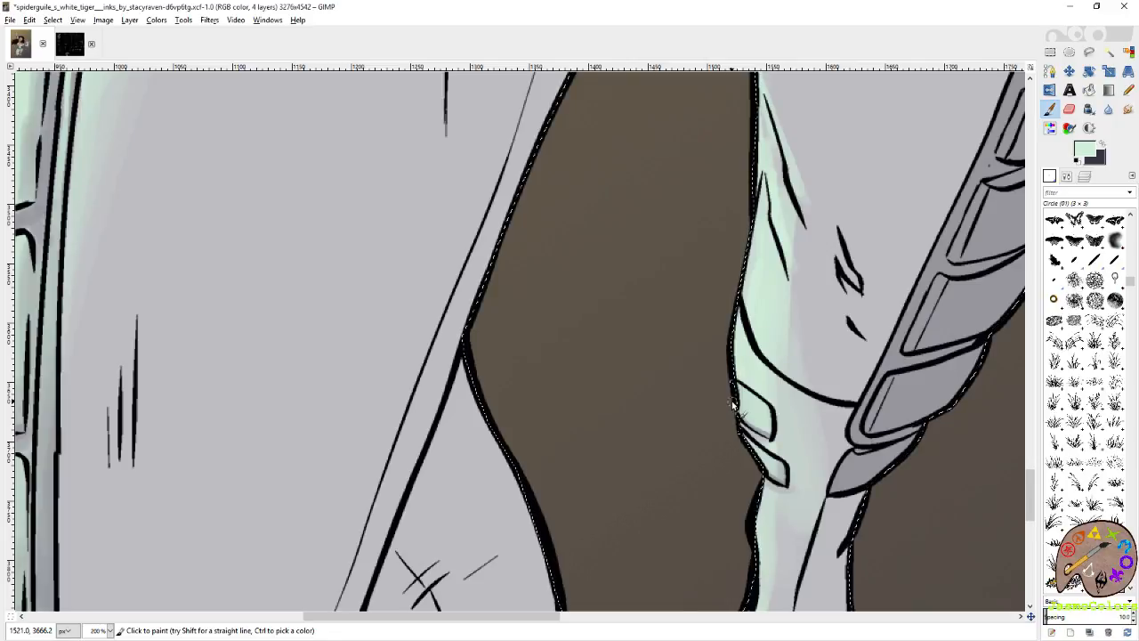
# Erase mint along the wrist fold lines of the outstretched open-hand glove with the Circle (01) brush.
pyautogui.click(1129, 52)
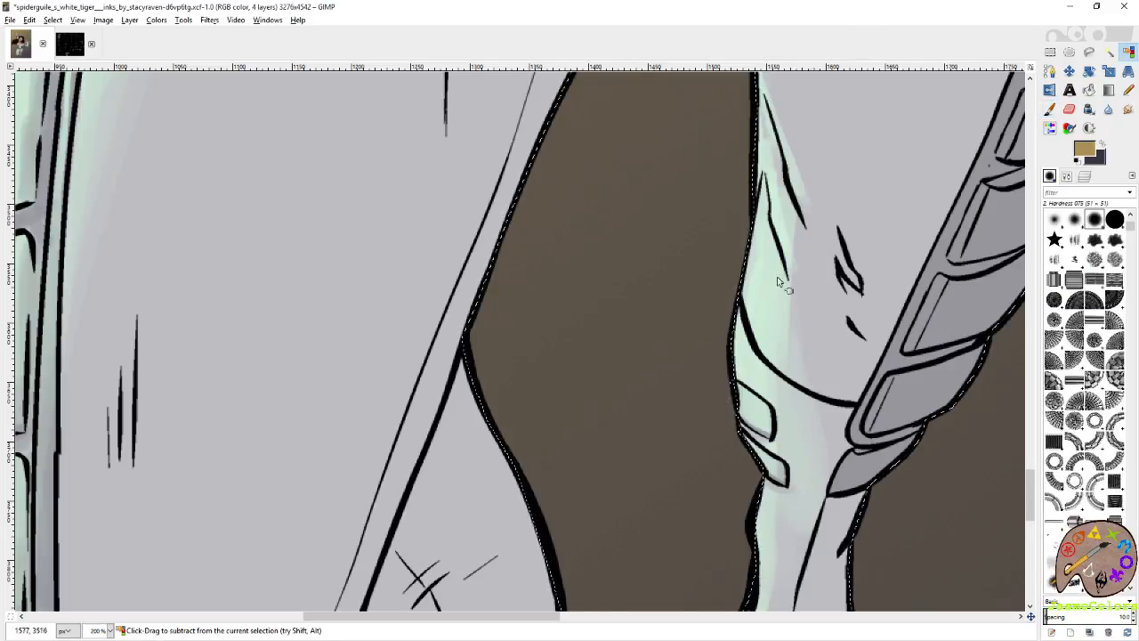
pyautogui.scroll(-4, 796, 236)
pyautogui.scroll(2, 605, 308)
pyautogui.scroll(4, 591, 305)
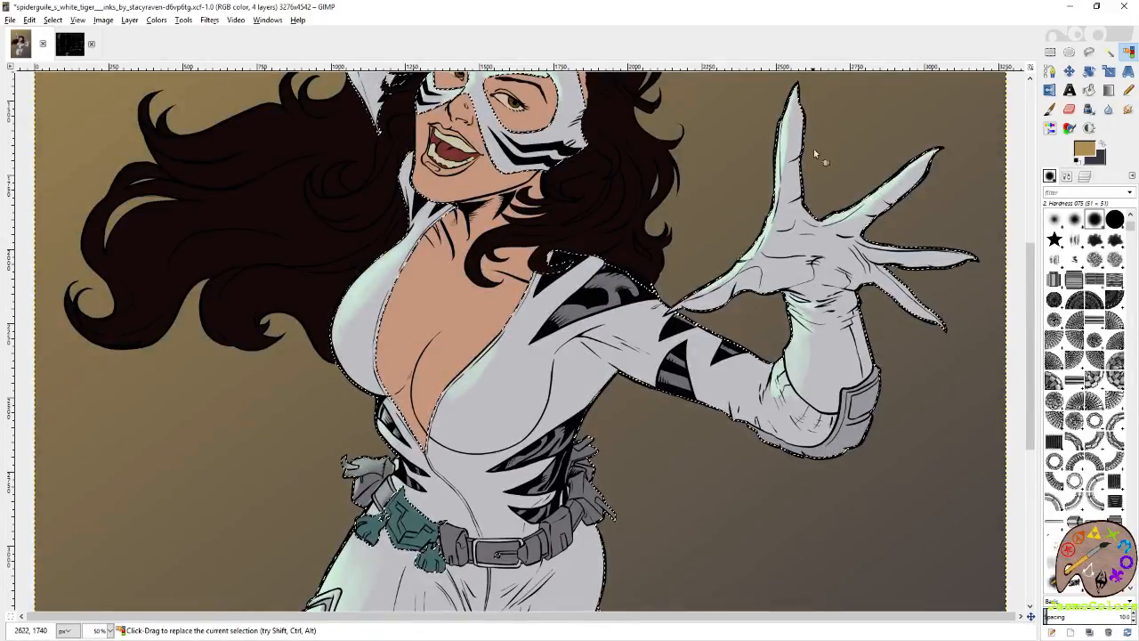
pyautogui.scroll(4, 812, 341)
pyautogui.press('p')
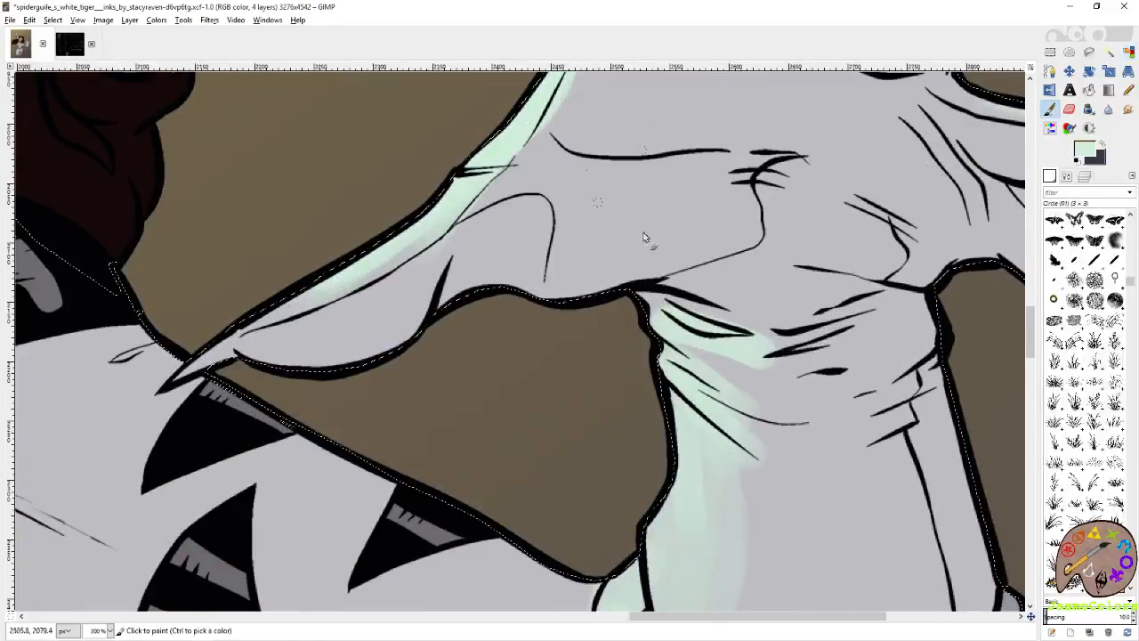
pyautogui.hotkey('shift', 'e')
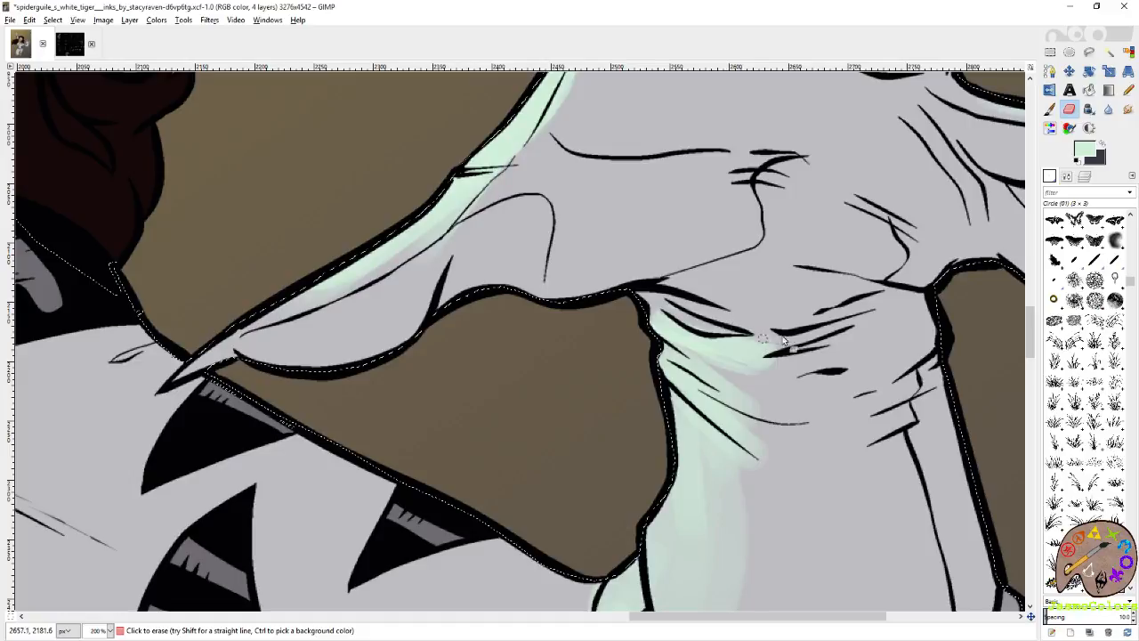
pyautogui.moveTo(788, 388); pyautogui.dragTo(822, 363)
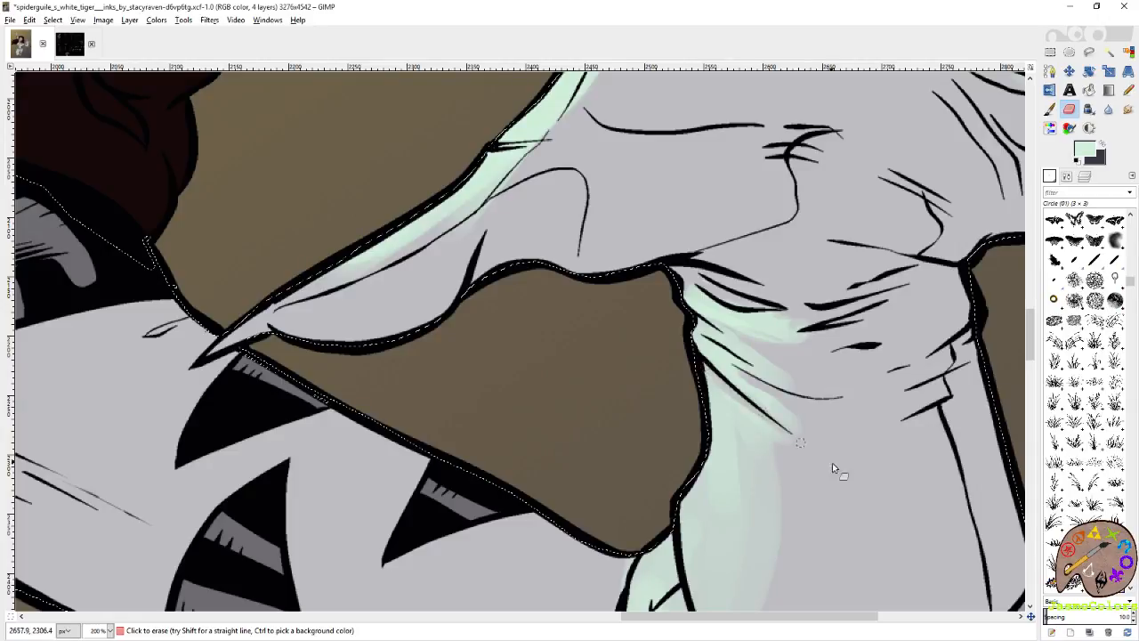
pyautogui.moveTo(576, 270); pyautogui.dragTo(729, 379)
# Examine the mint light across the outstretched glove, the mask and the raised arm.
pyautogui.click(1050, 109)
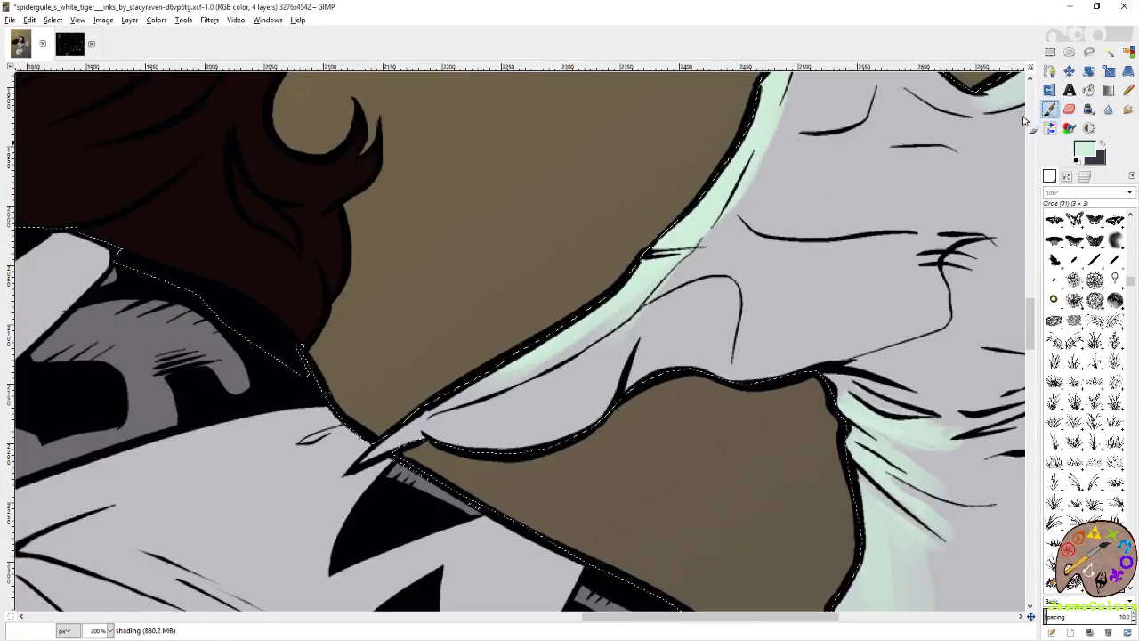
pyautogui.moveTo(357, 462); pyautogui.dragTo(509, 374)
pyautogui.moveTo(633, 290); pyautogui.dragTo(498, 512)
pyautogui.moveTo(833, 270); pyautogui.dragTo(412, 350)
pyautogui.moveTo(500, 303); pyautogui.dragTo(754, 541)
pyautogui.moveTo(537, 354); pyautogui.dragTo(915, 441)
pyautogui.moveTo(391, 351)
pyautogui.mouseDown()
pyautogui.moveTo(899, 420)
pyautogui.moveTo(694, 408)
pyautogui.mouseUp()
pyautogui.moveTo(349, 210); pyautogui.dragTo(689, 400)
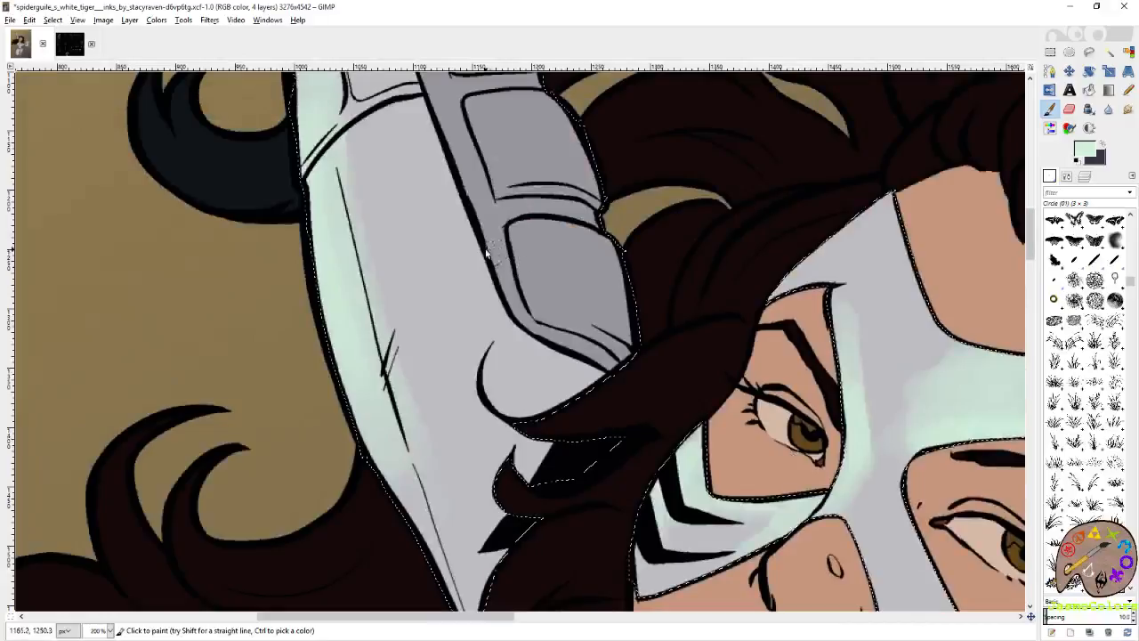
pyautogui.moveTo(488, 251); pyautogui.dragTo(565, 437)
pyautogui.click(1129, 51)
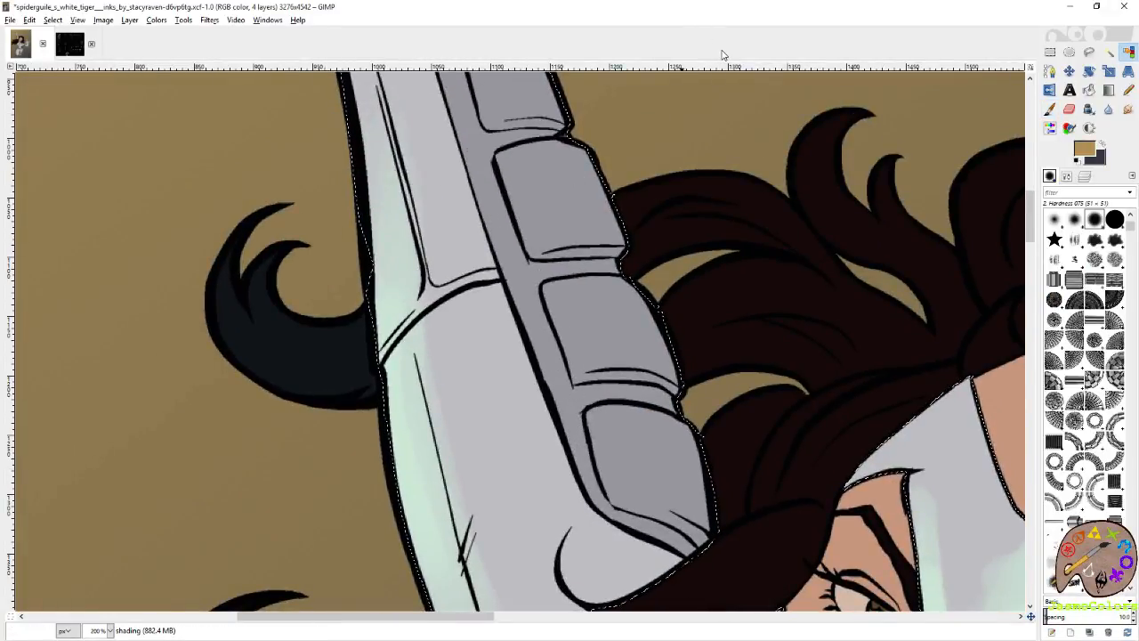
pyautogui.scroll(-1, 544, 248)
pyautogui.scroll(-5, 543, 247)
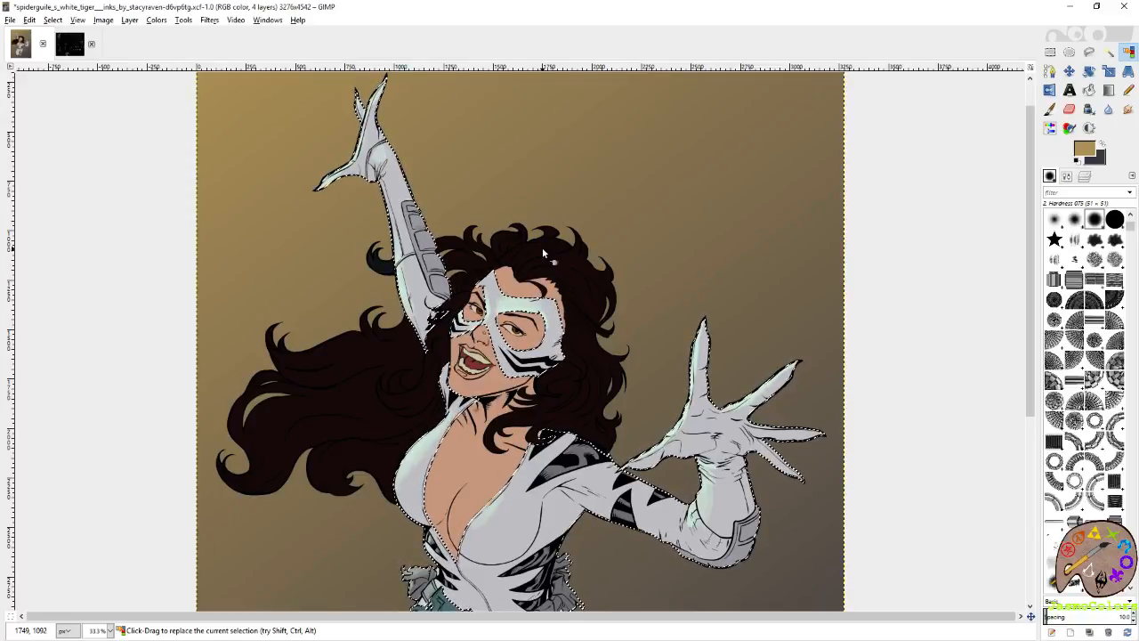
# Paint pale mint on the mask's upper corner and beside the brow with the Circle (19) brush.
pyautogui.scroll(4, 506, 213)
pyautogui.press('p')
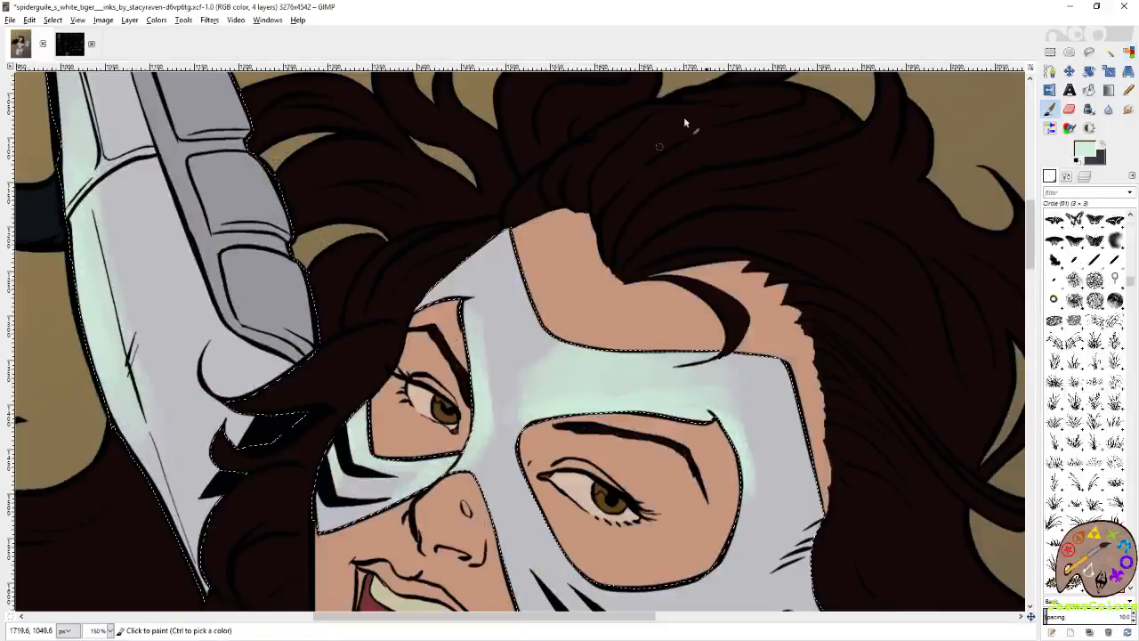
pyautogui.moveTo(529, 304); pyautogui.dragTo(653, 210)
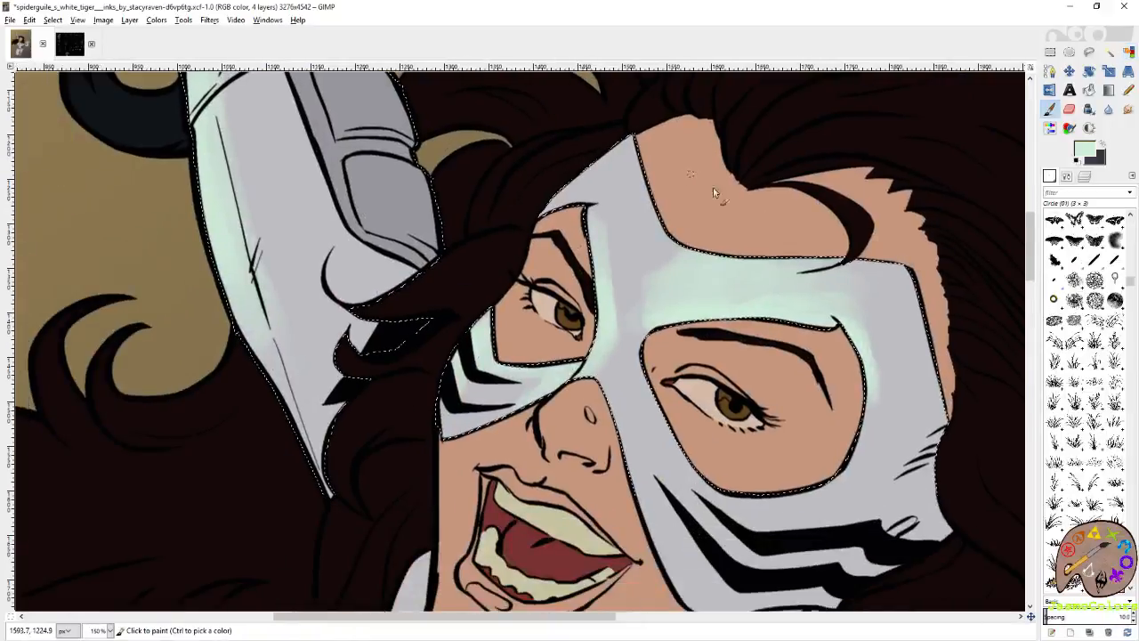
pyautogui.click(1133, 344)
pyautogui.click(1054, 299)
pyautogui.moveTo(548, 207)
pyautogui.mouseDown()
pyautogui.moveTo(618, 170)
pyautogui.moveTo(680, 166)
pyautogui.mouseUp()
pyautogui.moveTo(628, 138)
pyautogui.mouseDown()
pyautogui.moveTo(574, 185)
pyautogui.moveTo(647, 123)
pyautogui.moveTo(588, 183)
pyautogui.moveTo(614, 199)
pyautogui.moveTo(603, 261)
pyautogui.moveTo(621, 250)
pyautogui.mouseUp()
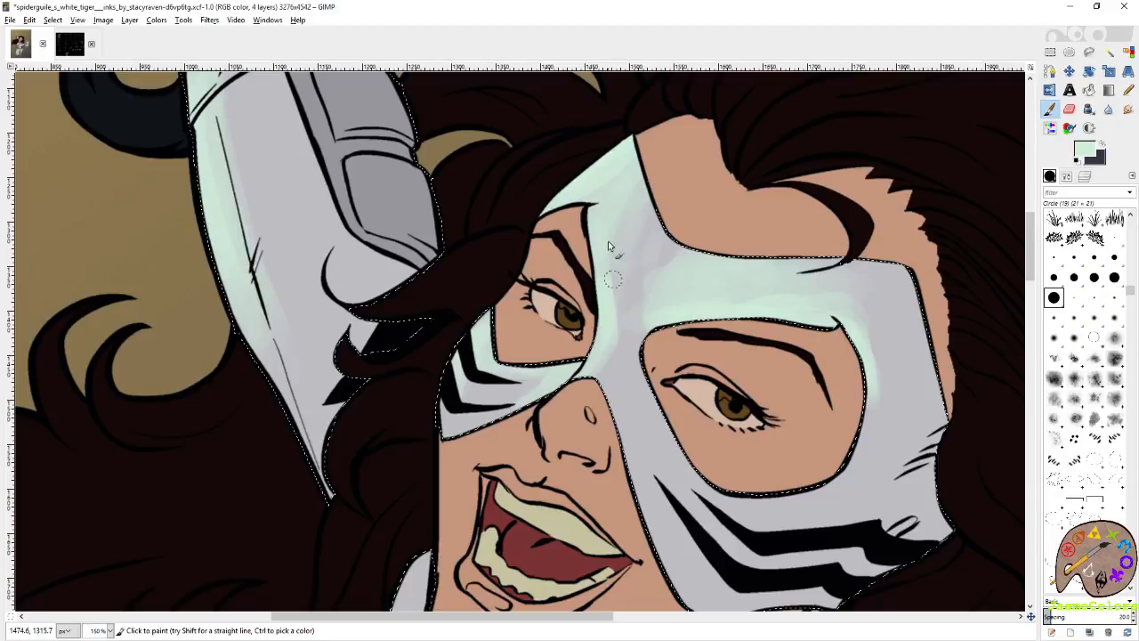
# Save the artwork and swap the paint colours so dark slate is the foreground and mint the background.
pyautogui.hotkey('shift', 'o')
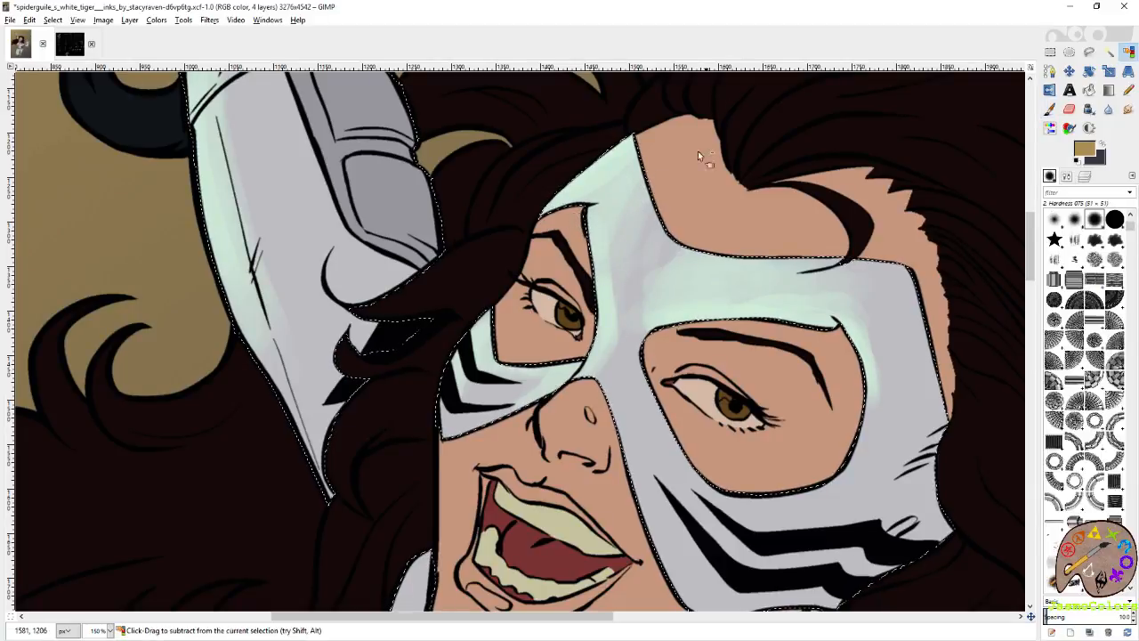
pyautogui.scroll(-3, 682, 295)
pyautogui.scroll(-2, 683, 295)
pyautogui.hotkey('ctrl', 's')
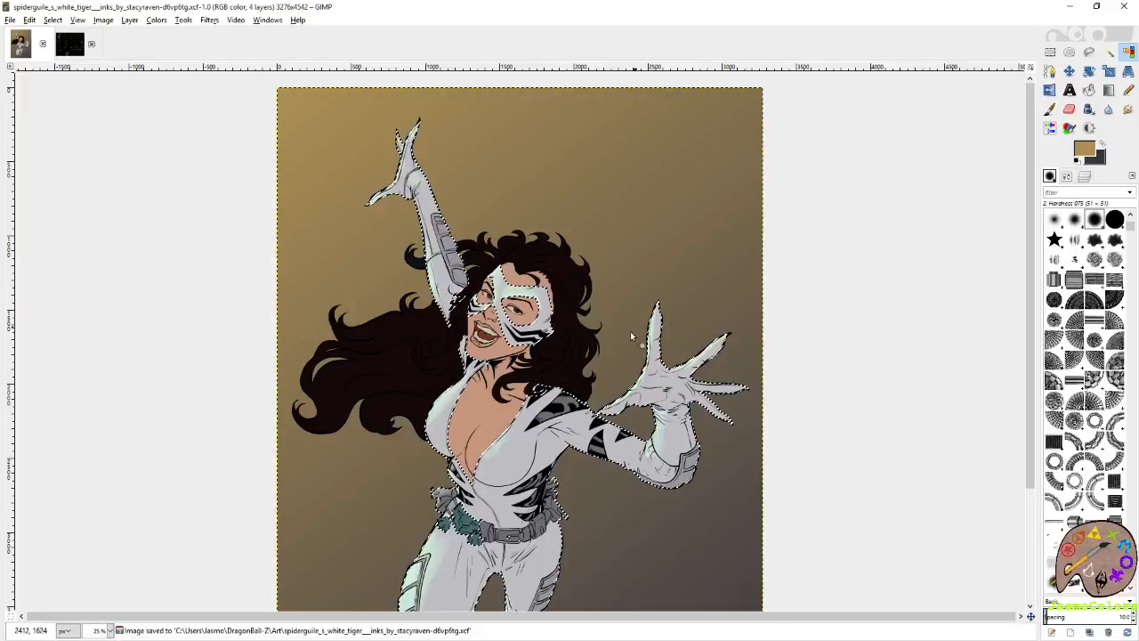
pyautogui.scroll(1, 338, 258)
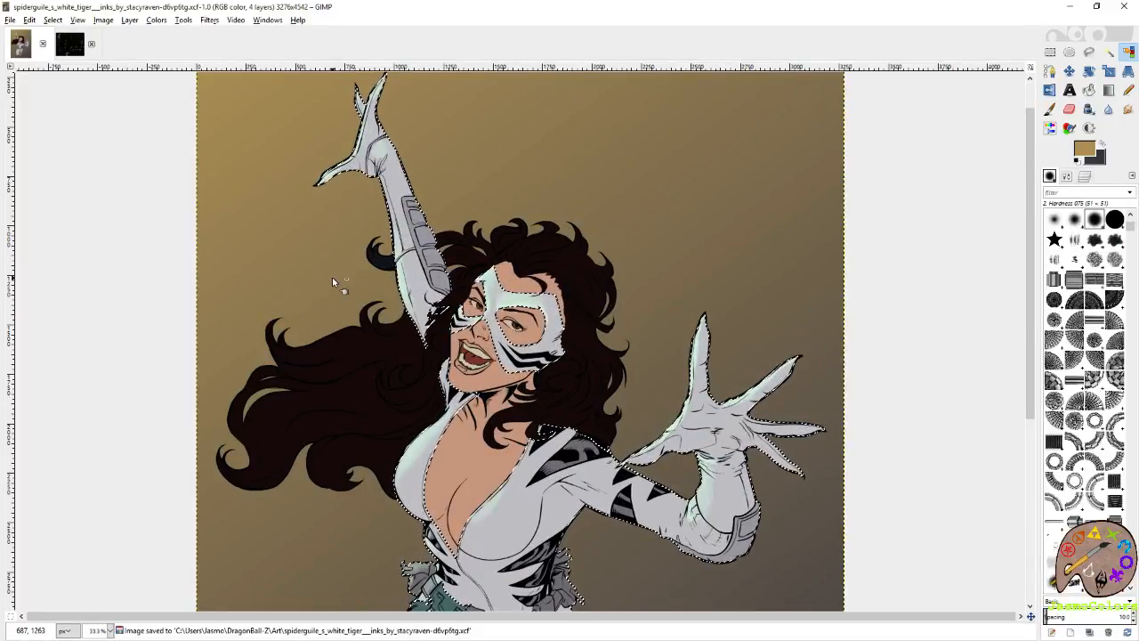
pyautogui.scroll(1, 332, 277)
pyautogui.scroll(-3, 341, 239)
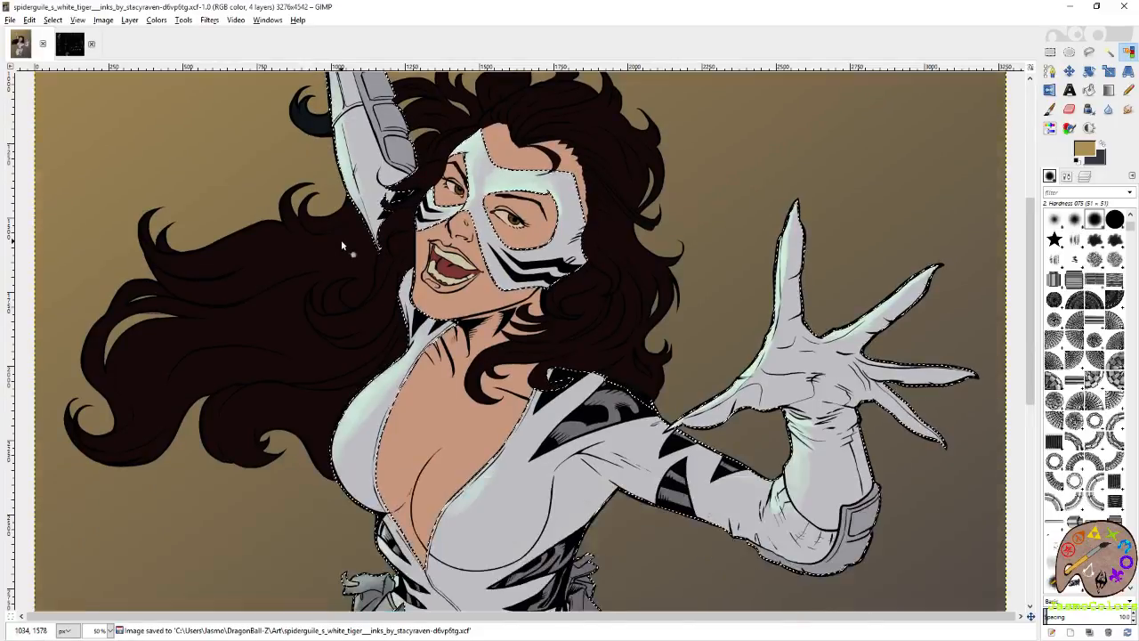
pyautogui.hotkey('ctrl', 's')
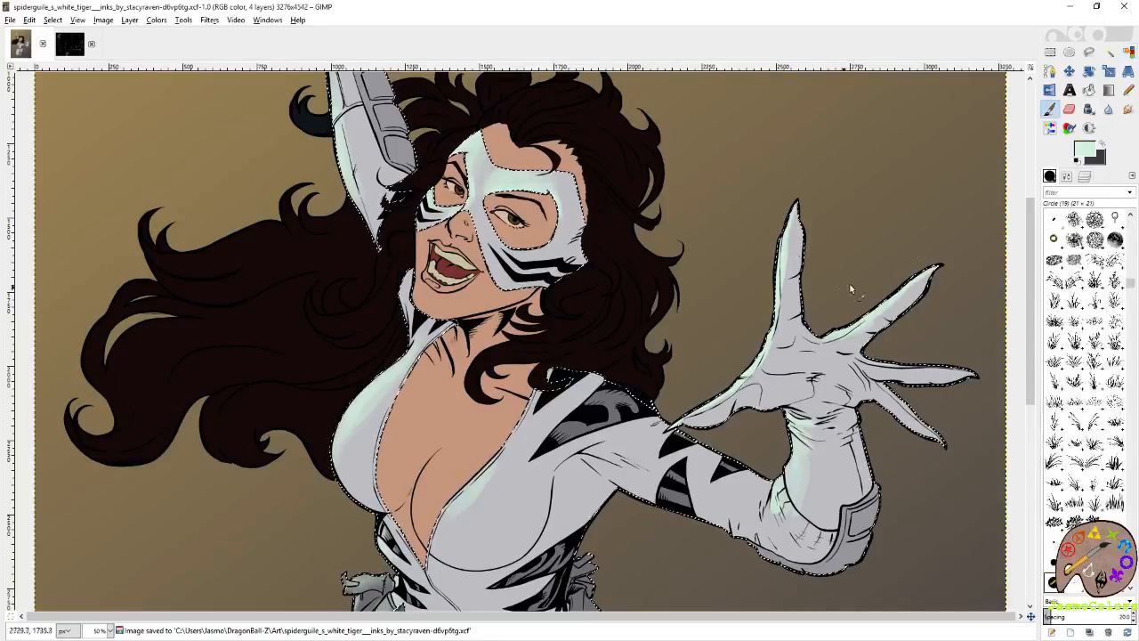
pyautogui.click(1103, 145)
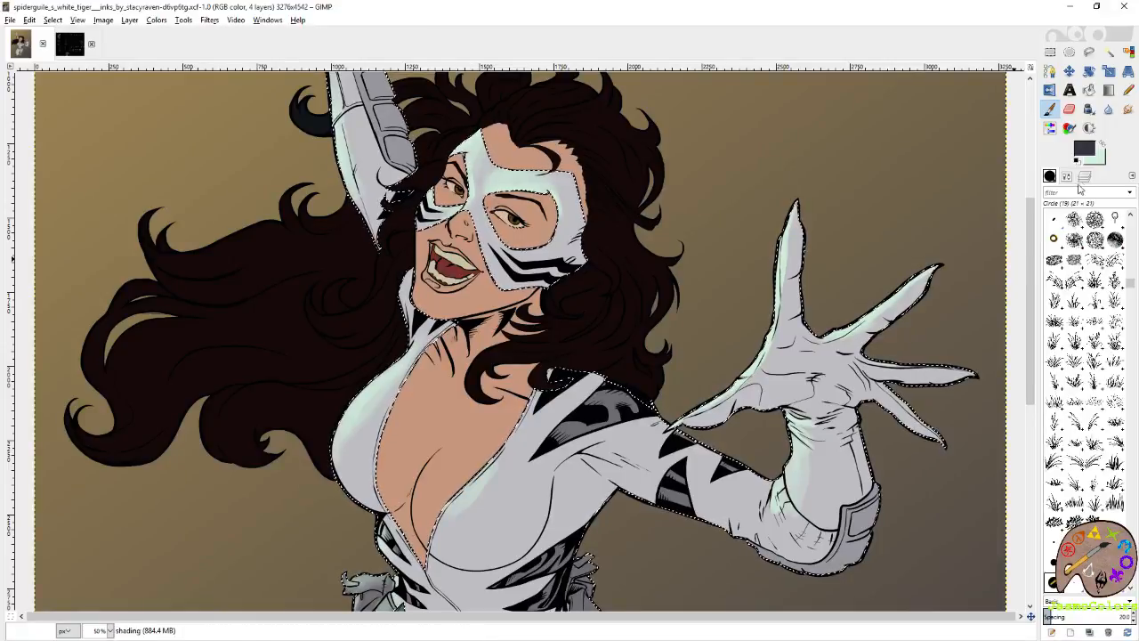
# Rename the shading layer so its name starts with "green" and save the image.
pyautogui.click(1084, 177)
pyautogui.rightClick(1103, 272)
pyautogui.press('Escape')
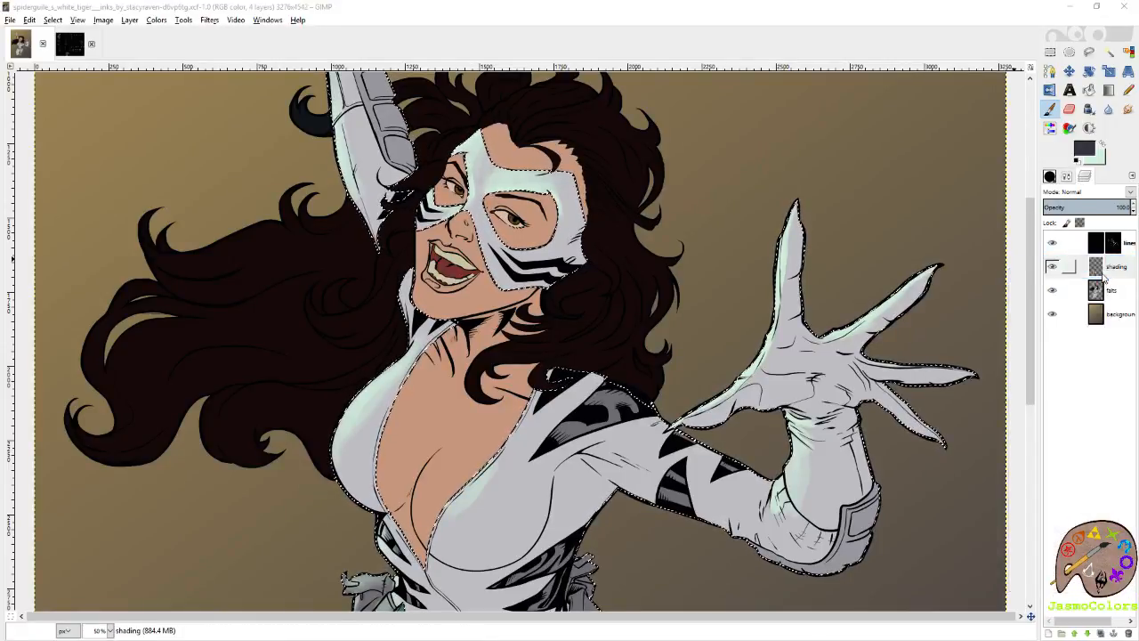
pyautogui.press('Return')
pyautogui.hotkey('ctrl', 's')
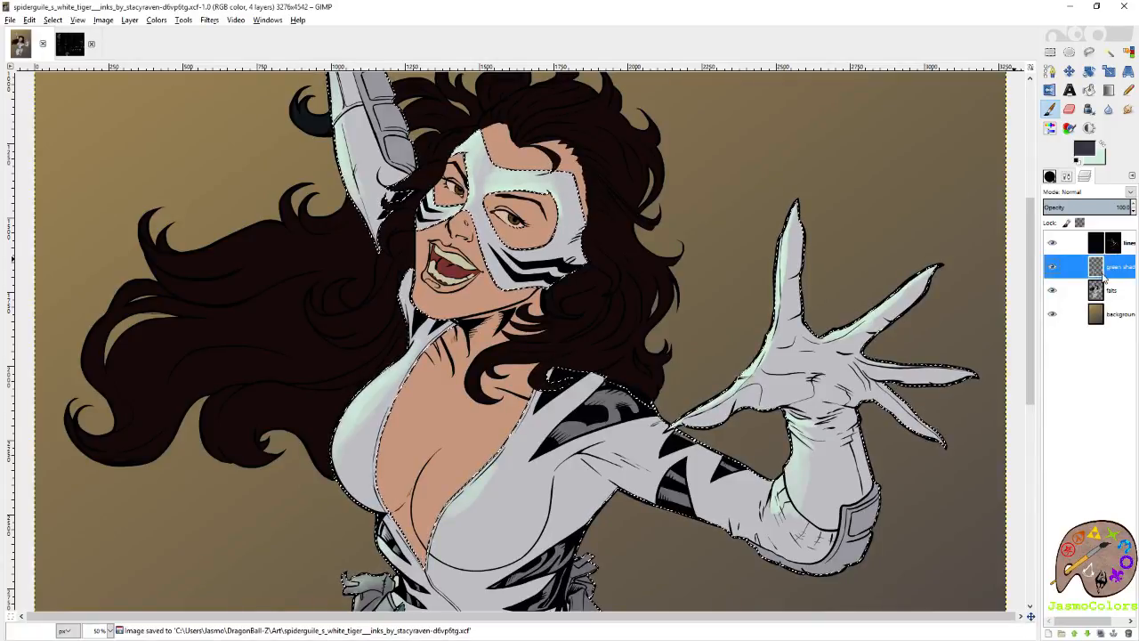
# Pick the slate grey swatch beside the dark slate one in the colour palette image as the foreground colour and return to the artwork.
pyautogui.click(1084, 178)
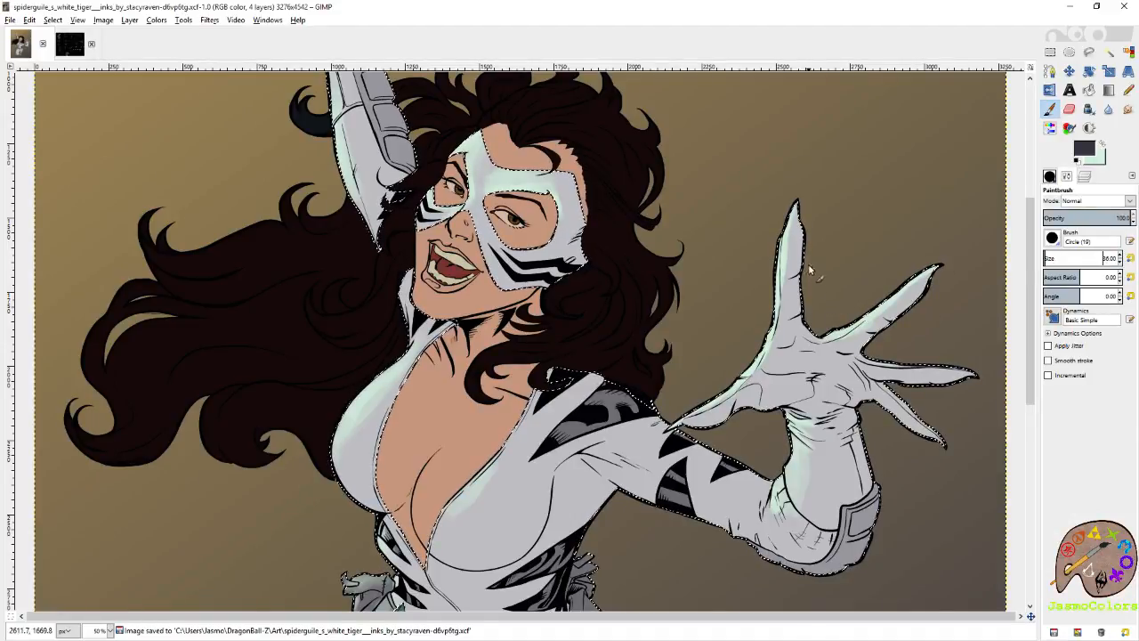
pyautogui.moveTo(806, 252)
pyautogui.mouseDown()
pyautogui.moveTo(795, 291)
pyautogui.moveTo(803, 312)
pyautogui.mouseUp()
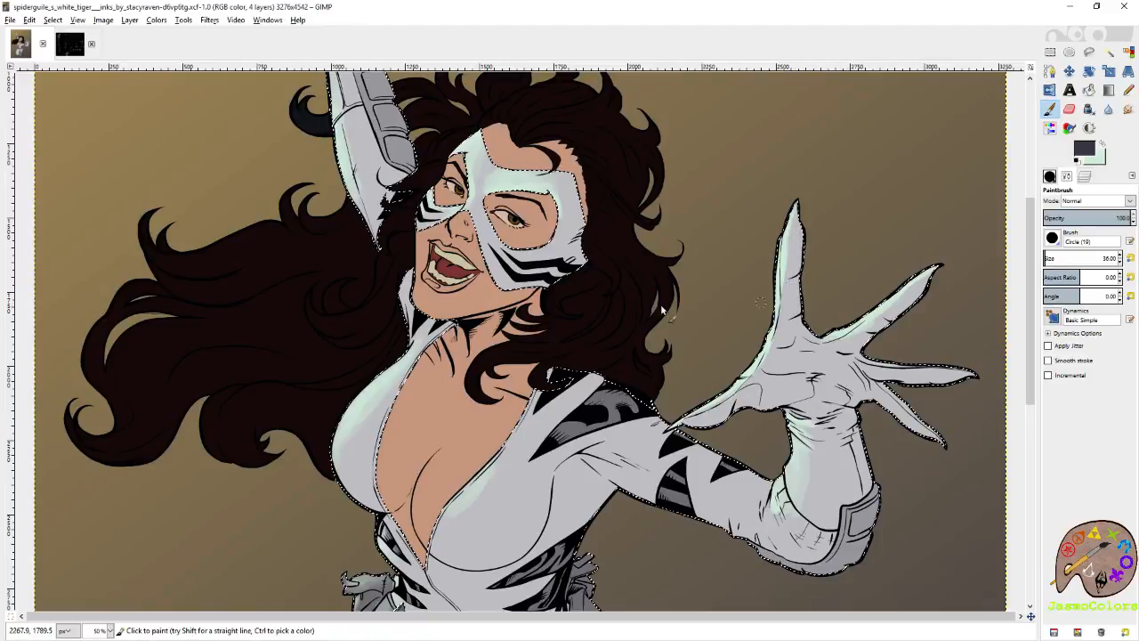
pyautogui.click(71, 46)
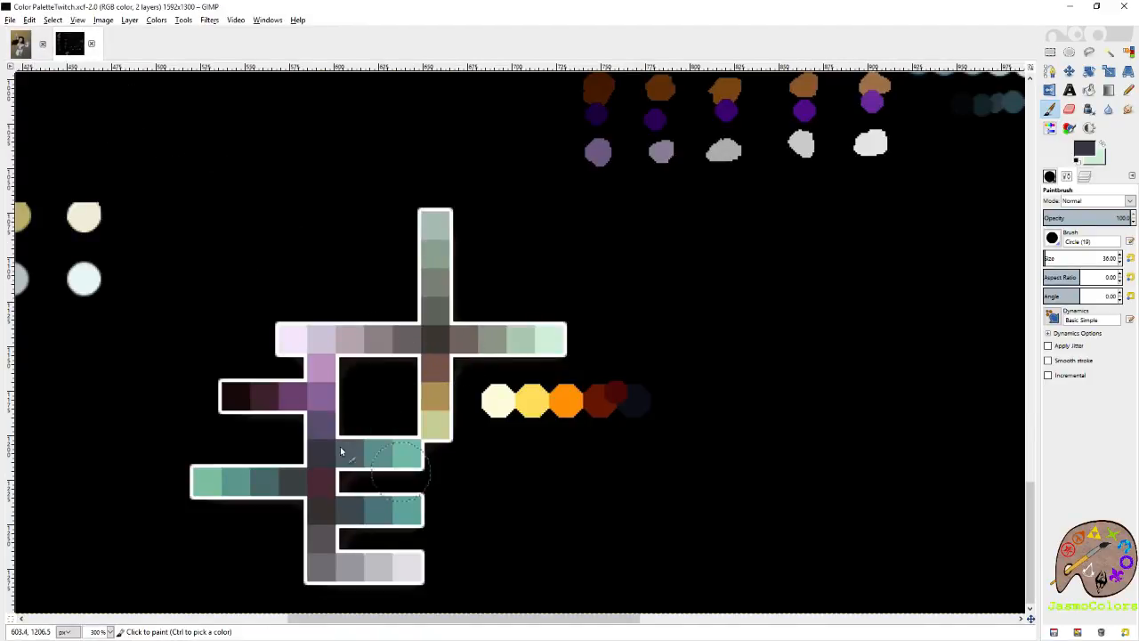
pyautogui.keyDown('ctrl'); pyautogui.click(349, 449); pyautogui.keyUp('ctrl')
pyautogui.keyDown('ctrl'); pyautogui.click(327, 447); pyautogui.keyUp('ctrl')
pyautogui.keyDown('ctrl'); pyautogui.click(348, 450); pyautogui.keyUp('ctrl')
pyautogui.click(21, 46)
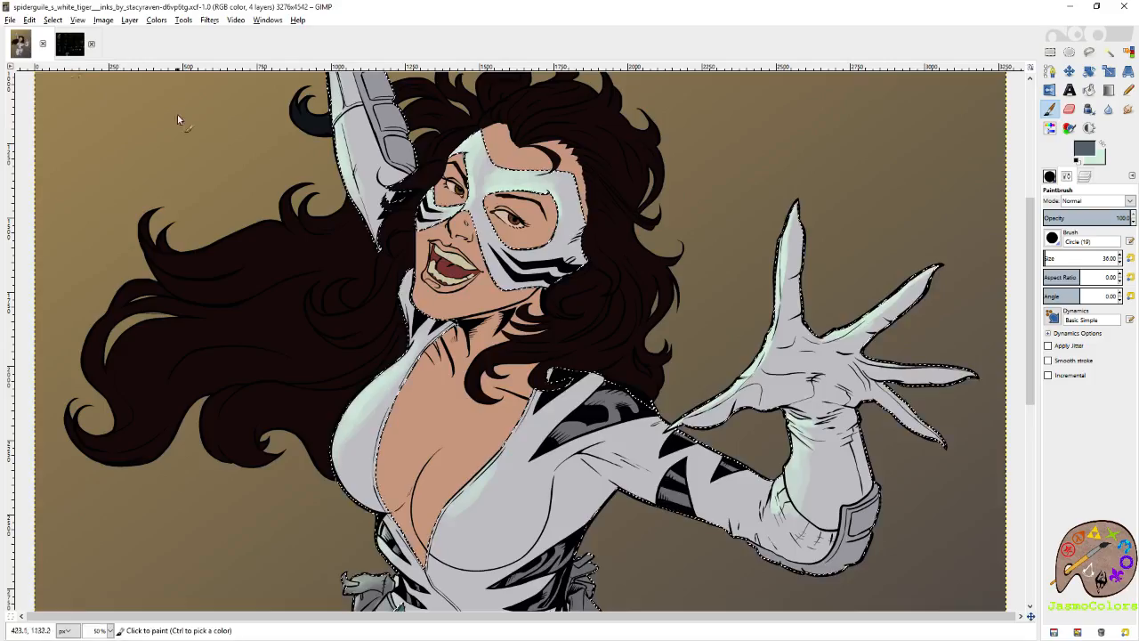
# Paint slate grey shadows on the fingers and palm of the outstretched hand with the Circle (19) brush at size 36.
pyautogui.click(797, 271)
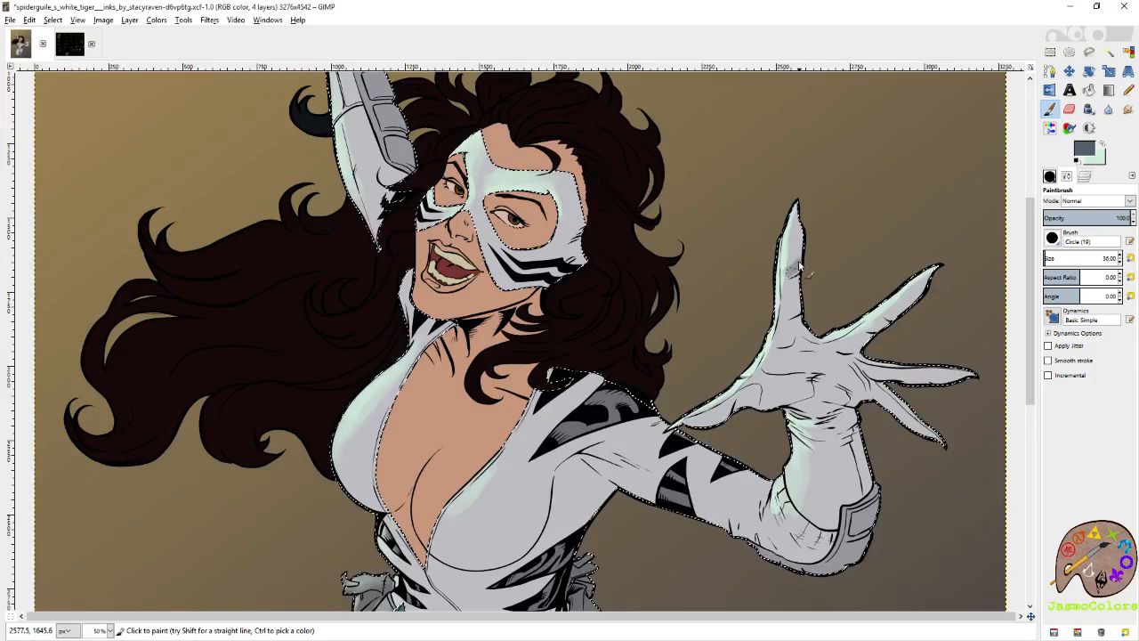
pyautogui.moveTo(794, 271); pyautogui.dragTo(798, 310)
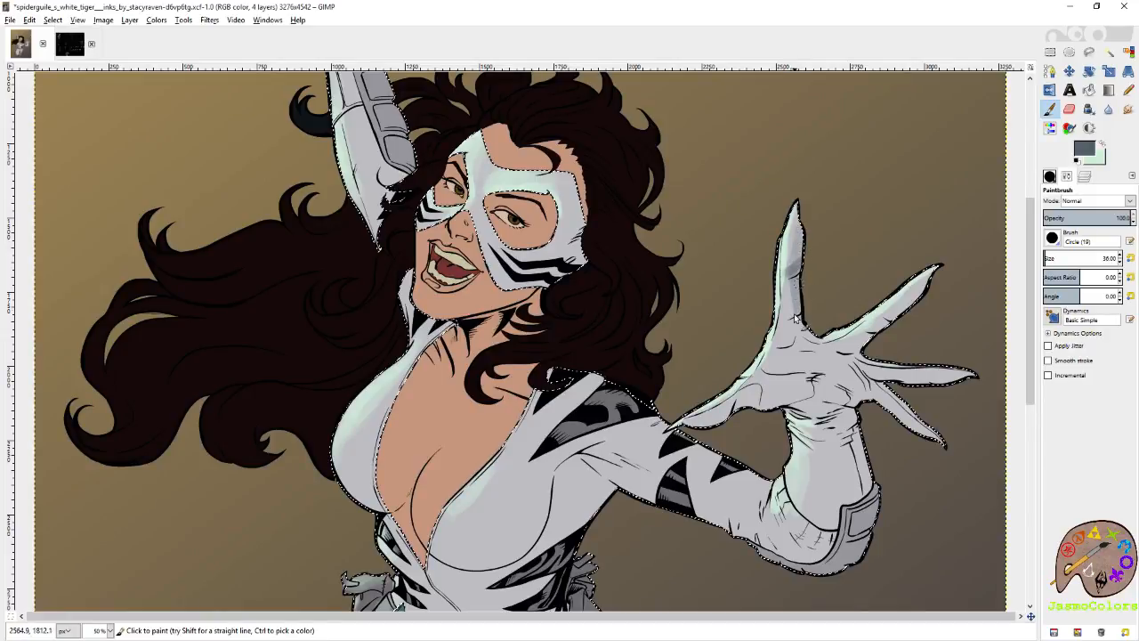
pyautogui.moveTo(930, 283); pyautogui.dragTo(901, 318)
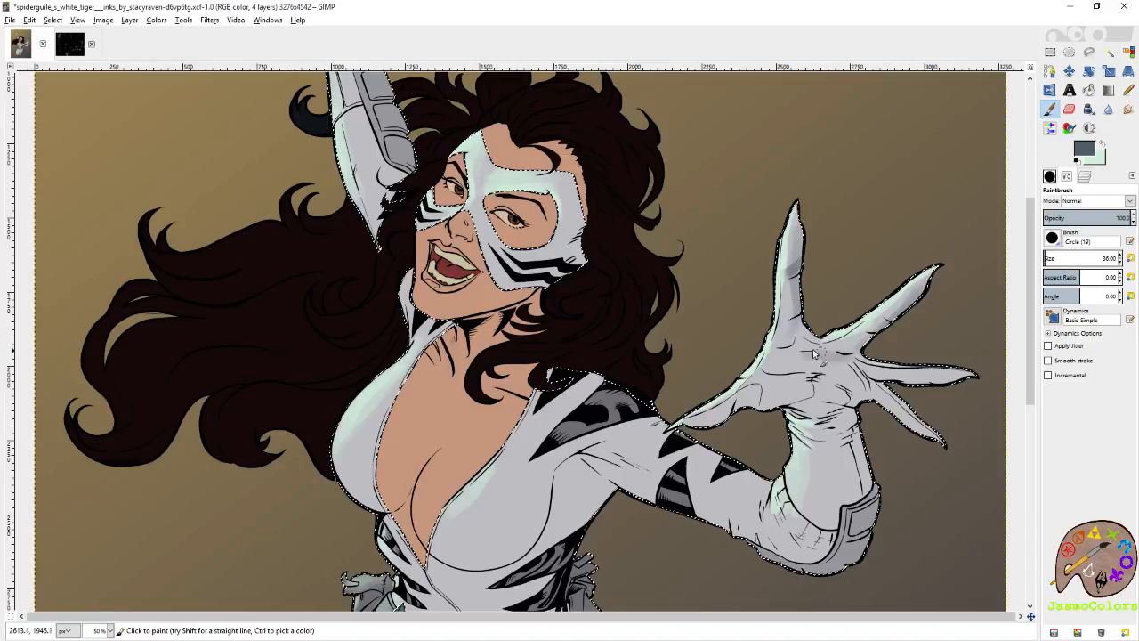
pyautogui.scroll(-3, 860, 394)
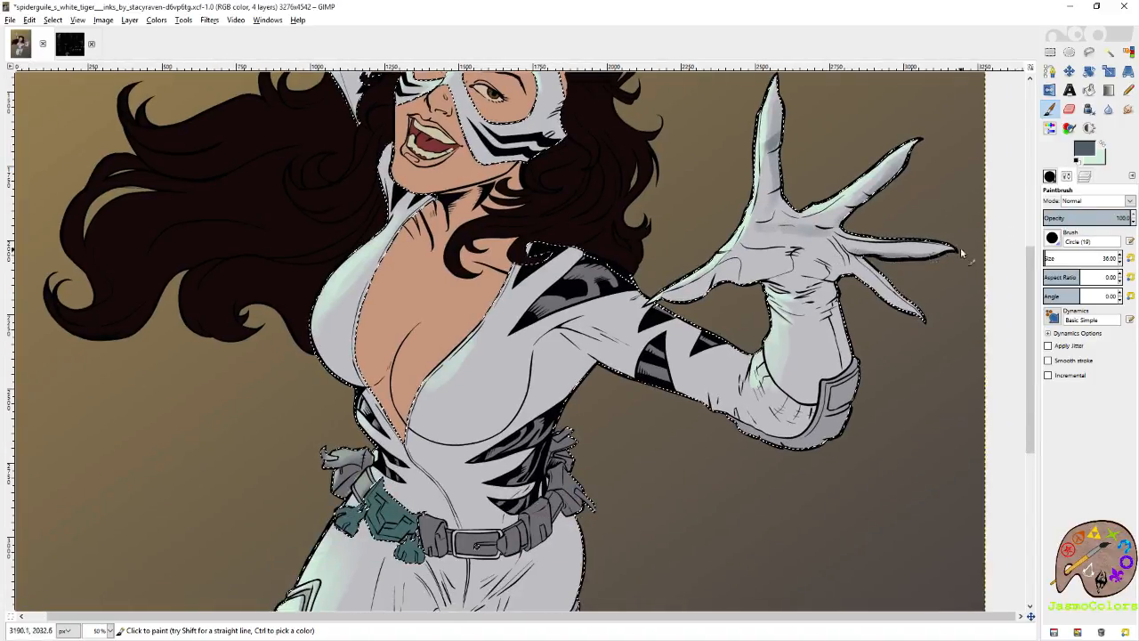
pyautogui.moveTo(924, 257)
pyautogui.mouseDown()
pyautogui.moveTo(867, 284)
pyautogui.moveTo(920, 319)
pyautogui.mouseUp()
pyautogui.hotkey('ctrl', 'z')
pyautogui.moveTo(759, 250)
pyautogui.mouseDown()
pyautogui.moveTo(805, 241)
pyautogui.moveTo(806, 274)
pyautogui.mouseUp()
# Set the brush size to 51 and shade the wrist, forearm, elbow and cuff of the outstretched arm in slate grey.
pyautogui.click(1121, 255)
pyautogui.click(1122, 257)
pyautogui.moveTo(819, 294)
pyautogui.mouseDown()
pyautogui.moveTo(826, 375)
pyautogui.moveTo(798, 448)
pyautogui.moveTo(823, 405)
pyautogui.moveTo(810, 307)
pyautogui.mouseUp()
pyautogui.moveTo(780, 434)
pyautogui.mouseDown()
pyautogui.moveTo(811, 389)
pyautogui.moveTo(764, 429)
pyautogui.moveTo(807, 308)
pyautogui.moveTo(804, 283)
pyautogui.moveTo(783, 267)
pyautogui.moveTo(693, 300)
pyautogui.moveTo(732, 271)
pyautogui.moveTo(793, 252)
pyautogui.moveTo(781, 235)
pyautogui.moveTo(816, 276)
pyautogui.moveTo(843, 284)
pyautogui.moveTo(810, 248)
pyautogui.moveTo(833, 273)
pyautogui.moveTo(769, 249)
pyautogui.moveTo(806, 247)
pyautogui.moveTo(776, 235)
pyautogui.moveTo(800, 228)
pyautogui.moveTo(775, 209)
pyautogui.moveTo(779, 107)
pyautogui.moveTo(782, 205)
pyautogui.moveTo(765, 228)
pyautogui.moveTo(839, 264)
pyautogui.moveTo(832, 238)
pyautogui.moveTo(850, 243)
pyautogui.moveTo(870, 264)
pyautogui.moveTo(859, 277)
pyautogui.moveTo(844, 264)
pyautogui.moveTo(897, 307)
pyautogui.mouseUp()
pyautogui.moveTo(800, 270); pyautogui.dragTo(777, 280)
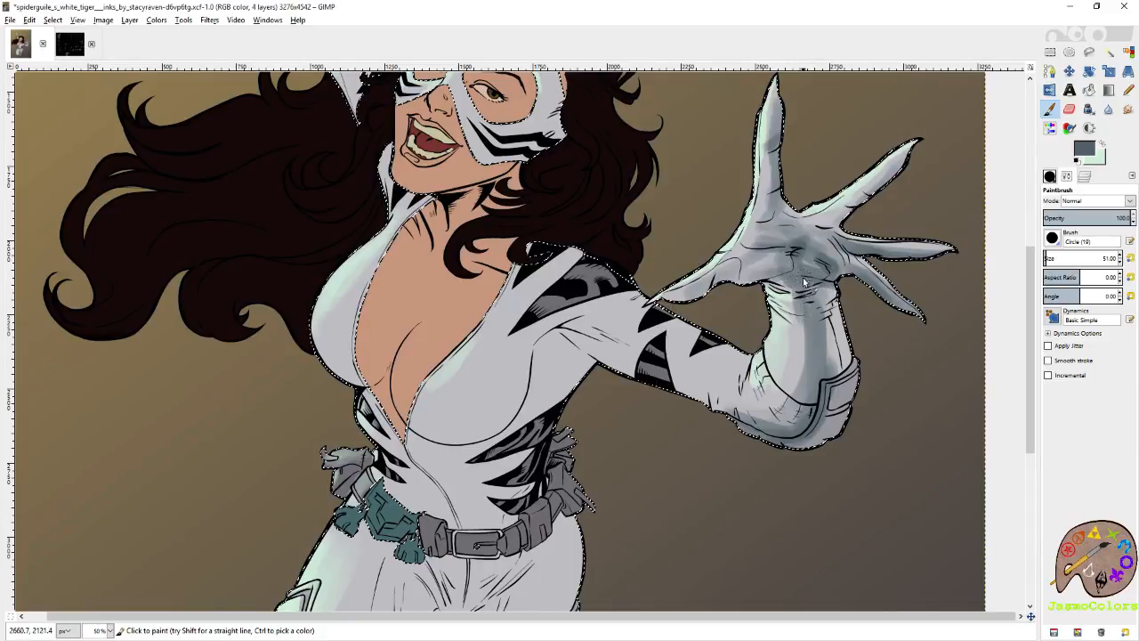
pyautogui.moveTo(769, 430); pyautogui.dragTo(807, 406)
pyautogui.moveTo(785, 444); pyautogui.dragTo(822, 422)
pyautogui.moveTo(833, 363)
pyautogui.mouseDown()
pyautogui.moveTo(826, 289)
pyautogui.moveTo(839, 379)
pyautogui.mouseUp()
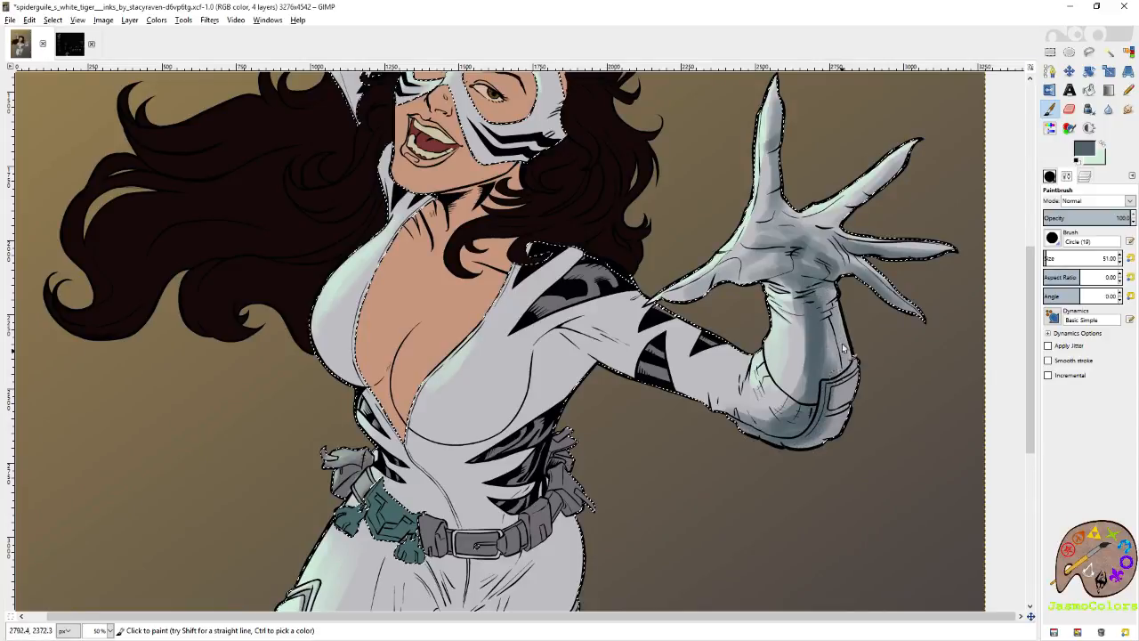
# Shade the underside of the outstretched upper arm and the armpit in slate grey, undoing and repainting the armpit stroke.
pyautogui.moveTo(697, 359); pyautogui.dragTo(741, 431)
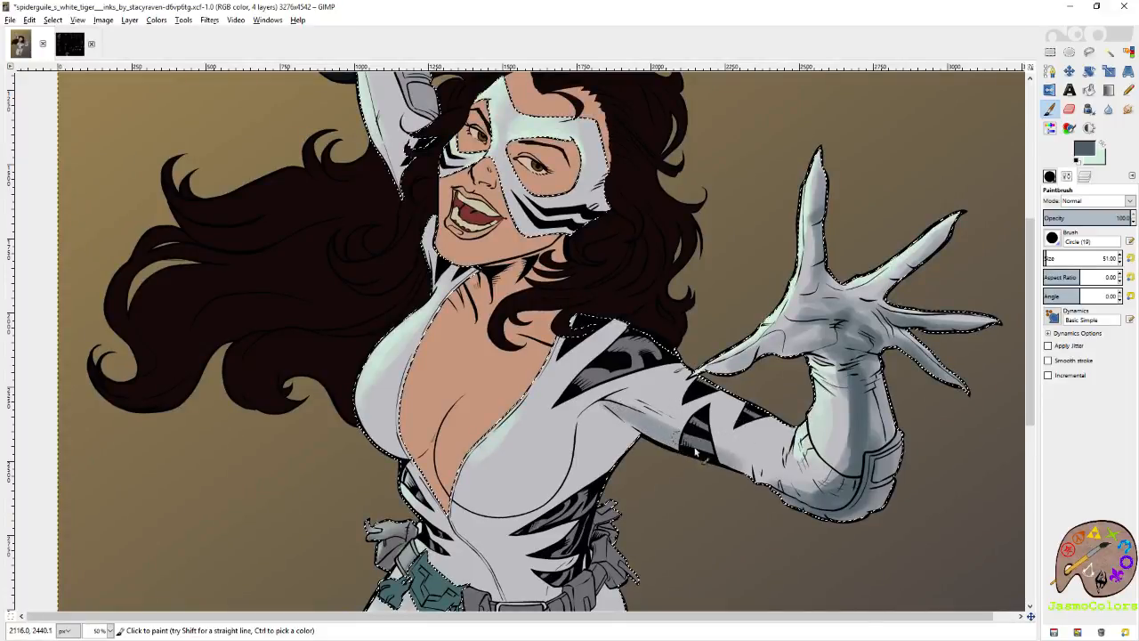
pyautogui.moveTo(806, 490)
pyautogui.mouseDown()
pyautogui.moveTo(720, 461)
pyautogui.moveTo(763, 469)
pyautogui.moveTo(776, 462)
pyautogui.moveTo(774, 436)
pyautogui.moveTo(786, 439)
pyautogui.moveTo(682, 435)
pyautogui.moveTo(614, 407)
pyautogui.moveTo(700, 380)
pyautogui.moveTo(639, 385)
pyautogui.moveTo(606, 414)
pyautogui.moveTo(771, 340)
pyautogui.moveTo(810, 218)
pyautogui.mouseUp()
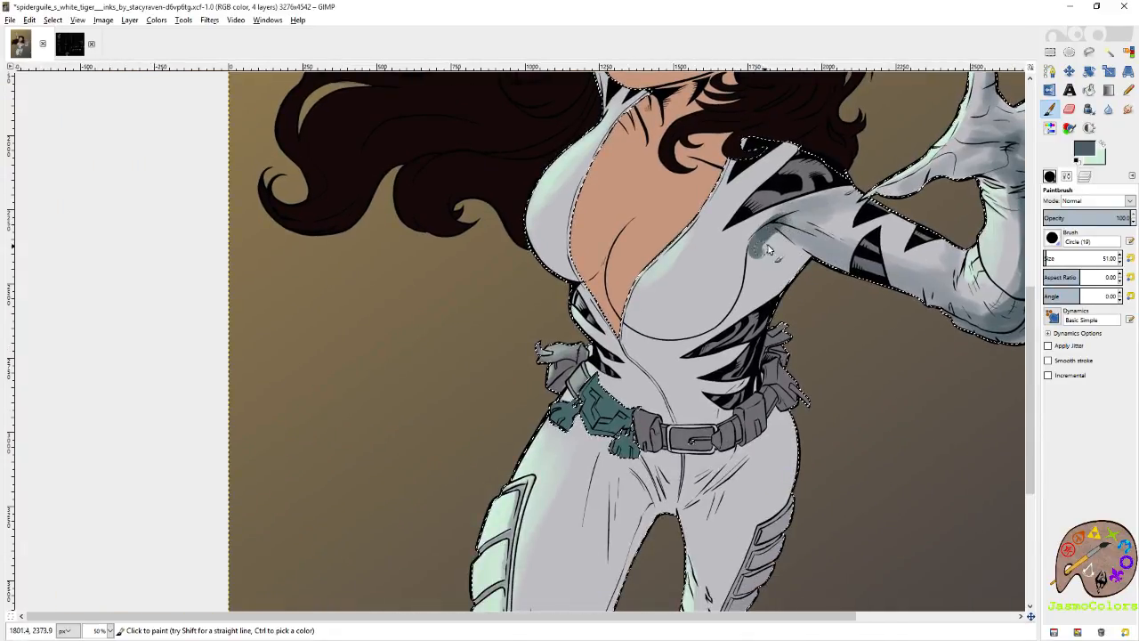
pyautogui.hotkey('ctrl', 'z')
pyautogui.moveTo(780, 243)
pyautogui.mouseDown()
pyautogui.moveTo(807, 264)
pyautogui.moveTo(774, 231)
pyautogui.moveTo(825, 290)
pyautogui.moveTo(784, 236)
pyautogui.moveTo(926, 307)
pyautogui.mouseUp()
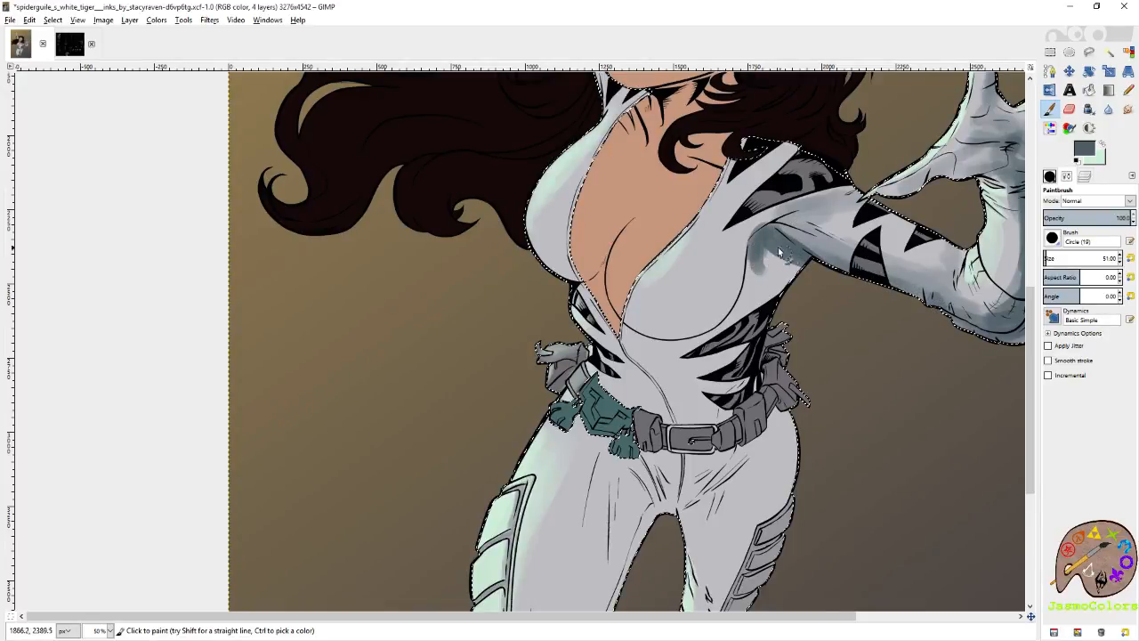
# Paint slate grey shadows on the outer side and underside of the chest beside the outstretched arm and over the waist.
pyautogui.moveTo(756, 252)
pyautogui.mouseDown()
pyautogui.moveTo(736, 314)
pyautogui.moveTo(772, 259)
pyautogui.moveTo(783, 277)
pyautogui.moveTo(763, 317)
pyautogui.moveTo(731, 343)
pyautogui.moveTo(668, 350)
pyautogui.moveTo(732, 326)
pyautogui.moveTo(748, 237)
pyautogui.mouseUp()
pyautogui.moveTo(726, 308)
pyautogui.mouseDown()
pyautogui.moveTo(673, 331)
pyautogui.moveTo(627, 331)
pyautogui.moveTo(703, 322)
pyautogui.moveTo(735, 277)
pyautogui.mouseUp()
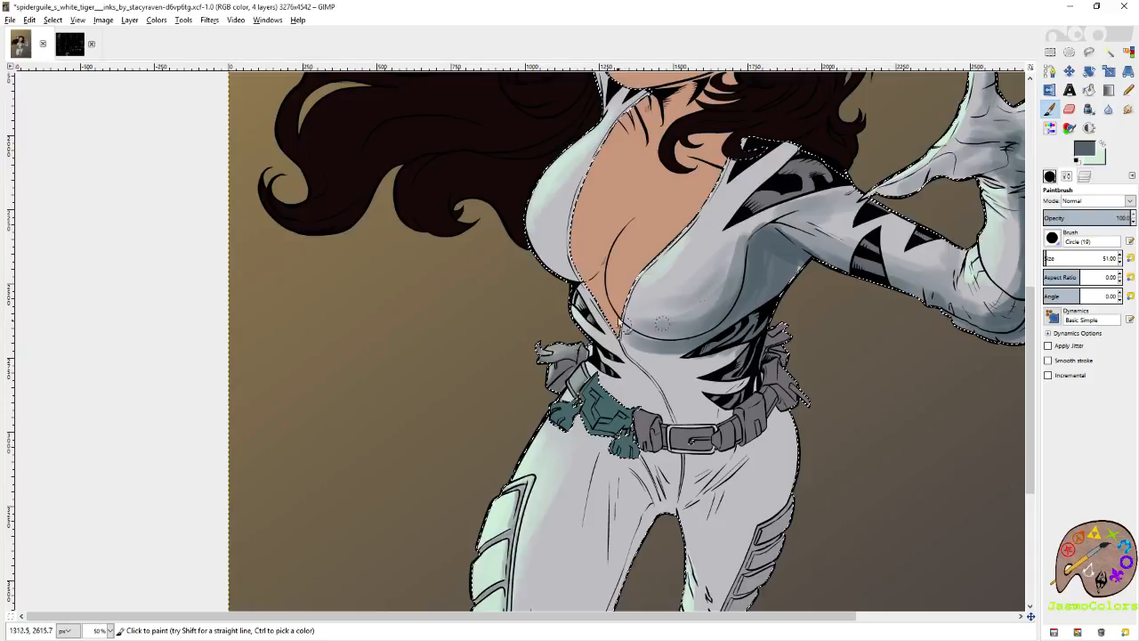
pyautogui.moveTo(627, 316)
pyautogui.mouseDown()
pyautogui.moveTo(668, 328)
pyautogui.moveTo(721, 326)
pyautogui.moveTo(646, 342)
pyautogui.moveTo(716, 331)
pyautogui.mouseUp()
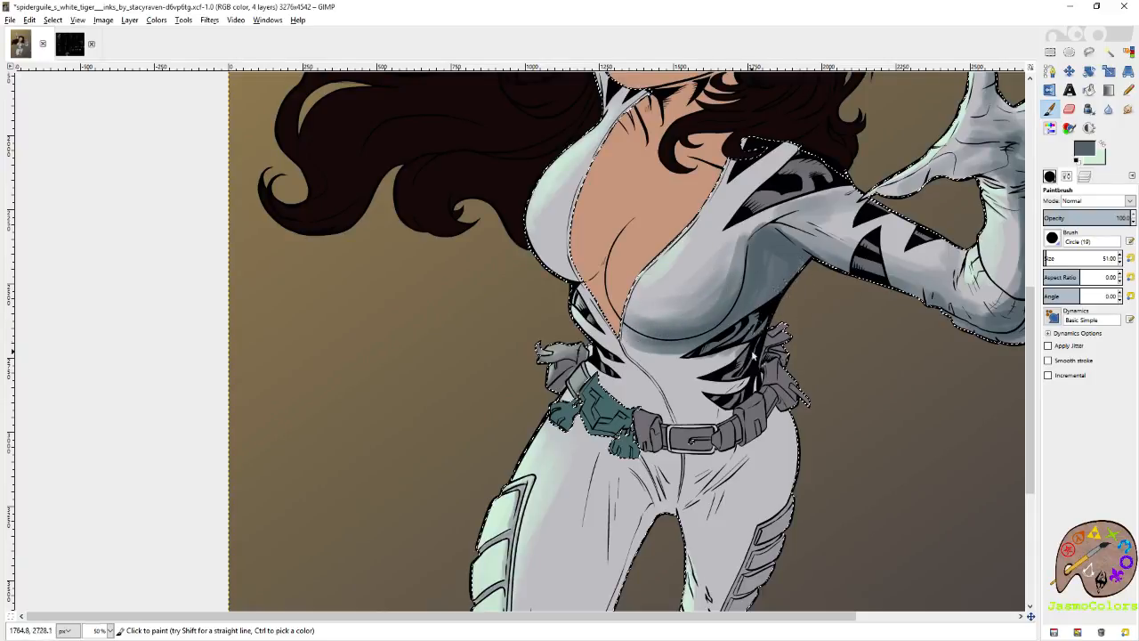
pyautogui.moveTo(617, 360)
pyautogui.mouseDown()
pyautogui.moveTo(676, 390)
pyautogui.moveTo(683, 419)
pyautogui.moveTo(643, 388)
pyautogui.moveTo(705, 425)
pyautogui.moveTo(703, 392)
pyautogui.moveTo(735, 405)
pyautogui.mouseUp()
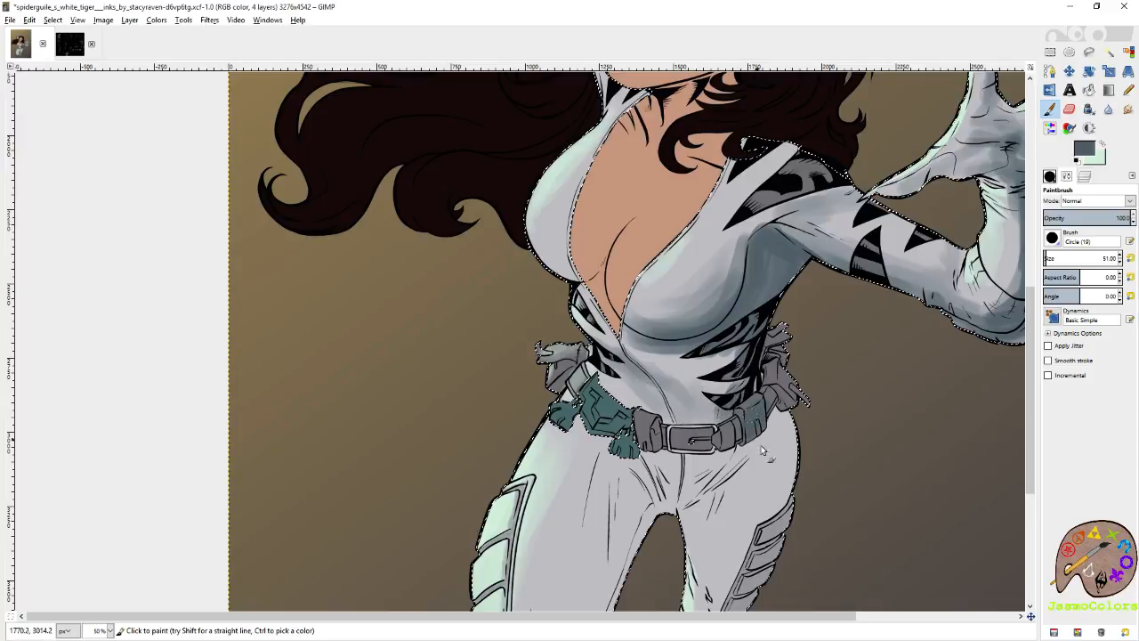
# Shade the hip folds below the belt, then set the brush size to 192.81 and darken both thighs in slate grey.
pyautogui.moveTo(782, 467); pyautogui.dragTo(727, 271)
pyautogui.moveTo(634, 316)
pyautogui.mouseDown()
pyautogui.moveTo(767, 325)
pyautogui.moveTo(723, 312)
pyautogui.moveTo(762, 358)
pyautogui.moveTo(804, 311)
pyautogui.moveTo(771, 342)
pyautogui.moveTo(794, 356)
pyautogui.mouseUp()
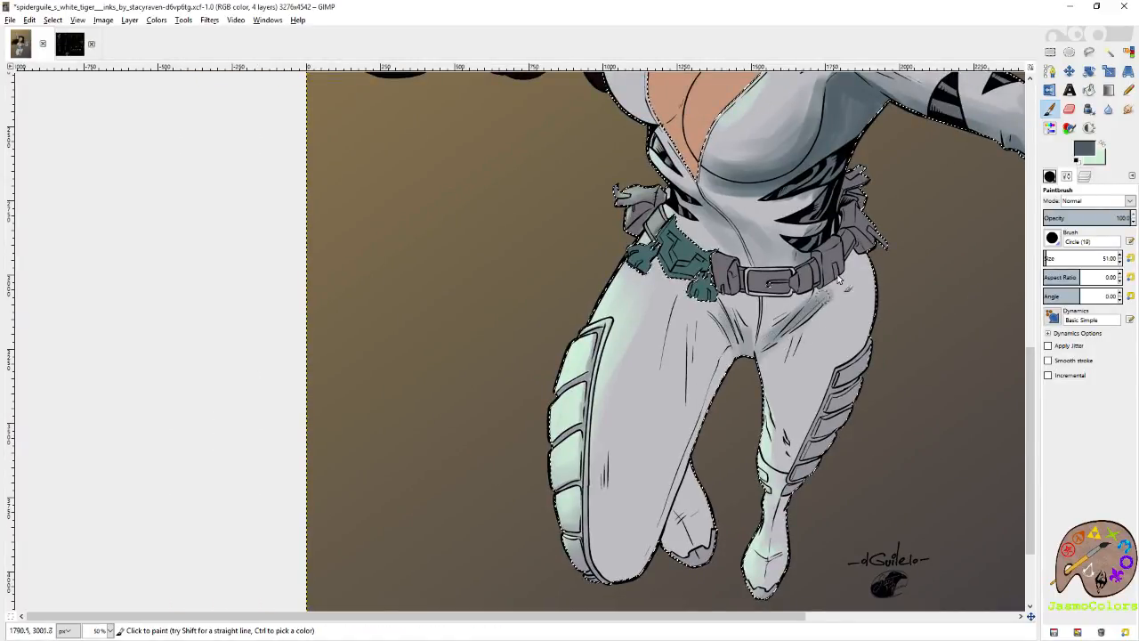
pyautogui.moveTo(857, 257)
pyautogui.mouseDown()
pyautogui.moveTo(873, 347)
pyautogui.moveTo(857, 263)
pyautogui.moveTo(851, 375)
pyautogui.moveTo(848, 287)
pyautogui.moveTo(860, 271)
pyautogui.moveTo(875, 353)
pyautogui.moveTo(859, 252)
pyautogui.moveTo(862, 348)
pyautogui.moveTo(849, 264)
pyautogui.moveTo(841, 369)
pyautogui.moveTo(869, 348)
pyautogui.moveTo(846, 321)
pyautogui.moveTo(819, 437)
pyautogui.moveTo(854, 297)
pyautogui.moveTo(809, 491)
pyautogui.moveTo(839, 408)
pyautogui.moveTo(830, 419)
pyautogui.moveTo(806, 385)
pyautogui.moveTo(703, 367)
pyautogui.moveTo(718, 334)
pyautogui.moveTo(689, 423)
pyautogui.moveTo(659, 434)
pyautogui.moveTo(687, 332)
pyautogui.moveTo(626, 522)
pyautogui.moveTo(652, 417)
pyautogui.moveTo(674, 474)
pyautogui.moveTo(675, 520)
pyautogui.moveTo(670, 344)
pyautogui.moveTo(664, 415)
pyautogui.moveTo(705, 337)
pyautogui.moveTo(737, 349)
pyautogui.moveTo(759, 321)
pyautogui.moveTo(754, 262)
pyautogui.moveTo(735, 246)
pyautogui.moveTo(794, 293)
pyautogui.moveTo(856, 243)
pyautogui.moveTo(861, 200)
pyautogui.moveTo(853, 236)
pyautogui.mouseUp()
pyautogui.click(1057, 257)
pyautogui.moveTo(731, 345)
pyautogui.mouseDown()
pyautogui.moveTo(634, 520)
pyautogui.moveTo(656, 396)
pyautogui.moveTo(670, 439)
pyautogui.moveTo(697, 384)
pyautogui.moveTo(685, 441)
pyautogui.moveTo(726, 341)
pyautogui.mouseUp()
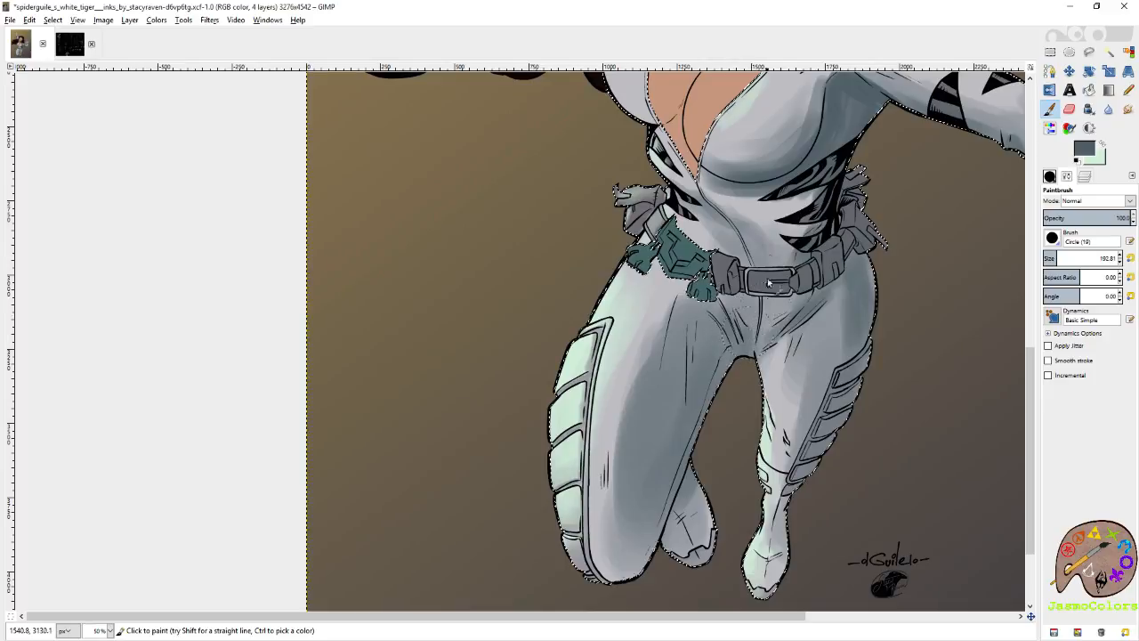
# Reduce the brush size to 88.91 and shade the chest panel on the raised-arm side along its lower and inner edges.
pyautogui.scroll(5, 770, 305)
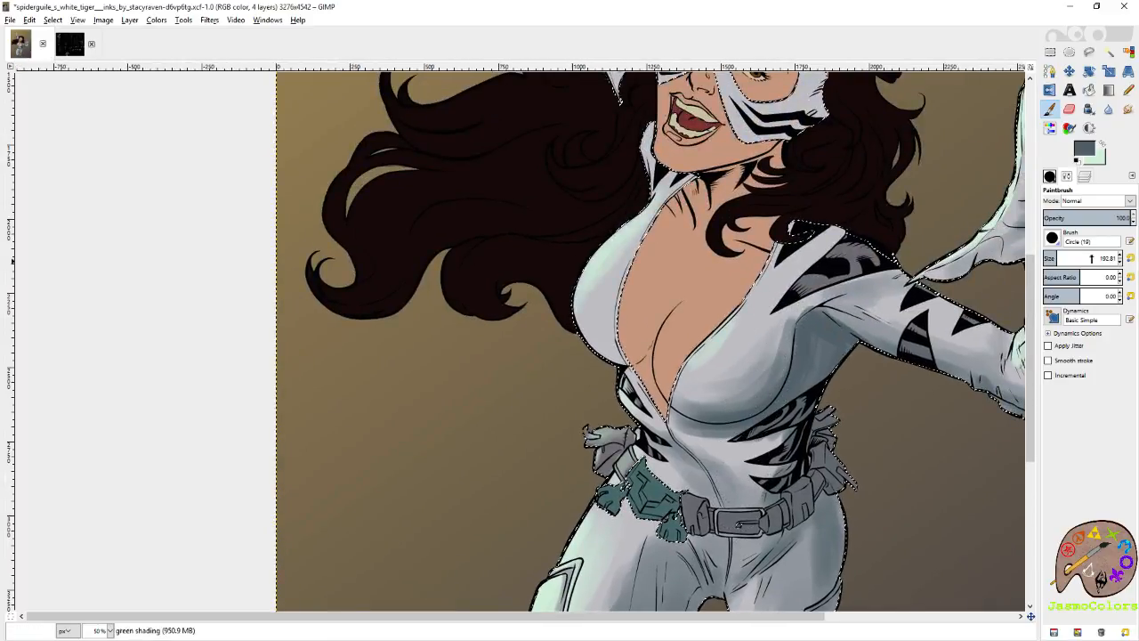
pyautogui.click(1050, 258)
pyautogui.moveTo(604, 355); pyautogui.dragTo(645, 359)
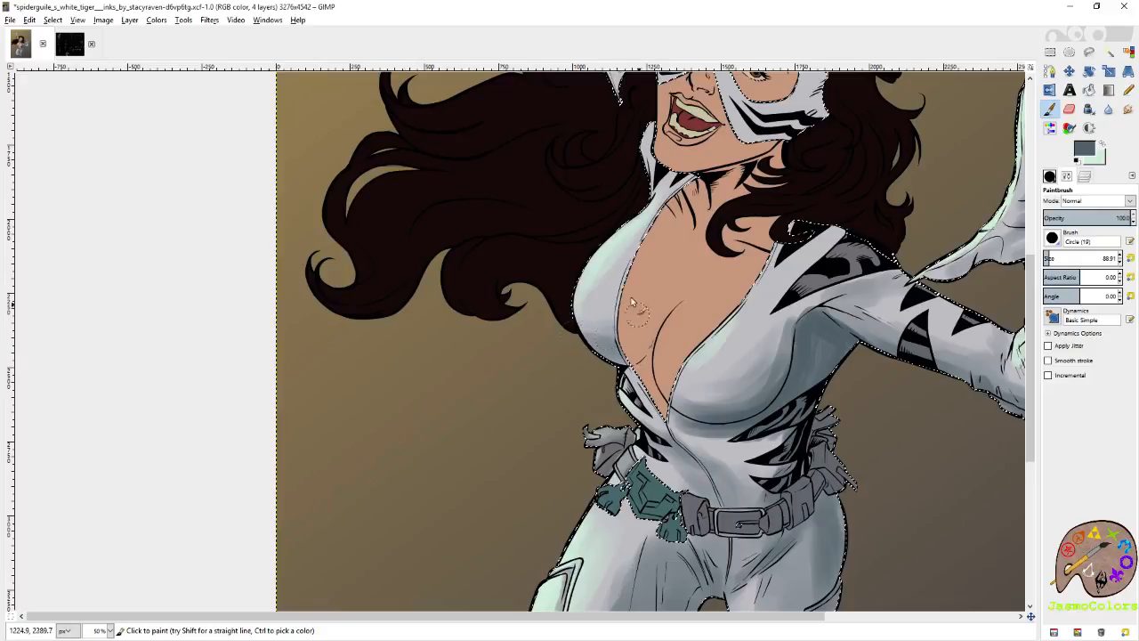
pyautogui.moveTo(627, 292); pyautogui.dragTo(600, 329)
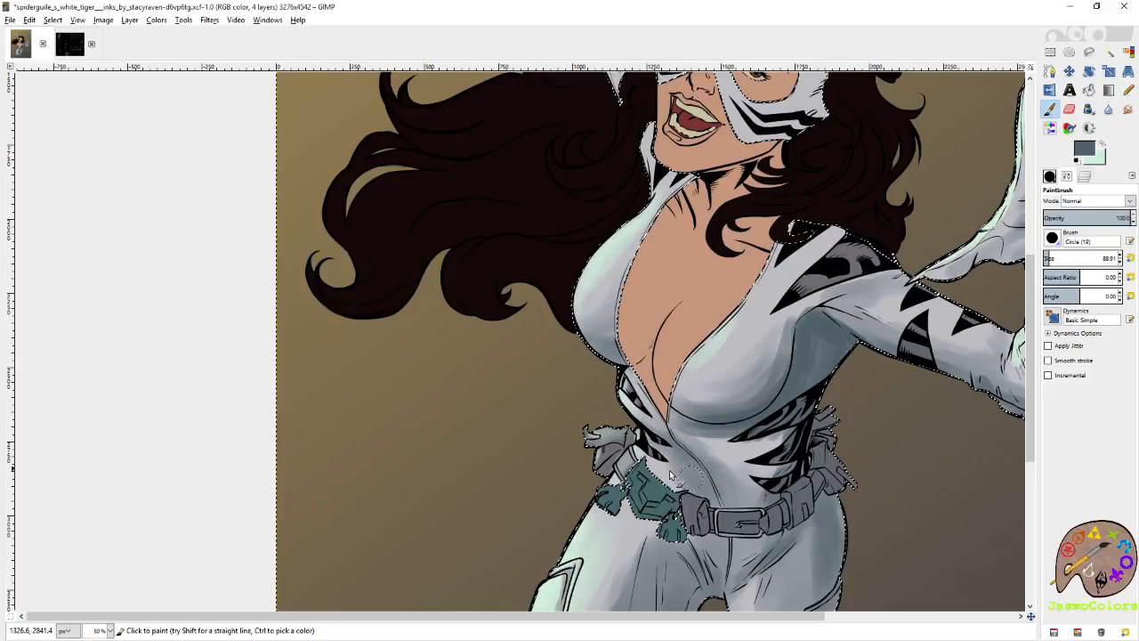
# Paint slate grey shadows on the mask's outer cheek edge and beside the nose.
pyautogui.scroll(5, 712, 445)
pyautogui.moveTo(810, 281)
pyautogui.mouseDown()
pyautogui.moveTo(776, 329)
pyautogui.moveTo(808, 272)
pyautogui.mouseUp()
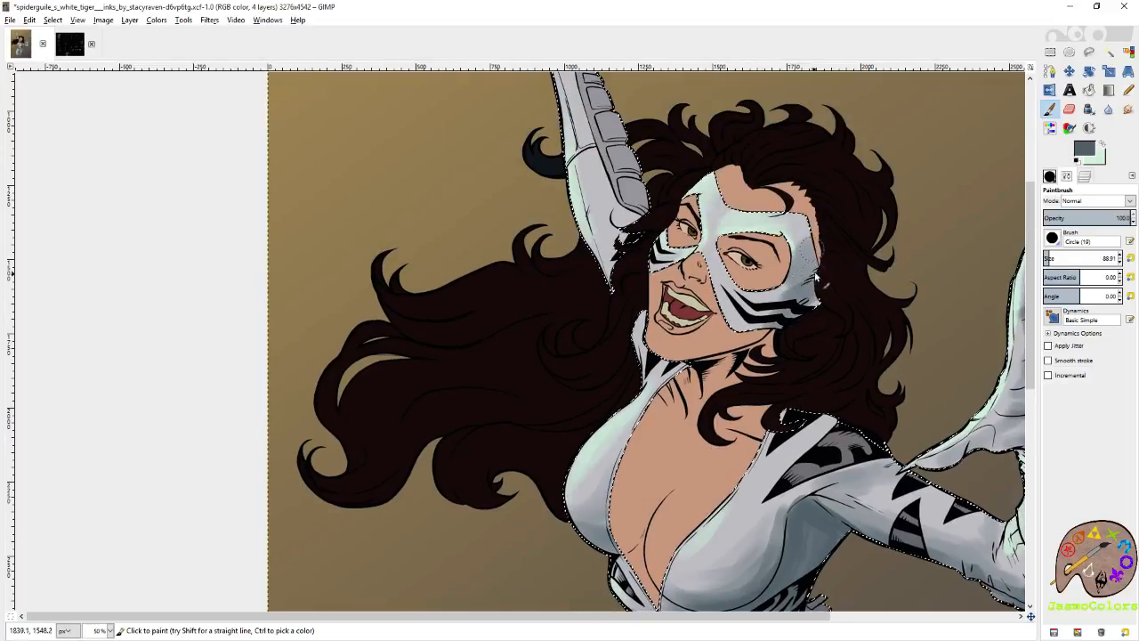
pyautogui.moveTo(717, 267)
pyautogui.mouseDown()
pyautogui.moveTo(713, 253)
pyautogui.moveTo(712, 274)
pyautogui.mouseUp()
# Shade the raised arm's far edge and its segmented forearm armour in slate grey.
pyautogui.moveTo(650, 214)
pyautogui.mouseDown()
pyautogui.moveTo(684, 247)
pyautogui.moveTo(761, 451)
pyautogui.mouseUp()
pyautogui.moveTo(676, 230)
pyautogui.mouseDown()
pyautogui.moveTo(733, 419)
pyautogui.moveTo(763, 465)
pyautogui.moveTo(739, 461)
pyautogui.moveTo(736, 389)
pyautogui.moveTo(680, 229)
pyautogui.moveTo(659, 205)
pyautogui.moveTo(654, 169)
pyautogui.moveTo(669, 138)
pyautogui.moveTo(656, 173)
pyautogui.moveTo(668, 225)
pyautogui.mouseUp()
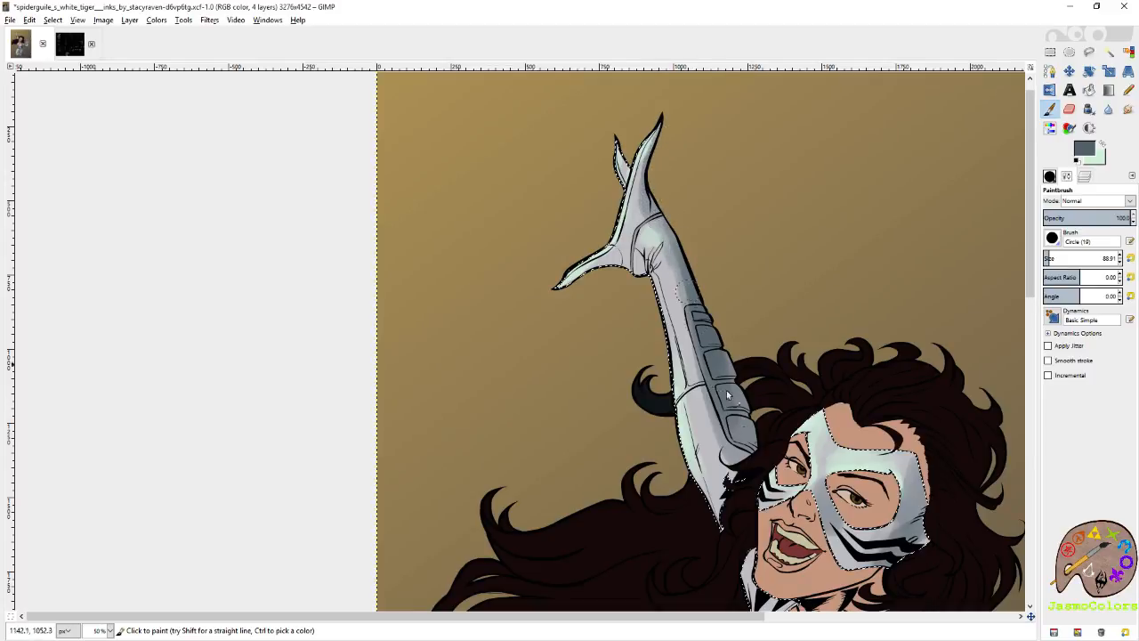
pyautogui.moveTo(739, 409)
pyautogui.mouseDown()
pyautogui.moveTo(706, 311)
pyautogui.moveTo(753, 440)
pyautogui.moveTo(735, 401)
pyautogui.mouseUp()
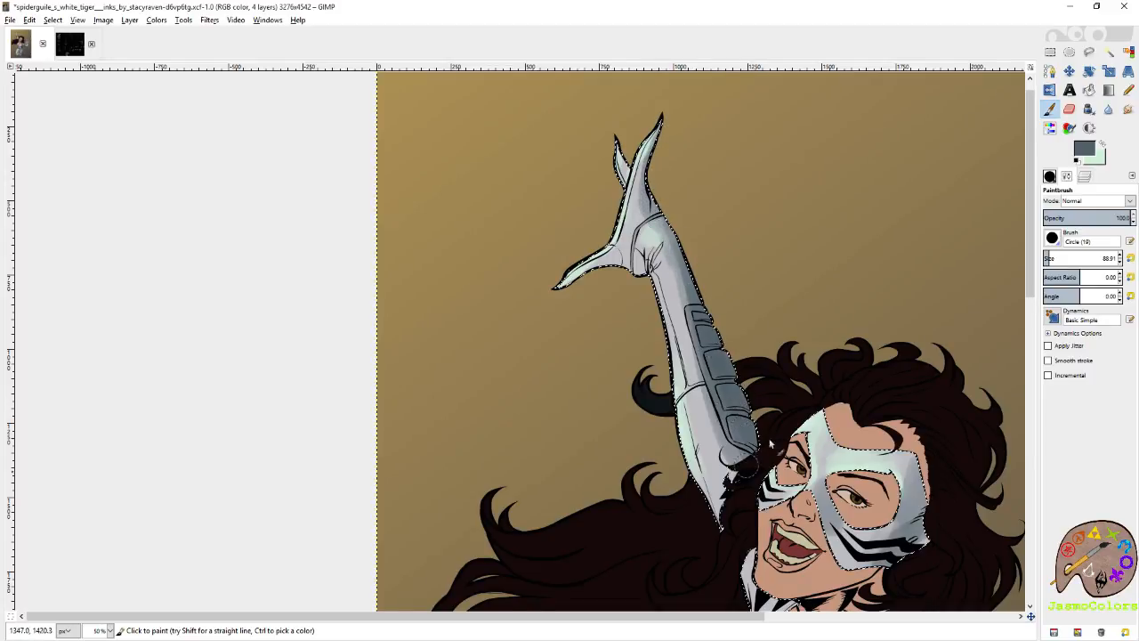
# Deepen the slate grey shadow on the mask and darken the shoulder beneath the hair.
pyautogui.moveTo(845, 461); pyautogui.dragTo(736, 252)
pyautogui.moveTo(817, 239)
pyautogui.mouseDown()
pyautogui.moveTo(827, 332)
pyautogui.moveTo(792, 332)
pyautogui.moveTo(743, 363)
pyautogui.mouseUp()
pyautogui.moveTo(741, 313)
pyautogui.mouseDown()
pyautogui.moveTo(716, 292)
pyautogui.moveTo(724, 277)
pyautogui.moveTo(723, 319)
pyautogui.mouseUp()
pyautogui.moveTo(773, 467); pyautogui.dragTo(693, 274)
pyautogui.moveTo(729, 233)
pyautogui.mouseDown()
pyautogui.moveTo(782, 233)
pyautogui.moveTo(803, 248)
pyautogui.moveTo(775, 264)
pyautogui.moveTo(711, 252)
pyautogui.moveTo(799, 228)
pyautogui.moveTo(643, 268)
pyautogui.mouseUp()
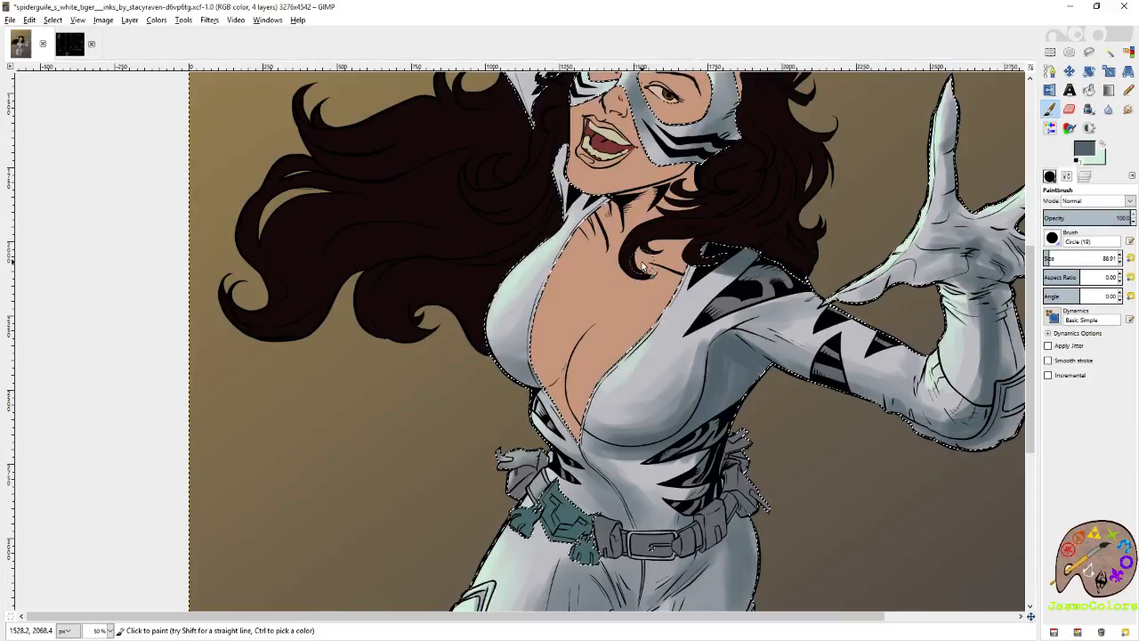
# Deepen the slate grey shadows under the chest, between the side stripes and along the abdomen's centre seam.
pyautogui.moveTo(632, 437); pyautogui.dragTo(666, 404)
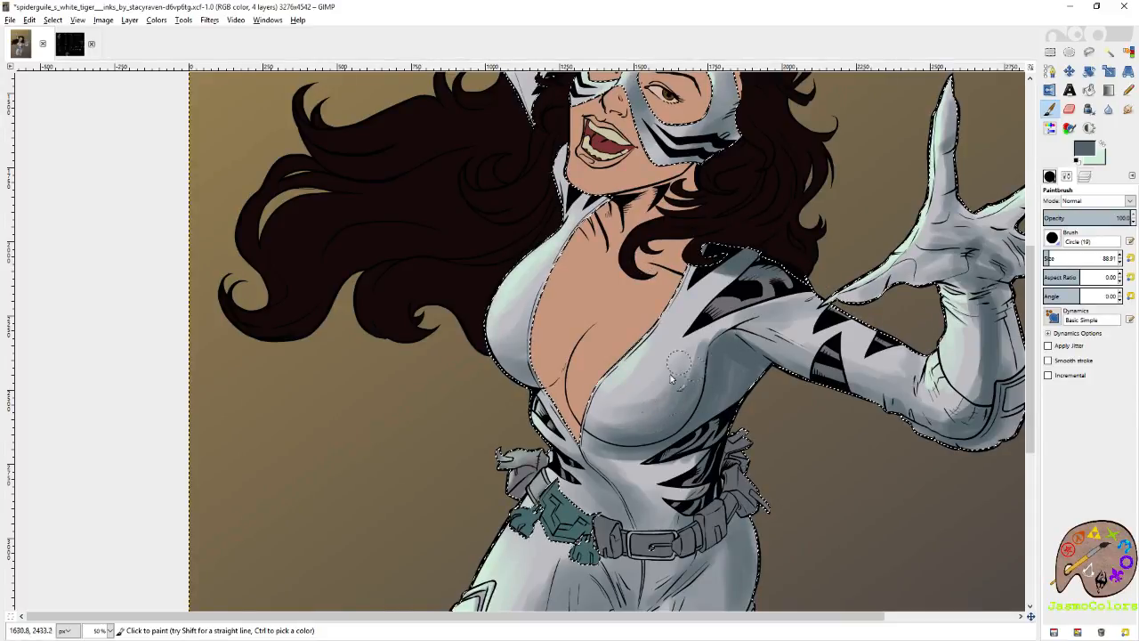
pyautogui.moveTo(707, 448); pyautogui.dragTo(763, 358)
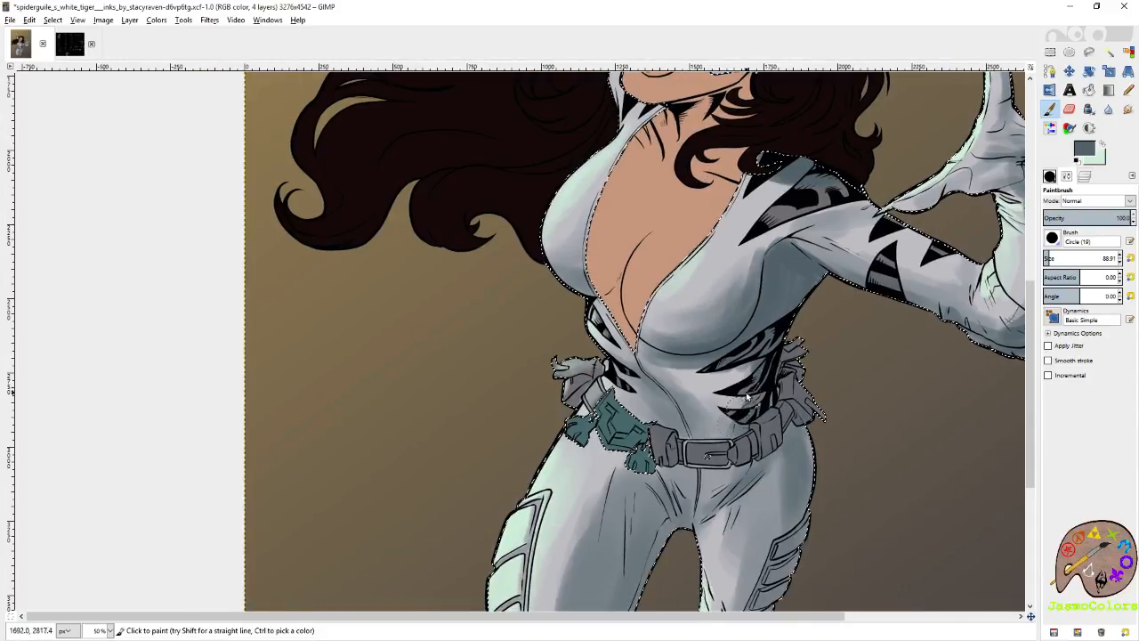
pyautogui.moveTo(684, 420); pyautogui.dragTo(693, 428)
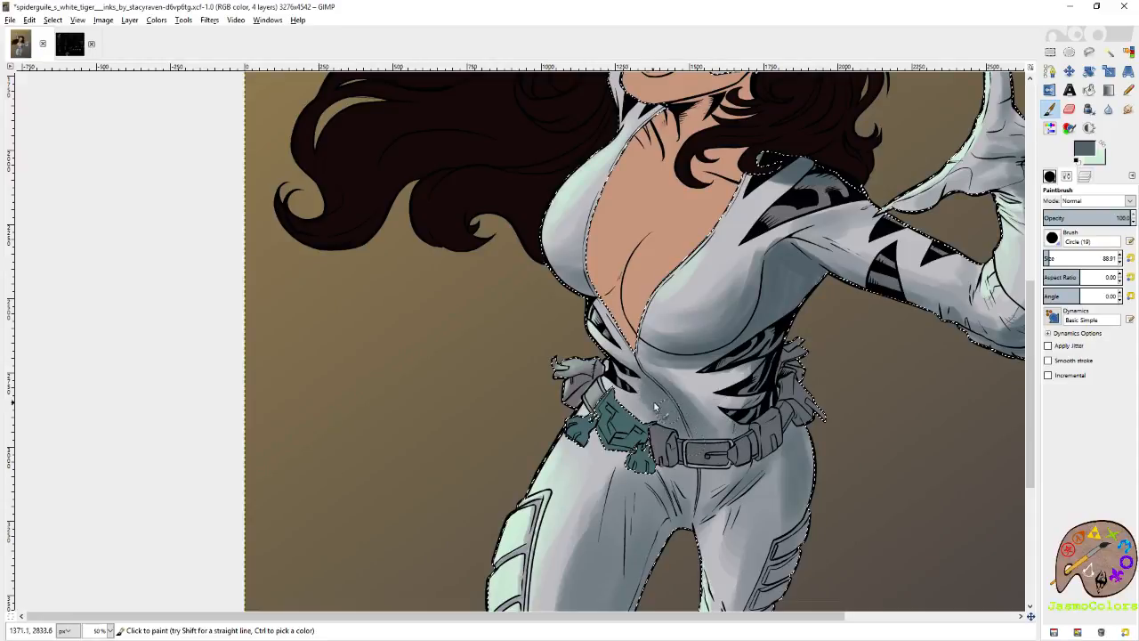
pyautogui.moveTo(669, 389); pyautogui.dragTo(721, 388)
# Soften the slate shading on the outstretched forearm with the Eraser at size 88.91.
pyautogui.moveTo(1012, 265)
pyautogui.mouseDown()
pyautogui.moveTo(724, 372)
pyautogui.moveTo(782, 331)
pyautogui.moveTo(764, 344)
pyautogui.moveTo(750, 389)
pyautogui.mouseUp()
pyautogui.hotkey('shift', 'e')
pyautogui.moveTo(755, 317)
pyautogui.mouseDown()
pyautogui.moveTo(732, 422)
pyautogui.moveTo(746, 318)
pyautogui.moveTo(701, 420)
pyautogui.moveTo(567, 344)
pyautogui.moveTo(670, 385)
pyautogui.mouseUp()
pyautogui.moveTo(782, 378); pyautogui.dragTo(780, 323)
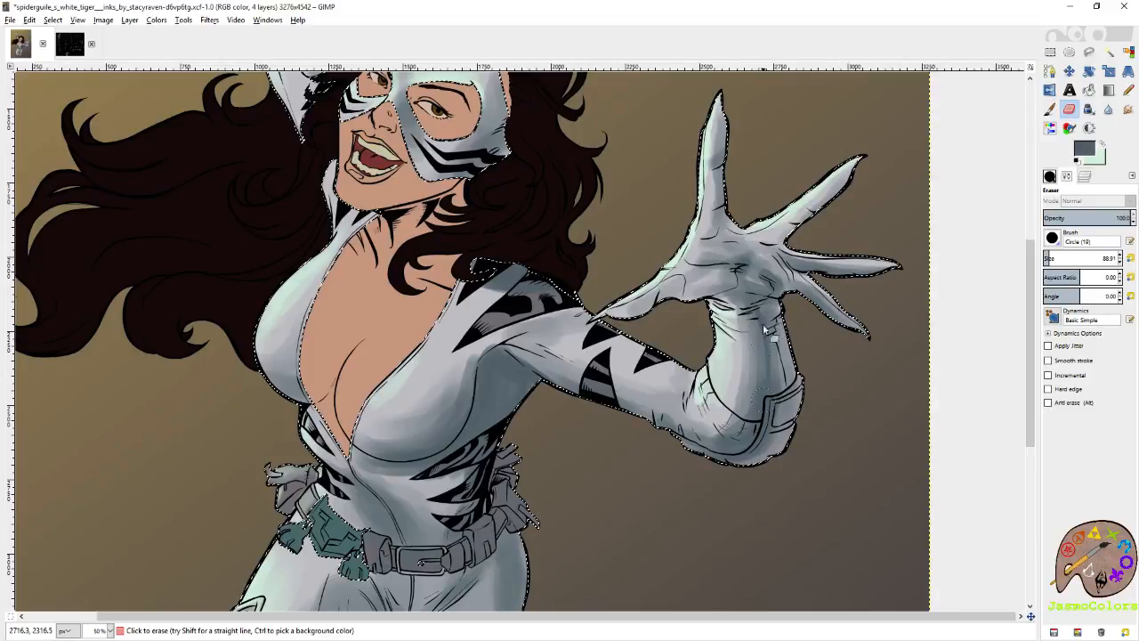
pyautogui.moveTo(591, 349); pyautogui.dragTo(759, 367)
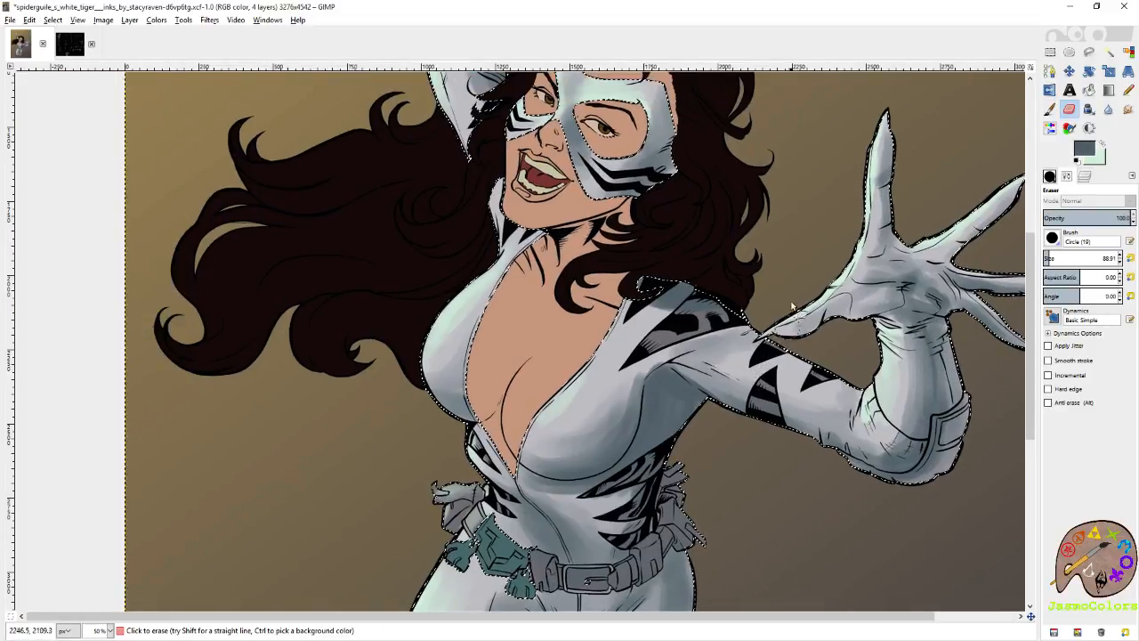
# Return to the Paintbrush and darken the shoulder beneath the hair and the armpit area in slate grey.
pyautogui.press('p')
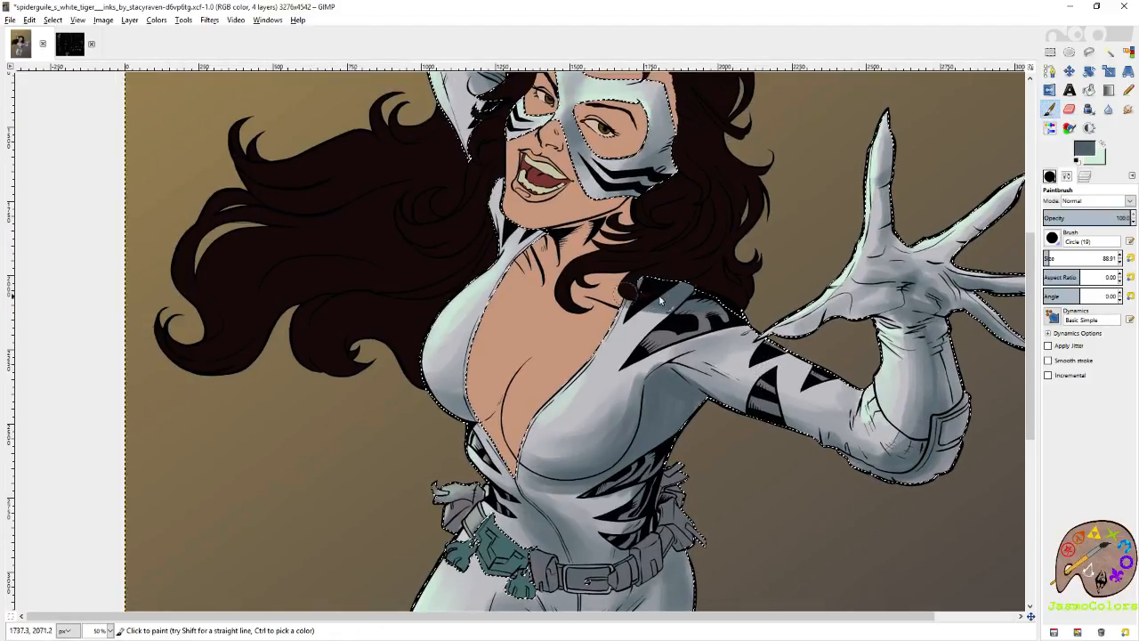
pyautogui.moveTo(713, 344); pyautogui.dragTo(720, 244)
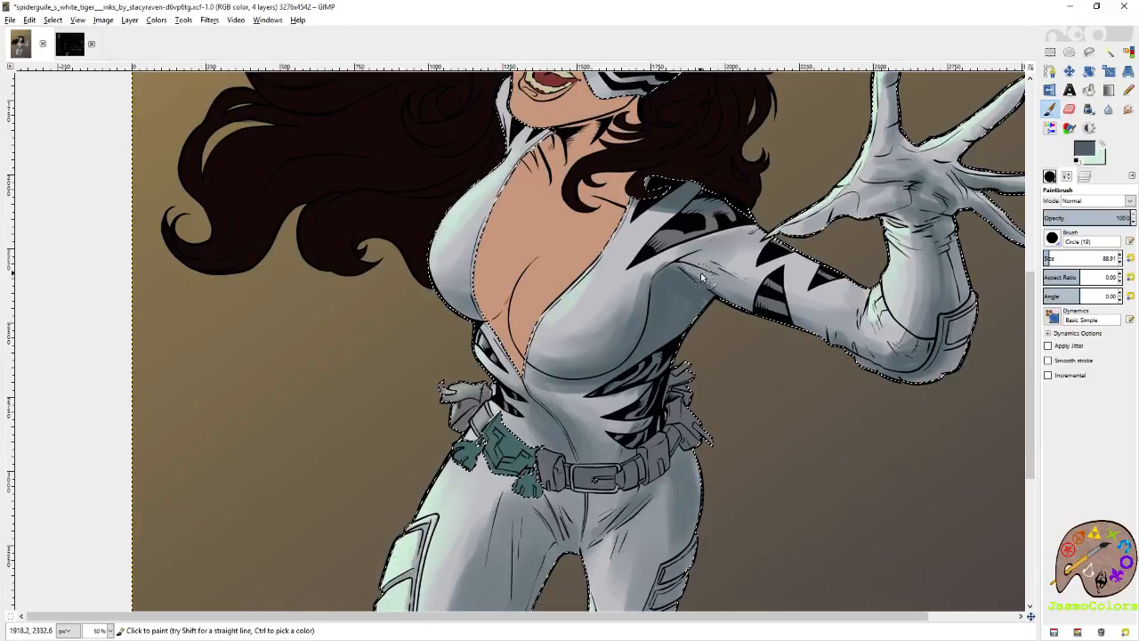
pyautogui.moveTo(749, 382); pyautogui.dragTo(795, 225)
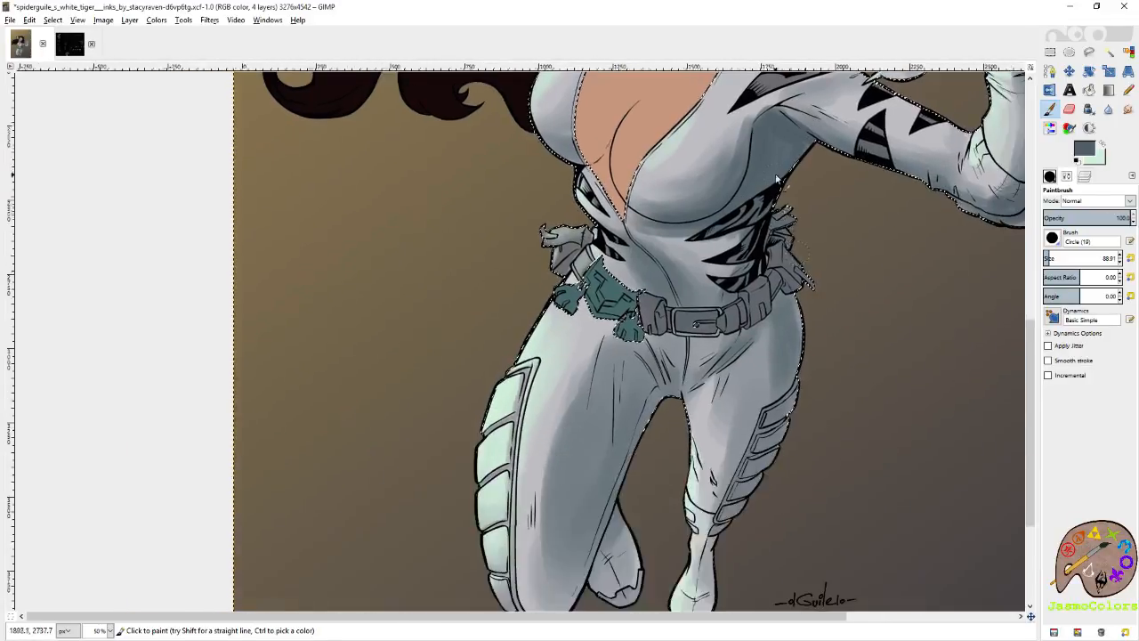
# Deepen the slate grey shadows on both thighs and the bent leg's inner side down to the knee.
pyautogui.moveTo(814, 405); pyautogui.dragTo(846, 288)
pyautogui.moveTo(828, 201)
pyautogui.mouseDown()
pyautogui.moveTo(812, 307)
pyautogui.moveTo(800, 214)
pyautogui.moveTo(779, 357)
pyautogui.mouseUp()
pyautogui.moveTo(813, 277)
pyautogui.mouseDown()
pyautogui.moveTo(744, 463)
pyautogui.moveTo(739, 521)
pyautogui.mouseUp()
pyautogui.moveTo(637, 462)
pyautogui.mouseDown()
pyautogui.moveTo(655, 486)
pyautogui.moveTo(633, 425)
pyautogui.mouseUp()
pyautogui.moveTo(608, 506); pyautogui.dragTo(670, 304)
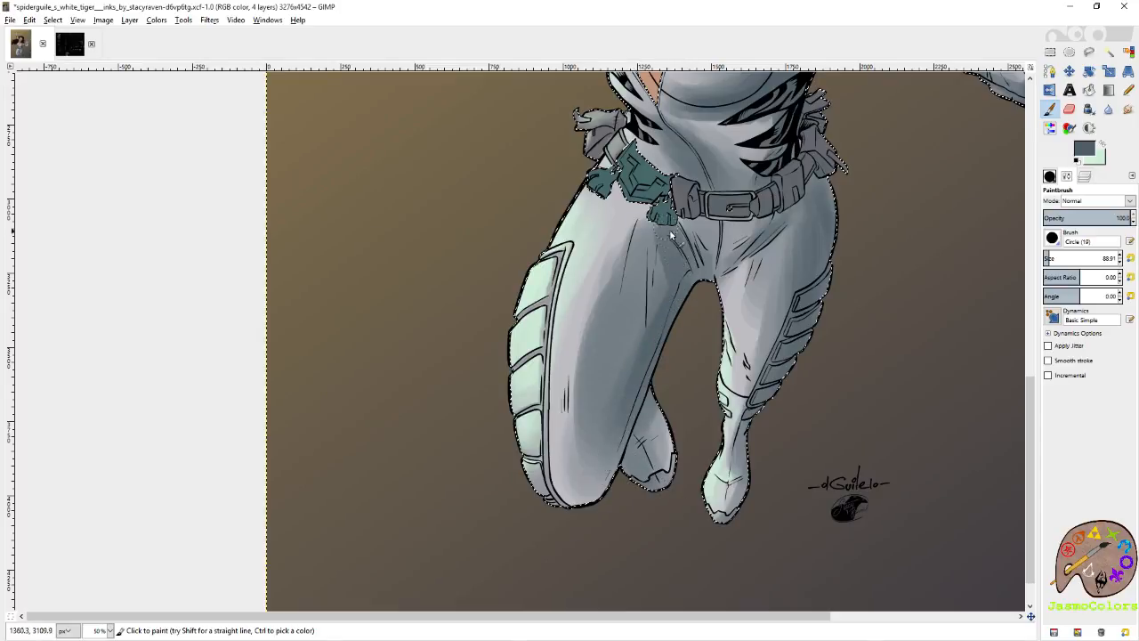
pyautogui.moveTo(609, 495)
pyautogui.mouseDown()
pyautogui.moveTo(578, 511)
pyautogui.moveTo(594, 463)
pyautogui.mouseUp()
pyautogui.moveTo(596, 503)
pyautogui.mouseDown()
pyautogui.moveTo(579, 454)
pyautogui.moveTo(626, 305)
pyautogui.mouseUp()
# Lighten excess slate shading on the two thighs with the Eraser at size 88.91.
pyautogui.hotkey('shift', 'e')
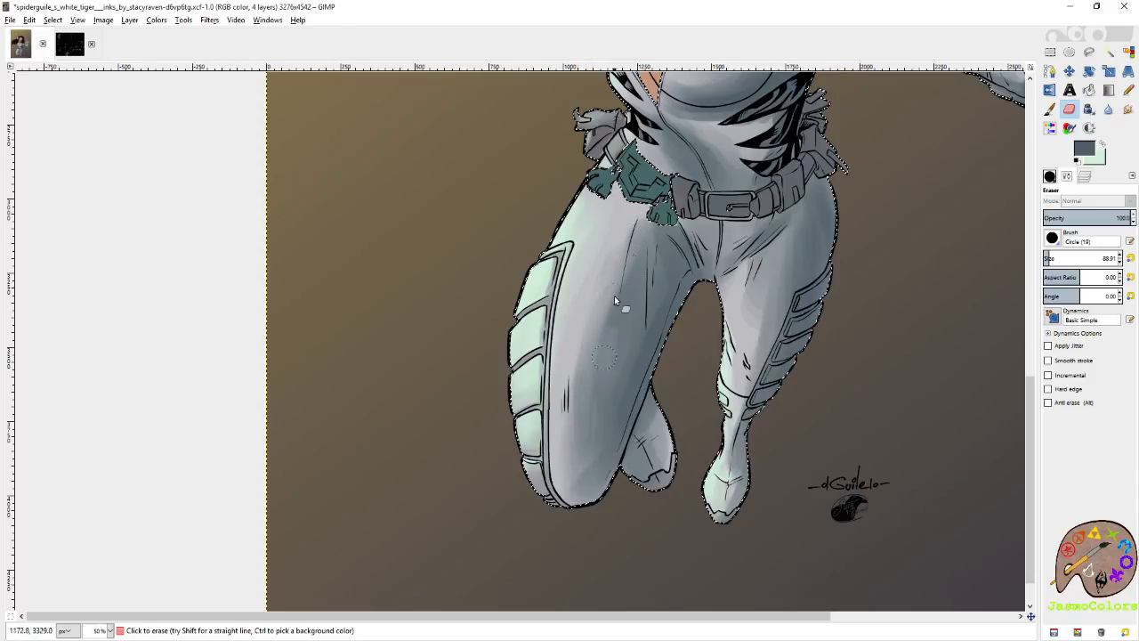
pyautogui.scroll(3, 599, 338)
pyautogui.hscroll(1, 714, 386)
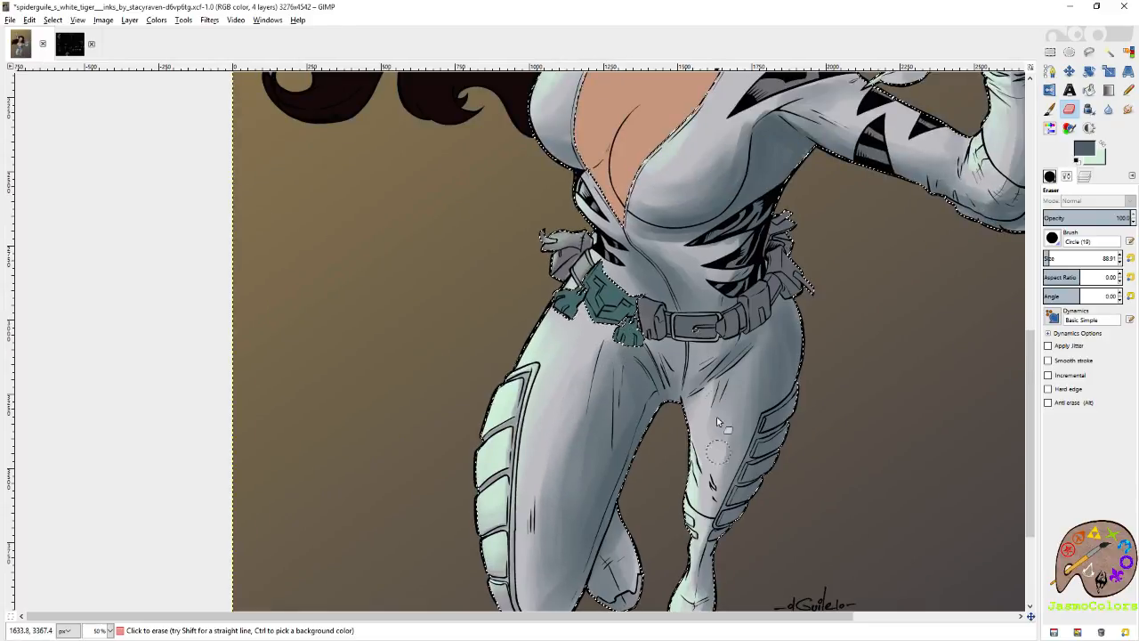
# Paint slate grey shading on the fingers and palm of the outstretched hand with the Paintbrush at size 88.91.
pyautogui.press('p')
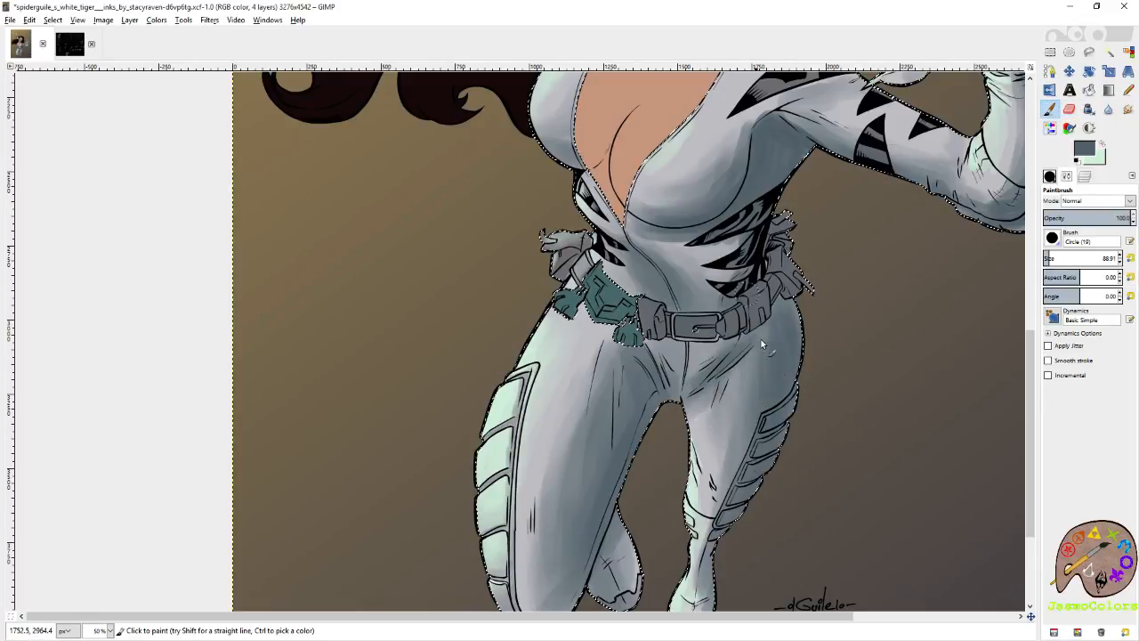
pyautogui.scroll(6, 808, 360)
pyautogui.hscroll(3, 775, 323)
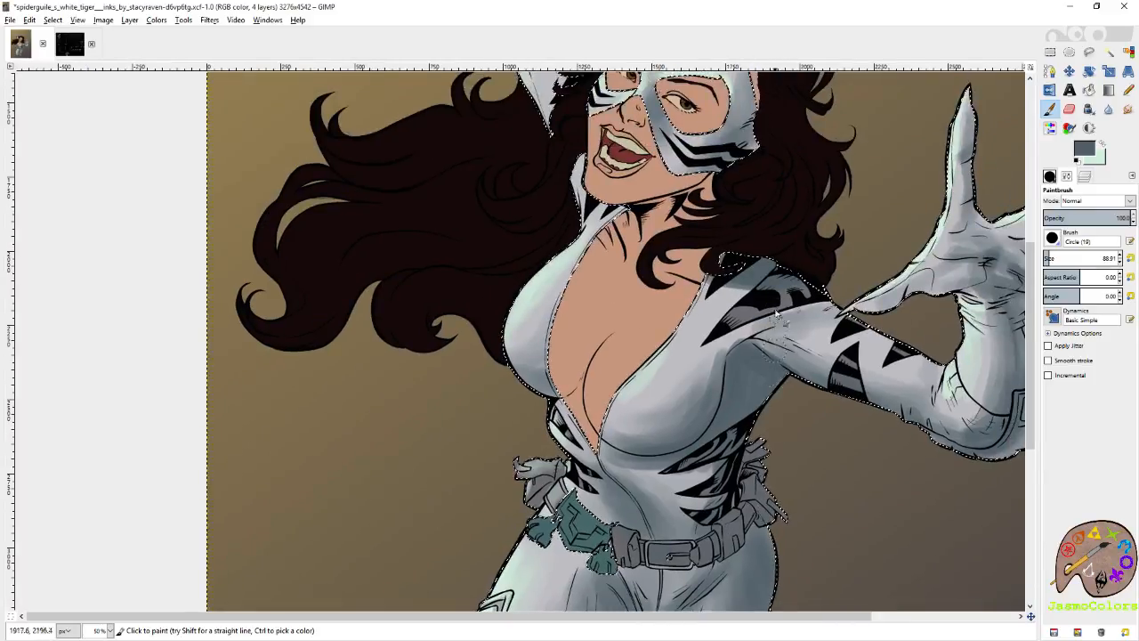
pyautogui.scroll(1, 936, 316)
pyautogui.hscroll(2, 936, 316)
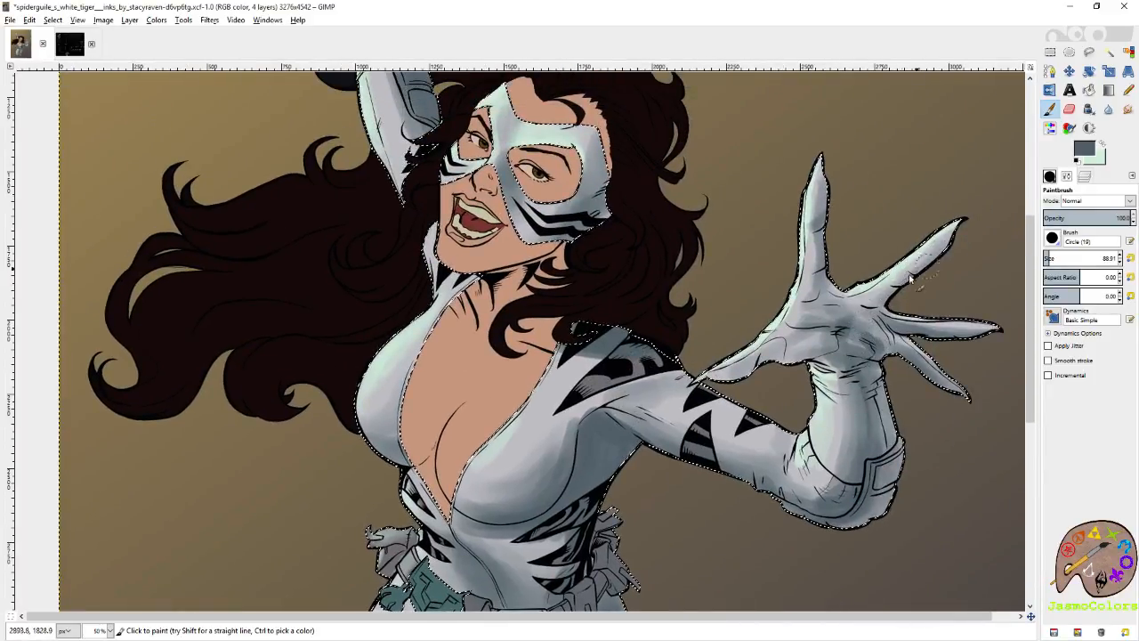
pyautogui.moveTo(913, 293); pyautogui.dragTo(892, 306)
pyautogui.moveTo(935, 259)
pyautogui.mouseDown()
pyautogui.moveTo(896, 308)
pyautogui.moveTo(954, 342)
pyautogui.moveTo(990, 340)
pyautogui.mouseUp()
pyautogui.moveTo(903, 358); pyautogui.dragTo(954, 398)
pyautogui.moveTo(801, 360)
pyautogui.mouseDown()
pyautogui.moveTo(717, 388)
pyautogui.moveTo(845, 339)
pyautogui.moveTo(821, 312)
pyautogui.moveTo(853, 324)
pyautogui.moveTo(865, 314)
pyautogui.moveTo(828, 294)
pyautogui.mouseUp()
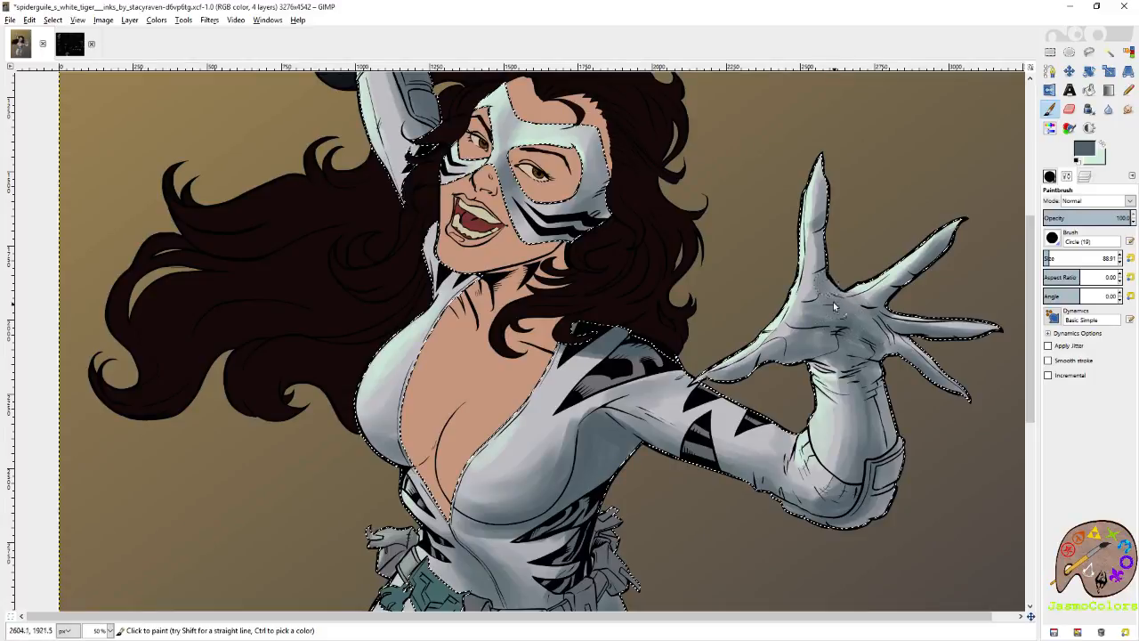
# Reduce the Paintbrush to size 21 and deepen the slate shadow at the joints of the outstretched hand's upright finger.
pyautogui.hotkey('shift', 'o')
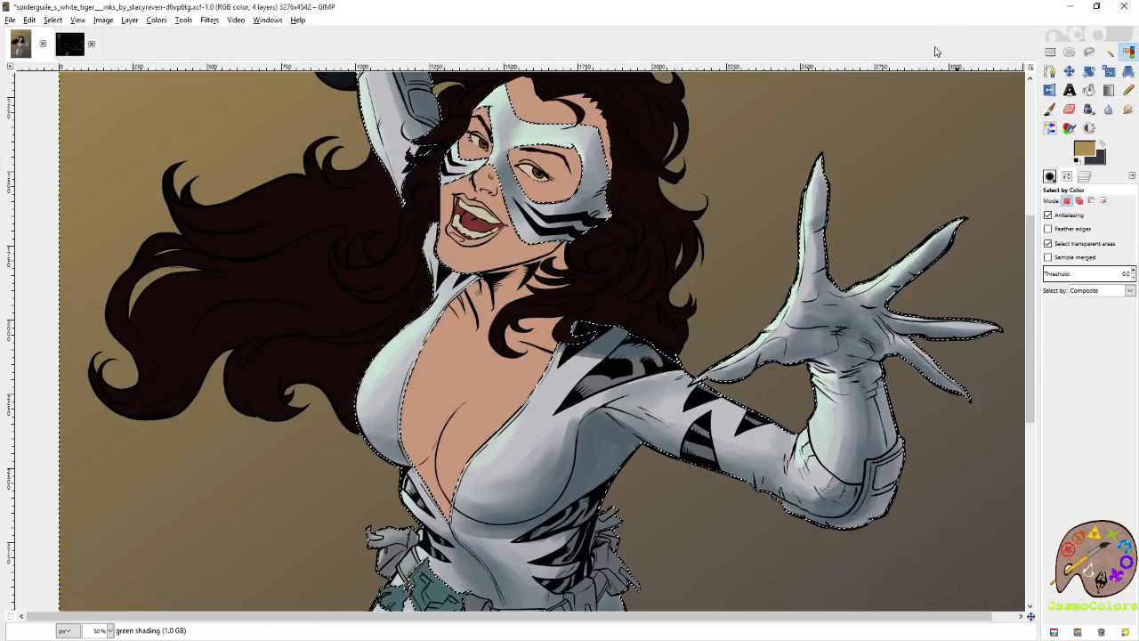
pyautogui.scroll(3, 853, 240)
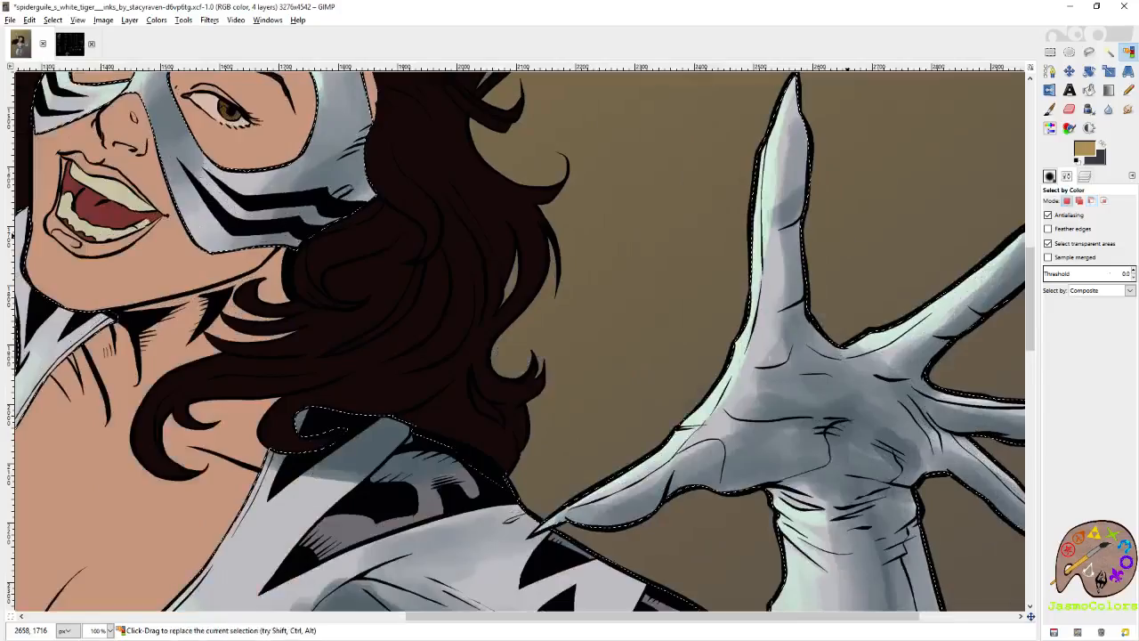
pyautogui.press('p')
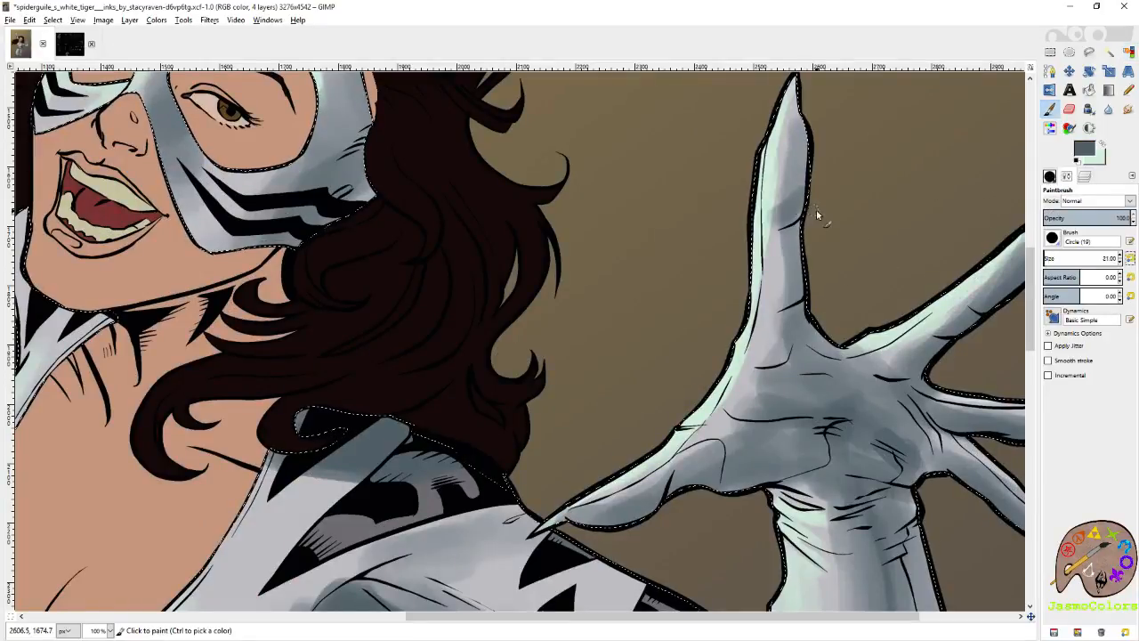
pyautogui.moveTo(781, 229); pyautogui.dragTo(790, 224)
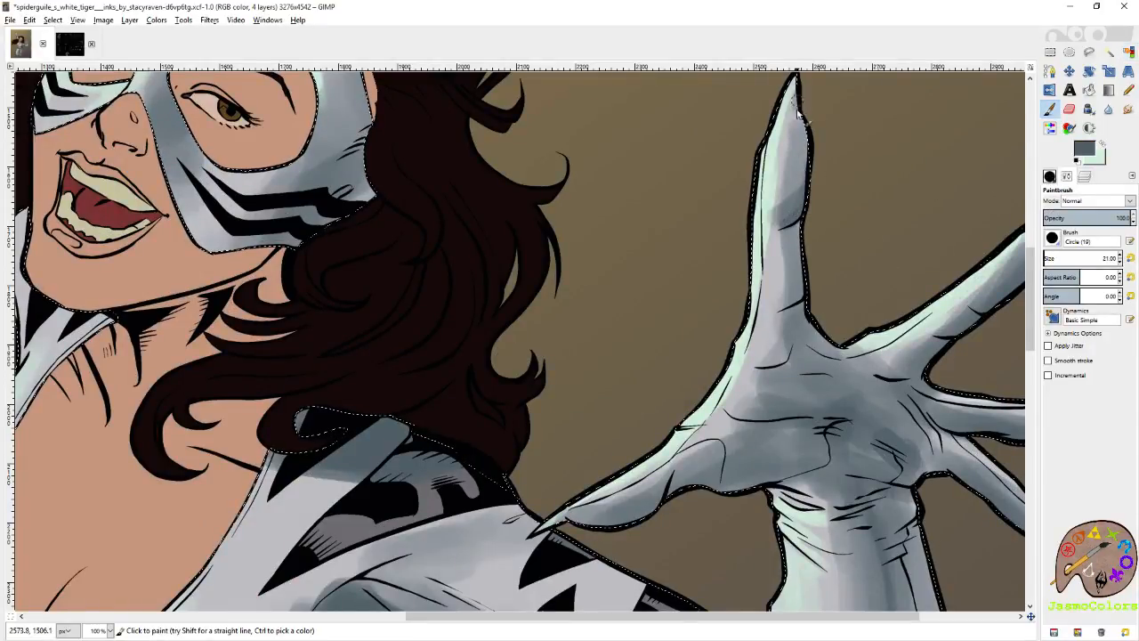
pyautogui.scroll(-2, 829, 233)
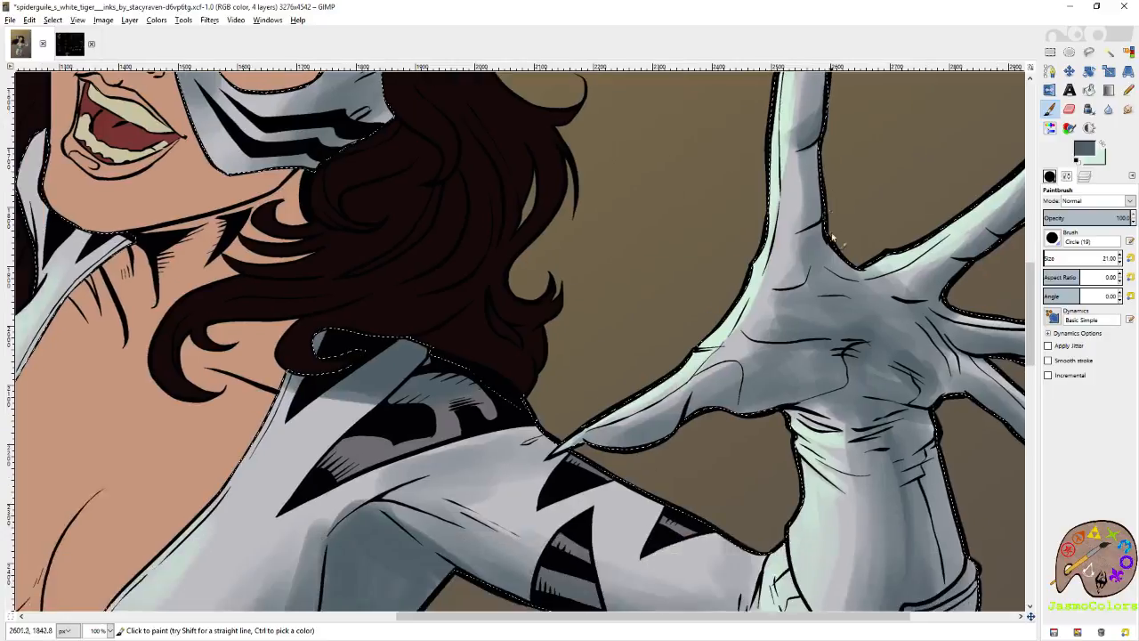
# Add fine slate shadows around the finger bases, the second finger's joint and the palm creases of the outstretched hand.
pyautogui.moveTo(829, 238); pyautogui.dragTo(715, 270)
pyautogui.moveTo(750, 309)
pyautogui.mouseDown()
pyautogui.moveTo(788, 307)
pyautogui.moveTo(821, 273)
pyautogui.mouseUp()
pyautogui.moveTo(974, 178); pyautogui.dragTo(954, 185)
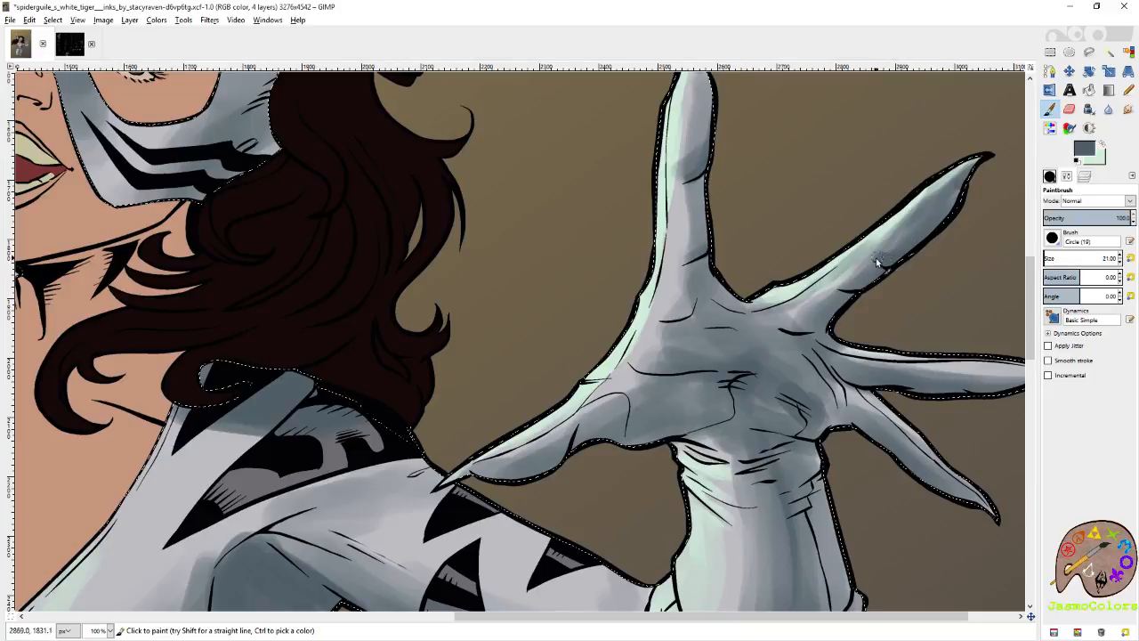
pyautogui.moveTo(852, 291); pyautogui.dragTo(900, 270)
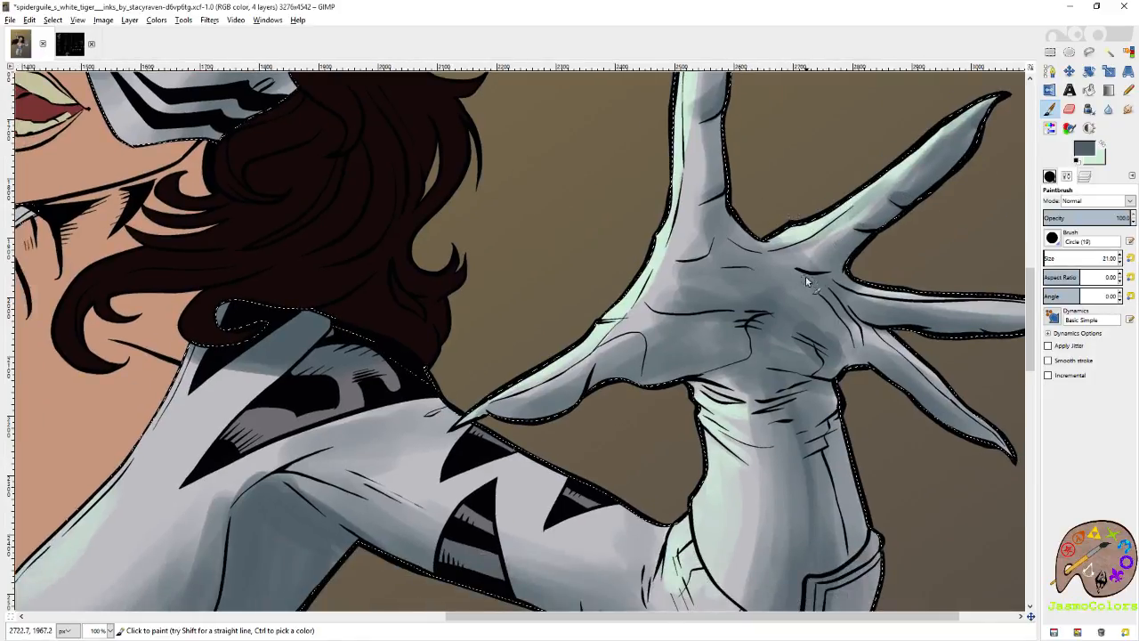
pyautogui.moveTo(713, 256); pyautogui.dragTo(694, 266)
pyautogui.moveTo(645, 308); pyautogui.dragTo(705, 310)
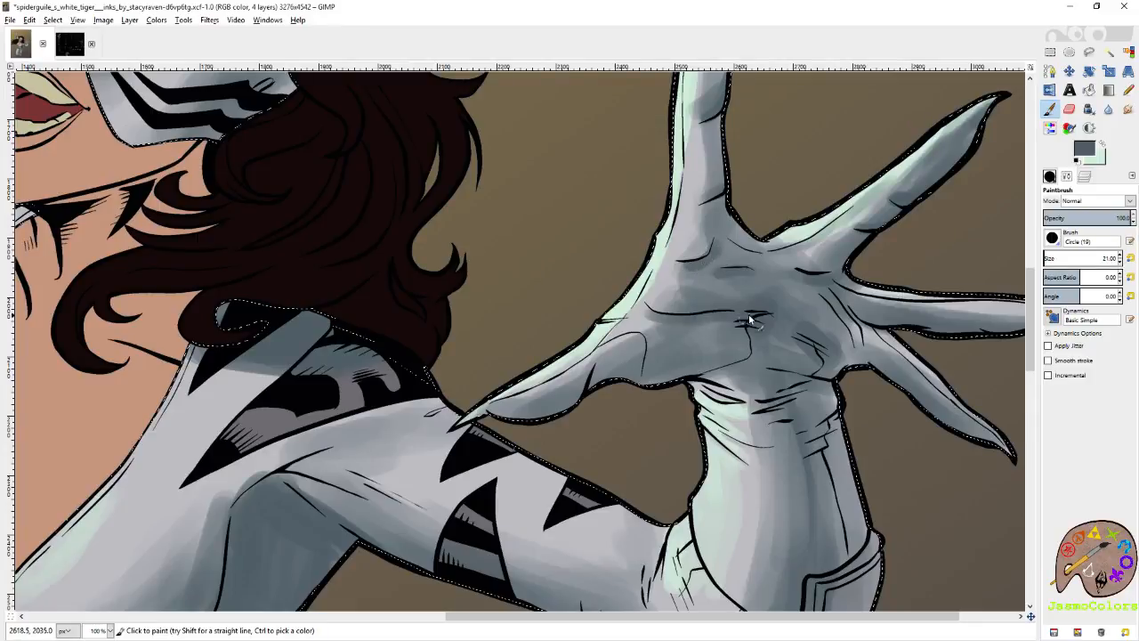
# Soften the slate strokes on the outstretched palm and fingers with the Eraser at size 21.
pyautogui.hotkey('shift', 'e')
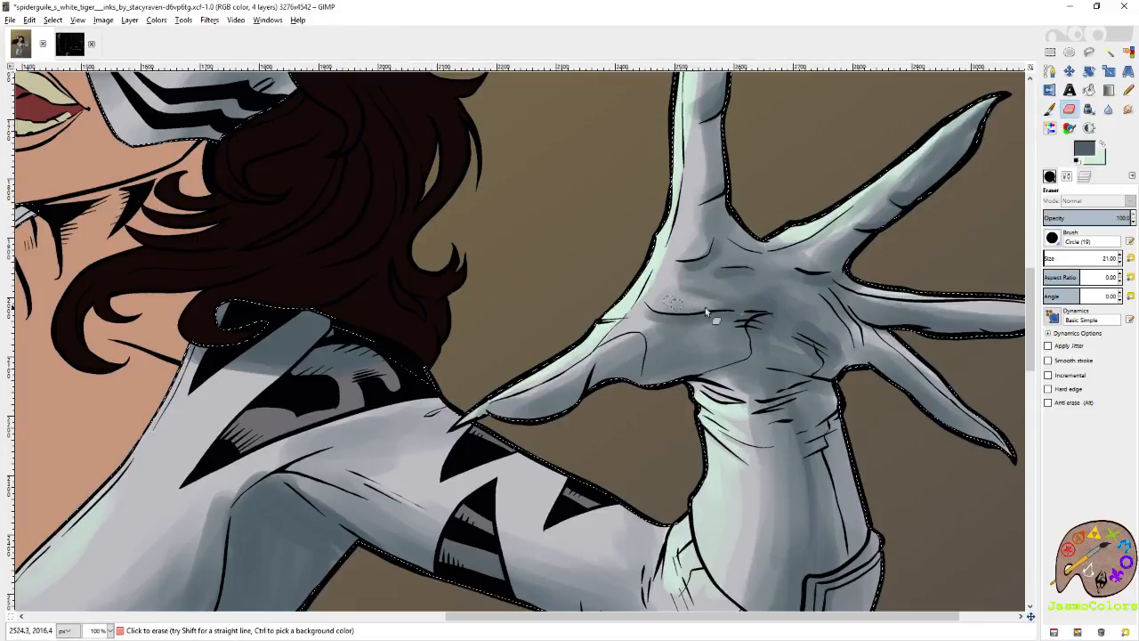
pyautogui.hscroll(1, 760, 298)
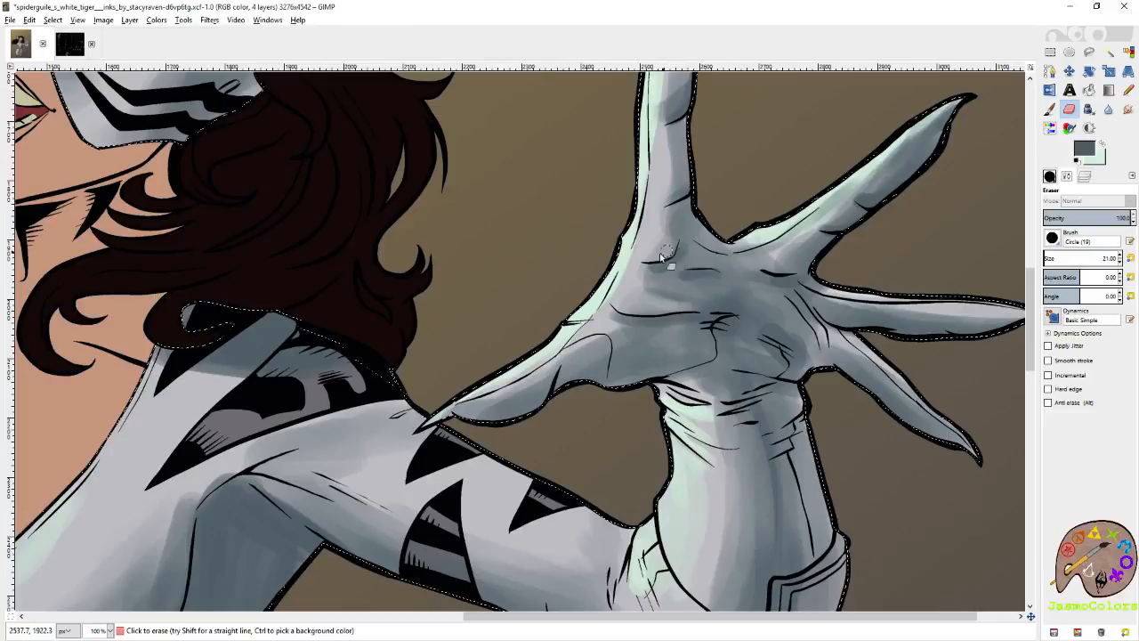
pyautogui.hscroll(3, 737, 356)
pyautogui.scroll(1, 737, 356)
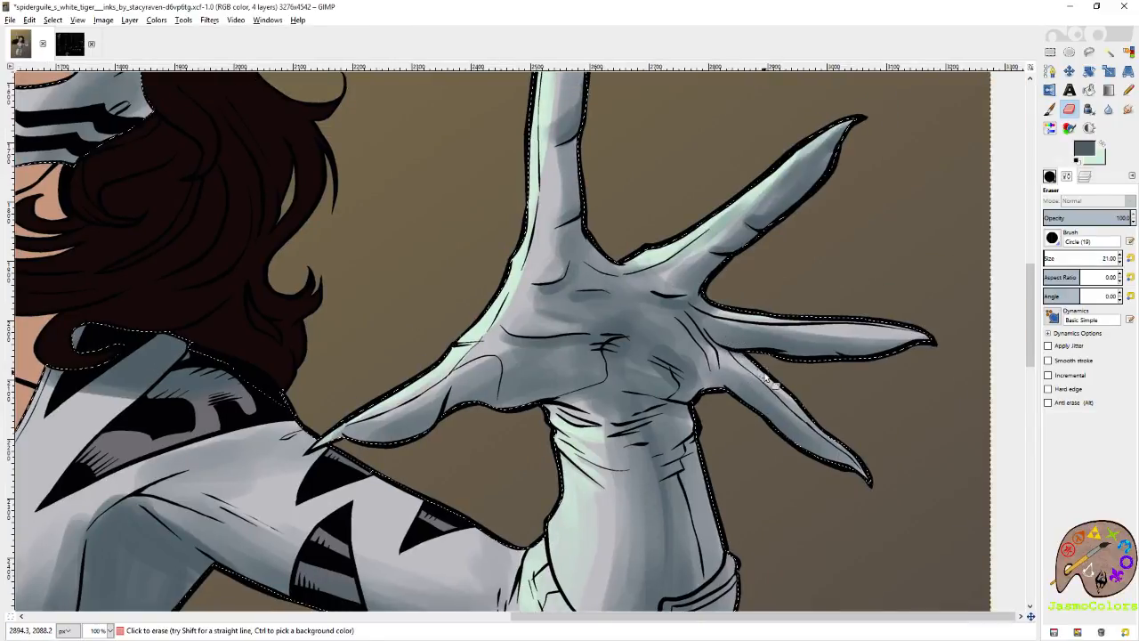
# Return to the Paintbrush at size 21 and darken the wrist folds and outer forearm of the outstretched glove.
pyautogui.press('p')
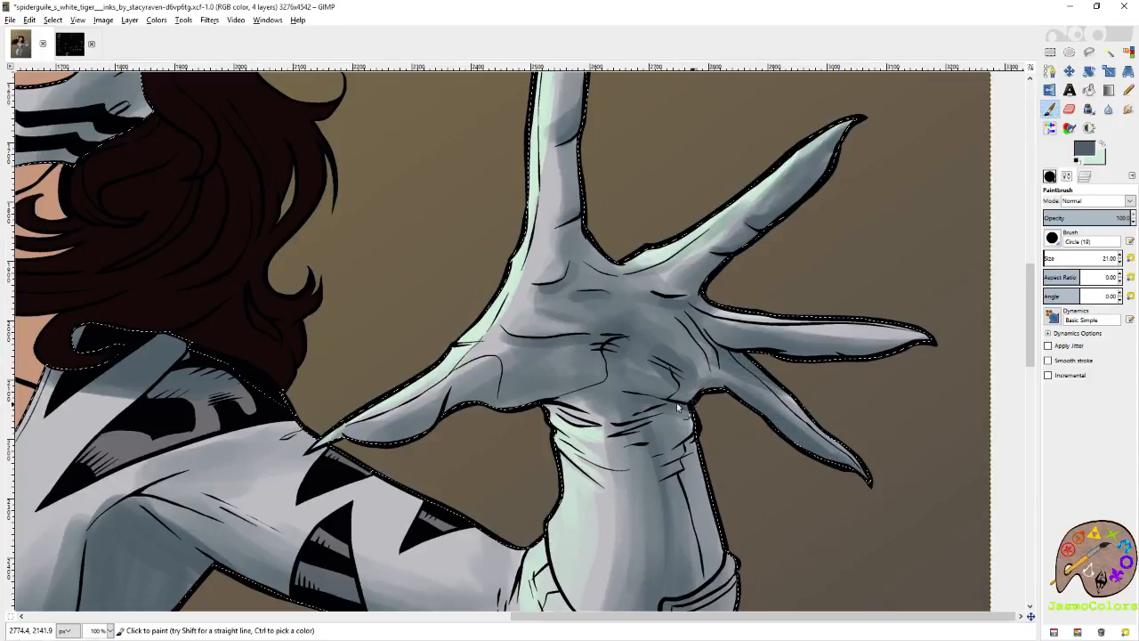
pyautogui.moveTo(622, 402); pyautogui.dragTo(713, 389)
pyautogui.moveTo(773, 412); pyautogui.dragTo(787, 316)
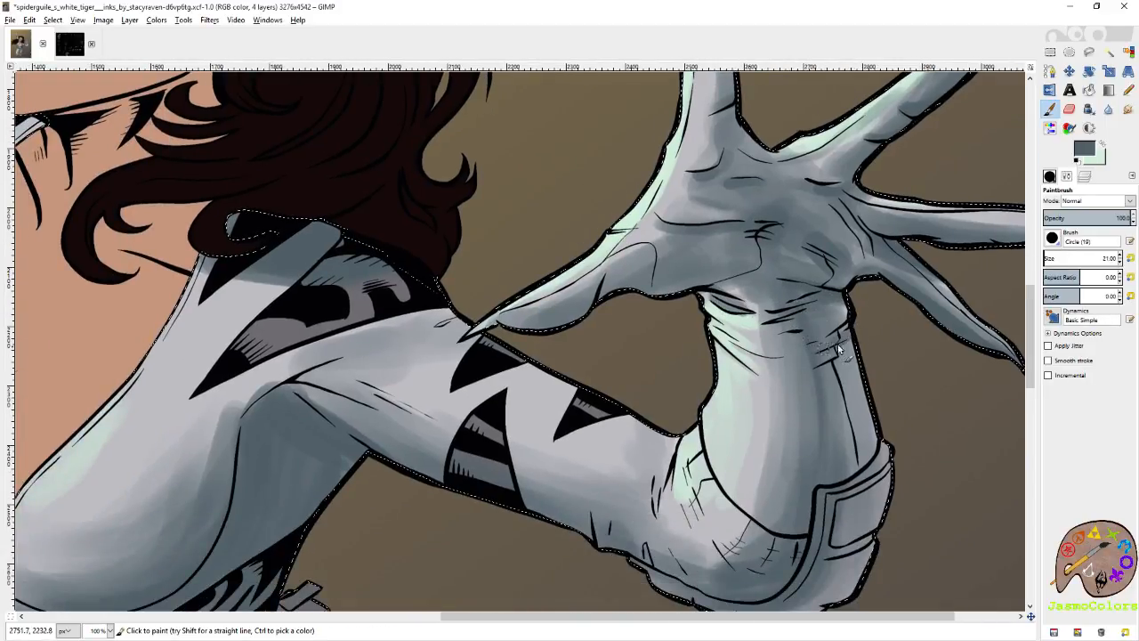
pyautogui.scroll(-3, 866, 420)
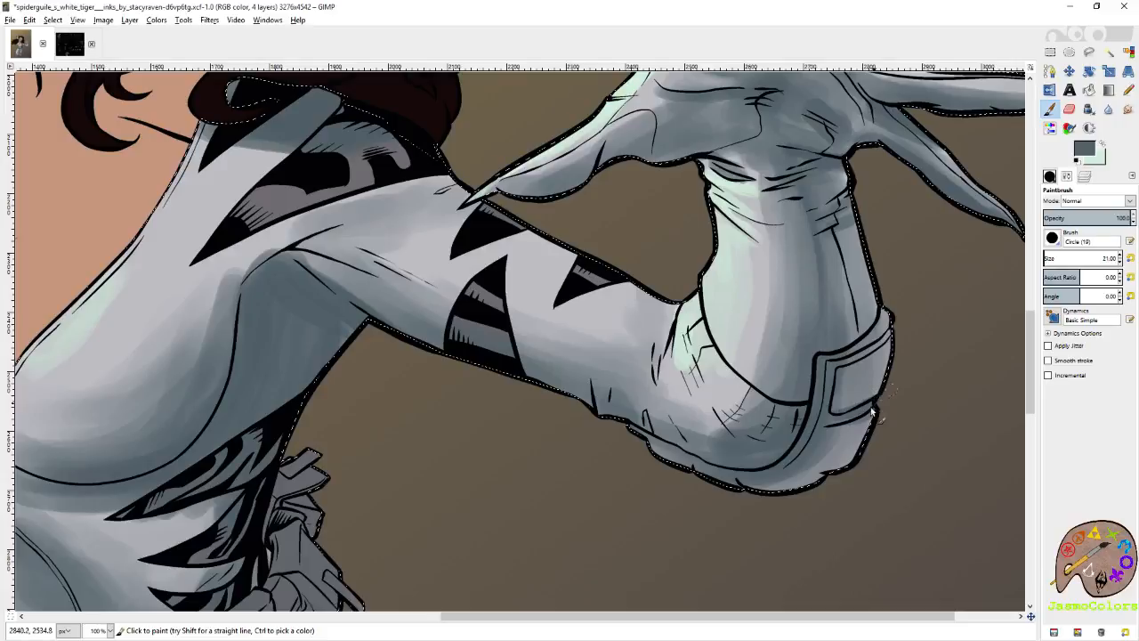
pyautogui.scroll(-2, 853, 356)
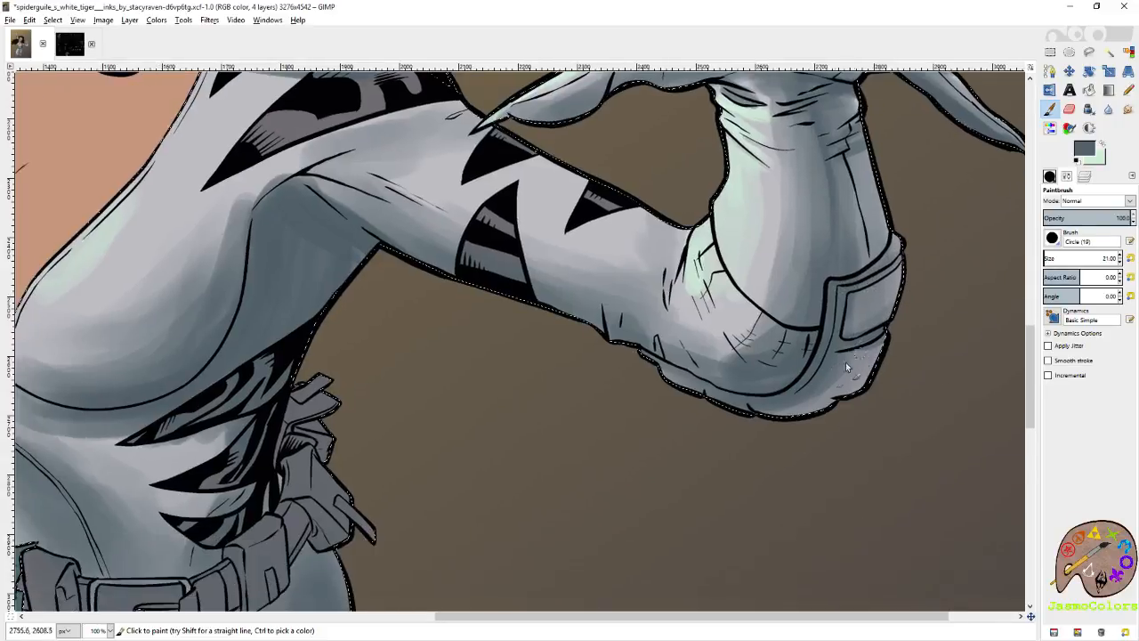
# Deepen the slate shadows on the elbow, its fabric folds and the armour cuff of the outstretched arm.
pyautogui.moveTo(848, 394)
pyautogui.mouseDown()
pyautogui.moveTo(864, 393)
pyautogui.moveTo(832, 411)
pyautogui.mouseUp()
pyautogui.moveTo(746, 416)
pyautogui.mouseDown()
pyautogui.moveTo(789, 444)
pyautogui.moveTo(840, 517)
pyautogui.mouseUp()
pyautogui.moveTo(740, 447); pyautogui.dragTo(832, 489)
pyautogui.moveTo(848, 437)
pyautogui.mouseDown()
pyautogui.moveTo(824, 384)
pyautogui.moveTo(888, 443)
pyautogui.mouseUp()
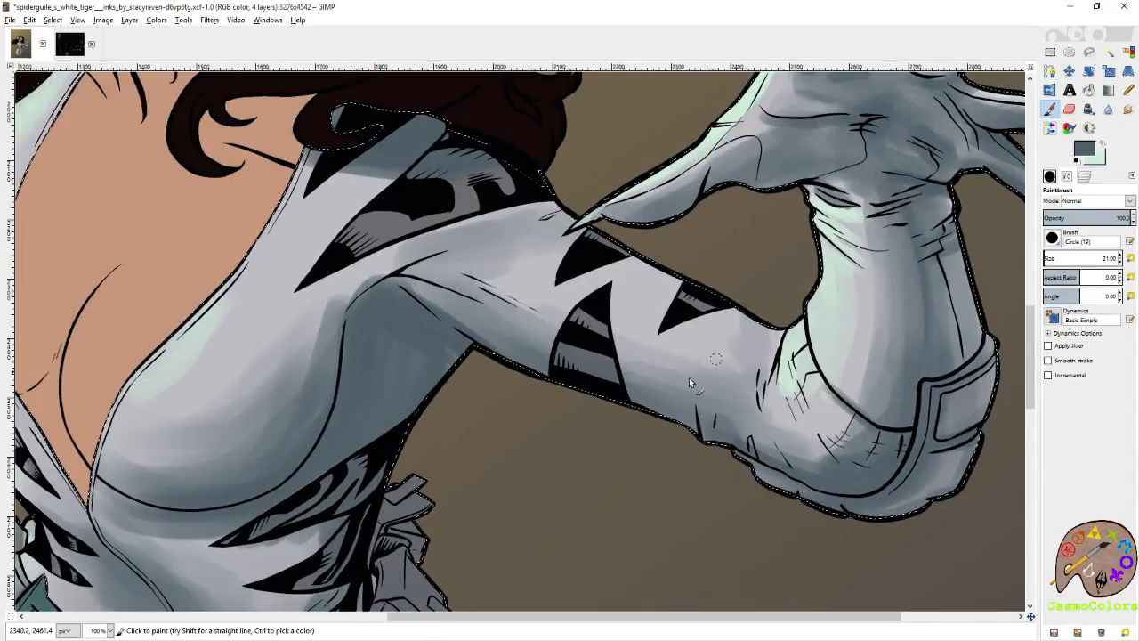
# Shade the upper arm of the outstretched arm in slate grey and soften the folds near the armpit with the Eraser.
pyautogui.moveTo(714, 429); pyautogui.dragTo(709, 425)
pyautogui.moveTo(609, 313); pyautogui.dragTo(737, 334)
pyautogui.hotkey('shift', 'e')
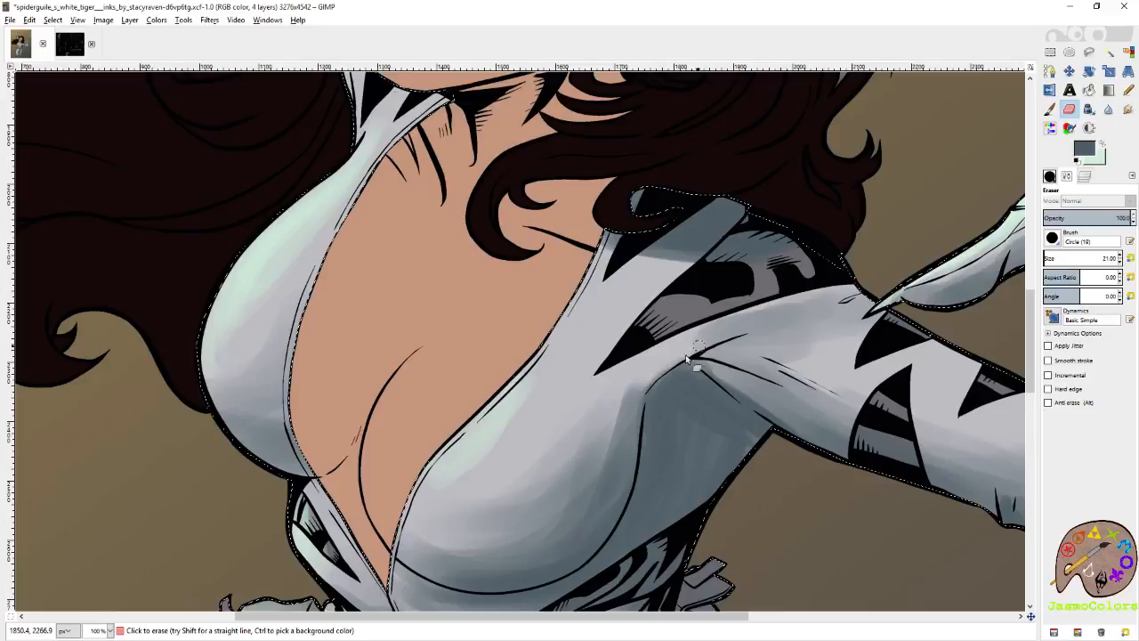
pyautogui.hscroll(-3, 684, 274)
# Return to the Paintbrush and shade the suit's collar and neckline edging in slate grey.
pyautogui.press('p')
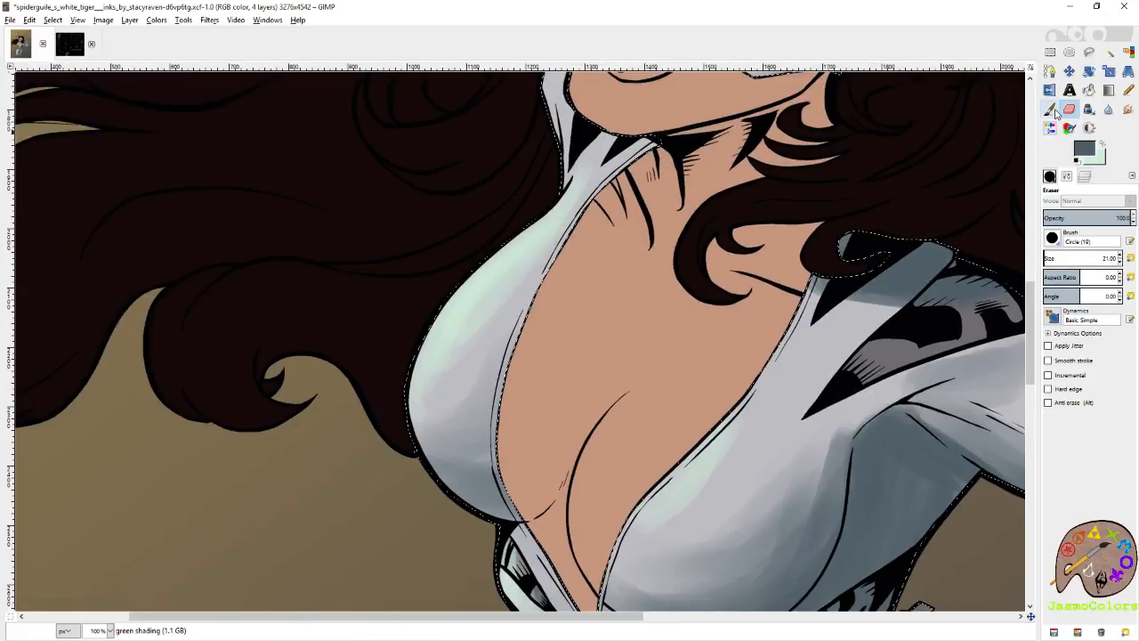
pyautogui.click(652, 147)
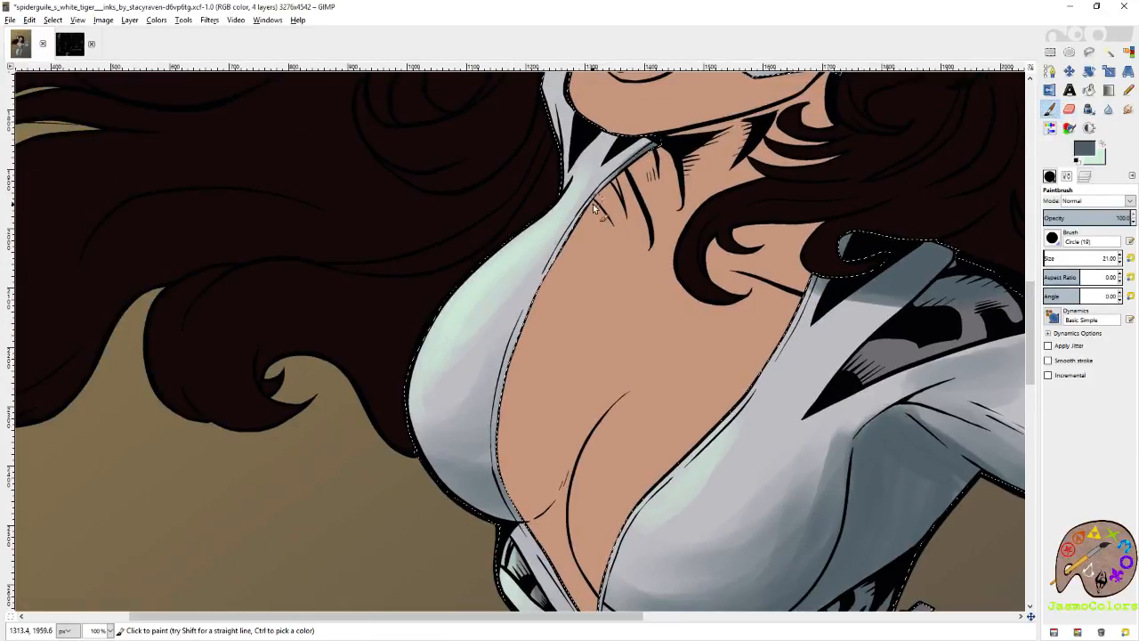
pyautogui.moveTo(537, 297); pyautogui.dragTo(520, 335)
pyautogui.moveTo(536, 295); pyautogui.dragTo(509, 378)
pyautogui.moveTo(548, 416)
pyautogui.mouseDown()
pyautogui.moveTo(634, 249)
pyautogui.moveTo(591, 310)
pyautogui.moveTo(684, 465)
pyautogui.mouseUp()
# Add slate shadows along the zipper seam on the abdomen and around the belt pouches, and save the file.
pyautogui.moveTo(722, 531); pyautogui.dragTo(601, 237)
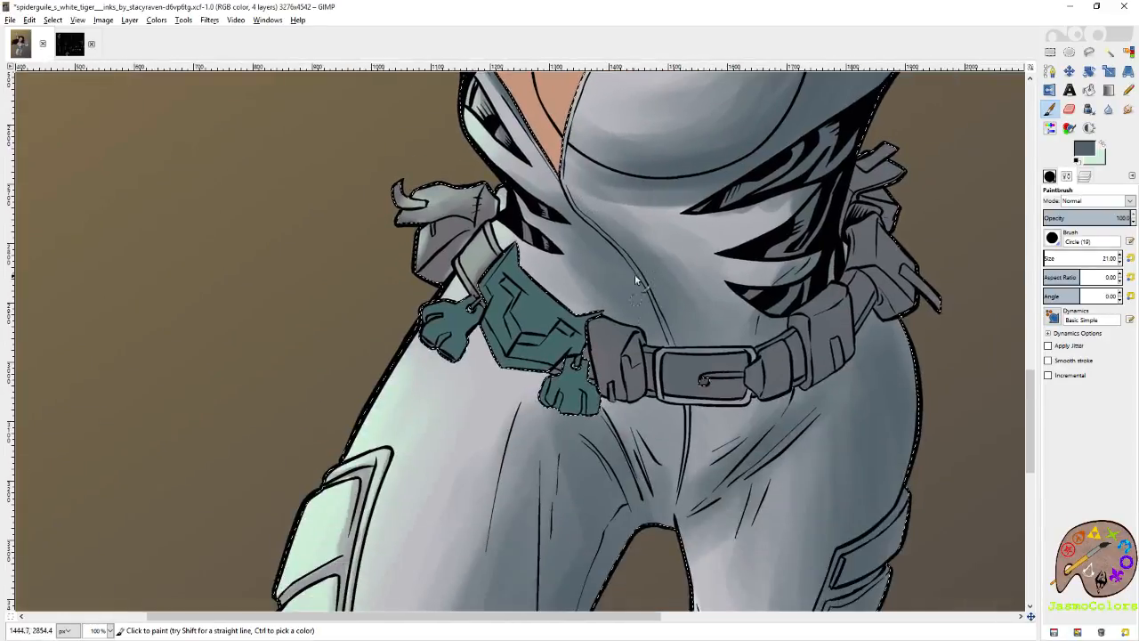
pyautogui.moveTo(832, 356)
pyautogui.mouseDown()
pyautogui.moveTo(747, 341)
pyautogui.moveTo(753, 406)
pyautogui.mouseUp()
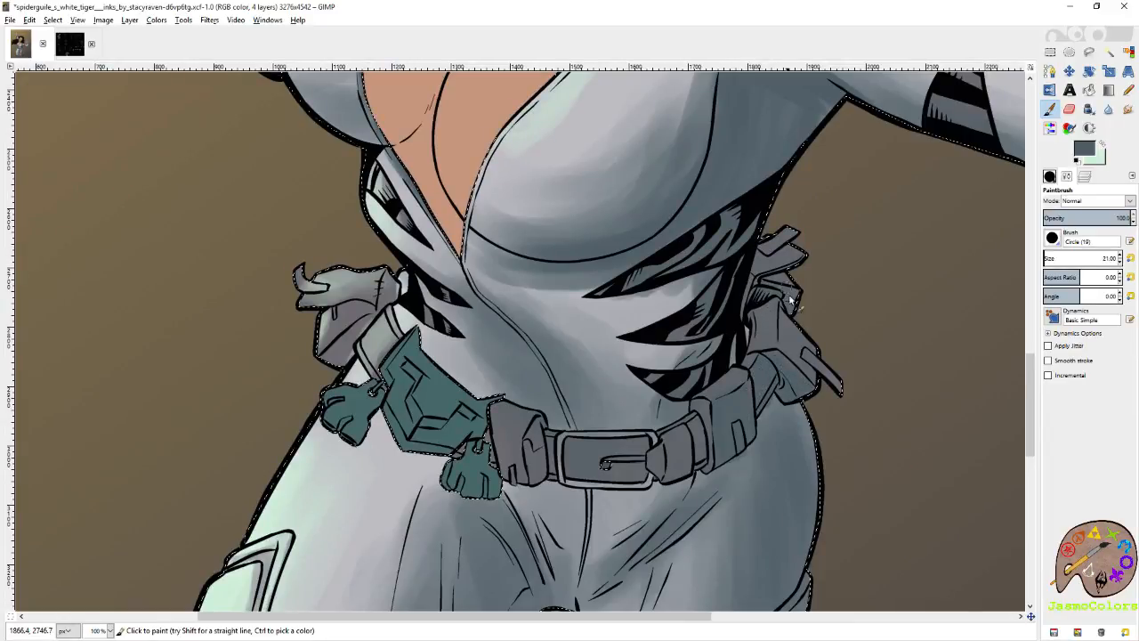
pyautogui.hotkey('ctrl', 's')
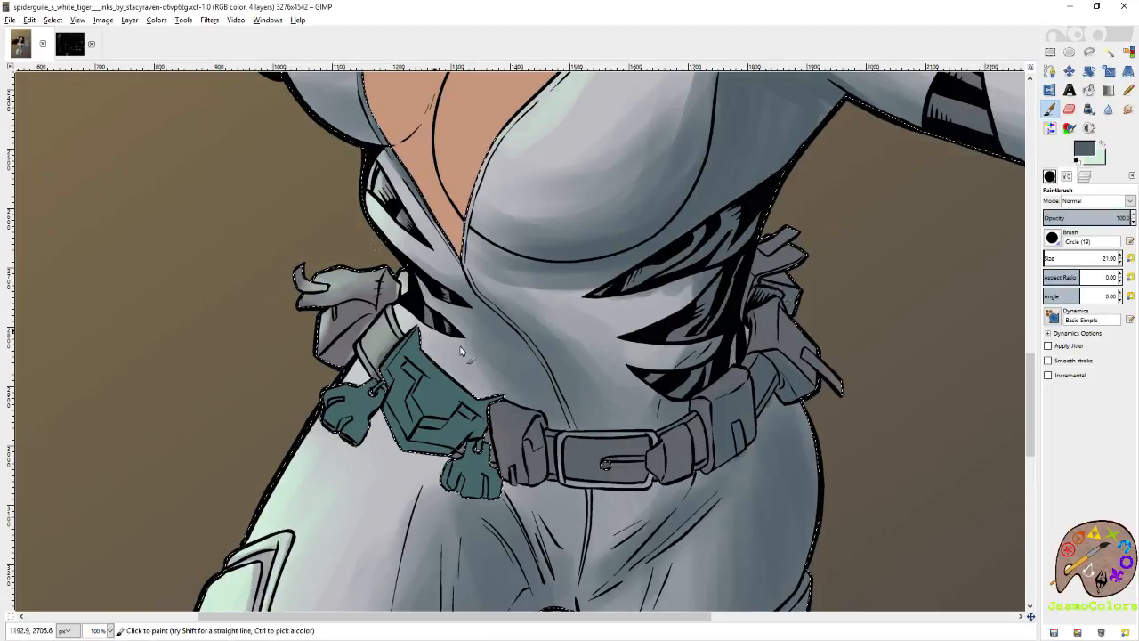
# Shade the hip pouches in slate grey and darken the suit beneath the belt and the green claw ornaments.
pyautogui.moveTo(357, 336); pyautogui.dragTo(364, 321)
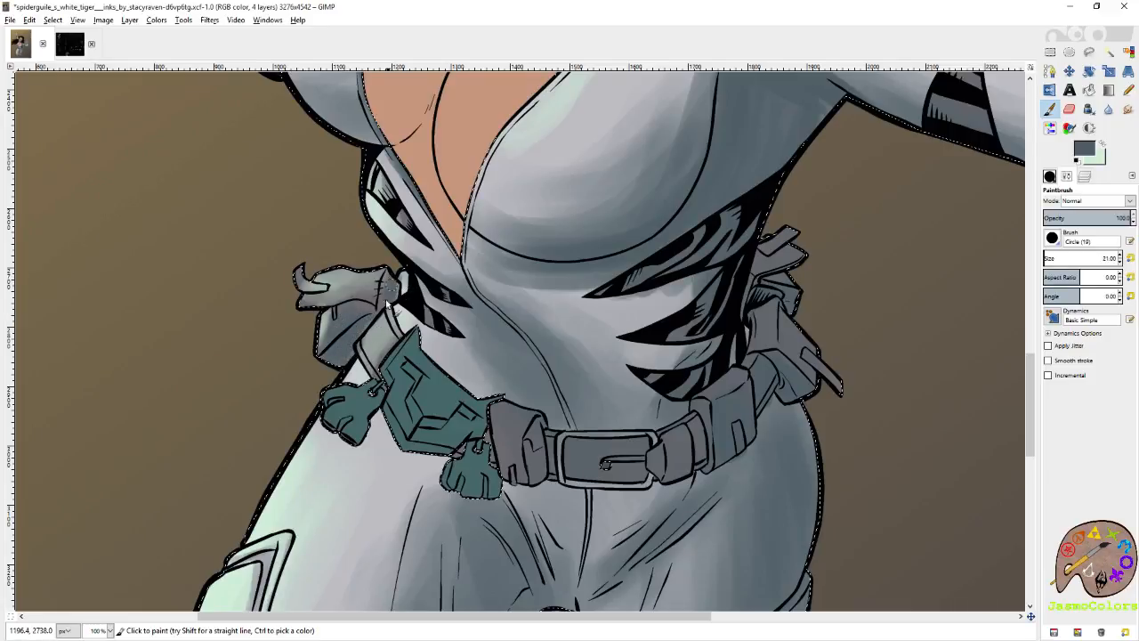
pyautogui.scroll(-3, 570, 427)
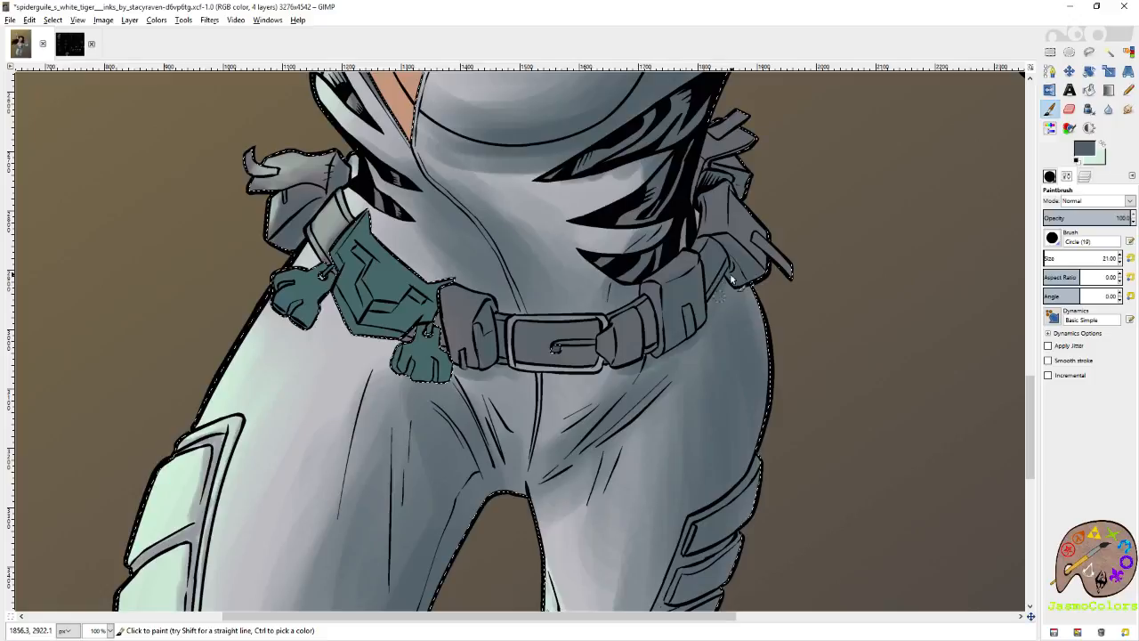
pyautogui.moveTo(558, 347); pyautogui.dragTo(699, 360)
pyautogui.moveTo(478, 305)
pyautogui.mouseDown()
pyautogui.moveTo(492, 333)
pyautogui.moveTo(474, 307)
pyautogui.moveTo(464, 333)
pyautogui.mouseUp()
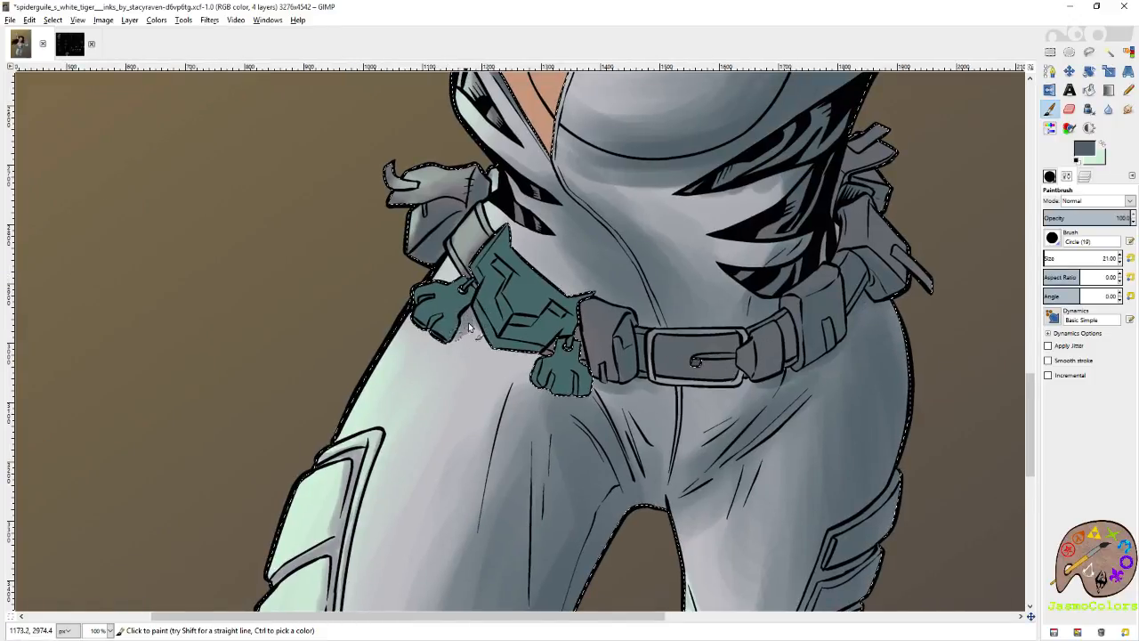
pyautogui.moveTo(550, 355)
pyautogui.mouseDown()
pyautogui.moveTo(498, 350)
pyautogui.moveTo(637, 470)
pyautogui.mouseUp()
pyautogui.moveTo(616, 349); pyautogui.dragTo(511, 536)
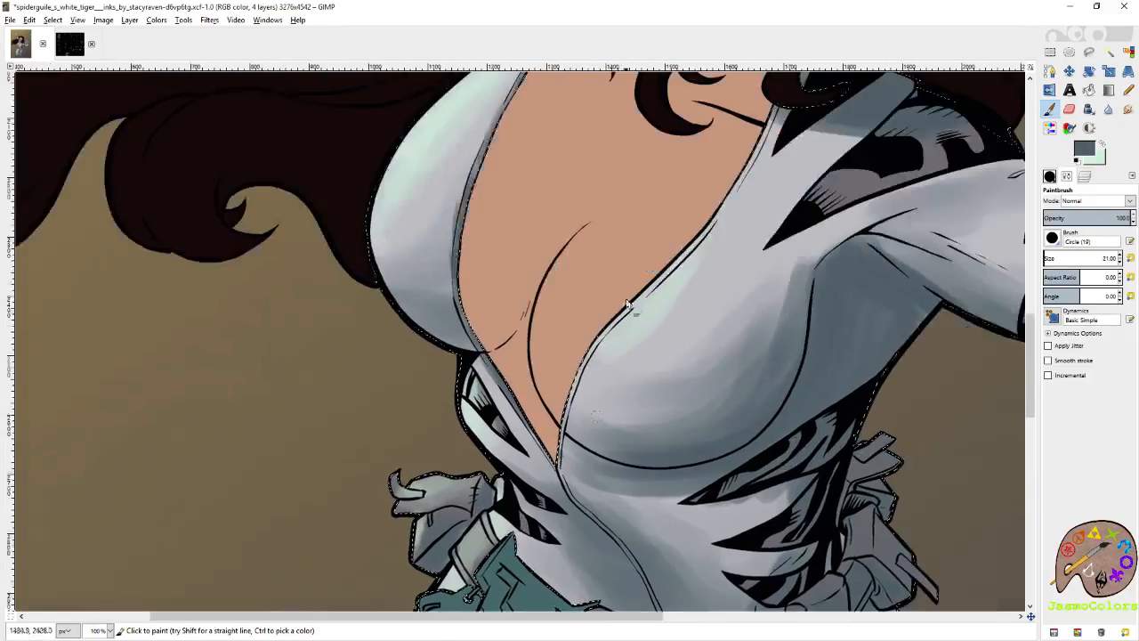
# Deepen the slate grey shading along the edge of the tall finger on the raised hand.
pyautogui.scroll(15, 619, 354)
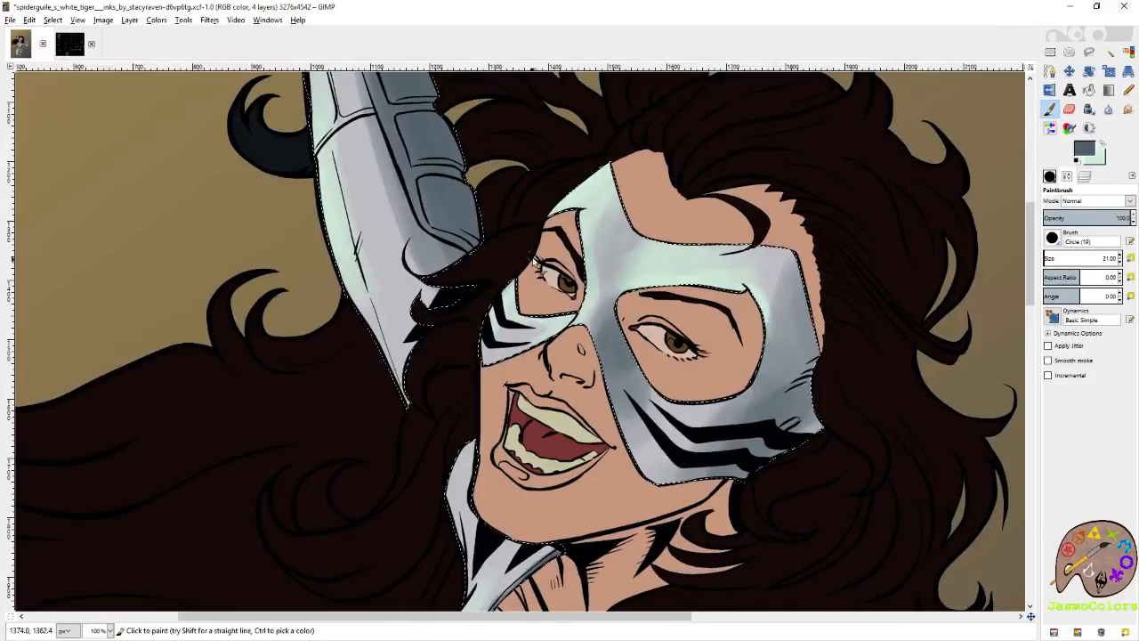
pyautogui.moveTo(538, 264); pyautogui.dragTo(649, 383)
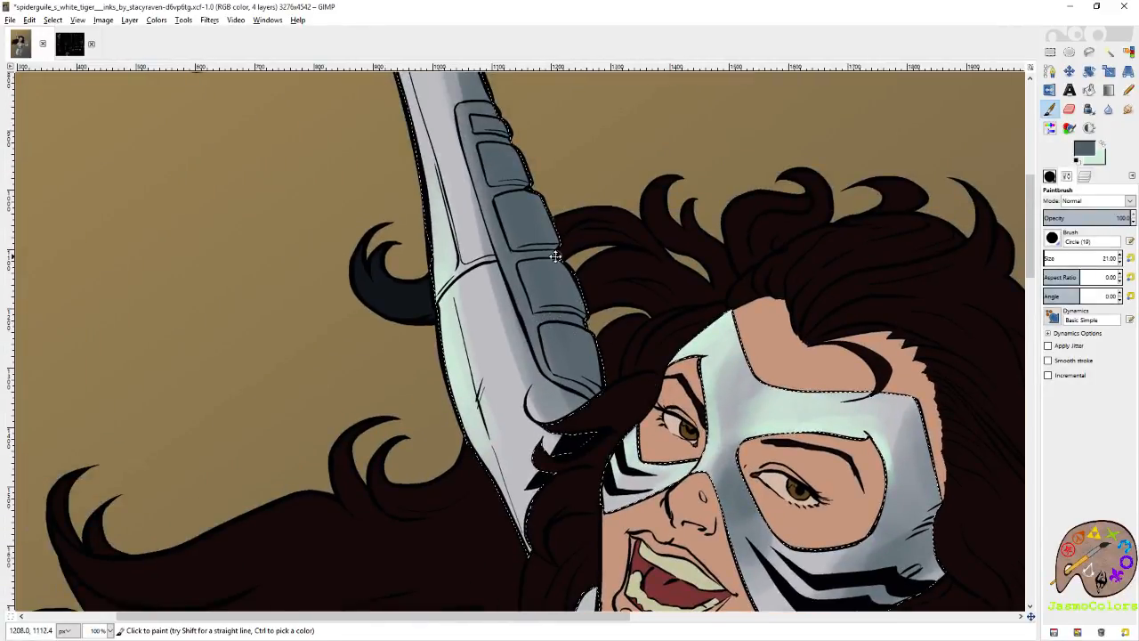
pyautogui.moveTo(557, 260); pyautogui.dragTo(598, 377)
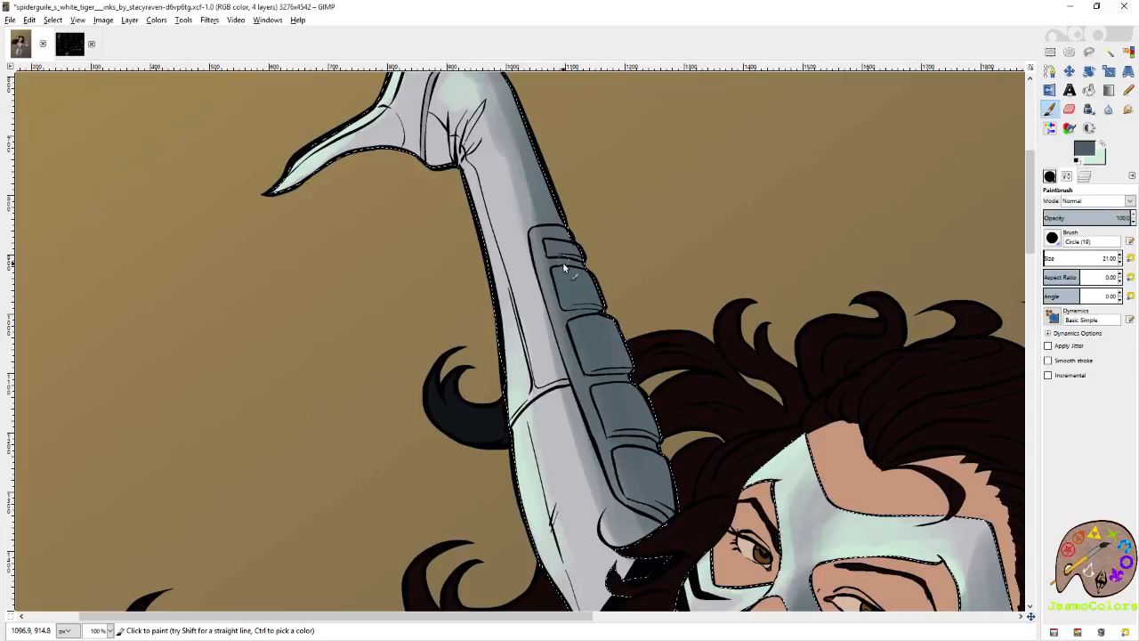
pyautogui.moveTo(545, 167)
pyautogui.mouseDown()
pyautogui.moveTo(610, 333)
pyautogui.moveTo(548, 330)
pyautogui.moveTo(556, 339)
pyautogui.moveTo(565, 334)
pyautogui.moveTo(548, 333)
pyautogui.moveTo(651, 345)
pyautogui.moveTo(618, 372)
pyautogui.moveTo(674, 309)
pyautogui.moveTo(640, 276)
pyautogui.moveTo(665, 264)
pyautogui.moveTo(600, 275)
pyautogui.moveTo(613, 274)
pyautogui.moveTo(567, 303)
pyautogui.moveTo(658, 259)
pyautogui.moveTo(693, 285)
pyautogui.moveTo(717, 269)
pyautogui.mouseUp()
pyautogui.moveTo(786, 160); pyautogui.dragTo(801, 311)
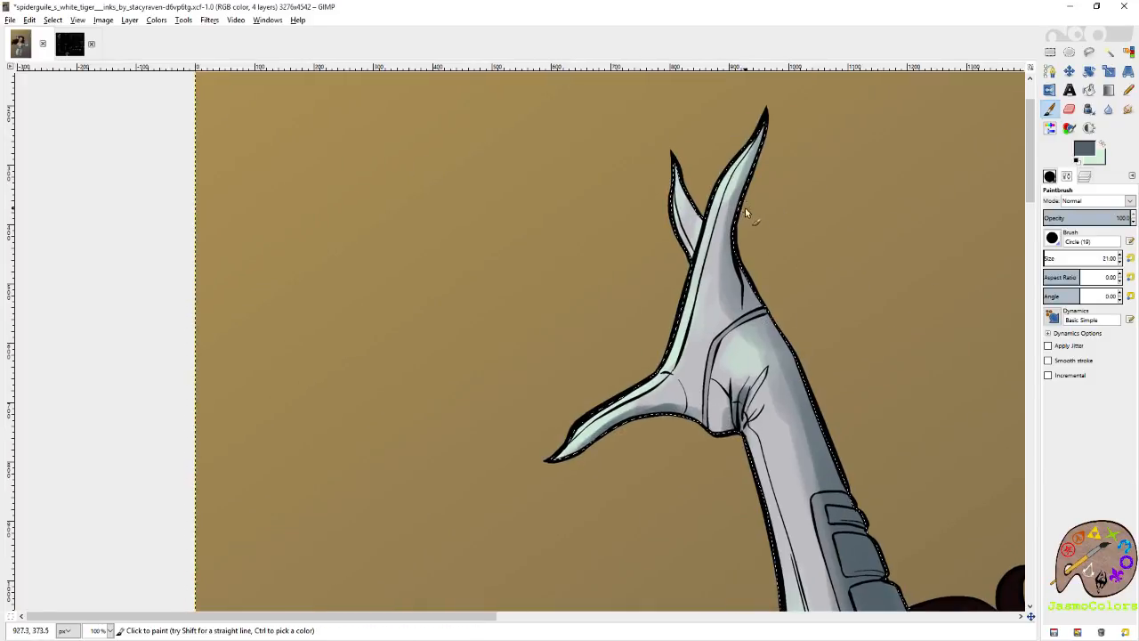
pyautogui.moveTo(757, 173)
pyautogui.mouseDown()
pyautogui.moveTo(742, 260)
pyautogui.moveTo(754, 282)
pyautogui.moveTo(739, 251)
pyautogui.mouseUp()
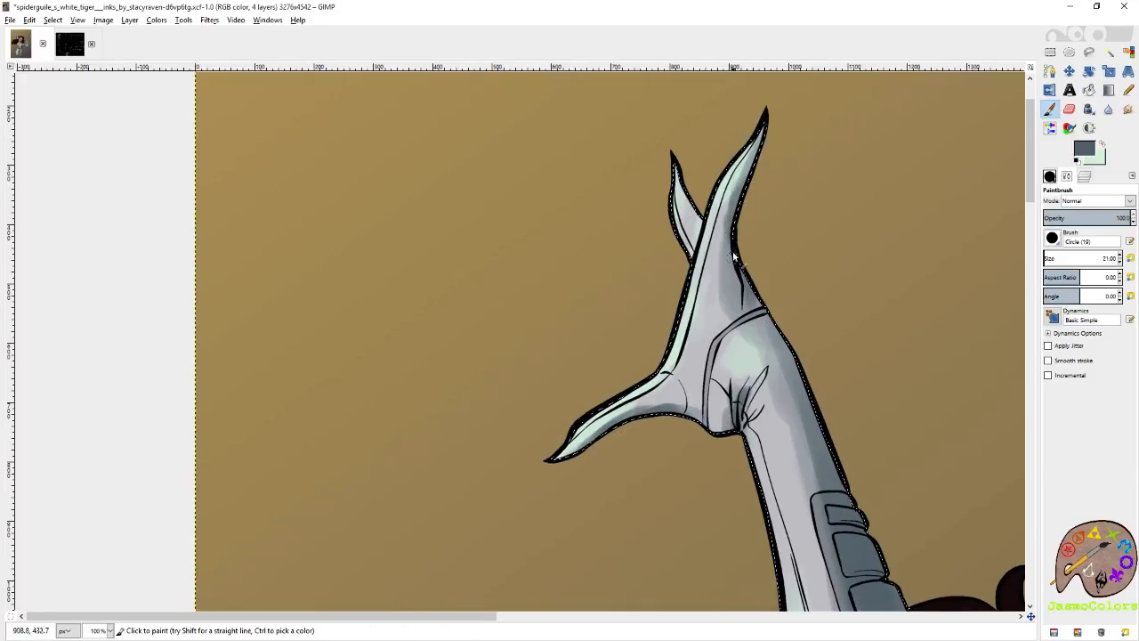
pyautogui.moveTo(713, 340); pyautogui.dragTo(710, 225)
pyautogui.moveTo(799, 390); pyautogui.dragTo(765, 324)
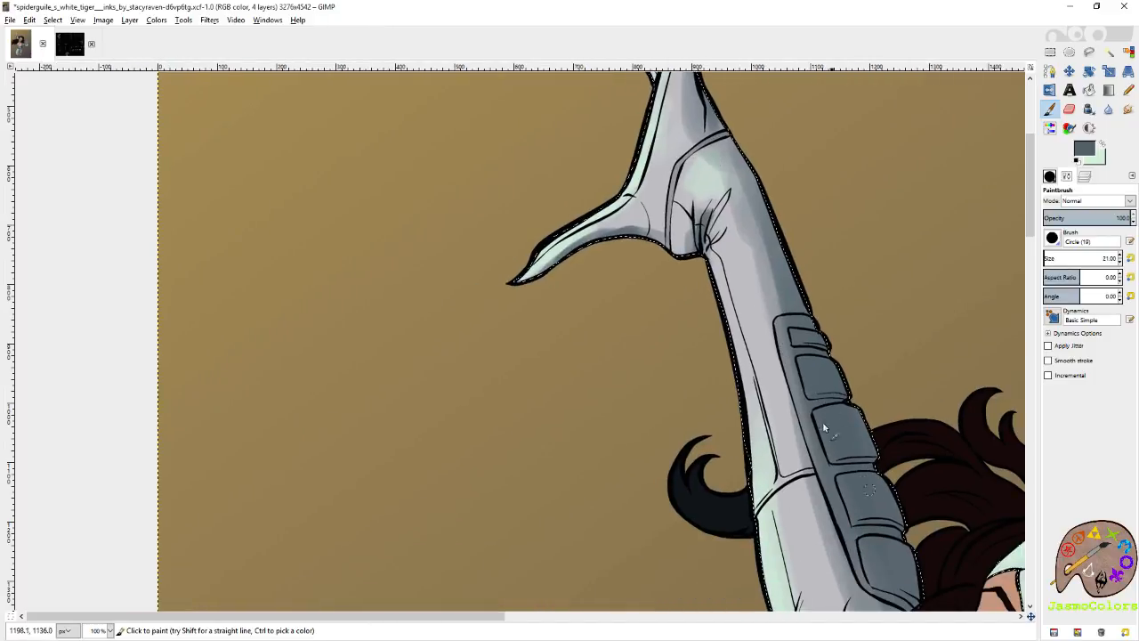
# Examine the suit shading on the raised forearm, chest, outstretched hand and arm, and waist.
pyautogui.moveTo(854, 454); pyautogui.dragTo(762, 324)
pyautogui.moveTo(897, 463); pyautogui.dragTo(761, 323)
pyautogui.moveTo(993, 564); pyautogui.dragTo(719, 373)
pyautogui.moveTo(946, 605); pyautogui.dragTo(753, 374)
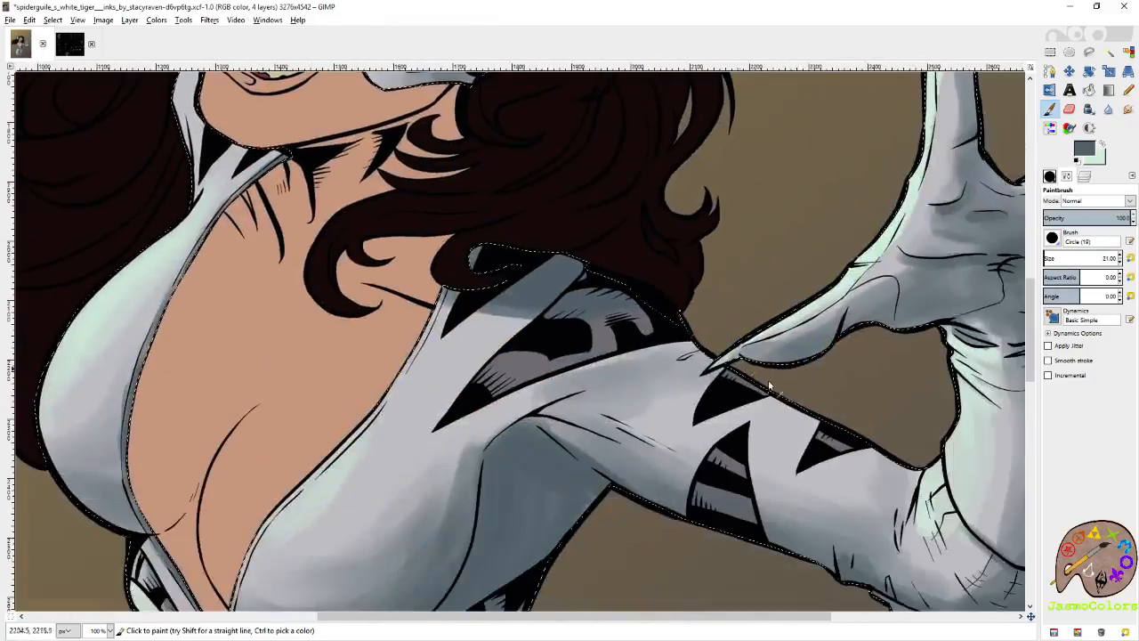
pyautogui.moveTo(872, 315); pyautogui.dragTo(654, 404)
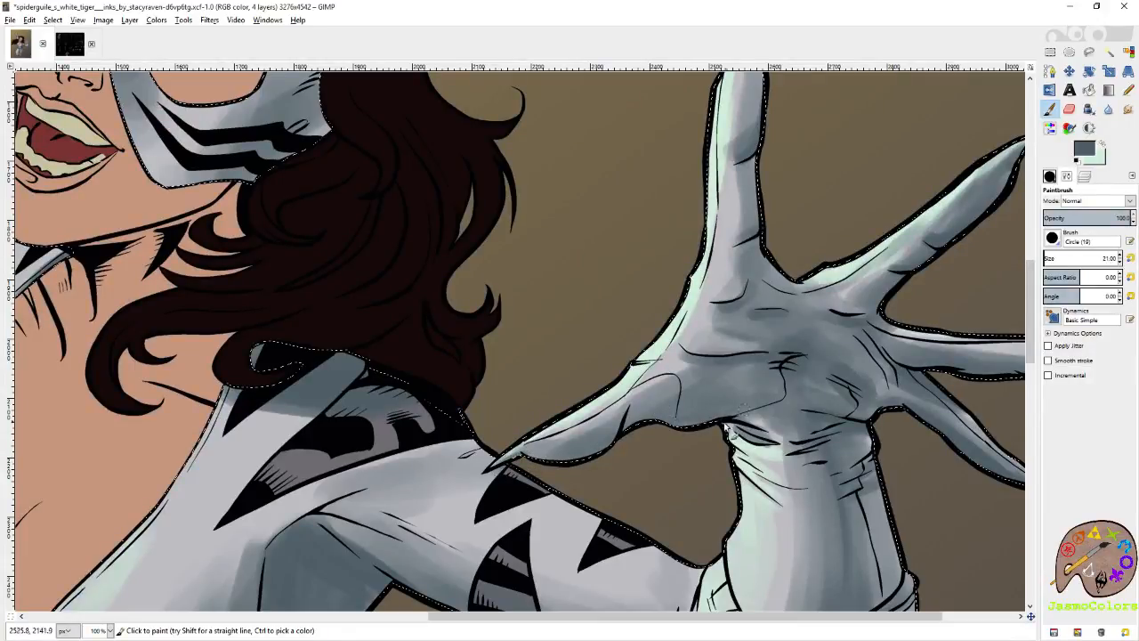
pyautogui.moveTo(887, 463); pyautogui.dragTo(707, 387)
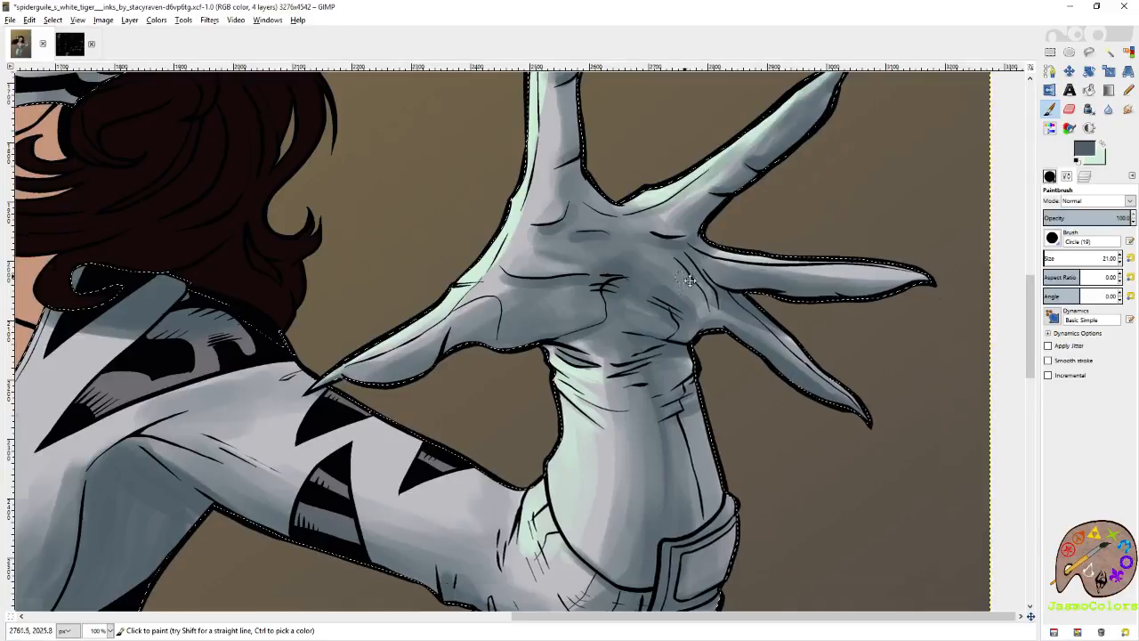
pyautogui.moveTo(685, 285); pyautogui.dragTo(746, 422)
pyautogui.moveTo(621, 600); pyautogui.dragTo(753, 411)
pyautogui.moveTo(781, 346); pyautogui.dragTo(828, 362)
pyautogui.moveTo(773, 424); pyautogui.dragTo(753, 278)
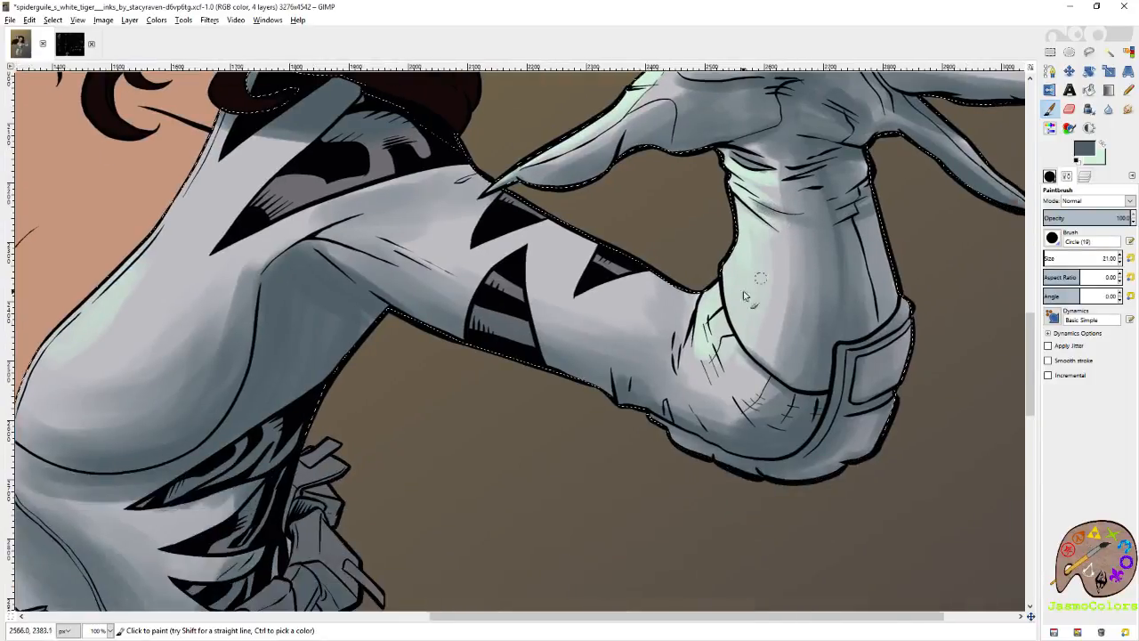
pyautogui.moveTo(587, 312); pyautogui.dragTo(787, 410)
pyautogui.moveTo(584, 508); pyautogui.dragTo(695, 341)
pyautogui.moveTo(603, 371); pyautogui.dragTo(681, 320)
pyautogui.moveTo(682, 426); pyautogui.dragTo(684, 276)
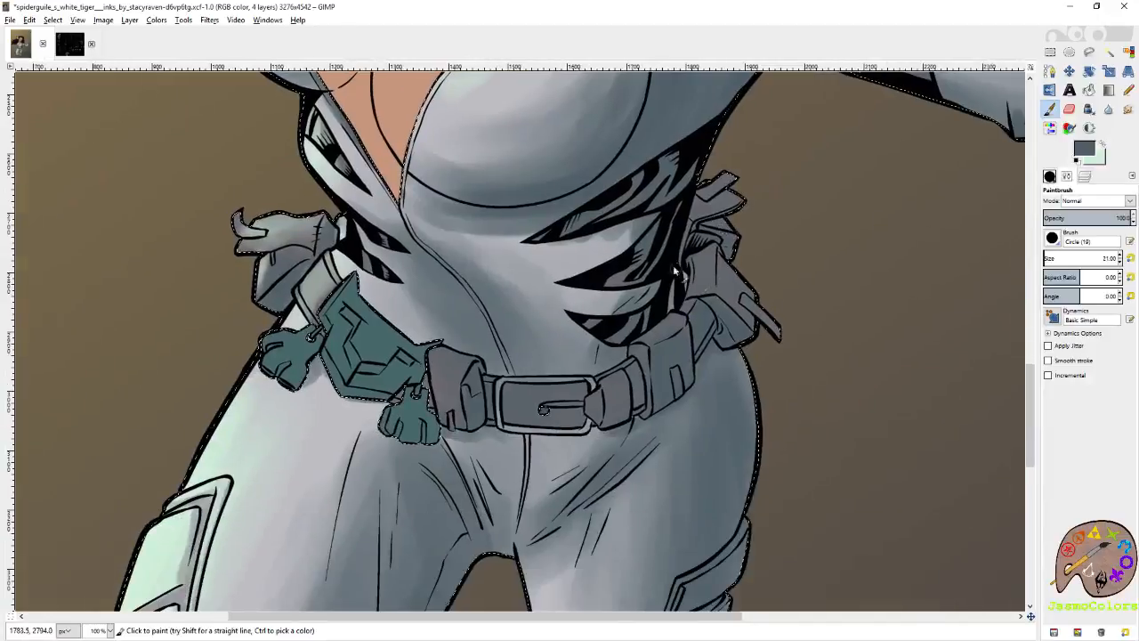
# Touch up the slate shading between the tiger stripes on the waist and save the file.
pyautogui.moveTo(583, 240); pyautogui.dragTo(650, 319)
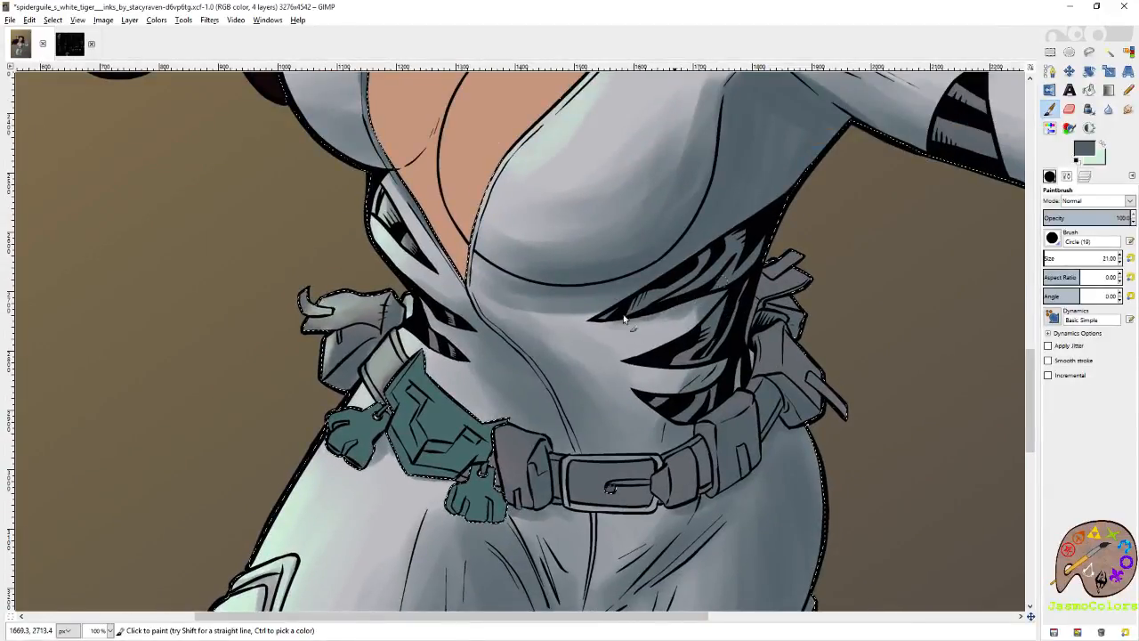
pyautogui.moveTo(741, 368)
pyautogui.mouseDown()
pyautogui.moveTo(752, 356)
pyautogui.moveTo(749, 374)
pyautogui.moveTo(743, 324)
pyautogui.moveTo(745, 349)
pyautogui.mouseUp()
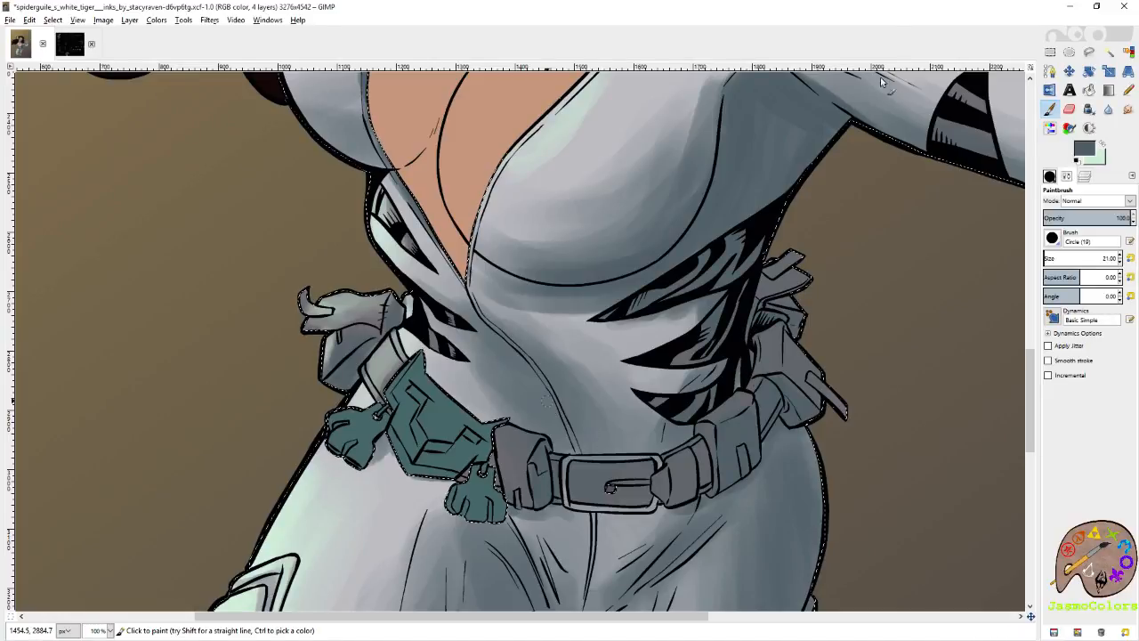
pyautogui.click(1128, 53)
pyautogui.scroll(-6, 486, 320)
pyautogui.press('+')
pyautogui.hotkey('ctrl', 's')
# Clear the suit selection to view the whole artwork without the outline and undo the deselection.
pyautogui.press('r')
pyautogui.click(932, 102)
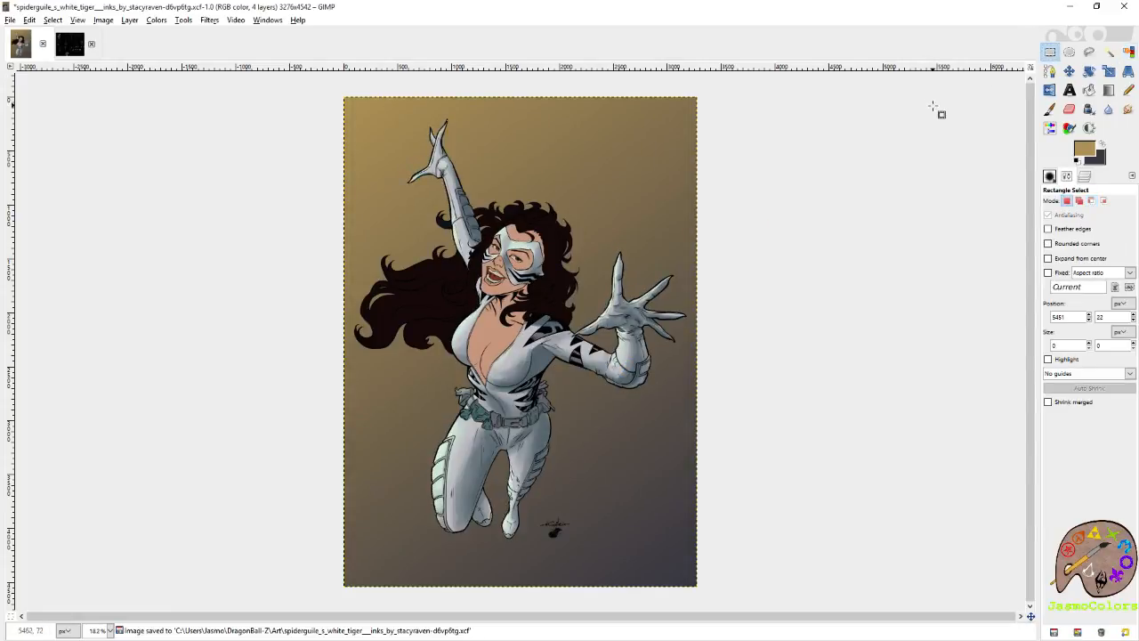
pyautogui.press('ctrl')
pyautogui.hotkey('ctrl', 'z')
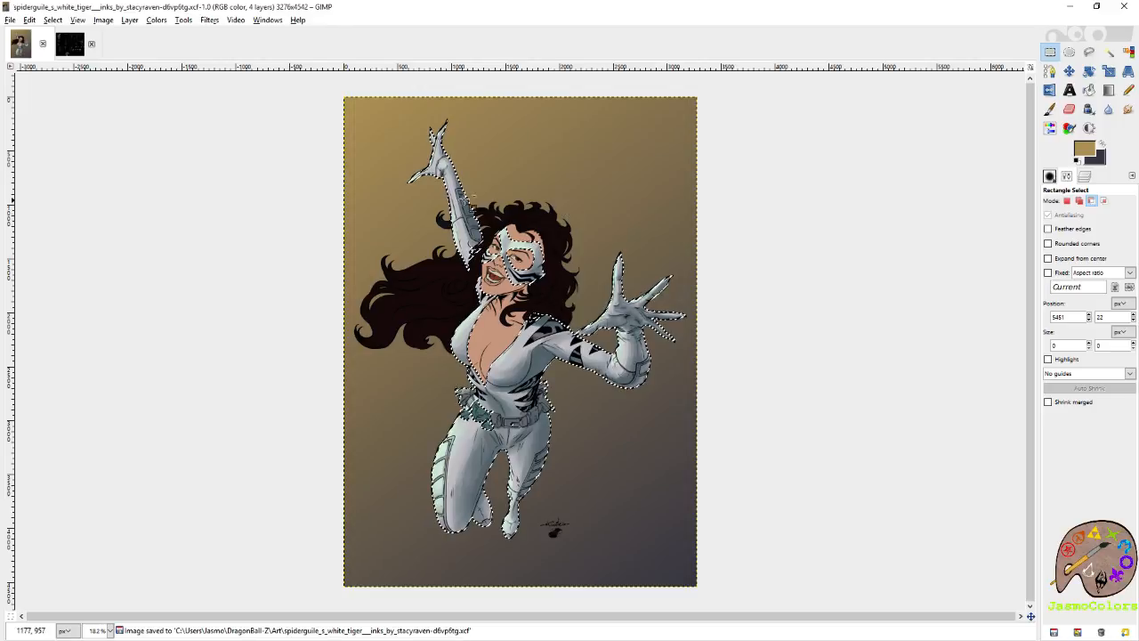
# Lighten the edges of the raised forearm's smallest pad and its surrounding strip using the Eraser with the Circle (01) brush.
pyautogui.keyDown('ctrl'); pyautogui.scroll(7, 567, 211); pyautogui.keyUp('ctrl')
pyautogui.keyDown('ctrl'); pyautogui.scroll(2, 172, 219); pyautogui.keyUp('ctrl')
pyautogui.press('p')
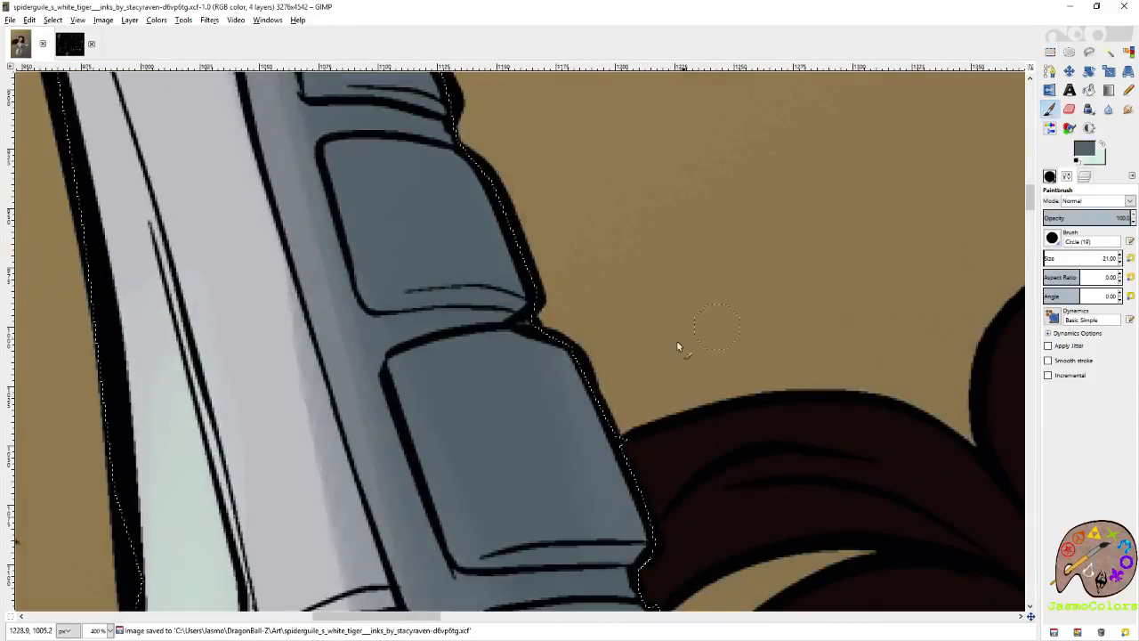
pyautogui.moveTo(626, 370)
pyautogui.mouseDown()
pyautogui.moveTo(637, 366)
pyautogui.moveTo(776, 468)
pyautogui.mouseUp()
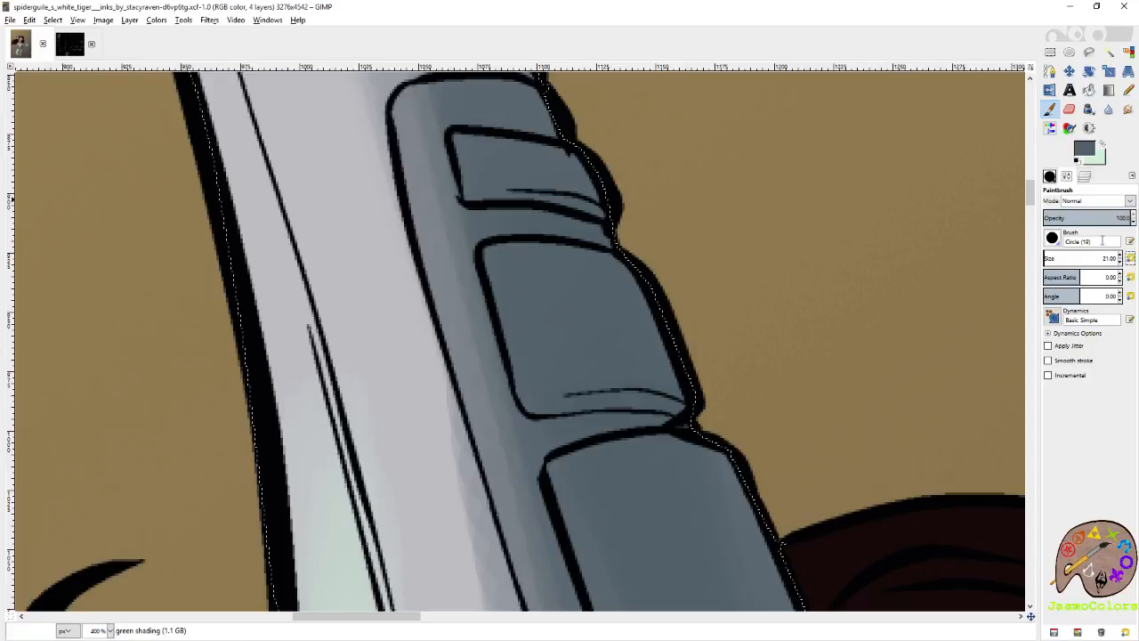
pyautogui.click(1050, 176)
pyautogui.click(1114, 525)
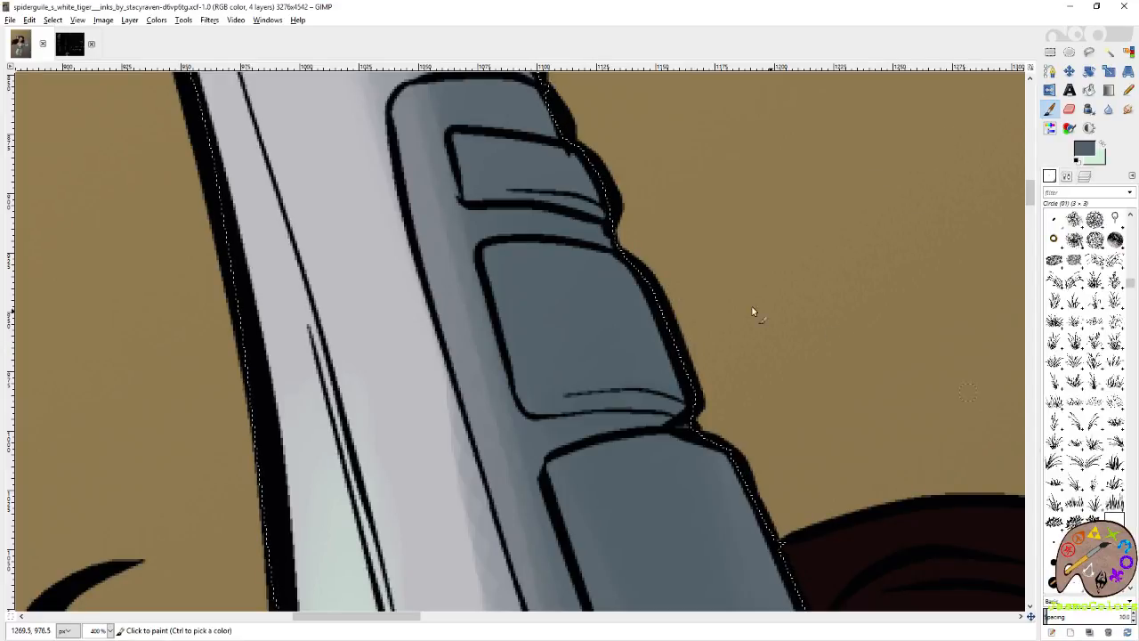
pyautogui.moveTo(565, 196); pyautogui.dragTo(599, 283)
pyautogui.moveTo(499, 231)
pyautogui.mouseDown()
pyautogui.moveTo(516, 272)
pyautogui.moveTo(495, 235)
pyautogui.mouseUp()
pyautogui.hotkey('shift', 'e')
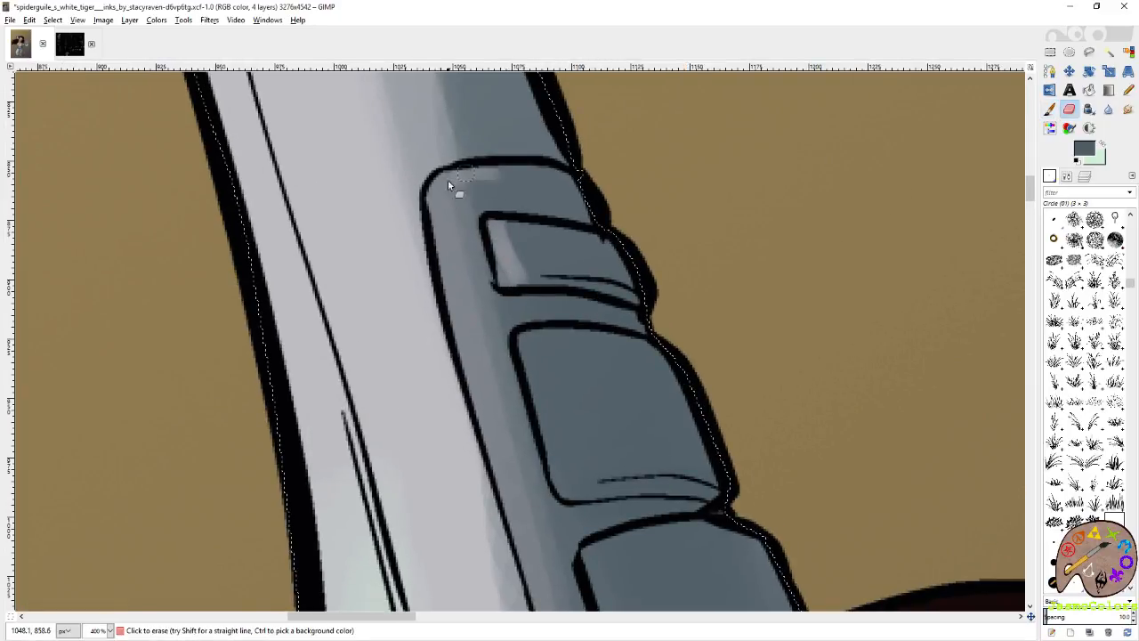
pyautogui.moveTo(444, 233); pyautogui.dragTo(461, 309)
pyautogui.moveTo(482, 162); pyautogui.dragTo(518, 150)
pyautogui.moveTo(534, 399); pyautogui.dragTo(534, 250)
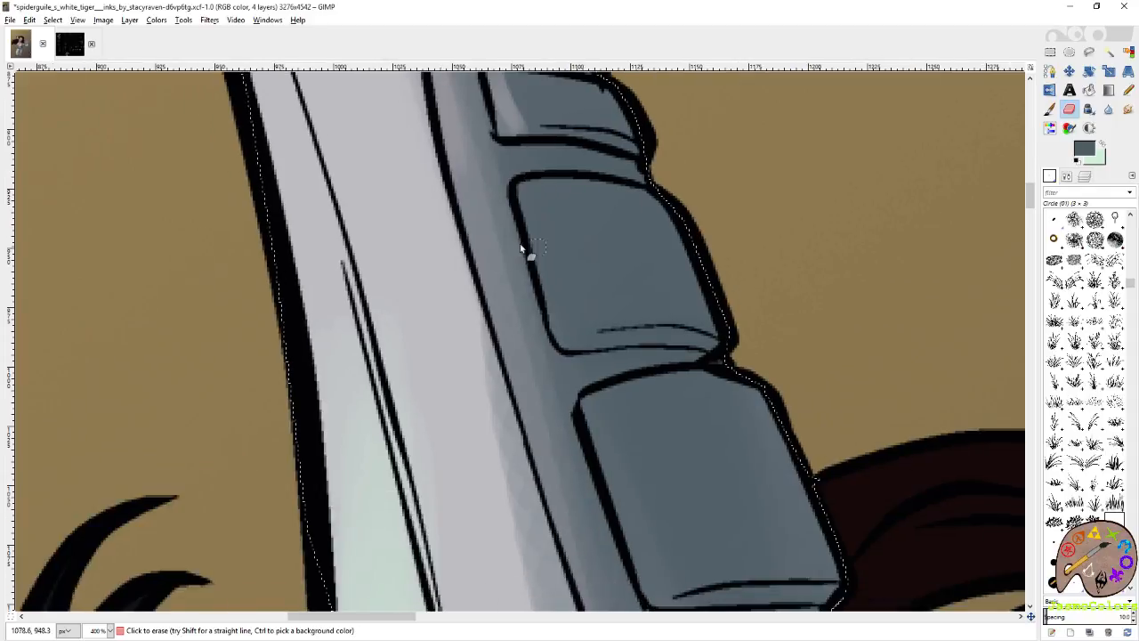
# Undo the last erased stroke and erase light edges along the side and top of the forearm's second pad.
pyautogui.moveTo(513, 187); pyautogui.dragTo(594, 372)
pyautogui.hotkey('ctrl', 'z')
pyautogui.moveTo(541, 297)
pyautogui.mouseDown()
pyautogui.moveTo(572, 230)
pyautogui.moveTo(566, 251)
pyautogui.moveTo(585, 305)
pyautogui.mouseUp()
pyautogui.moveTo(548, 164)
pyautogui.mouseDown()
pyautogui.moveTo(582, 154)
pyautogui.moveTo(602, 163)
pyautogui.mouseUp()
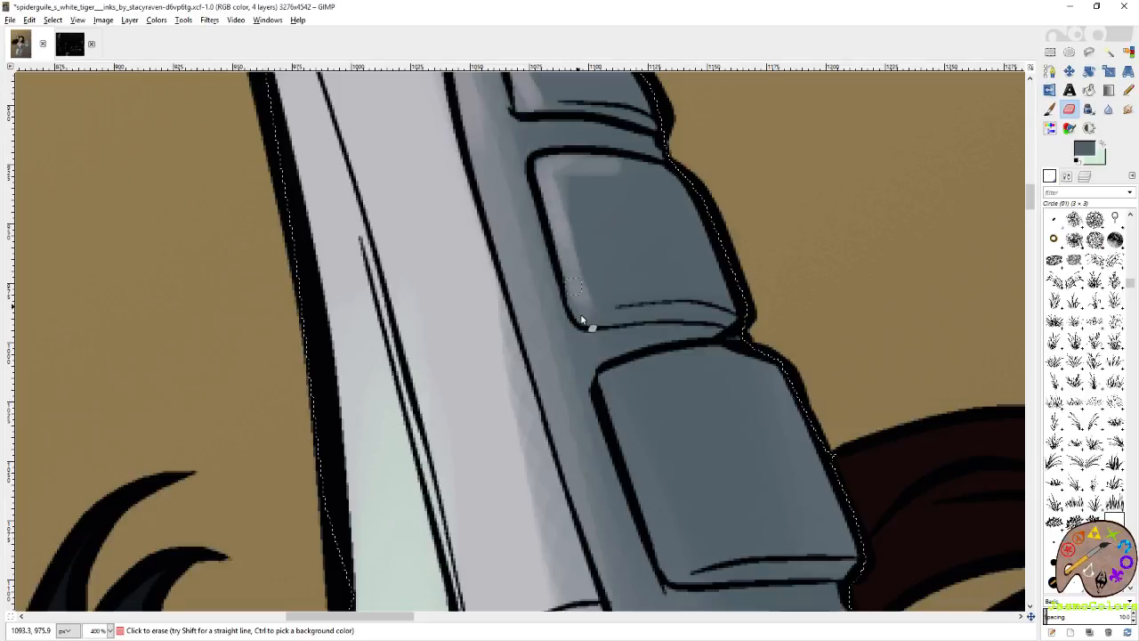
# Switch the Eraser to the Circle (03) brush and soften the light edges of the upper forearm pads and the strip beside them.
pyautogui.scroll(-4, 573, 291)
pyautogui.click(1054, 541)
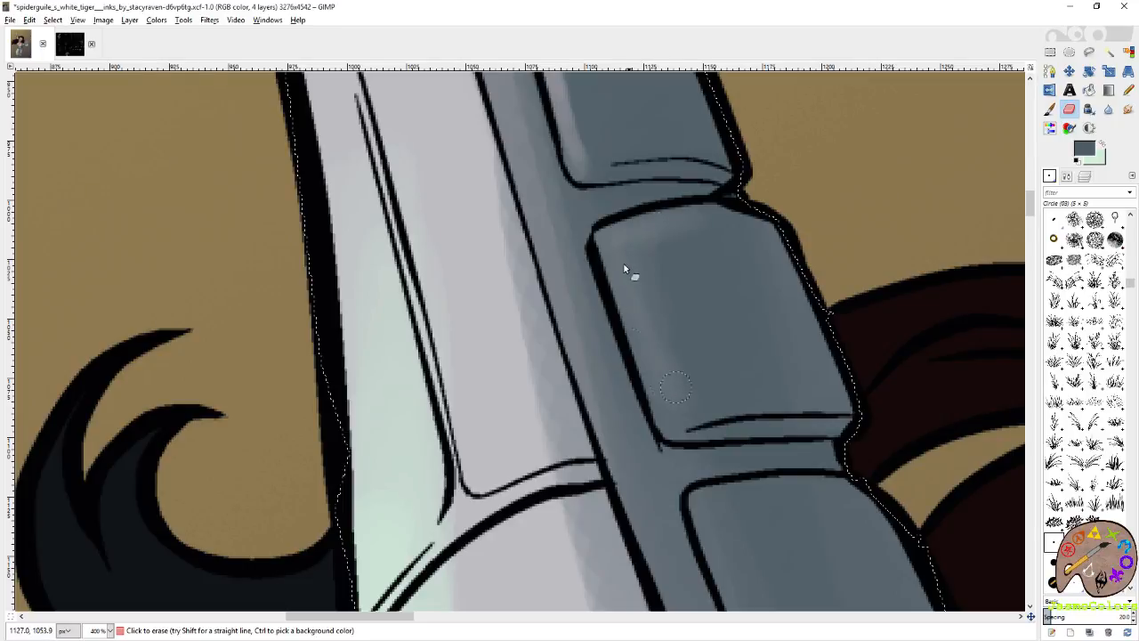
pyautogui.moveTo(600, 145); pyautogui.dragTo(662, 369)
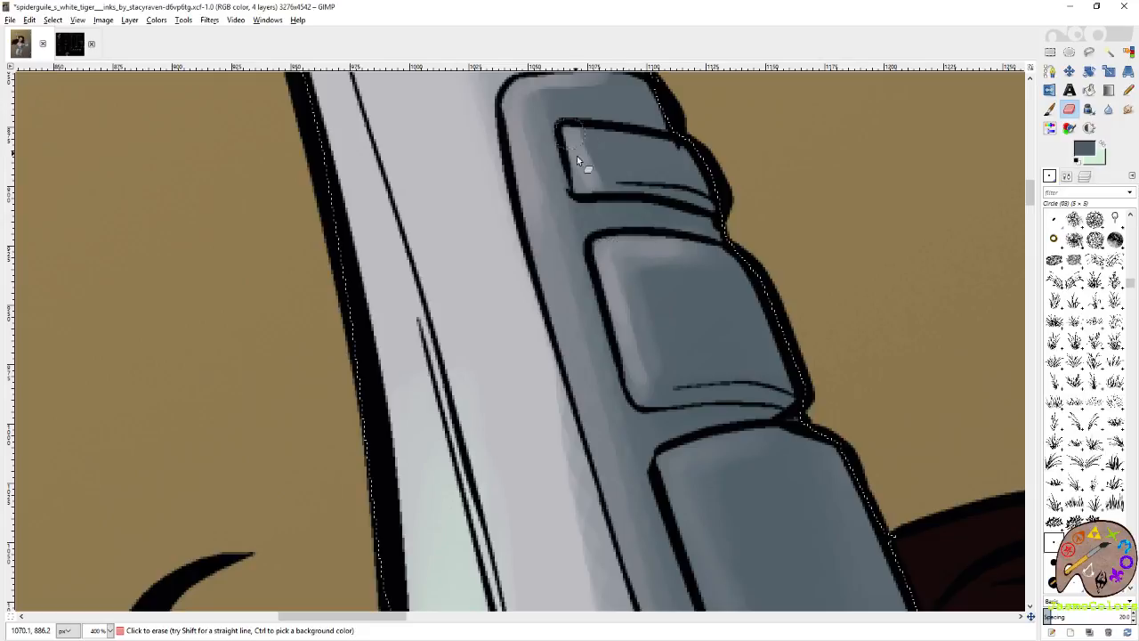
pyautogui.moveTo(686, 291); pyautogui.dragTo(694, 128)
pyautogui.moveTo(590, 193); pyautogui.dragTo(655, 387)
pyautogui.moveTo(674, 465); pyautogui.dragTo(624, 274)
pyautogui.moveTo(602, 223); pyautogui.dragTo(691, 453)
pyautogui.moveTo(692, 500); pyautogui.dragTo(648, 300)
pyautogui.moveTo(636, 245)
pyautogui.mouseDown()
pyautogui.moveTo(692, 394)
pyautogui.moveTo(653, 259)
pyautogui.mouseUp()
pyautogui.moveTo(653, 252)
pyautogui.mouseDown()
pyautogui.moveTo(688, 328)
pyautogui.moveTo(746, 341)
pyautogui.moveTo(798, 283)
pyautogui.mouseUp()
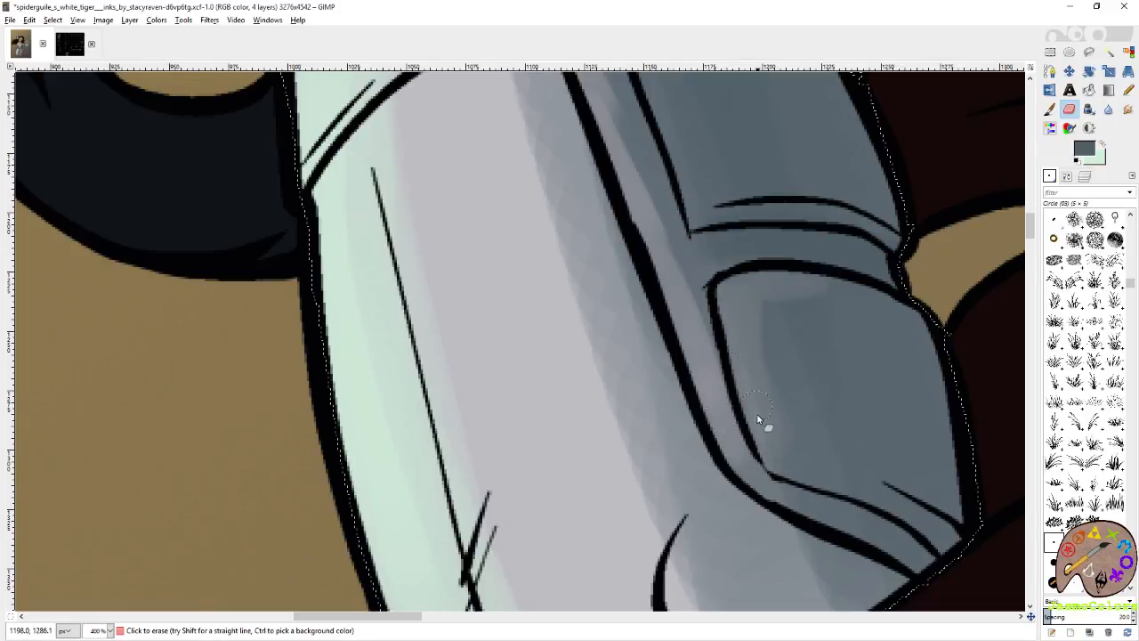
# Erase soft light edges along the sides and tops of the larger lower pads on the raised forearm.
pyautogui.moveTo(722, 305); pyautogui.dragTo(772, 435)
pyautogui.moveTo(728, 238); pyautogui.dragTo(815, 480)
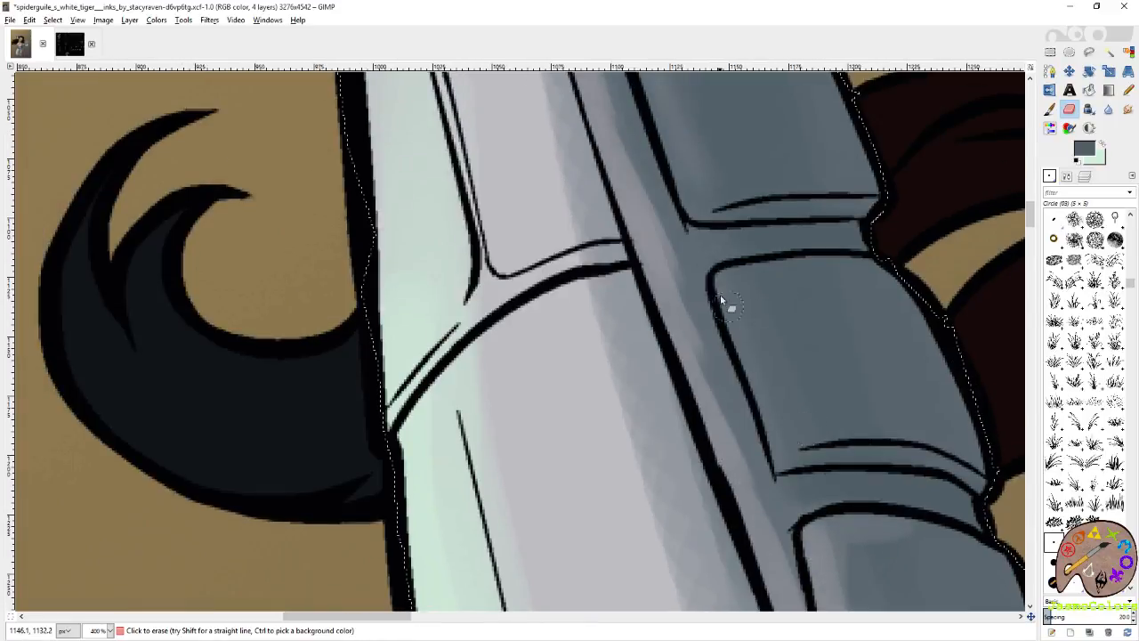
pyautogui.moveTo(743, 306)
pyautogui.mouseDown()
pyautogui.moveTo(763, 279)
pyautogui.moveTo(733, 301)
pyautogui.mouseUp()
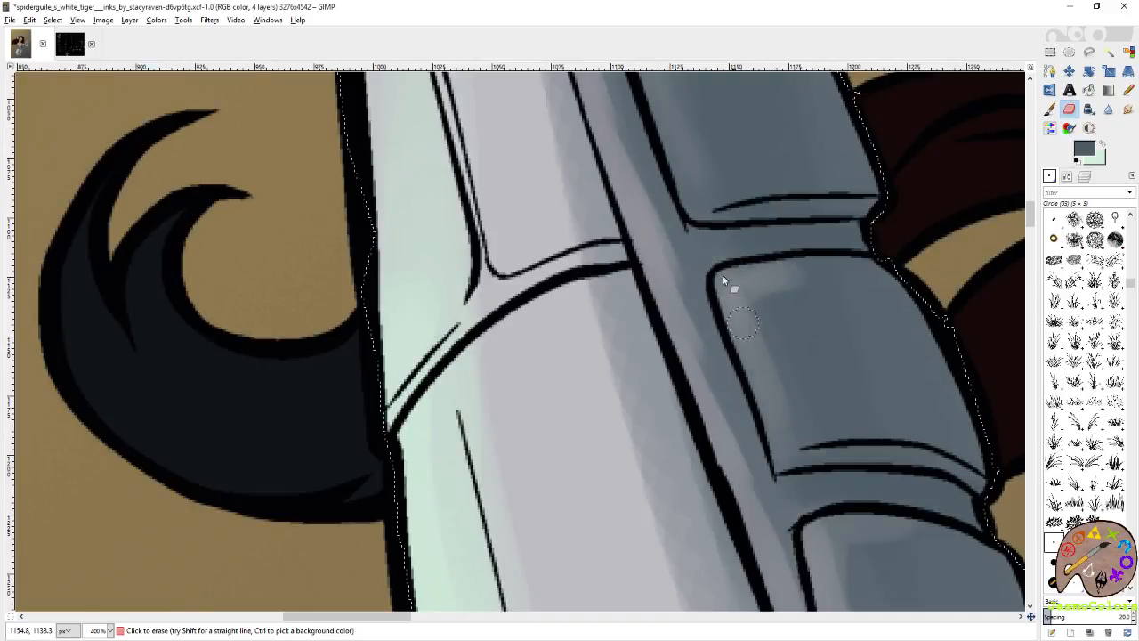
pyautogui.moveTo(688, 260); pyautogui.dragTo(801, 407)
pyautogui.moveTo(760, 183); pyautogui.dragTo(759, 195)
pyautogui.moveTo(823, 366); pyautogui.dragTo(726, 205)
pyautogui.moveTo(726, 213)
pyautogui.mouseDown()
pyautogui.moveTo(753, 315)
pyautogui.moveTo(716, 206)
pyautogui.moveTo(734, 275)
pyautogui.moveTo(723, 216)
pyautogui.mouseUp()
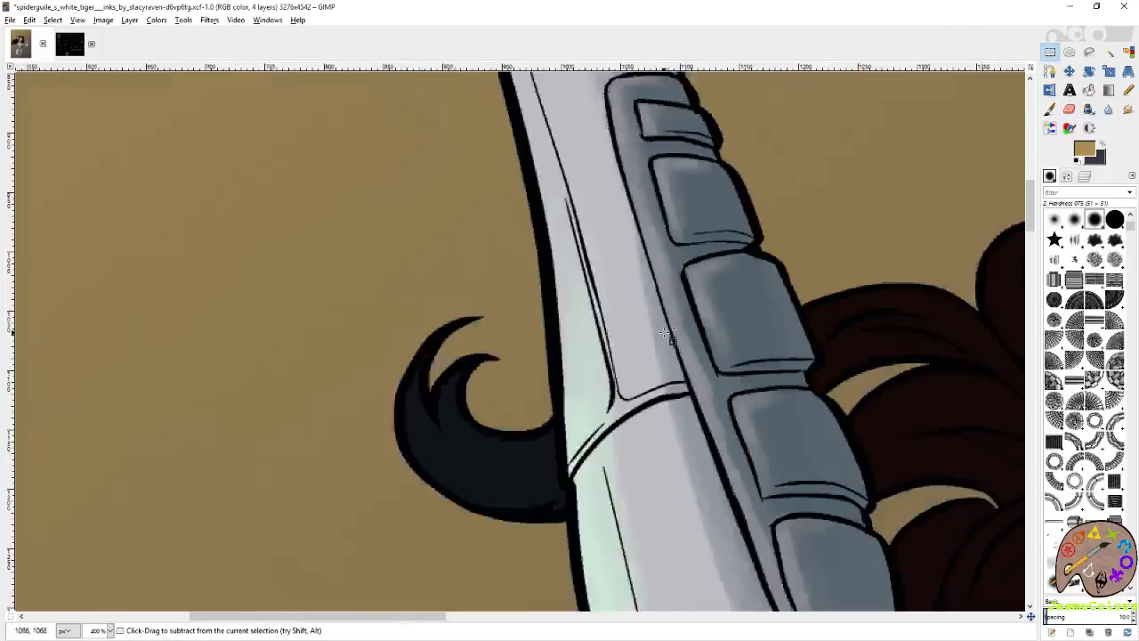
# Set up the Paintbrush in pale mint on the green shading layer with the Circle (19) brush at size 42.
pyautogui.scroll(-6, 665, 333)
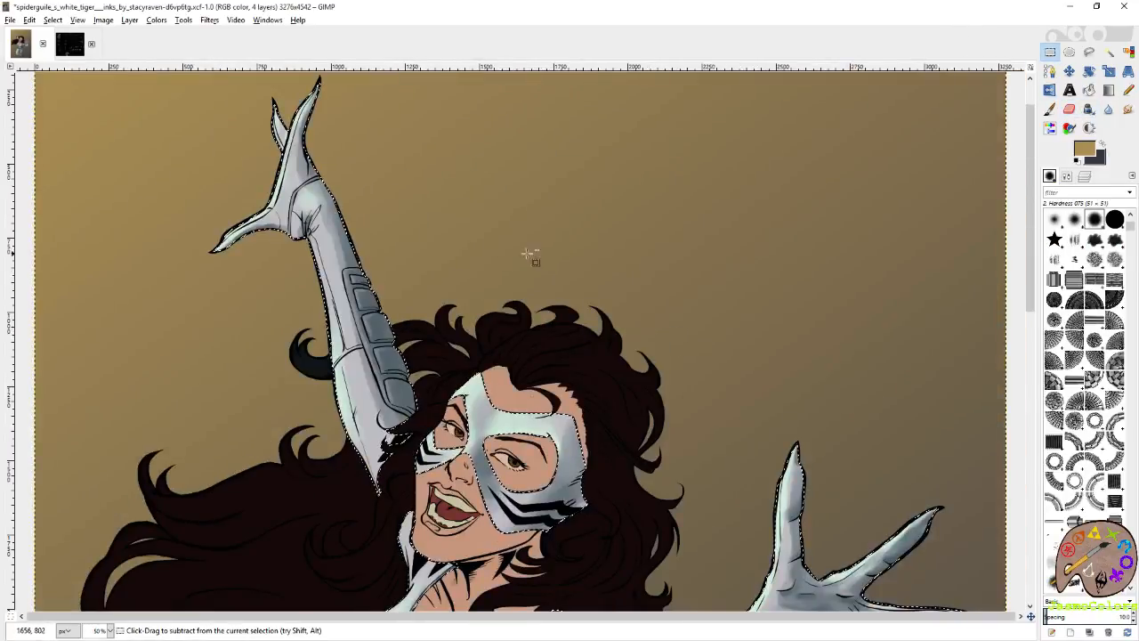
pyautogui.scroll(-1, 588, 245)
pyautogui.scroll(-2, 590, 246)
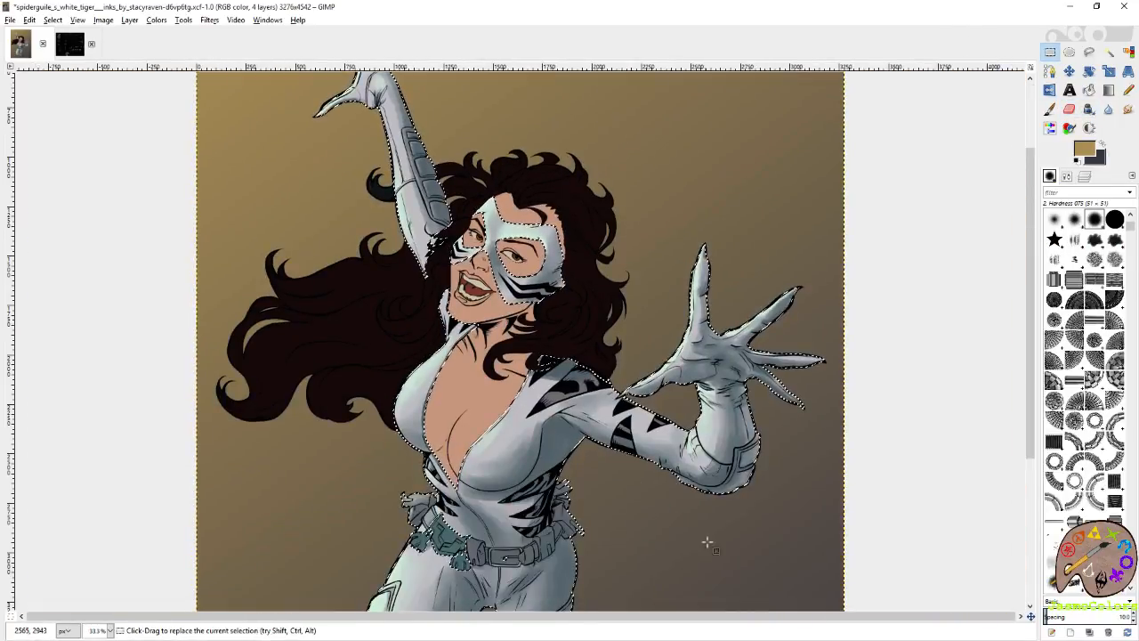
pyautogui.scroll(1, 740, 526)
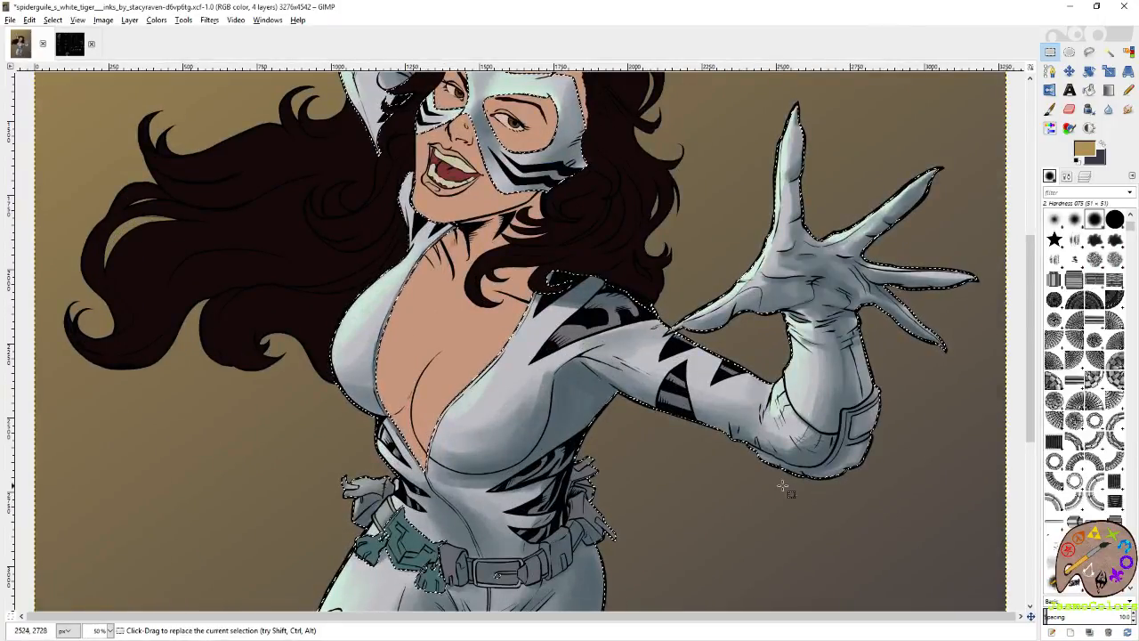
pyautogui.hotkey('shift', 'e')
pyautogui.click(1102, 143)
pyautogui.click(1084, 176)
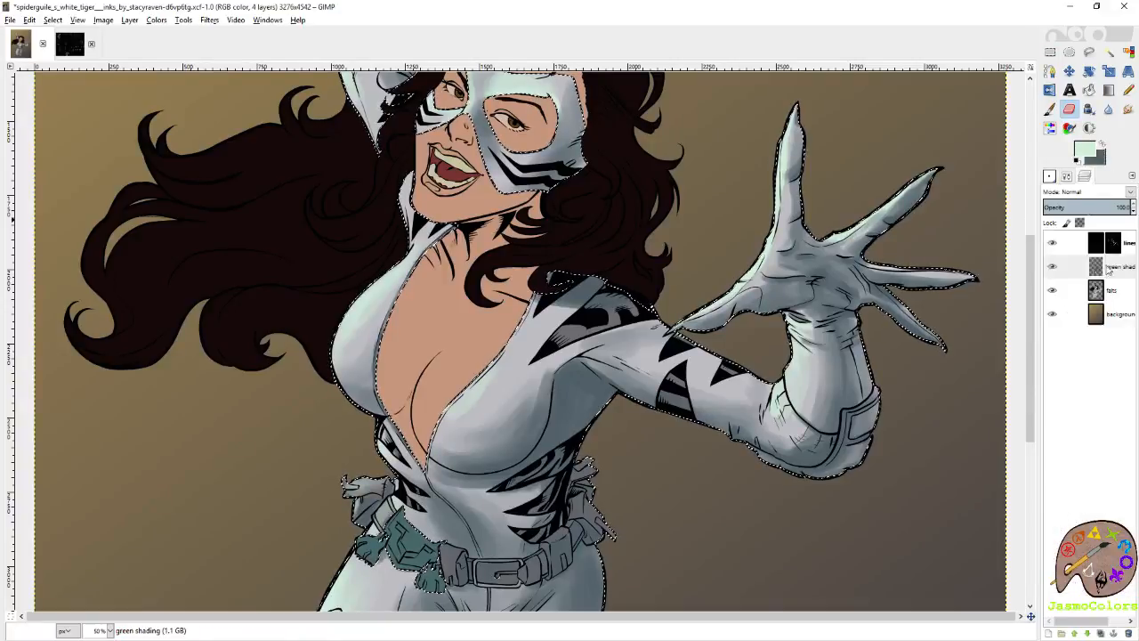
pyautogui.click(1050, 176)
pyautogui.scroll(-8, 1070, 303)
pyautogui.click(1053, 278)
pyautogui.moveTo(754, 301); pyautogui.dragTo(946, 295)
pyautogui.click(1050, 109)
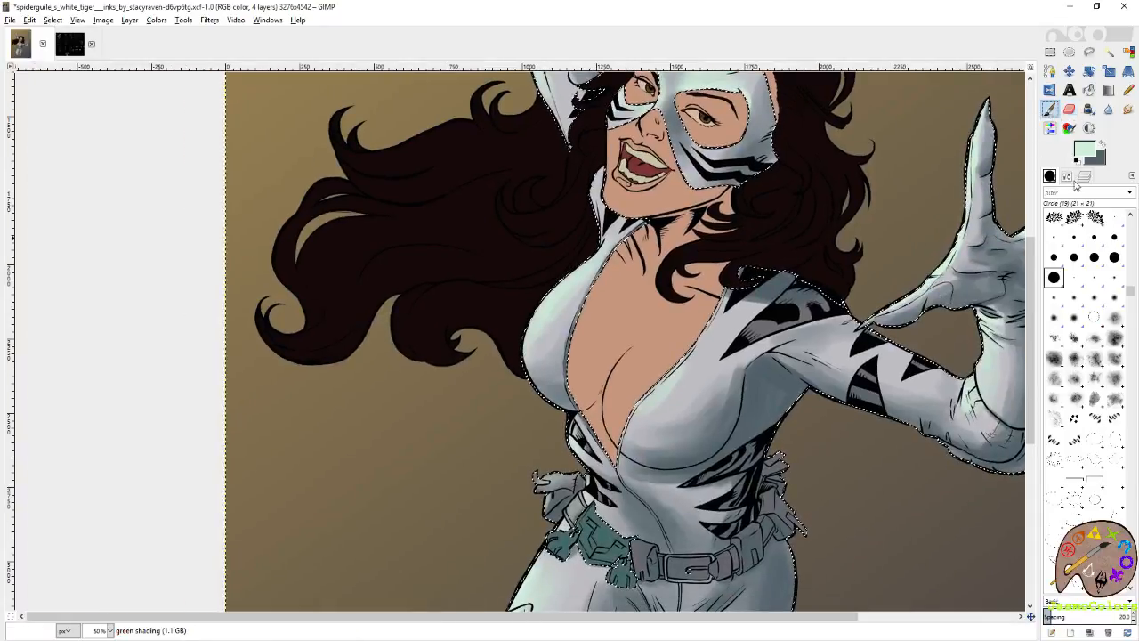
pyautogui.click(1067, 176)
pyautogui.click(1121, 256)
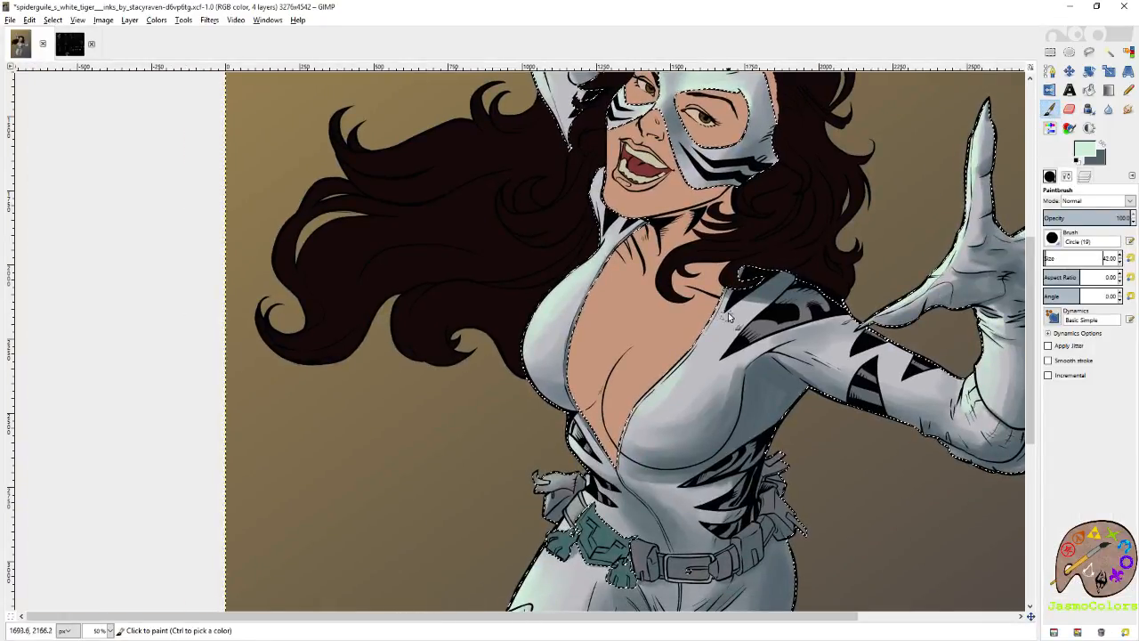
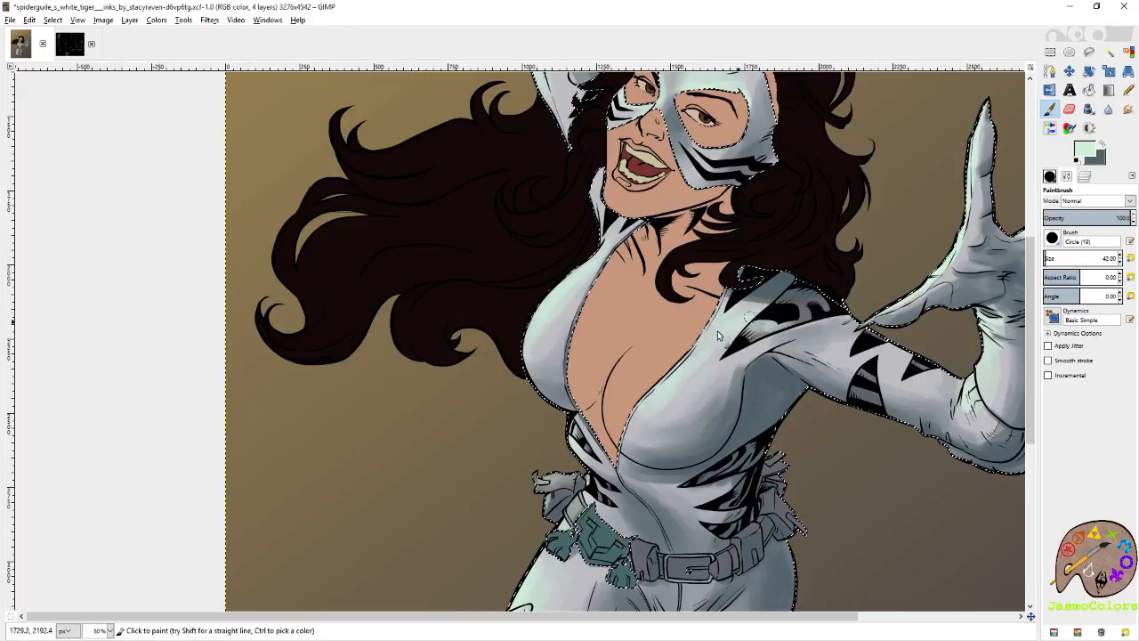
# Blend the pale mint light on the upper chest beside the shoulder stripes, alternating Eraser and Paintbrush with Circle (19) at size 42.
pyautogui.hotkey('shift', 'e')
pyautogui.moveTo(723, 348)
pyautogui.mouseDown()
pyautogui.moveTo(726, 339)
pyautogui.moveTo(698, 342)
pyautogui.moveTo(717, 338)
pyautogui.mouseUp()
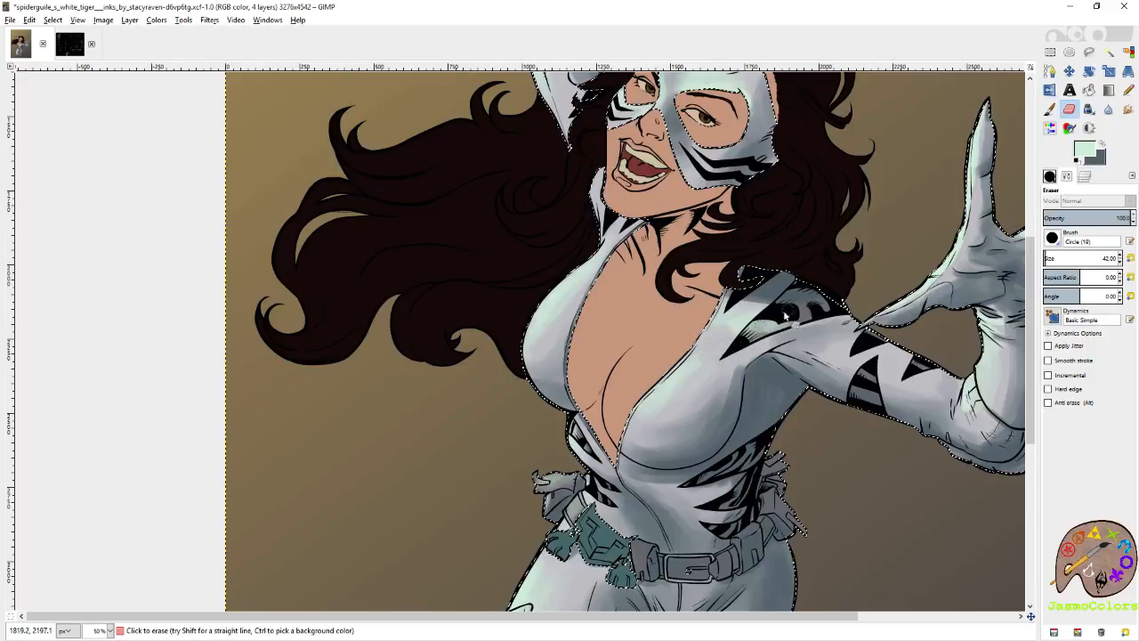
pyautogui.click(1050, 109)
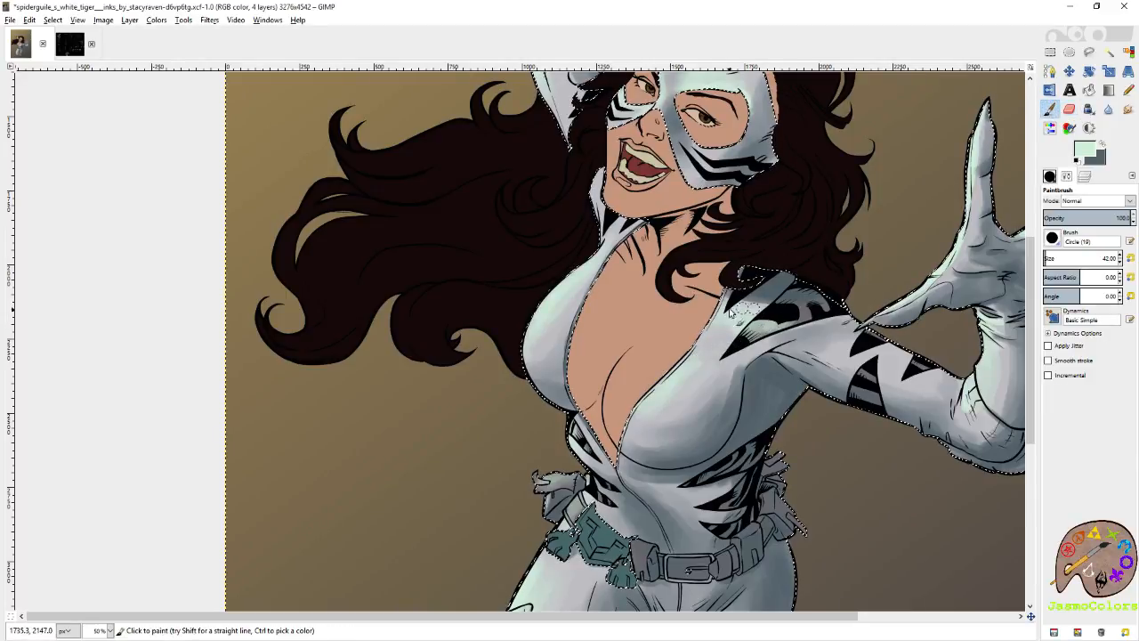
pyautogui.hotkey('shift', 'e')
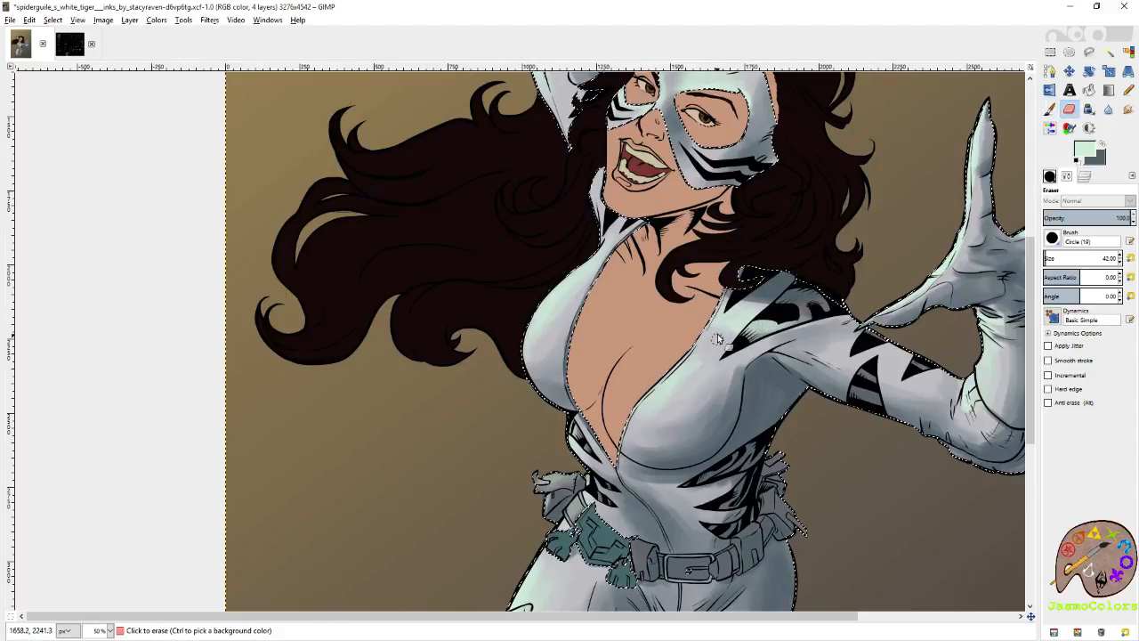
pyautogui.press('p')
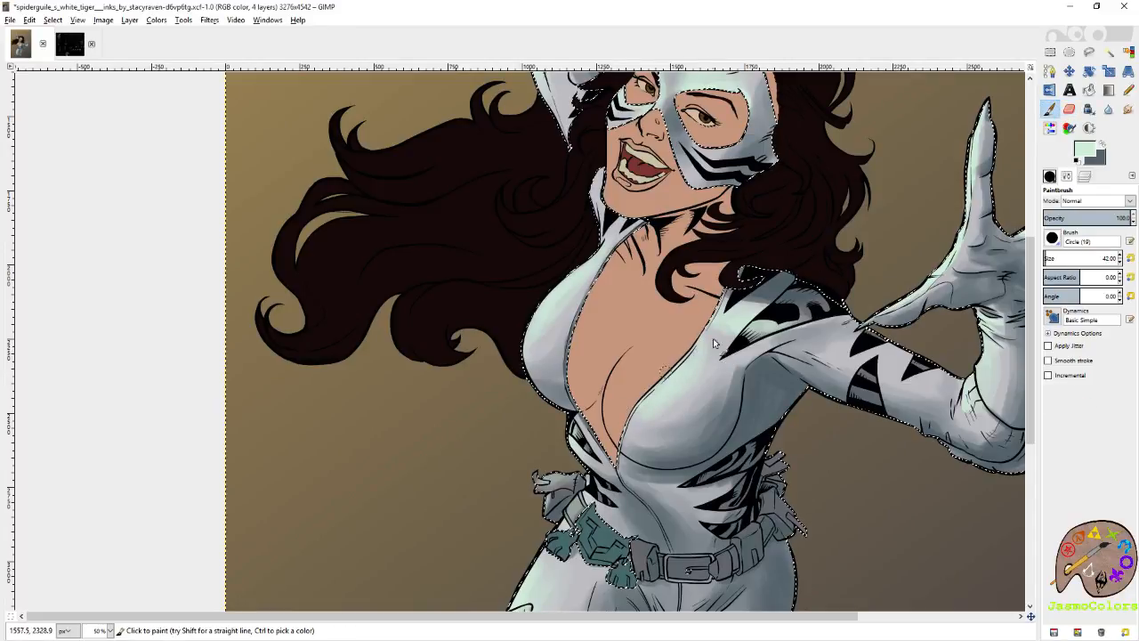
# Swap to slate grey, refine the shadows below the shoulder stripes and around the chest with Paintbrush and Eraser, and save the image.
pyautogui.keyDown('ctrl'); pyautogui.click(735, 347); pyautogui.keyUp('ctrl')
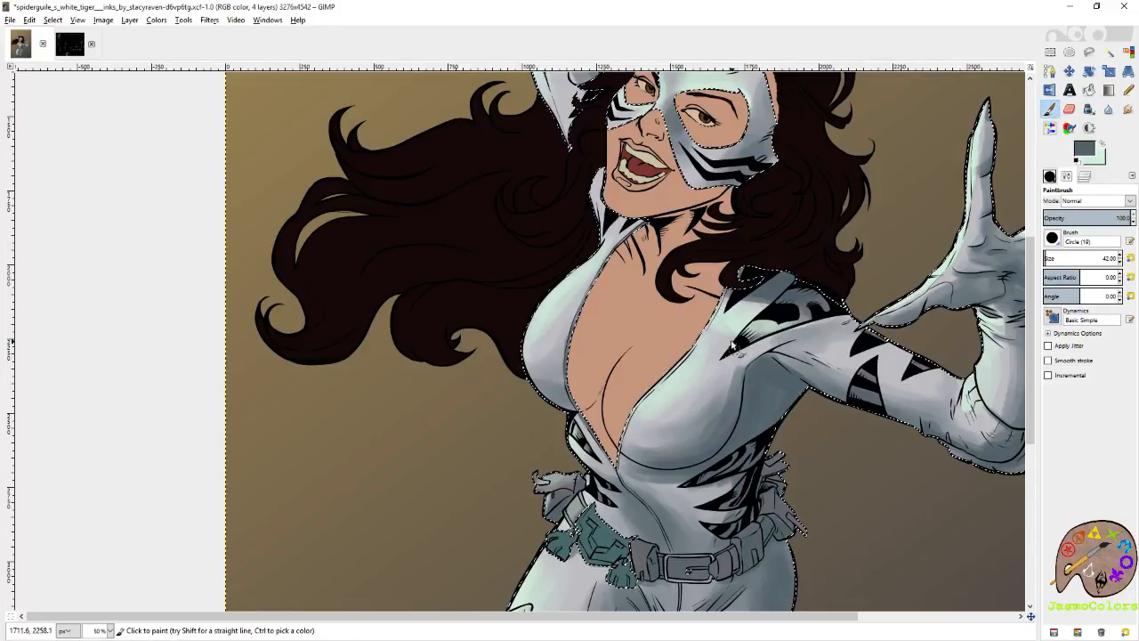
pyautogui.moveTo(763, 342); pyautogui.dragTo(750, 359)
pyautogui.moveTo(563, 345)
pyautogui.mouseDown()
pyautogui.moveTo(710, 388)
pyautogui.moveTo(709, 452)
pyautogui.moveTo(724, 461)
pyautogui.mouseUp()
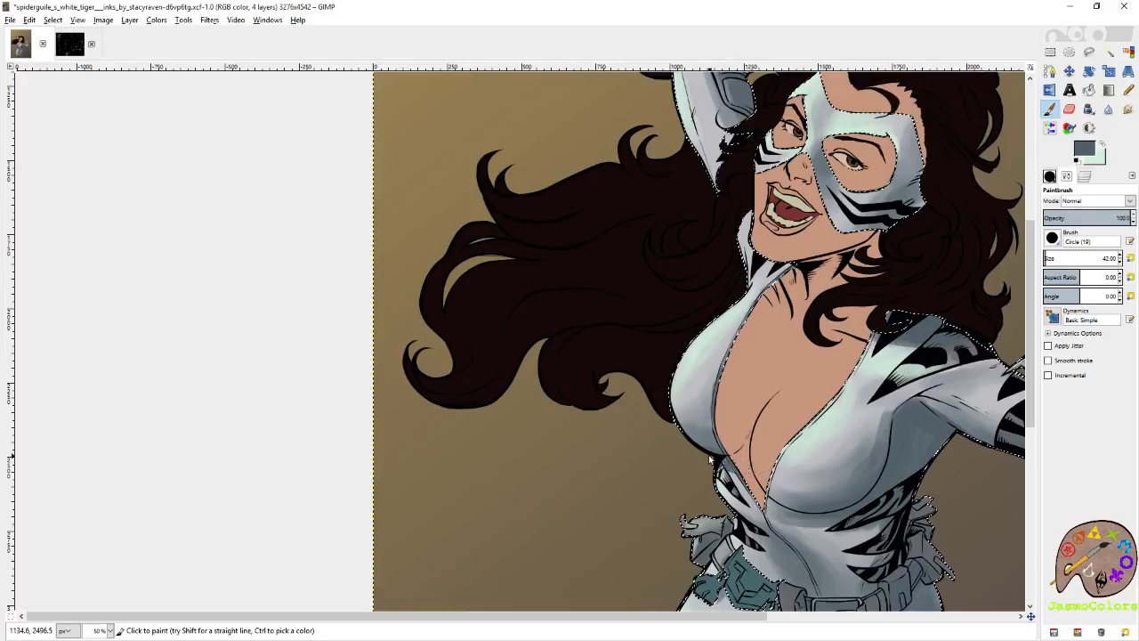
pyautogui.moveTo(776, 520); pyautogui.dragTo(717, 416)
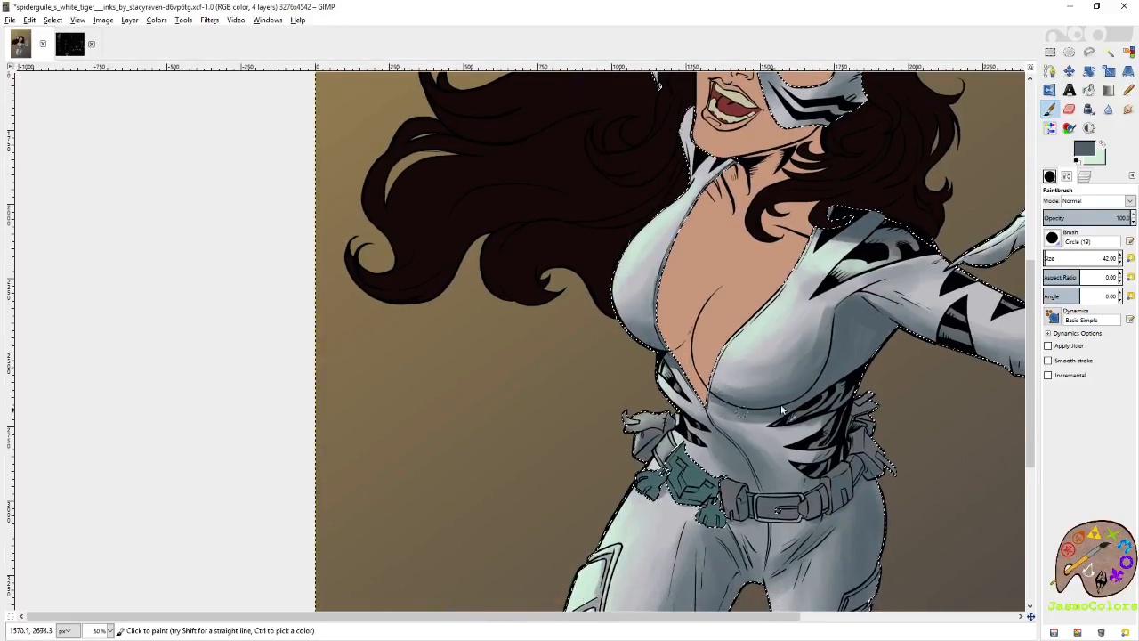
pyautogui.moveTo(863, 339); pyautogui.dragTo(806, 396)
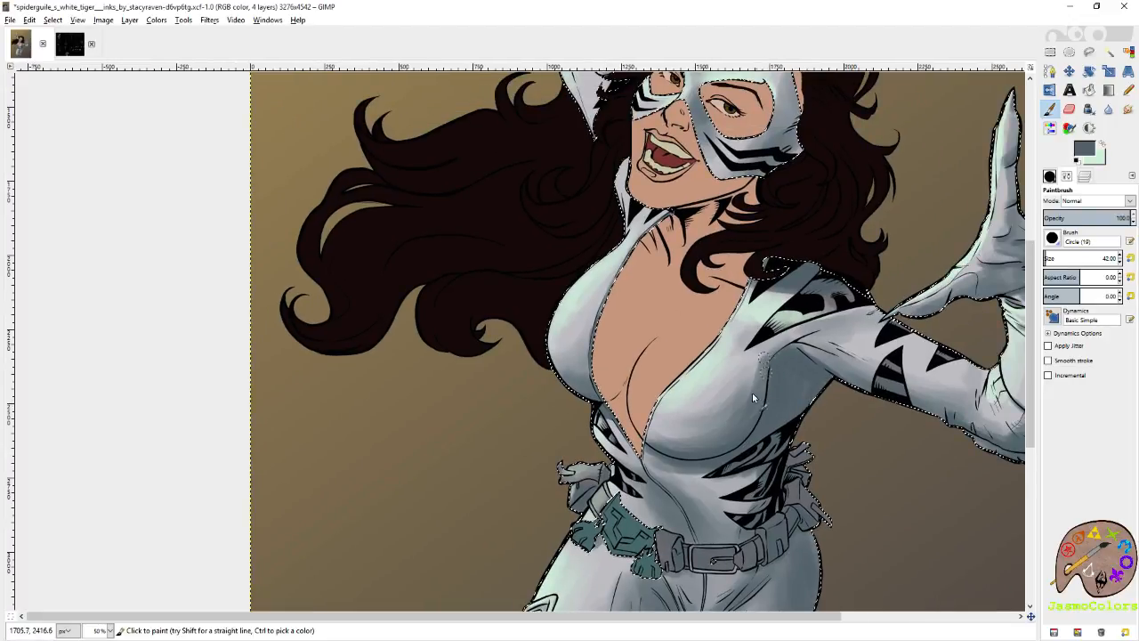
pyautogui.hotkey('shift', 'e')
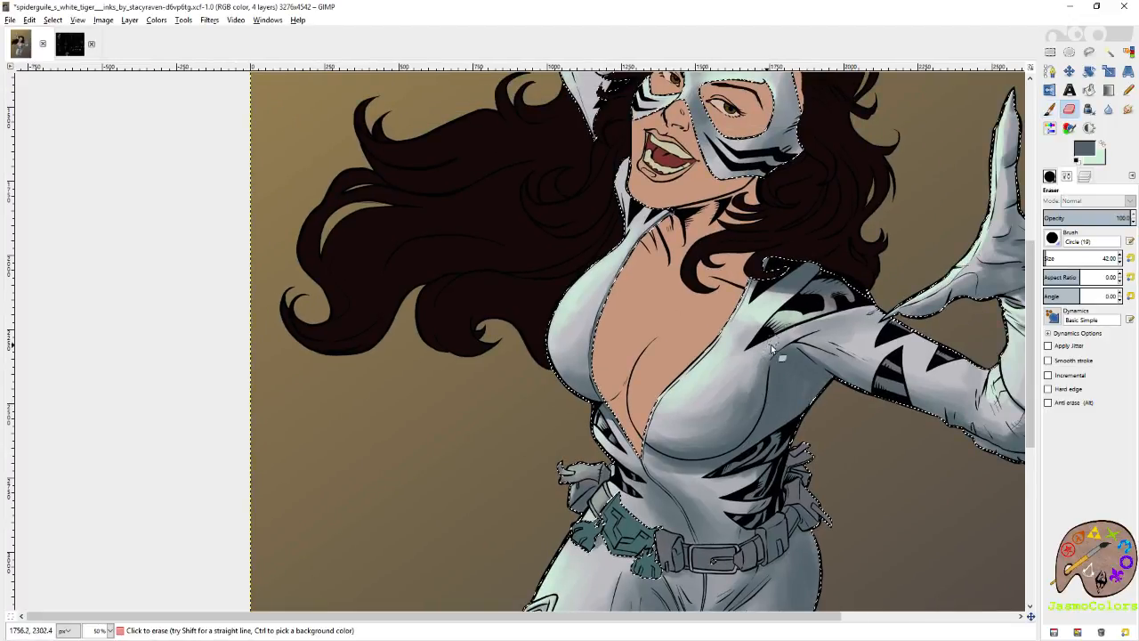
pyautogui.hotkey('ctrl', 's')
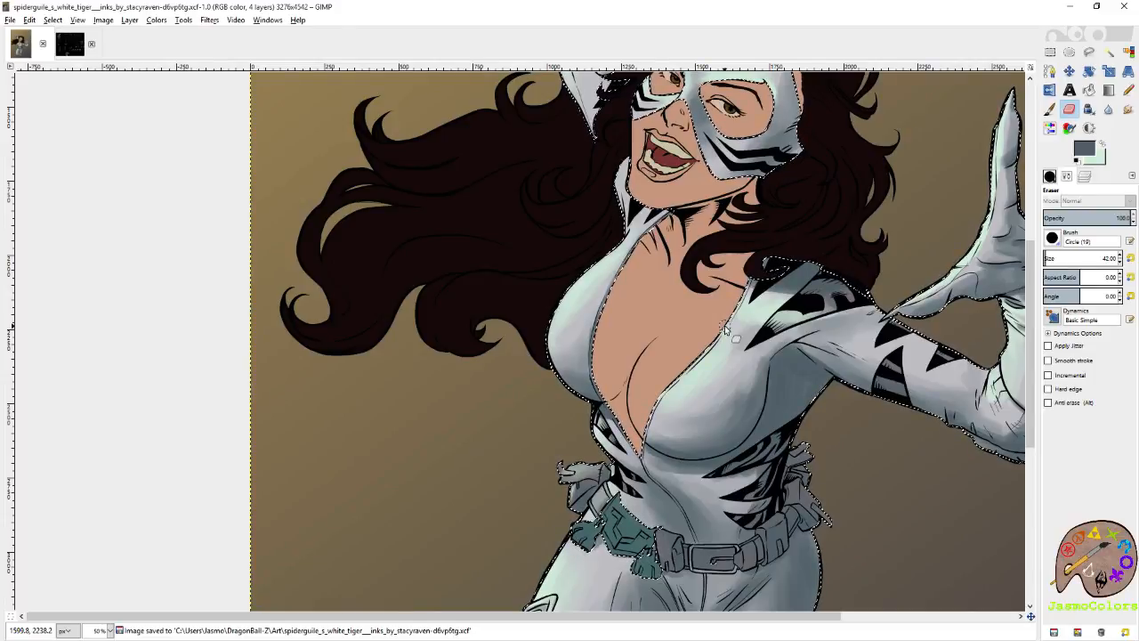
# Refine the slate grey shadows around the collar beside the hair and on the raised arm with the Paintbrush.
pyautogui.moveTo(785, 207); pyautogui.dragTo(727, 348)
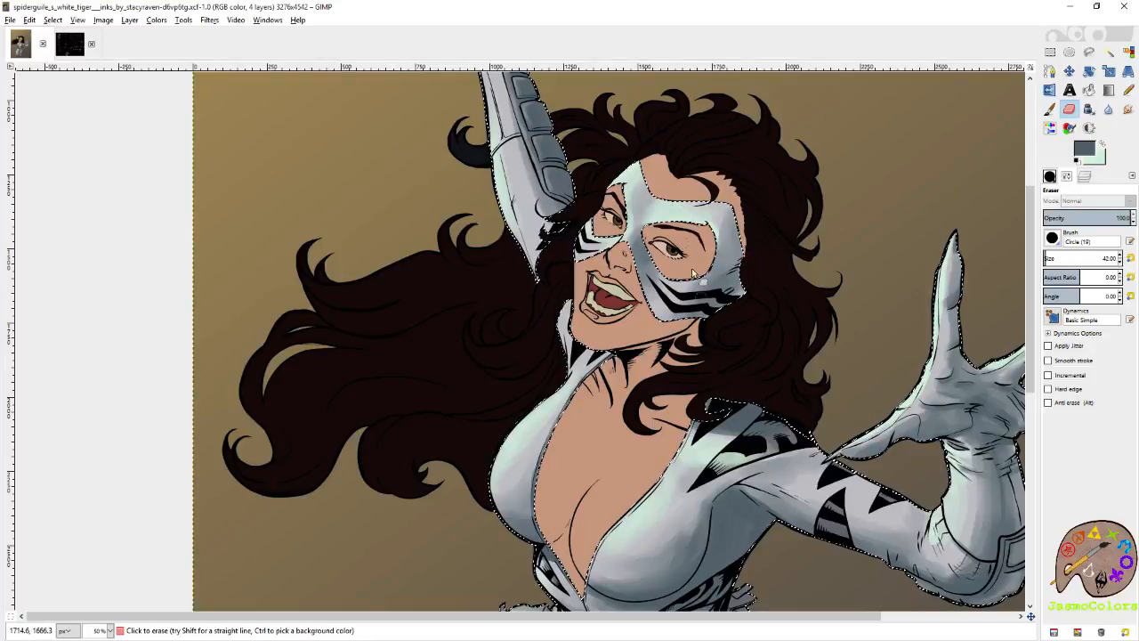
pyautogui.moveTo(632, 210); pyautogui.dragTo(726, 301)
pyautogui.moveTo(698, 242); pyautogui.dragTo(778, 201)
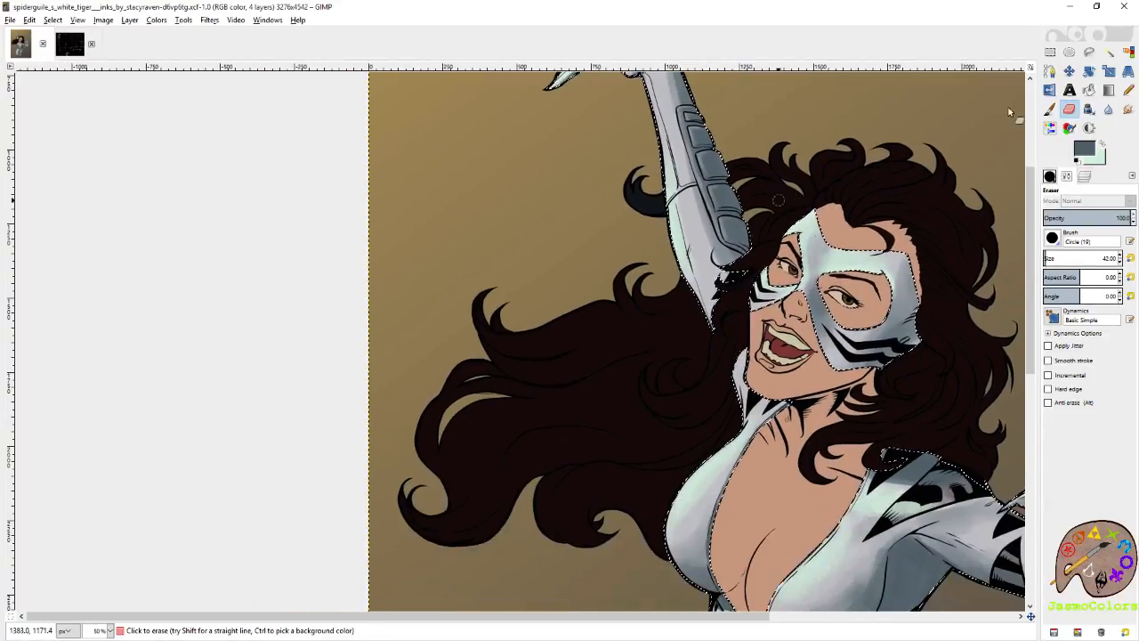
pyautogui.click(1051, 110)
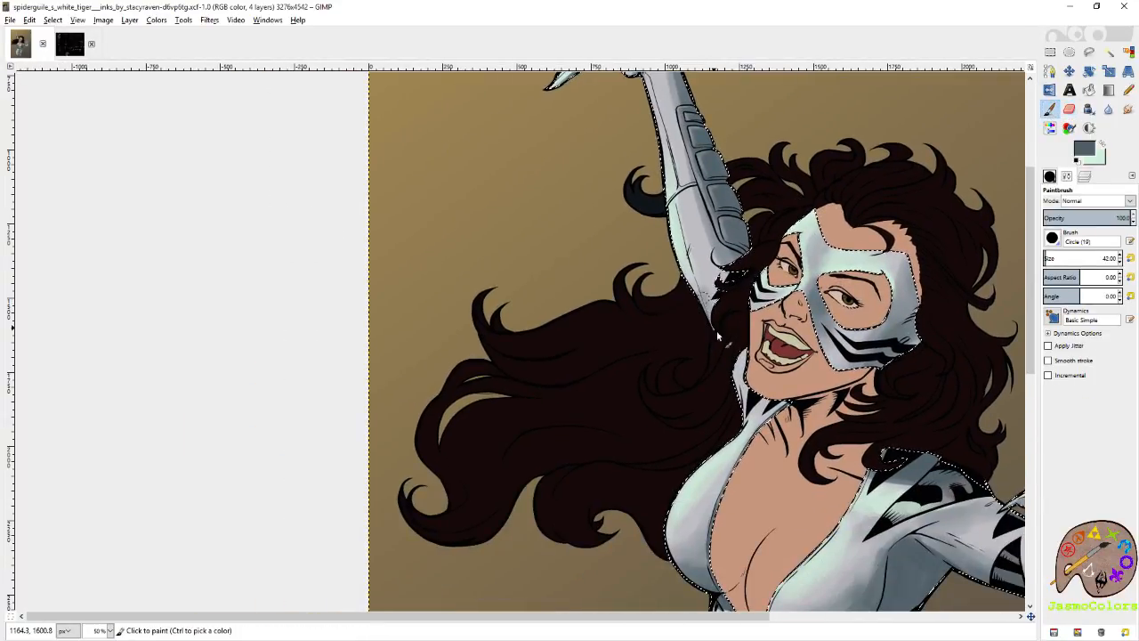
pyautogui.moveTo(730, 377)
pyautogui.mouseDown()
pyautogui.moveTo(743, 420)
pyautogui.moveTo(748, 362)
pyautogui.moveTo(730, 267)
pyautogui.mouseUp()
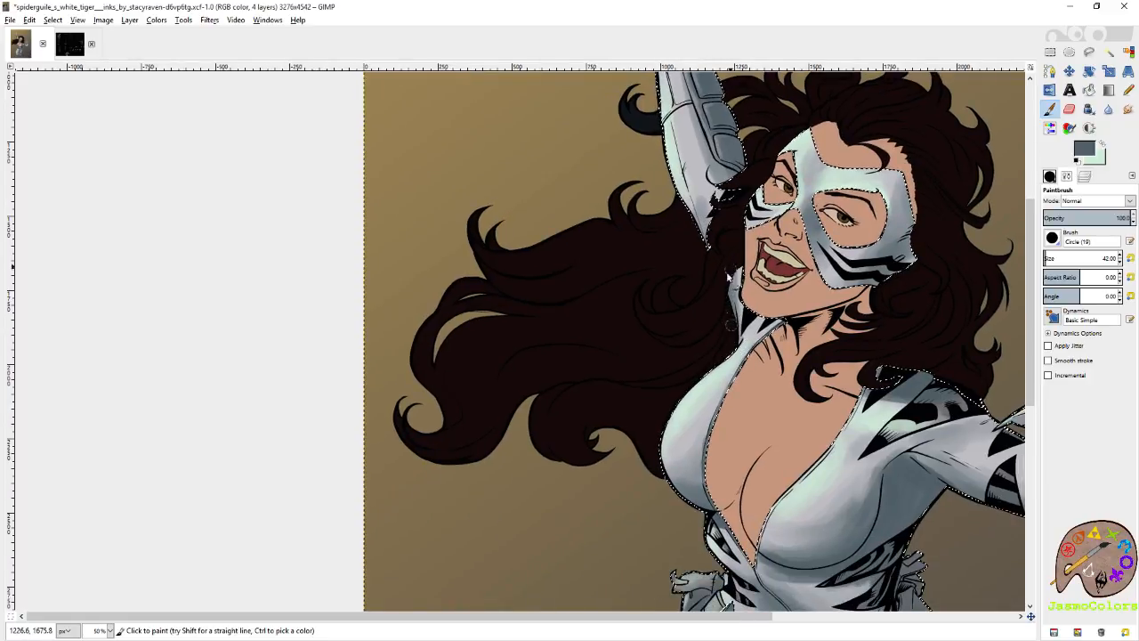
pyautogui.scroll(5, 730, 267)
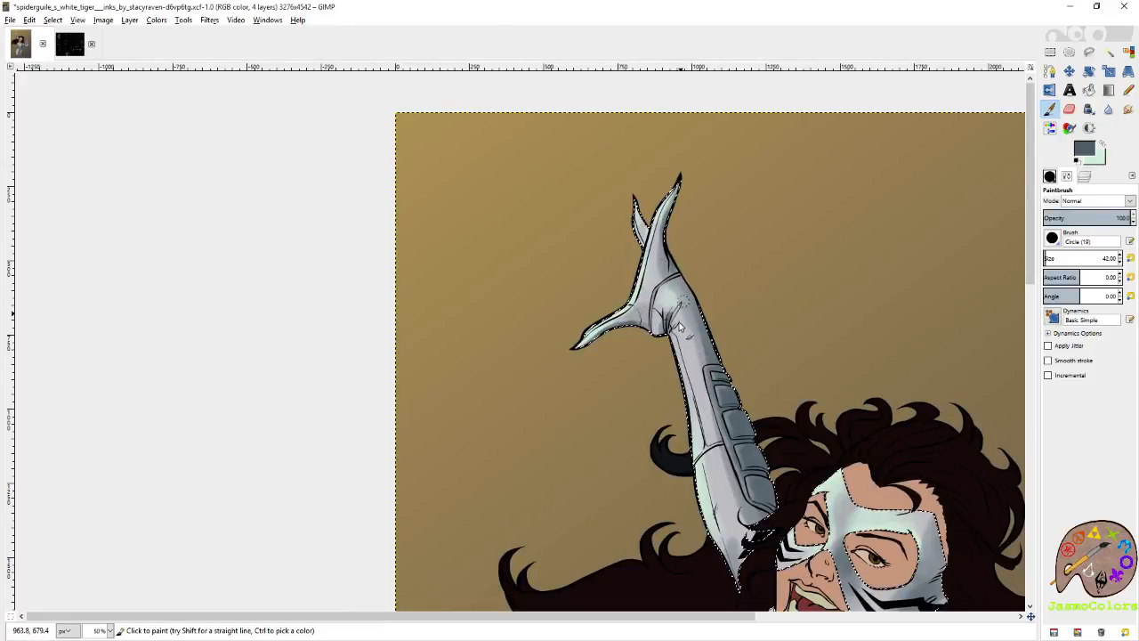
pyautogui.scroll(-8, 712, 348)
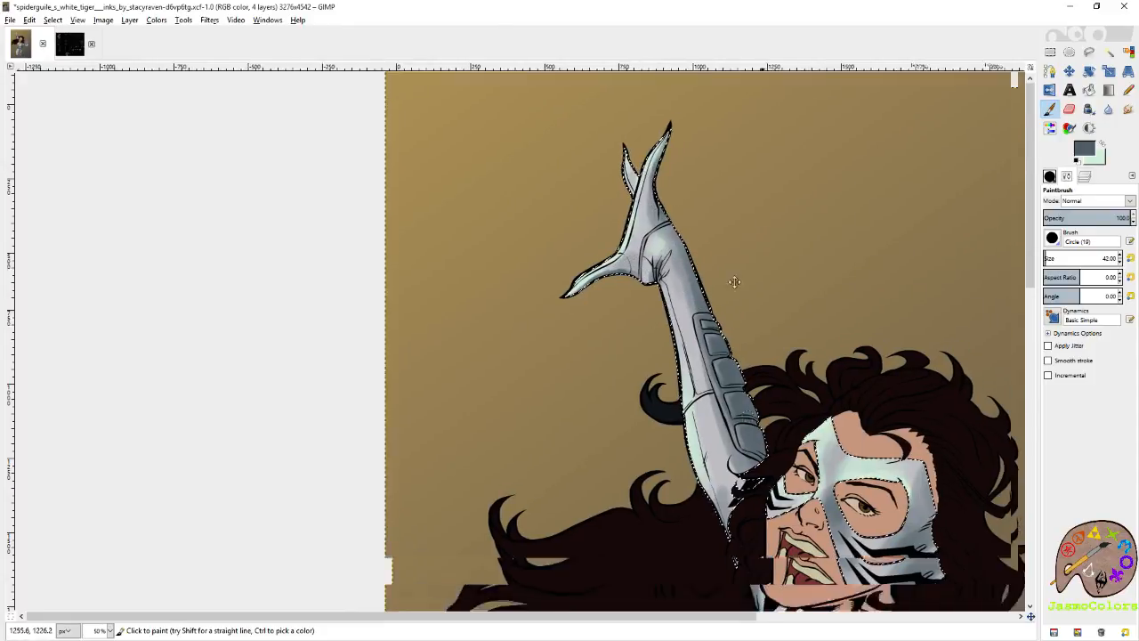
# Paint slate grey shadows along the bottom of the bent knee and on both boots.
pyautogui.scroll(-5, 739, 346)
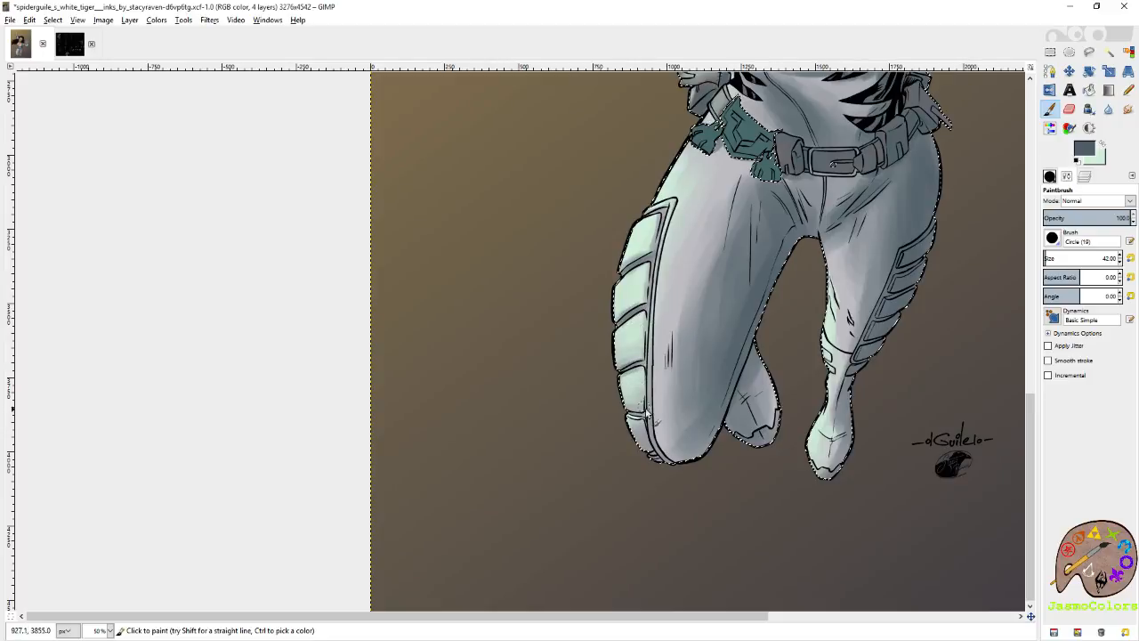
pyautogui.moveTo(673, 466)
pyautogui.mouseDown()
pyautogui.moveTo(699, 465)
pyautogui.moveTo(705, 437)
pyautogui.mouseUp()
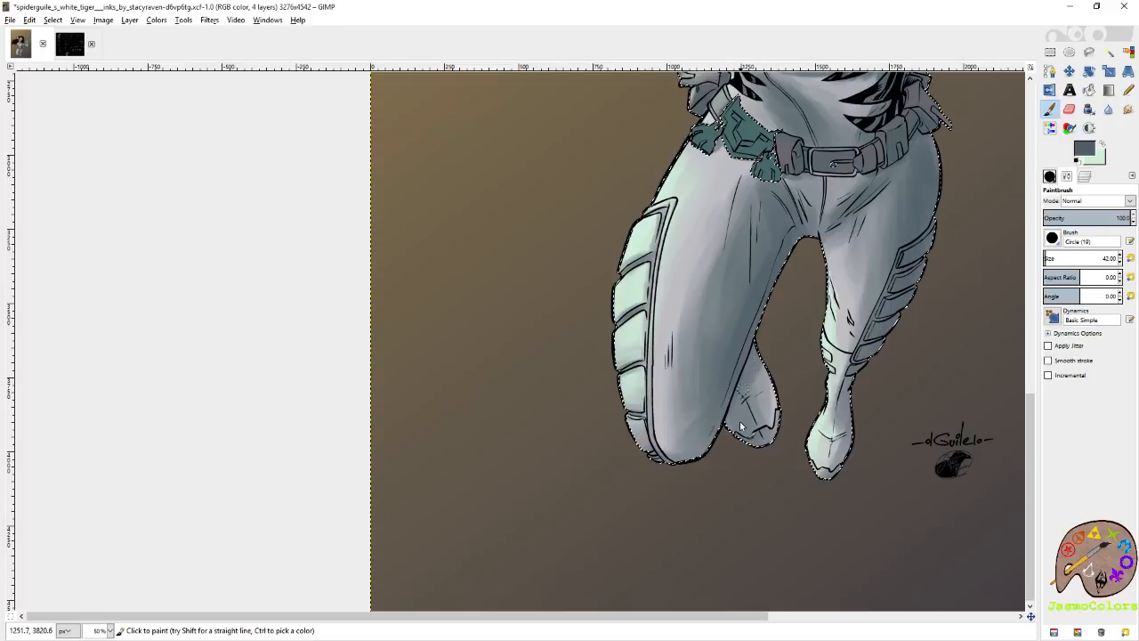
pyautogui.moveTo(823, 481); pyautogui.dragTo(852, 430)
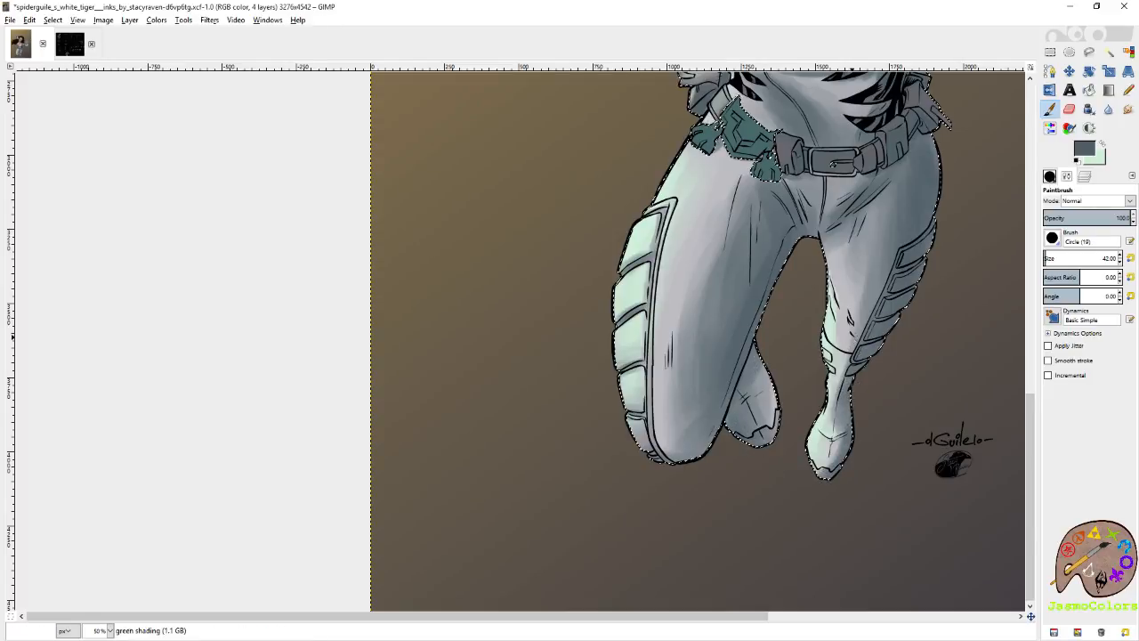
# Paint a slate grey shadow at the top of the straighter leg's inner thigh and soften its edge with the Eraser.
pyautogui.moveTo(849, 224)
pyautogui.mouseDown()
pyautogui.moveTo(835, 245)
pyautogui.moveTo(828, 238)
pyautogui.mouseUp()
pyautogui.hotkey('shift', 'e')
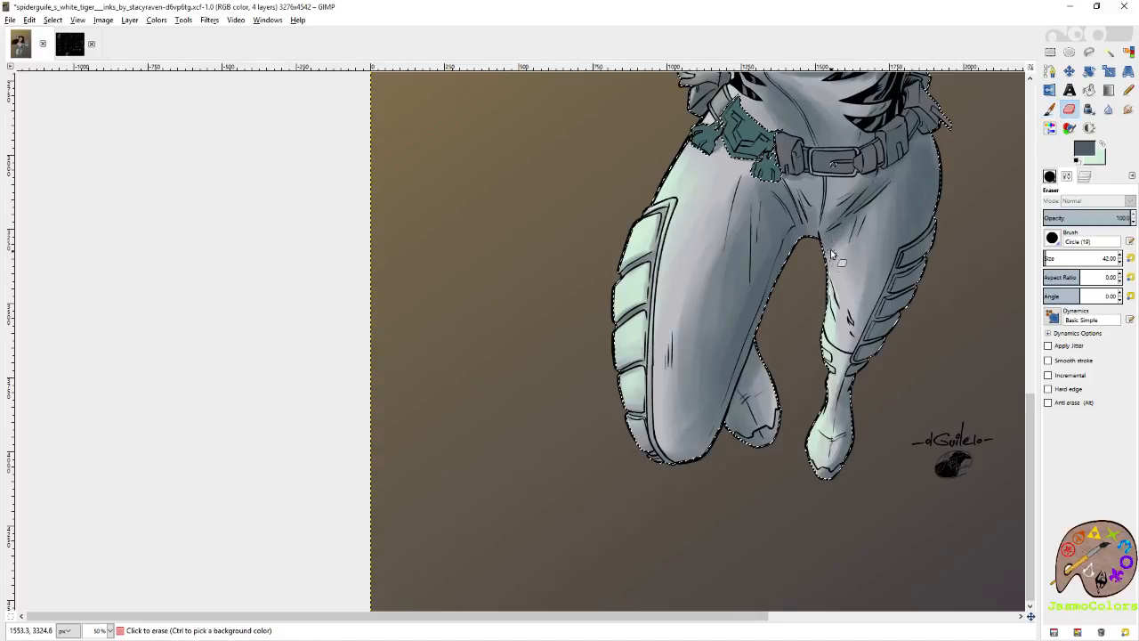
pyautogui.moveTo(833, 248); pyautogui.dragTo(874, 210)
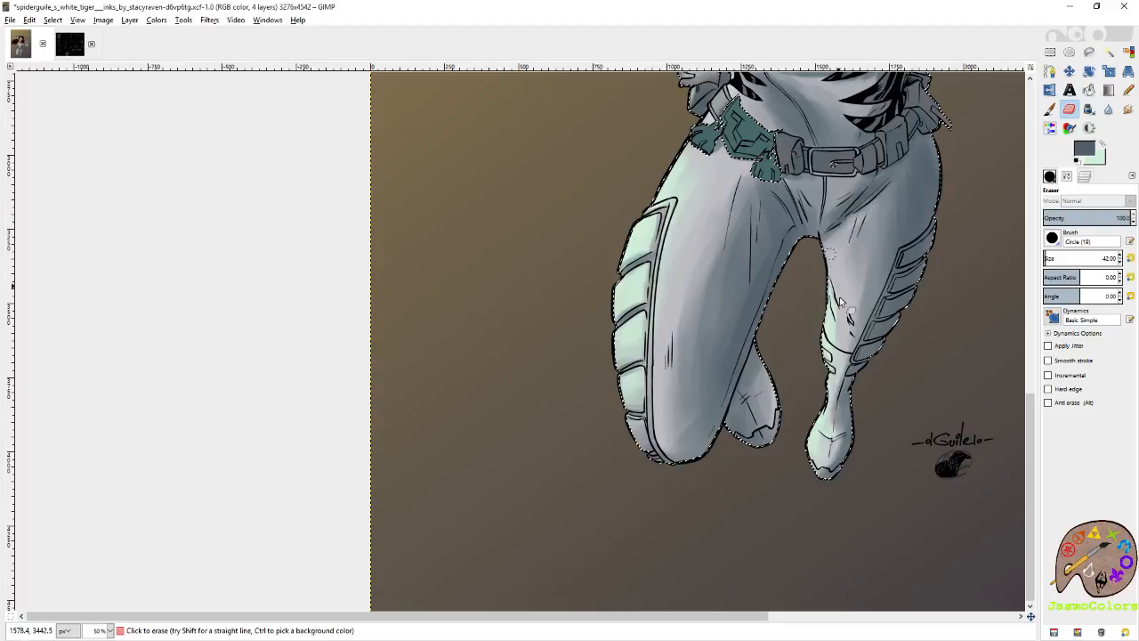
# Switch to the Circle (01) brush and paint a slate grey shadow under the front boot's curved crease.
pyautogui.scroll(4, 890, 401)
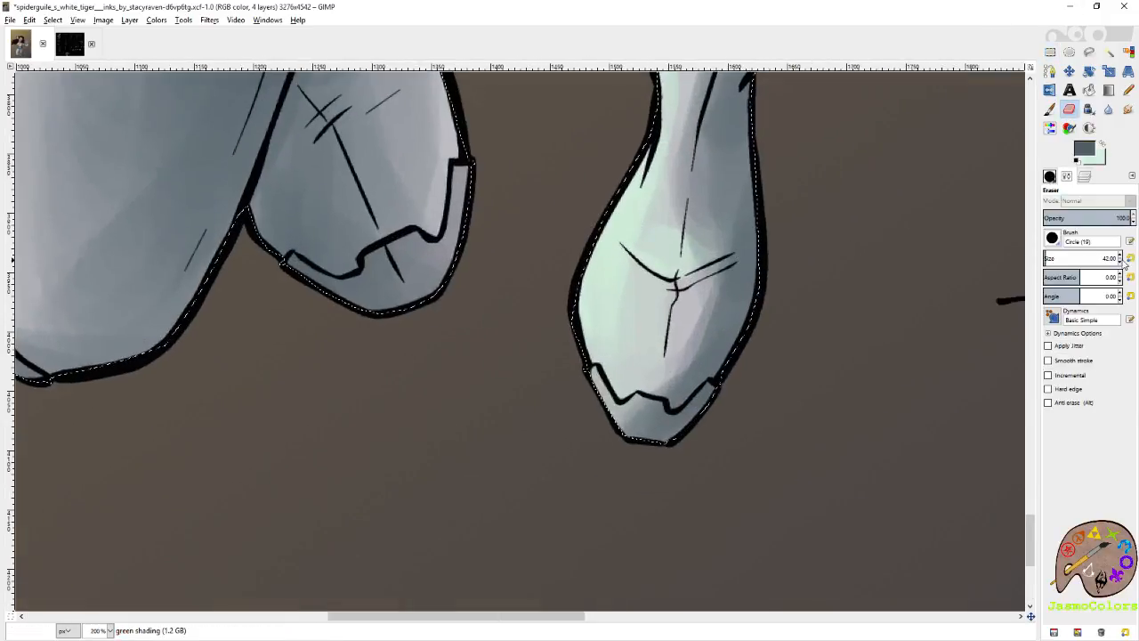
pyautogui.click(1050, 176)
pyautogui.click(1114, 521)
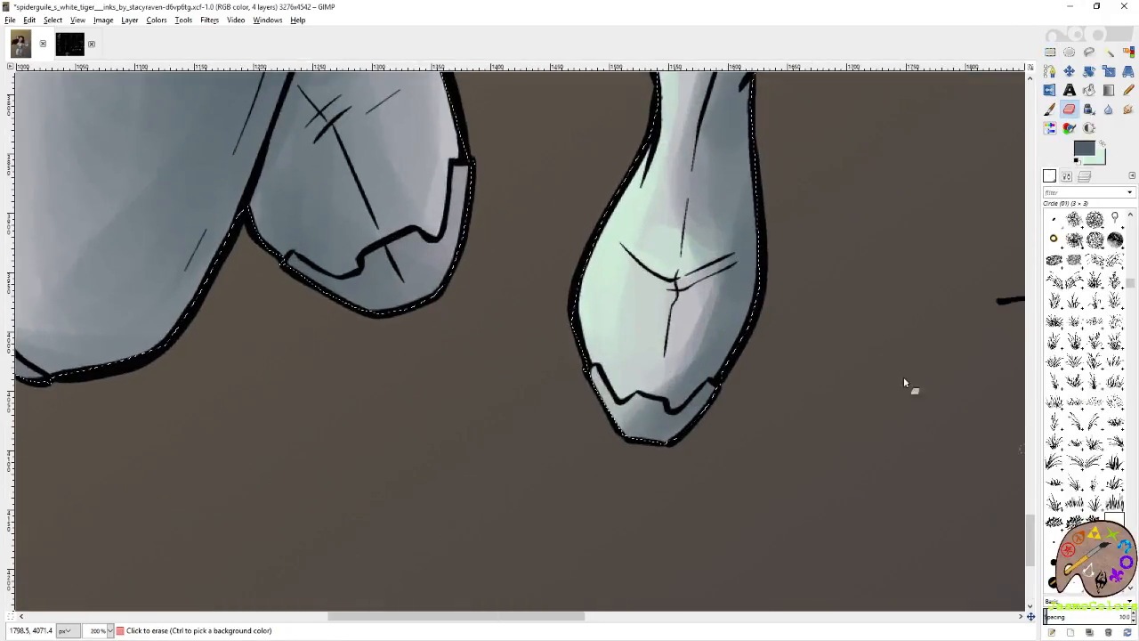
pyautogui.press('p')
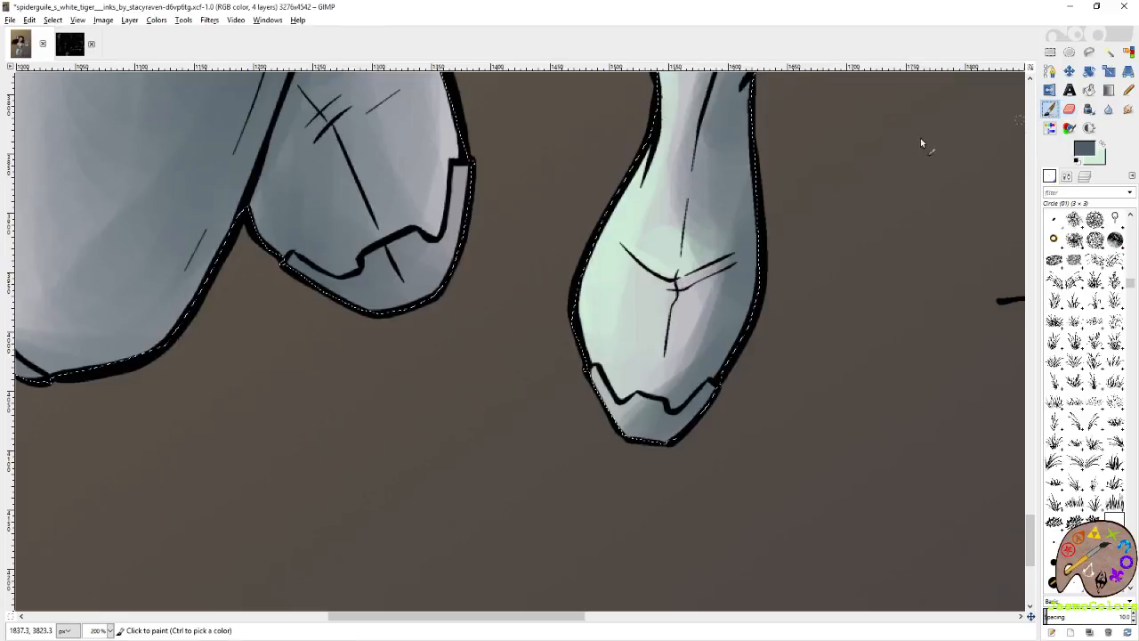
pyautogui.moveTo(723, 263); pyautogui.dragTo(677, 287)
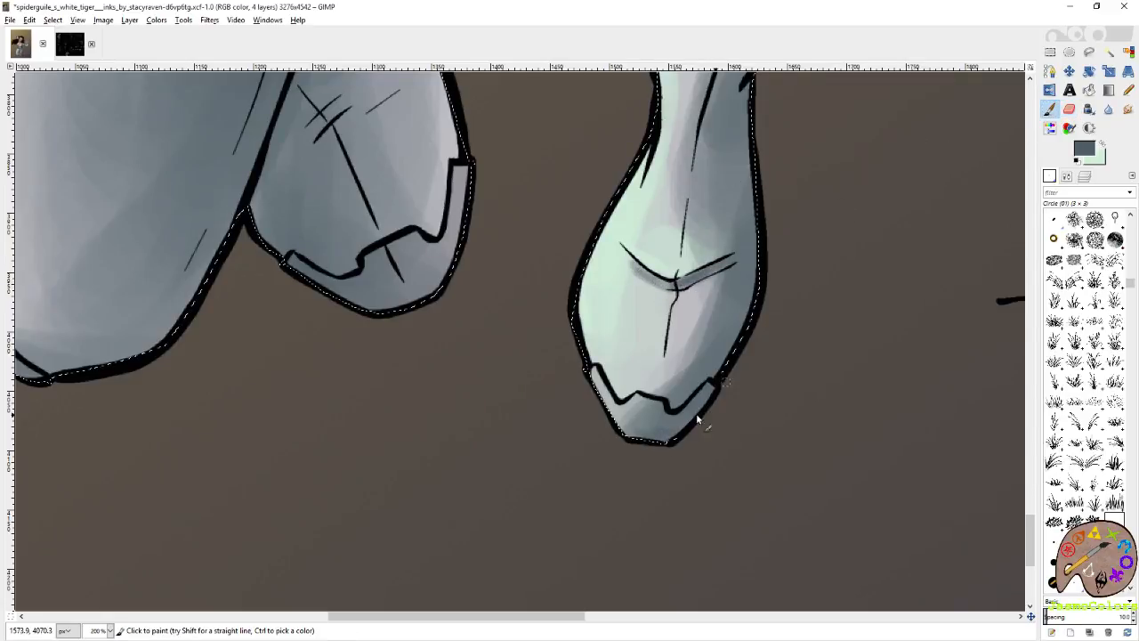
# Shade the rear boot's toe cap along its outer edge in slate grey, switching to the Circle (19) brush for broader strokes.
pyautogui.scroll(3, 620, 414)
pyautogui.hscroll(-5, 668, 391)
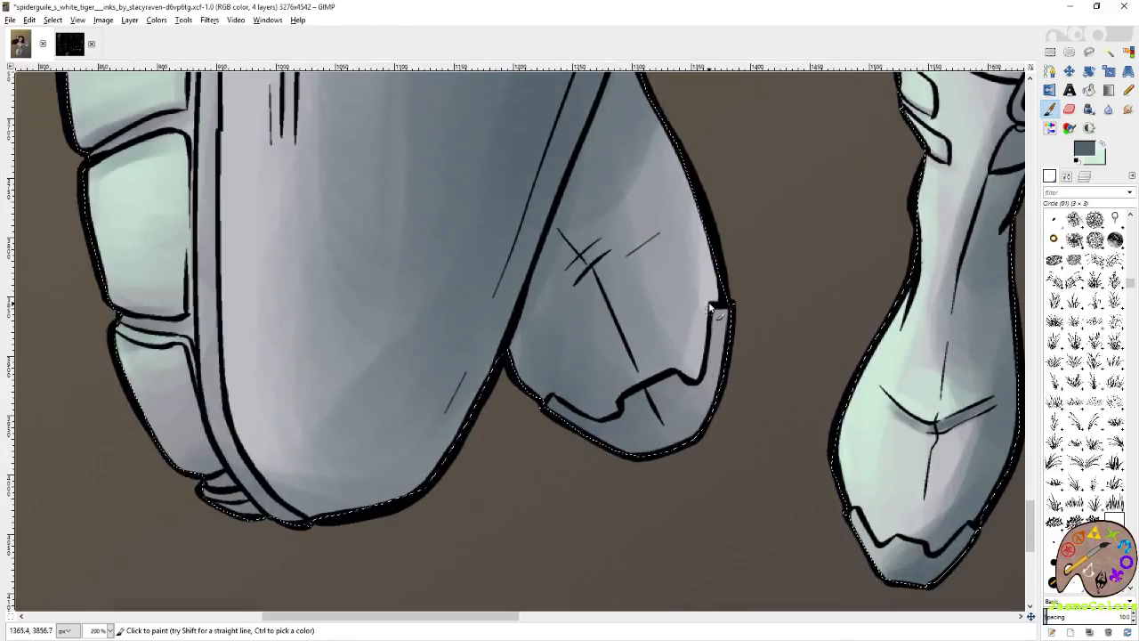
pyautogui.moveTo(716, 319); pyautogui.dragTo(700, 434)
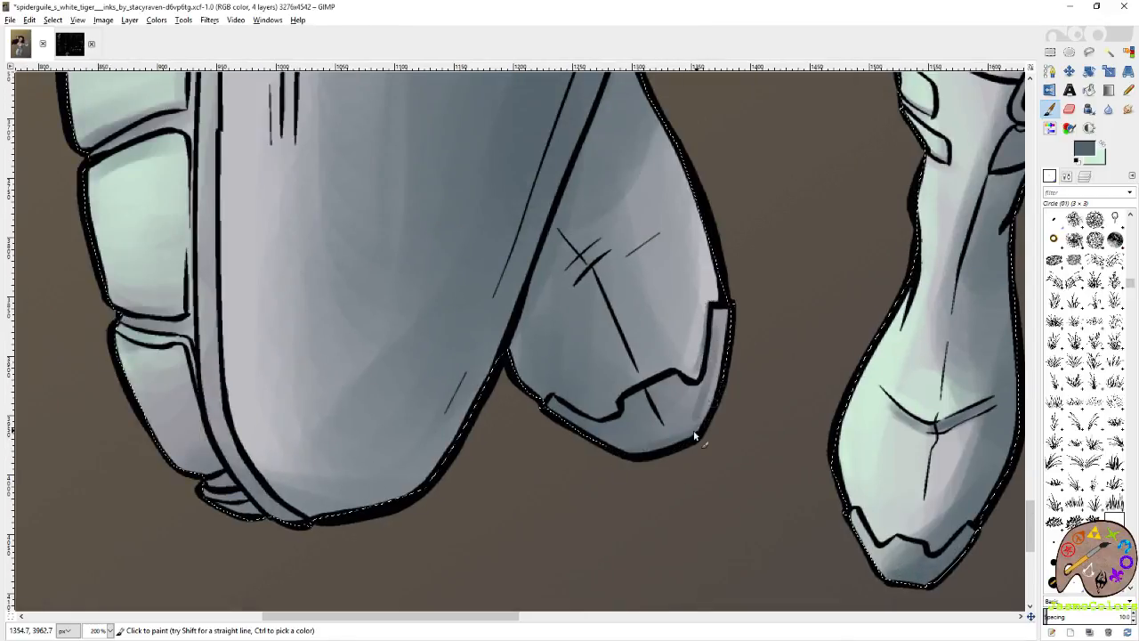
pyautogui.moveTo(728, 322); pyautogui.dragTo(703, 423)
pyautogui.click(1054, 582)
pyautogui.moveTo(732, 336); pyautogui.dragTo(715, 391)
pyautogui.moveTo(721, 301); pyautogui.dragTo(694, 438)
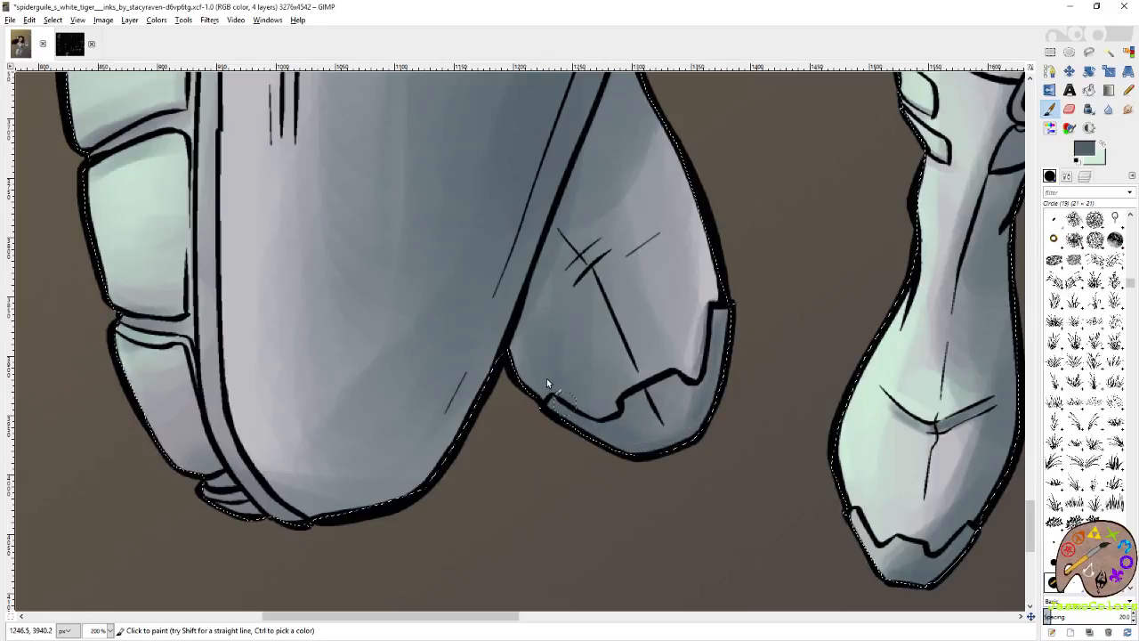
# Use the Circle (01) brush to paint slate grey shadows along the rear boot's creases and the fold lines above the other shin.
pyautogui.click(1115, 524)
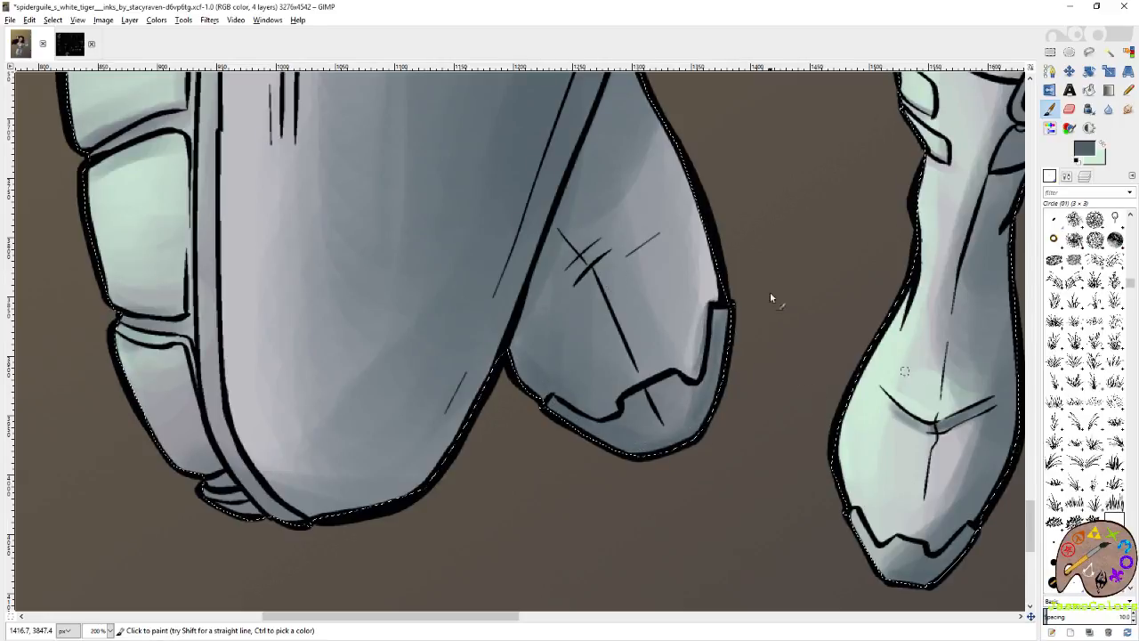
pyautogui.moveTo(618, 261); pyautogui.dragTo(664, 234)
pyautogui.moveTo(640, 74); pyautogui.dragTo(502, 387)
pyautogui.scroll(3, 759, 348)
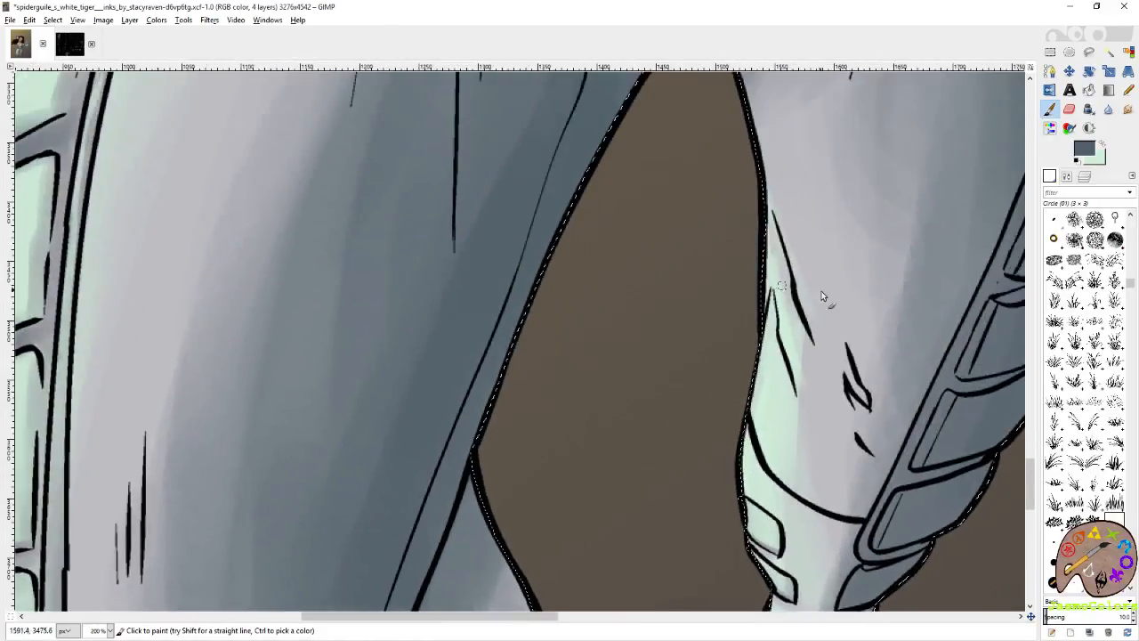
pyautogui.moveTo(777, 227)
pyautogui.mouseDown()
pyautogui.moveTo(803, 331)
pyautogui.moveTo(870, 409)
pyautogui.moveTo(636, 422)
pyautogui.mouseUp()
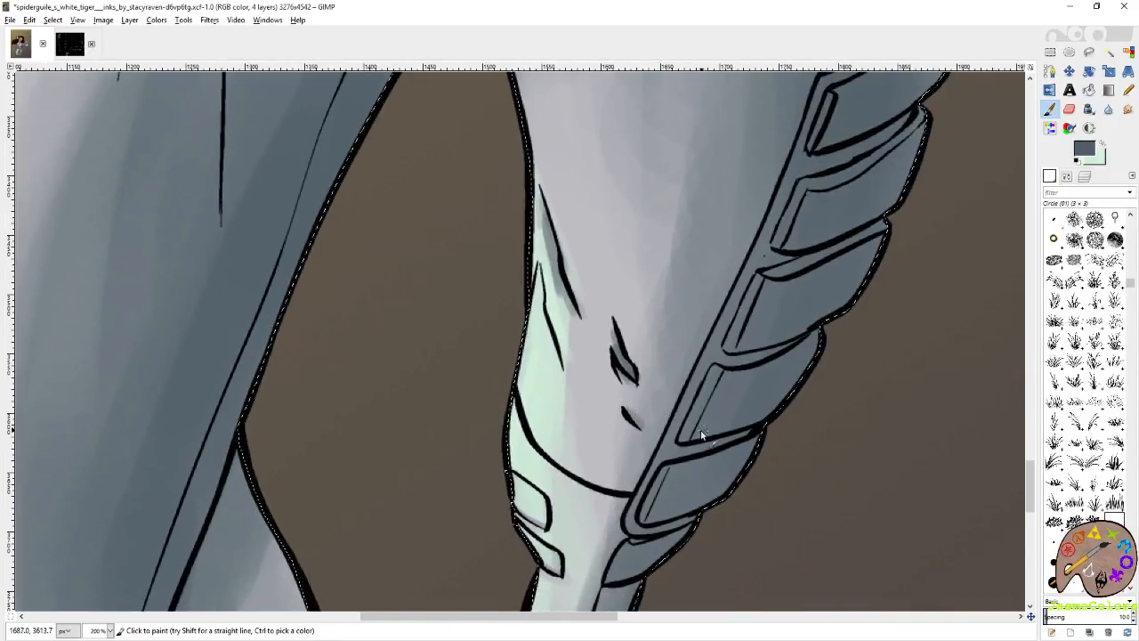
# Switch to the Circle (03) brush, shade the lower edge of an outer leg pad in slate grey, and save the image.
pyautogui.click(1053, 541)
pyautogui.moveTo(727, 391); pyautogui.dragTo(807, 282)
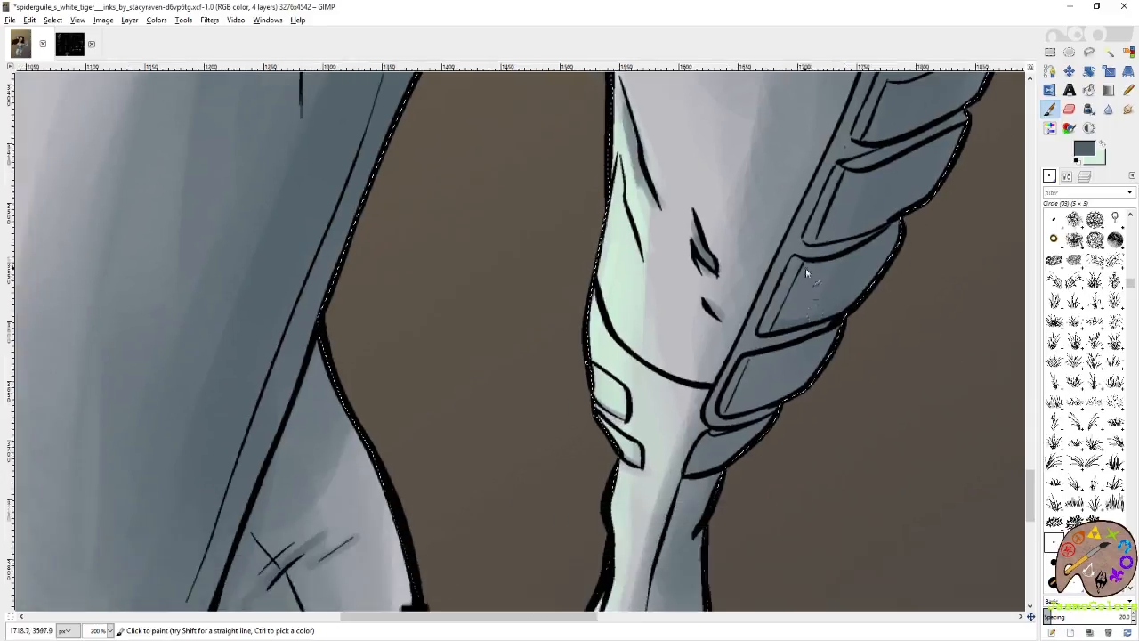
pyautogui.hotkey('ctrl', 's')
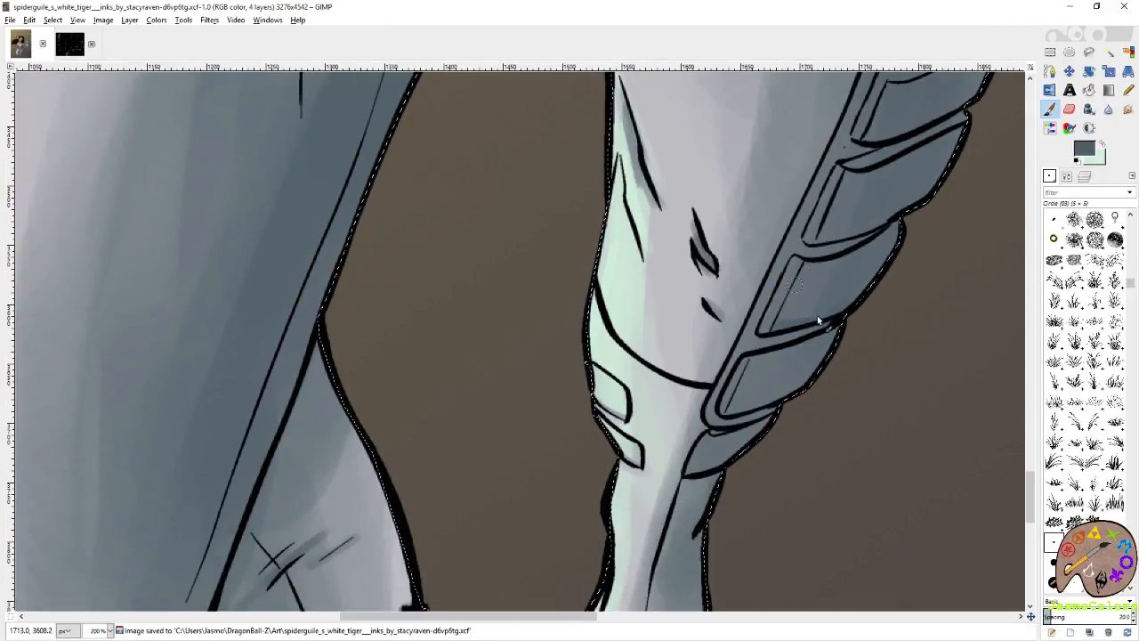
pyautogui.moveTo(860, 300); pyautogui.dragTo(772, 335)
# Shade the remaining outer leg pads up to the hip in slate grey with the Circle (19) brush.
pyautogui.click(1053, 582)
pyautogui.moveTo(734, 412); pyautogui.dragTo(812, 407)
pyautogui.moveTo(847, 258)
pyautogui.mouseDown()
pyautogui.moveTo(750, 376)
pyautogui.moveTo(808, 329)
pyautogui.mouseUp()
pyautogui.moveTo(832, 250)
pyautogui.mouseDown()
pyautogui.moveTo(748, 373)
pyautogui.moveTo(791, 326)
pyautogui.mouseUp()
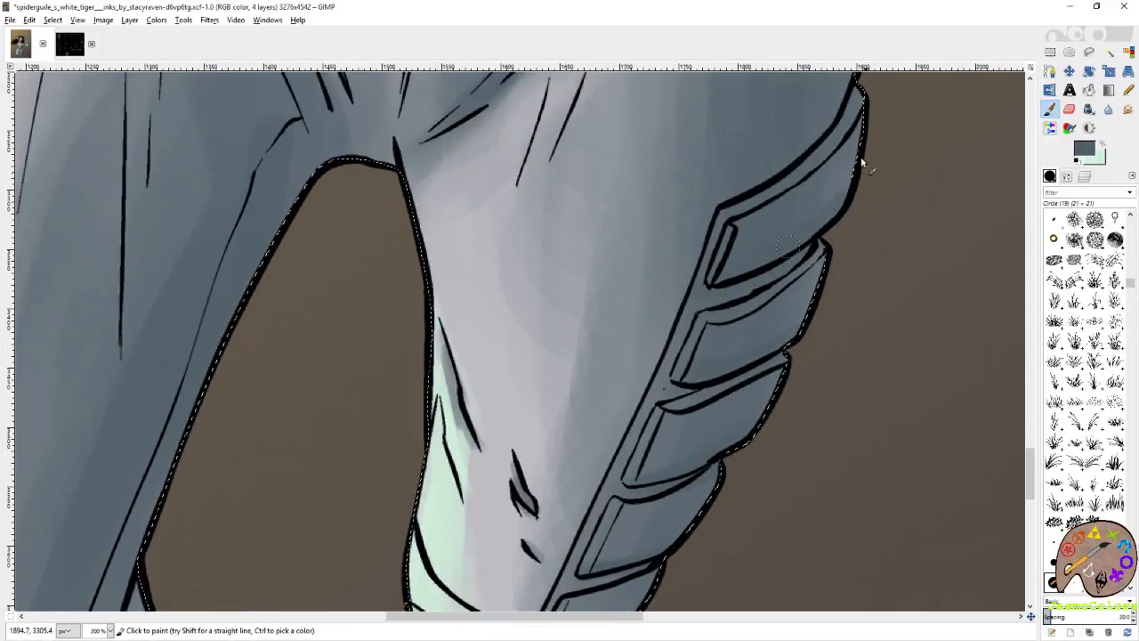
pyautogui.moveTo(869, 176); pyautogui.dragTo(846, 361)
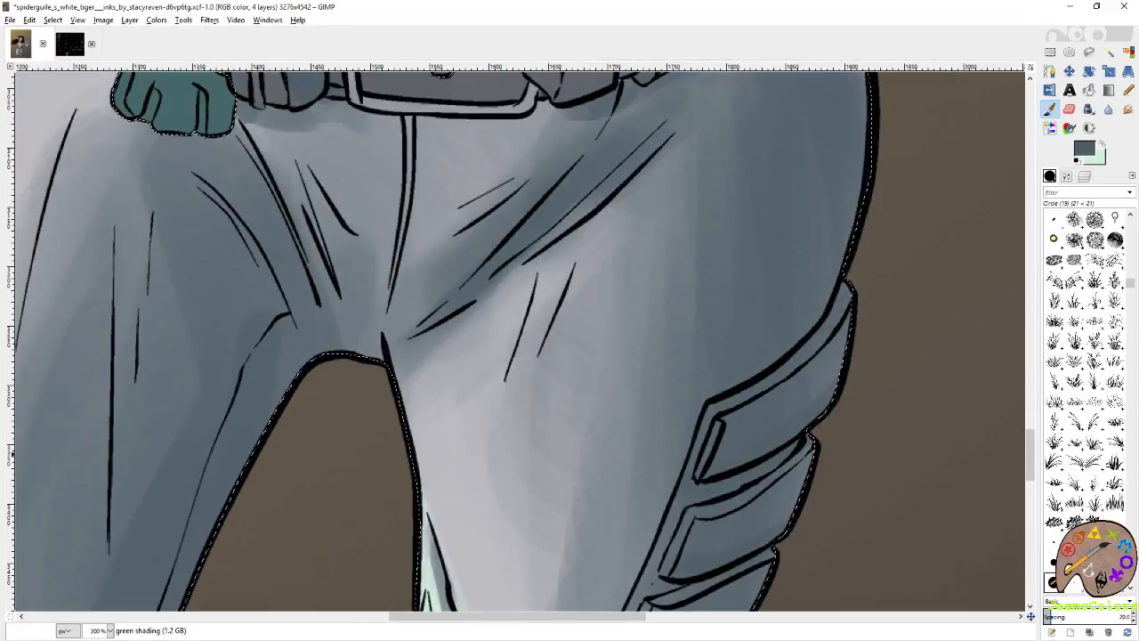
# Paint fine slate grey shadows along the thin thigh creases below the hip with the Circle (01) brush.
pyautogui.click(1114, 522)
pyautogui.moveTo(504, 207); pyautogui.dragTo(614, 316)
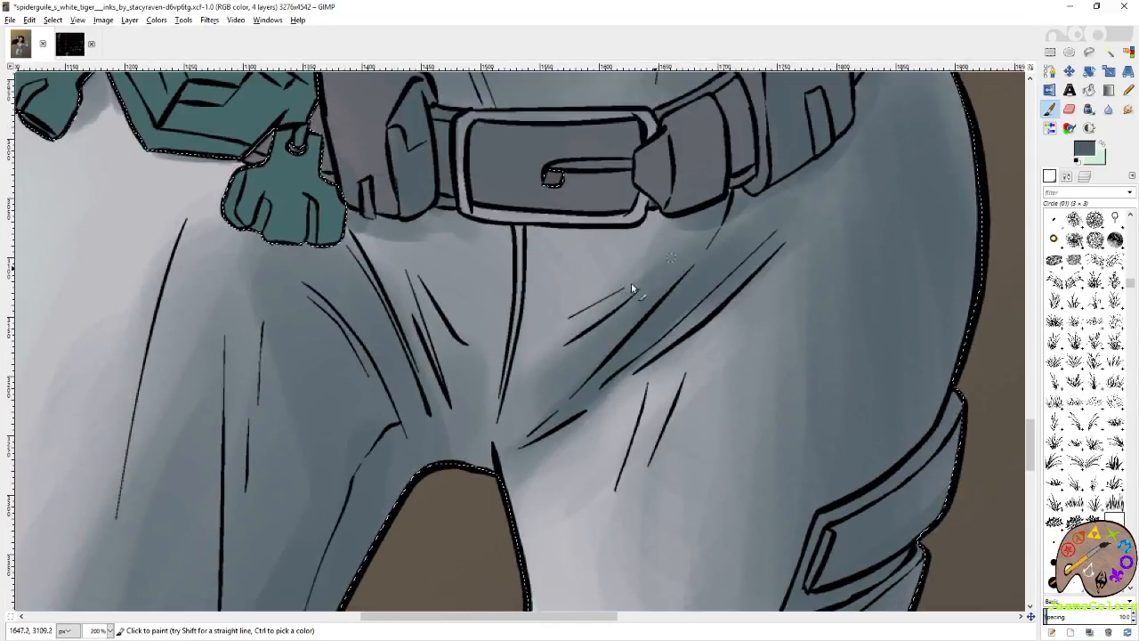
pyautogui.moveTo(646, 393); pyautogui.dragTo(614, 484)
pyautogui.moveTo(695, 367); pyautogui.dragTo(667, 436)
# Shade the rim of the belt buckle and the edges of the neighbouring belt pouches in slate grey.
pyautogui.moveTo(744, 199); pyautogui.dragTo(771, 351)
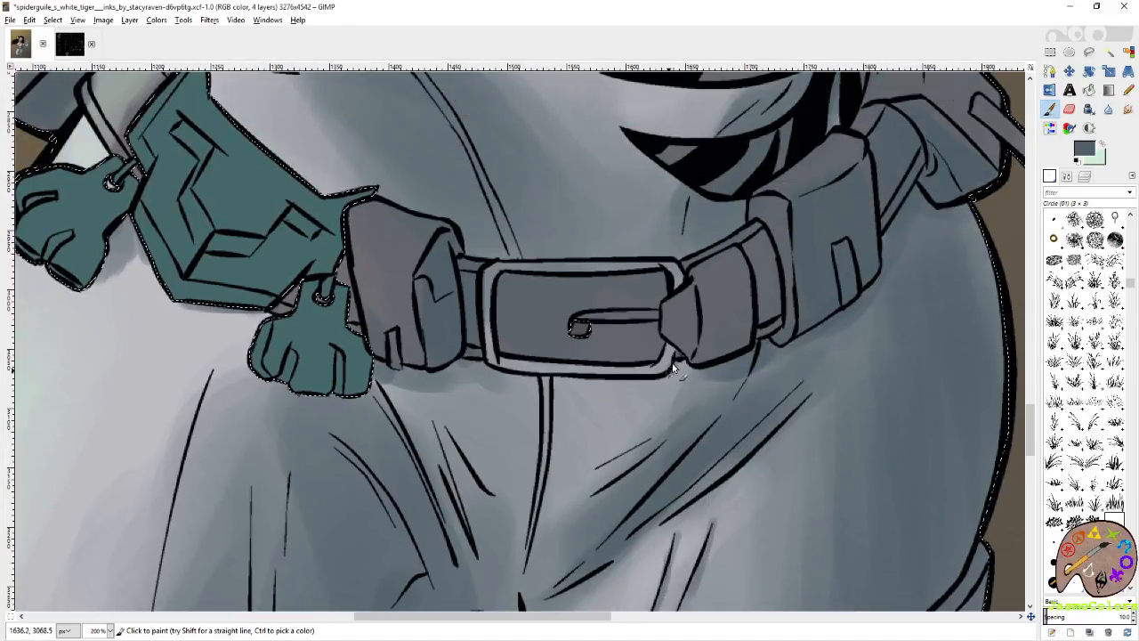
pyautogui.moveTo(490, 371); pyautogui.dragTo(634, 375)
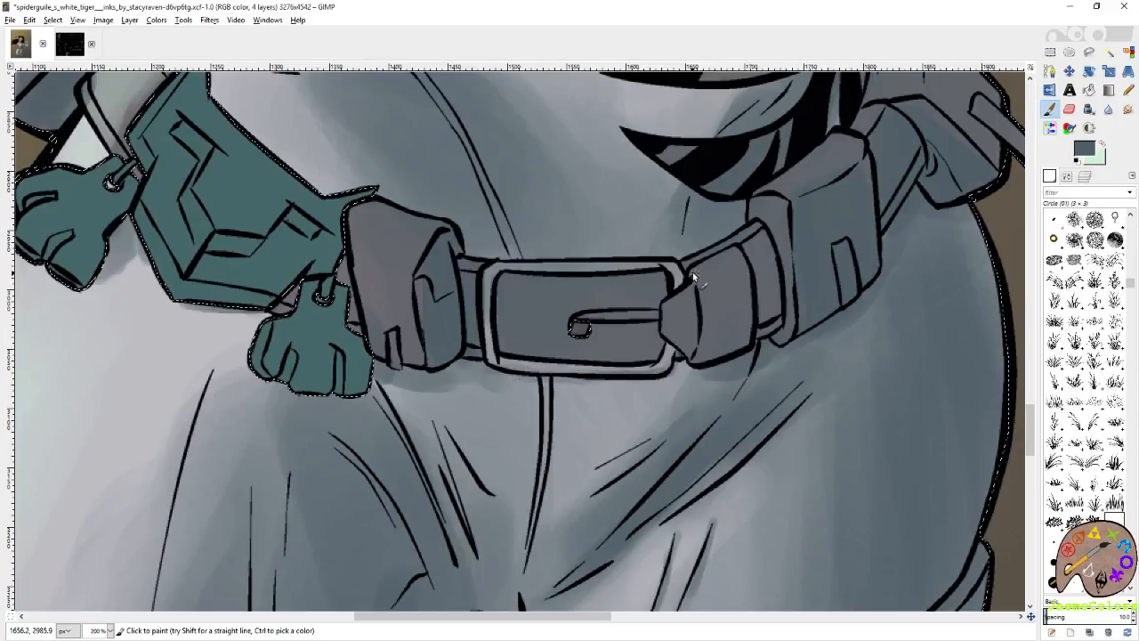
pyautogui.moveTo(763, 324)
pyautogui.mouseDown()
pyautogui.moveTo(878, 229)
pyautogui.moveTo(879, 212)
pyautogui.mouseUp()
pyautogui.moveTo(664, 270); pyautogui.dragTo(649, 429)
# Switch to the Circle (19) brush and add broader slate grey shadows around the crotch and upper thigh folds.
pyautogui.click(1054, 583)
pyautogui.moveTo(585, 488)
pyautogui.mouseDown()
pyautogui.moveTo(635, 492)
pyautogui.moveTo(592, 494)
pyautogui.moveTo(605, 512)
pyautogui.moveTo(591, 529)
pyautogui.moveTo(599, 510)
pyautogui.moveTo(716, 431)
pyautogui.mouseUp()
pyautogui.moveTo(594, 456)
pyautogui.mouseDown()
pyautogui.moveTo(511, 283)
pyautogui.moveTo(655, 470)
pyautogui.mouseUp()
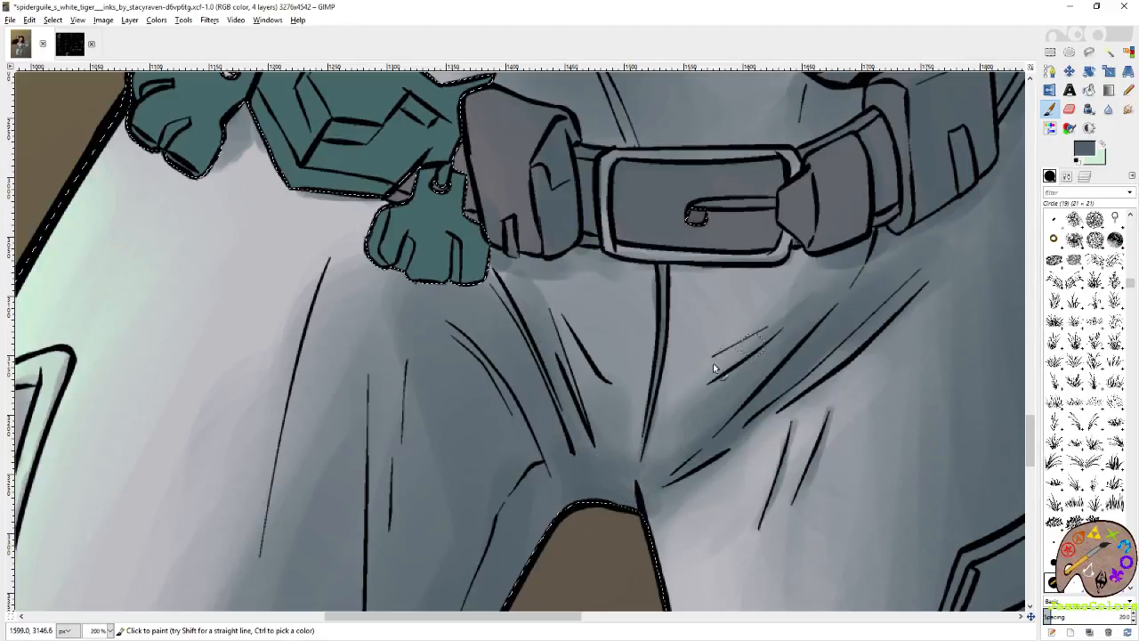
pyautogui.moveTo(574, 367)
pyautogui.mouseDown()
pyautogui.moveTo(544, 300)
pyautogui.moveTo(549, 341)
pyautogui.mouseUp()
pyautogui.moveTo(561, 278); pyautogui.dragTo(614, 473)
pyautogui.moveTo(546, 214); pyautogui.dragTo(625, 374)
# Use the Circle (01) brush to shade the torso seam, belt and hip pouches in slate grey, and save the image.
pyautogui.click(1114, 524)
pyautogui.moveTo(549, 163); pyautogui.dragTo(554, 201)
pyautogui.moveTo(552, 89)
pyautogui.mouseDown()
pyautogui.moveTo(545, 162)
pyautogui.moveTo(563, 221)
pyautogui.mouseUp()
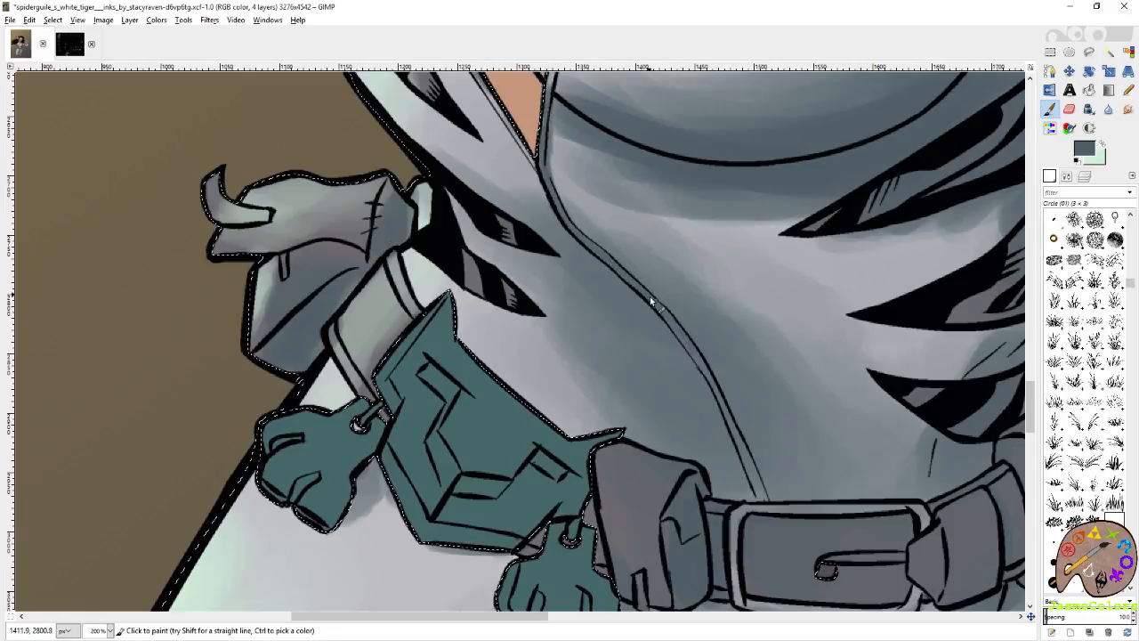
pyautogui.moveTo(721, 511); pyautogui.dragTo(581, 310)
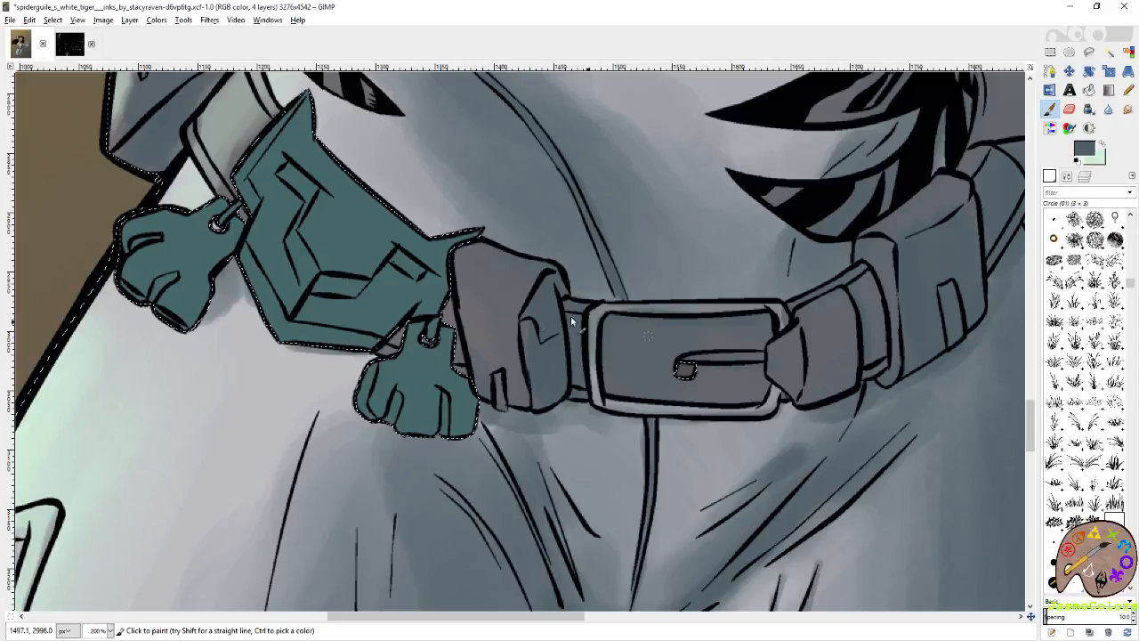
pyautogui.moveTo(602, 324); pyautogui.dragTo(663, 326)
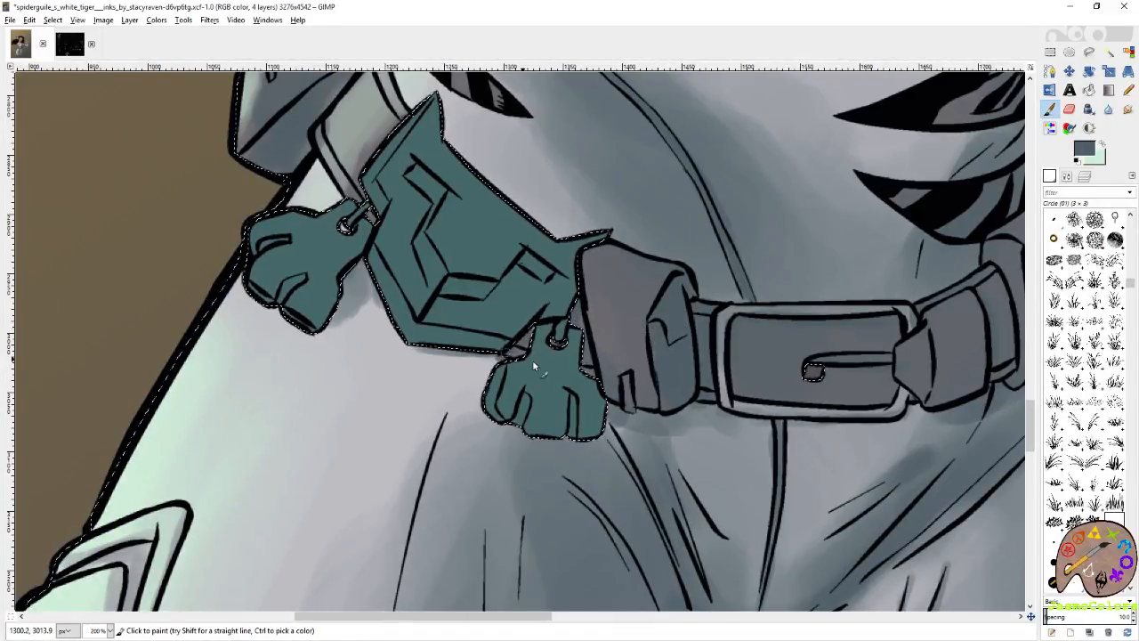
pyautogui.moveTo(453, 255); pyautogui.dragTo(637, 423)
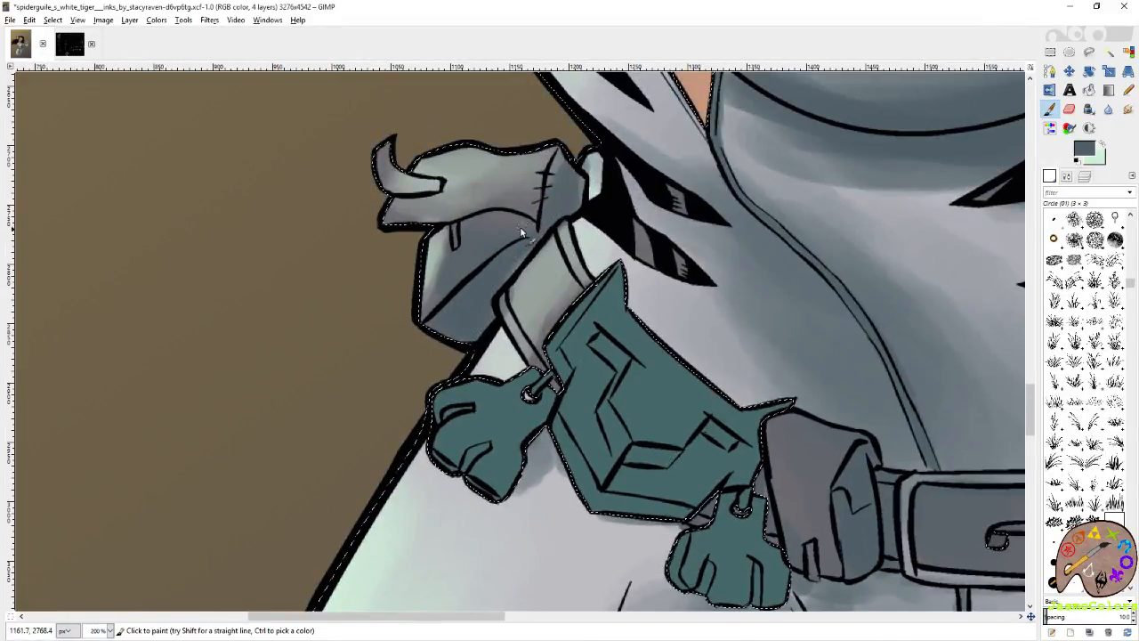
pyautogui.moveTo(396, 161); pyautogui.dragTo(445, 321)
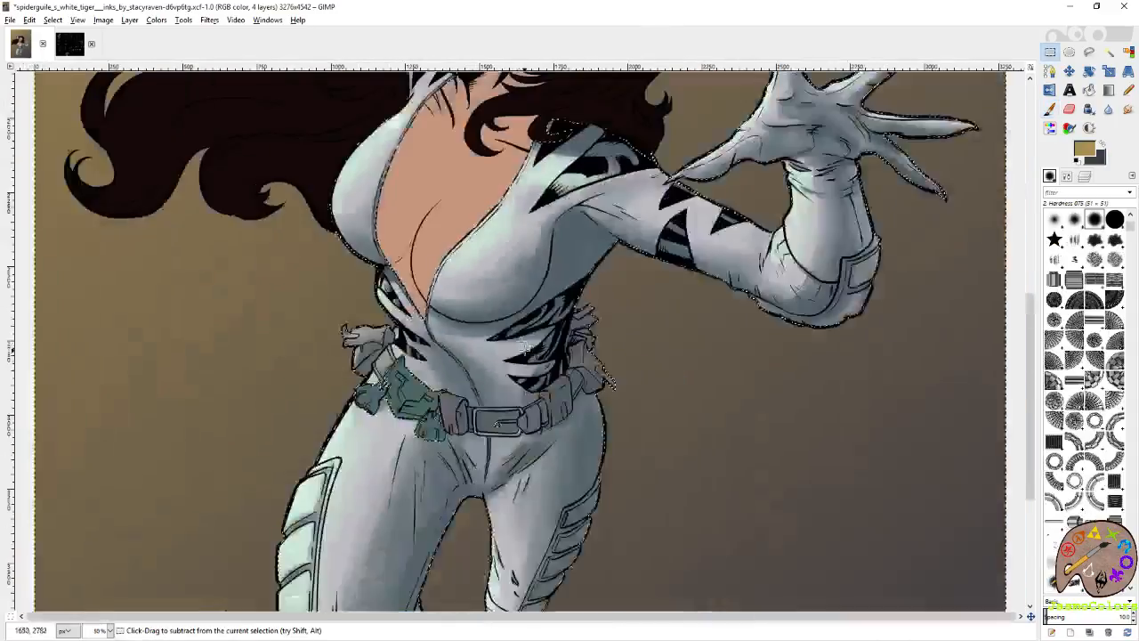
pyautogui.hotkey('shift', '3')
pyautogui.hotkey('ctrl', 's')
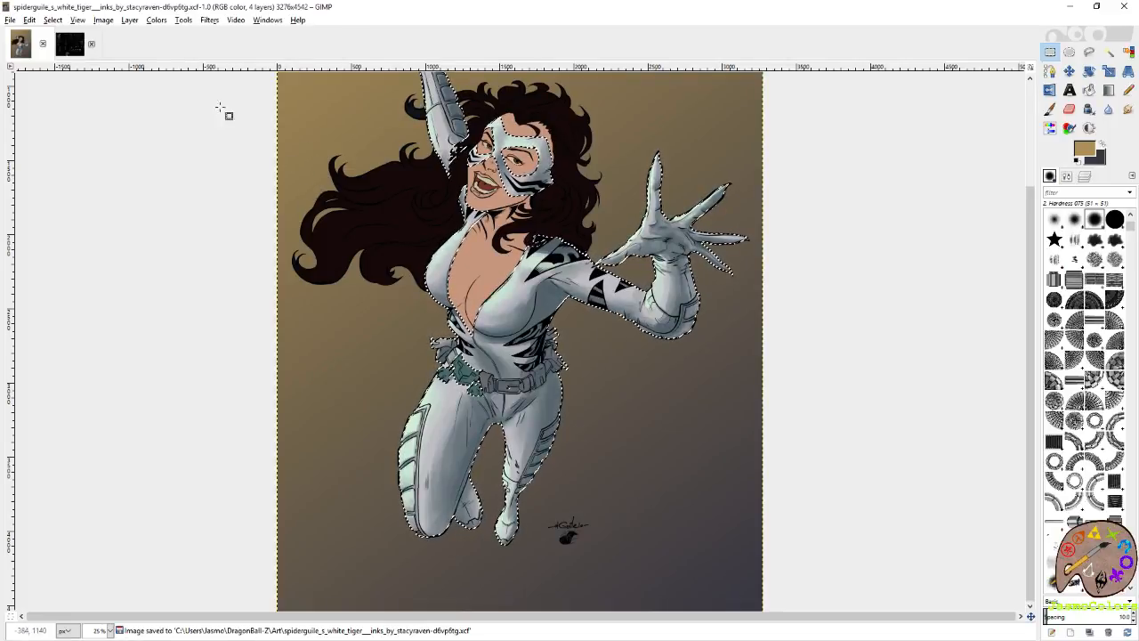
# Sample a darker purplish grey from the other open image as the paint colour and return to the superheroine artwork.
pyautogui.hotkey('ctrl', 'Tab')
pyautogui.press('p')
pyautogui.keyDown('ctrl'); pyautogui.click(307, 382); pyautogui.keyUp('ctrl')
pyautogui.click(20, 45)
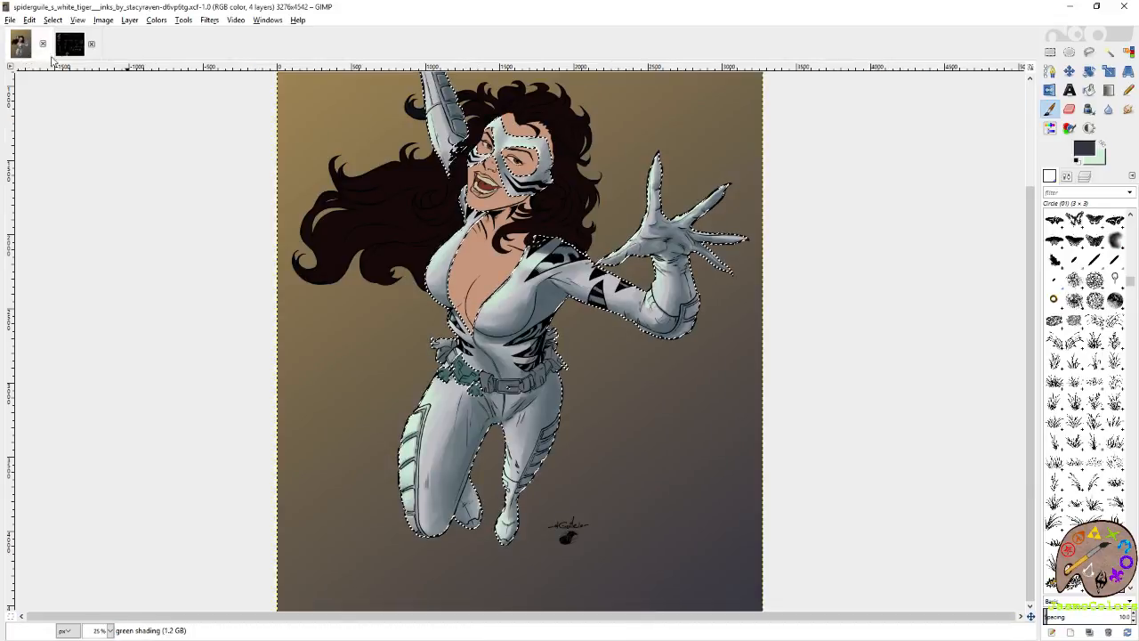
# Paint dark purplish grey shadows along the bottom edges of the two lowest pads on the raised forearm.
pyautogui.press('r')
pyautogui.keyDown('ctrl'); pyautogui.scroll(4, 378, 114); pyautogui.keyUp('ctrl')
pyautogui.keyDown('ctrl'); pyautogui.scroll(3, 379, 113); pyautogui.keyUp('ctrl')
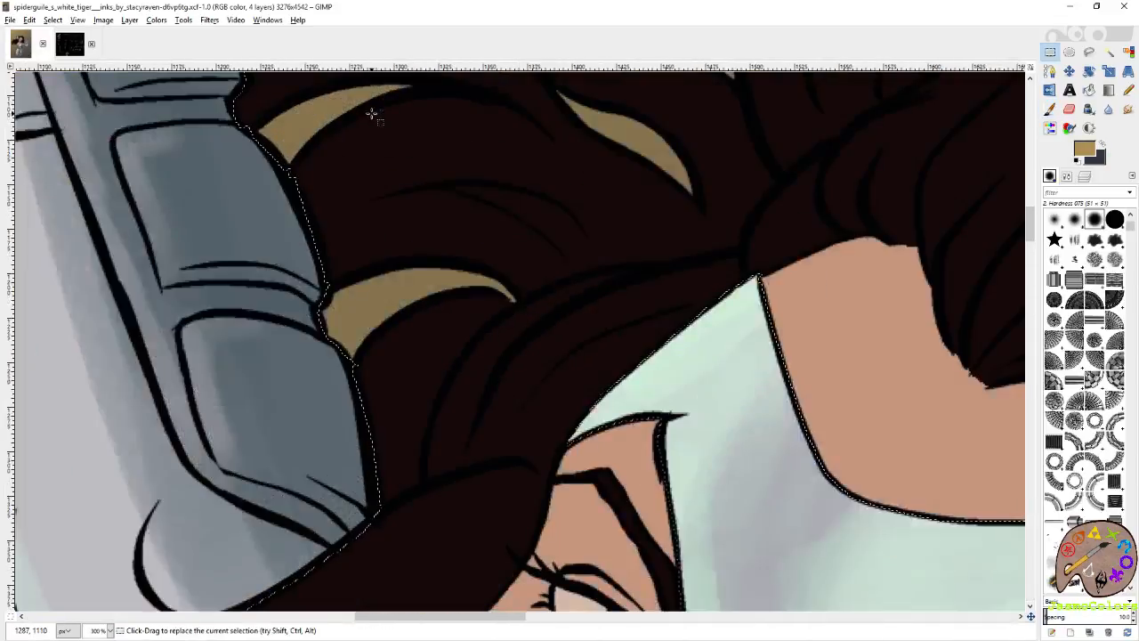
pyautogui.press('p')
pyautogui.moveTo(401, 233)
pyautogui.mouseDown()
pyautogui.moveTo(498, 247)
pyautogui.moveTo(478, 240)
pyautogui.mouseUp()
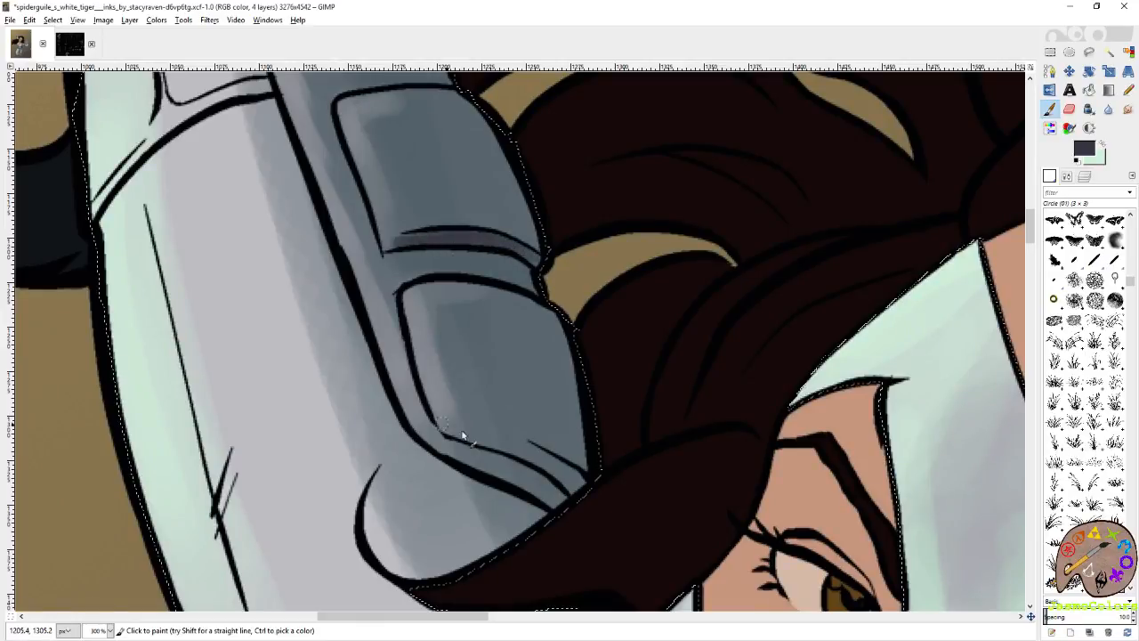
pyautogui.moveTo(442, 429); pyautogui.dragTo(513, 456)
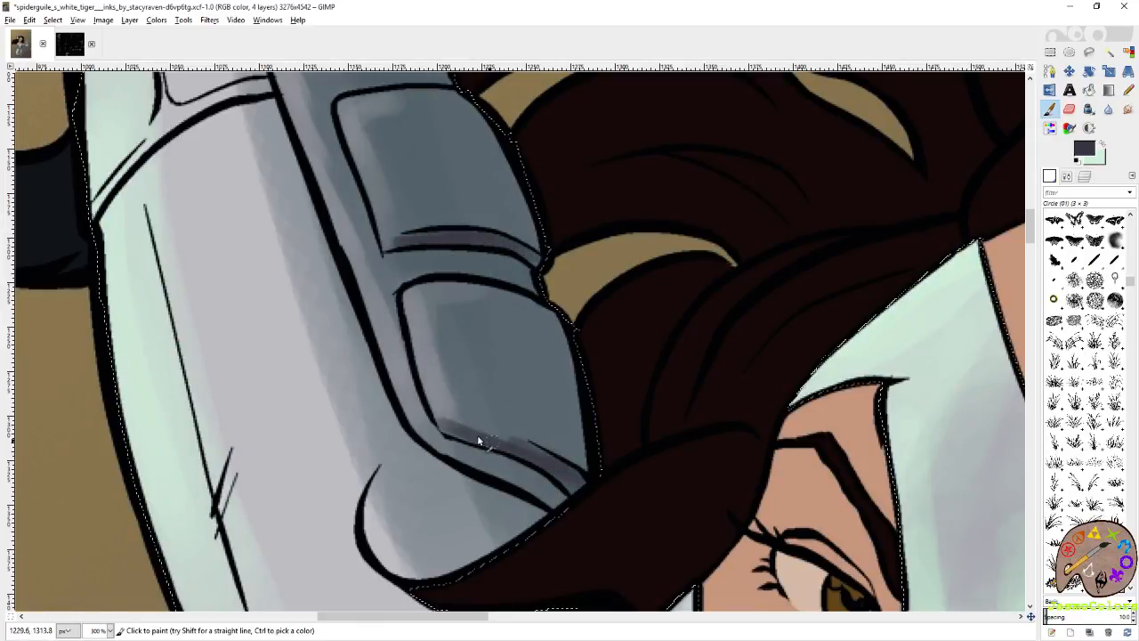
pyautogui.moveTo(443, 293)
pyautogui.mouseDown()
pyautogui.moveTo(591, 447)
pyautogui.moveTo(643, 541)
pyautogui.mouseUp()
# Shade the bottom edges of the remaining raised forearm pads in dark purplish grey, working up and back down the arm.
pyautogui.moveTo(537, 316); pyautogui.dragTo(592, 314)
pyautogui.moveTo(587, 231); pyautogui.dragTo(669, 418)
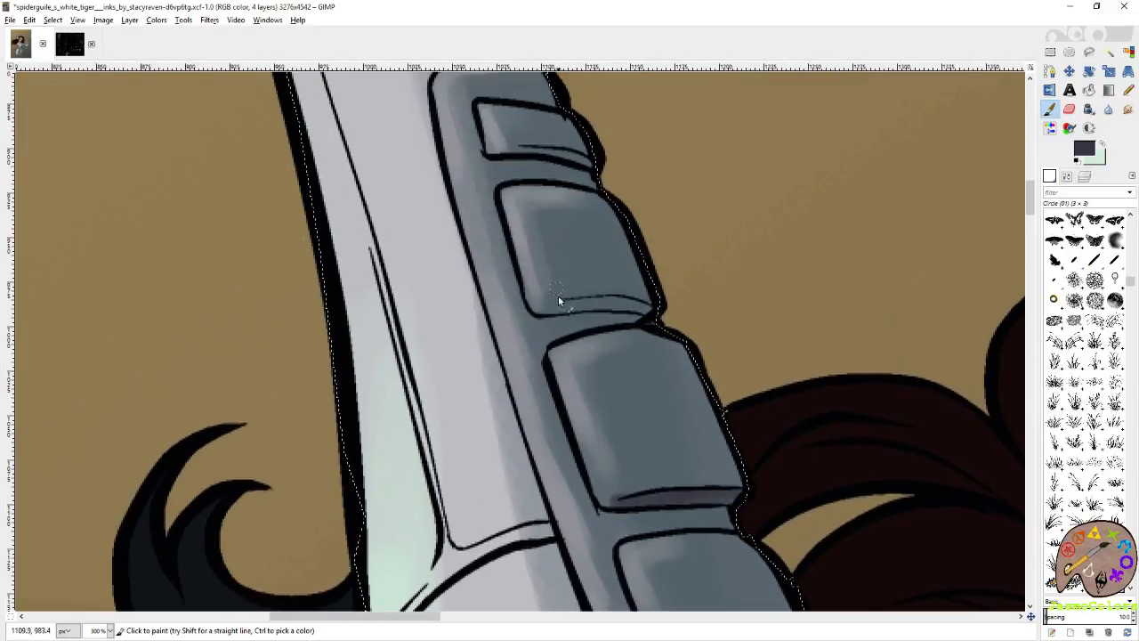
pyautogui.moveTo(570, 304); pyautogui.dragTo(663, 319)
pyautogui.moveTo(513, 165)
pyautogui.mouseDown()
pyautogui.moveTo(561, 303)
pyautogui.moveTo(597, 292)
pyautogui.moveTo(631, 301)
pyautogui.mouseUp()
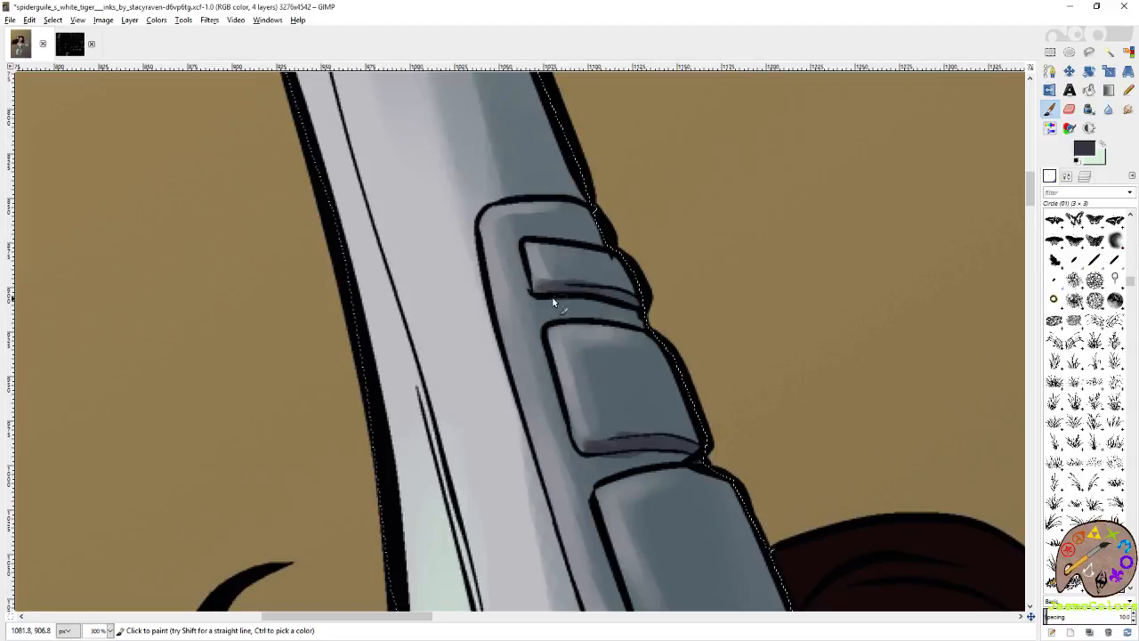
pyautogui.moveTo(683, 545); pyautogui.dragTo(609, 389)
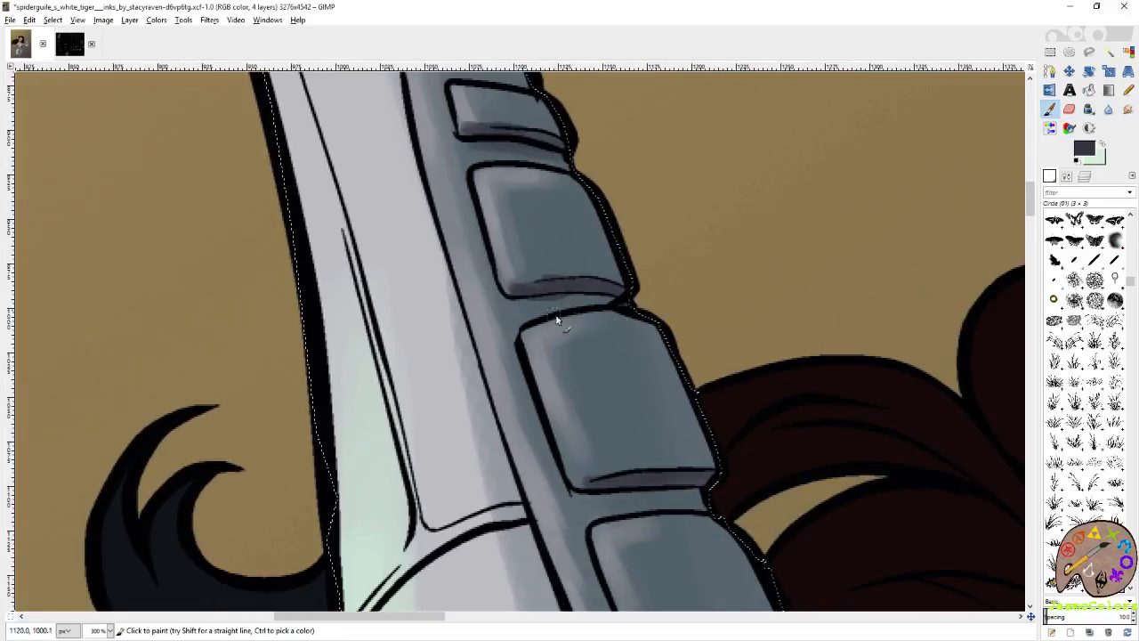
pyautogui.moveTo(611, 500); pyautogui.dragTo(568, 335)
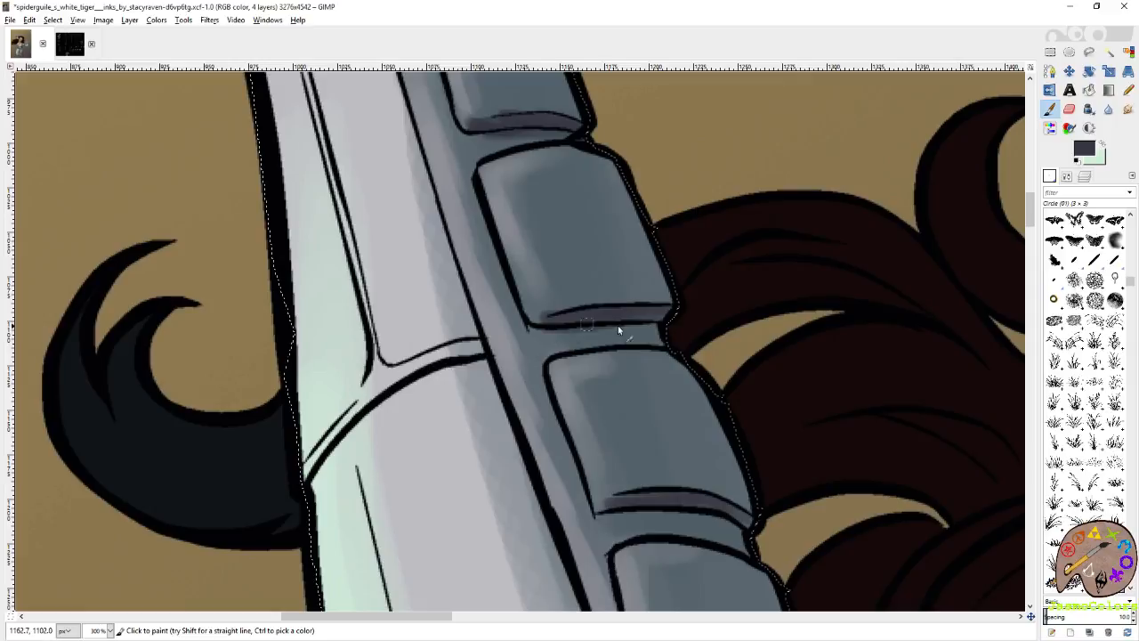
pyautogui.moveTo(753, 449); pyautogui.dragTo(598, 236)
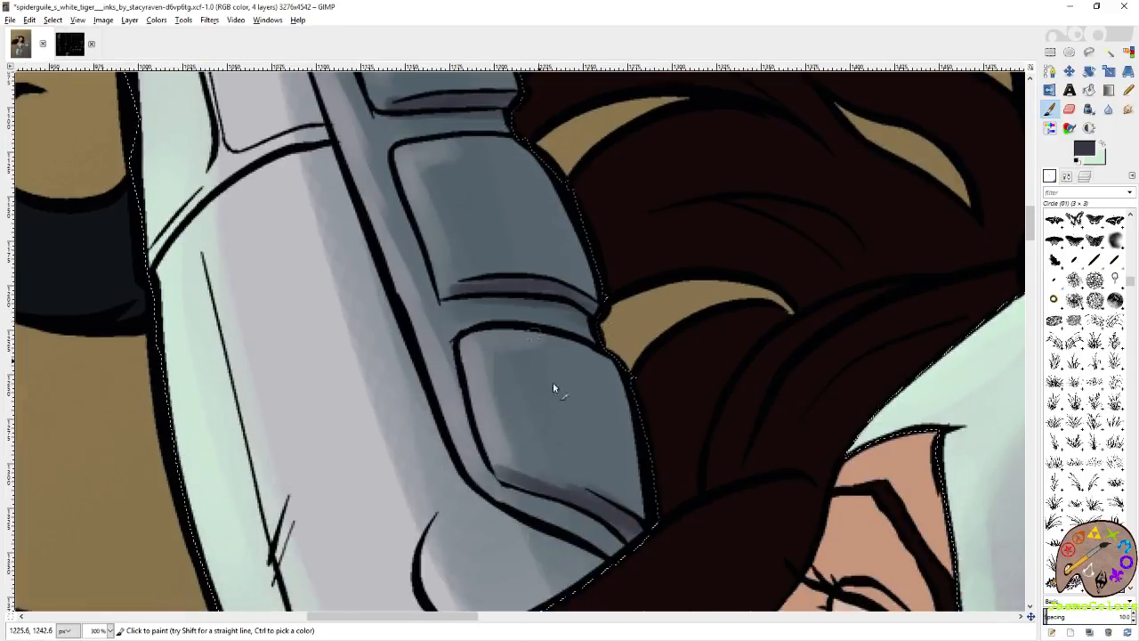
pyautogui.moveTo(535, 339); pyautogui.dragTo(445, 209)
pyautogui.moveTo(650, 436); pyautogui.dragTo(331, 73)
# Shade the crease in the outstretched hand's thumb and the first wrist folds beneath it in dark purplish grey.
pyautogui.scroll(-15, 524, 456)
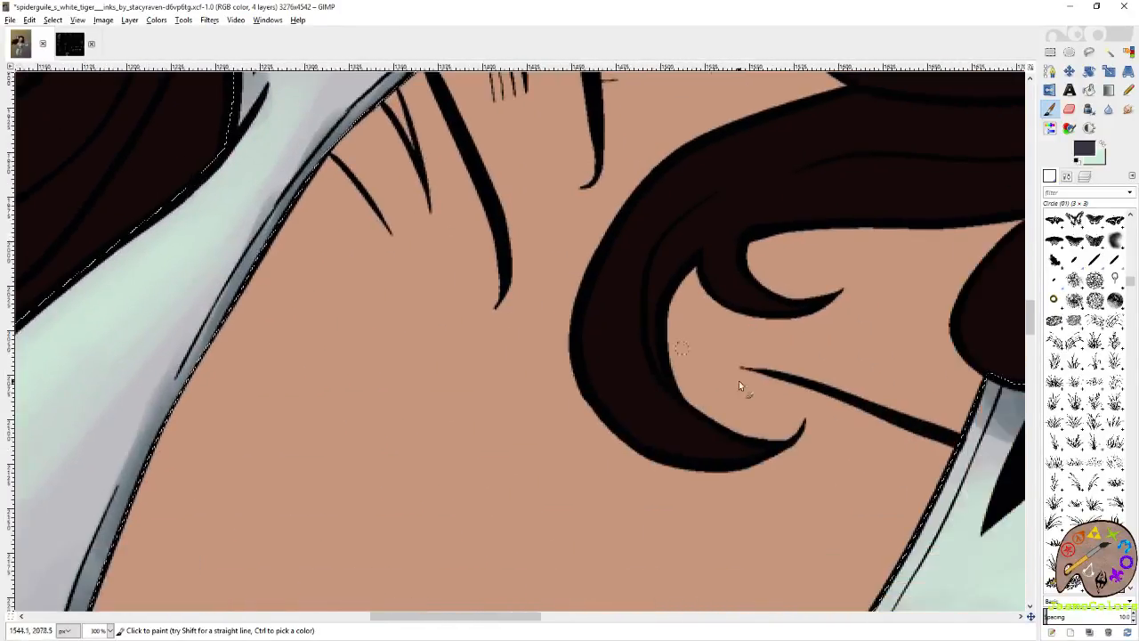
pyautogui.moveTo(1006, 459); pyautogui.dragTo(339, 419)
pyautogui.moveTo(887, 351); pyautogui.dragTo(78, 150)
pyautogui.moveTo(566, 311); pyautogui.dragTo(456, 381)
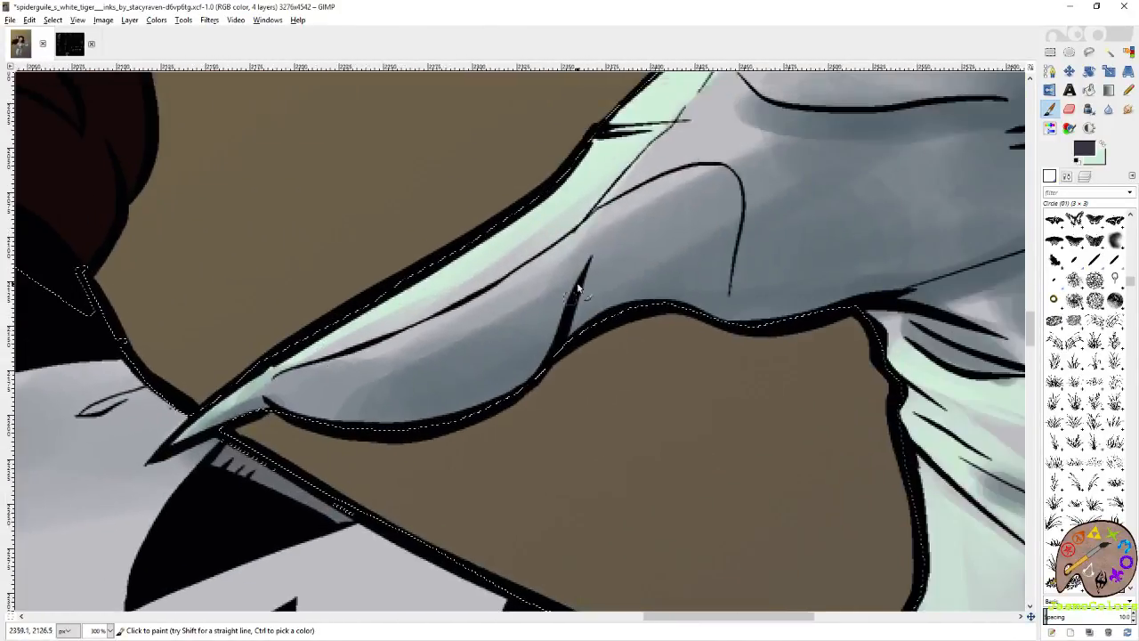
pyautogui.moveTo(580, 323)
pyautogui.mouseDown()
pyautogui.moveTo(585, 271)
pyautogui.moveTo(562, 341)
pyautogui.mouseUp()
pyautogui.moveTo(584, 323); pyautogui.dragTo(103, 396)
pyautogui.moveTo(435, 405); pyautogui.dragTo(510, 439)
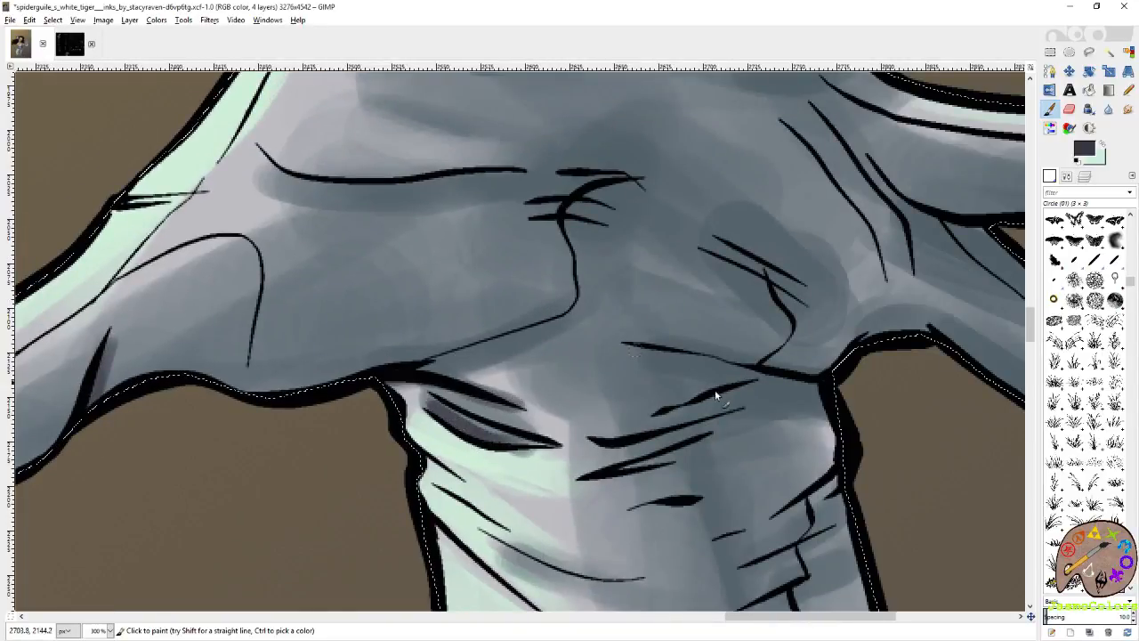
# Deepen the palm creases and the lines below the finger bases of the outstretched hand in dark purplish grey.
pyautogui.moveTo(749, 263)
pyautogui.mouseDown()
pyautogui.moveTo(561, 360)
pyautogui.moveTo(603, 381)
pyautogui.mouseUp()
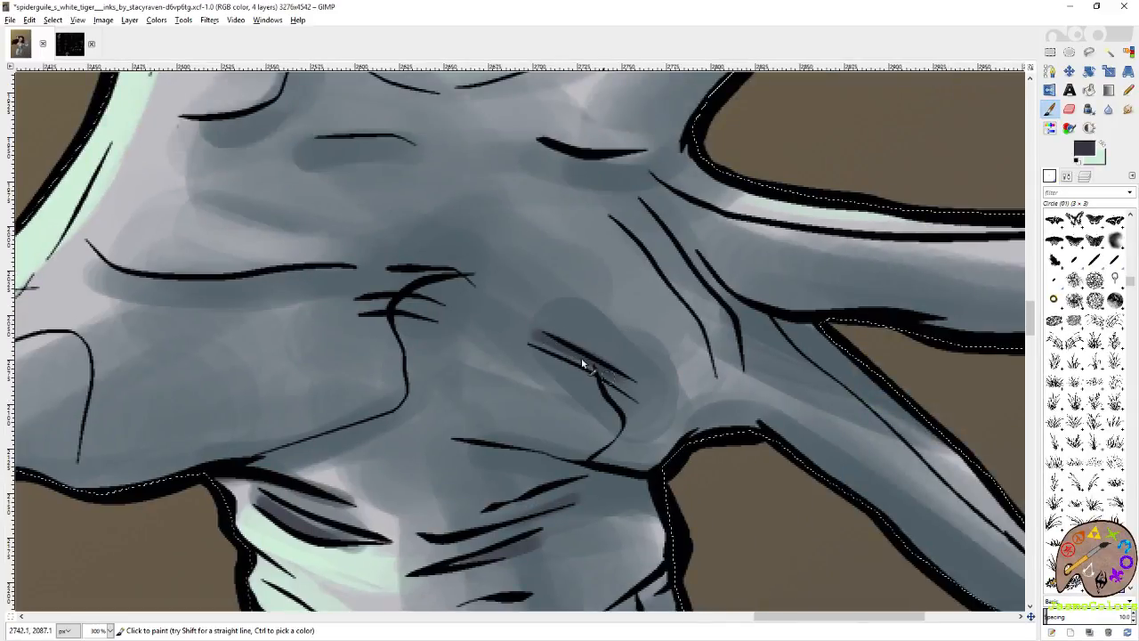
pyautogui.moveTo(938, 350); pyautogui.dragTo(598, 385)
pyautogui.moveTo(269, 187); pyautogui.dragTo(626, 410)
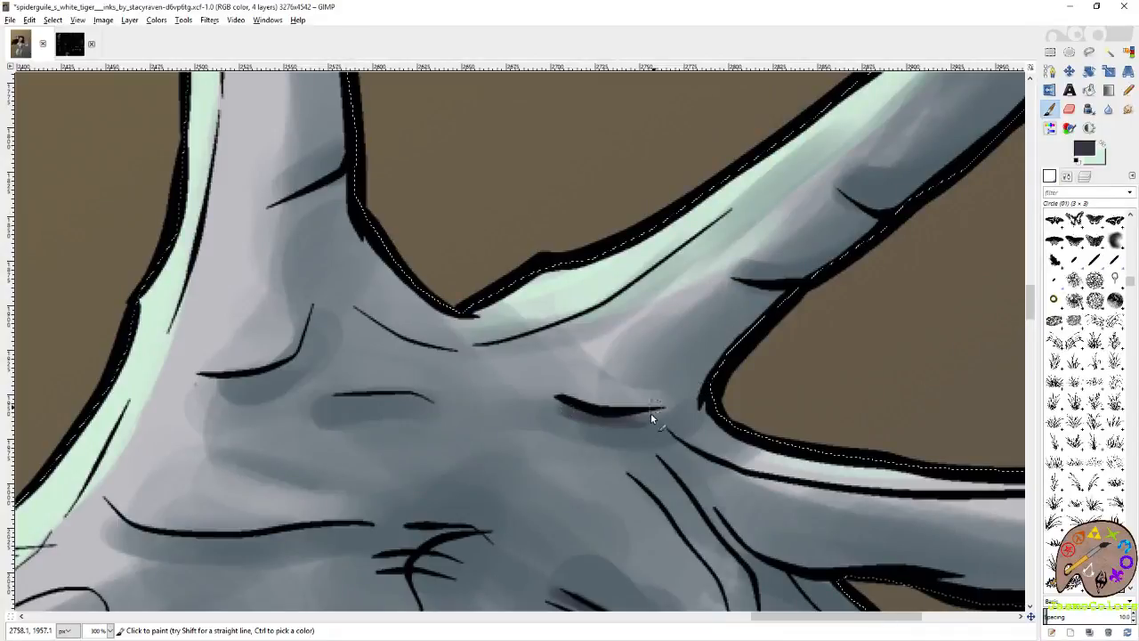
pyautogui.moveTo(731, 298); pyautogui.dragTo(578, 376)
pyautogui.moveTo(685, 272); pyautogui.dragTo(737, 297)
pyautogui.moveTo(322, 429); pyautogui.dragTo(732, 366)
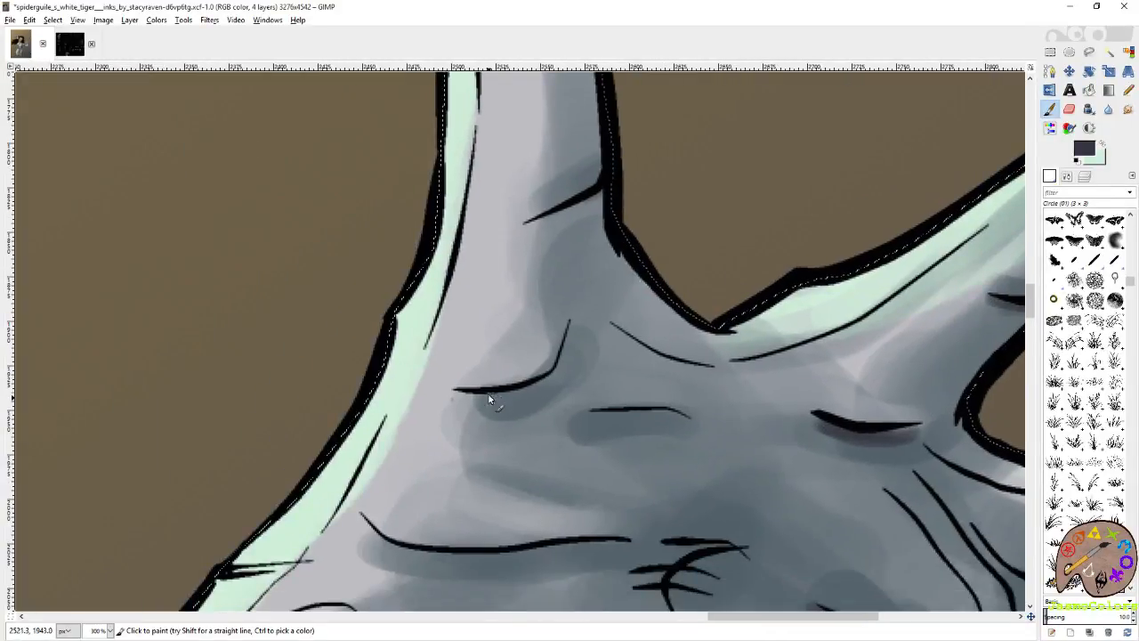
# Add dark purplish grey shadows under the joint creases of the outstretched hand's upright finger.
pyautogui.scroll(3, 559, 350)
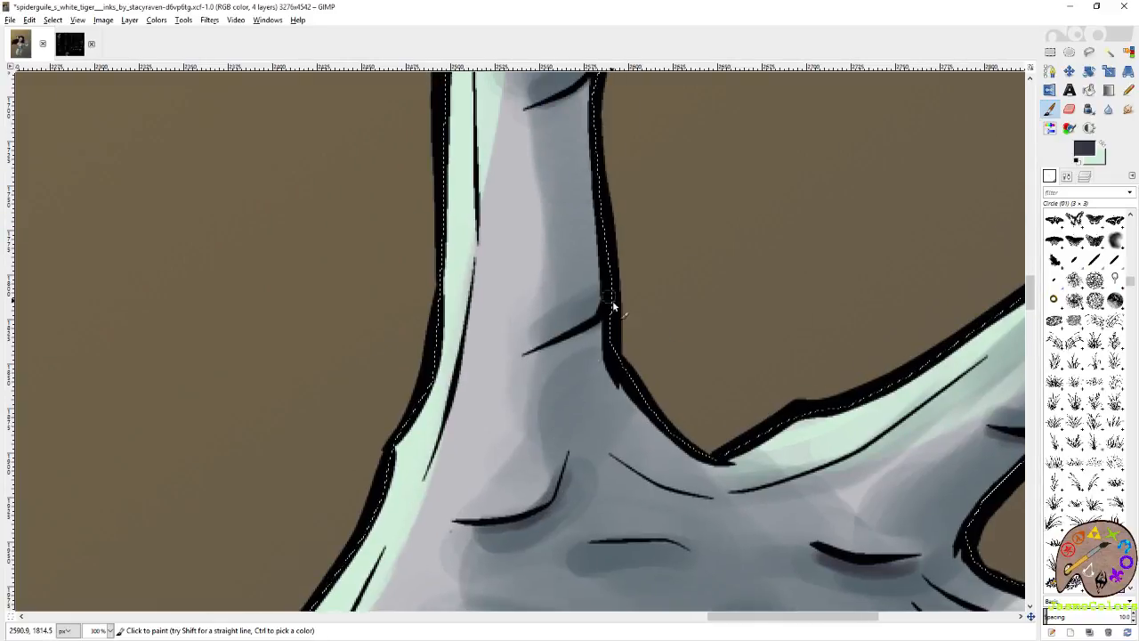
pyautogui.moveTo(577, 338); pyautogui.dragTo(525, 356)
pyautogui.moveTo(557, 312); pyautogui.dragTo(613, 545)
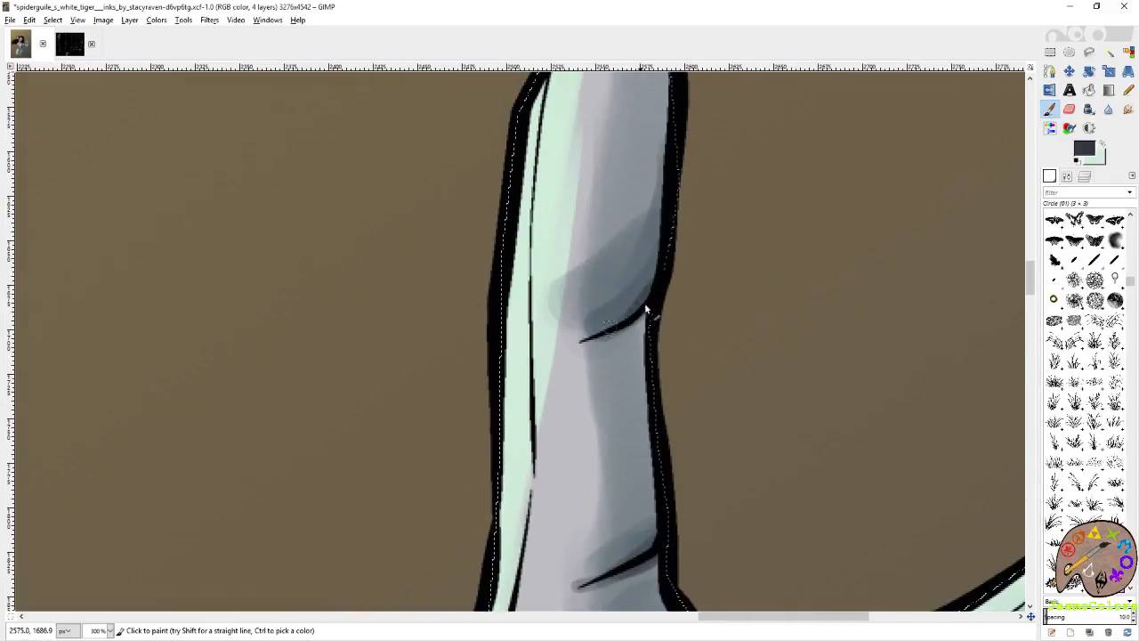
pyautogui.moveTo(658, 433)
pyautogui.mouseDown()
pyautogui.moveTo(579, 308)
pyautogui.moveTo(567, 229)
pyautogui.moveTo(618, 397)
pyautogui.moveTo(597, 273)
pyautogui.moveTo(577, 320)
pyautogui.mouseUp()
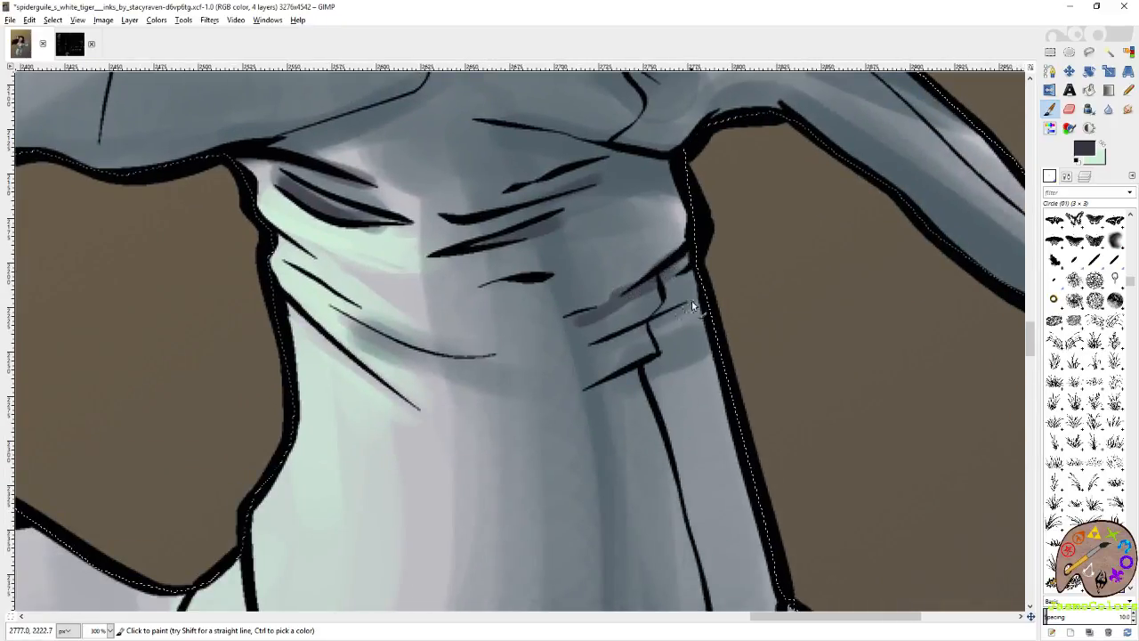
# Shade the glove folds on both sides of the outstretched arm's wrist in dark purplish grey.
pyautogui.moveTo(668, 362)
pyautogui.mouseDown()
pyautogui.moveTo(611, 385)
pyautogui.moveTo(709, 342)
pyautogui.mouseUp()
pyautogui.moveTo(586, 339)
pyautogui.mouseDown()
pyautogui.moveTo(618, 340)
pyautogui.moveTo(761, 408)
pyautogui.mouseUp()
pyautogui.moveTo(558, 414); pyautogui.dragTo(641, 427)
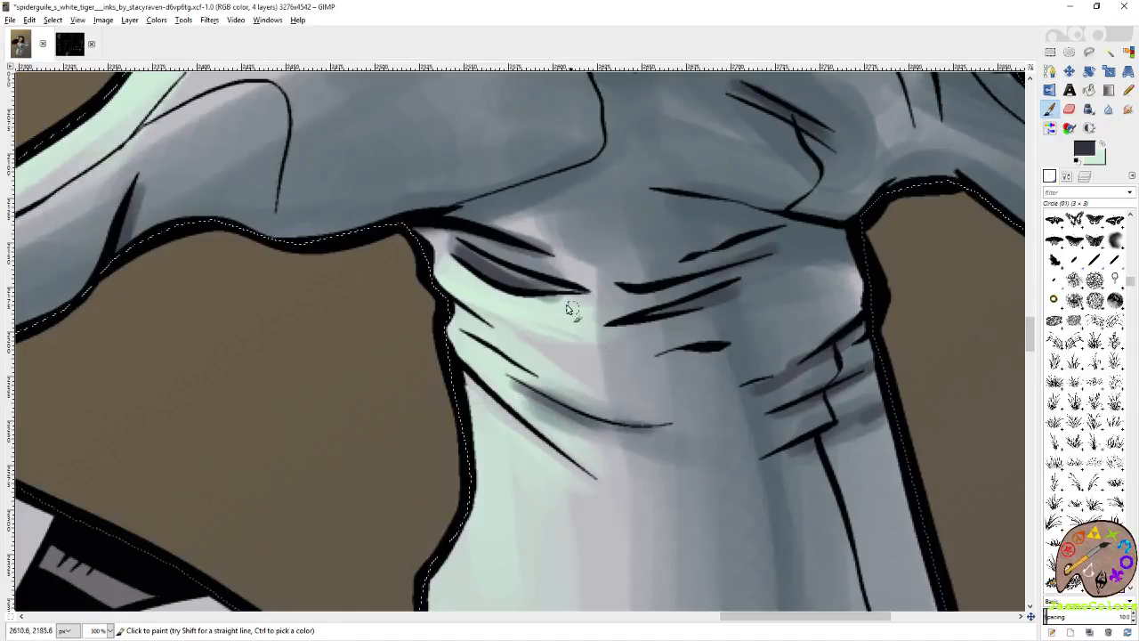
pyautogui.moveTo(497, 272); pyautogui.dragTo(579, 290)
pyautogui.moveTo(593, 526); pyautogui.dragTo(547, 298)
# Paint dark purplish grey shadows on the elbow guard's pad edges and along the glove's curved lower border.
pyautogui.moveTo(701, 527)
pyautogui.mouseDown()
pyautogui.moveTo(598, 319)
pyautogui.moveTo(556, 142)
pyautogui.mouseUp()
pyautogui.moveTo(640, 377)
pyautogui.mouseDown()
pyautogui.moveTo(756, 327)
pyautogui.moveTo(698, 368)
pyautogui.moveTo(636, 387)
pyautogui.moveTo(742, 345)
pyautogui.moveTo(673, 389)
pyautogui.moveTo(614, 394)
pyautogui.mouseUp()
pyautogui.scroll(-3, 690, 392)
pyautogui.moveTo(568, 408); pyautogui.dragTo(741, 392)
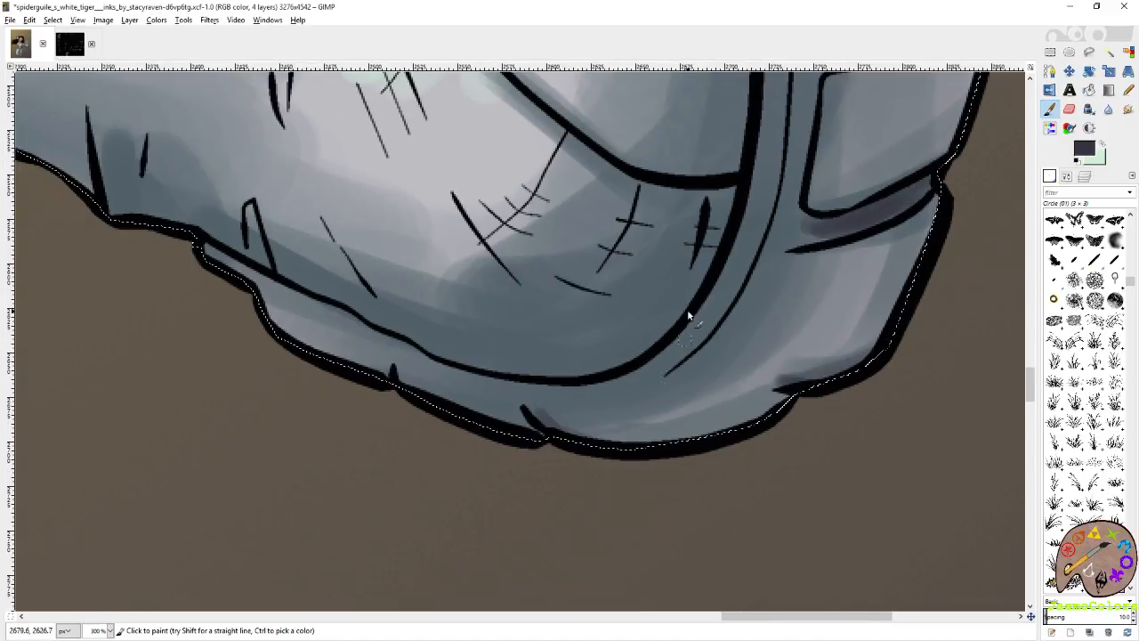
pyautogui.moveTo(668, 275)
pyautogui.mouseDown()
pyautogui.moveTo(669, 407)
pyautogui.moveTo(686, 485)
pyautogui.mouseUp()
pyautogui.moveTo(549, 308)
pyautogui.mouseDown()
pyautogui.moveTo(674, 392)
pyautogui.moveTo(590, 350)
pyautogui.mouseUp()
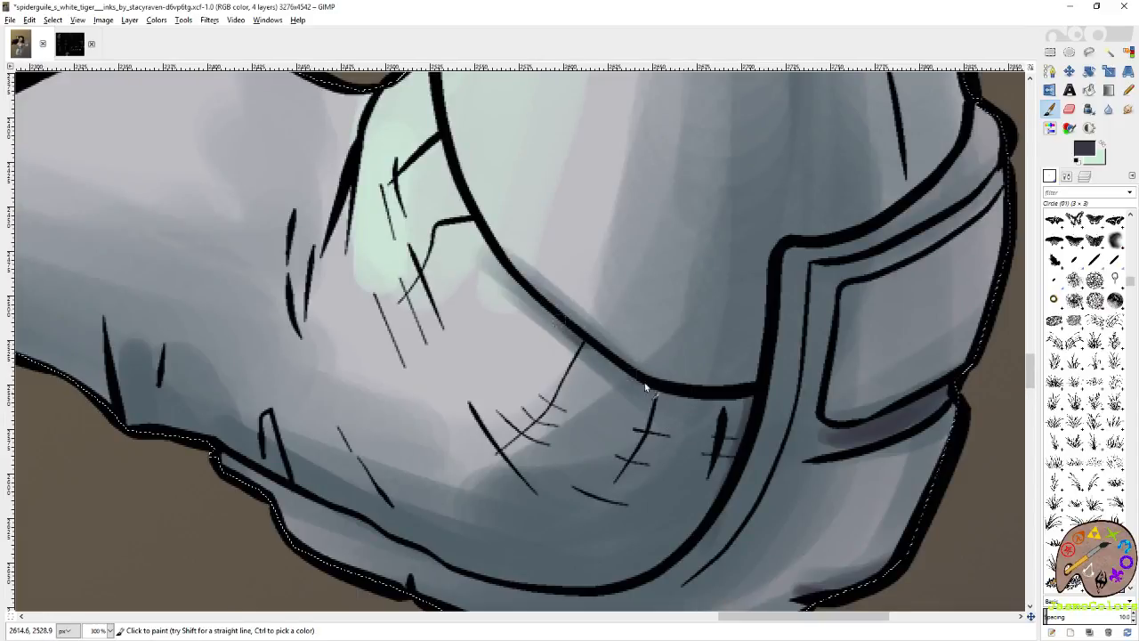
pyautogui.moveTo(757, 399); pyautogui.dragTo(680, 407)
# Shade the sleeve creases and small folds around the bent elbow and upper arm in dark purplish grey.
pyautogui.moveTo(485, 524)
pyautogui.mouseDown()
pyautogui.moveTo(570, 376)
pyautogui.moveTo(762, 400)
pyautogui.mouseUp()
pyautogui.moveTo(501, 329)
pyautogui.mouseDown()
pyautogui.moveTo(671, 424)
pyautogui.moveTo(678, 416)
pyautogui.moveTo(750, 452)
pyautogui.moveTo(804, 462)
pyautogui.mouseUp()
pyautogui.moveTo(802, 469)
pyautogui.mouseDown()
pyautogui.moveTo(550, 436)
pyautogui.moveTo(621, 443)
pyautogui.moveTo(723, 414)
pyautogui.moveTo(777, 344)
pyautogui.moveTo(724, 400)
pyautogui.moveTo(544, 437)
pyautogui.mouseUp()
pyautogui.moveTo(273, 319); pyautogui.dragTo(628, 387)
pyautogui.moveTo(676, 336); pyautogui.dragTo(691, 390)
pyautogui.scroll(3, 564, 261)
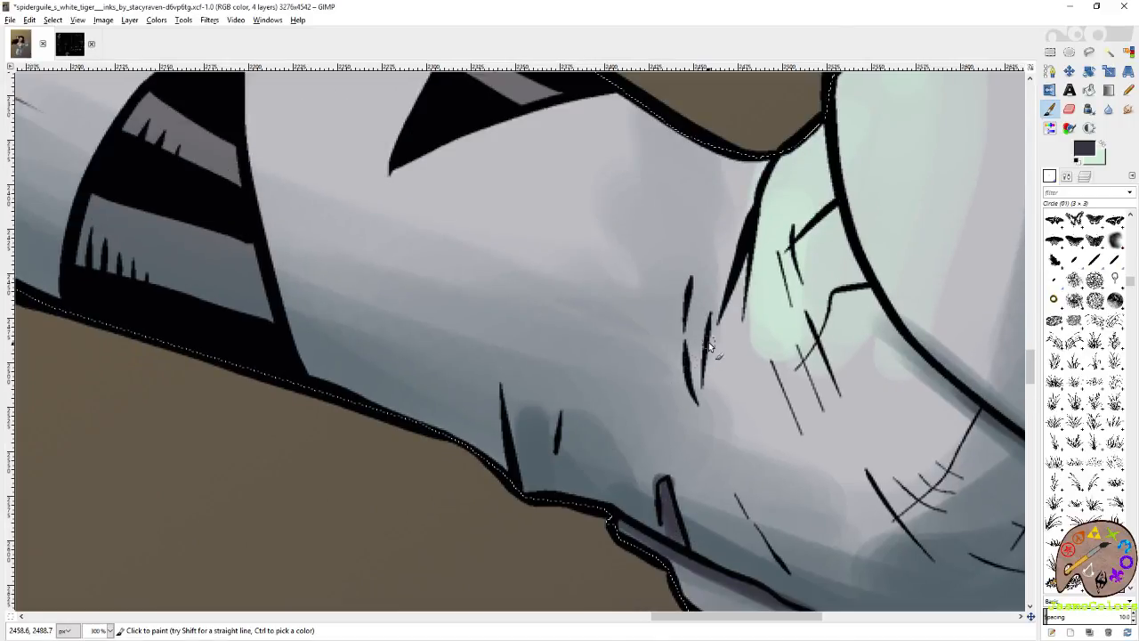
# Save the image and check the refined shading across the whole figure.
pyautogui.press('r')
pyautogui.hotkey('shift', 'ctrl', 'j')
pyautogui.hotkey('ctrl', 's')
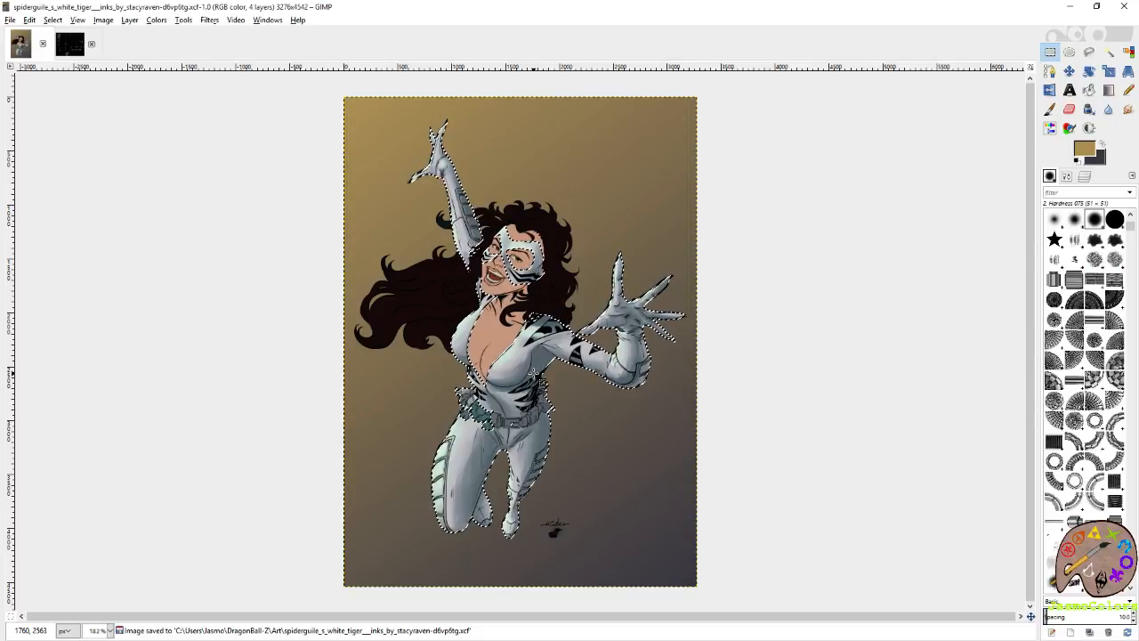
pyautogui.scroll(2, 418, 303)
pyautogui.hotkey('ctrl', 's')
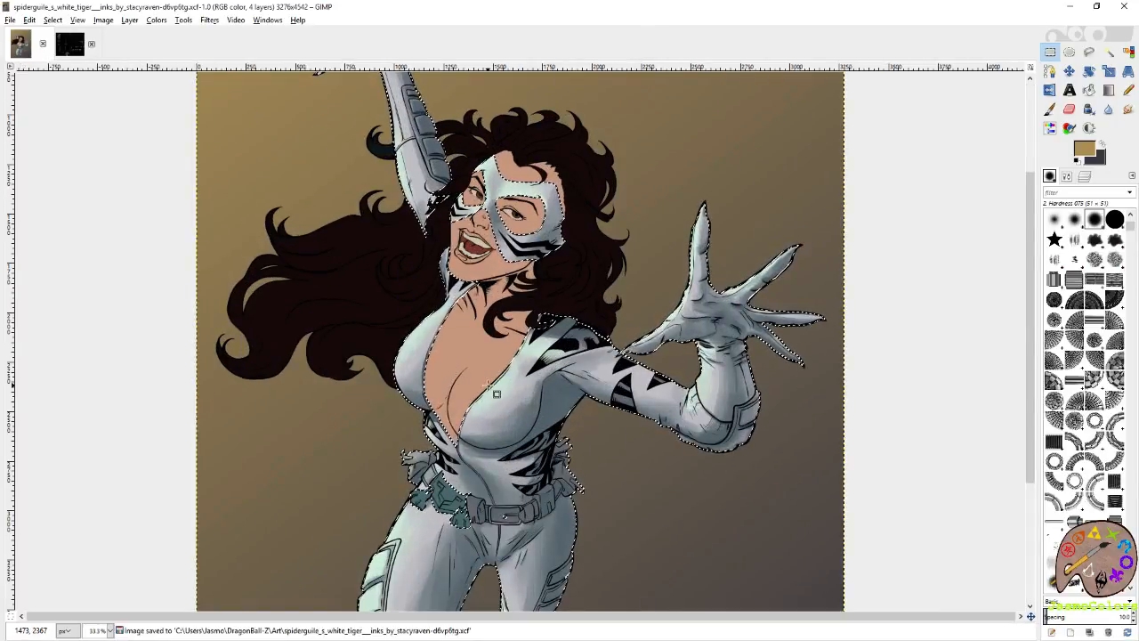
pyautogui.scroll(-5, 545, 374)
pyautogui.scroll(1, 534, 414)
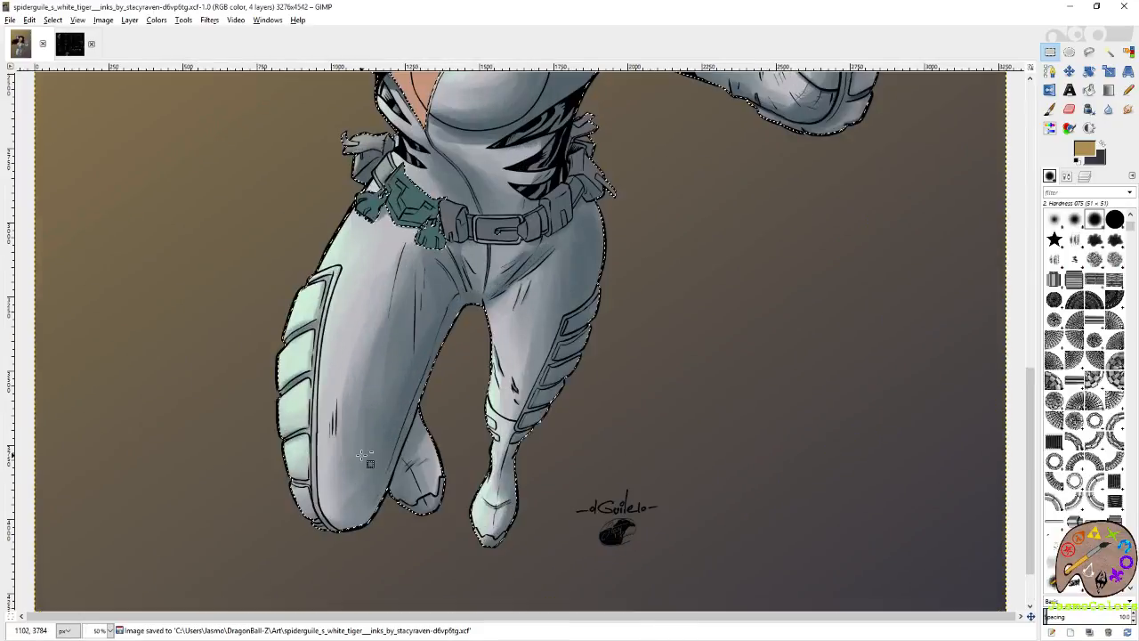
# Paint dark purplish grey shadows in the gaps between the bent leg's outer armour pads with the Circle (19) brush.
pyautogui.scroll(3, 283, 328)
pyautogui.press('p')
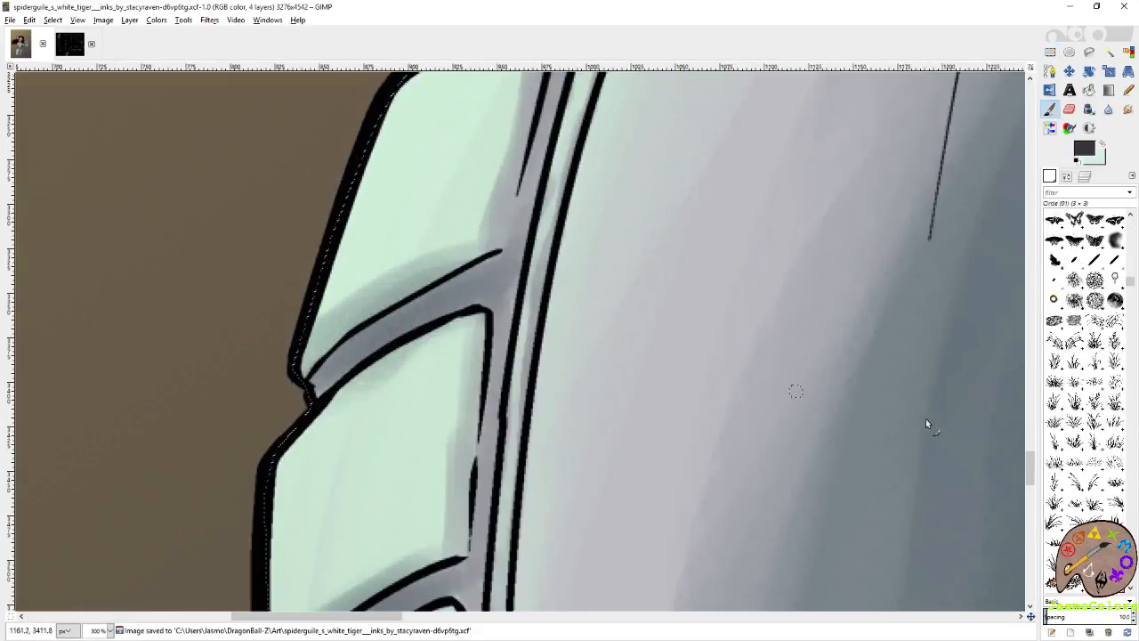
pyautogui.scroll(-3, 1086, 356)
pyautogui.click(1054, 297)
pyautogui.moveTo(305, 395)
pyautogui.mouseDown()
pyautogui.moveTo(405, 302)
pyautogui.moveTo(344, 338)
pyautogui.moveTo(472, 267)
pyautogui.moveTo(336, 346)
pyautogui.moveTo(302, 387)
pyautogui.moveTo(485, 283)
pyautogui.mouseUp()
pyautogui.moveTo(410, 428)
pyautogui.mouseDown()
pyautogui.moveTo(508, 184)
pyautogui.moveTo(404, 415)
pyautogui.moveTo(382, 438)
pyautogui.mouseUp()
# Shade the rear boot's toe cap and folds and the crease across the front boot in dark purplish grey.
pyautogui.scroll(-5, 466, 412)
pyautogui.moveTo(446, 343)
pyautogui.mouseDown()
pyautogui.moveTo(494, 309)
pyautogui.moveTo(458, 326)
pyautogui.mouseUp()
pyautogui.moveTo(536, 470); pyautogui.dragTo(494, 252)
pyautogui.moveTo(446, 344)
pyautogui.mouseDown()
pyautogui.moveTo(542, 353)
pyautogui.moveTo(448, 344)
pyautogui.mouseUp()
pyautogui.moveTo(503, 413); pyautogui.dragTo(365, 174)
pyautogui.moveTo(456, 355)
pyautogui.mouseDown()
pyautogui.moveTo(415, 356)
pyautogui.moveTo(489, 354)
pyautogui.mouseUp()
pyautogui.moveTo(579, 414)
pyautogui.mouseDown()
pyautogui.moveTo(727, 388)
pyautogui.moveTo(772, 348)
pyautogui.mouseUp()
pyautogui.moveTo(843, 343); pyautogui.dragTo(178, 484)
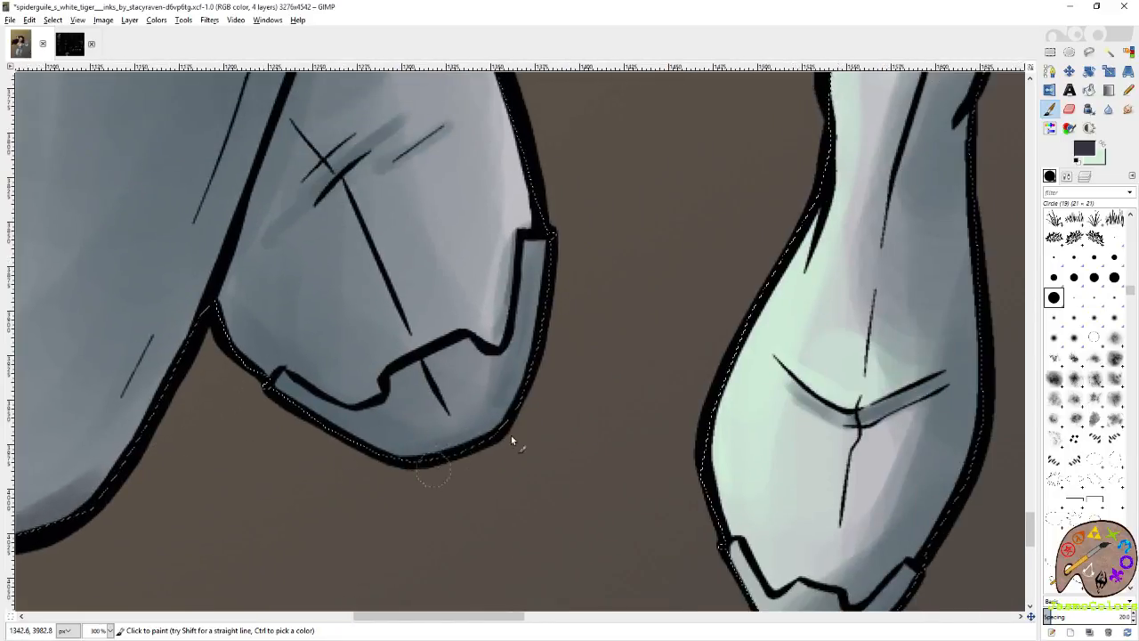
pyautogui.moveTo(303, 397)
pyautogui.mouseDown()
pyautogui.moveTo(371, 458)
pyautogui.moveTo(465, 444)
pyautogui.mouseUp()
pyautogui.moveTo(757, 501); pyautogui.dragTo(445, 338)
pyautogui.moveTo(594, 267)
pyautogui.mouseDown()
pyautogui.moveTo(572, 351)
pyautogui.moveTo(609, 308)
pyautogui.moveTo(536, 341)
pyautogui.mouseUp()
# Darken the gaps and lower edges of the straight leg's armour pads with the 3 × 3 Circle (01) brush.
pyautogui.click(1116, 237)
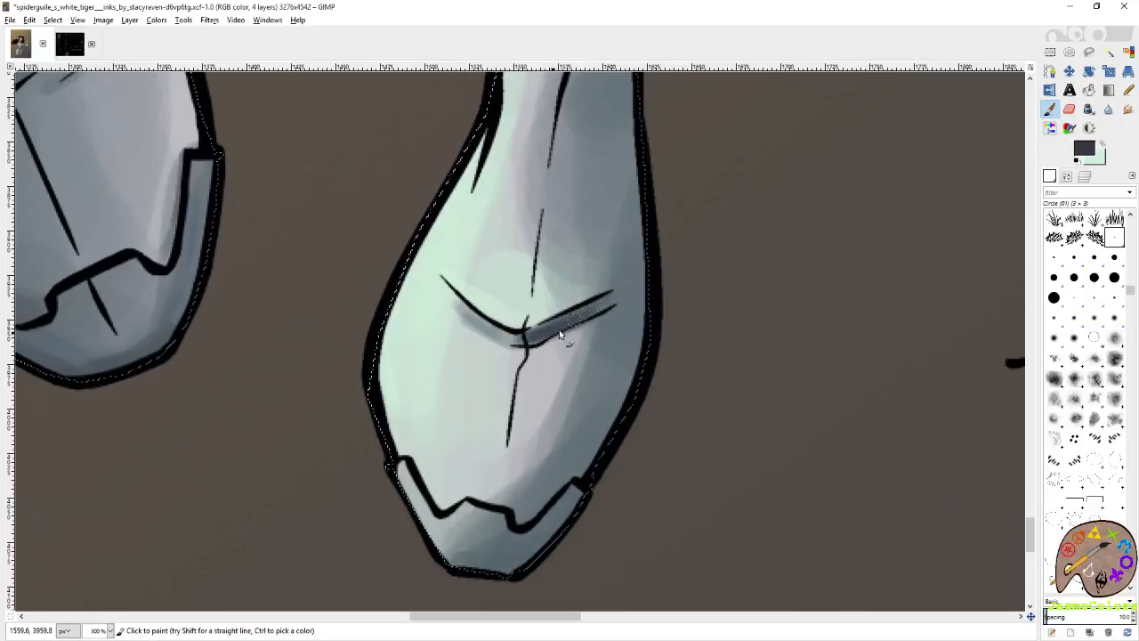
pyautogui.scroll(10, 605, 298)
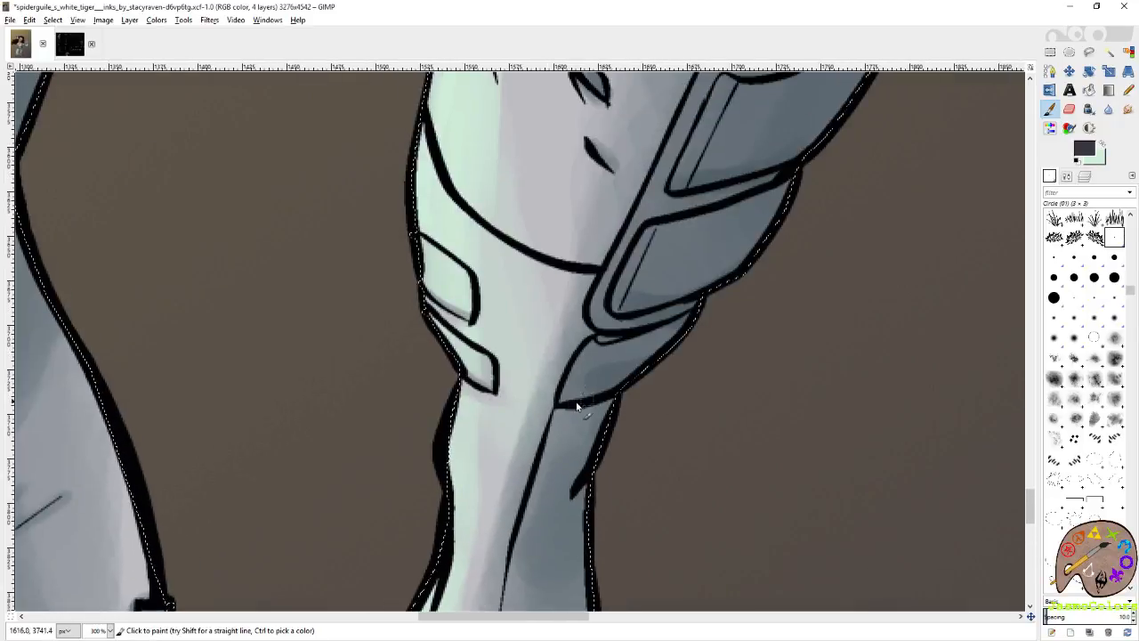
pyautogui.scroll(5, 703, 265)
pyautogui.hscroll(3, 623, 293)
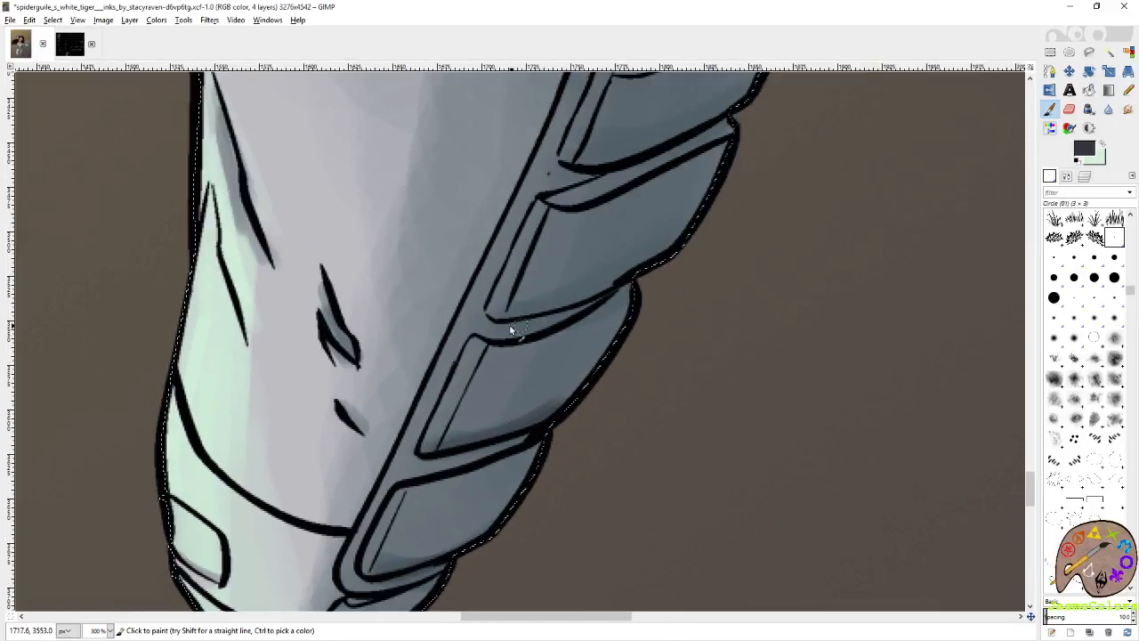
pyautogui.scroll(5, 652, 223)
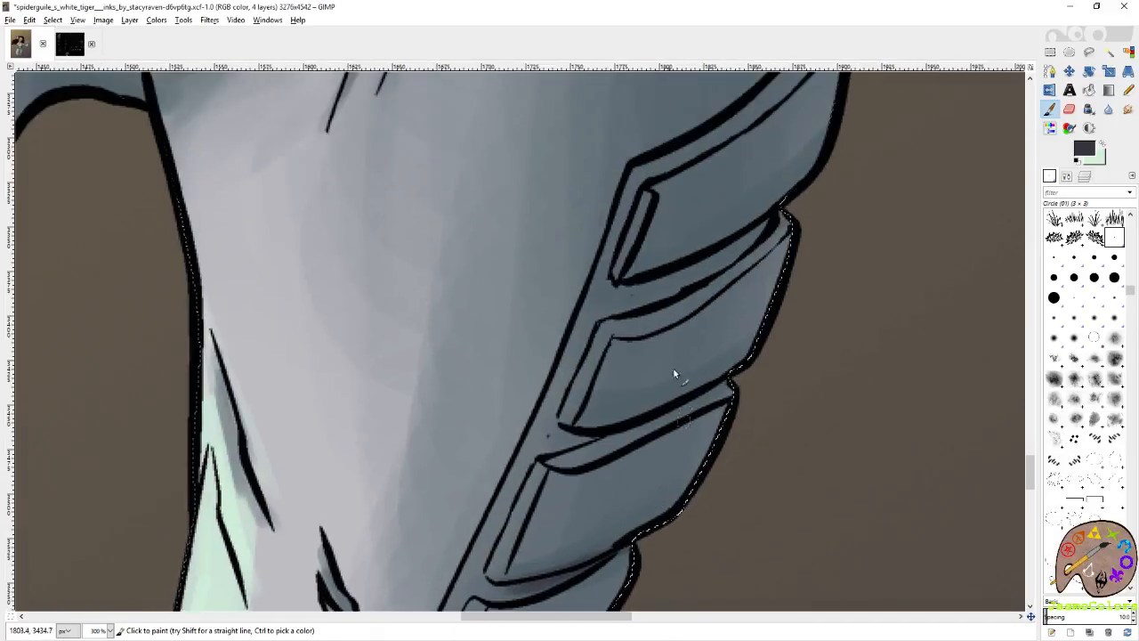
pyautogui.moveTo(663, 413); pyautogui.dragTo(715, 282)
pyautogui.moveTo(618, 331); pyautogui.dragTo(748, 271)
pyautogui.moveTo(686, 348); pyautogui.dragTo(738, 217)
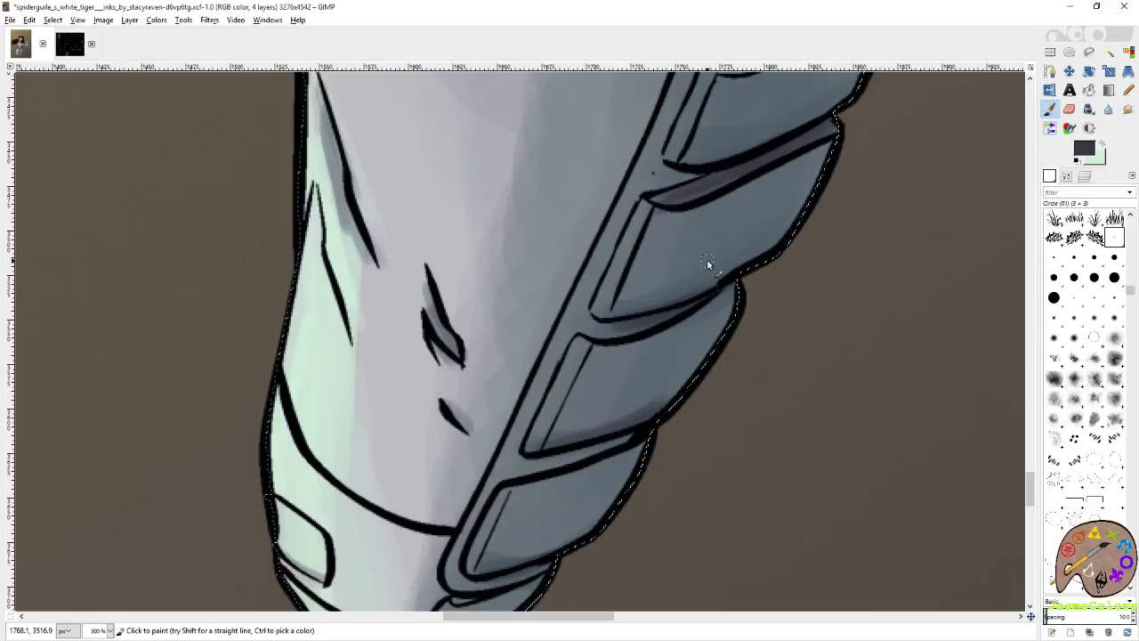
pyautogui.scroll(8, 721, 294)
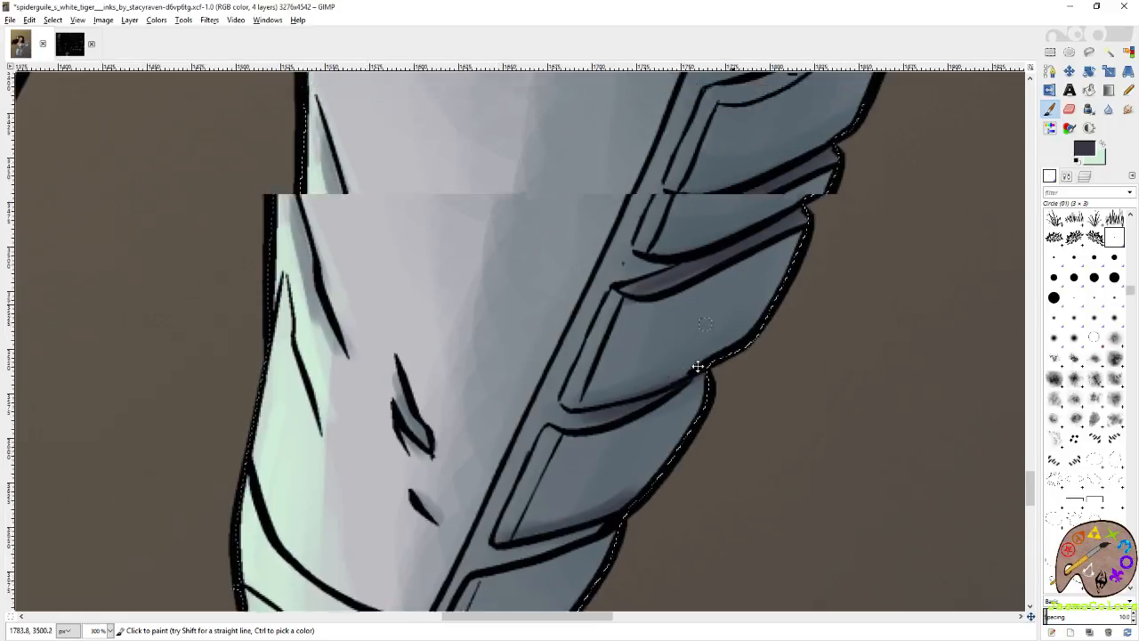
pyautogui.moveTo(796, 261)
pyautogui.mouseDown()
pyautogui.moveTo(688, 321)
pyautogui.moveTo(815, 291)
pyautogui.mouseUp()
# Erase shading along the inner edges of the straight leg's armour pads to leave lighter rims.
pyautogui.hotkey('shift', 'e')
pyautogui.moveTo(791, 218); pyautogui.dragTo(767, 283)
pyautogui.moveTo(761, 410)
pyautogui.mouseDown()
pyautogui.moveTo(811, 318)
pyautogui.moveTo(831, 221)
pyautogui.mouseUp()
pyautogui.moveTo(816, 164); pyautogui.dragTo(784, 235)
pyautogui.moveTo(774, 329)
pyautogui.mouseDown()
pyautogui.moveTo(842, 171)
pyautogui.moveTo(781, 225)
pyautogui.mouseUp()
pyautogui.moveTo(746, 283)
pyautogui.mouseDown()
pyautogui.moveTo(805, 212)
pyautogui.moveTo(776, 281)
pyautogui.moveTo(784, 298)
pyautogui.moveTo(776, 252)
pyautogui.mouseUp()
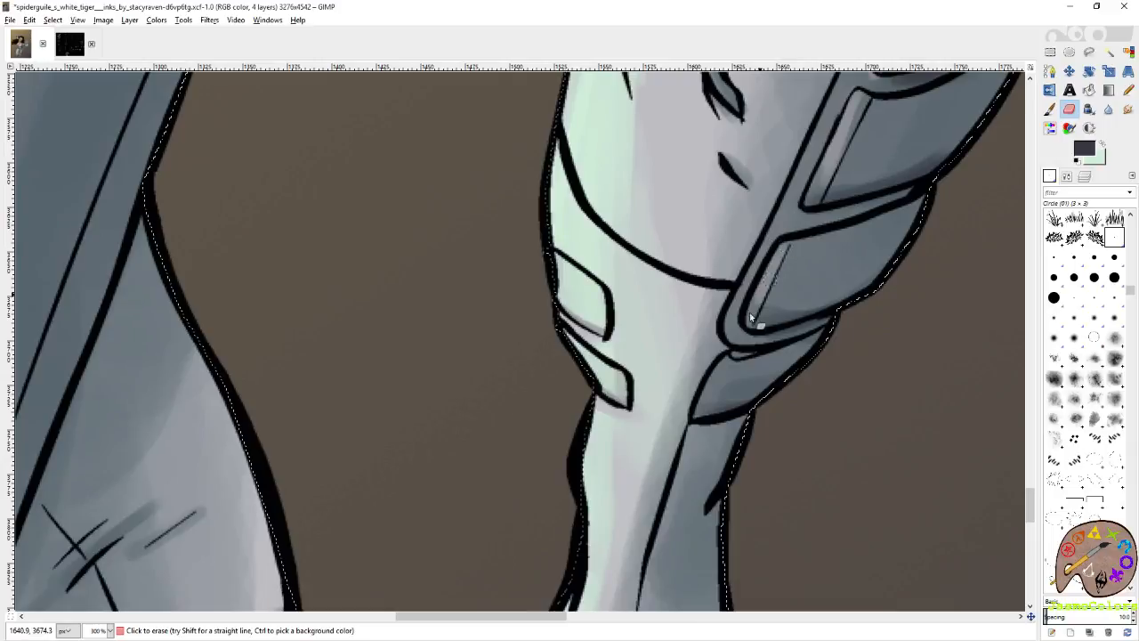
# Check the shading on both legs and boots and save the image.
pyautogui.click(1051, 52)
pyautogui.scroll(-6, 753, 307)
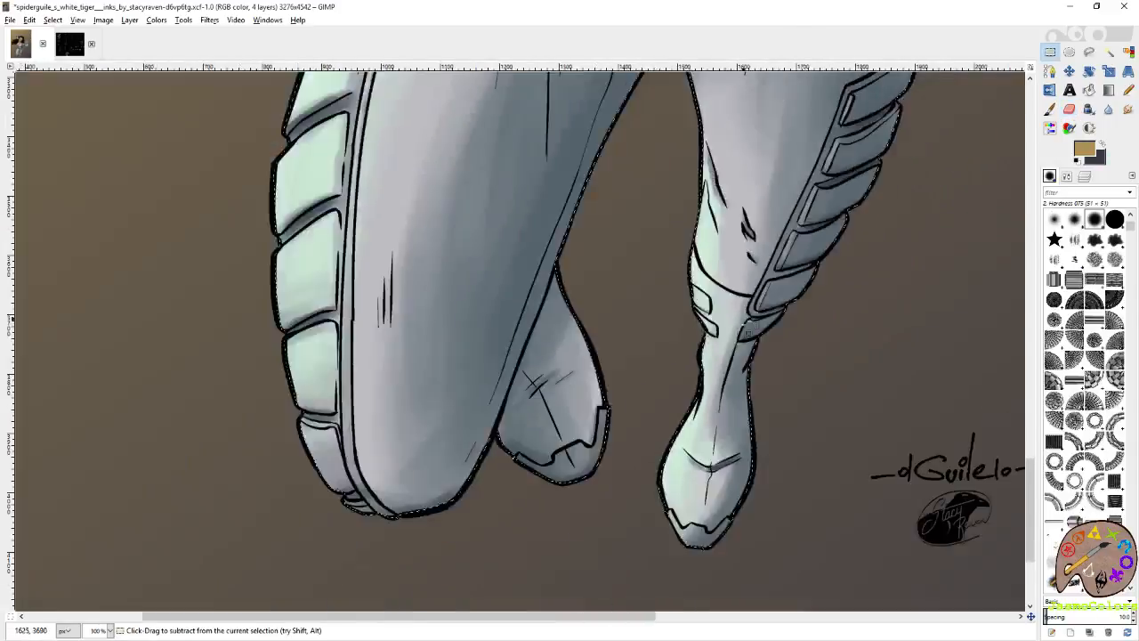
pyautogui.scroll(4, 556, 343)
pyautogui.hotkey('ctrl', 's')
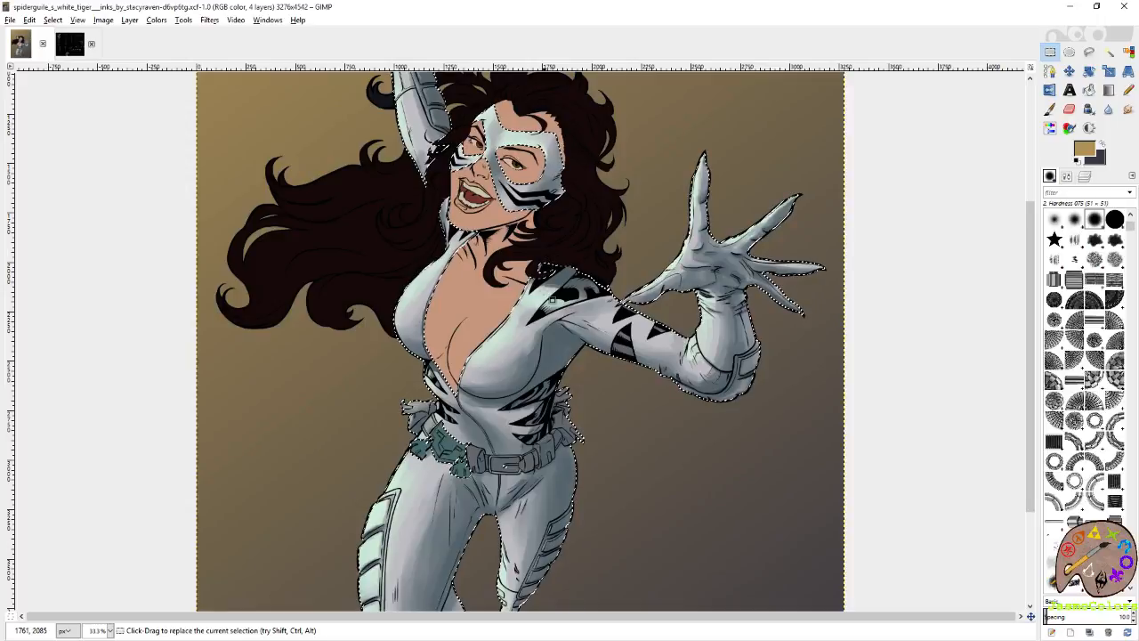
pyautogui.scroll(3, 506, 436)
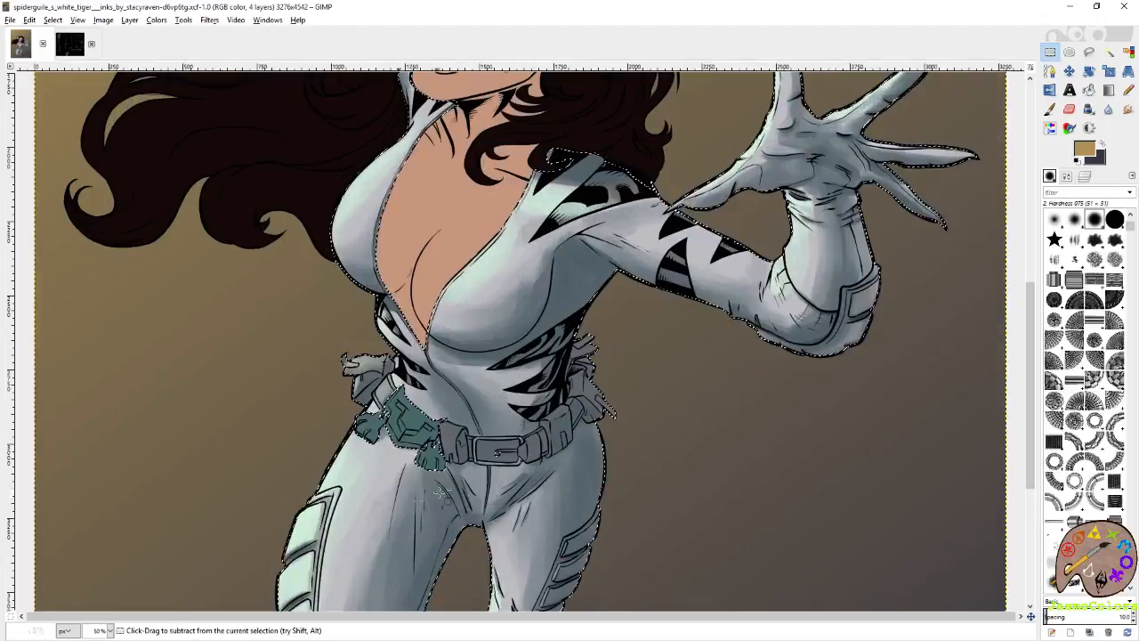
pyautogui.click(1084, 177)
pyautogui.click(1112, 290)
pyautogui.click(1109, 51)
pyautogui.scroll(2, 582, 415)
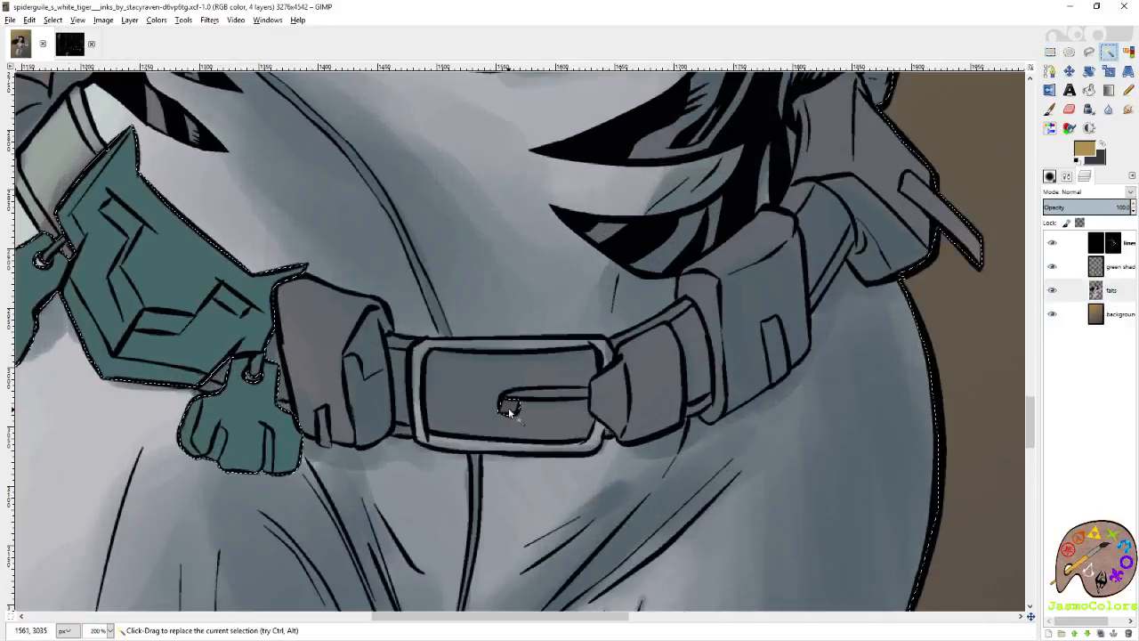
# Shade beneath the belt buckle's prong and along the neighbouring belt loop in dark purplish grey on the green shading layer.
pyautogui.click(1123, 269)
pyautogui.hotkey('shift', 'e')
pyautogui.press('d')
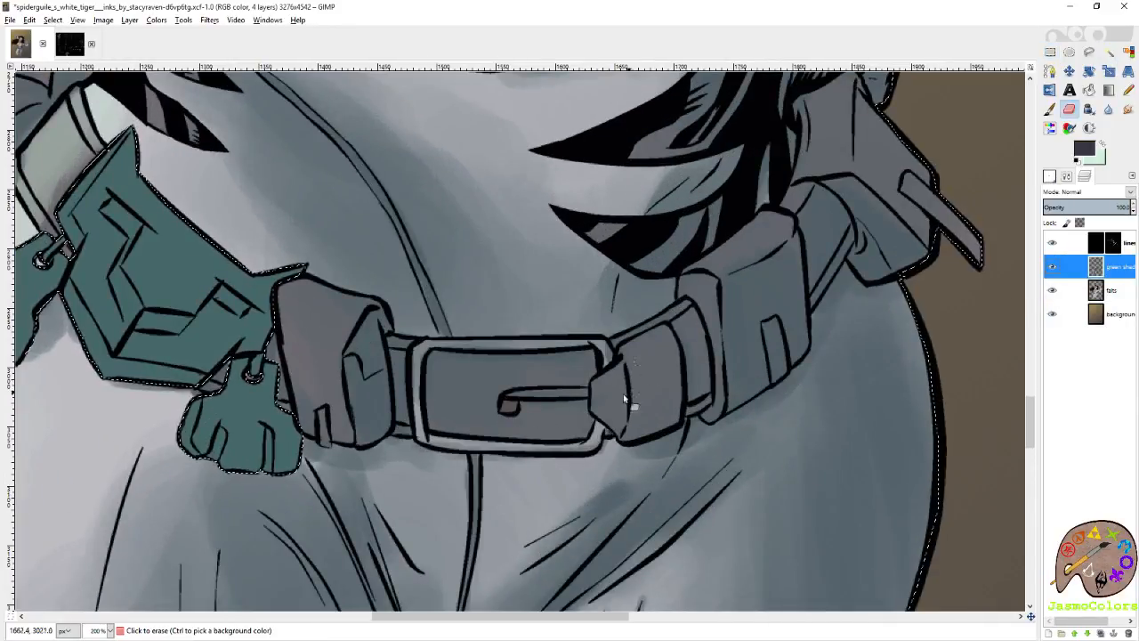
pyautogui.click(1051, 110)
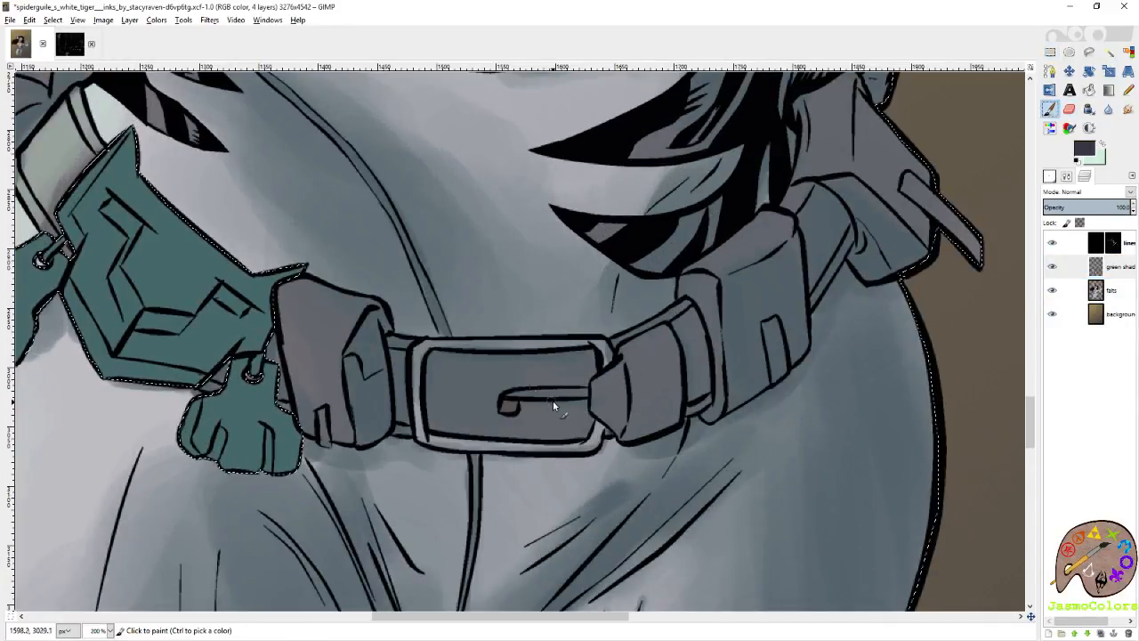
pyautogui.moveTo(520, 405); pyautogui.dragTo(577, 405)
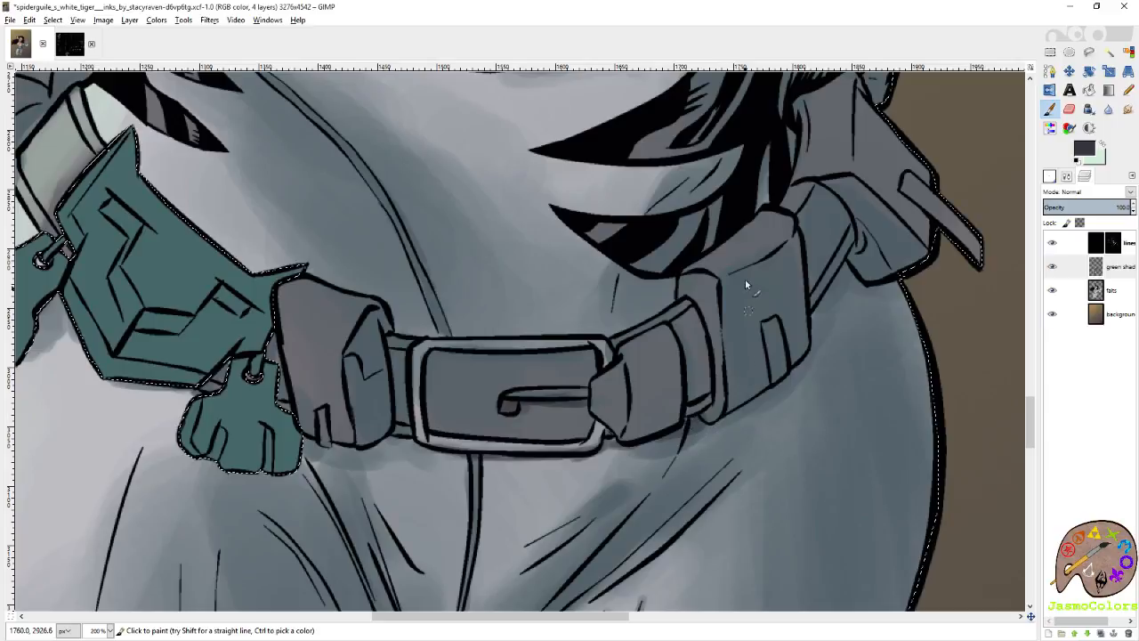
pyautogui.moveTo(677, 332); pyautogui.dragTo(697, 398)
# Paint dark purplish grey shadows into the folds of the hip pouches on the outstretched arm's side.
pyautogui.moveTo(854, 225); pyautogui.dragTo(878, 275)
pyautogui.scroll(3, 837, 258)
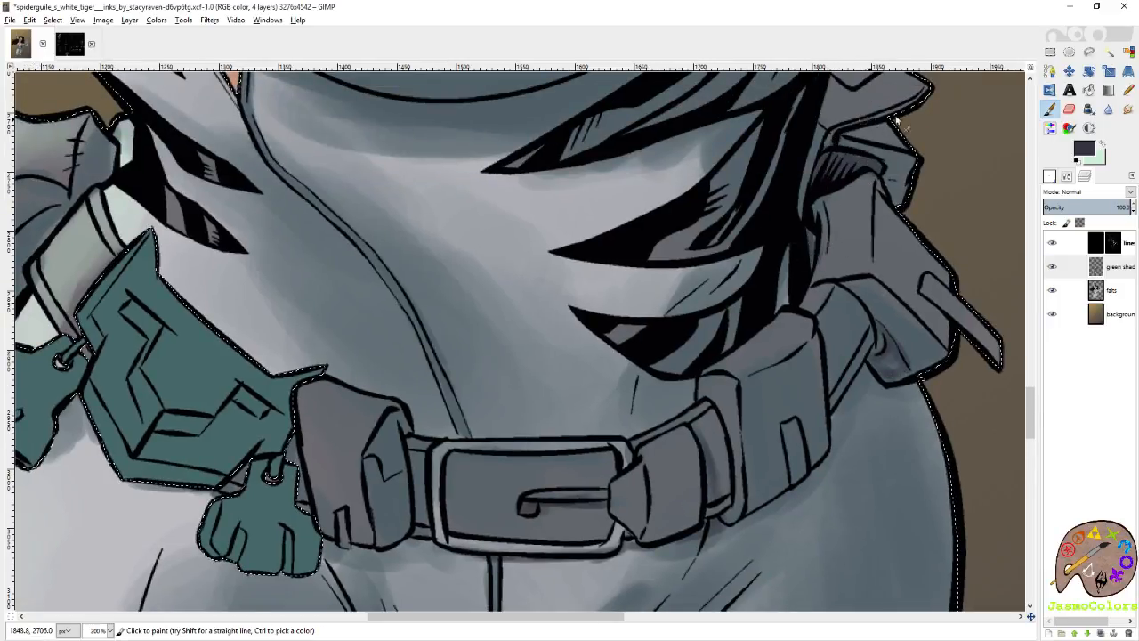
pyautogui.moveTo(881, 132); pyautogui.dragTo(895, 287)
pyautogui.moveTo(831, 384); pyautogui.dragTo(860, 241)
# Shade the side of the pouch beside the green emblem and the folds of the hip pouch behind it in purplish grey.
pyautogui.moveTo(624, 331); pyautogui.dragTo(816, 260)
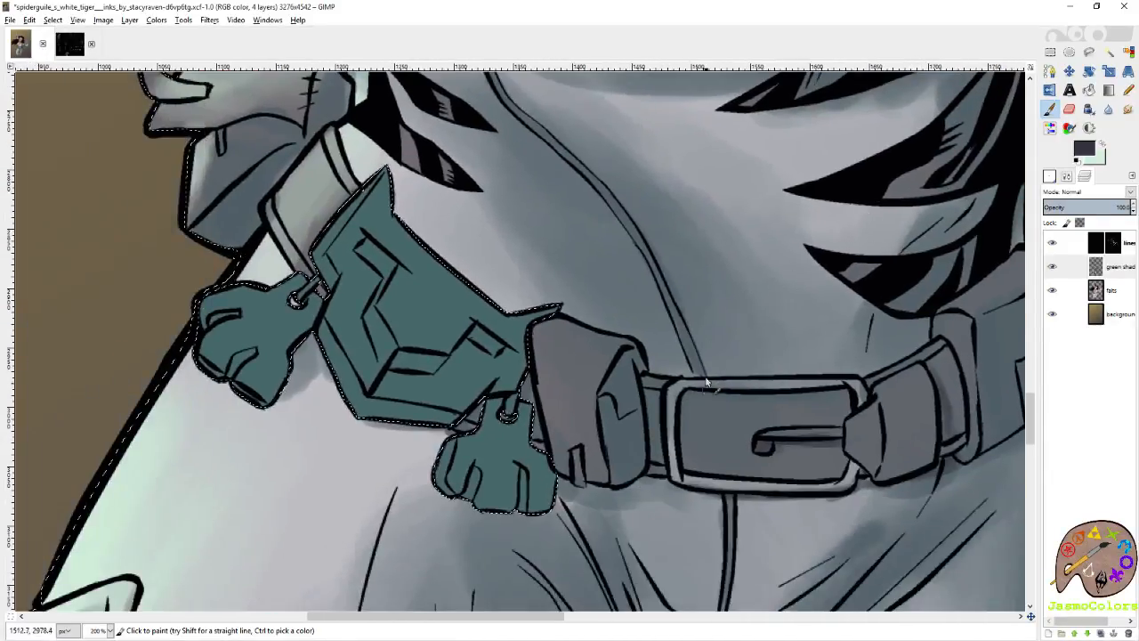
pyautogui.moveTo(640, 369); pyautogui.dragTo(719, 309)
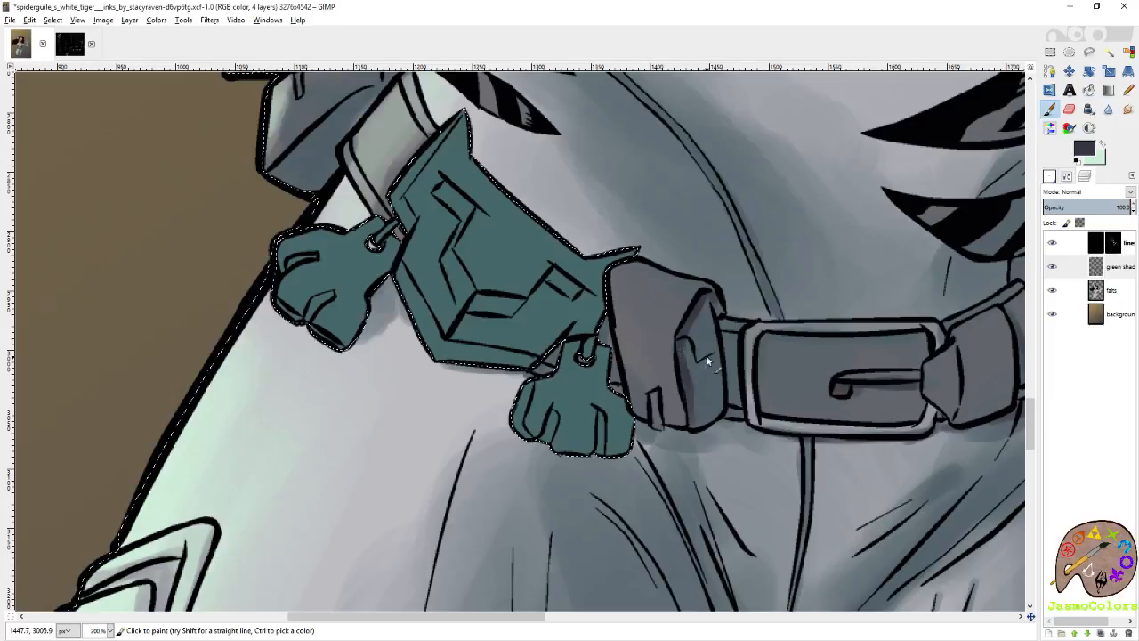
pyautogui.moveTo(452, 180); pyautogui.dragTo(703, 351)
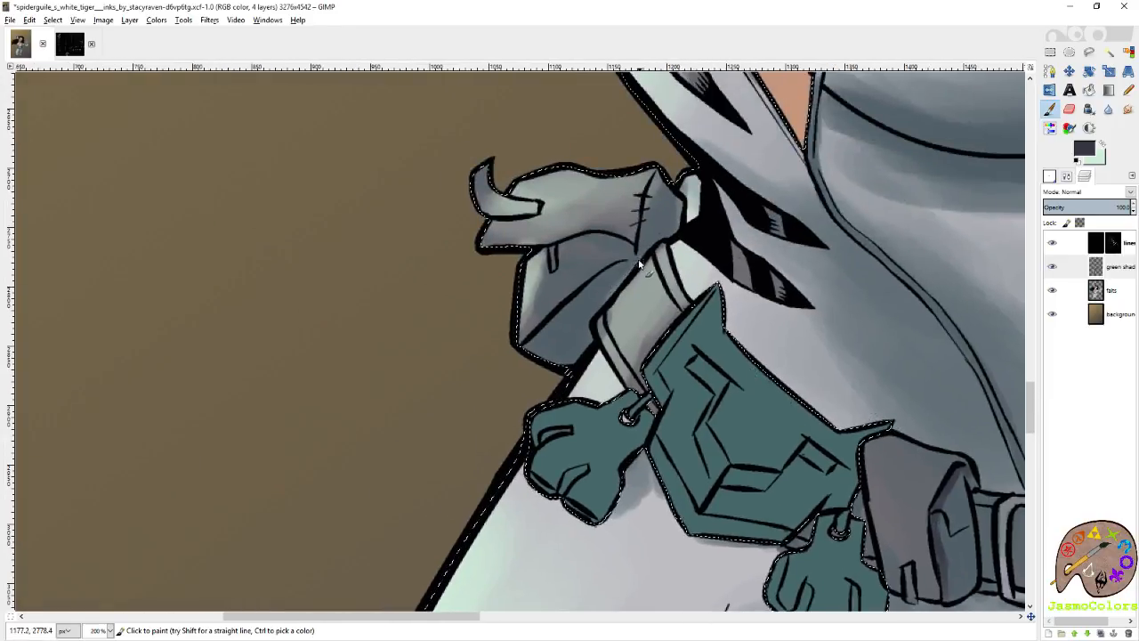
pyautogui.moveTo(627, 281); pyautogui.dragTo(622, 275)
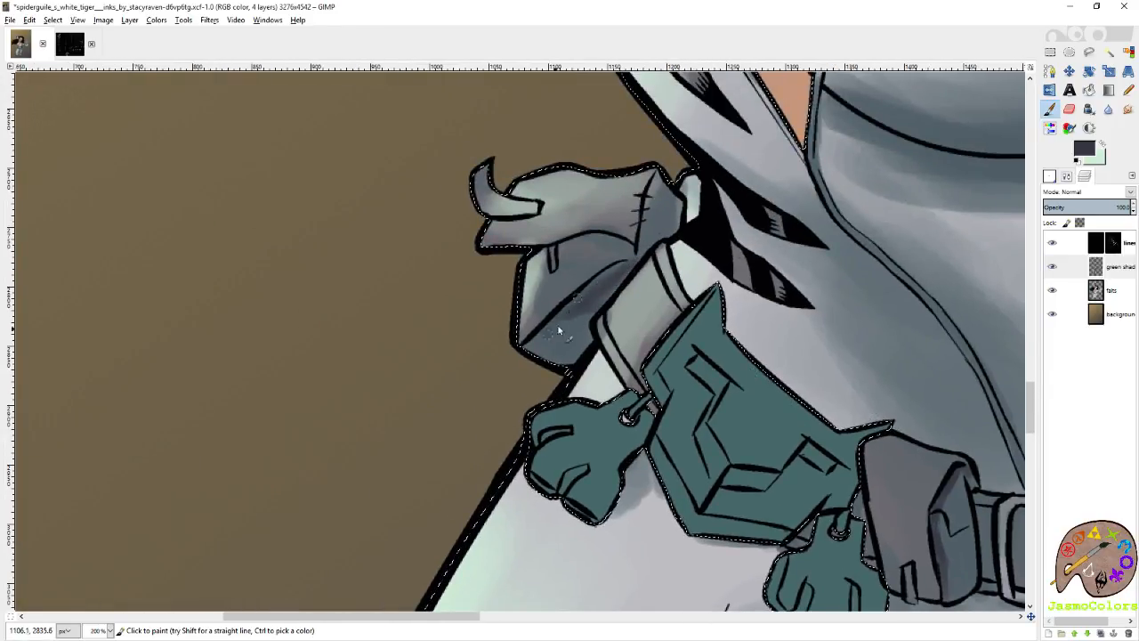
pyautogui.moveTo(612, 249); pyautogui.dragTo(622, 316)
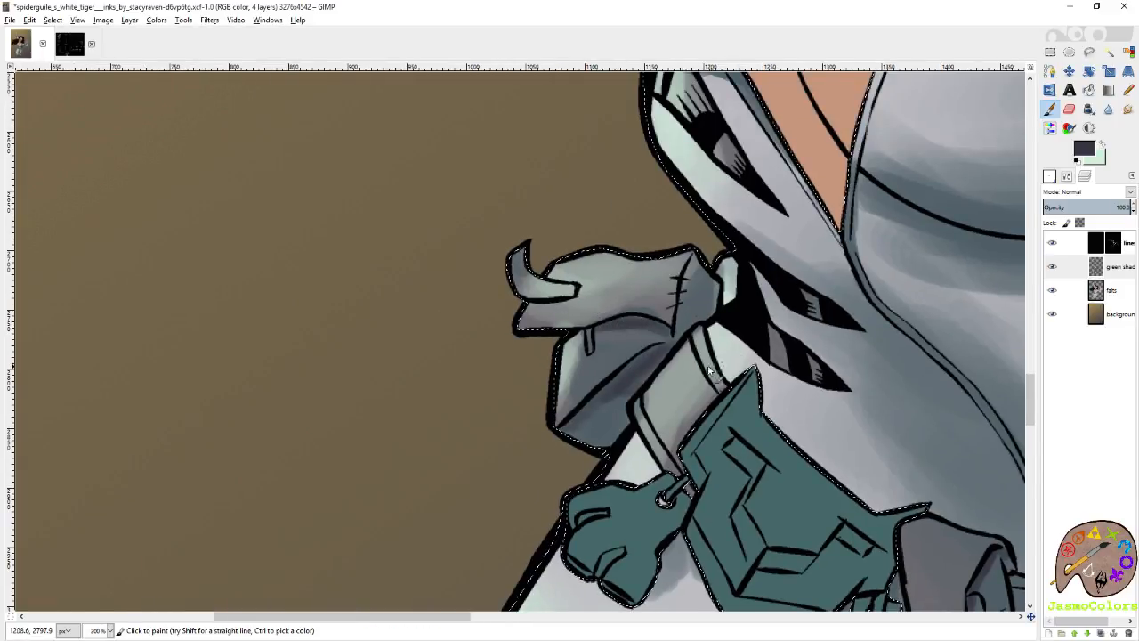
# Save the image and check the belt and pouch shading across the whole figure.
pyautogui.hotkey('ctrl', 's')
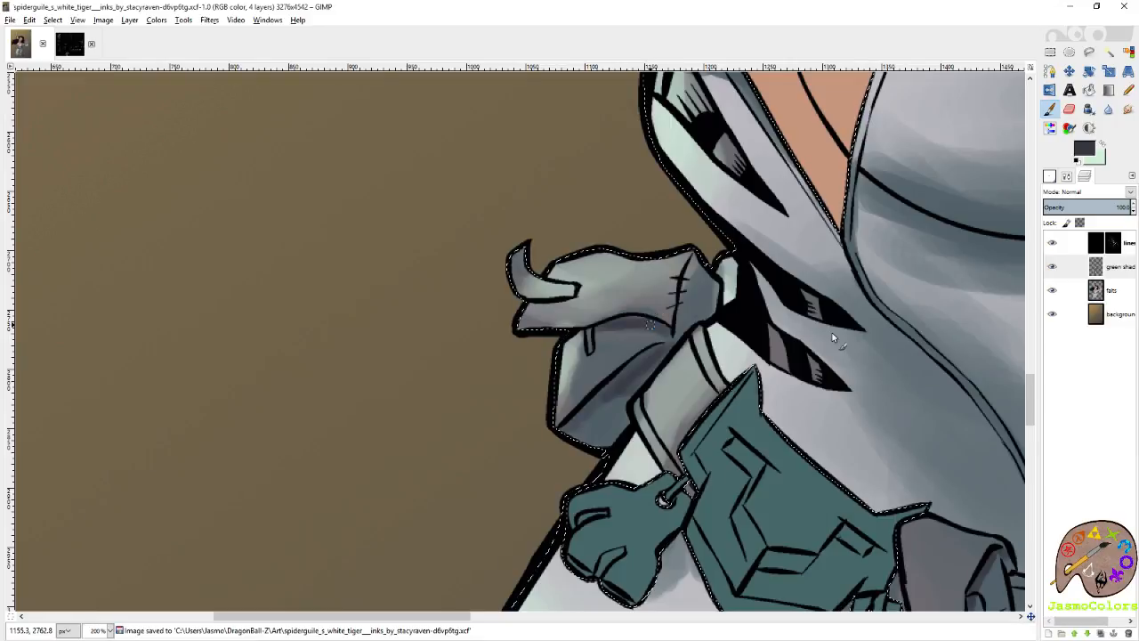
pyautogui.press('u')
pyautogui.scroll(-3, 486, 238)
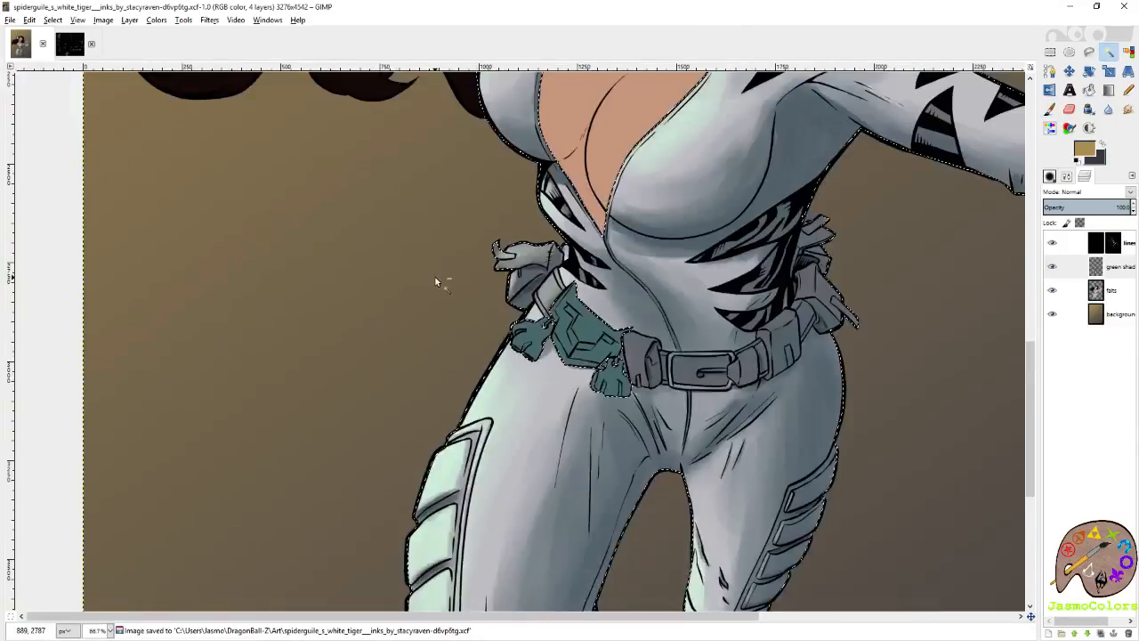
pyautogui.scroll(-1, 435, 282)
pyautogui.scroll(6, 434, 282)
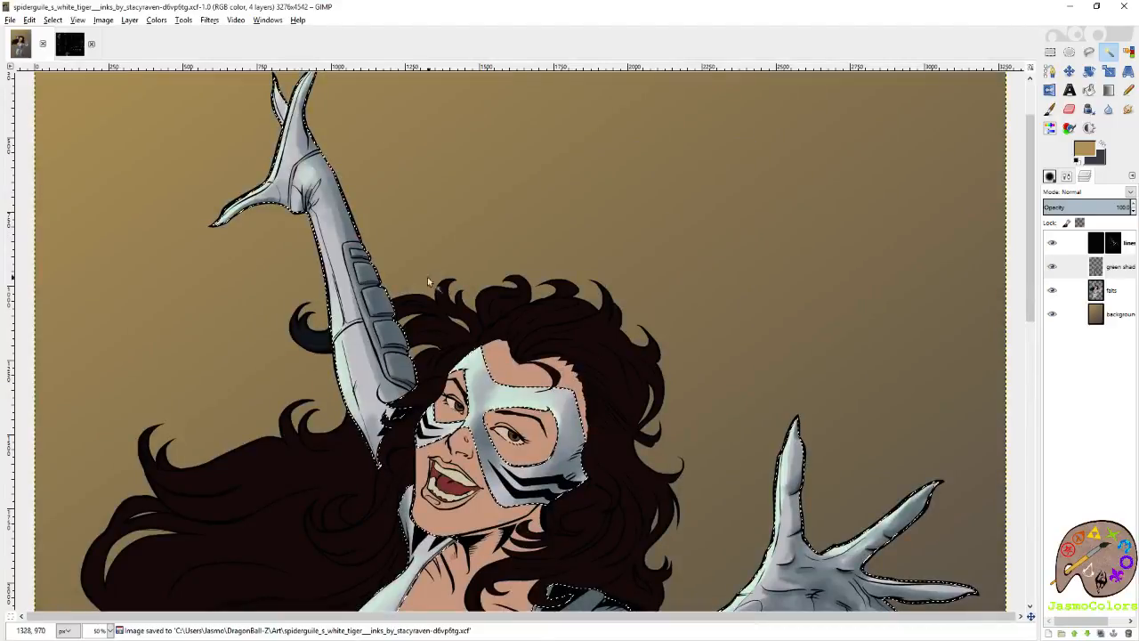
pyautogui.scroll(-5, 434, 282)
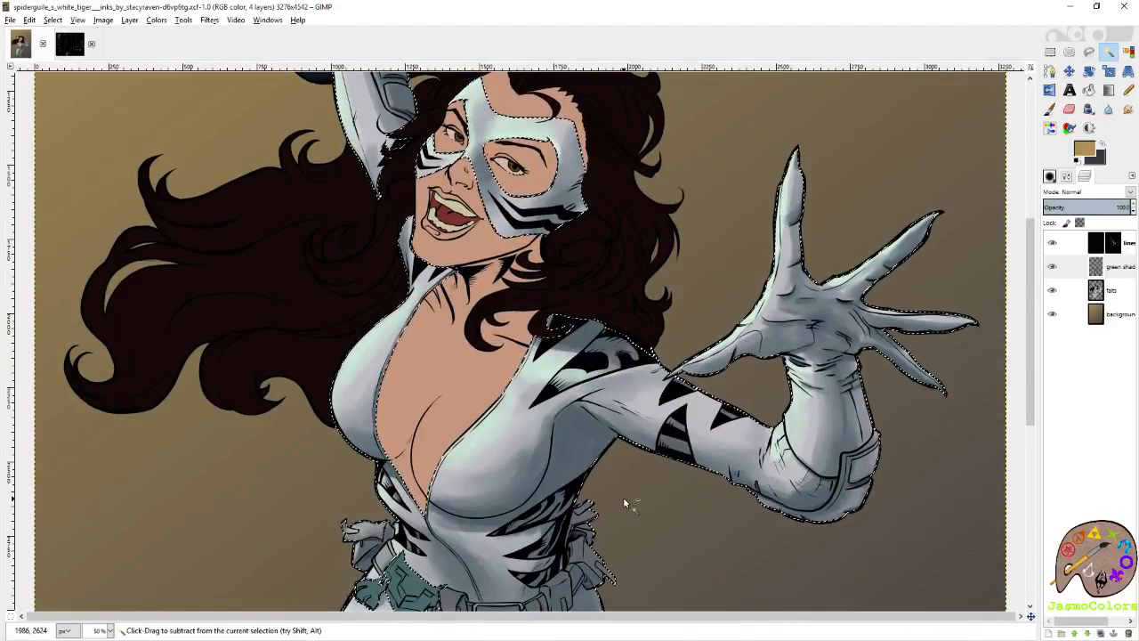
pyautogui.scroll(-5, 624, 502)
# Shade the face of the large belt pouch and its cast shadow on the hip with the 21 × 21 Circle (19) brush.
pyautogui.scroll(5, 529, 343)
pyautogui.press('p')
pyautogui.click(1050, 176)
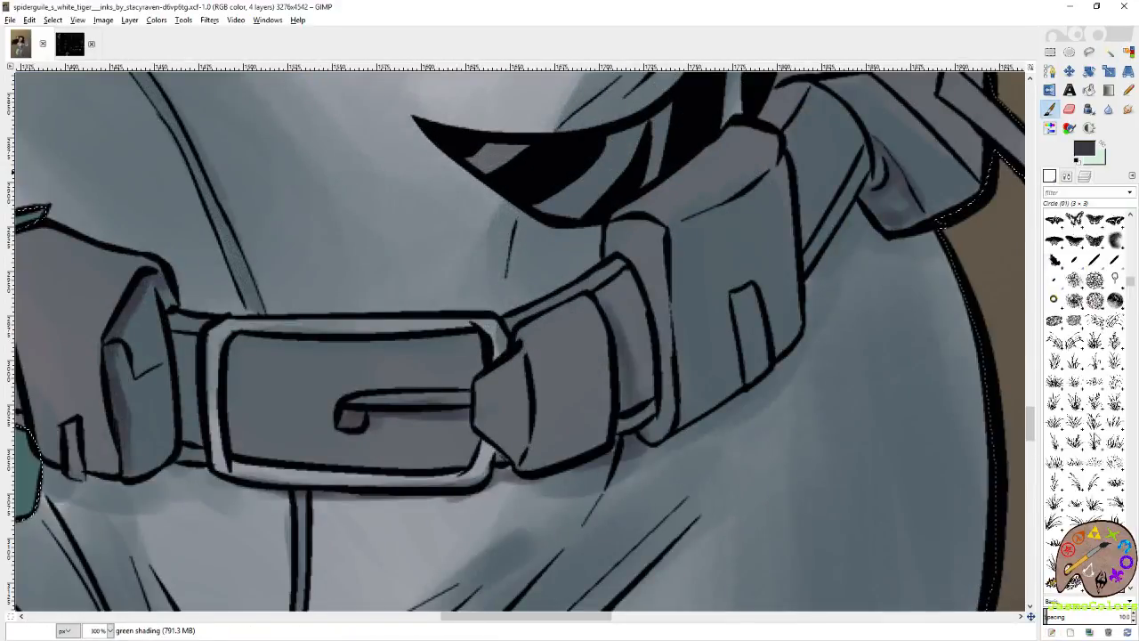
pyautogui.scroll(5, 1082, 356)
pyautogui.click(1049, 299)
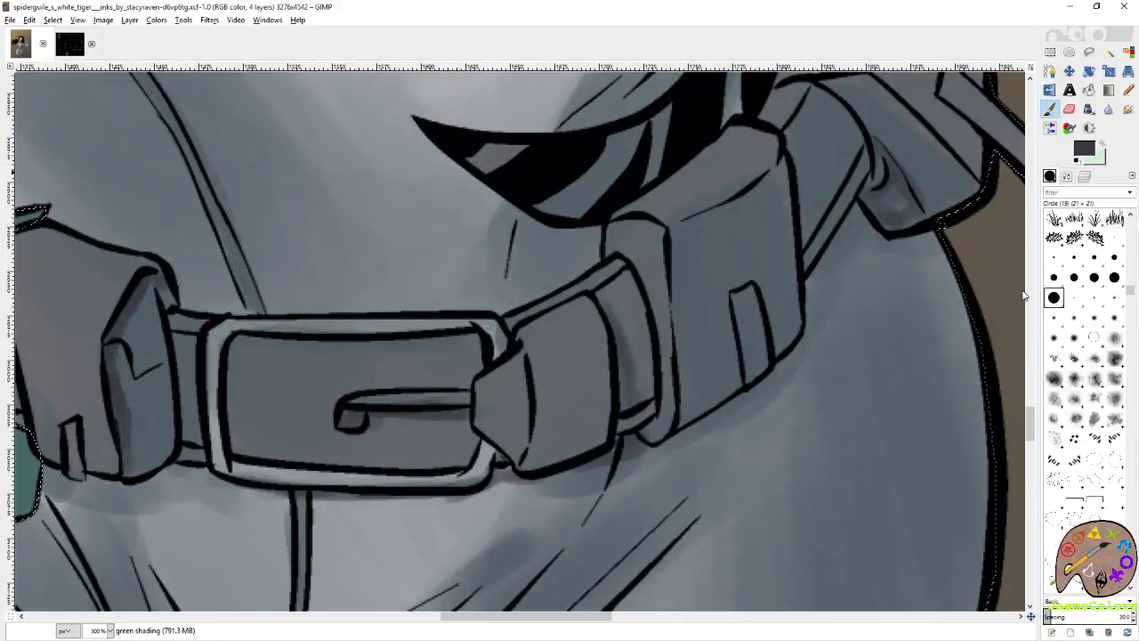
pyautogui.moveTo(786, 193); pyautogui.dragTo(777, 179)
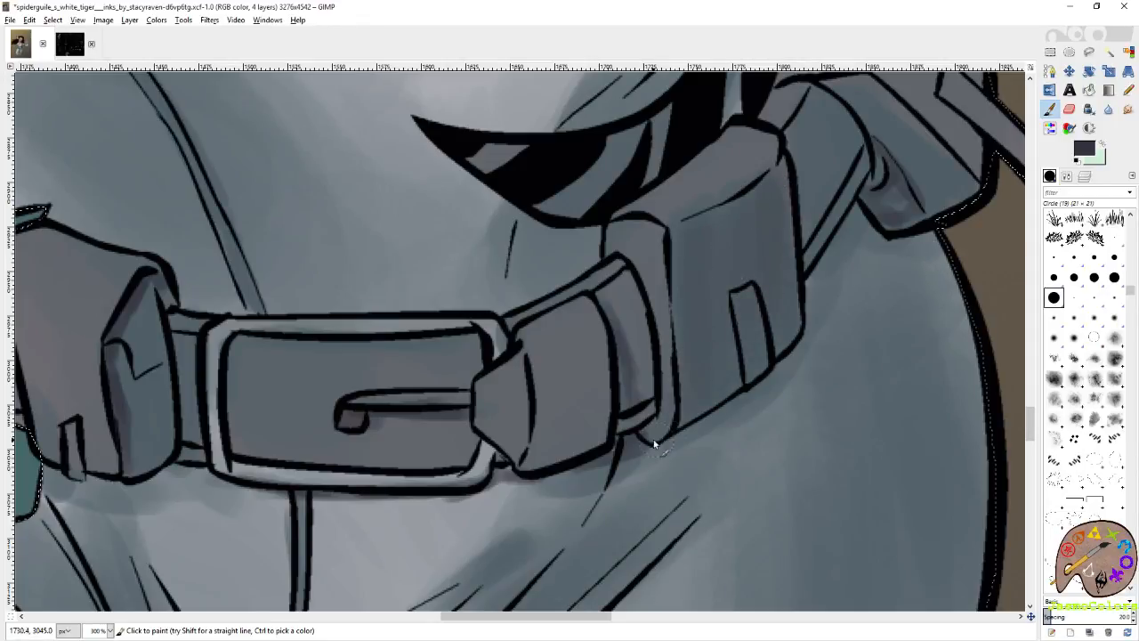
pyautogui.moveTo(657, 442); pyautogui.dragTo(780, 368)
pyautogui.moveTo(821, 249); pyautogui.dragTo(833, 236)
# Deepen the purplish grey shadows on the lower hip pouch and on the folded flaps above it.
pyautogui.moveTo(908, 202); pyautogui.dragTo(774, 394)
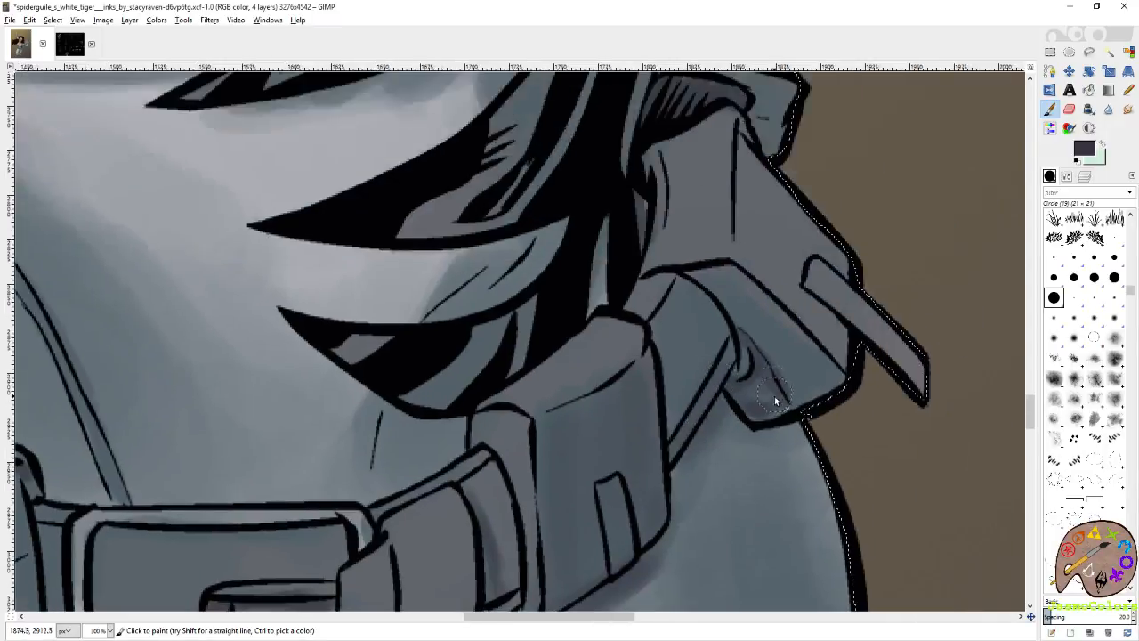
pyautogui.moveTo(724, 298); pyautogui.dragTo(815, 375)
pyautogui.moveTo(774, 199); pyautogui.dragTo(826, 387)
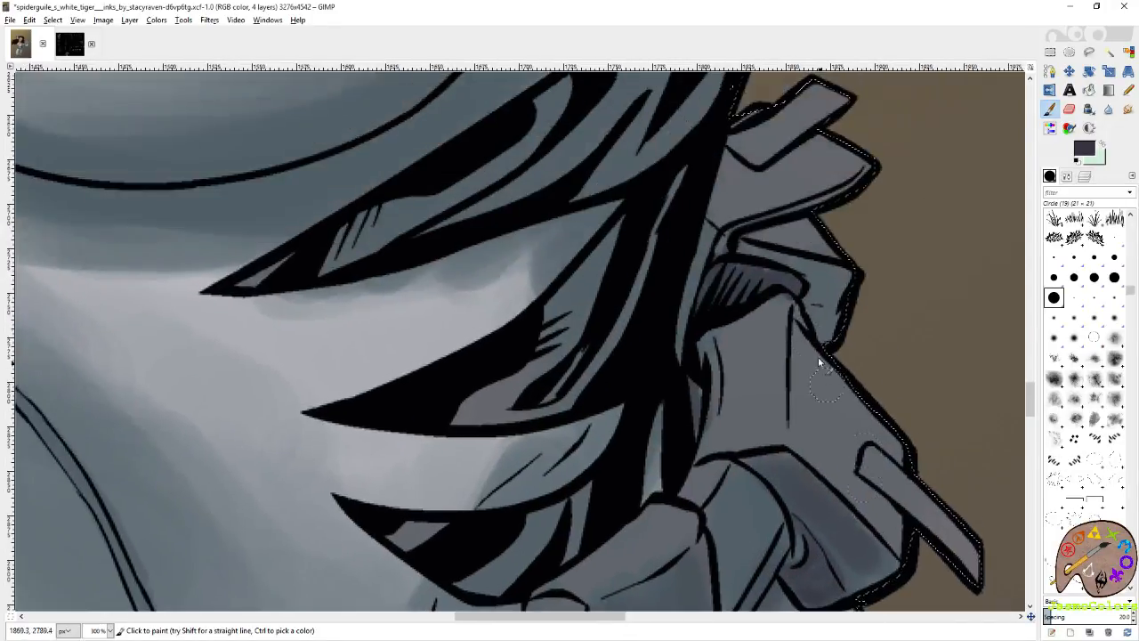
pyautogui.moveTo(776, 281)
pyautogui.mouseDown()
pyautogui.moveTo(835, 316)
pyautogui.moveTo(831, 327)
pyautogui.mouseUp()
pyautogui.moveTo(822, 246); pyautogui.dragTo(761, 242)
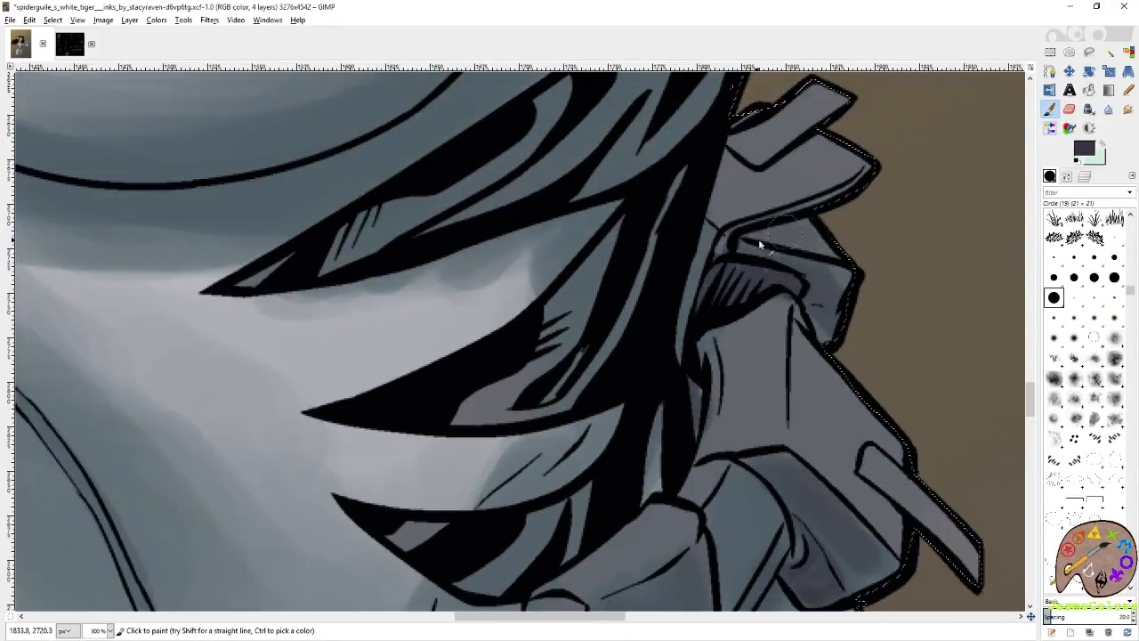
# Shade the side face of the belt pouch beside the green emblem and its cast shadow on the hip in purplish grey.
pyautogui.scroll(-10, 727, 227)
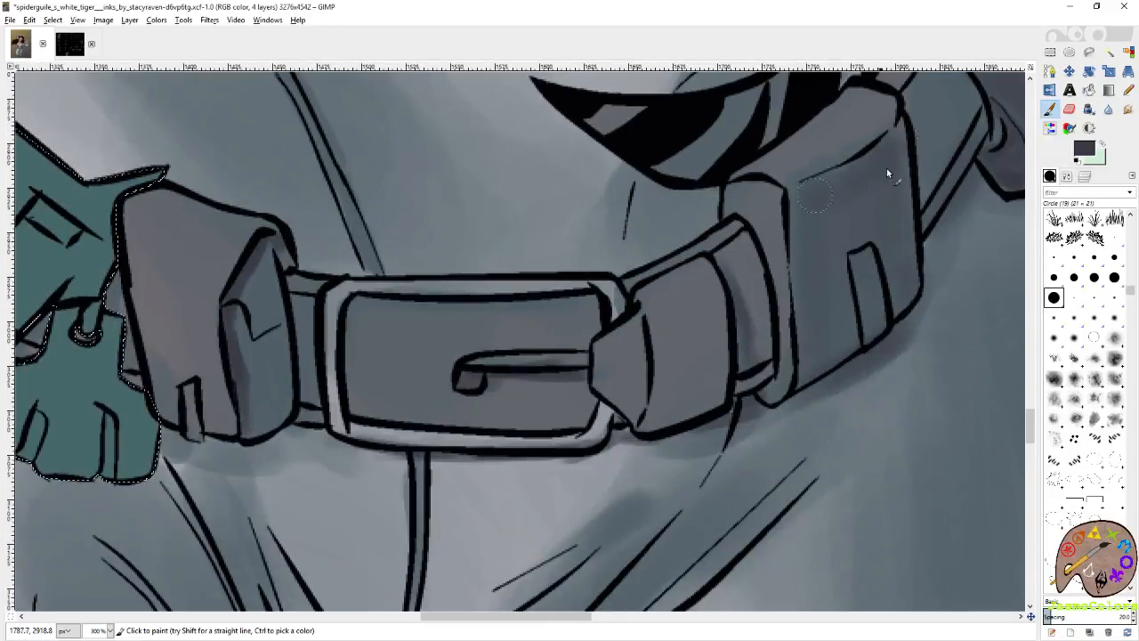
pyautogui.hscroll(-8, 700, 359)
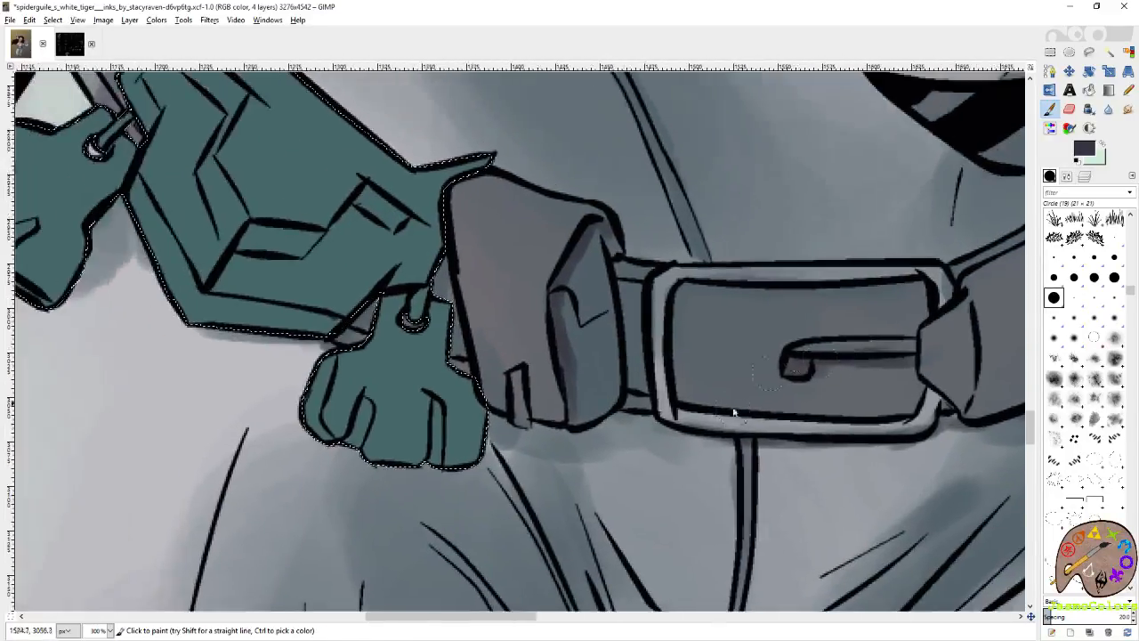
pyautogui.hscroll(-5, 949, 438)
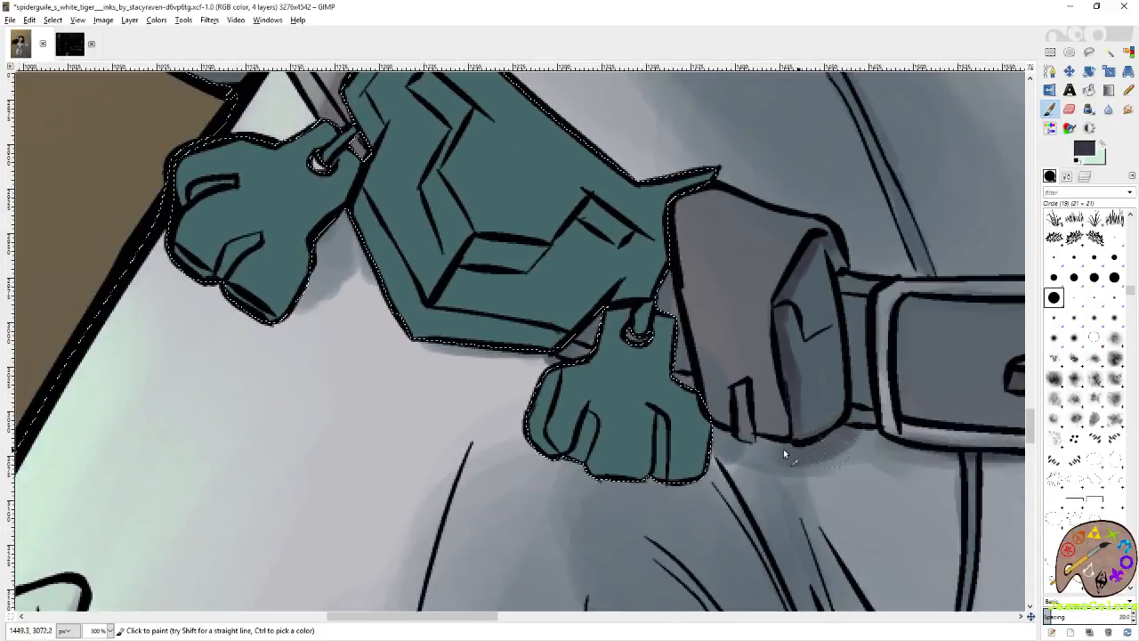
pyautogui.moveTo(816, 258); pyautogui.dragTo(809, 315)
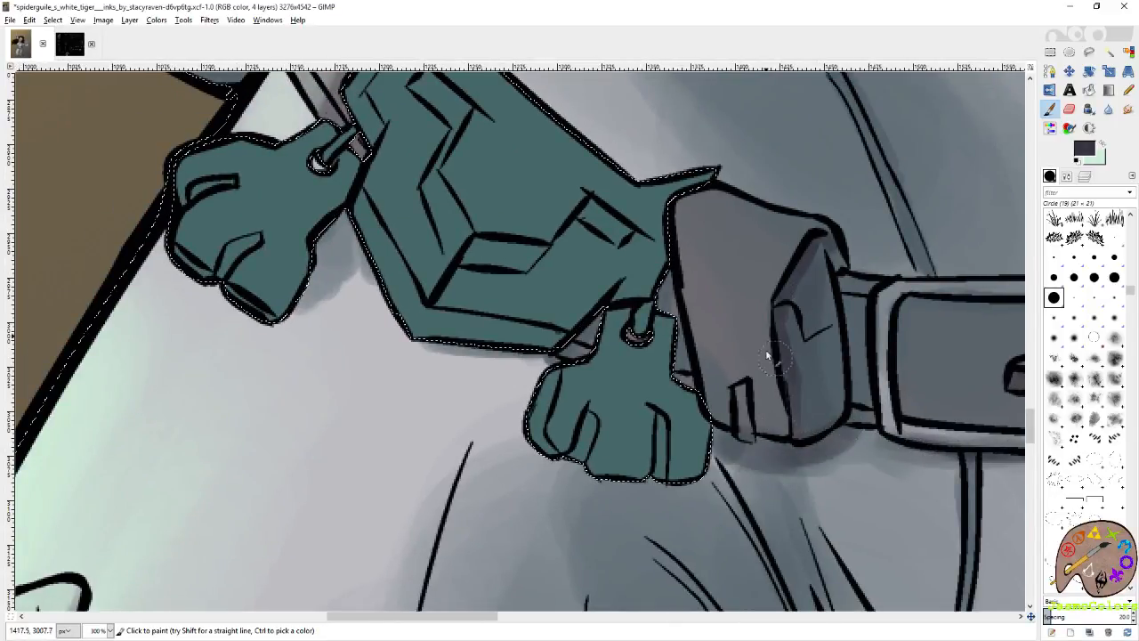
pyautogui.scroll(5, 783, 251)
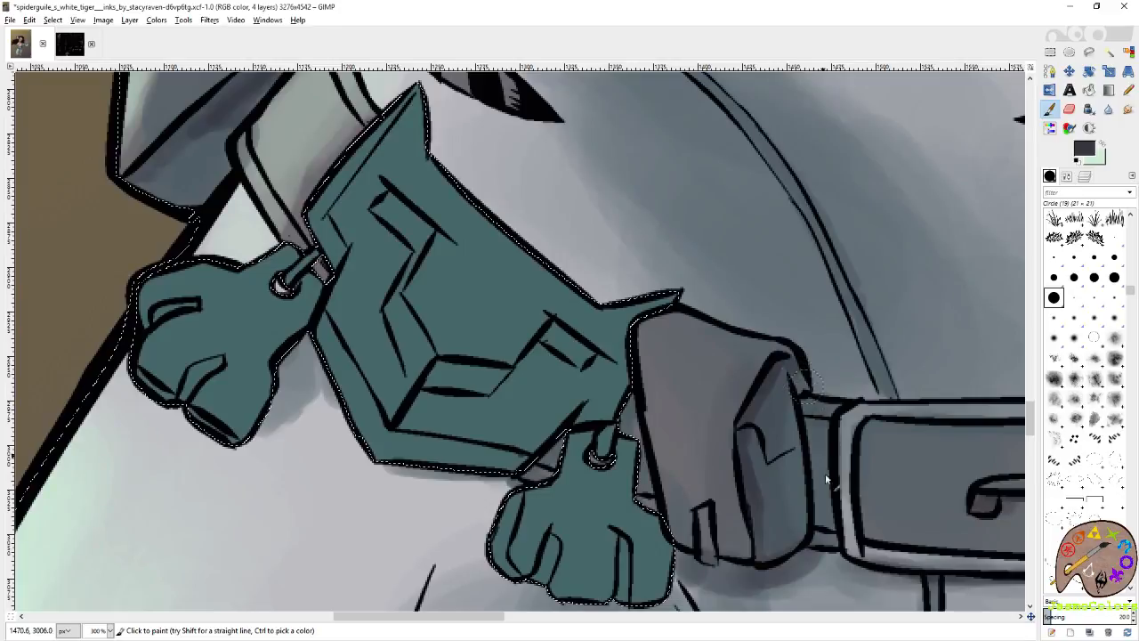
# Check the shading of the hip pouch above the green emblem and save the image.
pyautogui.scroll(8, 559, 374)
pyautogui.hscroll(-8, 559, 374)
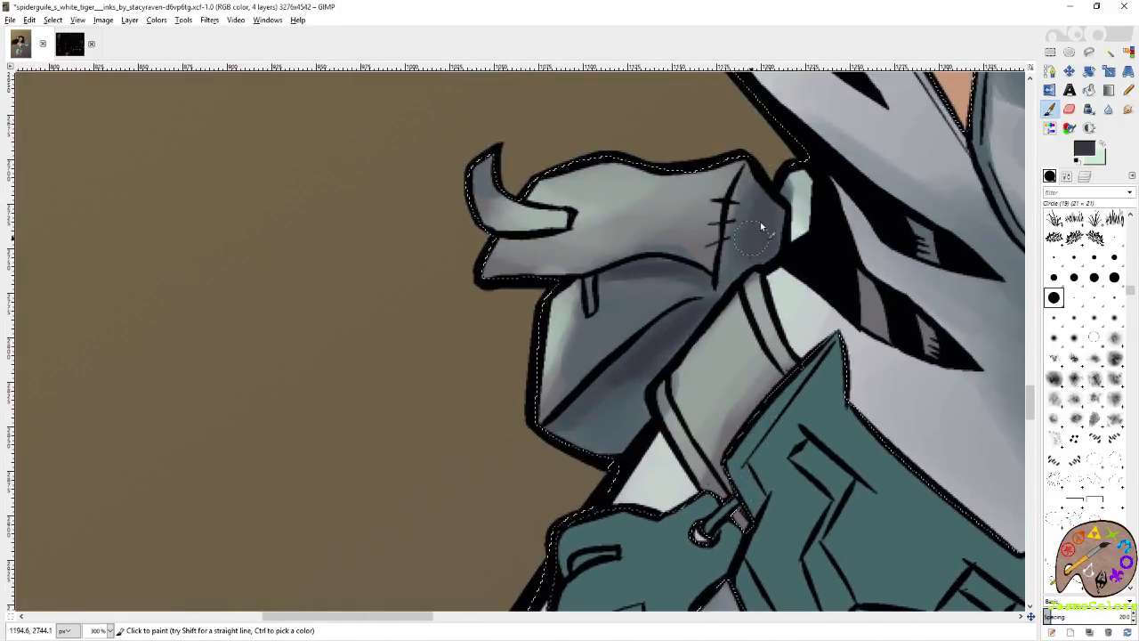
pyautogui.click(1109, 52)
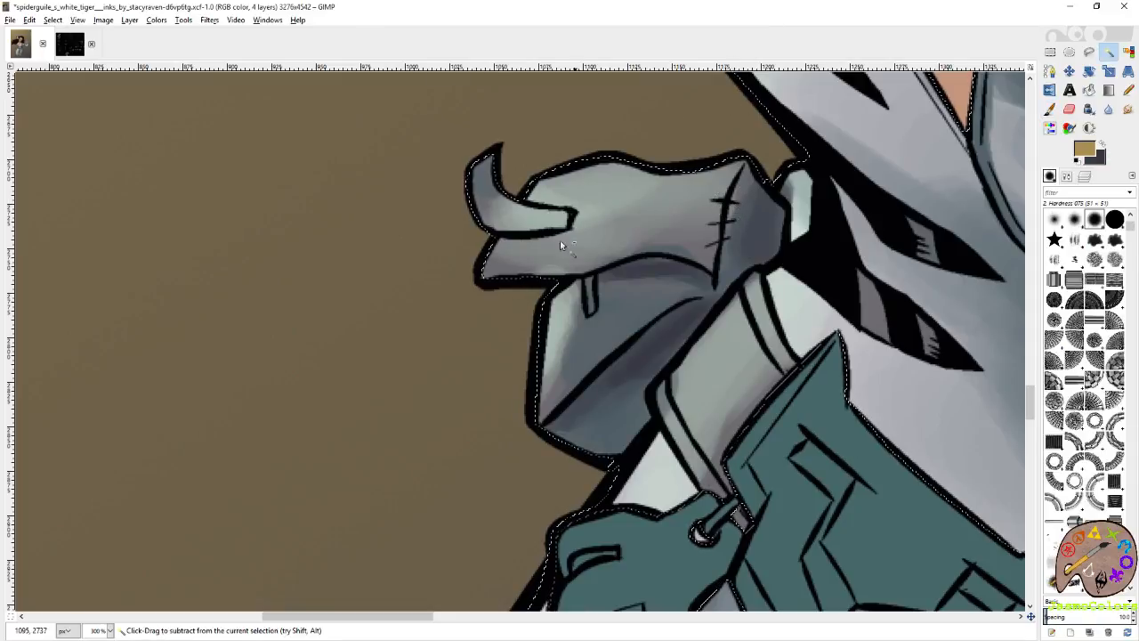
pyautogui.scroll(-3, 490, 336)
pyautogui.scroll(-3, 490, 344)
pyautogui.hotkey('ctrl', 's')
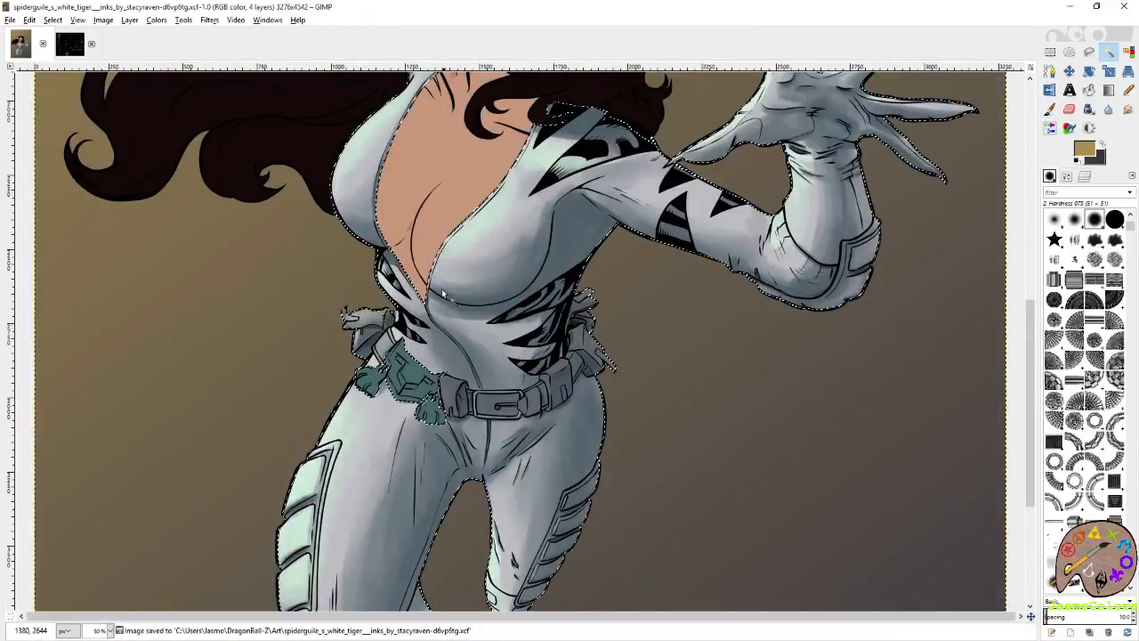
# Enlarge the Circle (19) paintbrush to 40.96, shade the underside of the bust on the belt-buckle side in purplish grey, and soften it with the Eraser.
pyautogui.scroll(2, 392, 236)
pyautogui.click(392, 236)
pyautogui.press('p')
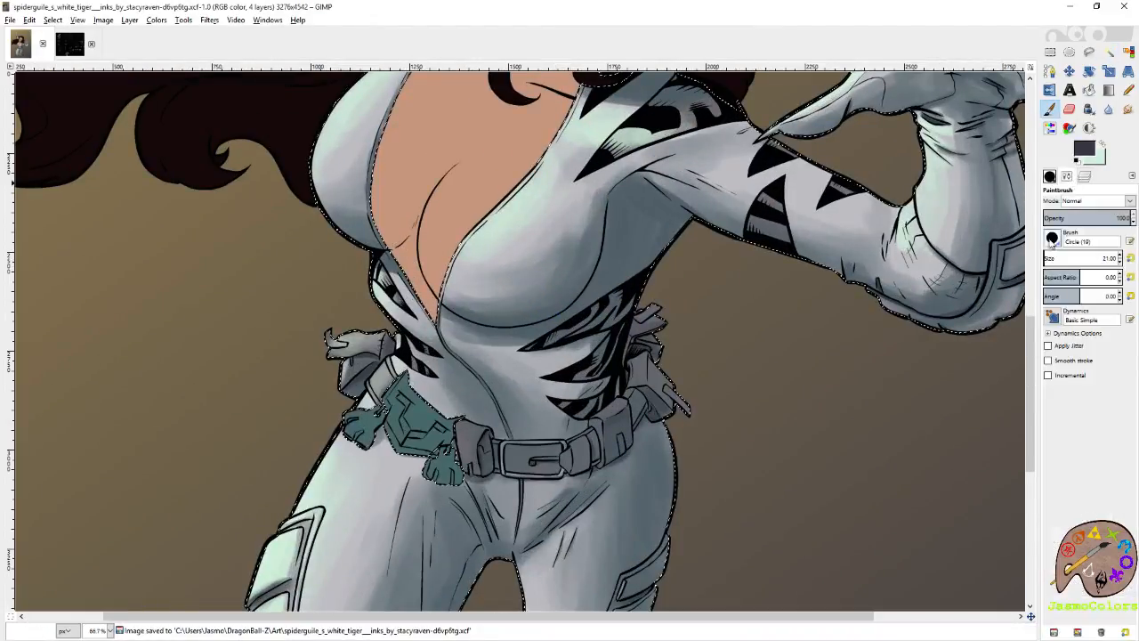
pyautogui.moveTo(1050, 258); pyautogui.dragTo(1047, 259)
pyautogui.moveTo(632, 194); pyautogui.dragTo(634, 176)
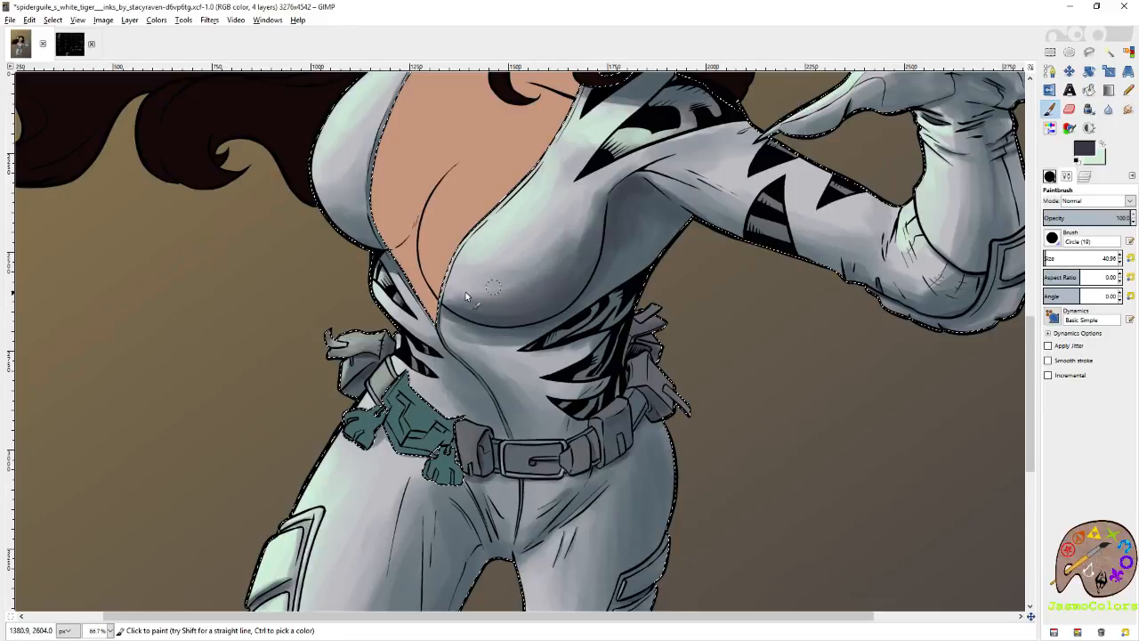
pyautogui.hotkey('shift', 'e')
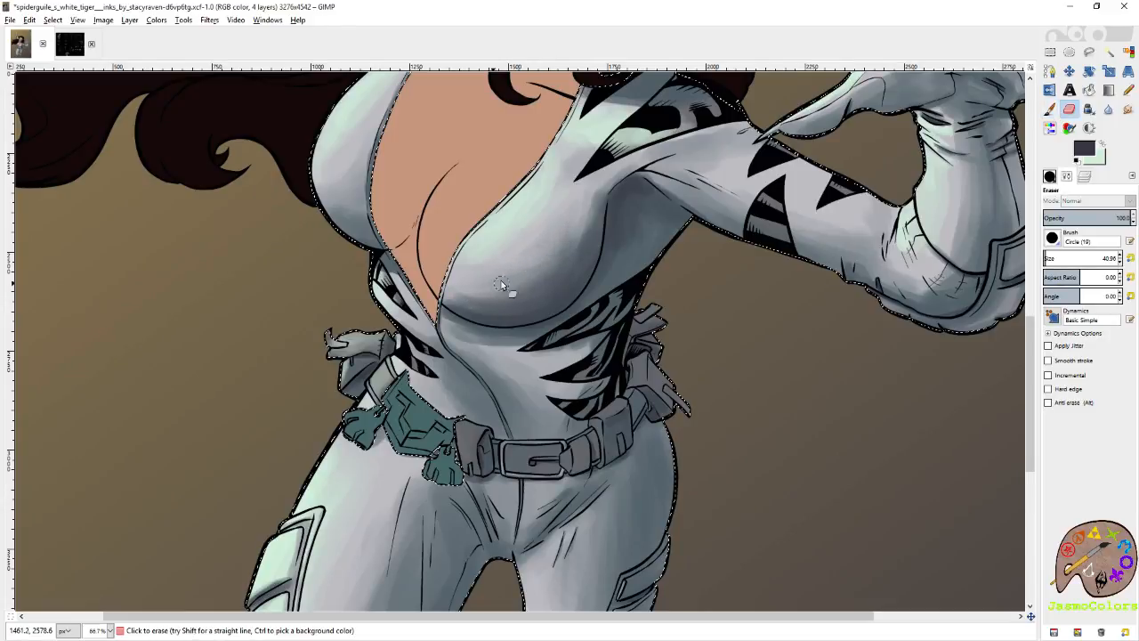
pyautogui.moveTo(516, 126); pyautogui.dragTo(657, 244)
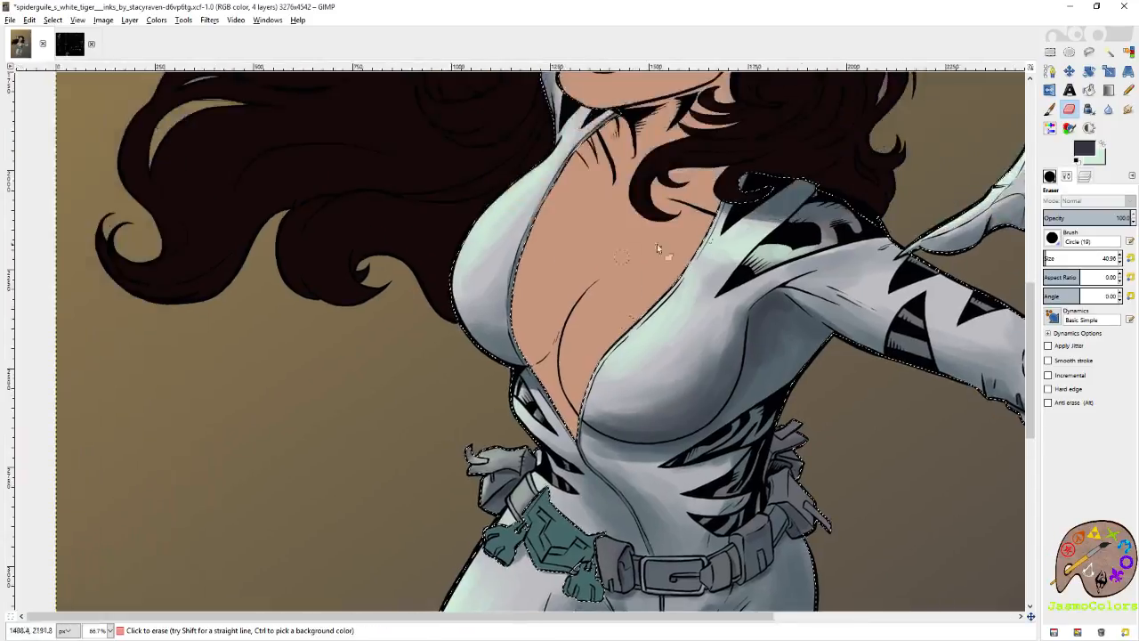
# Shade the underside of the other breast, the outer side of the mask and the mask beside the nose in purplish grey.
pyautogui.click(1051, 110)
pyautogui.moveTo(497, 360); pyautogui.dragTo(534, 368)
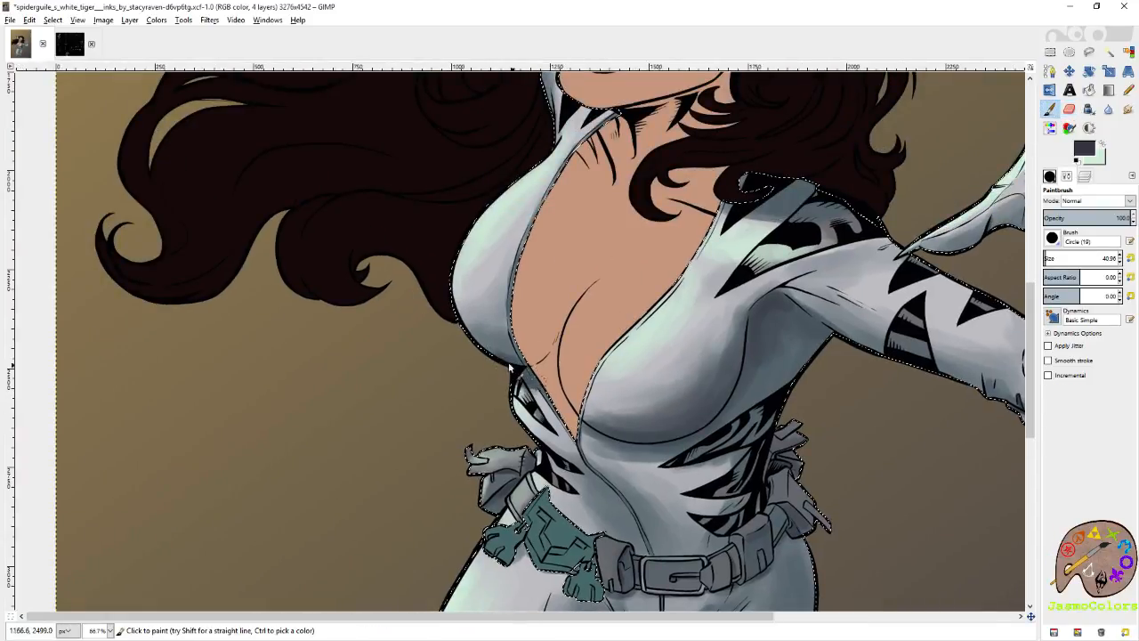
pyautogui.scroll(8, 555, 234)
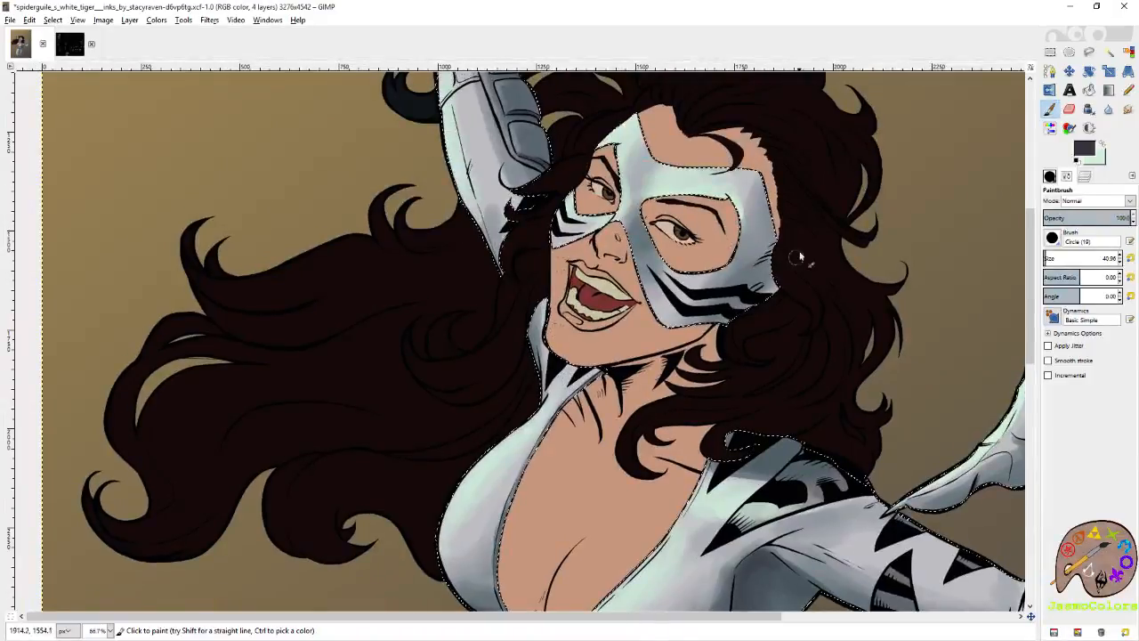
pyautogui.moveTo(772, 259)
pyautogui.mouseDown()
pyautogui.moveTo(713, 322)
pyautogui.moveTo(784, 252)
pyautogui.moveTo(769, 240)
pyautogui.moveTo(764, 200)
pyautogui.moveTo(765, 245)
pyautogui.mouseUp()
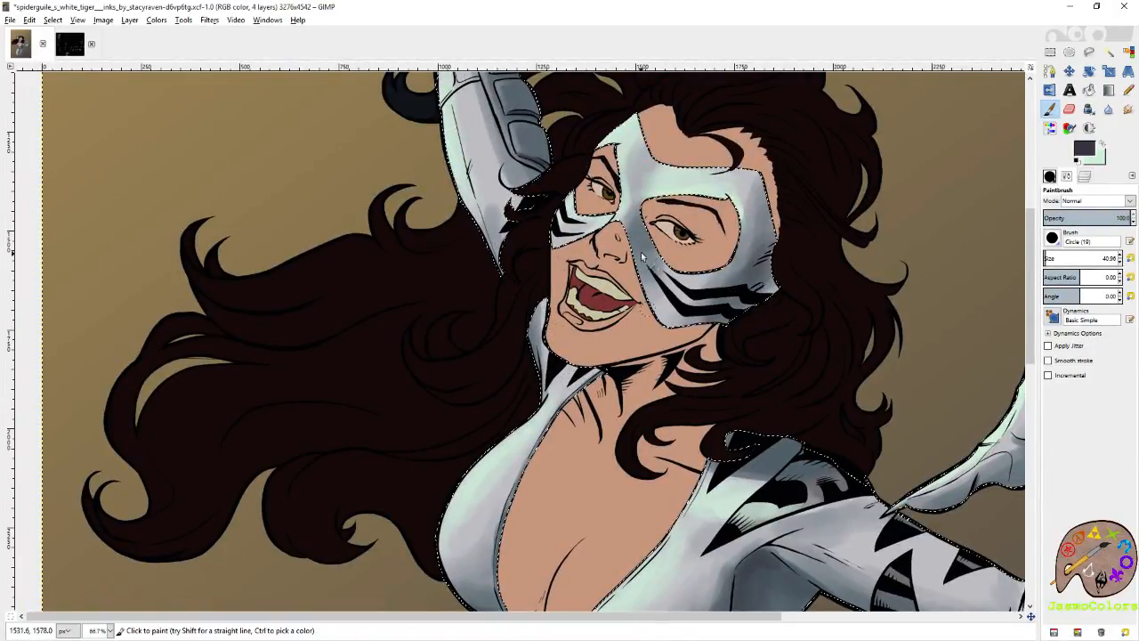
pyautogui.moveTo(643, 232); pyautogui.dragTo(637, 233)
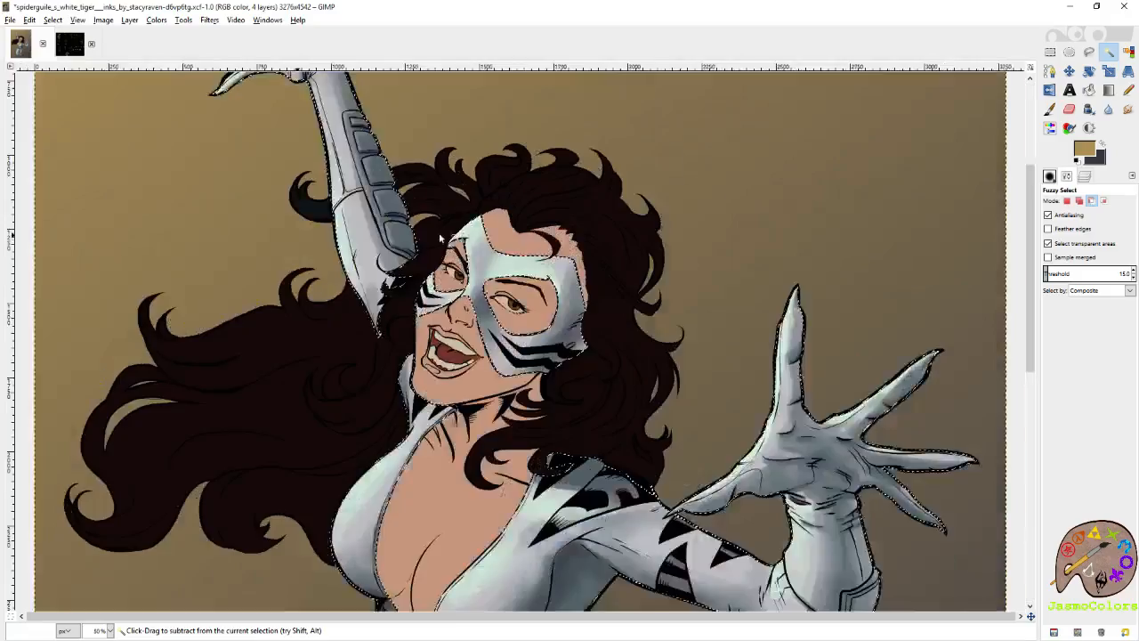
# Swap to the mint colour, paint light on the brow and centre of the mask, and clean it up with the Eraser.
pyautogui.scroll(2, 440, 238)
pyautogui.click(1050, 109)
pyautogui.click(1102, 144)
pyautogui.moveTo(521, 235)
pyautogui.mouseDown()
pyautogui.moveTo(521, 286)
pyautogui.moveTo(540, 295)
pyautogui.moveTo(542, 283)
pyautogui.moveTo(528, 259)
pyautogui.moveTo(521, 311)
pyautogui.moveTo(550, 296)
pyautogui.moveTo(544, 279)
pyautogui.moveTo(589, 281)
pyautogui.moveTo(531, 254)
pyautogui.moveTo(542, 294)
pyautogui.moveTo(533, 269)
pyautogui.moveTo(549, 250)
pyautogui.moveTo(533, 289)
pyautogui.moveTo(540, 308)
pyautogui.moveTo(559, 292)
pyautogui.moveTo(528, 255)
pyautogui.moveTo(509, 260)
pyautogui.moveTo(529, 292)
pyautogui.moveTo(550, 256)
pyautogui.moveTo(564, 285)
pyautogui.mouseUp()
pyautogui.hotkey('shift', 'e')
pyautogui.press('u')
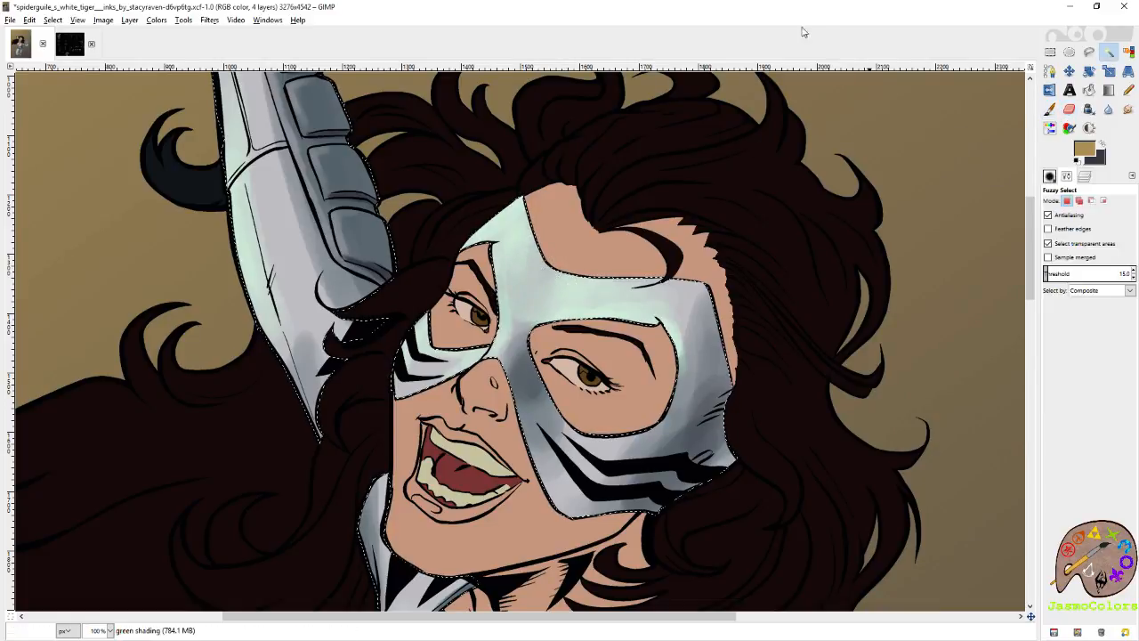
# Clear the selection to view the whole figure and save the image.
pyautogui.keyDown('ctrl'); pyautogui.scroll(-4, 592, 232); pyautogui.keyUp('ctrl')
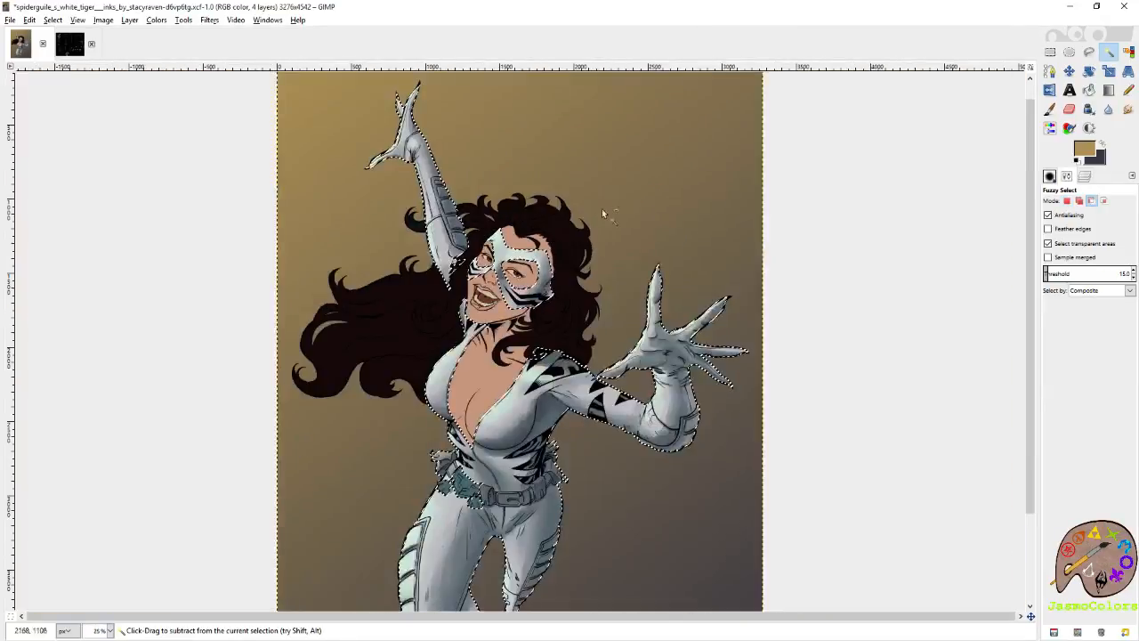
pyautogui.press('r')
pyautogui.click(948, 129)
pyautogui.keyDown('ctrl'); pyautogui.scroll(-1, 804, 188); pyautogui.keyUp('ctrl')
pyautogui.hotkey('ctrl', 's')
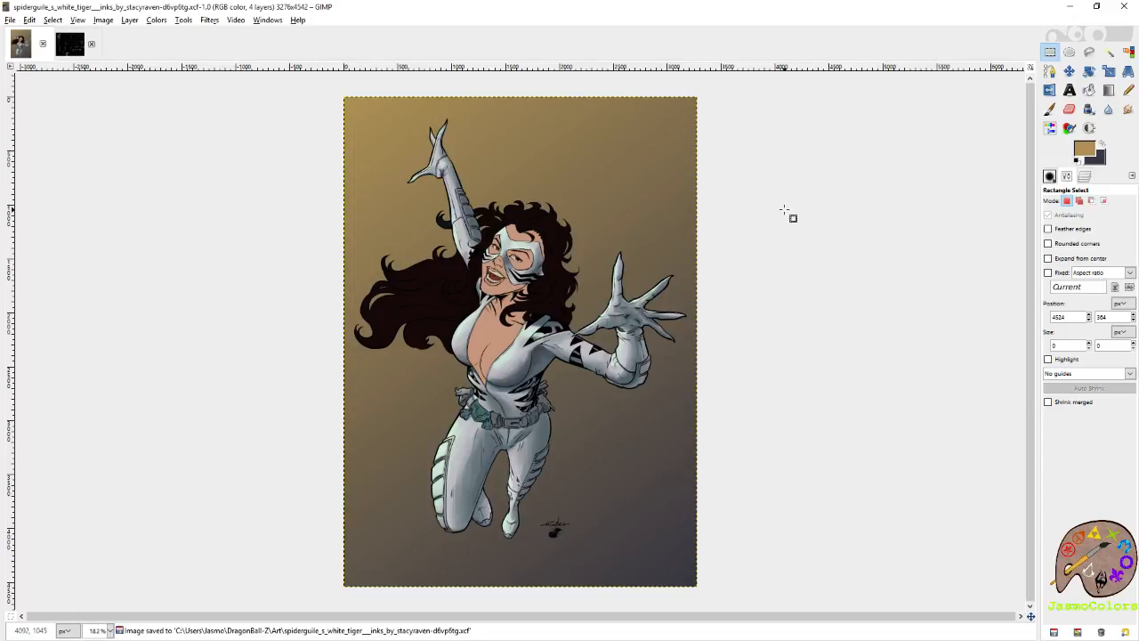
# Shade the creases at the wrist of the raised arm with the Paintbrush in dark purplish grey.
pyautogui.keyDown('ctrl'); pyautogui.scroll(3, 410, 154); pyautogui.keyUp('ctrl')
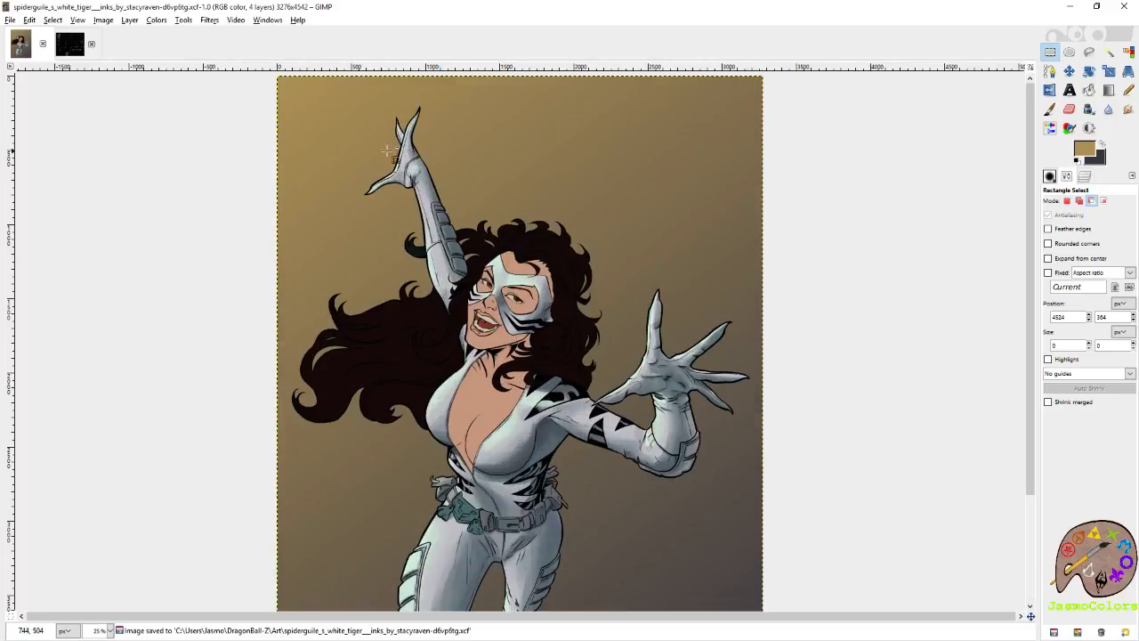
pyautogui.keyDown('ctrl'); pyautogui.scroll(4, 245, 203); pyautogui.keyUp('ctrl')
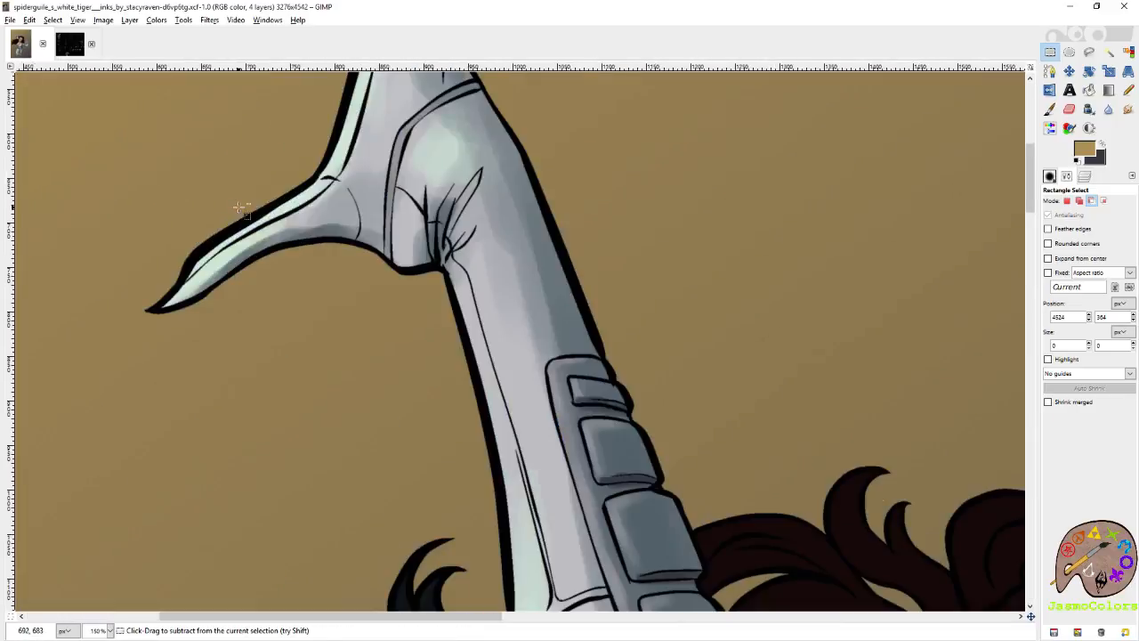
pyautogui.hotkey('shift', 'e')
pyautogui.click(1049, 108)
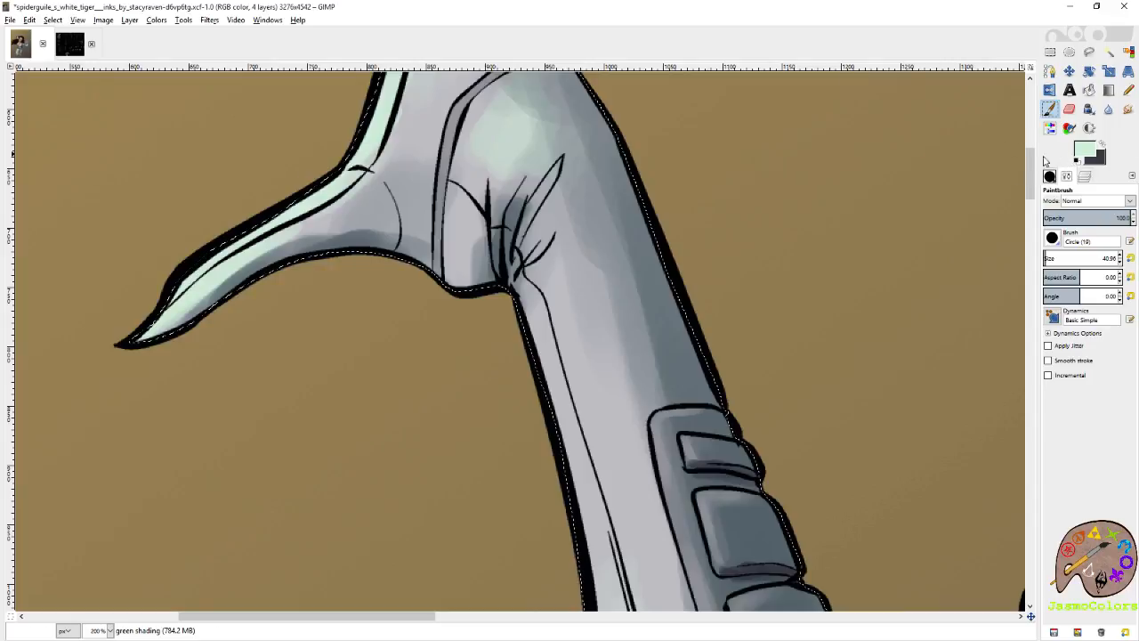
pyautogui.click(1102, 144)
pyautogui.moveTo(513, 248)
pyautogui.mouseDown()
pyautogui.moveTo(513, 294)
pyautogui.moveTo(448, 280)
pyautogui.moveTo(457, 290)
pyautogui.moveTo(515, 212)
pyautogui.moveTo(523, 298)
pyautogui.mouseUp()
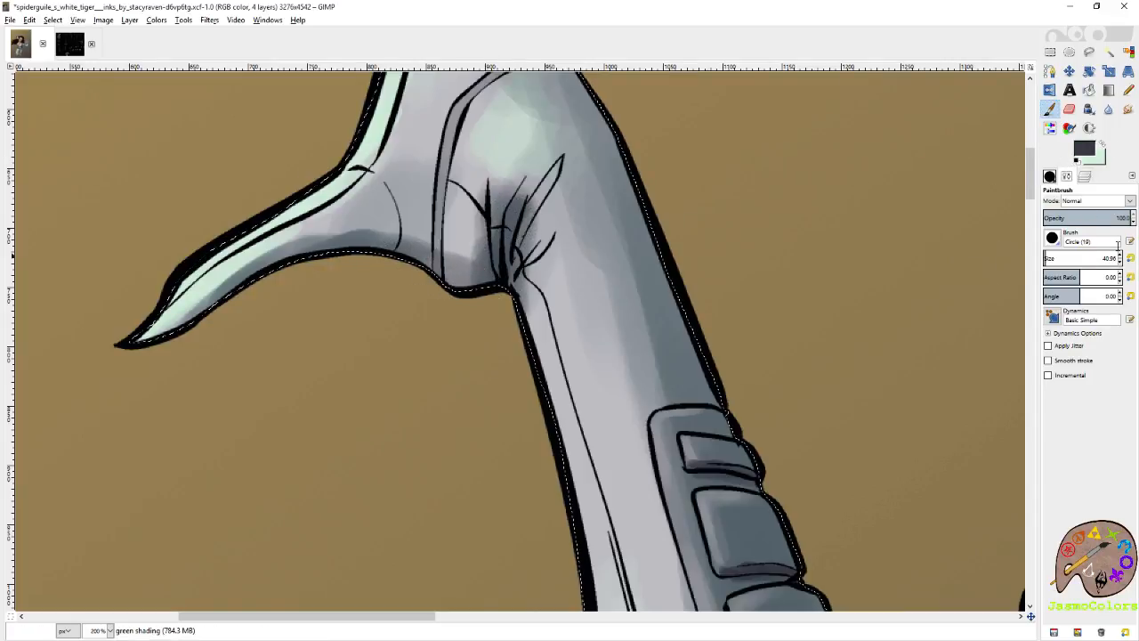
# Darken the inside of the long wrist fold on the raised arm with the 3 × 3 Circle (01) brush.
pyautogui.click(1052, 239)
pyautogui.click(1115, 522)
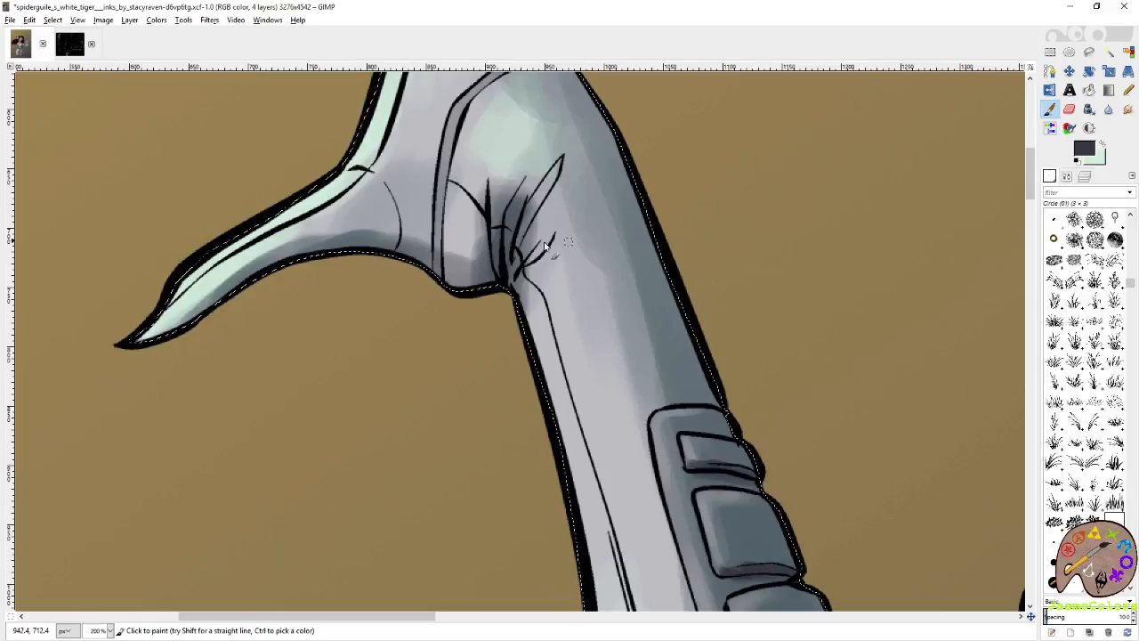
pyautogui.moveTo(559, 166); pyautogui.dragTo(519, 242)
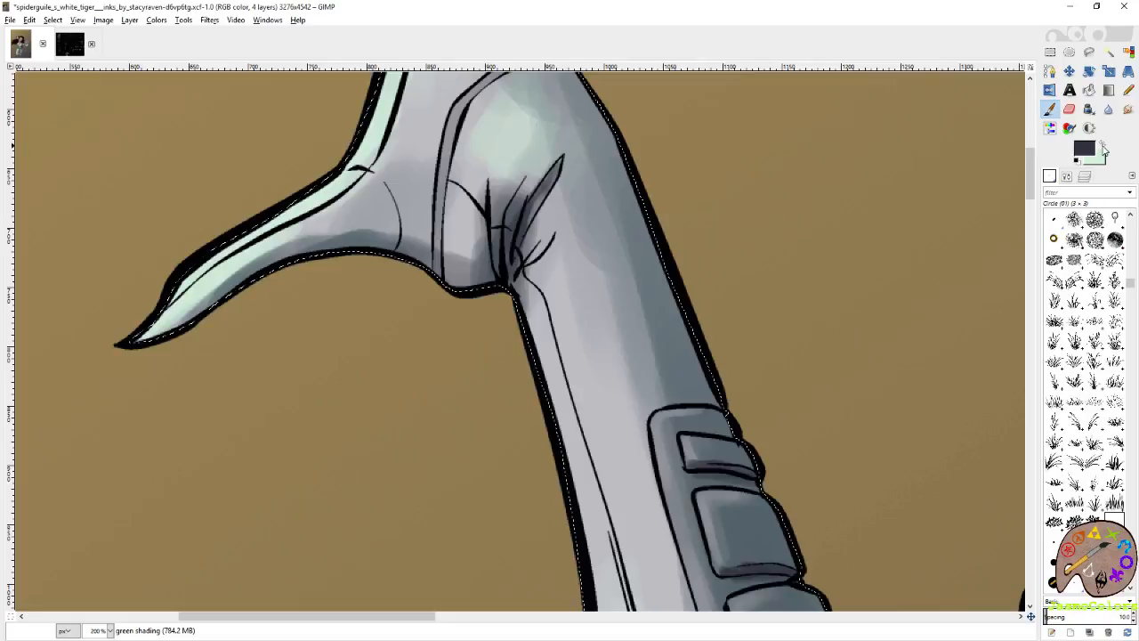
# Swap to mint and paint thin highlights along the wrist creases of the raised arm.
pyautogui.click(1102, 144)
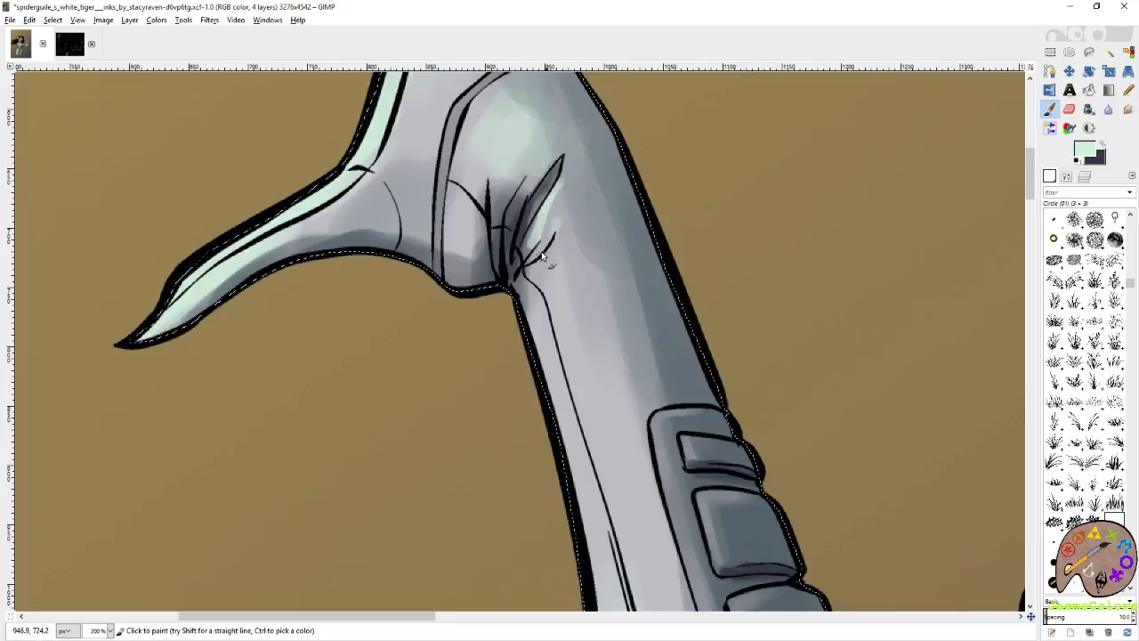
pyautogui.moveTo(487, 190); pyautogui.dragTo(482, 246)
pyautogui.moveTo(557, 162); pyautogui.dragTo(525, 208)
pyautogui.moveTo(557, 161); pyautogui.dragTo(542, 181)
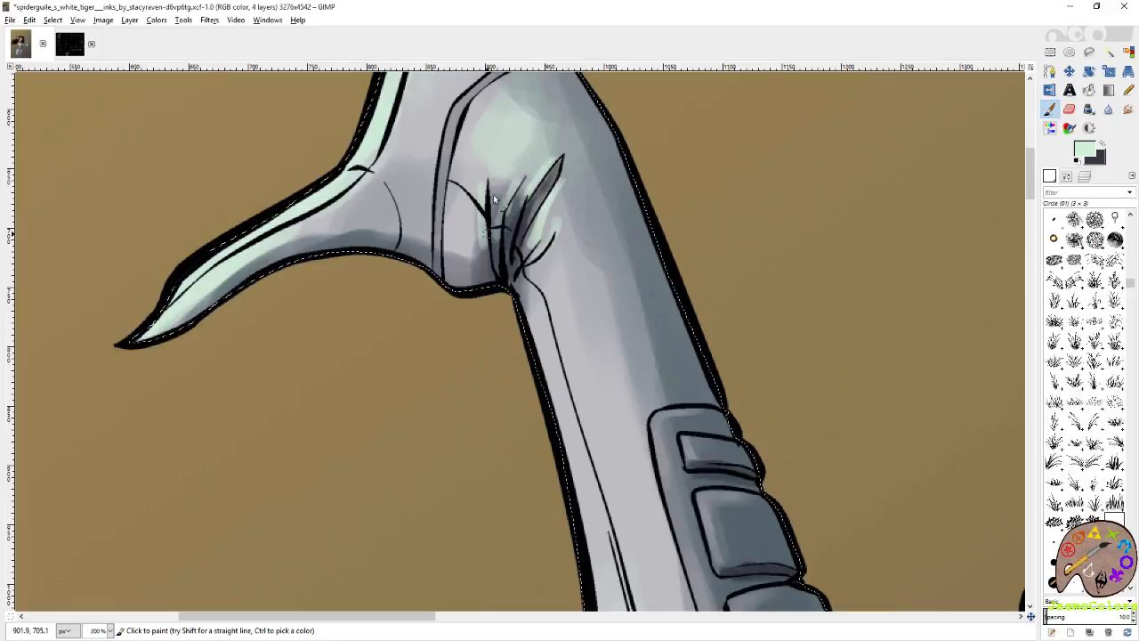
# Darken the crease lines in the palm of the outstretched hand in purplish grey with the 5 × 5 Circle (03) brush.
pyautogui.click(1050, 52)
pyautogui.scroll(-4, 592, 318)
pyautogui.scroll(-1, 525, 293)
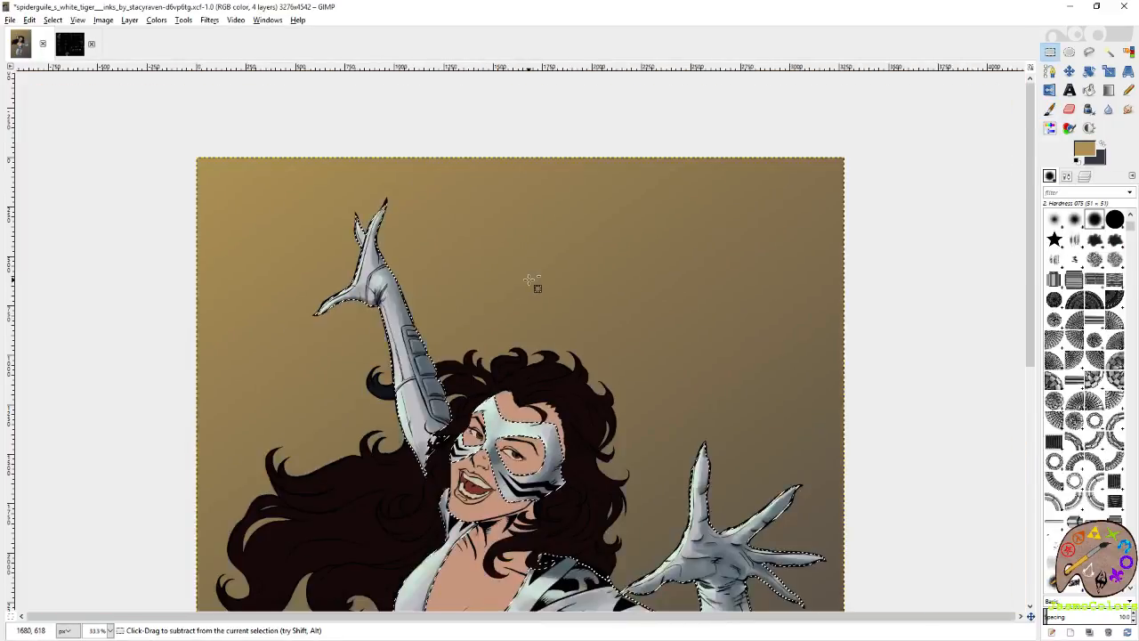
pyautogui.scroll(-5, 569, 276)
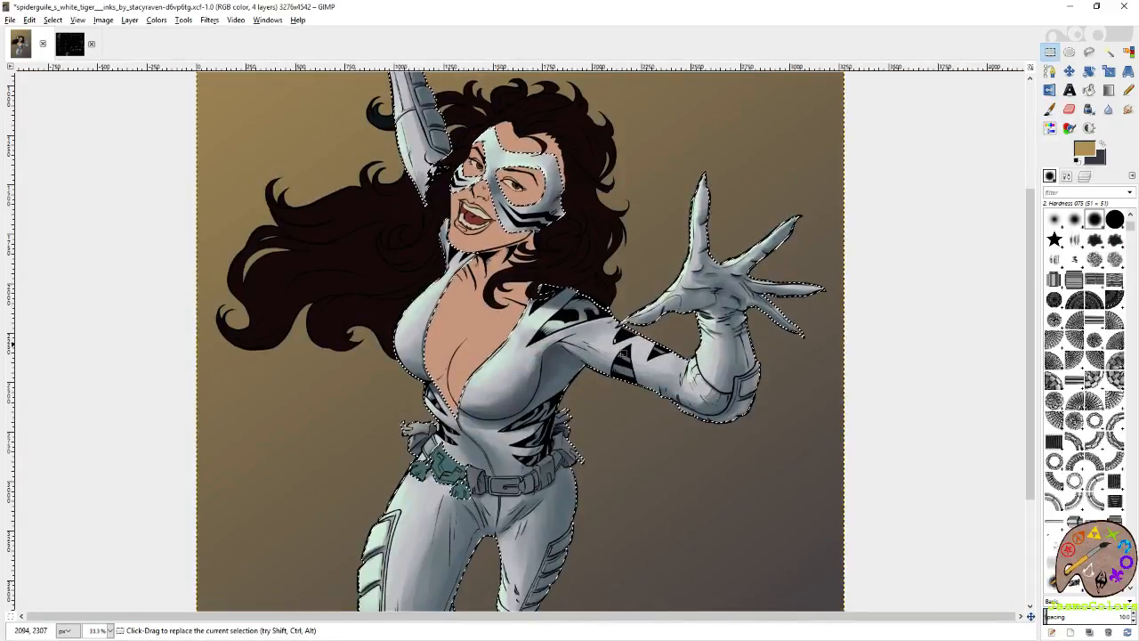
pyautogui.scroll(4, 615, 320)
pyautogui.press('p')
pyautogui.moveTo(605, 356); pyautogui.dragTo(532, 384)
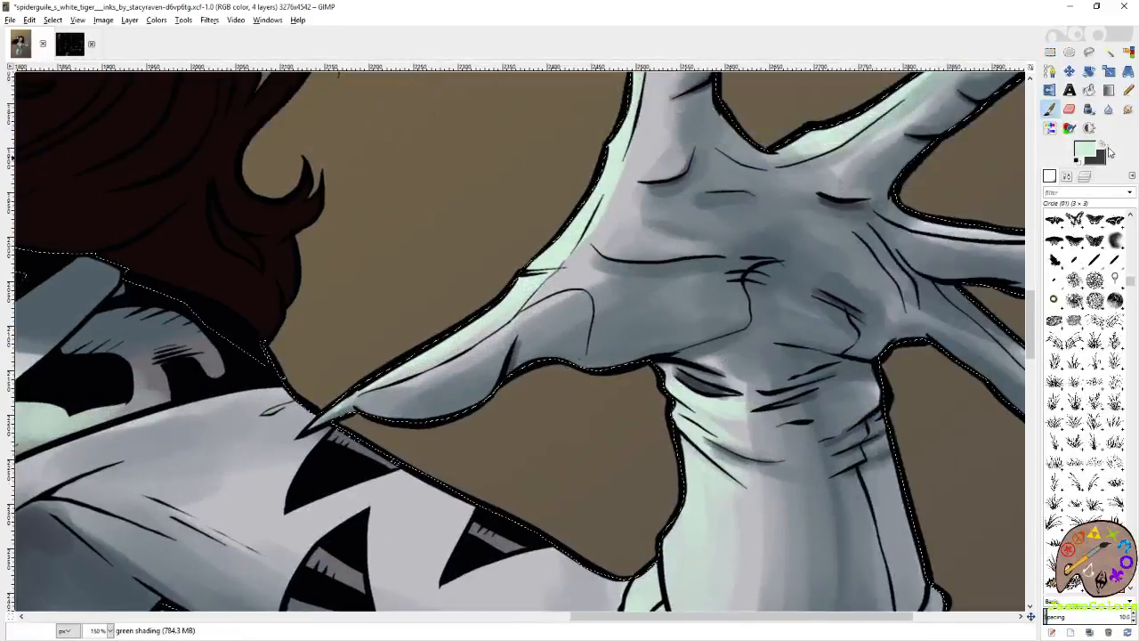
pyautogui.click(1102, 144)
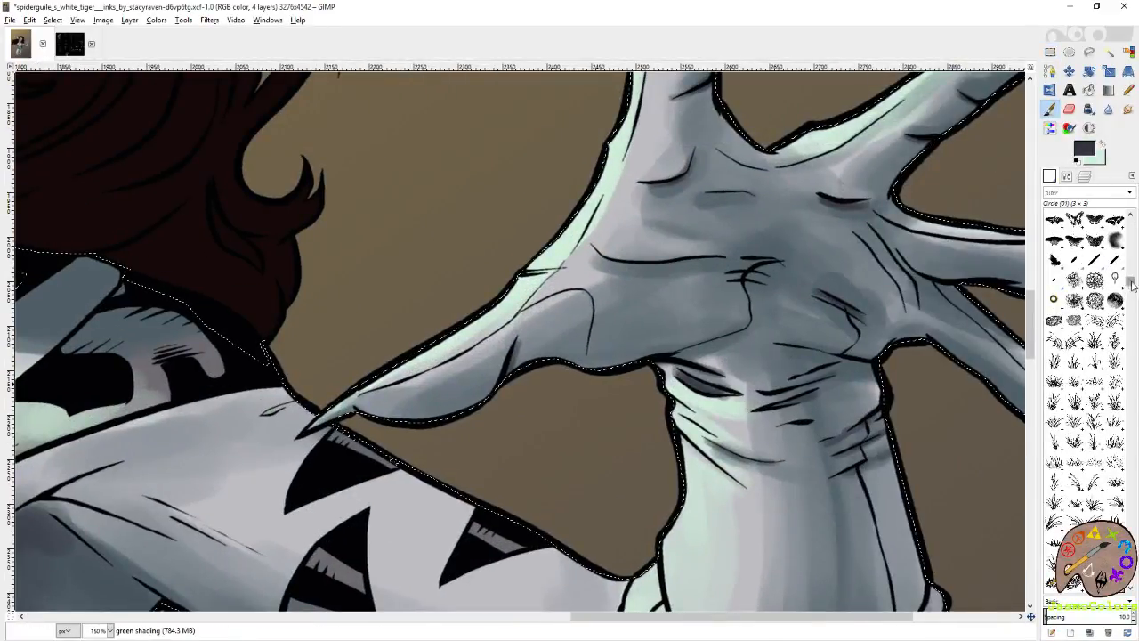
pyautogui.moveTo(1131, 282); pyautogui.dragTo(1130, 291)
pyautogui.click(1054, 257)
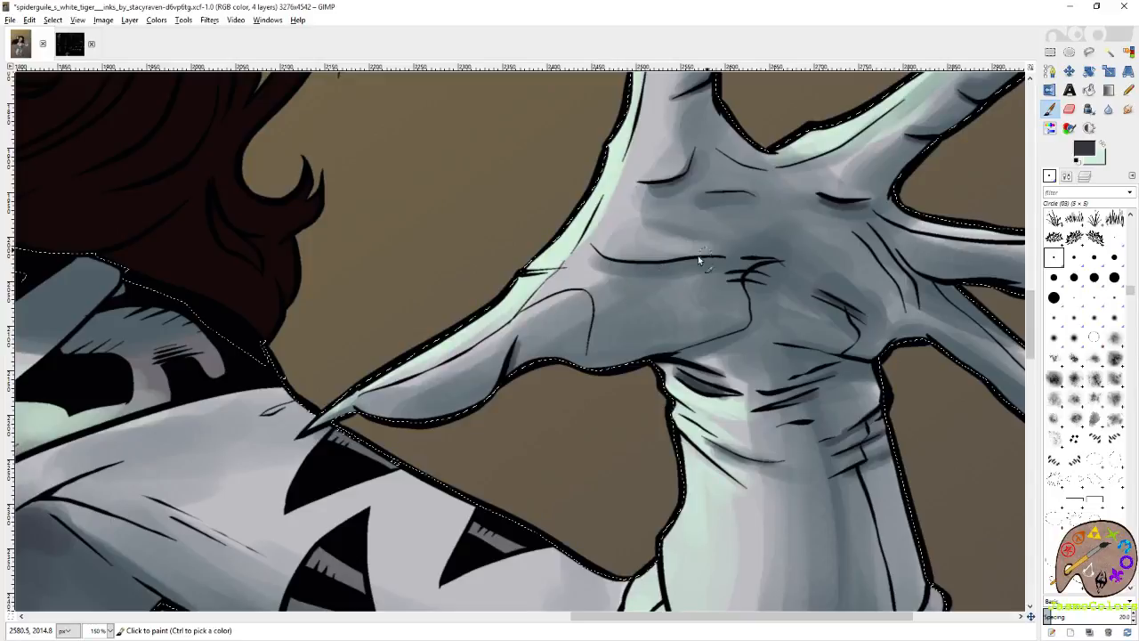
pyautogui.moveTo(748, 263); pyautogui.dragTo(756, 270)
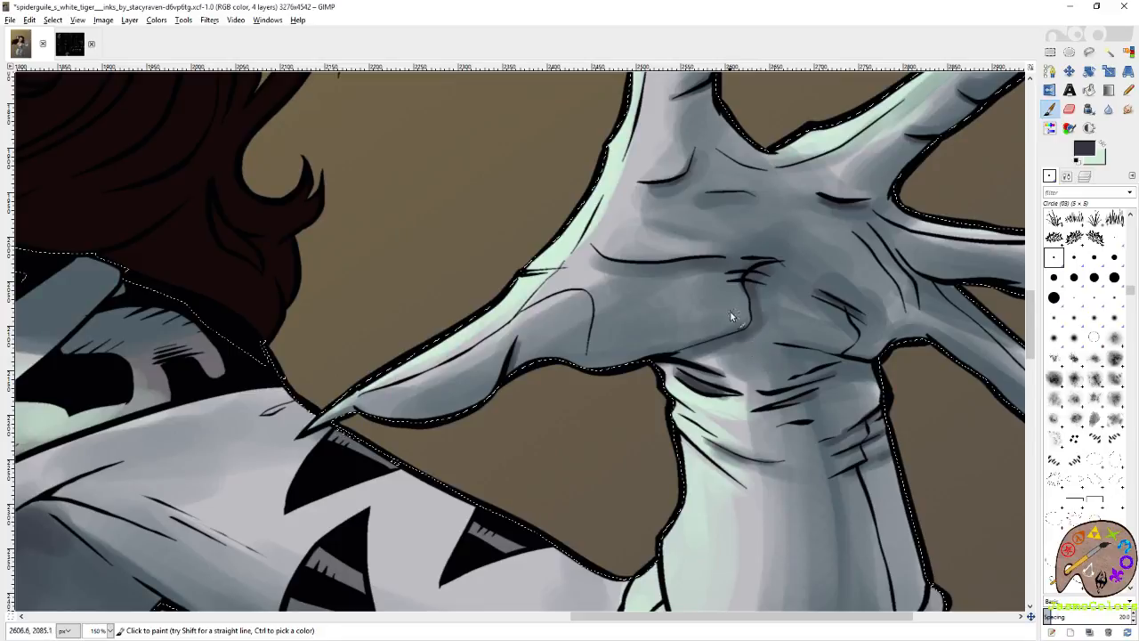
# Shade the two lowest fingers of the outstretched hand in dark purplish grey with the 21 × 21 Circle (19) brush, and save the image.
pyautogui.hscroll(5, 736, 316)
pyautogui.moveTo(666, 271)
pyautogui.mouseDown()
pyautogui.moveTo(843, 295)
pyautogui.moveTo(788, 282)
pyautogui.mouseUp()
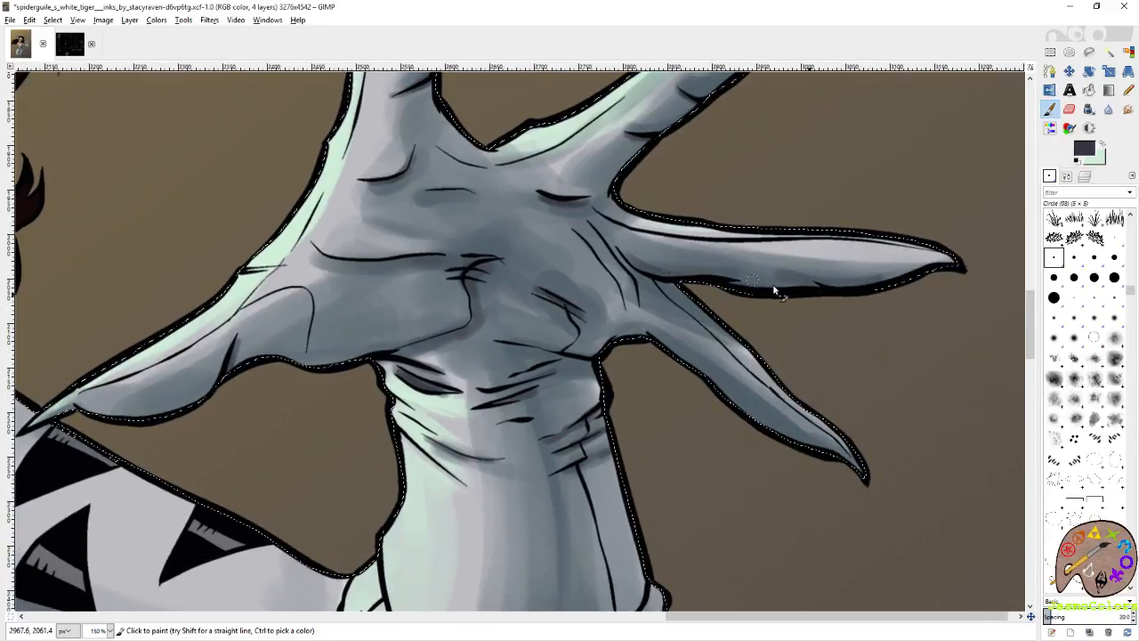
pyautogui.click(1054, 297)
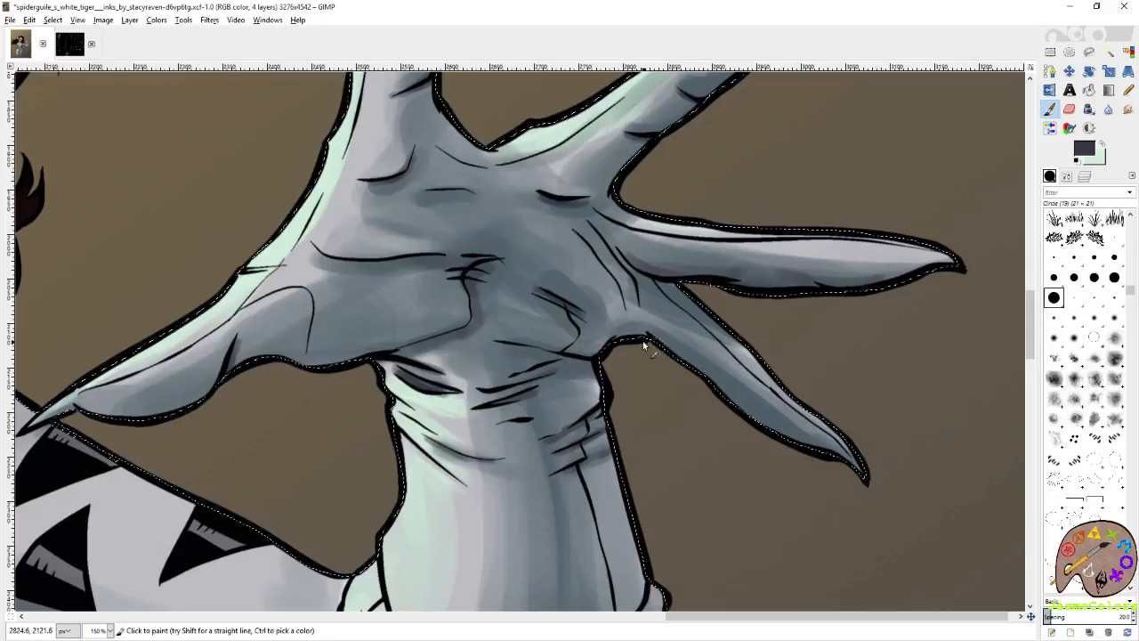
pyautogui.moveTo(679, 350); pyautogui.dragTo(809, 450)
pyautogui.moveTo(713, 417)
pyautogui.mouseDown()
pyautogui.moveTo(825, 406)
pyautogui.moveTo(865, 387)
pyautogui.mouseUp()
pyautogui.moveTo(755, 338); pyautogui.dragTo(685, 324)
pyautogui.moveTo(781, 309); pyautogui.dragTo(813, 313)
pyautogui.moveTo(763, 260); pyautogui.dragTo(771, 420)
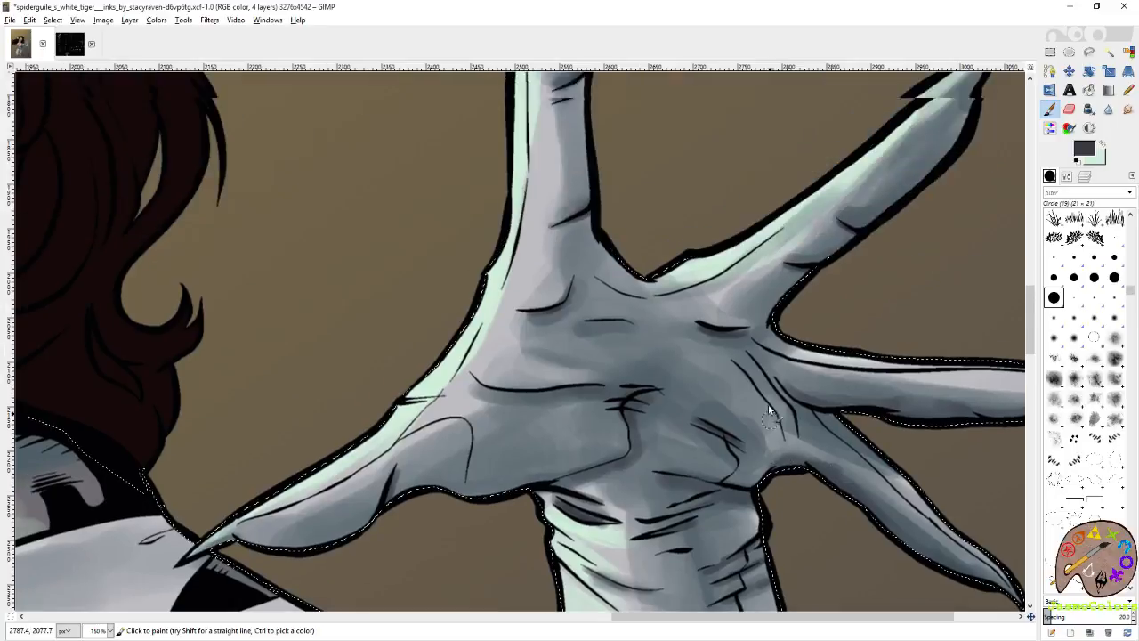
pyautogui.hotkey('ctrl', 's')
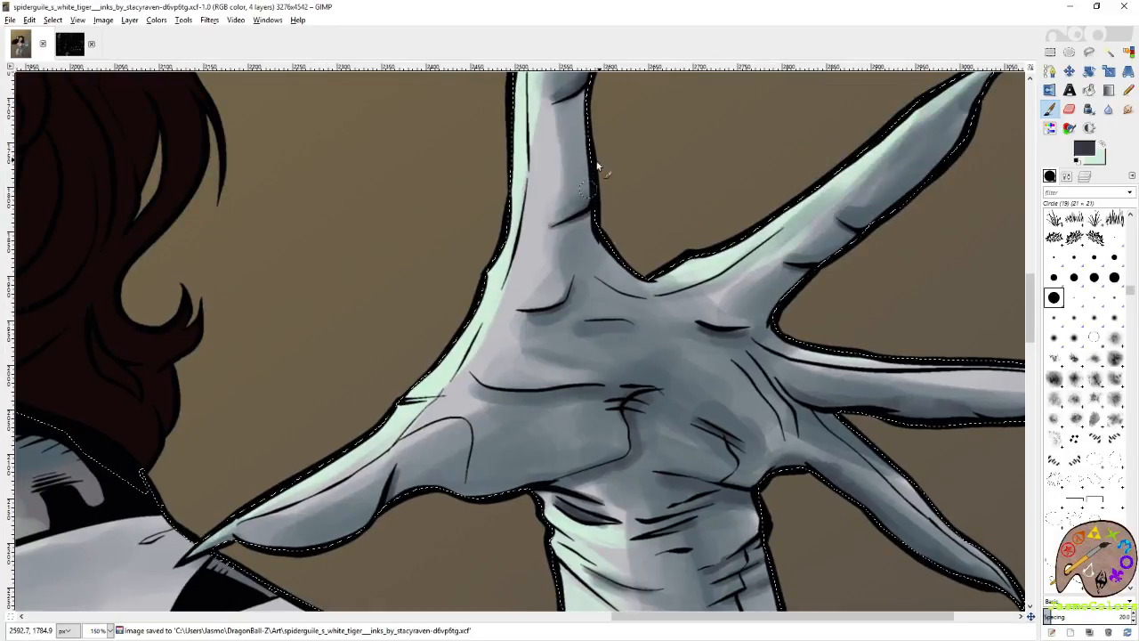
# Shade the shadow-side edges and joint creases of the two upper fingers on the outstretched hand in dark purplish grey.
pyautogui.moveTo(588, 176); pyautogui.dragTo(586, 207)
pyautogui.moveTo(611, 169); pyautogui.dragTo(560, 273)
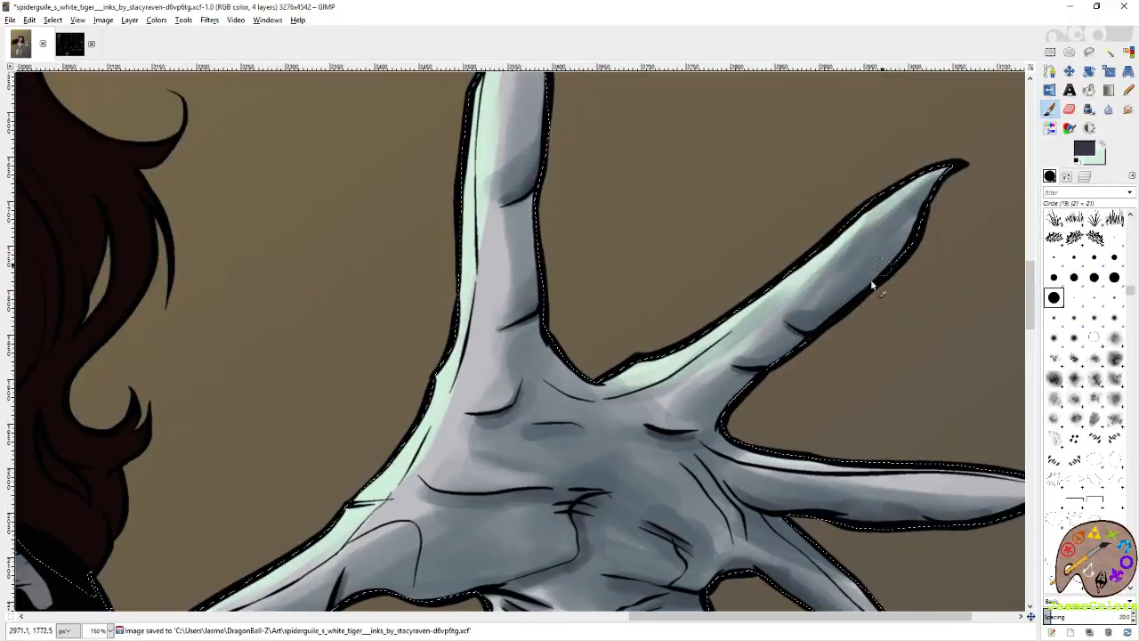
pyautogui.moveTo(917, 251); pyautogui.dragTo(853, 296)
pyautogui.moveTo(795, 353)
pyautogui.mouseDown()
pyautogui.moveTo(864, 267)
pyautogui.moveTo(817, 285)
pyautogui.mouseUp()
pyautogui.moveTo(873, 251)
pyautogui.mouseDown()
pyautogui.moveTo(835, 305)
pyautogui.moveTo(840, 273)
pyautogui.moveTo(615, 245)
pyautogui.mouseUp()
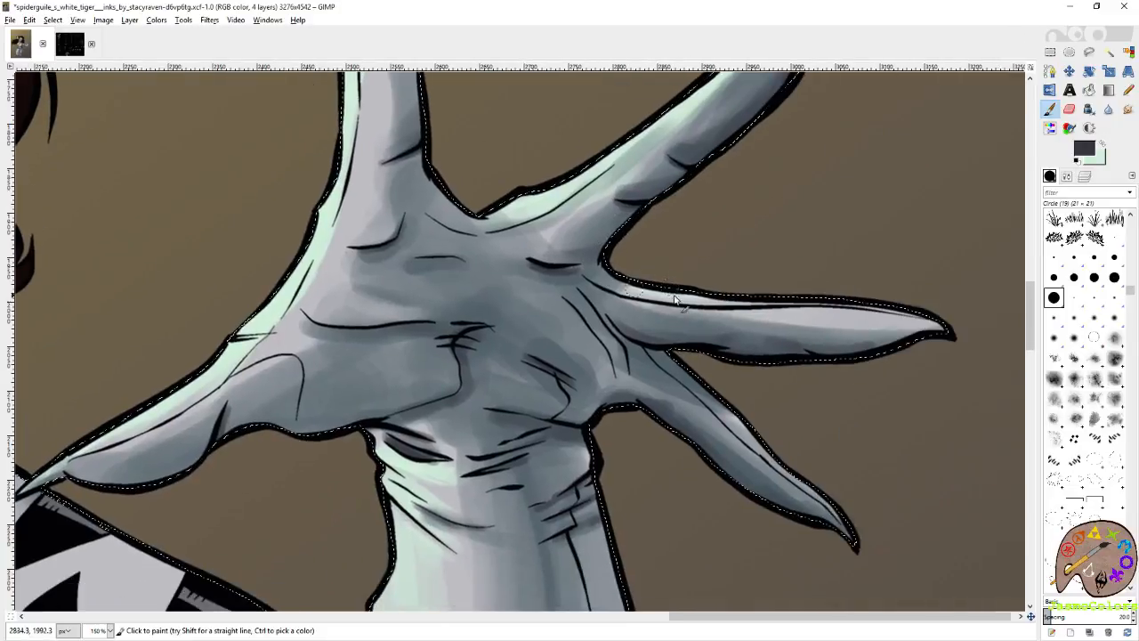
# Deepen the purplish grey shadows along the palm creases, thumb and base of the fingers on the outstretched hand.
pyautogui.moveTo(670, 366); pyautogui.dragTo(842, 333)
pyautogui.moveTo(625, 333); pyautogui.dragTo(742, 340)
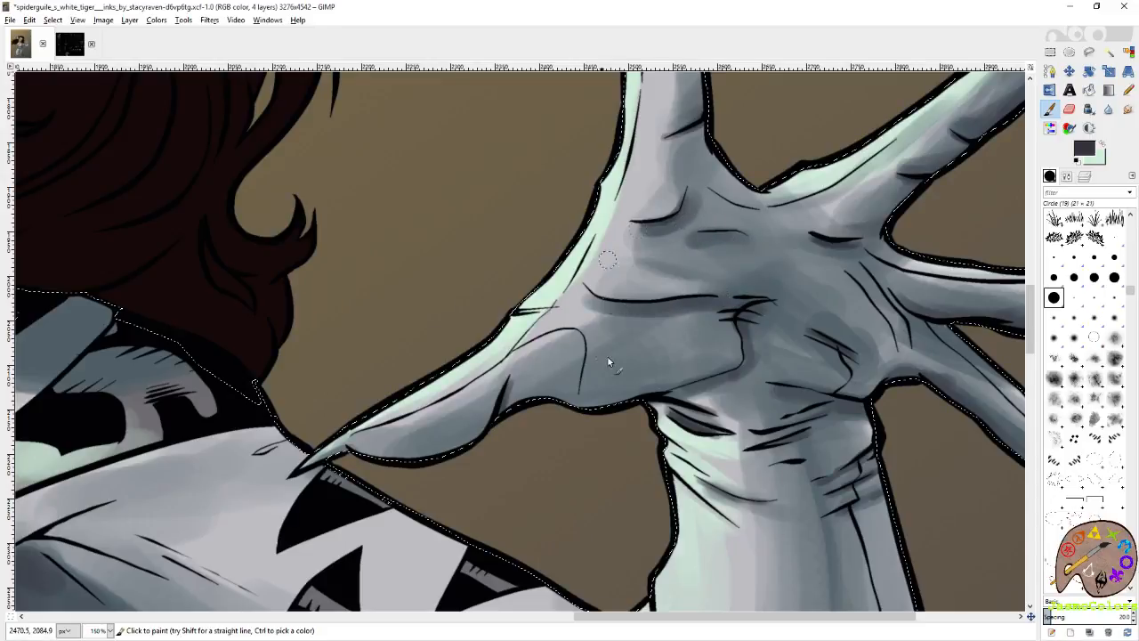
pyautogui.moveTo(601, 345); pyautogui.dragTo(652, 301)
pyautogui.moveTo(776, 267)
pyautogui.mouseDown()
pyautogui.moveTo(675, 356)
pyautogui.moveTo(594, 354)
pyautogui.moveTo(528, 406)
pyautogui.moveTo(416, 406)
pyautogui.mouseUp()
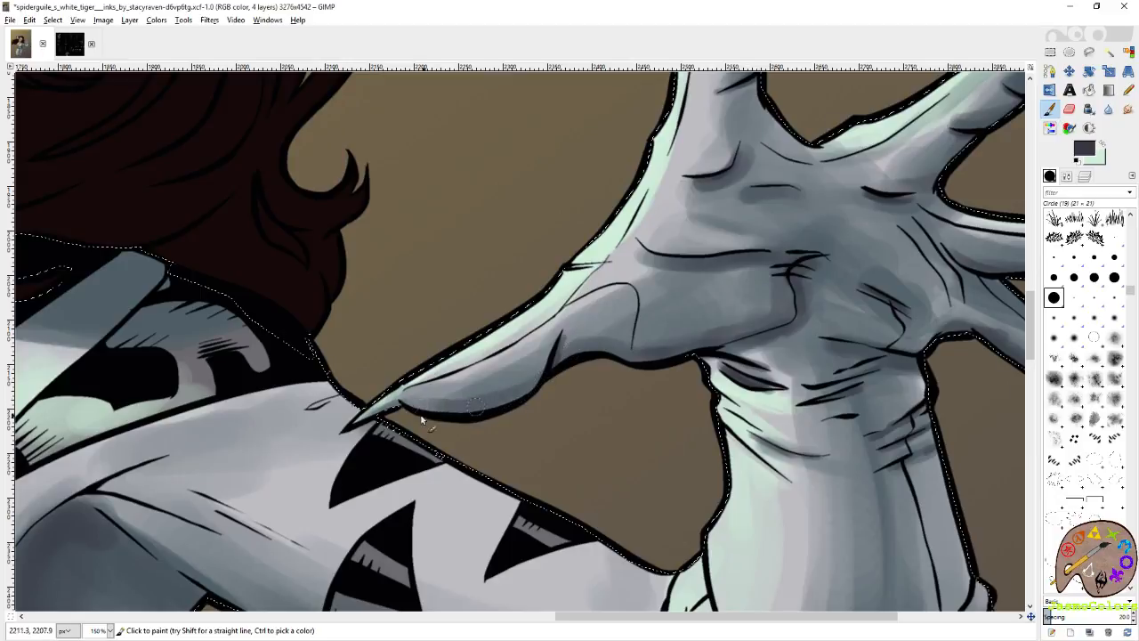
pyautogui.moveTo(840, 378); pyautogui.dragTo(656, 382)
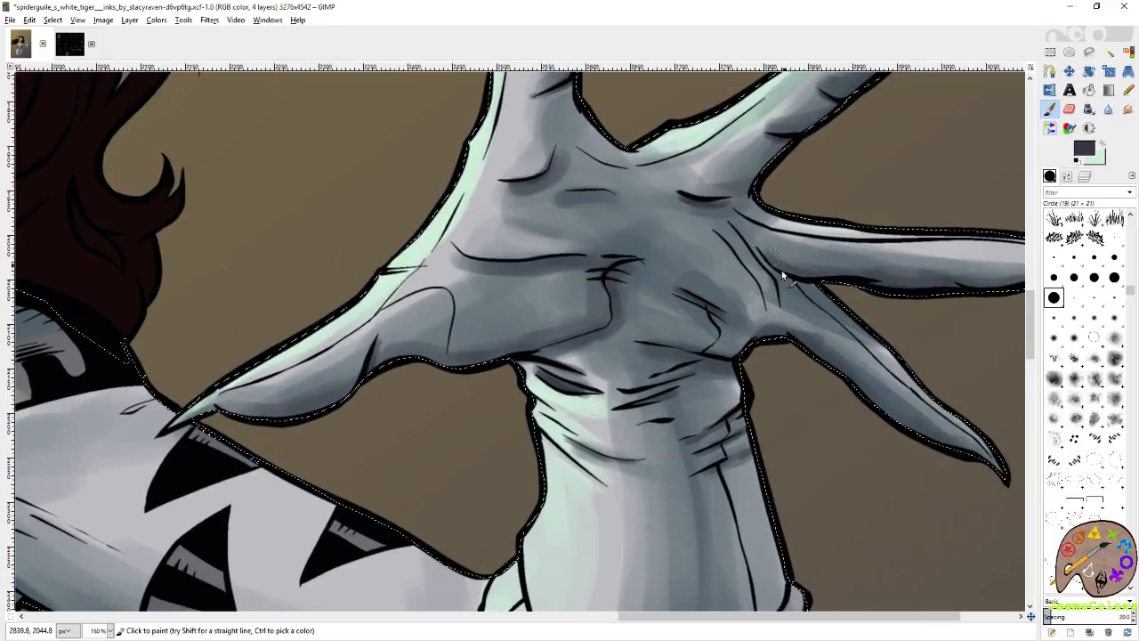
pyautogui.moveTo(924, 399)
pyautogui.mouseDown()
pyautogui.moveTo(768, 412)
pyautogui.moveTo(807, 451)
pyautogui.mouseUp()
pyautogui.moveTo(578, 404); pyautogui.dragTo(773, 308)
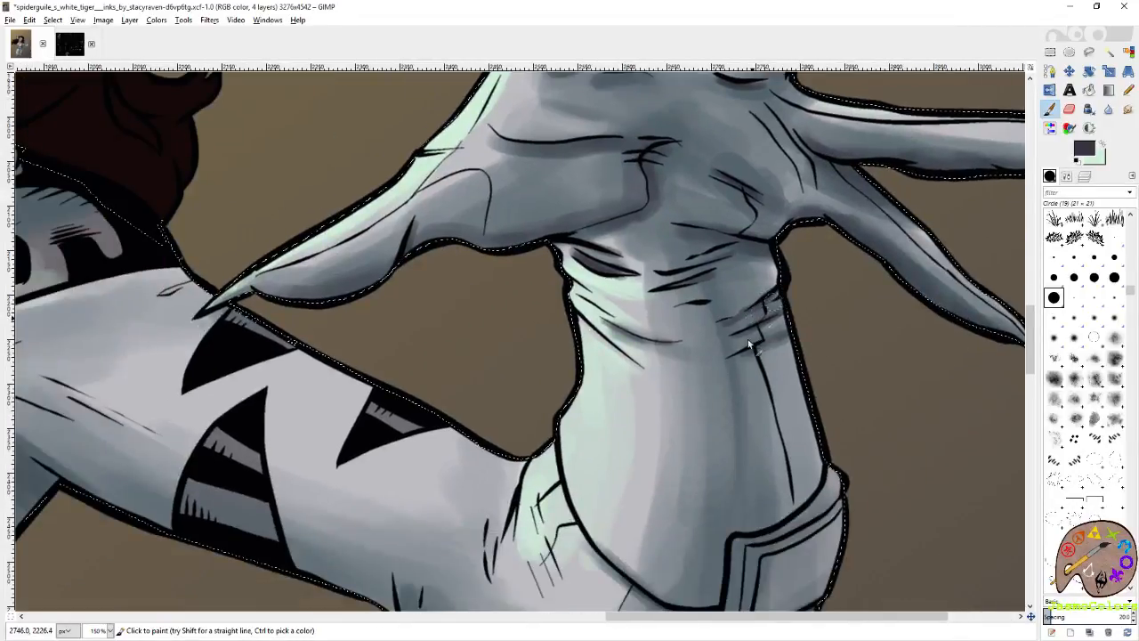
# Paint purplish grey shadows on the elbow pad and outer forearm edge of the outstretched arm, and save the image.
pyautogui.scroll(-5, 798, 445)
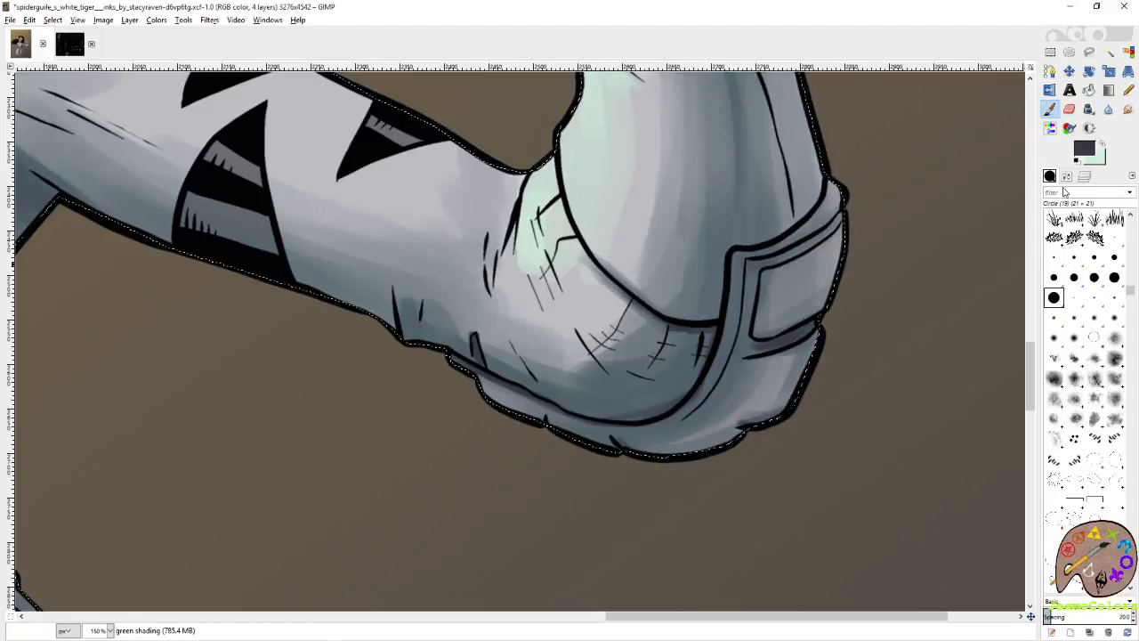
pyautogui.click(1066, 177)
pyautogui.click(1052, 258)
pyautogui.moveTo(824, 304)
pyautogui.mouseDown()
pyautogui.moveTo(834, 250)
pyautogui.moveTo(763, 389)
pyautogui.moveTo(813, 245)
pyautogui.moveTo(700, 457)
pyautogui.moveTo(559, 448)
pyautogui.moveTo(663, 438)
pyautogui.moveTo(829, 325)
pyautogui.moveTo(779, 330)
pyautogui.moveTo(799, 245)
pyautogui.moveTo(779, 282)
pyautogui.mouseUp()
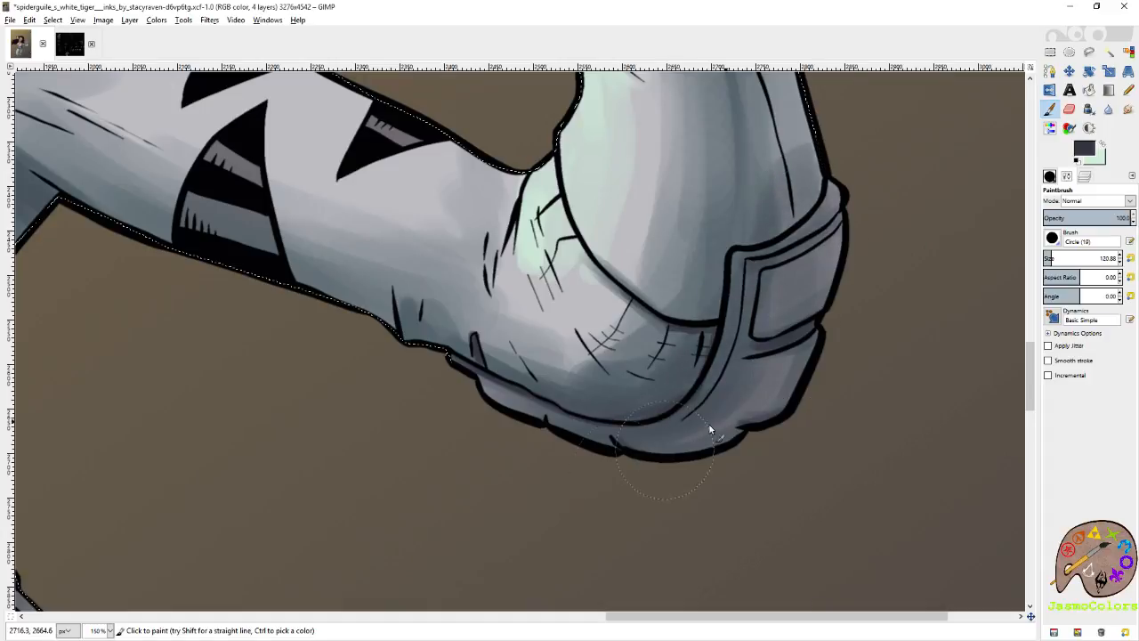
pyautogui.moveTo(830, 226)
pyautogui.mouseDown()
pyautogui.moveTo(829, 289)
pyautogui.moveTo(766, 370)
pyautogui.moveTo(782, 298)
pyautogui.moveTo(739, 345)
pyautogui.moveTo(440, 386)
pyautogui.moveTo(803, 342)
pyautogui.moveTo(760, 329)
pyautogui.moveTo(783, 167)
pyautogui.moveTo(794, 125)
pyautogui.mouseUp()
pyautogui.moveTo(832, 276); pyautogui.dragTo(829, 514)
pyautogui.moveTo(801, 391)
pyautogui.mouseDown()
pyautogui.moveTo(778, 273)
pyautogui.moveTo(779, 347)
pyautogui.mouseUp()
pyautogui.hotkey('ctrl', 's')
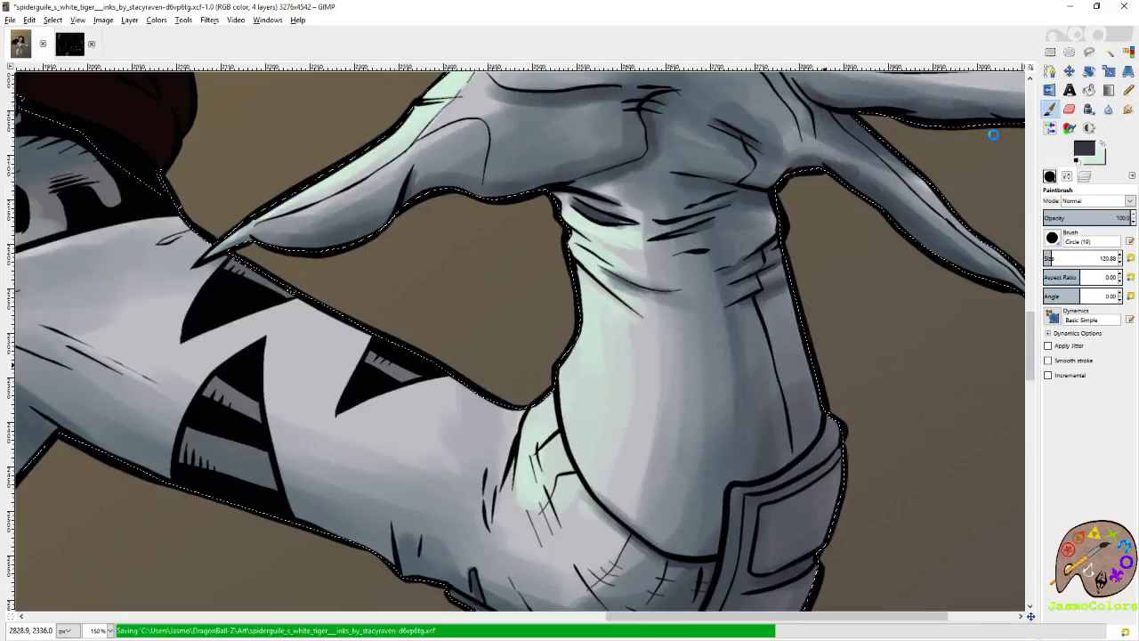
# Clear the suit selection and make the "falts" layer active.
pyautogui.press('r')
pyautogui.scroll(-4, 854, 320)
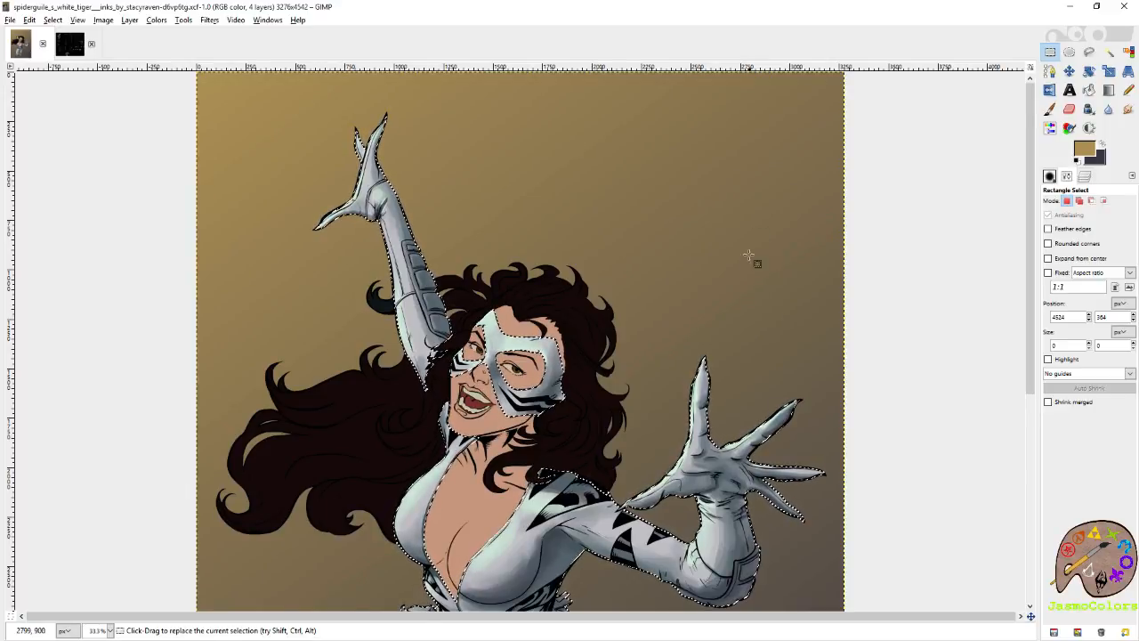
pyautogui.scroll(-5, 586, 206)
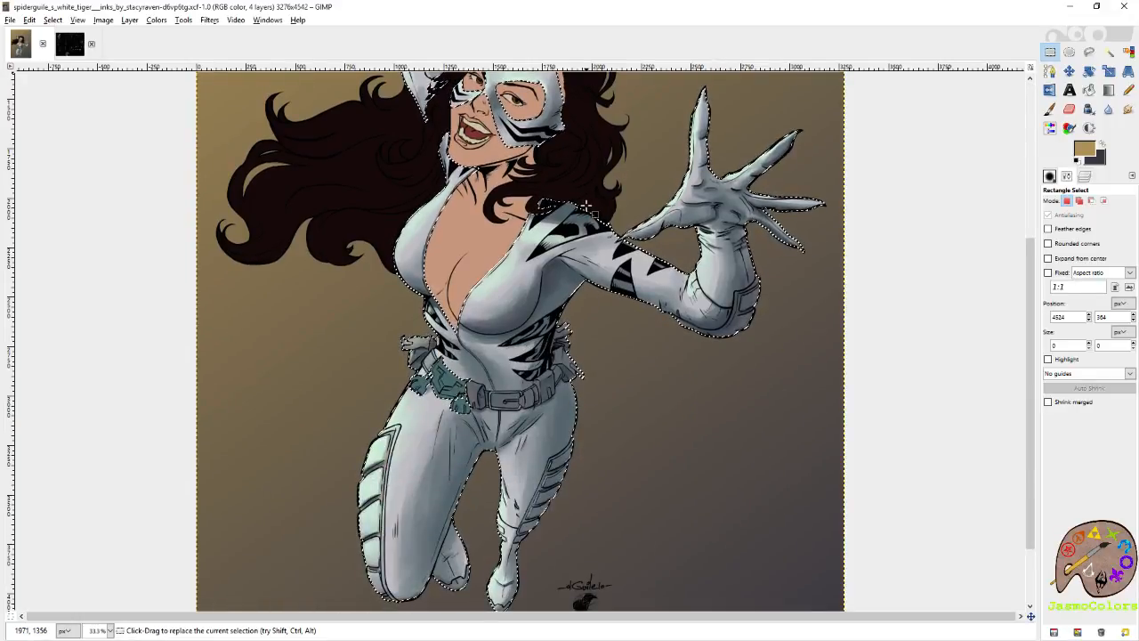
pyautogui.press('ctrl')
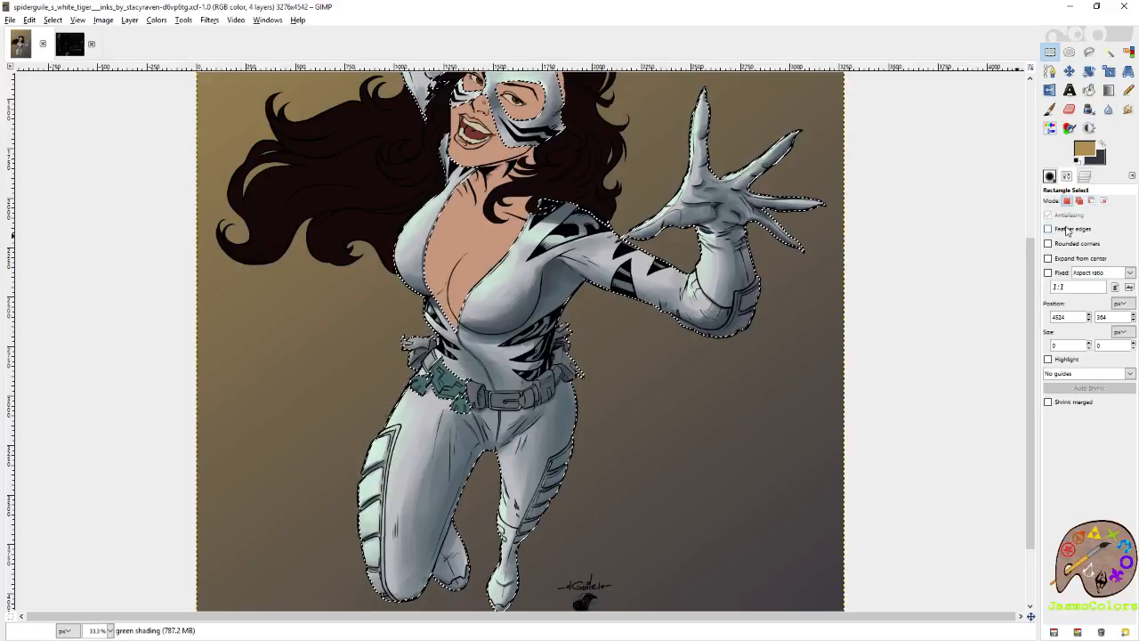
pyautogui.click(964, 154)
pyautogui.click(1085, 176)
pyautogui.click(1112, 290)
# Sample the dark brown hair colour and bucket-fill the stray hair curl beside the raised forearm.
pyautogui.click(1050, 108)
pyautogui.scroll(5, 581, 239)
pyautogui.keyDown('ctrl'); pyautogui.click(568, 298); pyautogui.keyUp('ctrl')
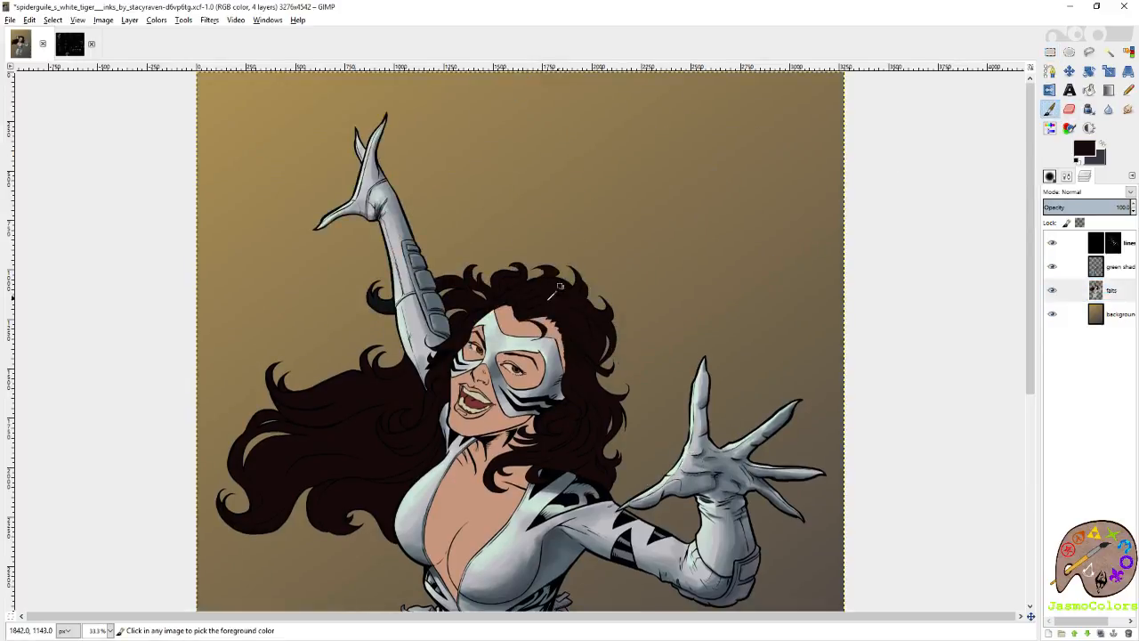
pyautogui.scroll(3, 445, 308)
pyautogui.hotkey('shift', 'b')
pyautogui.click(276, 308)
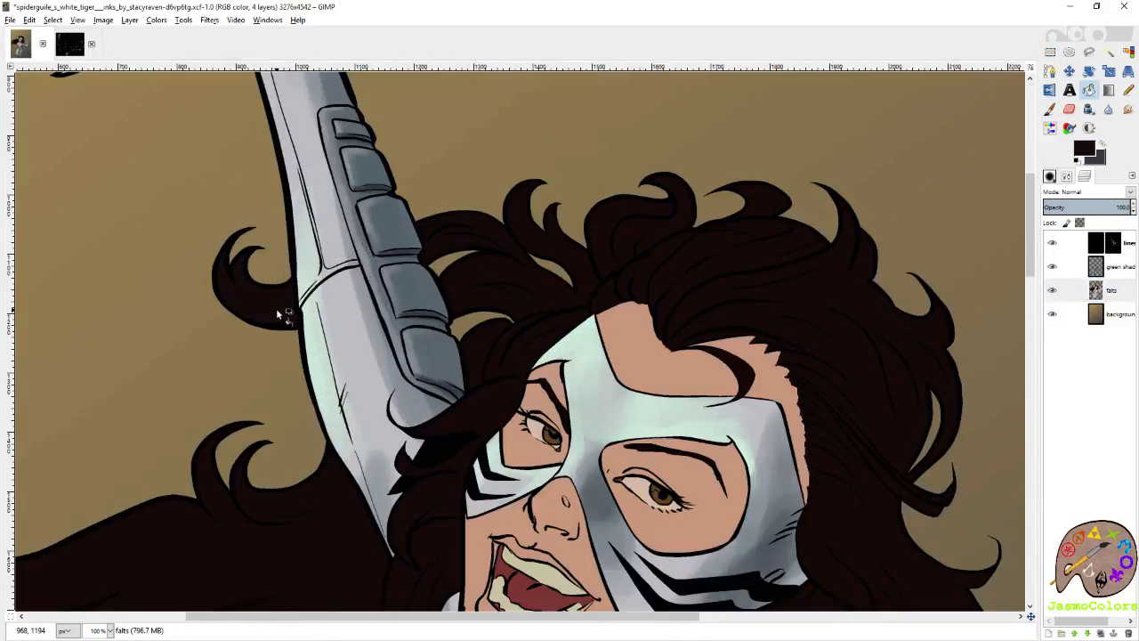
pyautogui.scroll(-2, 360, 255)
pyautogui.scroll(-3, 514, 280)
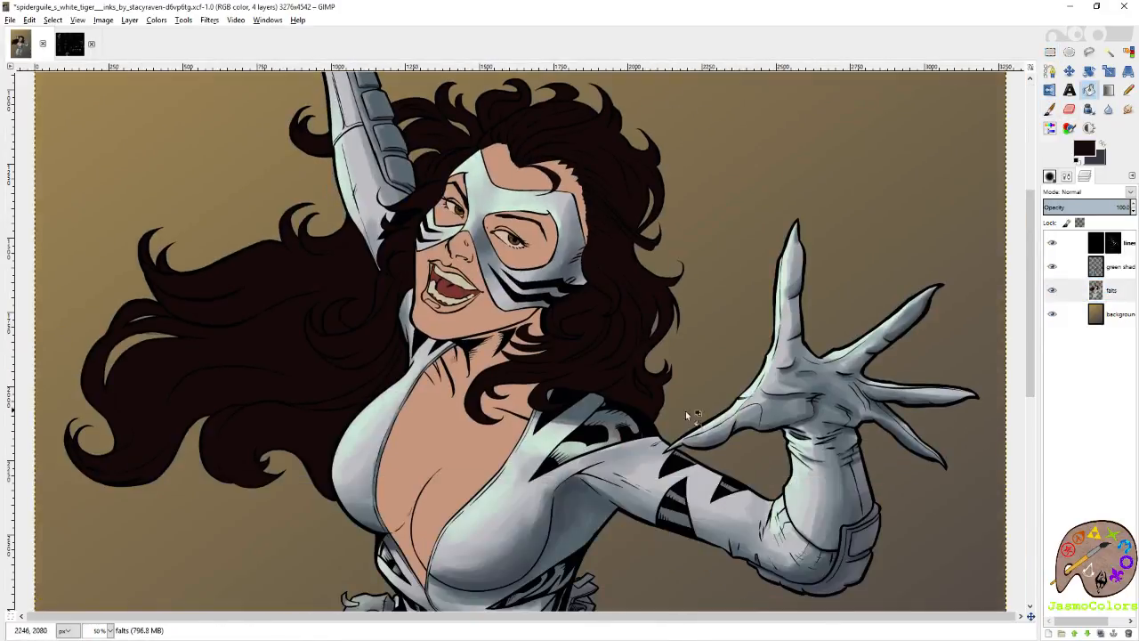
pyautogui.scroll(-3, 330, 372)
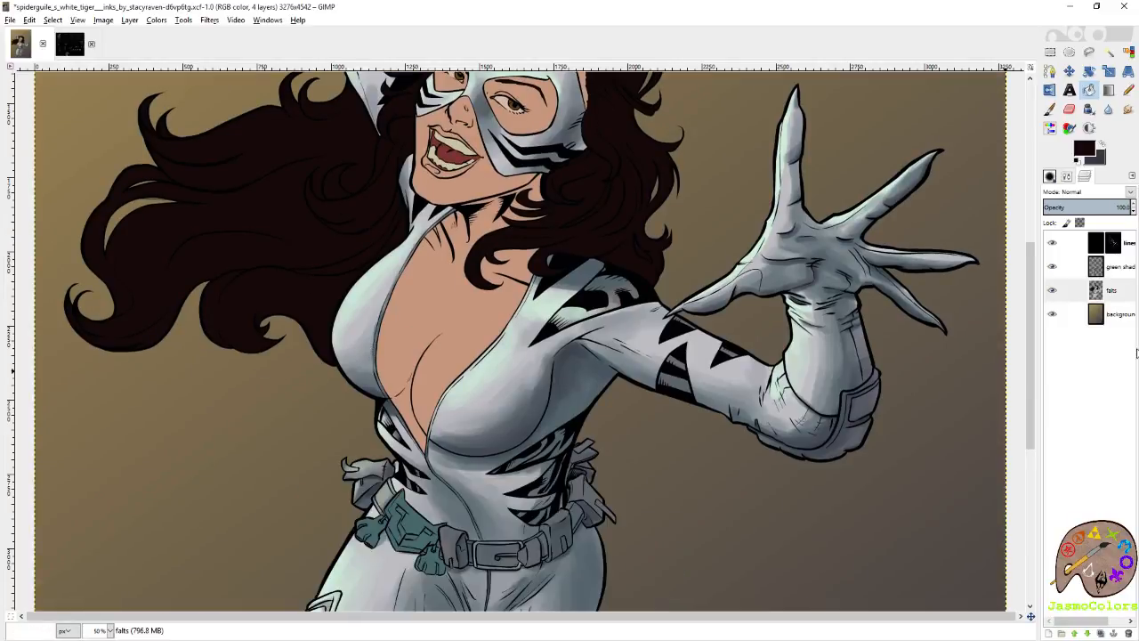
# Fuzzy-select the teal belt ornament with its paw pendants, and ready the Paintbrush on the green shading layer.
pyautogui.click(1109, 51)
pyautogui.click(407, 532)
pyautogui.scroll(4, 407, 532)
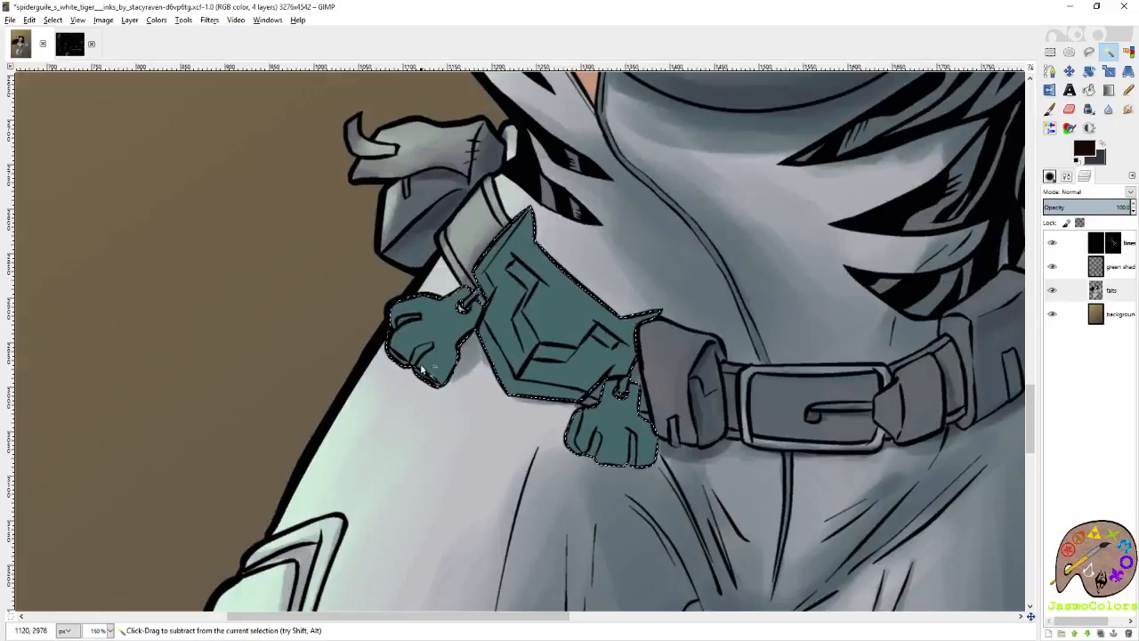
pyautogui.scroll(2, 427, 365)
pyautogui.click(1123, 245)
pyautogui.click(1123, 267)
pyautogui.press('p')
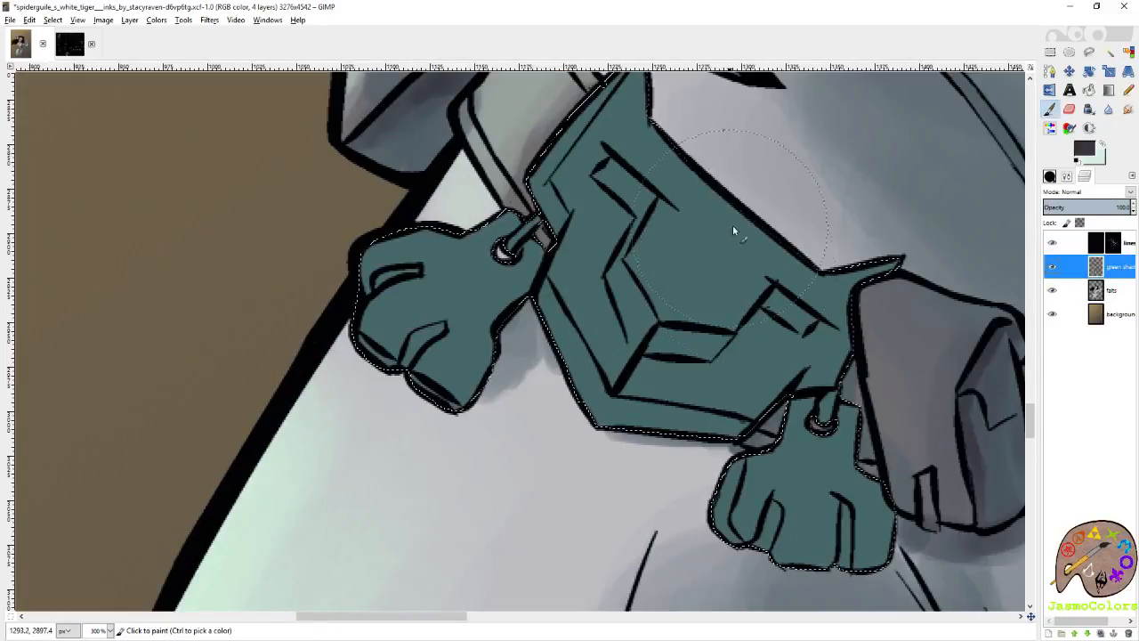
# Reset the brush to its native size and shade the teal plate's bottom bevel in purplish grey with Circle (01).
pyautogui.click(1051, 177)
pyautogui.click(1117, 519)
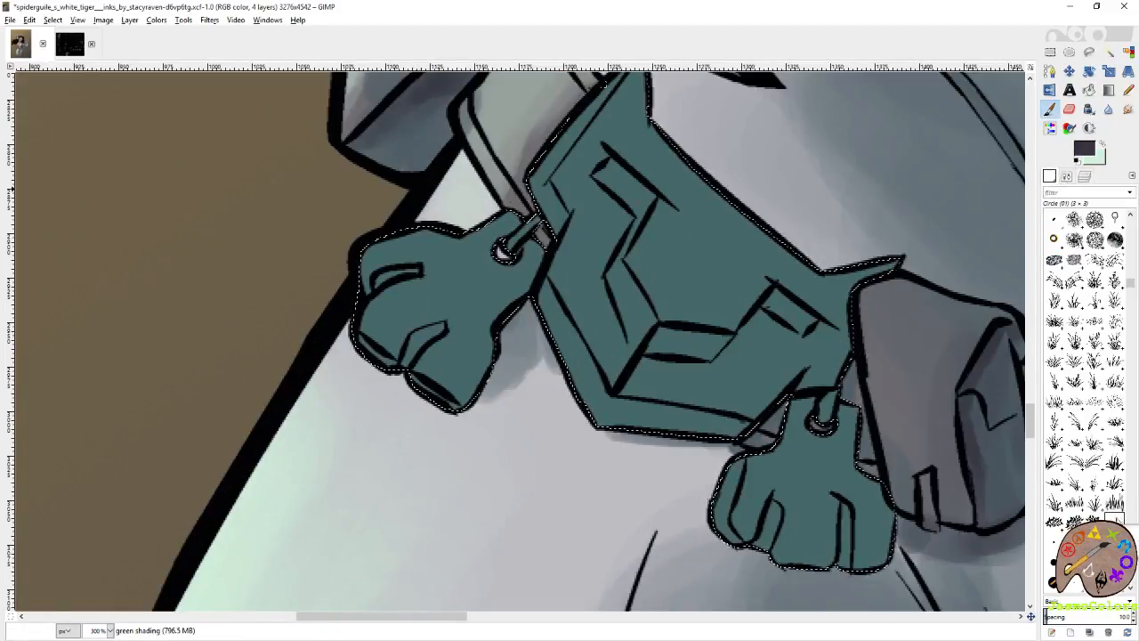
pyautogui.click(1066, 176)
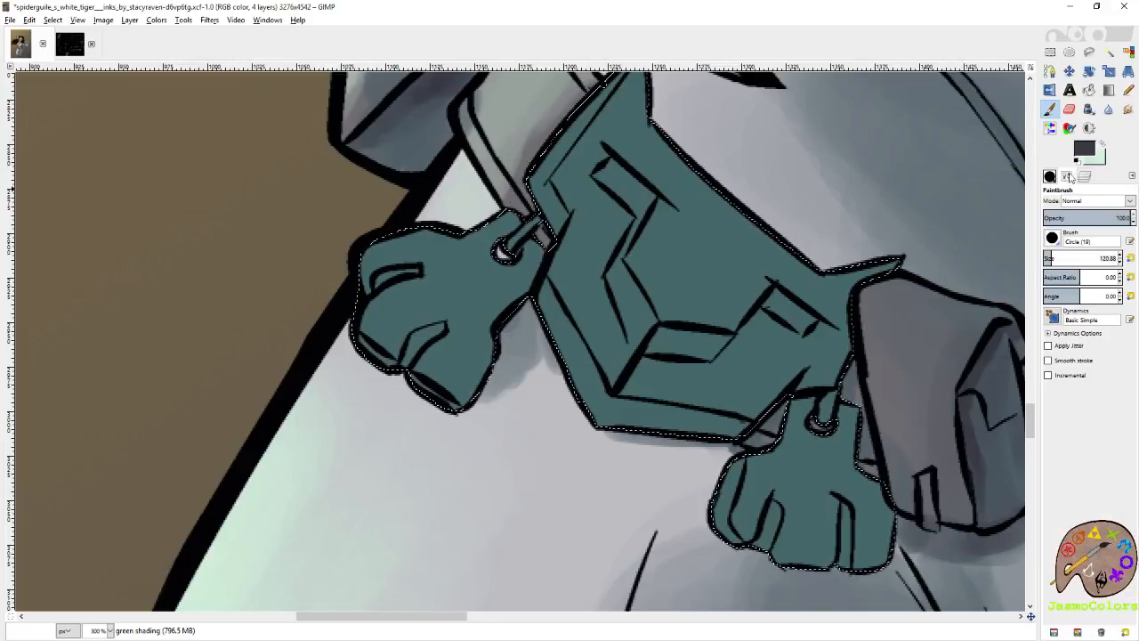
pyautogui.click(1130, 258)
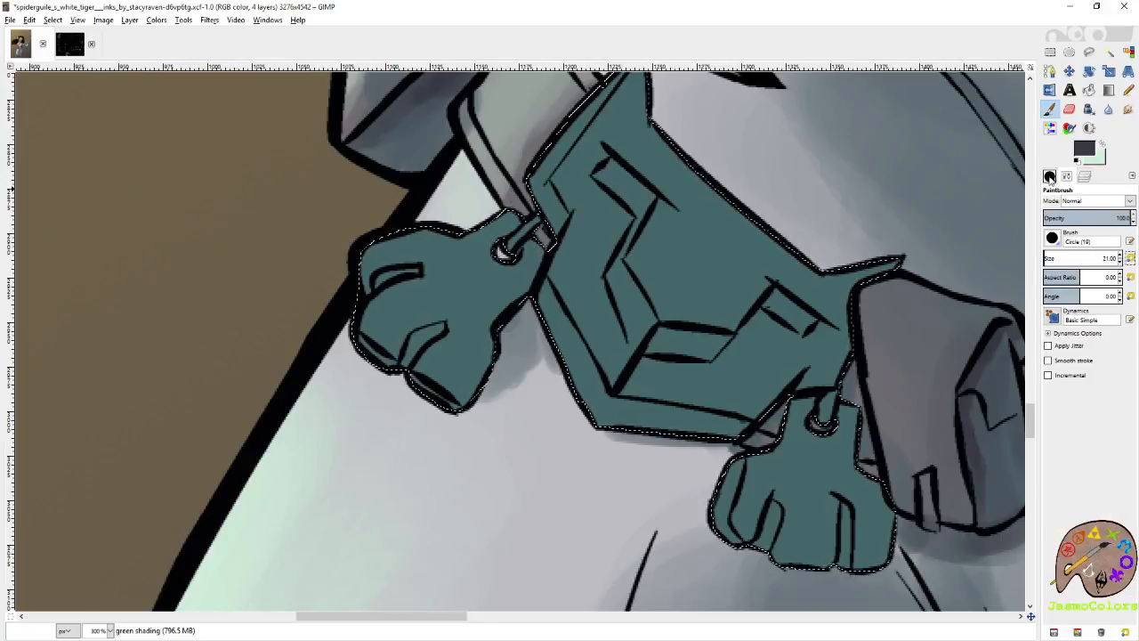
pyautogui.click(1051, 177)
pyautogui.moveTo(877, 384); pyautogui.dragTo(841, 302)
pyautogui.moveTo(710, 343)
pyautogui.mouseDown()
pyautogui.moveTo(653, 343)
pyautogui.moveTo(648, 356)
pyautogui.moveTo(667, 345)
pyautogui.moveTo(624, 336)
pyautogui.mouseUp()
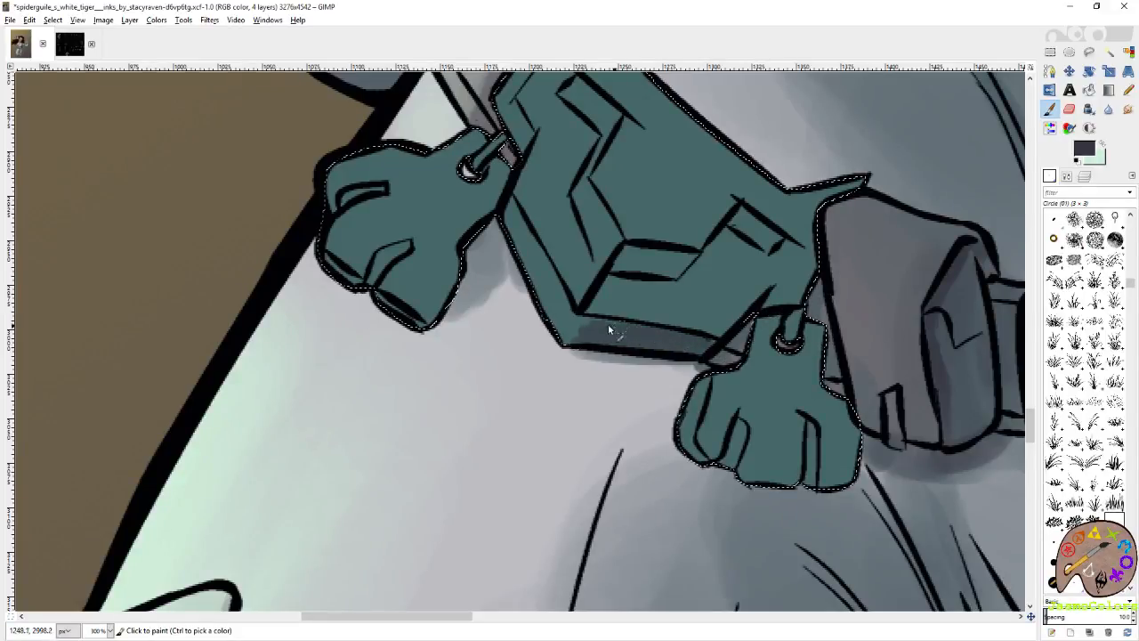
# Darken the gaps between the toes and the lower edges of both teal paw pendants in purplish grey.
pyautogui.scroll(-2, 719, 396)
pyautogui.moveTo(736, 374); pyautogui.dragTo(732, 405)
pyautogui.moveTo(811, 360)
pyautogui.mouseDown()
pyautogui.moveTo(806, 427)
pyautogui.moveTo(797, 425)
pyautogui.mouseUp()
pyautogui.moveTo(817, 260)
pyautogui.mouseDown()
pyautogui.moveTo(841, 332)
pyautogui.moveTo(839, 411)
pyautogui.moveTo(804, 360)
pyautogui.moveTo(797, 406)
pyautogui.moveTo(805, 377)
pyautogui.moveTo(820, 425)
pyautogui.moveTo(853, 368)
pyautogui.moveTo(817, 418)
pyautogui.mouseUp()
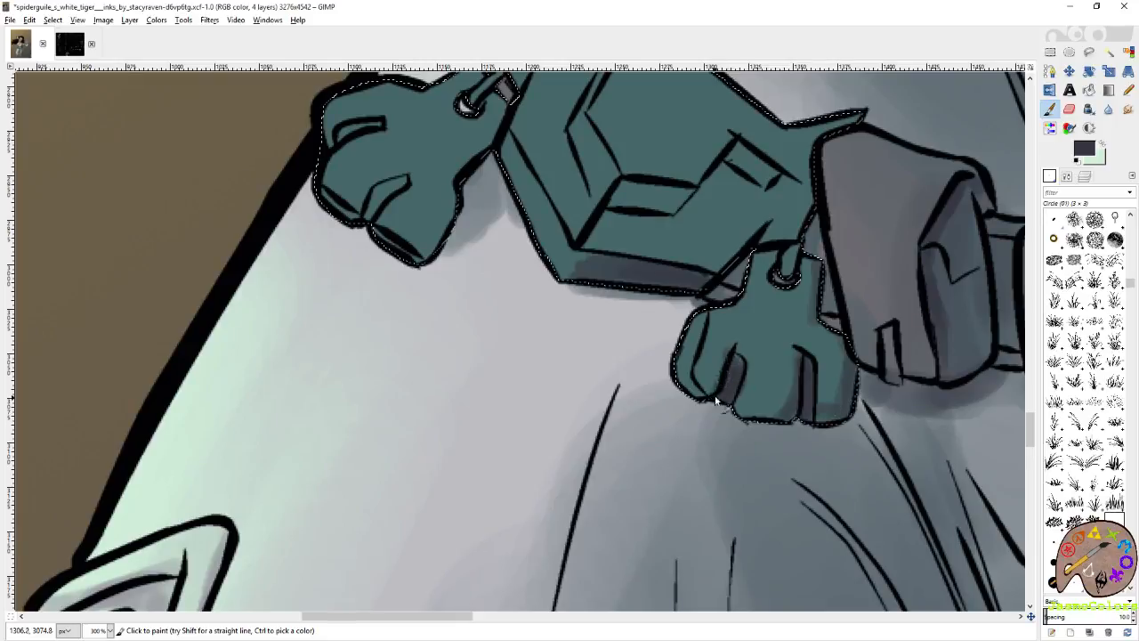
pyautogui.moveTo(507, 172); pyautogui.dragTo(715, 385)
pyautogui.moveTo(625, 412)
pyautogui.mouseDown()
pyautogui.moveTo(690, 349)
pyautogui.moveTo(644, 363)
pyautogui.moveTo(633, 381)
pyautogui.mouseUp()
pyautogui.moveTo(598, 345)
pyautogui.mouseDown()
pyautogui.moveTo(630, 377)
pyautogui.moveTo(702, 410)
pyautogui.moveTo(727, 373)
pyautogui.mouseUp()
pyautogui.moveTo(767, 301)
pyautogui.mouseDown()
pyautogui.moveTo(709, 398)
pyautogui.moveTo(772, 273)
pyautogui.mouseUp()
# Shade the recessed sections of the zigzag relief on the teal belt plate in purplish grey.
pyautogui.moveTo(903, 355)
pyautogui.mouseDown()
pyautogui.moveTo(722, 389)
pyautogui.moveTo(755, 392)
pyautogui.moveTo(712, 381)
pyautogui.moveTo(765, 383)
pyautogui.mouseUp()
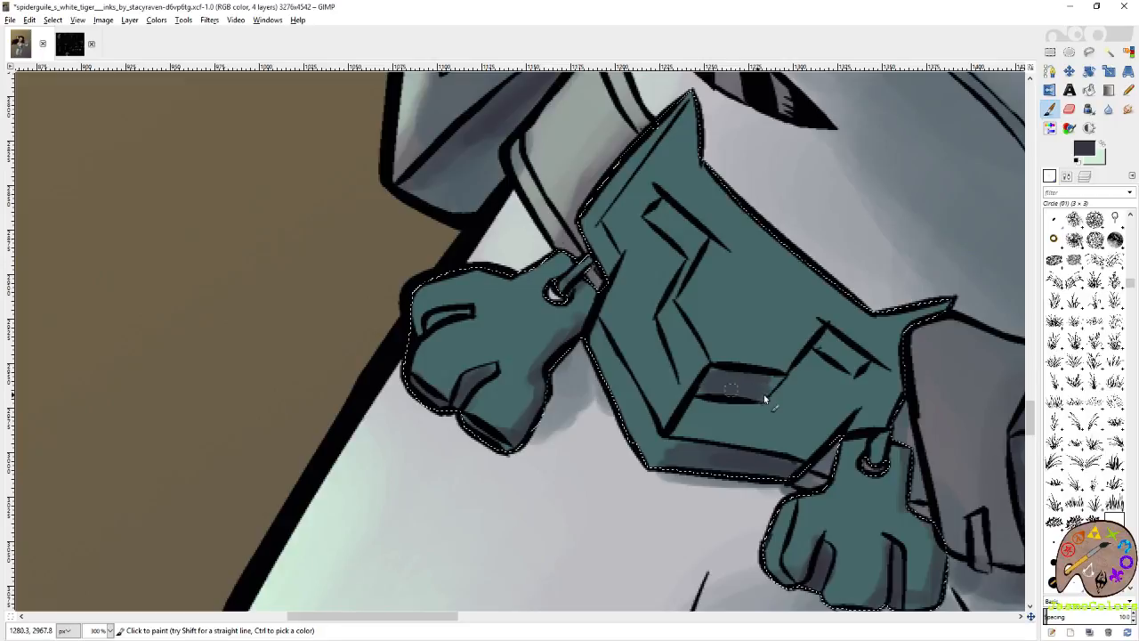
pyautogui.moveTo(815, 355)
pyautogui.mouseDown()
pyautogui.moveTo(833, 331)
pyautogui.moveTo(773, 391)
pyautogui.moveTo(855, 359)
pyautogui.moveTo(827, 344)
pyautogui.moveTo(897, 400)
pyautogui.mouseUp()
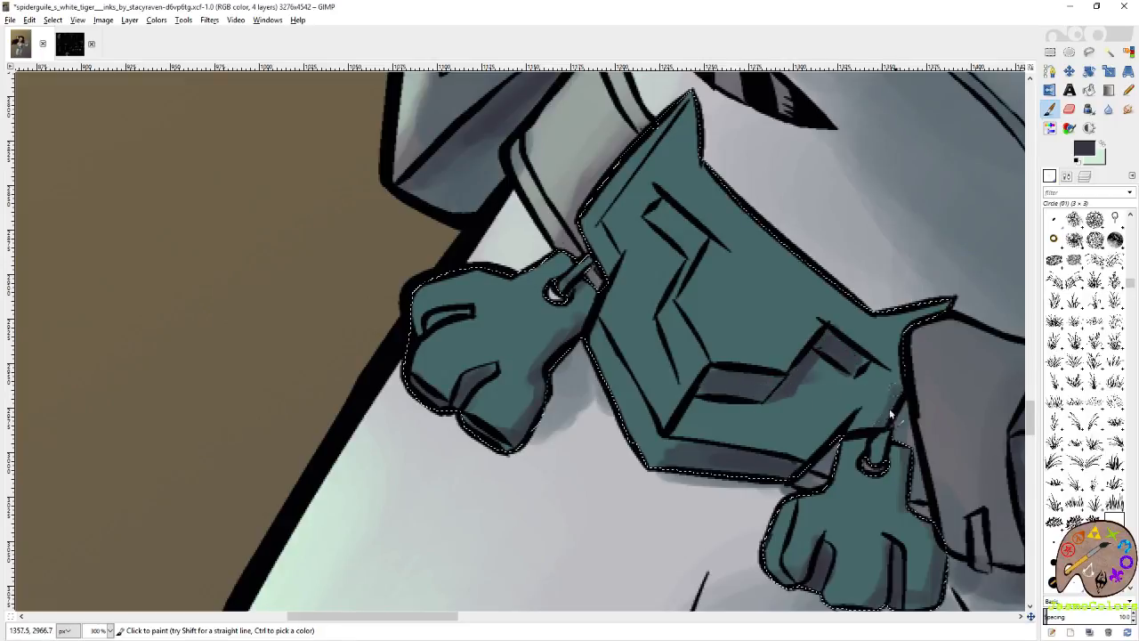
pyautogui.moveTo(698, 303); pyautogui.dragTo(767, 405)
pyautogui.moveTo(765, 347); pyautogui.dragTo(734, 327)
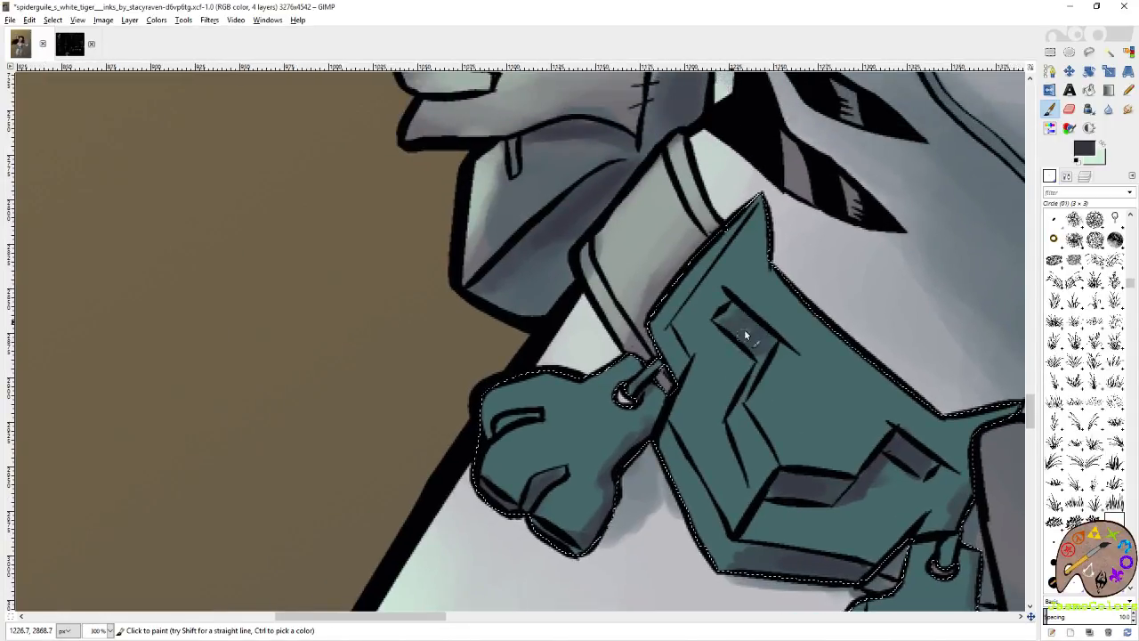
pyautogui.moveTo(623, 400); pyautogui.dragTo(740, 360)
pyautogui.moveTo(656, 376)
pyautogui.mouseDown()
pyautogui.moveTo(607, 398)
pyautogui.moveTo(640, 381)
pyautogui.mouseUp()
pyautogui.moveTo(775, 364)
pyautogui.mouseDown()
pyautogui.moveTo(756, 400)
pyautogui.moveTo(593, 363)
pyautogui.mouseUp()
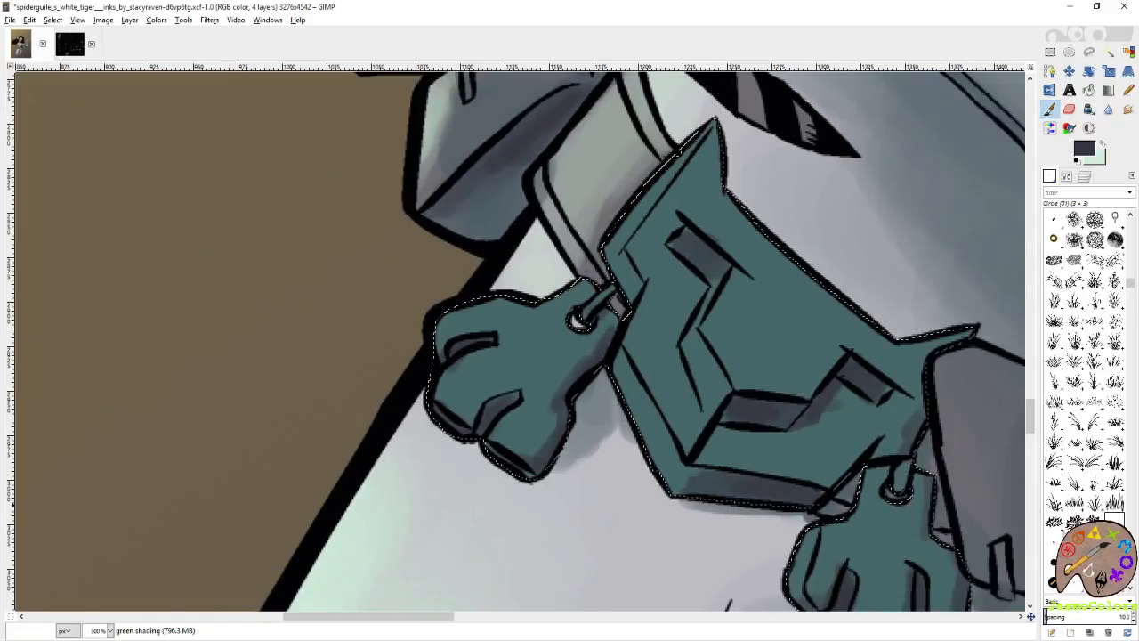
# Add broad purplish grey shadows around the relief on the teal plate's face with the 21 × 21 Circle (19) brush.
pyautogui.click(1054, 582)
pyautogui.moveTo(732, 150)
pyautogui.mouseDown()
pyautogui.moveTo(735, 180)
pyautogui.moveTo(726, 166)
pyautogui.mouseUp()
pyautogui.moveTo(907, 354)
pyautogui.mouseDown()
pyautogui.moveTo(775, 283)
pyautogui.moveTo(768, 322)
pyautogui.mouseUp()
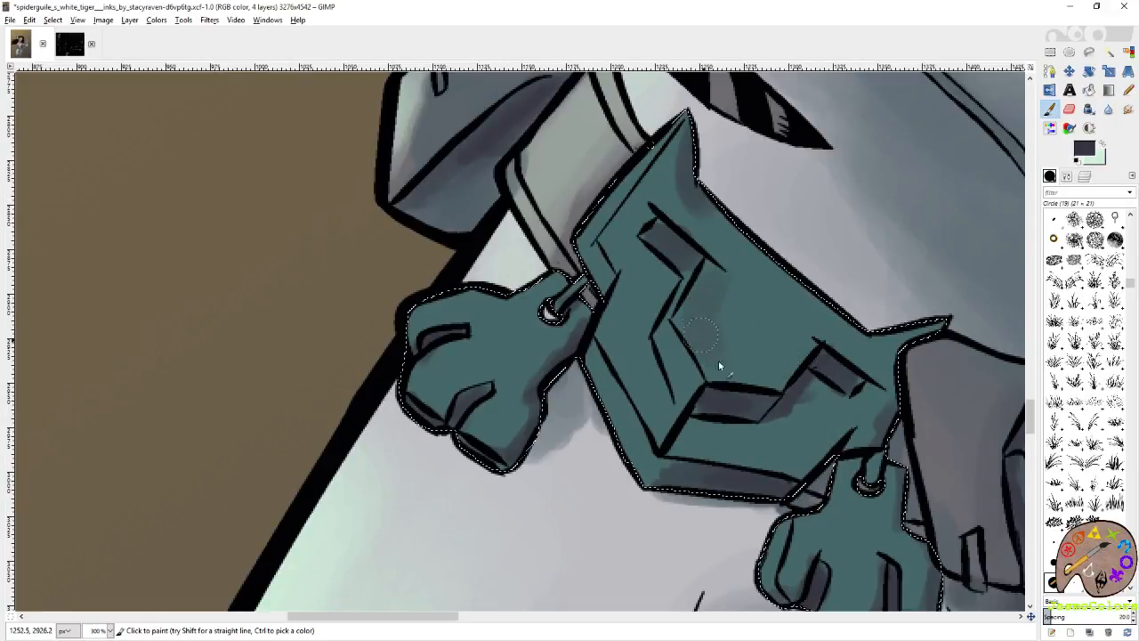
pyautogui.moveTo(636, 279); pyautogui.dragTo(615, 340)
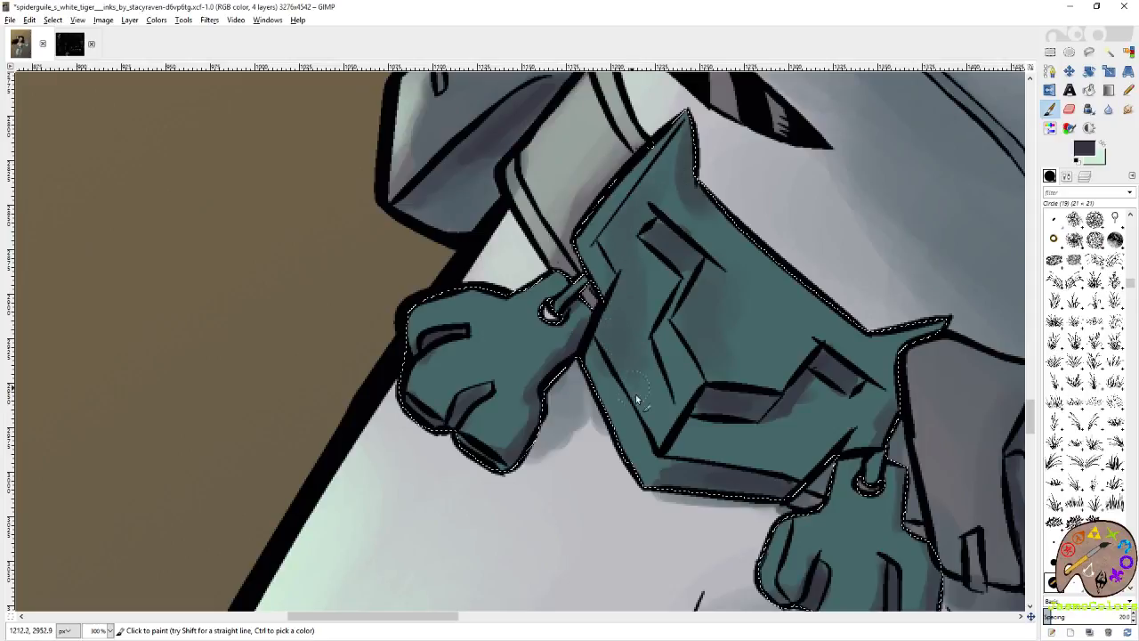
# Swap to mint and paint soft highlights on the teal plate's lower face, upper edge and side bevel.
pyautogui.press('x')
pyautogui.moveTo(752, 445); pyautogui.dragTo(768, 452)
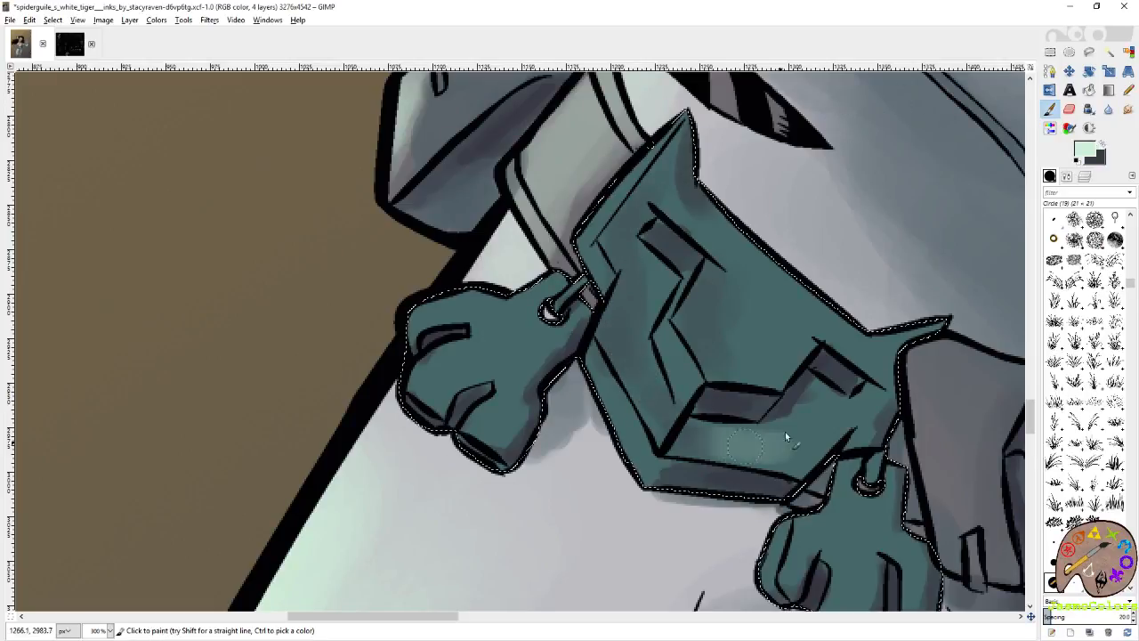
pyautogui.moveTo(775, 361)
pyautogui.mouseDown()
pyautogui.moveTo(768, 318)
pyautogui.moveTo(707, 229)
pyautogui.moveTo(742, 283)
pyautogui.moveTo(775, 294)
pyautogui.mouseUp()
pyautogui.moveTo(681, 112)
pyautogui.mouseDown()
pyautogui.moveTo(605, 190)
pyautogui.moveTo(618, 169)
pyautogui.moveTo(597, 204)
pyautogui.moveTo(660, 136)
pyautogui.moveTo(603, 215)
pyautogui.mouseUp()
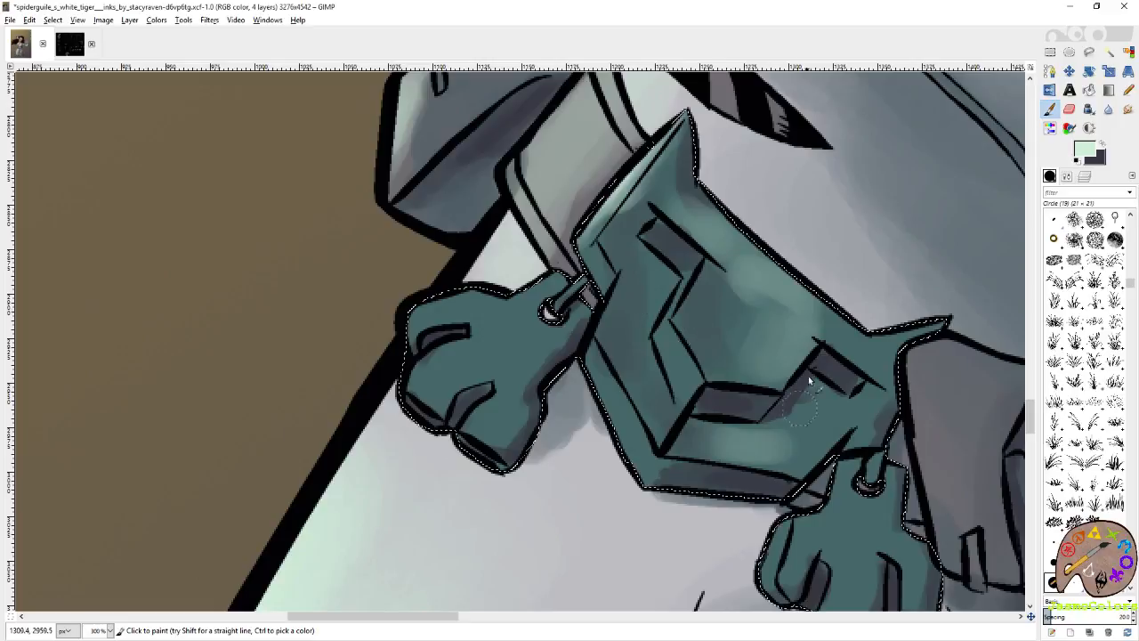
# Add fine mint highlights to the teal plate's side bevel and the zigzag relief edges with the 3 × 3 Circle (01) brush.
pyautogui.click(1117, 521)
pyautogui.moveTo(582, 237); pyautogui.dragTo(617, 290)
pyautogui.moveTo(667, 342)
pyautogui.mouseDown()
pyautogui.moveTo(682, 377)
pyautogui.moveTo(683, 346)
pyautogui.moveTo(671, 346)
pyautogui.moveTo(694, 280)
pyautogui.moveTo(660, 321)
pyautogui.moveTo(685, 253)
pyautogui.mouseUp()
pyautogui.moveTo(660, 206); pyautogui.dragTo(638, 210)
# Paint fine mint highlights along the upper edge and toes of the teal paw pendant beside the plate's upper bevel.
pyautogui.moveTo(523, 308); pyautogui.dragTo(557, 282)
pyautogui.moveTo(475, 291); pyautogui.dragTo(408, 338)
pyautogui.moveTo(409, 394); pyautogui.dragTo(429, 367)
pyautogui.moveTo(490, 301); pyautogui.dragTo(460, 314)
pyautogui.moveTo(501, 401)
pyautogui.mouseDown()
pyautogui.moveTo(479, 426)
pyautogui.moveTo(494, 413)
pyautogui.mouseUp()
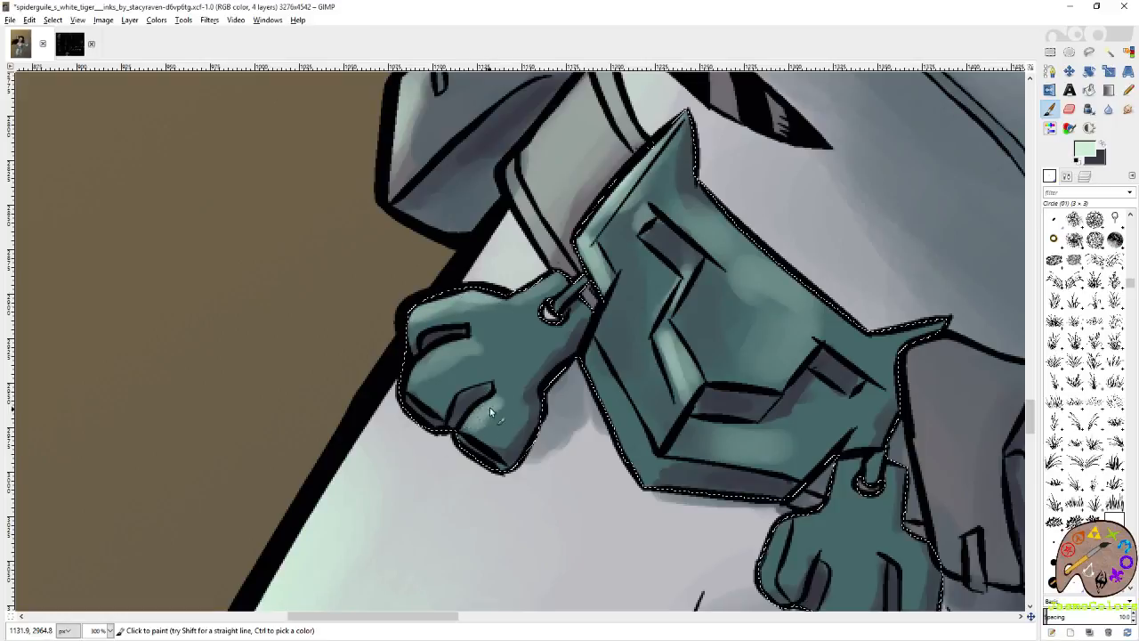
# Blend soft mint highlights over both paw pendants and the teal plate's face and bevels with the 21 × 21 Circle (19) brush.
pyautogui.click(1054, 583)
pyautogui.moveTo(498, 308)
pyautogui.mouseDown()
pyautogui.moveTo(473, 295)
pyautogui.moveTo(540, 301)
pyautogui.moveTo(436, 383)
pyautogui.mouseUp()
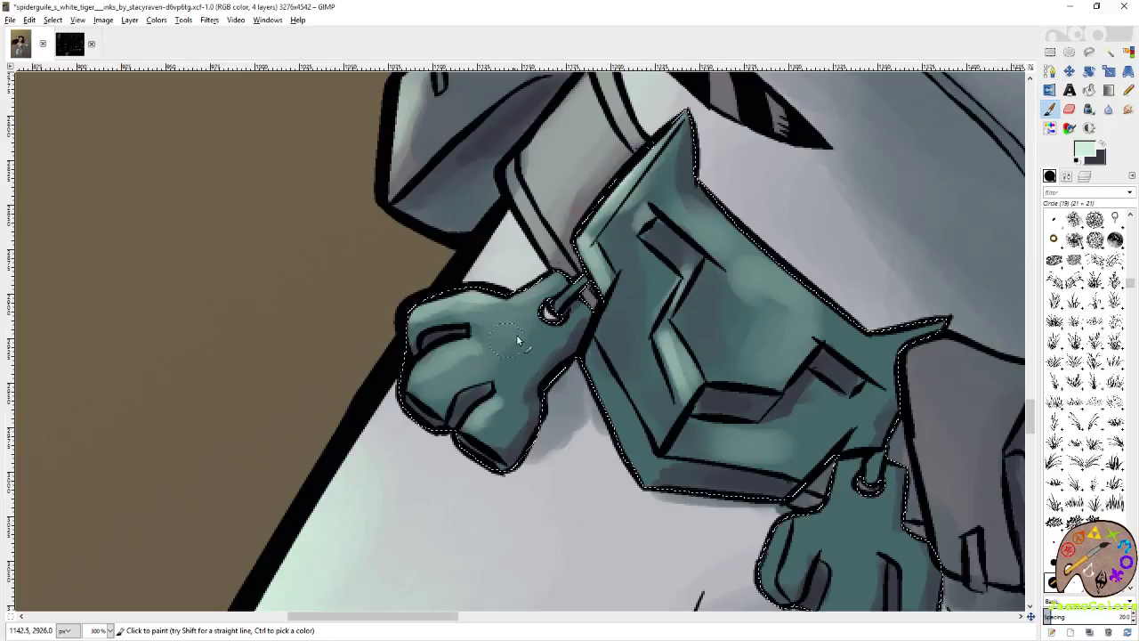
pyautogui.moveTo(762, 287); pyautogui.dragTo(630, 338)
pyautogui.moveTo(648, 386)
pyautogui.mouseDown()
pyautogui.moveTo(714, 401)
pyautogui.moveTo(726, 357)
pyautogui.moveTo(795, 377)
pyautogui.moveTo(732, 371)
pyautogui.mouseUp()
pyautogui.moveTo(612, 287); pyautogui.dragTo(575, 251)
pyautogui.moveTo(455, 280); pyautogui.dragTo(471, 257)
pyautogui.moveTo(607, 478)
pyautogui.mouseDown()
pyautogui.moveTo(616, 325)
pyautogui.moveTo(686, 352)
pyautogui.moveTo(765, 294)
pyautogui.mouseUp()
pyautogui.moveTo(661, 407)
pyautogui.mouseDown()
pyautogui.moveTo(688, 349)
pyautogui.moveTo(742, 409)
pyautogui.mouseUp()
pyautogui.moveTo(737, 340); pyautogui.dragTo(742, 318)
pyautogui.moveTo(682, 344)
pyautogui.mouseDown()
pyautogui.moveTo(648, 377)
pyautogui.moveTo(736, 502)
pyautogui.mouseUp()
pyautogui.moveTo(591, 352); pyautogui.dragTo(622, 418)
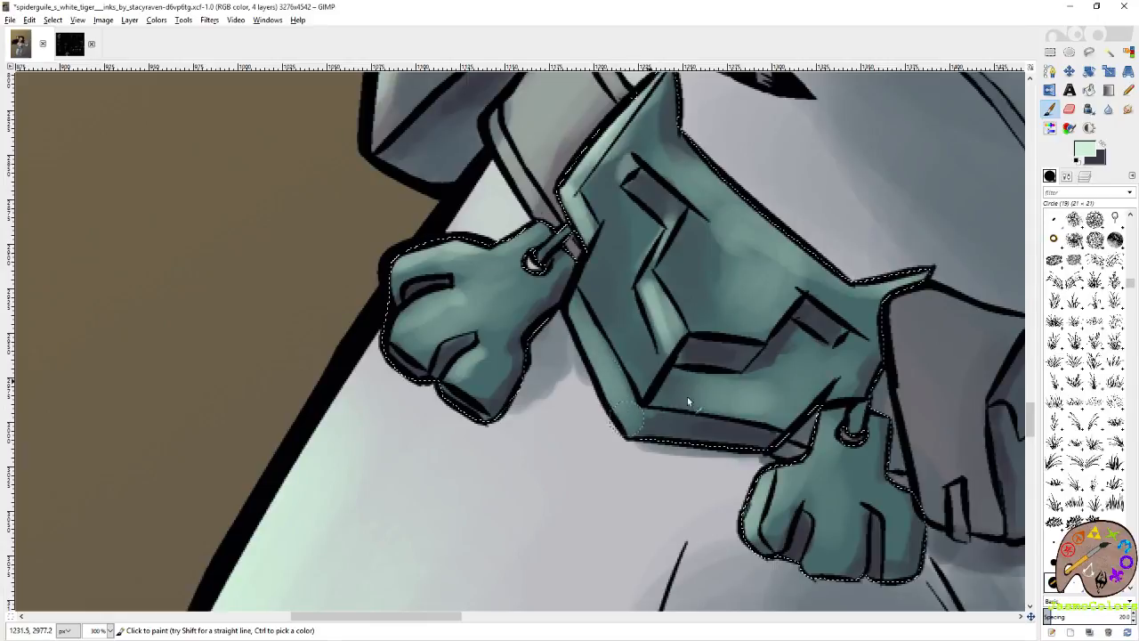
# Swap to purplish grey and add a fine shadow on the plate's bevel beside the upper paw with the Circle (01) brush.
pyautogui.click(1102, 147)
pyautogui.click(1115, 523)
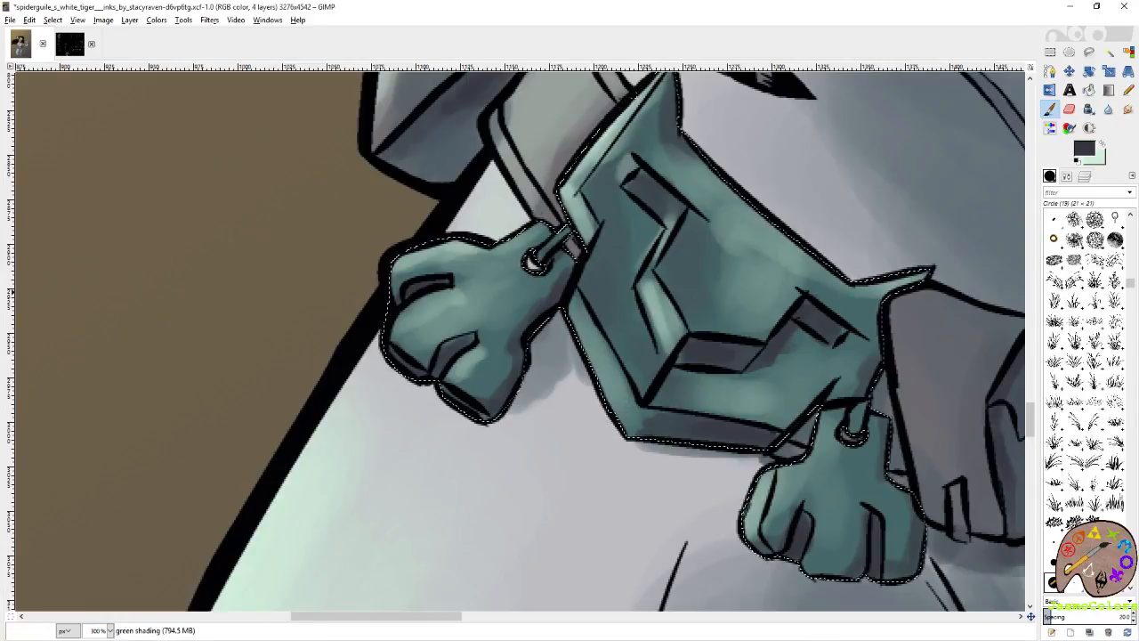
pyautogui.moveTo(578, 301); pyautogui.dragTo(575, 339)
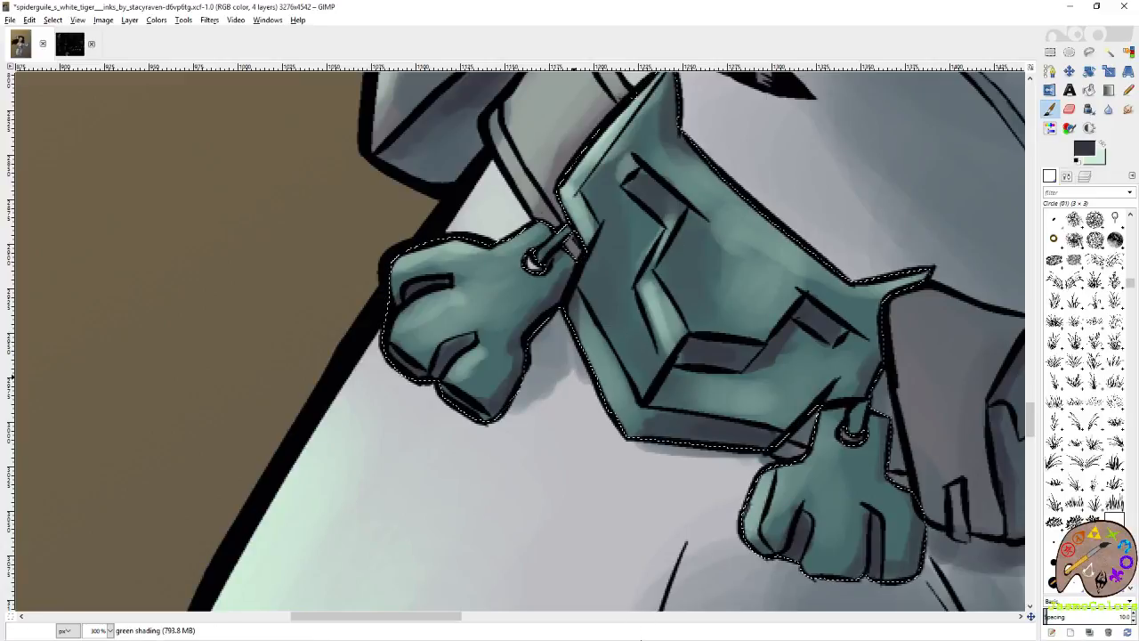
# Clear the selection around the belt ornament and save the image.
pyautogui.press('u')
pyautogui.scroll(-5, 569, 333)
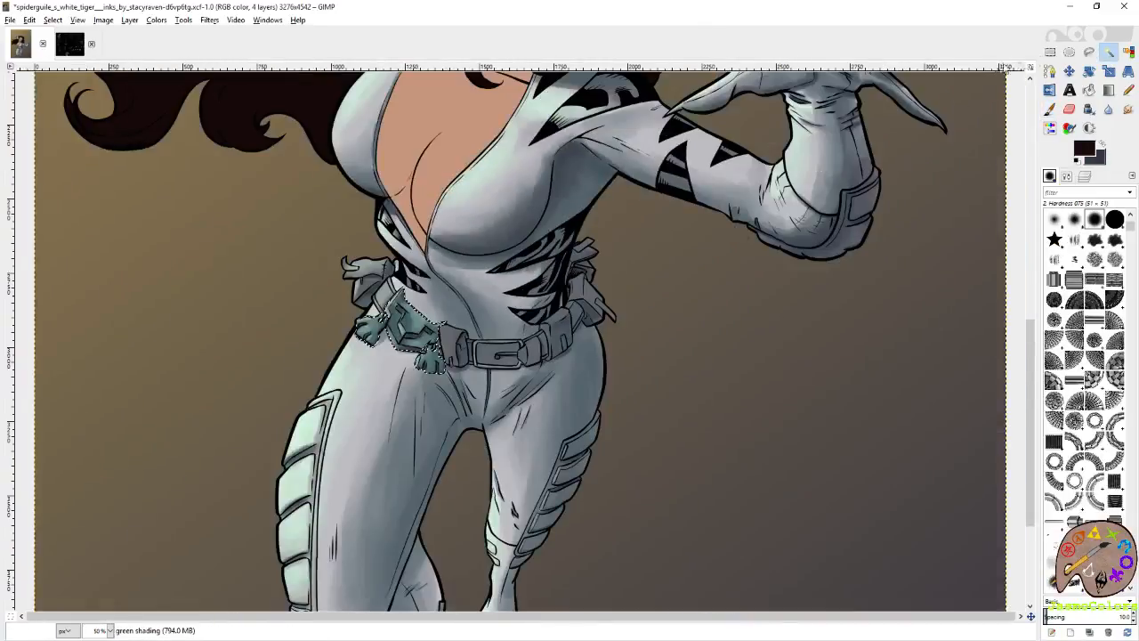
pyautogui.click(1050, 52)
pyautogui.scroll(-2, 806, 388)
pyautogui.hotkey('ctrl', 's')
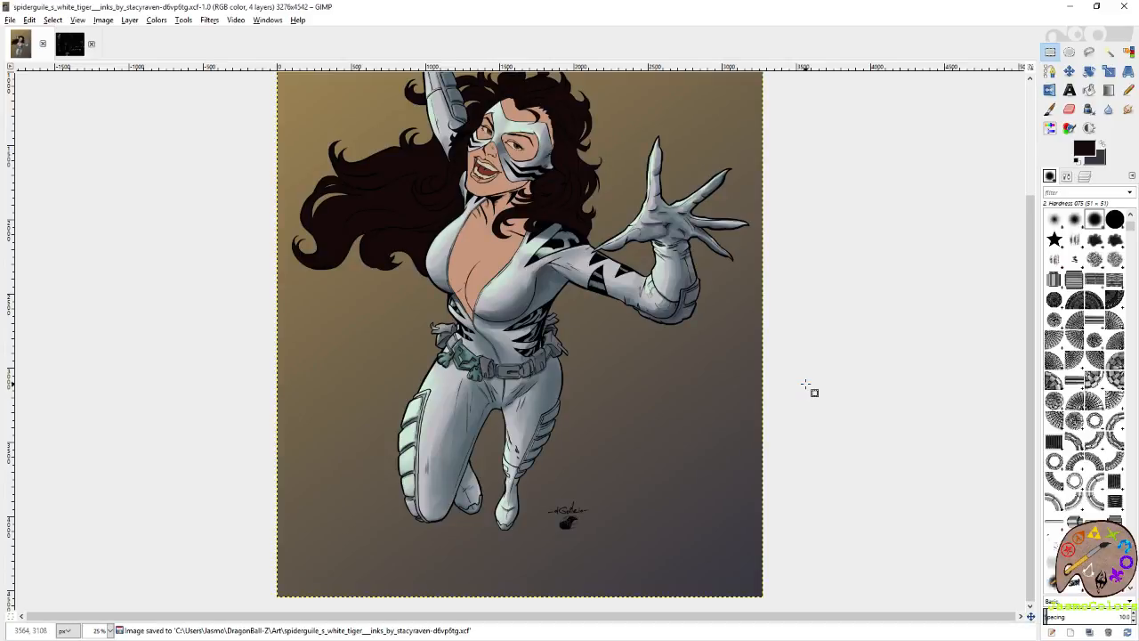
# Select the red mouth interior by colour on the falts layer.
pyautogui.scroll(3, 781, 383)
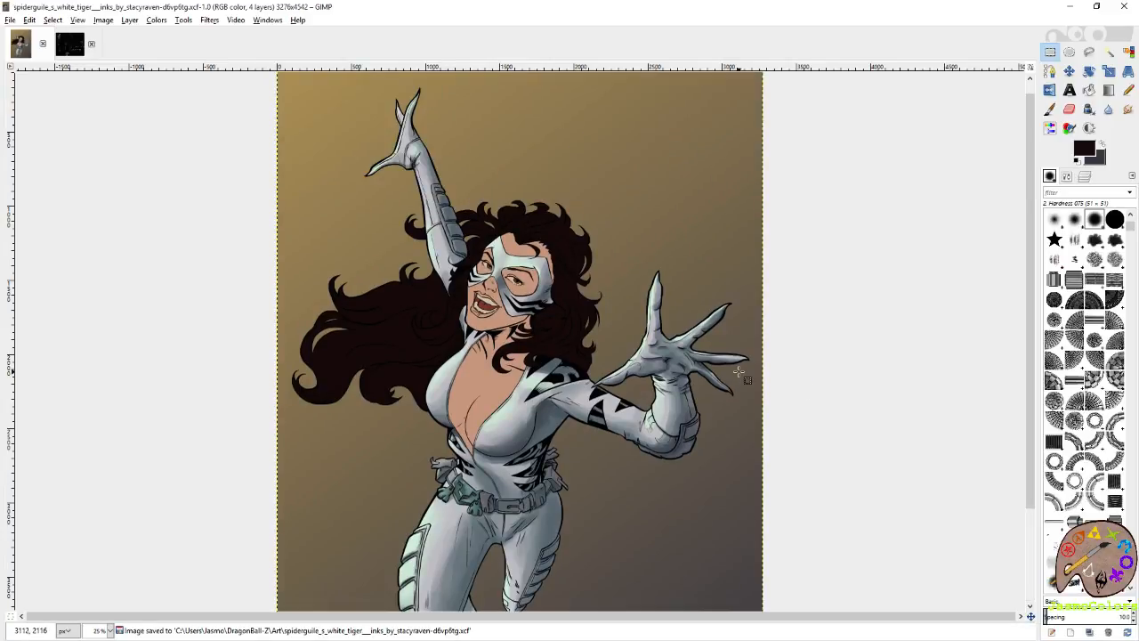
pyautogui.click(1086, 177)
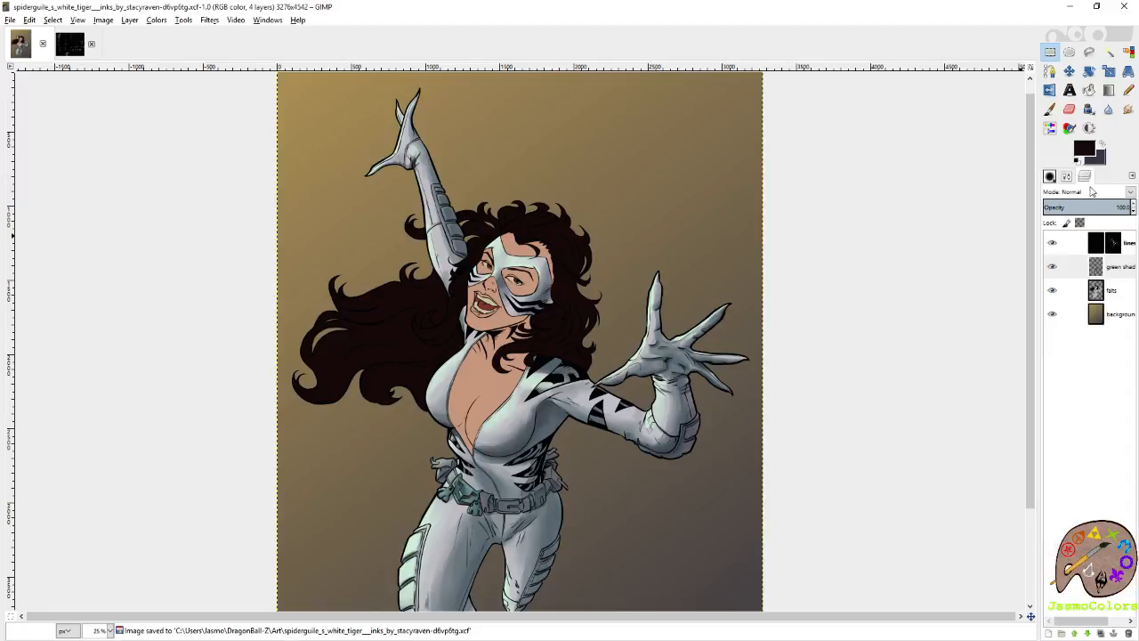
pyautogui.click(1121, 303)
pyautogui.click(1129, 51)
pyautogui.click(469, 380)
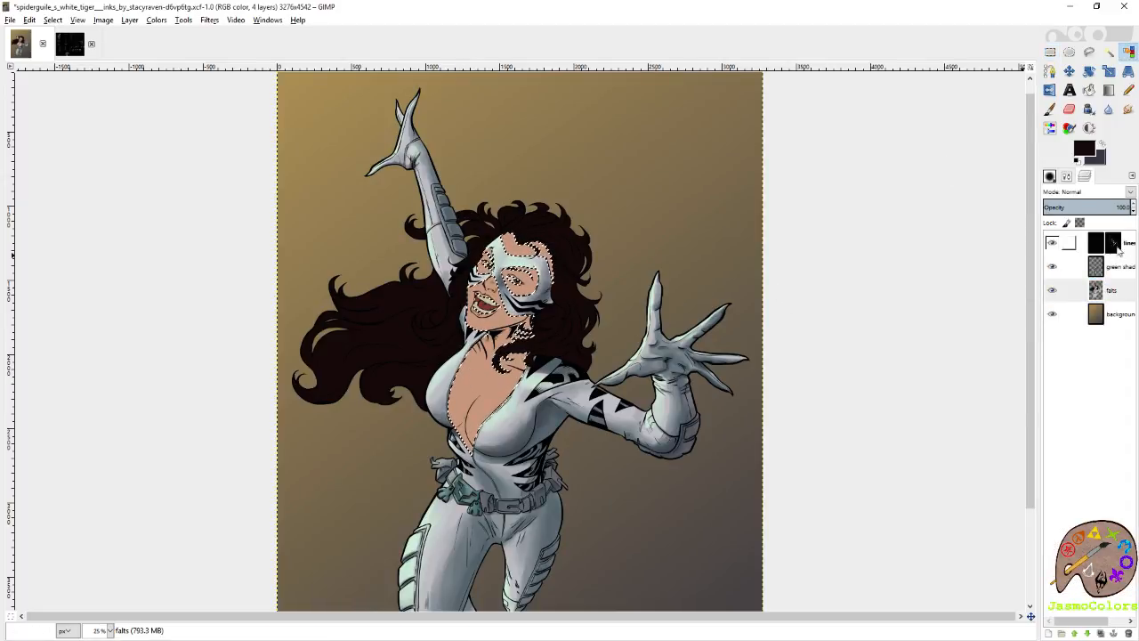
pyautogui.scroll(6, 421, 298)
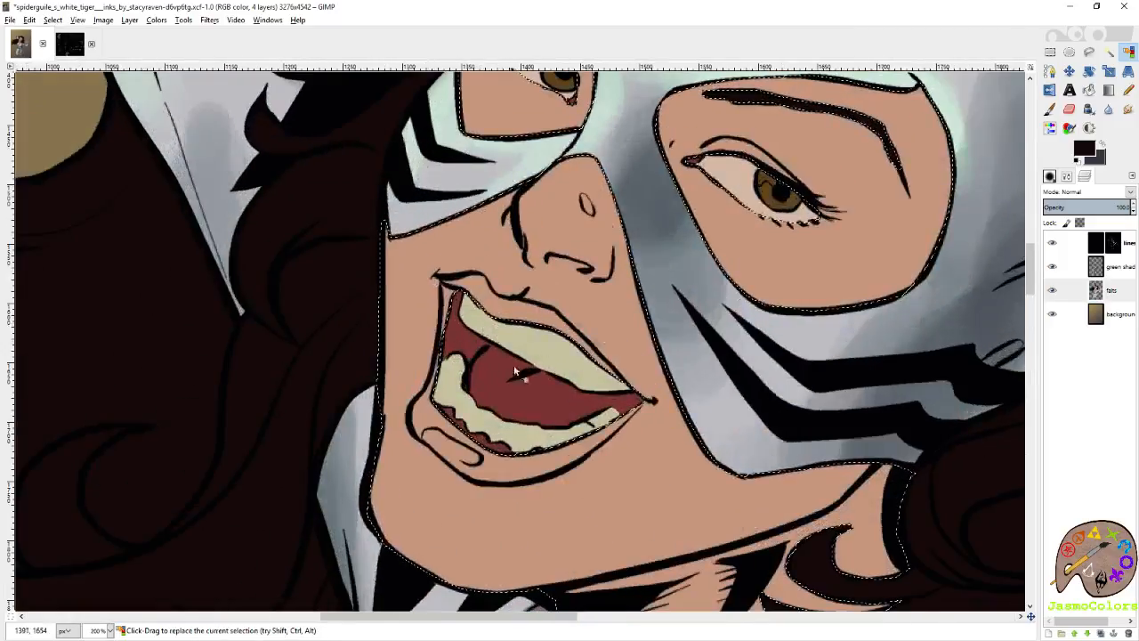
pyautogui.click(537, 343)
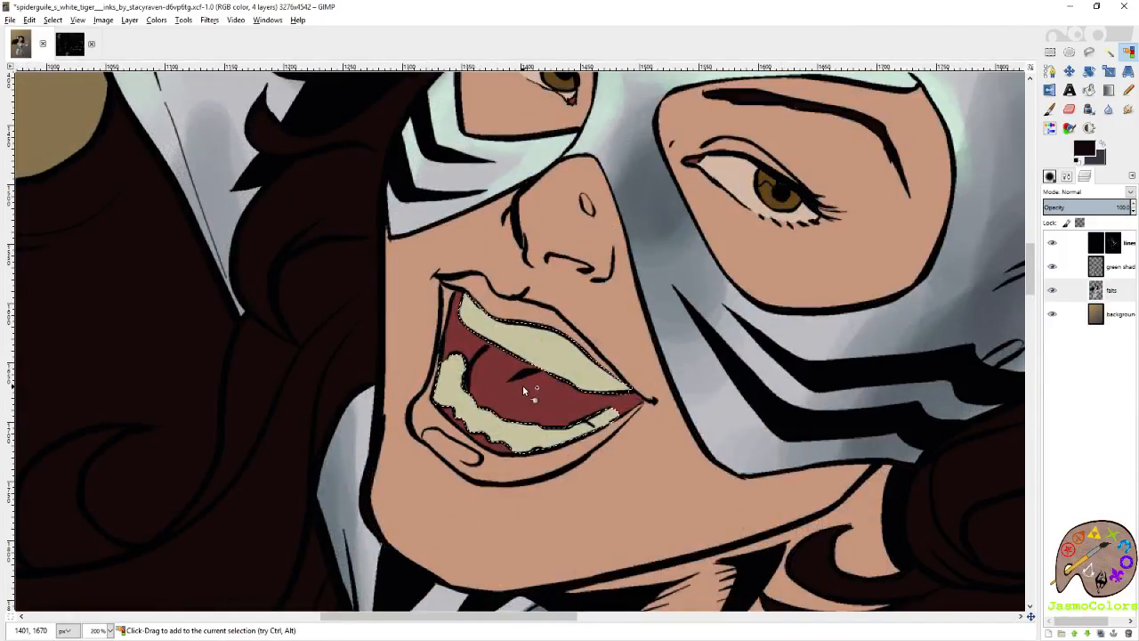
pyautogui.click(522, 387)
# Paint purplish grey shadows into the mouth corners and around the tongue on the green shading layer with the Circle (19) brush.
pyautogui.press('p')
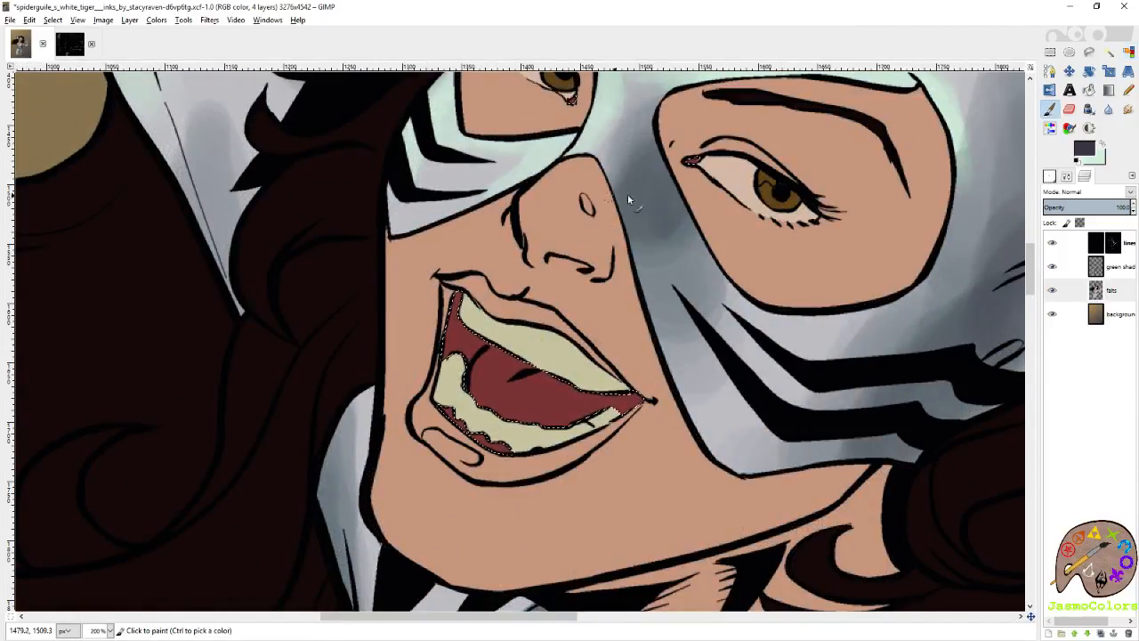
pyautogui.click(1065, 270)
pyautogui.click(1050, 176)
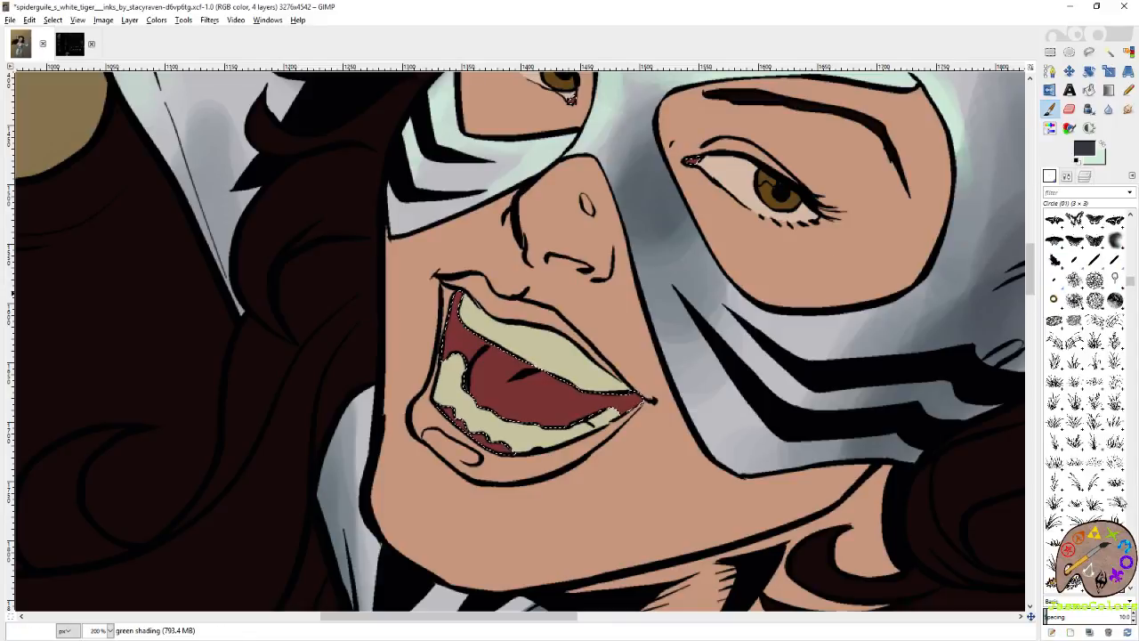
pyautogui.scroll(-3, 1121, 323)
pyautogui.click(1054, 298)
pyautogui.moveTo(463, 315)
pyautogui.mouseDown()
pyautogui.moveTo(471, 310)
pyautogui.moveTo(452, 410)
pyautogui.mouseUp()
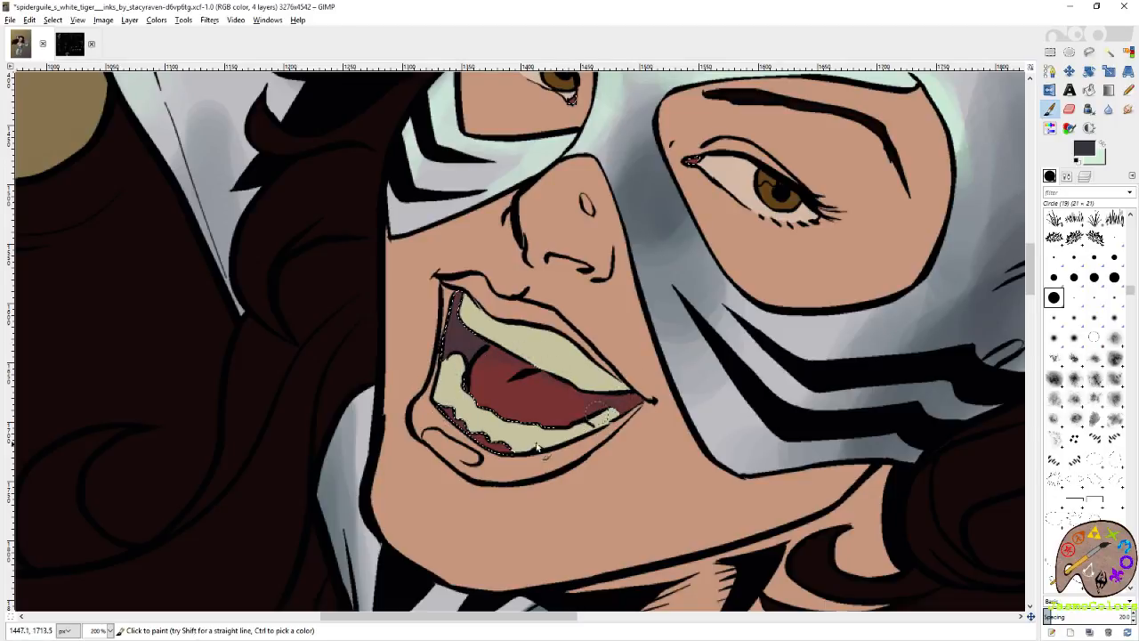
pyautogui.moveTo(448, 337); pyautogui.dragTo(468, 291)
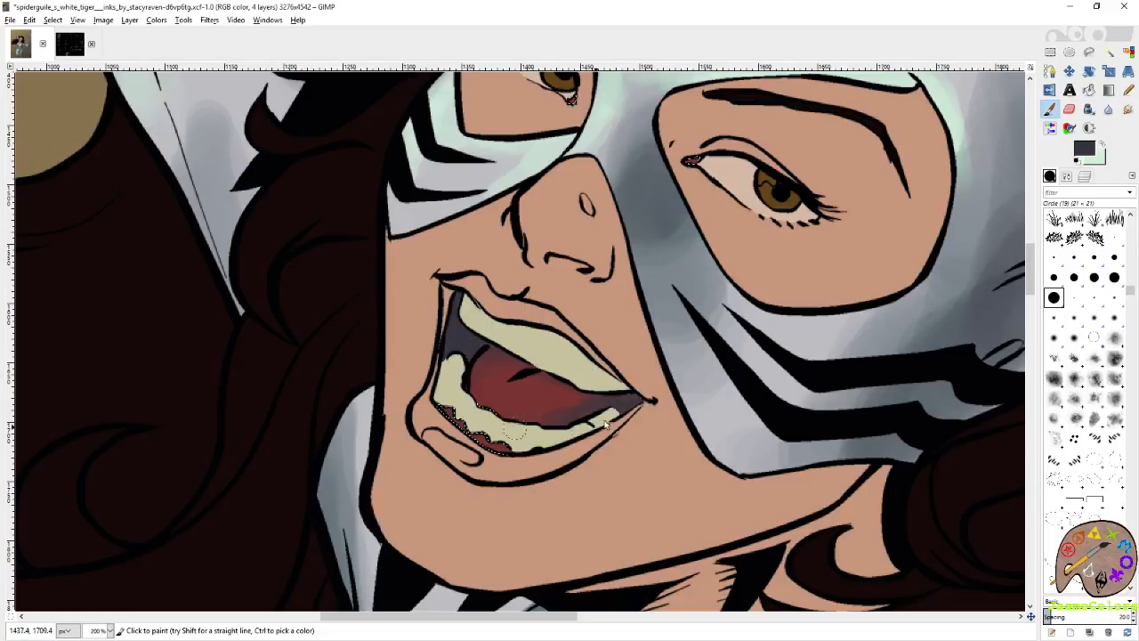
# Highlight the tongue softly in mint and stipple it with fine speckles using the size 3 Circle (01) brush with jitter applied.
pyautogui.click(1102, 144)
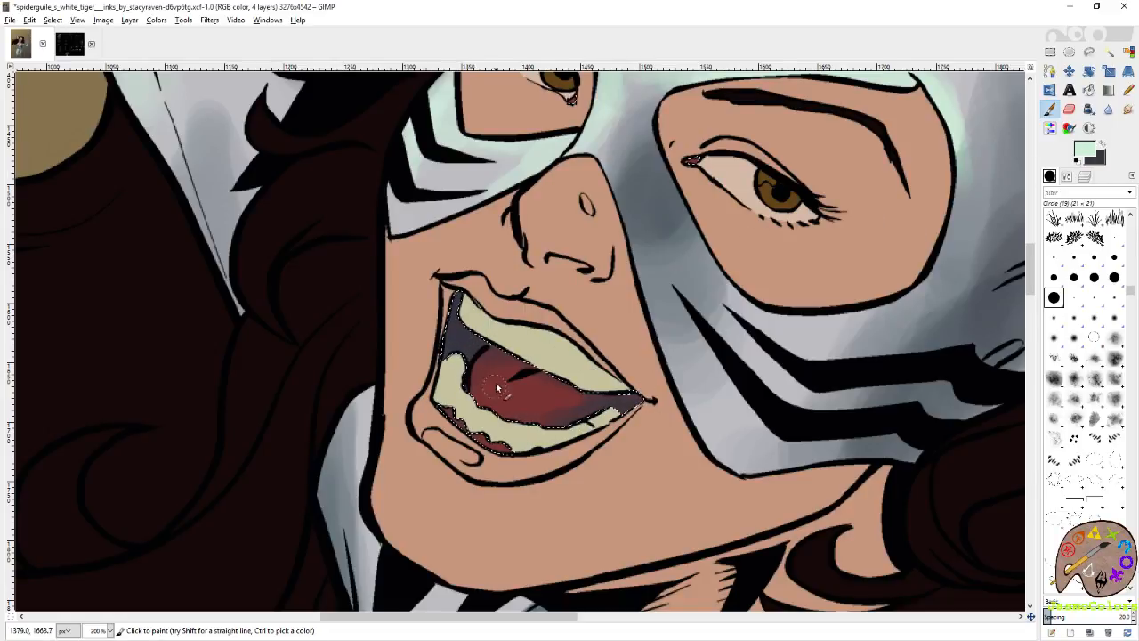
pyautogui.moveTo(491, 397); pyautogui.dragTo(552, 395)
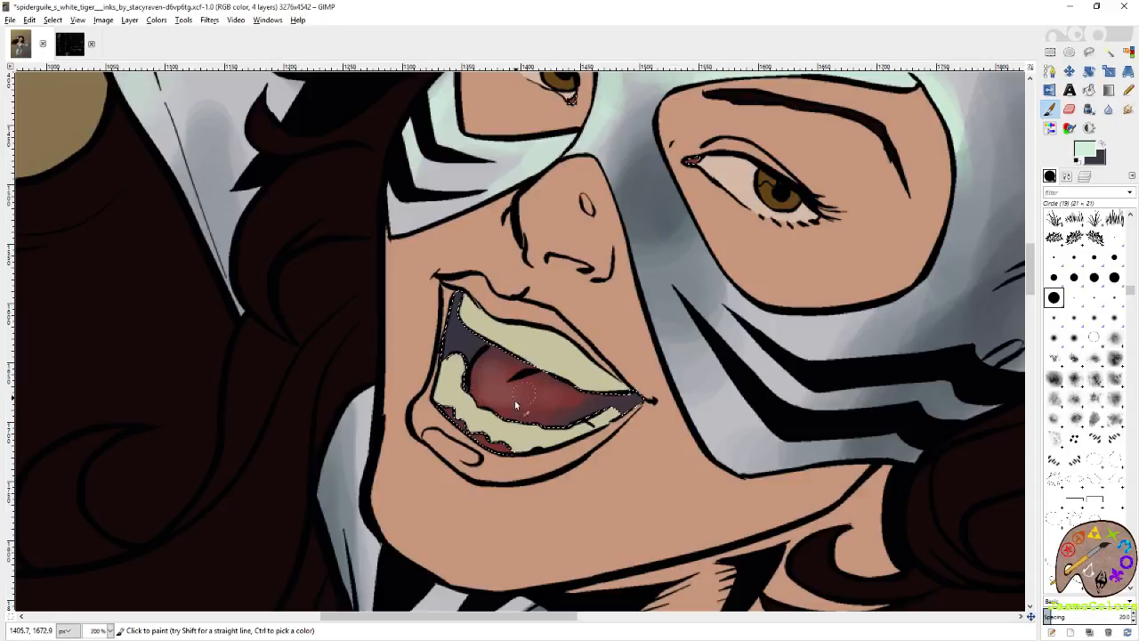
pyautogui.click(1066, 177)
pyautogui.click(1131, 259)
pyautogui.click(1048, 346)
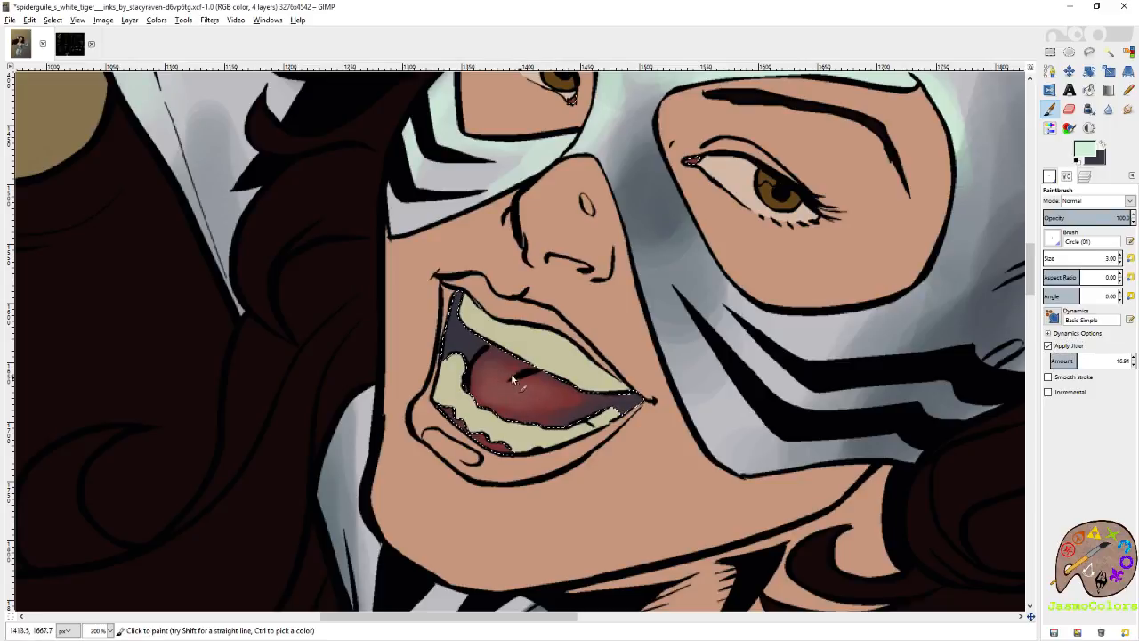
pyautogui.hotkey('ctrl', 'z')
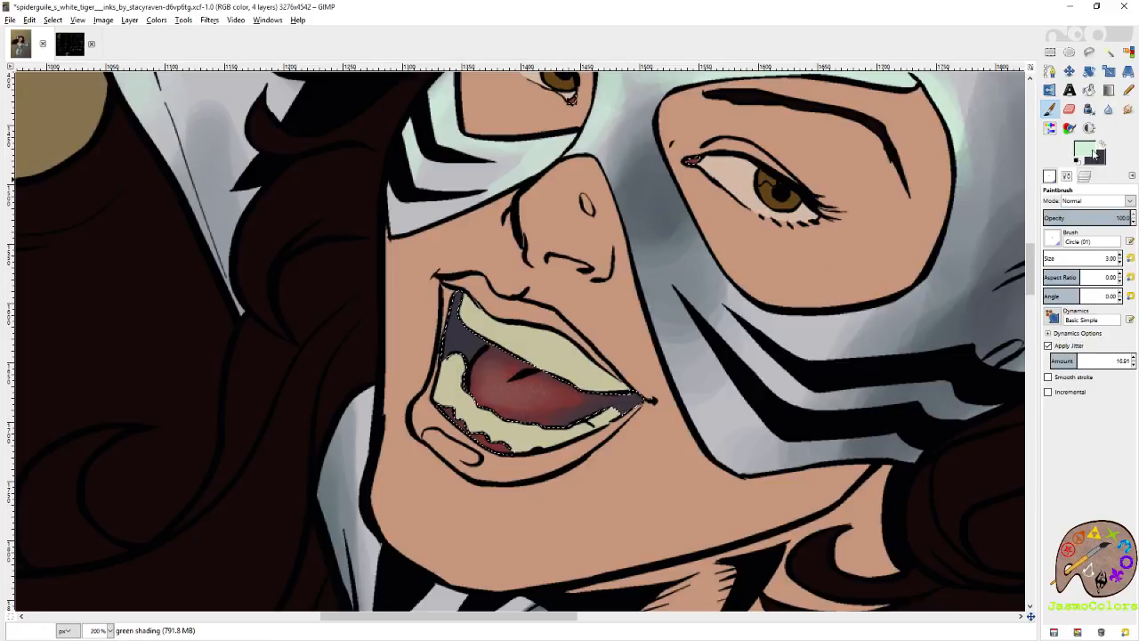
pyautogui.click(1102, 144)
pyautogui.press('x')
pyautogui.moveTo(510, 394)
pyautogui.mouseDown()
pyautogui.moveTo(539, 397)
pyautogui.moveTo(502, 399)
pyautogui.mouseUp()
# Turn off jitter and soften the mint tongue highlight with the 21 × 21 Circle (19) brush.
pyautogui.click(1048, 346)
pyautogui.click(1051, 177)
pyautogui.click(1056, 298)
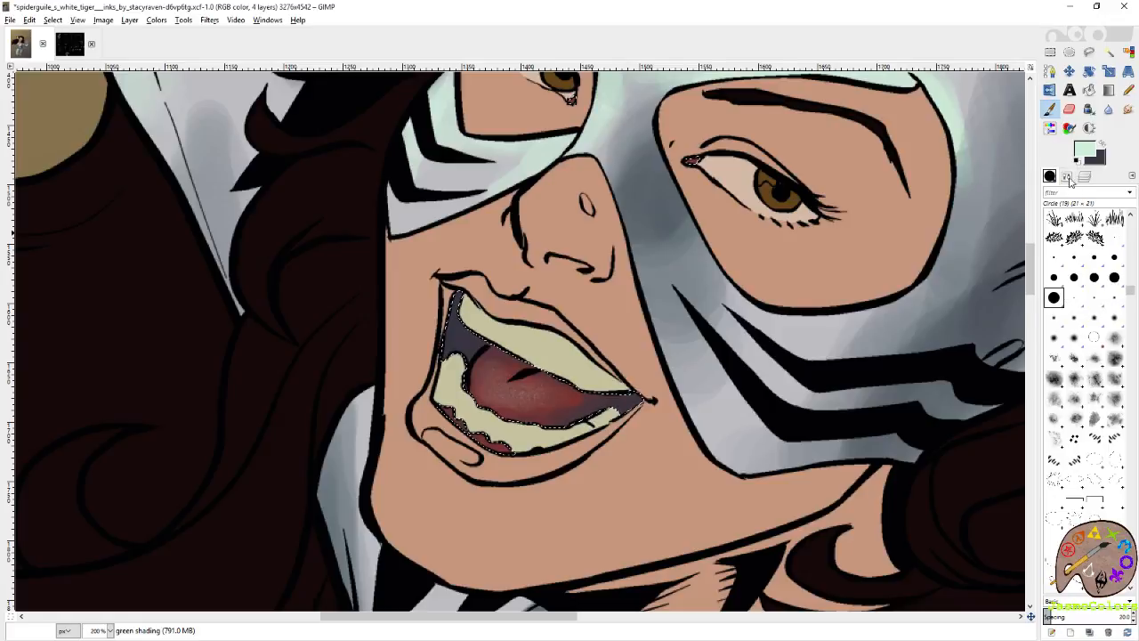
pyautogui.click(1050, 176)
pyautogui.moveTo(529, 402); pyautogui.dragTo(532, 406)
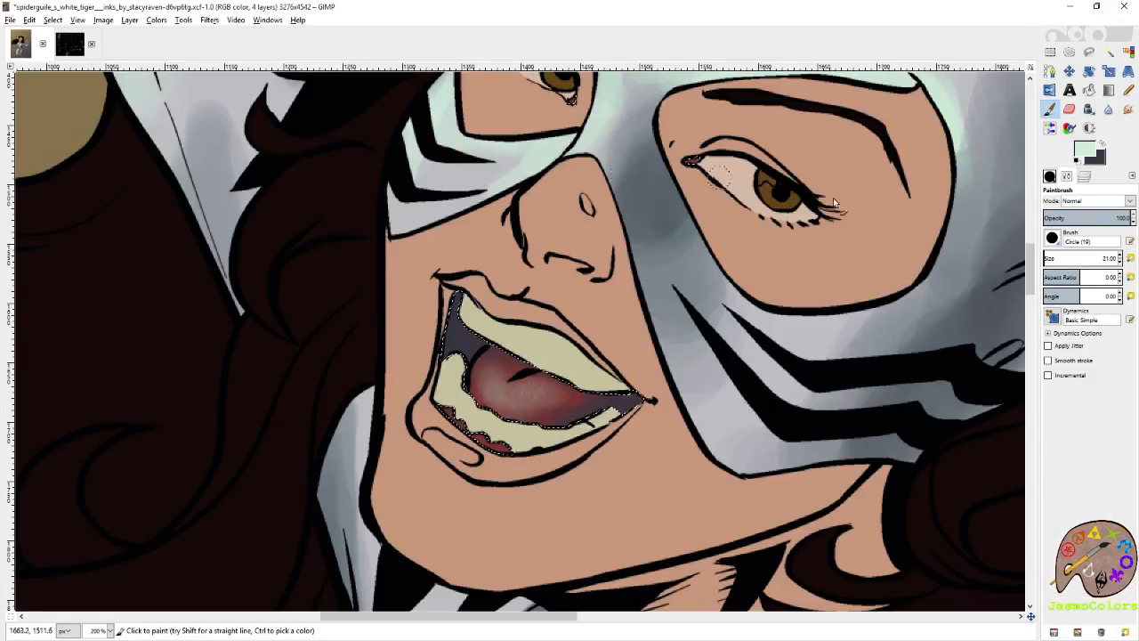
# Darken the red inner corner of the eye in purplish grey.
pyautogui.press('x')
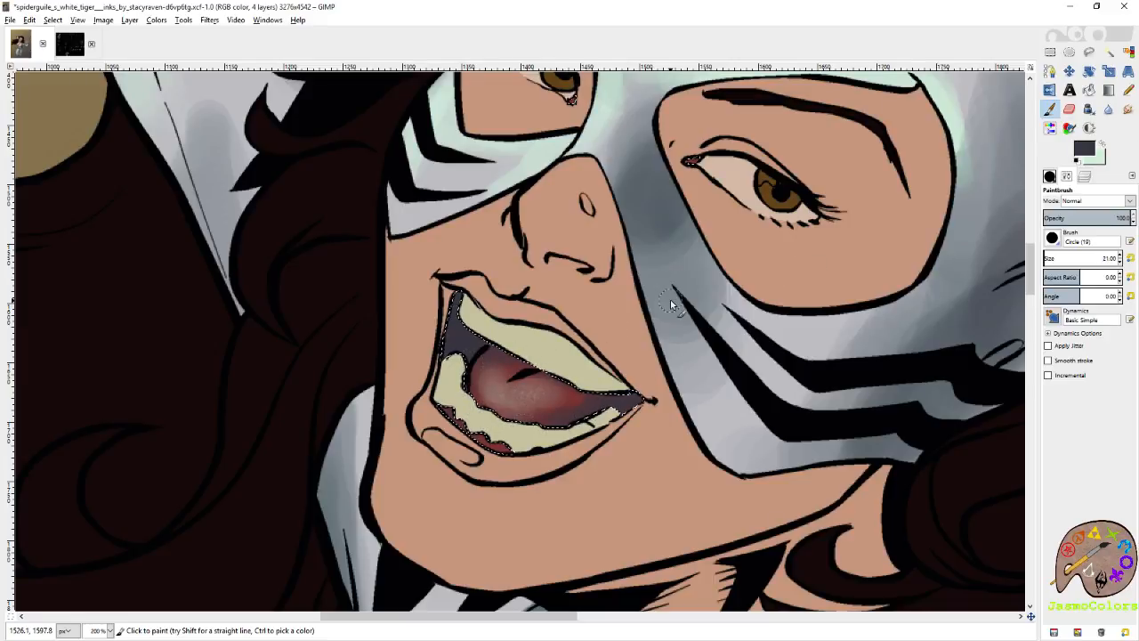
pyautogui.click(1084, 176)
pyautogui.hotkey('shift', 'o')
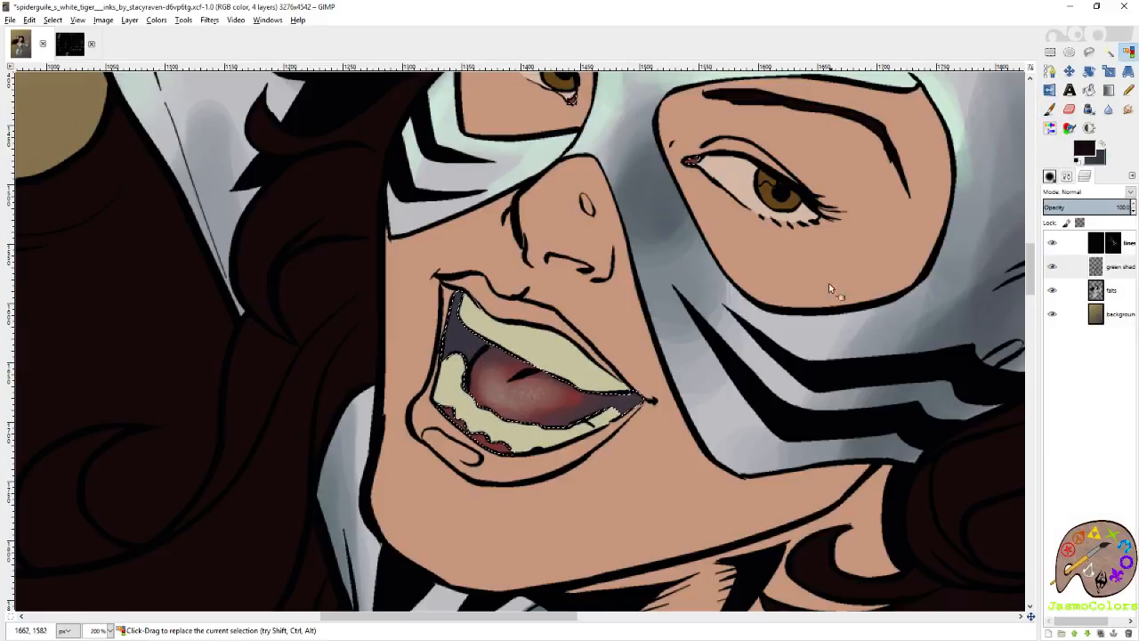
pyautogui.scroll(2, 828, 284)
pyautogui.press('p')
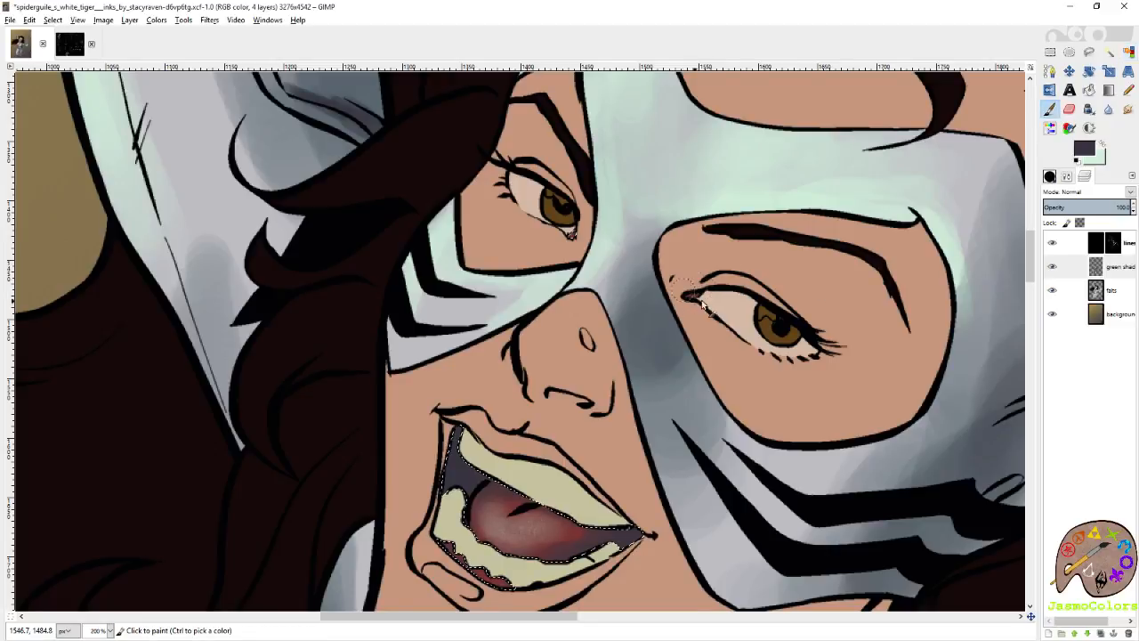
# Switch the paint colour to mint and select the teeth by colour on the falts layer.
pyautogui.press('x')
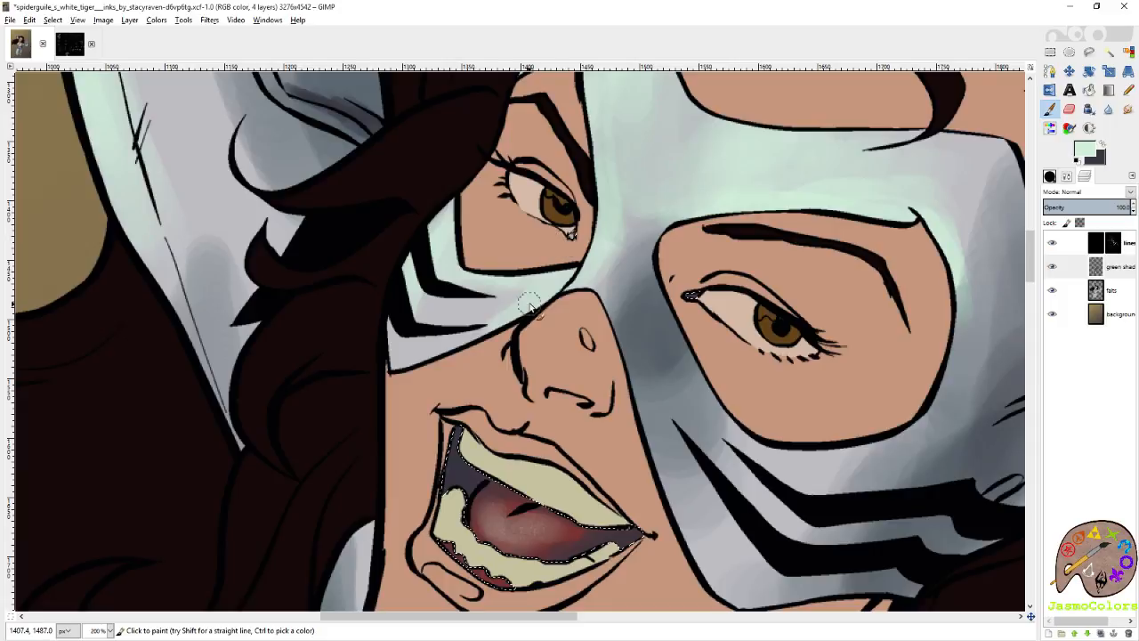
pyautogui.click(1121, 296)
pyautogui.hotkey('shift', 'o')
pyautogui.scroll(-2, 613, 275)
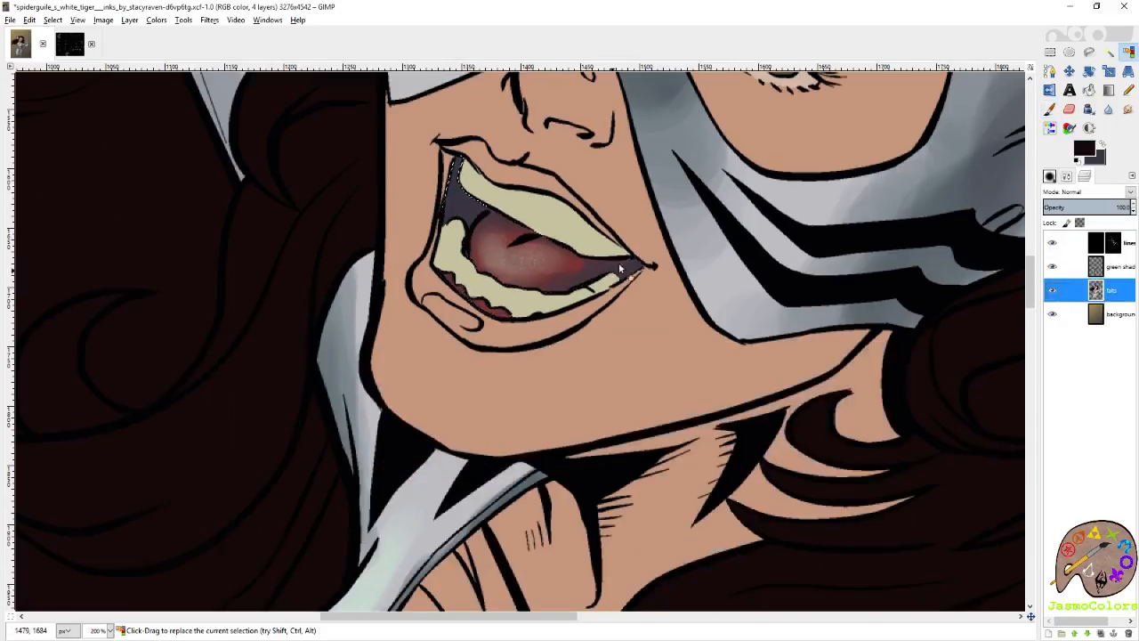
pyautogui.click(547, 205)
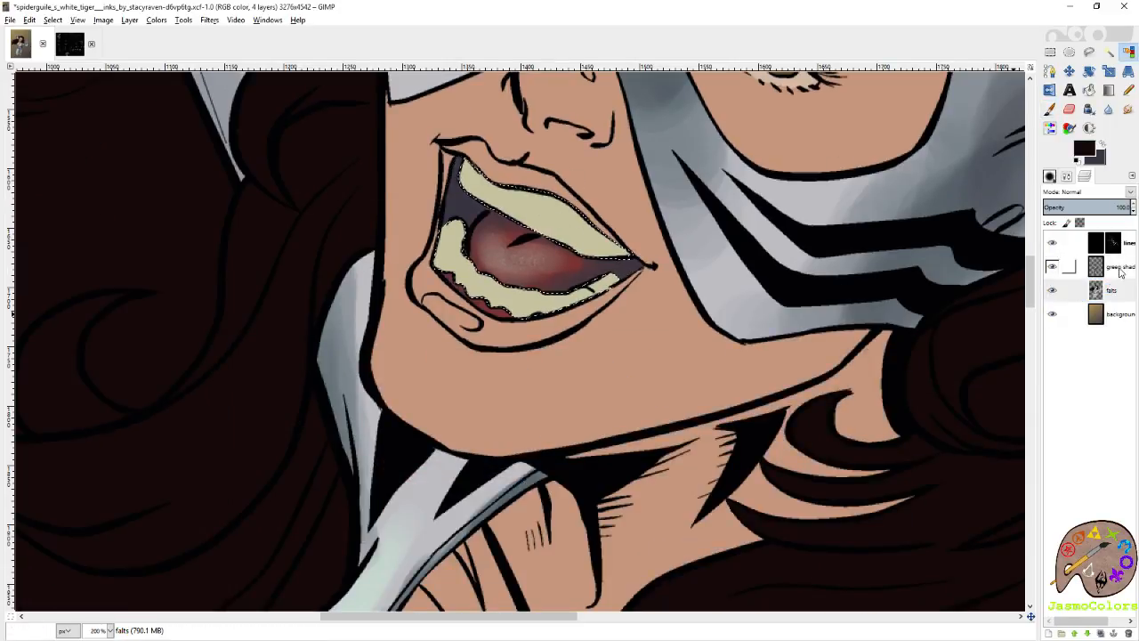
# Brush soft mint highlights across the upper and lower teeth on the green shading layer.
pyautogui.click(1121, 269)
pyautogui.press('p')
pyautogui.scroll(2, 485, 281)
pyautogui.moveTo(481, 285)
pyautogui.mouseDown()
pyautogui.moveTo(511, 286)
pyautogui.moveTo(545, 322)
pyautogui.moveTo(534, 328)
pyautogui.mouseUp()
pyautogui.moveTo(454, 337)
pyautogui.mouseDown()
pyautogui.moveTo(447, 352)
pyautogui.moveTo(494, 396)
pyautogui.moveTo(545, 411)
pyautogui.mouseUp()
# Save the image and add fine mint highlights to the individual lower teeth and the upper row with the Circle (01) brush.
pyautogui.hscroll(-3, 667, 378)
pyautogui.click(1050, 177)
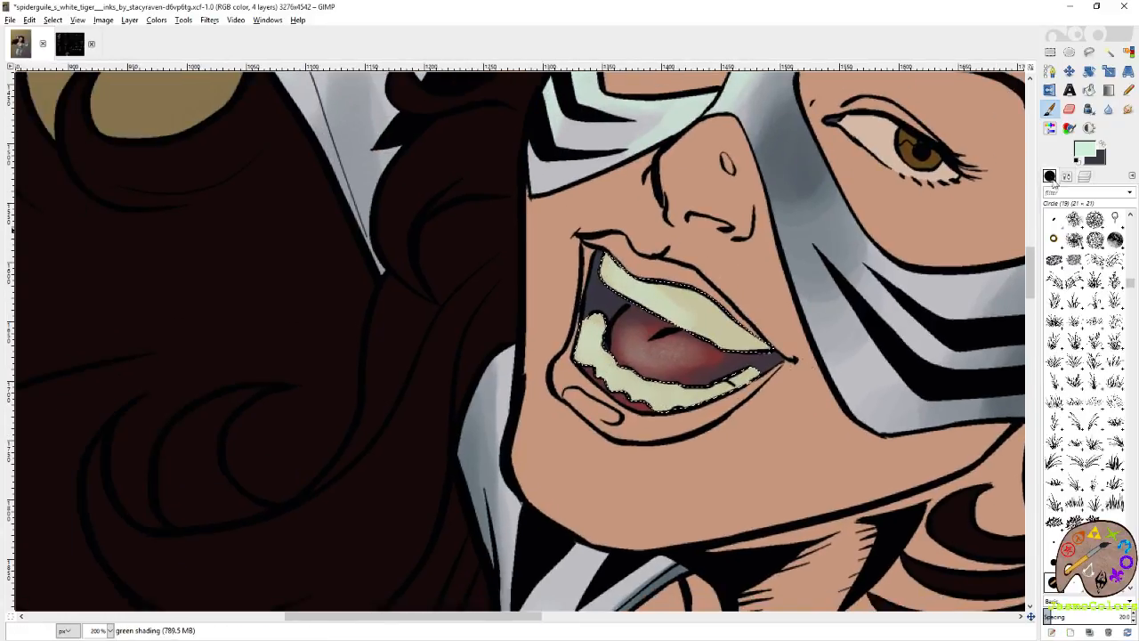
pyautogui.click(1115, 520)
pyautogui.hotkey('ctrl', 's')
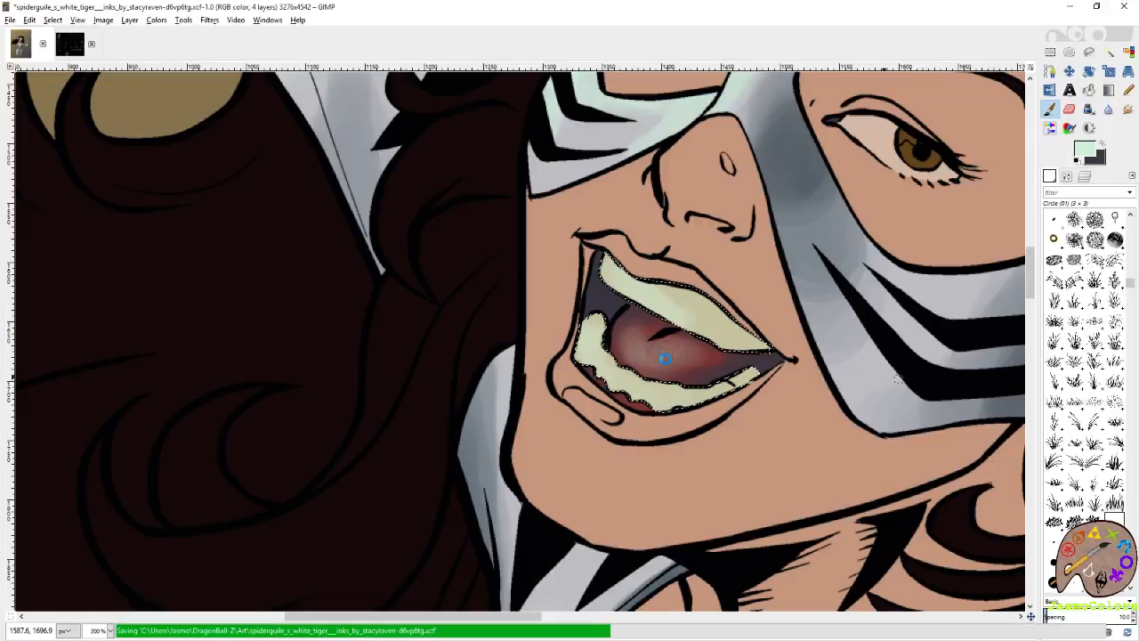
pyautogui.moveTo(588, 358)
pyautogui.mouseDown()
pyautogui.moveTo(649, 395)
pyautogui.moveTo(640, 398)
pyautogui.moveTo(676, 392)
pyautogui.mouseUp()
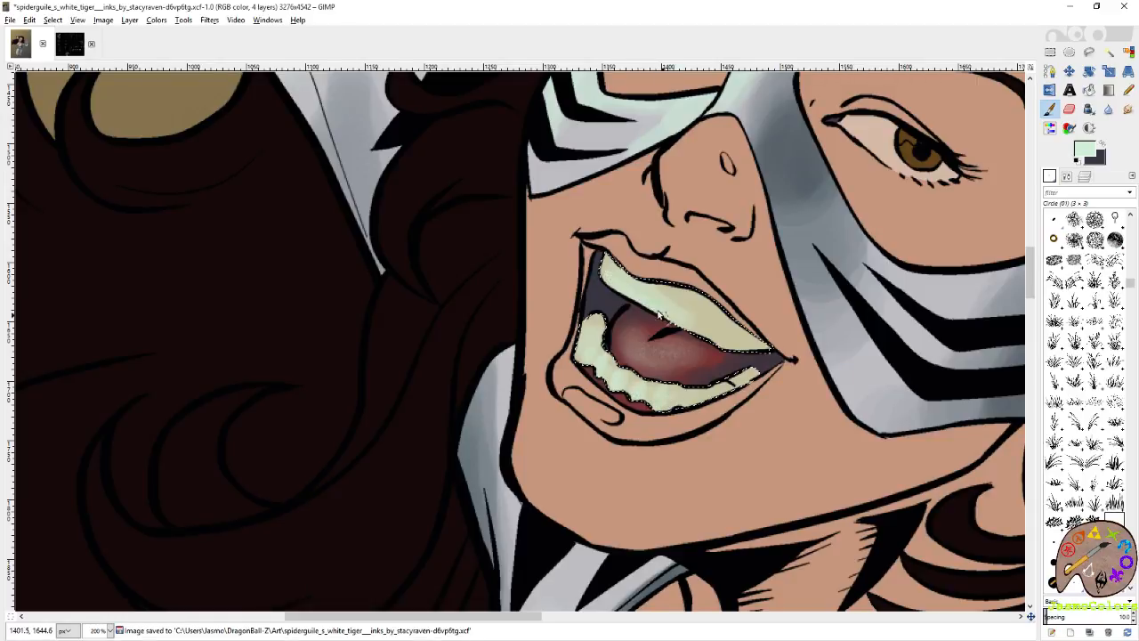
pyautogui.moveTo(613, 278); pyautogui.dragTo(683, 322)
# Swap to purplish grey and shade the upper teeth along the lip, replacing the first stroke with a softer one.
pyautogui.click(1104, 148)
pyautogui.moveTo(627, 265)
pyautogui.mouseDown()
pyautogui.moveTo(674, 285)
pyautogui.moveTo(745, 347)
pyautogui.moveTo(707, 300)
pyautogui.moveTo(757, 343)
pyautogui.mouseUp()
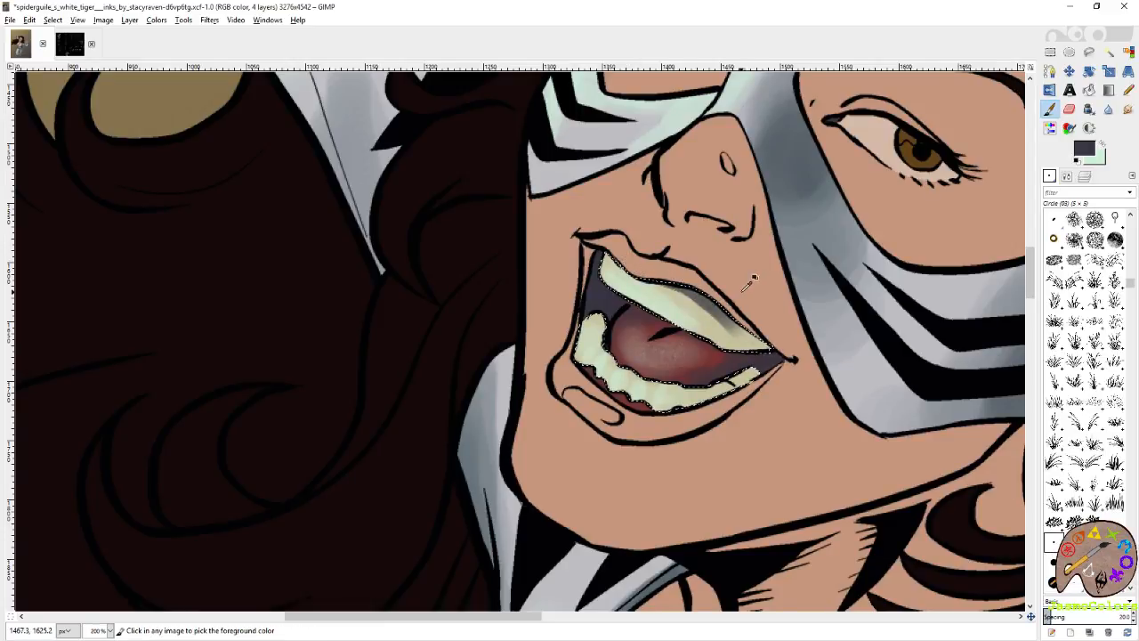
pyautogui.hotkey('ctrl', 'z')
pyautogui.moveTo(648, 279); pyautogui.dragTo(744, 331)
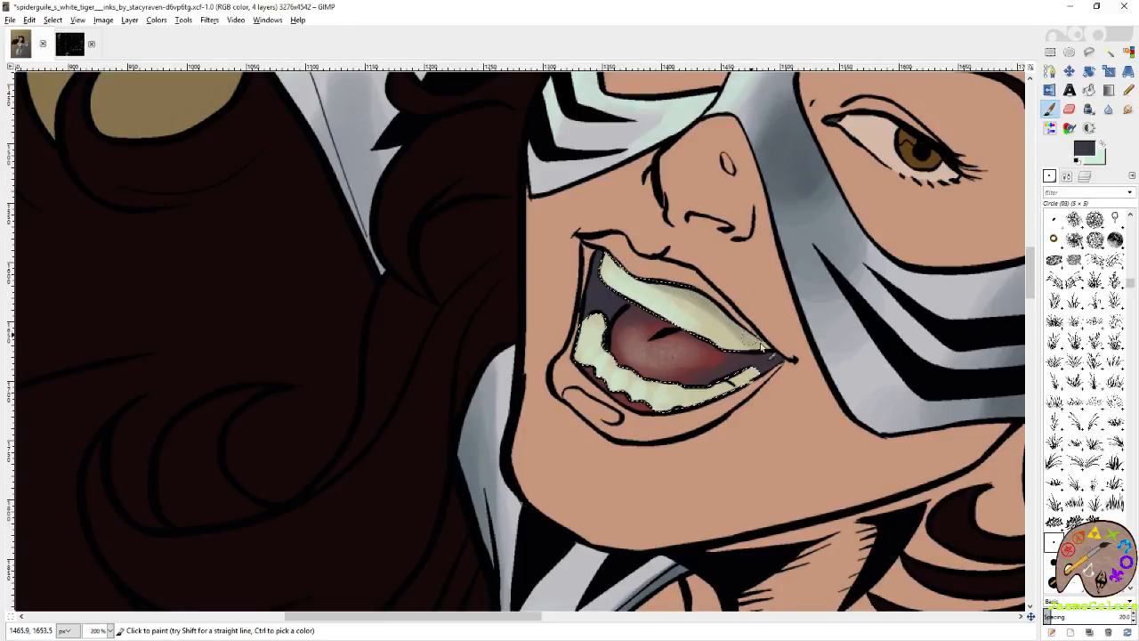
pyautogui.moveTo(699, 283); pyautogui.dragTo(755, 336)
# Shade between the lower teeth with purplish grey using the Circle (01) brush, and erase excess shading on the back teeth.
pyautogui.moveTo(649, 272)
pyautogui.mouseDown()
pyautogui.moveTo(720, 294)
pyautogui.moveTo(677, 282)
pyautogui.moveTo(769, 347)
pyautogui.moveTo(753, 375)
pyautogui.moveTo(775, 369)
pyautogui.moveTo(688, 404)
pyautogui.moveTo(654, 397)
pyautogui.mouseUp()
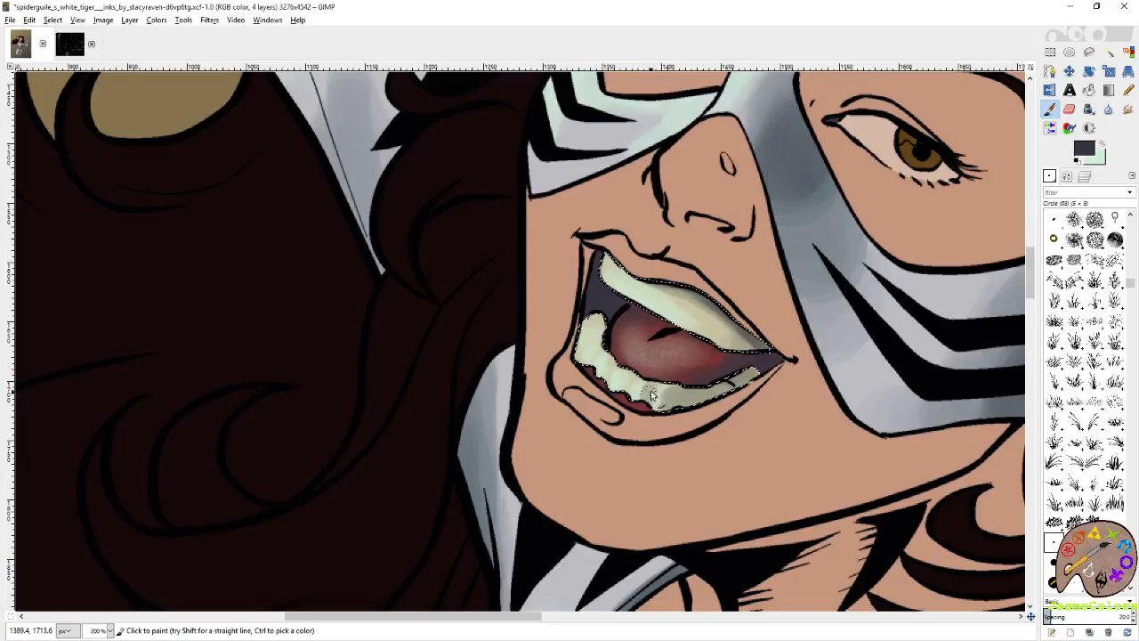
pyautogui.click(1114, 521)
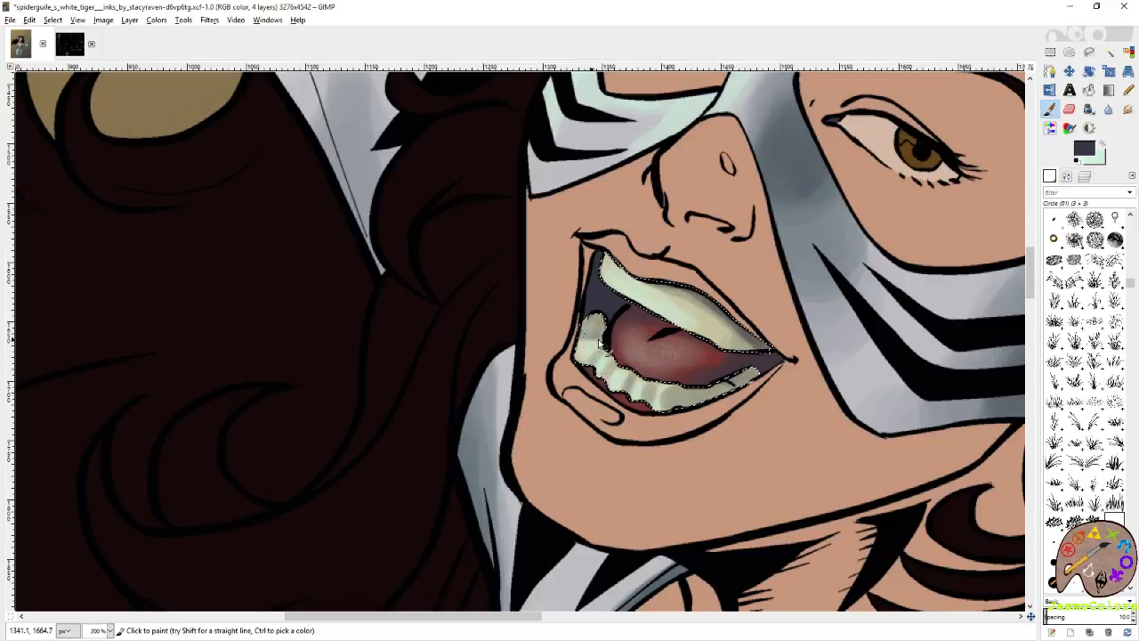
pyautogui.moveTo(587, 332); pyautogui.dragTo(615, 327)
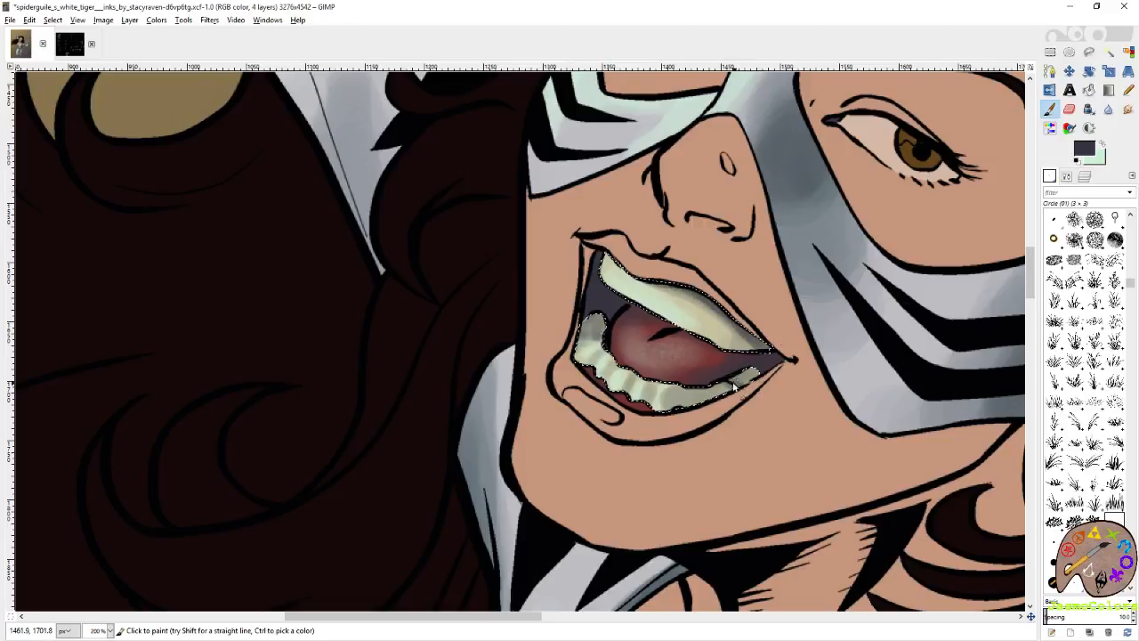
pyautogui.hotkey('shift', 'e')
pyautogui.moveTo(730, 384); pyautogui.dragTo(753, 369)
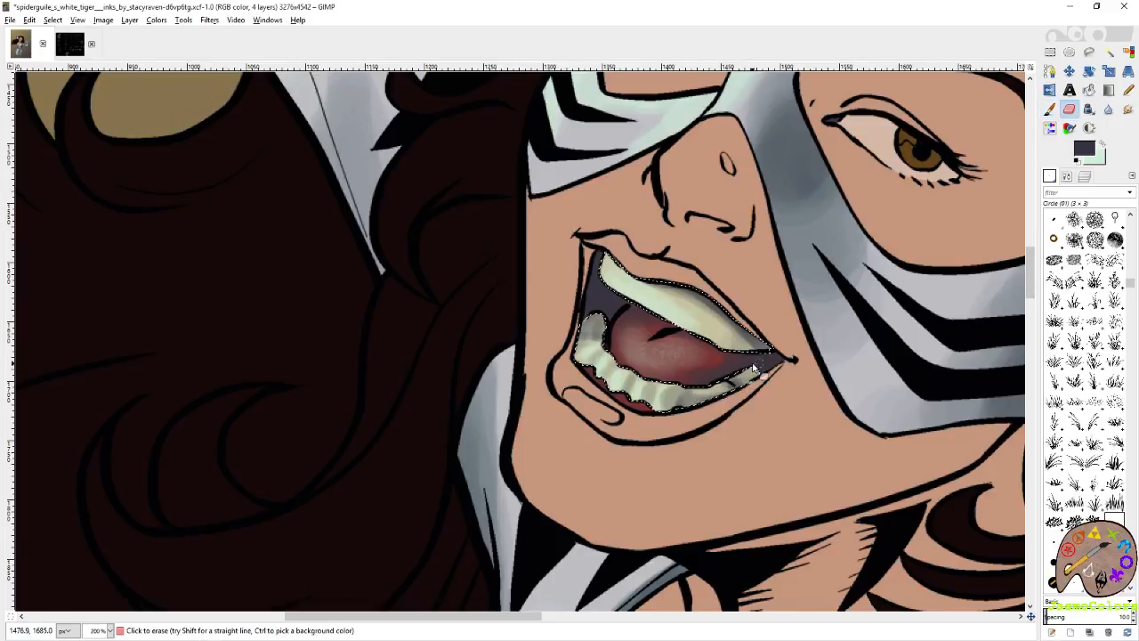
# Clear the teeth selection and save the image.
pyautogui.hotkey('shift', 'o')
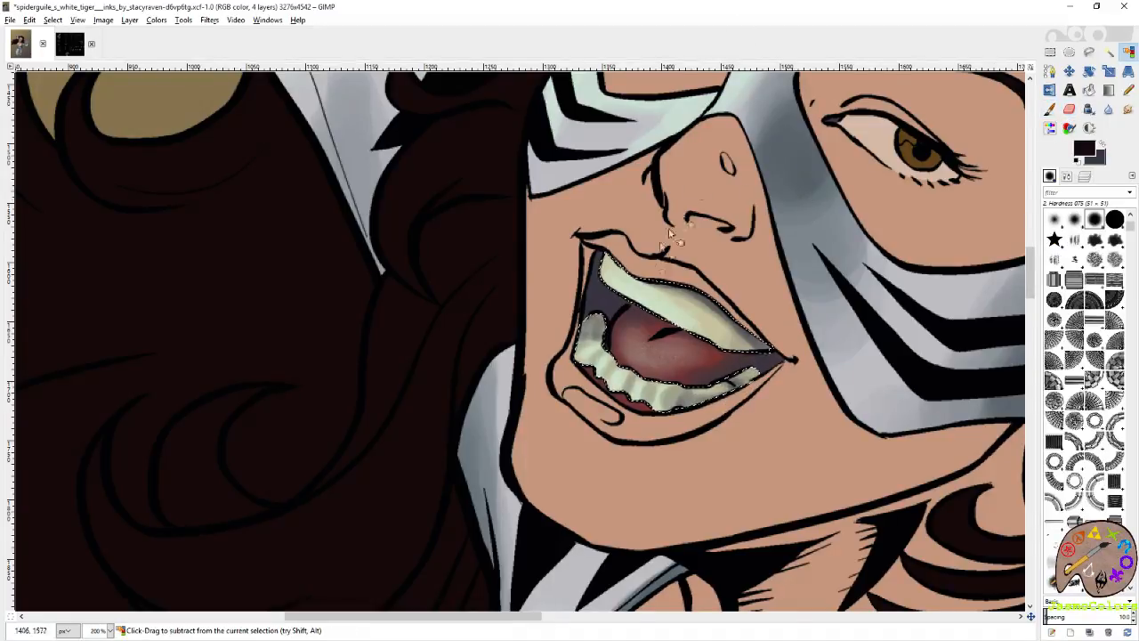
pyautogui.scroll(-3, 633, 279)
pyautogui.scroll(-2, 691, 257)
pyautogui.press('r')
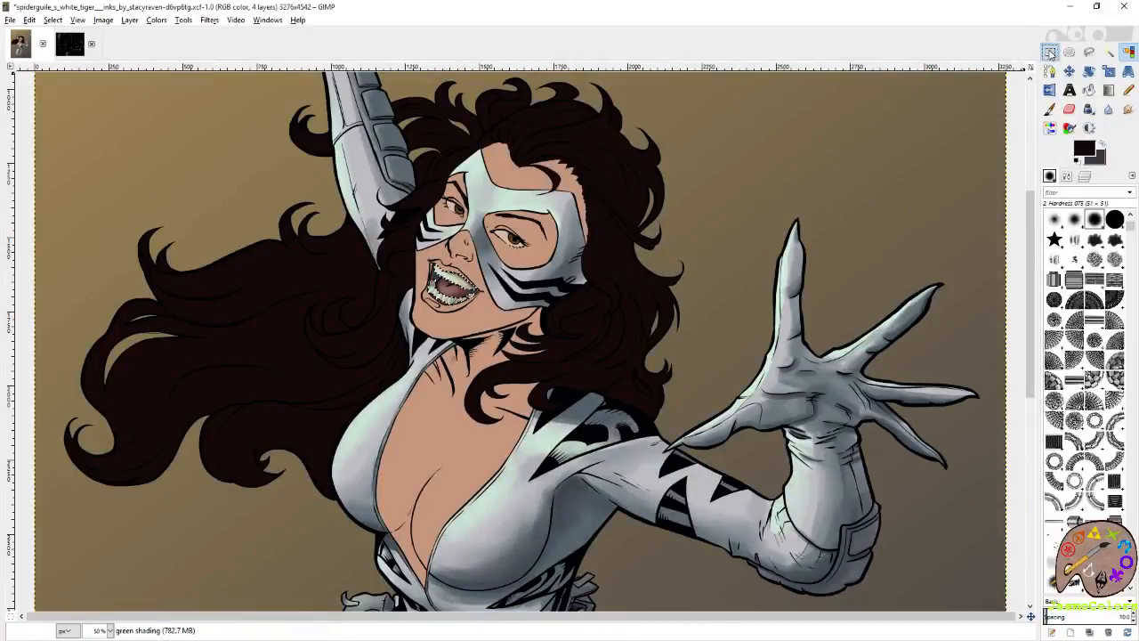
pyautogui.scroll(-1, 788, 239)
pyautogui.hotkey('ctrl', 's')
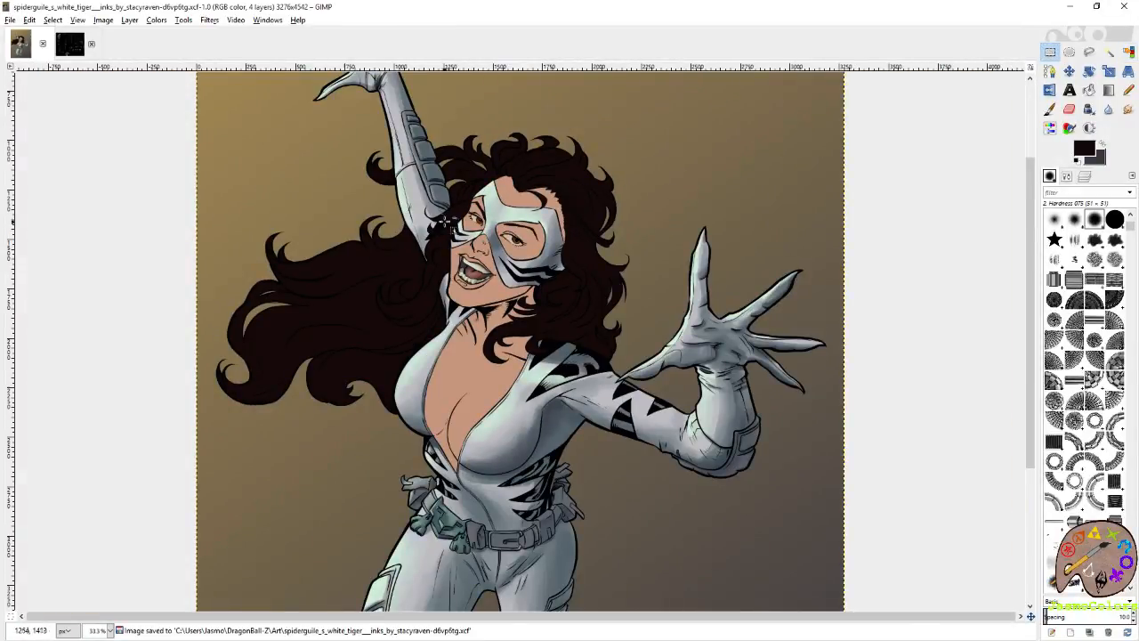
# Select the mouth interior, including the lower gums, by colour on the falts layer.
pyautogui.scroll(2, 472, 223)
pyautogui.scroll(4, 308, 259)
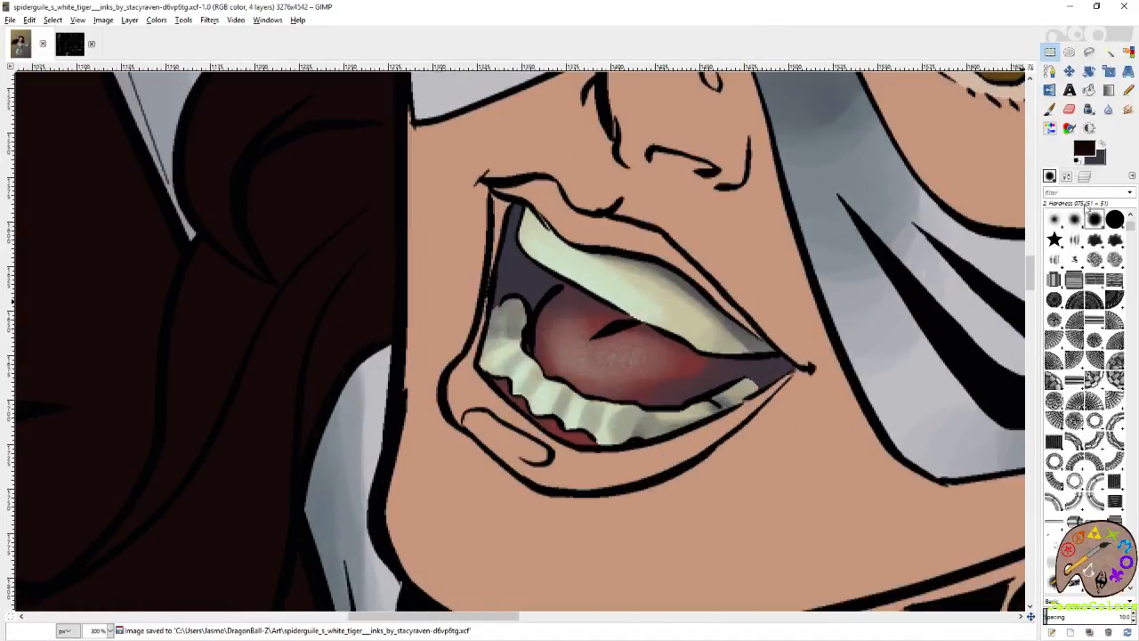
pyautogui.click(1085, 178)
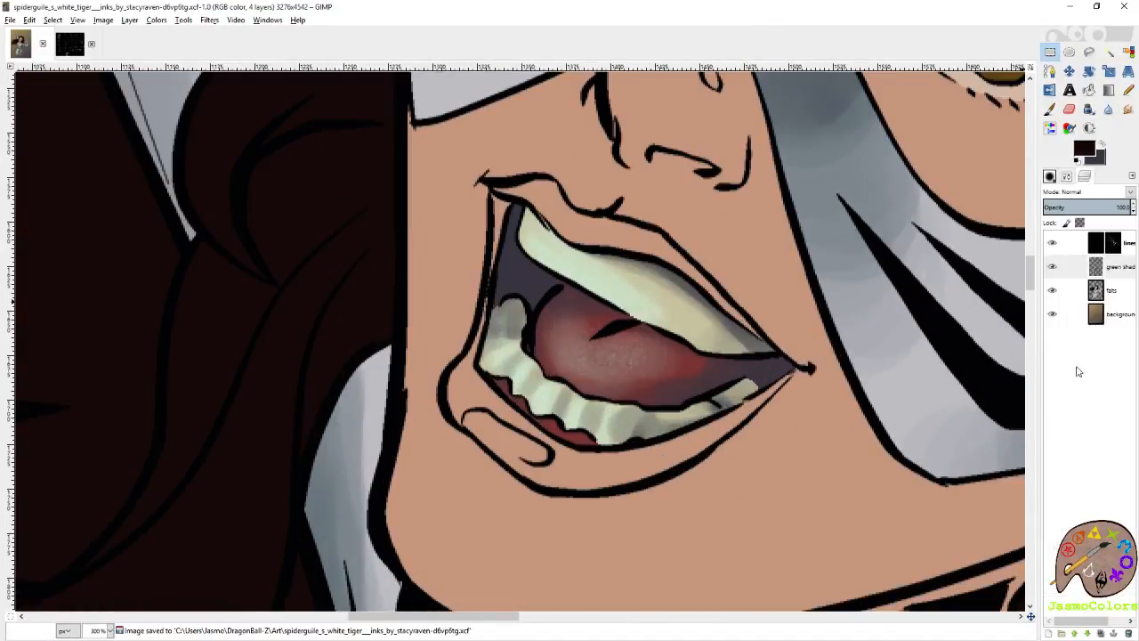
pyautogui.click(1114, 292)
pyautogui.click(1128, 52)
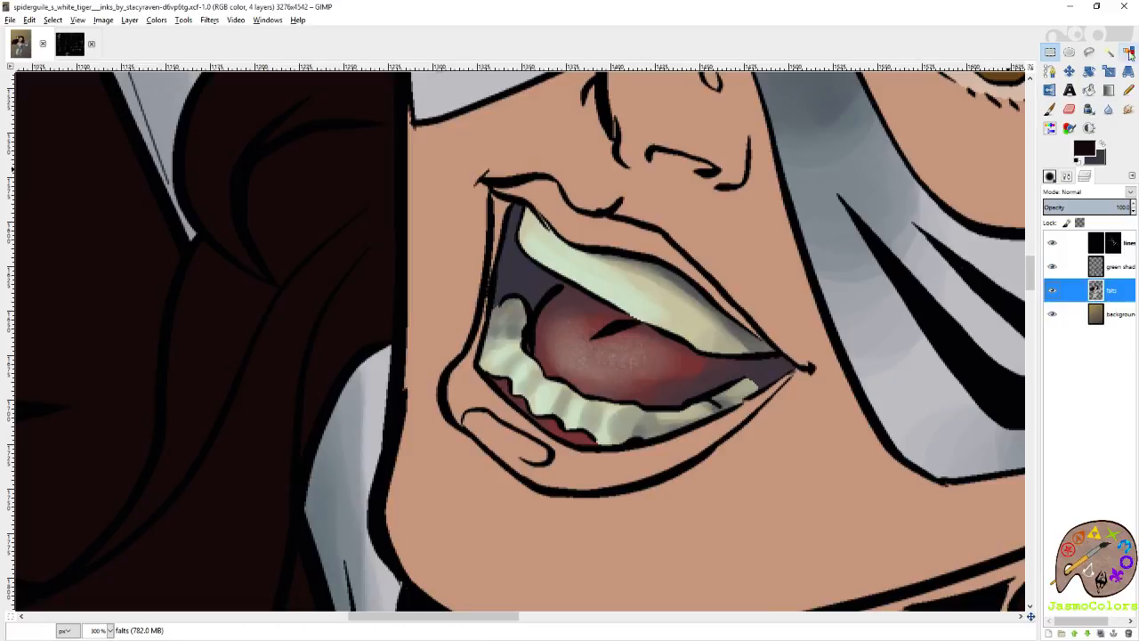
pyautogui.click(542, 420)
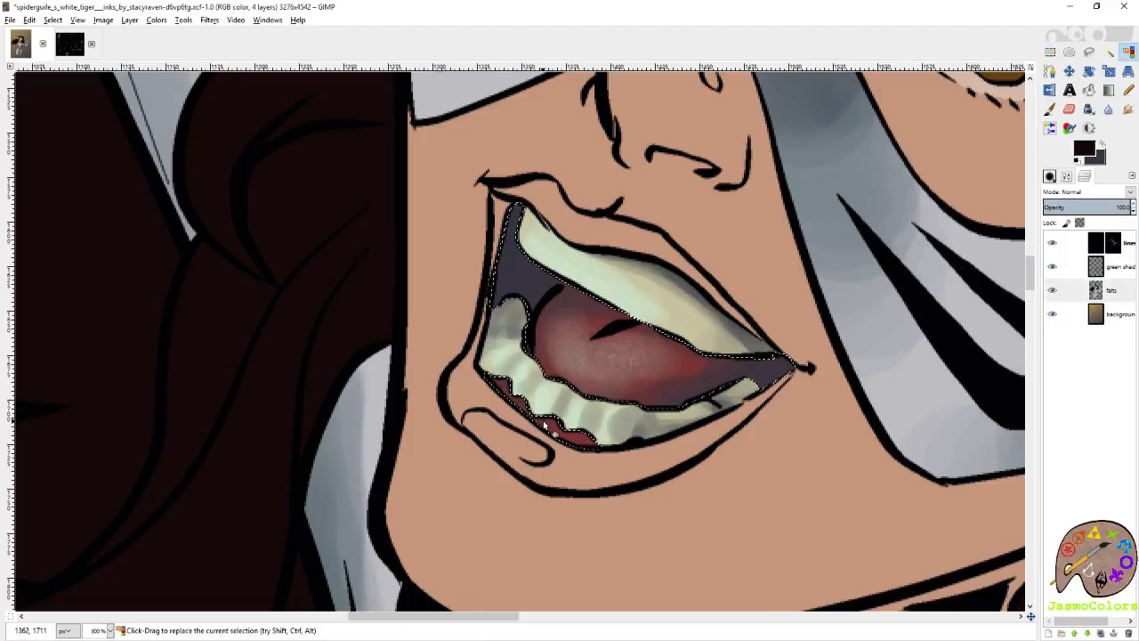
# Brush mint highlights along the lower gums on the green shading layer, and restore purplish grey as the paint colour.
pyautogui.hotkey('shift', 'e')
pyautogui.click(1119, 270)
pyautogui.click(1103, 147)
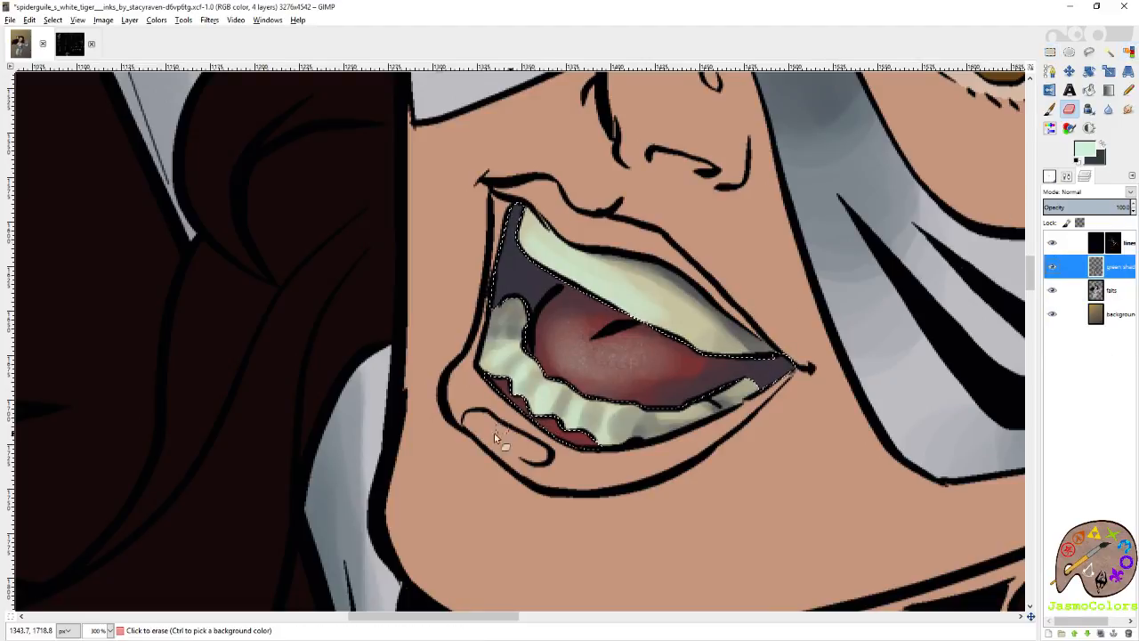
pyautogui.press('p')
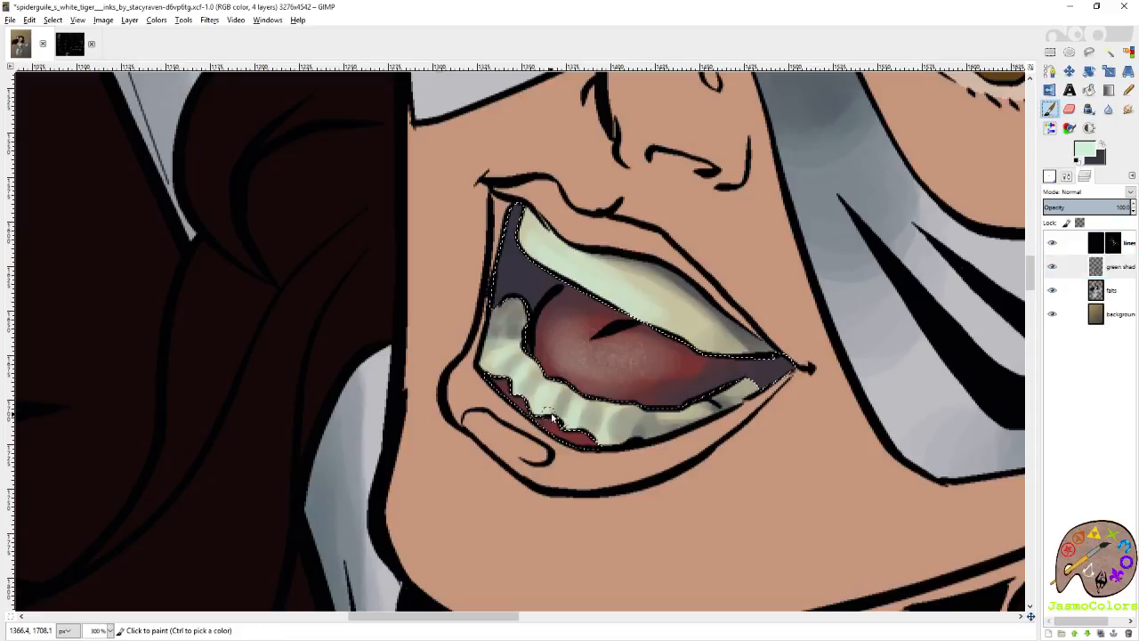
pyautogui.moveTo(540, 426); pyautogui.dragTo(517, 402)
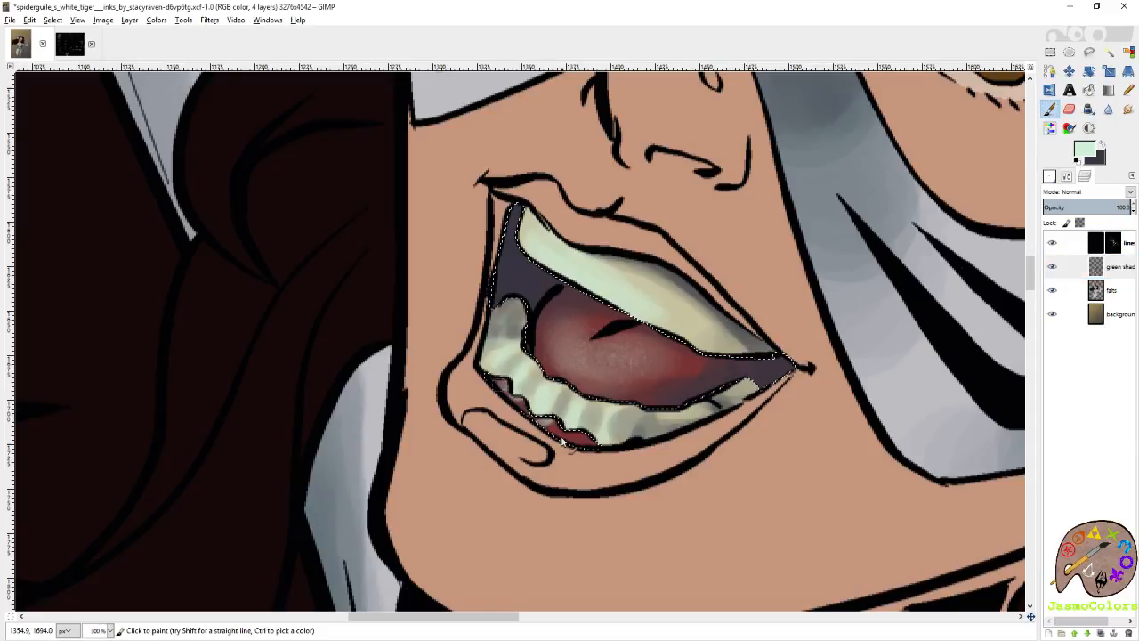
pyautogui.press('x')
# Drop the mouth interior selection and save the artwork.
pyautogui.click(1050, 51)
pyautogui.scroll(-5, 756, 185)
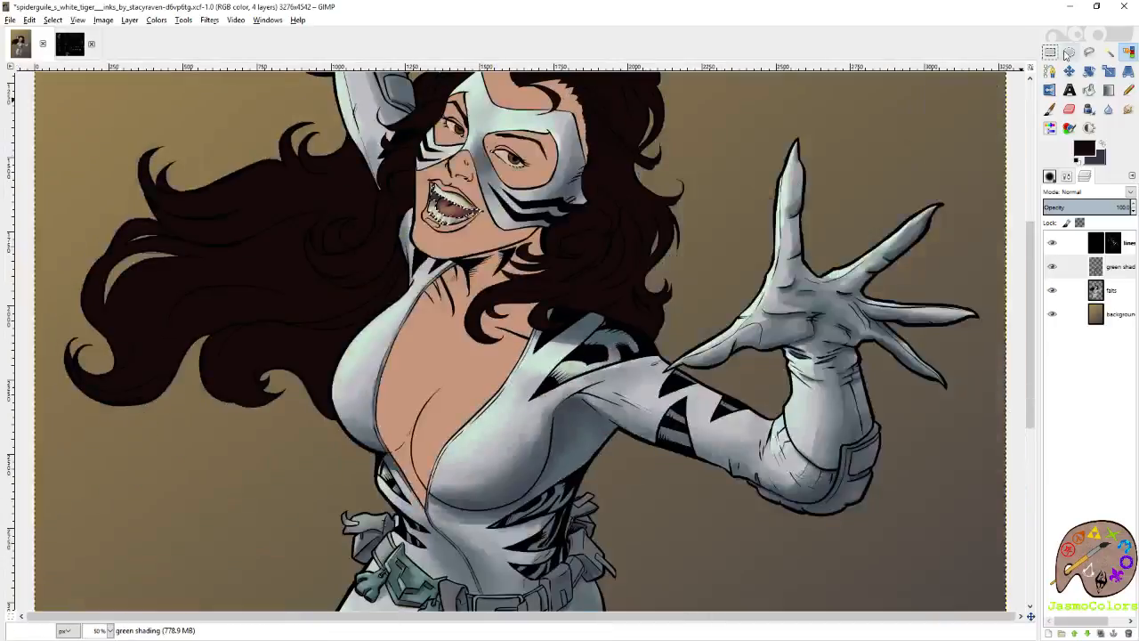
pyautogui.scroll(-2, 834, 158)
pyautogui.hotkey('ctrl', 's')
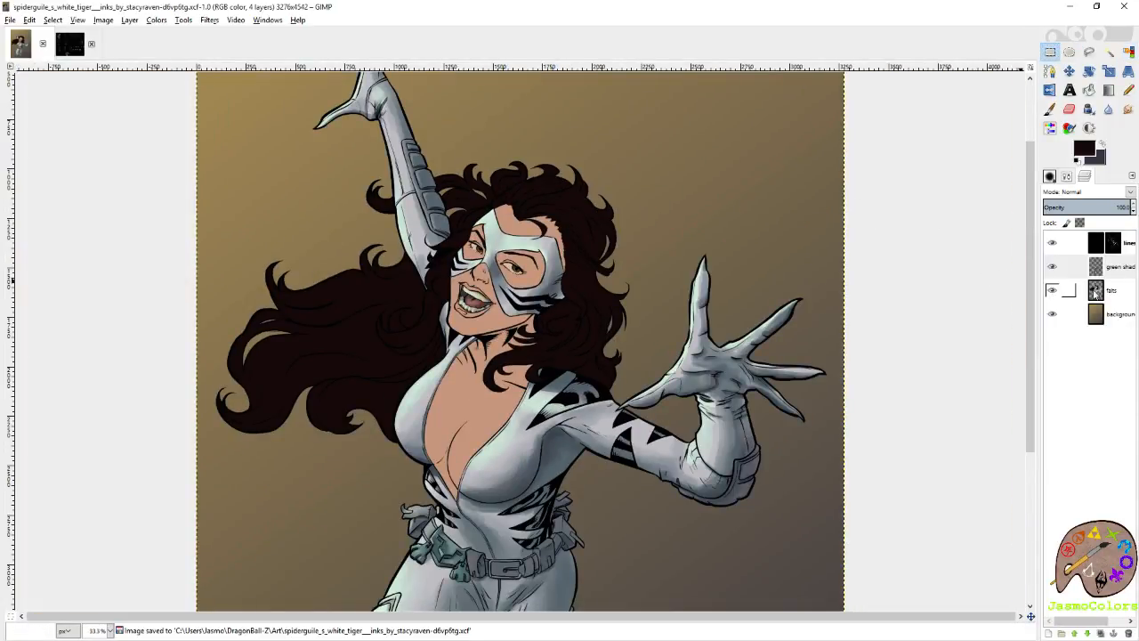
# Select both eyes, including the irises, by colour on the falts layer.
pyautogui.click(1092, 296)
pyautogui.click(1127, 53)
pyautogui.scroll(3, 488, 220)
pyautogui.scroll(2, 451, 358)
pyautogui.click(625, 326)
pyautogui.scroll(2, 654, 348)
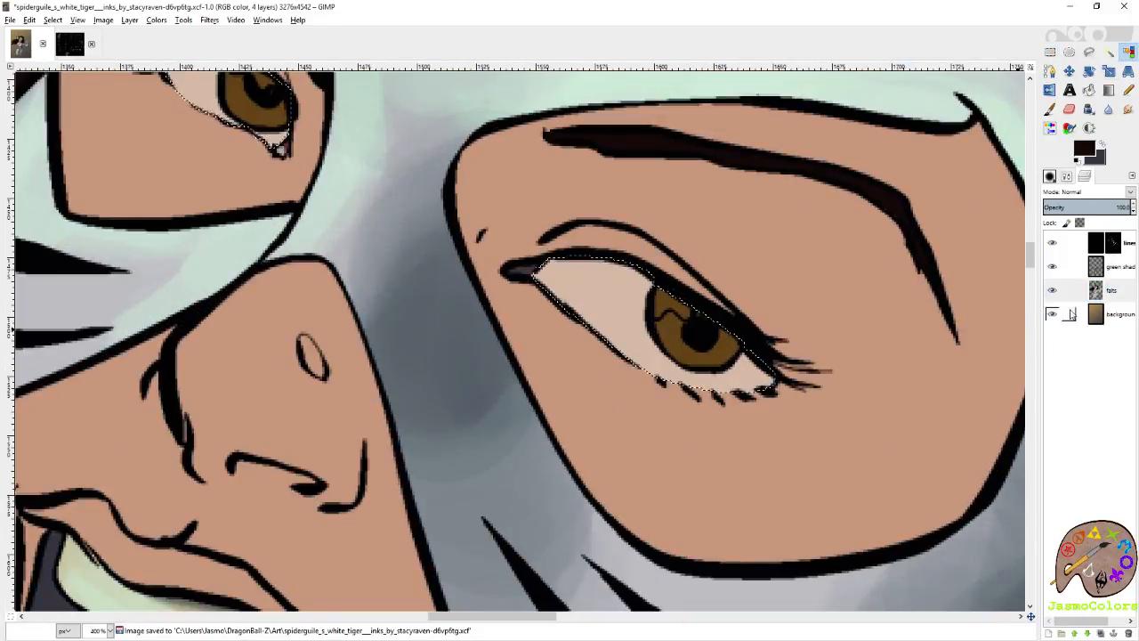
# Shade the nearer eye with purplish grey under the upper lid, at the outer corner and along the lower lid on the green shading layer.
pyautogui.click(1104, 266)
pyautogui.press('r')
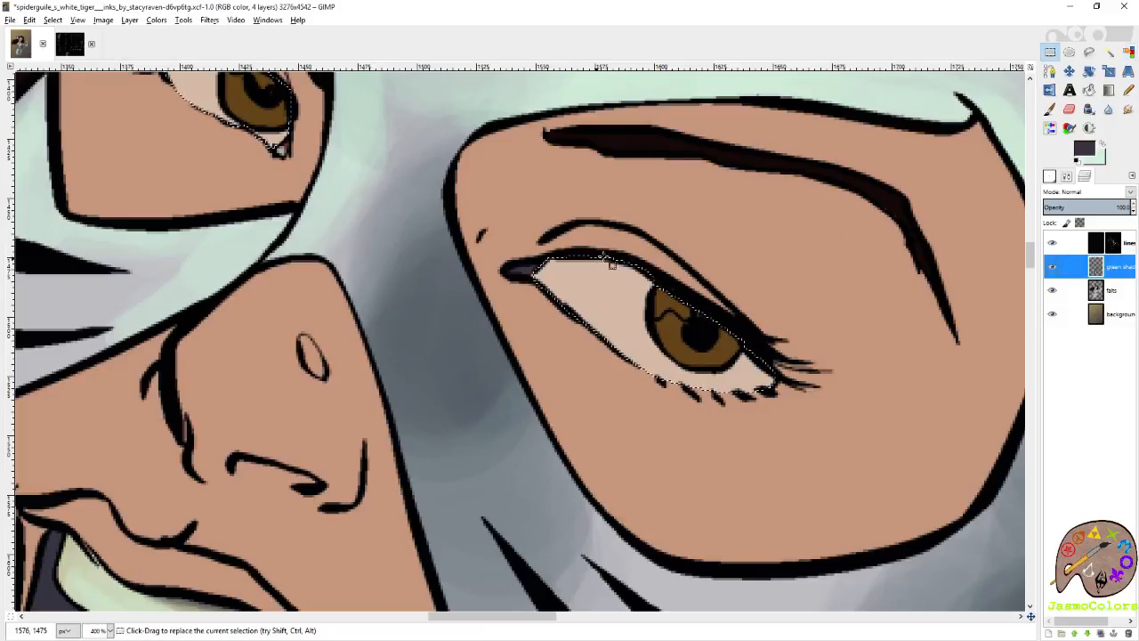
pyautogui.press('p')
pyautogui.moveTo(570, 269)
pyautogui.mouseDown()
pyautogui.moveTo(603, 244)
pyautogui.moveTo(525, 265)
pyautogui.moveTo(587, 255)
pyautogui.moveTo(715, 289)
pyautogui.moveTo(619, 260)
pyautogui.moveTo(690, 300)
pyautogui.moveTo(659, 289)
pyautogui.mouseUp()
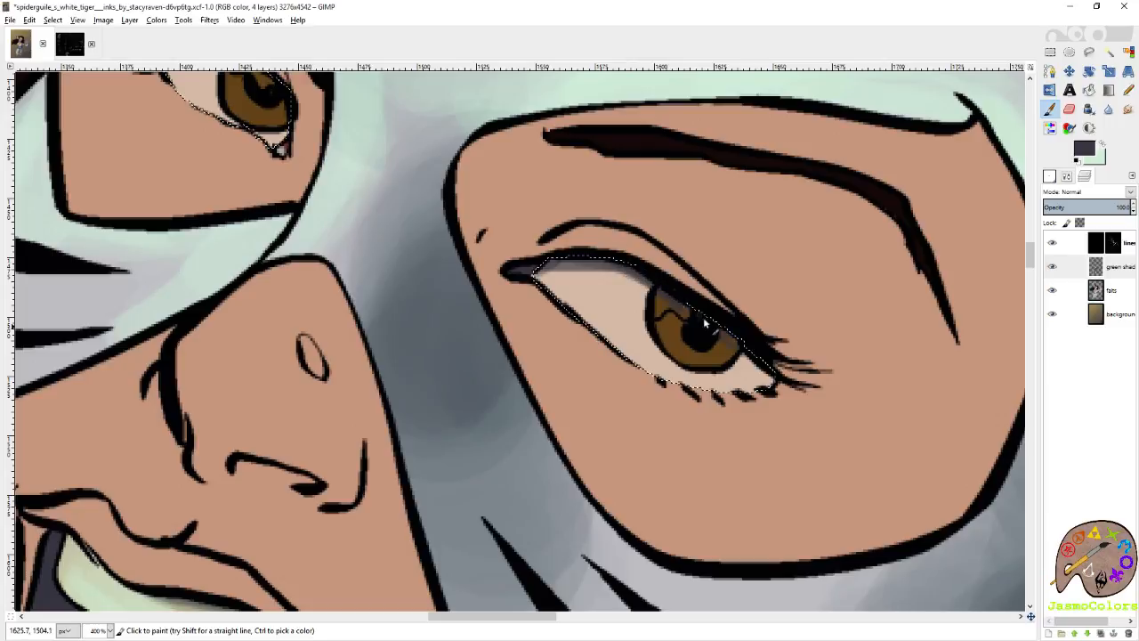
pyautogui.moveTo(753, 360); pyautogui.dragTo(771, 376)
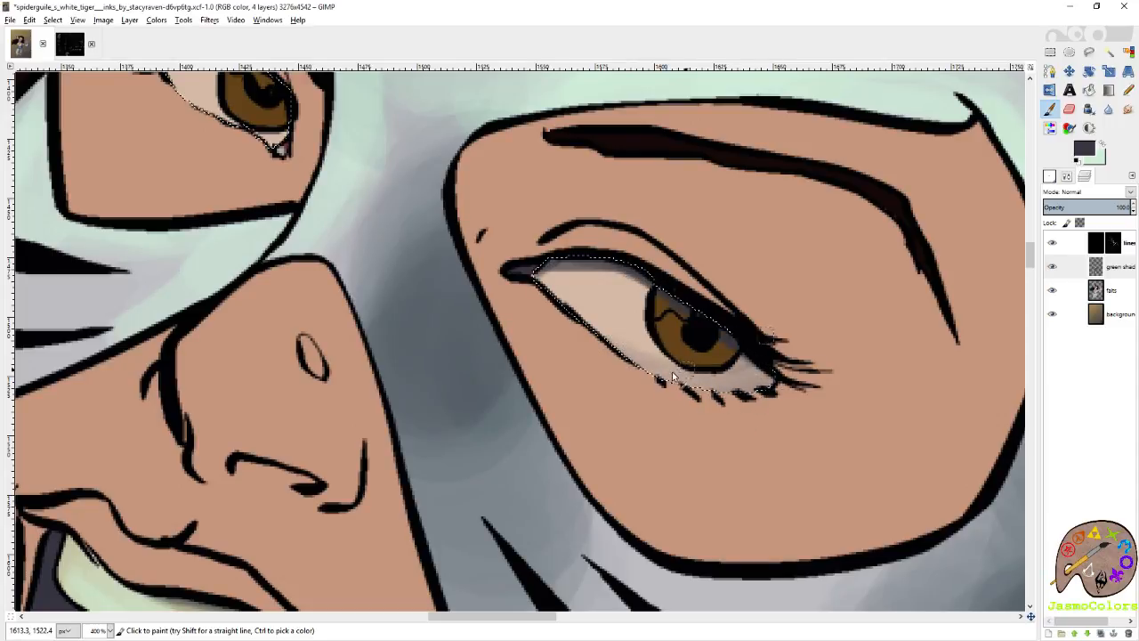
pyautogui.moveTo(723, 385); pyautogui.dragTo(792, 365)
pyautogui.moveTo(674, 388); pyautogui.dragTo(608, 353)
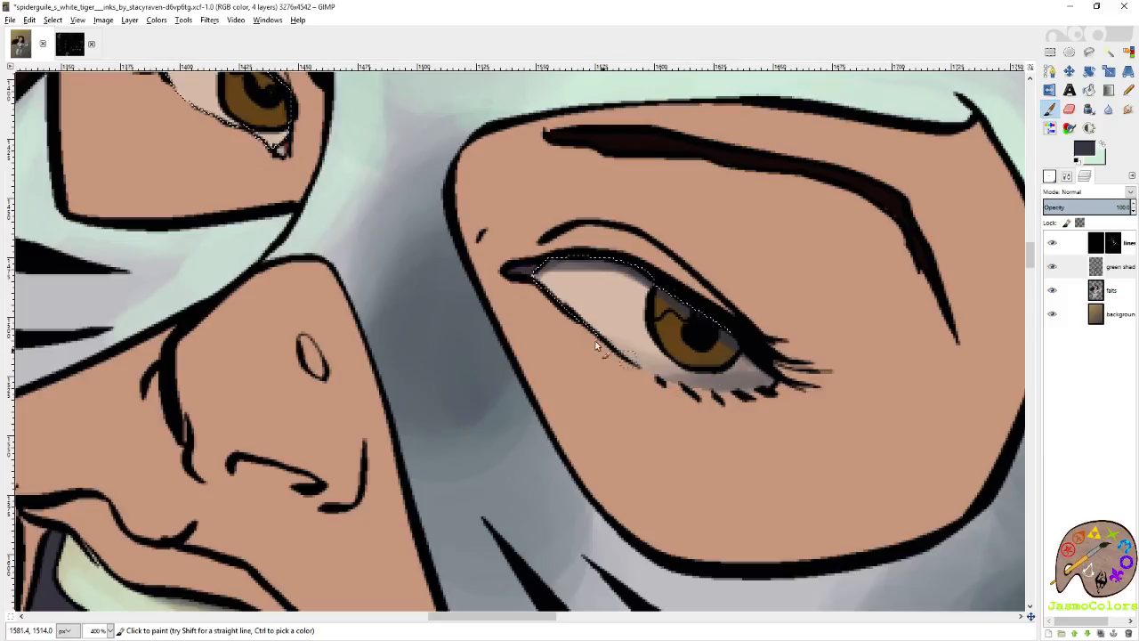
# Shade the farther eye with purplish grey beneath the upper lid and at the inner corner.
pyautogui.moveTo(785, 380); pyautogui.dragTo(979, 521)
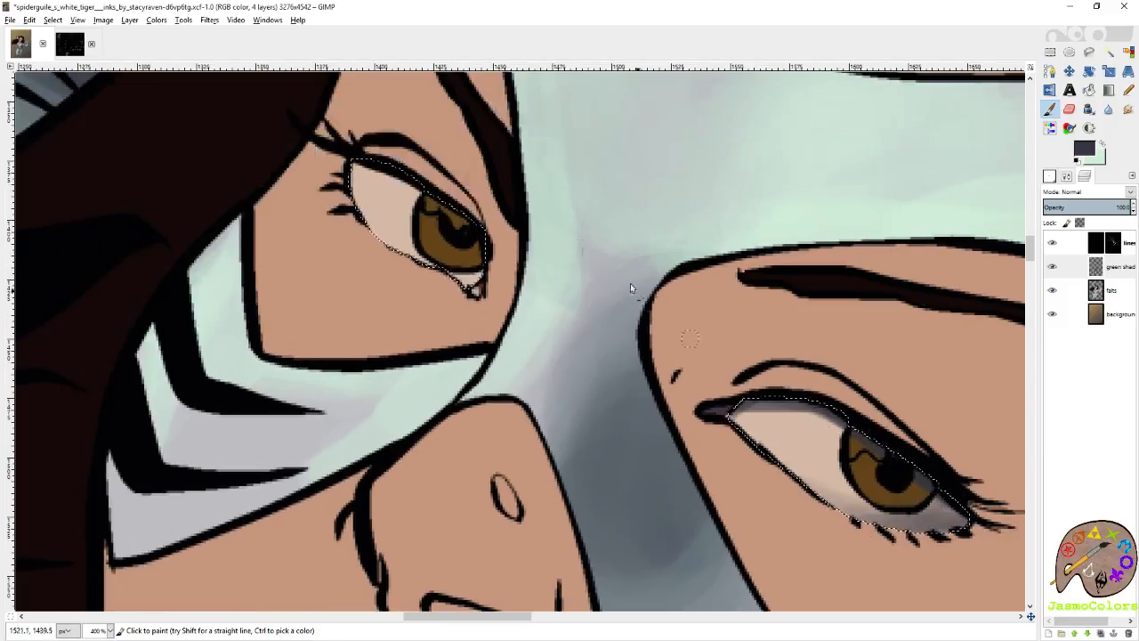
pyautogui.moveTo(355, 169)
pyautogui.mouseDown()
pyautogui.moveTo(410, 178)
pyautogui.moveTo(472, 223)
pyautogui.mouseUp()
pyautogui.moveTo(496, 283); pyautogui.dragTo(463, 278)
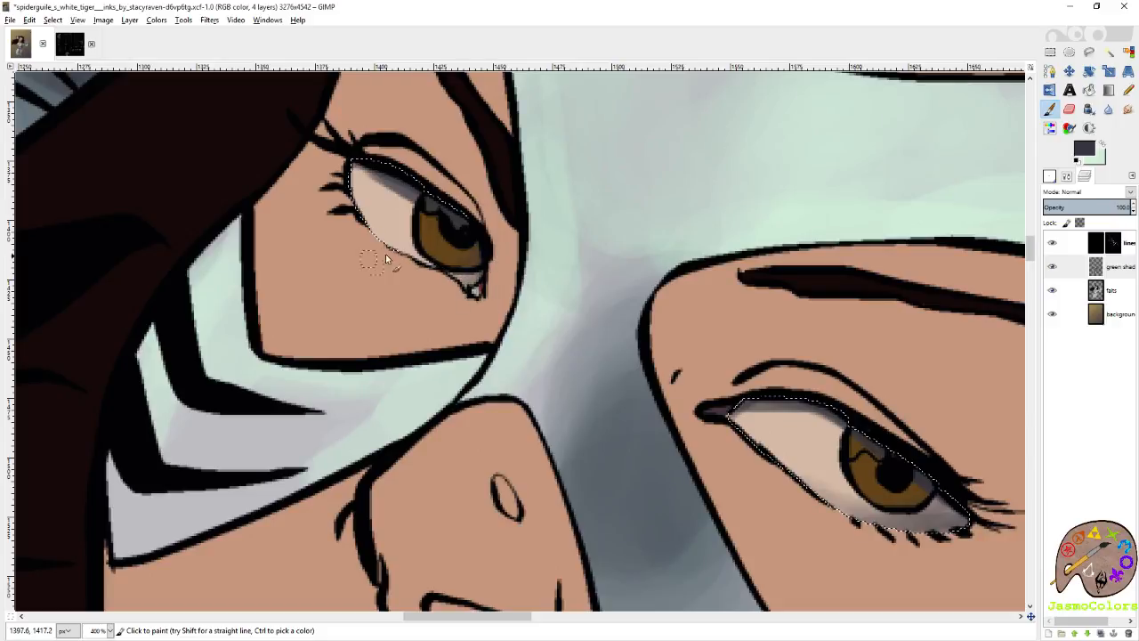
pyautogui.moveTo(392, 242); pyautogui.dragTo(440, 295)
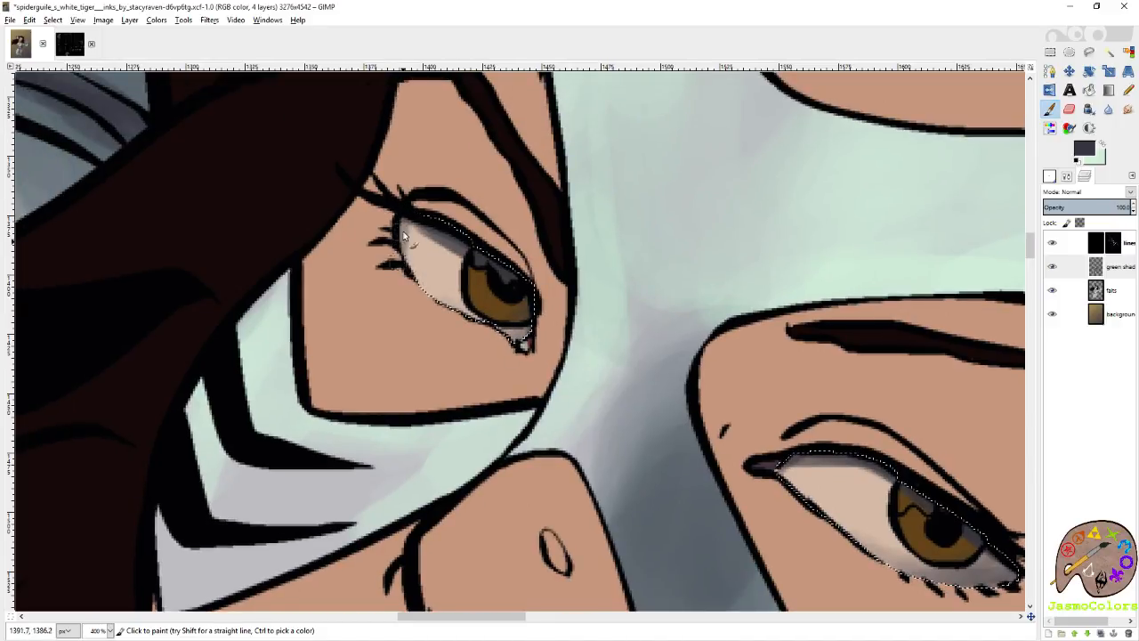
# Soften the shading in both eyes with the Blur tool at a rate of 100.
pyautogui.click(1109, 109)
pyautogui.click(1051, 176)
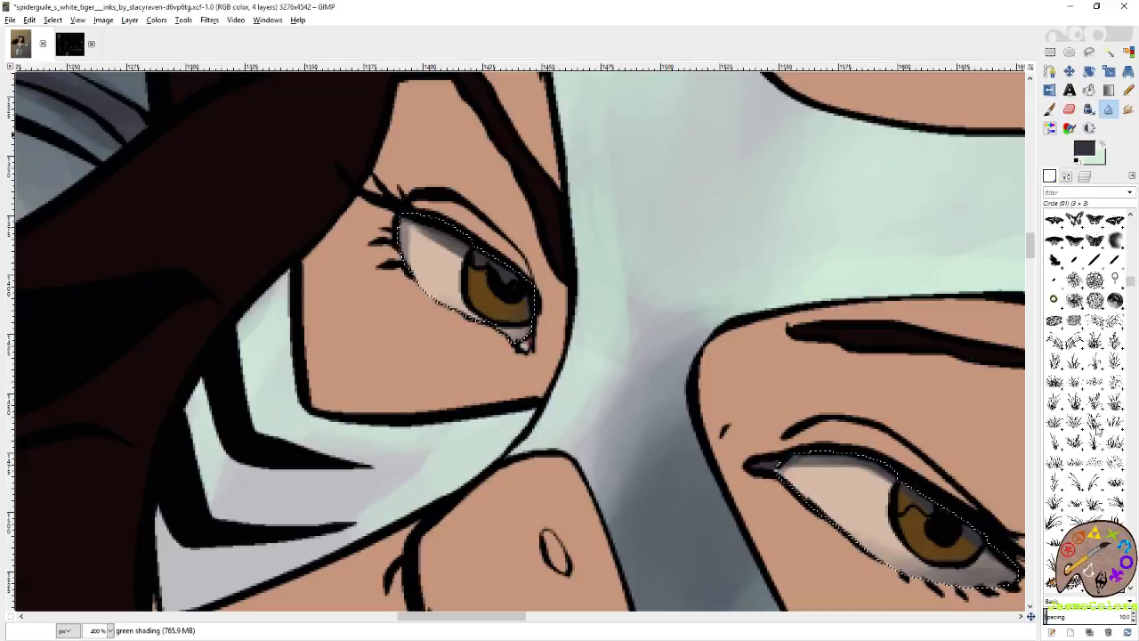
pyautogui.click(1066, 176)
pyautogui.moveTo(1088, 427); pyautogui.dragTo(1134, 427)
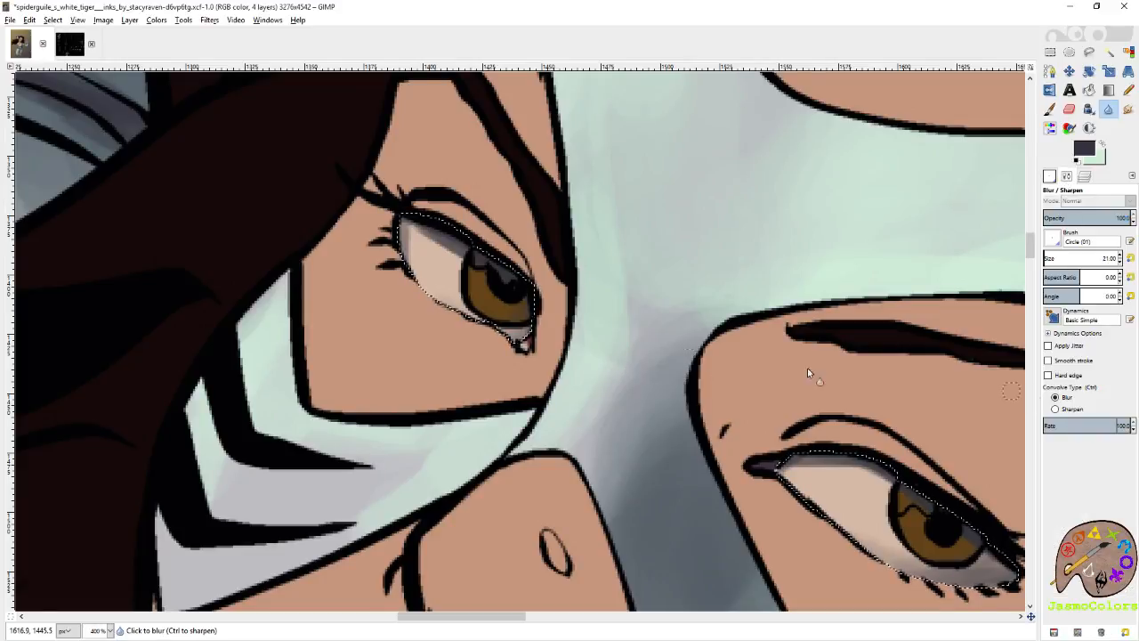
pyautogui.moveTo(423, 241)
pyautogui.mouseDown()
pyautogui.moveTo(513, 298)
pyautogui.moveTo(449, 255)
pyautogui.moveTo(415, 250)
pyautogui.moveTo(432, 274)
pyautogui.mouseUp()
pyautogui.moveTo(824, 494)
pyautogui.mouseDown()
pyautogui.moveTo(591, 324)
pyautogui.moveTo(623, 307)
pyautogui.moveTo(739, 387)
pyautogui.moveTo(641, 377)
pyautogui.moveTo(621, 348)
pyautogui.moveTo(684, 313)
pyautogui.mouseUp()
# Select only the whites of the eyes by colour on the falts layer.
pyautogui.click(1084, 175)
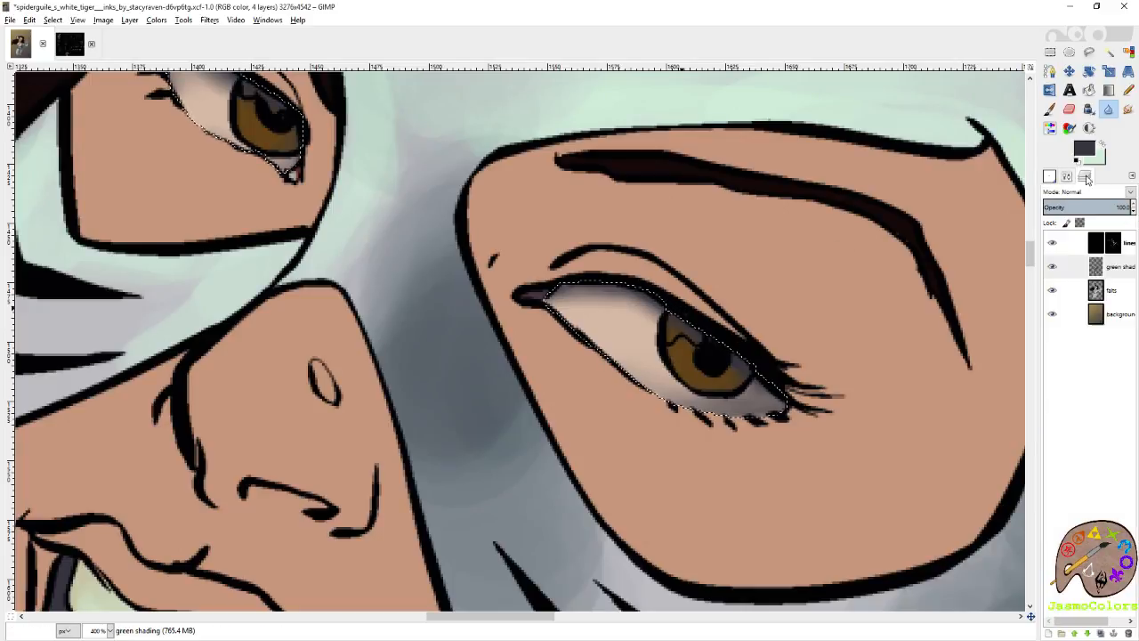
pyautogui.click(1119, 300)
pyautogui.hotkey('shift', 'o')
pyautogui.click(617, 346)
pyautogui.moveTo(617, 347); pyautogui.dragTo(763, 331)
# Paint mint highlights on the whites of the eyes on the green shading layer and blur them.
pyautogui.click(1119, 267)
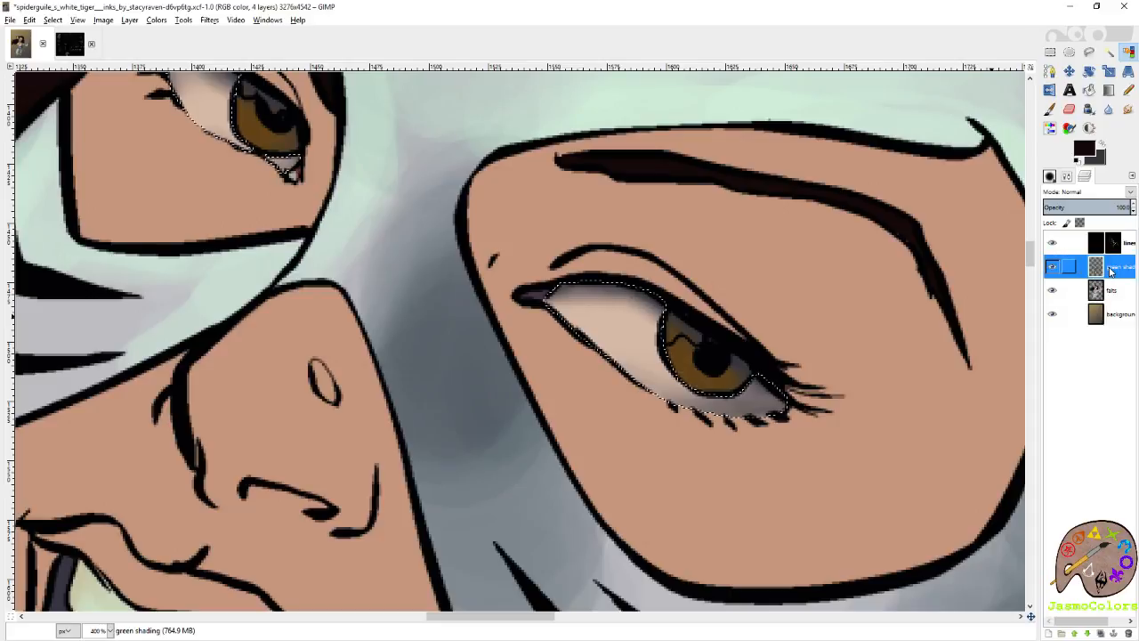
pyautogui.press('p')
pyautogui.press('x')
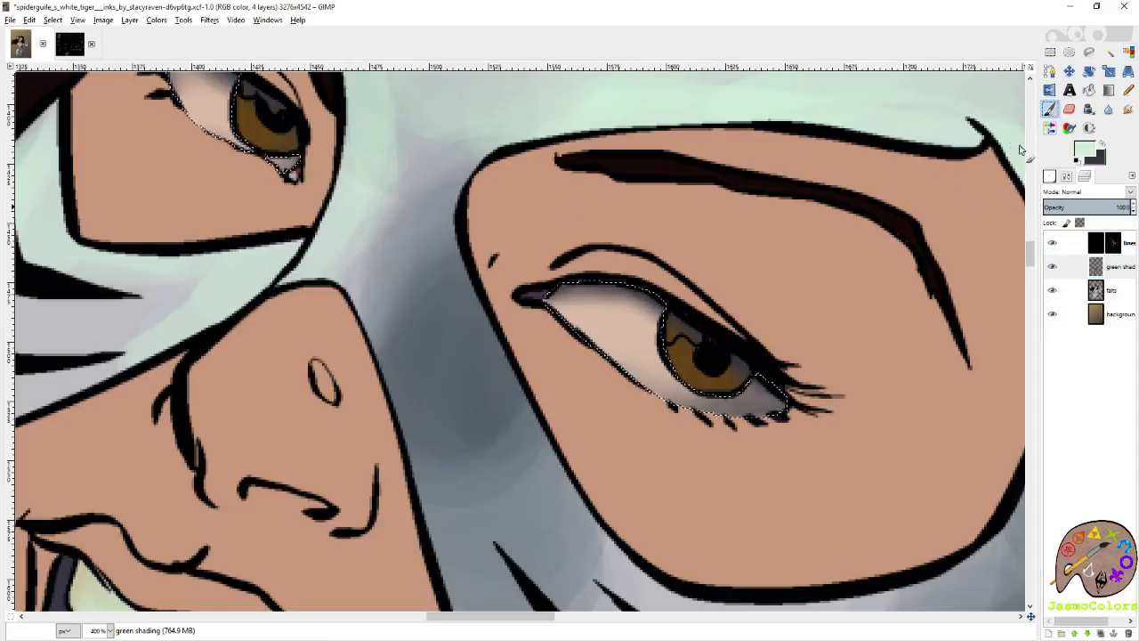
pyautogui.moveTo(603, 315); pyautogui.dragTo(811, 460)
pyautogui.moveTo(394, 241)
pyautogui.mouseDown()
pyautogui.moveTo(405, 271)
pyautogui.moveTo(379, 234)
pyautogui.moveTo(412, 262)
pyautogui.moveTo(397, 253)
pyautogui.moveTo(405, 258)
pyautogui.moveTo(401, 238)
pyautogui.moveTo(409, 256)
pyautogui.moveTo(394, 265)
pyautogui.moveTo(381, 234)
pyautogui.mouseUp()
pyautogui.hotkey('shift', 'u')
pyautogui.moveTo(591, 360); pyautogui.dragTo(425, 156)
pyautogui.moveTo(610, 280)
pyautogui.mouseDown()
pyautogui.moveTo(650, 304)
pyautogui.moveTo(663, 285)
pyautogui.moveTo(614, 256)
pyautogui.moveTo(626, 282)
pyautogui.mouseUp()
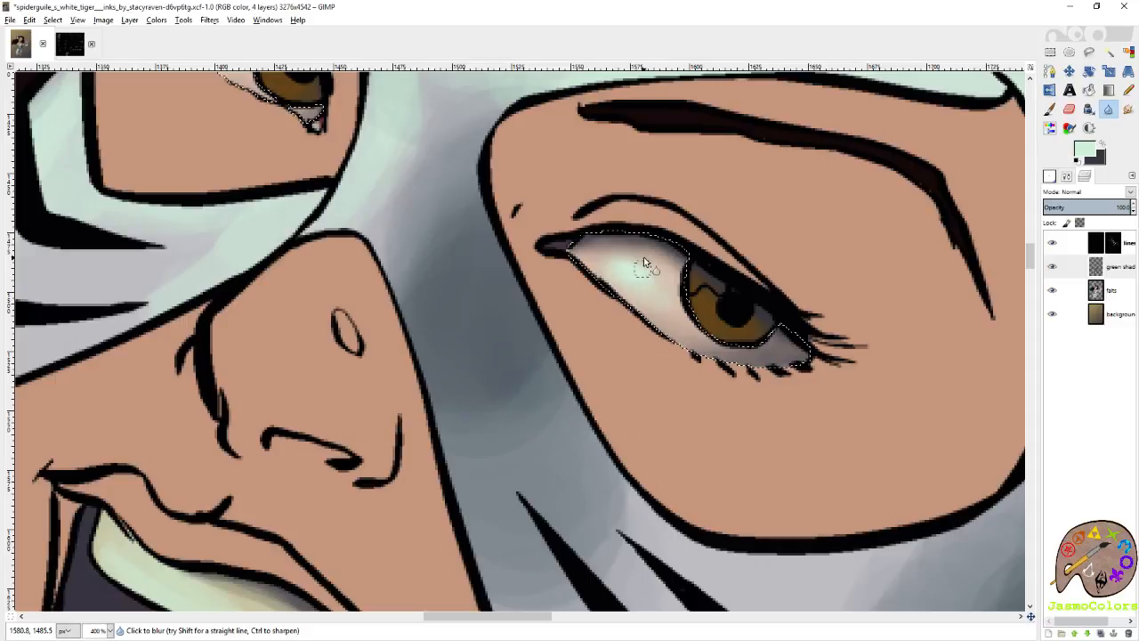
# Select the irises by colour on the falts layer and return to the green shading layer.
pyautogui.click(1117, 293)
pyautogui.click(1129, 52)
pyautogui.click(724, 309)
pyautogui.press('pageup')
pyautogui.scroll(2, 728, 309)
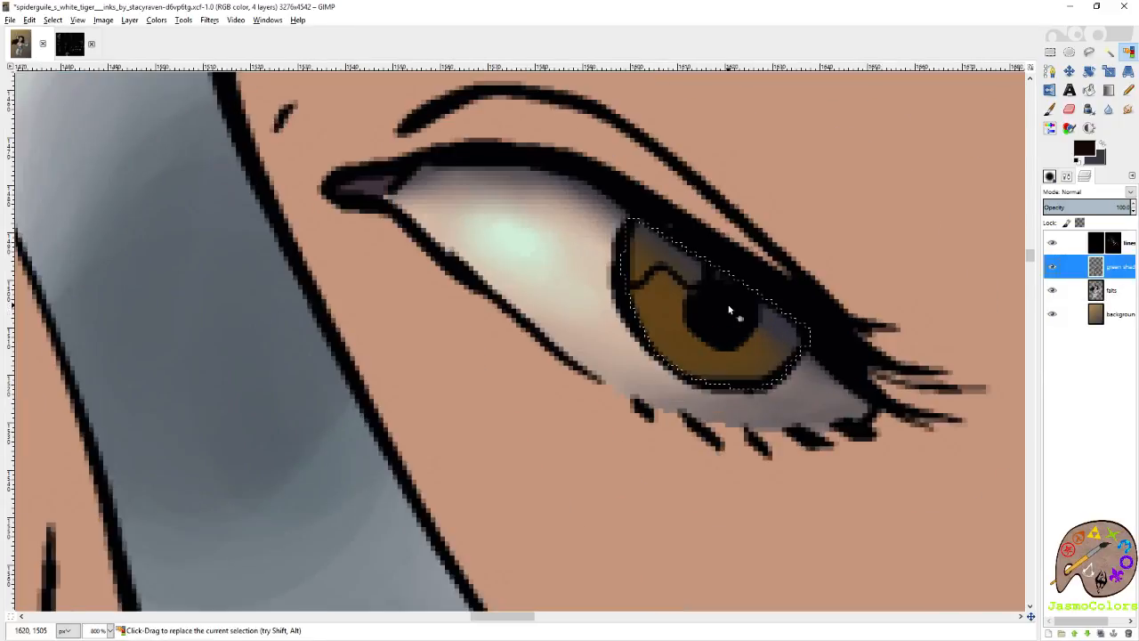
# Paint a thin mint rim highlight along the pupil's lower edge in the nearer eye with the Circle (01) brush.
pyautogui.scroll(-1, 785, 276)
pyautogui.click(1051, 110)
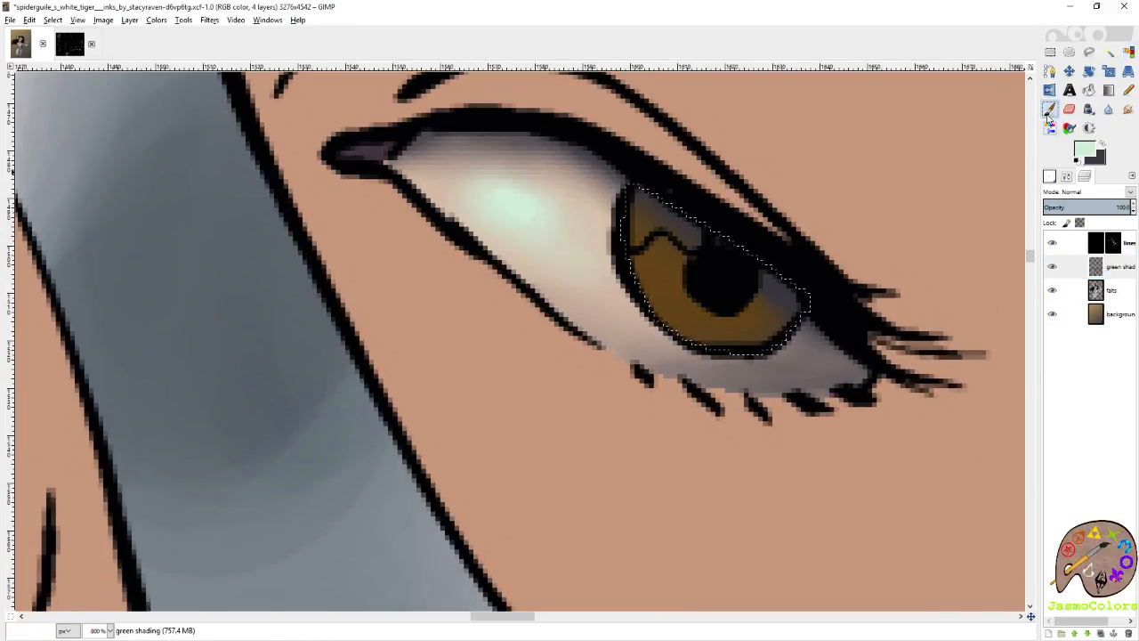
pyautogui.click(1050, 177)
pyautogui.scroll(-5, 1117, 302)
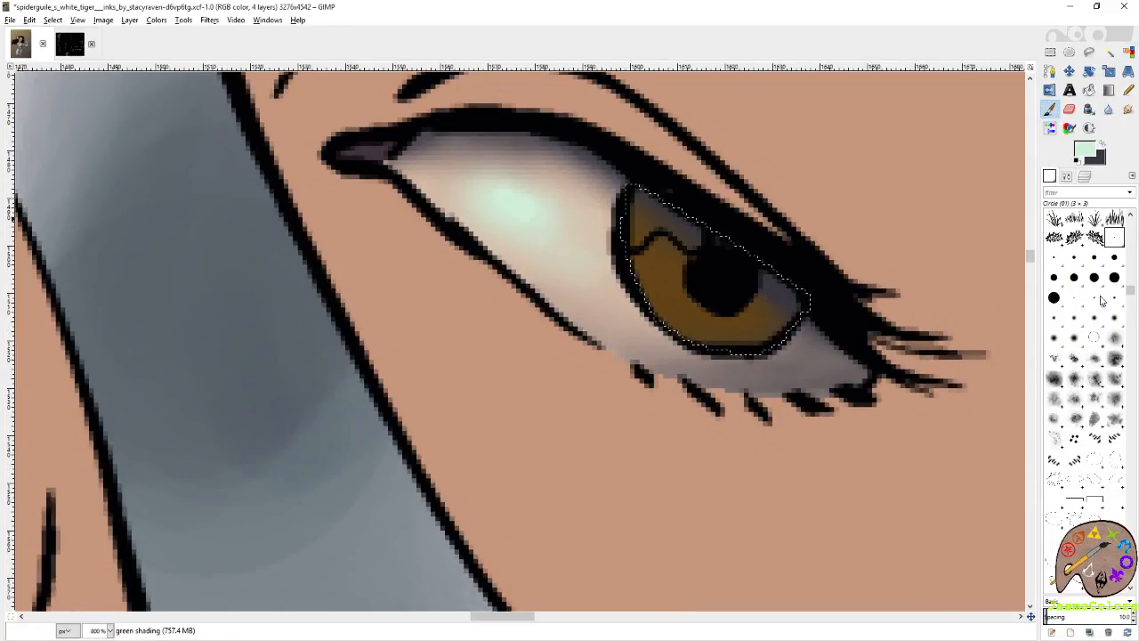
pyautogui.click(1074, 258)
pyautogui.click(1051, 176)
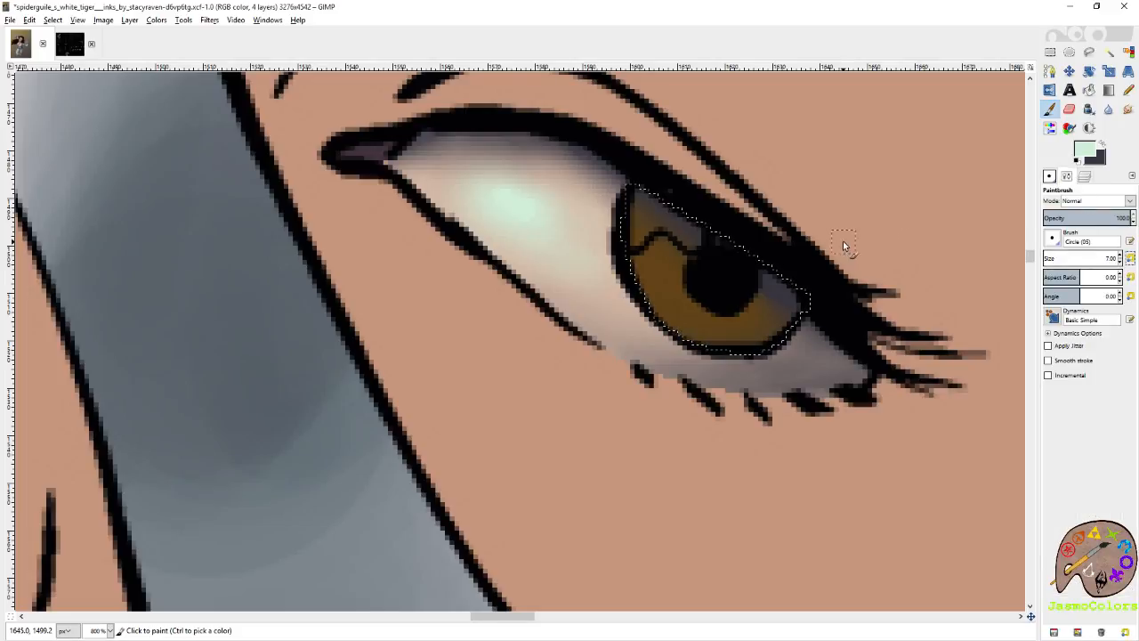
pyautogui.click(1050, 177)
pyautogui.click(1116, 237)
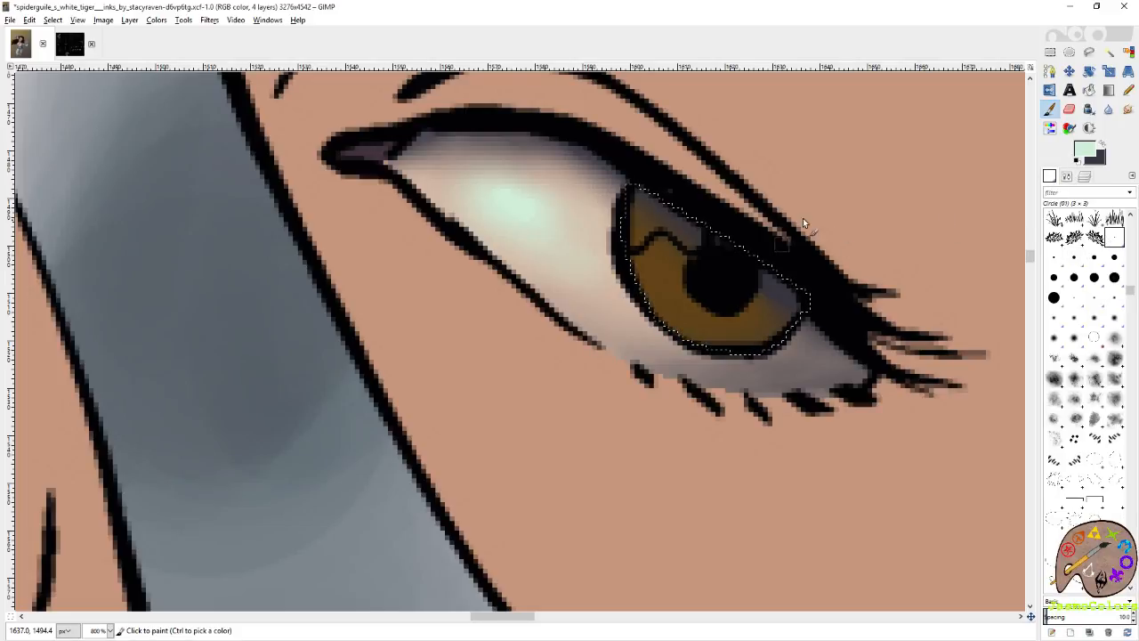
pyautogui.moveTo(736, 317)
pyautogui.mouseDown()
pyautogui.moveTo(753, 292)
pyautogui.moveTo(704, 303)
pyautogui.moveTo(735, 311)
pyautogui.mouseUp()
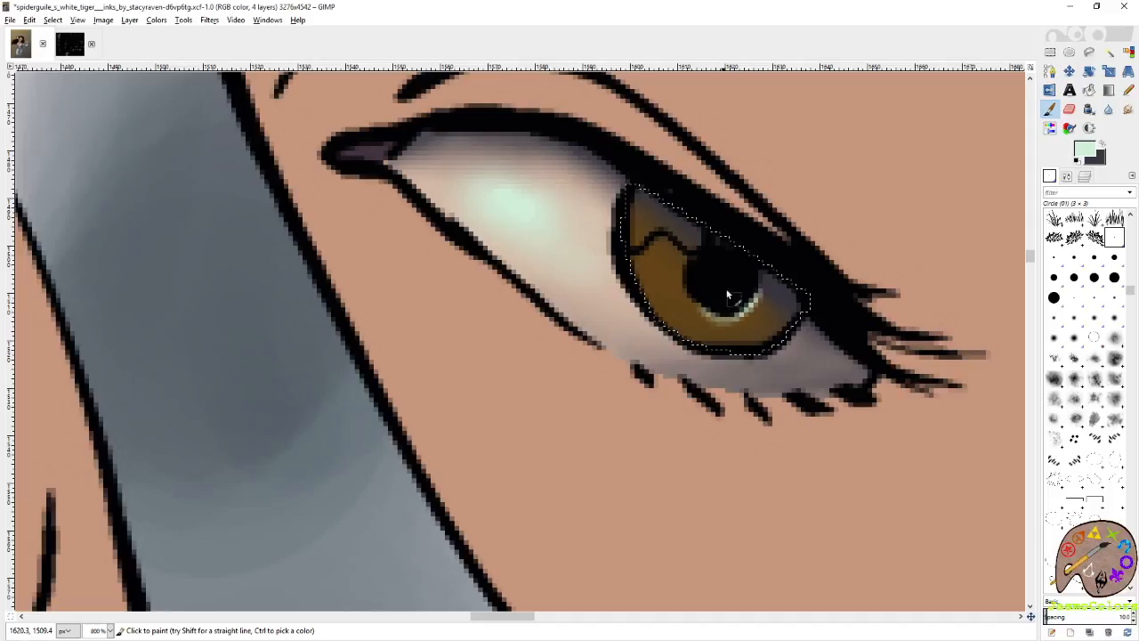
# Fill the reflection patch above the nearer iris with mint, undoing the first stroke and repainting it.
pyautogui.moveTo(637, 216); pyautogui.dragTo(642, 235)
pyautogui.hotkey('ctrl', 'z')
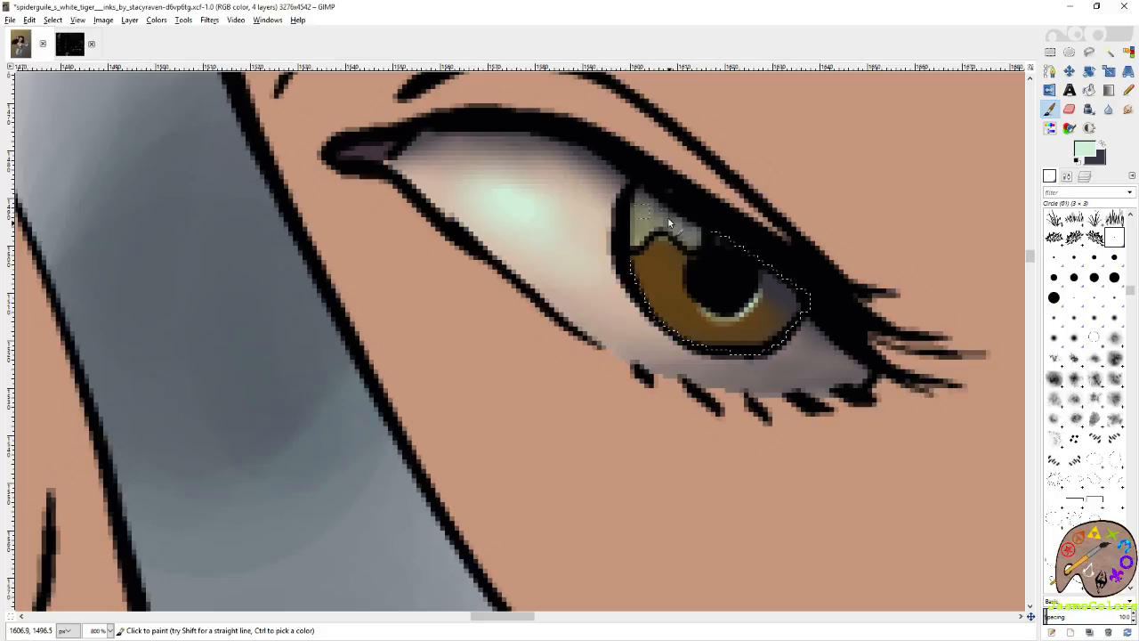
pyautogui.moveTo(641, 240)
pyautogui.mouseDown()
pyautogui.moveTo(633, 229)
pyautogui.moveTo(661, 226)
pyautogui.moveTo(645, 243)
pyautogui.mouseUp()
# Swap to purplish grey, shade the lower edge of the nearer iris, and switch to the Smudge tool.
pyautogui.click(1102, 144)
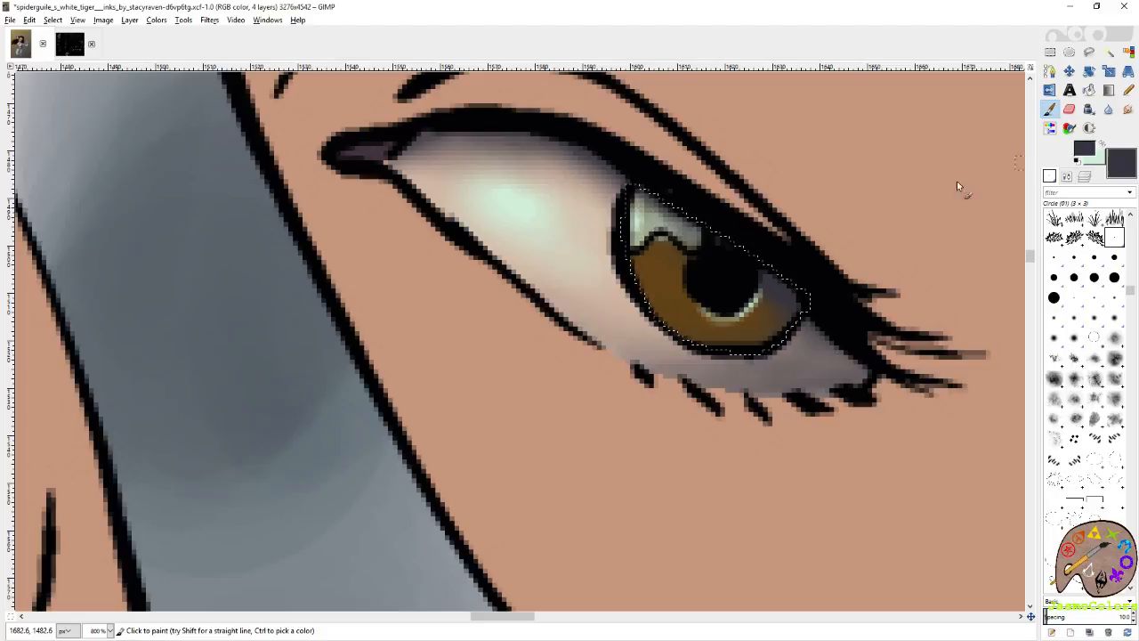
pyautogui.moveTo(773, 341); pyautogui.dragTo(730, 342)
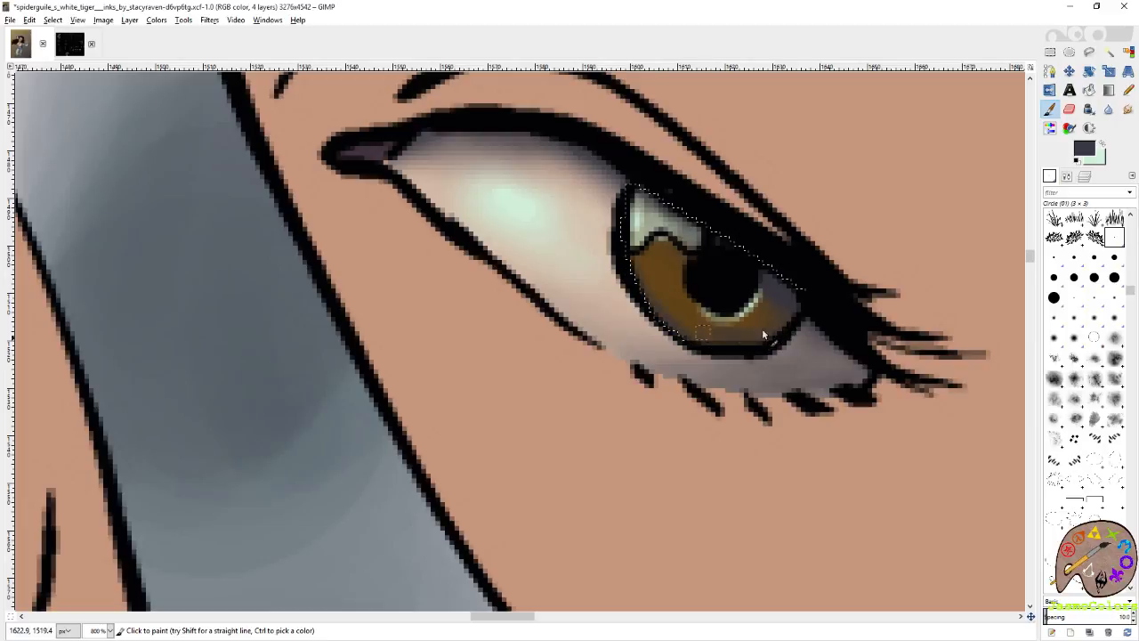
pyautogui.press('s')
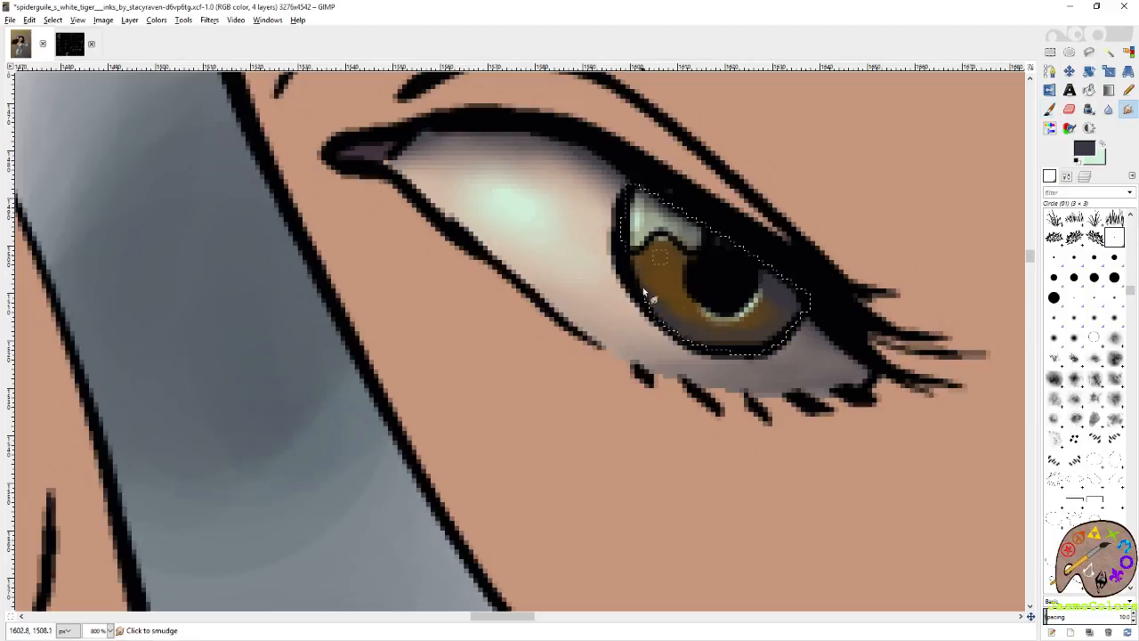
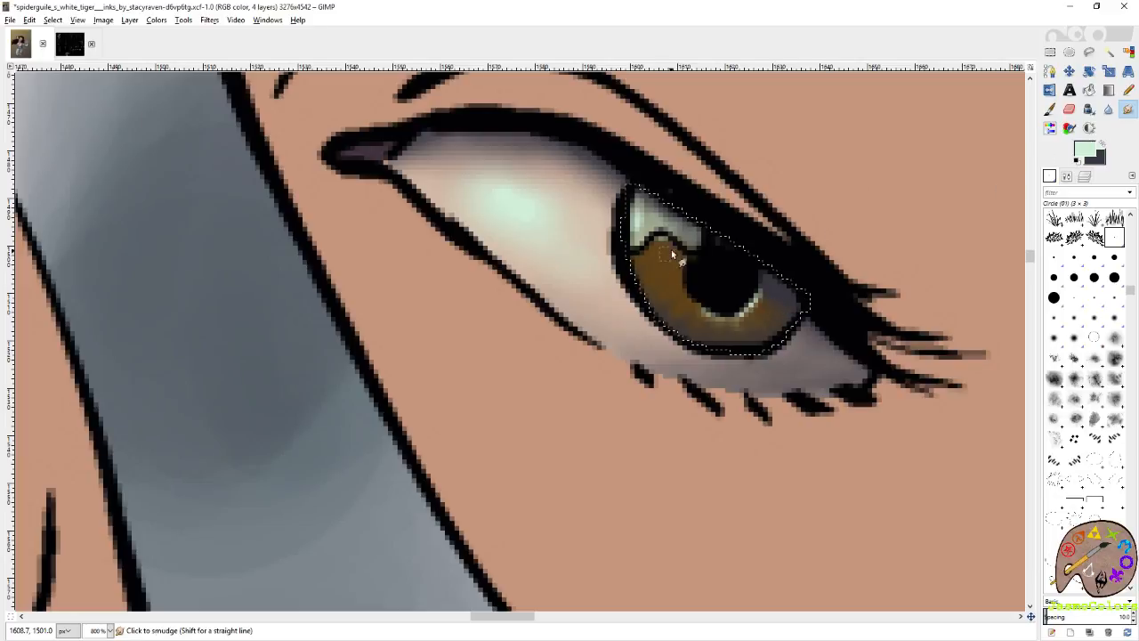
# Touch up the nearer iris with mint and paint a thin mint rim along the pupil's lower edge in the farther eye.
pyautogui.press('p')
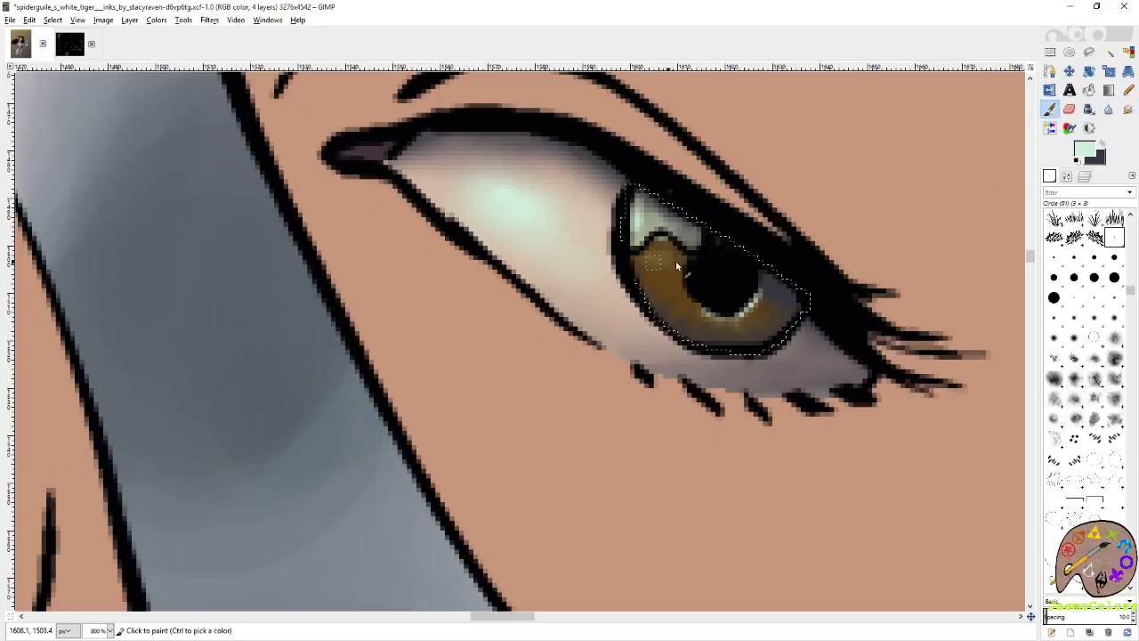
pyautogui.click(680, 276)
pyautogui.moveTo(511, 273)
pyautogui.mouseDown()
pyautogui.moveTo(648, 306)
pyautogui.moveTo(899, 412)
pyautogui.mouseUp()
pyautogui.moveTo(322, 169); pyautogui.dragTo(692, 323)
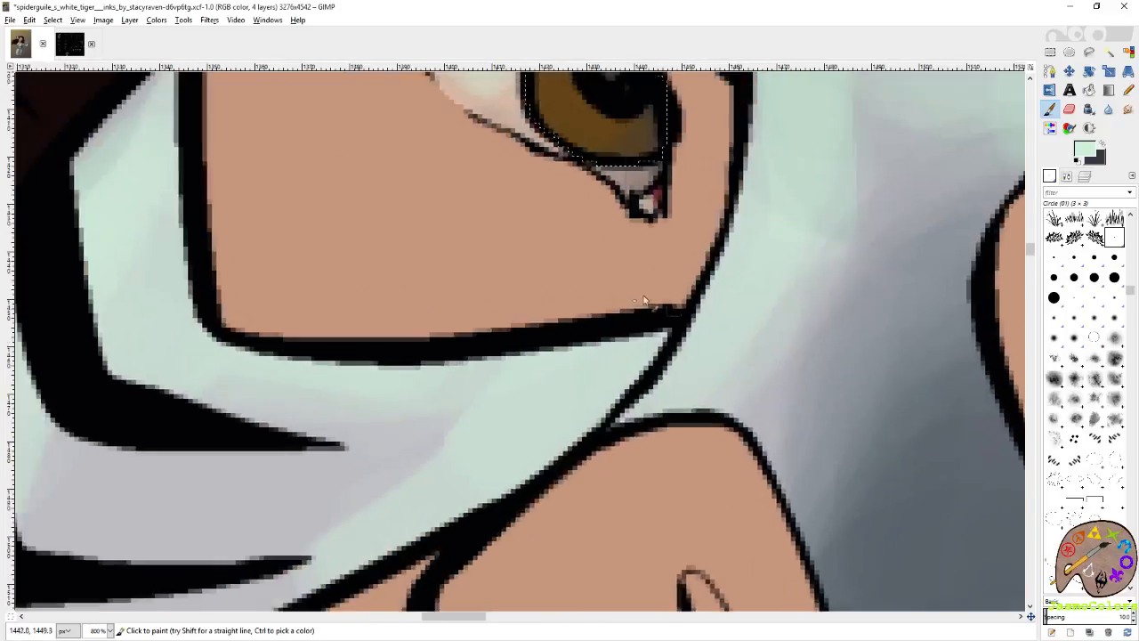
pyautogui.moveTo(579, 81); pyautogui.dragTo(629, 292)
pyautogui.moveTo(700, 319)
pyautogui.mouseDown()
pyautogui.moveTo(686, 337)
pyautogui.moveTo(627, 316)
pyautogui.mouseUp()
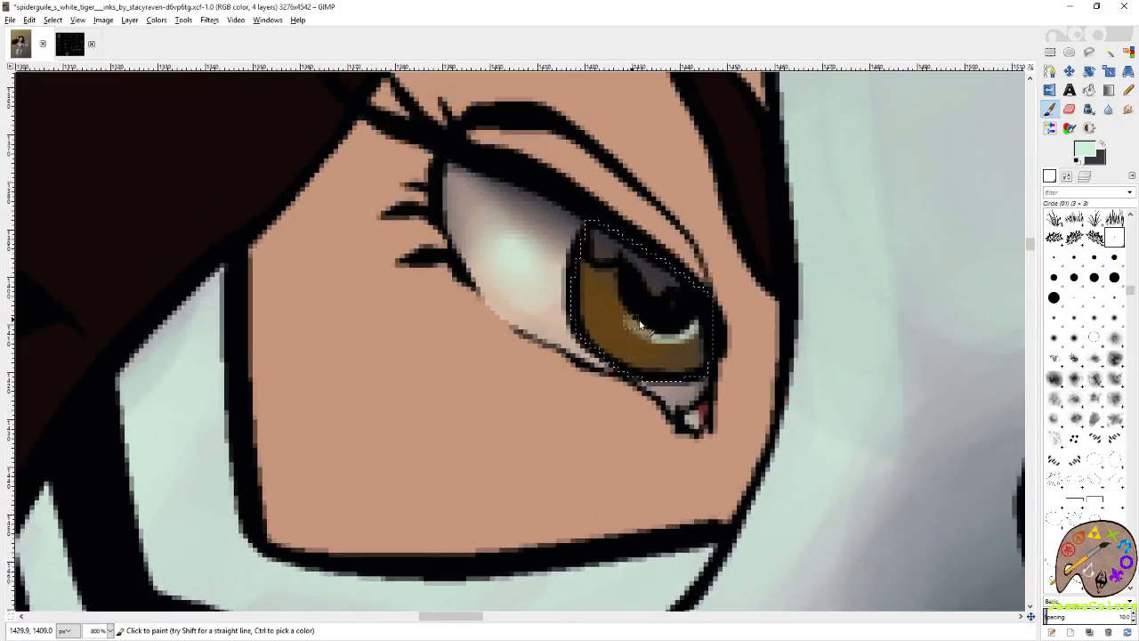
# Fill the reflection patch above the farther iris with mint, and shade the iris's outer and lower edge in purplish grey, smudging it.
pyautogui.moveTo(597, 239); pyautogui.dragTo(611, 251)
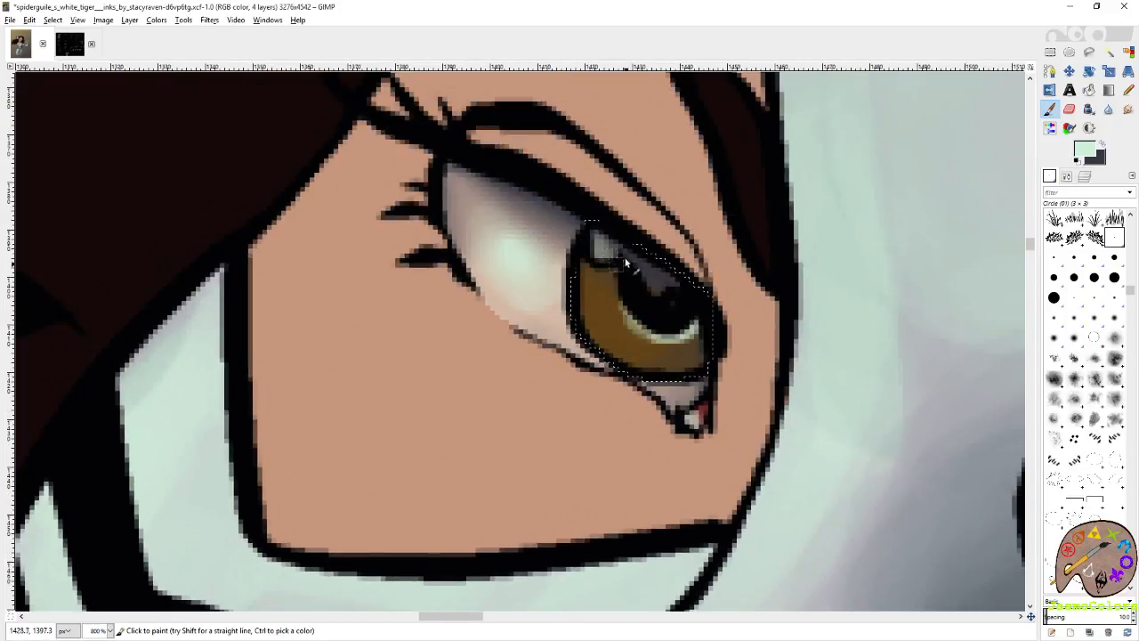
pyautogui.moveTo(656, 287)
pyautogui.mouseDown()
pyautogui.moveTo(632, 259)
pyautogui.moveTo(600, 255)
pyautogui.mouseUp()
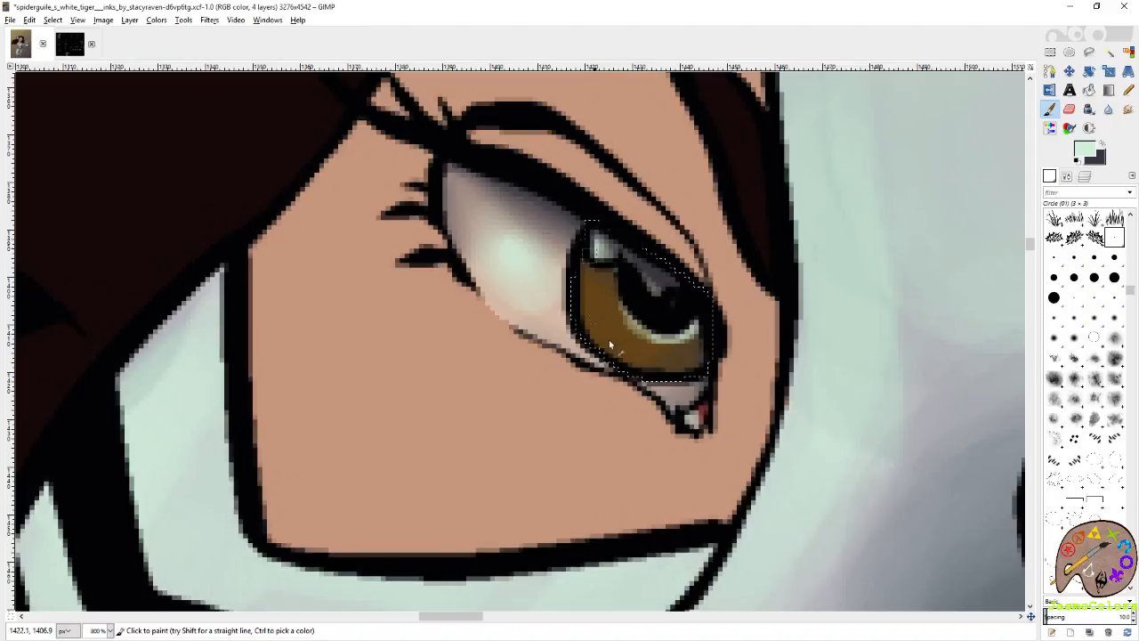
pyautogui.moveTo(606, 334); pyautogui.dragTo(589, 276)
pyautogui.click(1103, 151)
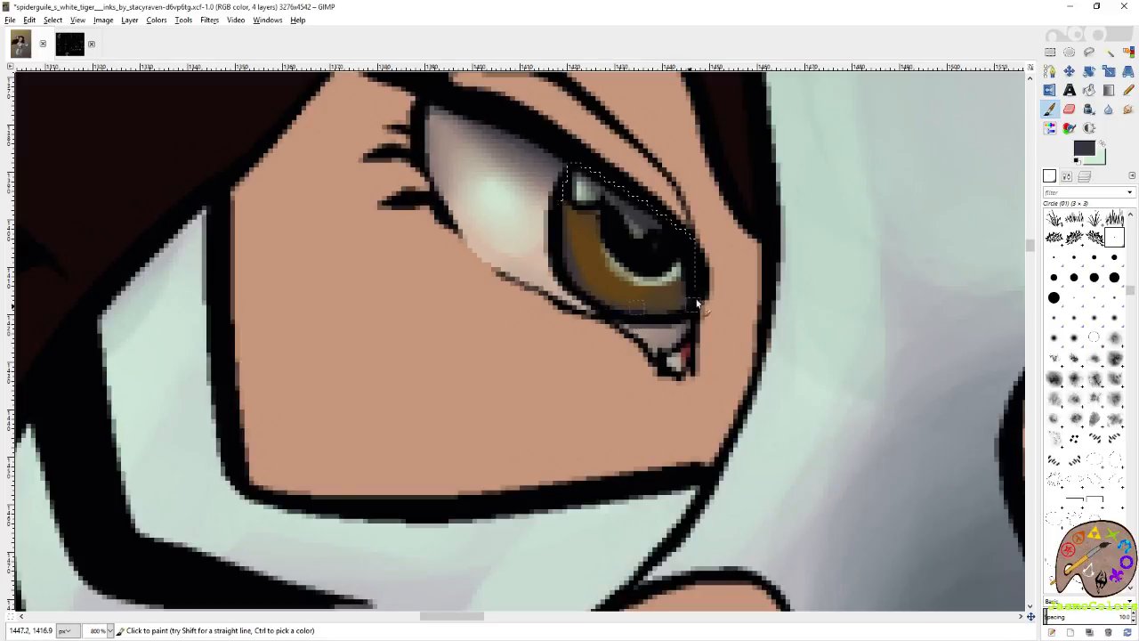
pyautogui.press('s')
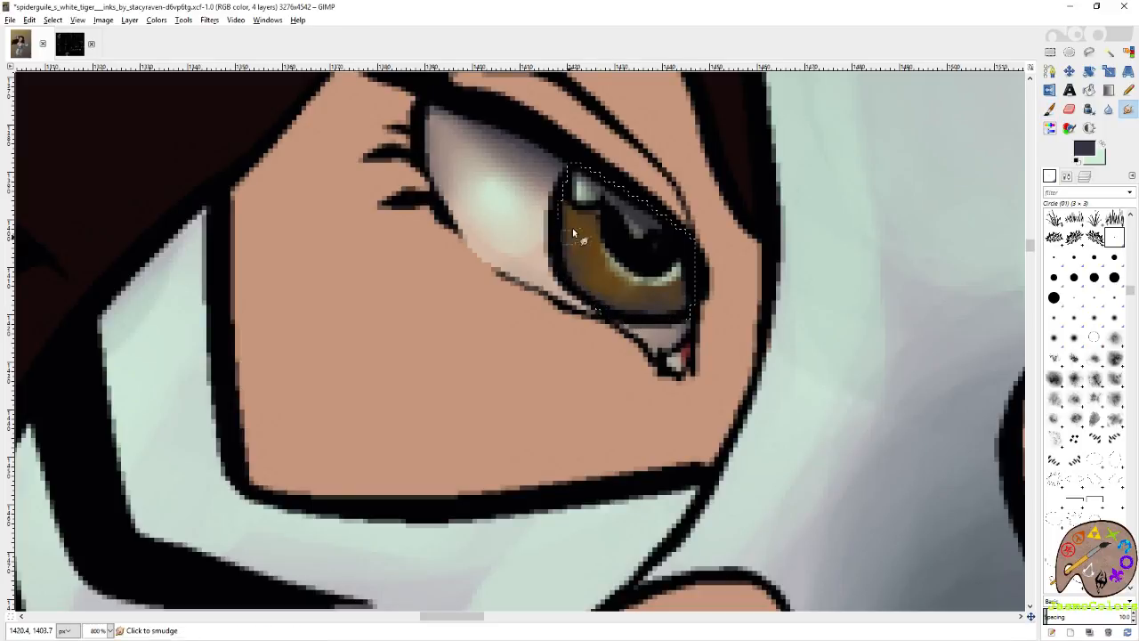
# Swap back to mint and brighten the farther iris beside the pupil with the Paintbrush.
pyautogui.click(1107, 146)
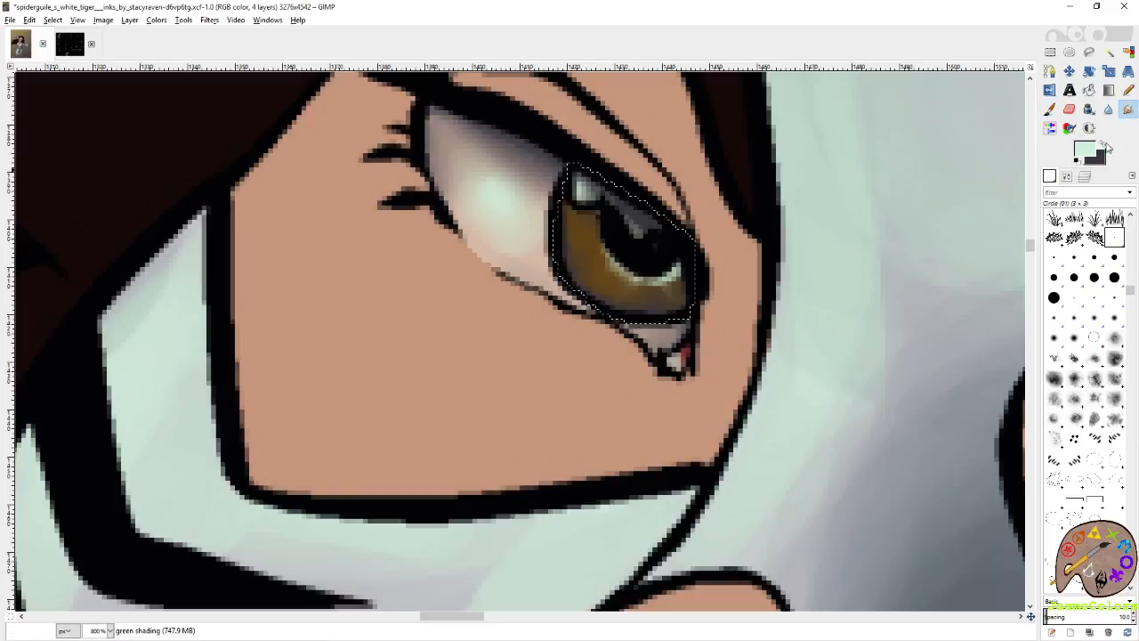
pyautogui.press('p')
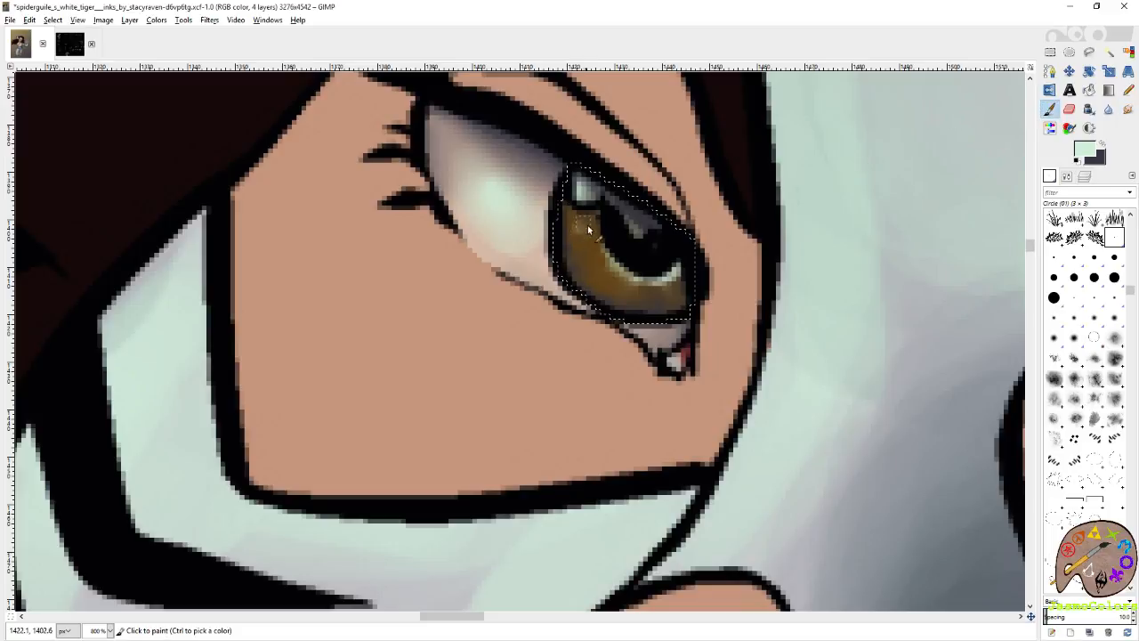
pyautogui.moveTo(598, 234); pyautogui.dragTo(600, 250)
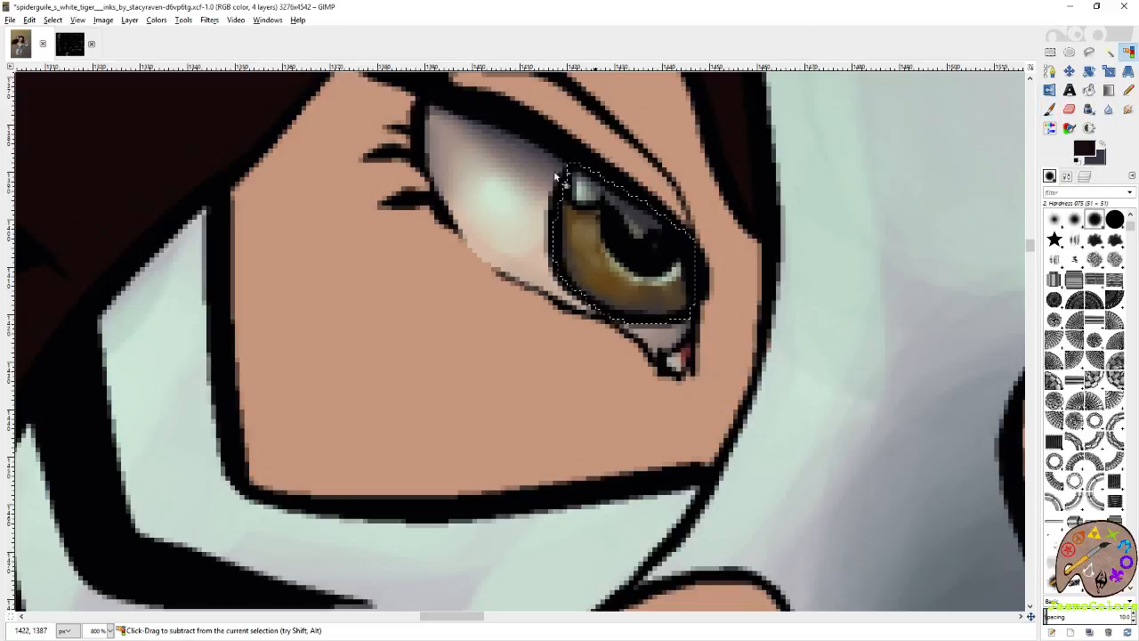
# Clear the iris selection and save the image.
pyautogui.scroll(-5, 659, 175)
pyautogui.click(1050, 52)
pyautogui.scroll(-3, 872, 190)
pyautogui.scroll(3, 439, 172)
pyautogui.hotkey('ctrl', 's')
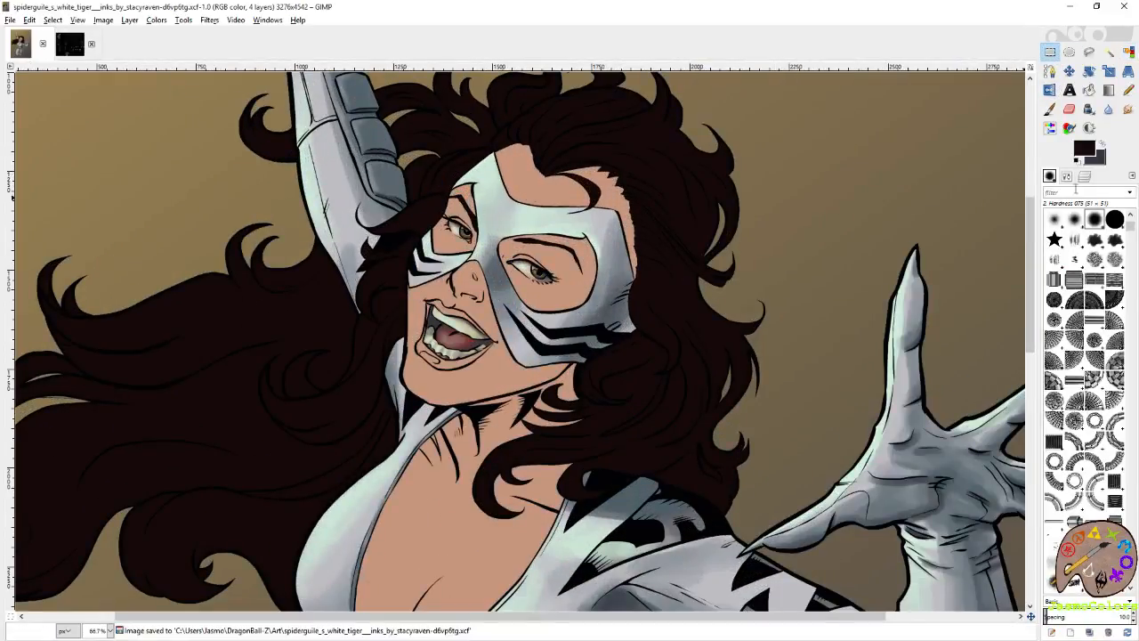
# Select all the skin areas by colour on the falts layer.
pyautogui.click(1085, 177)
pyautogui.click(1121, 300)
pyautogui.click(1129, 51)
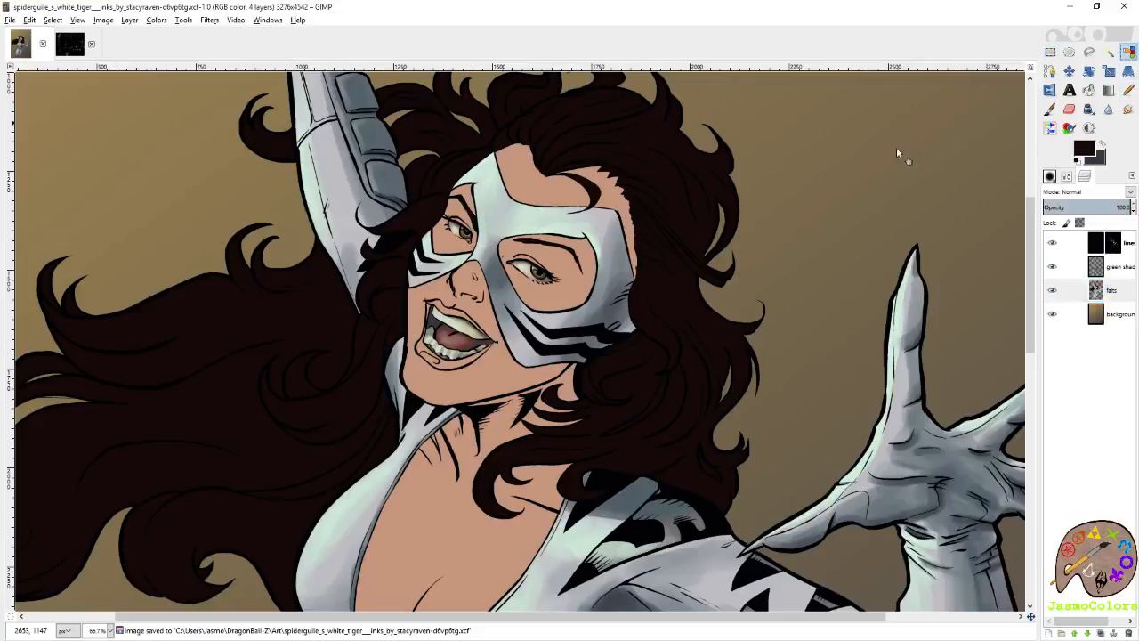
pyautogui.click(539, 187)
pyautogui.scroll(-4, 842, 181)
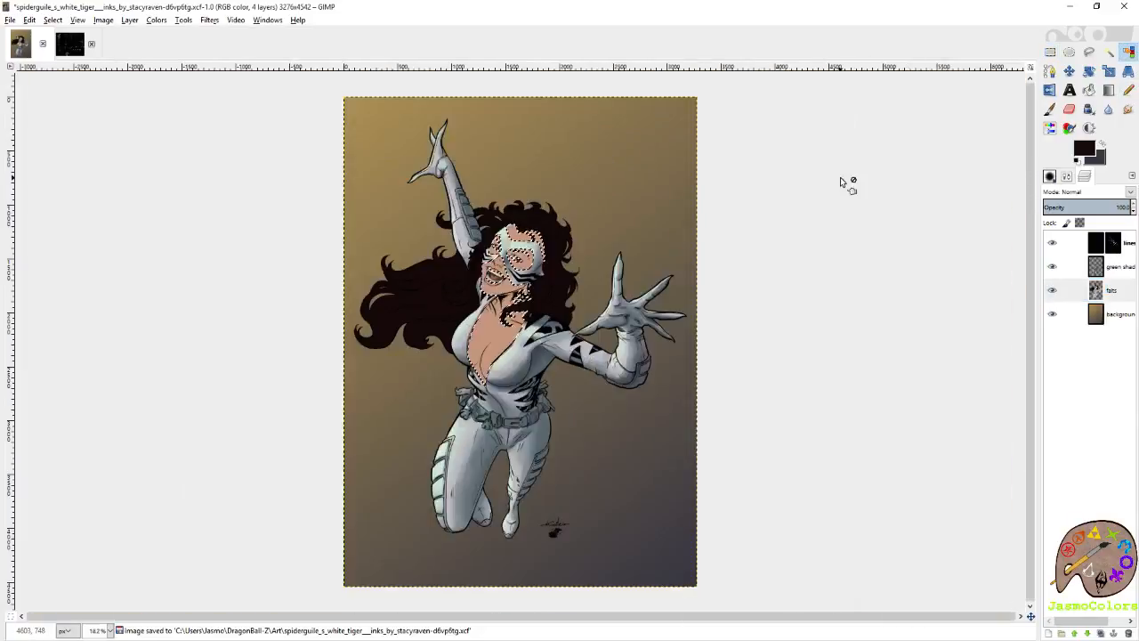
# Shade the neck and the underside of the jaw in purplish grey with the Circle (19) paintbrush at size 96.90.
pyautogui.scroll(3, 364, 282)
pyautogui.press('p')
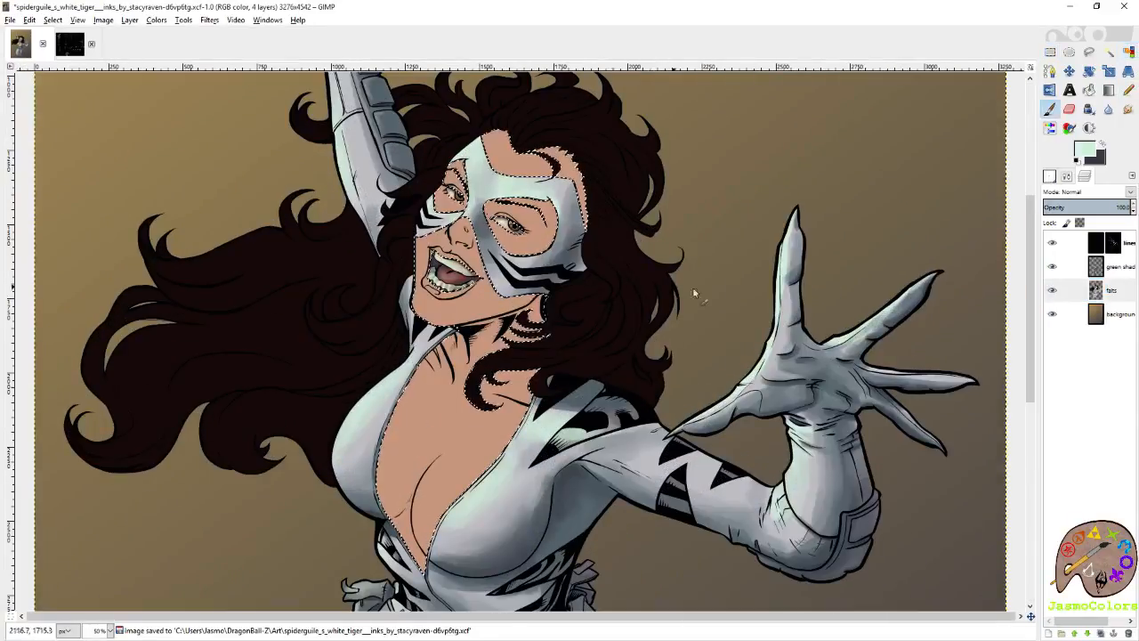
pyautogui.moveTo(358, 282); pyautogui.dragTo(508, 241)
pyautogui.click(1051, 176)
pyautogui.scroll(-5, 1074, 330)
pyautogui.click(1053, 298)
pyautogui.click(1074, 174)
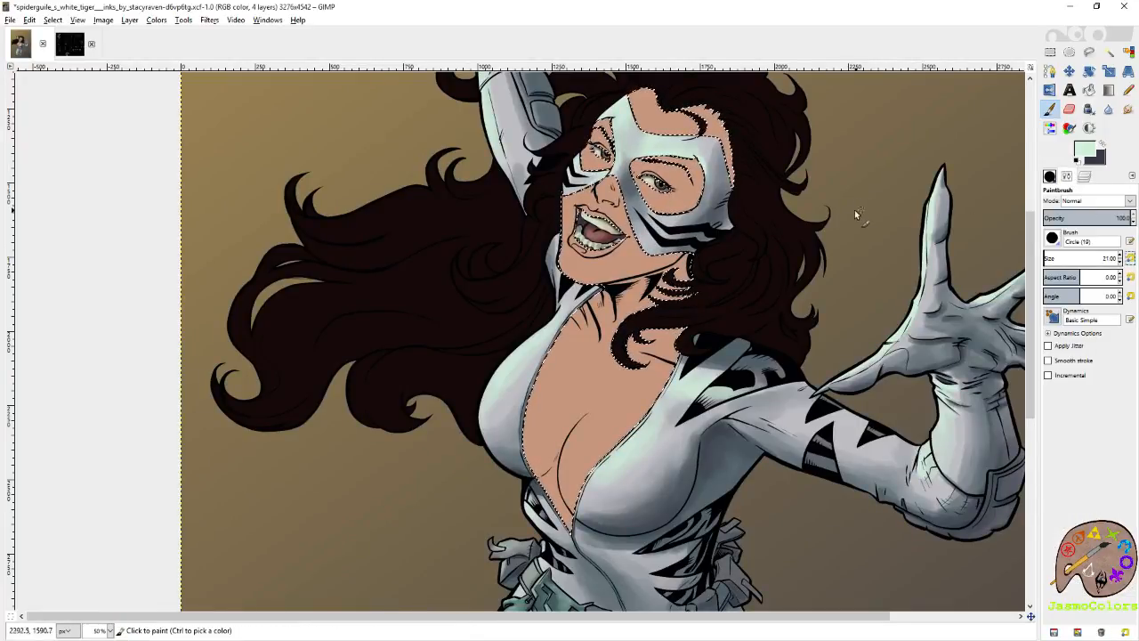
pyautogui.moveTo(863, 212); pyautogui.dragTo(887, 249)
pyautogui.click(1050, 259)
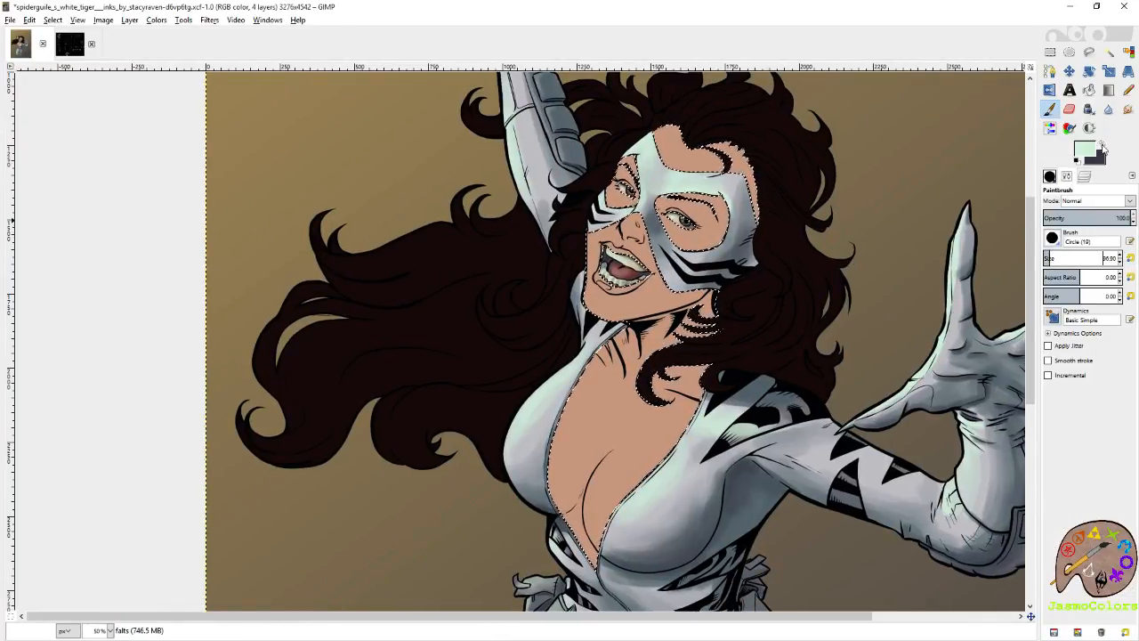
pyautogui.click(1102, 145)
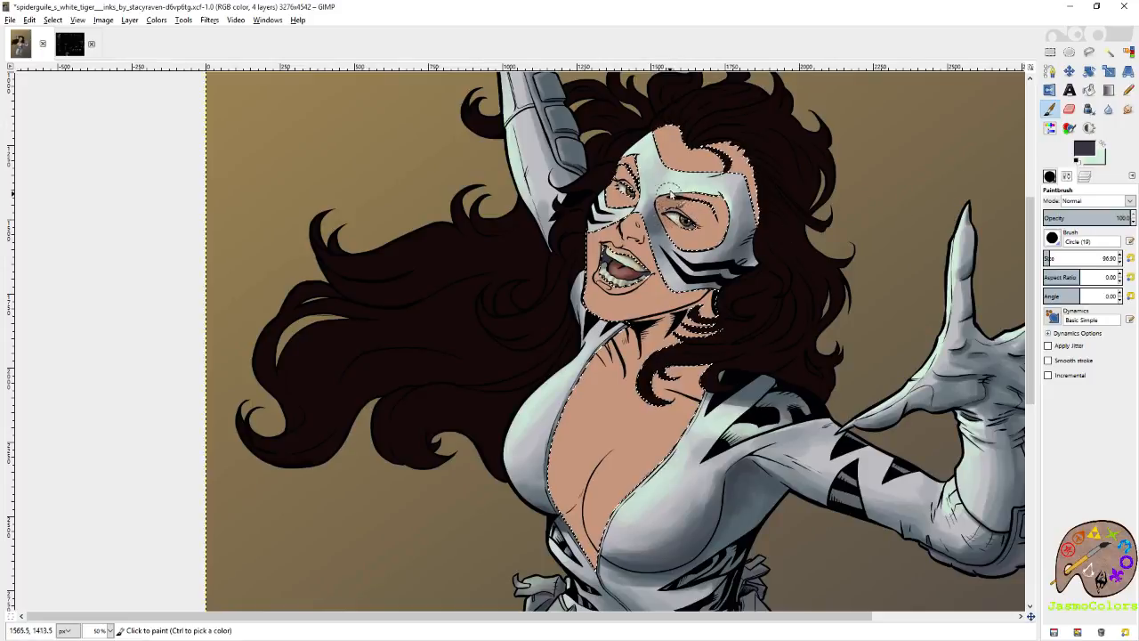
pyautogui.moveTo(663, 302)
pyautogui.mouseDown()
pyautogui.moveTo(637, 325)
pyautogui.moveTo(708, 321)
pyautogui.moveTo(732, 295)
pyautogui.moveTo(692, 309)
pyautogui.moveTo(669, 344)
pyautogui.moveTo(647, 345)
pyautogui.moveTo(662, 356)
pyautogui.moveTo(685, 343)
pyautogui.moveTo(675, 327)
pyautogui.moveTo(654, 352)
pyautogui.moveTo(722, 387)
pyautogui.moveTo(678, 379)
pyautogui.moveTo(708, 388)
pyautogui.mouseUp()
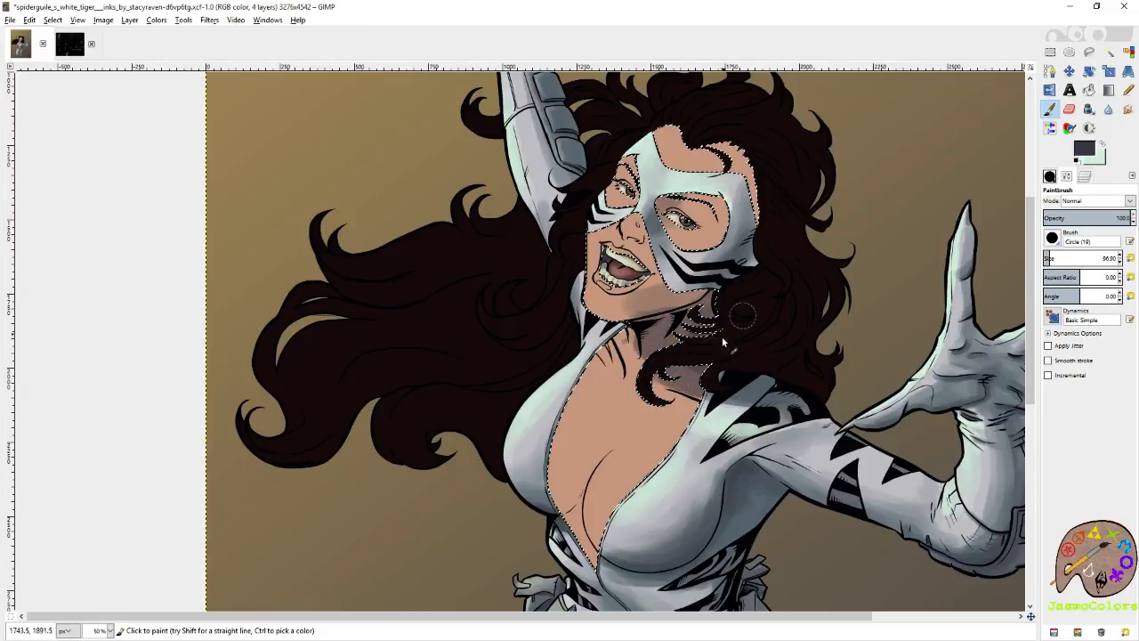
# Paint soft purplish grey shading down the chest within the suit's open neckline.
pyautogui.moveTo(718, 432); pyautogui.dragTo(733, 300)
pyautogui.moveTo(580, 381)
pyautogui.mouseDown()
pyautogui.moveTo(583, 353)
pyautogui.moveTo(610, 321)
pyautogui.moveTo(589, 354)
pyautogui.mouseUp()
pyautogui.moveTo(592, 410); pyautogui.dragTo(585, 393)
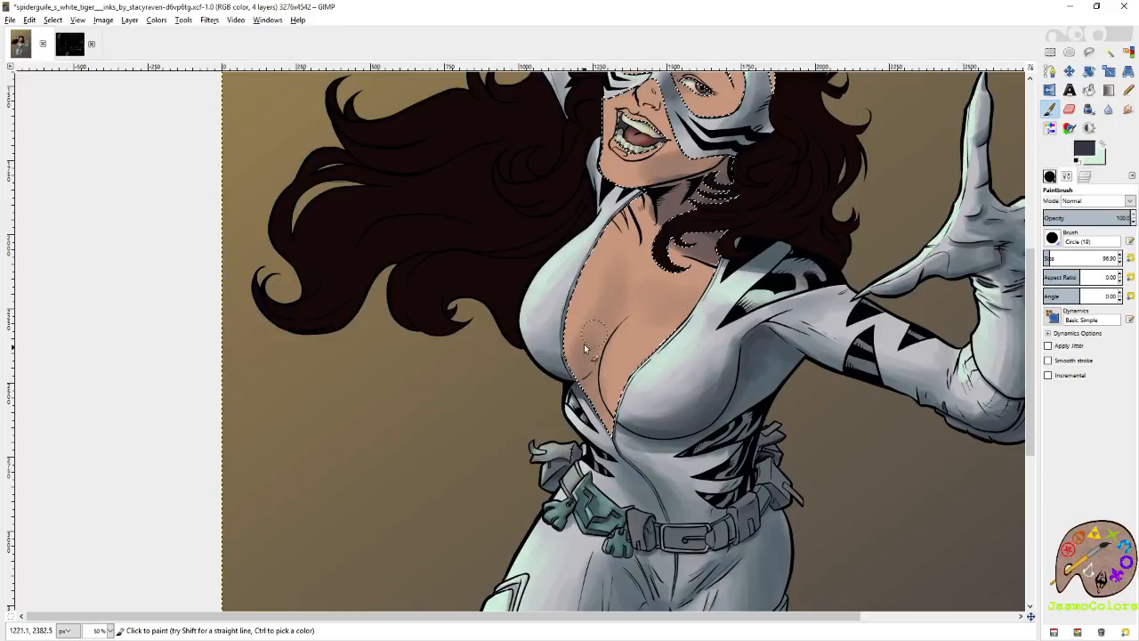
# Zoom in on the face and shade the skin at the temple and forehead hairline in purplish grey.
pyautogui.scroll(3, 650, 285)
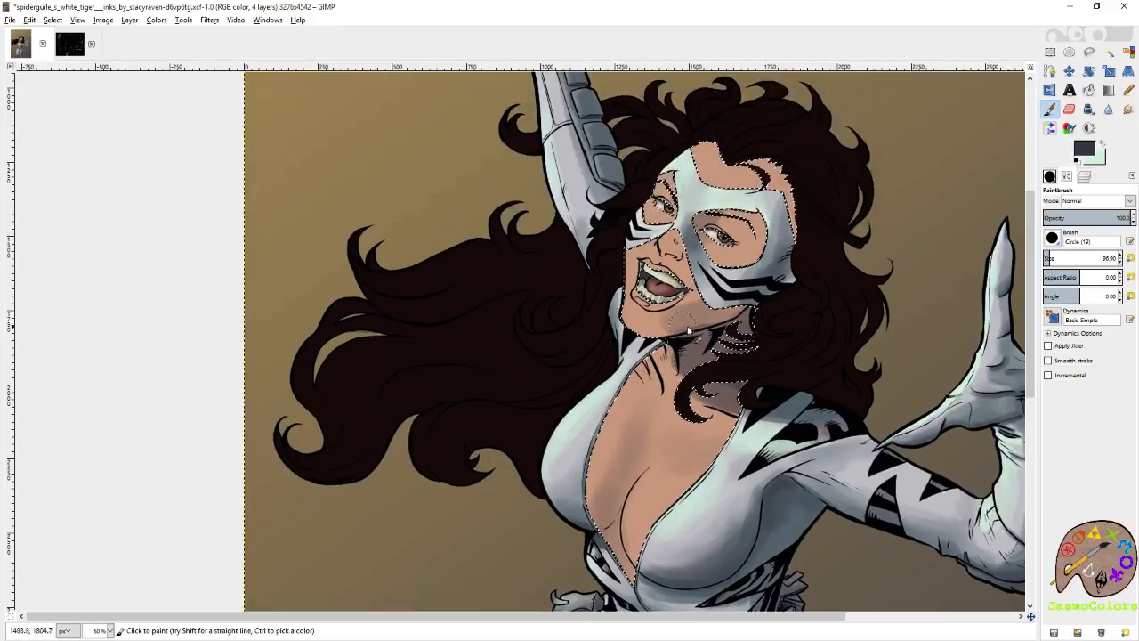
pyautogui.hotkey('shift', 'o')
pyautogui.scroll(2, 651, 403)
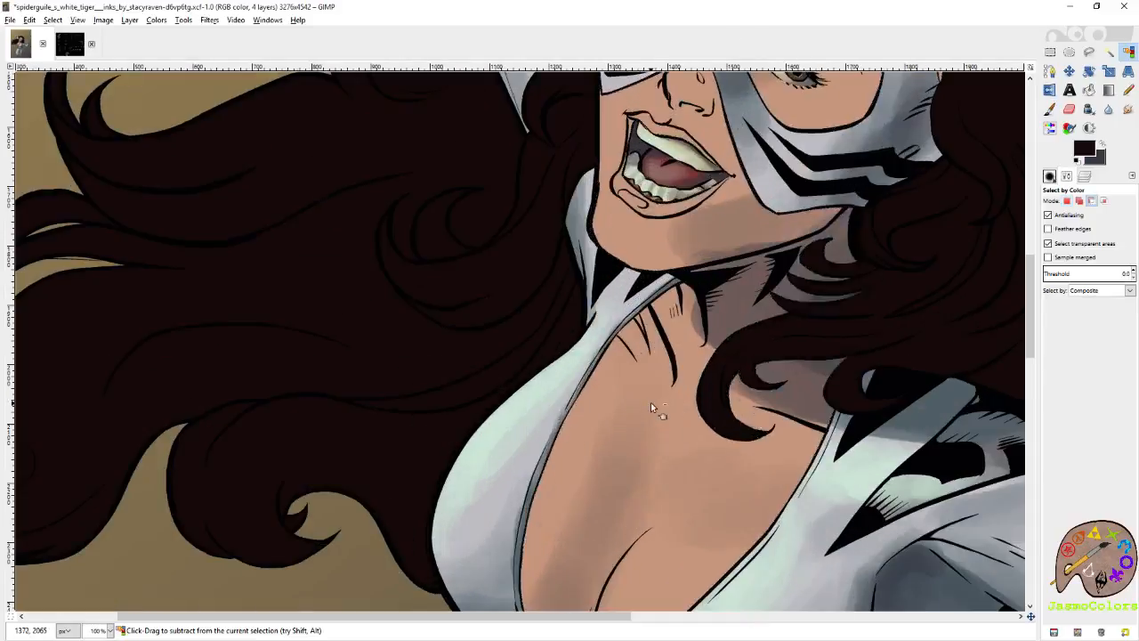
pyautogui.press('p')
pyautogui.moveTo(785, 260)
pyautogui.mouseDown()
pyautogui.moveTo(728, 386)
pyautogui.moveTo(616, 458)
pyautogui.mouseUp()
pyautogui.moveTo(681, 206); pyautogui.dragTo(690, 301)
pyautogui.moveTo(808, 293)
pyautogui.mouseDown()
pyautogui.moveTo(780, 300)
pyautogui.moveTo(755, 245)
pyautogui.mouseUp()
pyautogui.moveTo(788, 316); pyautogui.dragTo(887, 261)
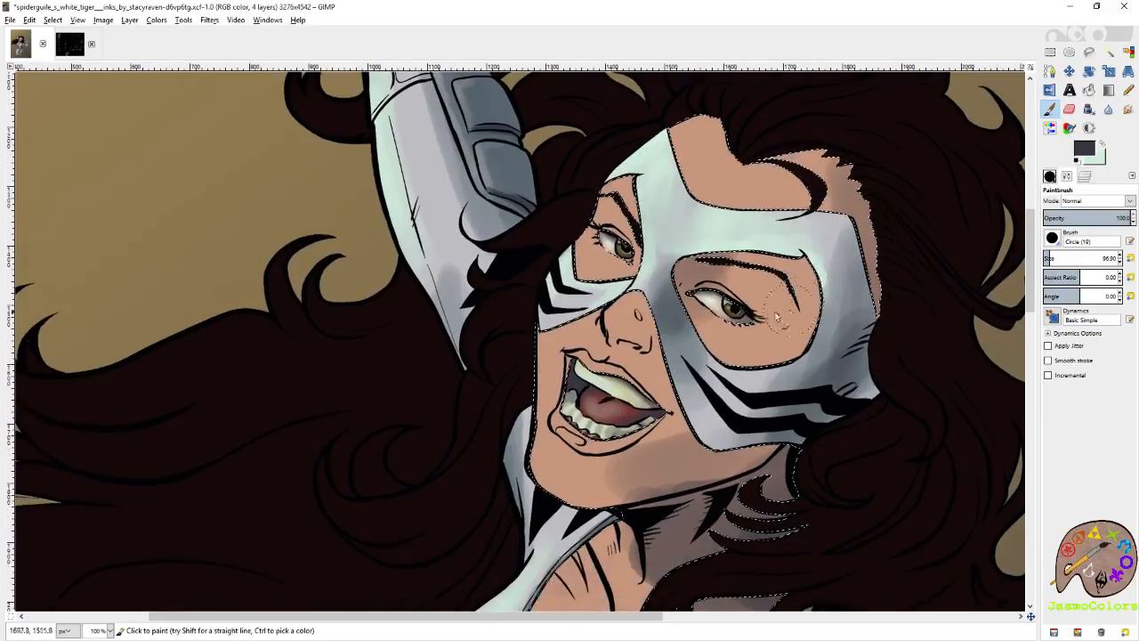
# Set the brush size to 21.00 and shade the underside of the nose and the inner corner of the nearer eye socket.
pyautogui.click(1131, 258)
pyautogui.moveTo(652, 319)
pyautogui.mouseDown()
pyautogui.moveTo(651, 347)
pyautogui.moveTo(613, 337)
pyautogui.moveTo(643, 363)
pyautogui.moveTo(669, 317)
pyautogui.moveTo(642, 354)
pyautogui.moveTo(651, 352)
pyautogui.moveTo(641, 349)
pyautogui.moveTo(665, 360)
pyautogui.moveTo(630, 365)
pyautogui.mouseUp()
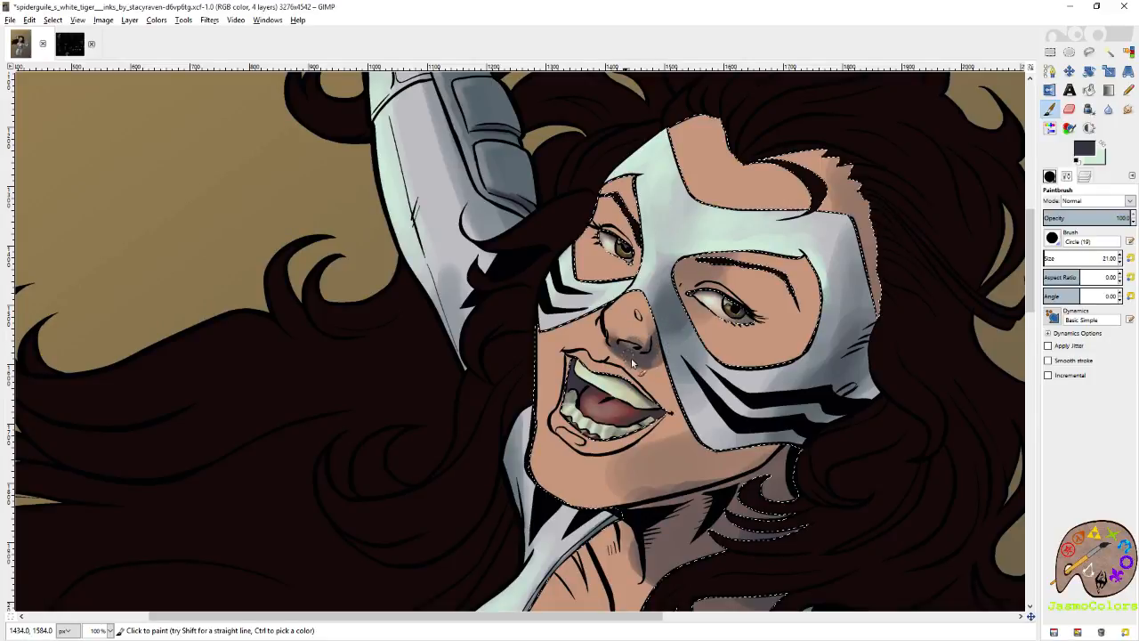
pyautogui.moveTo(648, 322)
pyautogui.mouseDown()
pyautogui.moveTo(654, 311)
pyautogui.moveTo(660, 339)
pyautogui.mouseUp()
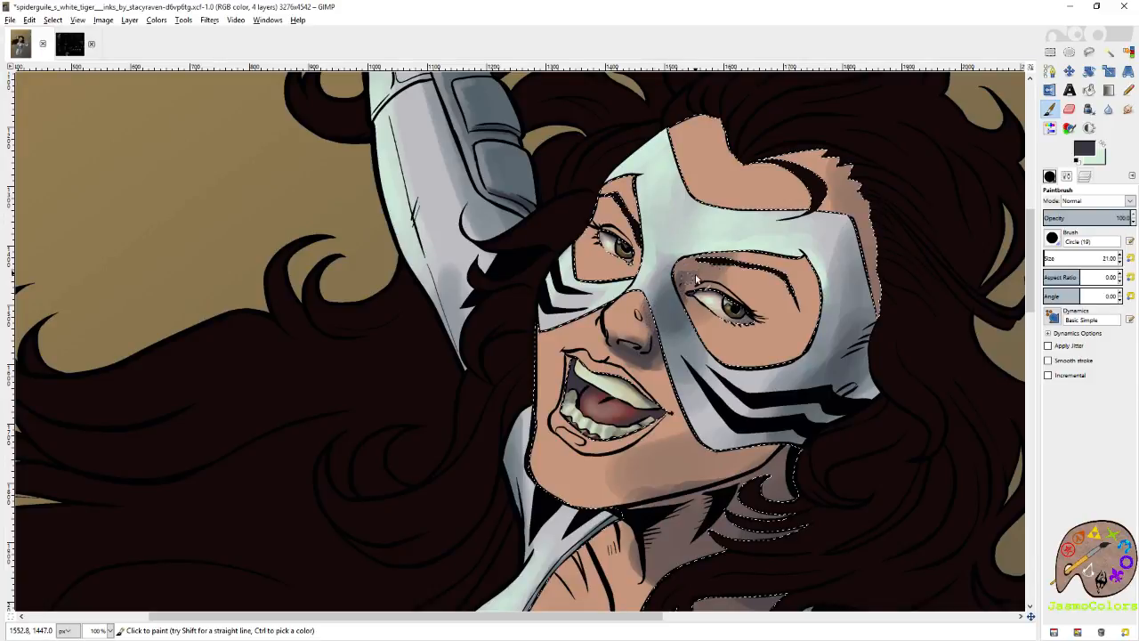
pyautogui.moveTo(687, 287); pyautogui.dragTo(723, 276)
pyautogui.moveTo(628, 353)
pyautogui.mouseDown()
pyautogui.moveTo(668, 350)
pyautogui.moveTo(641, 363)
pyautogui.mouseUp()
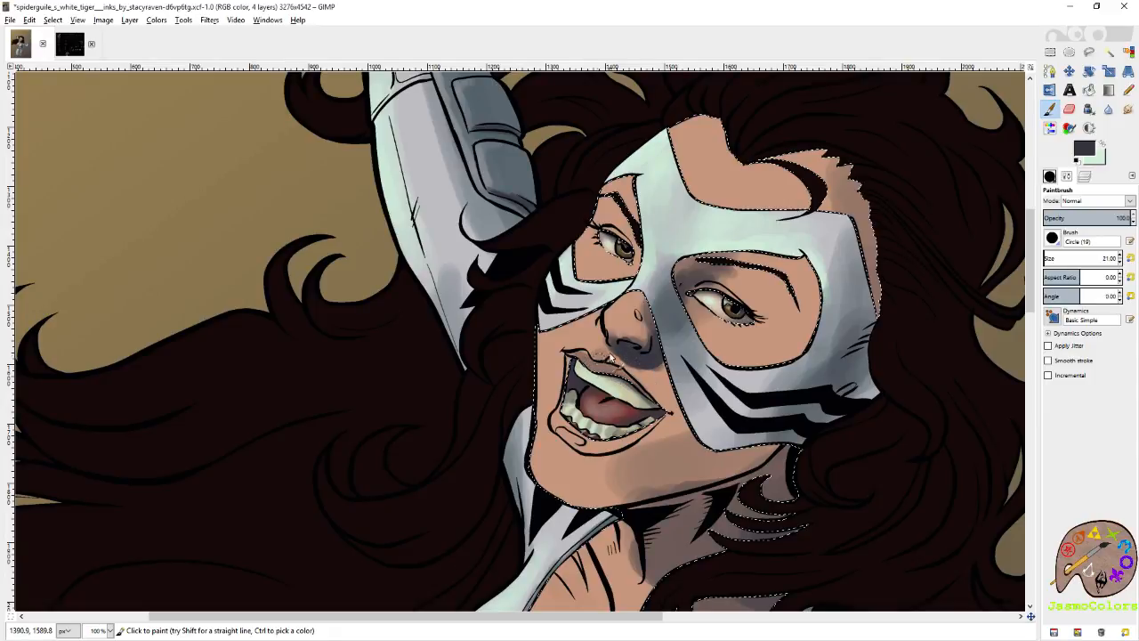
# Shade the upper lip and darken the skin along the jawline with the small purplish grey brush.
pyautogui.moveTo(590, 355); pyautogui.dragTo(603, 317)
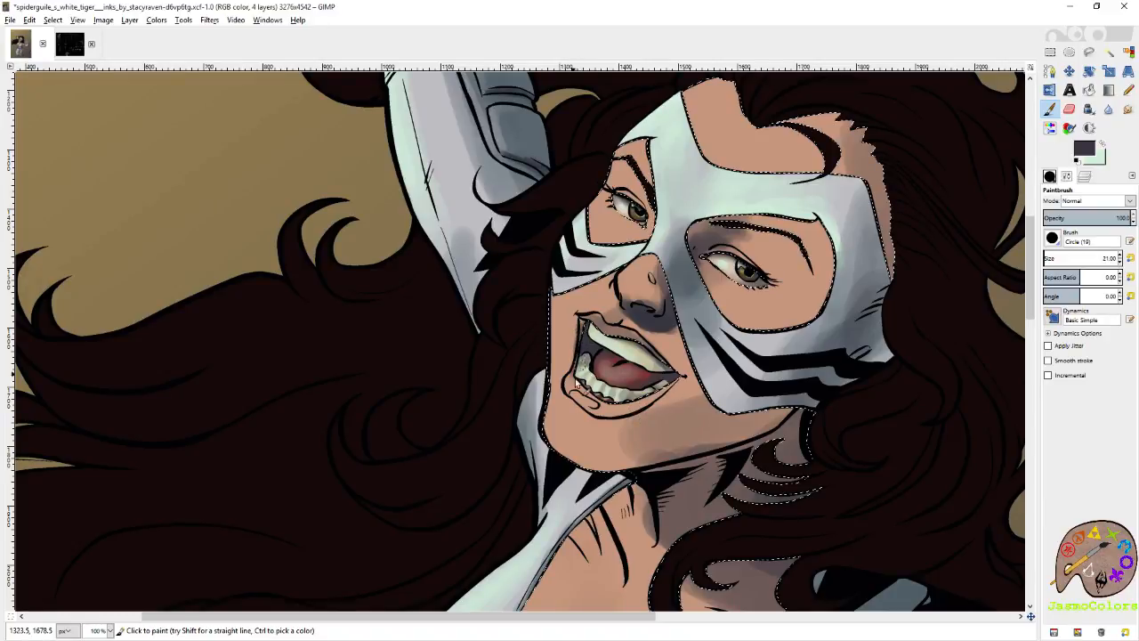
pyautogui.moveTo(581, 386); pyautogui.dragTo(563, 314)
pyautogui.moveTo(741, 362)
pyautogui.mouseDown()
pyautogui.moveTo(661, 394)
pyautogui.moveTo(695, 388)
pyautogui.moveTo(658, 395)
pyautogui.moveTo(640, 407)
pyautogui.moveTo(644, 421)
pyautogui.moveTo(763, 366)
pyautogui.moveTo(691, 375)
pyautogui.moveTo(749, 350)
pyautogui.moveTo(609, 397)
pyautogui.mouseUp()
pyautogui.moveTo(695, 370); pyautogui.dragTo(722, 367)
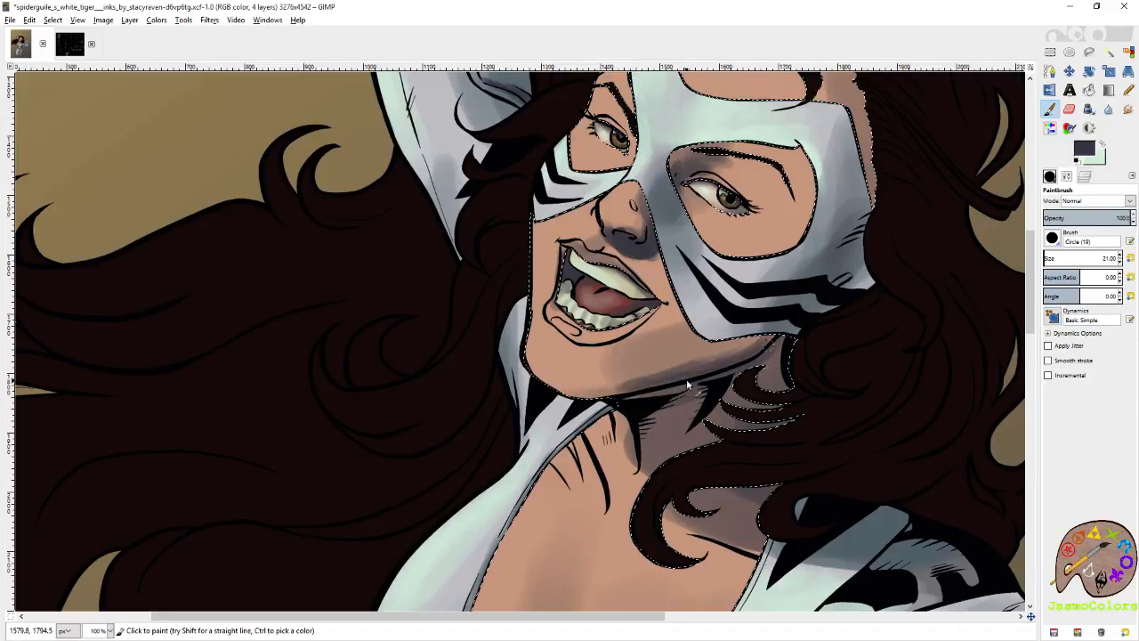
pyautogui.moveTo(642, 383); pyautogui.dragTo(618, 391)
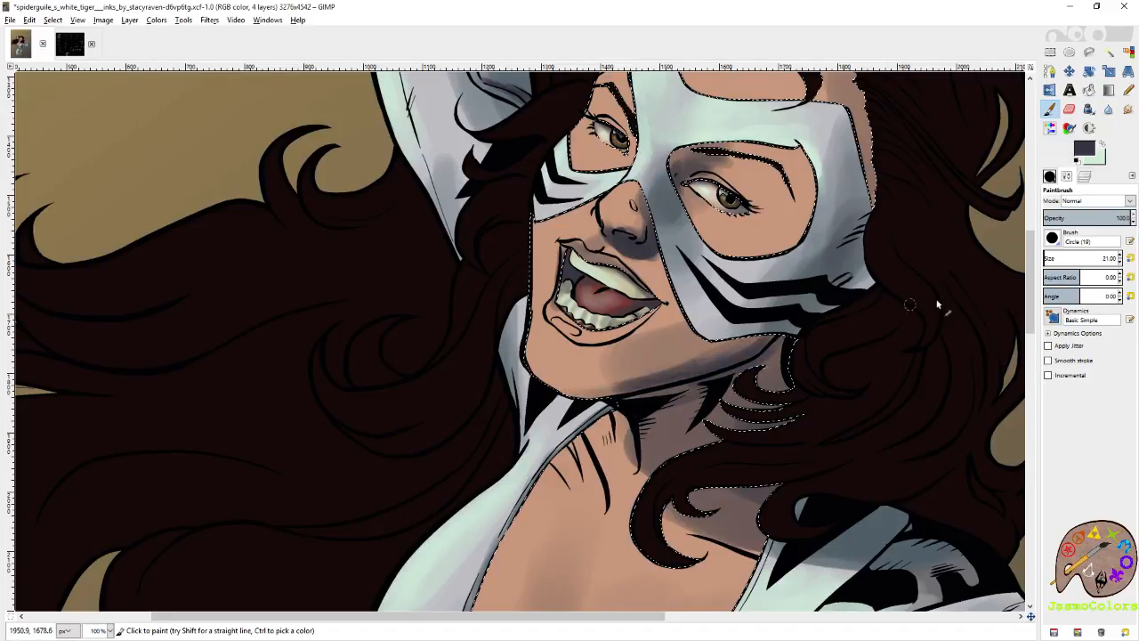
# Set the brush size to 96.90 and deepen the shadows over the cheek, jaw and neck.
pyautogui.click(1050, 257)
pyautogui.moveTo(691, 343)
pyautogui.mouseDown()
pyautogui.moveTo(635, 361)
pyautogui.moveTo(624, 386)
pyautogui.moveTo(716, 345)
pyautogui.moveTo(681, 330)
pyautogui.moveTo(669, 290)
pyautogui.moveTo(635, 249)
pyautogui.moveTo(679, 283)
pyautogui.moveTo(654, 260)
pyautogui.mouseUp()
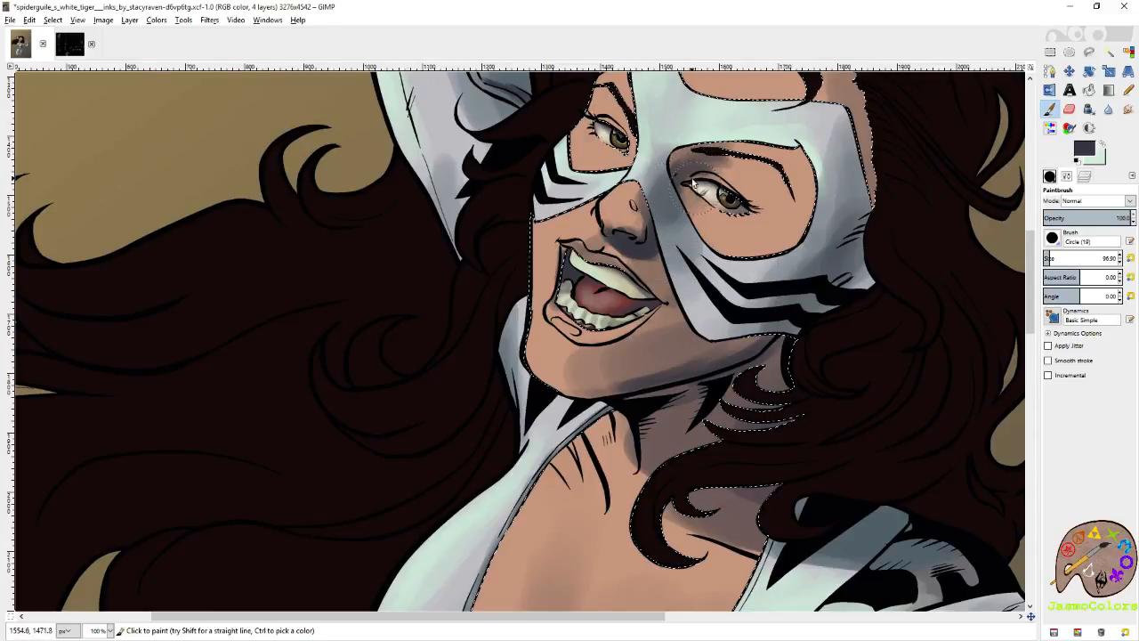
pyautogui.moveTo(687, 363)
pyautogui.mouseDown()
pyautogui.moveTo(780, 335)
pyautogui.moveTo(776, 374)
pyautogui.moveTo(790, 372)
pyautogui.moveTo(744, 458)
pyautogui.moveTo(703, 403)
pyautogui.moveTo(703, 499)
pyautogui.moveTo(674, 464)
pyautogui.moveTo(730, 522)
pyautogui.moveTo(700, 492)
pyautogui.mouseUp()
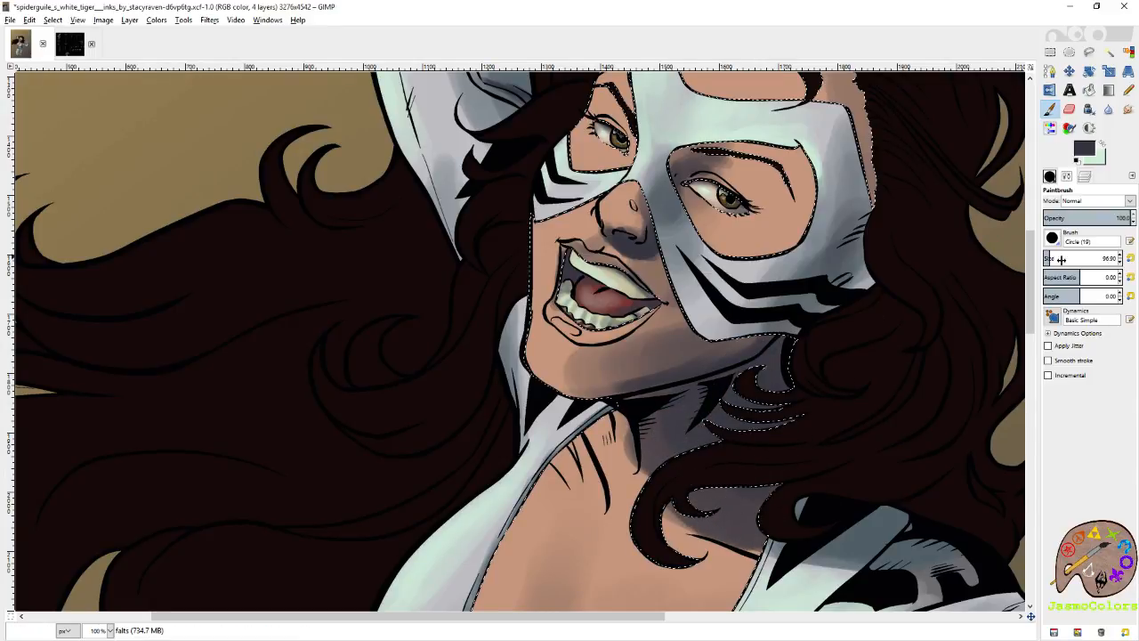
# Set the brush size to 21.00 and shade beneath the collarbone, along the neck lines and beside the chest crease.
pyautogui.scroll(-3, 797, 300)
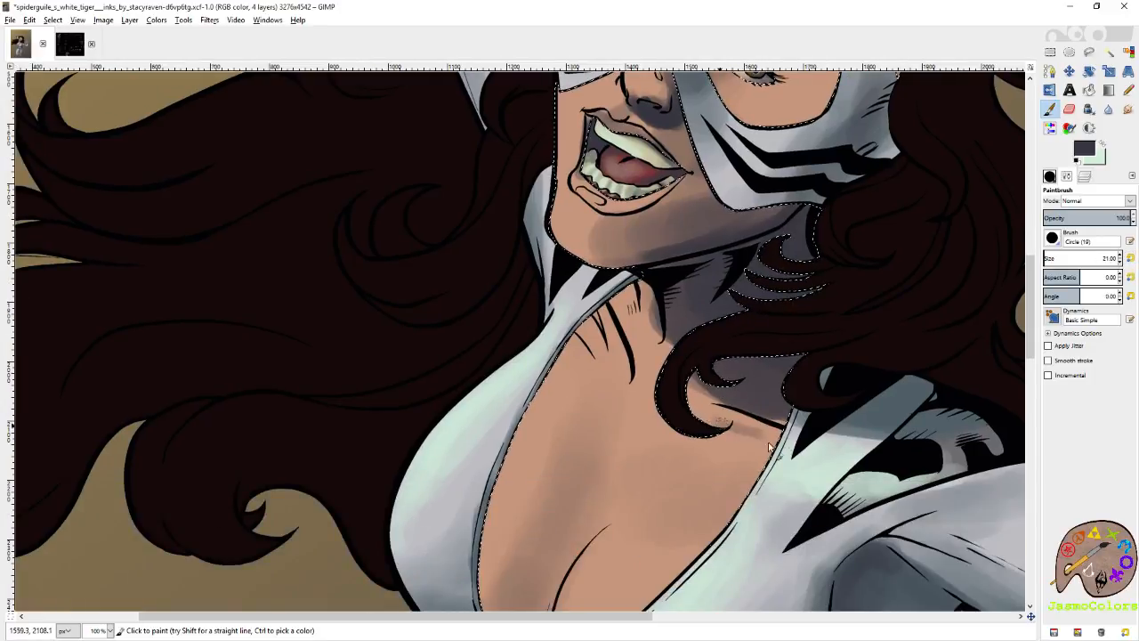
pyautogui.moveTo(789, 451); pyautogui.dragTo(834, 497)
pyautogui.moveTo(661, 349)
pyautogui.mouseDown()
pyautogui.moveTo(671, 356)
pyautogui.moveTo(669, 331)
pyautogui.mouseUp()
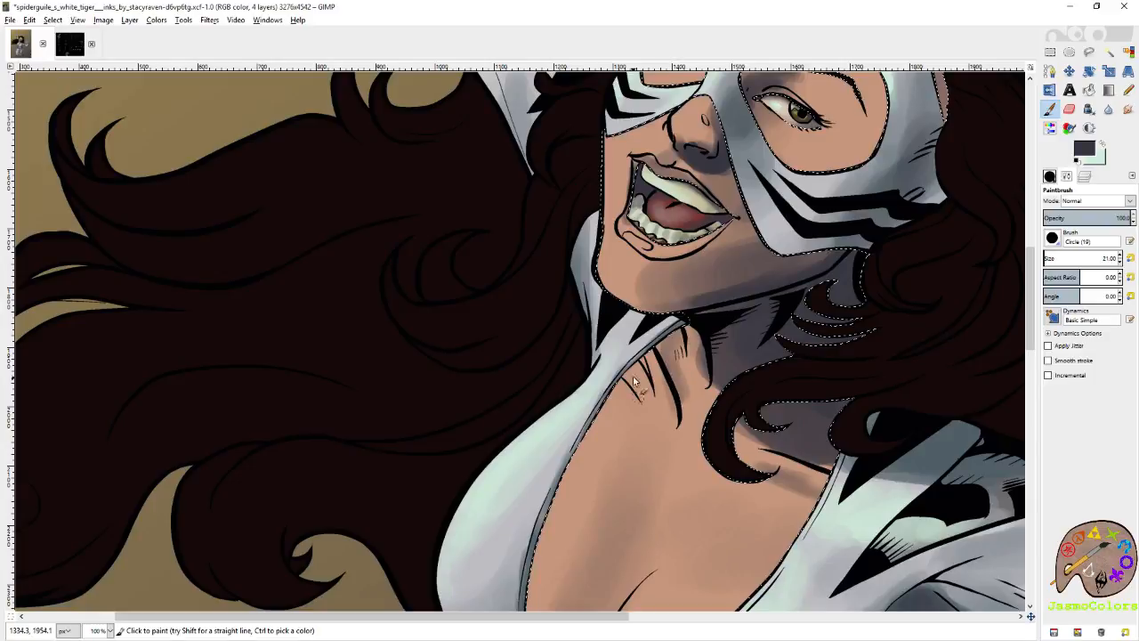
pyautogui.moveTo(663, 461); pyautogui.dragTo(703, 164)
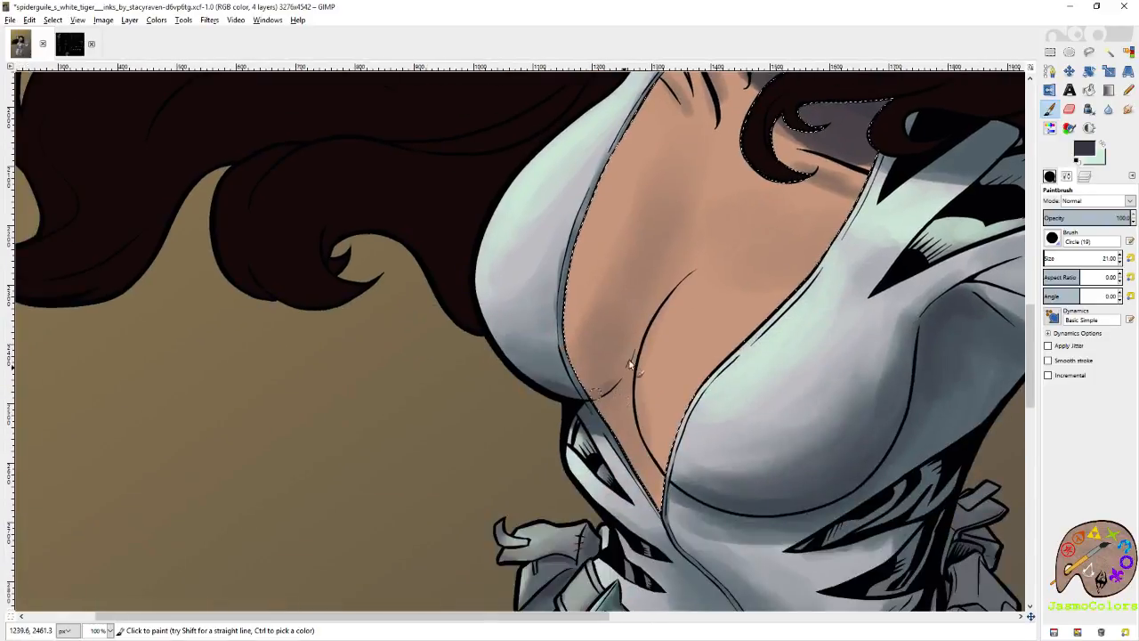
pyautogui.moveTo(686, 229); pyautogui.dragTo(667, 388)
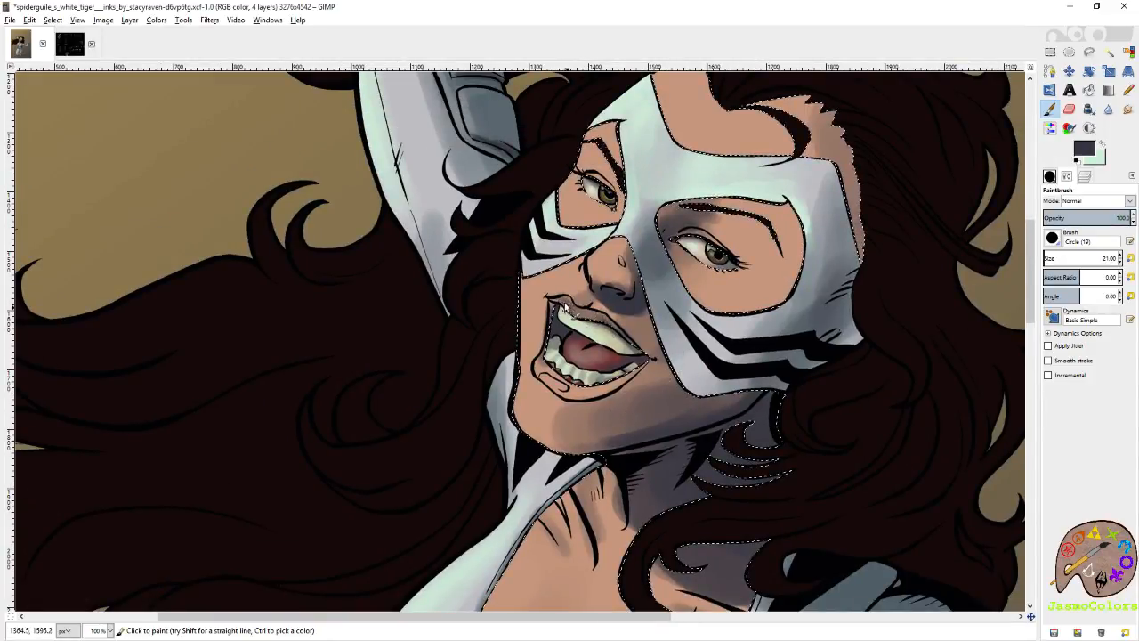
# Soften the purplish grey shadow over the jaw and cheek with the Eraser at size 160.84.
pyautogui.moveTo(641, 368); pyautogui.dragTo(678, 314)
pyautogui.moveTo(696, 459); pyautogui.dragTo(668, 386)
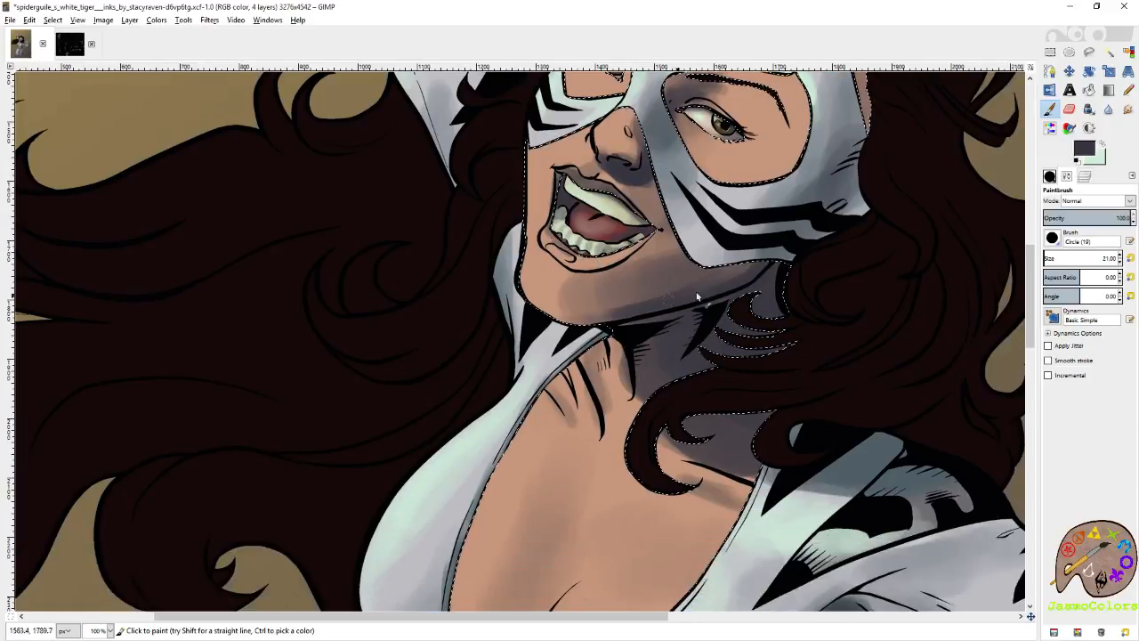
pyautogui.hotkey('shift', 'e')
pyautogui.click(1058, 257)
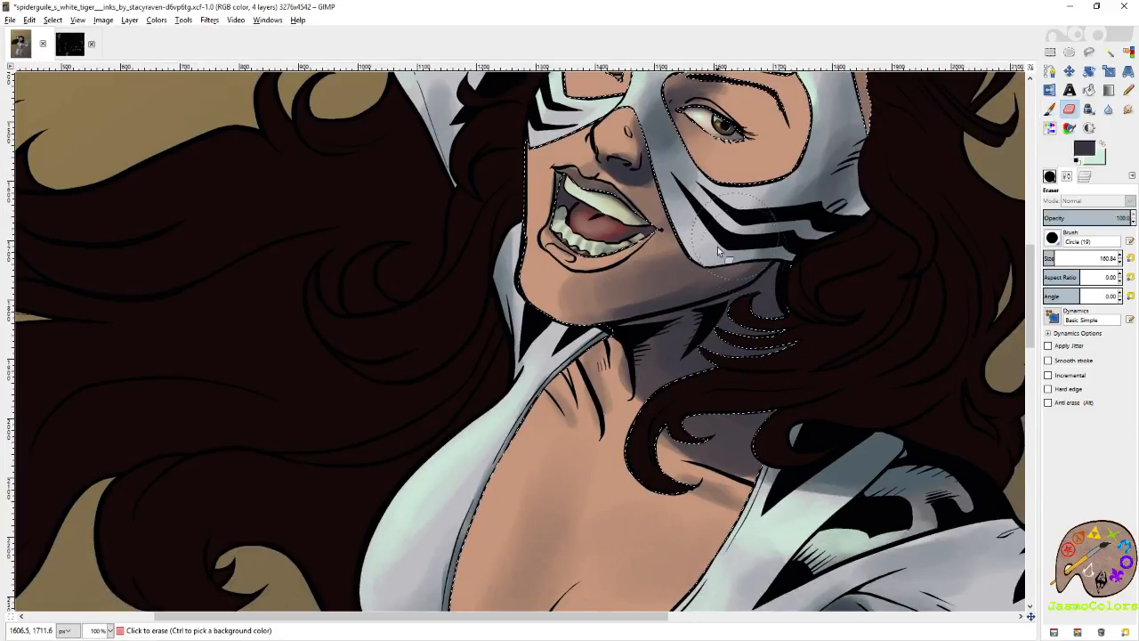
pyautogui.moveTo(583, 278)
pyautogui.mouseDown()
pyautogui.moveTo(733, 242)
pyautogui.moveTo(620, 280)
pyautogui.moveTo(706, 232)
pyautogui.mouseUp()
pyautogui.click(1130, 259)
pyautogui.press('p')
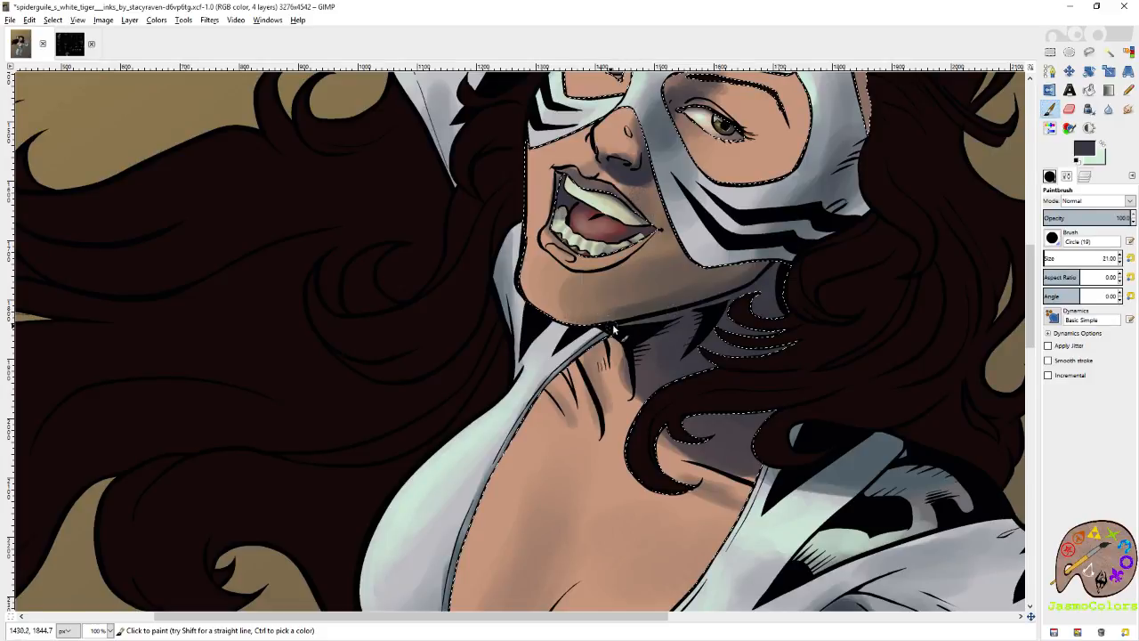
# Shade the lower chest skin beside the suit's neckline in purplish grey, enlarging the brush to 80.92.
pyautogui.scroll(5, 733, 262)
pyautogui.hscroll(2, 732, 262)
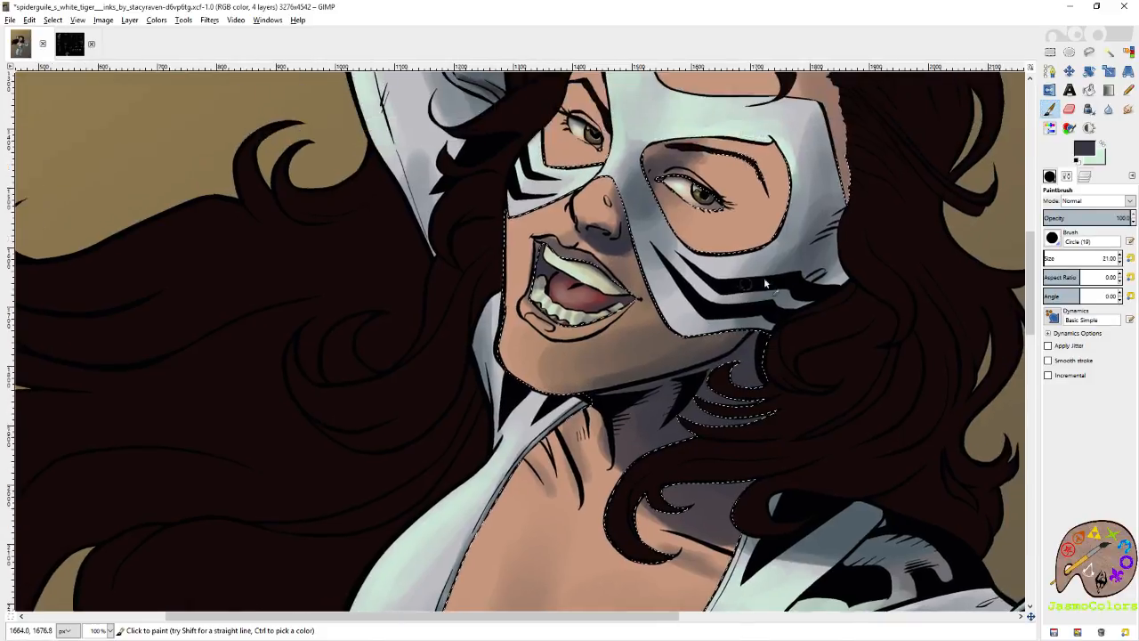
pyautogui.moveTo(830, 266)
pyautogui.mouseDown()
pyautogui.moveTo(807, 166)
pyautogui.moveTo(813, 229)
pyautogui.mouseUp()
pyautogui.scroll(-7, 759, 302)
pyautogui.hscroll(-1, 759, 303)
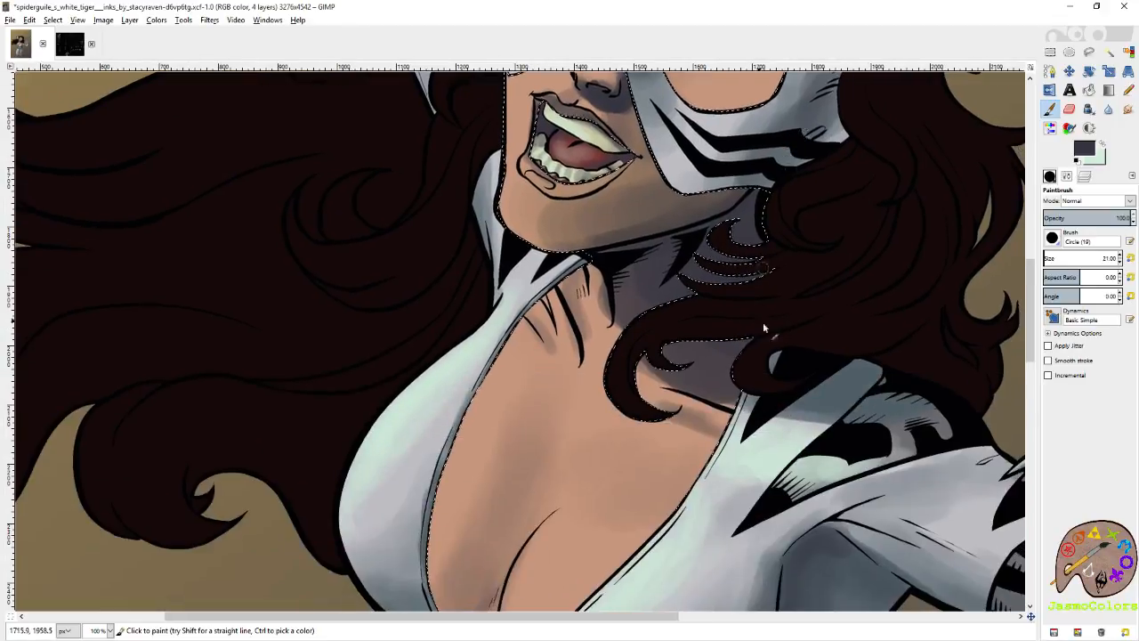
pyautogui.scroll(-7, 735, 407)
pyautogui.hscroll(-5, 755, 331)
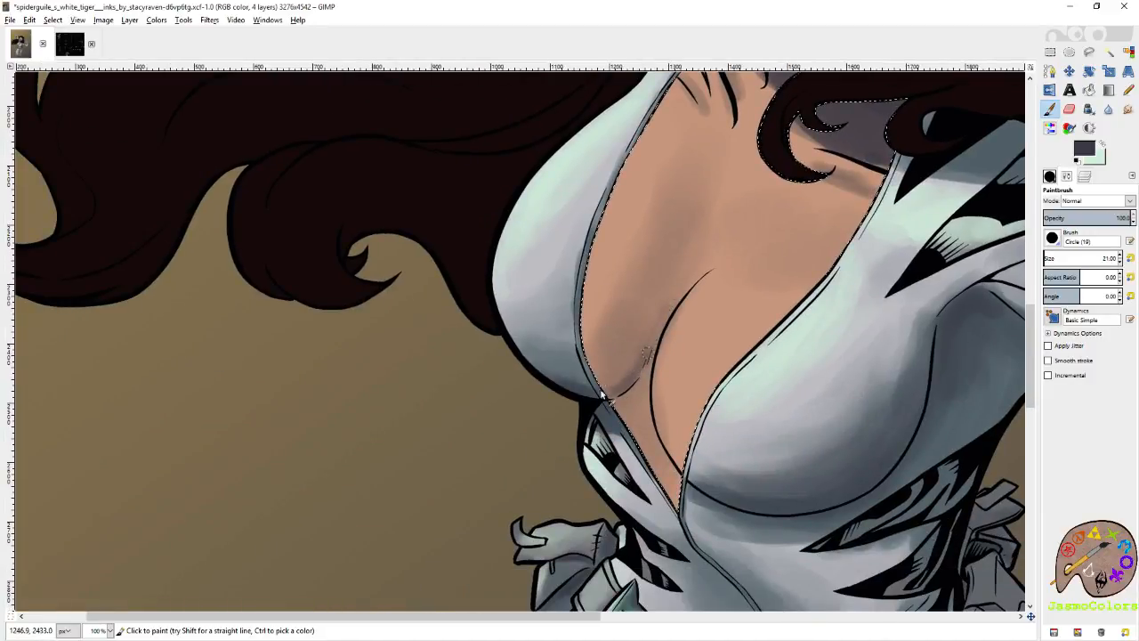
pyautogui.click(1050, 257)
pyautogui.moveTo(629, 398)
pyautogui.mouseDown()
pyautogui.moveTo(627, 381)
pyautogui.moveTo(580, 398)
pyautogui.mouseUp()
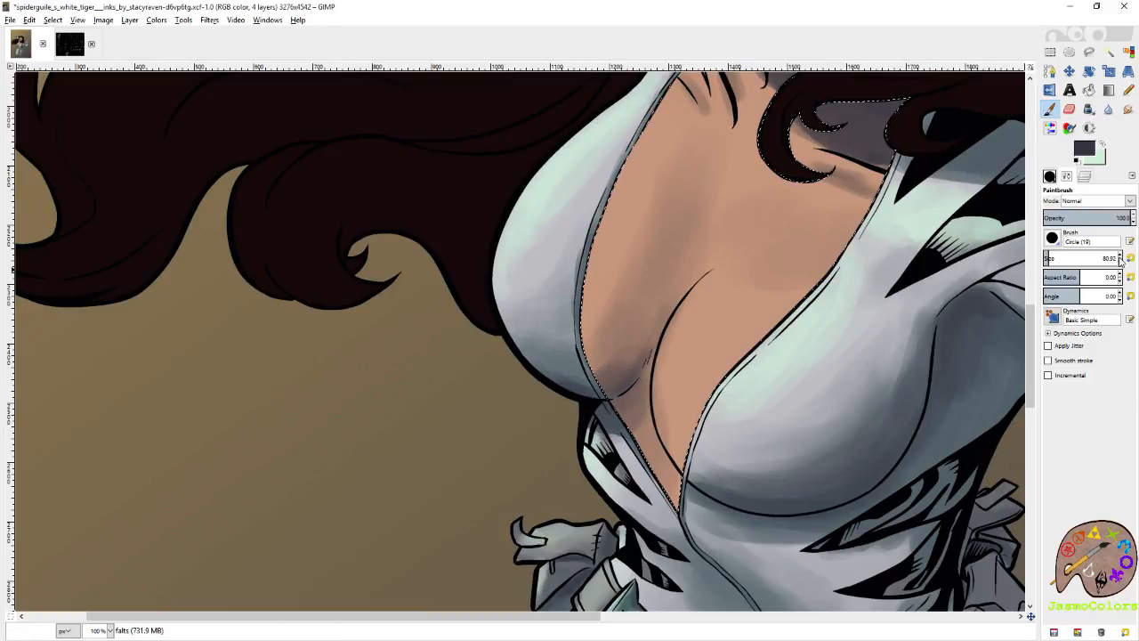
pyautogui.moveTo(605, 393); pyautogui.dragTo(632, 372)
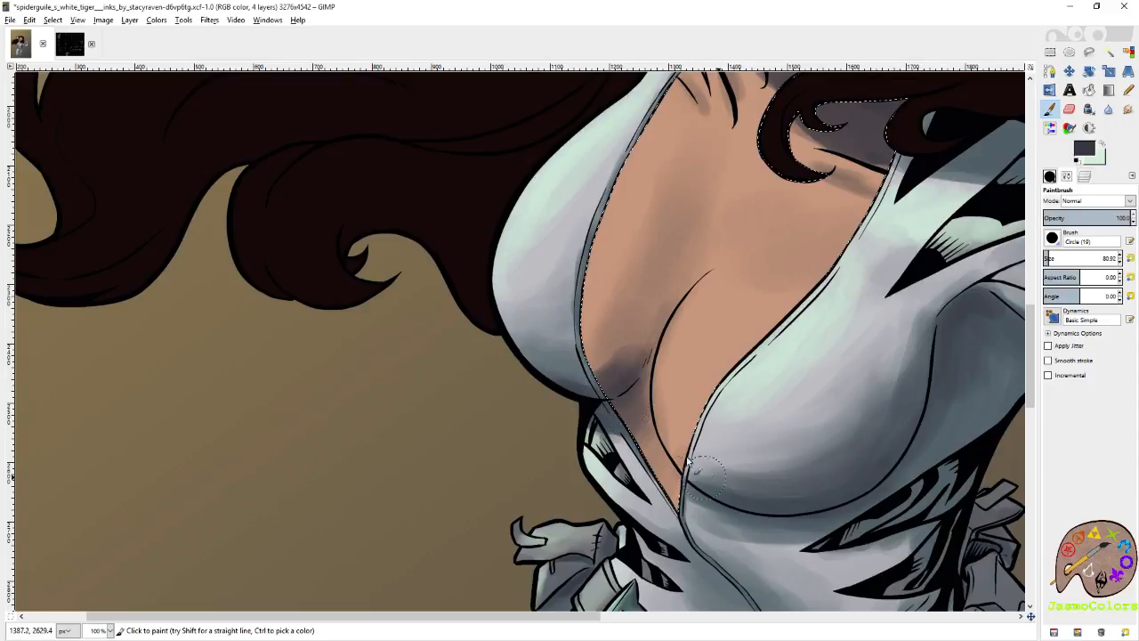
pyautogui.moveTo(688, 455)
pyautogui.mouseDown()
pyautogui.moveTo(720, 472)
pyautogui.moveTo(677, 499)
pyautogui.moveTo(694, 512)
pyautogui.moveTo(653, 451)
pyautogui.moveTo(679, 453)
pyautogui.moveTo(716, 300)
pyautogui.moveTo(727, 315)
pyautogui.moveTo(696, 372)
pyautogui.moveTo(742, 319)
pyautogui.moveTo(759, 347)
pyautogui.moveTo(744, 320)
pyautogui.moveTo(700, 336)
pyautogui.moveTo(741, 316)
pyautogui.mouseUp()
# Swap to the mint colour and paint light on the rounded chest skin and along the suit's neckline.
pyautogui.click(1103, 144)
pyautogui.scroll(3, 740, 316)
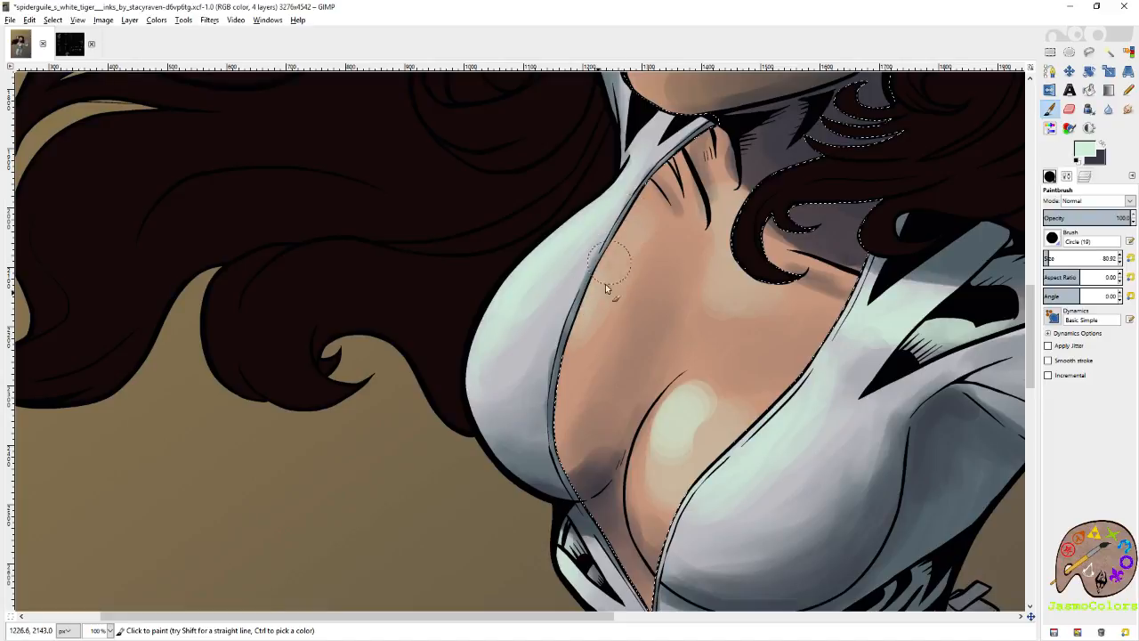
pyautogui.click(1131, 259)
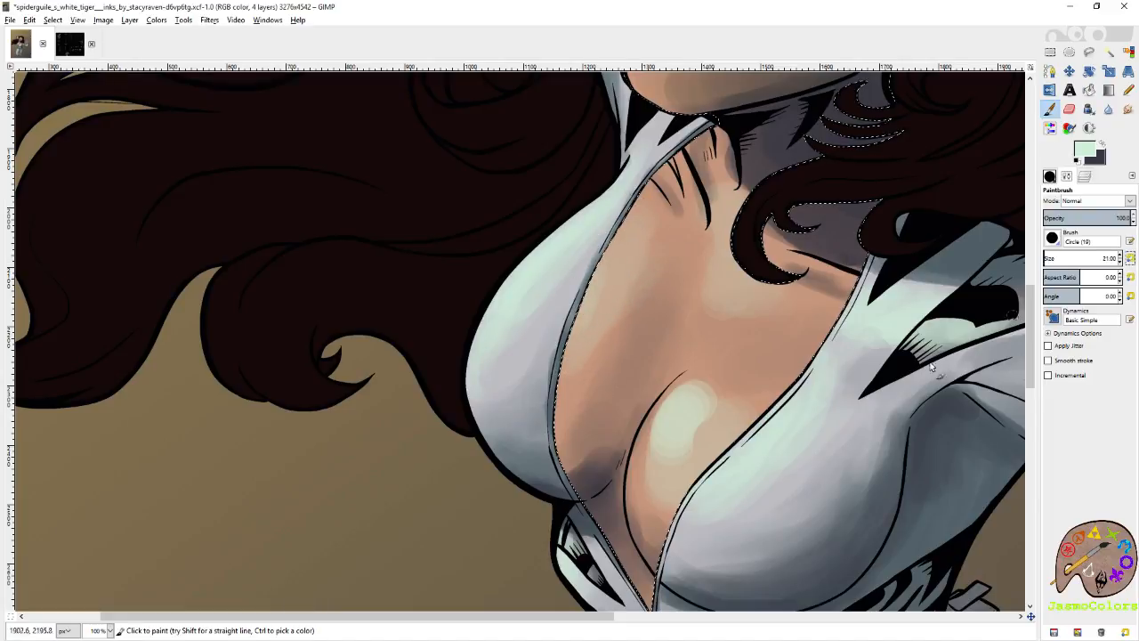
pyautogui.moveTo(834, 345); pyautogui.dragTo(870, 213)
# Select the Circle (19) brush and paint mint highlights on the skin just above the chest crease.
pyautogui.hotkey('ctrl', 'shift', 'b')
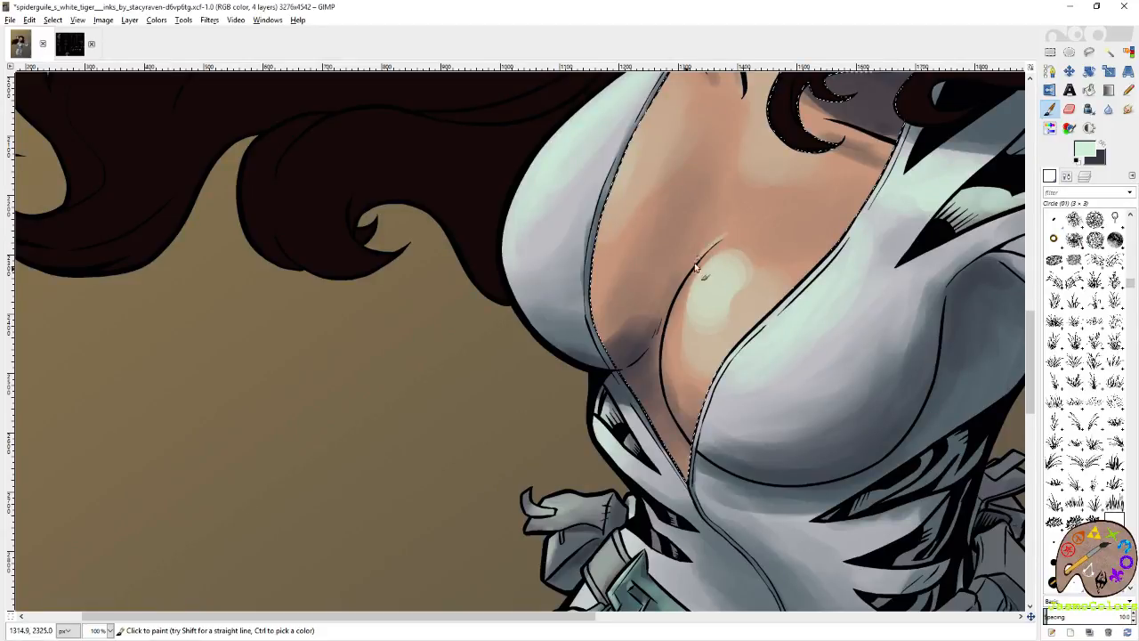
pyautogui.click(1054, 582)
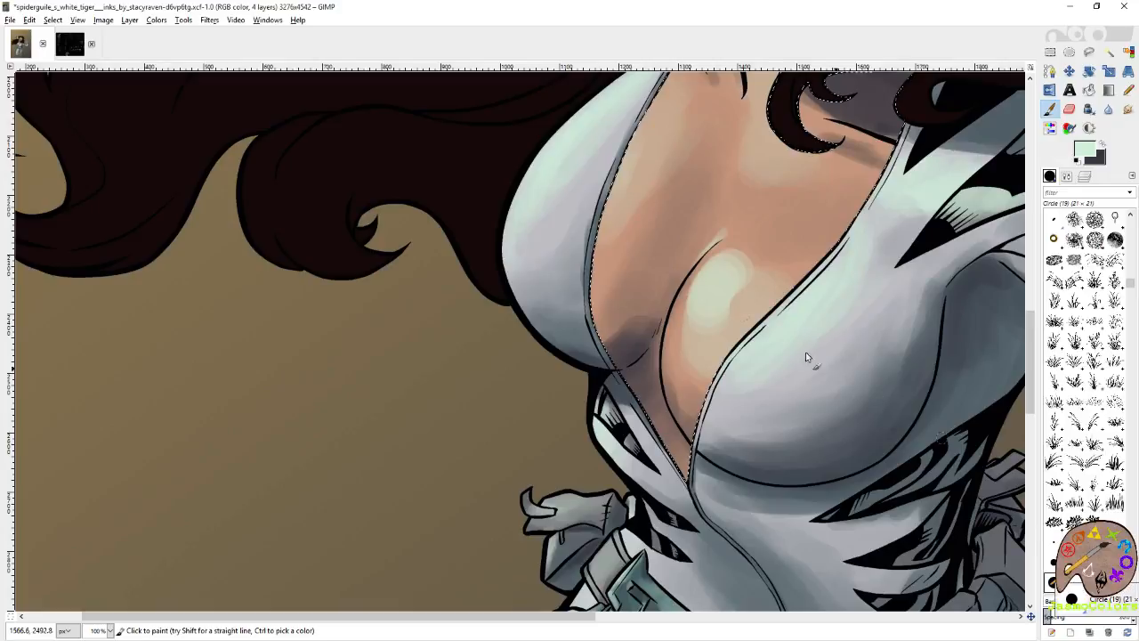
pyautogui.moveTo(723, 225)
pyautogui.mouseDown()
pyautogui.moveTo(721, 242)
pyautogui.moveTo(736, 230)
pyautogui.moveTo(715, 233)
pyautogui.mouseUp()
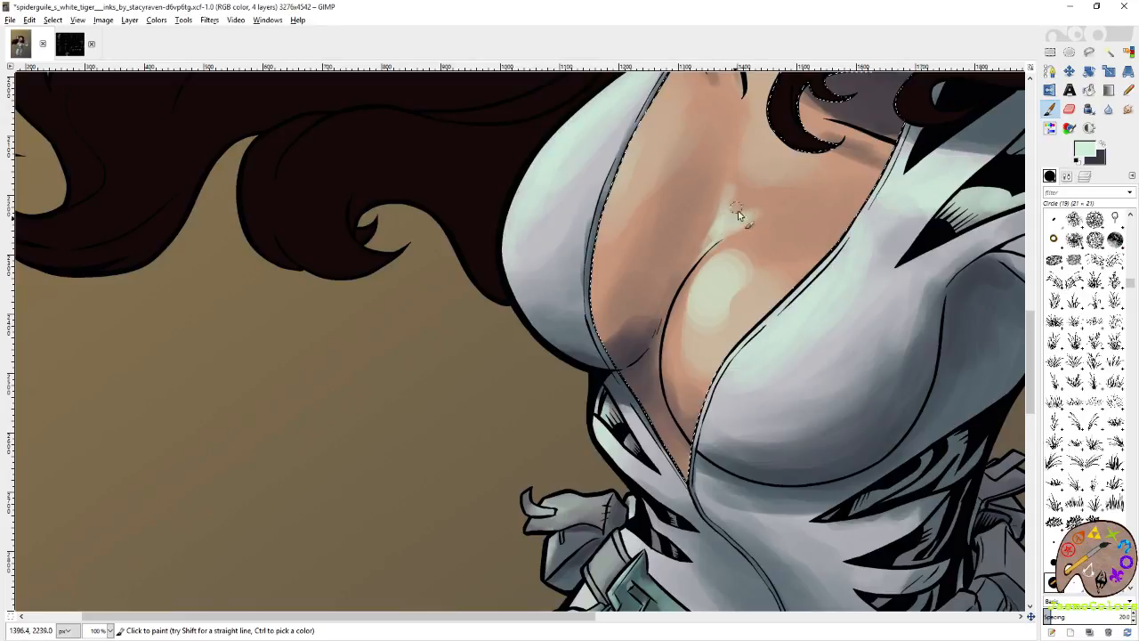
pyautogui.moveTo(779, 173); pyautogui.dragTo(784, 273)
pyautogui.click(1067, 177)
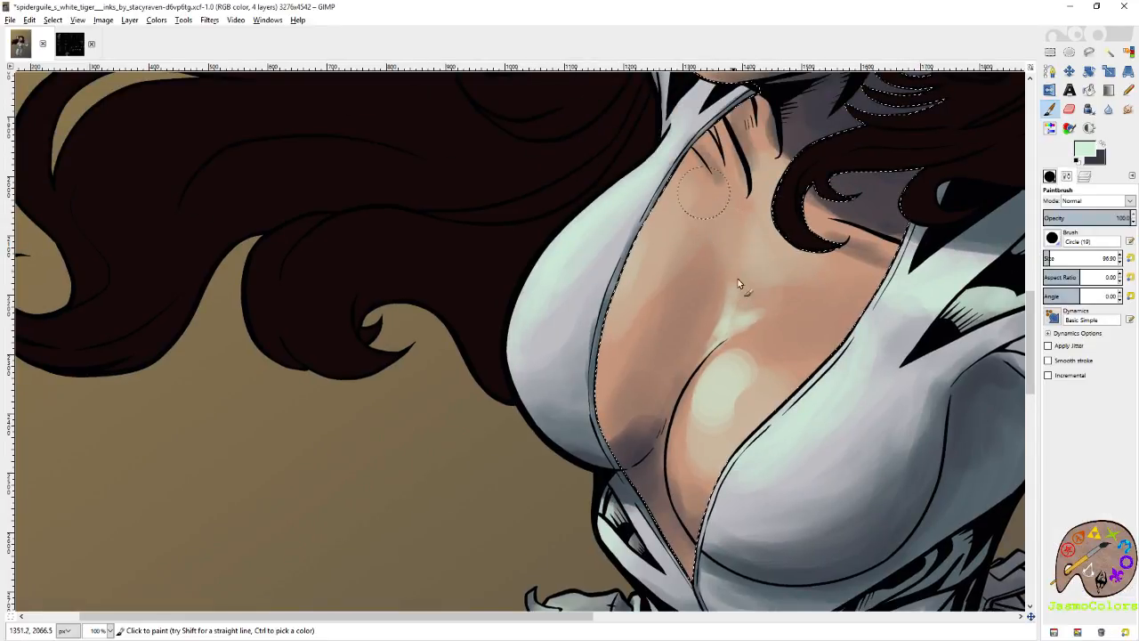
# Blend the highlight above the chest crease using the Smudge tool with the Circle Fuzzy (19) brush.
pyautogui.press('s')
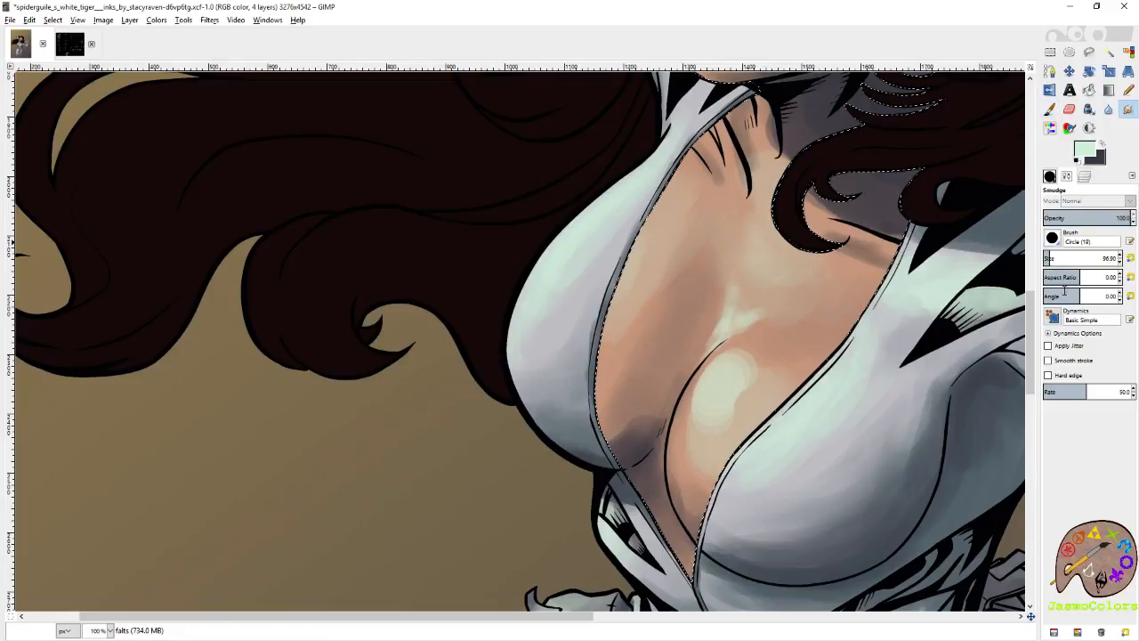
pyautogui.click(1050, 178)
pyautogui.scroll(5, 1110, 450)
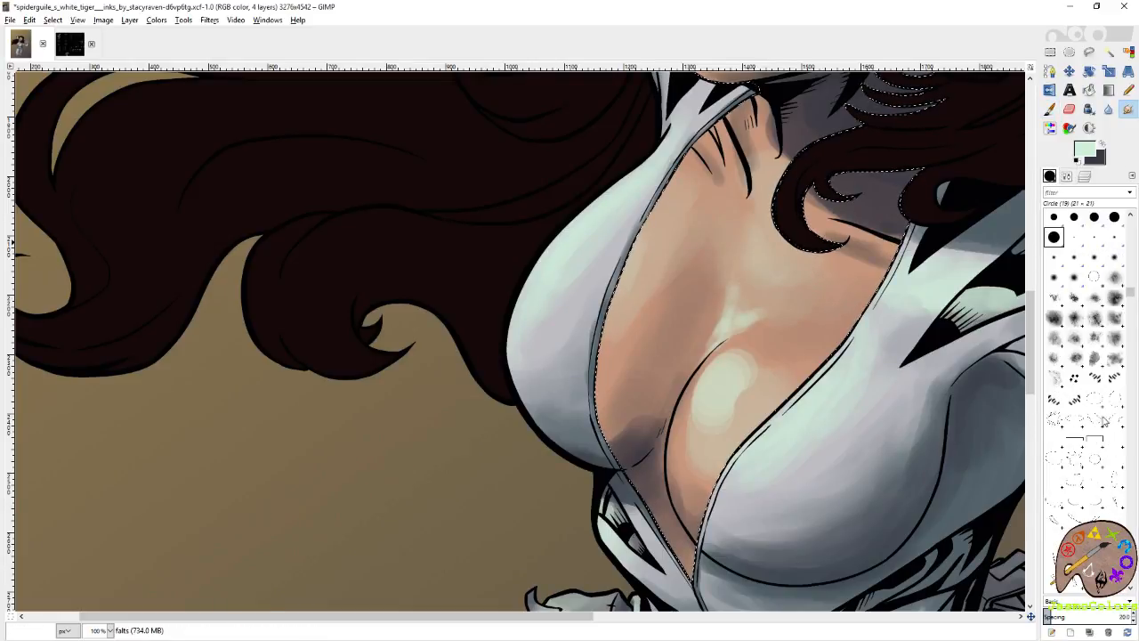
pyautogui.click(1074, 277)
pyautogui.moveTo(734, 317)
pyautogui.mouseDown()
pyautogui.moveTo(757, 300)
pyautogui.moveTo(746, 321)
pyautogui.moveTo(791, 315)
pyautogui.mouseUp()
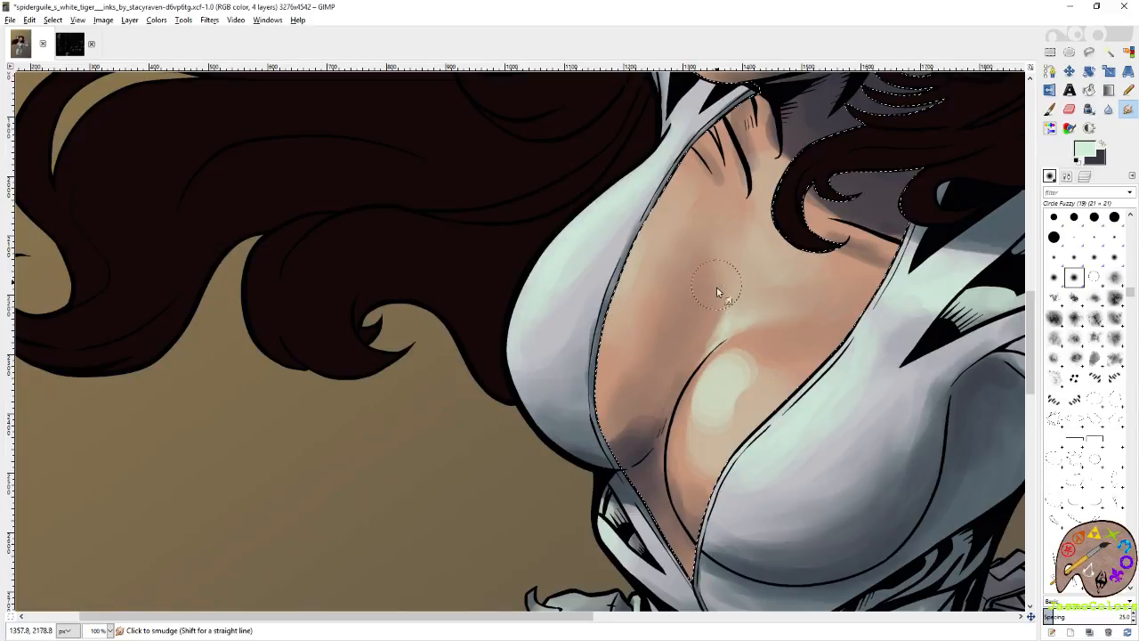
# Smudge the mint light and purplish grey shadow on both sides of the chest crease and save the image.
pyautogui.moveTo(744, 378)
pyautogui.mouseDown()
pyautogui.moveTo(760, 338)
pyautogui.moveTo(713, 361)
pyautogui.moveTo(732, 352)
pyautogui.moveTo(681, 431)
pyautogui.moveTo(762, 360)
pyautogui.moveTo(769, 368)
pyautogui.moveTo(701, 461)
pyautogui.moveTo(688, 513)
pyautogui.moveTo(752, 374)
pyautogui.moveTo(791, 356)
pyautogui.moveTo(742, 357)
pyautogui.moveTo(793, 346)
pyautogui.mouseUp()
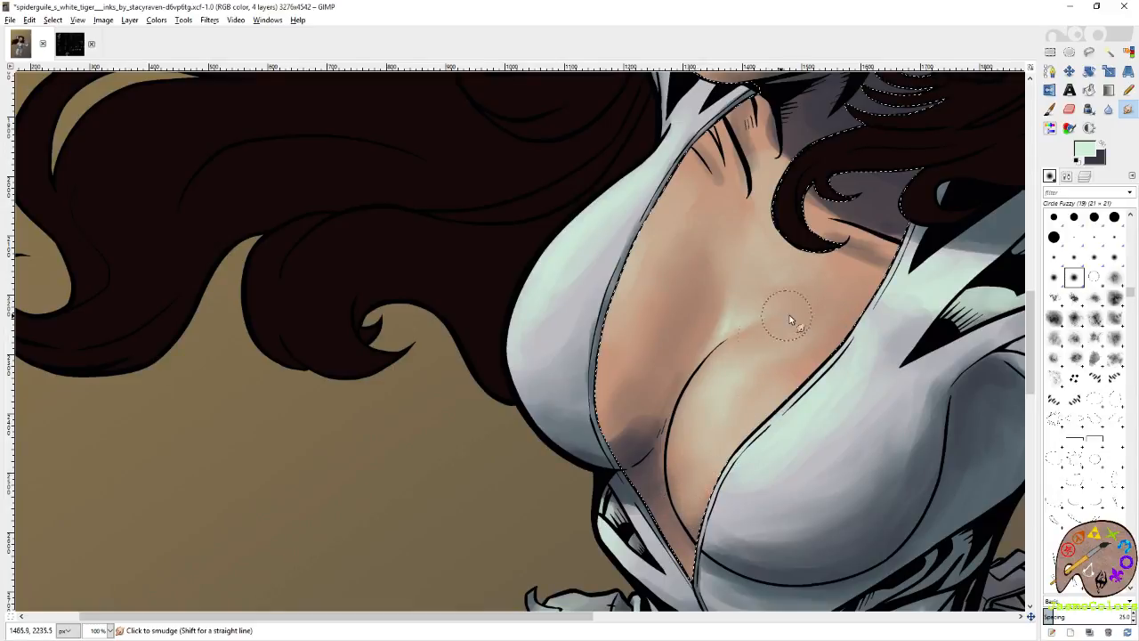
pyautogui.moveTo(785, 331)
pyautogui.mouseDown()
pyautogui.moveTo(763, 346)
pyautogui.moveTo(723, 334)
pyautogui.mouseUp()
pyautogui.moveTo(633, 442)
pyautogui.mouseDown()
pyautogui.moveTo(623, 419)
pyautogui.moveTo(633, 416)
pyautogui.mouseUp()
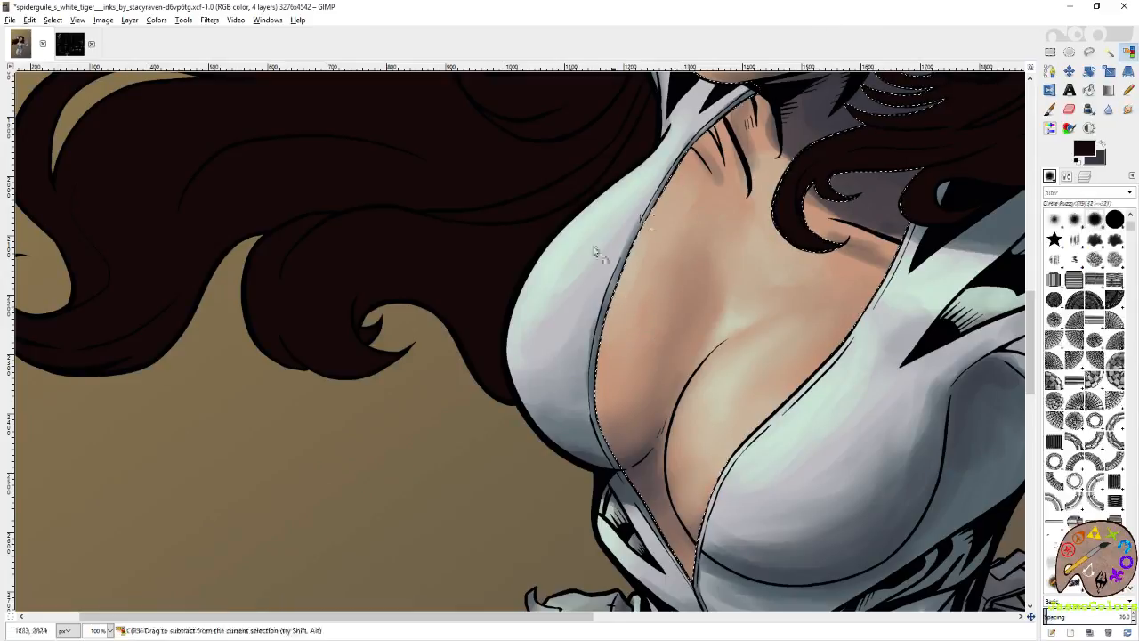
pyautogui.scroll(-4, 405, 313)
pyautogui.hotkey('ctrl', 's')
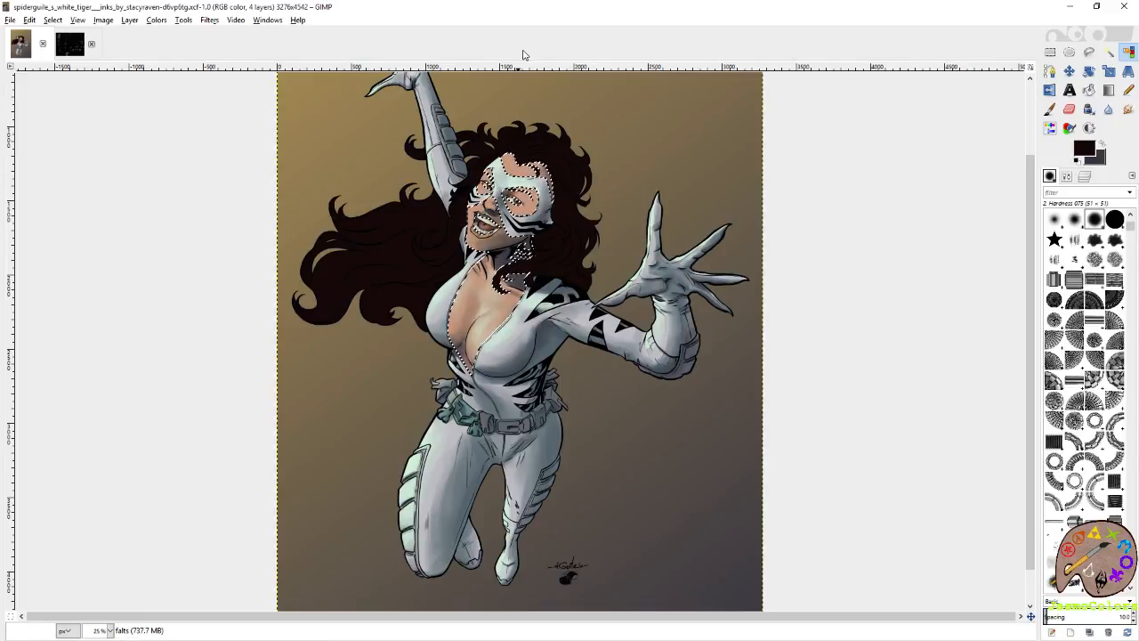
# Set the Paintbrush to the Circle (19) brush at size 21.00 and add mint highlights to the nose and above the upper lip.
pyautogui.scroll(4, 418, 225)
pyautogui.scroll(1, 412, 160)
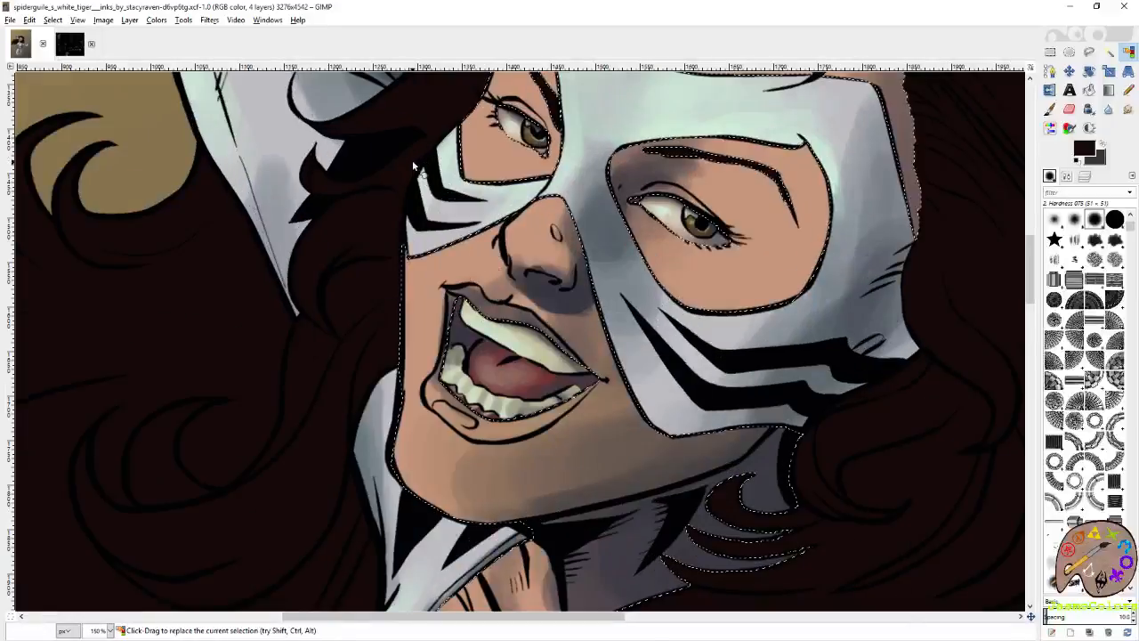
pyautogui.press('s')
pyautogui.press('p')
pyautogui.click(1054, 541)
pyautogui.click(1066, 176)
pyautogui.click(1128, 259)
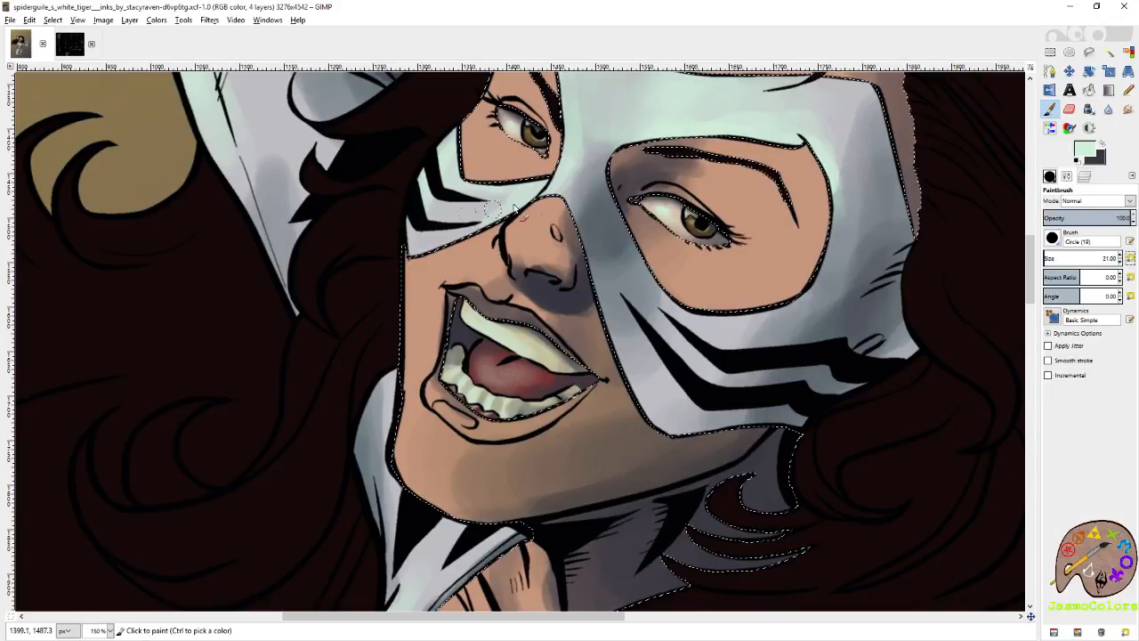
pyautogui.moveTo(553, 207); pyautogui.dragTo(523, 240)
pyautogui.moveTo(525, 305)
pyautogui.mouseDown()
pyautogui.moveTo(547, 287)
pyautogui.moveTo(521, 279)
pyautogui.mouseUp()
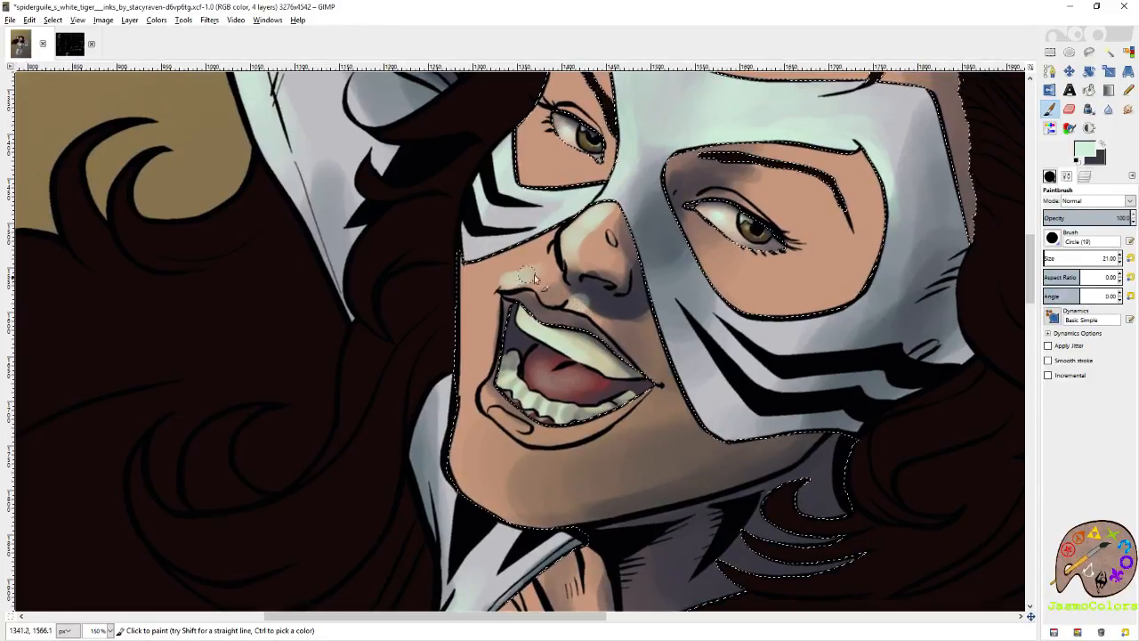
# Paint small mint highlights on the skin around both eyes inside the mask openings.
pyautogui.moveTo(577, 195)
pyautogui.mouseDown()
pyautogui.moveTo(551, 301)
pyautogui.moveTo(580, 267)
pyautogui.moveTo(533, 275)
pyautogui.moveTo(520, 249)
pyautogui.moveTo(534, 259)
pyautogui.mouseUp()
pyautogui.moveTo(540, 179)
pyautogui.mouseDown()
pyautogui.moveTo(521, 175)
pyautogui.moveTo(550, 175)
pyautogui.moveTo(572, 193)
pyautogui.mouseUp()
pyautogui.moveTo(771, 283)
pyautogui.mouseDown()
pyautogui.moveTo(800, 294)
pyautogui.moveTo(758, 283)
pyautogui.moveTo(815, 321)
pyautogui.moveTo(791, 321)
pyautogui.mouseUp()
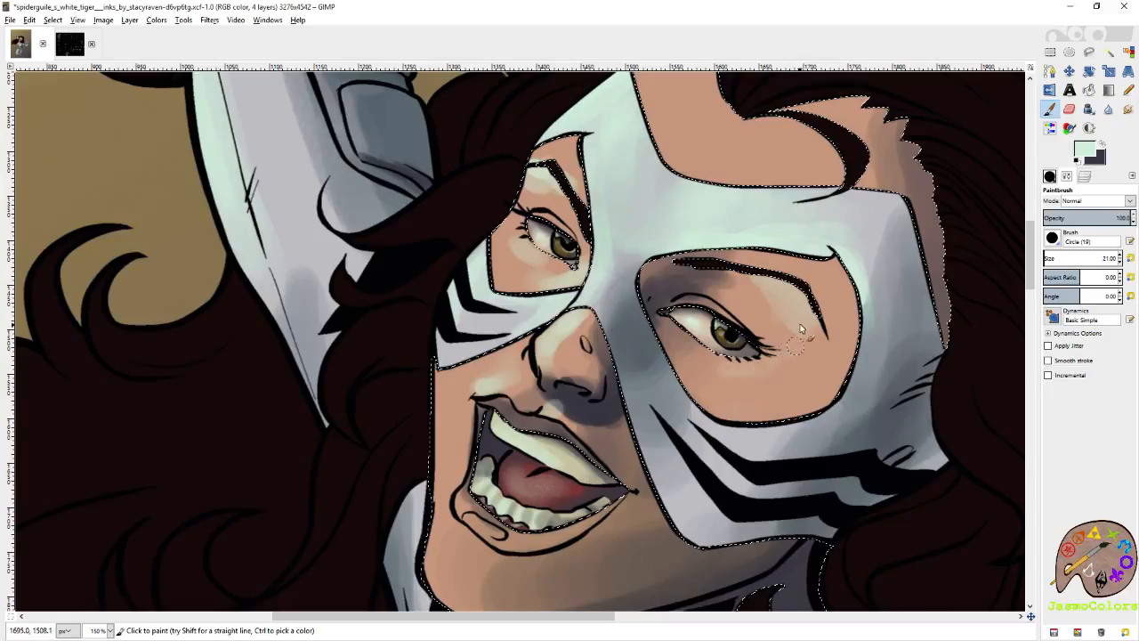
pyautogui.moveTo(748, 381); pyautogui.dragTo(716, 378)
# Set the brush size to 128.87 and lay broad mint light over the forehead, eye areas and farther cheek.
pyautogui.click(1051, 258)
pyautogui.moveTo(795, 312)
pyautogui.mouseDown()
pyautogui.moveTo(768, 360)
pyautogui.moveTo(798, 319)
pyautogui.moveTo(798, 351)
pyautogui.mouseUp()
pyautogui.moveTo(770, 257); pyautogui.dragTo(761, 412)
pyautogui.moveTo(665, 250)
pyautogui.mouseDown()
pyautogui.moveTo(725, 306)
pyautogui.moveTo(794, 312)
pyautogui.moveTo(638, 250)
pyautogui.moveTo(568, 322)
pyautogui.moveTo(489, 358)
pyautogui.mouseUp()
pyautogui.moveTo(485, 397); pyautogui.dragTo(648, 197)
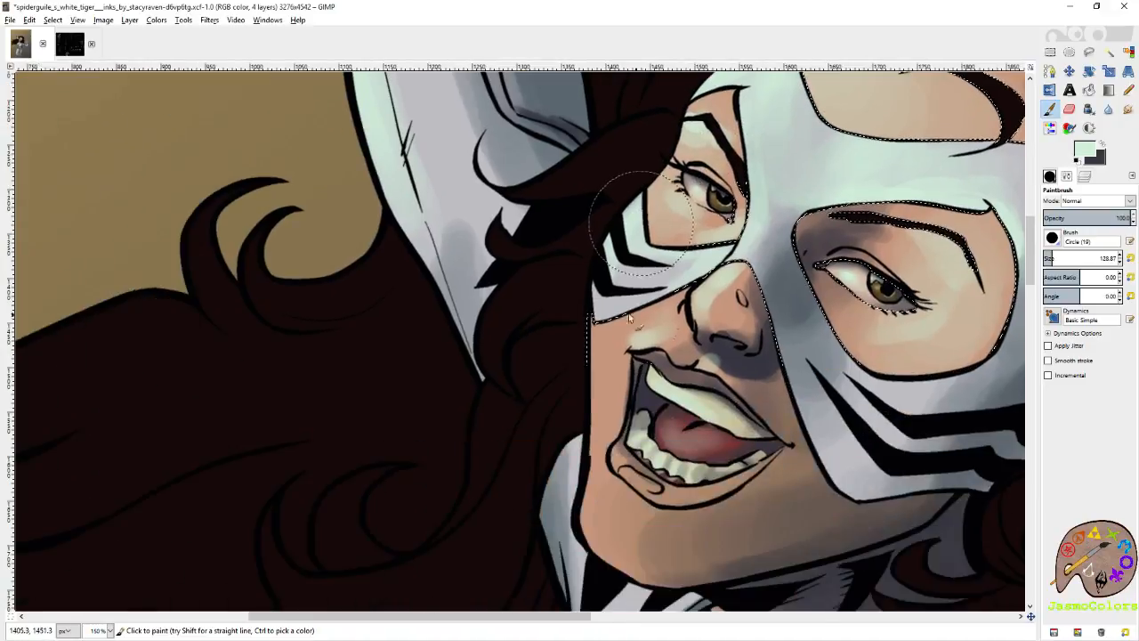
pyautogui.moveTo(577, 438); pyautogui.dragTo(562, 505)
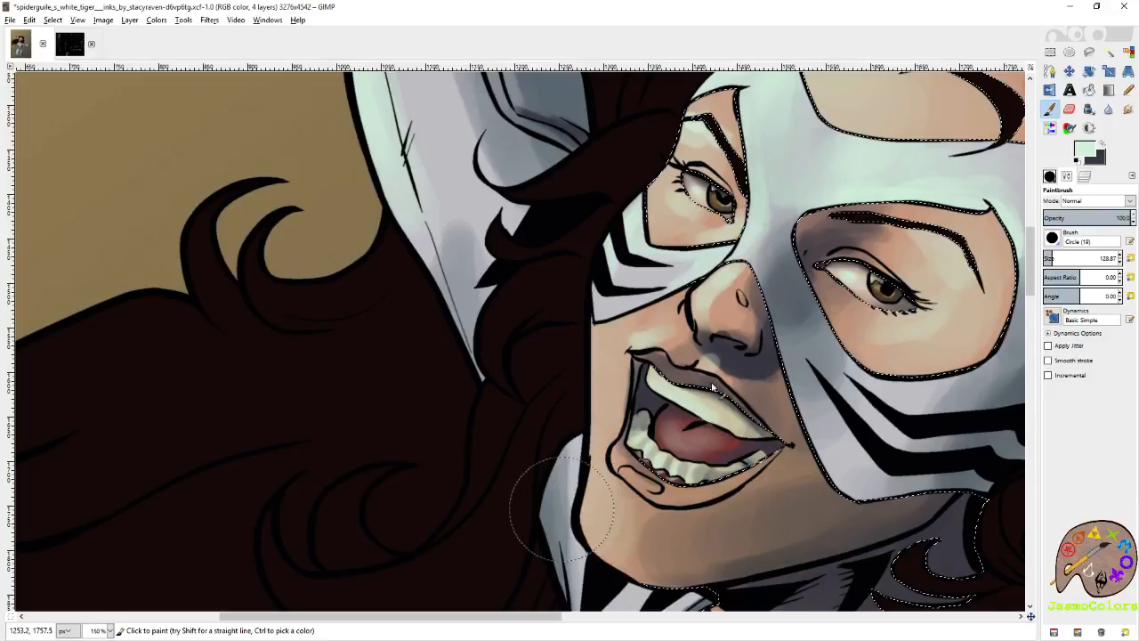
# Set the brush size to 72.93, brighten the farther edge of the face and the forehead, and save the image.
pyautogui.moveTo(1063, 258); pyautogui.dragTo(1045, 255)
pyautogui.moveTo(593, 507)
pyautogui.mouseDown()
pyautogui.moveTo(552, 491)
pyautogui.moveTo(604, 325)
pyautogui.moveTo(659, 301)
pyautogui.moveTo(625, 326)
pyautogui.moveTo(667, 321)
pyautogui.moveTo(649, 319)
pyautogui.moveTo(704, 276)
pyautogui.moveTo(680, 255)
pyautogui.moveTo(719, 255)
pyautogui.moveTo(752, 237)
pyautogui.moveTo(767, 213)
pyautogui.moveTo(754, 170)
pyautogui.moveTo(756, 214)
pyautogui.moveTo(676, 315)
pyautogui.mouseUp()
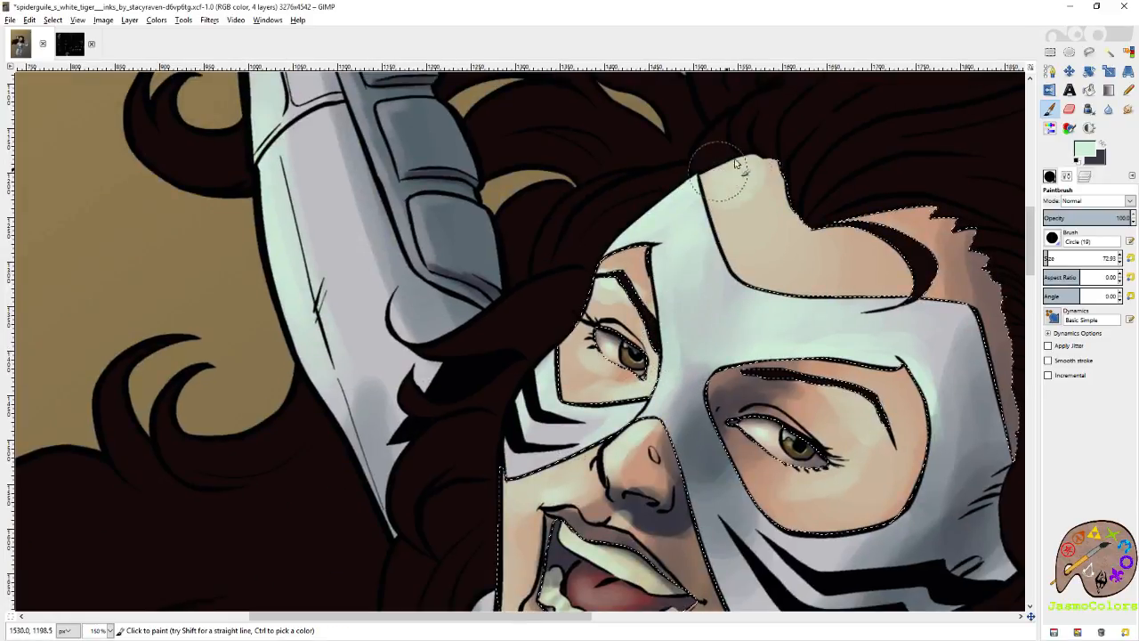
pyautogui.hotkey('ctrl', 's')
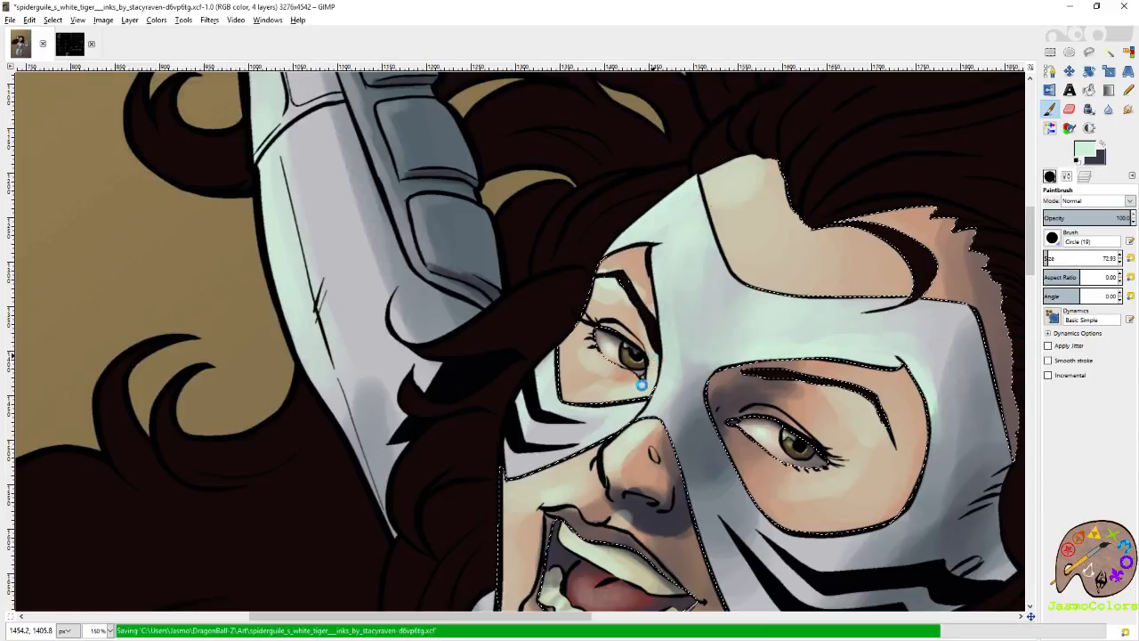
# Set the brush size to 21.00, refine the mint highlights around the farther eye, and save the image.
pyautogui.click(1130, 259)
pyautogui.moveTo(612, 365); pyautogui.dragTo(634, 281)
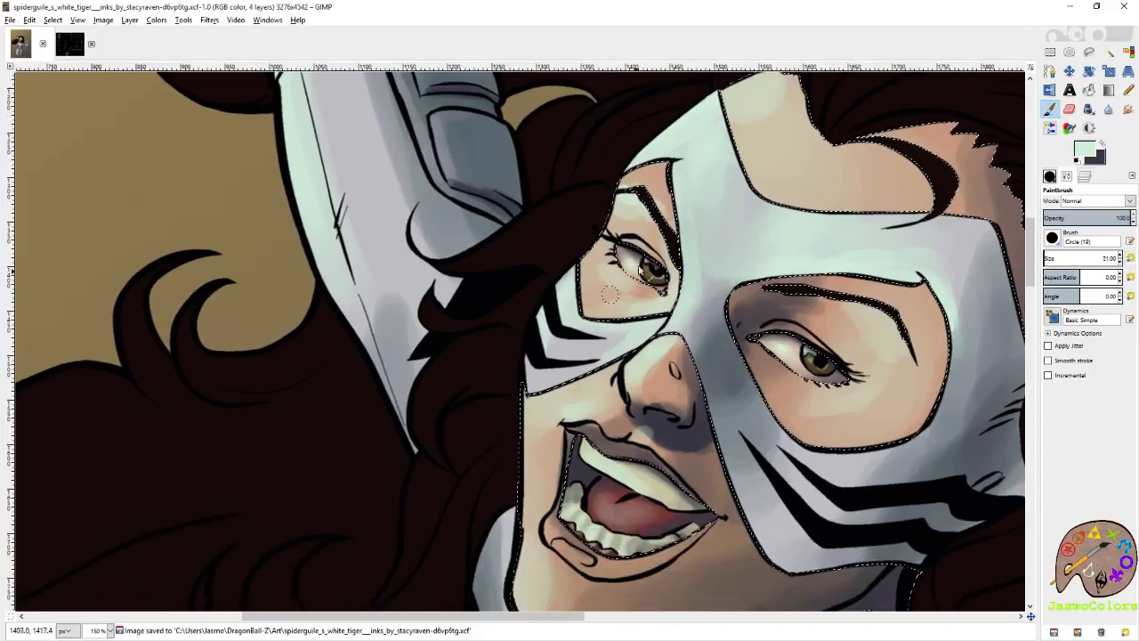
pyautogui.moveTo(601, 237); pyautogui.dragTo(597, 260)
pyautogui.hotkey('ctrl', 's')
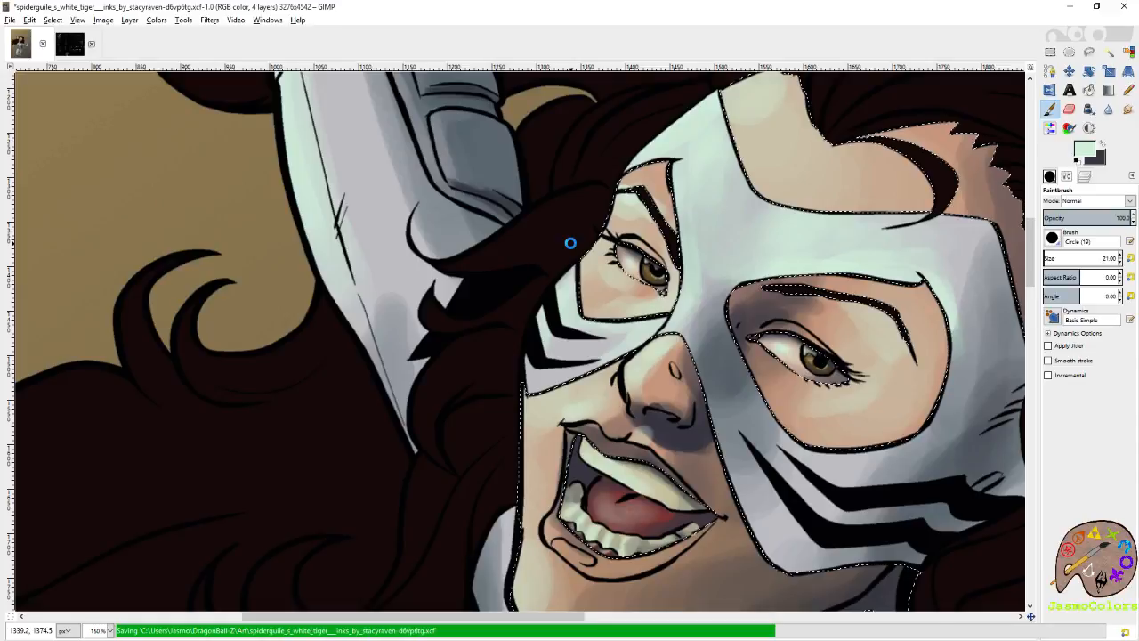
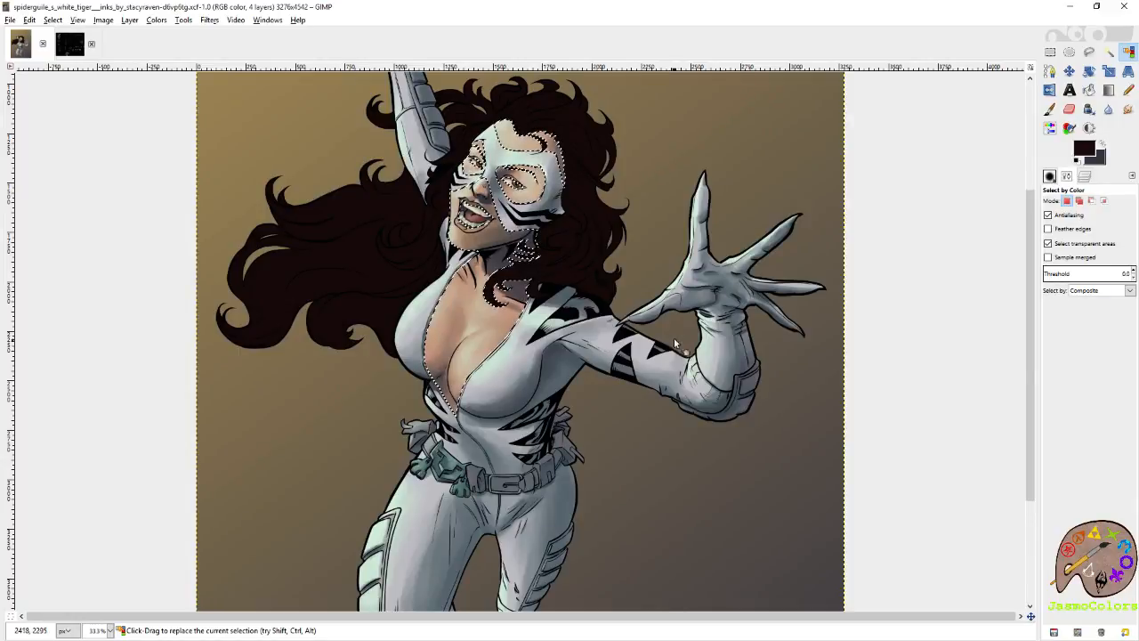
# Paint pale mint highlights on the skin of the face and collarbone with the Paintbrush, keeping within the selection.
pyautogui.scroll(4, 408, 130)
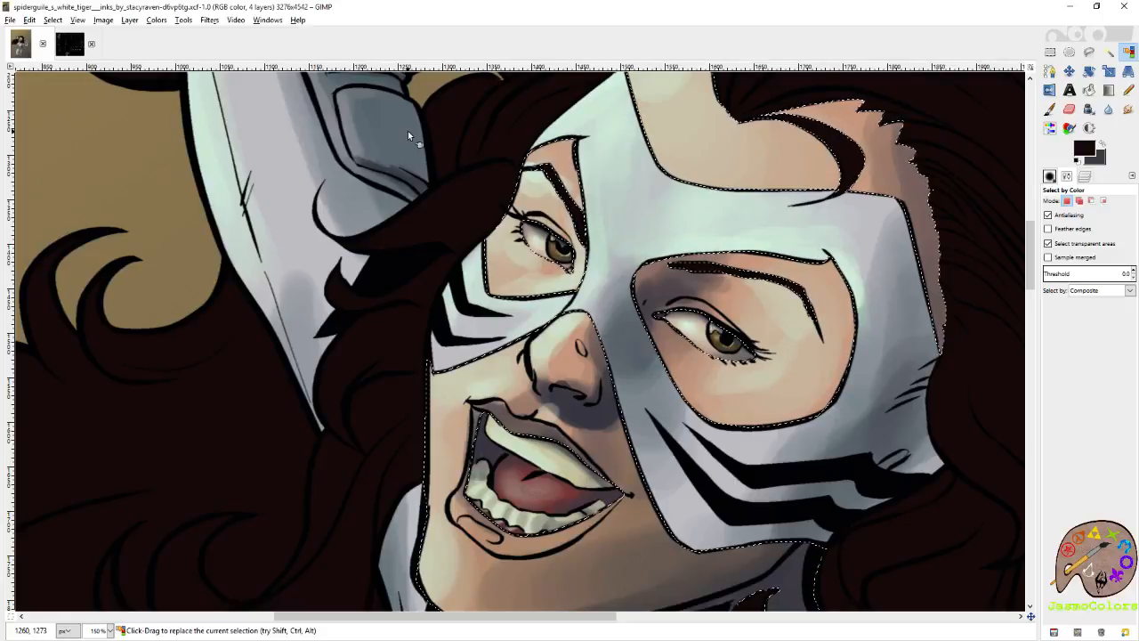
pyautogui.press('p')
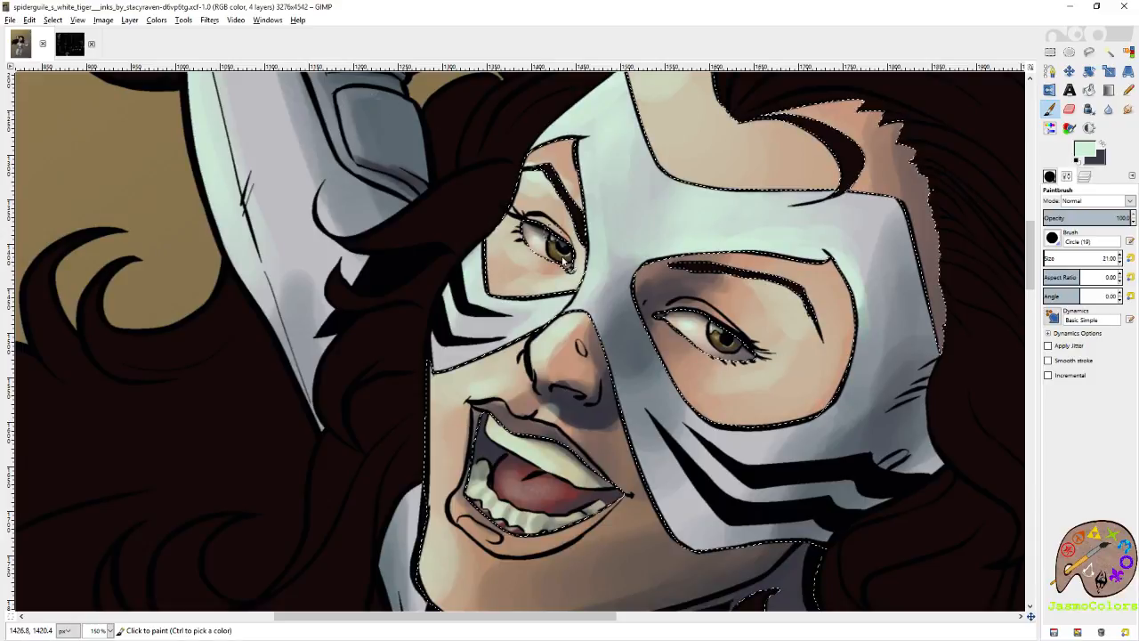
pyautogui.moveTo(587, 317)
pyautogui.mouseDown()
pyautogui.moveTo(683, 268)
pyautogui.moveTo(668, 356)
pyautogui.moveTo(674, 239)
pyautogui.moveTo(705, 205)
pyautogui.moveTo(627, 329)
pyautogui.moveTo(693, 178)
pyautogui.moveTo(732, 178)
pyautogui.moveTo(657, 269)
pyautogui.moveTo(645, 311)
pyautogui.mouseUp()
pyautogui.moveTo(626, 238); pyautogui.dragTo(637, 305)
pyautogui.moveTo(811, 399); pyautogui.dragTo(873, 415)
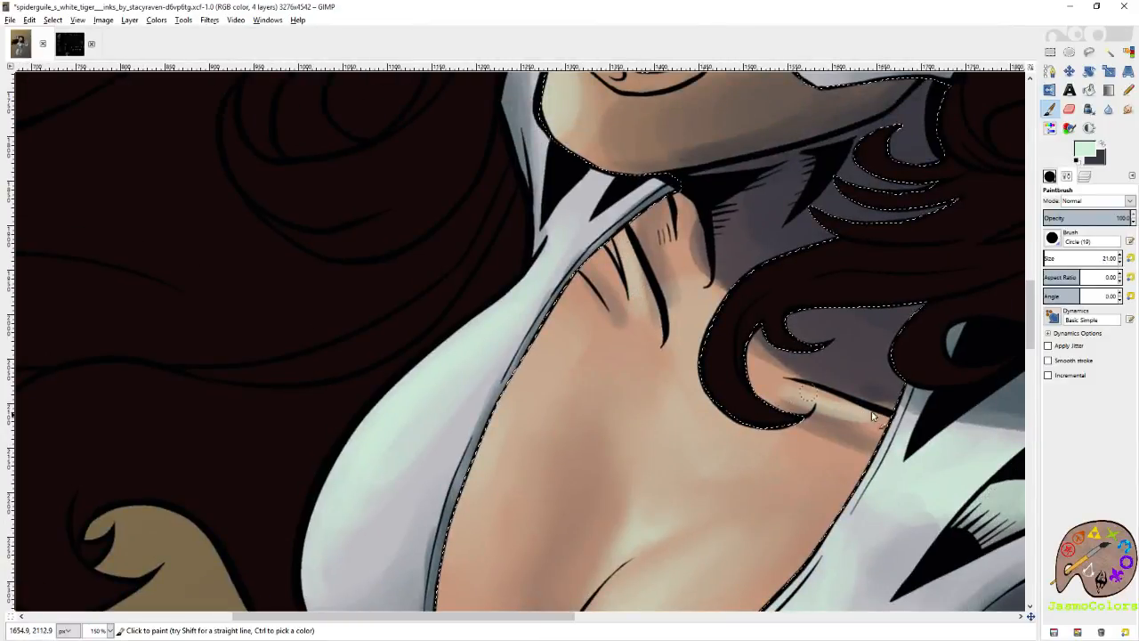
# Refine the nose shading using the Blur tool, dark purple-grey Paintbrush strokes and the Smudge tool.
pyautogui.scroll(6, 862, 402)
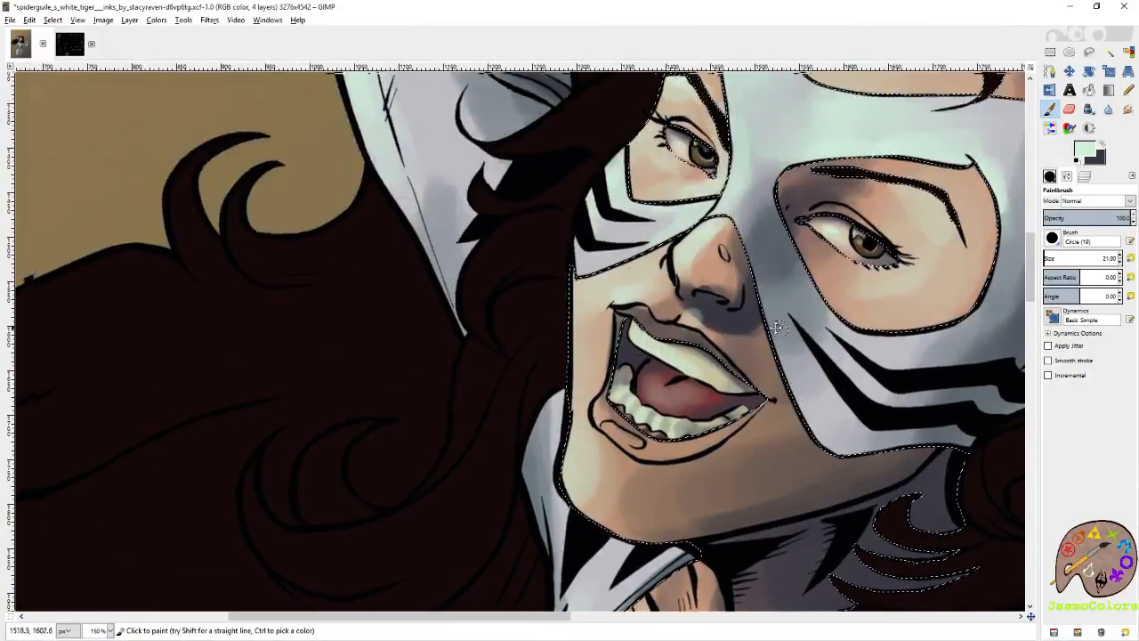
pyautogui.hotkey('shift', 'u')
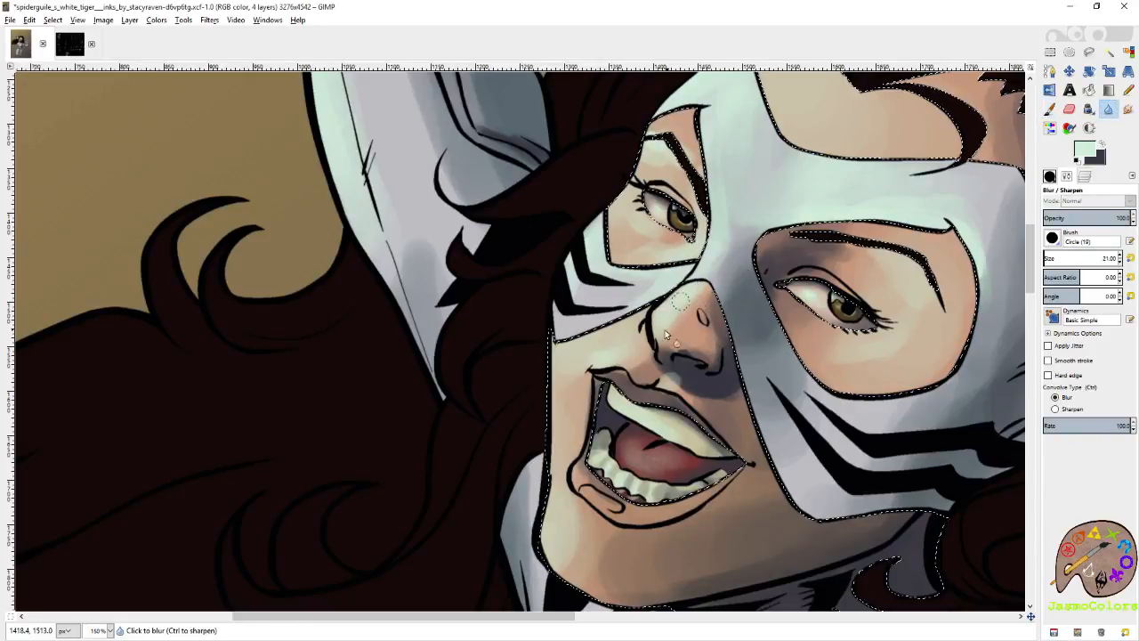
pyautogui.press('p')
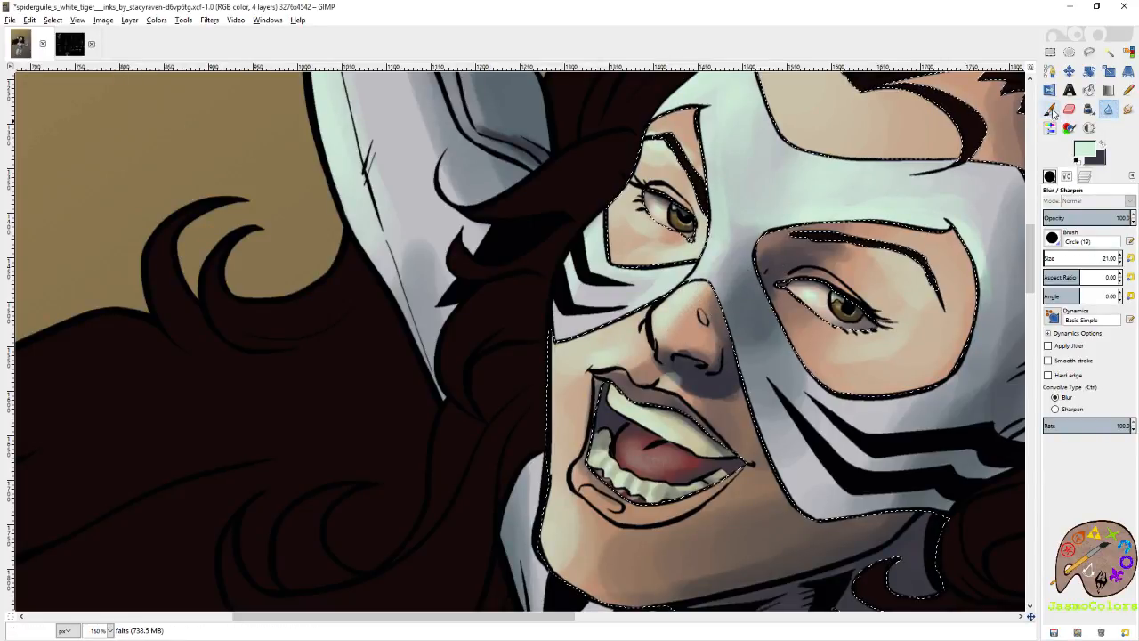
pyautogui.press('x')
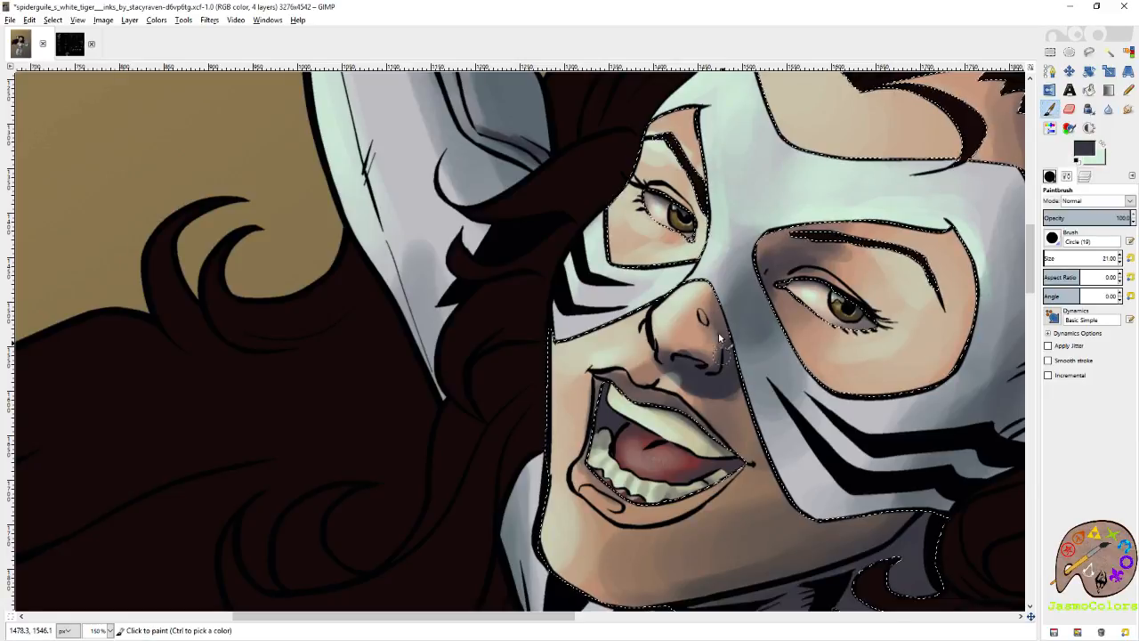
pyautogui.press('s')
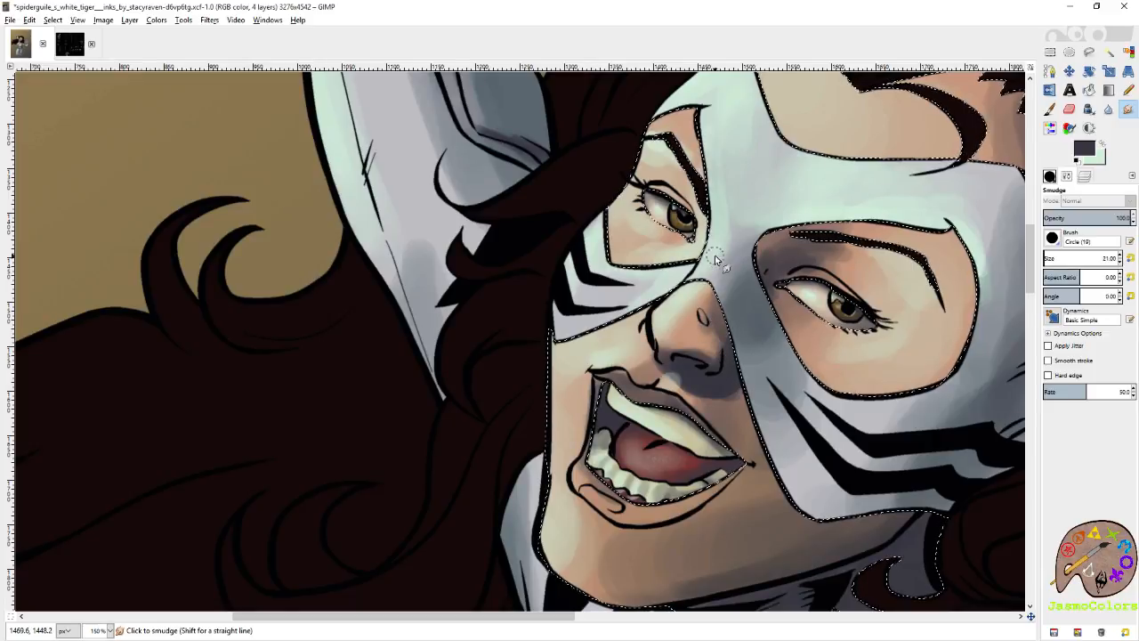
# Paint the lower lip with the pale mint color using the Paintbrush.
pyautogui.press('x')
pyautogui.press('p')
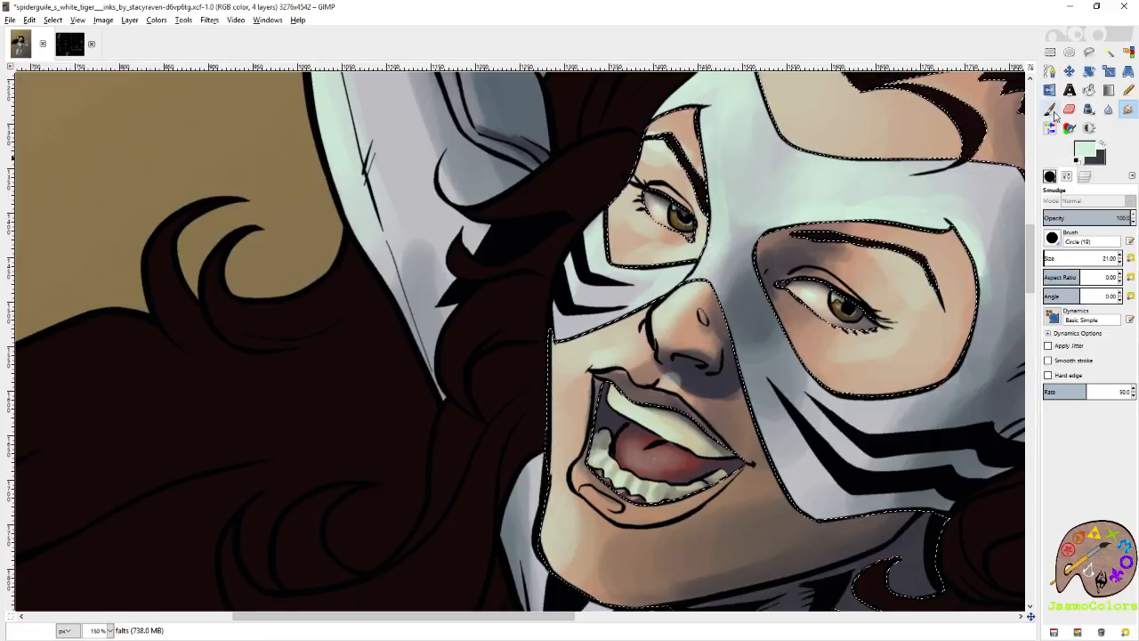
pyautogui.click(582, 479)
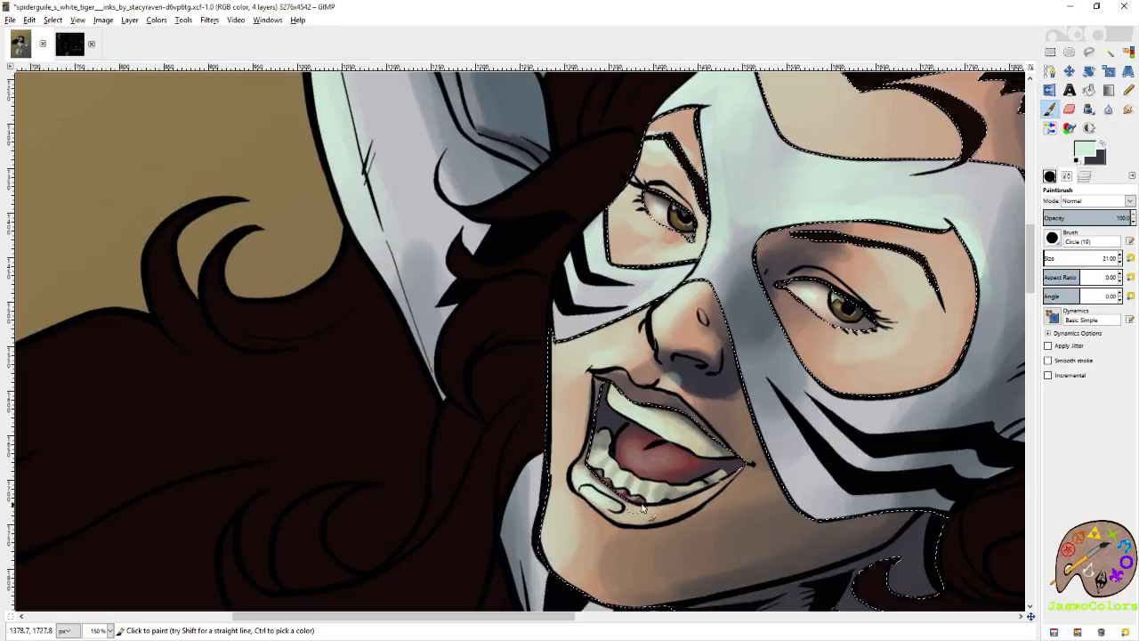
# Try to erase a thin strip along the underside of the jawline with a small brush, and undo the erasing.
pyautogui.moveTo(726, 301); pyautogui.dragTo(714, 97)
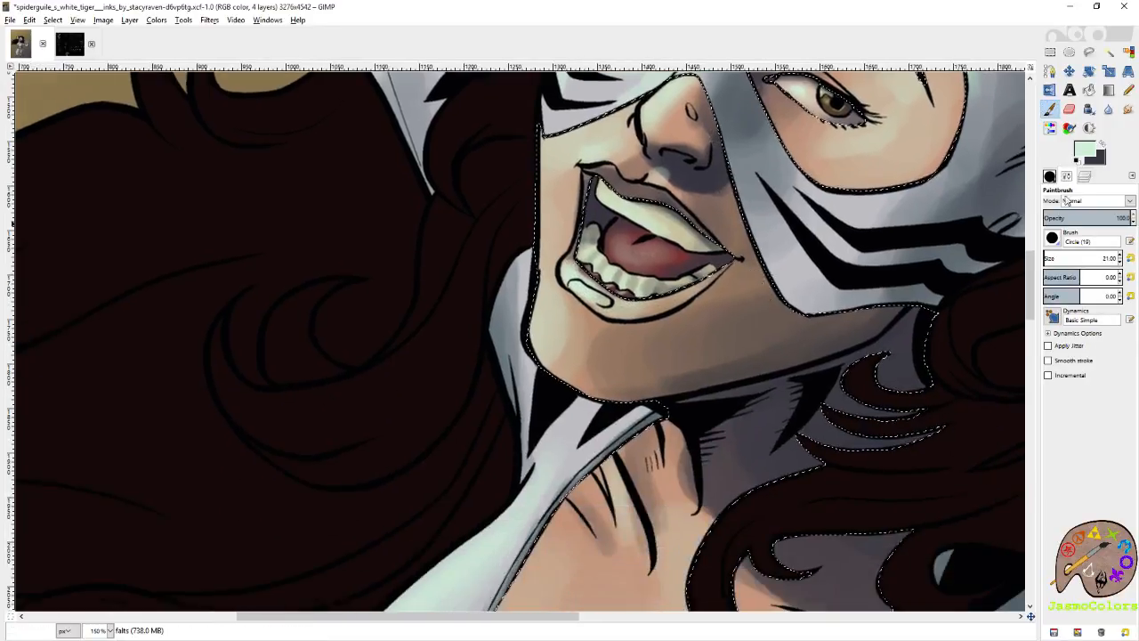
pyautogui.hotkey('shift', 'e')
pyautogui.click(1052, 177)
pyautogui.click(1114, 522)
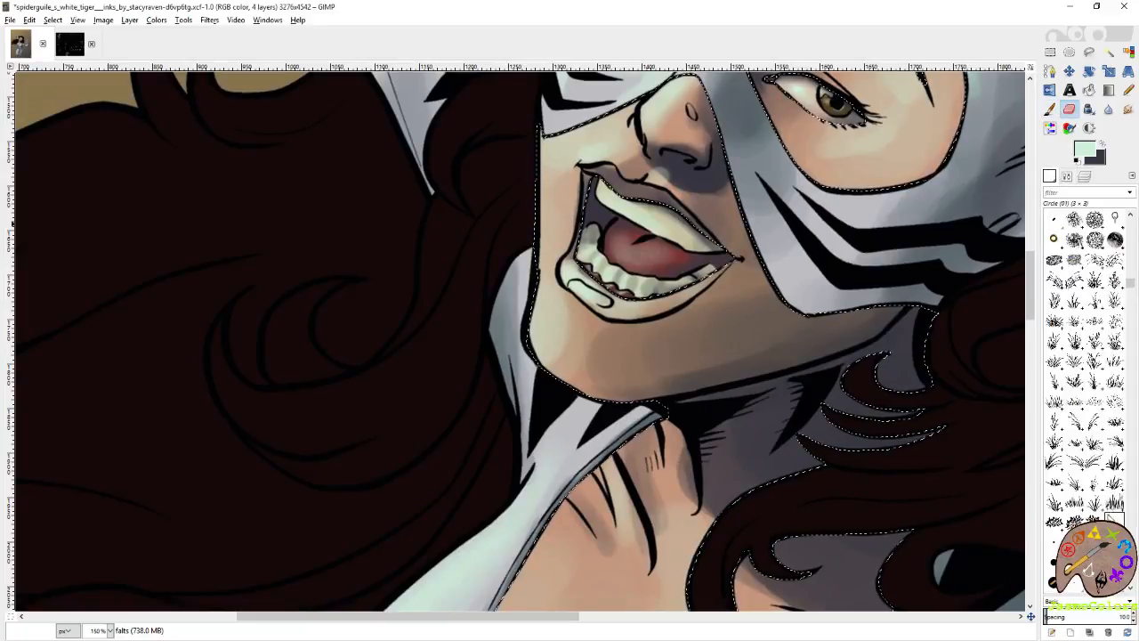
pyautogui.click(620, 401)
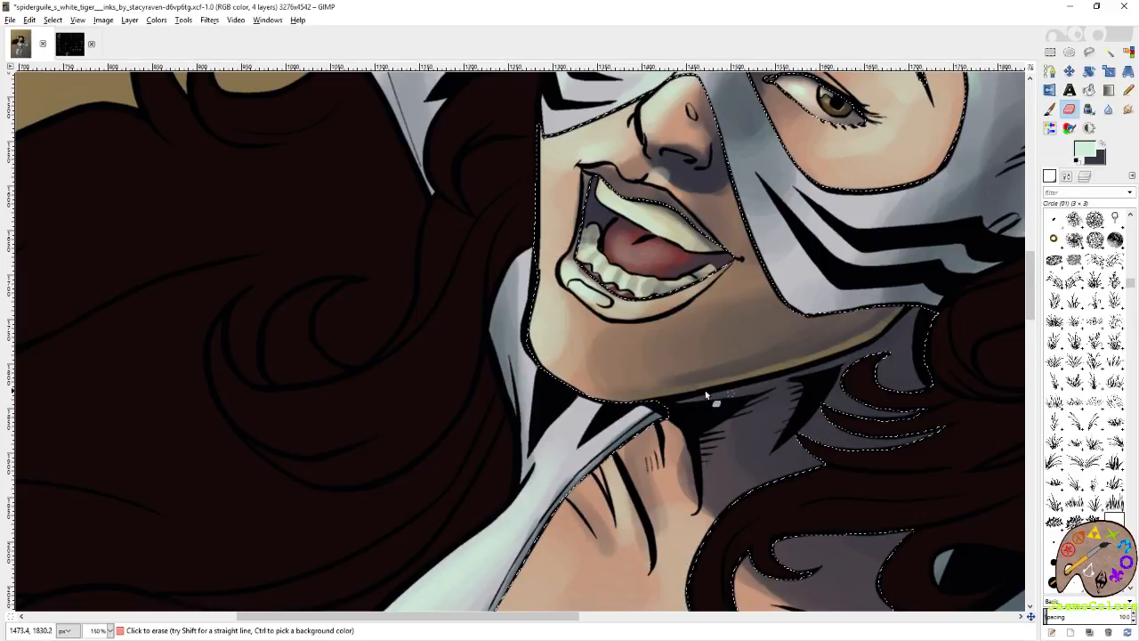
pyautogui.hotkey('ctrl', 'z')
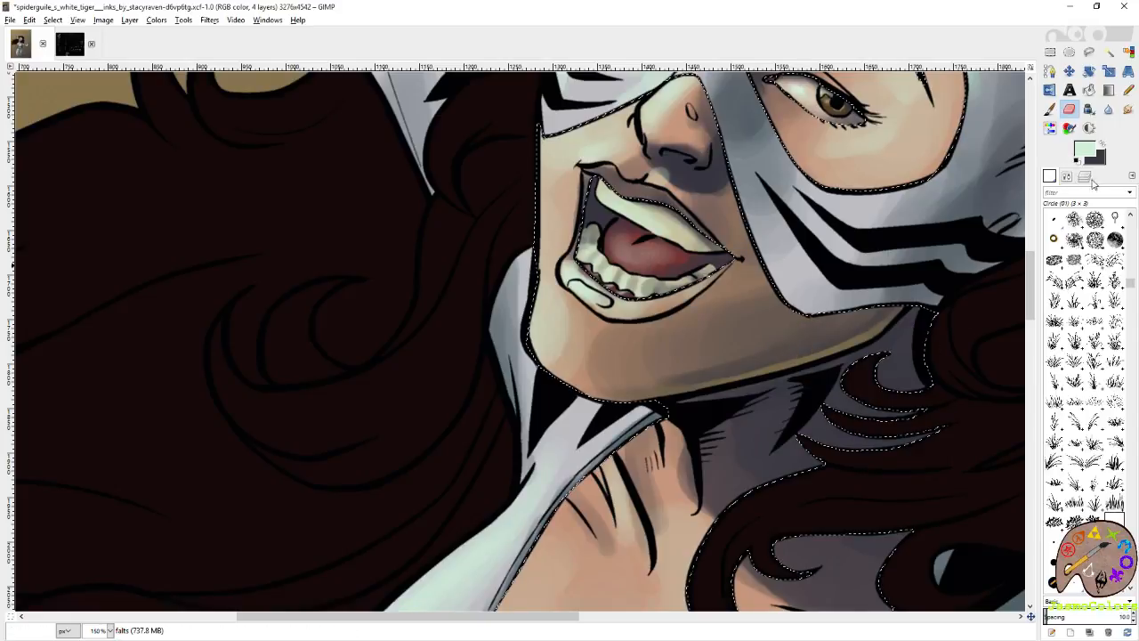
# Hide the green shading layer and add a new layer named skin directly above the background layer.
pyautogui.click(1085, 178)
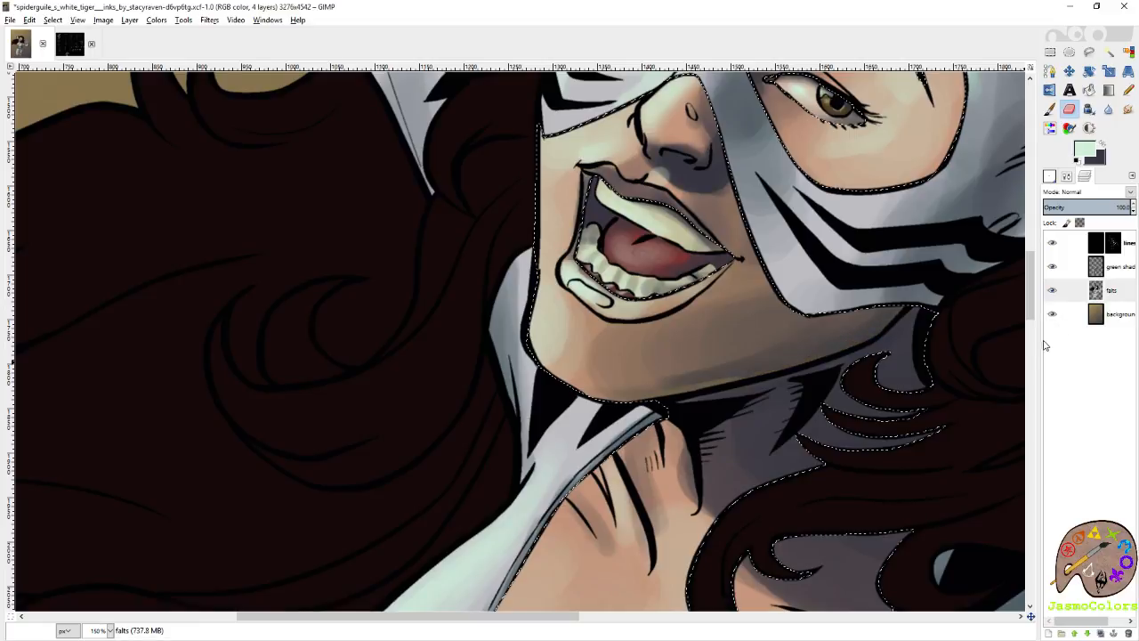
pyautogui.click(1053, 269)
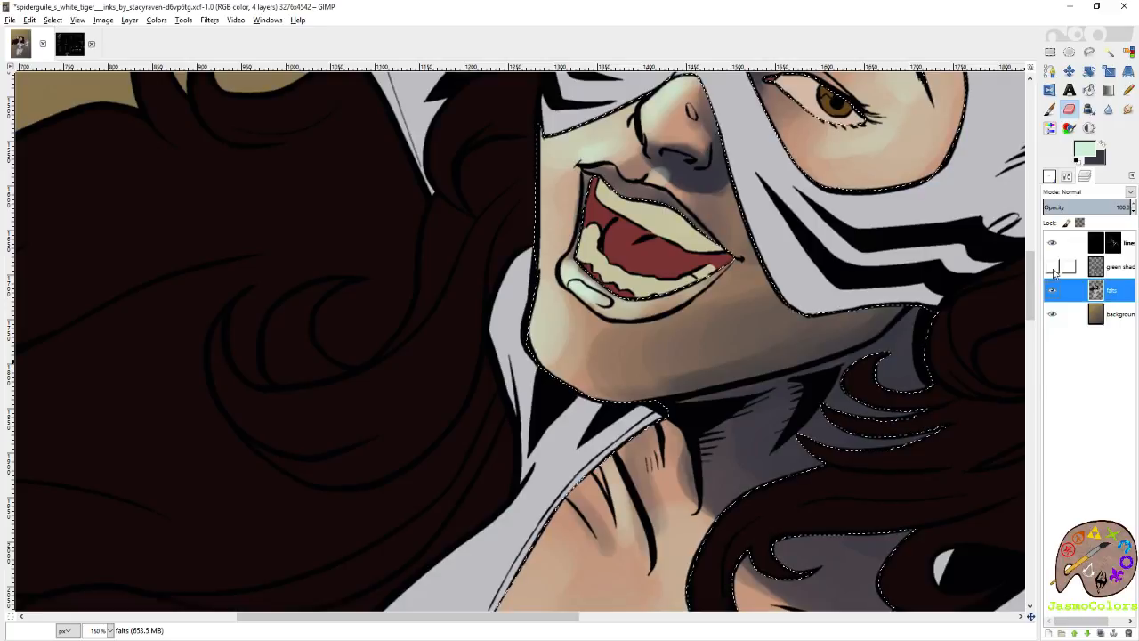
pyautogui.hotkey('shift', 'o')
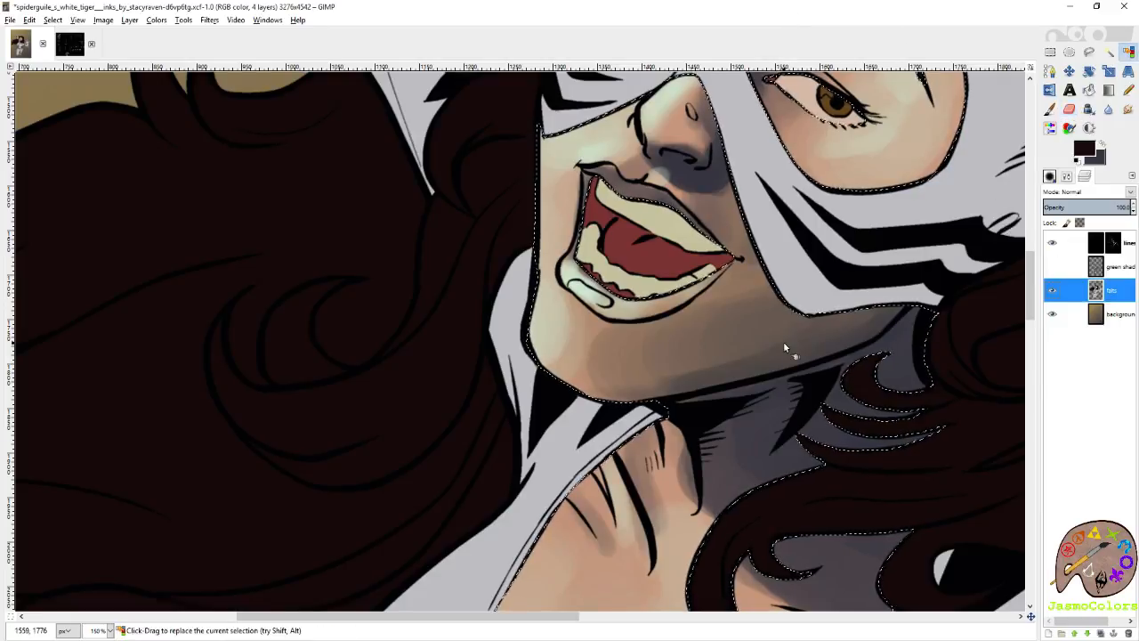
pyautogui.scroll(-5, 783, 343)
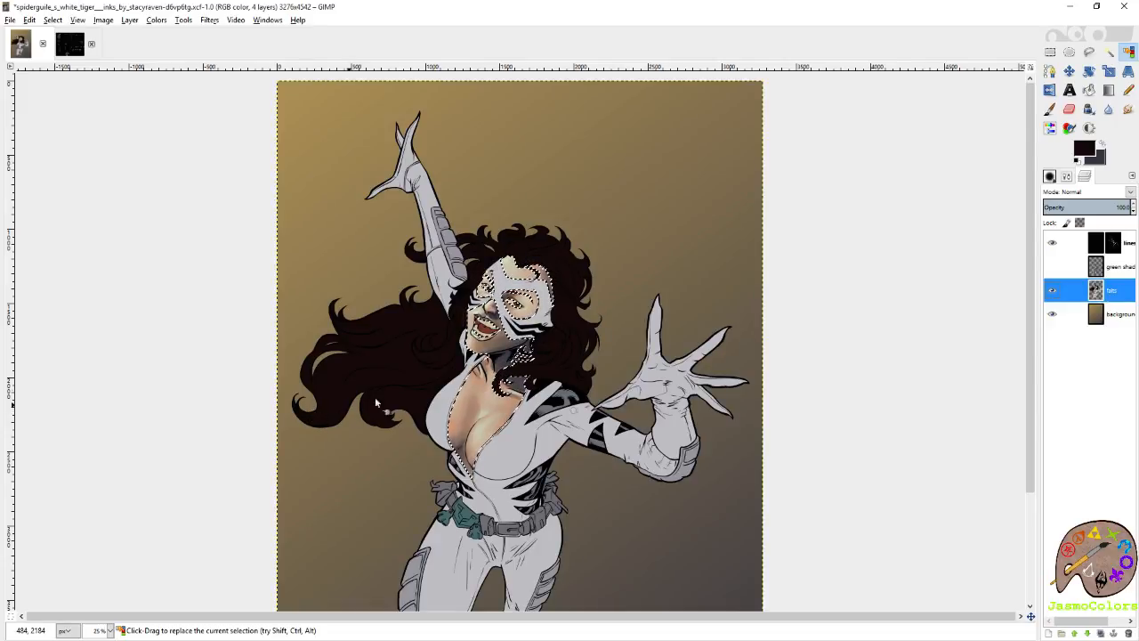
pyautogui.rightClick(1108, 314)
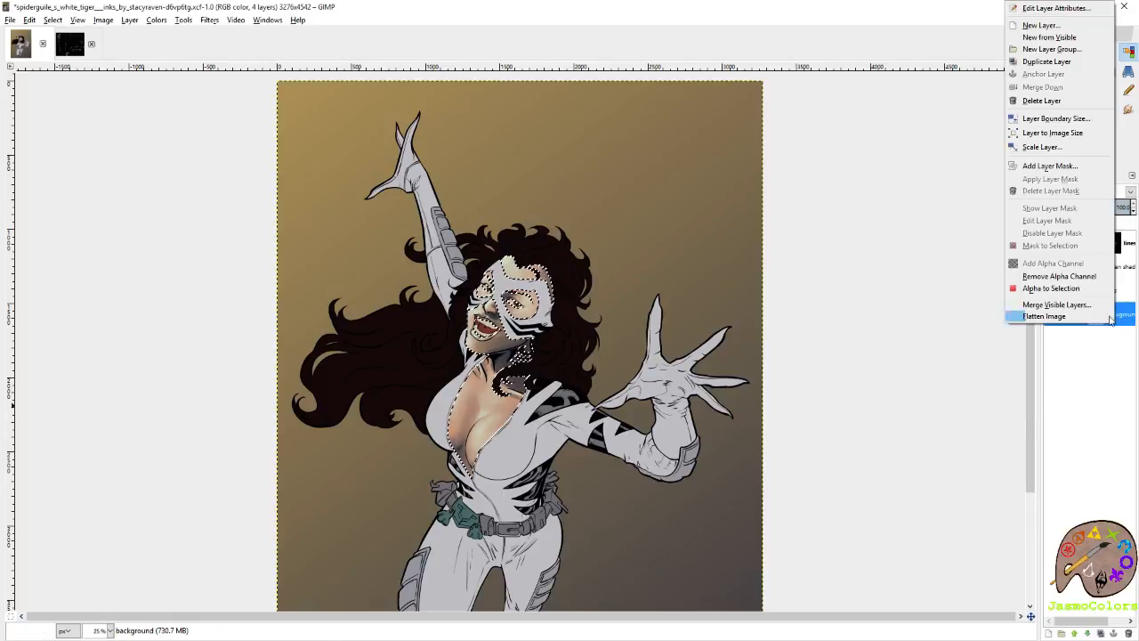
pyautogui.click(1053, 28)
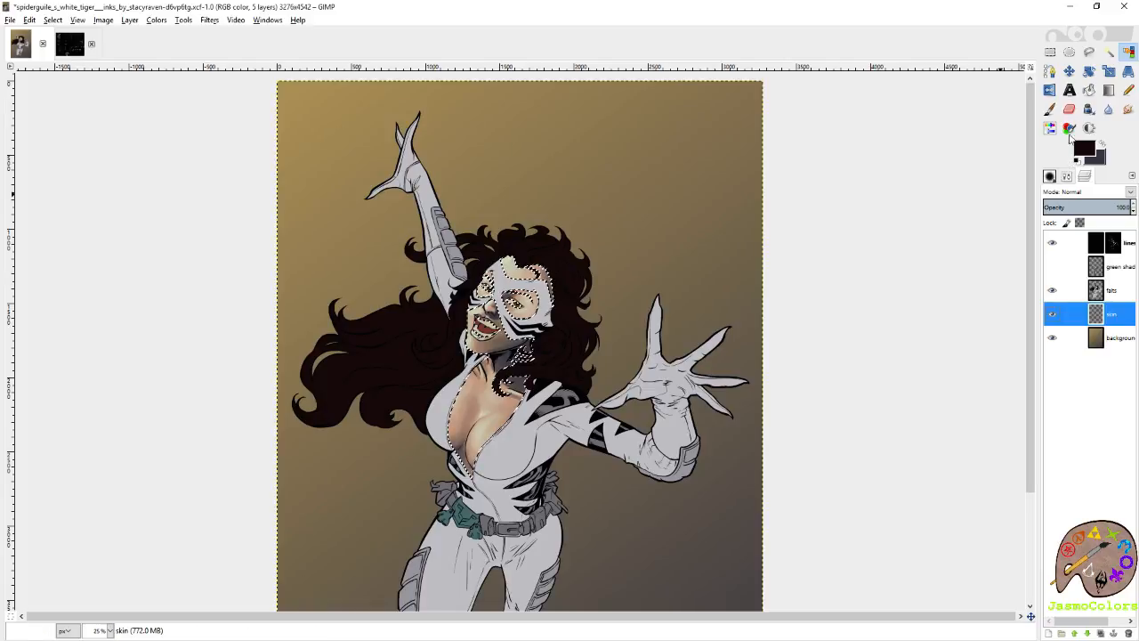
# Hide the falts layer and bucket-fill the selected face, neck and chest areas on the skin layer with the dark foreground color.
pyautogui.click(1090, 90)
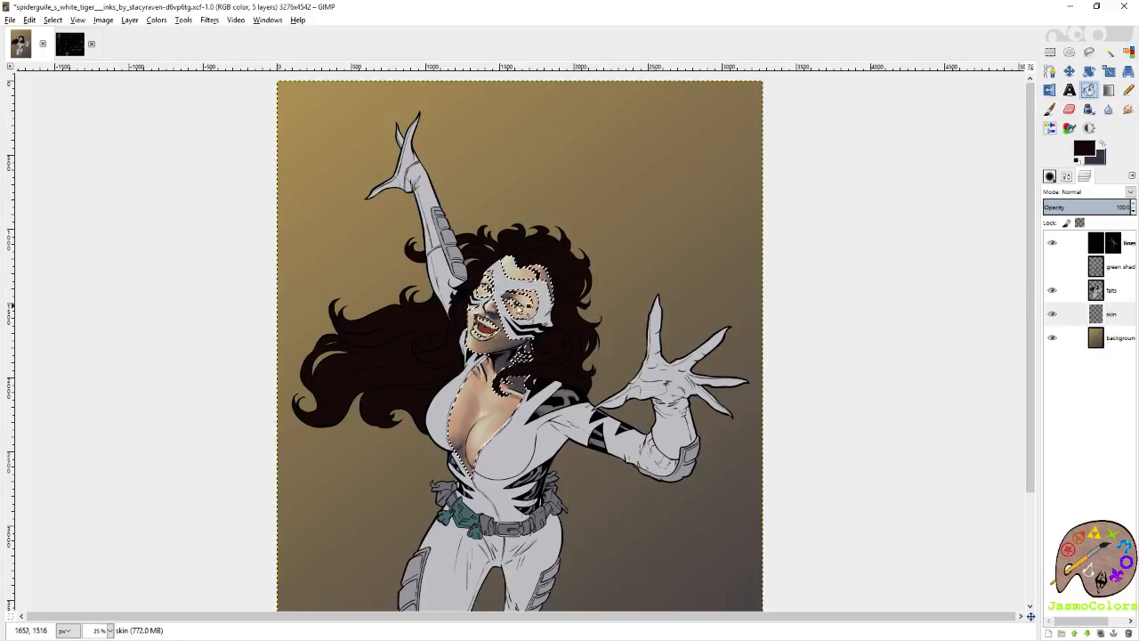
pyautogui.scroll(2, 513, 304)
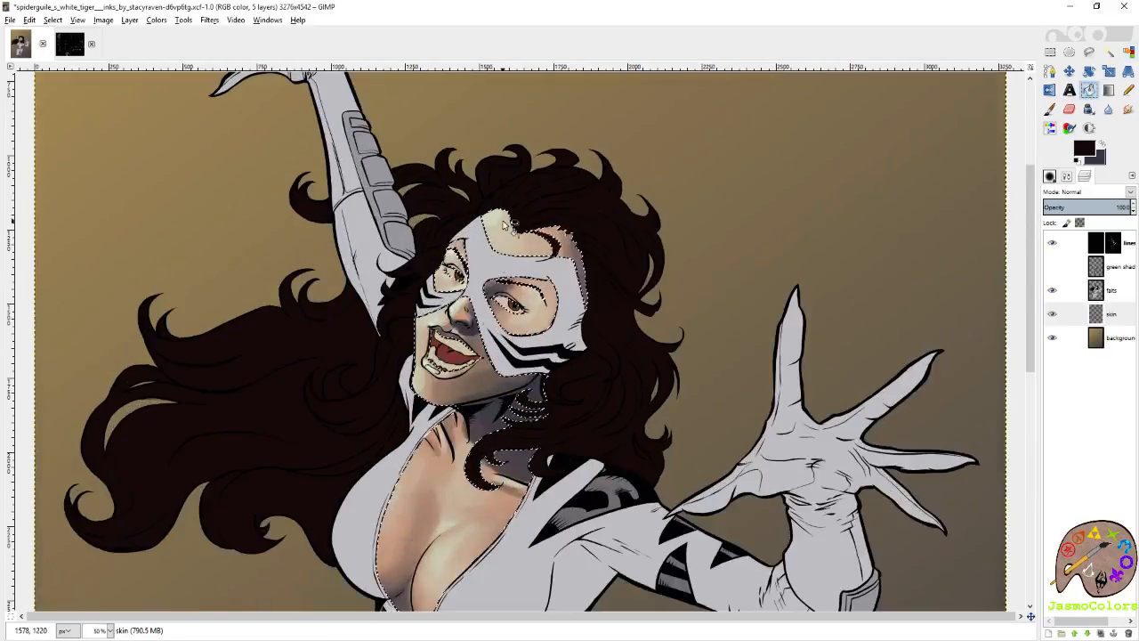
pyautogui.click(1052, 290)
pyautogui.click(514, 244)
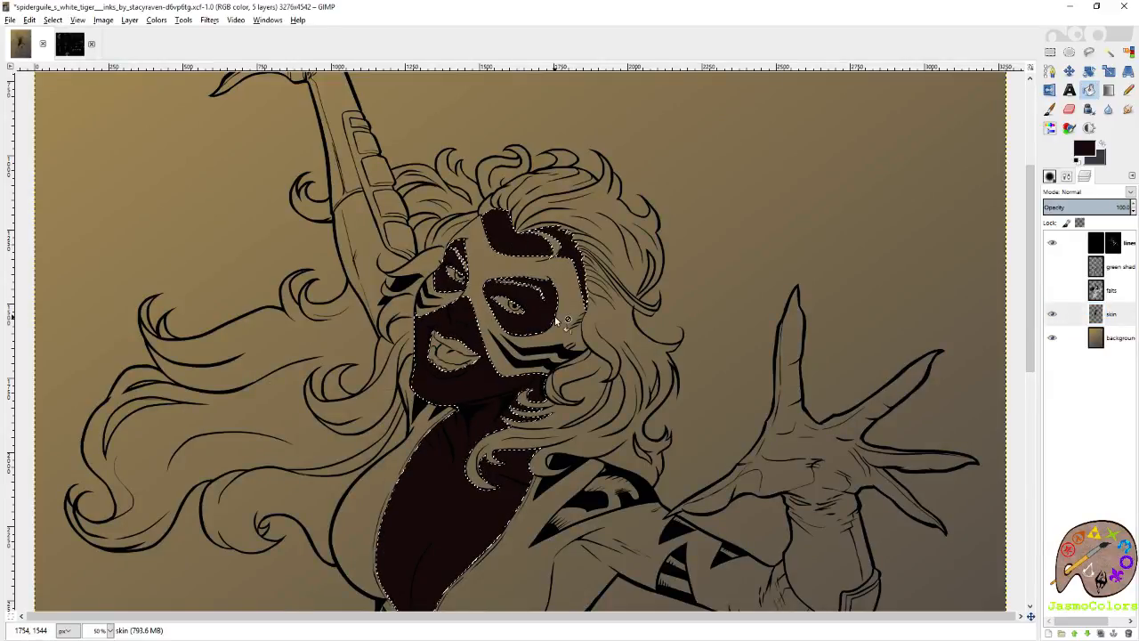
pyautogui.scroll(-5, 556, 316)
pyautogui.scroll(5, 556, 316)
# Make the falts and green shading layers visible again, then check the face and jawline over the filled skin layer.
pyautogui.click(1053, 290)
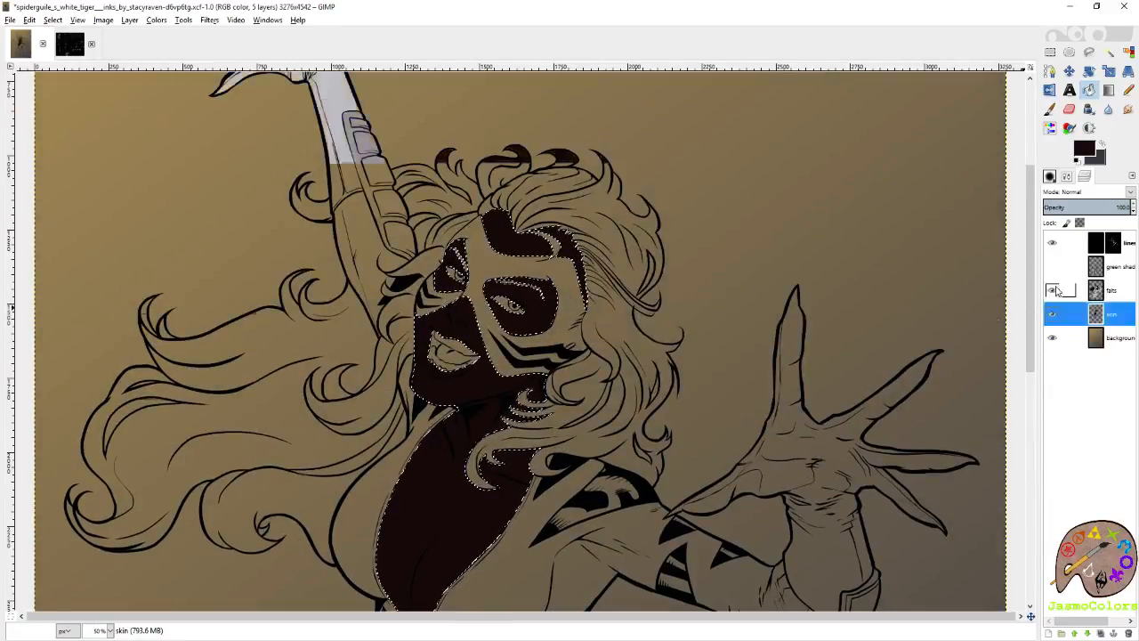
pyautogui.click(1052, 266)
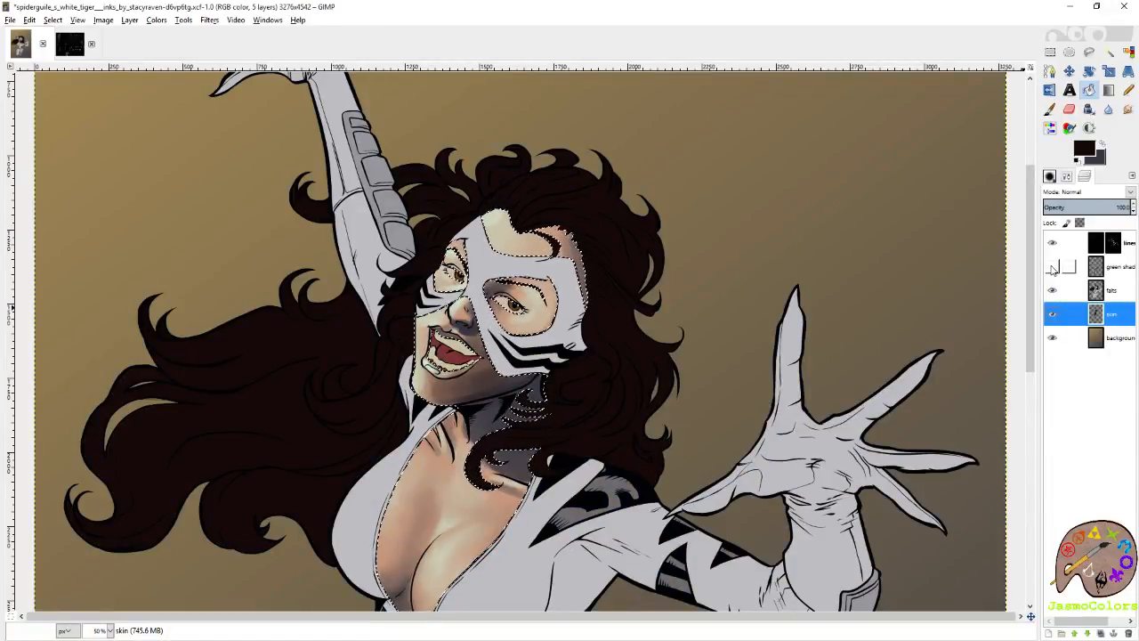
pyautogui.click(1052, 266)
pyautogui.click(1052, 266)
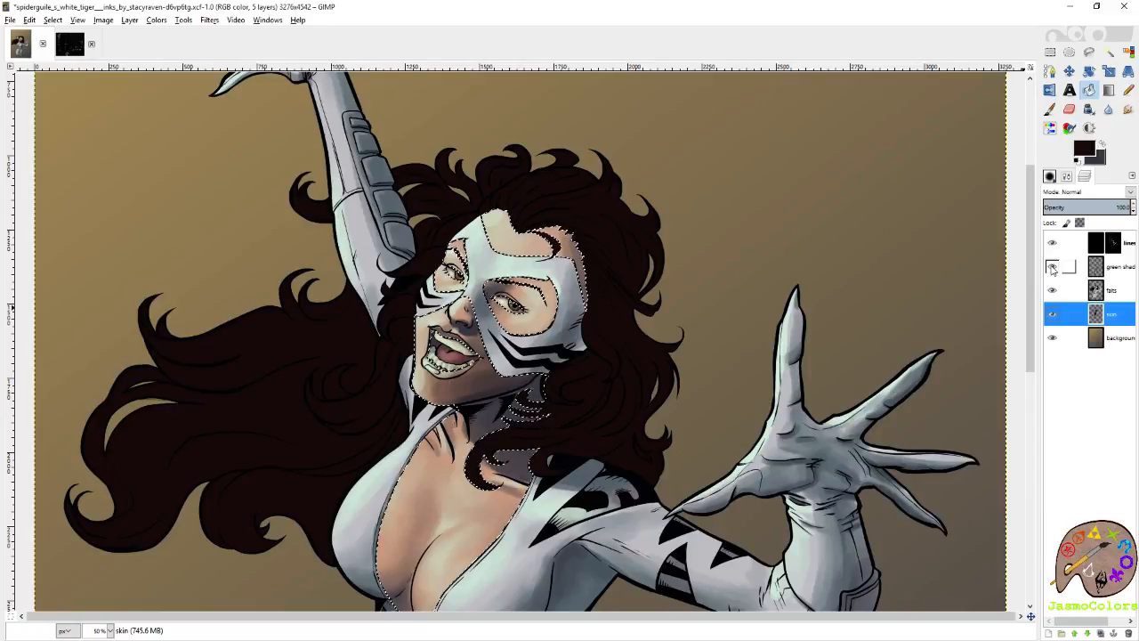
pyautogui.click(1053, 266)
pyautogui.scroll(-3, 672, 265)
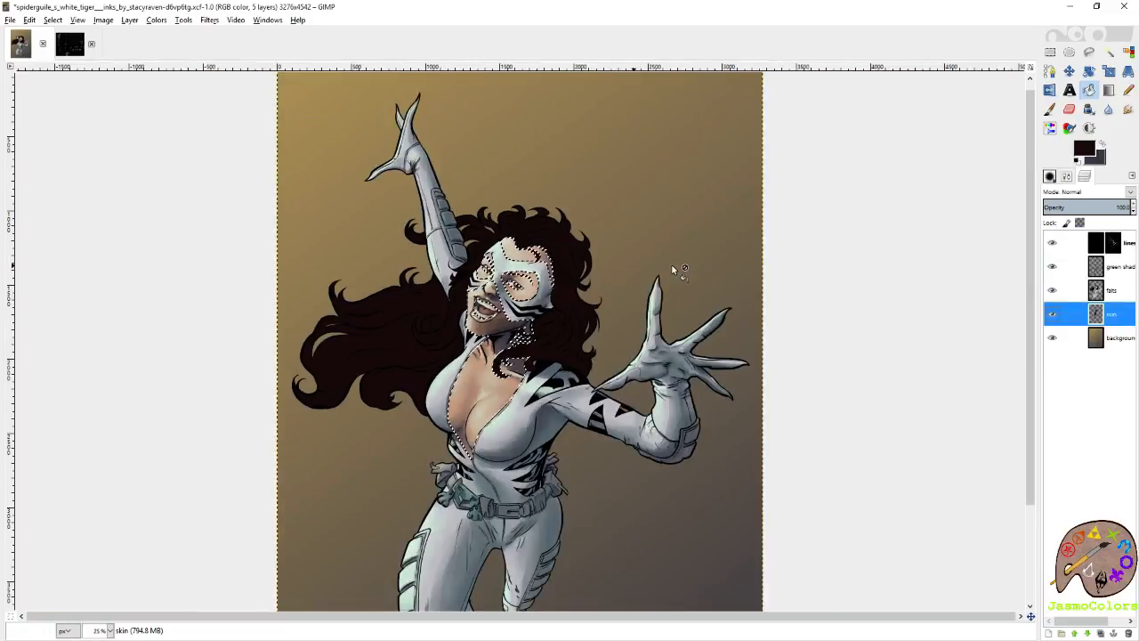
pyautogui.scroll(2, 438, 331)
pyautogui.scroll(3, 439, 332)
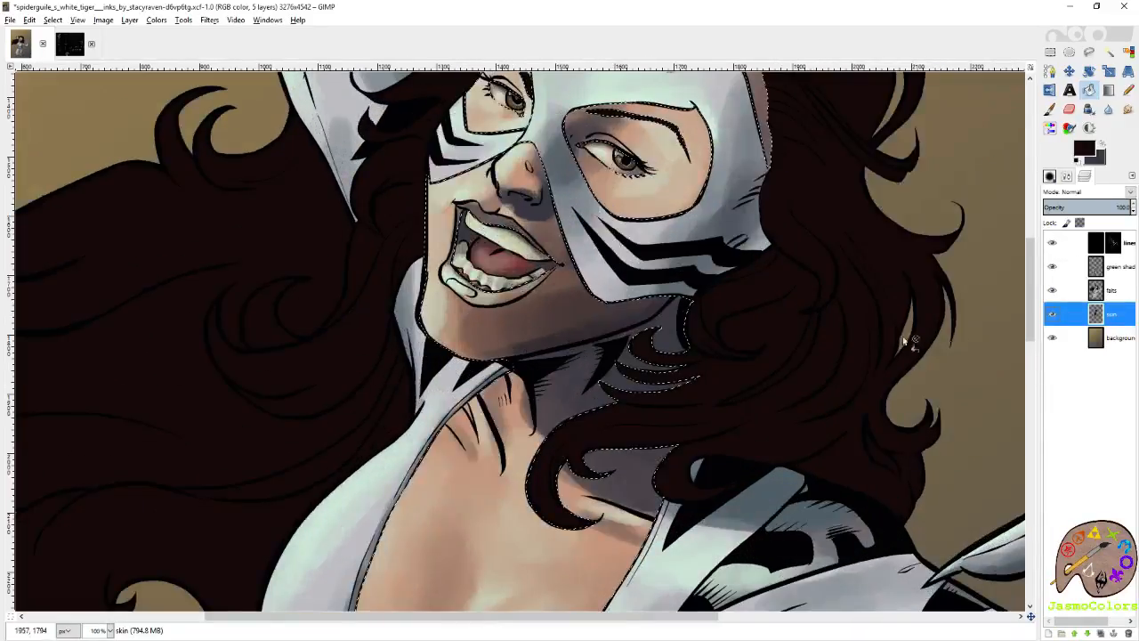
pyautogui.click(1053, 316)
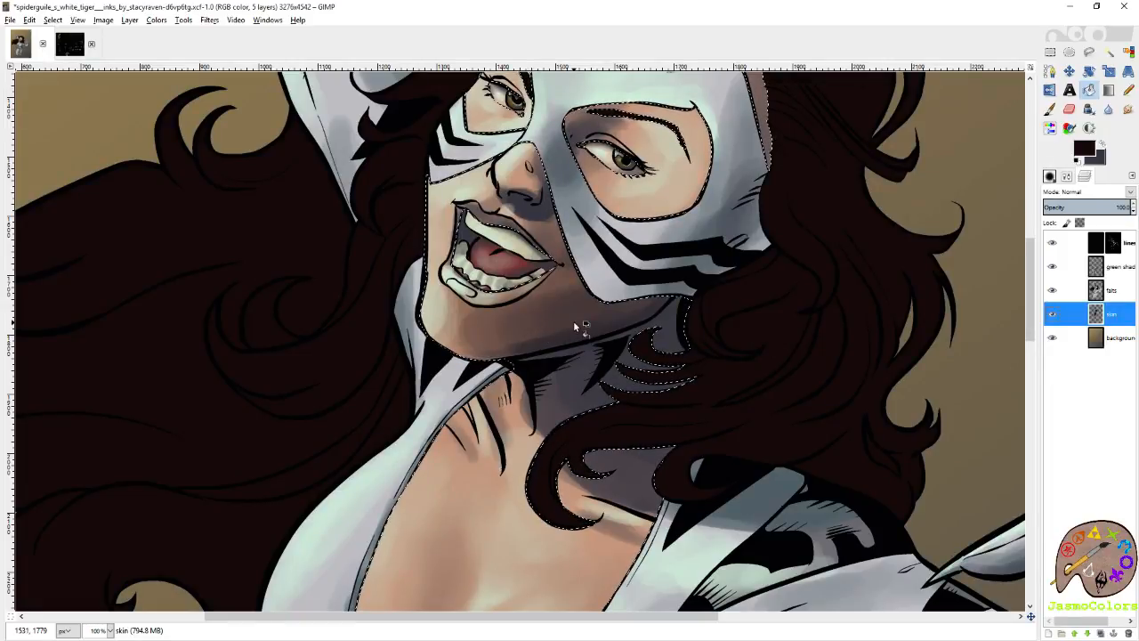
# Switch to the color palette image and sample a light tan skin tone as the foreground color.
pyautogui.click(70, 43)
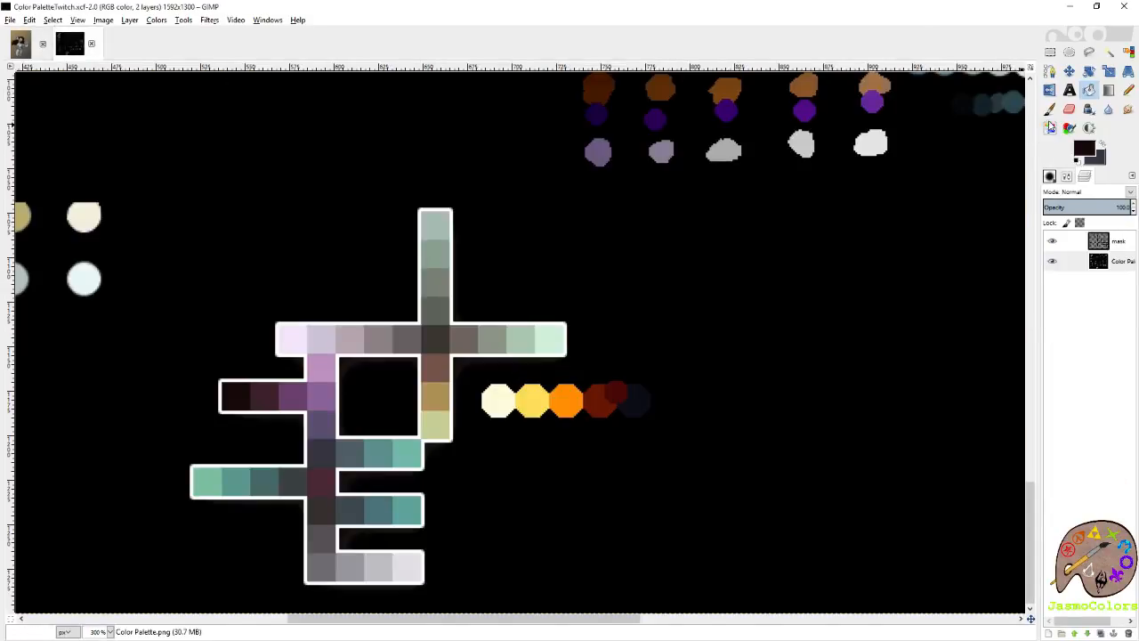
pyautogui.press('p')
pyautogui.hscroll(-8, 550, 342)
pyautogui.scroll(20, 452, 341)
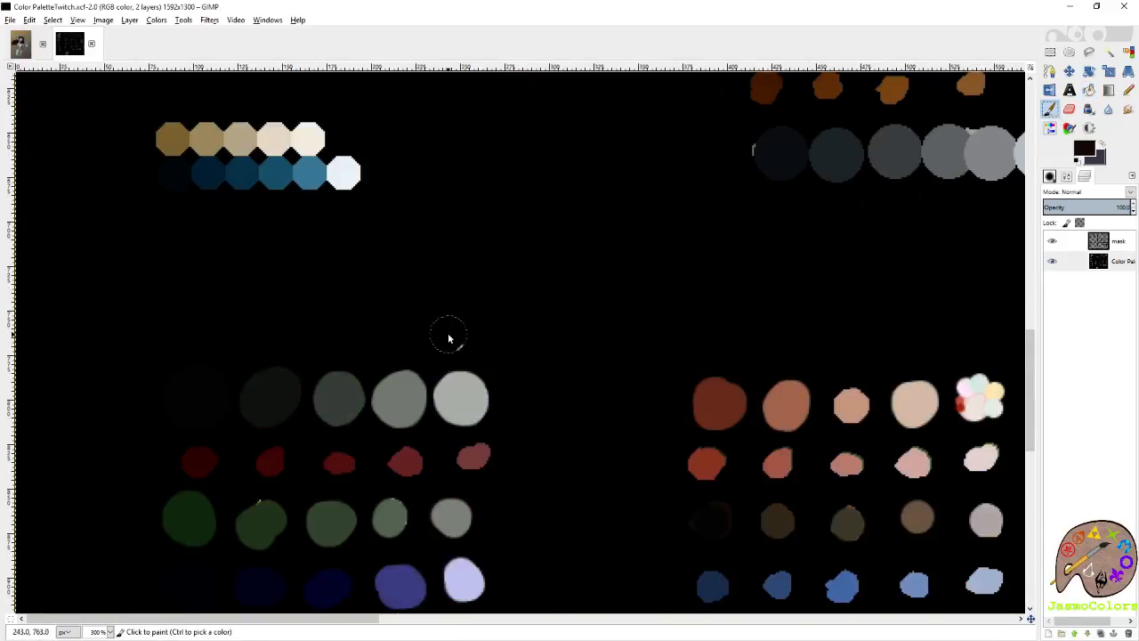
pyautogui.keyDown('ctrl'); pyautogui.click(273, 237); pyautogui.keyUp('ctrl')
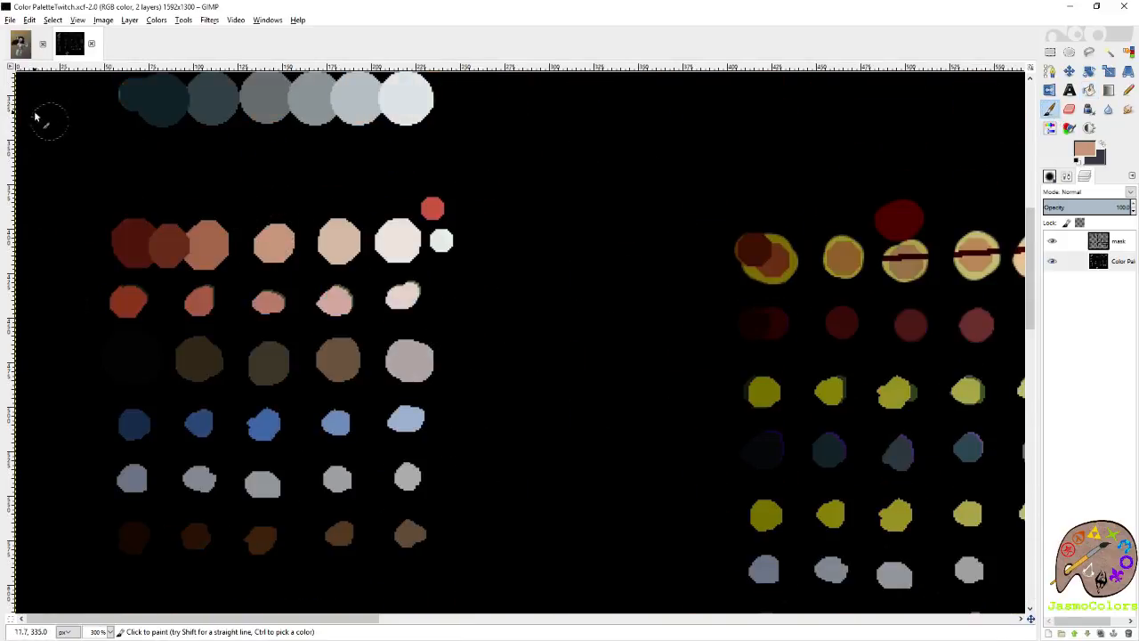
# Bucket-fill the selected lower face, neck and chest on the skin layer with light tan in the character artwork, and hide the falts layer.
pyautogui.click(21, 43)
pyautogui.hotkey('shift', 'b')
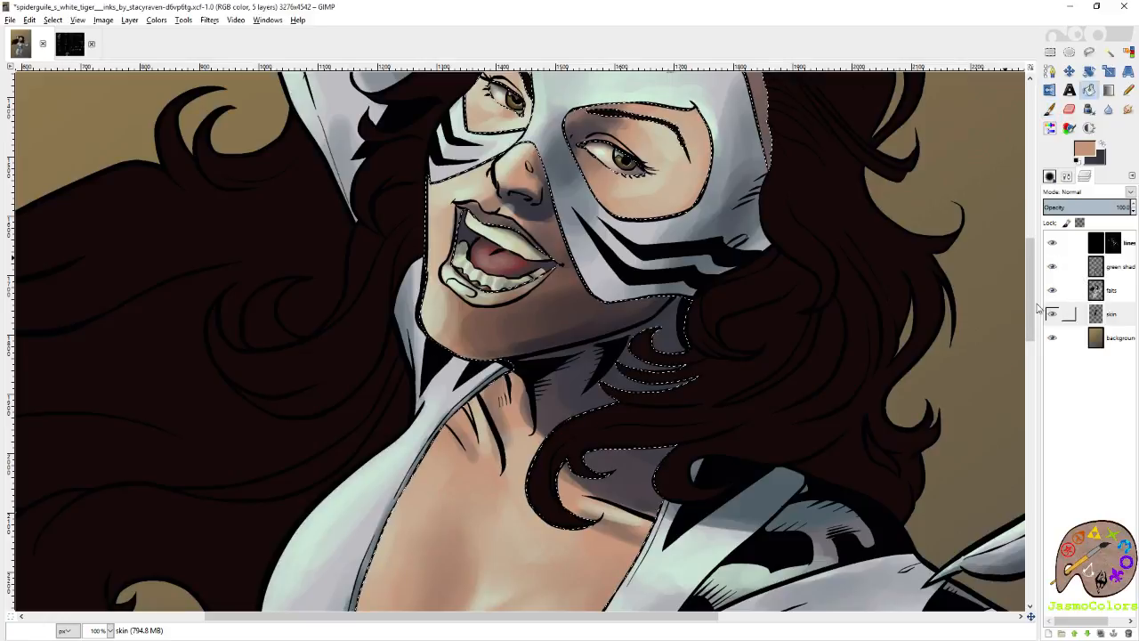
pyautogui.click(548, 320)
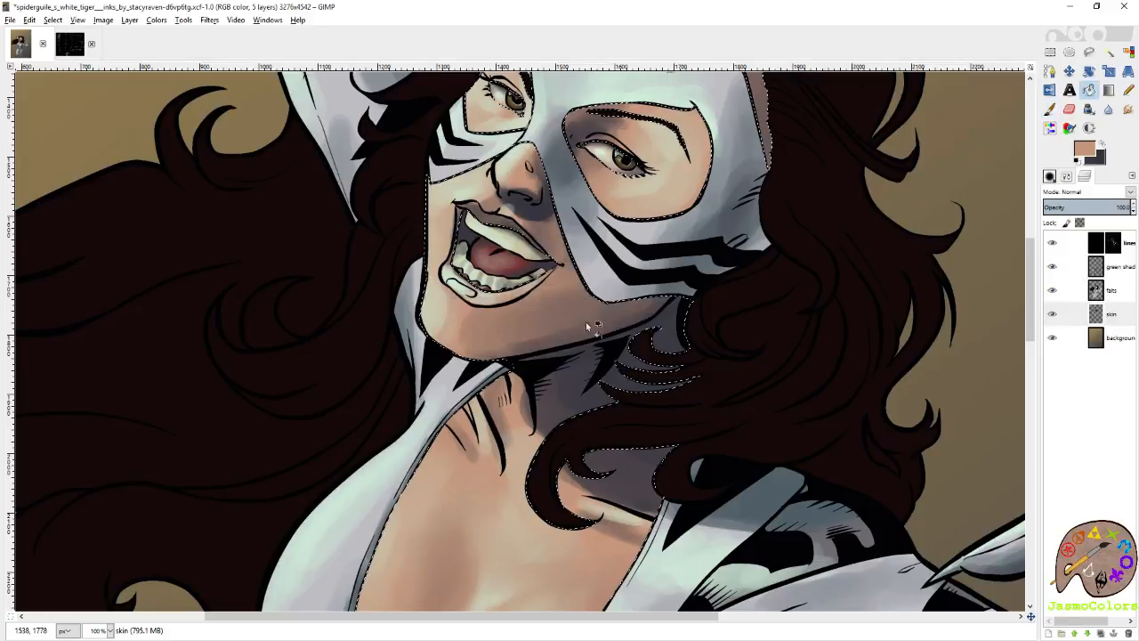
pyautogui.click(1052, 290)
pyautogui.scroll(5, 650, 167)
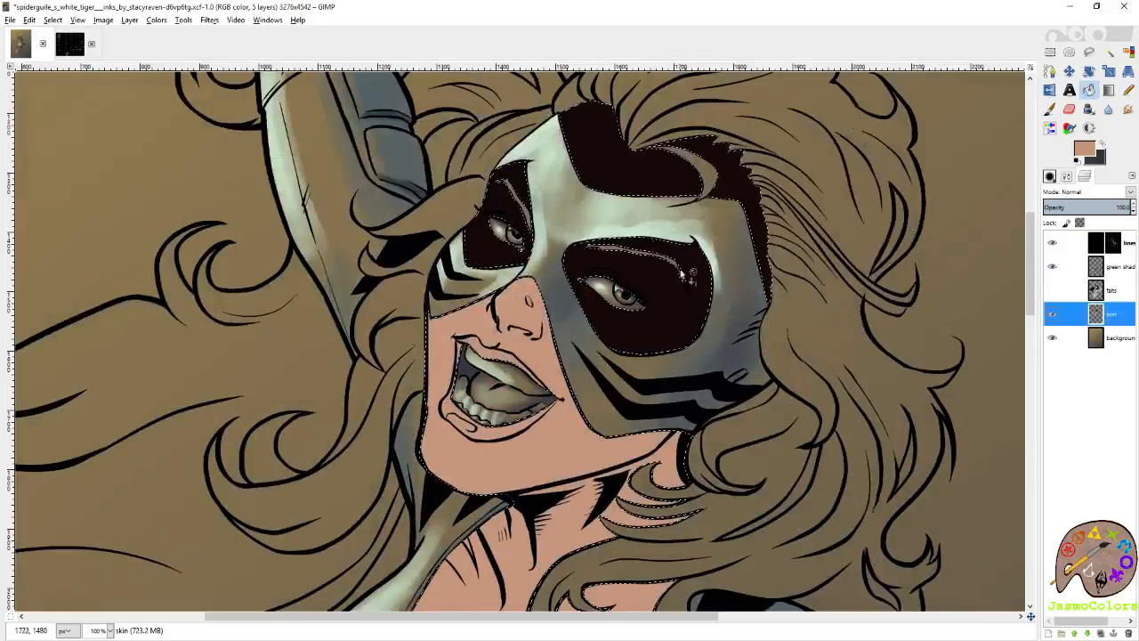
# Bucket-fill the remaining dark forehead, eye-opening and temple areas on the skin layer with the light tan foreground color.
pyautogui.click(650, 168)
pyautogui.click(504, 267)
pyautogui.click(620, 316)
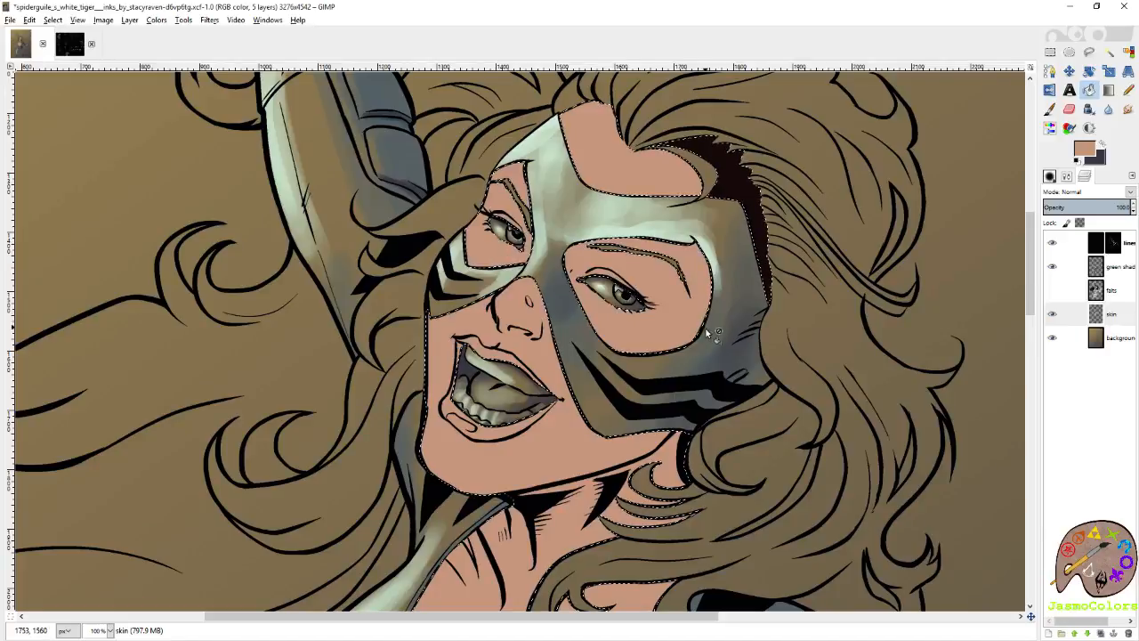
pyautogui.scroll(-8, 708, 331)
pyautogui.scroll(10, 707, 331)
pyautogui.click(745, 314)
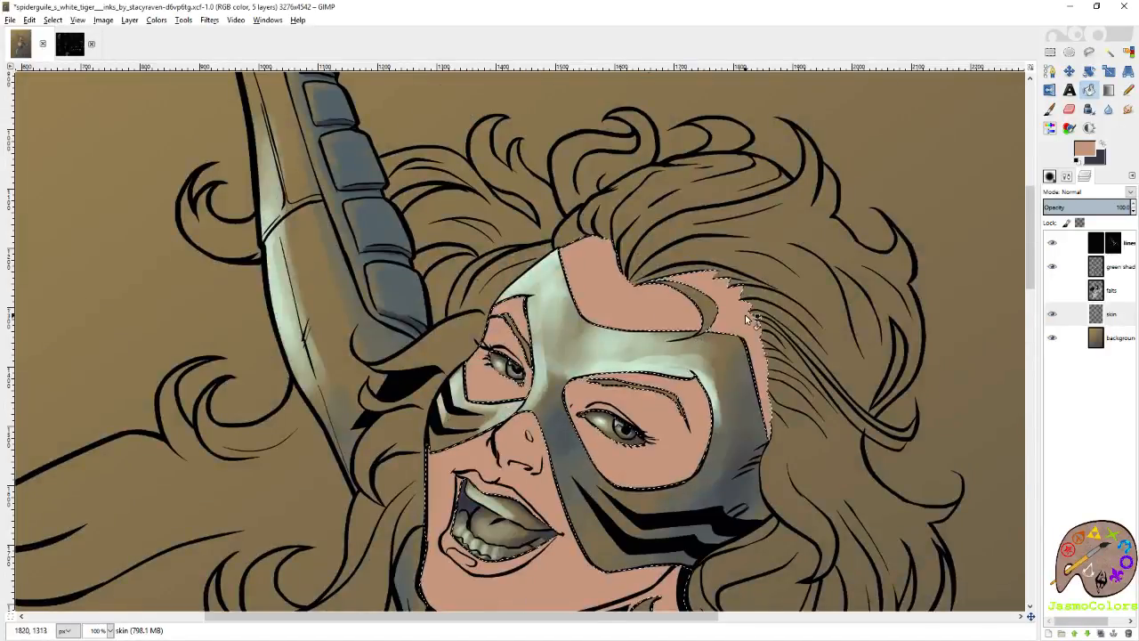
# Make the falts layer visible again and check the figure over the filled skin layer.
pyautogui.scroll(-8, 745, 314)
pyautogui.scroll(2, 745, 314)
pyautogui.click(1052, 290)
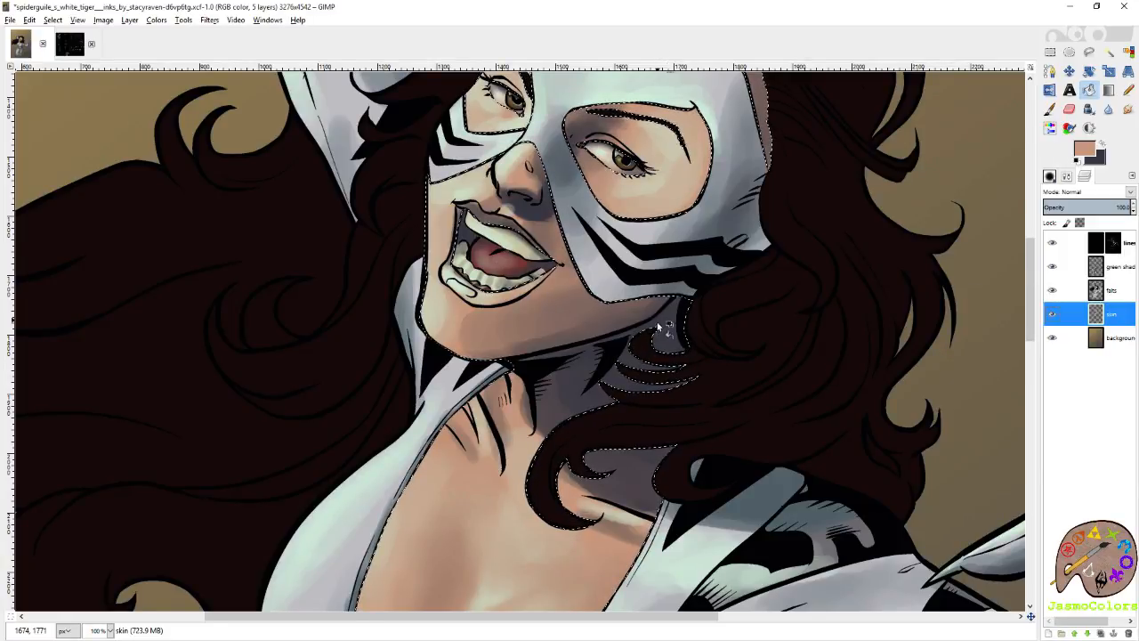
pyautogui.scroll(-2, 657, 322)
pyautogui.scroll(-1, 658, 322)
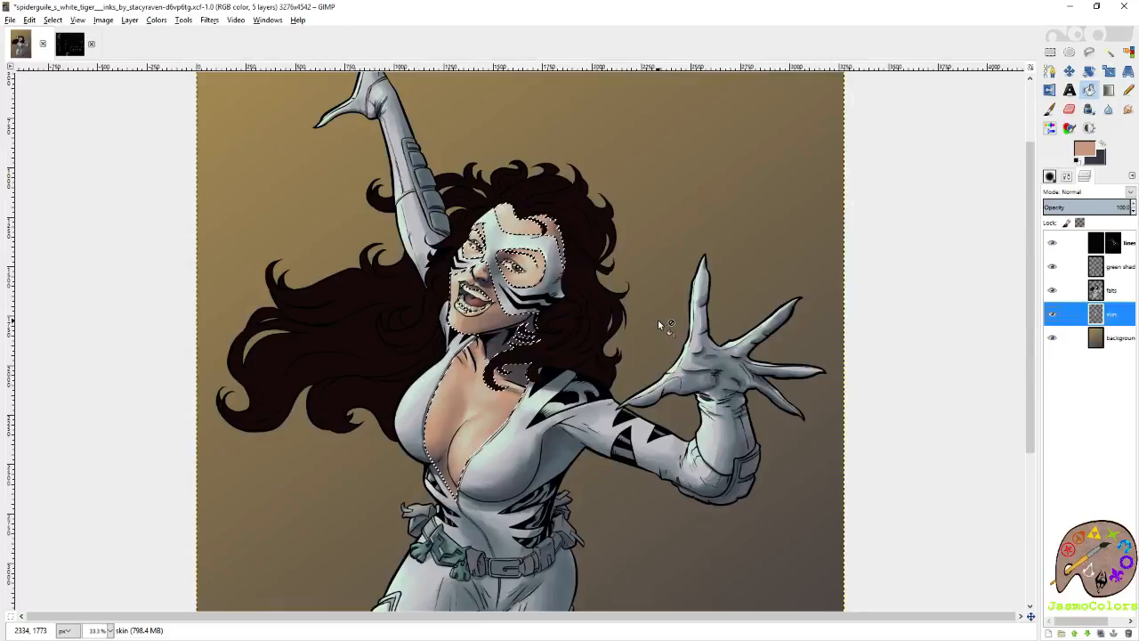
pyautogui.scroll(5, 504, 234)
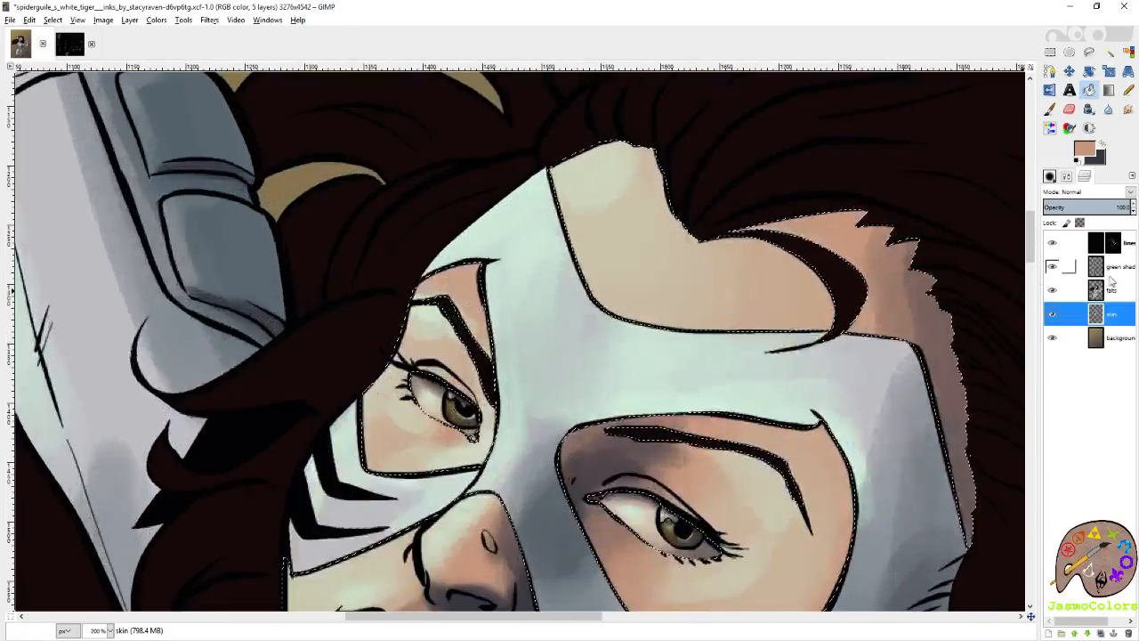
# Activate the falts layer and set up the Smudge tool with the Circle Fuzzy (19) brush.
pyautogui.click(1118, 289)
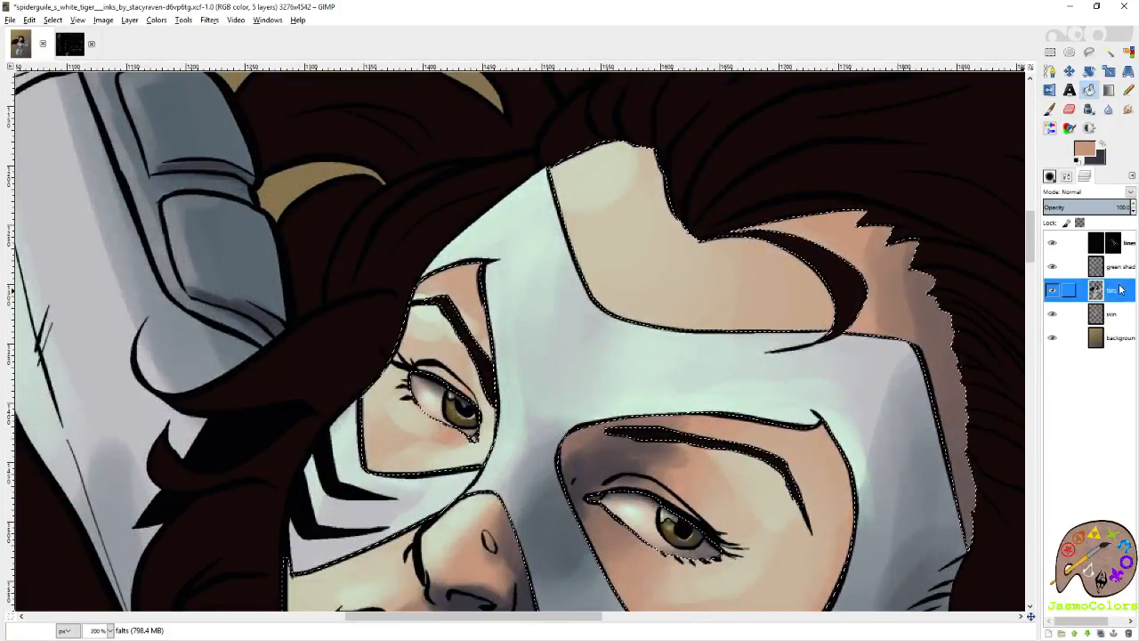
pyautogui.click(1070, 110)
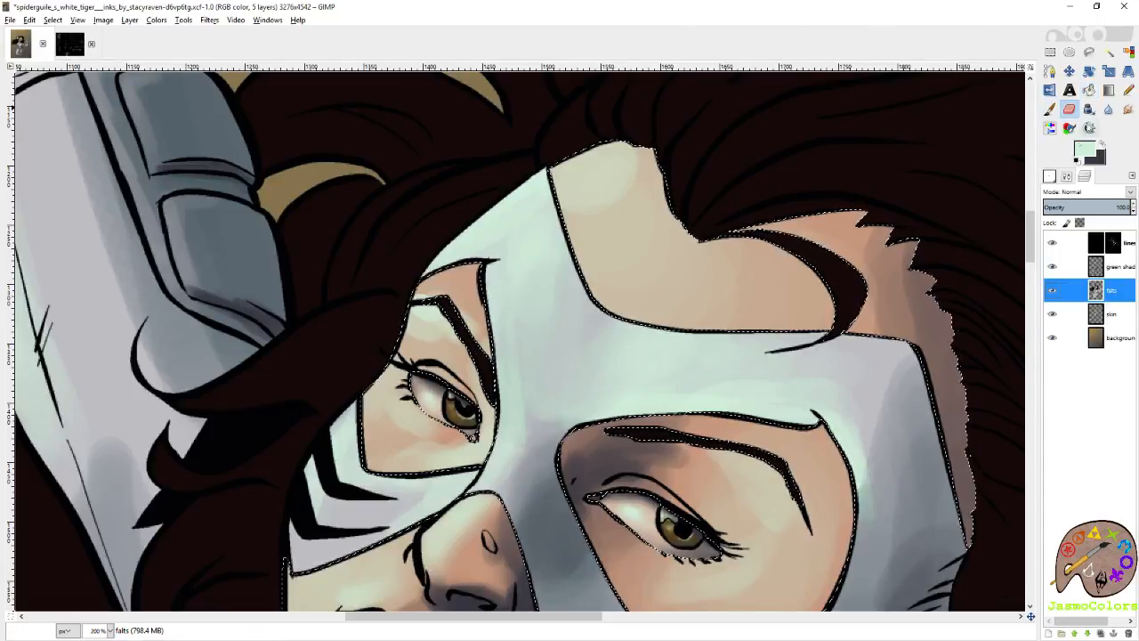
pyautogui.click(1127, 110)
pyautogui.click(1050, 176)
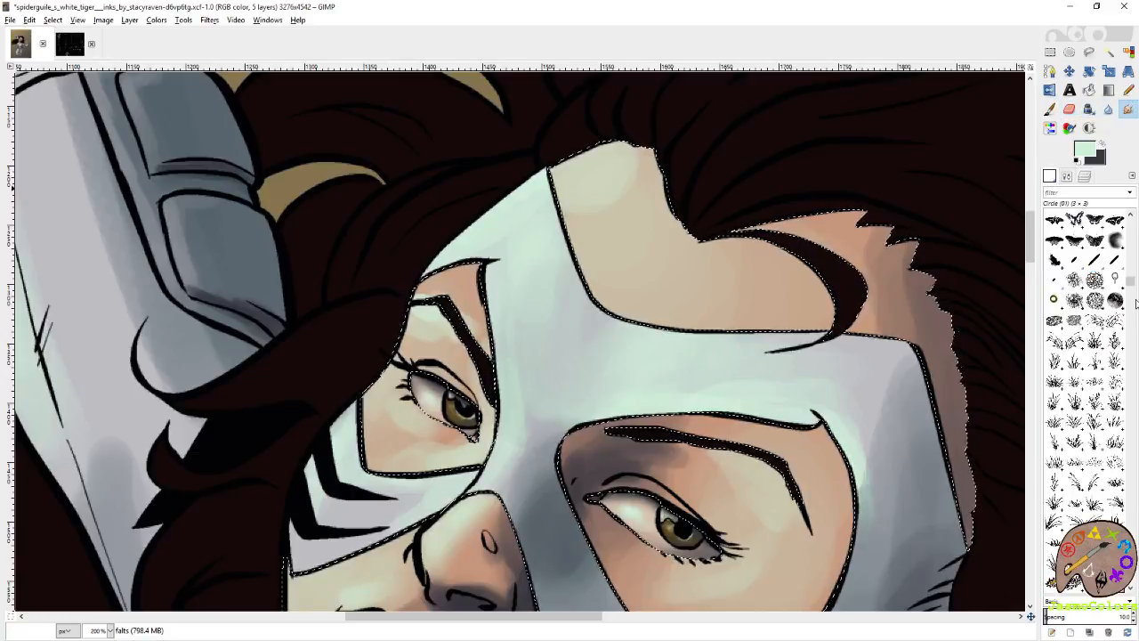
pyautogui.scroll(-5, 1088, 305)
pyautogui.click(1074, 337)
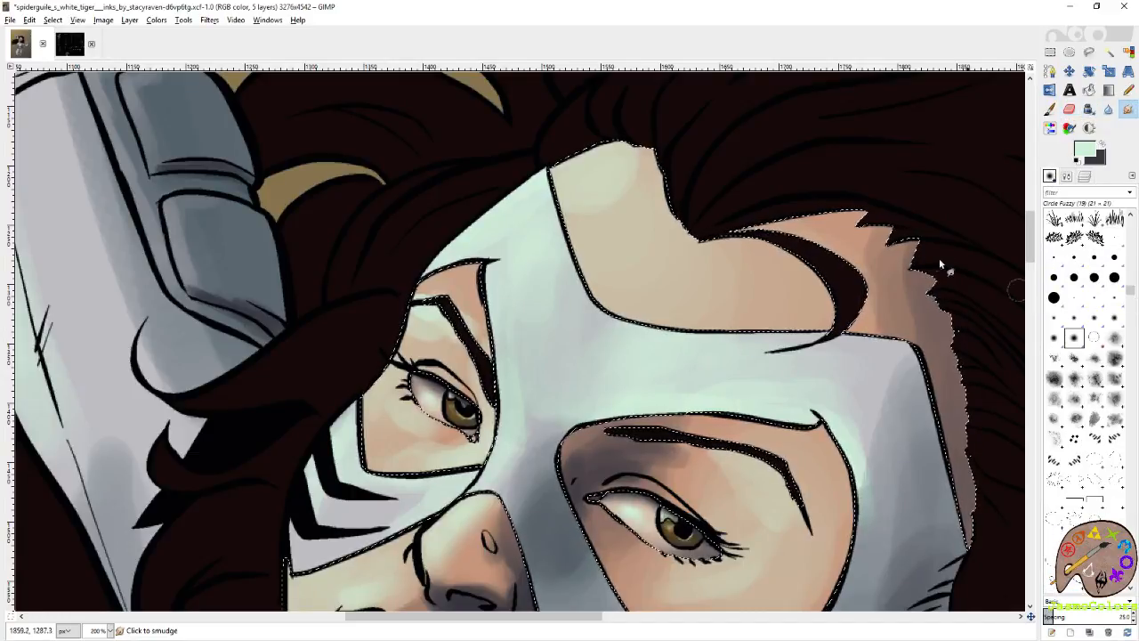
pyautogui.click(1050, 177)
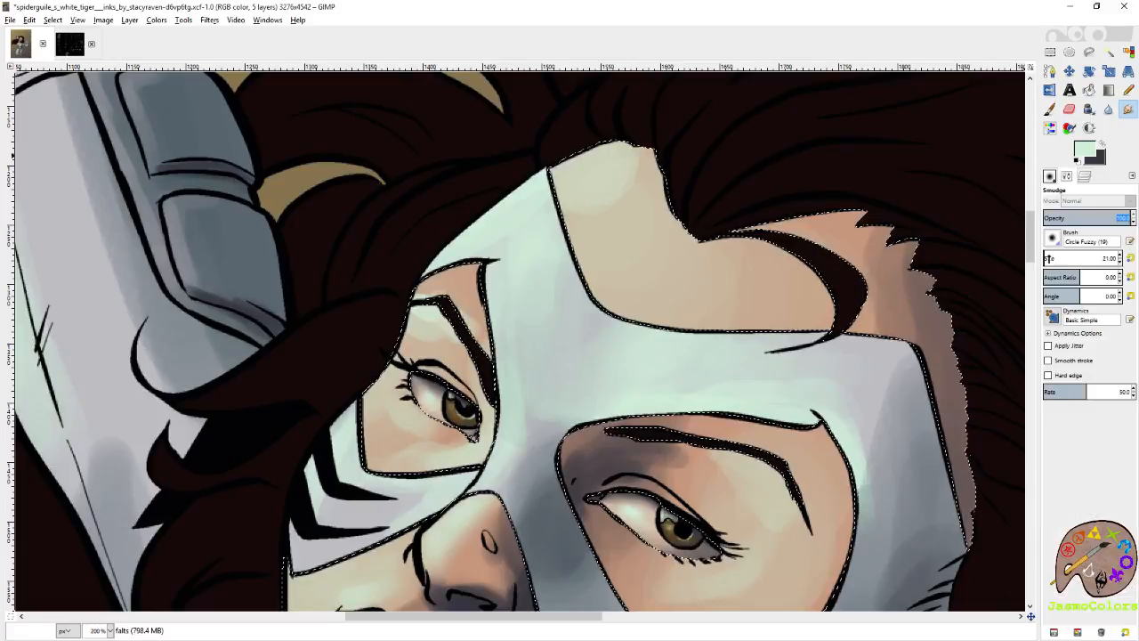
# Smudge the skin shading on the forehead and around the larger eye opening with a brush size of 120.88.
pyautogui.moveTo(589, 222)
pyautogui.mouseDown()
pyautogui.moveTo(624, 179)
pyautogui.moveTo(639, 190)
pyautogui.moveTo(636, 163)
pyautogui.moveTo(607, 182)
pyautogui.moveTo(562, 164)
pyautogui.moveTo(625, 176)
pyautogui.moveTo(657, 164)
pyautogui.mouseUp()
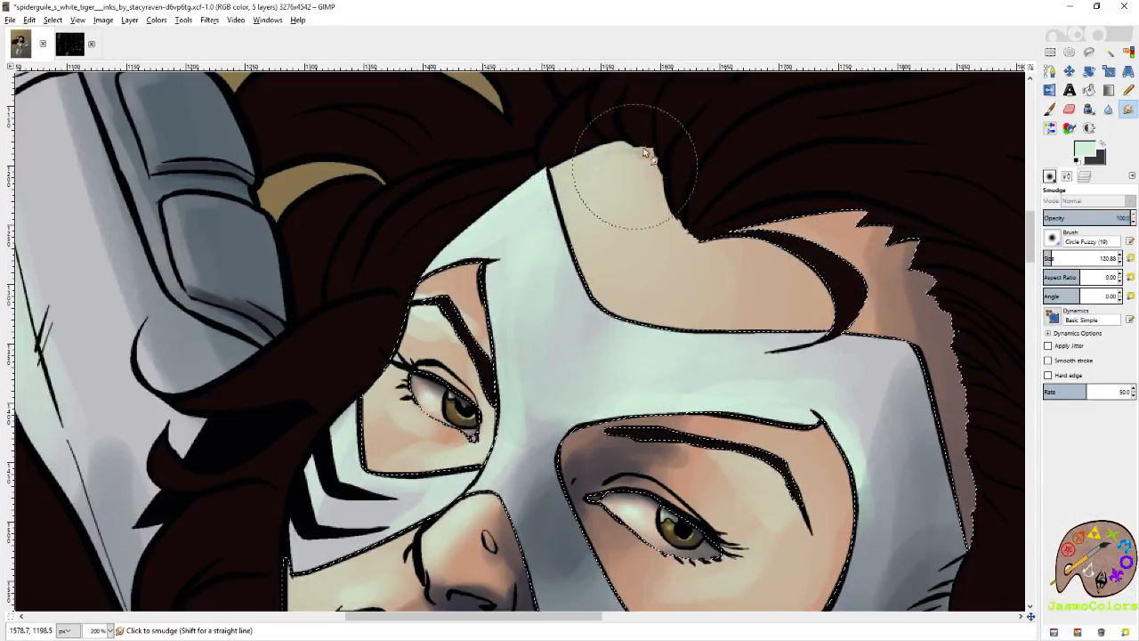
pyautogui.moveTo(788, 371)
pyautogui.mouseDown()
pyautogui.moveTo(791, 343)
pyautogui.moveTo(907, 215)
pyautogui.mouseUp()
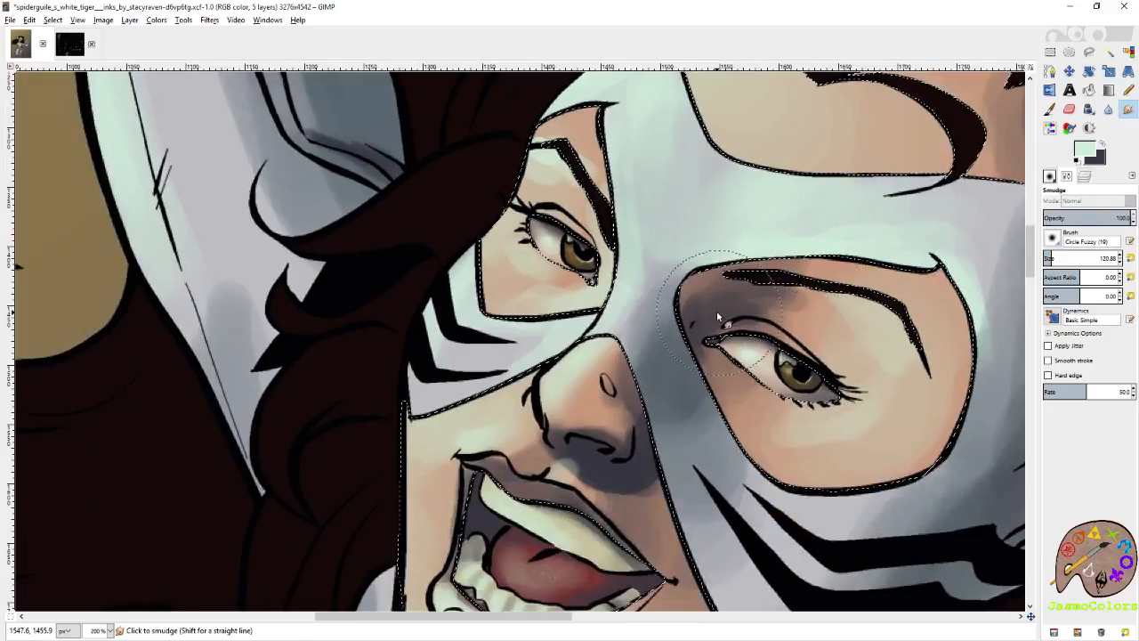
pyautogui.moveTo(718, 312); pyautogui.dragTo(714, 289)
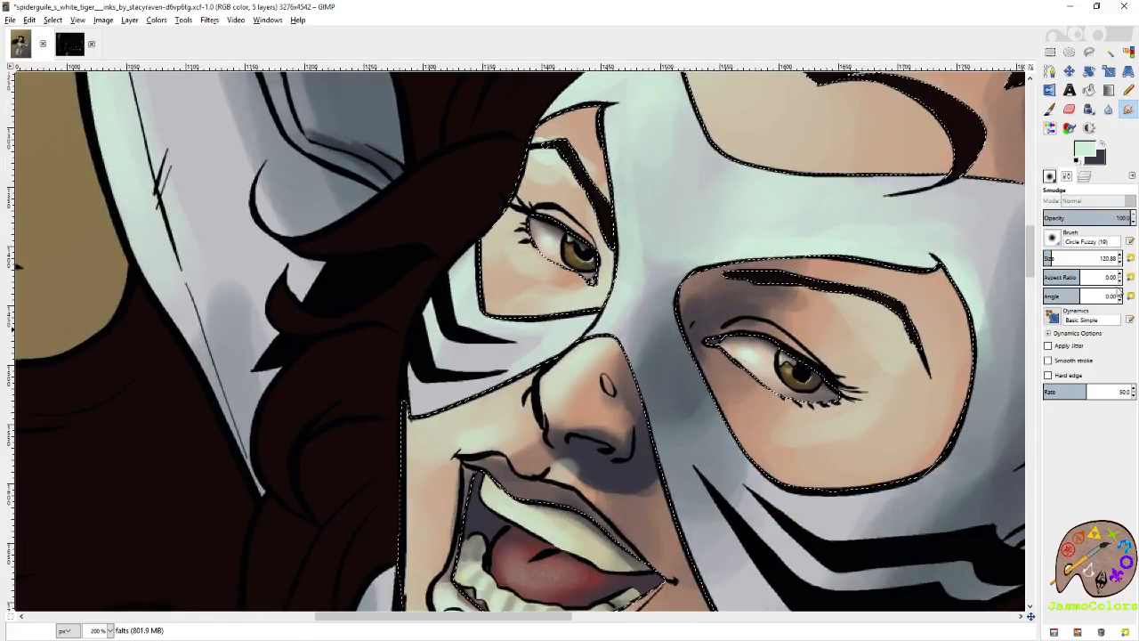
# Hide the green shading layer and smudge the shadow above the larger eye on the falts layer with a 40.96 brush.
pyautogui.click(1084, 177)
pyautogui.click(1052, 266)
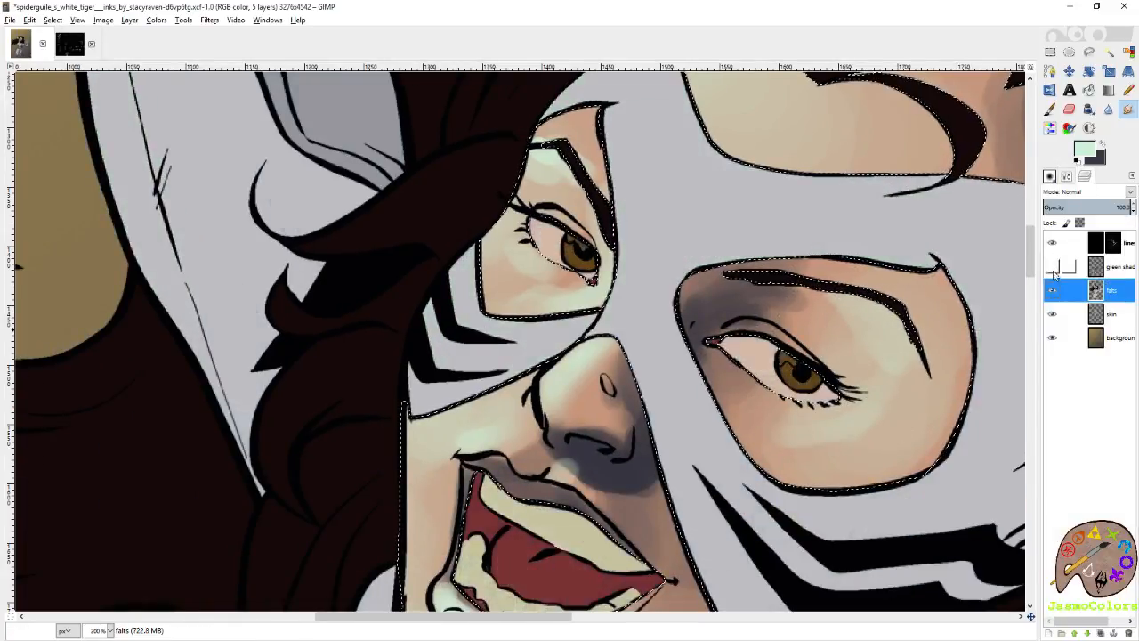
pyautogui.click(1103, 290)
pyautogui.moveTo(836, 346); pyautogui.dragTo(782, 252)
pyautogui.click(1050, 176)
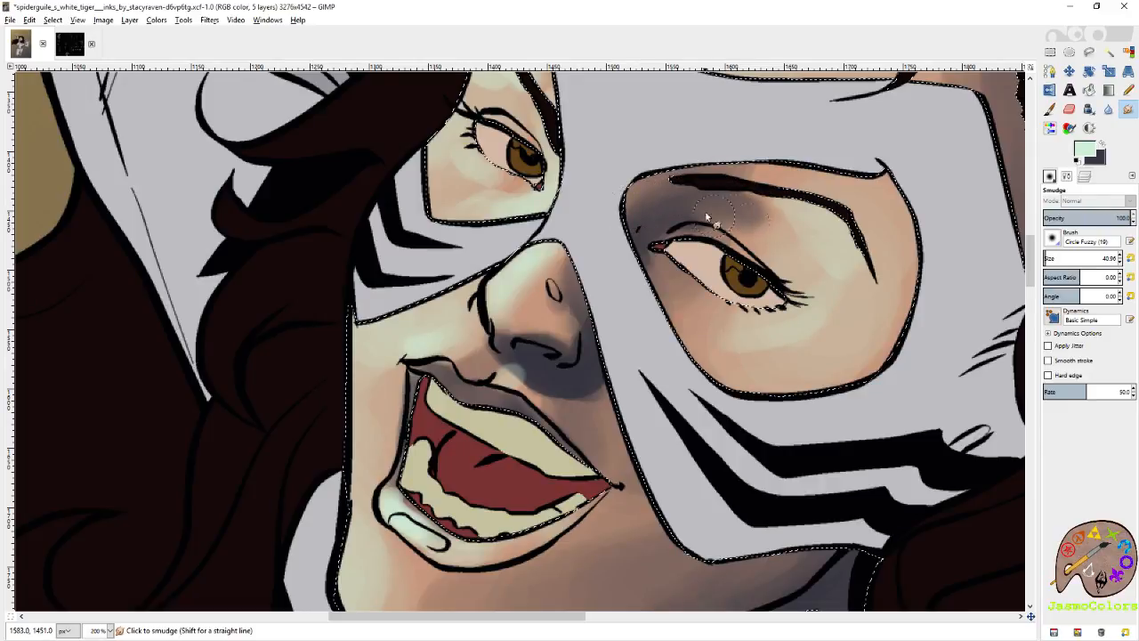
# Paint pale green highlights on the upper eyelids with the Paintbrush, using the small Circle Fuzzy (03) and Circle (01) brushes.
pyautogui.click(1050, 109)
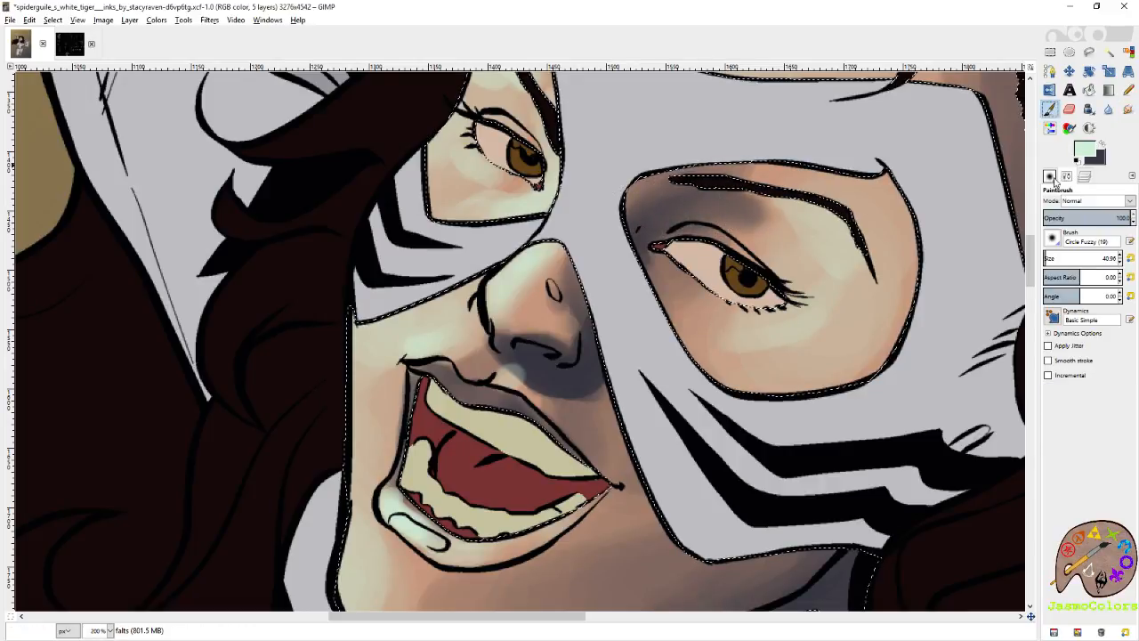
pyautogui.click(1050, 176)
pyautogui.click(1090, 299)
pyautogui.click(1074, 298)
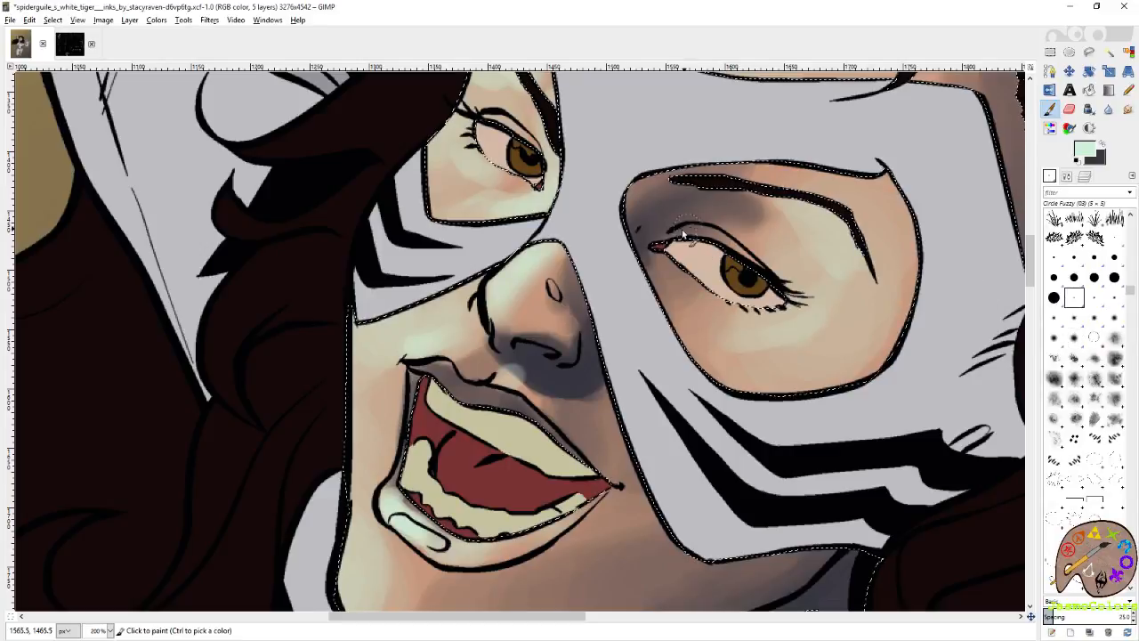
pyautogui.moveTo(684, 234)
pyautogui.mouseDown()
pyautogui.moveTo(715, 239)
pyautogui.moveTo(687, 232)
pyautogui.mouseUp()
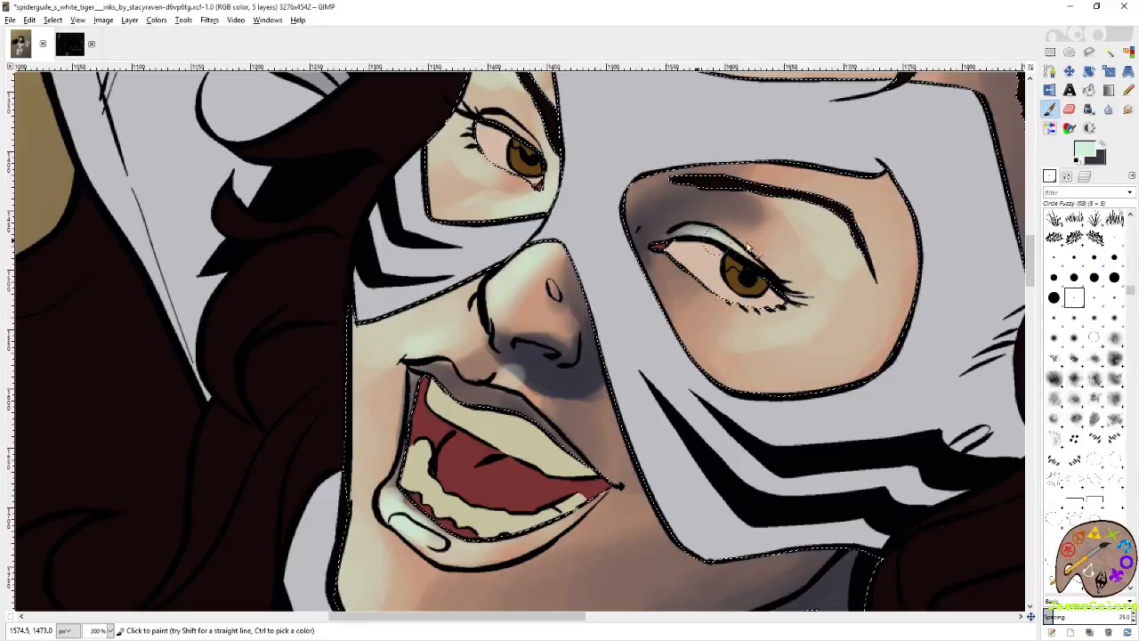
pyautogui.click(1115, 237)
pyautogui.moveTo(693, 238); pyautogui.dragTo(863, 397)
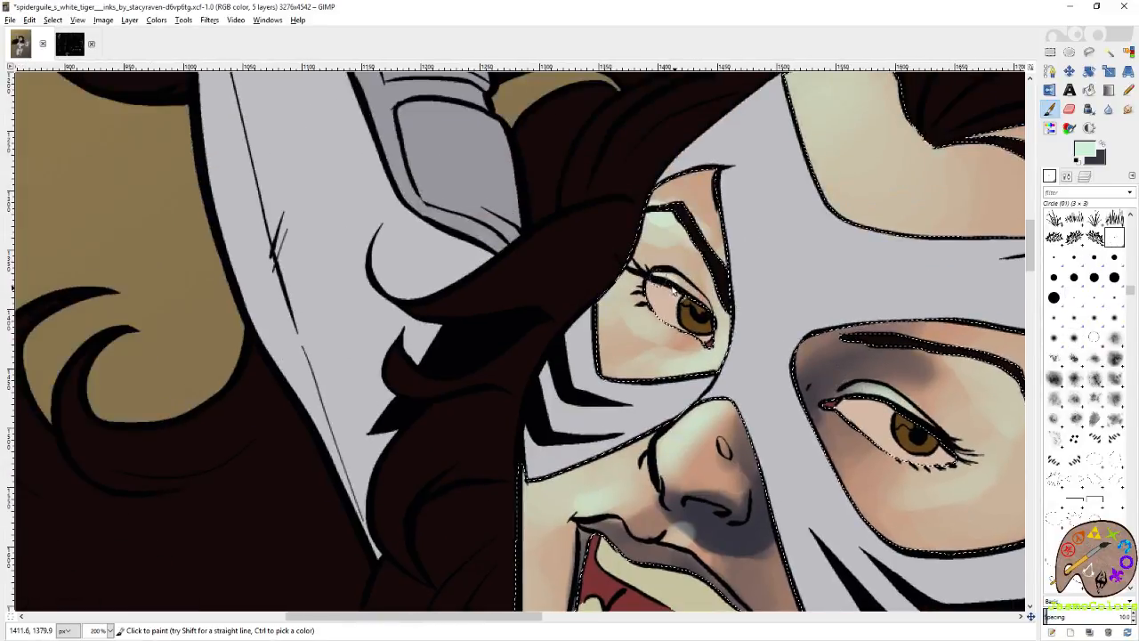
# Swap to the dark foreground color and paint a thin shadow along the upper eyelid of the smaller eye.
pyautogui.click(1102, 144)
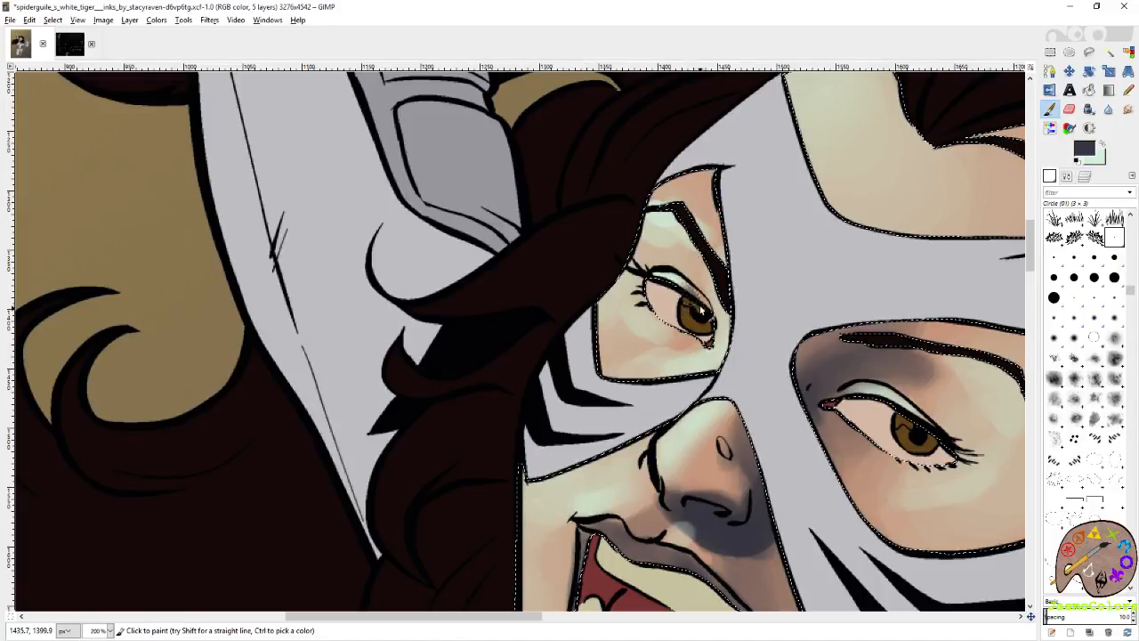
pyautogui.scroll(-6, 703, 307)
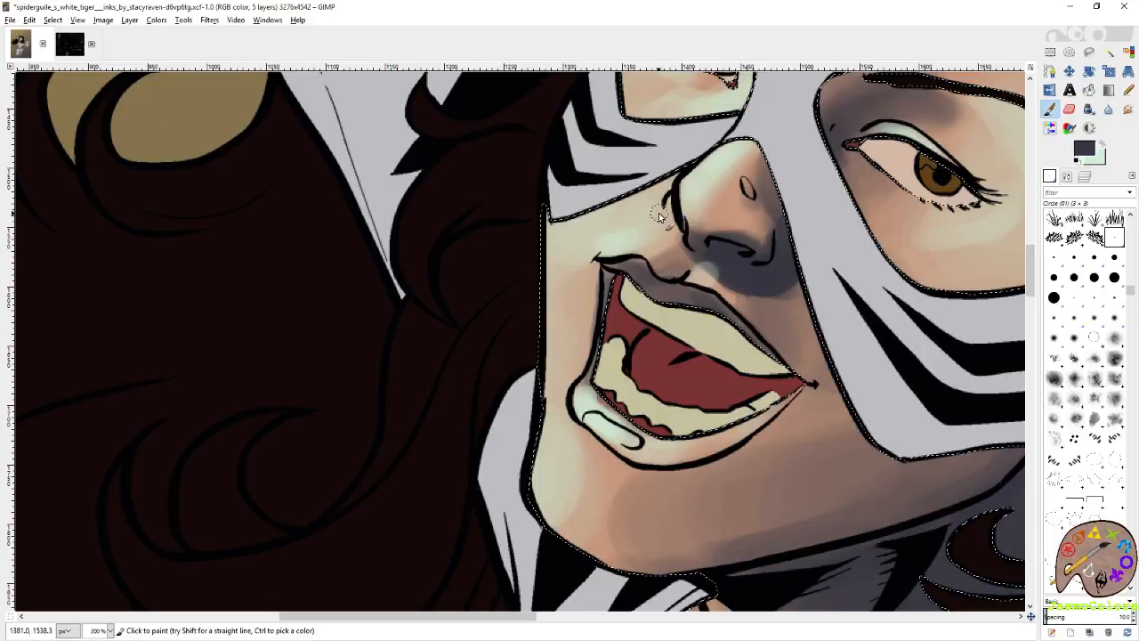
pyautogui.scroll(-2, 825, 433)
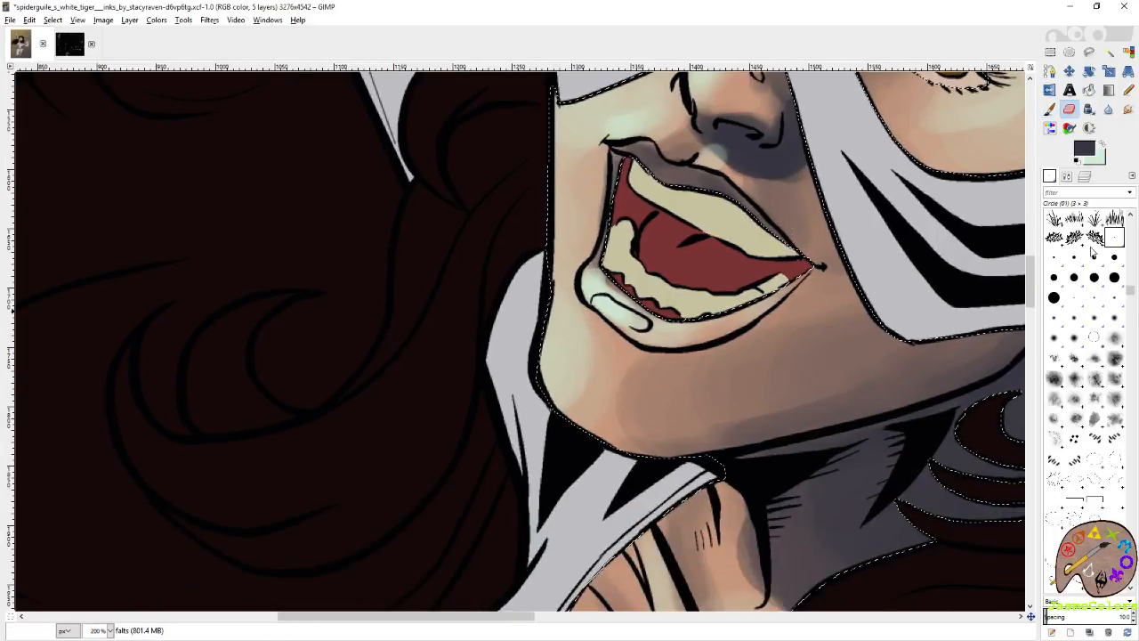
# Erase a thin strip of shading along the lower jawline on the falts layer with the Circle (01) brush.
pyautogui.hotkey('shift', 'e')
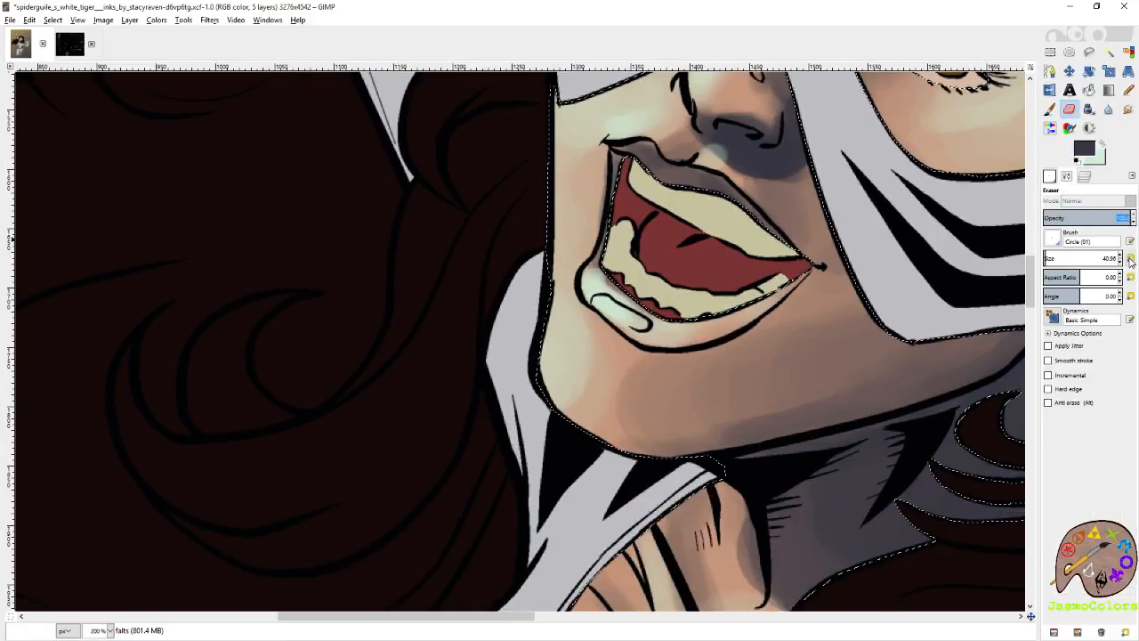
pyautogui.hotkey('ctrl', 'shift', 'b')
pyautogui.click(1054, 298)
pyautogui.click(1067, 177)
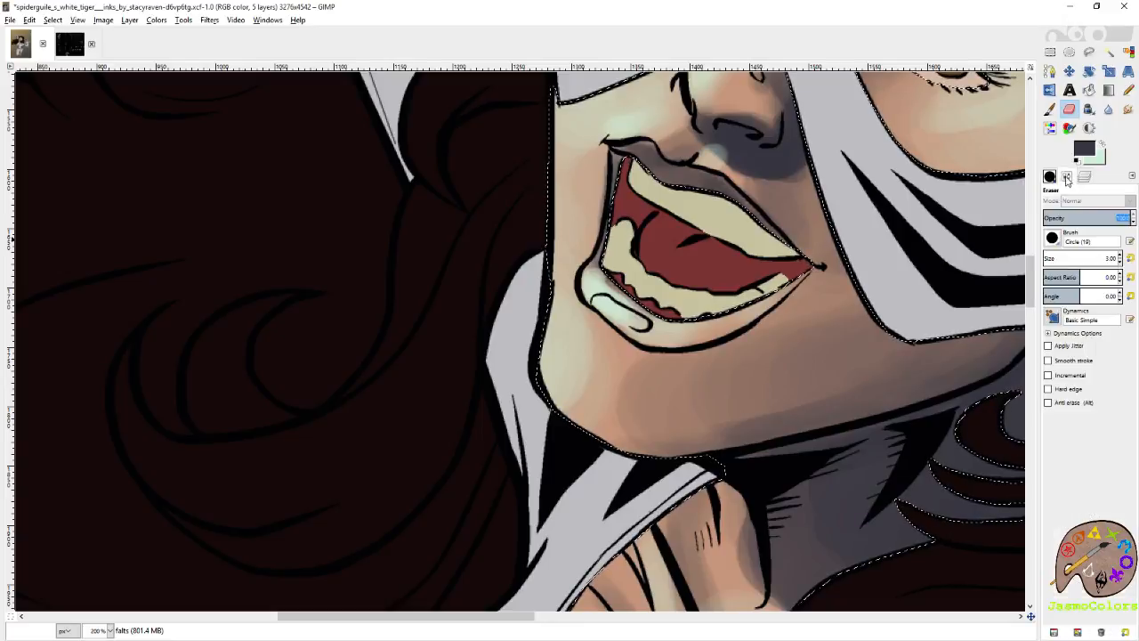
pyautogui.click(1129, 258)
pyautogui.click(1051, 177)
pyautogui.click(1115, 238)
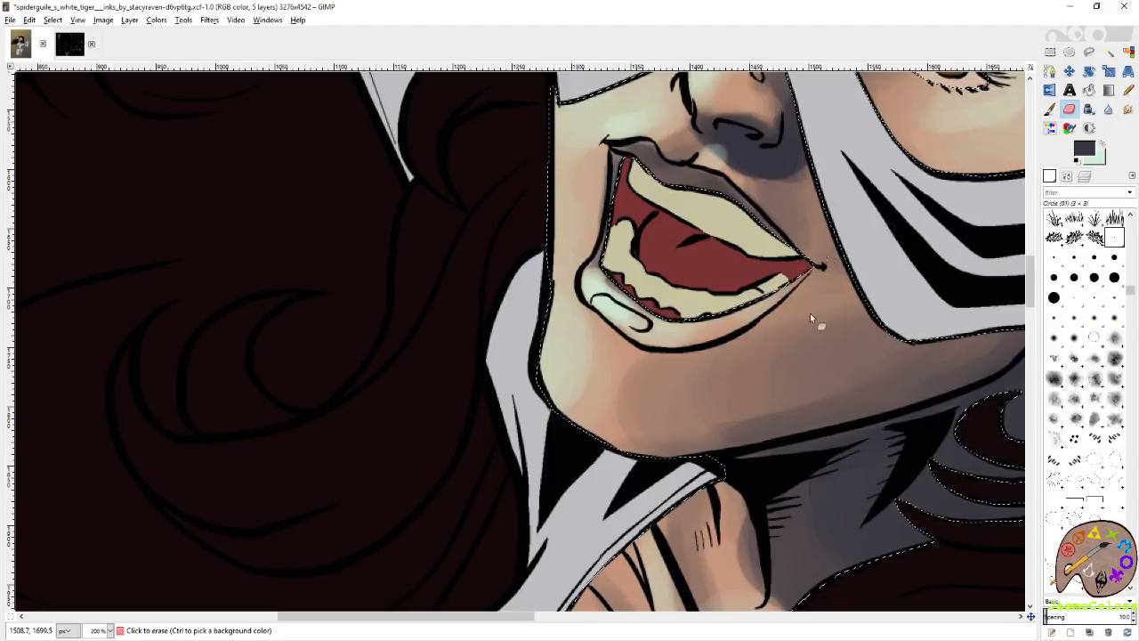
pyautogui.moveTo(658, 462); pyautogui.dragTo(579, 384)
pyautogui.moveTo(652, 378); pyautogui.dragTo(715, 356)
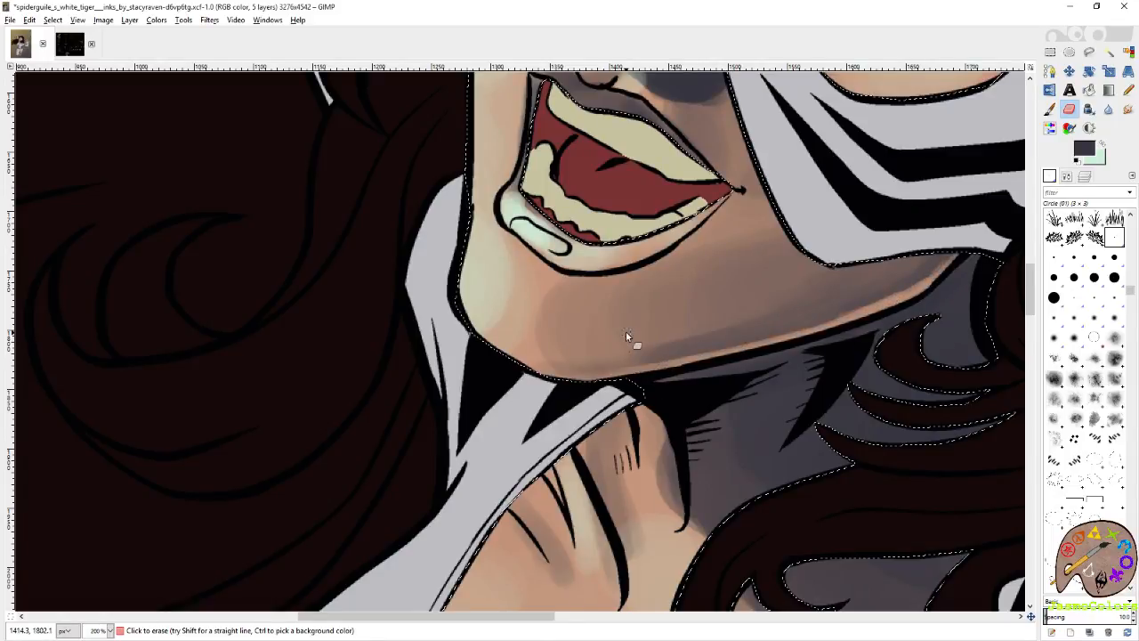
# Make the green shading layer visible again with the whole upper figure in view.
pyautogui.scroll(-2, 619, 331)
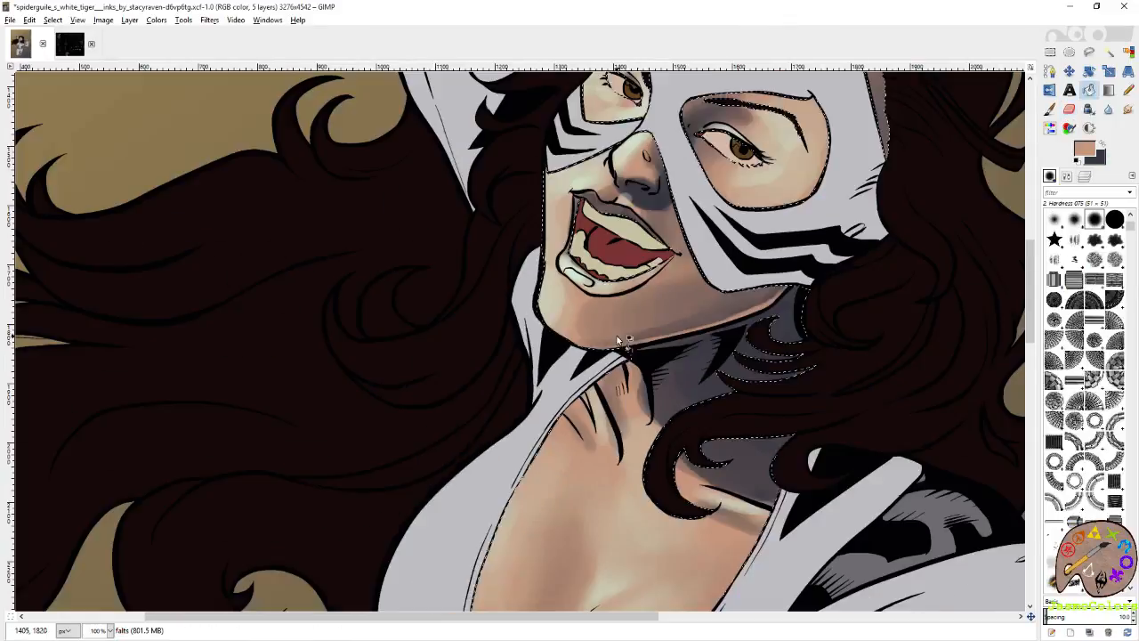
pyautogui.scroll(-3, 619, 340)
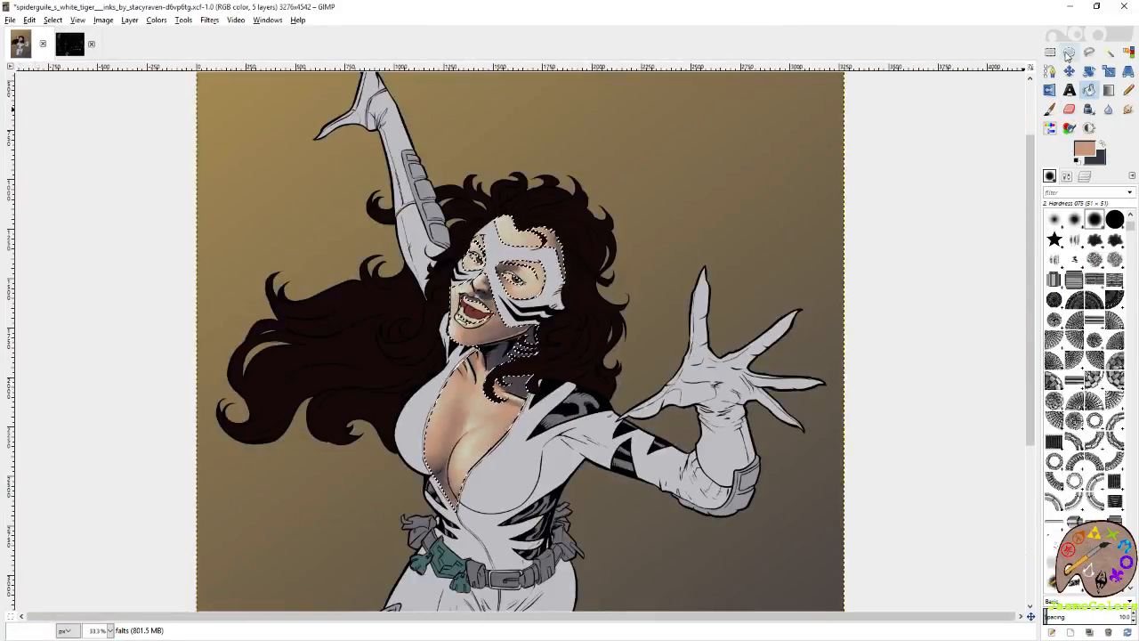
pyautogui.click(1085, 175)
pyautogui.click(1052, 267)
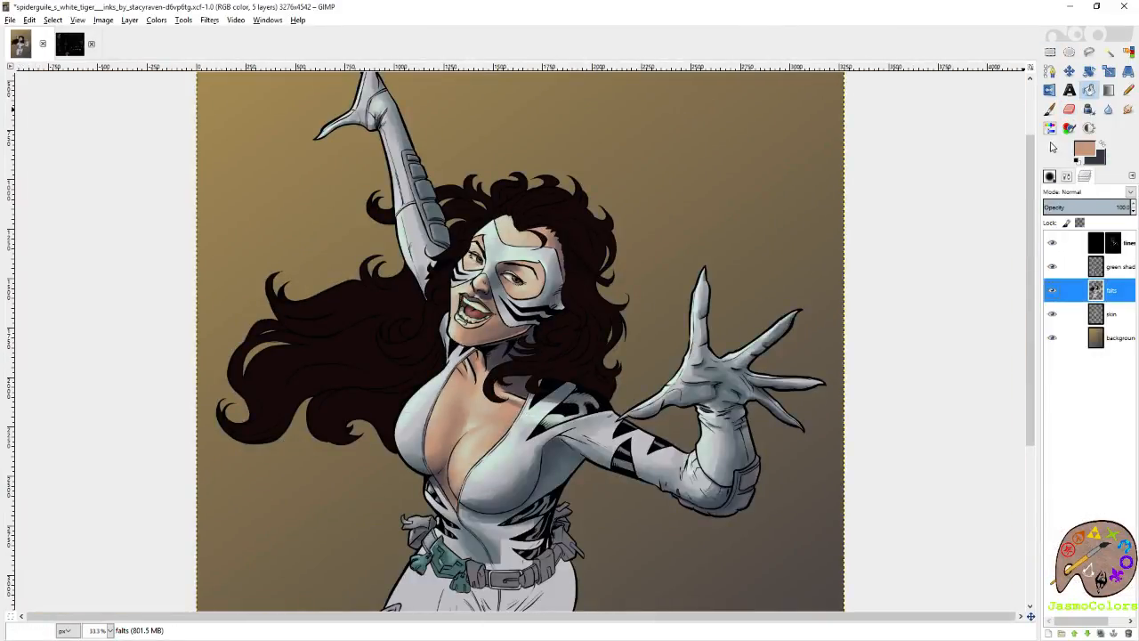
# Clear the selection with the Rectangle Select tool and save the image, then review the full figure.
pyautogui.click(1050, 52)
pyautogui.click(949, 107)
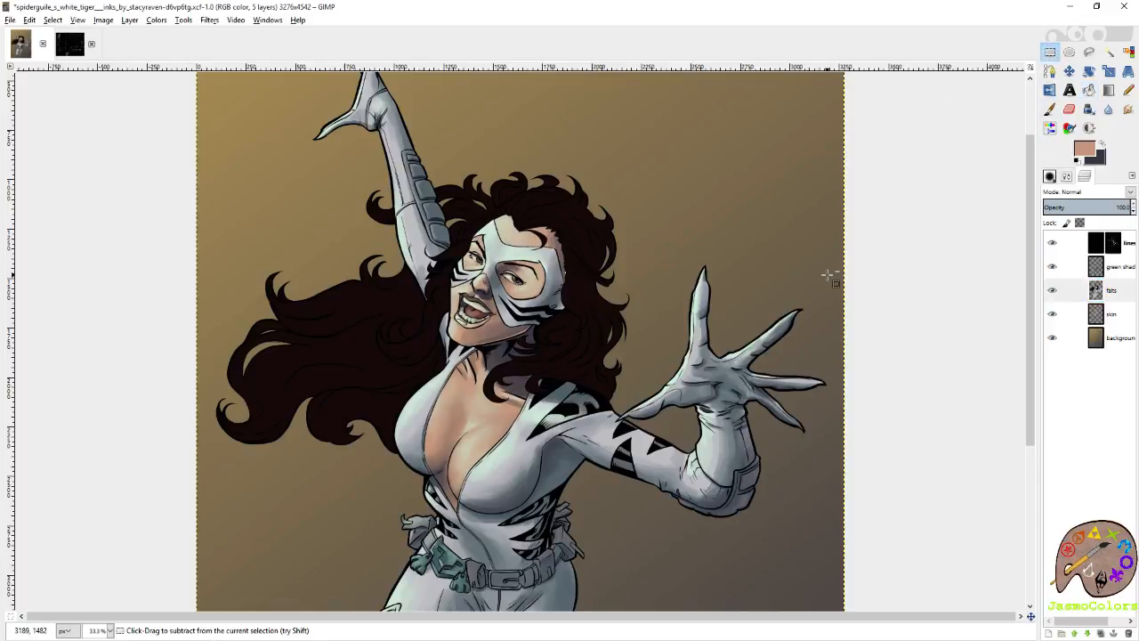
pyautogui.press('-')
pyautogui.hotkey('ctrl', 's')
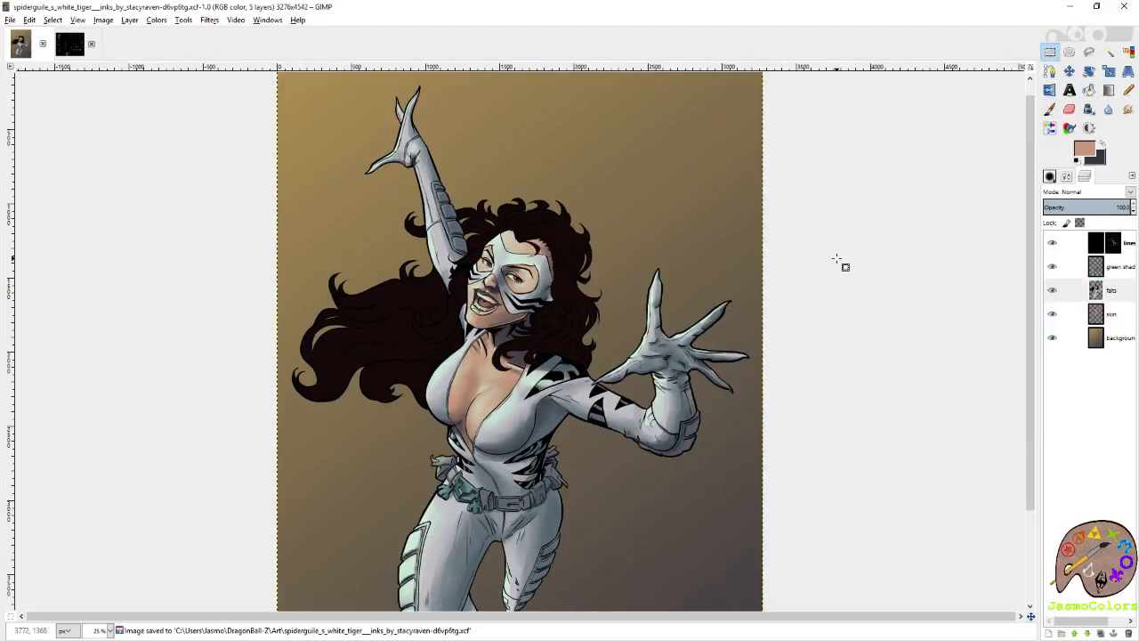
pyautogui.scroll(-3, 837, 259)
pyautogui.scroll(3, 837, 259)
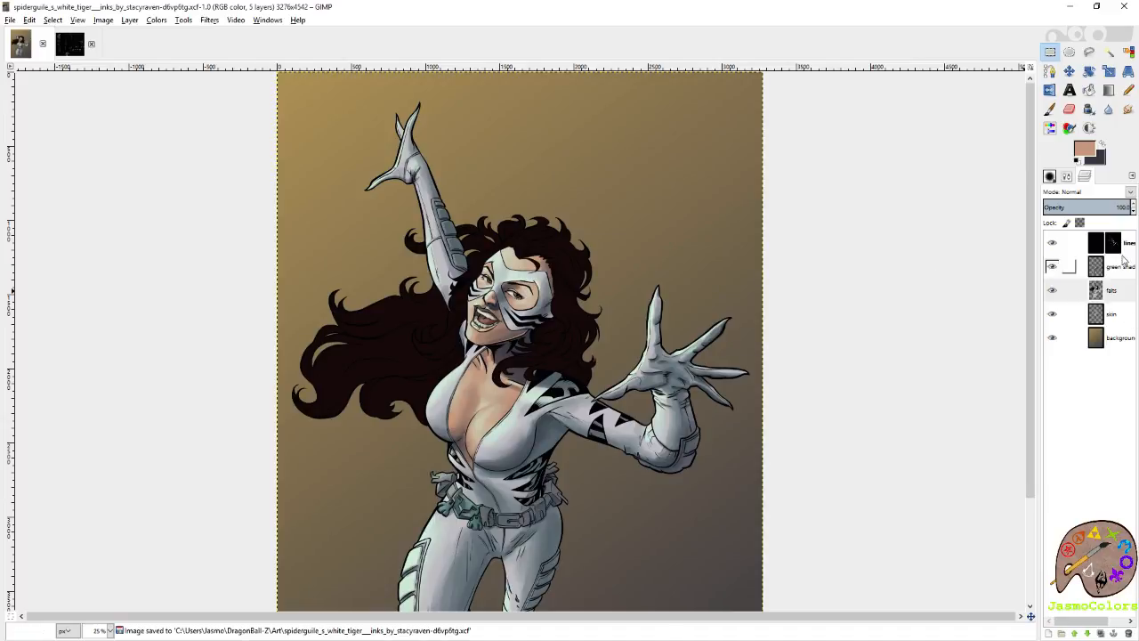
# Select the dark hair by color and get the Paintbrush ready on the green shading layer.
pyautogui.click(1127, 53)
pyautogui.click(539, 232)
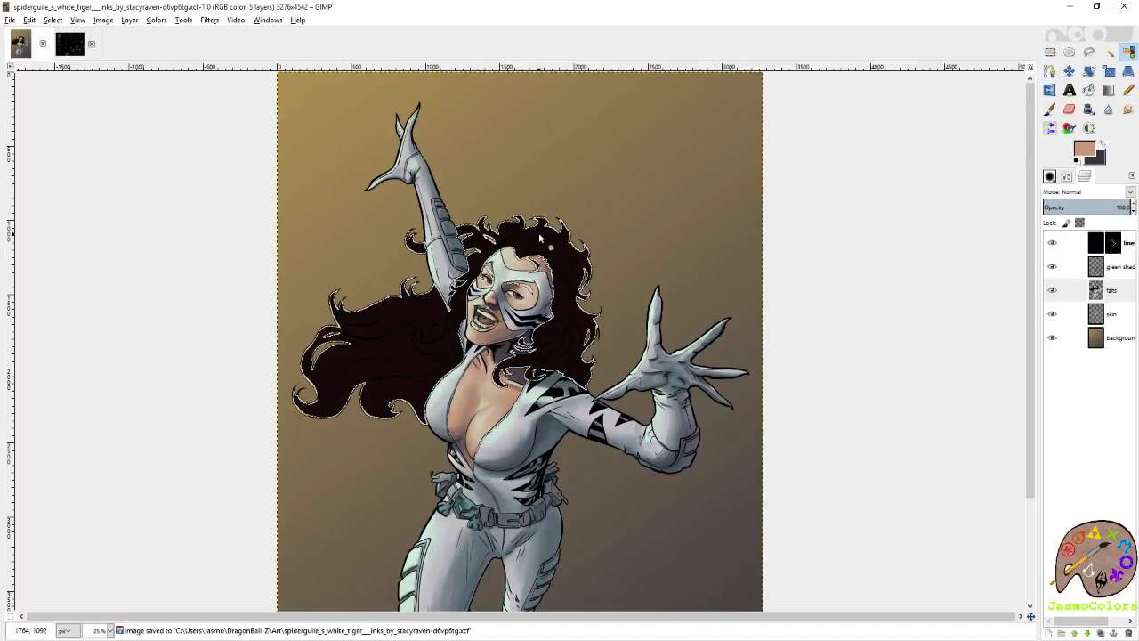
pyautogui.scroll(3, 345, 354)
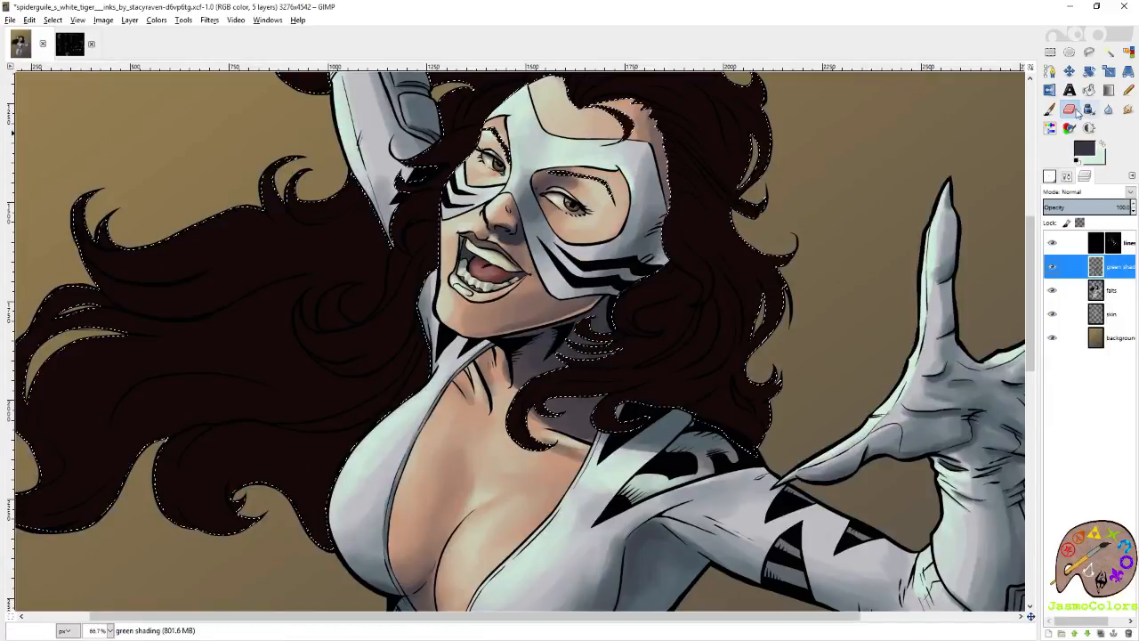
pyautogui.press('p')
pyautogui.hotkey('ctrl', 'z')
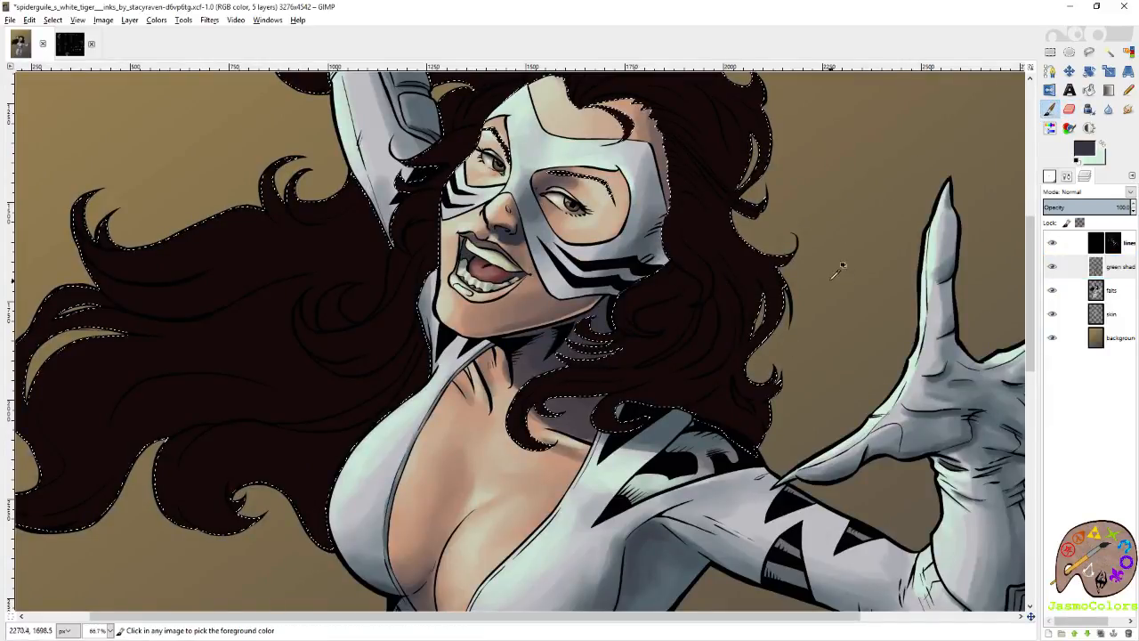
pyautogui.moveTo(752, 168); pyautogui.dragTo(784, 267)
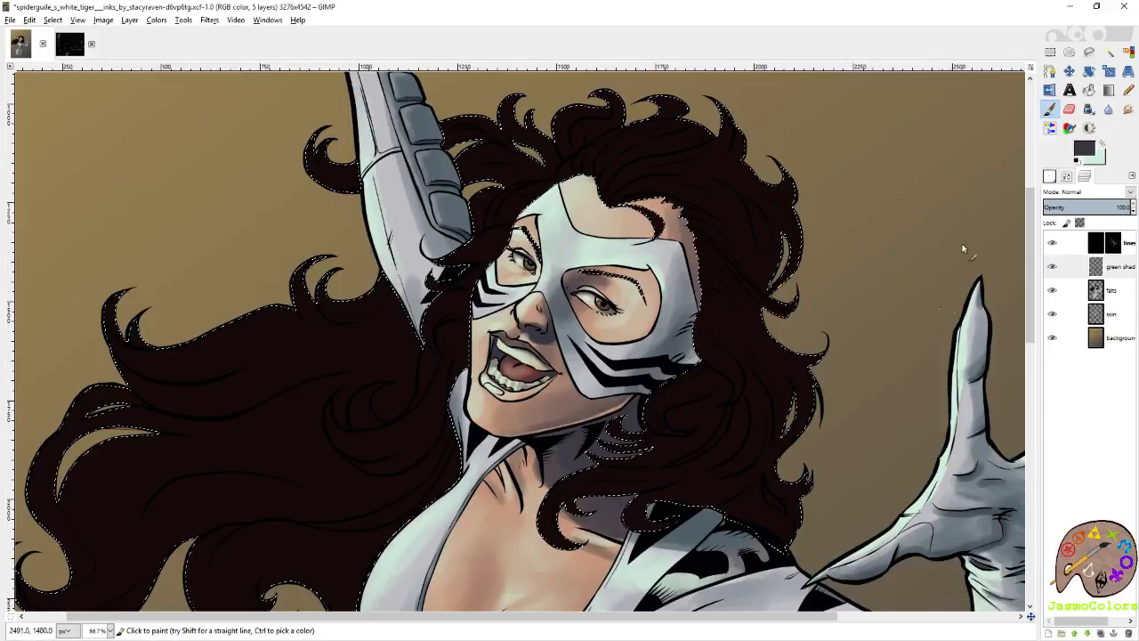
# Choose the Circle (19) brush and look over the hair color swatches in the Color PaletteTwitch image.
pyautogui.click(1049, 176)
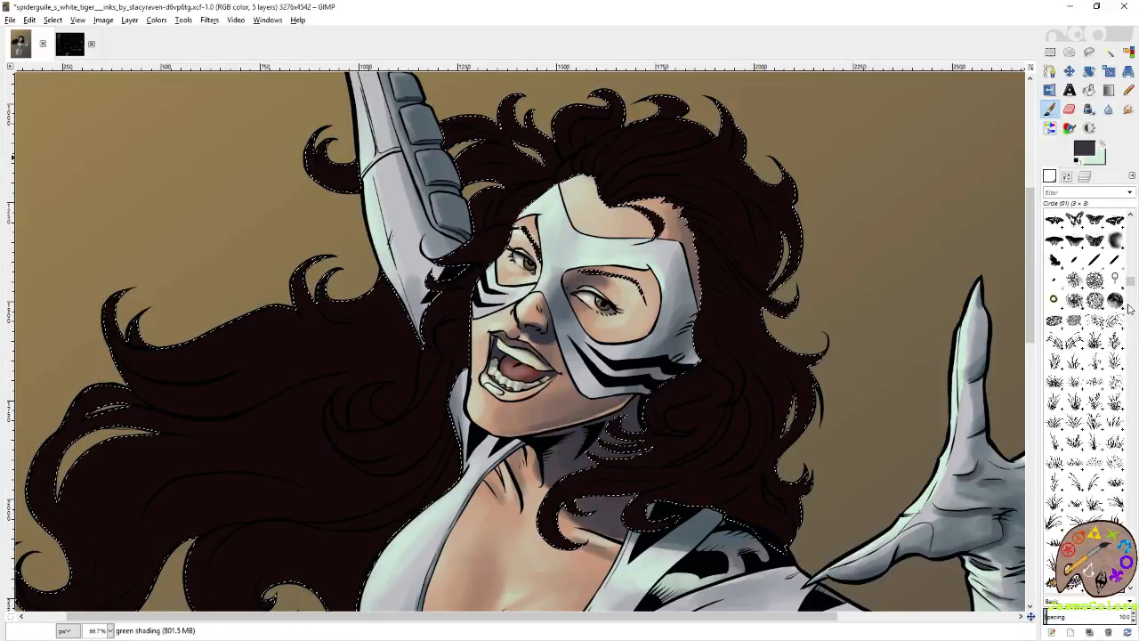
pyautogui.click(70, 44)
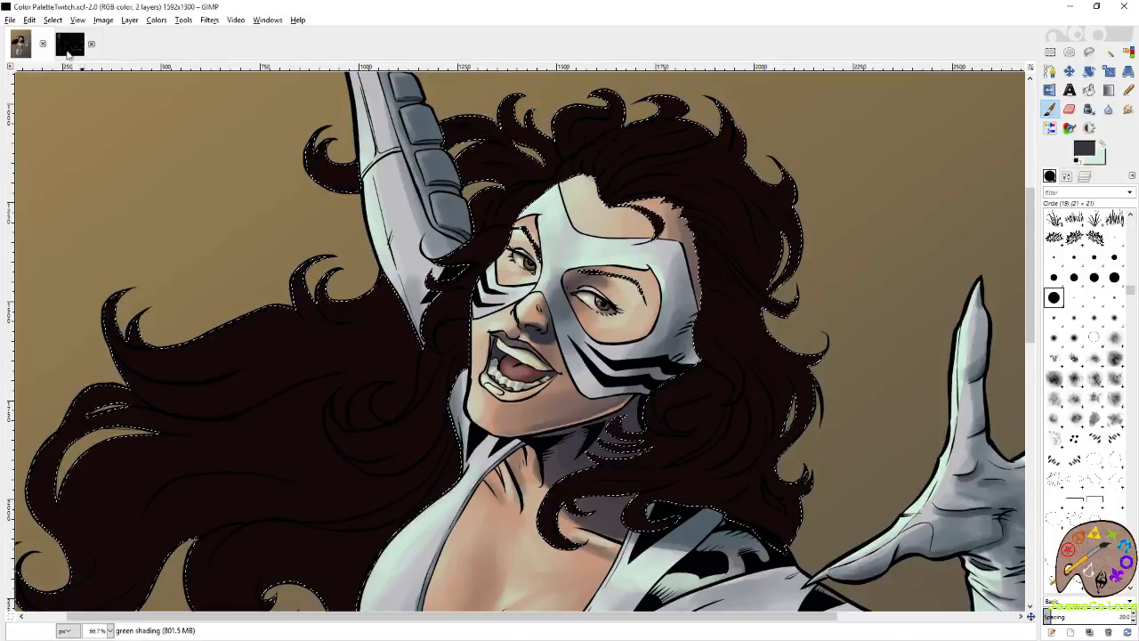
pyautogui.moveTo(757, 588); pyautogui.dragTo(463, 160)
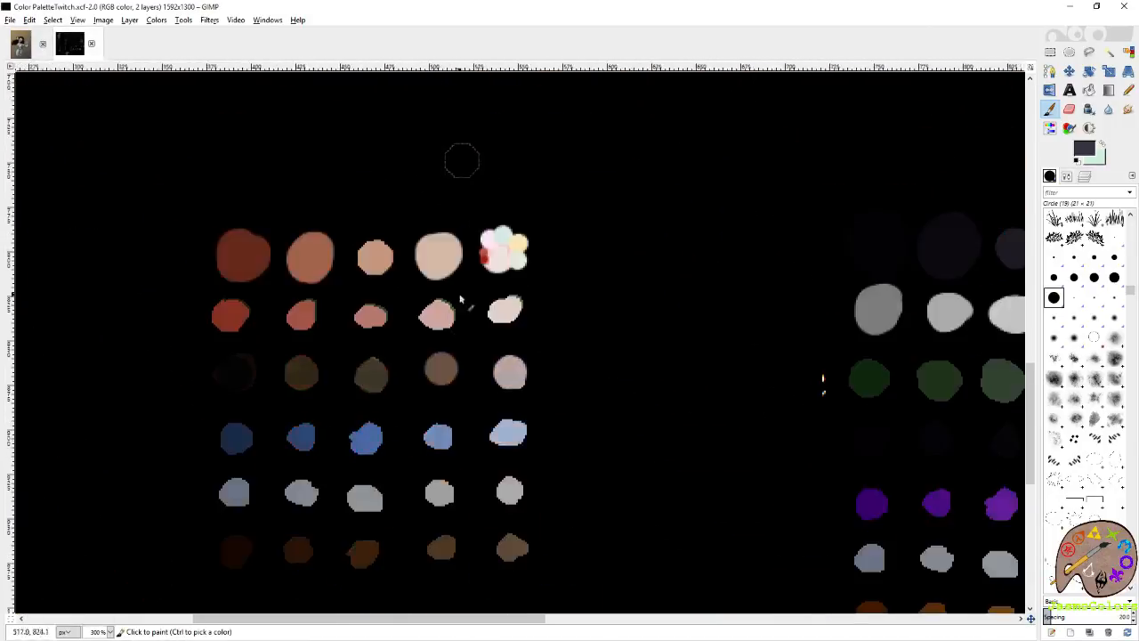
pyautogui.moveTo(623, 579); pyautogui.dragTo(587, 89)
pyautogui.moveTo(378, 234); pyautogui.dragTo(452, 292)
pyautogui.click(20, 44)
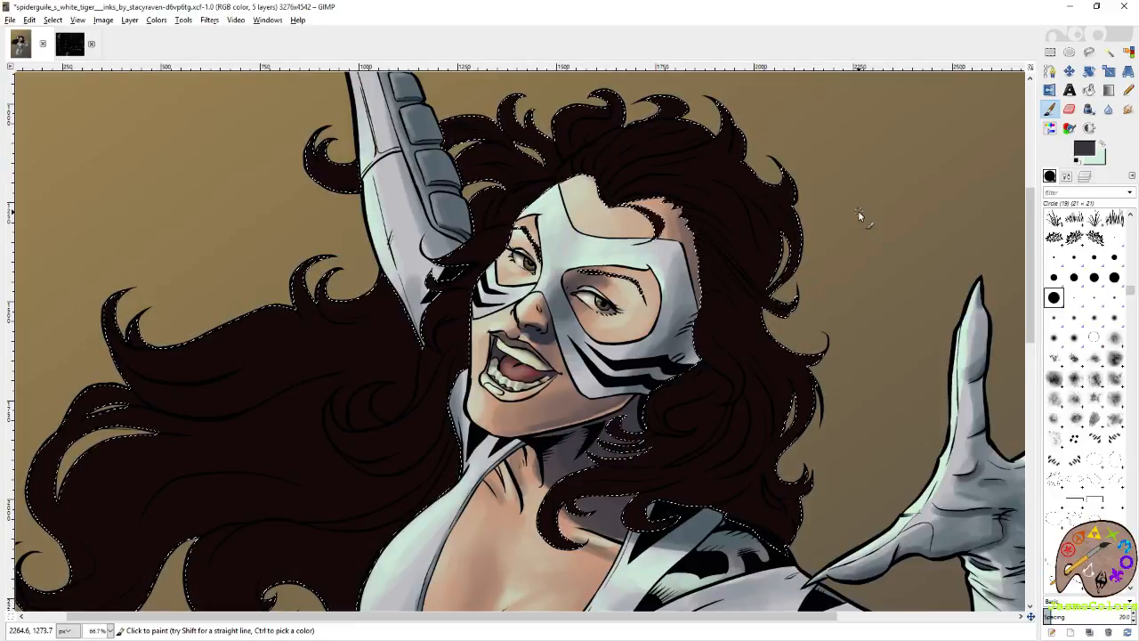
# Set the brush size to 38 and paint a soft dark grey sheen on the curls beside the mask and jaw.
pyautogui.moveTo(698, 419); pyautogui.dragTo(705, 359)
pyautogui.click(1066, 177)
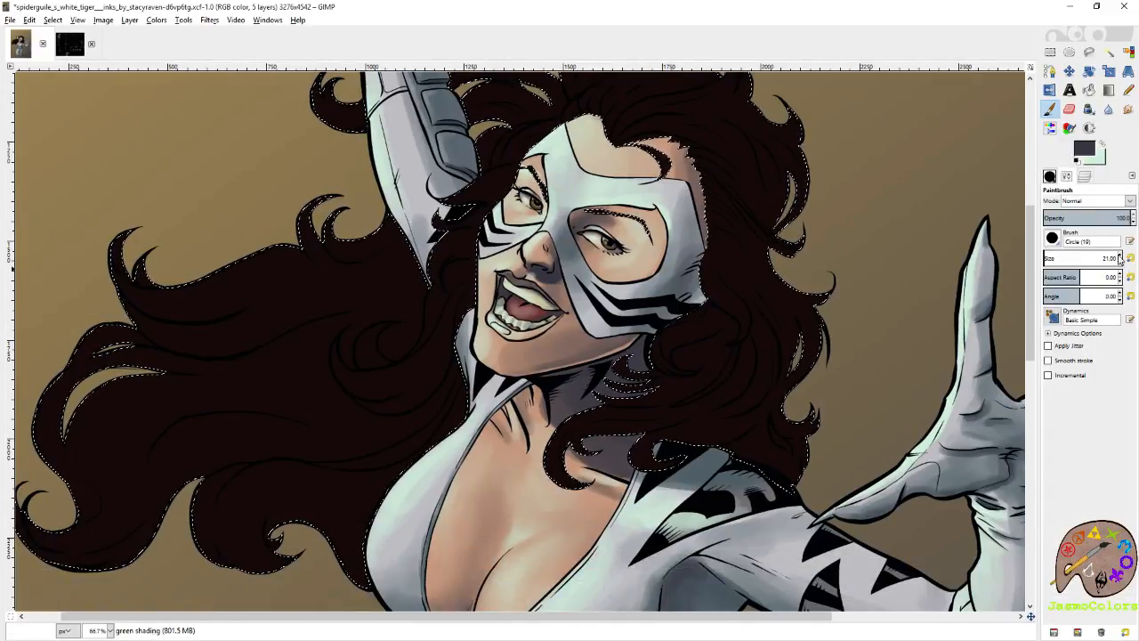
pyautogui.click(1119, 257)
pyautogui.moveTo(721, 326); pyautogui.dragTo(675, 354)
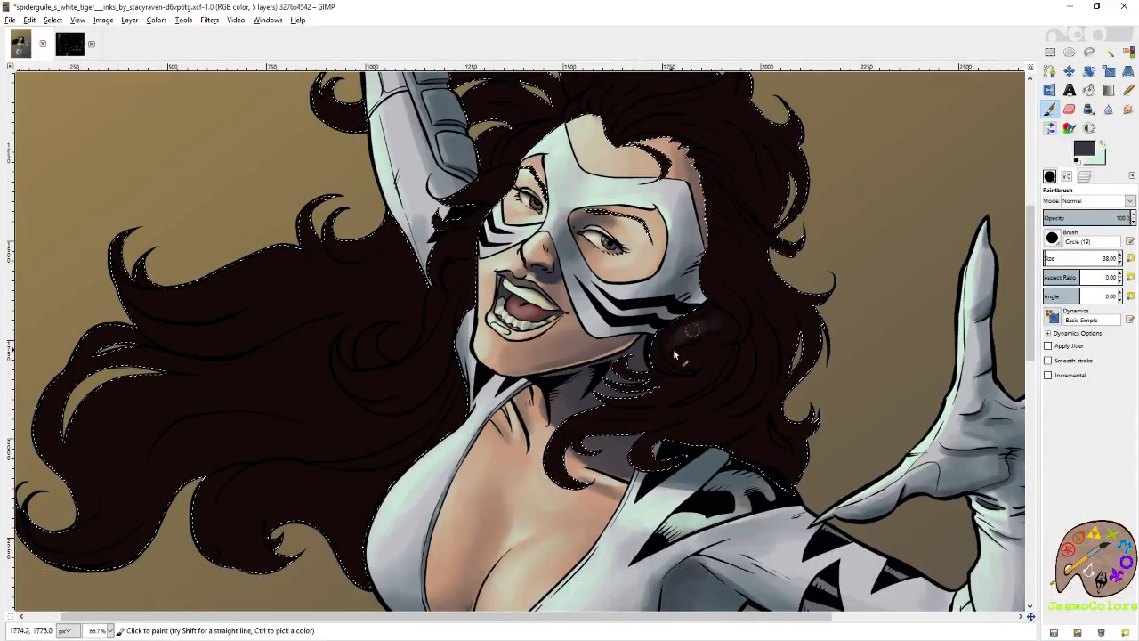
pyautogui.scroll(2, 755, 392)
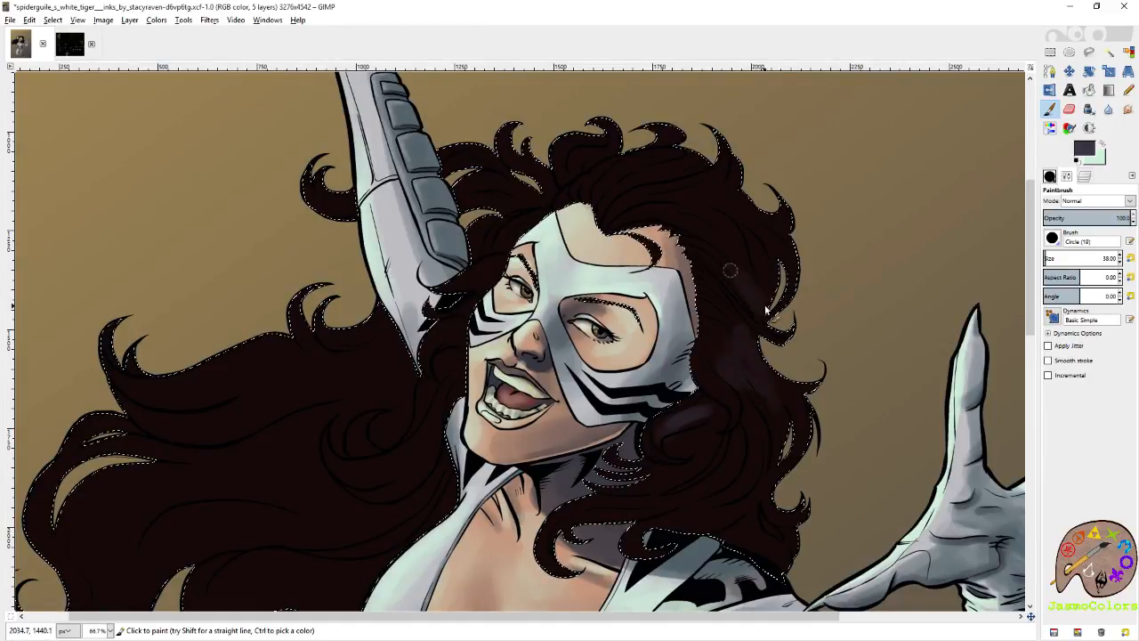
pyautogui.scroll(-3, 766, 259)
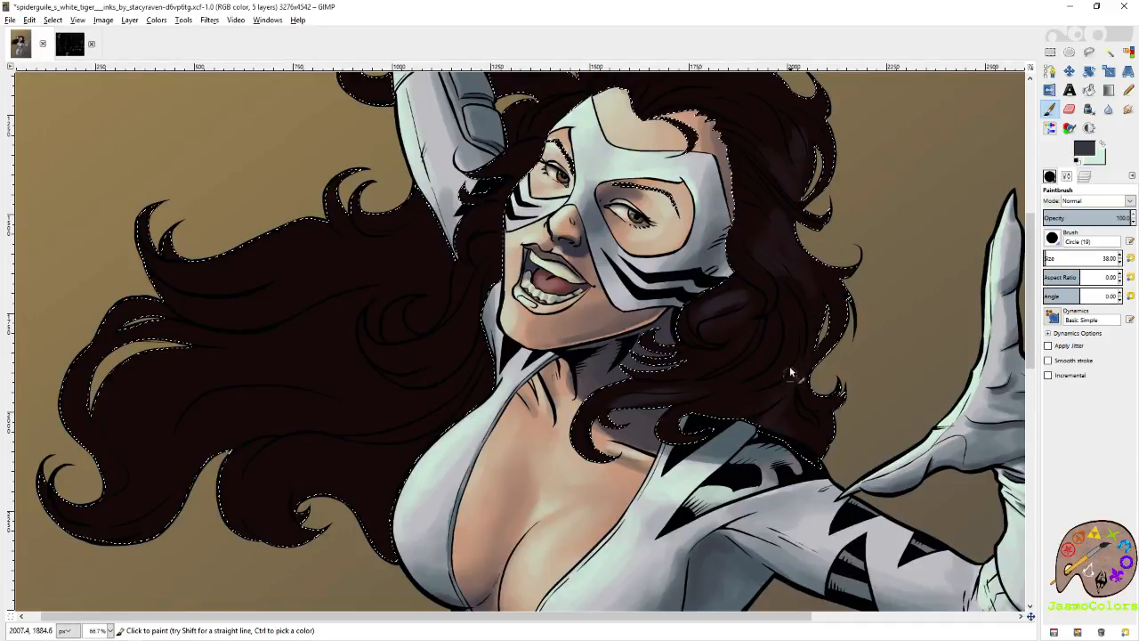
pyautogui.scroll(3, 723, 258)
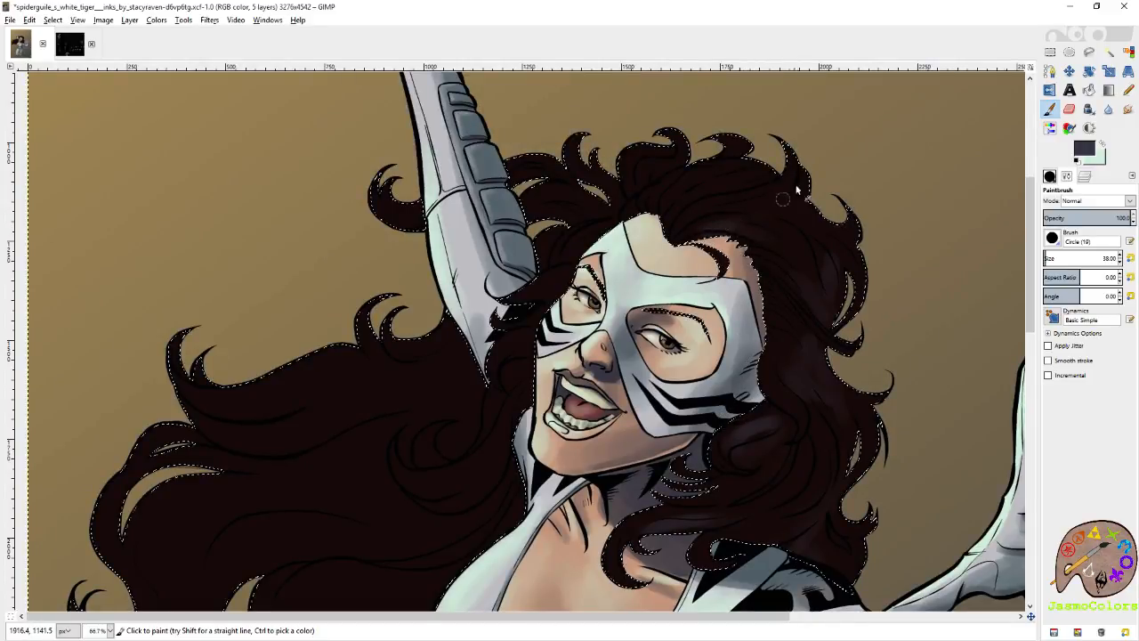
# Paint dark grey sheen on the flowing hair's lower lock and the curls beside the neck.
pyautogui.scroll(-3, 738, 215)
pyautogui.hscroll(-5, 694, 311)
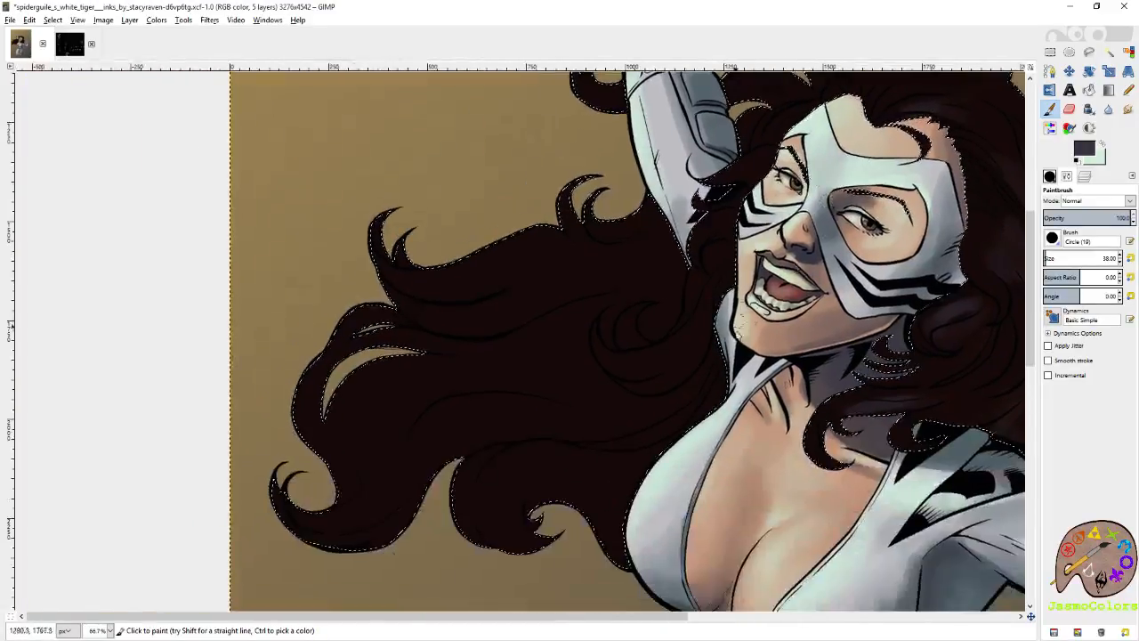
pyautogui.scroll(-2, 712, 427)
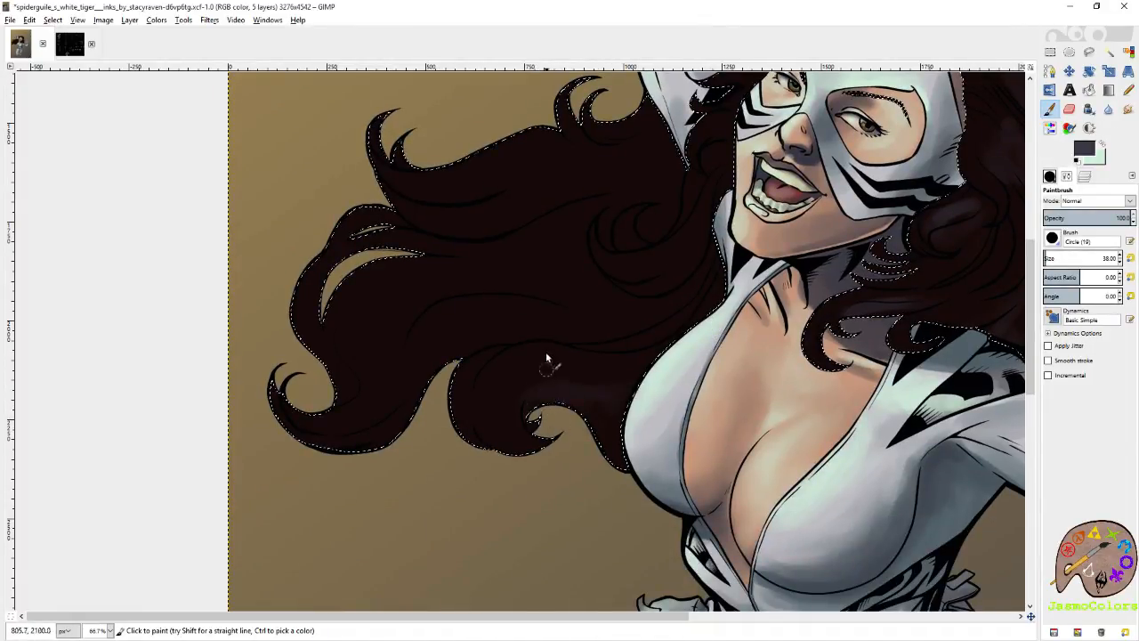
pyautogui.moveTo(582, 350); pyautogui.dragTo(600, 398)
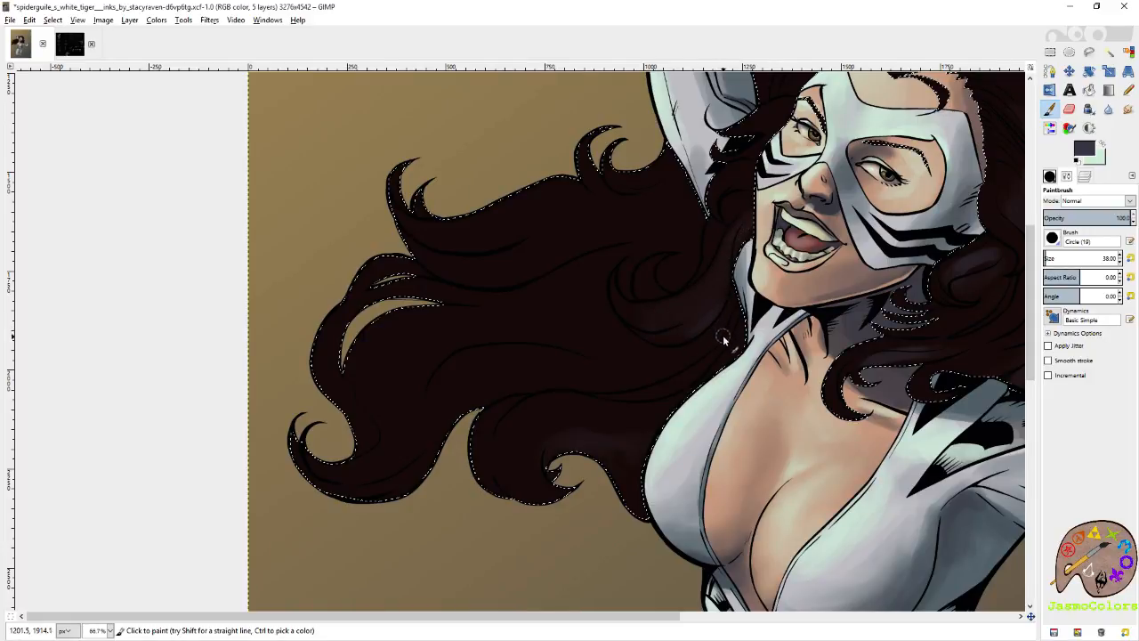
pyautogui.moveTo(736, 260); pyautogui.dragTo(690, 344)
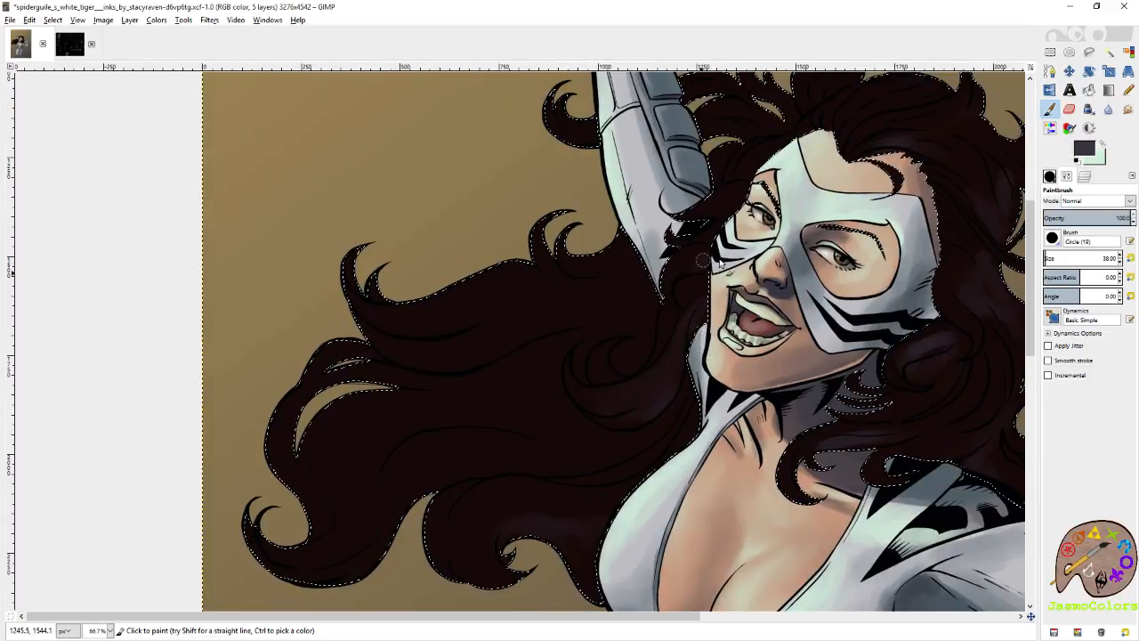
# Paint a dark grey sheen along the hair strands sweeping back from the forehead above the mask.
pyautogui.moveTo(748, 246)
pyautogui.mouseDown()
pyautogui.moveTo(730, 334)
pyautogui.moveTo(704, 318)
pyautogui.mouseUp()
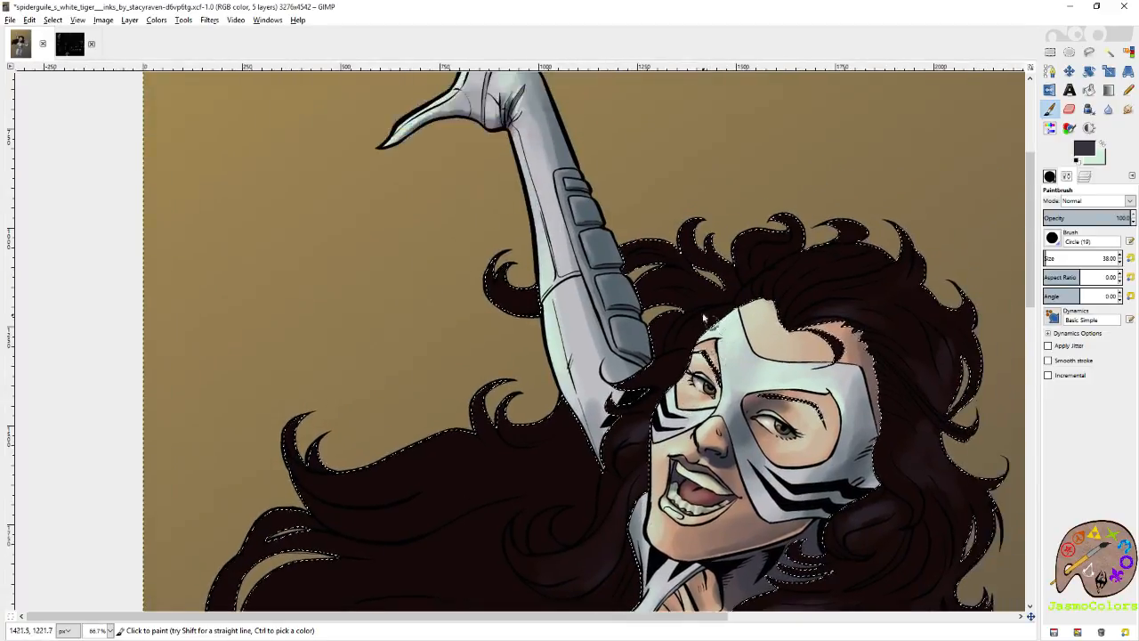
pyautogui.moveTo(828, 371); pyautogui.dragTo(704, 287)
pyautogui.moveTo(701, 236); pyautogui.dragTo(743, 251)
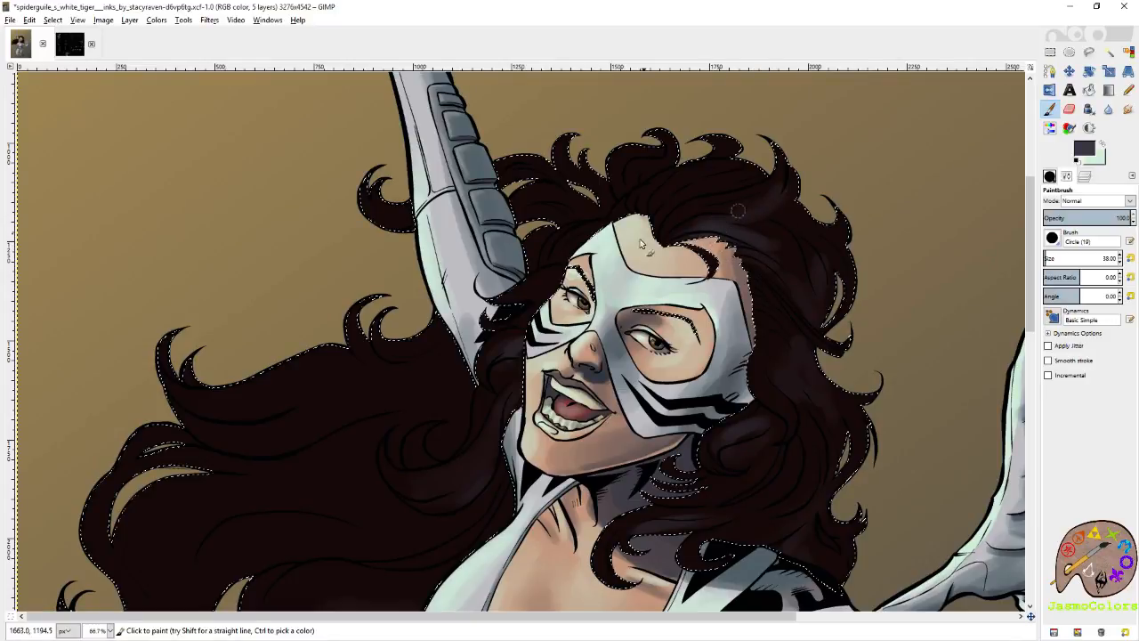
# Paint a long curved dark grey sheen along the middle lock of the flowing hair.
pyautogui.moveTo(534, 495); pyautogui.dragTo(690, 351)
pyautogui.moveTo(662, 431); pyautogui.dragTo(788, 342)
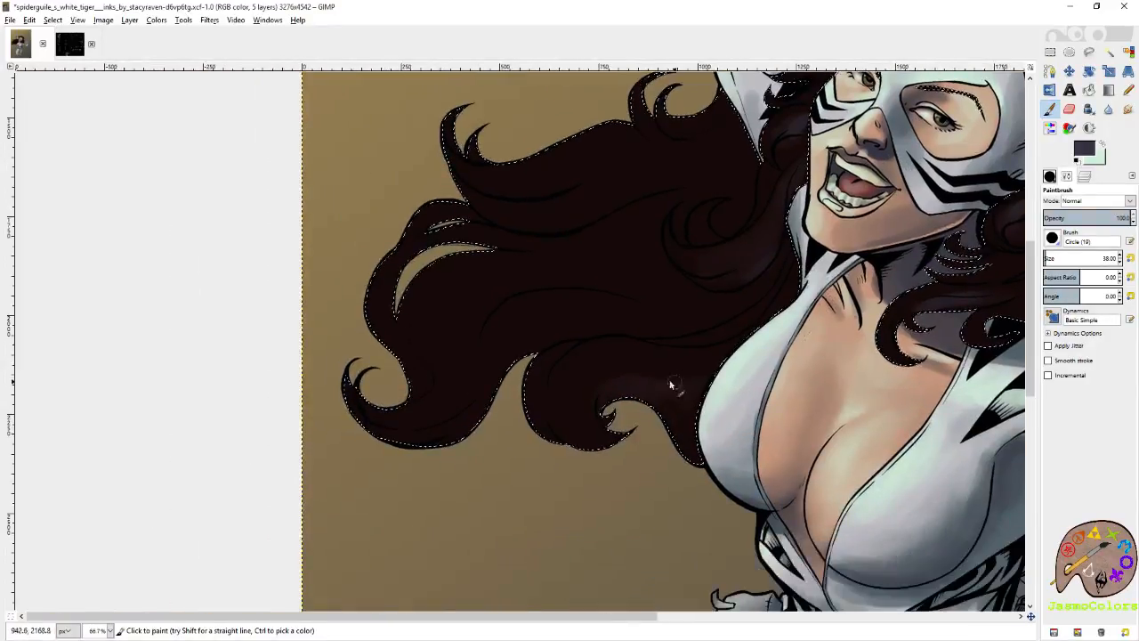
pyautogui.moveTo(565, 381); pyautogui.dragTo(730, 370)
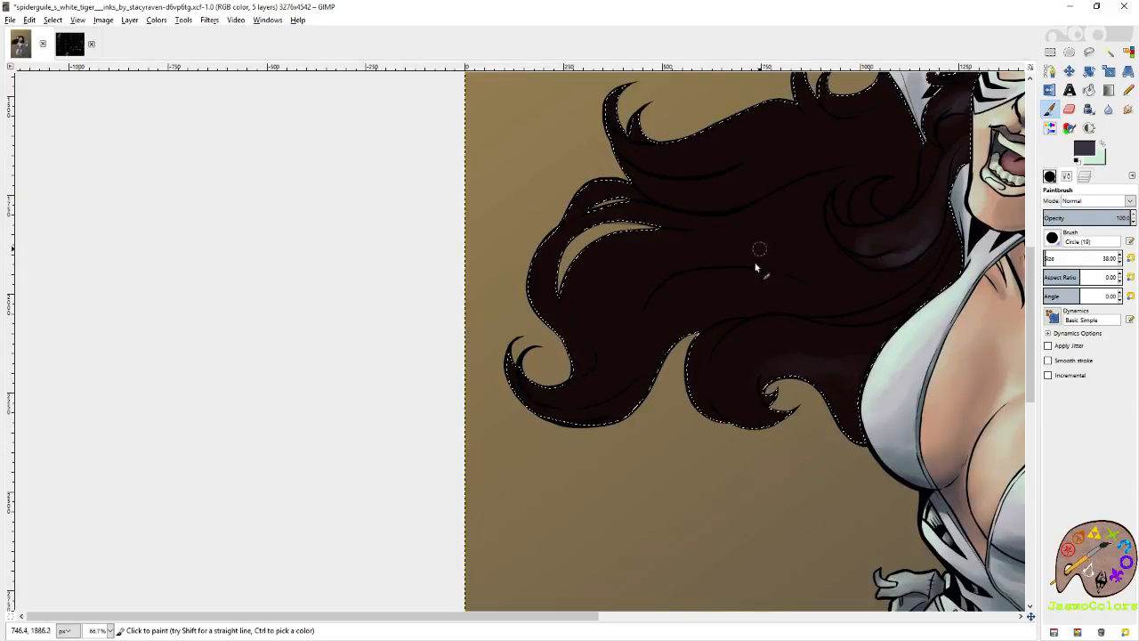
pyautogui.moveTo(746, 321)
pyautogui.mouseDown()
pyautogui.moveTo(664, 385)
pyautogui.moveTo(596, 353)
pyautogui.moveTo(568, 369)
pyautogui.moveTo(684, 365)
pyautogui.moveTo(720, 377)
pyautogui.moveTo(588, 360)
pyautogui.moveTo(674, 362)
pyautogui.moveTo(643, 365)
pyautogui.moveTo(734, 376)
pyautogui.mouseUp()
pyautogui.moveTo(641, 396); pyautogui.dragTo(762, 356)
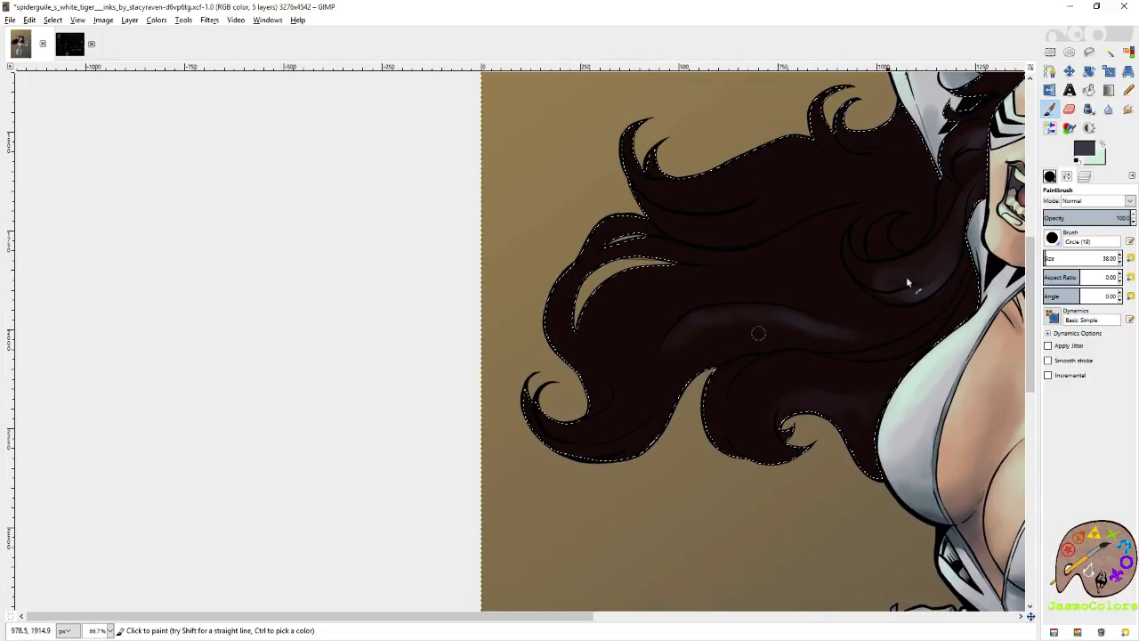
# Enlarge the brush to size 55 and extend the grey sheen down the flowing hair to its lowest curled tip.
pyautogui.click(1121, 256)
pyautogui.write('55')
pyautogui.press('Return')
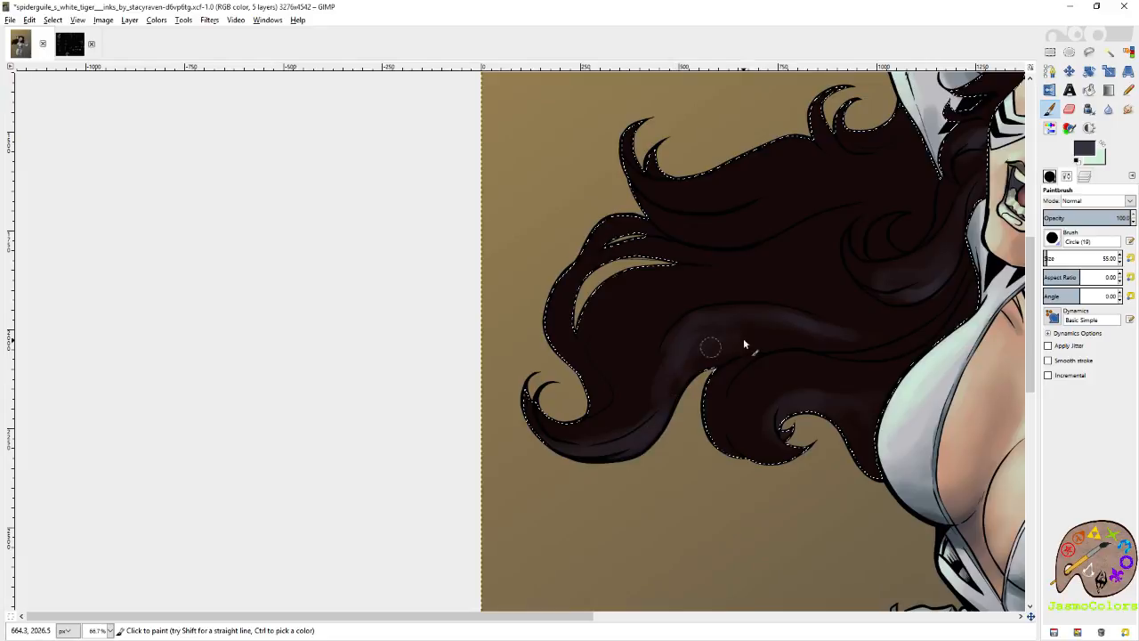
# Build up broad dark grey sheen with the size 55 brush on the hair around the head and over the shoulder.
pyautogui.scroll(8, 812, 327)
pyautogui.hscroll(10, 812, 326)
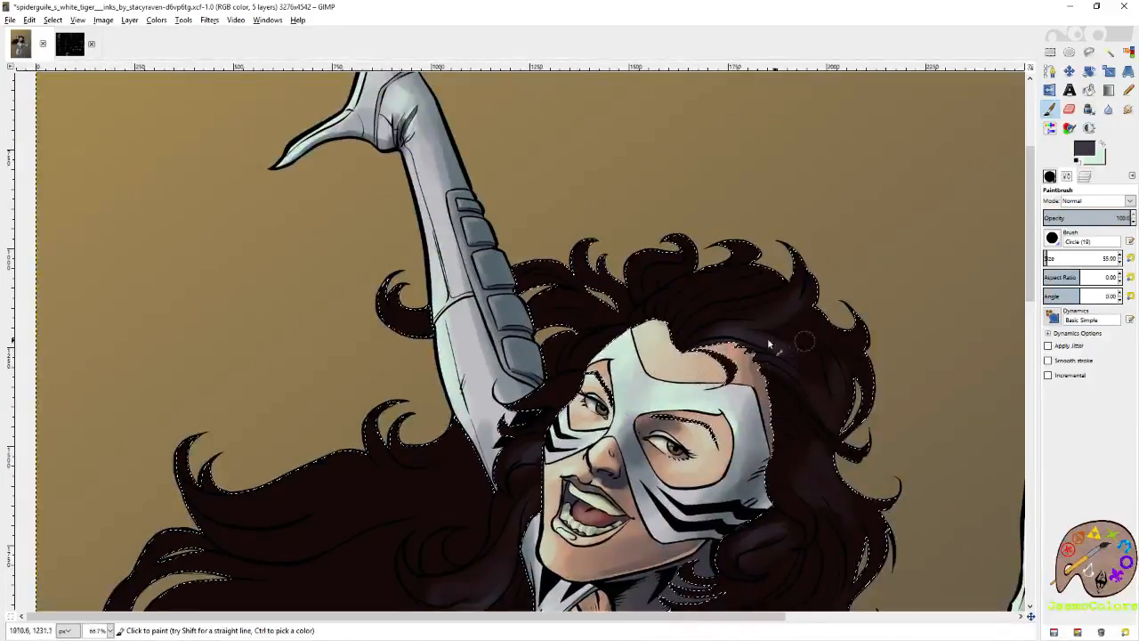
pyautogui.scroll(-8, 823, 329)
pyautogui.hscroll(2, 823, 329)
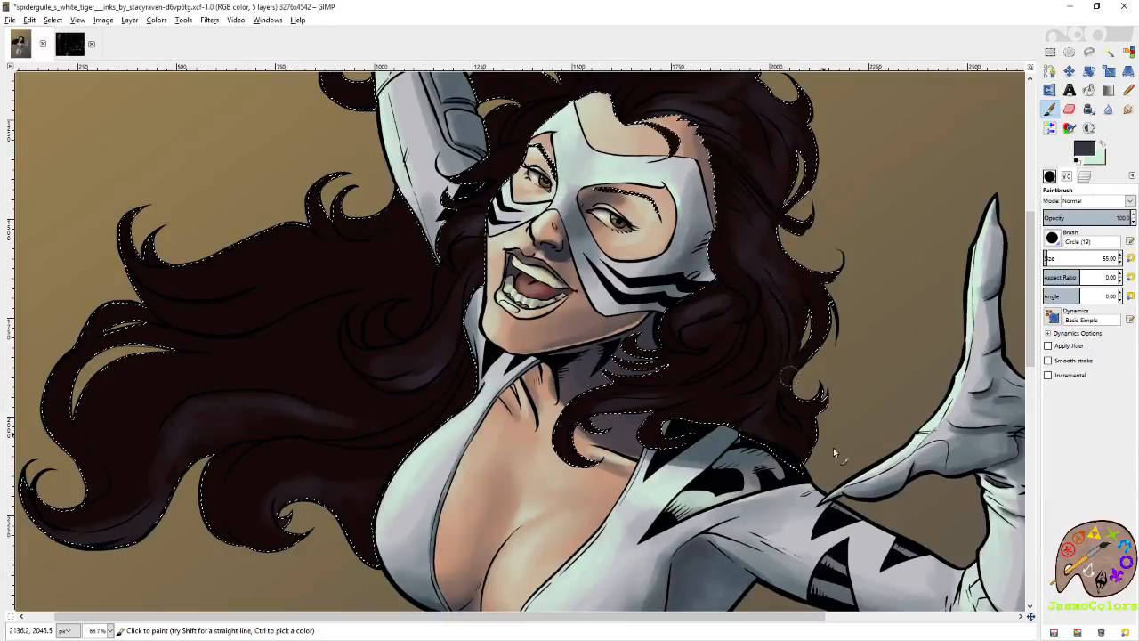
pyautogui.scroll(-3, 833, 448)
pyautogui.hscroll(1, 833, 448)
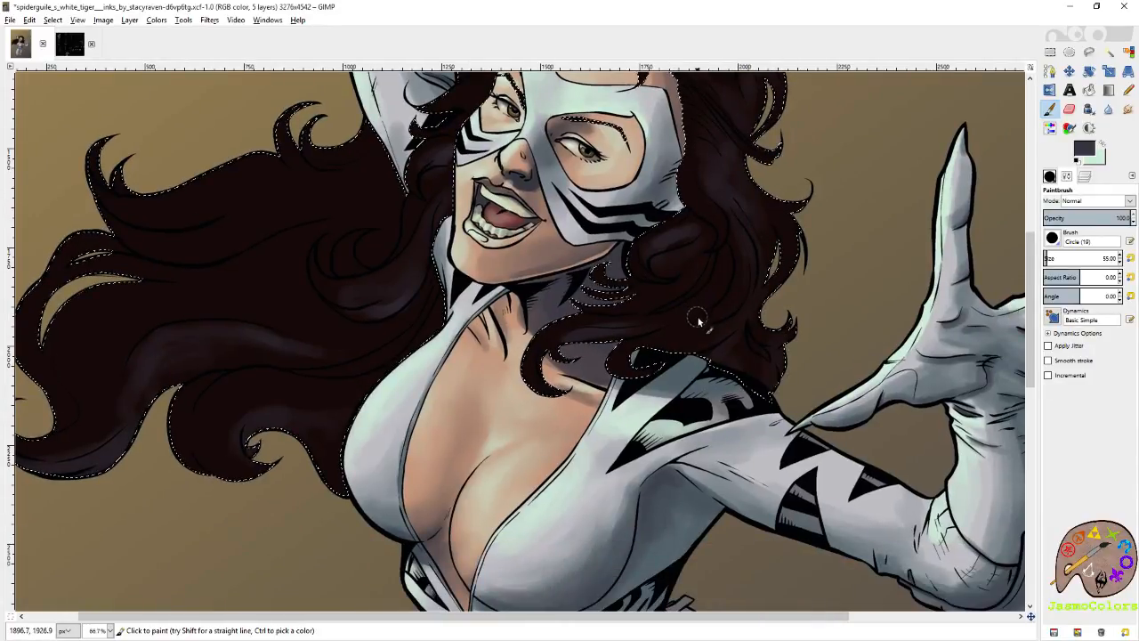
pyautogui.scroll(3, 695, 294)
pyautogui.hscroll(-3, 694, 294)
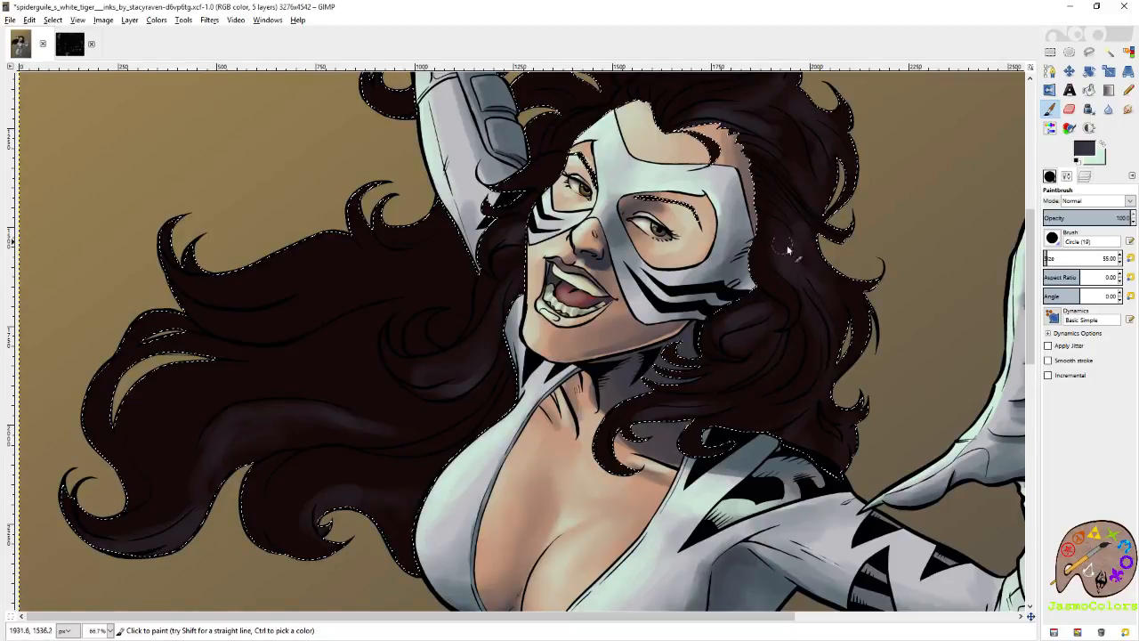
pyautogui.scroll(5, 856, 284)
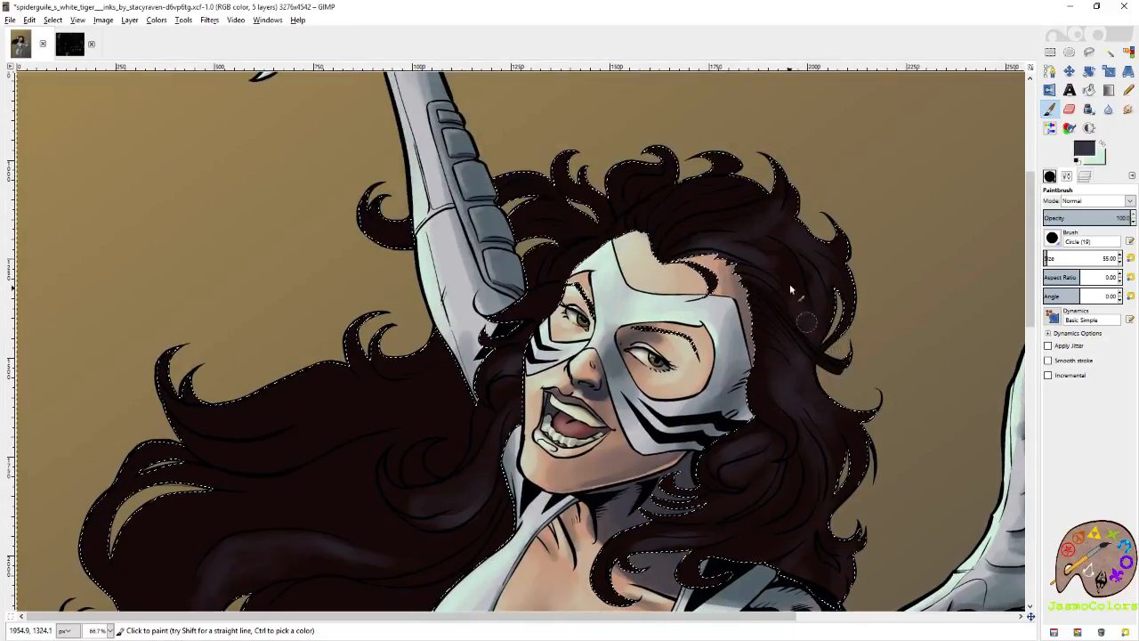
pyautogui.scroll(3, 780, 255)
pyautogui.hscroll(-2, 780, 254)
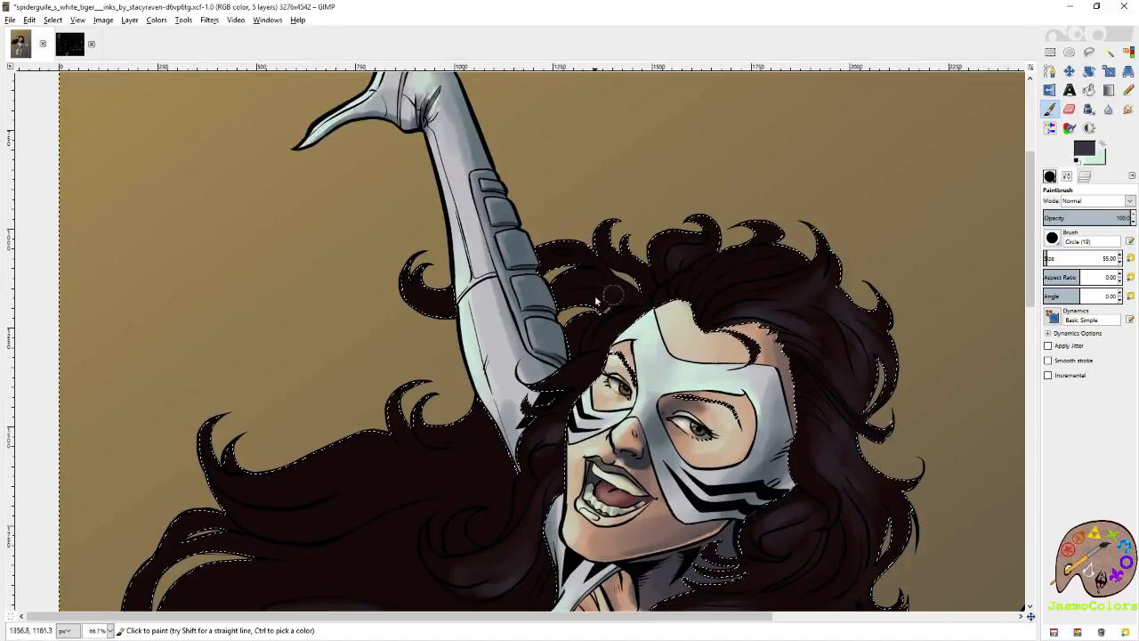
# Swap to the pale green foreground color and paint highlights across the crown hair and the curl behind the raised arm.
pyautogui.click(1102, 146)
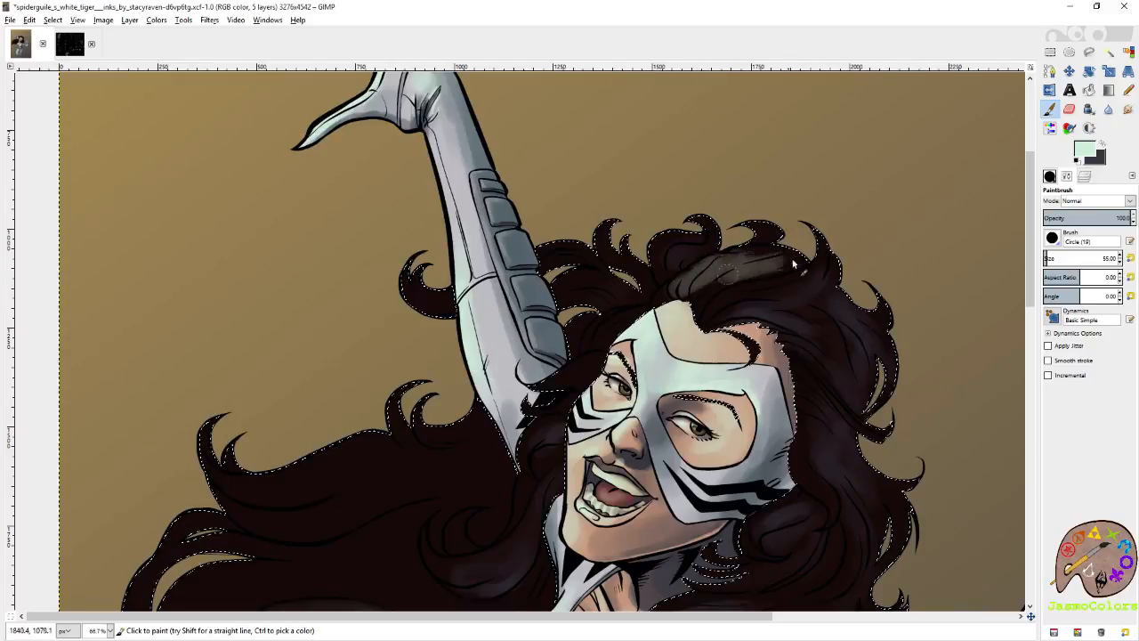
pyautogui.hscroll(-5, 790, 292)
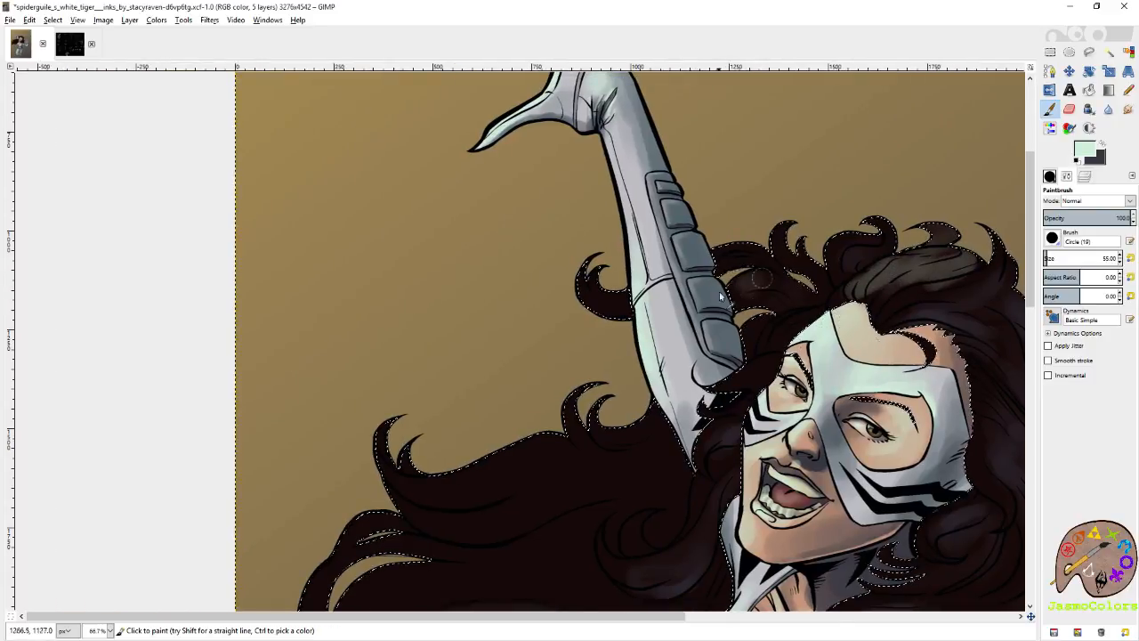
pyautogui.scroll(-3, 757, 294)
pyautogui.hscroll(-2, 757, 294)
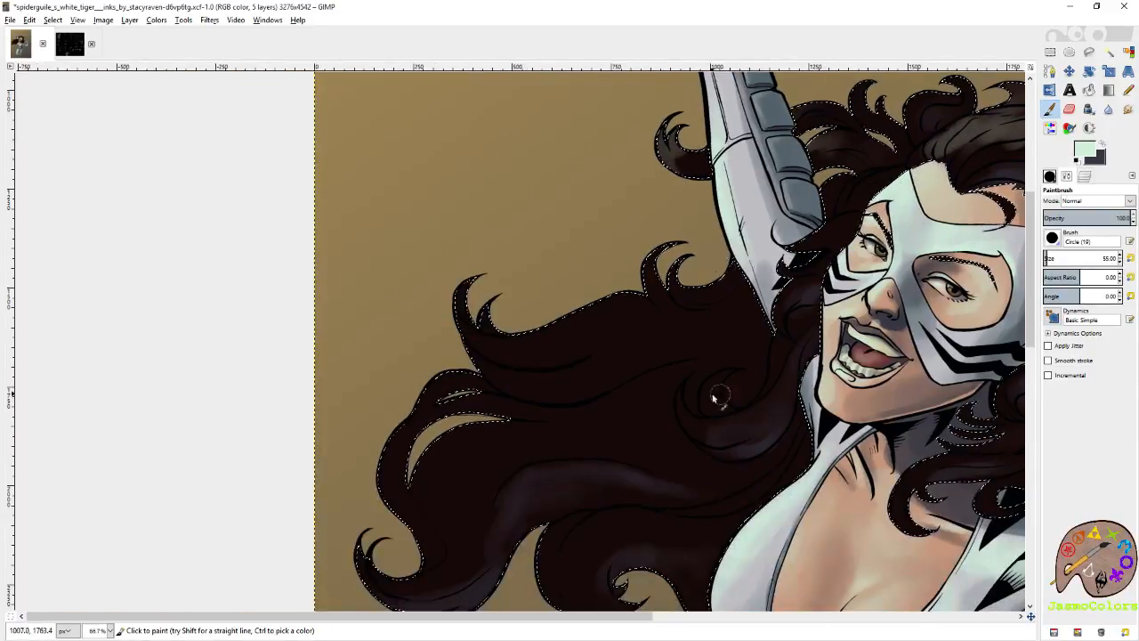
# Paint pale green highlights along the upper edge of the flowing hair and on its outer curling locks.
pyautogui.moveTo(634, 304)
pyautogui.mouseDown()
pyautogui.moveTo(607, 324)
pyautogui.moveTo(492, 323)
pyautogui.mouseUp()
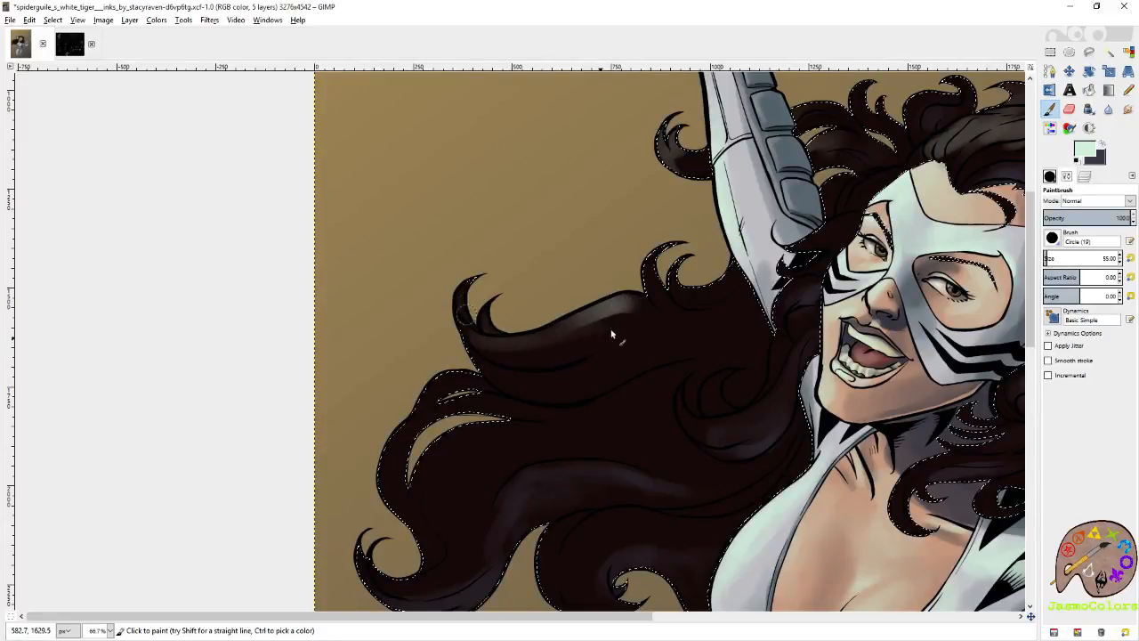
pyautogui.scroll(-1, 560, 337)
pyautogui.hscroll(-2, 560, 337)
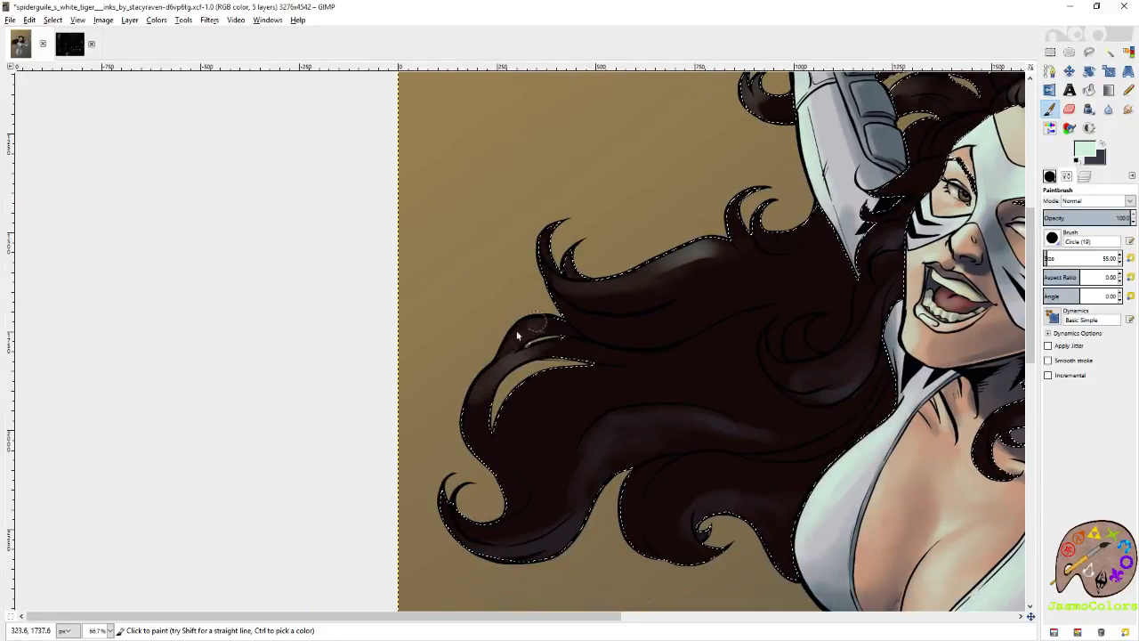
pyautogui.moveTo(469, 408)
pyautogui.mouseDown()
pyautogui.moveTo(569, 372)
pyautogui.moveTo(524, 409)
pyautogui.moveTo(559, 383)
pyautogui.moveTo(601, 380)
pyautogui.moveTo(573, 397)
pyautogui.moveTo(566, 428)
pyautogui.moveTo(550, 385)
pyautogui.moveTo(533, 406)
pyautogui.moveTo(541, 388)
pyautogui.moveTo(497, 410)
pyautogui.moveTo(492, 380)
pyautogui.moveTo(471, 406)
pyautogui.moveTo(553, 347)
pyautogui.mouseUp()
pyautogui.moveTo(1004, 414)
pyautogui.mouseDown()
pyautogui.moveTo(571, 198)
pyautogui.moveTo(526, 350)
pyautogui.moveTo(685, 413)
pyautogui.moveTo(650, 458)
pyautogui.moveTo(661, 442)
pyautogui.moveTo(726, 611)
pyautogui.mouseUp()
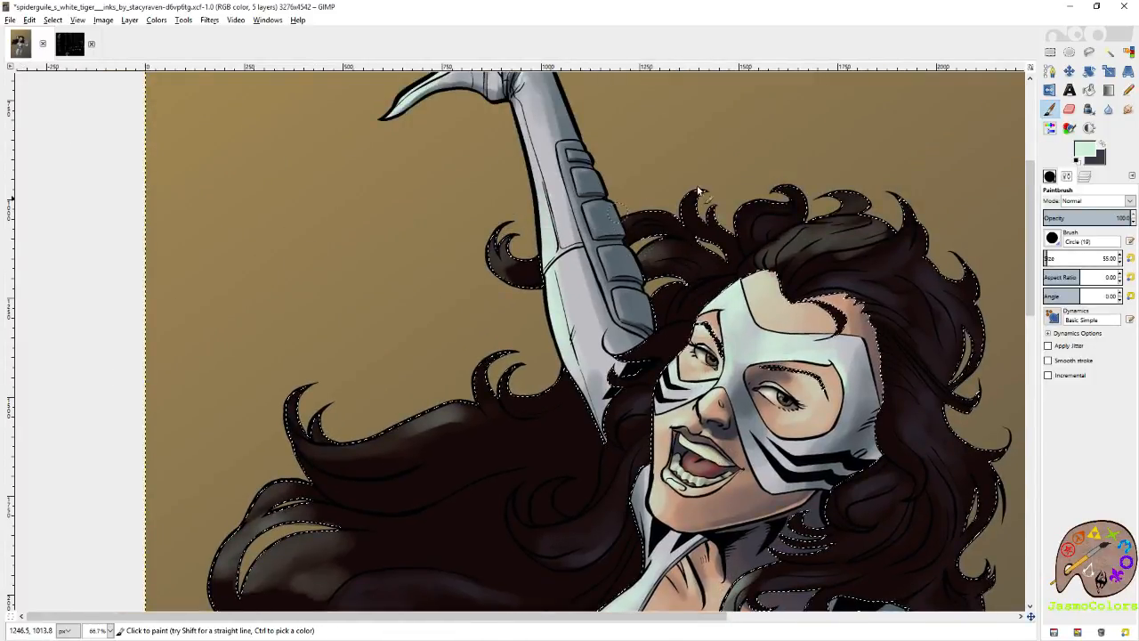
# Reset the brush size to 21 and paint fine pale green highlights on the crown hair and the curls behind the raised arm.
pyautogui.click(1131, 259)
pyautogui.moveTo(842, 298); pyautogui.dragTo(768, 317)
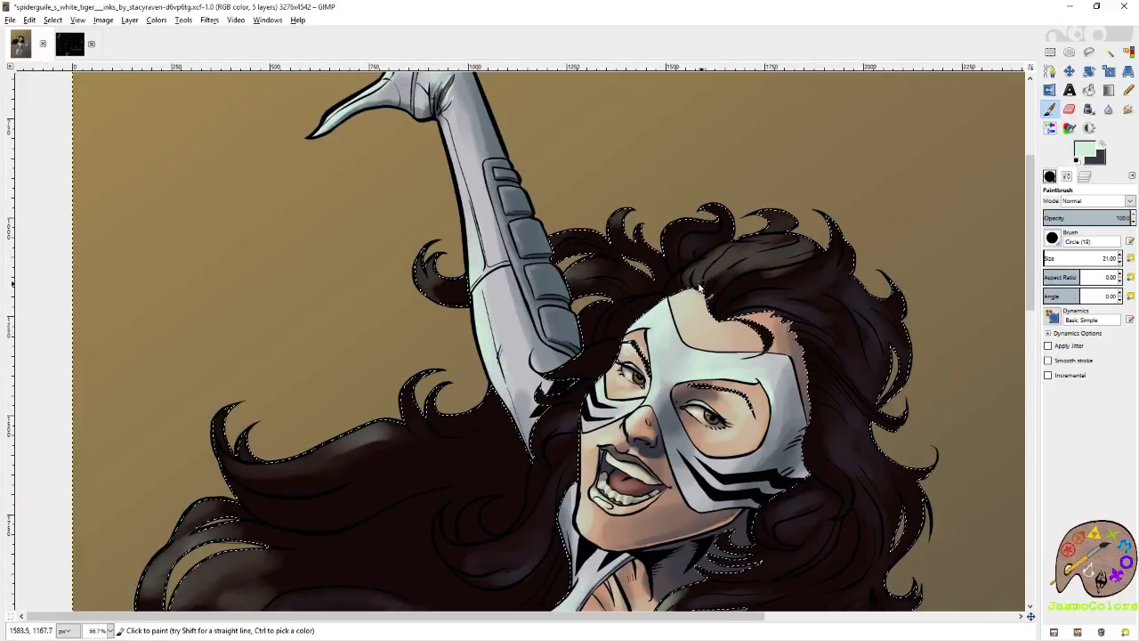
pyautogui.moveTo(700, 287); pyautogui.dragTo(720, 266)
pyautogui.moveTo(770, 232)
pyautogui.mouseDown()
pyautogui.moveTo(821, 242)
pyautogui.moveTo(837, 220)
pyautogui.moveTo(826, 266)
pyautogui.mouseUp()
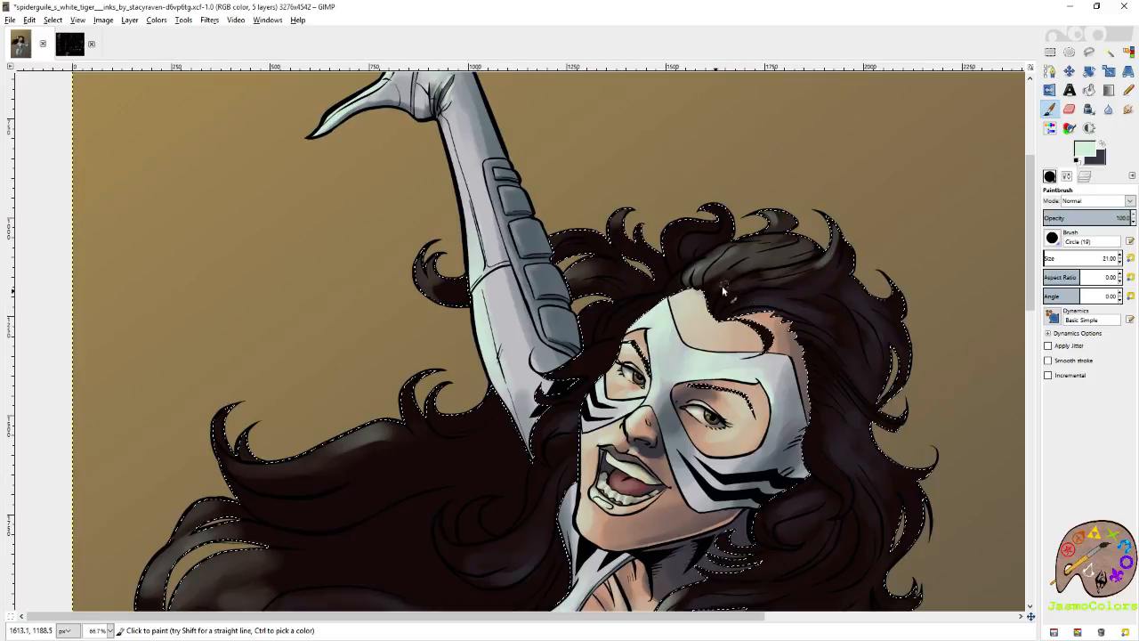
pyautogui.moveTo(704, 271); pyautogui.dragTo(550, 372)
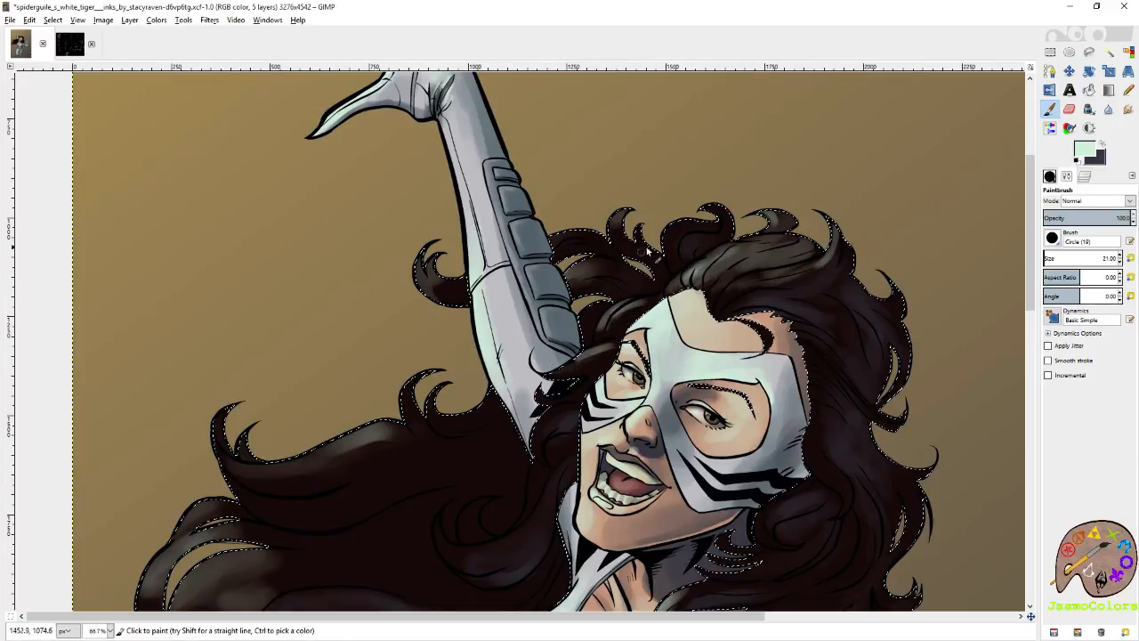
pyautogui.moveTo(607, 258); pyautogui.dragTo(575, 278)
pyautogui.moveTo(579, 235)
pyautogui.mouseDown()
pyautogui.moveTo(552, 244)
pyautogui.moveTo(626, 212)
pyautogui.moveTo(674, 224)
pyautogui.moveTo(680, 249)
pyautogui.mouseUp()
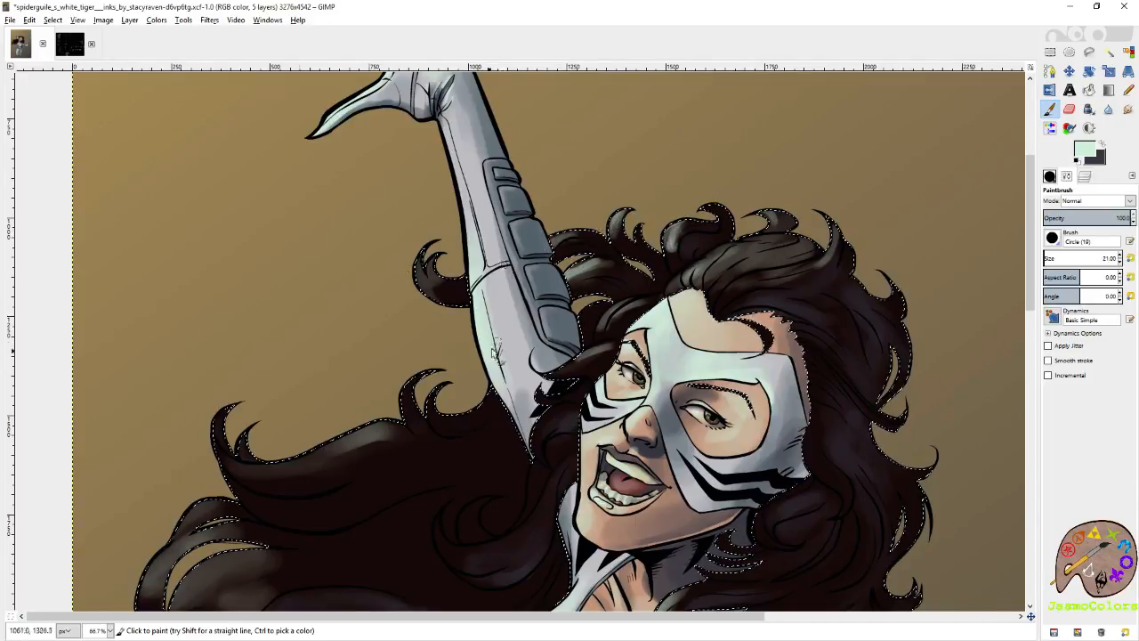
# Paint fine pale green highlights on the outer curling locks of the flowing hair and save the image.
pyautogui.moveTo(401, 408)
pyautogui.mouseDown()
pyautogui.moveTo(549, 308)
pyautogui.moveTo(566, 282)
pyautogui.moveTo(587, 293)
pyautogui.mouseUp()
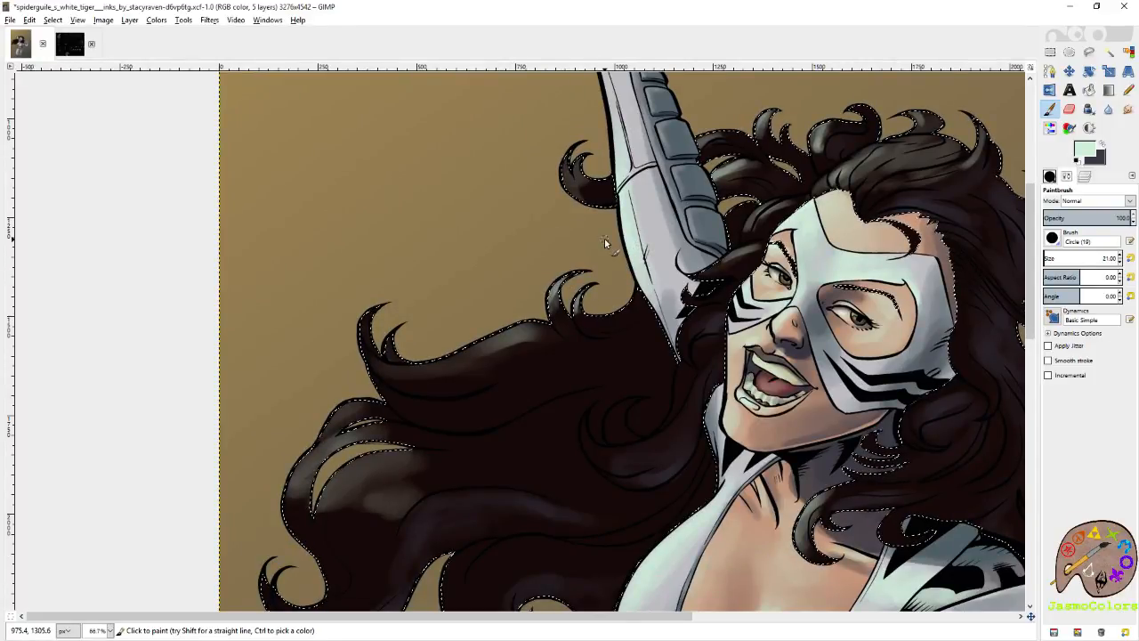
pyautogui.moveTo(367, 349); pyautogui.dragTo(452, 315)
pyautogui.moveTo(462, 416)
pyautogui.mouseDown()
pyautogui.moveTo(463, 308)
pyautogui.moveTo(526, 300)
pyautogui.moveTo(457, 323)
pyautogui.moveTo(511, 300)
pyautogui.moveTo(461, 350)
pyautogui.moveTo(478, 318)
pyautogui.moveTo(445, 342)
pyautogui.mouseUp()
pyautogui.moveTo(505, 273)
pyautogui.mouseDown()
pyautogui.moveTo(493, 279)
pyautogui.moveTo(512, 280)
pyautogui.mouseUp()
pyautogui.hotkey('ctrl', 's')
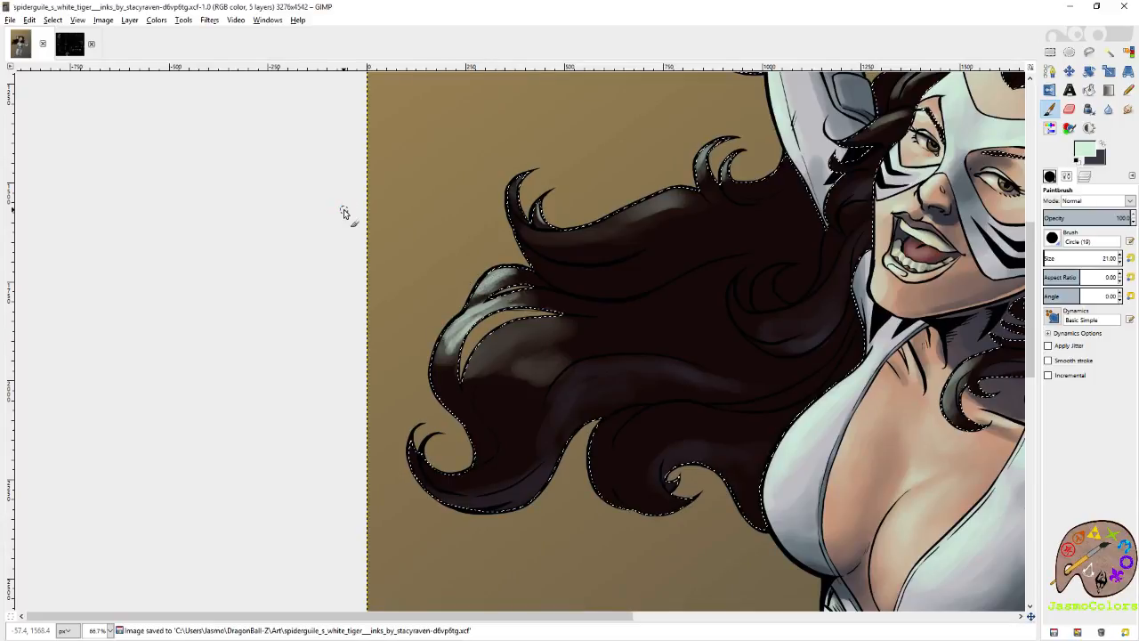
# Paint fine pale green highlights on the strands beside the face and the inner curl next to the neck.
pyautogui.hscroll(5, 483, 245)
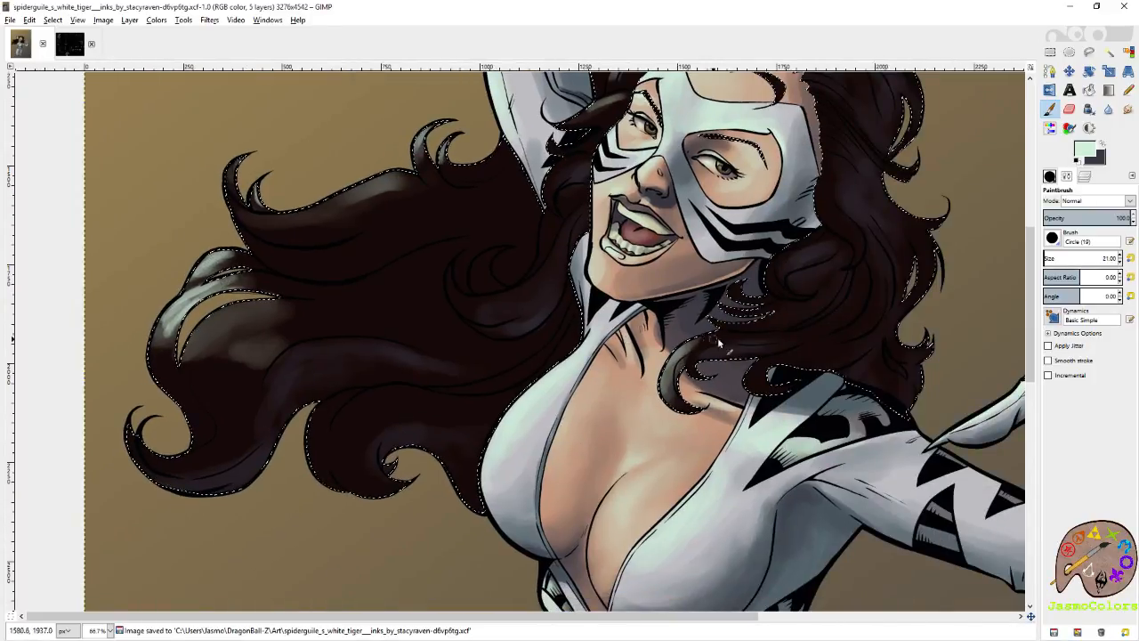
pyautogui.scroll(2, 731, 331)
pyautogui.hscroll(-2, 599, 343)
pyautogui.moveTo(677, 318); pyautogui.dragTo(667, 359)
pyautogui.moveTo(664, 328); pyautogui.dragTo(648, 365)
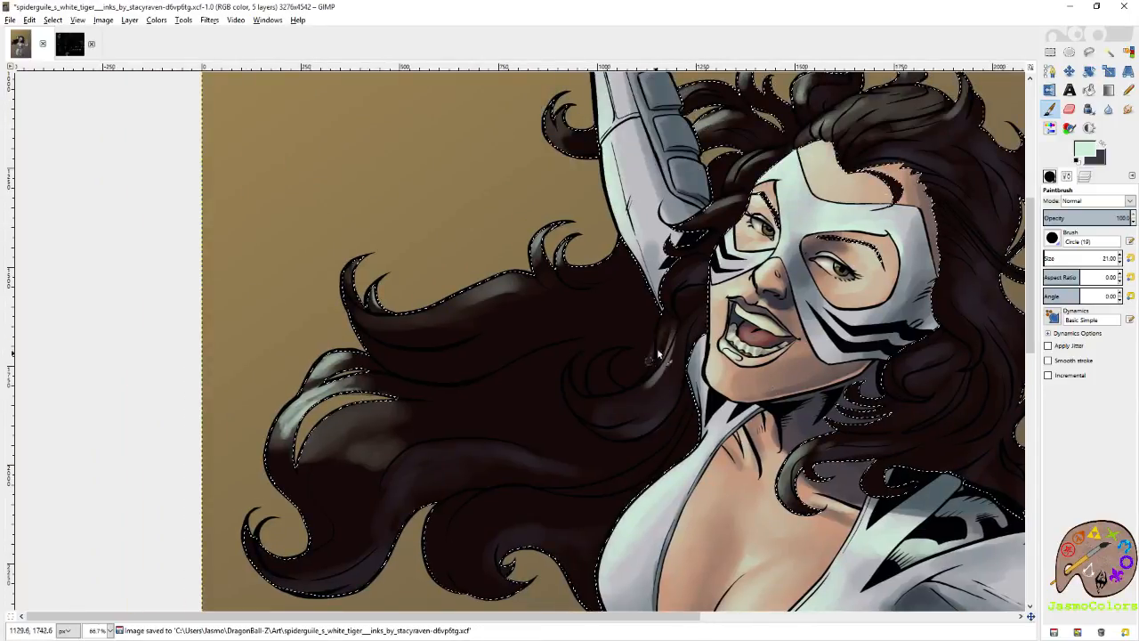
pyautogui.moveTo(696, 263)
pyautogui.mouseDown()
pyautogui.moveTo(660, 299)
pyautogui.moveTo(708, 234)
pyautogui.mouseUp()
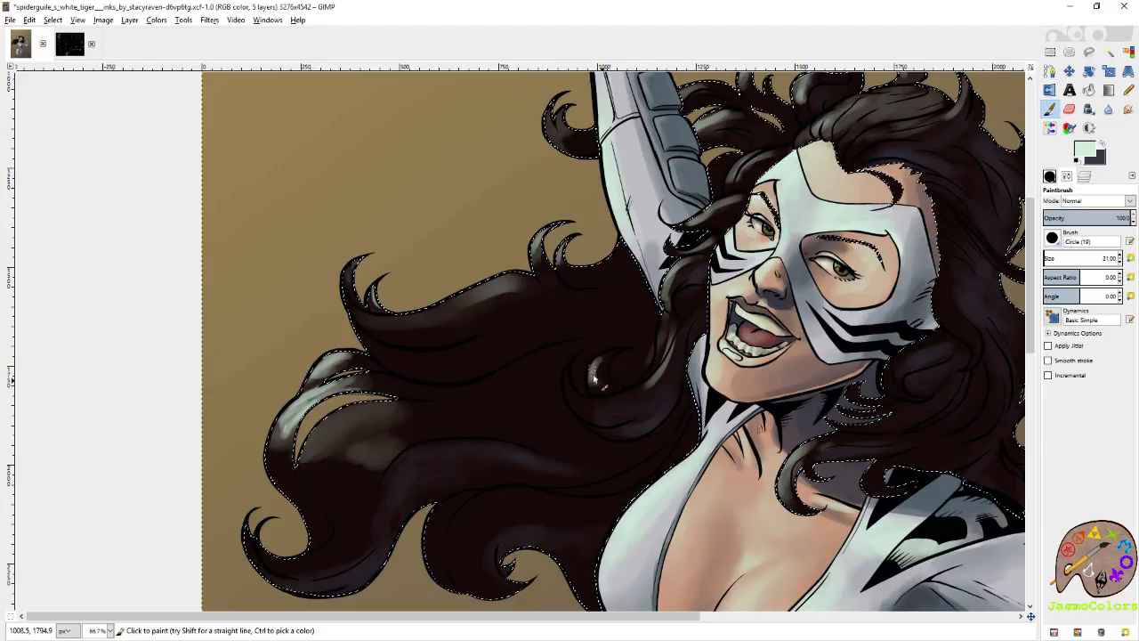
pyautogui.moveTo(650, 385)
pyautogui.mouseDown()
pyautogui.moveTo(590, 402)
pyautogui.moveTo(565, 396)
pyautogui.mouseUp()
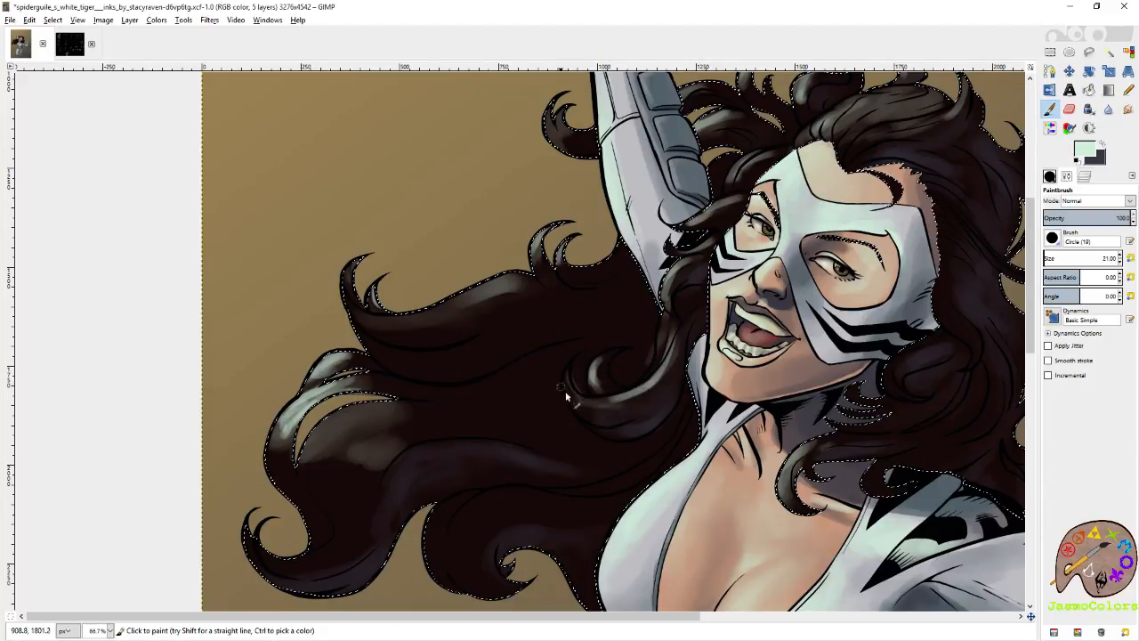
# Enlarge the brush to 200.80, swap to the dark grey color and lay broad sheen over the middle and lower flowing hair.
pyautogui.click(1058, 258)
pyautogui.click(1102, 146)
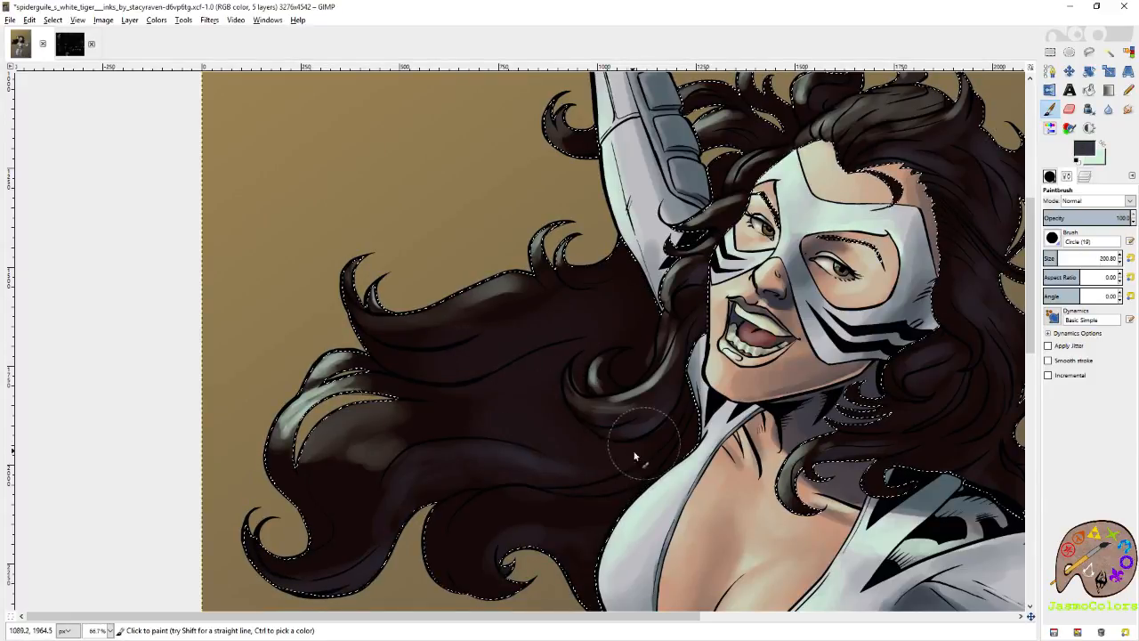
pyautogui.moveTo(690, 462); pyautogui.dragTo(771, 432)
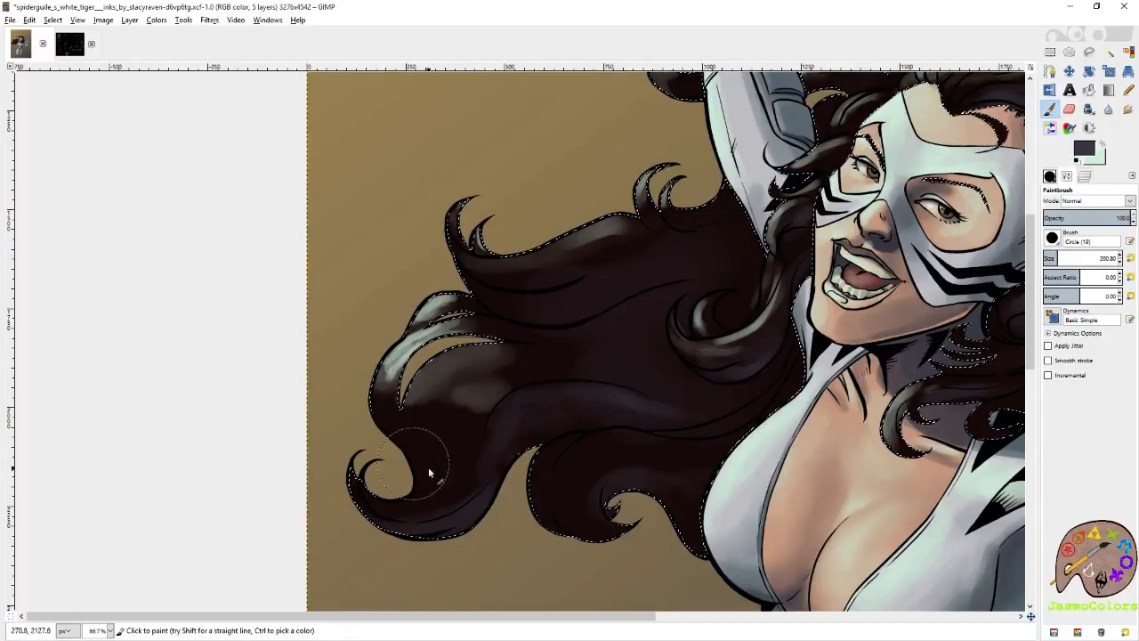
pyautogui.moveTo(607, 329); pyautogui.dragTo(563, 434)
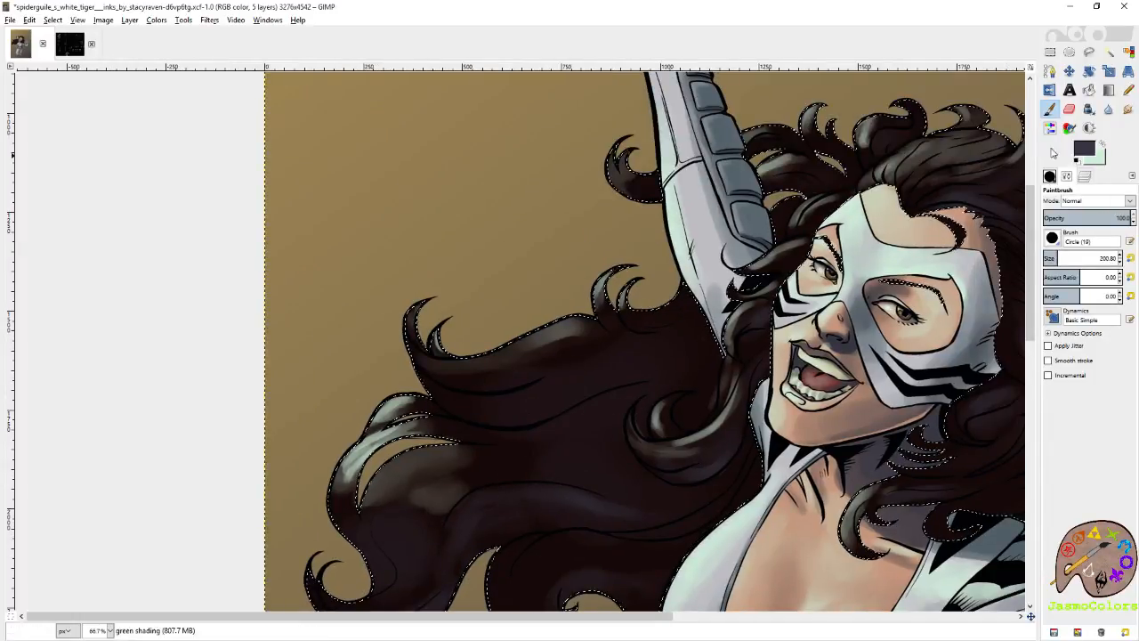
# Swap to the pale green color and brush a broad soft highlight across the upper flowing hair with the large brush.
pyautogui.click(1103, 145)
pyautogui.moveTo(431, 355)
pyautogui.mouseDown()
pyautogui.moveTo(633, 325)
pyautogui.moveTo(556, 350)
pyautogui.moveTo(598, 331)
pyautogui.mouseUp()
pyautogui.moveTo(821, 188); pyautogui.dragTo(654, 355)
# Swap to dark grey, shrink the brush and paint sheen on the hair around the head, over the shoulder and on the lower curled locks.
pyautogui.click(1102, 145)
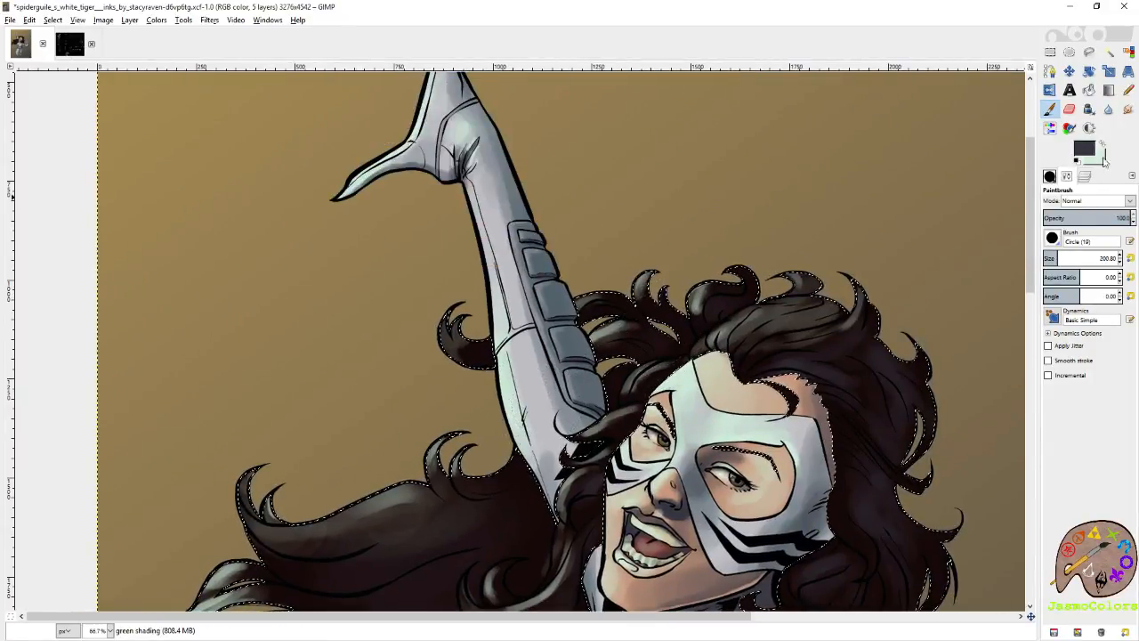
pyautogui.click(1048, 256)
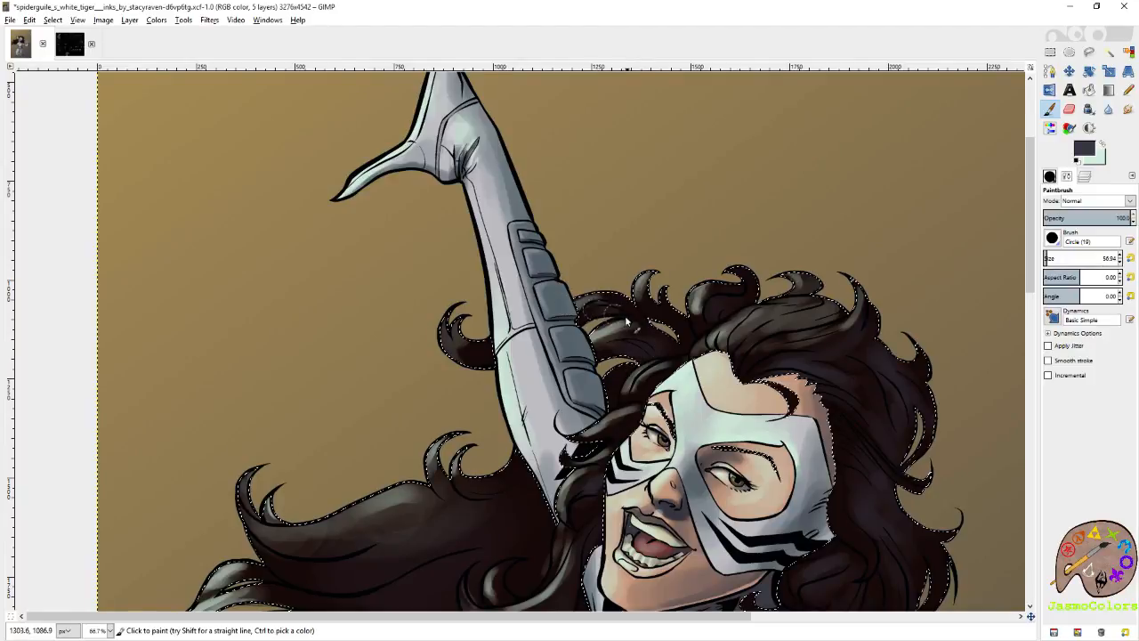
pyautogui.moveTo(911, 415); pyautogui.dragTo(758, 317)
pyautogui.scroll(-5, 728, 311)
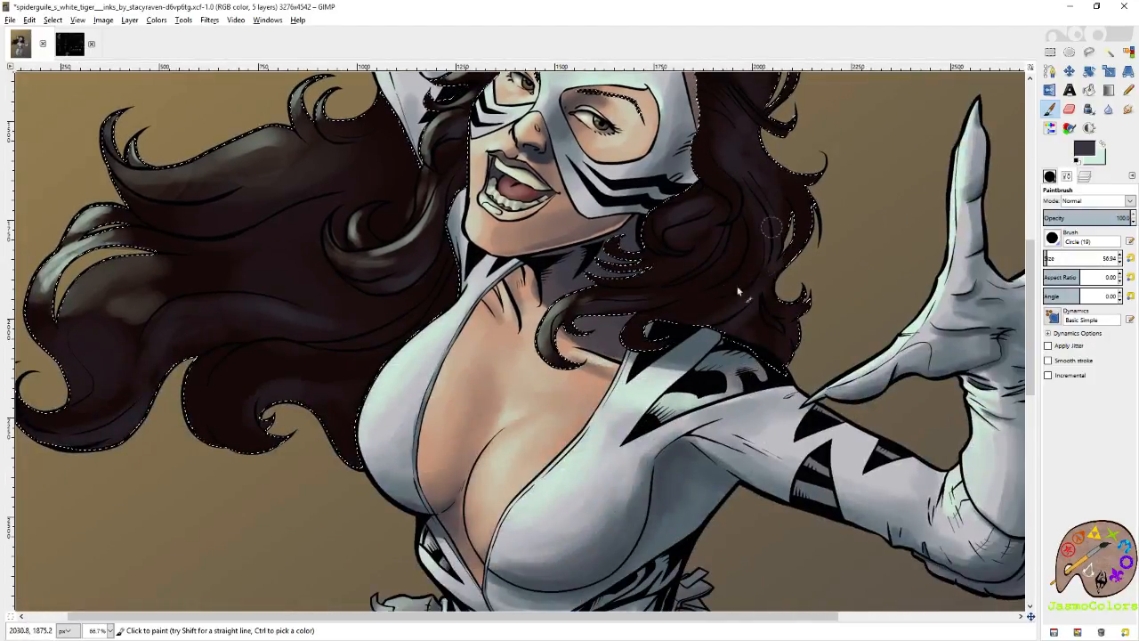
pyautogui.moveTo(739, 291); pyautogui.dragTo(1015, 408)
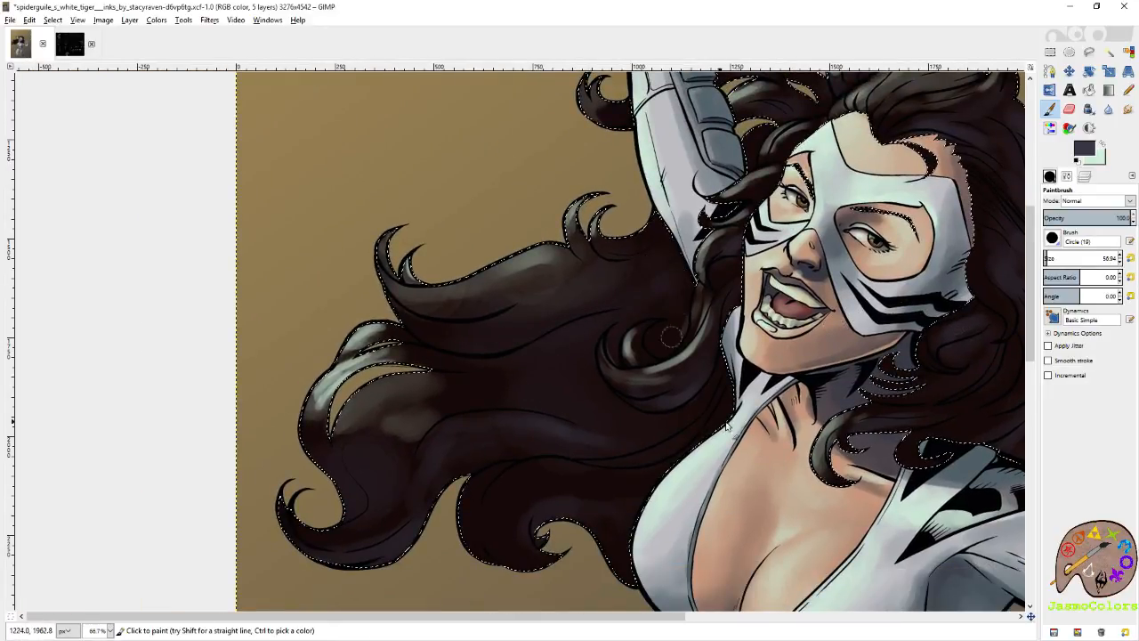
pyautogui.moveTo(540, 538); pyautogui.dragTo(590, 452)
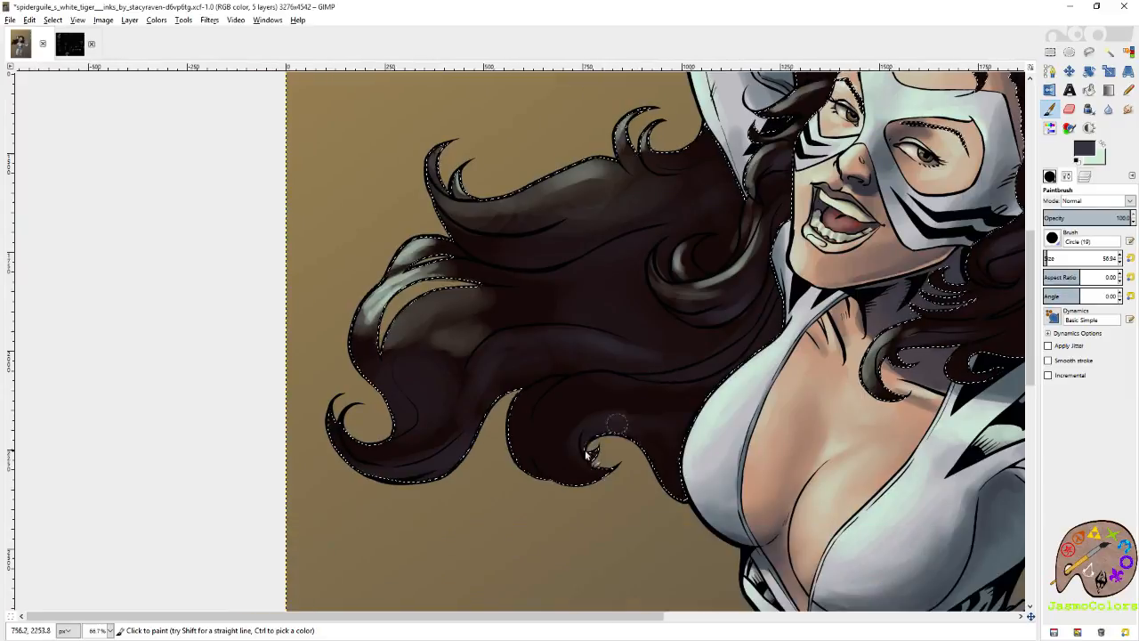
pyautogui.moveTo(534, 426)
pyautogui.mouseDown()
pyautogui.moveTo(538, 460)
pyautogui.moveTo(547, 443)
pyautogui.moveTo(594, 475)
pyautogui.mouseUp()
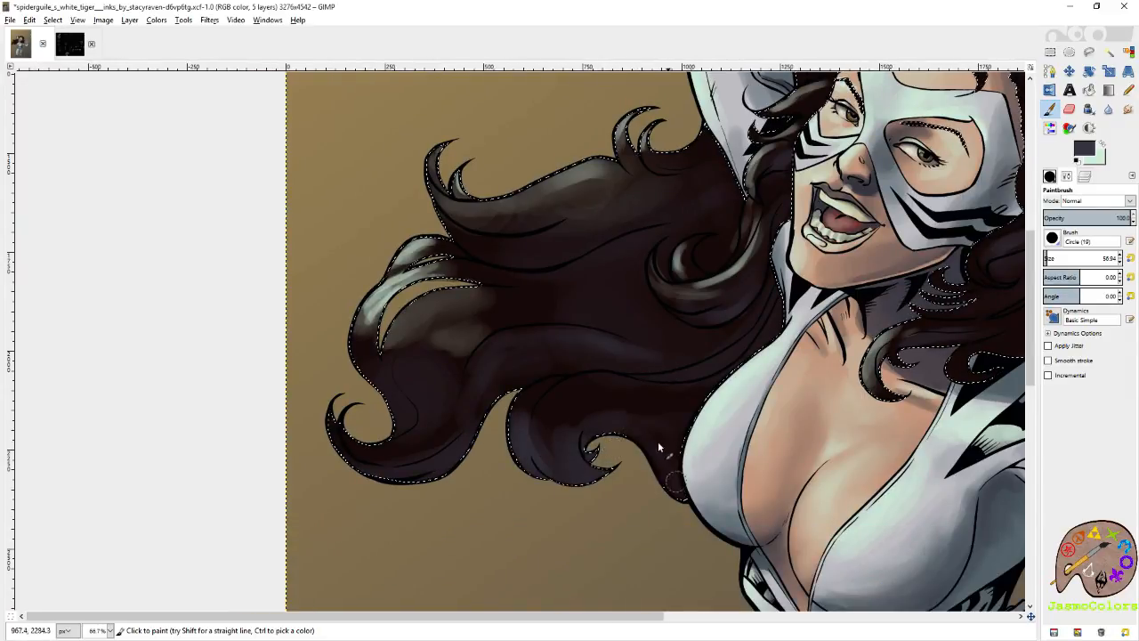
# Swap to pale green and paint soft highlights along the lower wavy lock and the middle strands of the flowing hair.
pyautogui.click(1102, 144)
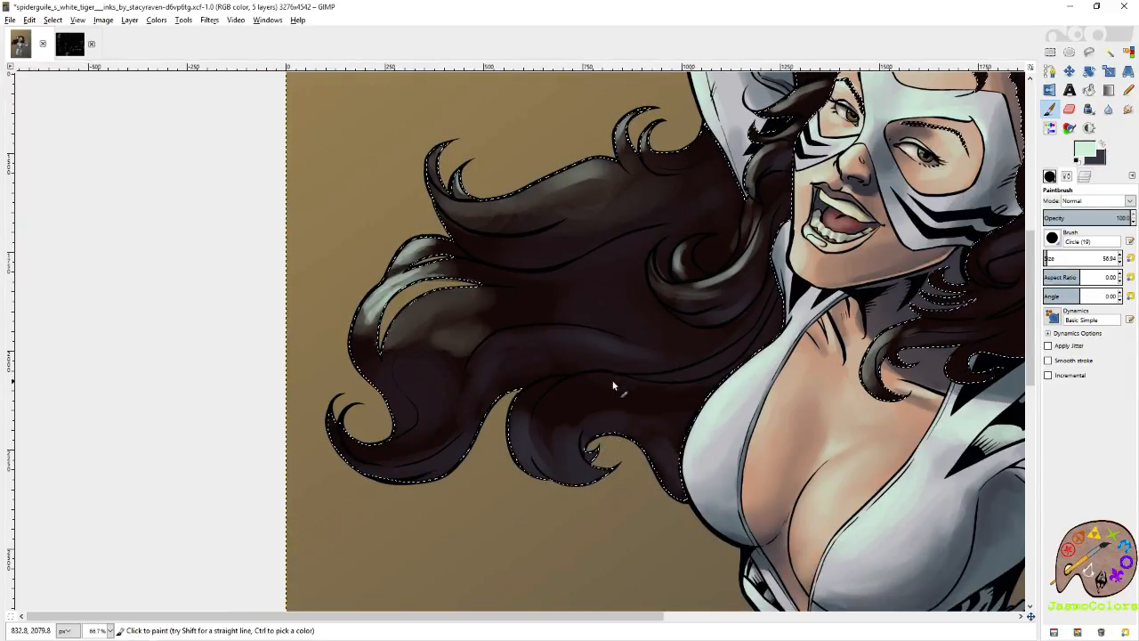
pyautogui.moveTo(615, 387)
pyautogui.mouseDown()
pyautogui.moveTo(562, 393)
pyautogui.moveTo(700, 386)
pyautogui.mouseUp()
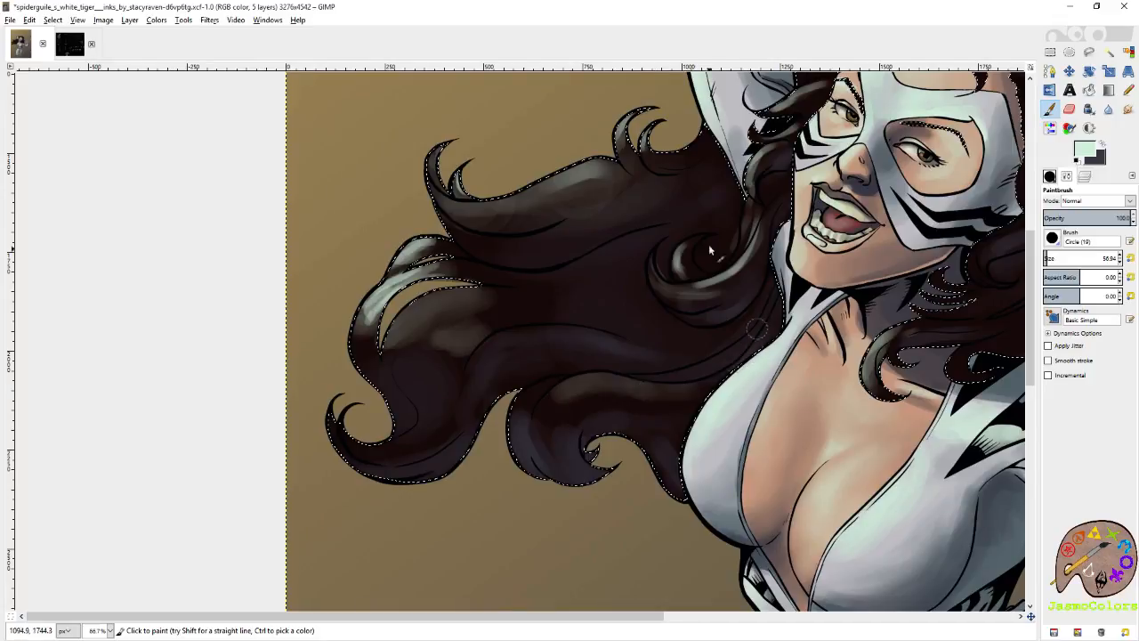
pyautogui.scroll(3, 762, 350)
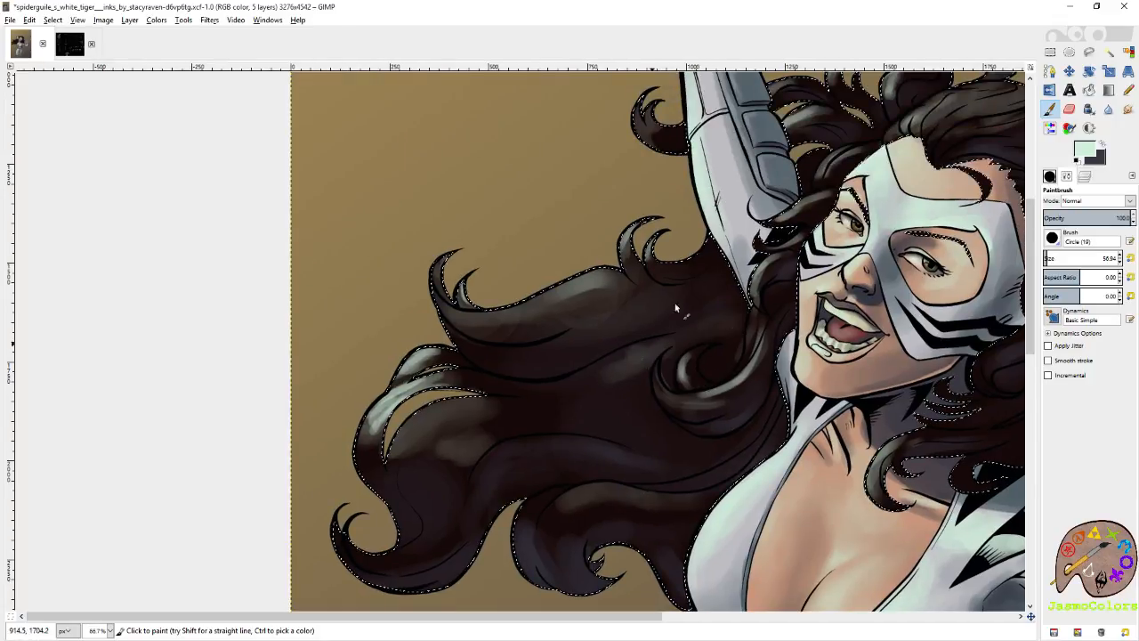
pyautogui.moveTo(663, 257)
pyautogui.mouseDown()
pyautogui.moveTo(716, 235)
pyautogui.moveTo(652, 222)
pyautogui.moveTo(674, 252)
pyautogui.moveTo(756, 218)
pyautogui.mouseUp()
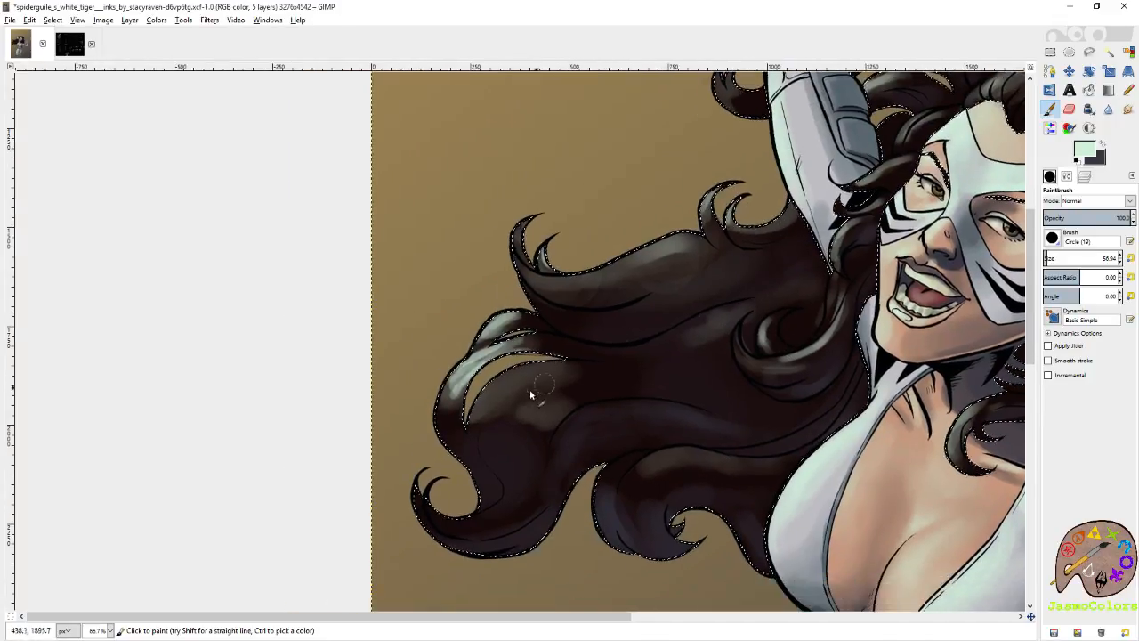
# Smudge the sheen and highlights together across the flowing hair, undoing the last stroke on the pale outer lock.
pyautogui.press('s')
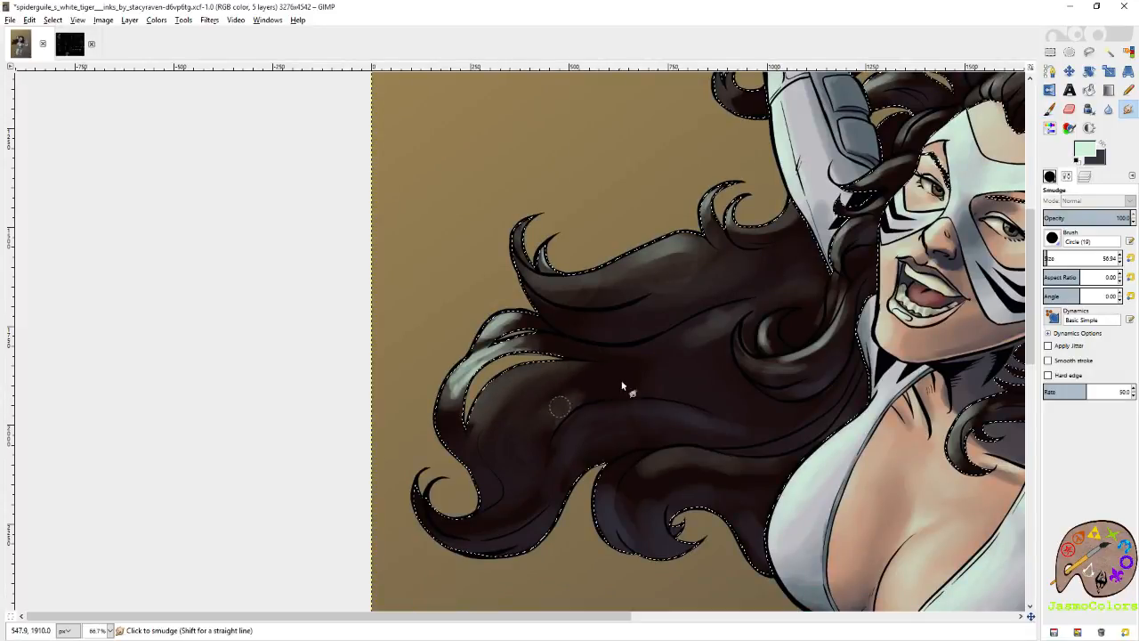
pyautogui.moveTo(560, 407)
pyautogui.mouseDown()
pyautogui.moveTo(549, 385)
pyautogui.moveTo(697, 374)
pyautogui.moveTo(525, 340)
pyautogui.moveTo(669, 346)
pyautogui.moveTo(641, 293)
pyautogui.moveTo(543, 285)
pyautogui.moveTo(521, 267)
pyautogui.moveTo(593, 259)
pyautogui.mouseUp()
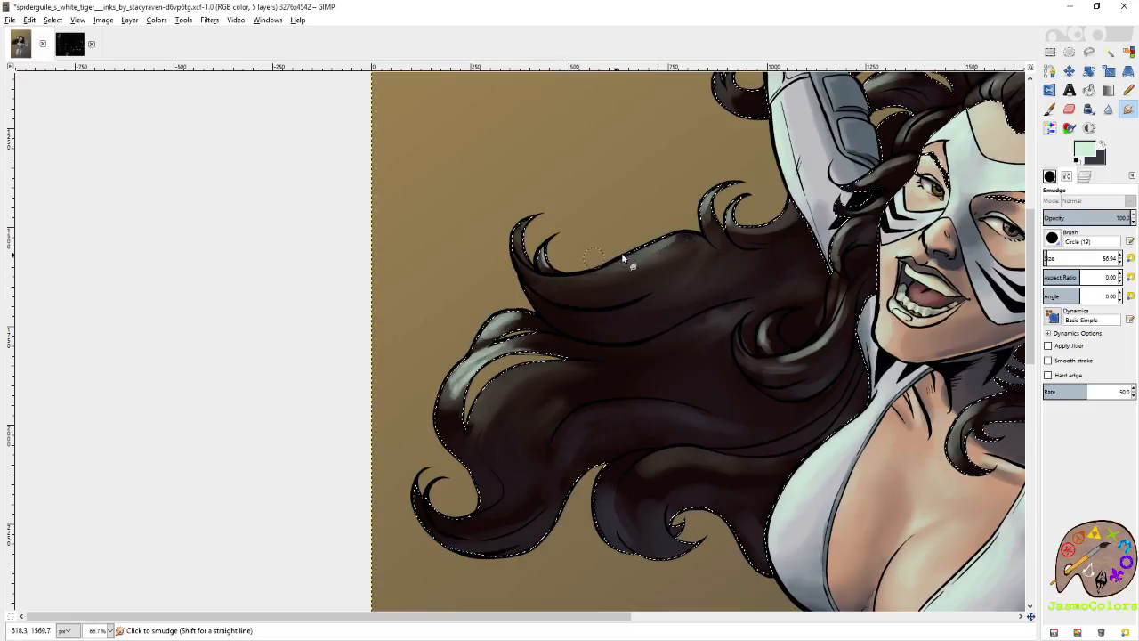
pyautogui.moveTo(710, 214)
pyautogui.mouseDown()
pyautogui.moveTo(708, 229)
pyautogui.moveTo(781, 237)
pyautogui.moveTo(776, 300)
pyautogui.mouseUp()
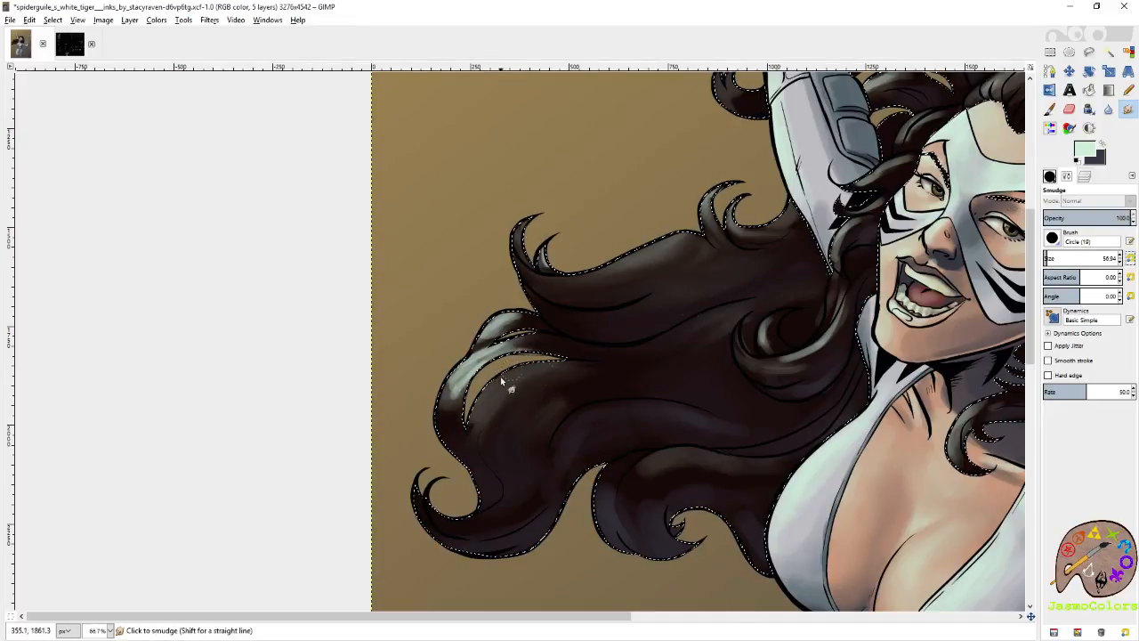
pyautogui.moveTo(464, 377)
pyautogui.mouseDown()
pyautogui.moveTo(441, 407)
pyautogui.moveTo(443, 388)
pyautogui.moveTo(444, 446)
pyautogui.moveTo(453, 379)
pyautogui.moveTo(449, 421)
pyautogui.moveTo(469, 379)
pyautogui.moveTo(460, 452)
pyautogui.moveTo(464, 387)
pyautogui.moveTo(466, 436)
pyautogui.moveTo(511, 351)
pyautogui.moveTo(471, 366)
pyautogui.moveTo(582, 347)
pyautogui.moveTo(526, 345)
pyautogui.moveTo(545, 356)
pyautogui.moveTo(585, 344)
pyautogui.moveTo(503, 327)
pyautogui.moveTo(482, 339)
pyautogui.moveTo(545, 326)
pyautogui.mouseUp()
pyautogui.hotkey('ctrl', 'z')
# Reset the Smudge brush size to 21 and blend the highlights on the outer locks, the inner curl and the lower waves.
pyautogui.click(1131, 258)
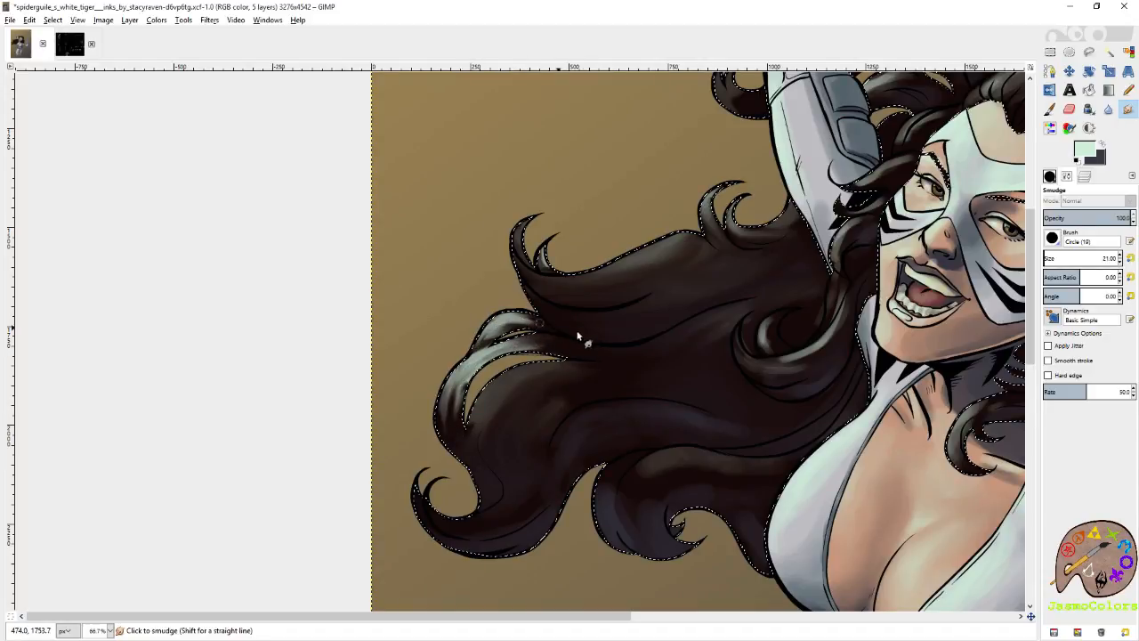
pyautogui.moveTo(517, 241); pyautogui.dragTo(521, 225)
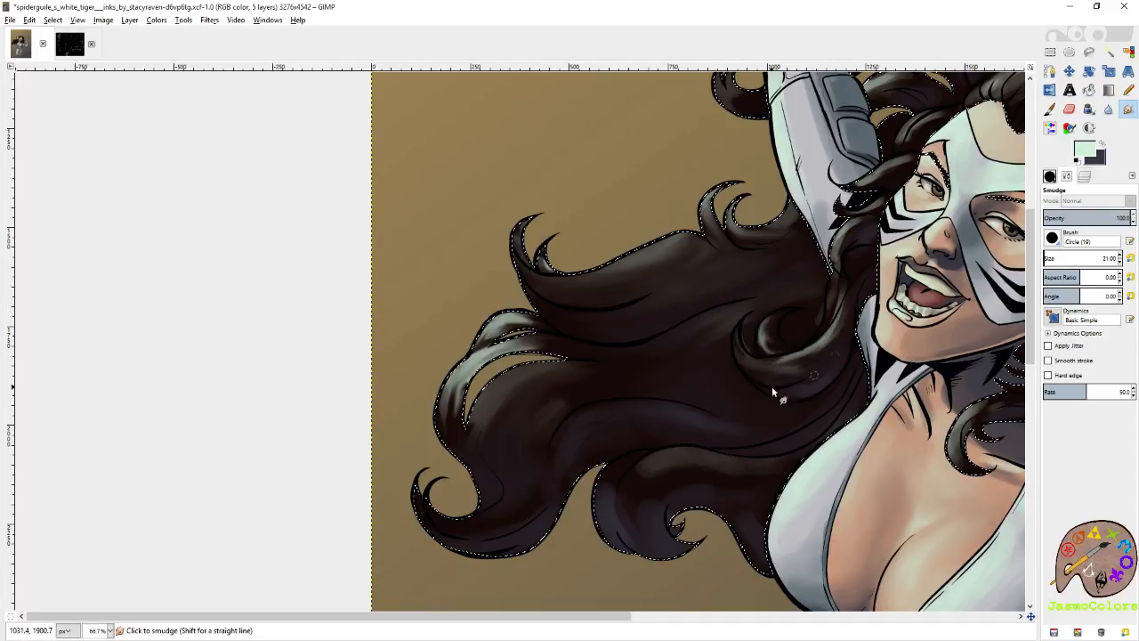
pyautogui.scroll(-2, 840, 354)
pyautogui.hscroll(-1, 840, 355)
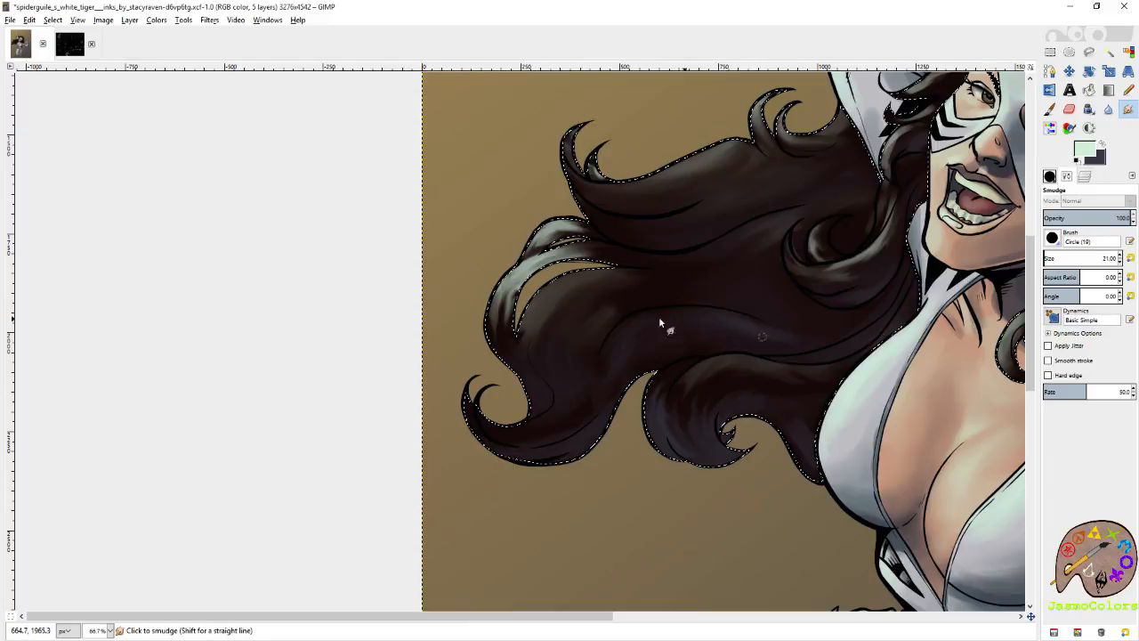
pyautogui.moveTo(757, 340); pyautogui.dragTo(548, 465)
# Smudge the highlights and sheen on the curls behind the raised arm, the crown hair and the hair falling to the shoulder.
pyautogui.moveTo(728, 209); pyautogui.dragTo(655, 370)
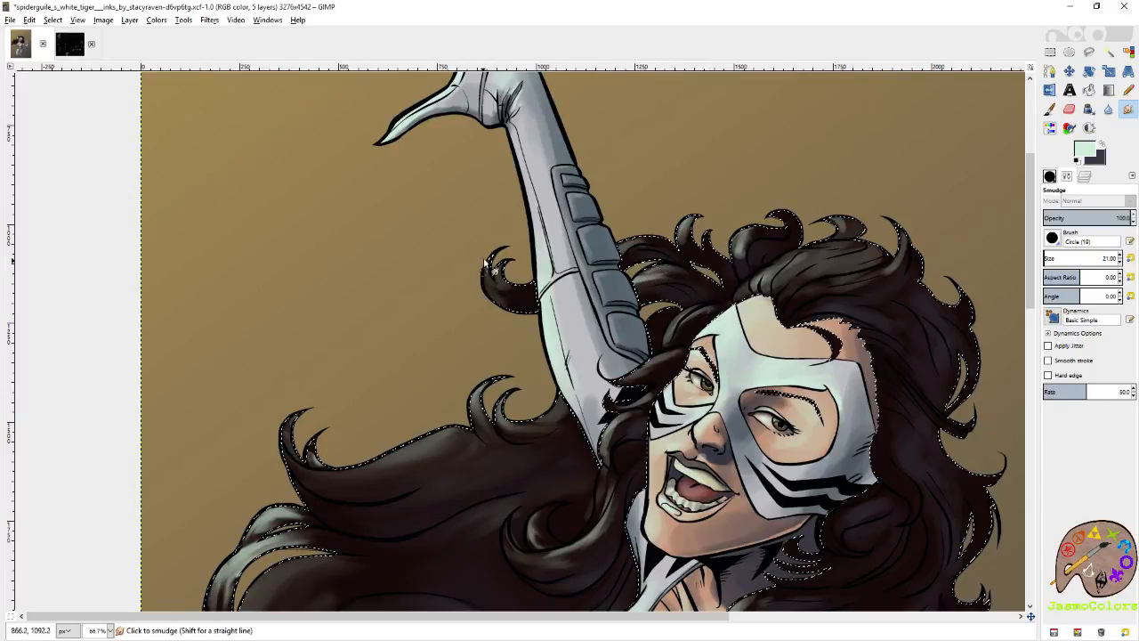
pyautogui.moveTo(681, 224)
pyautogui.mouseDown()
pyautogui.moveTo(691, 258)
pyautogui.moveTo(741, 263)
pyautogui.moveTo(749, 278)
pyautogui.moveTo(804, 258)
pyautogui.moveTo(778, 268)
pyautogui.moveTo(781, 298)
pyautogui.moveTo(827, 264)
pyautogui.moveTo(779, 310)
pyautogui.moveTo(673, 228)
pyautogui.mouseUp()
pyautogui.moveTo(638, 342); pyautogui.dragTo(740, 239)
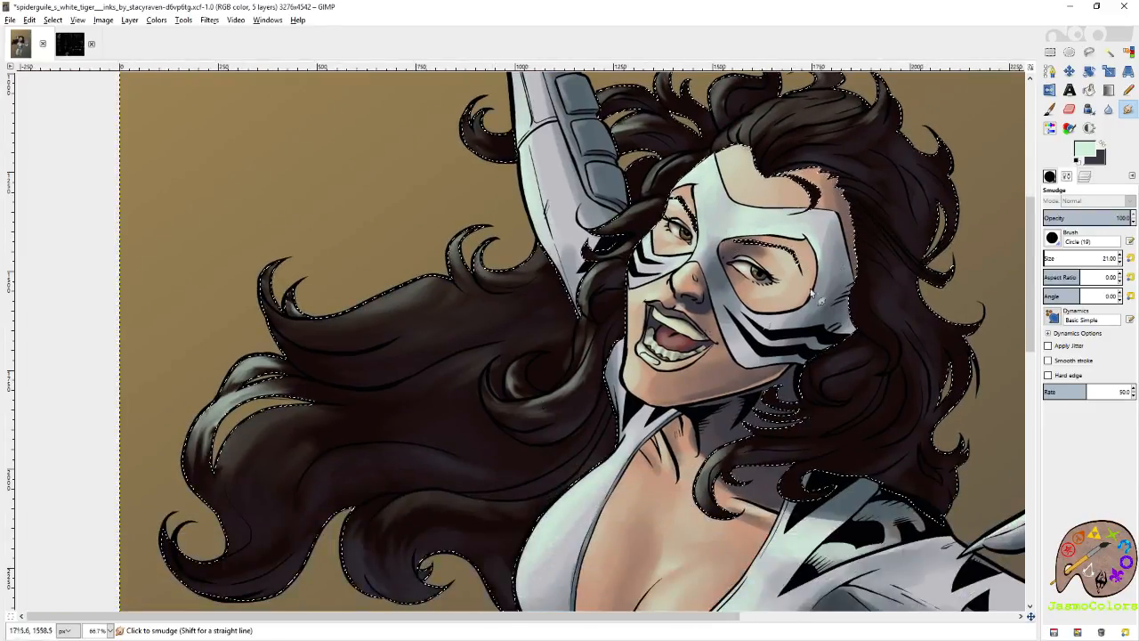
pyautogui.moveTo(814, 293); pyautogui.dragTo(693, 369)
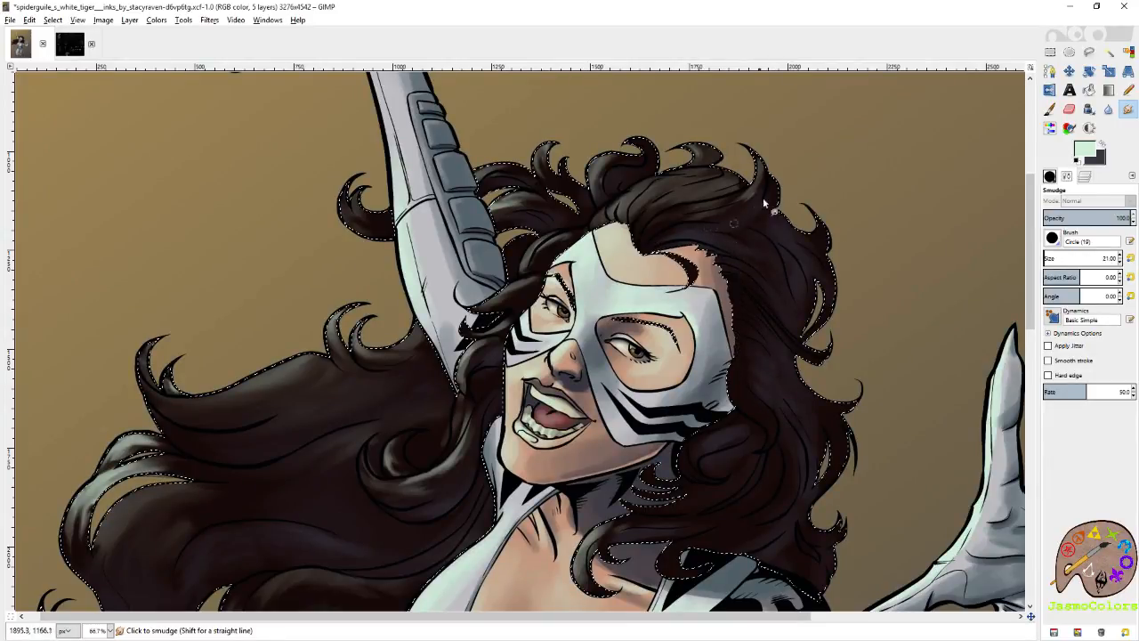
pyautogui.scroll(-2, 835, 316)
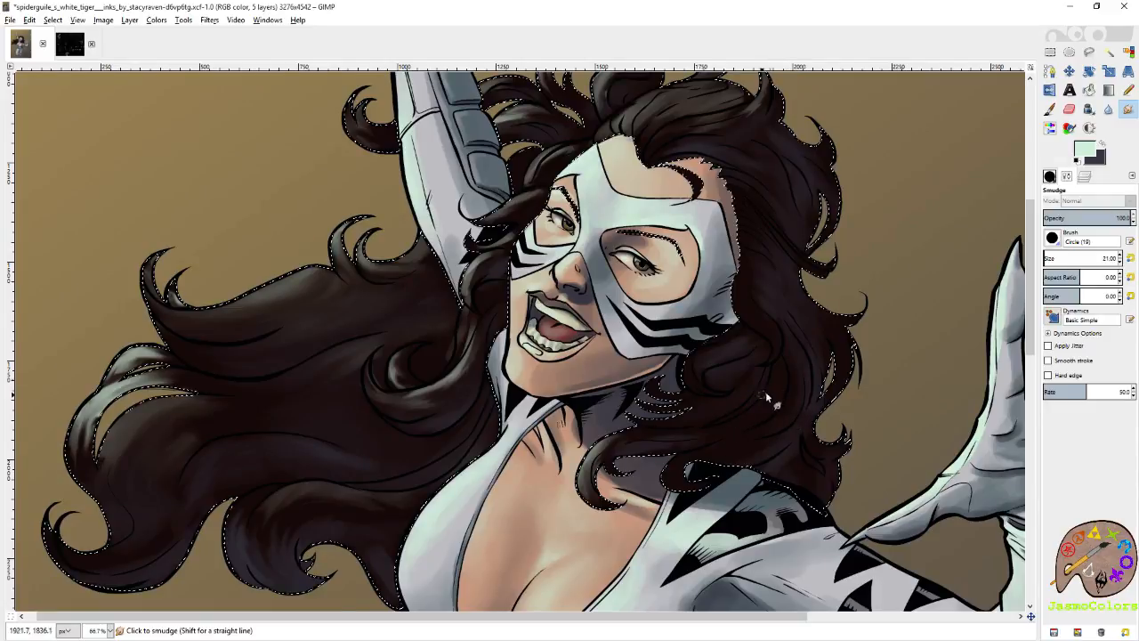
# Swap to dark grey and paint sheen strokes on the hair bordering the mask and over the ear.
pyautogui.scroll(3, 765, 391)
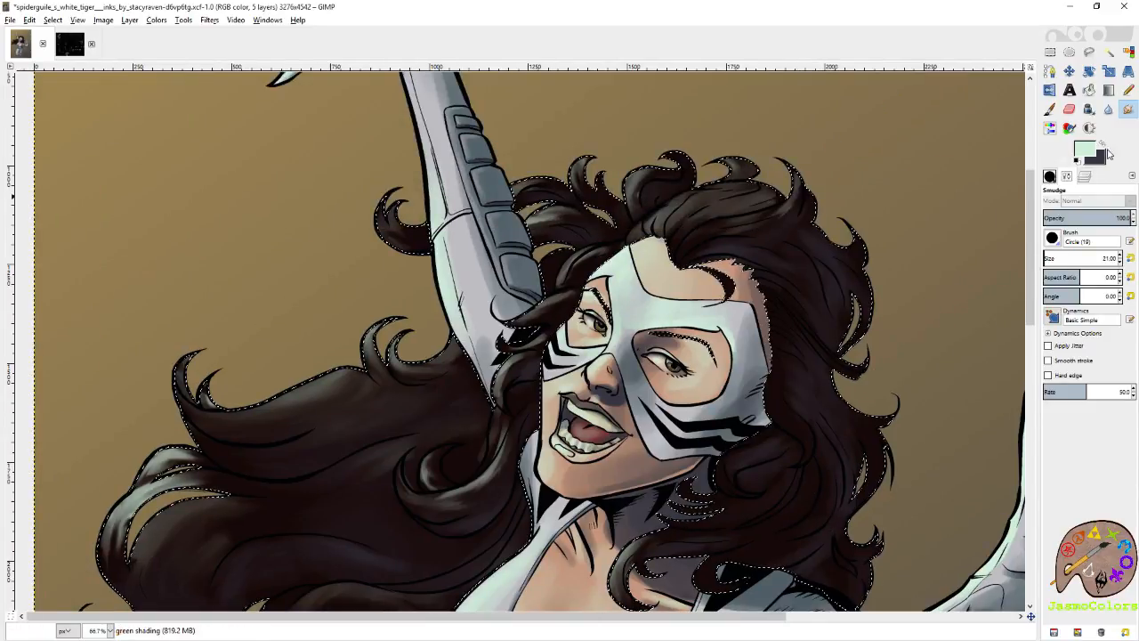
pyautogui.press('x')
pyautogui.press('p')
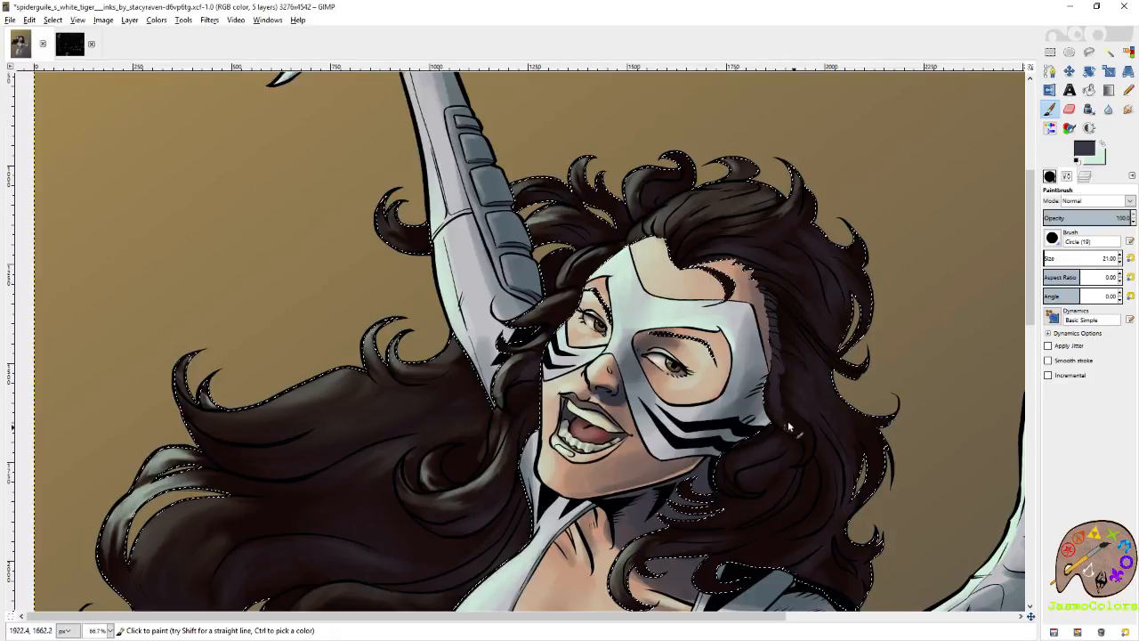
pyautogui.moveTo(805, 442); pyautogui.dragTo(876, 352)
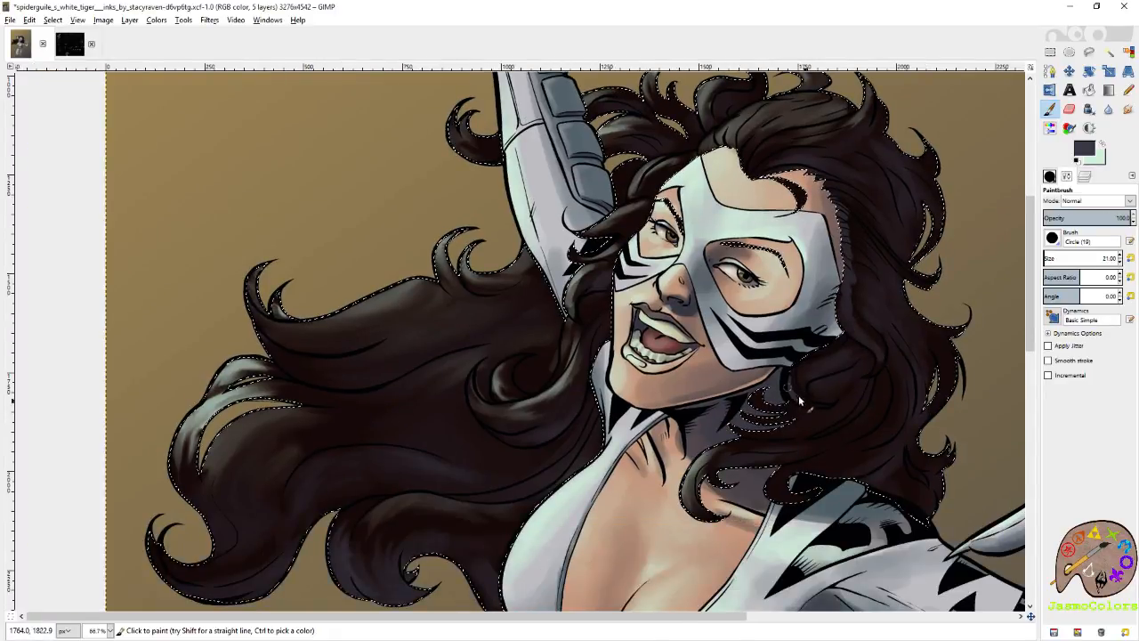
pyautogui.scroll(3, 841, 320)
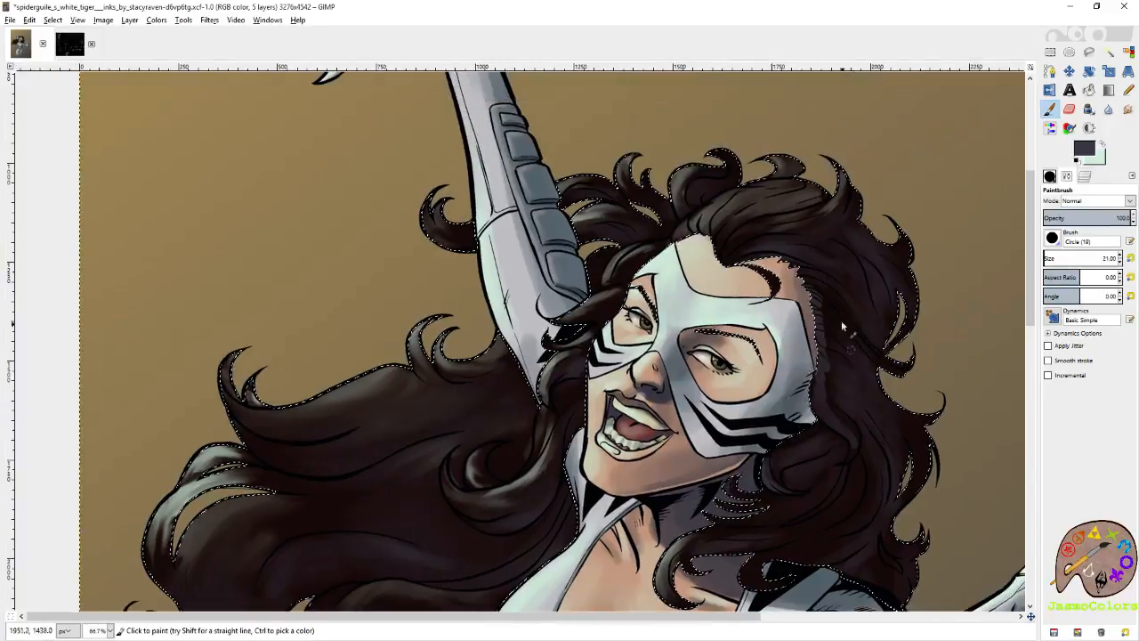
# Smudge the dark grey sheen into the hair along the mask's outer edge and the side of the head.
pyautogui.press('s')
pyautogui.moveTo(814, 292)
pyautogui.mouseDown()
pyautogui.moveTo(837, 313)
pyautogui.moveTo(807, 312)
pyautogui.moveTo(844, 349)
pyautogui.moveTo(816, 356)
pyautogui.mouseUp()
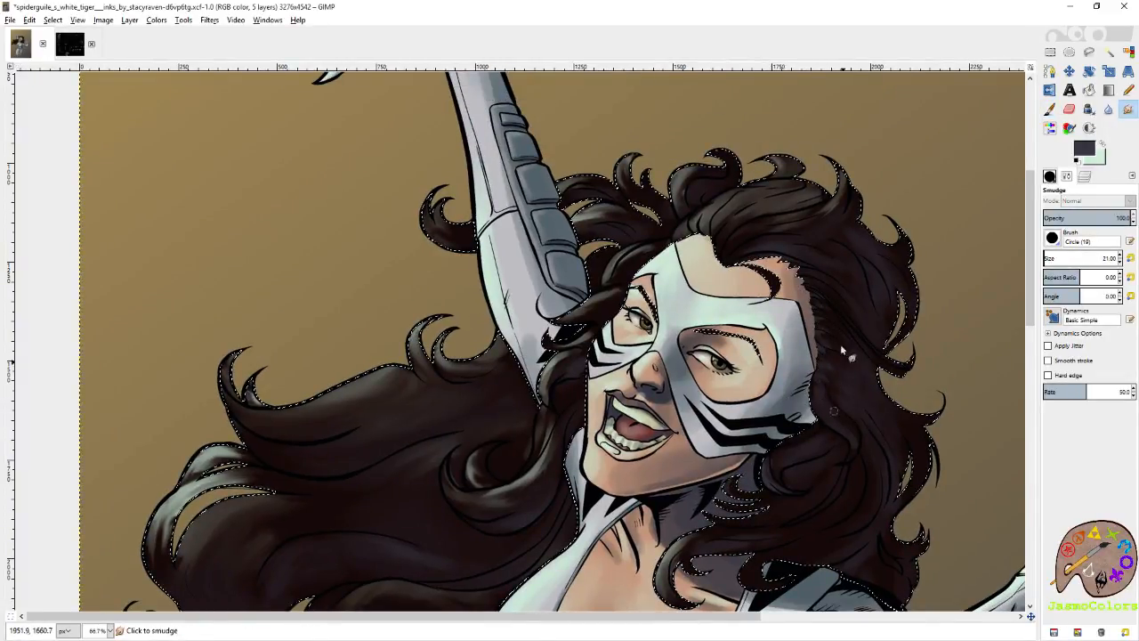
pyautogui.moveTo(814, 291); pyautogui.dragTo(833, 307)
pyautogui.moveTo(861, 240); pyautogui.dragTo(925, 320)
# Paint more dark grey sheen on the side hair, the waves falling to the shoulder and the flowing hair.
pyautogui.click(1050, 111)
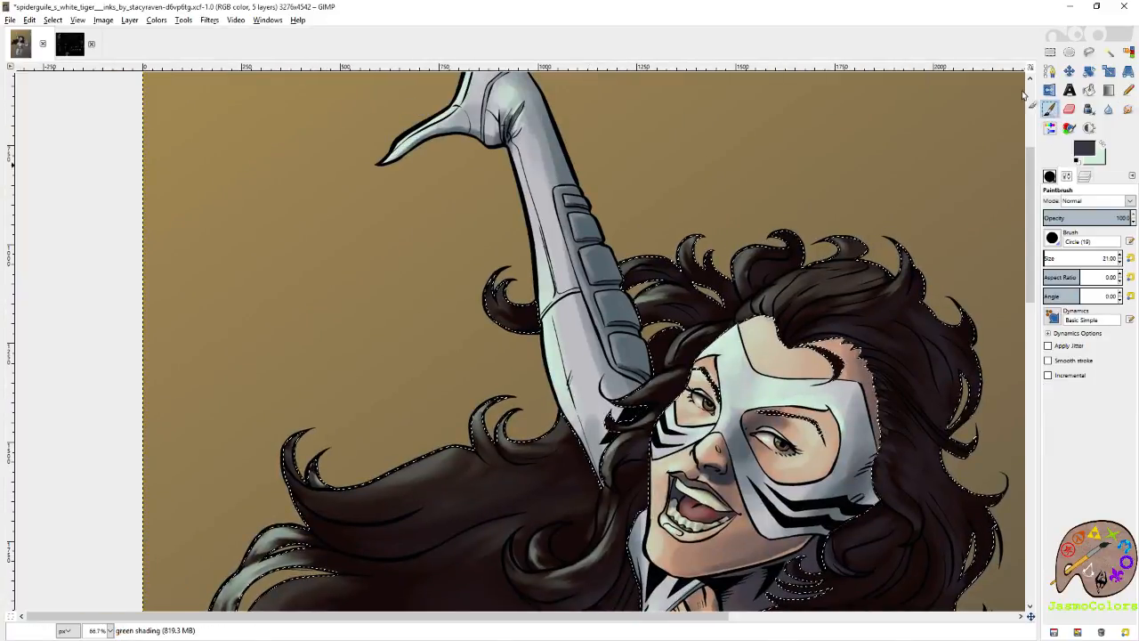
pyautogui.click(861, 316)
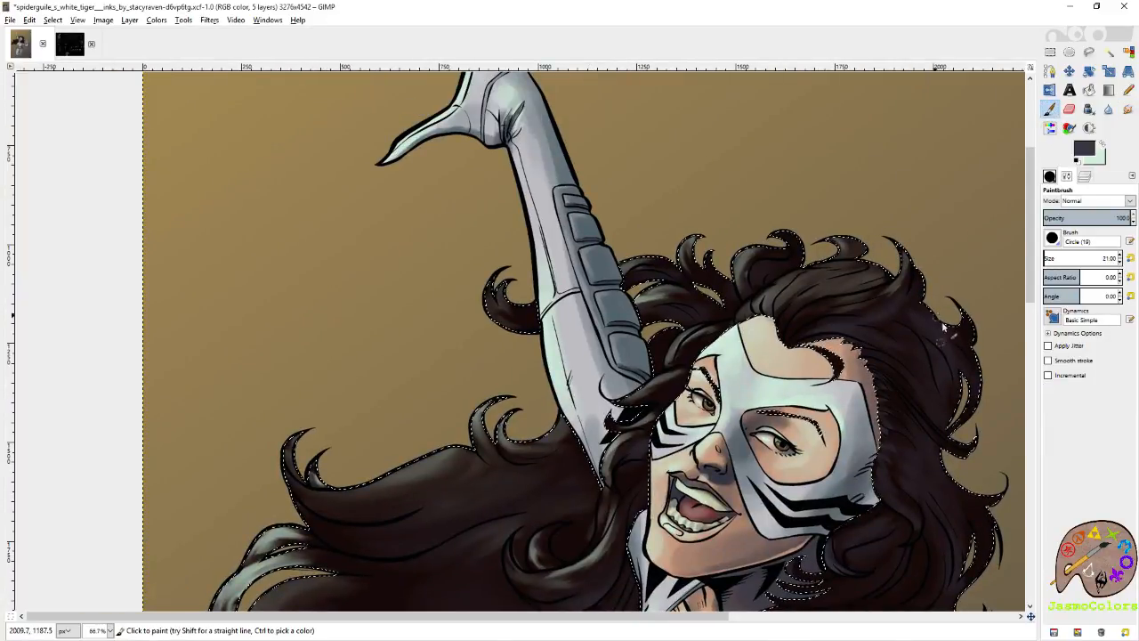
pyautogui.moveTo(932, 422); pyautogui.dragTo(900, 317)
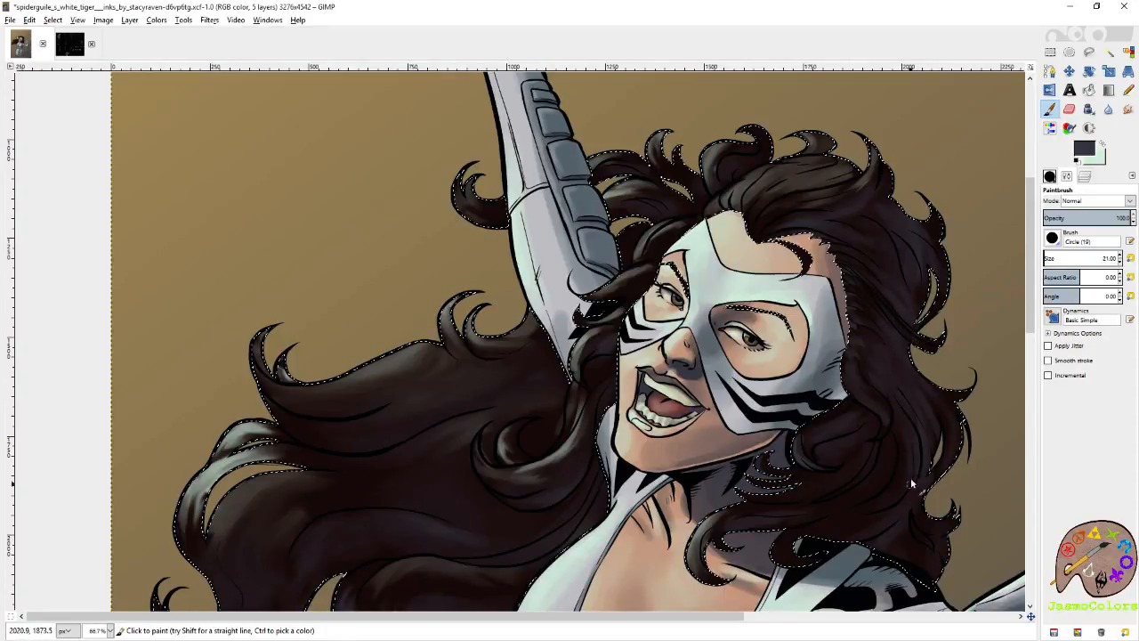
pyautogui.moveTo(910, 477); pyautogui.dragTo(939, 316)
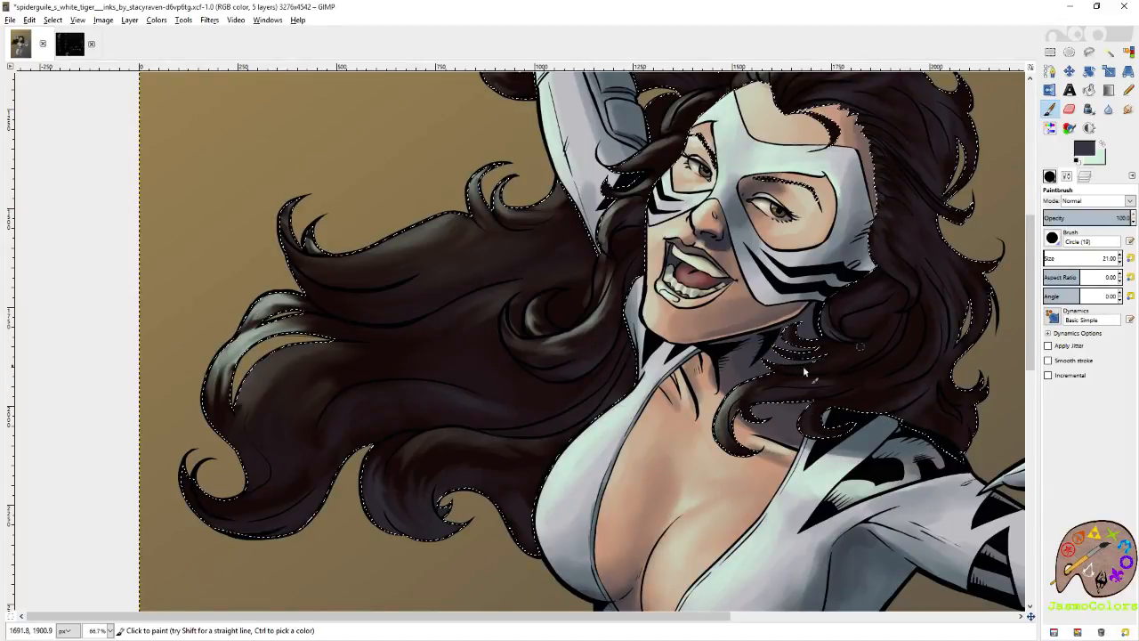
pyautogui.moveTo(779, 202); pyautogui.dragTo(812, 344)
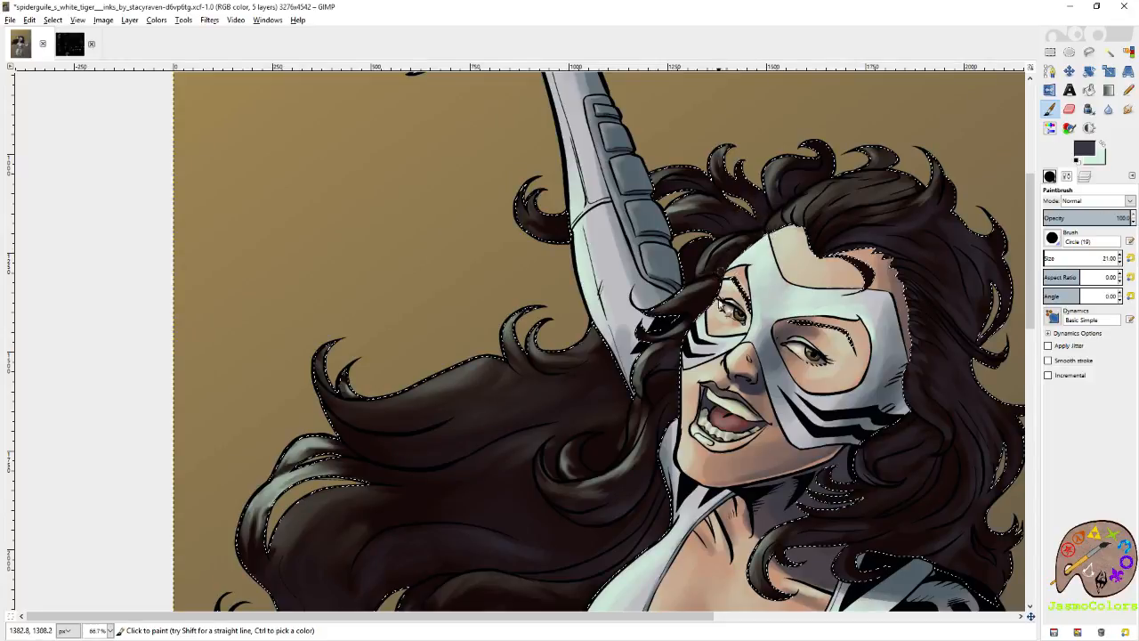
pyautogui.moveTo(697, 524); pyautogui.dragTo(954, 427)
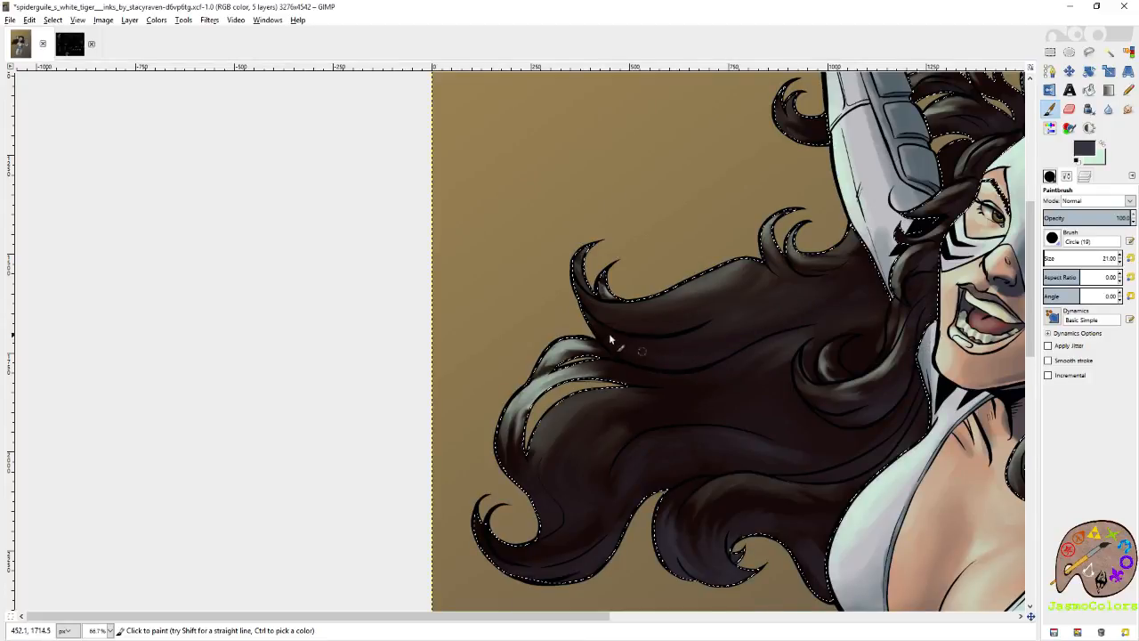
pyautogui.scroll(-2, 633, 398)
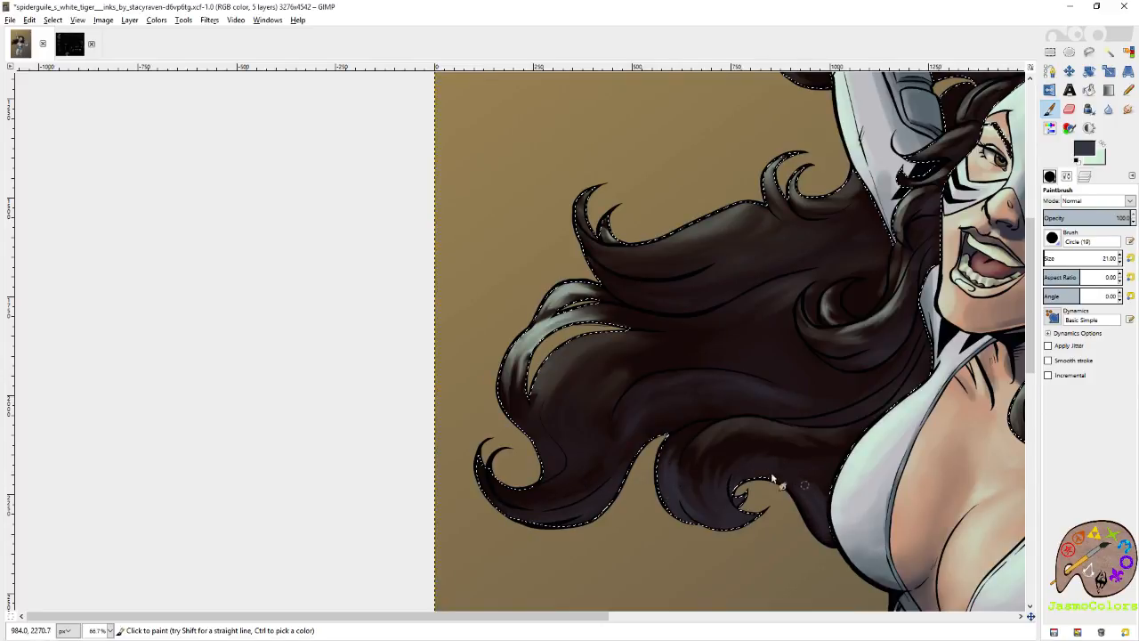
# Smudge the sheen on the lower wave beside the chest.
pyautogui.press('s')
pyautogui.moveTo(784, 478); pyautogui.dragTo(802, 483)
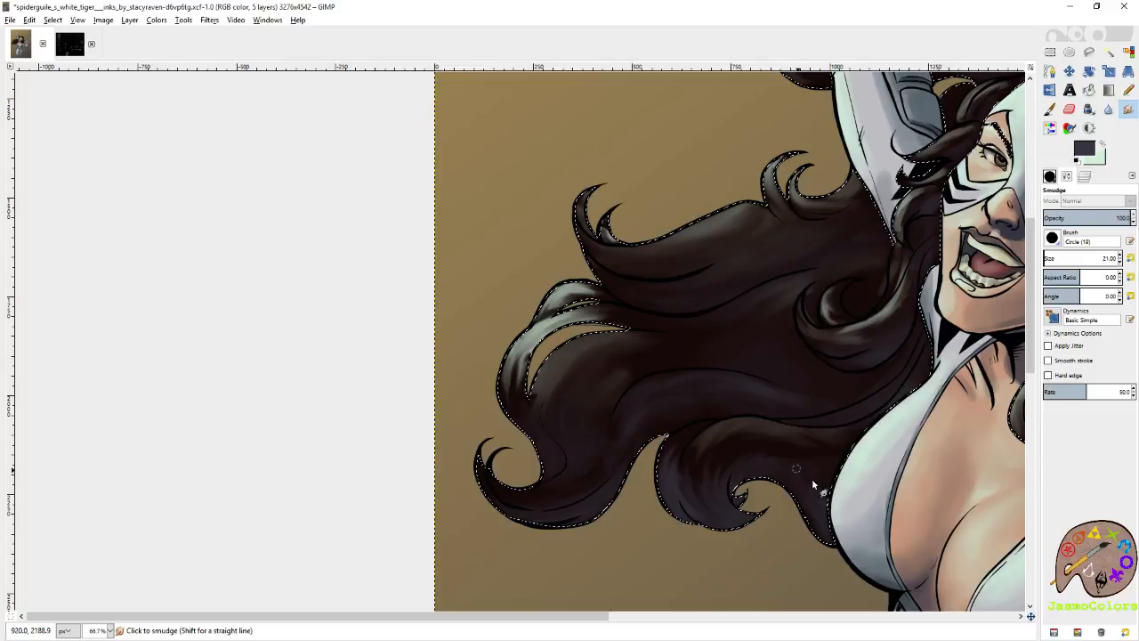
pyautogui.scroll(2, 761, 451)
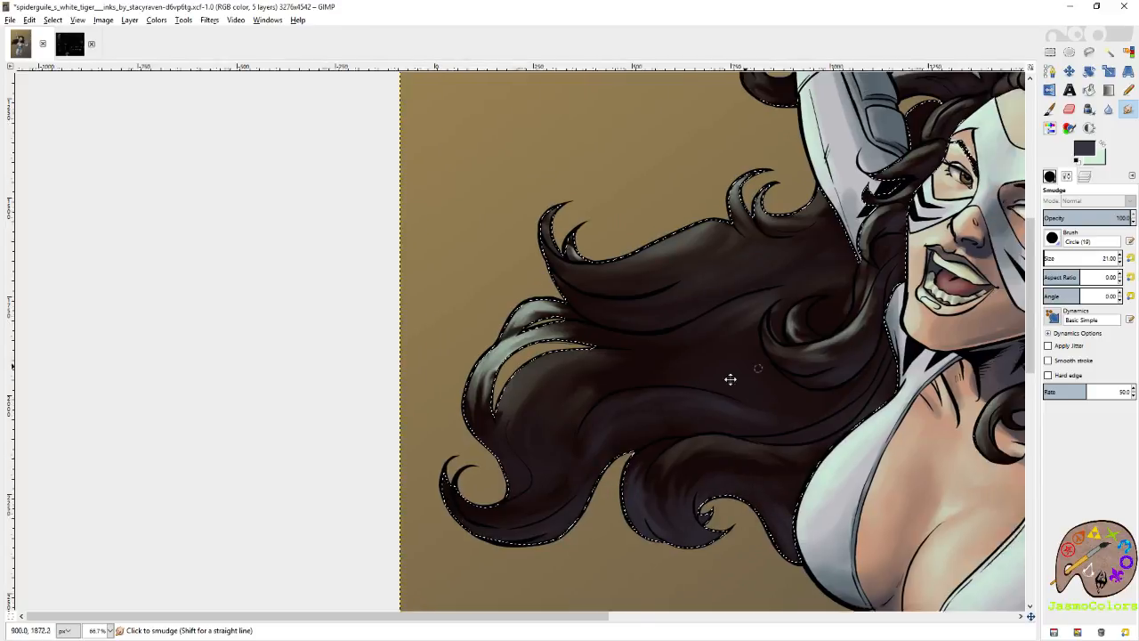
# Paint dark grey sheen along the middle and upper strands of the flowing hair and around the inner curl.
pyautogui.hscroll(3, 730, 377)
pyautogui.press('p')
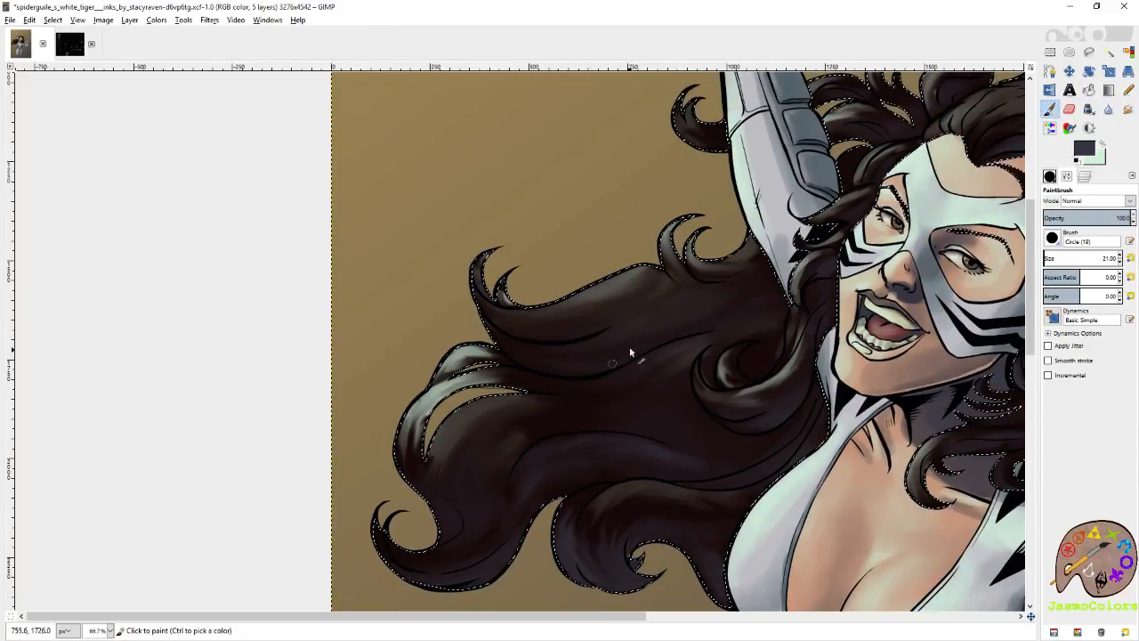
pyautogui.moveTo(629, 352); pyautogui.dragTo(632, 316)
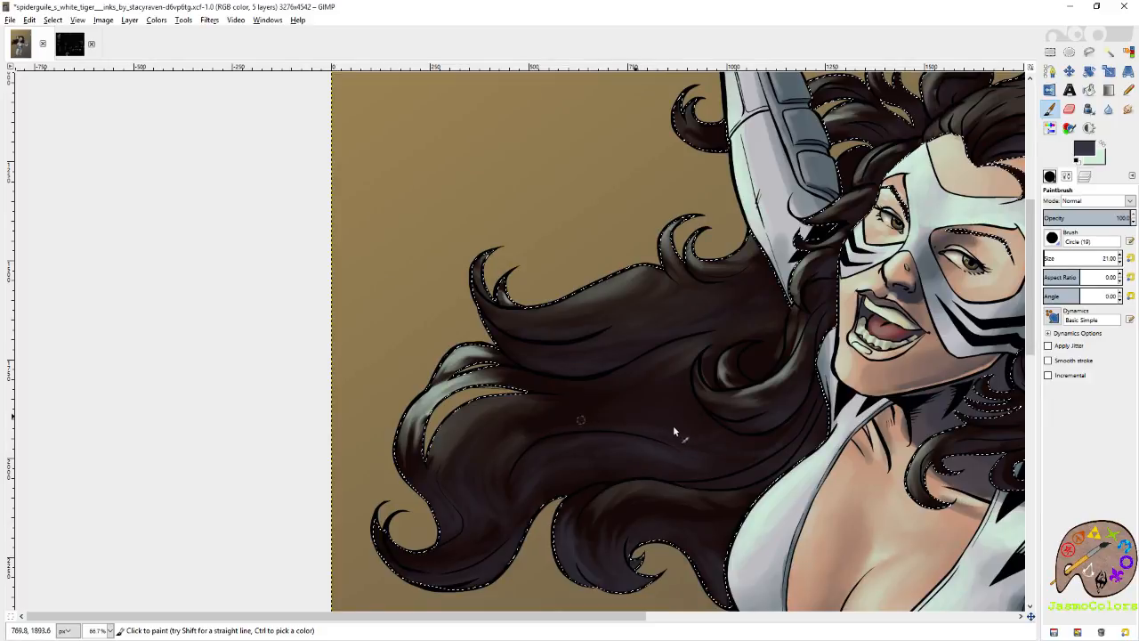
pyautogui.scroll(-3, 592, 462)
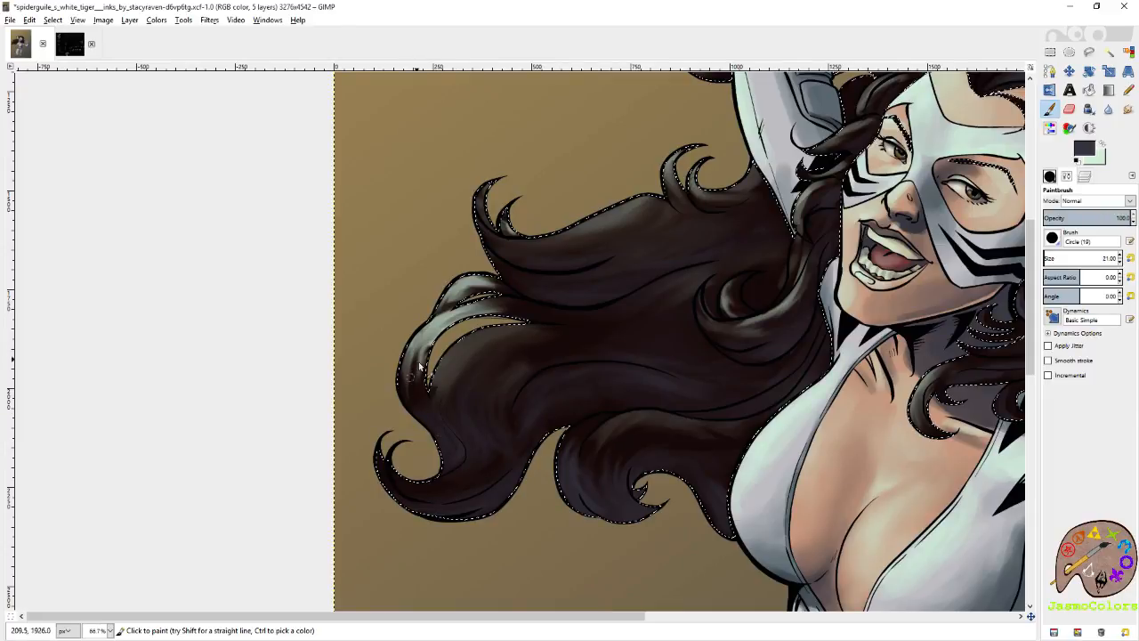
pyautogui.moveTo(649, 374); pyautogui.dragTo(497, 456)
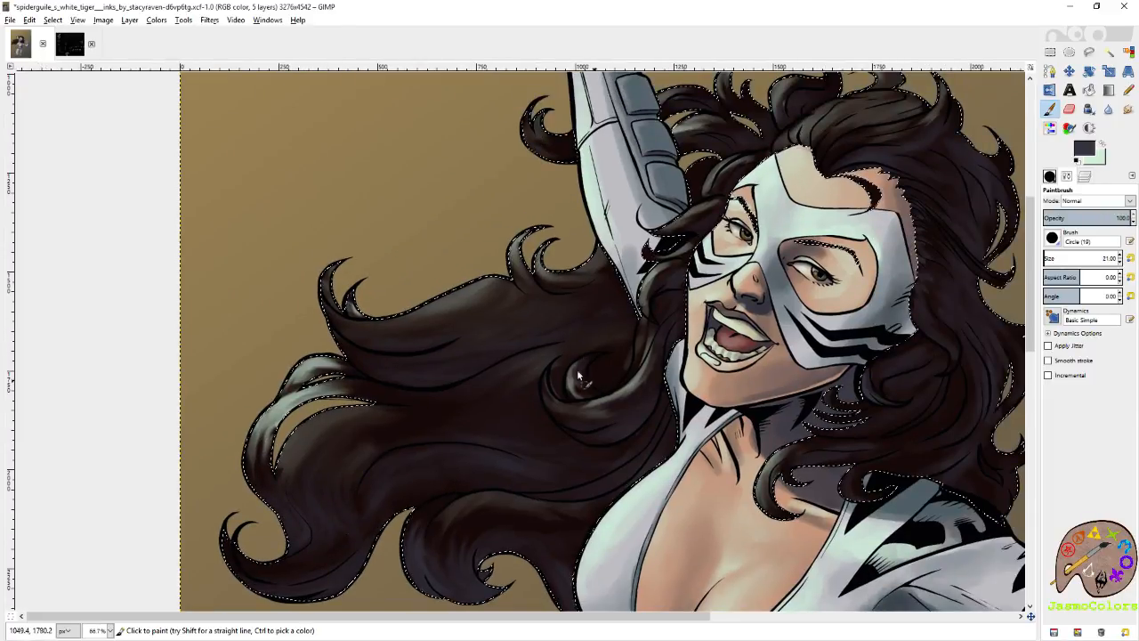
pyautogui.moveTo(595, 294); pyautogui.dragTo(600, 343)
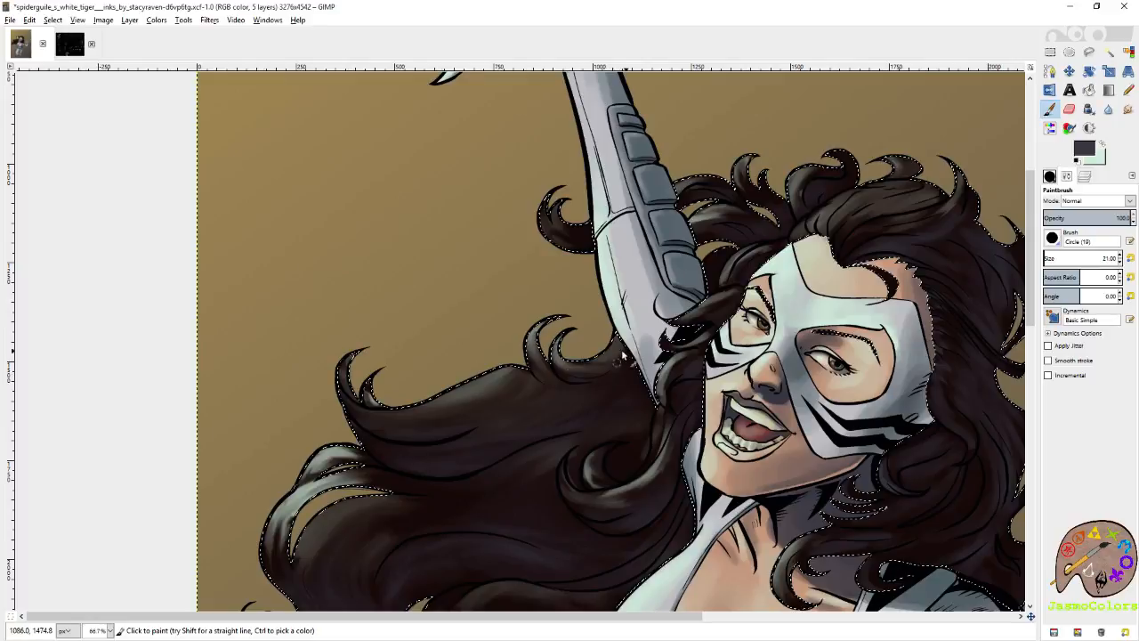
# Smudge the sheen on the strands between the raised arm and the face and up to the hairline.
pyautogui.press('s')
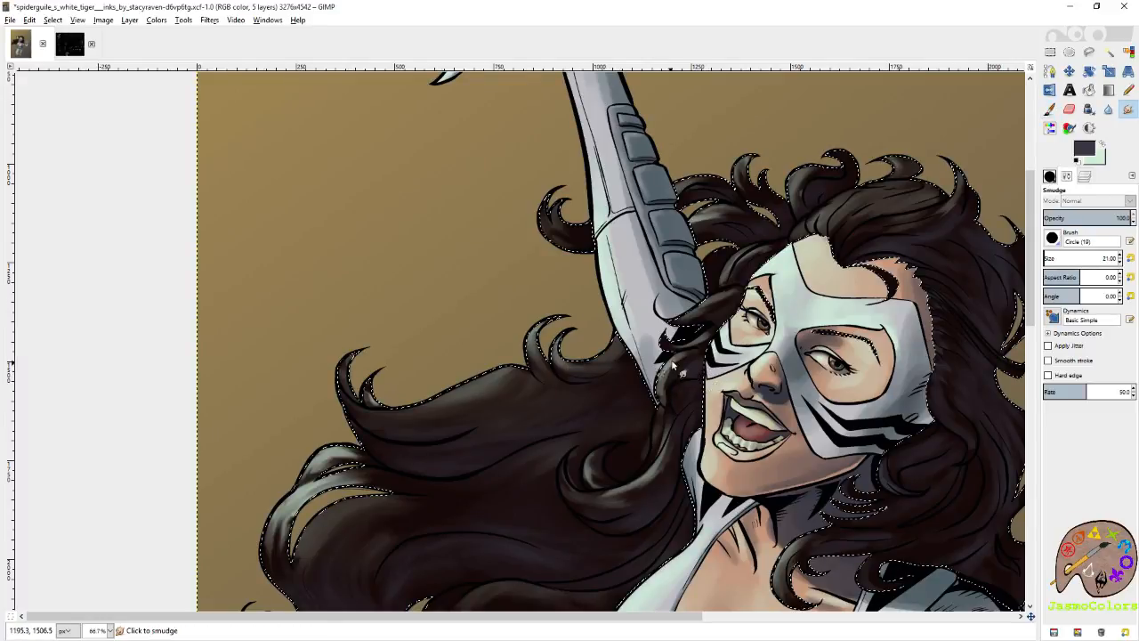
pyautogui.moveTo(672, 362)
pyautogui.mouseDown()
pyautogui.moveTo(663, 398)
pyautogui.moveTo(682, 355)
pyautogui.moveTo(672, 366)
pyautogui.mouseUp()
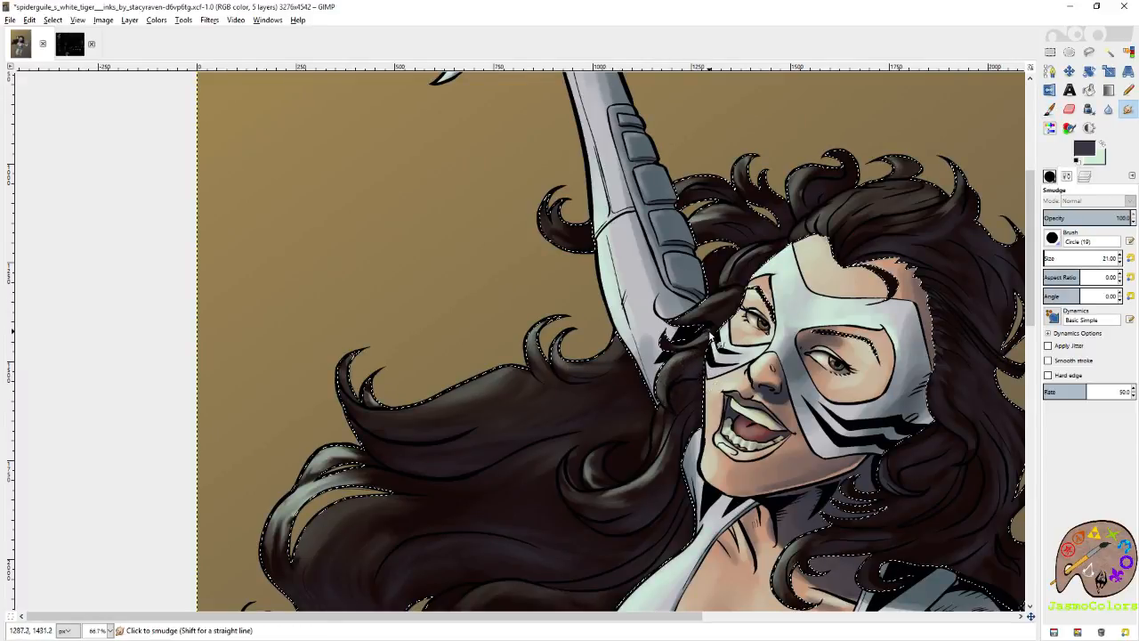
pyautogui.moveTo(710, 333); pyautogui.dragTo(669, 342)
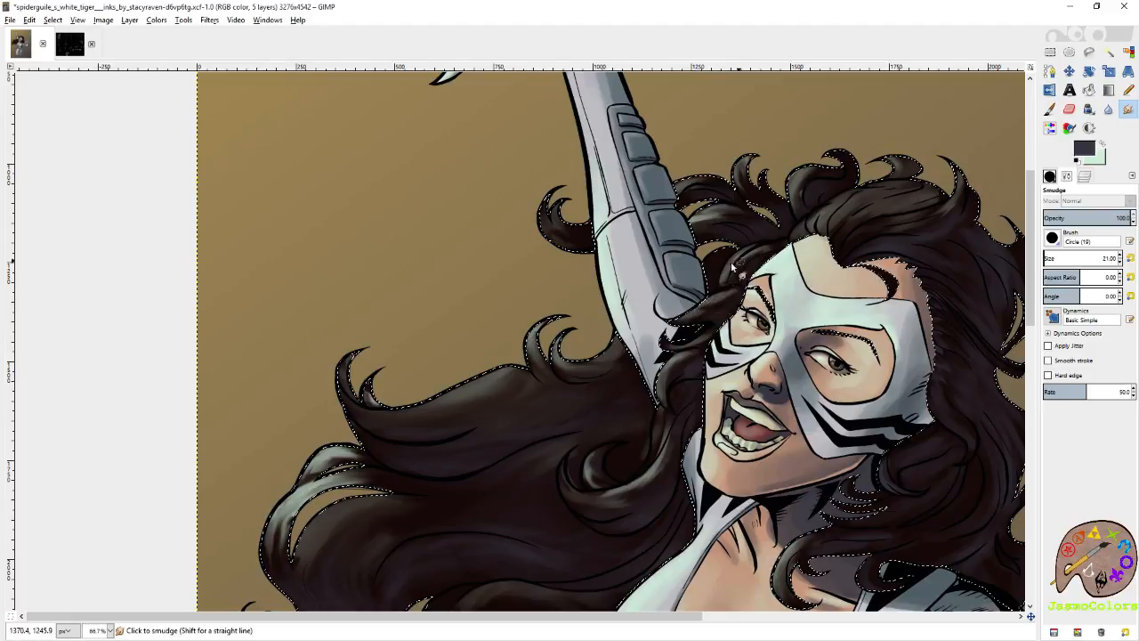
pyautogui.moveTo(732, 266); pyautogui.dragTo(769, 250)
pyautogui.moveTo(848, 210); pyautogui.dragTo(758, 275)
# Swap to pale green, paint highlights on the crown hair above the forehead and smudge them.
pyautogui.click(1050, 109)
pyautogui.click(1103, 143)
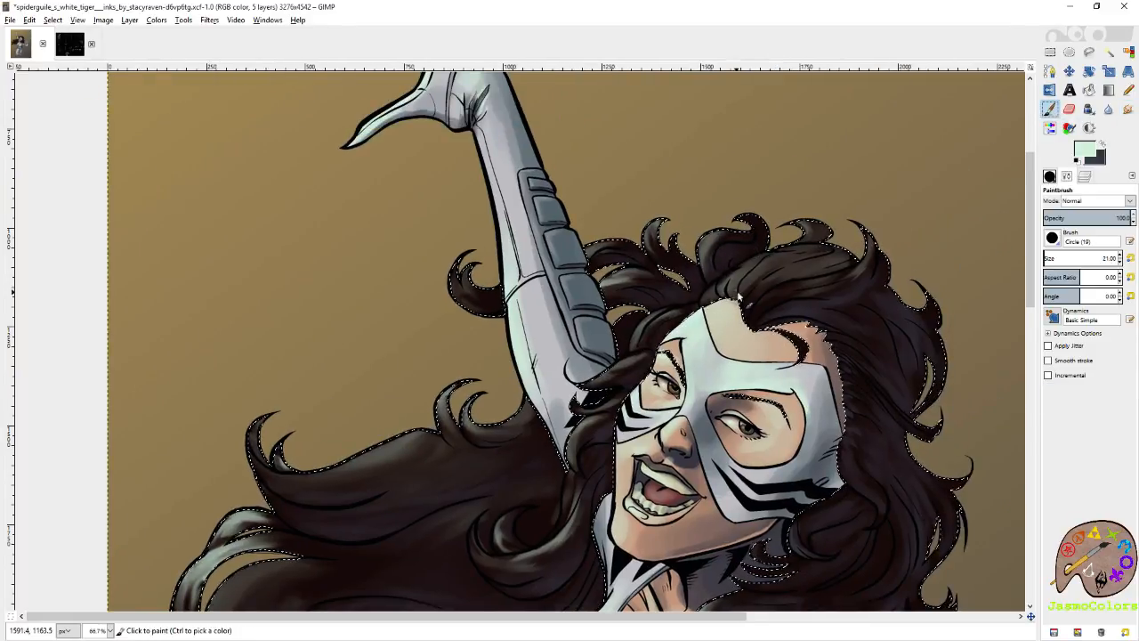
pyautogui.moveTo(755, 314)
pyautogui.mouseDown()
pyautogui.moveTo(785, 305)
pyautogui.moveTo(754, 306)
pyautogui.moveTo(791, 275)
pyautogui.moveTo(745, 298)
pyautogui.moveTo(757, 263)
pyautogui.mouseUp()
pyautogui.moveTo(711, 303)
pyautogui.mouseDown()
pyautogui.moveTo(795, 257)
pyautogui.moveTo(826, 253)
pyautogui.moveTo(753, 290)
pyautogui.moveTo(837, 272)
pyautogui.mouseUp()
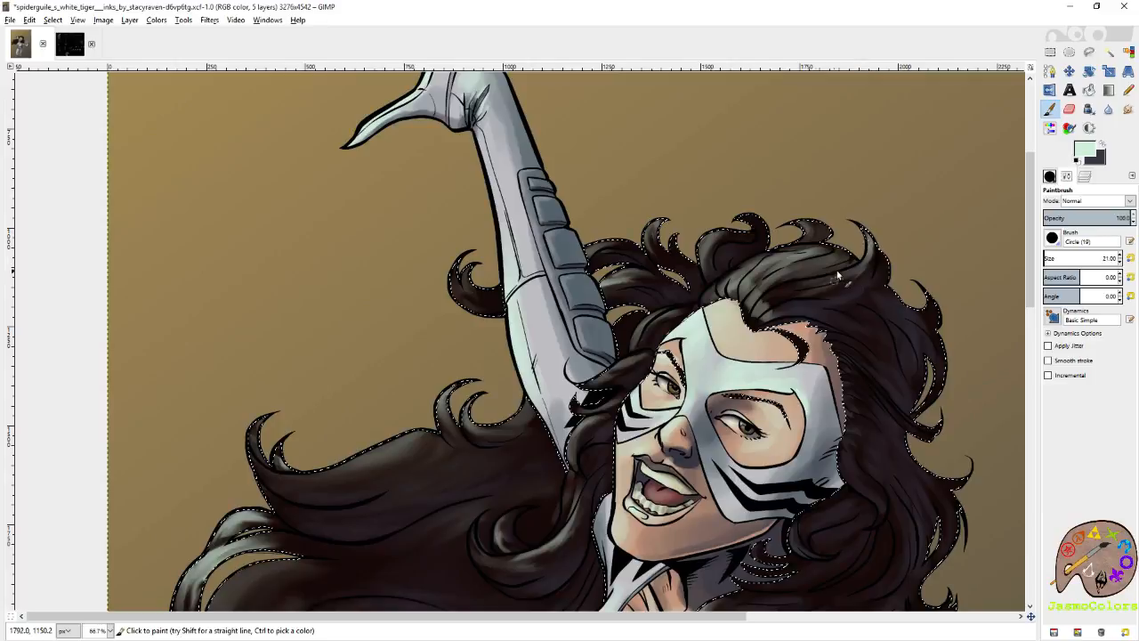
pyautogui.press('s')
pyautogui.moveTo(746, 285)
pyautogui.mouseDown()
pyautogui.moveTo(738, 303)
pyautogui.moveTo(752, 284)
pyautogui.moveTo(753, 329)
pyautogui.moveTo(787, 293)
pyautogui.mouseUp()
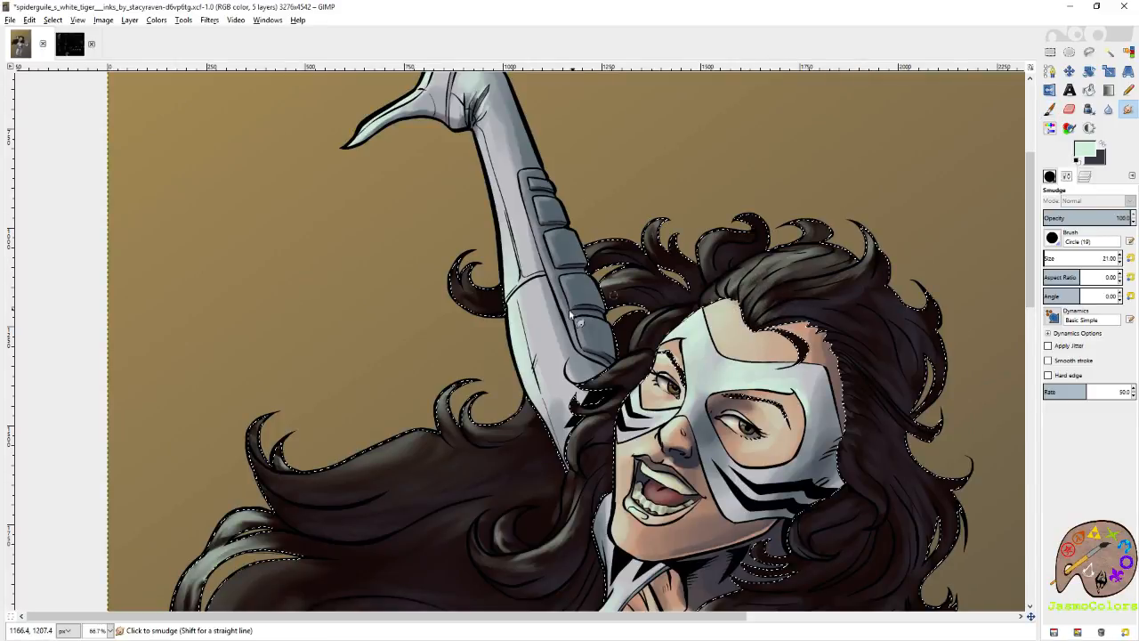
# Paint pale green highlights on the curls behind the raised arm, the outer curl tips and the lower flowing lock.
pyautogui.press('p')
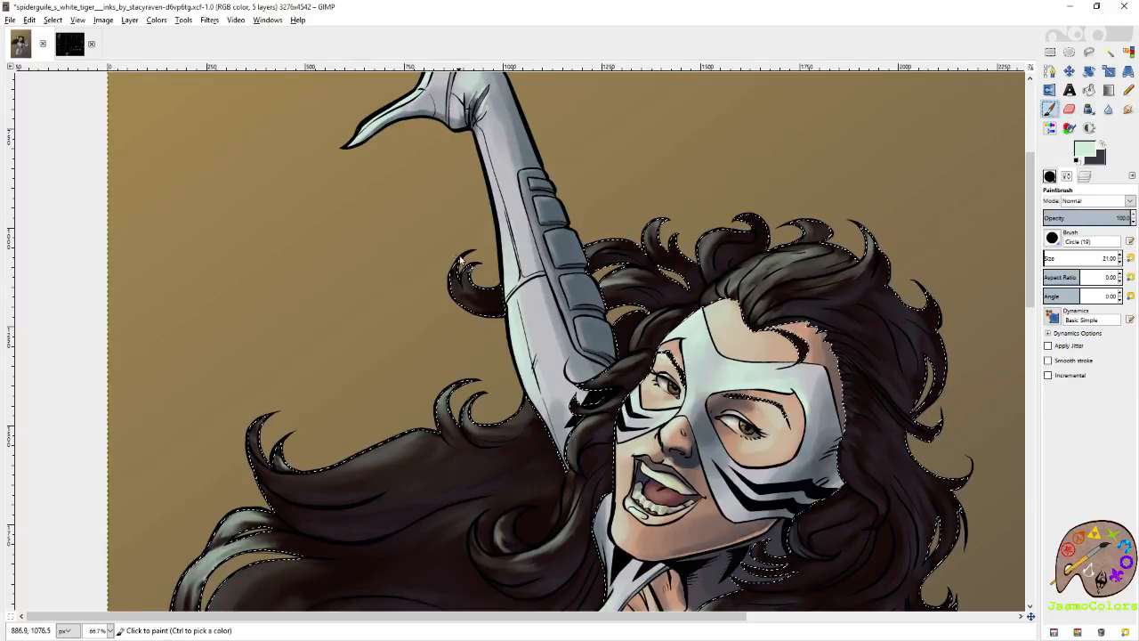
pyautogui.moveTo(461, 260)
pyautogui.mouseDown()
pyautogui.moveTo(457, 293)
pyautogui.moveTo(476, 313)
pyautogui.moveTo(474, 265)
pyautogui.mouseUp()
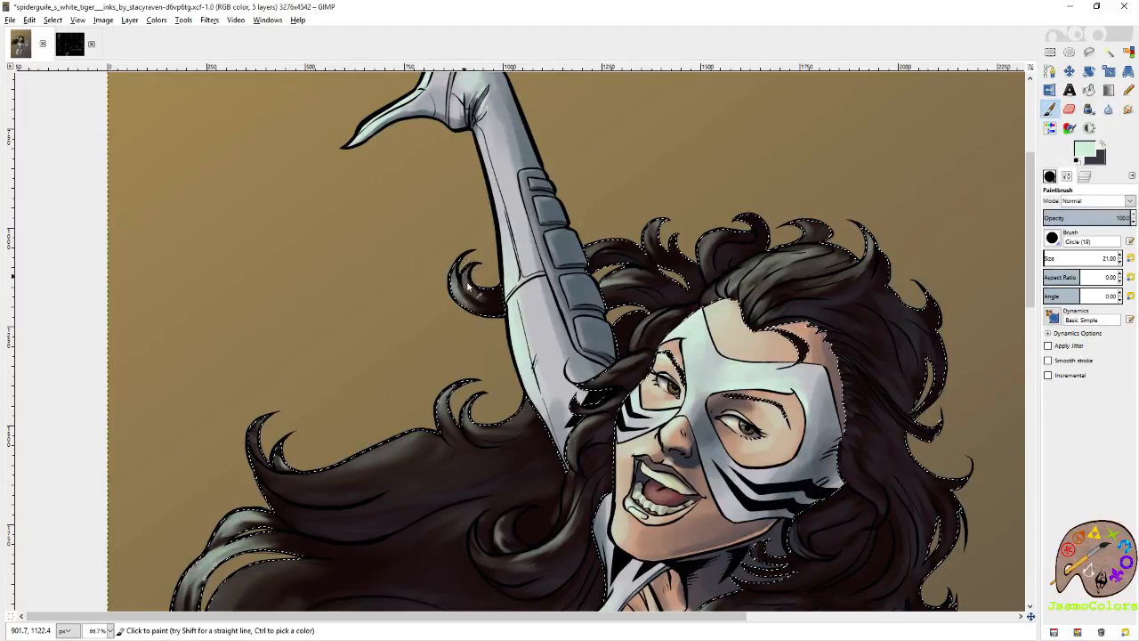
pyautogui.moveTo(656, 223)
pyautogui.mouseDown()
pyautogui.moveTo(657, 247)
pyautogui.moveTo(651, 226)
pyautogui.mouseUp()
pyautogui.moveTo(426, 404)
pyautogui.mouseDown()
pyautogui.moveTo(555, 340)
pyautogui.moveTo(589, 378)
pyautogui.moveTo(580, 373)
pyautogui.moveTo(655, 357)
pyautogui.moveTo(612, 362)
pyautogui.mouseUp()
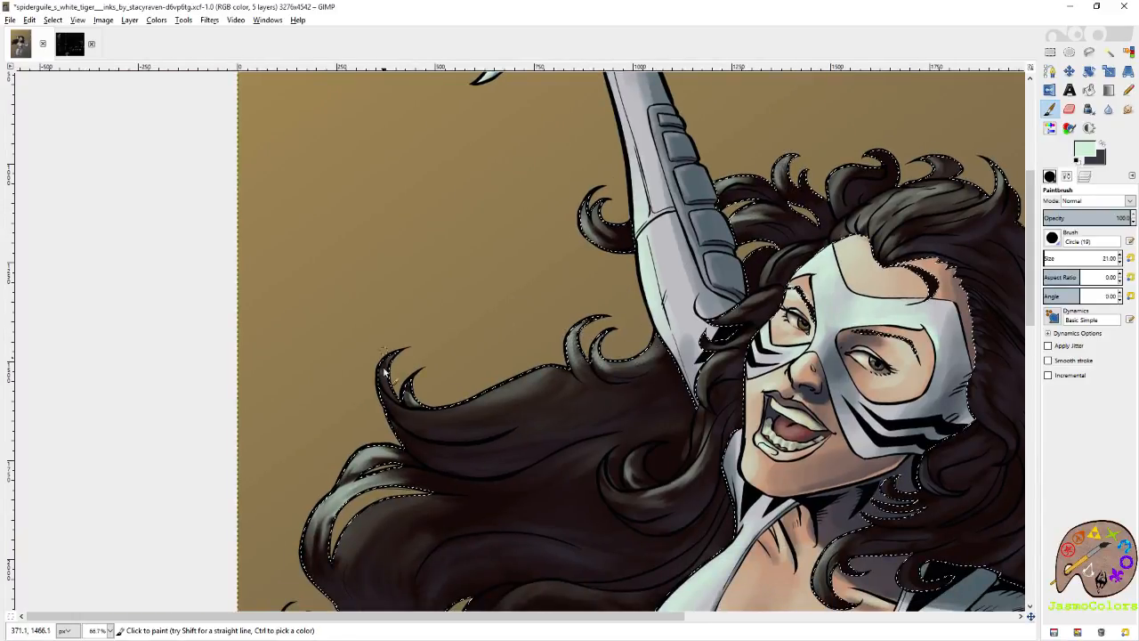
pyautogui.moveTo(385, 367); pyautogui.dragTo(393, 392)
pyautogui.moveTo(512, 388)
pyautogui.mouseDown()
pyautogui.moveTo(465, 401)
pyautogui.moveTo(549, 261)
pyautogui.mouseUp()
pyautogui.moveTo(531, 383)
pyautogui.mouseDown()
pyautogui.moveTo(486, 374)
pyautogui.moveTo(452, 390)
pyautogui.mouseUp()
pyautogui.moveTo(511, 390)
pyautogui.mouseDown()
pyautogui.moveTo(454, 442)
pyautogui.moveTo(500, 401)
pyautogui.moveTo(468, 432)
pyautogui.moveTo(497, 407)
pyautogui.moveTo(463, 467)
pyautogui.mouseUp()
pyautogui.moveTo(499, 411); pyautogui.dragTo(468, 466)
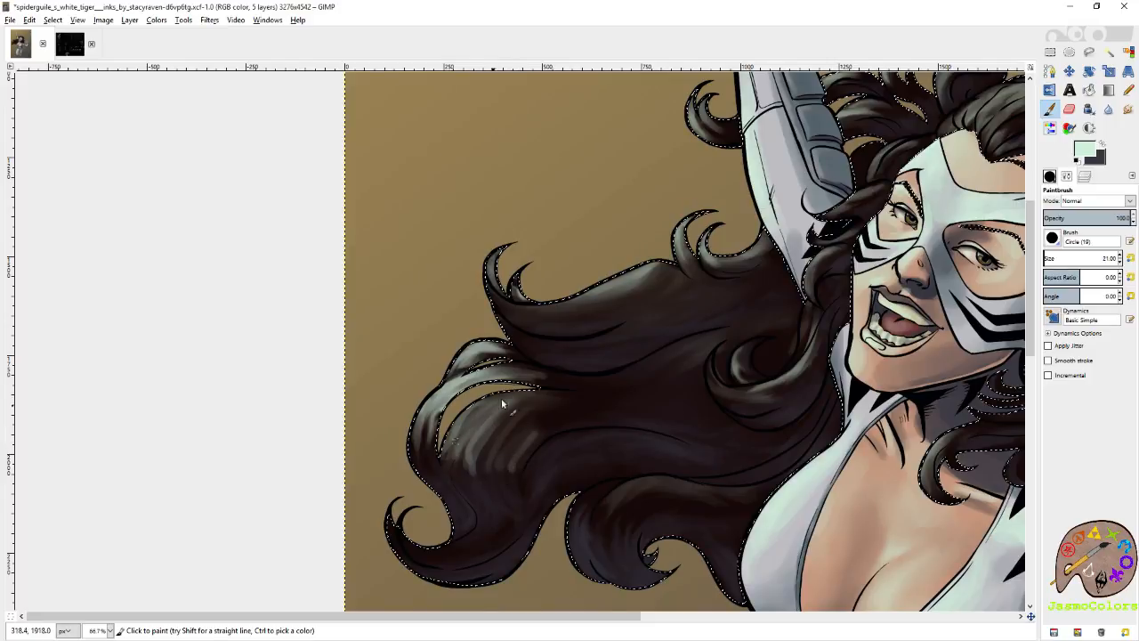
# Smudge the pale highlights along the lower and upper flowing locks, saving the image between strokes.
pyautogui.press('s')
pyautogui.moveTo(451, 457); pyautogui.dragTo(472, 500)
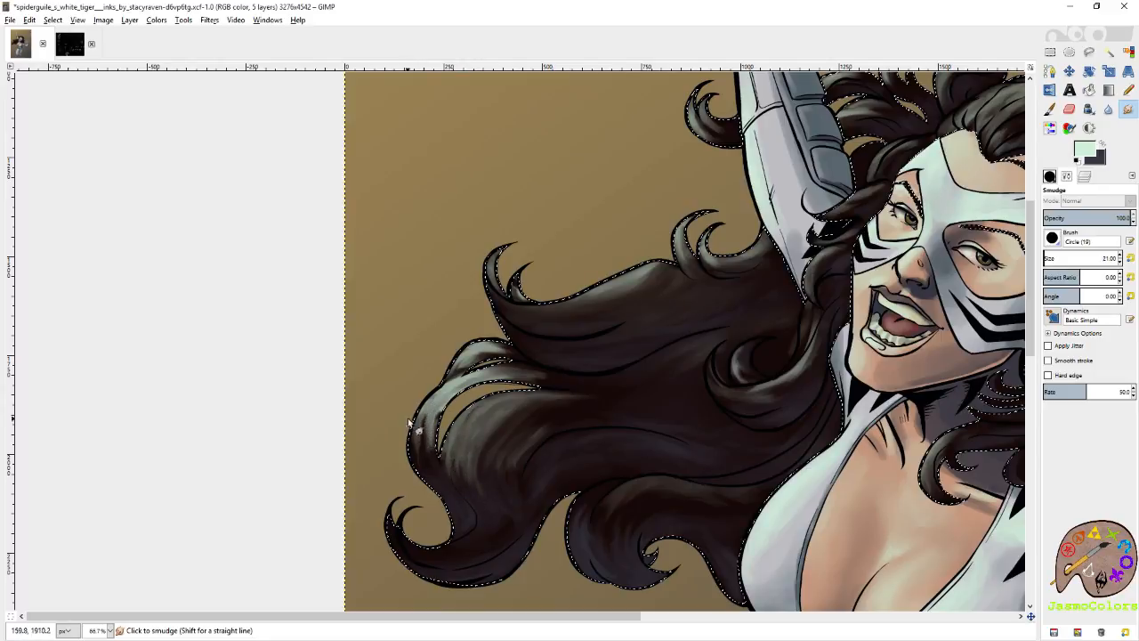
pyautogui.hotkey('ctrl', 's')
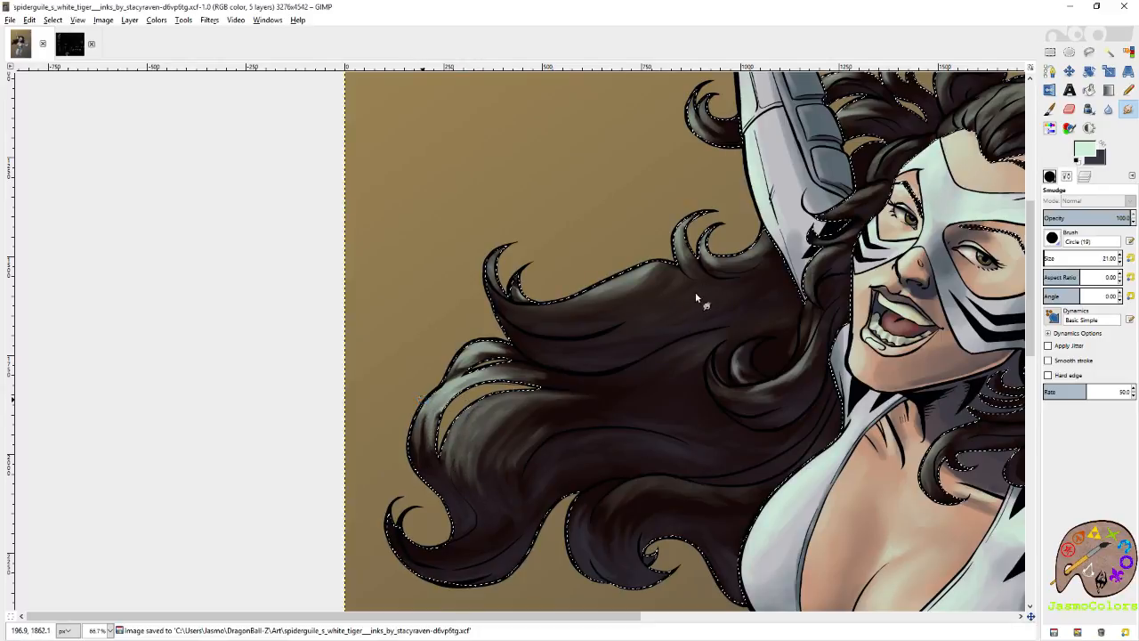
pyautogui.moveTo(626, 287); pyautogui.dragTo(615, 286)
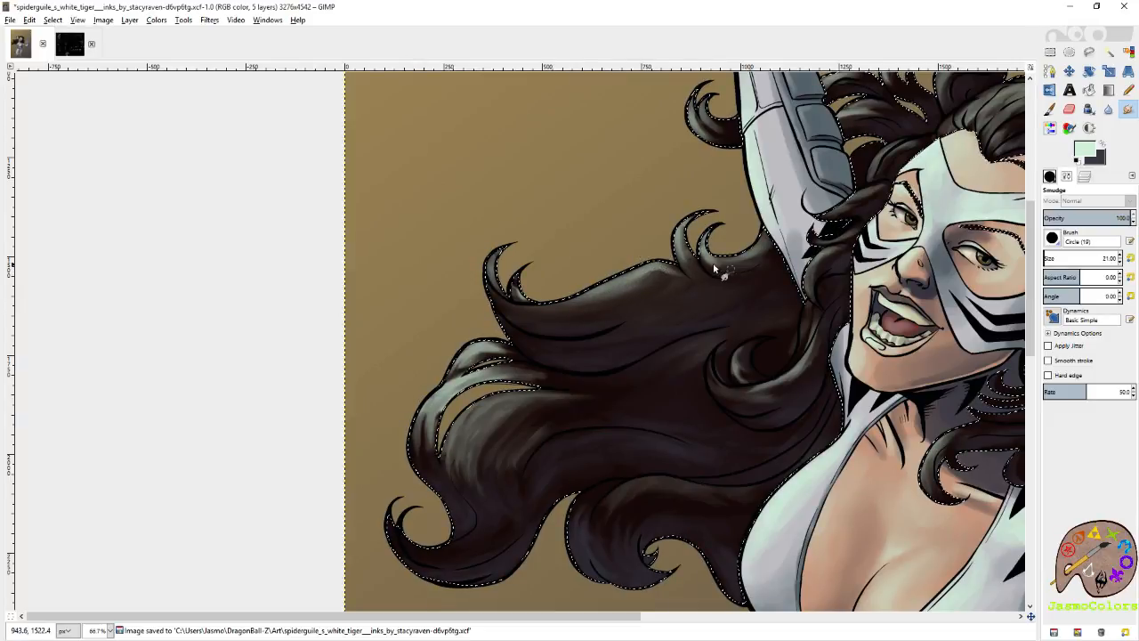
pyautogui.hscroll(3, 713, 263)
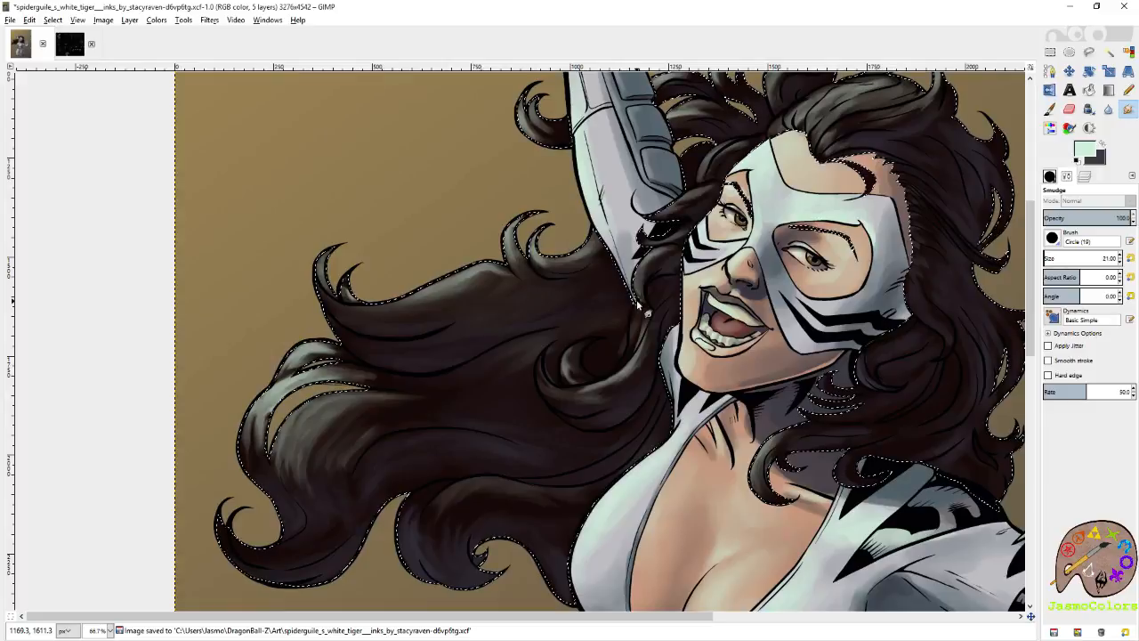
# Clear the hair selection using Rectangle Select and save the image.
pyautogui.hotkey('shift', 'o')
pyautogui.scroll(-5, 986, 98)
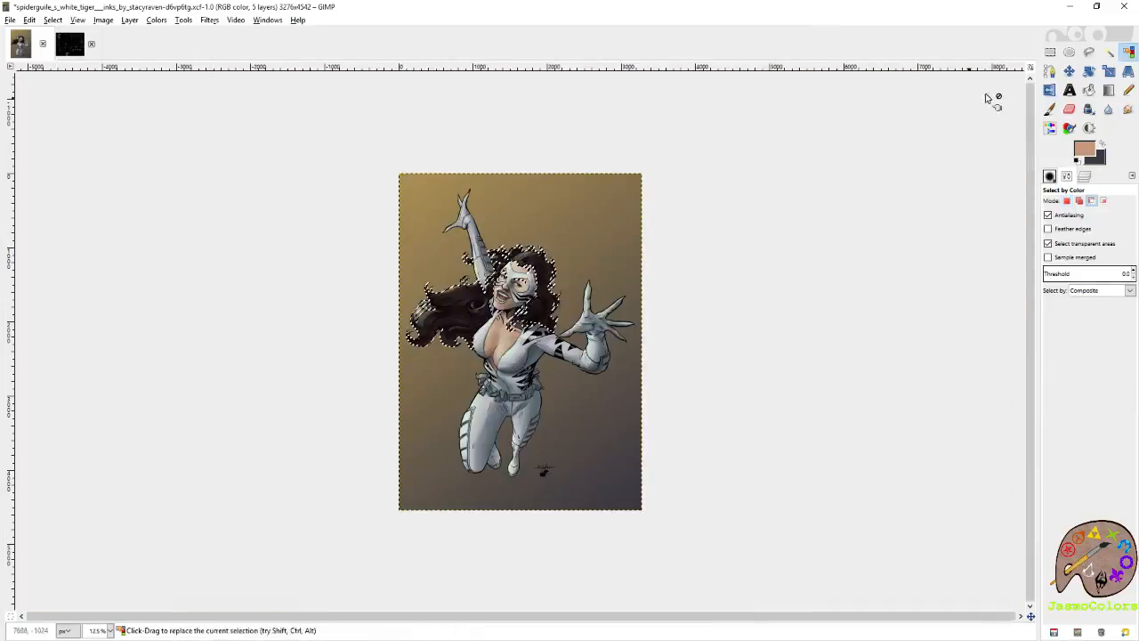
pyautogui.click(1050, 53)
pyautogui.click(853, 118)
pyautogui.scroll(1, 418, 220)
pyautogui.hotkey('ctrl', 's')
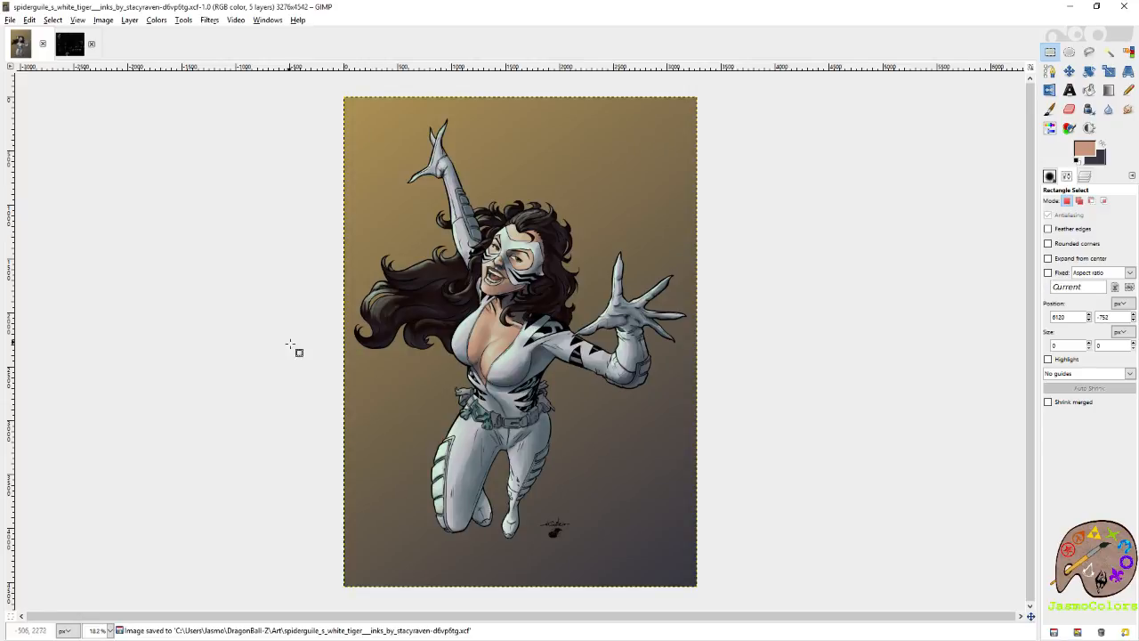
# Restore the cleared hair selection and smudge the pale highlights on the outer flowing curl and the lock below it.
pyautogui.scroll(3, 263, 322)
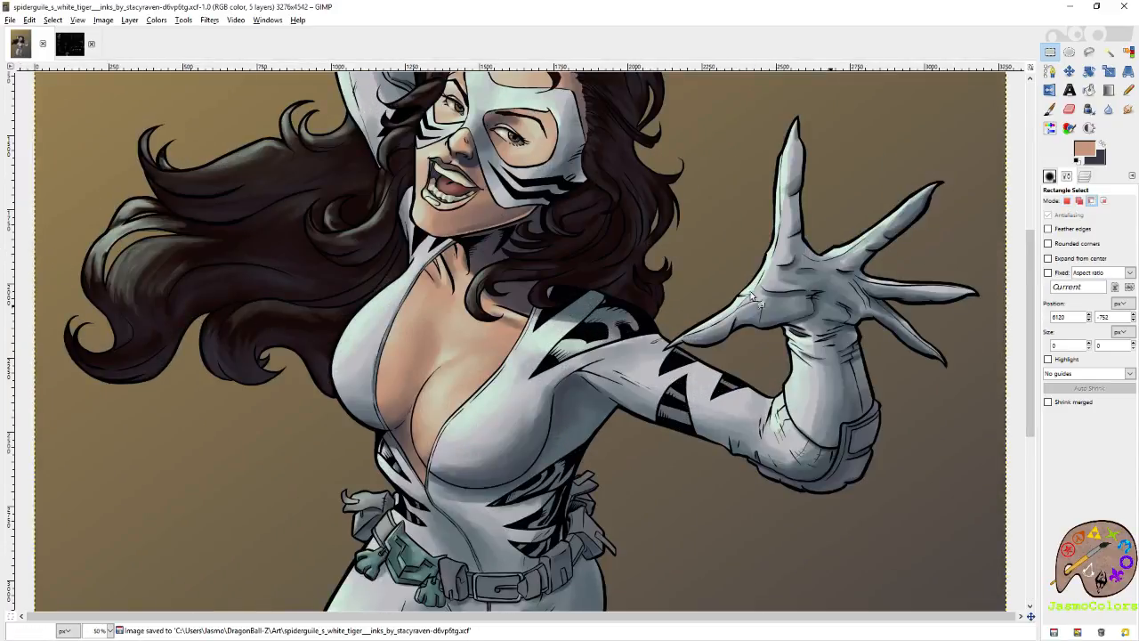
pyautogui.hotkey('ctrl', 'z')
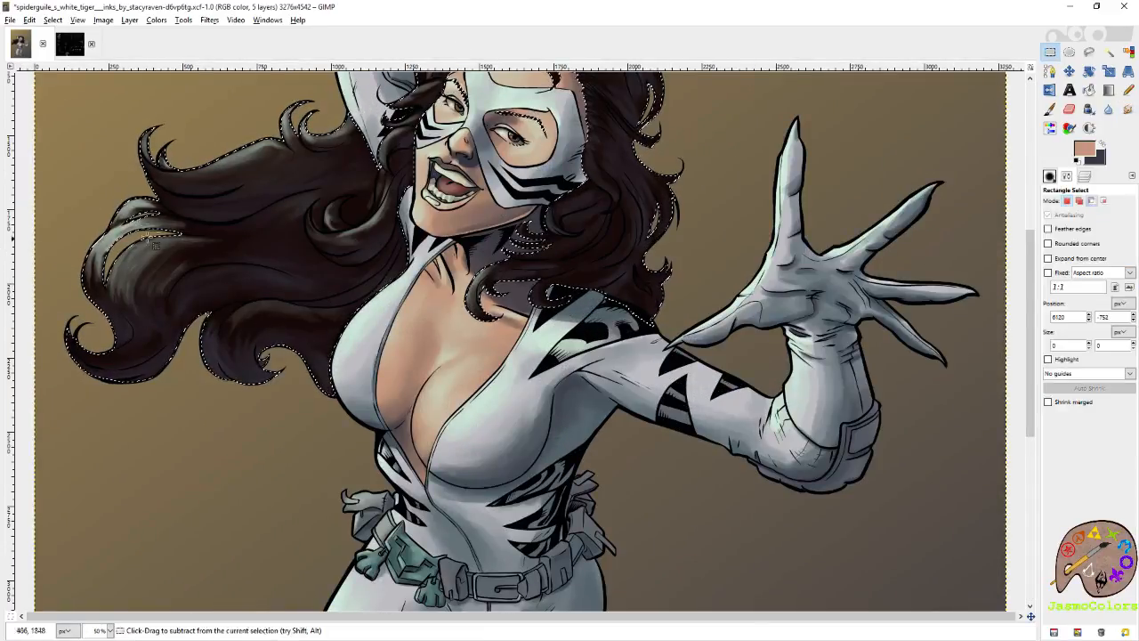
pyautogui.scroll(4, 156, 243)
pyautogui.press('s')
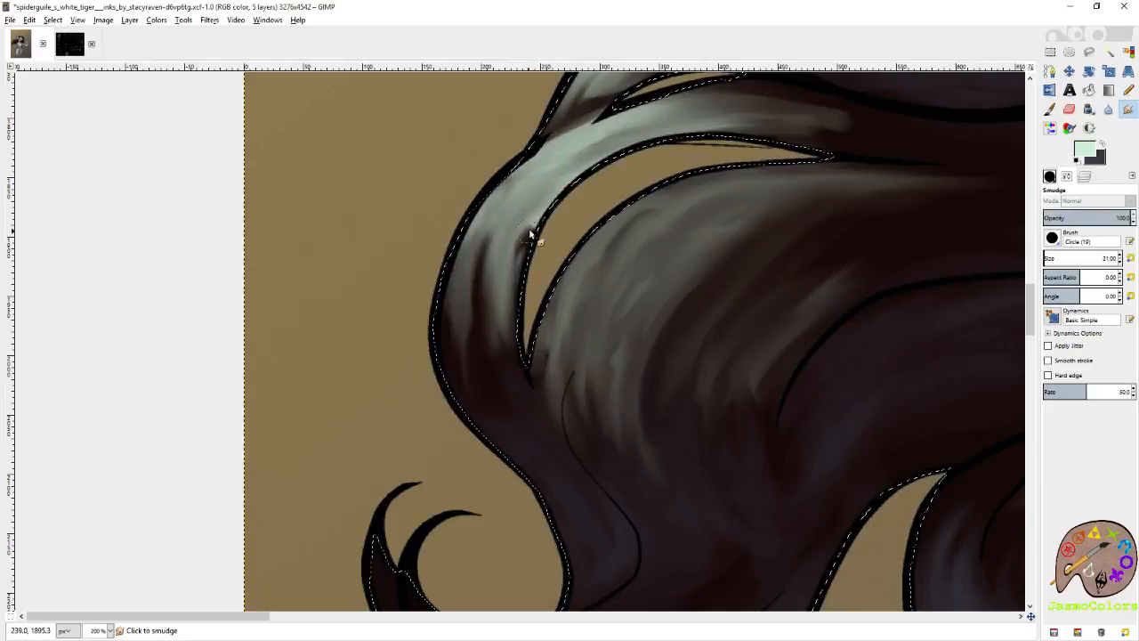
pyautogui.moveTo(528, 228); pyautogui.dragTo(525, 278)
pyautogui.moveTo(616, 240); pyautogui.dragTo(669, 206)
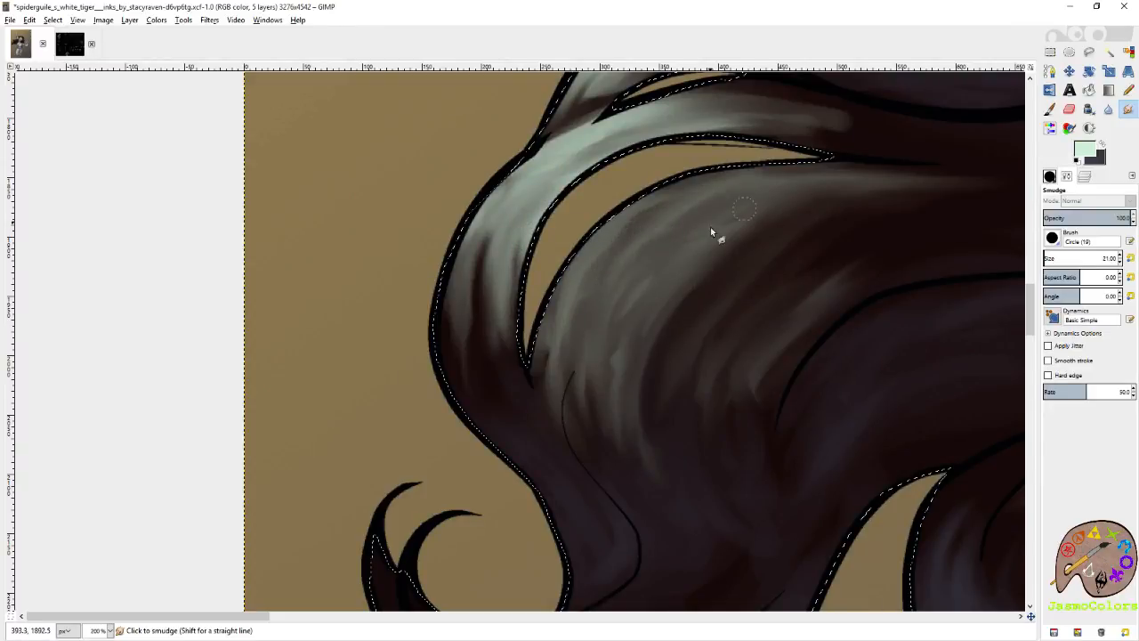
pyautogui.moveTo(694, 275)
pyautogui.mouseDown()
pyautogui.moveTo(818, 201)
pyautogui.moveTo(770, 266)
pyautogui.moveTo(646, 296)
pyautogui.moveTo(656, 473)
pyautogui.moveTo(761, 422)
pyautogui.moveTo(812, 235)
pyautogui.moveTo(726, 283)
pyautogui.moveTo(661, 398)
pyautogui.moveTo(761, 230)
pyautogui.moveTo(668, 377)
pyautogui.moveTo(807, 232)
pyautogui.moveTo(737, 367)
pyautogui.moveTo(783, 349)
pyautogui.moveTo(735, 312)
pyautogui.moveTo(713, 253)
pyautogui.mouseUp()
# Paint more pale green strokes across the large flowing lock with the Paintbrush and smudge them along the hair's direction.
pyautogui.click(1051, 110)
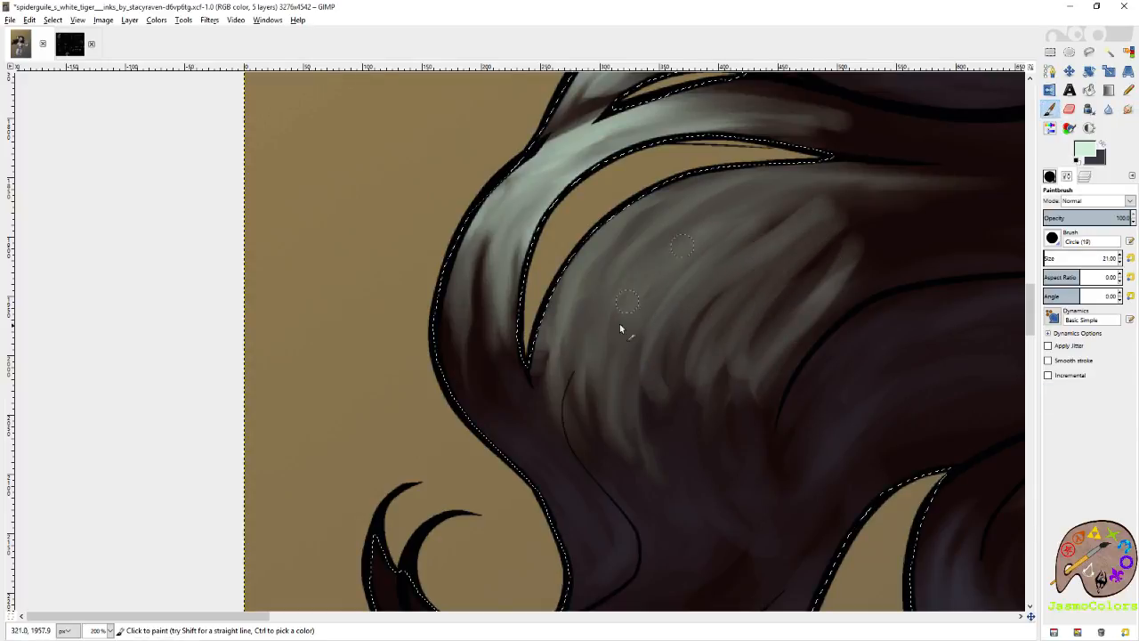
pyautogui.moveTo(597, 289); pyautogui.dragTo(705, 187)
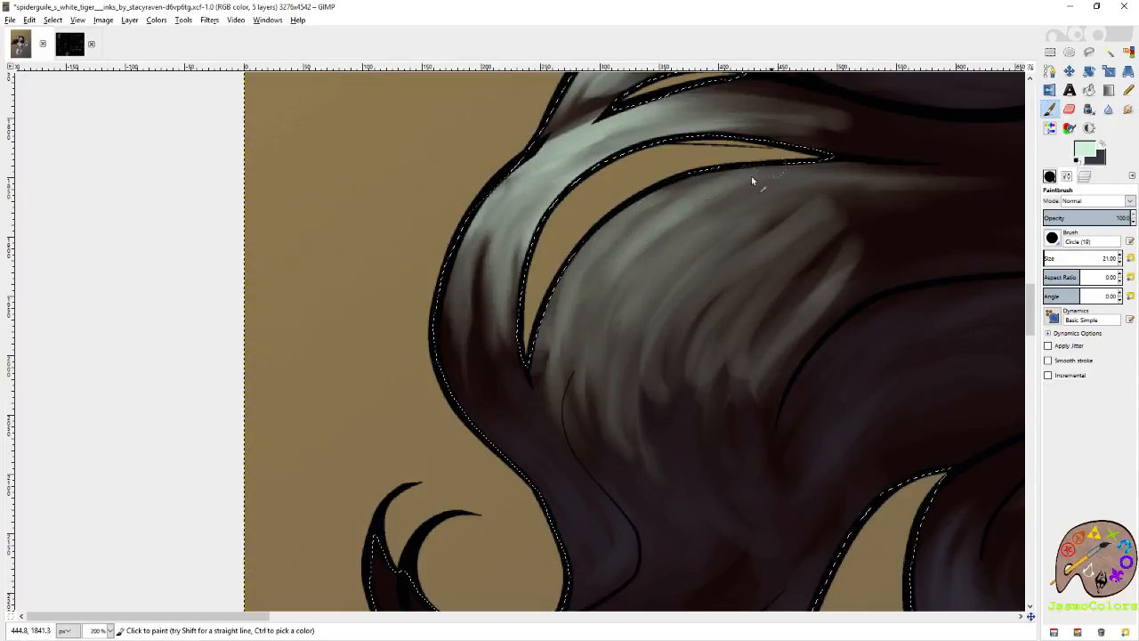
pyautogui.moveTo(682, 304)
pyautogui.mouseDown()
pyautogui.moveTo(841, 206)
pyautogui.moveTo(580, 341)
pyautogui.mouseUp()
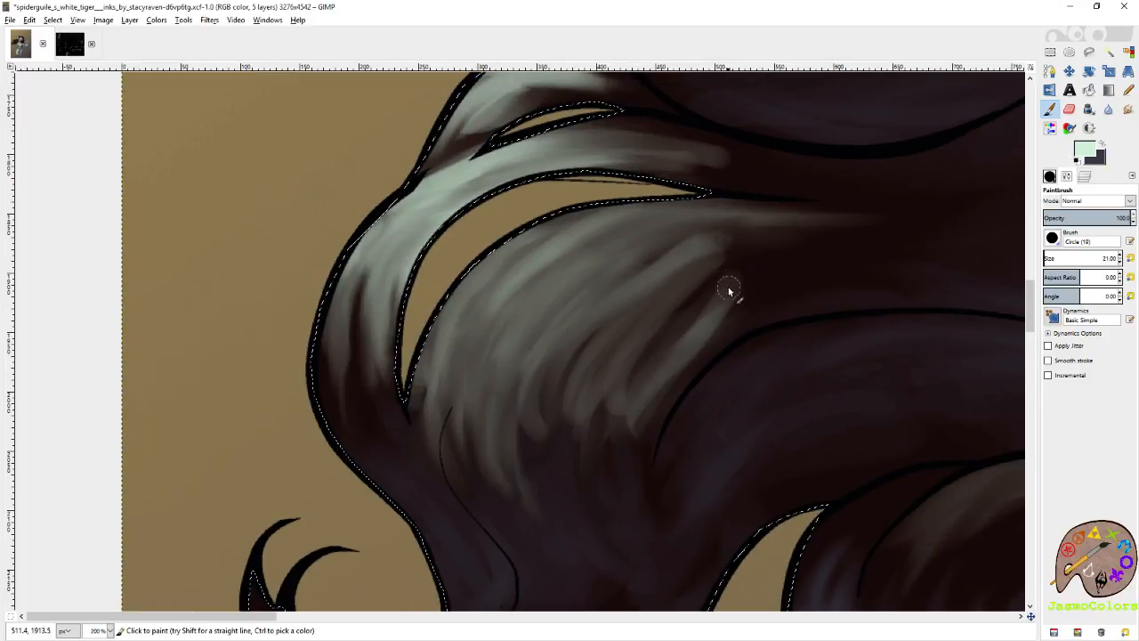
pyautogui.press('s')
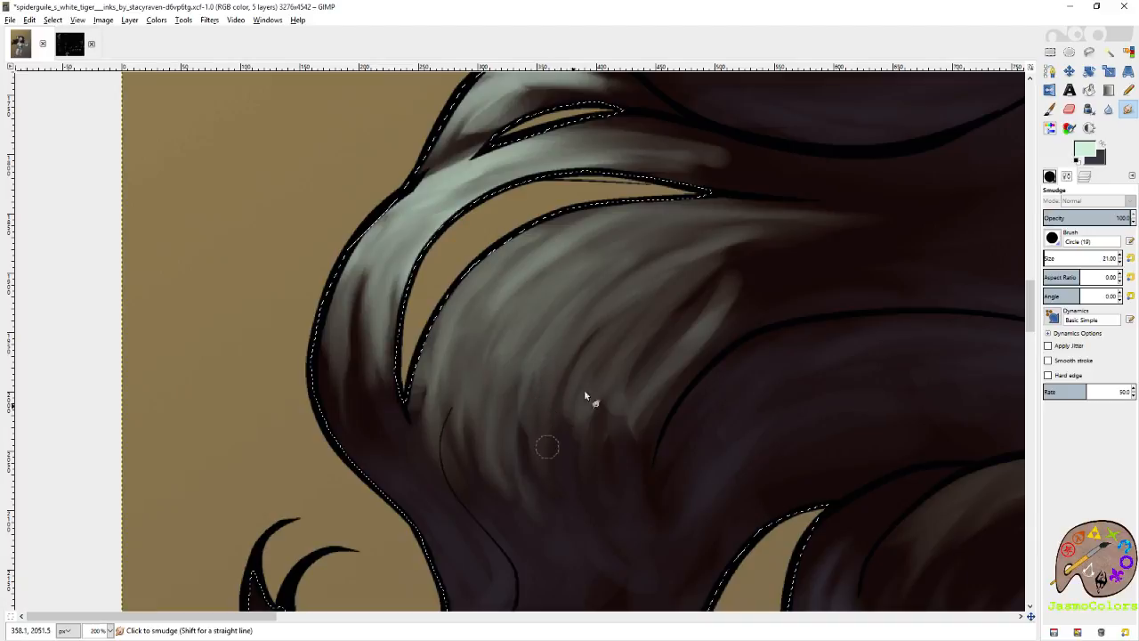
pyautogui.moveTo(603, 332)
pyautogui.mouseDown()
pyautogui.moveTo(664, 284)
pyautogui.moveTo(641, 465)
pyautogui.moveTo(683, 339)
pyautogui.mouseUp()
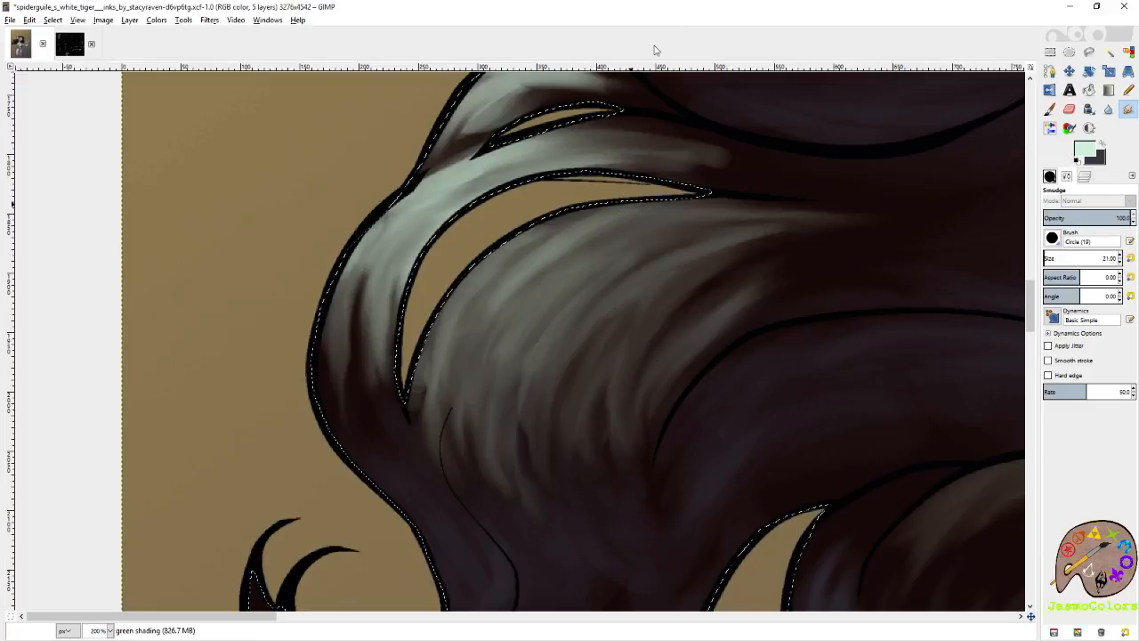
# Clear the hair selection and save the image.
pyautogui.scroll(-2, 472, 253)
pyautogui.scroll(-4, 460, 294)
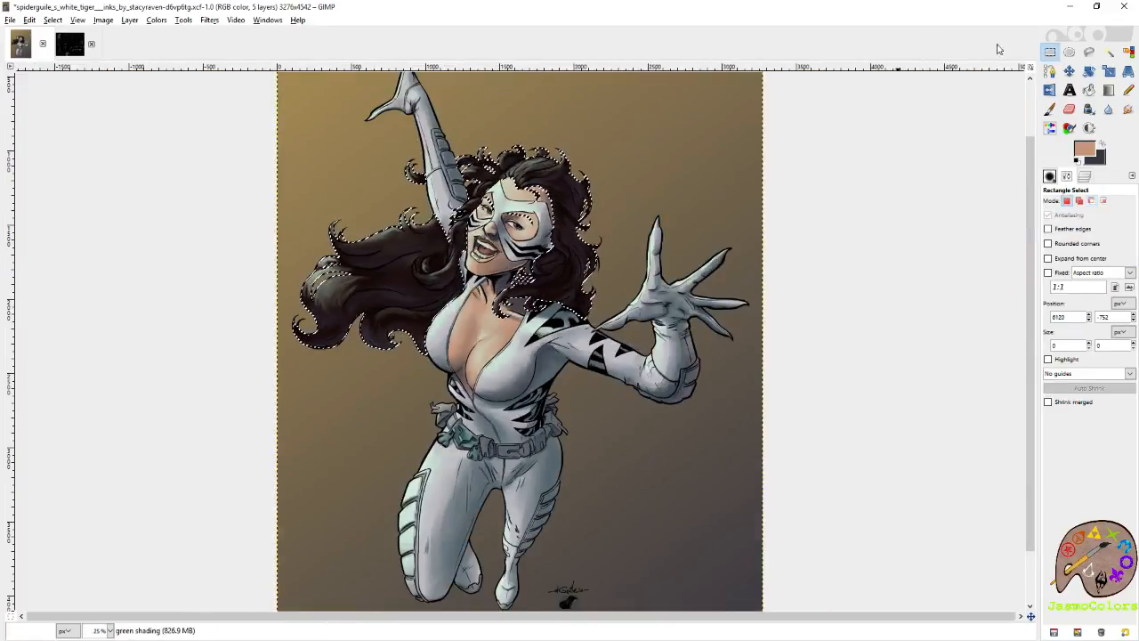
pyautogui.scroll(-1, 725, 284)
pyautogui.hotkey('ctrl', 's')
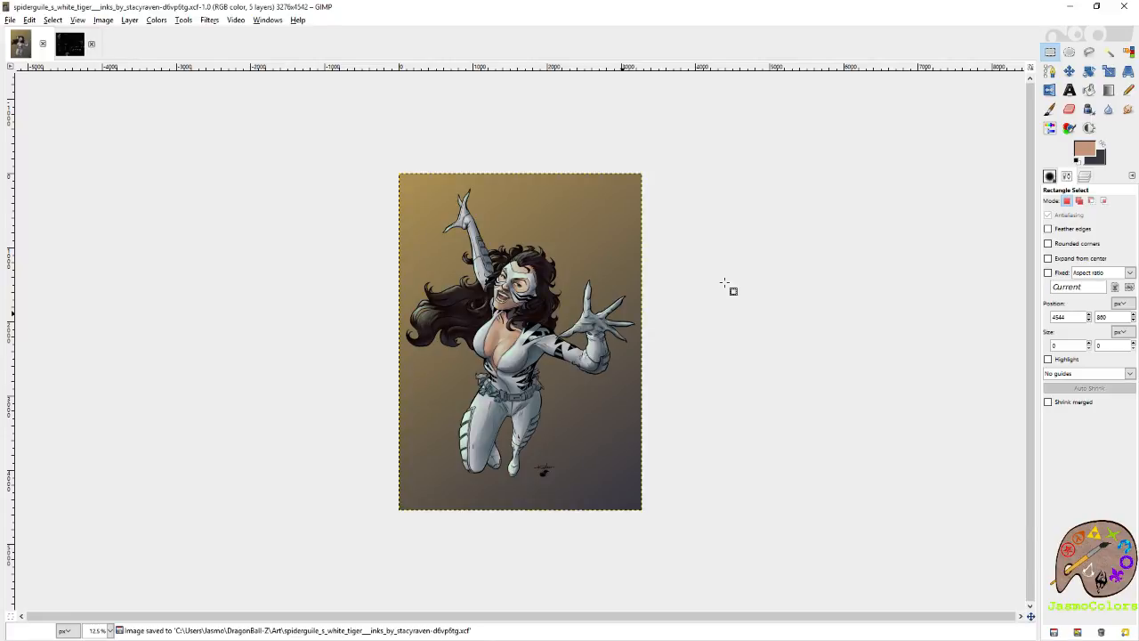
pyautogui.hotkey('ctrl', 's')
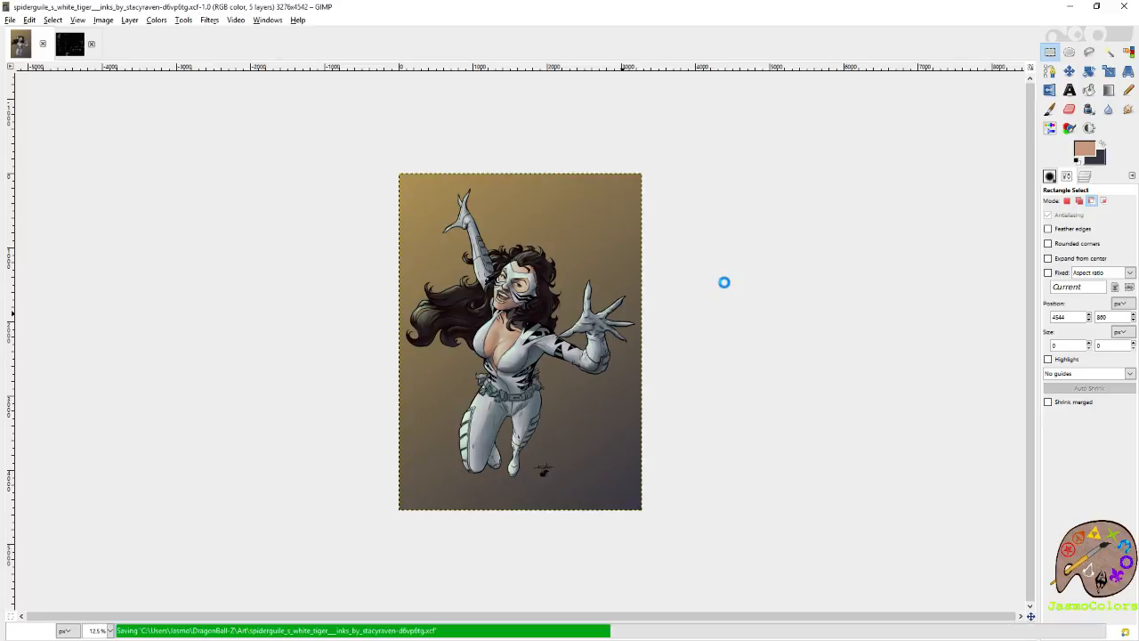
pyautogui.scroll(1, 464, 346)
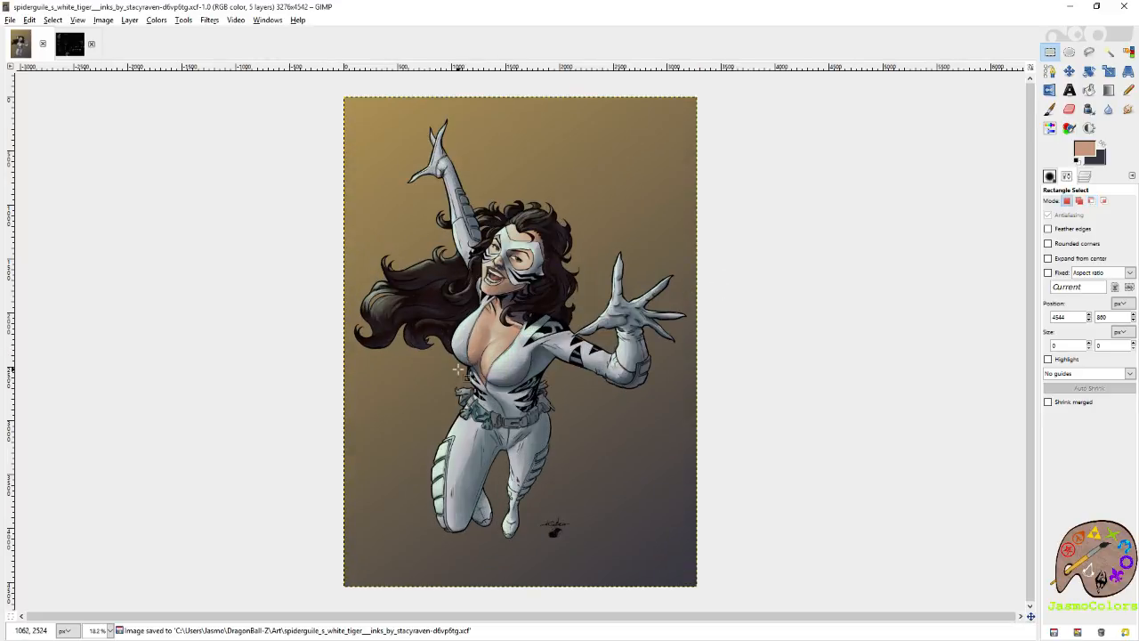
pyautogui.click(1088, 178)
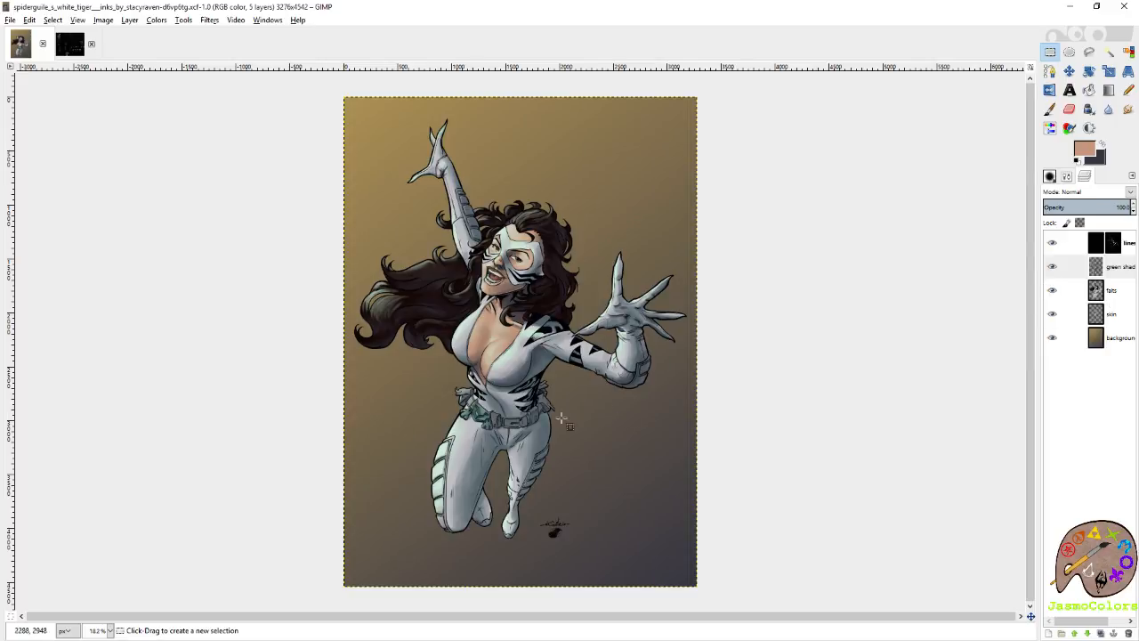
pyautogui.scroll(6, 491, 425)
pyautogui.hotkey('ctrl', 'a')
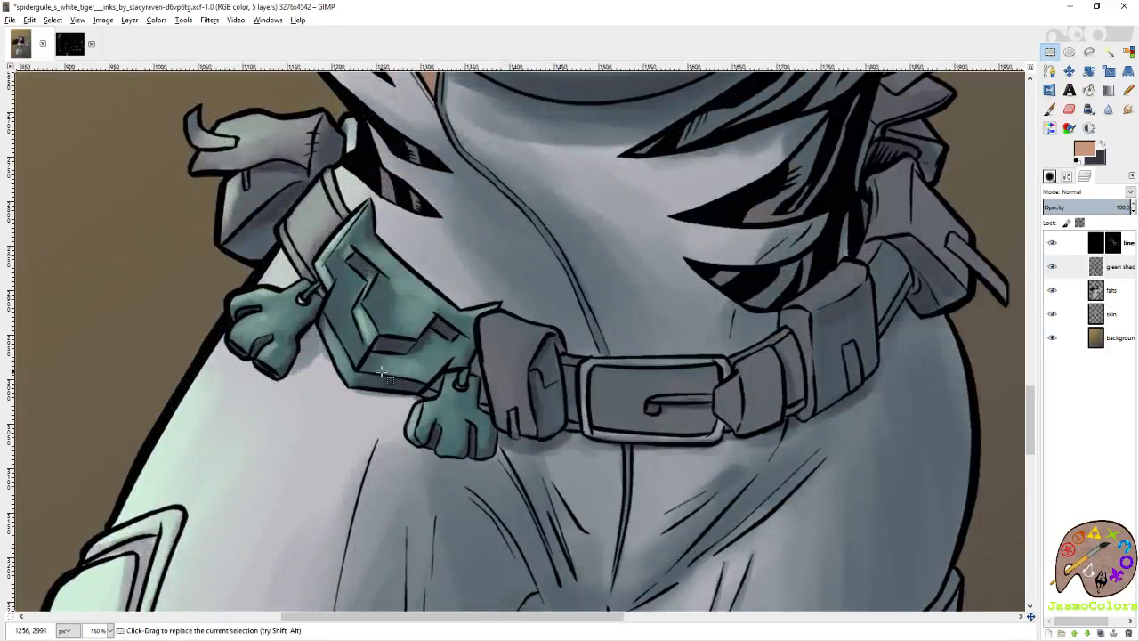
pyautogui.click(1111, 291)
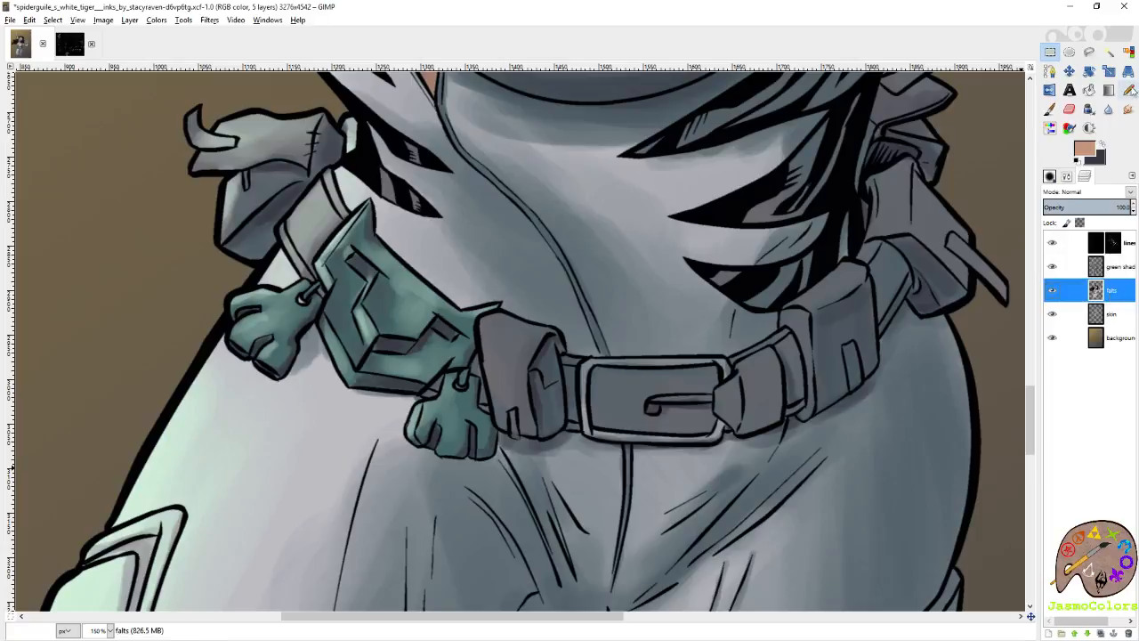
pyautogui.click(1128, 55)
pyautogui.click(520, 362)
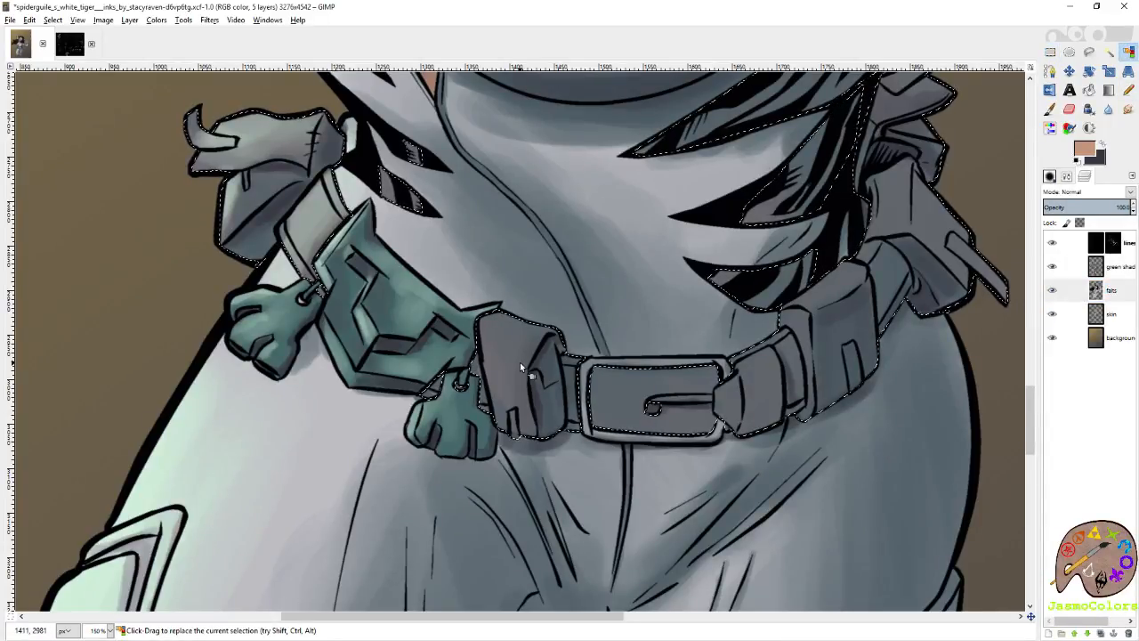
pyautogui.scroll(-4, 668, 335)
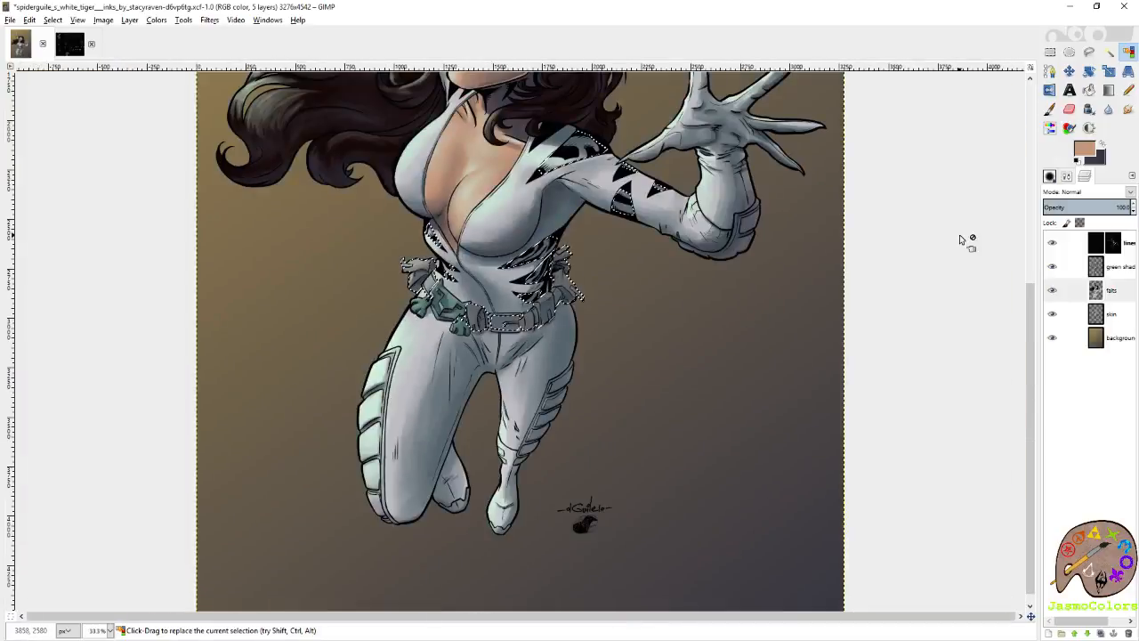
pyautogui.click(1051, 52)
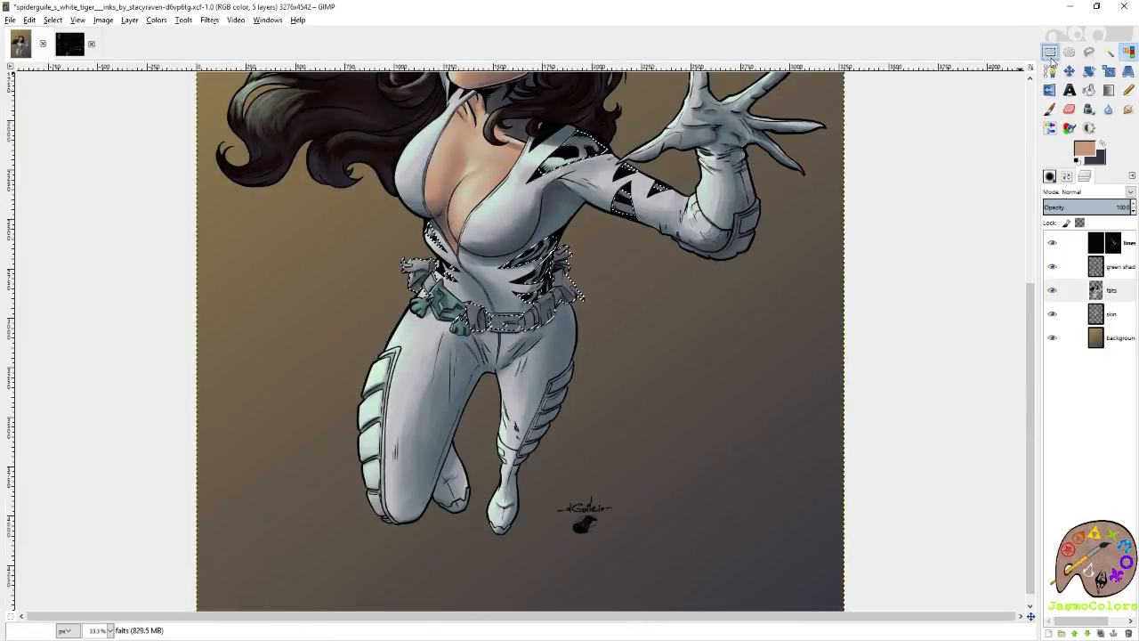
pyautogui.scroll(3, 885, 257)
pyautogui.scroll(-1, 878, 264)
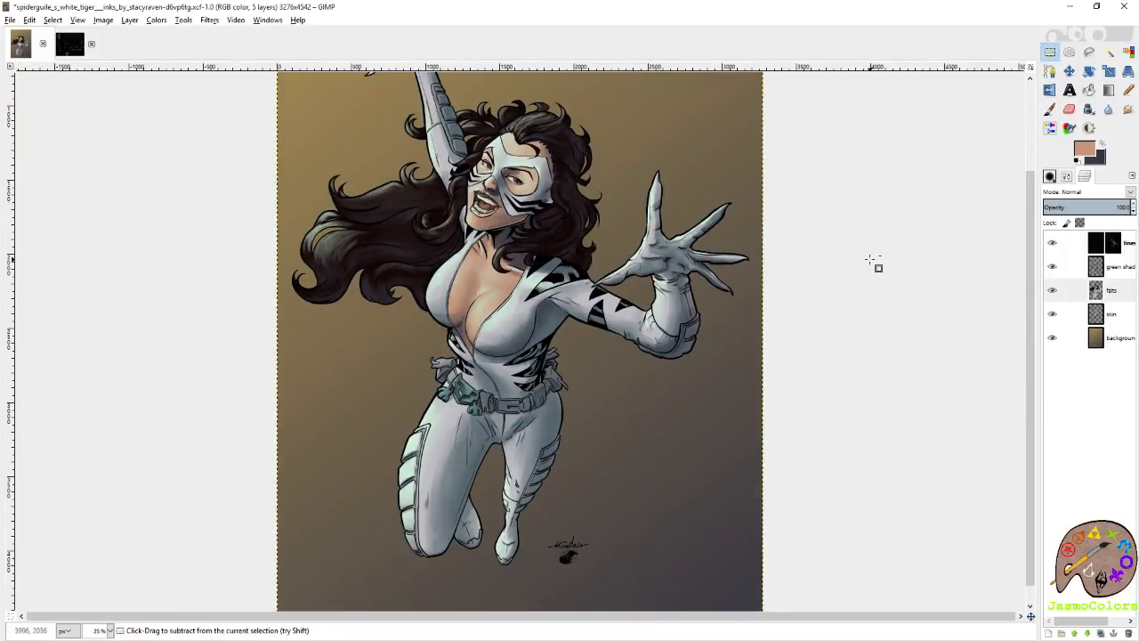
# Save the image and add a new layer named pink shading above the green shading layer.
pyautogui.hotkey('ctrl', 's')
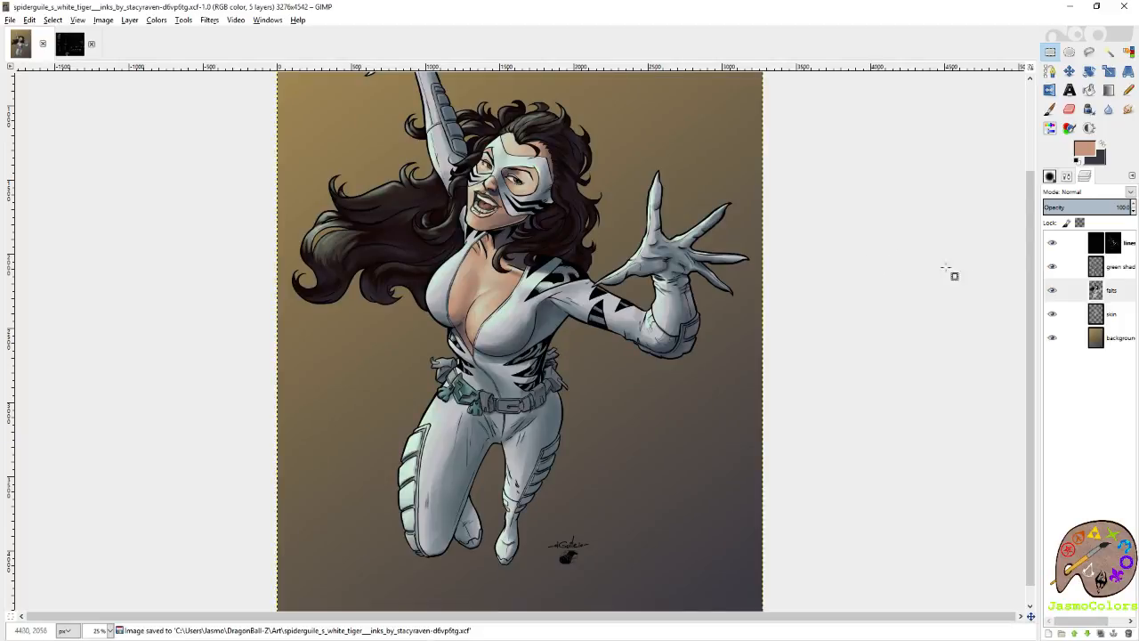
pyautogui.rightClick(1127, 283)
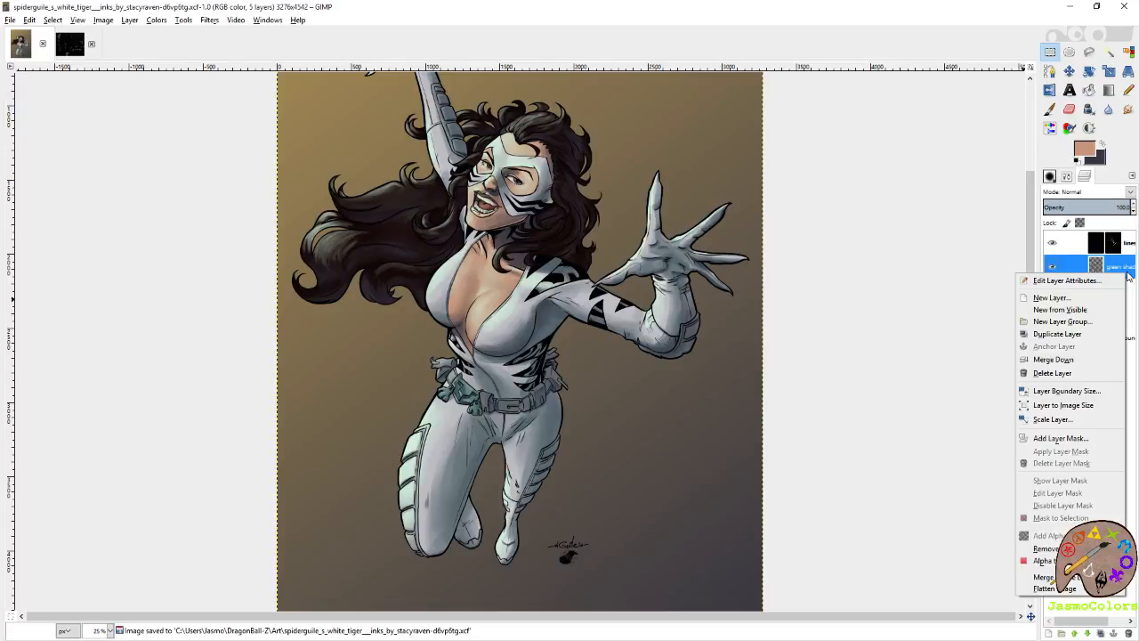
pyautogui.click(1091, 297)
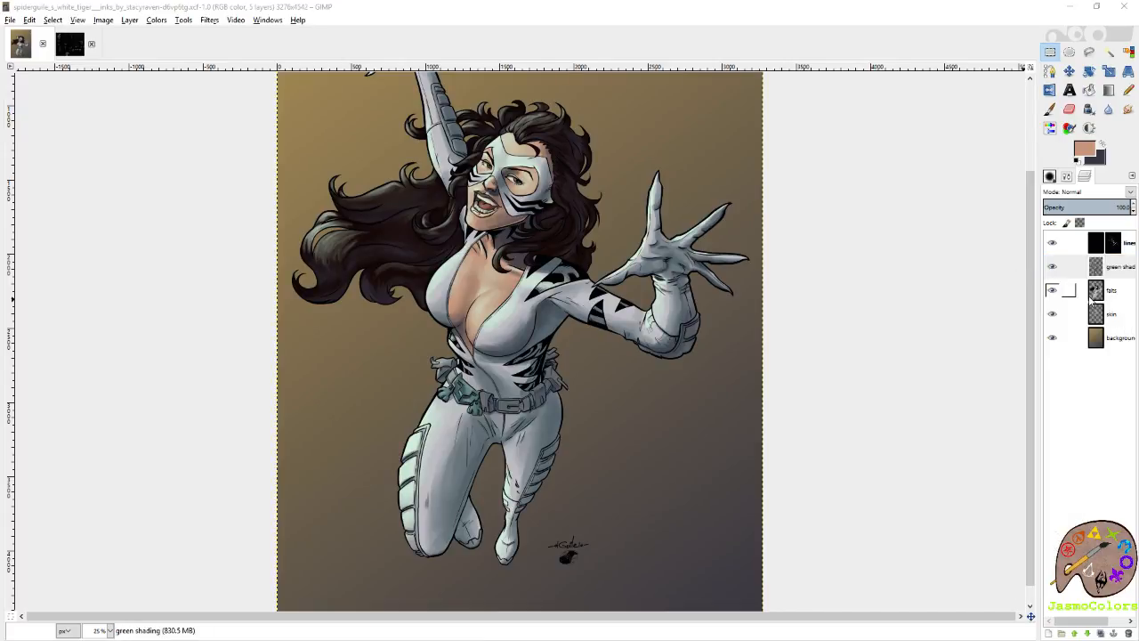
pyautogui.press('Return')
# On the falts layer, select the light suit by color and add the dark stripes and the grey forearm and belt areas.
pyautogui.click(1055, 337)
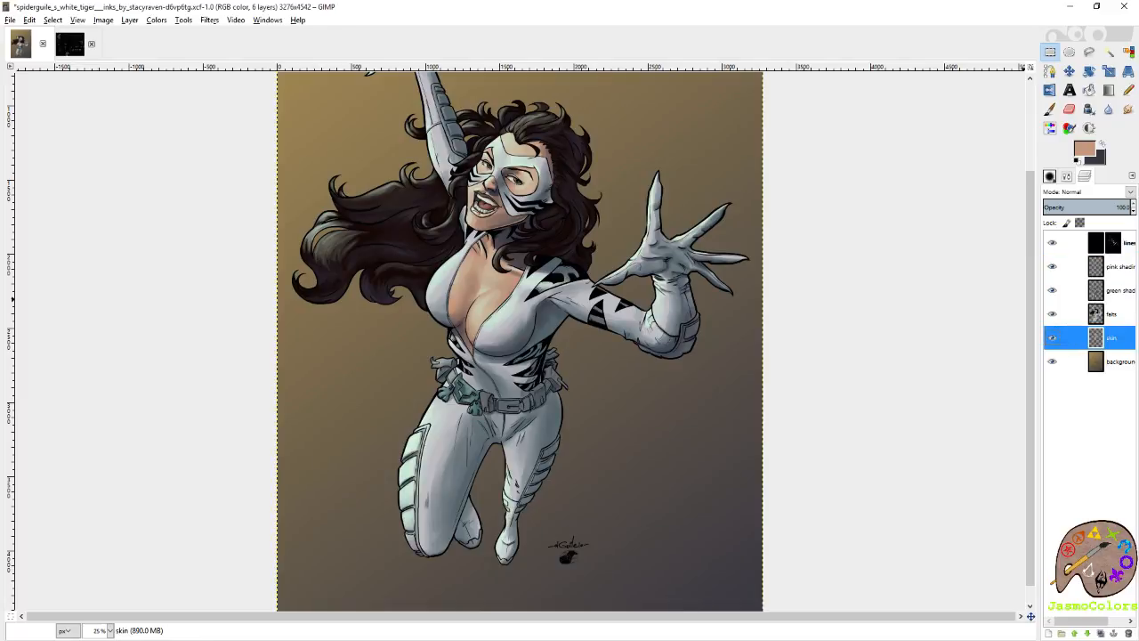
pyautogui.click(1112, 314)
pyautogui.click(1128, 51)
pyautogui.scroll(2, 518, 271)
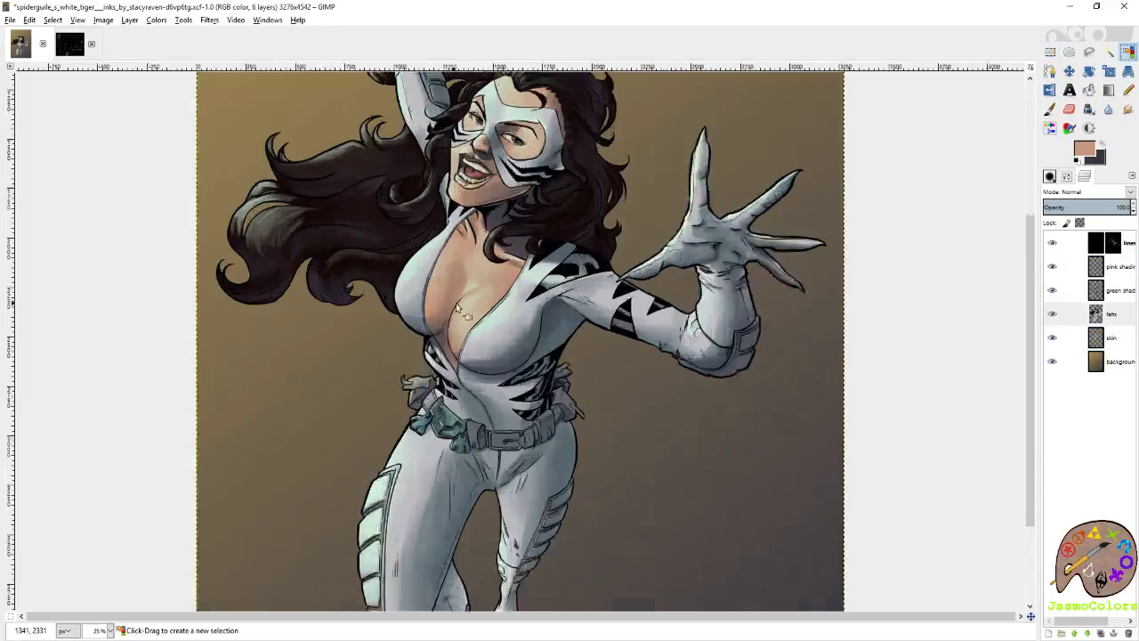
pyautogui.click(520, 299)
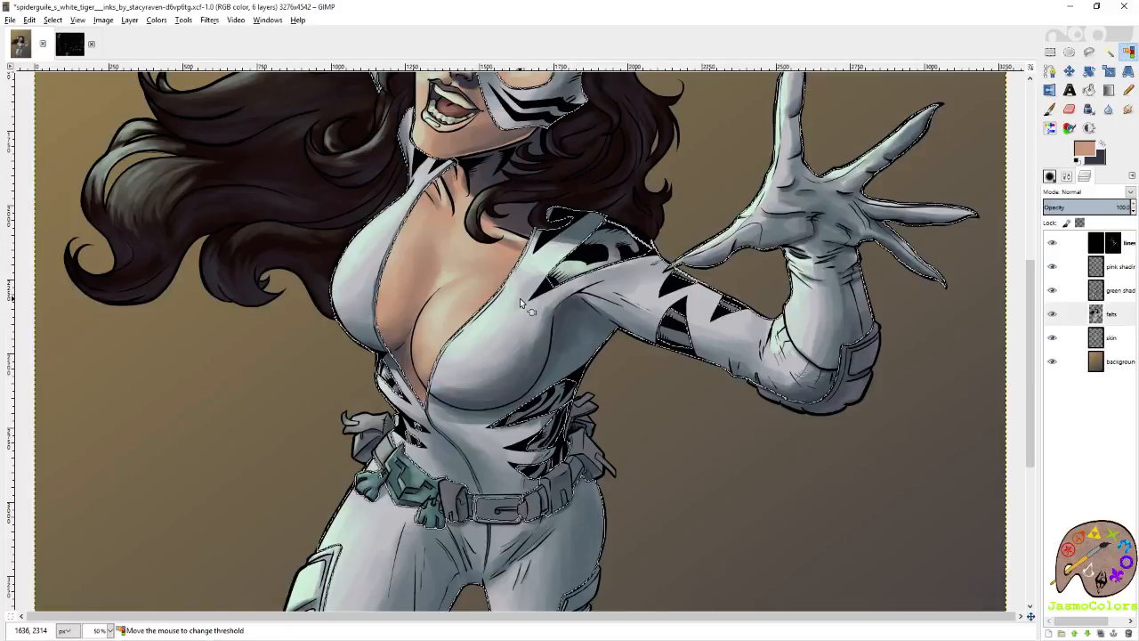
pyautogui.keyDown('shift'); pyautogui.click(594, 263); pyautogui.keyUp('shift')
pyautogui.keyDown('shift'); pyautogui.click(849, 375); pyautogui.keyUp('shift')
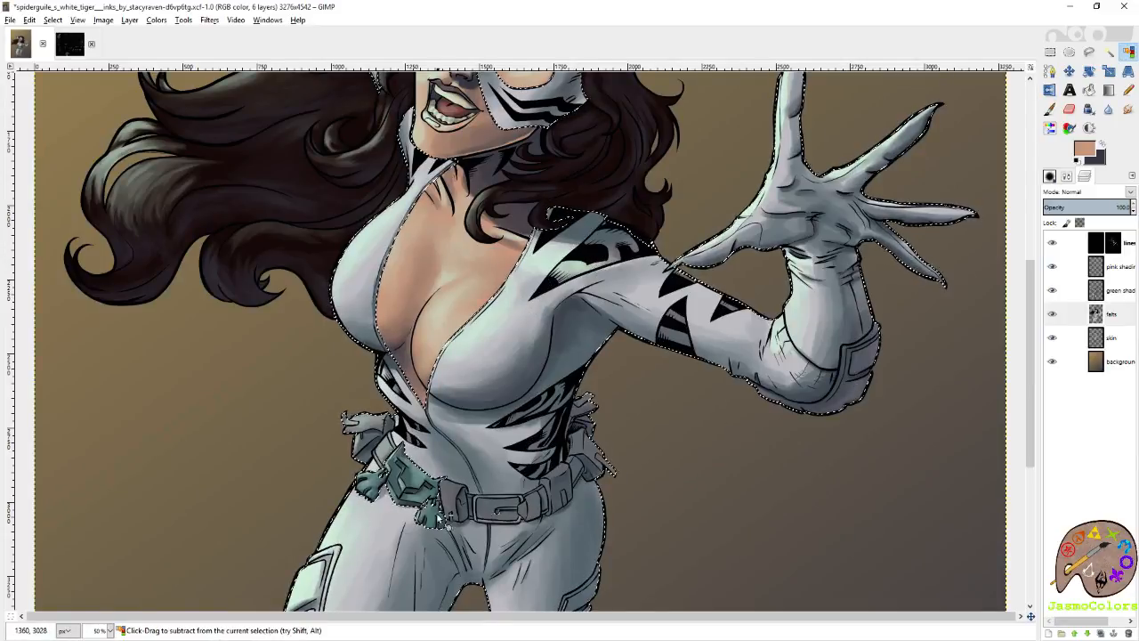
pyautogui.scroll(2, 445, 521)
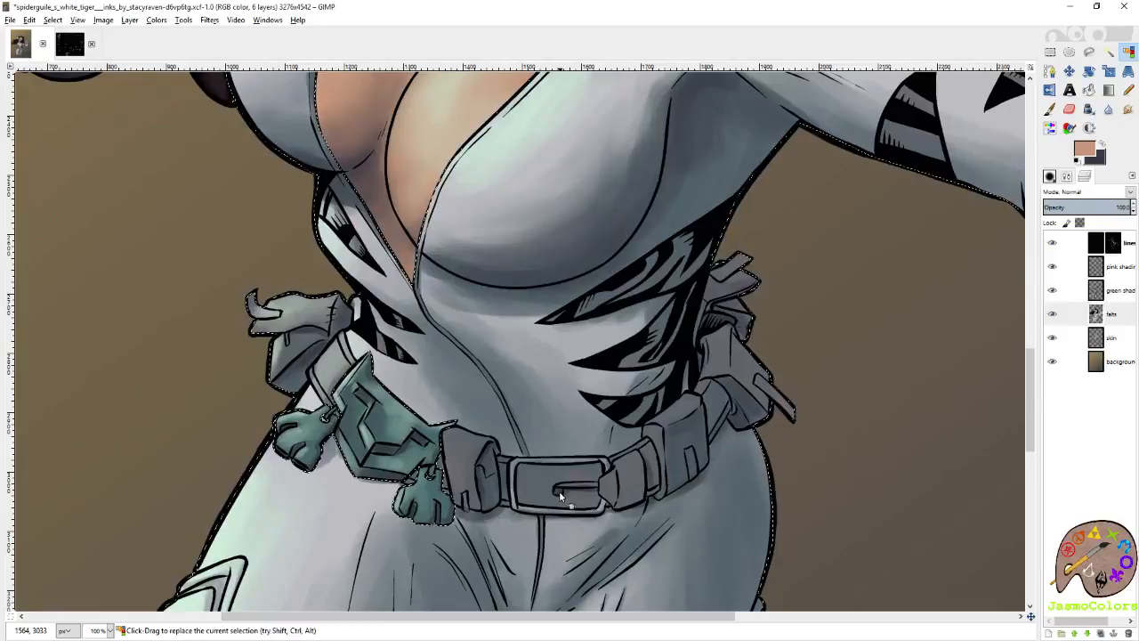
# Hide the green shading layer and move the skin layer above the falts layer.
pyautogui.scroll(-2, 795, 414)
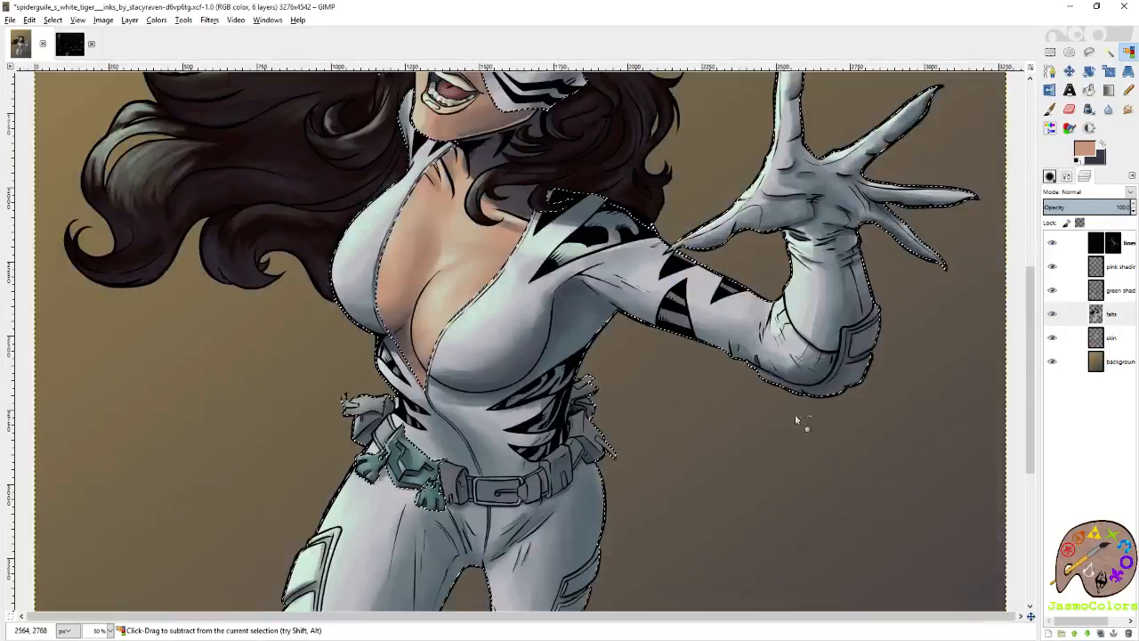
pyautogui.click(1052, 290)
pyautogui.click(1111, 313)
pyautogui.scroll(-2, 820, 481)
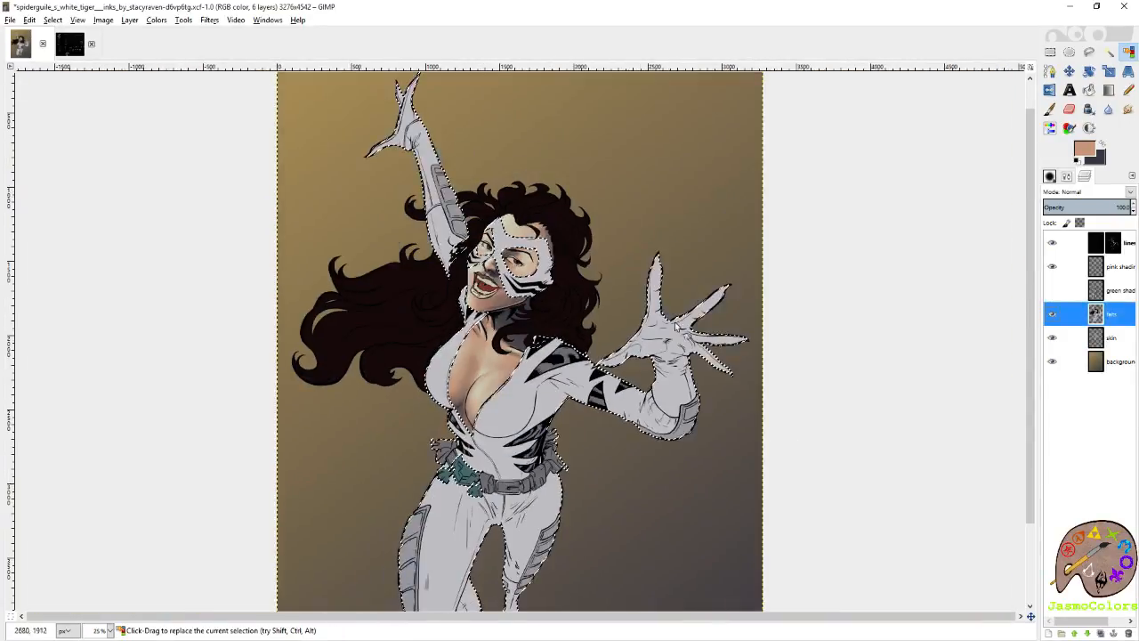
pyautogui.scroll(3, 824, 269)
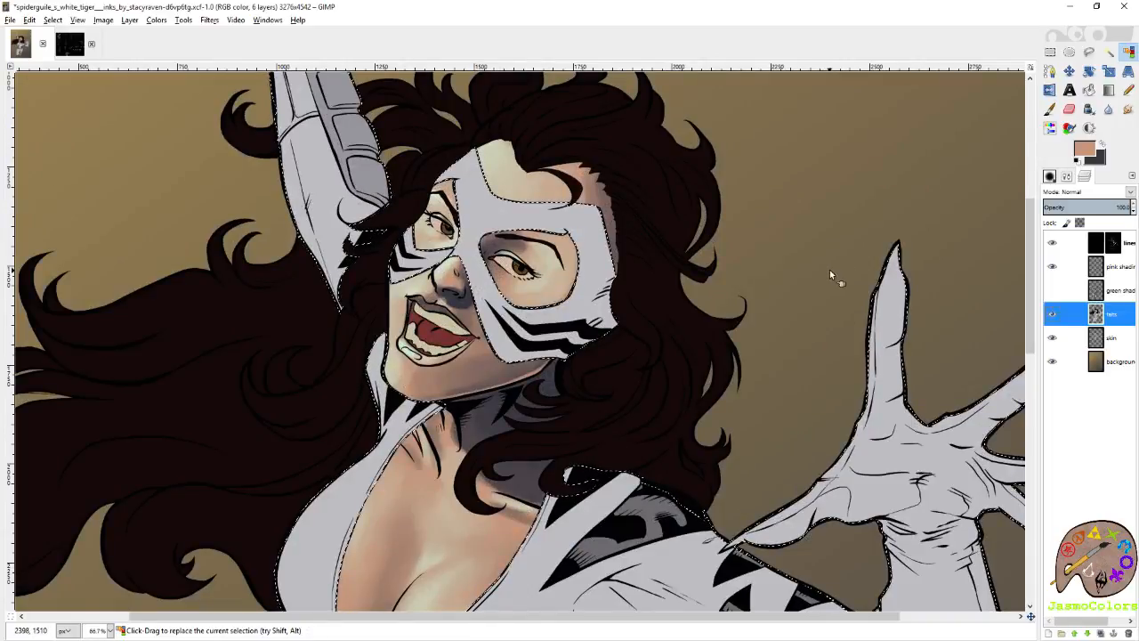
pyautogui.scroll(-1, 830, 269)
pyautogui.click(1112, 338)
pyautogui.moveTo(1119, 306); pyautogui.dragTo(1118, 309)
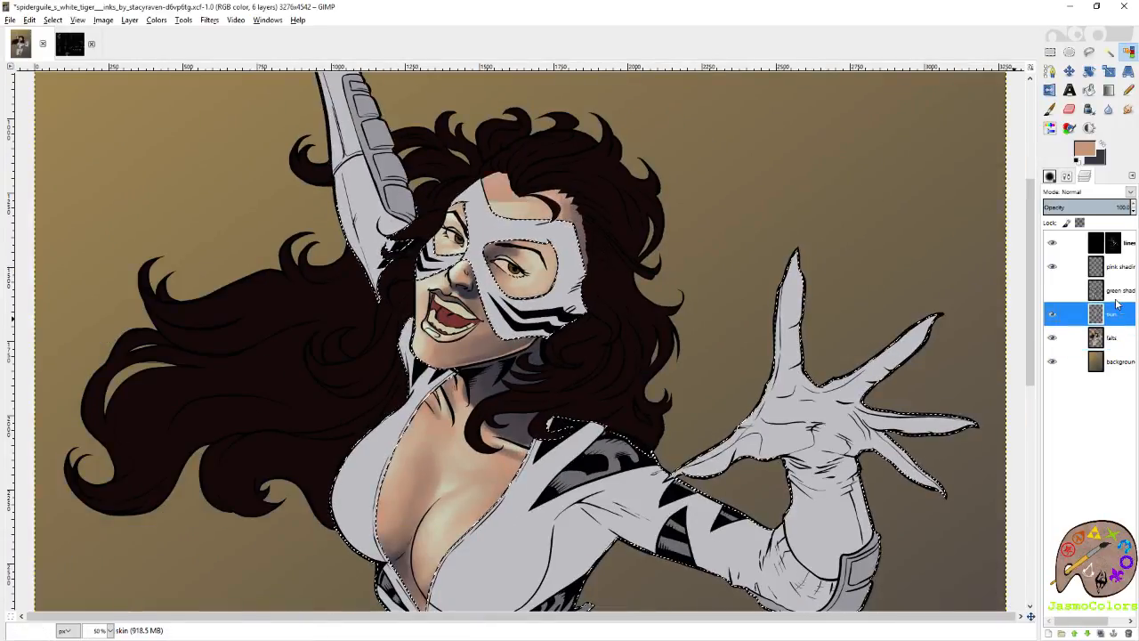
# Make the pink shading layer active, then switch to the color palette image and save it.
pyautogui.scroll(-2, 762, 262)
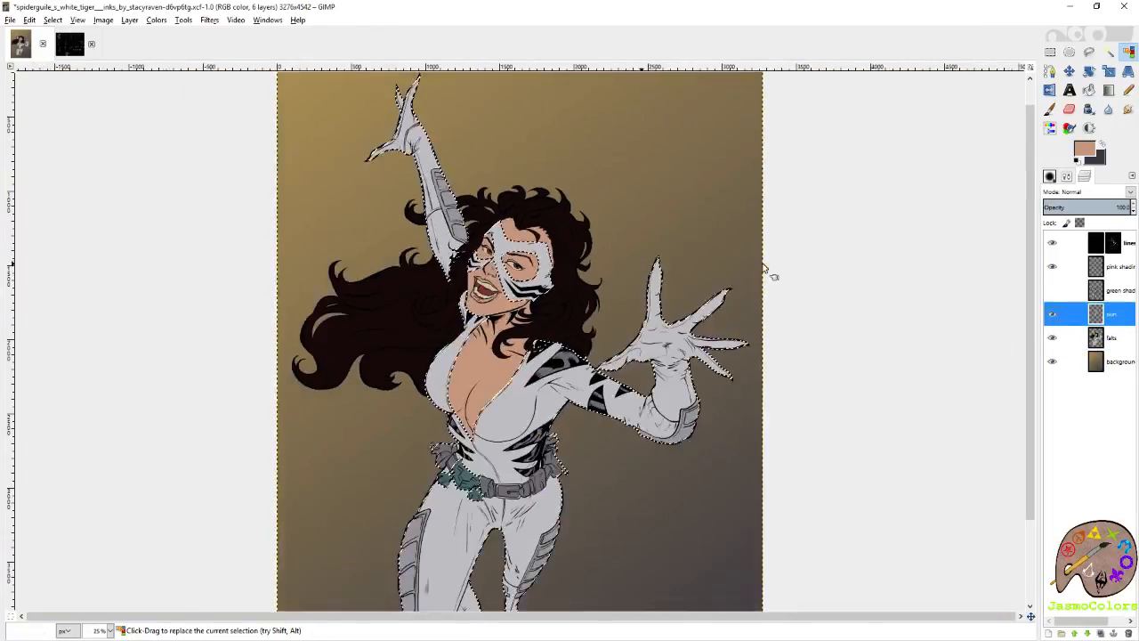
pyautogui.click(1126, 267)
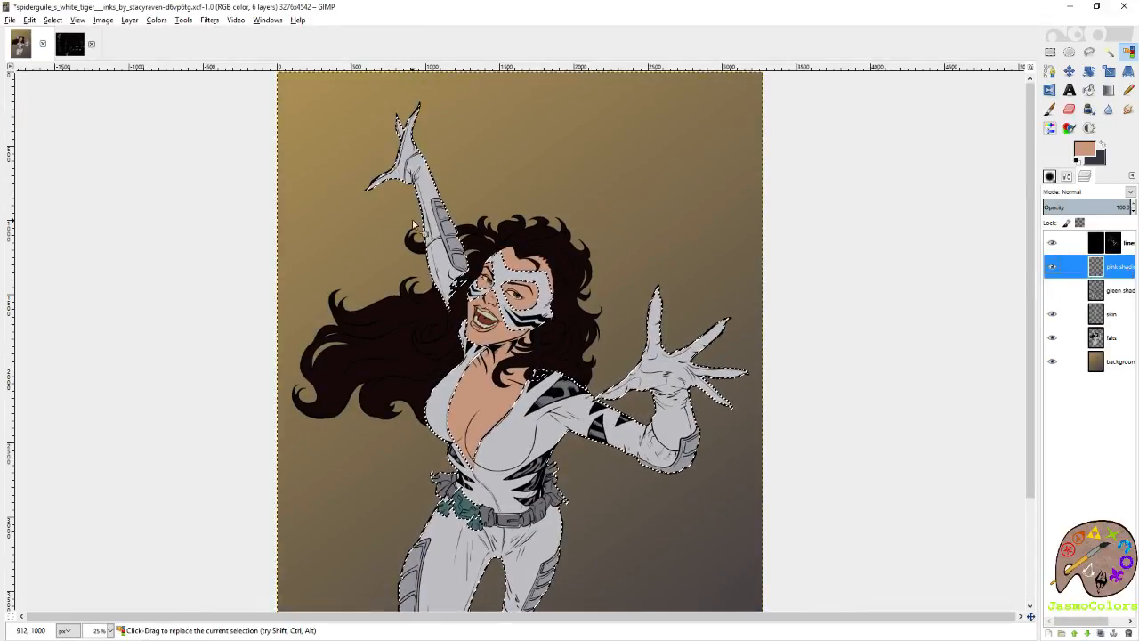
pyautogui.click(73, 44)
pyautogui.hotkey('ctrl', 's')
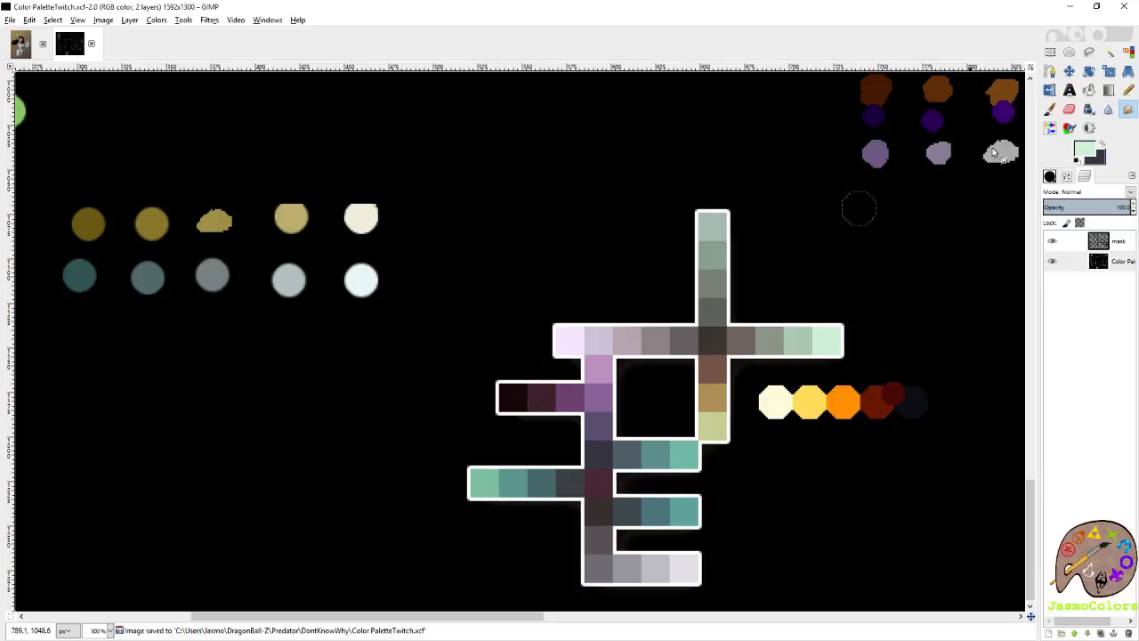
# Pick the dark maroon swatch as the foreground color and the pale lilac swatch as the background color from the palette.
pyautogui.click(1051, 113)
pyautogui.keyDown('ctrl'); pyautogui.click(541, 402); pyautogui.keyUp('ctrl')
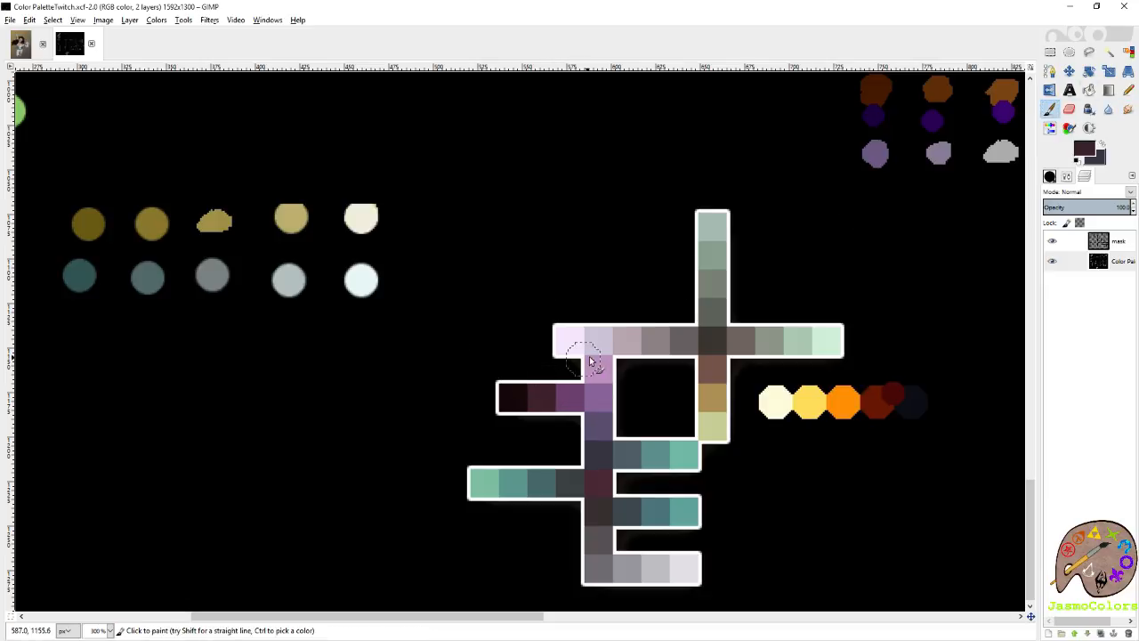
pyautogui.hotkey('shift', 'e')
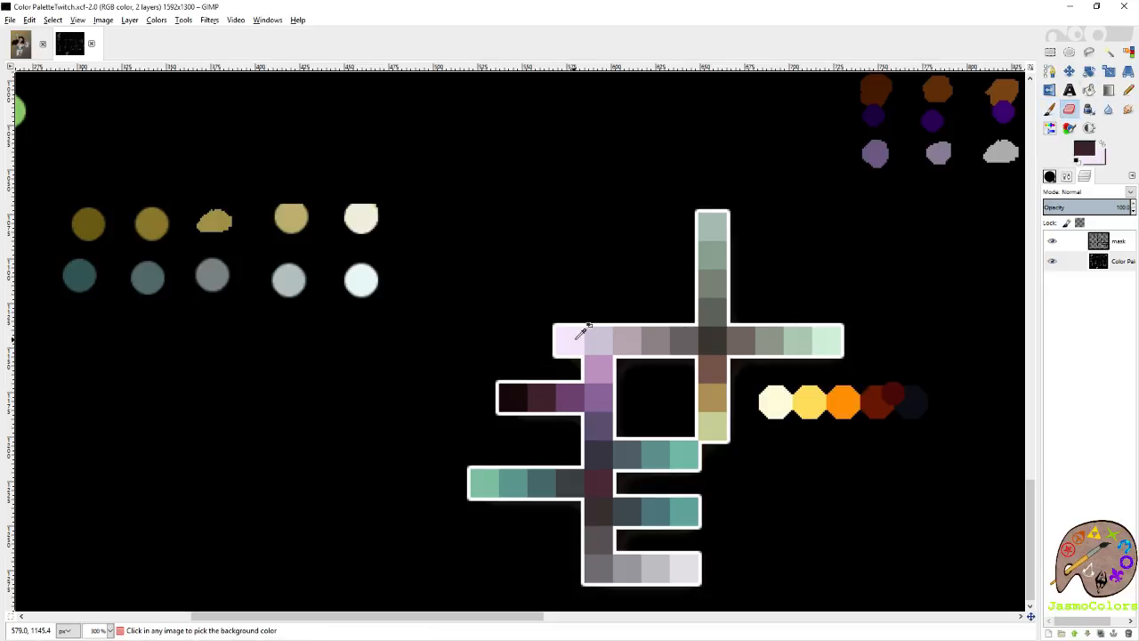
pyautogui.keyDown('ctrl'); pyautogui.click(594, 339); pyautogui.keyUp('ctrl')
pyautogui.keyDown('ctrl'); pyautogui.click(568, 340); pyautogui.keyUp('ctrl')
pyautogui.keyDown('ctrl'); pyautogui.click(596, 341); pyautogui.keyUp('ctrl')
pyautogui.keyDown('ctrl'); pyautogui.click(572, 340); pyautogui.keyUp('ctrl')
pyautogui.keyDown('ctrl'); pyautogui.click(594, 341); pyautogui.keyUp('ctrl')
pyautogui.keyDown('ctrl'); pyautogui.click(575, 340); pyautogui.keyUp('ctrl')
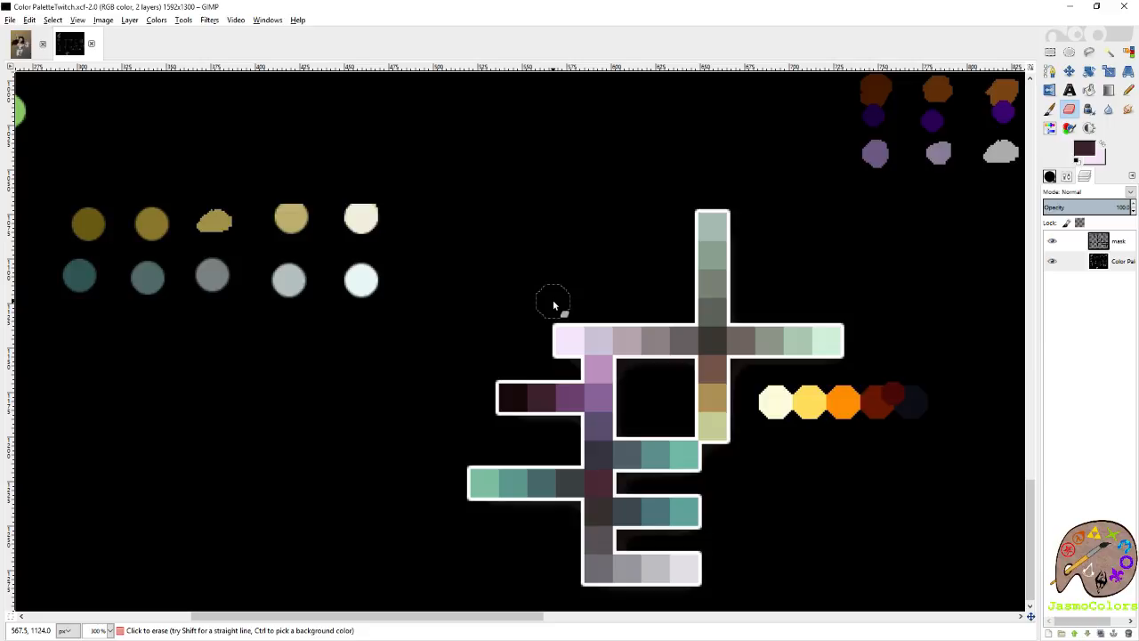
# Return to the heroine image, save it, and activate the Paintbrush for the pink shading layer.
pyautogui.hotkey('ctrl', 'Tab')
pyautogui.hotkey('ctrl', 's')
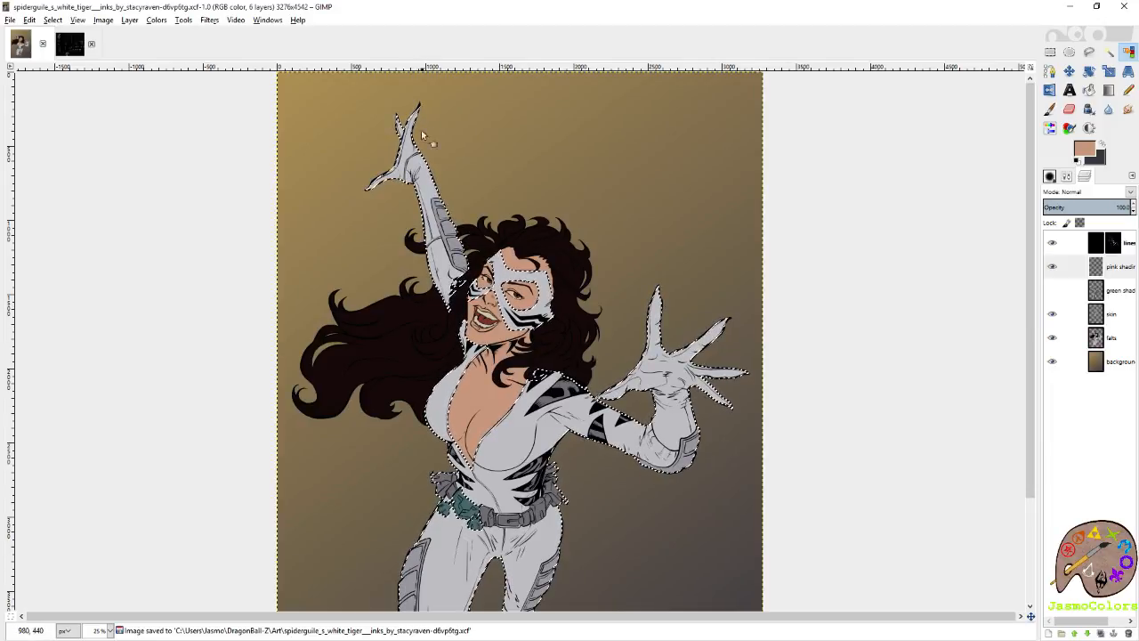
pyautogui.scroll(4, 679, 386)
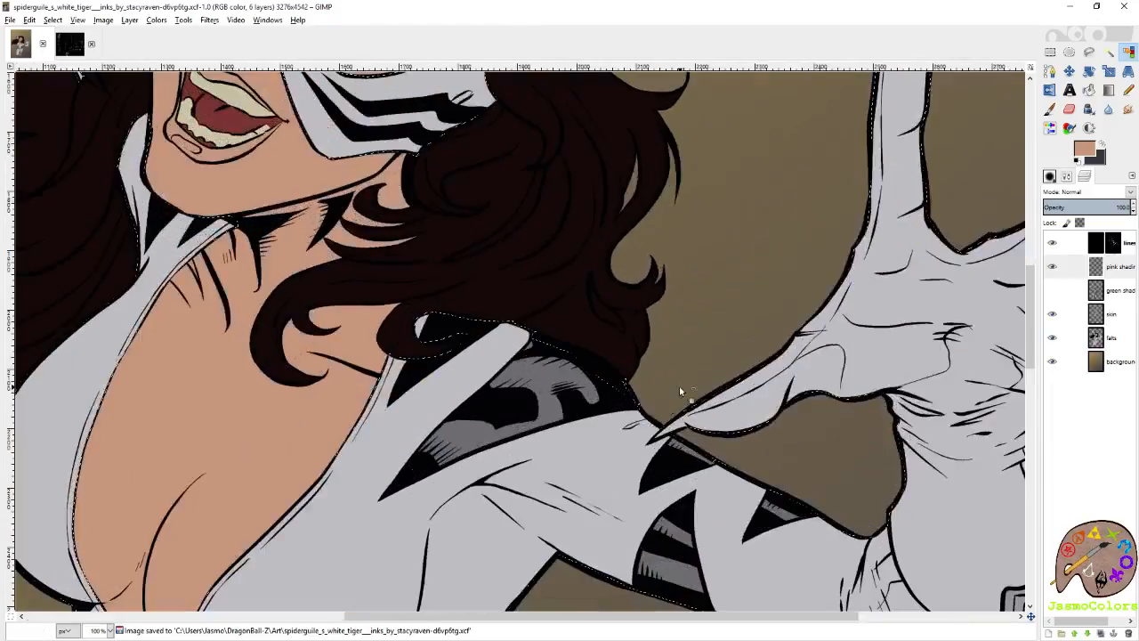
pyautogui.click(1051, 108)
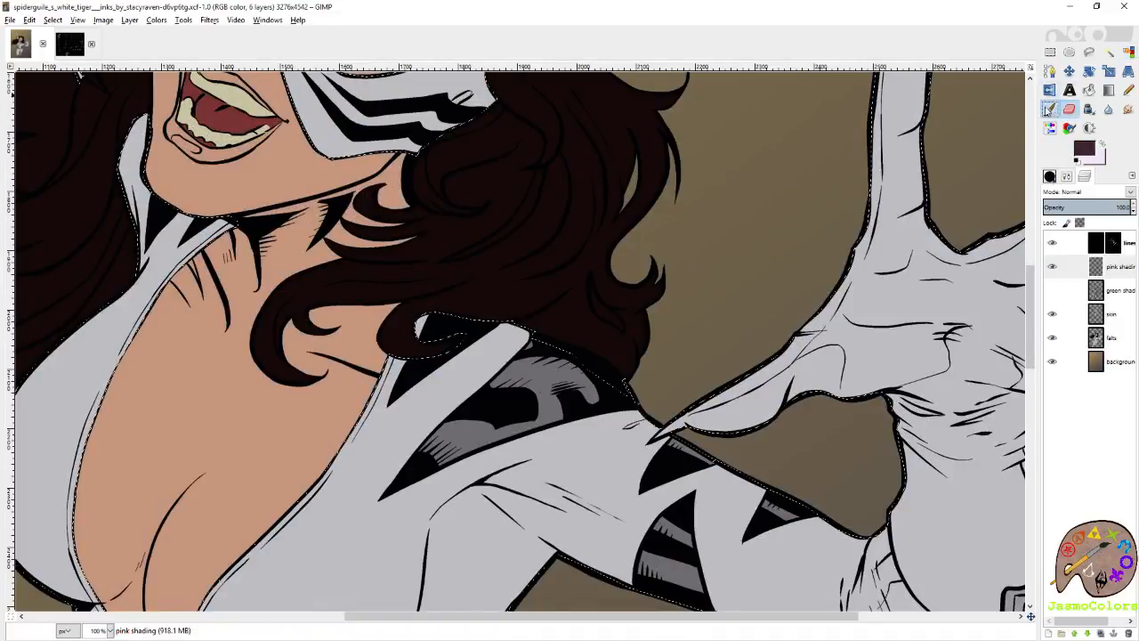
# Swap to the pale lilac foreground color, try brush strokes on the lower chest of the suit, and undo them.
pyautogui.scroll(-2, 871, 217)
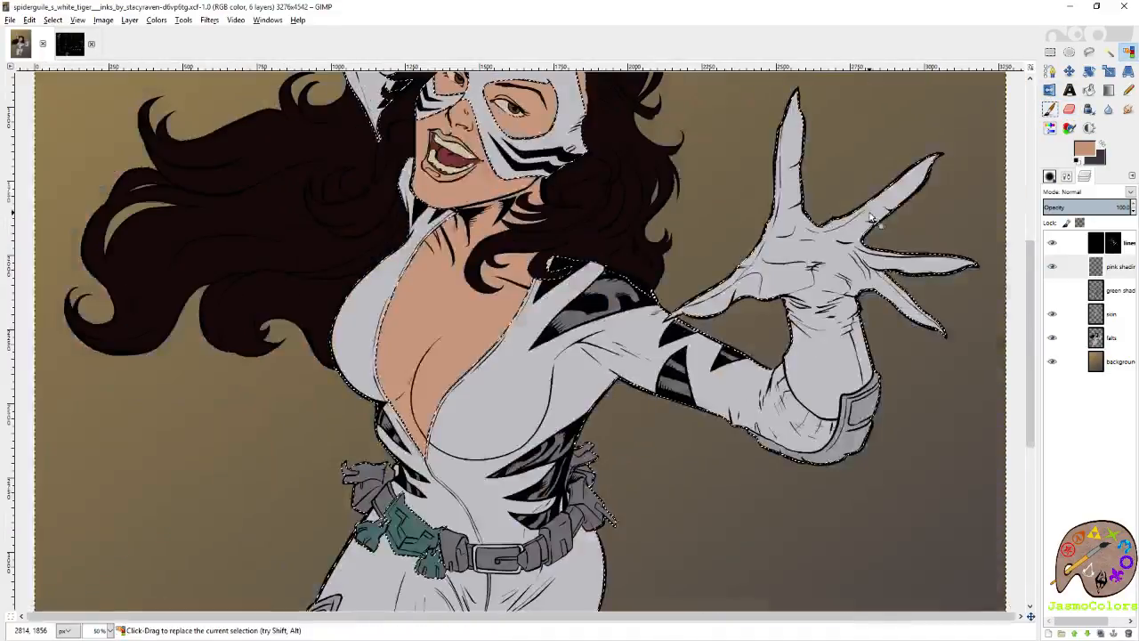
pyautogui.scroll(2, 874, 132)
pyautogui.hscroll(-1, 855, 204)
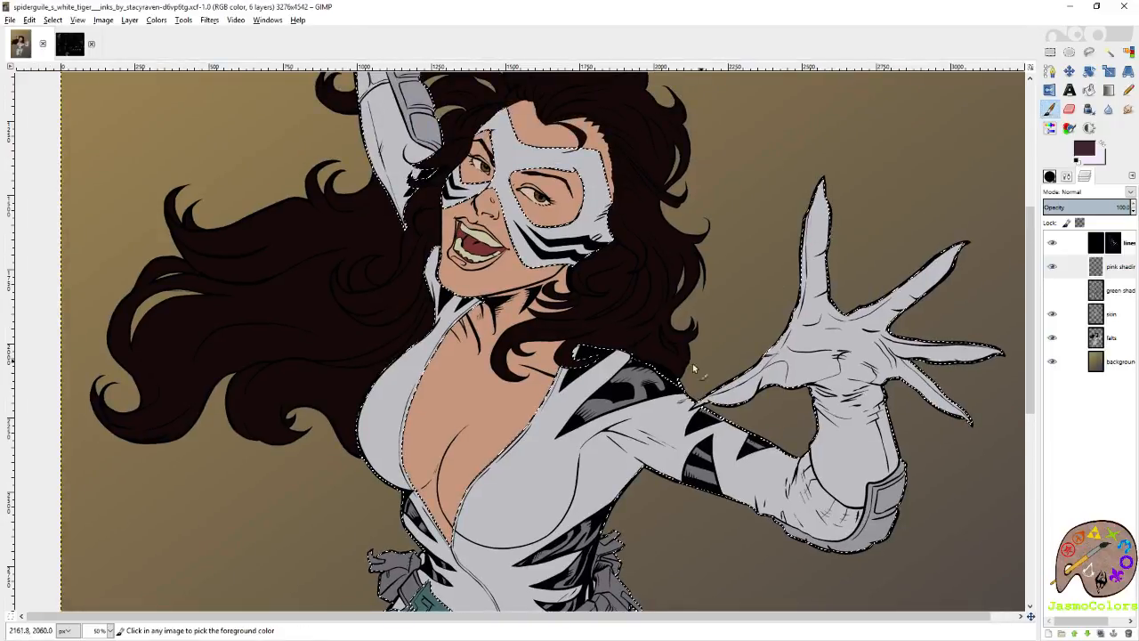
pyautogui.scroll(4, 648, 415)
pyautogui.hscroll(-3, 648, 415)
pyautogui.scroll(-3, 647, 415)
pyautogui.hscroll(1, 647, 415)
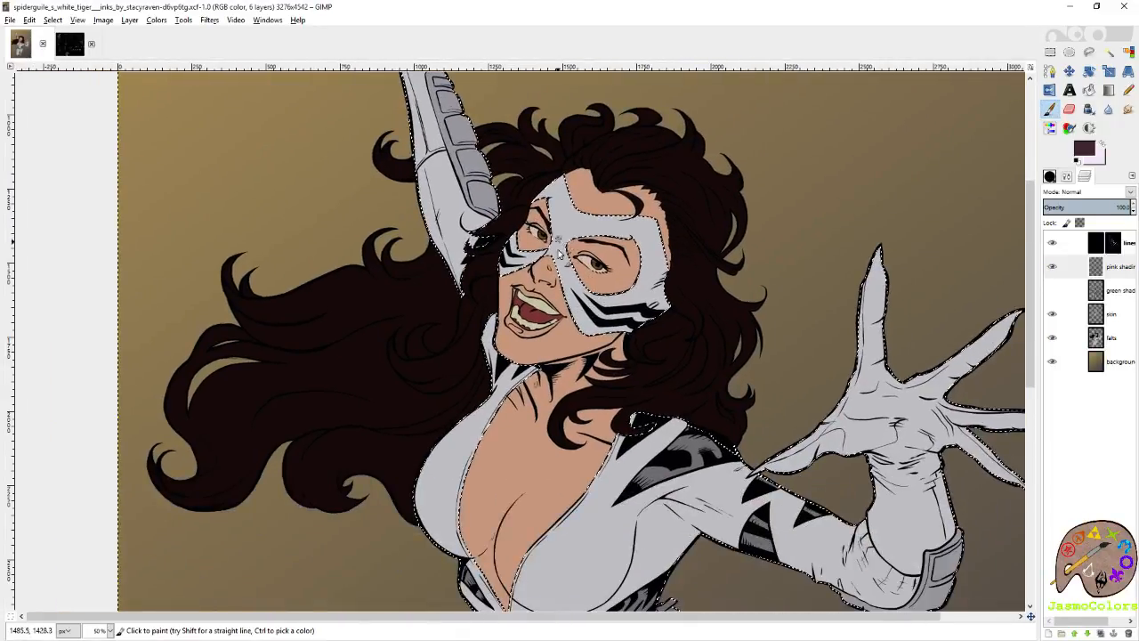
pyautogui.scroll(-8, 561, 253)
pyautogui.hscroll(-3, 561, 254)
pyautogui.hscroll(1, 640, 379)
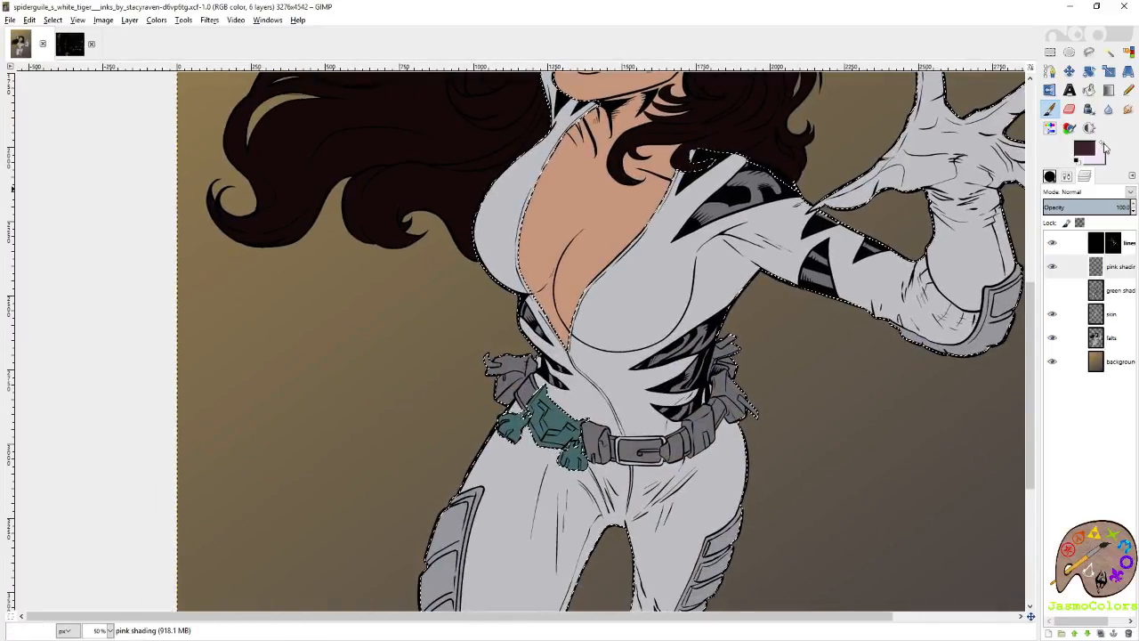
pyautogui.keyDown('ctrl'); pyautogui.click(831, 216); pyautogui.keyUp('ctrl')
pyautogui.moveTo(684, 315)
pyautogui.mouseDown()
pyautogui.moveTo(642, 347)
pyautogui.moveTo(623, 346)
pyautogui.mouseUp()
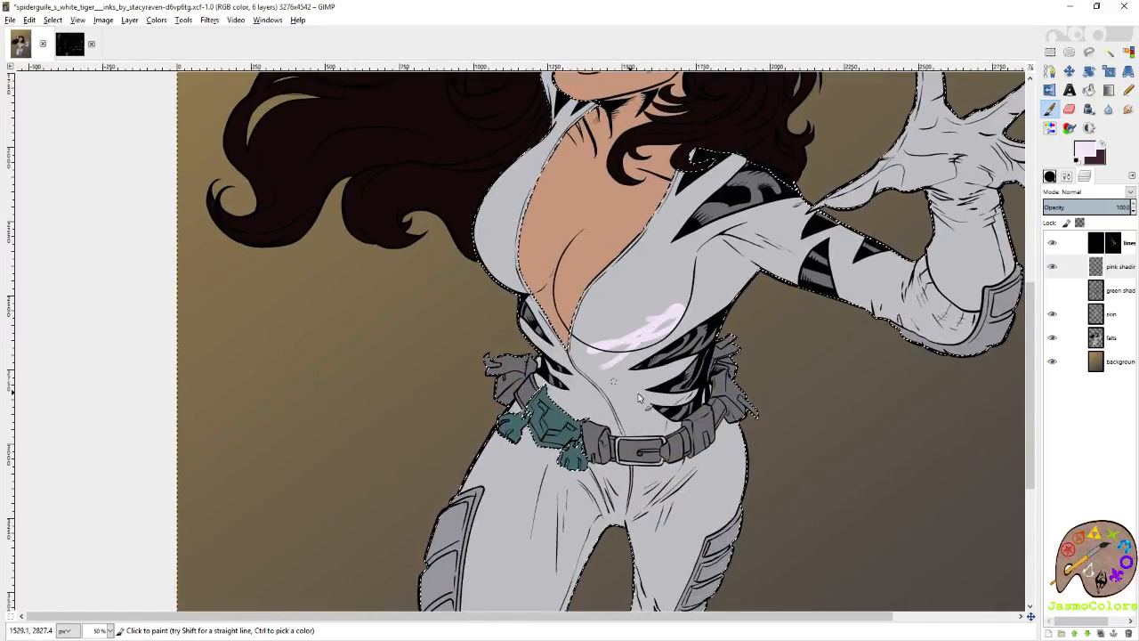
pyautogui.hotkey('ctrl', 'z')
# Set the brush size to 144.86 and paint soft pale lilac highlights on the suit's legs.
pyautogui.scroll(-6, 767, 388)
pyautogui.hscroll(-1, 791, 309)
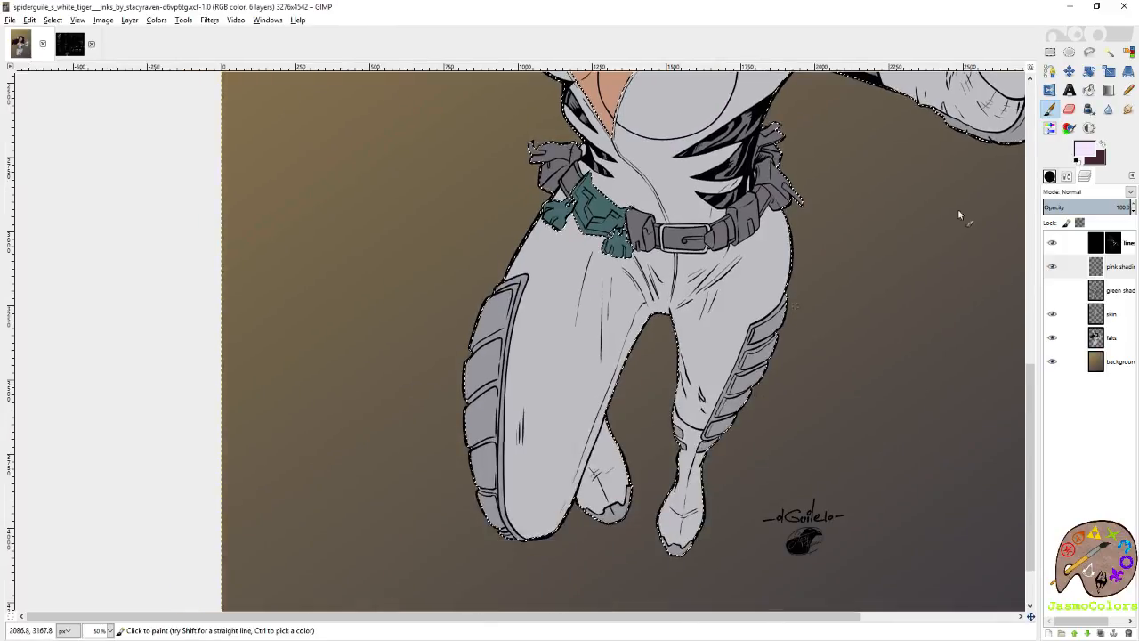
pyautogui.click(1050, 176)
pyautogui.click(1053, 255)
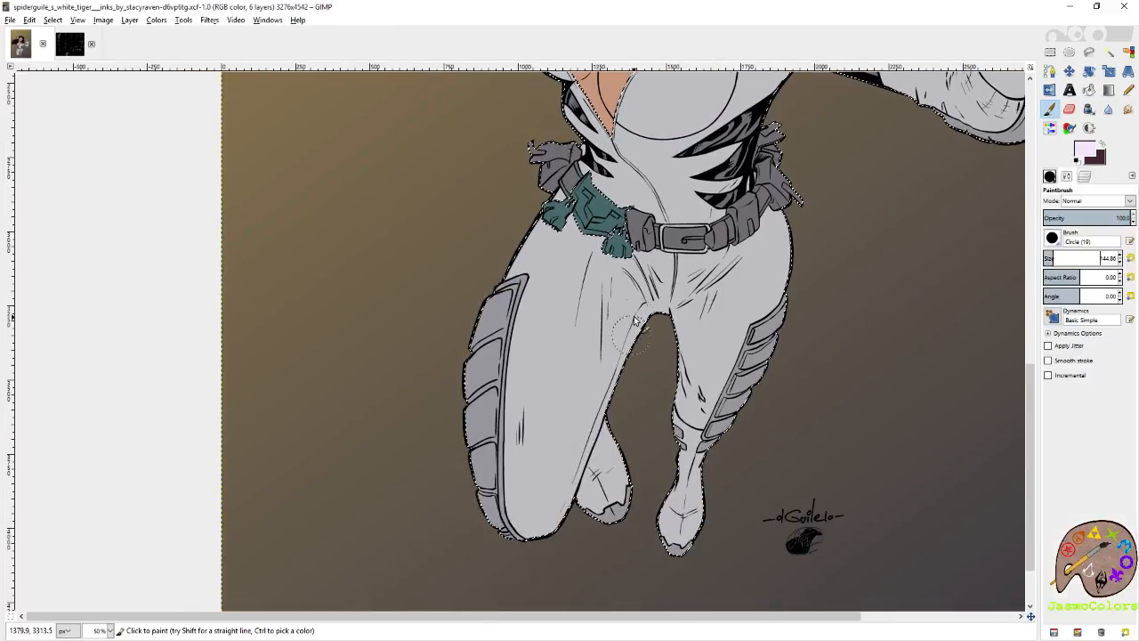
pyautogui.moveTo(615, 336)
pyautogui.mouseDown()
pyautogui.moveTo(570, 463)
pyautogui.moveTo(564, 436)
pyautogui.mouseUp()
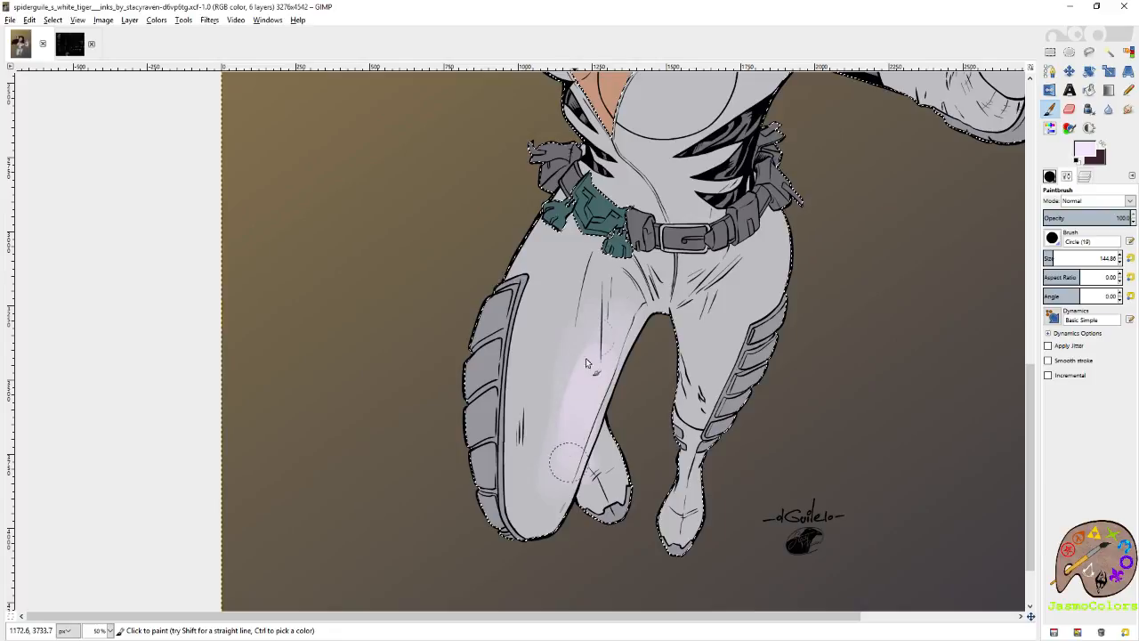
pyautogui.moveTo(586, 363)
pyautogui.mouseDown()
pyautogui.moveTo(554, 443)
pyautogui.moveTo(762, 365)
pyautogui.moveTo(749, 395)
pyautogui.moveTo(787, 299)
pyautogui.moveTo(708, 504)
pyautogui.moveTo(633, 501)
pyautogui.mouseUp()
pyautogui.moveTo(704, 260); pyautogui.dragTo(589, 459)
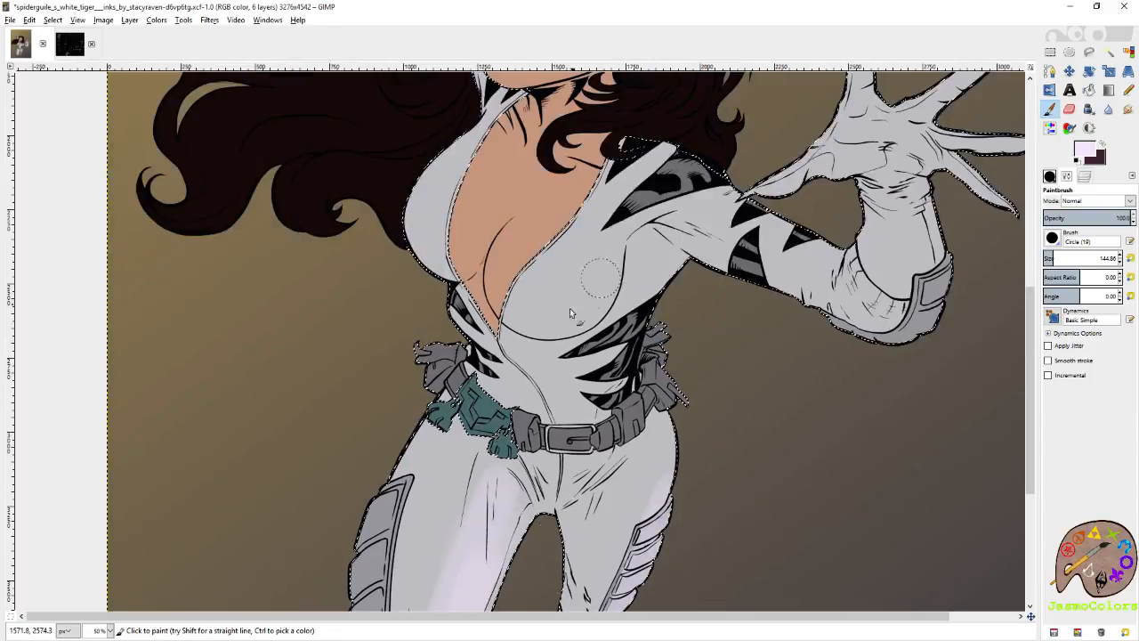
# Paint pale lilac highlights on the suit's chest, the underside of the outstretched arm, the mask and the raised arm.
pyautogui.moveTo(570, 308)
pyautogui.mouseDown()
pyautogui.moveTo(546, 327)
pyautogui.moveTo(575, 323)
pyautogui.mouseUp()
pyautogui.moveTo(712, 272)
pyautogui.mouseDown()
pyautogui.moveTo(906, 338)
pyautogui.moveTo(958, 307)
pyautogui.moveTo(879, 336)
pyautogui.mouseUp()
pyautogui.moveTo(734, 292); pyautogui.dragTo(877, 367)
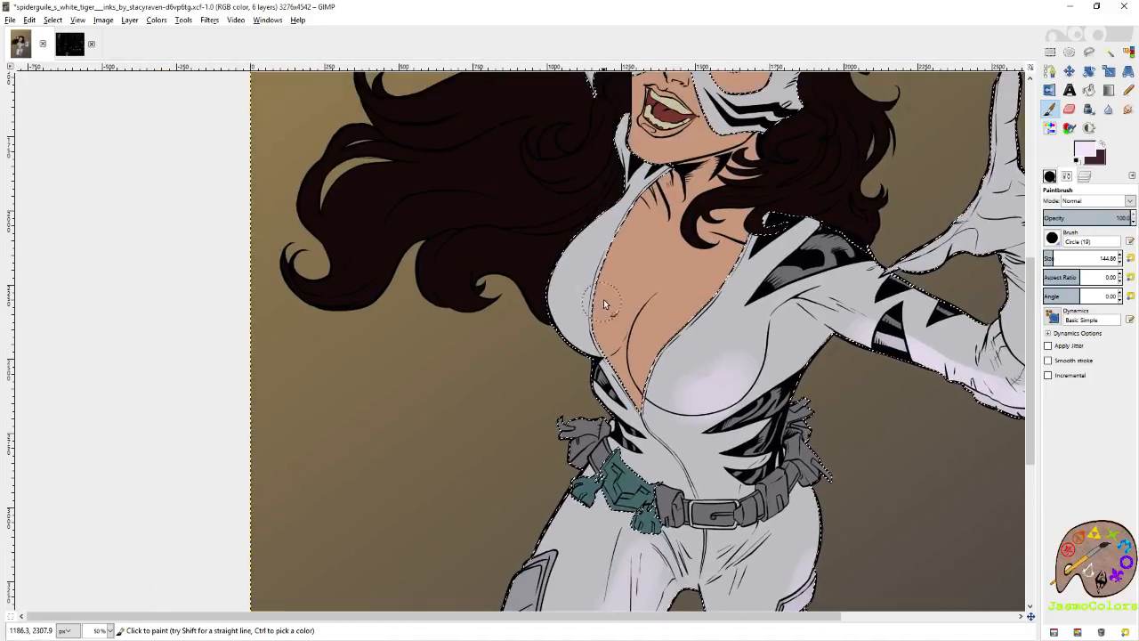
pyautogui.moveTo(595, 301); pyautogui.dragTo(542, 470)
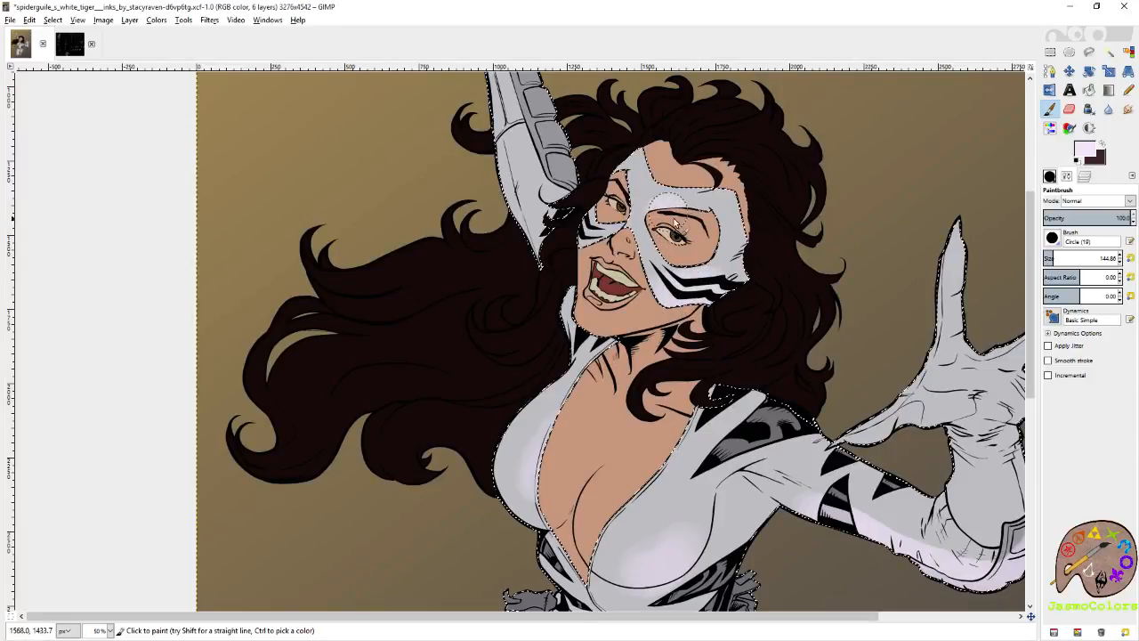
pyautogui.moveTo(603, 184); pyautogui.dragTo(713, 436)
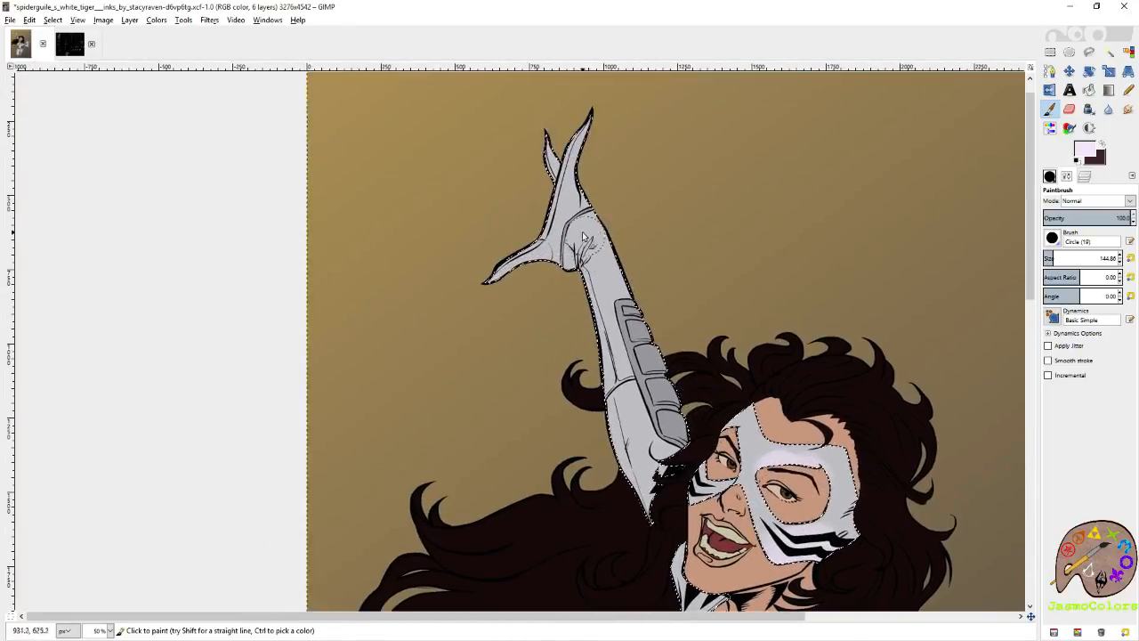
pyautogui.moveTo(651, 461); pyautogui.dragTo(643, 334)
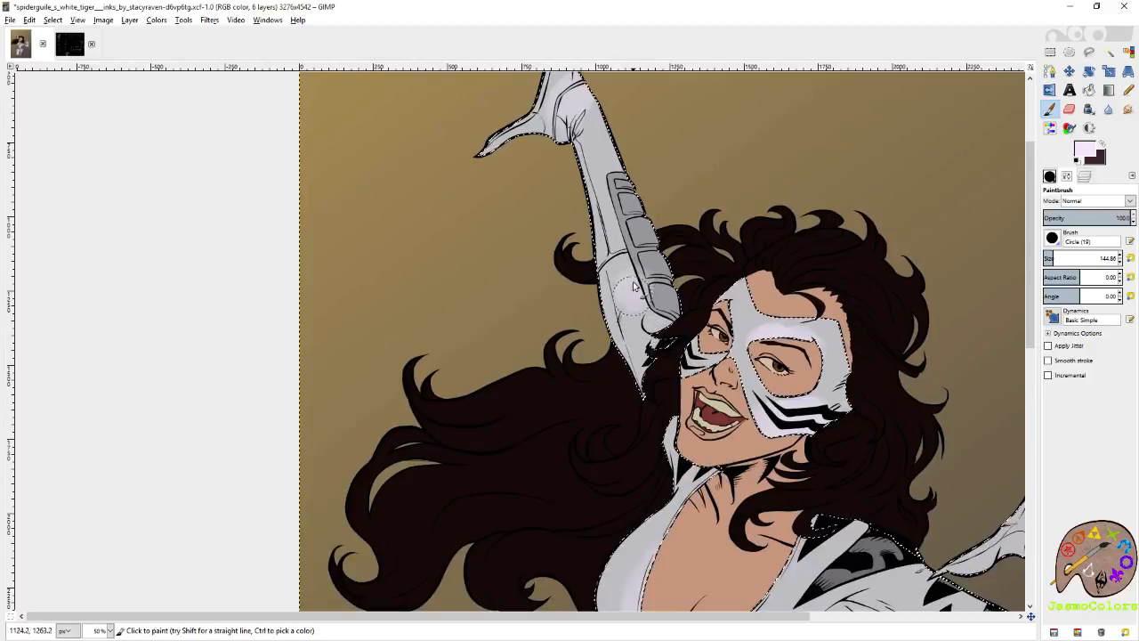
pyautogui.moveTo(731, 584); pyautogui.dragTo(557, 338)
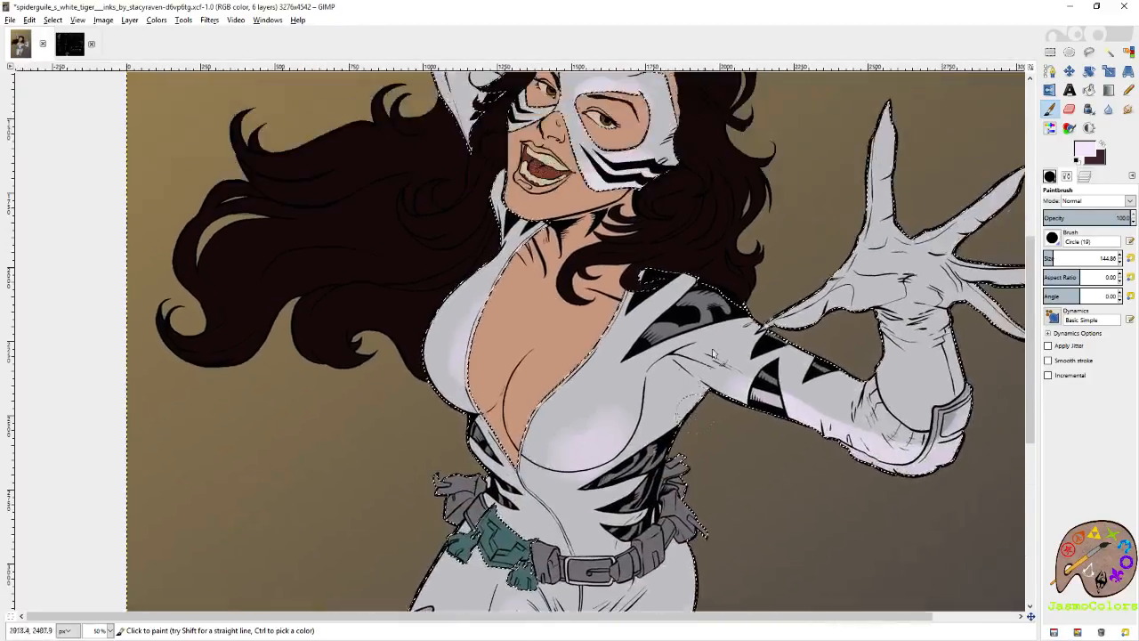
# Swap to dark maroon and shade the suit's shoulder, raised hand and forearm, collar and outer chest edge.
pyautogui.click(1102, 144)
pyautogui.moveTo(641, 282)
pyautogui.mouseDown()
pyautogui.moveTo(708, 281)
pyautogui.moveTo(663, 289)
pyautogui.moveTo(690, 269)
pyautogui.moveTo(715, 281)
pyautogui.moveTo(642, 312)
pyautogui.moveTo(644, 299)
pyautogui.moveTo(649, 328)
pyautogui.moveTo(828, 605)
pyautogui.mouseUp()
pyautogui.moveTo(680, 249); pyautogui.dragTo(723, 361)
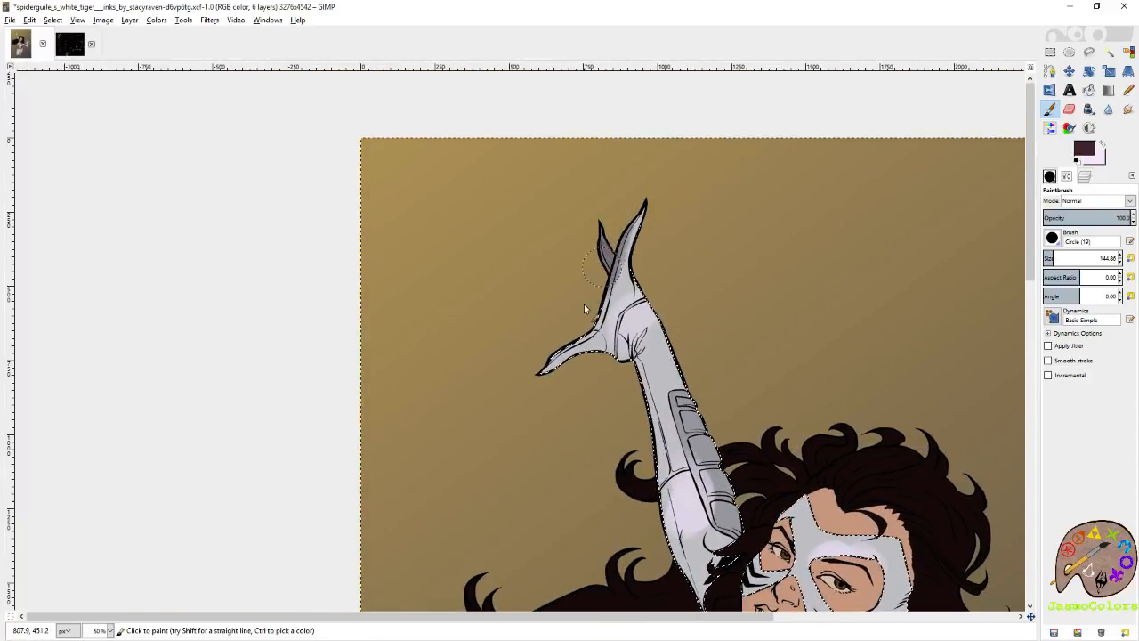
pyautogui.moveTo(663, 325)
pyautogui.mouseDown()
pyautogui.moveTo(706, 455)
pyautogui.moveTo(733, 523)
pyautogui.mouseUp()
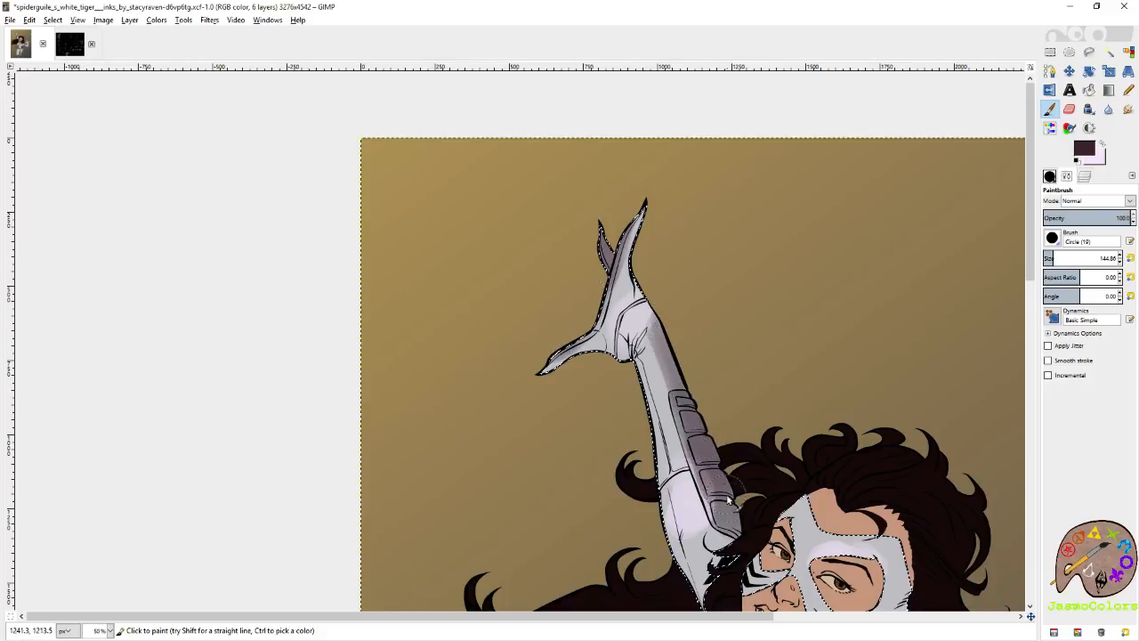
pyautogui.moveTo(700, 605)
pyautogui.mouseDown()
pyautogui.moveTo(668, 500)
pyautogui.moveTo(653, 360)
pyautogui.moveTo(670, 407)
pyautogui.mouseUp()
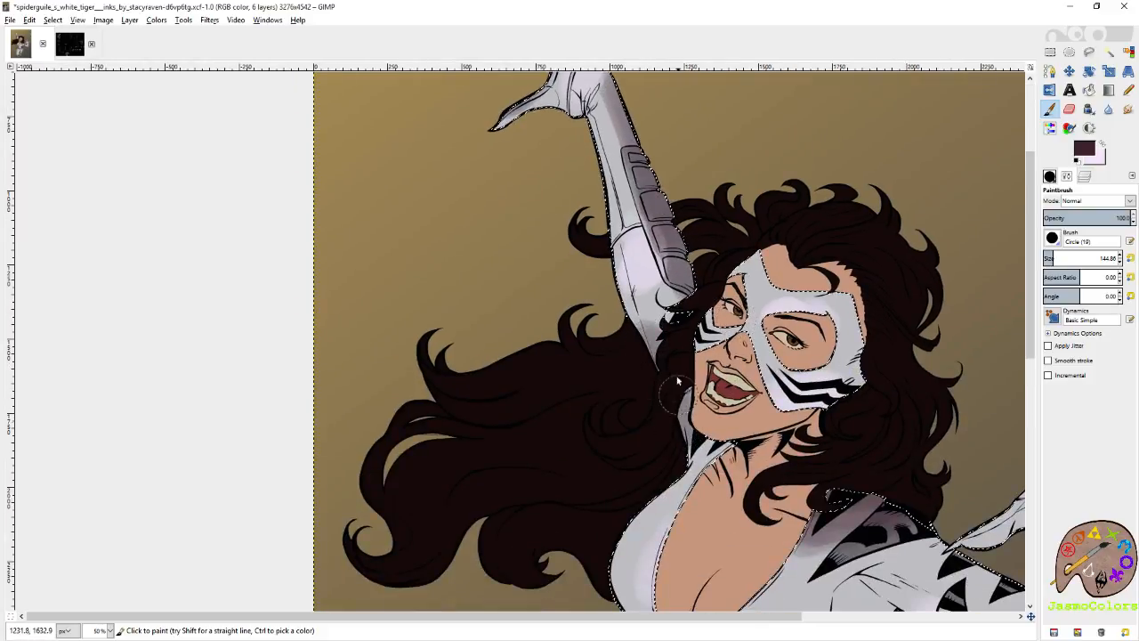
pyautogui.moveTo(685, 449); pyautogui.dragTo(719, 236)
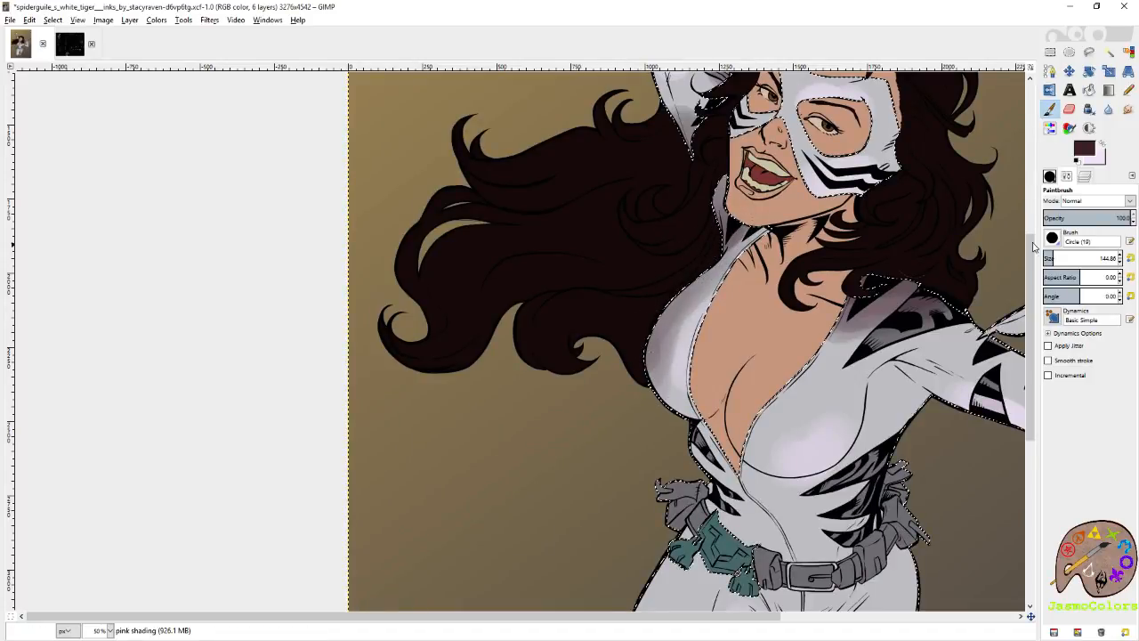
# Show the green shading layer briefly to compare it with the pink shading, and hide it again.
pyautogui.click(1083, 177)
pyautogui.click(1053, 291)
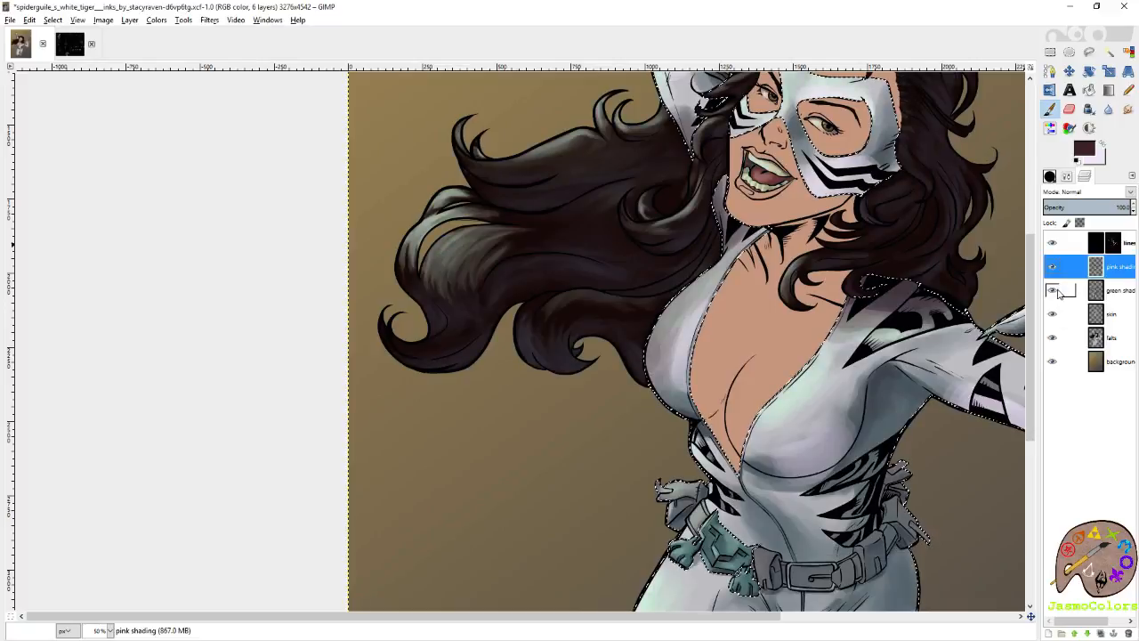
pyautogui.click(1053, 291)
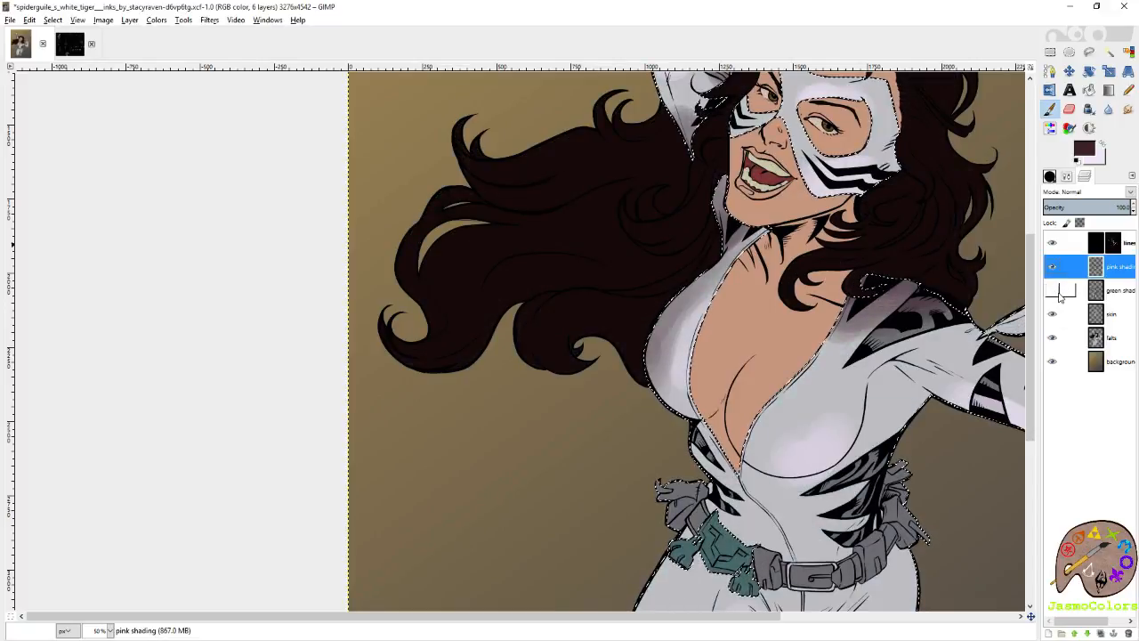
# Cut the painted pink shading inside the suit selection from the pink shading layer.
pyautogui.hotkey('shift', 'o')
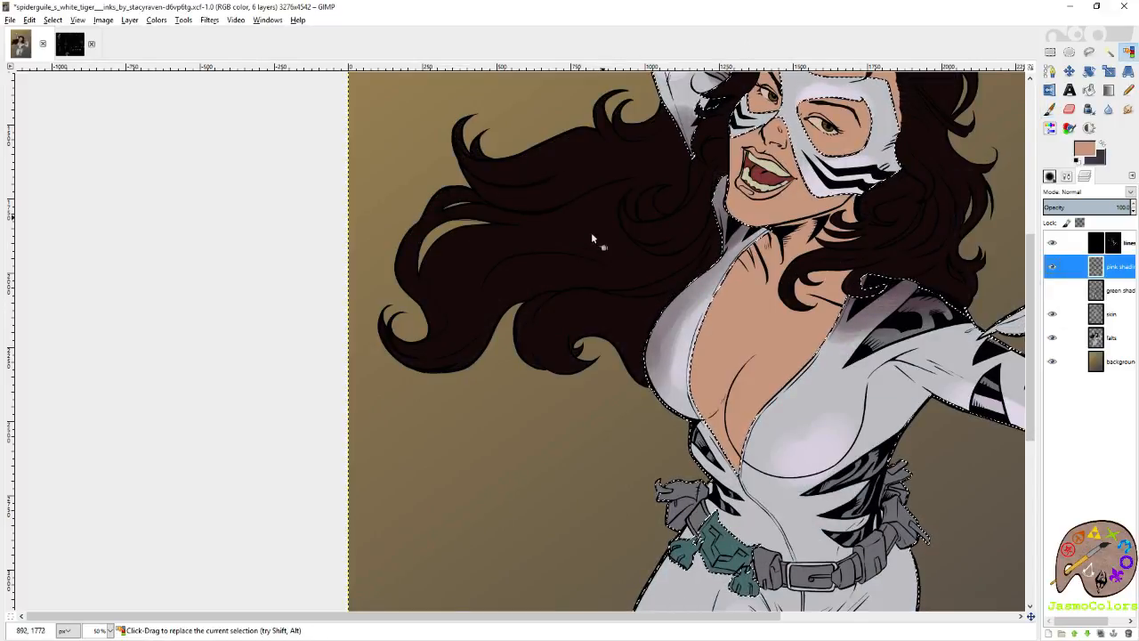
pyautogui.scroll(-2, 594, 234)
pyautogui.scroll(-2, 605, 257)
pyautogui.scroll(2, 644, 258)
pyautogui.scroll(-1, 724, 253)
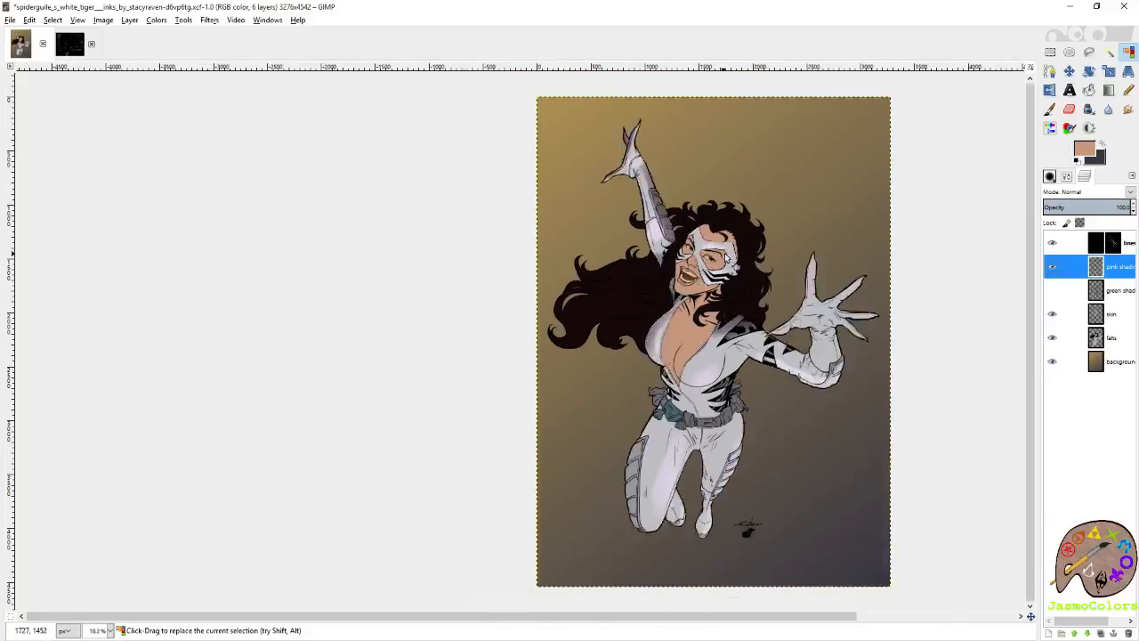
pyautogui.hotkey('ctrl', 'x')
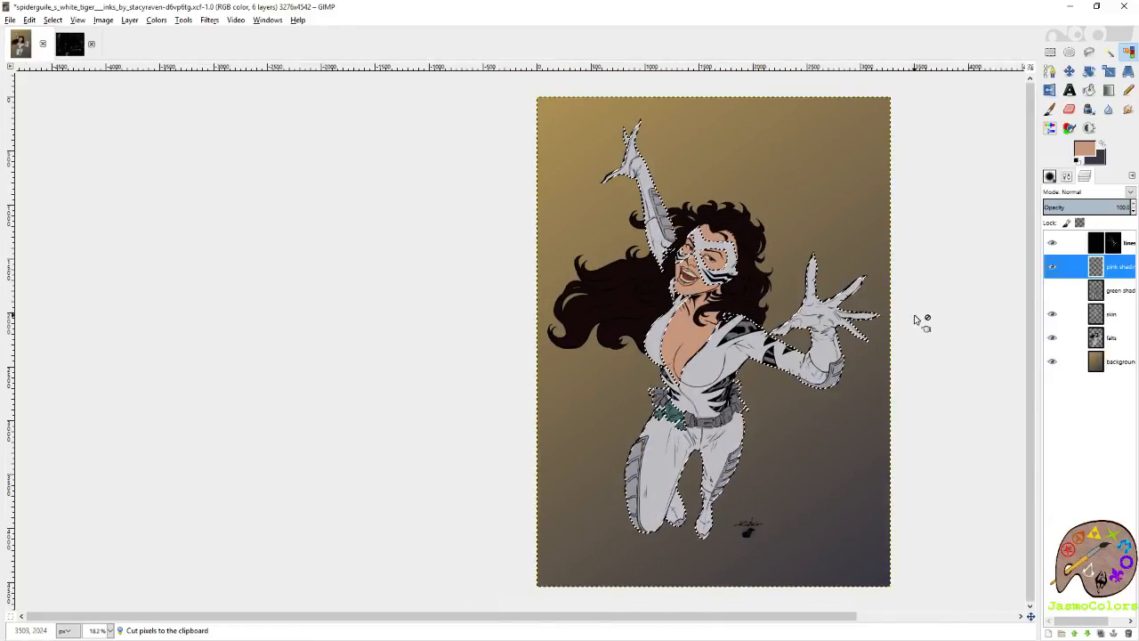
# Show the green shading layer and move the skin layer below the falts layer.
pyautogui.click(1052, 290)
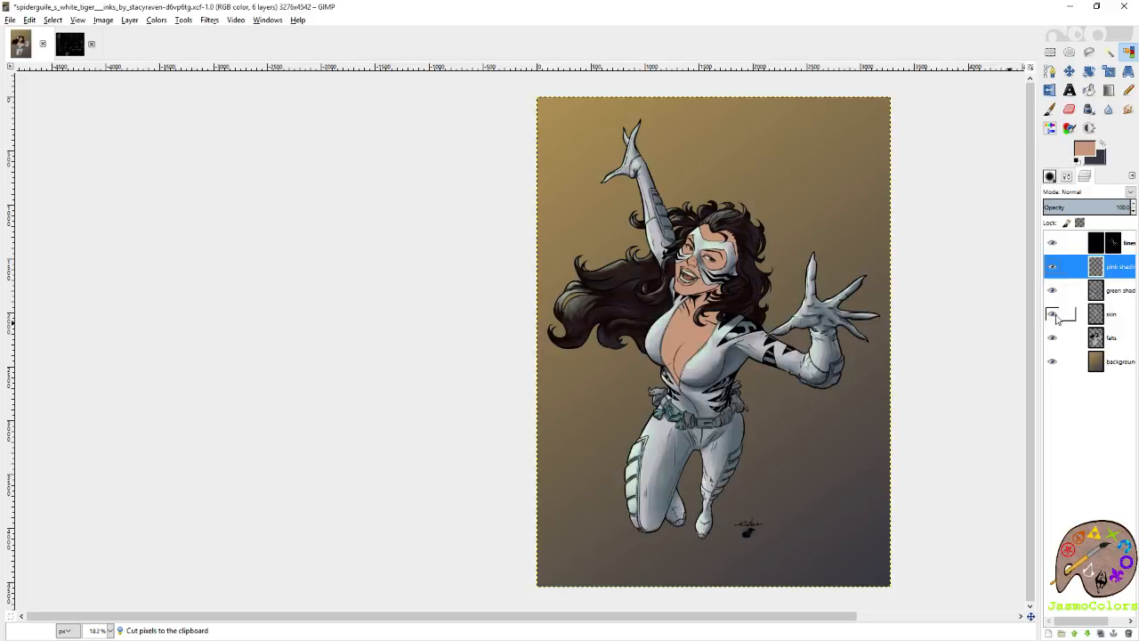
pyautogui.moveTo(1109, 313); pyautogui.dragTo(1109, 339)
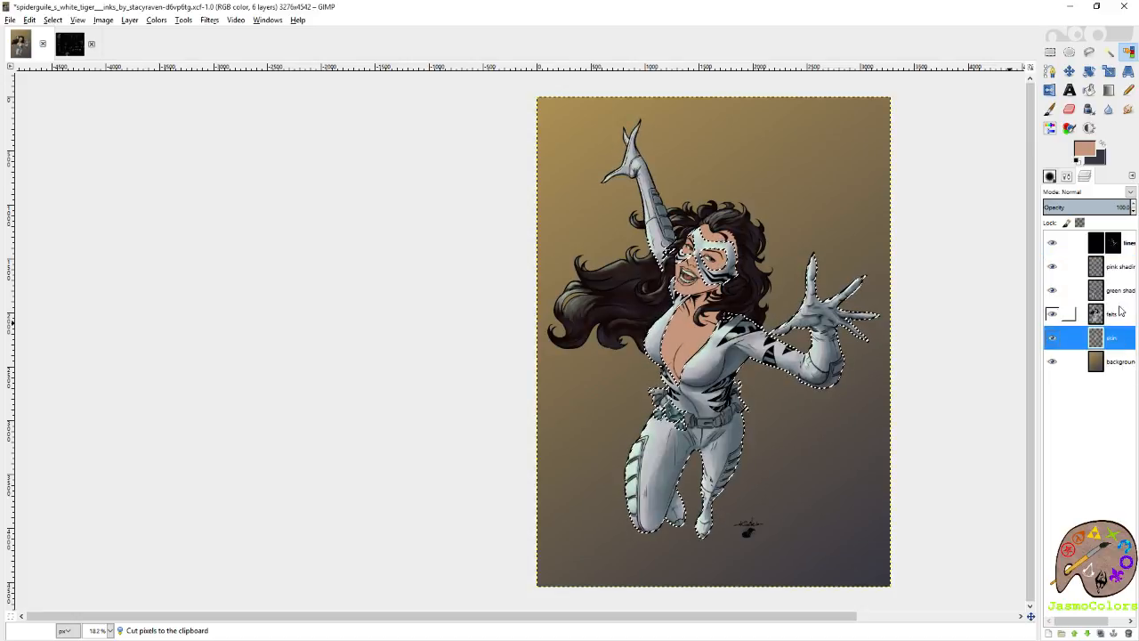
# On the pink shading layer, paint a thin pale lavender rim highlight along the bent elbow's lower edge with the Paintbrush at size 21.
pyautogui.click(1118, 267)
pyautogui.scroll(3, 772, 447)
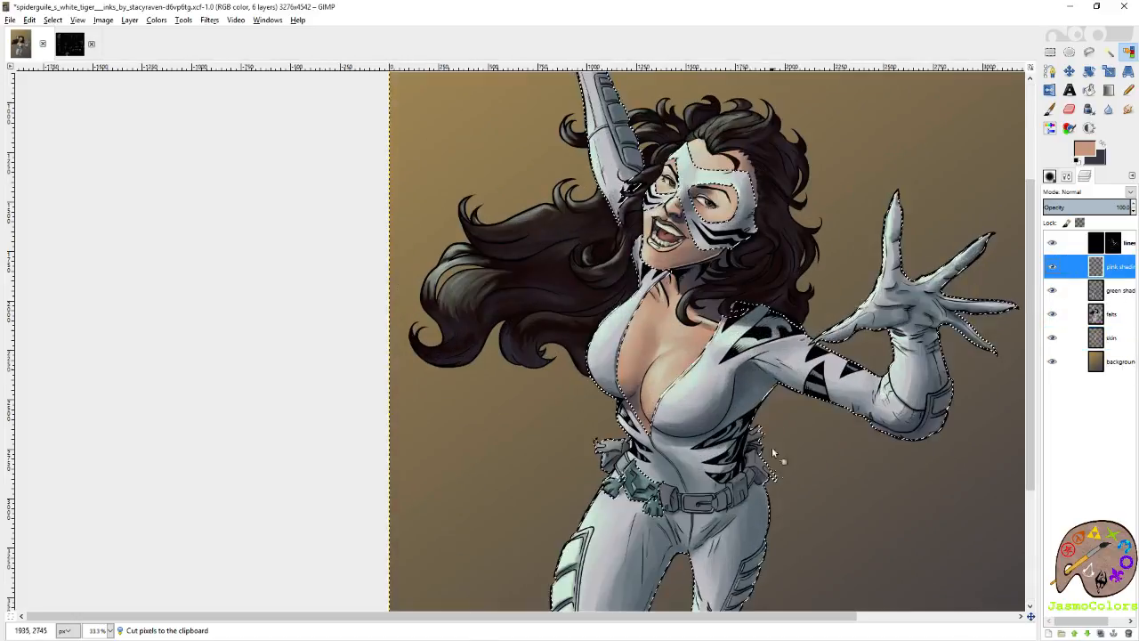
pyautogui.scroll(1, 787, 469)
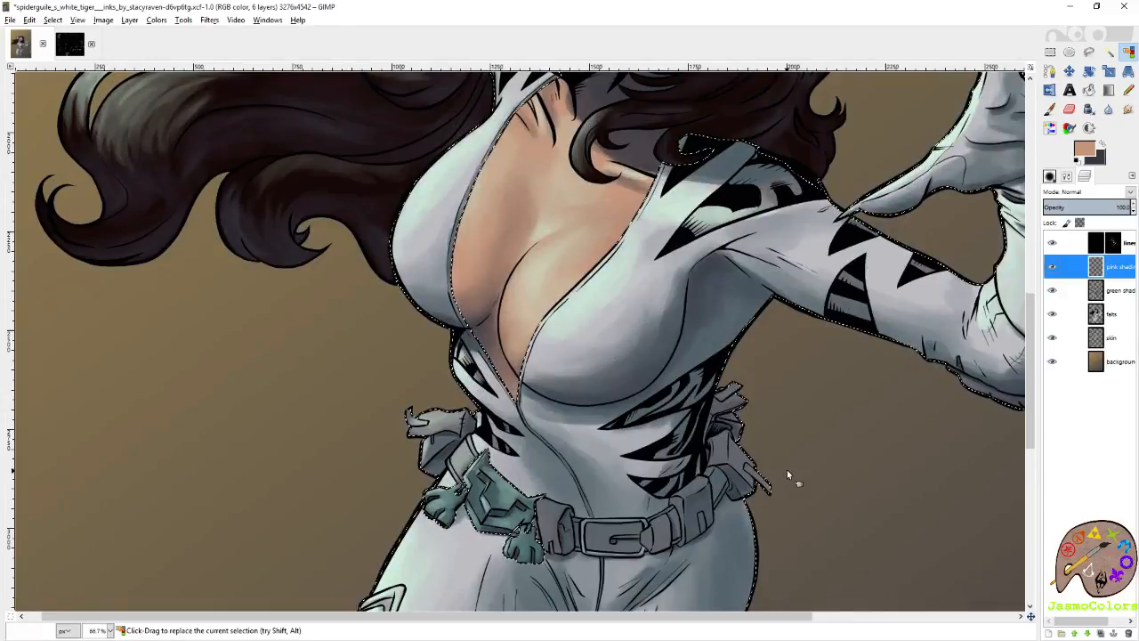
pyautogui.press('p')
pyautogui.click(1102, 143)
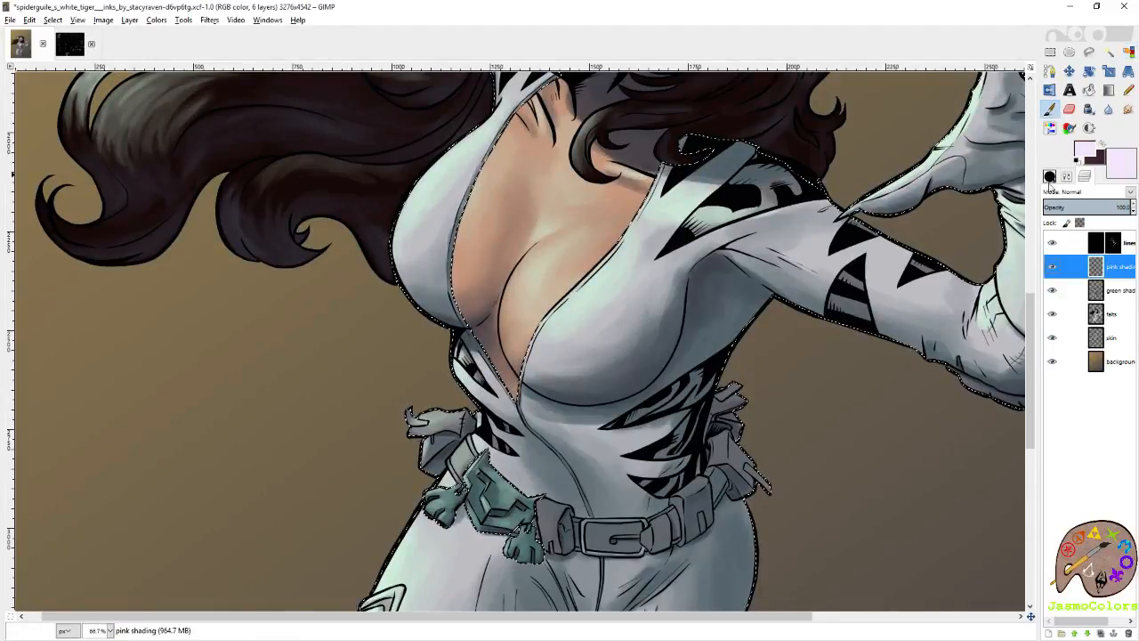
pyautogui.click(1050, 176)
pyautogui.moveTo(968, 273); pyautogui.dragTo(806, 182)
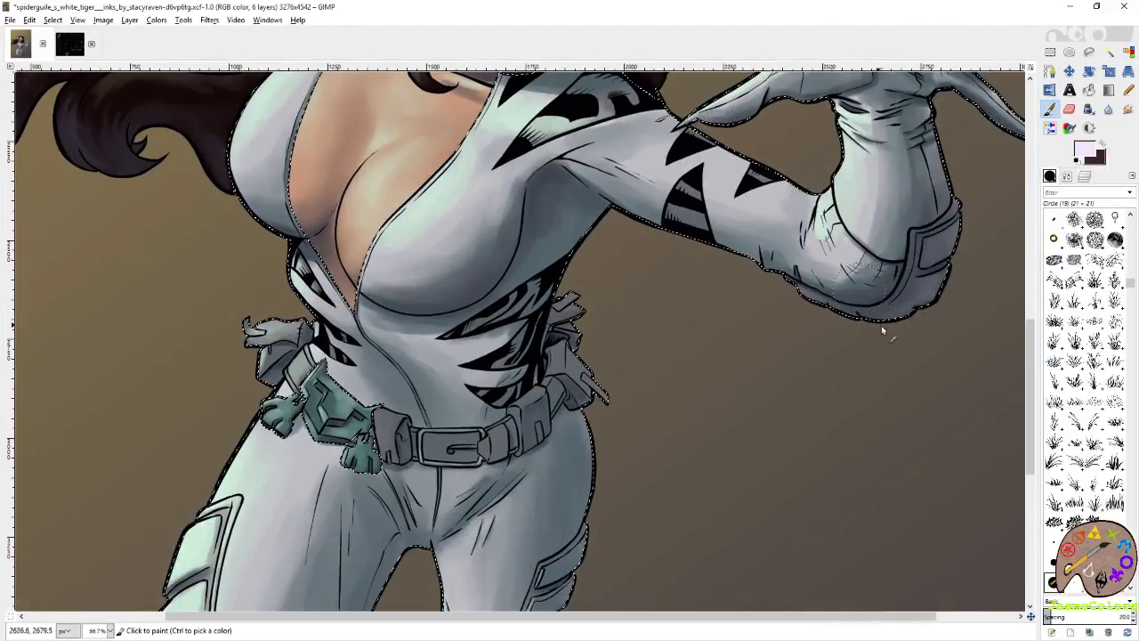
pyautogui.click(1066, 177)
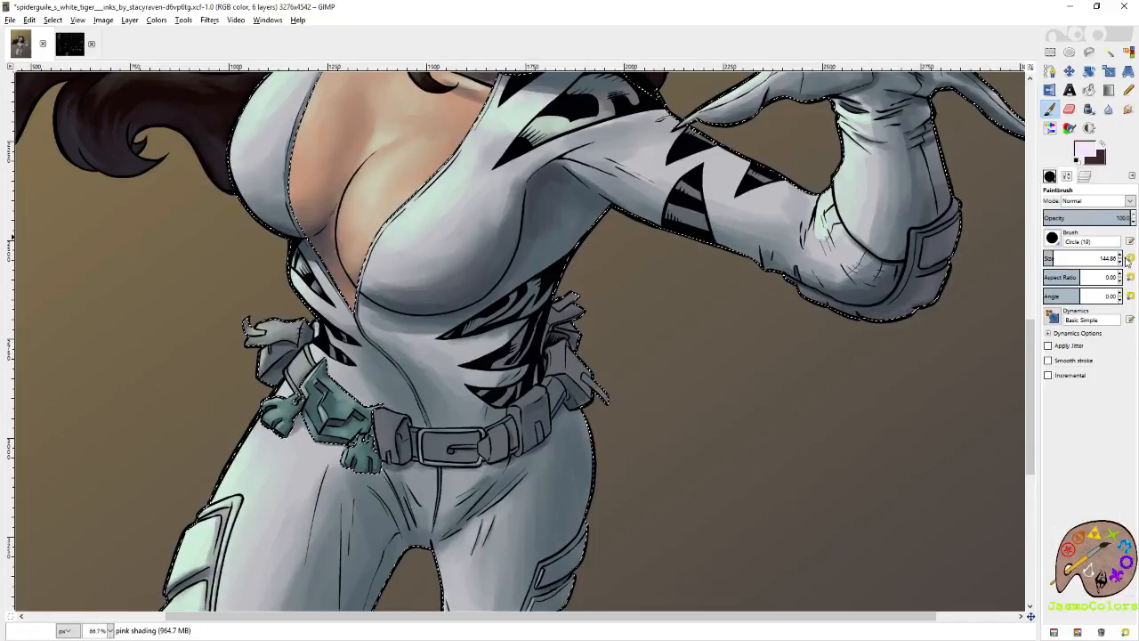
pyautogui.click(1128, 258)
pyautogui.moveTo(907, 315); pyautogui.dragTo(889, 322)
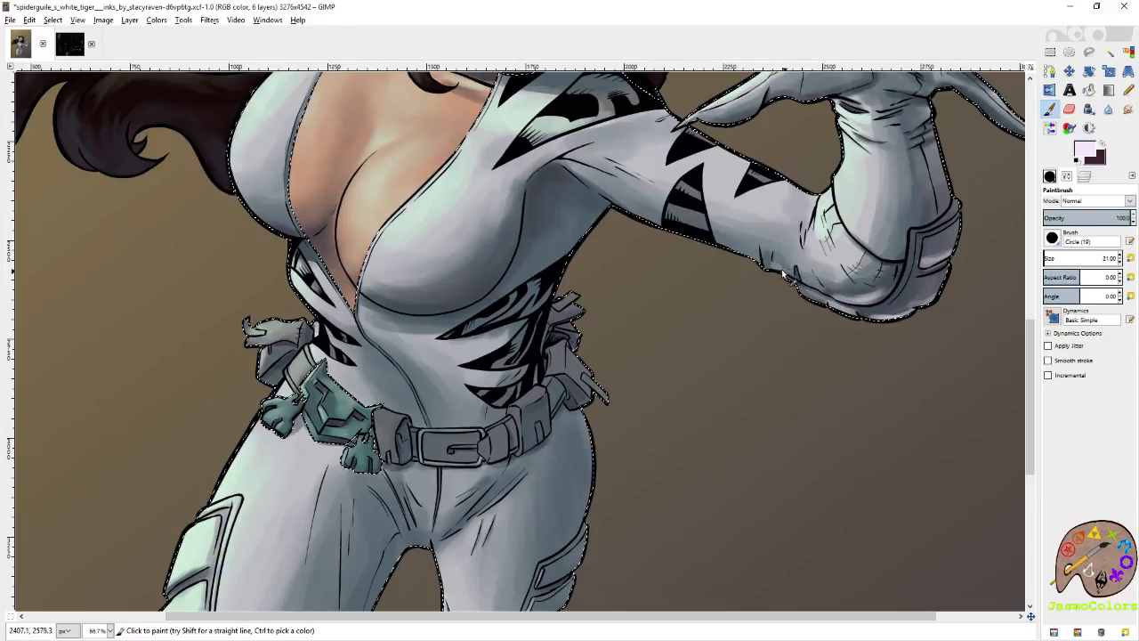
pyautogui.moveTo(801, 222); pyautogui.dragTo(730, 307)
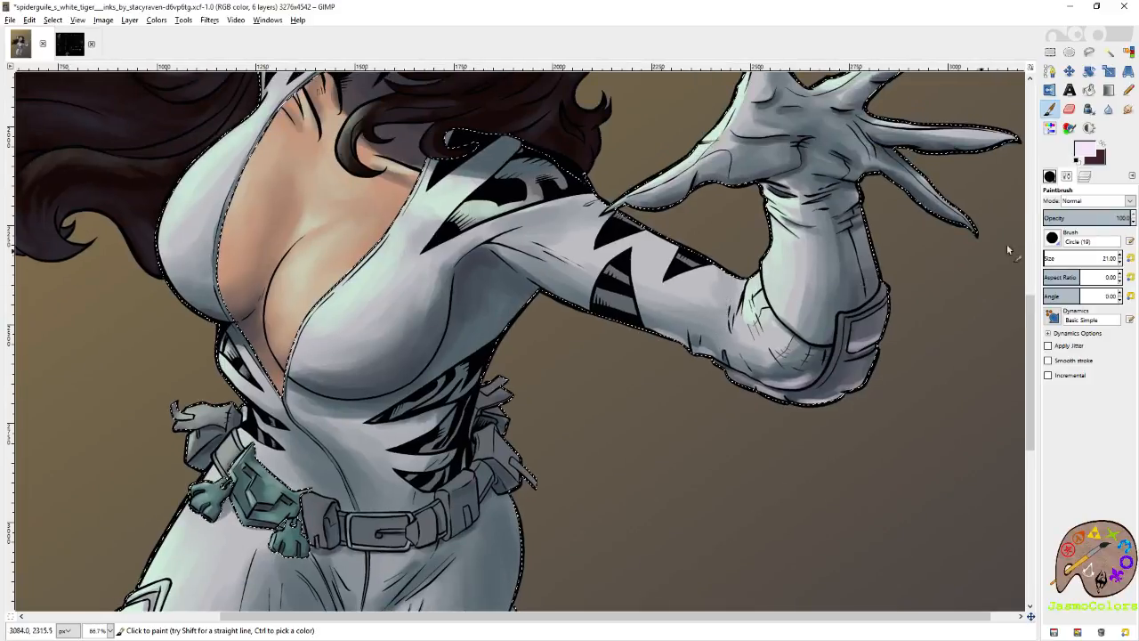
# Pick a light mauve foreground color from the Color PaletteTwitch image and return to the comic image.
pyautogui.click(1066, 175)
pyautogui.click(71, 49)
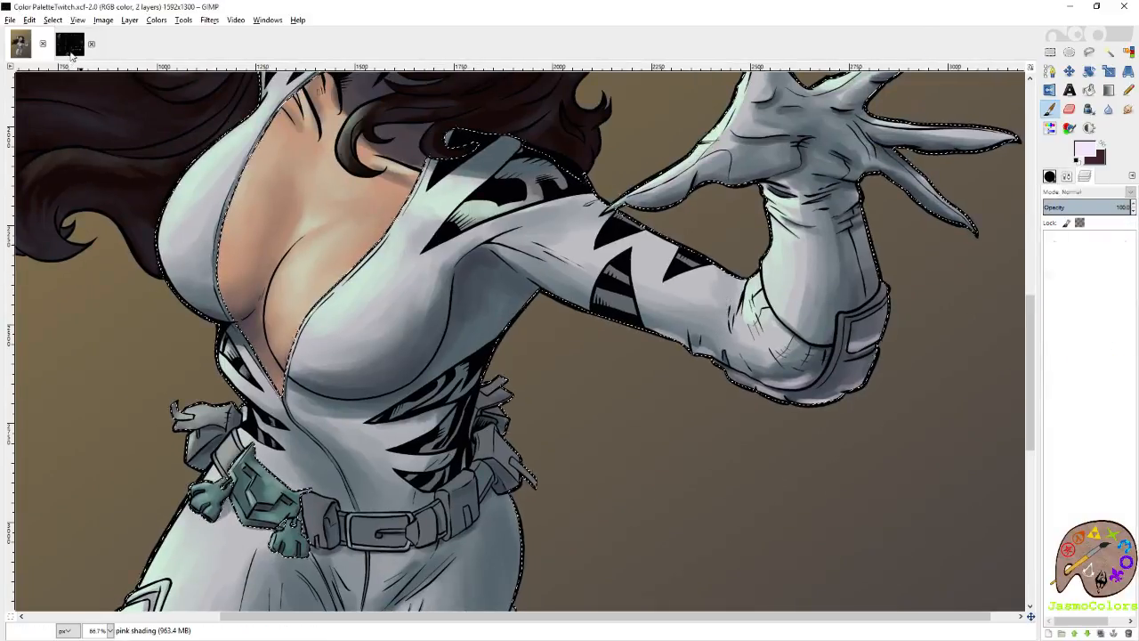
pyautogui.hotkey('ctrl', 'x')
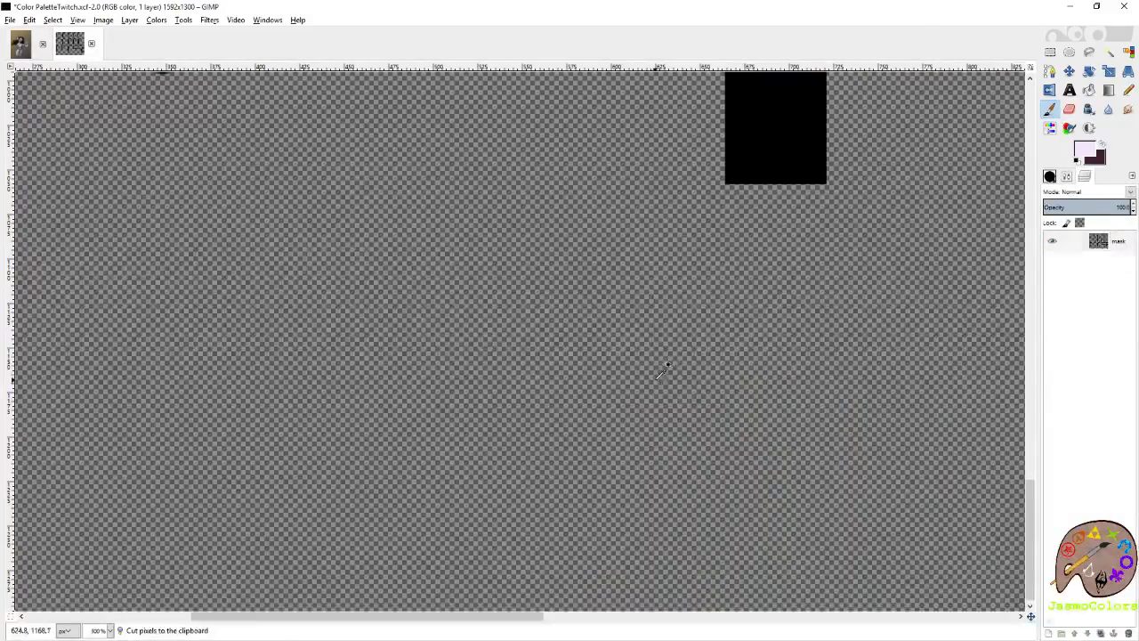
pyautogui.hotkey('ctrl', 'z')
pyautogui.click(20, 46)
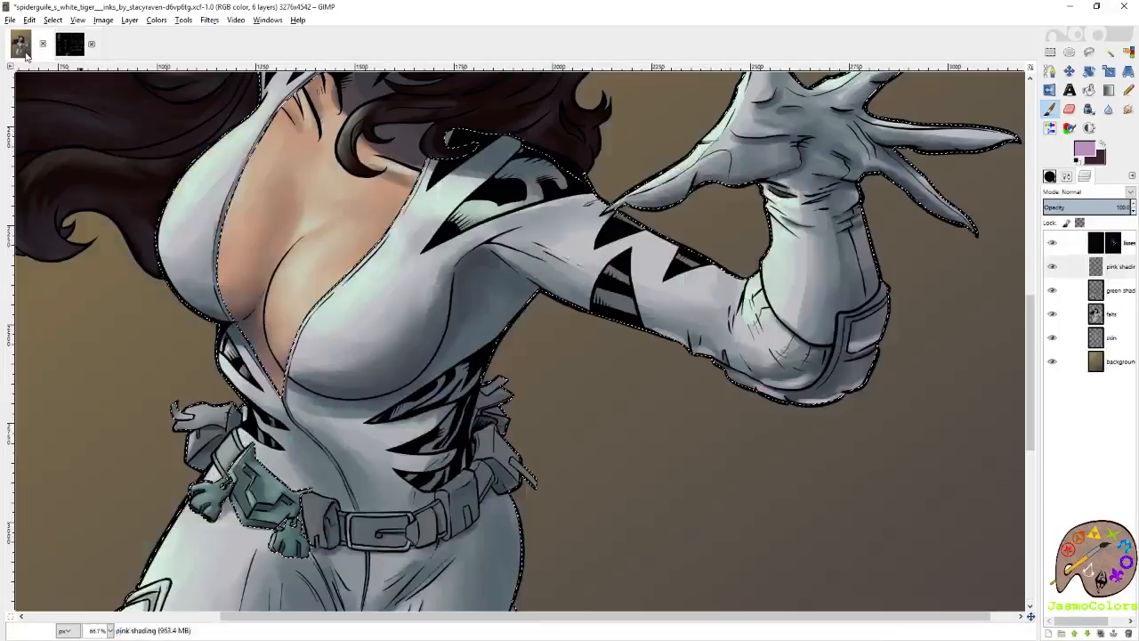
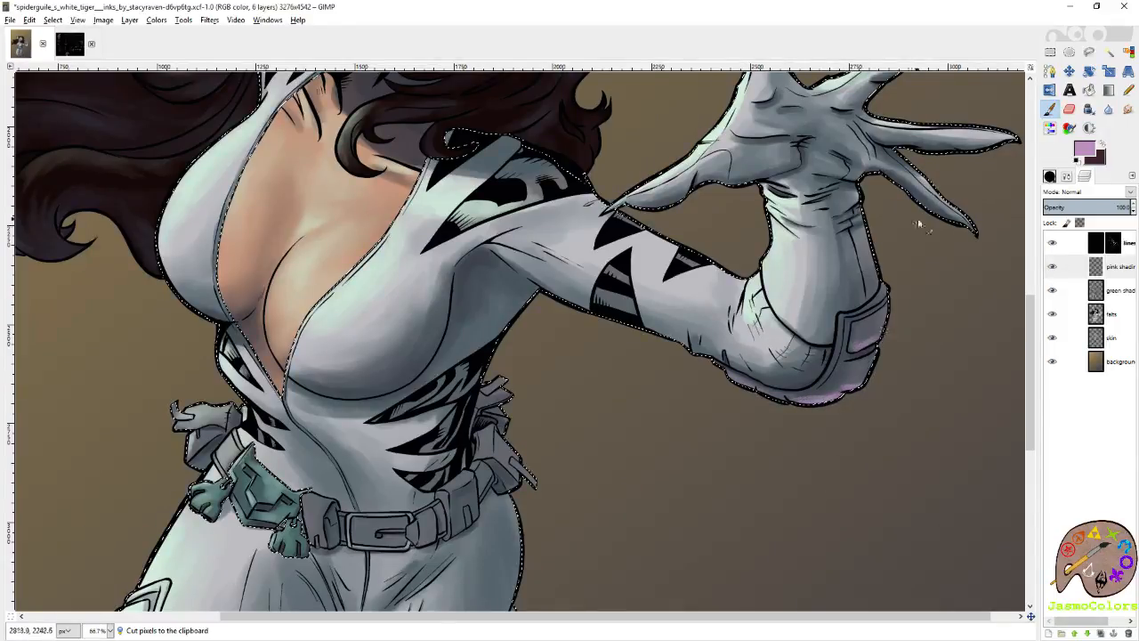
# Paint mauve rim highlights along the lower edges of the raised glove's little finger and ring finger.
pyautogui.moveTo(888, 180); pyautogui.dragTo(814, 277)
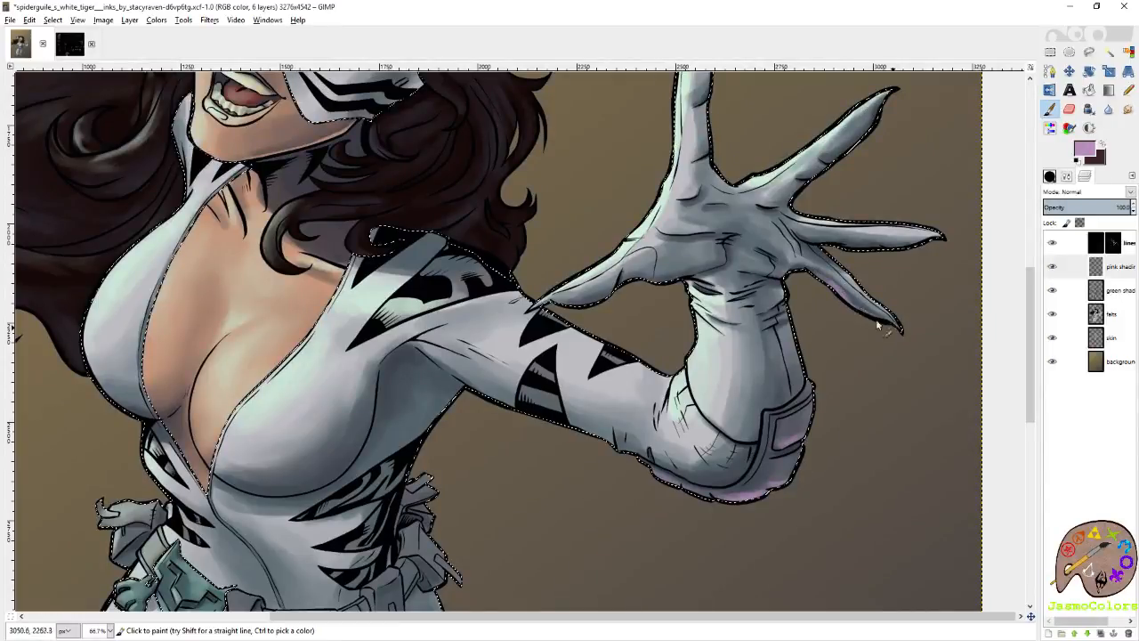
pyautogui.hotkey('shift', 'o')
pyautogui.scroll(3, 877, 265)
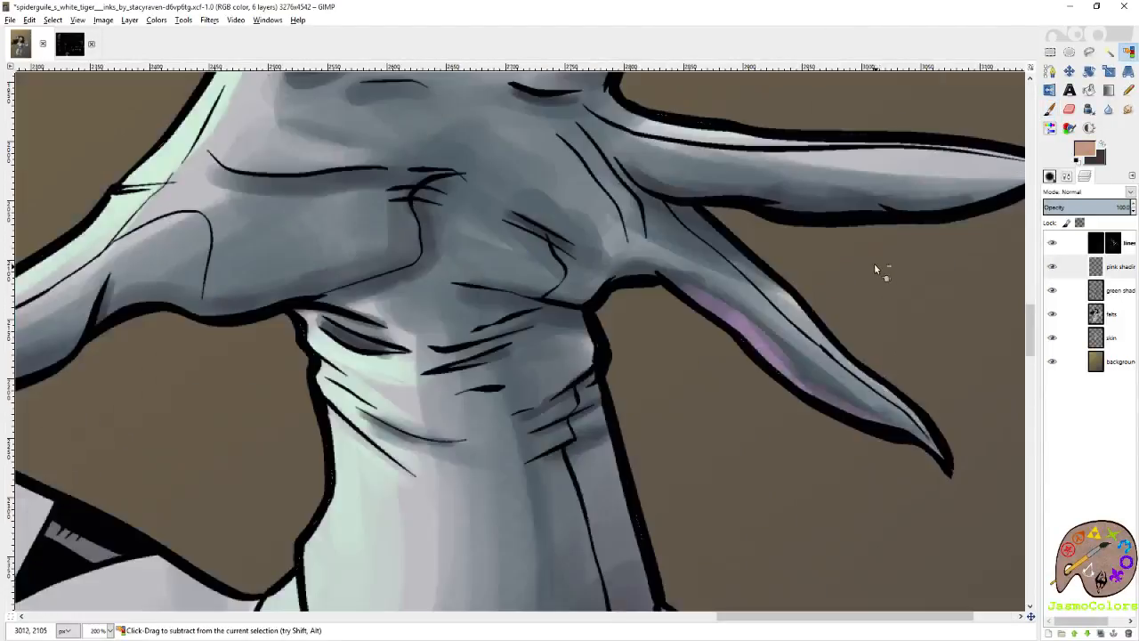
pyautogui.press('p')
pyautogui.moveTo(956, 204); pyautogui.dragTo(867, 275)
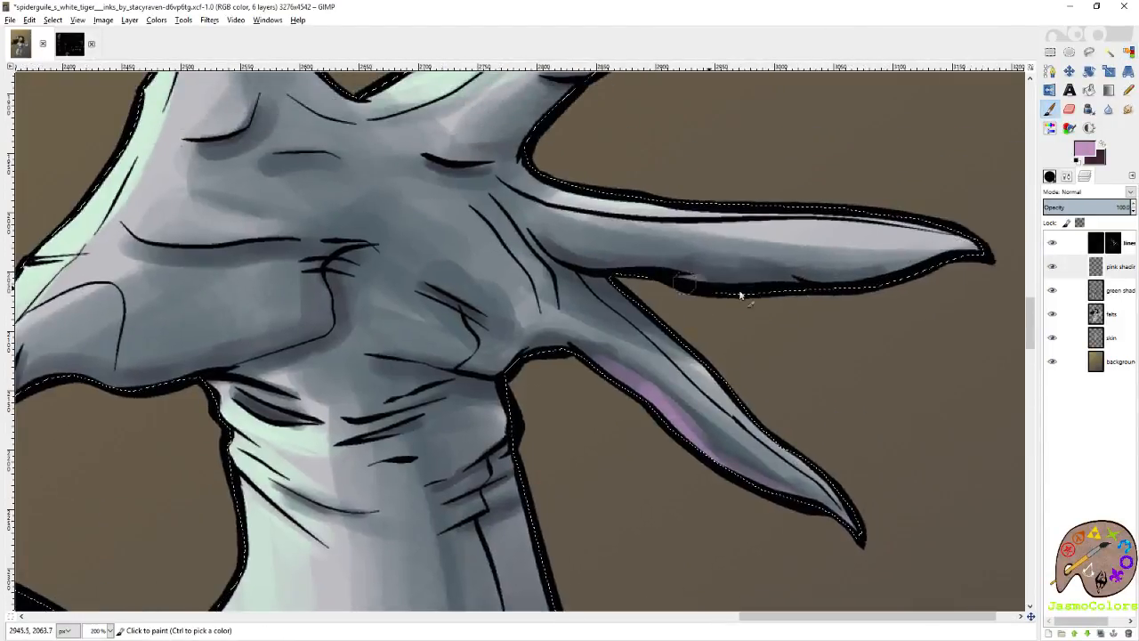
pyautogui.moveTo(698, 283); pyautogui.dragTo(818, 279)
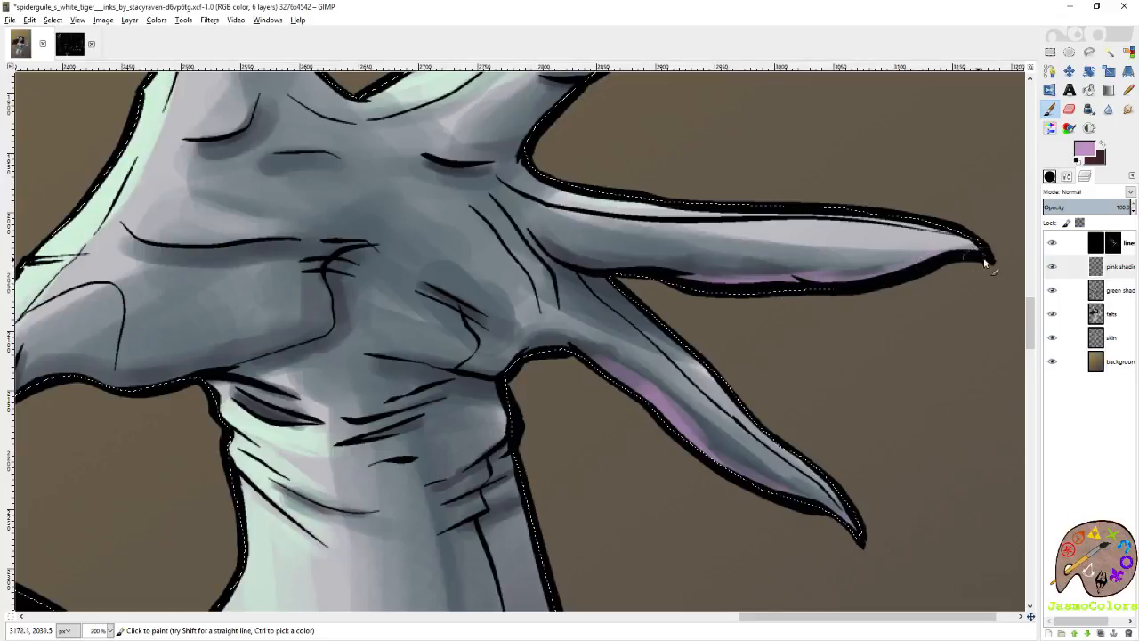
# With the Circle (01) brush, paint thin mauve highlights at the ring finger's base and above the upper palm creases.
pyautogui.hotkey('shift', 'ctrl', 'b')
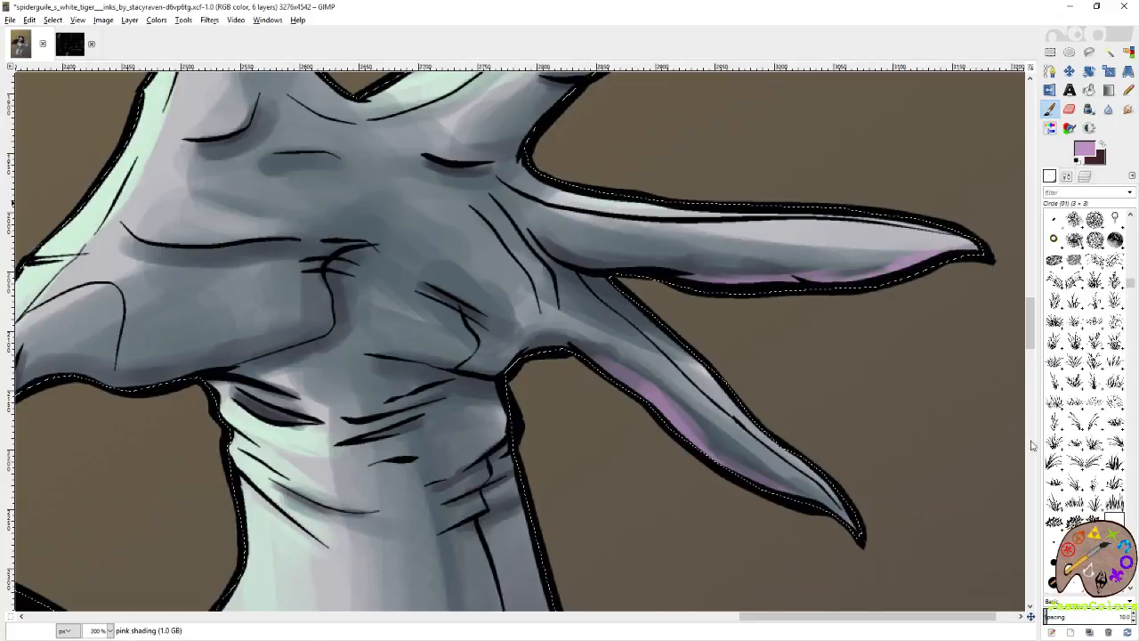
pyautogui.moveTo(559, 254); pyautogui.dragTo(600, 264)
pyautogui.moveTo(436, 158); pyautogui.dragTo(570, 256)
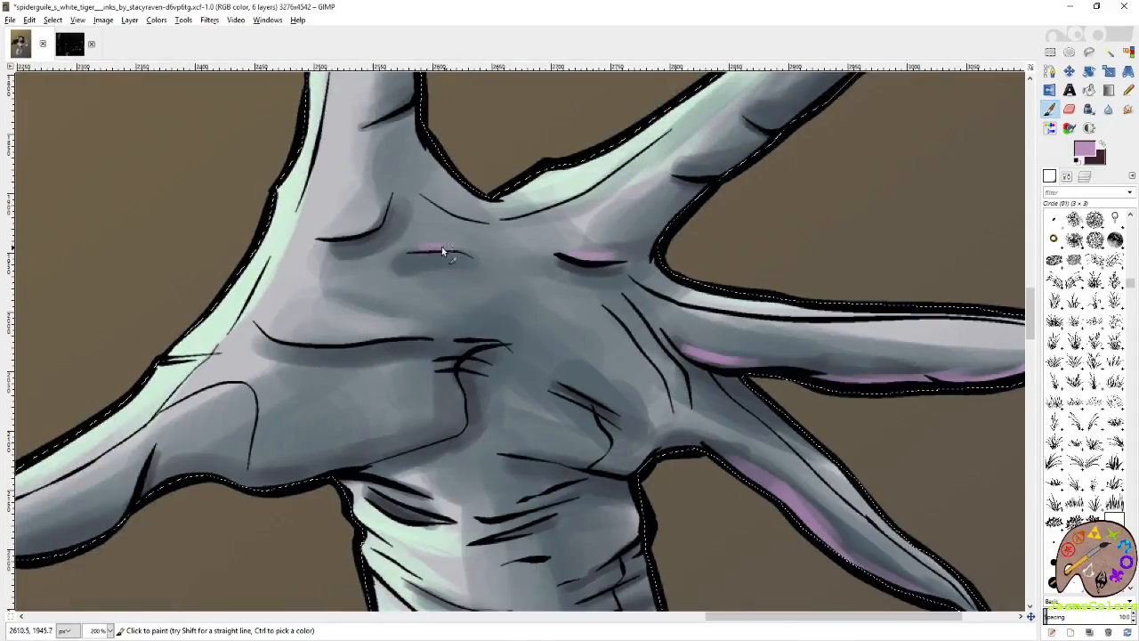
pyautogui.moveTo(384, 251)
pyautogui.mouseDown()
pyautogui.moveTo(519, 298)
pyautogui.moveTo(510, 265)
pyautogui.mouseUp()
pyautogui.moveTo(537, 362)
pyautogui.mouseDown()
pyautogui.moveTo(558, 227)
pyautogui.moveTo(584, 246)
pyautogui.mouseUp()
pyautogui.moveTo(697, 304); pyautogui.dragTo(595, 258)
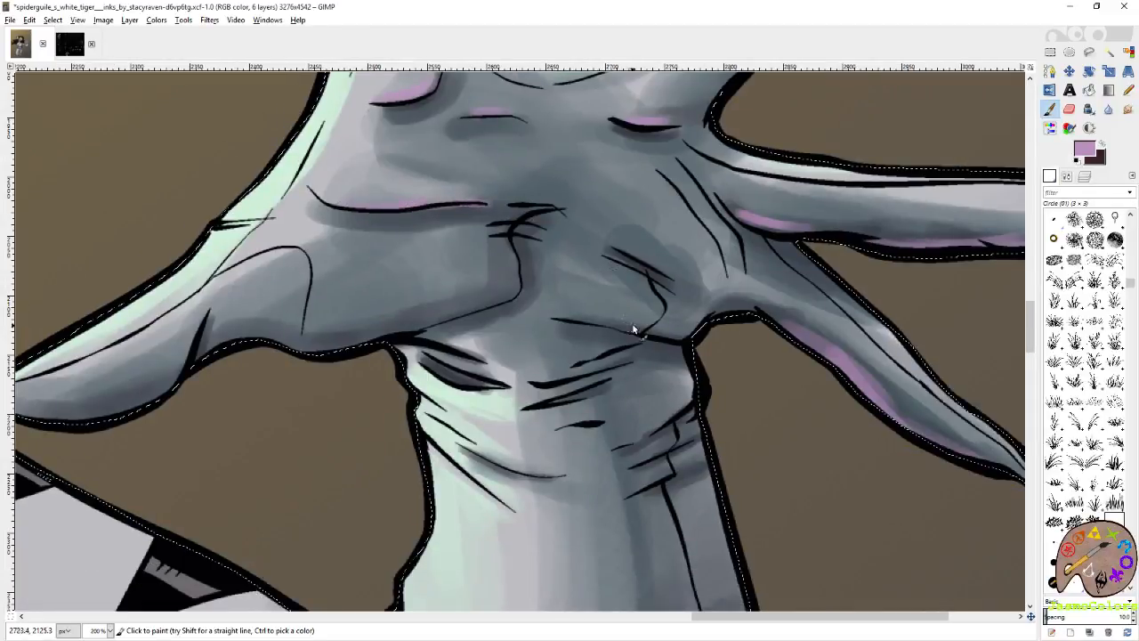
# Undo the last stroke, then paint thin mauve highlights along the lower palm crease and the glove's wrist folds.
pyautogui.hotkey('ctrl', 'z')
pyautogui.moveTo(572, 316); pyautogui.dragTo(635, 337)
pyautogui.moveTo(976, 476); pyautogui.dragTo(735, 425)
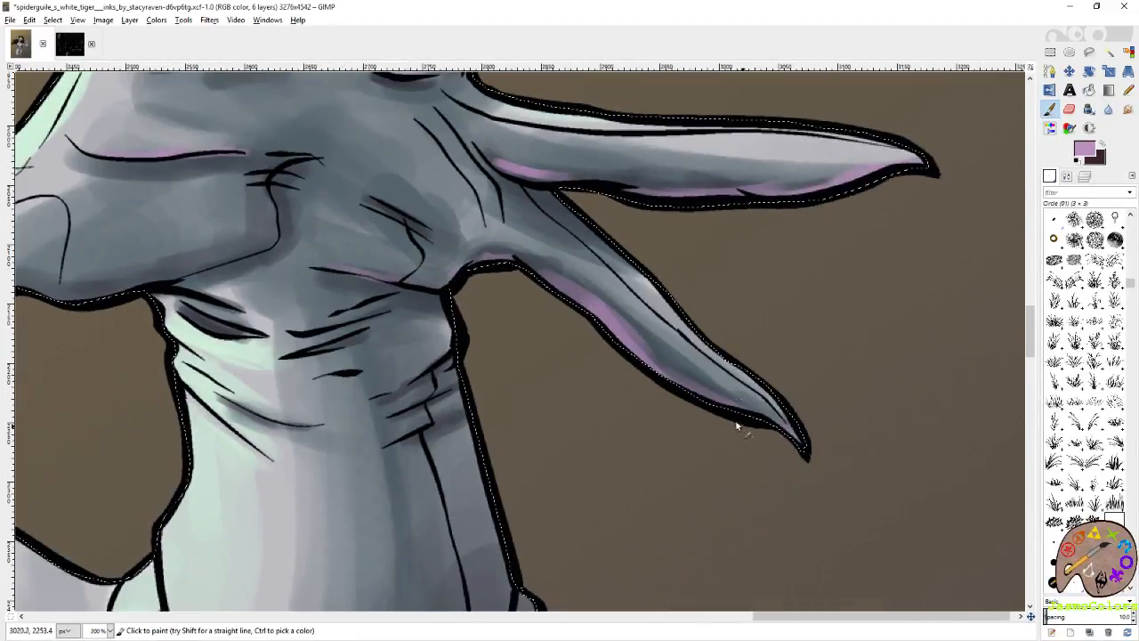
pyautogui.moveTo(466, 426)
pyautogui.mouseDown()
pyautogui.moveTo(764, 379)
pyautogui.moveTo(694, 360)
pyautogui.mouseUp()
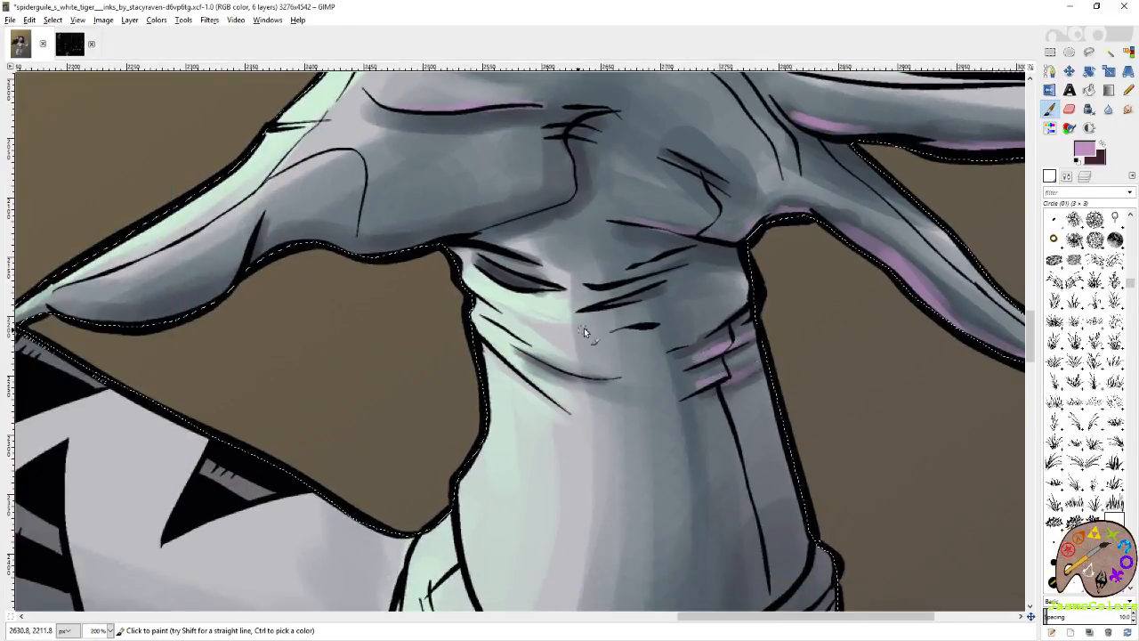
pyautogui.moveTo(570, 300); pyautogui.dragTo(660, 375)
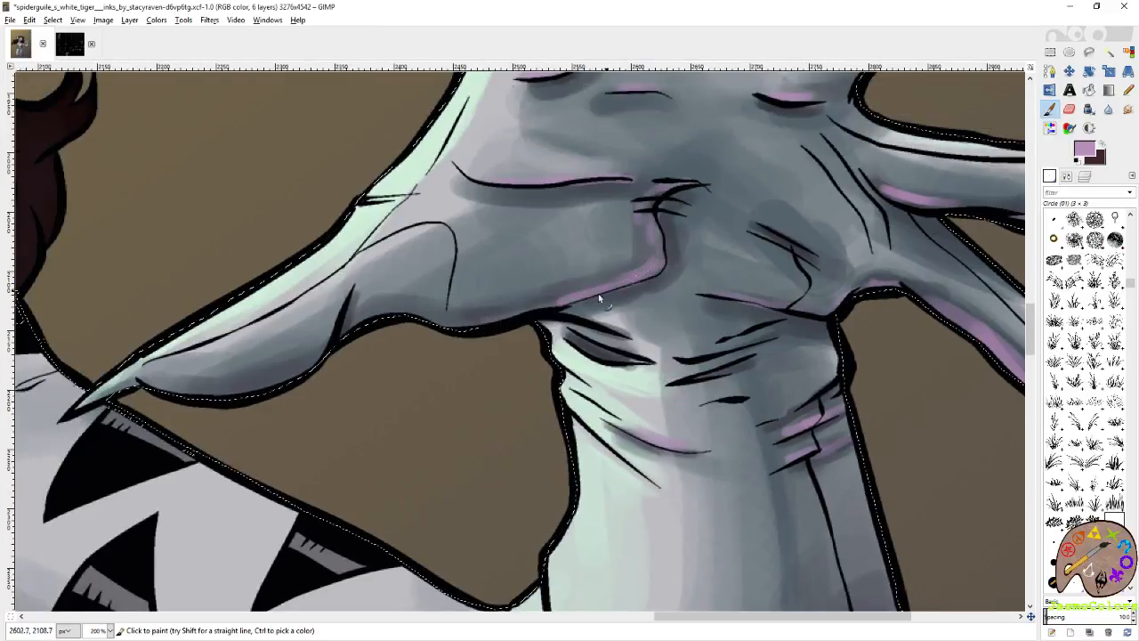
# Paint a mauve rim highlight along the heel of the palm and the thumb's lower edge up to its tip.
pyautogui.moveTo(541, 311); pyautogui.dragTo(423, 325)
pyautogui.moveTo(348, 341); pyautogui.dragTo(623, 245)
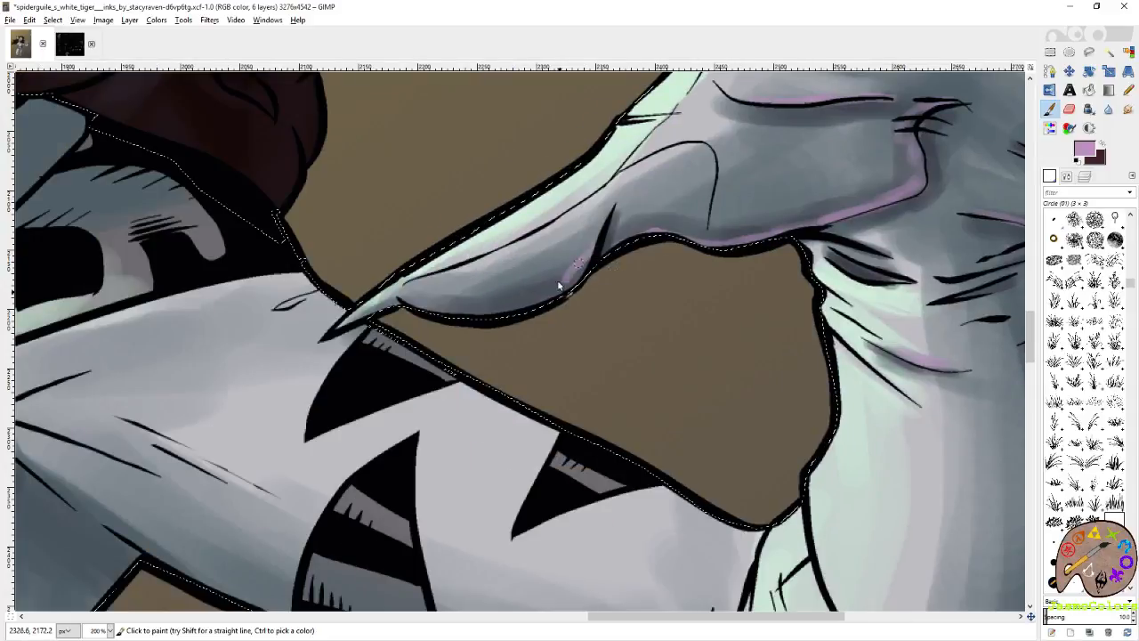
pyautogui.moveTo(418, 304); pyautogui.dragTo(554, 304)
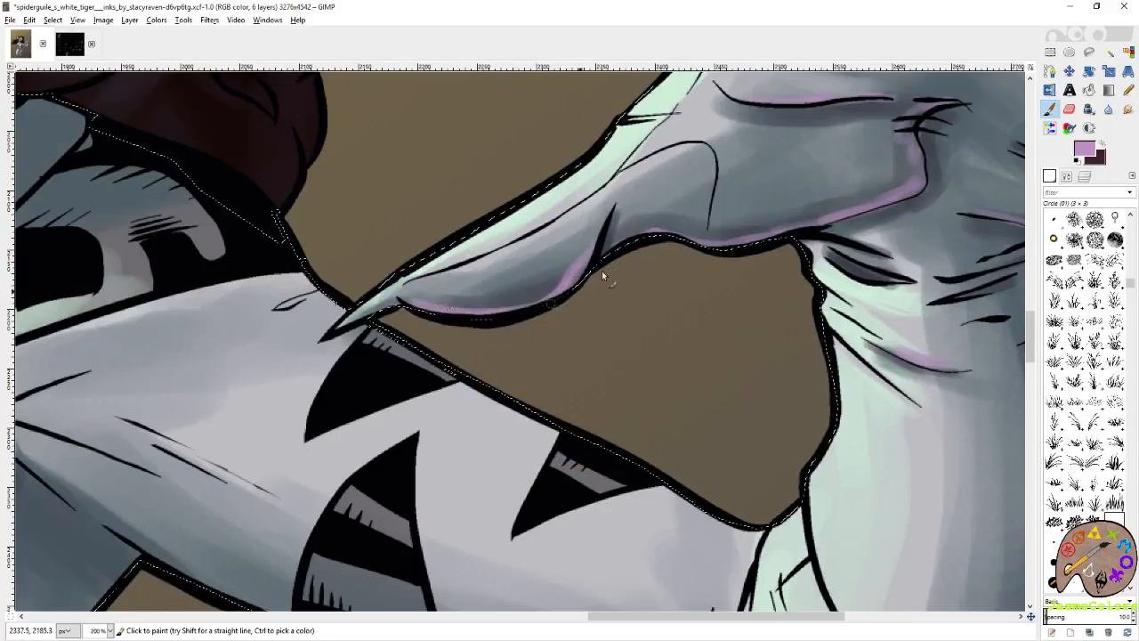
pyautogui.moveTo(375, 317); pyautogui.dragTo(595, 276)
pyautogui.moveTo(1001, 187); pyautogui.dragTo(629, 260)
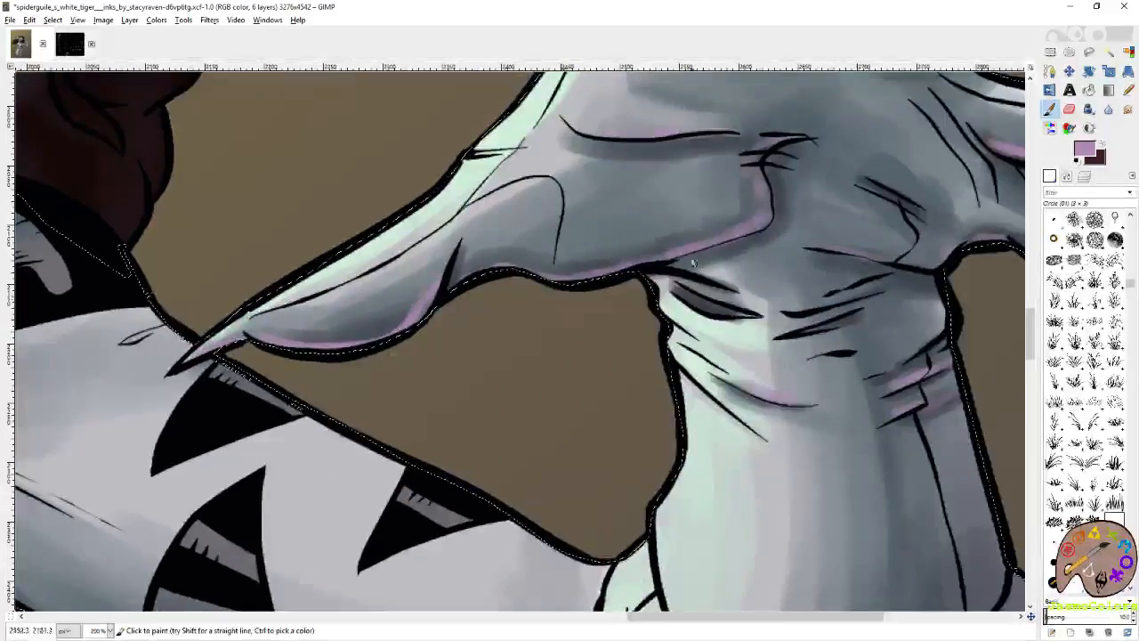
# Switch to the Circle (19) brush and add soft mauve shading to the palm between the lower crease and little finger.
pyautogui.moveTo(720, 222)
pyautogui.mouseDown()
pyautogui.moveTo(592, 316)
pyautogui.moveTo(634, 376)
pyautogui.moveTo(472, 415)
pyautogui.mouseUp()
pyautogui.click(1095, 542)
pyautogui.click(1054, 583)
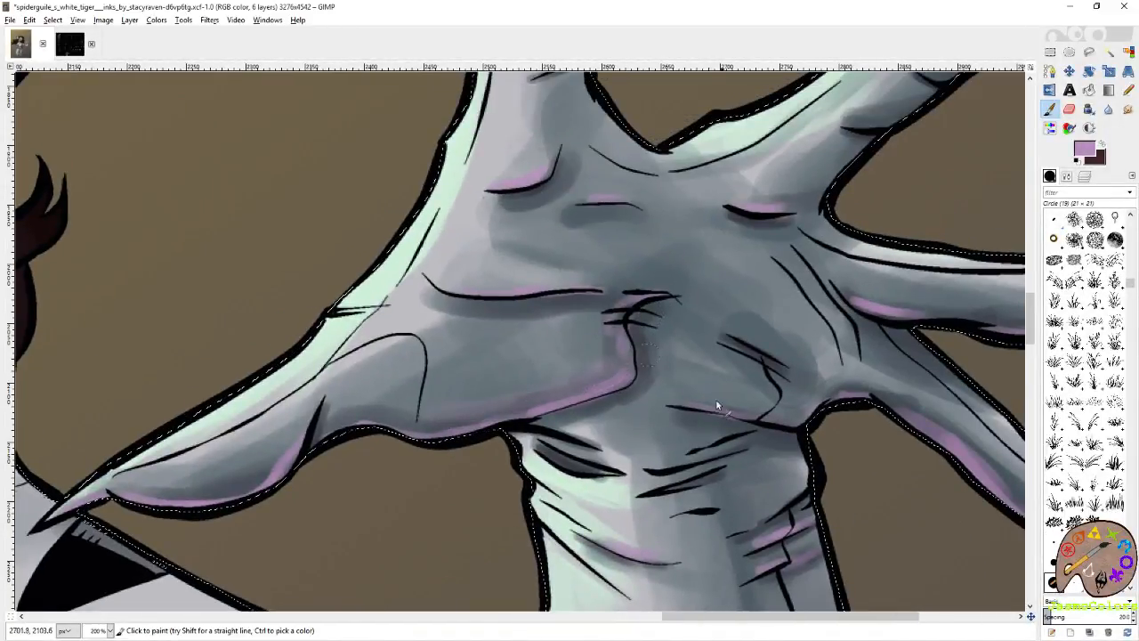
pyautogui.moveTo(920, 121); pyautogui.dragTo(753, 270)
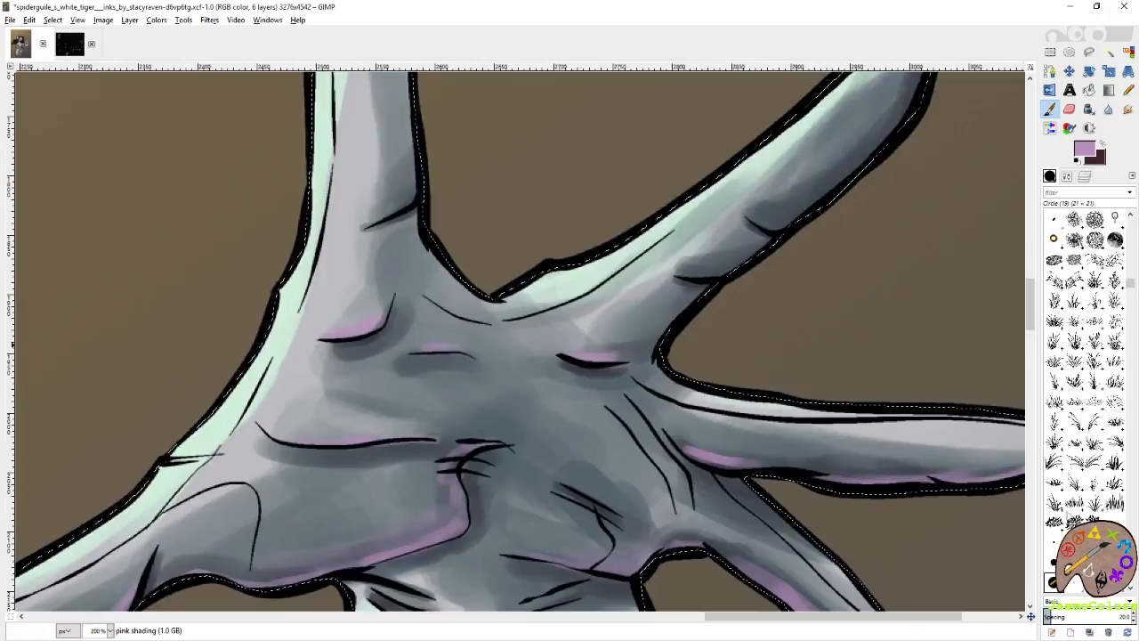
# With the Circle (01) brush, highlight the middle finger's creases and lower edge and the index finger's joint creases in mauve.
pyautogui.click(1114, 522)
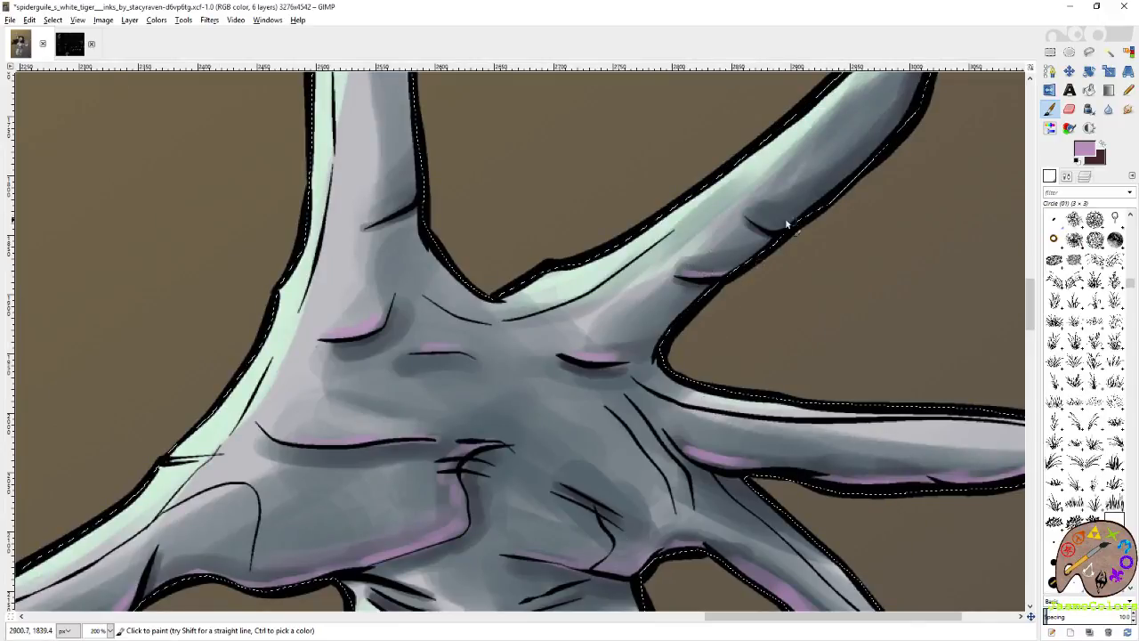
pyautogui.moveTo(836, 194); pyautogui.dragTo(685, 345)
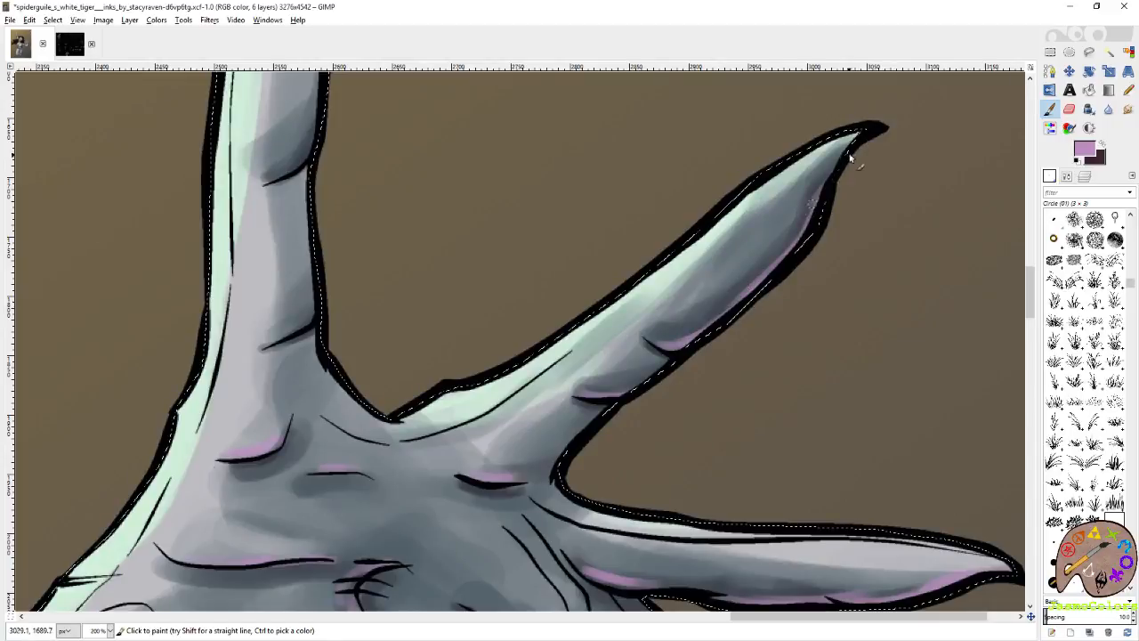
pyautogui.moveTo(286, 167); pyautogui.dragTo(563, 263)
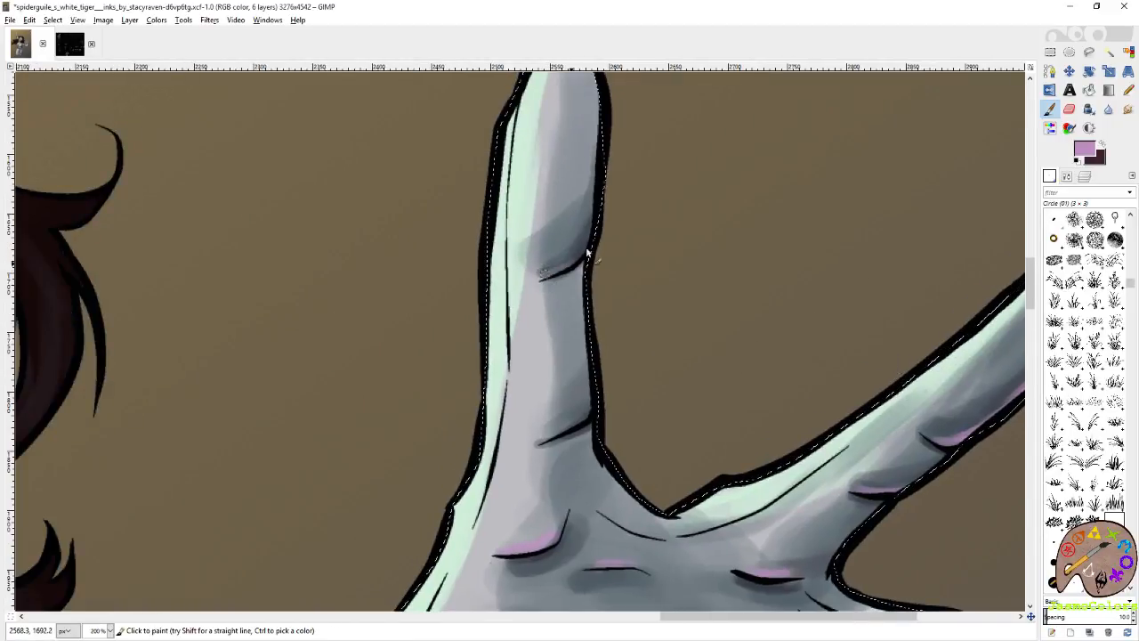
pyautogui.moveTo(561, 450); pyautogui.dragTo(622, 326)
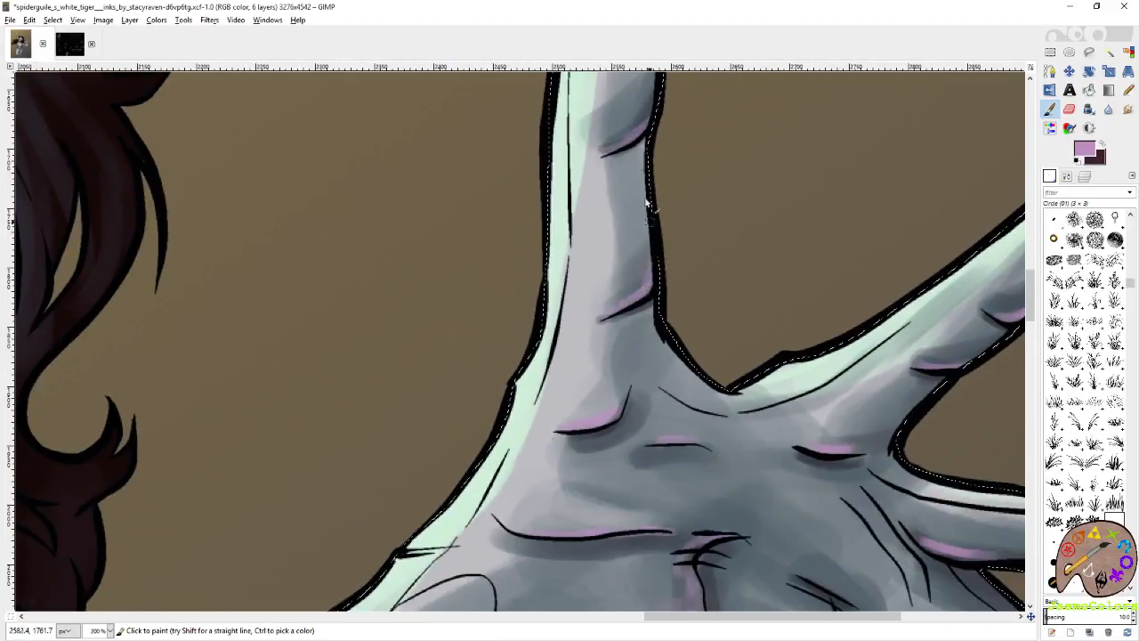
pyautogui.moveTo(645, 442); pyautogui.dragTo(607, 257)
# Paint soft mauve shading with the Circle (19) brush across the underside of the bent elbow and the adjoining forearm.
pyautogui.moveTo(735, 516); pyautogui.dragTo(602, 307)
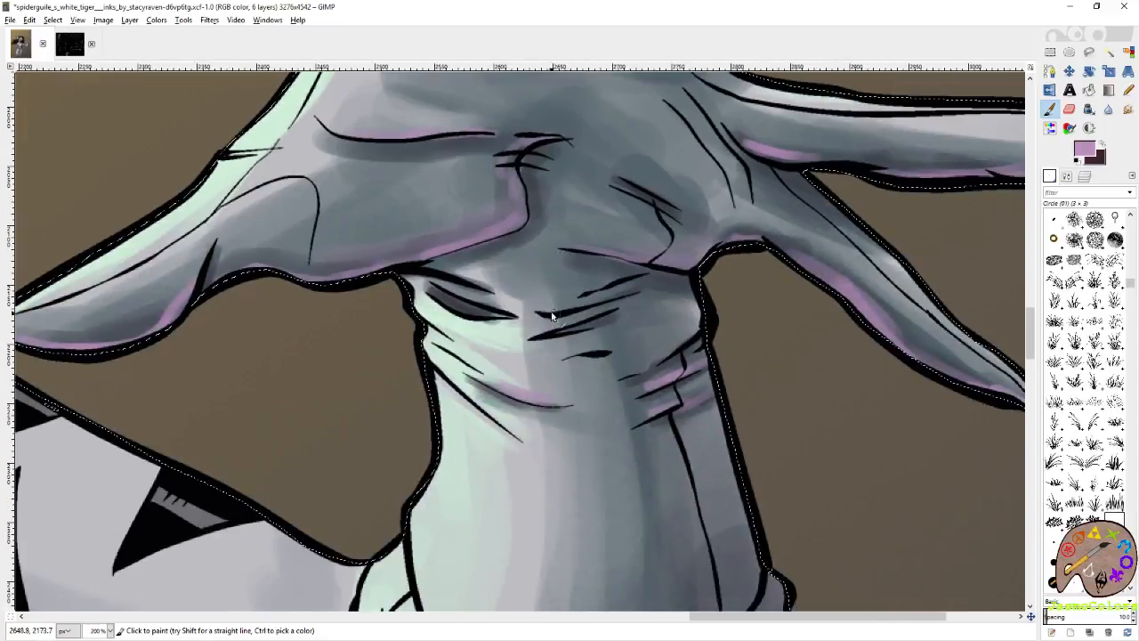
pyautogui.moveTo(754, 346); pyautogui.dragTo(641, 303)
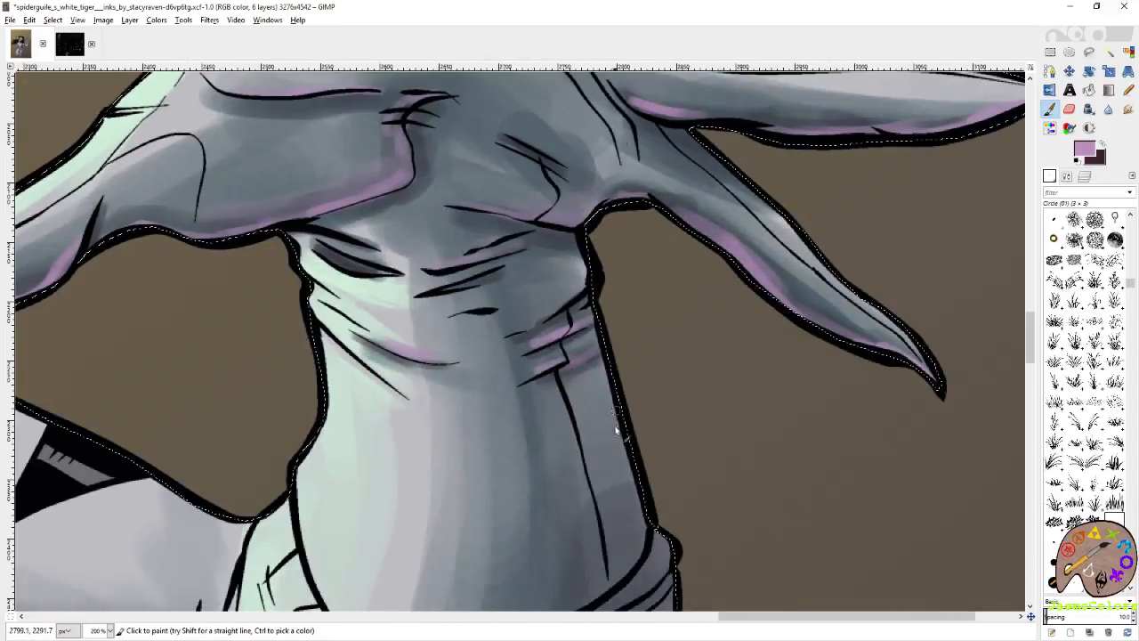
pyautogui.moveTo(567, 556); pyautogui.dragTo(663, 247)
pyautogui.moveTo(671, 383); pyautogui.dragTo(674, 269)
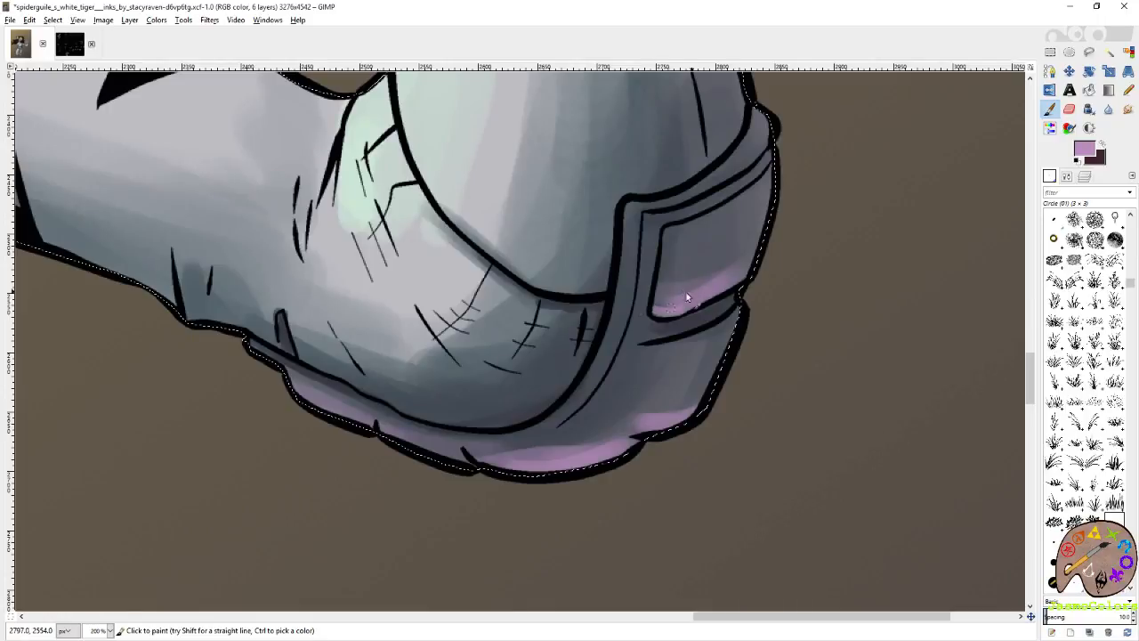
pyautogui.moveTo(563, 358); pyautogui.dragTo(705, 299)
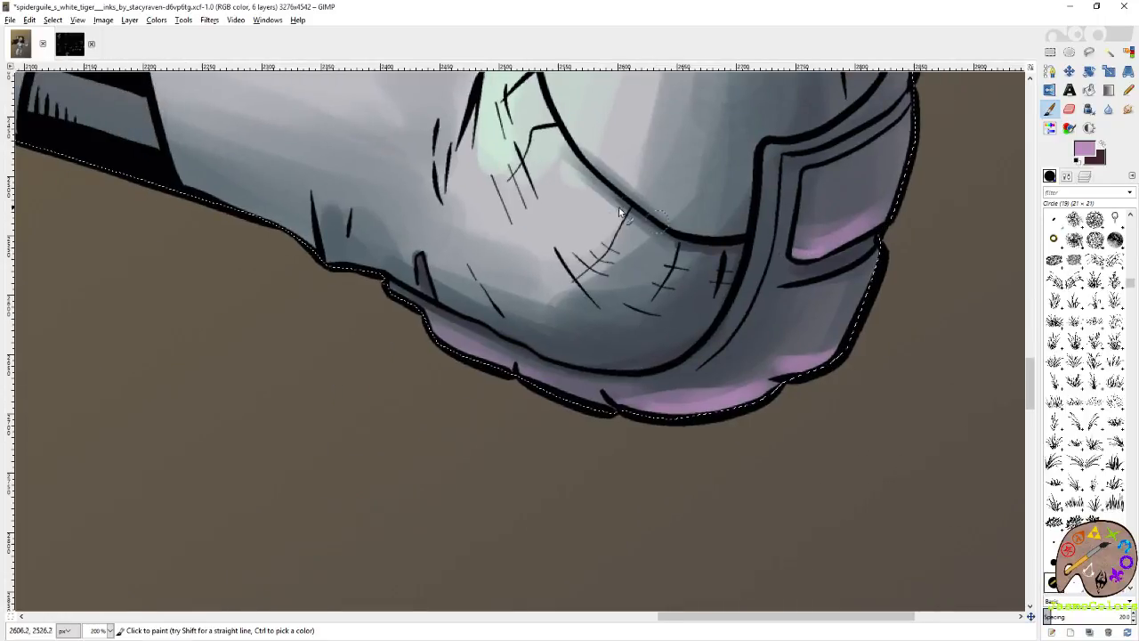
pyautogui.moveTo(728, 240)
pyautogui.mouseDown()
pyautogui.moveTo(728, 376)
pyautogui.moveTo(768, 291)
pyautogui.mouseUp()
pyautogui.moveTo(502, 386)
pyautogui.mouseDown()
pyautogui.moveTo(585, 424)
pyautogui.moveTo(727, 434)
pyautogui.moveTo(773, 409)
pyautogui.mouseUp()
pyautogui.moveTo(421, 372); pyautogui.dragTo(642, 458)
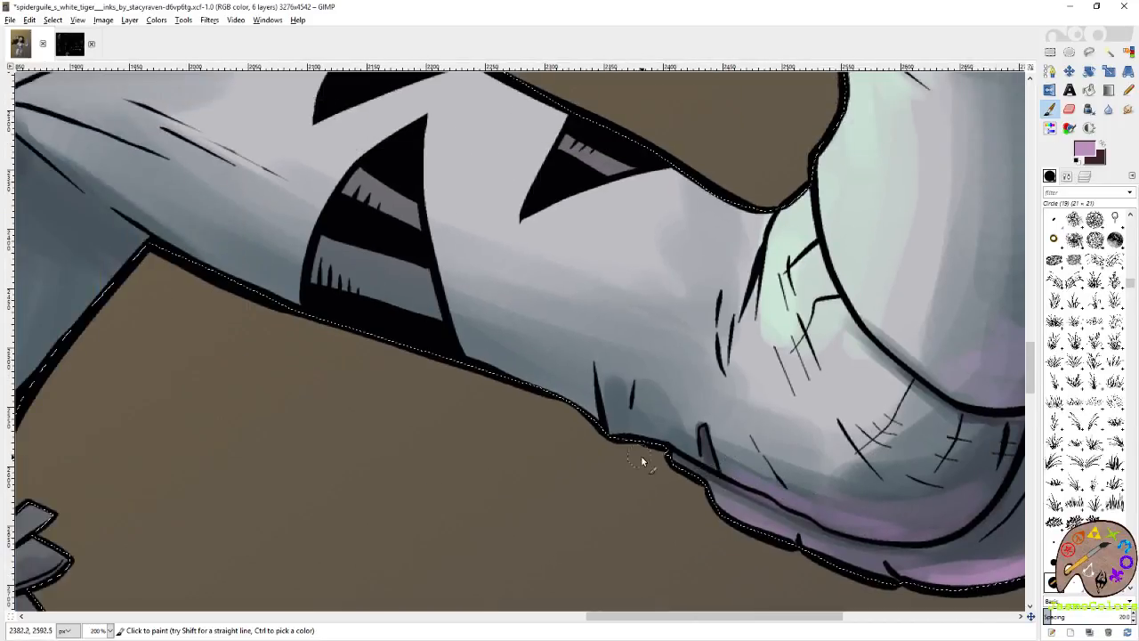
# With the Circle (03) brush, paint a thin mauve rim along the upper arm's underside from the elbow to the armpit creases.
pyautogui.click(1054, 541)
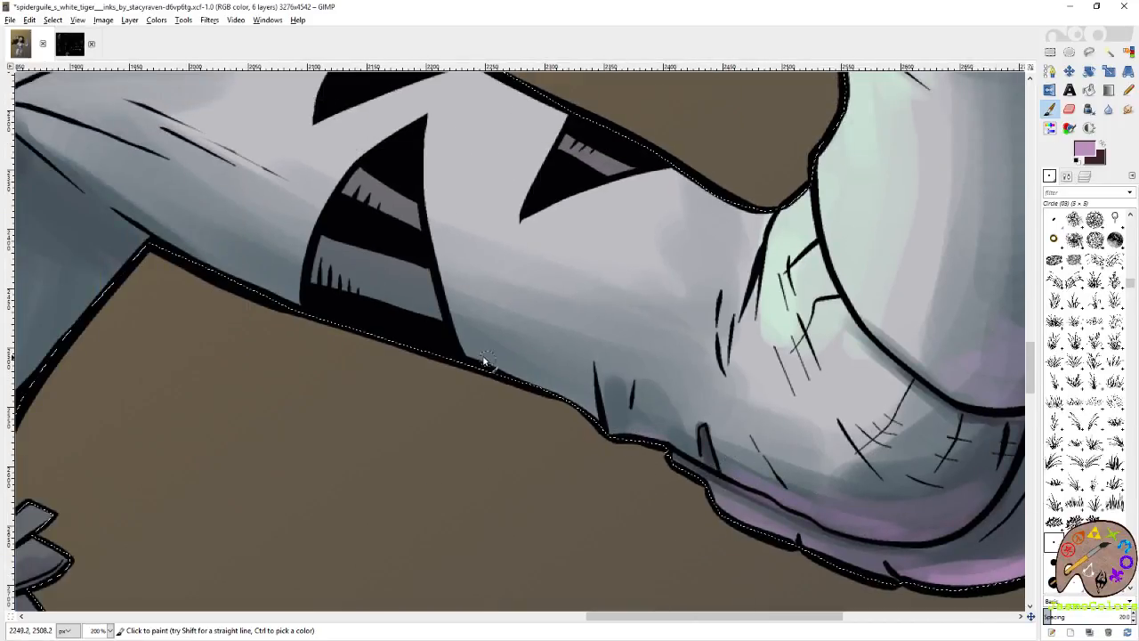
pyautogui.moveTo(468, 358); pyautogui.dragTo(638, 440)
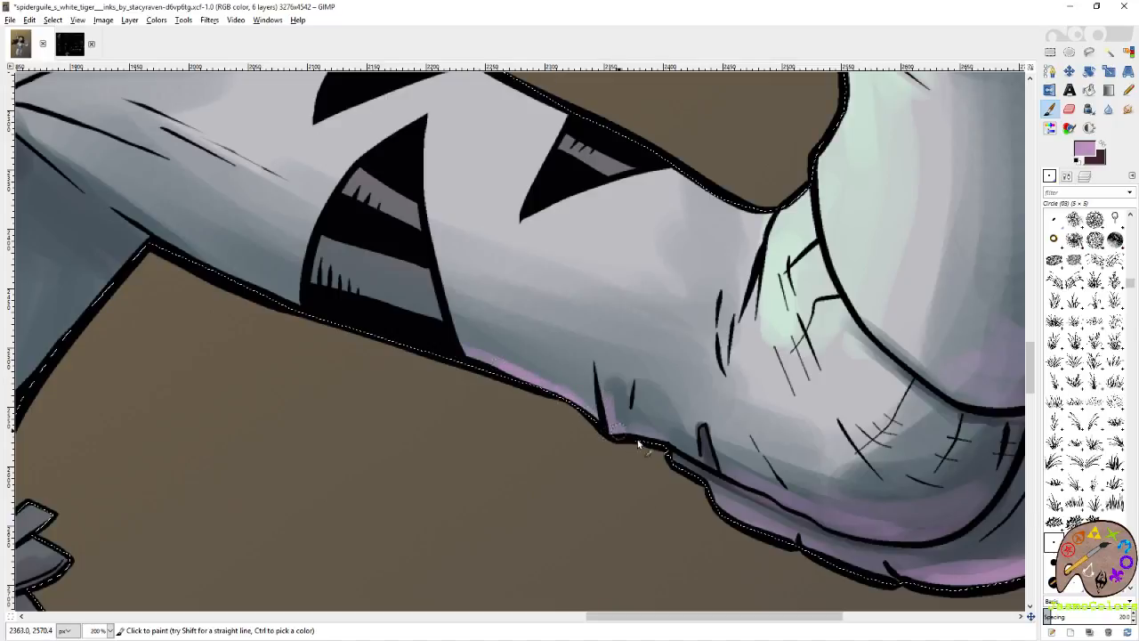
pyautogui.moveTo(344, 319); pyautogui.dragTo(562, 425)
pyautogui.moveTo(443, 382); pyautogui.dragTo(582, 443)
pyautogui.moveTo(398, 345); pyautogui.dragTo(532, 422)
pyautogui.moveTo(290, 278); pyautogui.dragTo(680, 492)
pyautogui.moveTo(384, 281); pyautogui.dragTo(512, 375)
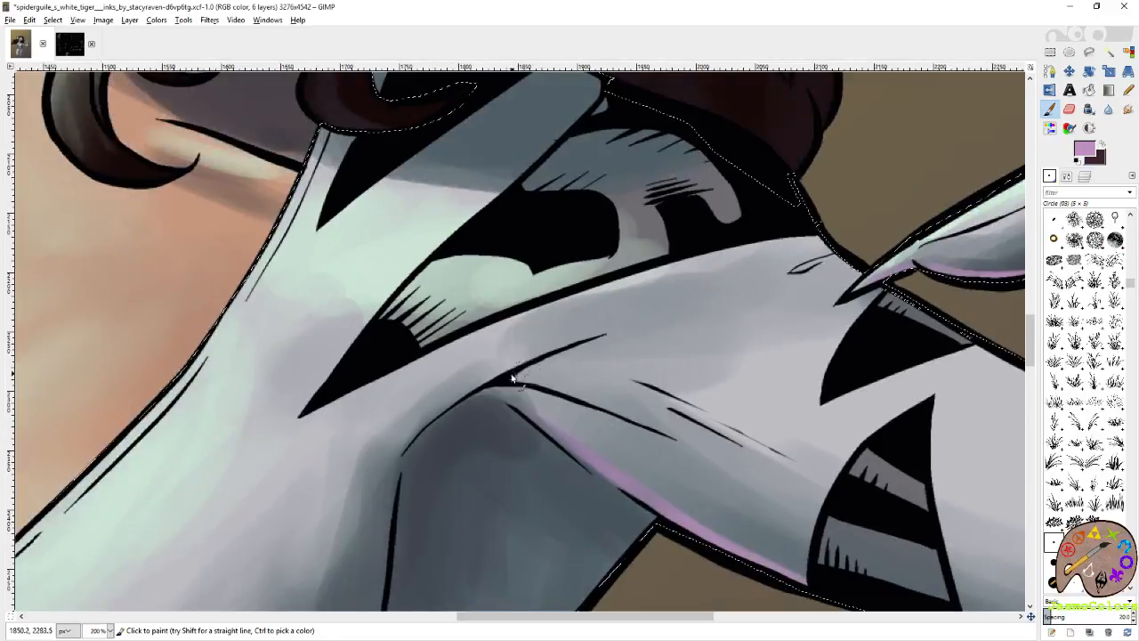
pyautogui.moveTo(658, 419); pyautogui.dragTo(673, 431)
# Paint a mauve highlight along the suit's lower chest contour and a small one between the black stripes at the waist.
pyautogui.moveTo(568, 525)
pyautogui.mouseDown()
pyautogui.moveTo(709, 317)
pyautogui.moveTo(881, 209)
pyautogui.mouseUp()
pyautogui.moveTo(772, 364); pyautogui.dragTo(891, 234)
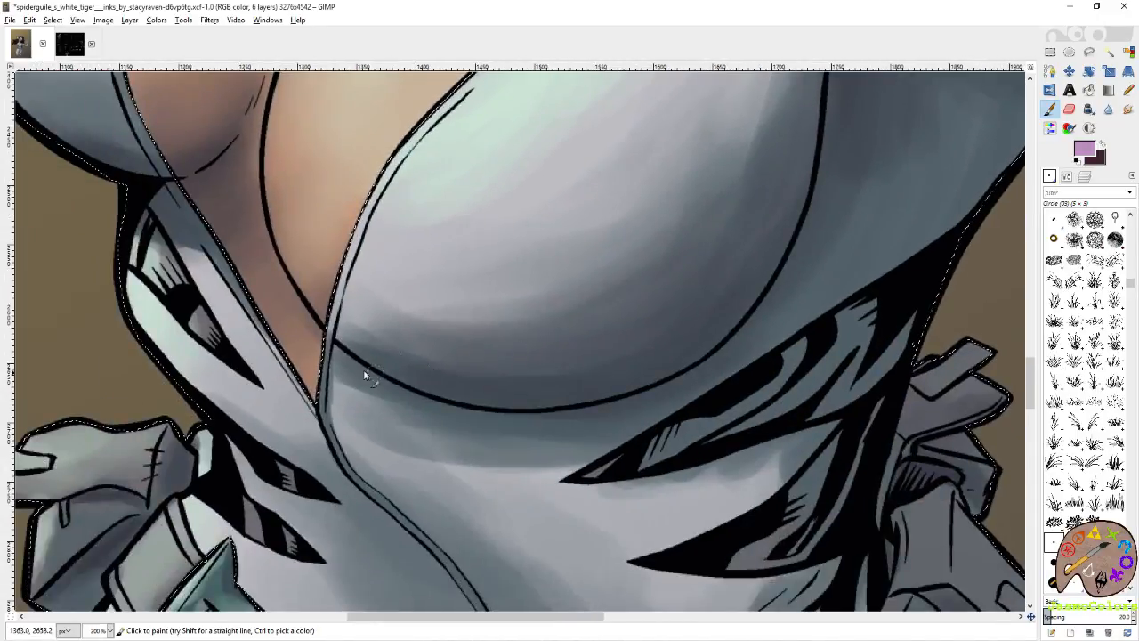
pyautogui.moveTo(348, 346)
pyautogui.mouseDown()
pyautogui.moveTo(456, 389)
pyautogui.moveTo(415, 386)
pyautogui.moveTo(484, 391)
pyautogui.moveTo(478, 399)
pyautogui.moveTo(627, 388)
pyautogui.moveTo(727, 325)
pyautogui.moveTo(636, 389)
pyautogui.moveTo(756, 290)
pyautogui.moveTo(744, 299)
pyautogui.mouseUp()
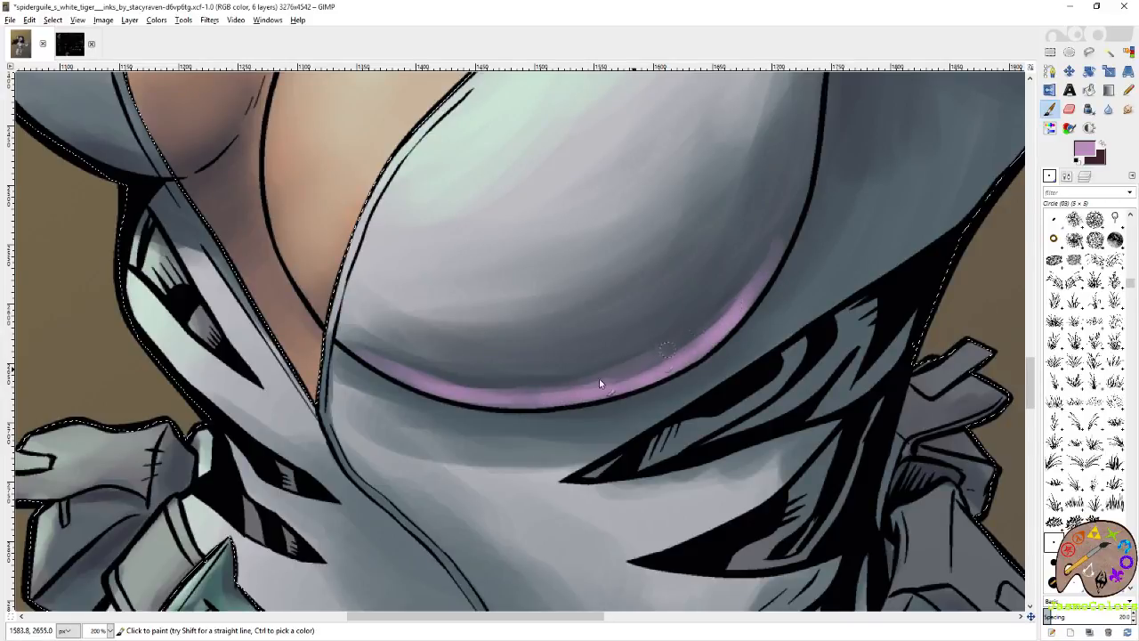
pyautogui.moveTo(600, 383); pyautogui.dragTo(773, 227)
pyautogui.moveTo(836, 423); pyautogui.dragTo(627, 343)
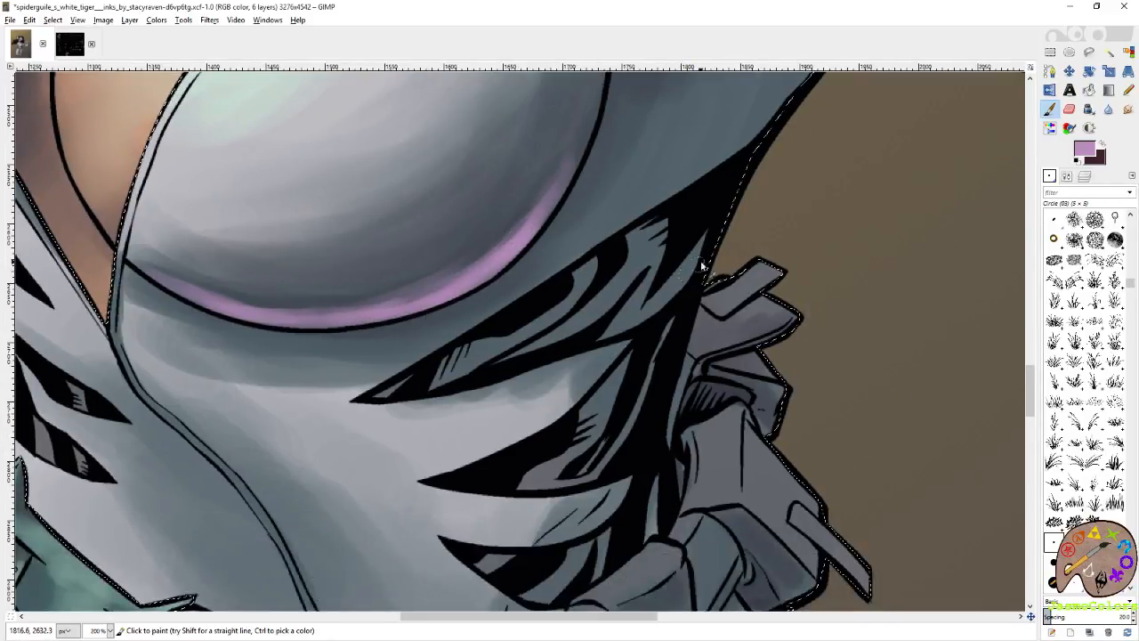
pyautogui.moveTo(703, 266)
pyautogui.mouseDown()
pyautogui.moveTo(634, 324)
pyautogui.moveTo(691, 254)
pyautogui.moveTo(619, 283)
pyautogui.moveTo(631, 281)
pyautogui.mouseUp()
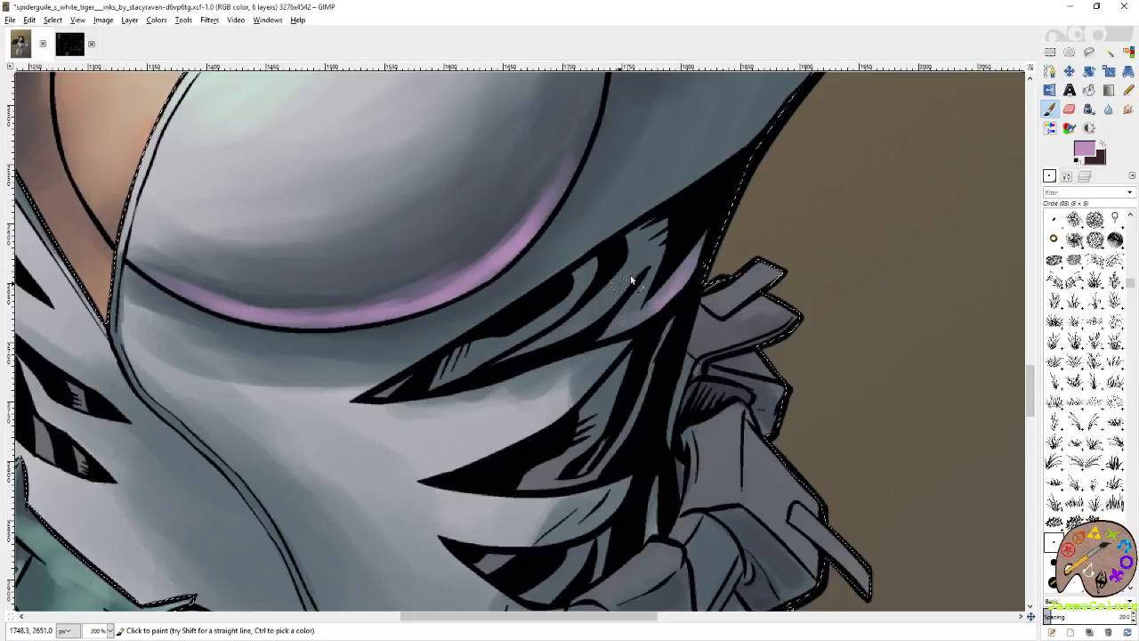
# Check the whole figure and save the comic image.
pyautogui.click(1129, 51)
pyautogui.scroll(-6, 675, 298)
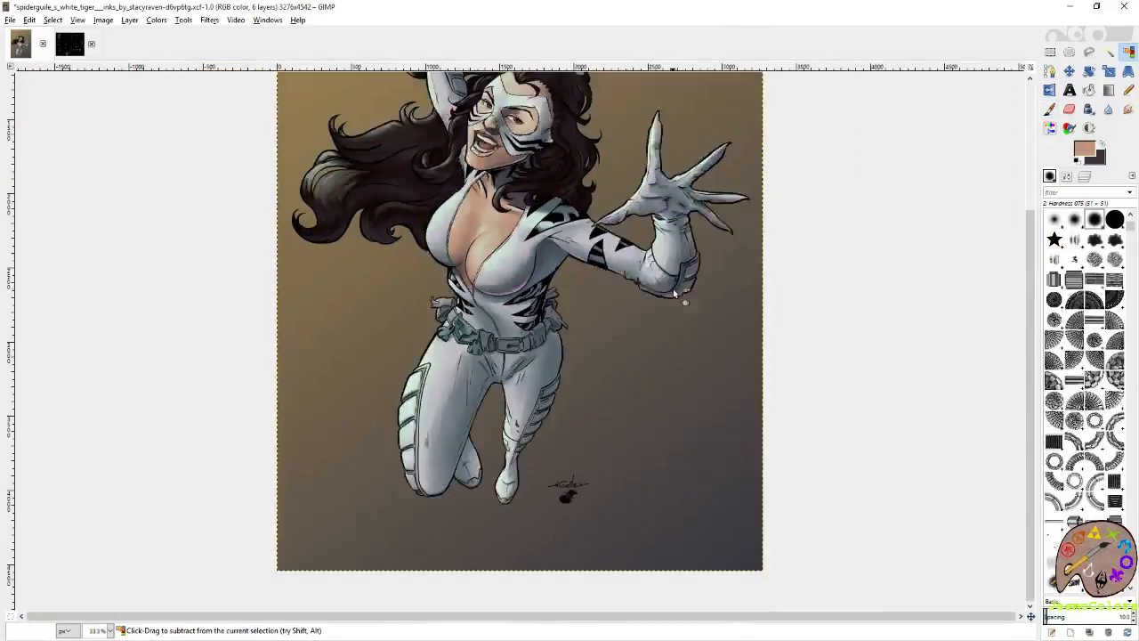
pyautogui.click(673, 289)
pyautogui.hotkey('ctrl', 's')
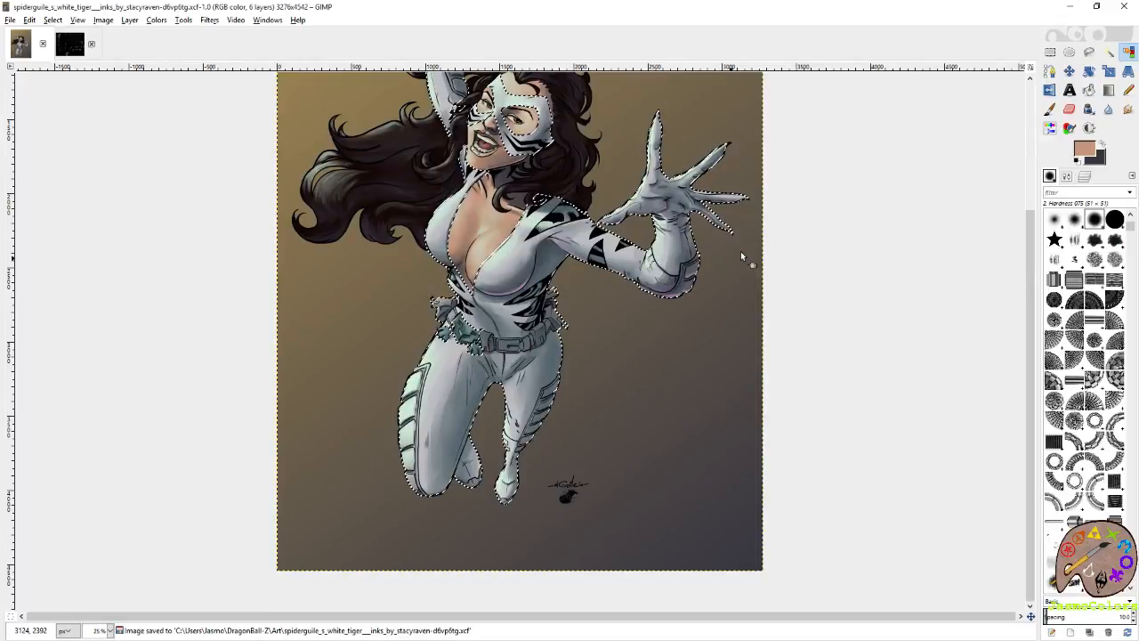
# With the Circle (19) brush, paint soft mauve shading along the underside of the striped upper arm toward the elbow.
pyautogui.keyDown('ctrl'); pyautogui.scroll(5, 606, 287); pyautogui.keyUp('ctrl')
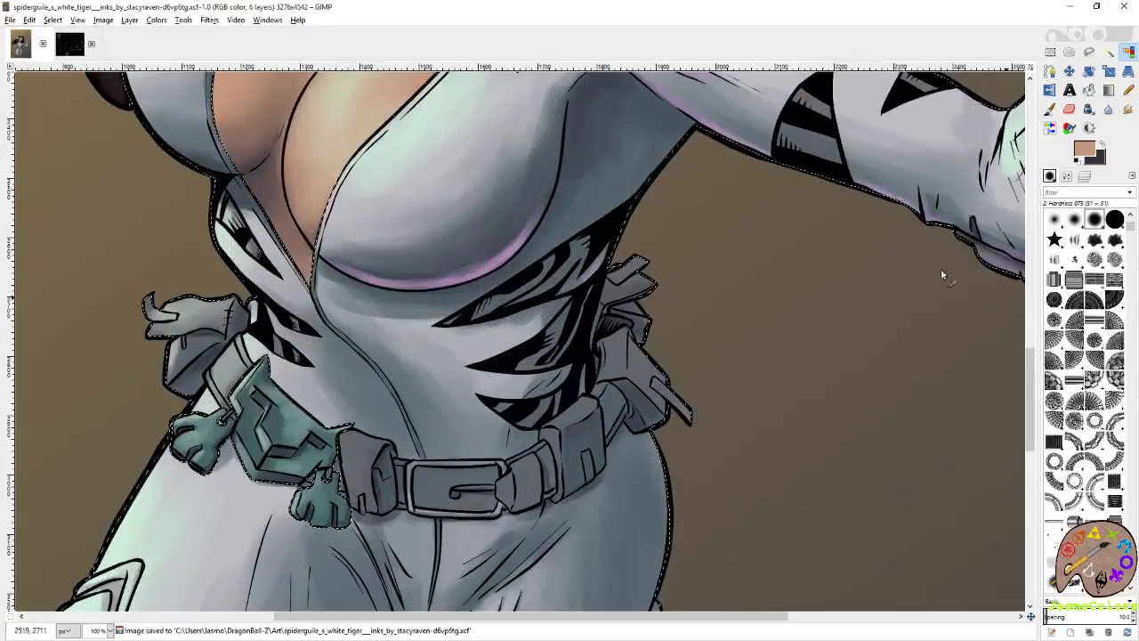
pyautogui.press('p')
pyautogui.moveTo(890, 289); pyautogui.dragTo(755, 372)
pyautogui.scroll(-7, 1134, 524)
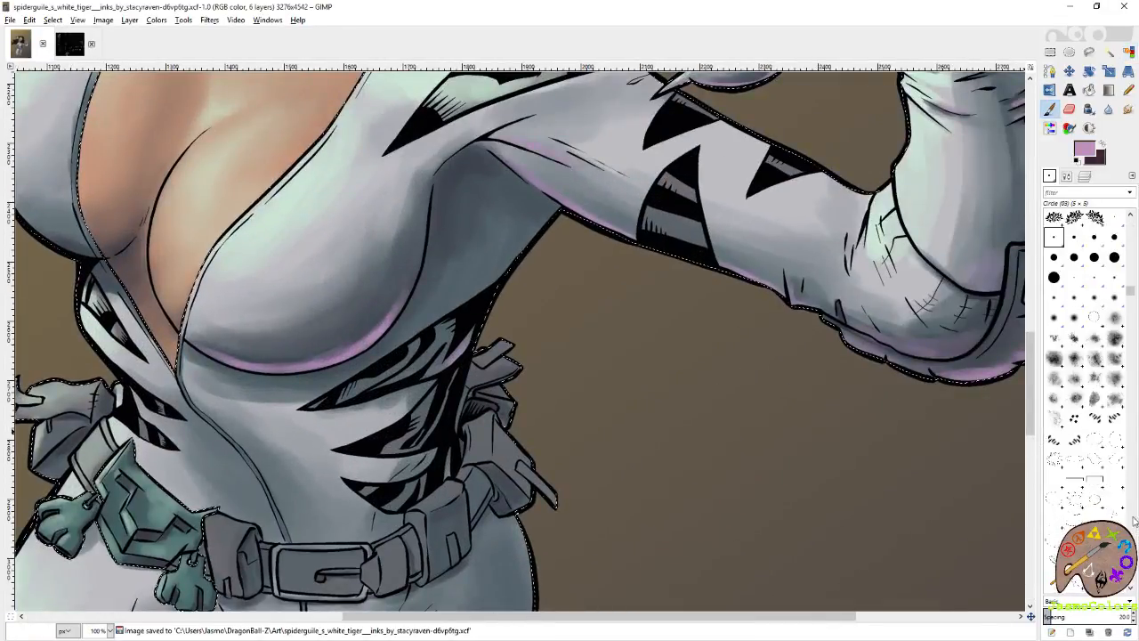
pyautogui.click(1054, 277)
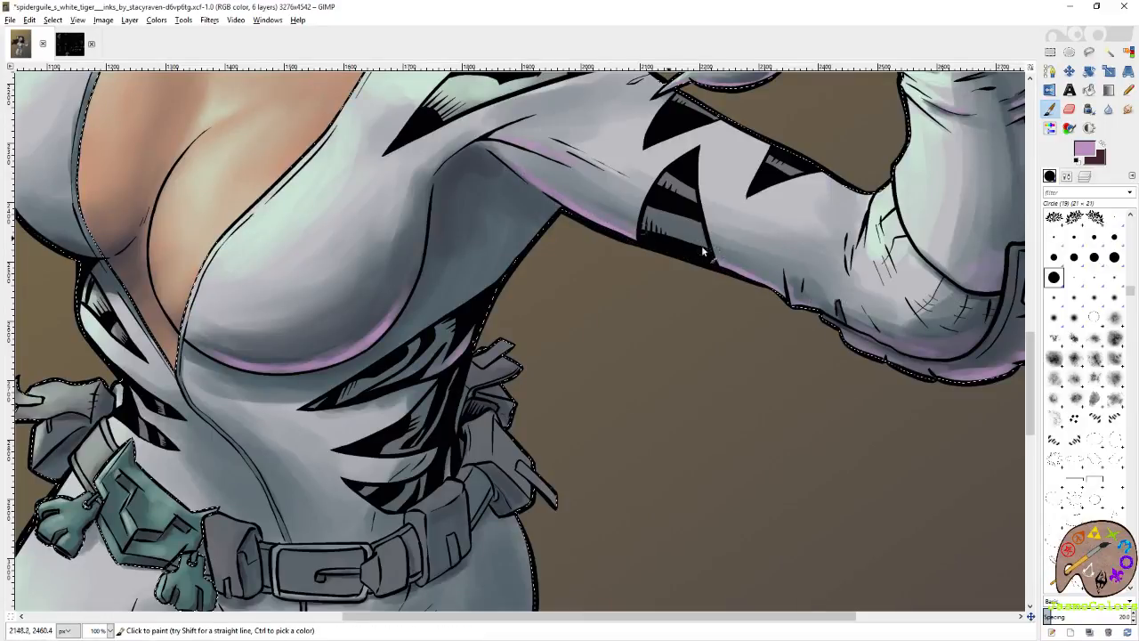
pyautogui.moveTo(678, 242); pyautogui.dragTo(762, 282)
pyautogui.moveTo(740, 329); pyautogui.dragTo(665, 338)
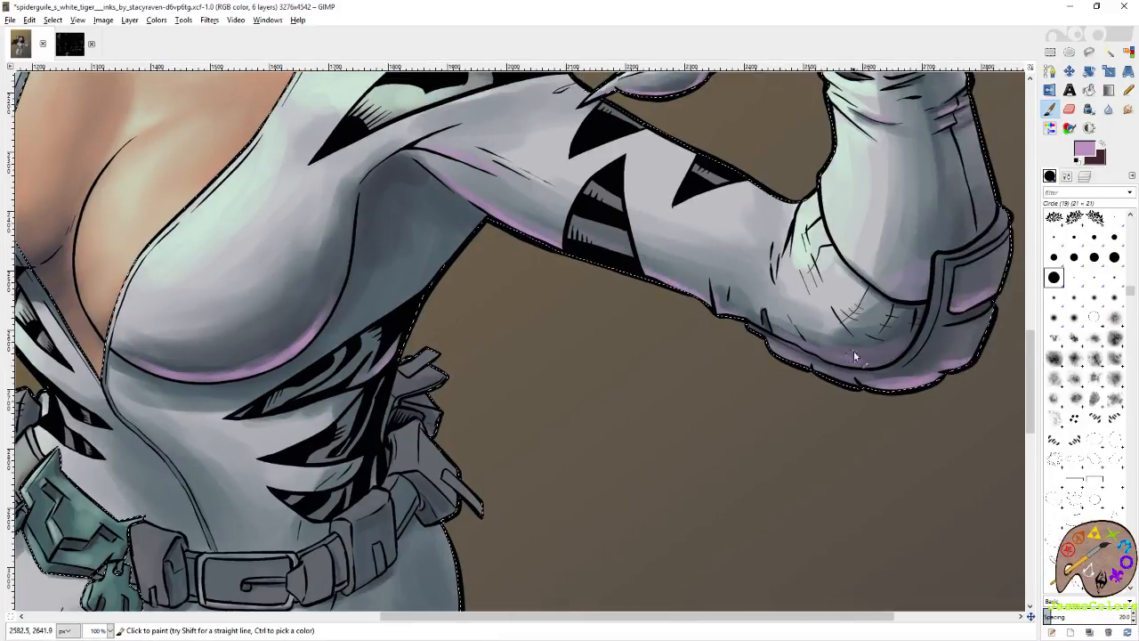
# Add mauve shading to the open glove's thumb base, palm creases and the lower edges of the fingers.
pyautogui.moveTo(872, 232); pyautogui.dragTo(744, 492)
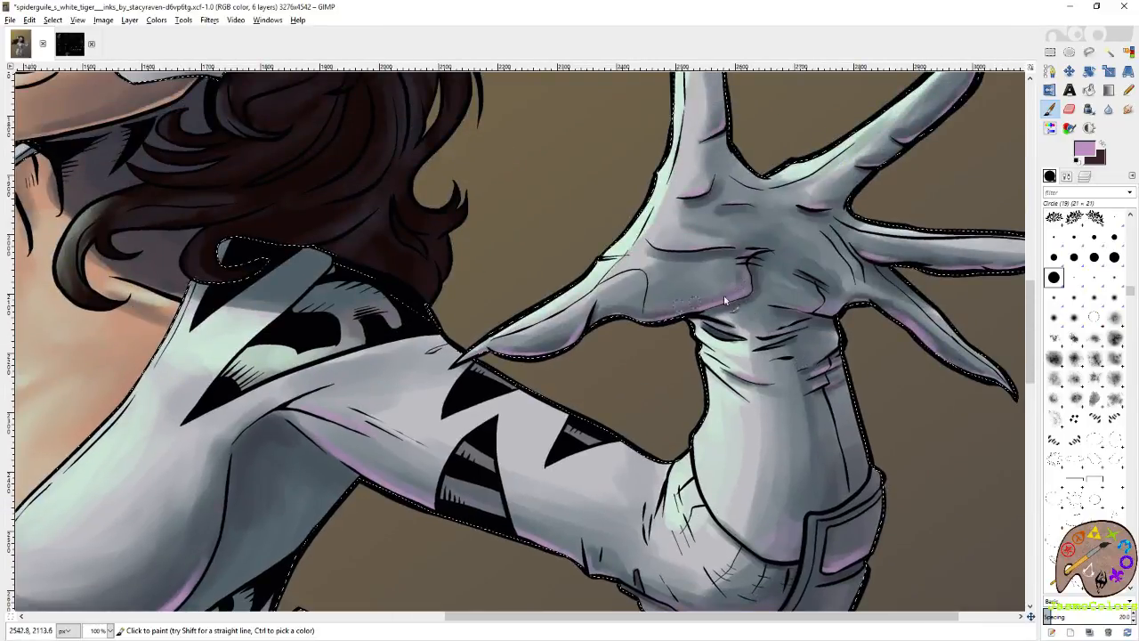
pyautogui.moveTo(819, 273); pyautogui.dragTo(794, 259)
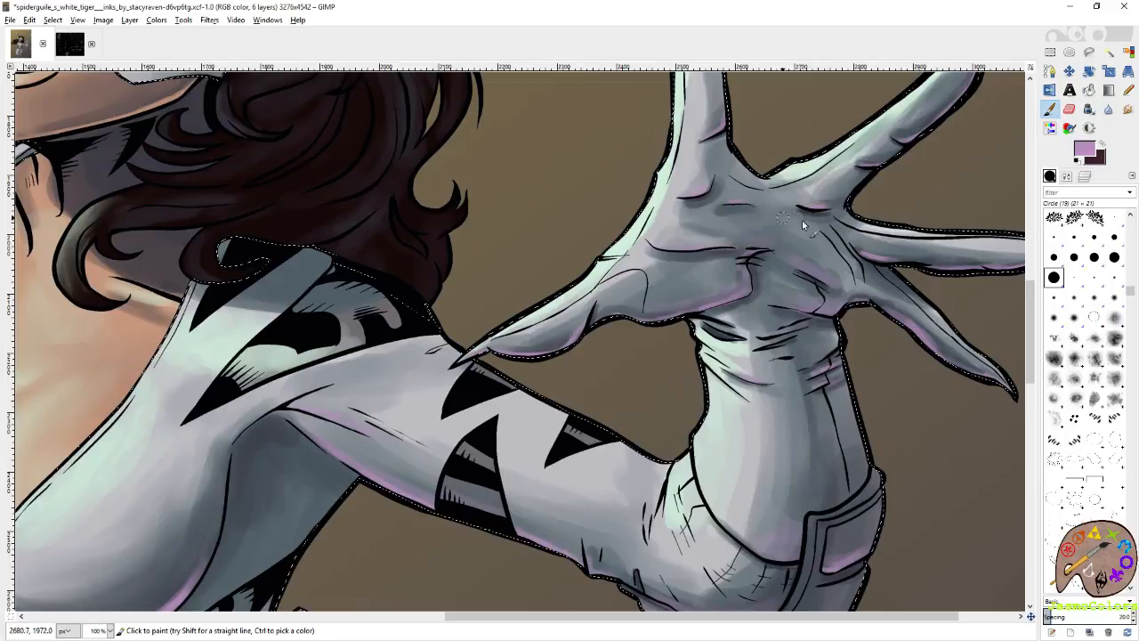
pyautogui.moveTo(857, 184); pyautogui.dragTo(807, 206)
pyautogui.moveTo(859, 234); pyautogui.dragTo(716, 284)
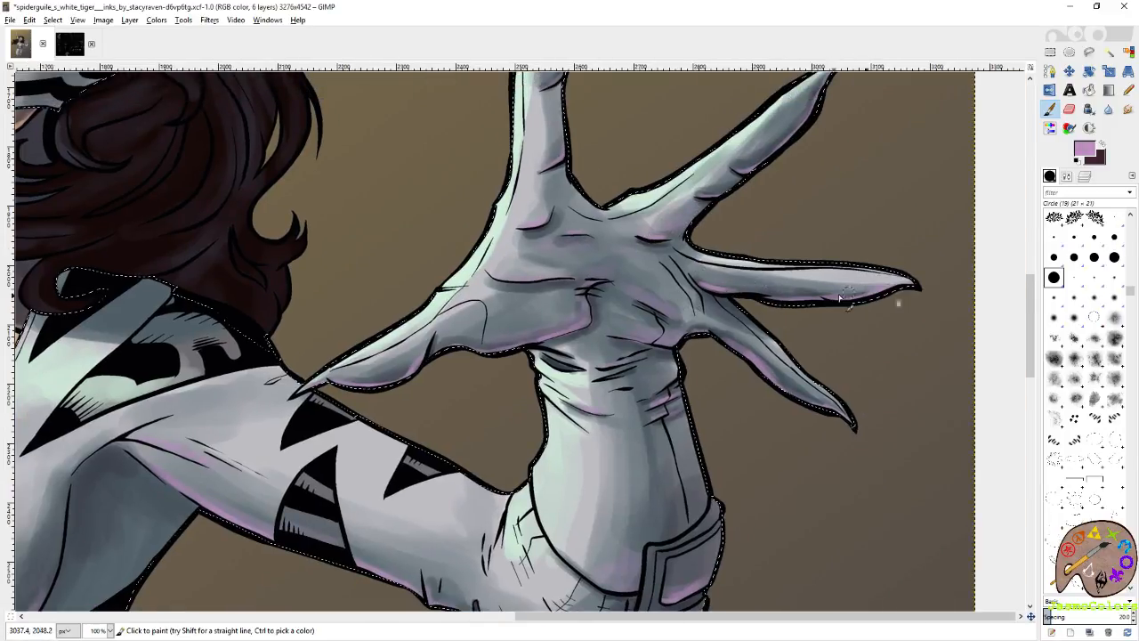
# On the pink shading layer, paint mauve highlights between the black side stripes and on the belt pouches beside them.
pyautogui.moveTo(645, 442); pyautogui.dragTo(878, 326)
pyautogui.moveTo(595, 373); pyautogui.dragTo(860, 234)
pyautogui.click(1083, 179)
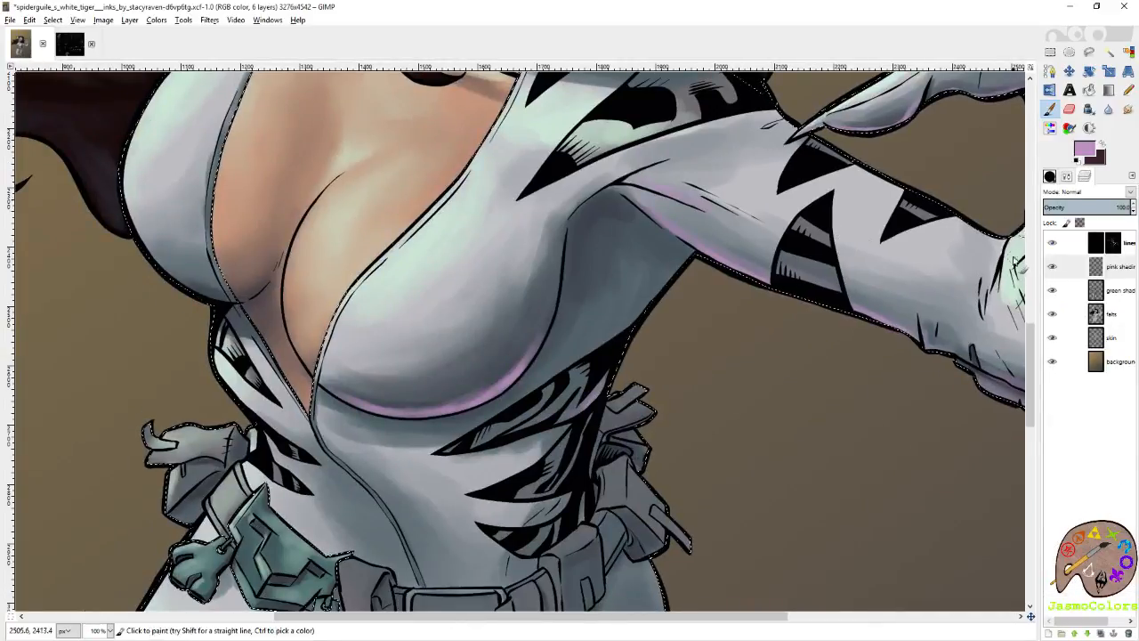
pyautogui.click(1108, 267)
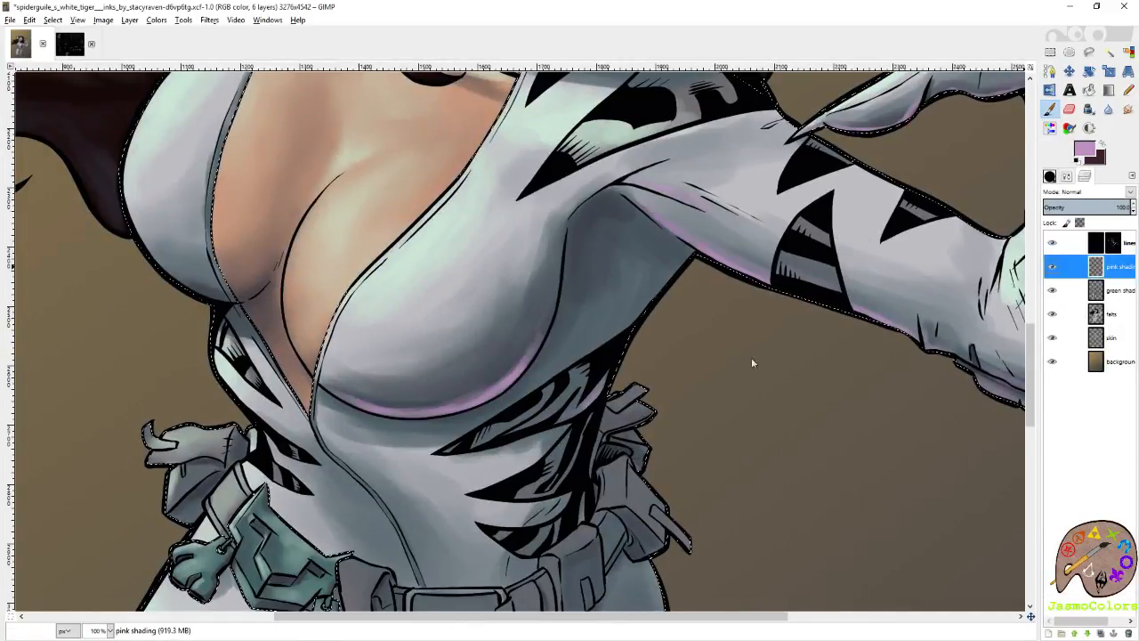
pyautogui.moveTo(582, 453); pyautogui.dragTo(726, 291)
pyautogui.moveTo(746, 201); pyautogui.dragTo(690, 275)
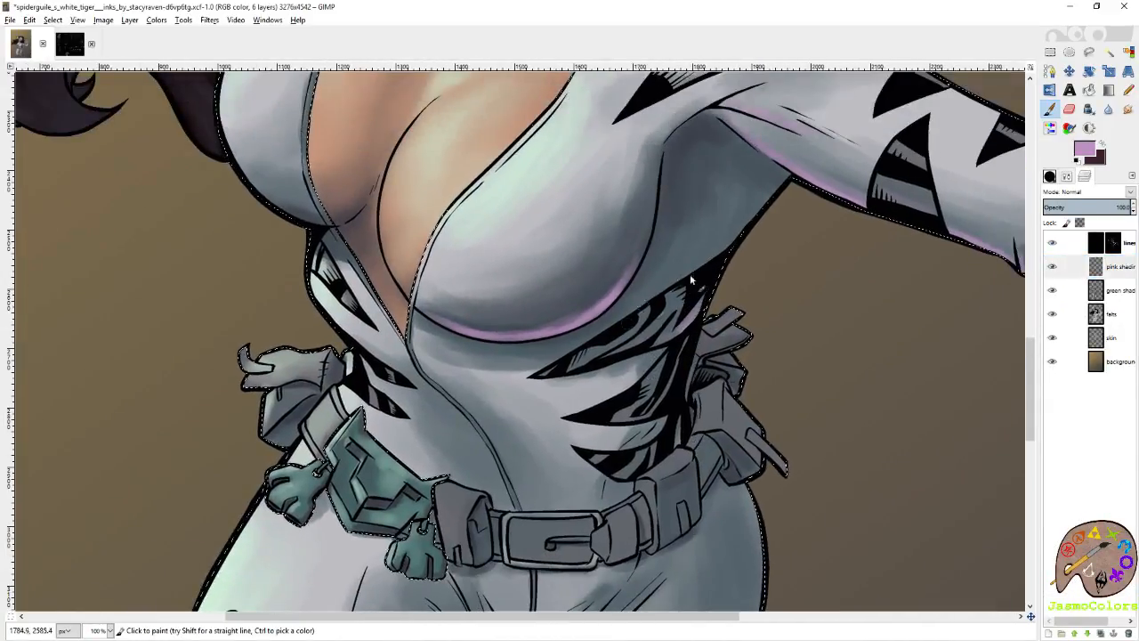
pyautogui.scroll(-5, 638, 339)
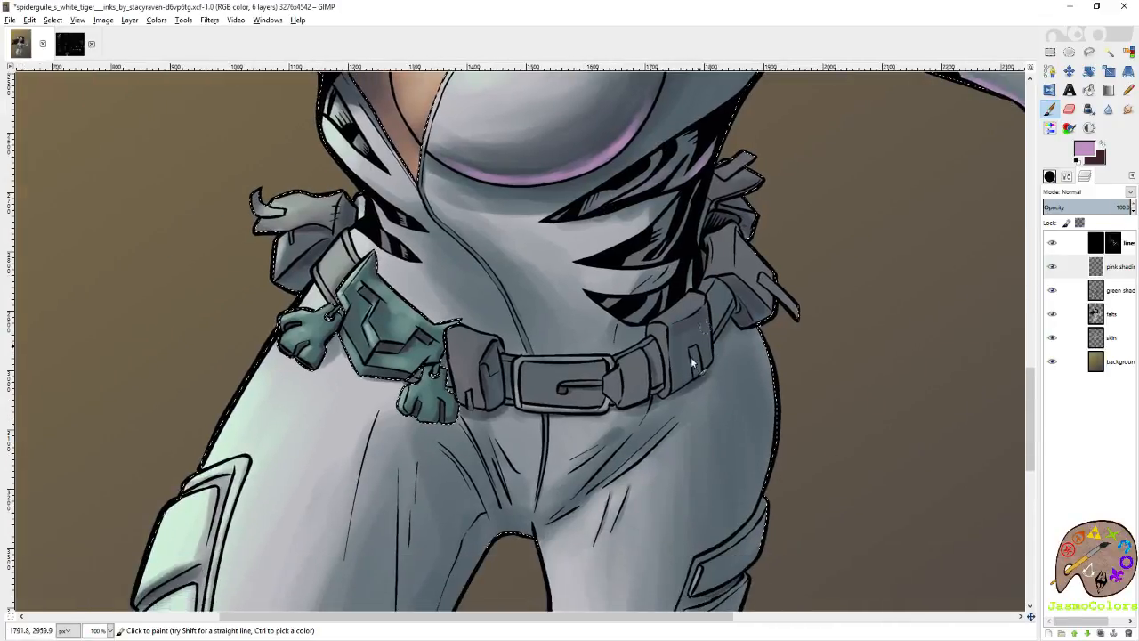
pyautogui.moveTo(688, 372); pyautogui.dragTo(699, 367)
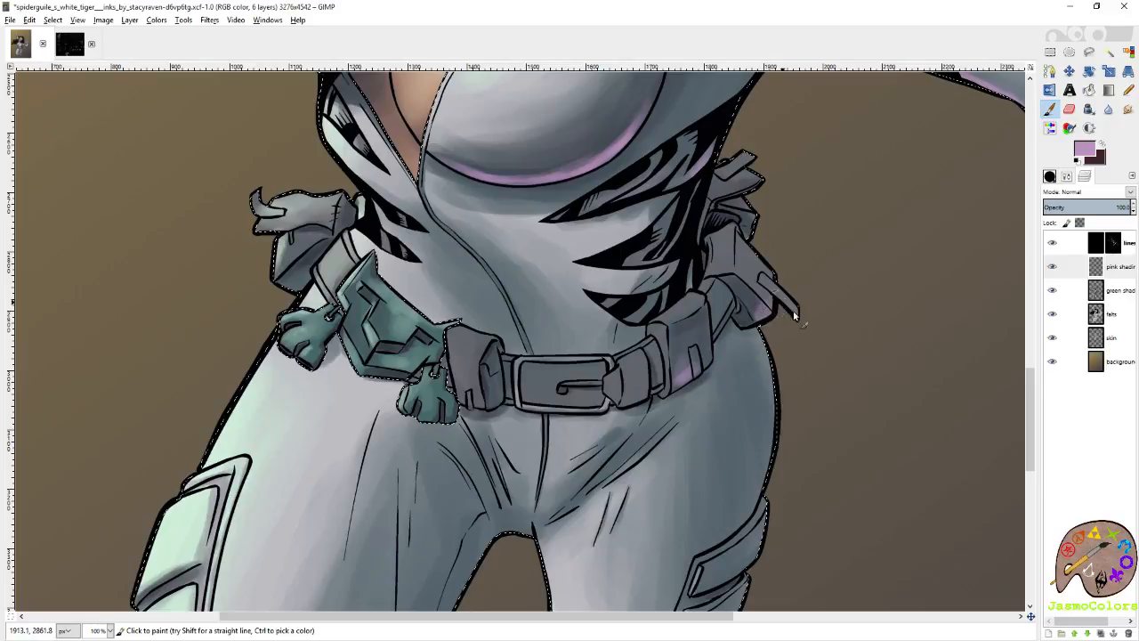
# Shade the outer armor plates of the leg nearest the signature with soft mauve, from hip to shin.
pyautogui.scroll(-5, 793, 389)
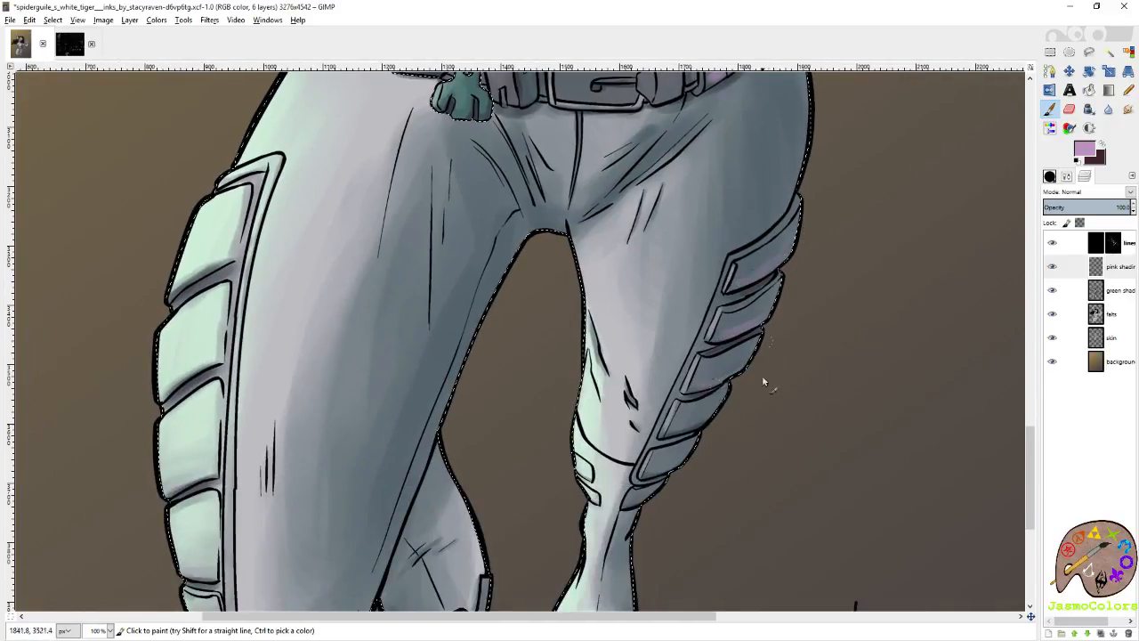
pyautogui.scroll(-2, 763, 381)
pyautogui.hscroll(-1, 747, 348)
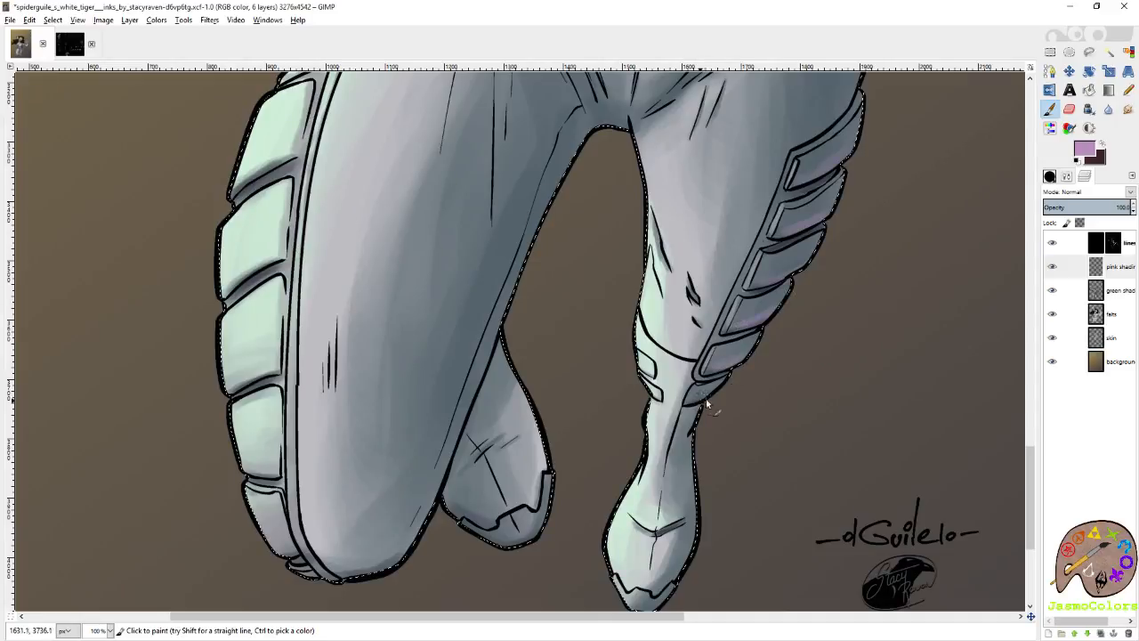
pyautogui.scroll(-2, 708, 405)
# Paint mauve shading along the outer edges and toe caps of both boots.
pyautogui.hscroll(-1, 708, 405)
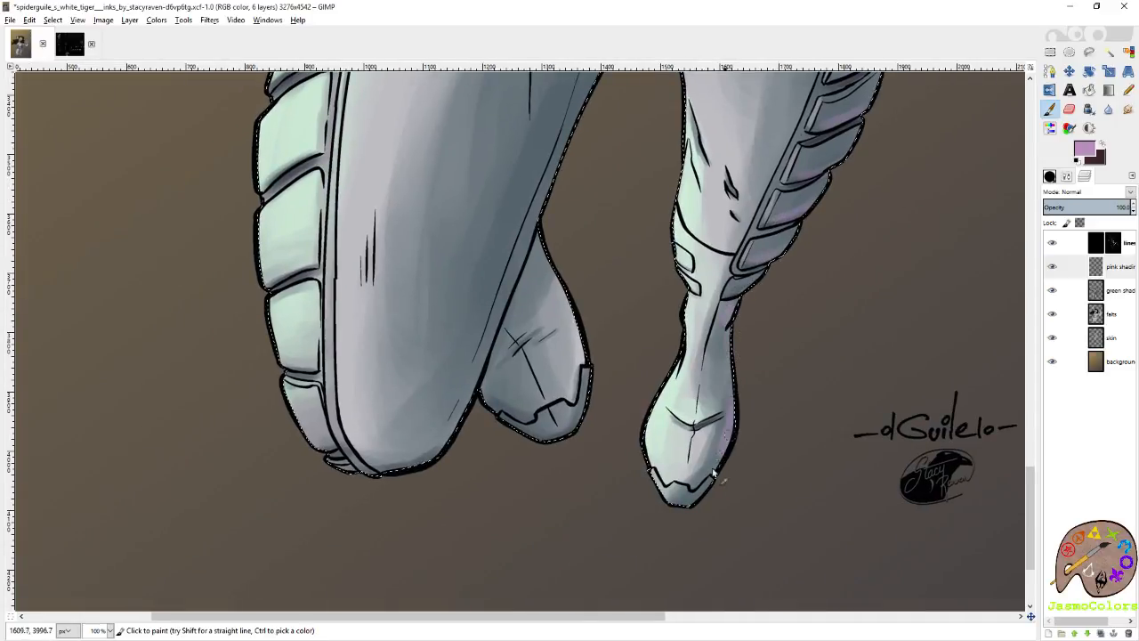
pyautogui.moveTo(713, 473); pyautogui.dragTo(686, 508)
pyautogui.moveTo(593, 390)
pyautogui.mouseDown()
pyautogui.moveTo(571, 428)
pyautogui.moveTo(568, 380)
pyautogui.mouseUp()
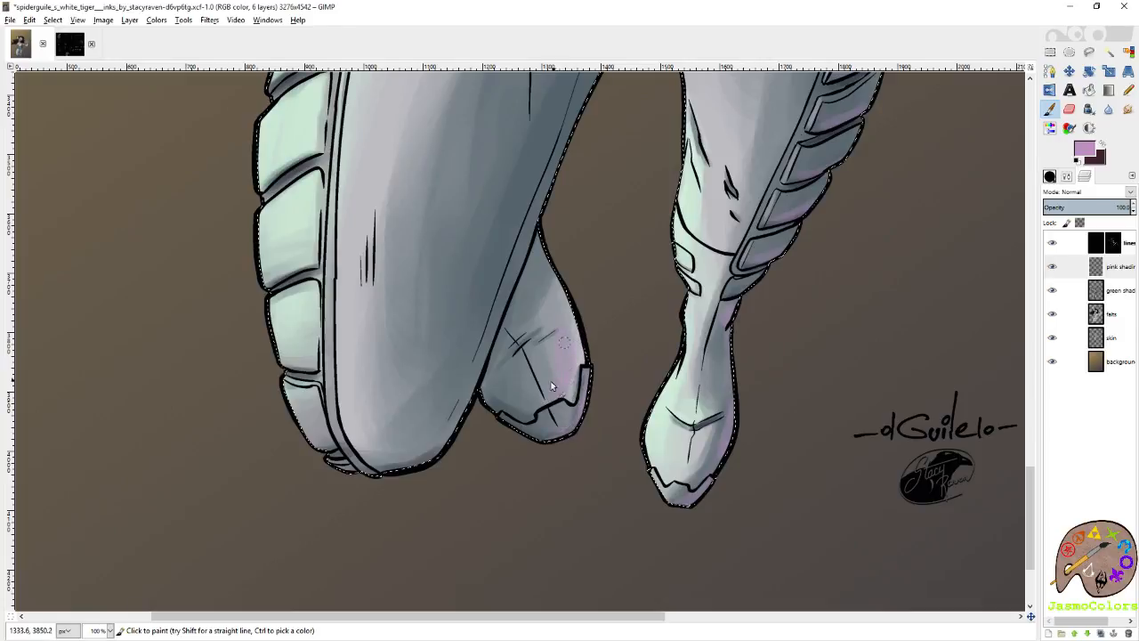
pyautogui.moveTo(578, 437); pyautogui.dragTo(559, 420)
# Paint a mauve rim up the large leg's inner contour from the knee to the crotch and along the creases there.
pyautogui.moveTo(430, 456); pyautogui.dragTo(482, 361)
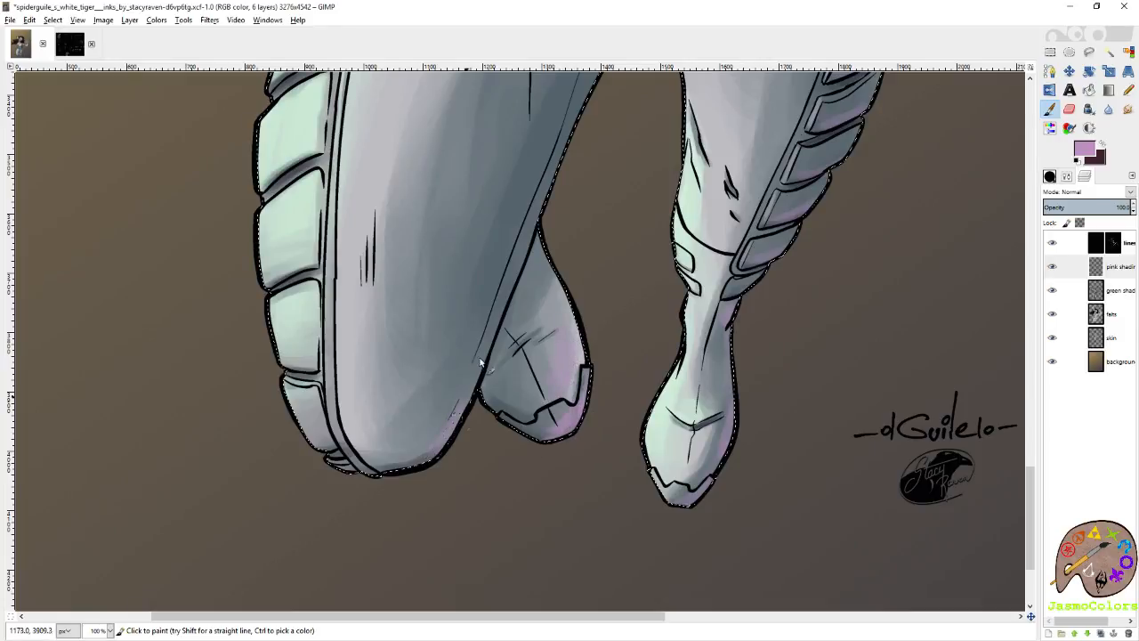
pyautogui.moveTo(518, 289); pyautogui.dragTo(431, 421)
pyautogui.moveTo(403, 502)
pyautogui.mouseDown()
pyautogui.moveTo(416, 384)
pyautogui.moveTo(405, 463)
pyautogui.moveTo(511, 183)
pyautogui.moveTo(537, 148)
pyautogui.moveTo(524, 178)
pyautogui.moveTo(575, 318)
pyautogui.moveTo(568, 266)
pyautogui.moveTo(587, 247)
pyautogui.moveTo(600, 298)
pyautogui.moveTo(574, 206)
pyautogui.moveTo(595, 236)
pyautogui.moveTo(598, 169)
pyautogui.mouseUp()
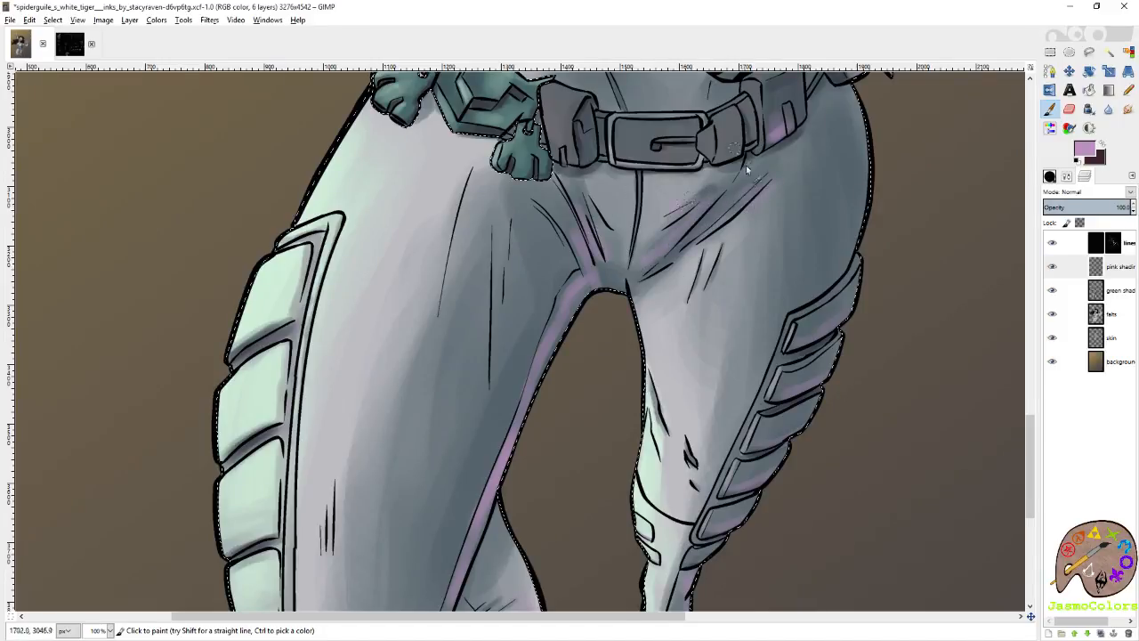
# Add mauve touches to the hip creases and to the lower edges of the belt buckle and front pouches.
pyautogui.moveTo(746, 167); pyautogui.dragTo(733, 286)
pyautogui.moveTo(624, 284)
pyautogui.mouseDown()
pyautogui.moveTo(653, 283)
pyautogui.moveTo(627, 278)
pyautogui.mouseUp()
pyautogui.moveTo(547, 262)
pyautogui.mouseDown()
pyautogui.moveTo(590, 342)
pyautogui.moveTo(612, 359)
pyautogui.mouseUp()
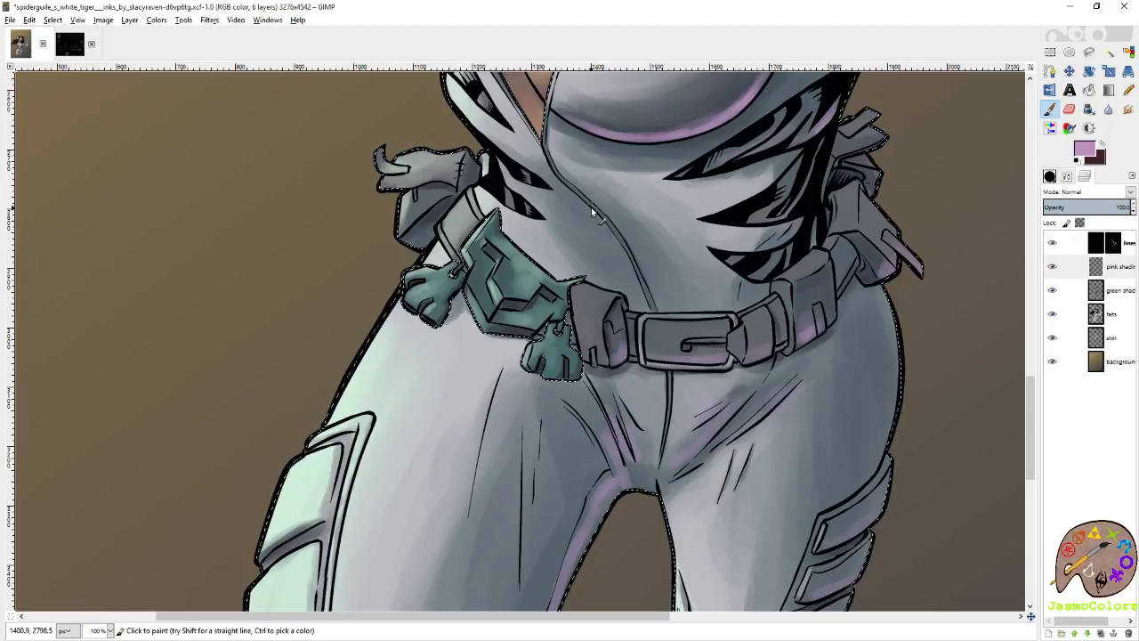
pyautogui.moveTo(696, 256); pyautogui.dragTo(612, 326)
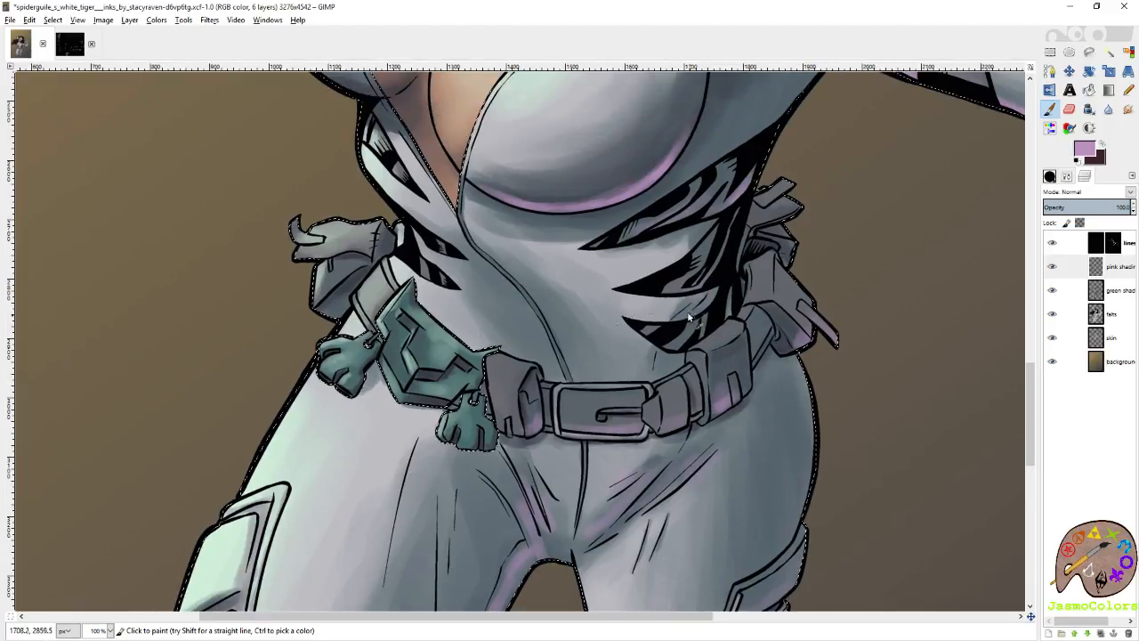
# Set the brush size to 41 and paint broader mauve shading on the abdomen around the black waist stripes.
pyautogui.click(1050, 176)
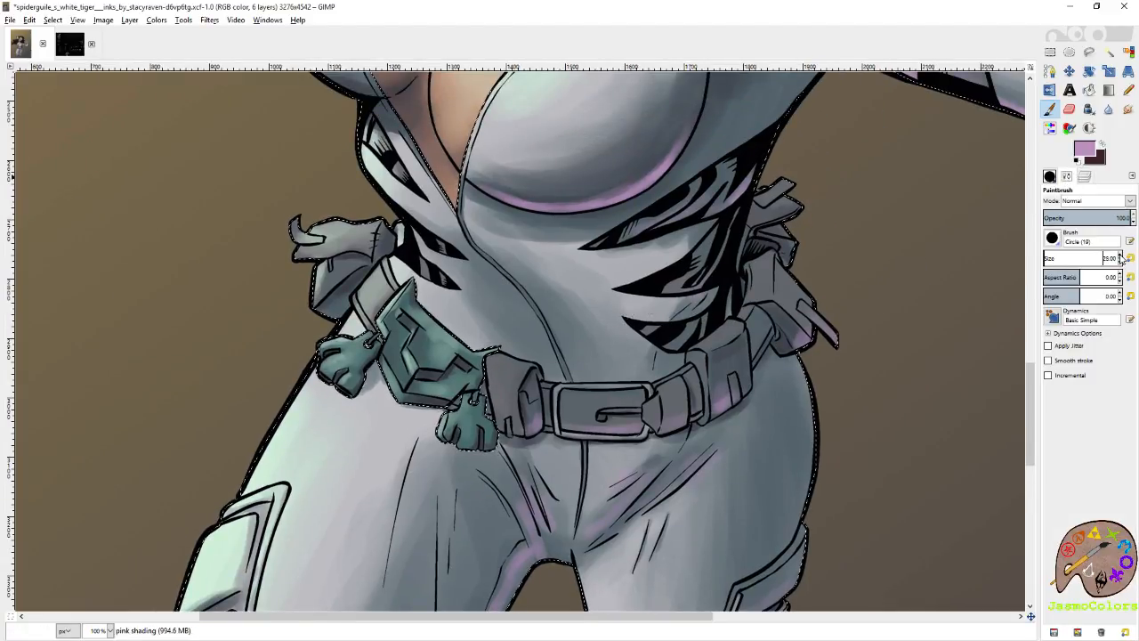
pyautogui.click(1120, 257)
pyautogui.moveTo(623, 284)
pyautogui.mouseDown()
pyautogui.moveTo(653, 325)
pyautogui.moveTo(676, 275)
pyautogui.mouseUp()
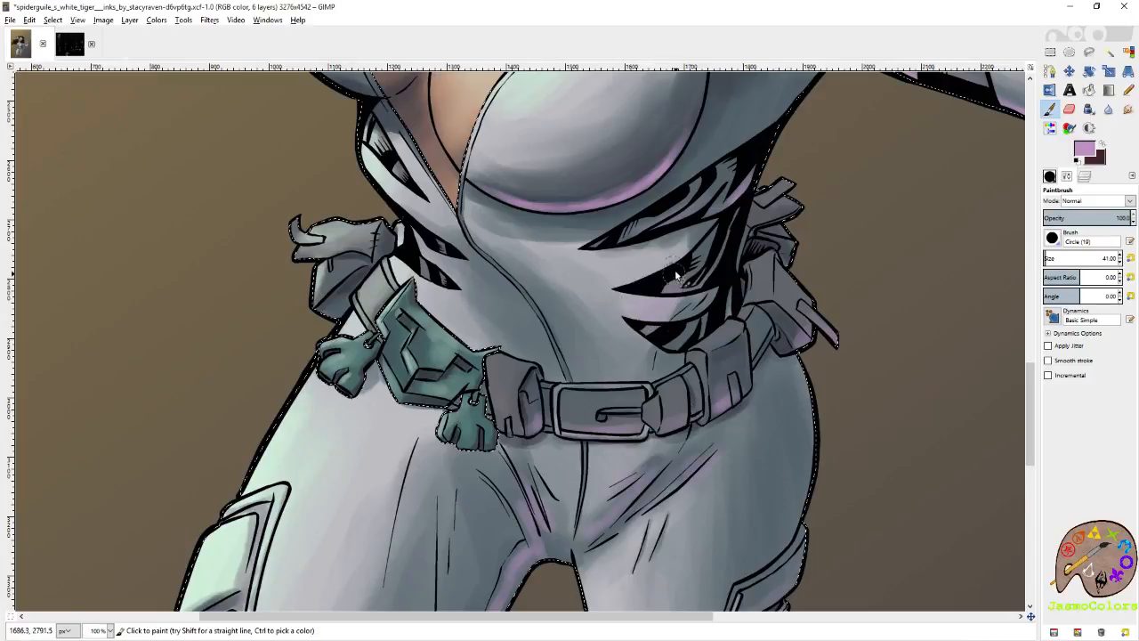
pyautogui.moveTo(647, 341)
pyautogui.mouseDown()
pyautogui.moveTo(617, 282)
pyautogui.moveTo(580, 267)
pyautogui.mouseUp()
pyautogui.moveTo(495, 256); pyautogui.dragTo(630, 342)
# Broaden the mauve shading around the large leg's knee and up its inner contour.
pyautogui.moveTo(594, 418); pyautogui.dragTo(668, 84)
pyautogui.moveTo(592, 495)
pyautogui.mouseDown()
pyautogui.moveTo(602, 387)
pyautogui.moveTo(588, 380)
pyautogui.moveTo(606, 352)
pyautogui.mouseUp()
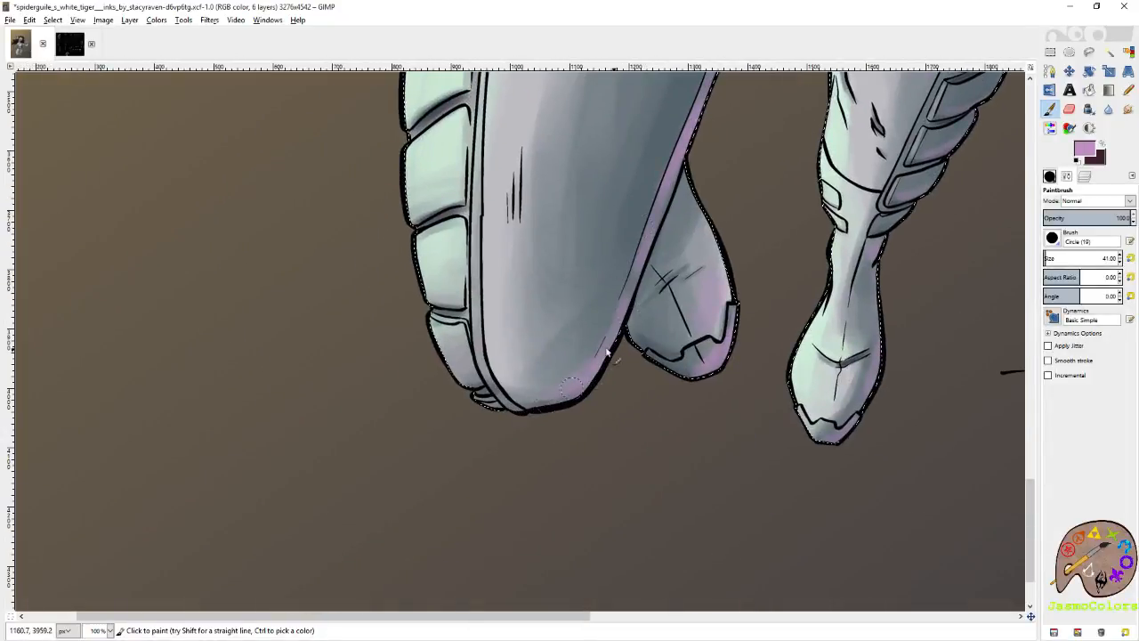
pyautogui.moveTo(605, 311); pyautogui.dragTo(657, 197)
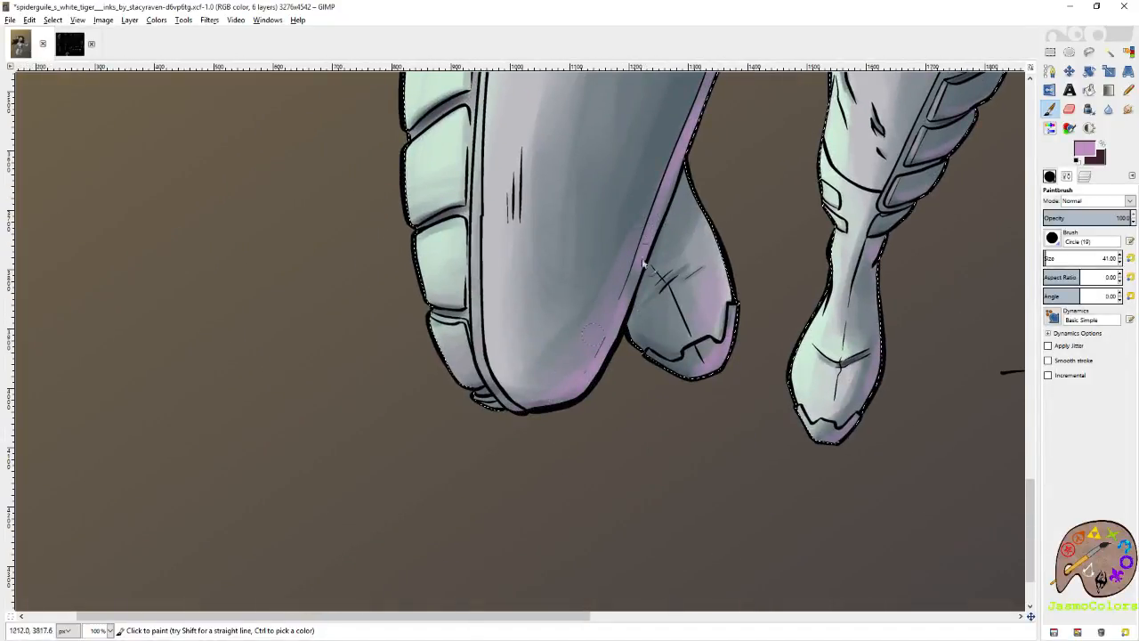
pyautogui.moveTo(642, 263)
pyautogui.mouseDown()
pyautogui.moveTo(551, 422)
pyautogui.moveTo(671, 186)
pyautogui.mouseUp()
pyautogui.moveTo(685, 340)
pyautogui.mouseDown()
pyautogui.moveTo(506, 296)
pyautogui.moveTo(738, 206)
pyautogui.mouseUp()
# Paint mauve over the outer leg plates and the hip above them, and reset the brush size to 21.
pyautogui.moveTo(754, 274); pyautogui.dragTo(729, 344)
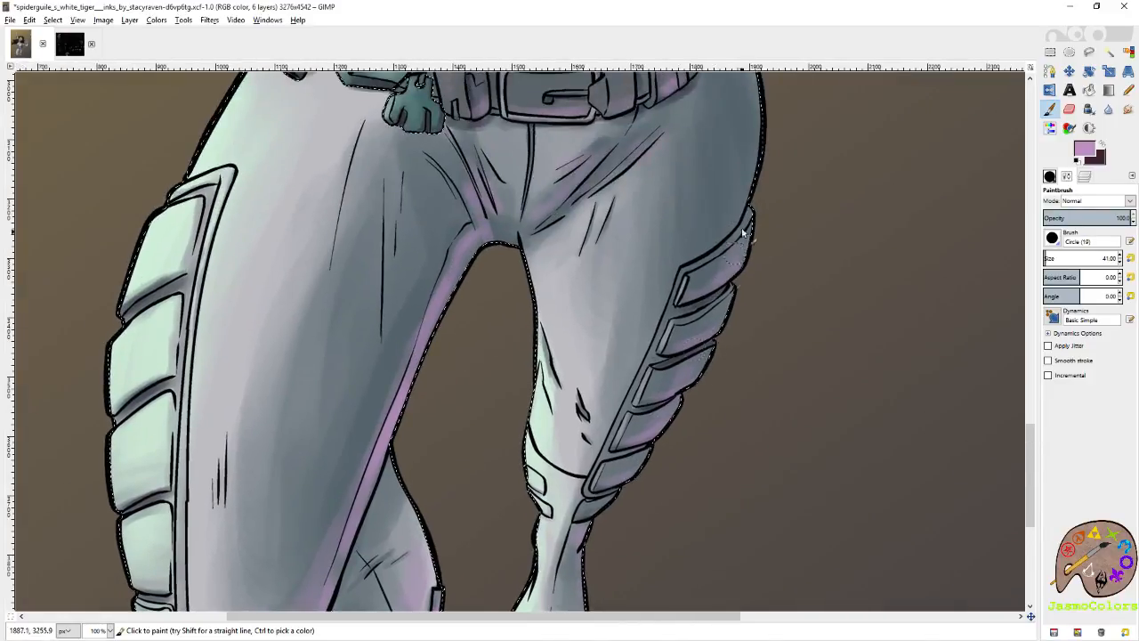
pyautogui.moveTo(750, 216); pyautogui.dragTo(755, 374)
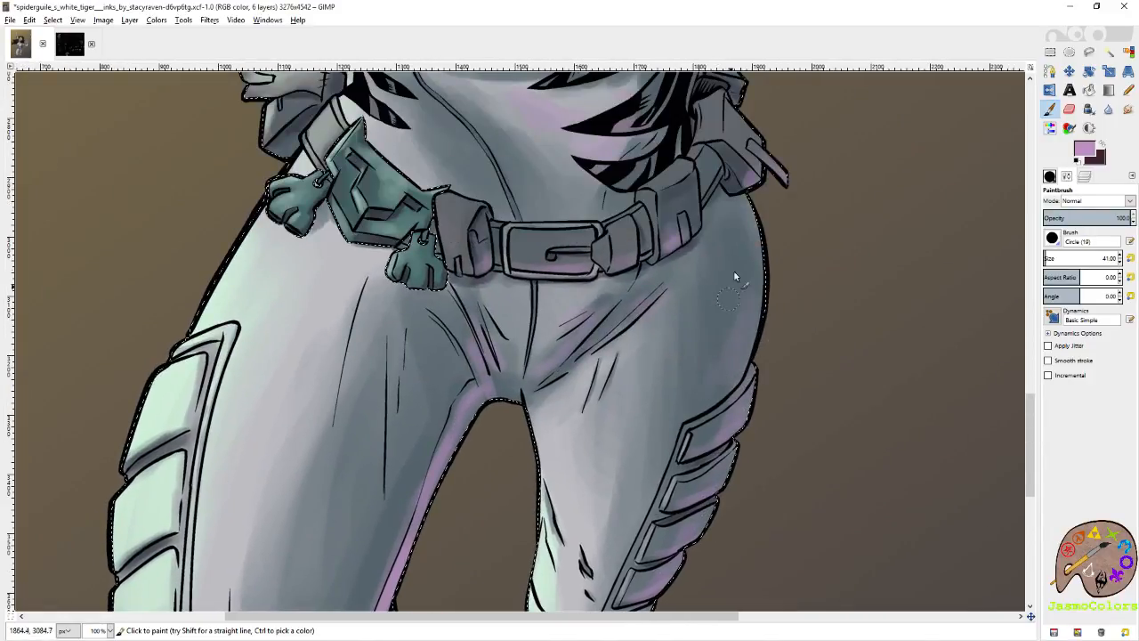
pyautogui.moveTo(792, 254); pyautogui.dragTo(806, 376)
pyautogui.click(1131, 258)
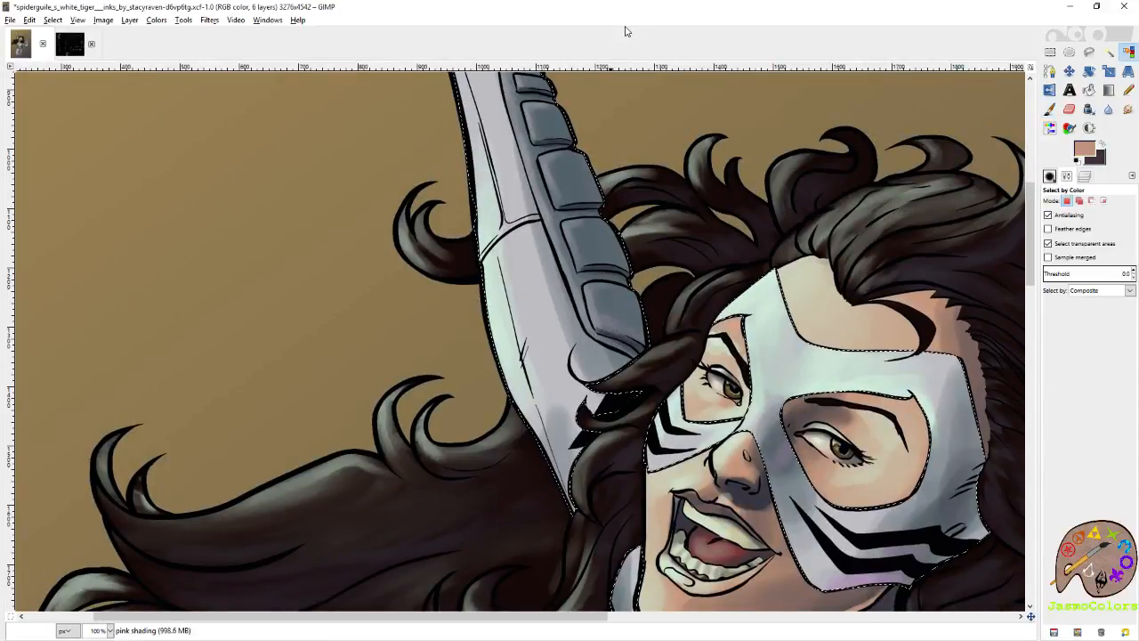
# Examine the mauve shading across the whole figure, including the mask, glove, torso and legs.
pyautogui.scroll(-4, 604, 219)
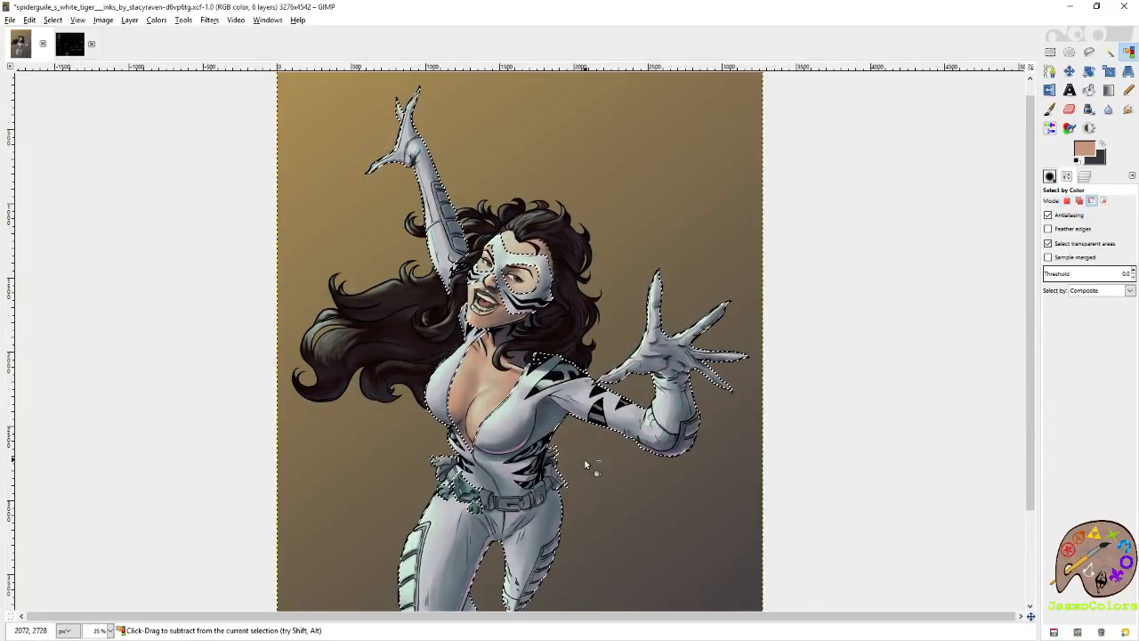
pyautogui.scroll(-3, 575, 424)
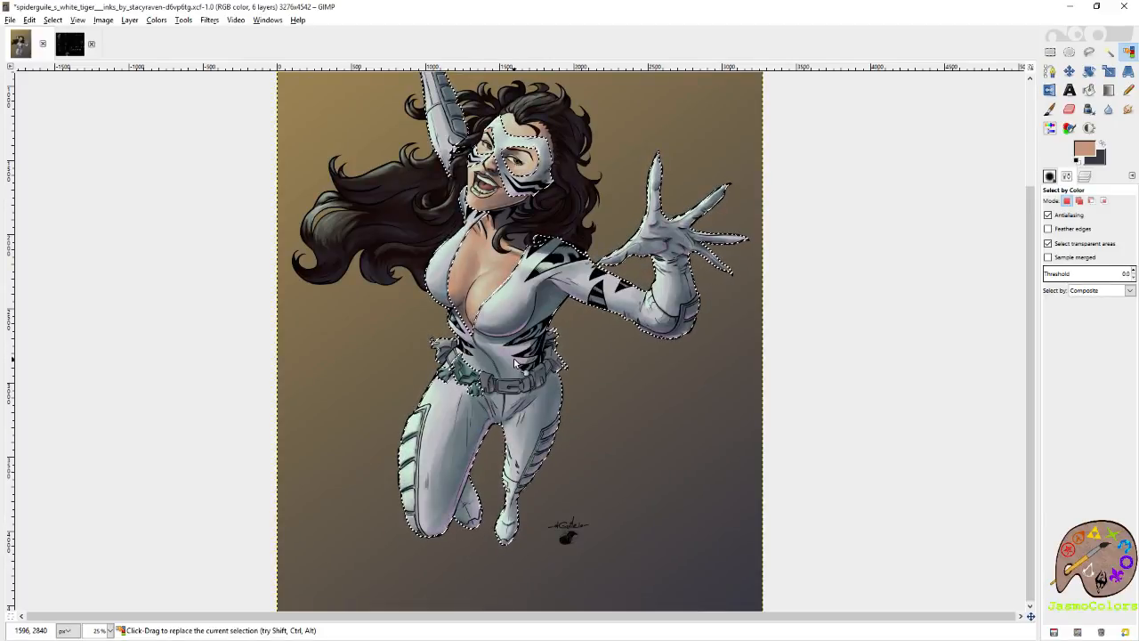
pyautogui.scroll(3, 508, 353)
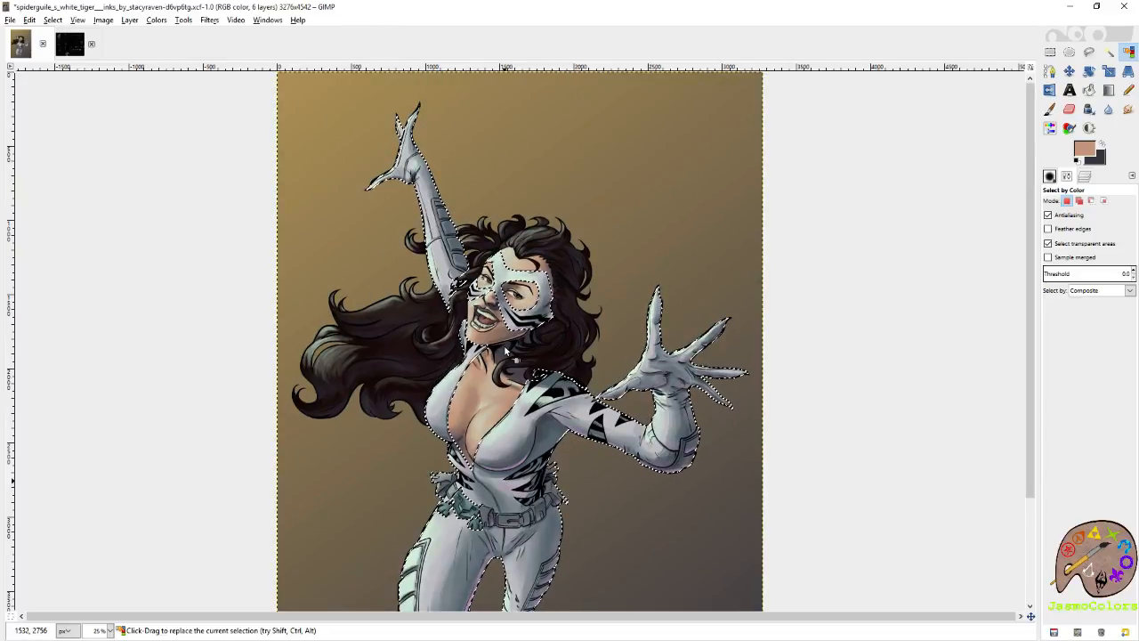
pyautogui.scroll(2, 504, 306)
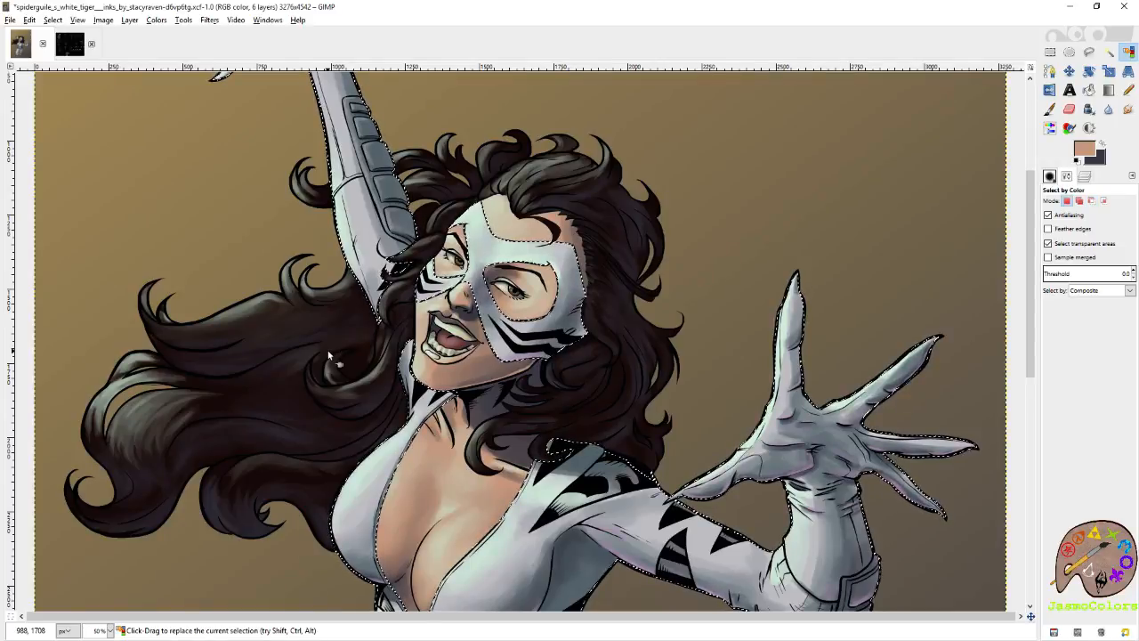
pyautogui.press('p')
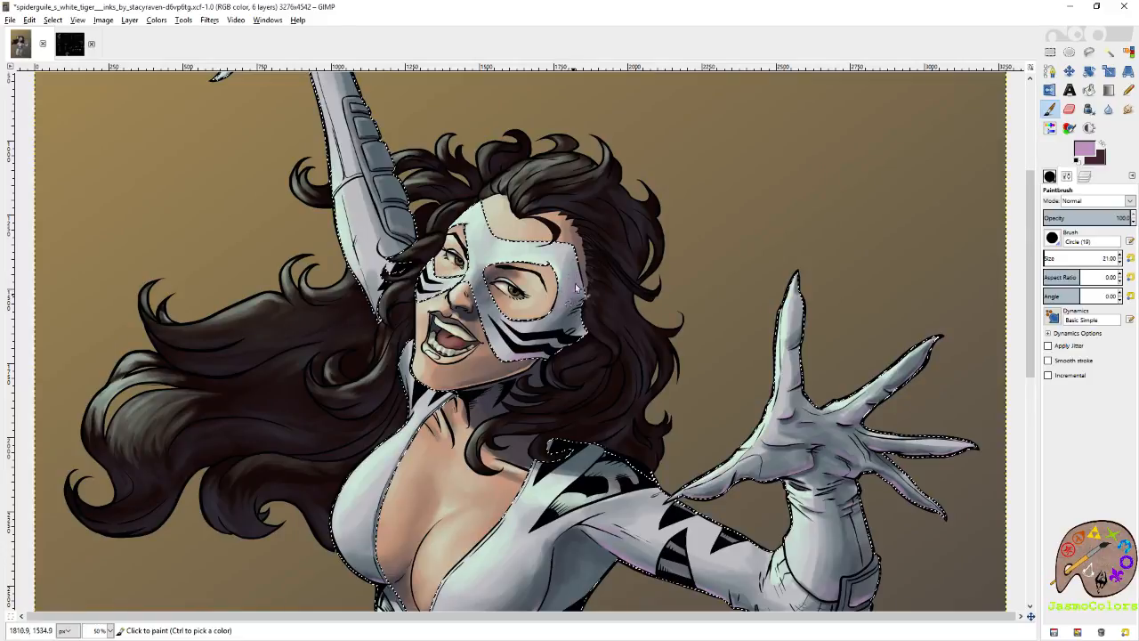
pyautogui.moveTo(561, 341)
pyautogui.mouseDown()
pyautogui.moveTo(545, 348)
pyautogui.moveTo(611, 294)
pyautogui.mouseUp()
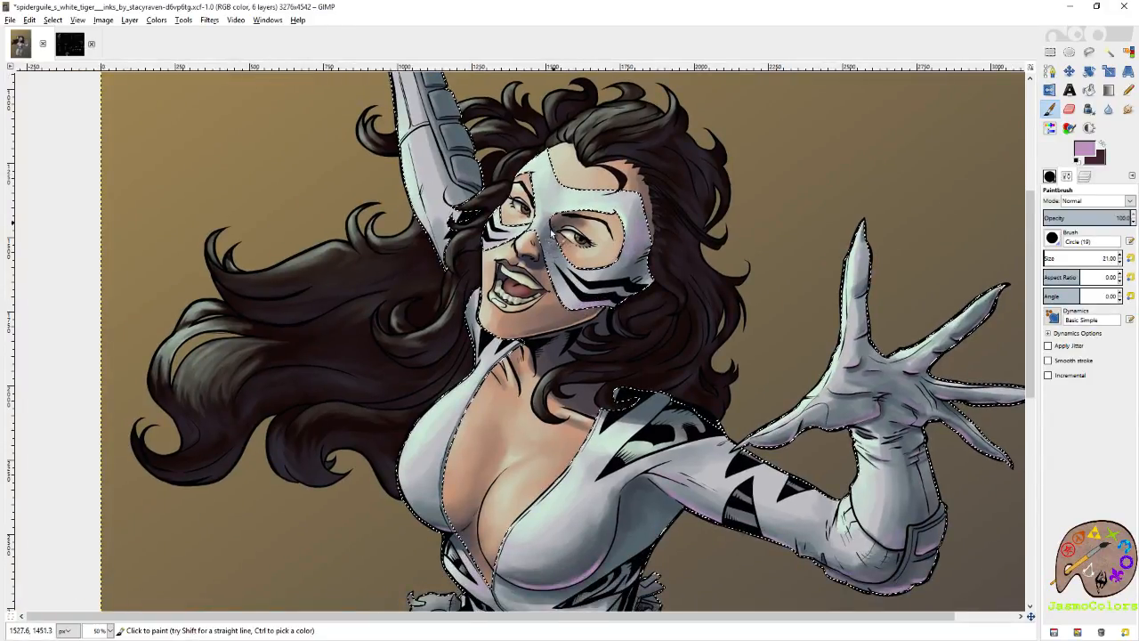
pyautogui.moveTo(816, 321); pyautogui.dragTo(676, 291)
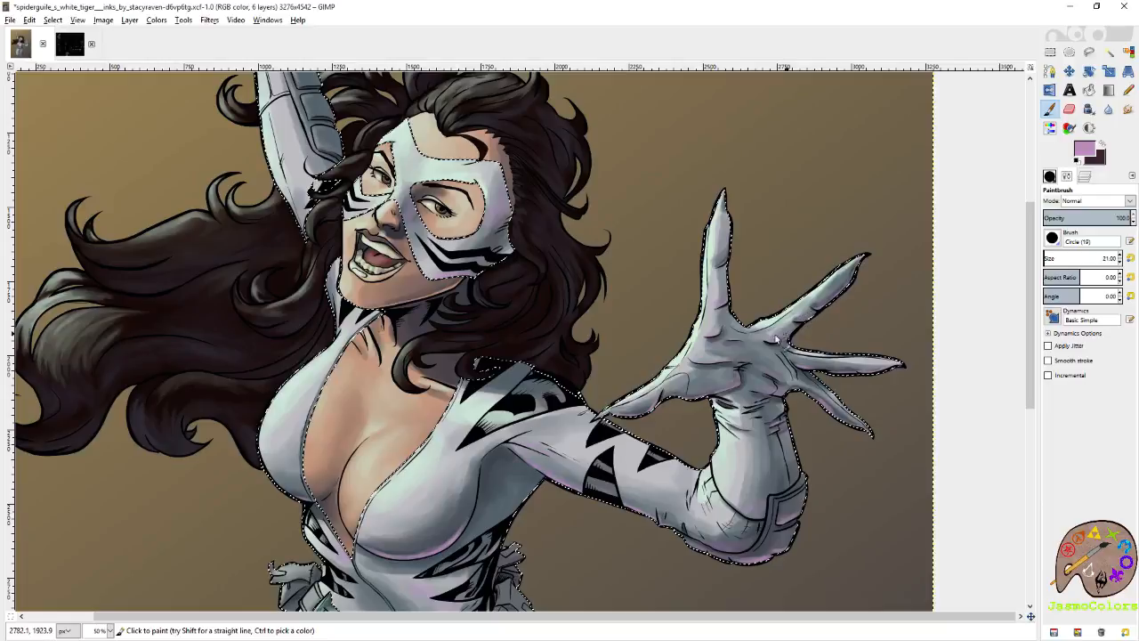
pyautogui.moveTo(472, 521); pyautogui.dragTo(676, 350)
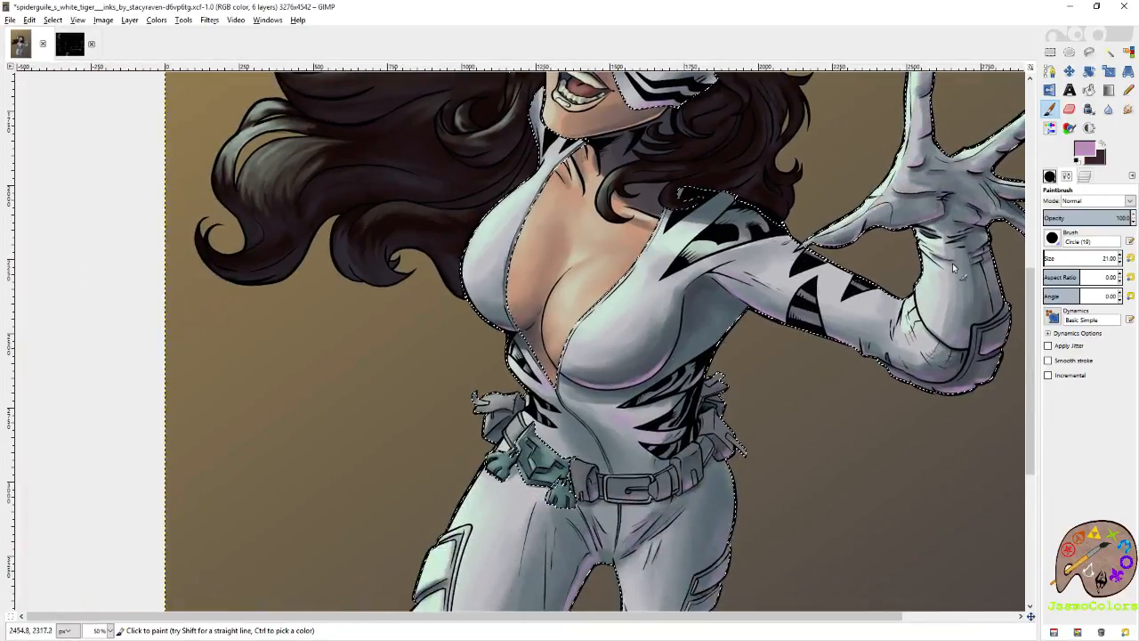
# Set the brush size to 36, paint mauve along the underside of the upper arm, and save the image.
pyautogui.click(1120, 255)
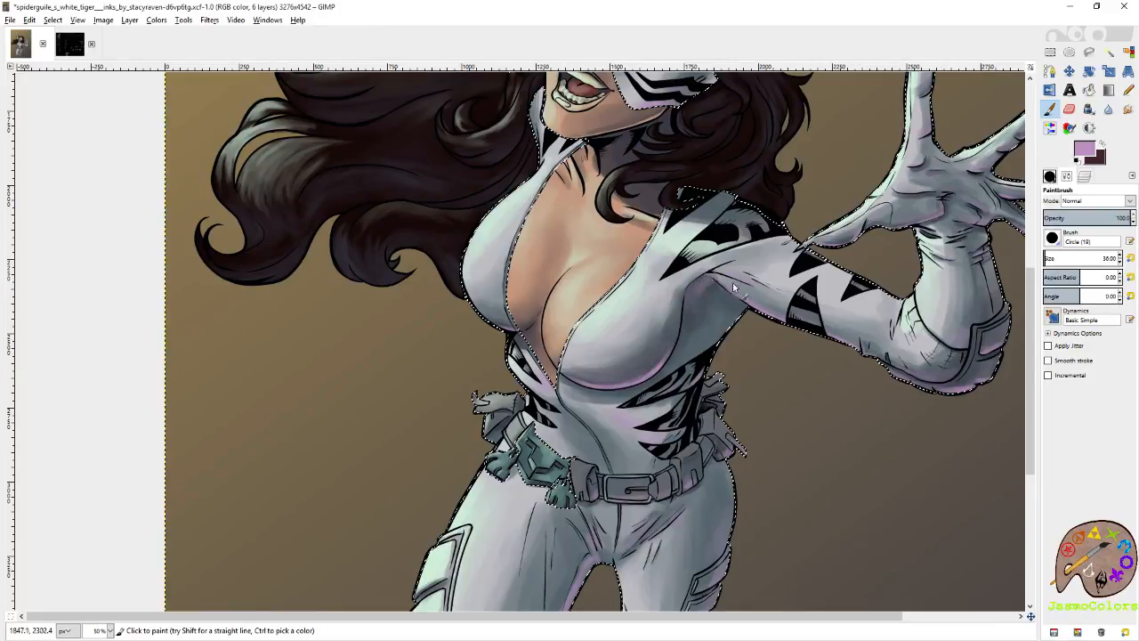
pyautogui.moveTo(775, 313)
pyautogui.mouseDown()
pyautogui.moveTo(865, 316)
pyautogui.moveTo(794, 312)
pyautogui.moveTo(837, 338)
pyautogui.moveTo(779, 313)
pyautogui.mouseUp()
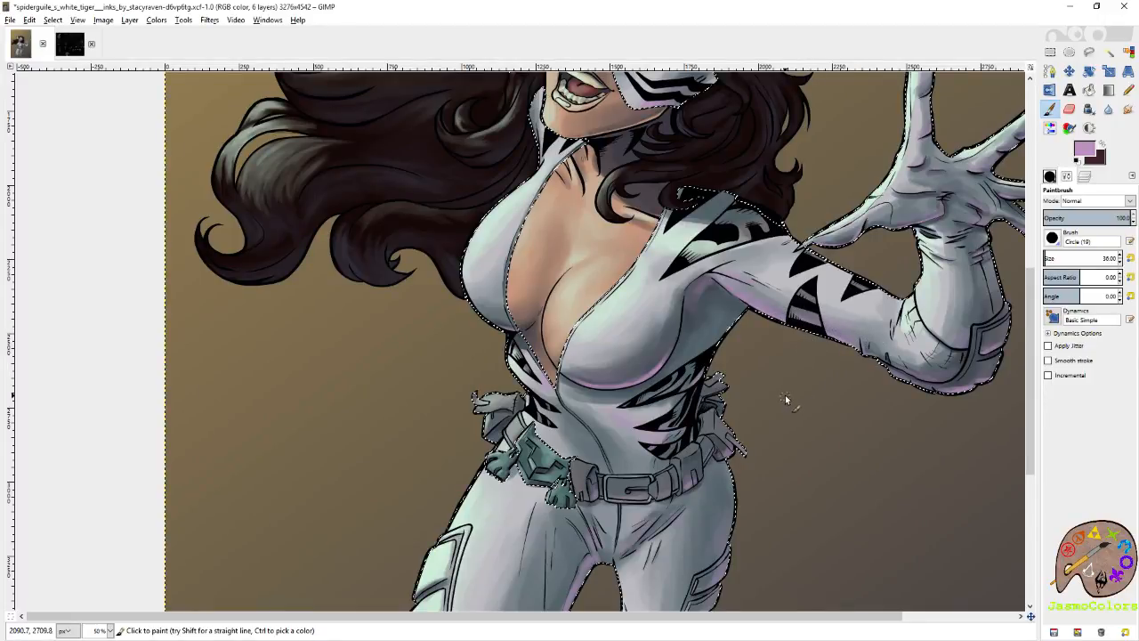
pyautogui.hscroll(3, 709, 380)
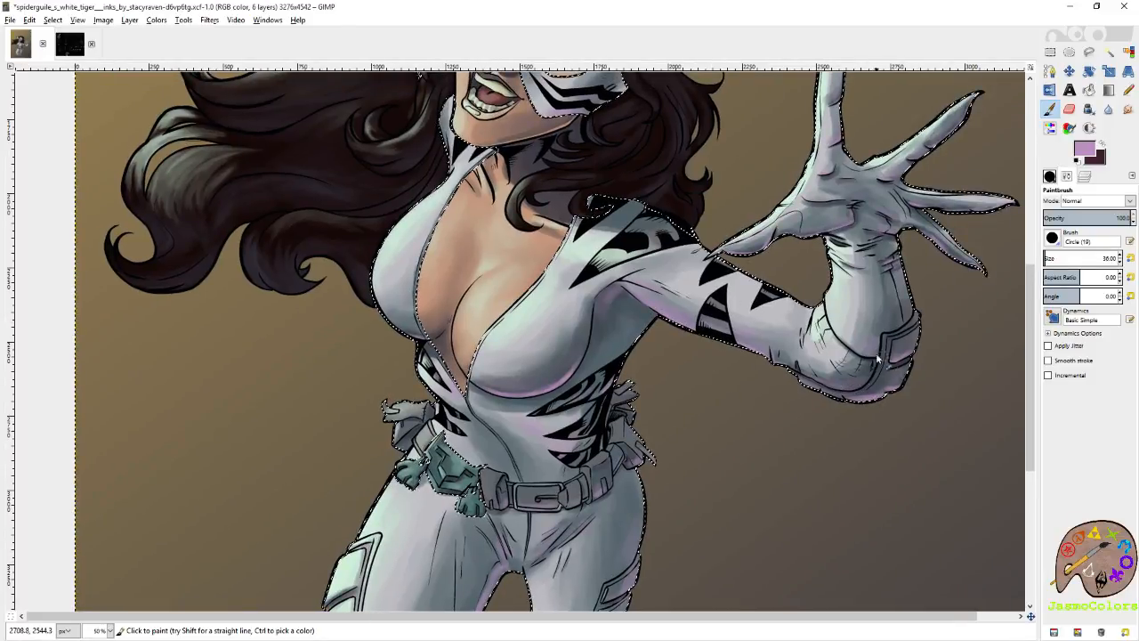
pyautogui.hotkey('ctrl', 's')
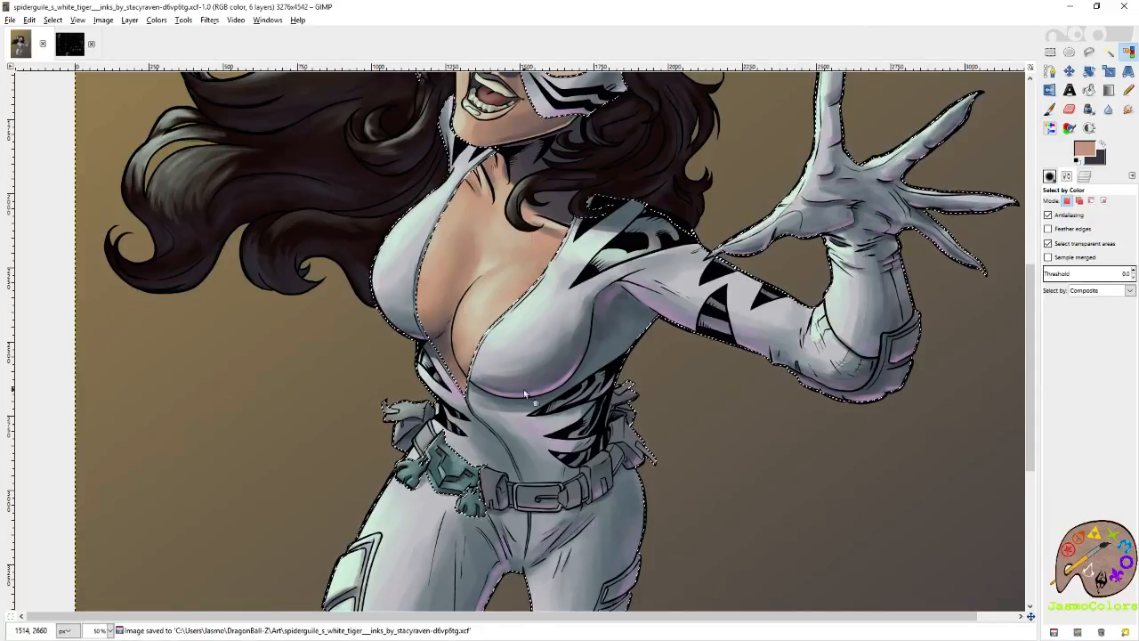
# Reset the brush size to 21 and paint a mauve rim along the lower contour of the chest.
pyautogui.scroll(-1, 499, 396)
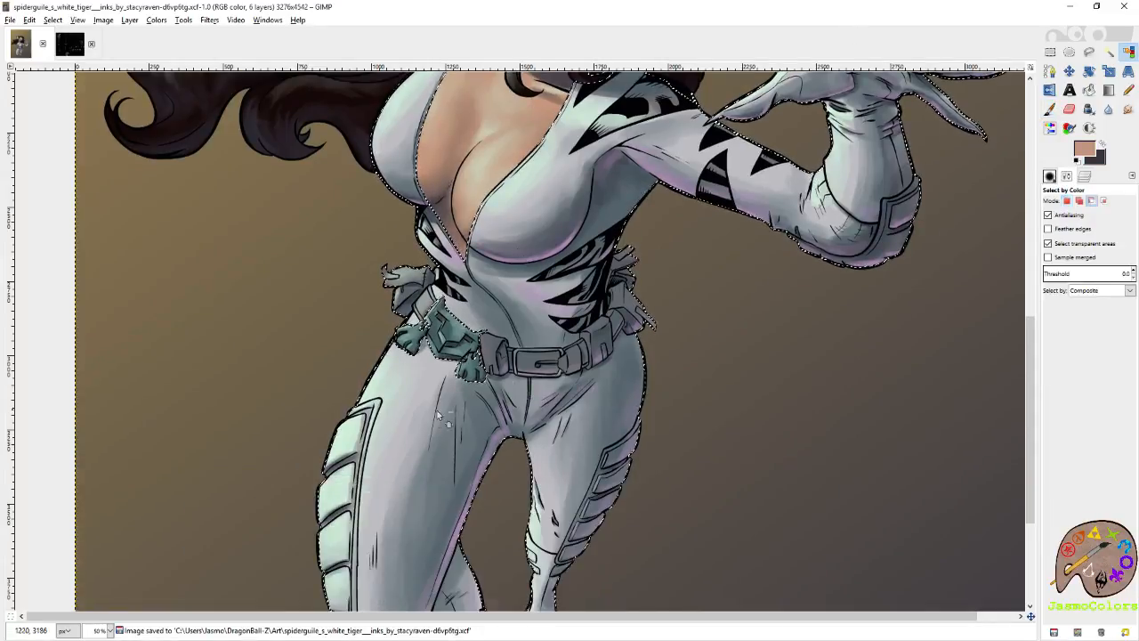
pyautogui.scroll(1, 430, 408)
pyautogui.scroll(1, 429, 409)
pyautogui.press('p')
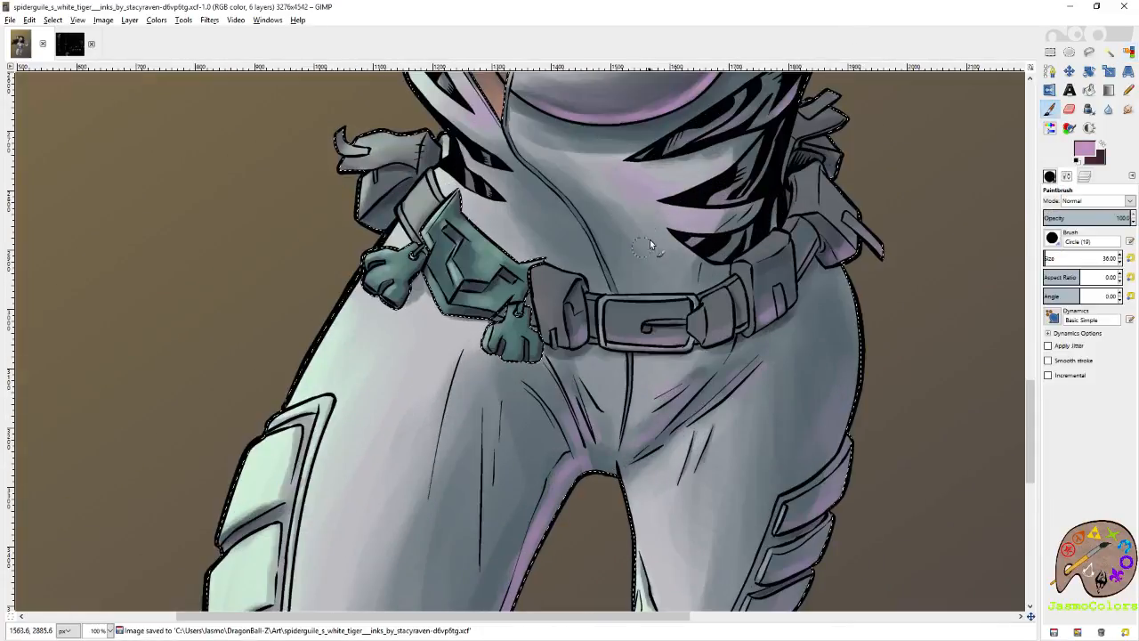
pyautogui.moveTo(690, 229); pyautogui.dragTo(663, 412)
pyautogui.moveTo(673, 242); pyautogui.dragTo(674, 381)
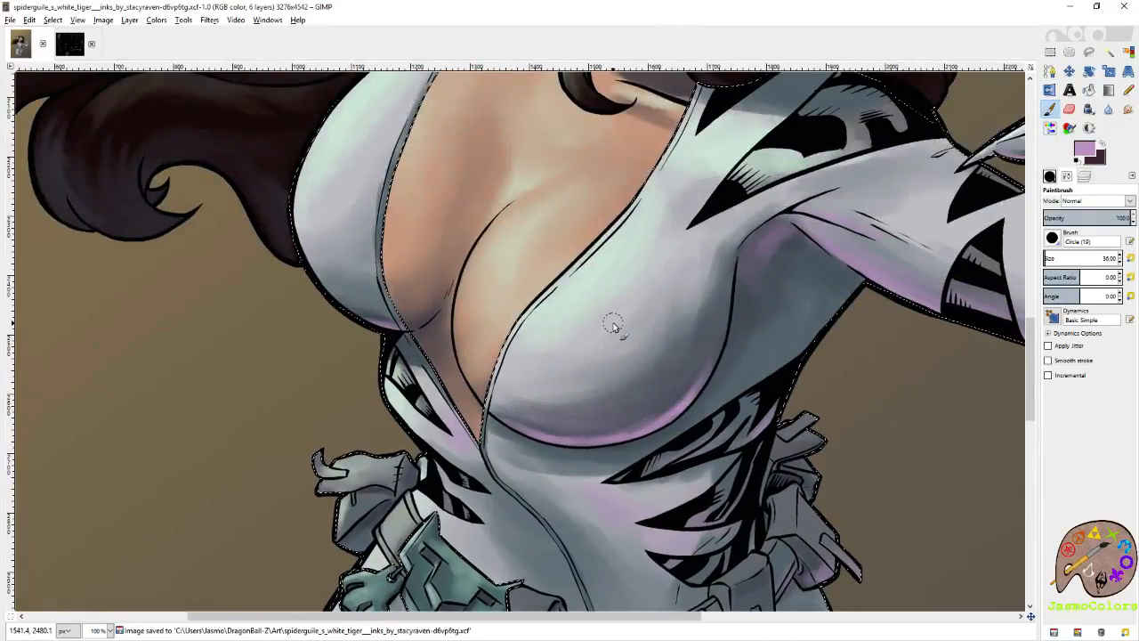
pyautogui.click(1129, 258)
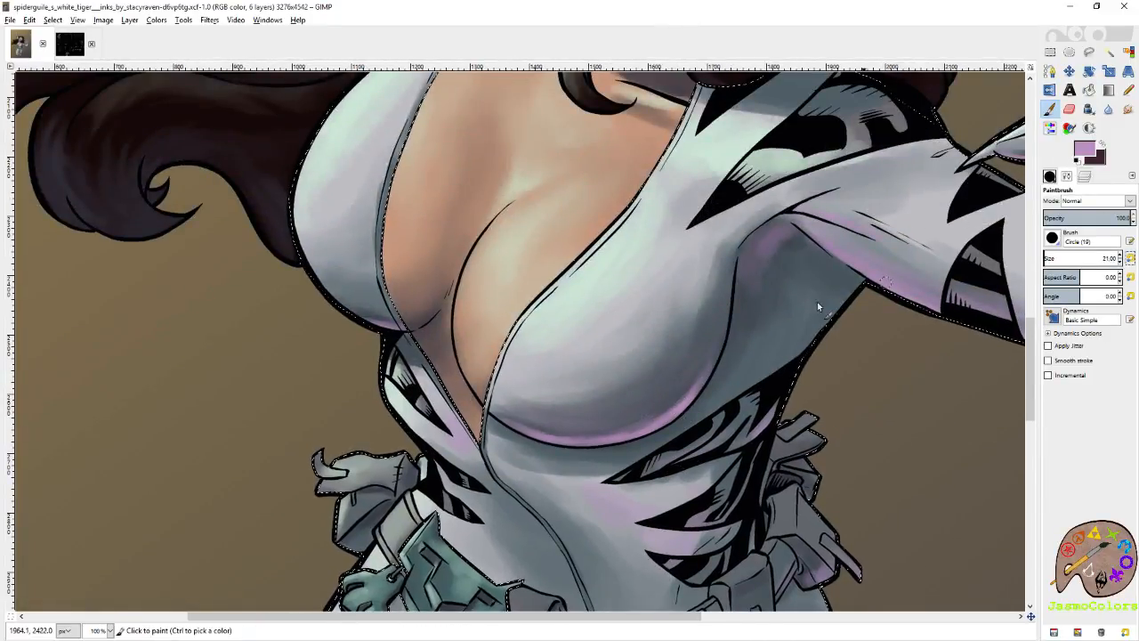
pyautogui.moveTo(513, 422); pyautogui.dragTo(541, 430)
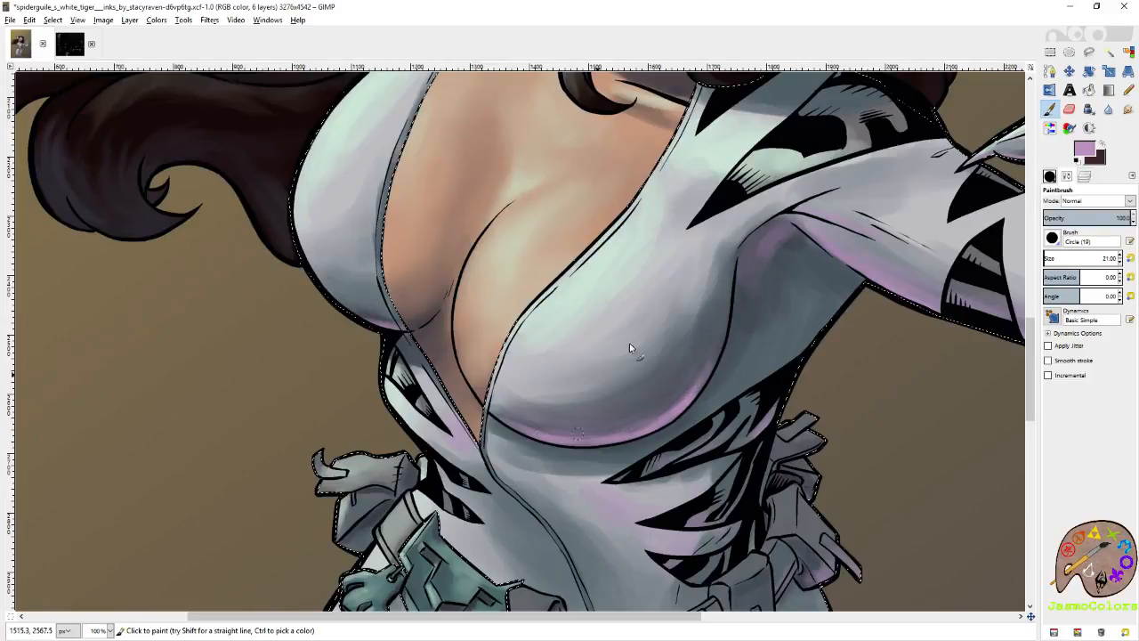
# Paint mauve along the lower edges of the outer armor plates on the large leg.
pyautogui.moveTo(733, 263); pyautogui.dragTo(607, 343)
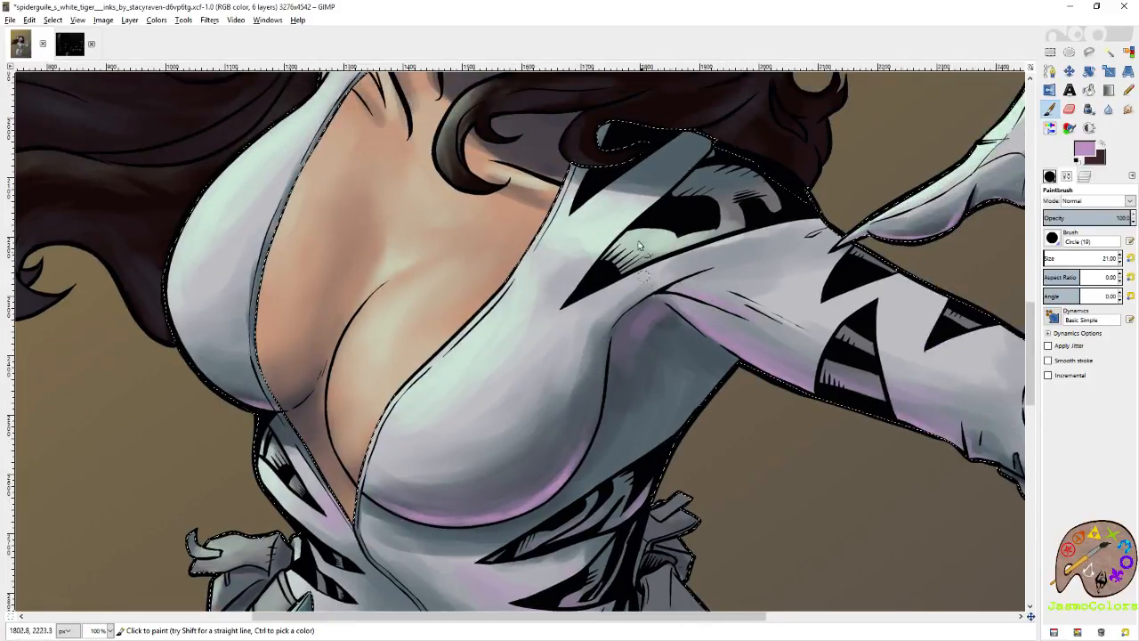
pyautogui.moveTo(529, 82); pyautogui.dragTo(724, 481)
pyautogui.moveTo(348, 462); pyautogui.dragTo(731, 155)
pyautogui.moveTo(707, 596); pyautogui.dragTo(732, 338)
pyautogui.moveTo(879, 315); pyautogui.dragTo(716, 315)
pyautogui.moveTo(780, 605); pyautogui.dragTo(709, 387)
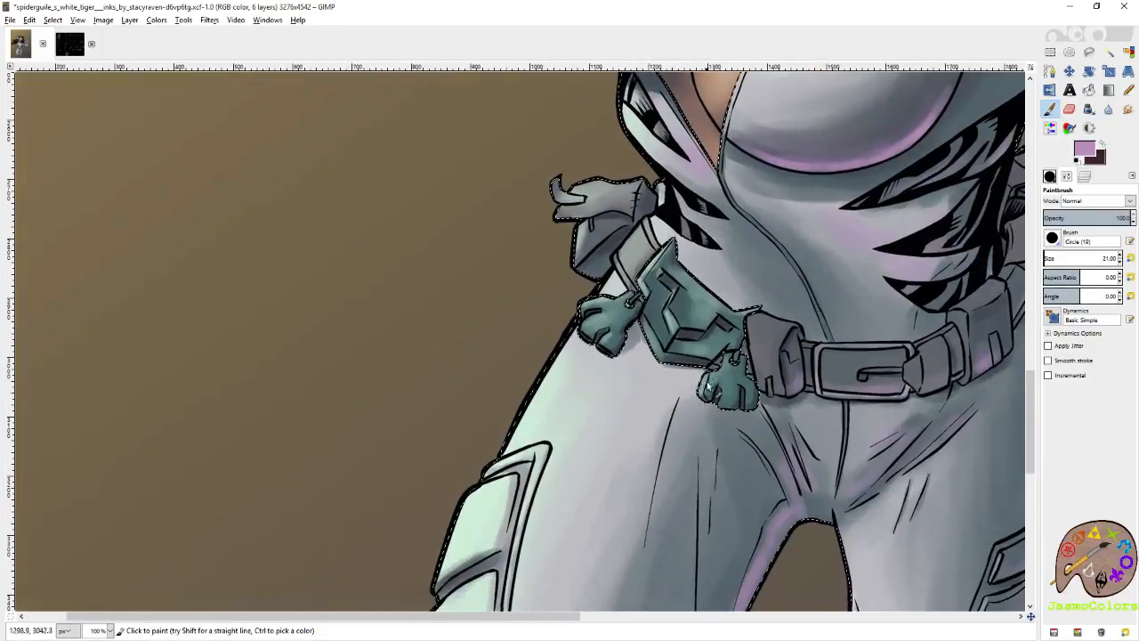
pyautogui.moveTo(824, 465); pyautogui.dragTo(677, 389)
pyautogui.moveTo(513, 605); pyautogui.dragTo(839, 352)
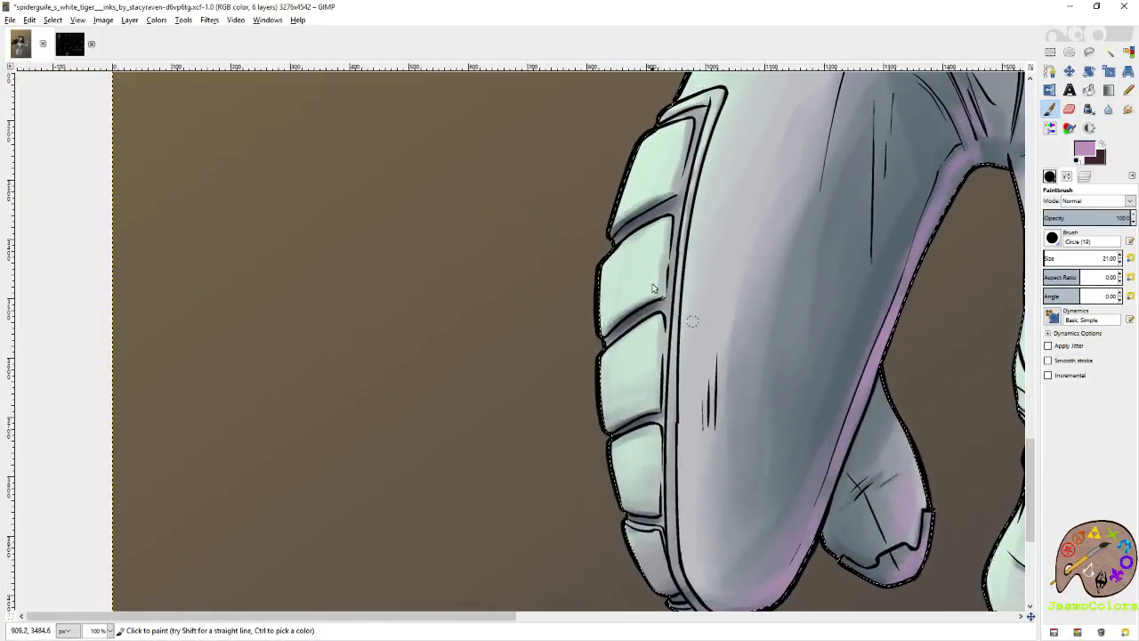
pyautogui.moveTo(681, 199); pyautogui.dragTo(639, 219)
pyautogui.moveTo(668, 301); pyautogui.dragTo(627, 322)
pyautogui.moveTo(648, 479); pyautogui.dragTo(650, 338)
pyautogui.moveTo(667, 281); pyautogui.dragTo(628, 289)
pyautogui.moveTo(665, 380); pyautogui.dragTo(630, 378)
pyautogui.moveTo(713, 476); pyautogui.dragTo(673, 393)
# Paint mauve between the black stripes at the side of the waist and over the torso below the armpit.
pyautogui.moveTo(787, 353); pyautogui.dragTo(490, 414)
pyautogui.moveTo(782, 230); pyautogui.dragTo(685, 349)
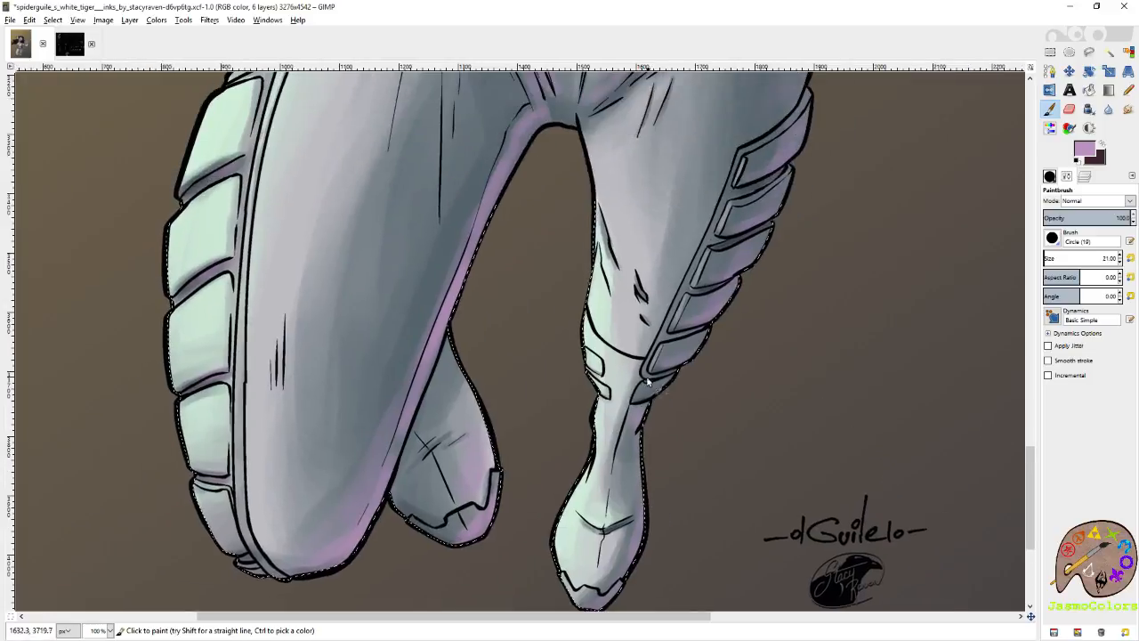
pyautogui.moveTo(769, 243); pyautogui.dragTo(772, 455)
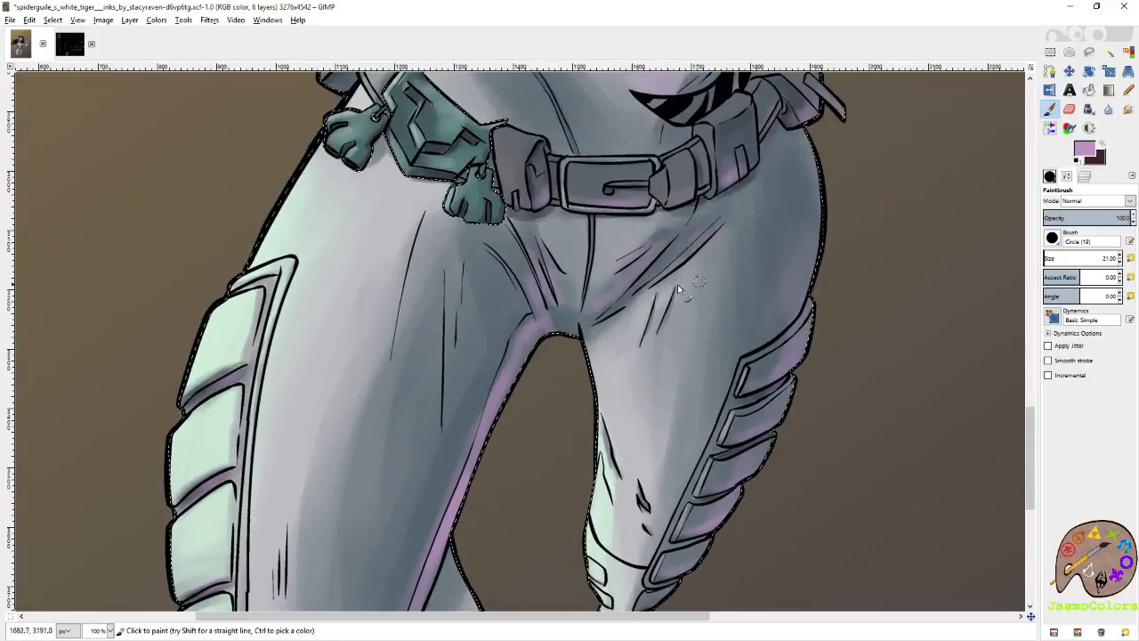
pyautogui.moveTo(679, 287); pyautogui.dragTo(776, 373)
pyautogui.moveTo(840, 259); pyautogui.dragTo(787, 365)
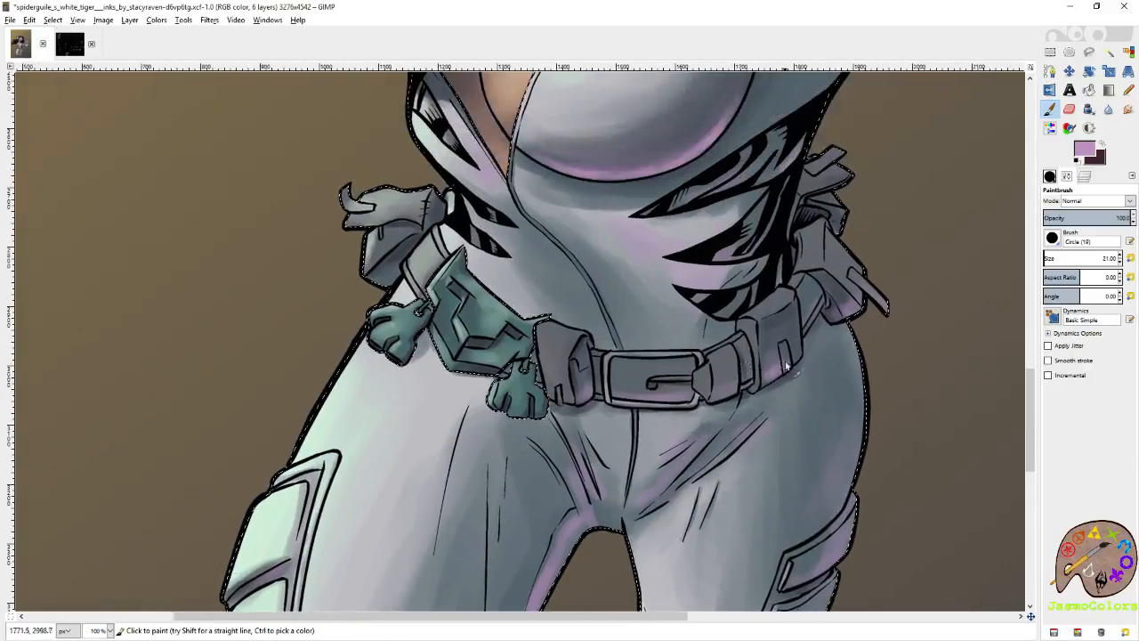
pyautogui.moveTo(795, 264); pyautogui.dragTo(749, 290)
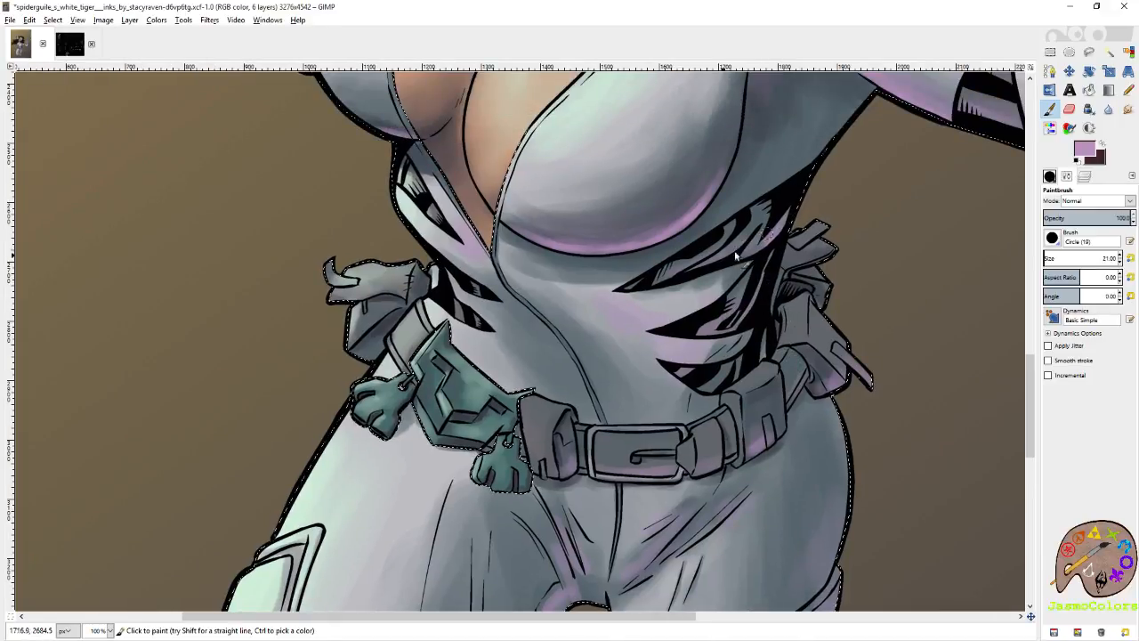
pyautogui.moveTo(863, 96); pyautogui.dragTo(759, 242)
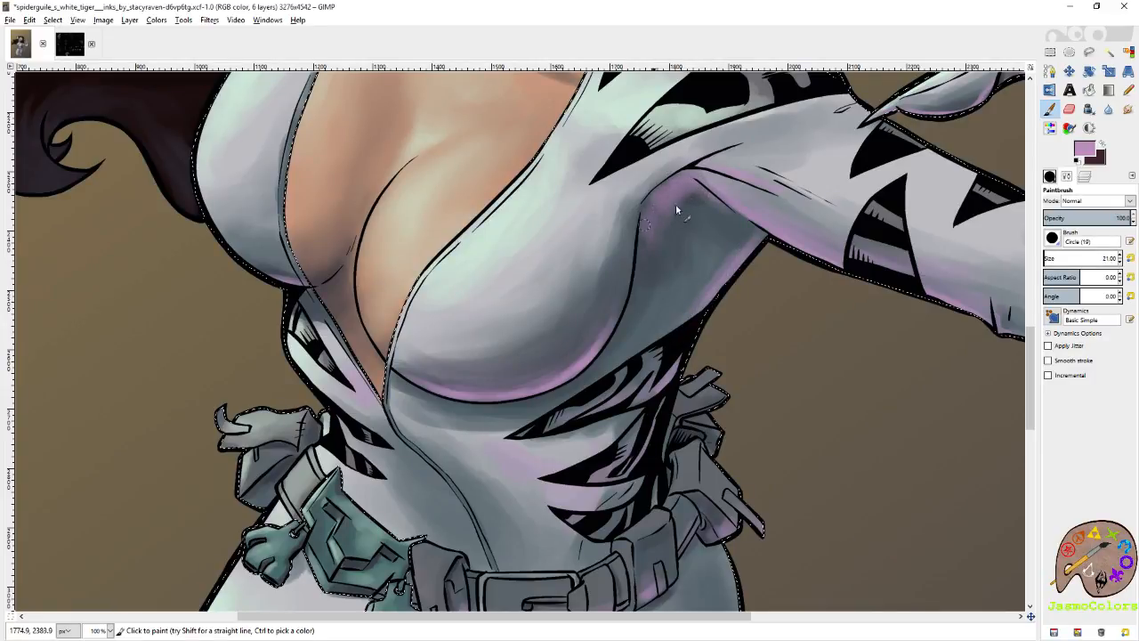
pyautogui.moveTo(716, 215)
pyautogui.mouseDown()
pyautogui.moveTo(701, 281)
pyautogui.moveTo(642, 338)
pyautogui.mouseUp()
pyautogui.moveTo(835, 258)
pyautogui.mouseDown()
pyautogui.moveTo(719, 347)
pyautogui.moveTo(575, 397)
pyautogui.mouseUp()
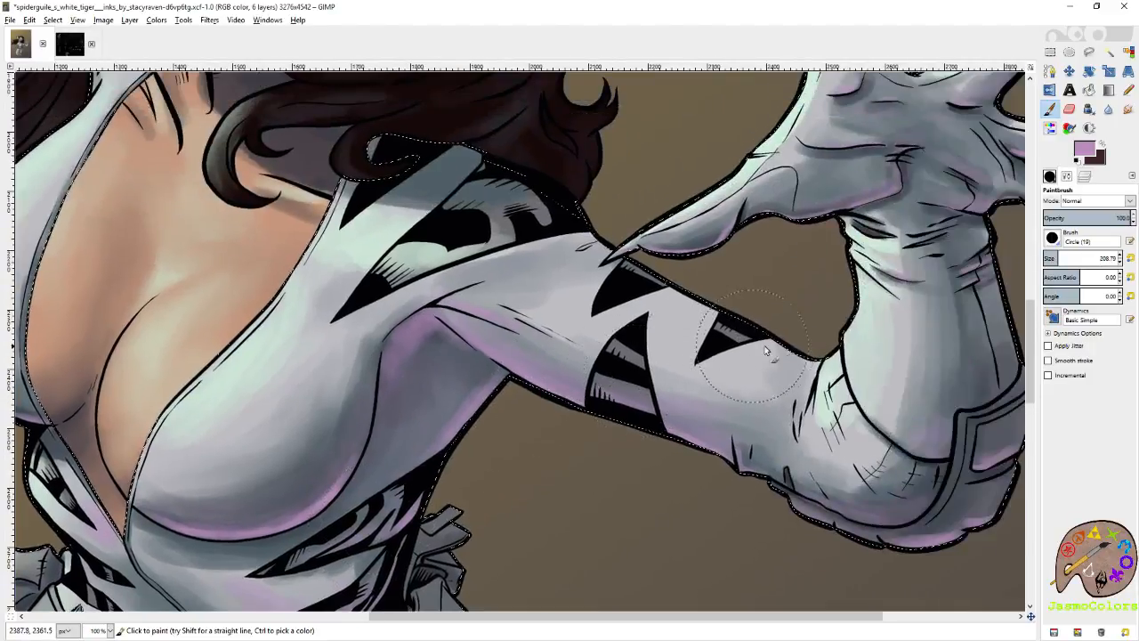
# On the green shading layer, set the brush size to about 41 and paint pale green on the upper arm between the black stripes.
pyautogui.click(1088, 177)
pyautogui.click(1112, 290)
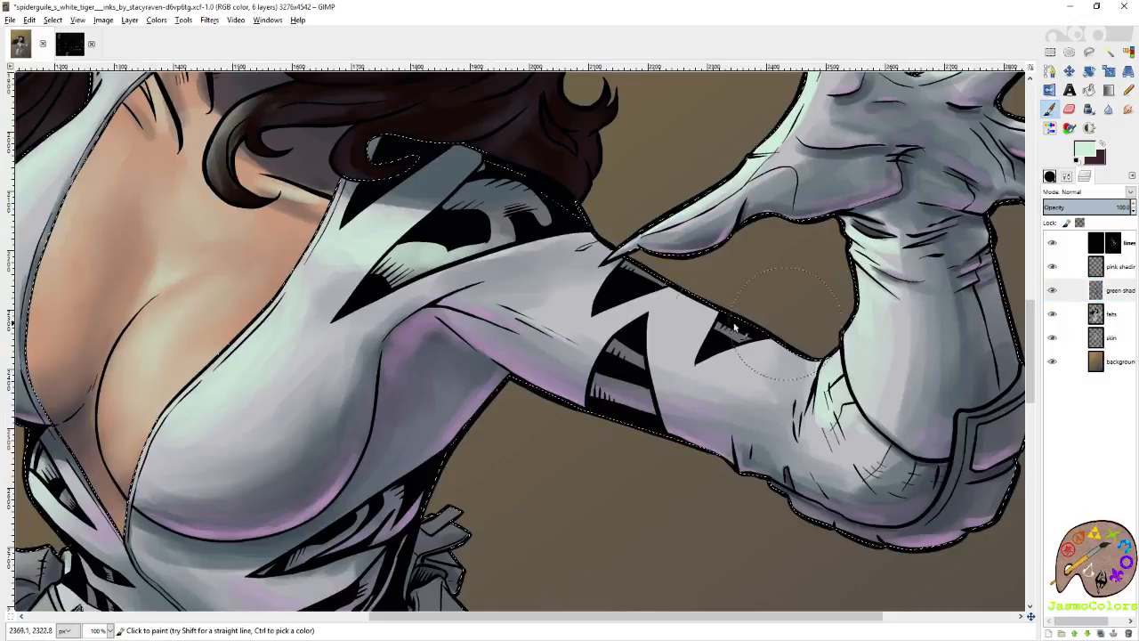
pyautogui.click(1051, 176)
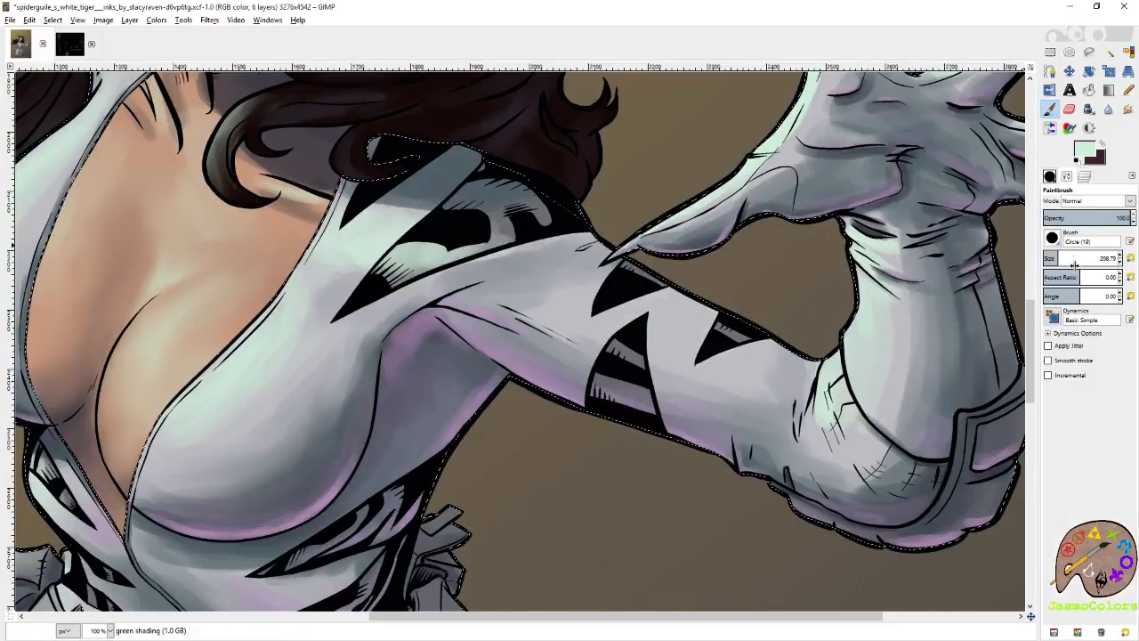
pyautogui.moveTo(699, 322)
pyautogui.mouseDown()
pyautogui.moveTo(667, 311)
pyautogui.moveTo(650, 325)
pyautogui.moveTo(706, 341)
pyautogui.mouseUp()
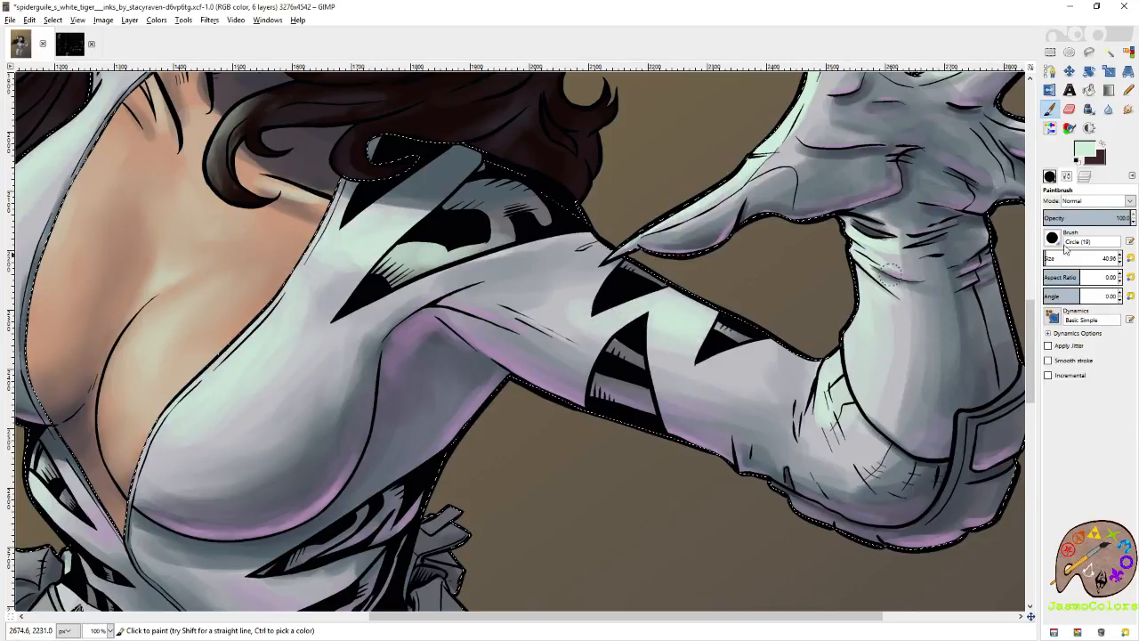
# Reactivate the pink shading layer and check the second open image before returning to the heroine artwork.
pyautogui.click(1085, 177)
pyautogui.click(1116, 270)
pyautogui.click(69, 44)
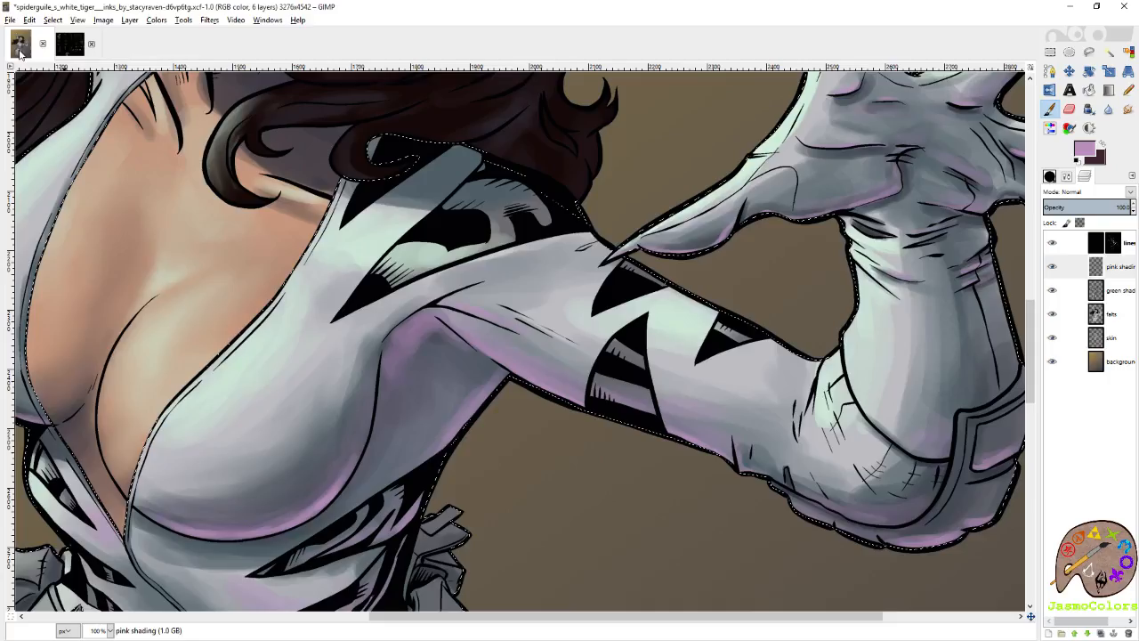
pyautogui.click(19, 44)
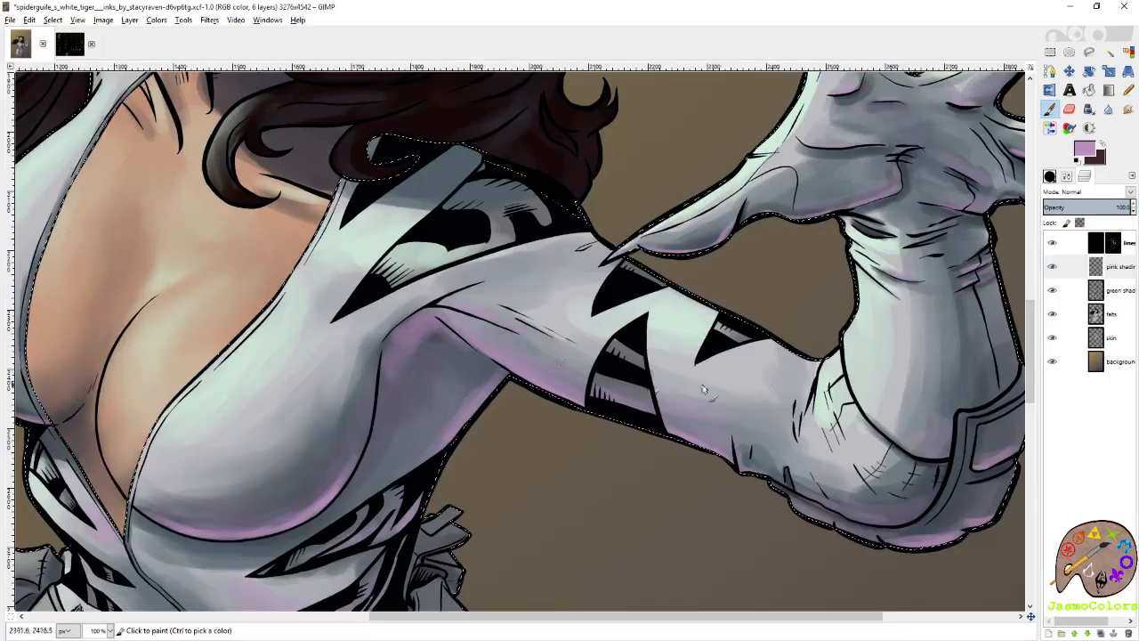
# Examine the shading on the open hand, the mask and the whole figure.
pyautogui.moveTo(876, 224); pyautogui.dragTo(634, 291)
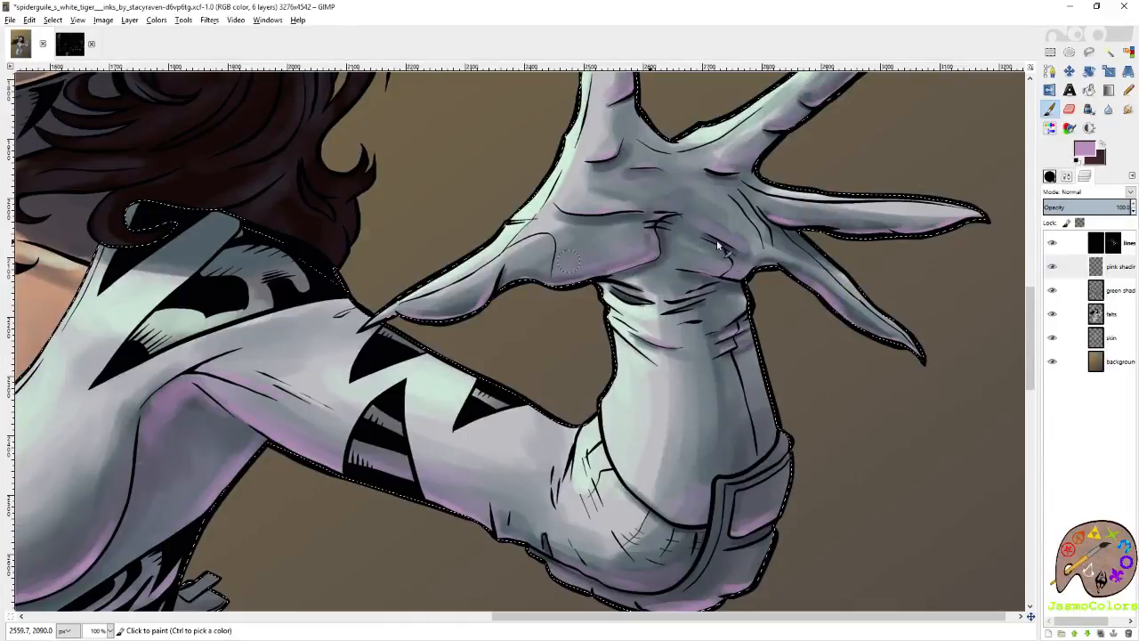
pyautogui.moveTo(717, 242)
pyautogui.mouseDown()
pyautogui.moveTo(695, 264)
pyautogui.moveTo(1118, 486)
pyautogui.mouseUp()
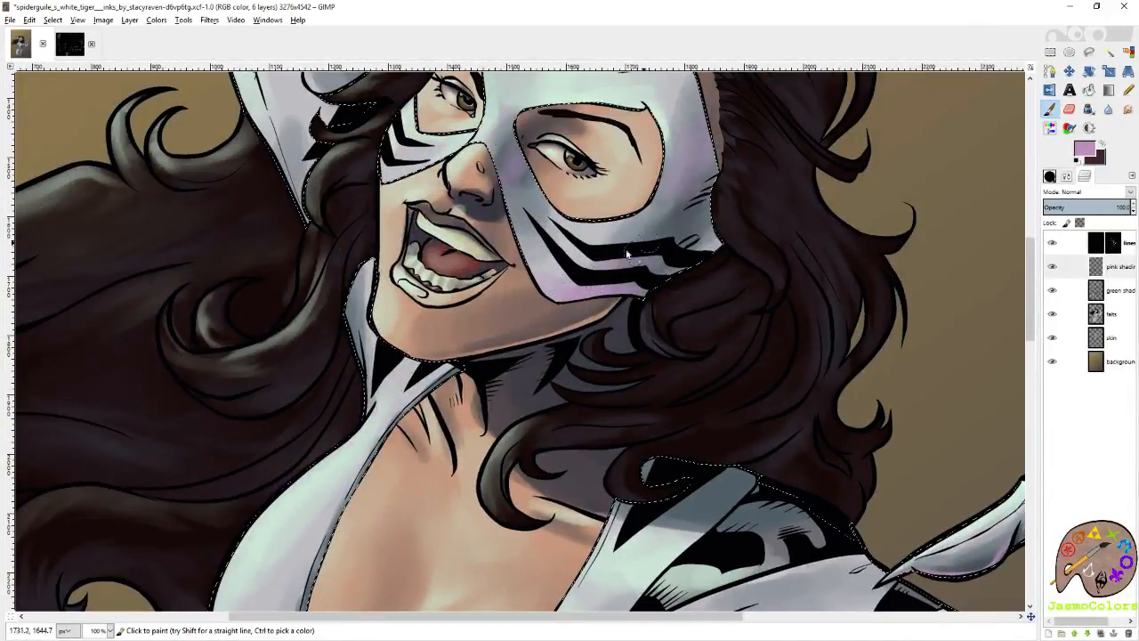
pyautogui.moveTo(518, 172); pyautogui.dragTo(609, 300)
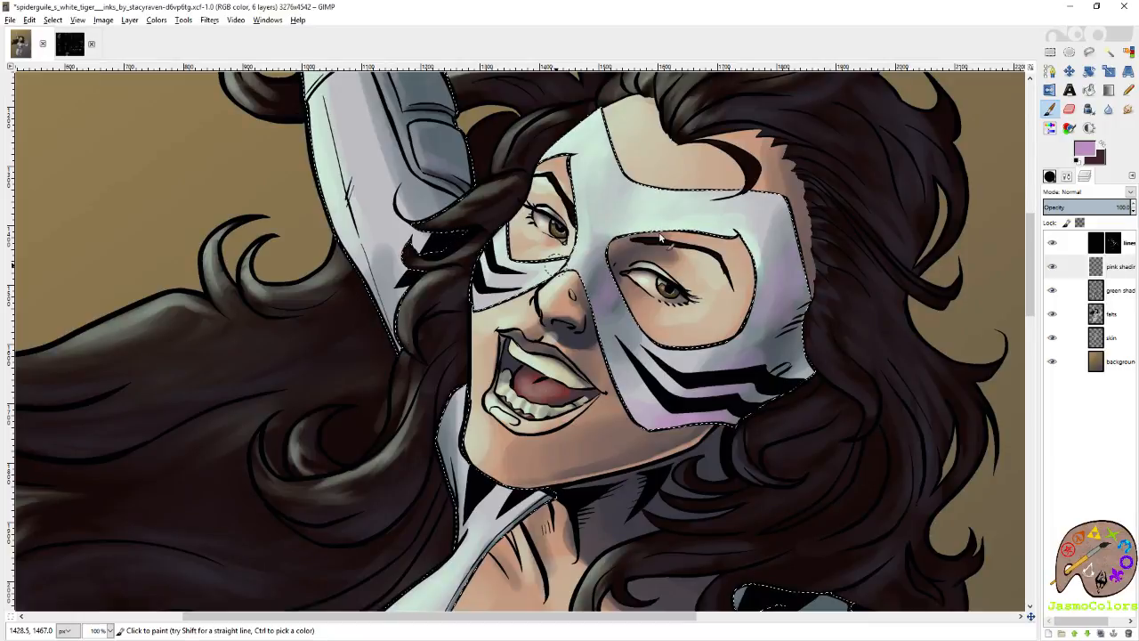
pyautogui.hotkey('shift', 'o')
pyautogui.scroll(-4, 586, 209)
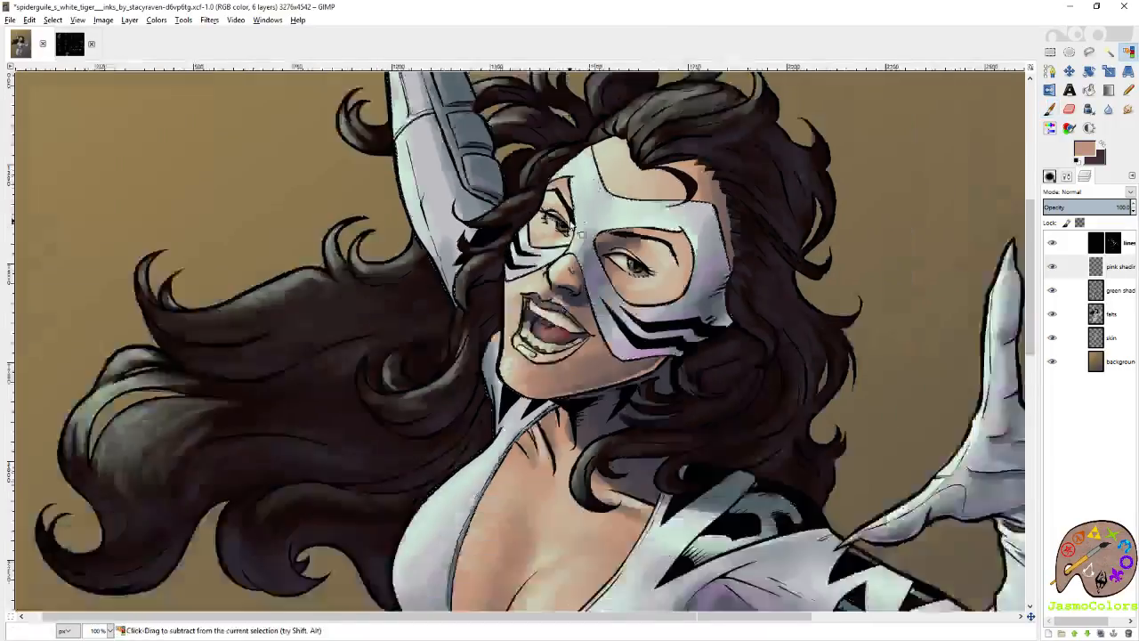
pyautogui.scroll(1, 520, 247)
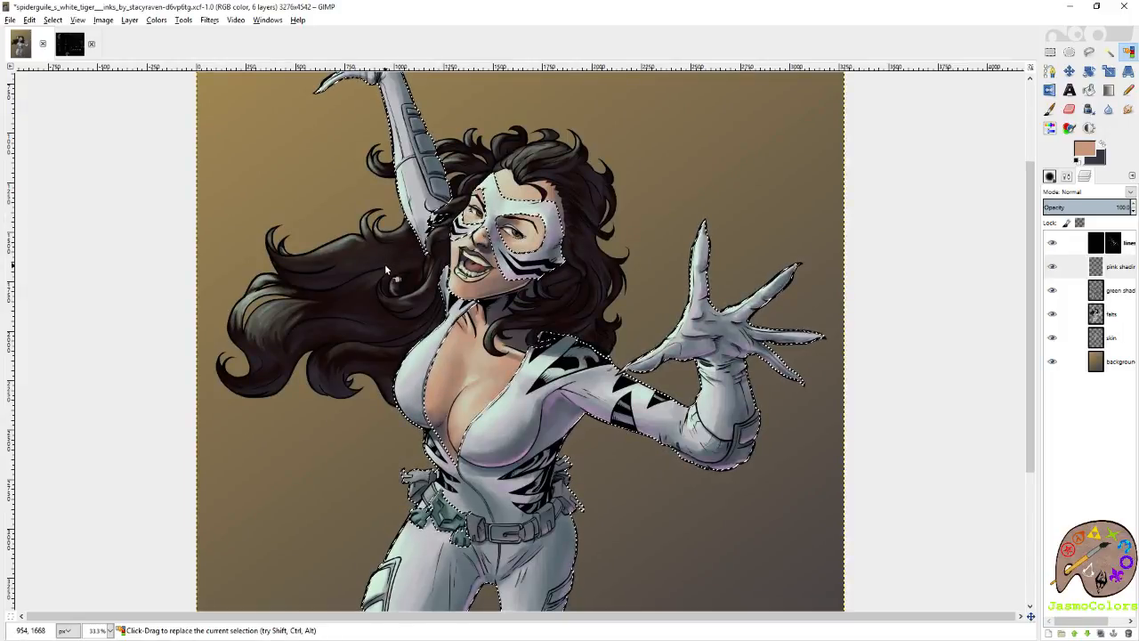
pyautogui.scroll(-5, 385, 263)
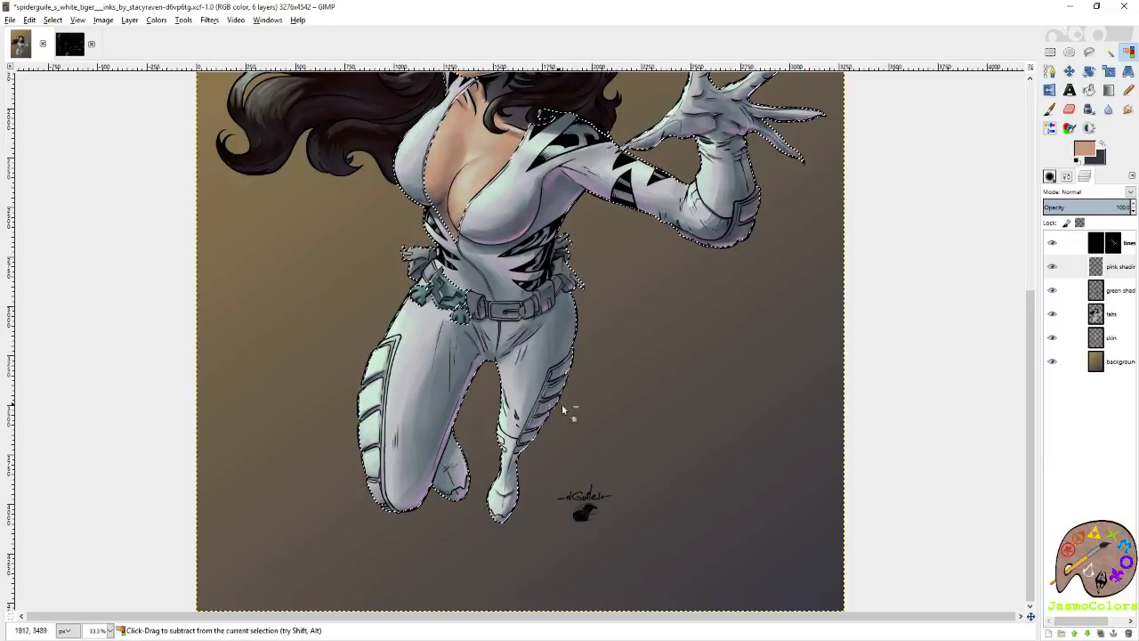
# Switch to the 3-pixel Circle (01) brush and paint thin mauve highlights along the lower edges of the smaller leg's upper plates.
pyautogui.scroll(6, 564, 407)
pyautogui.press('p')
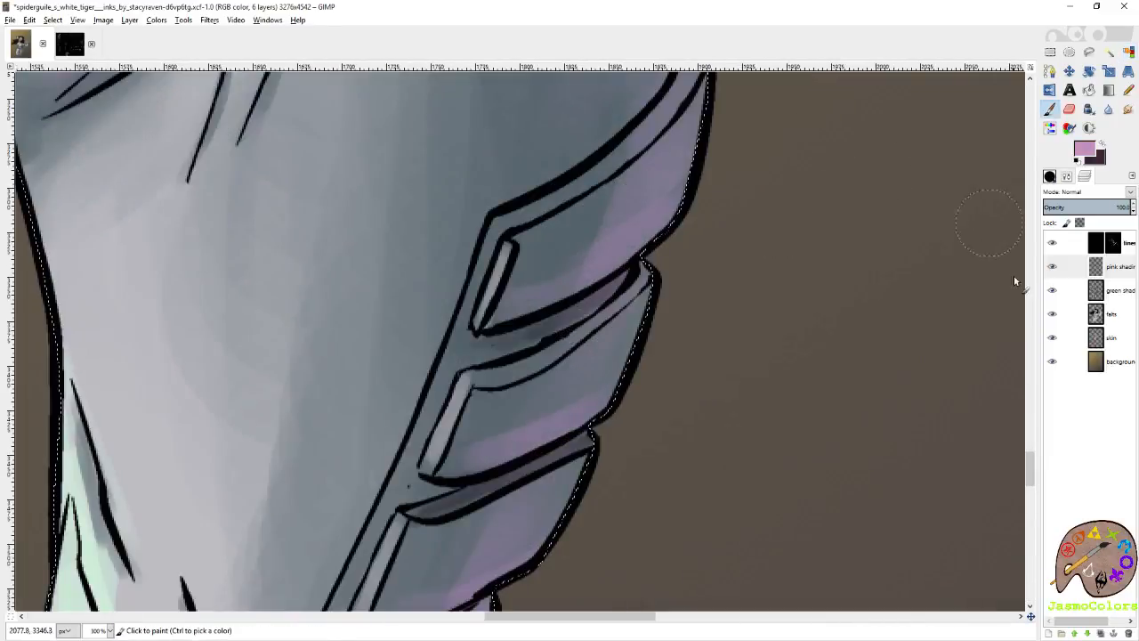
pyautogui.click(1067, 177)
pyautogui.click(1129, 257)
pyautogui.click(1050, 177)
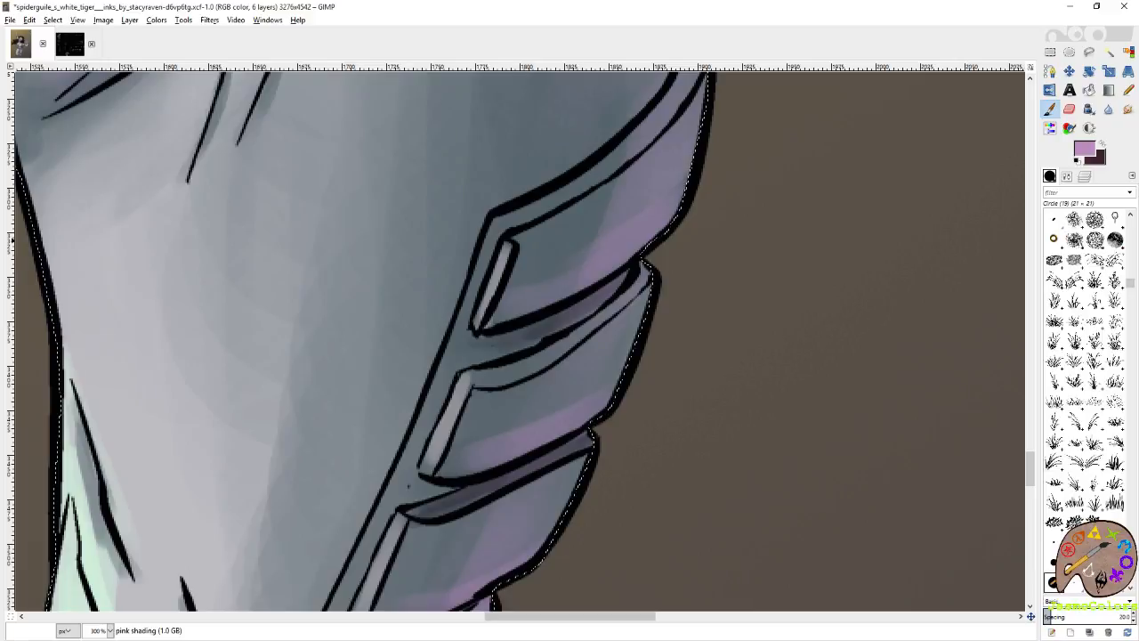
pyautogui.click(1115, 522)
pyautogui.moveTo(494, 327)
pyautogui.mouseDown()
pyautogui.moveTo(616, 267)
pyautogui.moveTo(642, 245)
pyautogui.mouseUp()
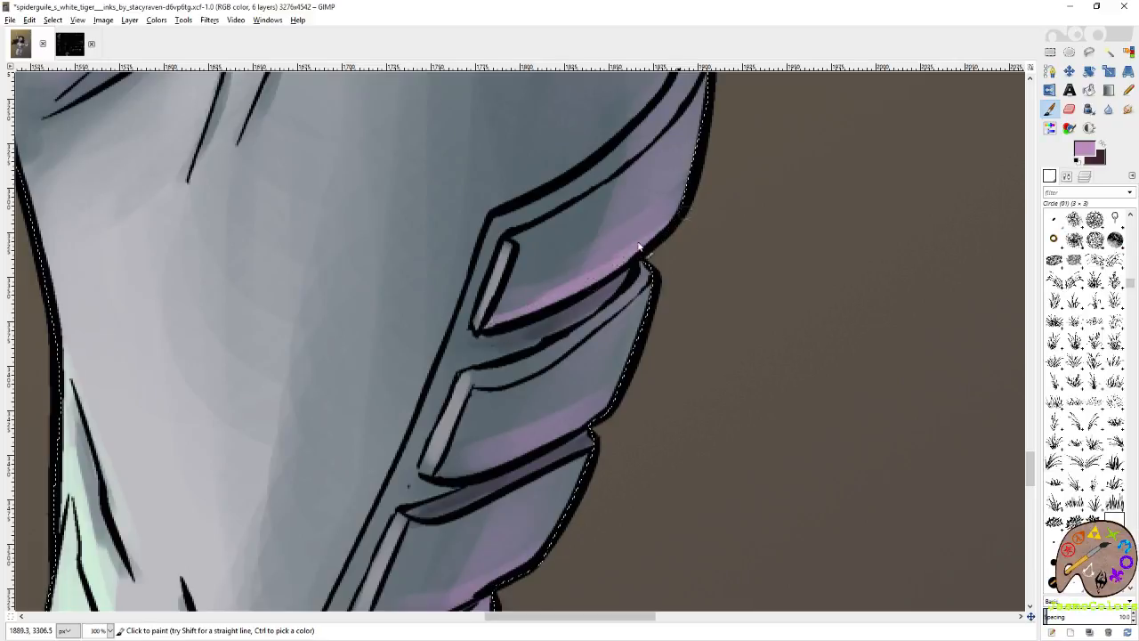
pyautogui.moveTo(466, 492)
pyautogui.mouseDown()
pyautogui.moveTo(578, 345)
pyautogui.moveTo(672, 296)
pyautogui.moveTo(718, 254)
pyautogui.mouseUp()
pyautogui.moveTo(558, 455); pyautogui.dragTo(626, 303)
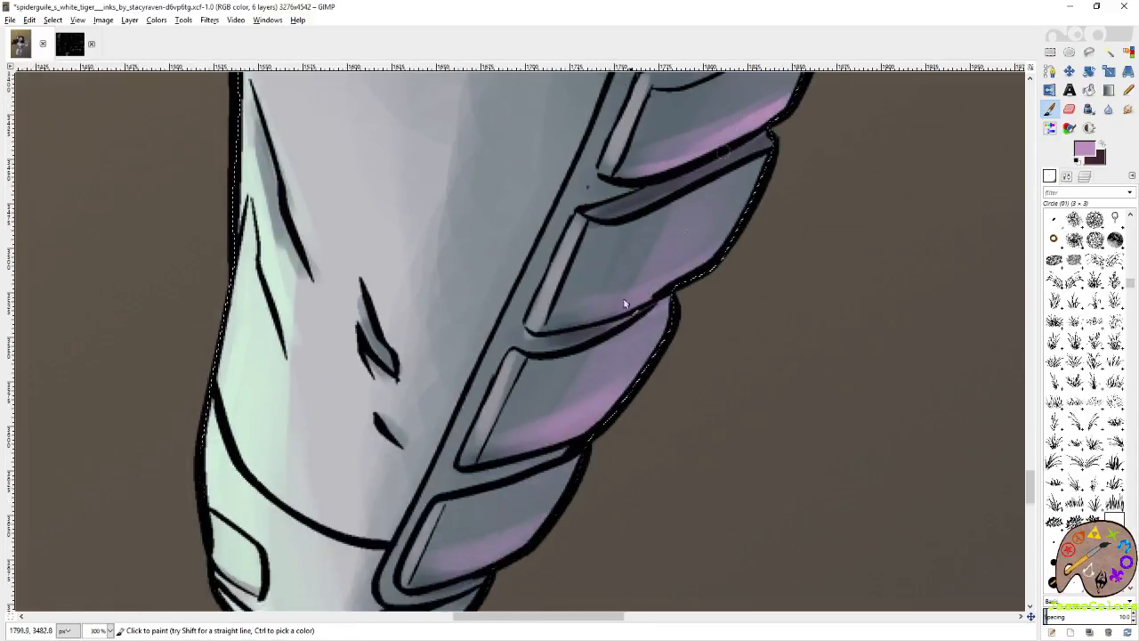
# Continue the thin mauve highlights along the lower edges of the plates further down the smaller leg.
pyautogui.moveTo(559, 326); pyautogui.dragTo(697, 272)
pyautogui.moveTo(556, 436); pyautogui.dragTo(609, 337)
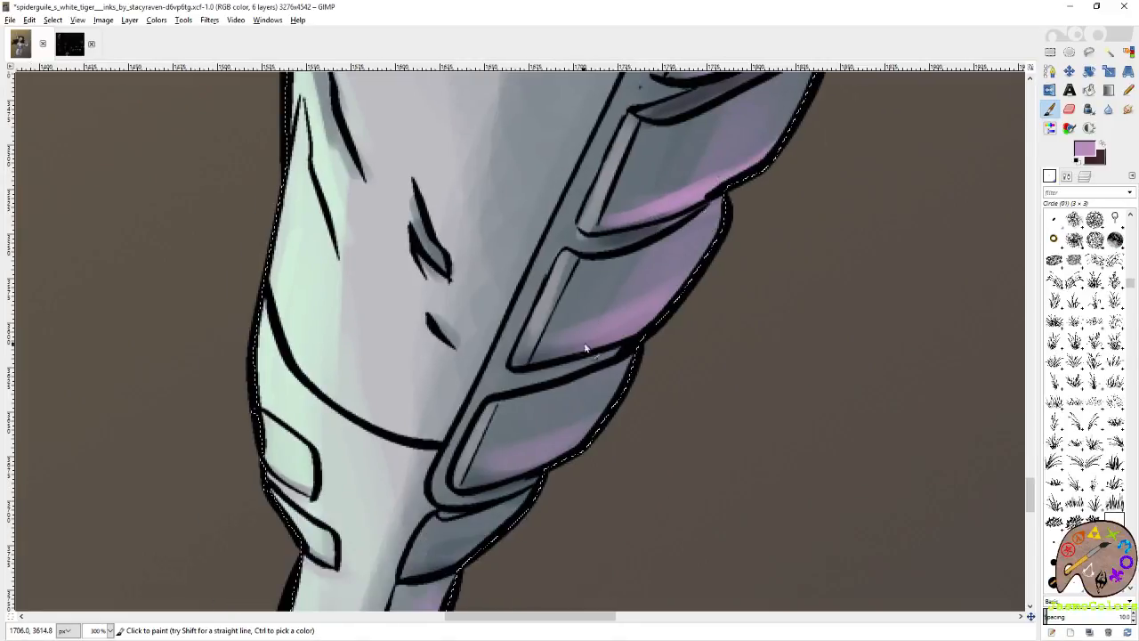
pyautogui.moveTo(541, 357); pyautogui.dragTo(638, 325)
pyautogui.moveTo(509, 473)
pyautogui.mouseDown()
pyautogui.moveTo(587, 365)
pyautogui.moveTo(672, 313)
pyautogui.mouseUp()
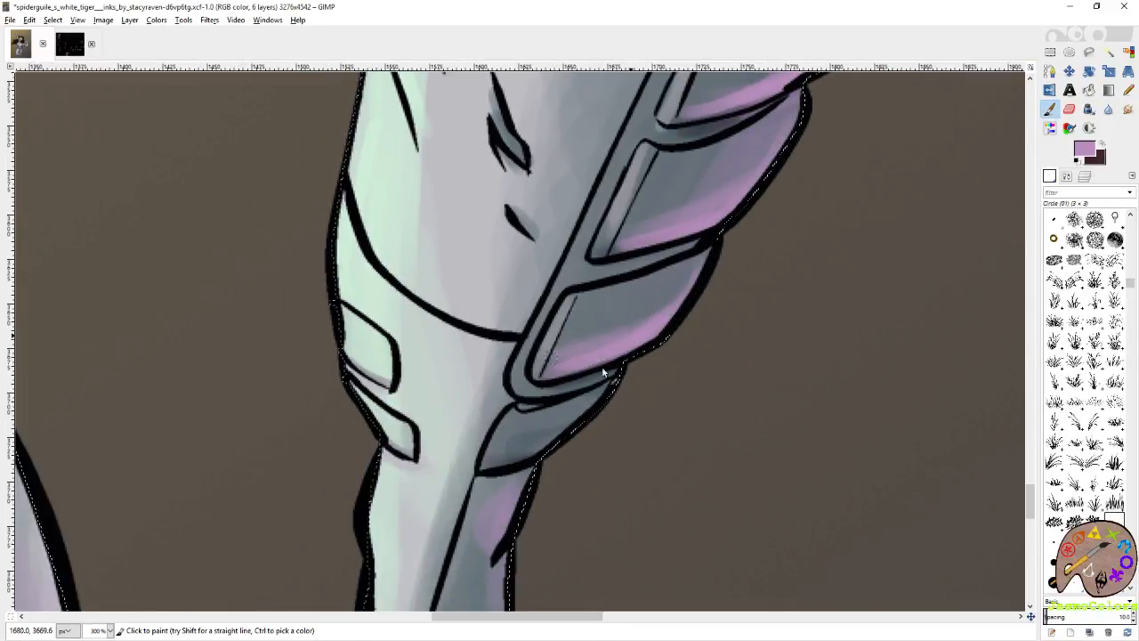
# Paint thin mauve highlights on the lowest plates of the smaller leg and down the outer edge of its ankle.
pyautogui.moveTo(509, 470)
pyautogui.mouseDown()
pyautogui.moveTo(565, 382)
pyautogui.moveTo(637, 336)
pyautogui.moveTo(552, 373)
pyautogui.mouseUp()
pyautogui.moveTo(523, 447); pyautogui.dragTo(581, 327)
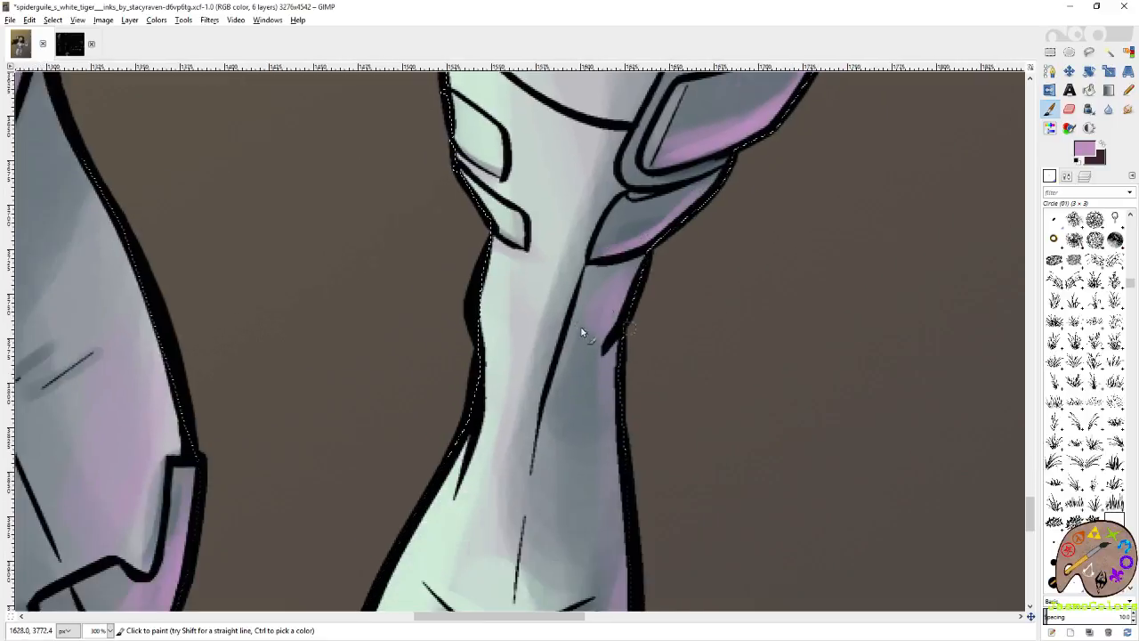
pyautogui.moveTo(630, 270); pyautogui.dragTo(607, 345)
pyautogui.moveTo(601, 378); pyautogui.dragTo(637, 261)
pyautogui.moveTo(606, 436); pyautogui.dragTo(624, 254)
pyautogui.moveTo(660, 381); pyautogui.dragTo(683, 216)
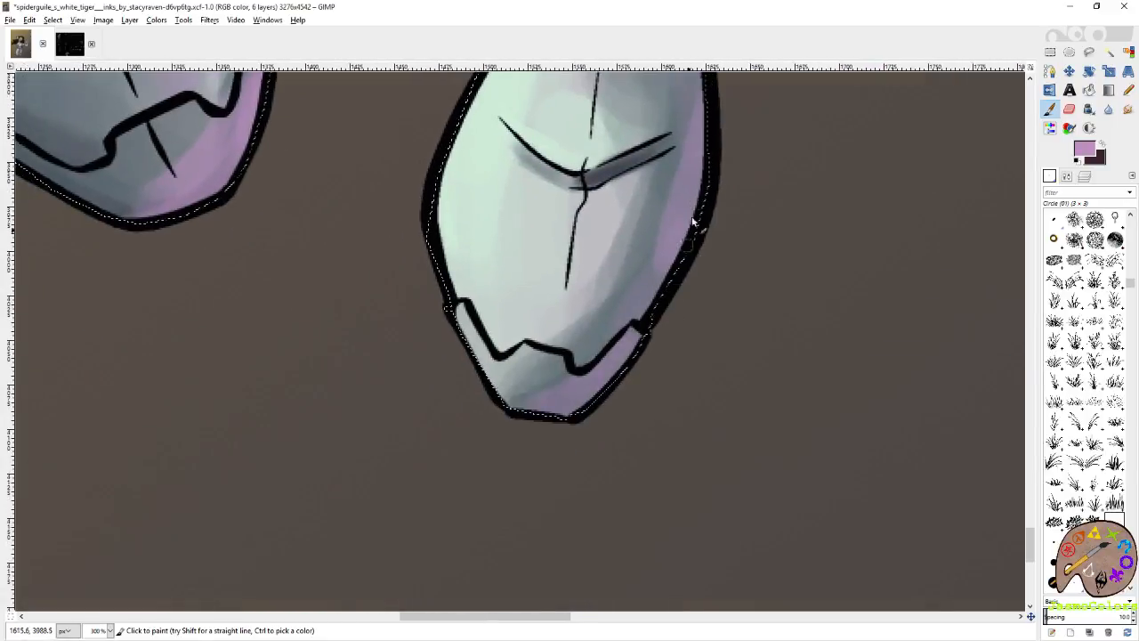
# Paint mauve rim highlights along the outer edges and toe caps of both feet, and save the artwork.
pyautogui.moveTo(703, 140)
pyautogui.mouseDown()
pyautogui.moveTo(687, 254)
pyautogui.moveTo(595, 399)
pyautogui.mouseUp()
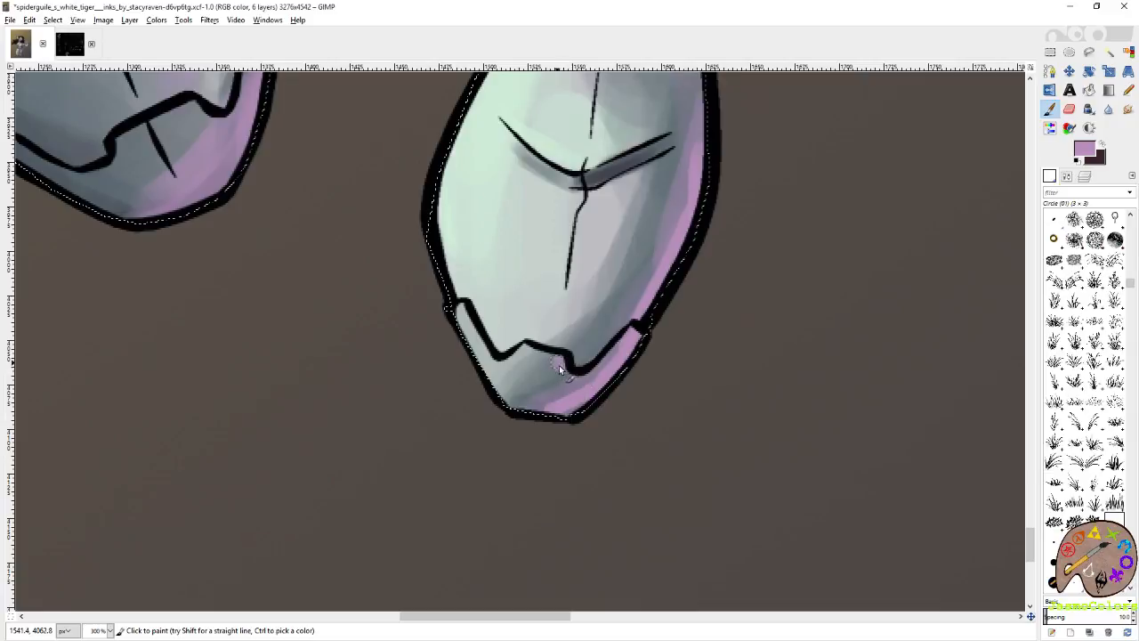
pyautogui.moveTo(559, 365); pyautogui.dragTo(536, 357)
pyautogui.moveTo(252, 139); pyautogui.dragTo(600, 341)
pyautogui.moveTo(614, 213)
pyautogui.mouseDown()
pyautogui.moveTo(592, 360)
pyautogui.moveTo(602, 316)
pyautogui.moveTo(566, 381)
pyautogui.moveTo(510, 410)
pyautogui.moveTo(460, 384)
pyautogui.mouseUp()
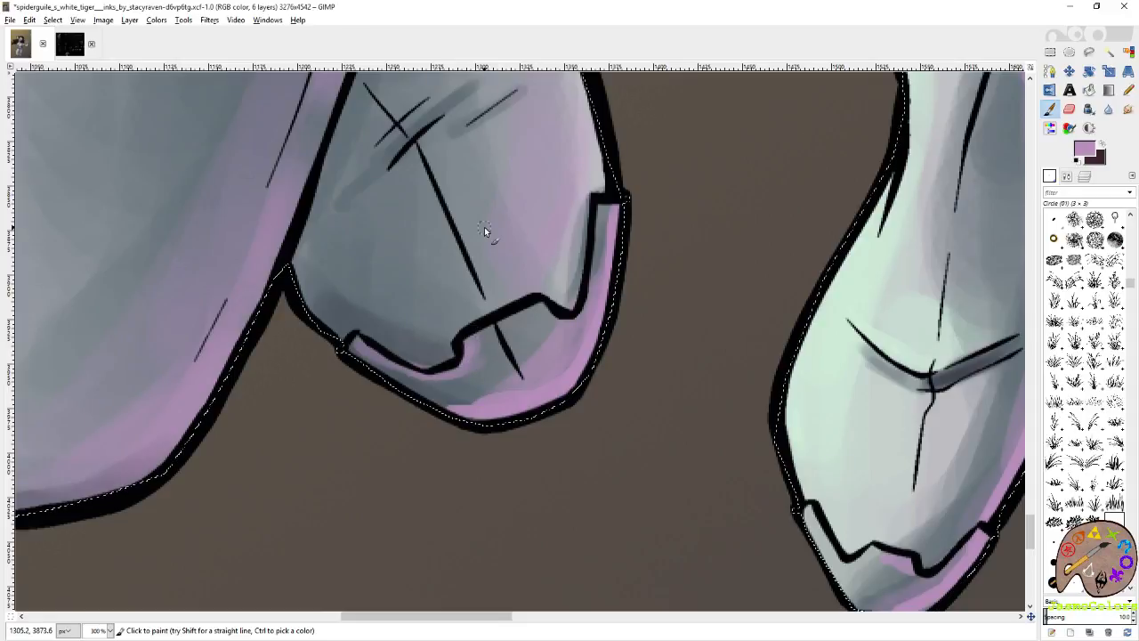
pyautogui.hotkey('ctrl', 's')
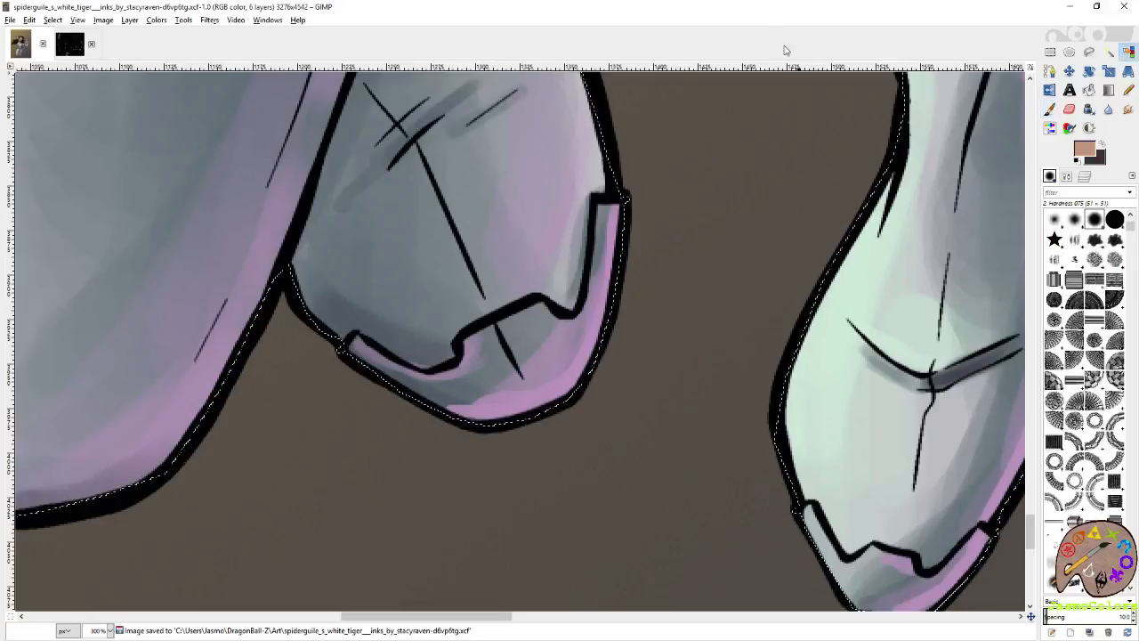
# Clear the selection around the white suit and save the artwork.
pyautogui.scroll(-7, 449, 188)
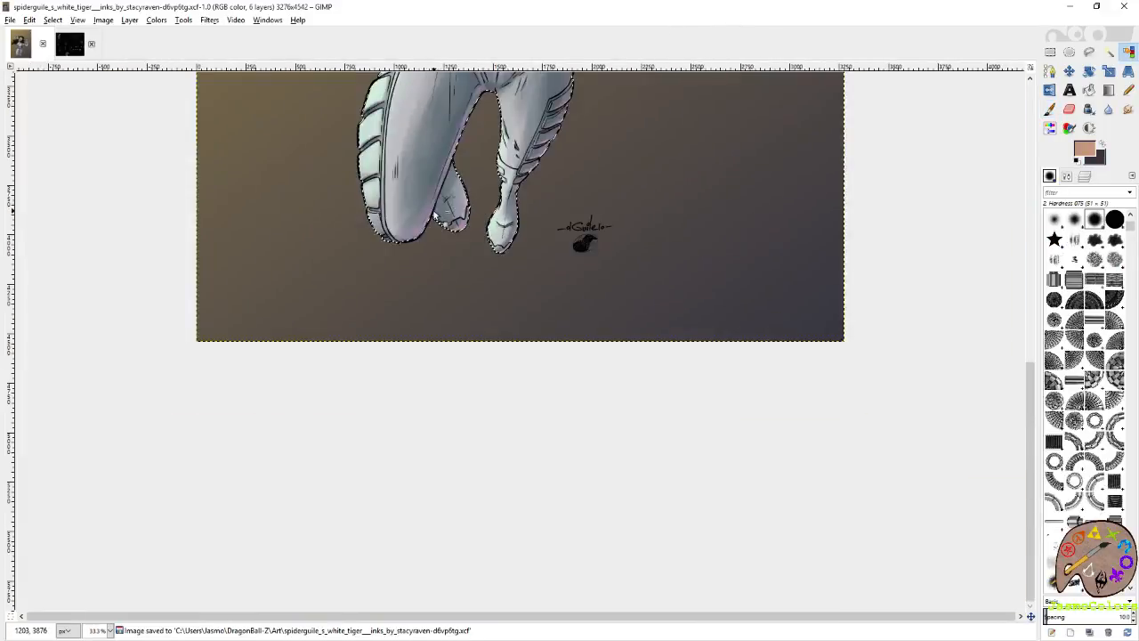
pyautogui.scroll(5, 412, 224)
pyautogui.click(1051, 52)
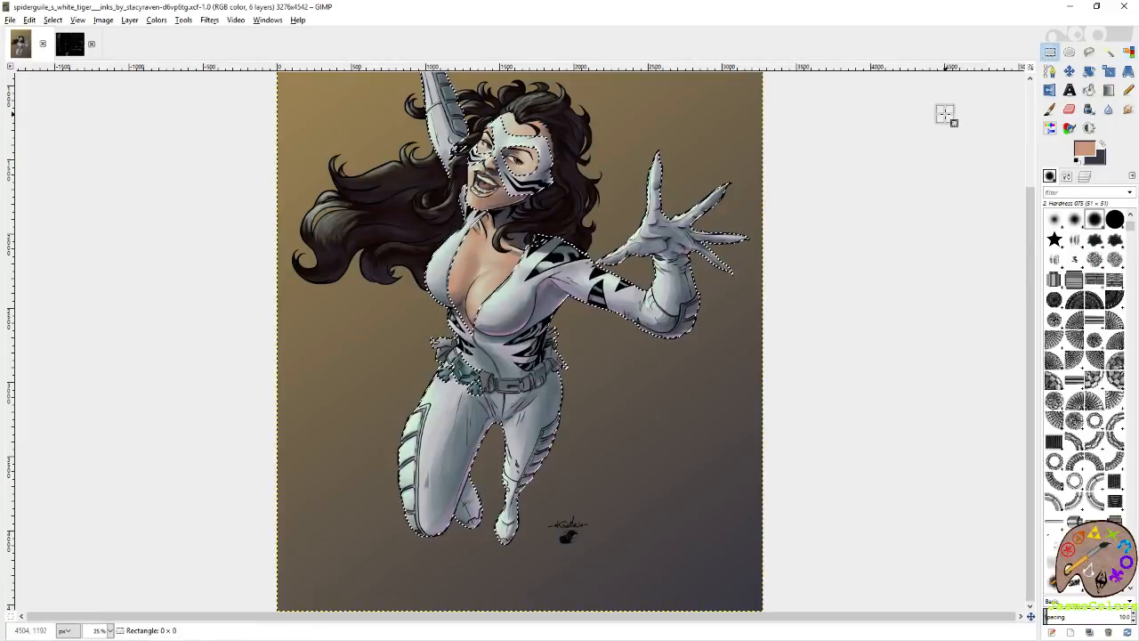
pyautogui.hotkey('ctrl', 'shift', 'a')
pyautogui.scroll(-1, 783, 227)
pyautogui.hotkey('ctrl', 's')
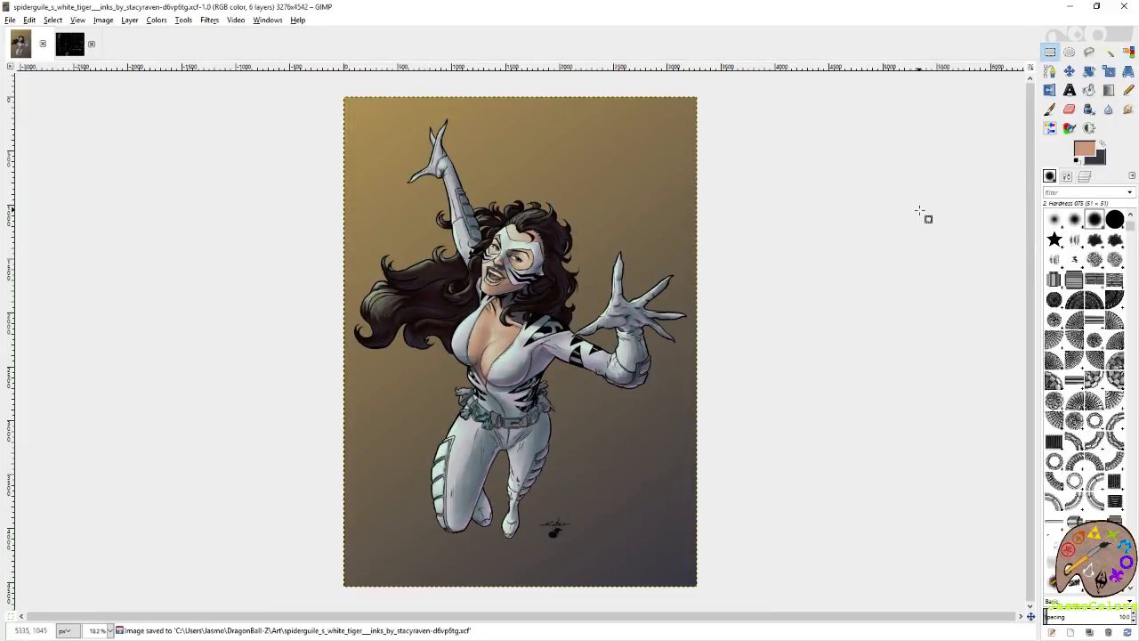
# Select the heroine's skin areas by color on the skin layer and reactivate the pink shading layer.
pyautogui.click(1085, 177)
pyautogui.click(1115, 346)
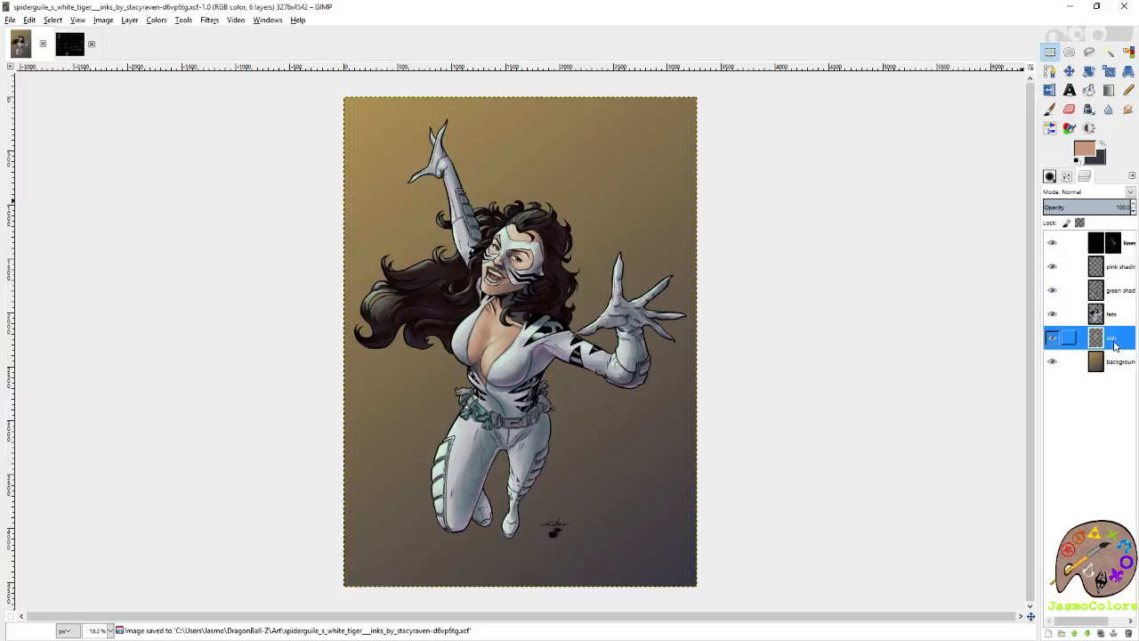
pyautogui.click(1128, 53)
pyautogui.click(489, 331)
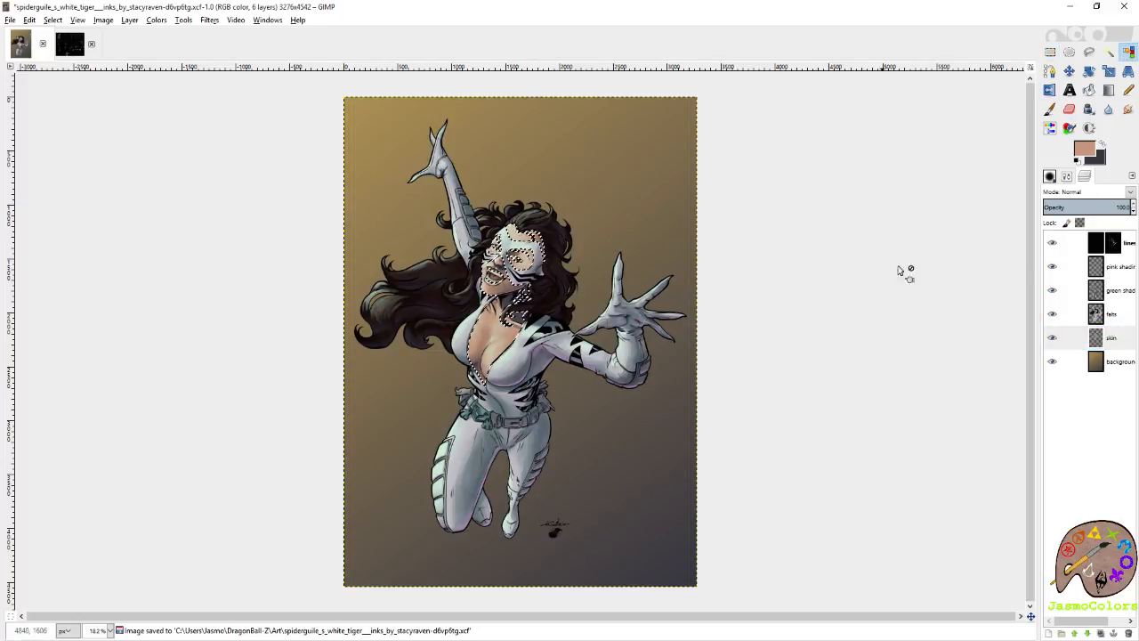
pyautogui.click(1052, 266)
pyautogui.click(1126, 271)
# Use the 21-pixel Circle (19) brush to paint mauve over the shadow at the inner corner of the larger eye.
pyautogui.scroll(6, 540, 291)
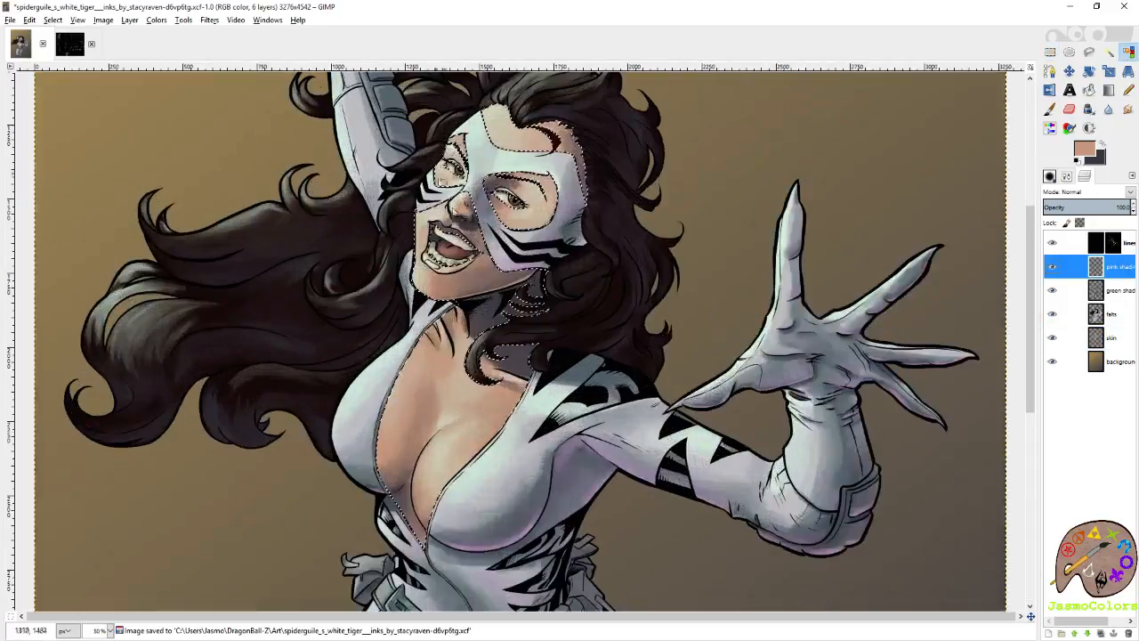
pyautogui.press('p')
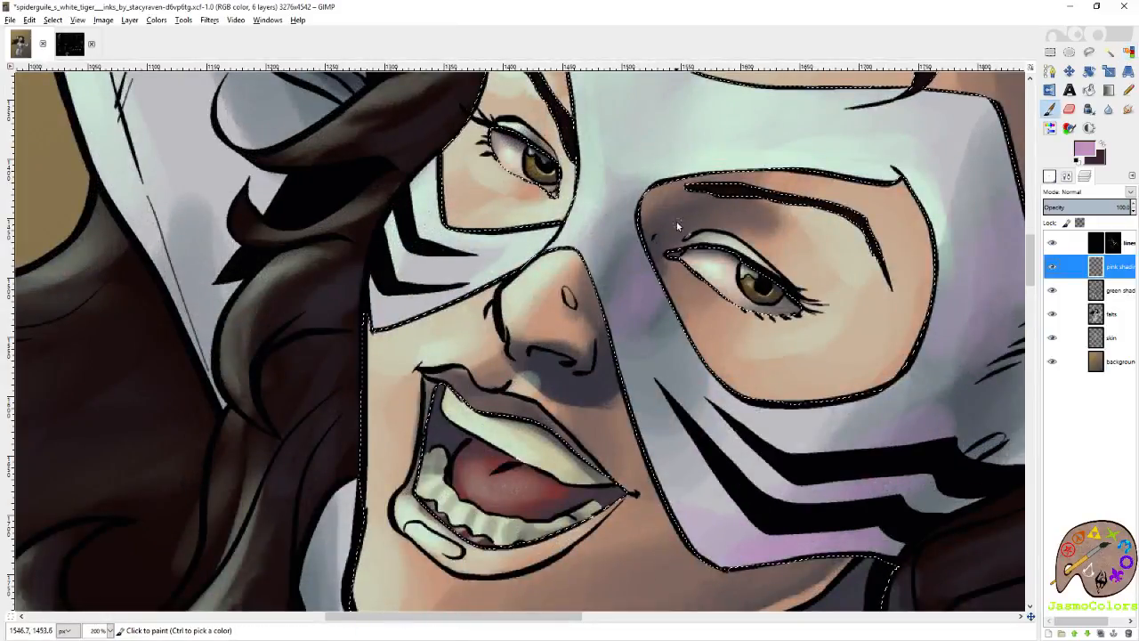
pyautogui.hotkey('ctrl', 'shift', 'b')
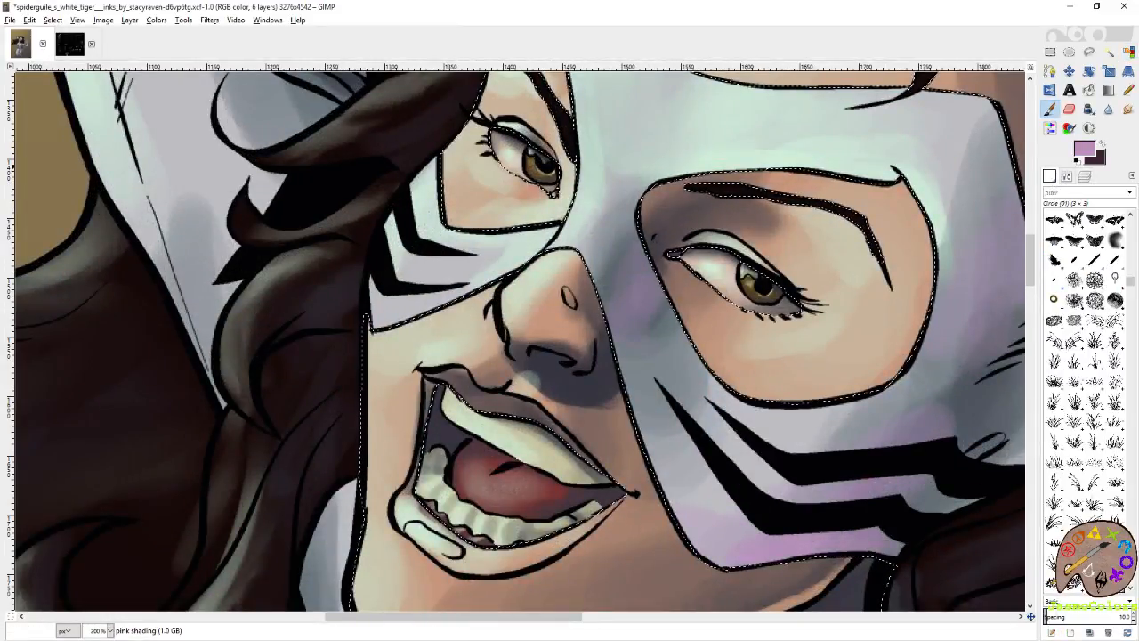
pyautogui.scroll(-7, 1093, 307)
pyautogui.click(1054, 297)
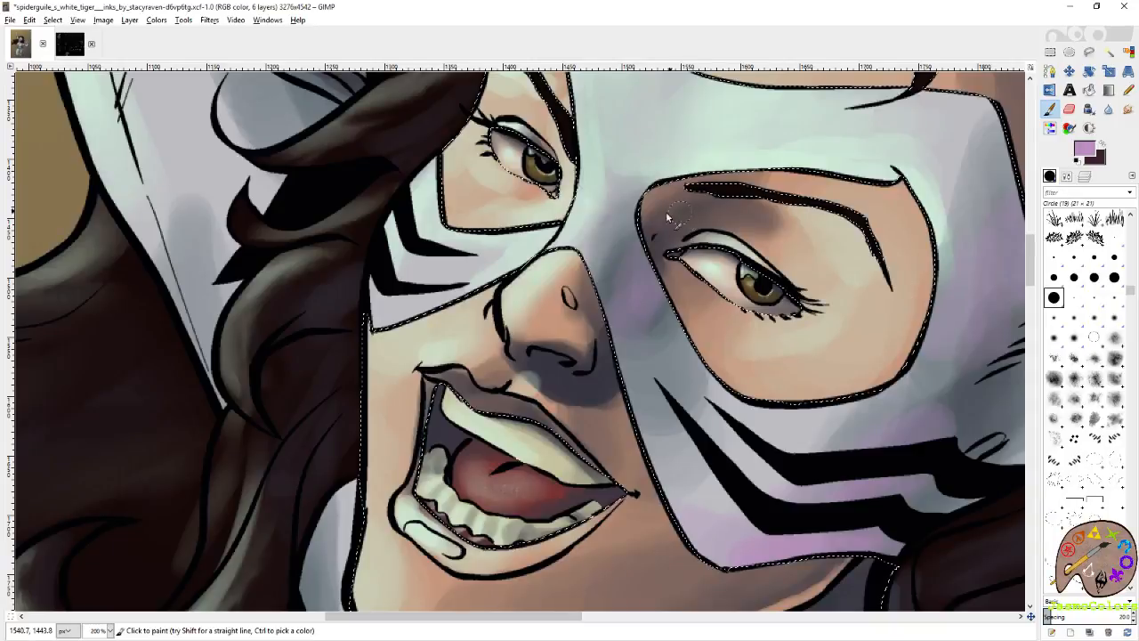
pyautogui.moveTo(667, 216)
pyautogui.mouseDown()
pyautogui.moveTo(659, 295)
pyautogui.moveTo(699, 149)
pyautogui.mouseUp()
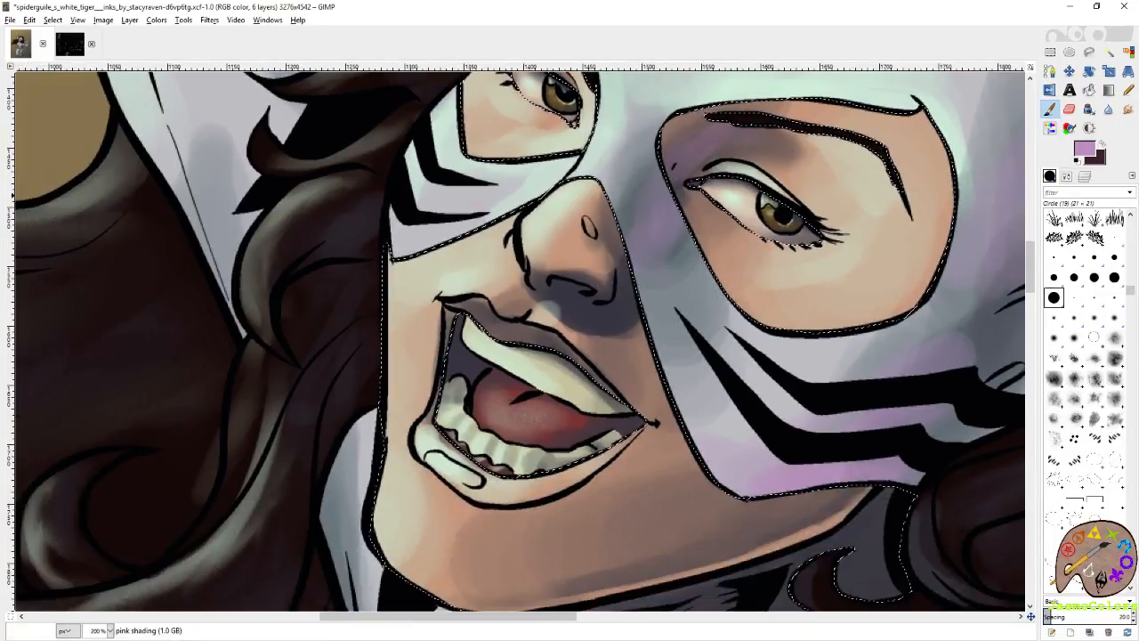
# Switch to the 3-pixel Circle (01) brush and paint thin mauve highlights under the nose, on the lips and along the jawline.
pyautogui.click(1115, 236)
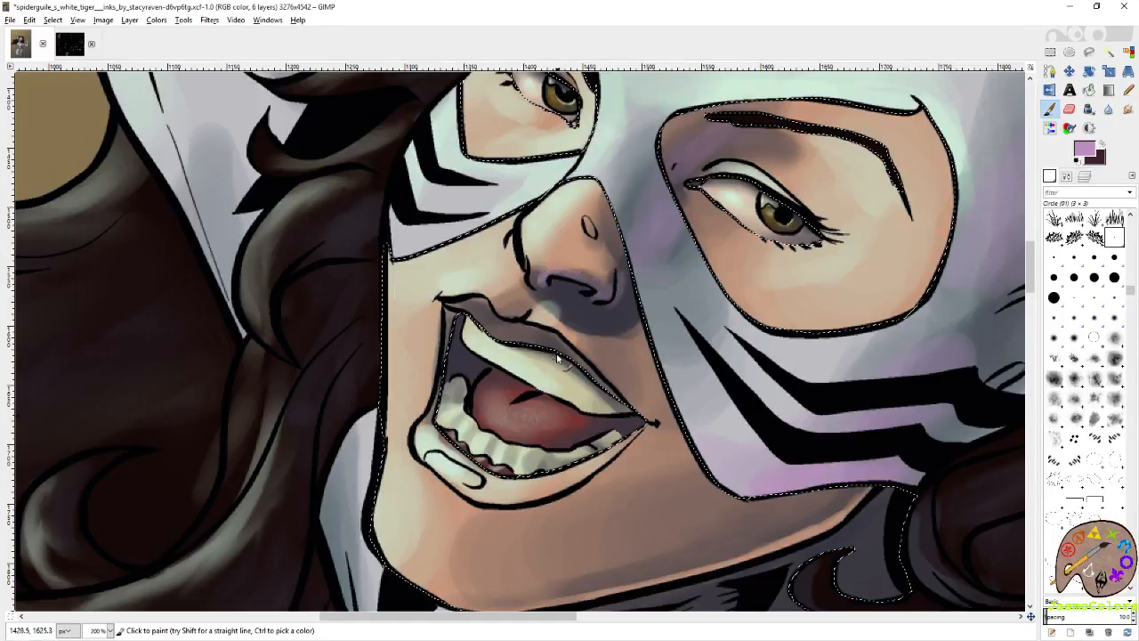
pyautogui.scroll(-3, 558, 357)
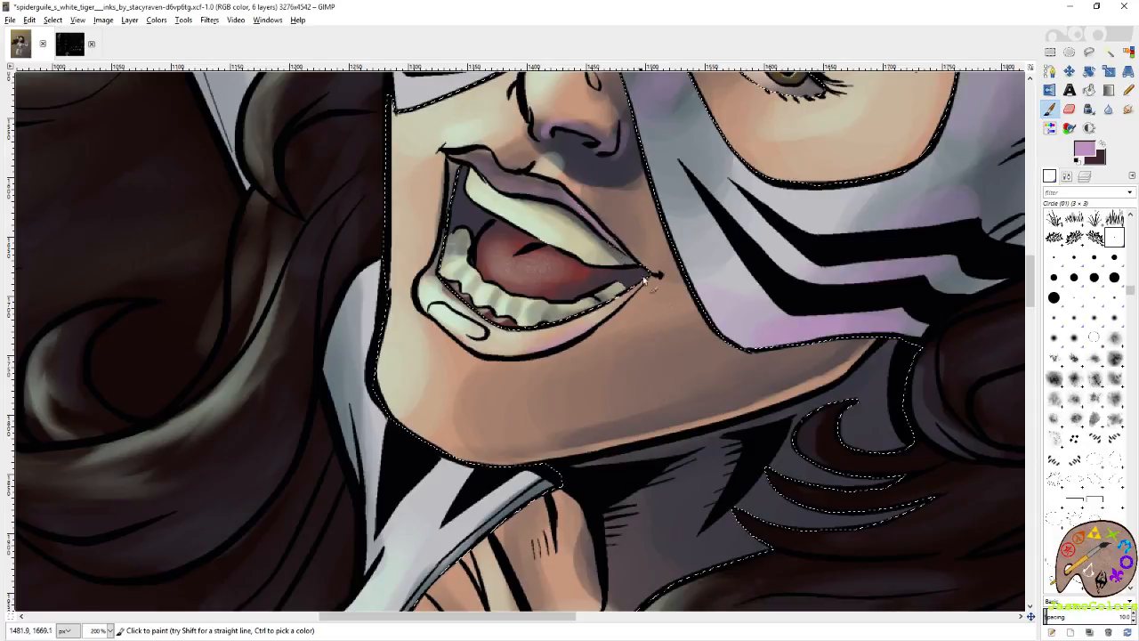
pyautogui.scroll(-3, 659, 268)
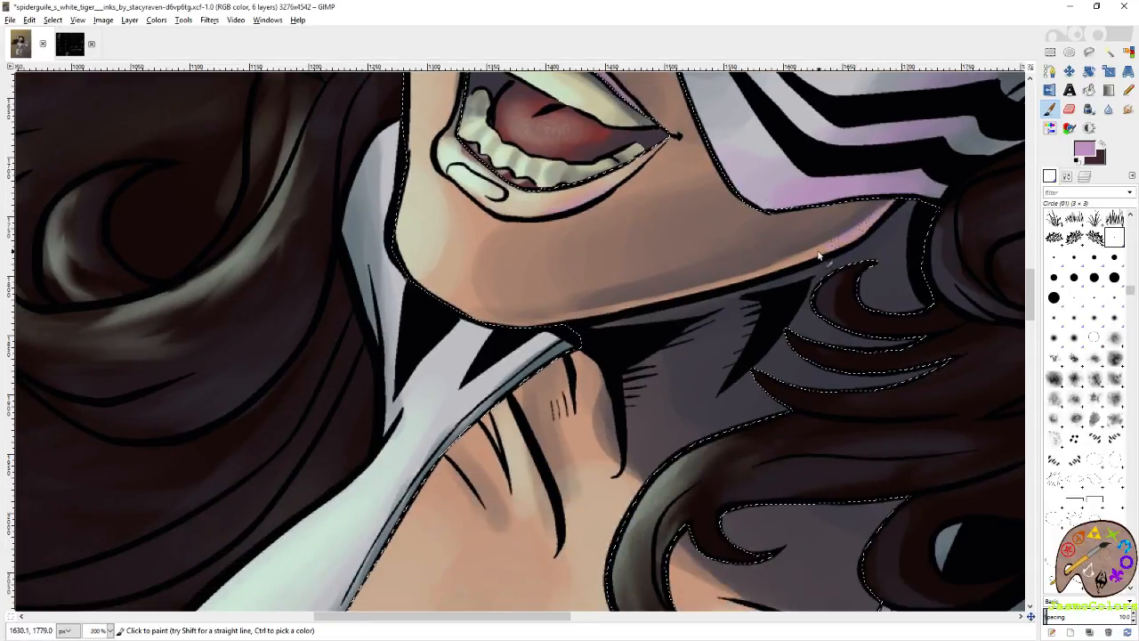
pyautogui.moveTo(778, 273); pyautogui.dragTo(596, 311)
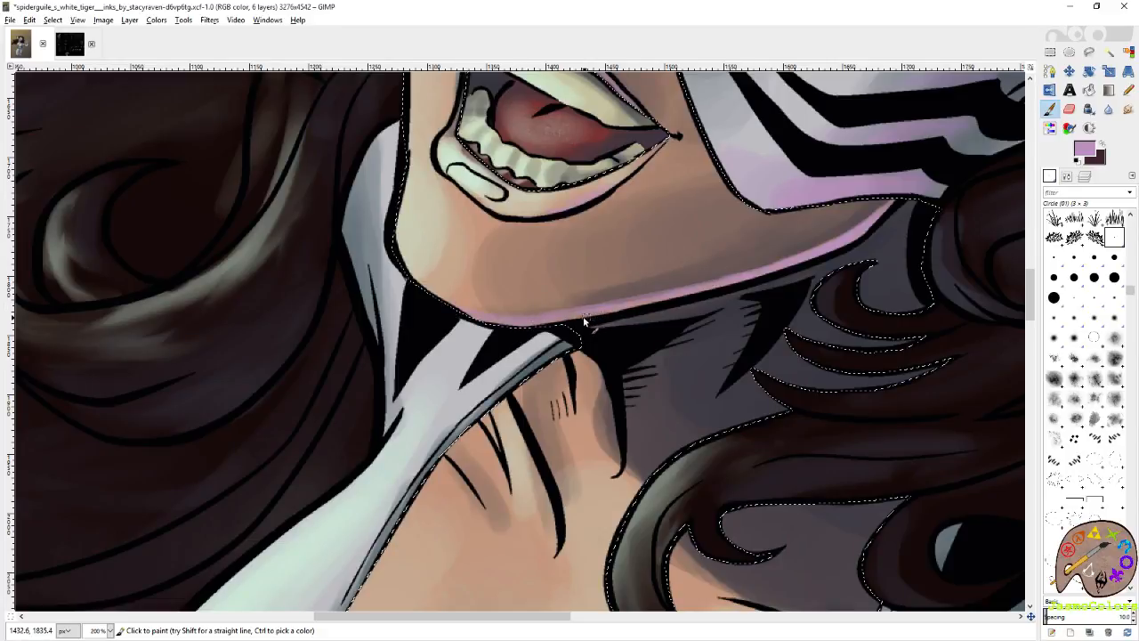
pyautogui.scroll(8, 852, 243)
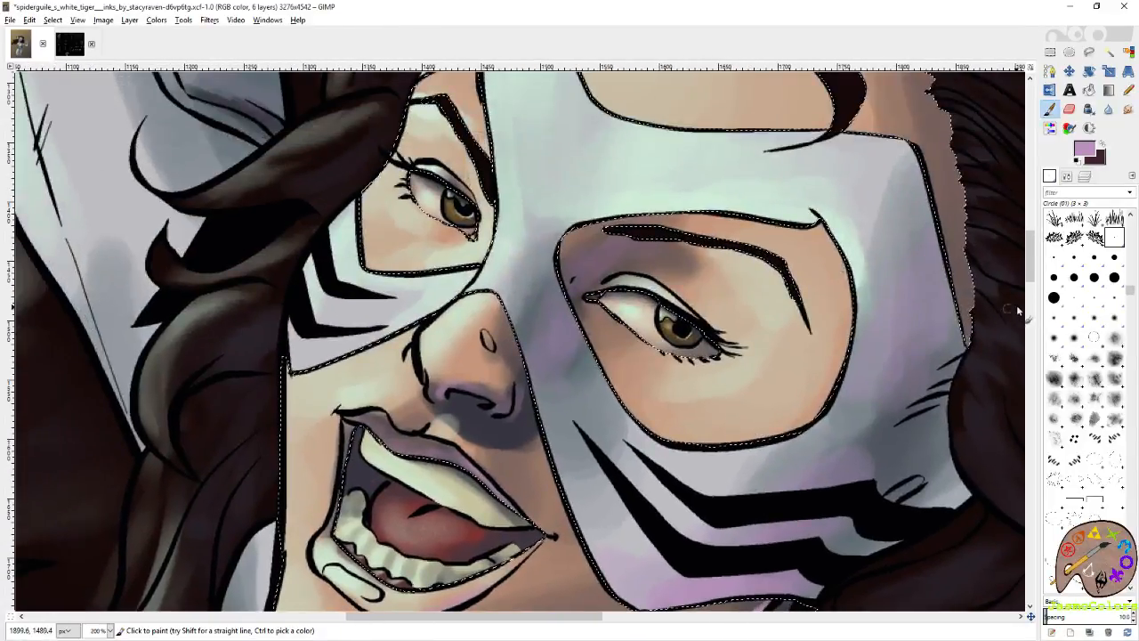
# Switch to the 5-pixel Circle (03) brush and paint a mauve rim along the lower curve of the skin inside the neckline.
pyautogui.click(1053, 297)
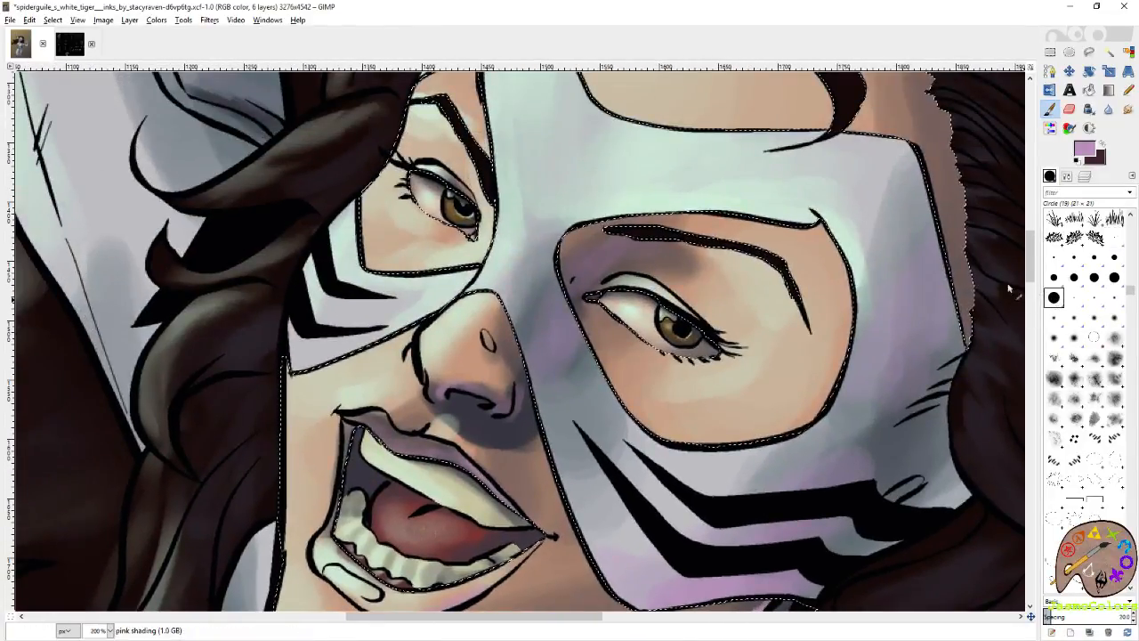
pyautogui.scroll(3, 640, 247)
pyautogui.hscroll(-3, 641, 267)
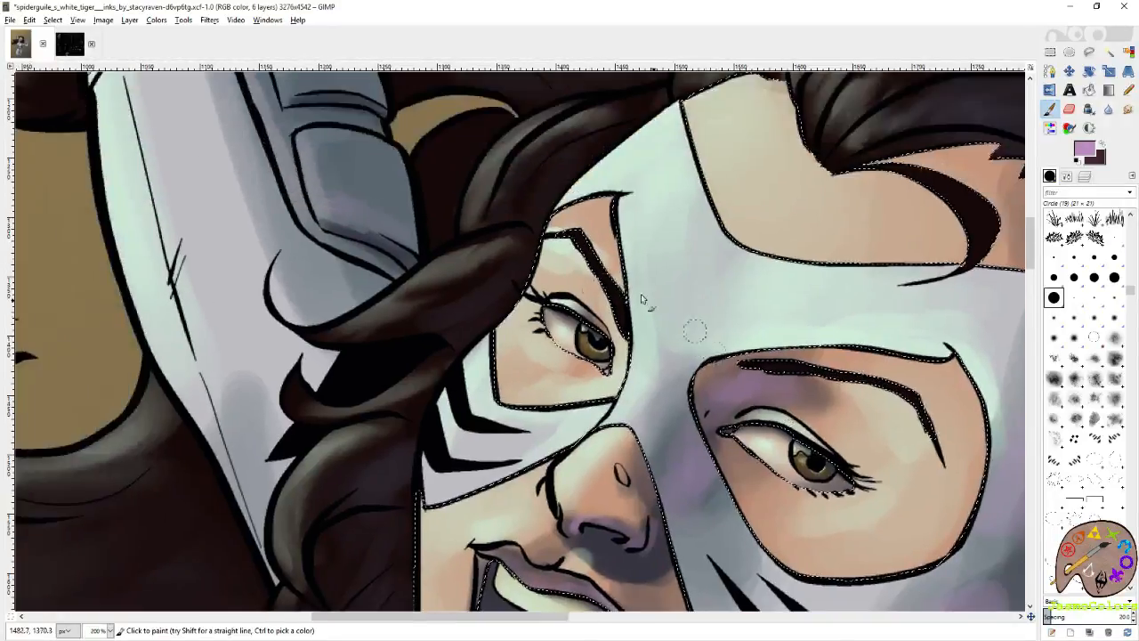
pyautogui.moveTo(859, 356); pyautogui.dragTo(701, 226)
pyautogui.click(1054, 257)
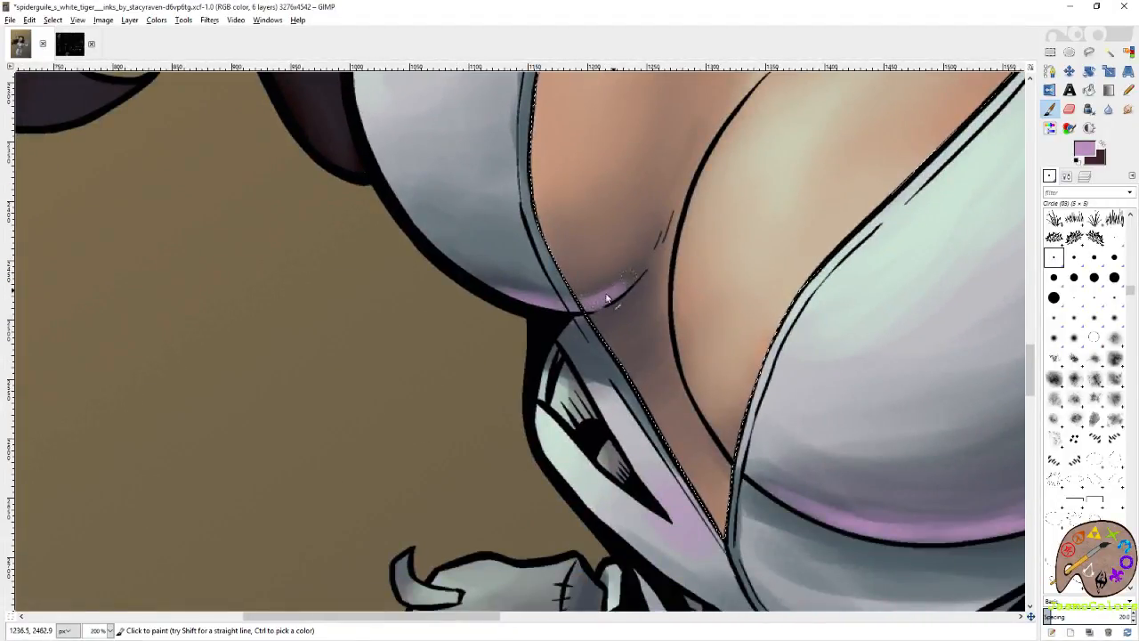
pyautogui.scroll(-10, 627, 275)
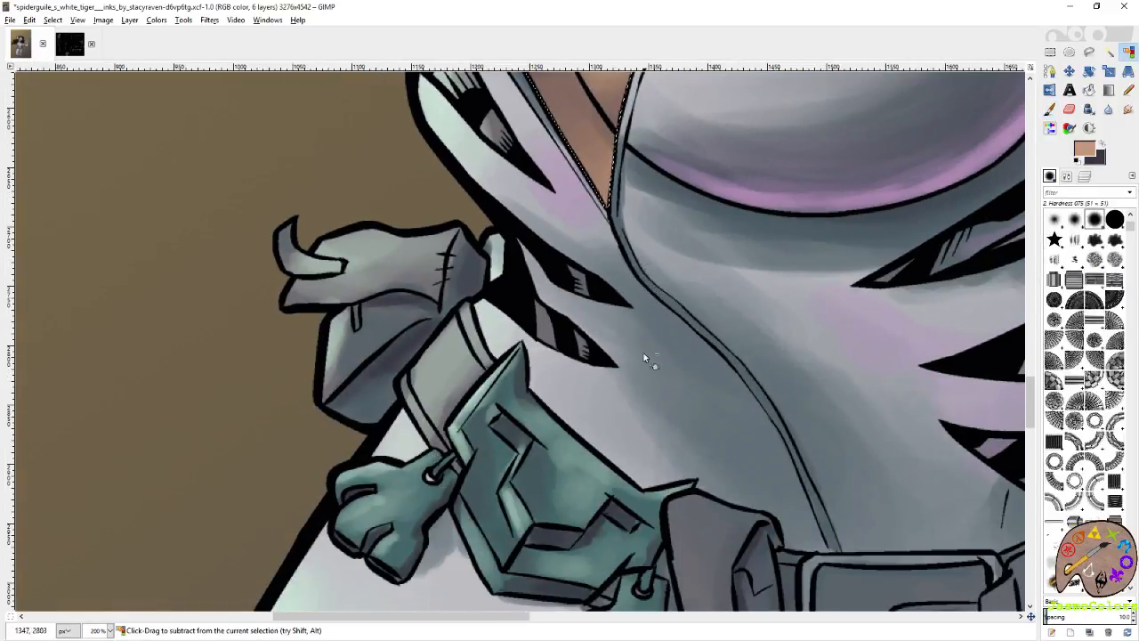
# Clear the selection around the skin areas and save the artwork.
pyautogui.scroll(-5, 641, 373)
pyautogui.scroll(-1, 641, 373)
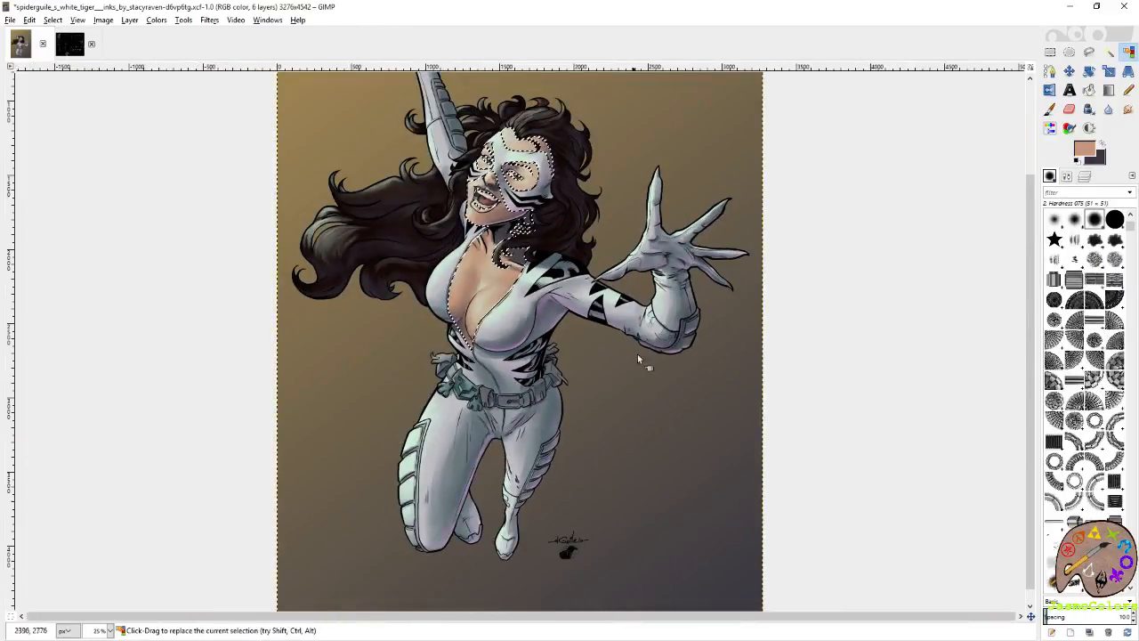
pyautogui.press('r')
pyautogui.click(926, 131)
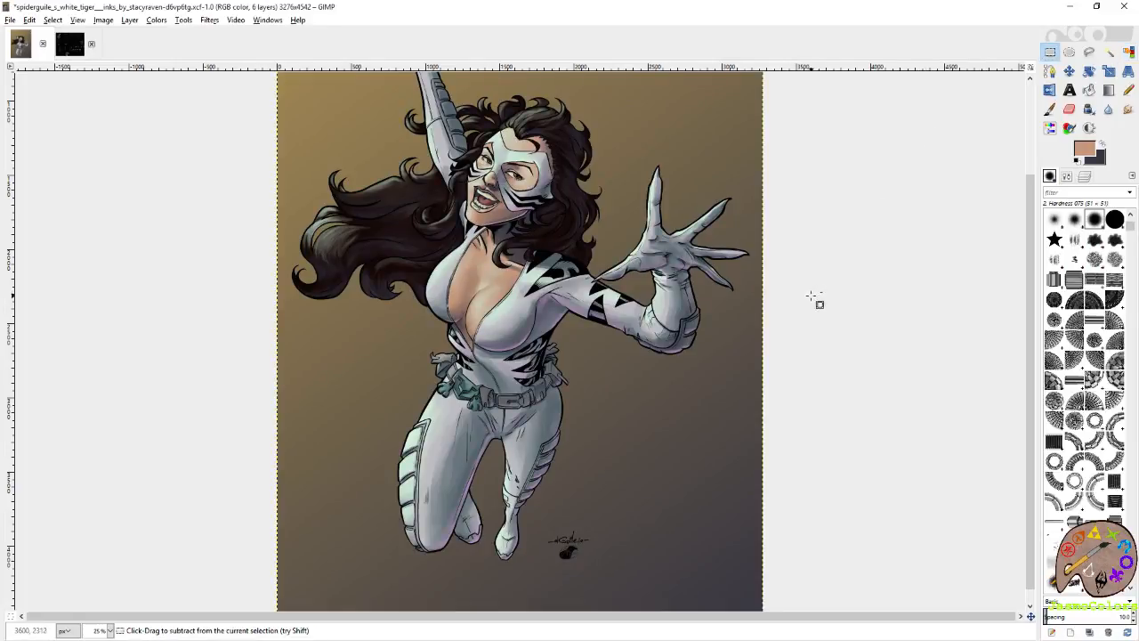
pyautogui.hotkey('ctrl', 's')
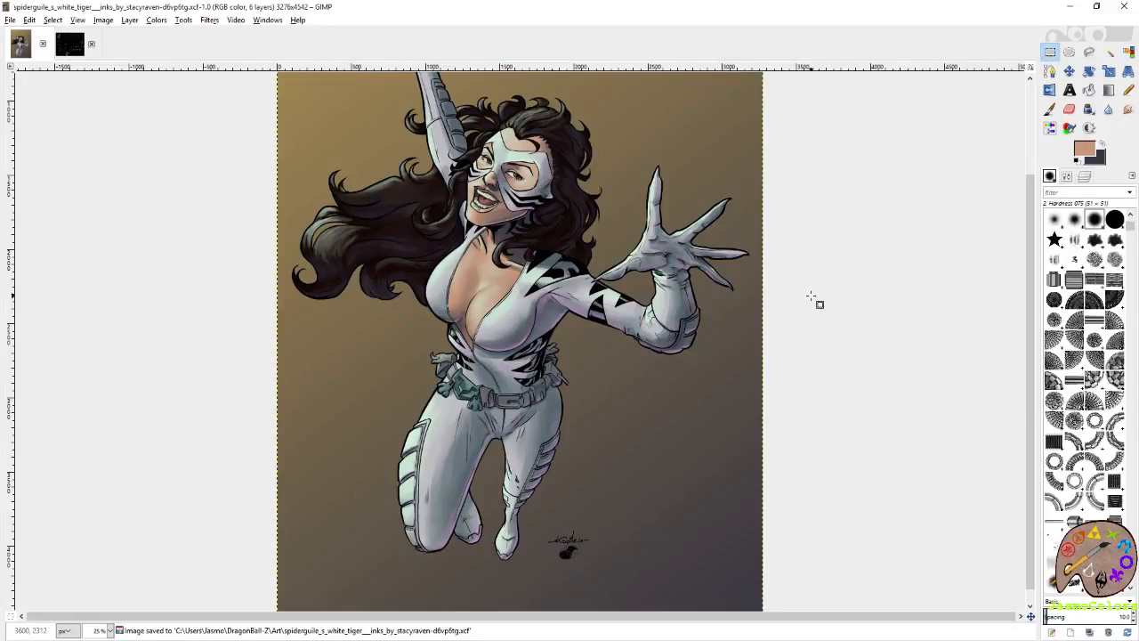
pyautogui.scroll(-1, 816, 299)
pyautogui.hotkey('ctrl', 's')
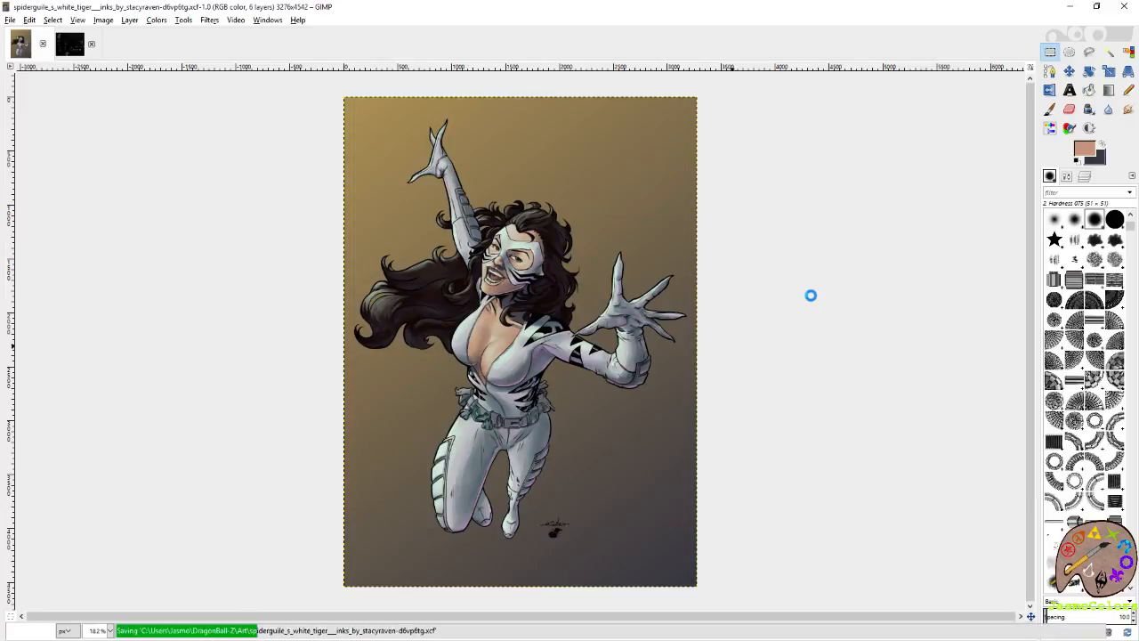
# Select the heroine's dark hair by color on the flats layer and reactivate the pink shading layer.
pyautogui.click(1085, 177)
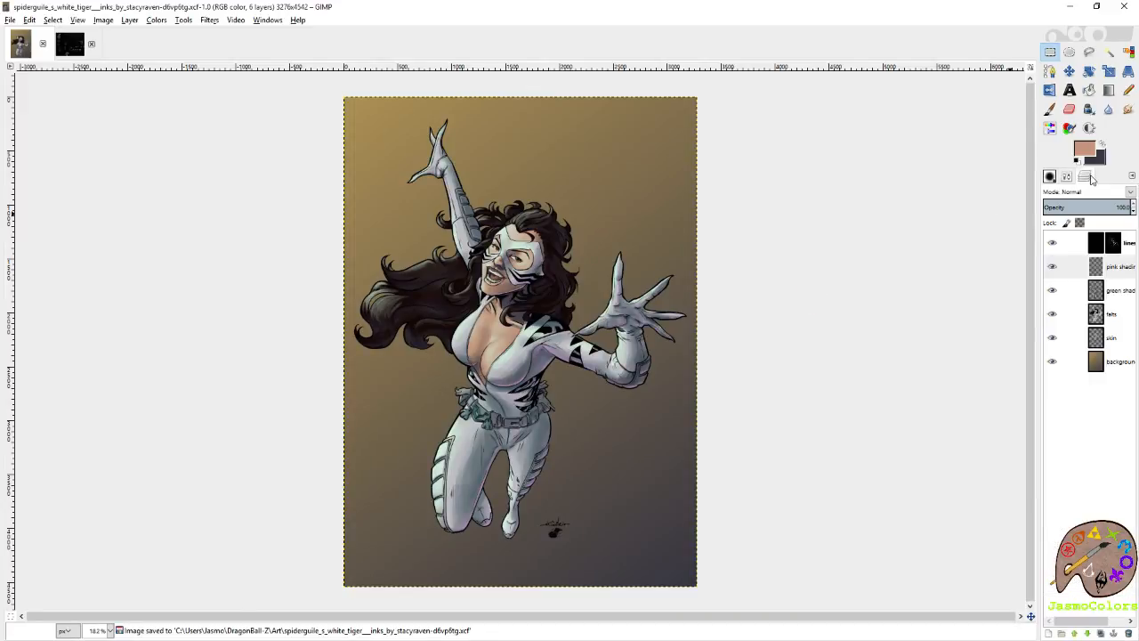
pyautogui.click(1102, 348)
pyautogui.click(1102, 314)
pyautogui.click(1129, 52)
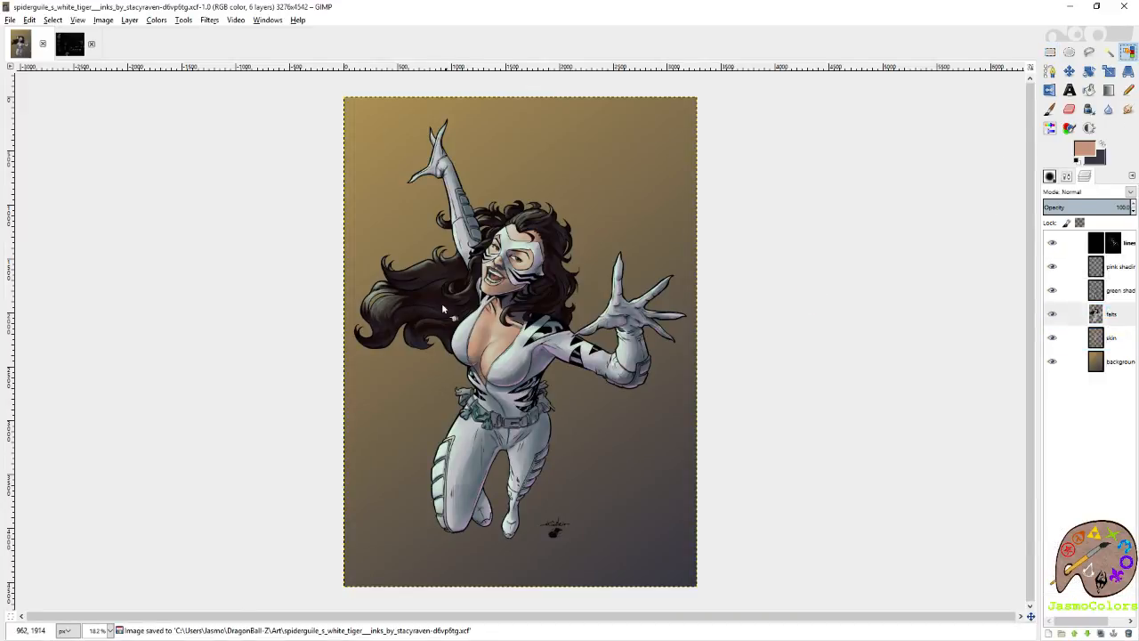
pyautogui.click(1125, 270)
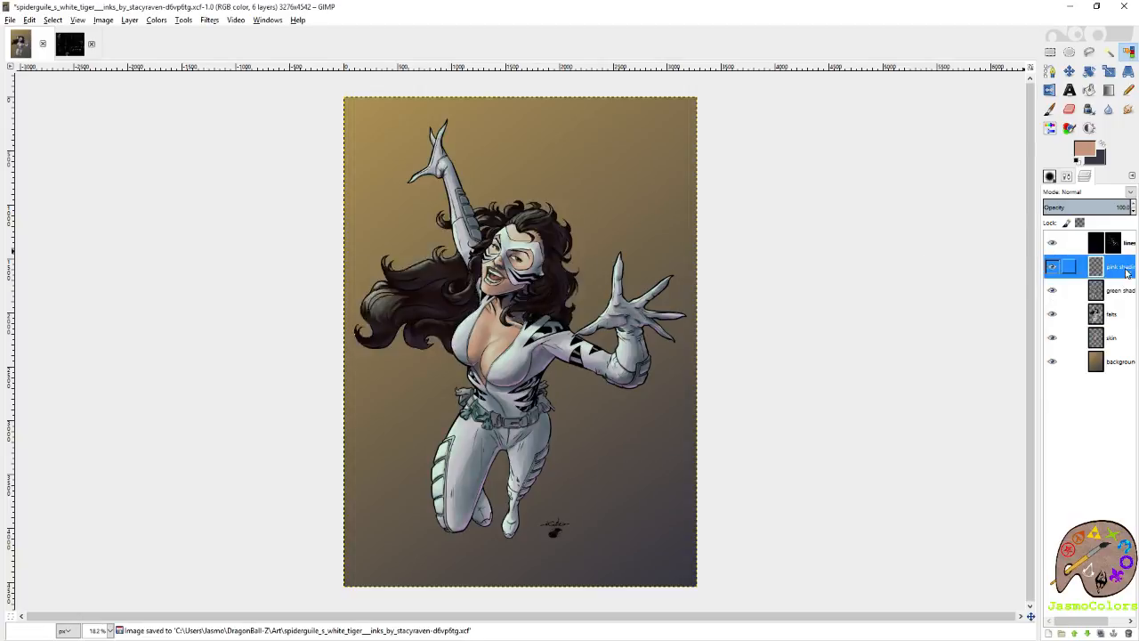
# Switch to the 21-pixel Circle (19) brush and paint mauve highlights on the hair curls beside the jaw and over the shoulder.
pyautogui.scroll(8, 516, 286)
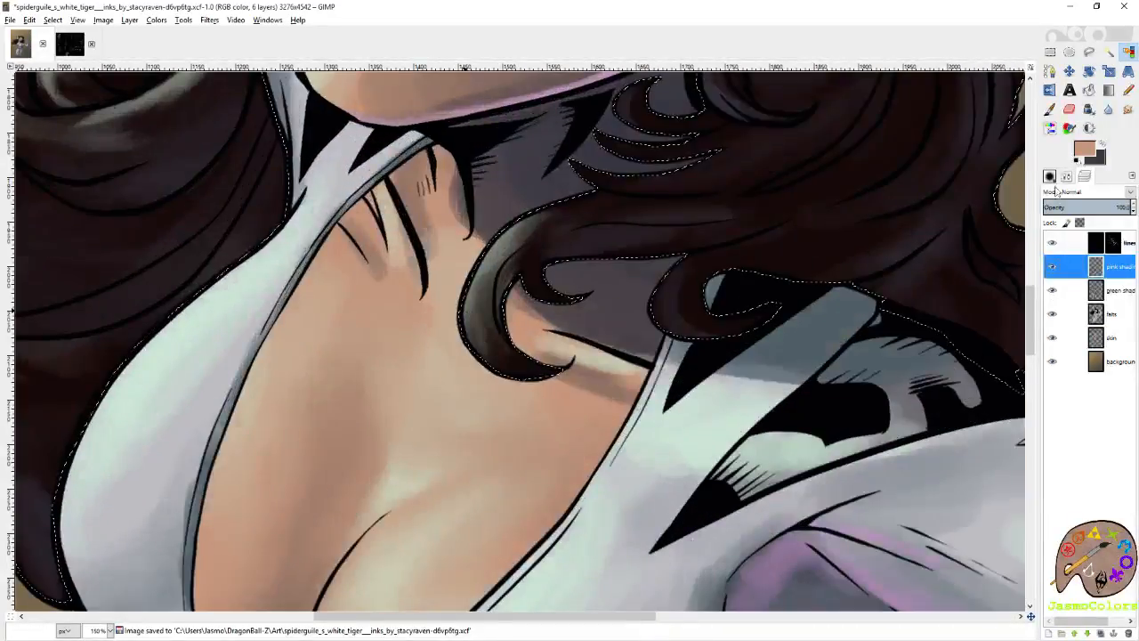
pyautogui.click(1051, 176)
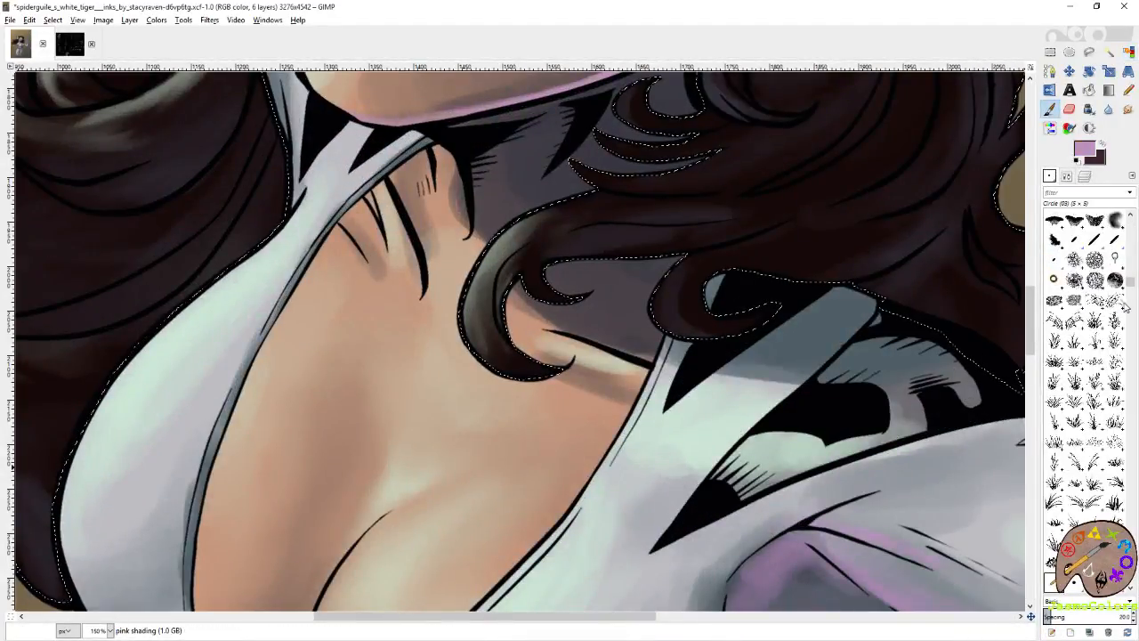
pyautogui.scroll(-3, 1126, 305)
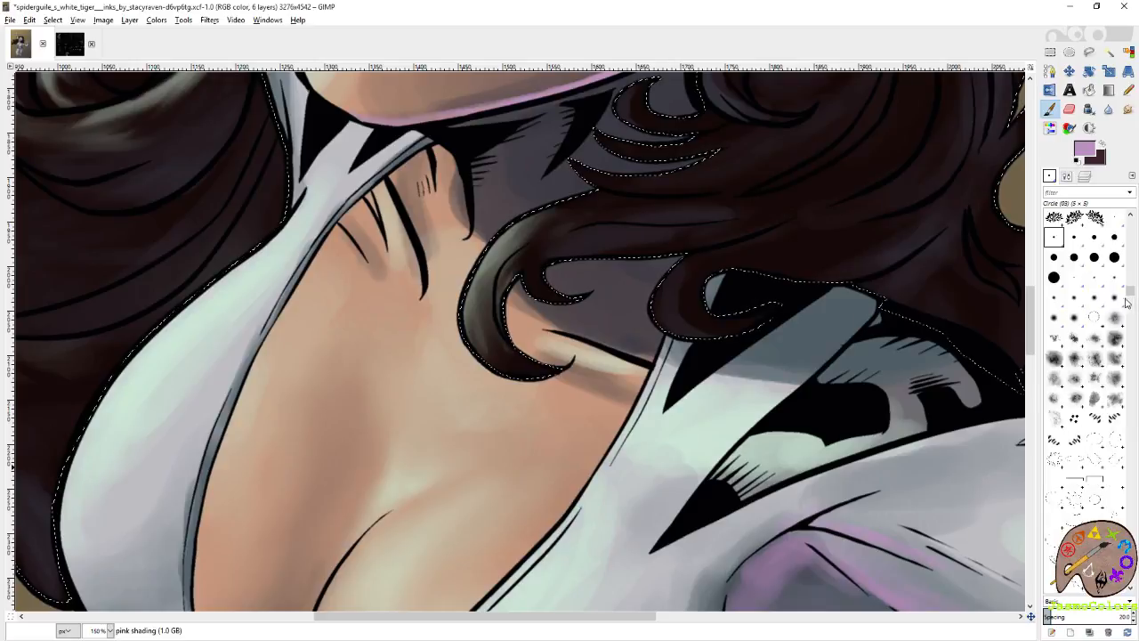
pyautogui.click(1054, 277)
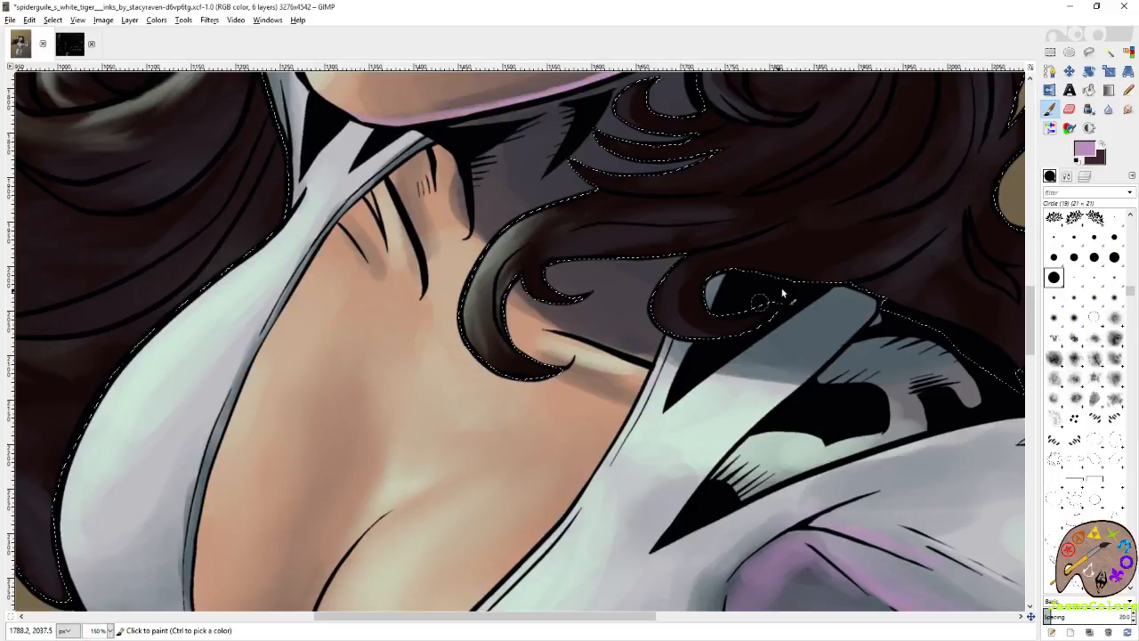
pyautogui.moveTo(825, 263); pyautogui.dragTo(751, 311)
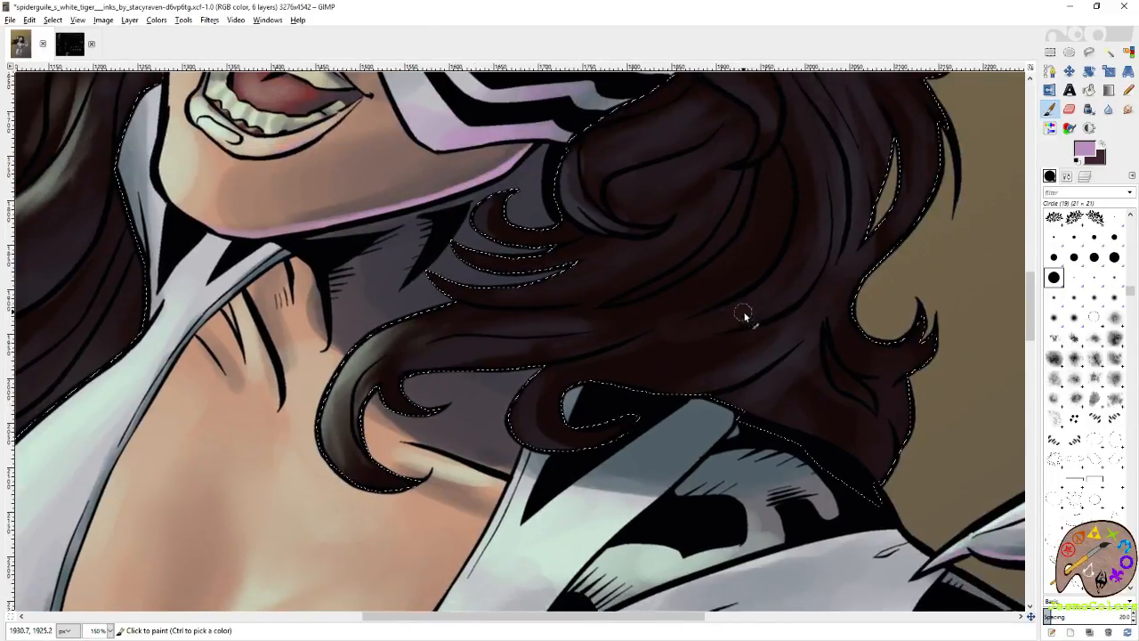
pyautogui.moveTo(639, 392)
pyautogui.mouseDown()
pyautogui.moveTo(641, 381)
pyautogui.moveTo(750, 367)
pyautogui.mouseUp()
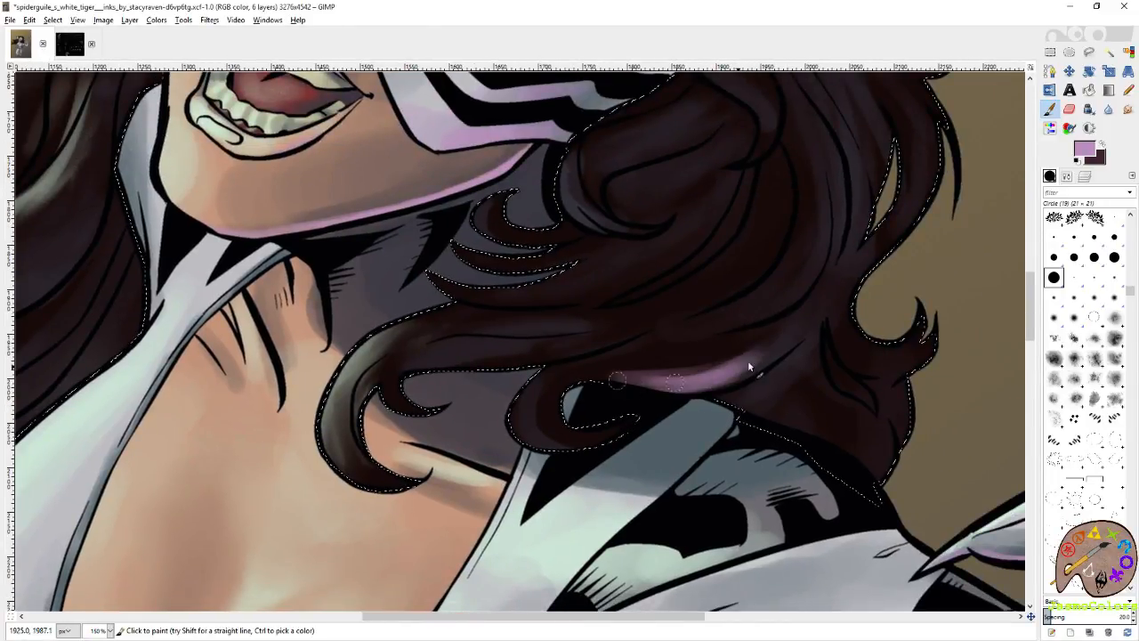
pyautogui.moveTo(519, 453); pyautogui.dragTo(634, 420)
pyautogui.moveTo(342, 465); pyautogui.dragTo(415, 488)
pyautogui.moveTo(472, 370)
pyautogui.mouseDown()
pyautogui.moveTo(602, 342)
pyautogui.moveTo(508, 365)
pyautogui.moveTo(610, 336)
pyautogui.moveTo(730, 245)
pyautogui.moveTo(526, 412)
pyautogui.mouseUp()
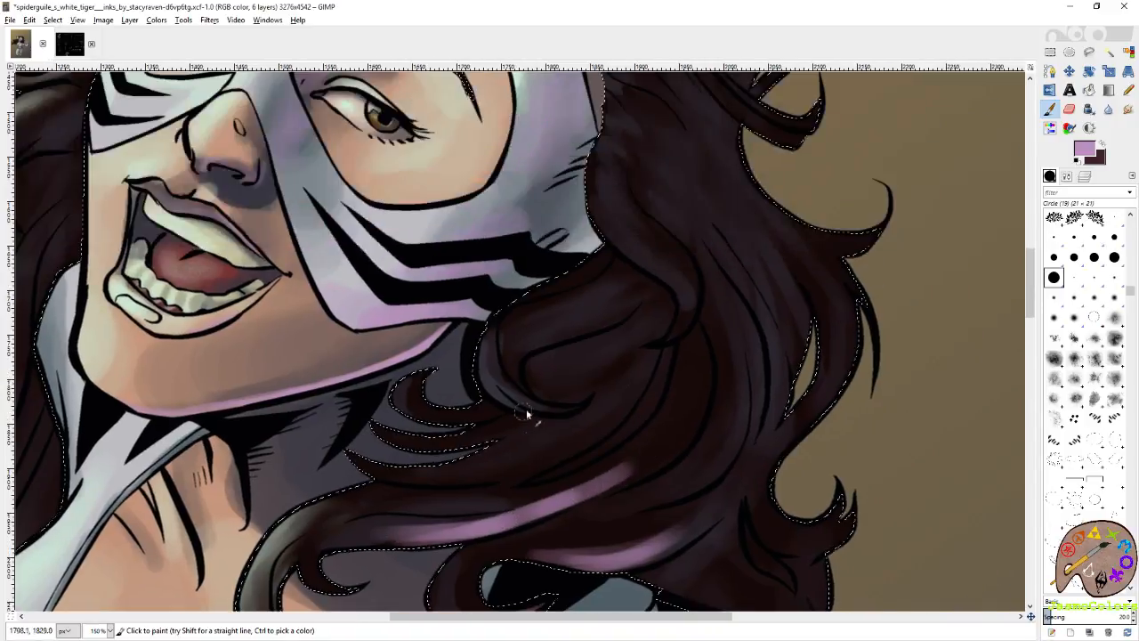
pyautogui.scroll(-5, 735, 341)
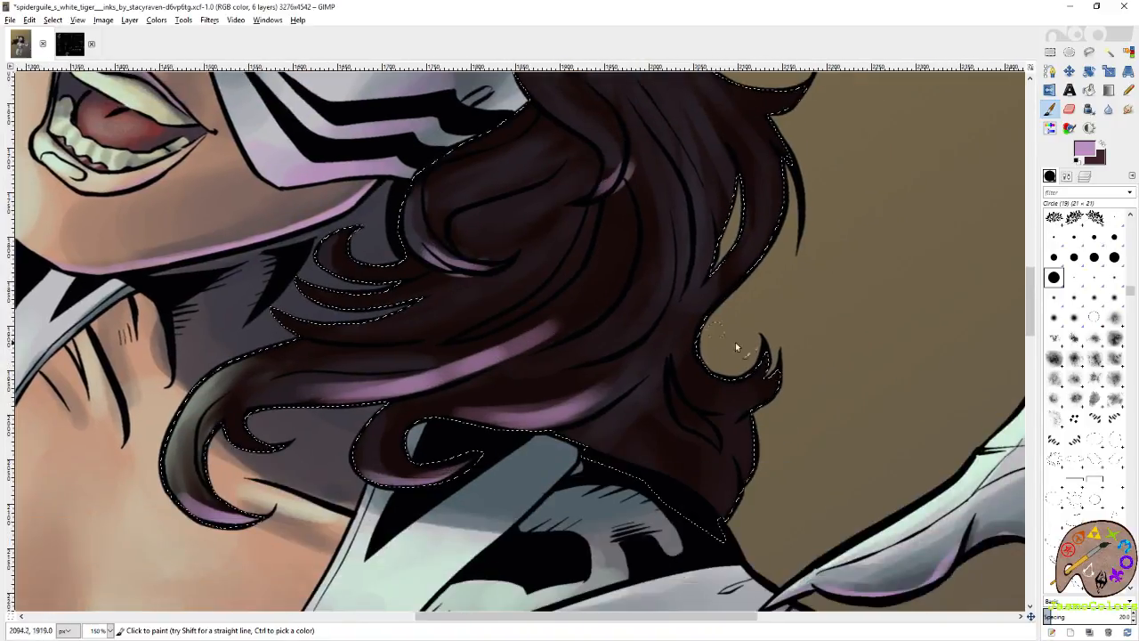
# Paint mauve highlights on the hair above the forehead and on the strand beside the mask's lower edge.
pyautogui.scroll(5, 733, 337)
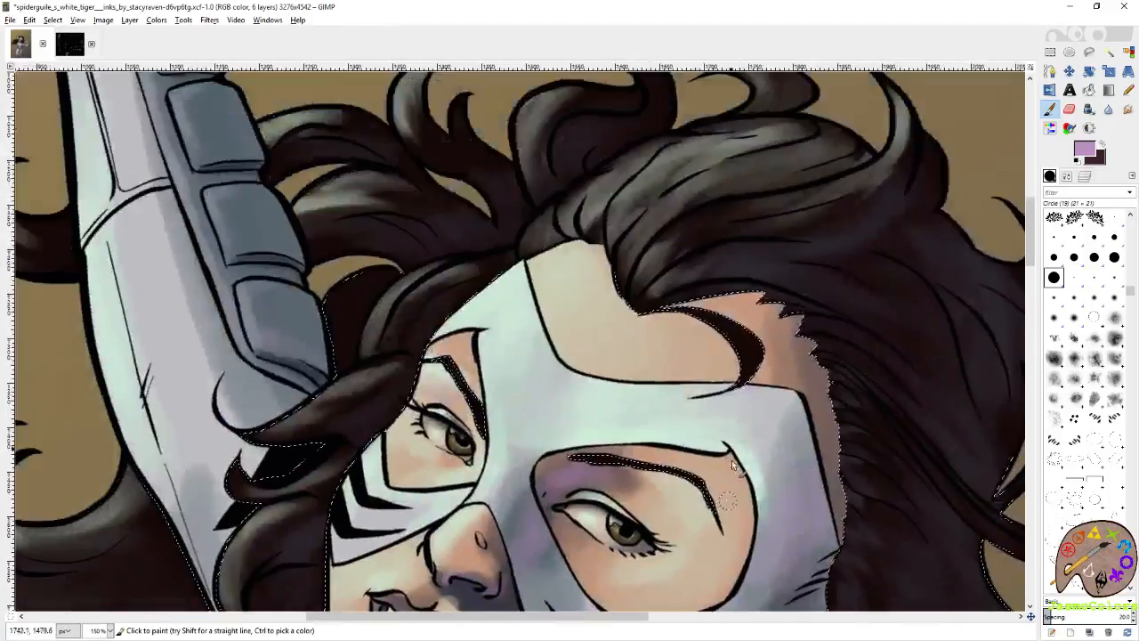
pyautogui.moveTo(705, 304)
pyautogui.mouseDown()
pyautogui.moveTo(719, 268)
pyautogui.moveTo(795, 276)
pyautogui.mouseUp()
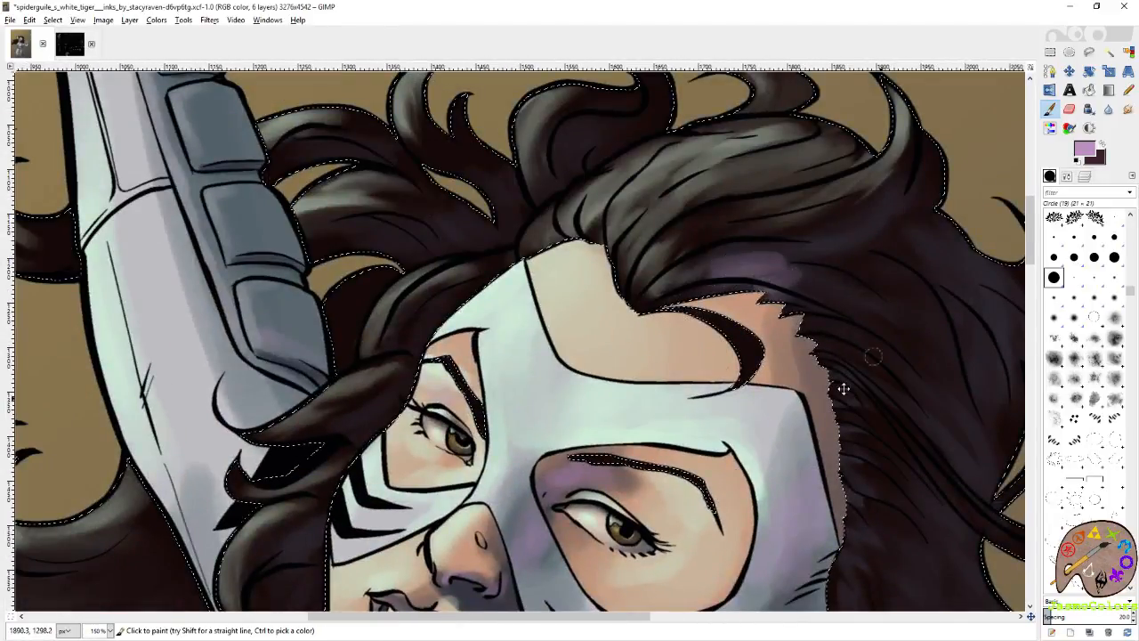
pyautogui.moveTo(844, 389); pyautogui.dragTo(637, 214)
pyautogui.moveTo(640, 458); pyautogui.dragTo(710, 521)
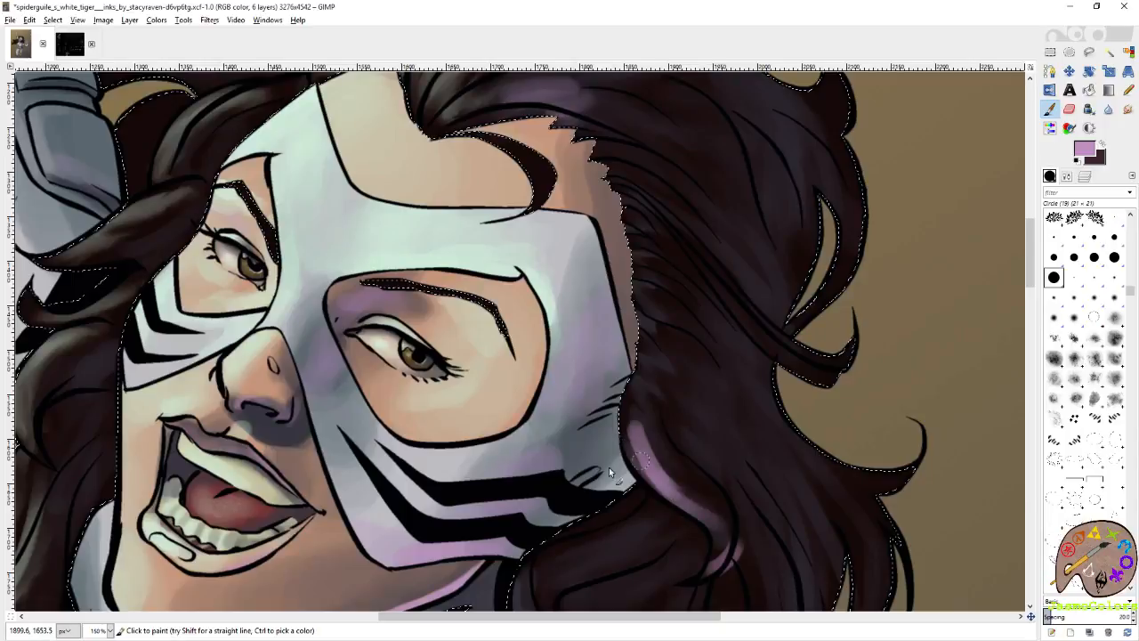
# Paint mauve highlights along the underside of the large curl beside the neck, undoing a misplaced stroke.
pyautogui.moveTo(609, 467); pyautogui.dragTo(912, 538)
pyautogui.moveTo(552, 583); pyautogui.dragTo(875, 194)
pyautogui.moveTo(584, 445)
pyautogui.mouseDown()
pyautogui.moveTo(754, 363)
pyautogui.moveTo(792, 310)
pyautogui.moveTo(704, 311)
pyautogui.moveTo(804, 261)
pyautogui.mouseUp()
pyautogui.hotkey('ctrl', 'z')
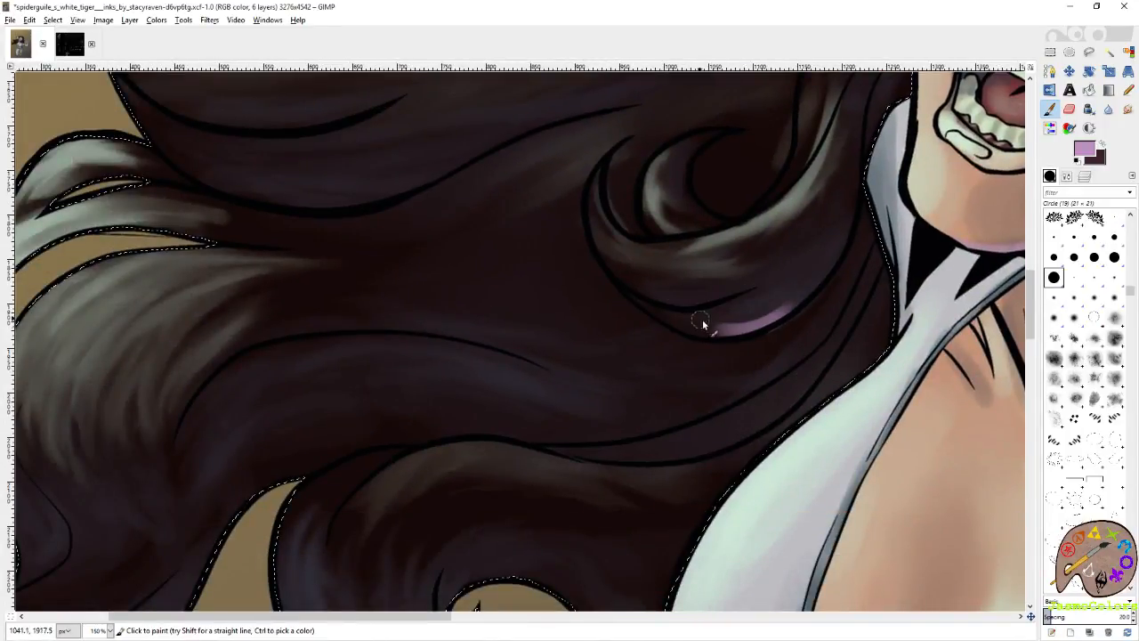
pyautogui.moveTo(703, 319)
pyautogui.mouseDown()
pyautogui.moveTo(800, 283)
pyautogui.moveTo(706, 309)
pyautogui.moveTo(784, 253)
pyautogui.moveTo(692, 273)
pyautogui.mouseUp()
# Paint mauve highlights along the bottom and inner edge of the windswept curl beside the chest.
pyautogui.moveTo(558, 519)
pyautogui.mouseDown()
pyautogui.moveTo(702, 308)
pyautogui.moveTo(723, 207)
pyautogui.mouseUp()
pyautogui.moveTo(581, 380)
pyautogui.mouseDown()
pyautogui.moveTo(638, 361)
pyautogui.moveTo(540, 364)
pyautogui.moveTo(488, 343)
pyautogui.mouseUp()
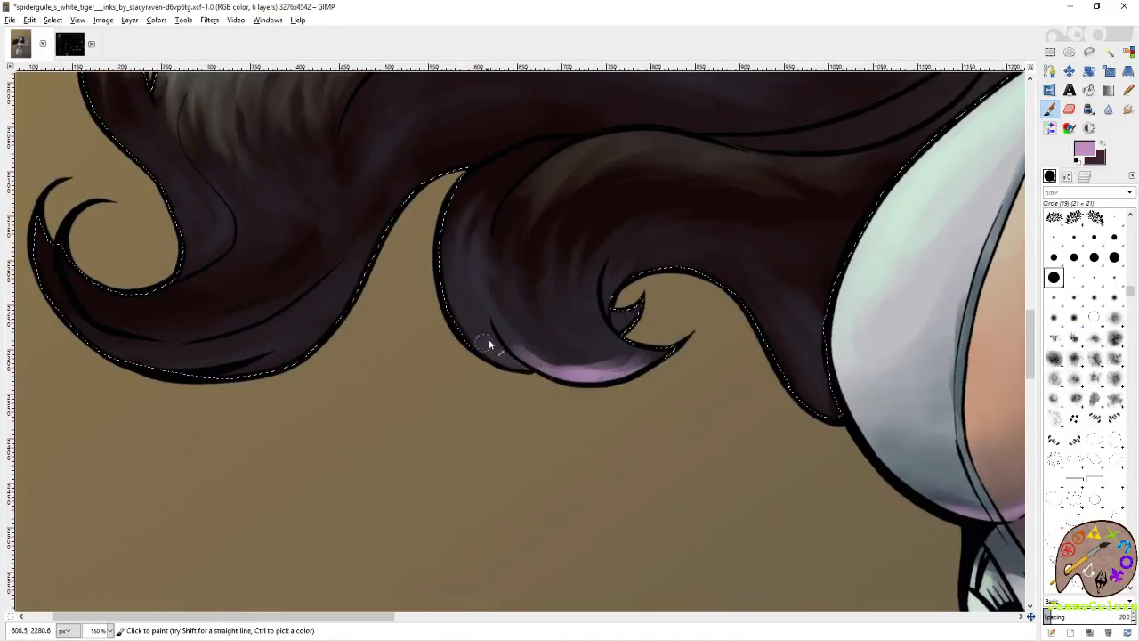
pyautogui.moveTo(554, 363); pyautogui.dragTo(647, 362)
pyautogui.moveTo(757, 330); pyautogui.dragTo(805, 400)
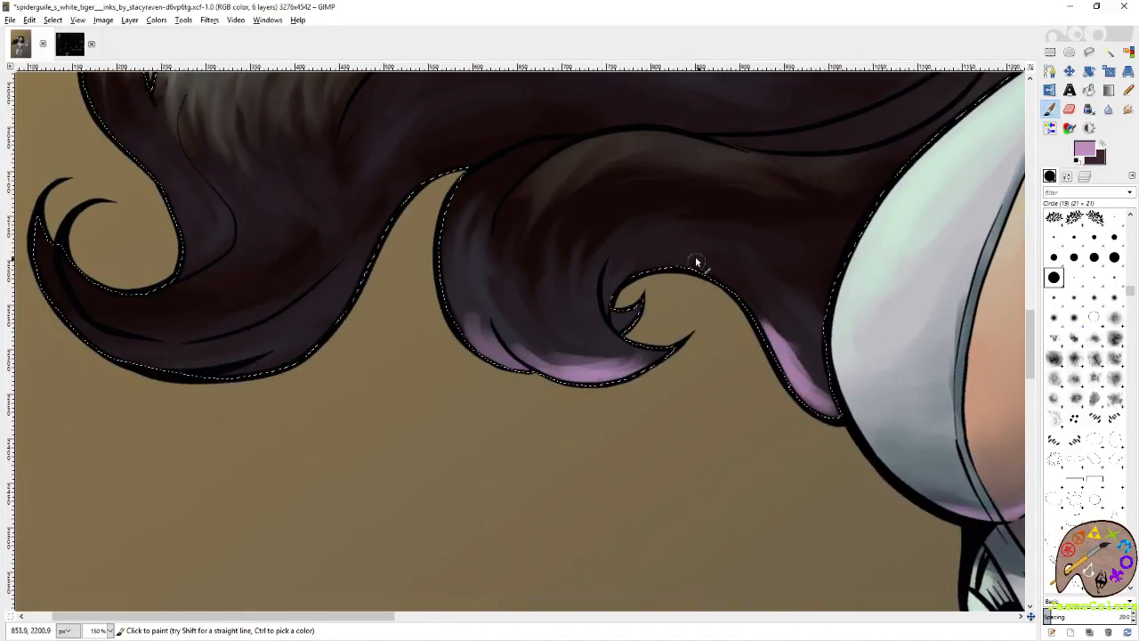
pyautogui.moveTo(696, 258)
pyautogui.mouseDown()
pyautogui.moveTo(634, 263)
pyautogui.moveTo(696, 251)
pyautogui.moveTo(669, 244)
pyautogui.mouseUp()
# Paint mauve highlights along the lower edge of the outermost windswept lock, from its tip up to the neighbouring curl.
pyautogui.moveTo(239, 380); pyautogui.dragTo(524, 452)
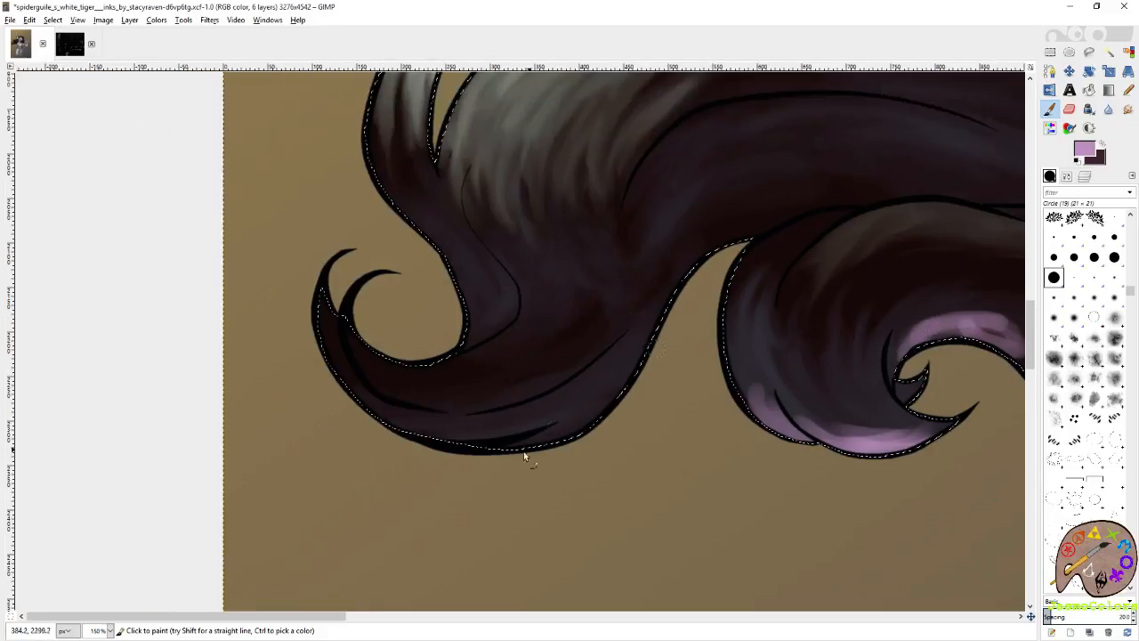
pyautogui.moveTo(453, 437)
pyautogui.mouseDown()
pyautogui.moveTo(550, 432)
pyautogui.moveTo(613, 377)
pyautogui.mouseUp()
pyautogui.moveTo(712, 246); pyautogui.dragTo(524, 352)
pyautogui.moveTo(635, 308)
pyautogui.mouseDown()
pyautogui.moveTo(575, 322)
pyautogui.moveTo(524, 357)
pyautogui.moveTo(715, 297)
pyautogui.moveTo(526, 331)
pyautogui.moveTo(585, 285)
pyautogui.mouseUp()
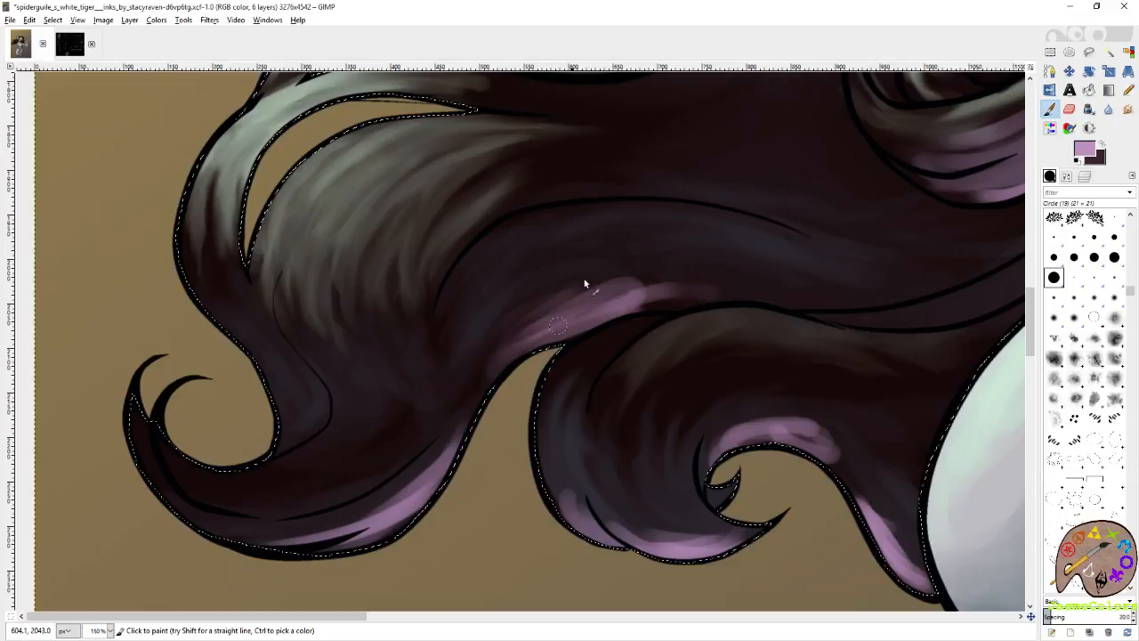
# Paint layered mauve streaks on both sides of the ink line in the upper windswept lock.
pyautogui.moveTo(677, 147); pyautogui.dragTo(585, 450)
pyautogui.moveTo(565, 378)
pyautogui.mouseDown()
pyautogui.moveTo(578, 420)
pyautogui.moveTo(478, 399)
pyautogui.moveTo(458, 364)
pyautogui.moveTo(575, 306)
pyautogui.moveTo(570, 319)
pyautogui.mouseUp()
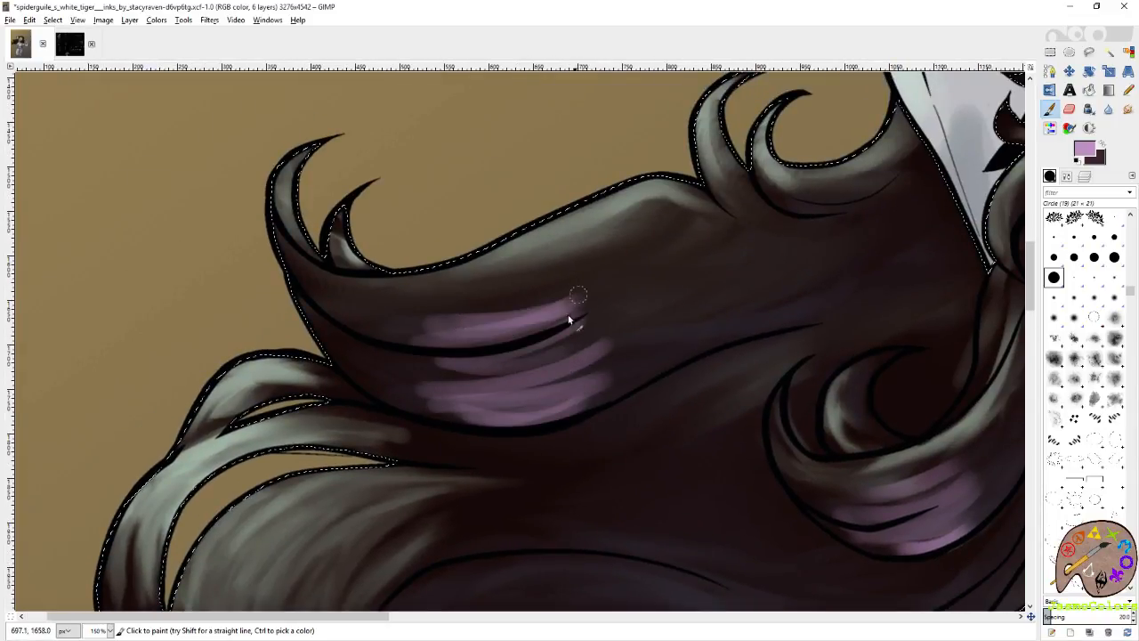
pyautogui.moveTo(624, 371); pyautogui.dragTo(394, 298)
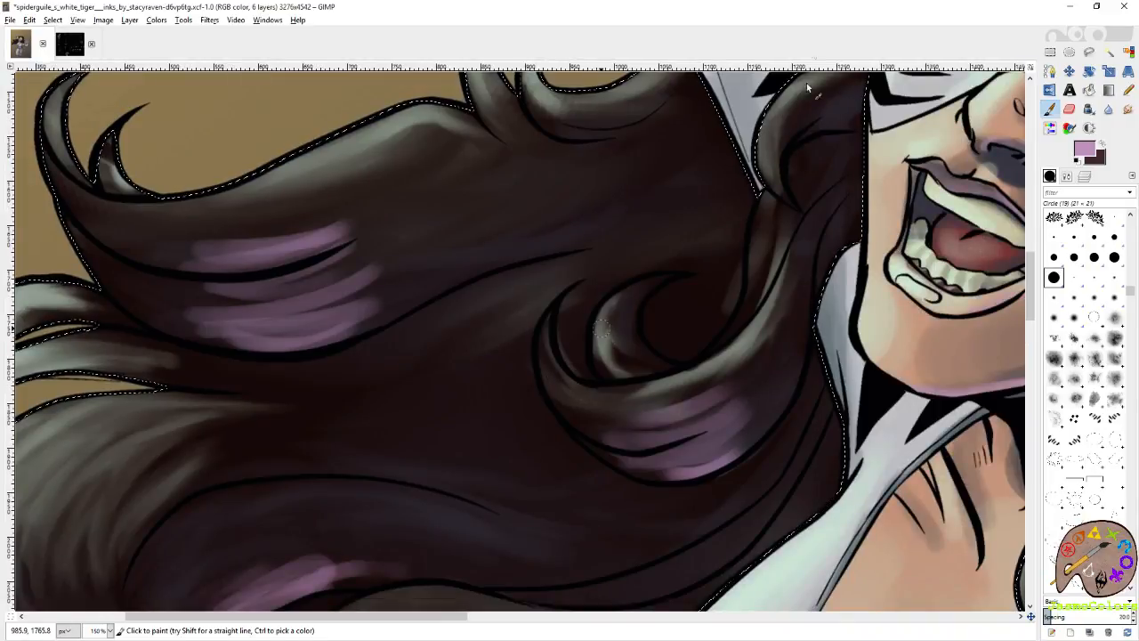
# Save the artwork, touch up the mauve highlights on the lower windswept curls with the Paintbrush, and save again.
pyautogui.click(1129, 53)
pyautogui.scroll(-5, 614, 303)
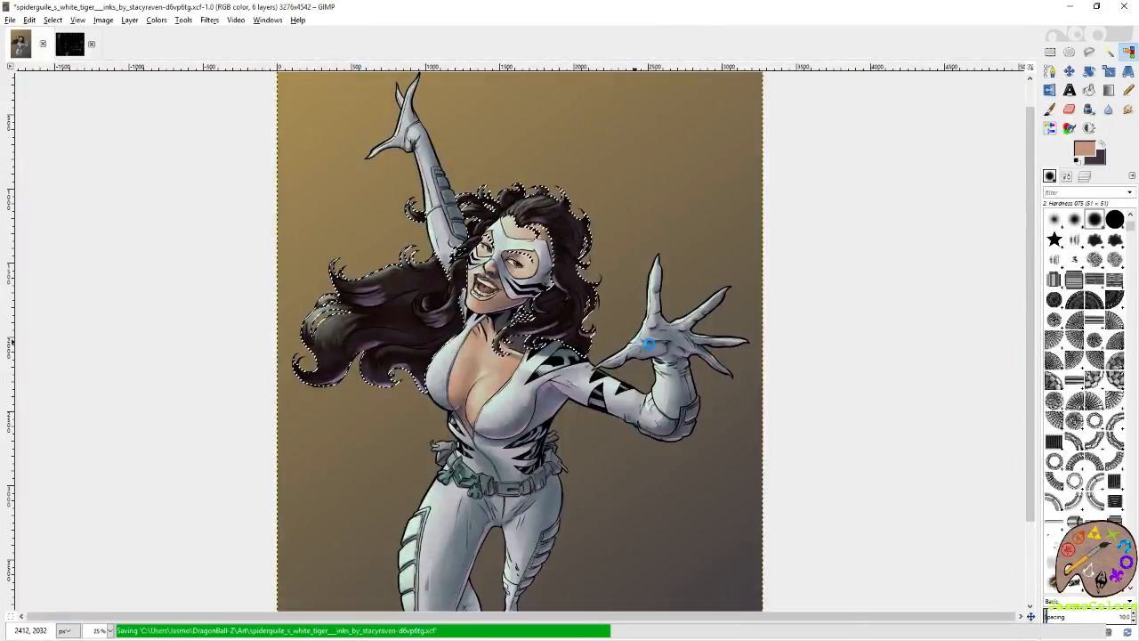
pyautogui.scroll(3, 347, 375)
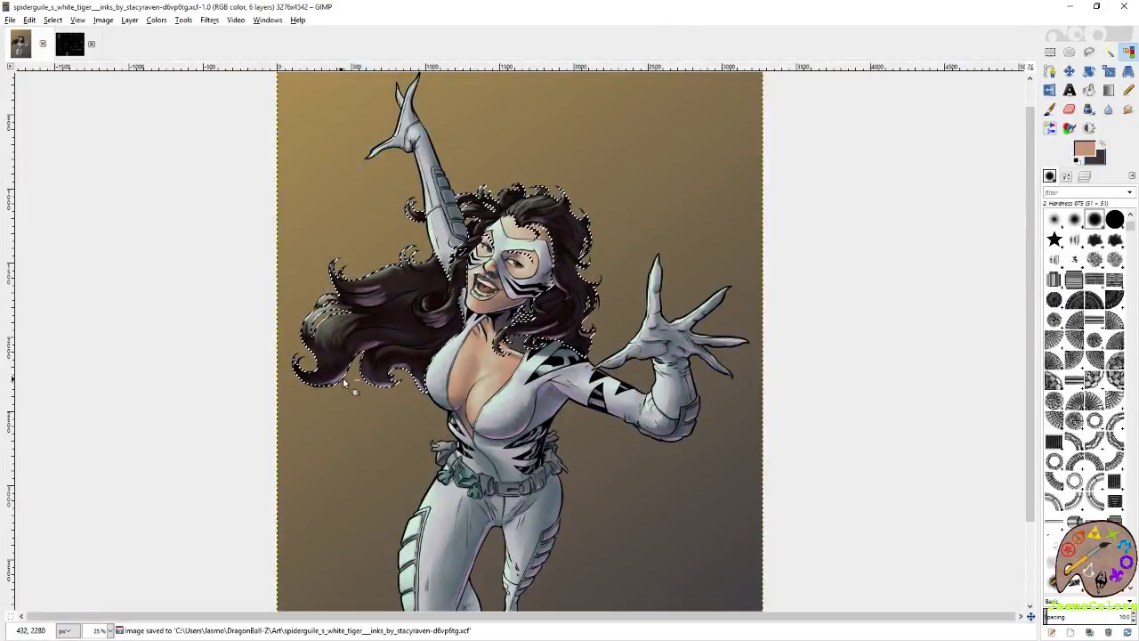
pyautogui.scroll(2, 178, 374)
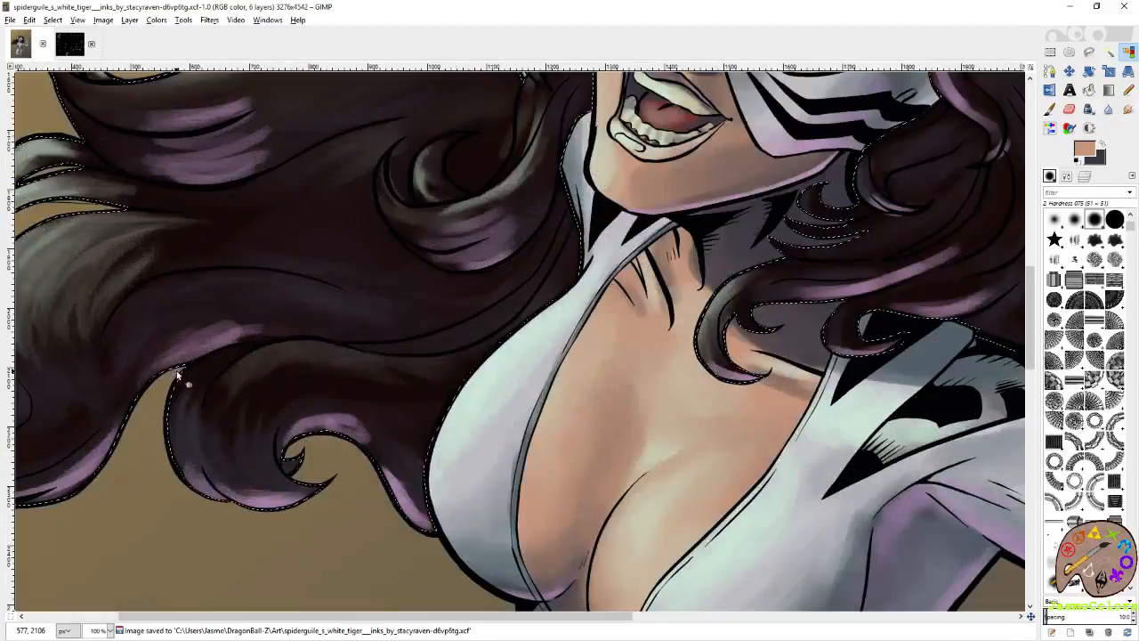
pyautogui.press('p')
pyautogui.moveTo(387, 322)
pyautogui.mouseDown()
pyautogui.moveTo(382, 330)
pyautogui.moveTo(465, 293)
pyautogui.moveTo(499, 300)
pyautogui.mouseUp()
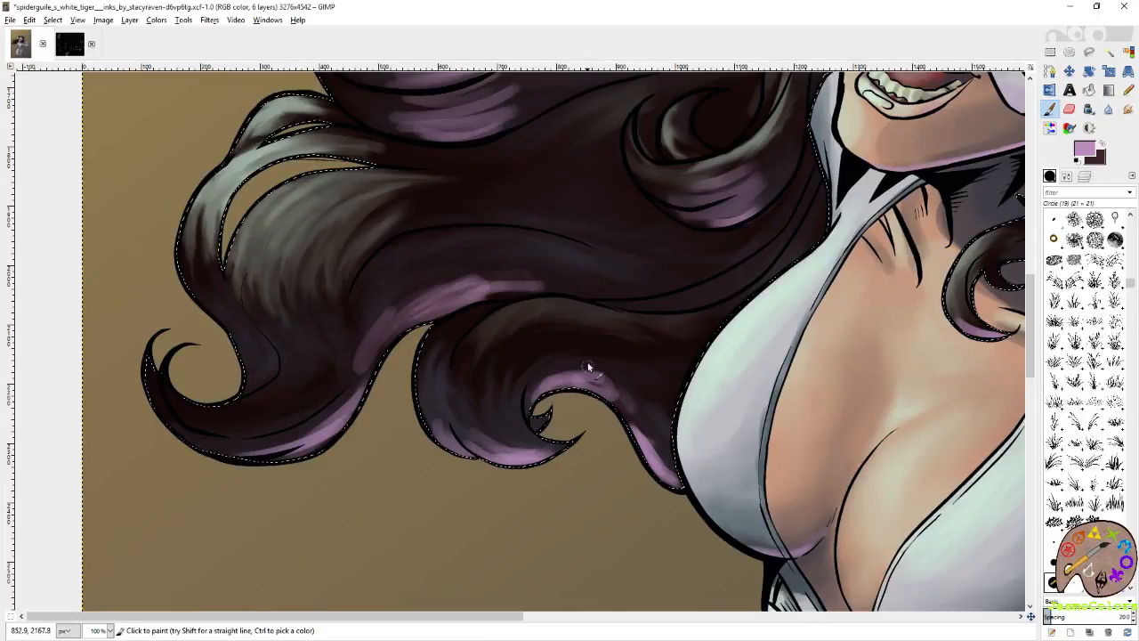
pyautogui.hotkey('ctrl', 's')
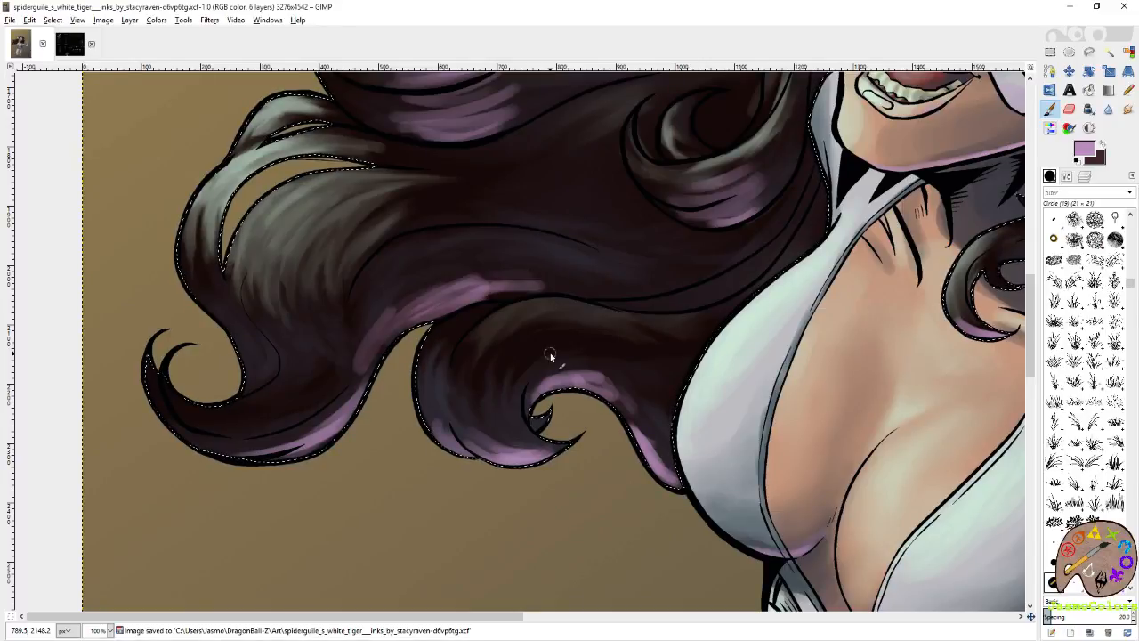
# Smudge the mauve highlights on the curls beside the jaw and over the shoulder to blend them into the dark hair.
pyautogui.moveTo(924, 272); pyautogui.dragTo(593, 356)
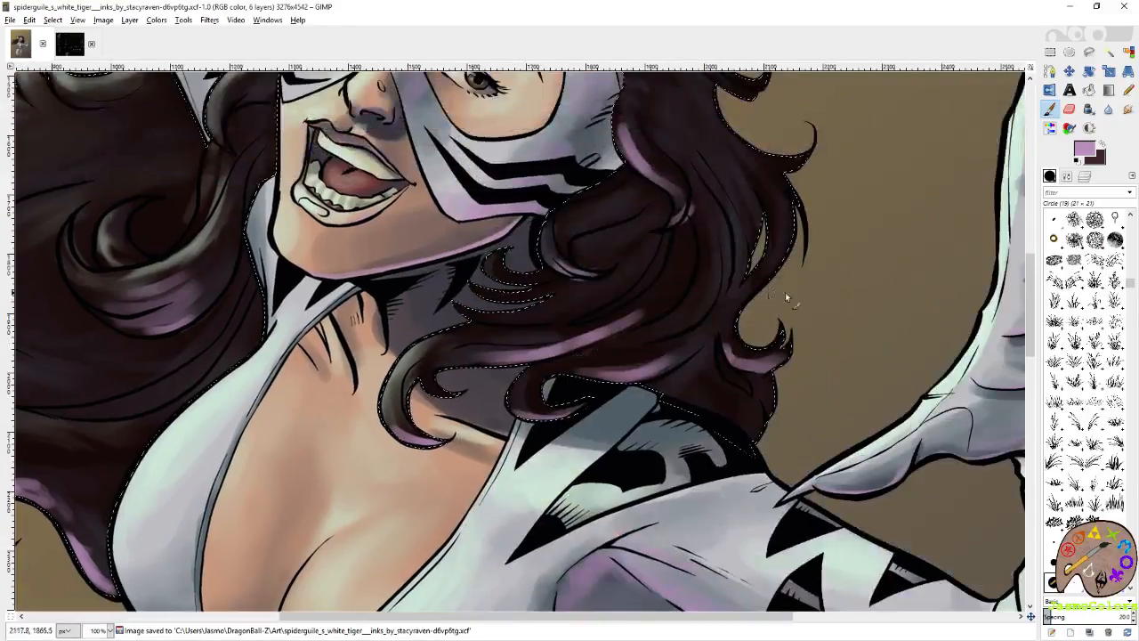
pyautogui.moveTo(804, 292); pyautogui.dragTo(903, 329)
pyautogui.moveTo(785, 271)
pyautogui.mouseDown()
pyautogui.moveTo(789, 333)
pyautogui.moveTo(793, 308)
pyautogui.mouseUp()
pyautogui.press('s')
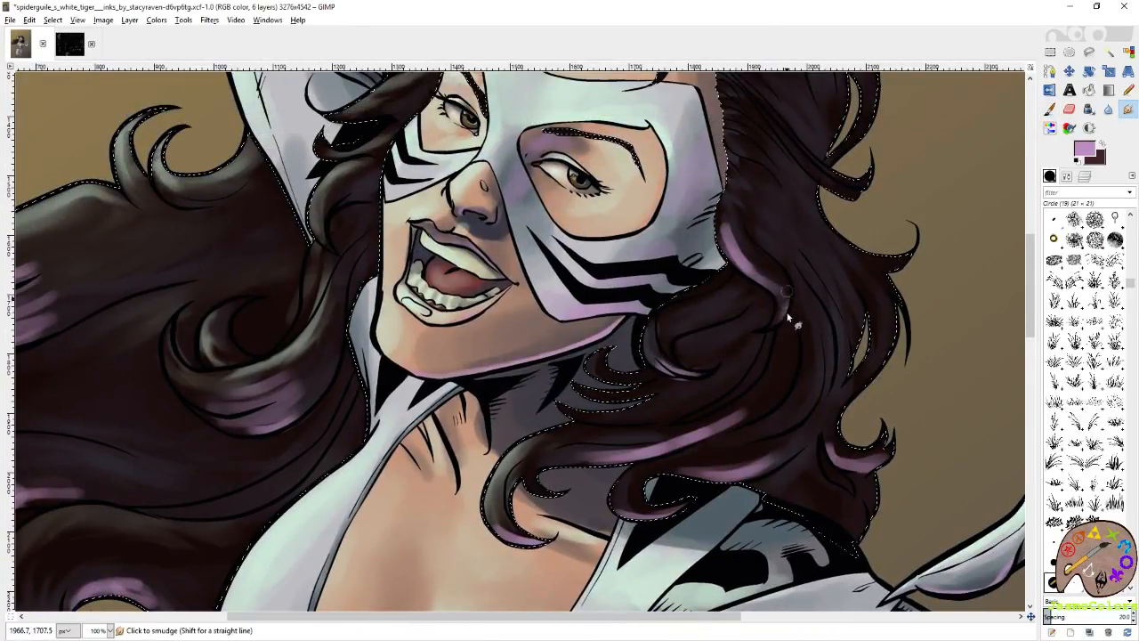
pyautogui.moveTo(742, 251)
pyautogui.mouseDown()
pyautogui.moveTo(723, 211)
pyautogui.moveTo(753, 260)
pyautogui.moveTo(734, 259)
pyautogui.moveTo(724, 234)
pyautogui.moveTo(768, 276)
pyautogui.moveTo(732, 235)
pyautogui.moveTo(860, 248)
pyautogui.mouseUp()
pyautogui.moveTo(758, 354)
pyautogui.mouseDown()
pyautogui.moveTo(844, 307)
pyautogui.moveTo(789, 340)
pyautogui.moveTo(665, 362)
pyautogui.moveTo(771, 341)
pyautogui.moveTo(599, 403)
pyautogui.moveTo(593, 445)
pyautogui.moveTo(566, 422)
pyautogui.moveTo(607, 450)
pyautogui.moveTo(623, 405)
pyautogui.mouseUp()
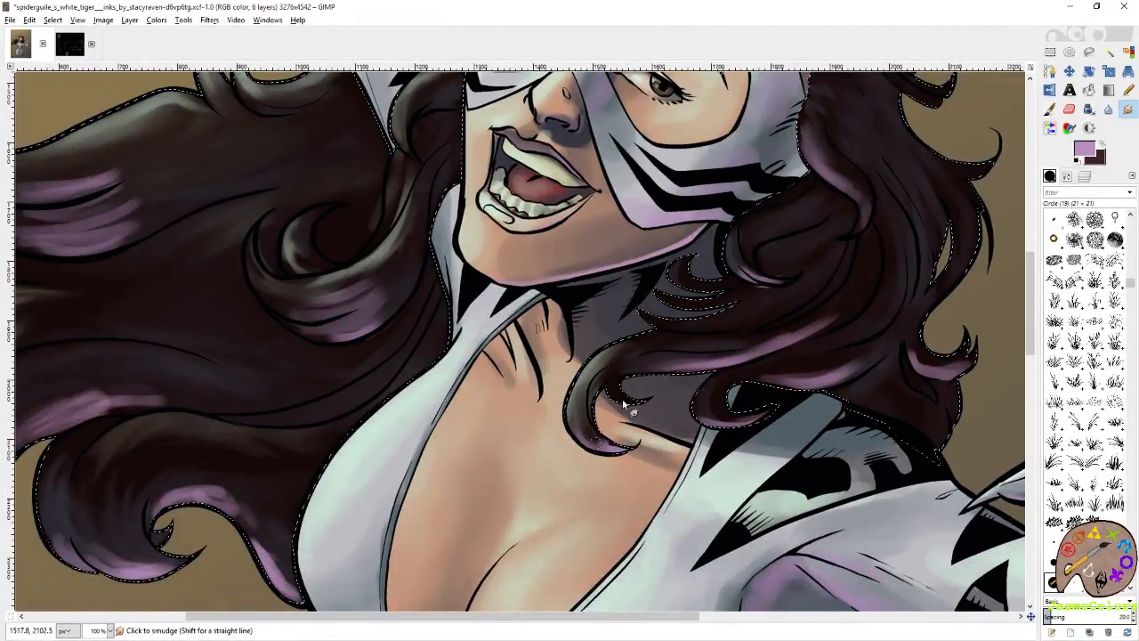
pyautogui.moveTo(708, 421)
pyautogui.mouseDown()
pyautogui.moveTo(694, 407)
pyautogui.moveTo(700, 416)
pyautogui.mouseUp()
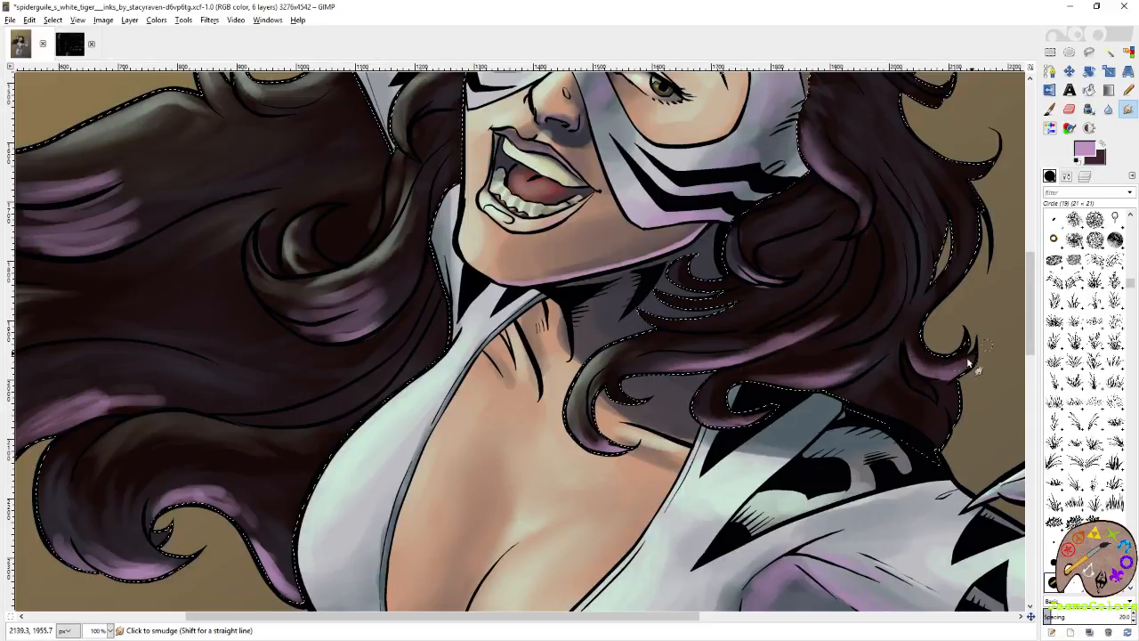
# Smudge the mauve highlights on the strand beside the mask and on the hair above the forehead.
pyautogui.scroll(4, 896, 303)
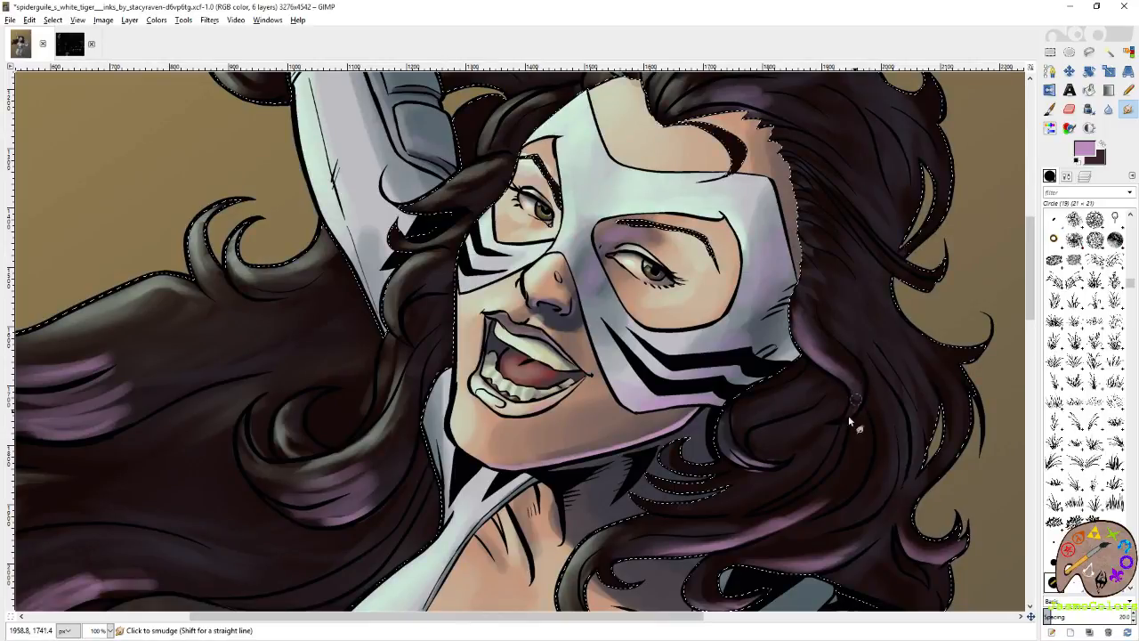
pyautogui.scroll(3, 848, 415)
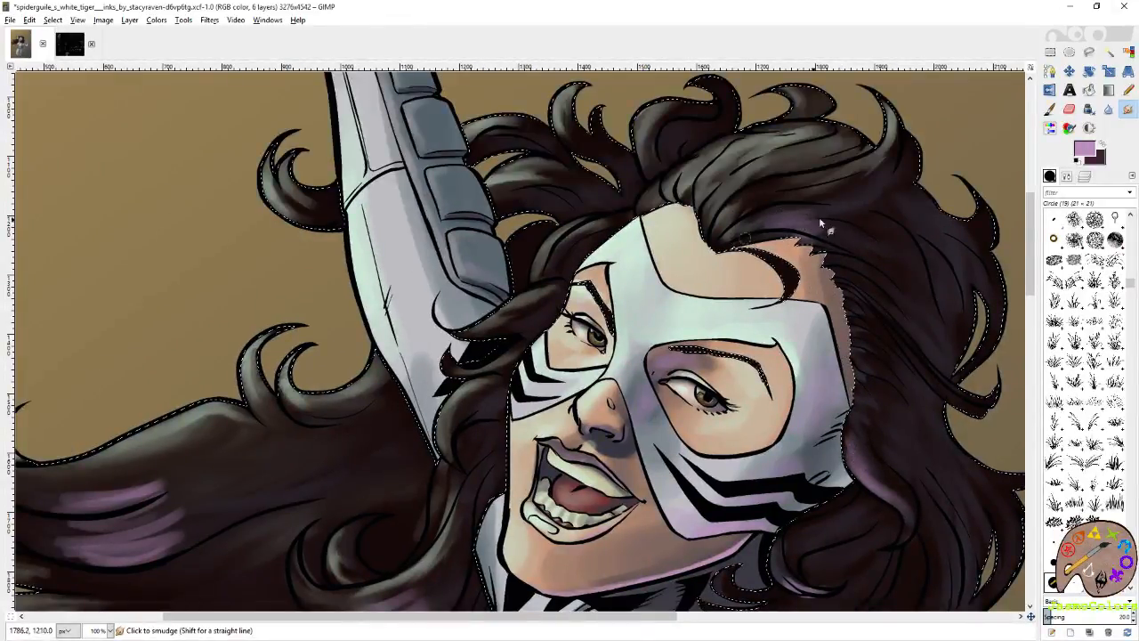
pyautogui.moveTo(819, 219); pyautogui.dragTo(850, 236)
pyautogui.moveTo(719, 230); pyautogui.dragTo(926, 201)
# Smudge the mauve streaks in the upper windswept lock into tapered strands along the hair's flow.
pyautogui.moveTo(719, 308)
pyautogui.mouseDown()
pyautogui.moveTo(852, 221)
pyautogui.moveTo(826, 211)
pyautogui.mouseUp()
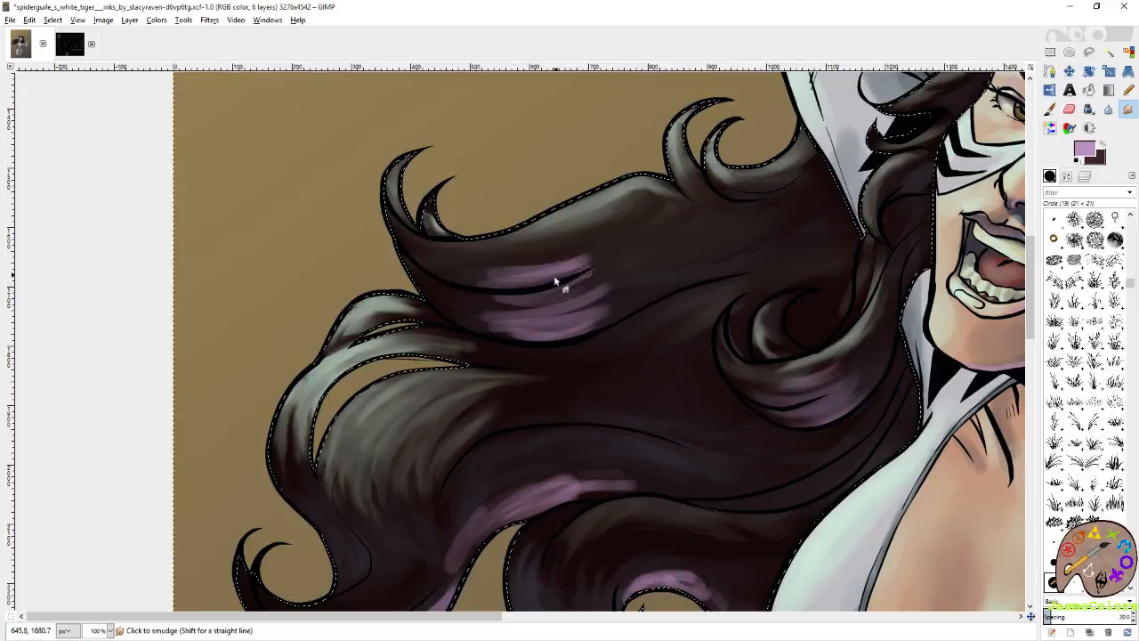
pyautogui.moveTo(599, 267)
pyautogui.mouseDown()
pyautogui.moveTo(633, 241)
pyautogui.moveTo(634, 205)
pyautogui.mouseUp()
pyautogui.moveTo(468, 310)
pyautogui.mouseDown()
pyautogui.moveTo(633, 251)
pyautogui.moveTo(441, 307)
pyautogui.moveTo(616, 290)
pyautogui.moveTo(472, 320)
pyautogui.moveTo(576, 312)
pyautogui.moveTo(511, 335)
pyautogui.moveTo(630, 316)
pyautogui.moveTo(481, 342)
pyautogui.moveTo(646, 296)
pyautogui.moveTo(459, 321)
pyautogui.mouseUp()
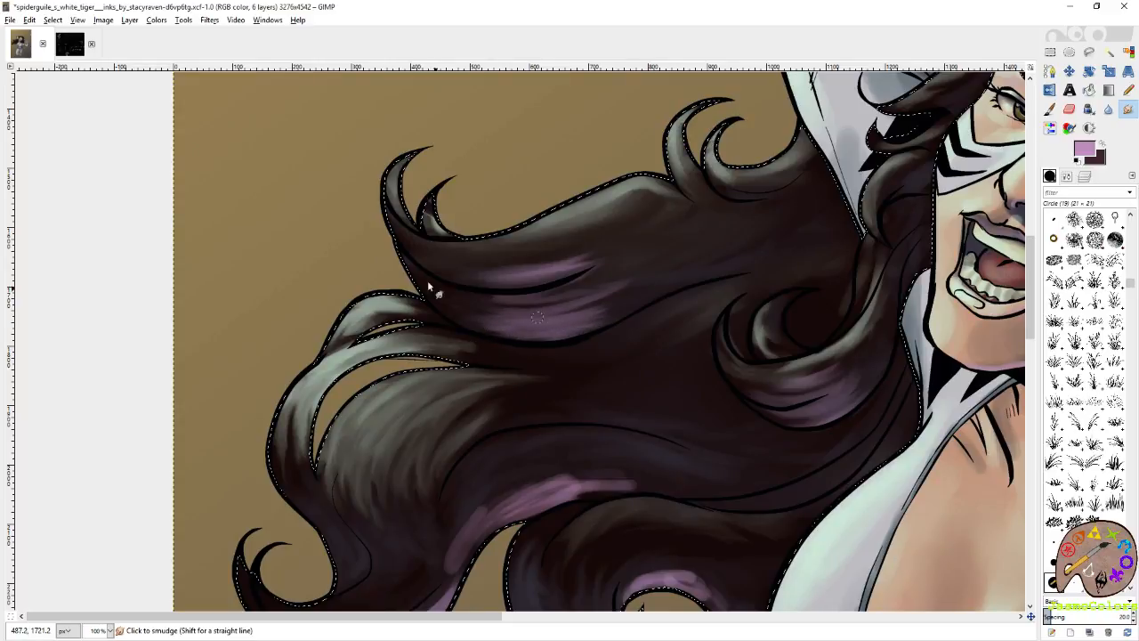
pyautogui.moveTo(438, 284)
pyautogui.mouseDown()
pyautogui.moveTo(482, 302)
pyautogui.moveTo(609, 276)
pyautogui.mouseUp()
# Smudge the mauve highlights along the lower windswept locks and the curl beside the chest into soft strands.
pyautogui.scroll(-6, 582, 244)
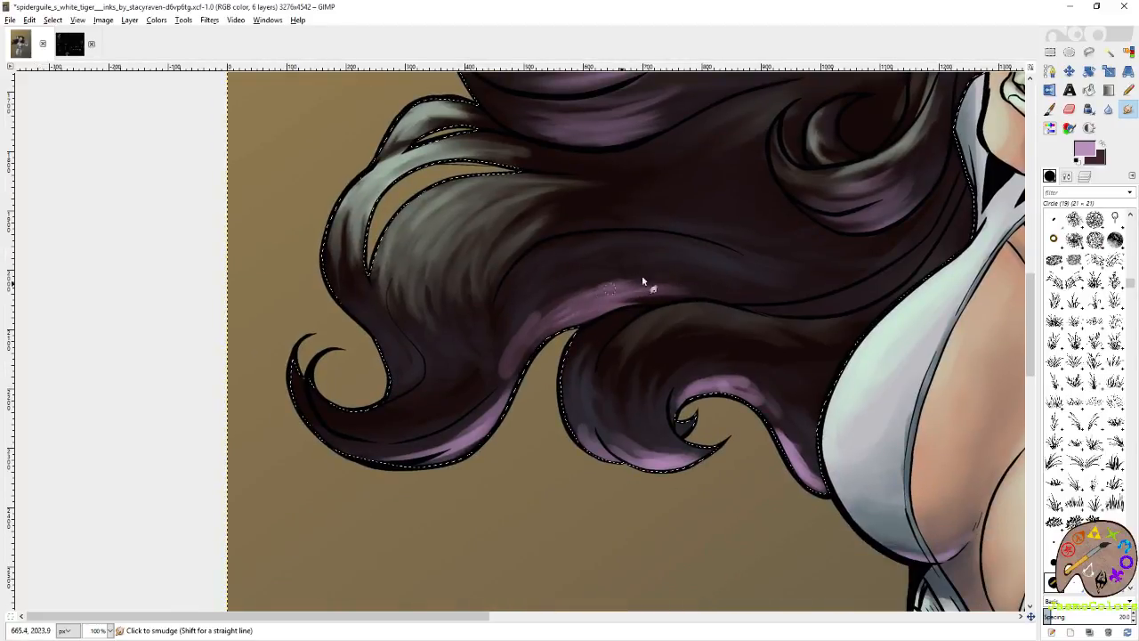
pyautogui.moveTo(533, 328)
pyautogui.mouseDown()
pyautogui.moveTo(489, 383)
pyautogui.moveTo(542, 305)
pyautogui.moveTo(490, 396)
pyautogui.moveTo(505, 392)
pyautogui.moveTo(470, 437)
pyautogui.moveTo(368, 465)
pyautogui.moveTo(465, 421)
pyautogui.moveTo(399, 460)
pyautogui.mouseUp()
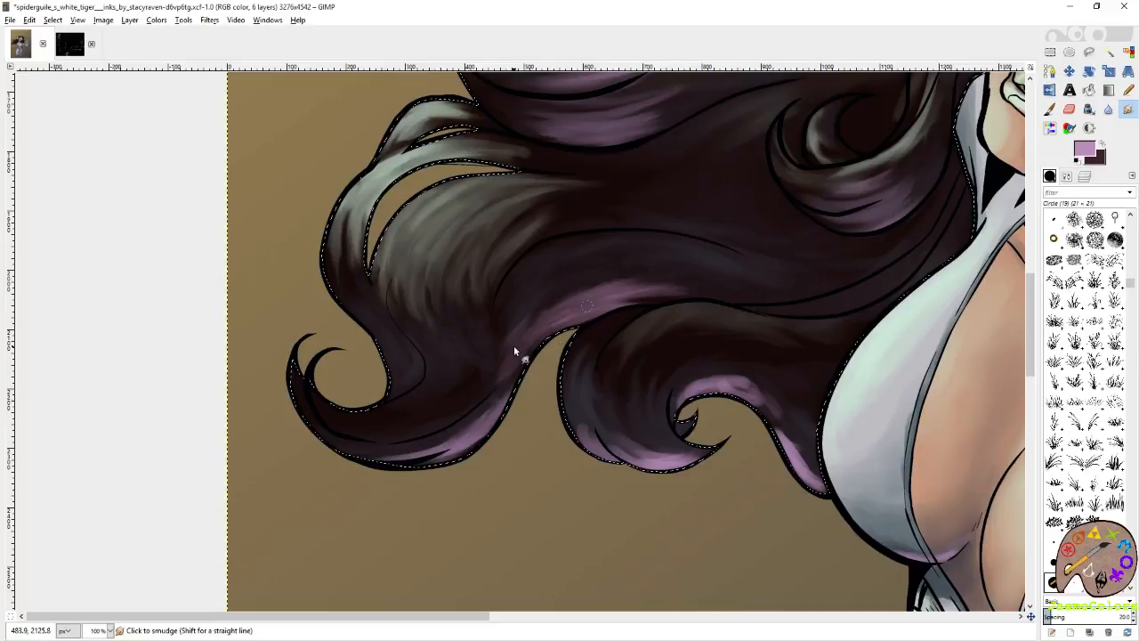
pyautogui.moveTo(556, 307)
pyautogui.mouseDown()
pyautogui.moveTo(687, 282)
pyautogui.moveTo(742, 299)
pyautogui.mouseUp()
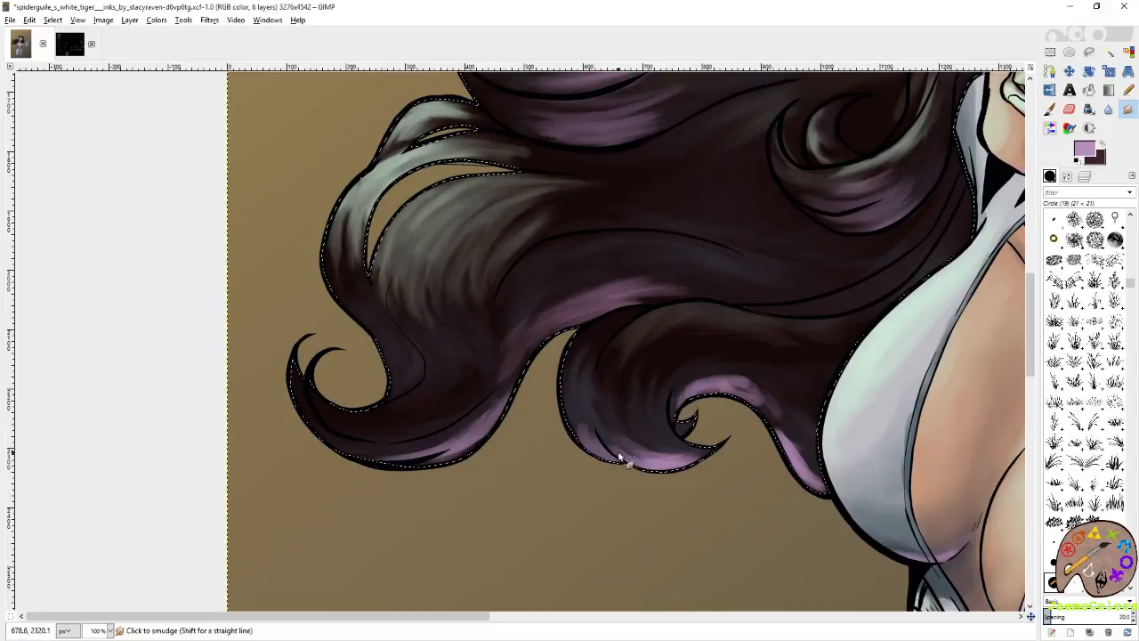
pyautogui.moveTo(620, 457)
pyautogui.mouseDown()
pyautogui.moveTo(667, 465)
pyautogui.moveTo(618, 435)
pyautogui.moveTo(675, 465)
pyautogui.moveTo(655, 449)
pyautogui.moveTo(657, 429)
pyautogui.moveTo(592, 447)
pyautogui.moveTo(578, 404)
pyautogui.moveTo(589, 443)
pyautogui.moveTo(639, 457)
pyautogui.moveTo(718, 454)
pyautogui.moveTo(708, 449)
pyautogui.moveTo(768, 419)
pyautogui.moveTo(736, 395)
pyautogui.moveTo(746, 391)
pyautogui.moveTo(785, 446)
pyautogui.moveTo(742, 402)
pyautogui.moveTo(766, 415)
pyautogui.moveTo(745, 386)
pyautogui.moveTo(769, 394)
pyautogui.moveTo(674, 397)
pyautogui.moveTo(706, 386)
pyautogui.moveTo(783, 432)
pyautogui.moveTo(765, 434)
pyautogui.moveTo(706, 395)
pyautogui.moveTo(682, 420)
pyautogui.moveTo(694, 384)
pyautogui.moveTo(742, 396)
pyautogui.moveTo(732, 389)
pyautogui.moveTo(776, 425)
pyautogui.moveTo(808, 466)
pyautogui.mouseUp()
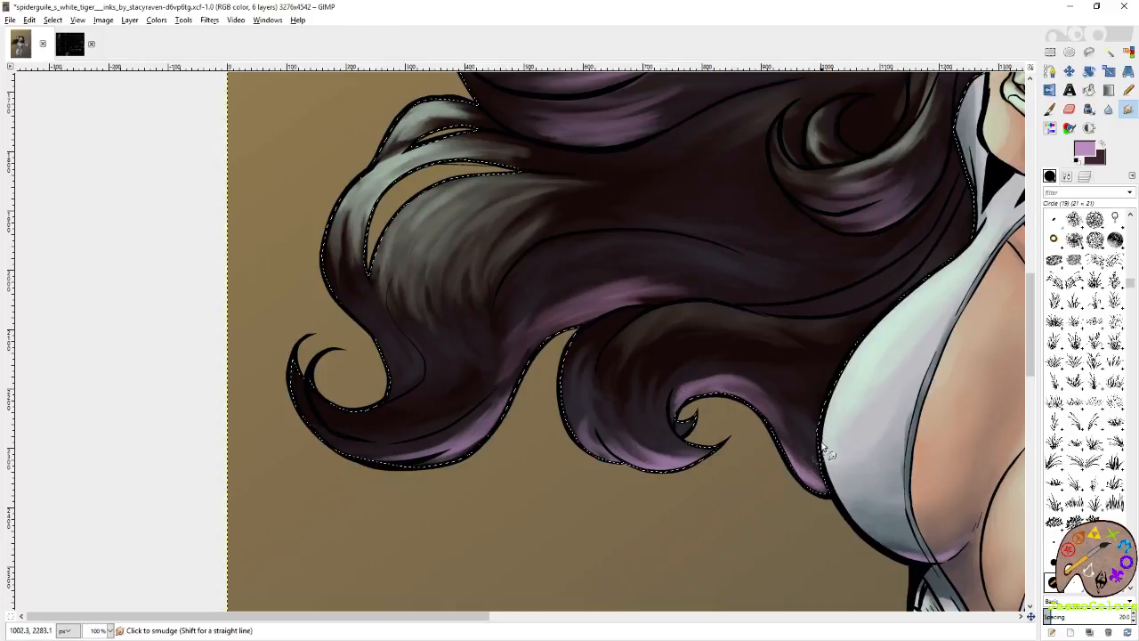
# Paint mauve highlights with the Paintbrush on the dark hair strands beside the mask's temple.
pyautogui.moveTo(918, 262)
pyautogui.mouseDown()
pyautogui.moveTo(735, 333)
pyautogui.moveTo(718, 501)
pyautogui.mouseUp()
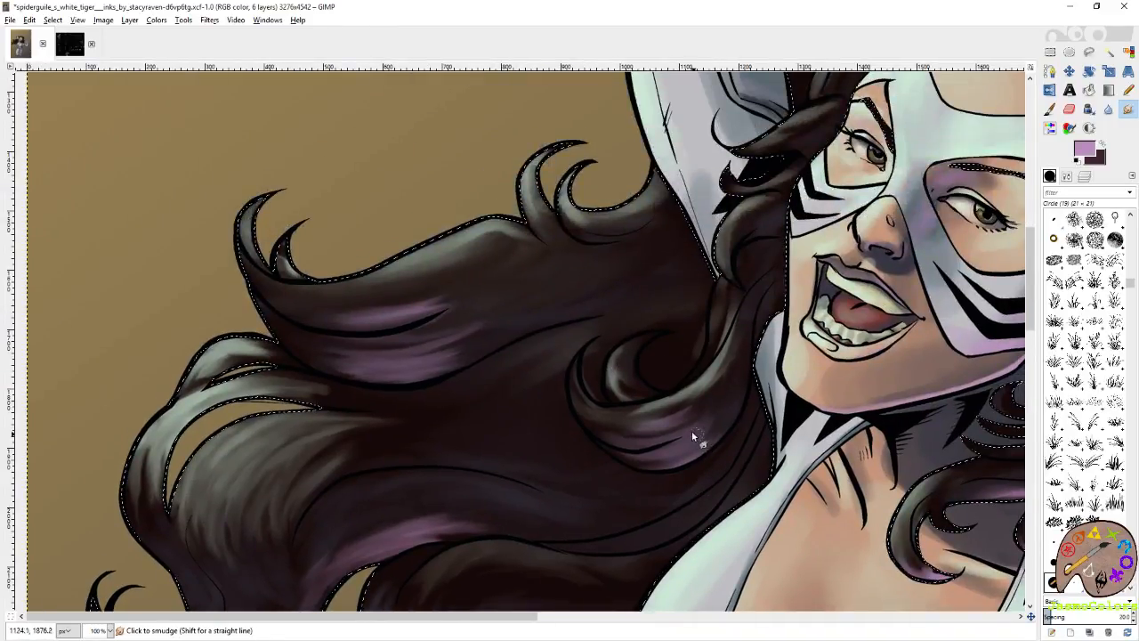
pyautogui.moveTo(751, 321); pyautogui.dragTo(718, 340)
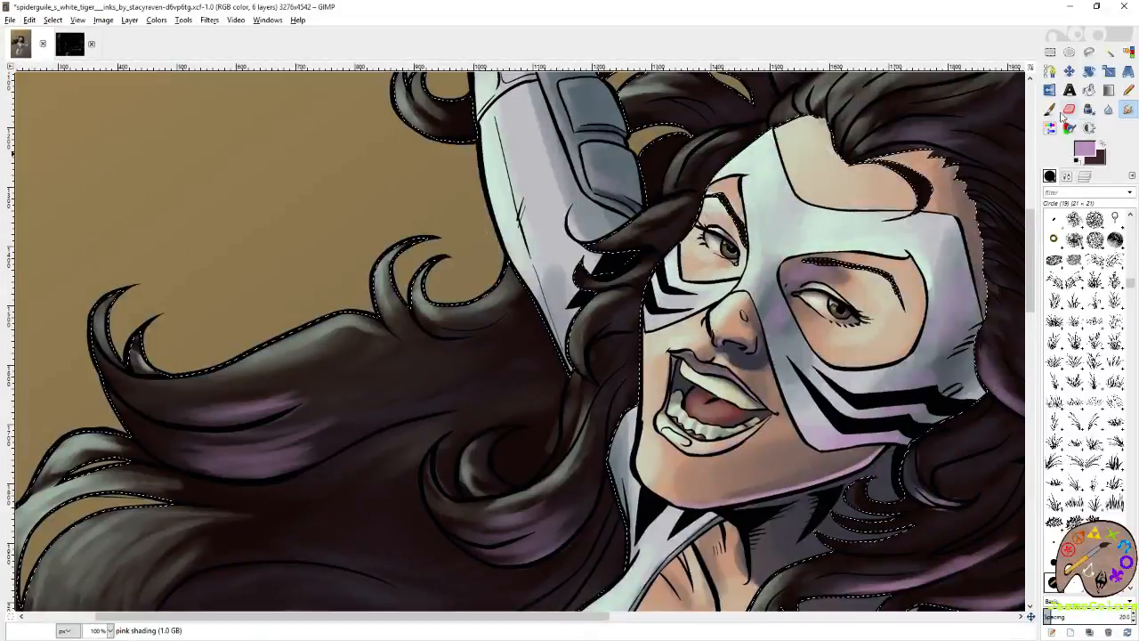
pyautogui.press('p')
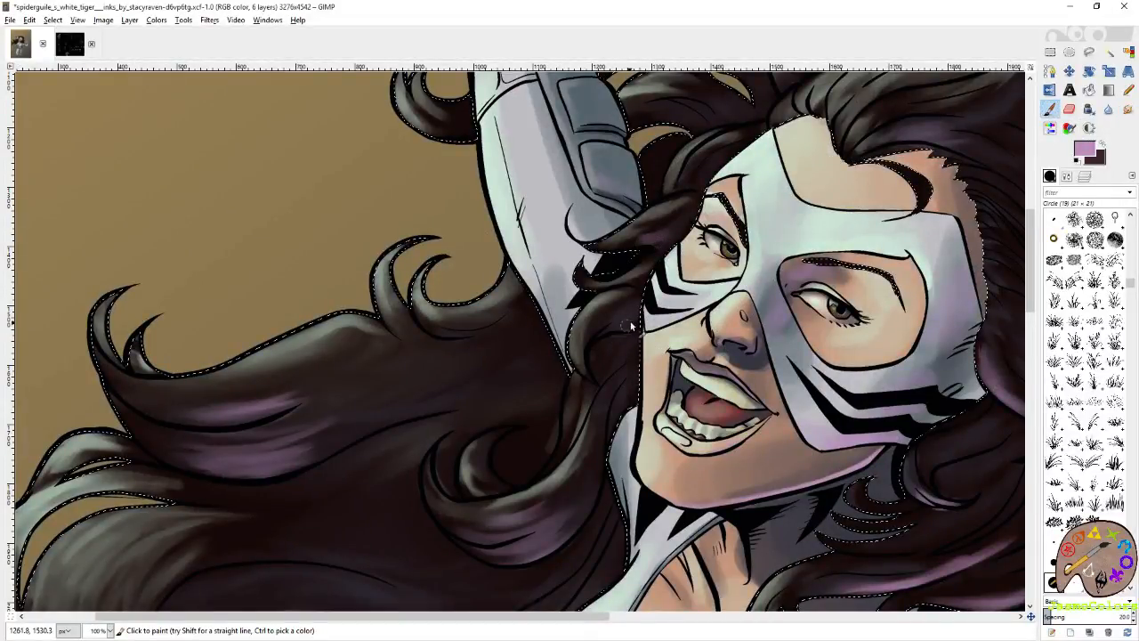
pyautogui.scroll(2, 674, 288)
pyautogui.moveTo(975, 319); pyautogui.dragTo(722, 316)
pyautogui.moveTo(733, 223); pyautogui.dragTo(775, 258)
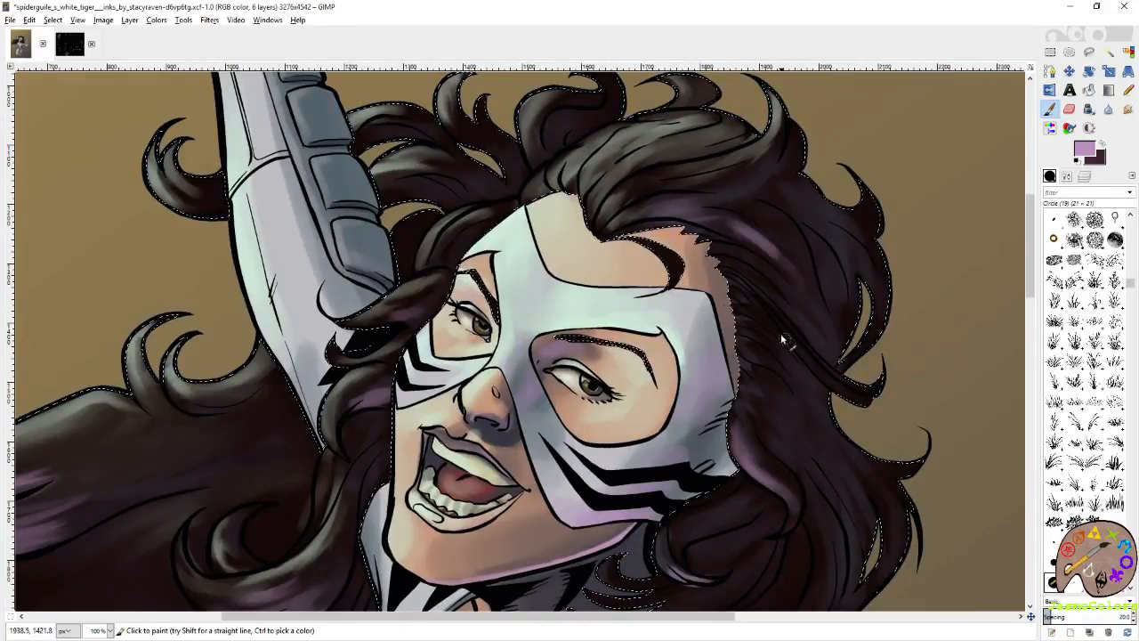
# Smudge the new mauve highlights beside the mask along the strands toward the outer hair tips.
pyautogui.press('s')
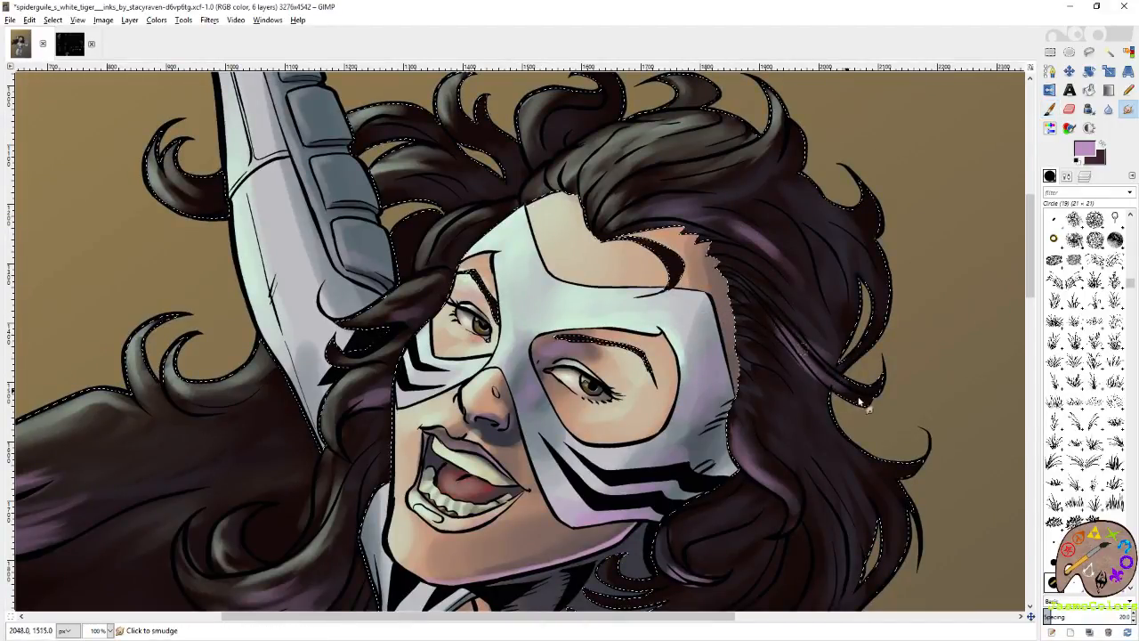
pyautogui.moveTo(859, 400); pyautogui.dragTo(842, 382)
pyautogui.moveTo(764, 241); pyautogui.dragTo(795, 272)
pyautogui.moveTo(727, 212)
pyautogui.mouseDown()
pyautogui.moveTo(787, 261)
pyautogui.moveTo(978, 304)
pyautogui.mouseUp()
pyautogui.moveTo(536, 425); pyautogui.dragTo(746, 368)
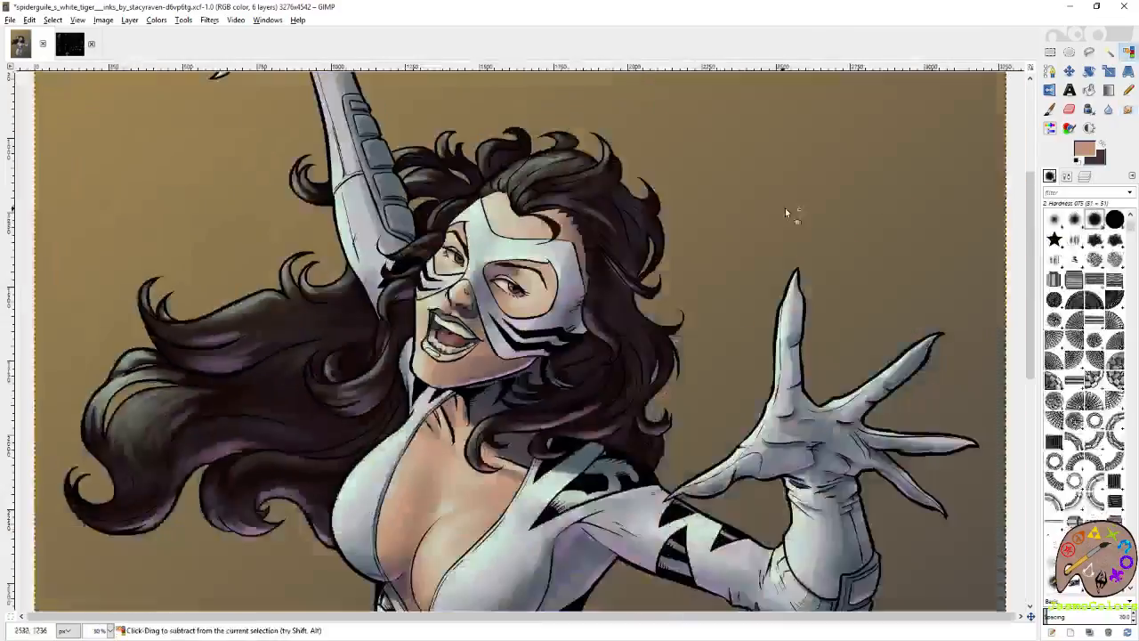
# Clear the hair selection and save the image.
pyautogui.scroll(-2, 785, 208)
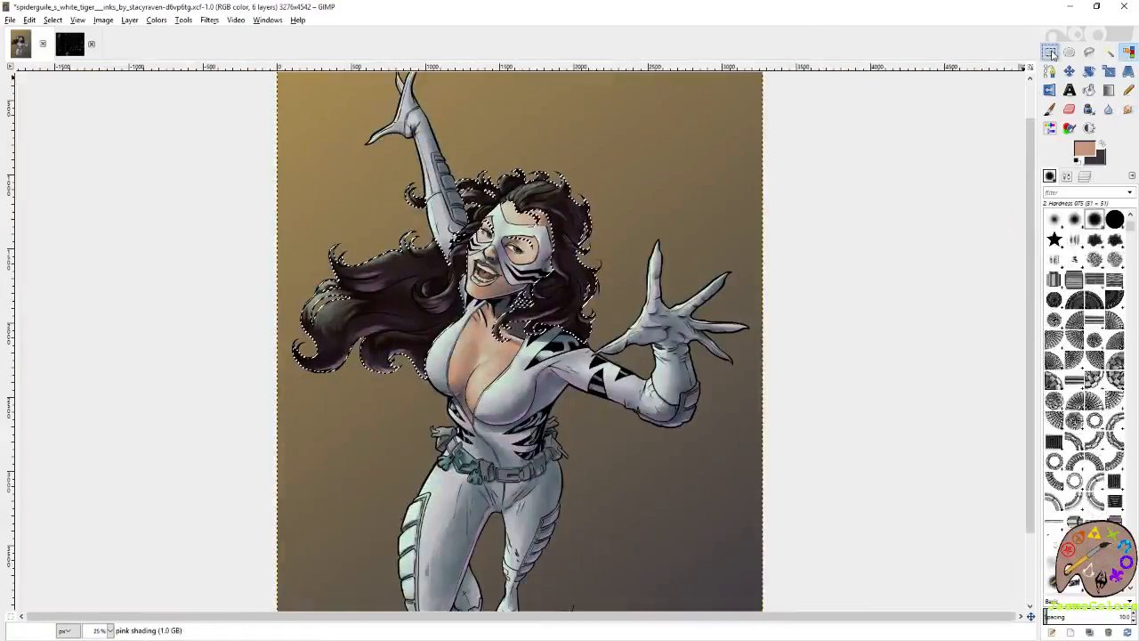
pyautogui.click(1053, 56)
pyautogui.click(953, 131)
pyautogui.scroll(-1, 856, 219)
pyautogui.hotkey('ctrl', 's')
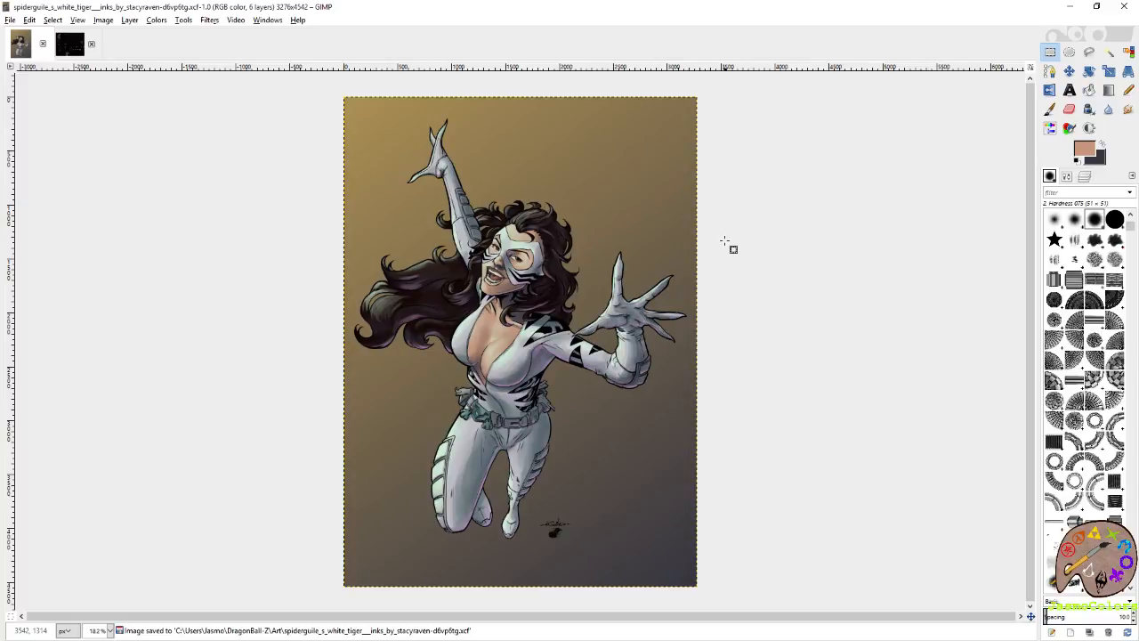
# Undo the deselection of the hair and smudge the middle of the windswept hair with a brush size of 160.84.
pyautogui.hotkey('ctrl', 'z')
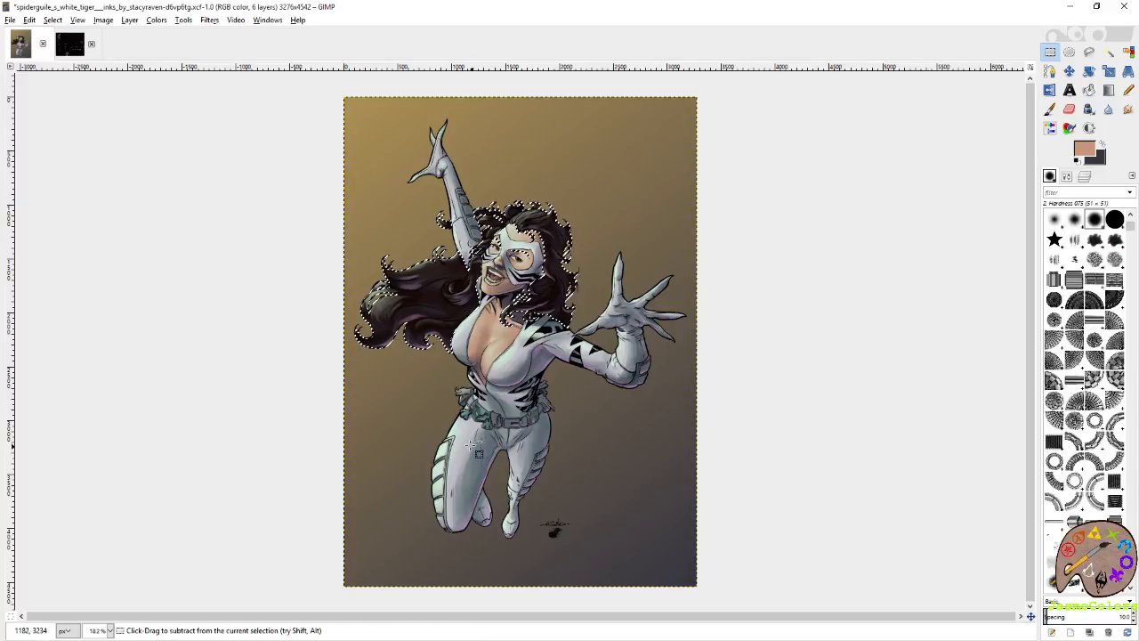
pyautogui.scroll(4, 388, 301)
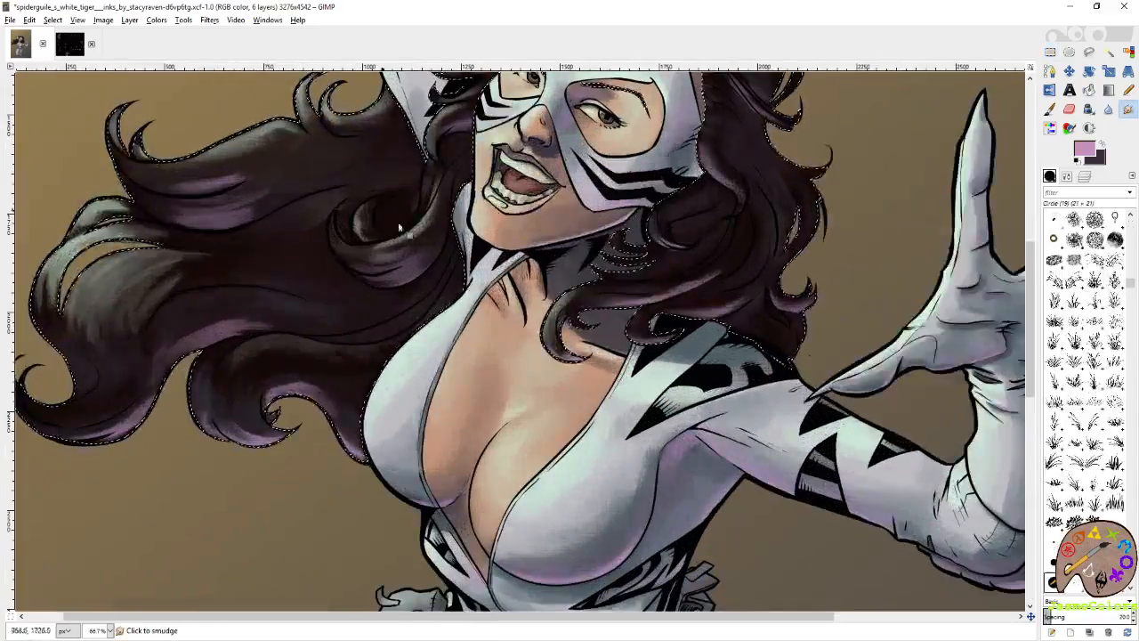
pyautogui.moveTo(399, 229); pyautogui.dragTo(568, 240)
pyautogui.click(1070, 176)
pyautogui.click(1057, 258)
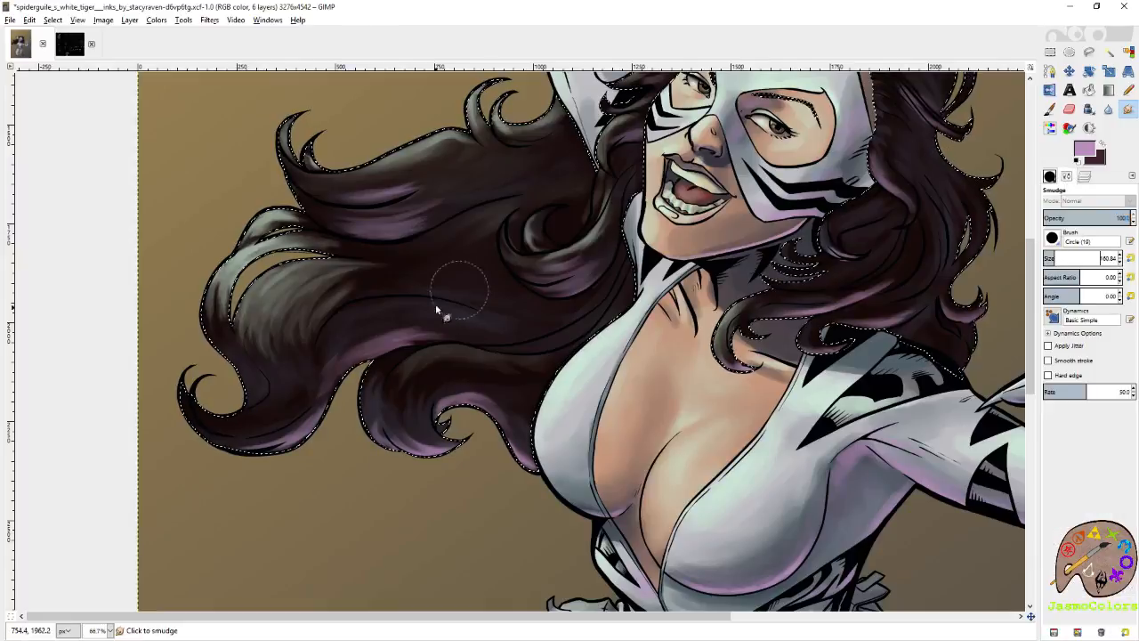
pyautogui.moveTo(371, 335); pyautogui.dragTo(452, 318)
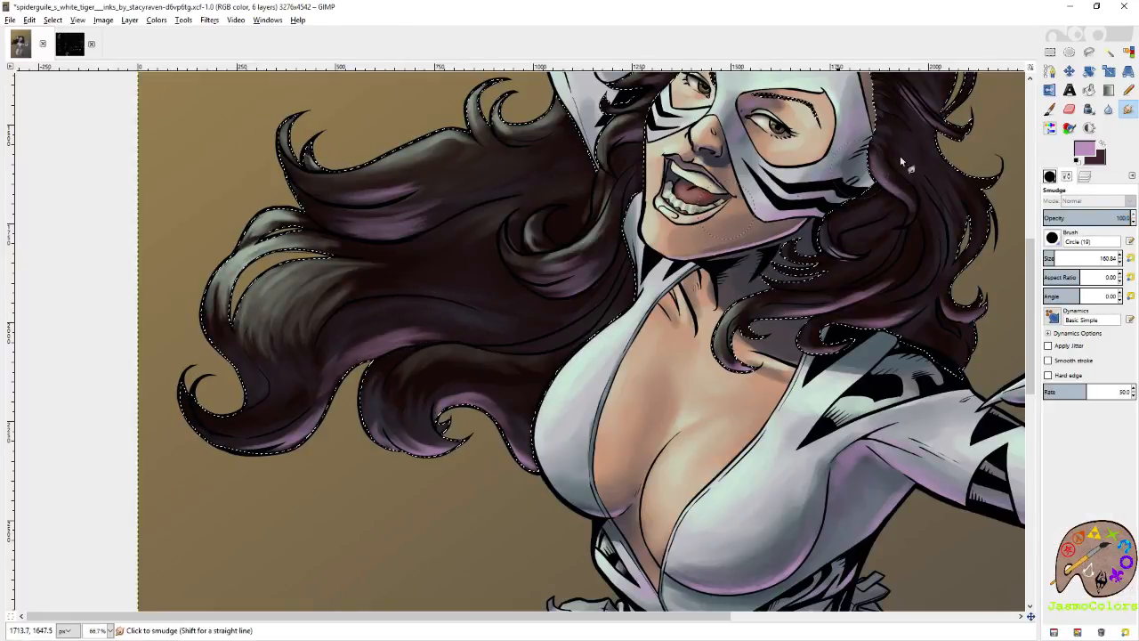
# Paint broad, soft mauve tones over the windswept hair and its lower locks, reducing the brush size to 136.86 for the locks.
pyautogui.click(1052, 110)
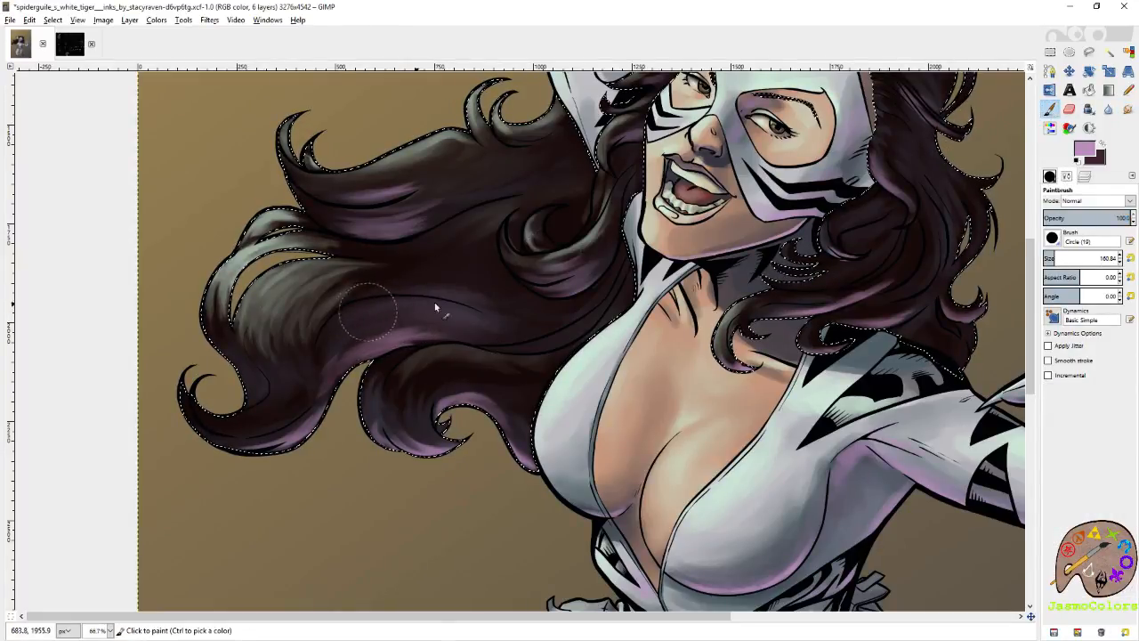
pyautogui.moveTo(435, 307)
pyautogui.mouseDown()
pyautogui.moveTo(423, 280)
pyautogui.moveTo(476, 283)
pyautogui.moveTo(349, 261)
pyautogui.moveTo(469, 251)
pyautogui.moveTo(364, 230)
pyautogui.moveTo(485, 189)
pyautogui.mouseUp()
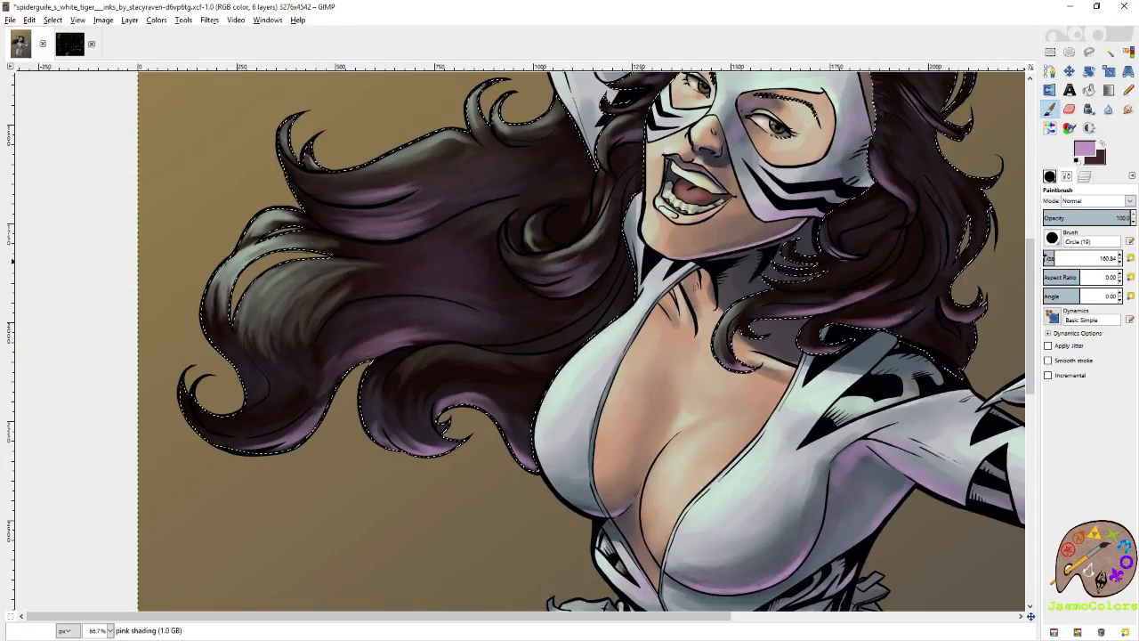
pyautogui.click(1049, 257)
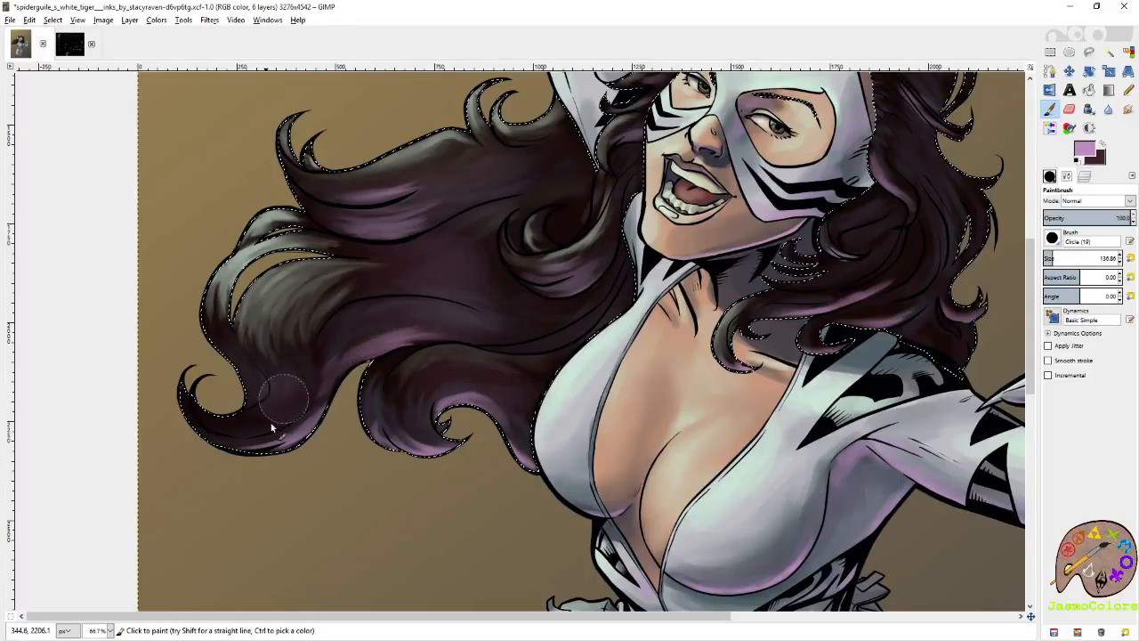
pyautogui.moveTo(251, 432); pyautogui.dragTo(311, 424)
pyautogui.hotkey('ctrl', 'z')
pyautogui.moveTo(235, 432)
pyautogui.mouseDown()
pyautogui.moveTo(295, 419)
pyautogui.moveTo(236, 435)
pyautogui.moveTo(265, 433)
pyautogui.mouseUp()
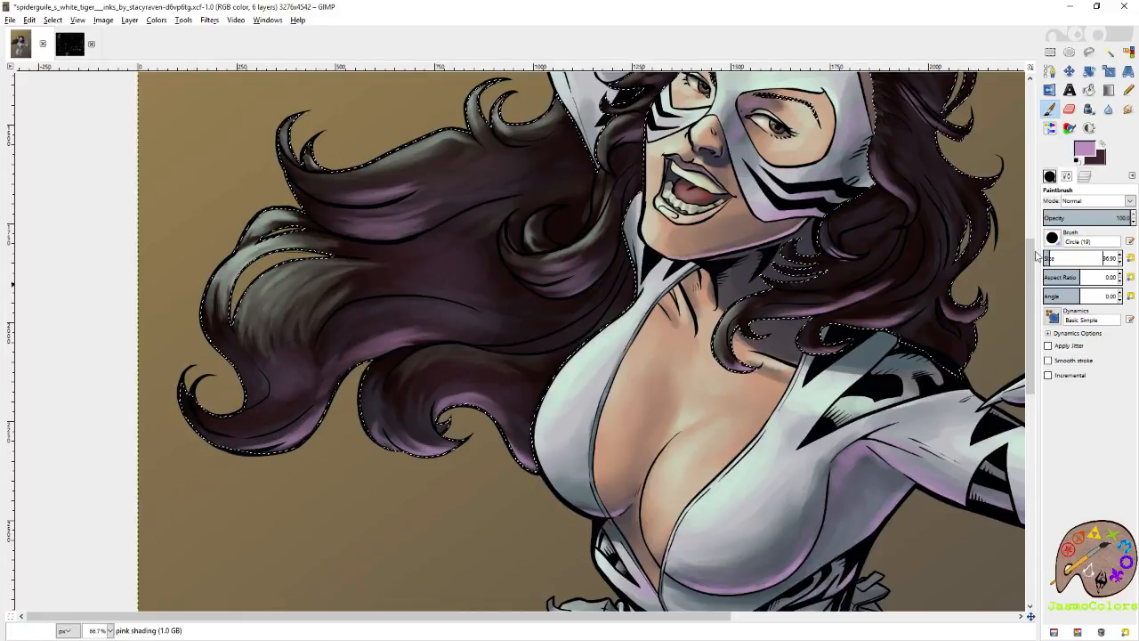
# Paint short mauve streaks across the lower windswept lock at brush size 21, and smudge the middle hair at size 64.94.
pyautogui.click(1130, 258)
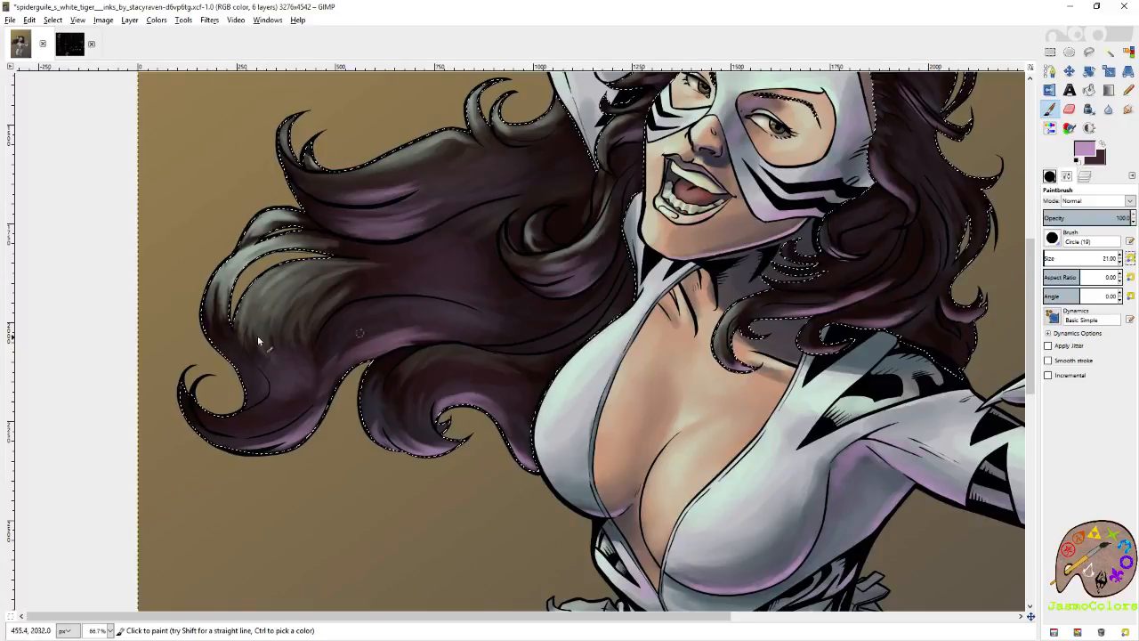
pyautogui.moveTo(303, 370); pyautogui.dragTo(276, 378)
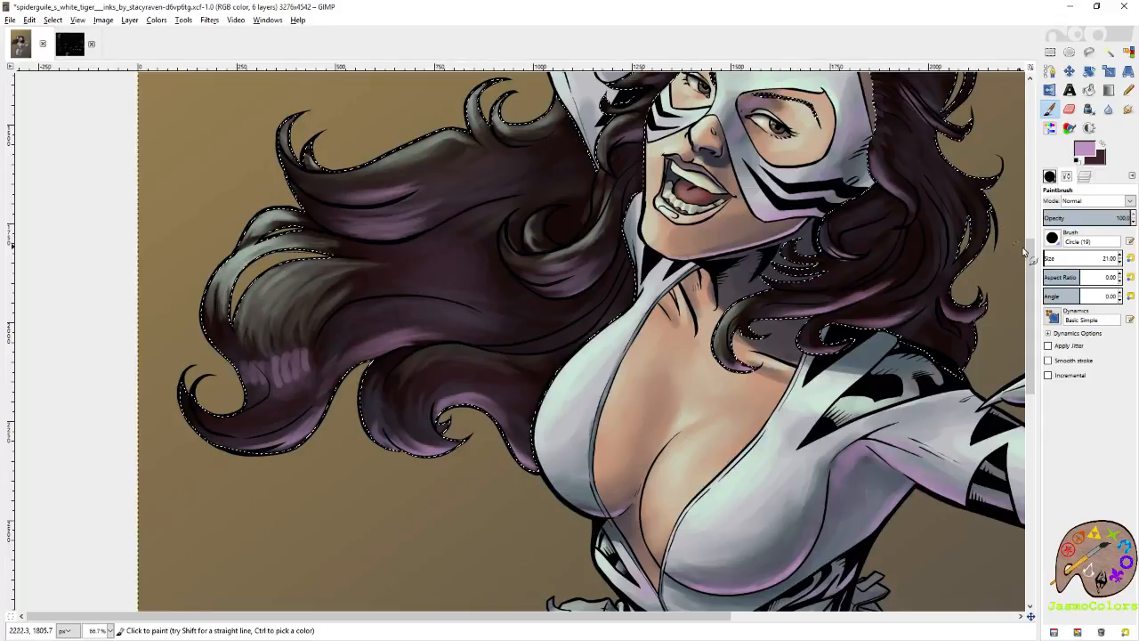
pyautogui.press('s')
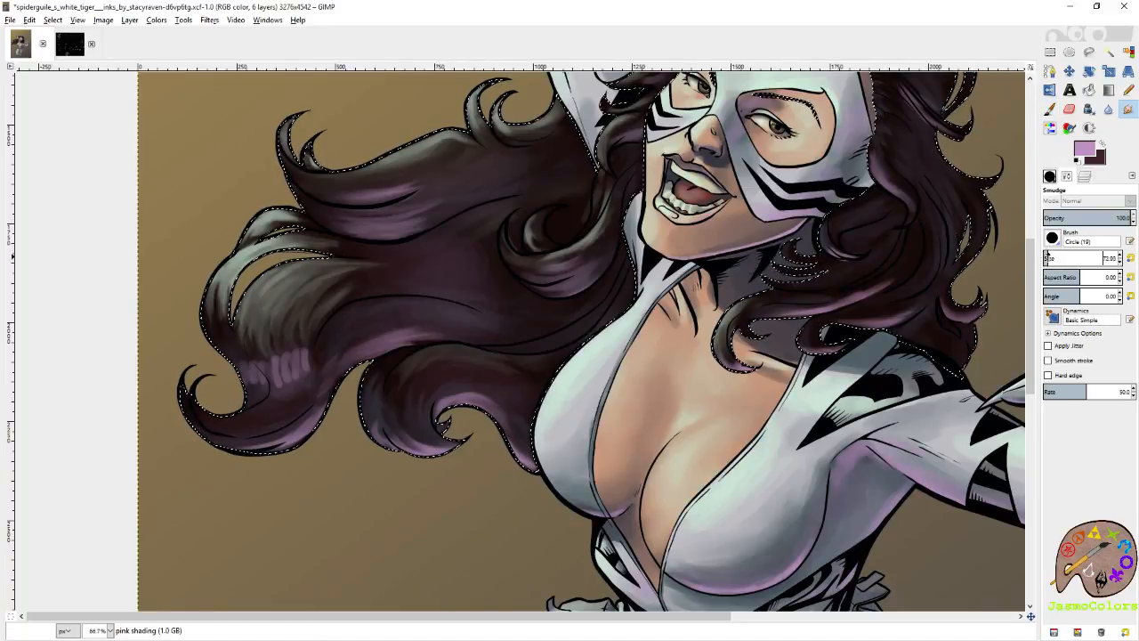
pyautogui.moveTo(1047, 256); pyautogui.dragTo(1047, 256)
pyautogui.moveTo(372, 277)
pyautogui.mouseDown()
pyautogui.moveTo(470, 265)
pyautogui.moveTo(385, 278)
pyautogui.moveTo(483, 296)
pyautogui.moveTo(338, 298)
pyautogui.moveTo(483, 332)
pyautogui.mouseUp()
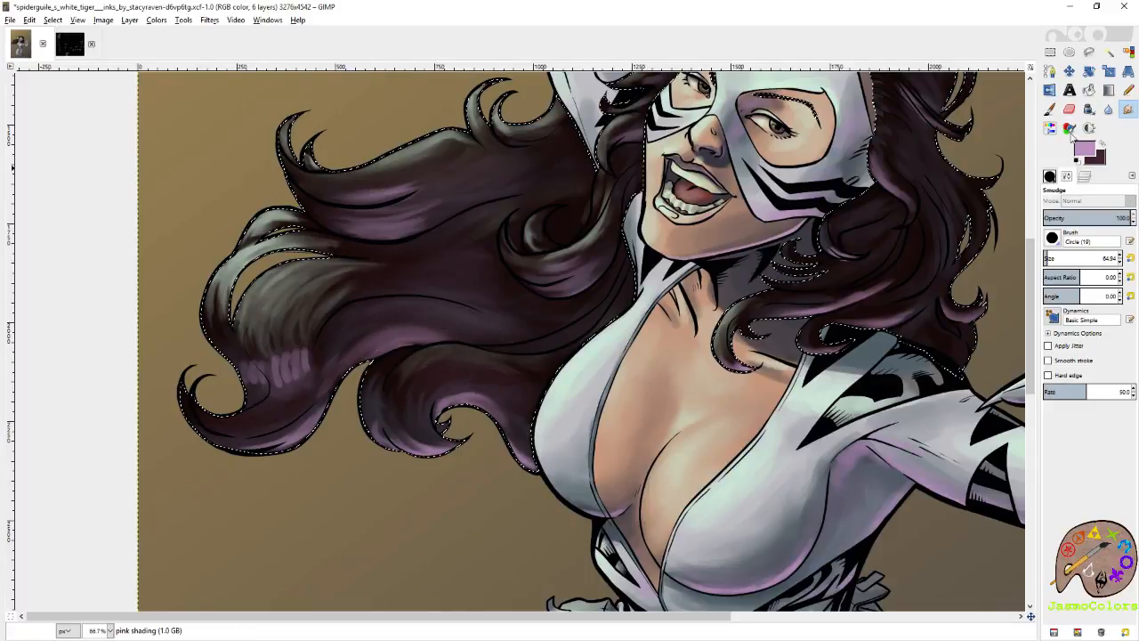
# Add mauve to the middle windswept lock at brush size 64.94 and smudge it and the short streaks below at size 21.
pyautogui.click(1051, 109)
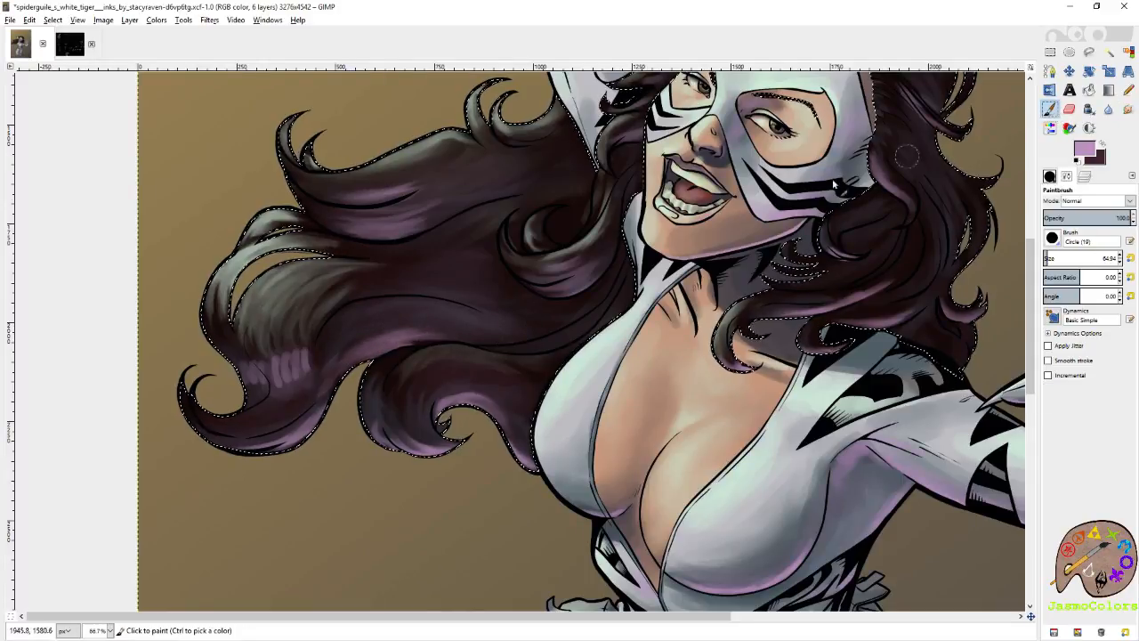
pyautogui.moveTo(401, 341); pyautogui.dragTo(386, 332)
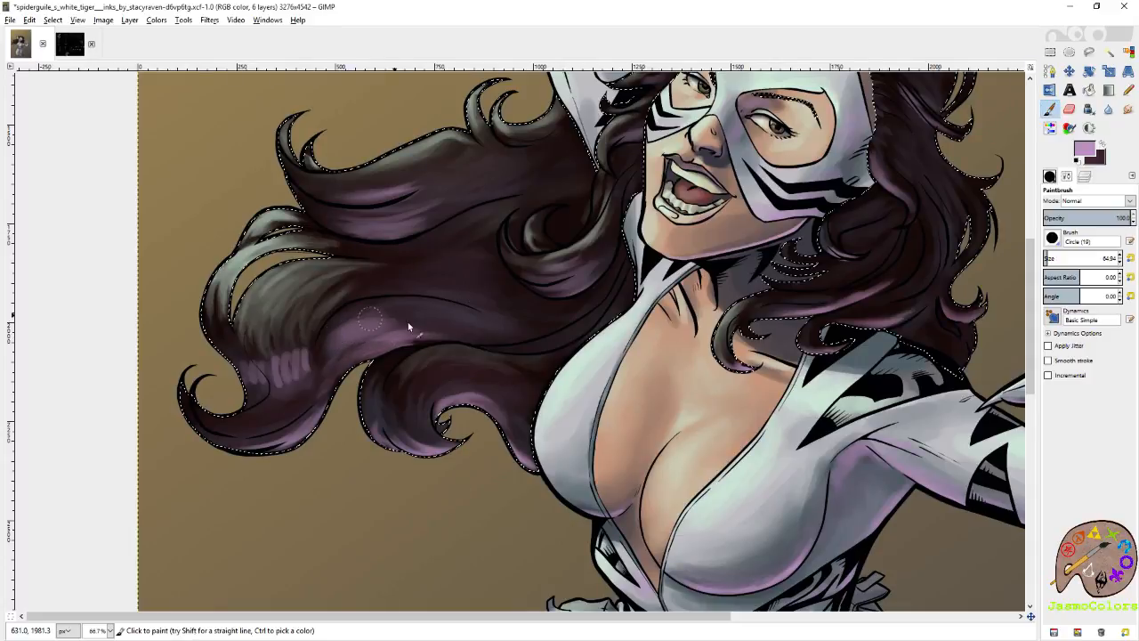
pyautogui.press('s')
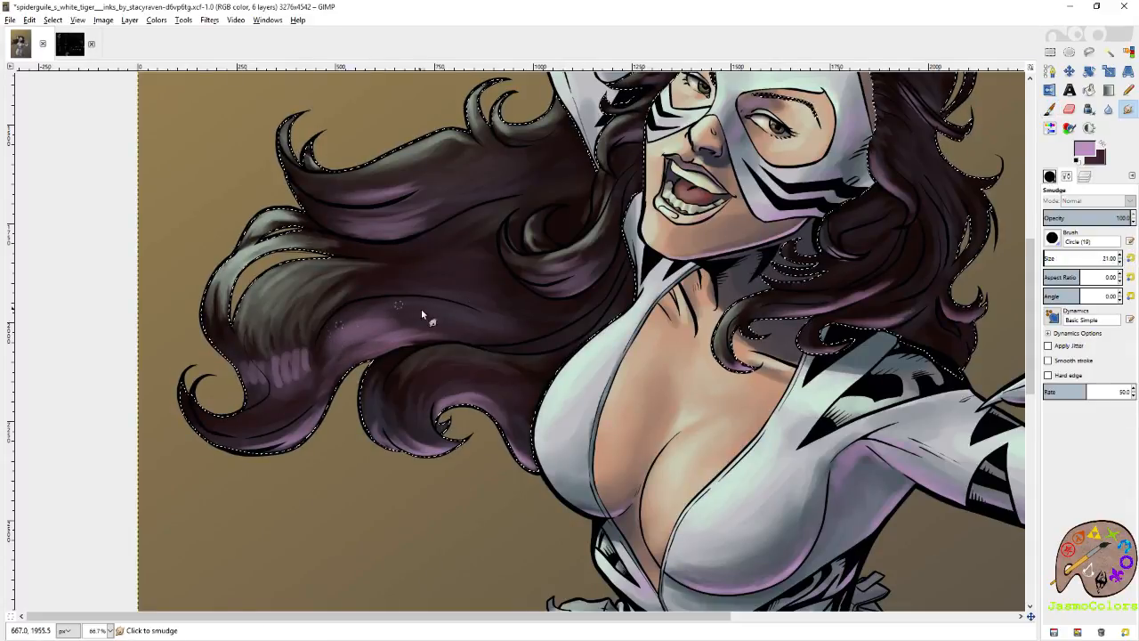
pyautogui.moveTo(396, 319); pyautogui.dragTo(338, 333)
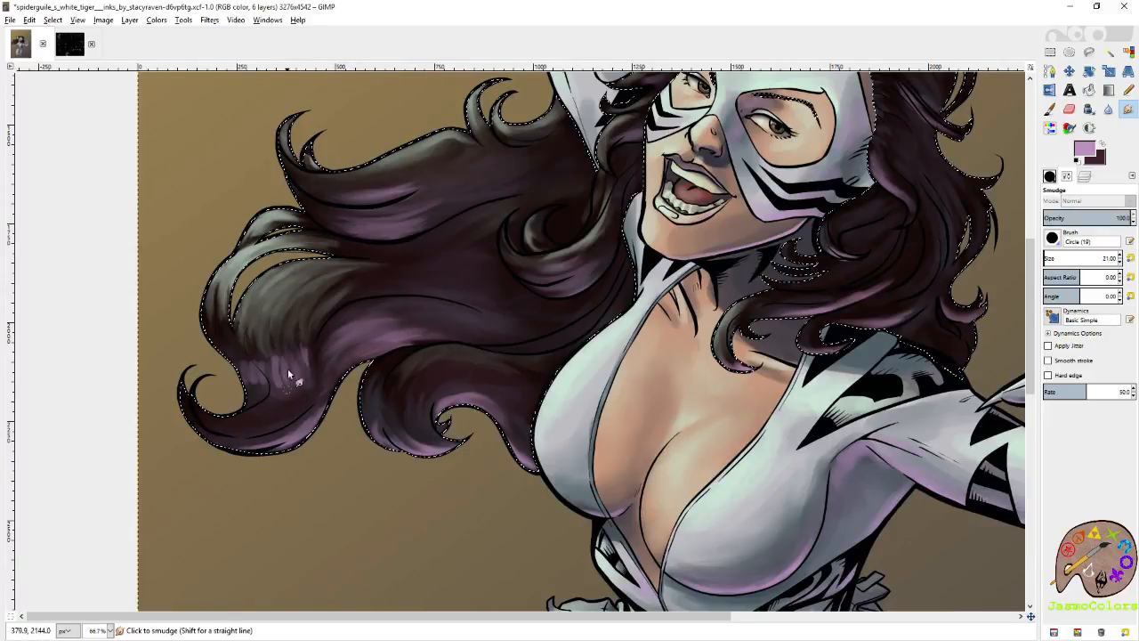
pyautogui.moveTo(259, 398)
pyautogui.mouseDown()
pyautogui.moveTo(231, 343)
pyautogui.moveTo(249, 390)
pyautogui.moveTo(241, 383)
pyautogui.moveTo(278, 385)
pyautogui.moveTo(303, 357)
pyautogui.moveTo(307, 390)
pyautogui.moveTo(301, 346)
pyautogui.moveTo(288, 391)
pyautogui.moveTo(274, 372)
pyautogui.moveTo(244, 400)
pyautogui.mouseUp()
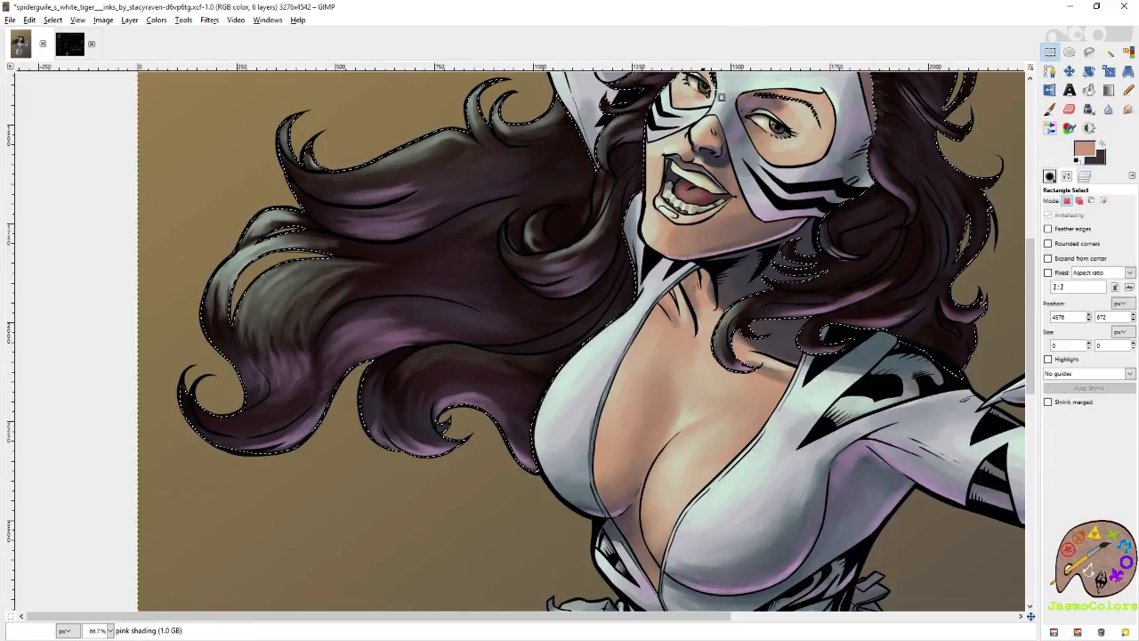
# Deselect the hair and save the image with its blended mauve tones.
pyautogui.scroll(-4, 681, 178)
pyautogui.click(1051, 52)
pyautogui.click(921, 125)
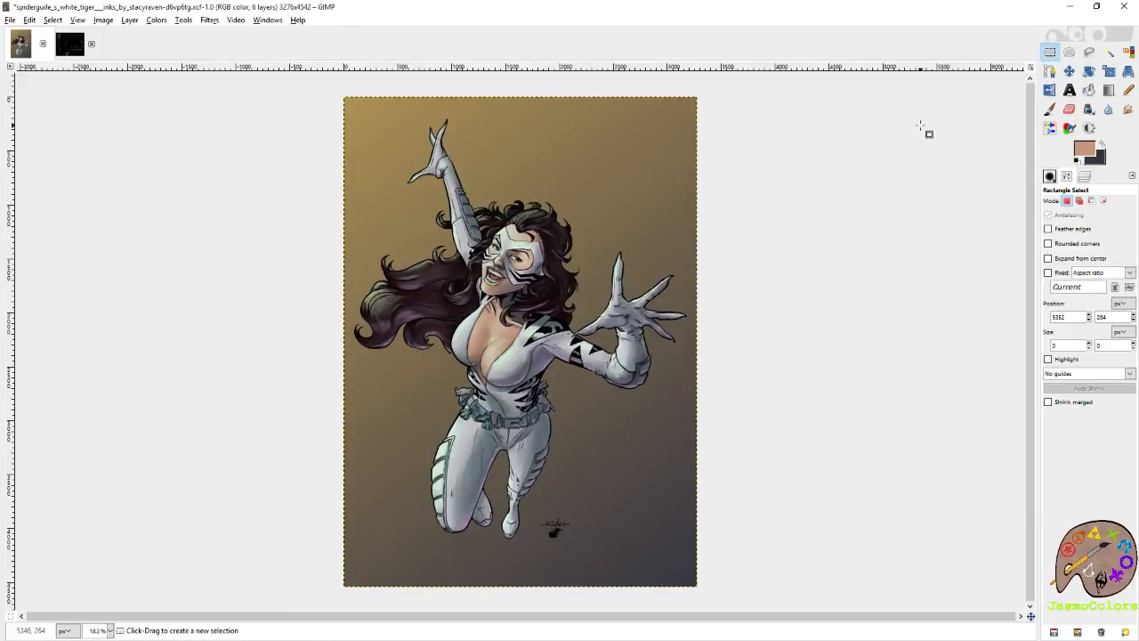
pyautogui.press('ctrl')
pyautogui.hotkey('ctrl', 's')
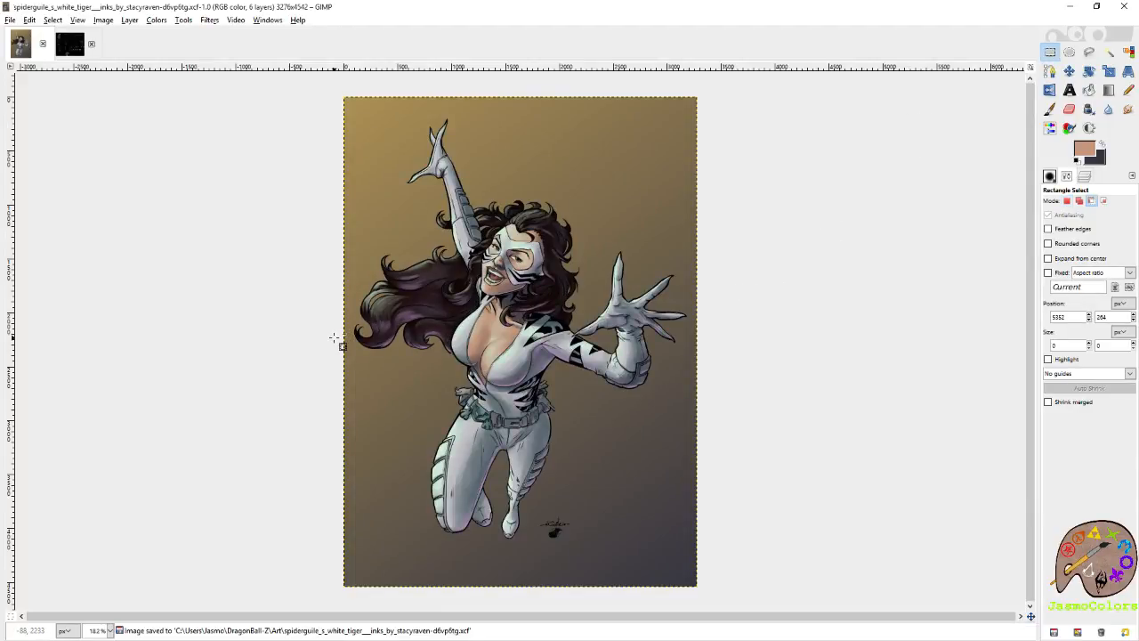
# With the hair selected again, paint a pale green highlight on the green shading layer along the lowest windswept curl and smudge it in.
pyautogui.scroll(5, 334, 339)
pyautogui.press('s')
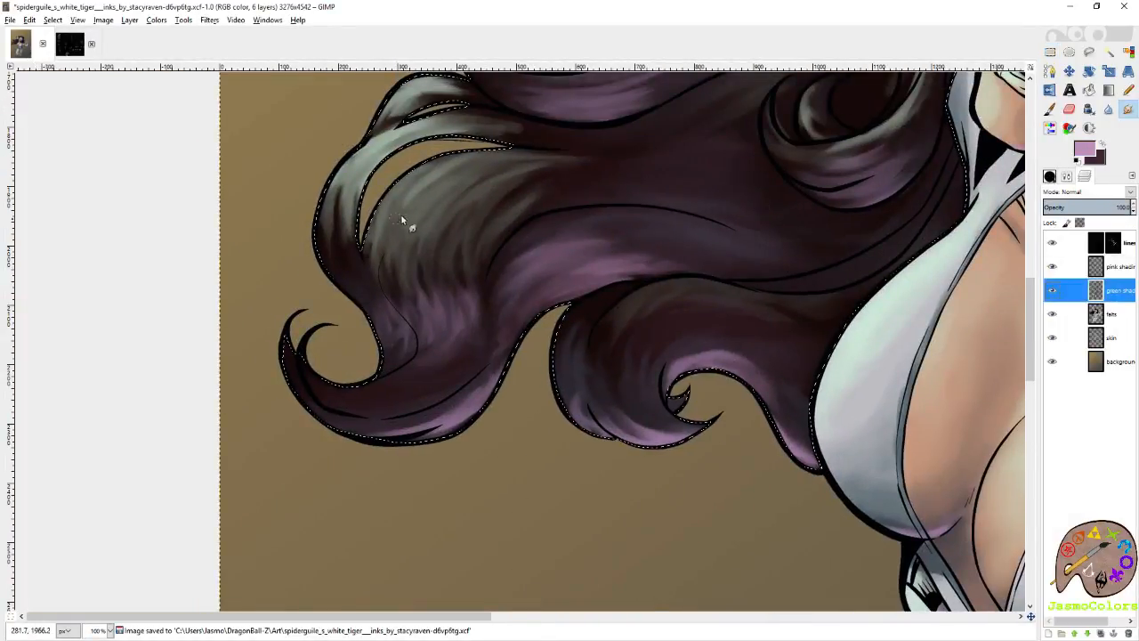
pyautogui.click(1050, 109)
pyautogui.keyDown('ctrl'); pyautogui.click(383, 148); pyautogui.keyUp('ctrl')
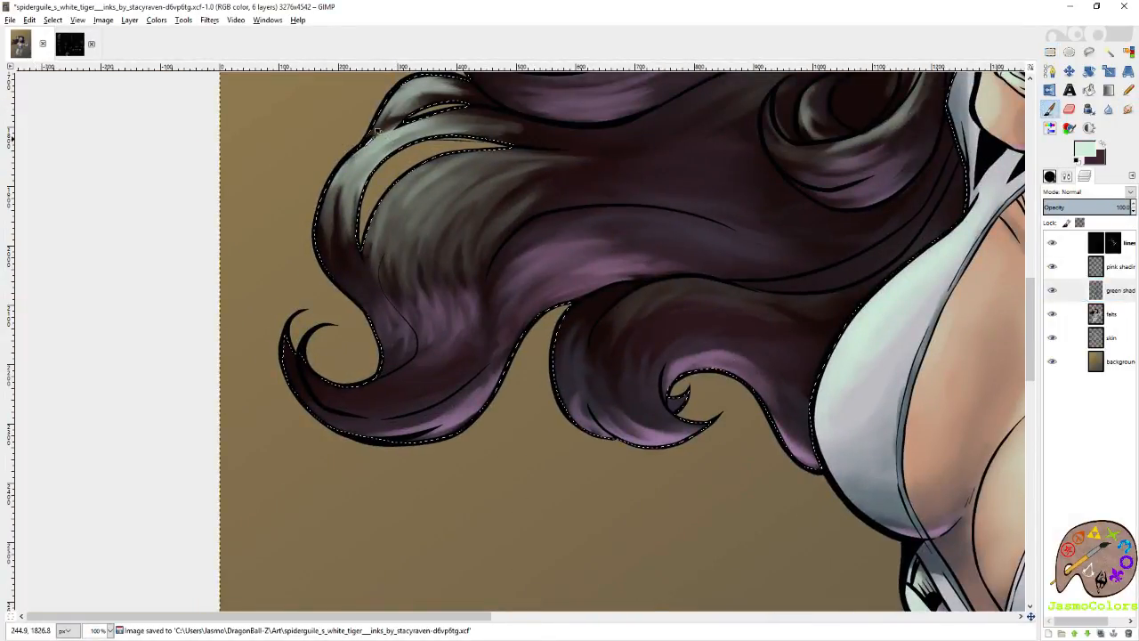
pyautogui.moveTo(305, 382)
pyautogui.mouseDown()
pyautogui.moveTo(383, 391)
pyautogui.moveTo(320, 389)
pyautogui.moveTo(391, 380)
pyautogui.moveTo(382, 390)
pyautogui.moveTo(303, 368)
pyautogui.moveTo(342, 394)
pyautogui.moveTo(393, 389)
pyautogui.mouseUp()
pyautogui.press('s')
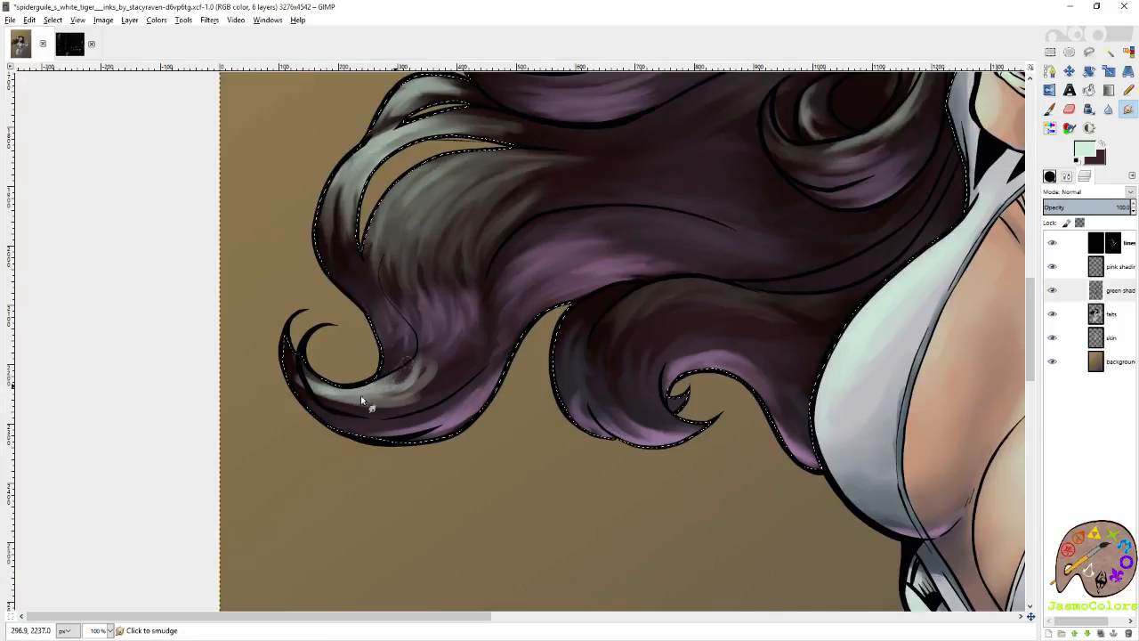
pyautogui.moveTo(317, 401)
pyautogui.mouseDown()
pyautogui.moveTo(409, 400)
pyautogui.moveTo(448, 324)
pyautogui.moveTo(414, 378)
pyautogui.moveTo(407, 371)
pyautogui.moveTo(398, 382)
pyautogui.moveTo(393, 336)
pyautogui.moveTo(356, 408)
pyautogui.moveTo(417, 403)
pyautogui.mouseUp()
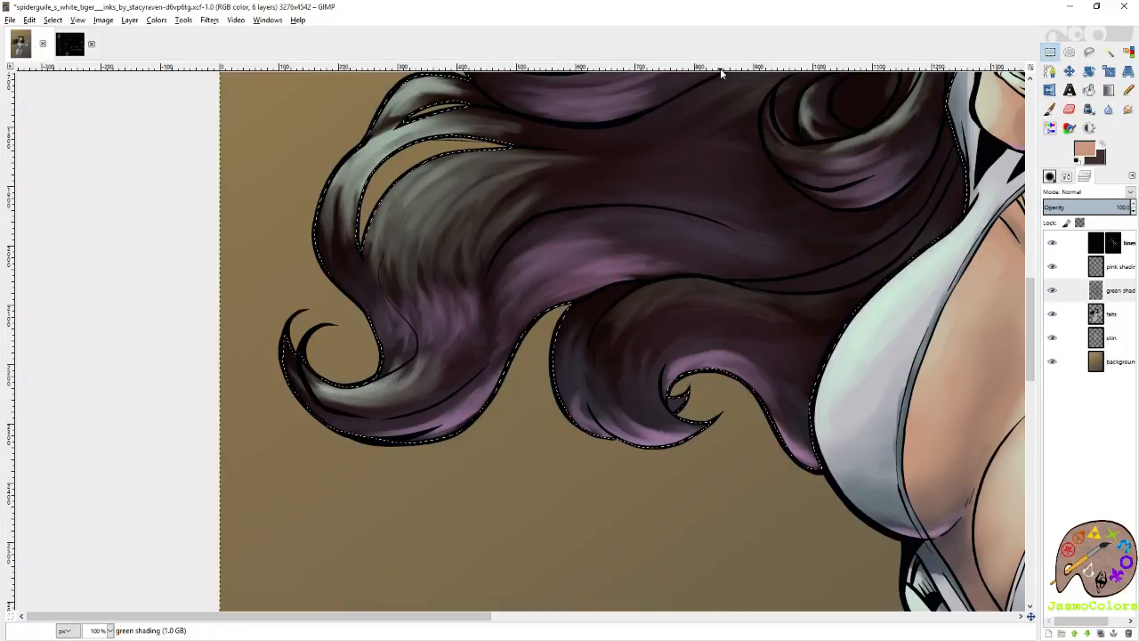
# Clear the hair selection and save the image with the new green curl highlight.
pyautogui.scroll(-3, 648, 234)
pyautogui.scroll(-1, 970, 108)
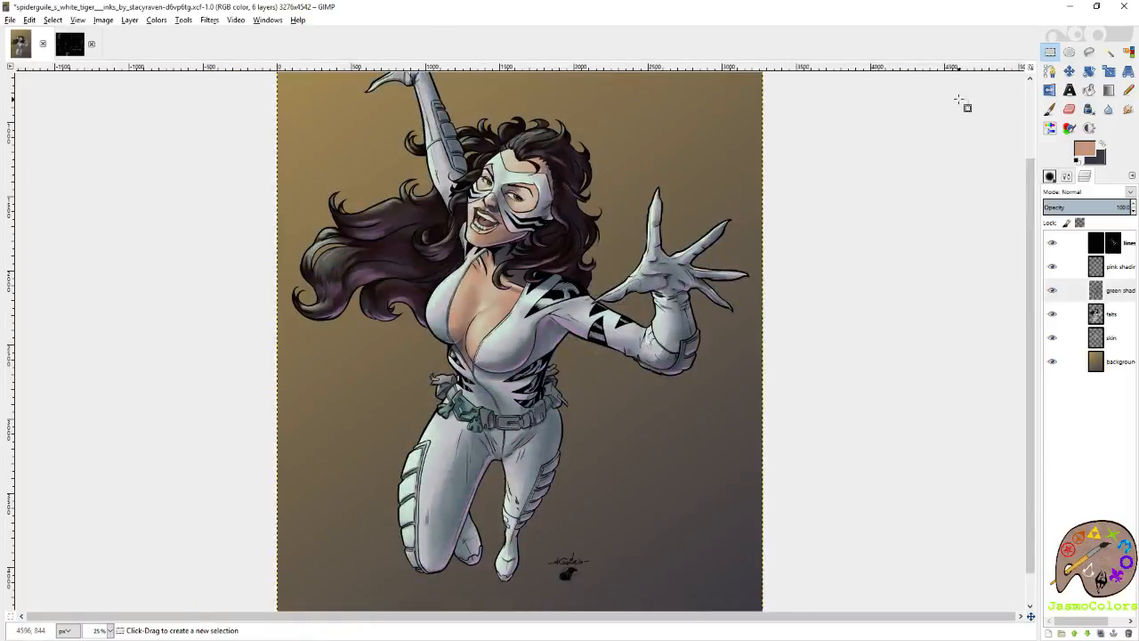
pyautogui.scroll(-1, 835, 248)
pyautogui.hotkey('ctrl', 's')
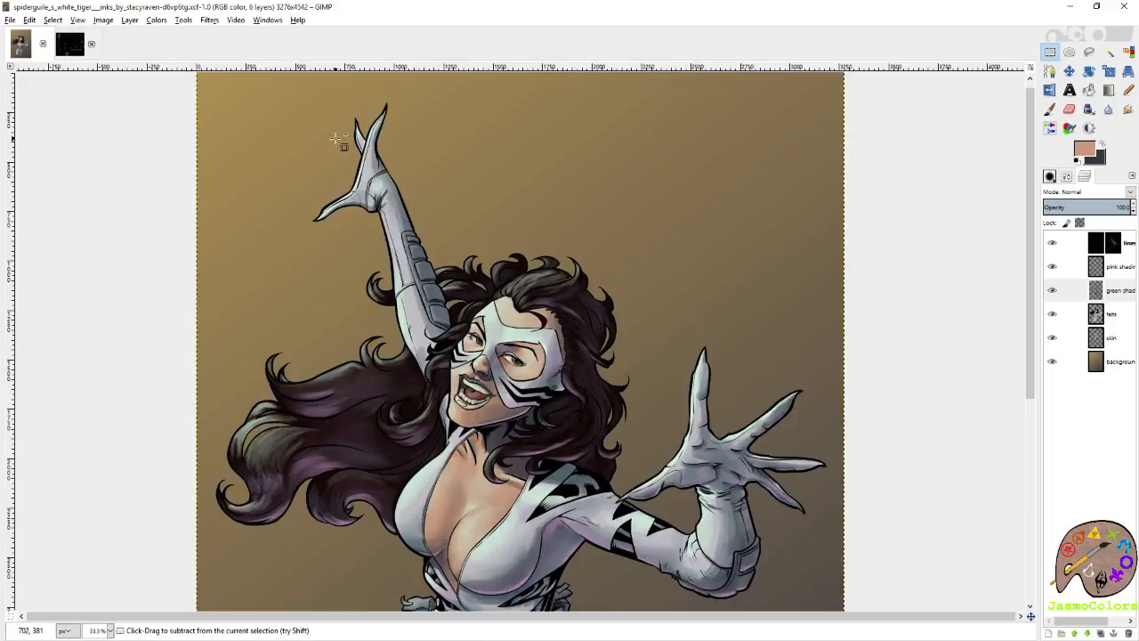
pyautogui.keyDown('ctrl'); pyautogui.scroll(-1, 337, 140); pyautogui.keyUp('ctrl')
pyautogui.scroll(-3, 407, 165)
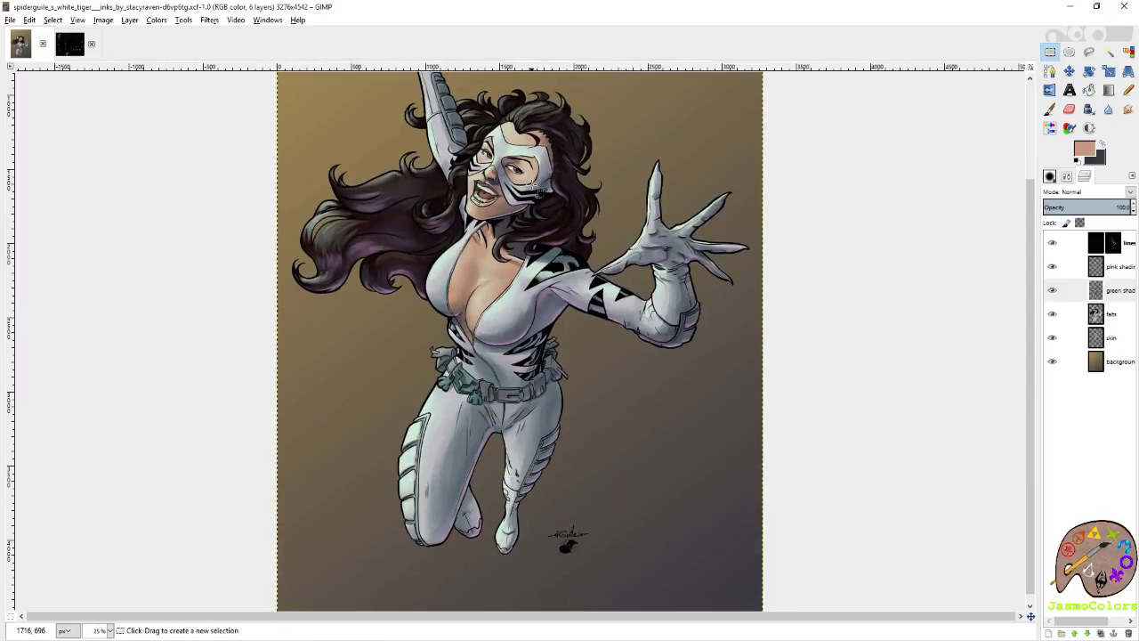
pyautogui.hotkey('ctrl', 's')
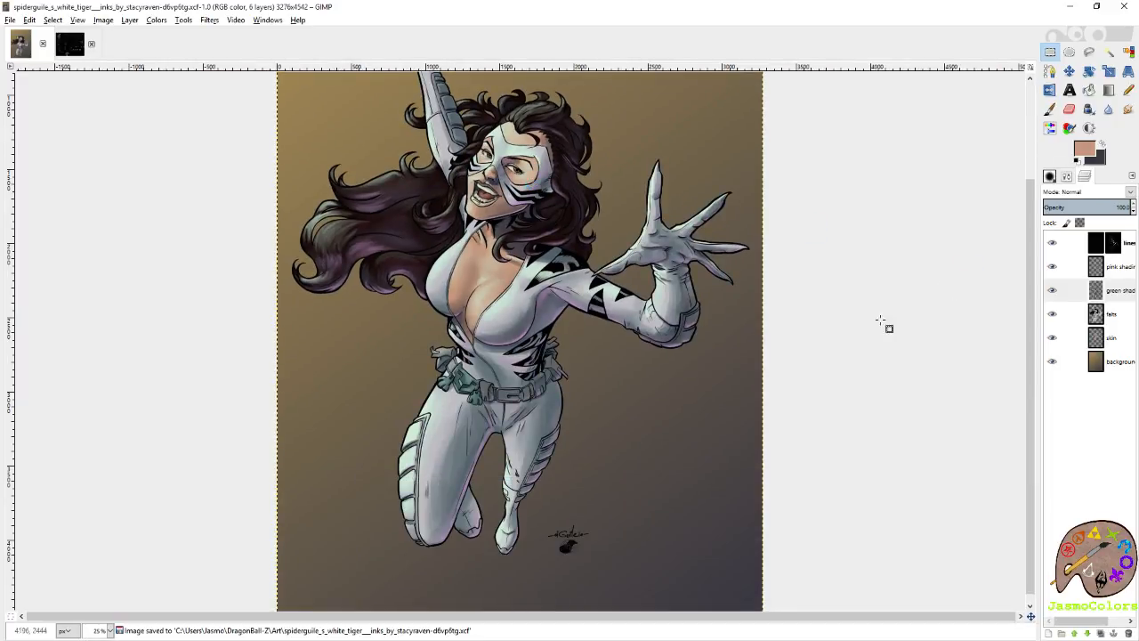
# Save the image with all shading work in place.
pyautogui.keyDown('ctrl'); pyautogui.scroll(-1, 837, 342); pyautogui.keyUp('ctrl')
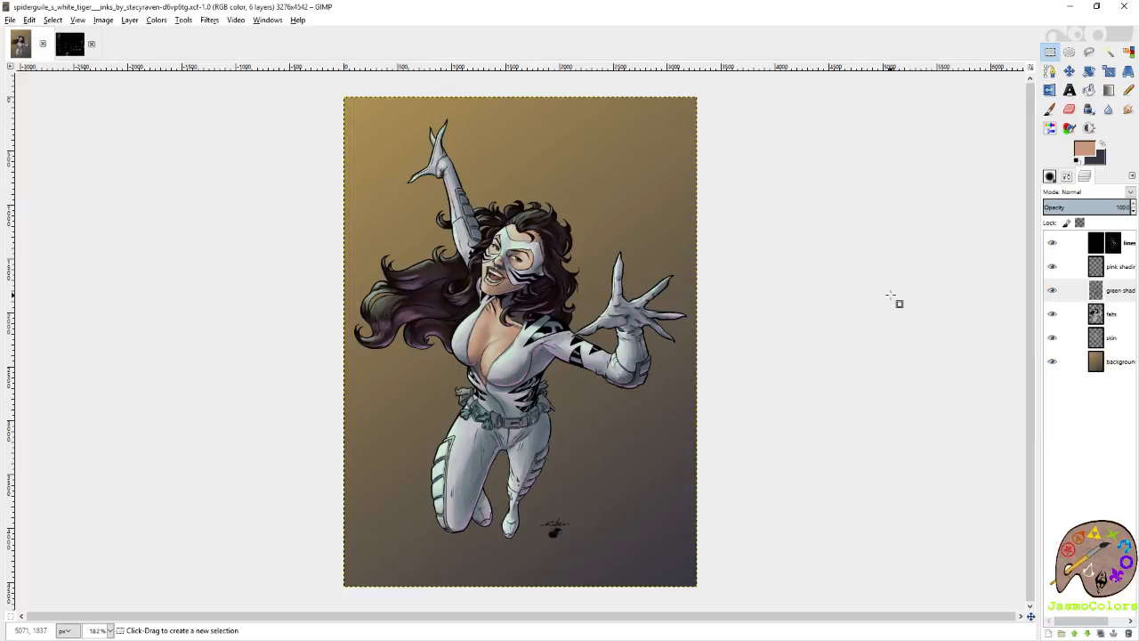
pyautogui.hotkey('ctrl', 's')
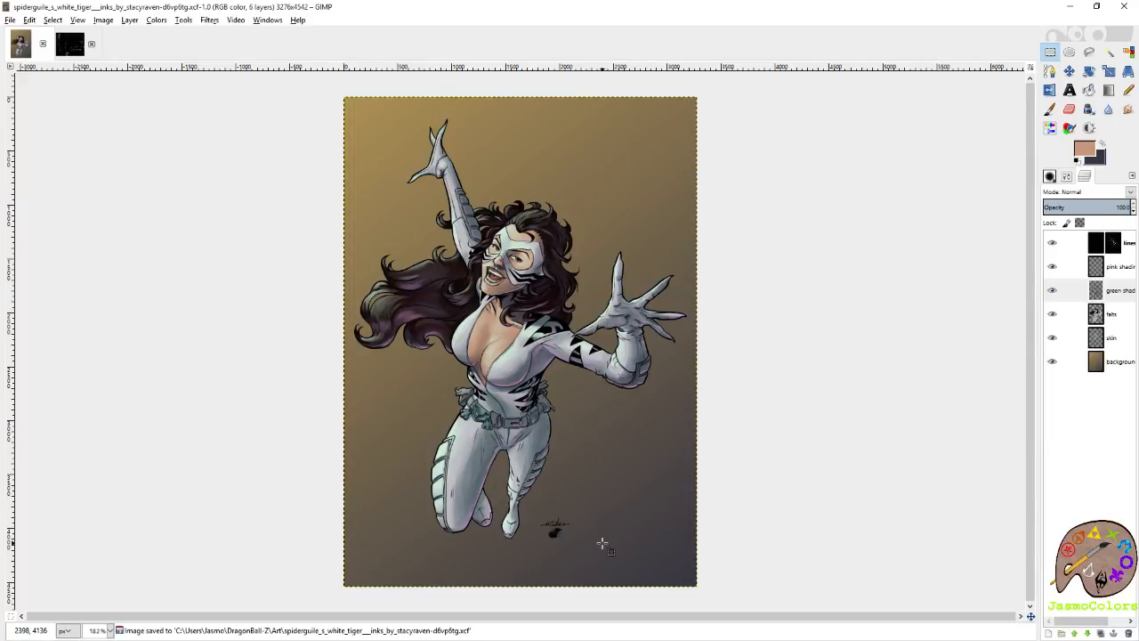
# Set up the Ink tool in pale green at size 7 beside the existing signatures, trying test strokes and undoing them.
pyautogui.scroll(4, 598, 550)
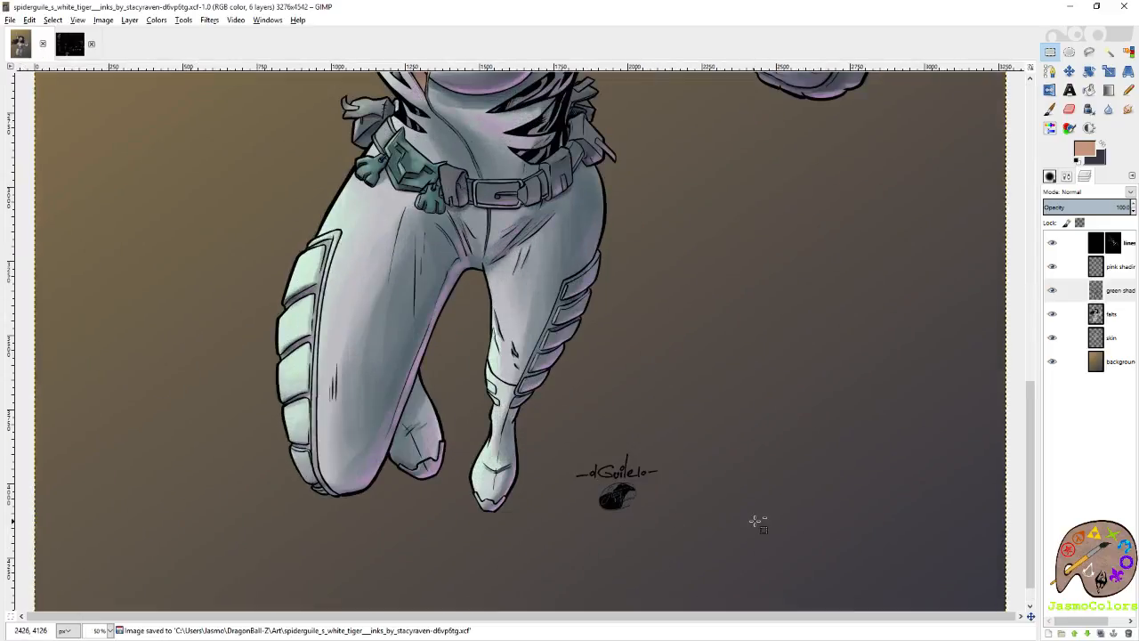
pyautogui.scroll(4, 641, 546)
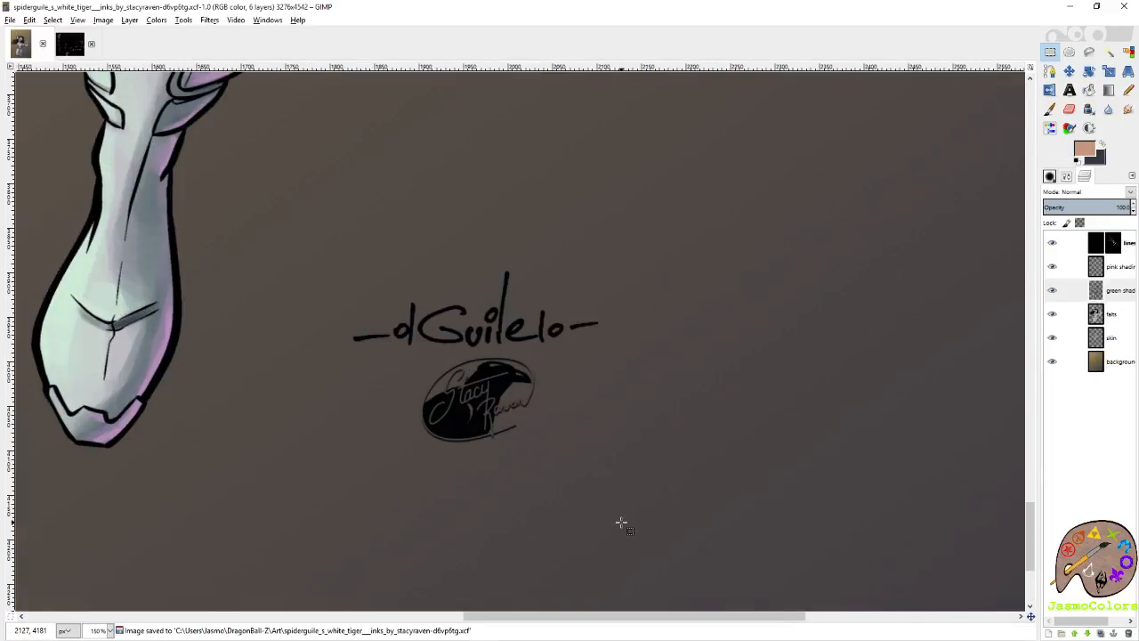
pyautogui.moveTo(757, 304); pyautogui.dragTo(765, 214)
pyautogui.click(1089, 110)
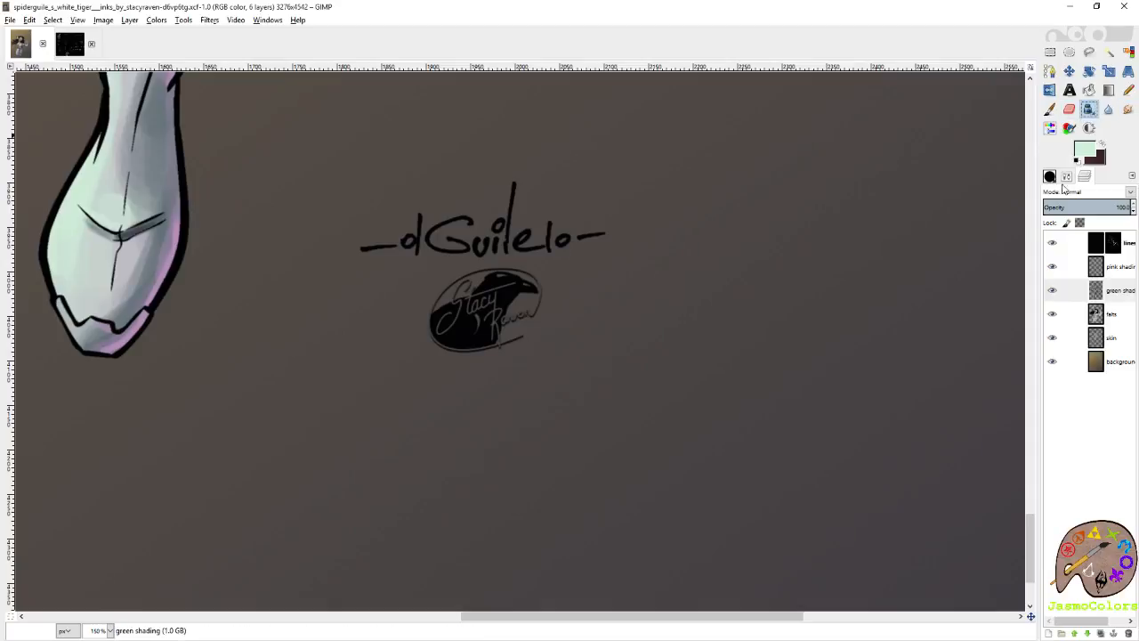
pyautogui.moveTo(692, 310)
pyautogui.mouseDown()
pyautogui.moveTo(738, 272)
pyautogui.moveTo(718, 425)
pyautogui.mouseUp()
pyautogui.hotkey('ctrl', 'z')
pyautogui.click(1067, 176)
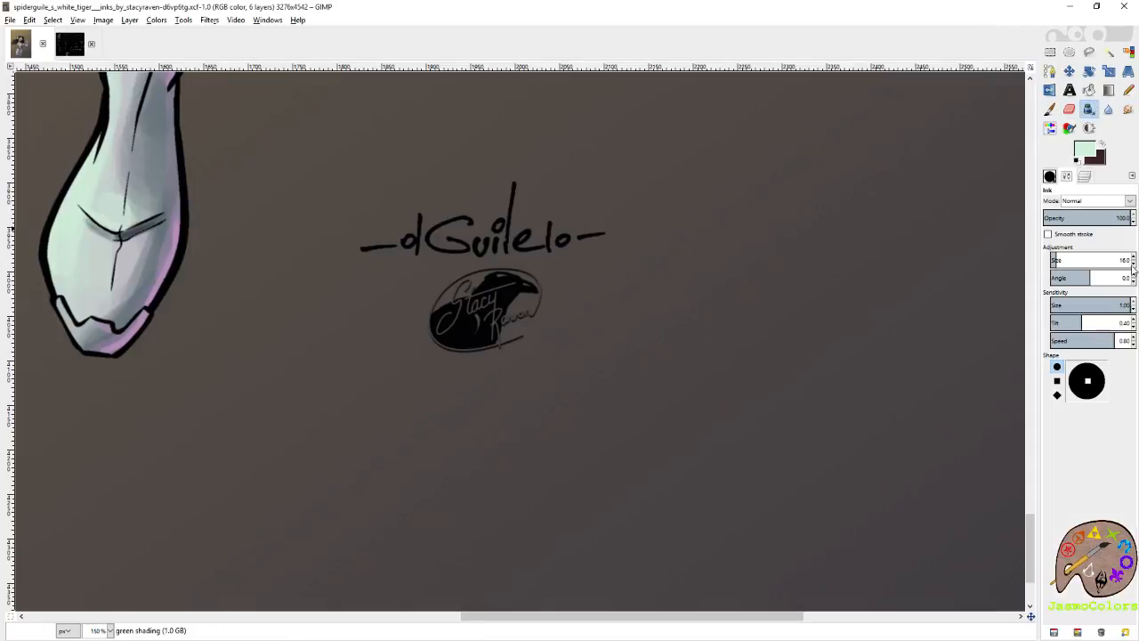
pyautogui.click(1134, 265)
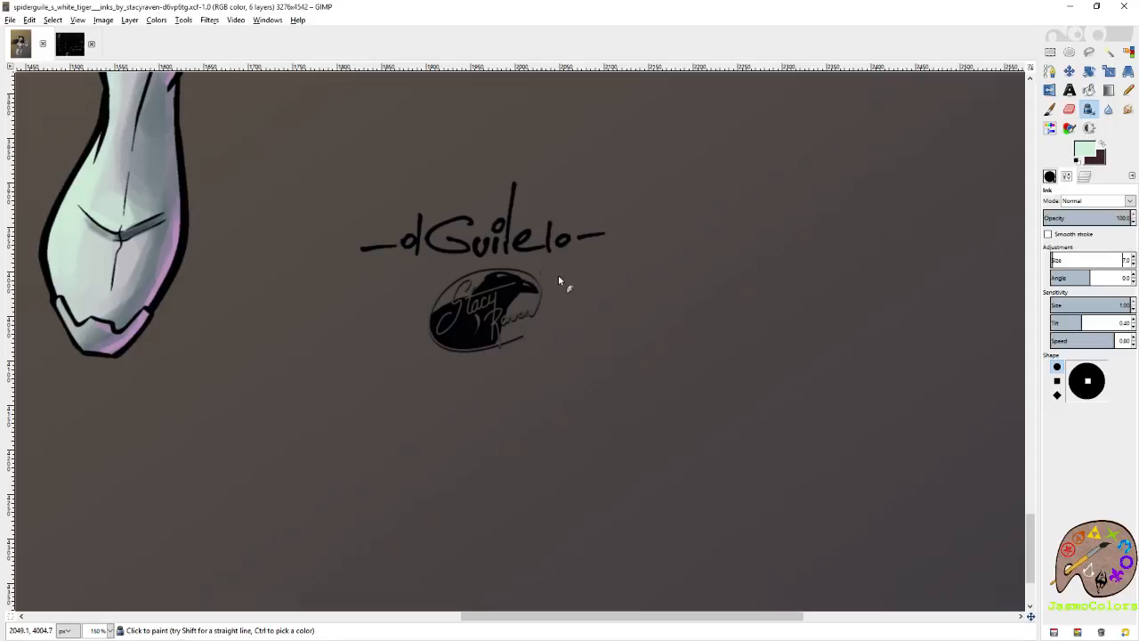
pyautogui.moveTo(628, 301); pyautogui.dragTo(692, 517)
pyautogui.hotkey('ctrl', 'z')
# Ink a pale green colorist signature with initials, "15", "colors" and a long underline beside the raven logo on the green shading layer.
pyautogui.press('r')
pyautogui.scroll(3, 618, 333)
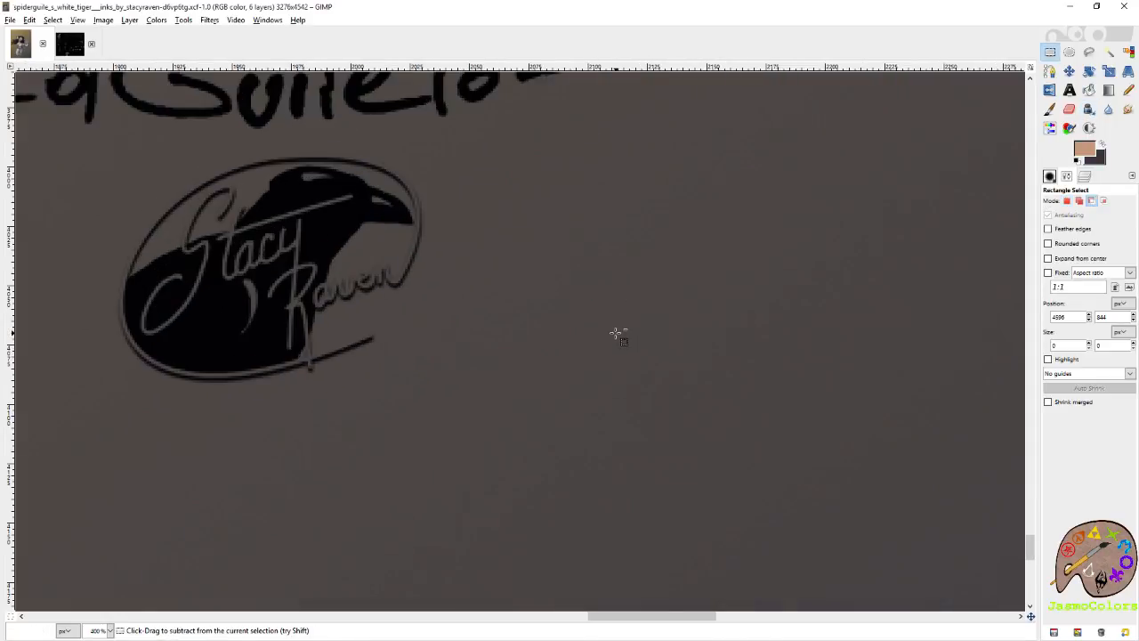
pyautogui.press('k')
pyautogui.moveTo(589, 279); pyautogui.dragTo(642, 427)
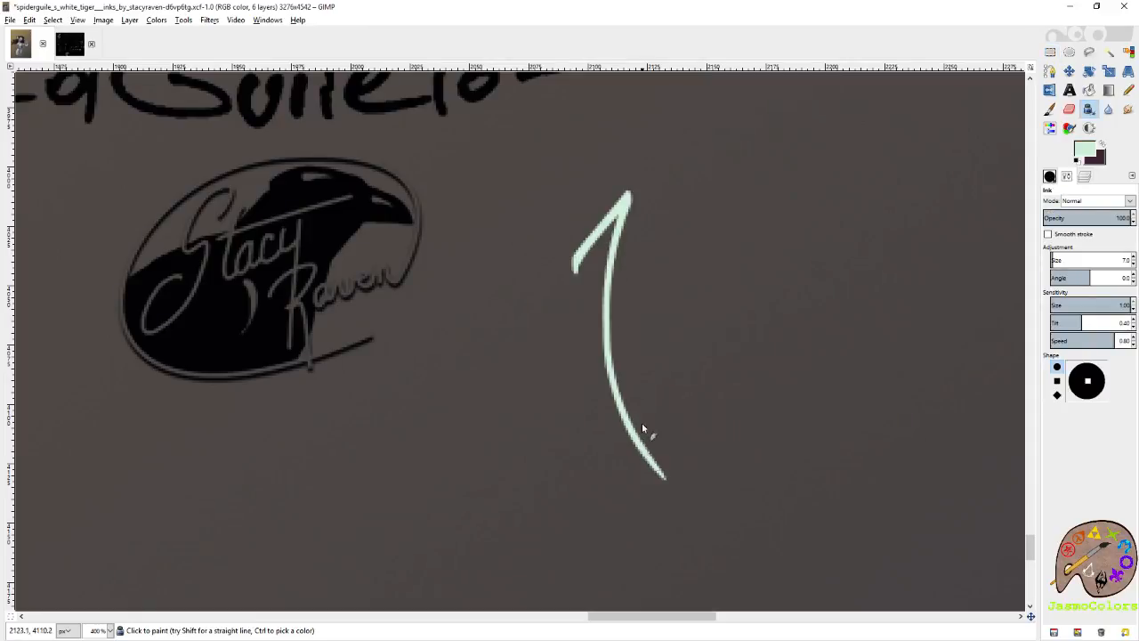
pyautogui.moveTo(654, 184); pyautogui.dragTo(528, 229)
pyautogui.moveTo(595, 282); pyautogui.dragTo(444, 318)
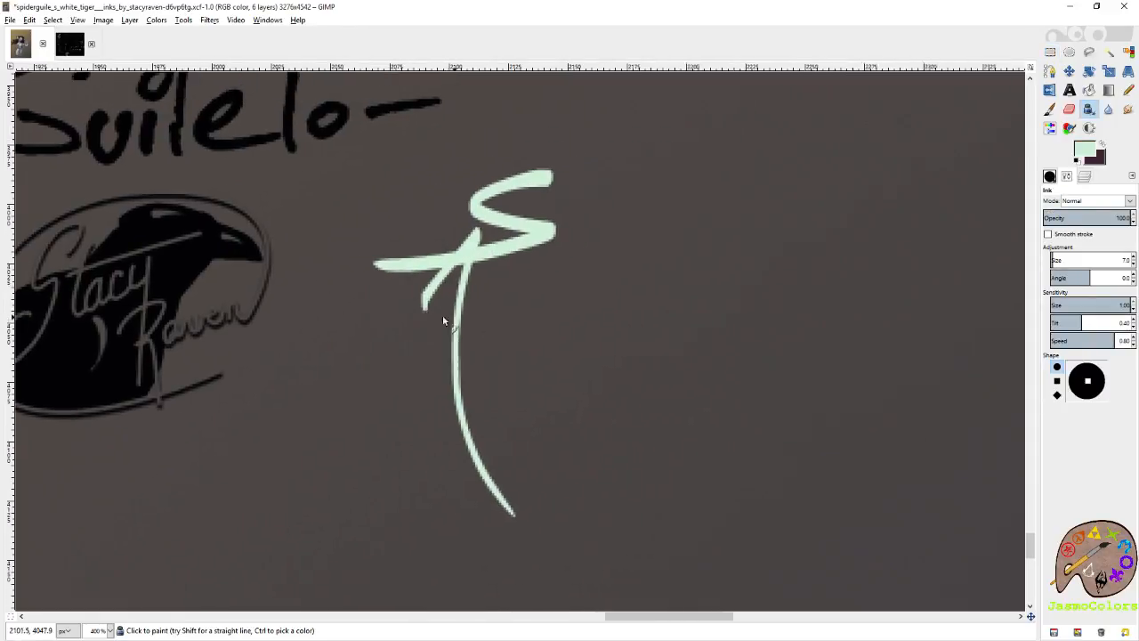
pyautogui.moveTo(512, 334); pyautogui.dragTo(559, 271)
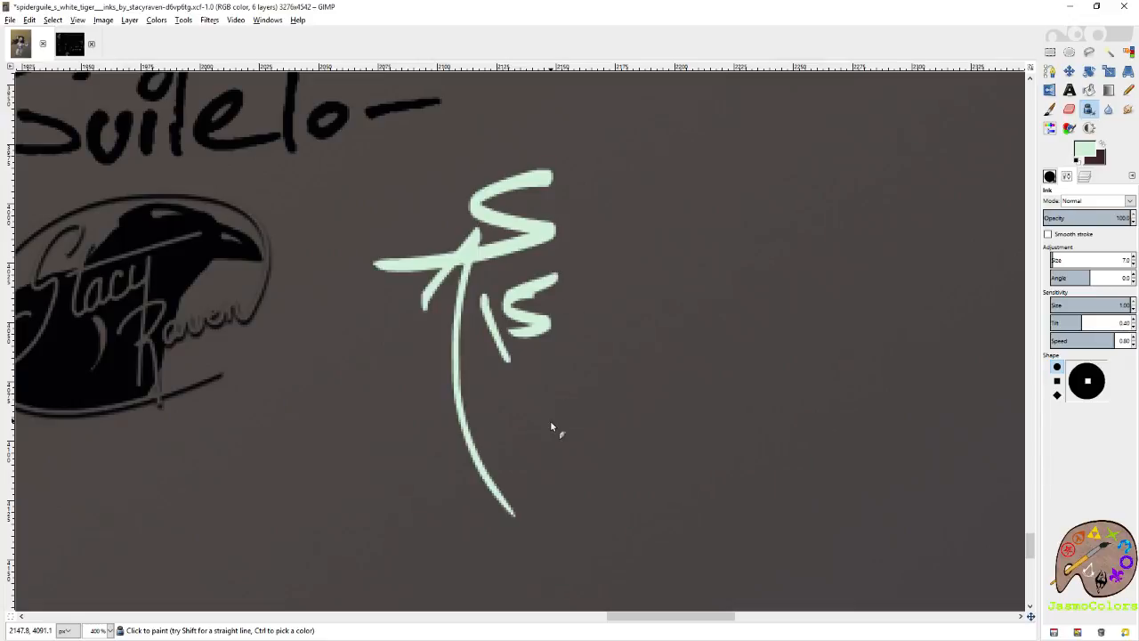
pyautogui.moveTo(501, 426)
pyautogui.mouseDown()
pyautogui.moveTo(563, 443)
pyautogui.moveTo(601, 436)
pyautogui.mouseUp()
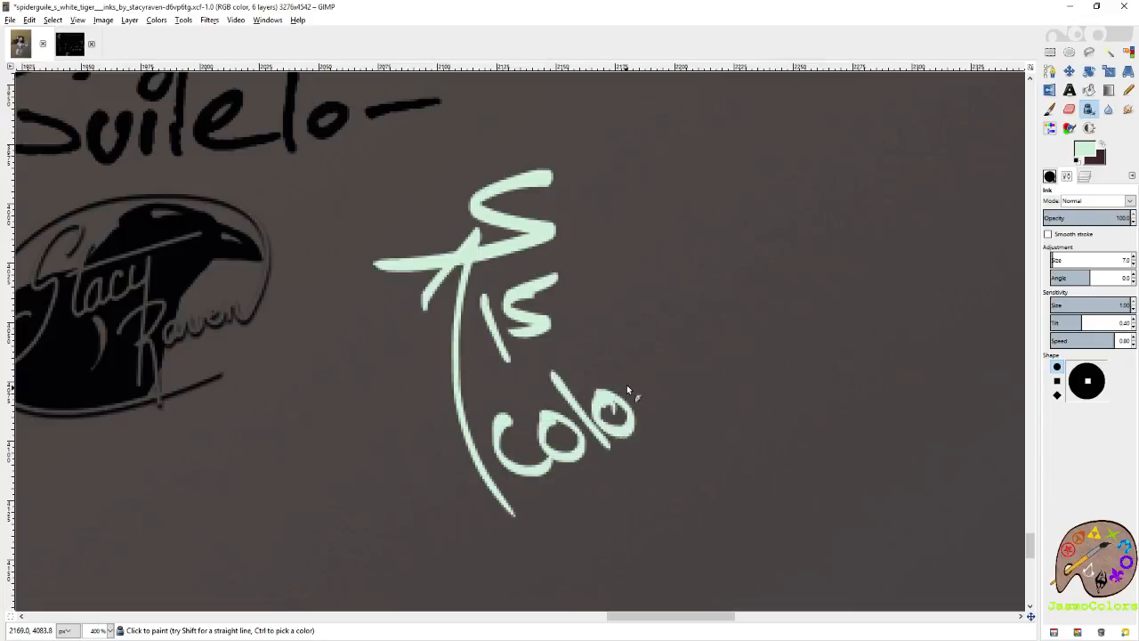
pyautogui.moveTo(566, 487); pyautogui.dragTo(932, 272)
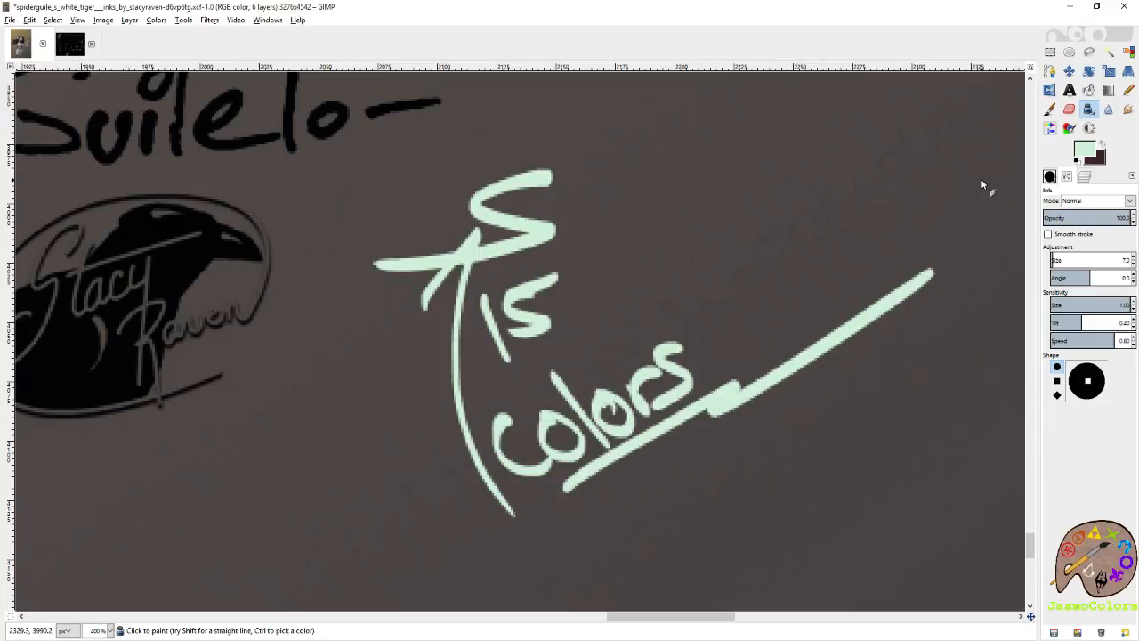
# Activate the lines layer and pick the pale mint green from the color palette image for the Paintbrush.
pyautogui.scroll(-6, 722, 272)
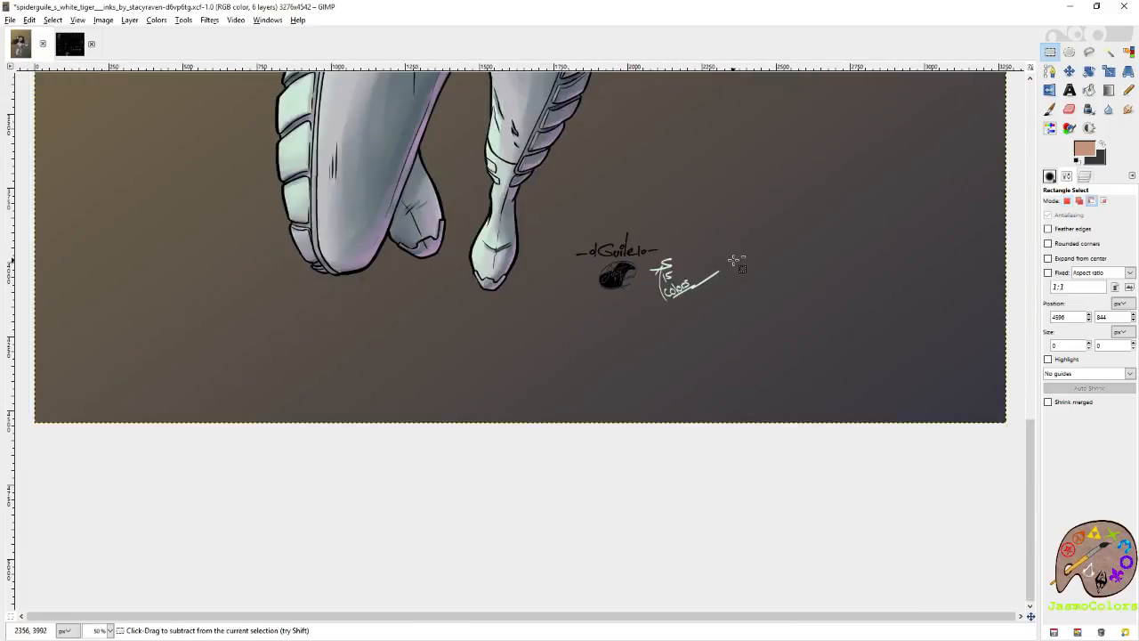
pyautogui.click(1085, 178)
pyautogui.click(1110, 249)
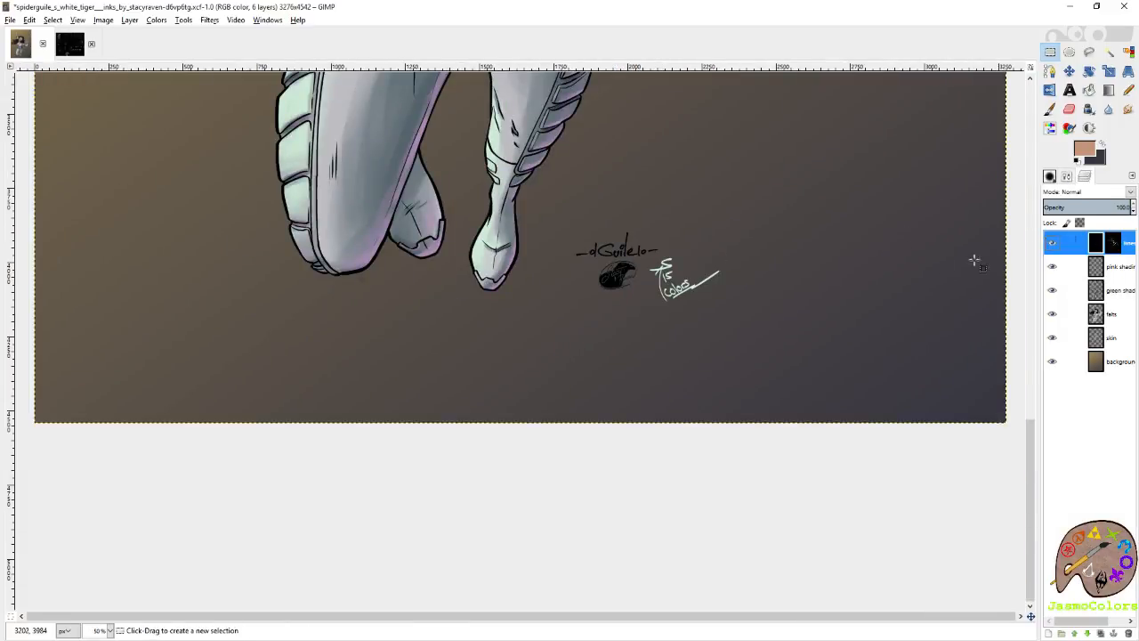
pyautogui.scroll(5, 973, 259)
pyautogui.click(1077, 162)
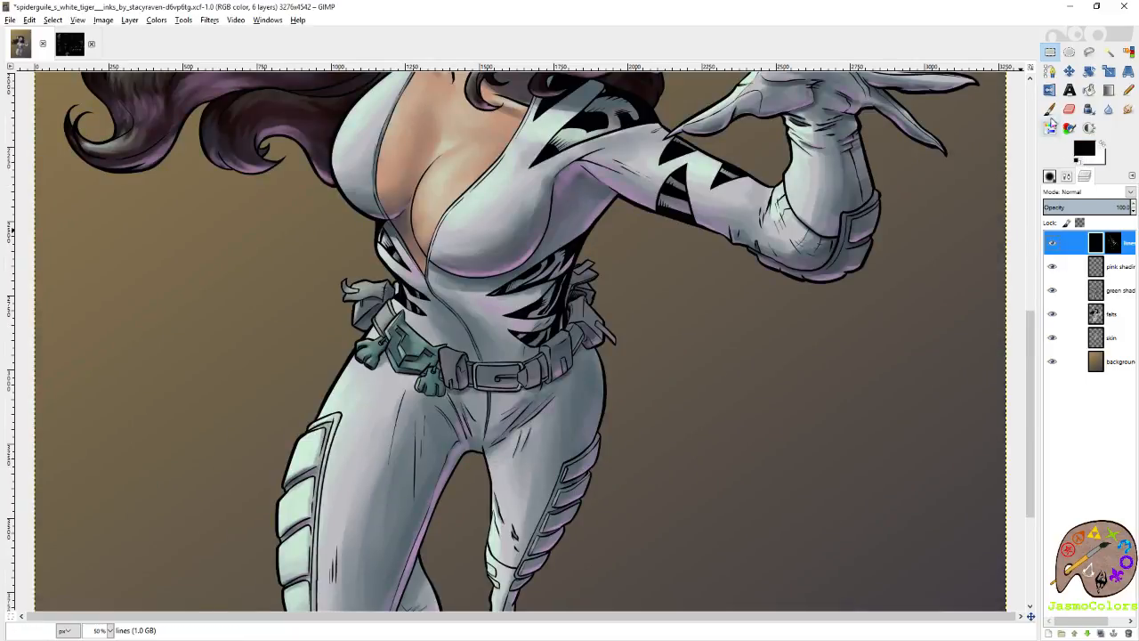
pyautogui.click(1049, 109)
pyautogui.scroll(5, 534, 312)
pyautogui.click(75, 49)
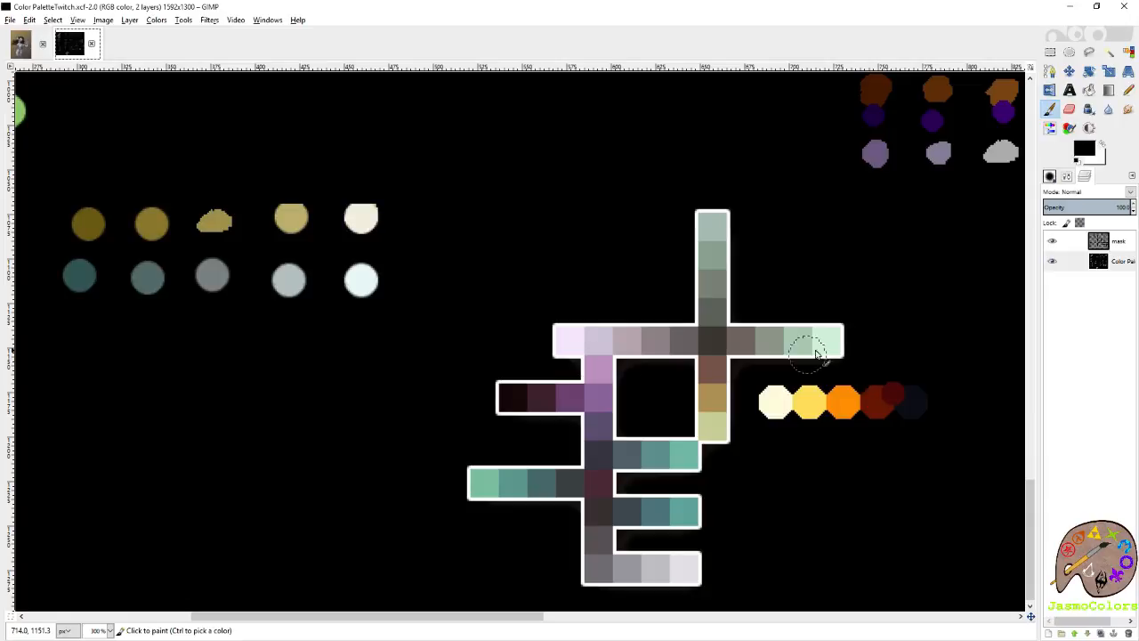
pyautogui.keyDown('ctrl'); pyautogui.click(824, 342); pyautogui.keyUp('ctrl')
pyautogui.click(19, 43)
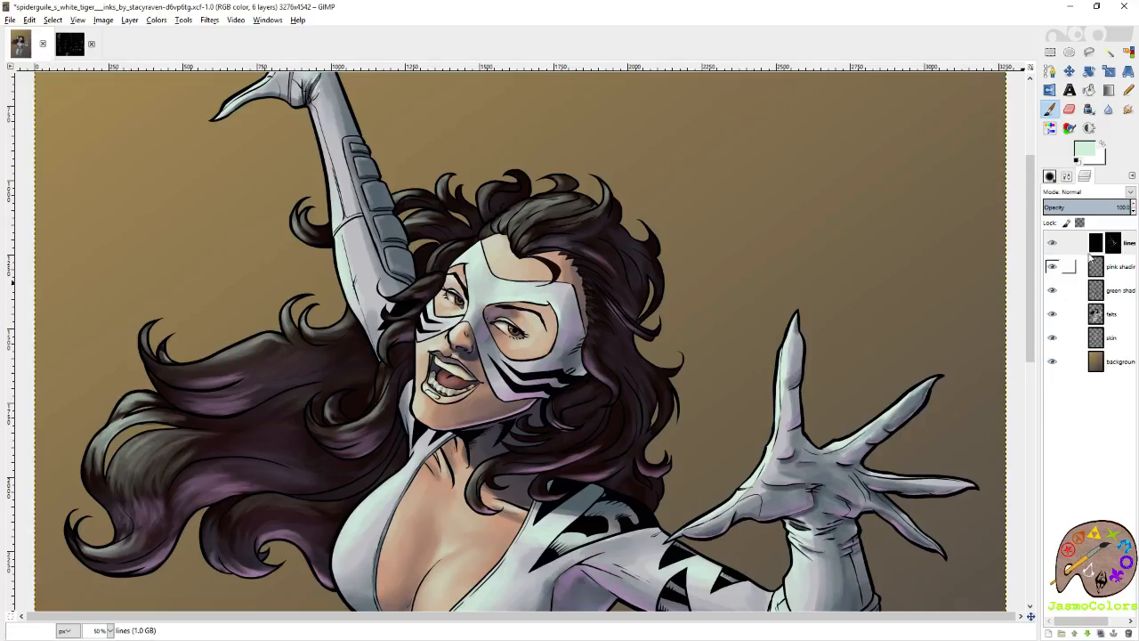
# Recolor the black artist signature and raven logo pale mint green on the lines layer with the Circle (19) brush.
pyautogui.scroll(-10, 801, 313)
pyautogui.scroll(2, 636, 488)
pyautogui.scroll(2, 635, 487)
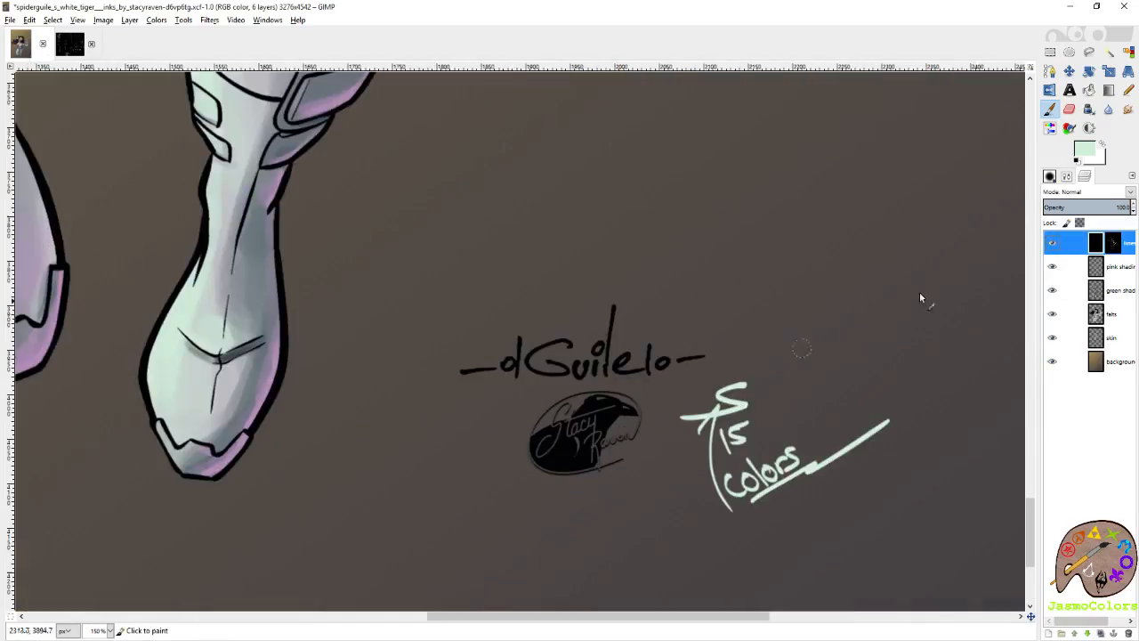
pyautogui.click(1052, 178)
pyautogui.scroll(-6, 1129, 253)
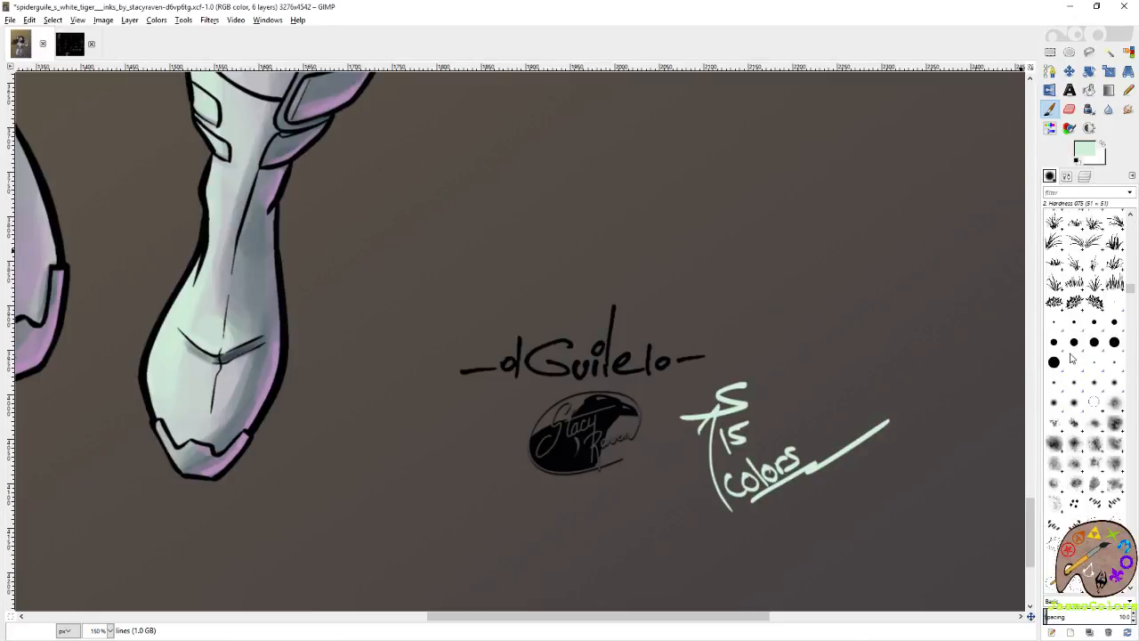
pyautogui.click(1055, 361)
pyautogui.moveTo(700, 362)
pyautogui.mouseDown()
pyautogui.moveTo(543, 359)
pyautogui.moveTo(628, 339)
pyautogui.moveTo(648, 320)
pyautogui.moveTo(631, 312)
pyautogui.moveTo(589, 341)
pyautogui.moveTo(520, 348)
pyautogui.moveTo(598, 340)
pyautogui.moveTo(642, 352)
pyautogui.moveTo(604, 370)
pyautogui.moveTo(461, 356)
pyautogui.mouseUp()
pyautogui.moveTo(519, 473)
pyautogui.mouseDown()
pyautogui.moveTo(526, 466)
pyautogui.moveTo(542, 481)
pyautogui.moveTo(598, 398)
pyautogui.moveTo(610, 418)
pyautogui.moveTo(600, 464)
pyautogui.moveTo(620, 471)
pyautogui.moveTo(634, 432)
pyautogui.mouseUp()
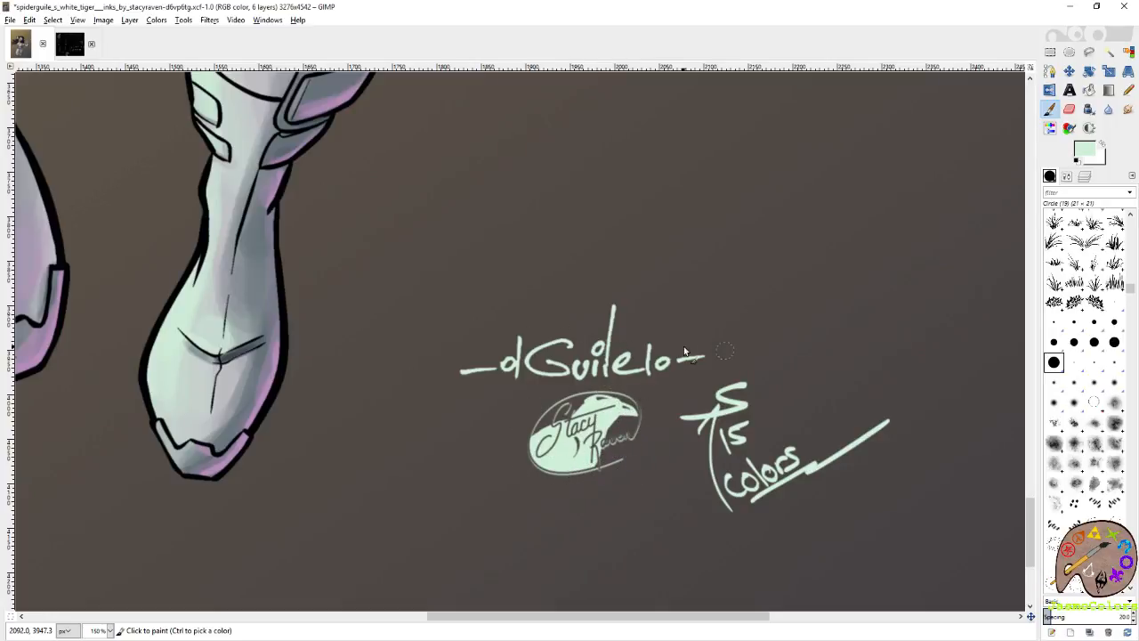
# Save the image with the pale green signatures.
pyautogui.press('-')
pyautogui.press('-')
pyautogui.press('-')
pyautogui.press('-')
pyautogui.hotkey('ctrl', 's')
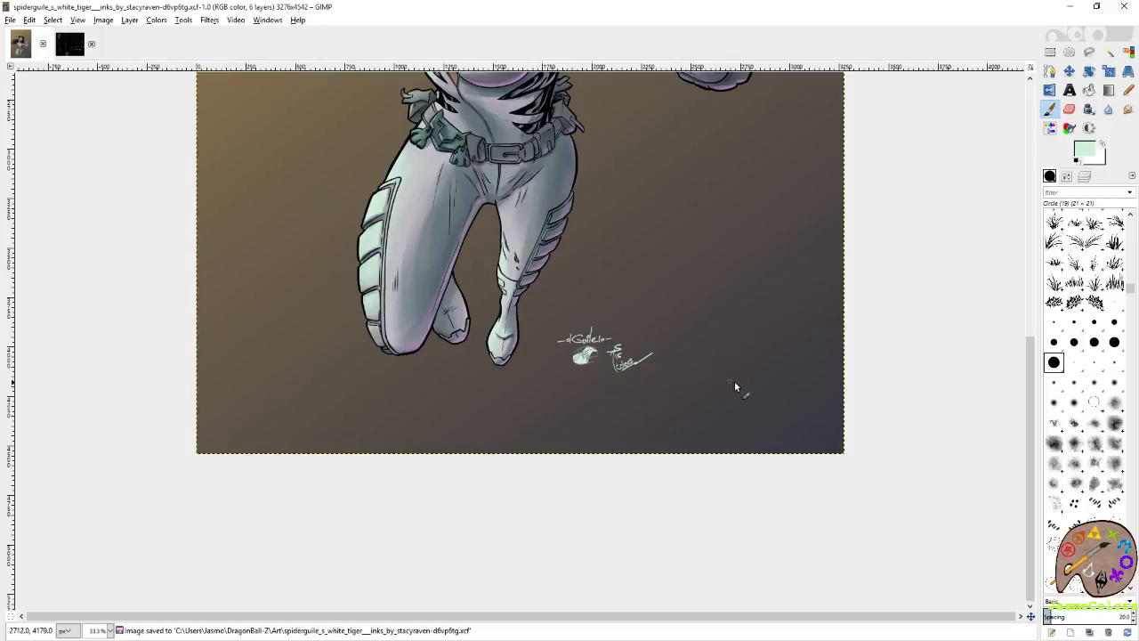
# Pick the near-black maroon swatch from the color palette image and make the lines layer of the artwork active.
pyautogui.scroll(10, 749, 376)
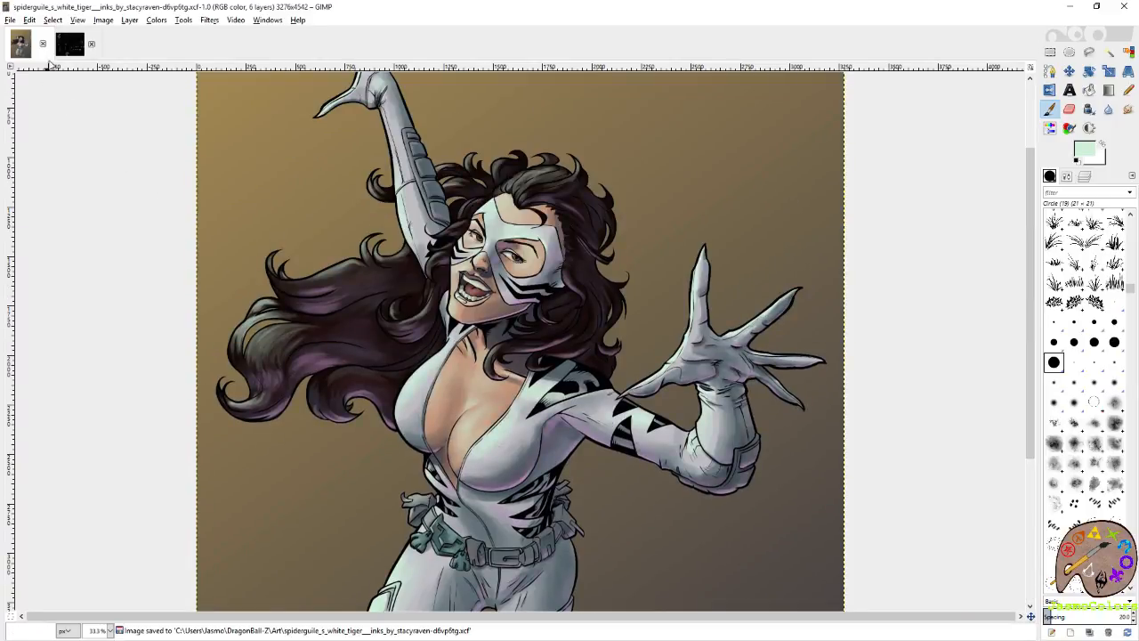
pyautogui.click(65, 46)
pyautogui.keyDown('ctrl'); pyautogui.click(518, 391); pyautogui.keyUp('ctrl')
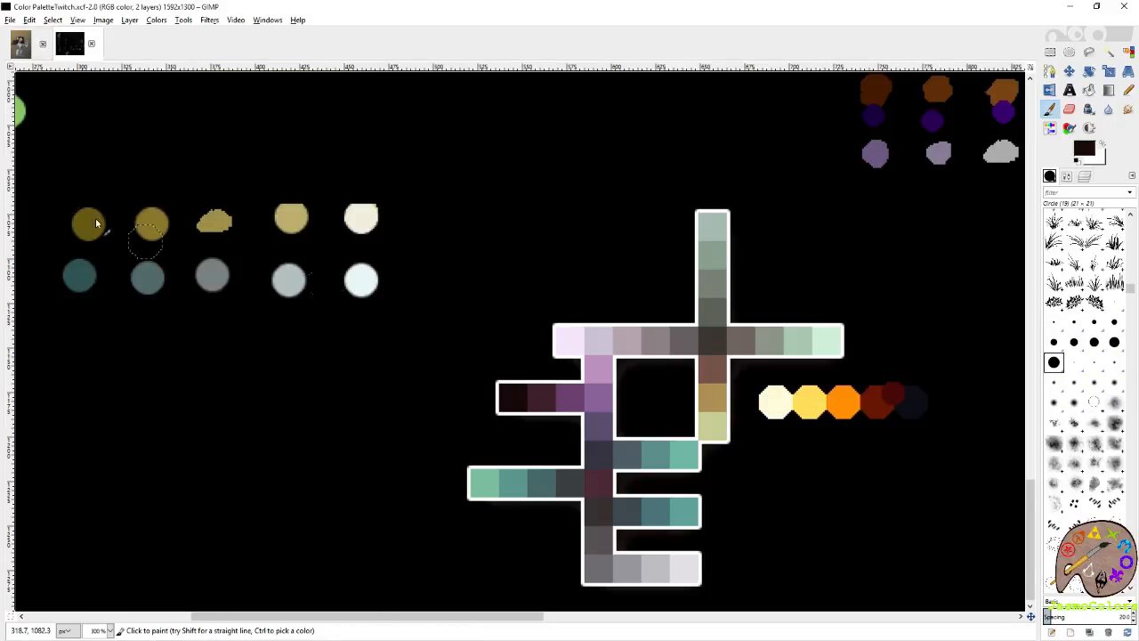
pyautogui.click(19, 44)
pyautogui.click(1085, 176)
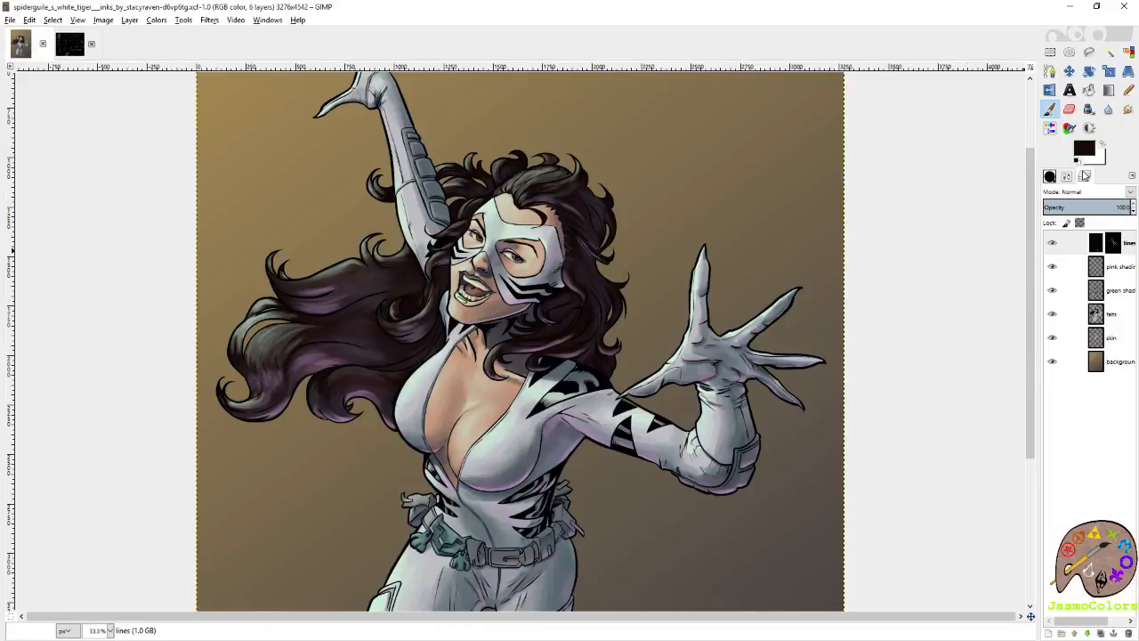
pyautogui.click(1070, 243)
# Save the image and fill the lines layer with the near-black maroon using Bucket Fill.
pyautogui.hotkey('shift', 'b')
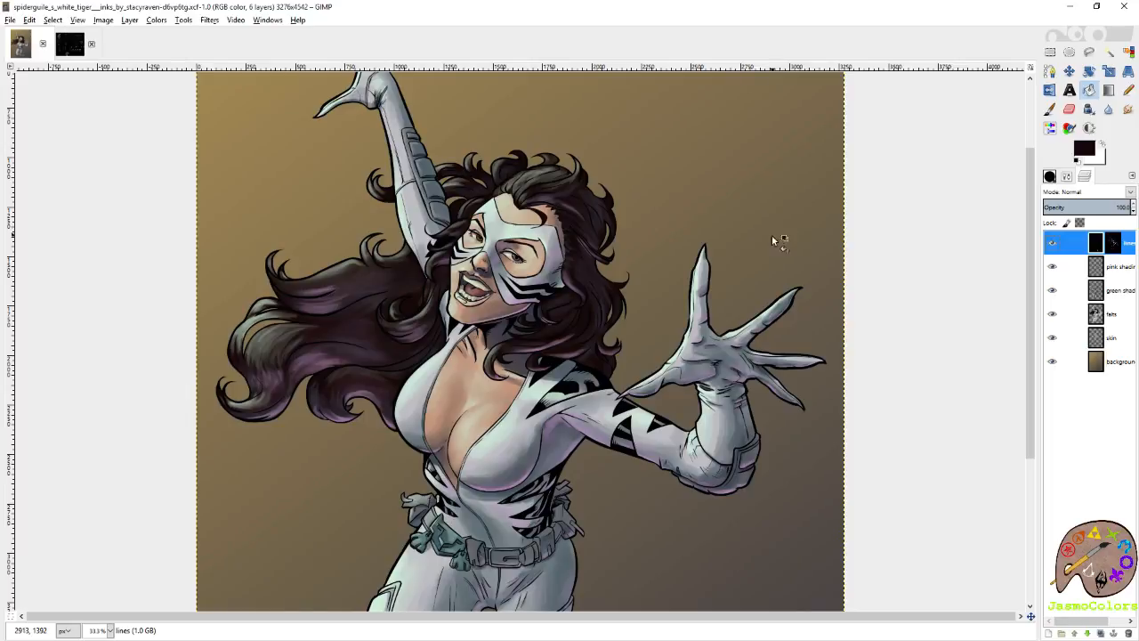
pyautogui.hotkey('shift', 'ctrl', 'j')
pyautogui.hotkey('ctrl', 's')
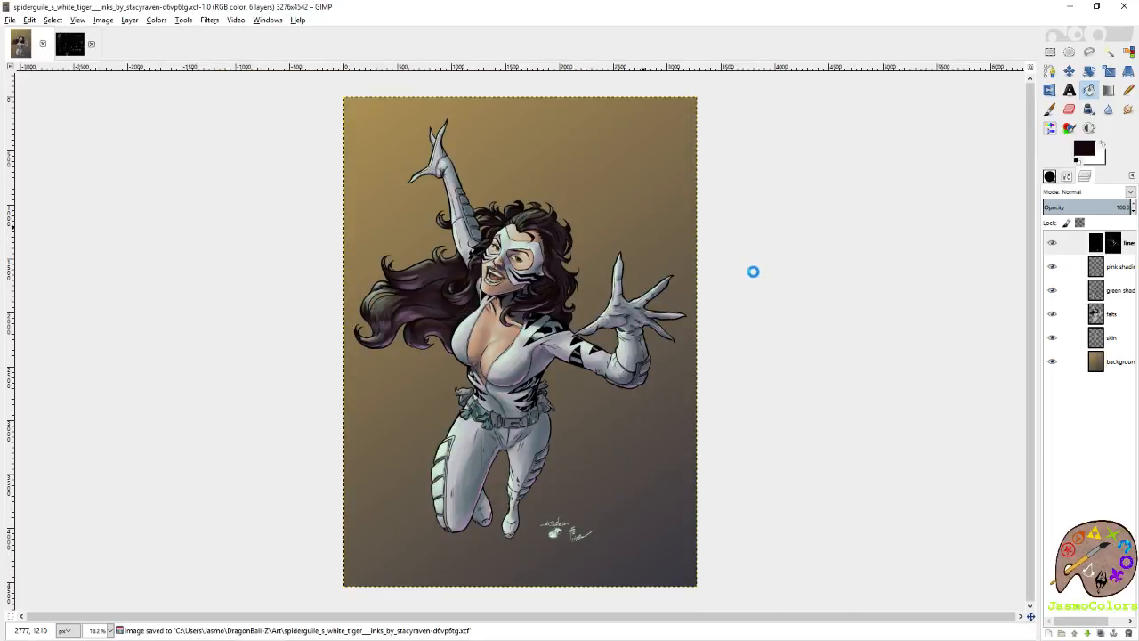
pyautogui.click(754, 277)
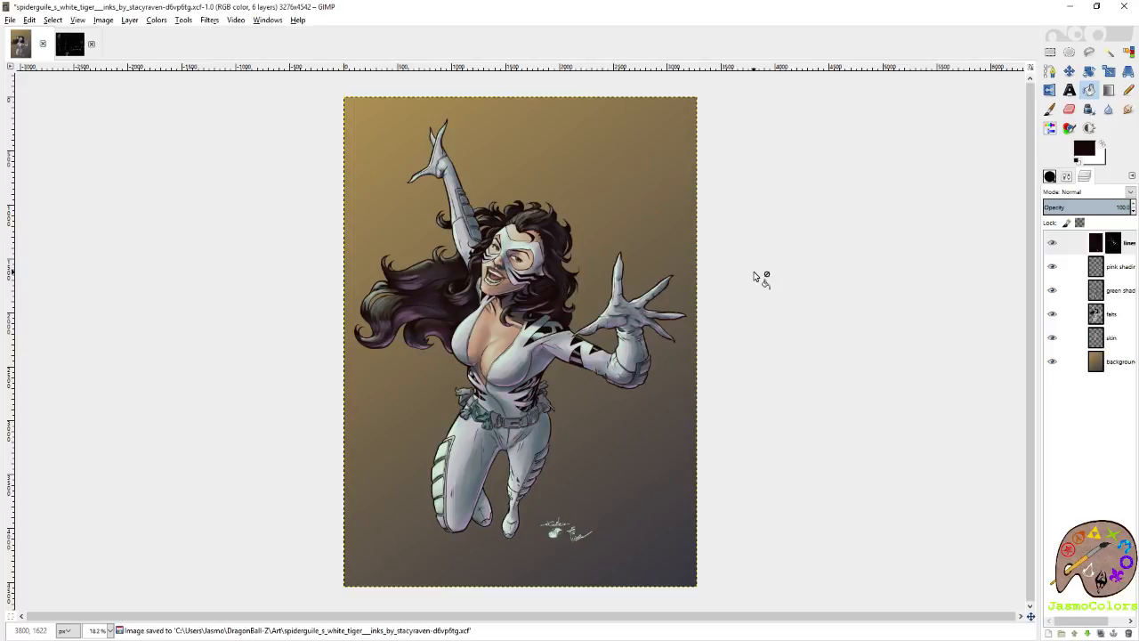
# Inspect the line art around the face, hair and hand, and apply the near-black maroon fill to the lines layer again.
pyautogui.keyDown('ctrl'); pyautogui.scroll(4, 754, 277); pyautogui.keyUp('ctrl')
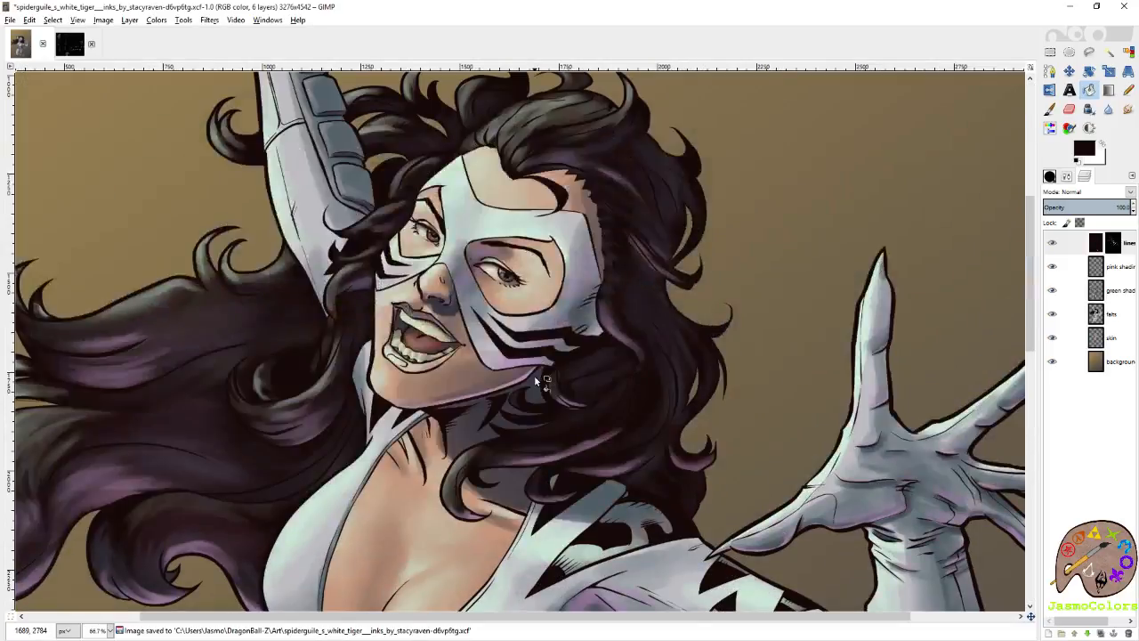
pyautogui.keyDown('ctrl'); pyautogui.scroll(-1, 646, 247); pyautogui.keyUp('ctrl')
pyautogui.keyDown('ctrl'); pyautogui.scroll(3, 682, 280); pyautogui.keyUp('ctrl')
pyautogui.keyDown('ctrl'); pyautogui.scroll(-4, 804, 272); pyautogui.keyUp('ctrl')
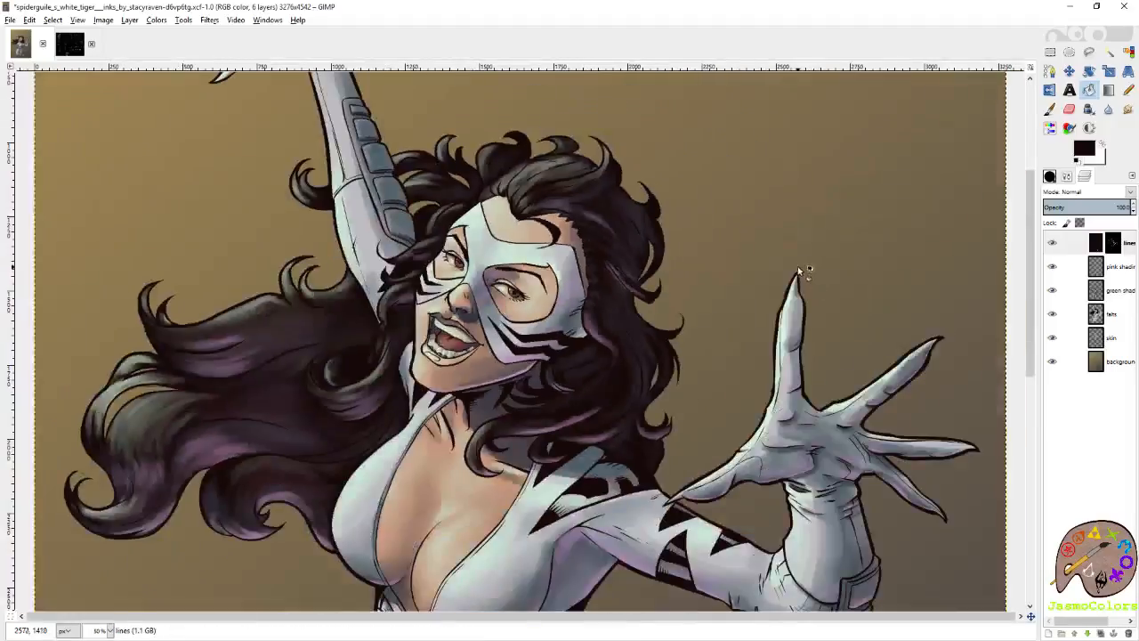
pyautogui.keyDown('ctrl'); pyautogui.scroll(-1, 786, 264); pyautogui.keyUp('ctrl')
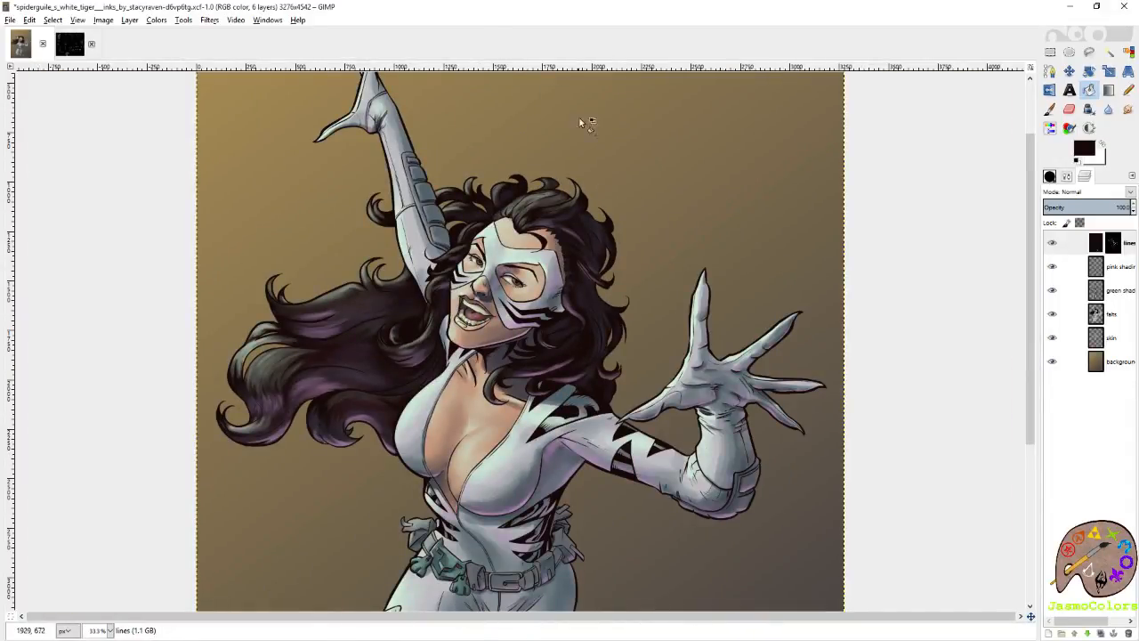
pyautogui.keyDown('ctrl'); pyautogui.scroll(3, 649, 243); pyautogui.keyUp('ctrl')
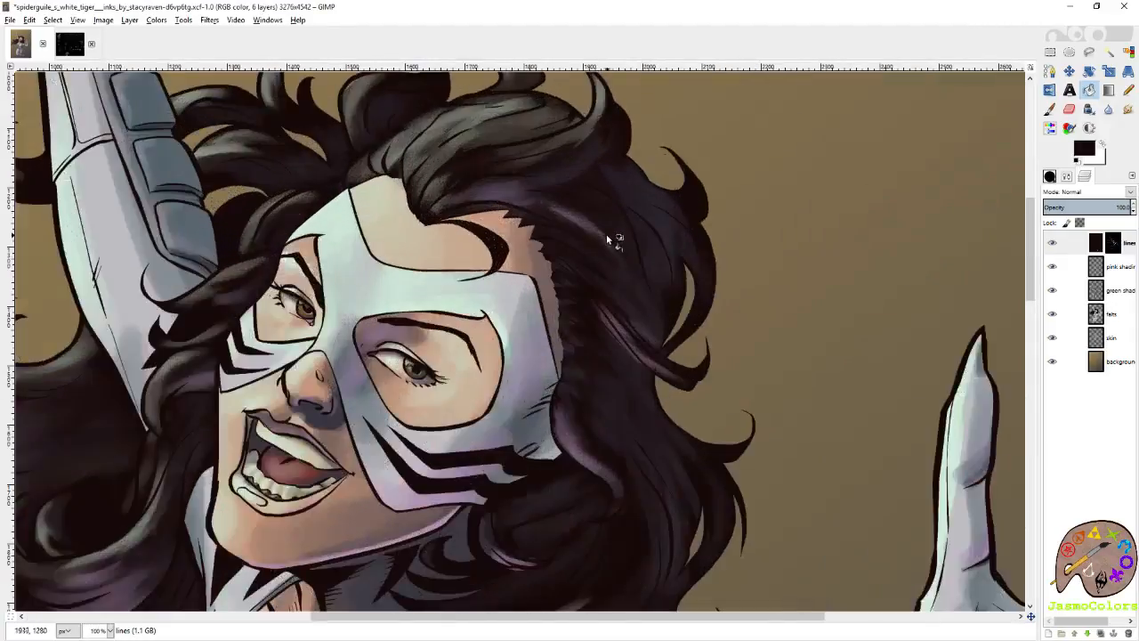
pyautogui.keyDown('ctrl'); pyautogui.scroll(2, 613, 237); pyautogui.keyUp('ctrl')
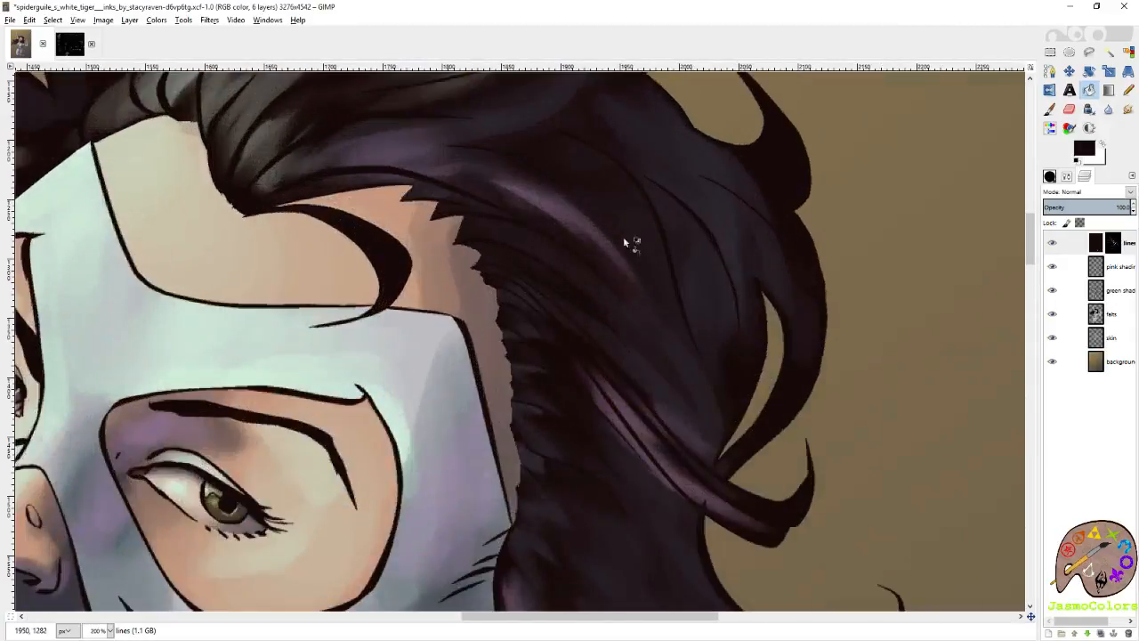
pyautogui.click(735, 250)
pyautogui.keyDown('ctrl'); pyautogui.scroll(-5, 534, 218); pyautogui.keyUp('ctrl')
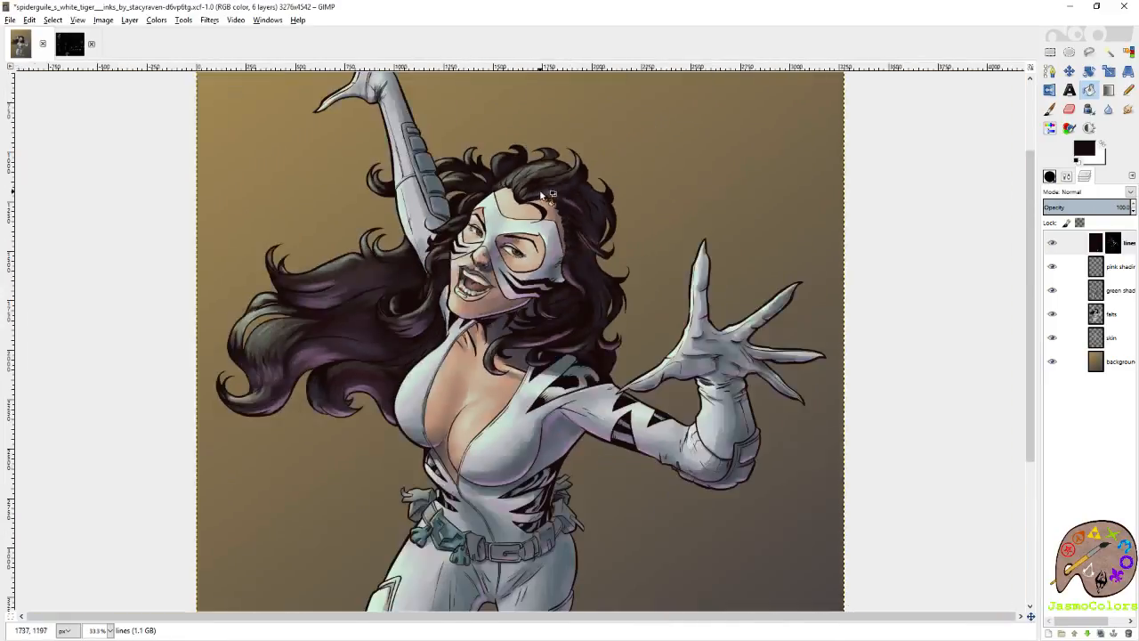
# Save the image and pick the dark grey-brown swatch from the color palette image for the Paintbrush.
pyautogui.hotkey('ctrl', 's')
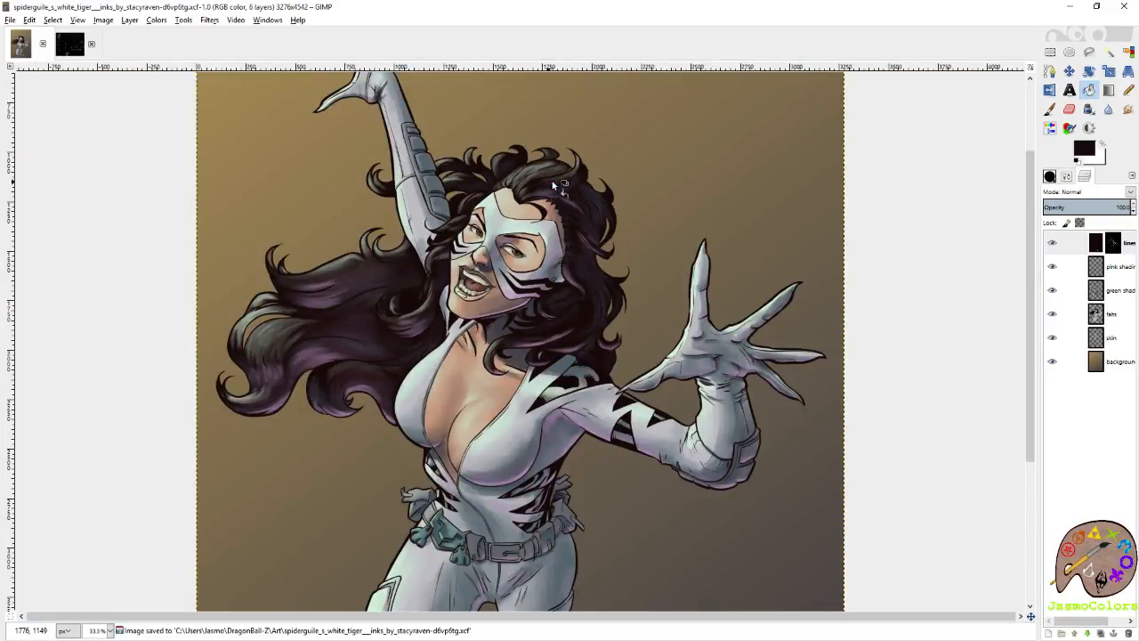
pyautogui.click(75, 46)
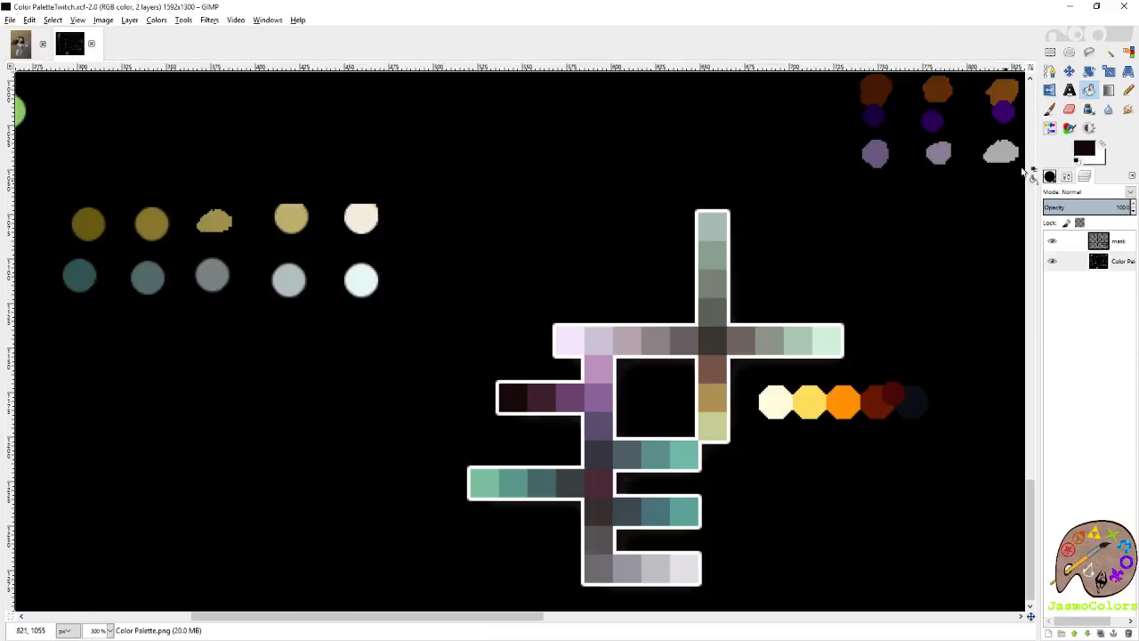
pyautogui.click(1050, 109)
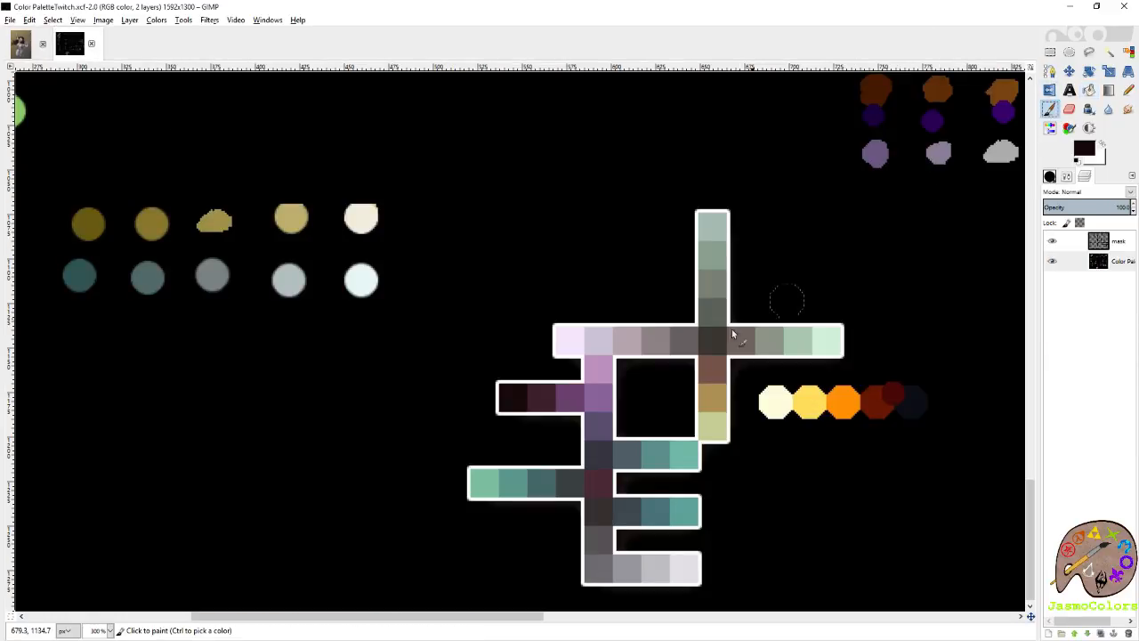
pyautogui.keyDown('ctrl'); pyautogui.click(607, 502); pyautogui.keyUp('ctrl')
pyautogui.click(28, 50)
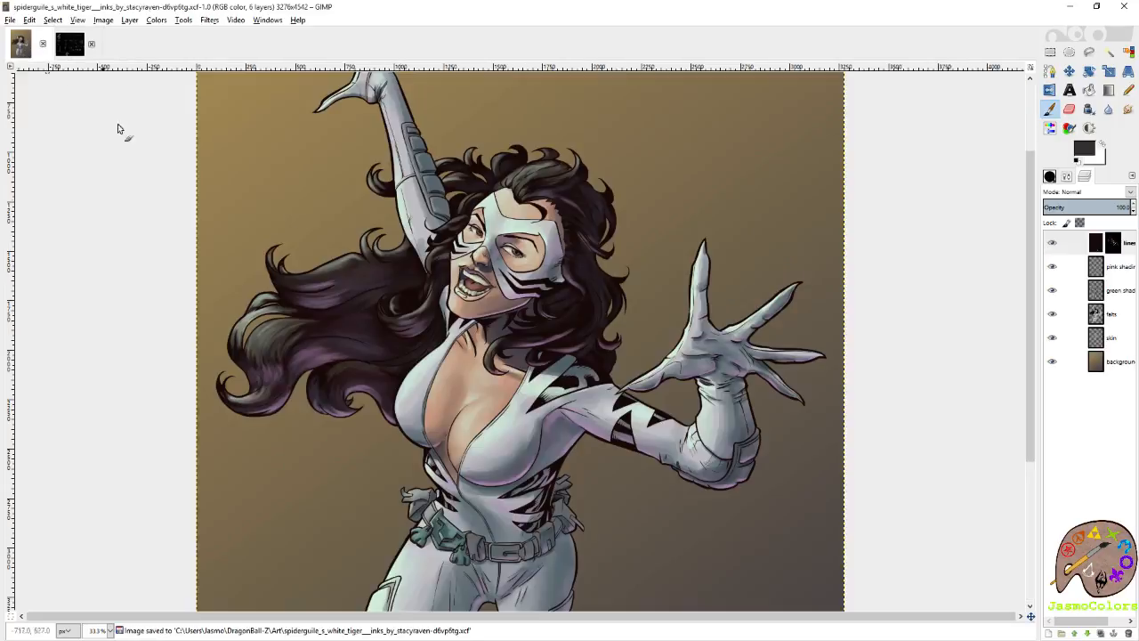
# Try painting the outer outline of the open hand's index finger with the dark grey-brown, and undo the strokes.
pyautogui.scroll(6, 668, 245)
pyautogui.hscroll(1, 910, 314)
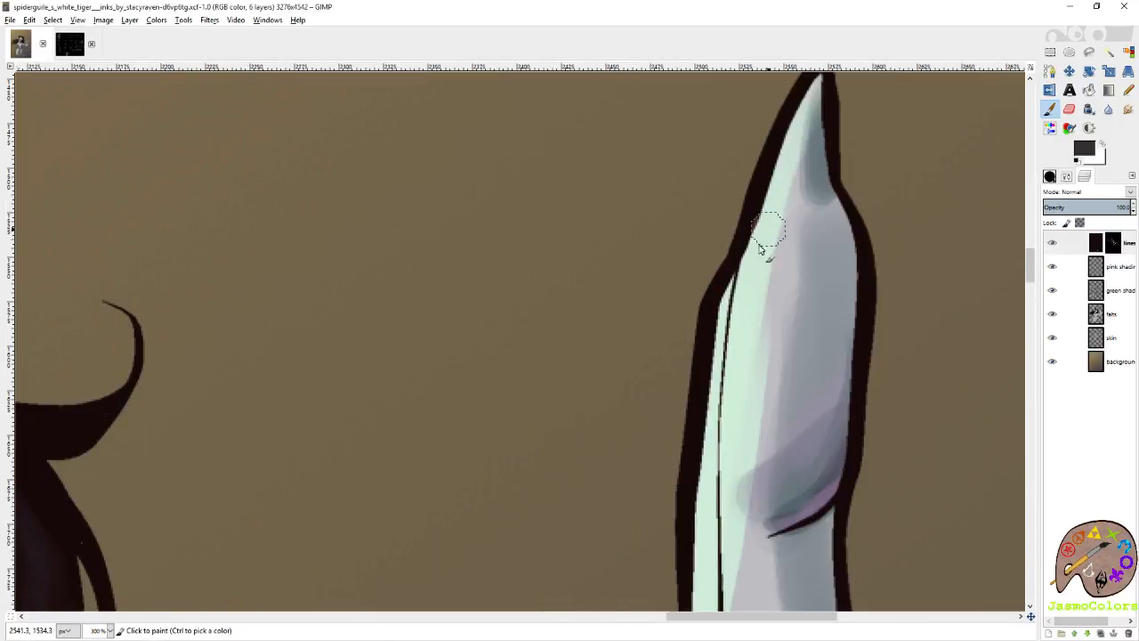
pyautogui.moveTo(738, 218)
pyautogui.mouseDown()
pyautogui.moveTo(709, 324)
pyautogui.moveTo(712, 445)
pyautogui.mouseUp()
pyautogui.moveTo(719, 318); pyautogui.dragTo(700, 356)
pyautogui.scroll(-5, 793, 285)
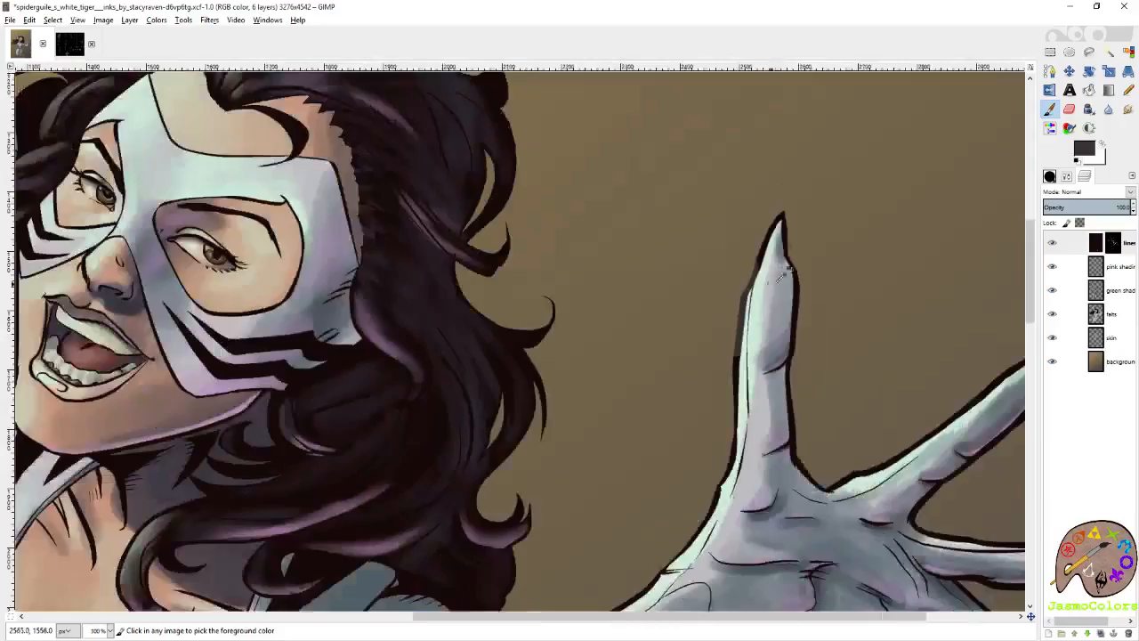
pyautogui.hotkey('ctrl', 'z')
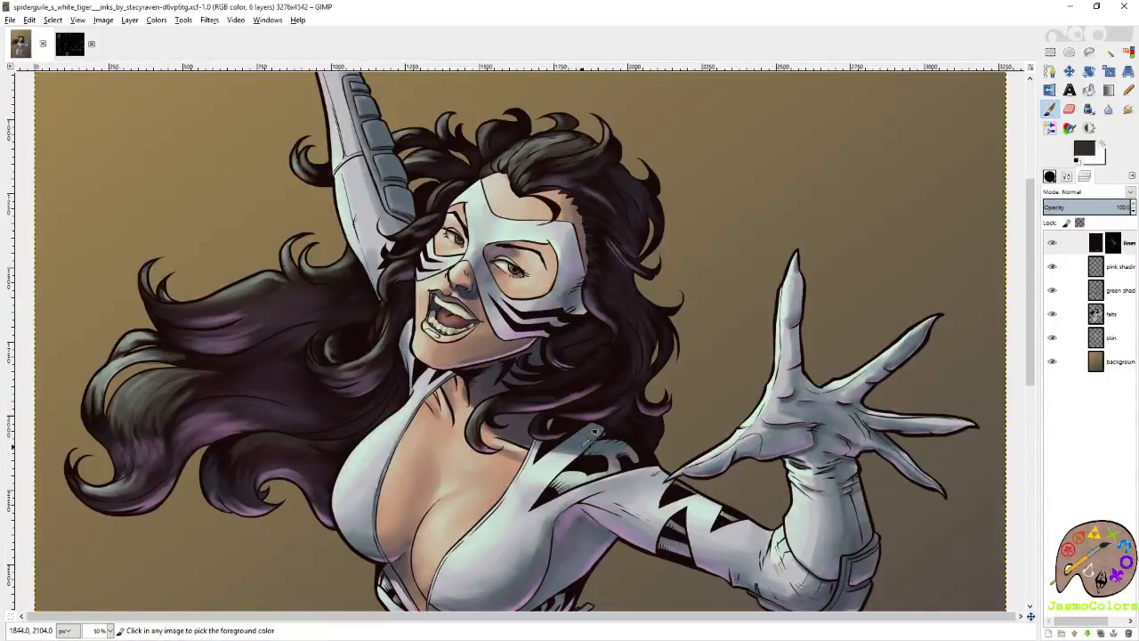
# Paint the black band where the hair meets the shoulder with the dark grey-brown on the lines layer.
pyautogui.scroll(7, 591, 434)
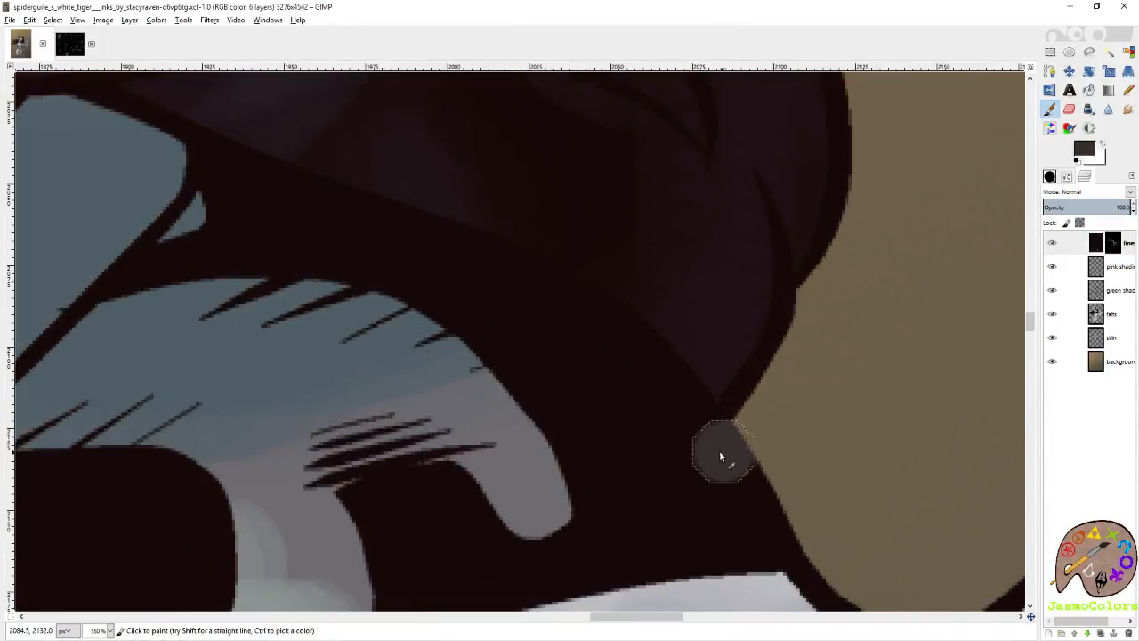
pyautogui.moveTo(721, 456)
pyautogui.mouseDown()
pyautogui.moveTo(639, 330)
pyautogui.moveTo(440, 238)
pyautogui.mouseUp()
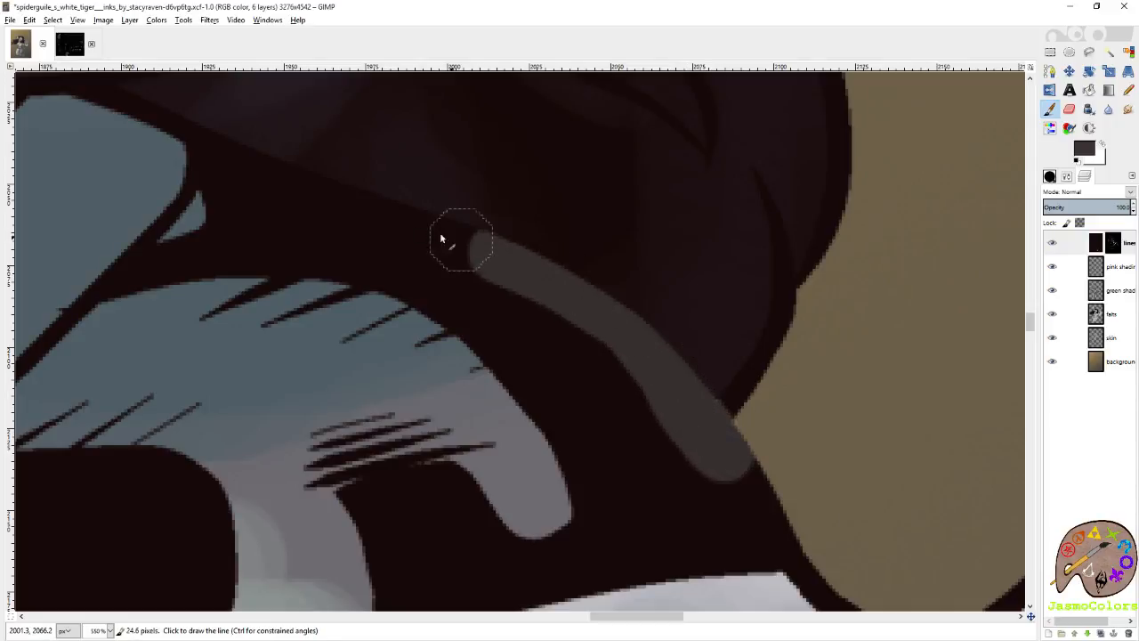
pyautogui.keyDown('shift'); pyautogui.click(366, 219); pyautogui.keyUp('shift')
pyautogui.keyDown('shift'); pyautogui.click(270, 182); pyautogui.keyUp('shift')
pyautogui.keyDown('shift'); pyautogui.click(245, 169); pyautogui.keyUp('shift')
pyautogui.moveTo(235, 169); pyautogui.dragTo(738, 440)
pyautogui.keyDown('shift'); pyautogui.click(591, 383); pyautogui.keyUp('shift')
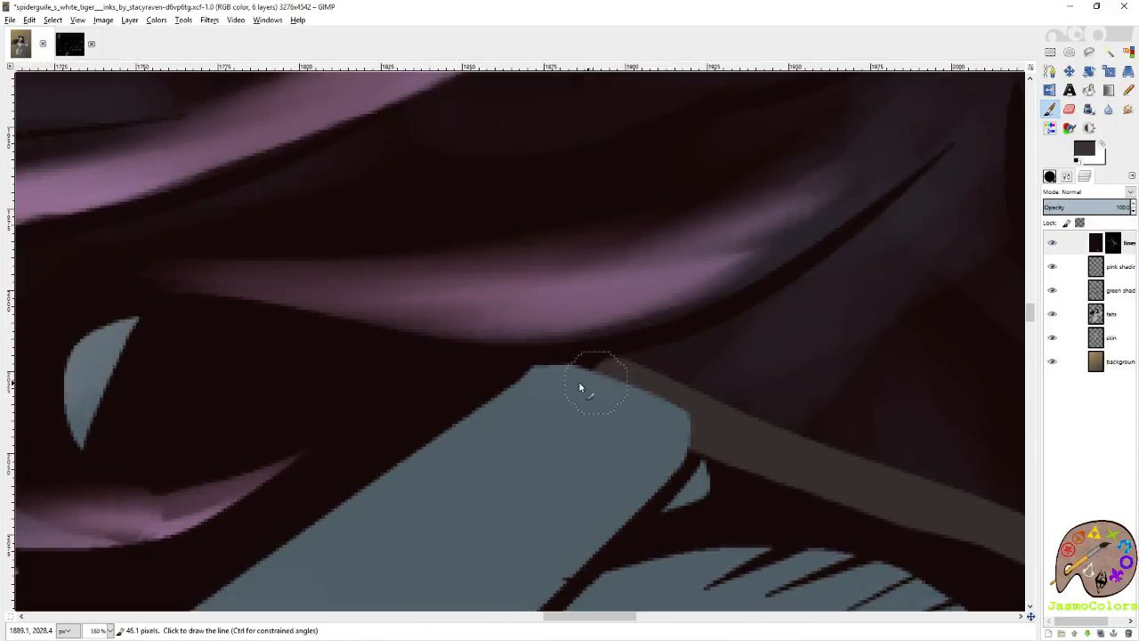
# Extend the dark grey-brown along the underside of the hair and into the black area inside the lower curl.
pyautogui.scroll(-5, 544, 414)
pyautogui.scroll(4, 599, 392)
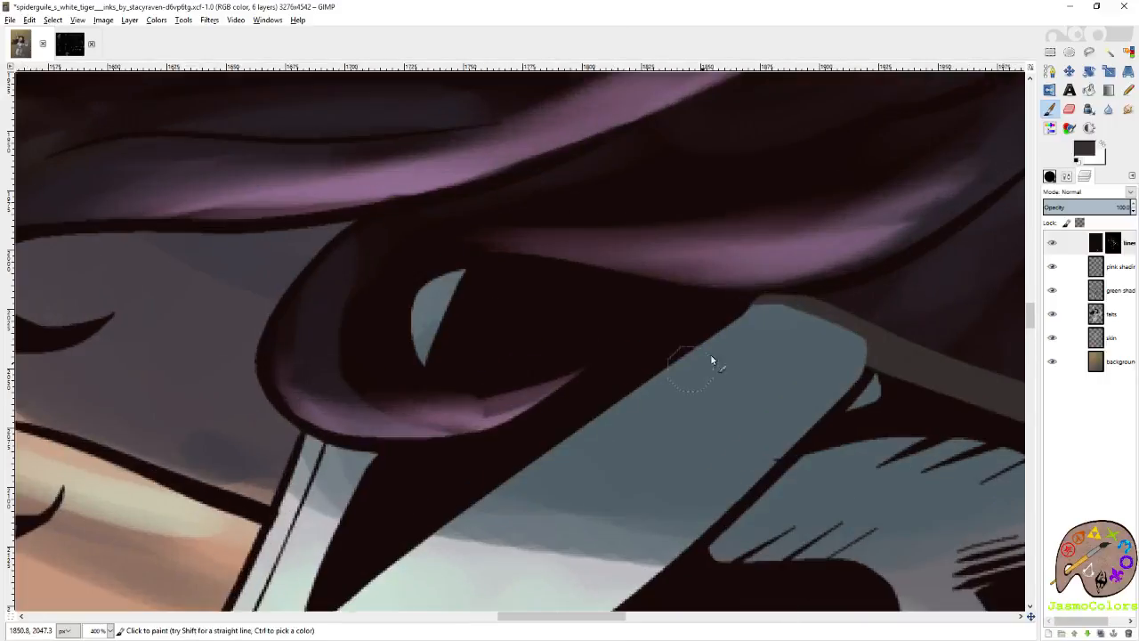
pyautogui.keyDown('shift'); pyautogui.click(504, 290); pyautogui.keyUp('shift')
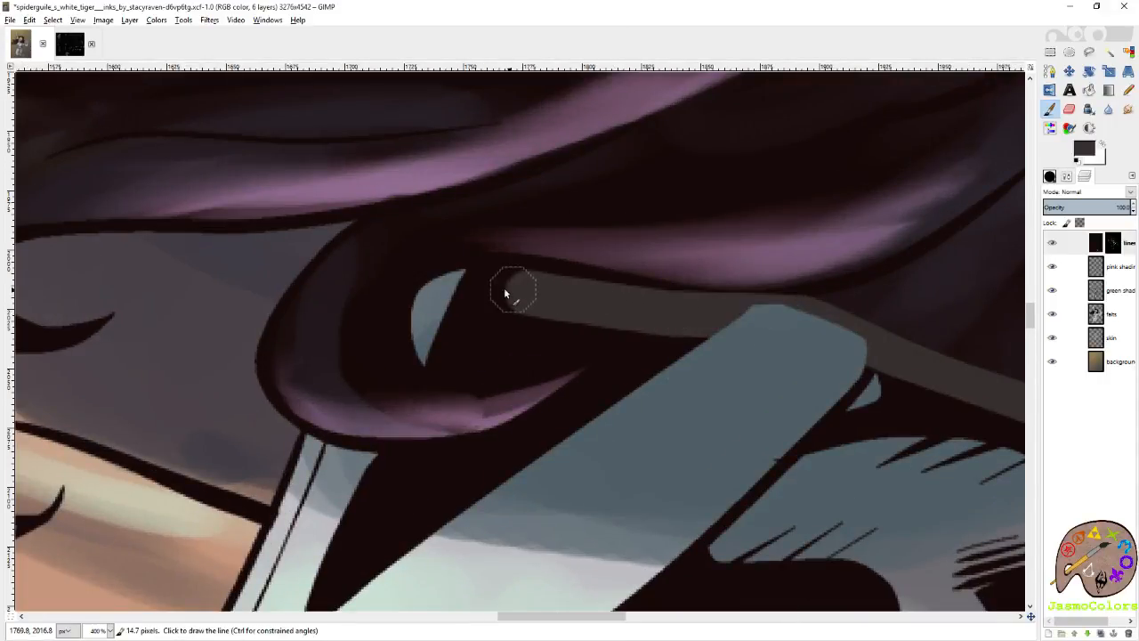
pyautogui.moveTo(451, 321)
pyautogui.mouseDown()
pyautogui.moveTo(445, 338)
pyautogui.moveTo(483, 363)
pyautogui.mouseUp()
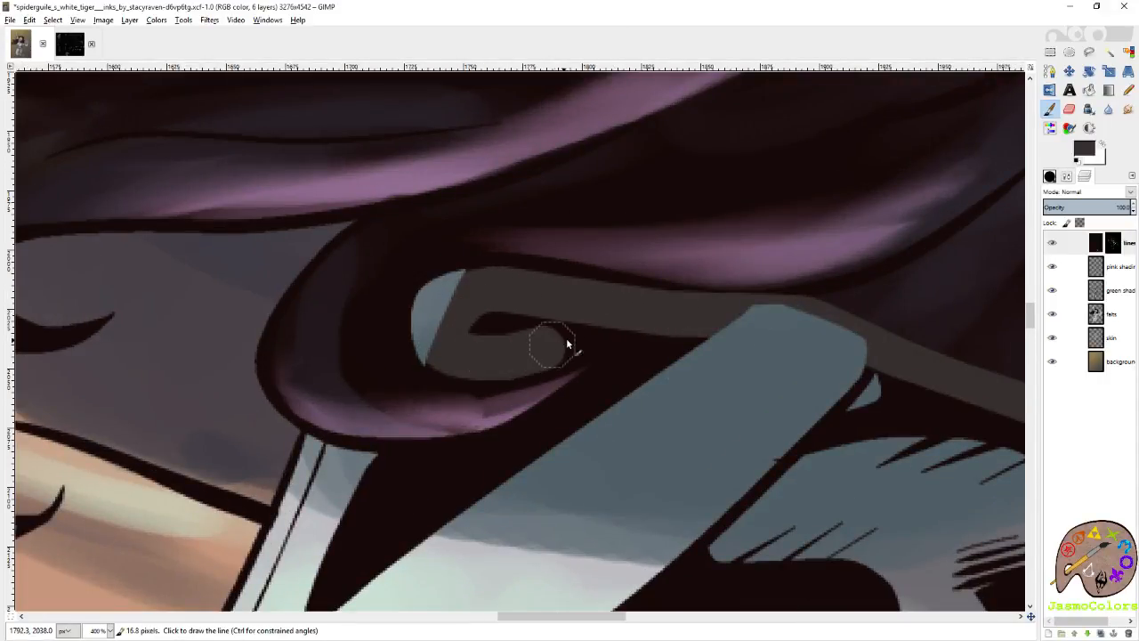
pyautogui.keyDown('shift'); pyautogui.click(478, 325); pyautogui.keyUp('shift')
pyautogui.moveTo(569, 329); pyautogui.dragTo(636, 327)
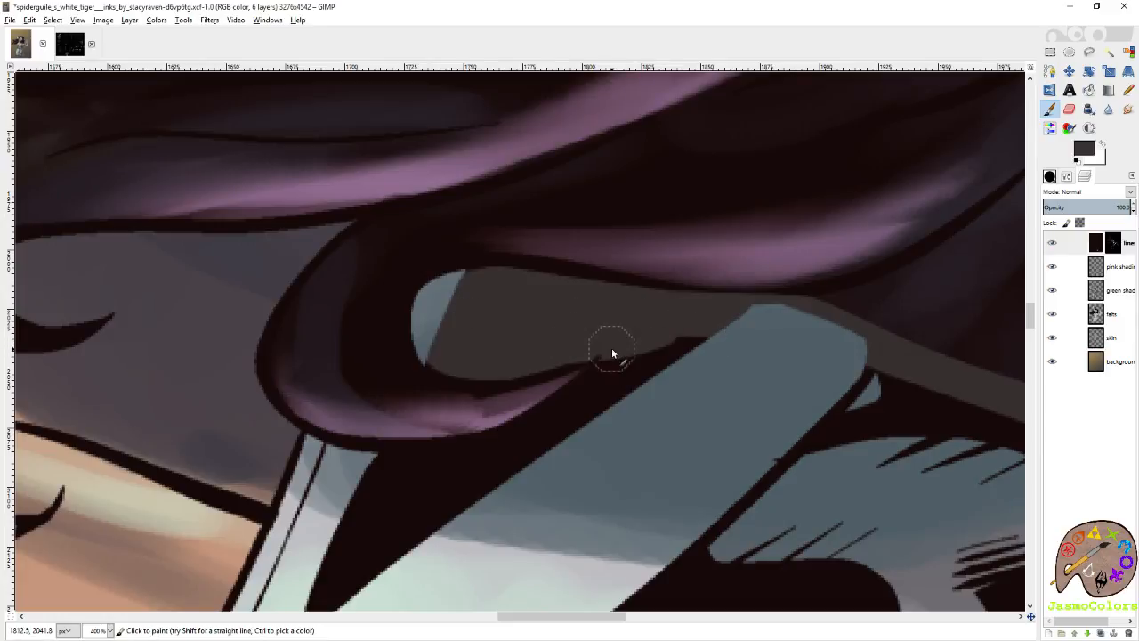
# Cover the black wedge below the lower curl with the dark grey-brown, down to its pointed tip on the suit.
pyautogui.moveTo(612, 349); pyautogui.dragTo(551, 392)
pyautogui.keyDown('shift'); pyautogui.click(645, 354); pyautogui.keyUp('shift')
pyautogui.keyDown('shift'); pyautogui.click(578, 406); pyautogui.keyUp('shift')
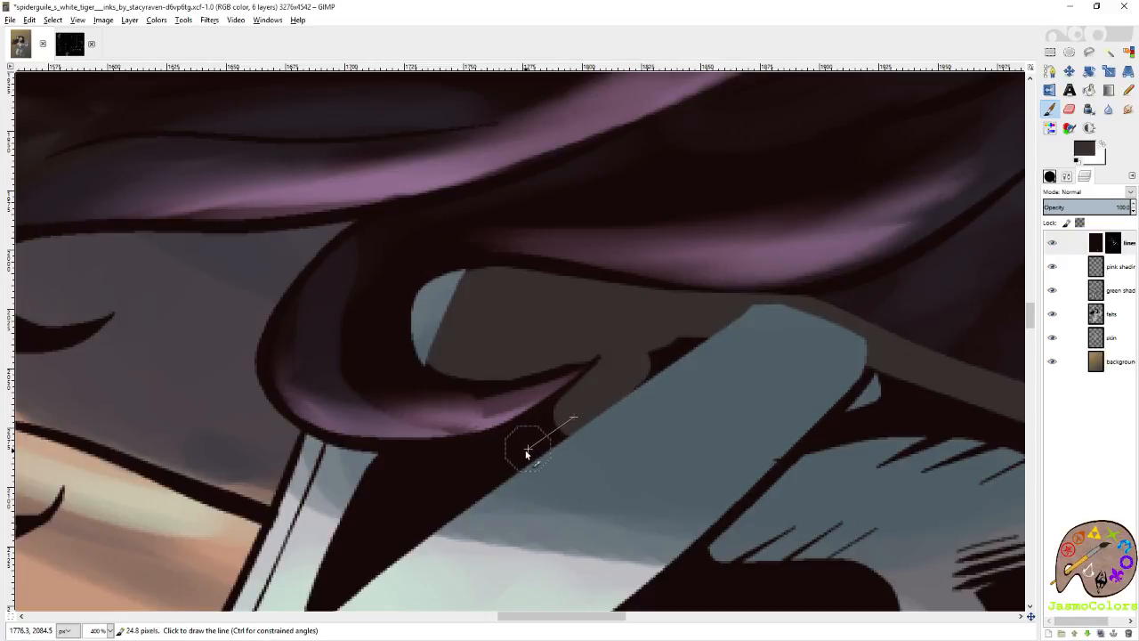
pyautogui.keyDown('shift'); pyautogui.click(550, 429); pyautogui.keyUp('shift')
pyautogui.moveTo(439, 479); pyautogui.dragTo(372, 483)
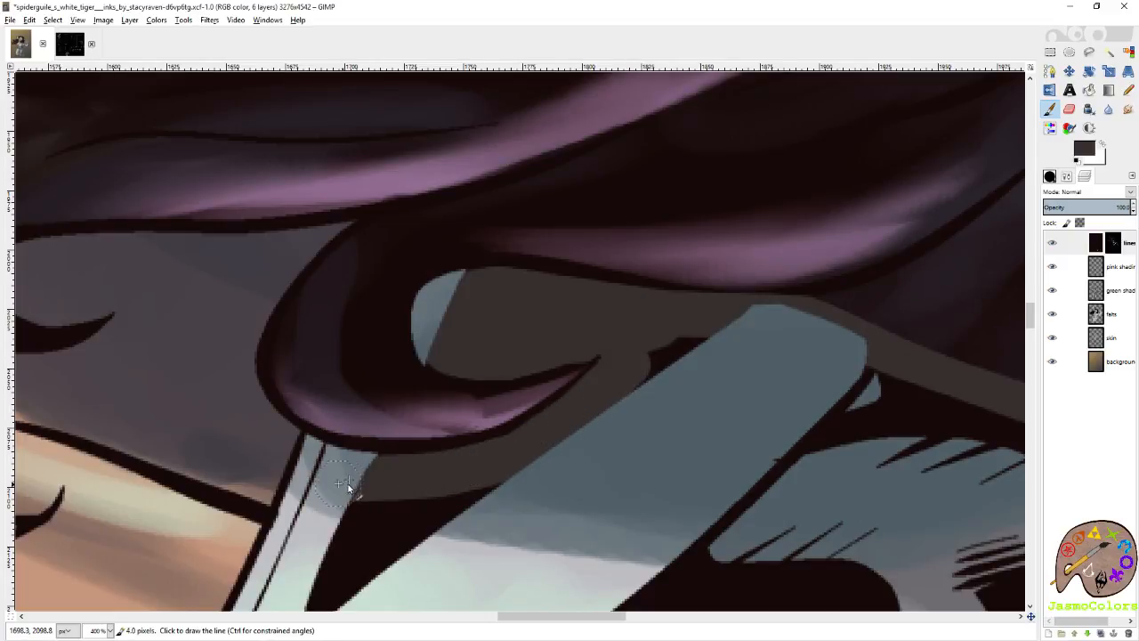
pyautogui.scroll(-3, 647, 313)
pyautogui.moveTo(495, 351)
pyautogui.mouseDown()
pyautogui.moveTo(341, 365)
pyautogui.moveTo(293, 501)
pyautogui.moveTo(490, 377)
pyautogui.mouseUp()
pyautogui.hscroll(3, 516, 374)
pyautogui.scroll(-3, 515, 339)
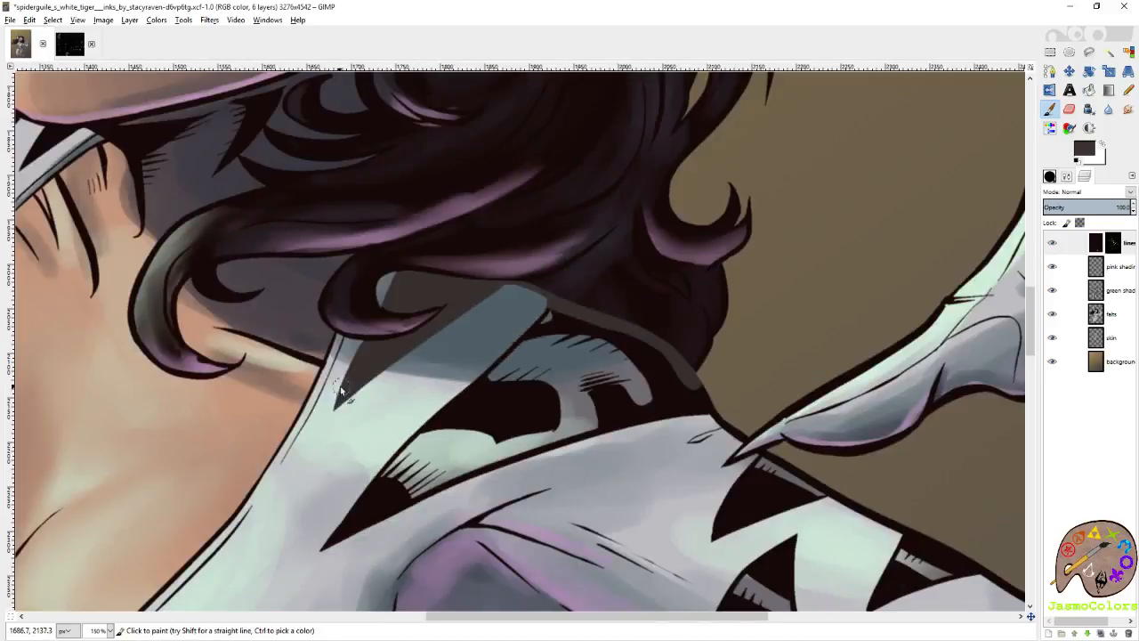
# Try recoloring the collarbone line beside the loose curl with the dark grey-brown.
pyautogui.hscroll(-3, 516, 343)
pyautogui.scroll(2, 590, 327)
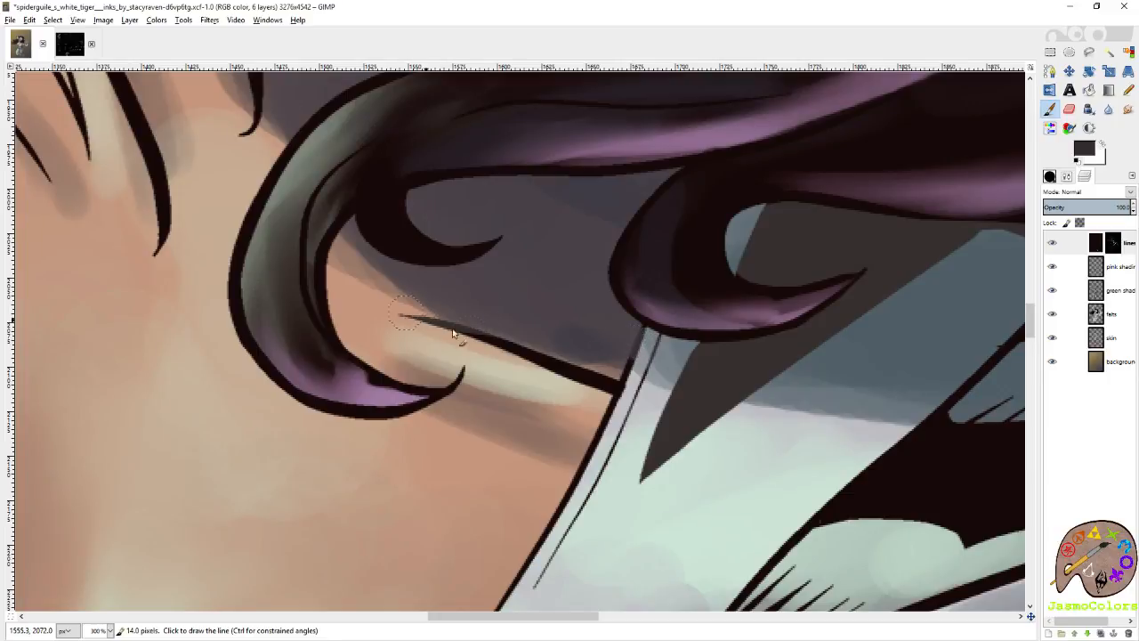
pyautogui.keyDown('shift'); pyautogui.click(520, 351); pyautogui.keyUp('shift')
pyautogui.hscroll(-3, 176, 330)
pyautogui.scroll(2, 403, 363)
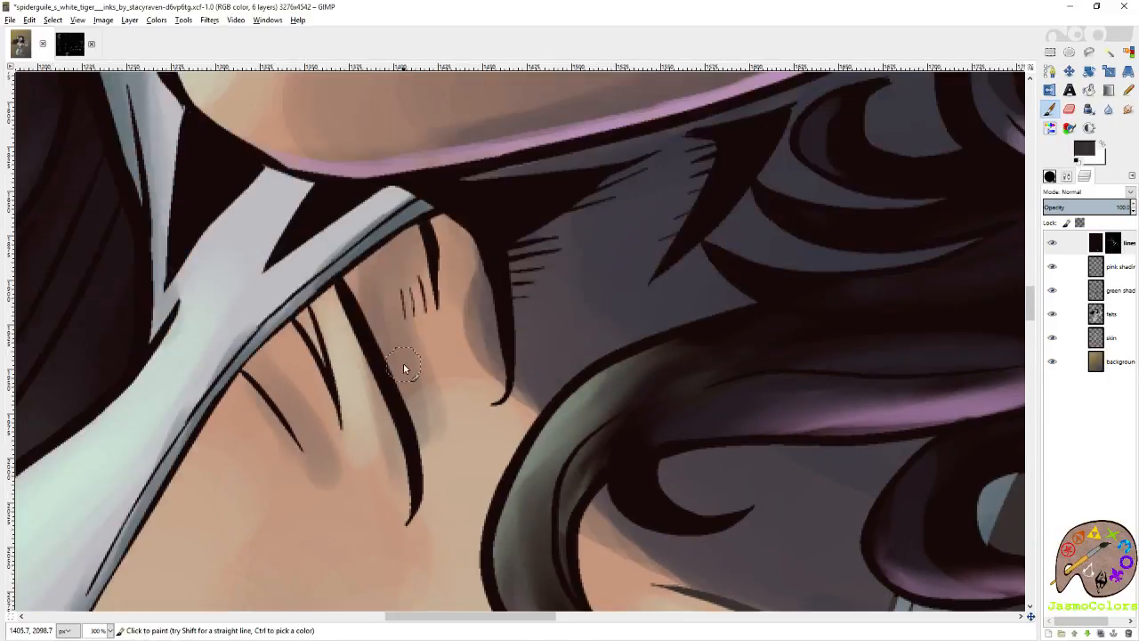
pyautogui.keyDown('ctrl'); pyautogui.scroll(-2, 403, 368); pyautogui.keyUp('ctrl')
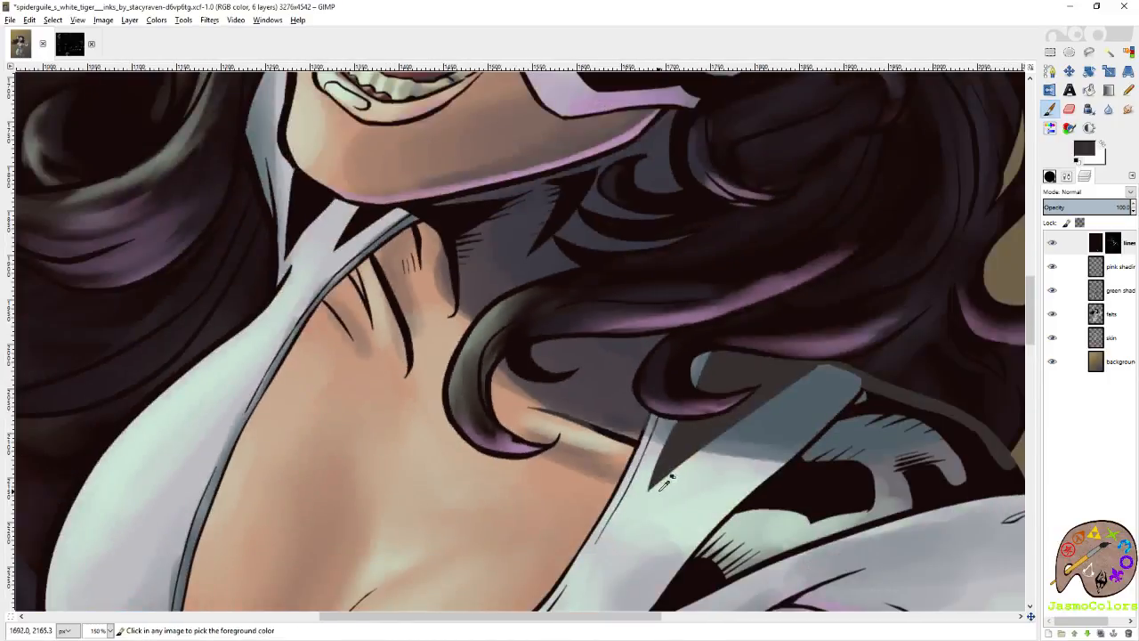
pyautogui.keyDown('ctrl'); pyautogui.scroll(2, 659, 480); pyautogui.keyUp('ctrl')
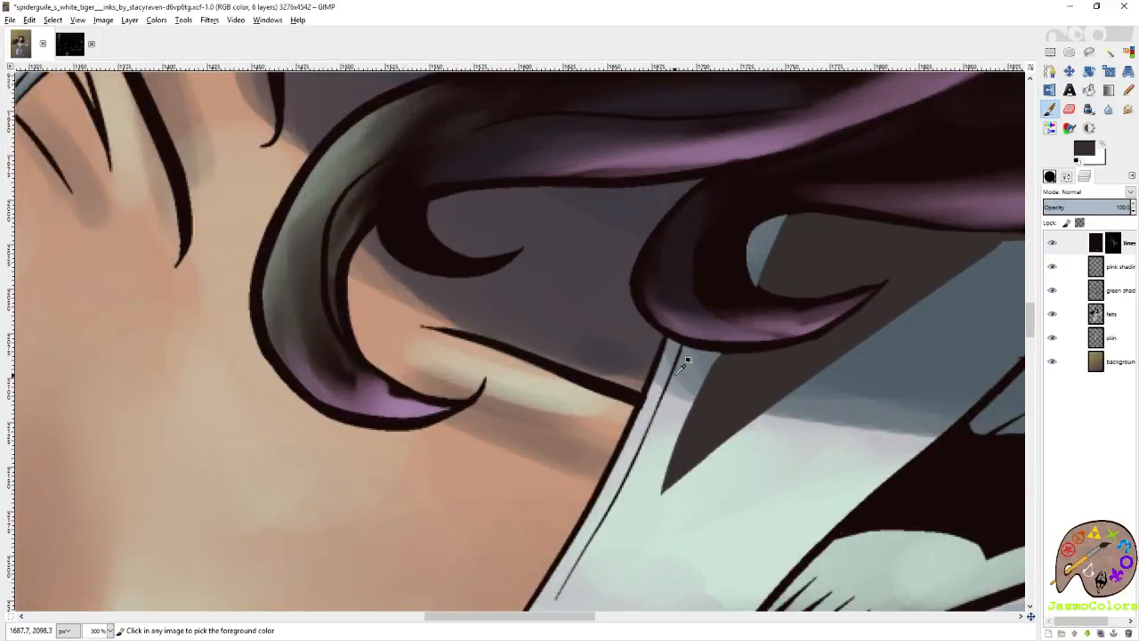
# Recolor the suit's neckline edge with the dark grey-brown, from below the lower curl down to the bottom of the opening.
pyautogui.moveTo(641, 418); pyautogui.dragTo(559, 536)
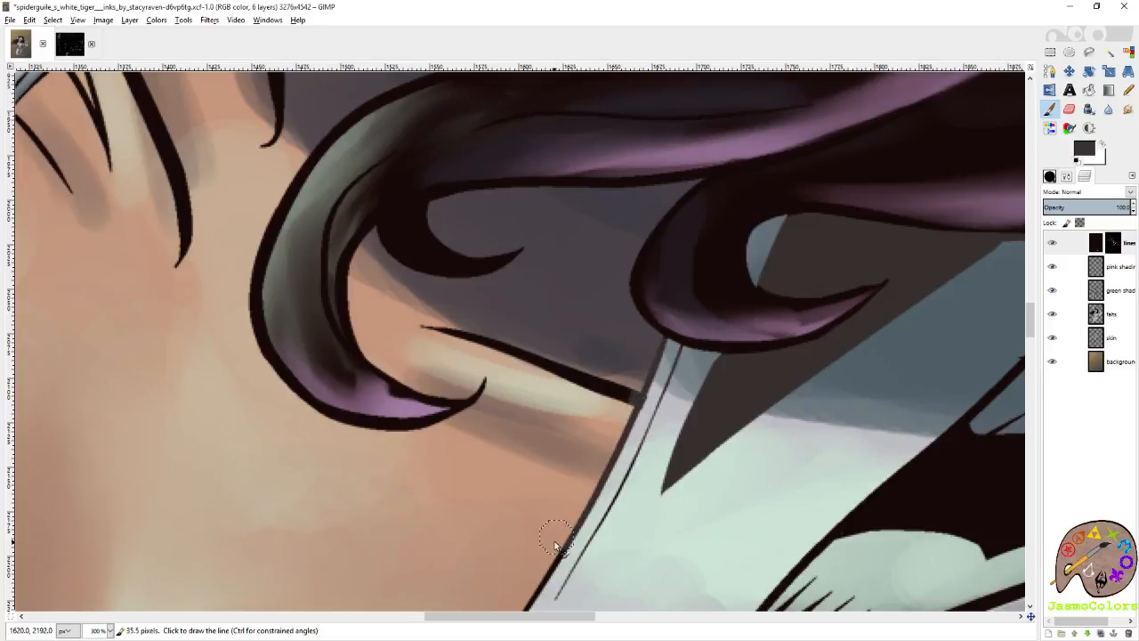
pyautogui.scroll(-3, 578, 445)
pyautogui.hscroll(-3, 576, 438)
pyautogui.scroll(-3, 614, 436)
pyautogui.scroll(2, 703, 498)
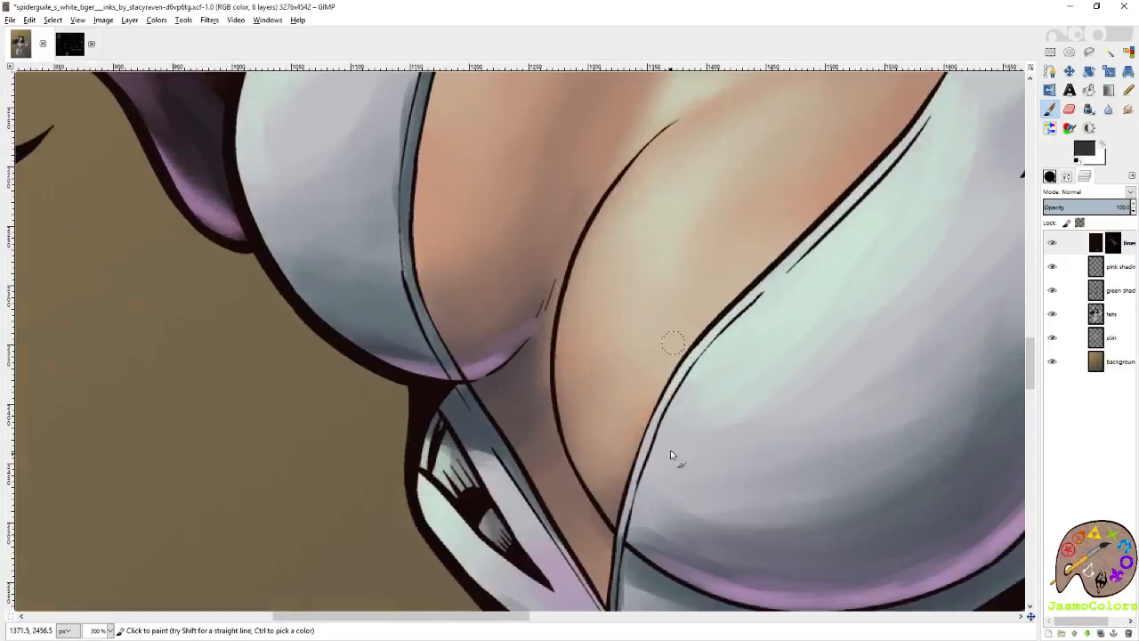
pyautogui.scroll(1, 630, 449)
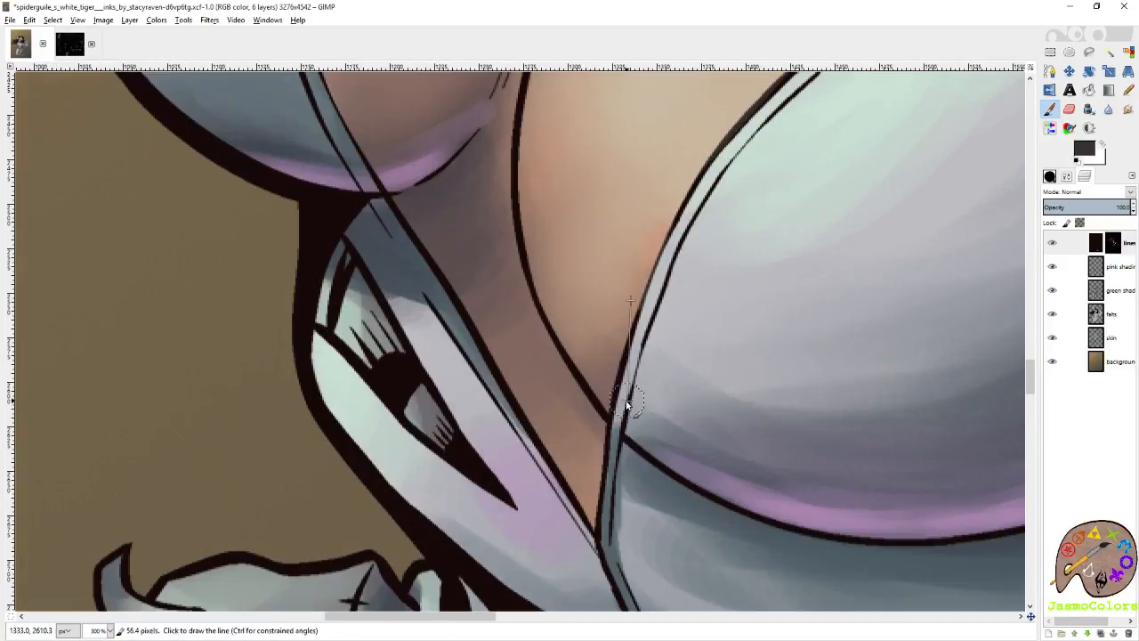
pyautogui.keyDown('shift'); pyautogui.click(628, 406); pyautogui.keyUp('shift')
pyautogui.keyDown('shift'); pyautogui.click(621, 432); pyautogui.keyUp('shift')
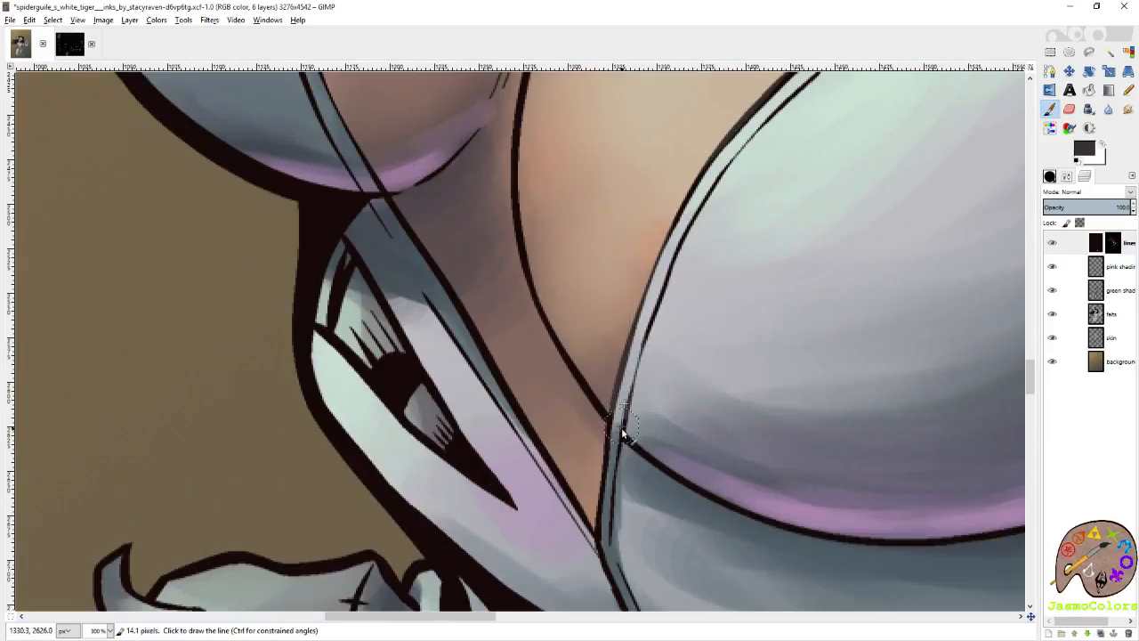
# Recolor the inner seam line on the opposite side of the neckline with the dark grey-brown, working up from below the chest.
pyautogui.keyDown('shift'); pyautogui.click(377, 209); pyautogui.keyUp('shift')
pyautogui.keyDown('shift'); pyautogui.click(358, 160); pyautogui.keyUp('shift')
pyautogui.scroll(2, 356, 162)
pyautogui.keyDown('shift'); pyautogui.click(309, 262); pyautogui.keyUp('shift')
pyautogui.scroll(2, 308, 339)
pyautogui.scroll(6, 308, 339)
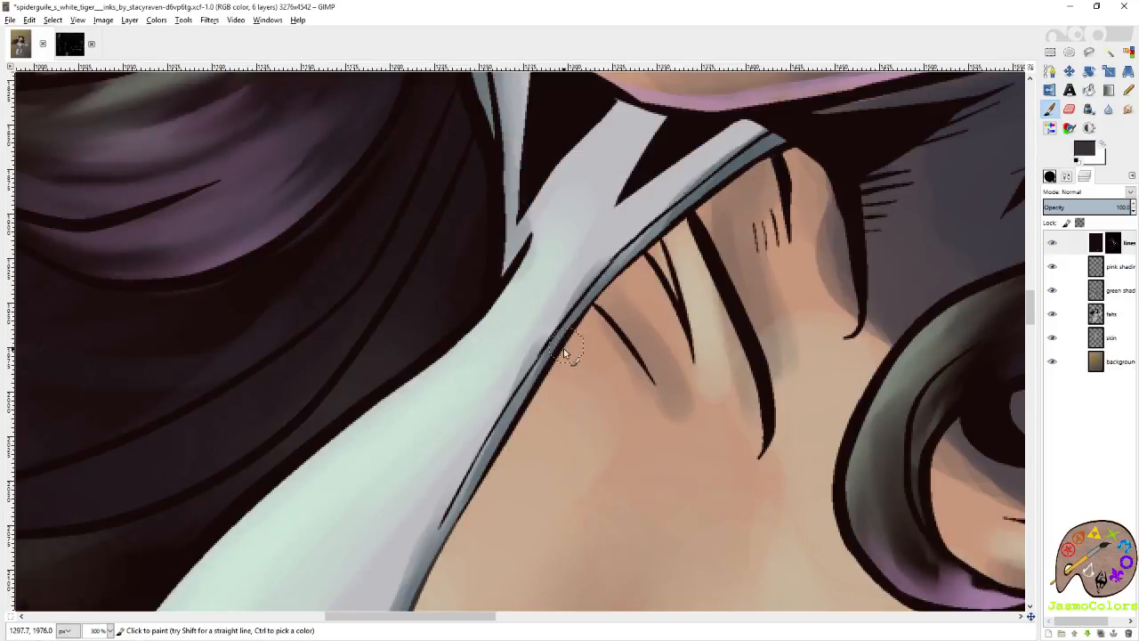
# Continue the dark grey-brown up the neckline seam to the collar and along the black shadow patches under the jaw.
pyautogui.keyDown('shift'); pyautogui.click(570, 317); pyautogui.keyUp('shift')
pyautogui.moveTo(586, 306)
pyautogui.mouseDown()
pyautogui.moveTo(668, 201)
pyautogui.moveTo(758, 154)
pyautogui.mouseUp()
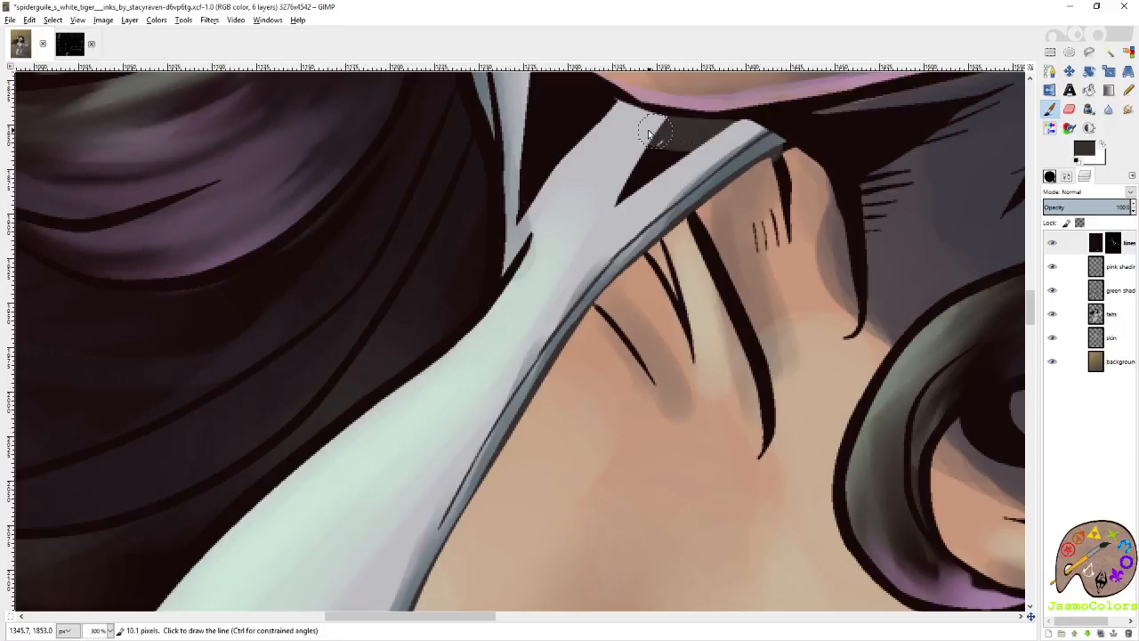
pyautogui.scroll(3, 636, 129)
pyautogui.moveTo(592, 237); pyautogui.dragTo(520, 183)
# Recolor the collar's lines beside the jaw with the dark grey-brown, following its outer edge against the hair down to the shoulder.
pyautogui.hscroll(-1, 575, 234)
pyautogui.scroll(1, 695, 274)
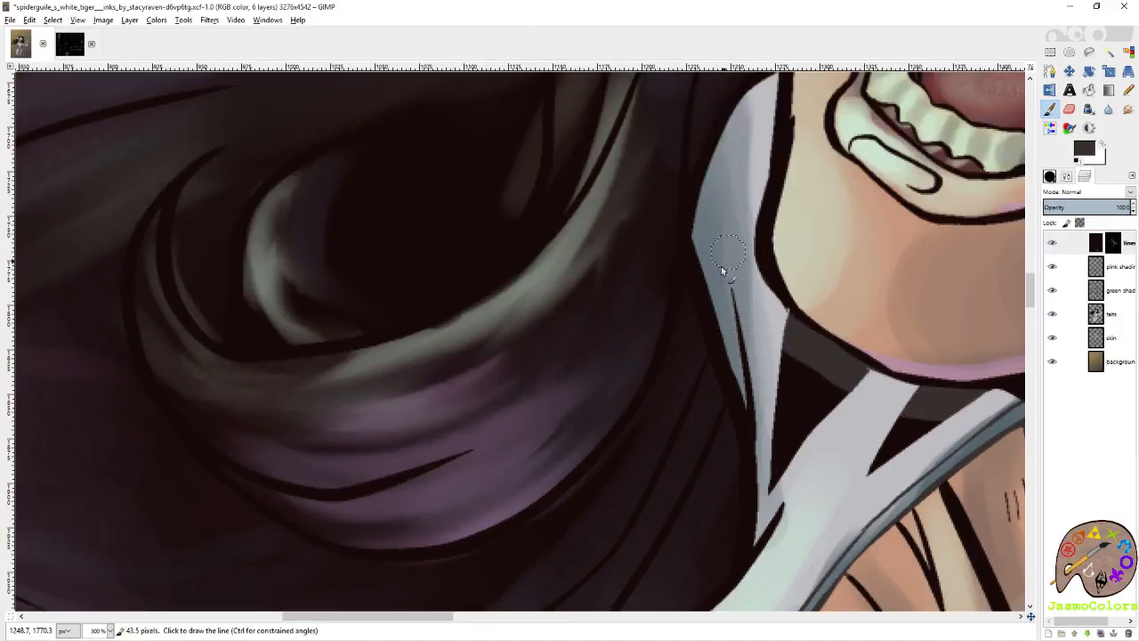
pyautogui.keyDown('shift'); pyautogui.click(728, 252); pyautogui.keyUp('shift')
pyautogui.scroll(3, 728, 252)
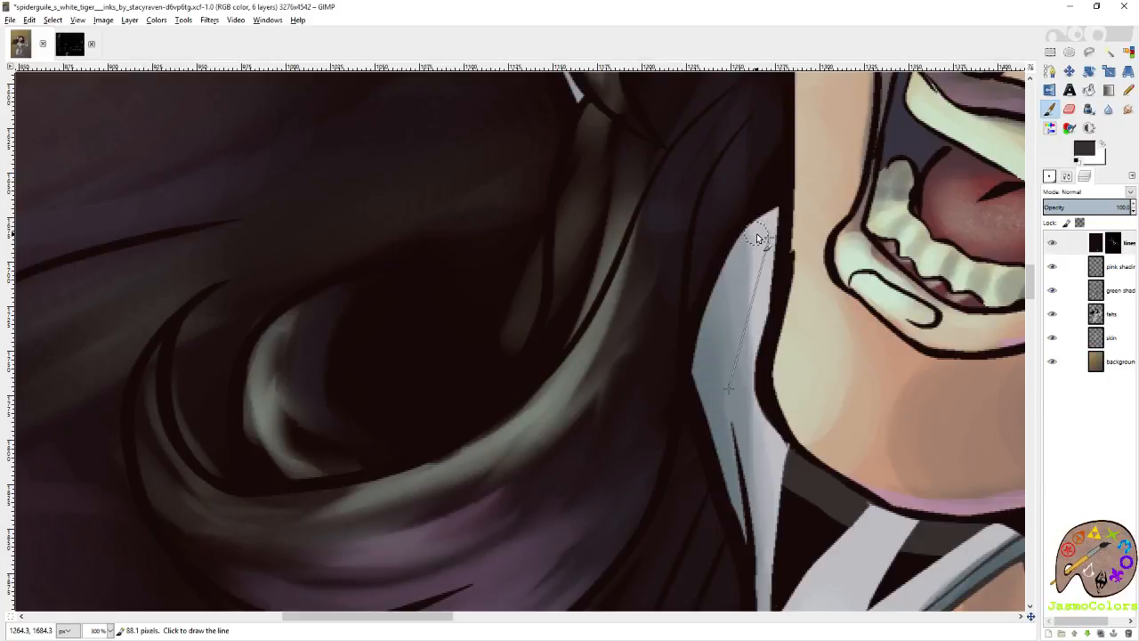
pyautogui.scroll(3, 758, 238)
pyautogui.scroll(4, 773, 395)
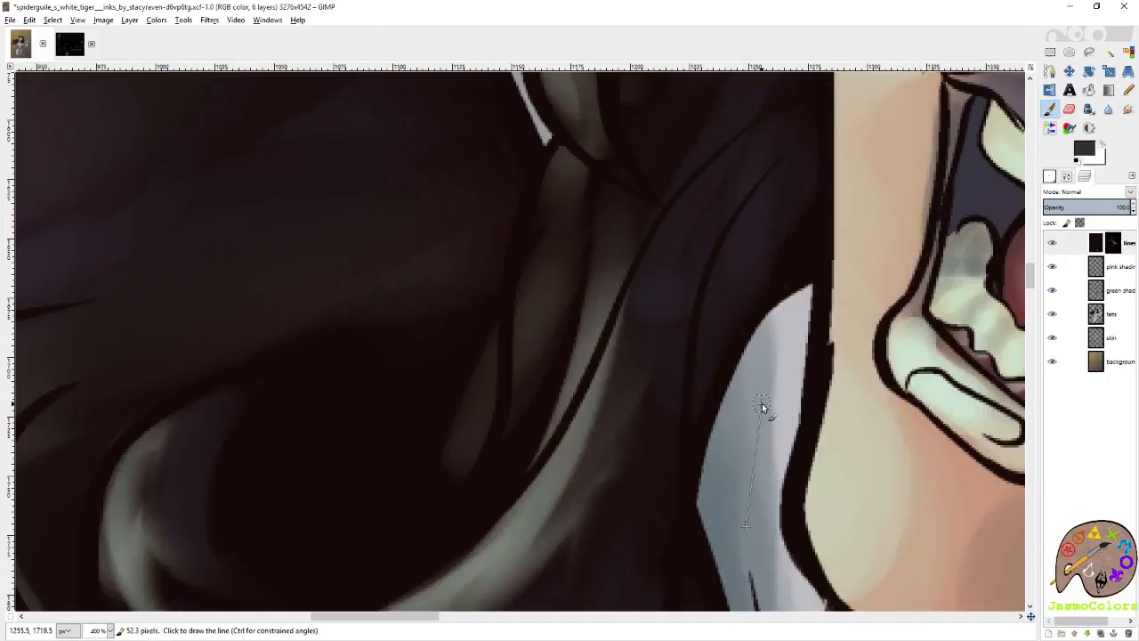
pyautogui.scroll(-5, 744, 400)
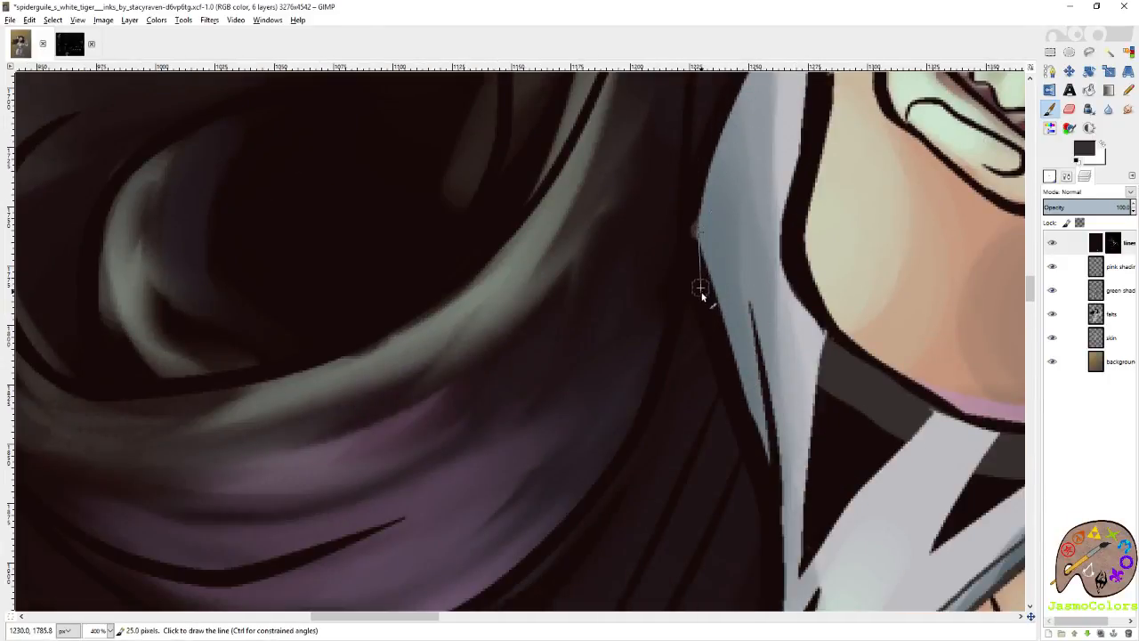
pyautogui.keyDown('shift'); pyautogui.click(733, 398); pyautogui.keyUp('shift')
pyautogui.keyDown('shift'); pyautogui.click(763, 498); pyautogui.keyUp('shift')
pyautogui.scroll(-2, 763, 500)
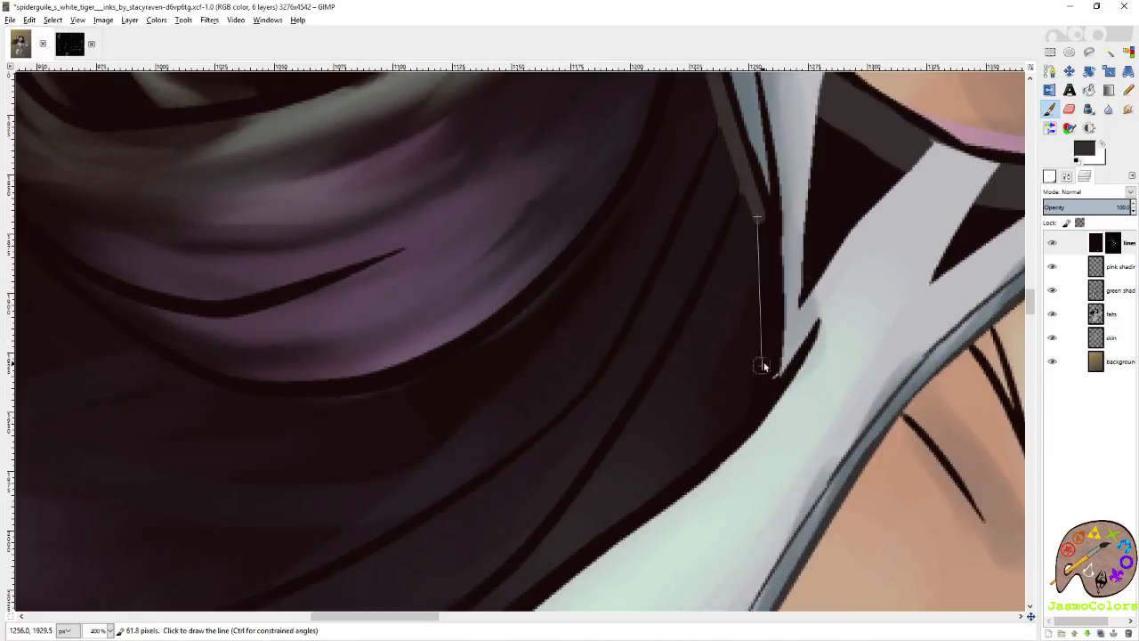
pyautogui.keyDown('shift'); pyautogui.click(766, 357); pyautogui.keyUp('shift')
pyautogui.keyDown('shift'); pyautogui.click(738, 414); pyautogui.keyUp('shift')
# Trace the dark grey-brown boundary along the suit's chest edge against the hair, from below the collar down to the tip of the lowest lock.
pyautogui.hscroll(-2, 676, 458)
pyautogui.scroll(-2, 878, 244)
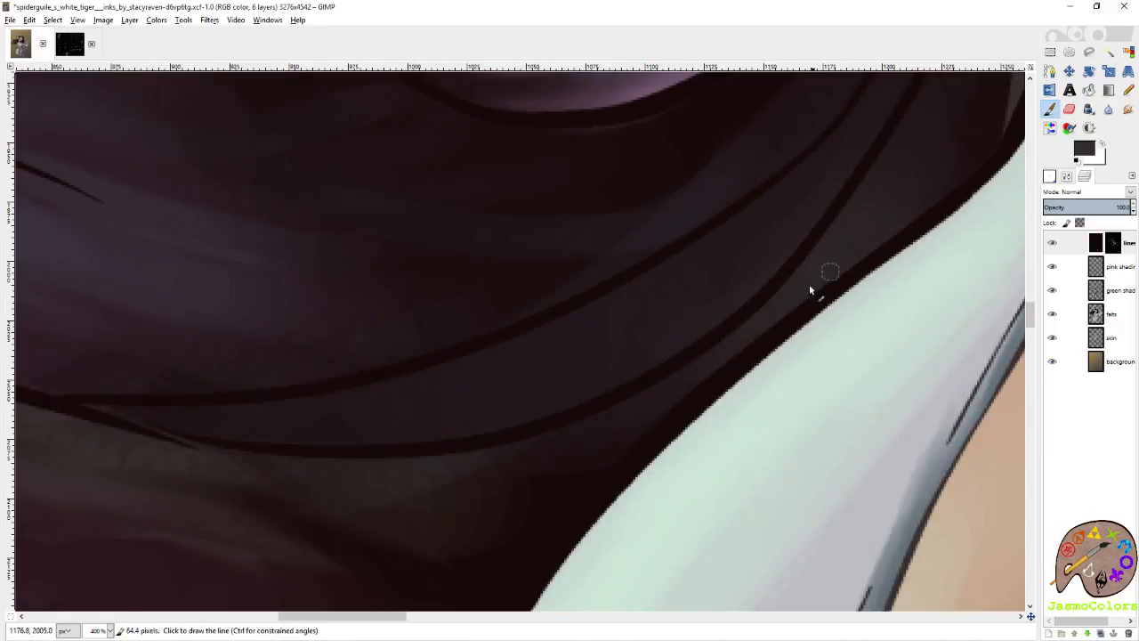
pyautogui.keyDown('shift'); pyautogui.click(685, 382); pyautogui.keyUp('shift')
pyautogui.keyDown('shift'); pyautogui.click(575, 476); pyautogui.keyUp('shift')
pyautogui.hscroll(-2, 569, 486)
pyautogui.scroll(-3, 548, 504)
pyautogui.keyDown('shift'); pyautogui.click(686, 283); pyautogui.keyUp('shift')
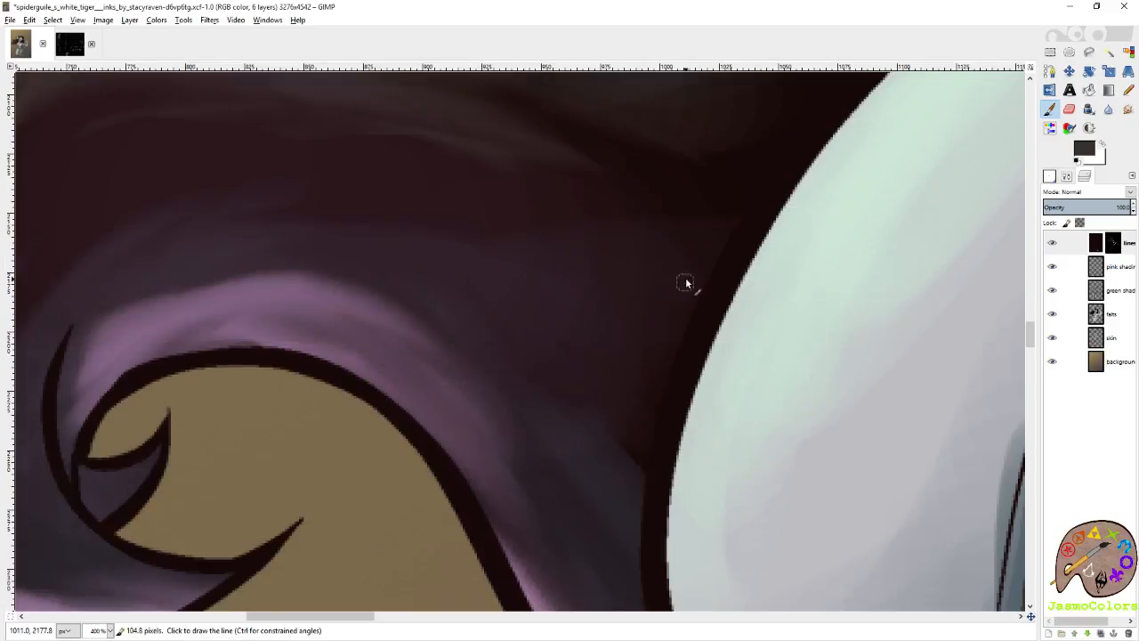
pyautogui.keyDown('shift'); pyautogui.click(633, 431); pyautogui.keyUp('shift')
pyautogui.scroll(-2, 633, 448)
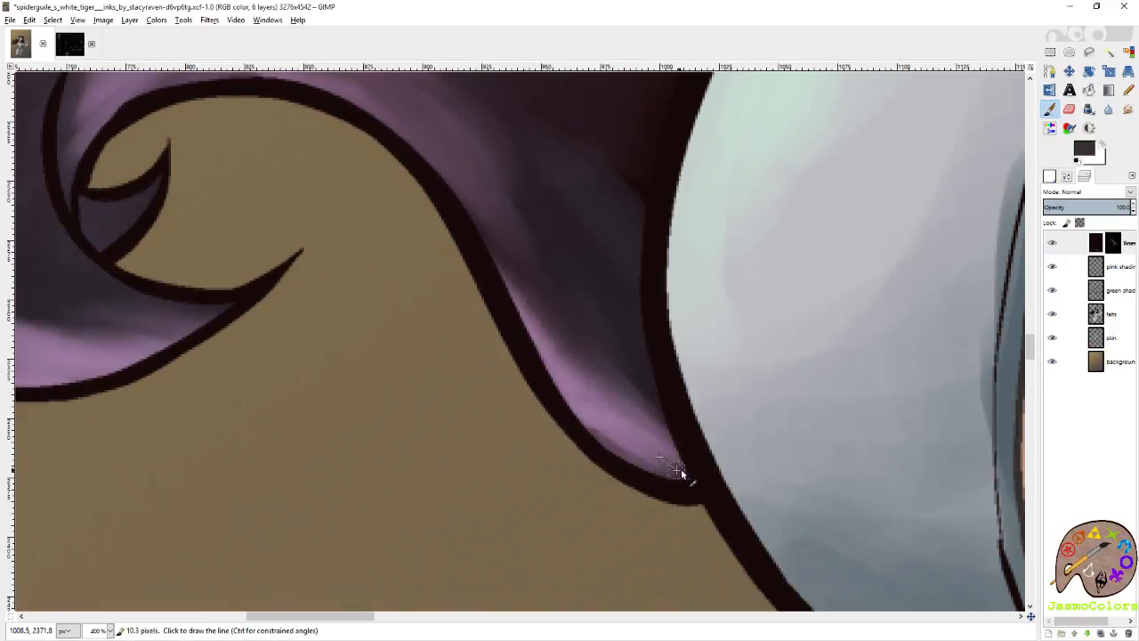
pyautogui.moveTo(693, 473); pyautogui.dragTo(708, 503)
# Check the traced boundary at the shoulder and bucket-fill the suit's enclosed line art with the dark grey-brown.
pyautogui.scroll(-7, 687, 418)
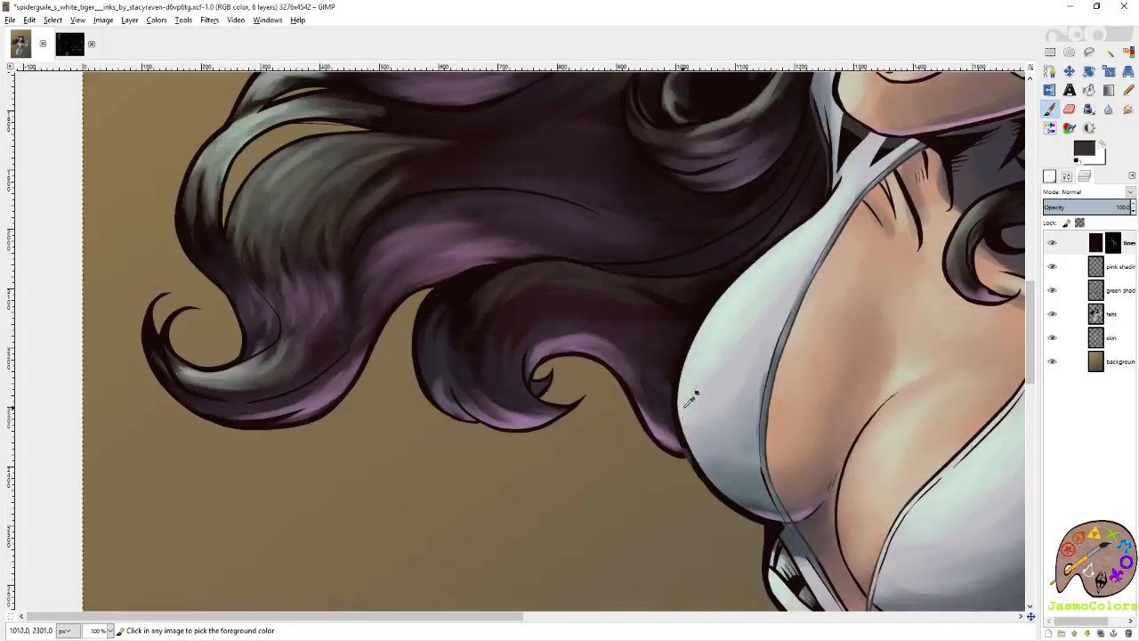
pyautogui.scroll(-2, 552, 382)
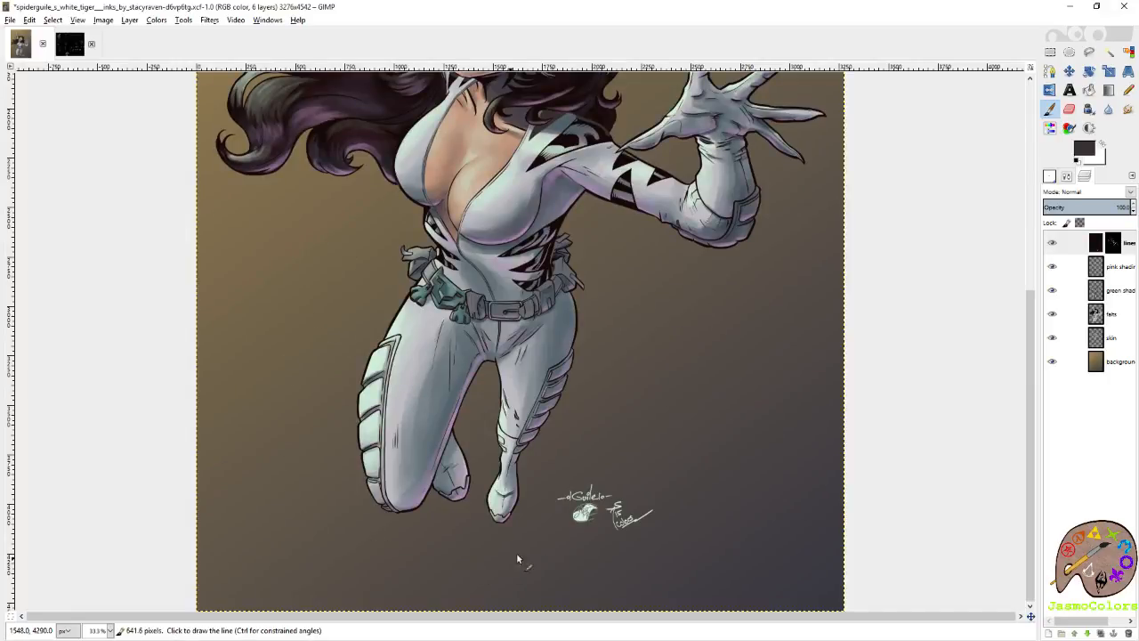
pyautogui.scroll(2, 801, 303)
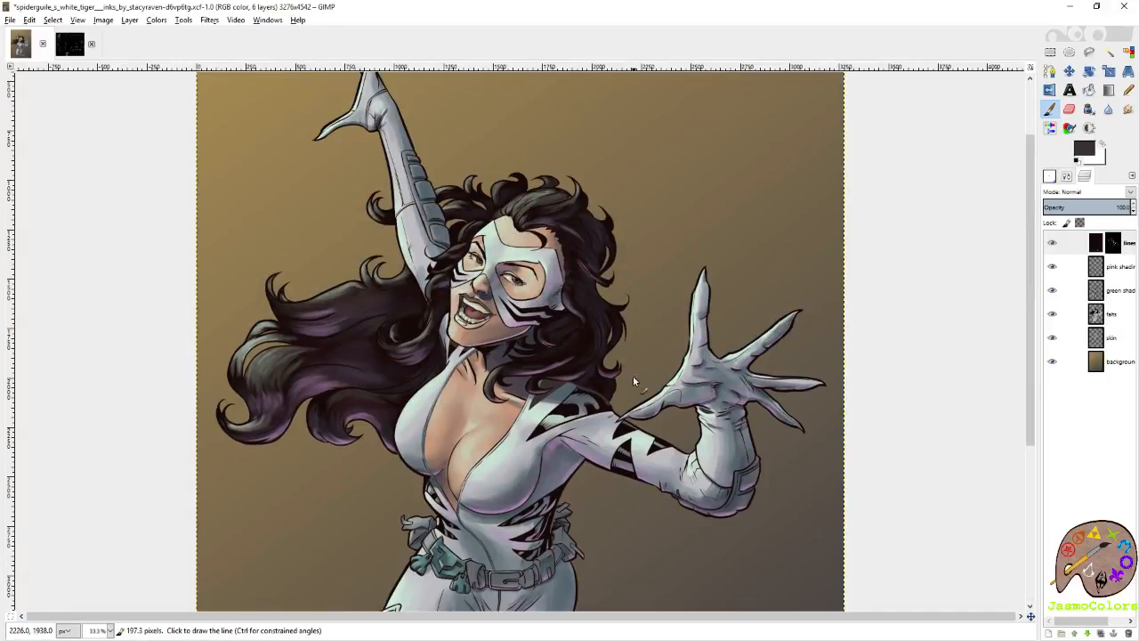
pyautogui.scroll(5, 632, 376)
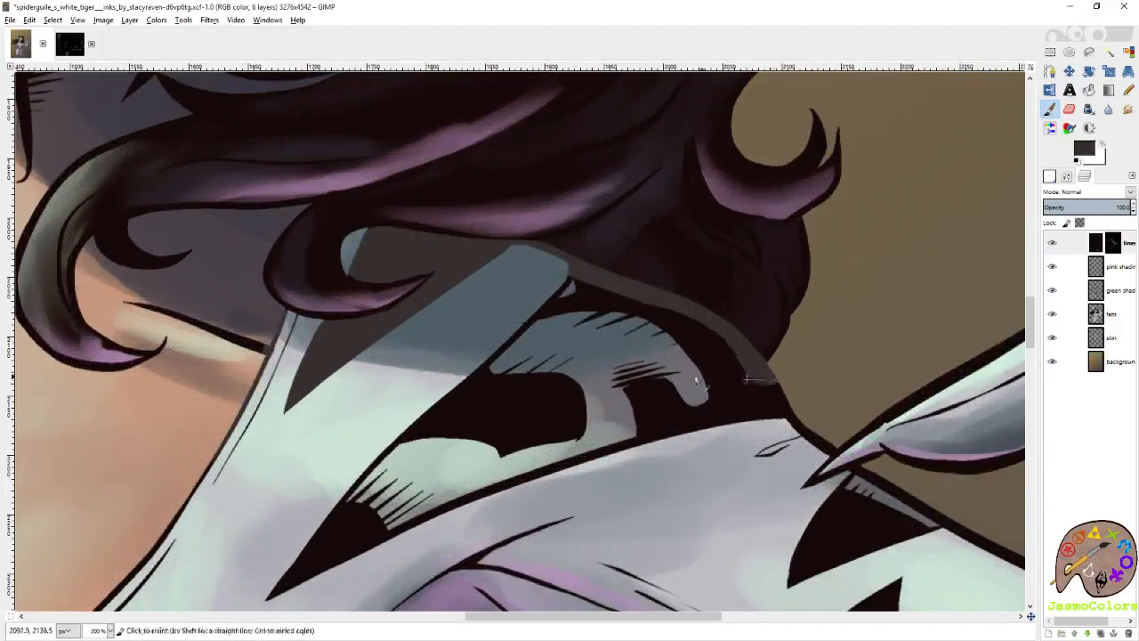
pyautogui.scroll(-4, 621, 370)
pyautogui.hotkey('shift', 'b')
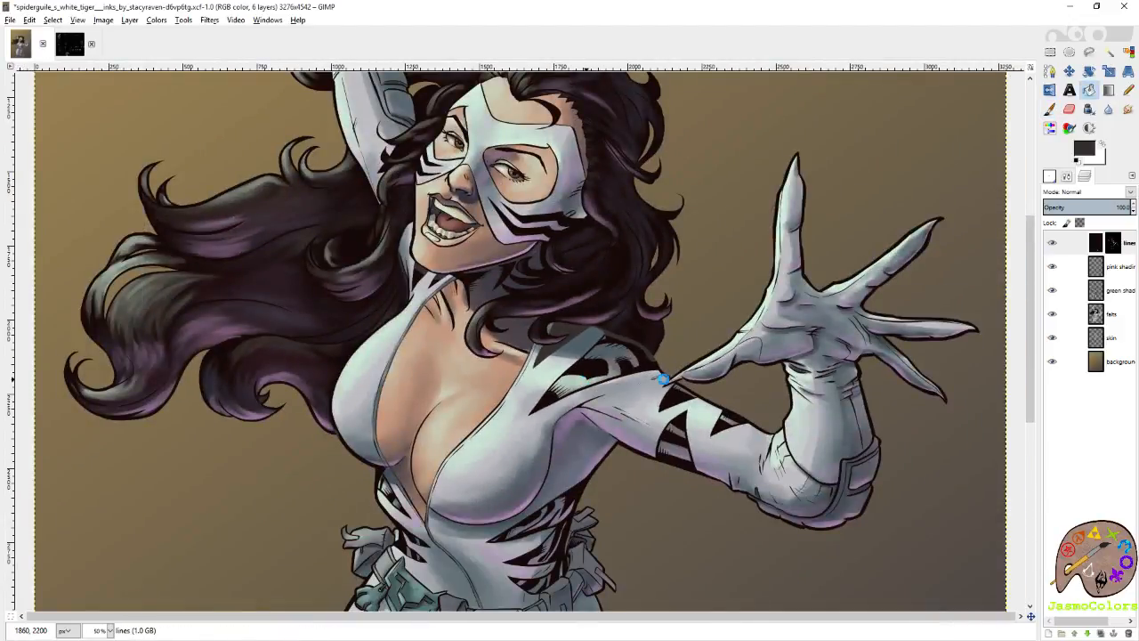
pyautogui.scroll(-3, 661, 312)
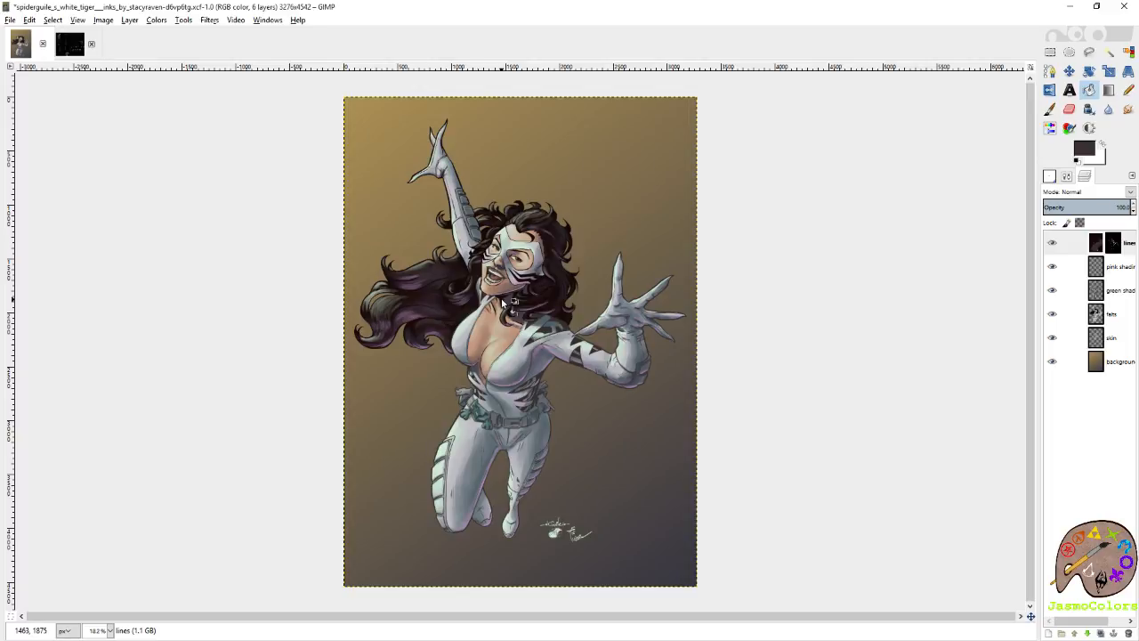
# Paint the dark grey-brown over the leftover dark contour on the suit's shoulder beneath the hair.
pyautogui.scroll(7, 565, 308)
pyautogui.press('p')
pyautogui.scroll(3, 623, 329)
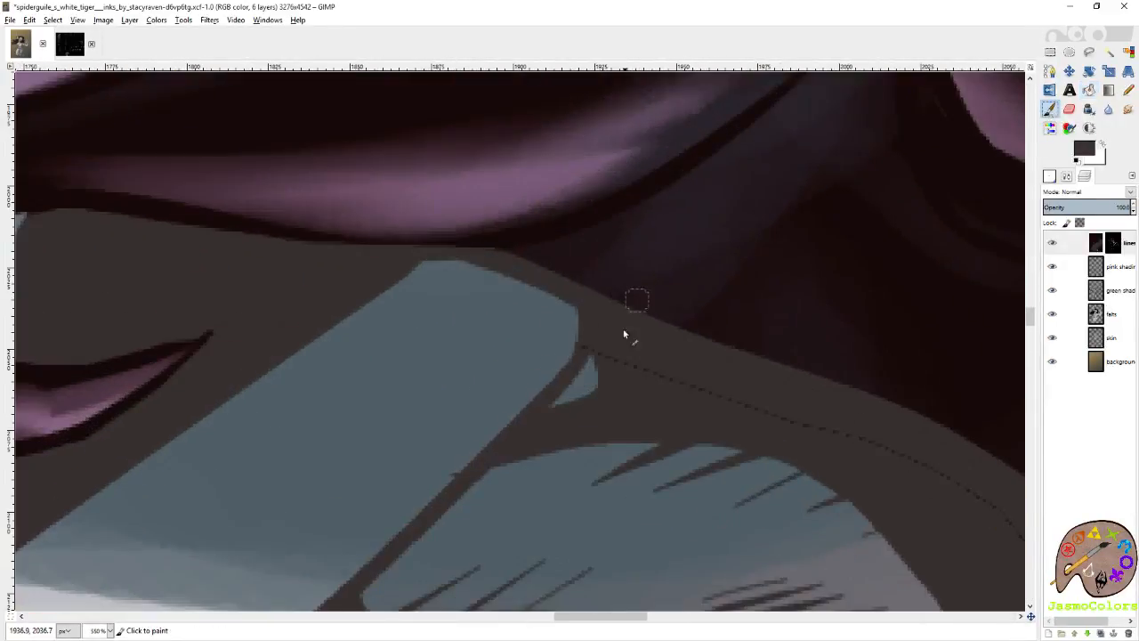
pyautogui.scroll(-2, 548, 399)
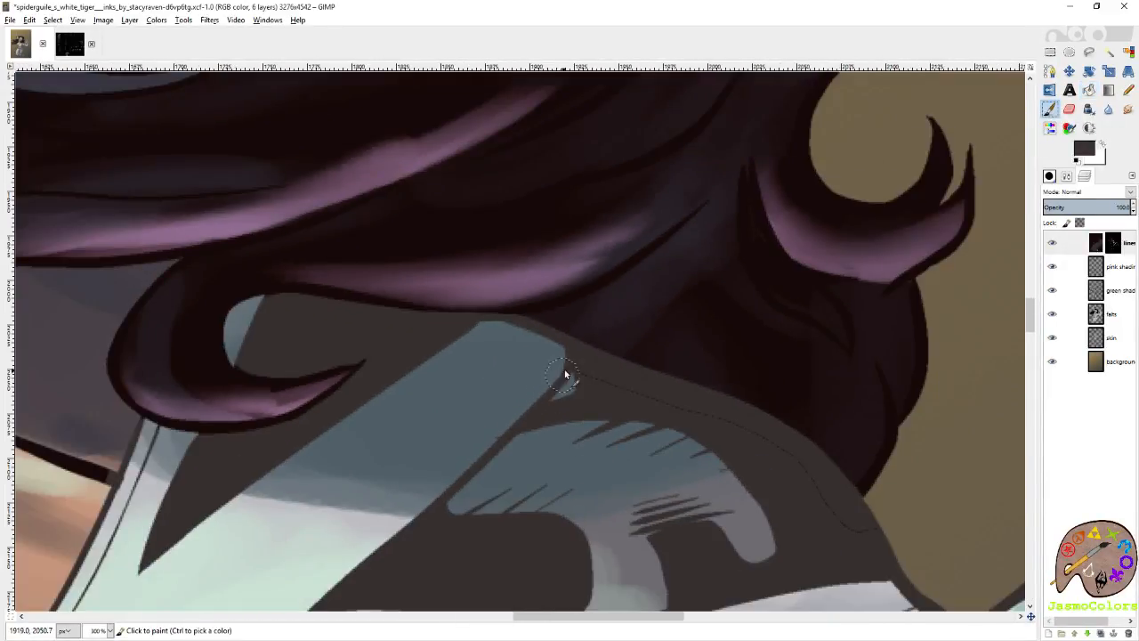
pyautogui.moveTo(803, 494); pyautogui.dragTo(787, 469)
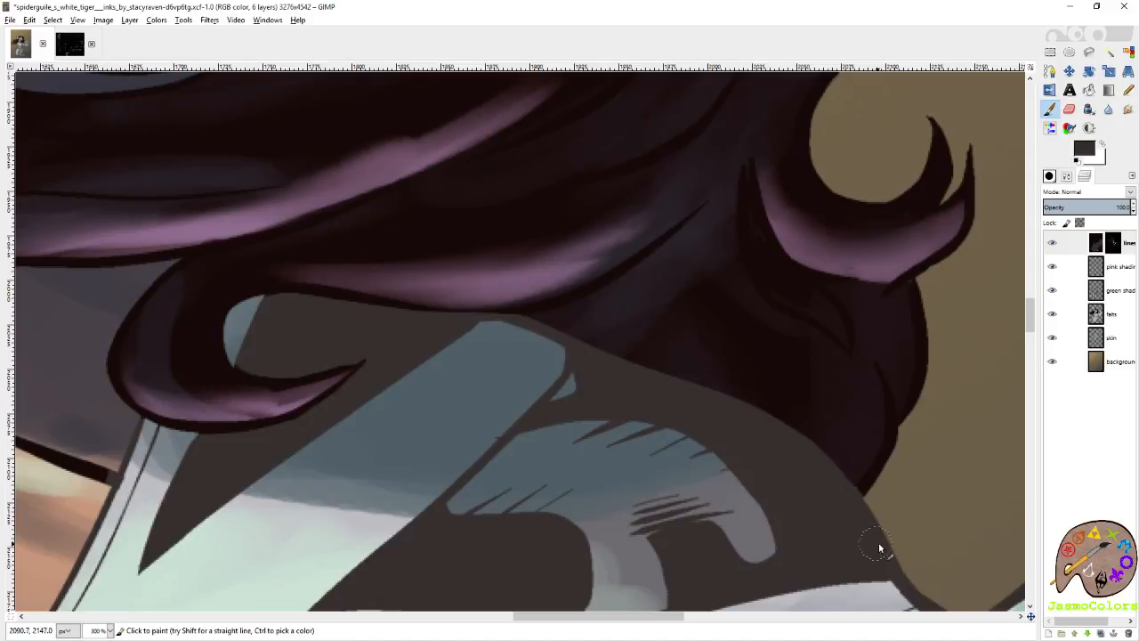
# Examine the recolored suit lines along the chest, collar, neckline and waist for missed spots.
pyautogui.hscroll(-5, 831, 529)
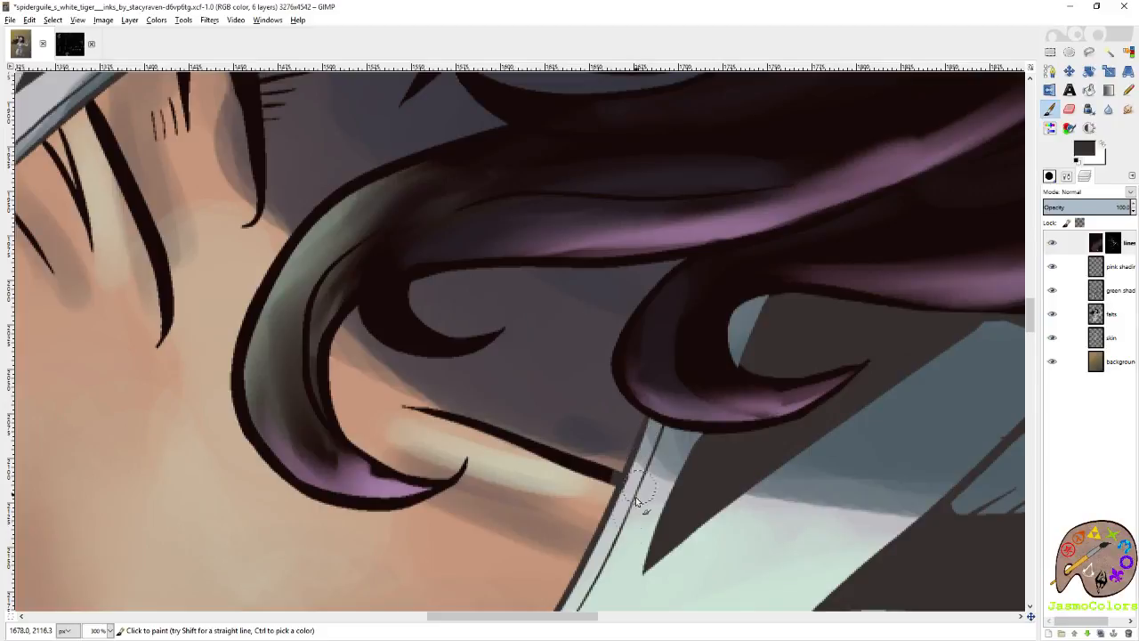
pyautogui.hscroll(-3, 627, 508)
pyautogui.scroll(2, 626, 499)
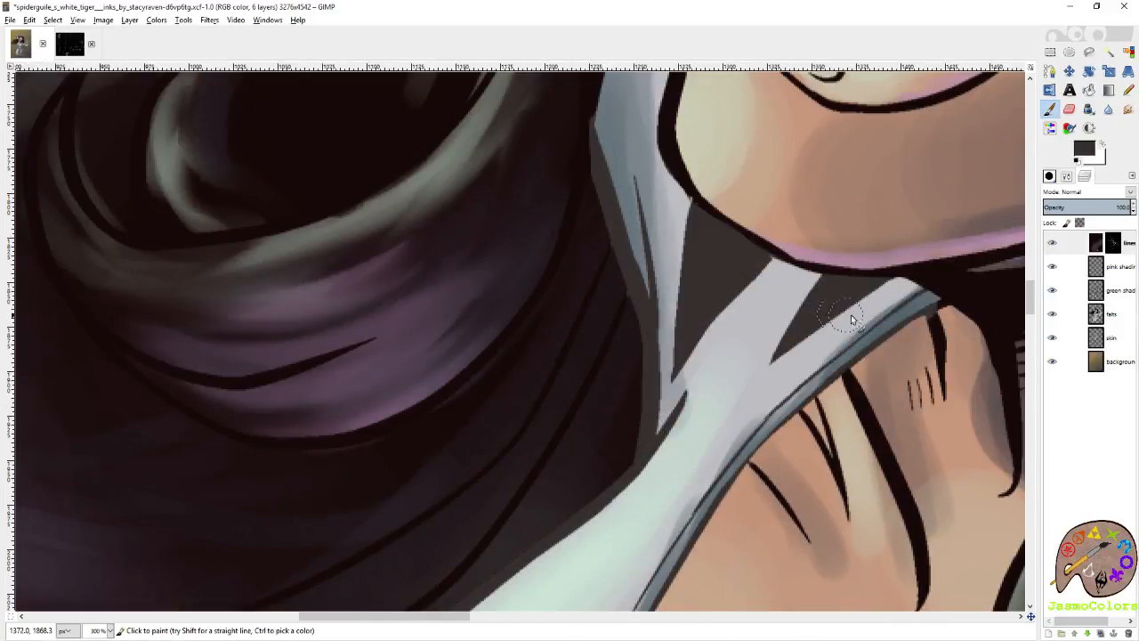
pyautogui.scroll(2, 813, 382)
pyautogui.scroll(-16, 682, 382)
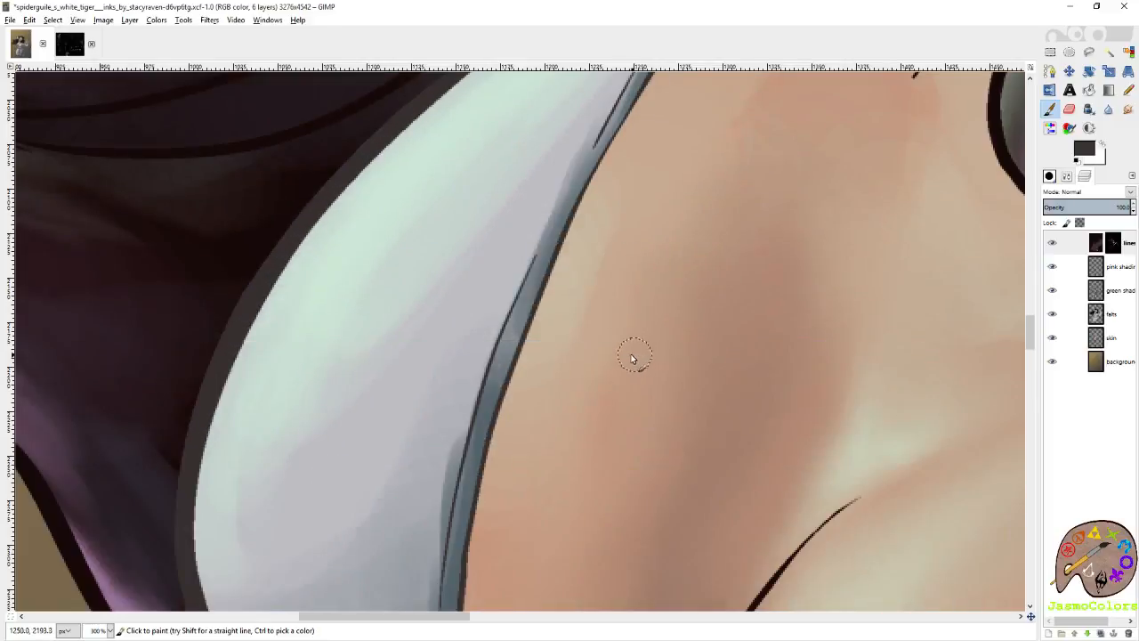
pyautogui.scroll(-6, 609, 357)
pyautogui.scroll(3, 509, 342)
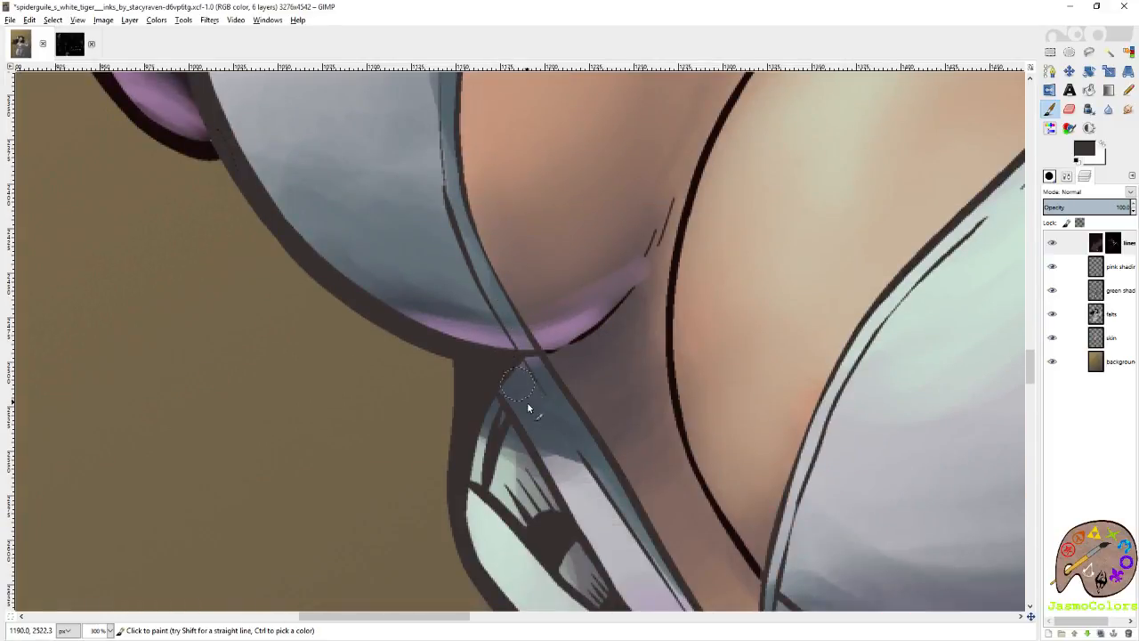
pyautogui.scroll(-6, 528, 408)
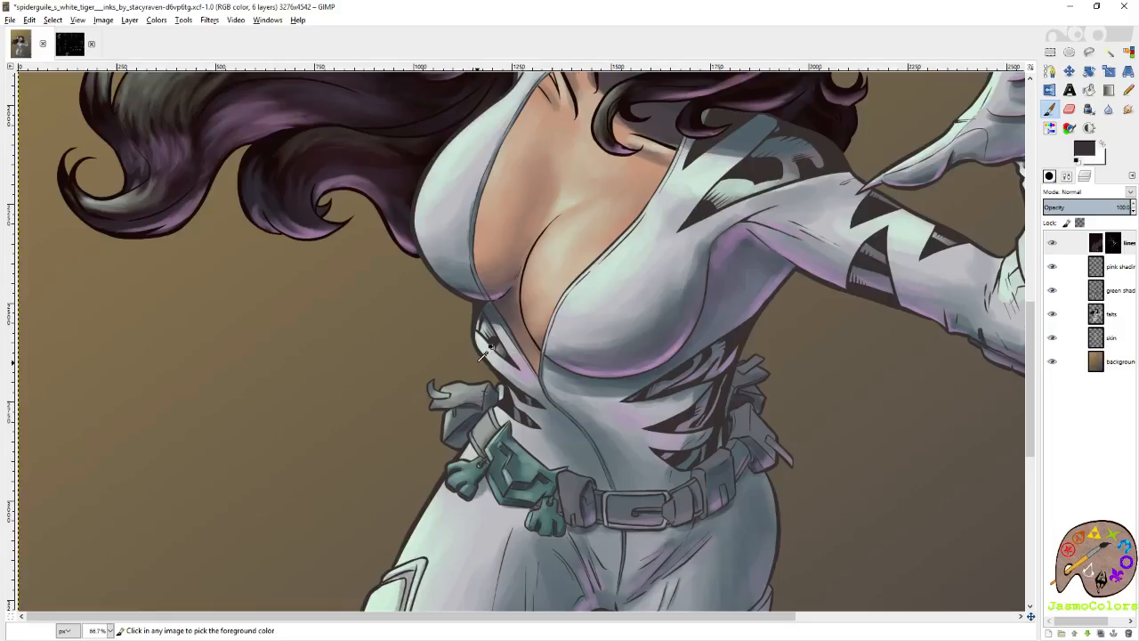
pyautogui.scroll(3, 483, 352)
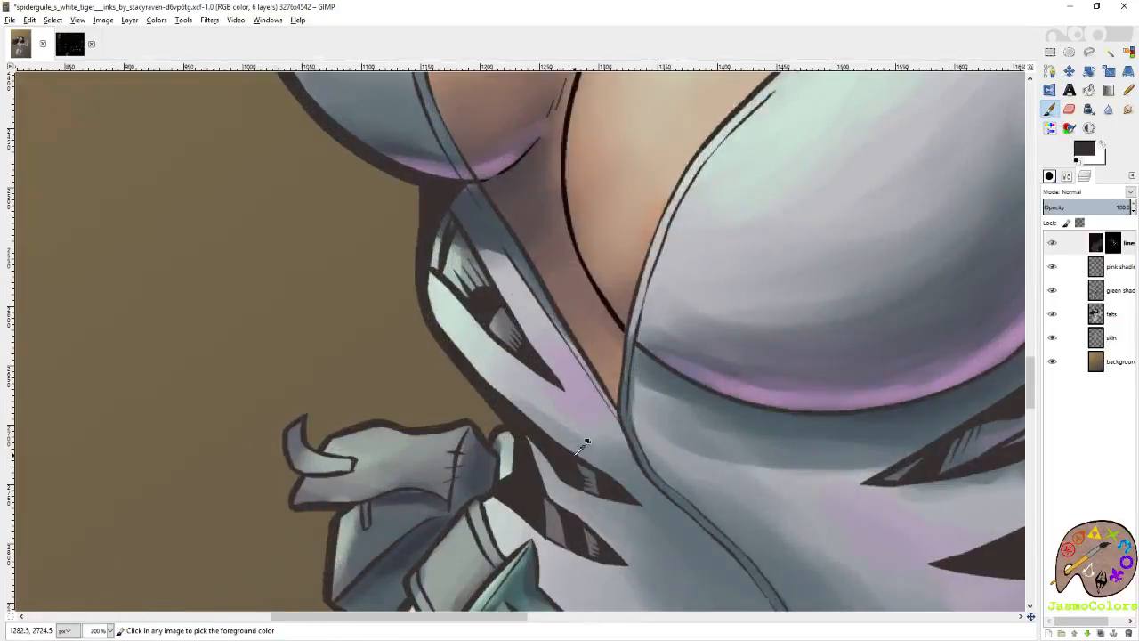
pyautogui.scroll(-3, 605, 425)
pyautogui.scroll(4, 582, 508)
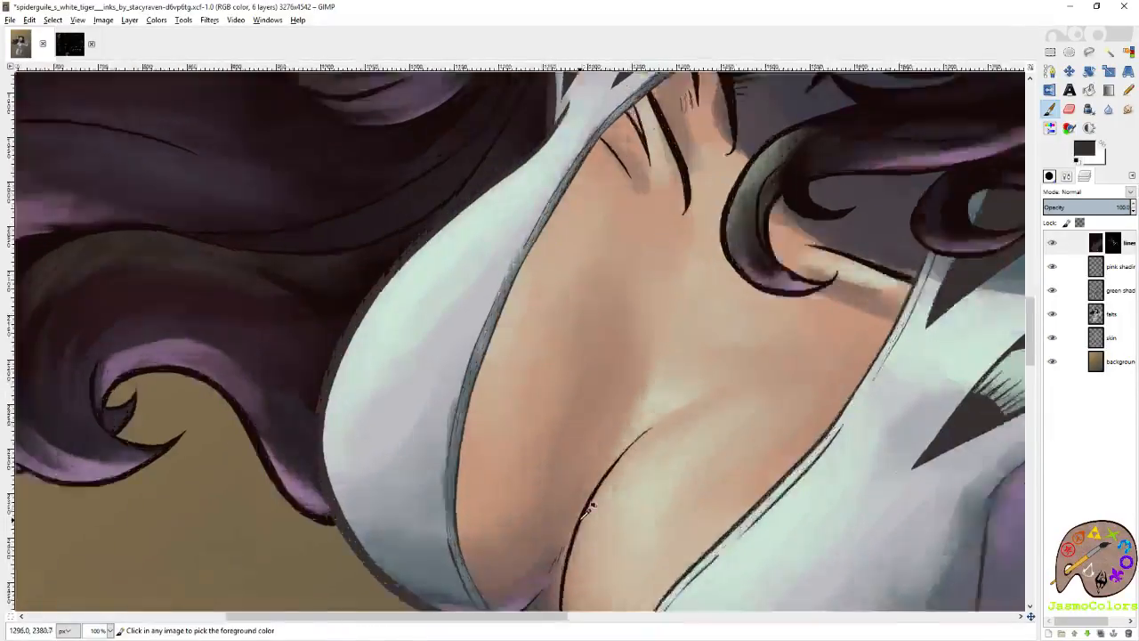
pyautogui.scroll(-8, 591, 502)
# Trace the mask's edge in dark grey-brown along the hair beside the cheek, then along its lower edge to the nose.
pyautogui.scroll(8, 559, 399)
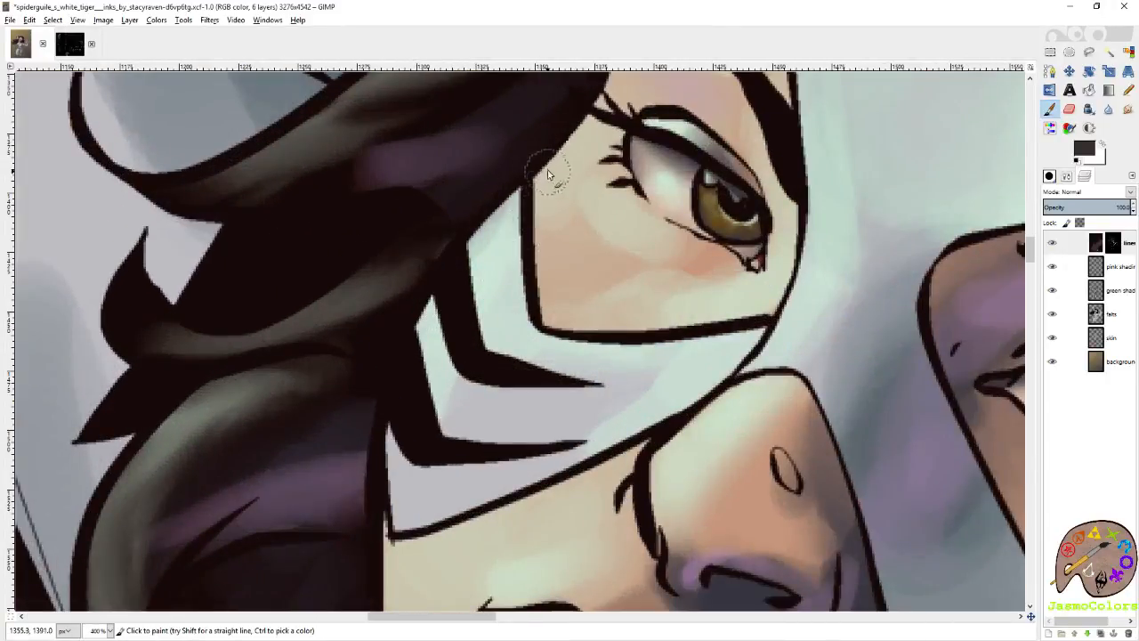
pyautogui.moveTo(470, 258)
pyautogui.mouseDown()
pyautogui.moveTo(427, 285)
pyautogui.moveTo(393, 400)
pyautogui.mouseUp()
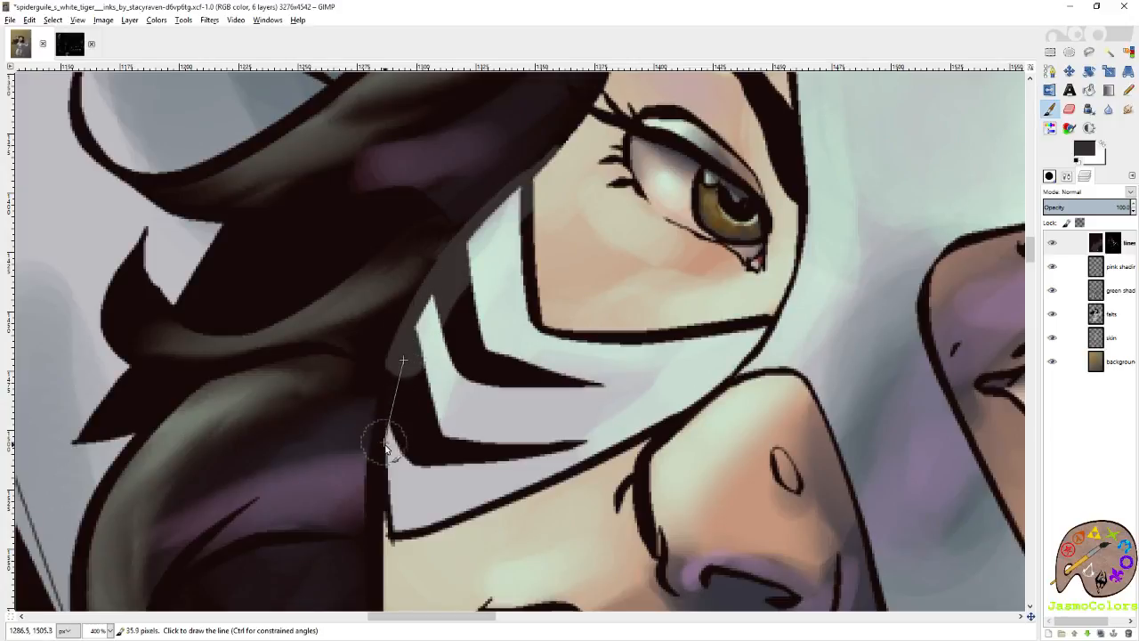
pyautogui.keyDown('shift'); pyautogui.click(388, 448); pyautogui.keyUp('shift')
pyautogui.keyDown('shift'); pyautogui.click(390, 489); pyautogui.keyUp('shift')
pyautogui.keyDown('shift'); pyautogui.click(405, 527); pyautogui.keyUp('shift')
pyautogui.keyDown('shift'); pyautogui.click(530, 478); pyautogui.keyUp('shift')
pyautogui.keyDown('shift'); pyautogui.click(629, 433); pyautogui.keyUp('shift')
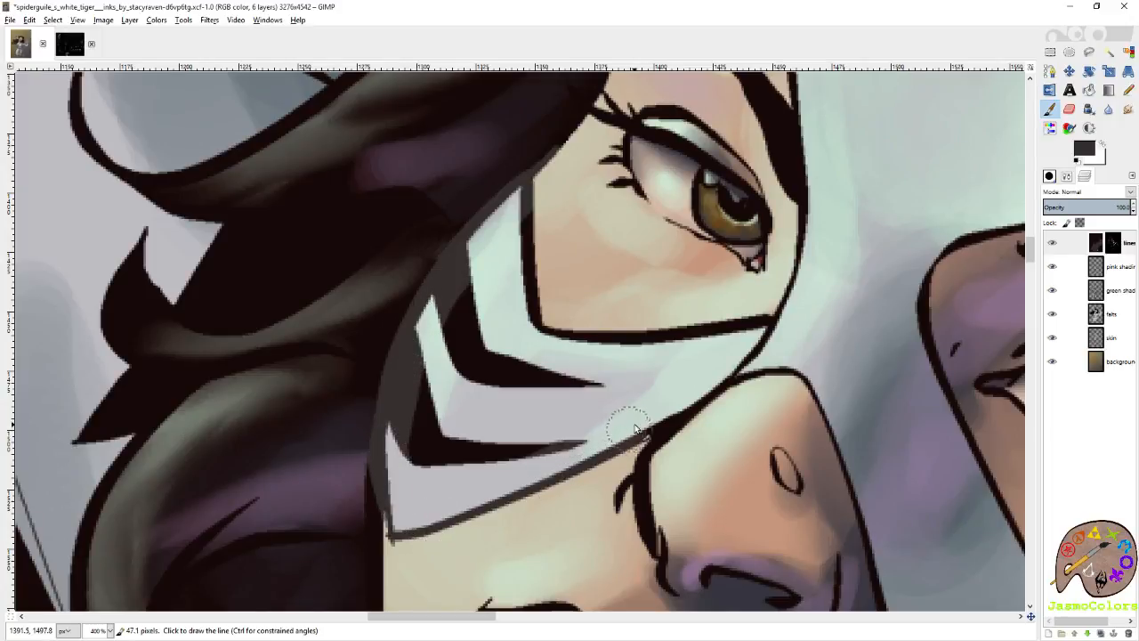
pyautogui.keyDown('shift'); pyautogui.click(675, 397); pyautogui.keyUp('shift')
# Recolor the side and lower lines of the eye opening near the hair and the two cheek stripes below it.
pyautogui.moveTo(547, 218)
pyautogui.mouseDown()
pyautogui.moveTo(544, 313)
pyautogui.moveTo(612, 338)
pyautogui.moveTo(716, 322)
pyautogui.moveTo(749, 346)
pyautogui.mouseUp()
pyautogui.moveTo(594, 388)
pyautogui.mouseDown()
pyautogui.moveTo(499, 339)
pyautogui.moveTo(527, 390)
pyautogui.mouseUp()
pyautogui.moveTo(448, 336)
pyautogui.mouseDown()
pyautogui.moveTo(429, 451)
pyautogui.moveTo(570, 432)
pyautogui.mouseUp()
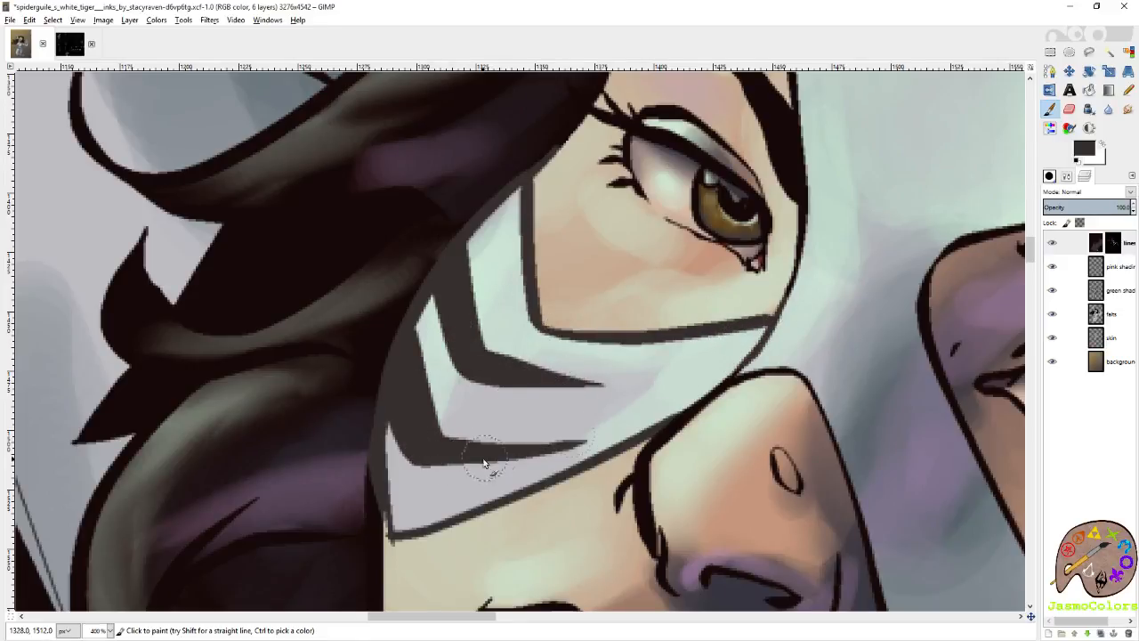
# Recolor the same eye opening's inner edge and upper edge in dark grey-brown, up to the hair.
pyautogui.hscroll(1, 600, 422)
pyautogui.scroll(3, 551, 421)
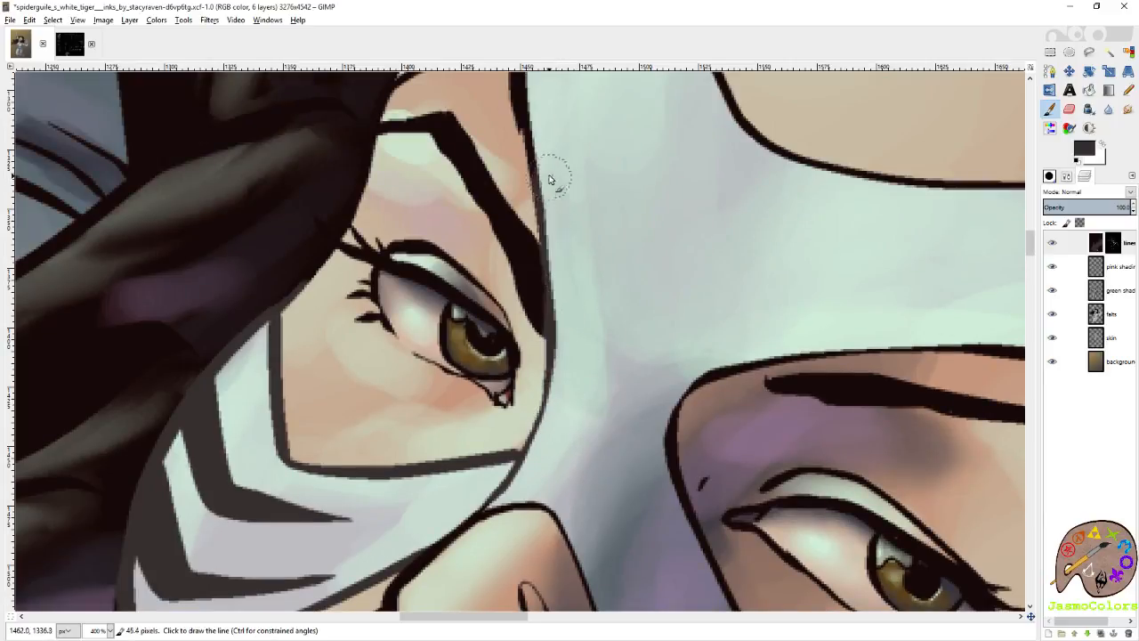
pyautogui.scroll(5, 552, 178)
pyautogui.keyDown('shift'); pyautogui.click(528, 332); pyautogui.keyUp('shift')
pyautogui.keyDown('shift'); pyautogui.click(537, 308); pyautogui.keyUp('shift')
pyautogui.keyDown('shift'); pyautogui.click(483, 317); pyautogui.keyUp('shift')
pyautogui.keyDown('shift'); pyautogui.click(436, 340); pyautogui.keyUp('shift')
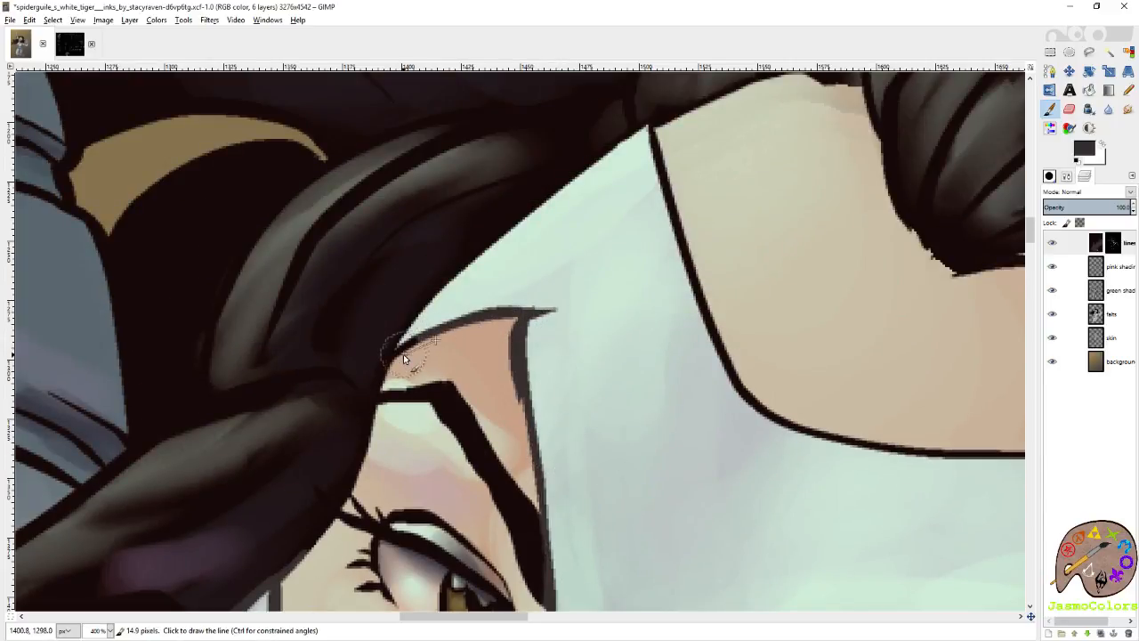
pyautogui.keyDown('shift'); pyautogui.click(406, 348); pyautogui.keyUp('shift')
# Trace the mask's top edge in dark grey-brown along the hair to its peak, then down and across the forehead.
pyautogui.keyDown('shift'); pyautogui.click(481, 249); pyautogui.keyUp('shift')
pyautogui.keyDown('shift'); pyautogui.click(595, 176); pyautogui.keyUp('shift')
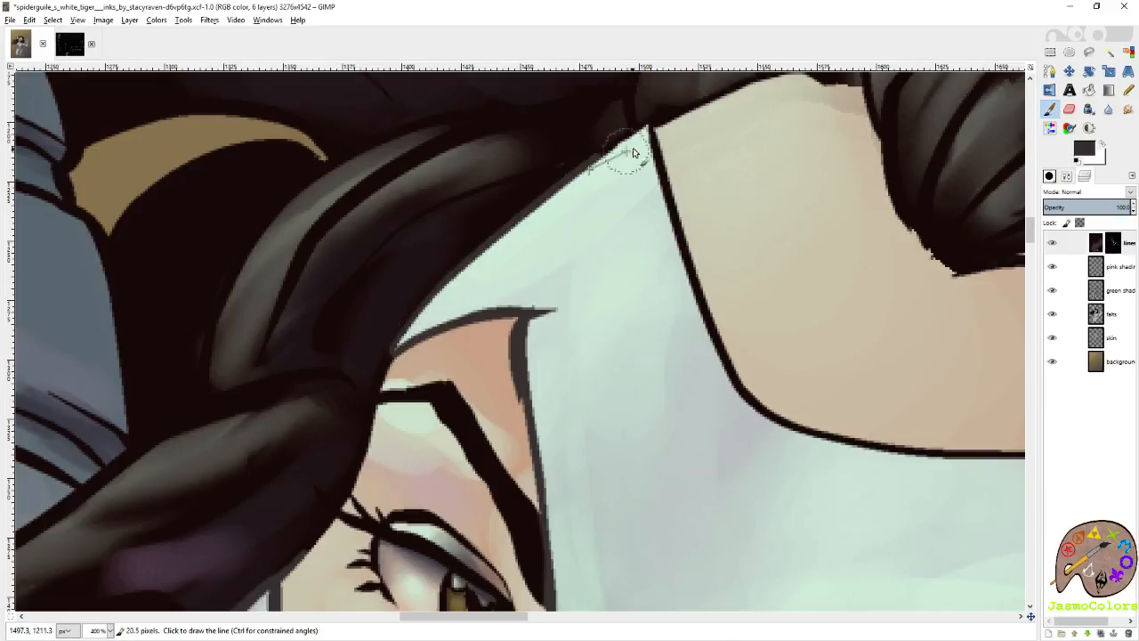
pyautogui.keyDown('shift'); pyautogui.click(651, 140); pyautogui.keyUp('shift')
pyautogui.keyDown('shift'); pyautogui.click(672, 212); pyautogui.keyUp('shift')
pyautogui.keyDown('shift'); pyautogui.click(730, 357); pyautogui.keyUp('shift')
pyautogui.keyDown('shift'); pyautogui.click(780, 413); pyautogui.keyUp('shift')
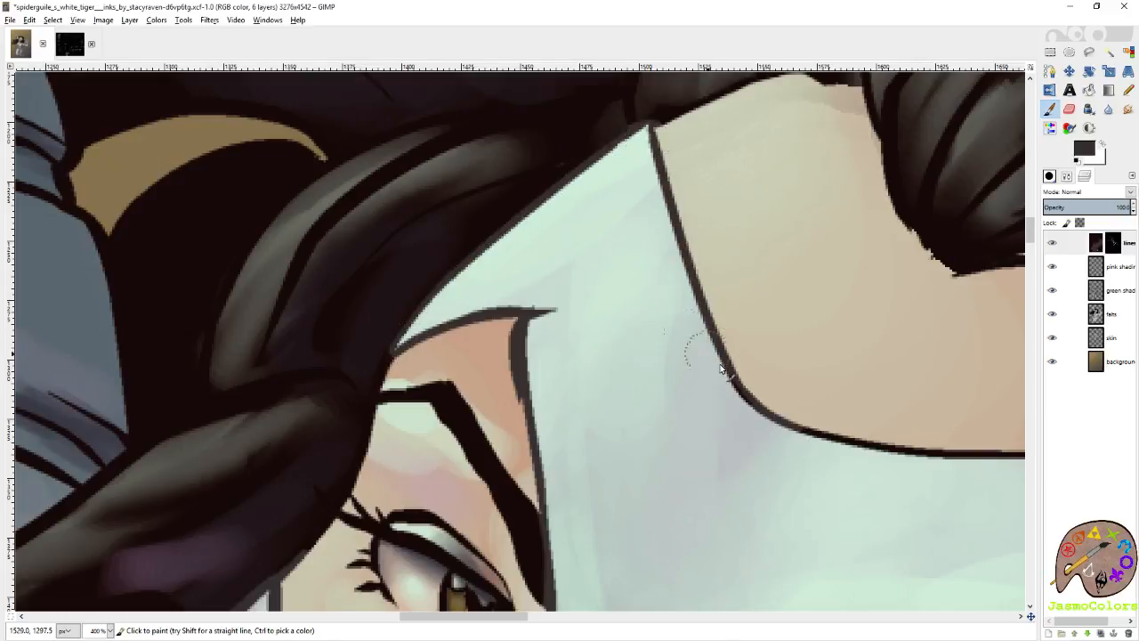
pyautogui.moveTo(703, 358)
pyautogui.mouseDown()
pyautogui.moveTo(857, 434)
pyautogui.moveTo(936, 450)
pyautogui.mouseUp()
# Continue the dark grey-brown along the mask's forehead edge past the loose lock and down the temple to the hair.
pyautogui.hscroll(5, 937, 452)
pyautogui.keyDown('shift'); pyautogui.click(565, 452); pyautogui.keyUp('shift')
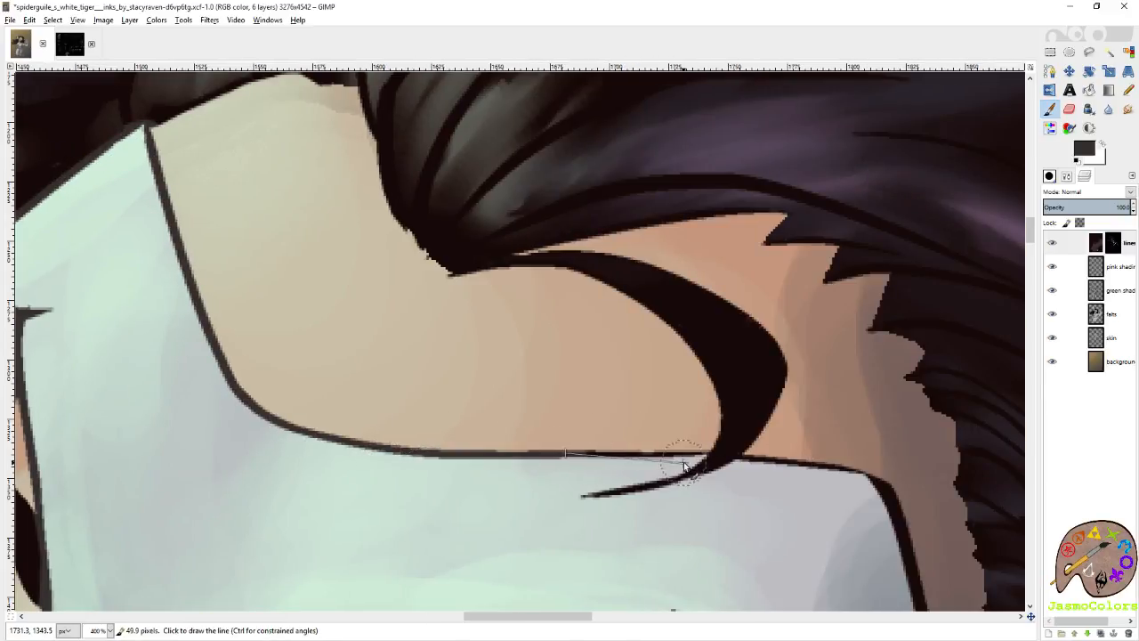
pyautogui.keyDown('shift'); pyautogui.click(693, 452); pyautogui.keyUp('shift')
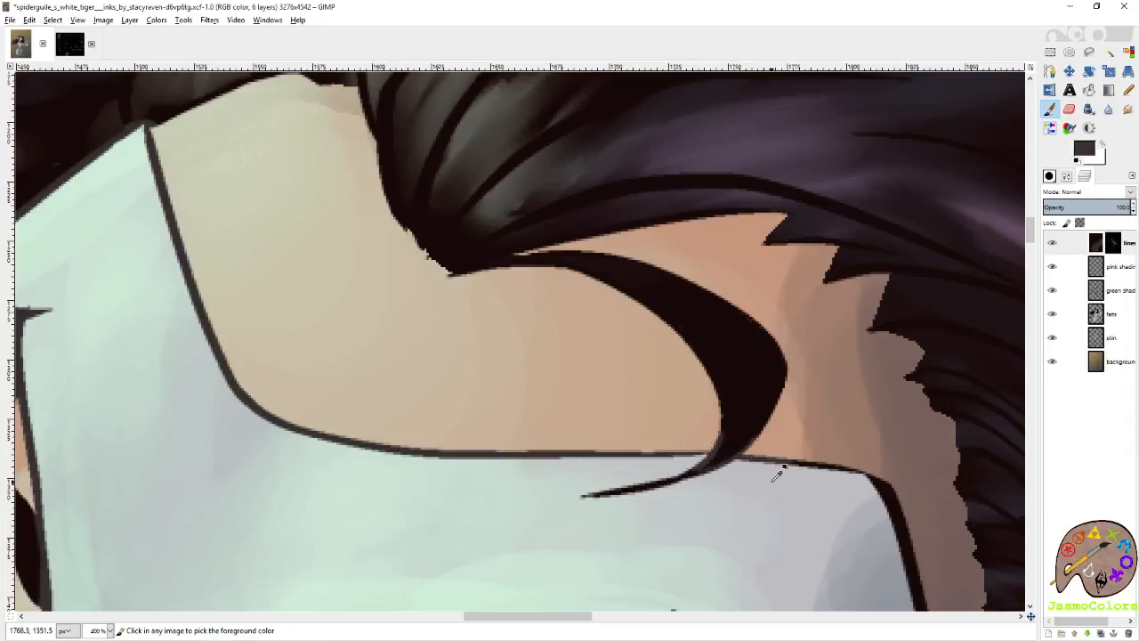
pyautogui.moveTo(756, 476)
pyautogui.mouseDown()
pyautogui.moveTo(809, 476)
pyautogui.moveTo(890, 509)
pyautogui.mouseUp()
pyautogui.scroll(-2, 899, 499)
pyautogui.keyDown('shift'); pyautogui.click(946, 489); pyautogui.keyUp('shift')
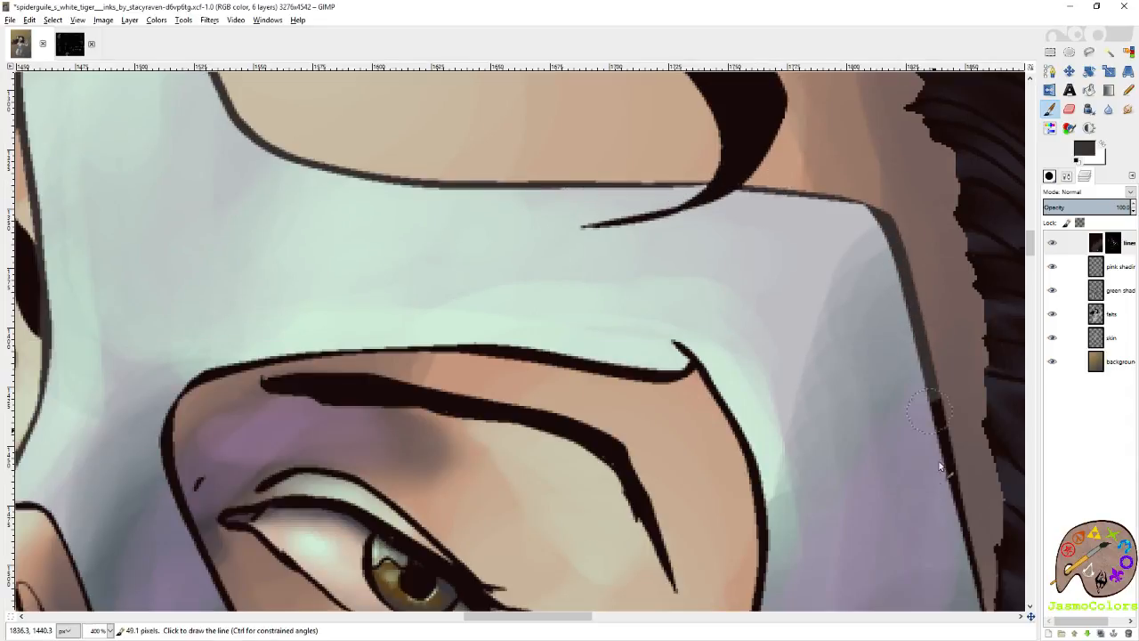
pyautogui.hscroll(1, 940, 491)
pyautogui.scroll(-2, 884, 483)
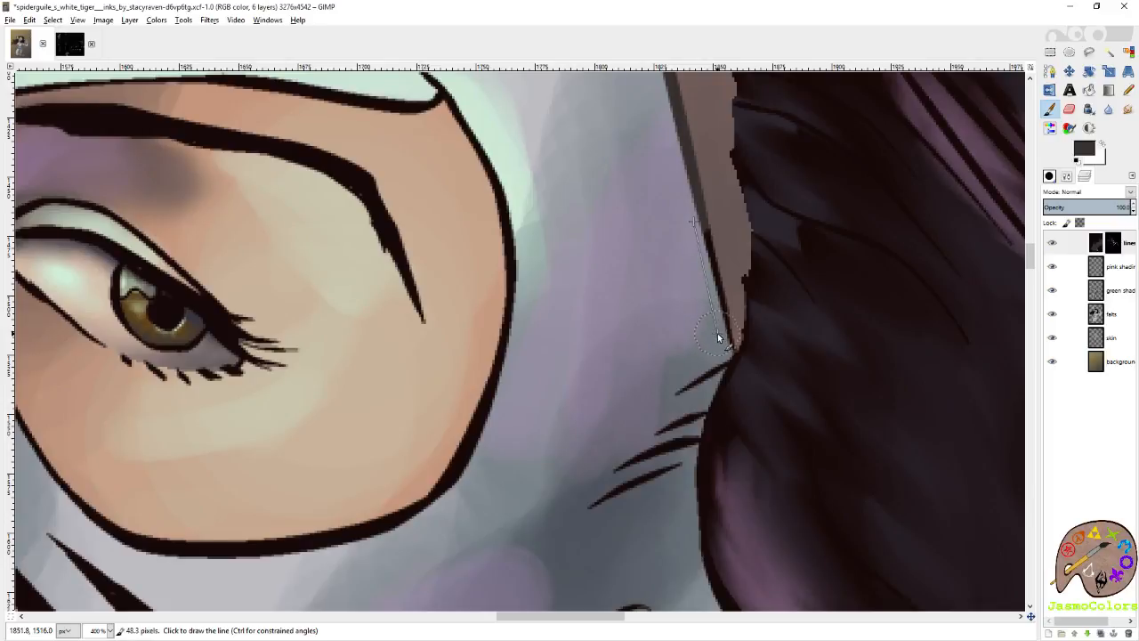
pyautogui.keyDown('shift'); pyautogui.click(717, 333); pyautogui.keyUp('shift')
# Recolor the short hatching lines on the mask's temple beside the hair with the dark grey-brown.
pyautogui.keyDown('shift'); pyautogui.click(705, 374); pyautogui.keyUp('shift')
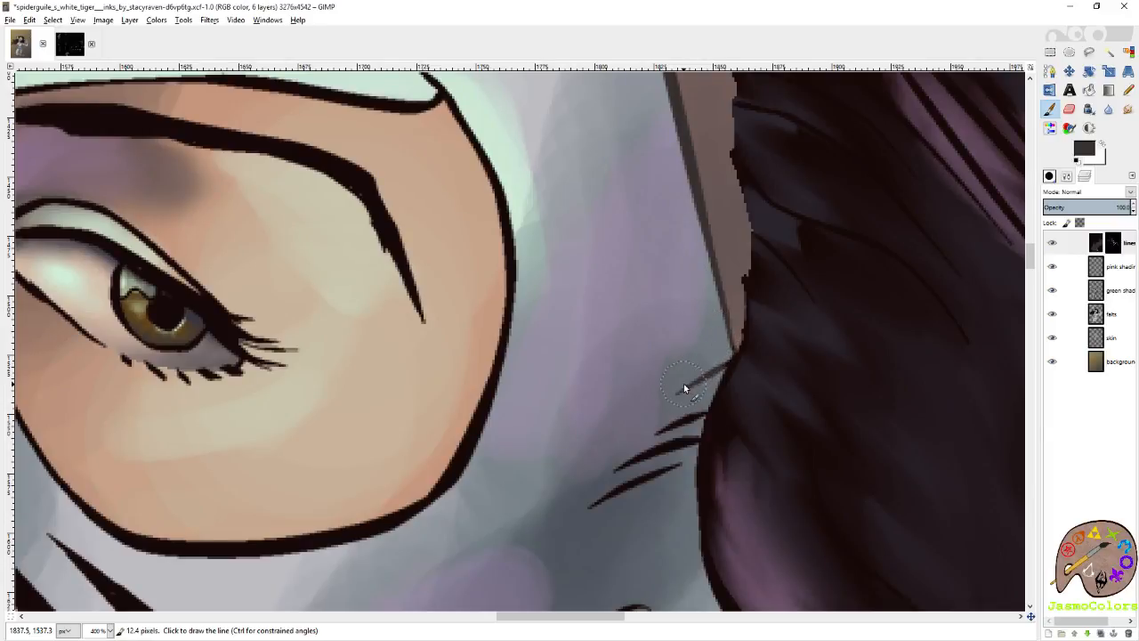
pyautogui.keyDown('shift'); pyautogui.click(673, 437); pyautogui.keyUp('shift')
pyautogui.keyDown('shift'); pyautogui.click(603, 499); pyautogui.keyUp('shift')
pyautogui.keyDown('shift'); pyautogui.click(683, 451); pyautogui.keyUp('shift')
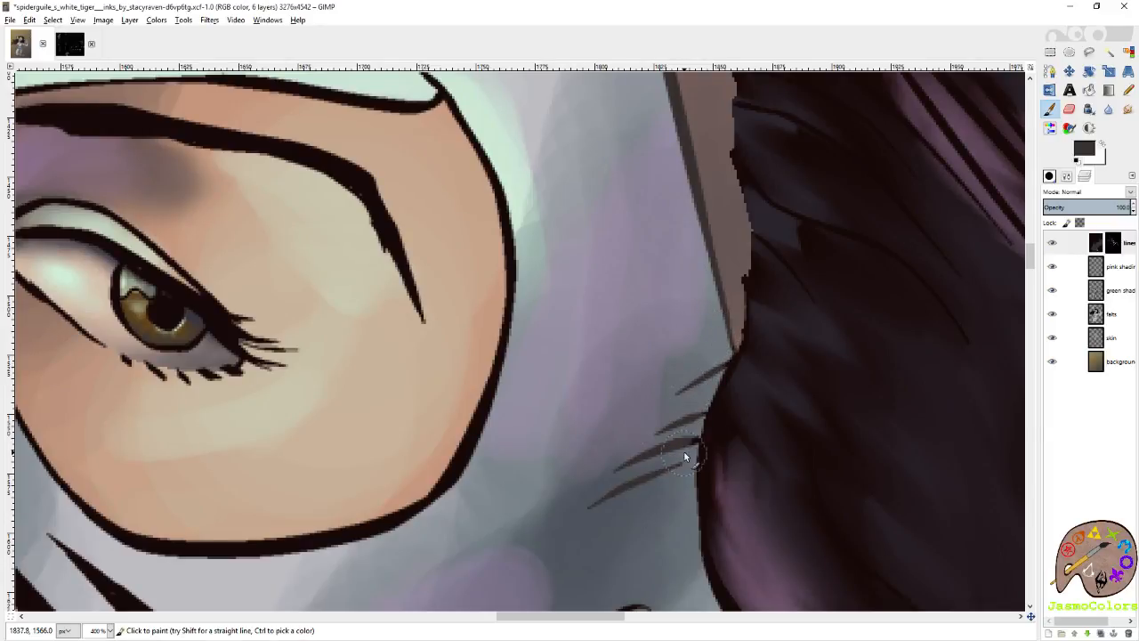
# Paint the dark grey-brown boundary where the mask's large cheek stripes meet the hair, down to its lower corner.
pyautogui.scroll(-2, 614, 508)
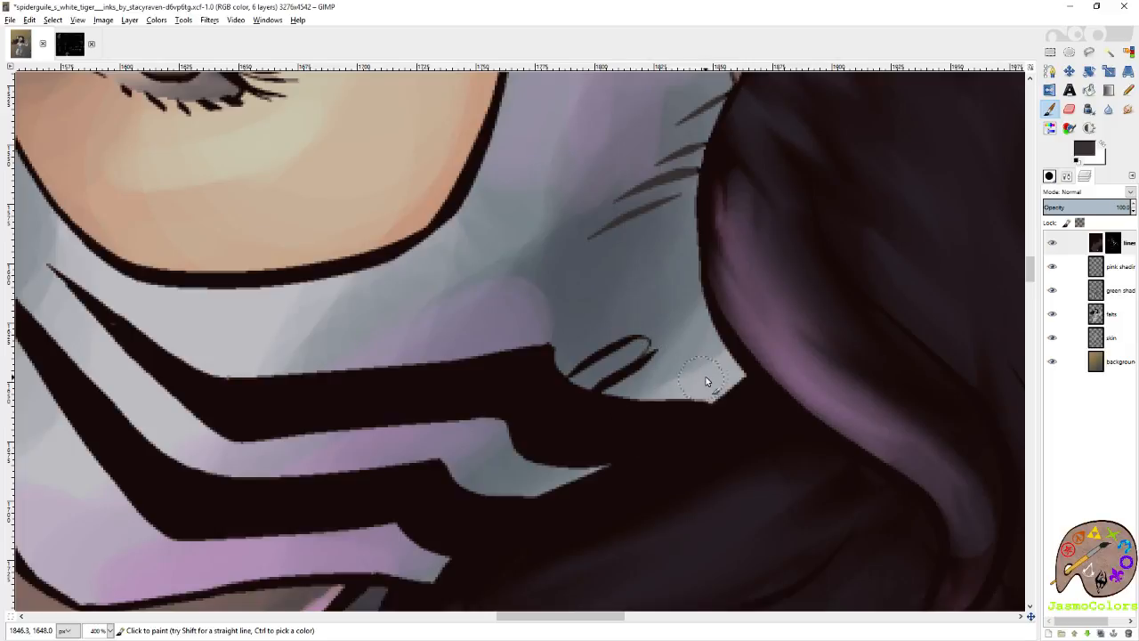
pyautogui.click(700, 402)
pyautogui.keyDown('shift'); pyautogui.click(586, 457); pyautogui.keyUp('shift')
pyautogui.hscroll(-3, 499, 447)
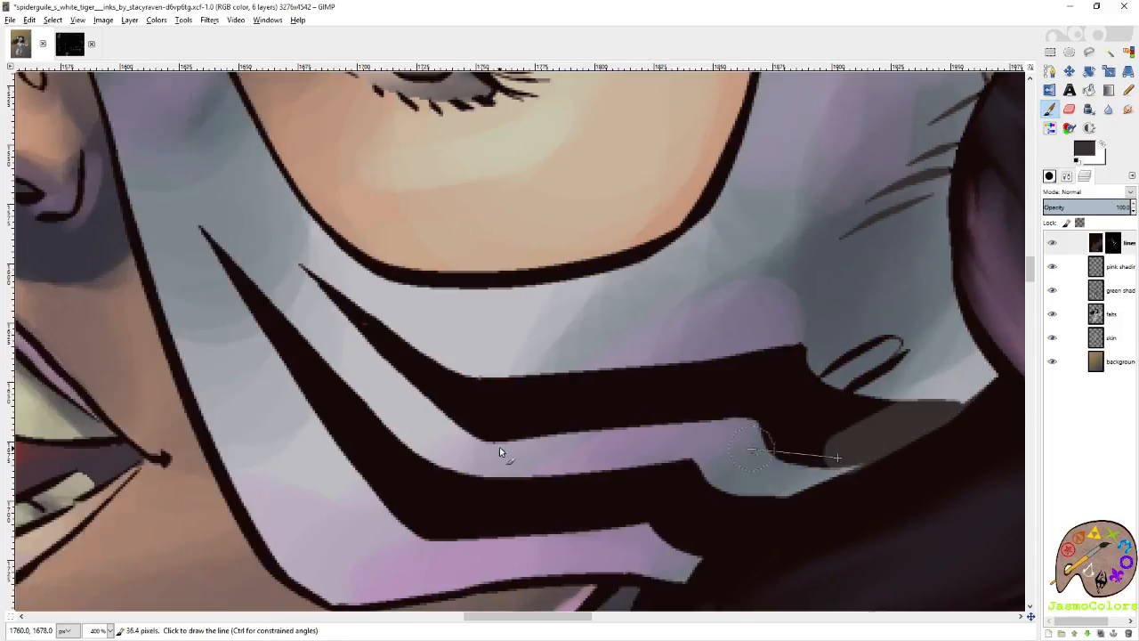
pyautogui.scroll(-1, 749, 346)
pyautogui.keyDown('shift'); pyautogui.click(753, 353); pyautogui.keyUp('shift')
pyautogui.keyDown('shift'); pyautogui.click(680, 424); pyautogui.keyUp('shift')
pyautogui.keyDown('shift'); pyautogui.click(631, 437); pyautogui.keyUp('shift')
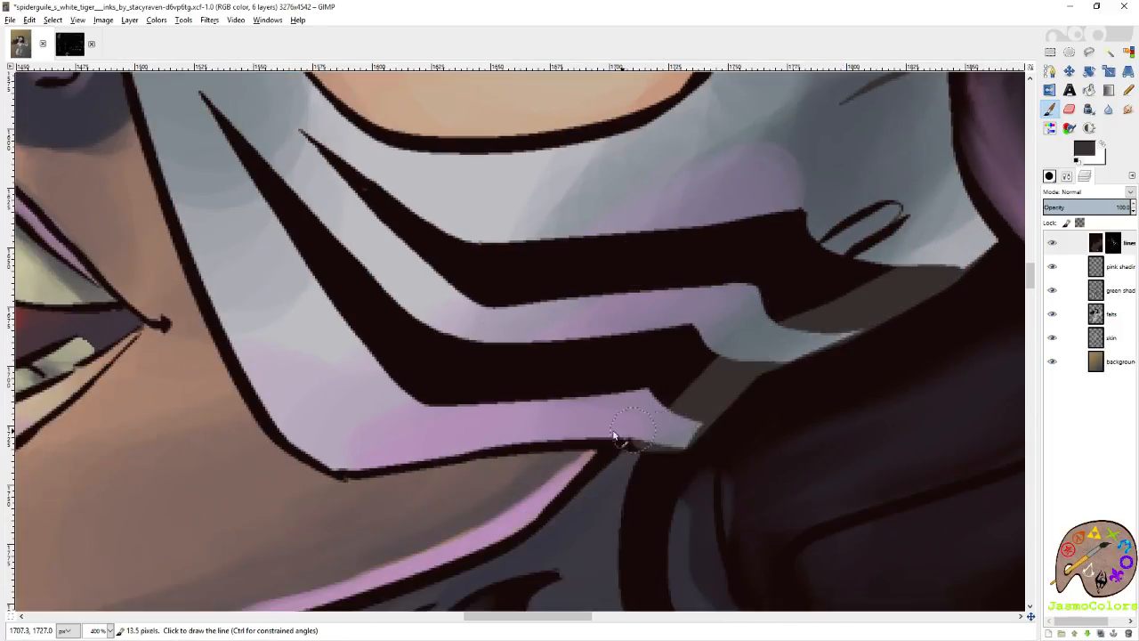
# Trace the mask's lower edge in dark grey-brown from the hair across the cheek and up beside the mouth.
pyautogui.keyDown('shift'); pyautogui.click(610, 439); pyautogui.keyUp('shift')
pyautogui.keyDown('shift'); pyautogui.click(549, 446); pyautogui.keyUp('shift')
pyautogui.keyDown('shift'); pyautogui.click(473, 455); pyautogui.keyUp('shift')
pyautogui.keyDown('shift'); pyautogui.click(386, 467); pyautogui.keyUp('shift')
pyautogui.keyDown('shift'); pyautogui.click(330, 469); pyautogui.keyUp('shift')
pyautogui.keyDown('shift'); pyautogui.click(269, 422); pyautogui.keyUp('shift')
pyautogui.keyDown('shift'); pyautogui.click(233, 353); pyautogui.keyUp('shift')
pyautogui.keyDown('shift'); pyautogui.click(203, 279); pyautogui.keyUp('shift')
# Continue the dark grey-brown up the mask's edge beside the nose and over the tip of the nose.
pyautogui.hscroll(-1, 528, 359)
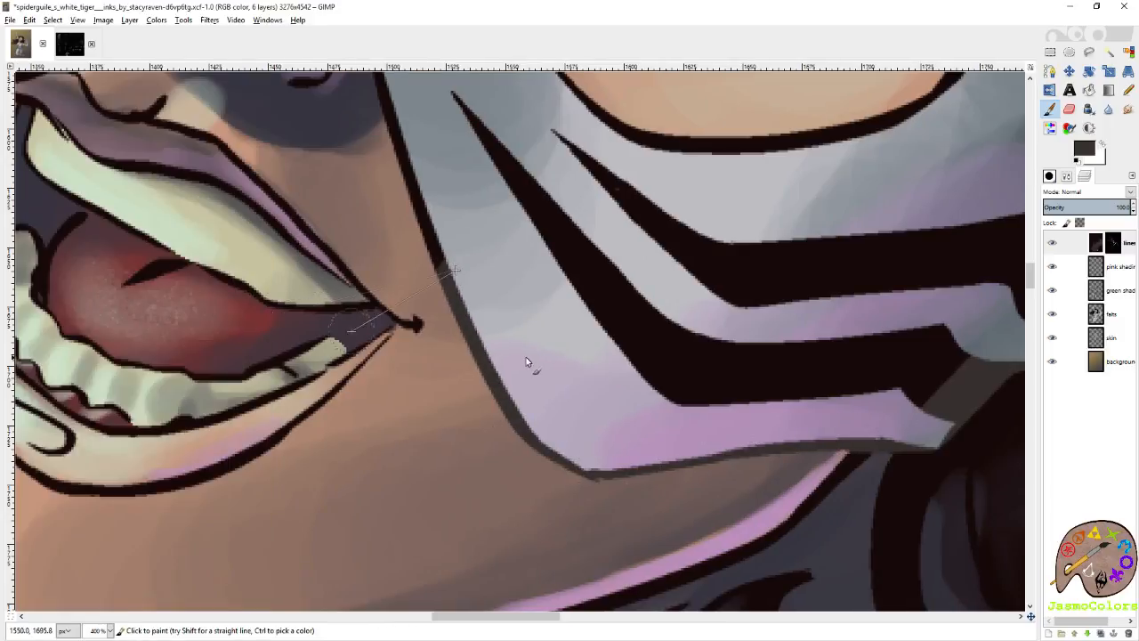
pyautogui.scroll(1, 525, 359)
pyautogui.keyDown('shift'); pyautogui.click(383, 217); pyautogui.keyUp('shift')
pyautogui.scroll(2, 406, 321)
pyautogui.keyDown('shift'); pyautogui.click(377, 442); pyautogui.keyUp('shift')
pyautogui.keyDown('shift'); pyautogui.click(343, 317); pyautogui.keyUp('shift')
pyautogui.keyDown('shift'); pyautogui.click(310, 263); pyautogui.keyUp('shift')
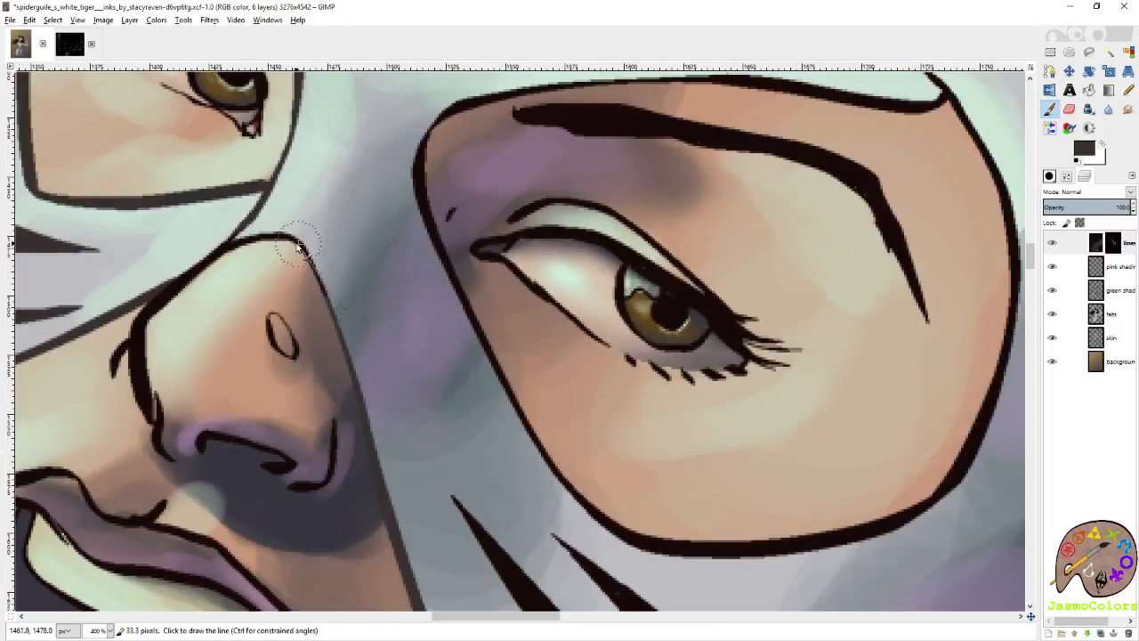
pyautogui.keyDown('shift'); pyautogui.click(290, 239); pyautogui.keyUp('shift')
pyautogui.keyDown('shift'); pyautogui.click(260, 238); pyautogui.keyUp('shift')
pyautogui.keyDown('shift'); pyautogui.click(240, 238); pyautogui.keyUp('shift')
# Recolor the outline around the larger eye opening of the mask with the dark grey-brown.
pyautogui.moveTo(418, 140)
pyautogui.mouseDown()
pyautogui.moveTo(422, 184)
pyautogui.moveTo(504, 412)
pyautogui.moveTo(663, 538)
pyautogui.moveTo(896, 516)
pyautogui.moveTo(991, 377)
pyautogui.moveTo(1006, 304)
pyautogui.moveTo(948, 258)
pyautogui.moveTo(779, 222)
pyautogui.moveTo(605, 221)
pyautogui.moveTo(463, 238)
pyautogui.moveTo(406, 332)
pyautogui.mouseUp()
pyautogui.scroll(2, 1001, 312)
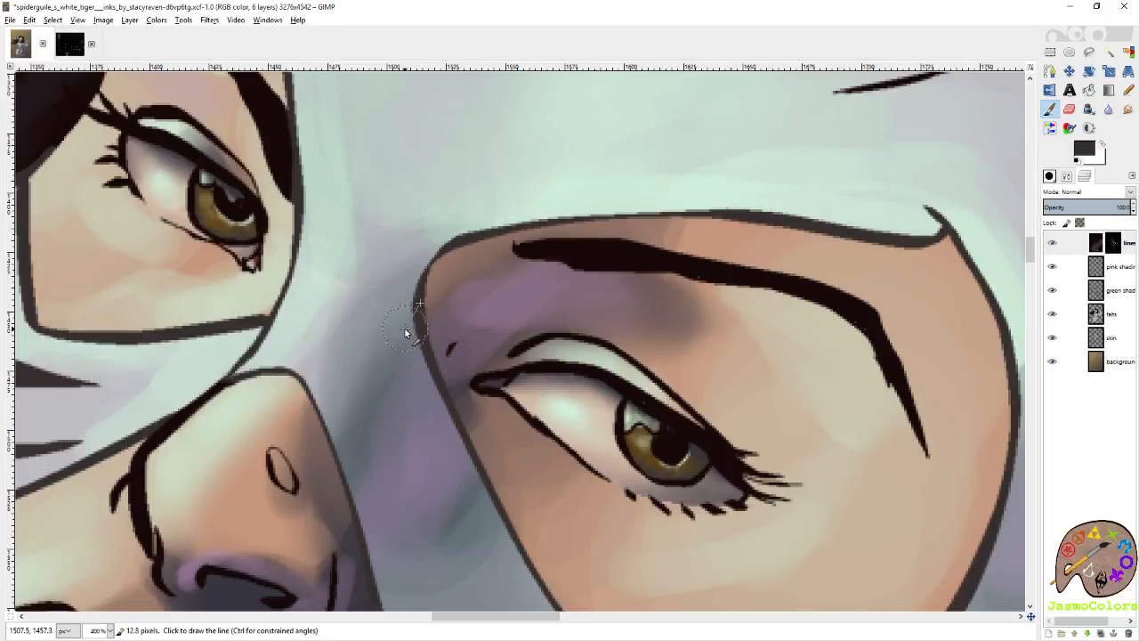
# Save the image and recolor the two large cheek stripes and the small loop mark beside them in dark grey-brown.
pyautogui.scroll(-10, 455, 337)
pyautogui.hscroll(3, 463, 341)
pyautogui.scroll(-1, 465, 341)
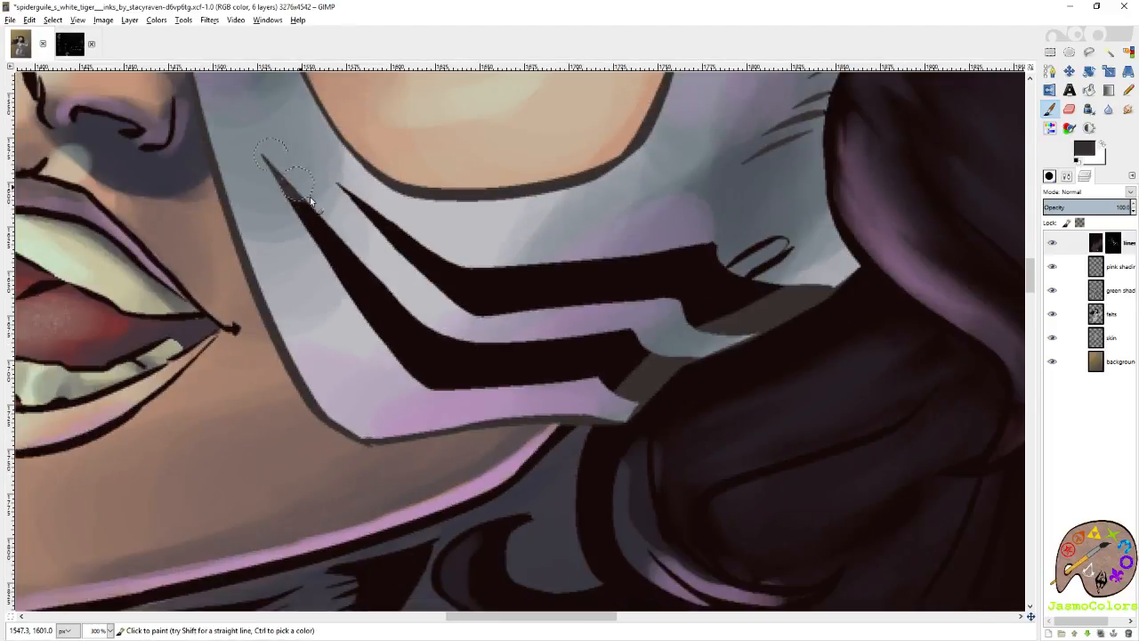
pyautogui.hotkey('ctrl', 's')
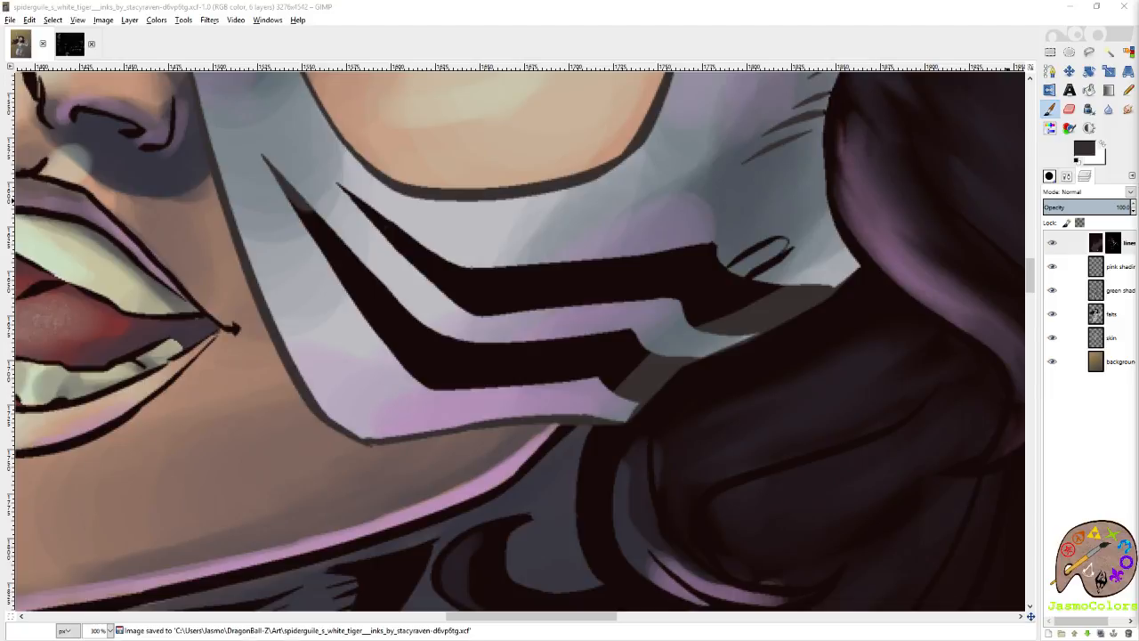
pyautogui.moveTo(284, 183)
pyautogui.mouseDown()
pyautogui.moveTo(442, 381)
pyautogui.moveTo(595, 383)
pyautogui.mouseUp()
pyautogui.hotkey('ctrl', 'z')
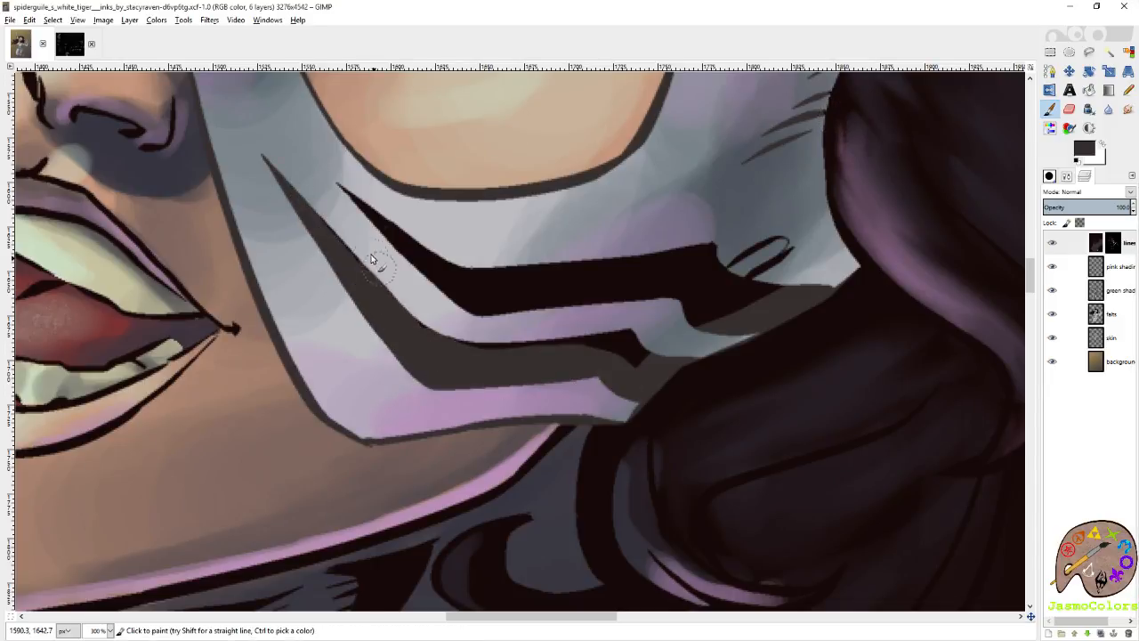
pyautogui.moveTo(621, 344)
pyautogui.mouseDown()
pyautogui.moveTo(738, 312)
pyautogui.moveTo(771, 288)
pyautogui.moveTo(796, 236)
pyautogui.moveTo(698, 292)
pyautogui.moveTo(548, 307)
pyautogui.moveTo(571, 285)
pyautogui.moveTo(512, 285)
pyautogui.moveTo(532, 263)
pyautogui.moveTo(373, 212)
pyautogui.moveTo(394, 214)
pyautogui.moveTo(504, 303)
pyautogui.mouseUp()
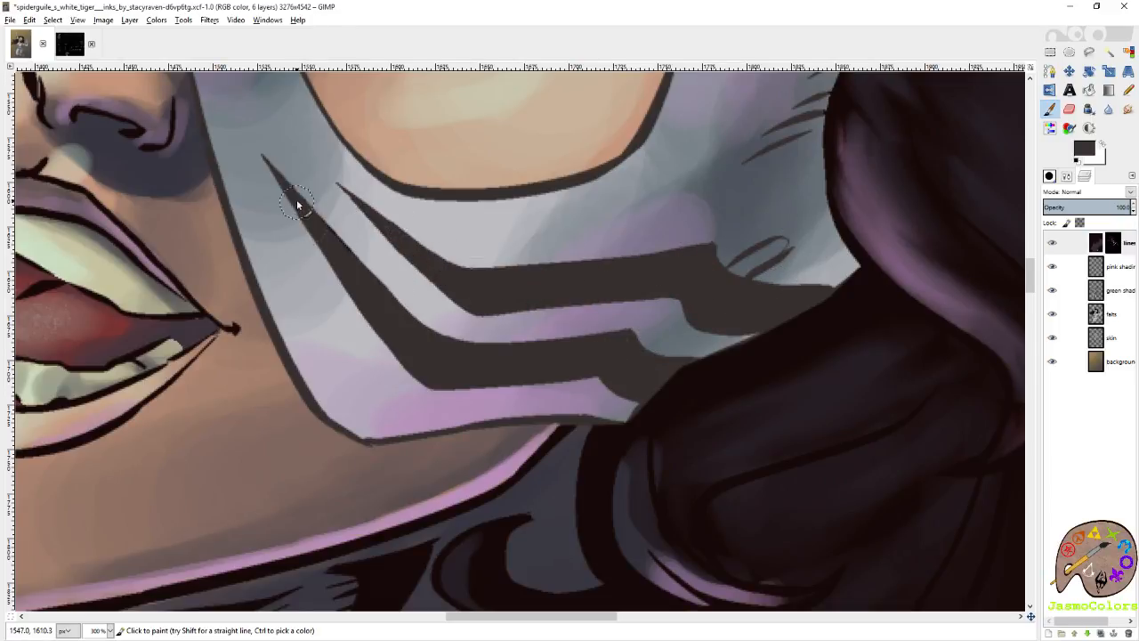
pyautogui.scroll(-7, 463, 321)
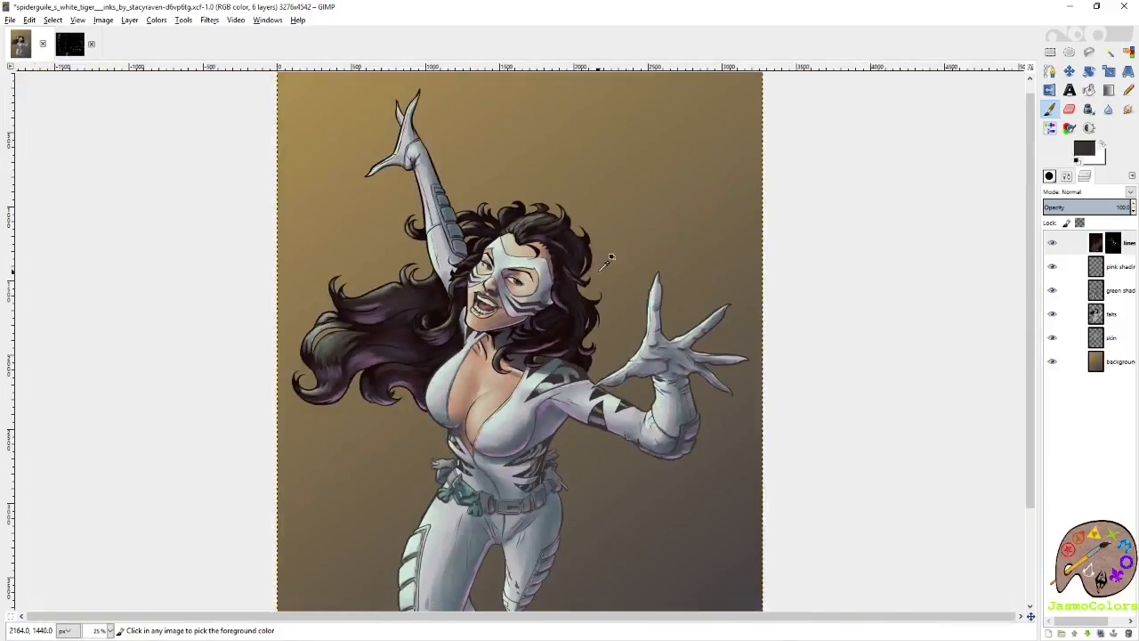
# Save the image and select the hair areas by color on the "falts" layer.
pyautogui.hotkey('ctrl', 's')
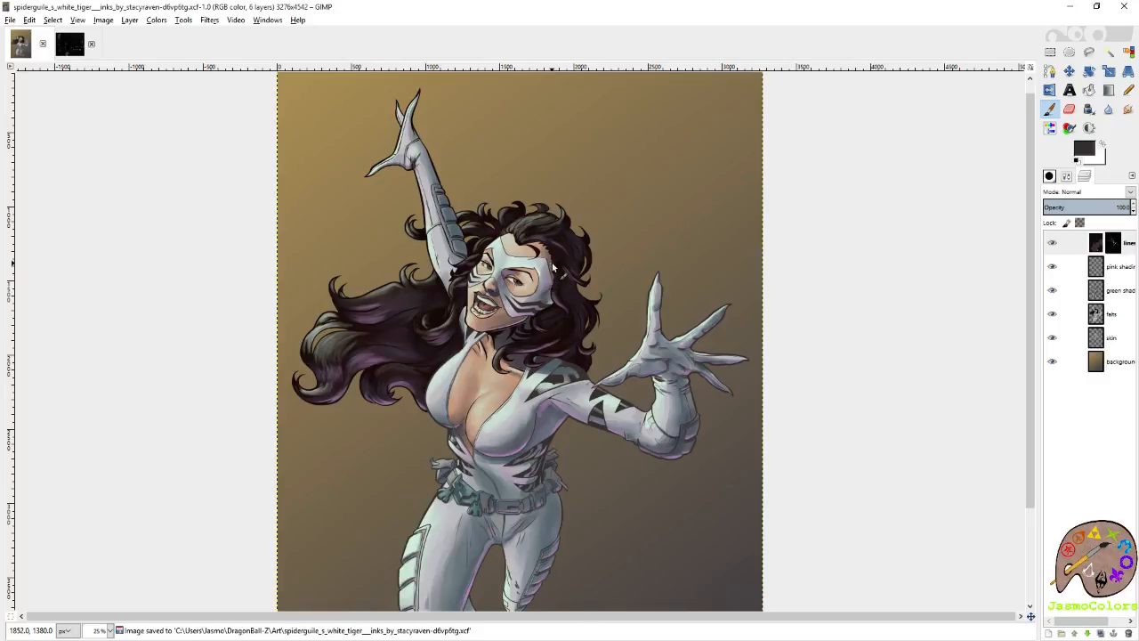
pyautogui.scroll(2, 546, 258)
pyautogui.click(1116, 340)
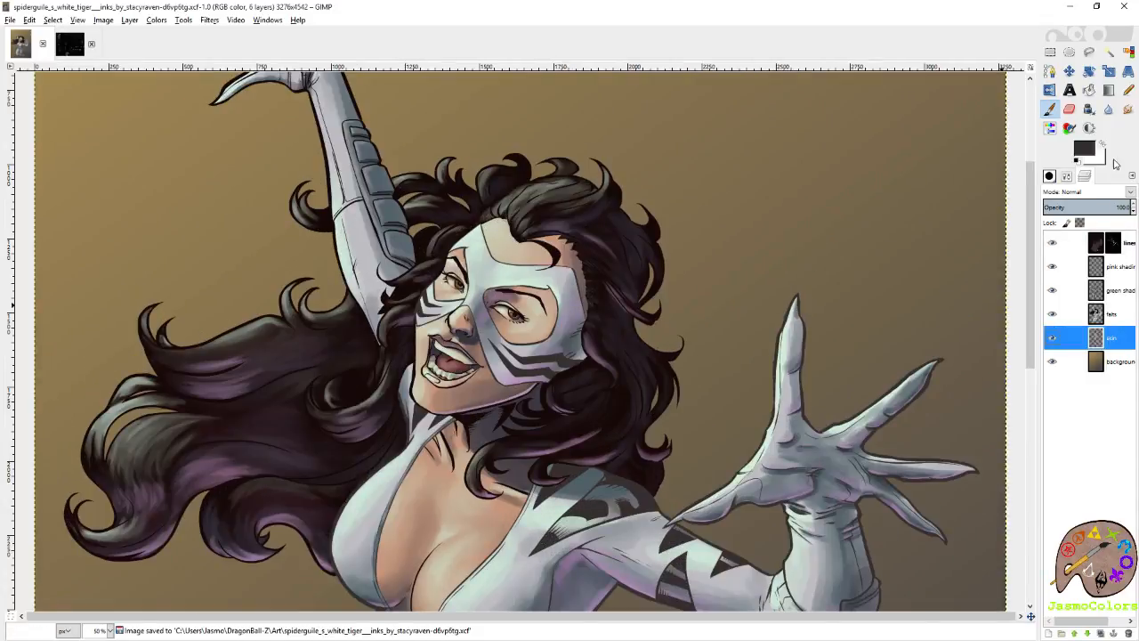
pyautogui.click(1117, 312)
pyautogui.hotkey('shift', 'o')
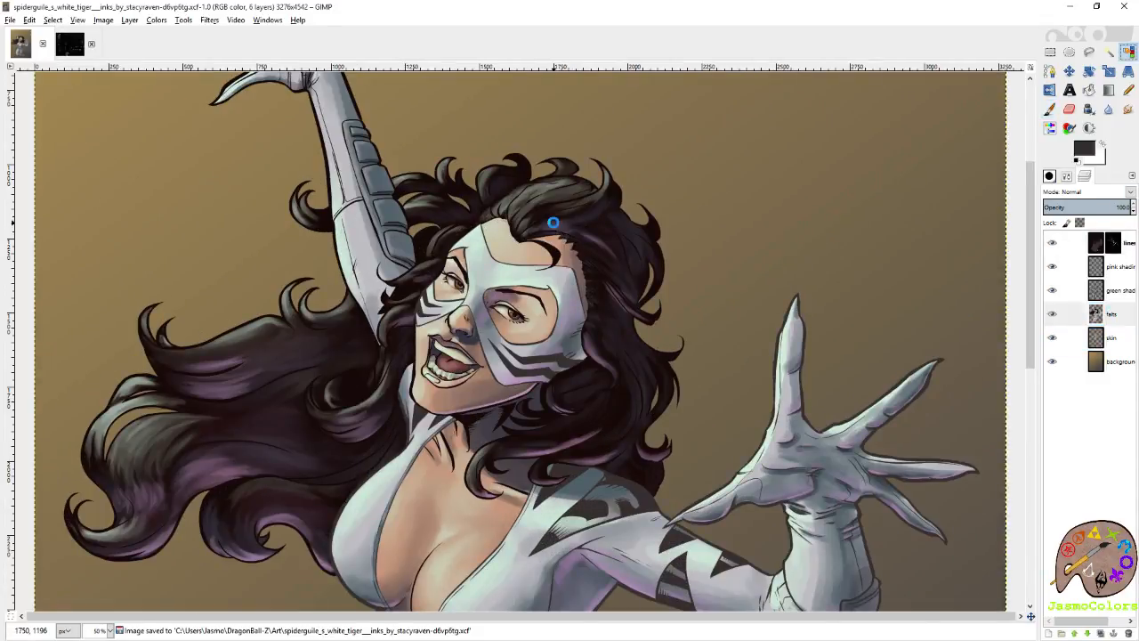
pyautogui.click(554, 229)
pyautogui.scroll(7, 554, 229)
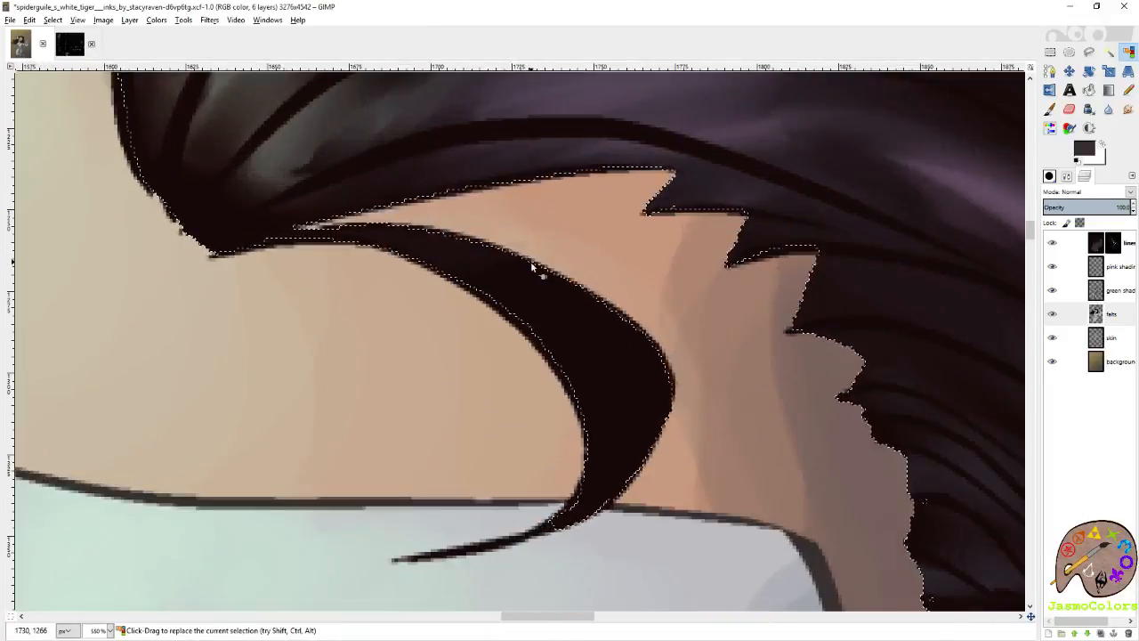
# Paint a pale green highlight along the inner curve of the loose forehead strand on the green shading layer with a small brush.
pyautogui.press('a')
pyautogui.press('x')
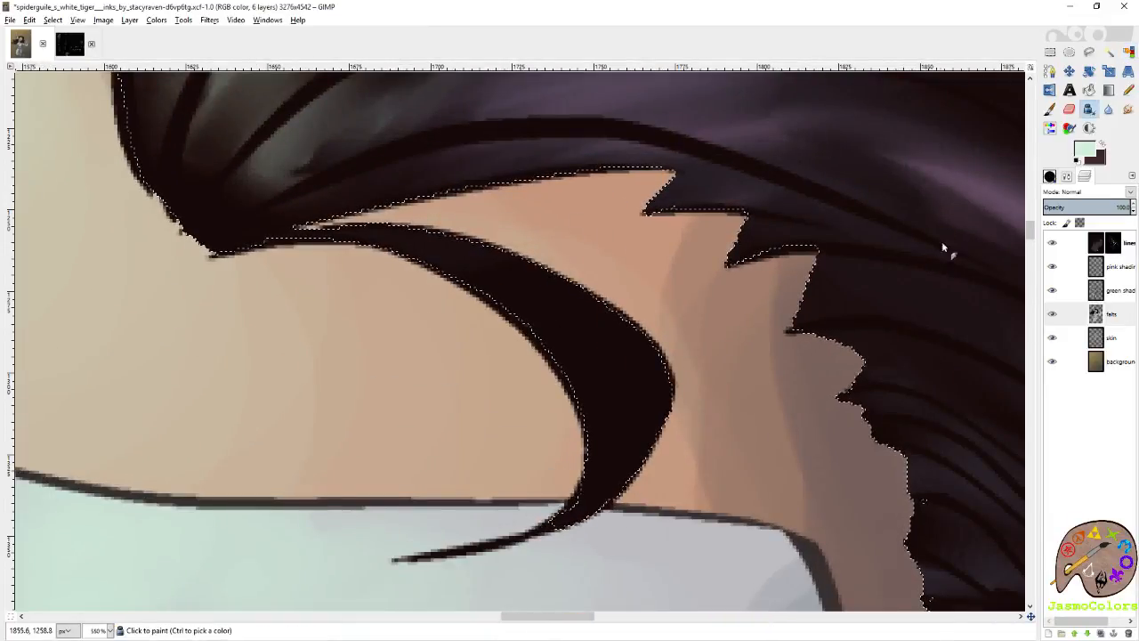
pyautogui.click(1115, 295)
pyautogui.hotkey('ctrl', 'shift', 'b')
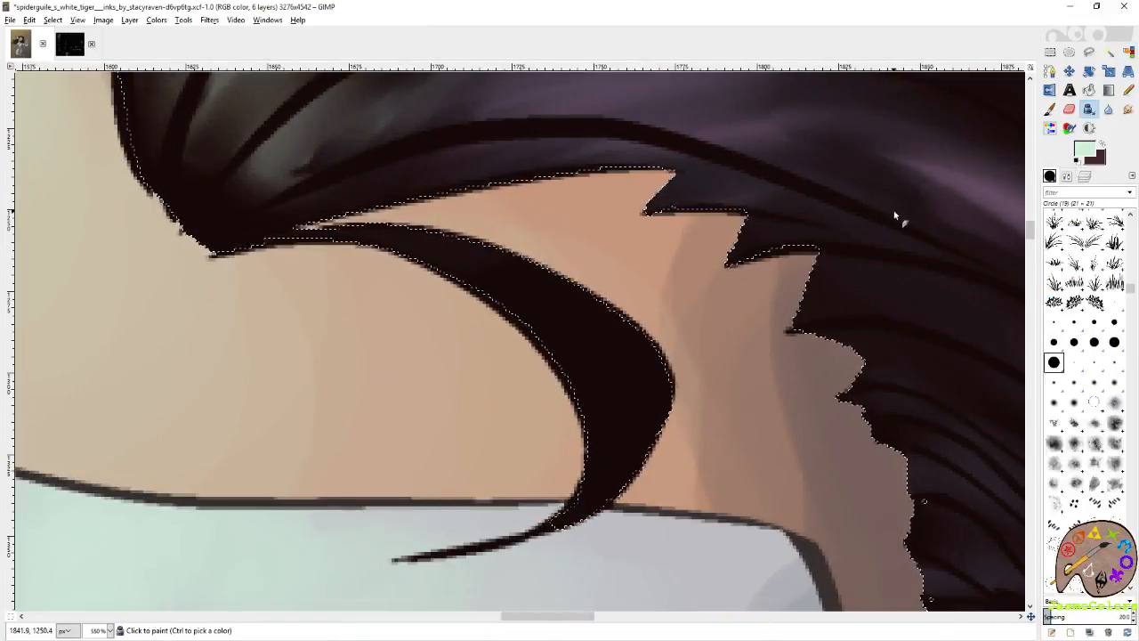
pyautogui.click(1048, 108)
pyautogui.click(1115, 303)
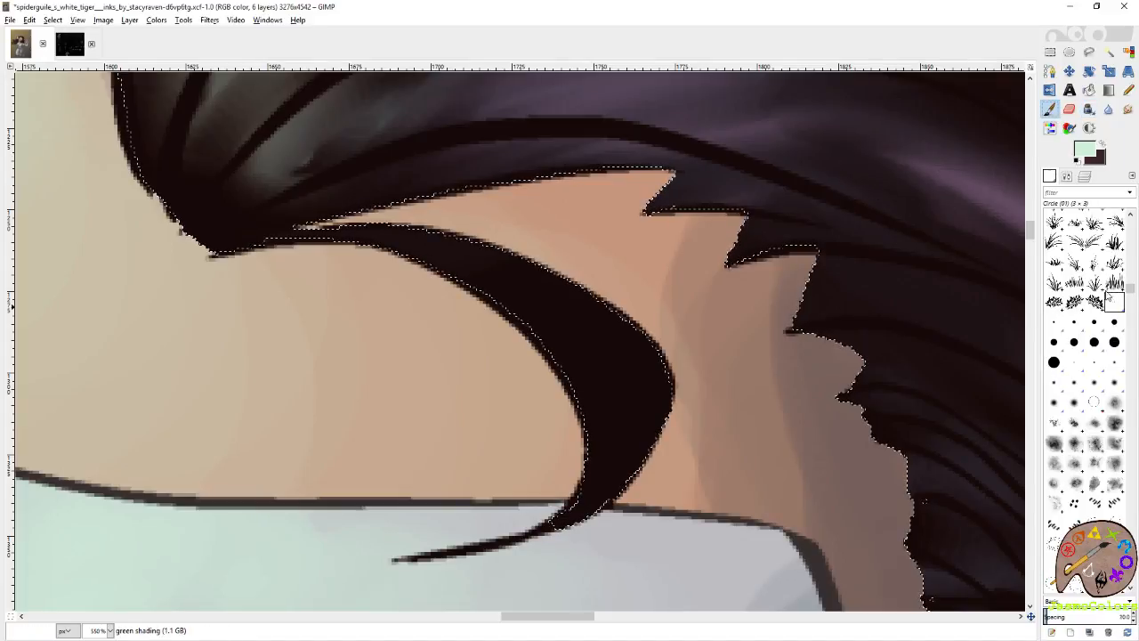
pyautogui.moveTo(390, 263)
pyautogui.mouseDown()
pyautogui.moveTo(524, 303)
pyautogui.moveTo(401, 238)
pyautogui.moveTo(545, 332)
pyautogui.mouseUp()
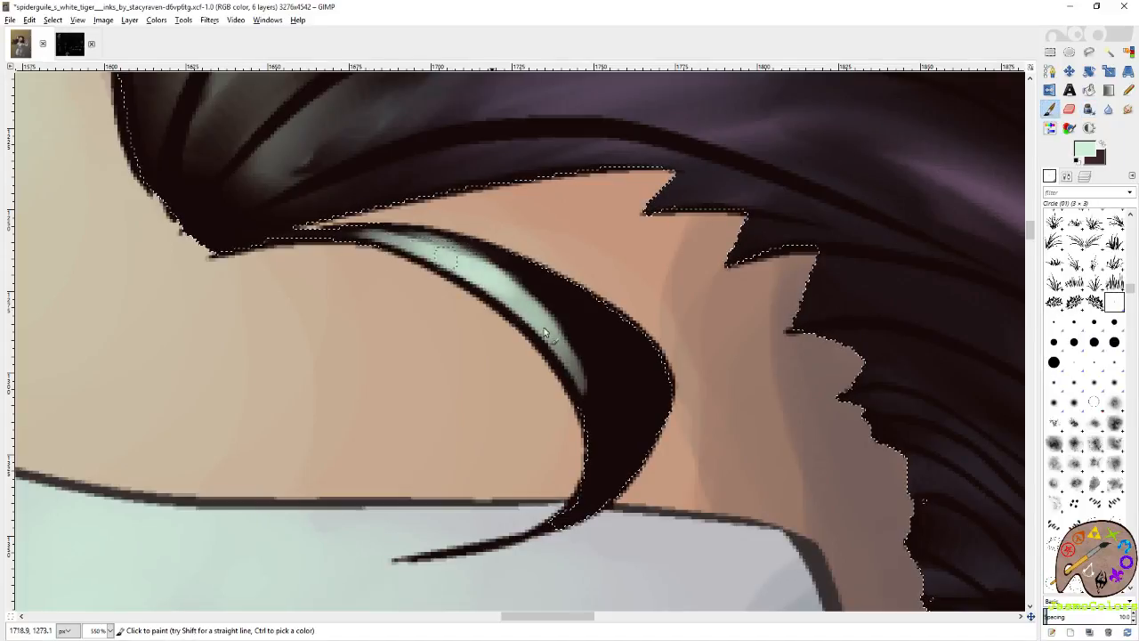
# Paint dark maroon shading down the outer curve of the forehead strand.
pyautogui.click(1102, 143)
pyautogui.moveTo(643, 361)
pyautogui.mouseDown()
pyautogui.moveTo(627, 278)
pyautogui.moveTo(612, 353)
pyautogui.mouseUp()
pyautogui.moveTo(622, 303); pyautogui.dragTo(580, 408)
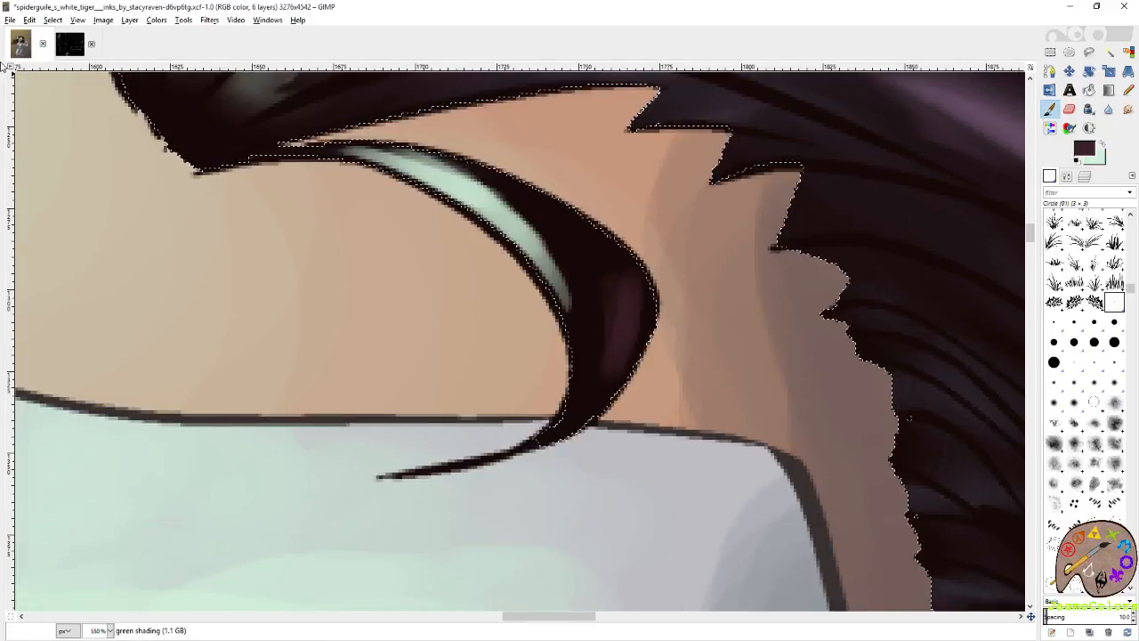
# Pick pinkish purple and dark blue-grey from the palette image and shade the forehead strand's outer curve in dark blue-grey.
pyautogui.hotkey('ctrl', 'pagedown')
pyautogui.keyDown('ctrl'); pyautogui.click(603, 358); pyautogui.keyUp('ctrl')
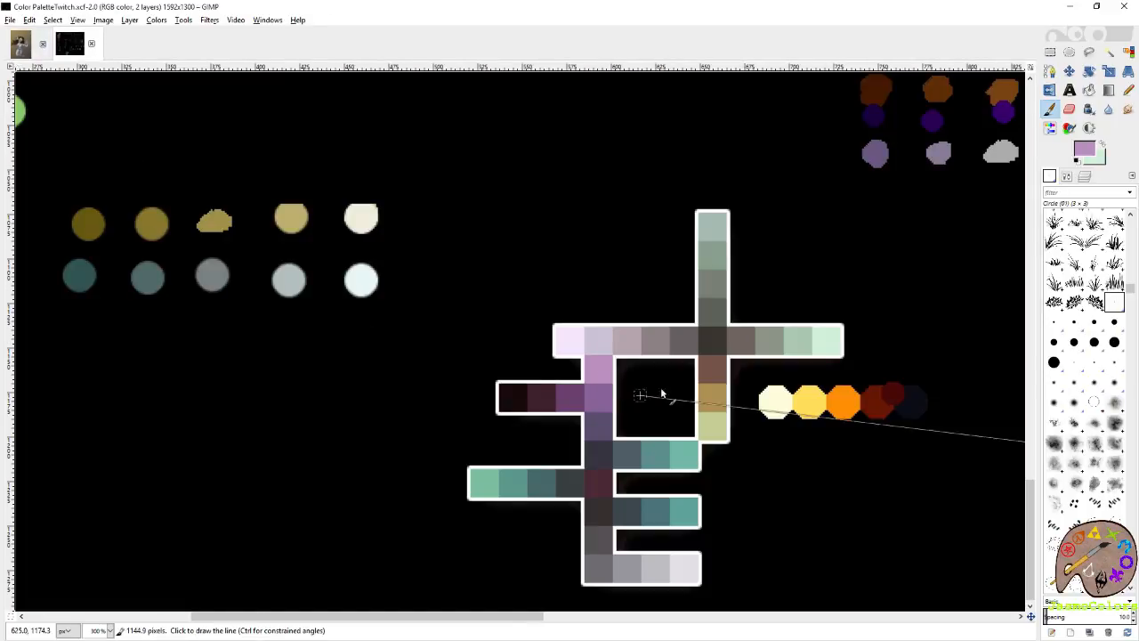
pyautogui.hotkey('shift', 'e')
pyautogui.click(20, 46)
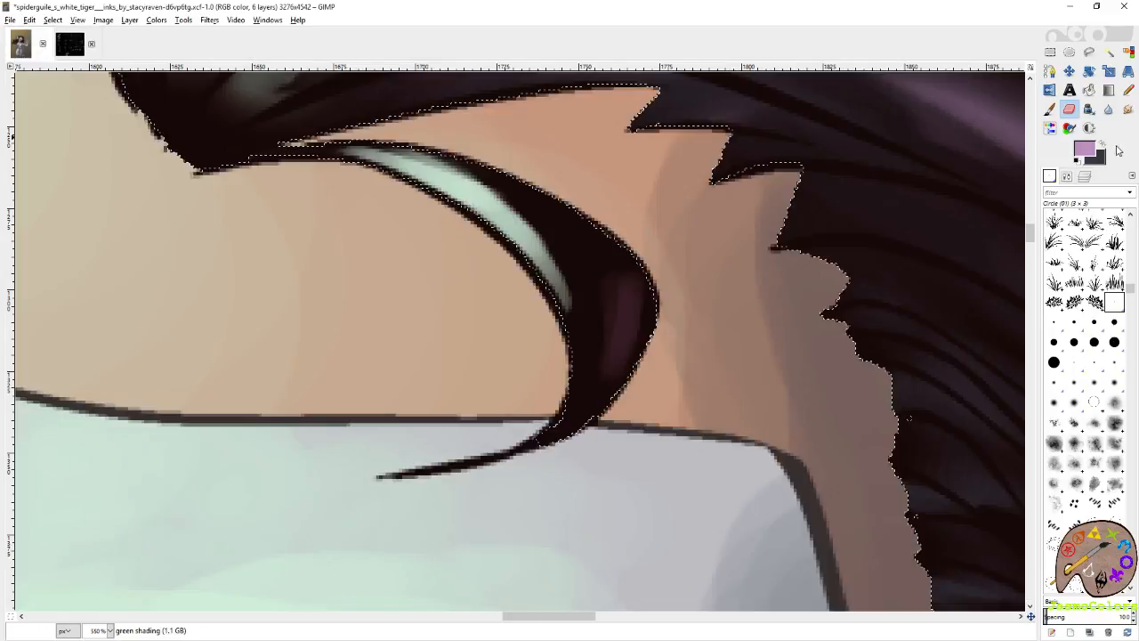
pyautogui.press('x')
pyautogui.press('p')
pyautogui.moveTo(614, 370)
pyautogui.mouseDown()
pyautogui.moveTo(579, 422)
pyautogui.moveTo(611, 341)
pyautogui.mouseUp()
pyautogui.moveTo(584, 237); pyautogui.dragTo(648, 294)
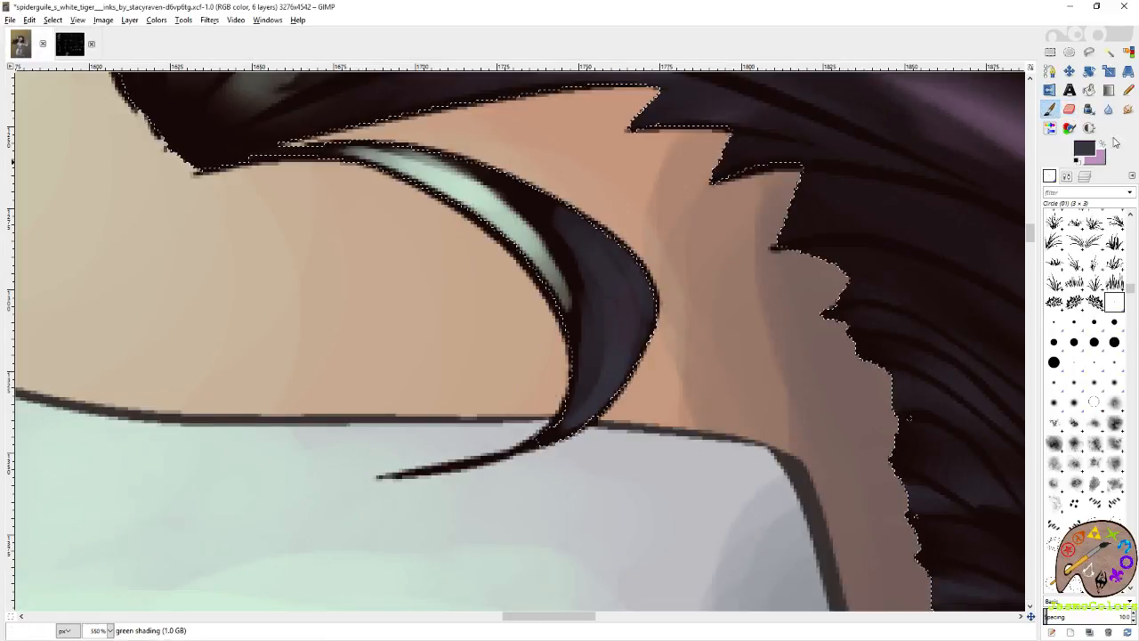
# Add a pinkish purple highlight to the lower part of the forehead strand and smudge its colors together.
pyautogui.press('x')
pyautogui.moveTo(566, 425); pyautogui.dragTo(613, 333)
pyautogui.moveTo(616, 328); pyautogui.dragTo(692, 421)
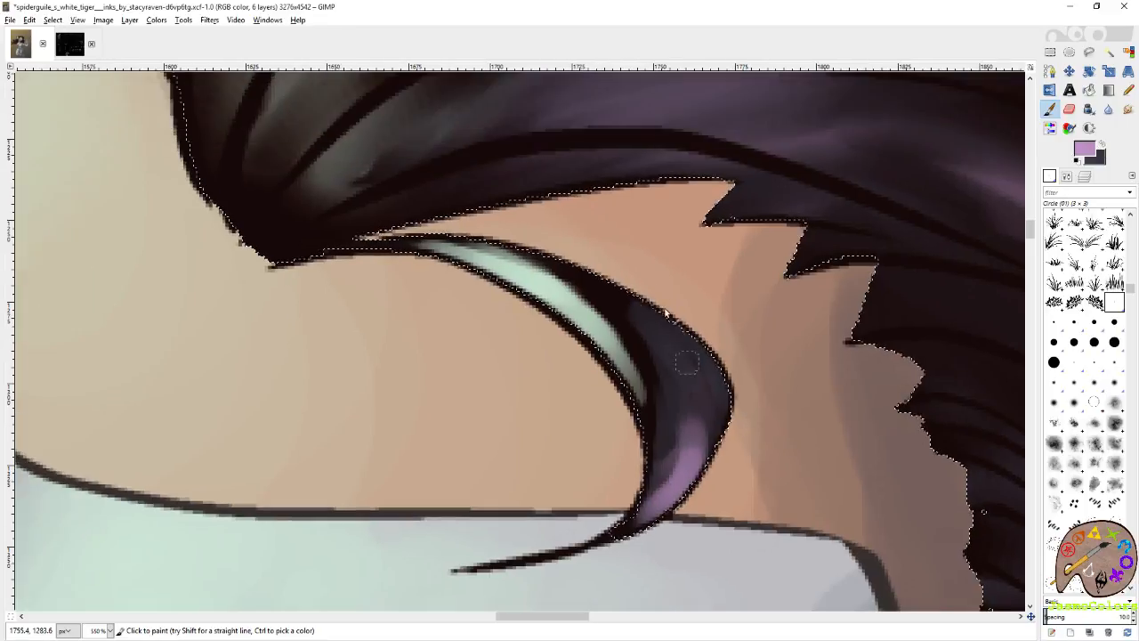
pyautogui.press('s')
pyautogui.moveTo(480, 254)
pyautogui.mouseDown()
pyautogui.moveTo(618, 305)
pyautogui.moveTo(472, 244)
pyautogui.moveTo(647, 366)
pyautogui.moveTo(680, 436)
pyautogui.moveTo(667, 510)
pyautogui.moveTo(629, 299)
pyautogui.moveTo(693, 418)
pyautogui.moveTo(676, 344)
pyautogui.moveTo(691, 457)
pyautogui.moveTo(660, 485)
pyautogui.moveTo(486, 212)
pyautogui.moveTo(447, 237)
pyautogui.moveTo(319, 246)
pyautogui.mouseUp()
pyautogui.moveTo(448, 231); pyautogui.dragTo(484, 341)
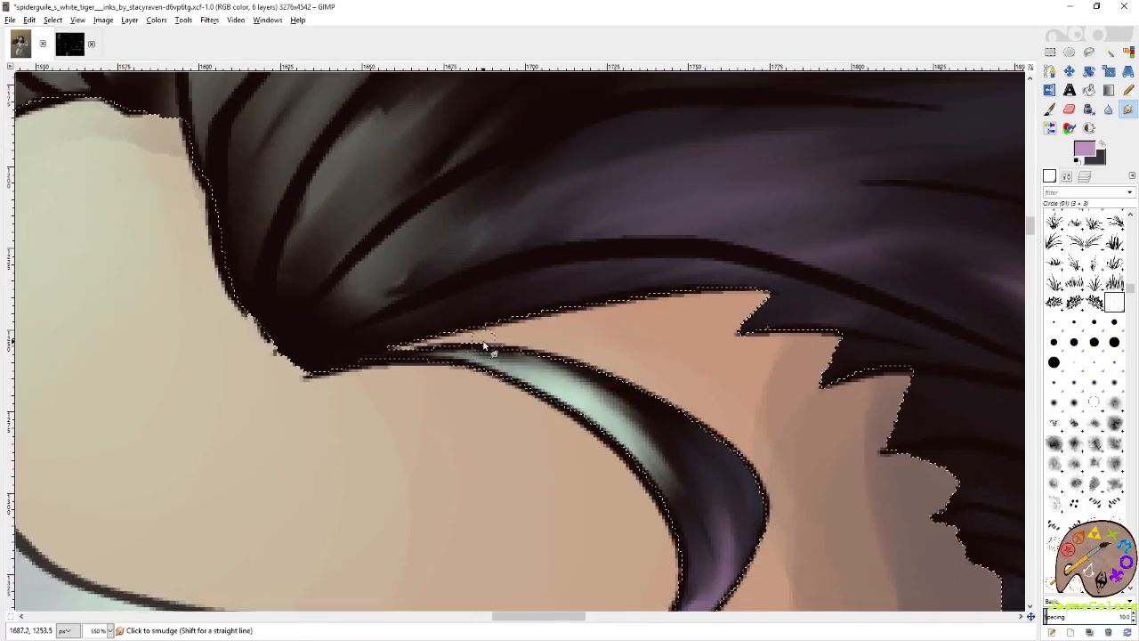
# Clear the hair selection and save the image.
pyautogui.click(1129, 52)
pyautogui.scroll(-6, 605, 271)
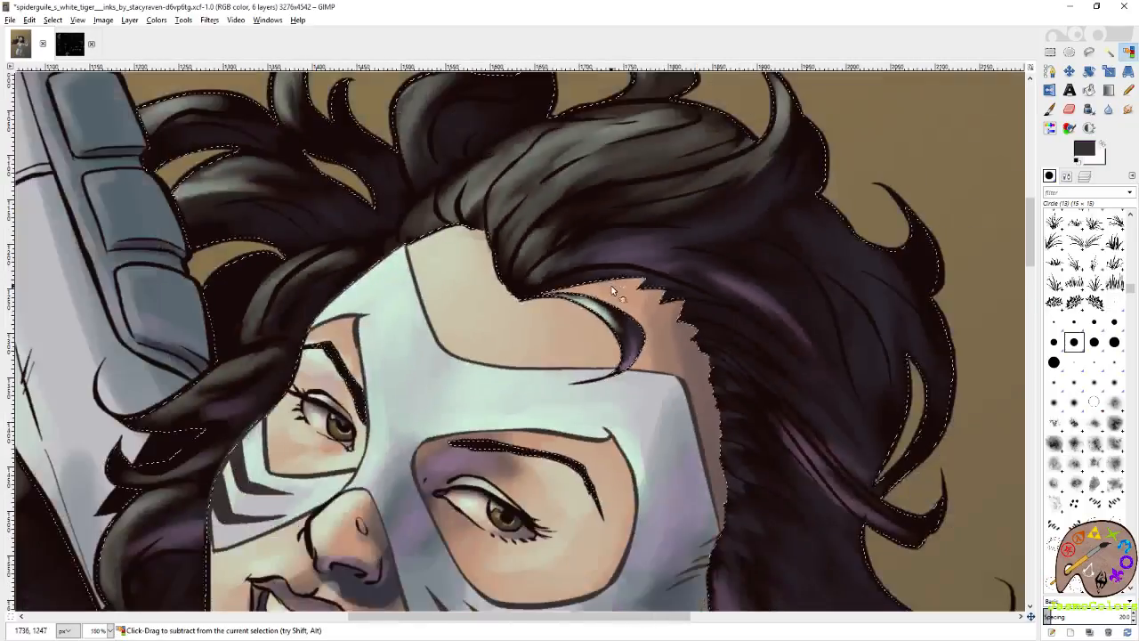
pyautogui.press('r')
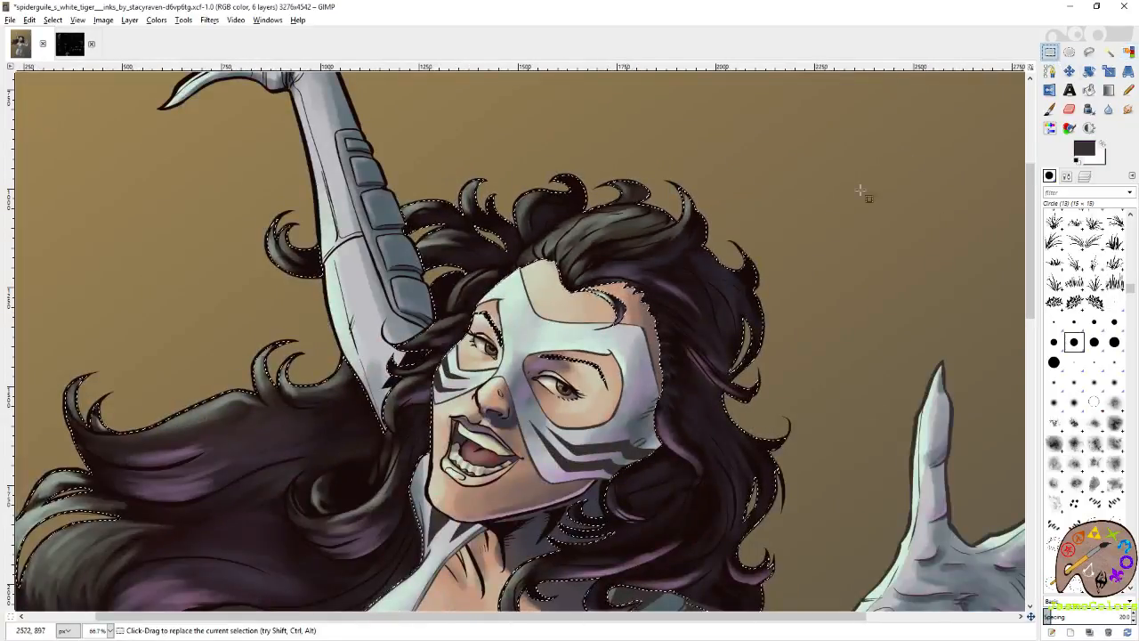
pyautogui.scroll(-3, 863, 188)
pyautogui.hotkey('ctrl', 's')
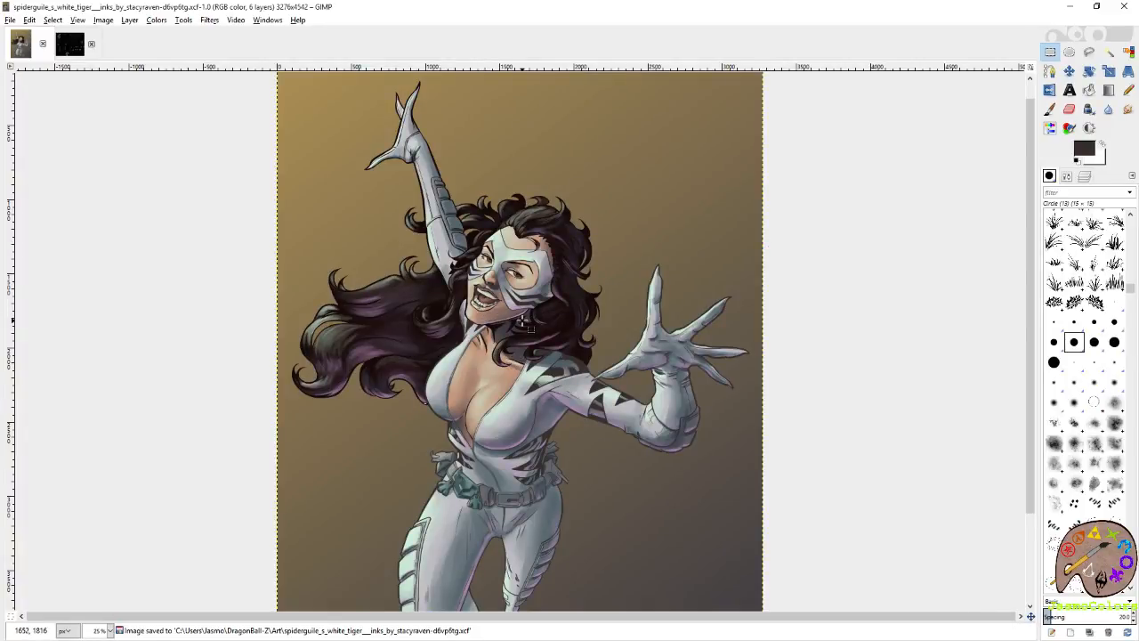
# Pick the dark blue-grey swatch from the palette image as the paint color and return to the artwork.
pyautogui.click(75, 52)
pyautogui.press('p')
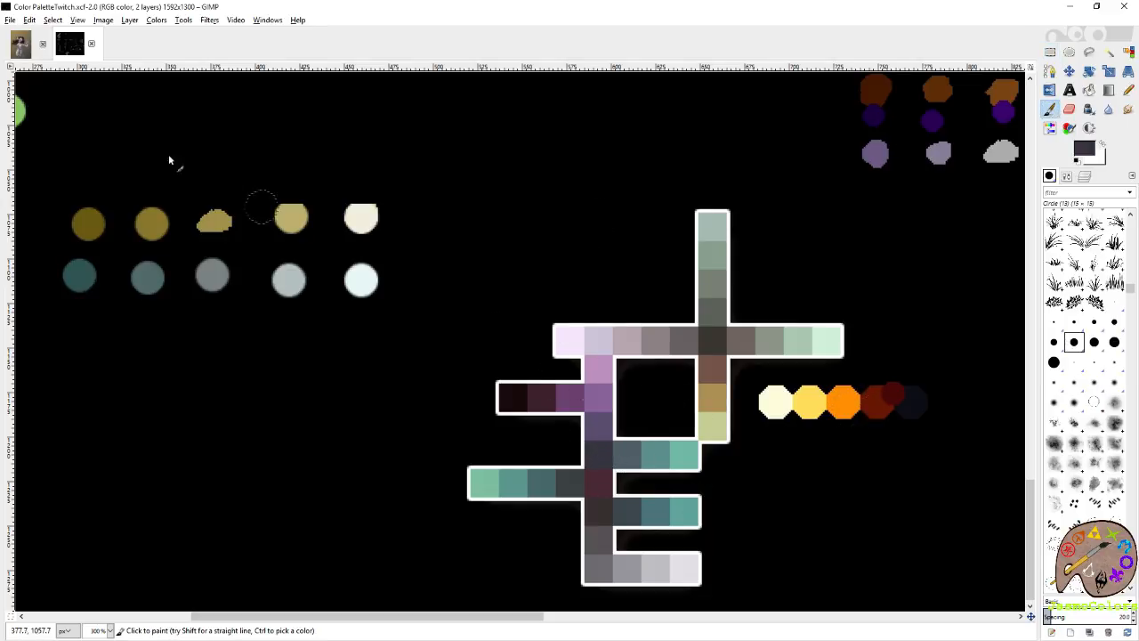
pyautogui.click(21, 43)
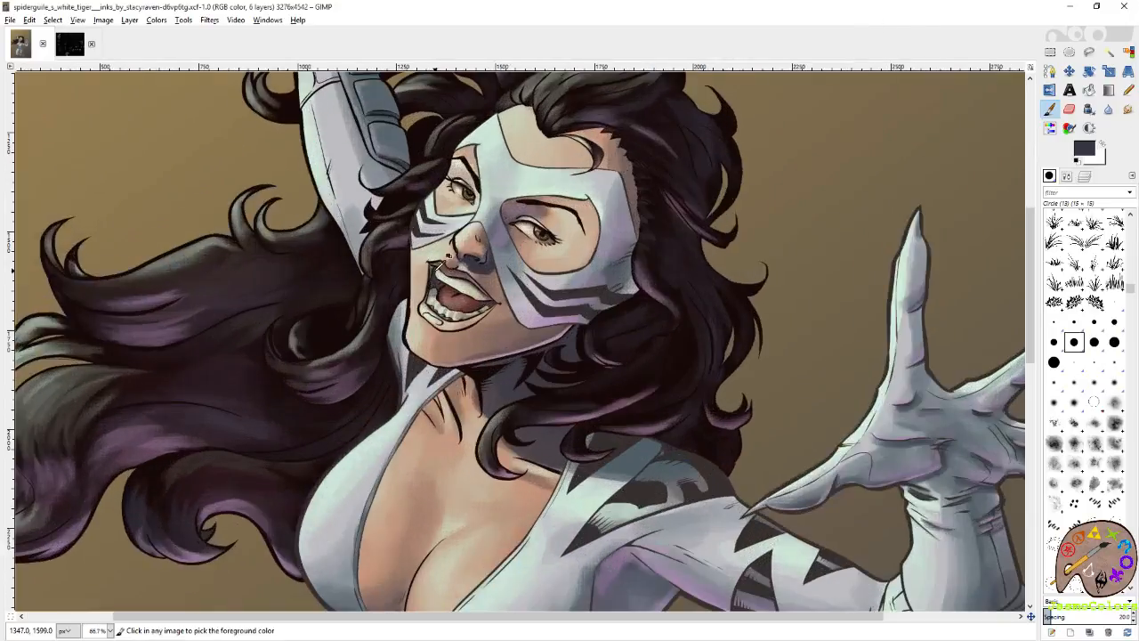
# Examine the line art on the face, shoulder, legs and belt of the figure.
pyautogui.scroll(3, 489, 287)
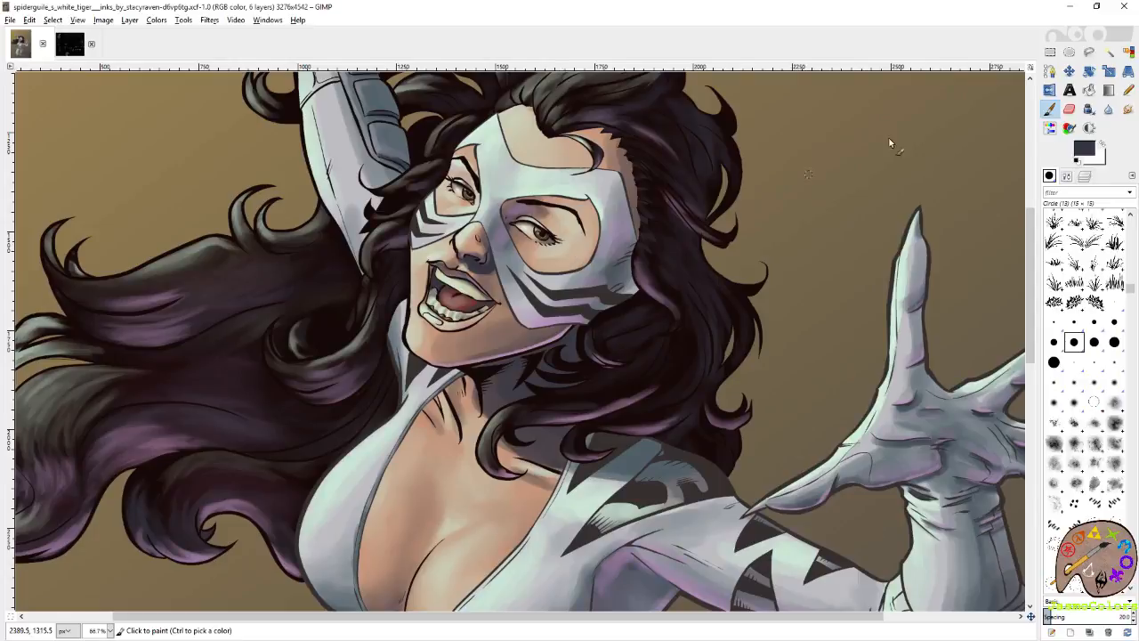
pyautogui.scroll(-3, 652, 400)
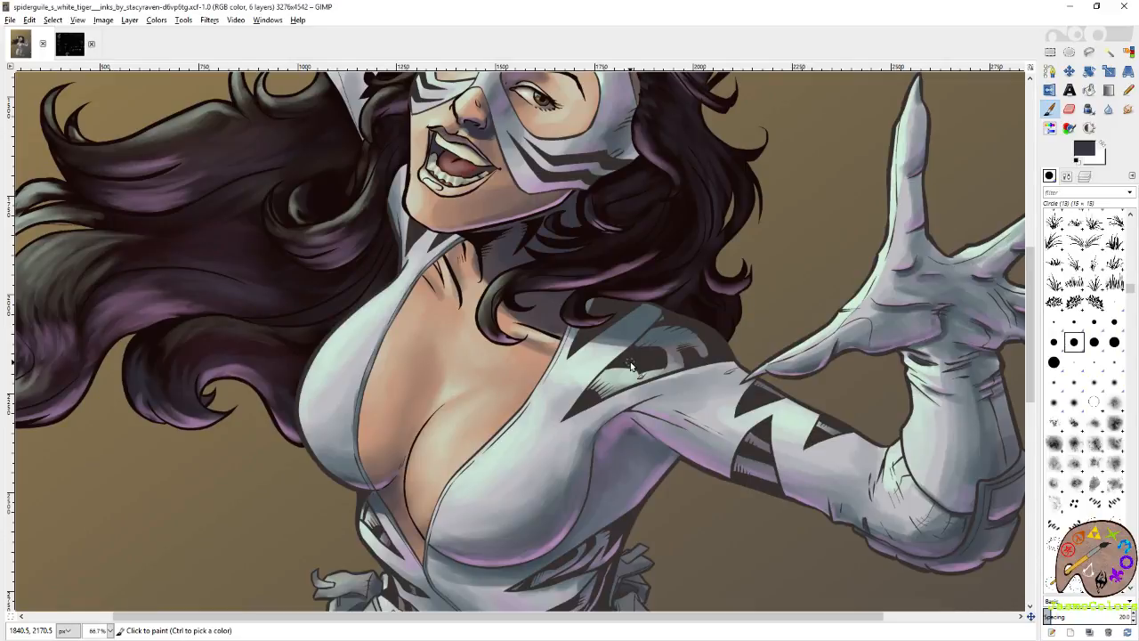
pyautogui.scroll(3, 537, 365)
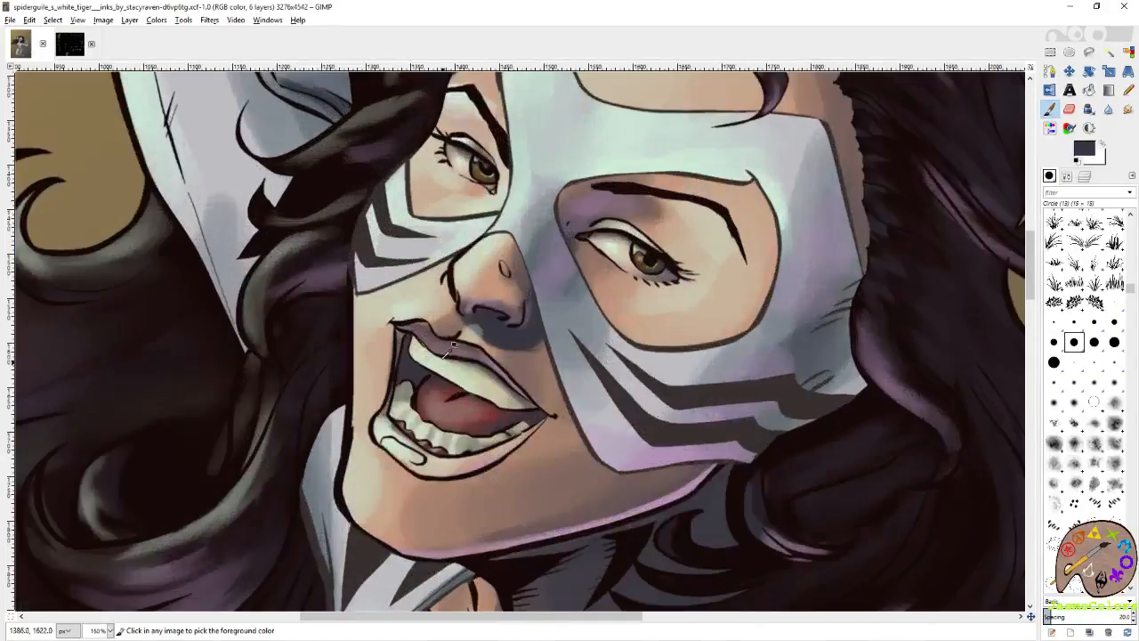
pyautogui.scroll(-3, 537, 365)
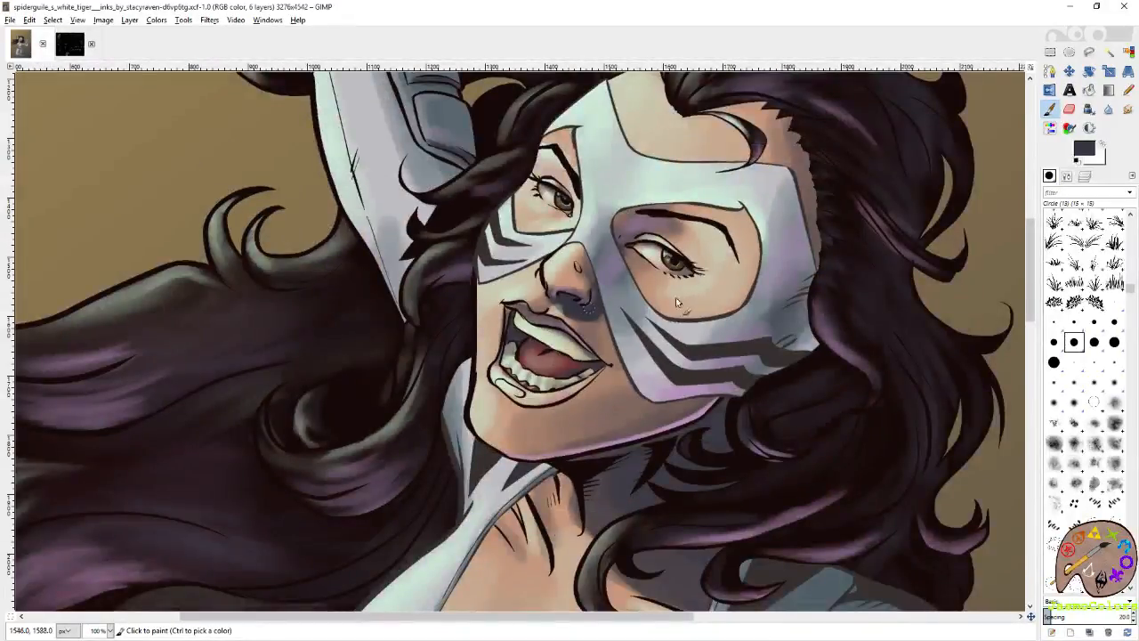
pyautogui.scroll(-5, 424, 423)
pyautogui.scroll(-5, 492, 354)
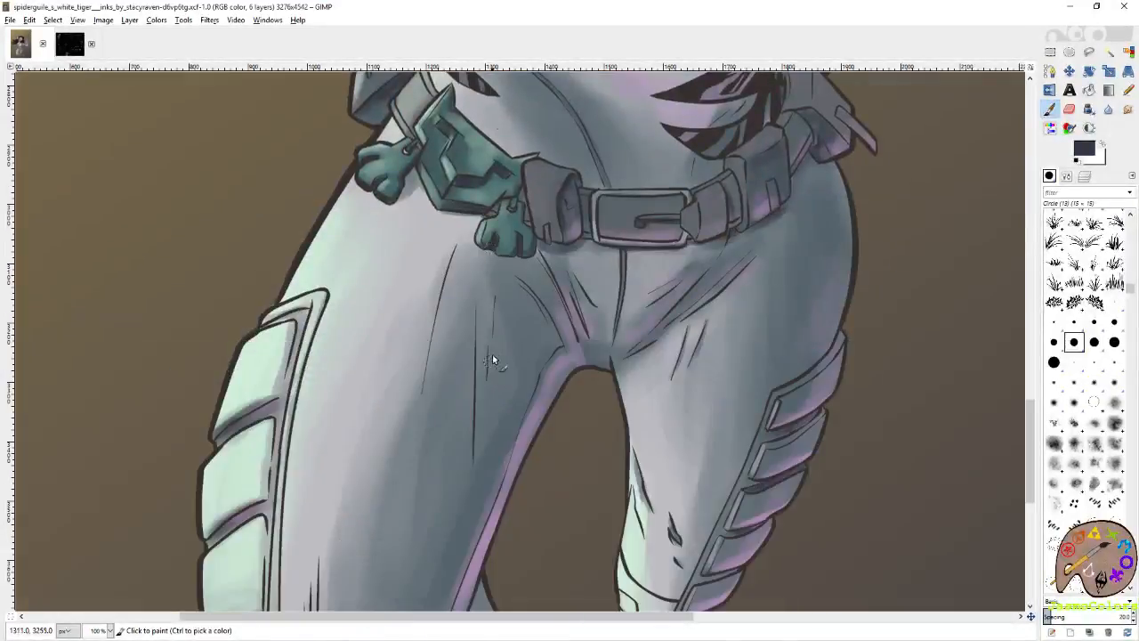
pyautogui.scroll(5, 496, 339)
pyautogui.scroll(-5, 497, 338)
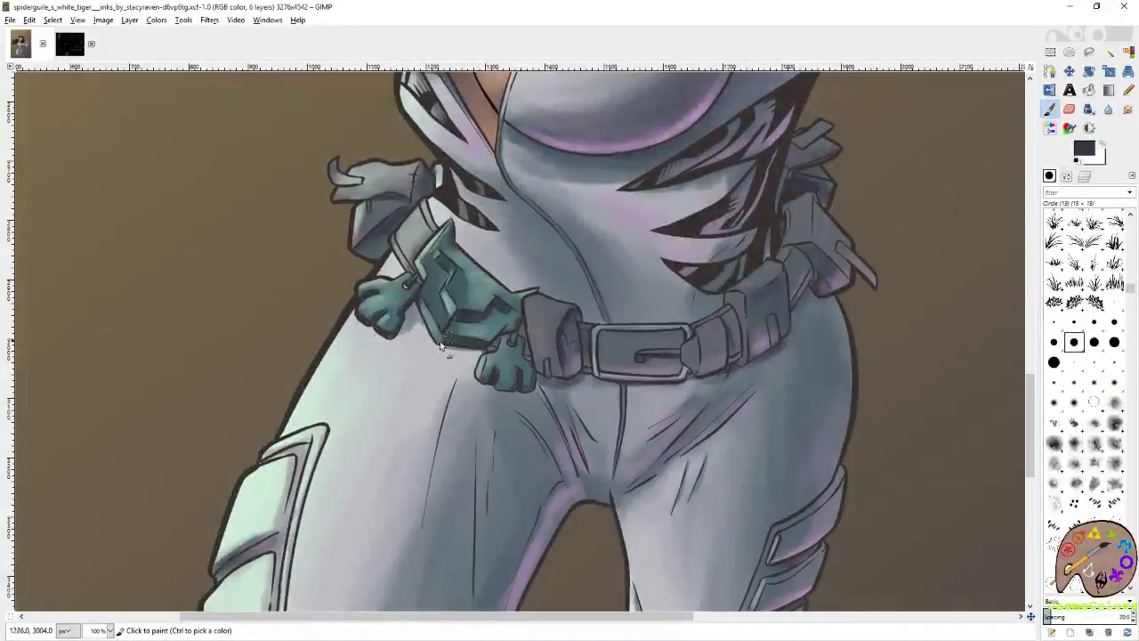
pyautogui.scroll(3, 459, 256)
# Recolor the outer outlines of the teal belt ornament and its two paw charms in dark blue-grey on the lines layer.
pyautogui.moveTo(509, 229); pyautogui.dragTo(563, 305)
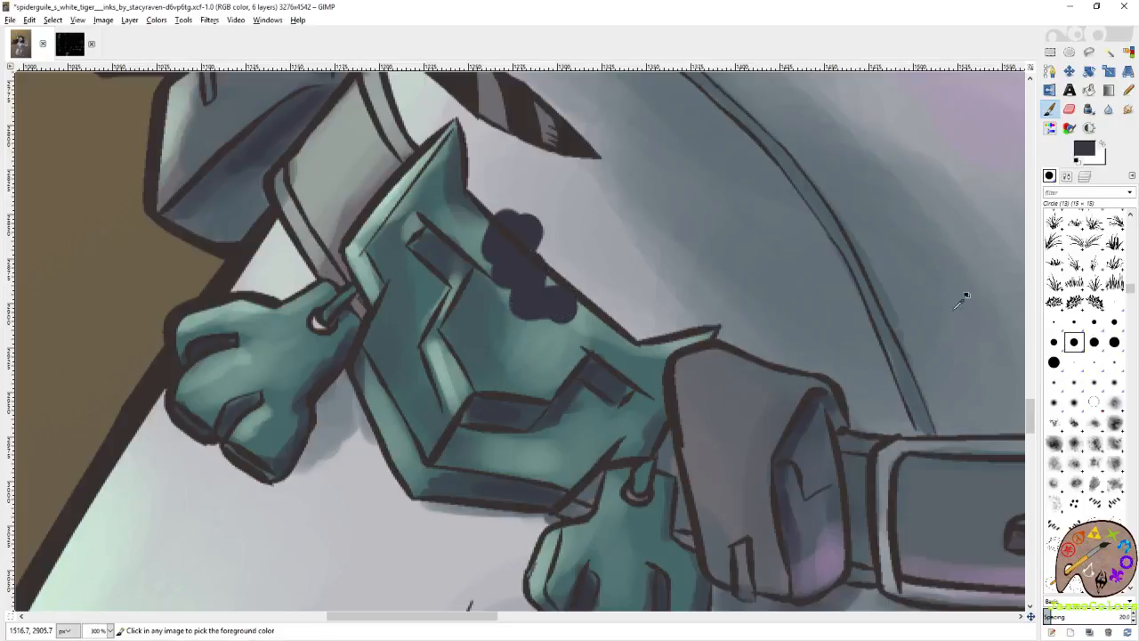
pyautogui.hotkey('ctrl', 'z')
pyautogui.click(1085, 176)
pyautogui.click(1118, 243)
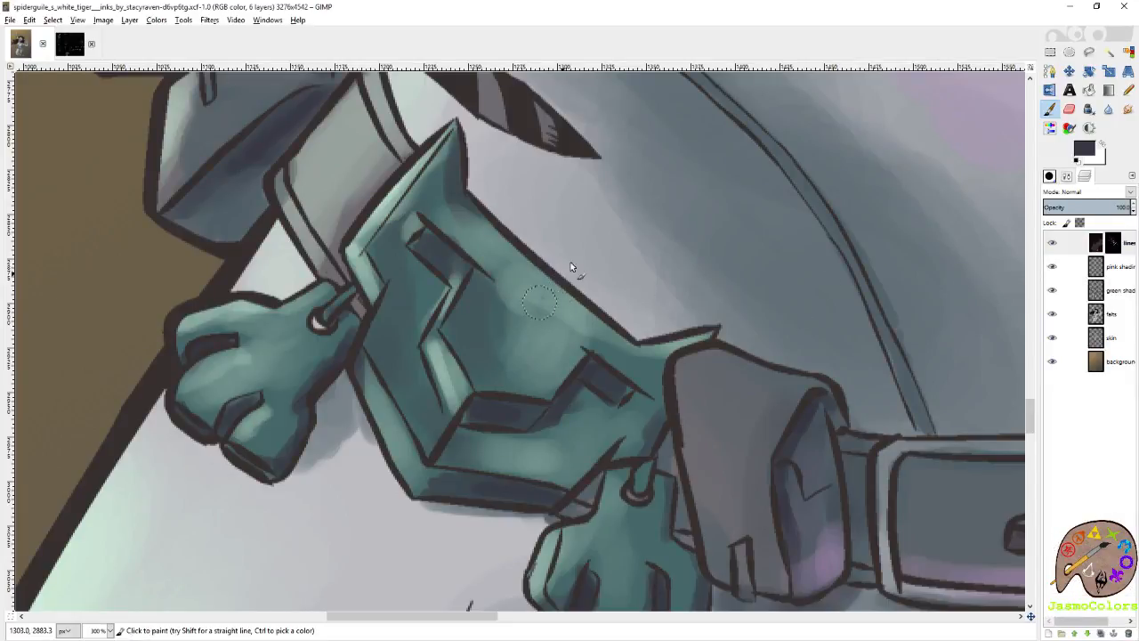
pyautogui.moveTo(713, 328); pyautogui.dragTo(672, 330)
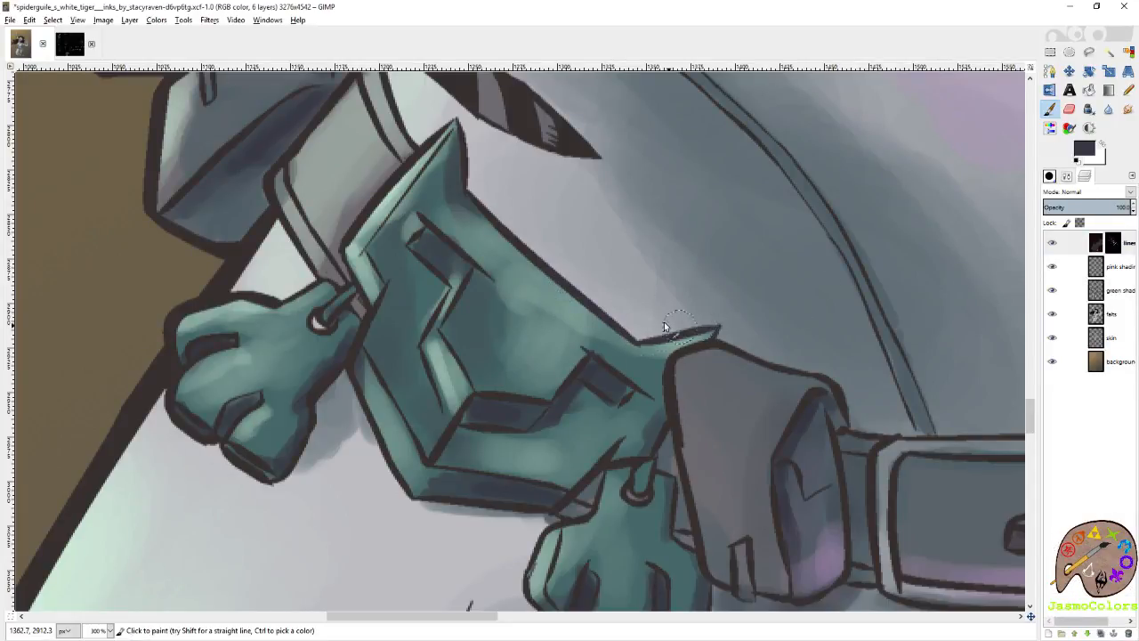
pyautogui.scroll(-1, 670, 329)
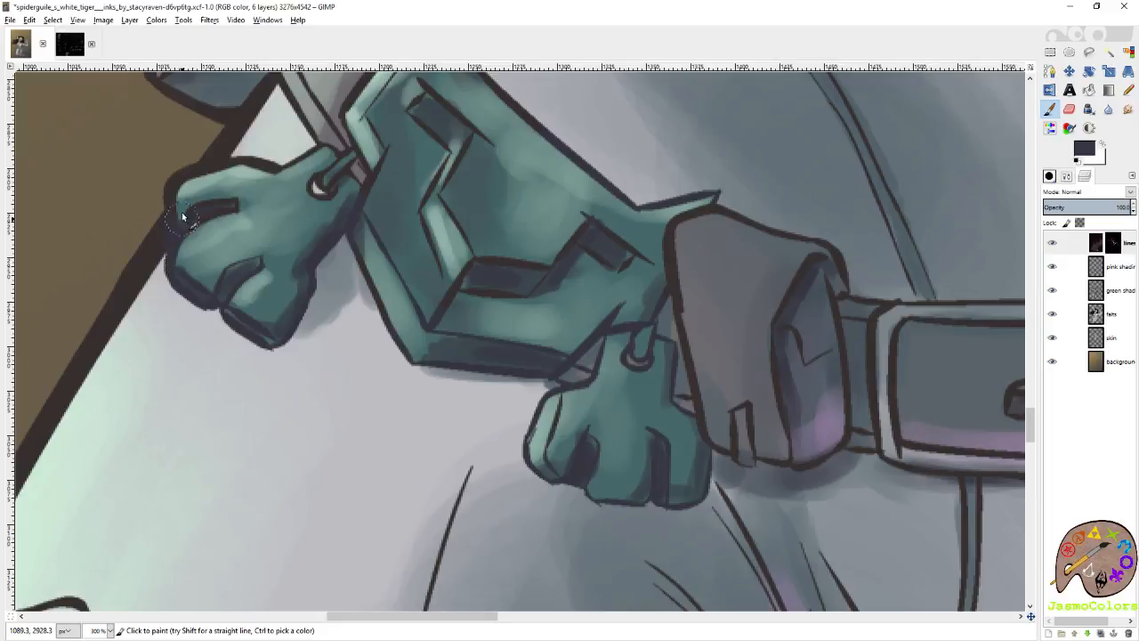
pyautogui.scroll(3, 264, 307)
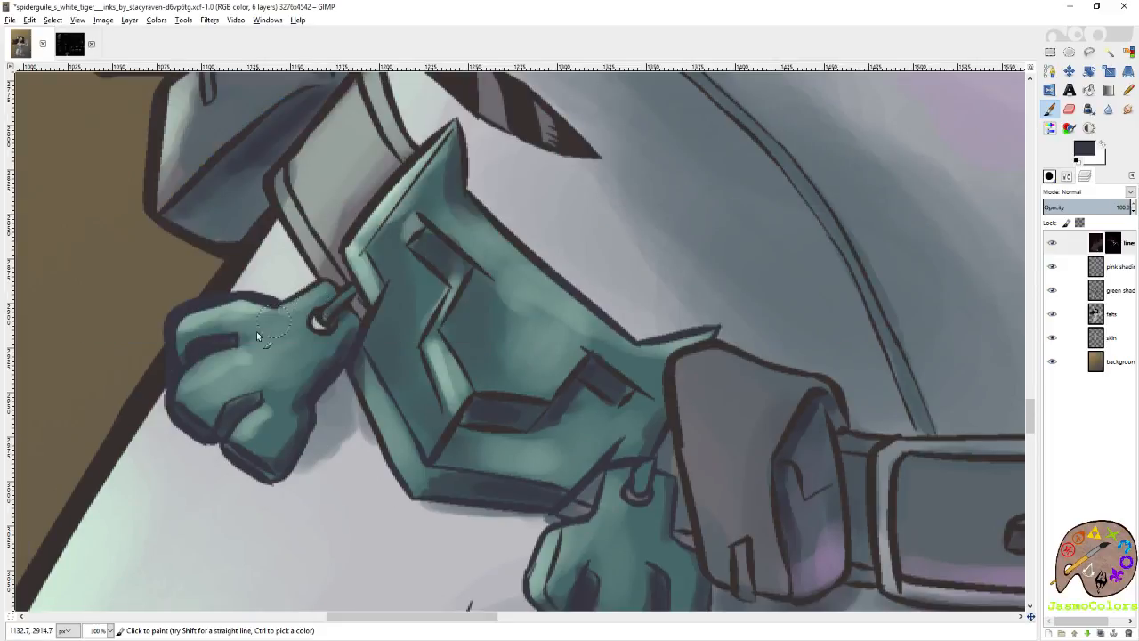
# Recolor the upper paw charm's ring, the ornament's side edge and its inner zigzag lines in dark blue-grey.
pyautogui.moveTo(330, 305); pyautogui.dragTo(342, 295)
pyautogui.moveTo(390, 444)
pyautogui.mouseDown()
pyautogui.moveTo(364, 366)
pyautogui.moveTo(370, 327)
pyautogui.moveTo(352, 244)
pyautogui.moveTo(377, 187)
pyautogui.moveTo(386, 182)
pyautogui.moveTo(381, 202)
pyautogui.moveTo(461, 140)
pyautogui.mouseUp()
pyautogui.moveTo(450, 291)
pyautogui.mouseDown()
pyautogui.moveTo(451, 405)
pyautogui.moveTo(489, 466)
pyautogui.moveTo(582, 365)
pyautogui.moveTo(611, 417)
pyautogui.mouseUp()
pyautogui.moveTo(476, 381); pyautogui.dragTo(432, 342)
# Save the image and check the whole figure with the recolored belt ornament.
pyautogui.keyDown('ctrl'); pyautogui.scroll(-6, 471, 416); pyautogui.keyUp('ctrl')
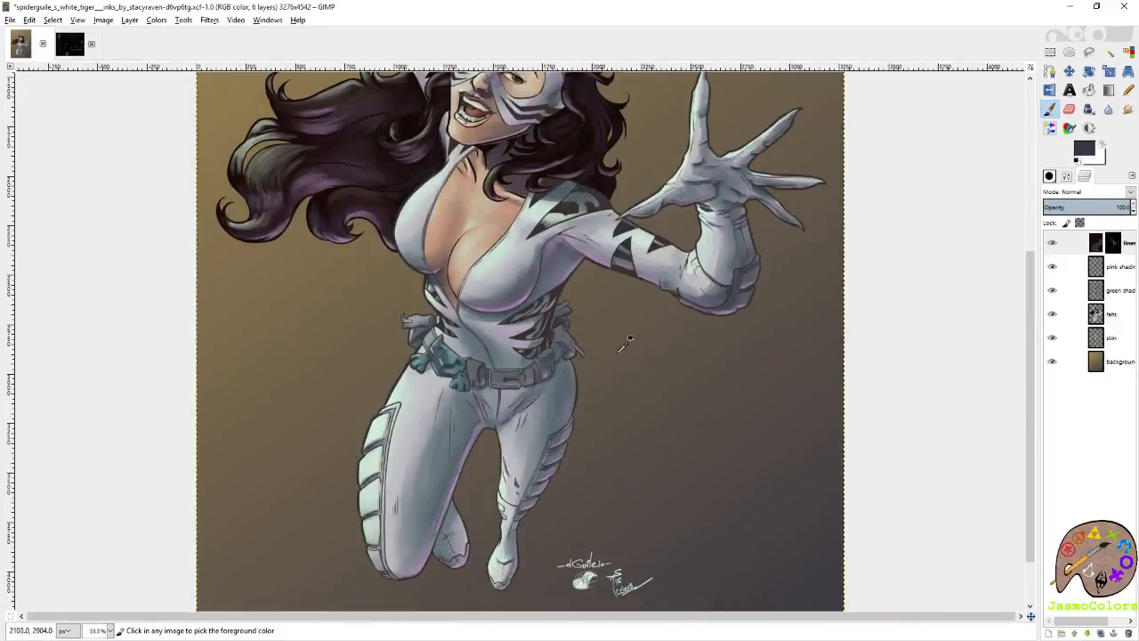
pyautogui.hotkey('ctrl', 's')
pyautogui.scroll(-2, 675, 499)
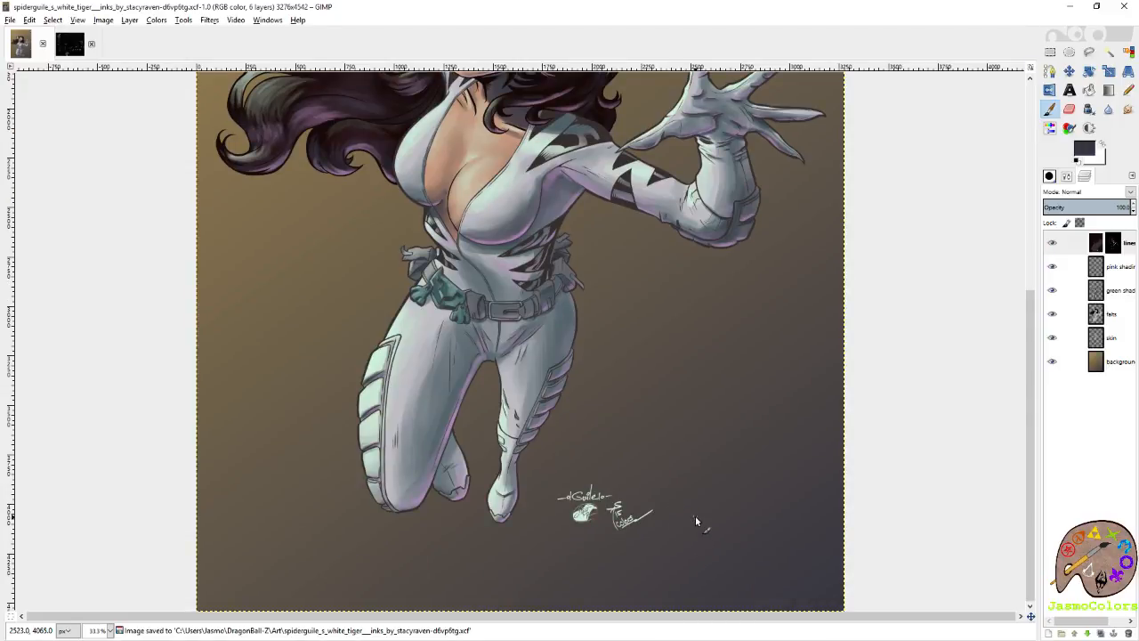
pyautogui.keyDown('ctrl'); pyautogui.scroll(-2, 695, 515); pyautogui.keyUp('ctrl')
pyautogui.hotkey('ctrl', 's')
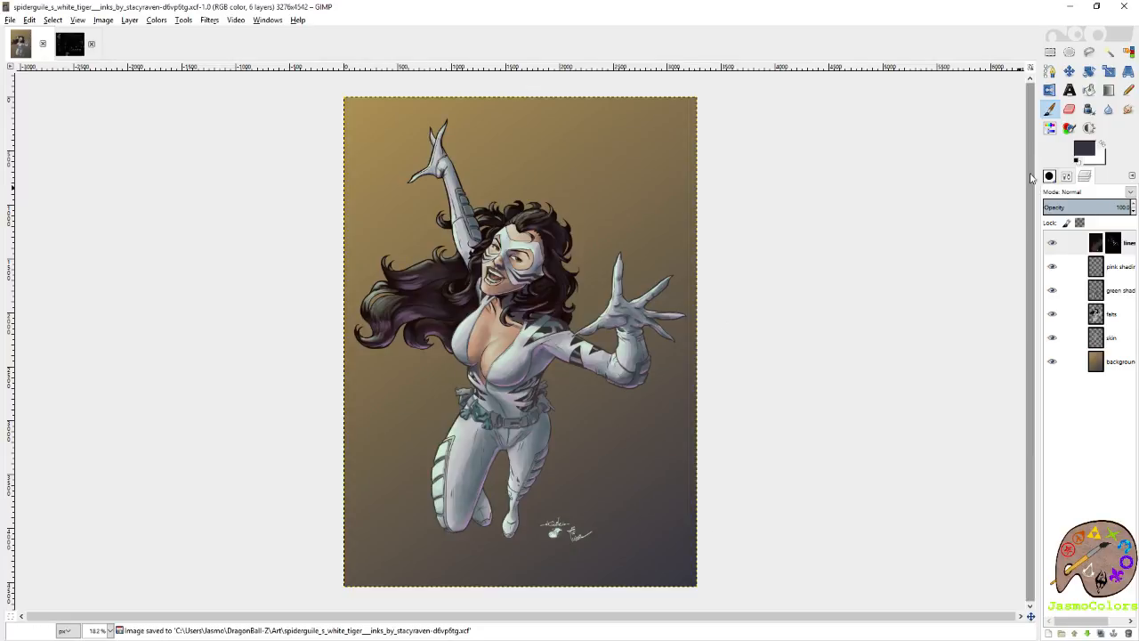
# Set dark blue-grey as the background color and pick the light teal palette swatch as the foreground color.
pyautogui.click(69, 44)
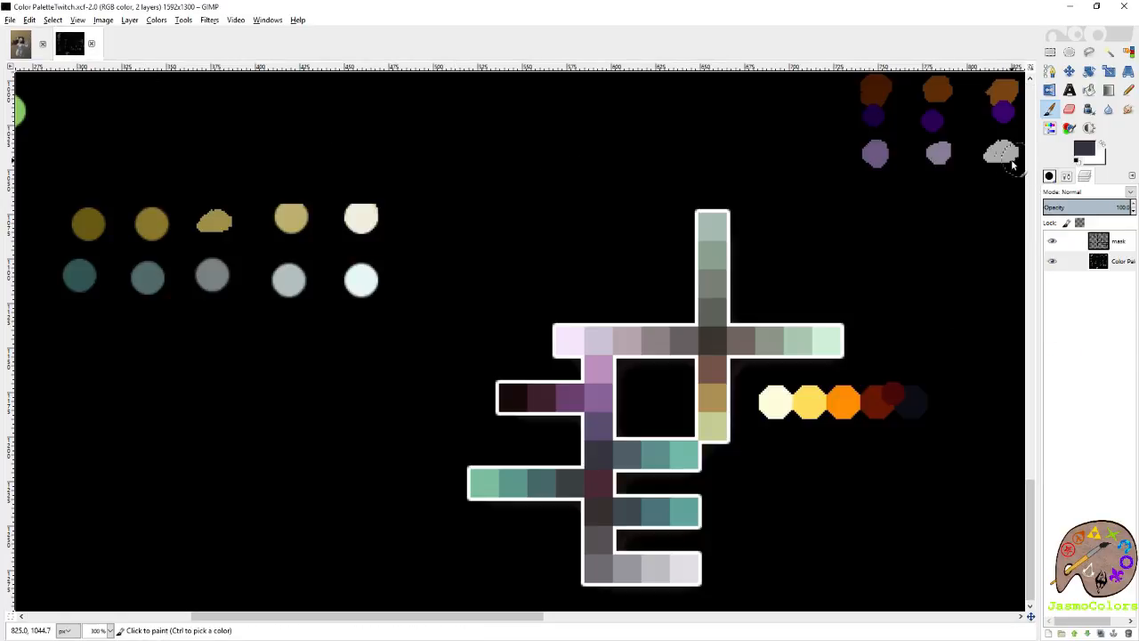
pyautogui.click(1101, 144)
pyautogui.click(1090, 129)
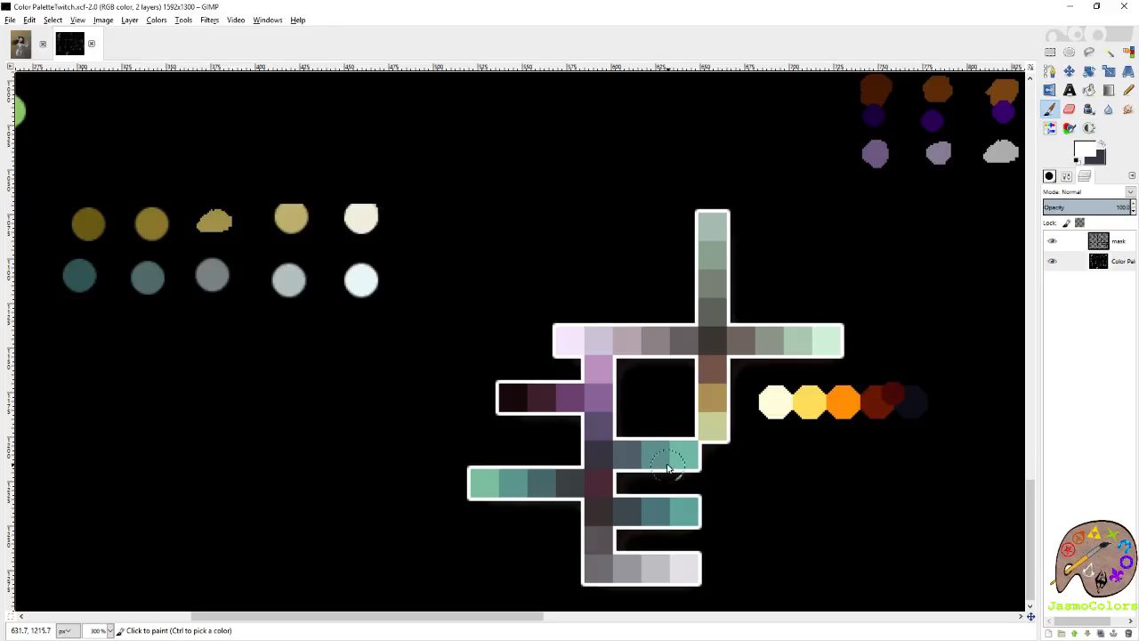
pyautogui.click(669, 450)
pyautogui.click(682, 445)
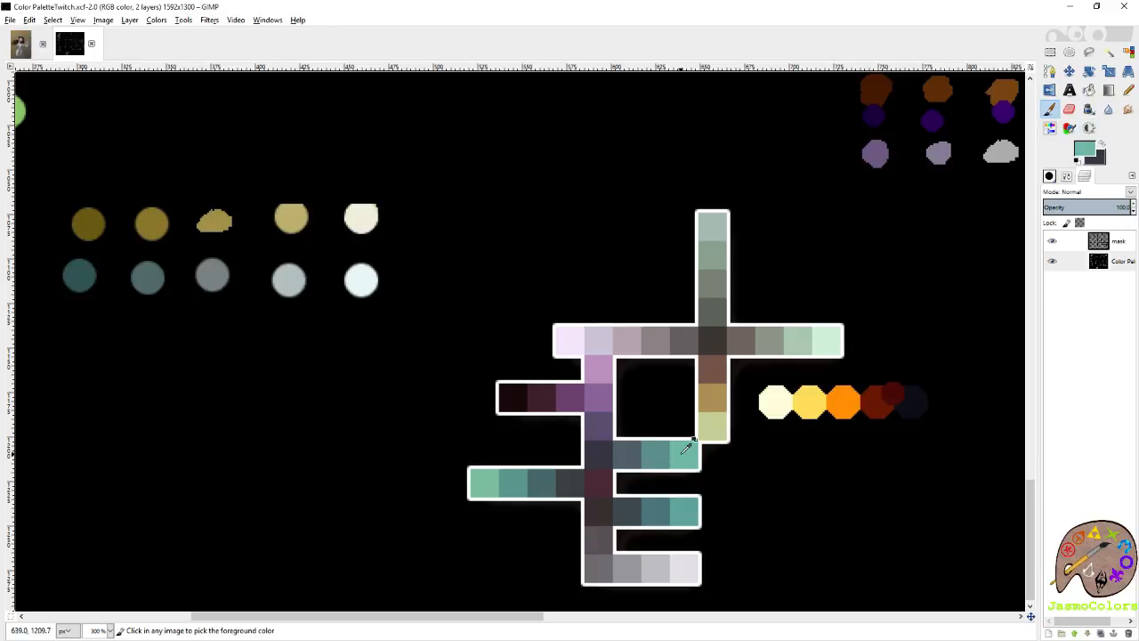
pyautogui.press('p')
# Fill the background layer of the heroine image with a diagonal linear gradient from teal at the upper-left corner to dark blue-grey at the lower-right.
pyautogui.click(19, 44)
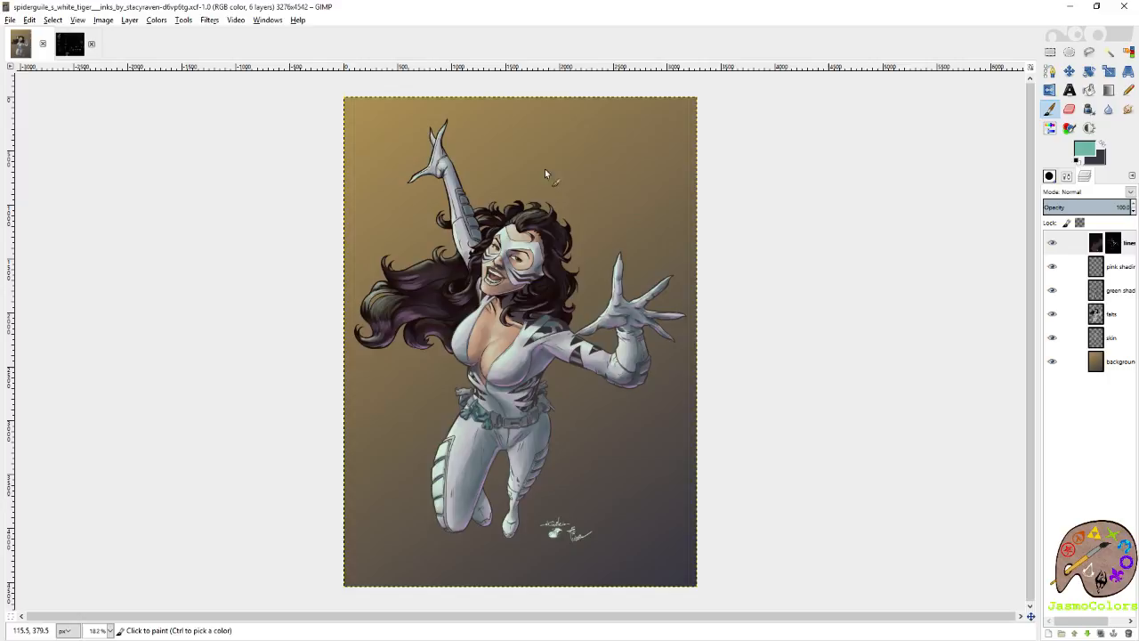
pyautogui.click(1072, 361)
pyautogui.click(1108, 89)
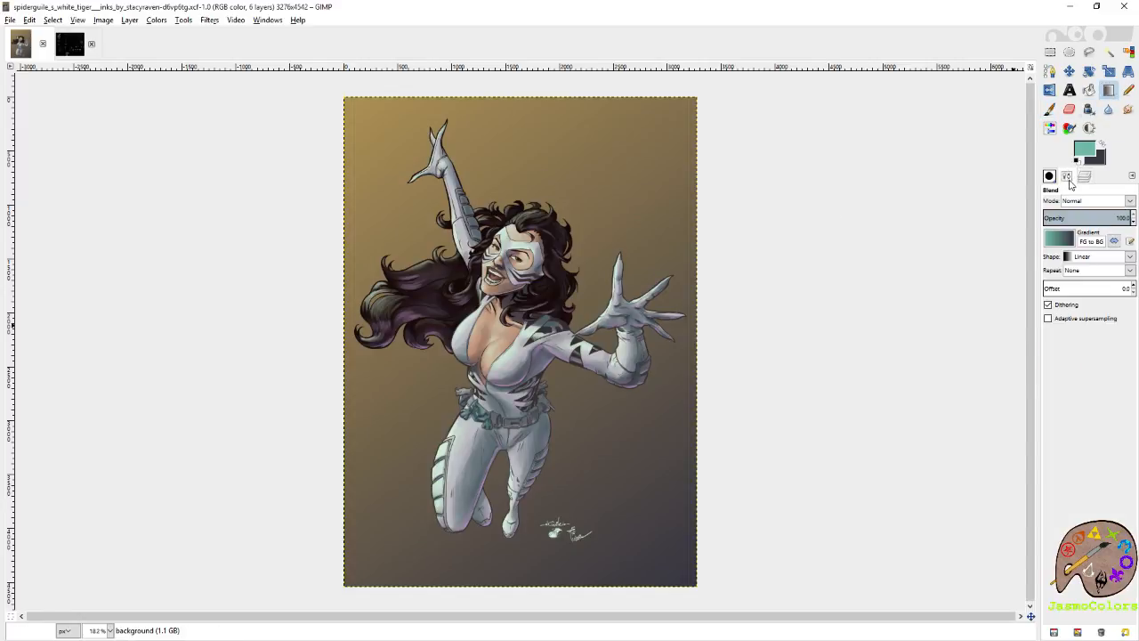
pyautogui.click(1062, 241)
pyautogui.click(1001, 315)
pyautogui.moveTo(350, 98); pyautogui.dragTo(702, 596)
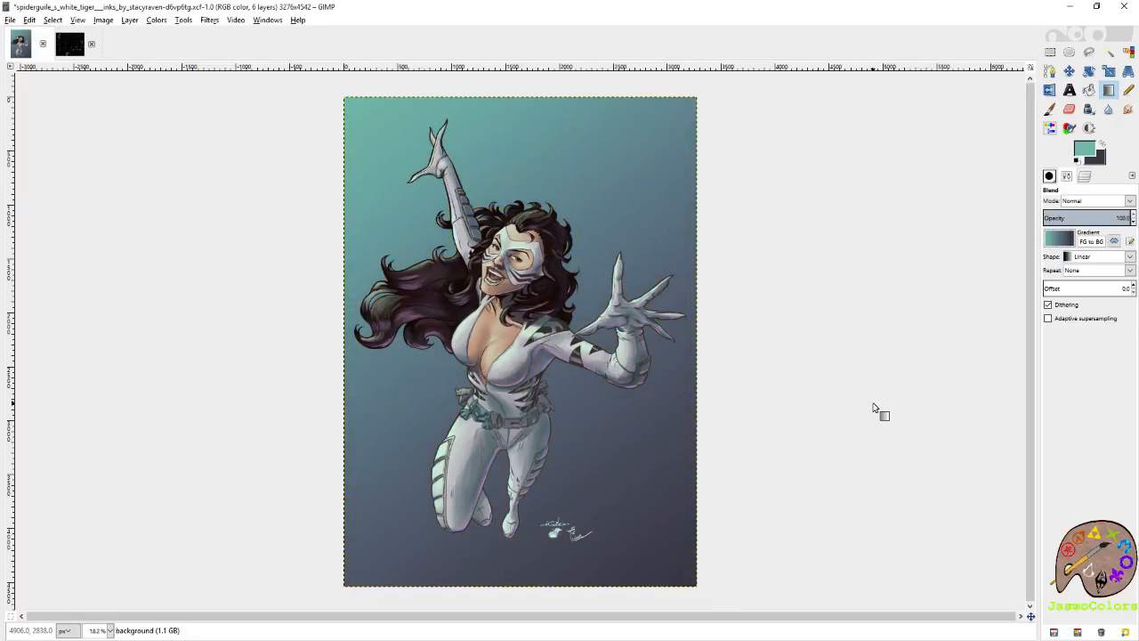
# Save the image, check the figure against the teal gradient and export the image again.
pyautogui.hotkey('ctrl', 's')
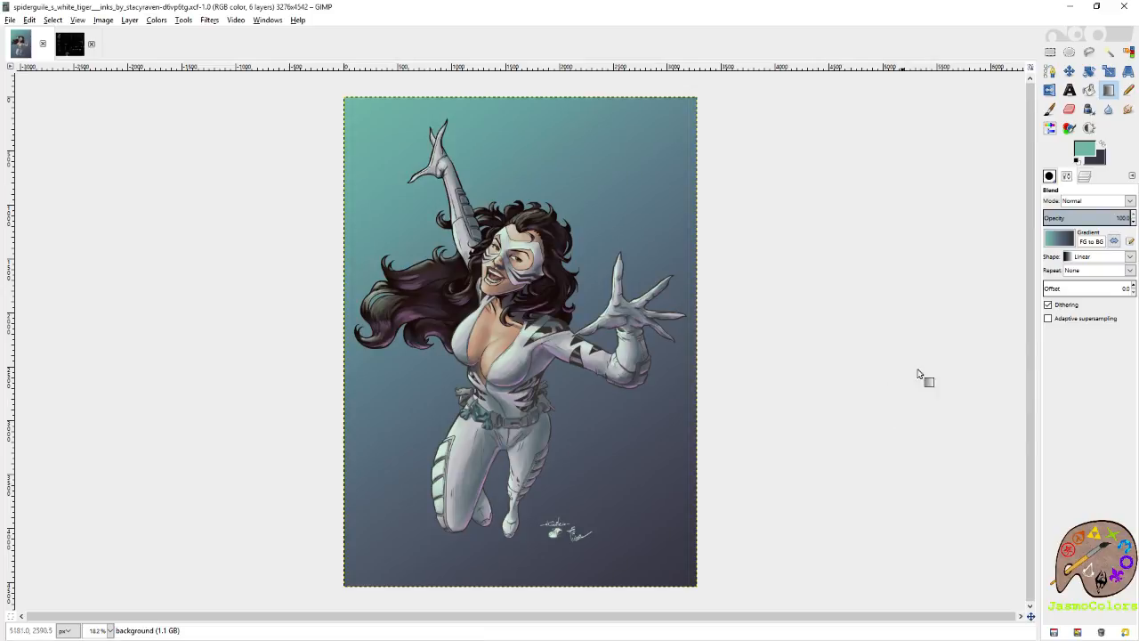
pyautogui.hotkey('ctrl', 's')
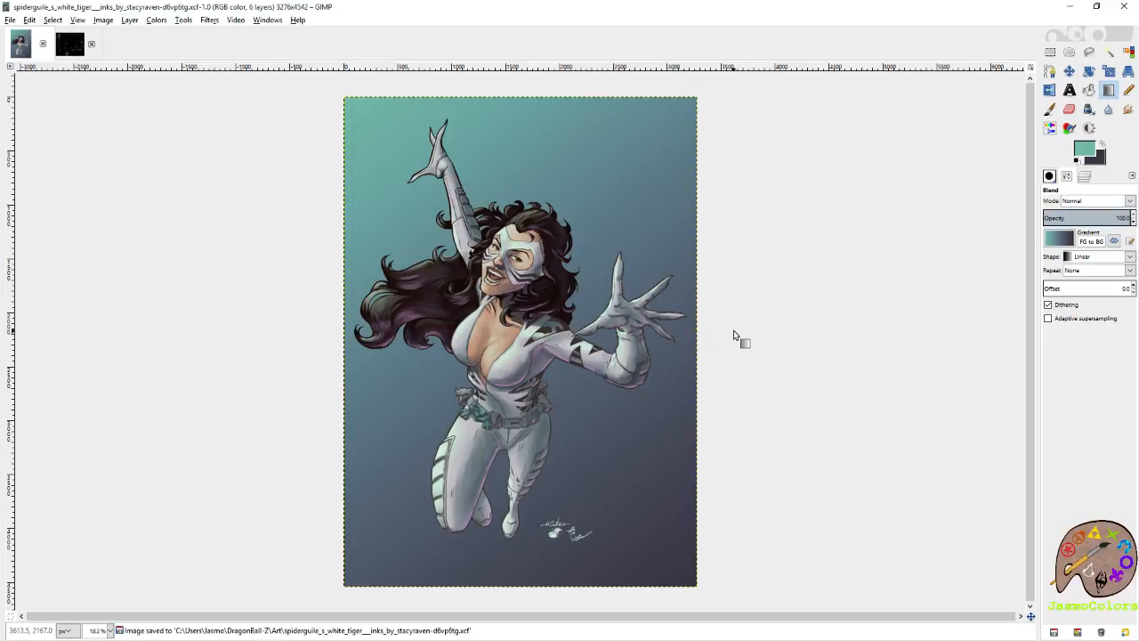
pyautogui.scroll(2, 475, 482)
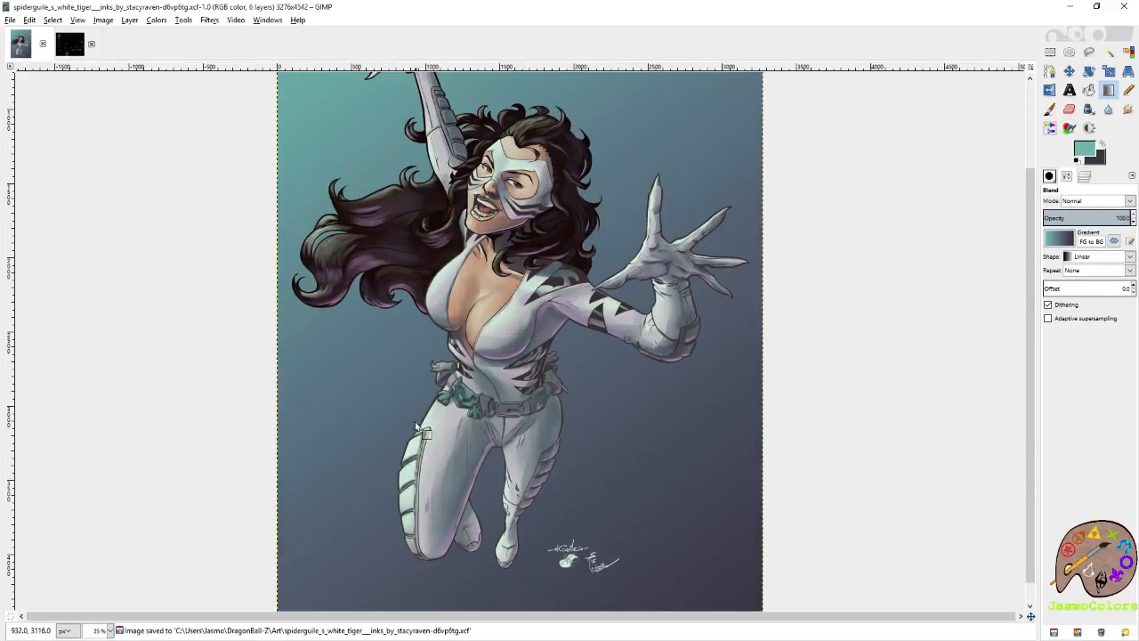
pyautogui.scroll(3, 405, 411)
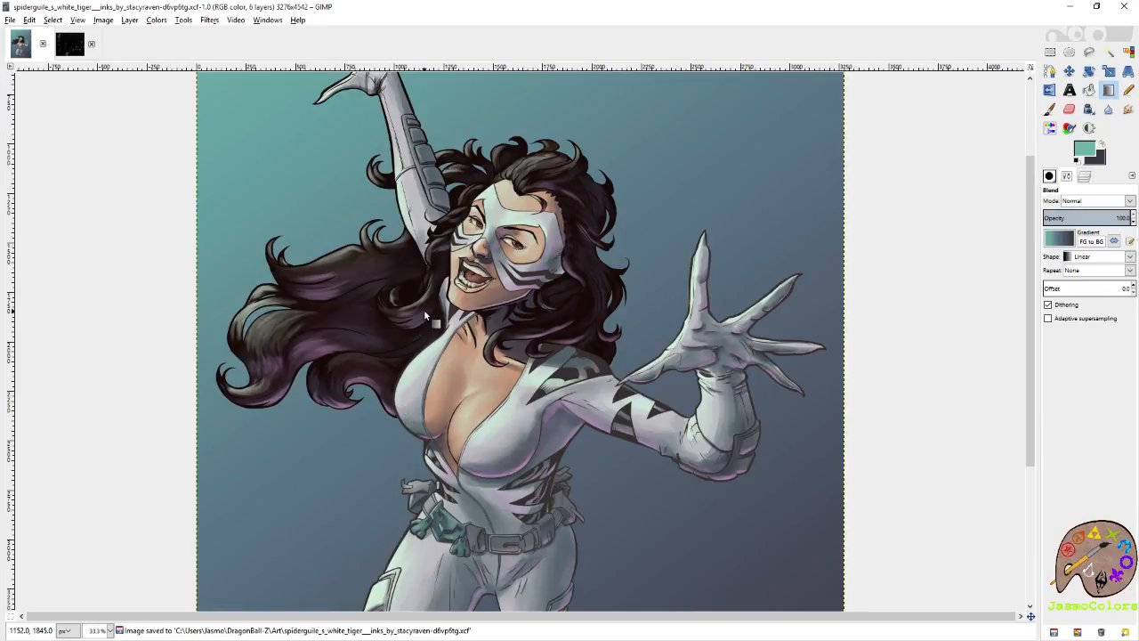
pyautogui.scroll(-2, 424, 309)
pyautogui.hotkey('ctrl', 's')
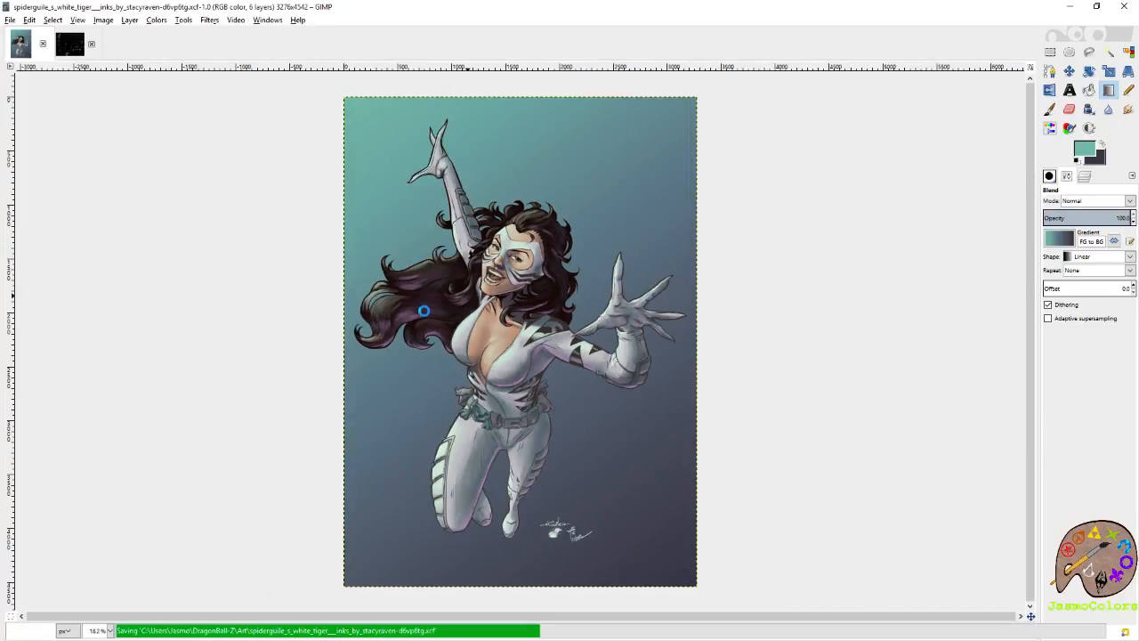
pyautogui.click(10, 20)
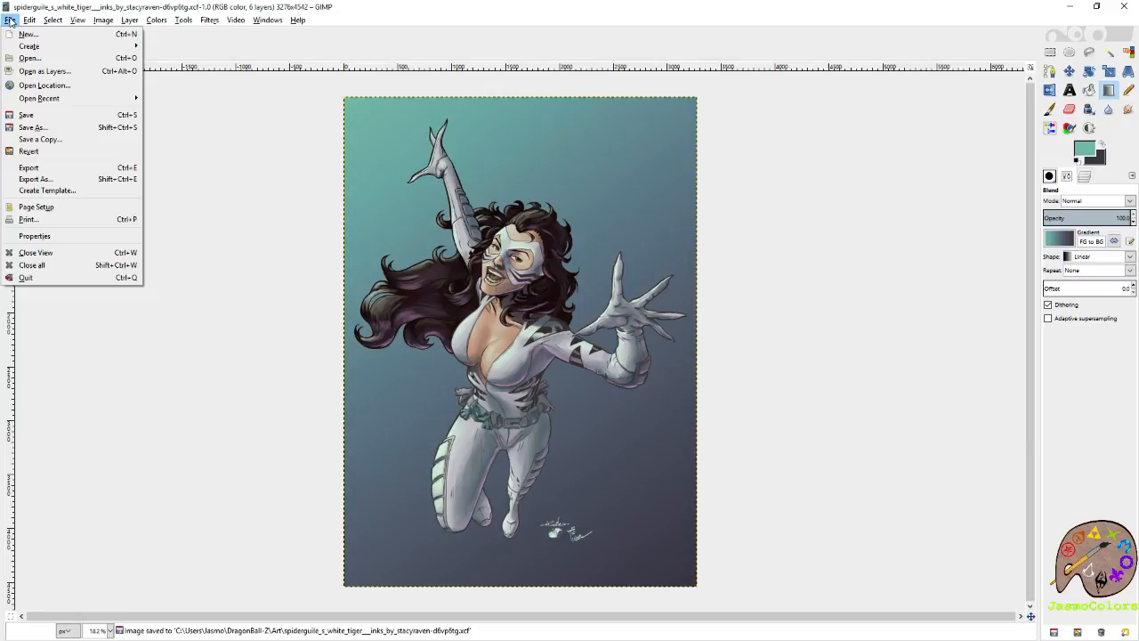
pyautogui.click(53, 168)
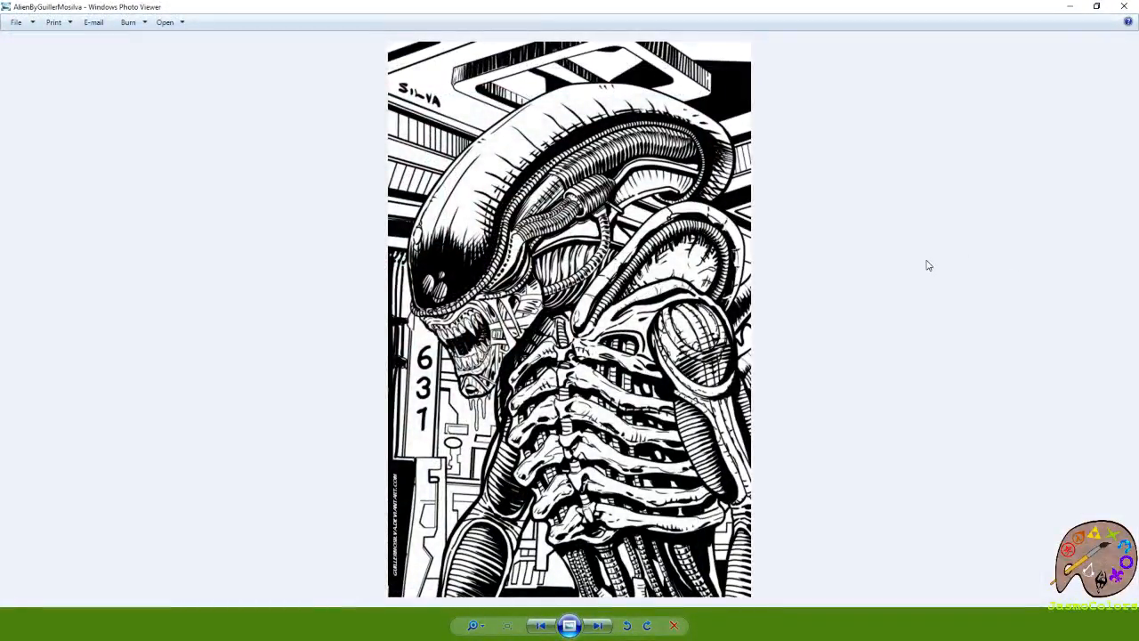
# Browse the collection of comic line art in Windows Photo Viewer for another picture to color.
pyautogui.press('Right')
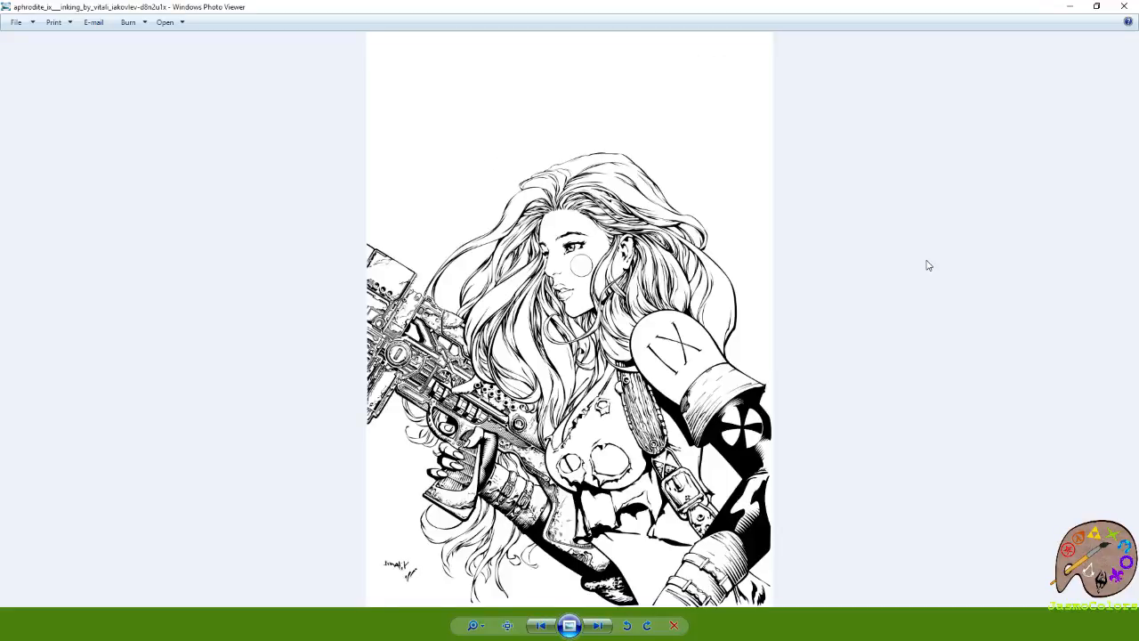
pyautogui.press('Right')
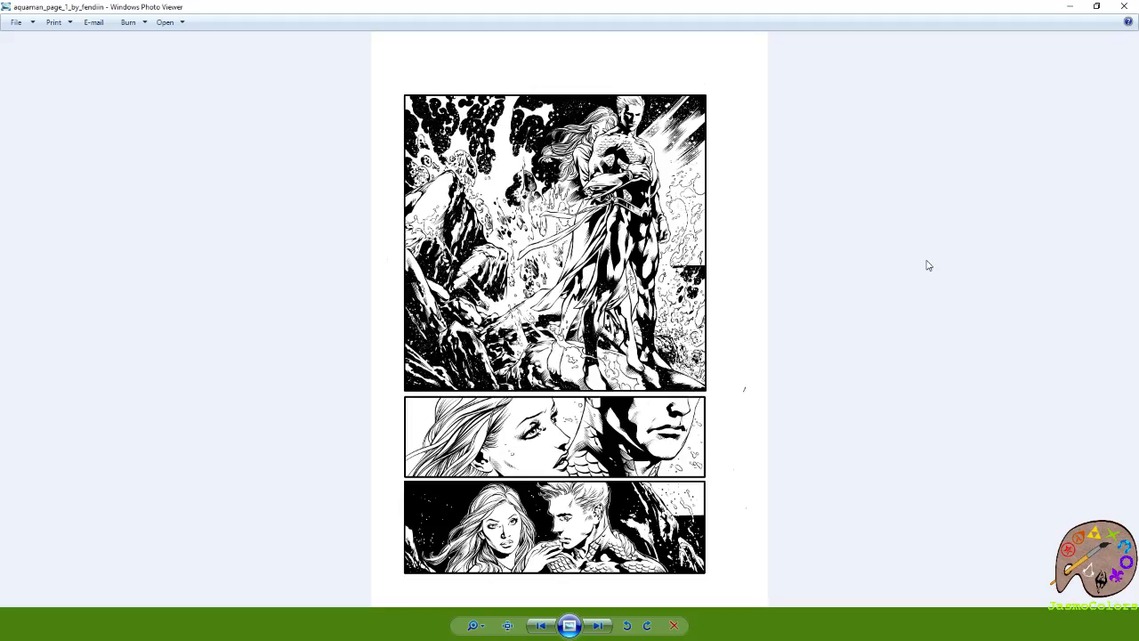
pyautogui.press('Right')
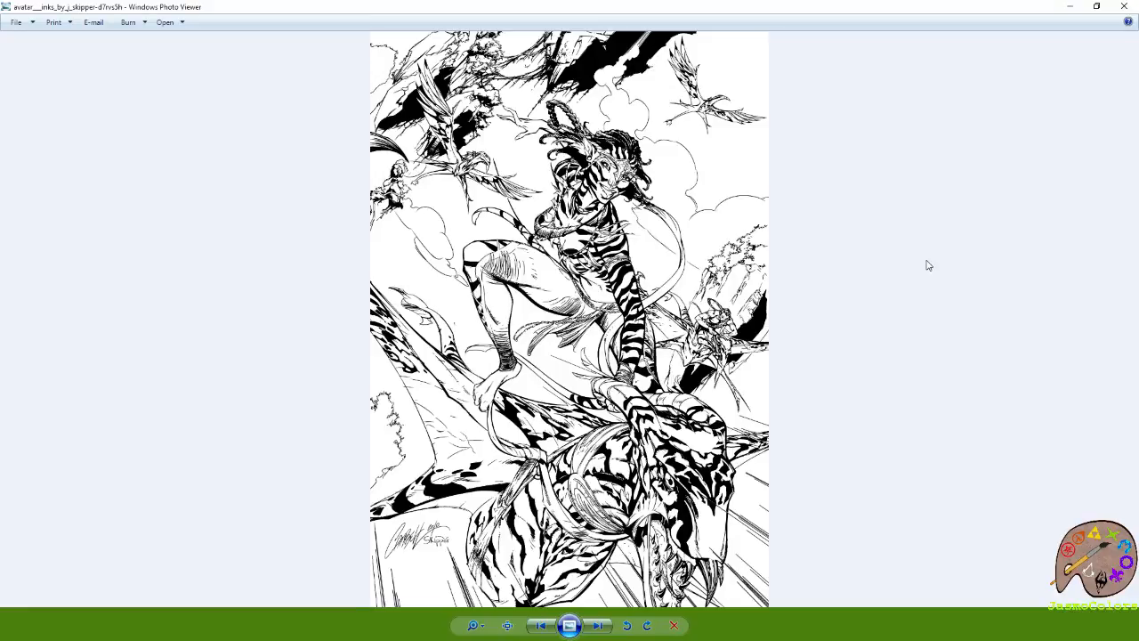
pyautogui.press('Right')
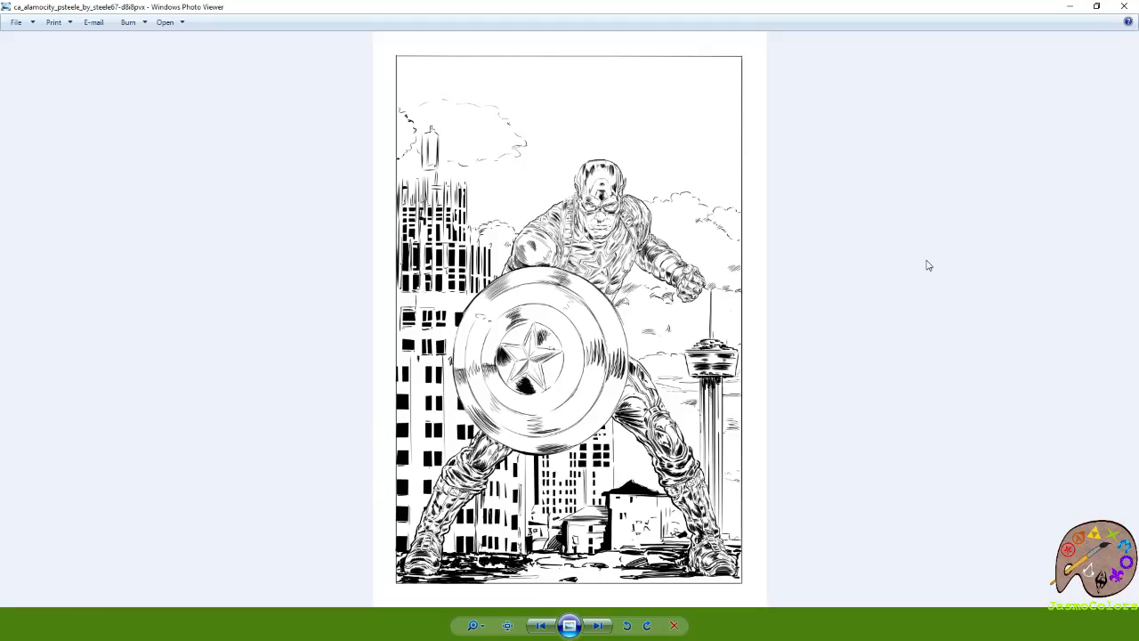
pyautogui.press('Right')
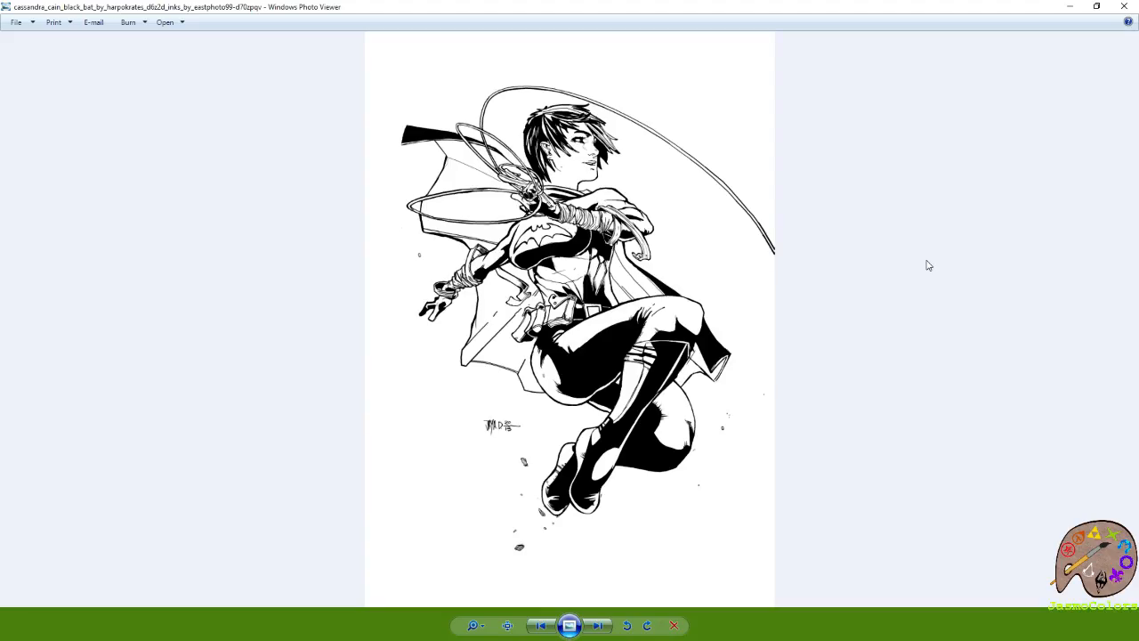
pyautogui.press('Right')
pyautogui.press('Right')
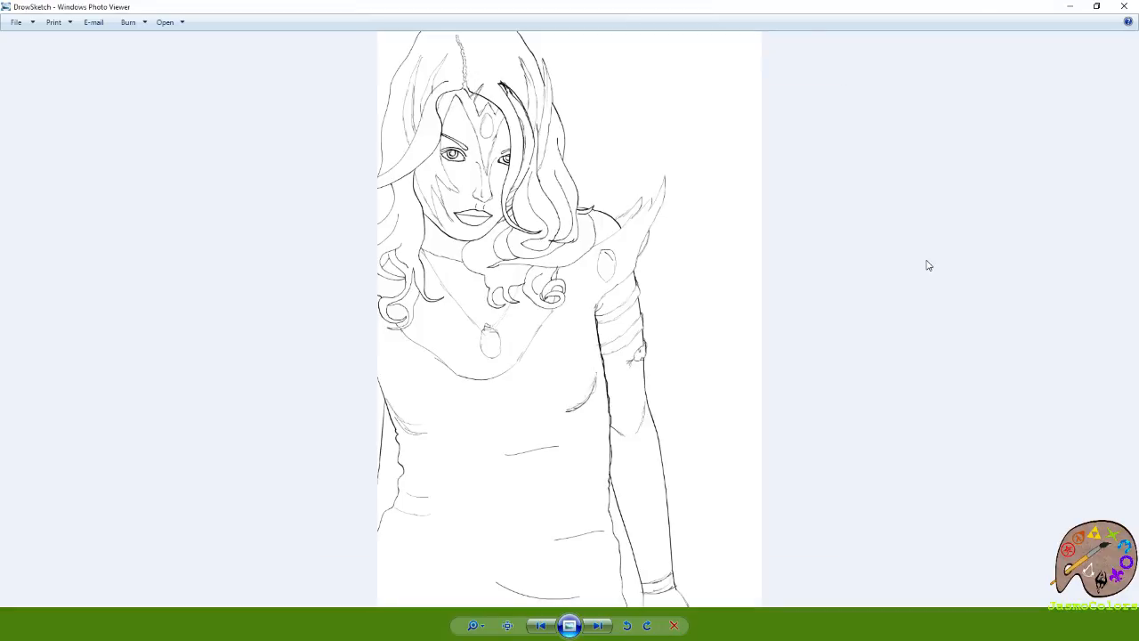
pyautogui.press('Right')
pyautogui.press('Right')
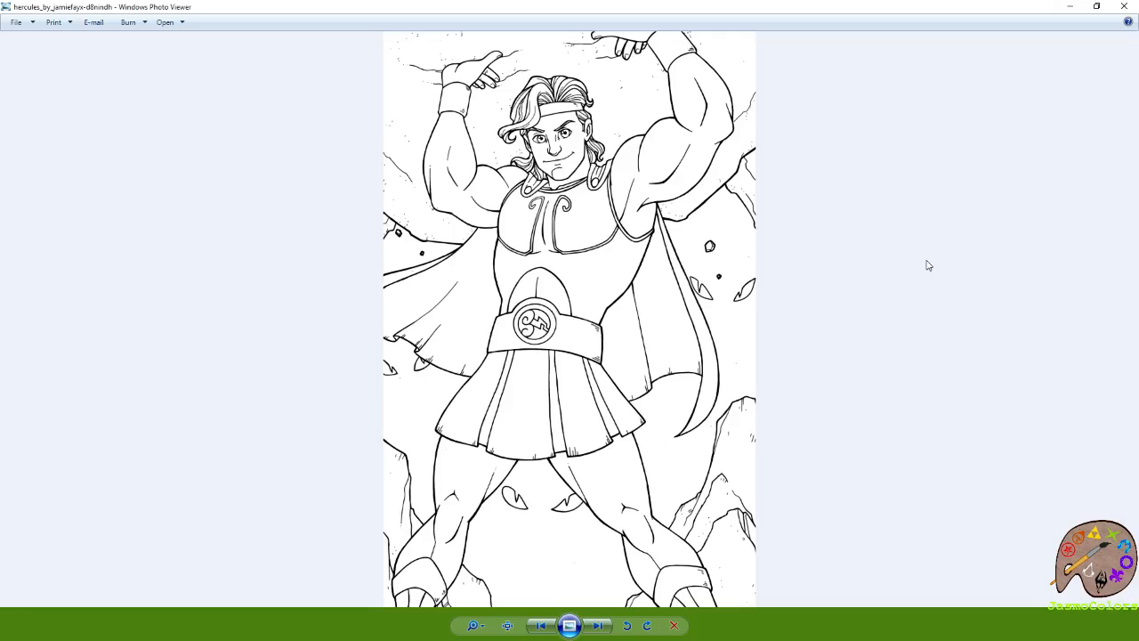
pyautogui.press('Right')
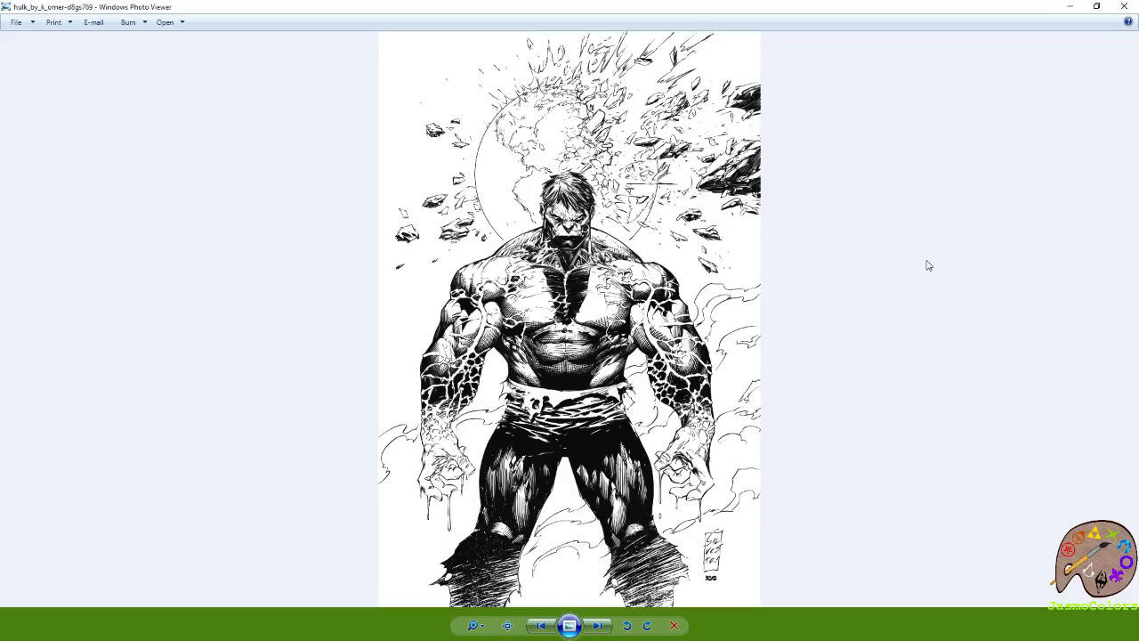
pyautogui.press('Right')
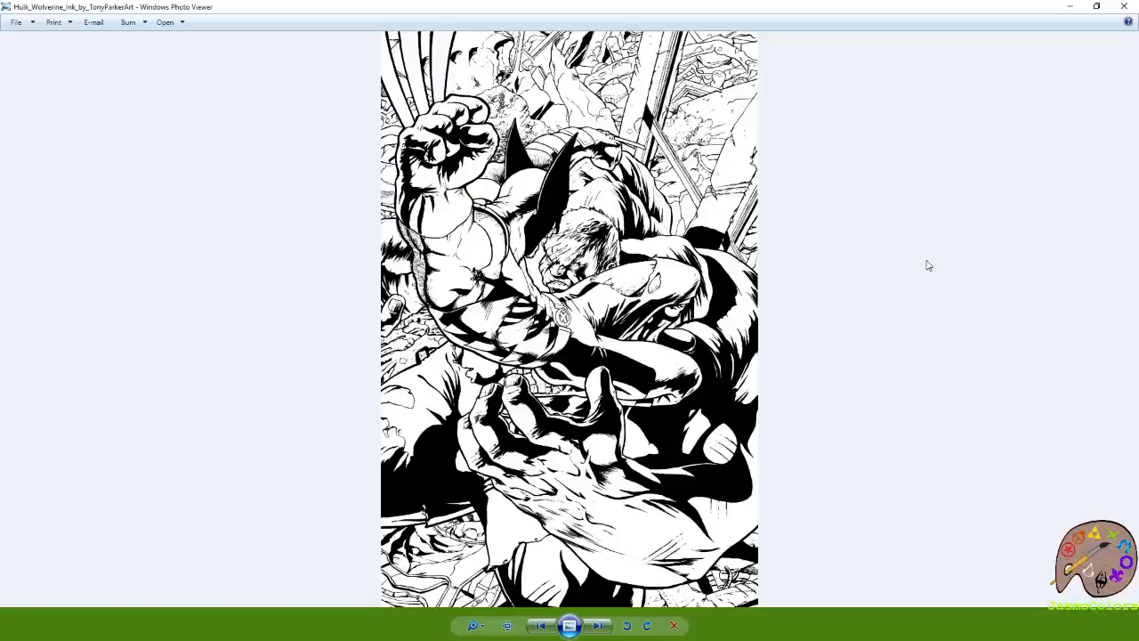
pyautogui.press('Right')
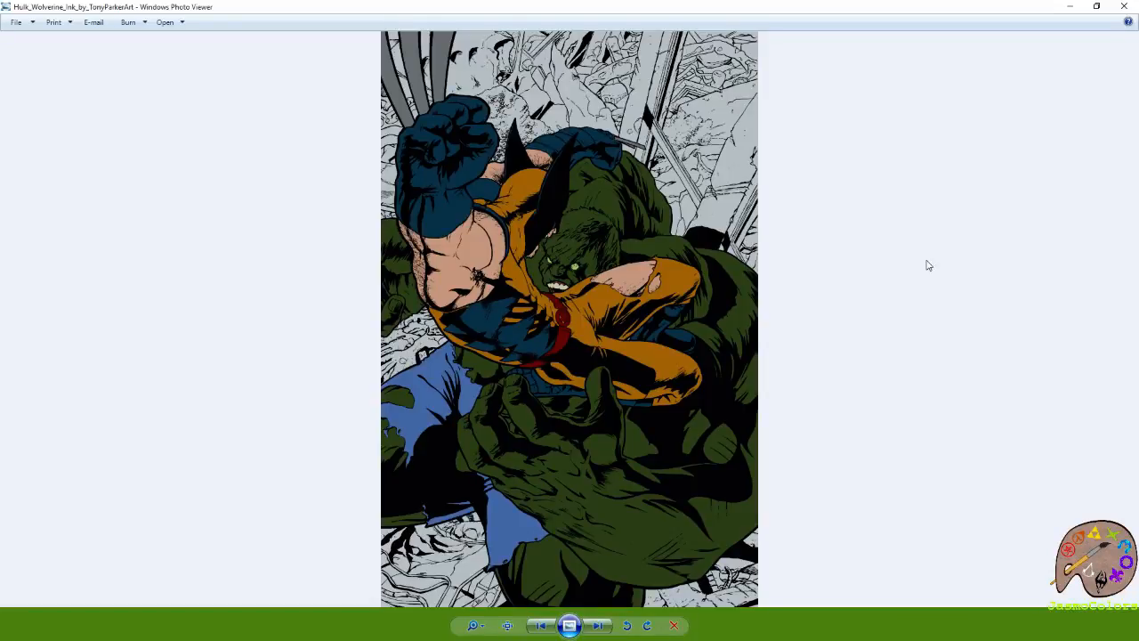
pyautogui.press('Right')
pyautogui.press('Right')
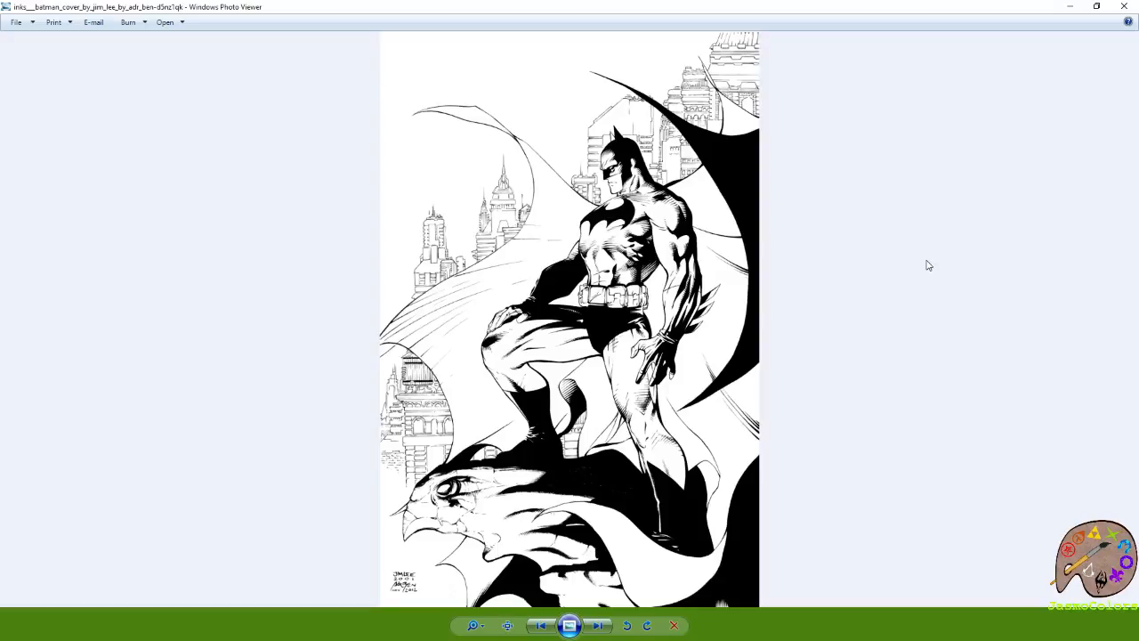
pyautogui.press('Right')
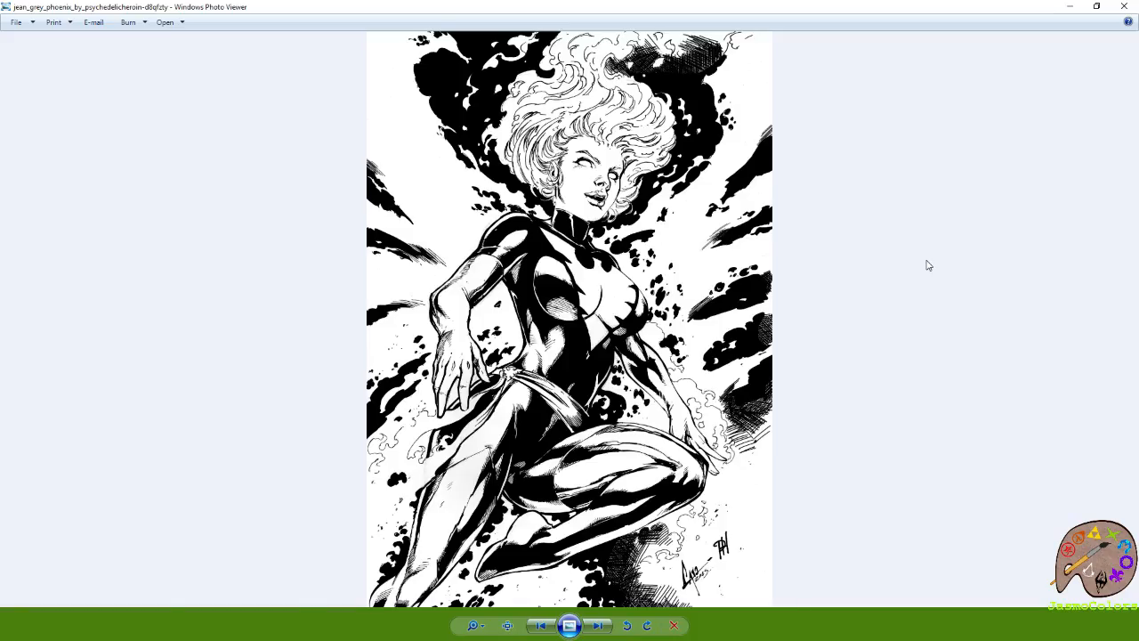
pyautogui.press('Right')
pyautogui.press('Right')
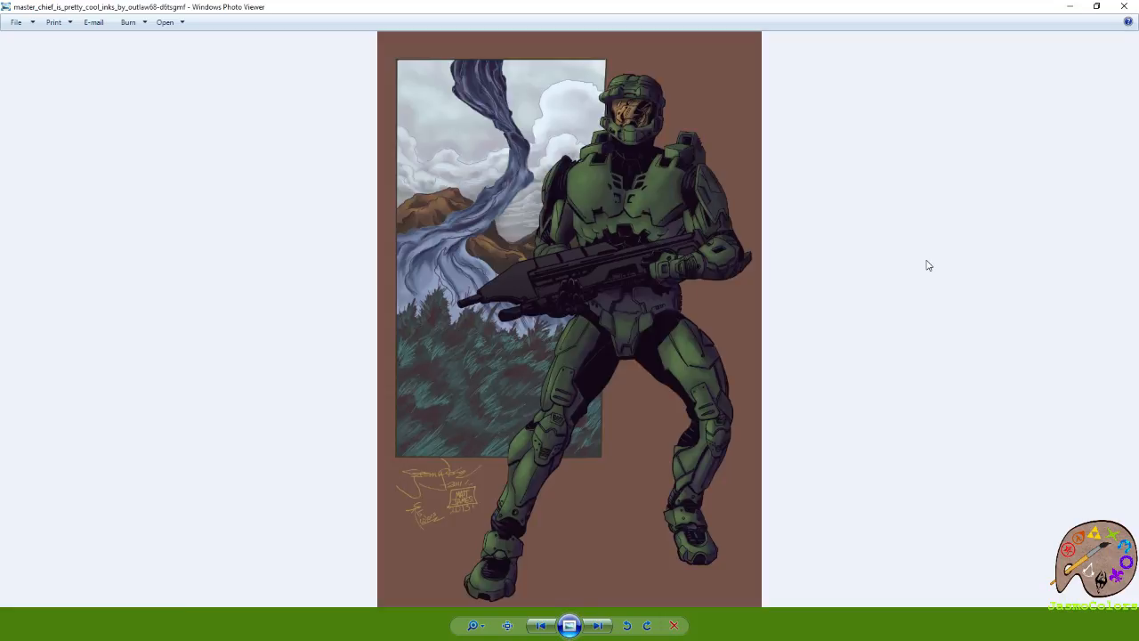
pyautogui.press('Right')
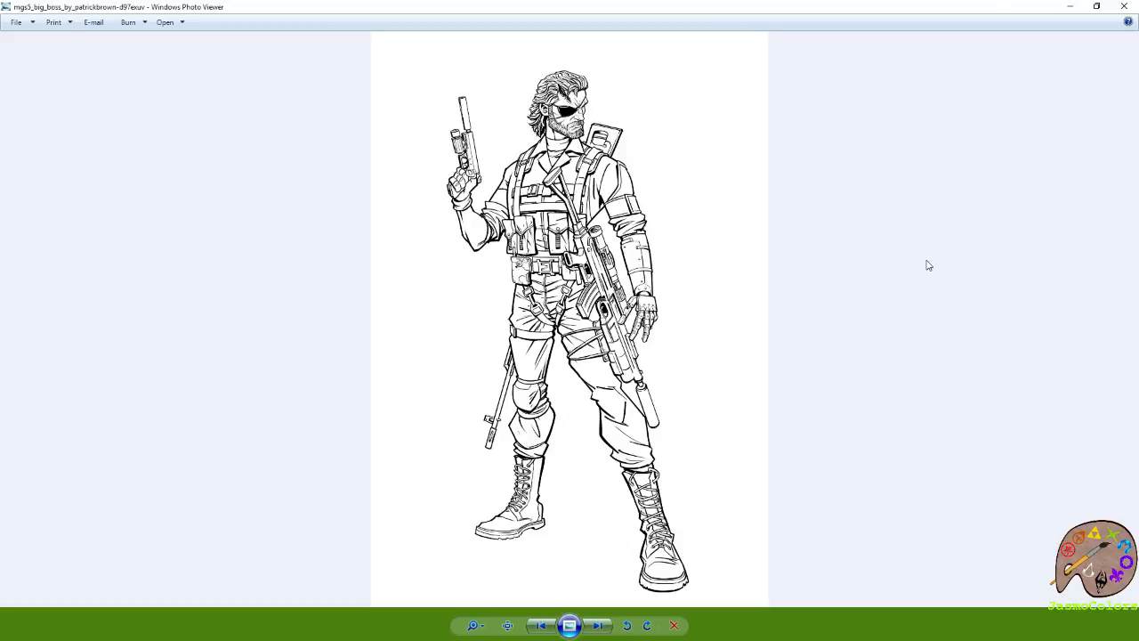
pyautogui.press('Right')
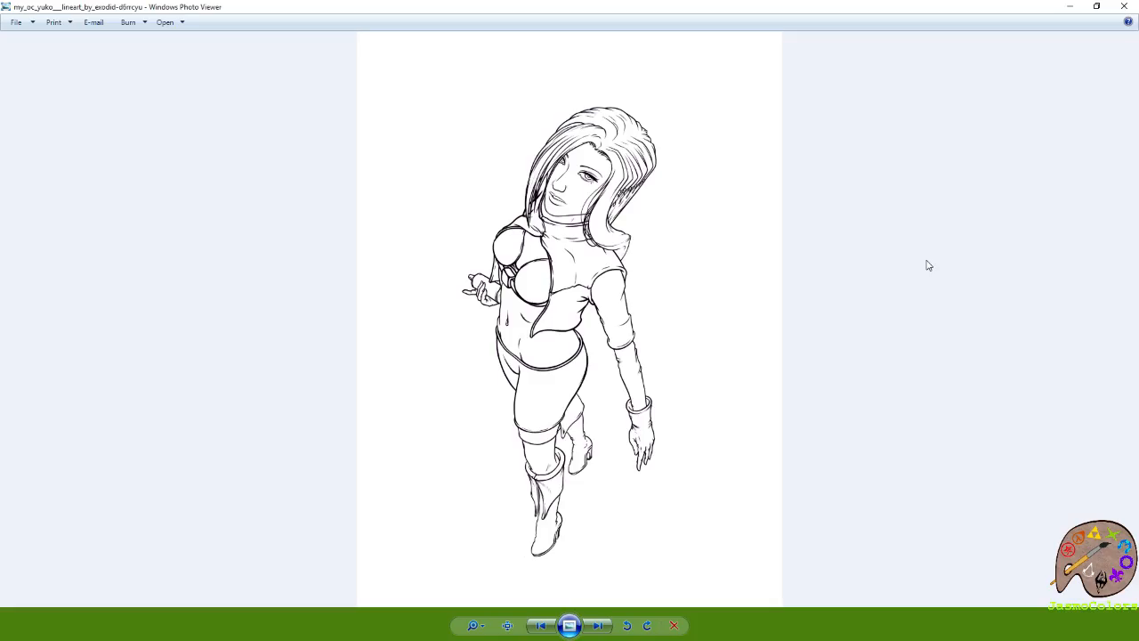
pyautogui.press('Right')
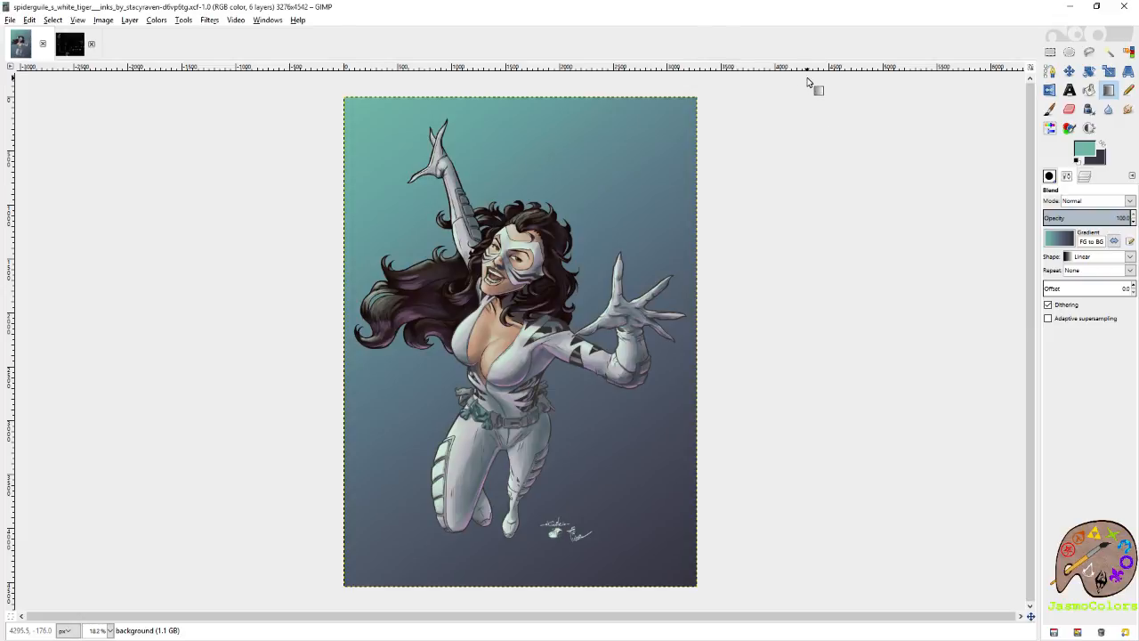
# Close the heroine image and the color palette in GIMP, and close the photo viewer showing the Stargirl inks.
pyautogui.hotkey('ctrl', 'w')
pyautogui.hotkey('ctrl', 'w')
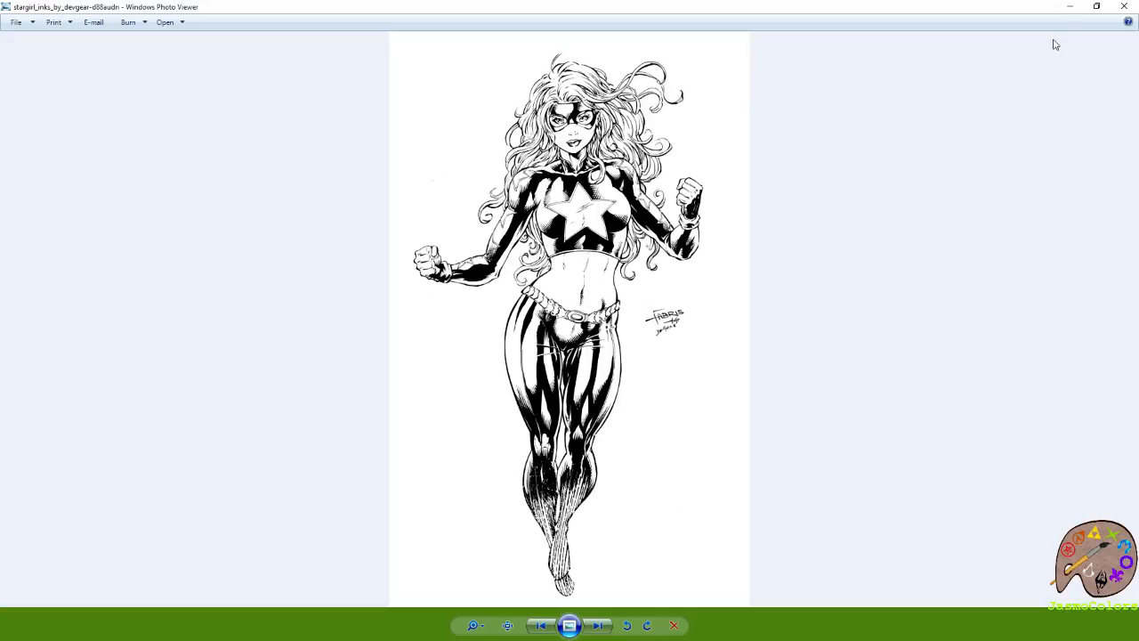
pyautogui.click(1122, 7)
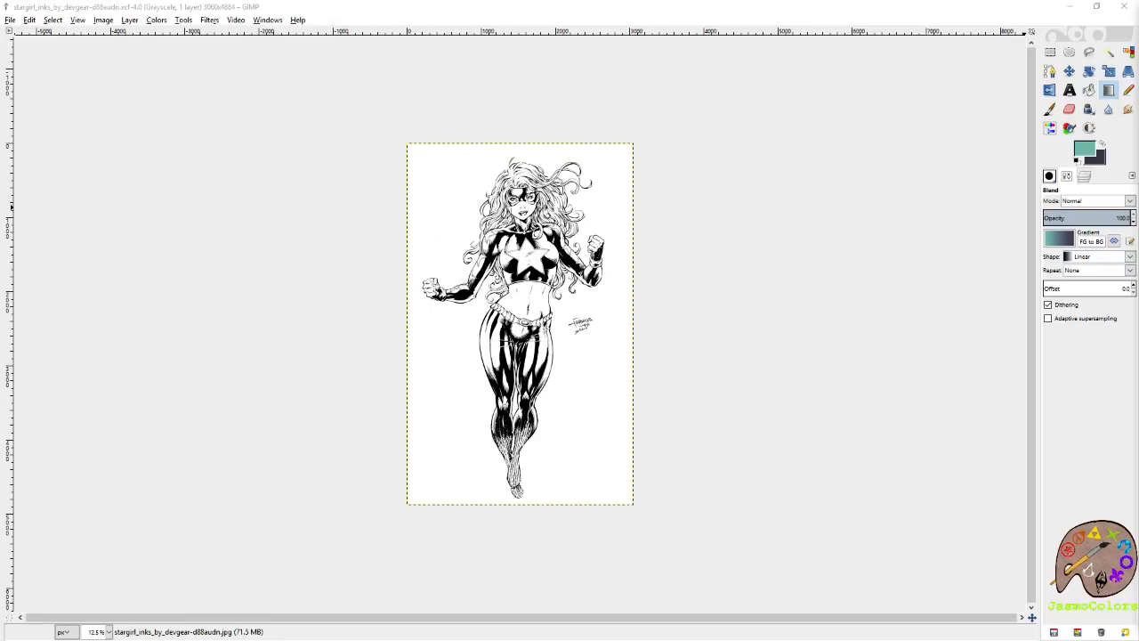
# Rename the Stargirl ink drawing's layer as "lines".
pyautogui.click(691, 12)
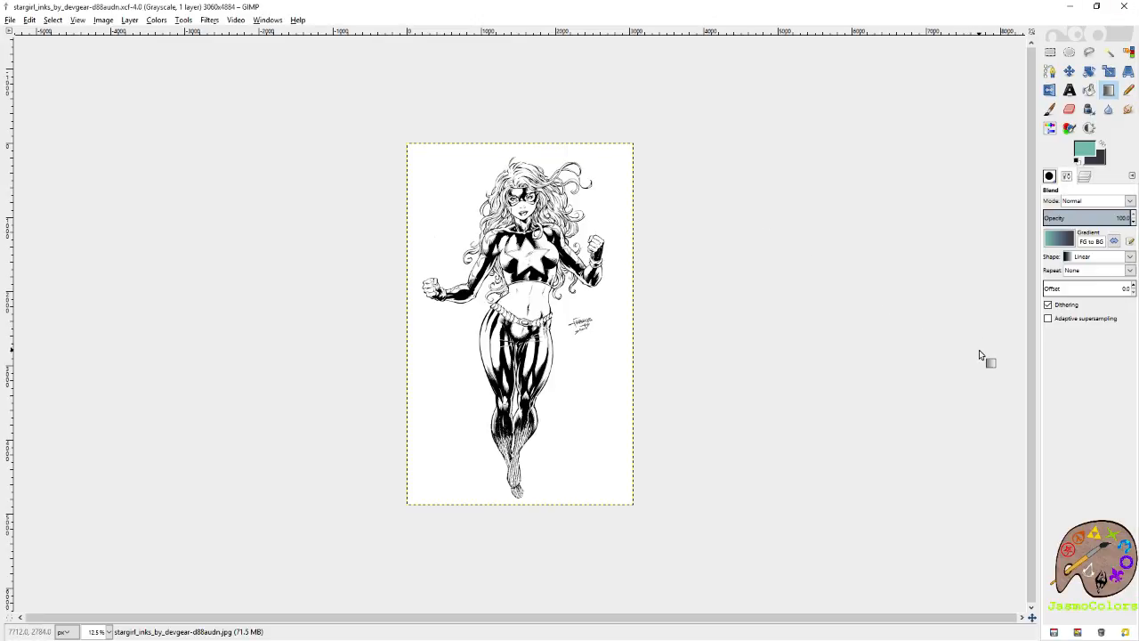
pyautogui.click(1085, 177)
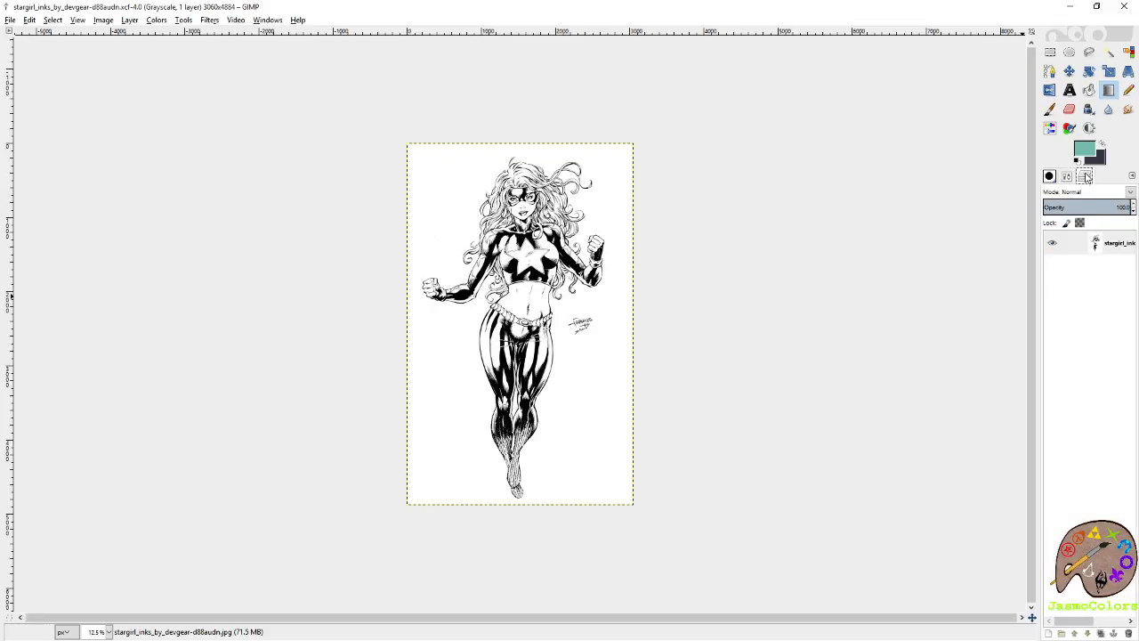
pyautogui.rightClick(1097, 240)
pyautogui.click(1097, 250)
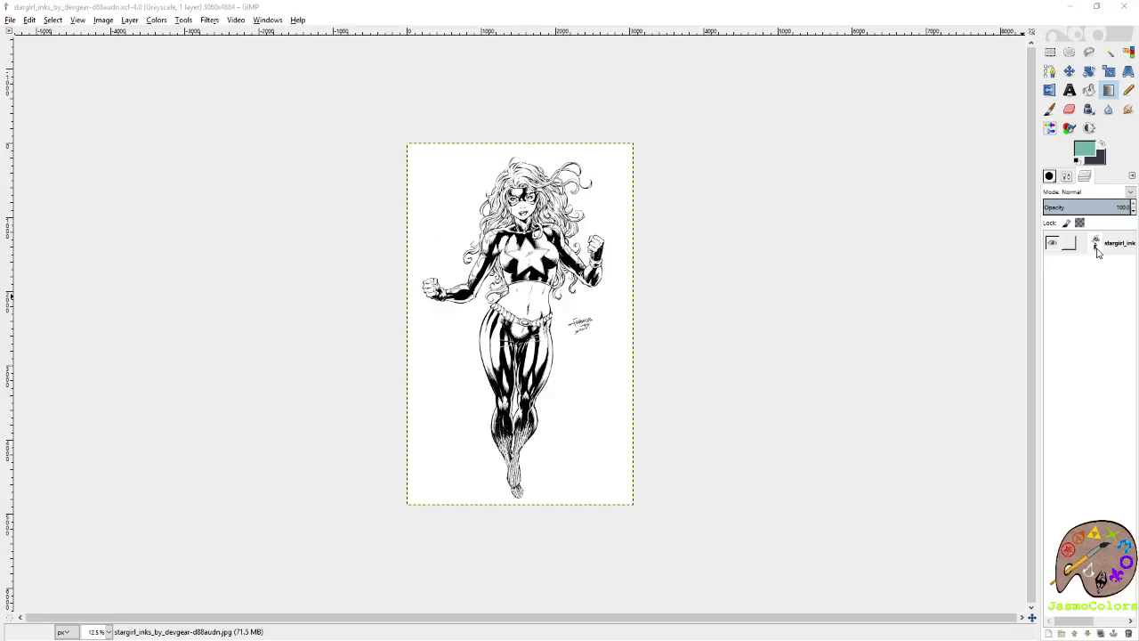
pyautogui.rightClick(1097, 250)
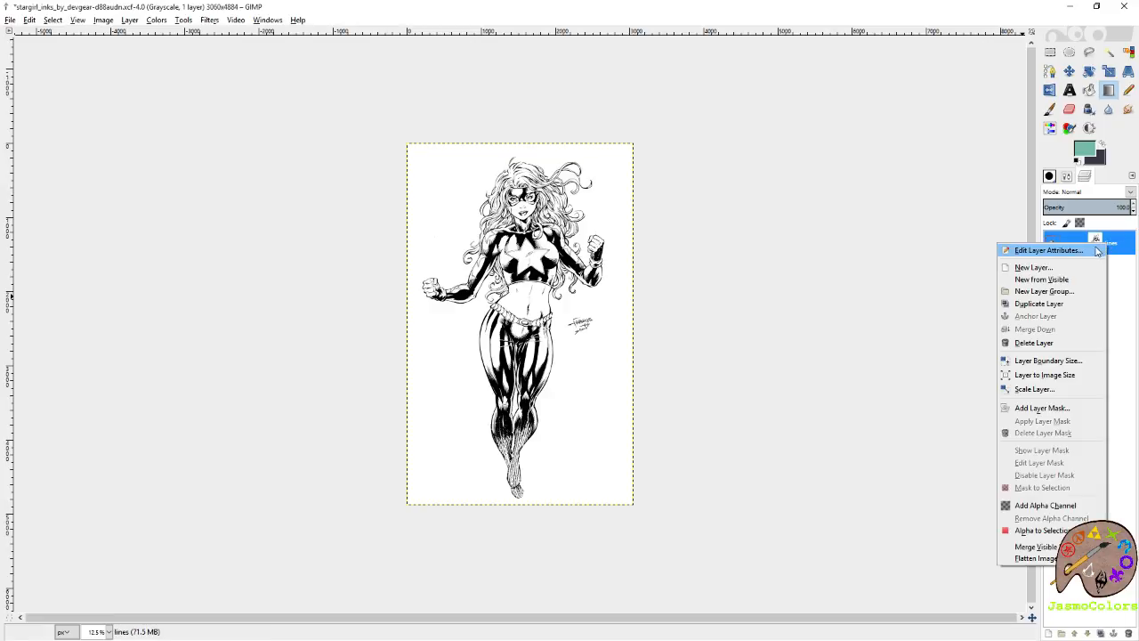
pyautogui.click(1098, 251)
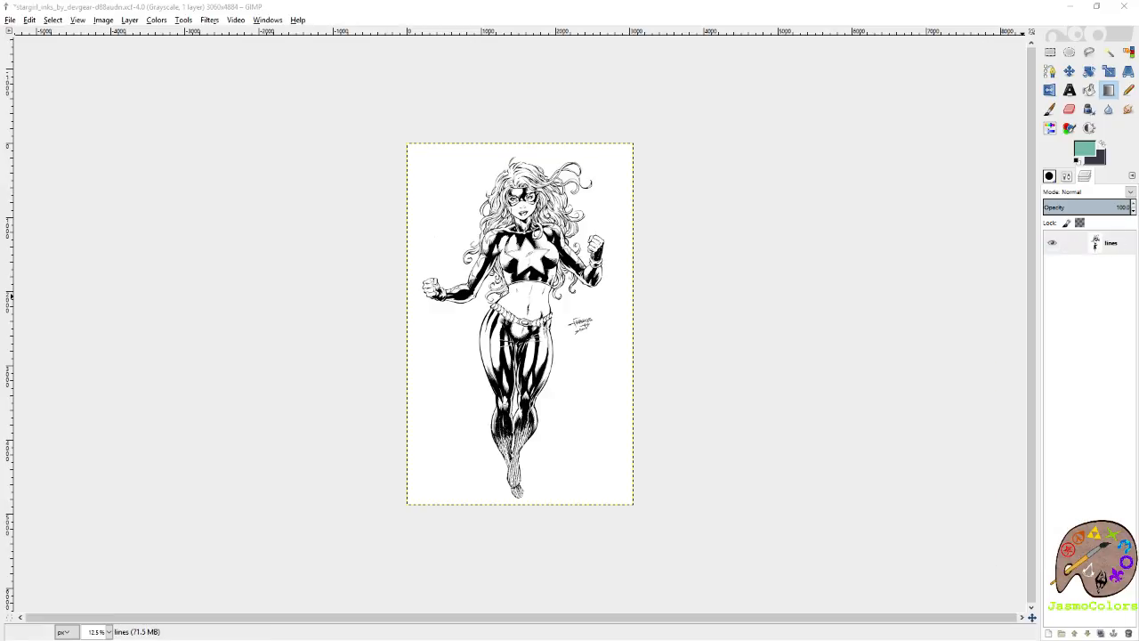
# Add a layer named "white", place it beneath the lines layer and fill it with white.
pyautogui.rightClick(1096, 243)
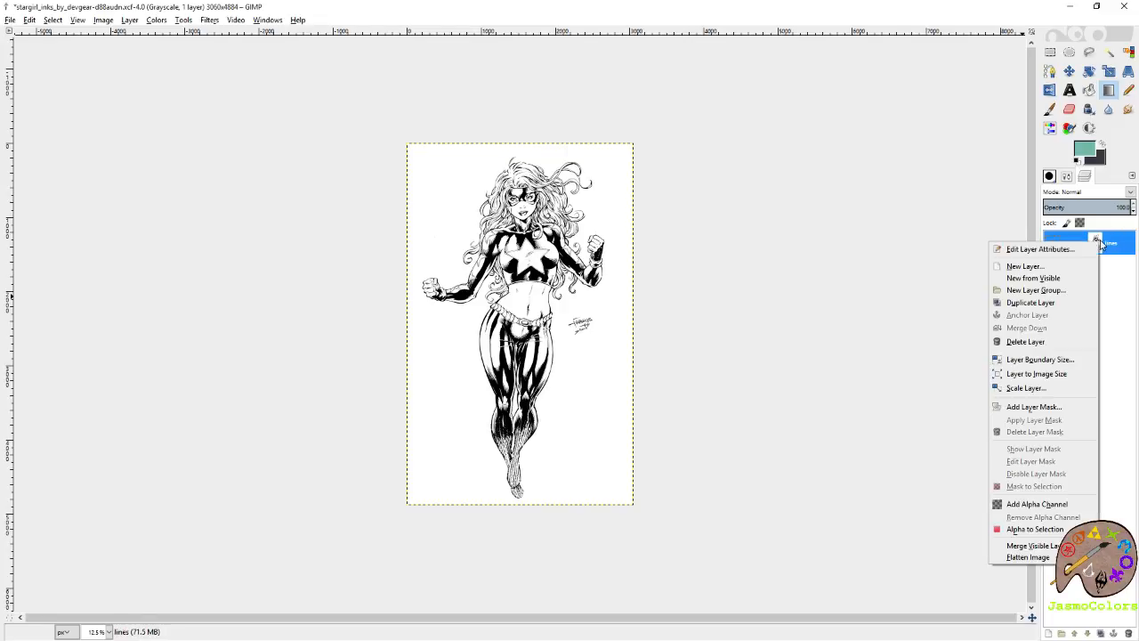
pyautogui.click(1046, 266)
pyautogui.press('Return')
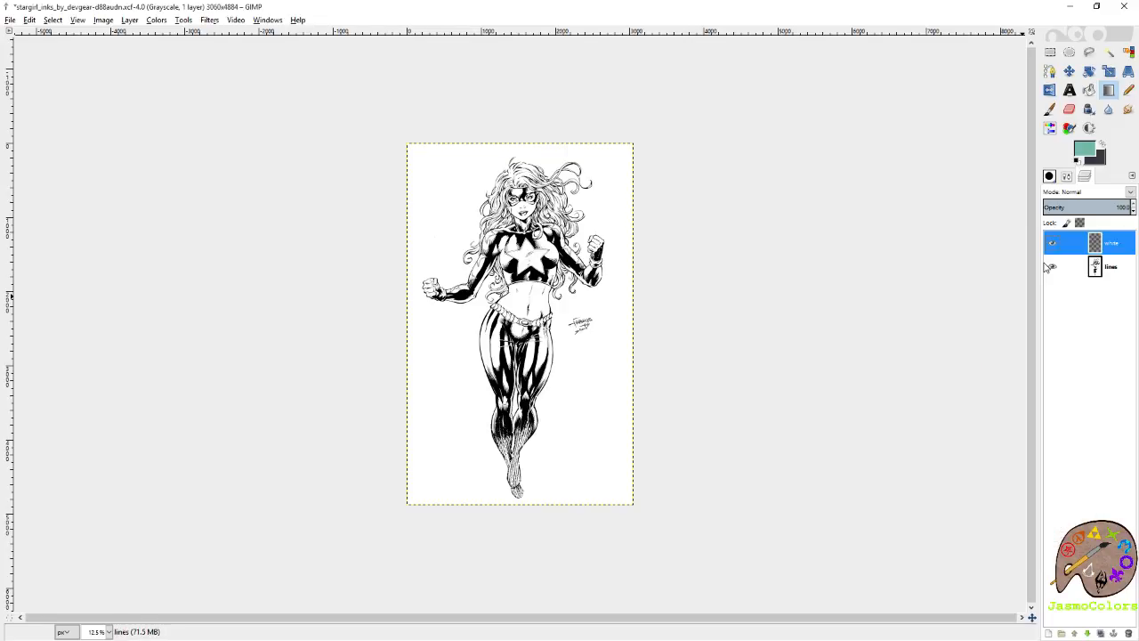
pyautogui.moveTo(1111, 243); pyautogui.dragTo(1113, 281)
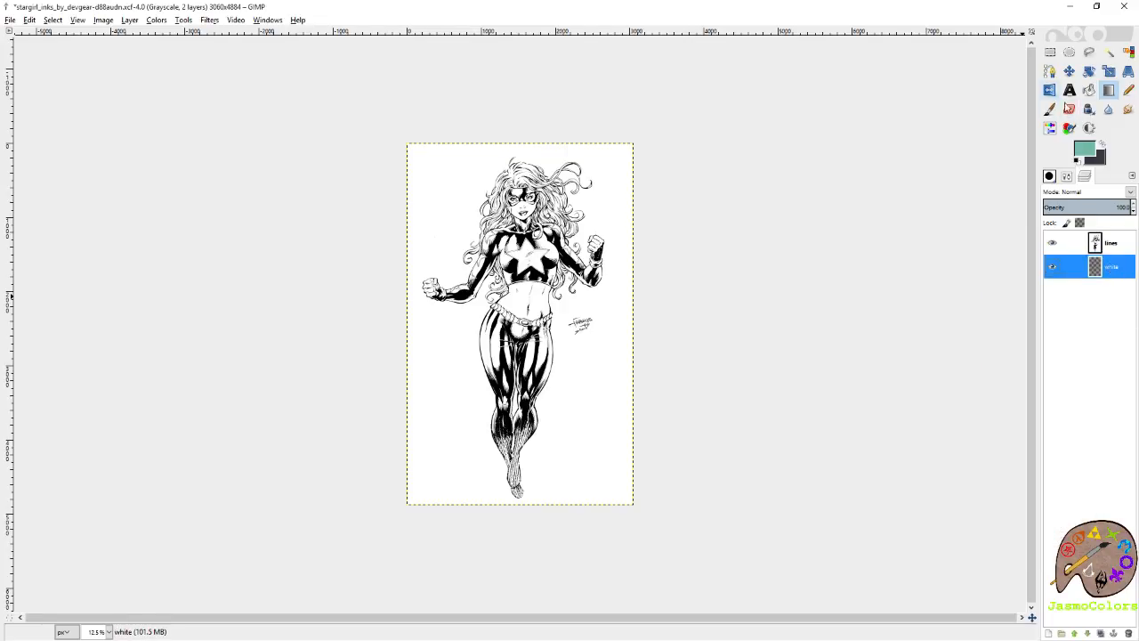
pyautogui.click(1078, 161)
pyautogui.click(1089, 91)
pyautogui.click(611, 192)
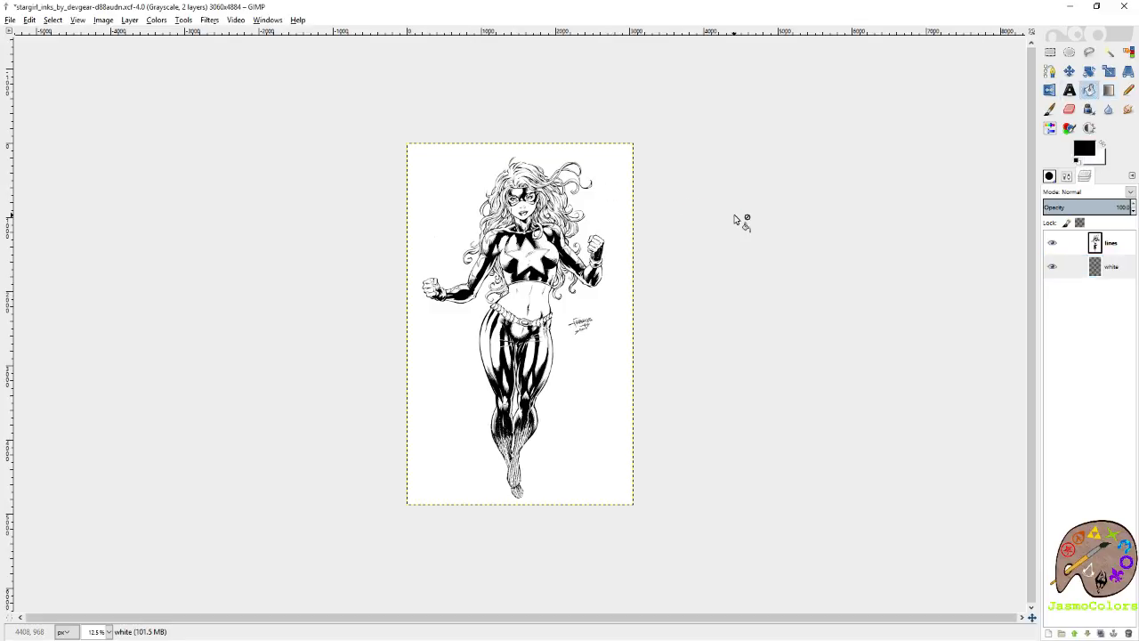
# Add a layer named "flats" between the lines and white layers, and save the image.
pyautogui.rightClick(1123, 274)
pyautogui.click(1085, 296)
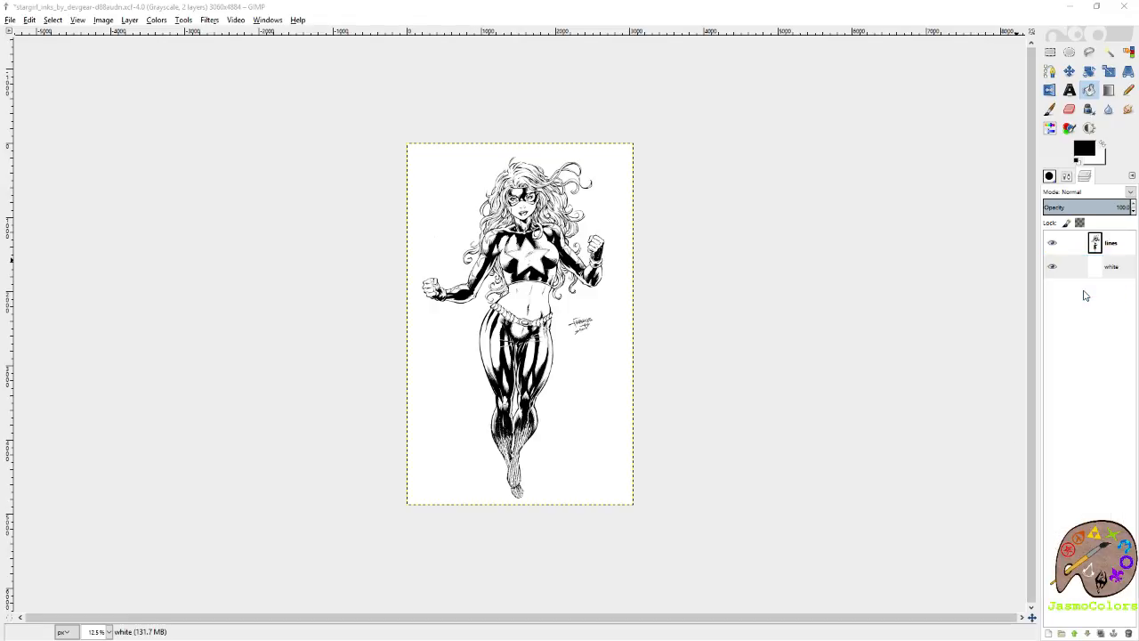
pyautogui.press('Return')
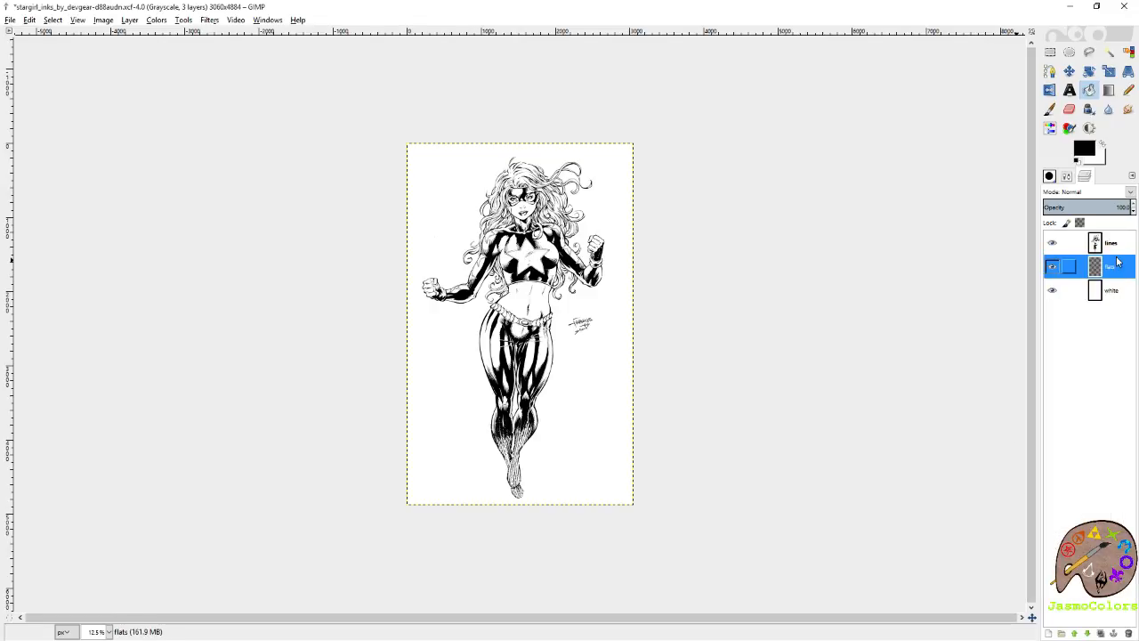
pyautogui.hotkey('ctrl', 's')
# Add a layer mask to the lines layer from its inverted grayscale copy.
pyautogui.rightClick(1117, 249)
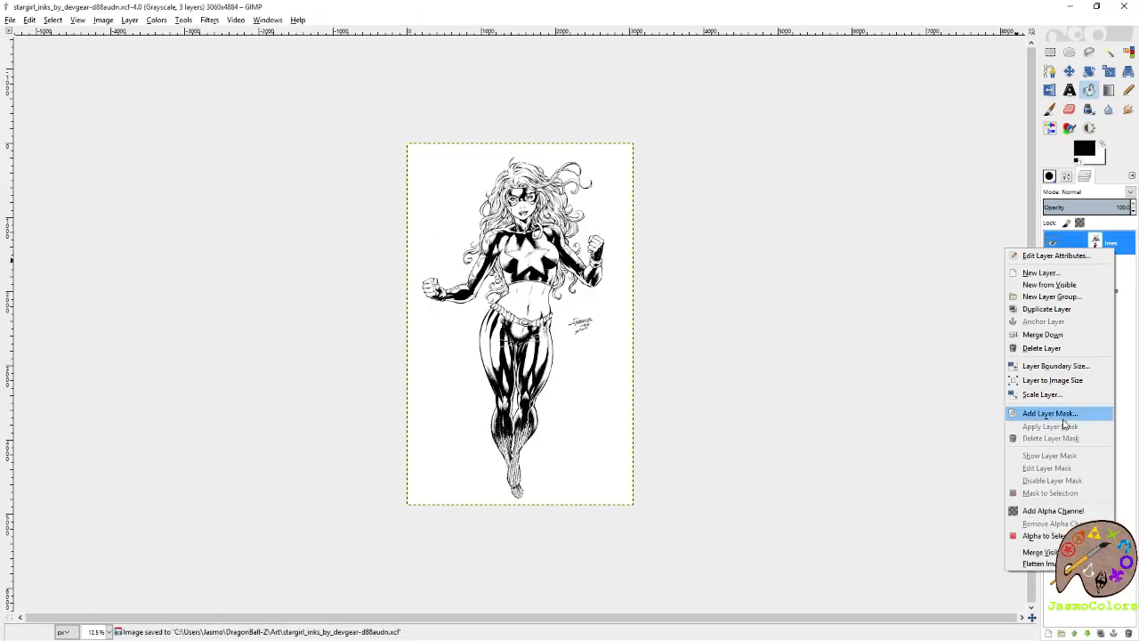
pyautogui.click(1066, 419)
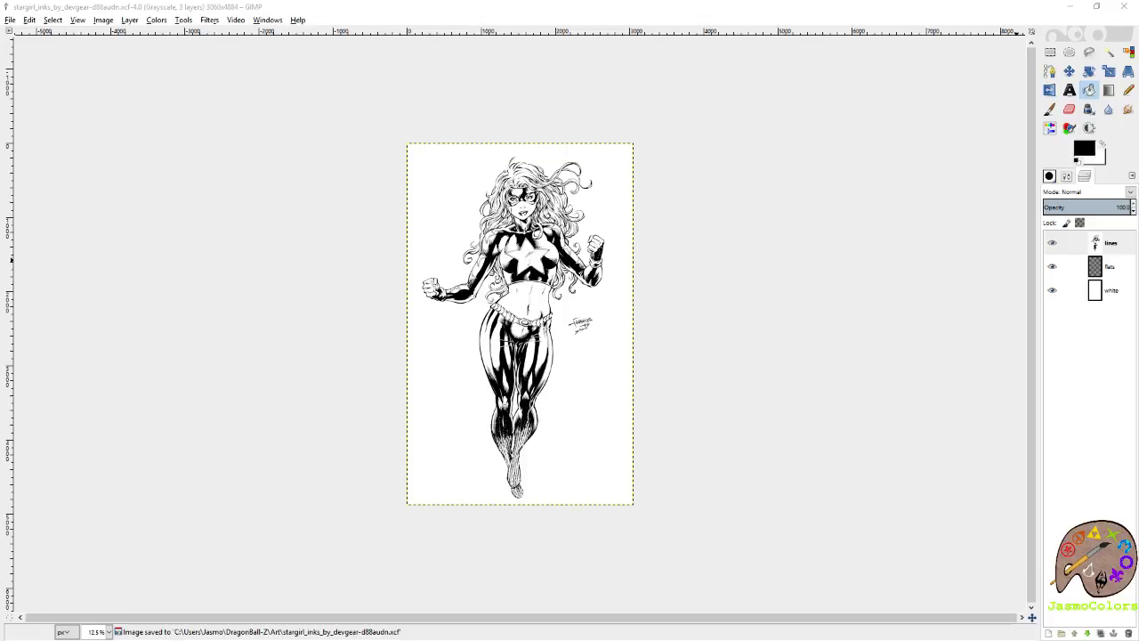
pyautogui.press('Return')
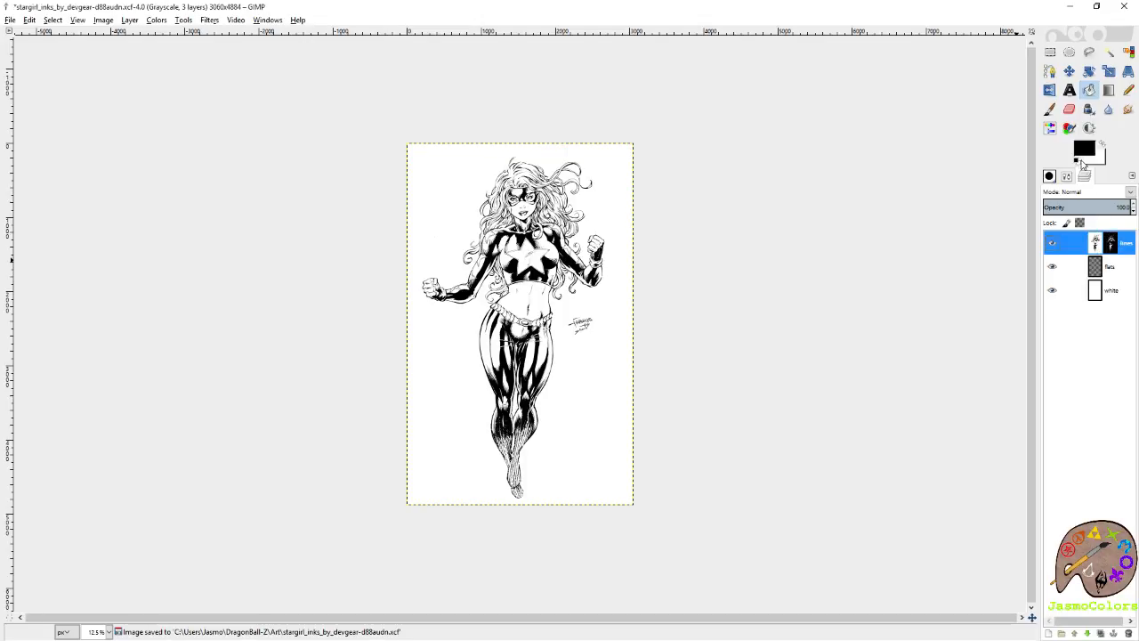
# Paint the whole lines layer black with a greatly enlarged round brush, and reset the brush size to 15.
pyautogui.click(1051, 110)
pyautogui.click(1067, 177)
pyautogui.click(1077, 258)
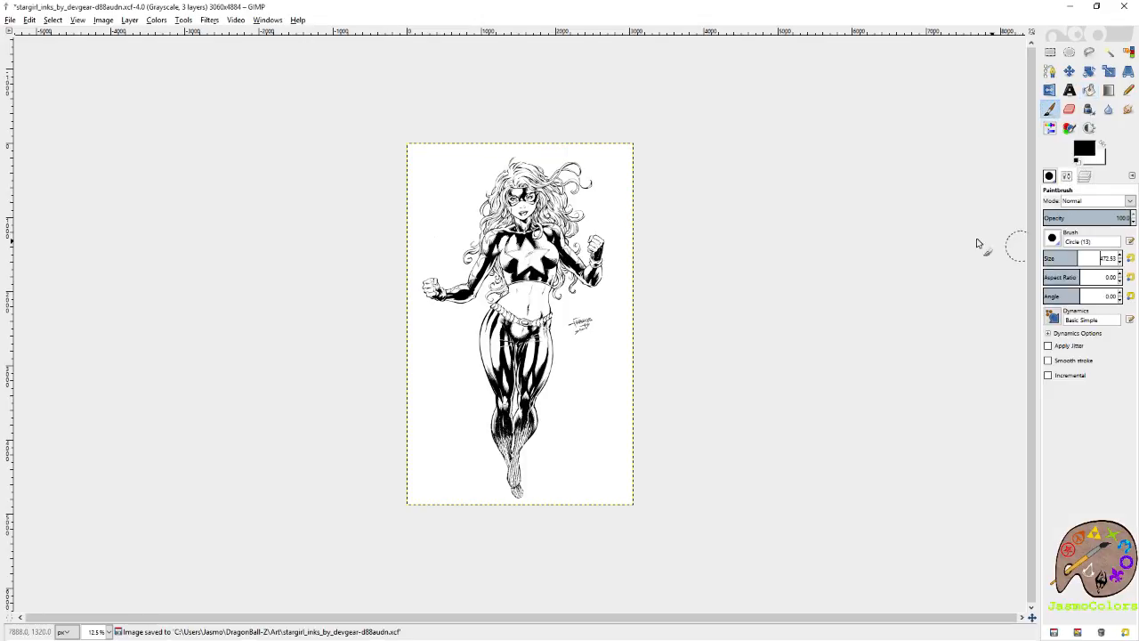
pyautogui.moveTo(1080, 258); pyautogui.dragTo(1117, 258)
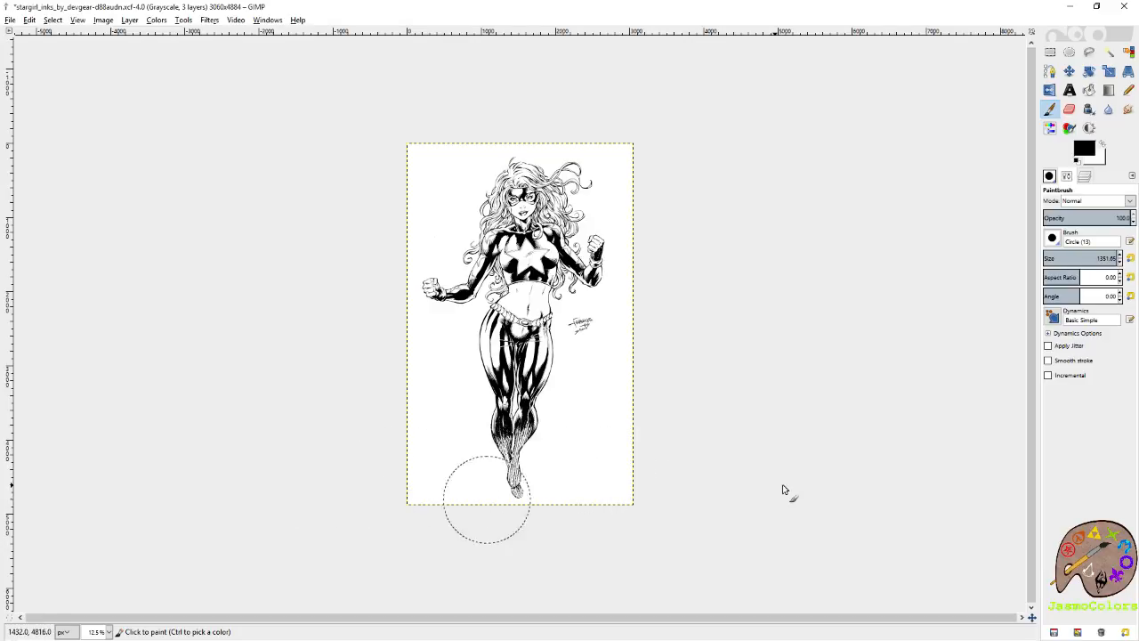
pyautogui.click(1130, 259)
# Examine the ink lines on the legs and boots up close, and save the image.
pyautogui.scroll(8, 510, 405)
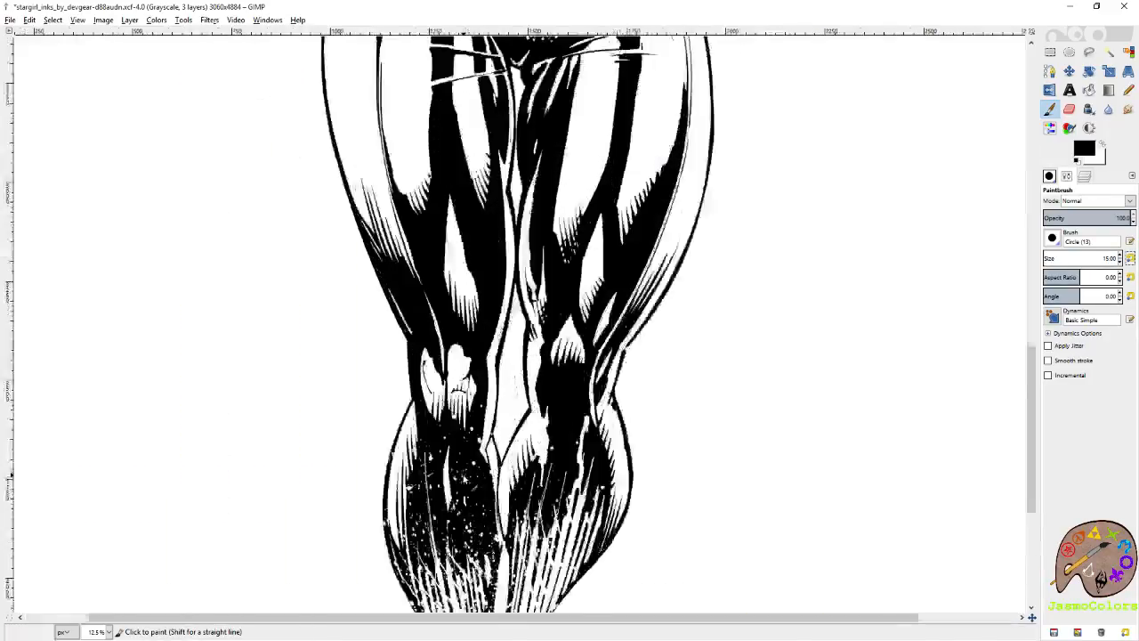
pyautogui.scroll(-10, 438, 465)
pyautogui.scroll(-1, 525, 433)
pyautogui.scroll(-4, 525, 433)
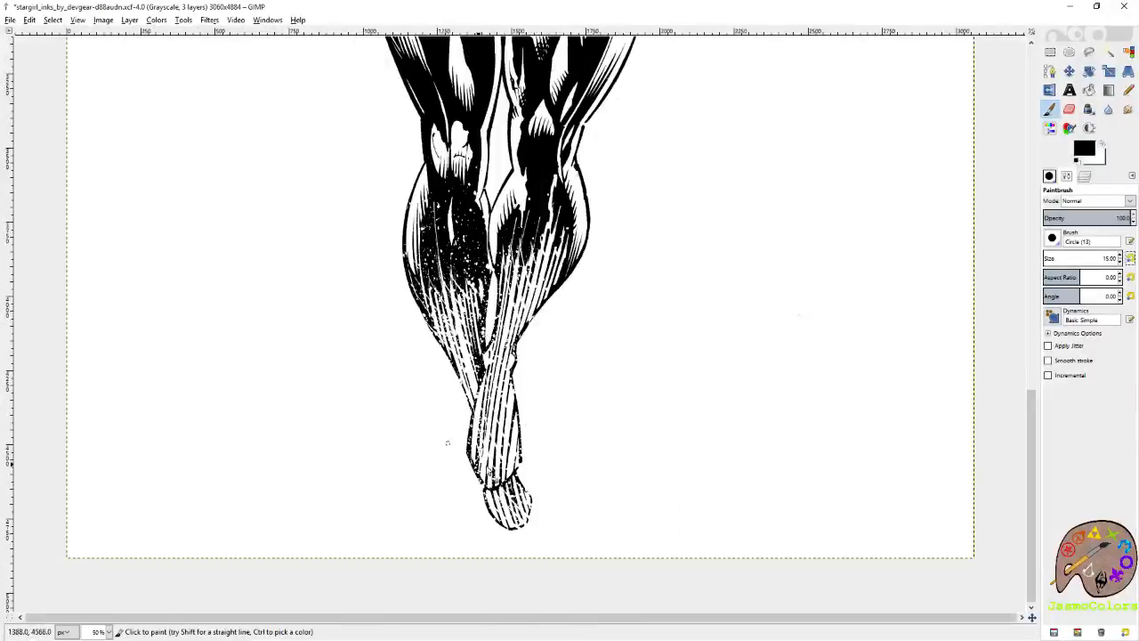
pyautogui.scroll(3, 448, 443)
pyautogui.scroll(-2, 543, 422)
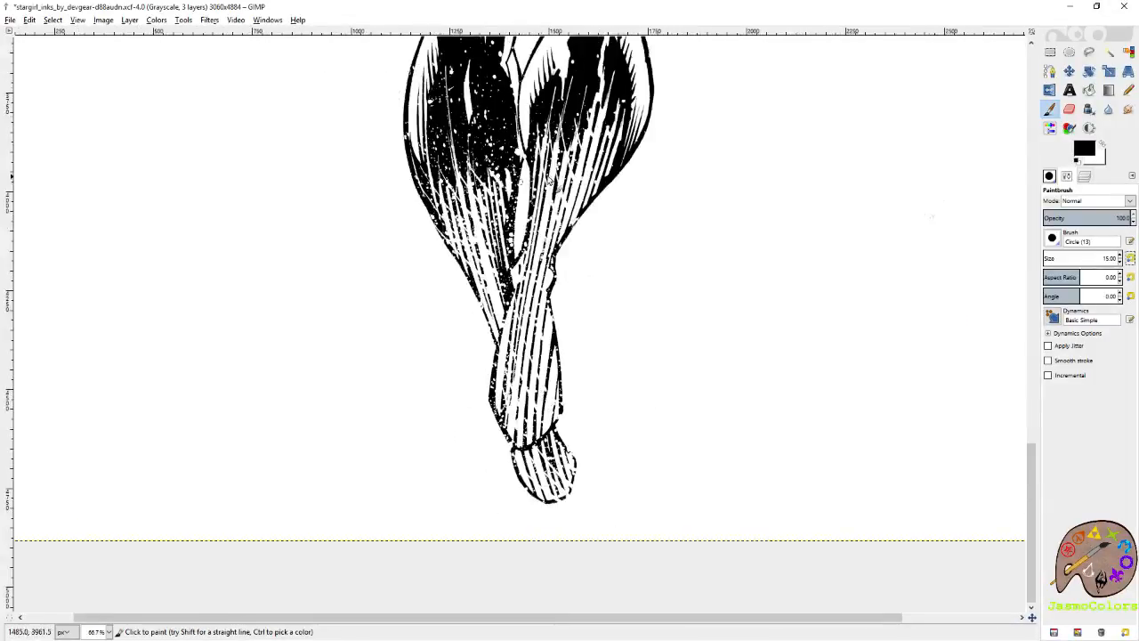
pyautogui.scroll(-4, 577, 369)
pyautogui.hotkey('ctrl', 's')
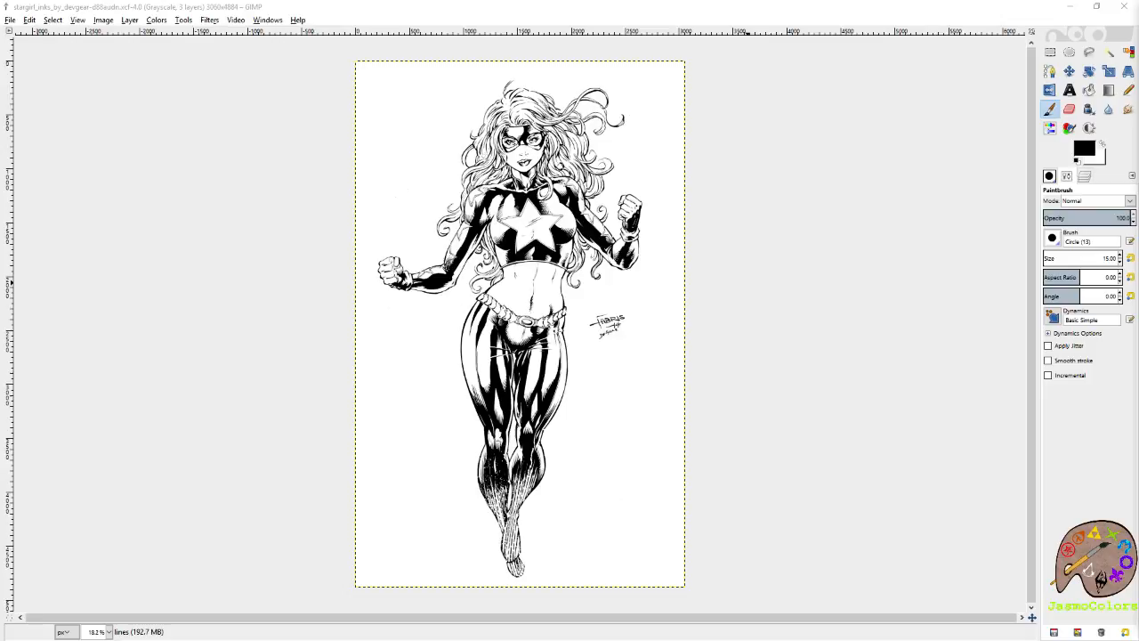
# Select the flats layer and try to paste the copied forest picture into the grayscale image.
pyautogui.click(660, 17)
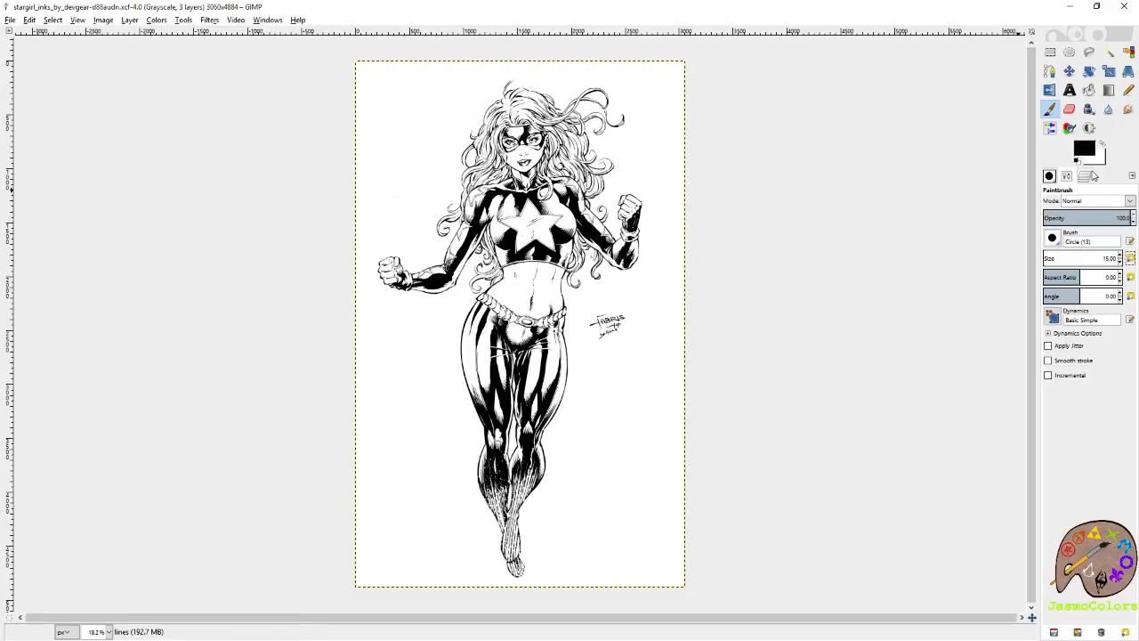
pyautogui.click(1086, 176)
pyautogui.click(1123, 263)
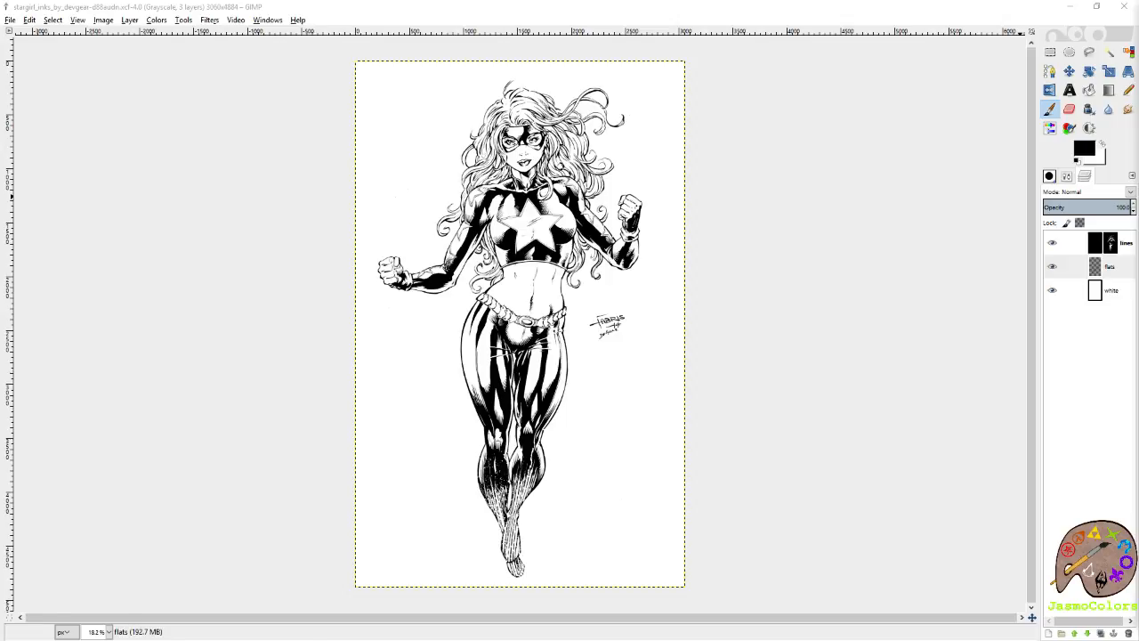
pyautogui.hotkey('ctrl', 'v')
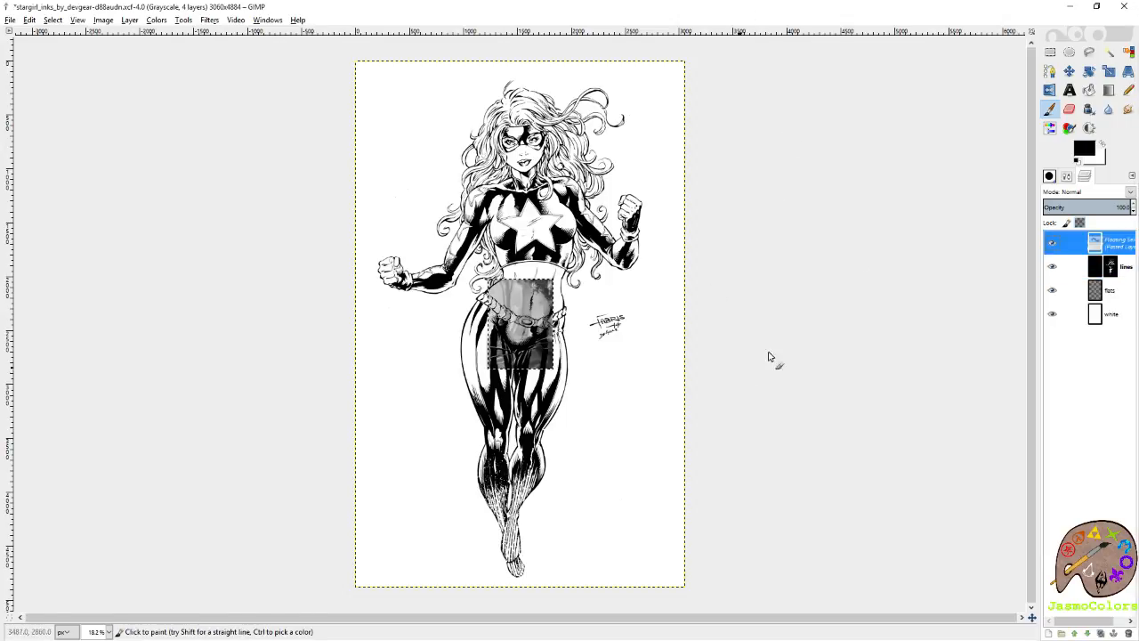
pyautogui.hotkey('ctrl', 'z')
# Convert the image to RGB color mode and paste the copied forest picture as a new layer.
pyautogui.click(78, 20)
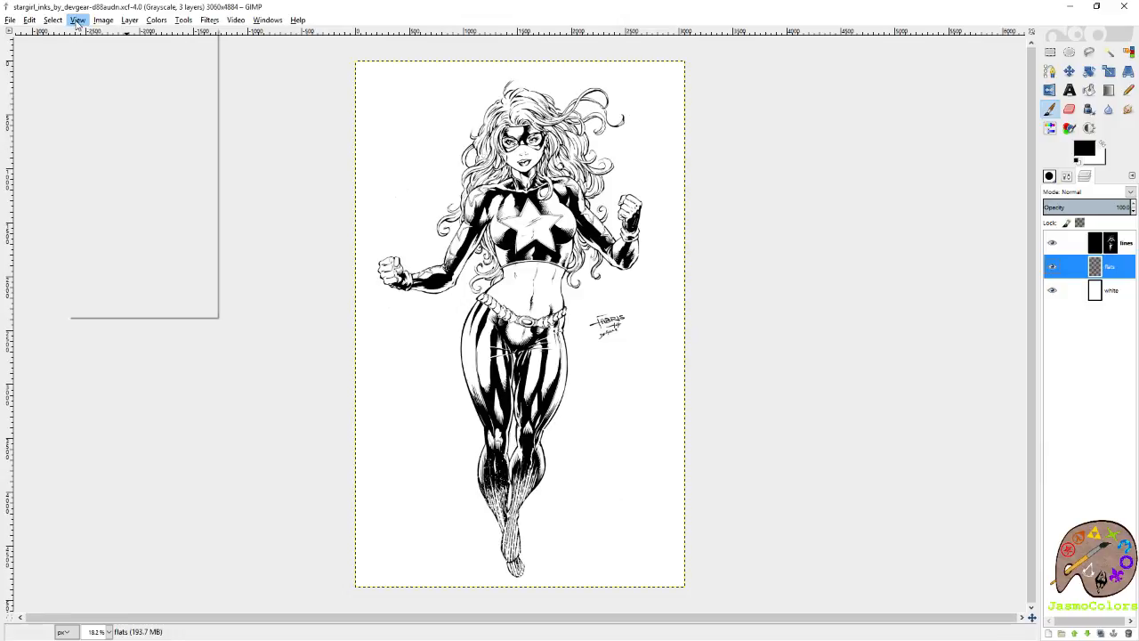
pyautogui.moveTo(104, 22)
pyautogui.moveTo(117, 47)
pyautogui.click(276, 46)
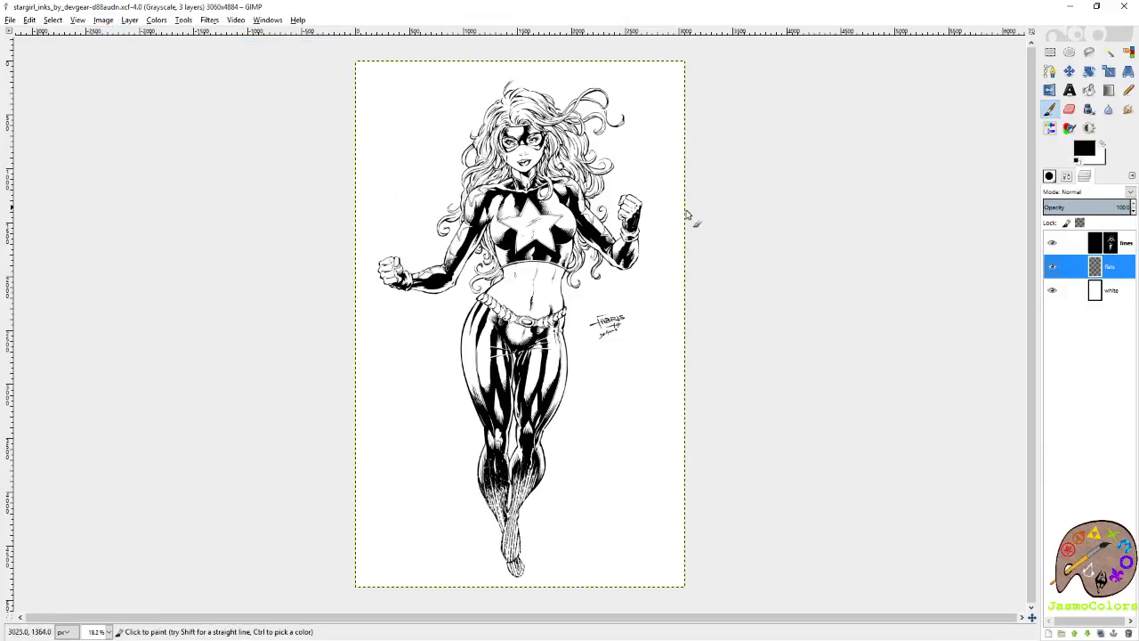
pyautogui.hotkey('ctrl', 'v')
pyautogui.rightClick(1113, 237)
pyautogui.click(1102, 265)
# Pick the picture's dark maroon shadow as foreground and light orange ground as background color, and hide the pasted layer.
pyautogui.scroll(1, 523, 339)
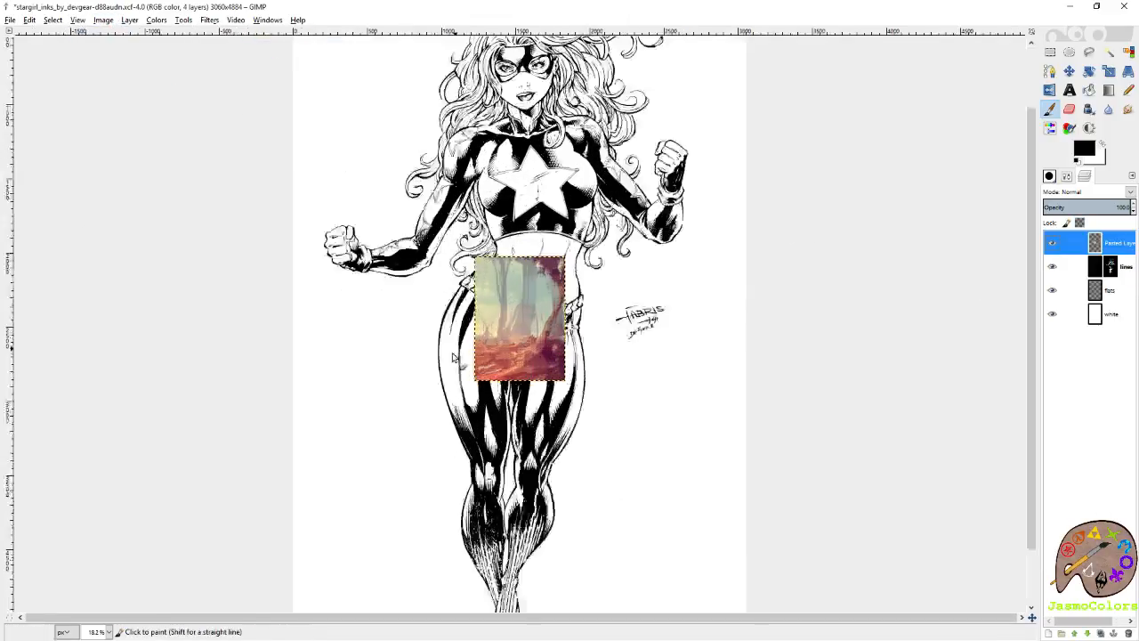
pyautogui.scroll(6, 453, 357)
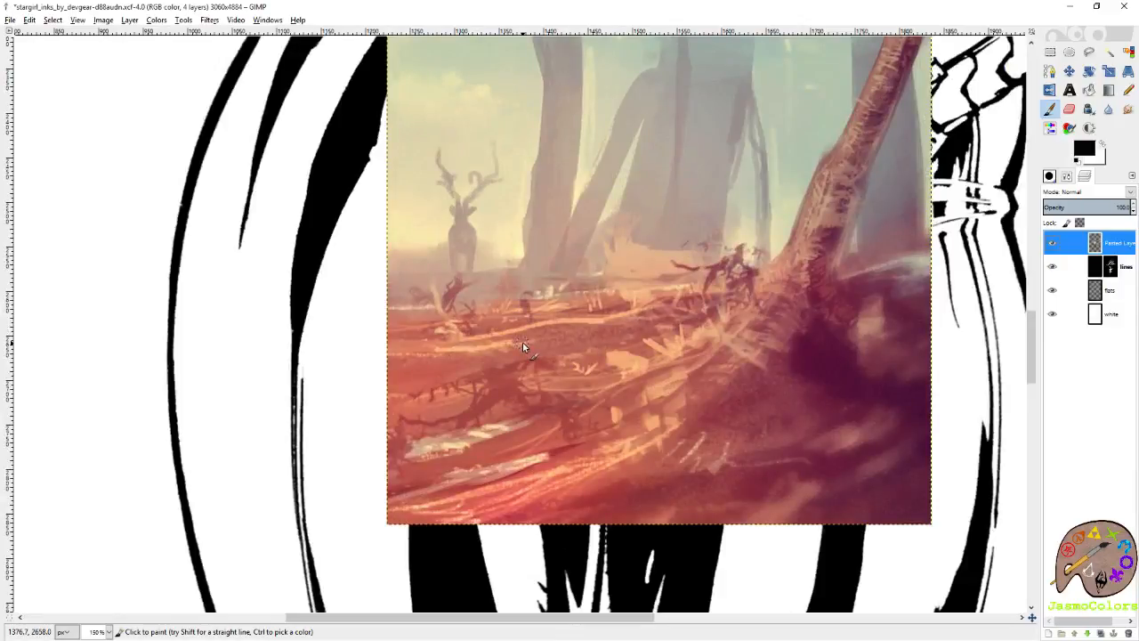
pyautogui.keyDown('ctrl'); pyautogui.click(827, 347); pyautogui.keyUp('ctrl')
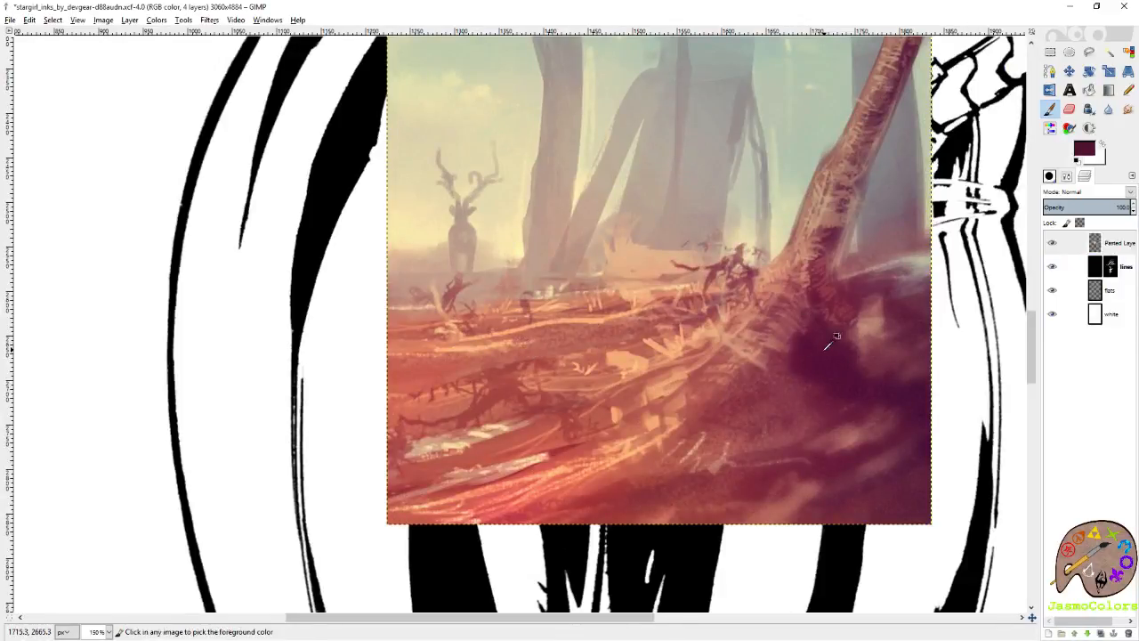
pyautogui.hotkey('shift', 'e')
pyautogui.keyDown('ctrl'); pyautogui.click(633, 347); pyautogui.keyUp('ctrl')
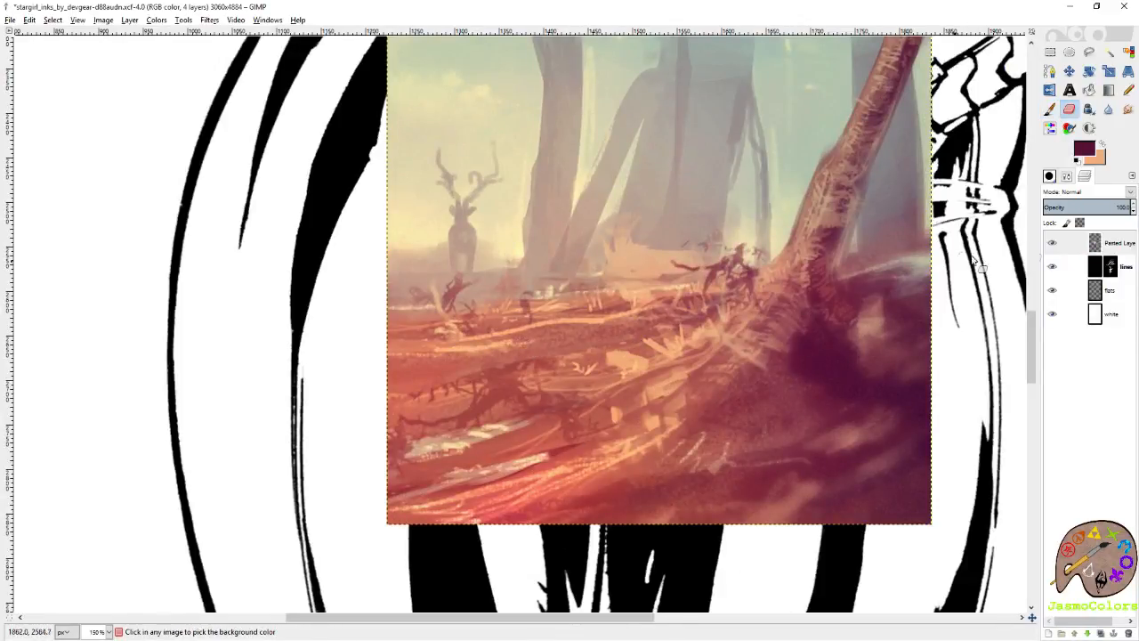
pyautogui.click(1052, 242)
# Swap the foreground and background colors, select the white layer and set the Blend tool's gradient to FG to BG (RGB).
pyautogui.scroll(2, 748, 406)
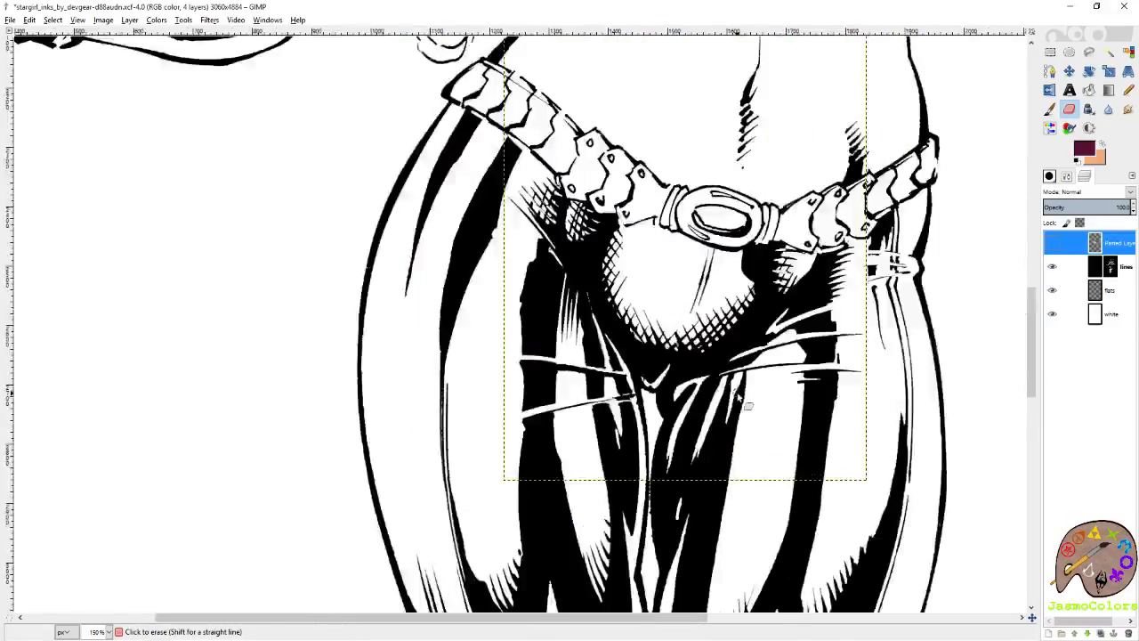
pyautogui.scroll(-2, 737, 398)
pyautogui.click(1102, 144)
pyautogui.click(1073, 314)
pyautogui.scroll(-3, 825, 401)
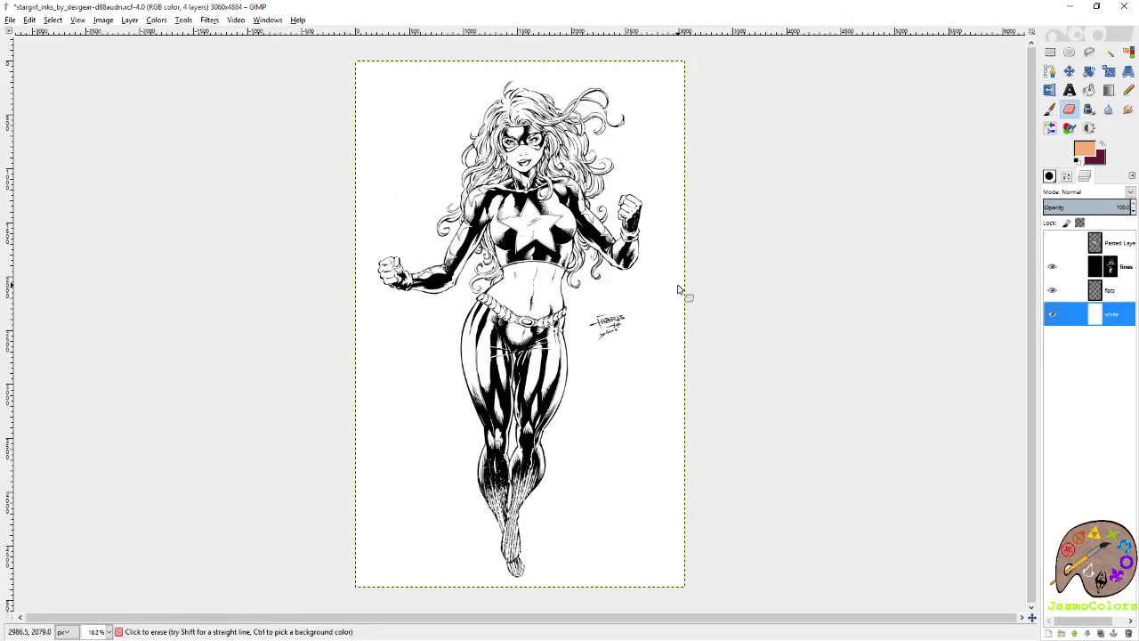
pyautogui.click(1108, 89)
pyautogui.click(1068, 178)
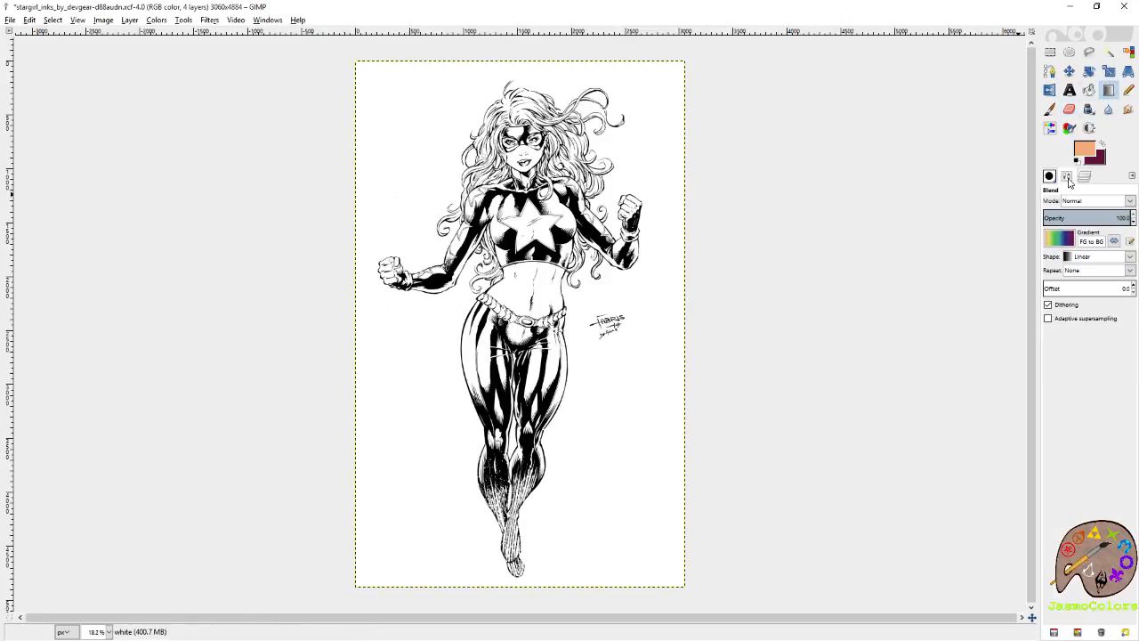
pyautogui.click(1059, 239)
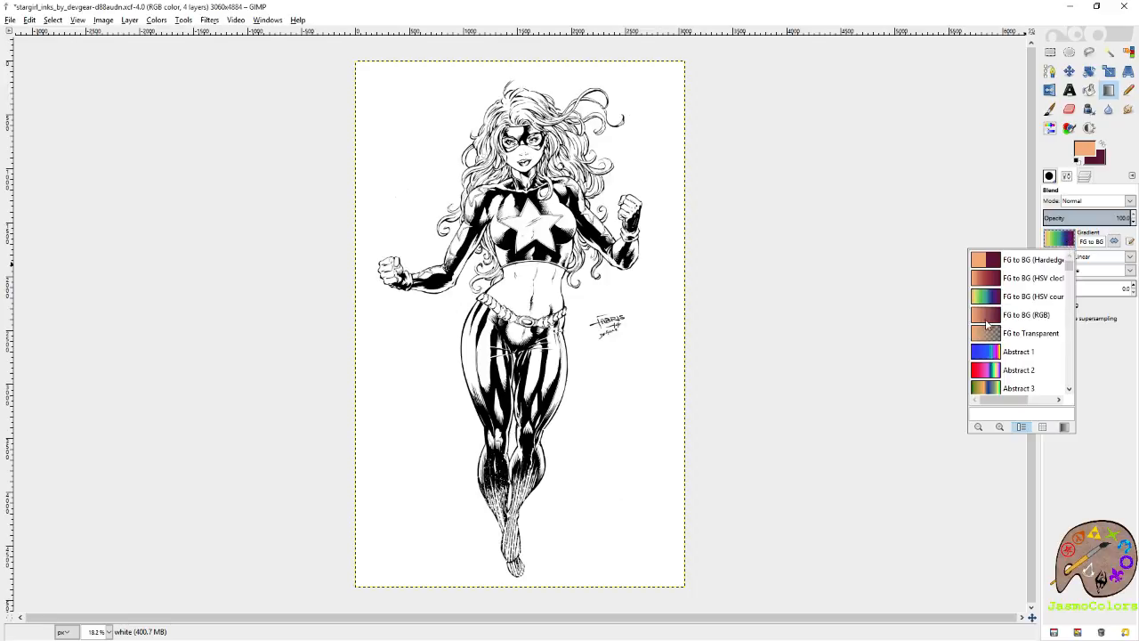
pyautogui.click(992, 317)
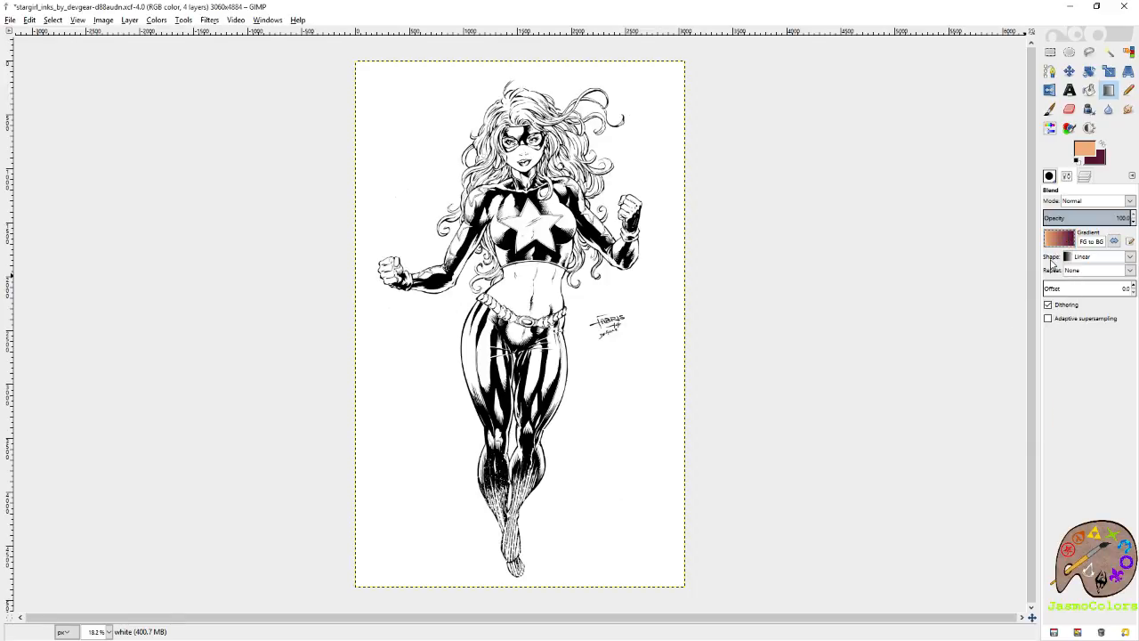
# Fill the white layer with a diagonal linear FG to BG (RGB) gradient from light orange at the upper-left corner to maroon at the lower-right.
pyautogui.click(1058, 241)
pyautogui.click(1000, 286)
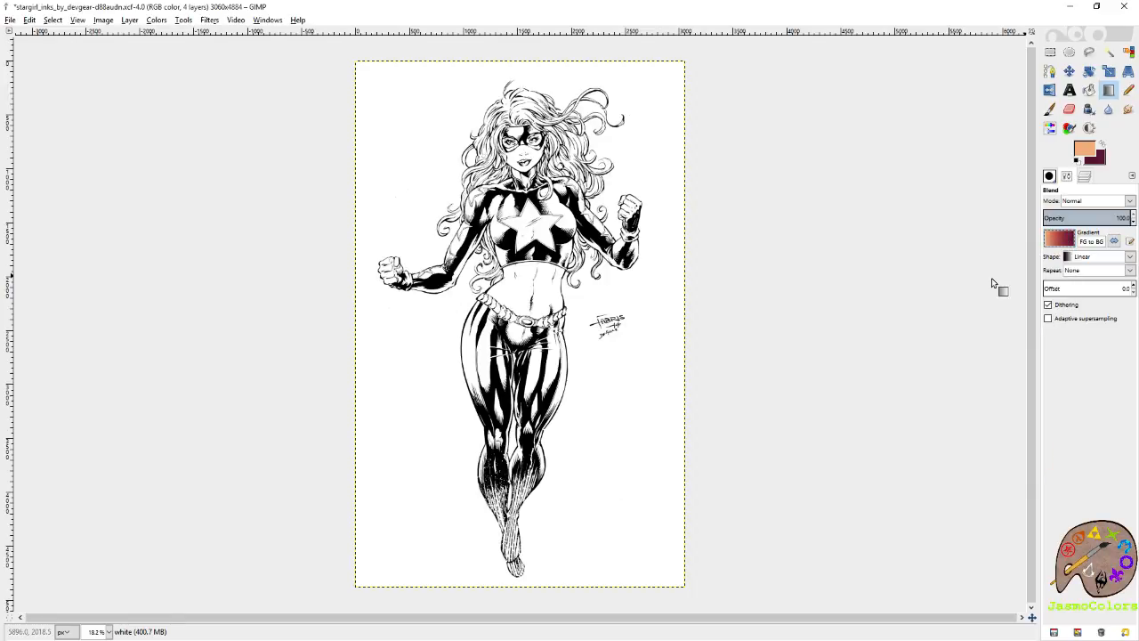
pyautogui.click(1059, 239)
pyautogui.click(998, 323)
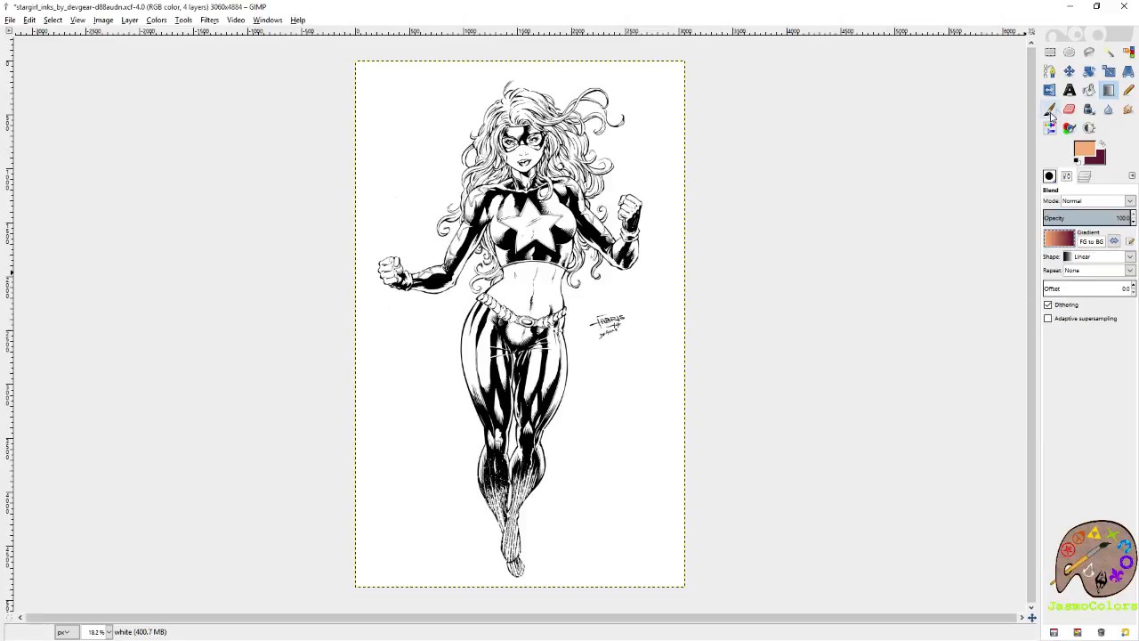
pyautogui.moveTo(365, 80); pyautogui.dragTo(692, 593)
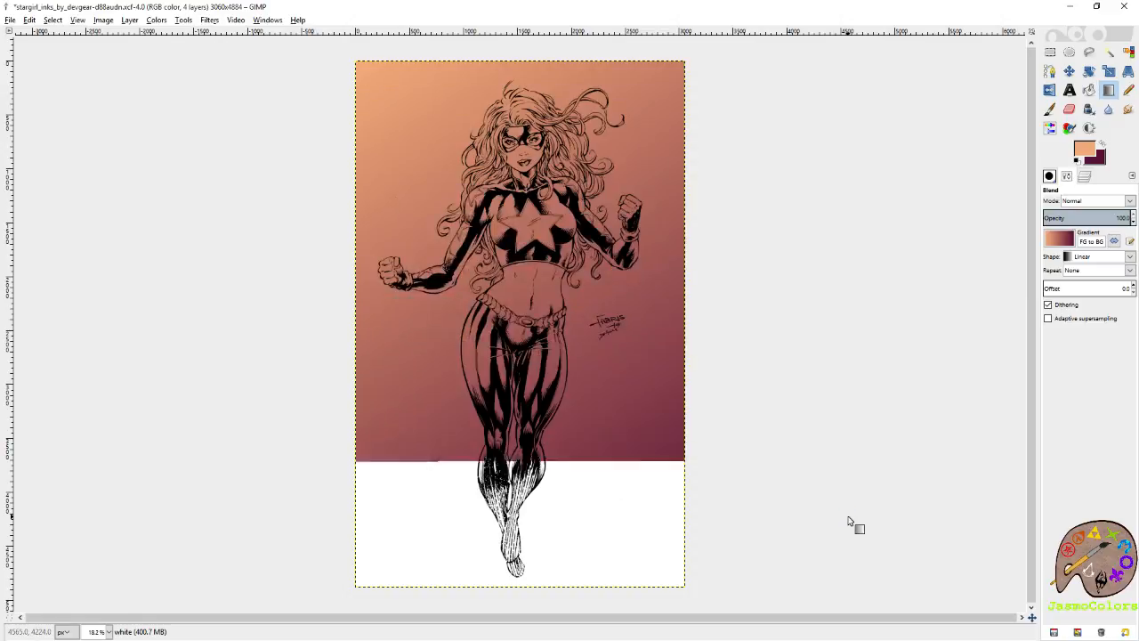
# Undo the diagonal gradient and fill the white layer with a vertical one from light orange at the feet to maroon above the head.
pyautogui.hotkey('ctrl', 'z')
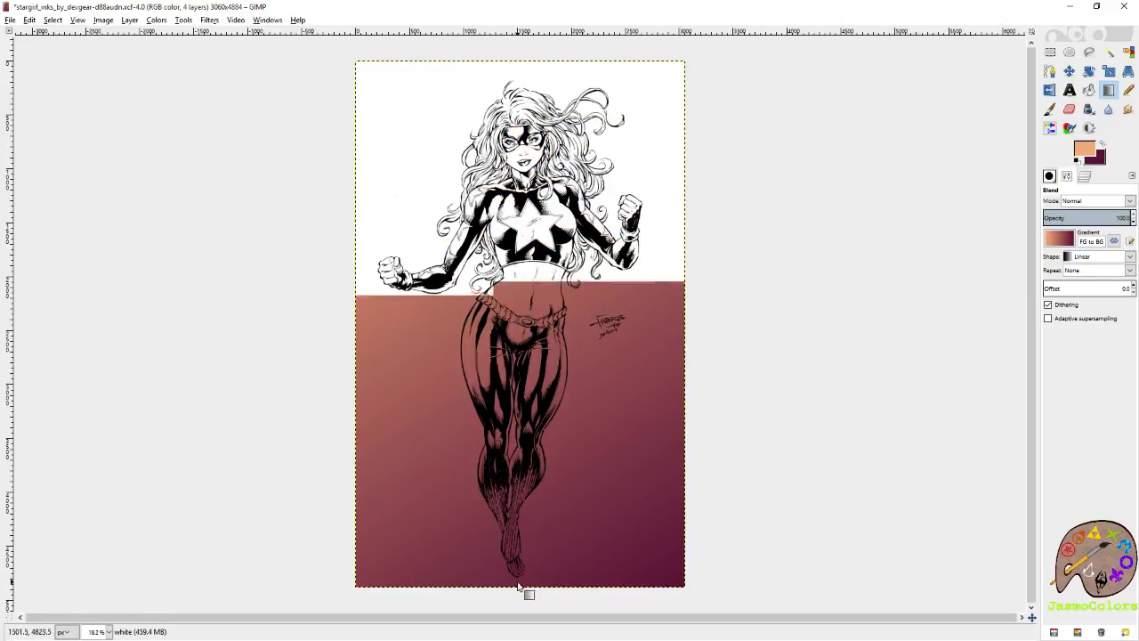
pyautogui.moveTo(519, 586); pyautogui.dragTo(523, 61)
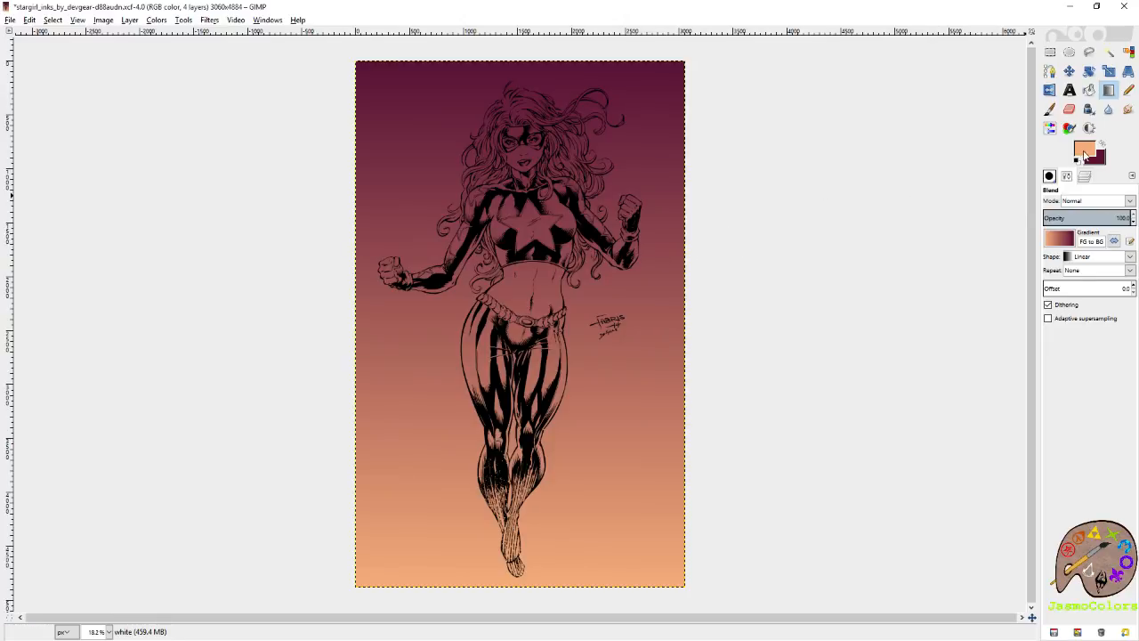
# Add the light orange and the maroon to the color history, keeping light orange as the foreground color.
pyautogui.click(1084, 151)
pyautogui.click(1039, 243)
pyautogui.click(1102, 143)
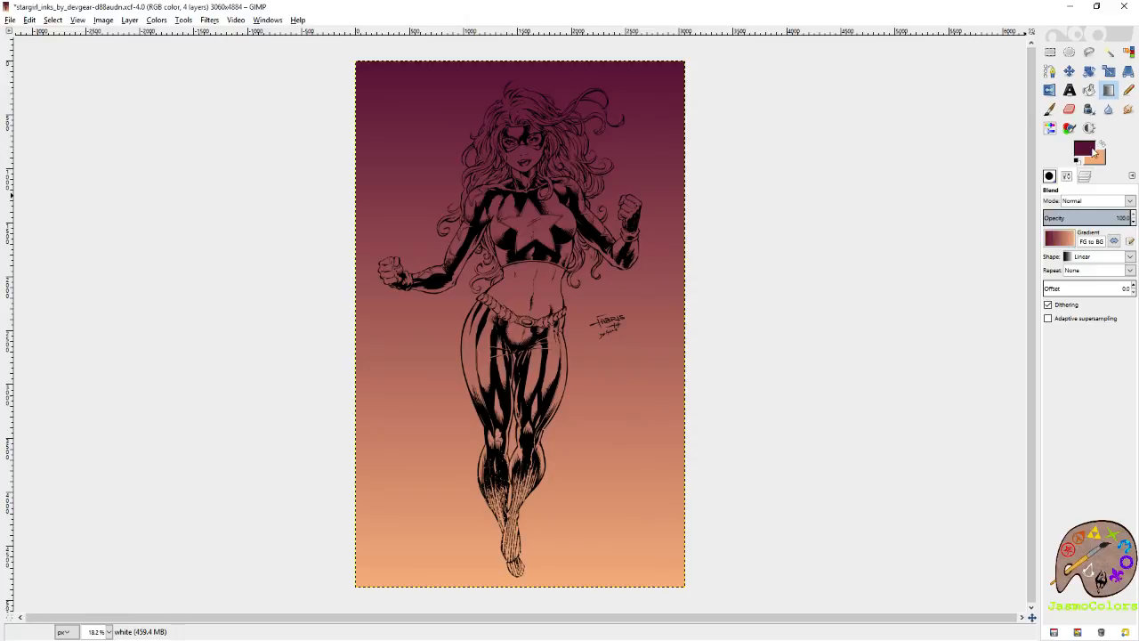
pyautogui.click(1086, 150)
pyautogui.click(1034, 244)
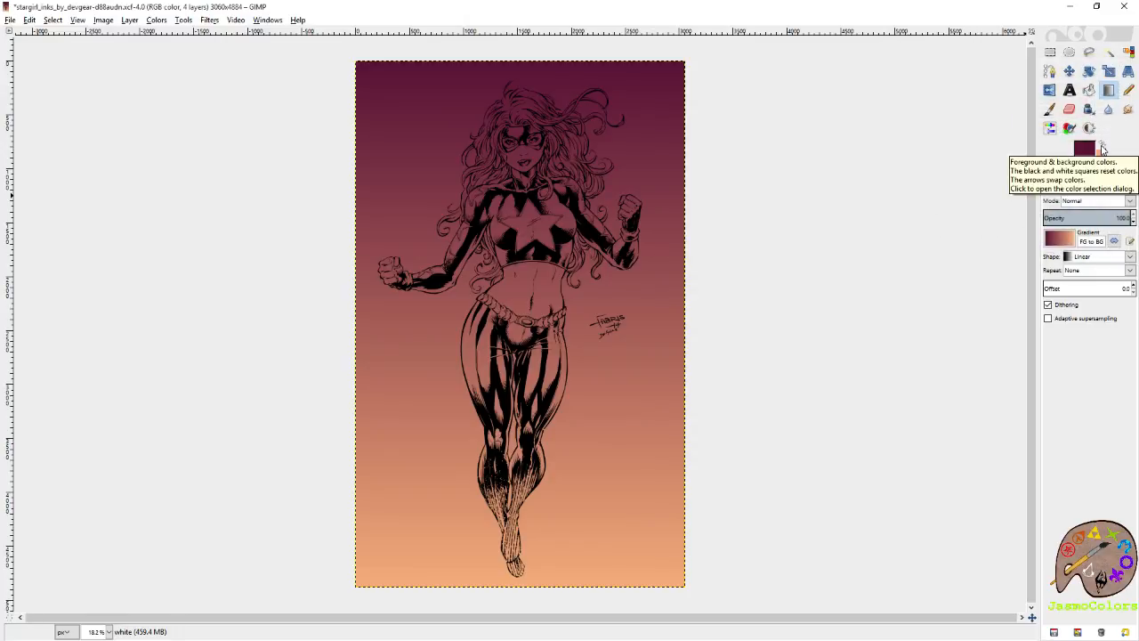
pyautogui.click(1102, 148)
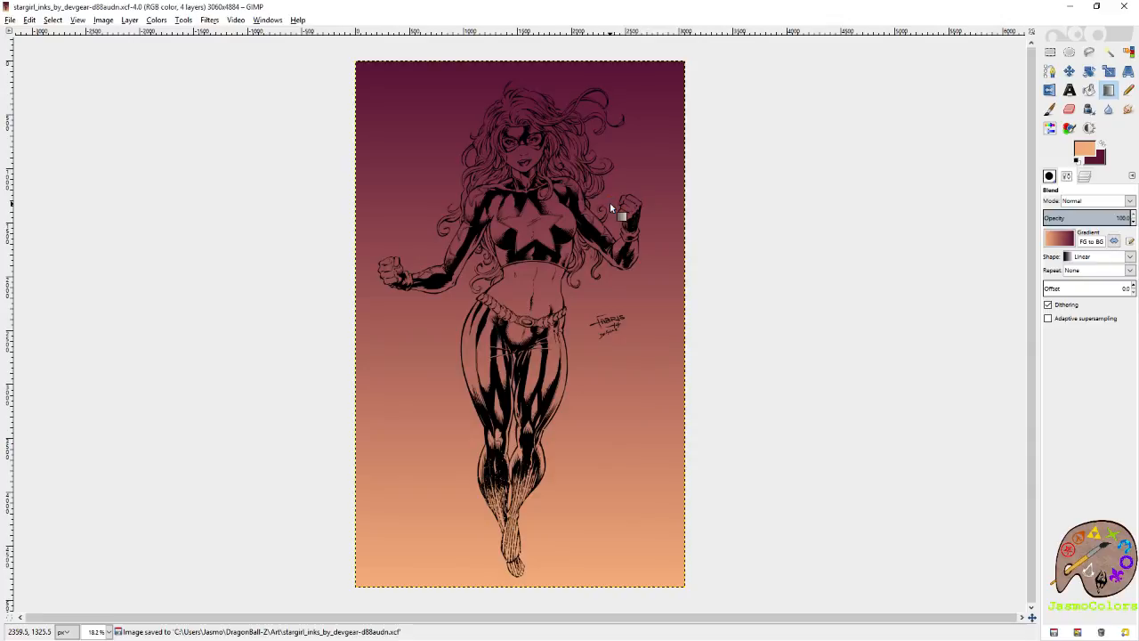
# Duplicate the white layer and rename the copy "gradient".
pyautogui.click(1085, 176)
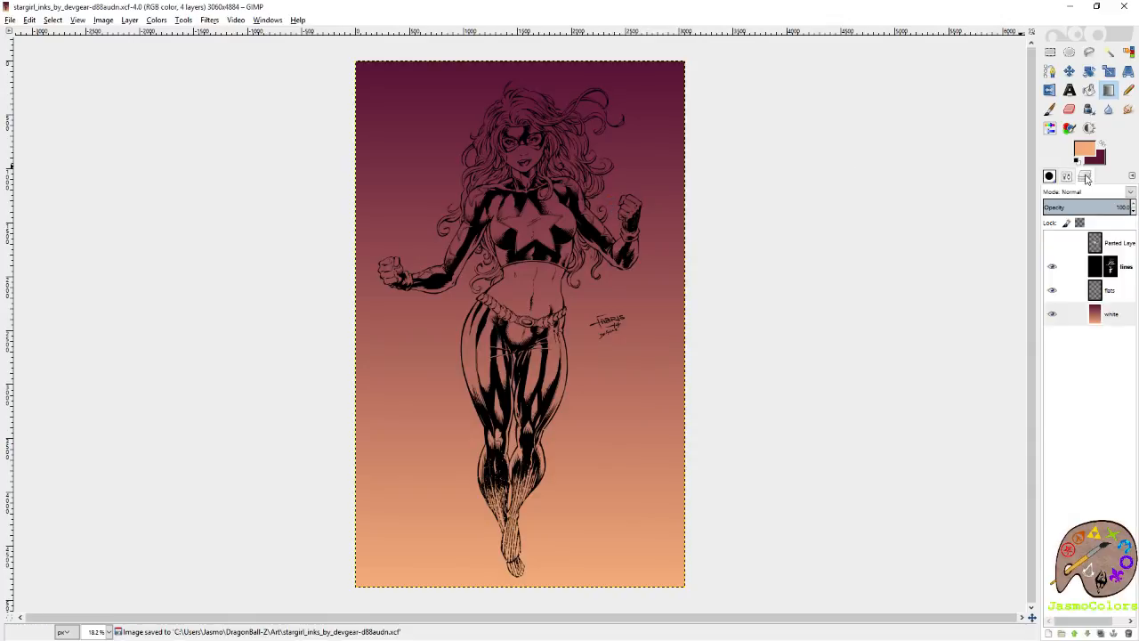
pyautogui.rightClick(1110, 317)
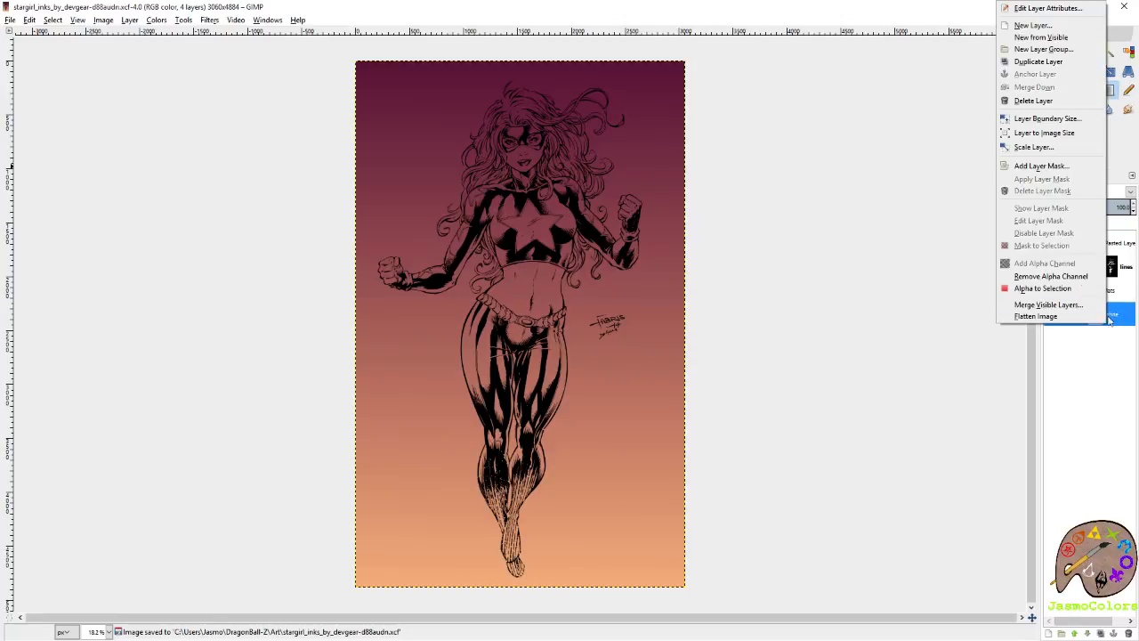
pyautogui.click(1052, 62)
pyautogui.click(1111, 344)
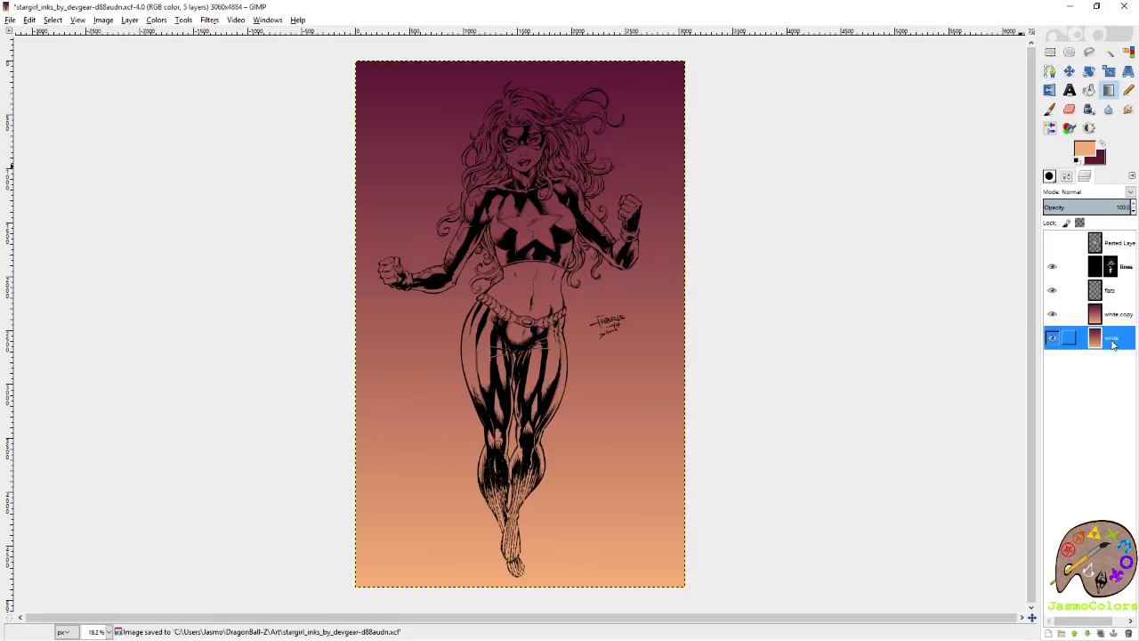
pyautogui.rightClick(1070, 322)
pyautogui.press('Escape')
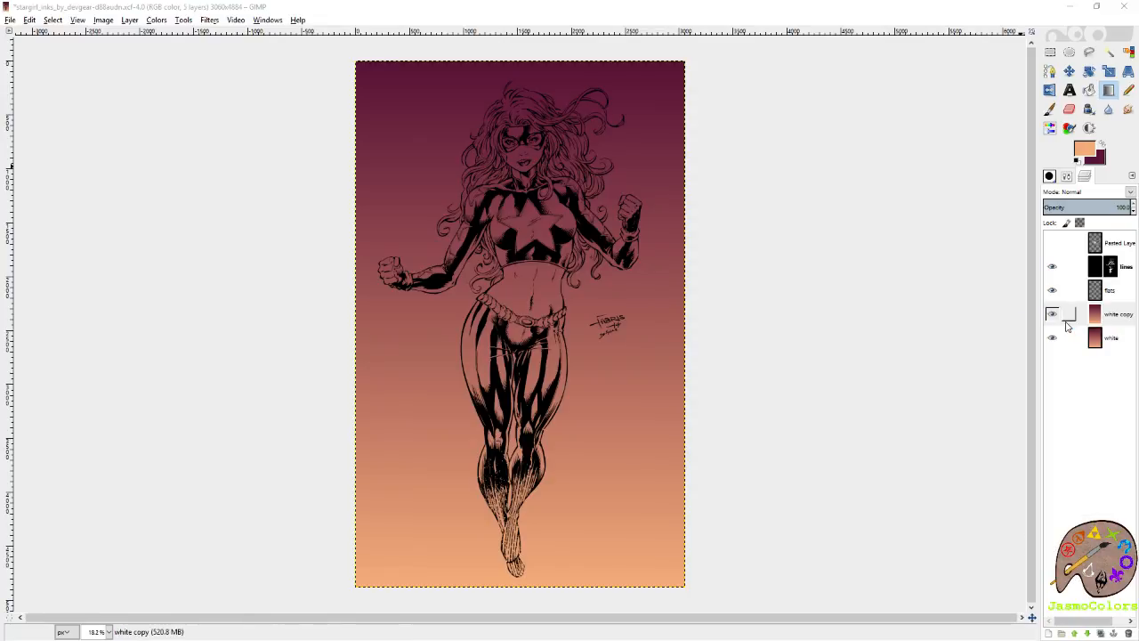
pyautogui.write('gradient')
pyautogui.press('Return')
# Try the Grain merge and Overlay modes on the gradient layer, and return it to Normal.
pyautogui.click(1131, 193)
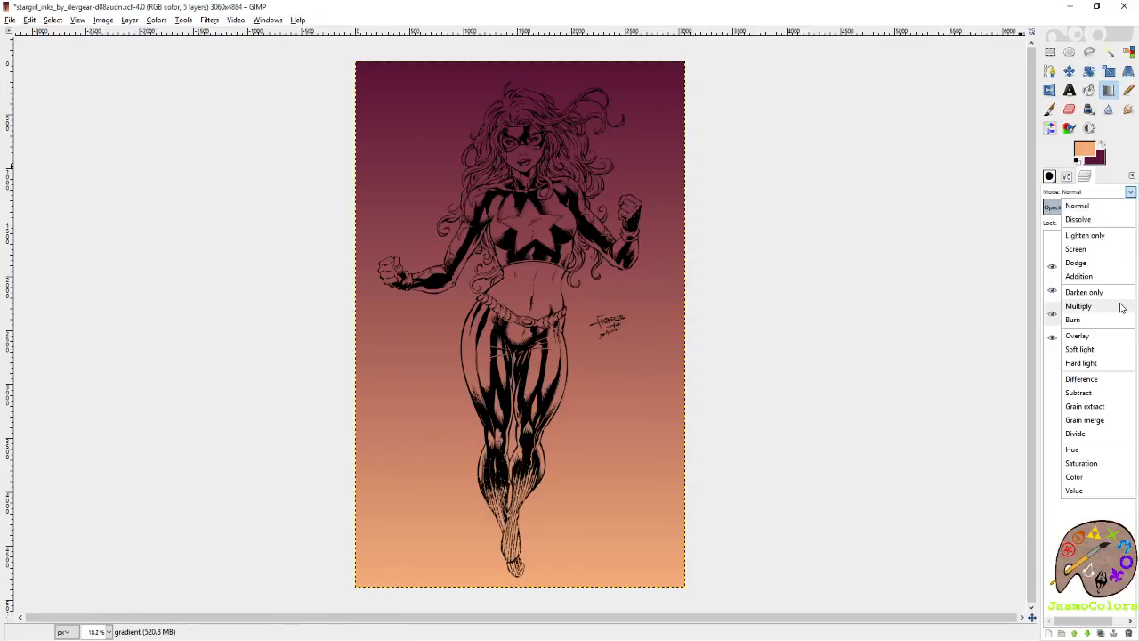
pyautogui.click(1109, 420)
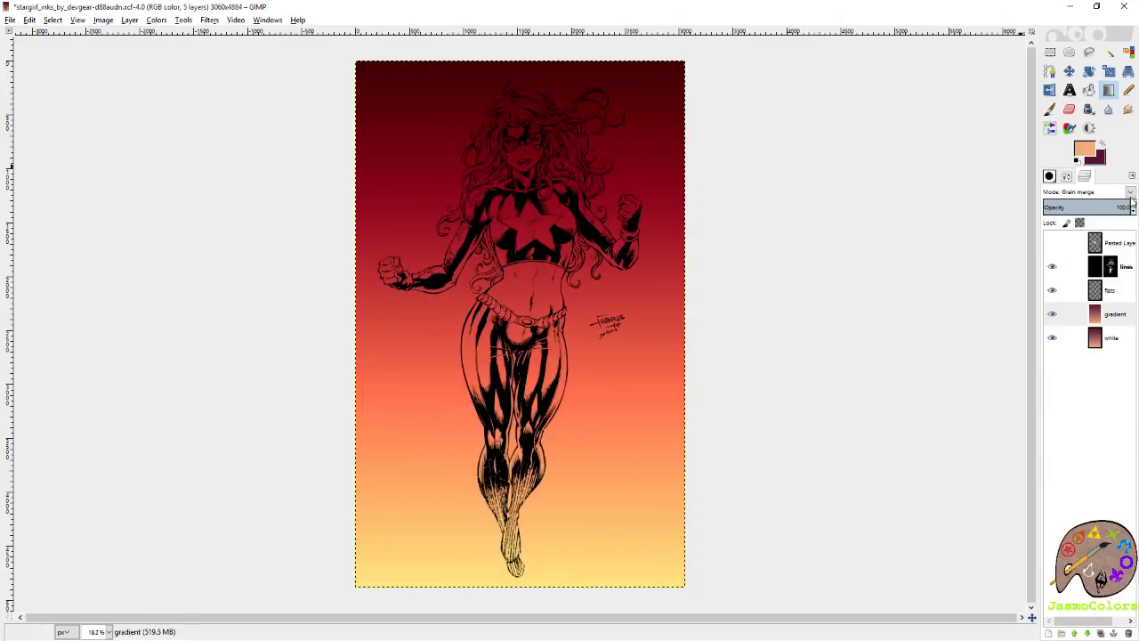
pyautogui.click(1130, 192)
pyautogui.click(1109, 335)
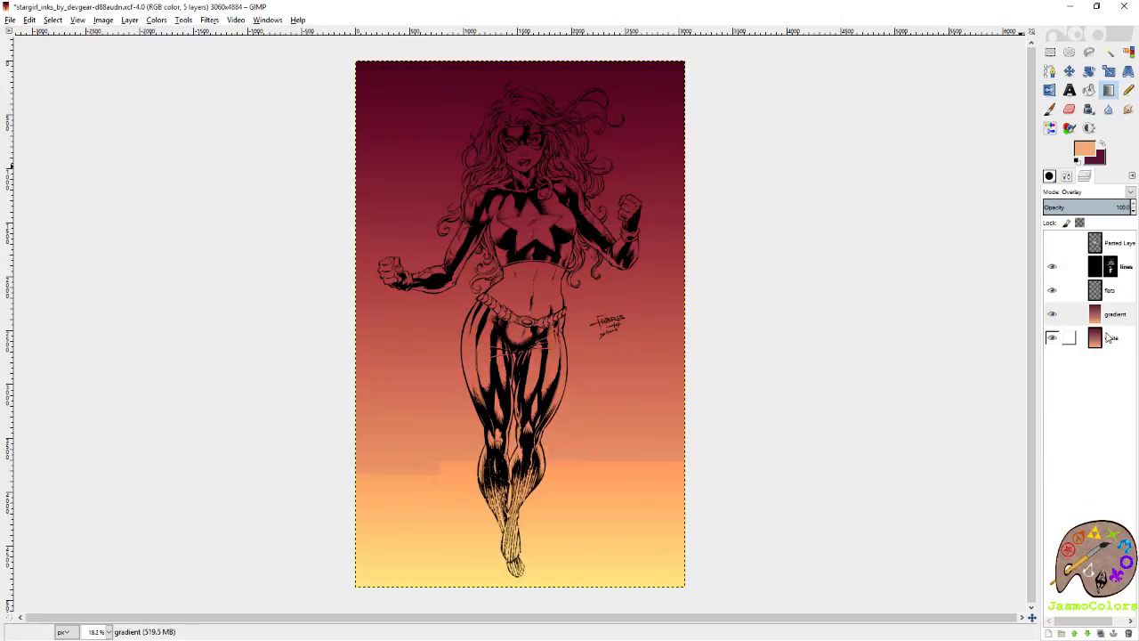
pyautogui.click(1131, 190)
pyautogui.click(1100, 197)
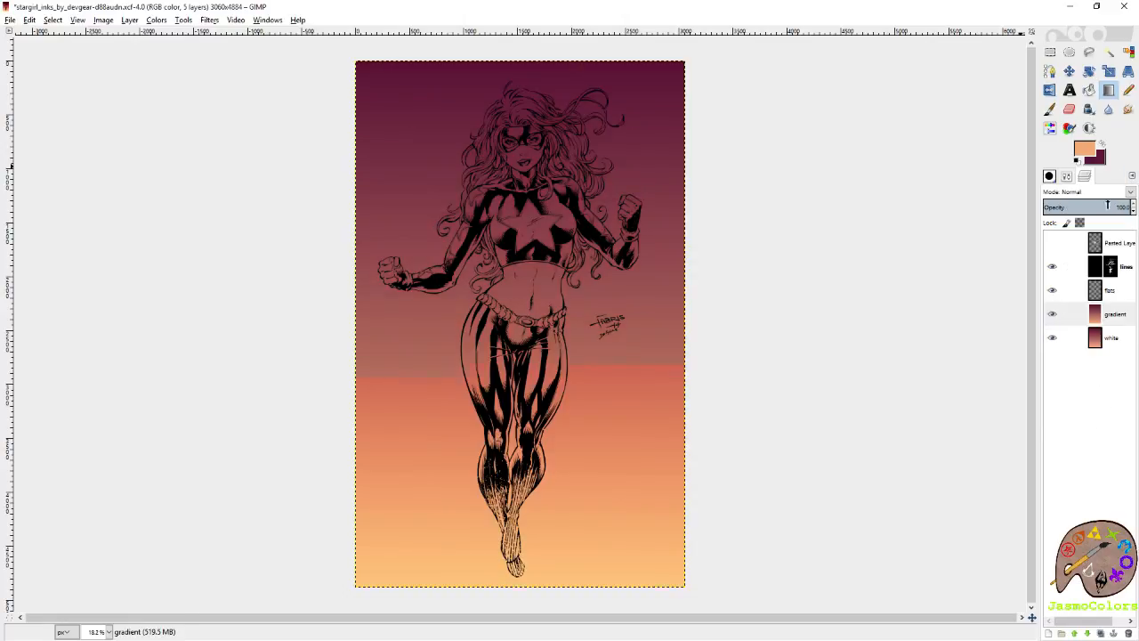
# Cut the white layer's contents, reset the colors to black and white, and fill the layer with white.
pyautogui.click(1123, 343)
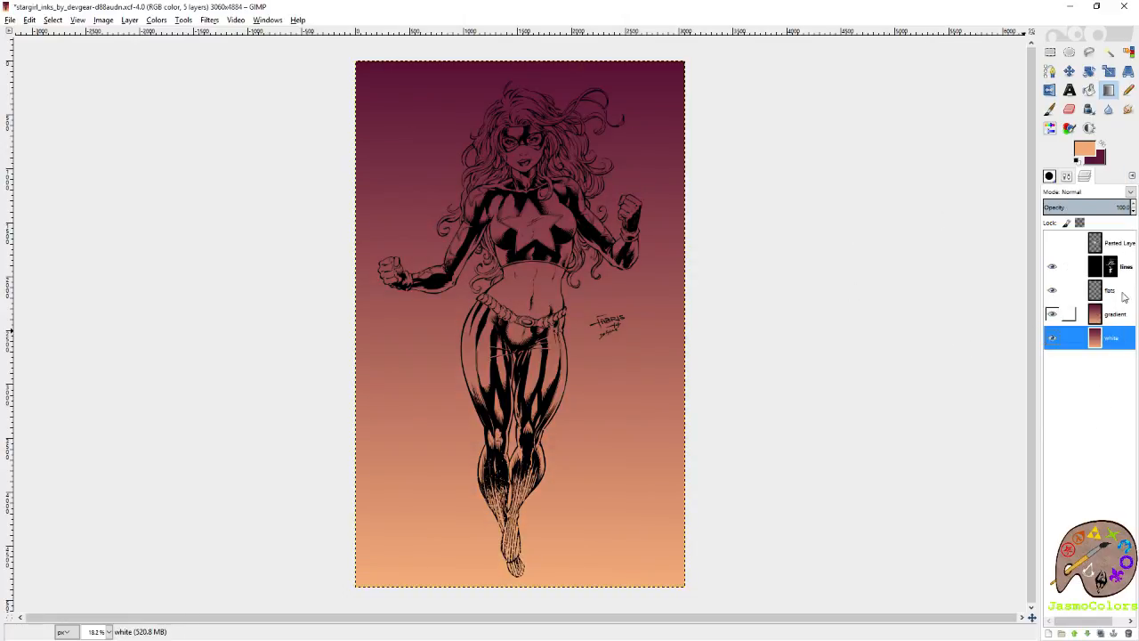
pyautogui.hotkey('ctrl', 'x')
pyautogui.click(1088, 90)
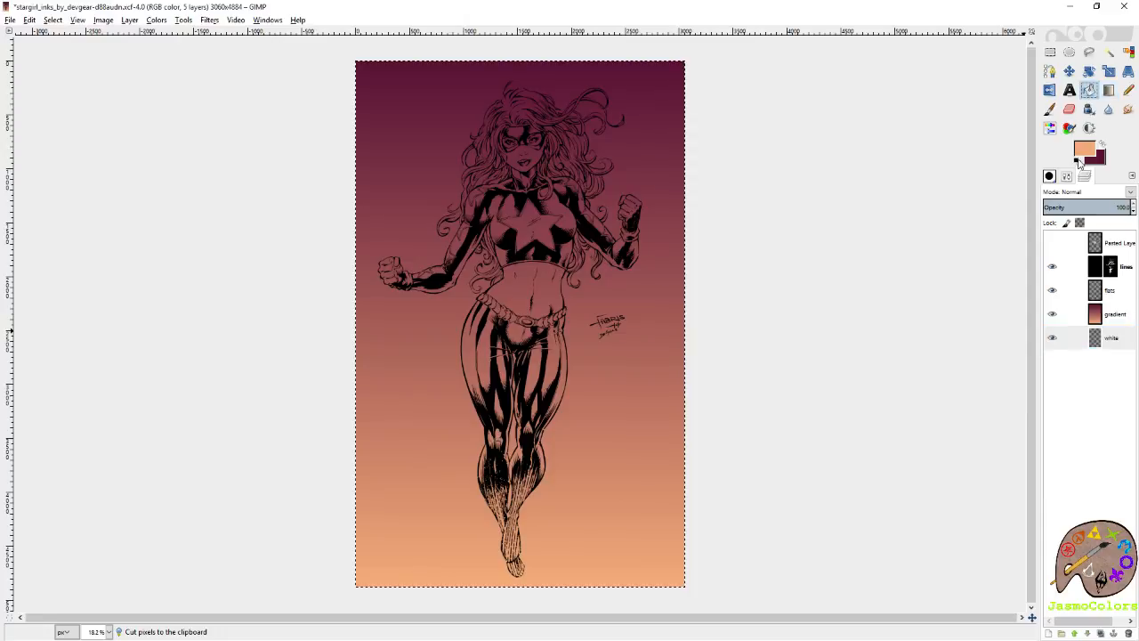
pyautogui.click(1076, 161)
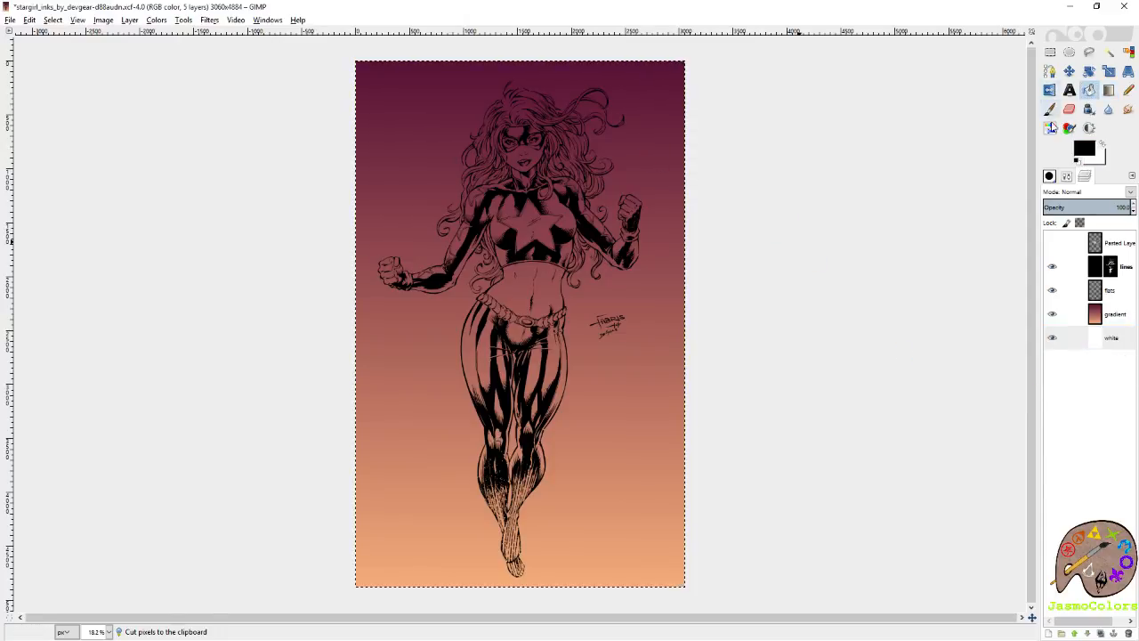
# Set the foreground color to maroon 662045 from the color history and fill the white layer with it.
pyautogui.click(1084, 149)
pyautogui.click(1040, 194)
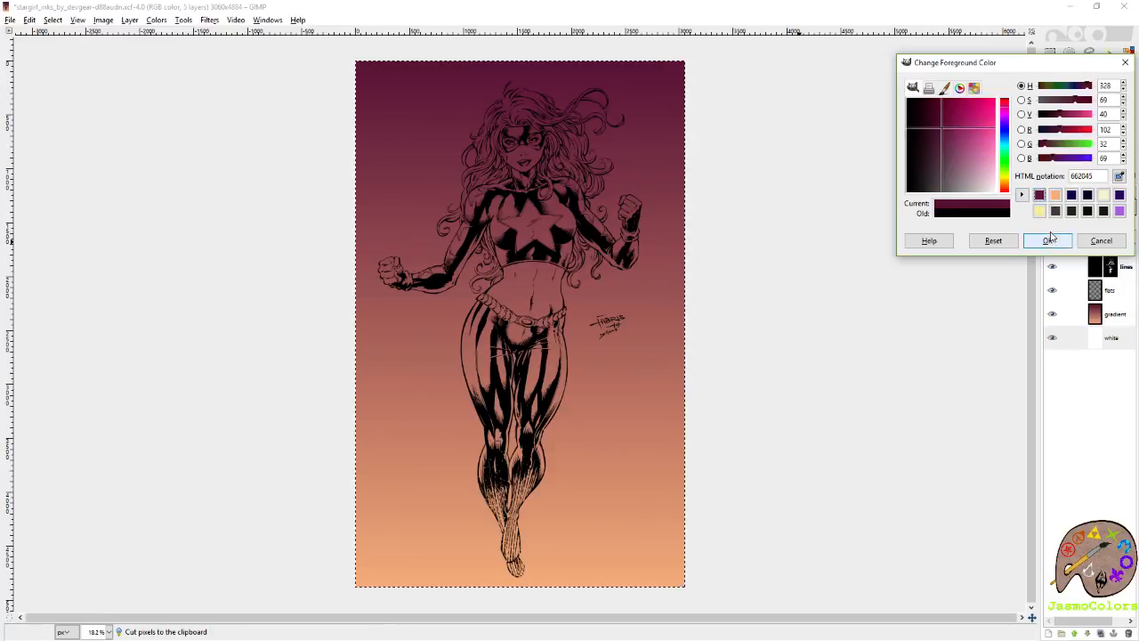
pyautogui.click(1050, 240)
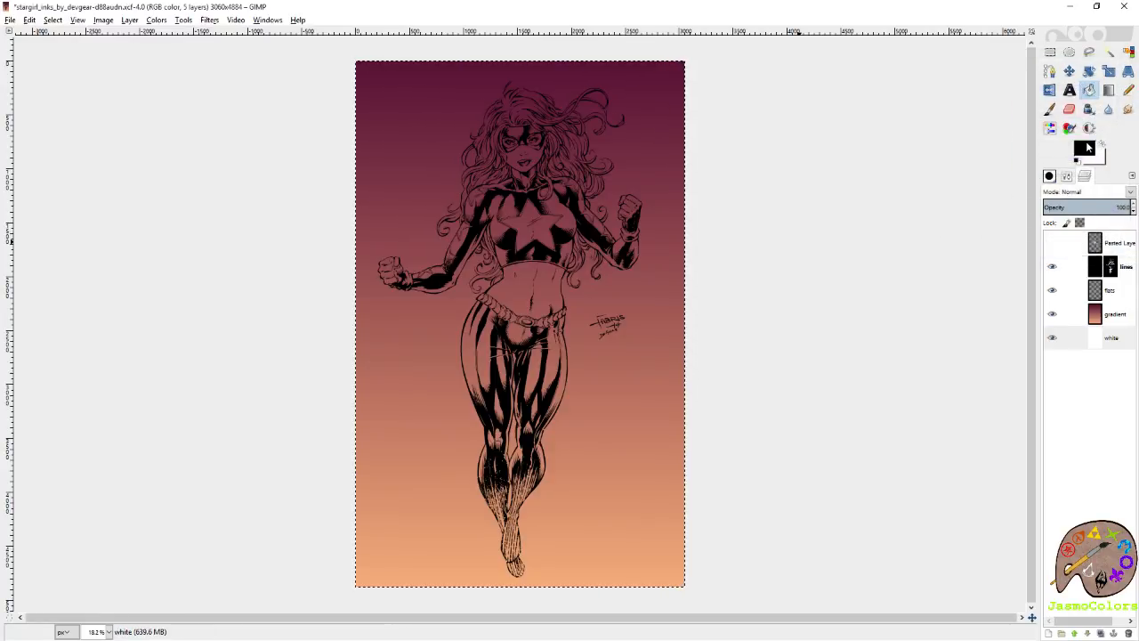
pyautogui.click(1086, 148)
pyautogui.click(1049, 241)
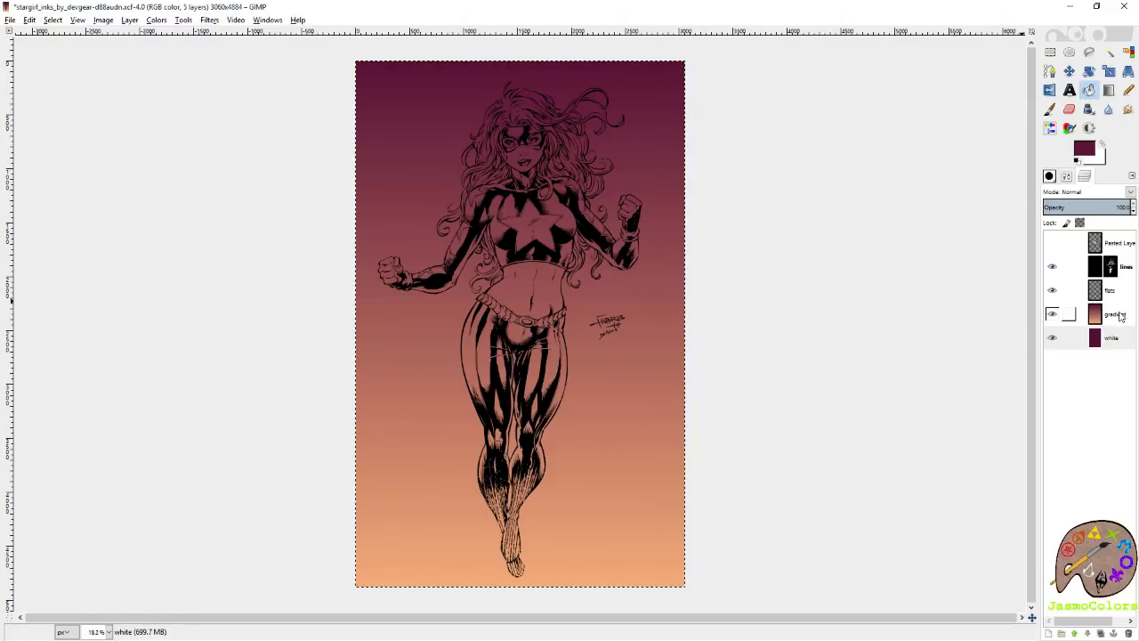
# Set the gradient layer's mode to Overlay.
pyautogui.click(1122, 317)
pyautogui.click(1068, 179)
pyautogui.click(1085, 178)
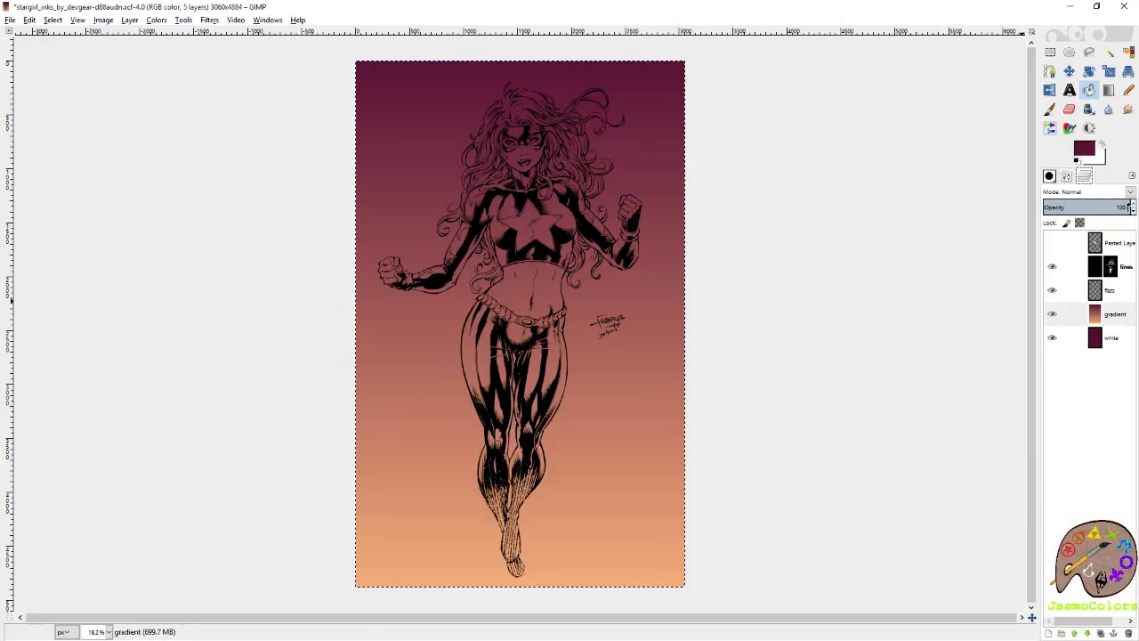
pyautogui.click(1131, 192)
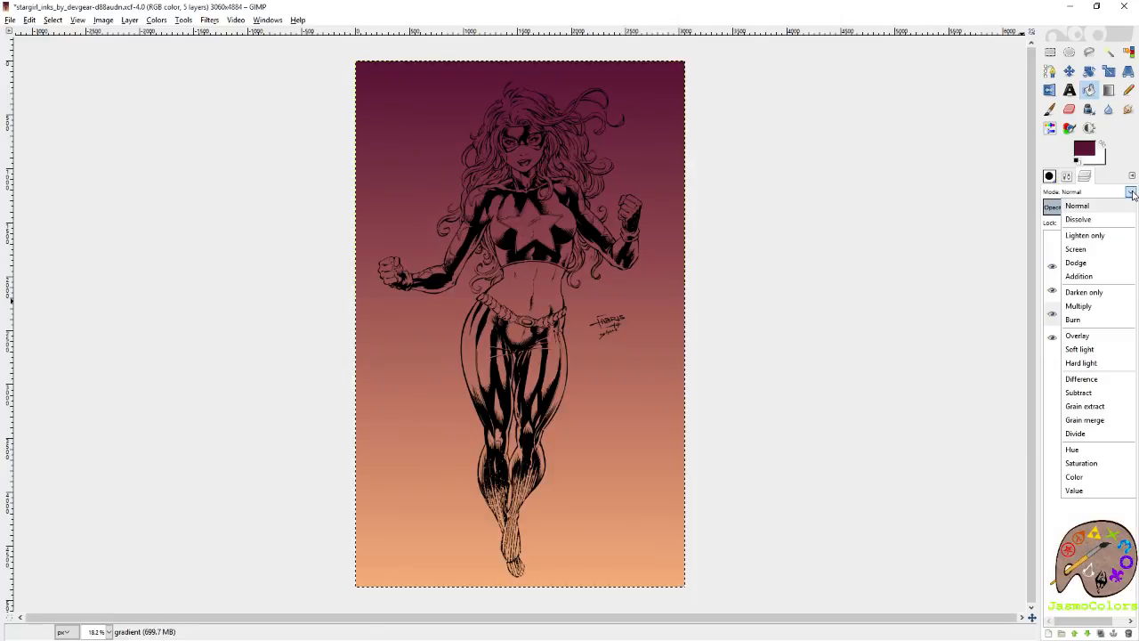
pyautogui.click(1096, 207)
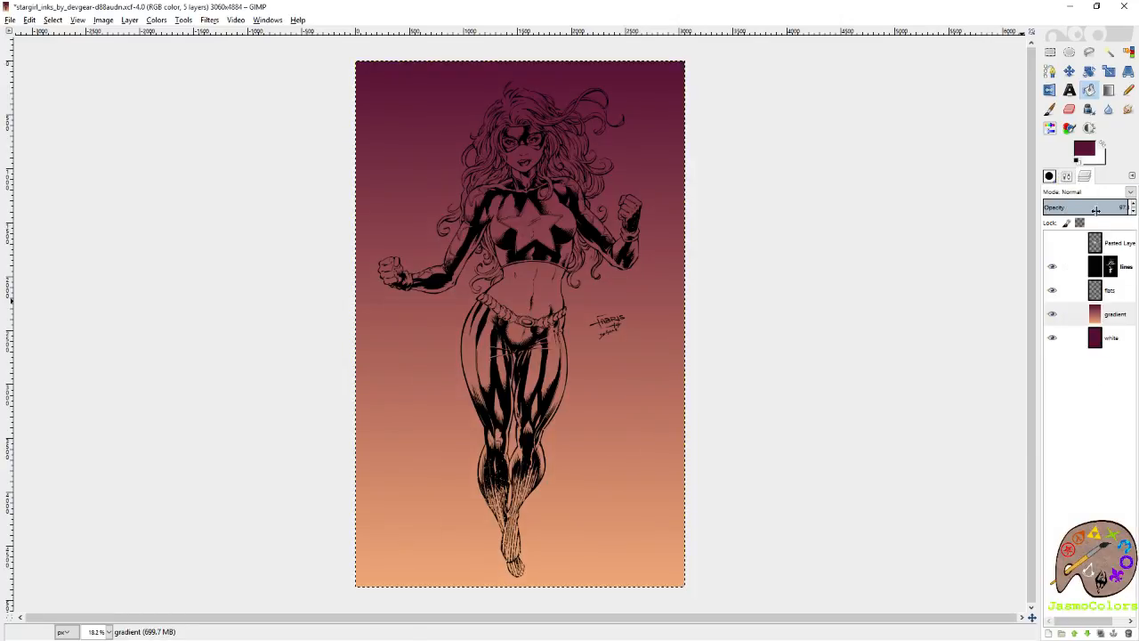
pyautogui.click(1129, 194)
pyautogui.click(1106, 338)
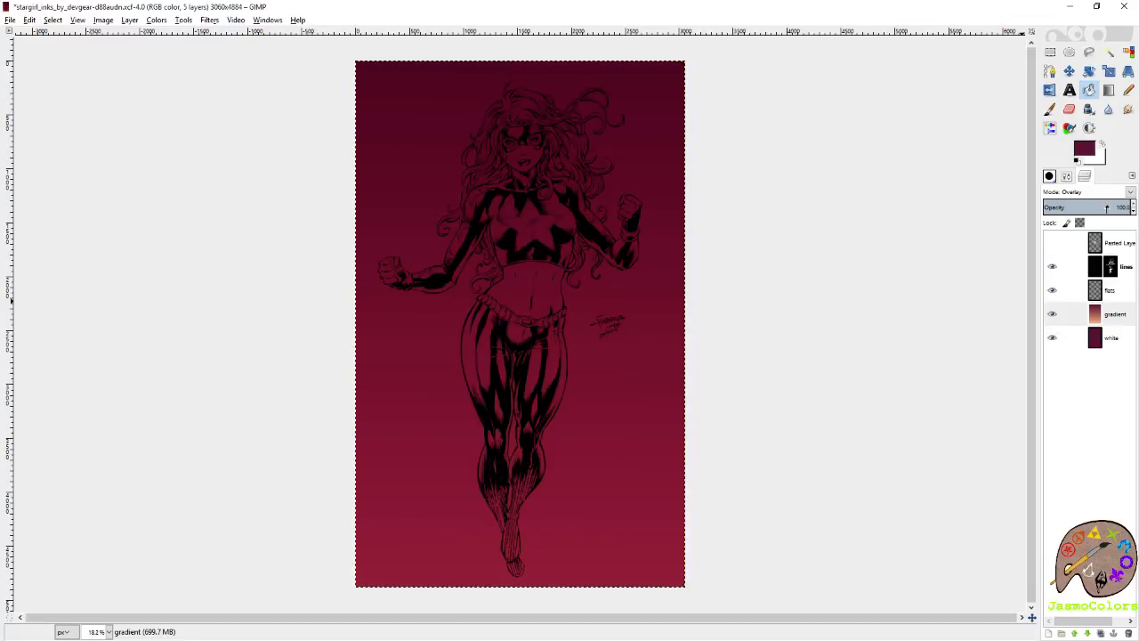
# Hide the gradient layer and save the image.
pyautogui.click(1053, 314)
pyautogui.scroll(3, 457, 178)
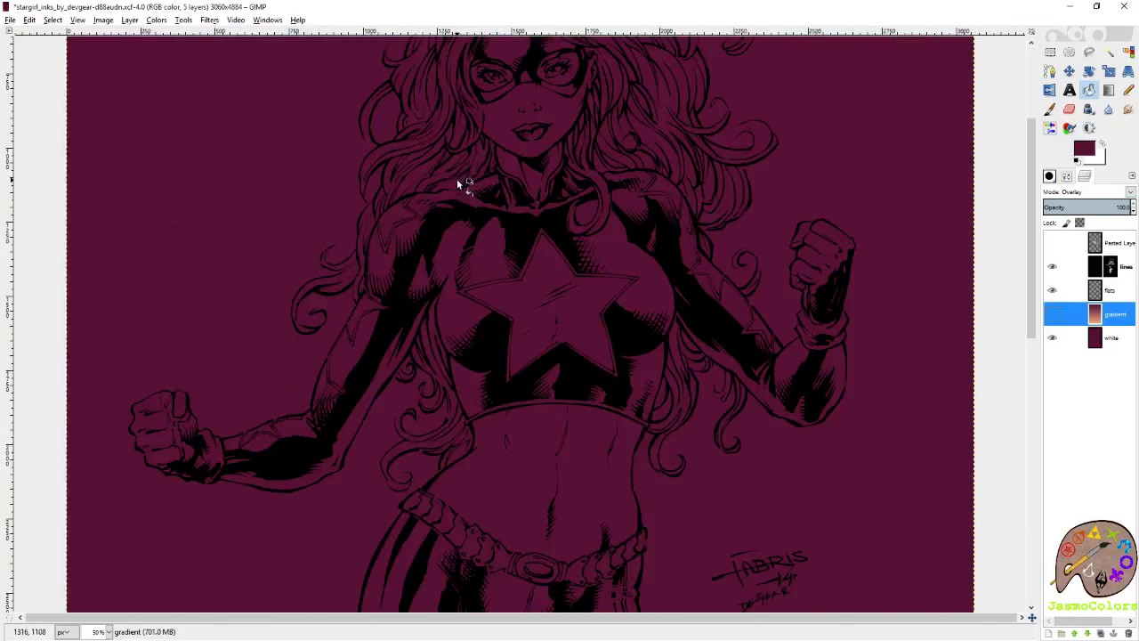
pyautogui.scroll(2, 710, 397)
pyautogui.scroll(-2, 713, 397)
pyautogui.hotkey('ctrl', 's')
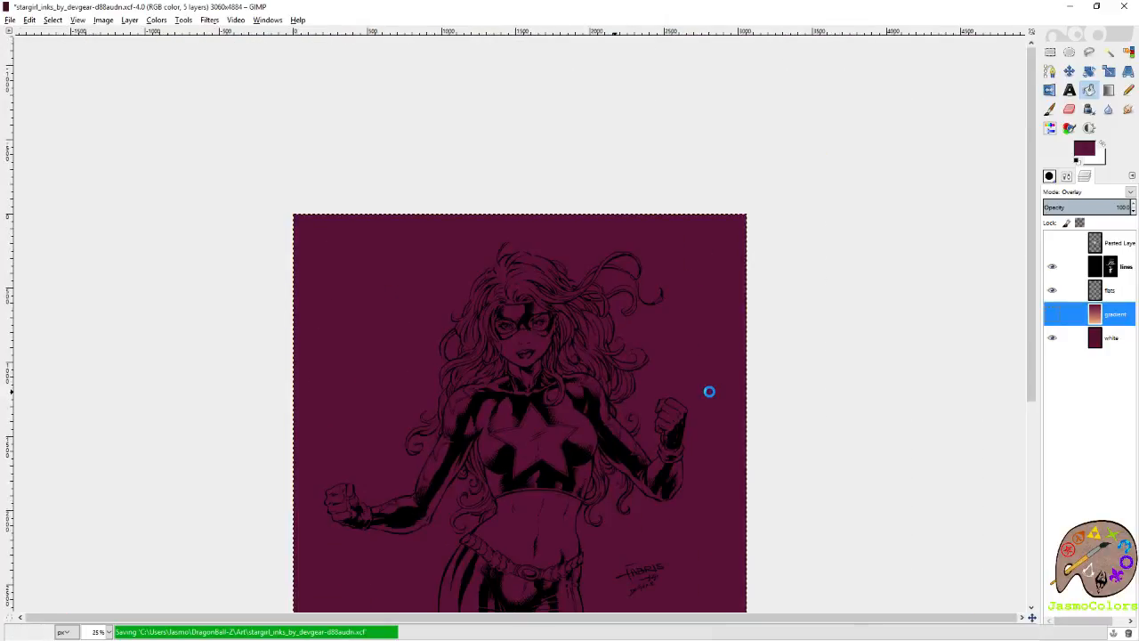
pyautogui.scroll(-2, 743, 394)
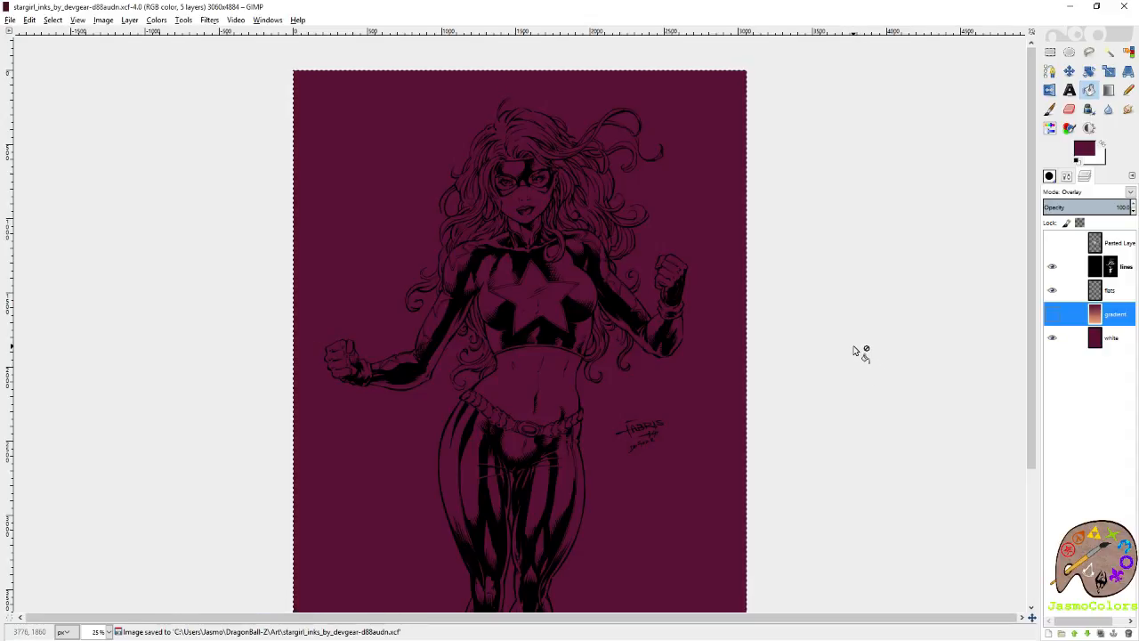
# Open the recent file Color PaletteTwitch.xcf and bring its row of blue swatches into view.
pyautogui.click(9, 20)
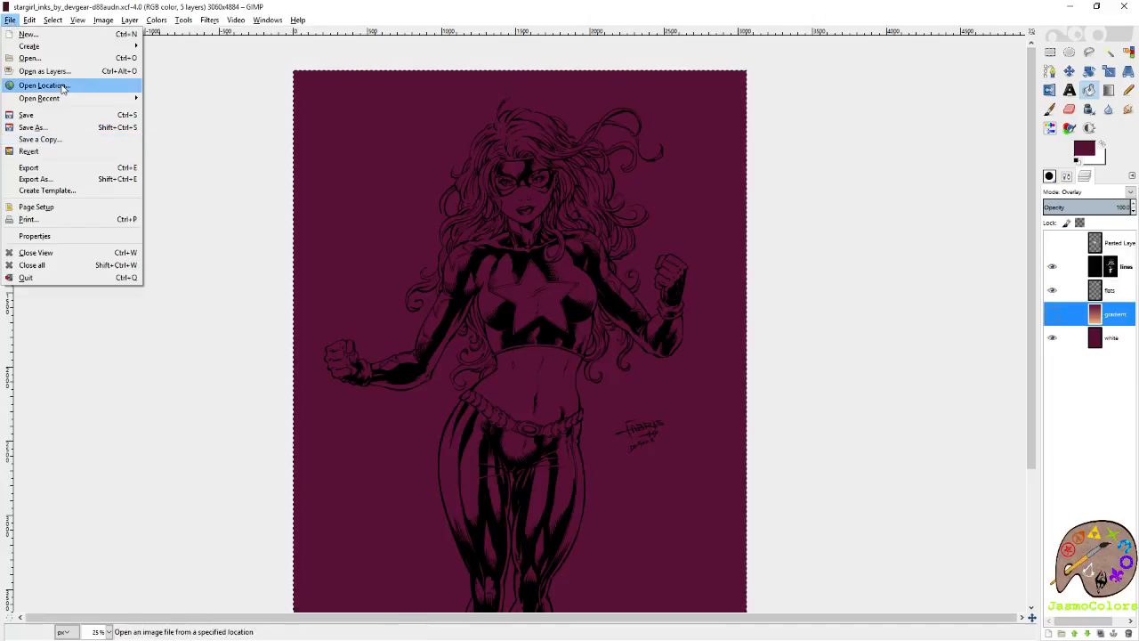
pyautogui.moveTo(66, 98)
pyautogui.click(294, 177)
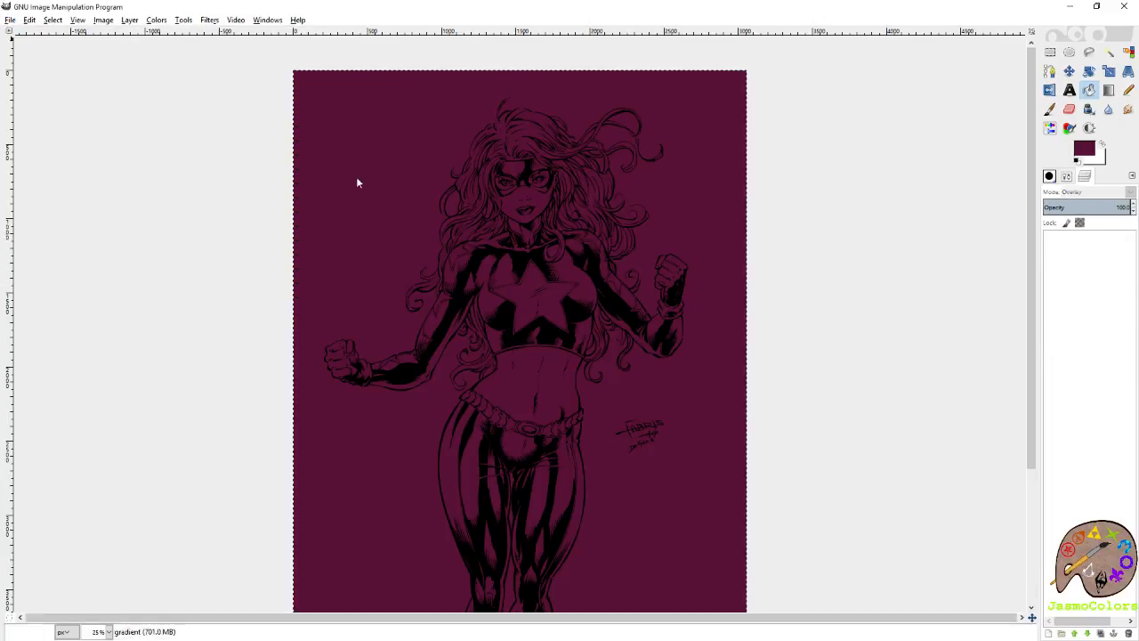
pyautogui.keyDown('ctrl'); pyautogui.scroll(4, 280, 351); pyautogui.keyUp('ctrl')
pyautogui.hscroll(-4, 187, 328)
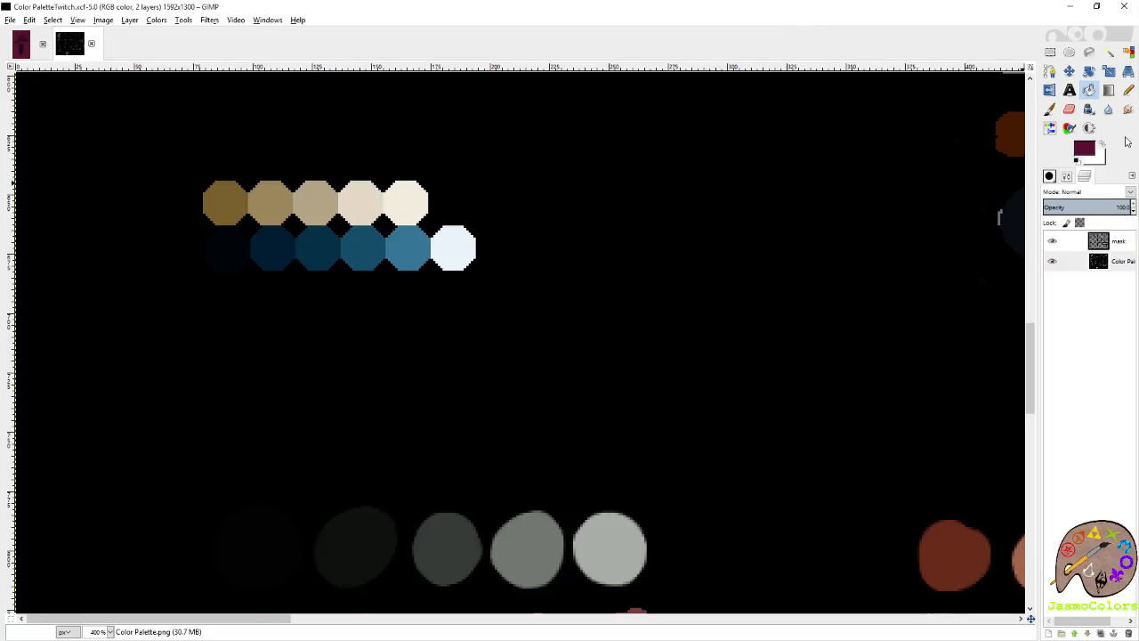
# Pick the palette's dark teal-blue swatch as foreground and its palest blue as background color, and return to the Stargirl image.
pyautogui.click(1050, 108)
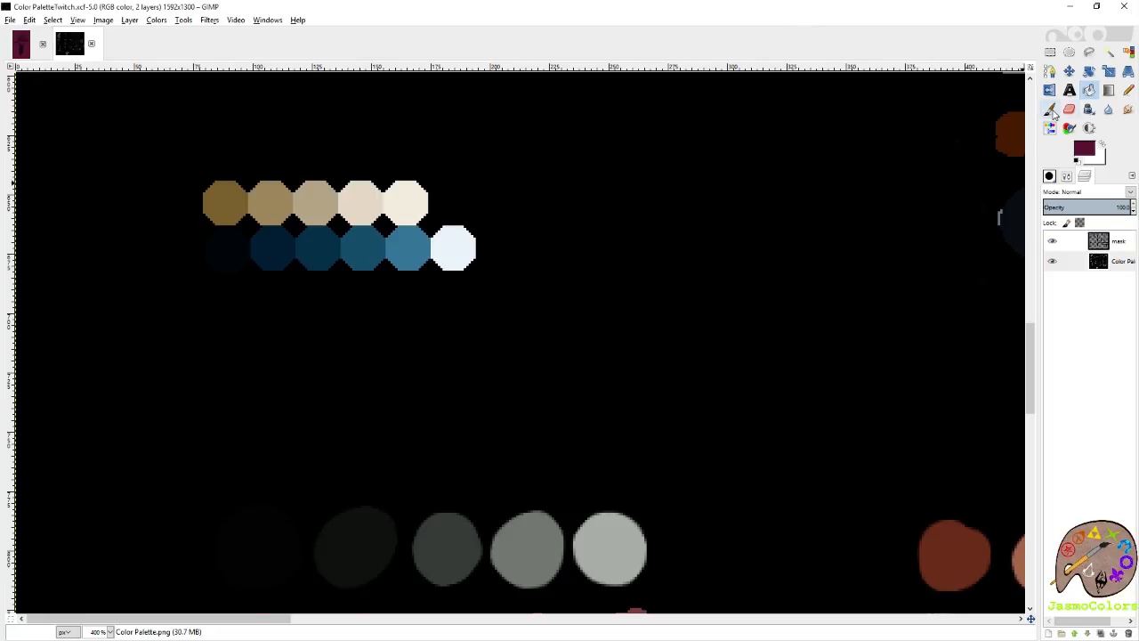
pyautogui.keyDown('ctrl'); pyautogui.click(311, 252); pyautogui.keyUp('ctrl')
pyautogui.hotkey('shift', 'e')
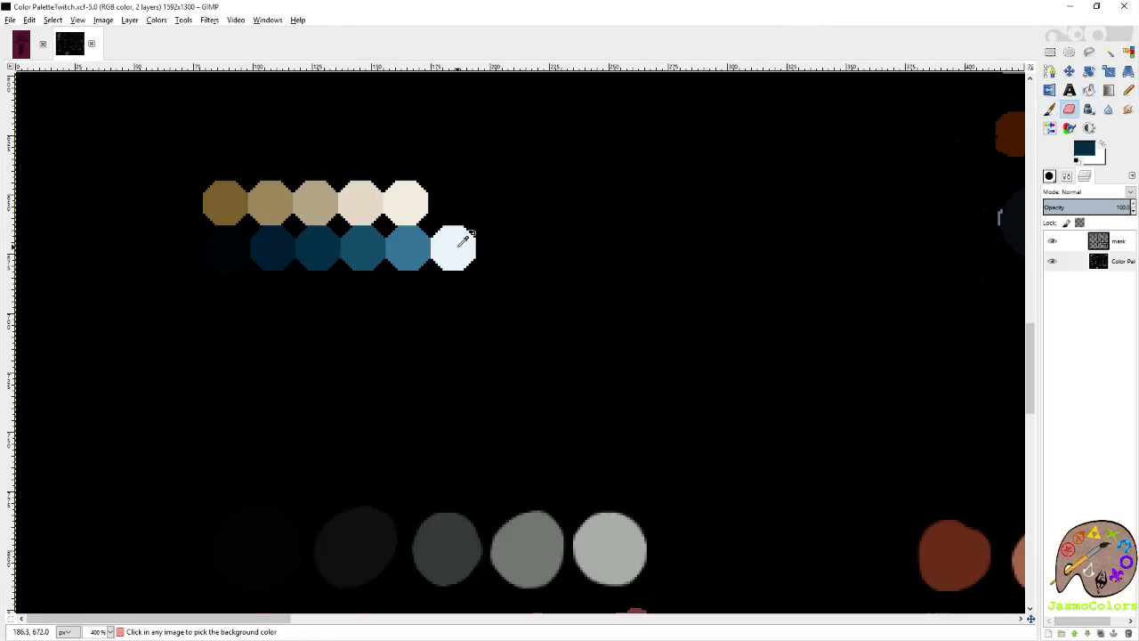
pyautogui.click(21, 46)
pyautogui.scroll(-5, 571, 418)
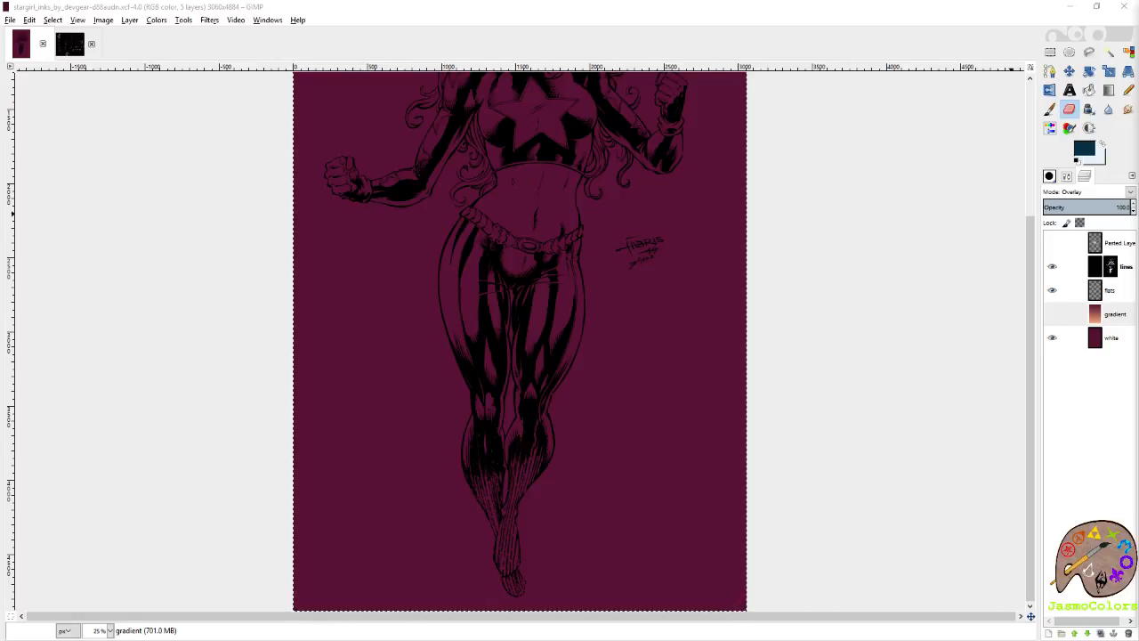
pyautogui.scroll(3, 856, 237)
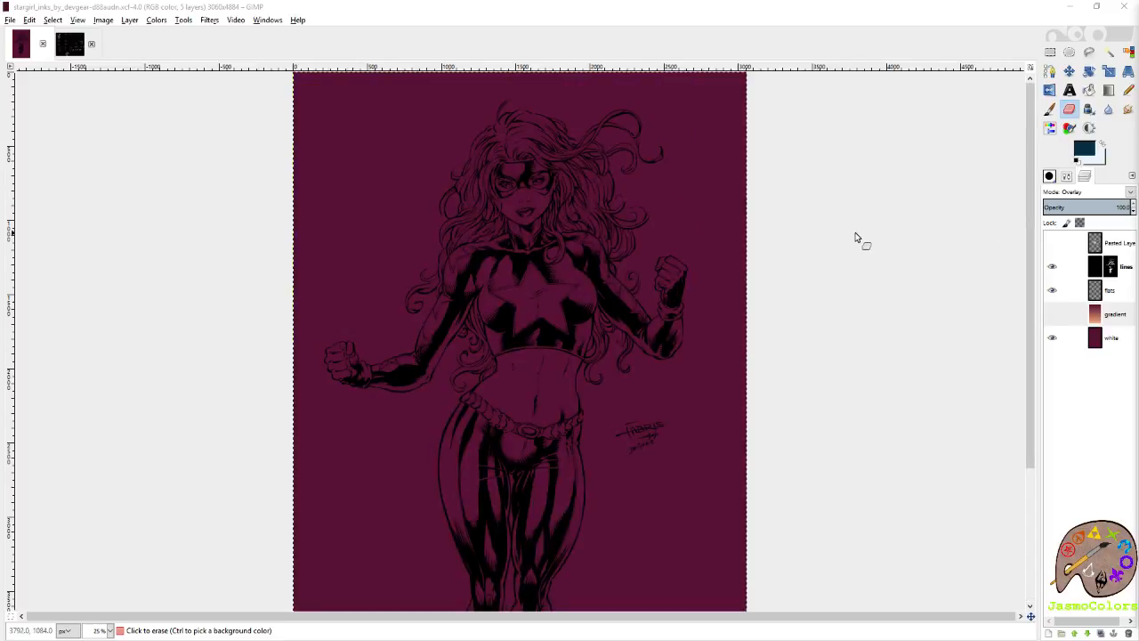
# Select the flats layer and set up the Pencil tool with the Circle (05) brush.
pyautogui.click(1129, 90)
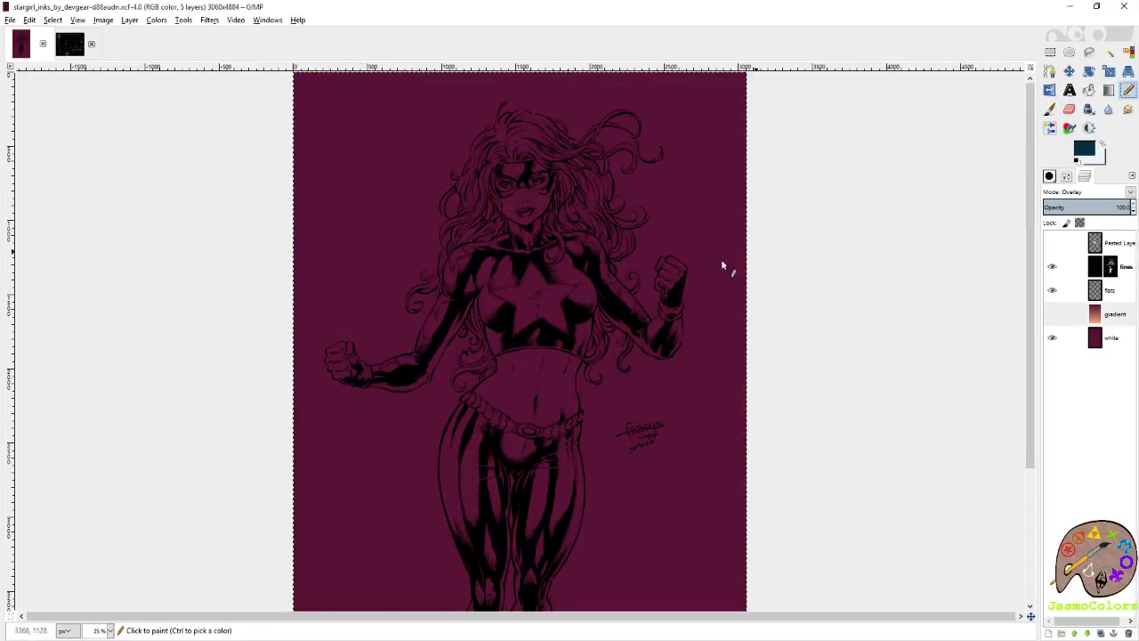
pyautogui.scroll(1, 507, 304)
pyautogui.scroll(5, 507, 305)
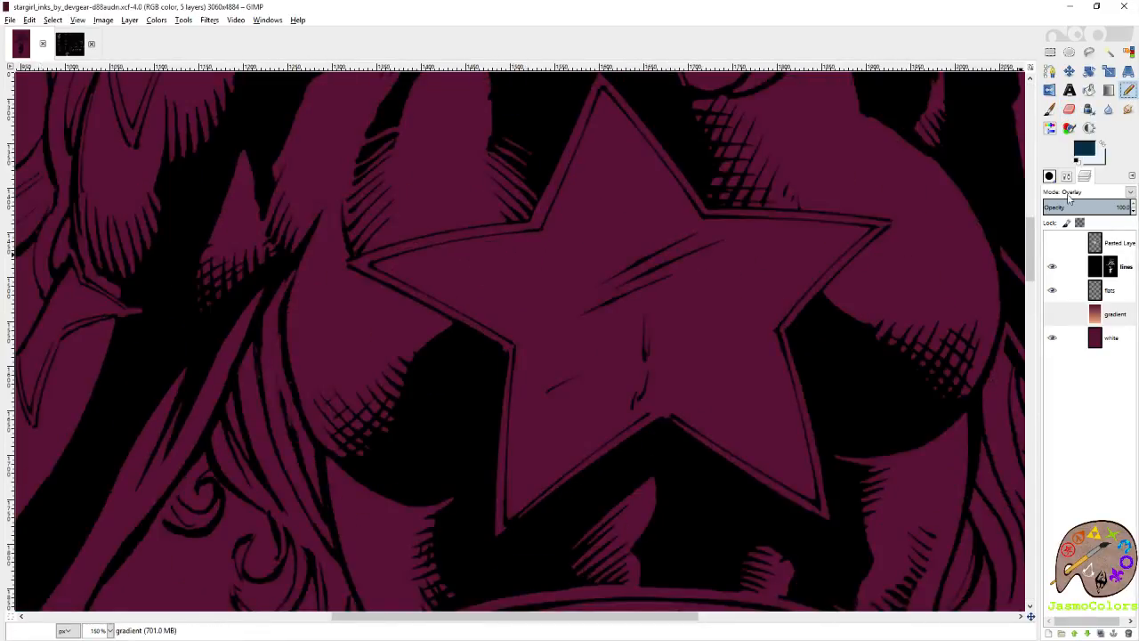
pyautogui.click(1113, 293)
pyautogui.hotkey('shift', 'ctrl', 'b')
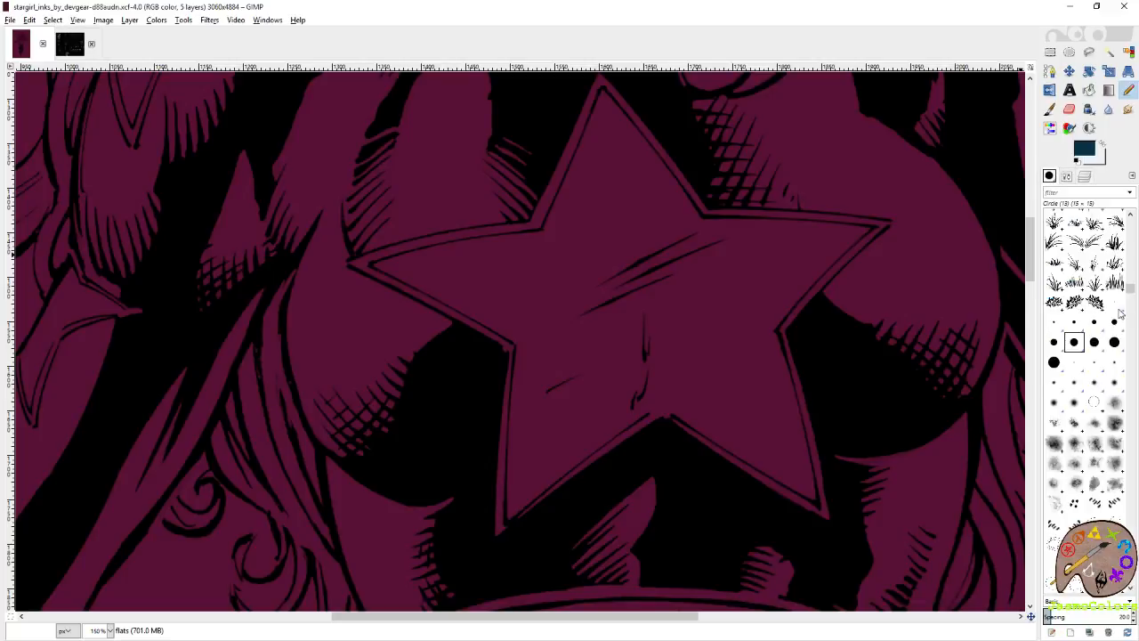
pyautogui.click(1117, 308)
pyautogui.click(1074, 325)
pyautogui.click(1067, 180)
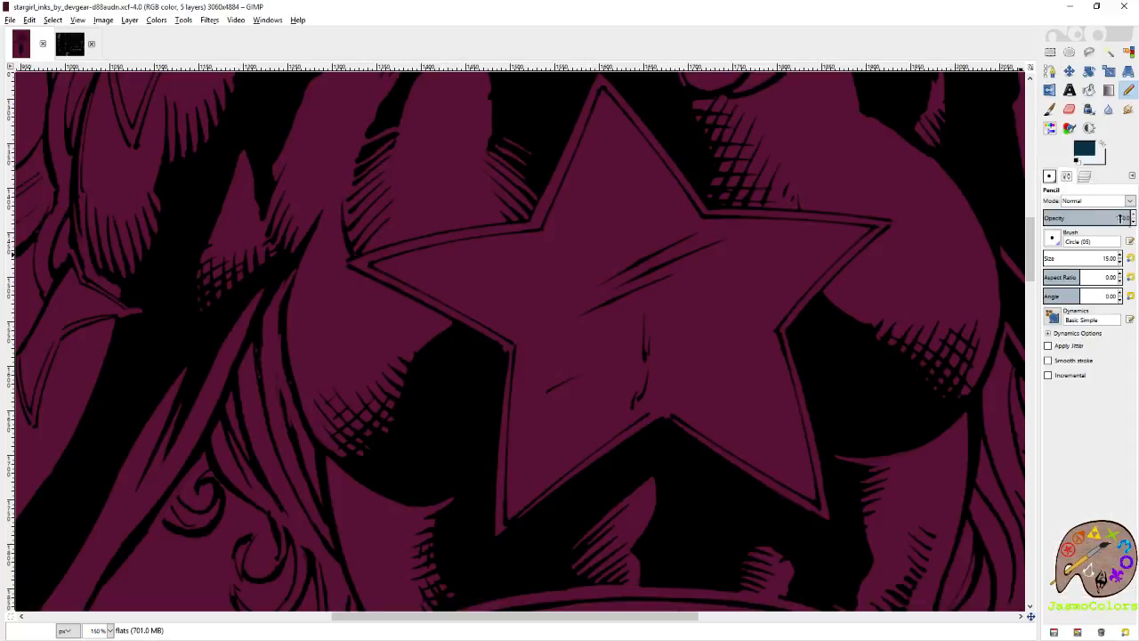
# Reset the pencil size to 7 and switch its brush to Circle (01) for outlining the chest star.
pyautogui.click(1132, 259)
pyautogui.scroll(-4, 842, 327)
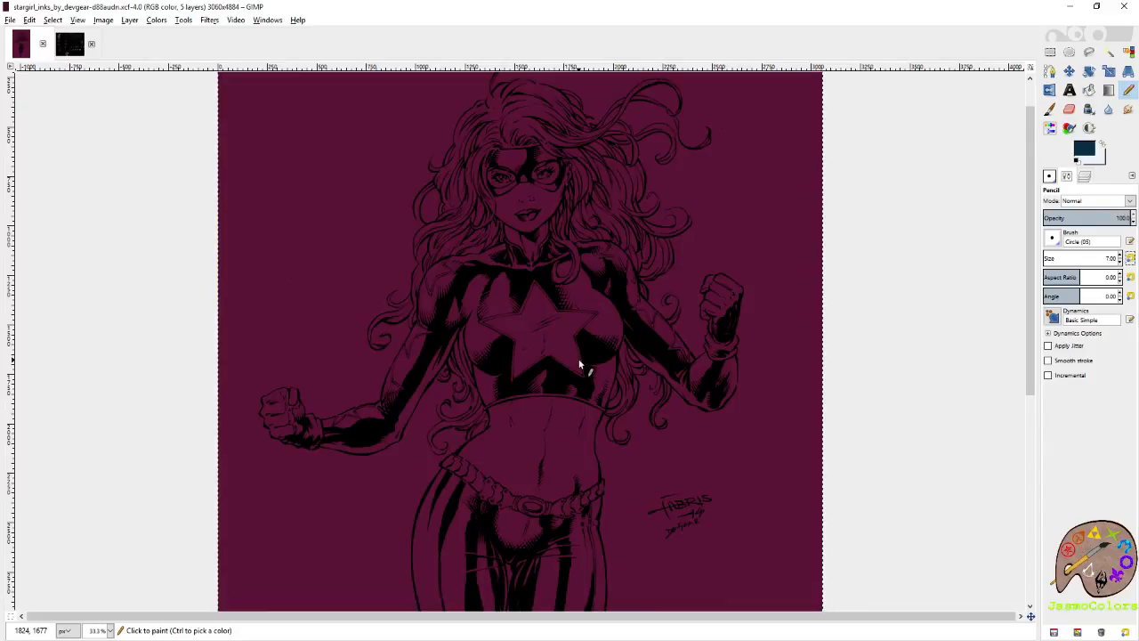
pyautogui.scroll(5, 501, 335)
pyautogui.scroll(4, 325, 448)
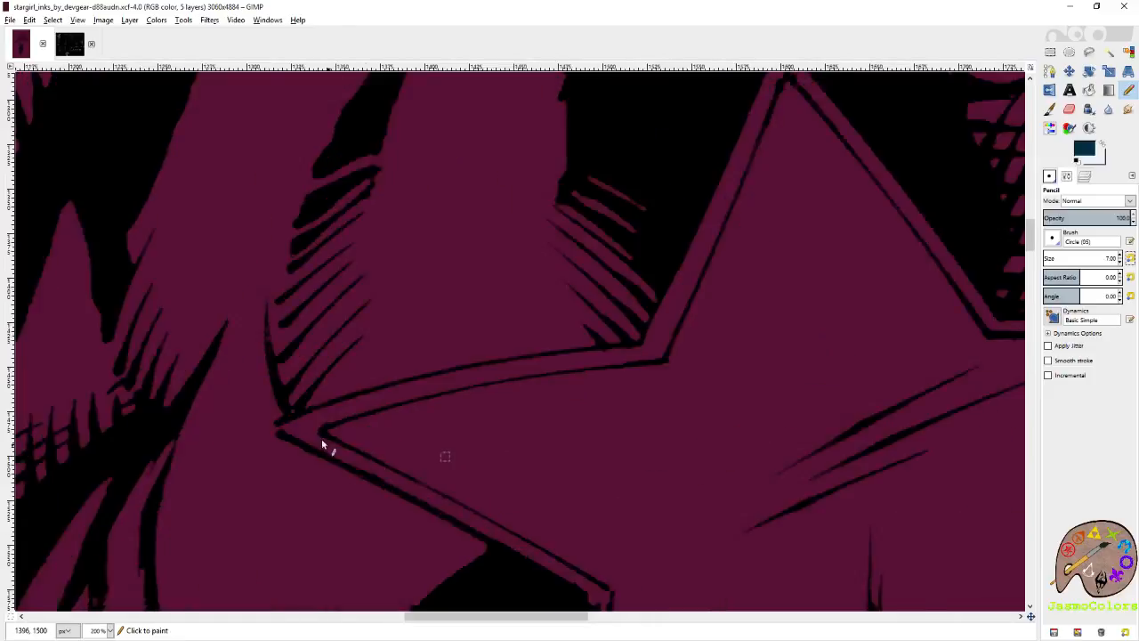
pyautogui.click(281, 397)
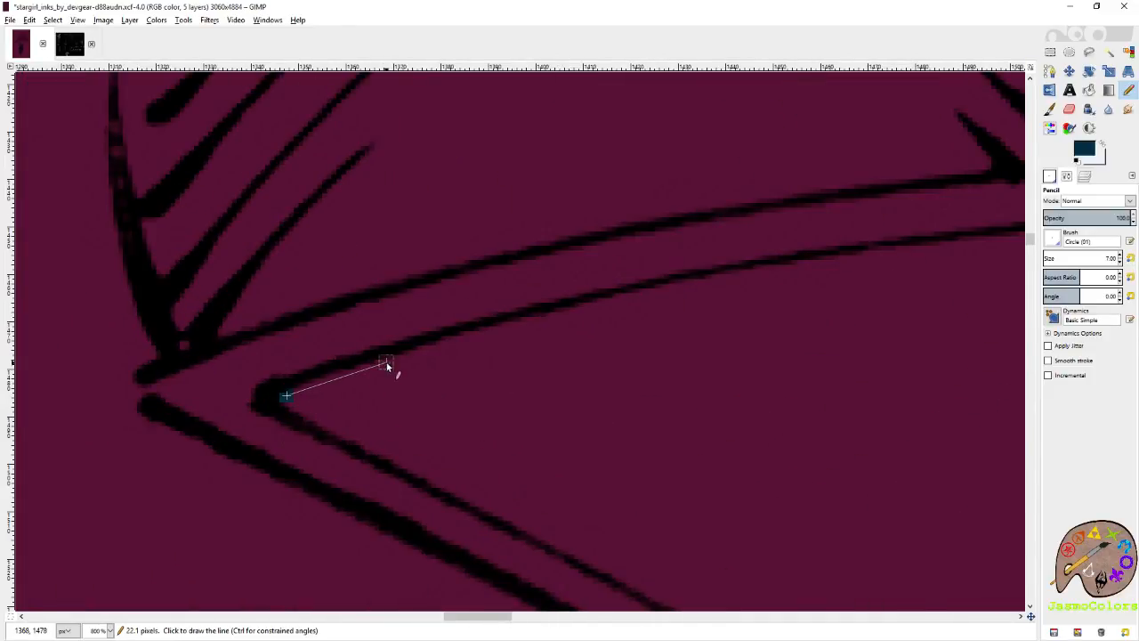
pyautogui.keyDown('shift'); pyautogui.click(387, 361); pyautogui.keyUp('shift')
pyautogui.hotkey('ctrl', 'z')
pyautogui.hotkey('ctrl', 'z')
# Swap the foreground and background colors to make the palest blue the drawing color, and save the image.
pyautogui.press('x')
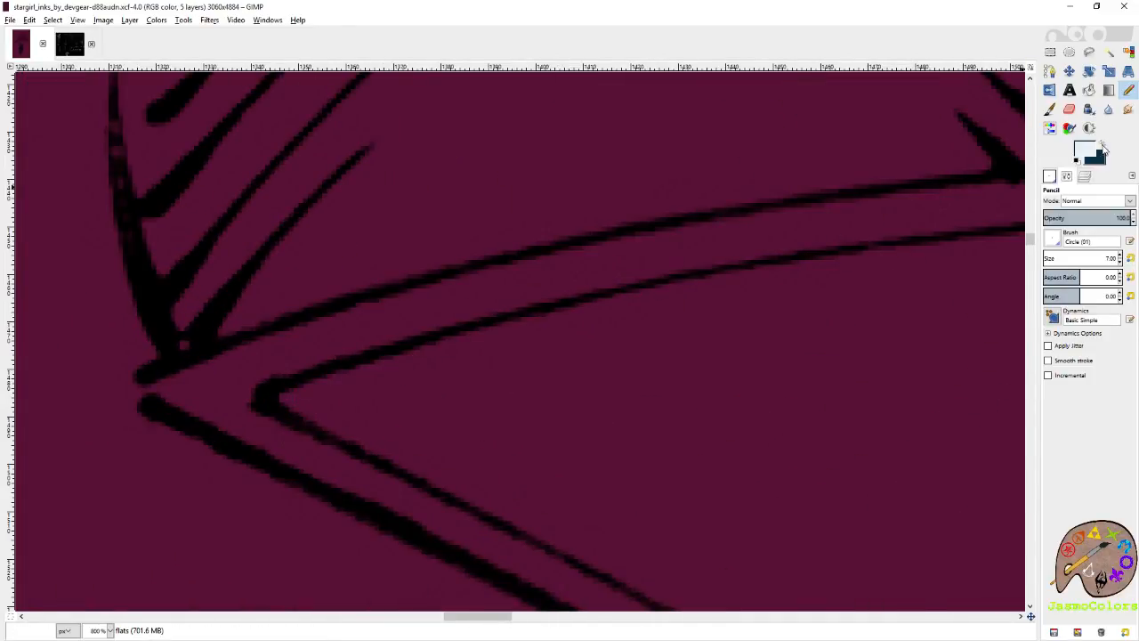
pyautogui.hotkey('ctrl', 's')
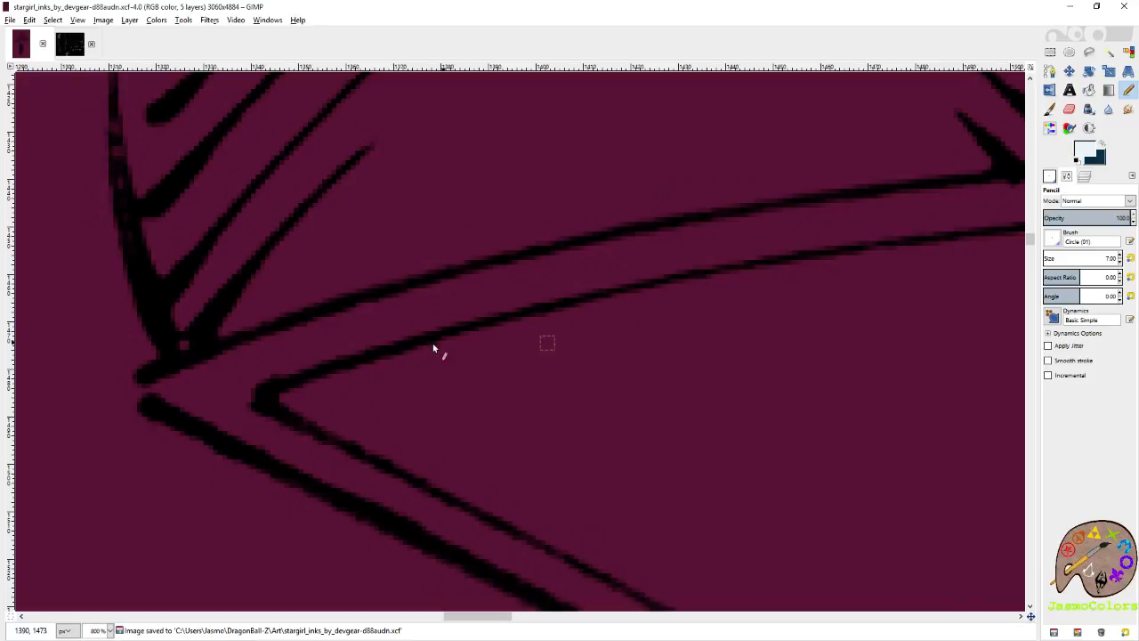
# Trace the inner upper edge of the star's left point in palest blue with connected straight lines, from its tip to the inner corner.
pyautogui.click(284, 397)
pyautogui.keyDown('shift'); pyautogui.click(422, 354); pyautogui.keyUp('shift')
pyautogui.keyDown('shift'); pyautogui.click(575, 311); pyautogui.keyUp('shift')
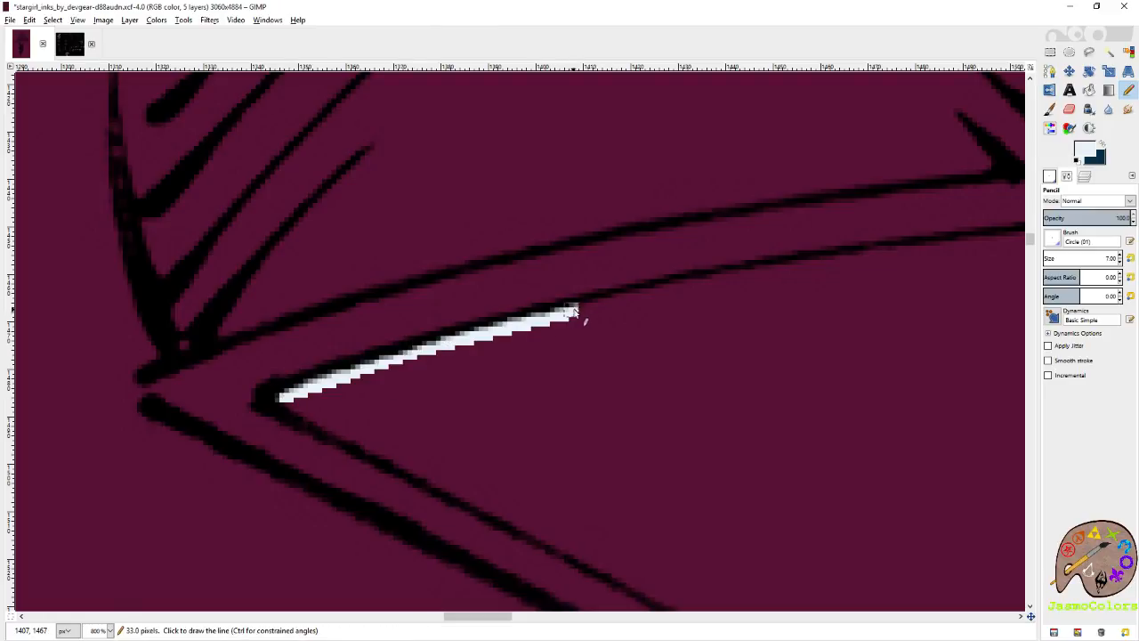
pyautogui.keyDown('shift'); pyautogui.click(701, 282); pyautogui.keyUp('shift')
pyautogui.keyDown('shift'); pyautogui.click(819, 264); pyautogui.keyUp('shift')
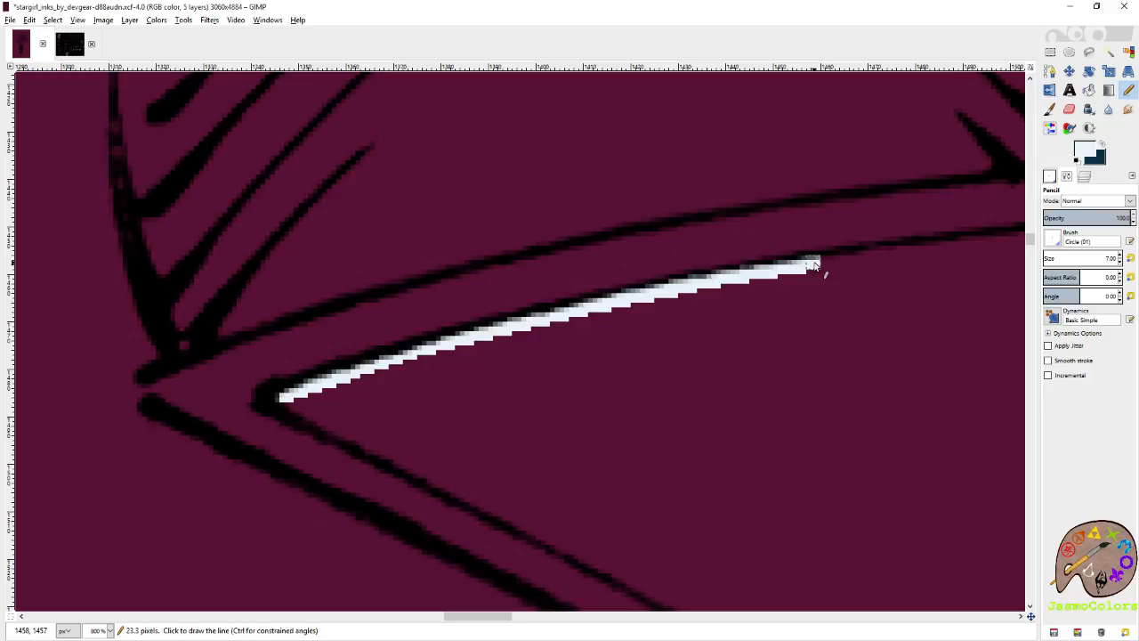
pyautogui.keyDown('shift'); pyautogui.click(931, 251); pyautogui.keyUp('shift')
pyautogui.hscroll(3, 961, 246)
pyautogui.scroll(2, 890, 302)
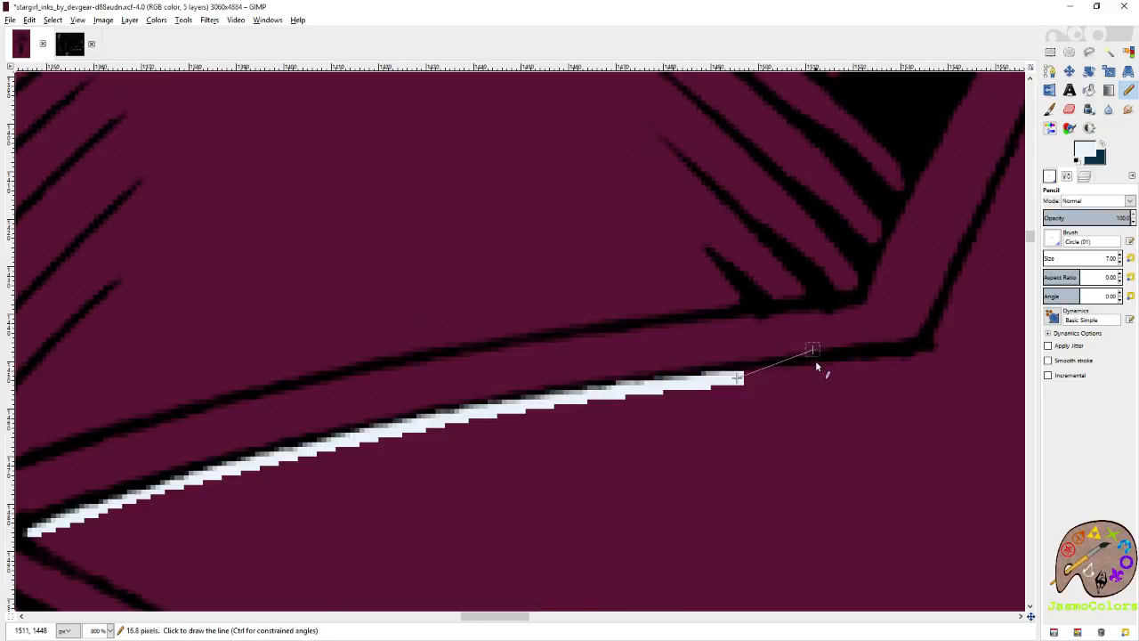
pyautogui.keyDown('shift'); pyautogui.click(841, 368); pyautogui.keyUp('shift')
pyautogui.keyDown('shift'); pyautogui.click(935, 357); pyautogui.keyUp('shift')
# Continue the pale blue outline up the inner left edge of the star's top point to its tip.
pyautogui.keyDown('shift'); pyautogui.click(1006, 173); pyautogui.keyUp('shift')
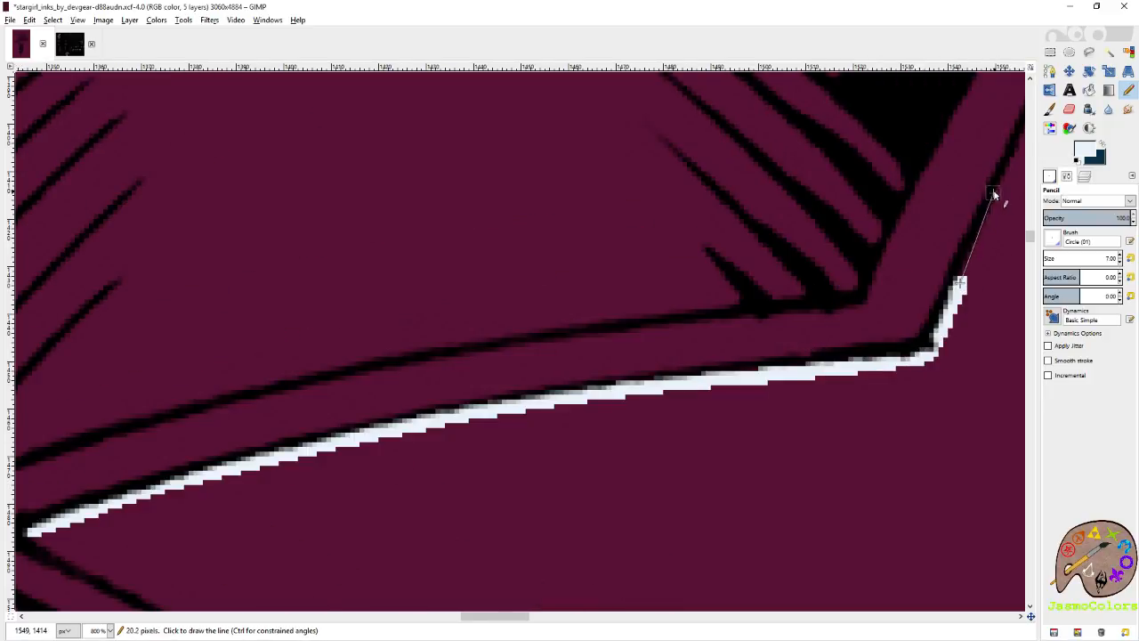
pyautogui.hscroll(3, 990, 224)
pyautogui.scroll(3, 890, 258)
pyautogui.keyDown('shift'); pyautogui.click(841, 256); pyautogui.keyUp('shift')
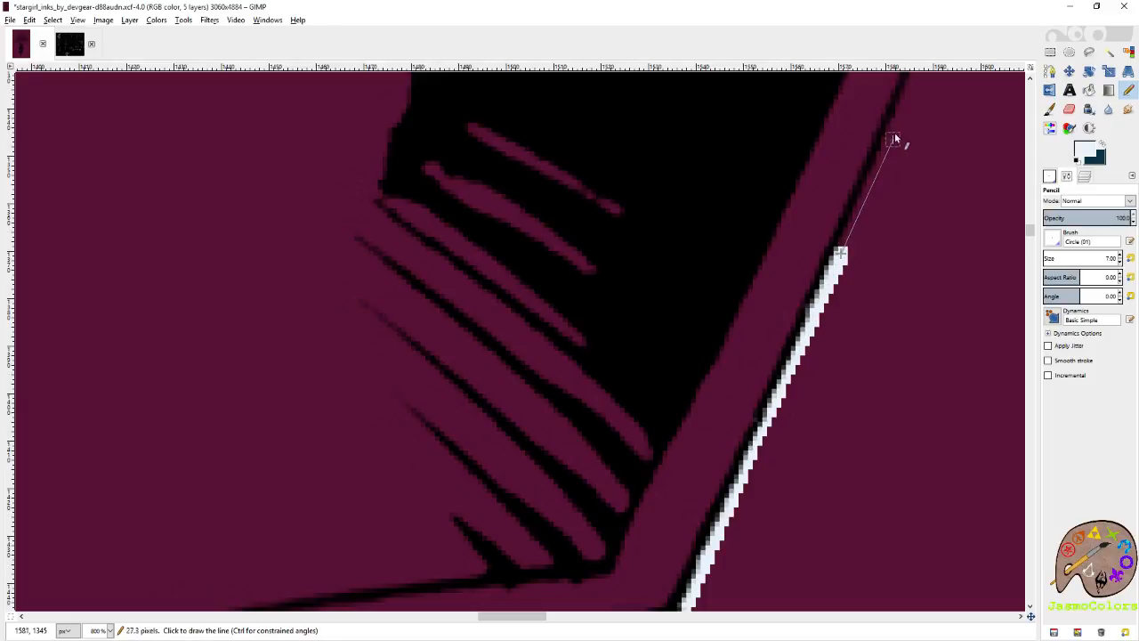
pyautogui.keyDown('shift'); pyautogui.click(908, 89); pyautogui.keyUp('shift')
pyautogui.hscroll(3, 895, 178)
pyautogui.scroll(3, 694, 294)
pyautogui.keyDown('shift'); pyautogui.click(702, 243); pyautogui.keyUp('shift')
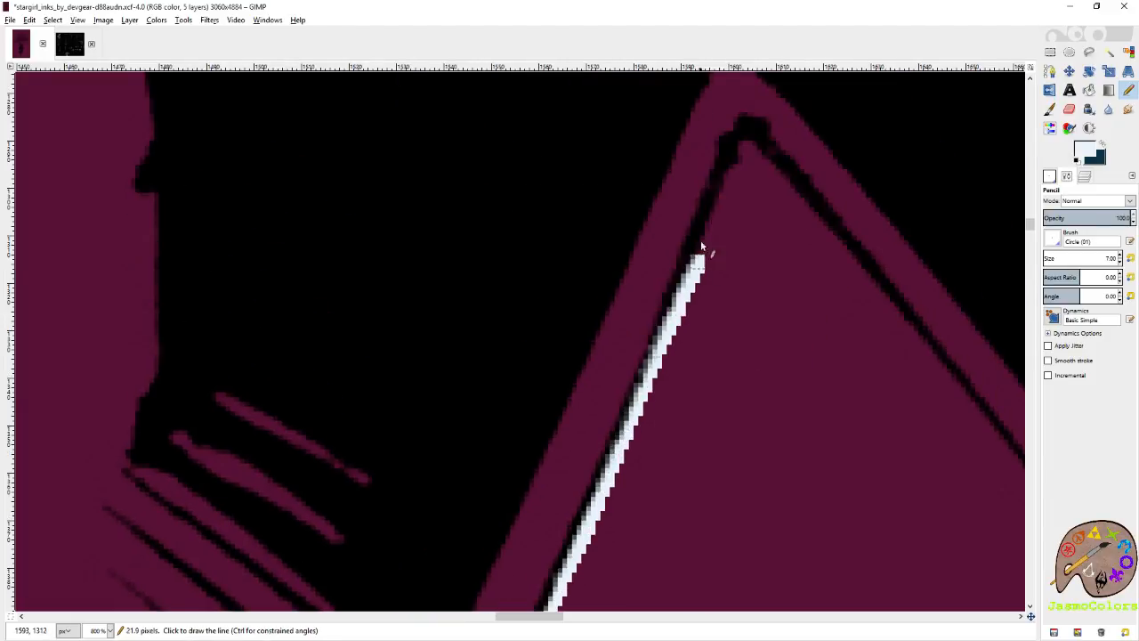
pyautogui.keyDown('shift'); pyautogui.click(739, 149); pyautogui.keyUp('shift')
# Trace the inner right edge of the star's top point from the tip down to the corner with the right point.
pyautogui.keyDown('shift'); pyautogui.click(795, 189); pyautogui.keyUp('shift')
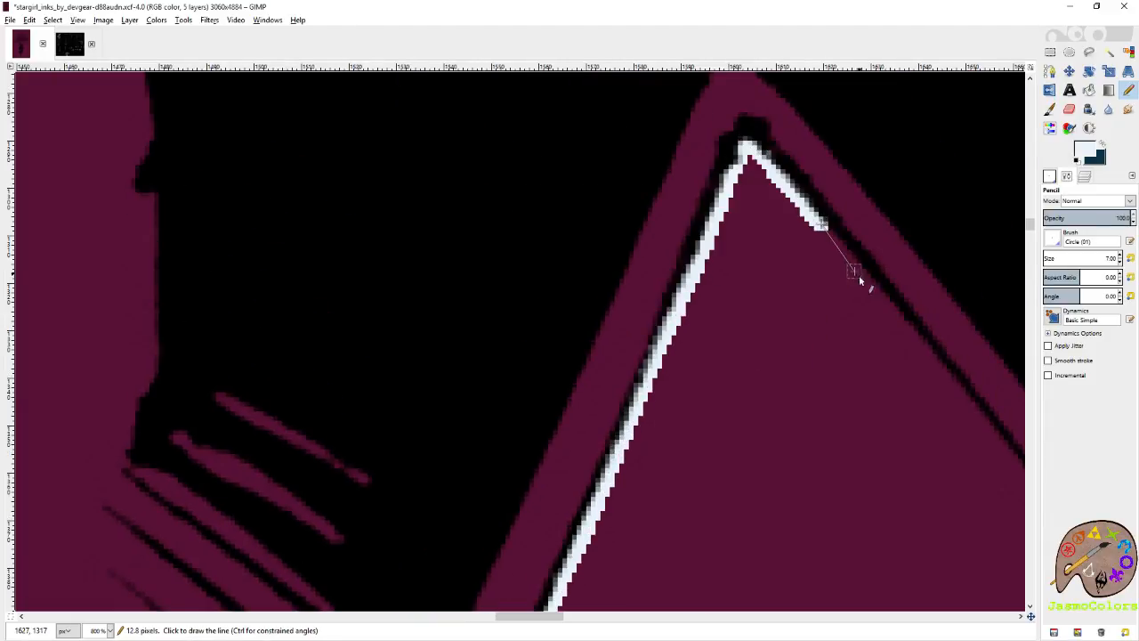
pyautogui.keyDown('shift'); pyautogui.click(942, 370); pyautogui.keyUp('shift')
pyautogui.hscroll(4, 683, 339)
pyautogui.scroll(-2, 683, 339)
pyautogui.scroll(-2, 684, 345)
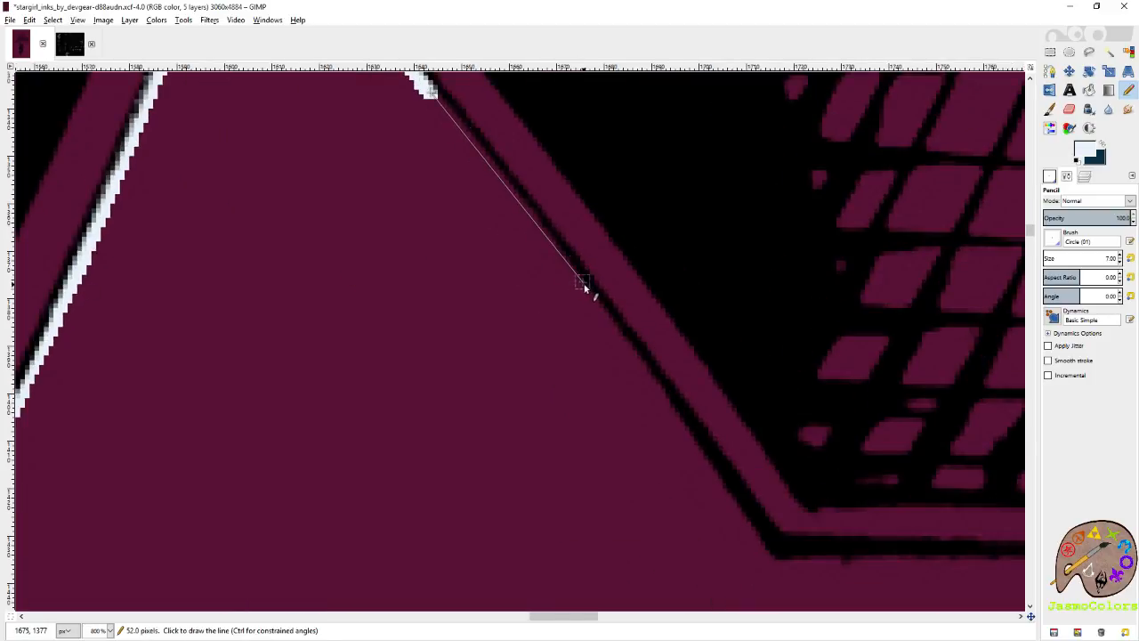
pyautogui.keyDown('shift'); pyautogui.click(584, 289); pyautogui.keyUp('shift')
pyautogui.keyDown('shift'); pyautogui.click(686, 431); pyautogui.keyUp('shift')
pyautogui.keyDown('shift'); pyautogui.click(759, 536); pyautogui.keyUp('shift')
pyautogui.keyDown('shift'); pyautogui.click(781, 561); pyautogui.keyUp('shift')
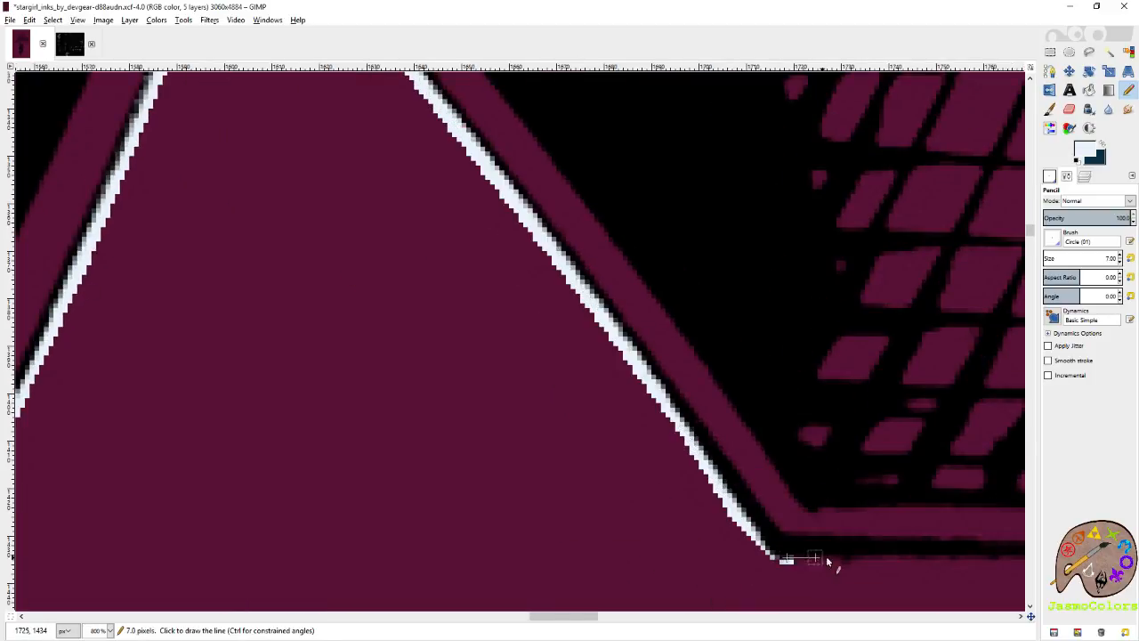
# Trace the inner upper edge of the star's right point from the corner out to its tip.
pyautogui.keyDown('shift'); pyautogui.click(936, 561); pyautogui.keyUp('shift')
pyautogui.hscroll(5, 768, 516)
pyautogui.scroll(-3, 768, 516)
pyautogui.keyDown('shift'); pyautogui.click(588, 293); pyautogui.keyUp('shift')
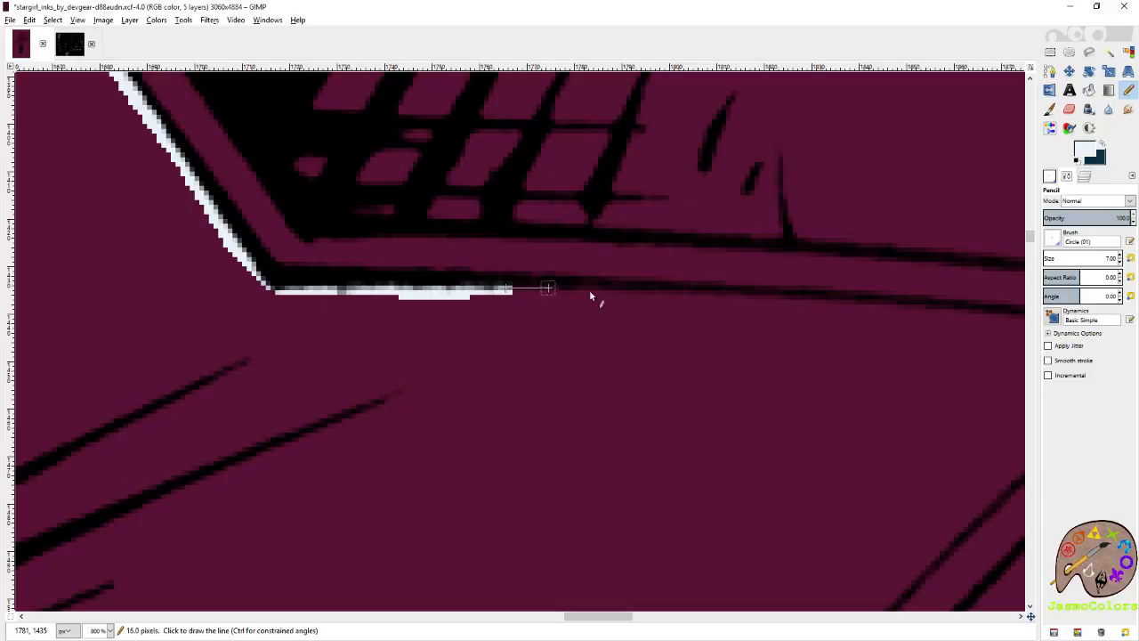
pyautogui.keyDown('shift'); pyautogui.click(693, 294); pyautogui.keyUp('shift')
pyautogui.keyDown('shift'); pyautogui.click(856, 312); pyautogui.keyUp('shift')
pyautogui.hscroll(3, 855, 314)
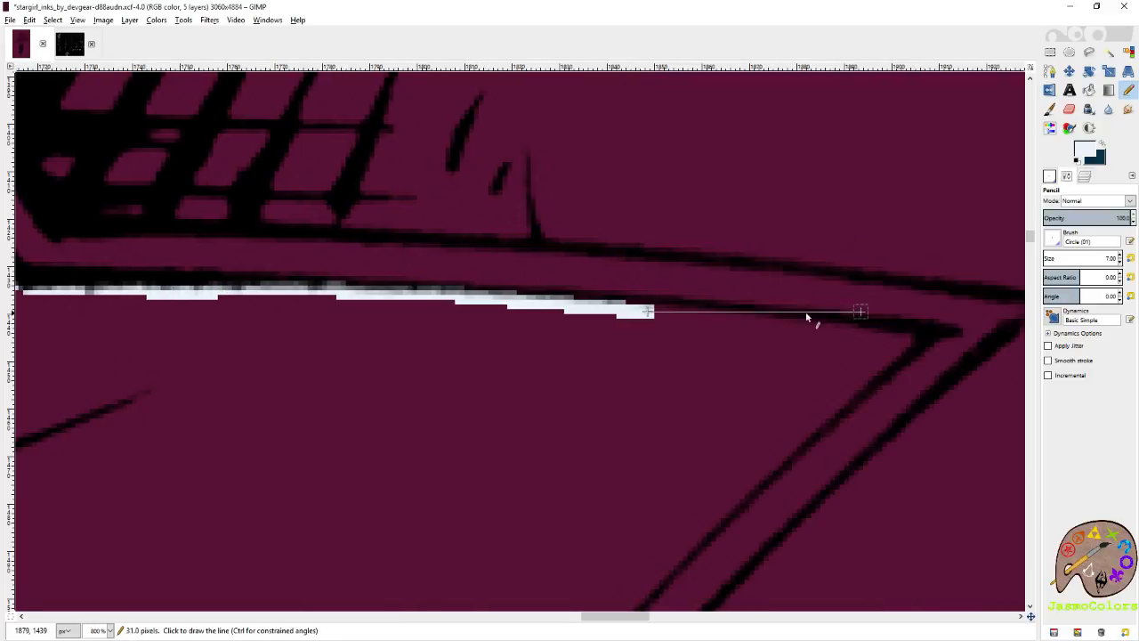
pyautogui.keyDown('shift'); pyautogui.click(704, 318); pyautogui.keyUp('shift')
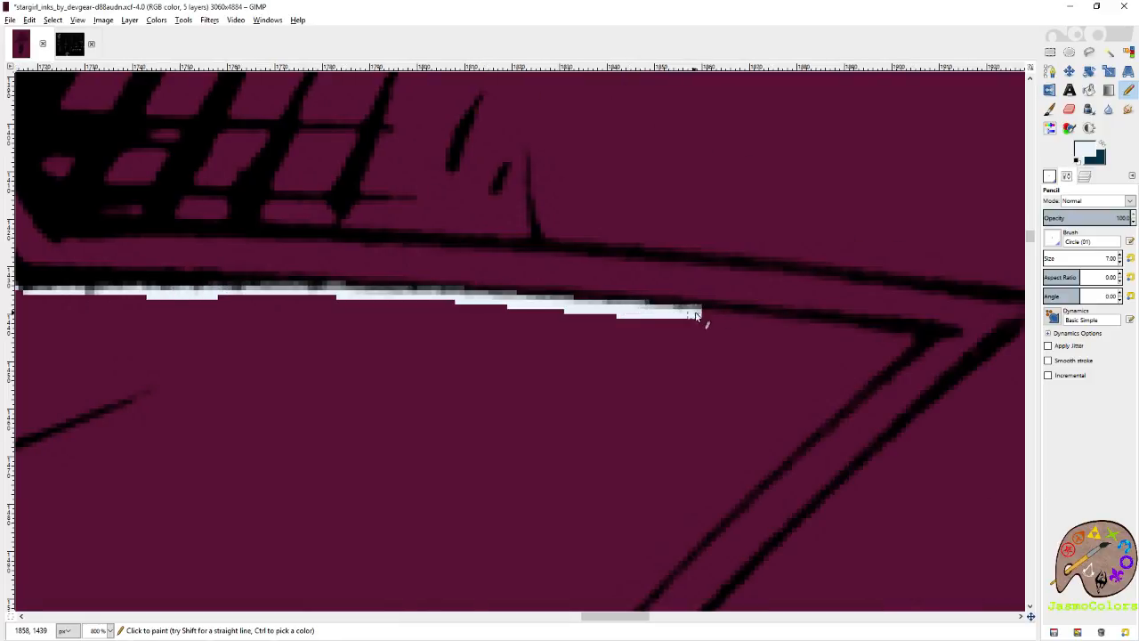
pyautogui.keyDown('shift'); pyautogui.click(881, 334); pyautogui.keyUp('shift')
pyautogui.keyDown('shift'); pyautogui.click(909, 337); pyautogui.keyUp('shift')
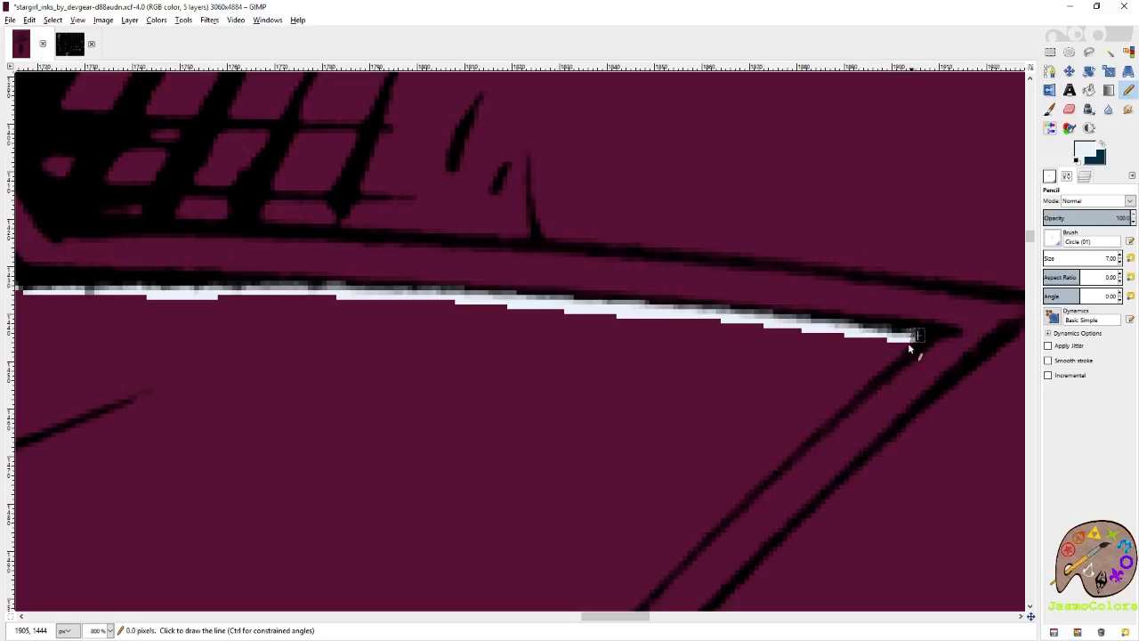
# Trace the inner lower edge of the star's right point from its tip back to the inner corner.
pyautogui.keyDown('shift'); pyautogui.click(831, 417); pyautogui.keyUp('shift')
pyautogui.keyDown('shift'); pyautogui.click(693, 535); pyautogui.keyUp('shift')
pyautogui.scroll(-5, 671, 537)
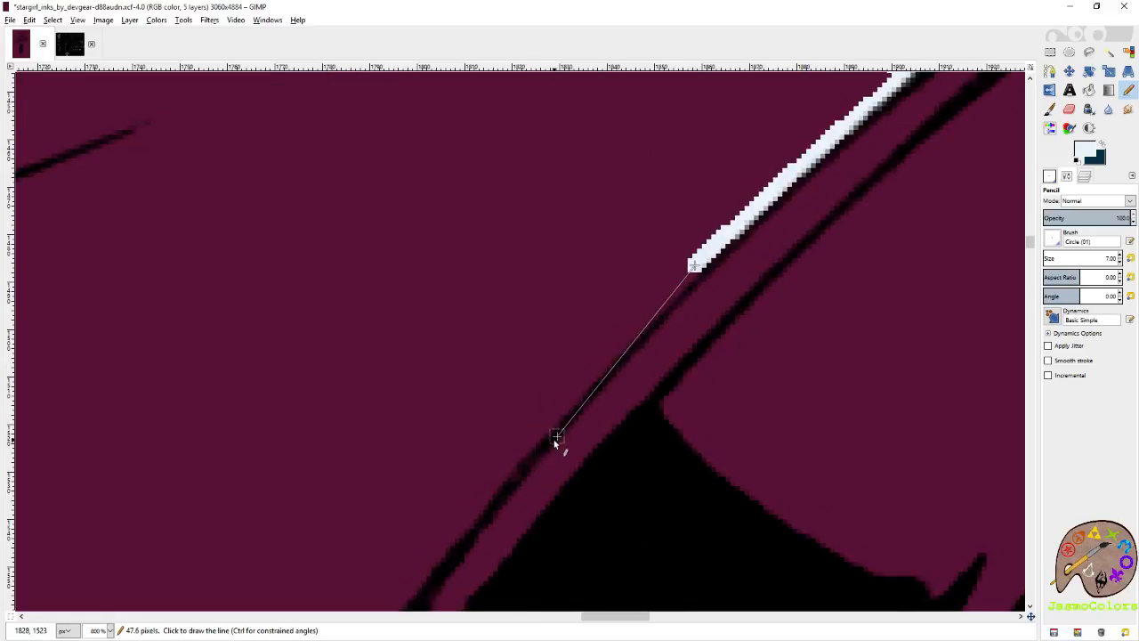
pyautogui.keyDown('shift'); pyautogui.click(511, 463); pyautogui.keyUp('shift')
pyautogui.keyDown('shift'); pyautogui.click(443, 545); pyautogui.keyUp('shift')
pyautogui.moveTo(438, 556); pyautogui.dragTo(574, 326)
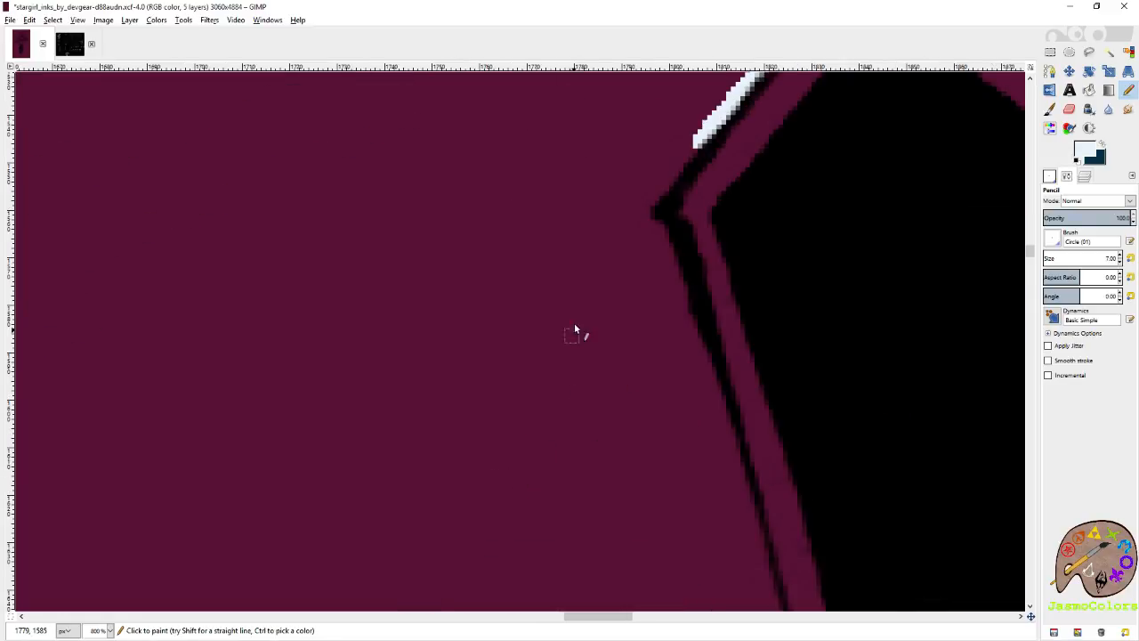
pyautogui.keyDown('shift'); pyautogui.click(661, 192); pyautogui.keyUp('shift')
# Outline the first stretch of the lower-right point's outer-side edge below the corner, and save the image.
pyautogui.keyDown('shift'); pyautogui.click(667, 229); pyautogui.keyUp('shift')
pyautogui.keyDown('shift'); pyautogui.click(682, 283); pyautogui.keyUp('shift')
pyautogui.keyDown('shift'); pyautogui.click(717, 391); pyautogui.keyUp('shift')
pyautogui.hotkey('ctrl', 's')
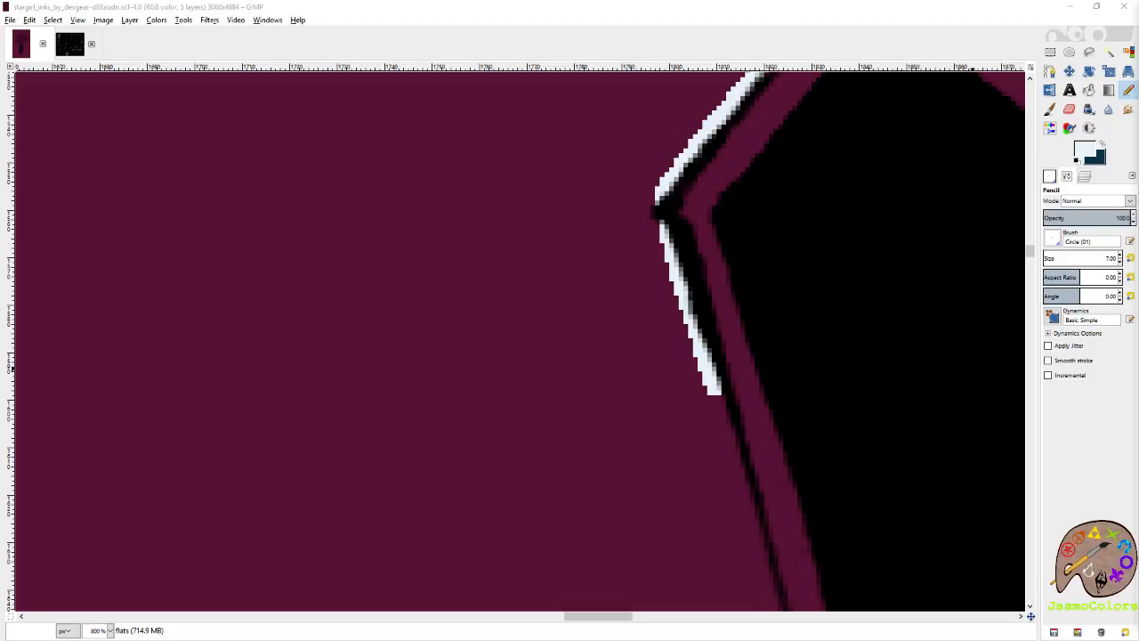
pyautogui.click(881, 22)
# Extend the pale blue line down the right edge of the star's lower-right point to its tip.
pyautogui.scroll(-2, 726, 231)
pyautogui.keyDown('shift'); pyautogui.click(739, 187); pyautogui.keyUp('shift')
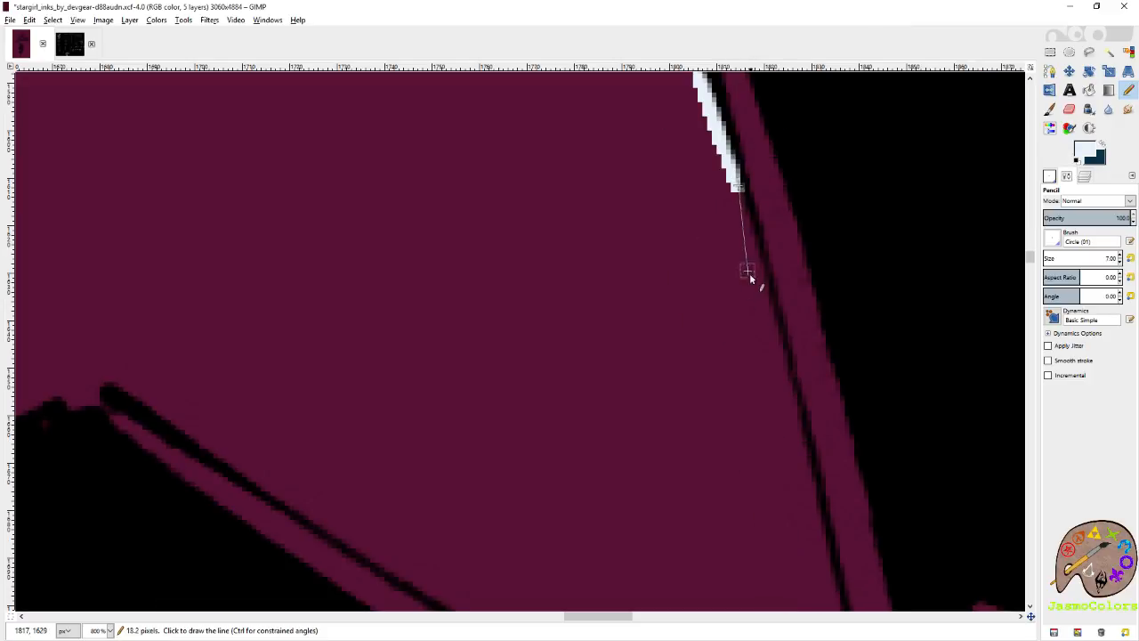
pyautogui.keyDown('shift'); pyautogui.click(772, 338); pyautogui.keyUp('shift')
pyautogui.keyDown('shift'); pyautogui.click(822, 529); pyautogui.keyUp('shift')
pyautogui.scroll(-3, 835, 393)
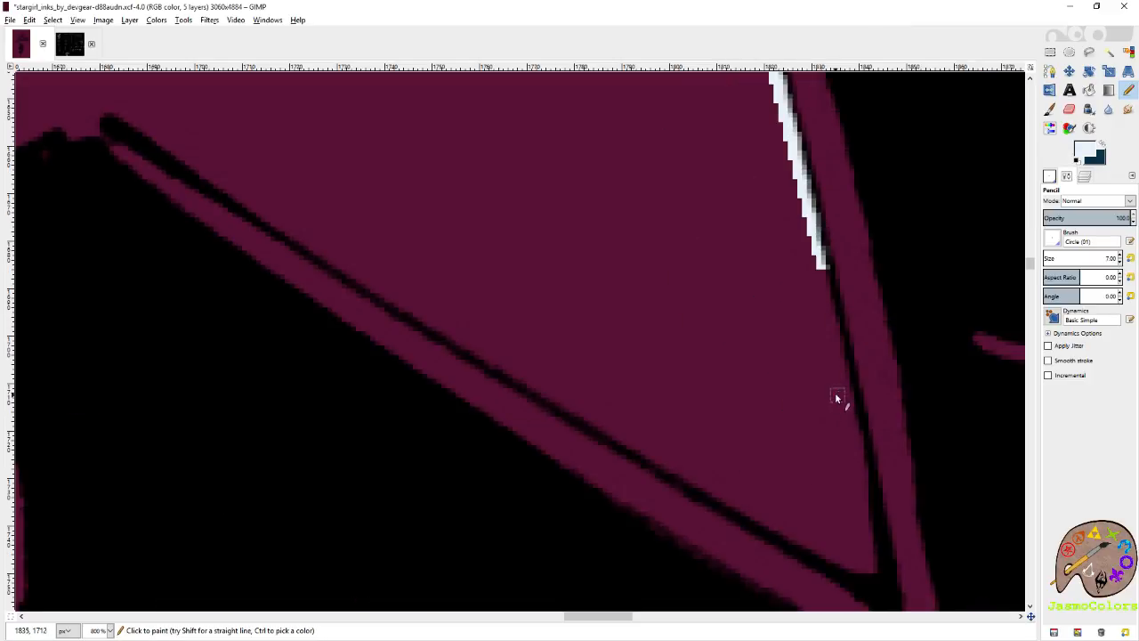
pyautogui.keyDown('shift'); pyautogui.click(853, 421); pyautogui.keyUp('shift')
pyautogui.keyDown('shift'); pyautogui.click(871, 567); pyautogui.keyUp('shift')
# Trace the lower edge of the star's lower-right point from its tip up to the gap at the bottom notch.
pyautogui.keyDown('shift'); pyautogui.click(838, 566); pyautogui.keyUp('shift')
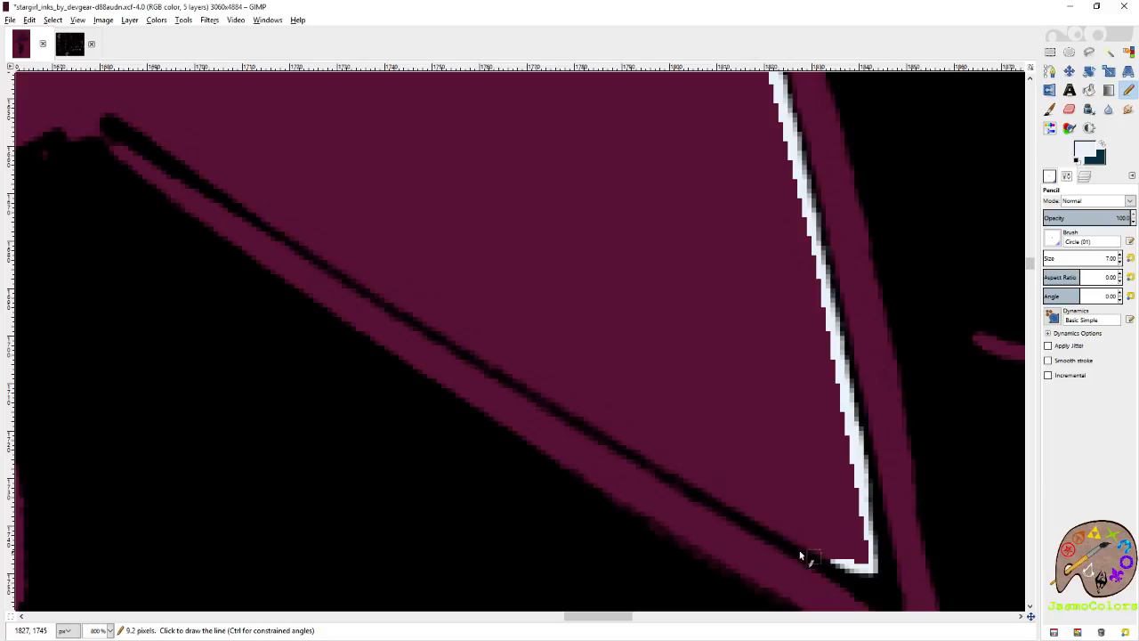
pyautogui.keyDown('shift'); pyautogui.click(676, 475); pyautogui.keyUp('shift')
pyautogui.keyDown('shift'); pyautogui.click(451, 336); pyautogui.keyUp('shift')
pyautogui.hscroll(-3, 437, 330)
pyautogui.hscroll(-6, 845, 312)
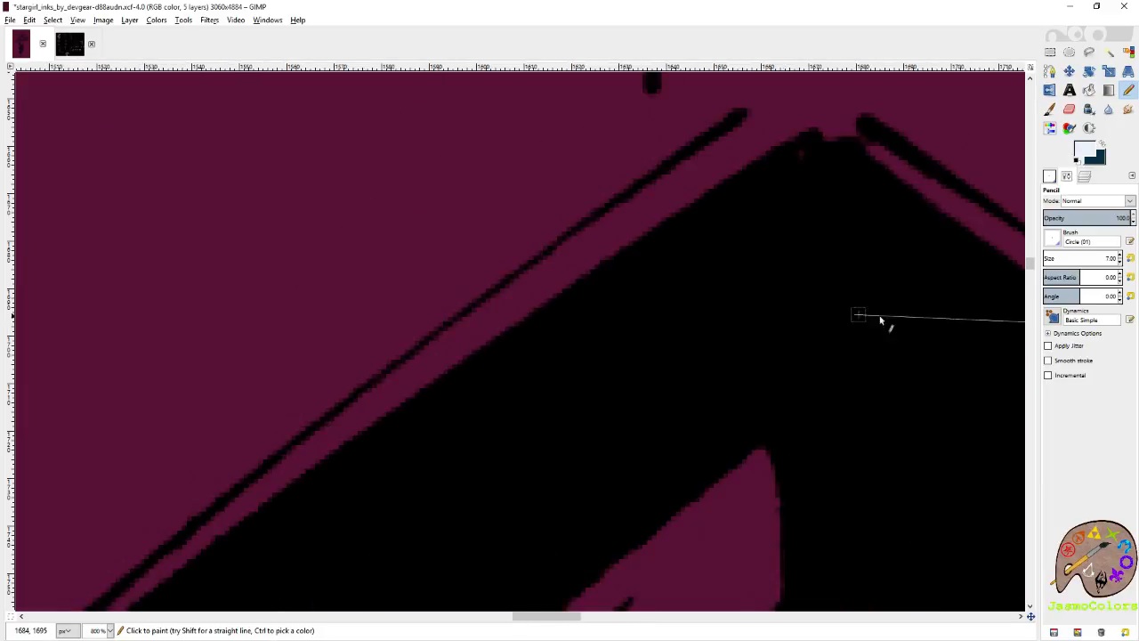
pyautogui.scroll(3, 886, 294)
pyautogui.keyDown('shift'); pyautogui.click(872, 253); pyautogui.keyUp('shift')
pyautogui.keyDown('shift'); pyautogui.click(853, 248); pyautogui.keyUp('shift')
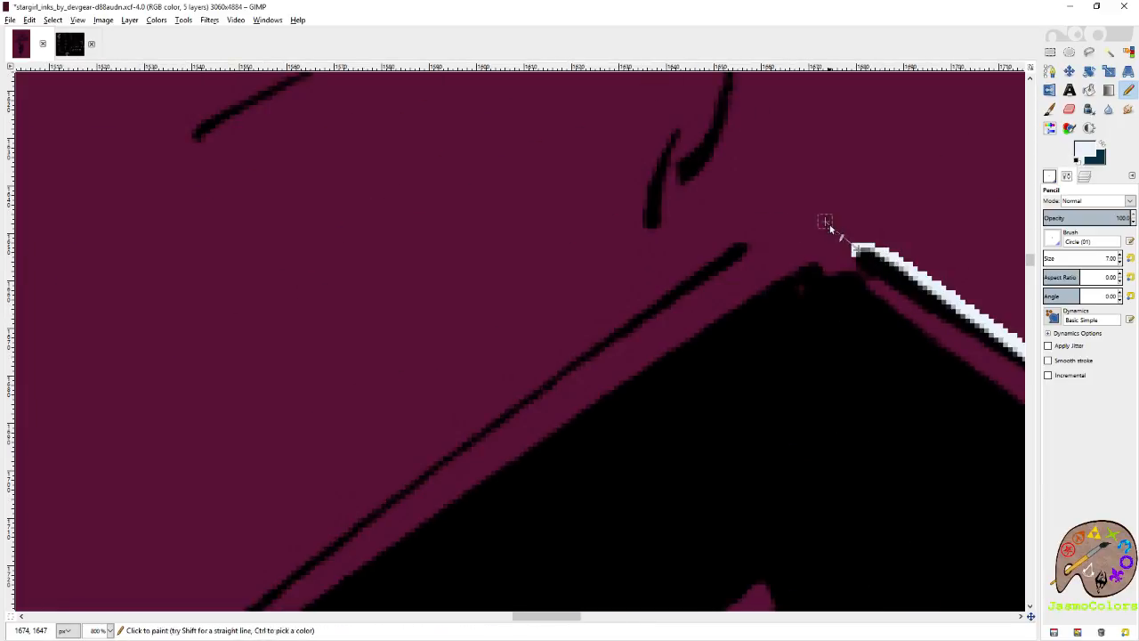
# Close the gap at the border's outer left tip and begin a pale blue line inside the left point's upper outer contour.
pyautogui.scroll(-8, 829, 224)
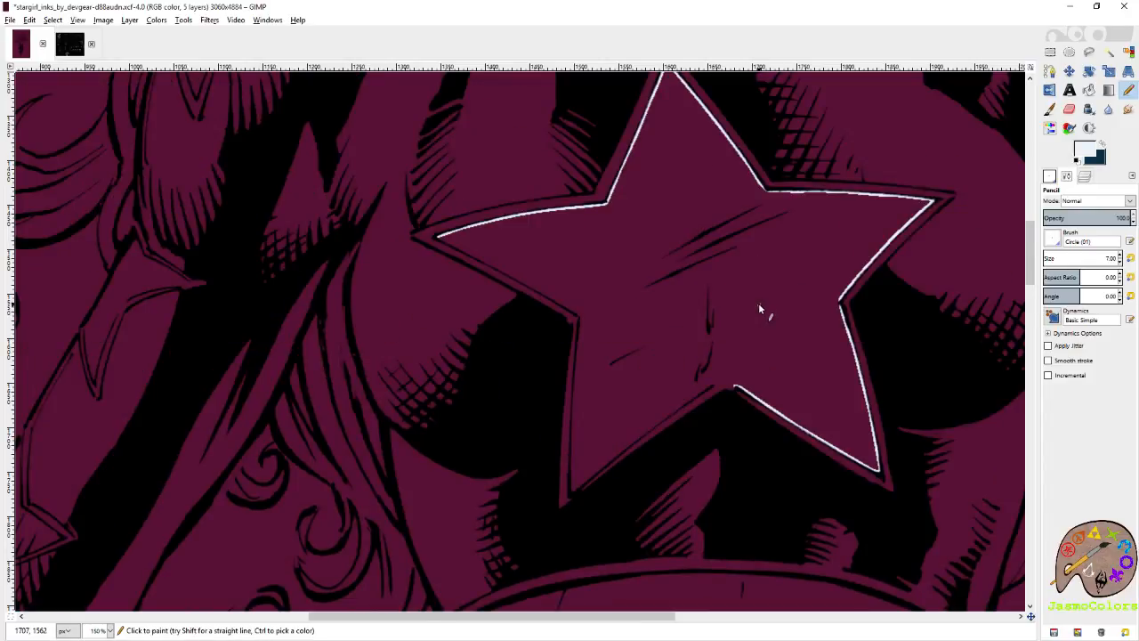
pyautogui.scroll(2, 838, 307)
pyautogui.scroll(-2, 696, 313)
pyautogui.scroll(6, 378, 222)
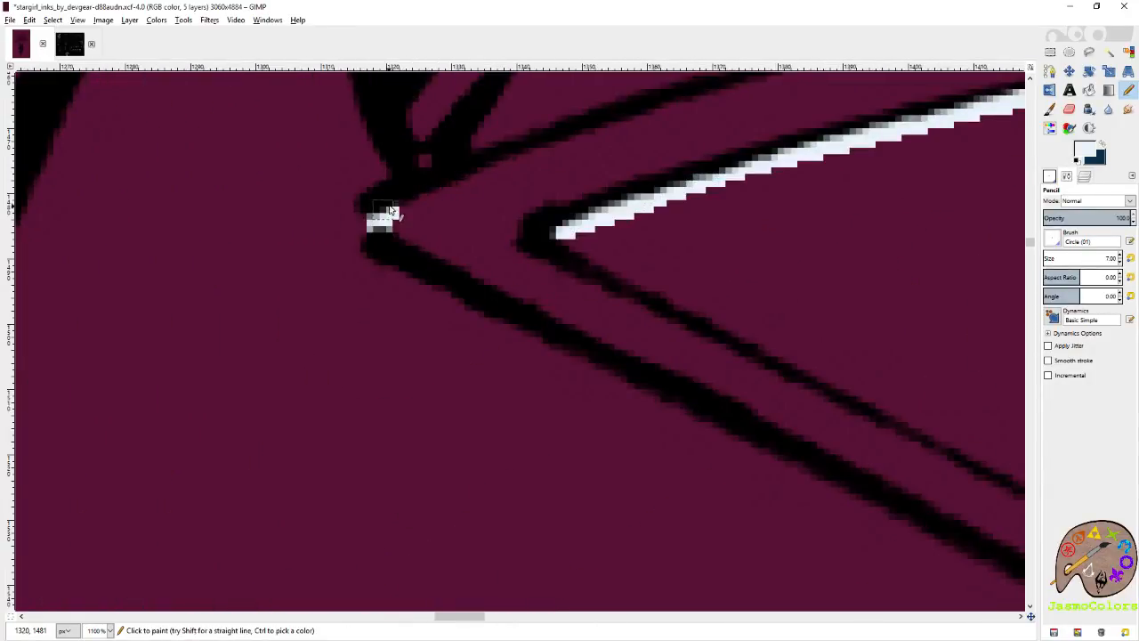
pyautogui.keyDown('shift'); pyautogui.click(655, 115); pyautogui.keyUp('shift')
pyautogui.scroll(-2, 850, 295)
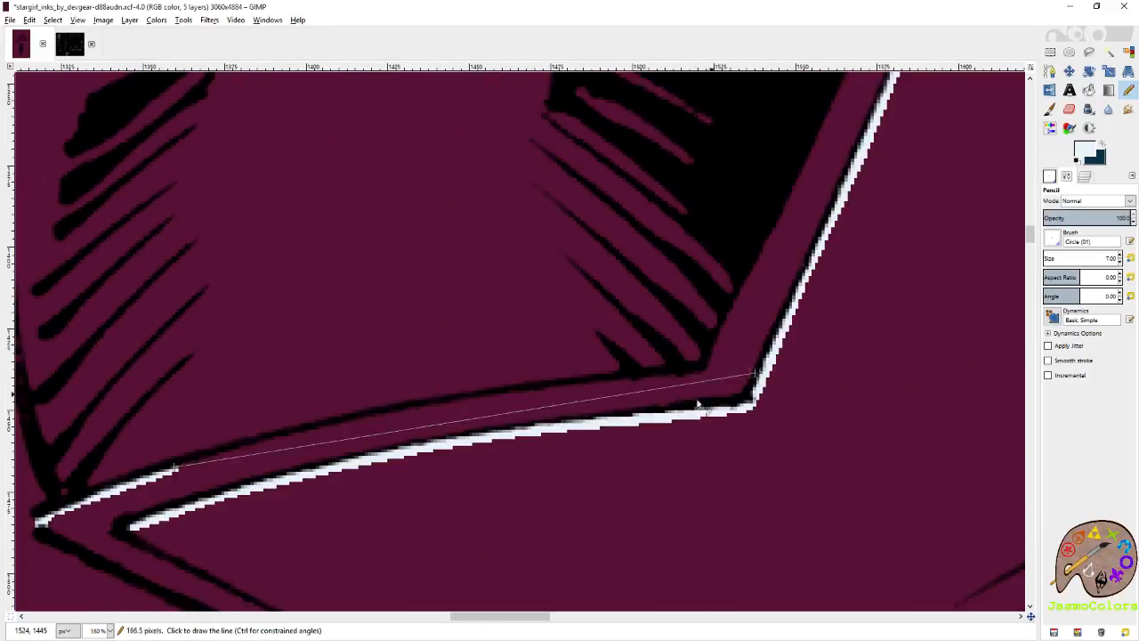
pyautogui.keyDown('shift'); pyautogui.click(471, 400); pyautogui.keyUp('shift')
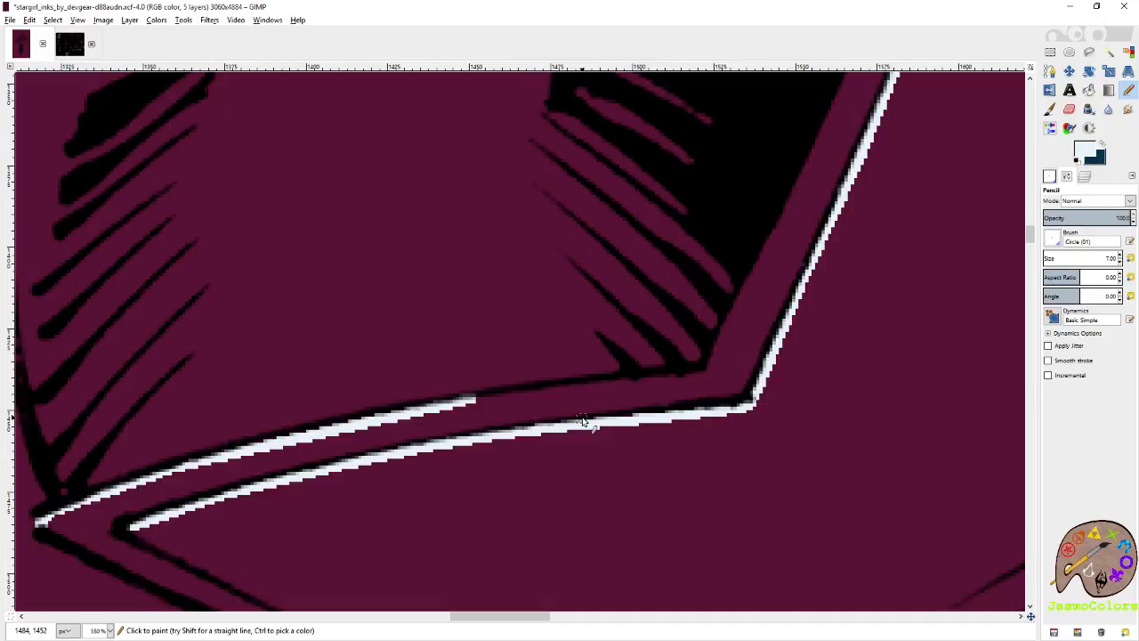
# Continue the pale blue line beneath the border's upper outer contour along the left point toward the corner hatching.
pyautogui.press('ctrl')
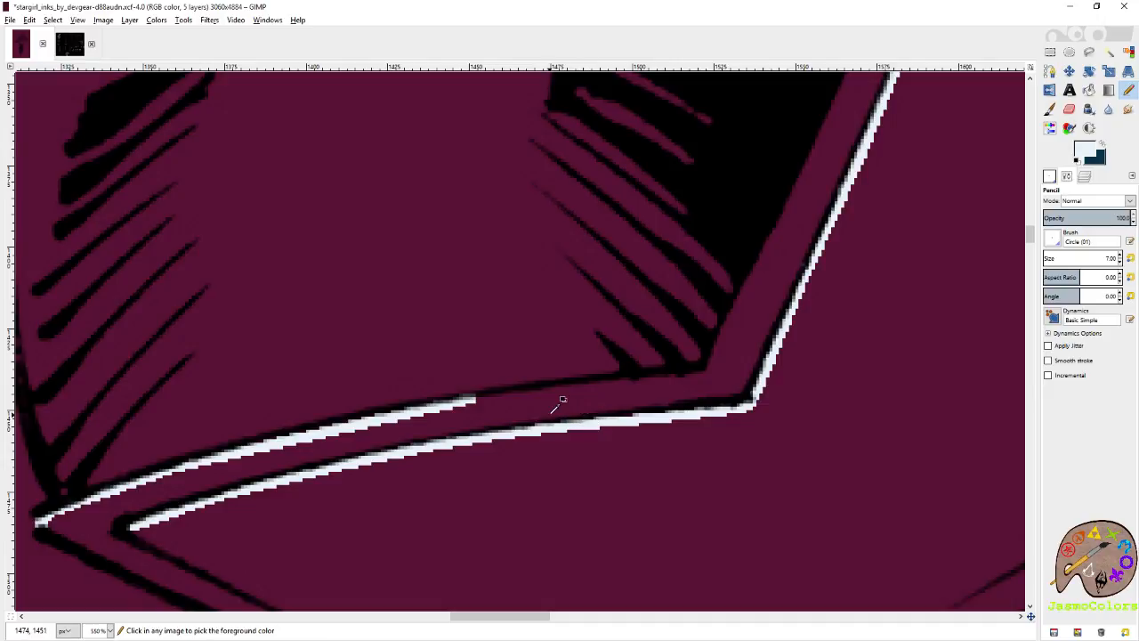
pyautogui.scroll(2, 291, 450)
pyautogui.press('shift')
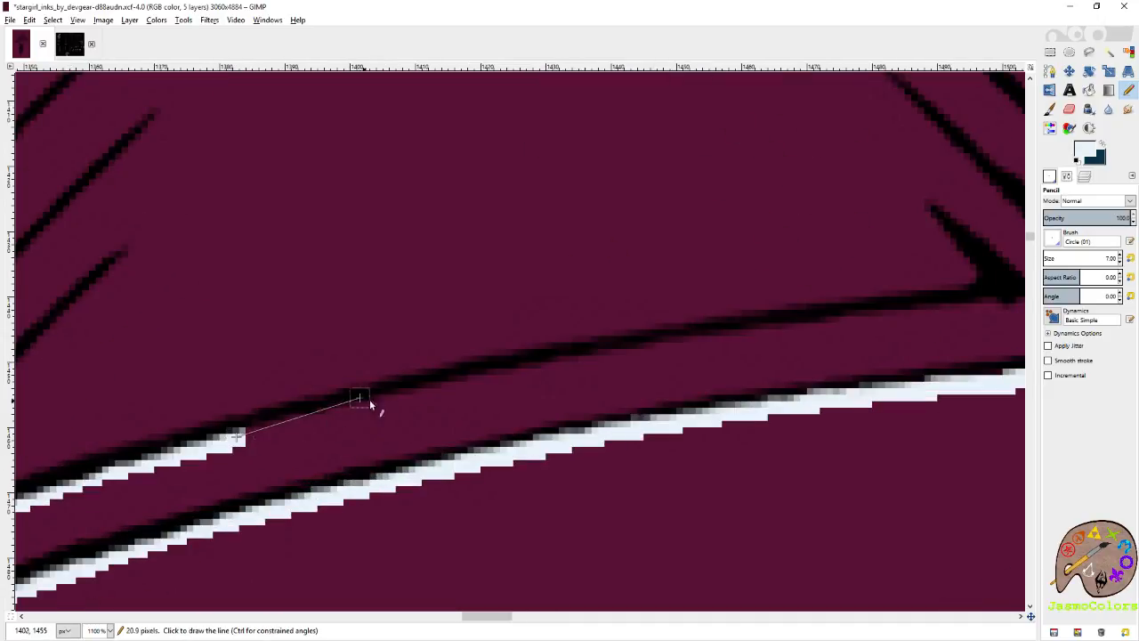
pyautogui.keyDown('shift'); pyautogui.click(589, 360); pyautogui.keyUp('shift')
pyautogui.keyDown('shift'); pyautogui.click(735, 335); pyautogui.keyUp('shift')
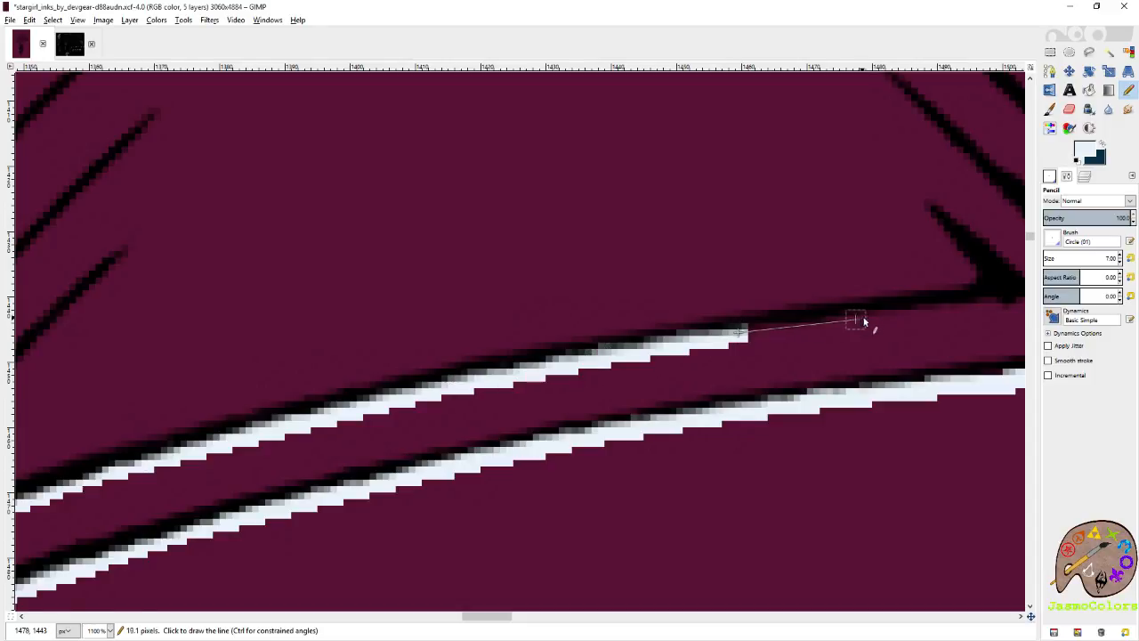
pyautogui.keyDown('shift'); pyautogui.click(867, 319); pyautogui.keyUp('shift')
pyautogui.keyDown('shift'); pyautogui.click(928, 314); pyautogui.keyUp('shift')
pyautogui.hscroll(3, 930, 318)
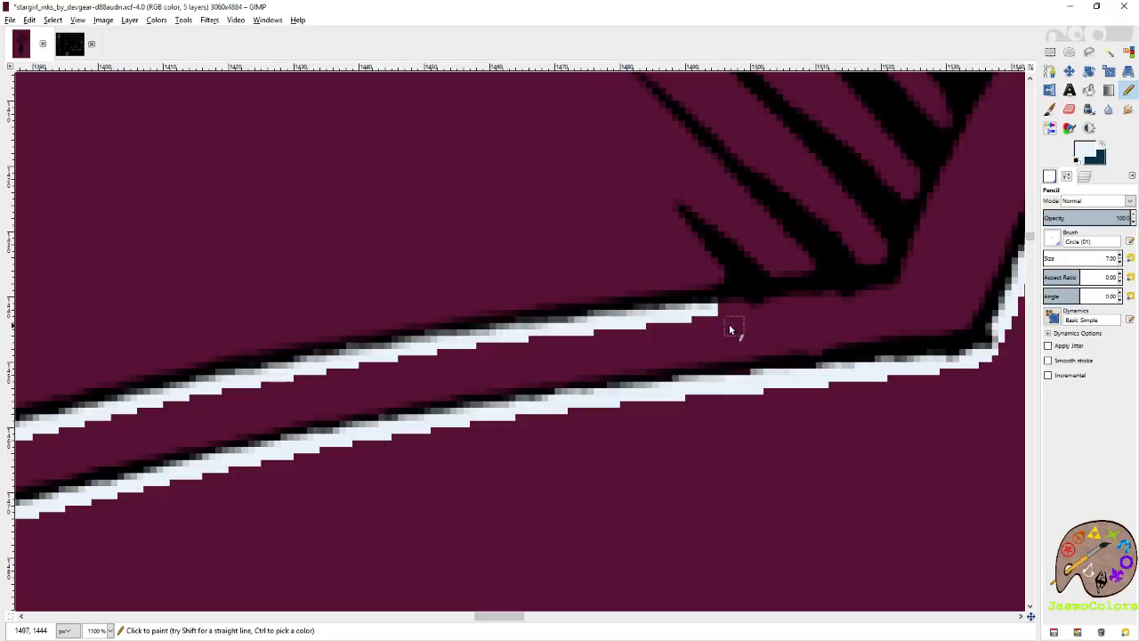
# Continue the pale blue line beneath the corner hatching, around the star border's upper-left notch and partway up the top point.
pyautogui.keyDown('shift'); pyautogui.click(776, 302); pyautogui.keyUp('shift')
pyautogui.keyDown('shift'); pyautogui.click(835, 295); pyautogui.keyUp('shift')
pyautogui.keyDown('shift'); pyautogui.click(895, 285); pyautogui.keyUp('shift')
pyautogui.keyDown('shift'); pyautogui.click(923, 233); pyautogui.keyUp('shift')
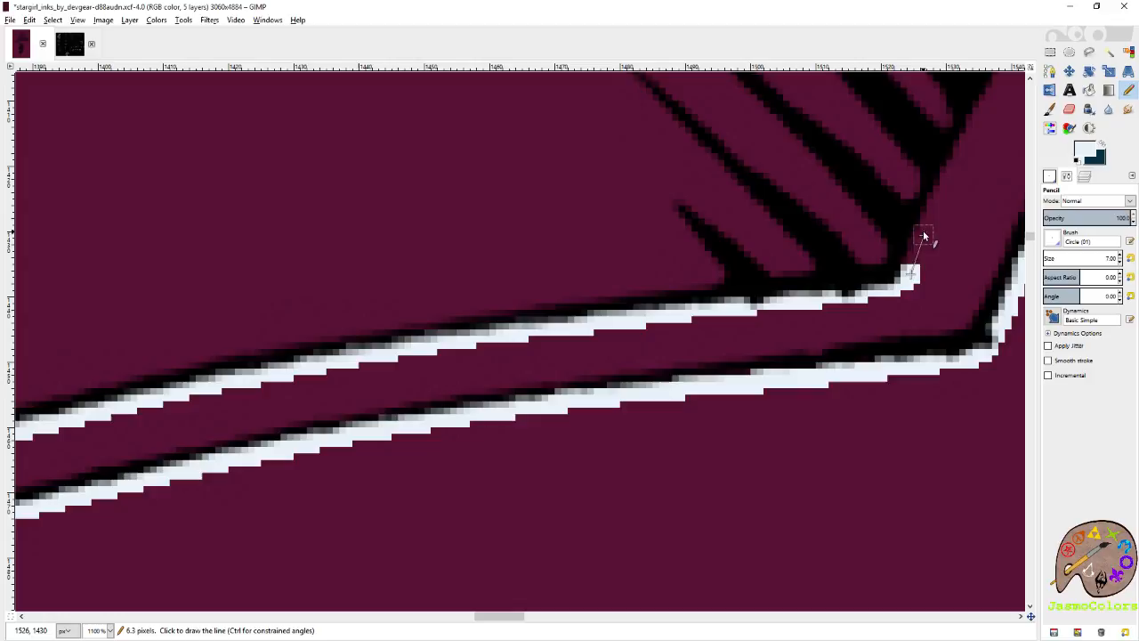
pyautogui.keyDown('shift'); pyautogui.click(969, 135); pyautogui.keyUp('shift')
pyautogui.keyDown('shift'); pyautogui.click(991, 92); pyautogui.keyUp('shift')
# Extend the pale blue line up the outer left side of the border's top point to its tip.
pyautogui.hscroll(6, 955, 164)
pyautogui.scroll(5, 955, 163)
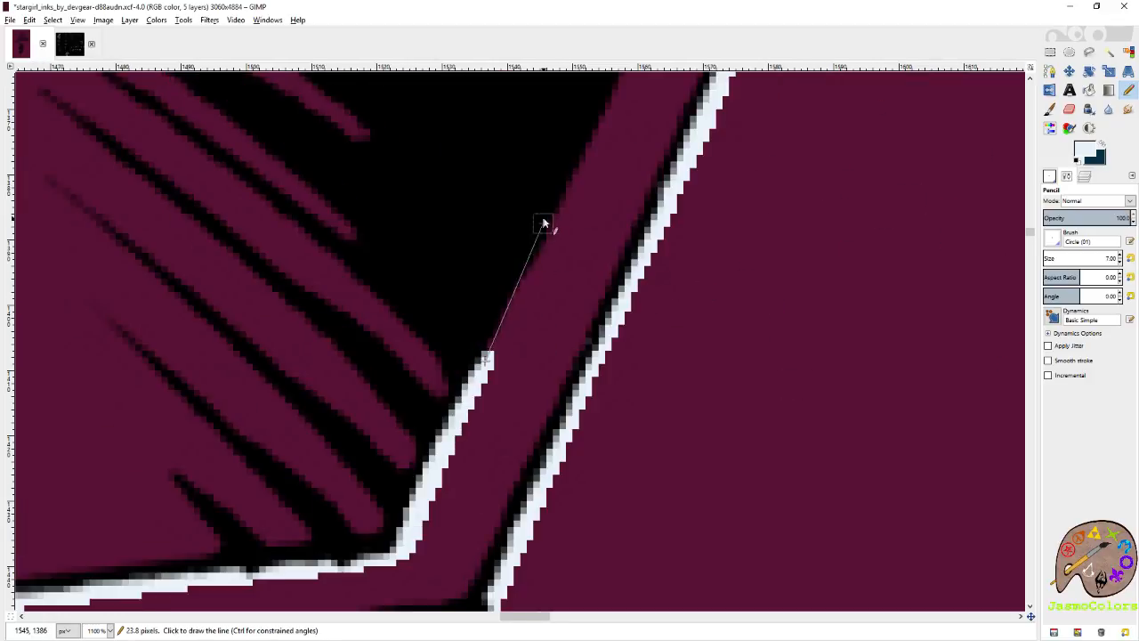
pyautogui.scroll(3, 684, 256)
pyautogui.keyDown('shift'); pyautogui.click(755, 171); pyautogui.keyUp('shift')
pyautogui.scroll(5, 864, 300)
pyautogui.keyDown('shift'); pyautogui.click(902, 251); pyautogui.keyUp('shift')
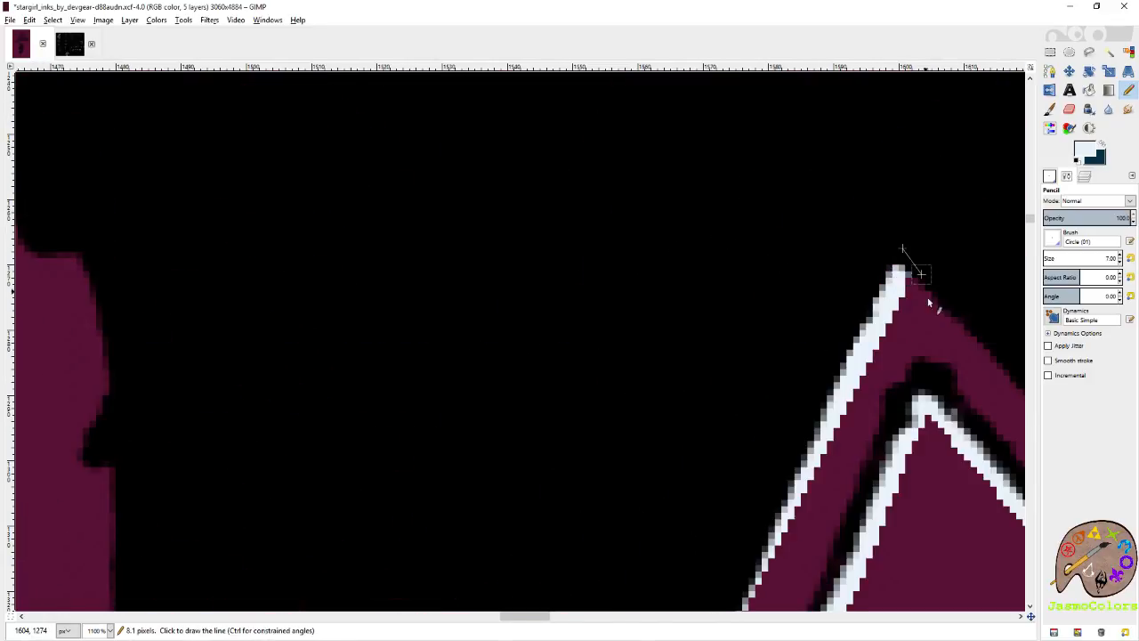
# Trace the outer right side of the border's top point from its tip down to the upper-right notch.
pyautogui.hscroll(8, 576, 404)
pyautogui.scroll(-8, 510, 472)
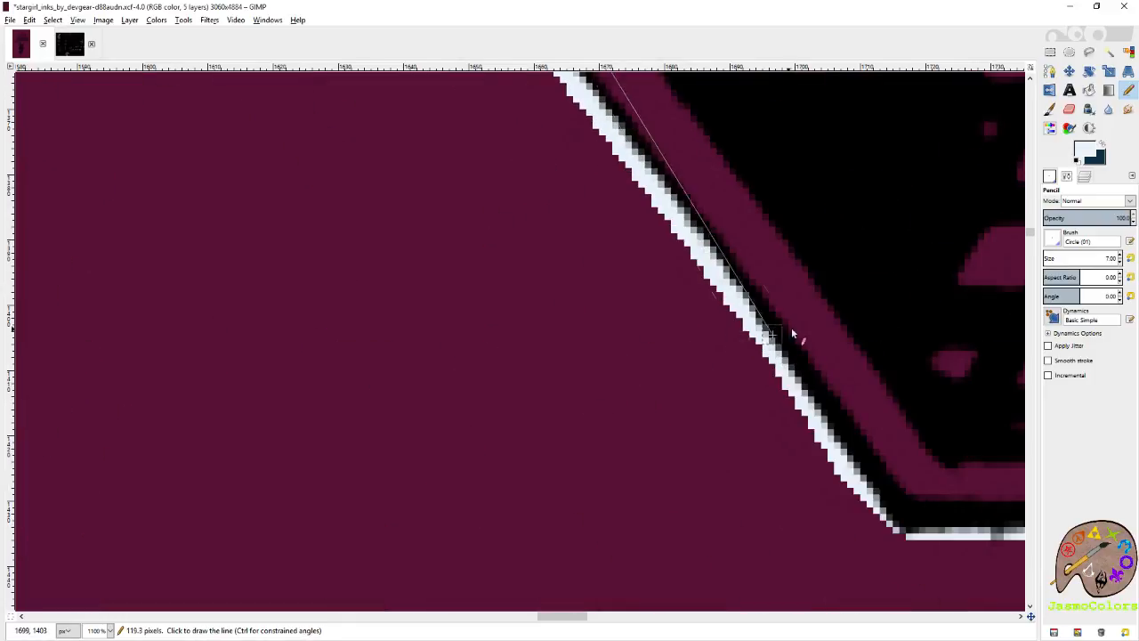
pyautogui.keyDown('shift'); pyautogui.click(771, 335); pyautogui.keyUp('shift')
pyautogui.keyDown('shift'); pyautogui.click(951, 462); pyautogui.keyUp('shift')
# Trace the pale blue line beneath the upper outer contour of the border's right point toward its tip.
pyautogui.hscroll(8, 951, 462)
pyautogui.scroll(-2, 950, 462)
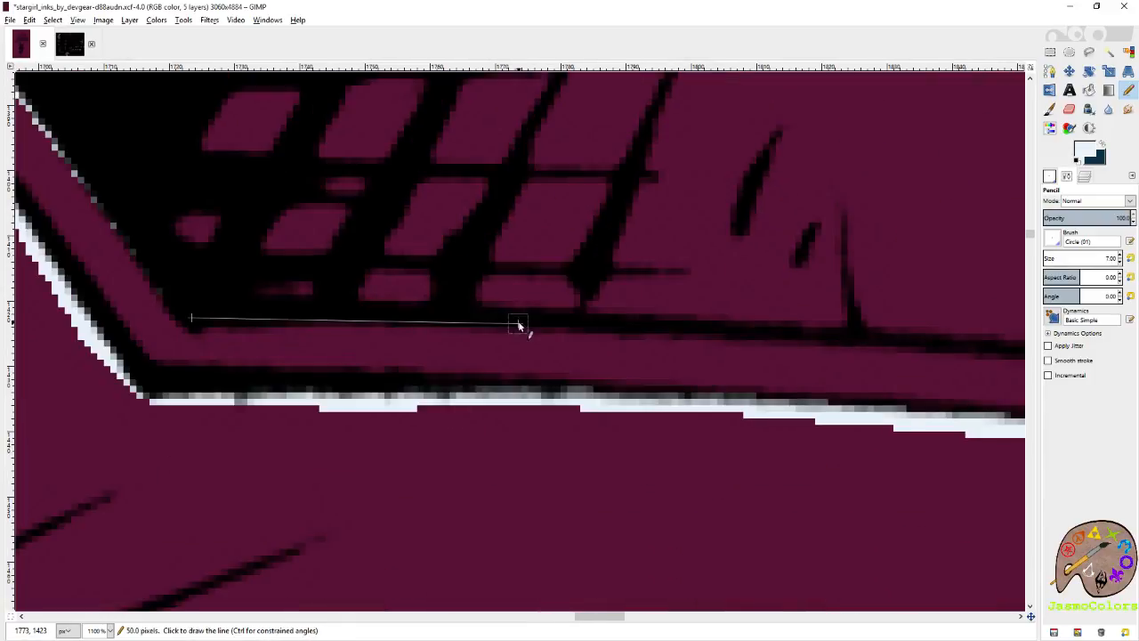
pyautogui.keyDown('shift'); pyautogui.click(519, 326); pyautogui.keyUp('shift')
pyautogui.keyDown('shift'); pyautogui.click(779, 337); pyautogui.keyUp('shift')
pyautogui.keyDown('shift'); pyautogui.click(971, 357); pyautogui.keyUp('shift')
pyautogui.hscroll(8, 721, 387)
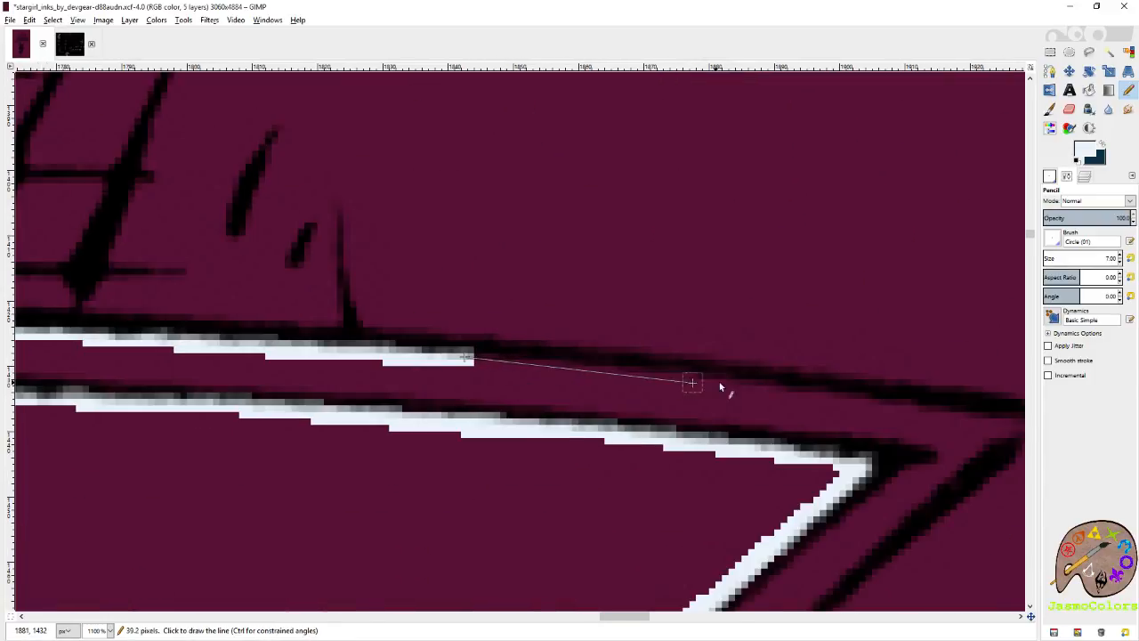
pyautogui.keyDown('shift'); pyautogui.click(763, 391); pyautogui.keyUp('shift')
pyautogui.keyDown('shift'); pyautogui.click(939, 411); pyautogui.keyUp('shift')
pyautogui.hscroll(8, 943, 419)
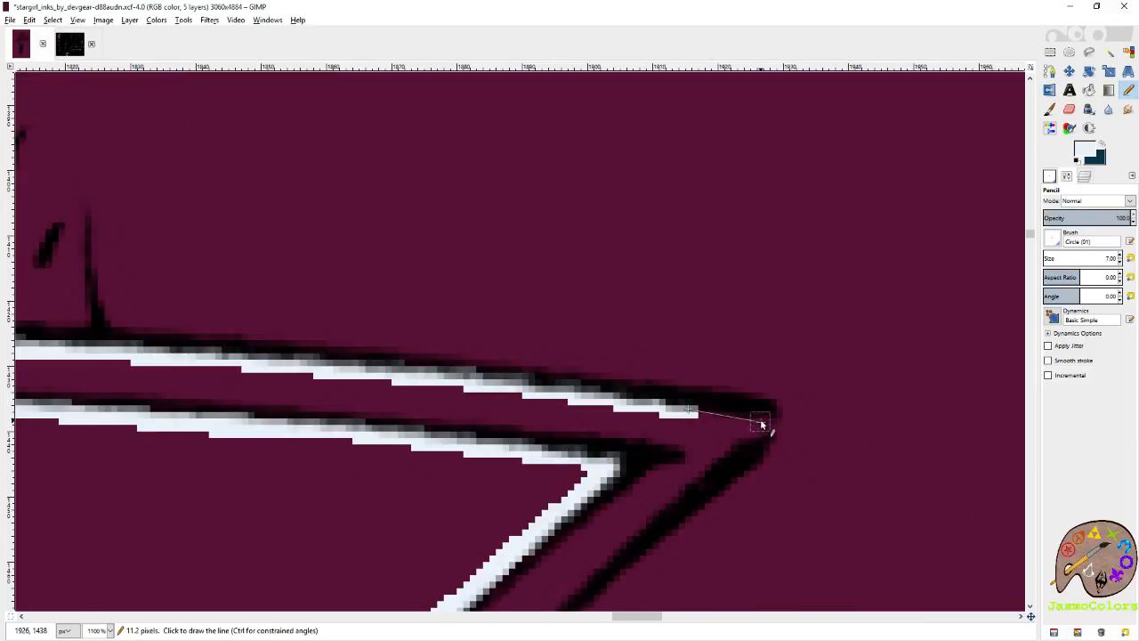
# Turn the pale blue line around the border's right tip and trace the lower outer edge toward the right notch.
pyautogui.keyDown('shift'); pyautogui.click(761, 423); pyautogui.keyUp('shift')
pyautogui.keyDown('shift'); pyautogui.click(703, 477); pyautogui.keyUp('shift')
pyautogui.keyDown('shift'); pyautogui.click(610, 558); pyautogui.keyUp('shift')
pyautogui.hscroll(-3, 605, 554)
pyautogui.scroll(-7, 712, 463)
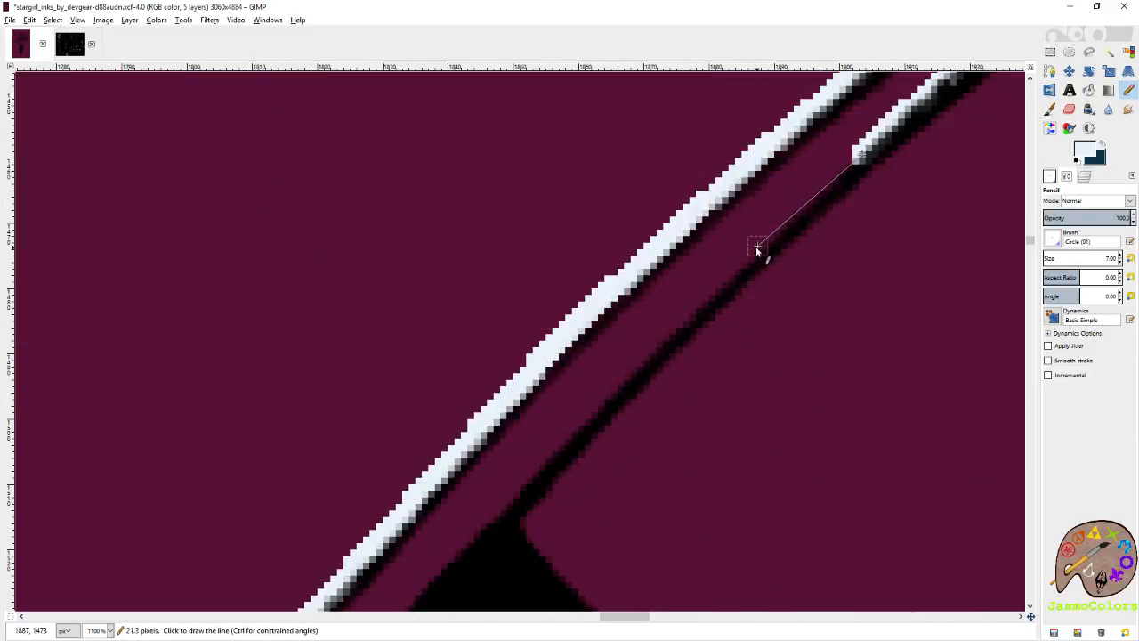
pyautogui.keyDown('shift'); pyautogui.click(710, 297); pyautogui.keyUp('shift')
pyautogui.keyDown('shift'); pyautogui.click(512, 476); pyautogui.keyUp('shift')
pyautogui.keyDown('shift'); pyautogui.click(437, 579); pyautogui.keyUp('shift')
# Trace the border's outer edge around the right notch and down the lower-right point to its tip.
pyautogui.hscroll(-4, 422, 604)
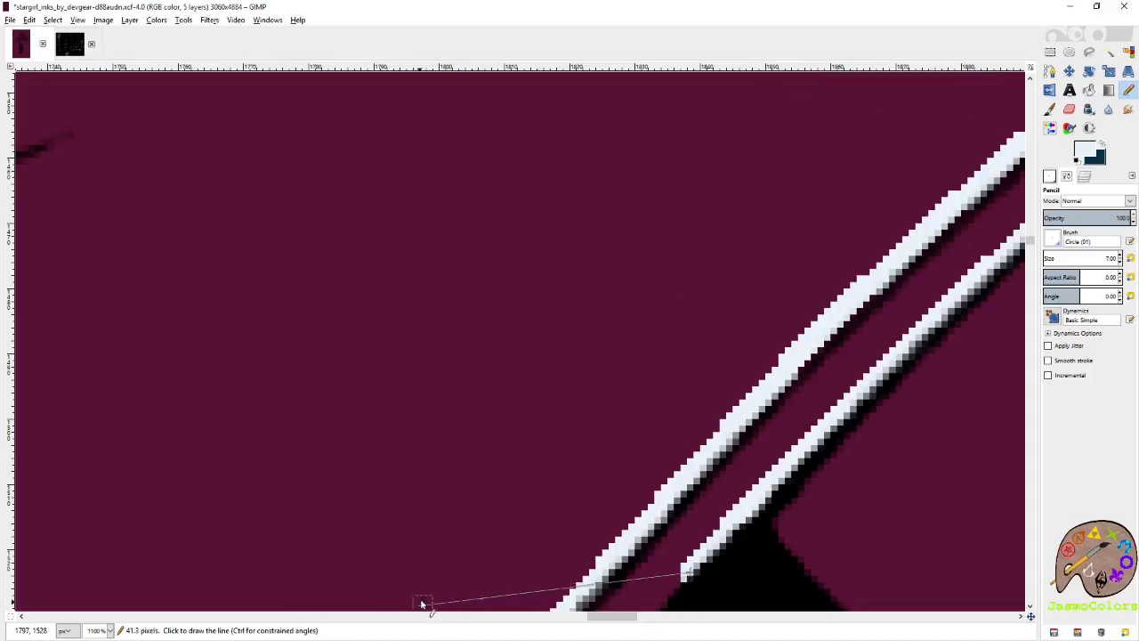
pyautogui.scroll(-7, 422, 605)
pyautogui.keyDown('shift'); pyautogui.click(544, 336); pyautogui.keyUp('shift')
pyautogui.keyDown('shift'); pyautogui.click(495, 421); pyautogui.keyUp('shift')
pyautogui.keyDown('shift'); pyautogui.click(542, 582); pyautogui.keyUp('shift')
pyautogui.scroll(-7, 545, 574)
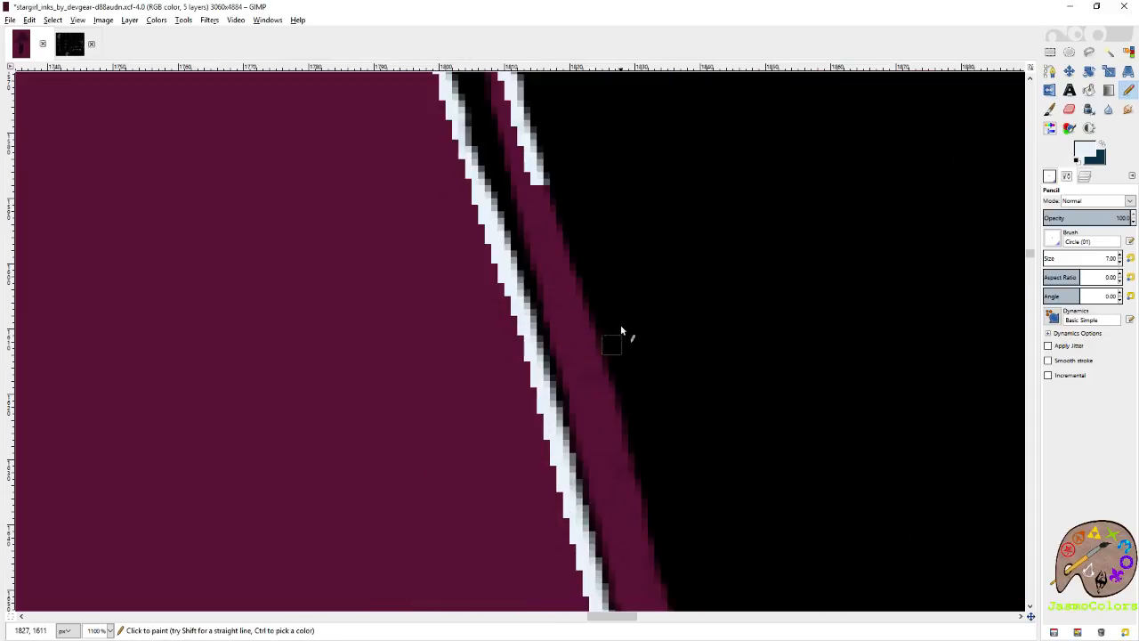
pyautogui.keyDown('shift'); pyautogui.click(629, 417); pyautogui.keyUp('shift')
pyautogui.scroll(-10, 651, 472)
pyautogui.keyDown('shift'); pyautogui.click(762, 379); pyautogui.keyUp('shift')
pyautogui.scroll(-7, 765, 383)
pyautogui.keyDown('shift'); pyautogui.click(833, 457); pyautogui.keyUp('shift')
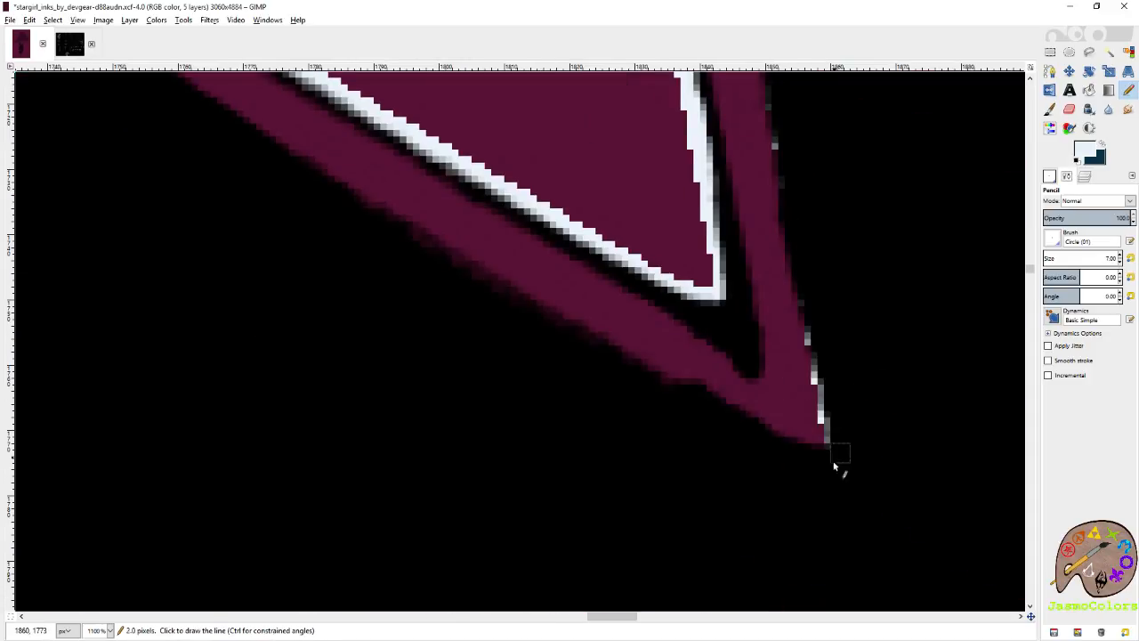
# Trace the lower outer edge of the border's lower-right point from its tip up to the bottom notch.
pyautogui.keyDown('shift'); pyautogui.click(750, 424); pyautogui.keyUp('shift')
pyautogui.keyDown('shift'); pyautogui.click(665, 384); pyautogui.keyUp('shift')
pyautogui.keyDown('shift'); pyautogui.click(527, 313); pyautogui.keyUp('shift')
pyautogui.keyDown('shift'); pyautogui.click(416, 250); pyautogui.keyUp('shift')
pyautogui.hscroll(-5, 335, 240)
pyautogui.scroll(-3, 712, 348)
pyautogui.scroll(2, 709, 346)
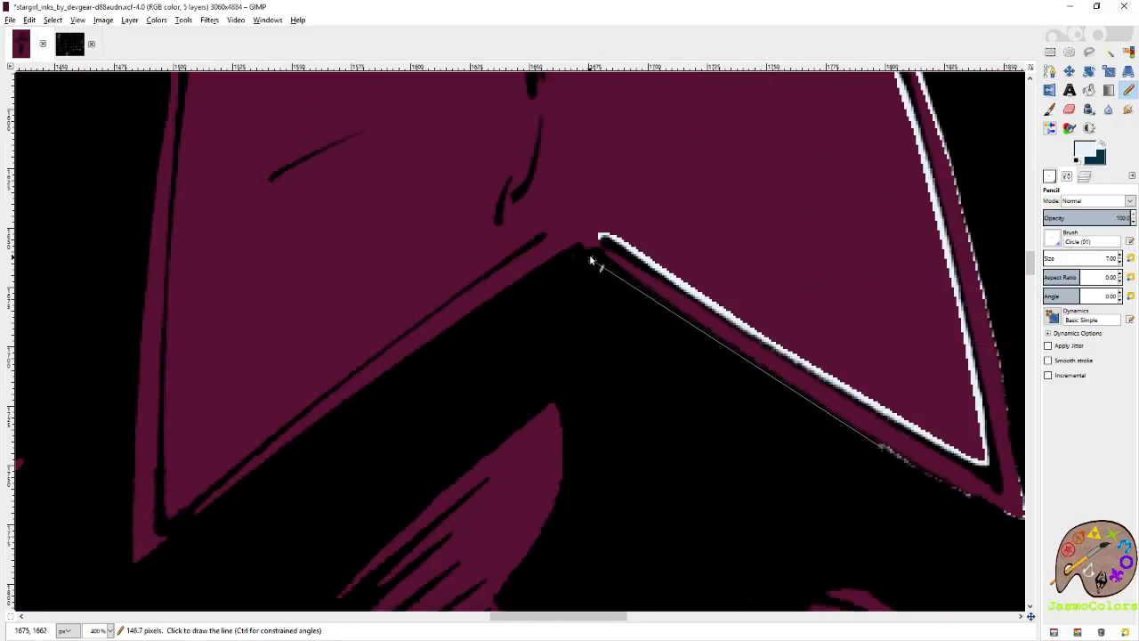
pyautogui.keyDown('shift'); pyautogui.click(590, 260); pyautogui.keyUp('shift')
# Close the border outline from the bottom notch through the lower-left tip and left notch to the outer left tip.
pyautogui.keyDown('shift'); pyautogui.click(140, 545); pyautogui.keyUp('shift')
pyautogui.scroll(5, 147, 445)
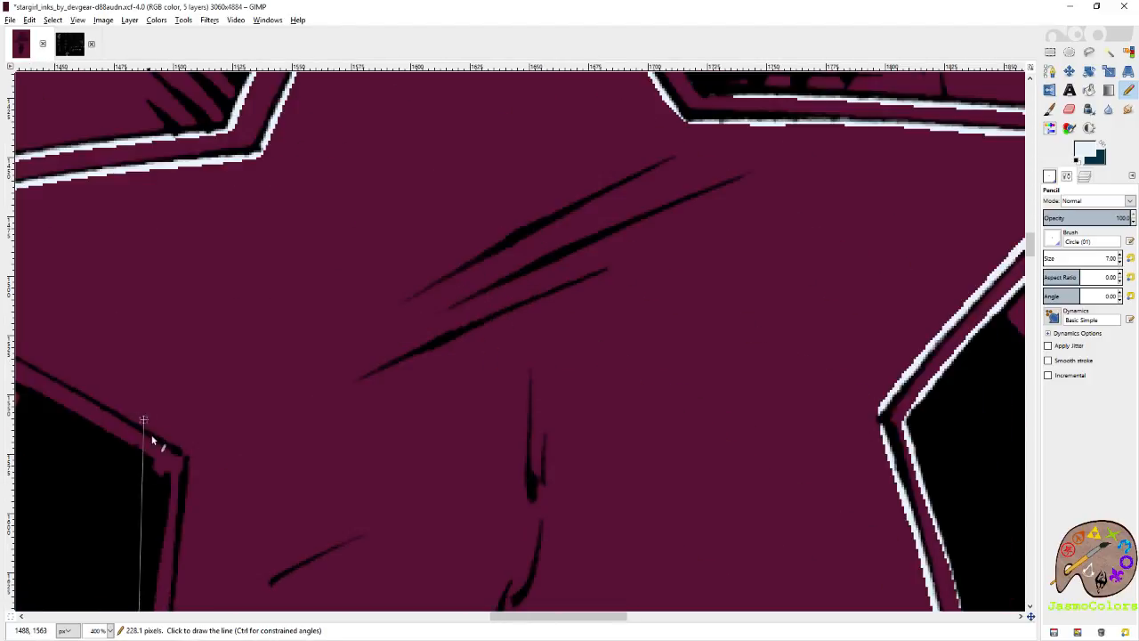
pyautogui.keyDown('shift'); pyautogui.click(165, 478); pyautogui.keyUp('shift')
pyautogui.hscroll(-5, 164, 478)
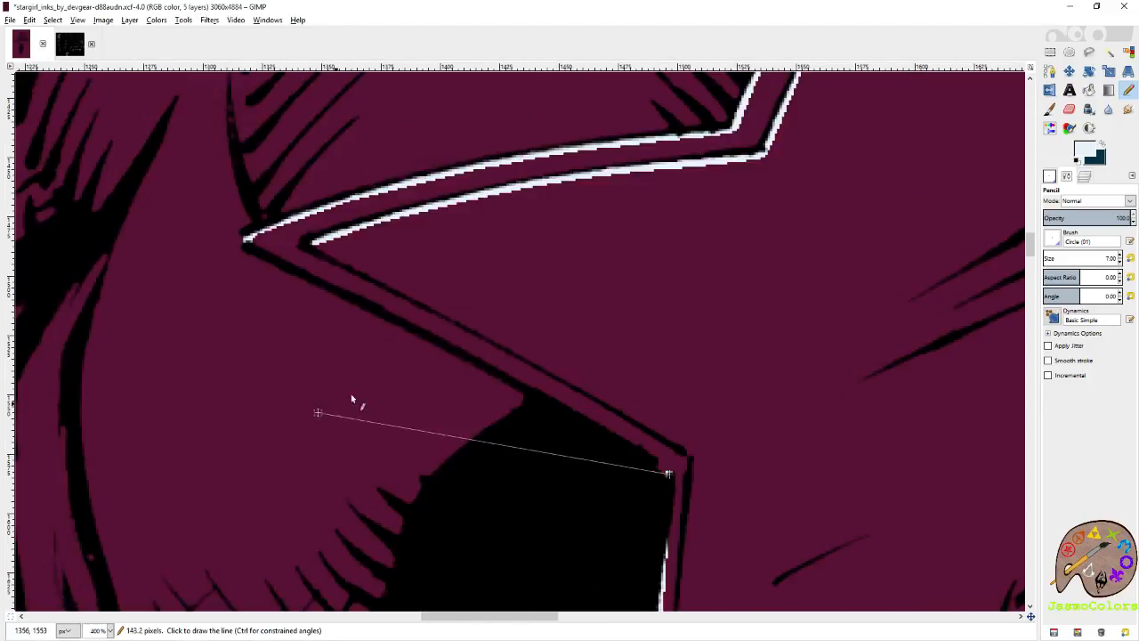
pyautogui.keyDown('shift'); pyautogui.click(513, 376); pyautogui.keyUp('shift')
pyautogui.keyDown('shift'); pyautogui.click(248, 239); pyautogui.keyUp('shift')
# Fill the outlined chest star and its border with the pale blue foreground colour and save the image.
pyautogui.hotkey('shift', 'b')
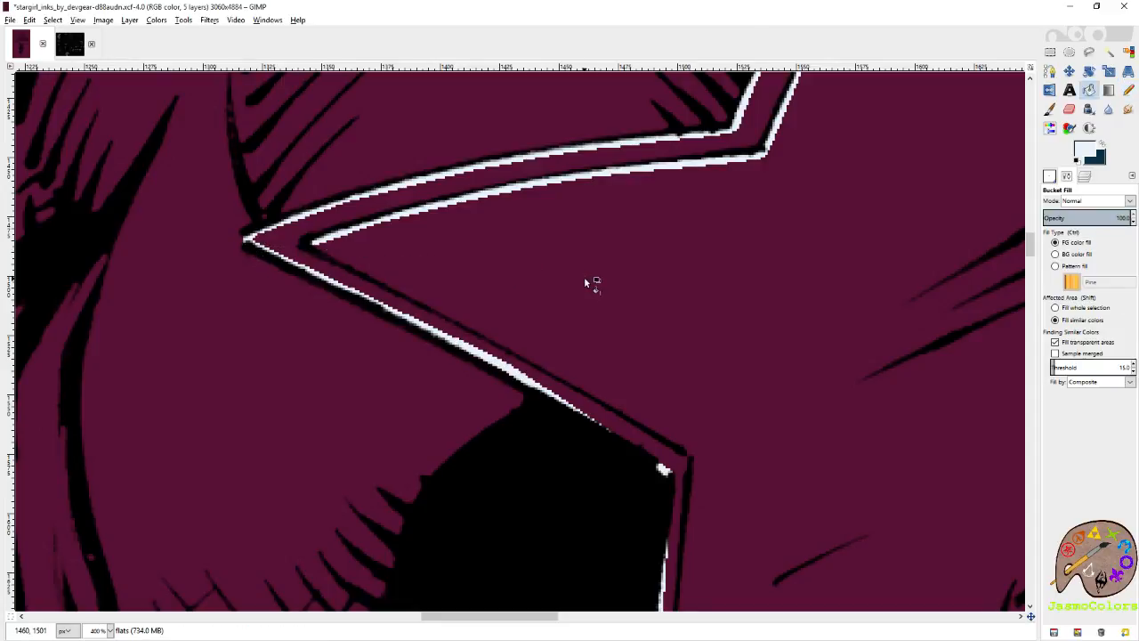
pyautogui.click(585, 282)
pyautogui.press('n')
pyautogui.scroll(-7, 384, 374)
pyautogui.hotkey('ctrl', 's')
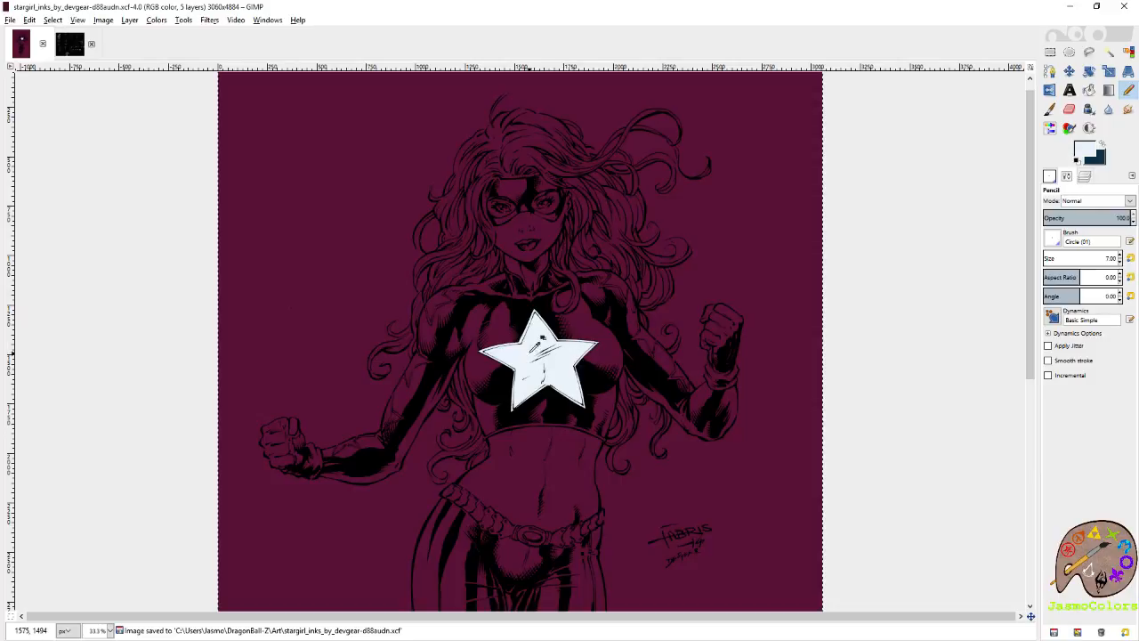
# Outline the forearm star's left point in pale blue, bridging its open ends and starting along the lower contour.
pyautogui.scroll(2, 520, 277)
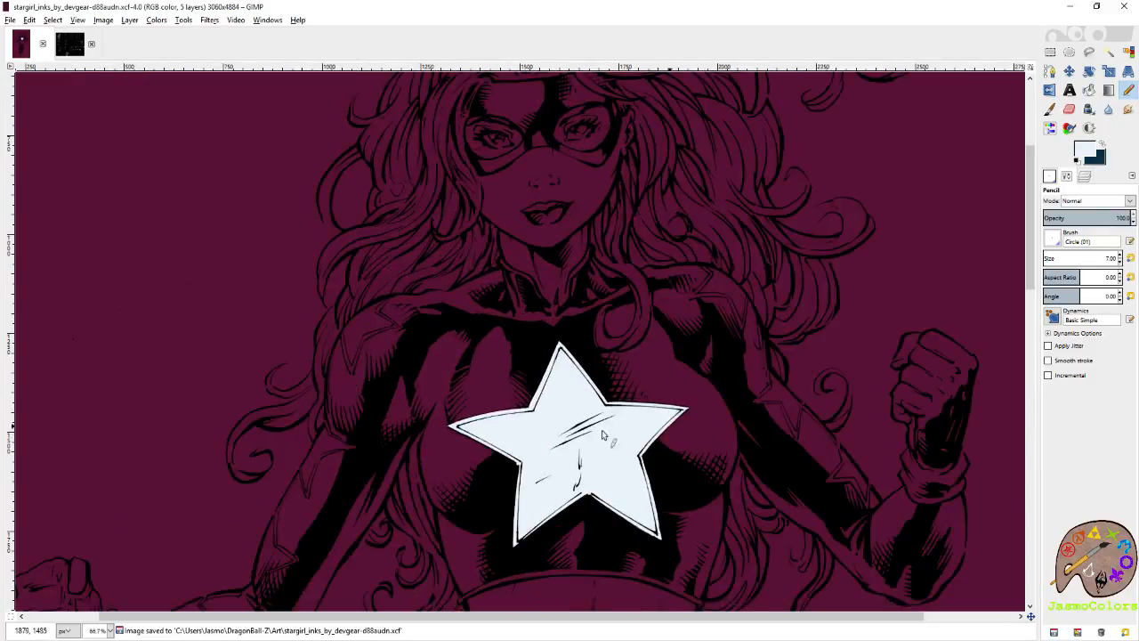
pyautogui.scroll(-5, 603, 436)
pyautogui.scroll(-2, 389, 307)
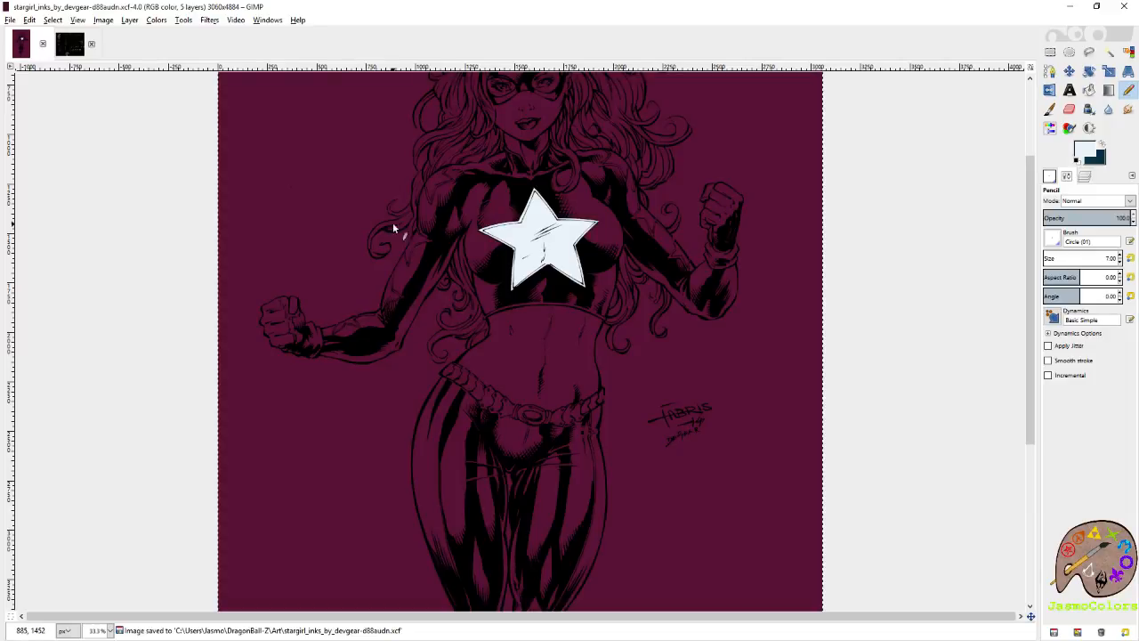
pyautogui.scroll(3, 482, 178)
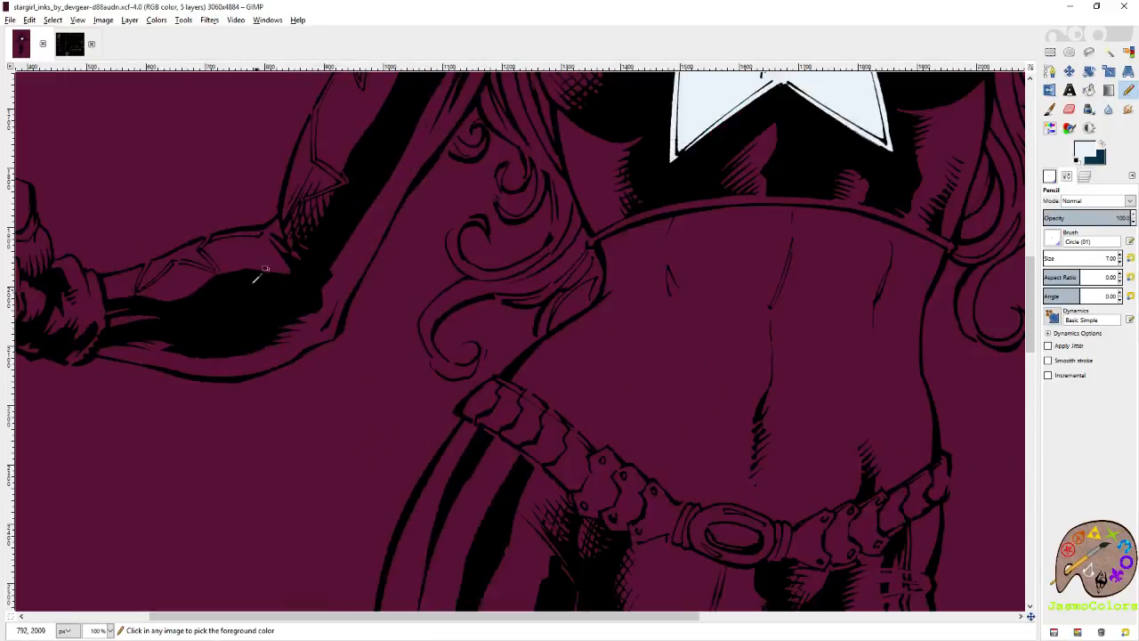
pyautogui.scroll(6, 256, 278)
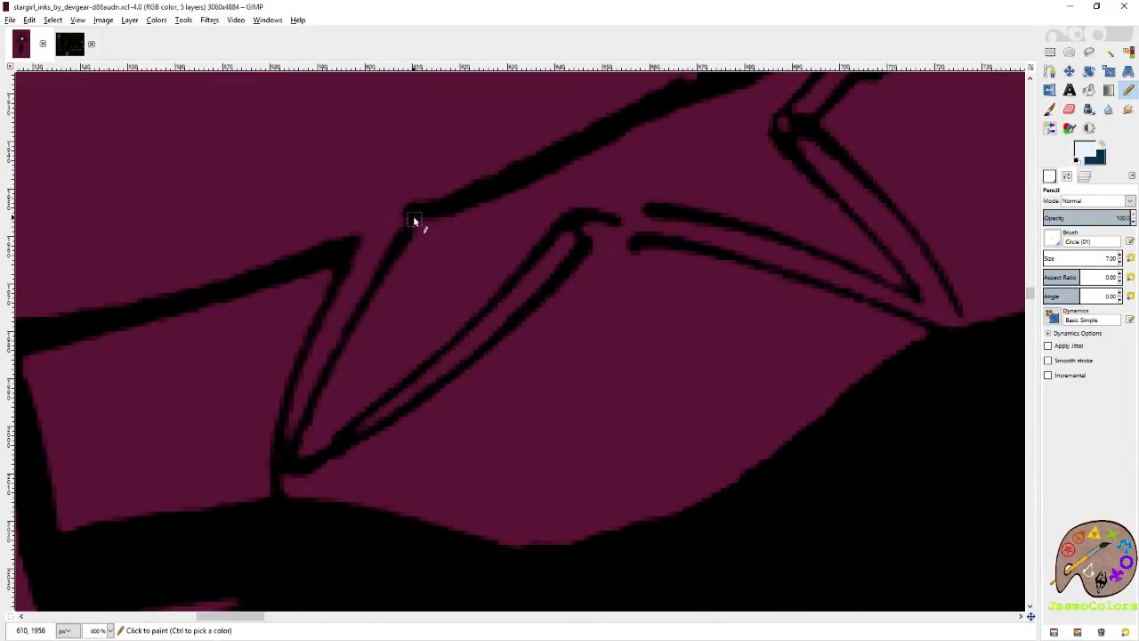
pyautogui.click(414, 220)
pyautogui.keyDown('shift'); pyautogui.click(357, 248); pyautogui.keyUp('shift')
pyautogui.moveTo(317, 334); pyautogui.dragTo(294, 454)
pyautogui.moveTo(425, 390)
pyautogui.mouseDown()
pyautogui.moveTo(542, 287)
pyautogui.moveTo(574, 233)
pyautogui.moveTo(692, 234)
pyautogui.mouseUp()
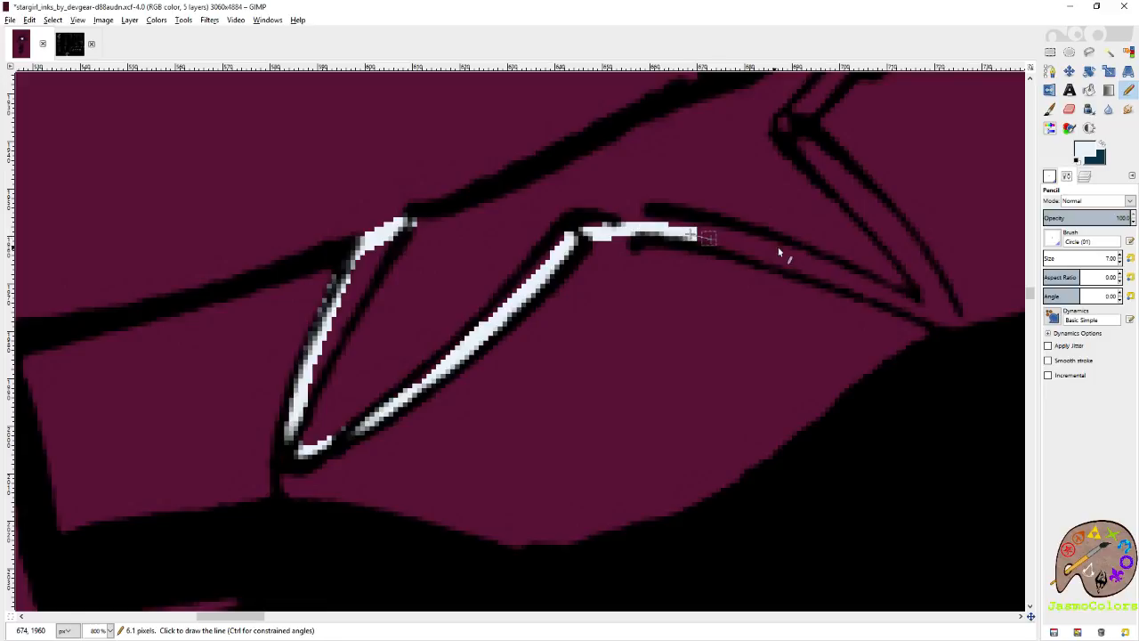
# Trace the border of the forearm star's lower-right point to its tip and start back up the opposite side.
pyautogui.keyDown('shift'); pyautogui.click(847, 283); pyautogui.keyUp('shift')
pyautogui.keyDown('shift'); pyautogui.click(936, 316); pyautogui.keyUp('shift')
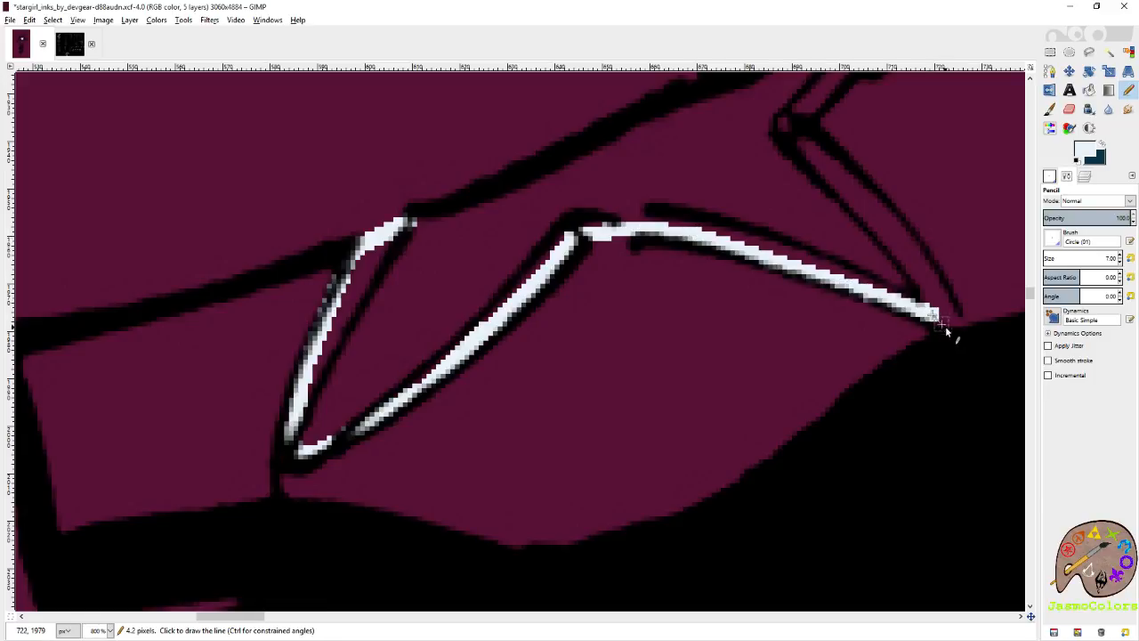
pyautogui.moveTo(926, 272); pyautogui.dragTo(949, 320)
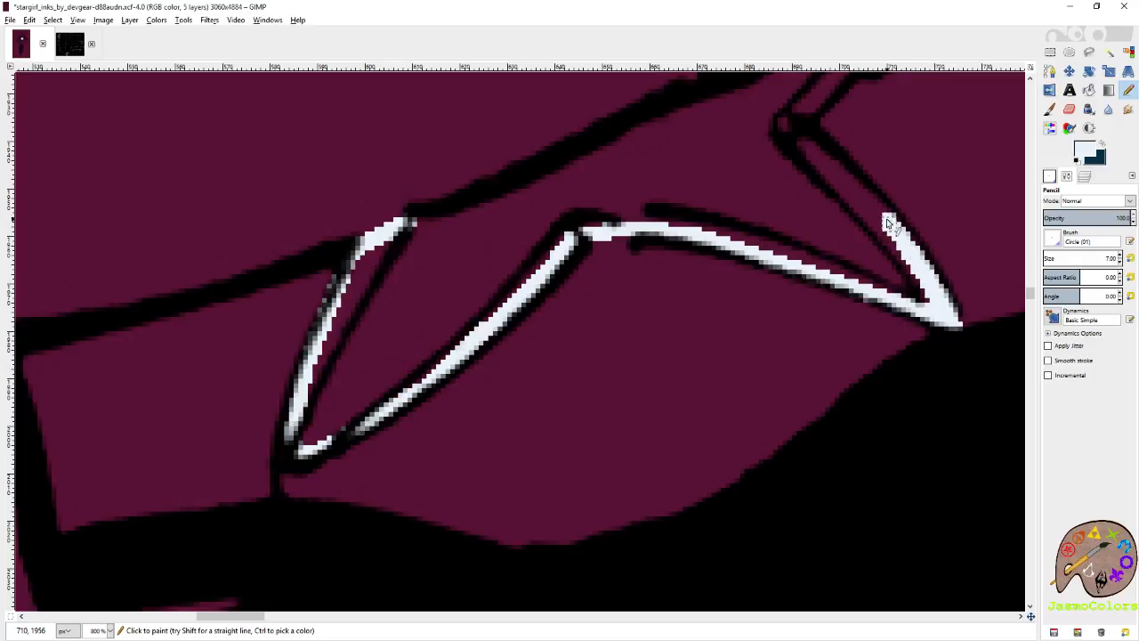
# Continue the pale blue border through the forearm star's right notch and cap the upper-right point at the arm contour.
pyautogui.scroll(2, 890, 275)
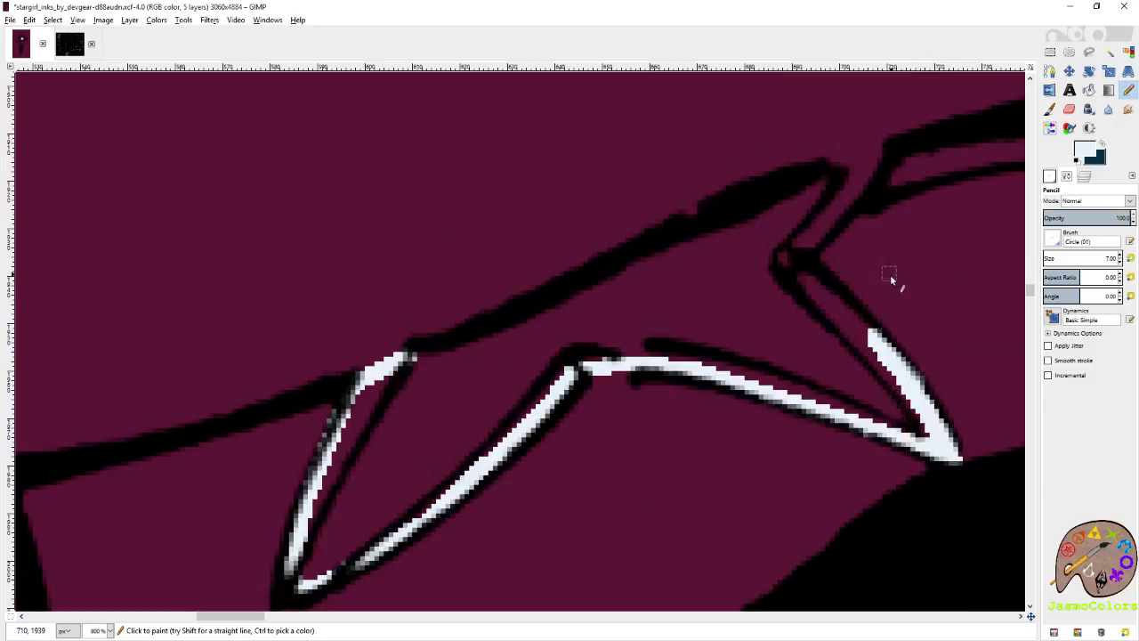
pyautogui.moveTo(859, 334)
pyautogui.mouseDown()
pyautogui.moveTo(769, 251)
pyautogui.moveTo(774, 220)
pyautogui.moveTo(813, 171)
pyautogui.mouseUp()
pyautogui.scroll(3, 883, 222)
pyautogui.keyDown('shift'); pyautogui.click(869, 226); pyautogui.keyUp('shift')
pyautogui.keyDown('shift'); pyautogui.click(803, 252); pyautogui.keyUp('shift')
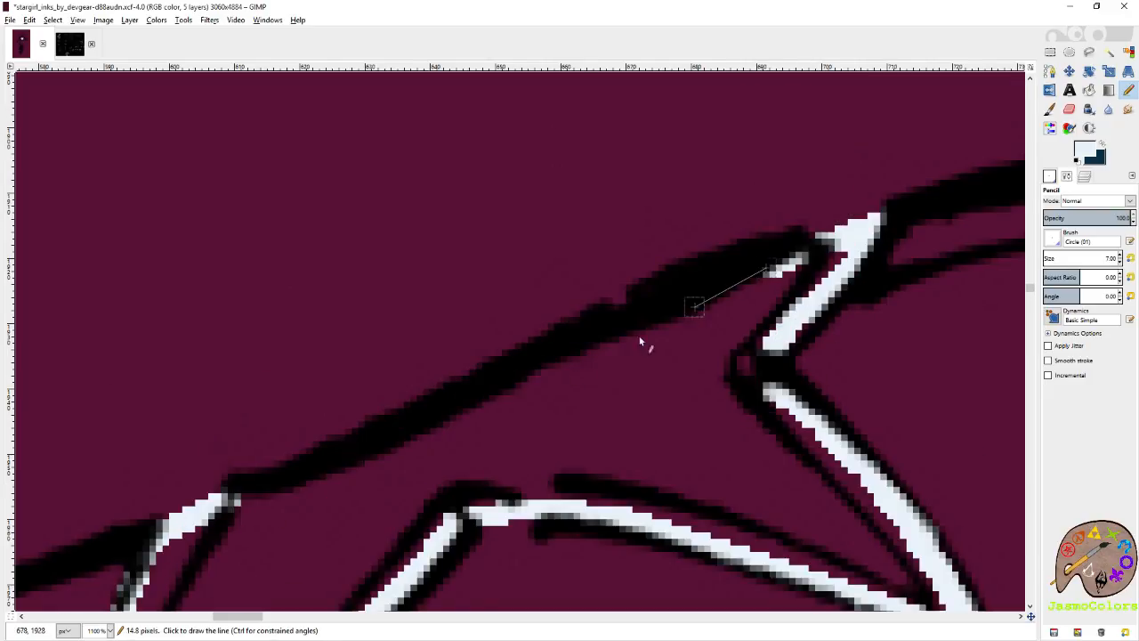
# Trace a pale blue line beneath the arm contour along the forearm star's upper edge to its upper-left end.
pyautogui.keyDown('shift'); pyautogui.click(213, 503); pyautogui.keyUp('shift')
pyautogui.hotkey('shift', 'b')
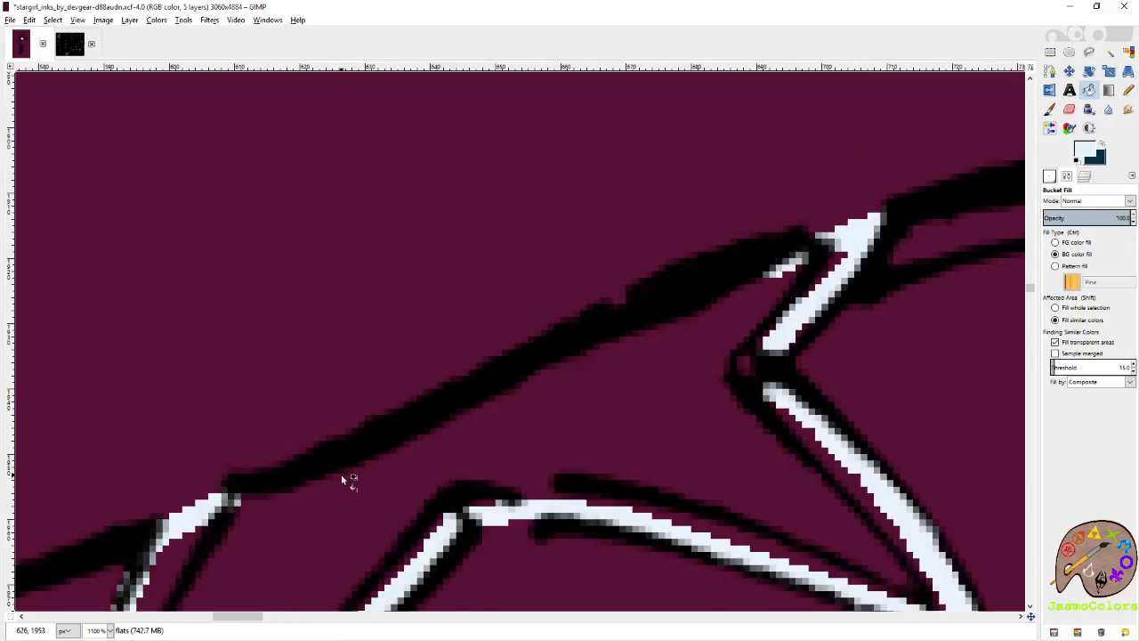
pyautogui.press('n')
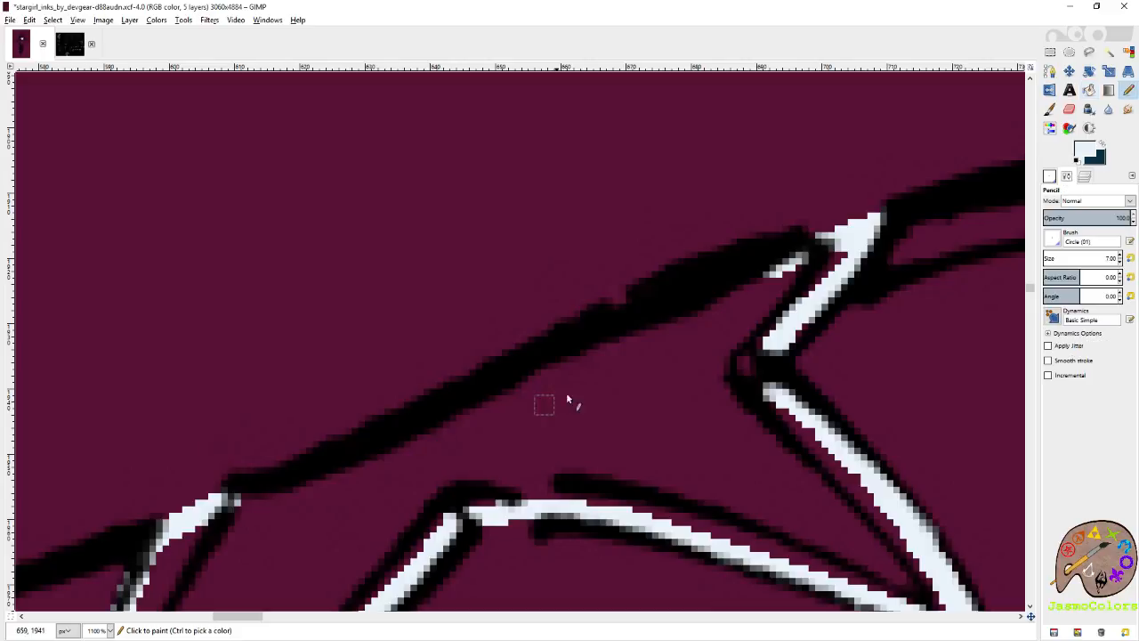
pyautogui.keyDown('shift'); pyautogui.click(308, 497); pyautogui.keyUp('shift')
pyautogui.keyDown('shift'); pyautogui.click(223, 503); pyautogui.keyUp('shift')
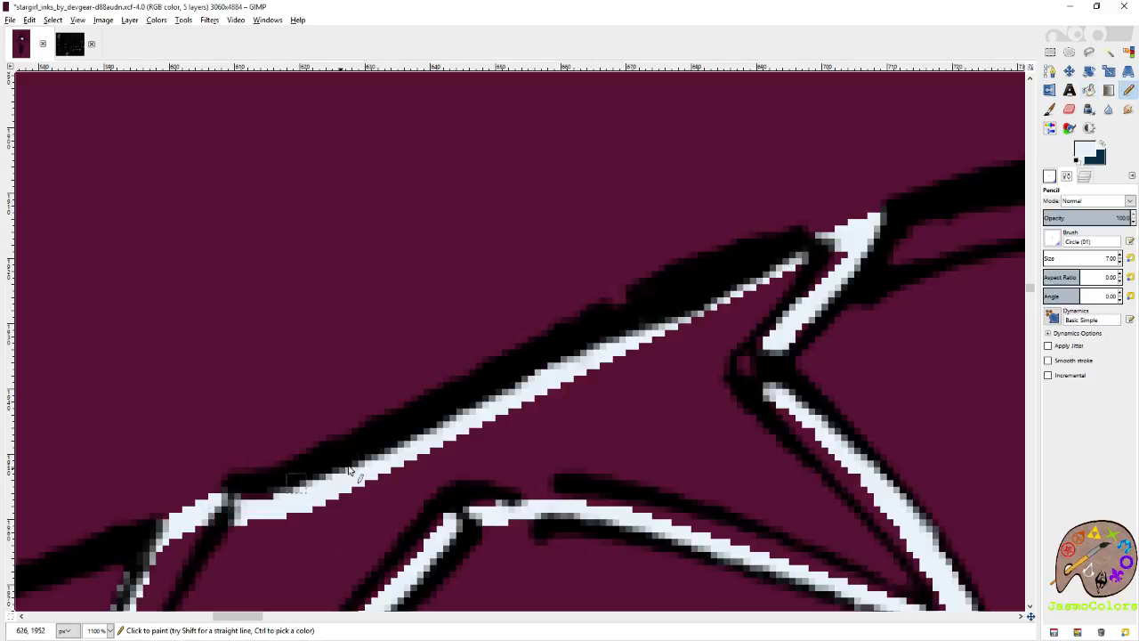
# Fill the outlined forearm star with pale blue and save the image.
pyautogui.hotkey('shift', 'b')
pyautogui.click(590, 396)
pyautogui.press('n')
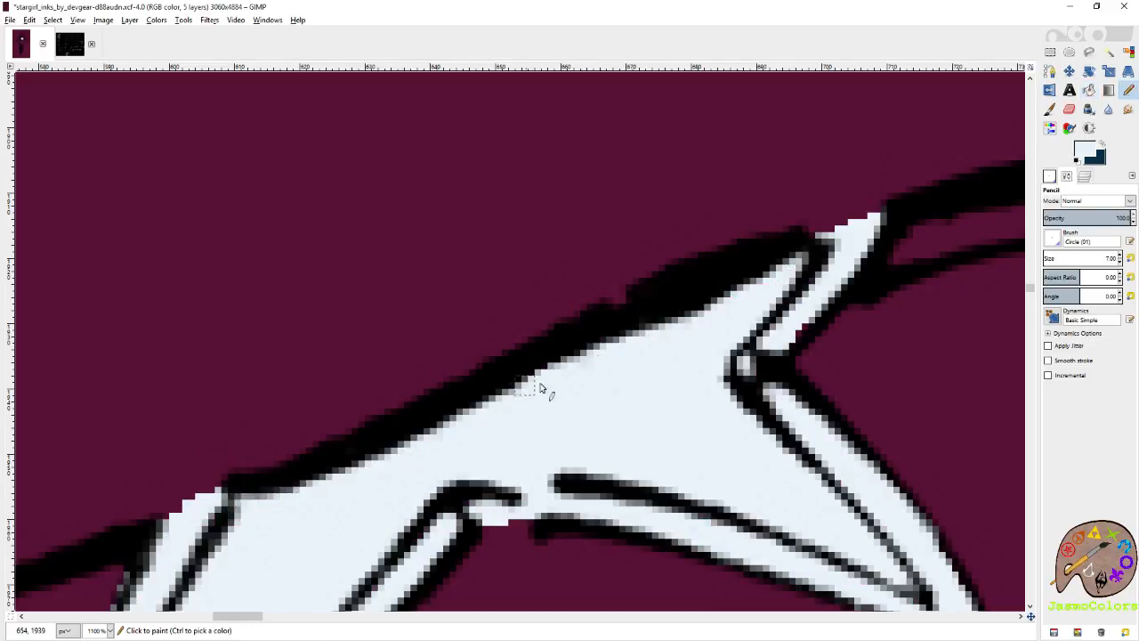
pyautogui.scroll(-5, 465, 330)
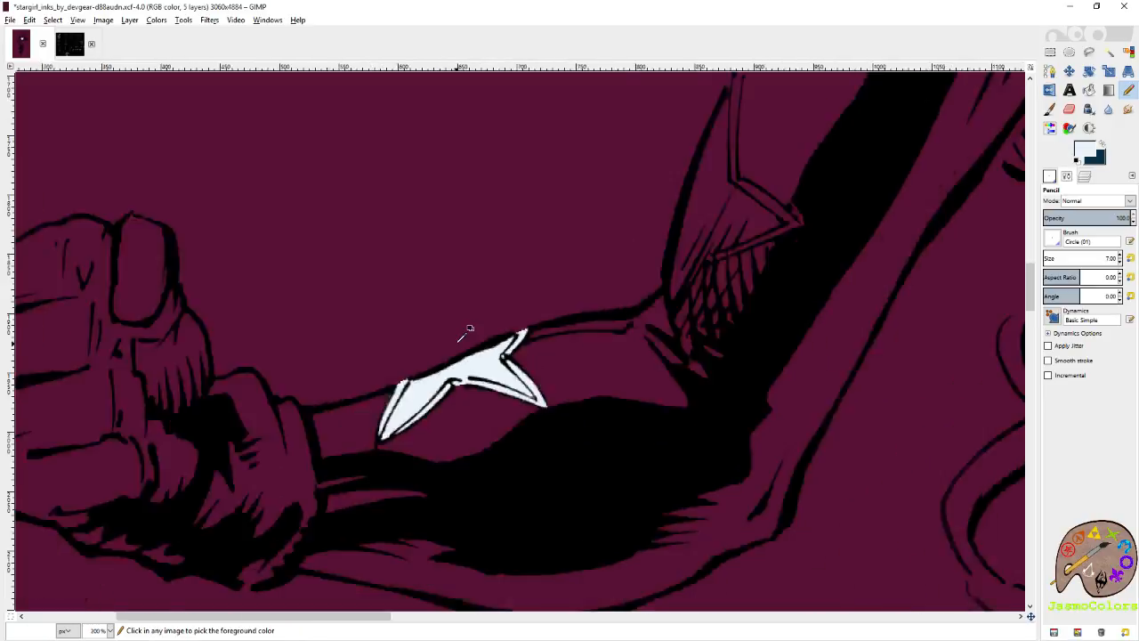
pyautogui.hotkey('ctrl', 's')
# Draw a dark teal line along the outside of the forearm star's left edge and save the image.
pyautogui.scroll(6, 377, 372)
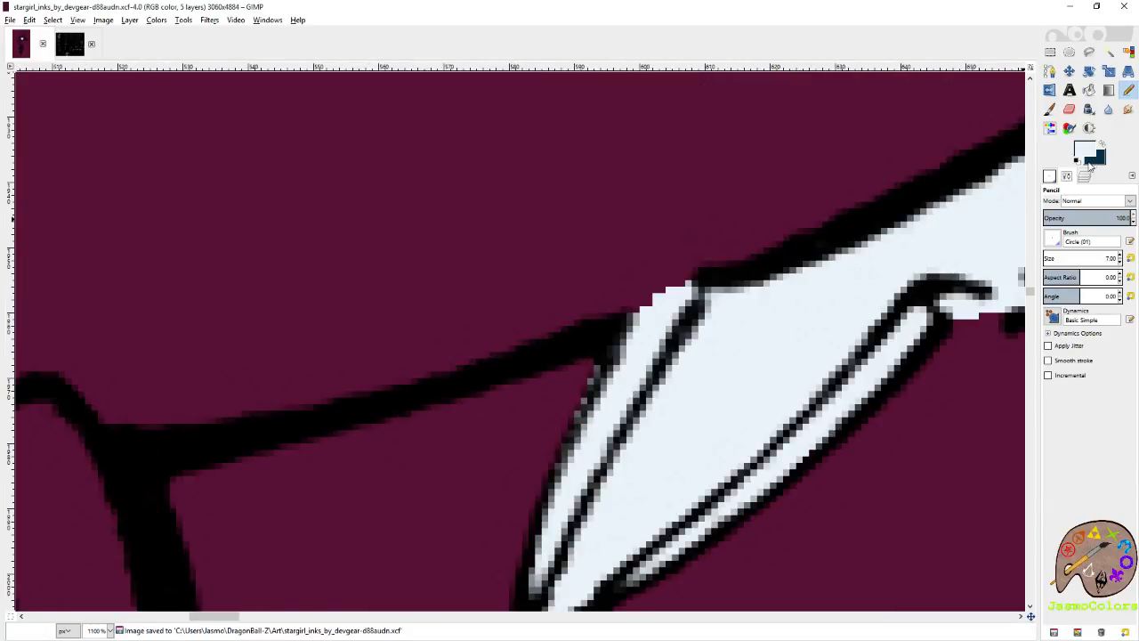
pyautogui.moveTo(598, 351); pyautogui.dragTo(525, 522)
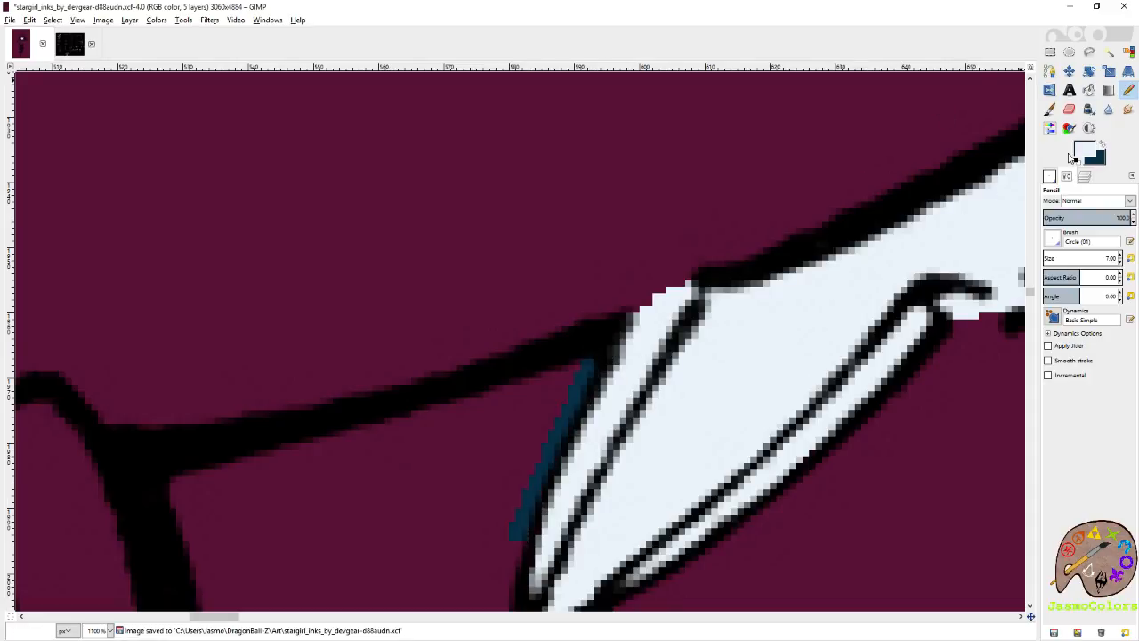
pyautogui.press('2')
pyautogui.hotkey('ctrl', 's')
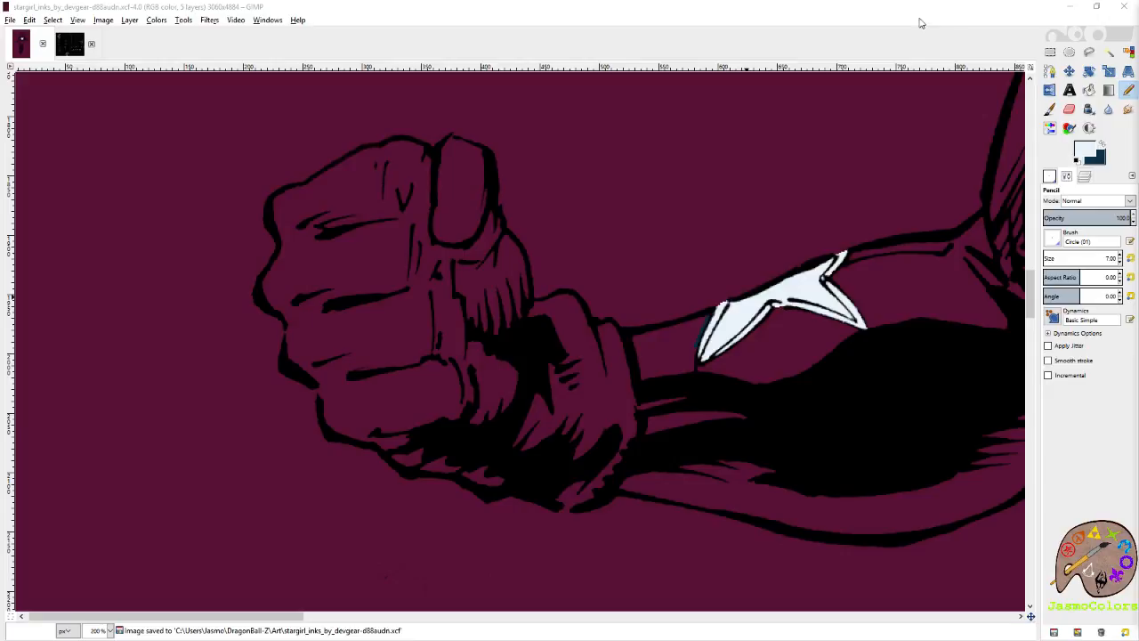
# Examine the unfilled star outlines along the same sleeve, from the elbow up to the shoulder.
pyautogui.hscroll(4, 752, 222)
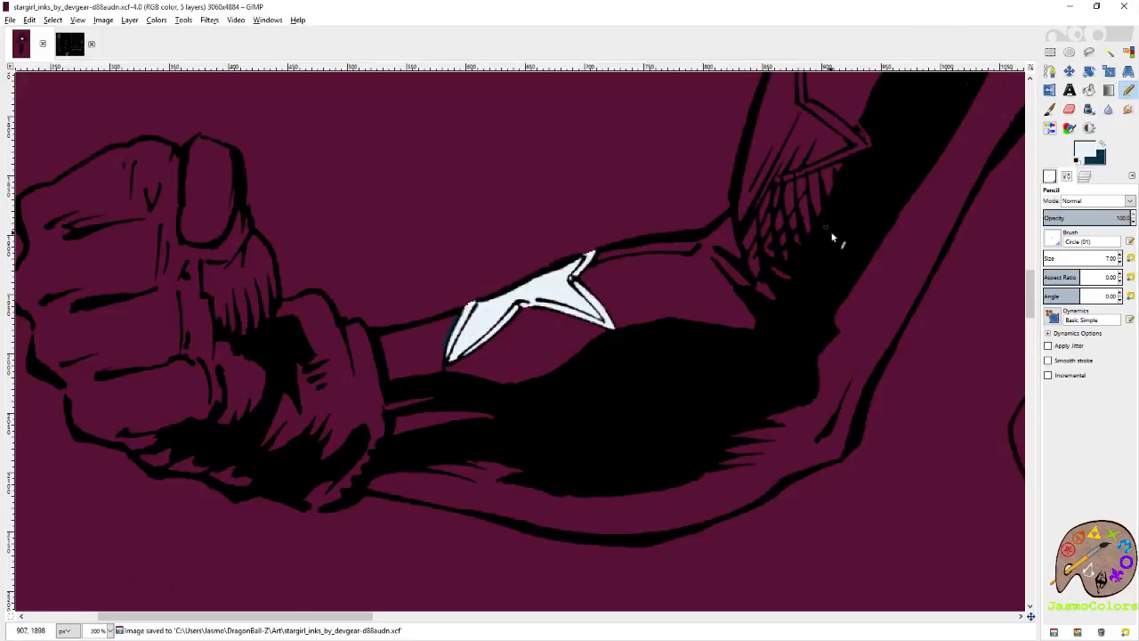
pyautogui.scroll(2, 833, 236)
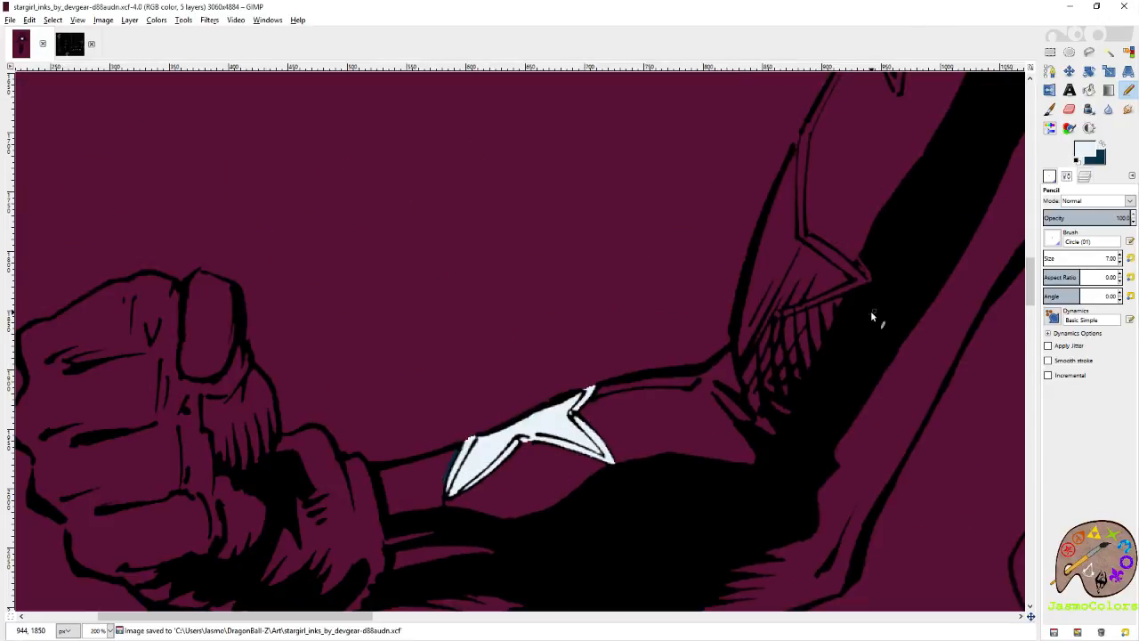
pyautogui.press('3')
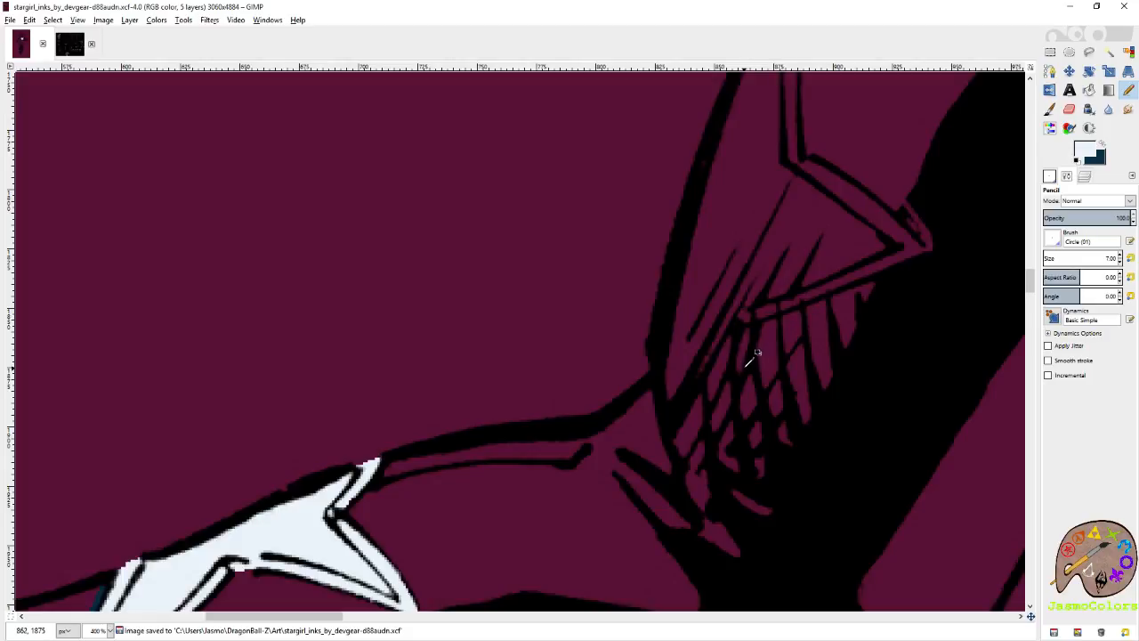
pyautogui.scroll(5, 770, 347)
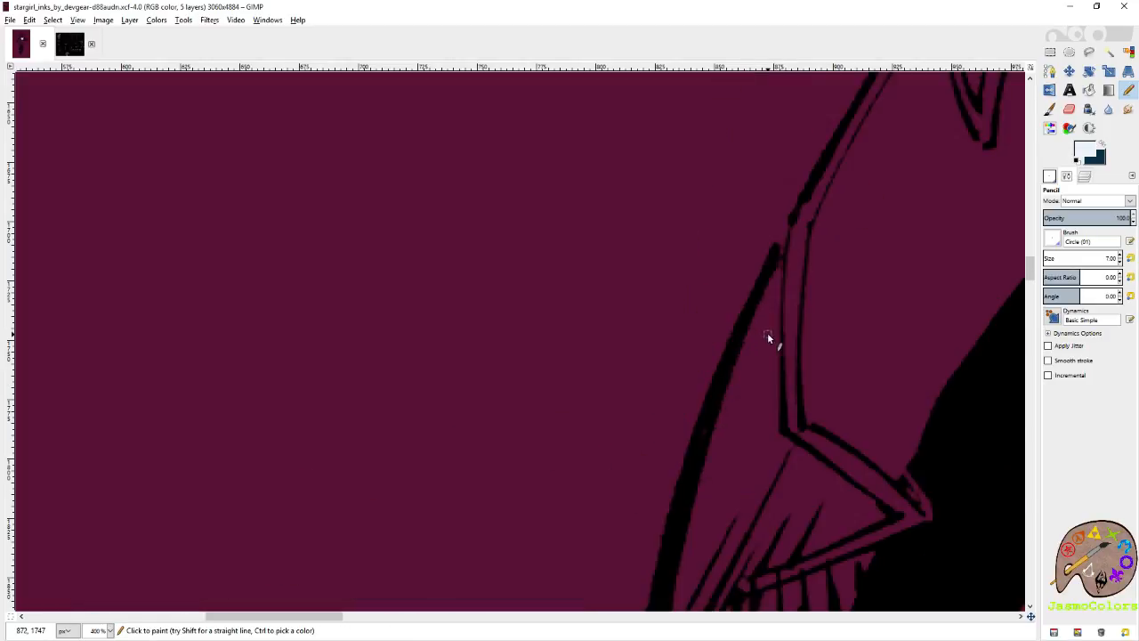
pyautogui.scroll(3, 811, 248)
pyautogui.scroll(-5, 739, 314)
pyautogui.scroll(-2, 728, 301)
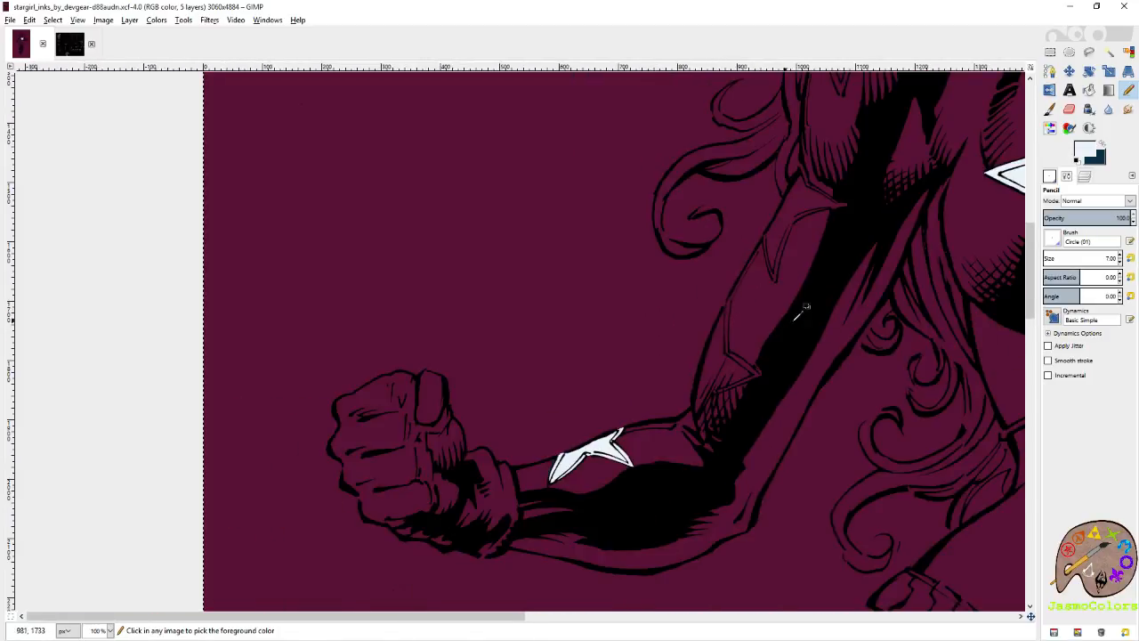
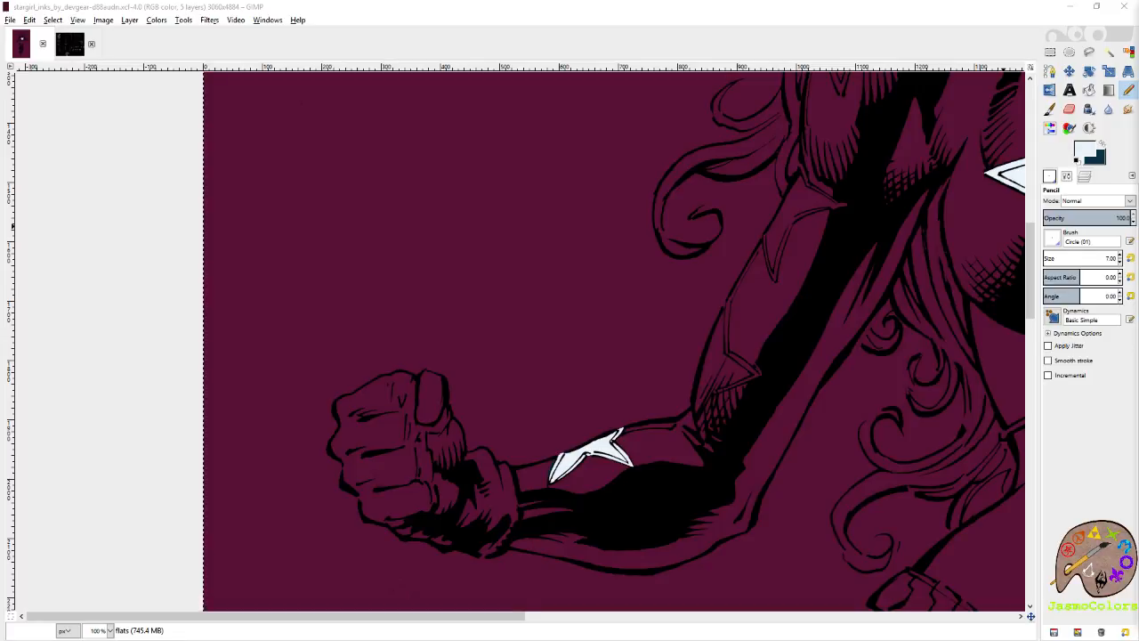
# Trace a pale blue line across the elbow star's top tip and down the inside of its upper-right edge.
pyautogui.click(941, 20)
pyautogui.scroll(6, 772, 360)
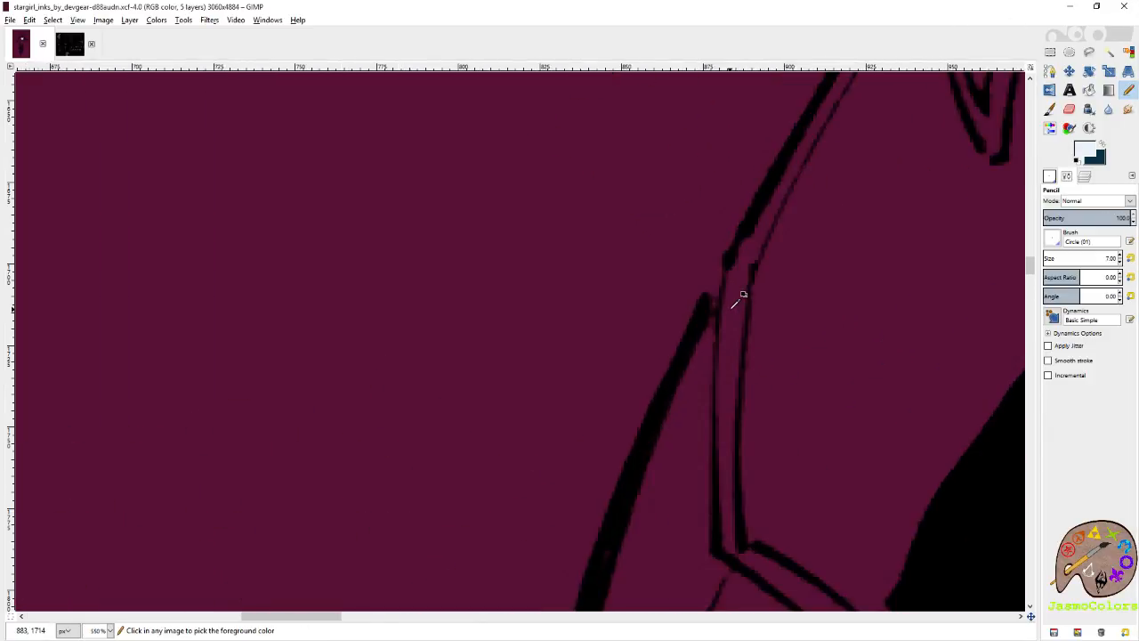
pyautogui.moveTo(763, 255); pyautogui.dragTo(735, 488)
pyautogui.hotkey('ctrl', 'z')
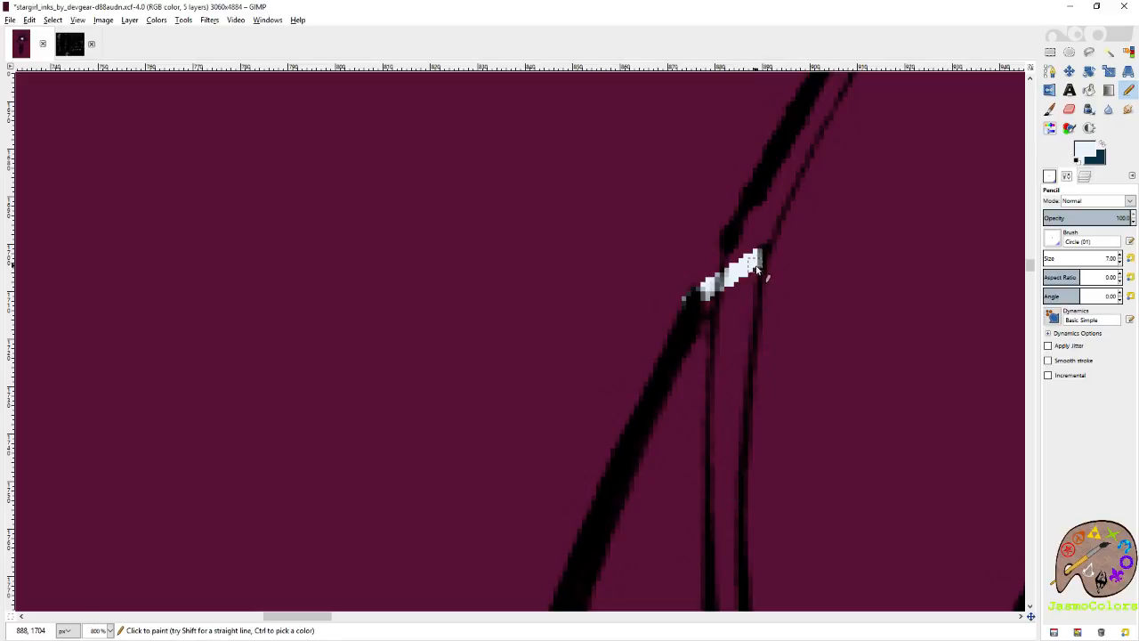
pyautogui.click(753, 281)
pyautogui.keyDown('shift'); pyautogui.click(745, 362); pyautogui.keyUp('shift')
pyautogui.keyDown('shift'); pyautogui.click(732, 481); pyautogui.keyUp('shift')
pyautogui.scroll(-5, 731, 445)
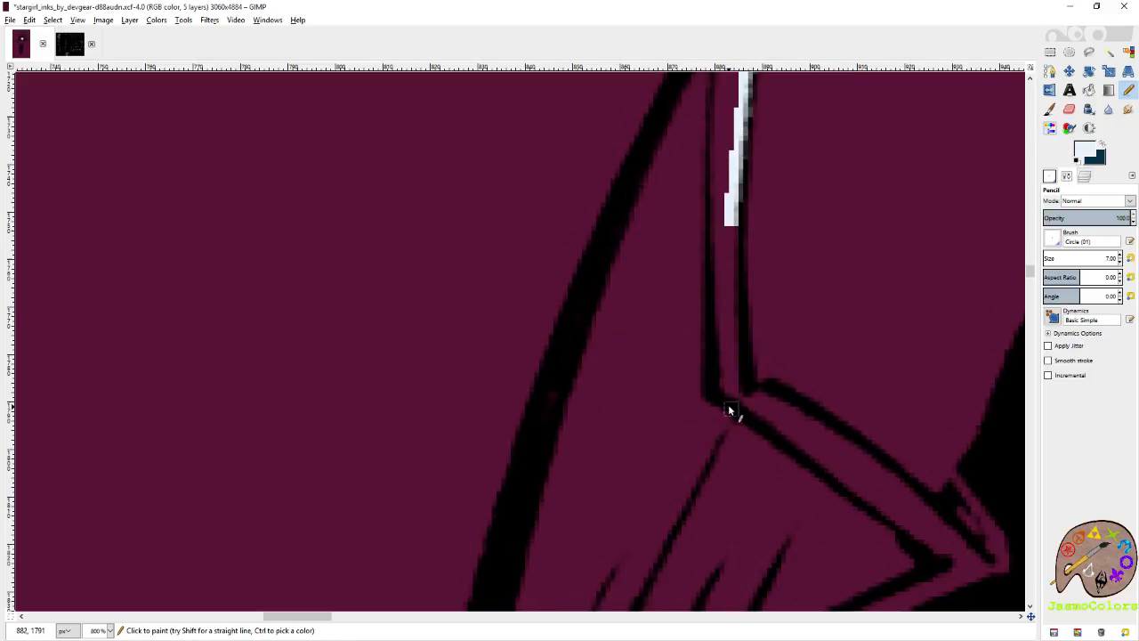
pyautogui.keyDown('shift'); pyautogui.click(736, 362); pyautogui.keyUp('shift')
# Trace the upper edge of the elbow star's right point in pale blue, out to the tip.
pyautogui.keyDown('shift'); pyautogui.click(757, 394); pyautogui.keyUp('shift')
pyautogui.keyDown('shift'); pyautogui.click(868, 455); pyautogui.keyUp('shift')
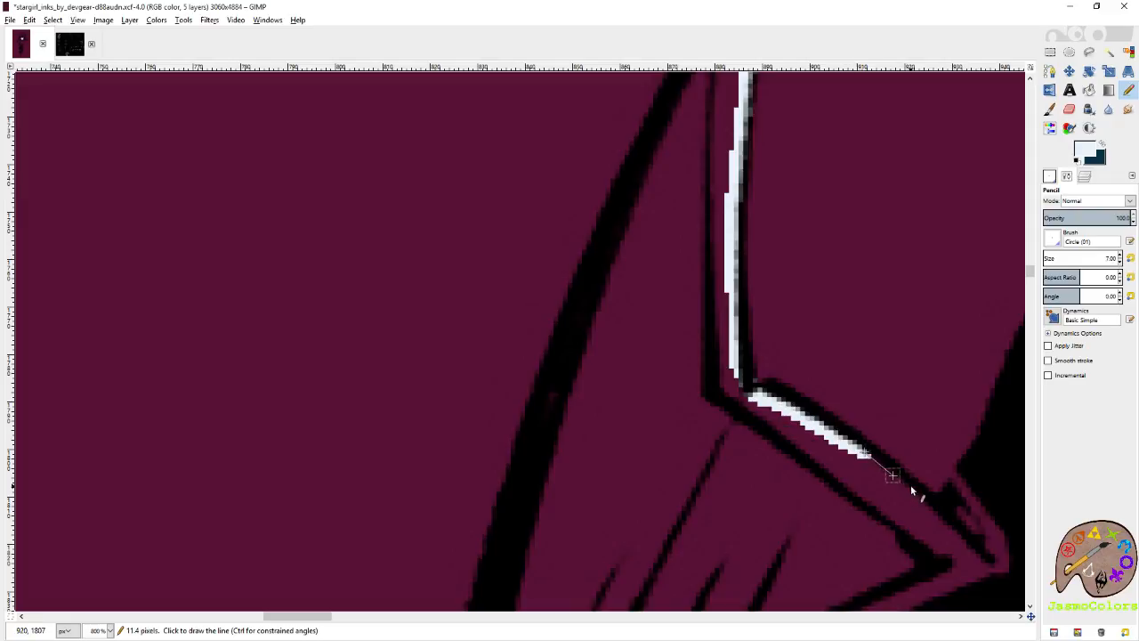
pyautogui.keyDown('shift'); pyautogui.click(938, 512); pyautogui.keyUp('shift')
pyautogui.keyDown('shift'); pyautogui.click(983, 568); pyautogui.keyUp('shift')
# Continue the pale blue outline along the elbow star's lower edge, through the cross-hatching to its bottom end at the elbow.
pyautogui.scroll(-5, 972, 490)
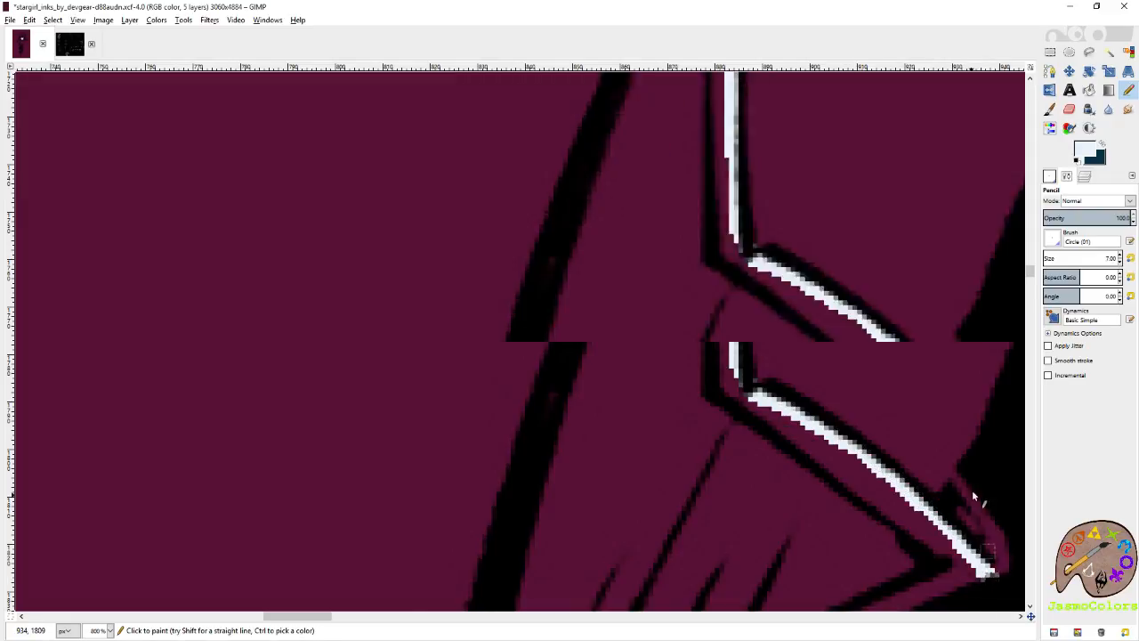
pyautogui.keyDown('shift'); pyautogui.click(860, 214); pyautogui.keyUp('shift')
pyautogui.keyDown('shift'); pyautogui.click(727, 266); pyautogui.keyUp('shift')
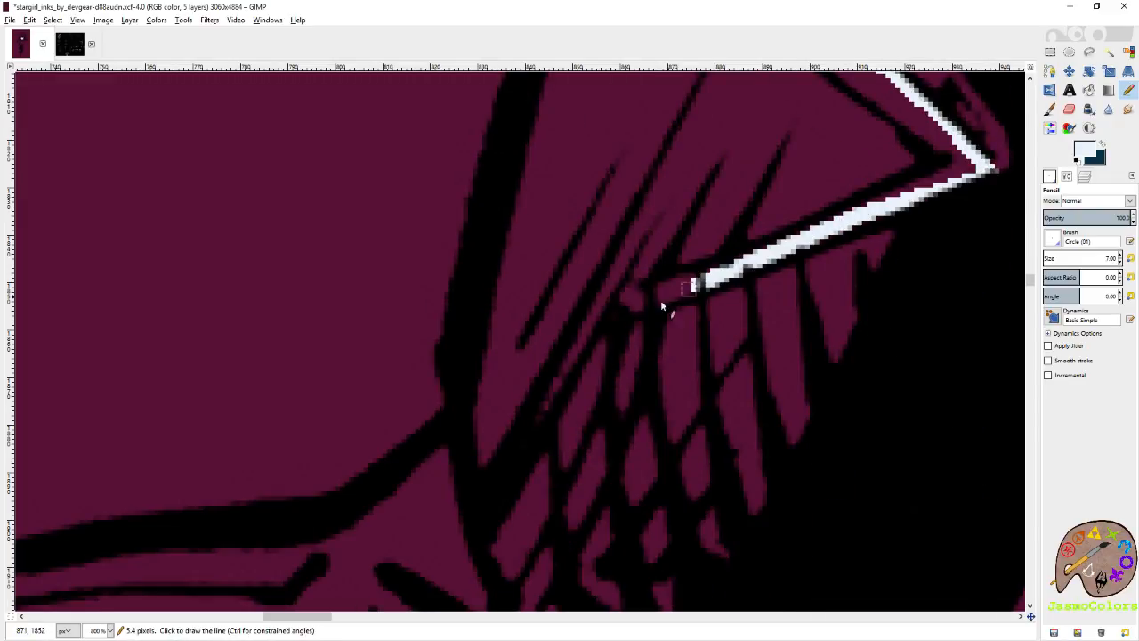
pyautogui.keyDown('shift'); pyautogui.click(613, 315); pyautogui.keyUp('shift')
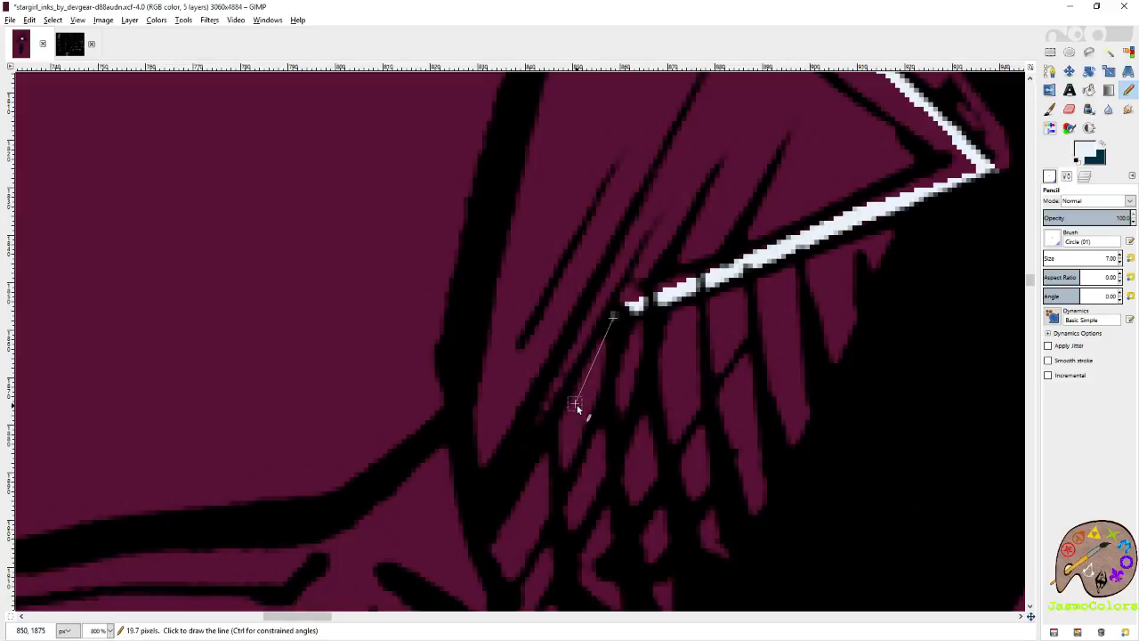
pyautogui.keyDown('shift'); pyautogui.click(553, 503); pyautogui.keyUp('shift')
pyautogui.moveTo(553, 503); pyautogui.dragTo(758, 396)
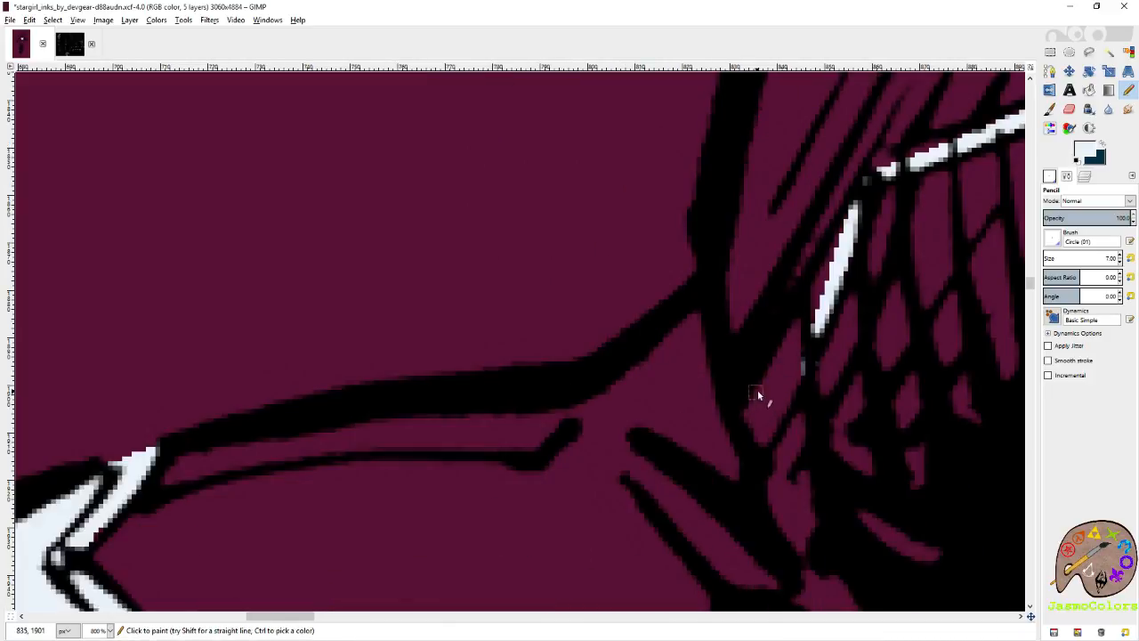
pyautogui.keyDown('shift'); pyautogui.click(759, 451); pyautogui.keyUp('shift')
# Close the elbow star's pale blue outline by tracing up inside the arm contour to the top tip.
pyautogui.keyDown('shift'); pyautogui.click(733, 256); pyautogui.keyUp('shift')
pyautogui.scroll(2, 737, 335)
pyautogui.keyDown('shift'); pyautogui.click(780, 263); pyautogui.keyUp('shift')
pyautogui.scroll(2, 781, 265)
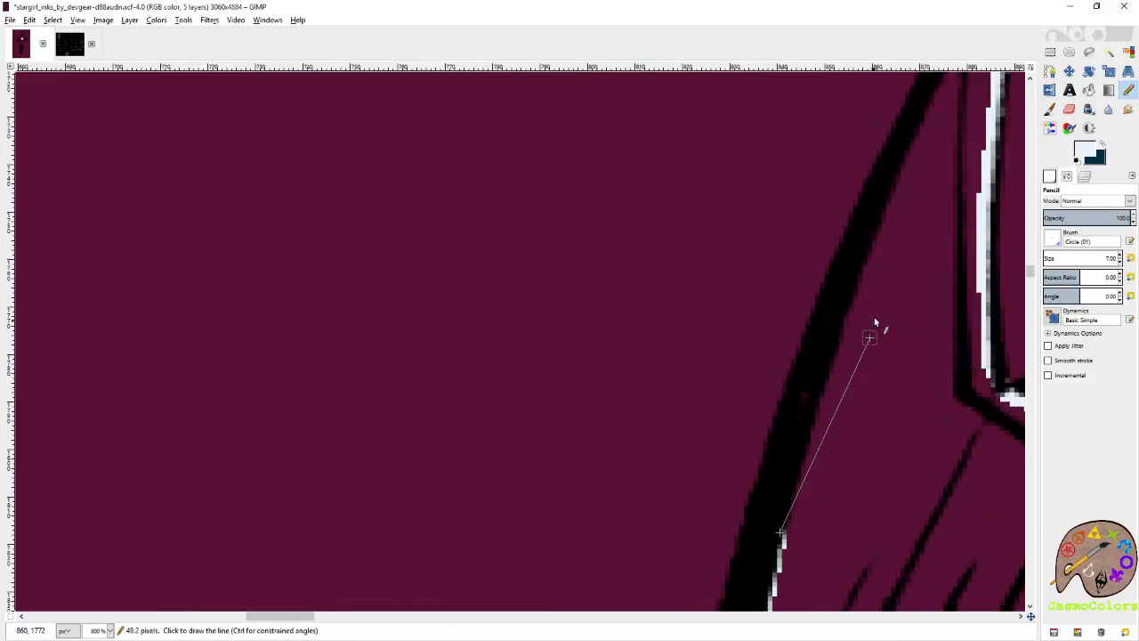
pyautogui.keyDown('shift'); pyautogui.click(880, 243); pyautogui.keyUp('shift')
pyautogui.hscroll(1, 878, 244)
pyautogui.scroll(2, 677, 361)
pyautogui.keyDown('shift'); pyautogui.click(694, 334); pyautogui.keyUp('shift')
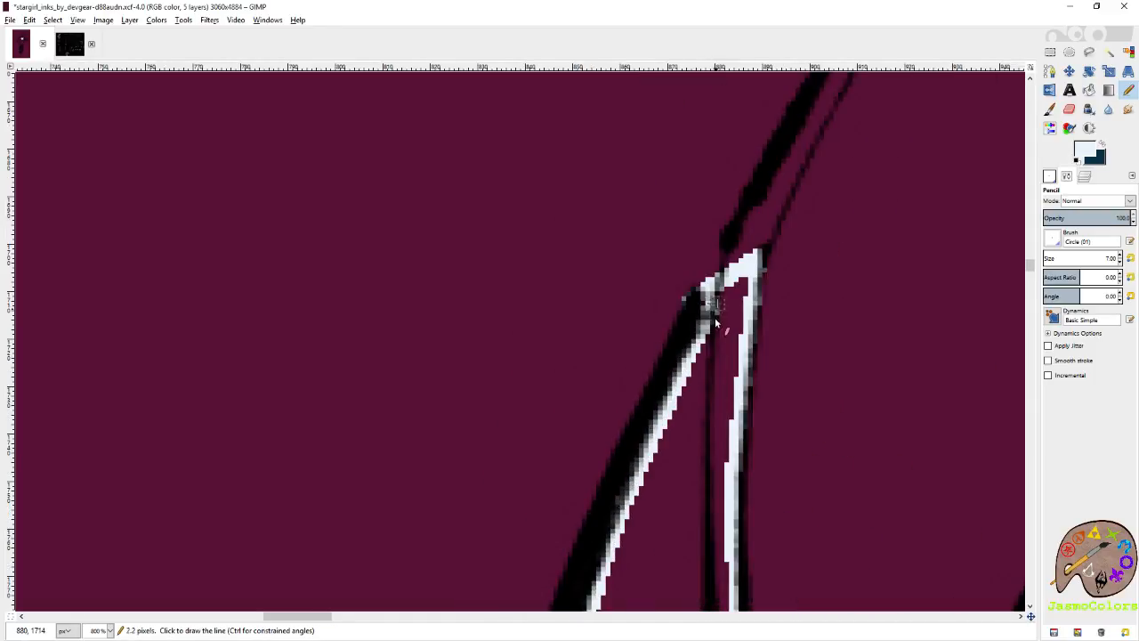
# Fill the outlined elbow star with pale blue.
pyautogui.hotkey('shift', 'b')
pyautogui.click(724, 354)
pyautogui.press('n')
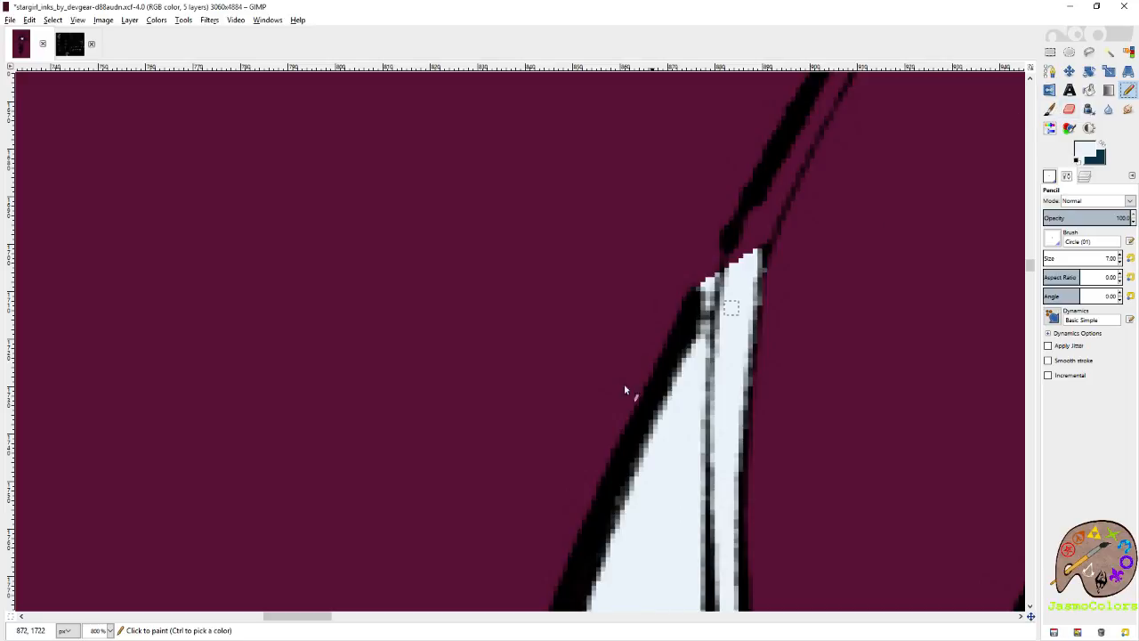
pyautogui.scroll(-7, 583, 386)
# Trace the left edge of the upper-arm star in pale blue, from the arm contour down to the lower tip.
pyautogui.scroll(8, 585, 389)
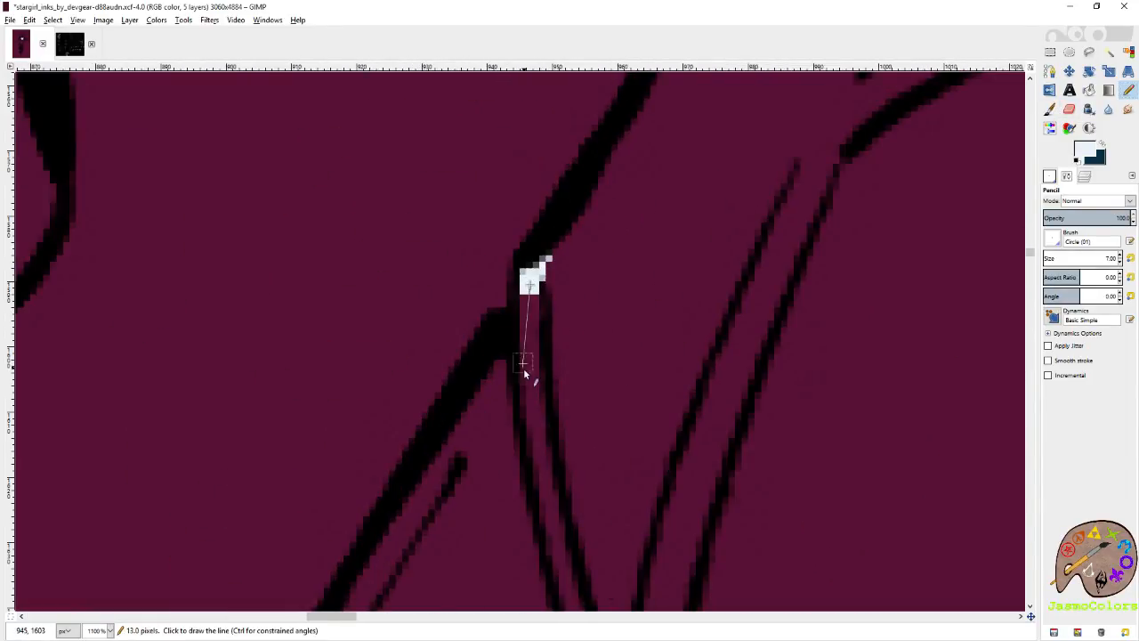
pyautogui.keyDown('shift'); pyautogui.click(529, 409); pyautogui.keyUp('shift')
pyautogui.scroll(-3, 534, 392)
pyautogui.keyDown('shift'); pyautogui.click(576, 379); pyautogui.keyUp('shift')
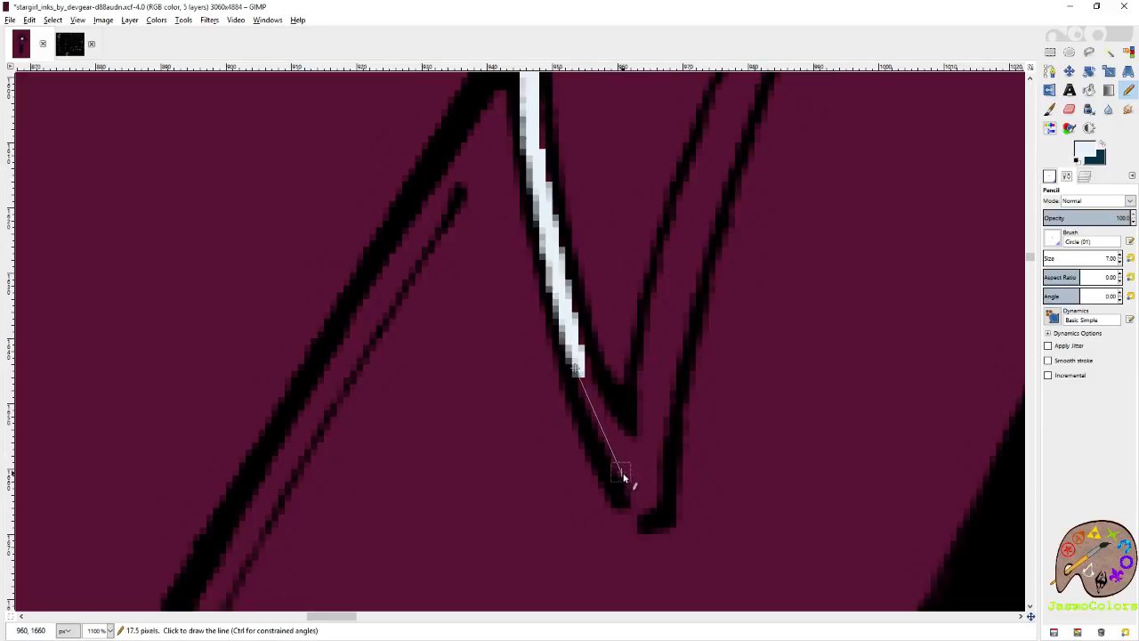
pyautogui.keyDown('shift'); pyautogui.click(649, 510); pyautogui.keyUp('shift')
# Trace the right edge of the upper-arm star's lower point in pale blue up to the inner corner, redoing the misplaced segment.
pyautogui.keyDown('shift'); pyautogui.click(669, 378); pyautogui.keyUp('shift')
pyautogui.keyDown('shift'); pyautogui.click(732, 150); pyautogui.keyUp('shift')
pyautogui.scroll(2, 744, 235)
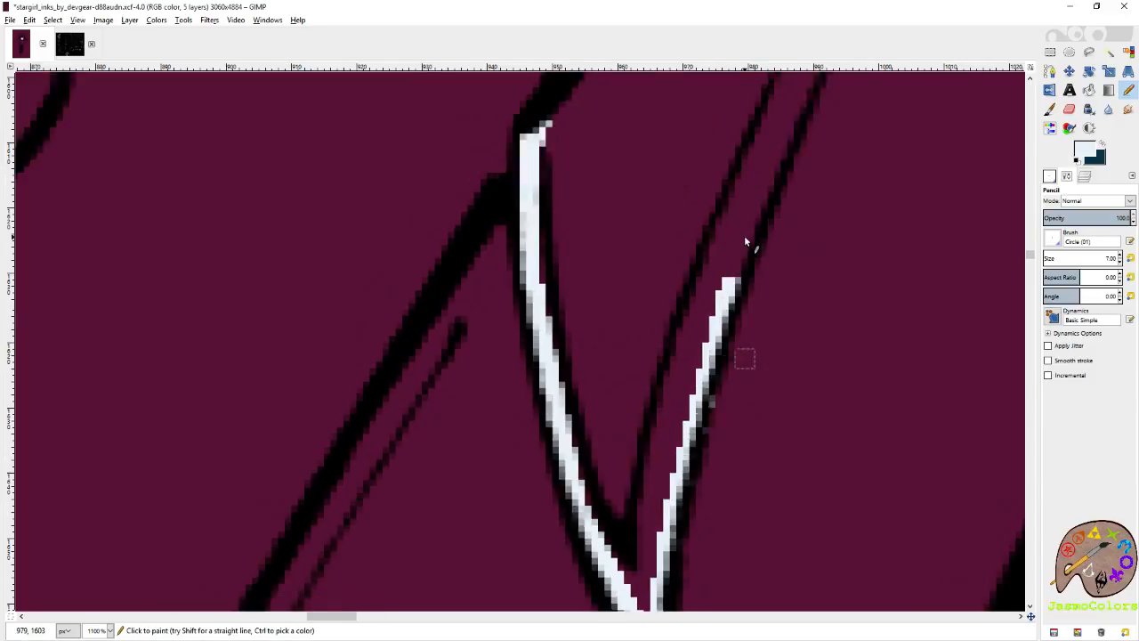
pyautogui.hotkey('ctrl', 'z')
pyautogui.scroll(-1, 683, 454)
pyautogui.keyDown('shift'); pyautogui.click(699, 385); pyautogui.keyUp('shift')
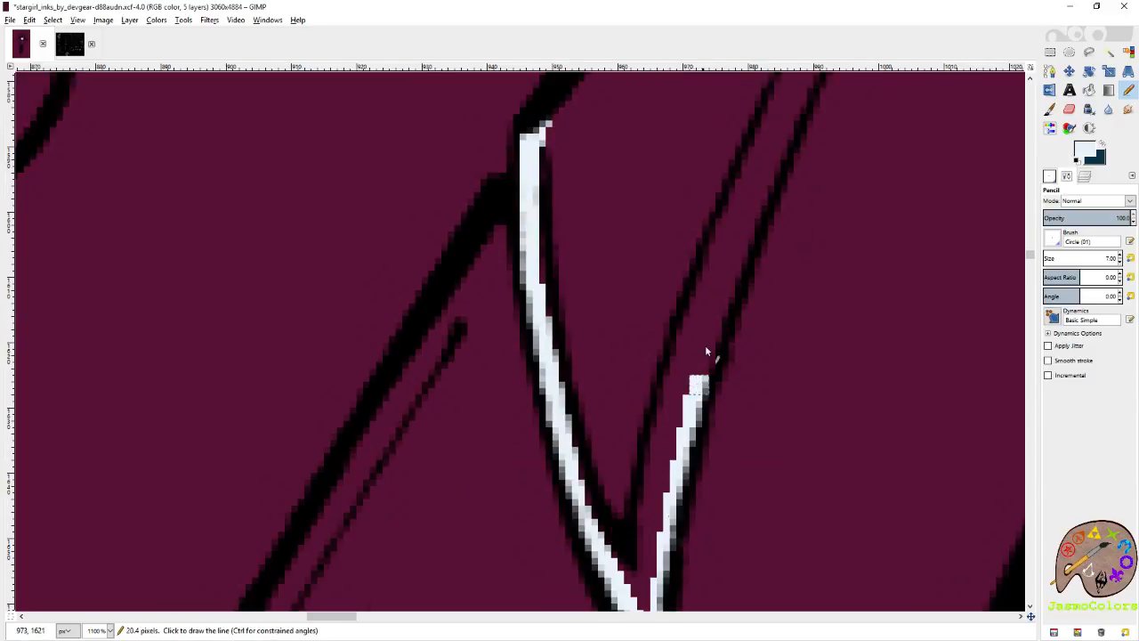
pyautogui.keyDown('shift'); pyautogui.click(758, 204); pyautogui.keyUp('shift')
pyautogui.scroll(2, 784, 267)
pyautogui.keyDown('shift'); pyautogui.click(840, 149); pyautogui.keyUp('shift')
pyautogui.keyDown('shift'); pyautogui.click(851, 124); pyautogui.keyUp('shift')
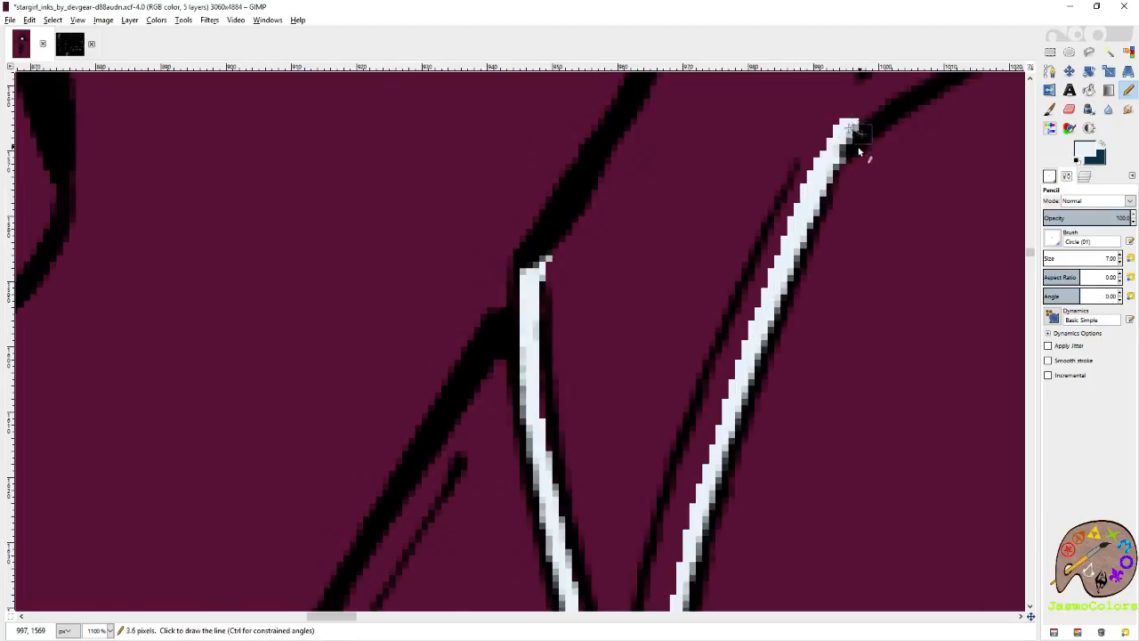
# Trace the lower edge of the upper-arm star's right point in pale blue, out to the tip in the black shadow.
pyautogui.moveTo(859, 150); pyautogui.dragTo(608, 420)
pyautogui.keyDown('shift'); pyautogui.click(748, 304); pyautogui.keyUp('shift')
pyautogui.keyDown('shift'); pyautogui.click(867, 266); pyautogui.keyUp('shift')
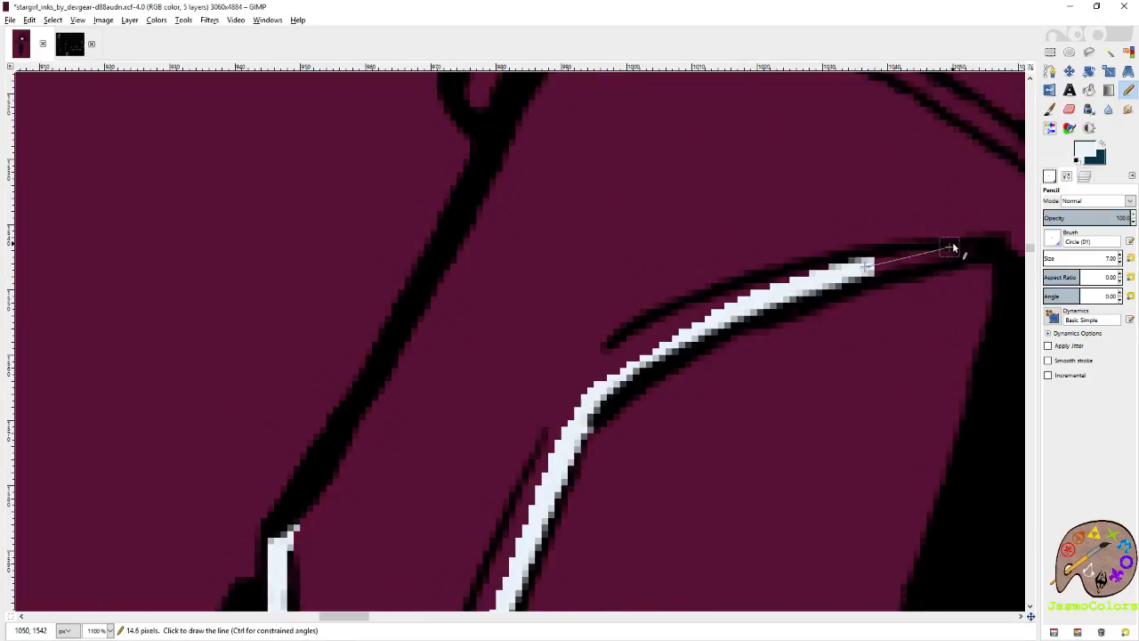
pyautogui.keyDown('shift'); pyautogui.click(987, 244); pyautogui.keyUp('shift')
pyautogui.moveTo(997, 247); pyautogui.dragTo(744, 380)
pyautogui.keyDown('shift'); pyautogui.click(787, 399); pyautogui.keyUp('shift')
pyautogui.keyDown('shift'); pyautogui.click(959, 355); pyautogui.keyUp('shift')
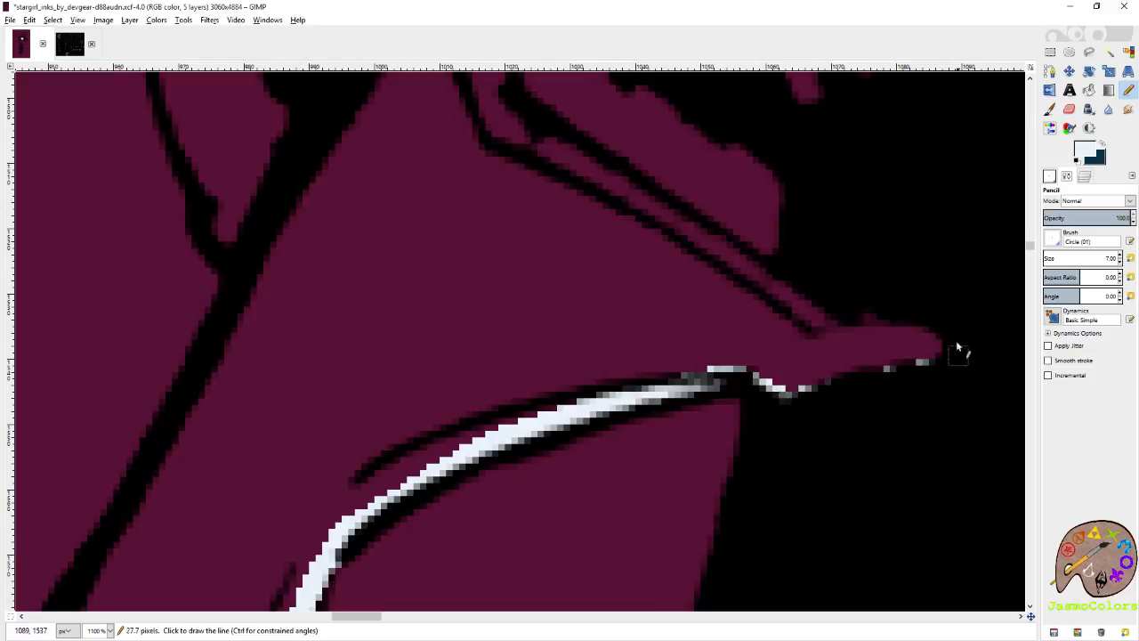
# Trace the upper edge of the upper-arm star's right point in pale blue and continue up to the star's top tip.
pyautogui.keyDown('shift'); pyautogui.click(924, 327); pyautogui.keyUp('shift')
pyautogui.keyDown('shift'); pyautogui.click(794, 305); pyautogui.keyUp('shift')
pyautogui.keyDown('shift'); pyautogui.click(729, 255); pyautogui.keyUp('shift')
pyautogui.moveTo(624, 173)
pyautogui.mouseDown()
pyautogui.moveTo(568, 170)
pyautogui.moveTo(754, 350)
pyautogui.mouseUp()
pyautogui.keyDown('shift'); pyautogui.click(759, 396); pyautogui.keyUp('shift')
pyautogui.keyDown('shift'); pyautogui.click(738, 315); pyautogui.keyUp('shift')
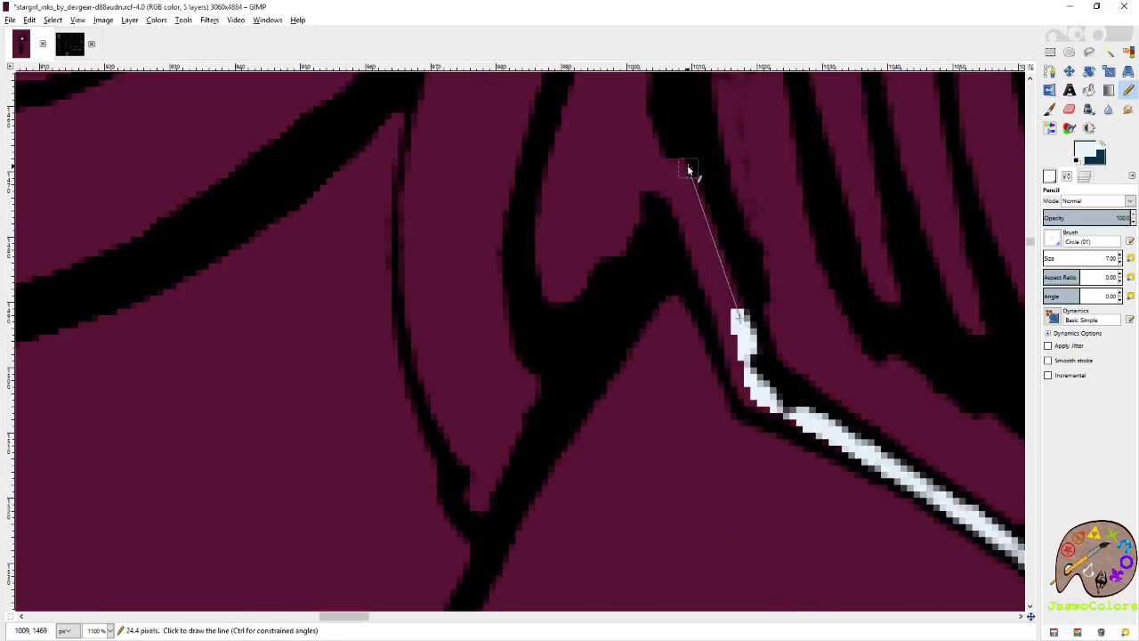
pyautogui.keyDown('shift'); pyautogui.click(679, 167); pyautogui.keyUp('shift')
# Close the upper-arm star's pale blue outline by tracing down inside the arm contour from the top tip.
pyautogui.keyDown('shift'); pyautogui.click(684, 242); pyautogui.keyUp('shift')
pyautogui.scroll(-3, 478, 539)
pyautogui.keyDown('shift'); pyautogui.click(476, 248); pyautogui.keyUp('shift')
pyautogui.keyDown('shift'); pyautogui.click(427, 332); pyautogui.keyUp('shift')
pyautogui.keyDown('shift'); pyautogui.click(346, 462); pyautogui.keyUp('shift')
pyautogui.keyDown('shift'); pyautogui.click(293, 537); pyautogui.keyUp('shift')
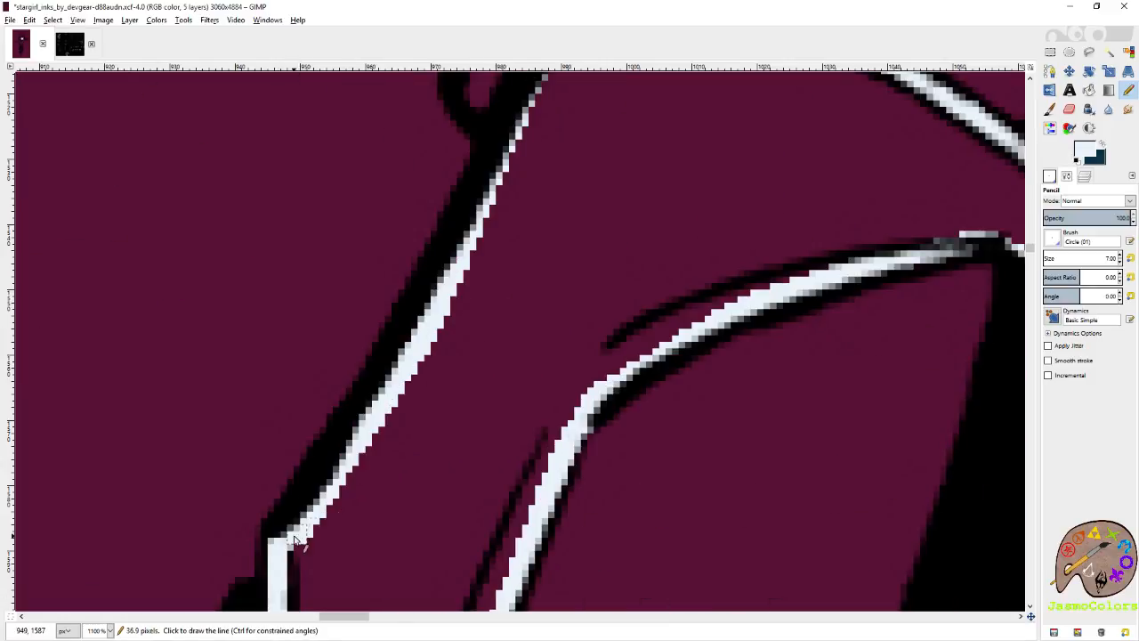
# Fill the outlined upper-arm star with pale blue and save the image.
pyautogui.hotkey('shift', 'b')
pyautogui.click(528, 389)
pyautogui.press('n')
pyautogui.scroll(-10, 647, 345)
pyautogui.hotkey('ctrl', 's')
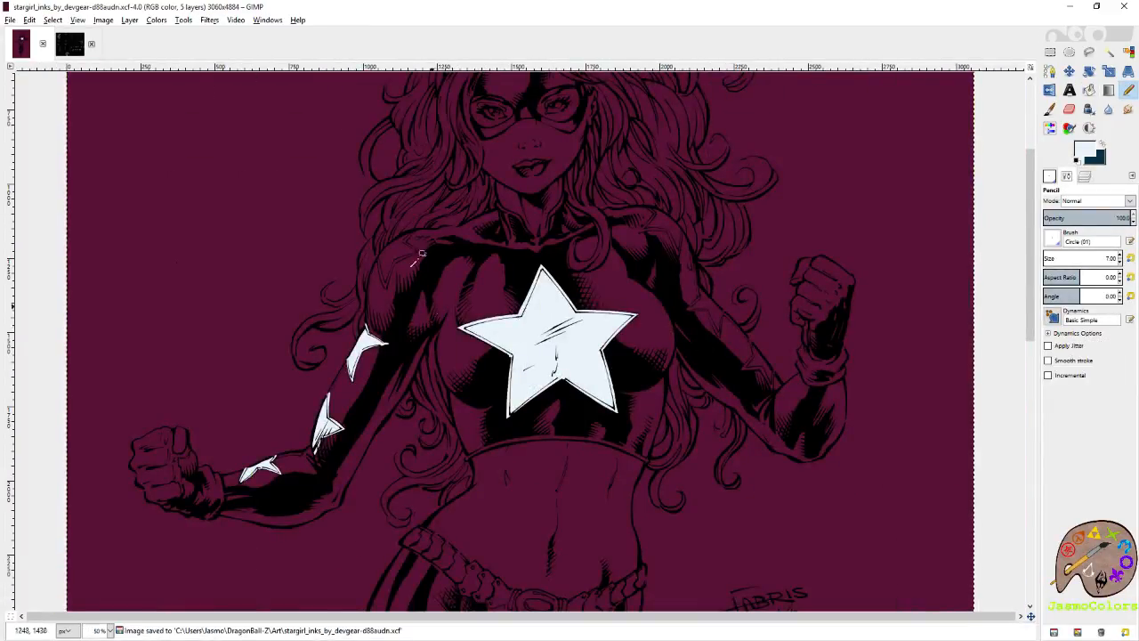
# Trace the left edge of the shoulder star's lower point in pale blue, from the arm contour down toward the tip.
pyautogui.scroll(8, 399, 228)
pyautogui.click(383, 239)
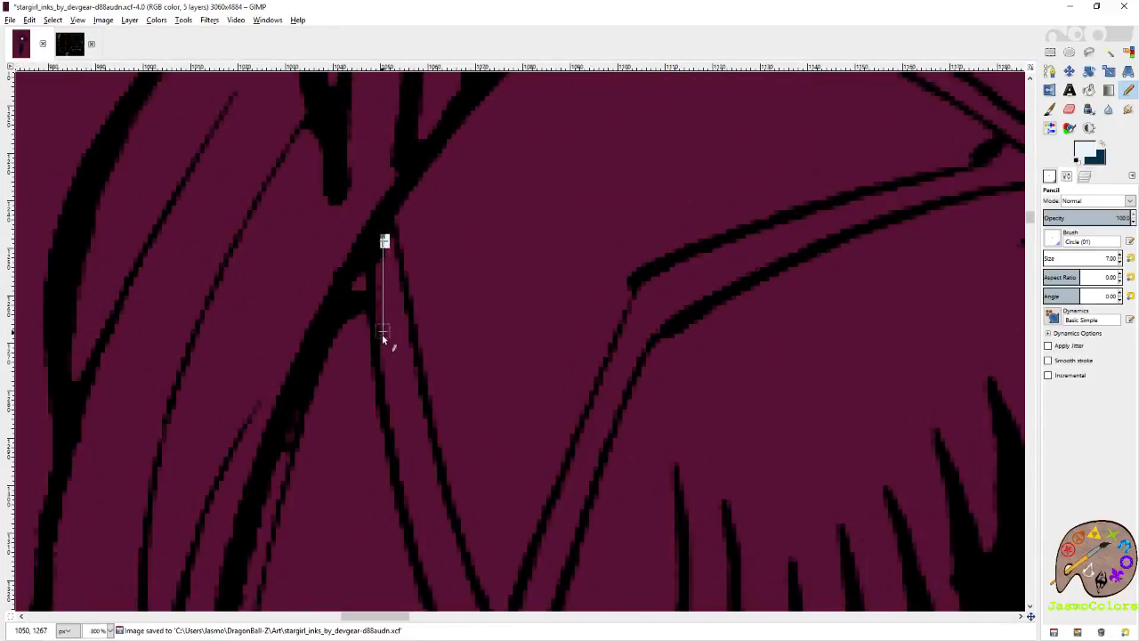
pyautogui.keyDown('shift'); pyautogui.click(406, 466); pyautogui.keyUp('shift')
pyautogui.scroll(-4, 427, 427)
pyautogui.keyDown('shift'); pyautogui.click(465, 404); pyautogui.keyUp('shift')
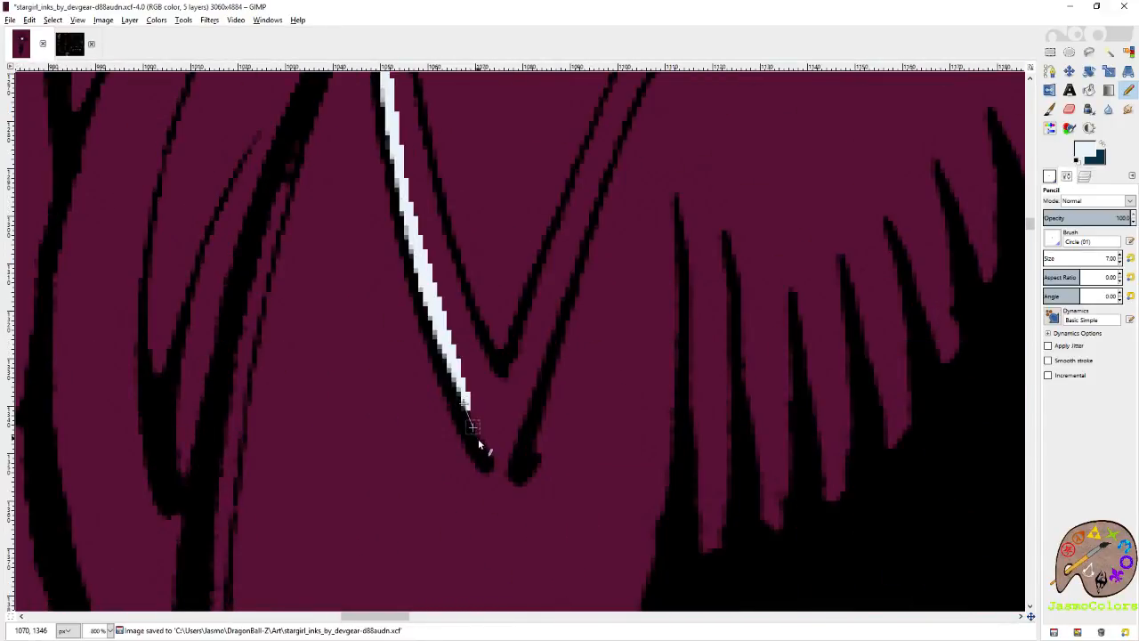
# Trace the right edge of the shoulder star's lower point in pale blue, up to the inner corner.
pyautogui.keyDown('shift'); pyautogui.click(533, 363); pyautogui.keyUp('shift')
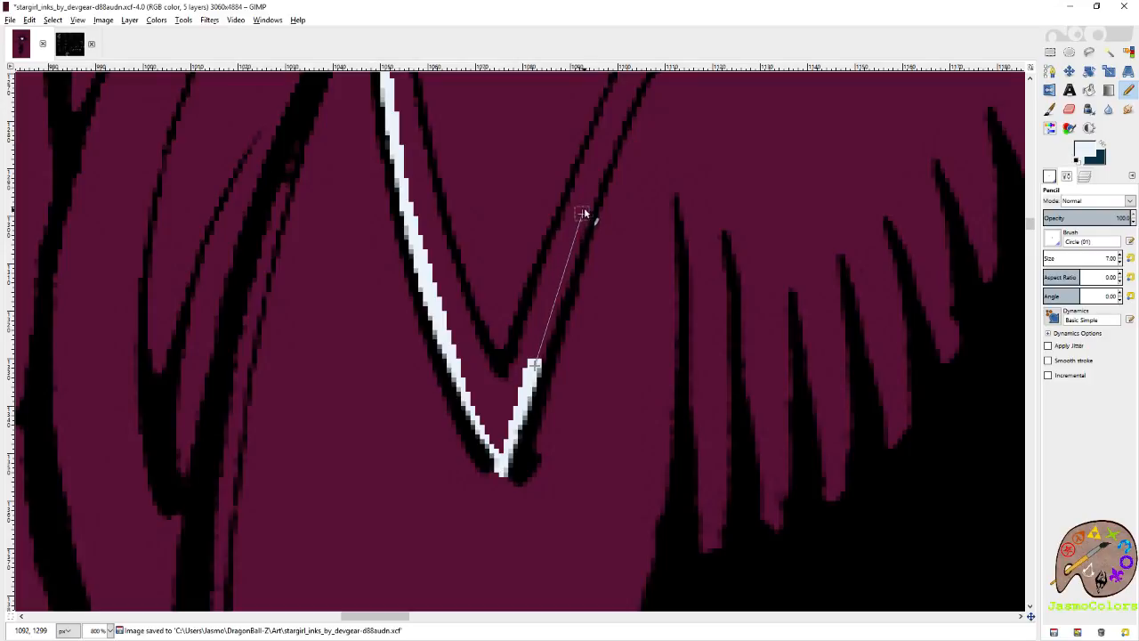
pyautogui.keyDown('shift'); pyautogui.click(582, 213); pyautogui.keyUp('shift')
pyautogui.scroll(1, 586, 239)
pyautogui.keyDown('shift'); pyautogui.click(620, 247); pyautogui.keyUp('shift')
pyautogui.keyDown('shift'); pyautogui.click(644, 201); pyautogui.keyUp('shift')
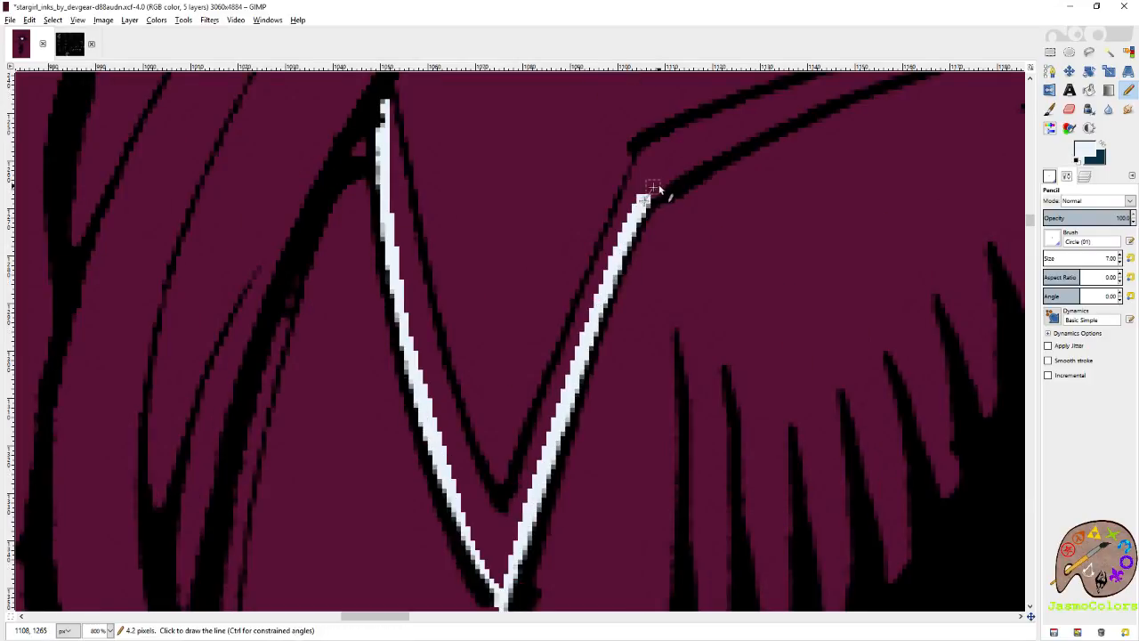
# Trace the lower edge of the shoulder star's right point in pale blue, out to the tip.
pyautogui.keyDown('shift'); pyautogui.click(753, 125); pyautogui.keyUp('shift')
pyautogui.hscroll(4, 656, 216)
pyautogui.scroll(2, 656, 216)
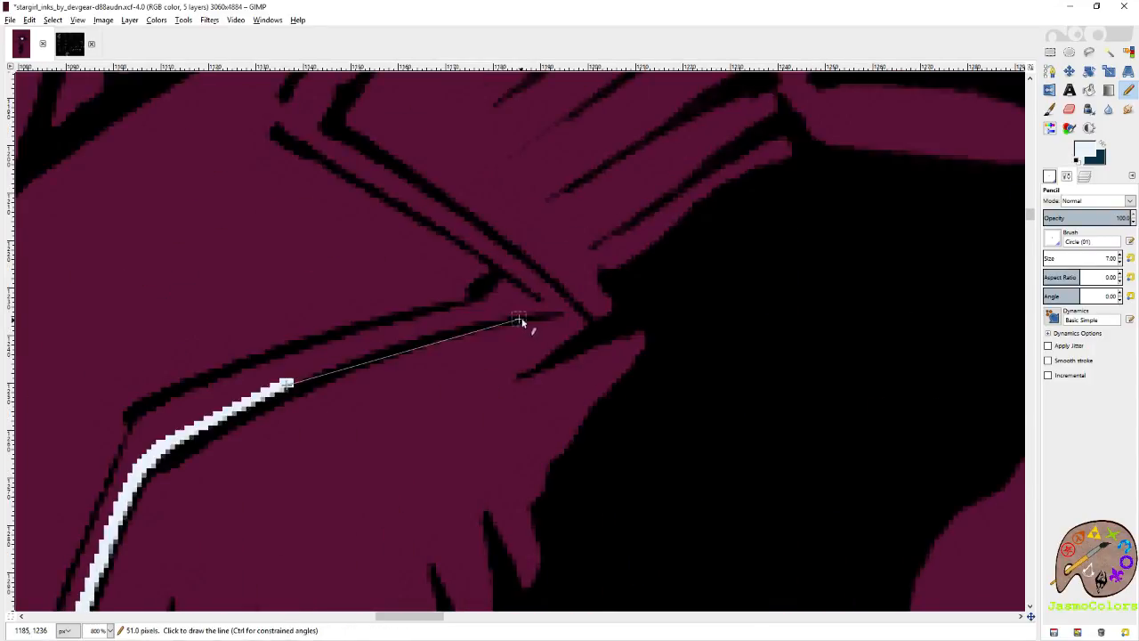
pyautogui.keyDown('shift'); pyautogui.click(397, 341); pyautogui.keyUp('shift')
pyautogui.keyDown('shift'); pyautogui.click(490, 313); pyautogui.keyUp('shift')
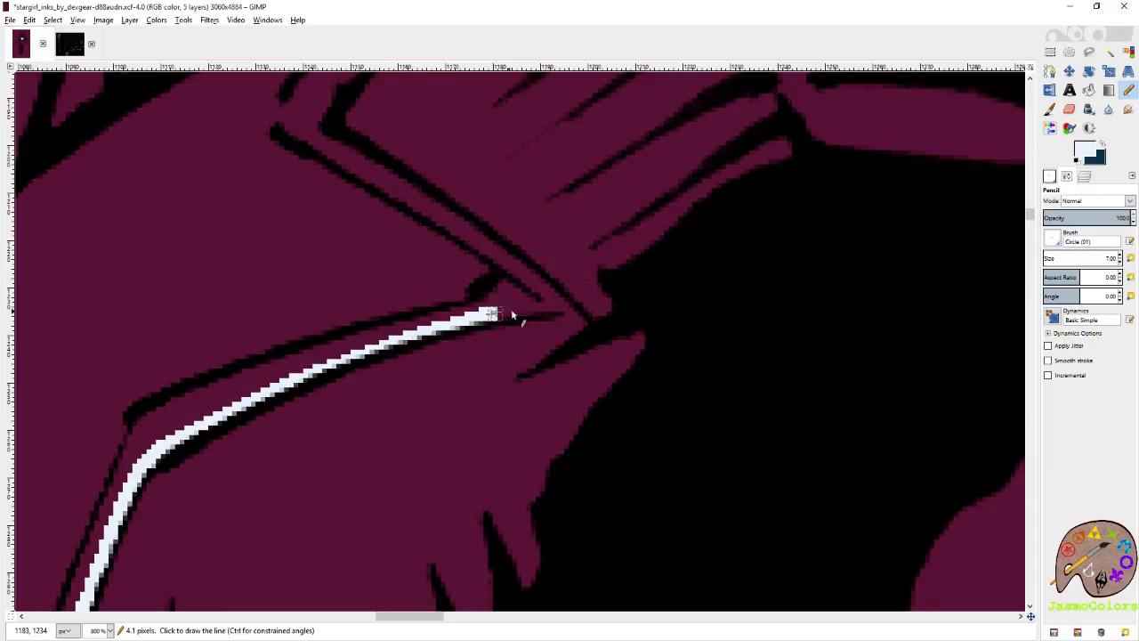
pyautogui.keyDown('shift'); pyautogui.click(564, 306); pyautogui.keyUp('shift')
# Trace the shoulder star's upper-right edges in pale blue, from the right tip through the inner corner to the top tip.
pyautogui.keyDown('shift'); pyautogui.click(479, 237); pyautogui.keyUp('shift')
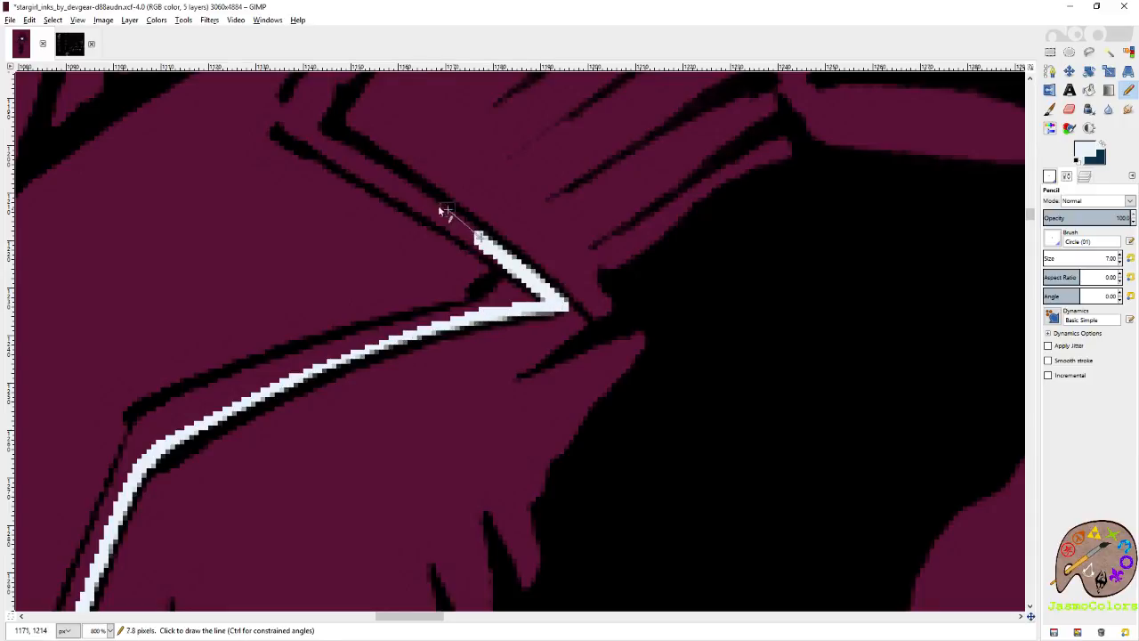
pyautogui.keyDown('shift'); pyautogui.click(398, 179); pyautogui.keyUp('shift')
pyautogui.keyDown('shift'); pyautogui.click(320, 133); pyautogui.keyUp('shift')
pyautogui.keyDown('shift'); pyautogui.click(319, 116); pyautogui.keyUp('shift')
pyautogui.hscroll(-1, 480, 214)
pyautogui.scroll(2, 569, 276)
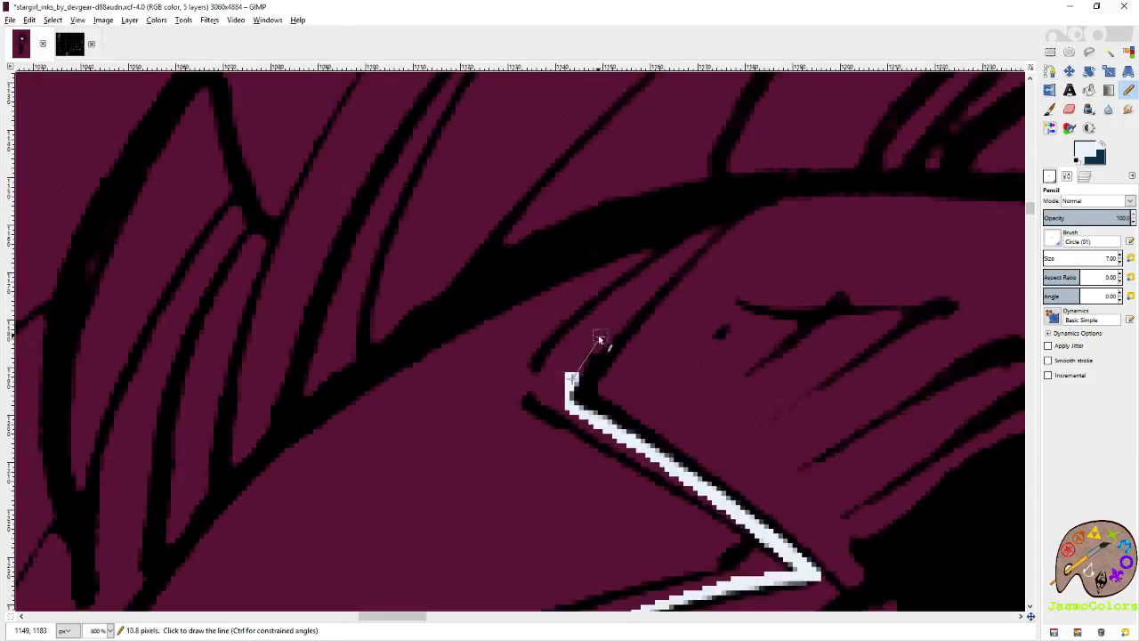
pyautogui.keyDown('shift'); pyautogui.click(597, 340); pyautogui.keyUp('shift')
pyautogui.keyDown('shift'); pyautogui.click(623, 316); pyautogui.keyUp('shift')
pyautogui.keyDown('shift'); pyautogui.click(695, 244); pyautogui.keyUp('shift')
pyautogui.keyDown('shift'); pyautogui.click(718, 228); pyautogui.keyUp('shift')
# Close the shoulder star's pale blue outline along the inside of the shoulder contour, replacing the overlong segment with shorter ones.
pyautogui.keyDown('shift'); pyautogui.click(552, 275); pyautogui.keyUp('shift')
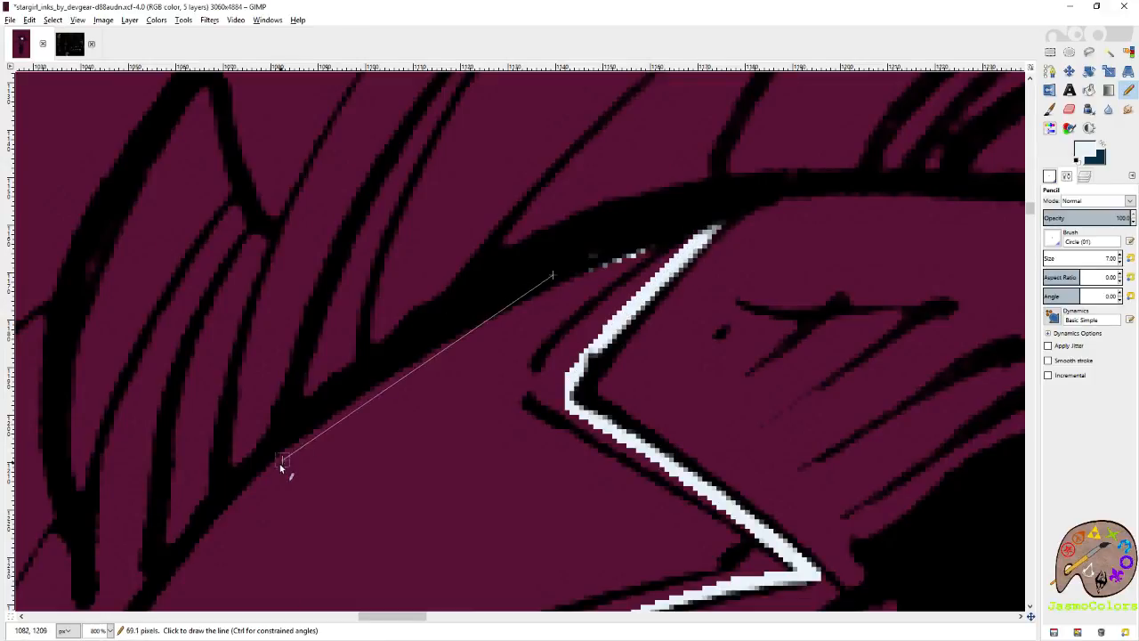
pyautogui.keyDown('shift'); pyautogui.click(279, 468); pyautogui.keyUp('shift')
pyautogui.hotkey('ctrl', 'z')
pyautogui.keyDown('shift'); pyautogui.click(359, 389); pyautogui.keyUp('shift')
pyautogui.keyDown('shift'); pyautogui.click(246, 484); pyautogui.keyUp('shift')
pyautogui.hscroll(-3, 246, 473)
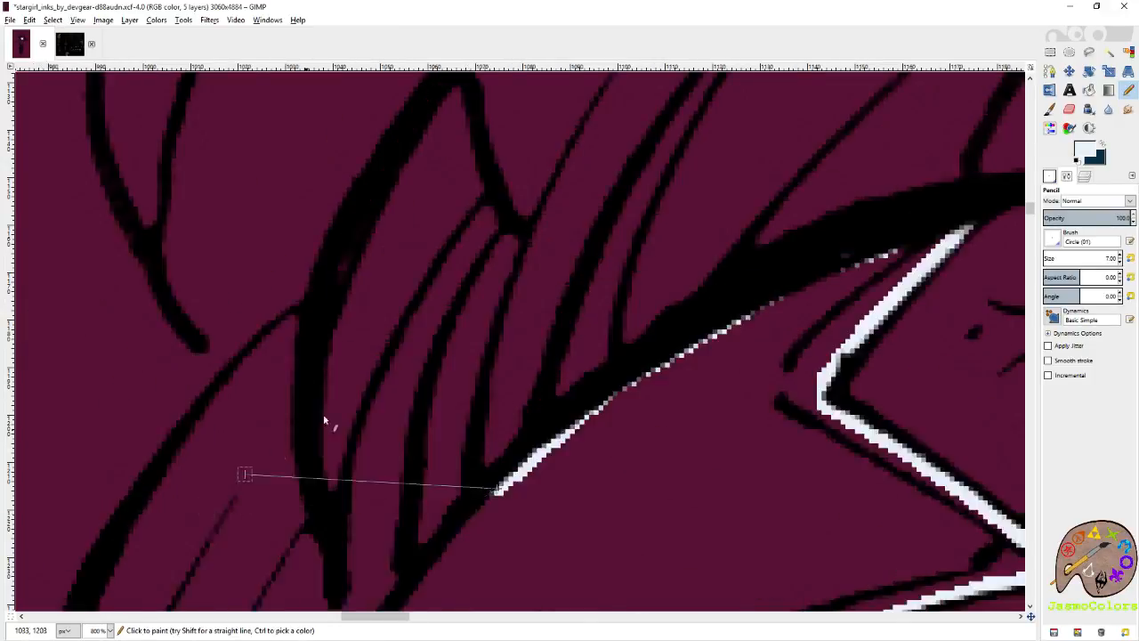
pyautogui.scroll(-7, 326, 419)
pyautogui.keyDown('shift'); pyautogui.click(403, 214); pyautogui.keyUp('shift')
pyautogui.keyDown('shift'); pyautogui.click(389, 238); pyautogui.keyUp('shift')
# Fill the outlined shoulder star with pale blue and save the image.
pyautogui.hotkey('shift', 'b')
pyautogui.click(437, 246)
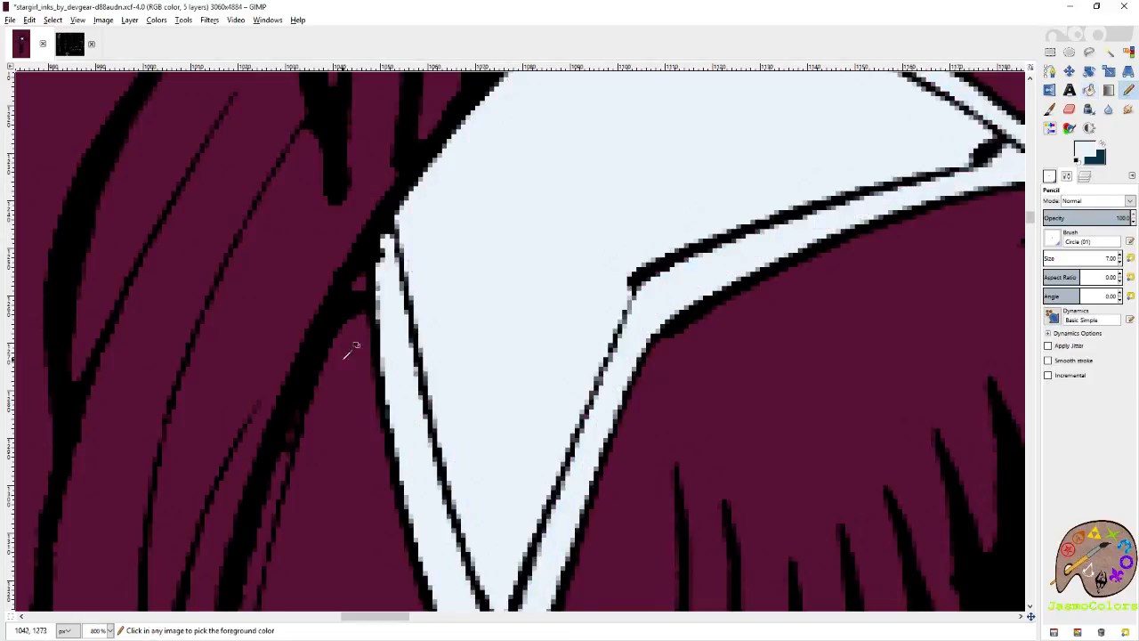
pyautogui.scroll(-7, 350, 353)
pyautogui.hotkey('ctrl', 's')
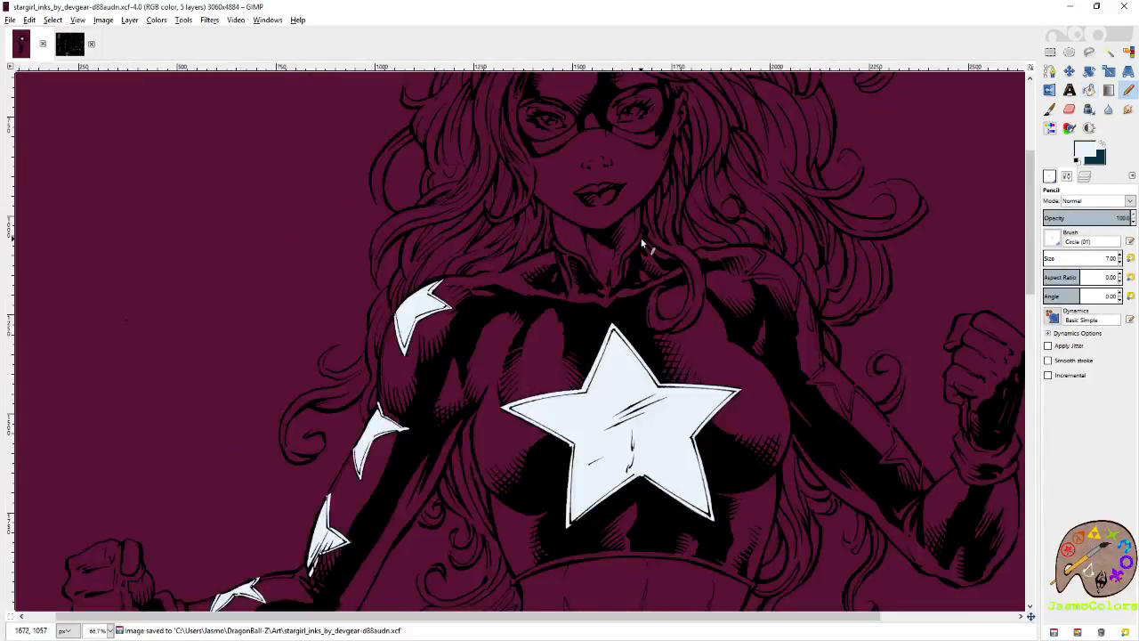
# Trace the opposite shoulder star's upper-left edges in pale blue, from the shoulder contour through the inner corner to the left tip.
pyautogui.scroll(6, 641, 238)
pyautogui.scroll(1, 664, 359)
pyautogui.click(640, 298)
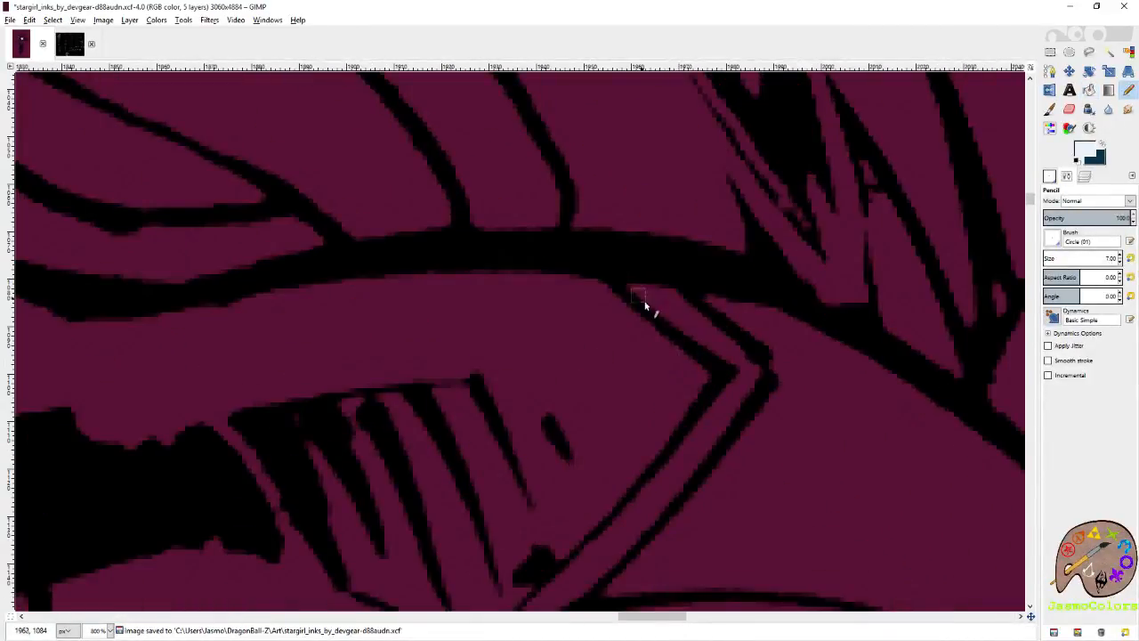
pyautogui.keyDown('shift'); pyautogui.click(735, 360); pyautogui.keyUp('shift')
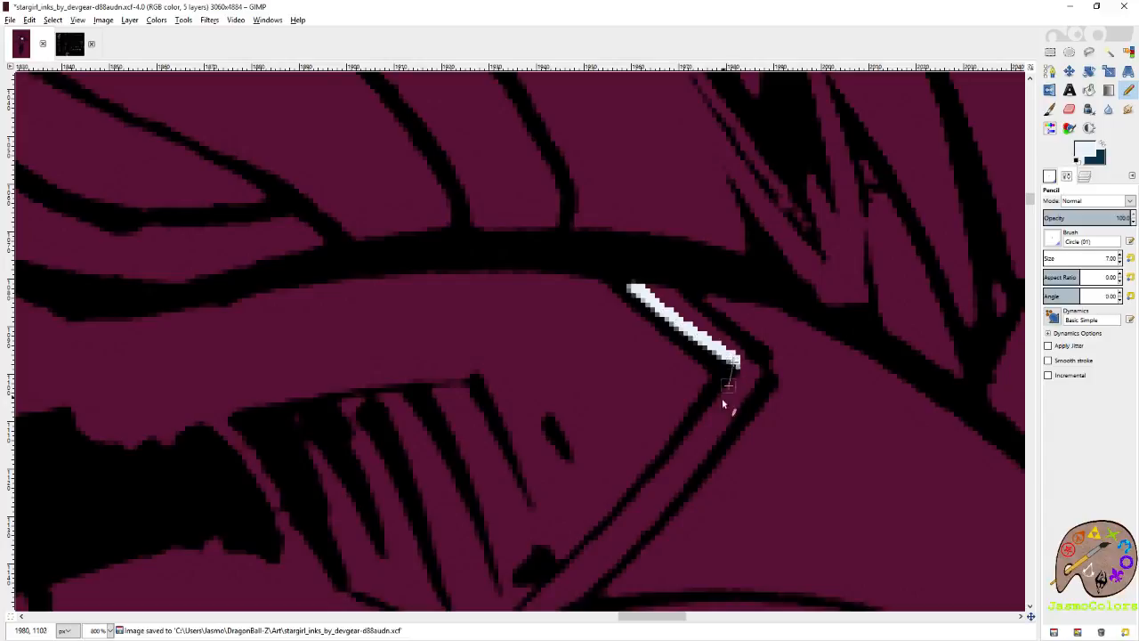
pyautogui.keyDown('shift'); pyautogui.click(619, 527); pyautogui.keyUp('shift')
pyautogui.scroll(-3, 618, 525)
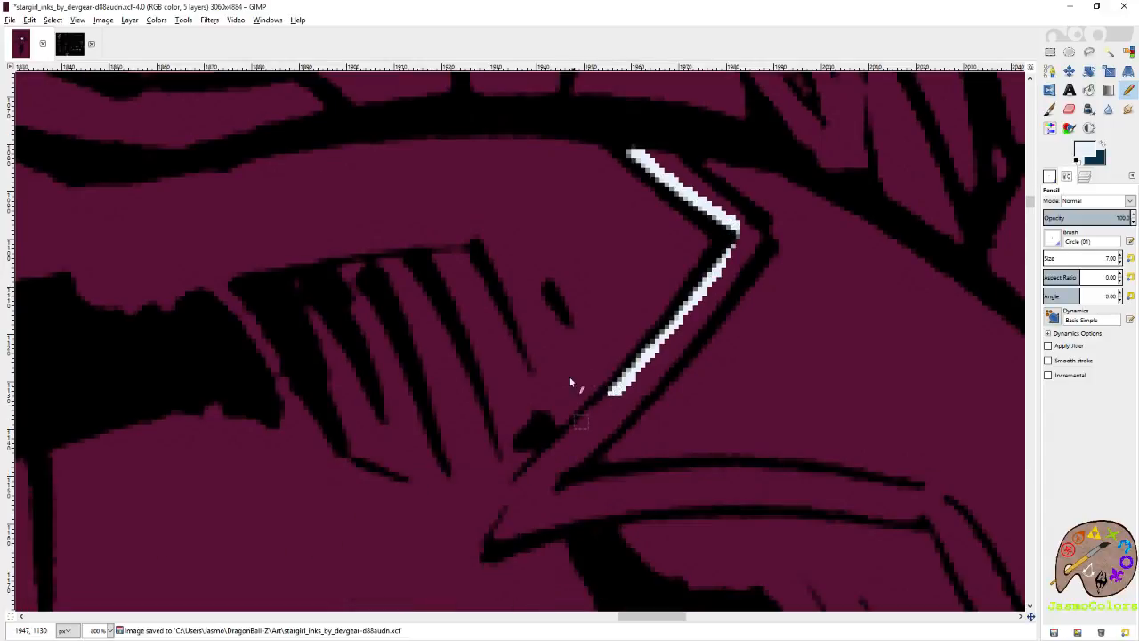
pyautogui.hotkey('ctrl', 'z')
pyautogui.keyDown('shift'); pyautogui.click(524, 486); pyautogui.keyUp('shift')
pyautogui.keyDown('shift'); pyautogui.click(501, 534); pyautogui.keyUp('shift')
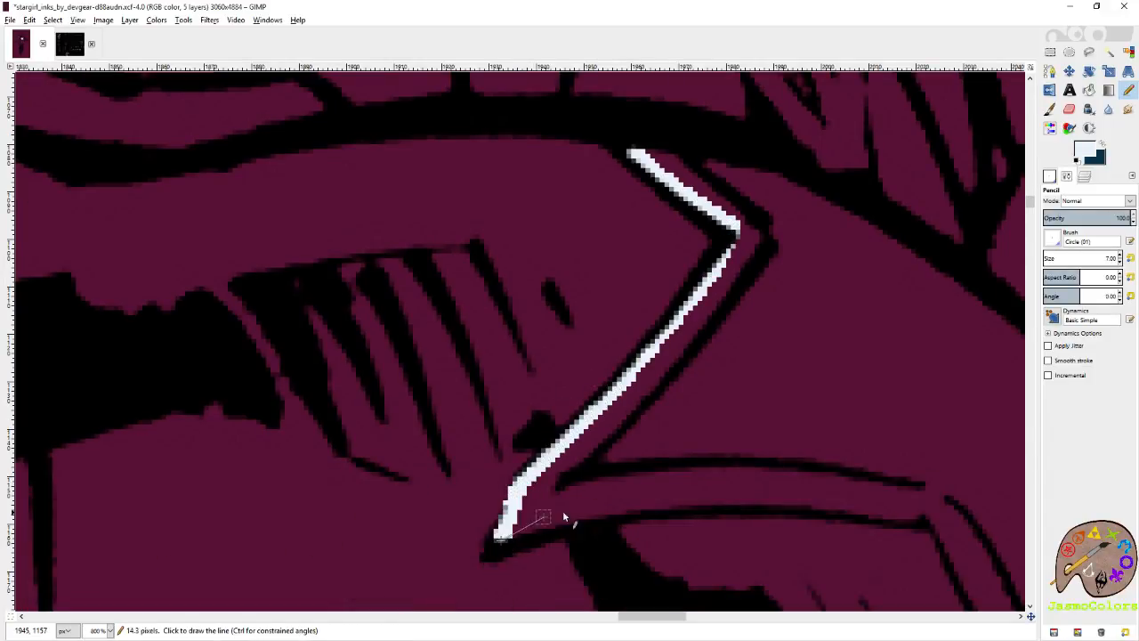
# Trace the lower edge of this shoulder star's left point in pale blue, from the left tip to the lower inner corner.
pyautogui.keyDown('shift'); pyautogui.click(590, 509); pyautogui.keyUp('shift')
pyautogui.keyDown('shift'); pyautogui.click(753, 497); pyautogui.keyUp('shift')
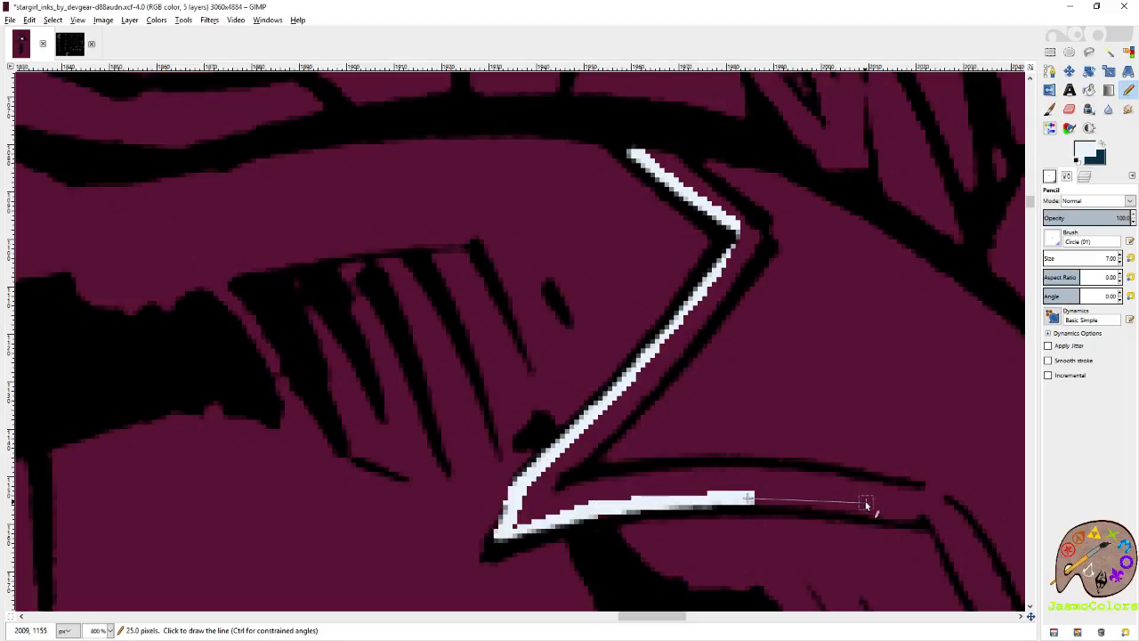
pyautogui.keyDown('shift'); pyautogui.click(887, 509); pyautogui.keyUp('shift')
pyautogui.keyDown('shift'); pyautogui.click(932, 511); pyautogui.keyUp('shift')
# Trace the left edge of the shoulder star's bottom point in pale blue, from the inner corner down to the tip.
pyautogui.keyDown('shift'); pyautogui.click(953, 556); pyautogui.keyUp('shift')
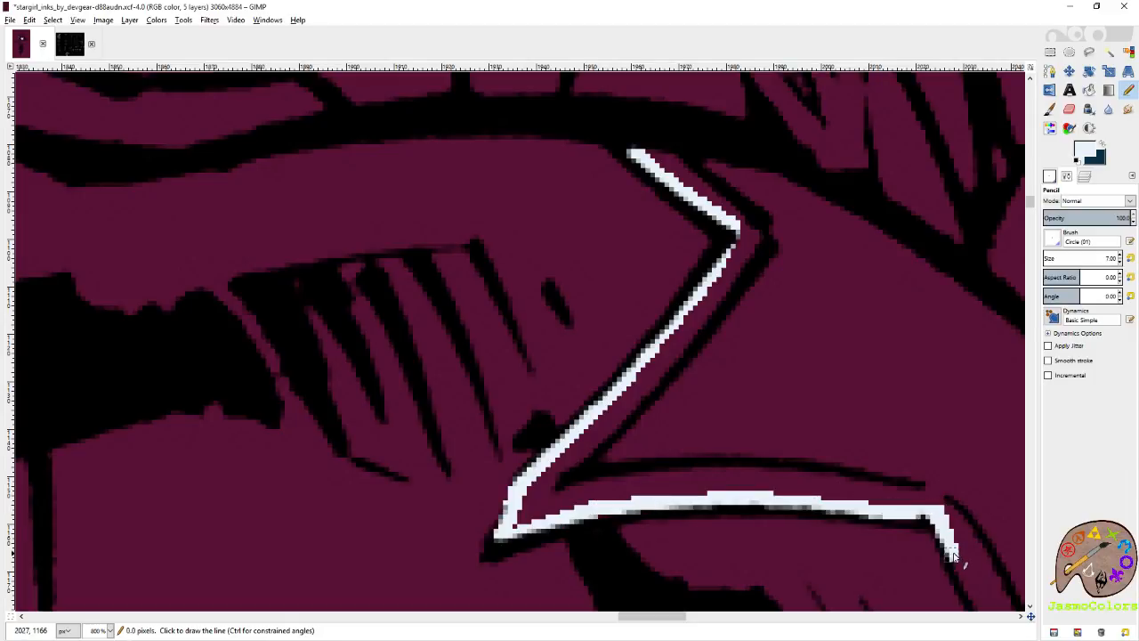
pyautogui.moveTo(954, 557); pyautogui.dragTo(702, 288)
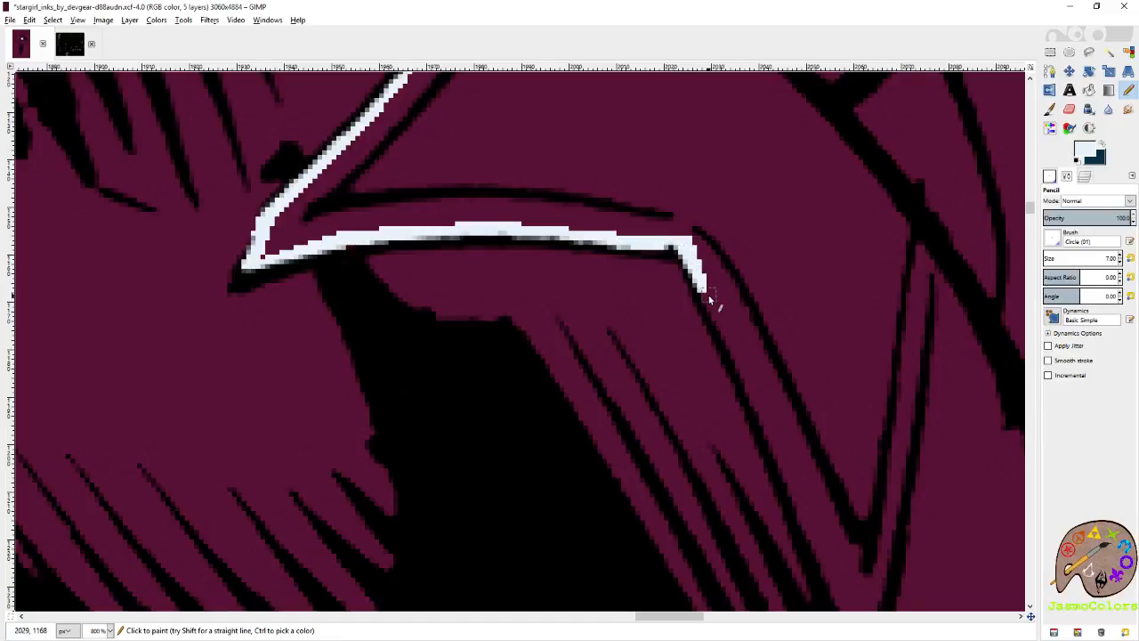
pyautogui.keyDown('shift'); pyautogui.click(777, 440); pyautogui.keyUp('shift')
pyautogui.hscroll(5, 613, 440)
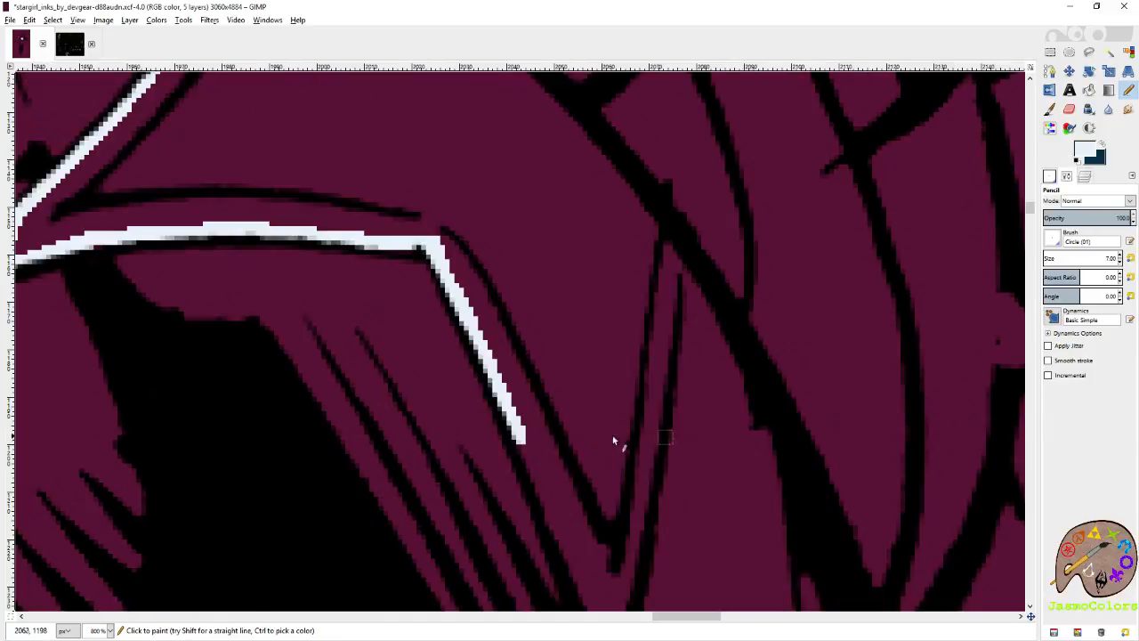
pyautogui.scroll(-5, 613, 441)
pyautogui.keyDown('shift'); pyautogui.click(580, 321); pyautogui.keyUp('shift')
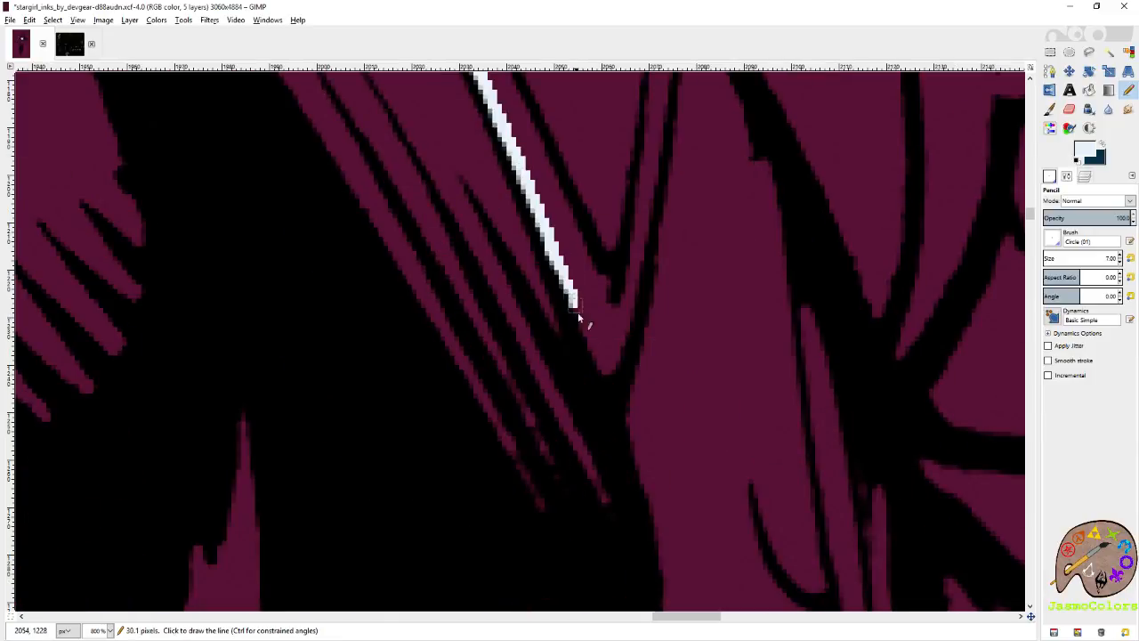
pyautogui.keyDown('shift'); pyautogui.click(606, 372); pyautogui.keyUp('shift')
# Trace the right edge of the shoulder star's bottom point in pale blue, from the tip up to the shoulder contour.
pyautogui.keyDown('shift'); pyautogui.click(628, 316); pyautogui.keyUp('shift')
pyautogui.keyDown('shift'); pyautogui.click(656, 160); pyautogui.keyUp('shift')
pyautogui.scroll(8, 663, 267)
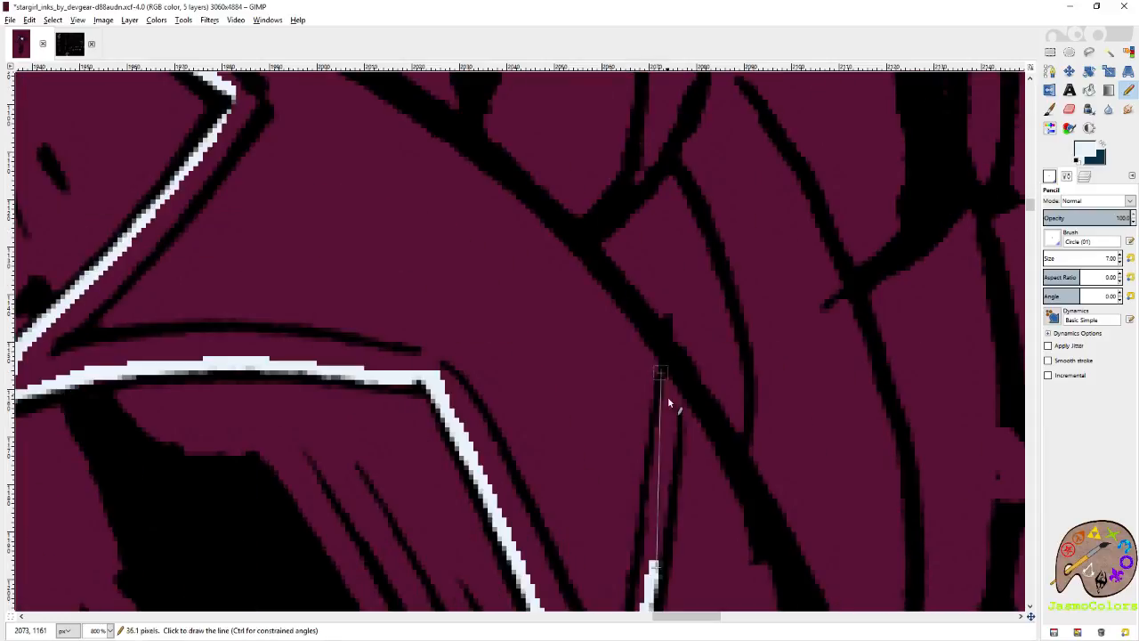
pyautogui.keyDown('shift'); pyautogui.click(672, 379); pyautogui.keyUp('shift')
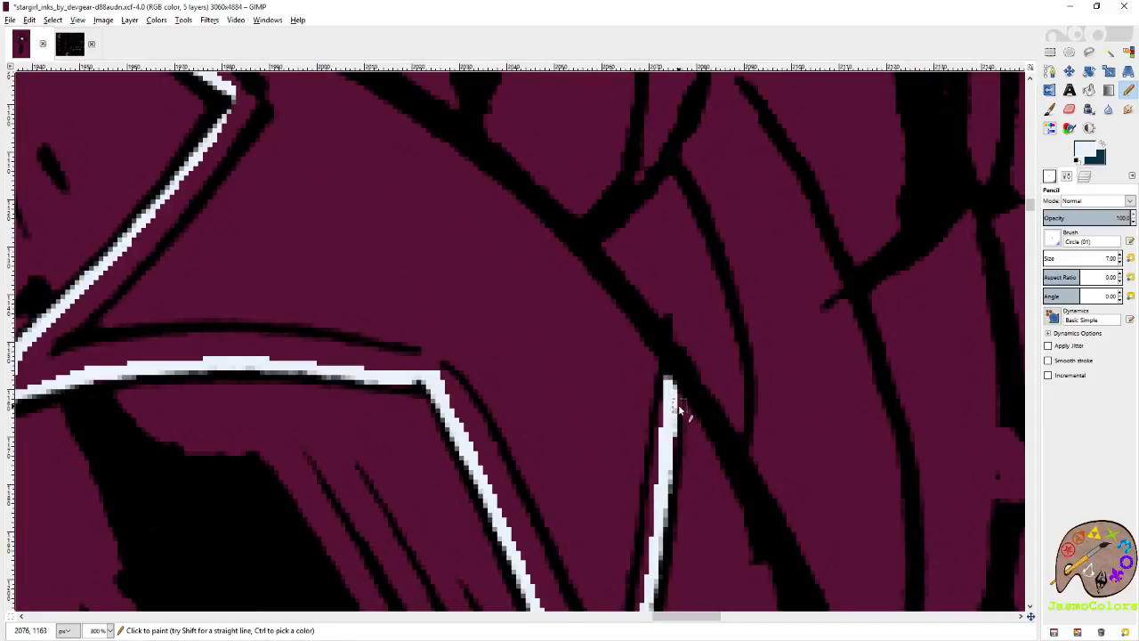
pyautogui.moveTo(674, 394); pyautogui.dragTo(672, 436)
pyautogui.click(666, 381)
# Close the shoulder star's pale blue outline along the inside of the curved shoulder contour, back to the top starting point.
pyautogui.keyDown('shift'); pyautogui.click(559, 232); pyautogui.keyUp('shift')
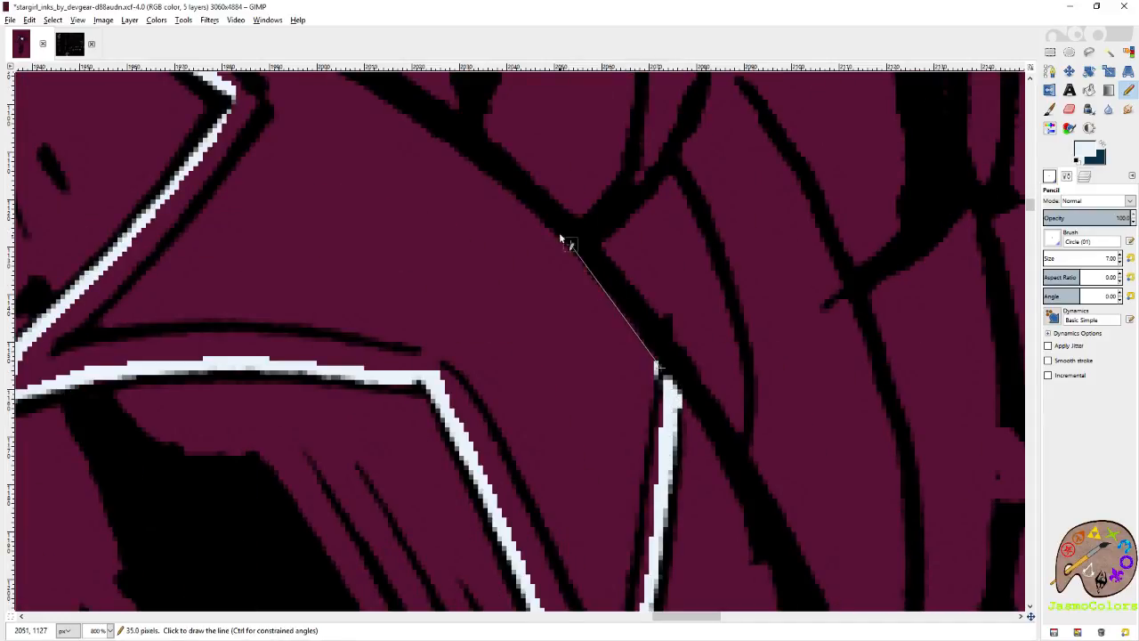
pyautogui.keyDown('shift'); pyautogui.click(365, 91); pyautogui.keyUp('shift')
pyautogui.scroll(5, 395, 266)
pyautogui.keyDown('shift'); pyautogui.click(258, 306); pyautogui.keyUp('shift')
pyautogui.keyDown('shift'); pyautogui.click(199, 297); pyautogui.keyUp('shift')
pyautogui.keyDown('shift'); pyautogui.click(136, 284); pyautogui.keyUp('shift')
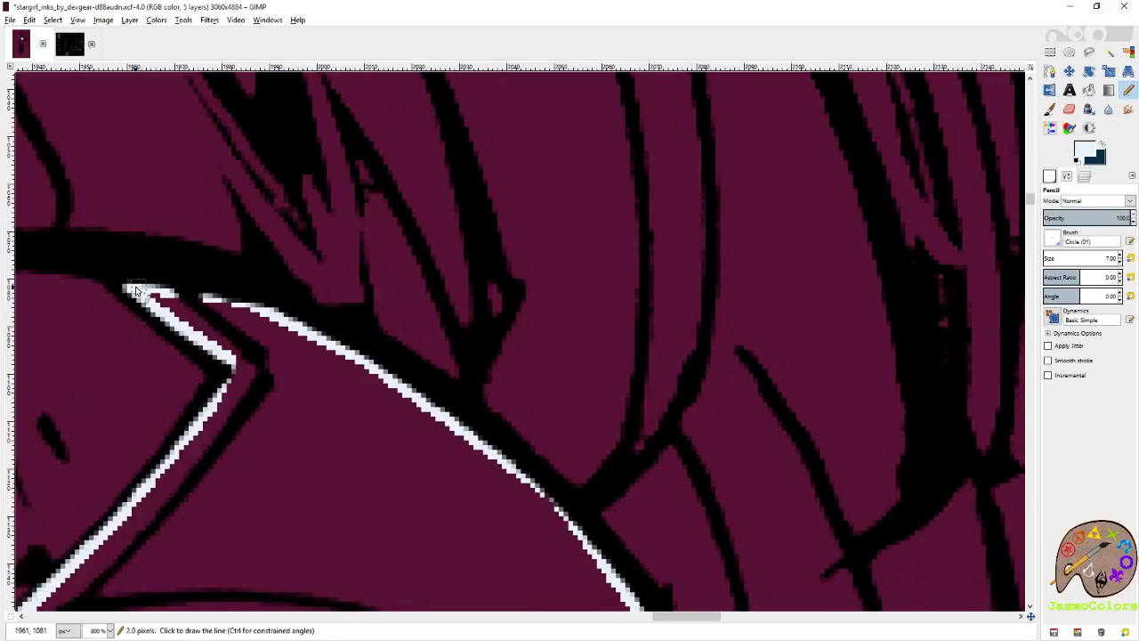
# Fill the outlined star on this shoulder with pale blue and save the image.
pyautogui.hotkey('shift', 'b')
pyautogui.click(305, 345)
pyautogui.press('n')
pyautogui.scroll(-3, 466, 307)
pyautogui.press('1')
pyautogui.hotkey('ctrl', 's')
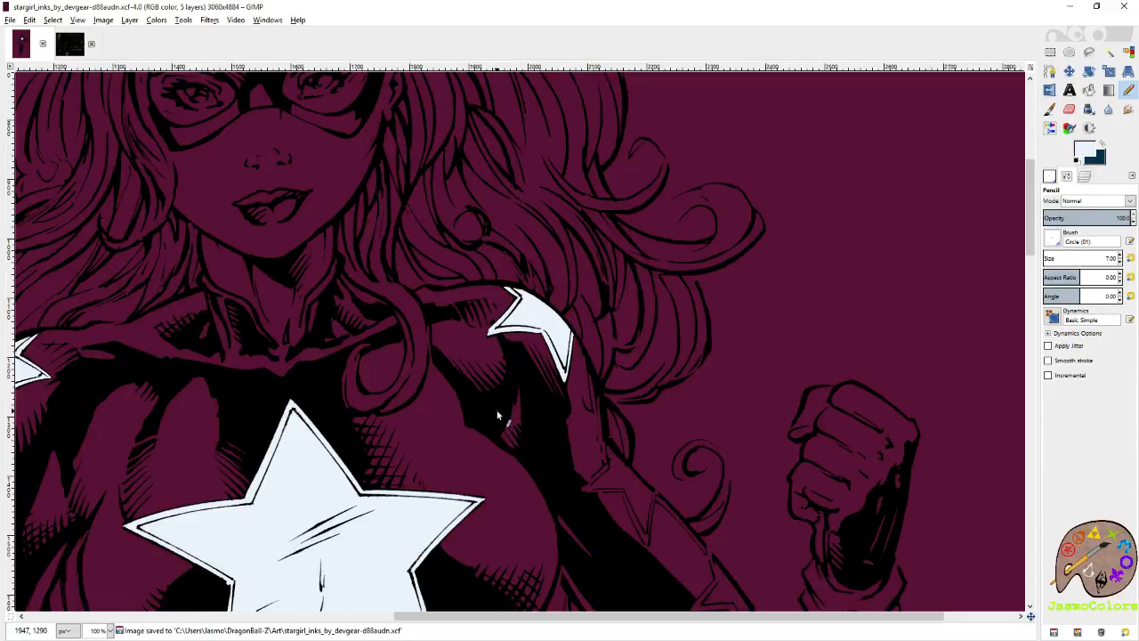
# Trace the upper-left edges of the next star down this sleeve in pale blue, from the top point to the left tip.
pyautogui.scroll(-5, 623, 262)
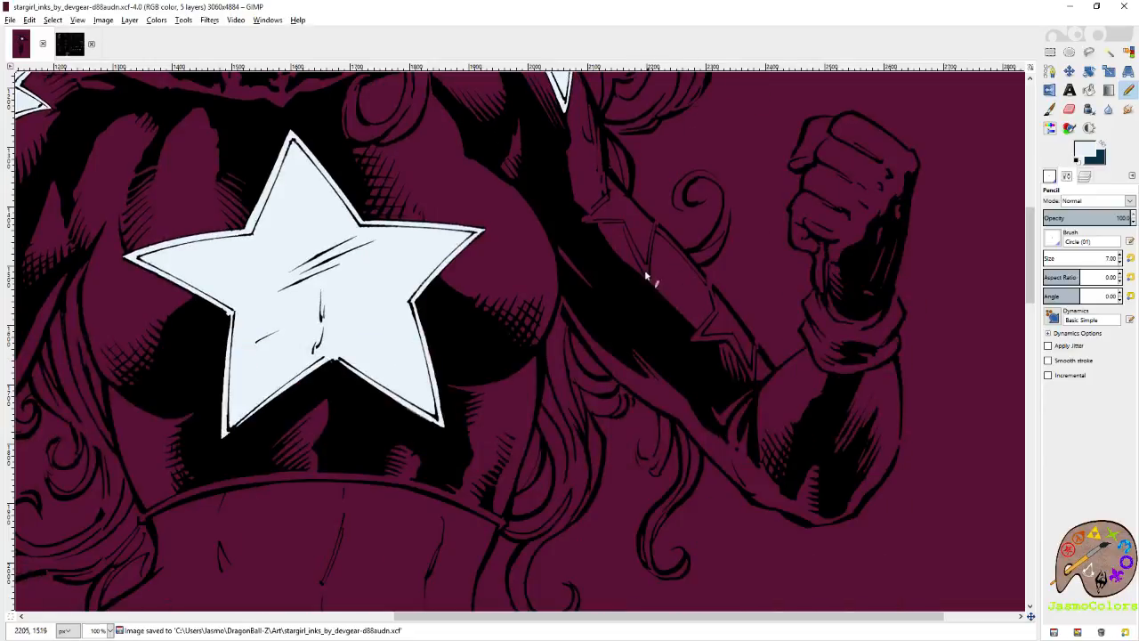
pyautogui.keyDown('ctrl'); pyautogui.scroll(6, 650, 189); pyautogui.keyUp('ctrl')
pyautogui.moveTo(634, 199); pyautogui.dragTo(630, 247)
pyautogui.keyDown('shift'); pyautogui.click(647, 396); pyautogui.keyUp('shift')
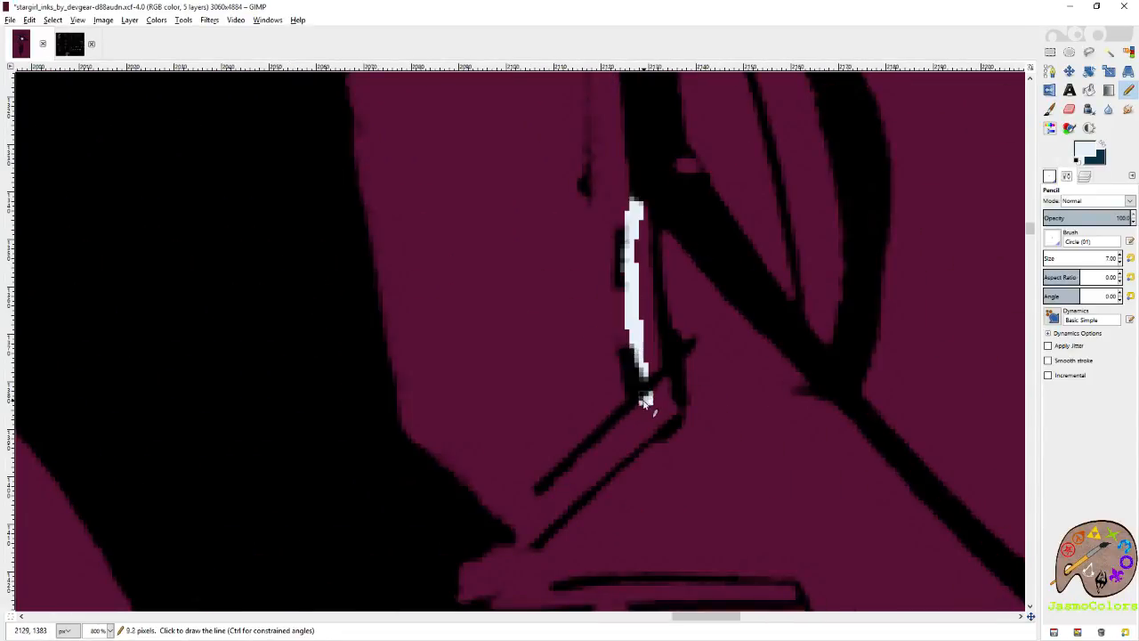
pyautogui.keyDown('shift'); pyautogui.click(579, 463); pyautogui.keyUp('shift')
pyautogui.scroll(-3, 553, 264)
pyautogui.keyDown('shift'); pyautogui.click(535, 232); pyautogui.keyUp('shift')
pyautogui.keyDown('shift'); pyautogui.click(442, 309); pyautogui.keyUp('shift')
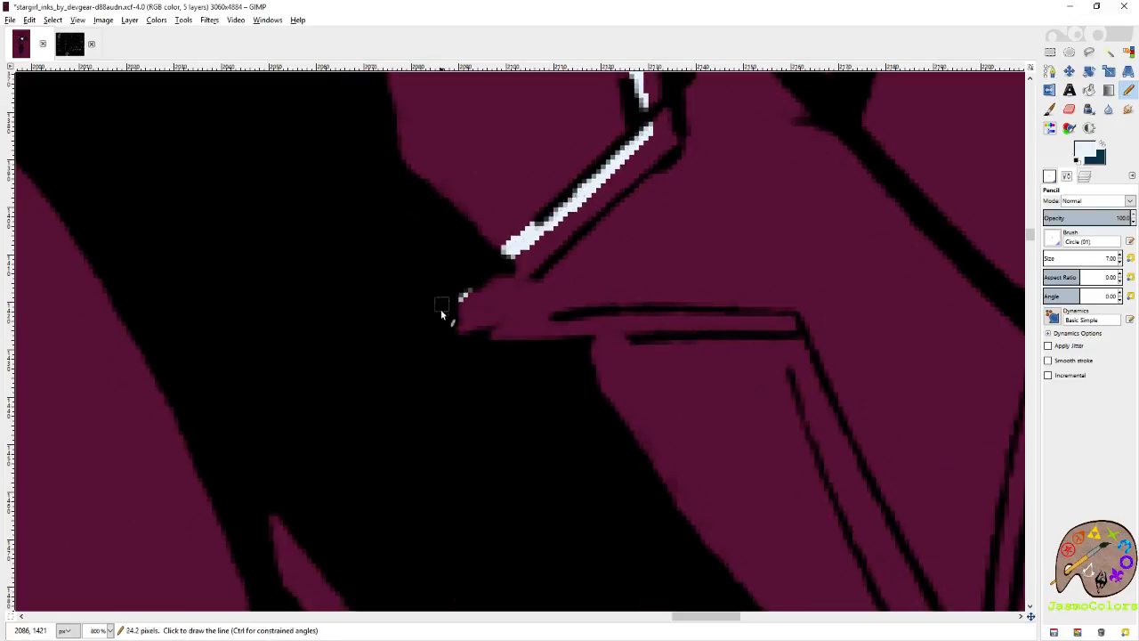
# Trace the lower edge of the sleeve star's left point in pale blue, from the left tip to the inner corner.
pyautogui.keyDown('shift'); pyautogui.click(456, 343); pyautogui.keyUp('shift')
pyautogui.keyDown('shift'); pyautogui.click(518, 347); pyautogui.keyUp('shift')
pyautogui.keyDown('shift'); pyautogui.click(585, 334); pyautogui.keyUp('shift')
pyautogui.keyDown('shift'); pyautogui.click(766, 326); pyautogui.keyUp('shift')
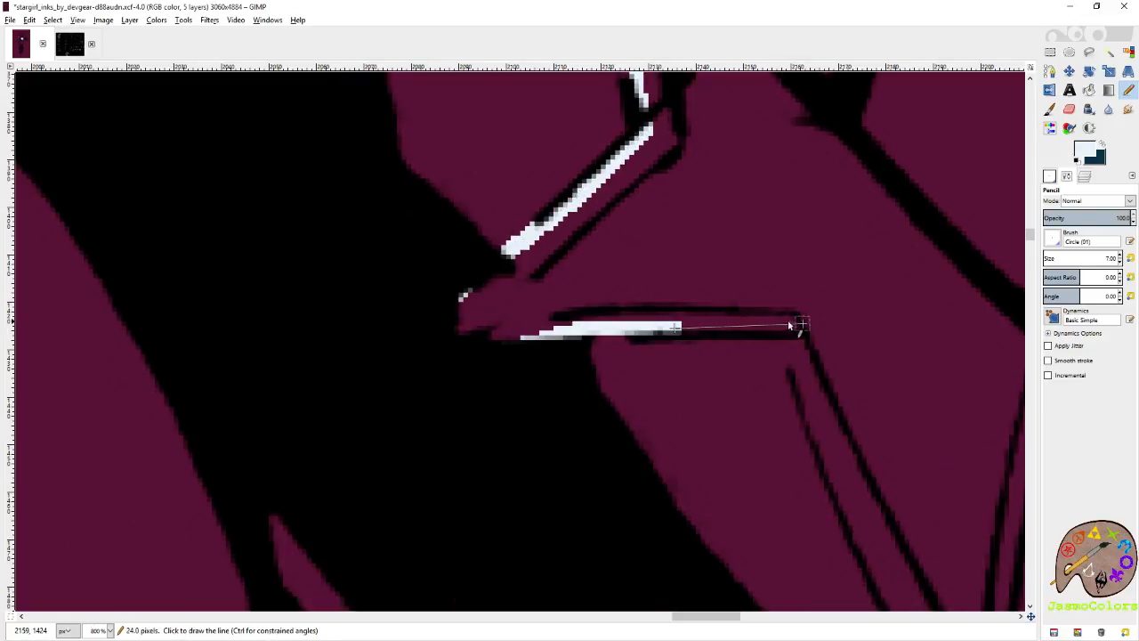
pyautogui.keyDown('shift'); pyautogui.click(784, 324); pyautogui.keyUp('shift')
# Trace the left edge of the sleeve star's bottom point in pale blue, from the inner corner down towards the tip.
pyautogui.keyDown('shift'); pyautogui.click(808, 395); pyautogui.keyUp('shift')
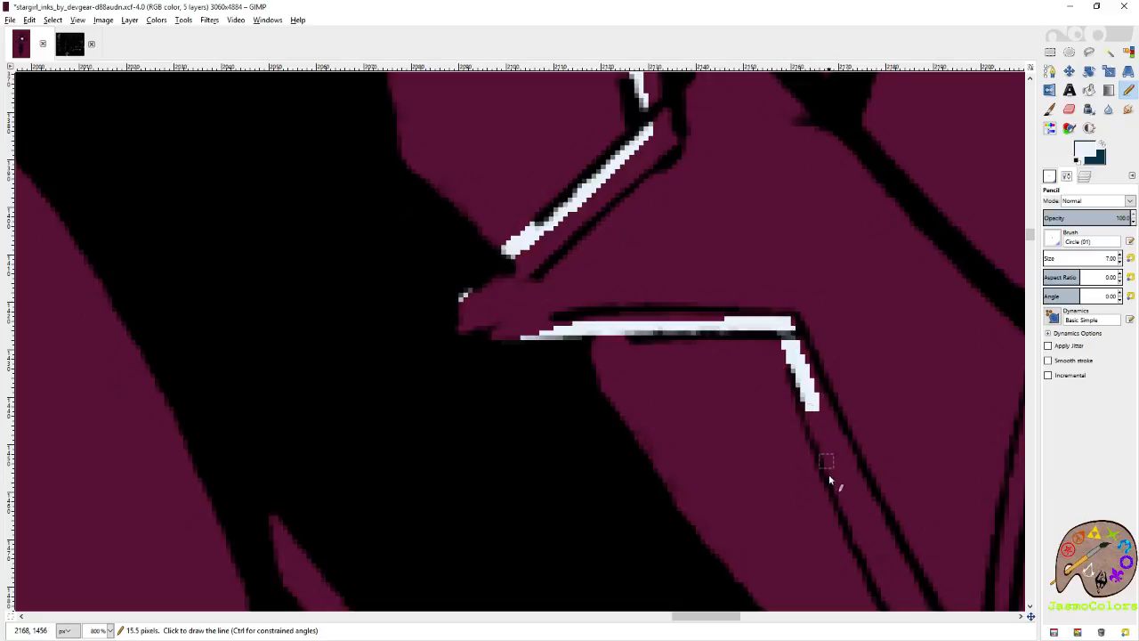
pyautogui.keyDown('shift'); pyautogui.click(852, 522); pyautogui.keyUp('shift')
pyautogui.moveTo(853, 521); pyautogui.dragTo(601, 252)
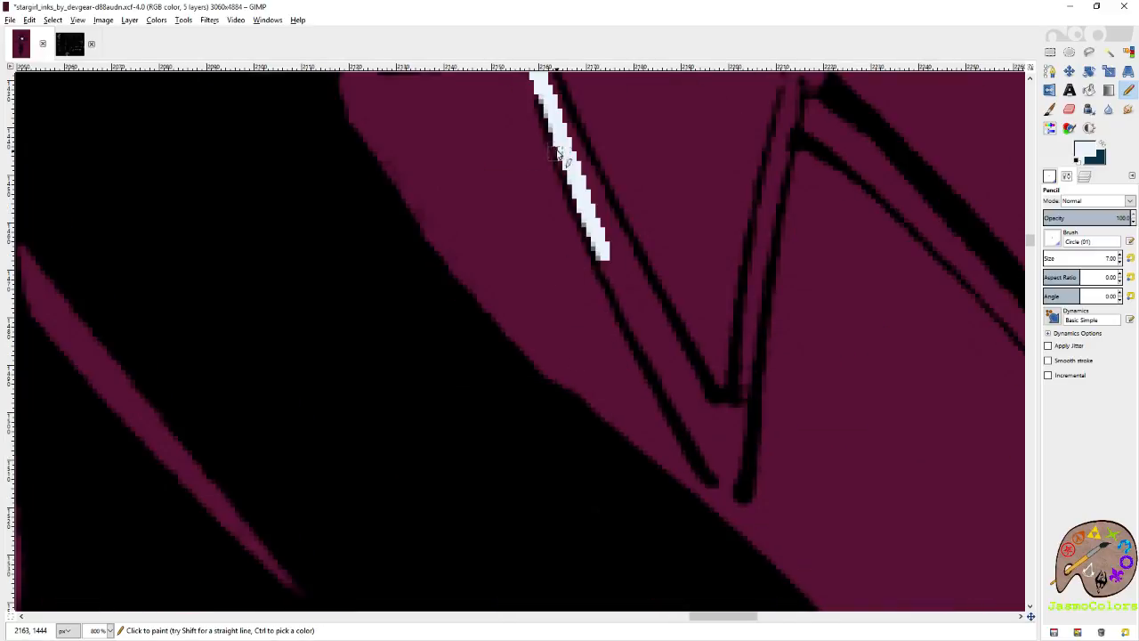
pyautogui.moveTo(574, 181); pyautogui.dragTo(615, 283)
pyautogui.keyDown('shift'); pyautogui.click(704, 456); pyautogui.keyUp('shift')
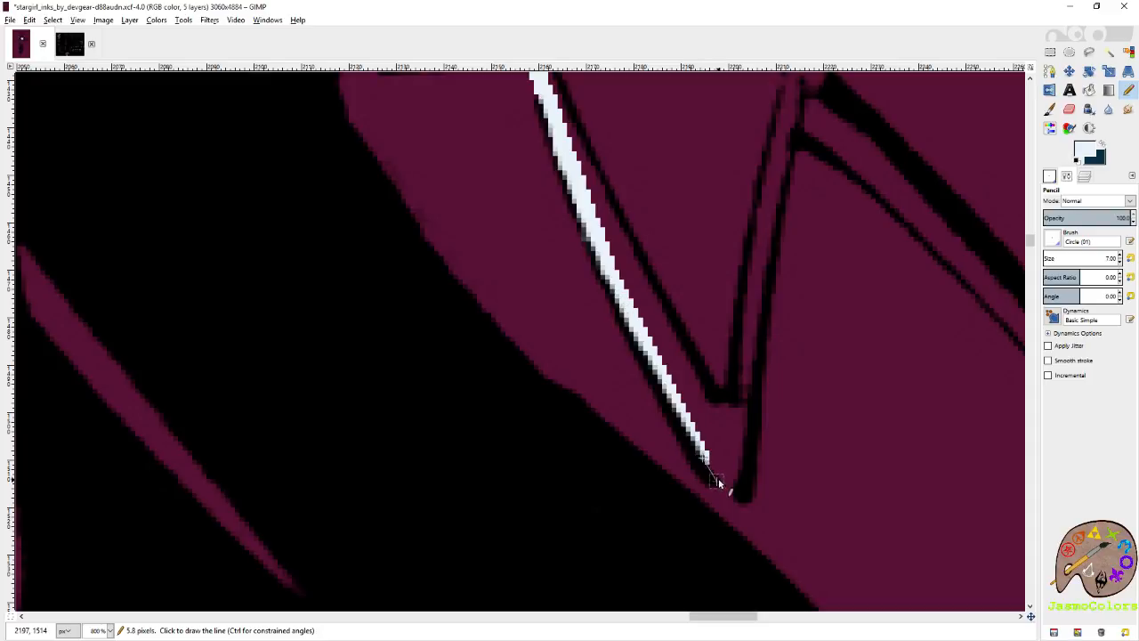
# Trace the right edge of the sleeve star's bottom point in pale blue up to the arm contour, redoing the last segment.
pyautogui.keyDown('shift'); pyautogui.click(758, 283); pyautogui.keyUp('shift')
pyautogui.keyDown('shift'); pyautogui.click(786, 151); pyautogui.keyUp('shift')
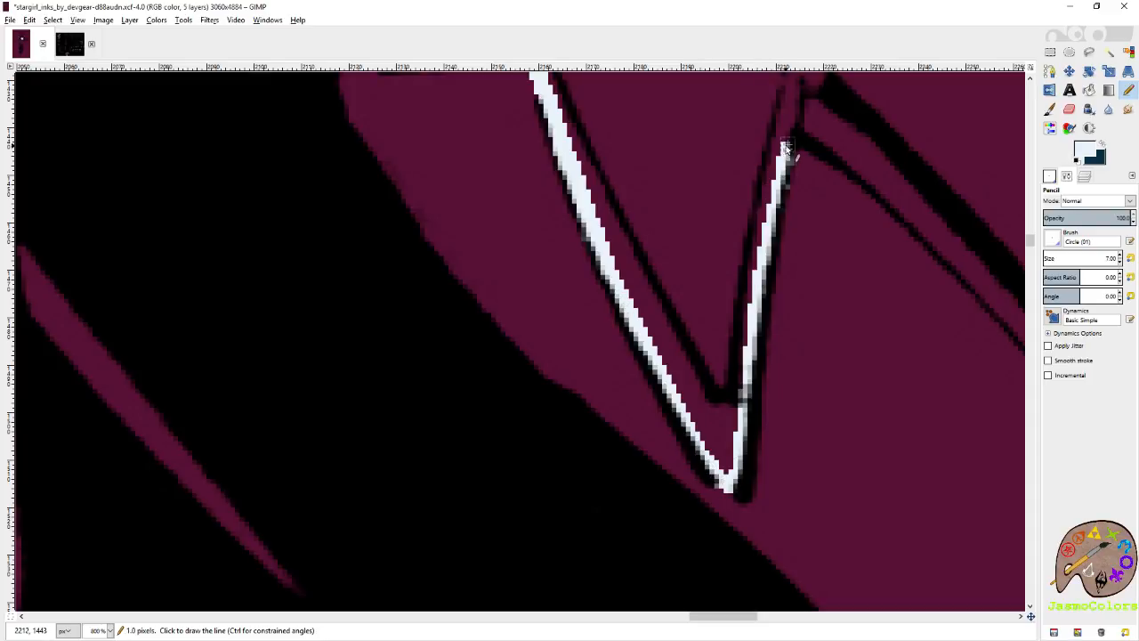
pyautogui.hscroll(1, 788, 159)
pyautogui.scroll(2, 550, 201)
pyautogui.hotkey('ctrl', 'z')
pyautogui.keyDown('shift'); pyautogui.click(527, 286); pyautogui.keyUp('shift')
pyautogui.keyDown('shift'); pyautogui.click(539, 258); pyautogui.keyUp('shift')
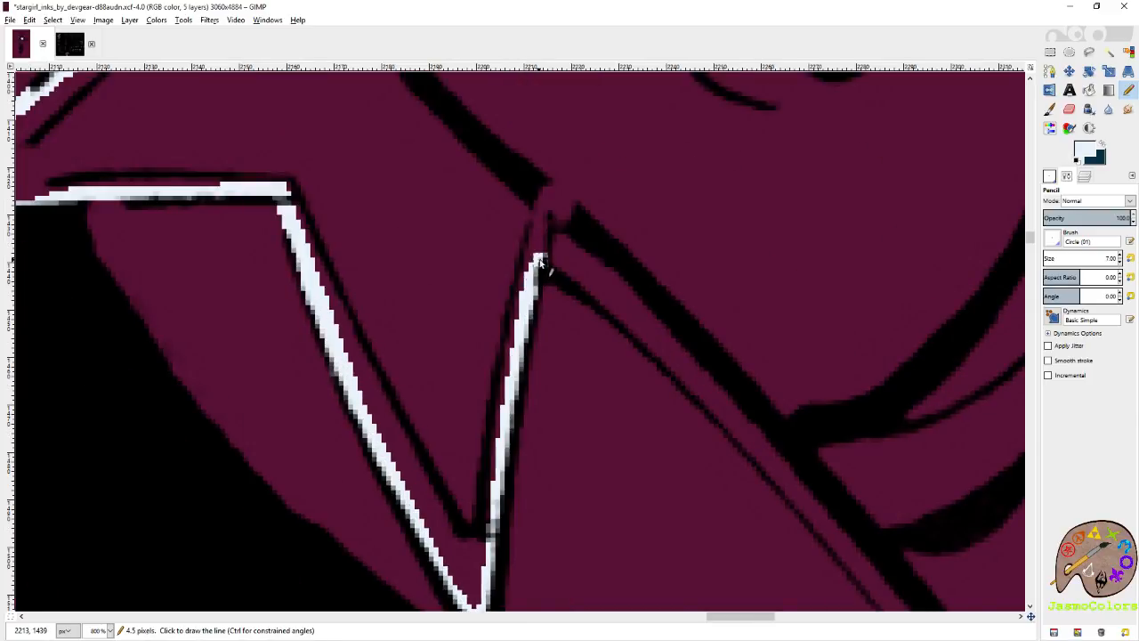
# Try to trace the thin sleeve line from the star's right corner down towards the next star in pale blue, and undo the strokes.
pyautogui.keyDown('shift'); pyautogui.click(578, 283); pyautogui.keyUp('shift')
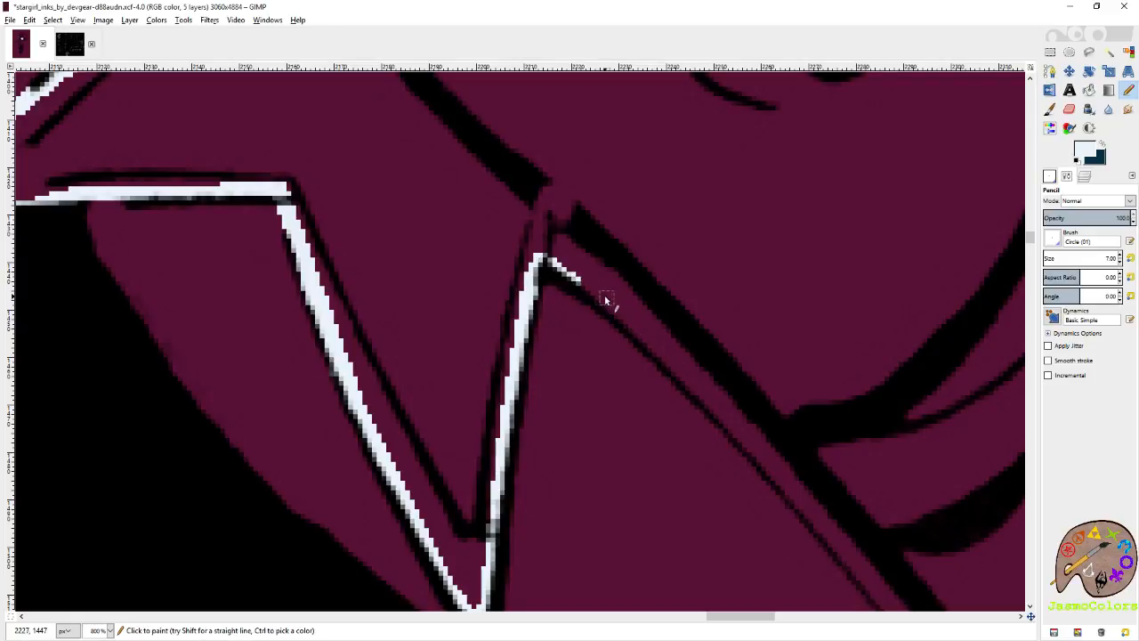
pyautogui.keyDown('shift'); pyautogui.click(647, 340); pyautogui.keyUp('shift')
pyautogui.hscroll(5, 528, 331)
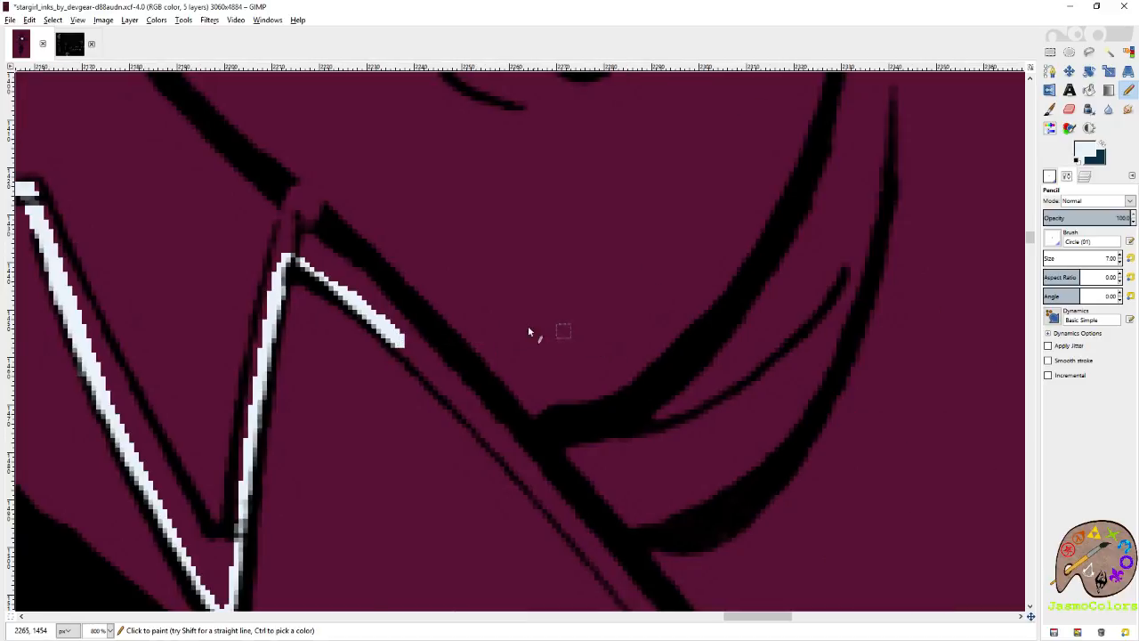
pyautogui.scroll(-3, 440, 303)
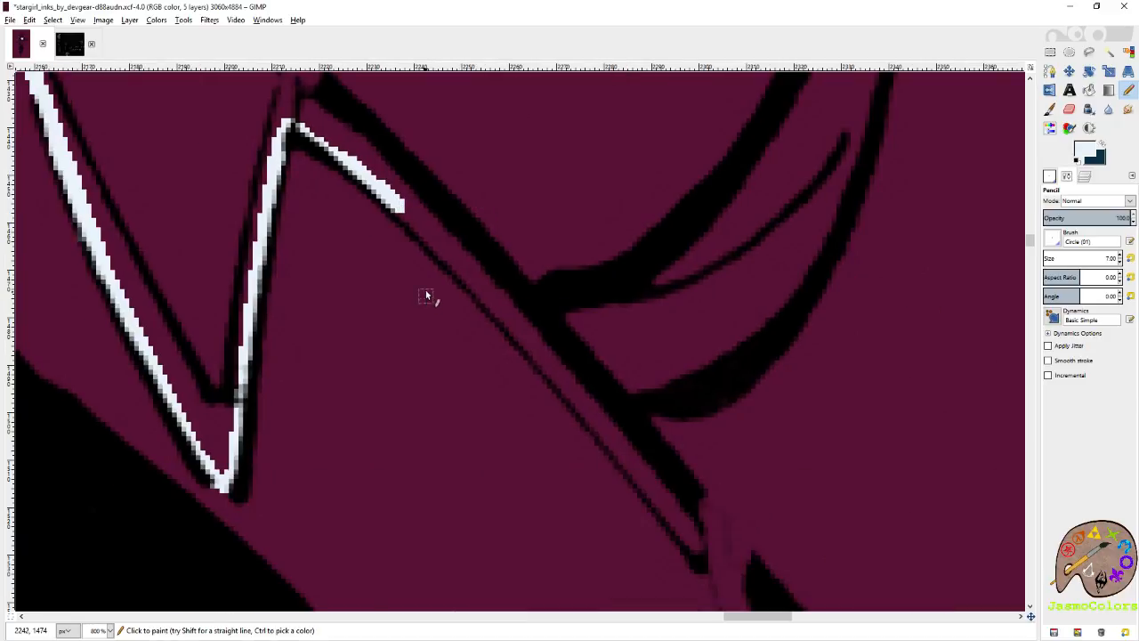
pyautogui.keyDown('shift'); pyautogui.click(469, 280); pyautogui.keyUp('shift')
pyautogui.keyDown('shift'); pyautogui.click(543, 360); pyautogui.keyUp('shift')
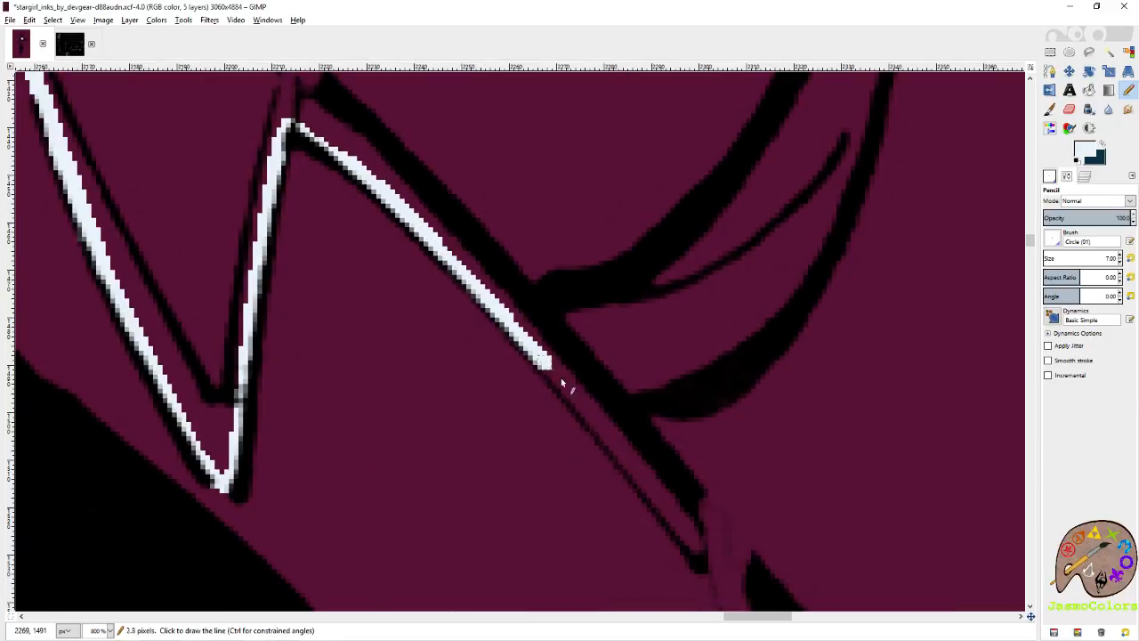
pyautogui.keyDown('shift'); pyautogui.click(627, 461); pyautogui.keyUp('shift')
pyautogui.keyDown('shift'); pyautogui.click(702, 559); pyautogui.keyUp('shift')
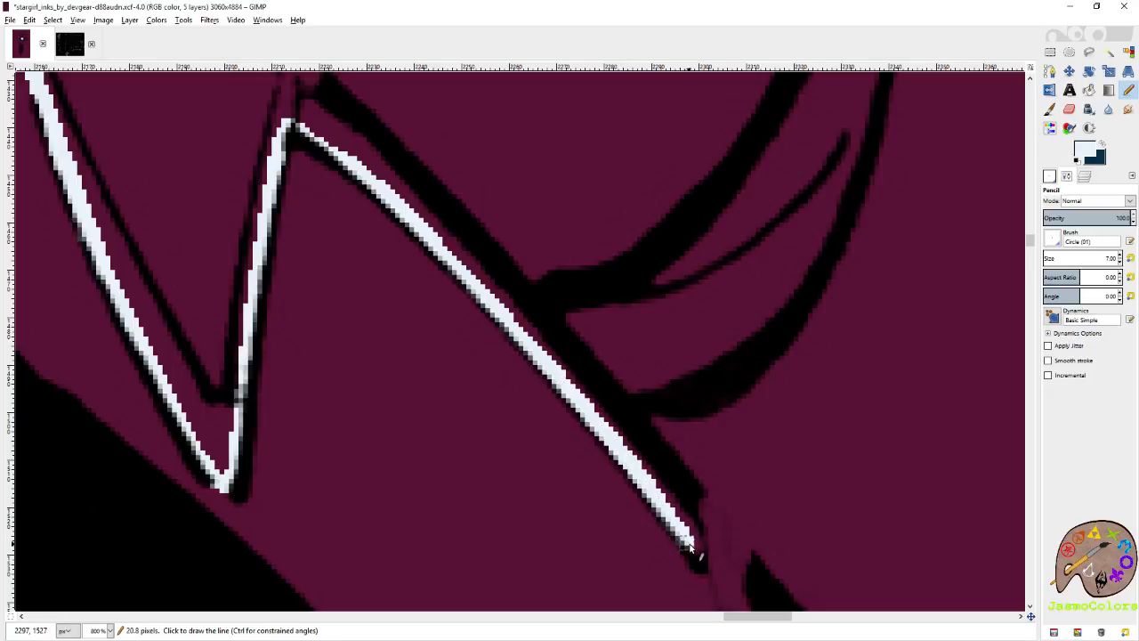
pyautogui.scroll(-4, 639, 369)
pyautogui.scroll(2, 538, 344)
pyautogui.hotkey('ctrl', 'z')
pyautogui.hotkey('ctrl', 'z')
pyautogui.hotkey('ctrl', 'z')
pyautogui.hotkey('ctrl', 'z')
pyautogui.hotkey('ctrl', 'z')
pyautogui.hotkey('ctrl', 'z')
pyautogui.hotkey('ctrl', 'z')
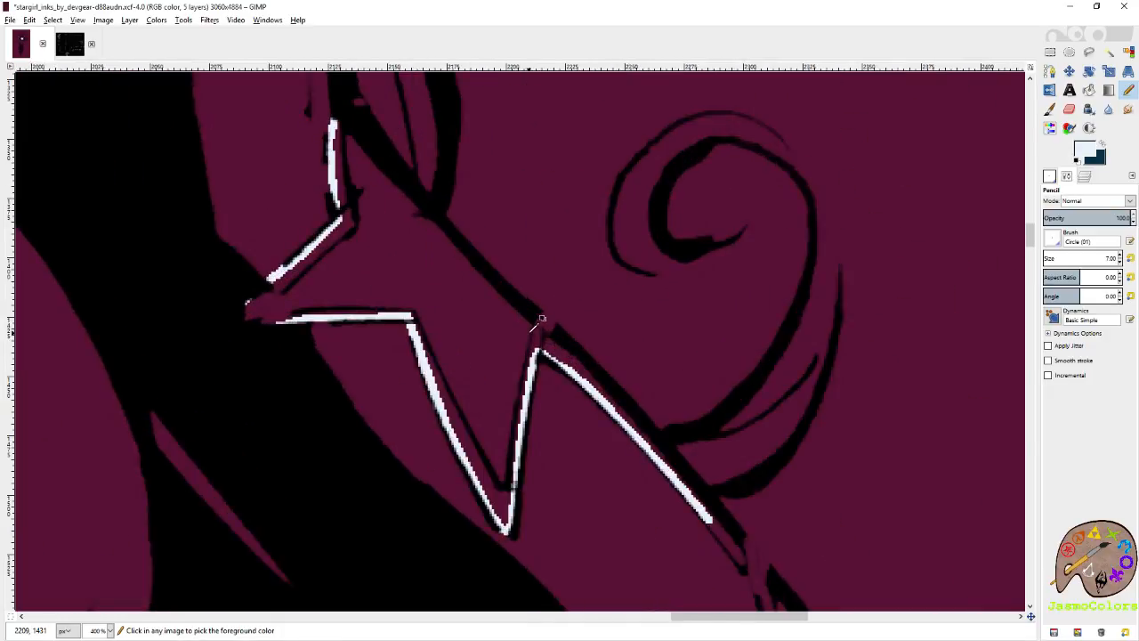
# Close the sleeve star's pale blue outline along the inside of the arm's outer contour, up to its top point.
pyautogui.scroll(2, 538, 312)
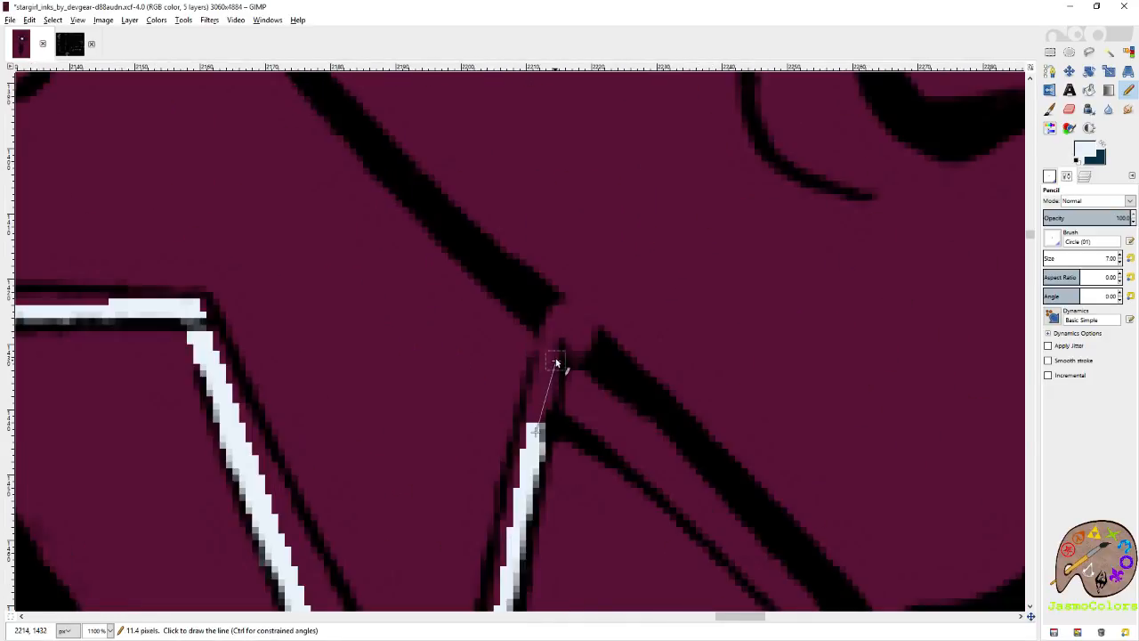
pyautogui.scroll(2, 508, 283)
pyautogui.keyDown('shift'); pyautogui.click(384, 198); pyautogui.keyUp('shift')
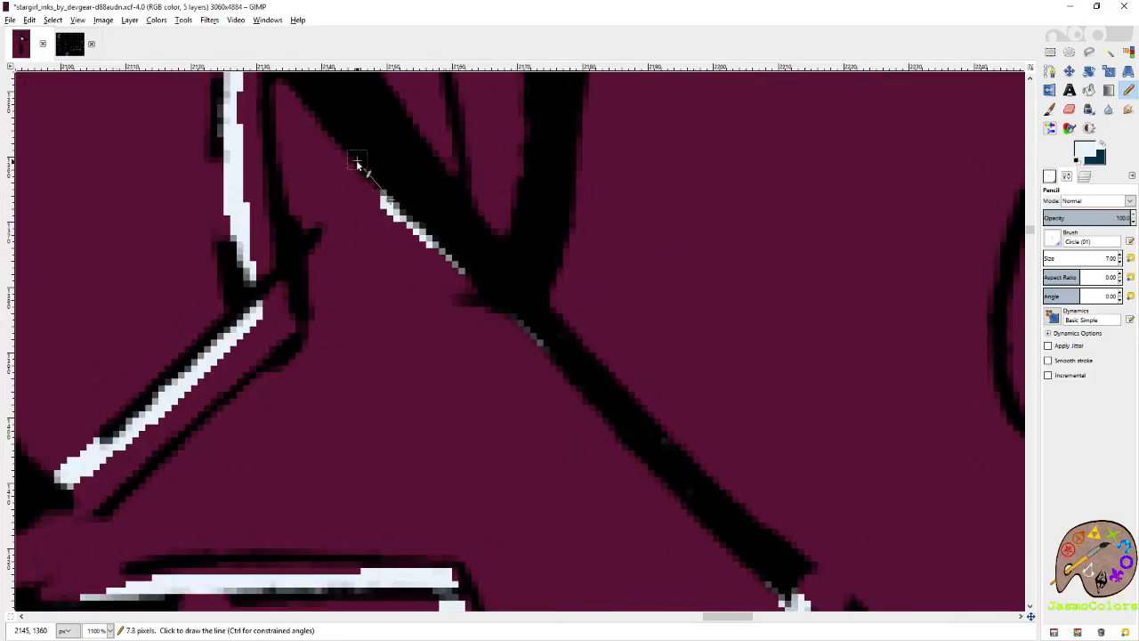
pyautogui.moveTo(358, 165); pyautogui.dragTo(613, 436)
pyautogui.keyDown('shift'); pyautogui.click(532, 351); pyautogui.keyUp('shift')
# Fill the outlined sleeve star with pale blue and save the image.
pyautogui.scroll(-4, 487, 280)
pyautogui.scroll(-2, 489, 282)
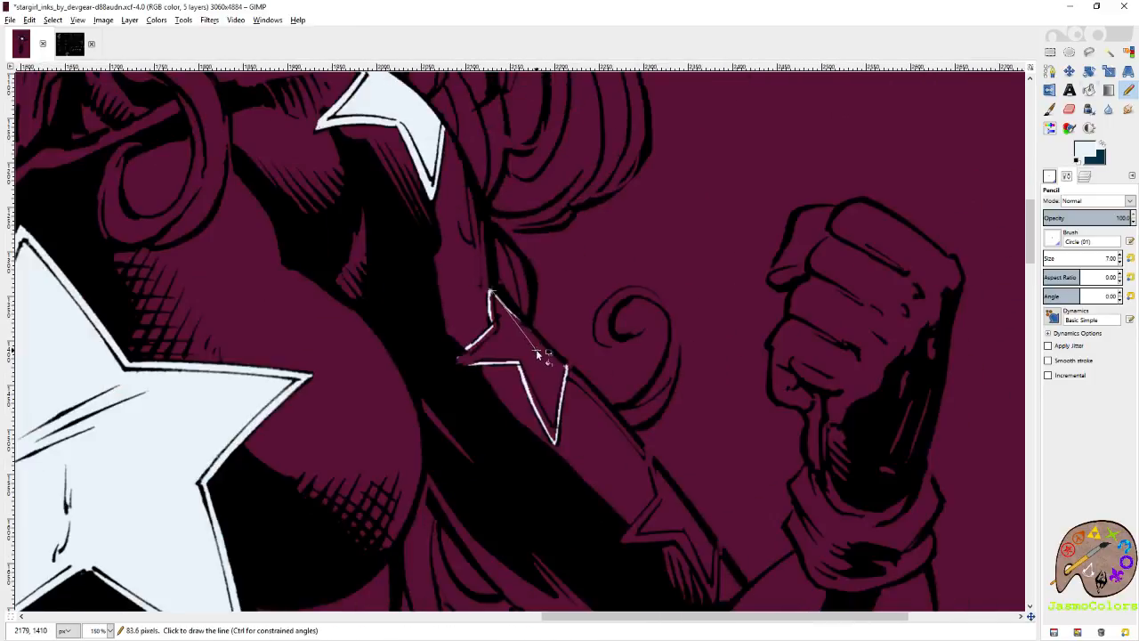
pyautogui.hotkey('shift', 'b')
pyautogui.click(535, 349)
pyautogui.press('n')
pyautogui.scroll(-1, 647, 353)
pyautogui.scroll(-1, 661, 339)
pyautogui.hotkey('ctrl', 's')
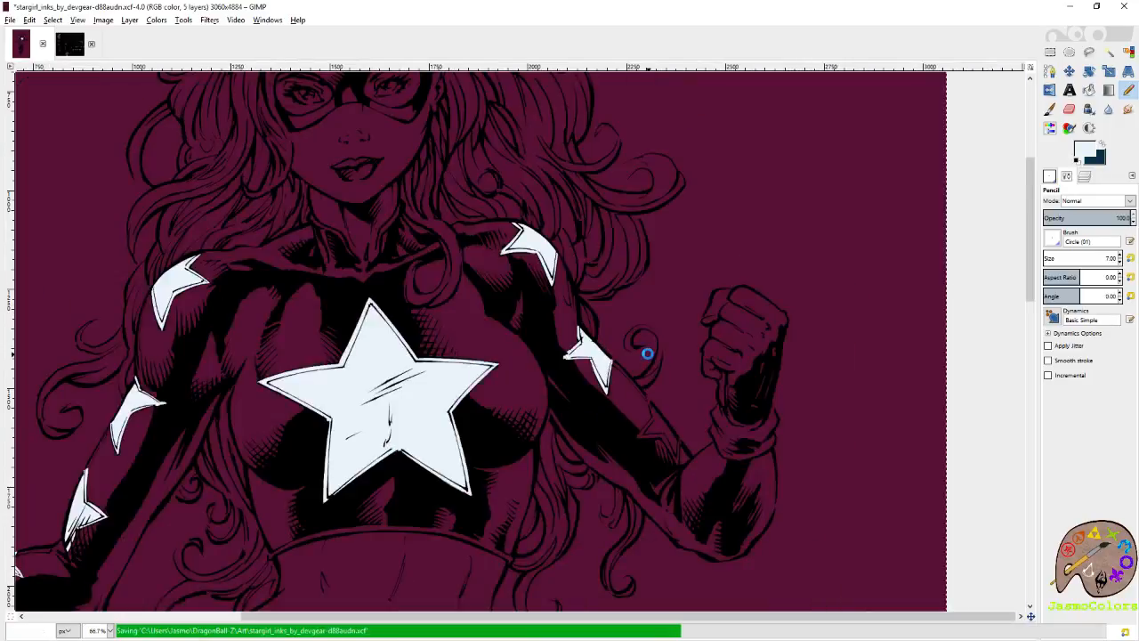
pyautogui.scroll(5, 694, 432)
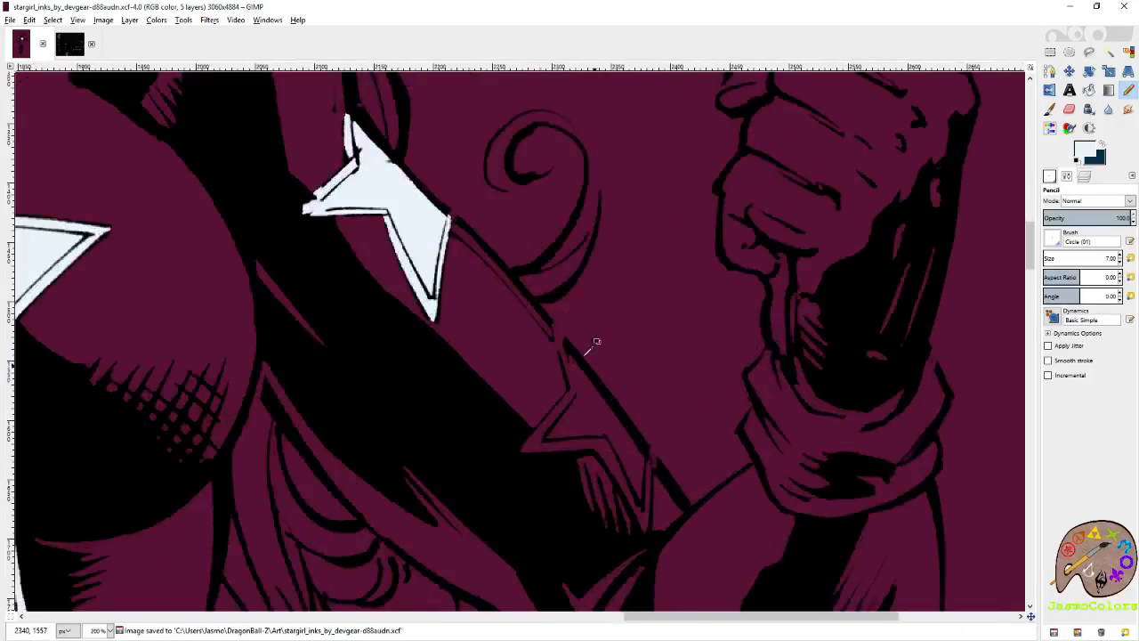
pyautogui.moveTo(499, 254)
pyautogui.mouseDown()
pyautogui.moveTo(550, 316)
pyautogui.moveTo(502, 265)
pyautogui.moveTo(473, 276)
pyautogui.mouseUp()
pyautogui.hotkey('ctrl', 'z')
pyautogui.hotkey('ctrl', 'z')
pyautogui.scroll(-5, 529, 234)
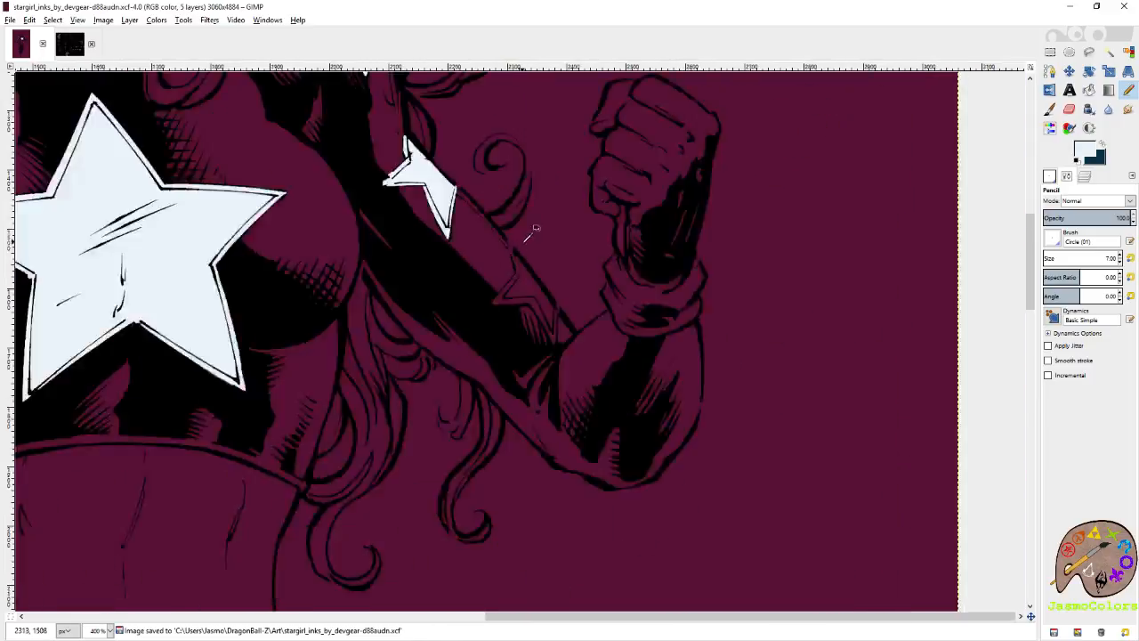
pyautogui.scroll(5, 641, 338)
pyautogui.moveTo(545, 245)
pyautogui.mouseDown()
pyautogui.moveTo(605, 376)
pyautogui.moveTo(467, 258)
pyautogui.mouseUp()
pyautogui.hotkey('ctrl', 'z')
# Save the image.
pyautogui.scroll(-3, 757, 378)
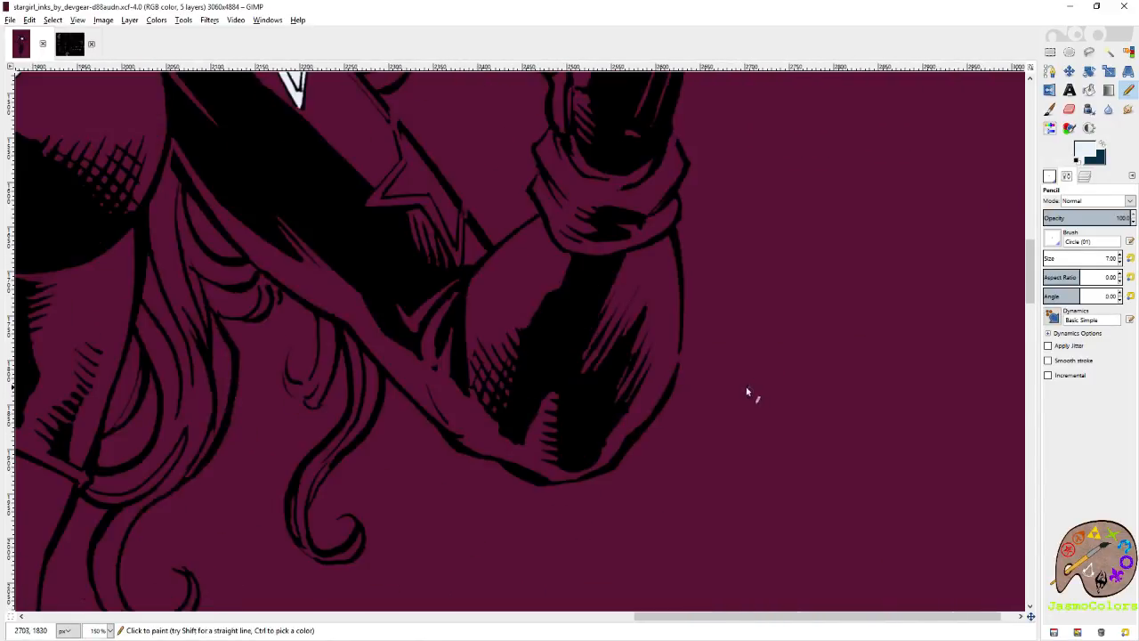
pyautogui.scroll(-4, 579, 379)
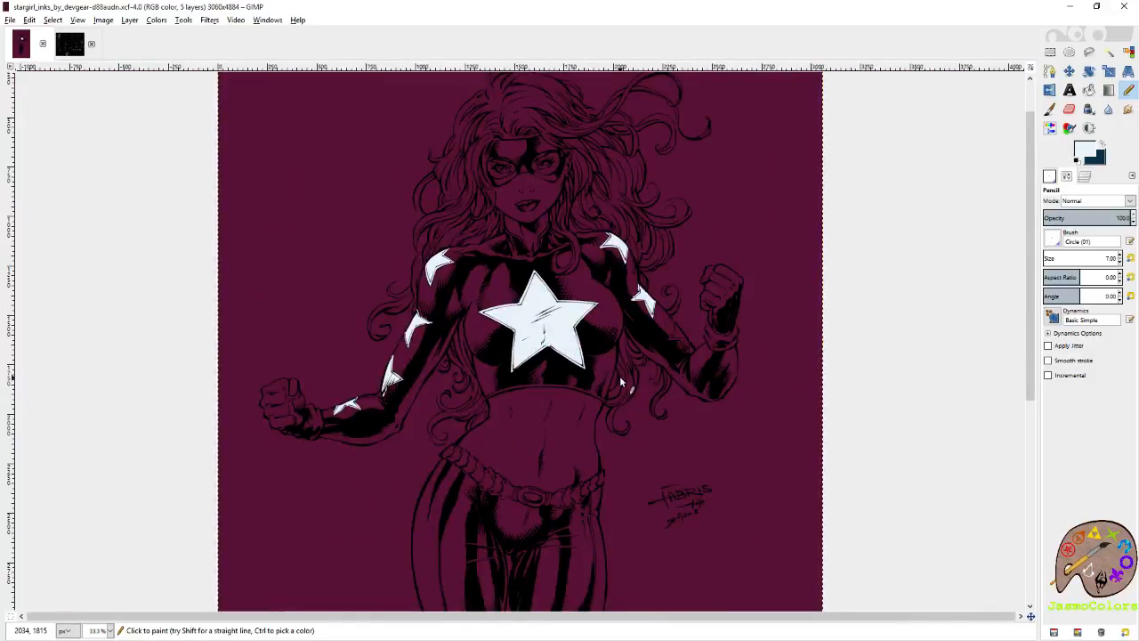
pyautogui.scroll(-1, 619, 376)
pyautogui.hotkey('ctrl', 's')
# Bridge the arm contour's gap above the unfilled sleeve star in pale blue and line the contour's inner edge down to the next gap.
pyautogui.scroll(7, 620, 376)
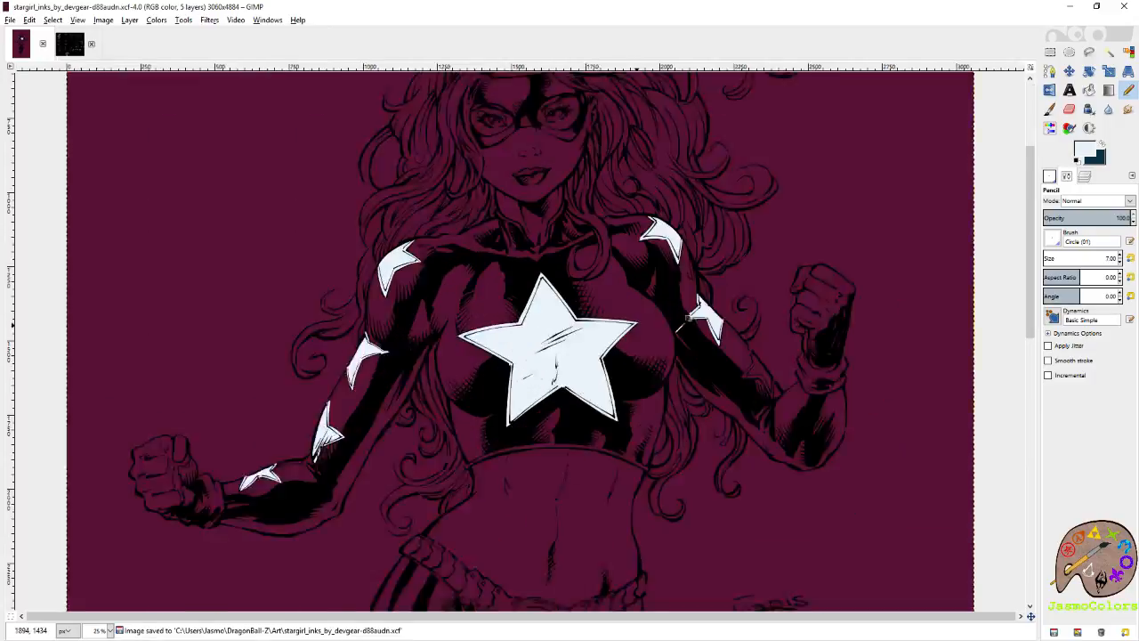
pyautogui.scroll(1, 662, 173)
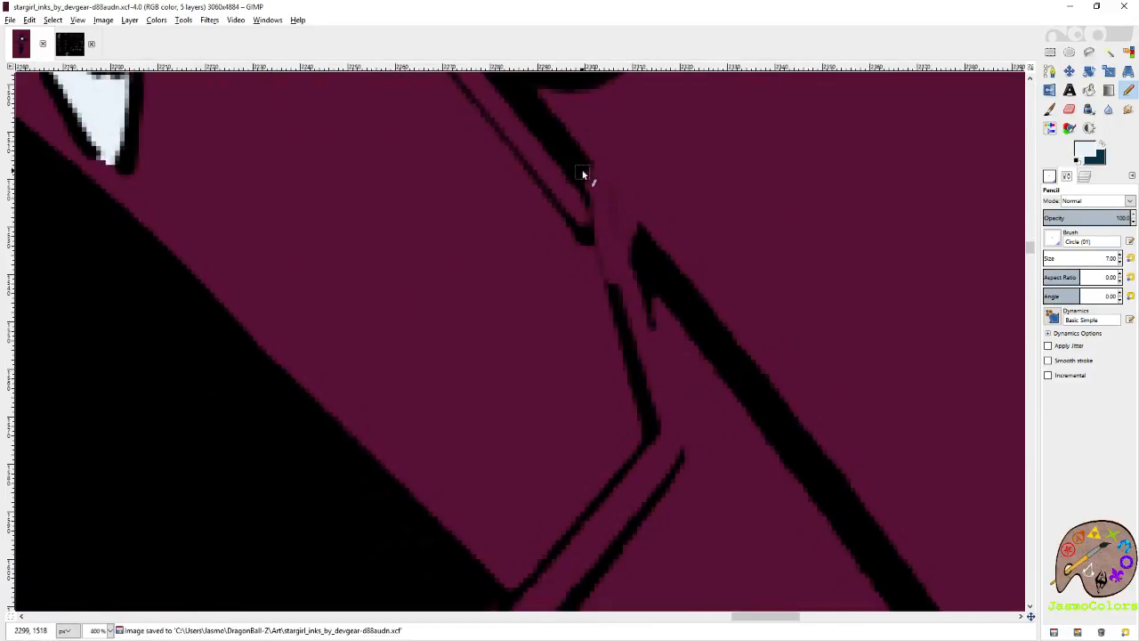
pyautogui.scroll(2, 583, 174)
pyautogui.moveTo(591, 173); pyautogui.dragTo(616, 227)
pyautogui.hscroll(3, 695, 356)
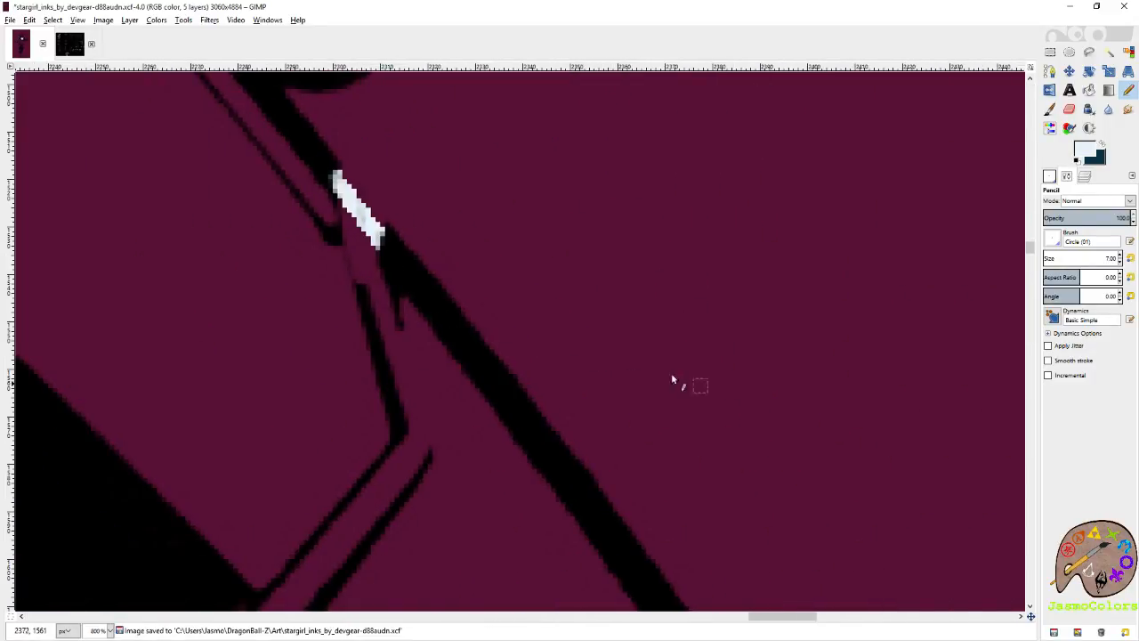
pyautogui.scroll(-5, 672, 381)
pyautogui.keyDown('shift'); pyautogui.click(620, 308); pyautogui.keyUp('shift')
pyautogui.keyDown('shift'); pyautogui.click(715, 396); pyautogui.keyUp('shift')
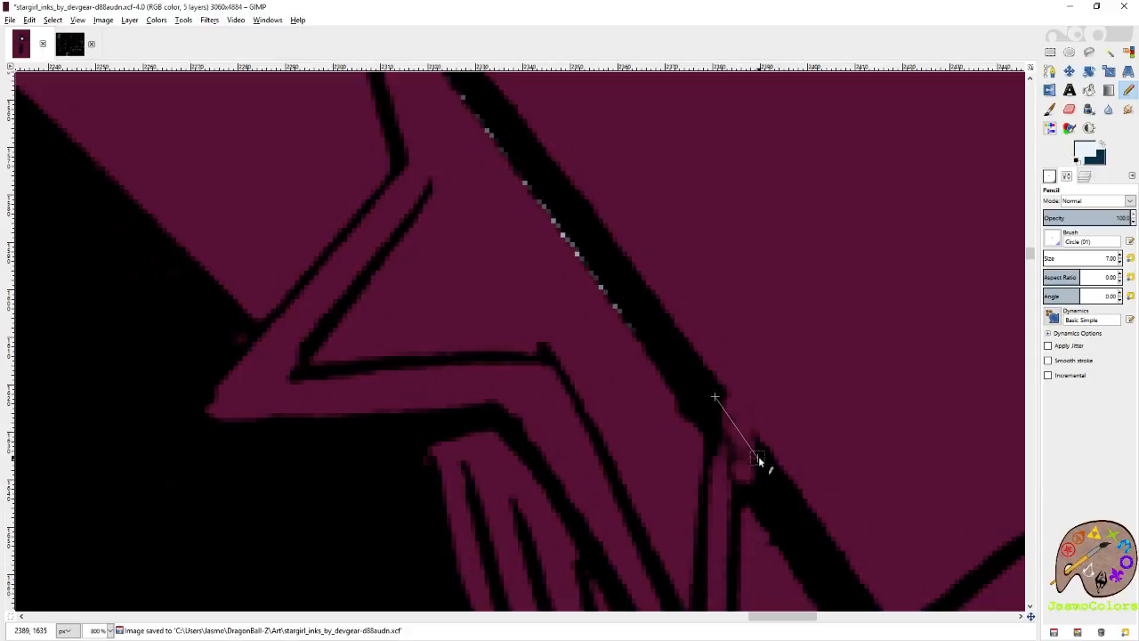
# Close the contour gap beside the star in pale blue and trace around the star's bottom point.
pyautogui.keyDown('shift'); pyautogui.click(755, 458); pyautogui.keyUp('shift')
pyautogui.keyDown('shift'); pyautogui.click(728, 515); pyautogui.keyUp('shift')
pyautogui.scroll(-5, 726, 498)
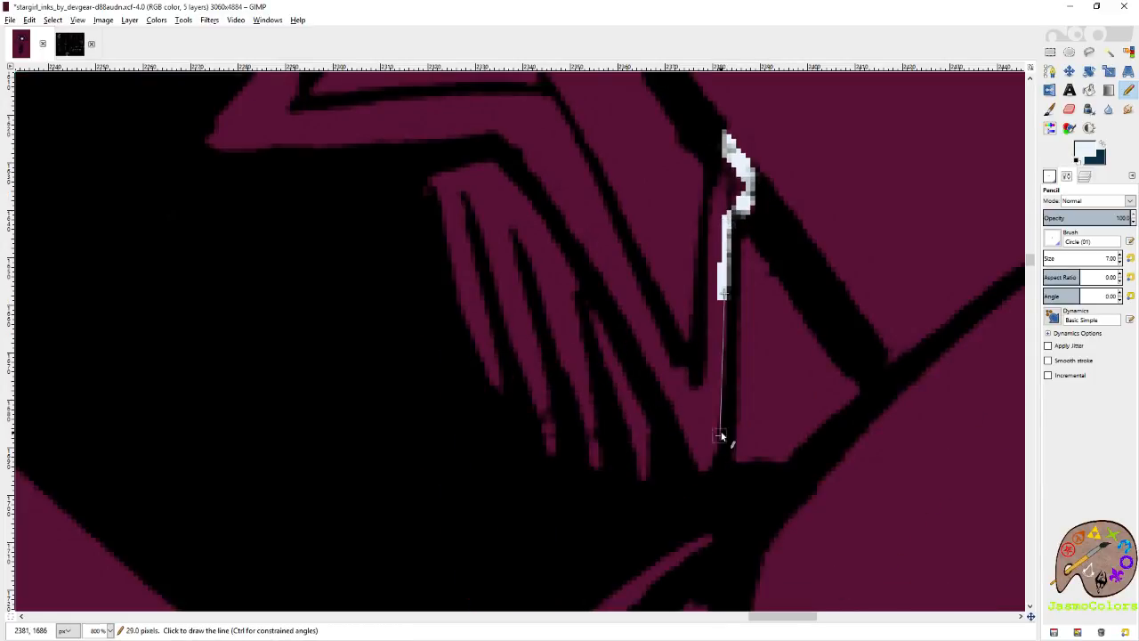
pyautogui.keyDown('shift'); pyautogui.click(703, 464); pyautogui.keyUp('shift')
pyautogui.keyDown('shift'); pyautogui.click(592, 263); pyautogui.keyUp('shift')
# Trace the star's lower inner corner and underside in pale blue, out to the left point and around its tip.
pyautogui.hscroll(-5, 592, 264)
pyautogui.scroll(5, 779, 274)
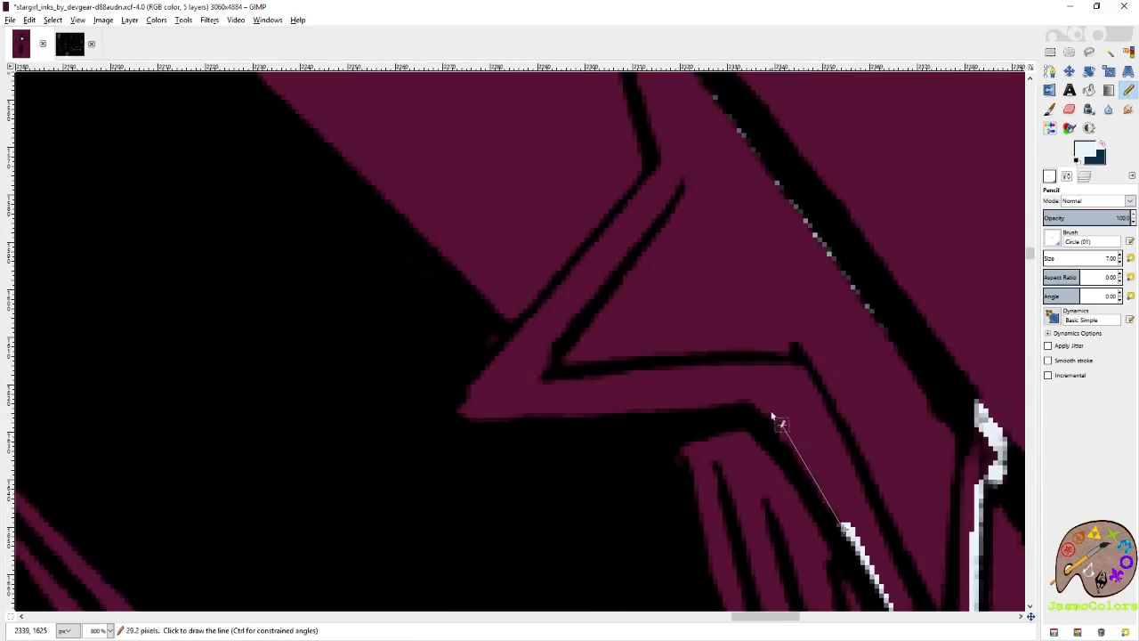
pyautogui.keyDown('shift'); pyautogui.click(757, 406); pyautogui.keyUp('shift')
pyautogui.keyDown('shift'); pyautogui.click(704, 408); pyautogui.keyUp('shift')
pyautogui.keyDown('shift'); pyautogui.click(458, 415); pyautogui.keyUp('shift')
pyautogui.keyDown('shift'); pyautogui.click(540, 313); pyautogui.keyUp('shift')
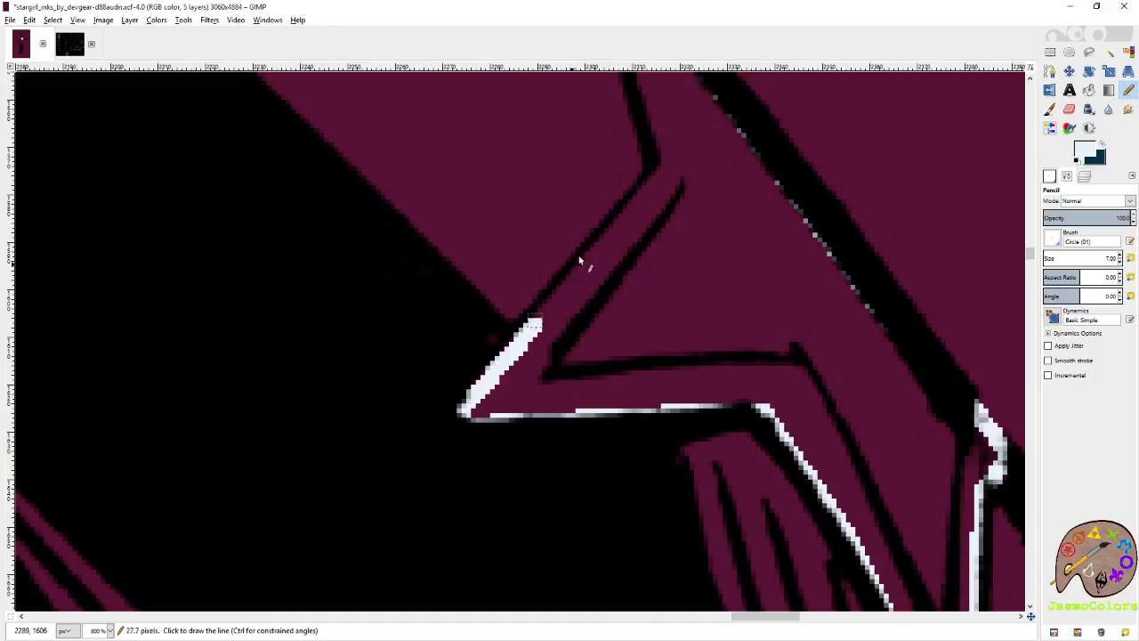
# Trace the star's upper left edge in pale blue up to its top point, closing the outline.
pyautogui.keyDown('shift'); pyautogui.click(638, 197); pyautogui.keyUp('shift')
pyautogui.keyDown('shift'); pyautogui.click(664, 157); pyautogui.keyUp('shift')
pyautogui.scroll(1, 664, 157)
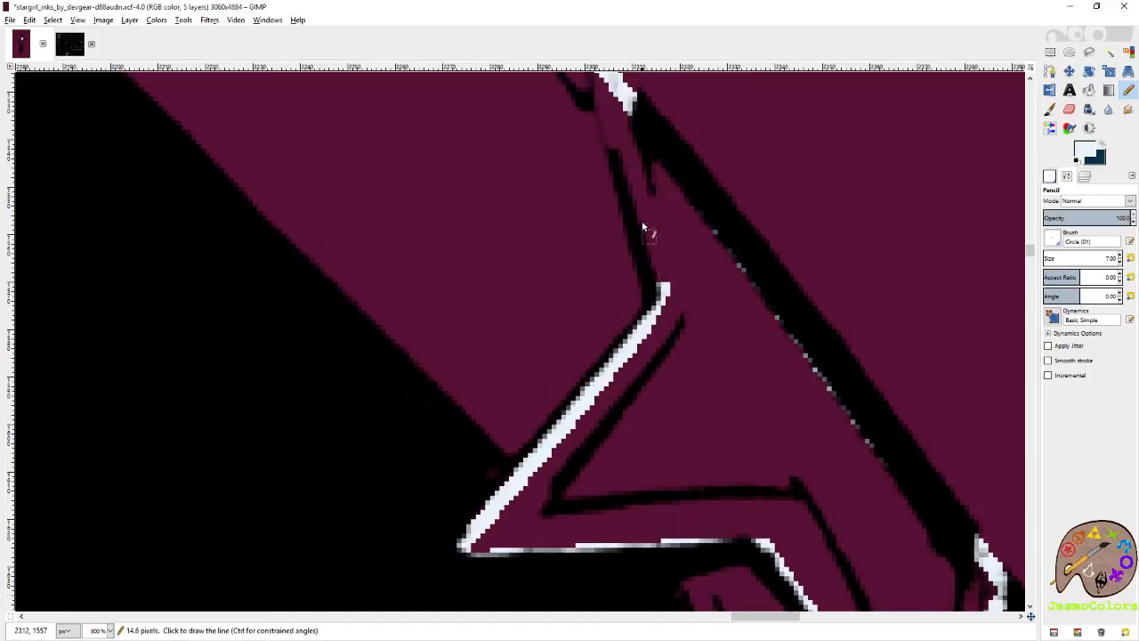
pyautogui.keyDown('shift'); pyautogui.click(630, 155); pyautogui.keyUp('shift')
pyautogui.scroll(1, 629, 153)
pyautogui.keyDown('shift'); pyautogui.click(603, 211); pyautogui.keyUp('shift')
# Fill the outlined sleeve star with pale blue and touch up its narrow top point with the Pencil.
pyautogui.hotkey('shift', 'b')
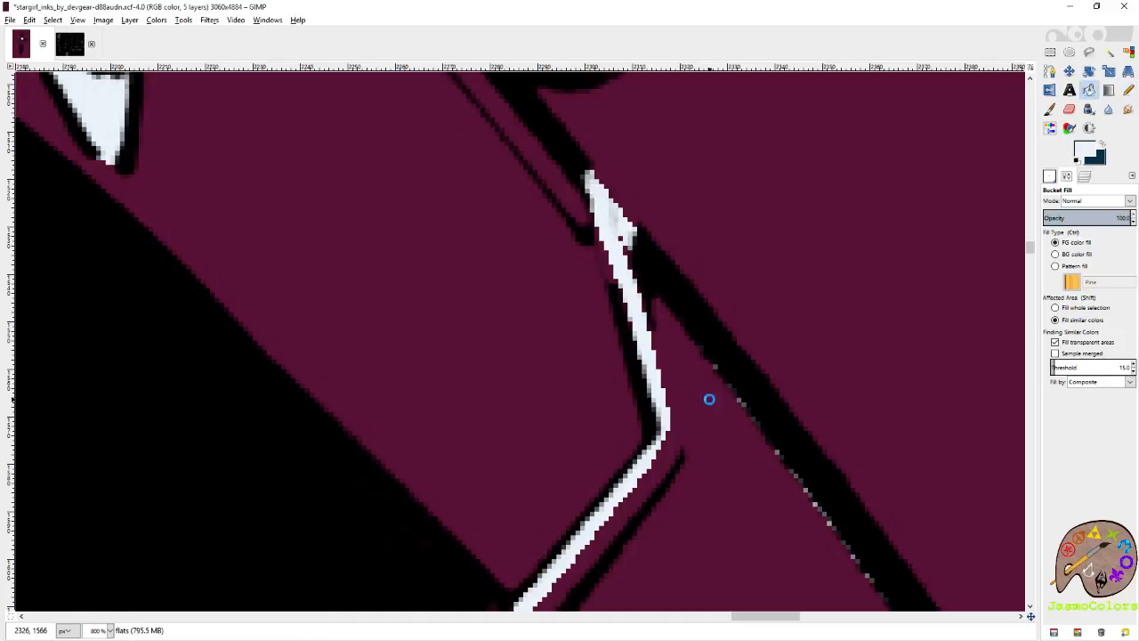
pyautogui.click(707, 400)
pyautogui.press('n')
pyautogui.click(595, 204)
pyautogui.keyDown('shift'); pyautogui.click(638, 333); pyautogui.keyUp('shift')
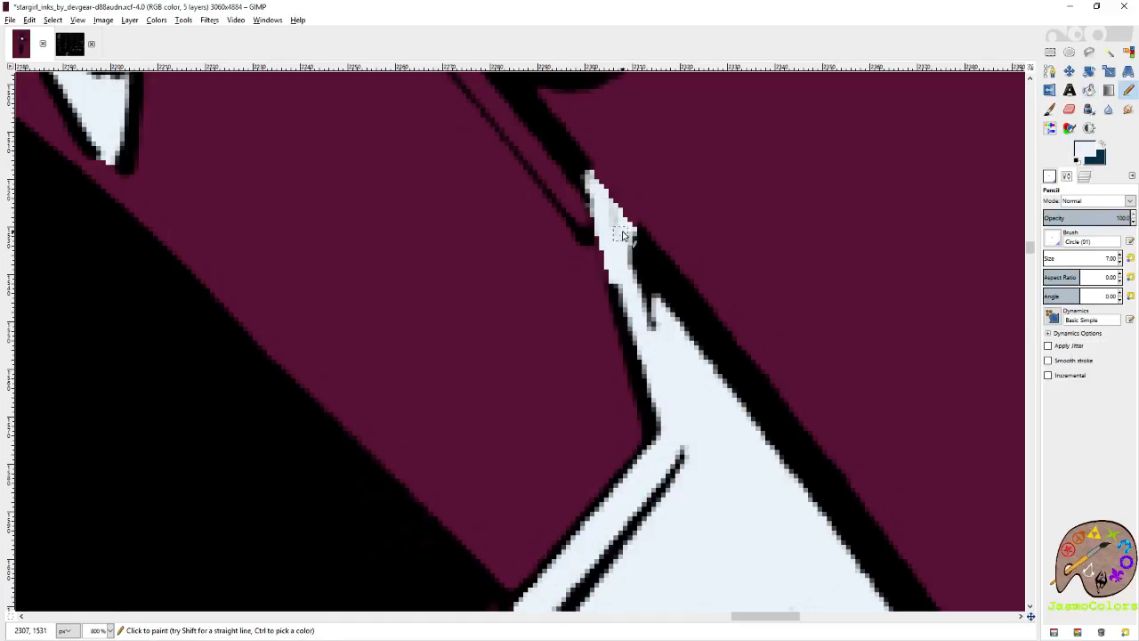
pyautogui.click(622, 240)
pyautogui.scroll(-4, 697, 285)
pyautogui.scroll(-9, 703, 277)
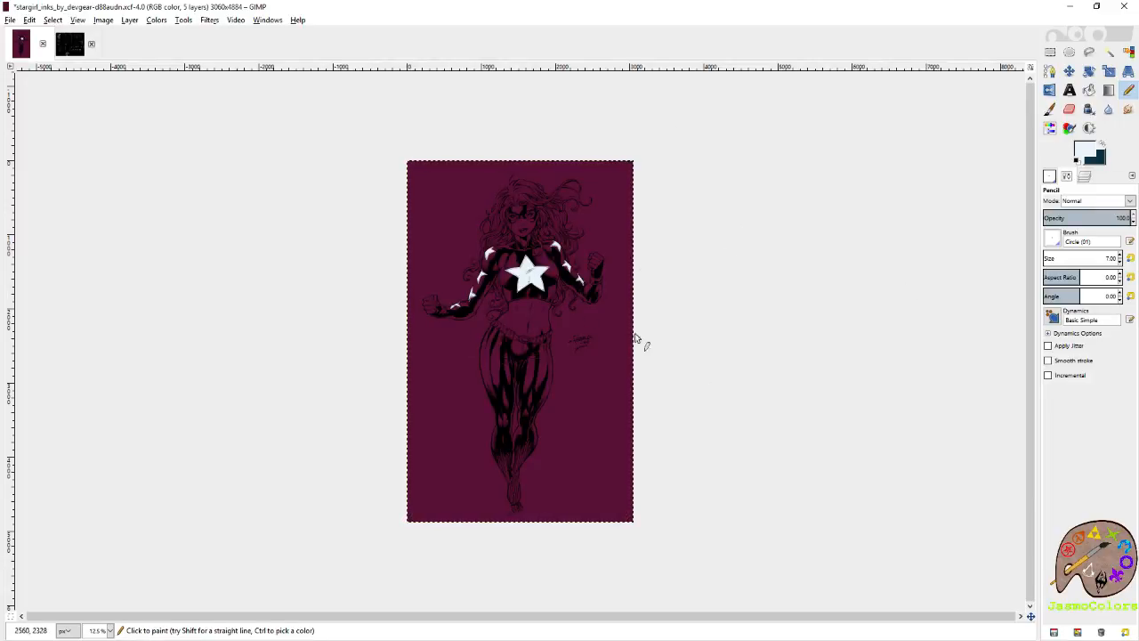
pyautogui.scroll(1, 454, 267)
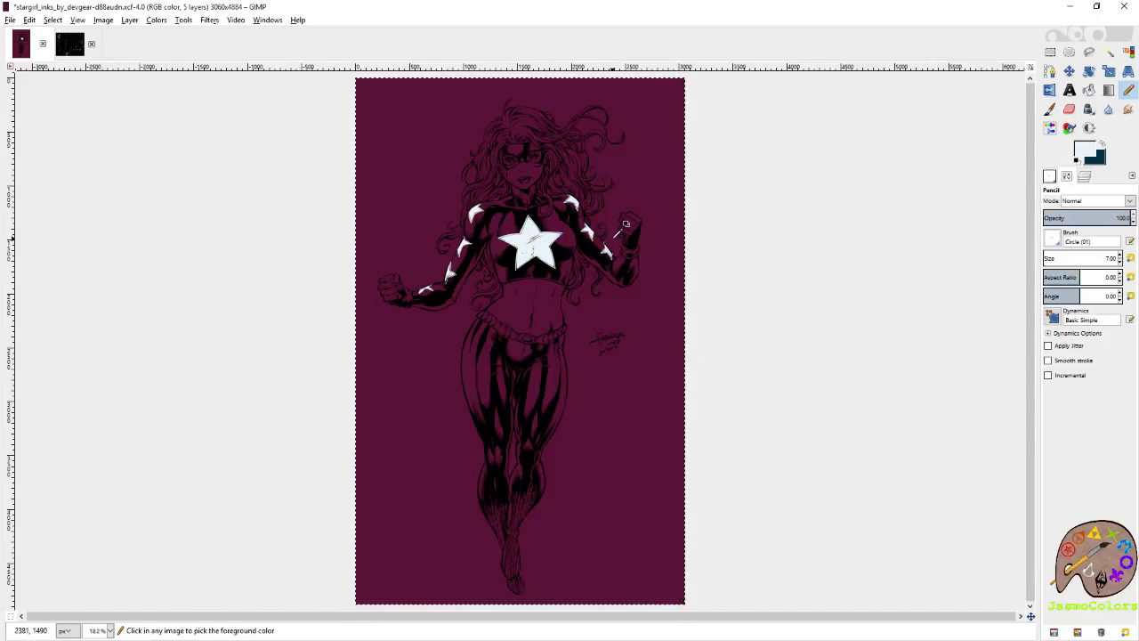
pyautogui.keyDown('ctrl'); pyautogui.scroll(8, 612, 227); pyautogui.keyUp('ctrl')
pyautogui.keyDown('ctrl'); pyautogui.scroll(3, 738, 305); pyautogui.keyUp('ctrl')
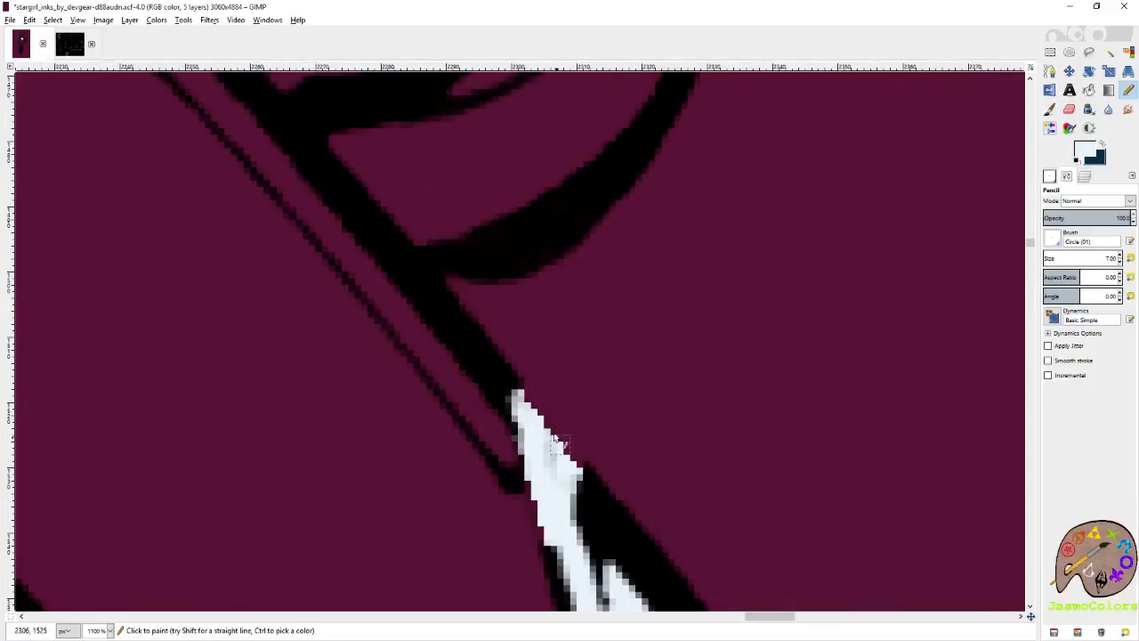
pyautogui.moveTo(515, 367)
pyautogui.mouseDown()
pyautogui.moveTo(620, 423)
pyautogui.moveTo(472, 397)
pyautogui.mouseUp()
pyautogui.hotkey('ctrl', 'z')
# Save the image with the filled sleeve star.
pyautogui.keyDown('ctrl'); pyautogui.scroll(-3, 732, 313); pyautogui.keyUp('ctrl')
pyautogui.keyDown('ctrl'); pyautogui.scroll(-4, 741, 322); pyautogui.keyUp('ctrl')
pyautogui.hotkey('ctrl', 's')
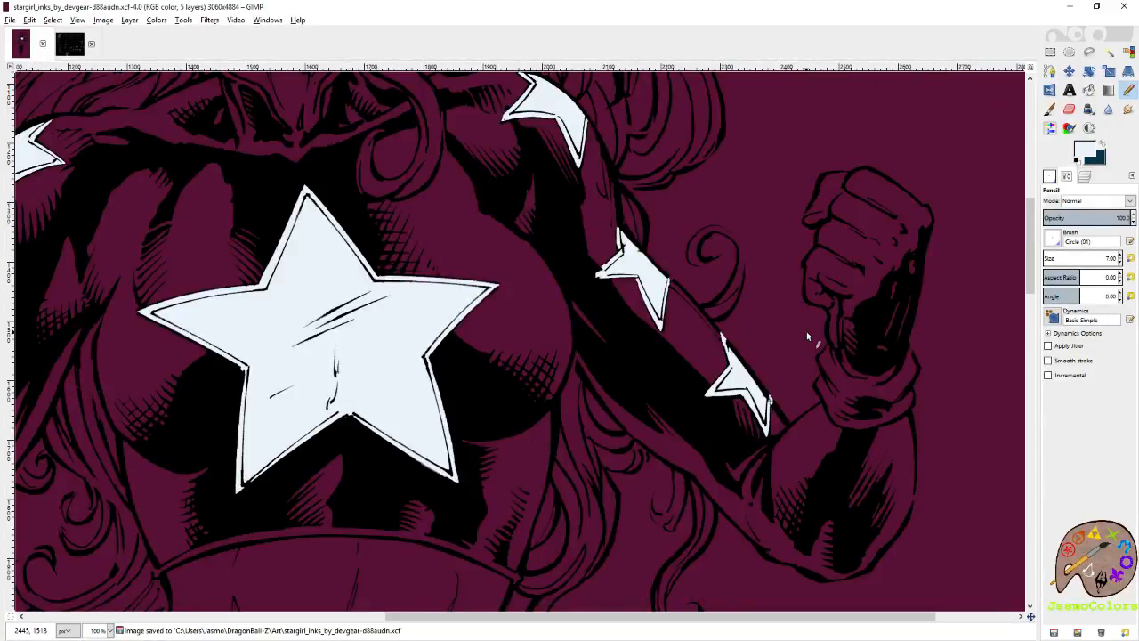
# Look over the figure from the starred top down to the feet and back to check the remaining costume areas.
pyautogui.keyDown('ctrl'); pyautogui.scroll(-2, 739, 356); pyautogui.keyUp('ctrl')
pyautogui.scroll(-3, 737, 358)
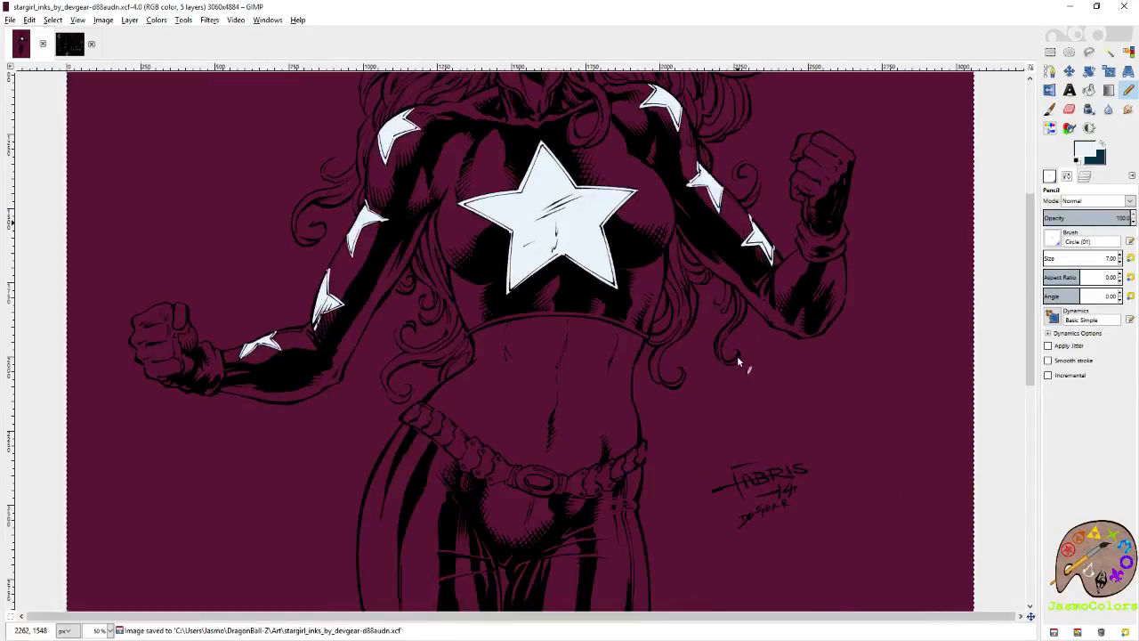
pyautogui.scroll(-3, 737, 356)
pyautogui.scroll(-3, 737, 356)
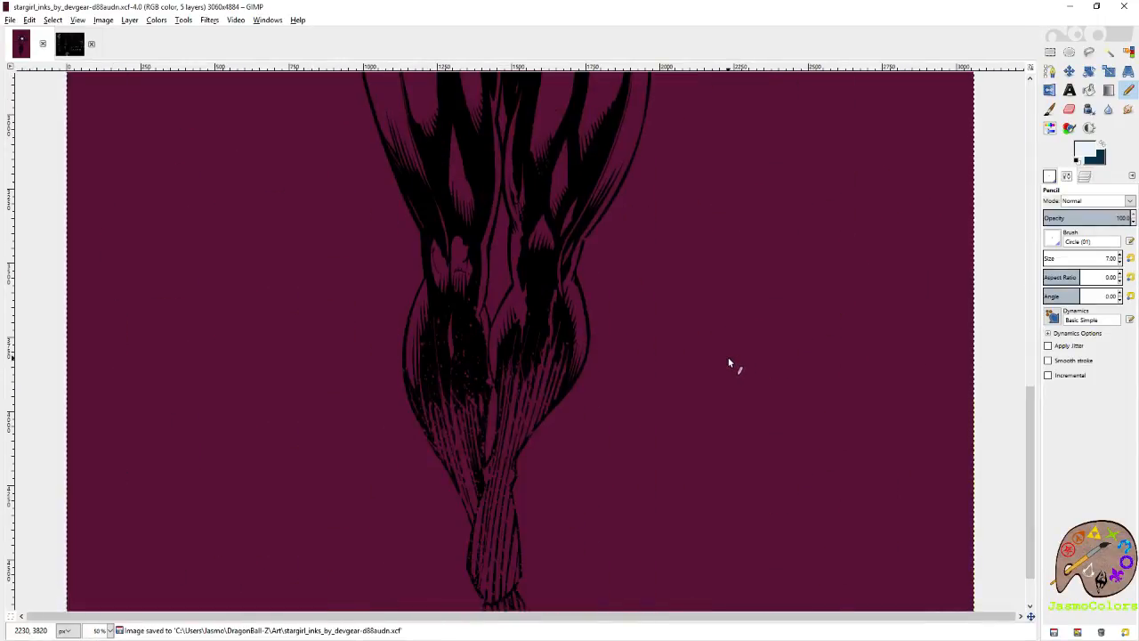
pyautogui.scroll(3, 727, 356)
pyautogui.scroll(3, 727, 361)
pyautogui.scroll(-4, 713, 359)
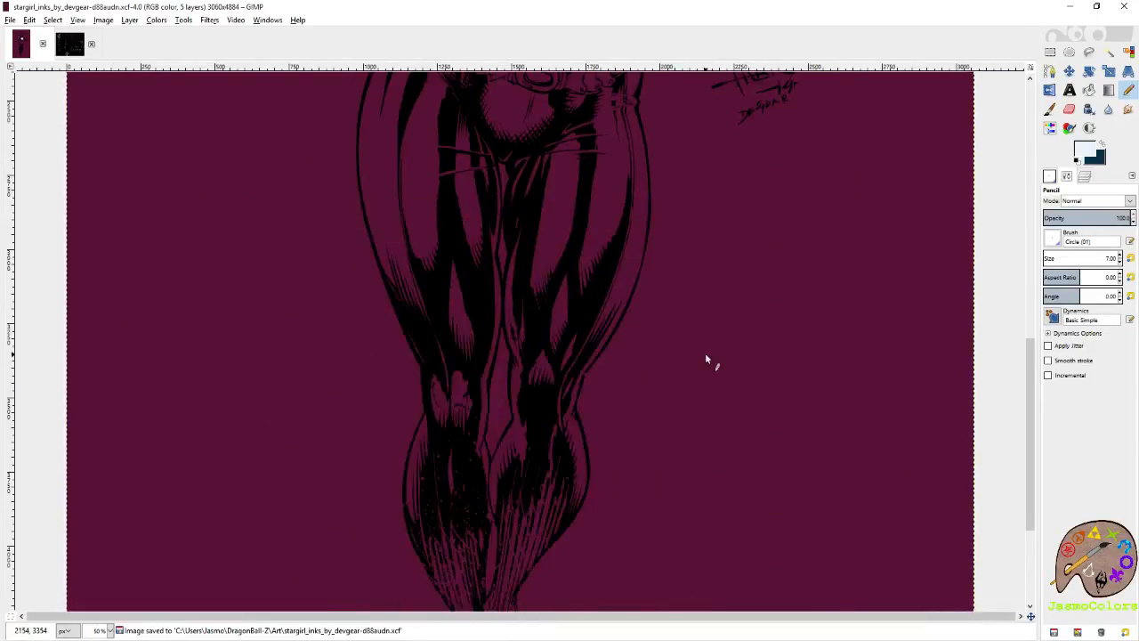
pyautogui.scroll(4, 712, 359)
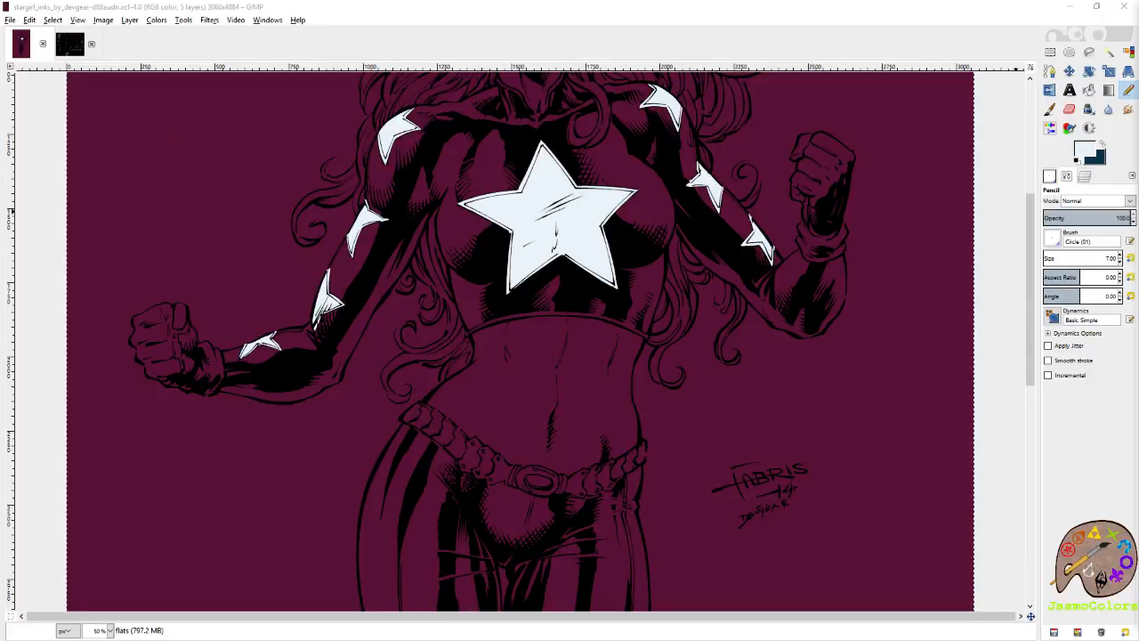
# Pick the near-black swatch from the color palette image as the foreground color and return to the Stargirl image.
pyautogui.click(801, 19)
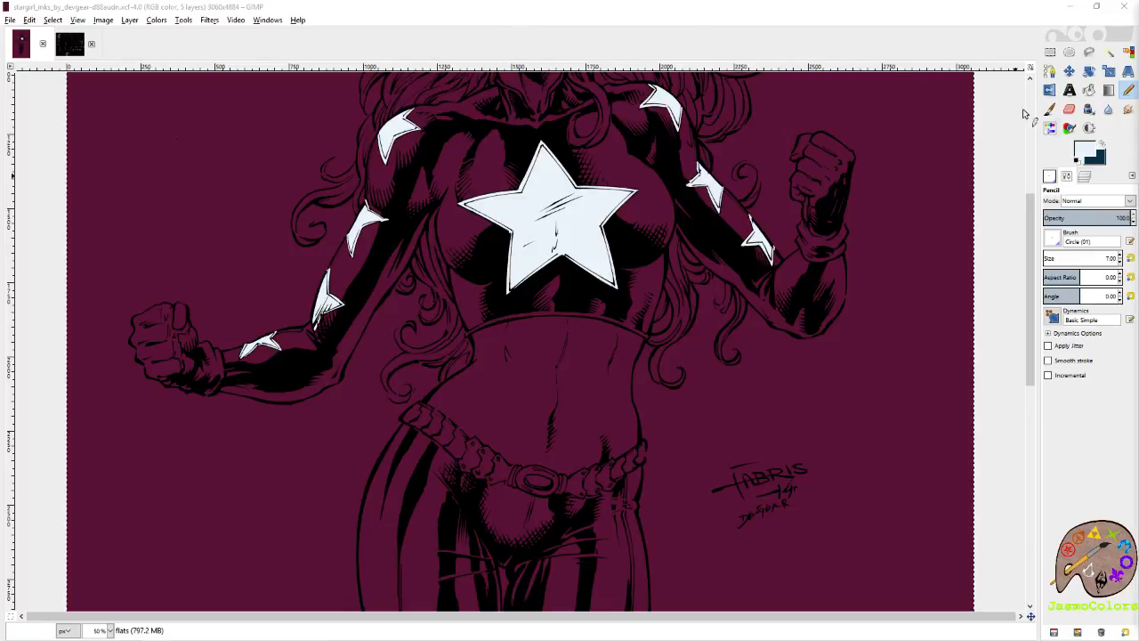
pyautogui.click(826, 37)
pyautogui.click(73, 46)
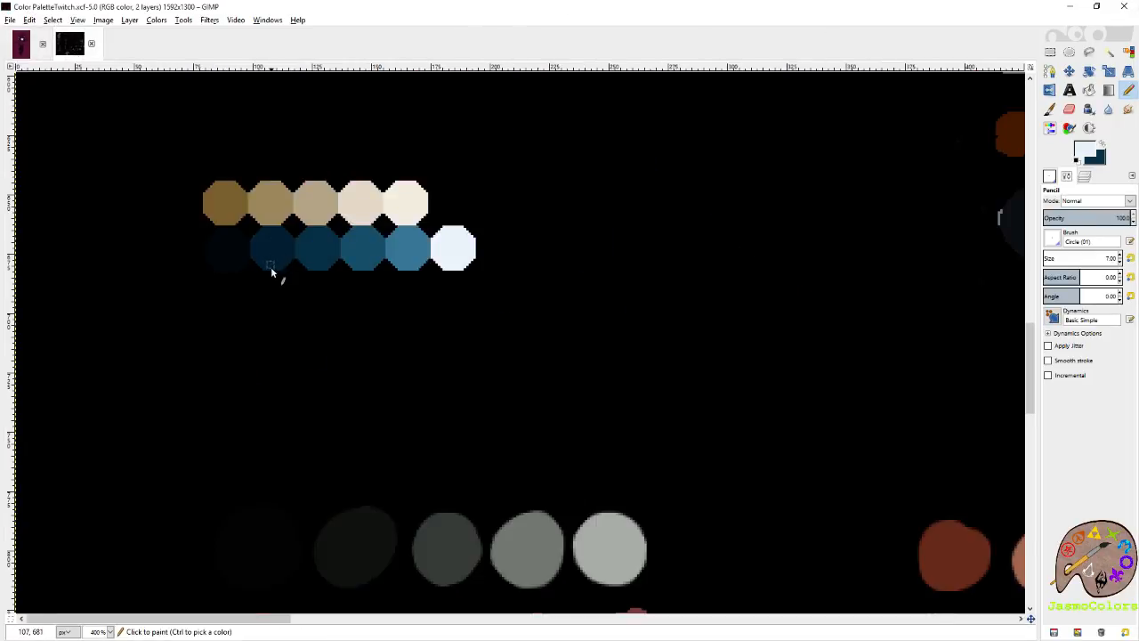
pyautogui.scroll(11, 271, 290)
pyautogui.scroll(-2, 350, 339)
pyautogui.keyDown('ctrl'); pyautogui.click(372, 188); pyautogui.keyUp('ctrl')
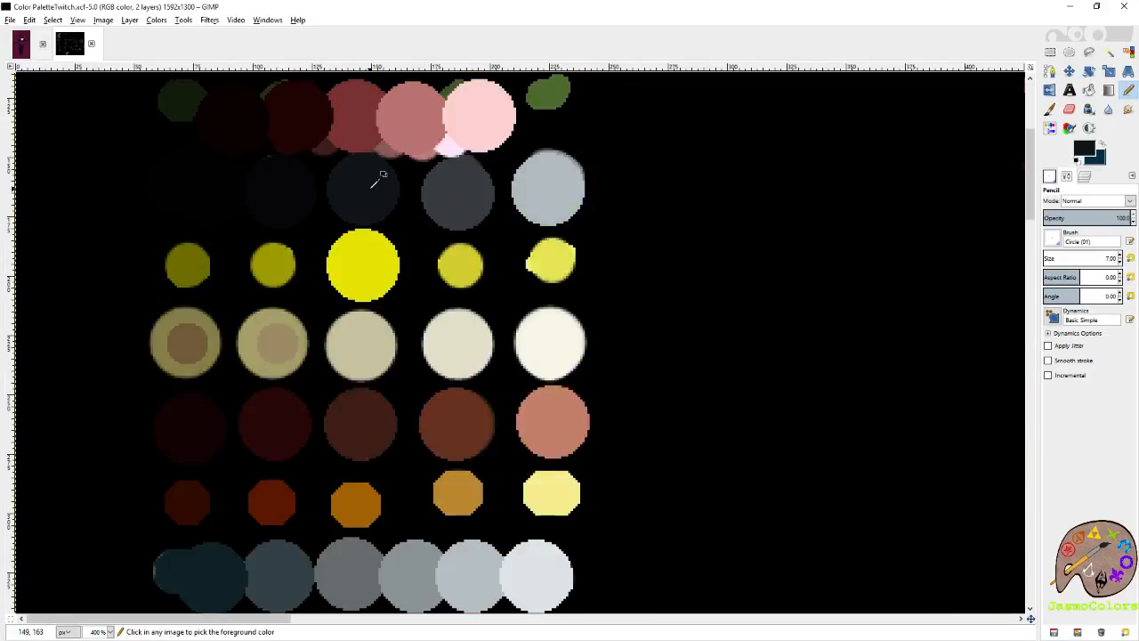
pyautogui.click(22, 44)
pyautogui.scroll(-10, 672, 279)
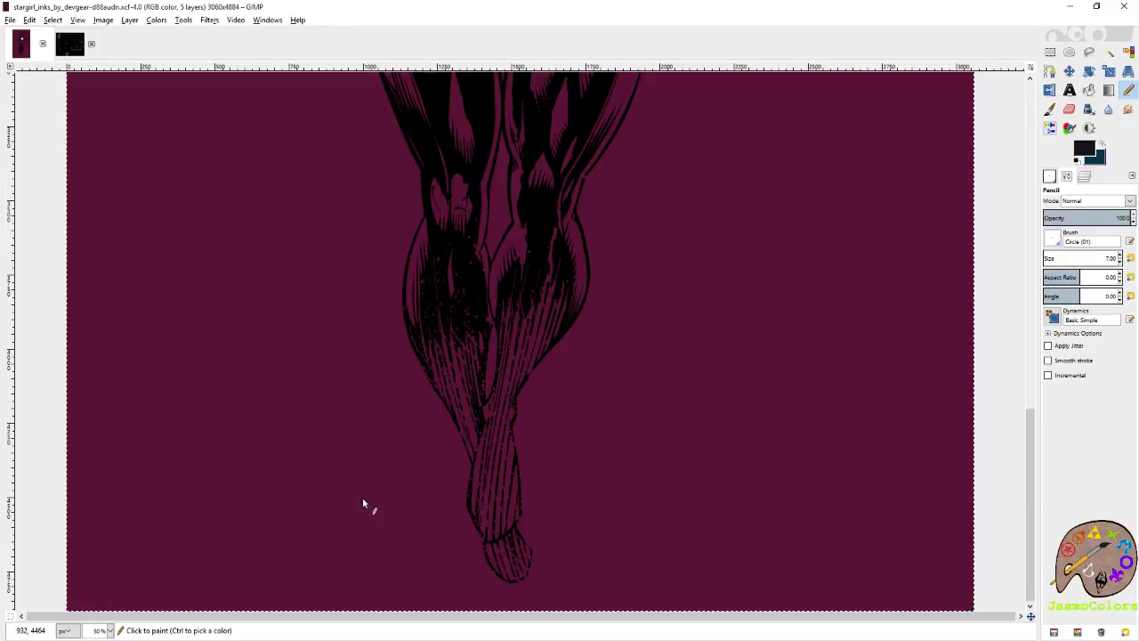
pyautogui.scroll(10, 545, 411)
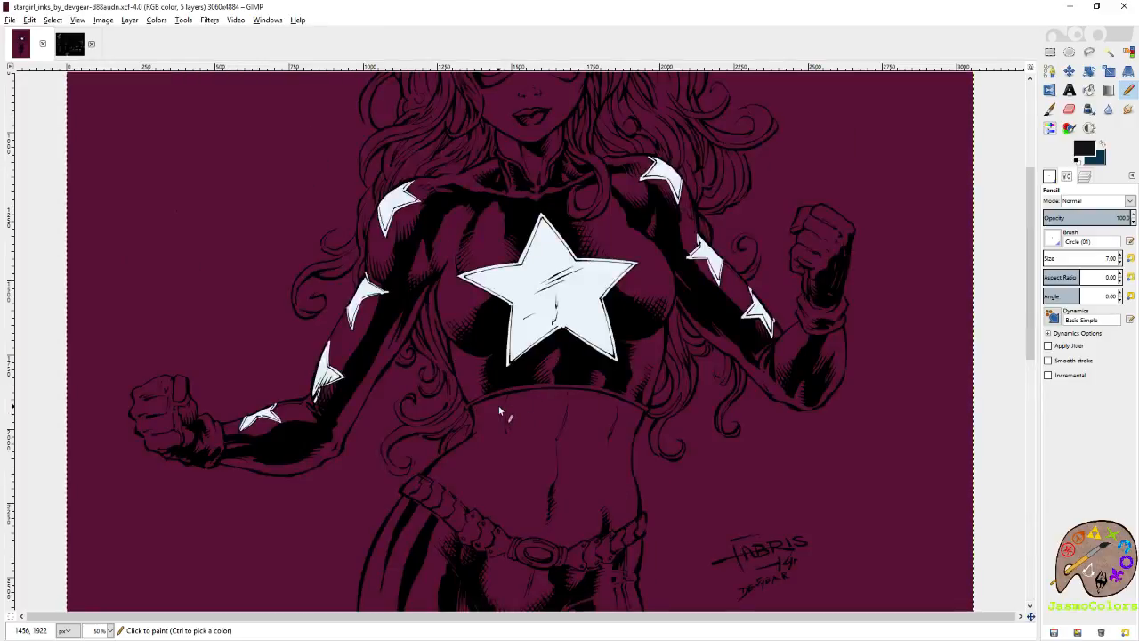
# Swap the foreground and background colors, pick the dark red swatch from the palette image as foreground, and return to the Stargirl image.
pyautogui.click(1101, 148)
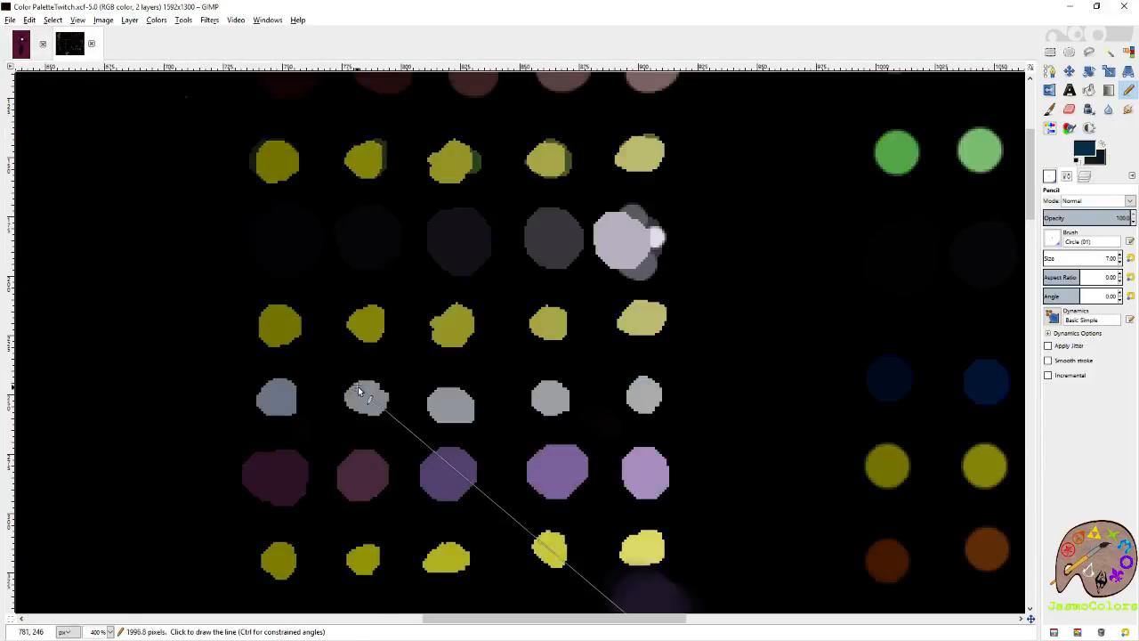
pyautogui.scroll(-7, 358, 387)
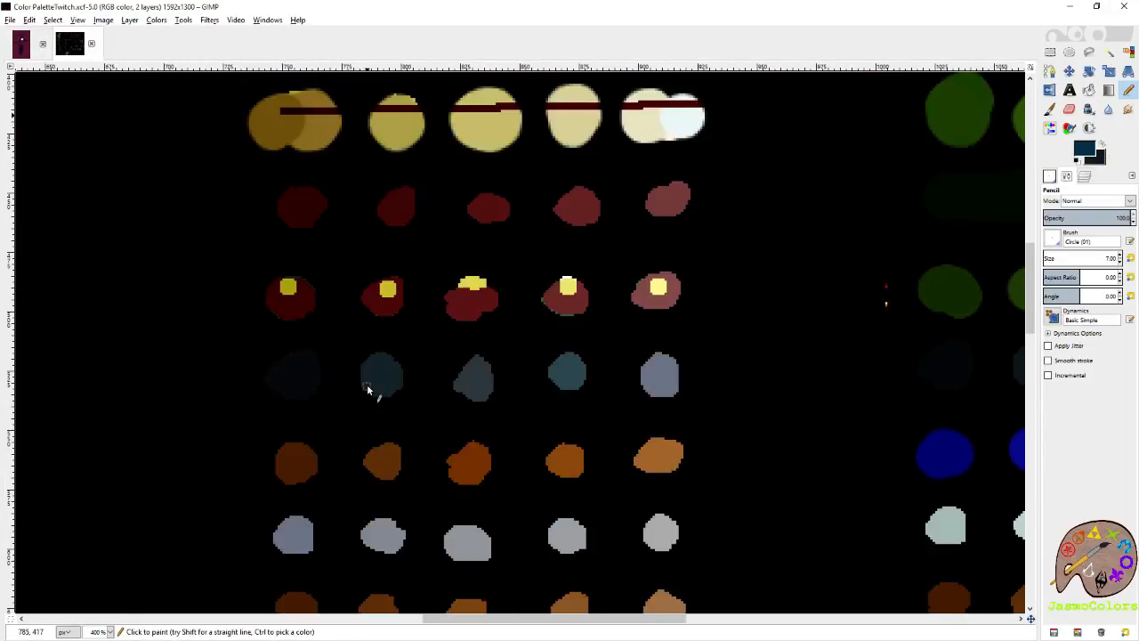
pyautogui.click(463, 431)
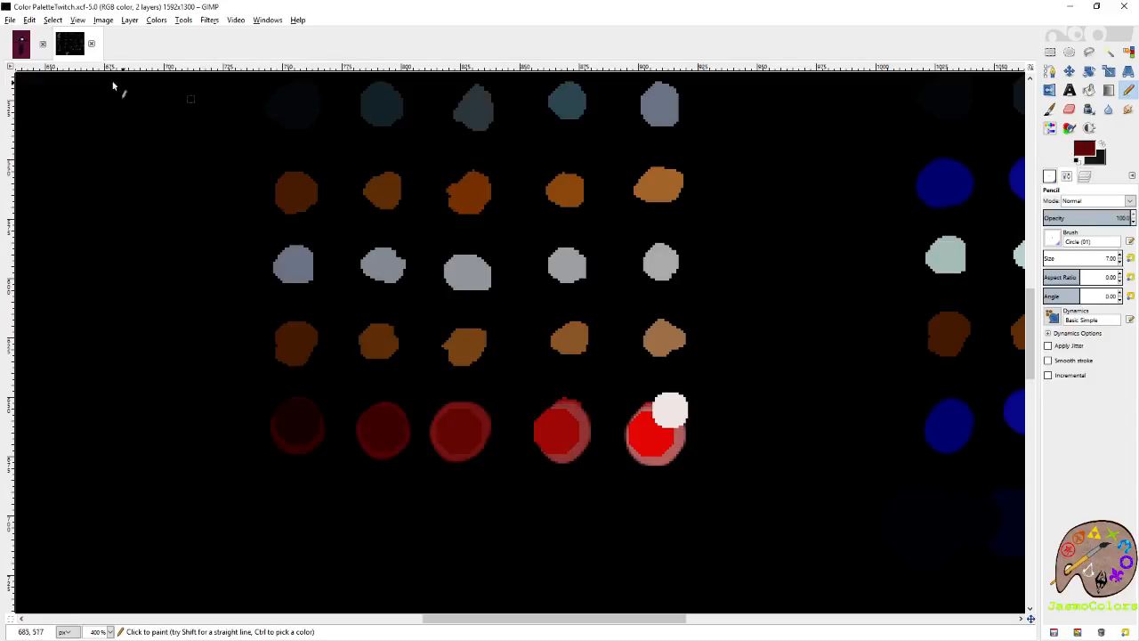
pyautogui.click(20, 43)
# On the flats layer, trace the inside of the glove cuff's upper contour in dark red, from the sleeve towards the fist.
pyautogui.scroll(7, 234, 462)
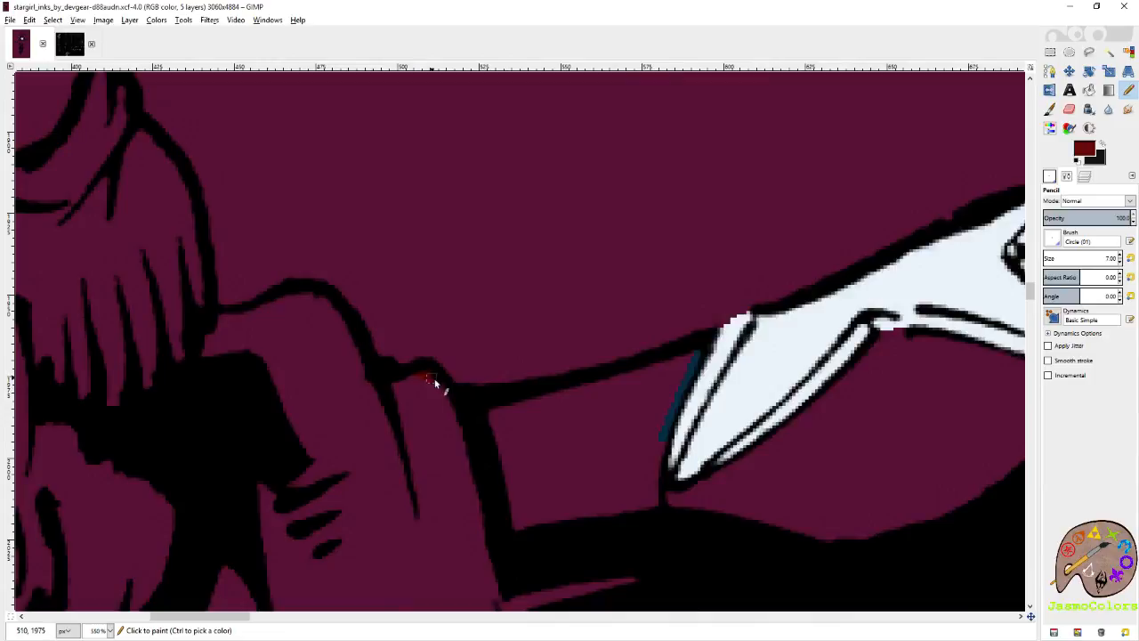
pyautogui.click(442, 363)
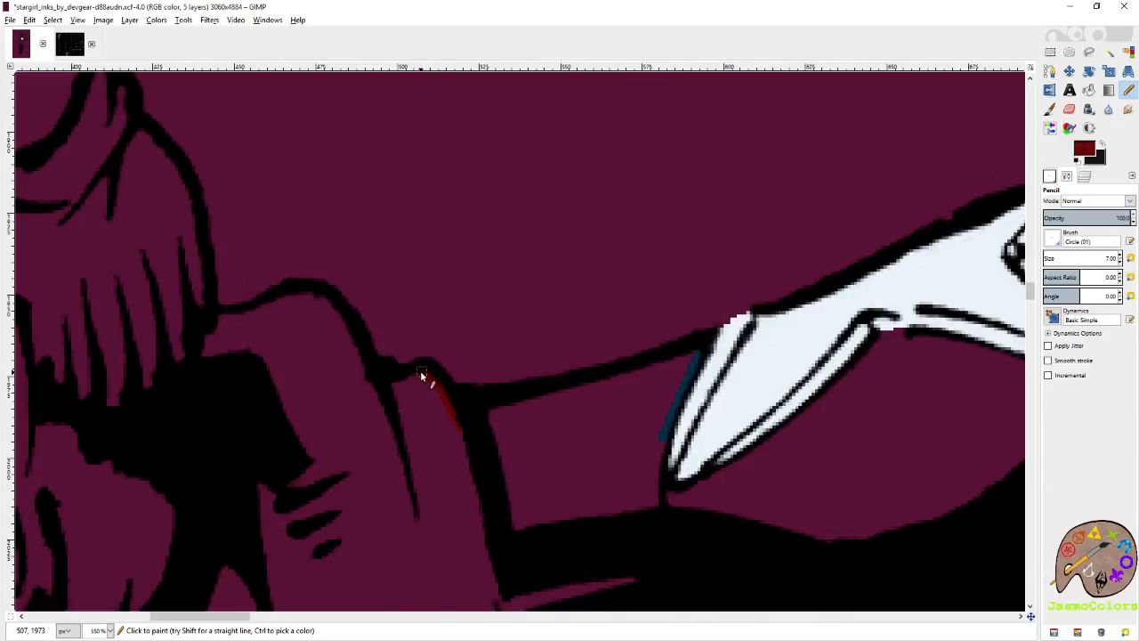
pyautogui.hotkey('ctrl', 'l')
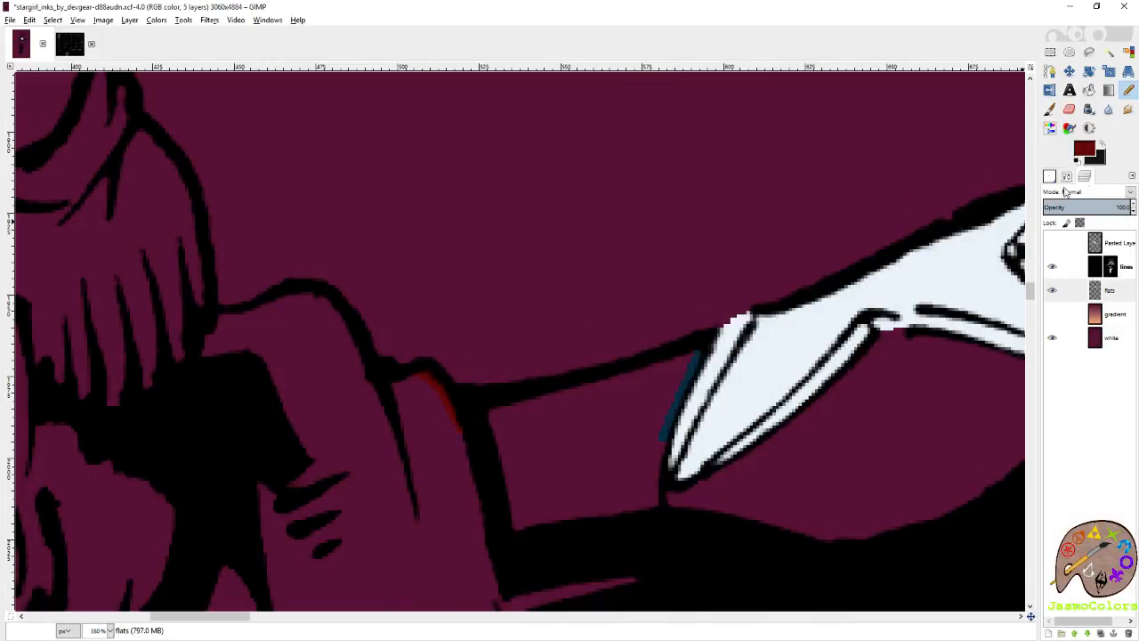
pyautogui.keyDown('shift'); pyautogui.click(423, 371); pyautogui.keyUp('shift')
pyautogui.keyDown('shift'); pyautogui.click(397, 381); pyautogui.keyUp('shift')
pyautogui.keyDown('shift'); pyautogui.click(365, 378); pyautogui.keyUp('shift')
pyautogui.keyDown('shift'); pyautogui.click(353, 345); pyautogui.keyUp('shift')
pyautogui.keyDown('shift'); pyautogui.click(330, 305); pyautogui.keyUp('shift')
pyautogui.keyDown('shift'); pyautogui.click(301, 296); pyautogui.keyUp('shift')
pyautogui.keyDown('shift'); pyautogui.click(277, 300); pyautogui.keyUp('shift')
pyautogui.keyDown('shift'); pyautogui.click(255, 307); pyautogui.keyUp('shift')
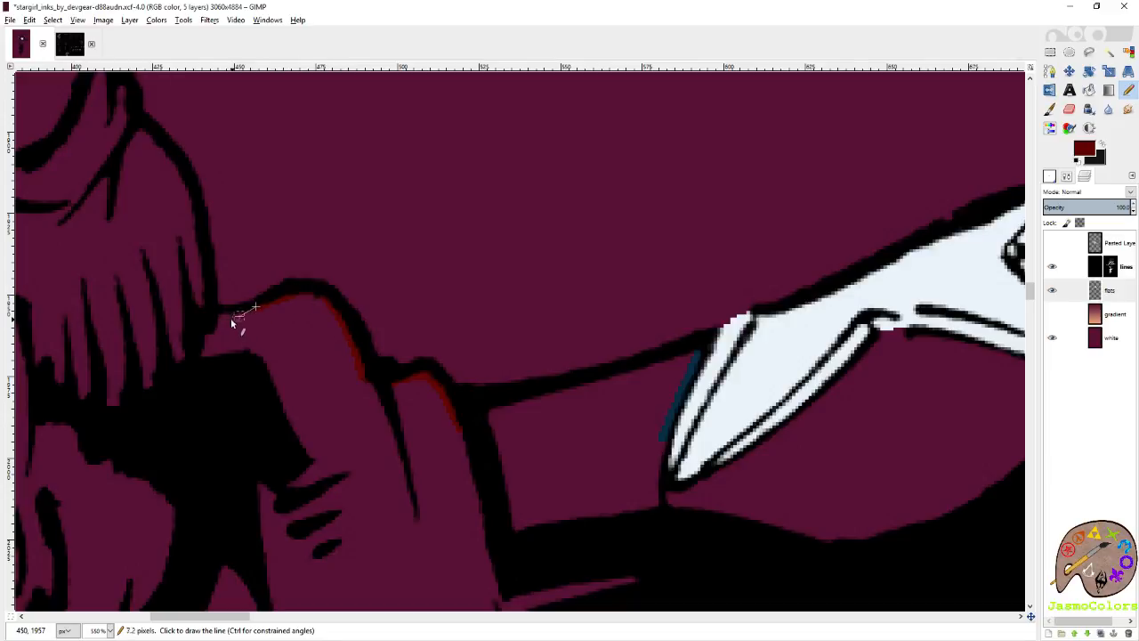
# Continue the dark red outline from the cuff up the inside of the hand's contour to the base of the nearest finger.
pyautogui.keyDown('shift'); pyautogui.click(223, 318); pyautogui.keyUp('shift')
pyautogui.keyDown('shift'); pyautogui.click(207, 274); pyautogui.keyUp('shift')
pyautogui.keyDown('shift'); pyautogui.click(183, 168); pyautogui.keyUp('shift')
pyautogui.hscroll(-2, 145, 168)
pyautogui.scroll(2, 145, 168)
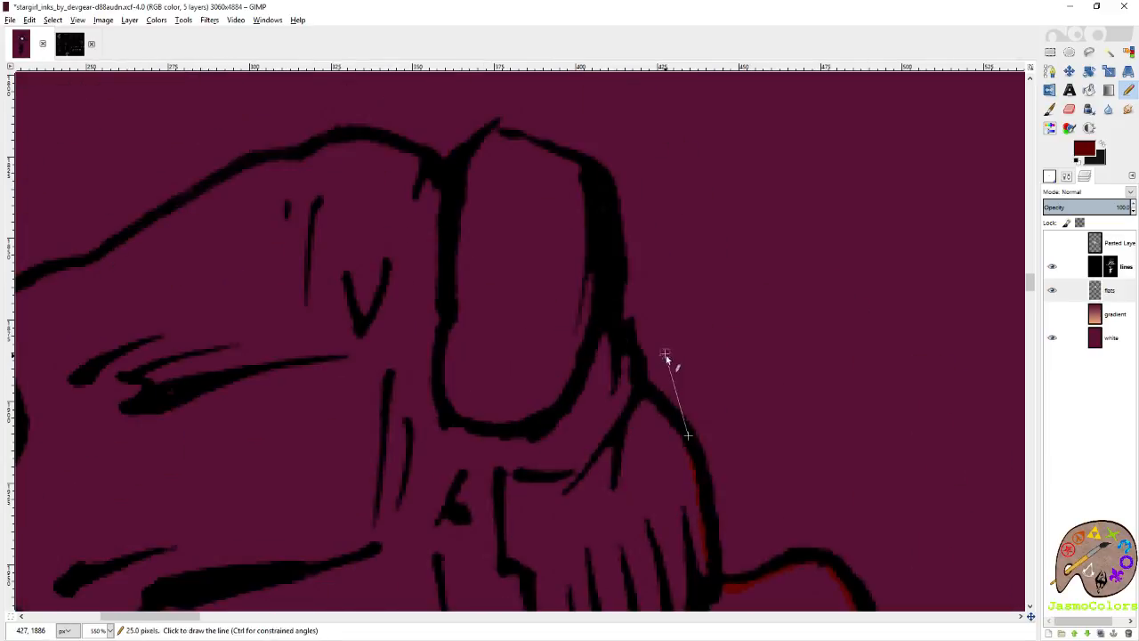
pyautogui.keyDown('shift'); pyautogui.click(641, 400); pyautogui.keyUp('shift')
pyautogui.keyDown('shift'); pyautogui.click(626, 358); pyautogui.keyUp('shift')
# Continue the dark red outline past the base of the upright finger and along the inside of its top edge.
pyautogui.keyDown('shift'); pyautogui.click(603, 304); pyautogui.keyUp('shift')
pyautogui.keyDown('shift'); pyautogui.click(601, 212); pyautogui.keyUp('shift')
pyautogui.keyDown('shift'); pyautogui.click(576, 185); pyautogui.keyUp('shift')
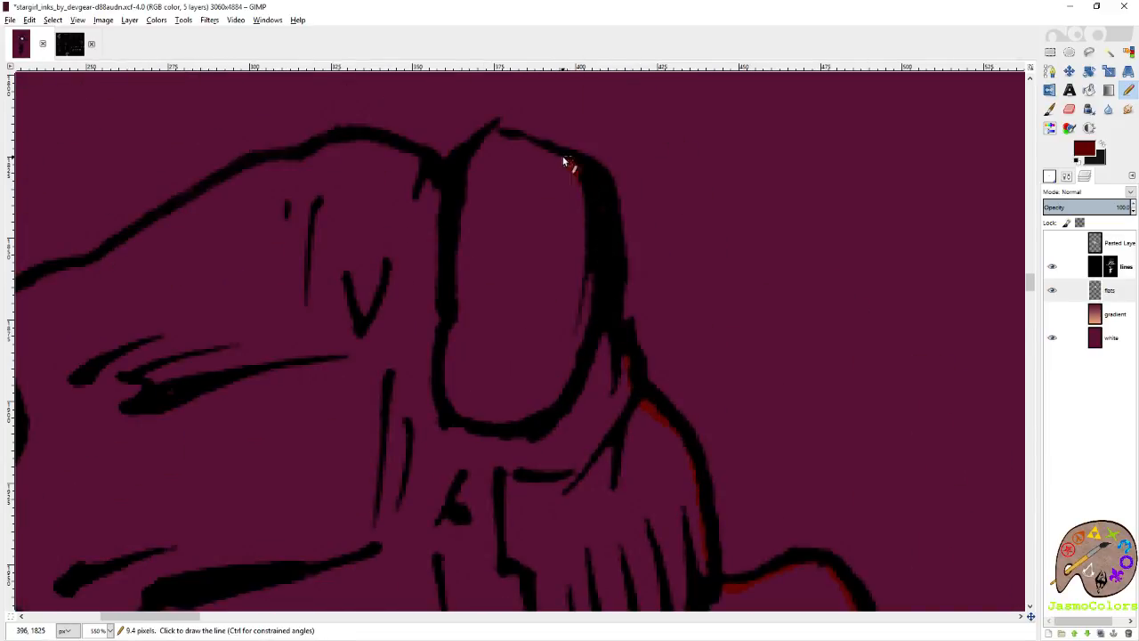
pyautogui.keyDown('shift'); pyautogui.click(491, 137); pyautogui.keyUp('shift')
pyautogui.scroll(4, 512, 138)
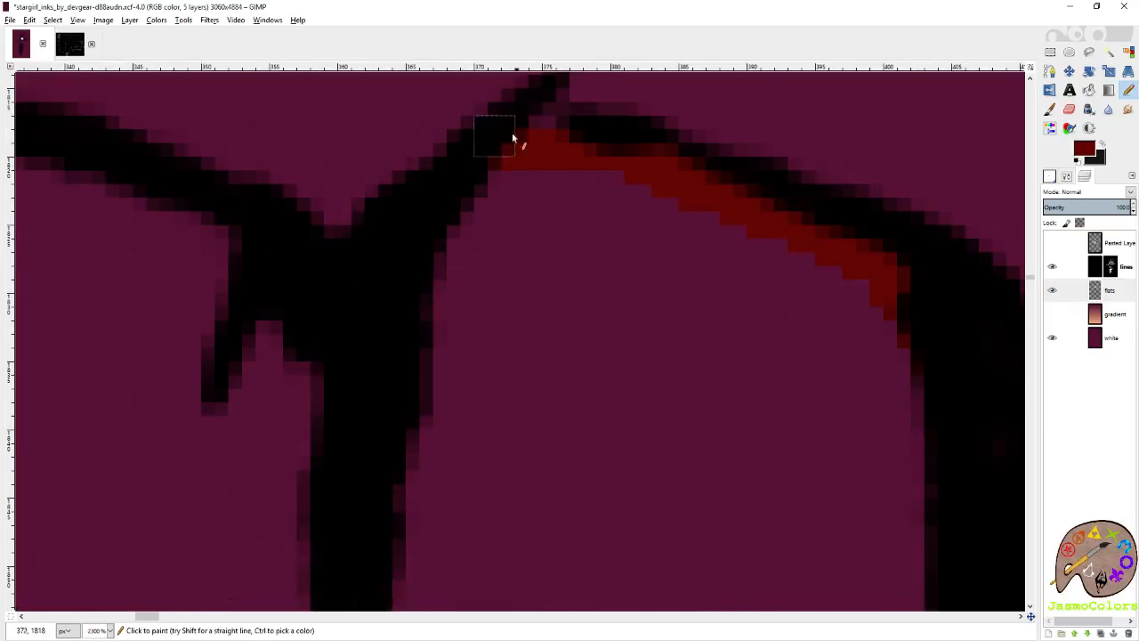
pyautogui.scroll(-6, 564, 149)
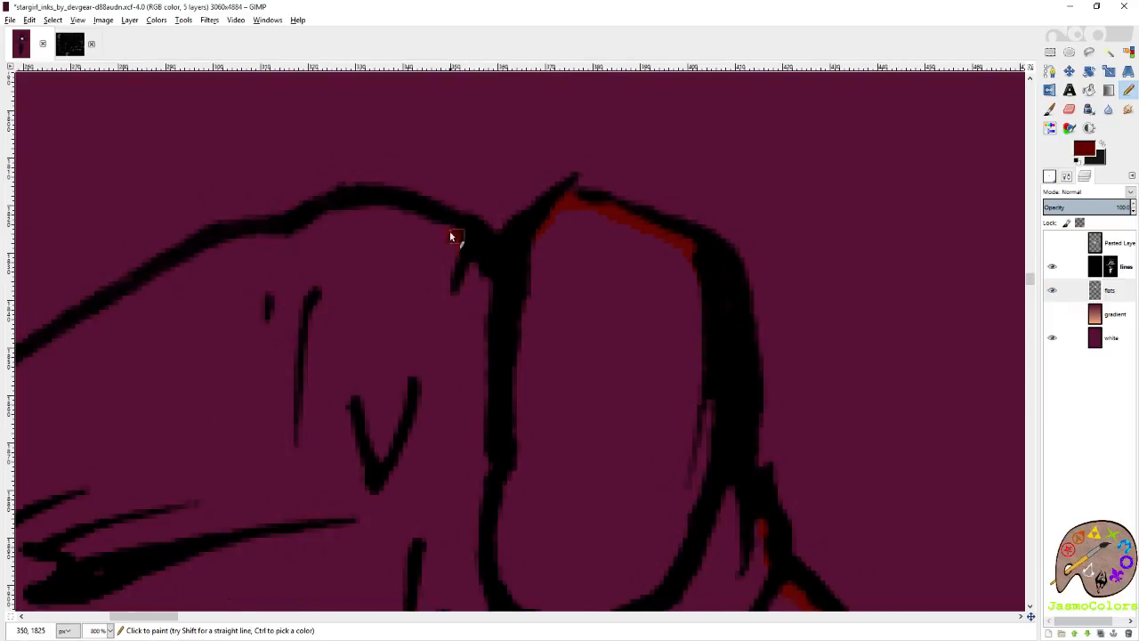
# Trace the inside of the fist's top contour in dark red and continue down along the upper knuckles.
pyautogui.hscroll(-5, 163, 301)
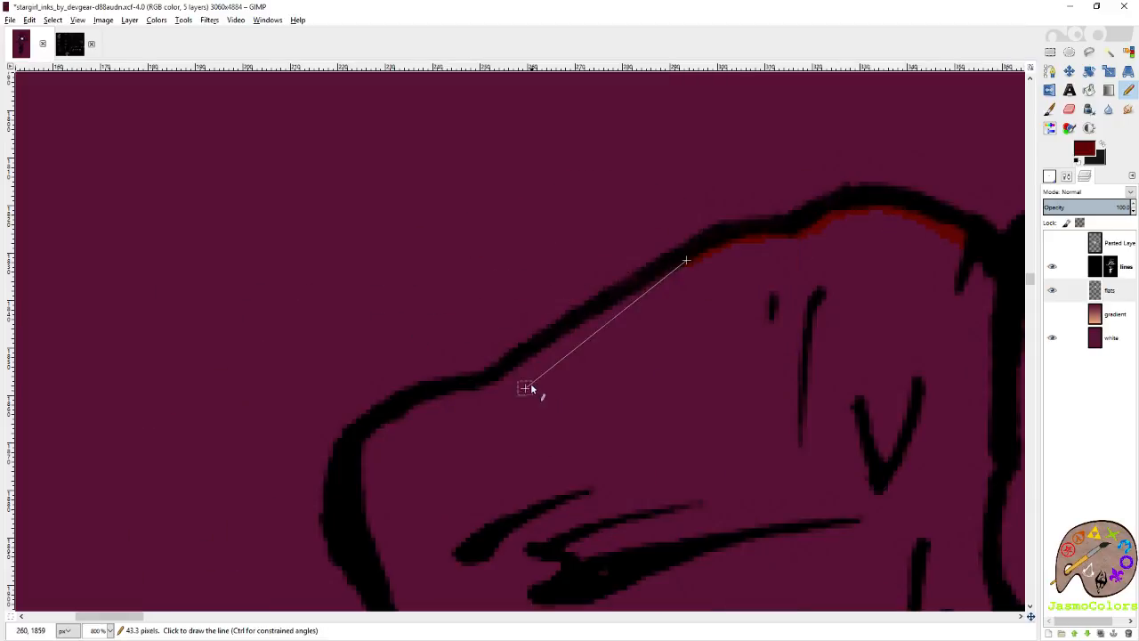
pyautogui.keyDown('shift'); pyautogui.click(510, 374); pyautogui.keyUp('shift')
pyautogui.keyDown('shift'); pyautogui.click(374, 552); pyautogui.keyUp('shift')
pyautogui.scroll(-8, 416, 244)
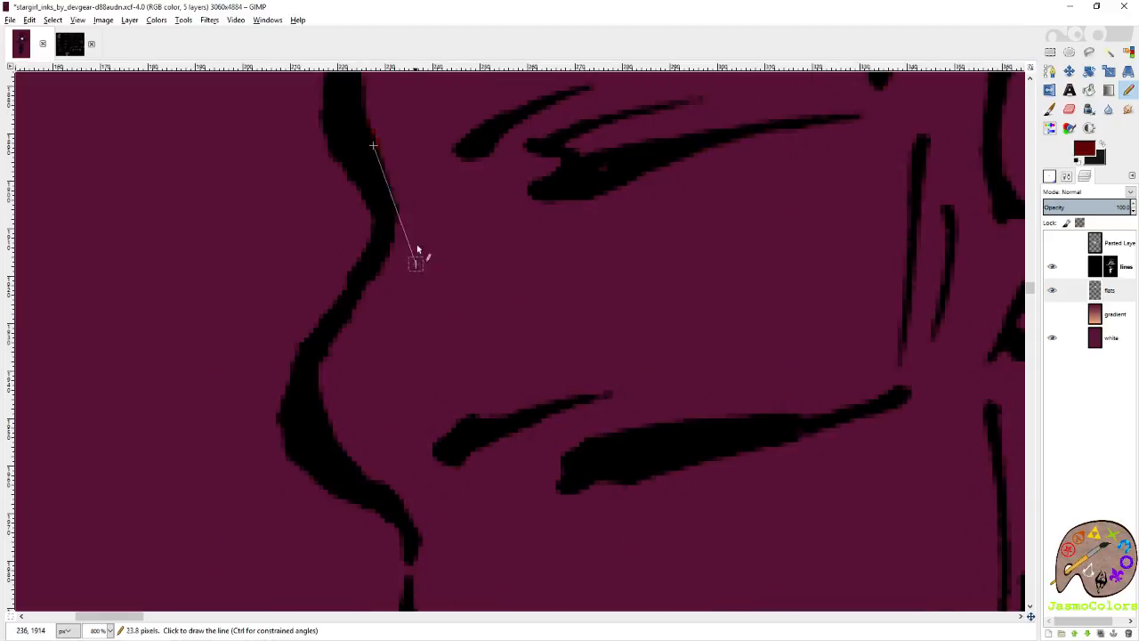
pyautogui.keyDown('shift'); pyautogui.click(335, 352); pyautogui.keyUp('shift')
pyautogui.keyDown('shift'); pyautogui.click(421, 547); pyautogui.keyUp('shift')
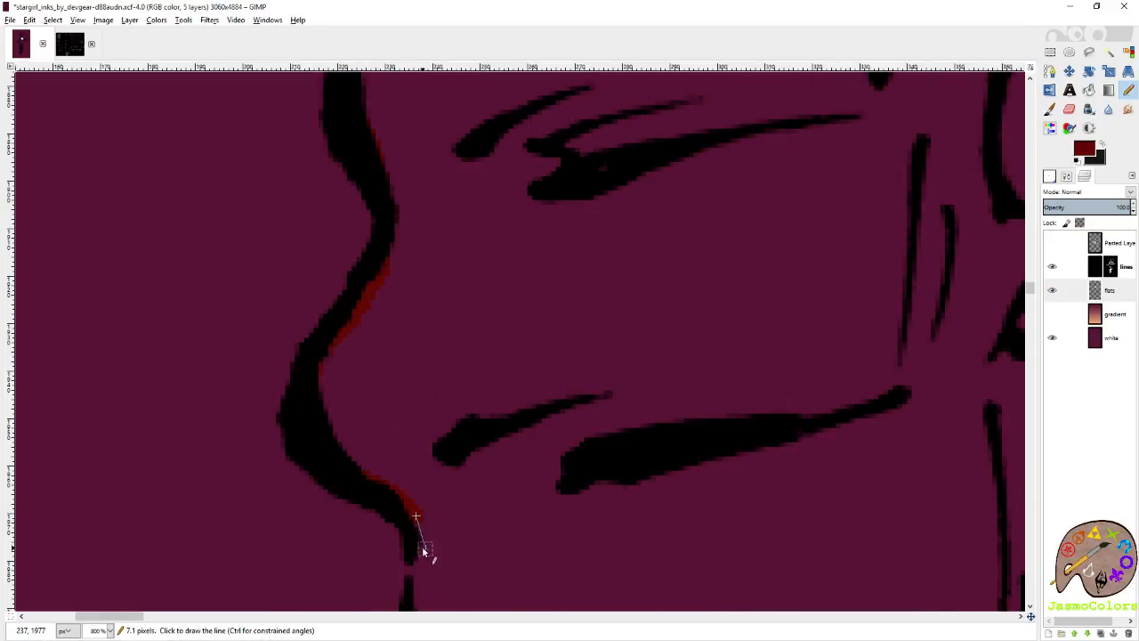
# Extend the dark red outline down the lower knuckles, bridging the line gaps, to the underside of the fist.
pyautogui.scroll(-5, 419, 584)
pyautogui.keyDown('shift'); pyautogui.click(425, 409); pyautogui.keyUp('shift')
pyautogui.keyDown('shift'); pyautogui.click(525, 502); pyautogui.keyUp('shift')
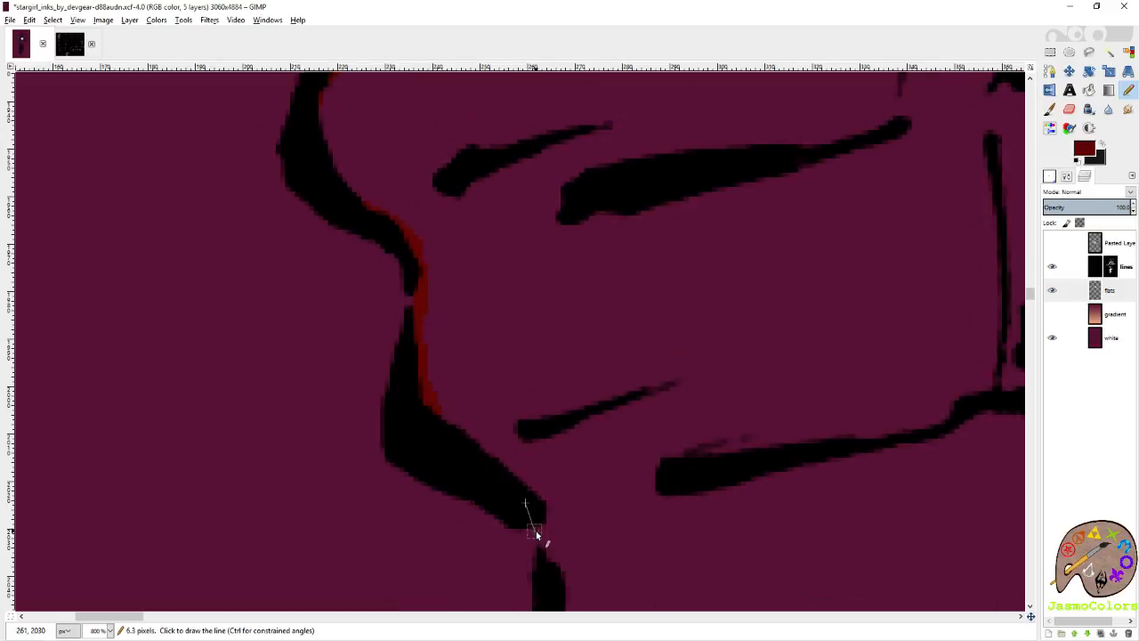
pyautogui.scroll(-2, 547, 570)
pyautogui.keyDown('shift'); pyautogui.click(582, 388); pyautogui.keyUp('shift')
pyautogui.keyDown('shift'); pyautogui.click(628, 443); pyautogui.keyUp('shift')
pyautogui.keyDown('shift'); pyautogui.click(726, 466); pyautogui.keyUp('shift')
pyautogui.keyDown('shift'); pyautogui.click(776, 481); pyautogui.keyUp('shift')
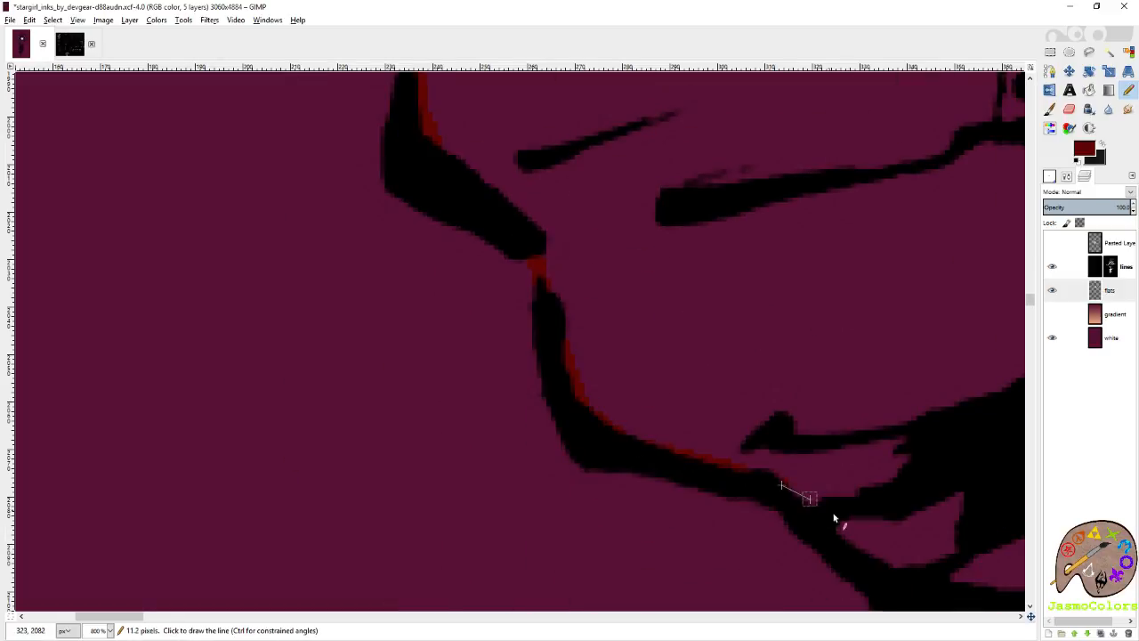
# Carry the dark red outline along the underside of the fist and through the solid black shading towards the cuff.
pyautogui.keyDown('shift'); pyautogui.click(834, 527); pyautogui.keyUp('shift')
pyautogui.keyDown('shift'); pyautogui.click(872, 570); pyautogui.keyUp('shift')
pyautogui.hscroll(5, 750, 508)
pyautogui.scroll(-2, 401, 378)
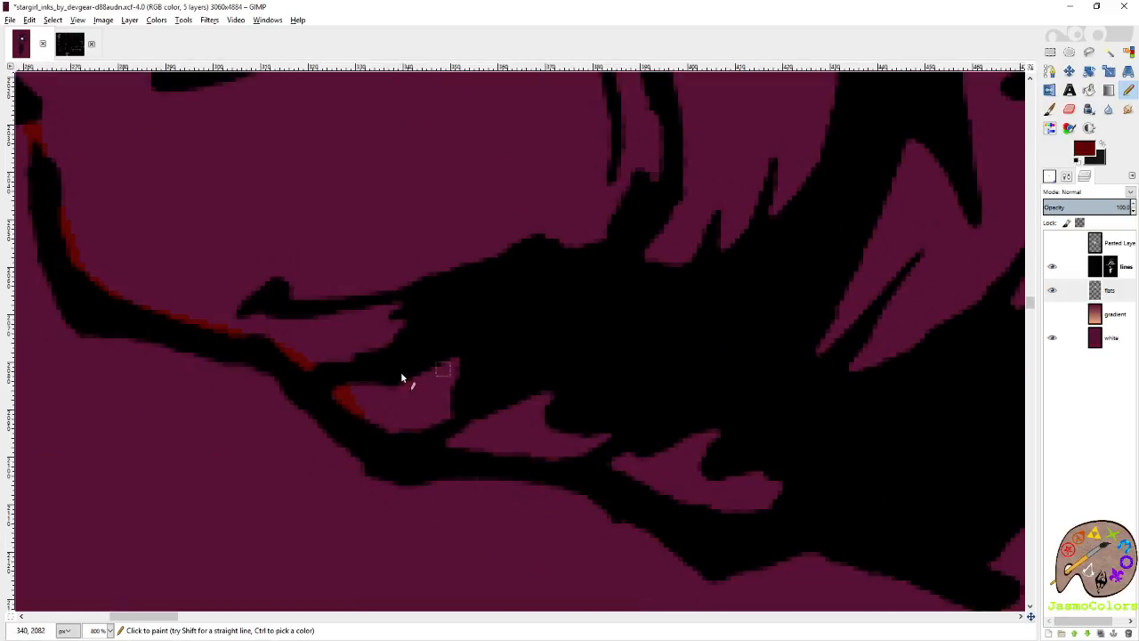
pyautogui.keyDown('shift'); pyautogui.click(391, 434); pyautogui.keyUp('shift')
pyautogui.keyDown('shift'); pyautogui.click(468, 446); pyautogui.keyUp('shift')
pyautogui.keyDown('shift'); pyautogui.click(583, 464); pyautogui.keyUp('shift')
pyautogui.keyDown('shift'); pyautogui.click(725, 529); pyautogui.keyUp('shift')
pyautogui.keyDown('shift'); pyautogui.click(921, 445); pyautogui.keyUp('shift')
pyautogui.hscroll(2, 899, 399)
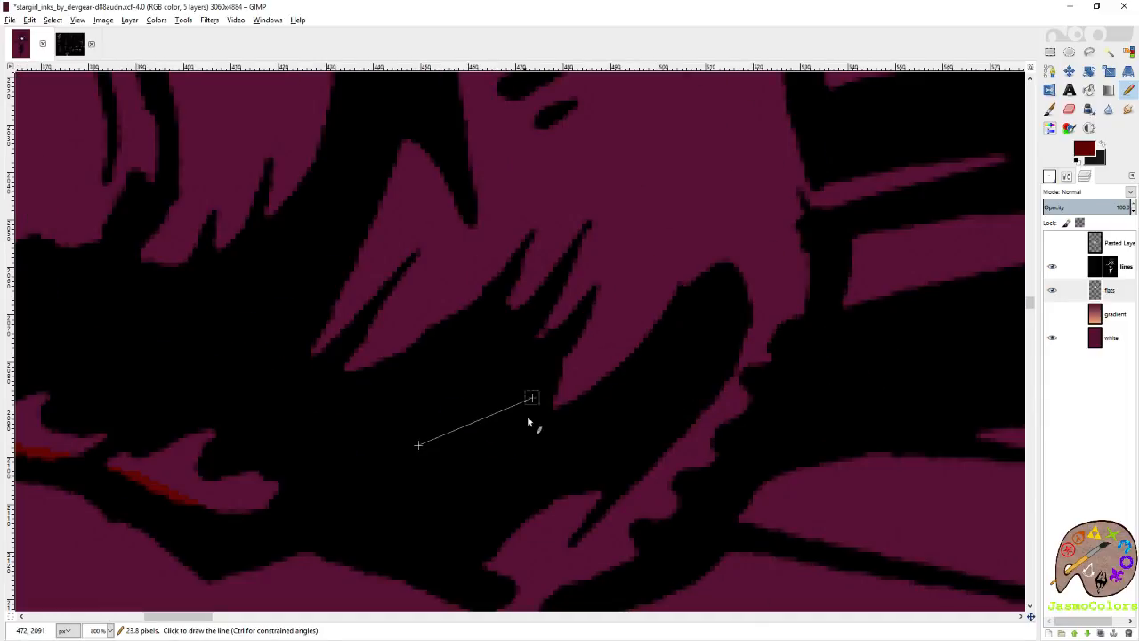
# Close the glove outline in dark red across the gap below the cuff and up the cuff's sleeve-side edge.
pyautogui.scroll(-3, 406, 396)
pyautogui.scroll(3, 421, 438)
pyautogui.keyDown('shift'); pyautogui.click(440, 495); pyautogui.keyUp('shift')
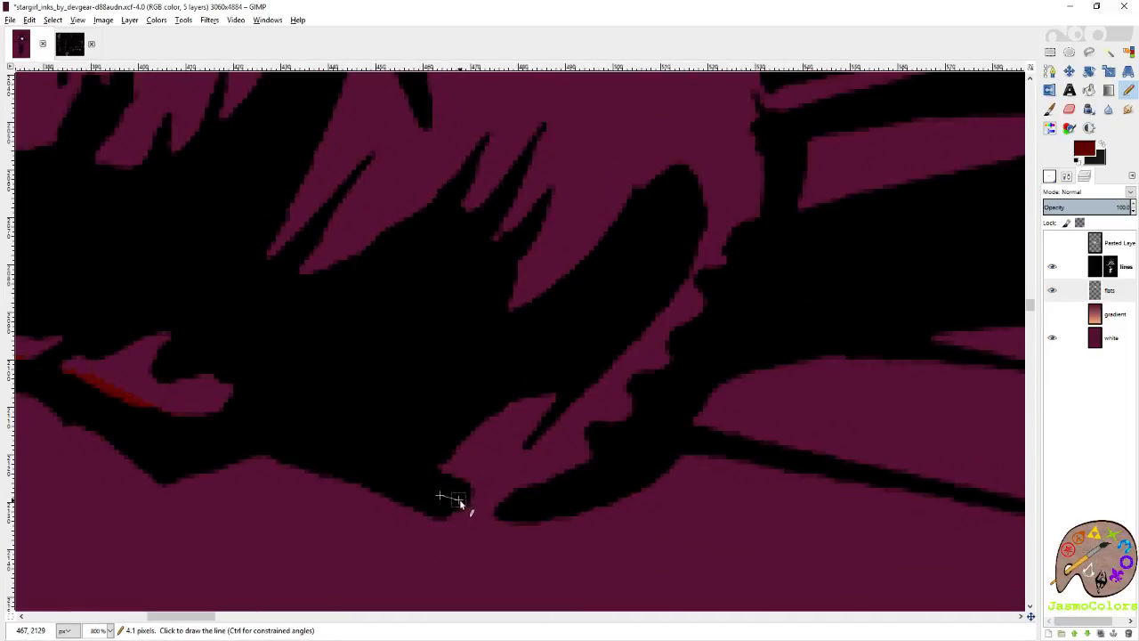
pyautogui.keyDown('shift'); pyautogui.click(525, 504); pyautogui.keyUp('shift')
pyautogui.scroll(5, 768, 267)
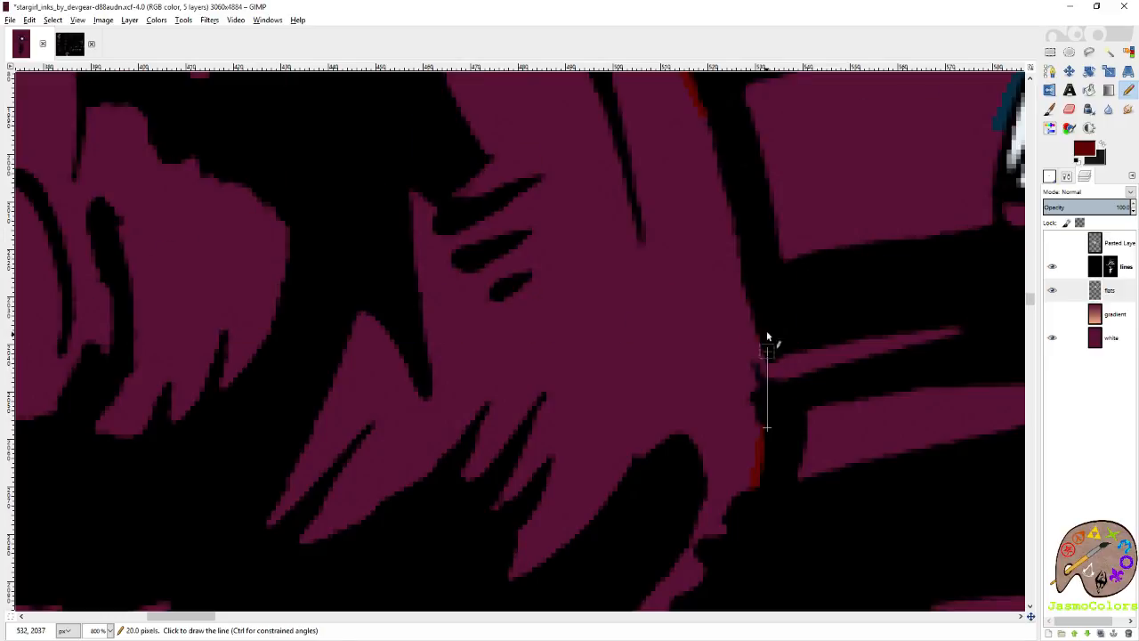
pyautogui.scroll(5, 739, 311)
pyautogui.scroll(-4, 537, 367)
# Bucket-fill the outlined glove with dark red, return to the Pencil tool and save the image.
pyautogui.hotkey('shift', 'b')
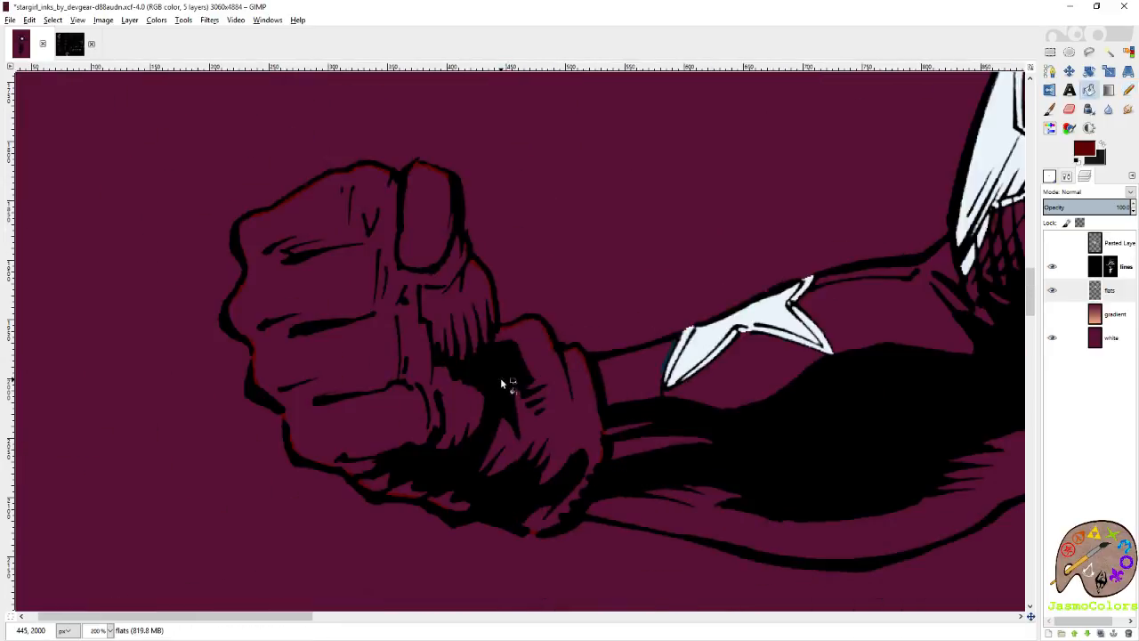
pyautogui.click(500, 378)
pyautogui.press('n')
pyautogui.scroll(-5, 377, 359)
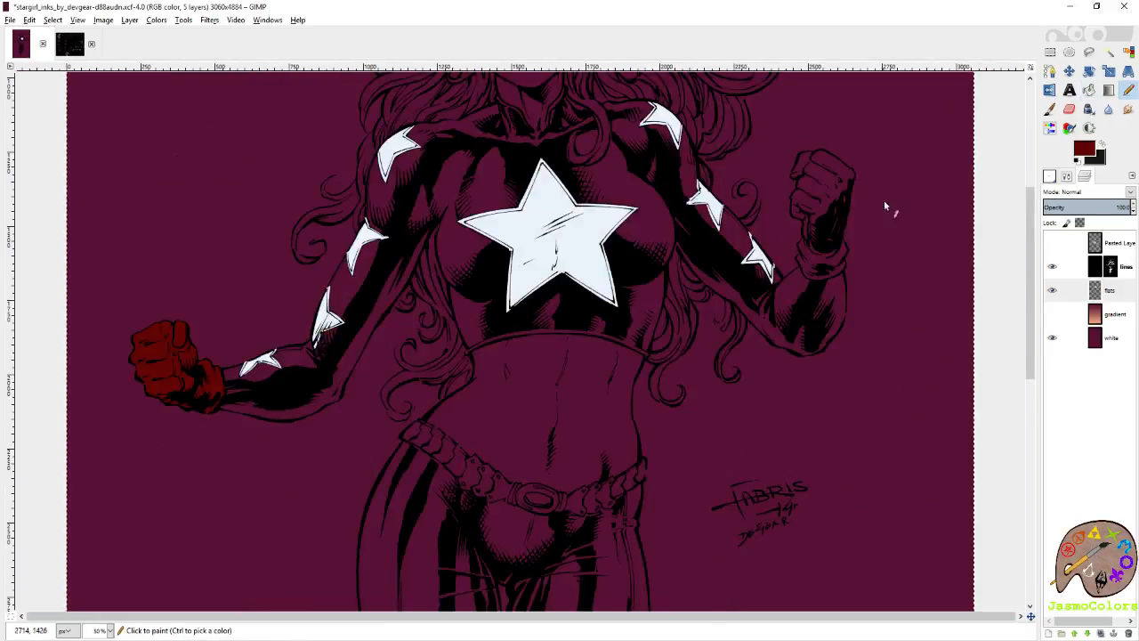
pyautogui.scroll(5, 837, 283)
pyautogui.scroll(-3, 836, 281)
pyautogui.hotkey('ctrl', 's')
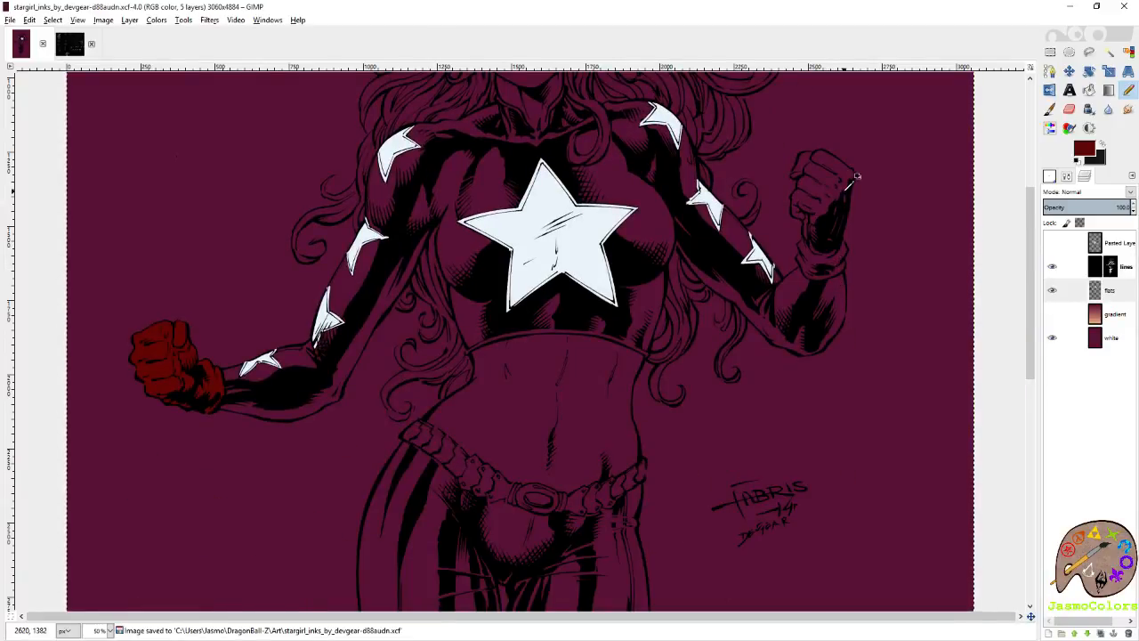
# Start outlining the other glove in dark red along the inner side of its cuff, down to the lower edge.
pyautogui.scroll(2, 815, 259)
pyautogui.scroll(1, 753, 411)
pyautogui.scroll(1, 753, 411)
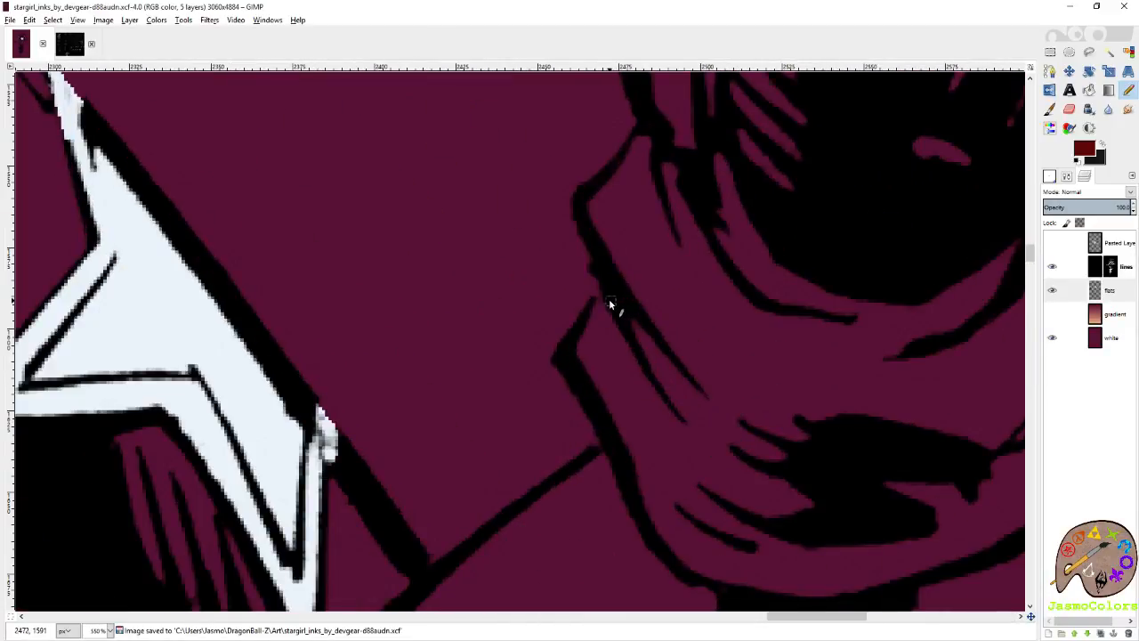
pyautogui.click(599, 300)
pyautogui.keyDown('shift'); pyautogui.click(581, 355); pyautogui.keyUp('shift')
pyautogui.keyDown('shift'); pyautogui.click(617, 425); pyautogui.keyUp('shift')
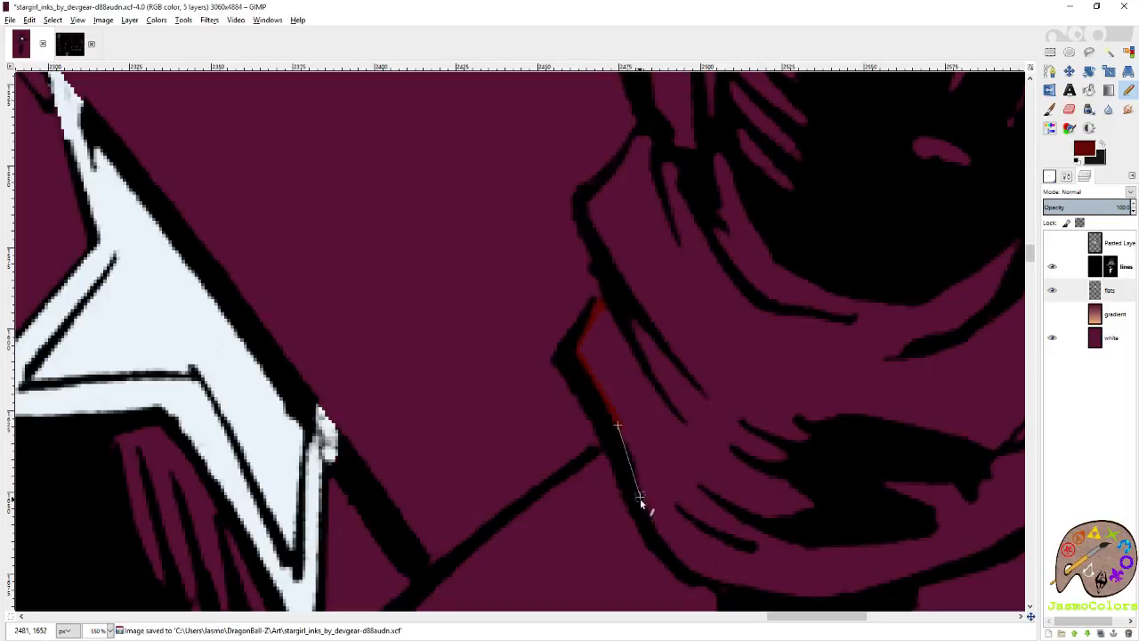
pyautogui.keyDown('shift'); pyautogui.click(682, 562); pyautogui.keyUp('shift')
# Continue the dark red outline along the cuff's lower edge and up its outer side to the wrist.
pyautogui.hscroll(5, 937, 567)
pyautogui.keyDown('shift'); pyautogui.click(852, 430); pyautogui.keyUp('shift')
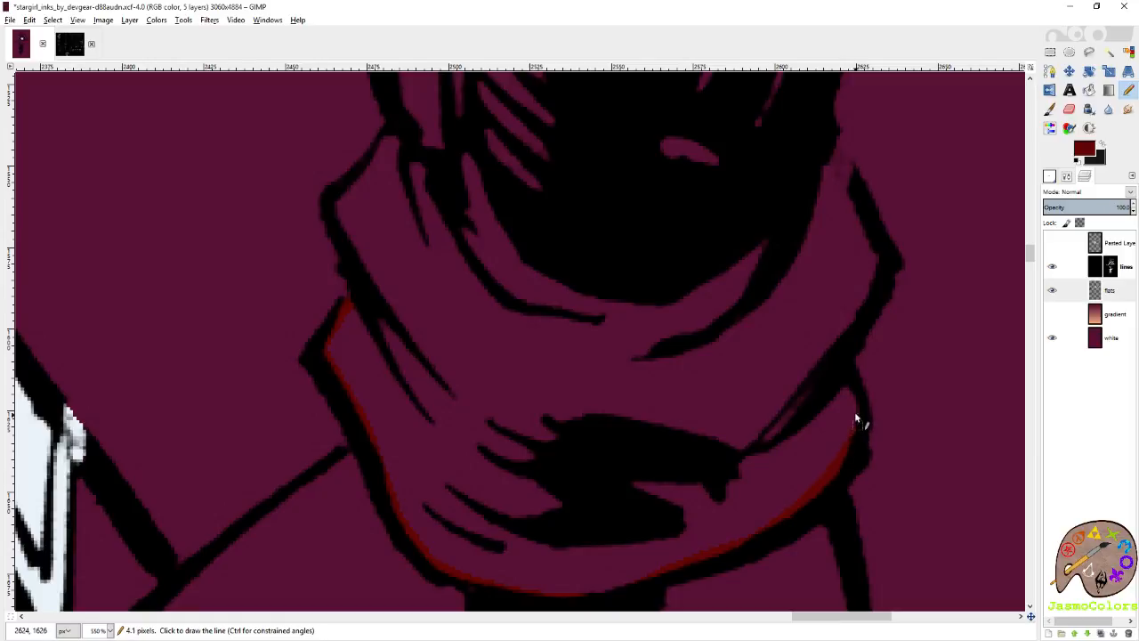
pyautogui.keyDown('shift'); pyautogui.click(872, 236); pyautogui.keyUp('shift')
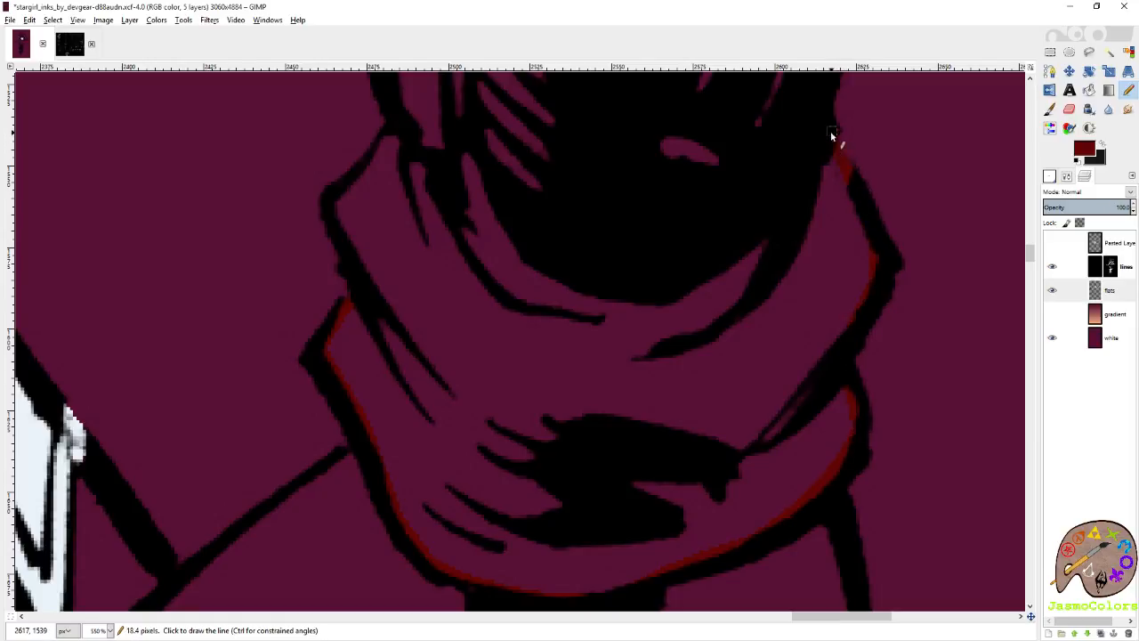
pyautogui.keyDown('shift'); pyautogui.click(832, 135); pyautogui.keyUp('shift')
# Run the dark red outline up through the black shading on the hand's outer side to the corner of the fist.
pyautogui.scroll(5, 831, 138)
pyautogui.scroll(3, 863, 159)
pyautogui.keyDown('shift'); pyautogui.click(898, 387); pyautogui.keyUp('shift')
pyautogui.keyDown('shift'); pyautogui.click(909, 240); pyautogui.keyUp('shift')
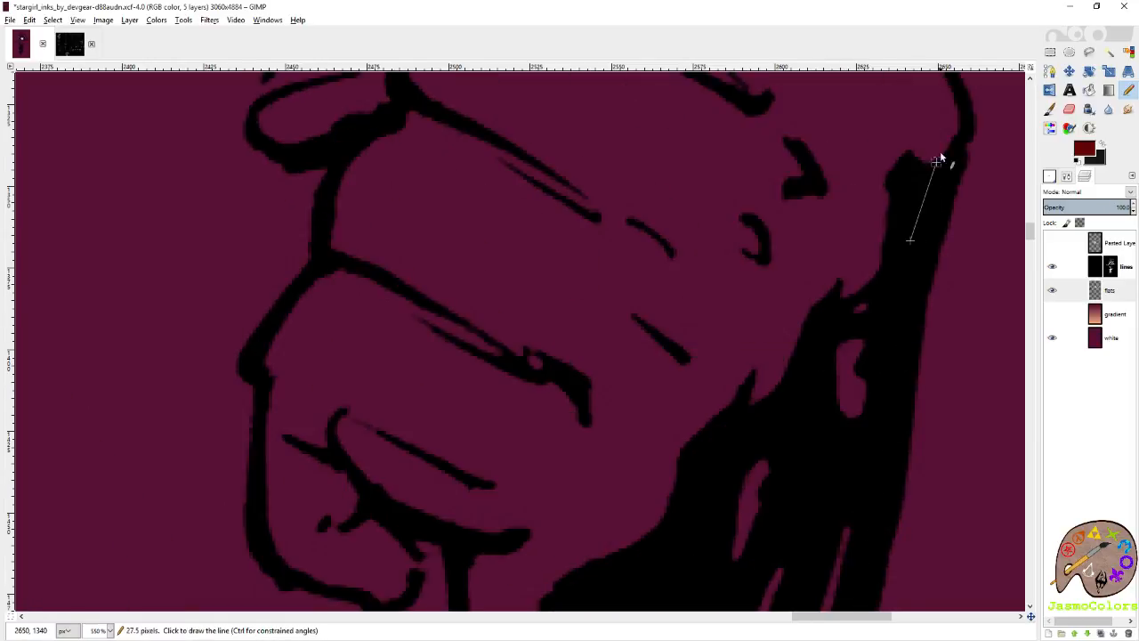
pyautogui.keyDown('shift'); pyautogui.click(957, 109); pyautogui.keyUp('shift')
pyautogui.scroll(2, 937, 201)
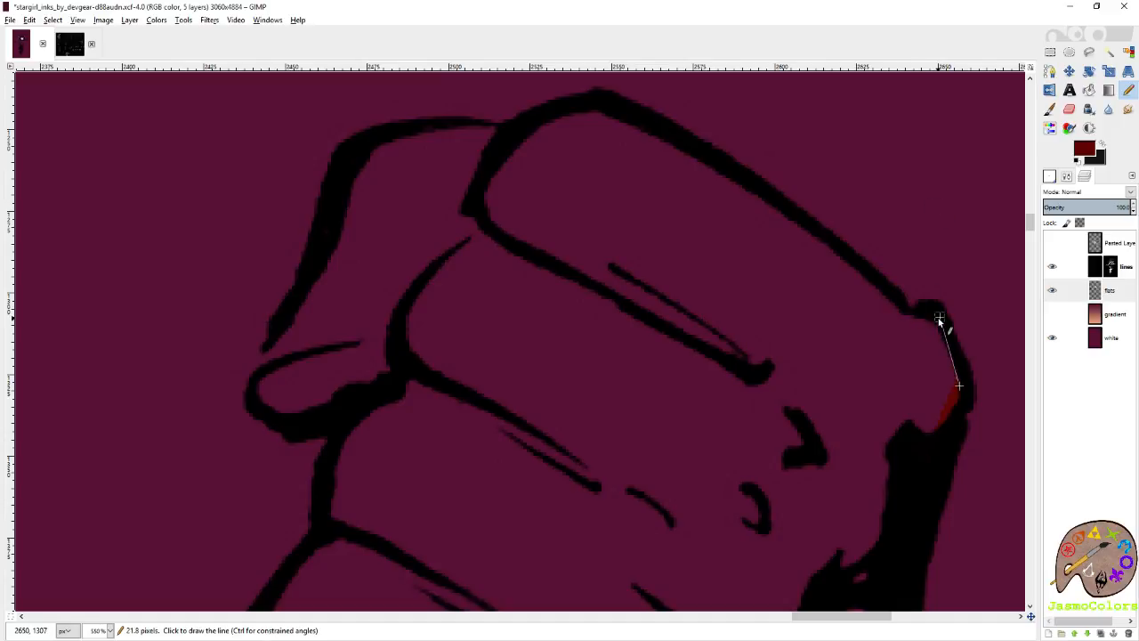
# Trace the inside of the fist's sloping top contour in dark red and down the edge of the far finger.
pyautogui.keyDown('shift'); pyautogui.click(892, 300); pyautogui.keyUp('shift')
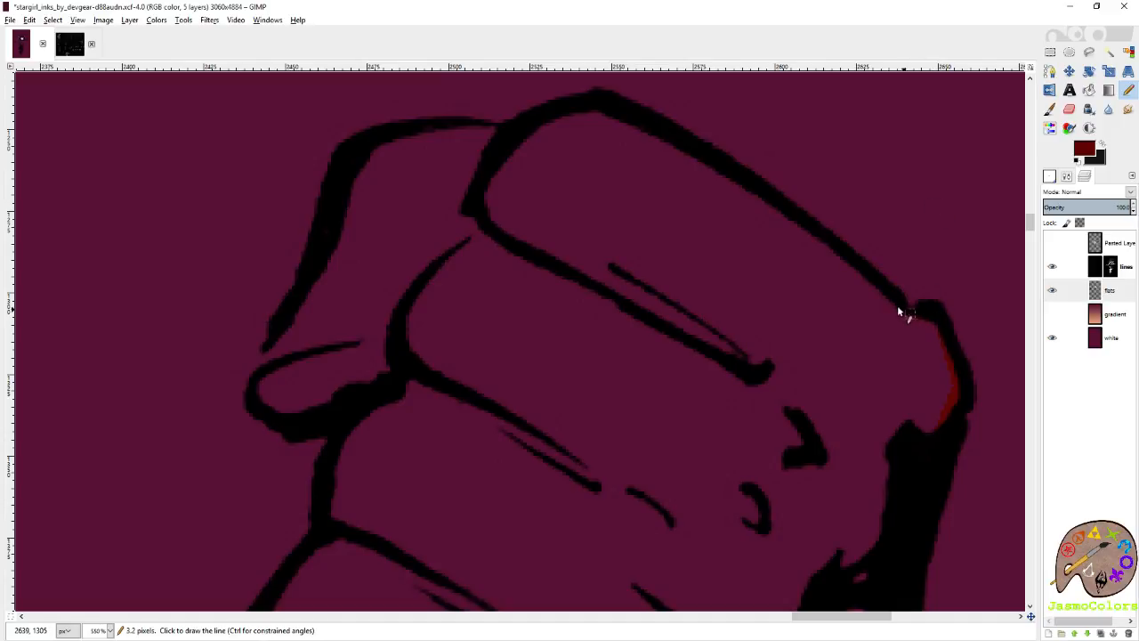
pyautogui.keyDown('shift'); pyautogui.click(585, 112); pyautogui.keyUp('shift')
pyautogui.keyDown('shift'); pyautogui.click(418, 135); pyautogui.keyUp('shift')
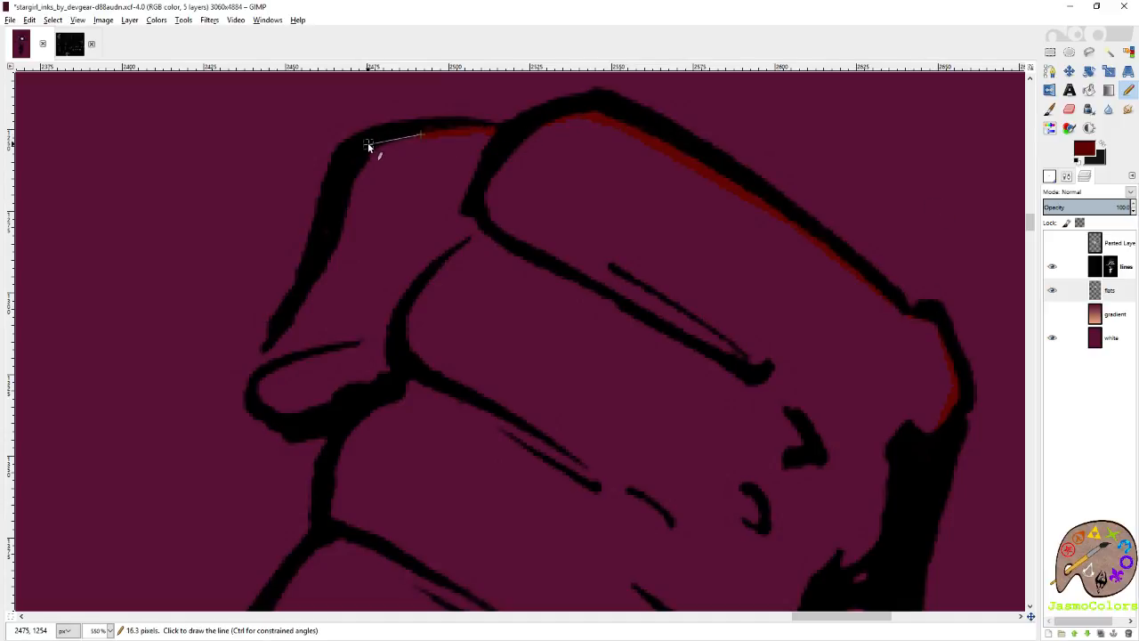
pyautogui.keyDown('shift'); pyautogui.click(271, 347); pyautogui.keyUp('shift')
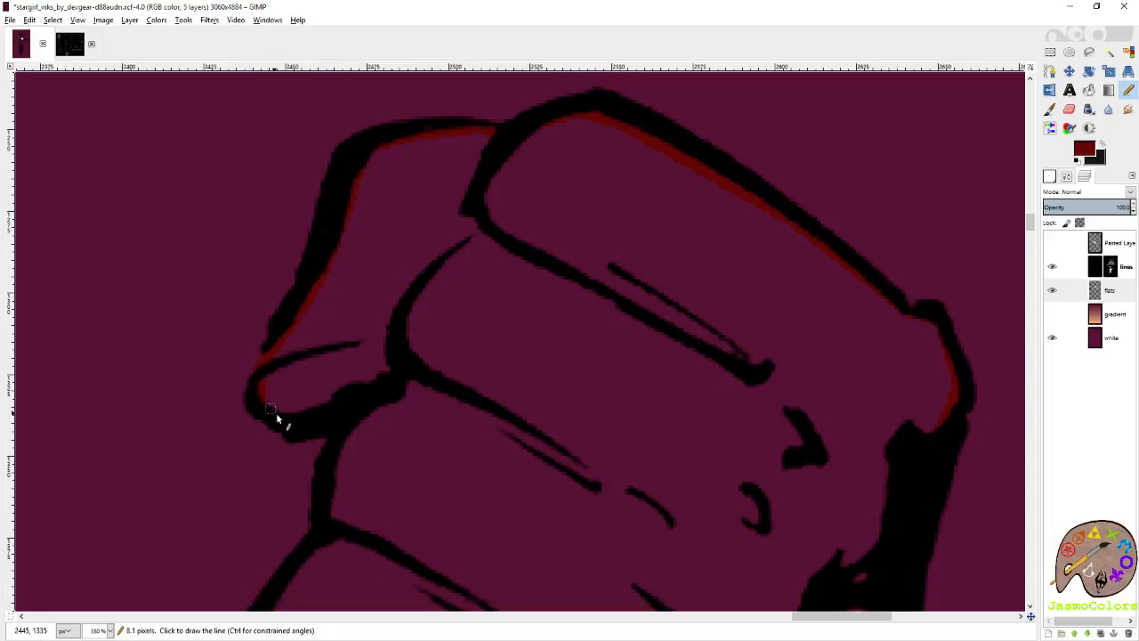
# Outline the small fold at the fingertip in dark red and continue down the inside of the finger contours.
pyautogui.keyDown('shift'); pyautogui.click(348, 433); pyautogui.keyUp('shift')
pyautogui.keyDown('shift'); pyautogui.click(336, 476); pyautogui.keyUp('shift')
pyautogui.keyDown('shift'); pyautogui.click(297, 571); pyautogui.keyUp('shift')
pyautogui.hscroll(-2, 347, 537)
pyautogui.scroll(-3, 463, 461)
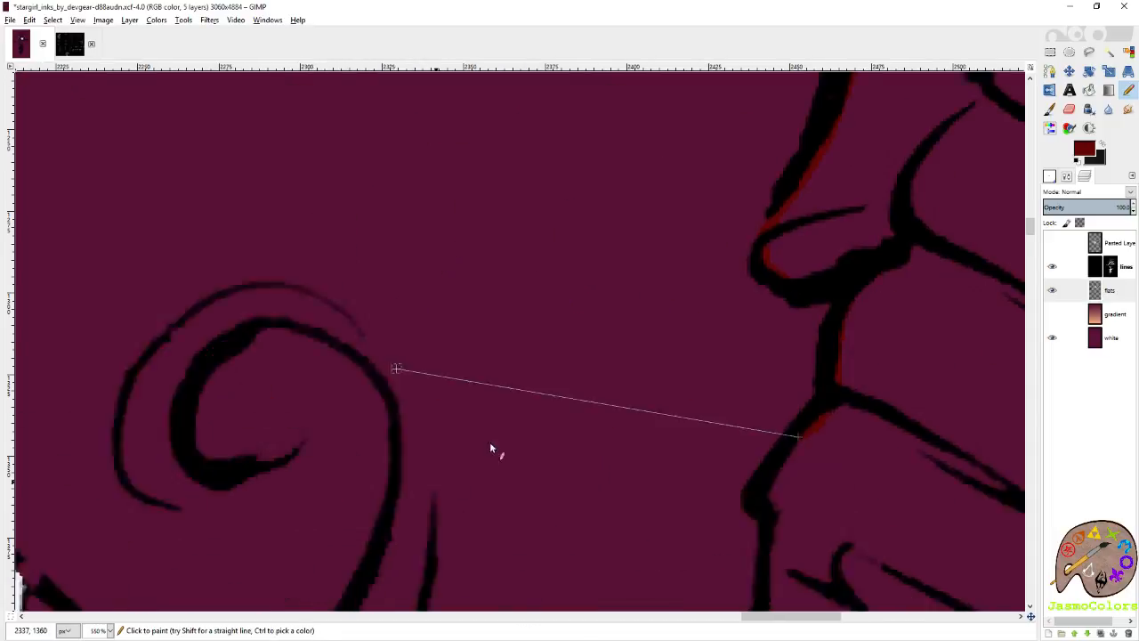
pyautogui.keyDown('shift'); pyautogui.click(777, 422); pyautogui.keyUp('shift')
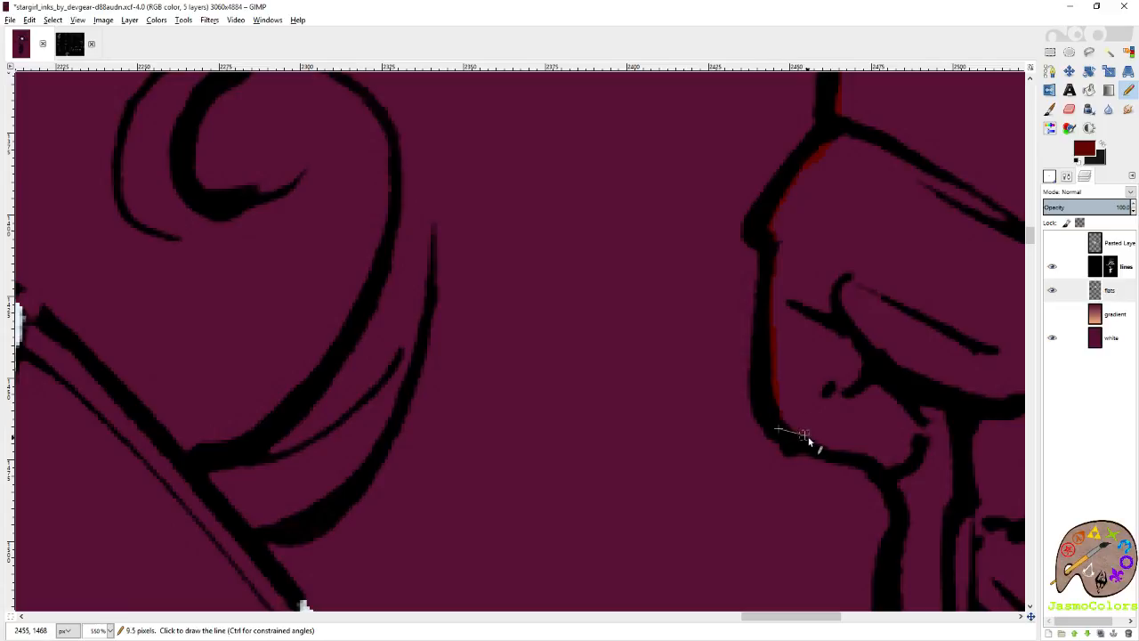
# Trace around the bottom of the lowest finger and down the wrist, closing the dark red outline at the cuff.
pyautogui.keyDown('shift'); pyautogui.click(827, 448); pyautogui.keyUp('shift')
pyautogui.keyDown('shift'); pyautogui.click(869, 452); pyautogui.keyUp('shift')
pyautogui.keyDown('shift'); pyautogui.click(883, 465); pyautogui.keyUp('shift')
pyautogui.keyDown('shift'); pyautogui.click(903, 536); pyautogui.keyUp('shift')
pyautogui.scroll(-5, 902, 559)
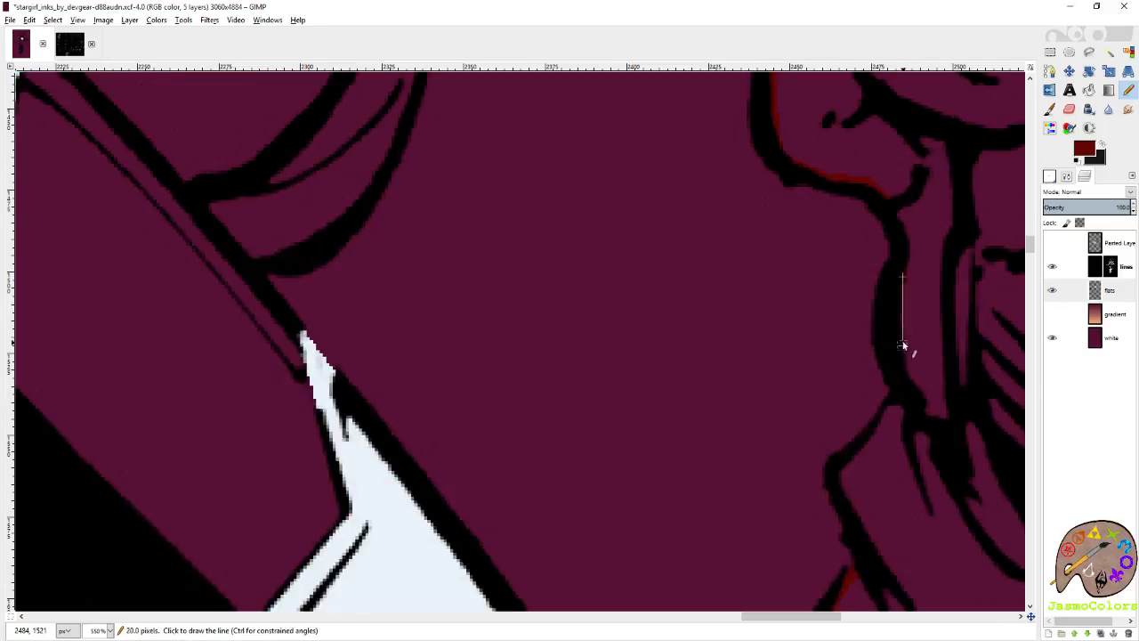
pyautogui.keyDown('shift'); pyautogui.click(896, 392); pyautogui.keyUp('shift')
pyautogui.keyDown('shift'); pyautogui.click(843, 483); pyautogui.keyUp('shift')
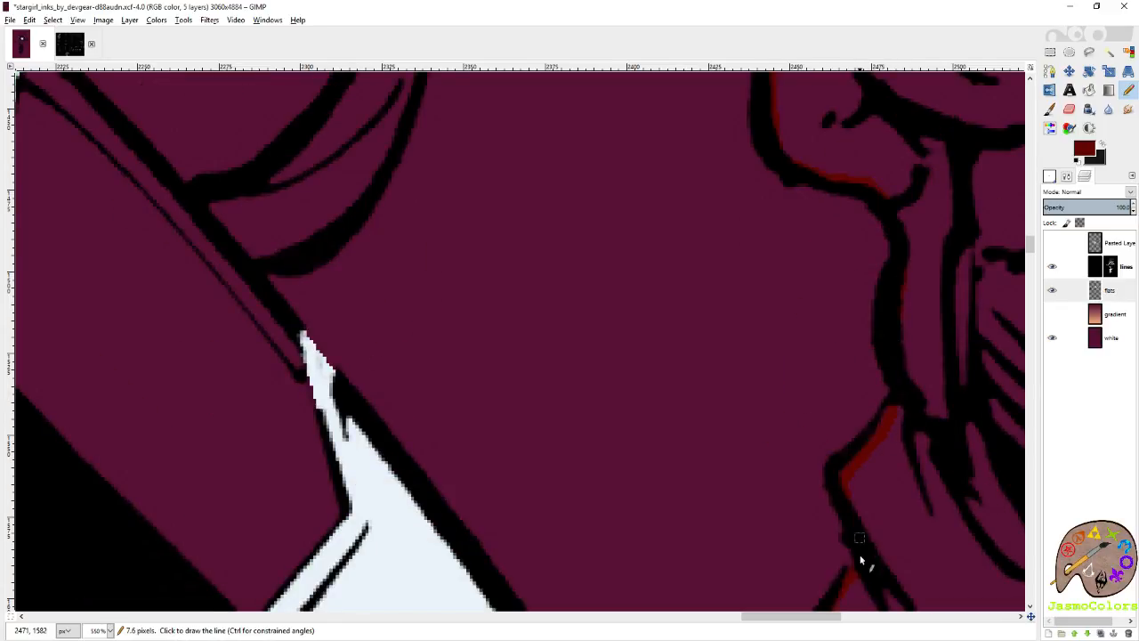
pyautogui.keyDown('shift'); pyautogui.click(851, 577); pyautogui.keyUp('shift')
# Bucket-fill the second glove with dark red, return to the Pencil tool and save the image.
pyautogui.scroll(-3, 725, 434)
pyautogui.hotkey('shift', 'b')
pyautogui.click(840, 384)
pyautogui.press('n')
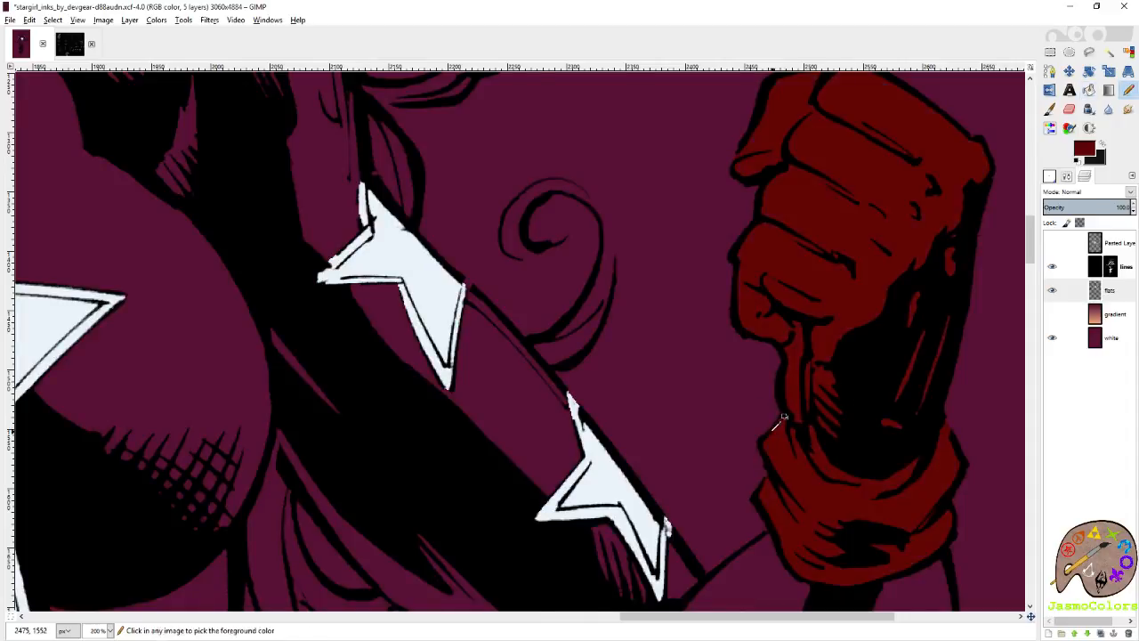
pyautogui.scroll(-5, 779, 417)
pyautogui.hotkey('ctrl', 's')
# Show the gradient layer and set its blend mode to Normal.
pyautogui.click(1051, 315)
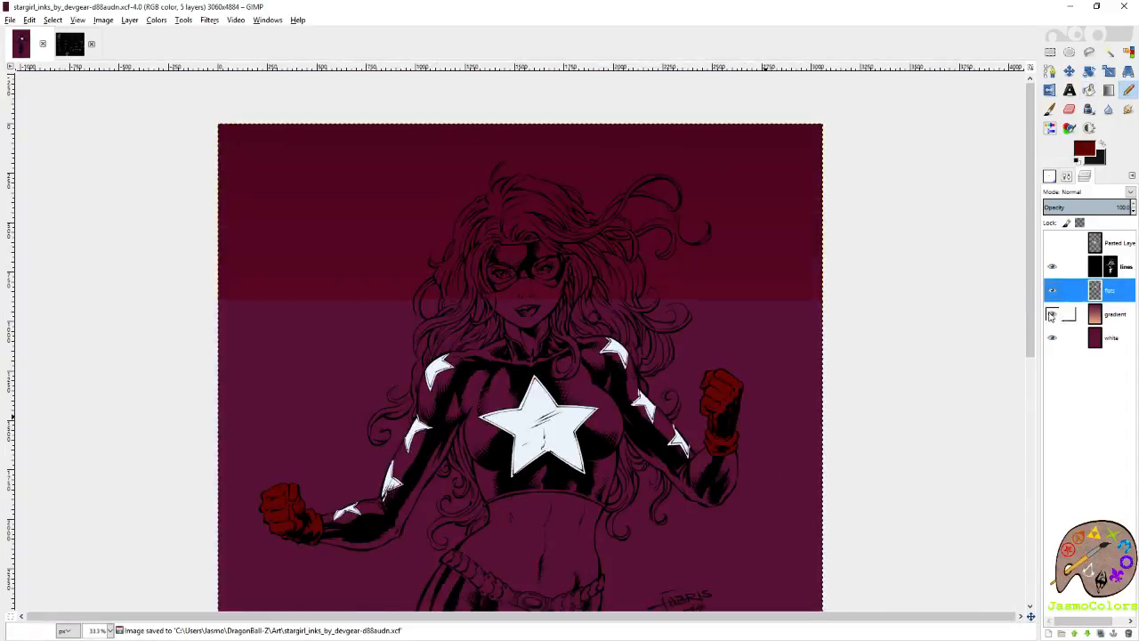
pyautogui.scroll(-4, 750, 206)
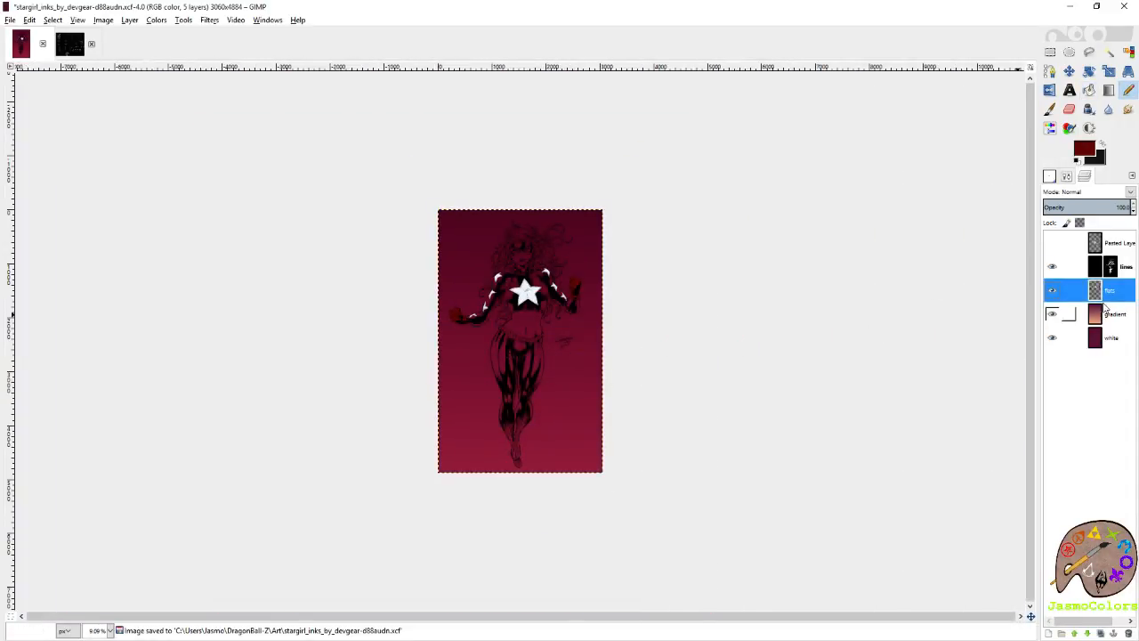
pyautogui.click(1106, 312)
pyautogui.click(1088, 192)
pyautogui.click(1077, 204)
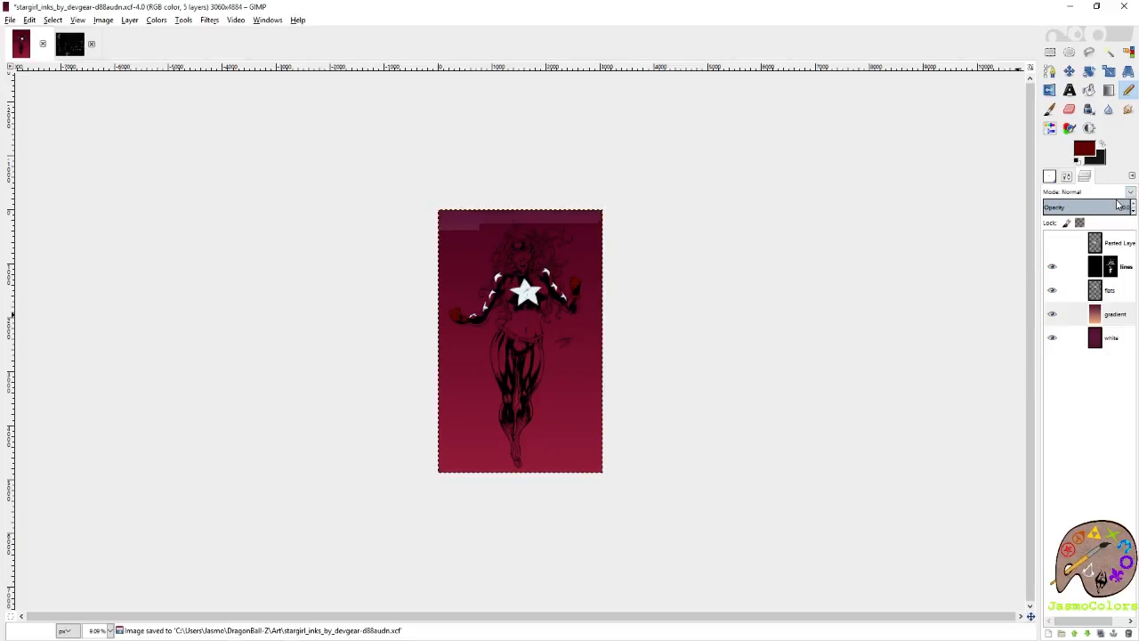
pyautogui.scroll(1, 413, 349)
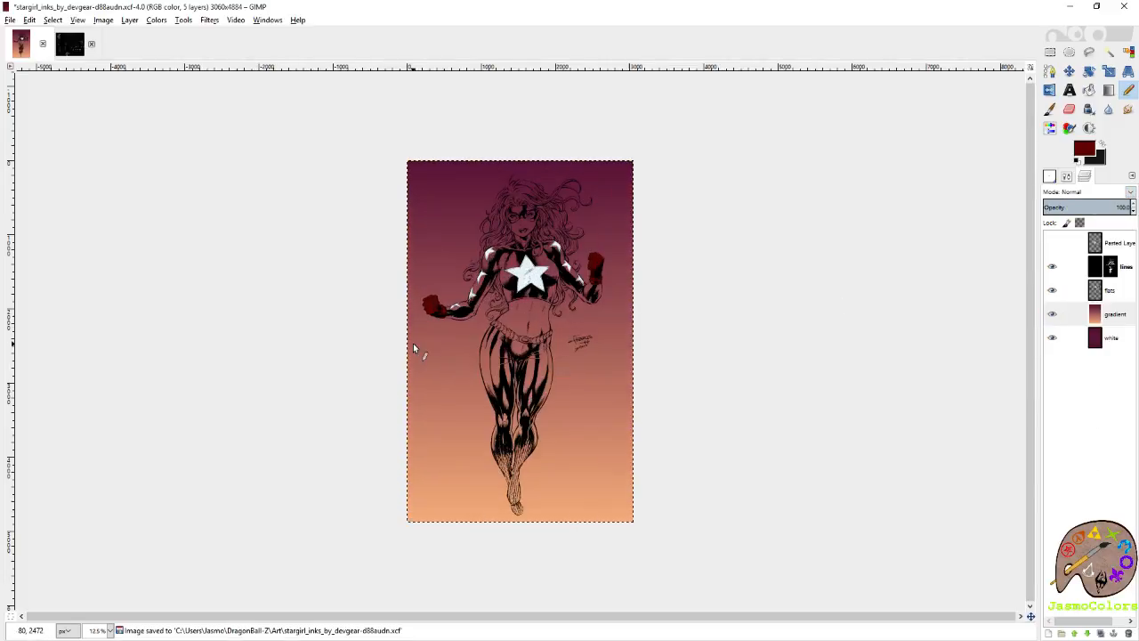
# Show the pasted reference picture to compare its colors with the gradient, and hide it again.
pyautogui.click(1053, 243)
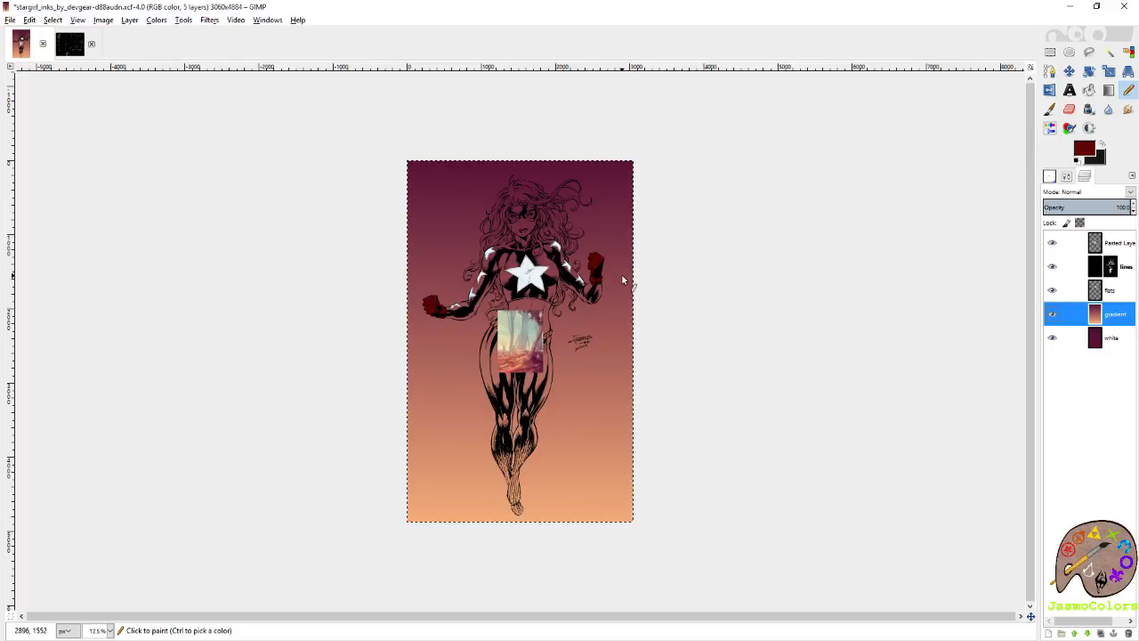
pyautogui.scroll(1, 529, 356)
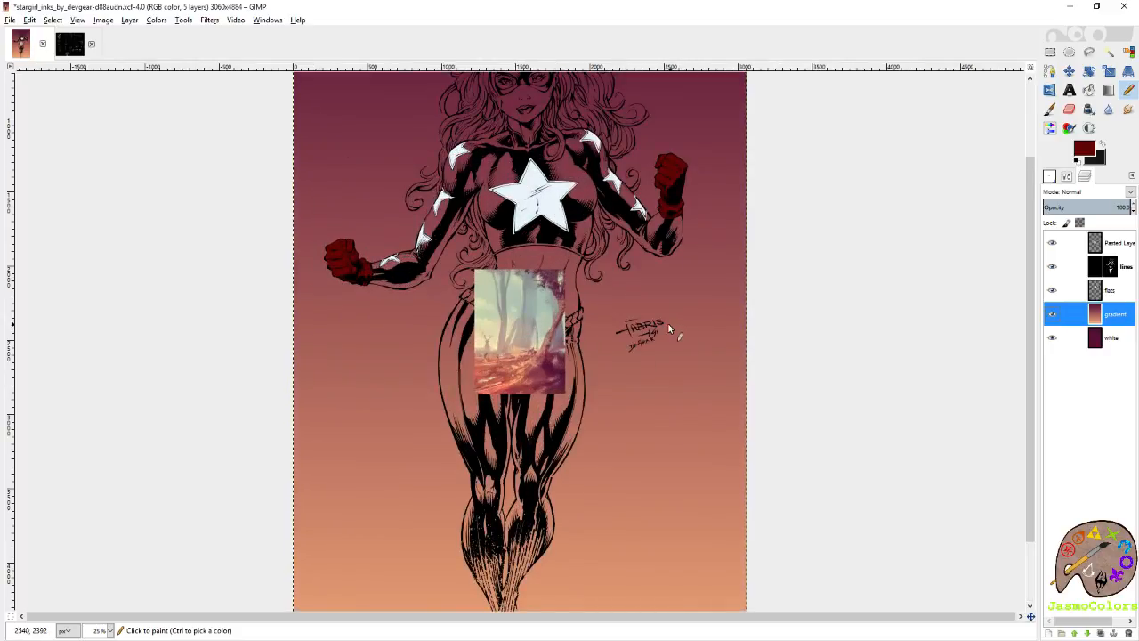
pyautogui.click(1053, 242)
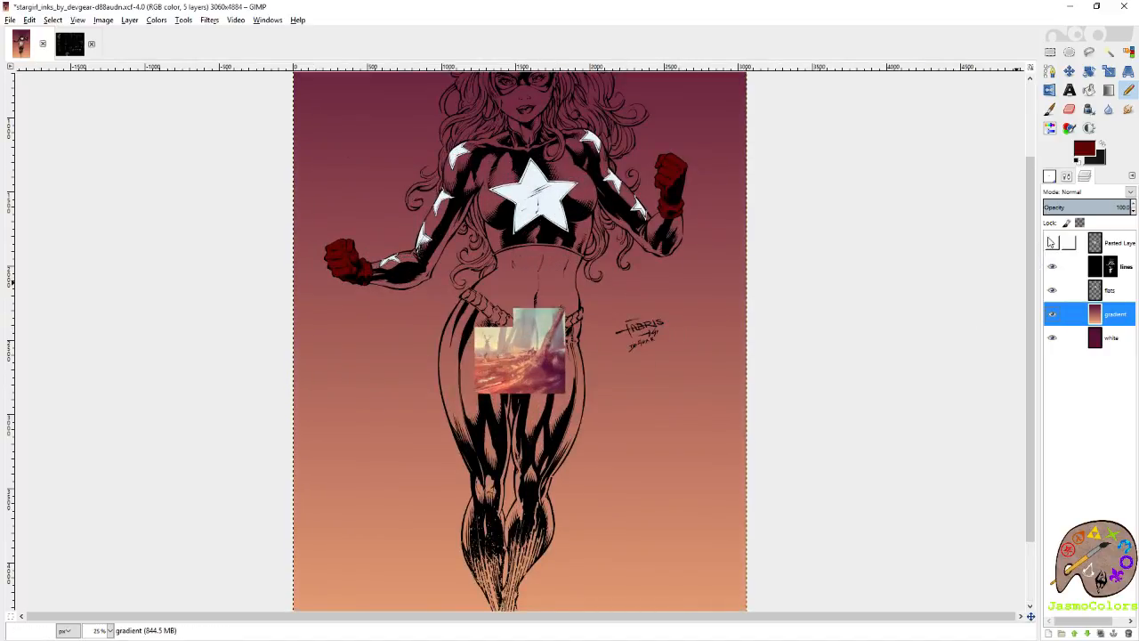
# Hide the gradient layer, make the flats layer active and switch the foreground color to dark blue.
pyautogui.click(1054, 314)
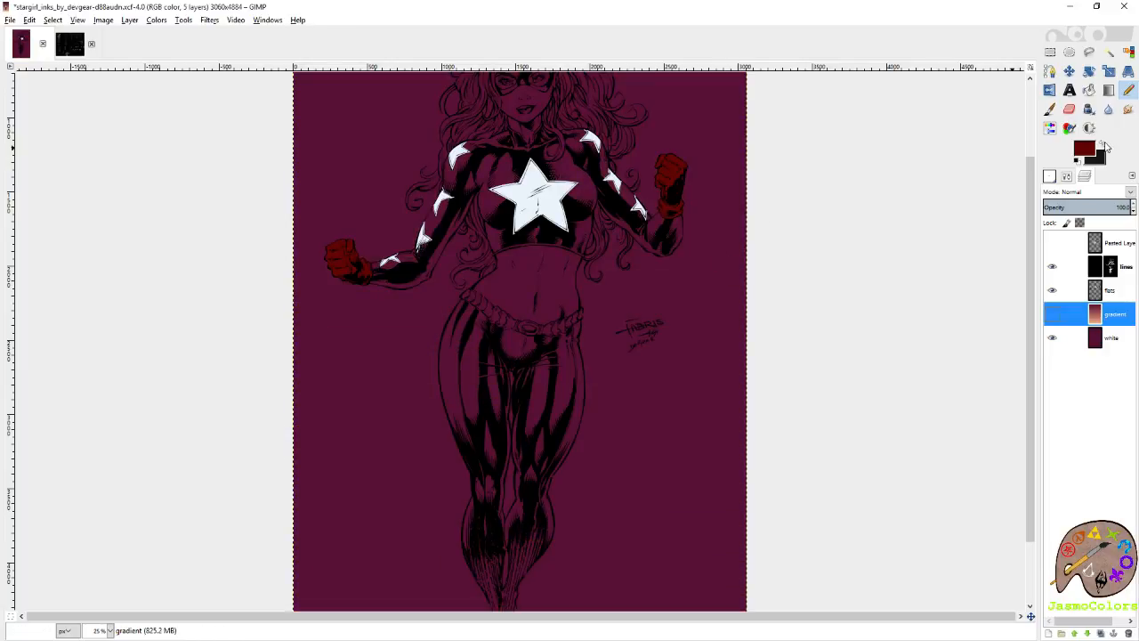
pyautogui.keyDown('ctrl'); pyautogui.scroll(6, 356, 295); pyautogui.keyUp('ctrl')
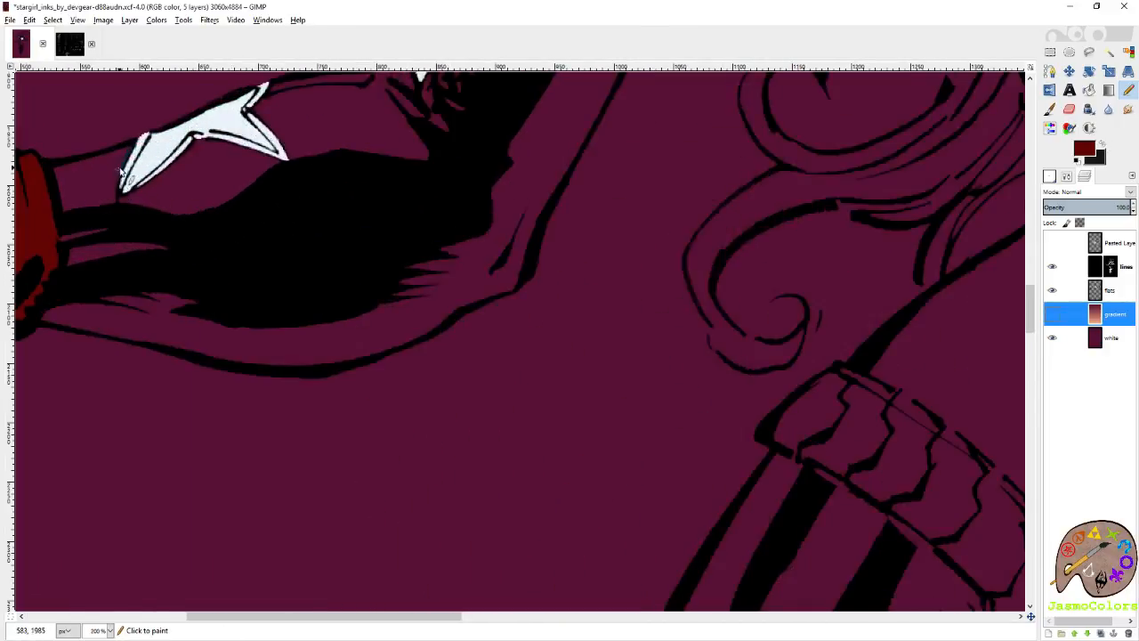
pyautogui.keyDown('ctrl'); pyautogui.click(125, 164); pyautogui.keyUp('ctrl')
pyautogui.hscroll(-3, 159, 179)
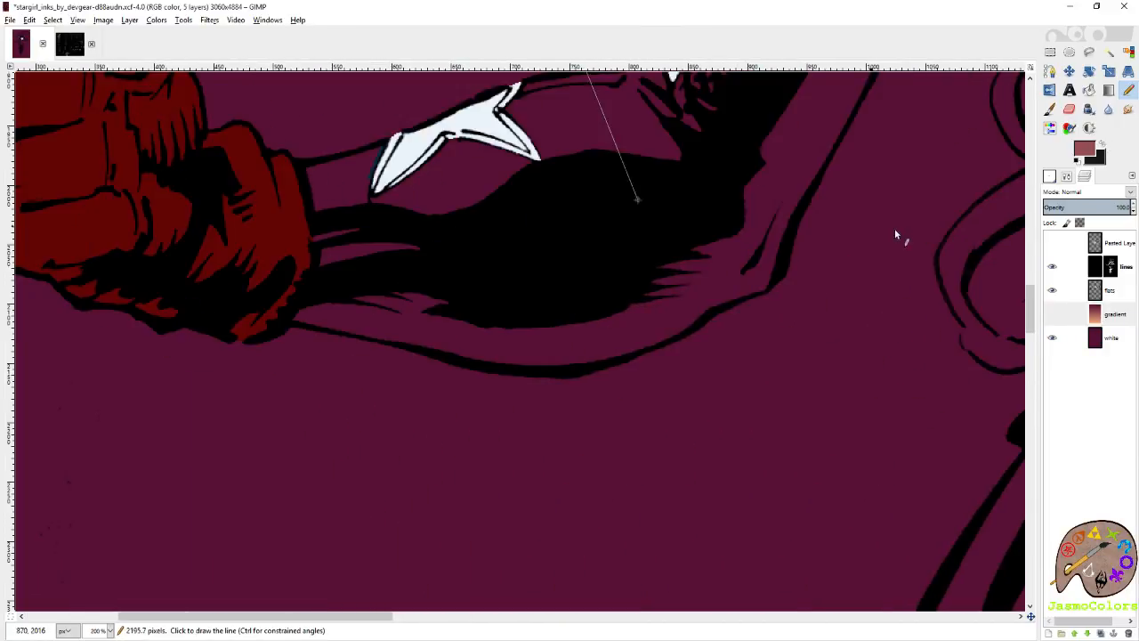
pyautogui.click(1125, 292)
pyautogui.keyDown('ctrl'); pyautogui.scroll(4, 387, 151); pyautogui.keyUp('ctrl')
# Outline the sleeve in dark blue from the forearm star along the forearm's upper edge to the glove cuff.
pyautogui.keyDown('ctrl'); pyautogui.click(370, 139); pyautogui.keyUp('ctrl')
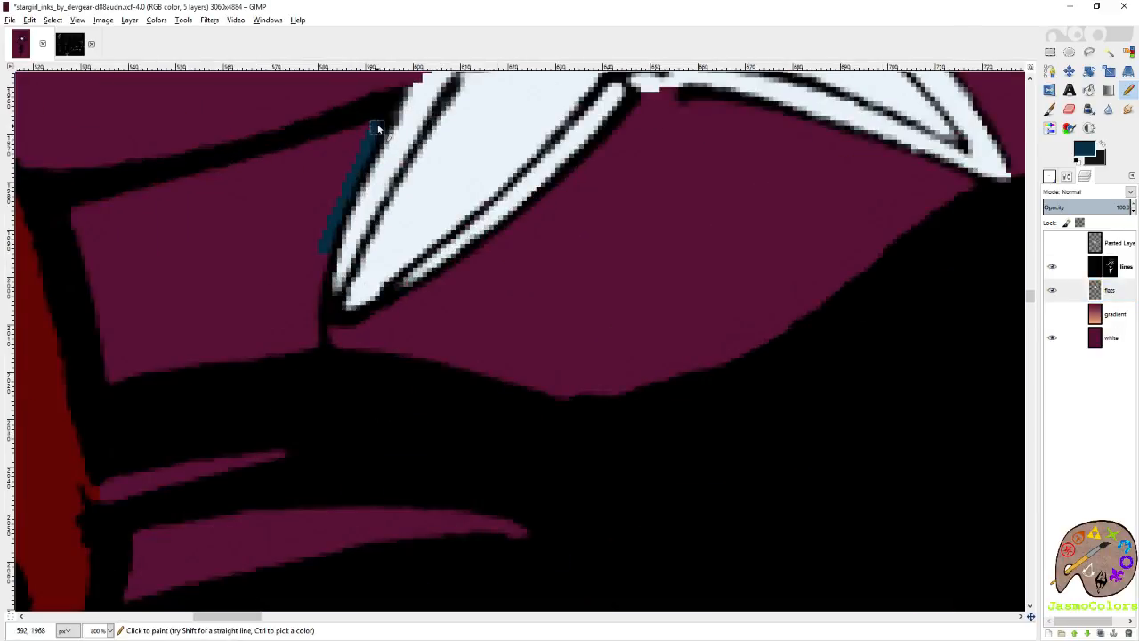
pyautogui.click(376, 119)
pyautogui.keyDown('shift'); pyautogui.hscroll(-6, 311, 153); pyautogui.keyUp('shift')
pyautogui.keyDown('ctrl'); pyautogui.scroll(4, 589, 191); pyautogui.keyUp('ctrl')
pyautogui.keyDown('shift'); pyautogui.click(460, 254); pyautogui.keyUp('shift')
pyautogui.keyDown('shift'); pyautogui.click(347, 271); pyautogui.keyUp('shift')
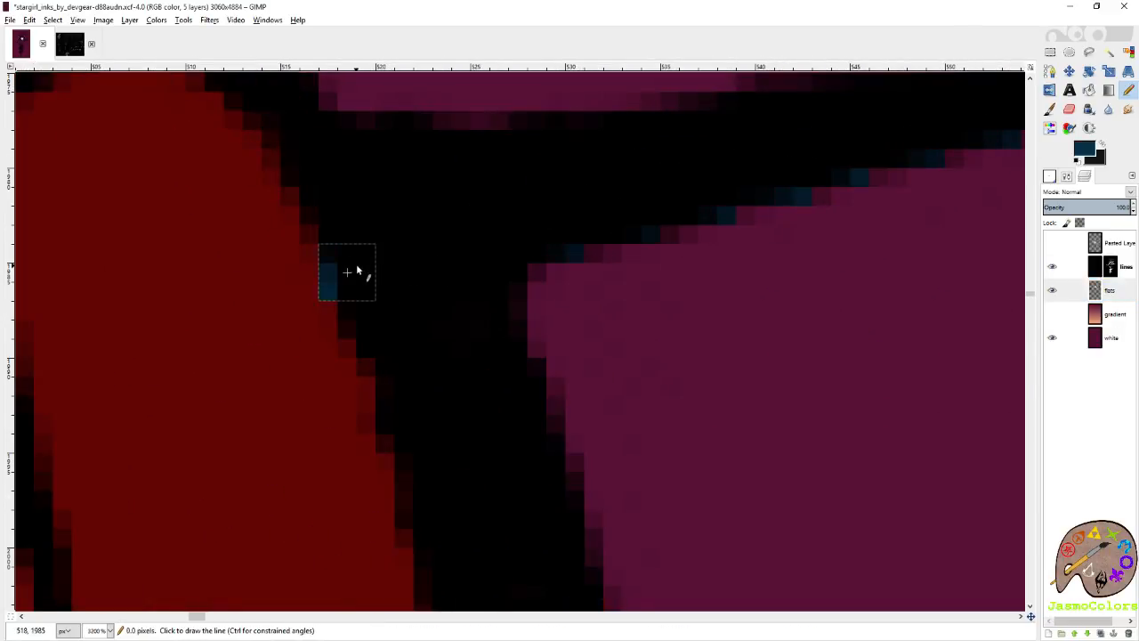
pyautogui.keyDown('shift'); pyautogui.click(363, 263); pyautogui.keyUp('shift')
# Trace the dark blue outline down the glove cuff to the start of the forearm's underside.
pyautogui.keyDown('ctrl'); pyautogui.scroll(-5, 383, 268); pyautogui.keyUp('ctrl')
pyautogui.scroll(-3, 526, 315)
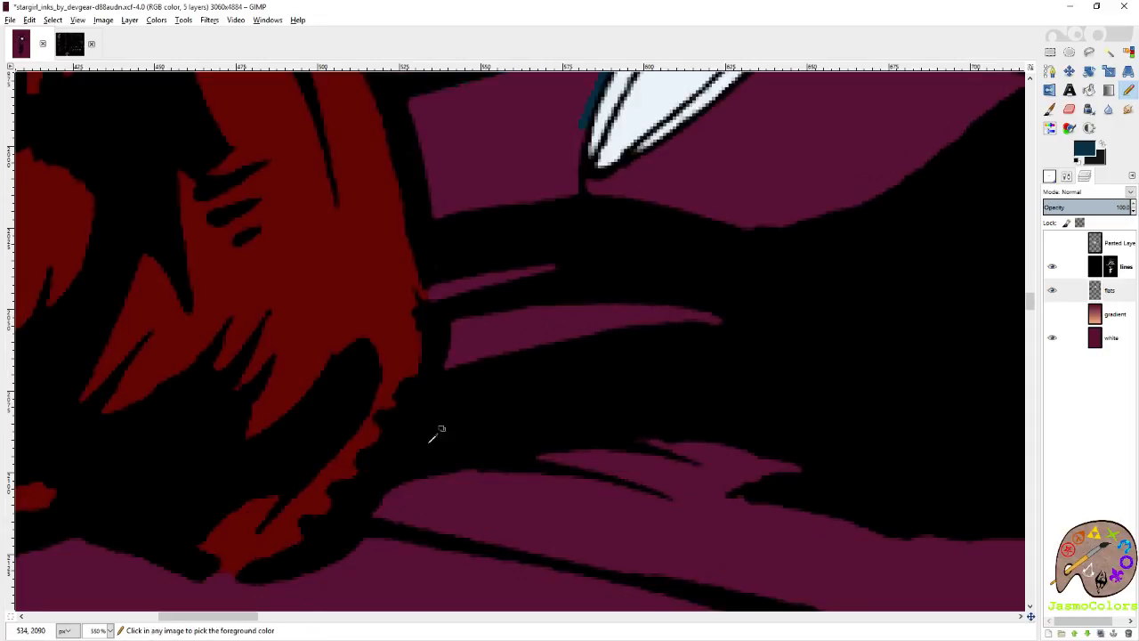
pyautogui.keyDown('ctrl'); pyautogui.scroll(2, 411, 499); pyautogui.keyUp('ctrl')
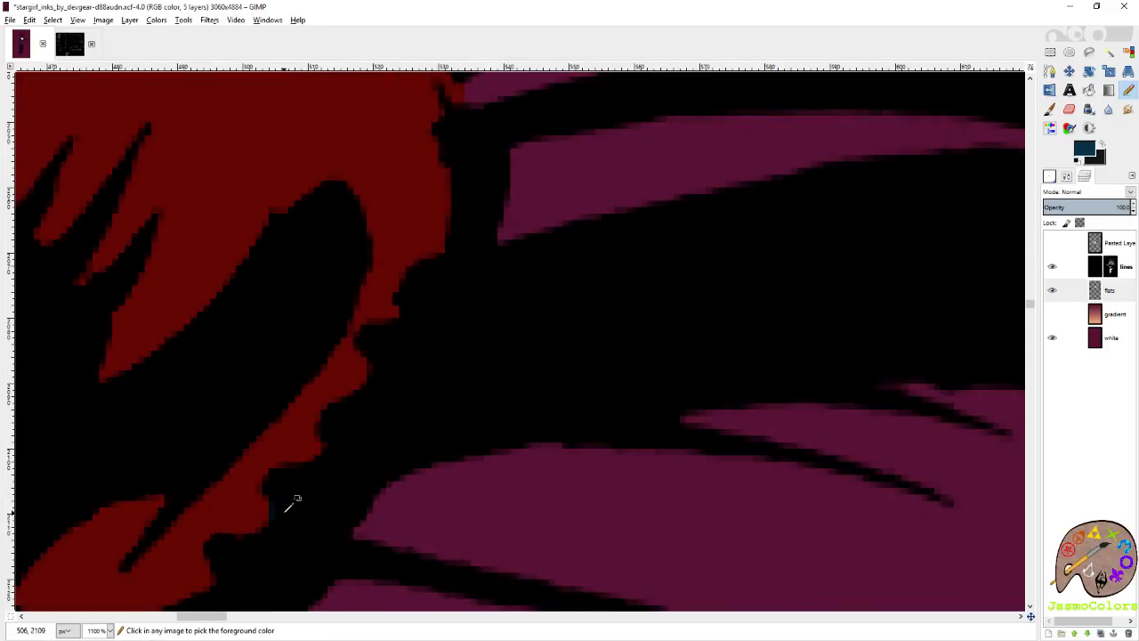
pyautogui.click(354, 533)
pyautogui.keyDown('shift'); pyautogui.click(448, 563); pyautogui.keyUp('shift')
pyautogui.keyDown('ctrl'); pyautogui.scroll(-3, 452, 544); pyautogui.keyUp('ctrl')
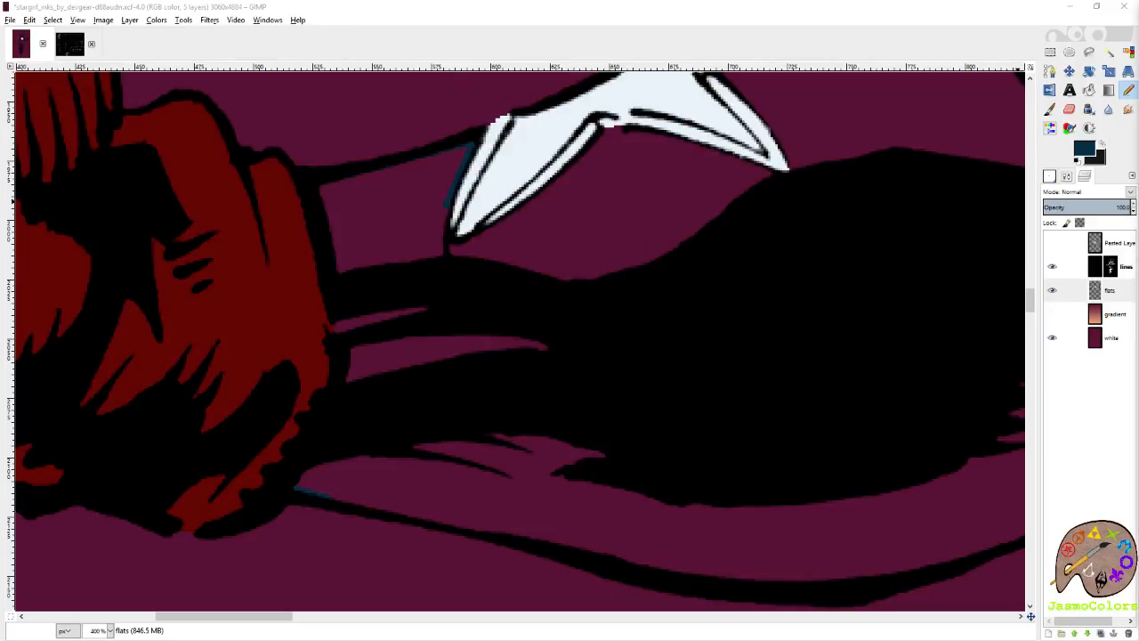
# Extend the dark blue outline along the underside of the forearm to the elbow.
pyautogui.scroll(-3, 416, 366)
pyautogui.keyDown('shift'); pyautogui.click(465, 391); pyautogui.keyUp('shift')
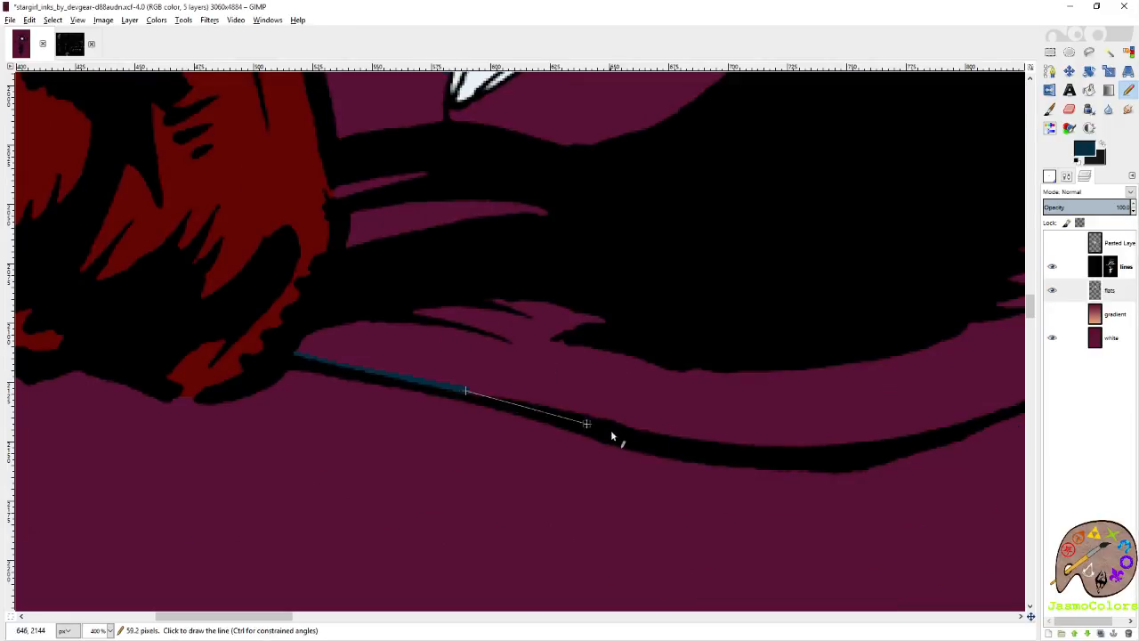
pyautogui.keyDown('shift'); pyautogui.click(768, 457); pyautogui.keyUp('shift')
pyautogui.hscroll(5, 890, 409)
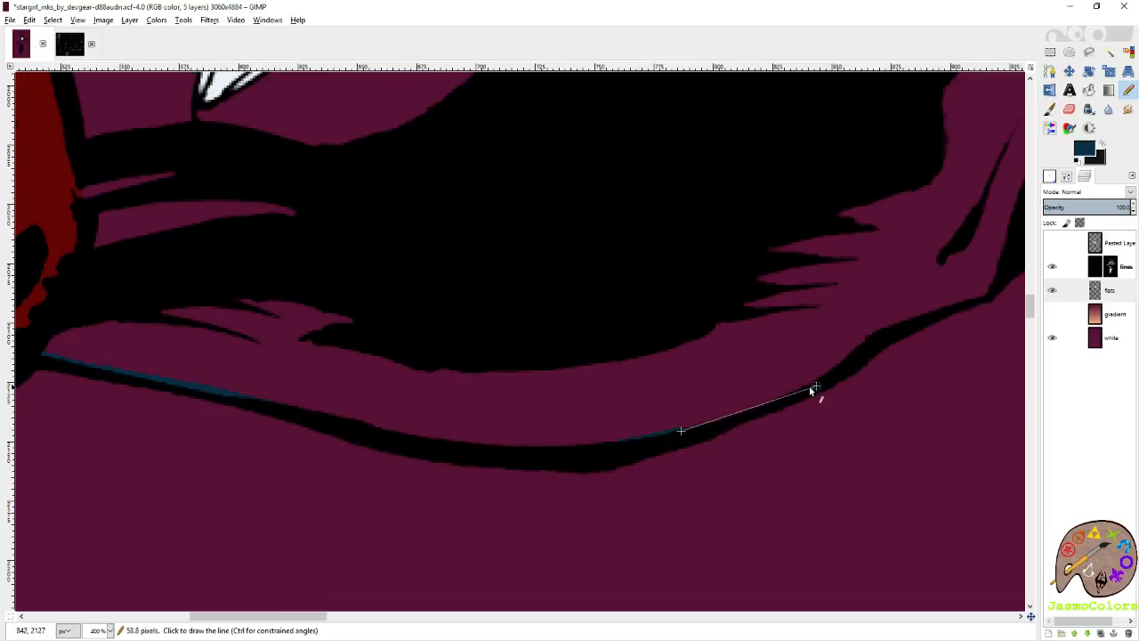
pyautogui.keyDown('shift'); pyautogui.click(771, 402); pyautogui.keyUp('shift')
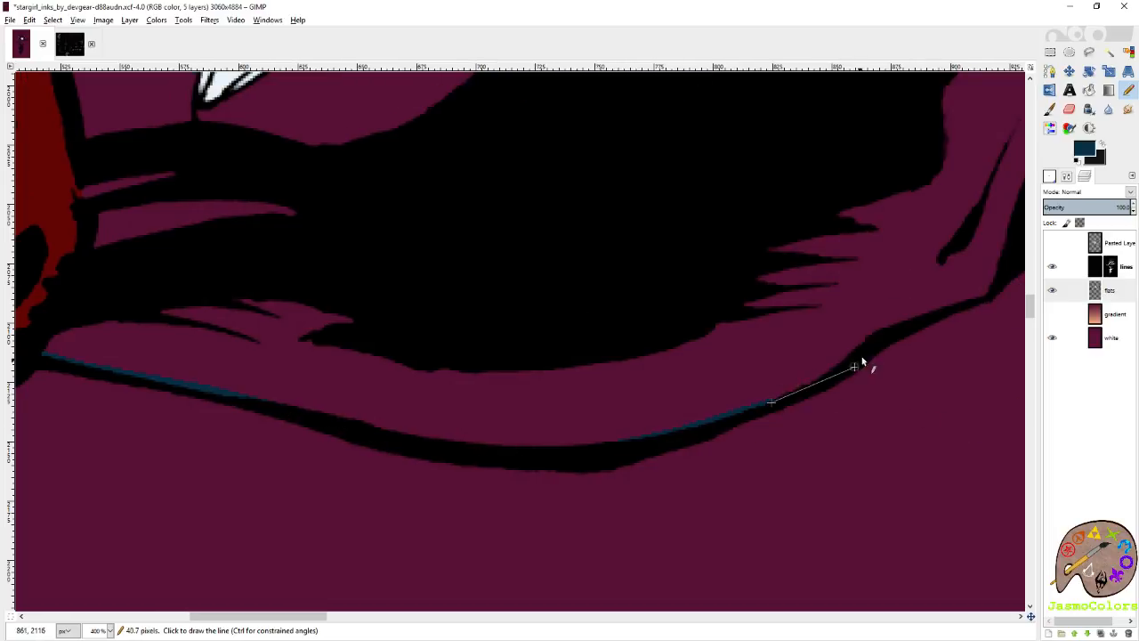
pyautogui.keyDown('shift'); pyautogui.click(984, 293); pyautogui.keyUp('shift')
pyautogui.hscroll(10, 795, 309)
# Trace the underside of the upper arm in dark blue from the elbow up to the hair curls.
pyautogui.scroll(3, 543, 281)
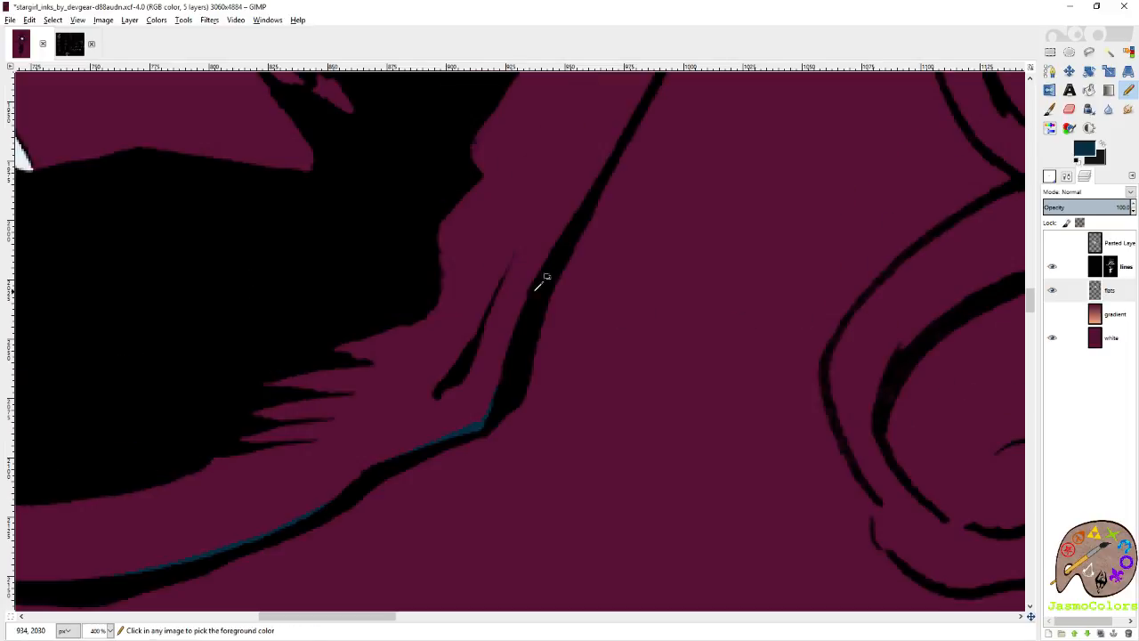
pyautogui.keyDown('shift'); pyautogui.click(545, 276); pyautogui.keyUp('shift')
pyautogui.keyDown('shift'); pyautogui.click(628, 120); pyautogui.keyUp('shift')
pyautogui.scroll(3, 664, 245)
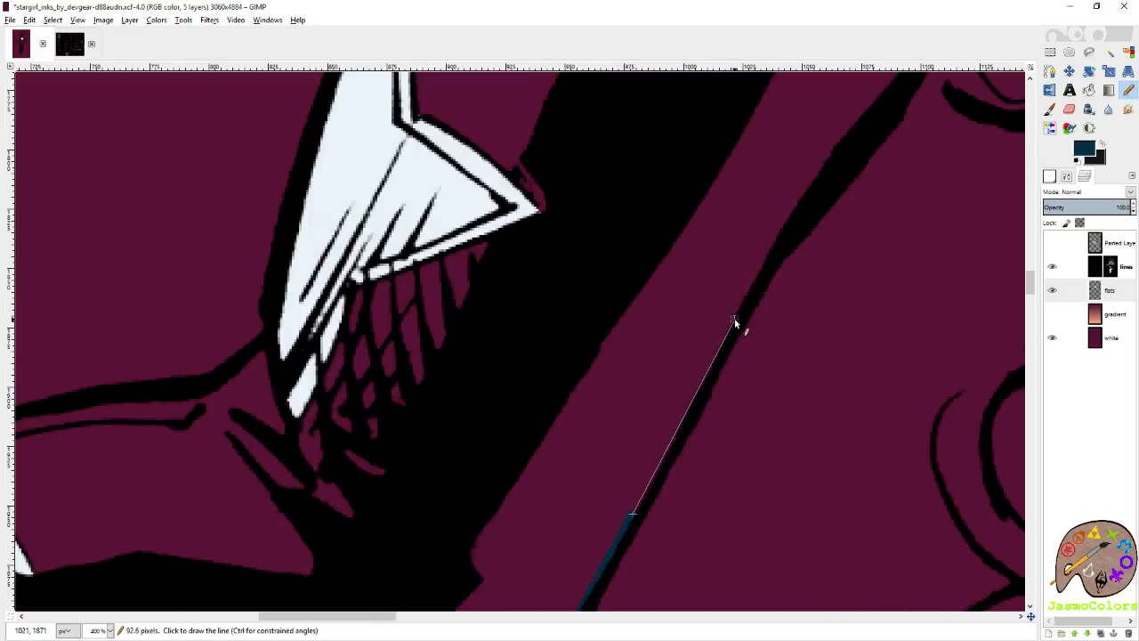
pyautogui.keyDown('shift'); pyautogui.click(737, 316); pyautogui.keyUp('shift')
pyautogui.keyDown('shift'); pyautogui.click(784, 246); pyautogui.keyUp('shift')
pyautogui.hscroll(1, 793, 169)
pyautogui.scroll(2, 636, 222)
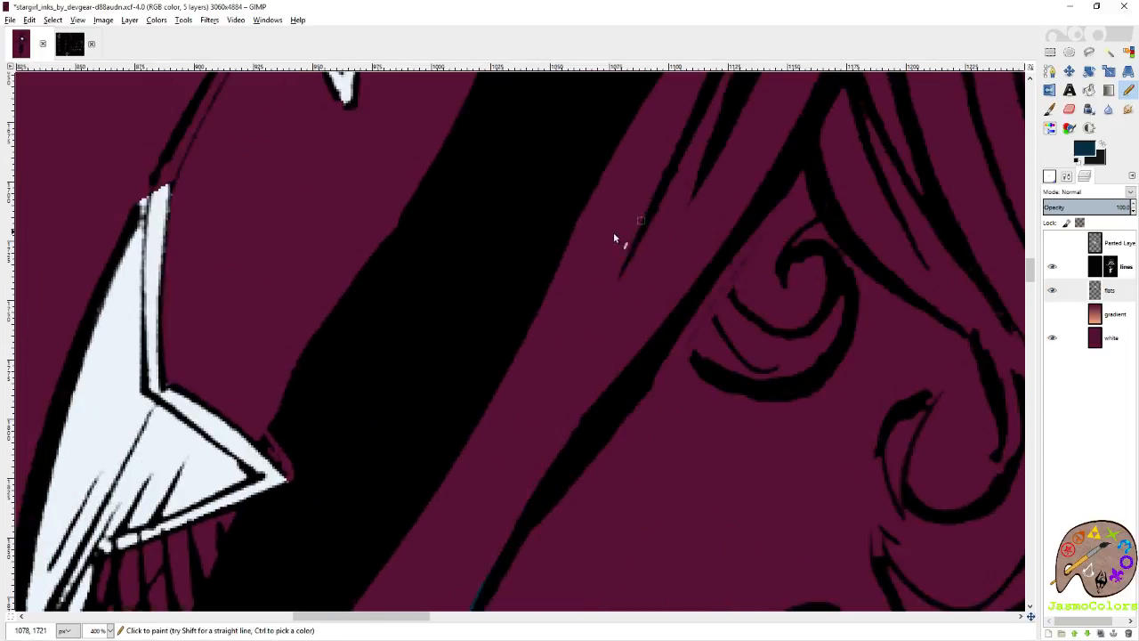
pyautogui.keyDown('shift'); pyautogui.click(697, 287); pyautogui.keyUp('shift')
pyautogui.keyDown('shift'); pyautogui.click(786, 169); pyautogui.keyUp('shift')
pyautogui.keyDown('shift'); pyautogui.click(820, 134); pyautogui.keyUp('shift')
# Continue the dark blue sleeve outline along the hair strands up to the armpit.
pyautogui.scroll(-4, 715, 263)
pyautogui.scroll(2, 716, 267)
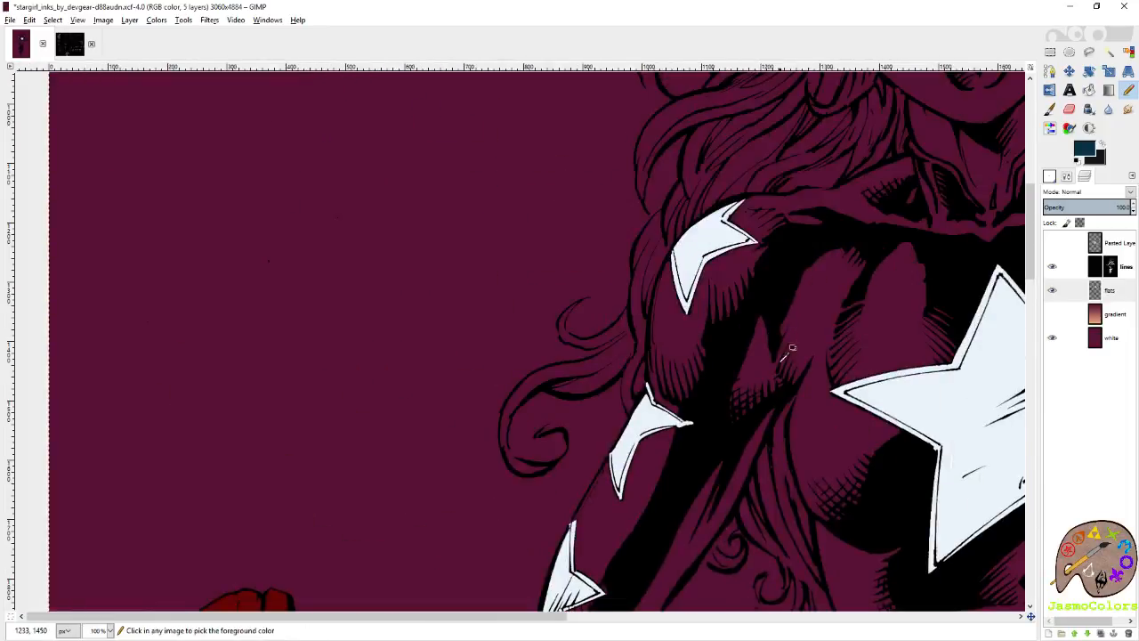
pyautogui.scroll(3, 765, 454)
pyautogui.keyDown('shift'); pyautogui.click(659, 579); pyautogui.keyUp('shift')
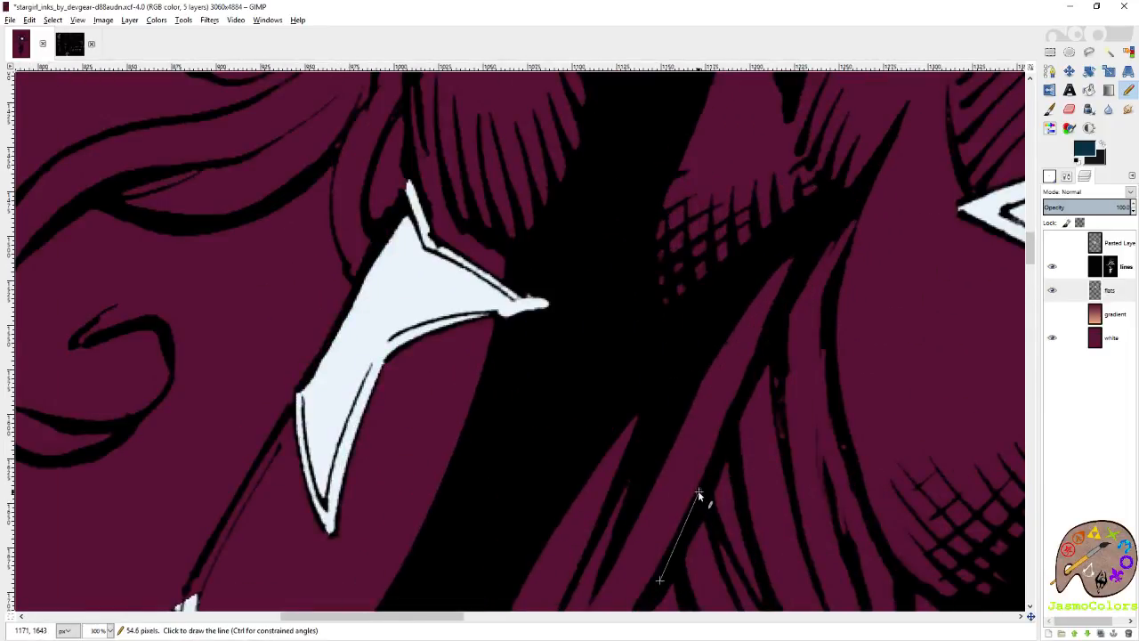
pyautogui.keyDown('shift'); pyautogui.click(773, 334); pyautogui.keyUp('shift')
pyautogui.scroll(3, 862, 196)
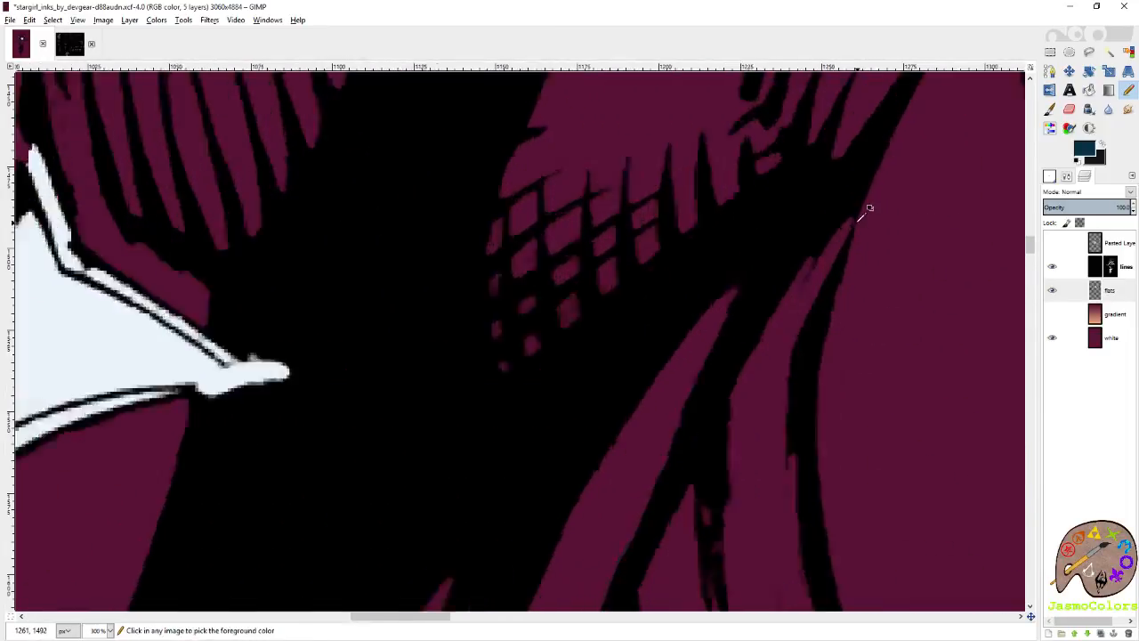
pyautogui.hscroll(3, 808, 417)
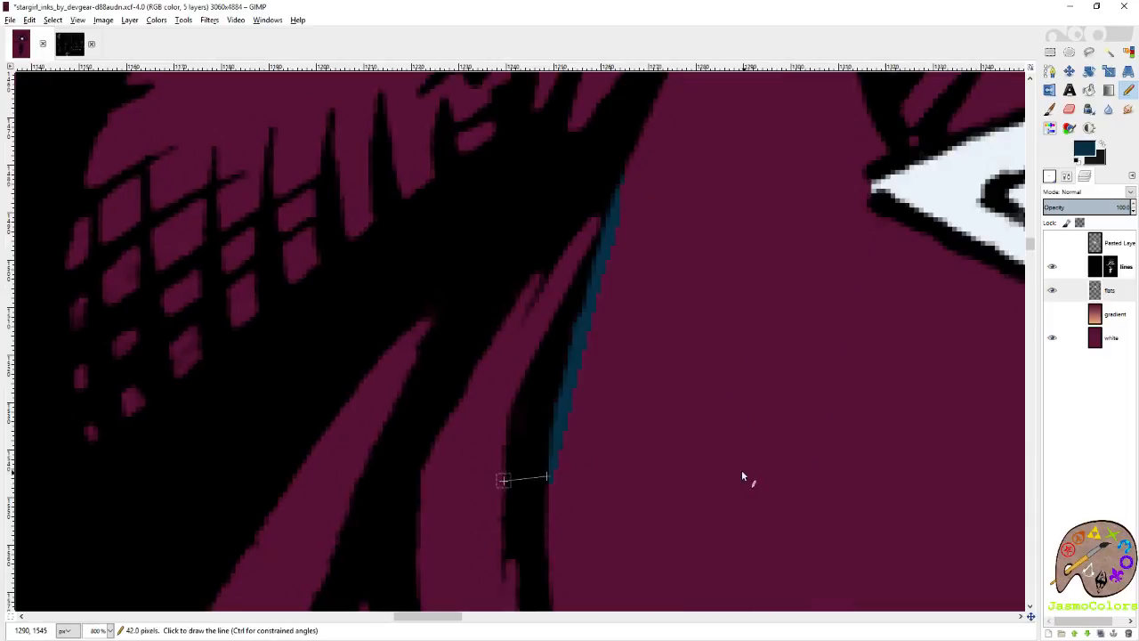
# Trace the side of the chest in dark blue from the armpit down beside the hair strands.
pyautogui.keyDown('shift'); pyautogui.click(550, 481); pyautogui.keyUp('shift')
pyautogui.scroll(-2, 541, 437)
pyautogui.keyDown('shift'); pyautogui.click(542, 397); pyautogui.keyUp('shift')
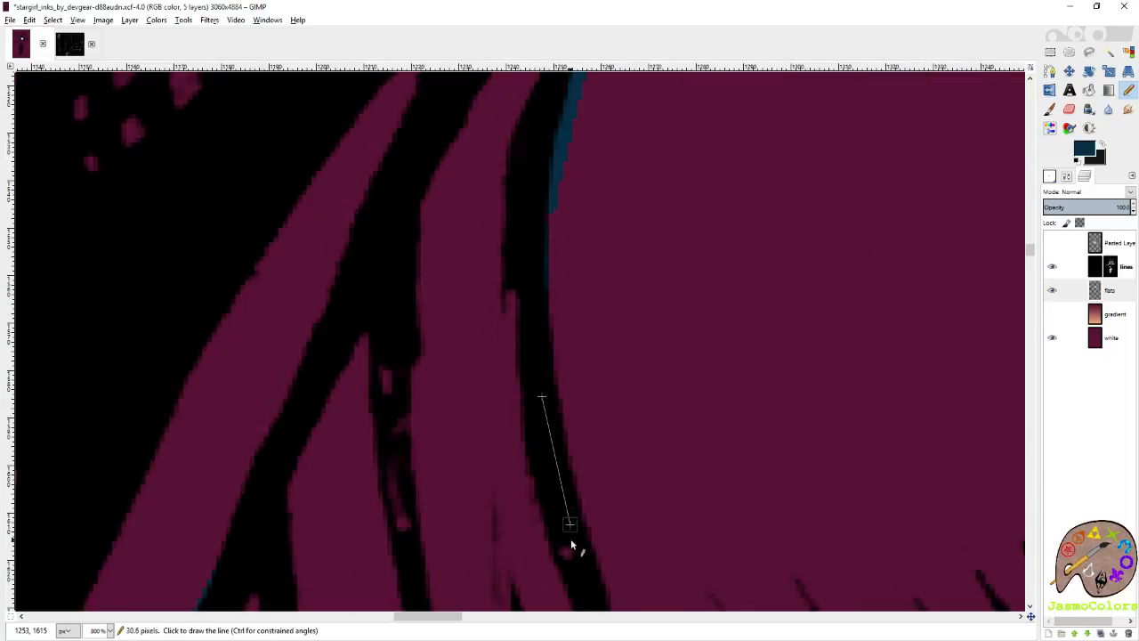
pyautogui.keyDown('shift'); pyautogui.click(567, 553); pyautogui.keyUp('shift')
pyautogui.keyDown('shift'); pyautogui.click(585, 577); pyautogui.keyUp('shift')
pyautogui.scroll(-3, 594, 503)
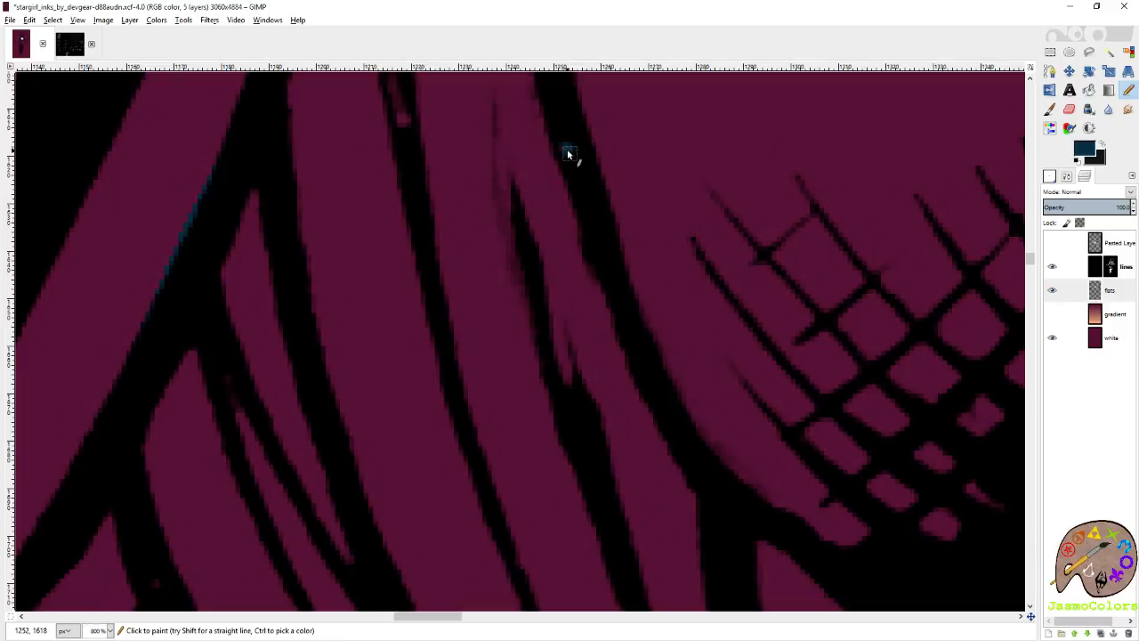
pyautogui.keyDown('ctrl'); pyautogui.scroll(-5, 651, 300); pyautogui.keyUp('ctrl')
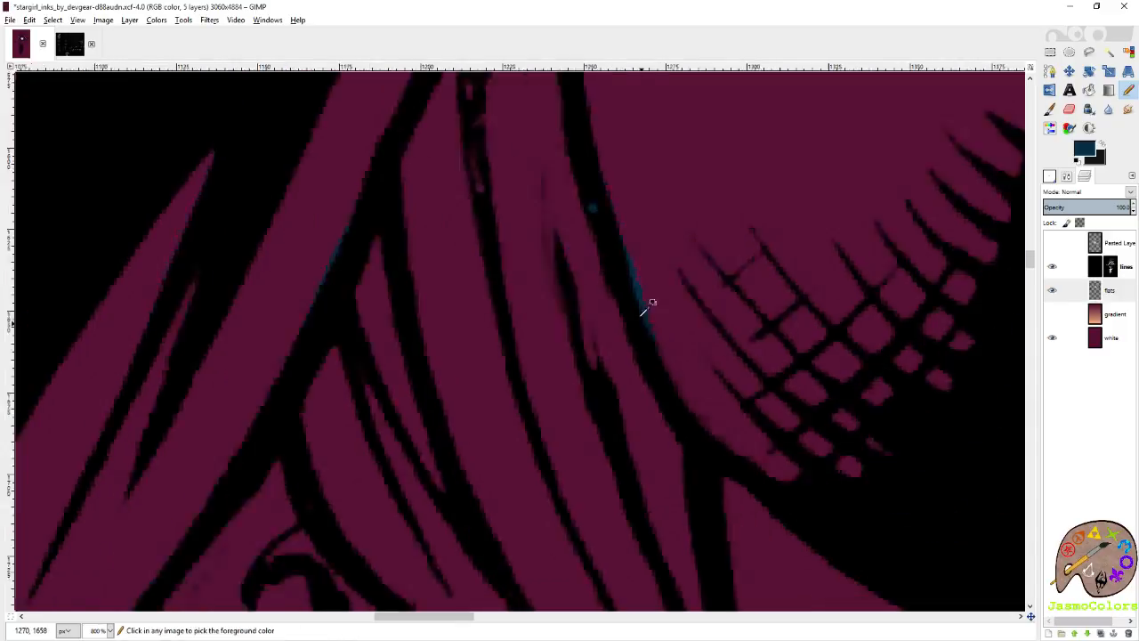
pyautogui.keyDown('ctrl'); pyautogui.scroll(4, 691, 393); pyautogui.keyUp('ctrl')
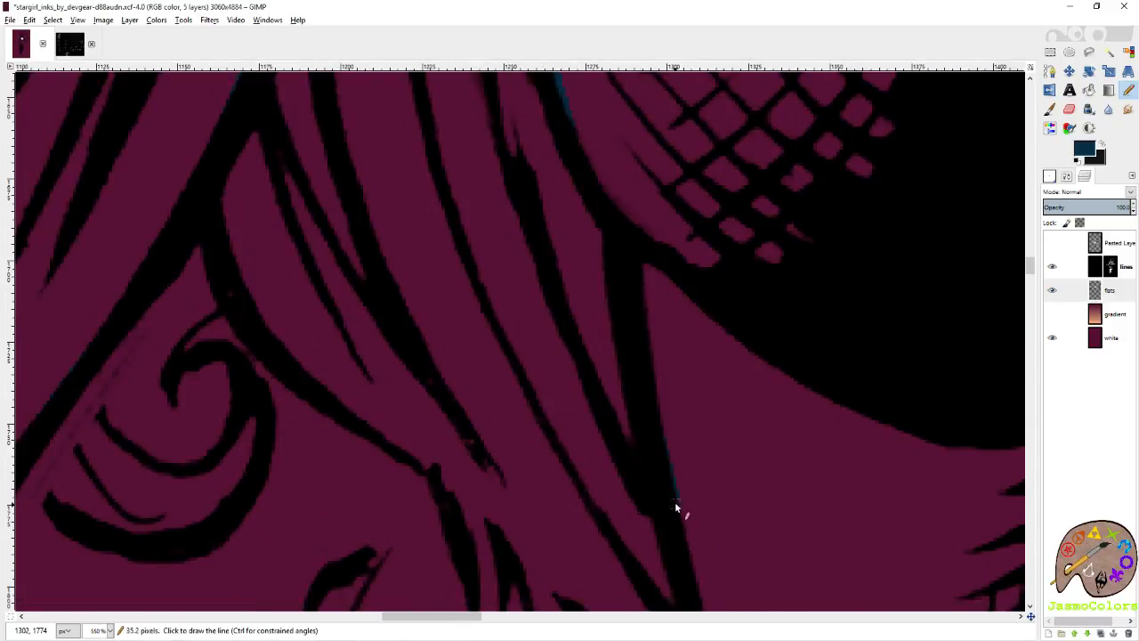
# Continue the dark blue outline down the side of the top to the corner of its hem.
pyautogui.moveTo(675, 501); pyautogui.dragTo(674, 96)
pyautogui.keyDown('shift'); pyautogui.click(719, 256); pyautogui.keyUp('shift')
pyautogui.keyDown('shift'); pyautogui.click(798, 445); pyautogui.keyUp('shift')
pyautogui.moveTo(787, 458); pyautogui.dragTo(535, 203)
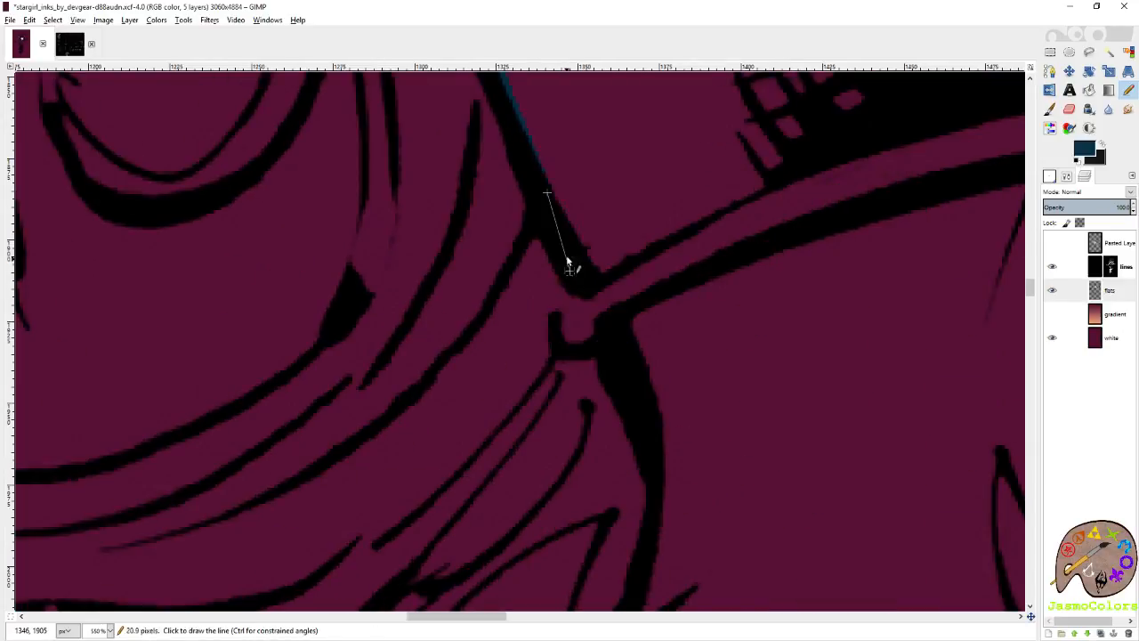
pyautogui.moveTo(579, 295); pyautogui.dragTo(560, 314)
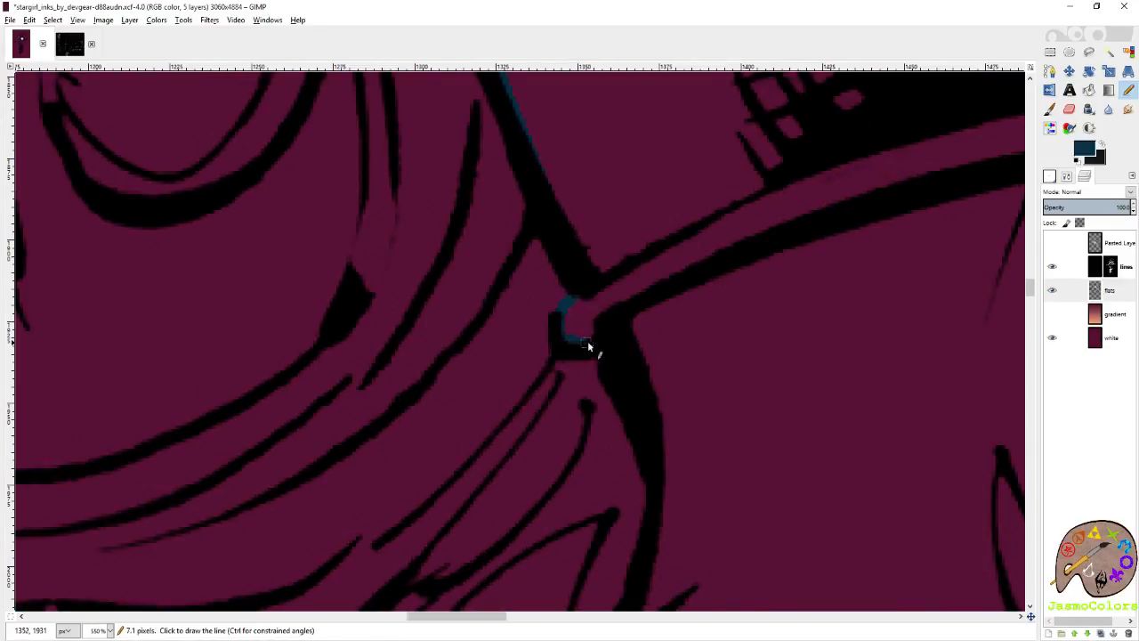
# Outline the small rounded corner of the top's hem in dark blue.
pyautogui.scroll(-3, 657, 540)
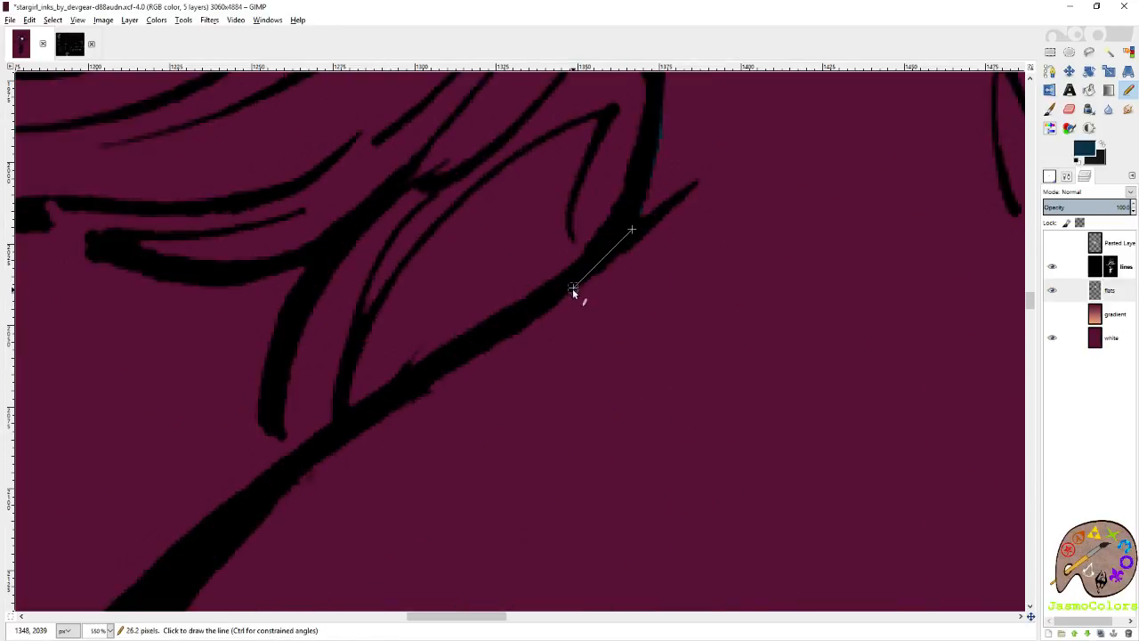
pyautogui.scroll(4, 623, 303)
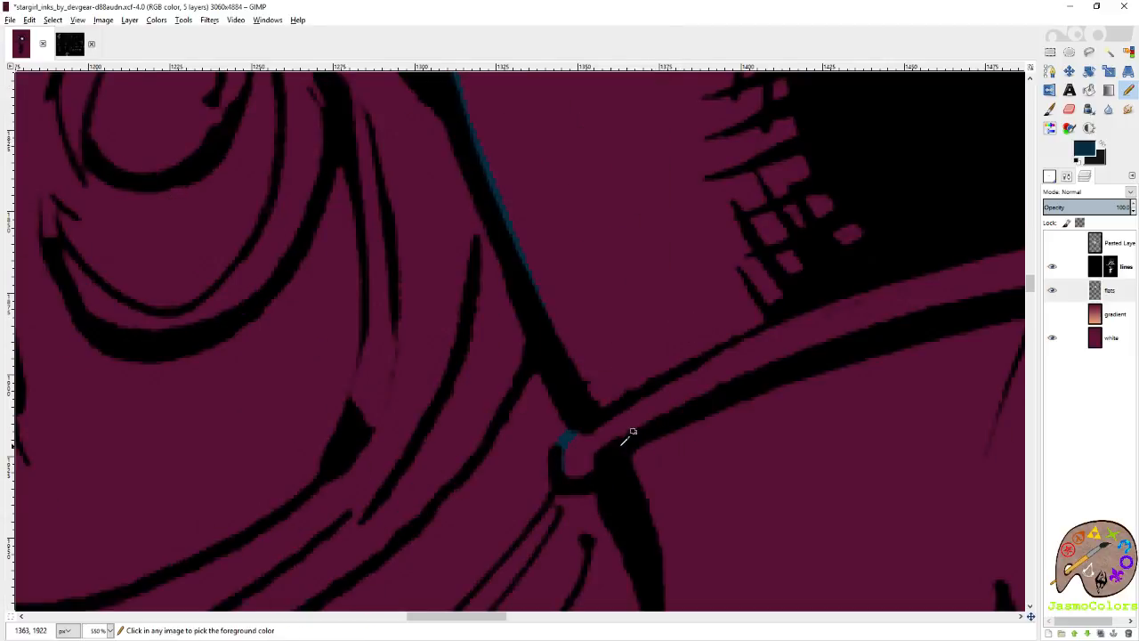
pyautogui.keyDown('shift'); pyautogui.click(568, 479); pyautogui.keyUp('shift')
pyautogui.keyDown('shift'); pyautogui.click(586, 479); pyautogui.keyUp('shift')
pyautogui.keyDown('shift'); pyautogui.click(598, 453); pyautogui.keyUp('shift')
# Trace the lower hem of the top in dark blue across the midriff to its opposite corner.
pyautogui.keyDown('shift'); pyautogui.click(772, 379); pyautogui.keyUp('shift')
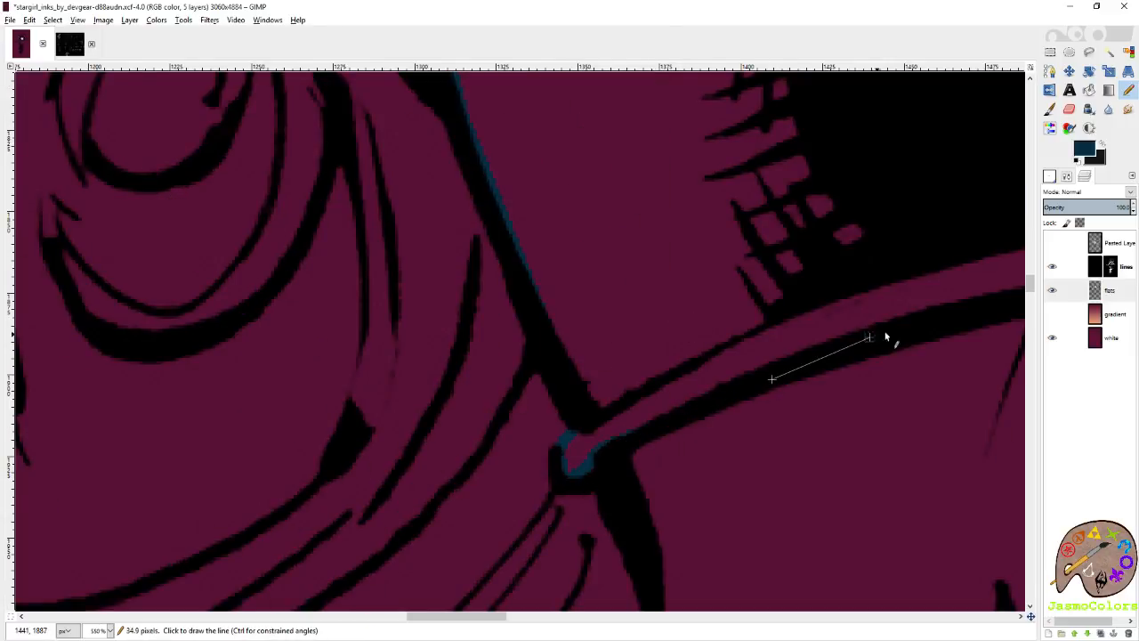
pyautogui.keyDown('shift'); pyautogui.click(868, 338); pyautogui.keyUp('shift')
pyautogui.hscroll(5, 932, 310)
pyautogui.keyDown('shift'); pyautogui.click(415, 265); pyautogui.keyUp('shift')
pyautogui.keyDown('shift'); pyautogui.click(621, 245); pyautogui.keyUp('shift')
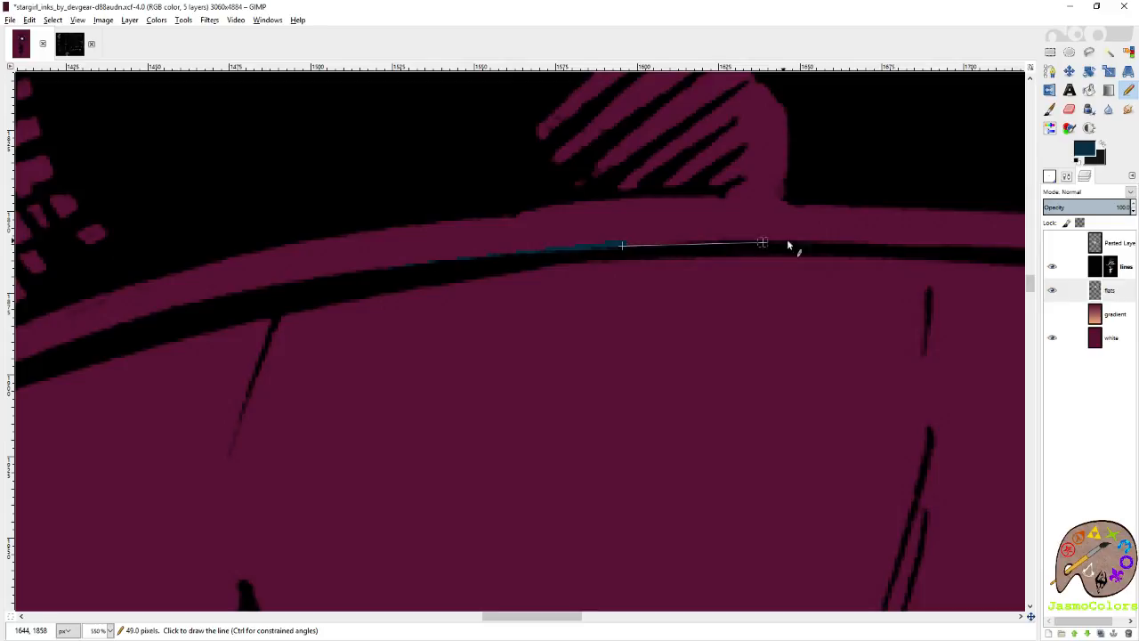
pyautogui.keyDown('shift'); pyautogui.click(842, 243); pyautogui.keyUp('shift')
pyautogui.hscroll(4, 890, 247)
pyautogui.keyDown('shift'); pyautogui.click(694, 260); pyautogui.keyUp('shift')
pyautogui.keyDown('shift'); pyautogui.click(934, 341); pyautogui.keyUp('shift')
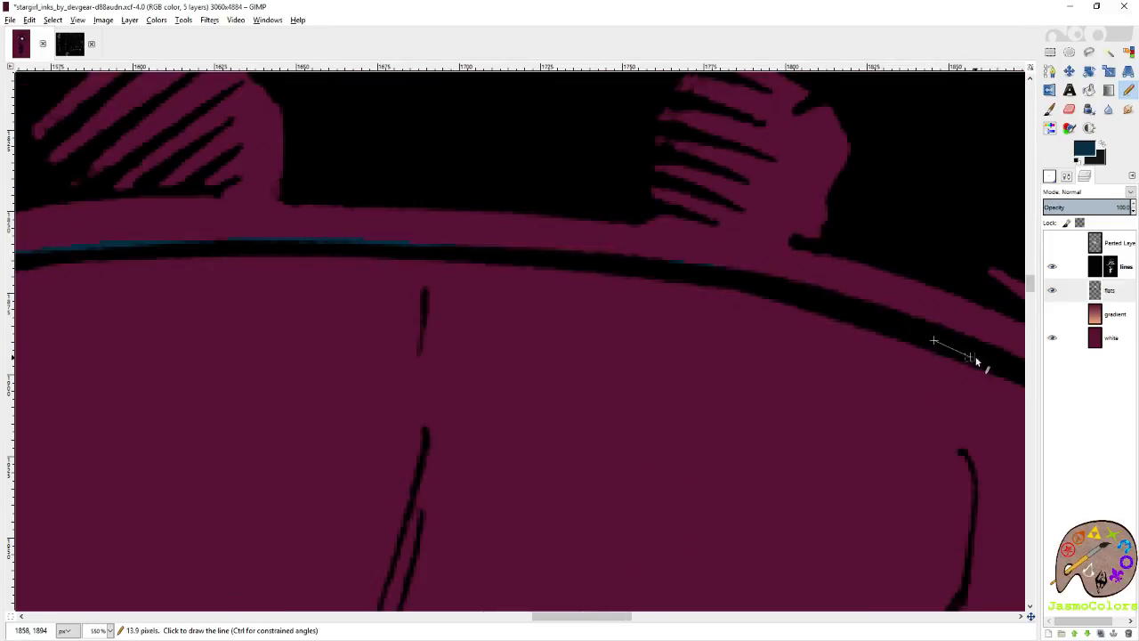
pyautogui.hscroll(4, 976, 361)
pyautogui.keyDown('shift'); pyautogui.click(644, 416); pyautogui.keyUp('shift')
pyautogui.keyDown('shift'); pyautogui.click(750, 474); pyautogui.keyUp('shift')
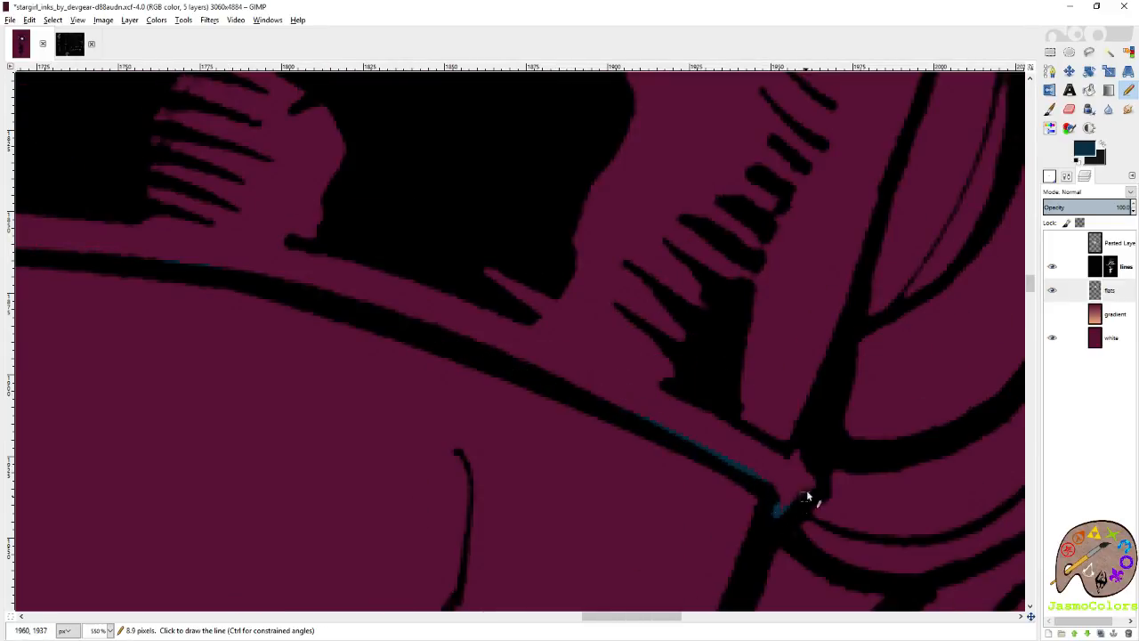
# Trace the opposite side of the top in dark blue from the hem corner up past the chest shading.
pyautogui.keyDown('shift'); pyautogui.click(885, 160); pyautogui.keyUp('shift')
pyautogui.scroll(3, 649, 275)
pyautogui.hscroll(2, 649, 275)
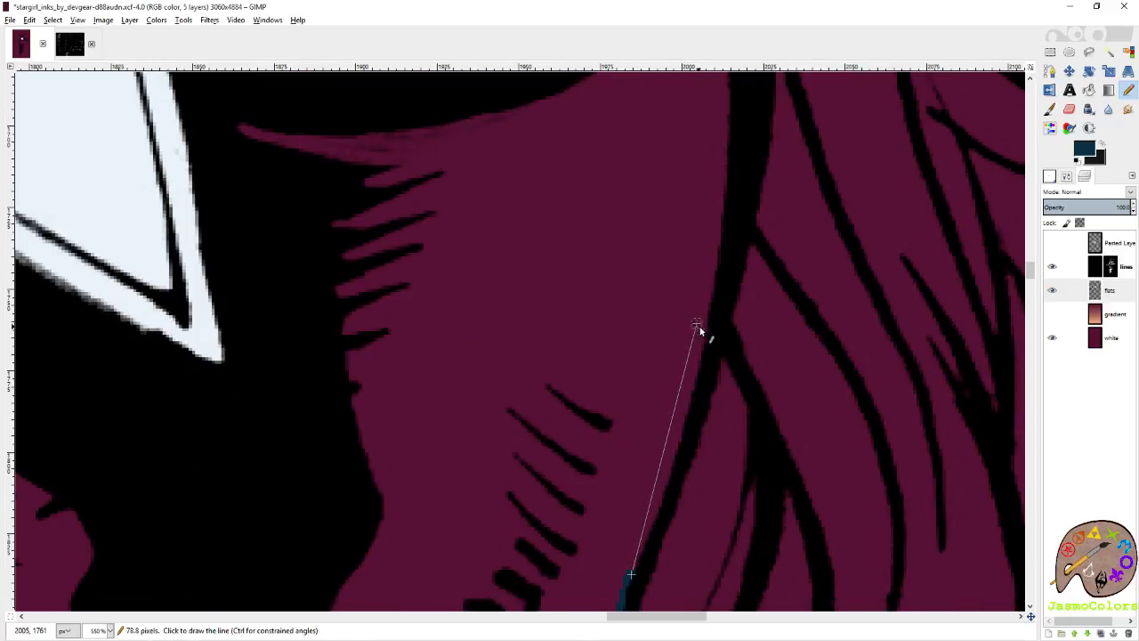
pyautogui.keyDown('shift'); pyautogui.click(711, 327); pyautogui.keyUp('shift')
pyautogui.keyDown('shift'); pyautogui.click(737, 163); pyautogui.keyUp('shift')
pyautogui.scroll(3, 737, 156)
pyautogui.keyDown('shift'); pyautogui.click(727, 358); pyautogui.keyUp('shift')
pyautogui.keyDown('shift'); pyautogui.click(760, 258); pyautogui.keyUp('shift')
pyautogui.keyDown('shift'); pyautogui.click(832, 114); pyautogui.keyUp('shift')
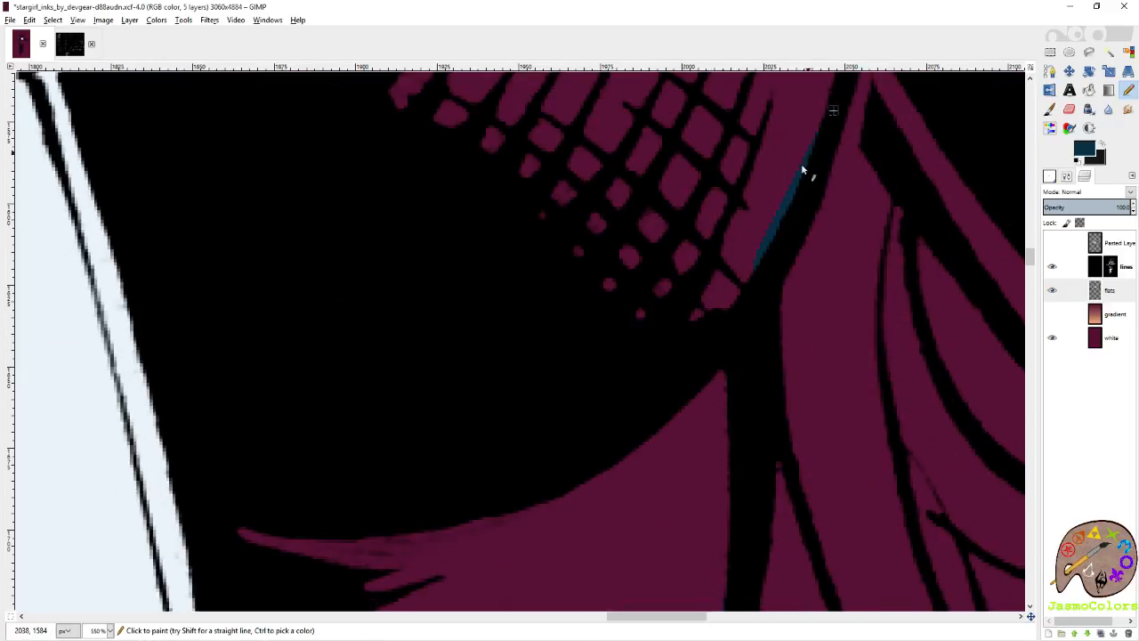
# Try to trace the outer curve of the chest in dark blue up toward the shoulder.
pyautogui.scroll(3, 804, 167)
pyautogui.keyDown('shift'); pyautogui.click(853, 325); pyautogui.keyUp('shift')
pyautogui.keyDown('shift'); pyautogui.click(805, 167); pyautogui.keyUp('shift')
pyautogui.scroll(3, 802, 174)
pyautogui.scroll(-2, 806, 382)
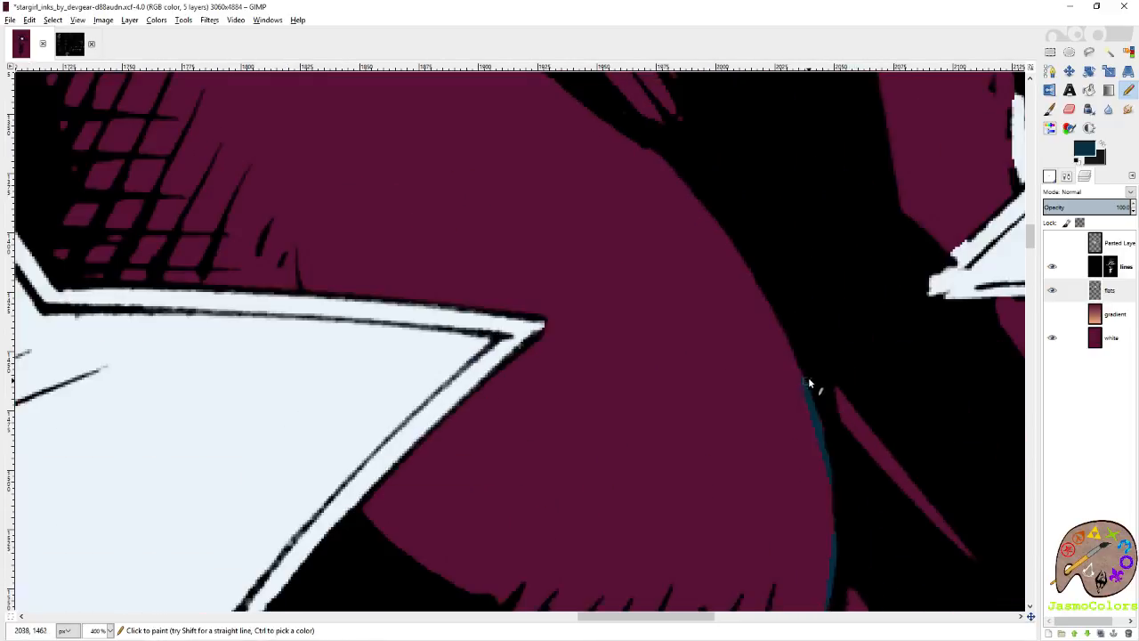
# Trace the underside of the sleeve beside the chest in dark blue from the armpit down along the hair.
pyautogui.scroll(3, 730, 214)
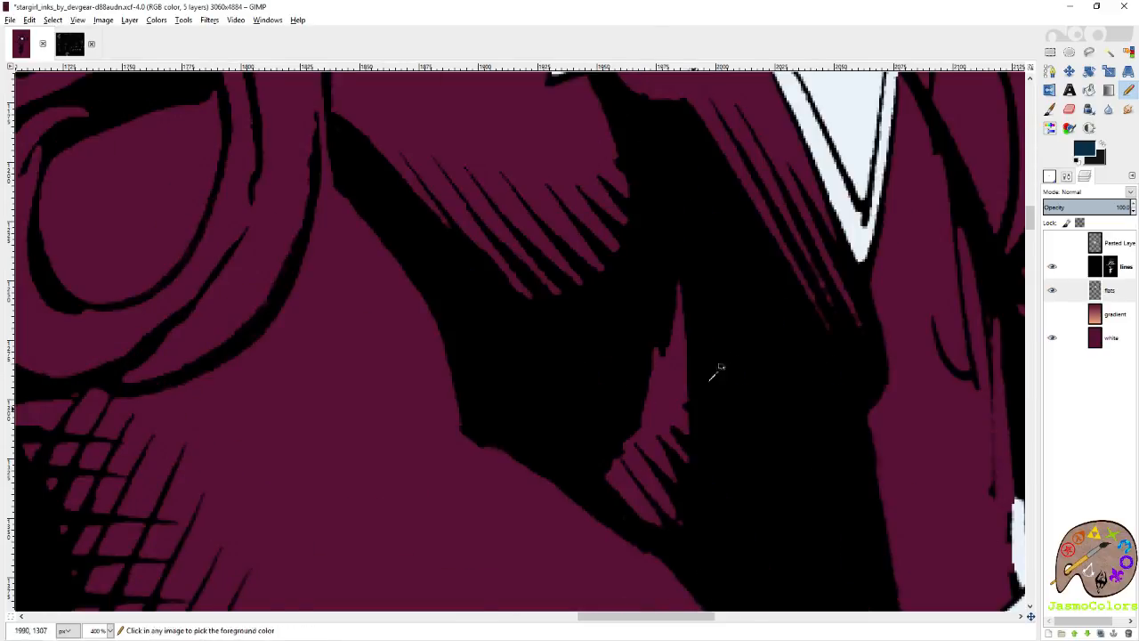
pyautogui.scroll(-4, 721, 366)
pyautogui.scroll(3, 764, 441)
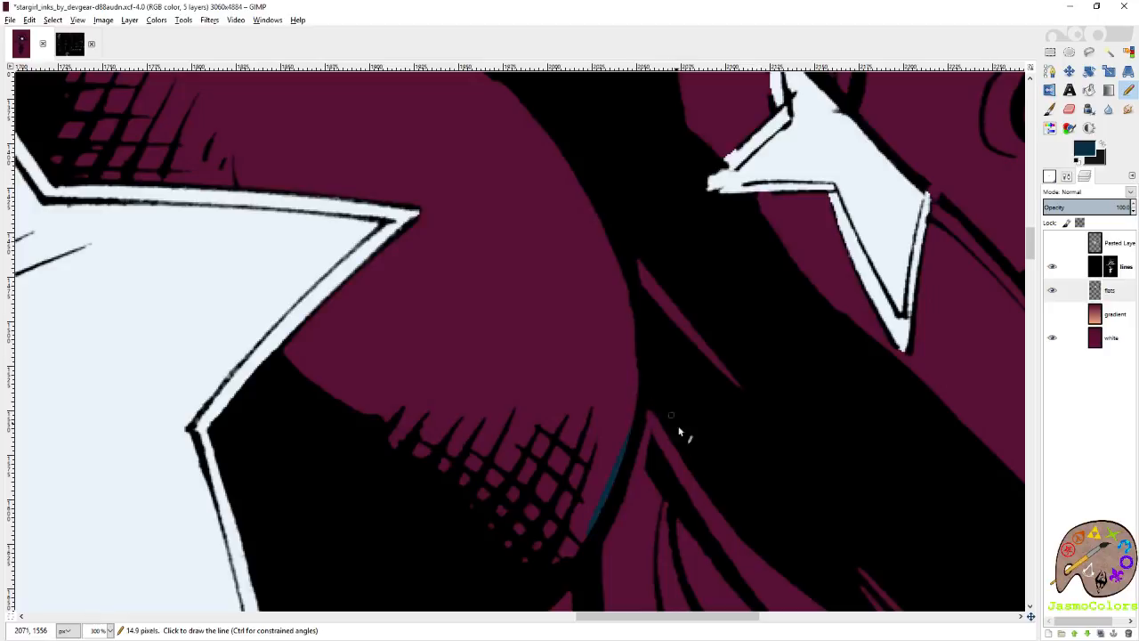
pyautogui.moveTo(754, 598); pyautogui.dragTo(504, 328)
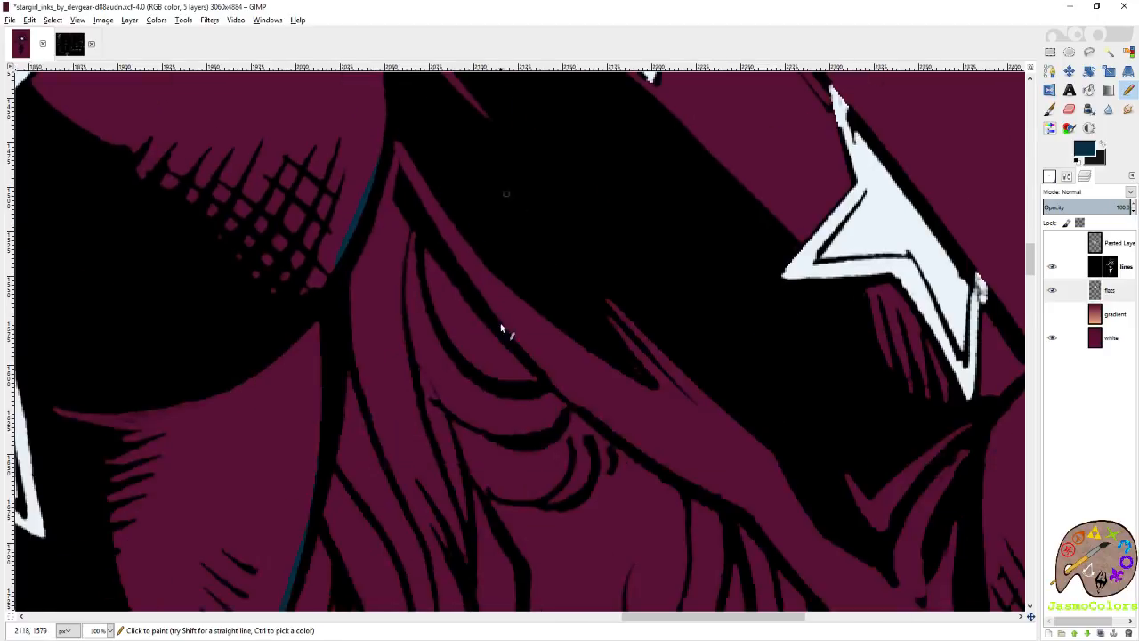
pyautogui.click(386, 149)
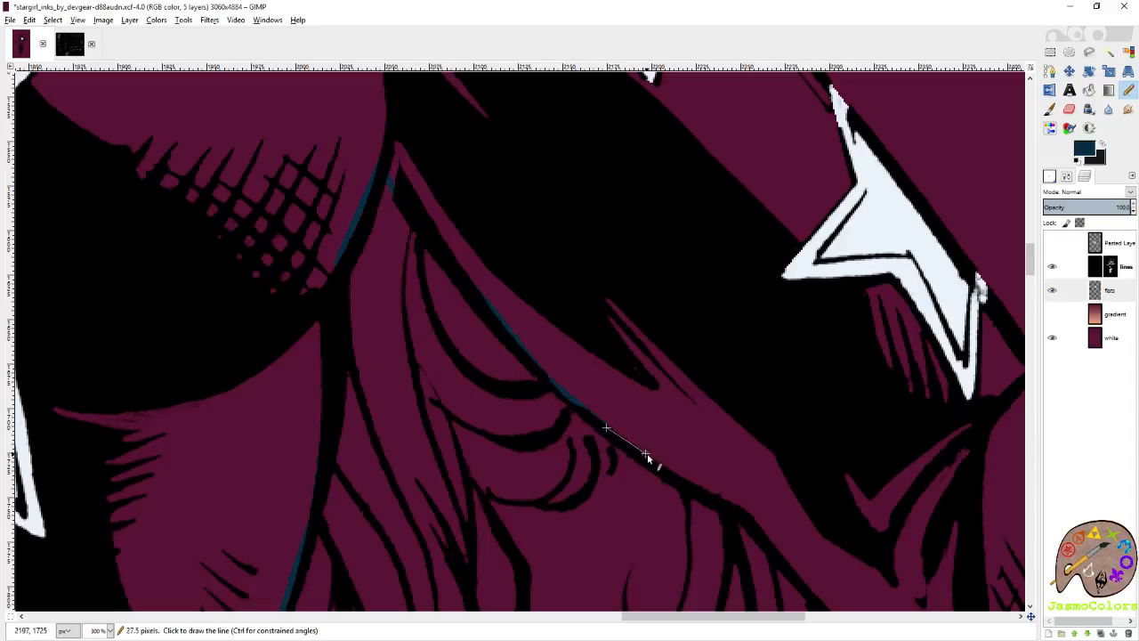
pyautogui.keyDown('shift'); pyautogui.click(707, 496); pyautogui.keyUp('shift')
# Continue the dark blue outline along the sleeve's lower edge past the hair curls and around the elbow.
pyautogui.scroll(-3, 738, 445)
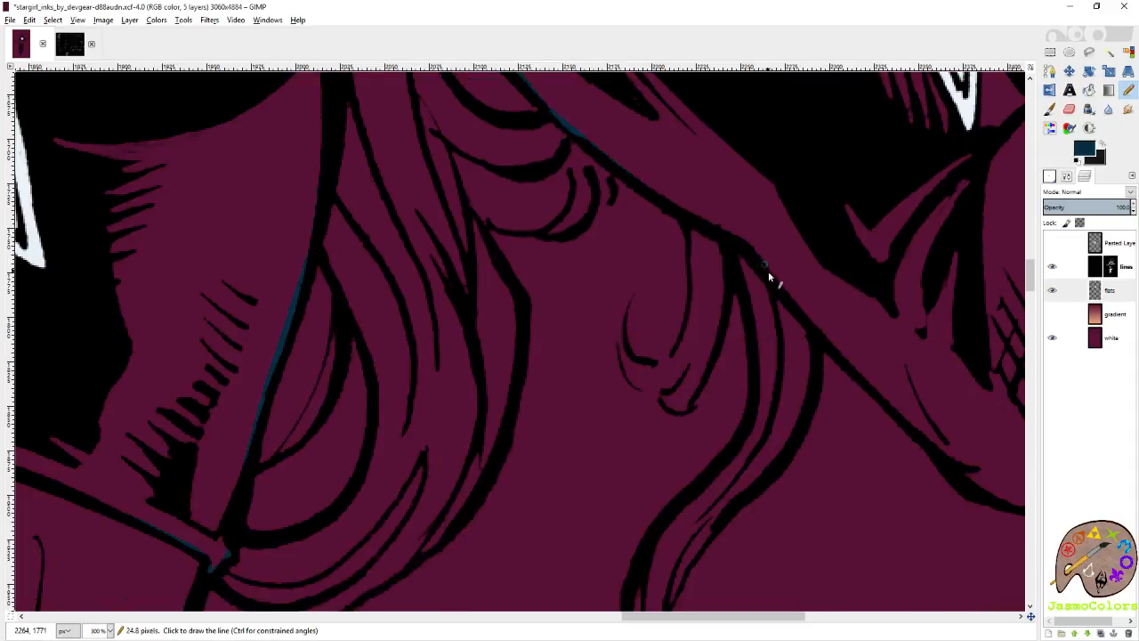
pyautogui.keyDown('shift'); pyautogui.click(939, 454); pyautogui.keyUp('shift')
pyautogui.hscroll(3, 718, 389)
pyautogui.scroll(-2, 714, 356)
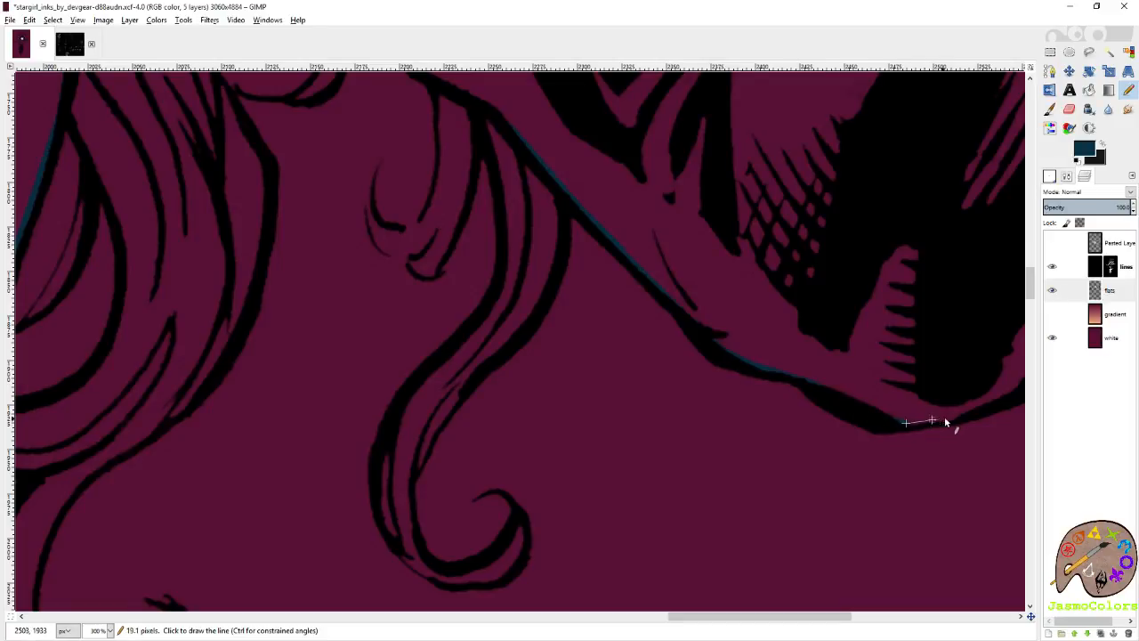
pyautogui.keyDown('ctrl'); pyautogui.scroll(3, 954, 407); pyautogui.keyUp('ctrl')
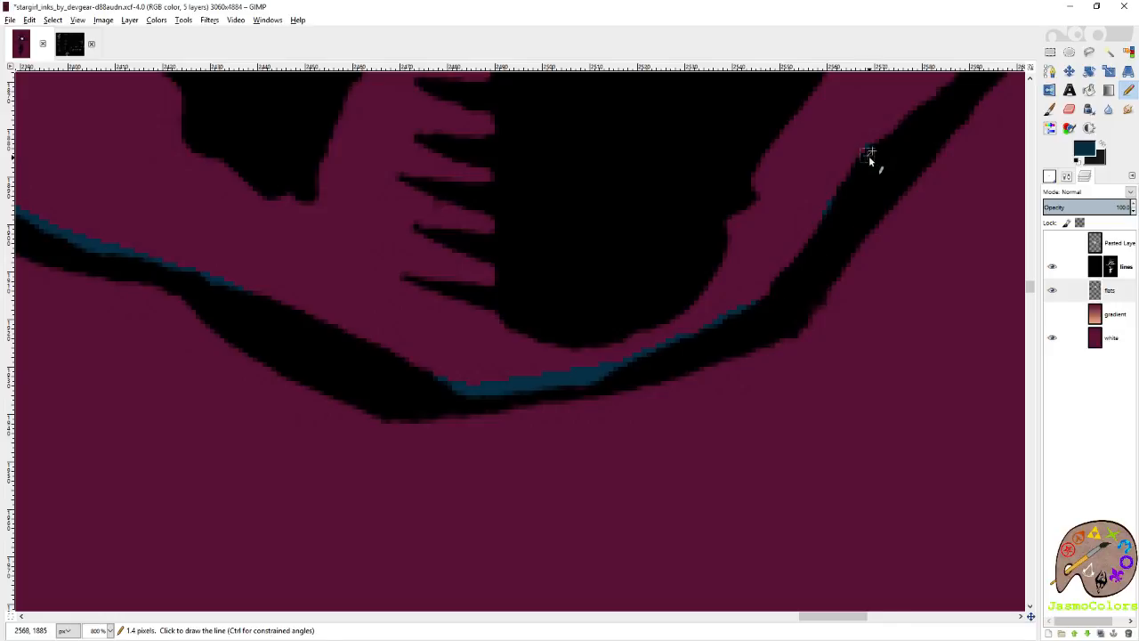
# Trace the forearm's outer edge in dark blue from the elbow up to the red glove's cuff and save the image.
pyautogui.hscroll(8, 801, 196)
pyautogui.scroll(7, 613, 287)
pyautogui.keyDown('shift'); pyautogui.click(516, 416); pyautogui.keyUp('shift')
pyautogui.keyDown('shift'); pyautogui.click(618, 211); pyautogui.keyUp('shift')
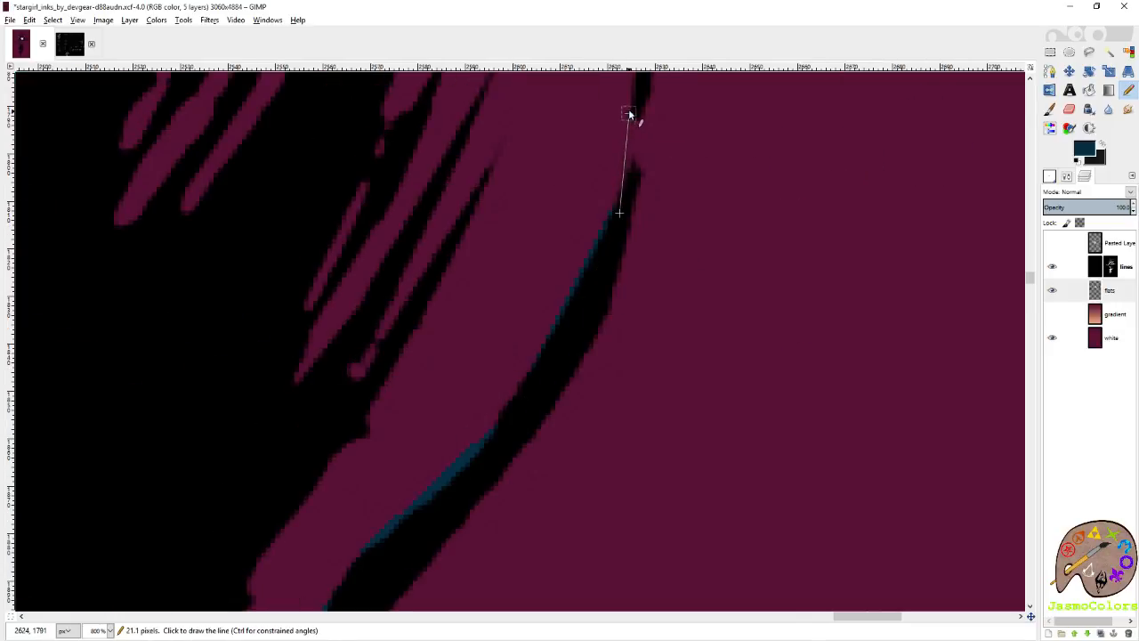
pyautogui.keyDown('shift'); pyautogui.click(631, 102); pyautogui.keyUp('shift')
pyautogui.scroll(10, 623, 285)
pyautogui.keyDown('shift'); pyautogui.click(638, 269); pyautogui.keyUp('shift')
pyautogui.scroll(7, 623, 356)
pyautogui.keyDown('ctrl'); pyautogui.scroll(2, 626, 385); pyautogui.keyUp('ctrl')
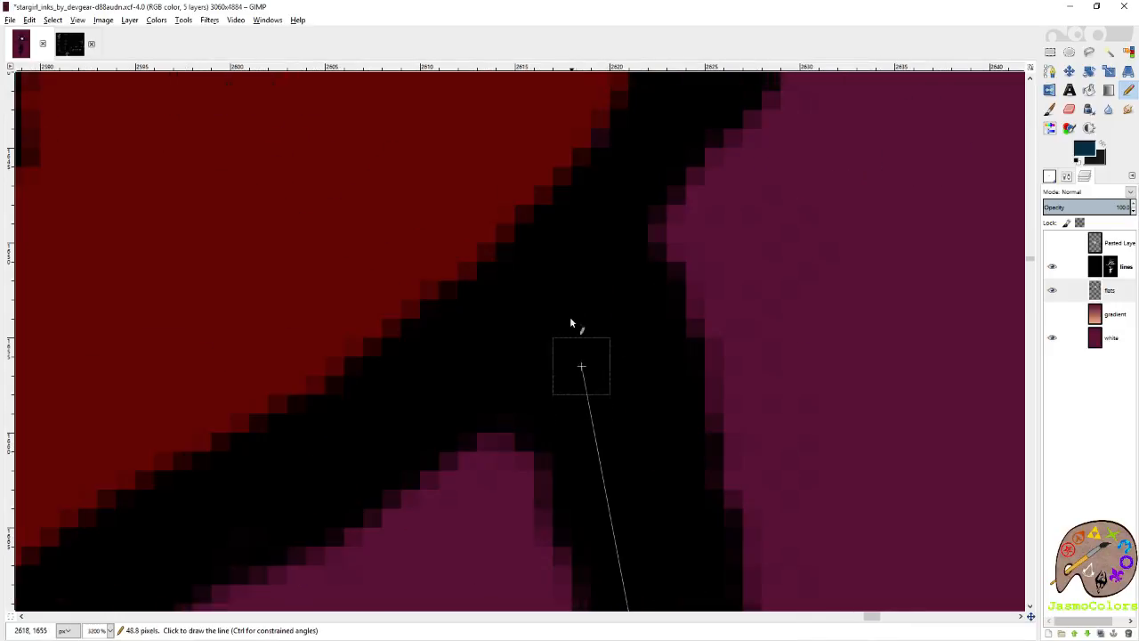
pyautogui.keyDown('ctrl'); pyautogui.scroll(-5, 587, 303); pyautogui.keyUp('ctrl')
pyautogui.keyDown('ctrl'); pyautogui.scroll(-2, 507, 349); pyautogui.keyUp('ctrl')
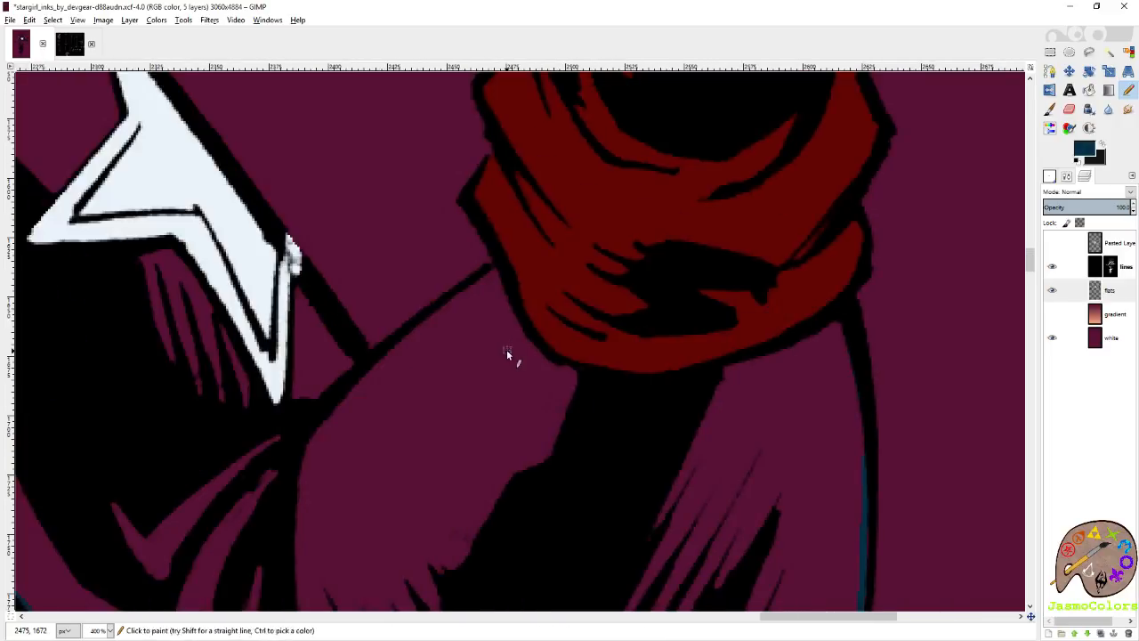
pyautogui.hotkey('ctrl', 's')
# Trace the forearm's inner edge in dark blue from the glove cuff toward the elbow crease.
pyautogui.keyDown('ctrl'); pyautogui.scroll(3, 499, 265); pyautogui.keyUp('ctrl')
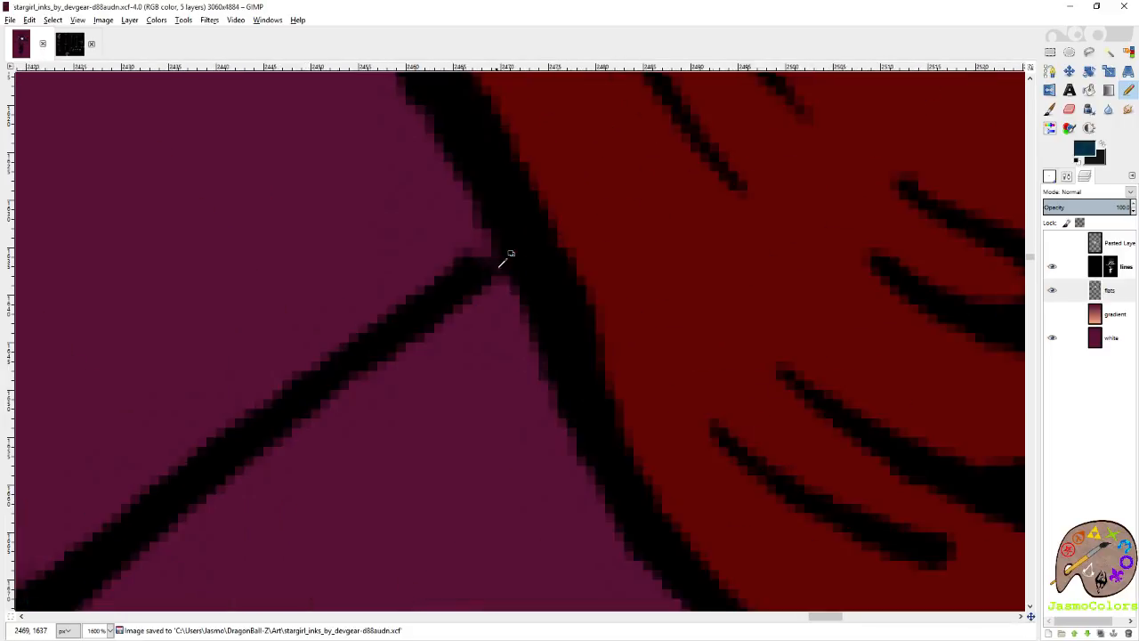
pyautogui.click(545, 258)
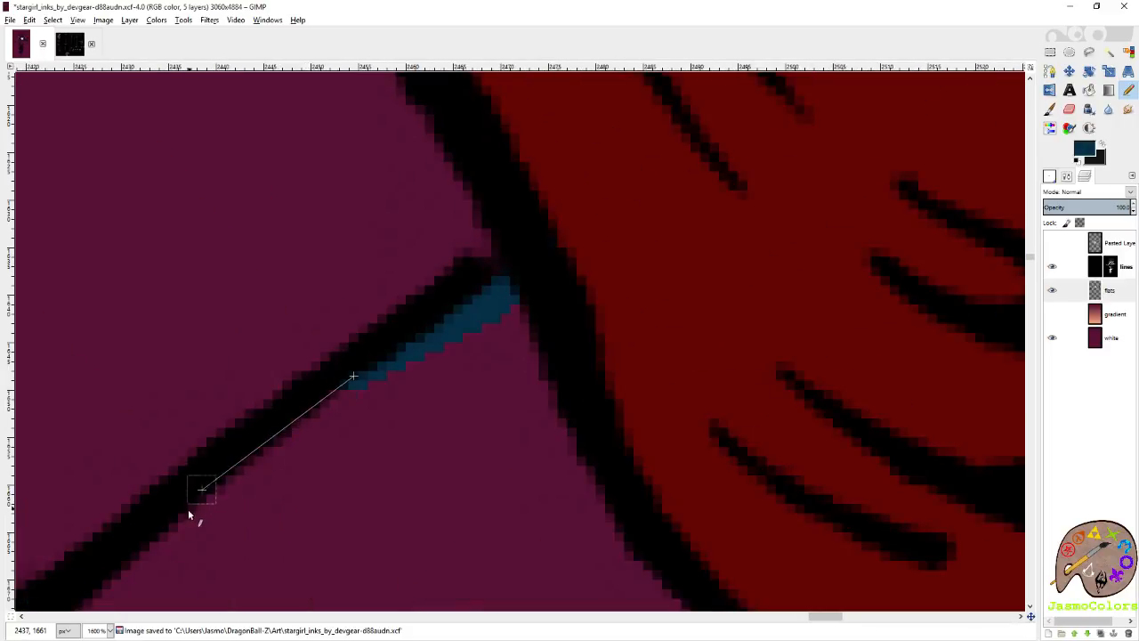
pyautogui.moveTo(188, 509); pyautogui.dragTo(527, 431)
pyautogui.keyDown('shift'); pyautogui.click(752, 403); pyautogui.keyUp('shift')
pyautogui.click(693, 384)
# Trace the sleeve's outer edge in dark blue from the elbow crease up to the corner of the lowest star.
pyautogui.moveTo(570, 286); pyautogui.dragTo(481, 437)
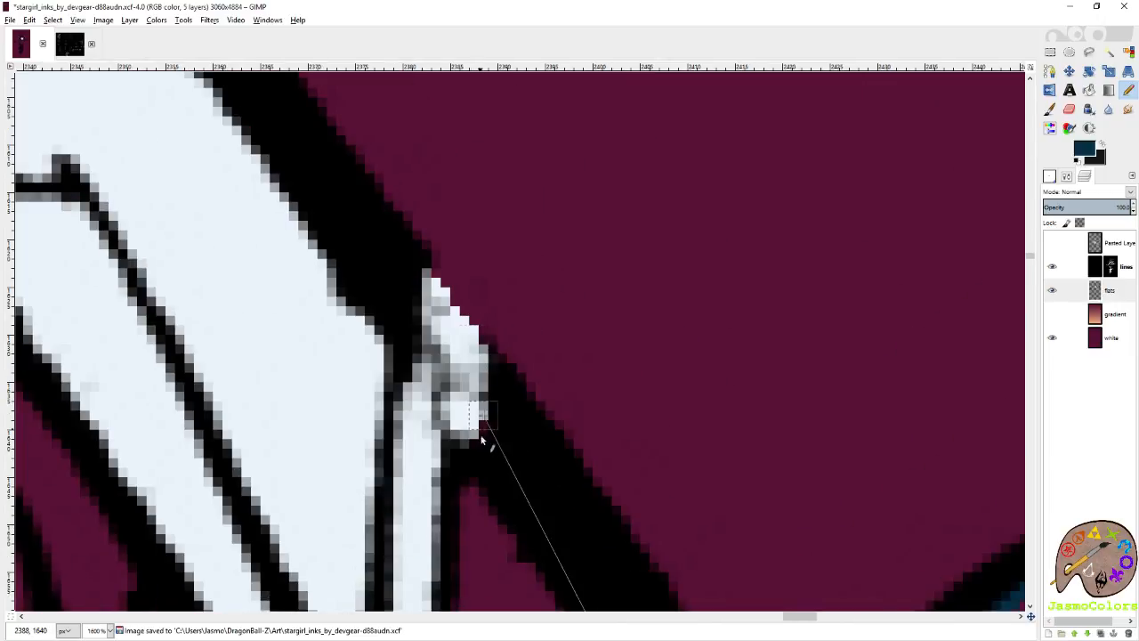
pyautogui.keyDown('shift'); pyautogui.click(477, 464); pyautogui.keyUp('shift')
pyautogui.keyDown('ctrl'); pyautogui.click(473, 407); pyautogui.keyUp('ctrl')
pyautogui.click(491, 423)
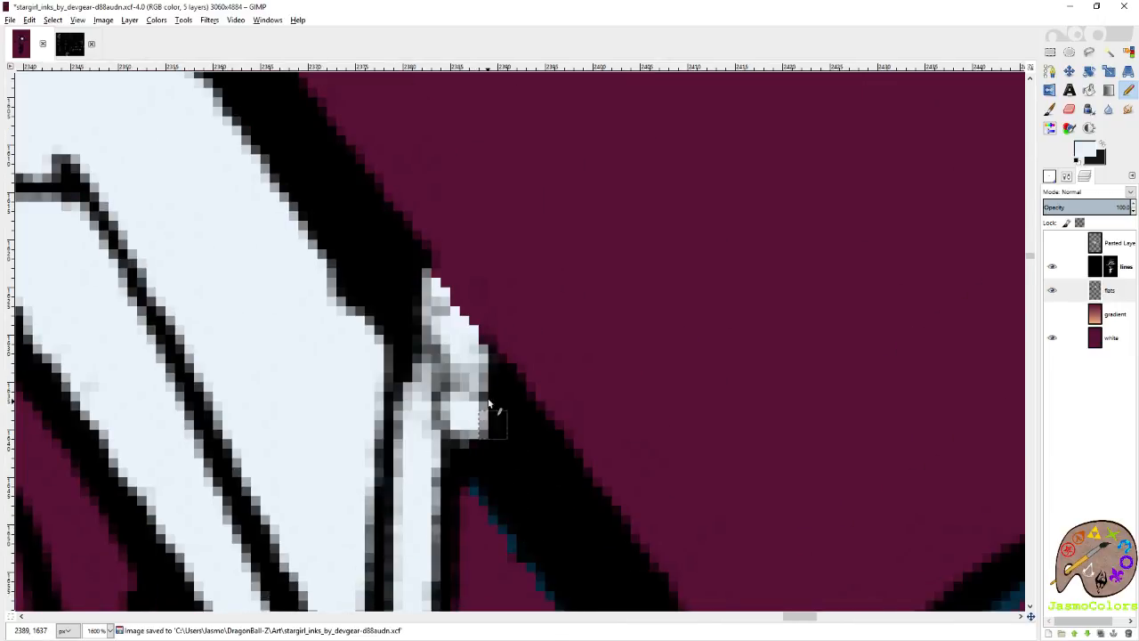
pyautogui.keyDown('ctrl'); pyautogui.click(498, 510); pyautogui.keyUp('ctrl')
pyautogui.scroll(-5, 662, 398)
# Outline the sleeve's outer edge in dark blue between the lowest and middle stars and save the image.
pyautogui.scroll(5, 481, 318)
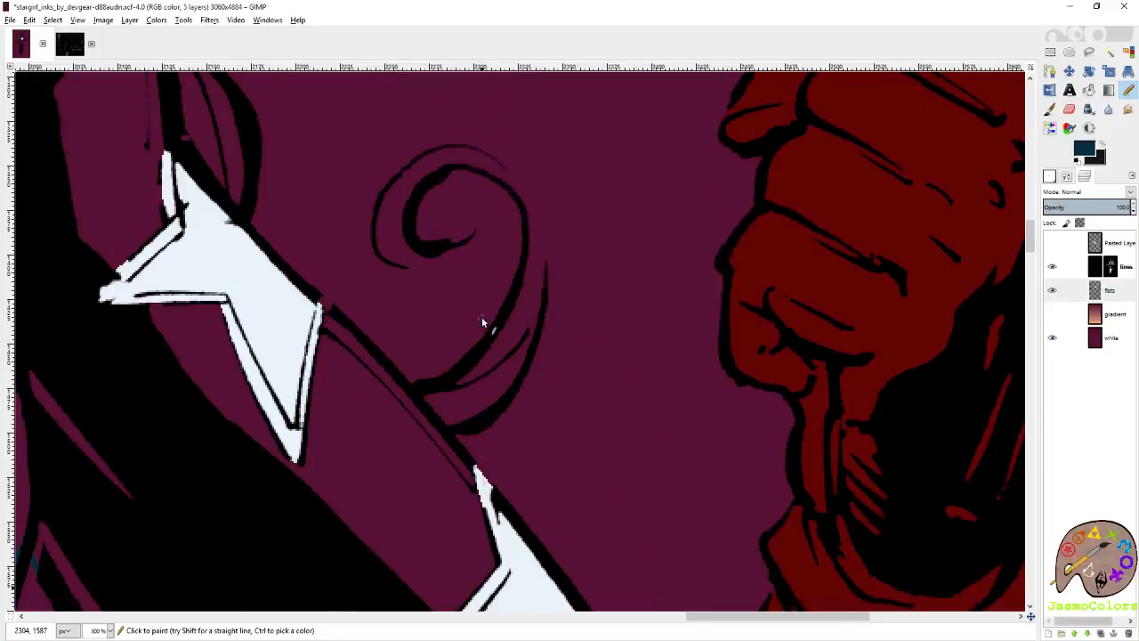
pyautogui.scroll(7, 482, 318)
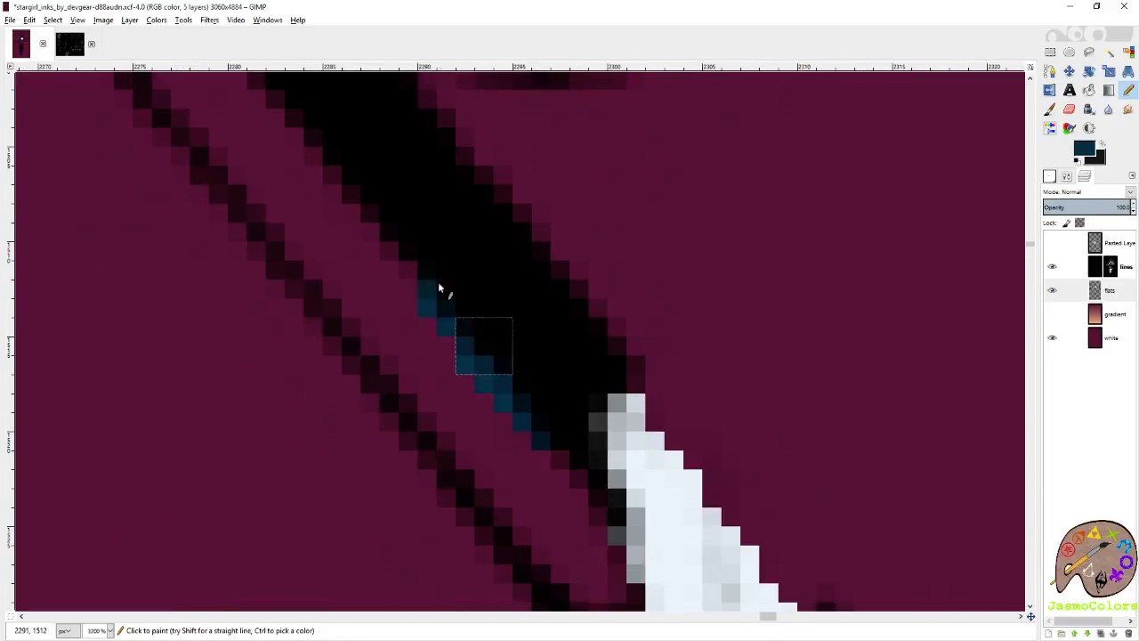
pyautogui.scroll(-4, 438, 282)
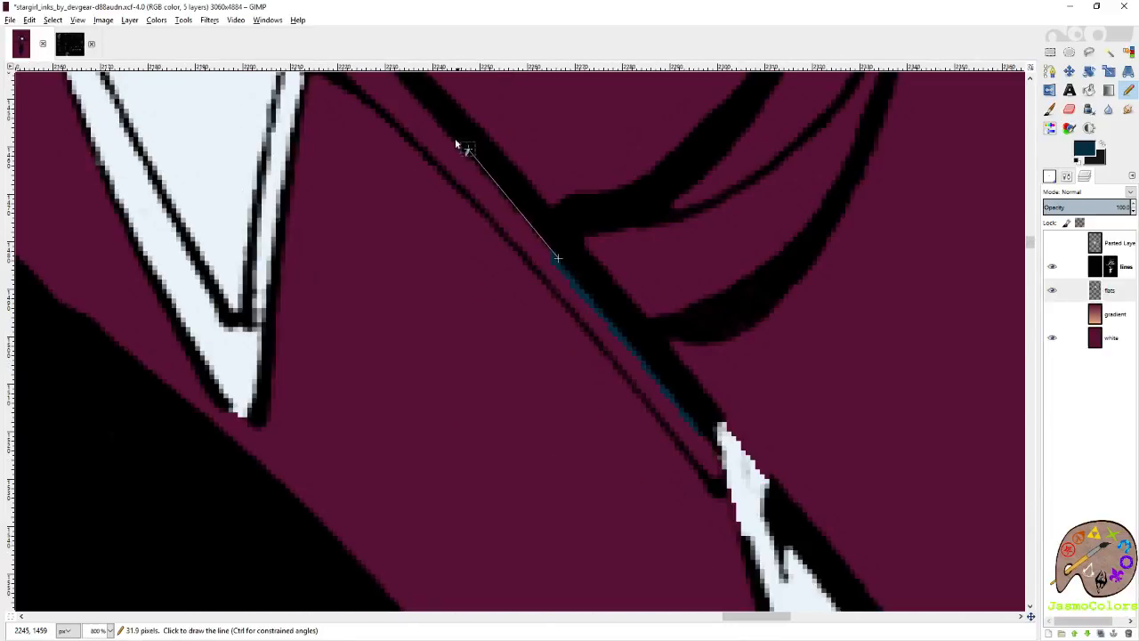
pyautogui.scroll(3, 454, 138)
pyautogui.keyDown('shift'); pyautogui.click(381, 214); pyautogui.keyUp('shift')
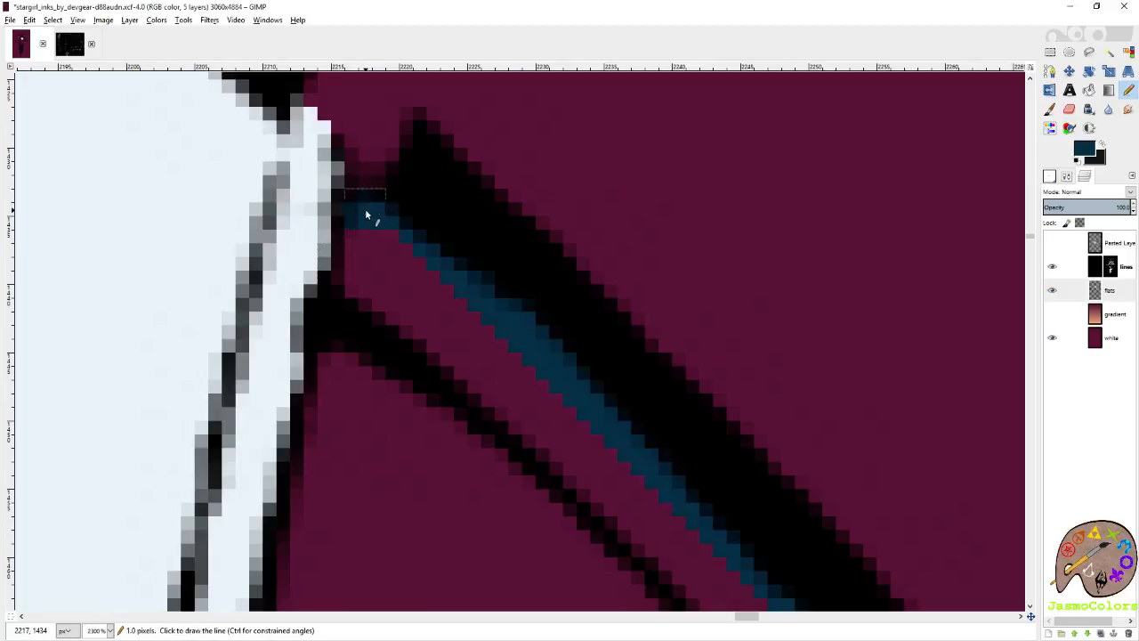
pyautogui.scroll(-10, 605, 356)
pyautogui.hotkey('ctrl', 's')
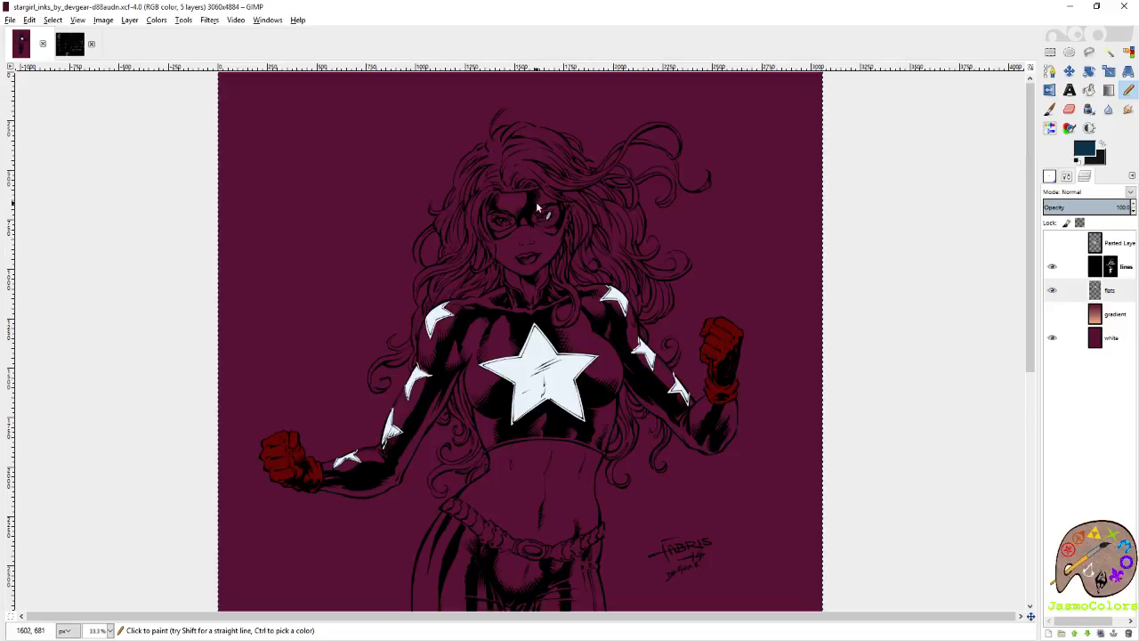
pyautogui.scroll(-3, 534, 374)
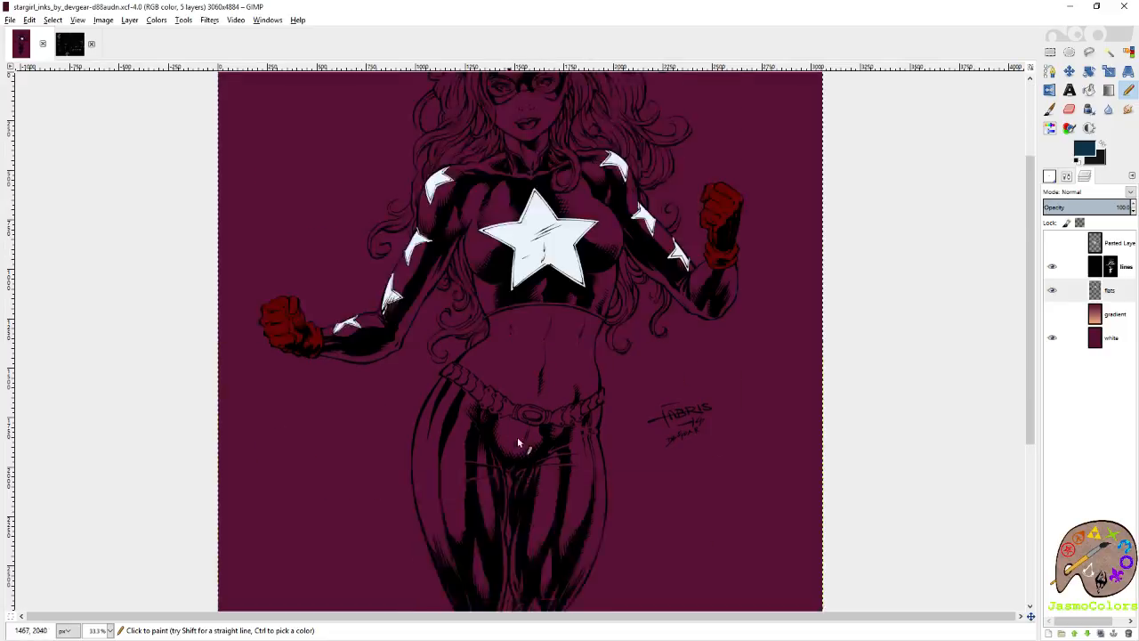
pyautogui.scroll(3, 519, 418)
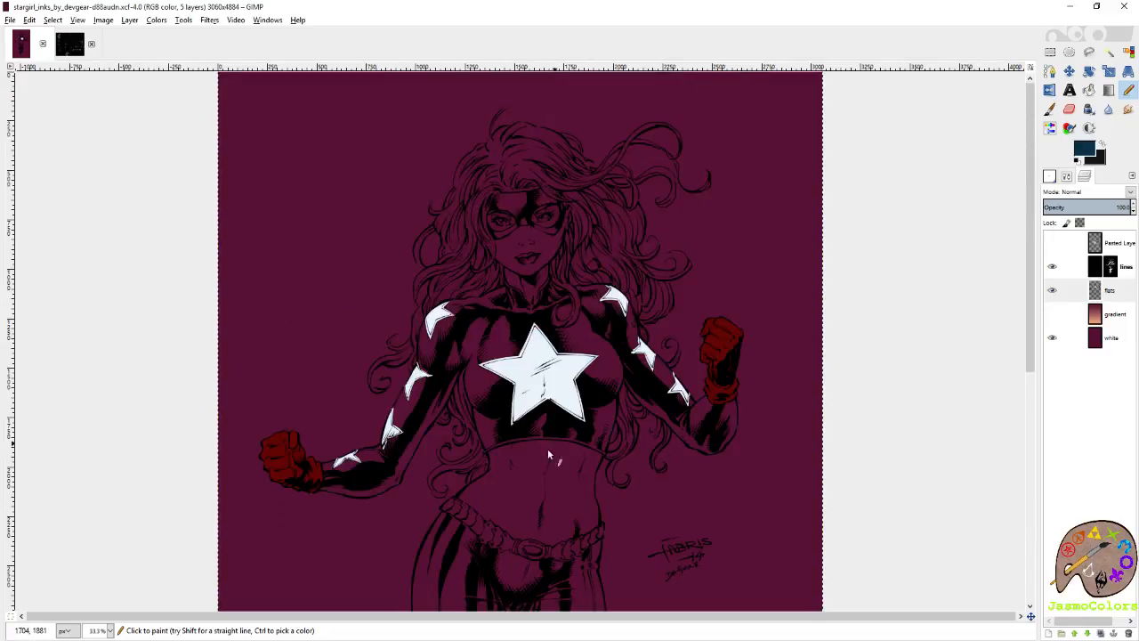
pyautogui.scroll(-5, 547, 454)
pyautogui.scroll(5, 496, 300)
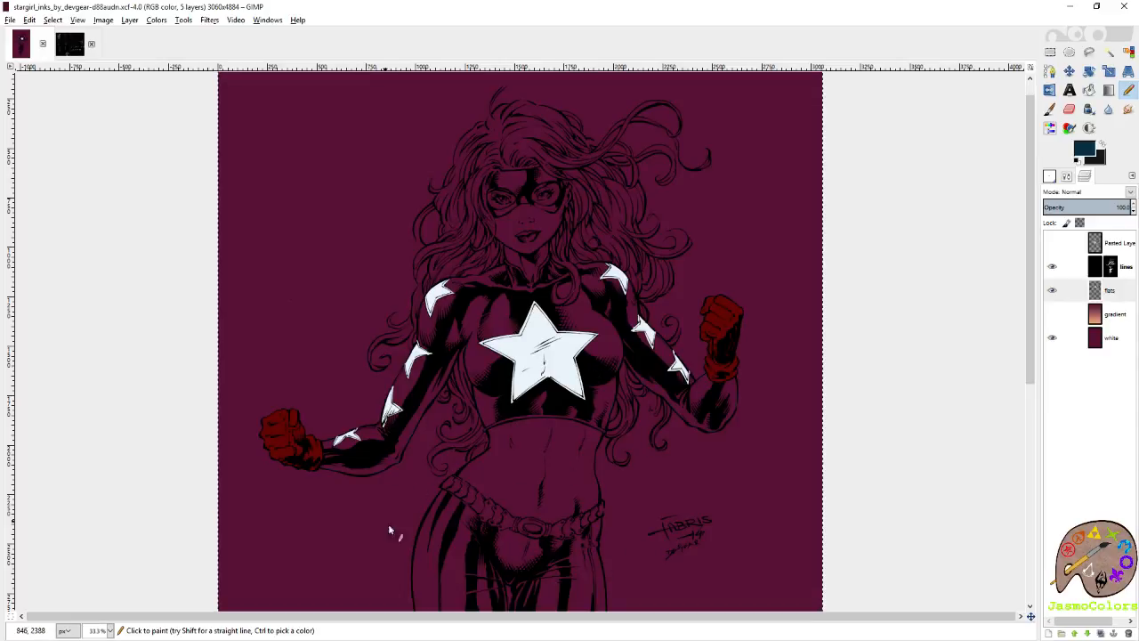
pyautogui.scroll(-5, 561, 469)
pyautogui.scroll(6, 579, 500)
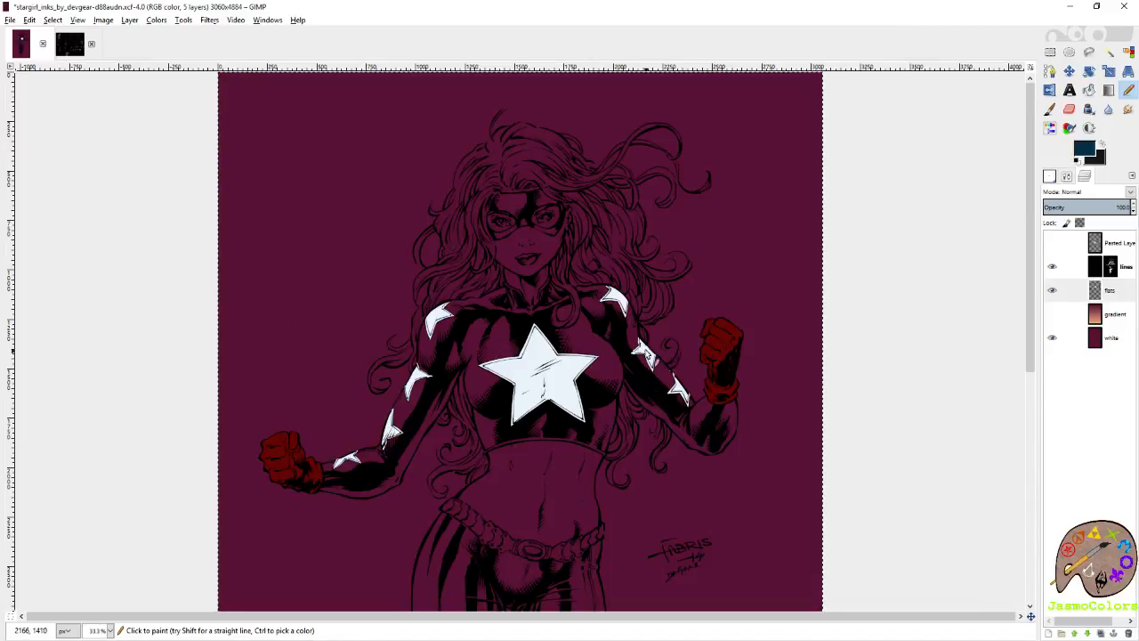
# Trace the sleeve's outer edge in dark blue from the middle star up to the shoulder star.
pyautogui.scroll(3, 623, 298)
pyautogui.scroll(8, 857, 502)
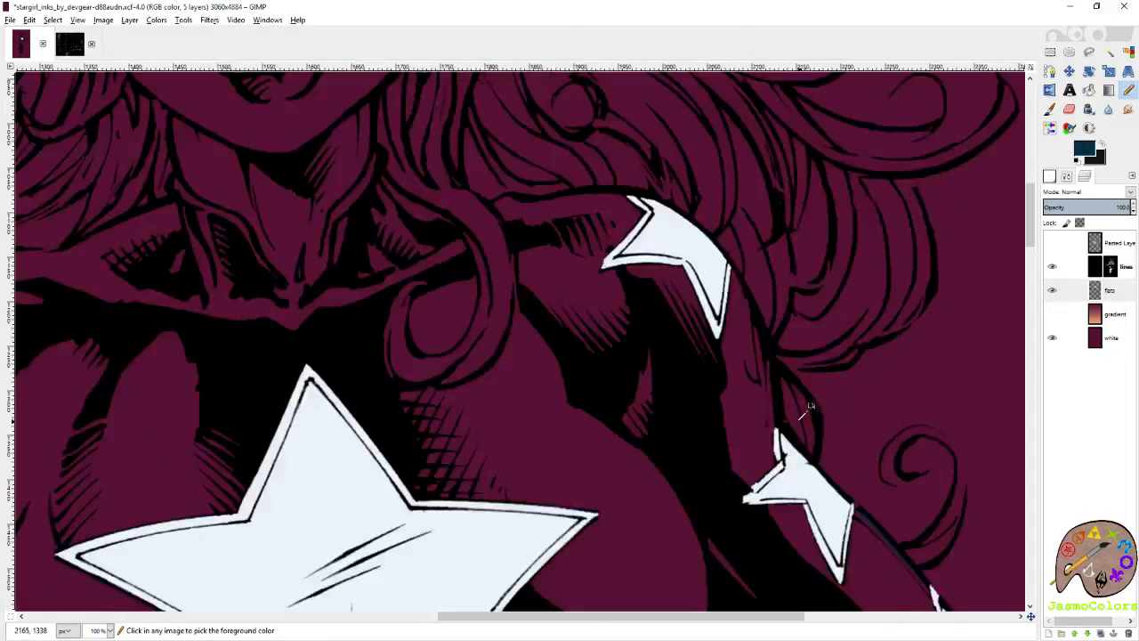
pyautogui.moveTo(628, 393); pyautogui.dragTo(625, 198)
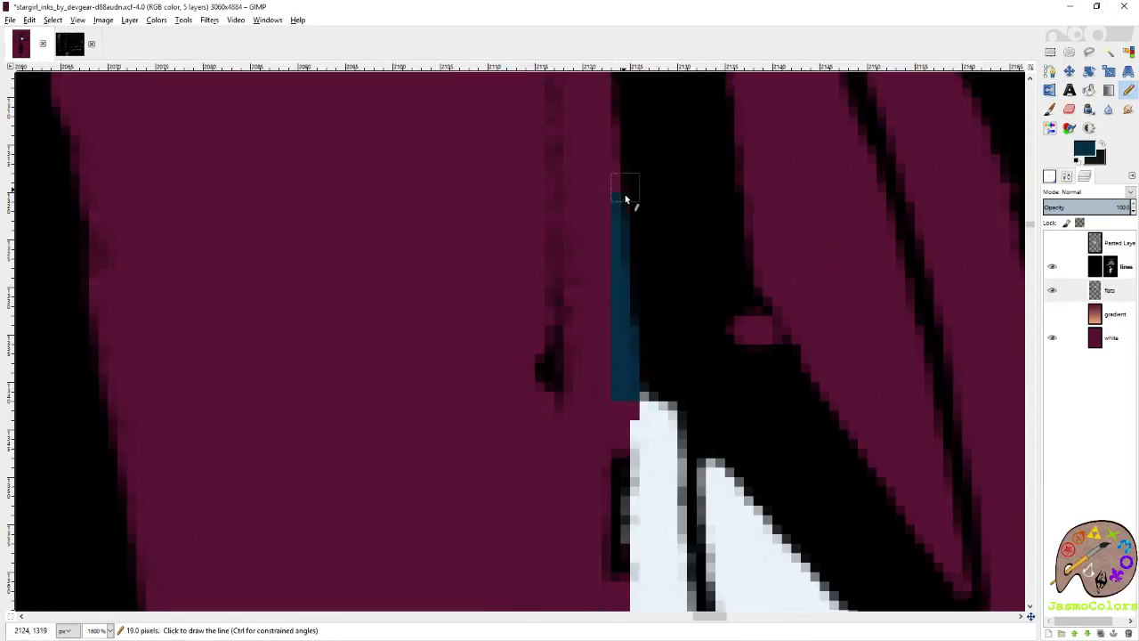
pyautogui.scroll(-3, 633, 338)
pyautogui.scroll(3, 516, 318)
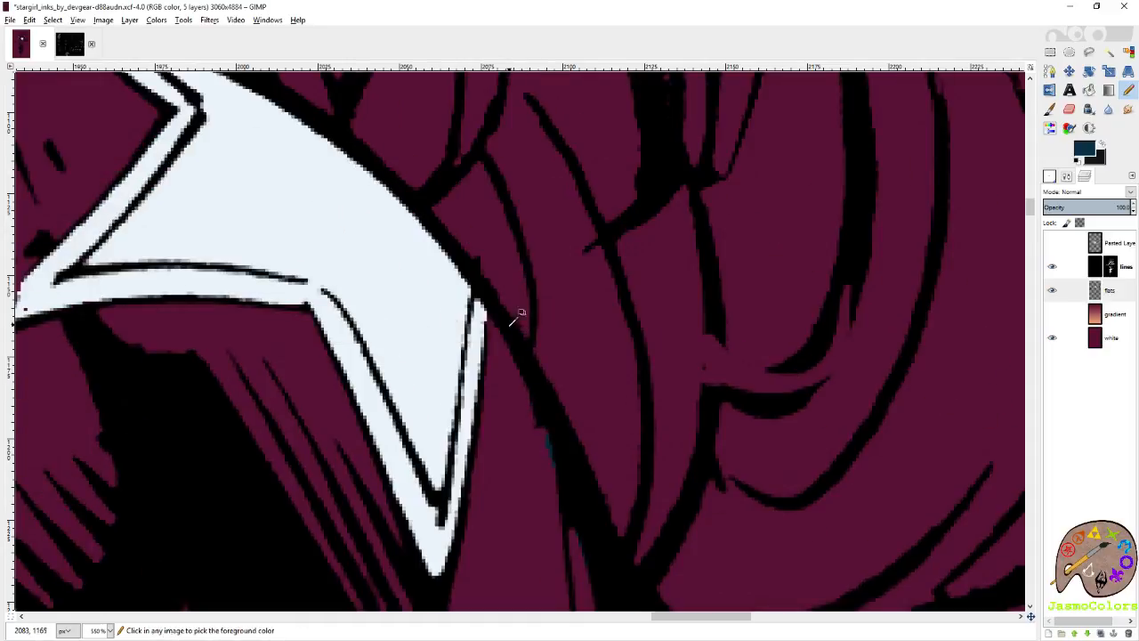
pyautogui.keyDown('shift'); pyautogui.click(477, 295); pyautogui.keyUp('shift')
# Trace the top of the shoulder in dark blue from the shoulder star's upper tip toward the neck.
pyautogui.hscroll(-5, 486, 343)
pyautogui.hscroll(-5, 491, 348)
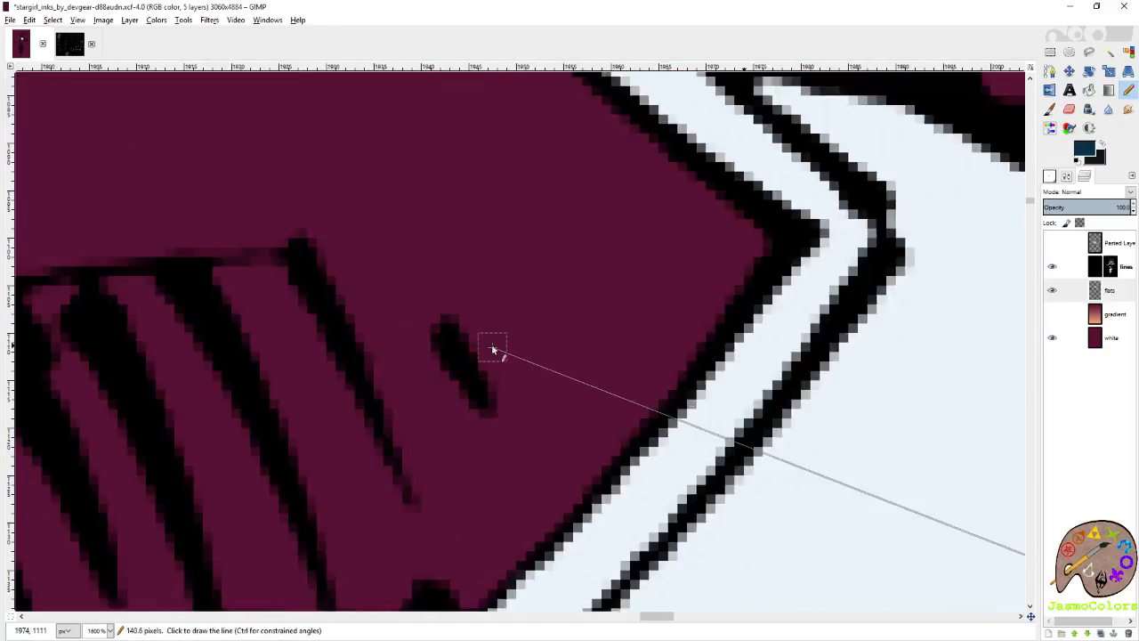
pyautogui.scroll(5, 501, 351)
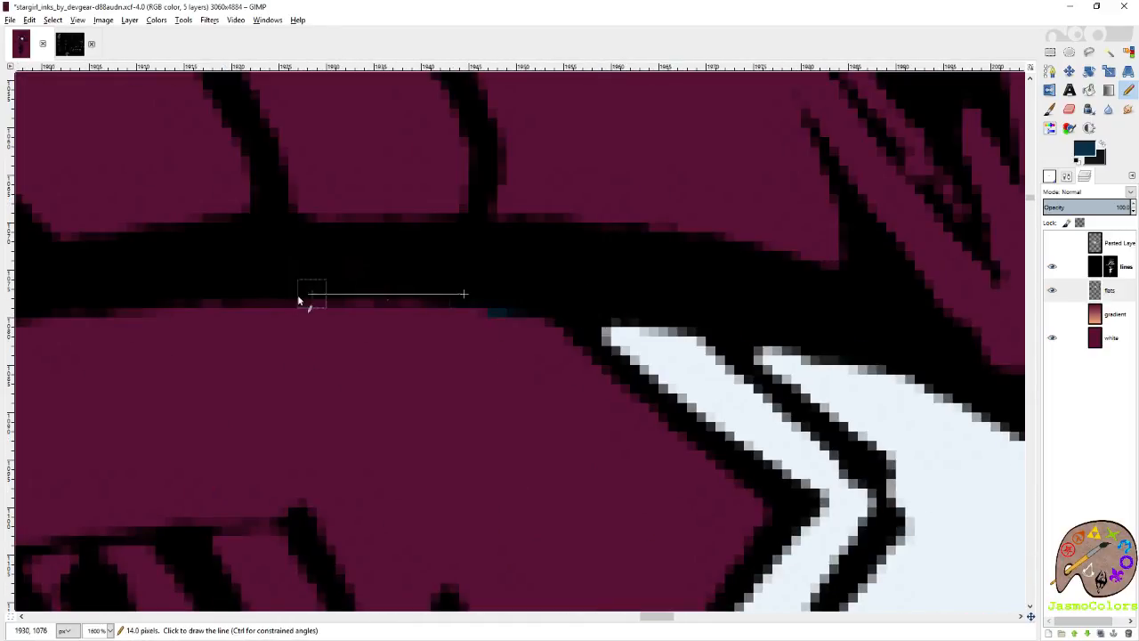
pyautogui.scroll(-2, 401, 321)
pyautogui.keyDown('shift'); pyautogui.click(620, 350); pyautogui.keyUp('shift')
pyautogui.scroll(-2, 703, 333)
pyautogui.scroll(-3, 579, 330)
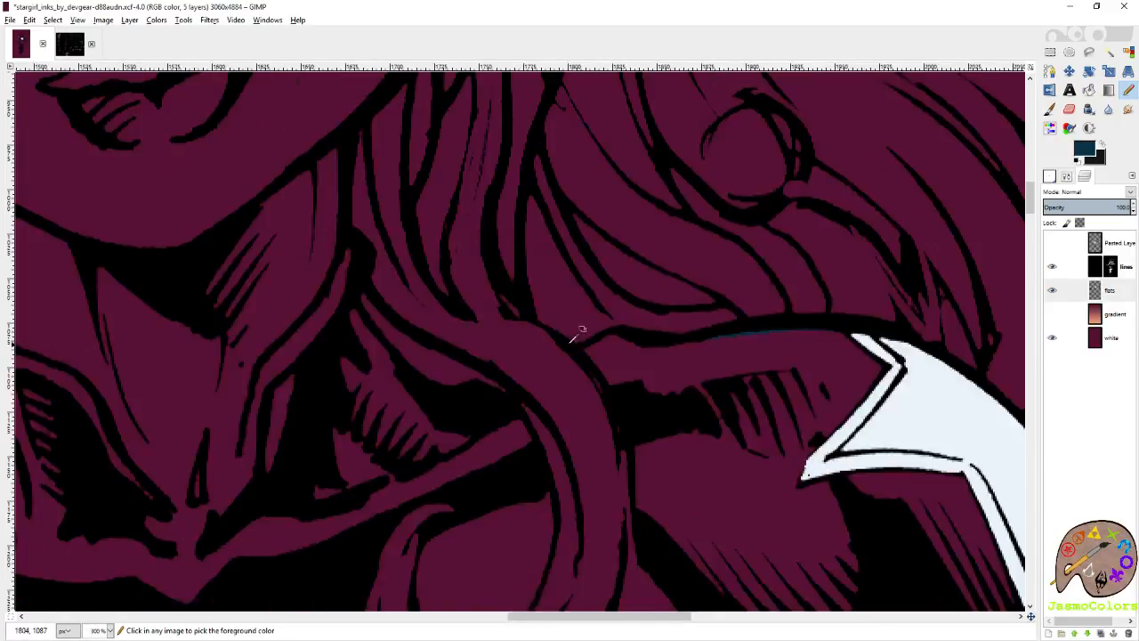
# Continue the dark blue shoulder outline to the hair lock and around the corner where they meet.
pyautogui.scroll(4, 626, 323)
pyautogui.keyDown('shift'); pyautogui.click(615, 244); pyautogui.keyUp('shift')
pyautogui.keyDown('shift'); pyautogui.click(549, 223); pyautogui.keyUp('shift')
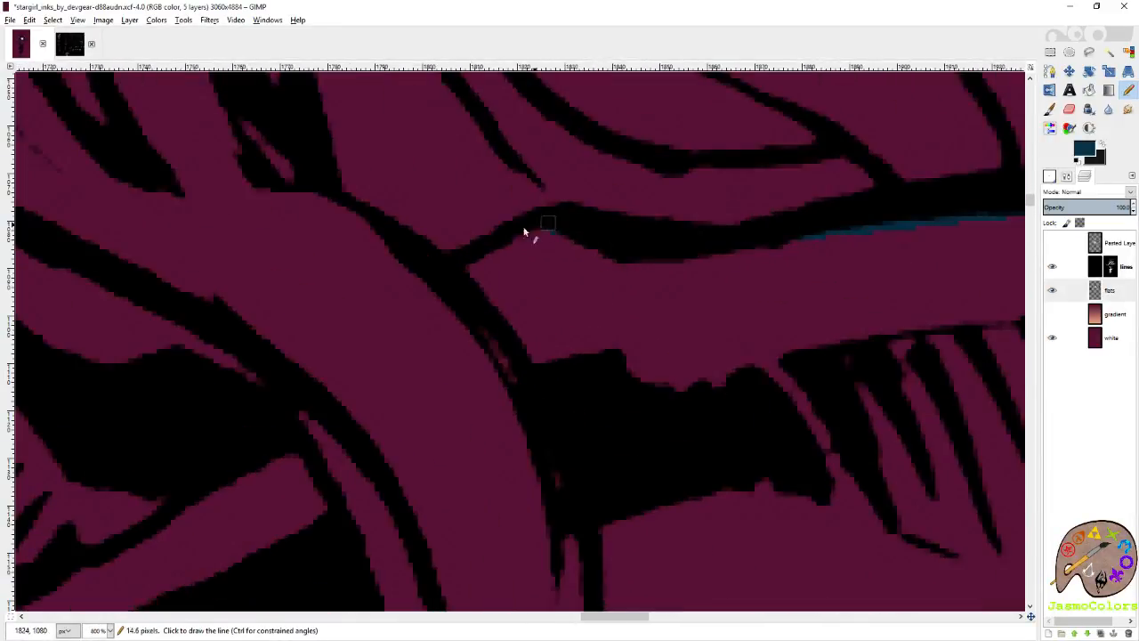
pyautogui.keyDown('shift'); pyautogui.click(480, 248); pyautogui.keyUp('shift')
pyautogui.keyDown('shift'); pyautogui.click(463, 269); pyautogui.keyUp('shift')
pyautogui.keyDown('shift'); pyautogui.click(516, 342); pyautogui.keyUp('shift')
# Trace the top's edge in dark blue down along the outer side of the hair lock hanging over the shoulder.
pyautogui.keyDown('shift'); pyautogui.click(591, 466); pyautogui.keyUp('shift')
pyautogui.scroll(-3, 602, 515)
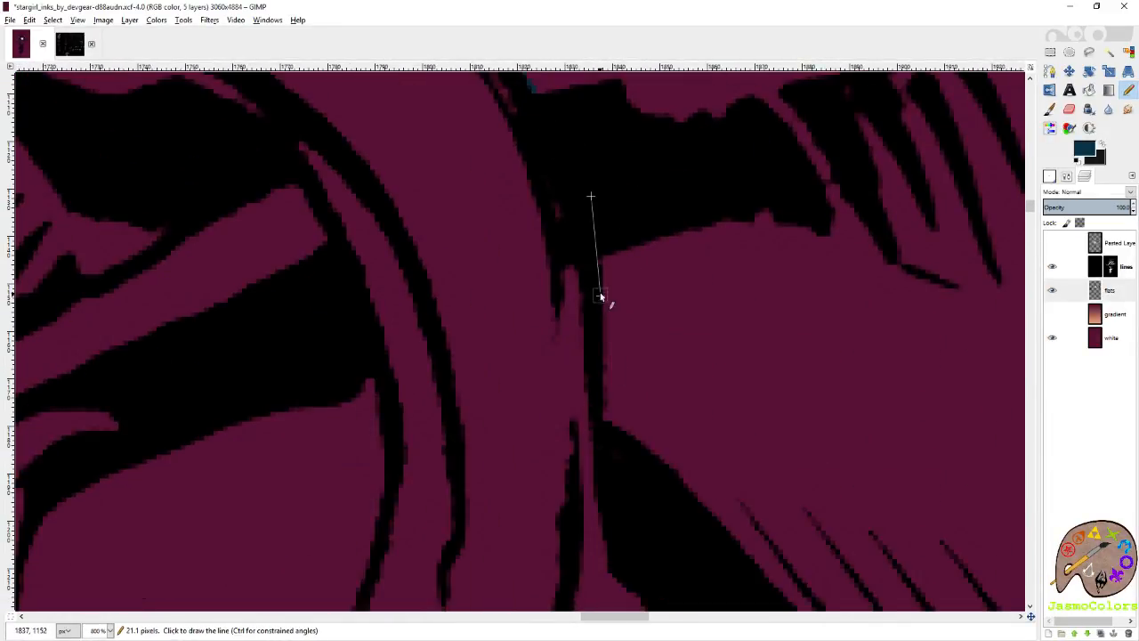
pyautogui.keyDown('shift'); pyautogui.click(602, 296); pyautogui.keyUp('shift')
pyautogui.keyDown('shift'); pyautogui.click(581, 476); pyautogui.keyUp('shift')
pyautogui.scroll(-5, 581, 424)
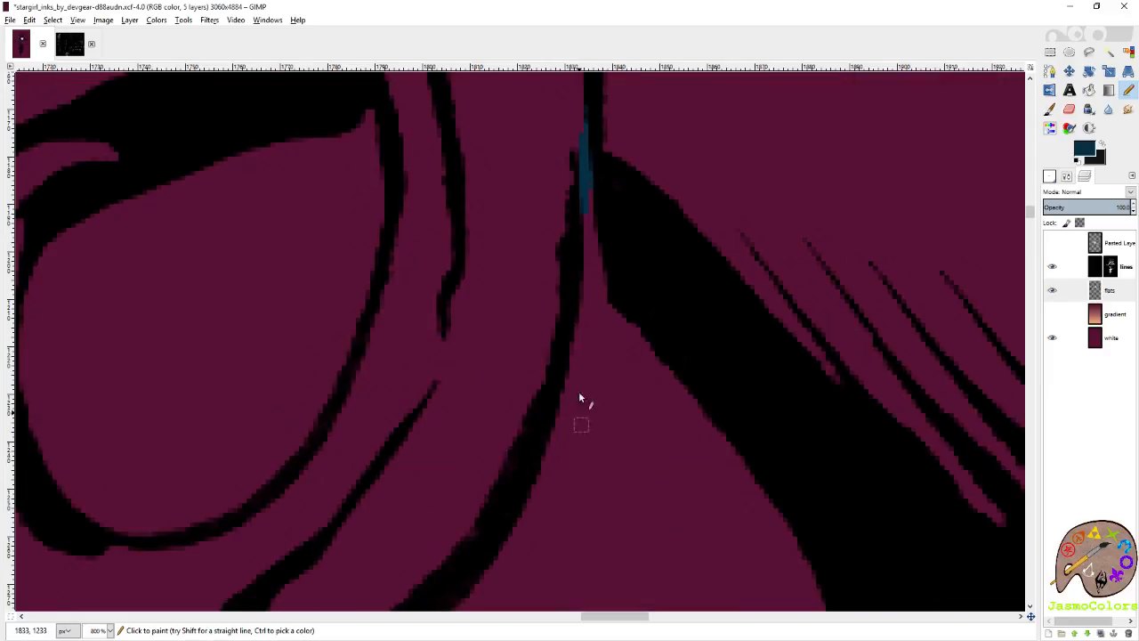
pyautogui.keyDown('shift'); pyautogui.click(565, 398); pyautogui.keyUp('shift')
pyautogui.keyDown('shift'); pyautogui.click(539, 476); pyautogui.keyUp('shift')
# Trace the top's edge in dark blue beneath the hair lock's curl and around to its inner side.
pyautogui.hscroll(-6, 575, 493)
pyautogui.scroll(-5, 726, 419)
pyautogui.keyDown('shift'); pyautogui.click(910, 359); pyautogui.keyUp('shift')
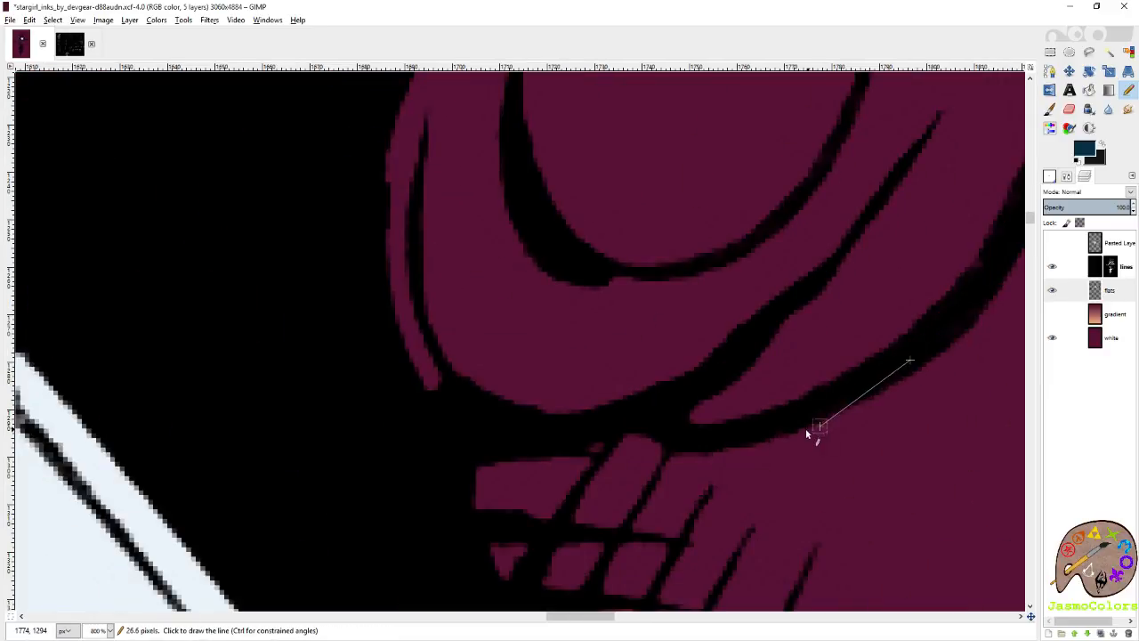
pyautogui.keyDown('shift'); pyautogui.click(788, 436); pyautogui.keyUp('shift')
pyautogui.keyDown('shift'); pyautogui.click(707, 450); pyautogui.keyUp('shift')
pyautogui.keyDown('shift'); pyautogui.click(653, 437); pyautogui.keyUp('shift')
pyautogui.keyDown('shift'); pyautogui.click(570, 442); pyautogui.keyUp('shift')
pyautogui.keyDown('shift'); pyautogui.click(397, 394); pyautogui.keyUp('shift')
pyautogui.keyDown('shift'); pyautogui.click(335, 312); pyautogui.keyUp('shift')
# Trace the top's edge in dark blue up the neck side of the hair lock's curl to the lock's straight part.
pyautogui.scroll(4, 327, 274)
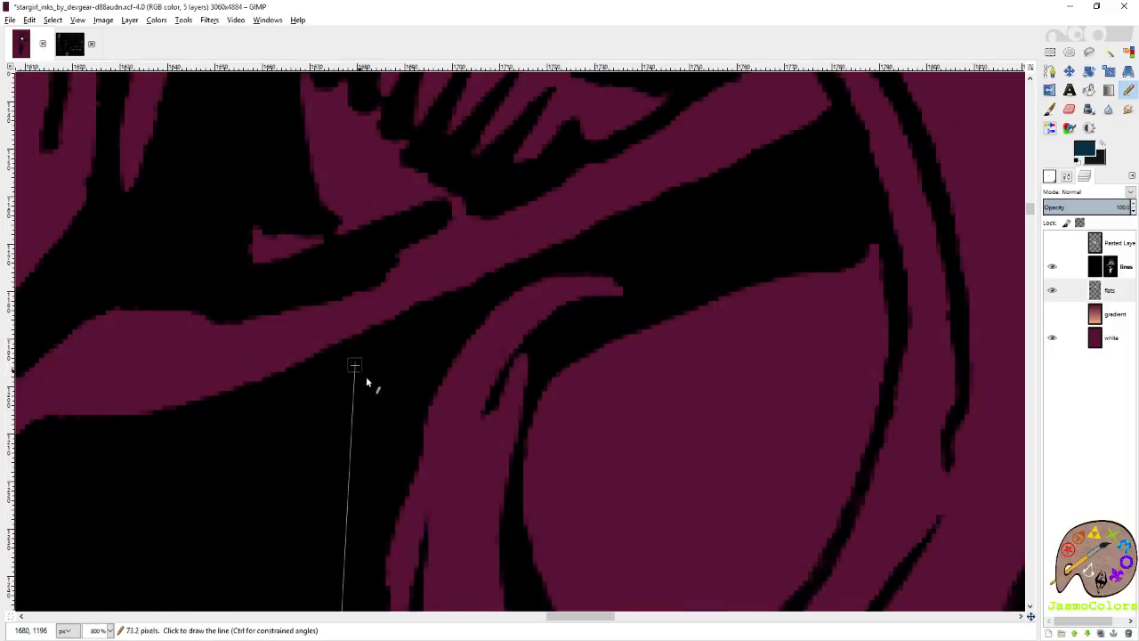
pyautogui.keyDown('shift'); pyautogui.click(368, 381); pyautogui.keyUp('shift')
pyautogui.keyDown('shift'); pyautogui.click(628, 234); pyautogui.keyUp('shift')
pyautogui.scroll(3, 738, 257)
pyautogui.keyDown('shift'); pyautogui.click(829, 391); pyautogui.keyUp('shift')
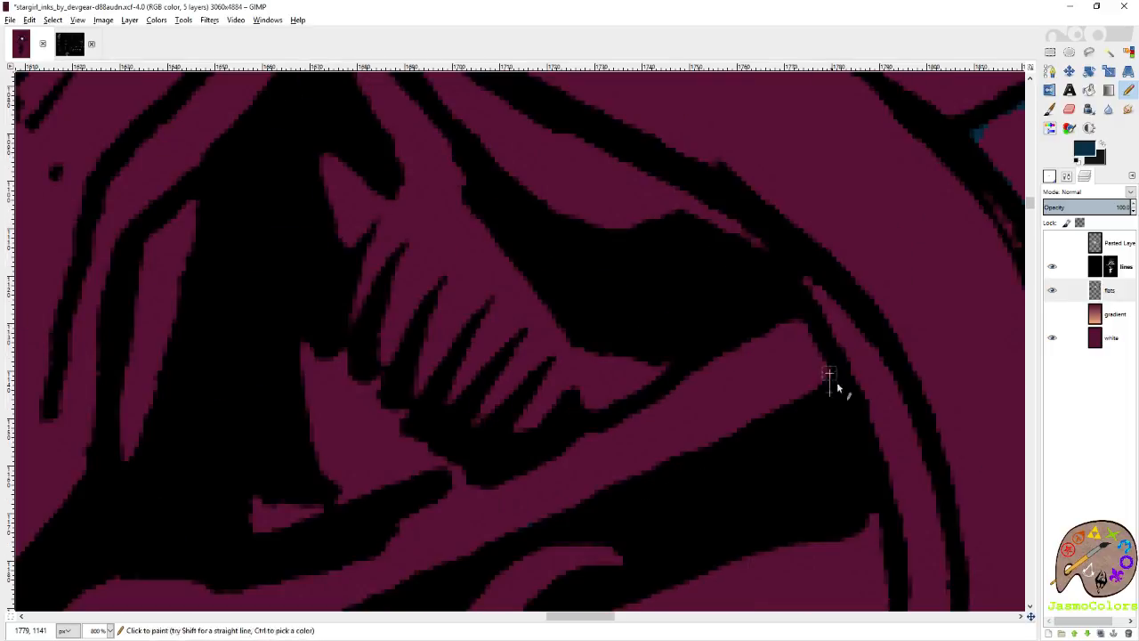
pyautogui.scroll(-4, 850, 362)
pyautogui.scroll(4, 846, 342)
# Continue the dark blue edge up along the neck side of the hair lock and around the collar's upper end.
pyautogui.moveTo(805, 339)
pyautogui.mouseDown()
pyautogui.moveTo(707, 261)
pyautogui.moveTo(480, 144)
pyautogui.mouseUp()
pyautogui.hscroll(-2, 510, 181)
pyautogui.scroll(2, 596, 214)
pyautogui.keyDown('shift'); pyautogui.click(664, 184); pyautogui.keyUp('shift')
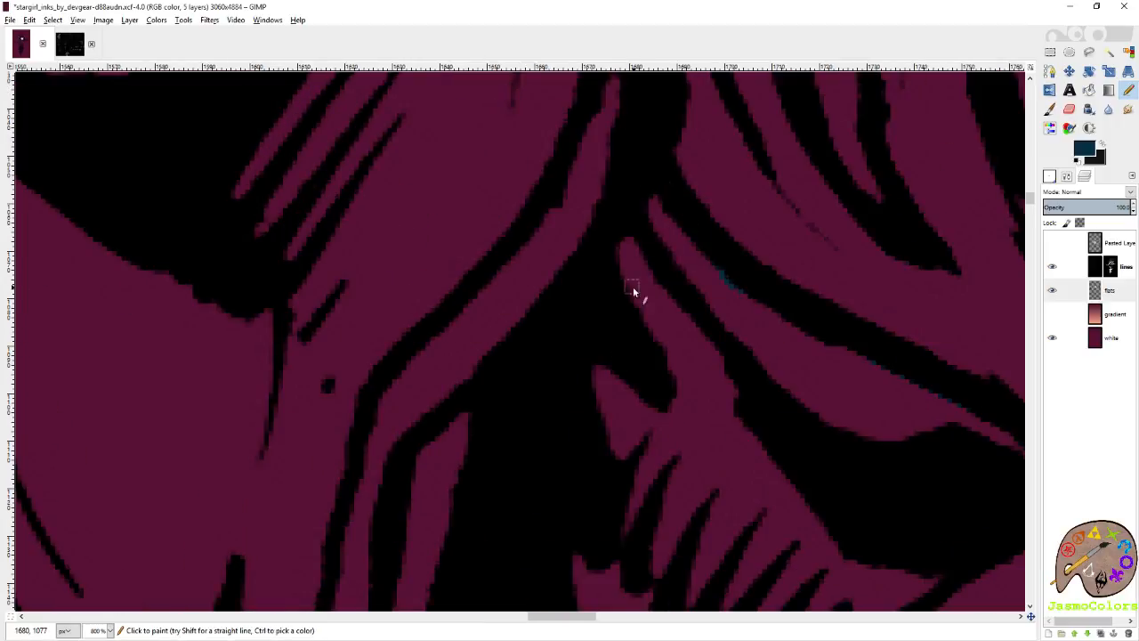
pyautogui.scroll(2, 633, 286)
pyautogui.keyDown('shift'); pyautogui.click(641, 304); pyautogui.keyUp('shift')
pyautogui.keyDown('shift'); pyautogui.click(599, 353); pyautogui.keyUp('shift')
# Try to trace the collar's inner edge in dark blue from beside the hair down toward the throat.
pyautogui.keyDown('shift'); pyautogui.click(500, 549); pyautogui.keyUp('shift')
pyautogui.hscroll(-1, 506, 532)
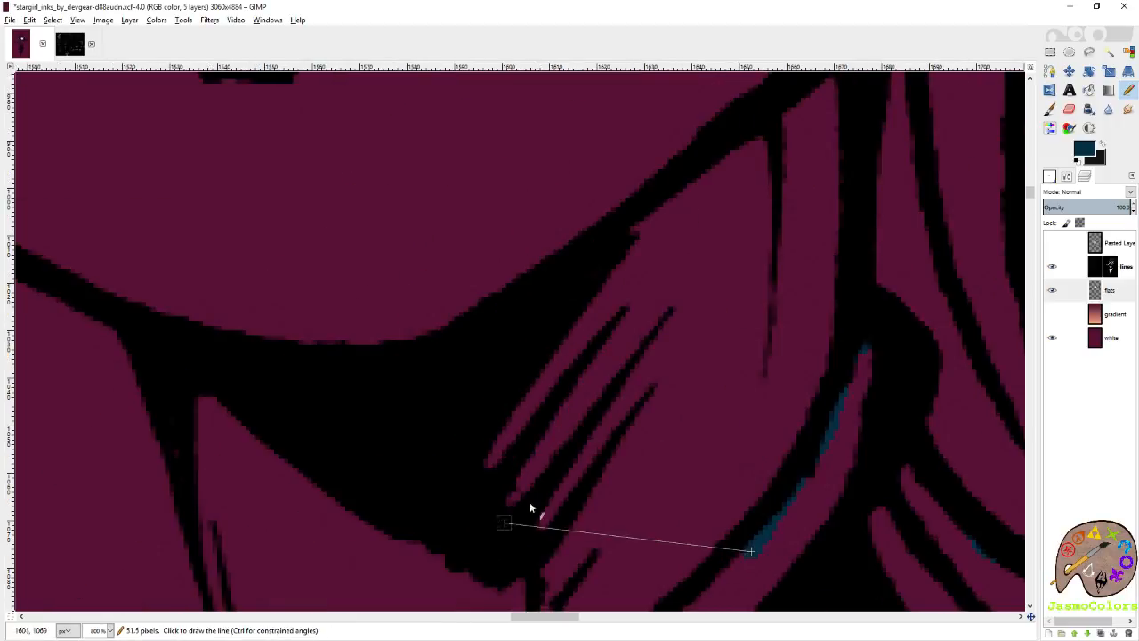
pyautogui.scroll(-2, 547, 490)
pyautogui.keyDown('shift'); pyautogui.click(679, 344); pyautogui.keyUp('shift')
pyautogui.keyDown('shift'); pyautogui.click(628, 403); pyautogui.keyUp('shift')
pyautogui.keyDown('shift'); pyautogui.click(609, 472); pyautogui.keyUp('shift')
pyautogui.keyDown('shift'); pyautogui.click(599, 515); pyautogui.keyUp('shift')
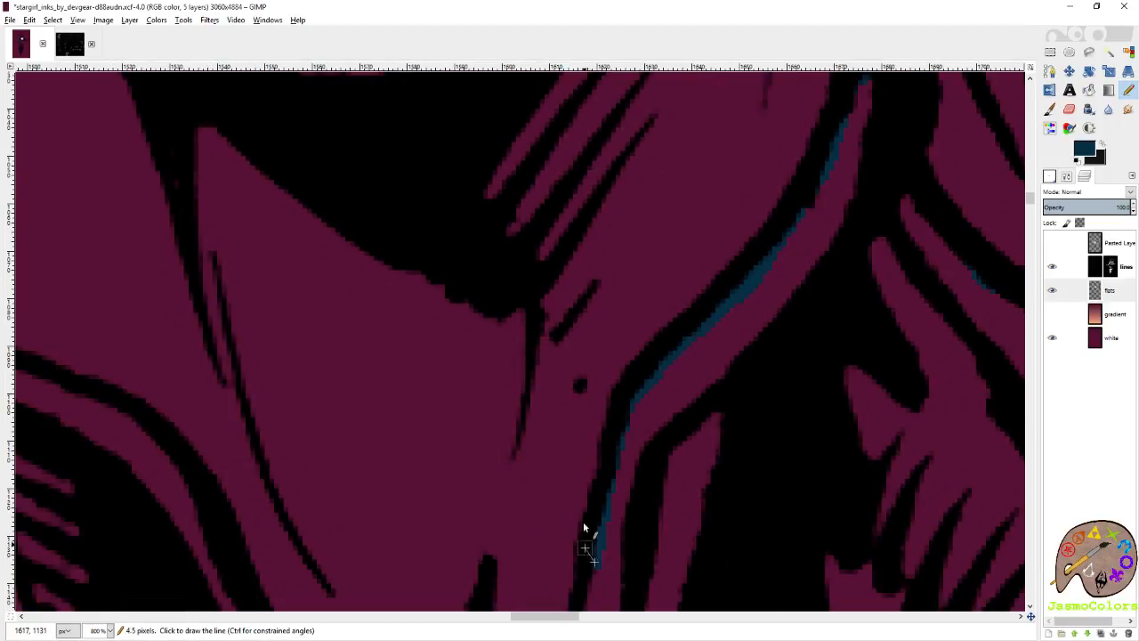
pyautogui.scroll(-3, 584, 534)
pyautogui.keyDown('shift'); pyautogui.click(586, 254); pyautogui.keyUp('shift')
pyautogui.keyDown('ctrl'); pyautogui.scroll(-4, 631, 310); pyautogui.keyUp('ctrl')
pyautogui.keyDown('ctrl'); pyautogui.scroll(-2, 660, 347); pyautogui.keyUp('ctrl')
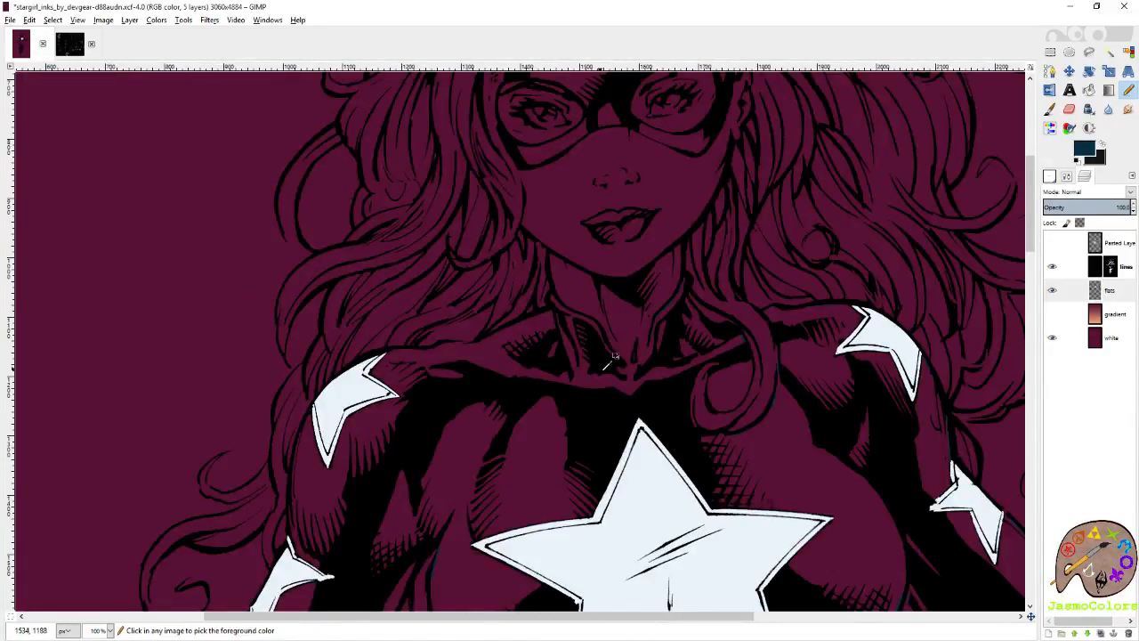
# Try a short dark blue stroke across the side of the neck above the collar, and undo it.
pyautogui.keyDown('ctrl'); pyautogui.scroll(4, 663, 356); pyautogui.keyUp('ctrl')
pyautogui.scroll(4, 709, 278)
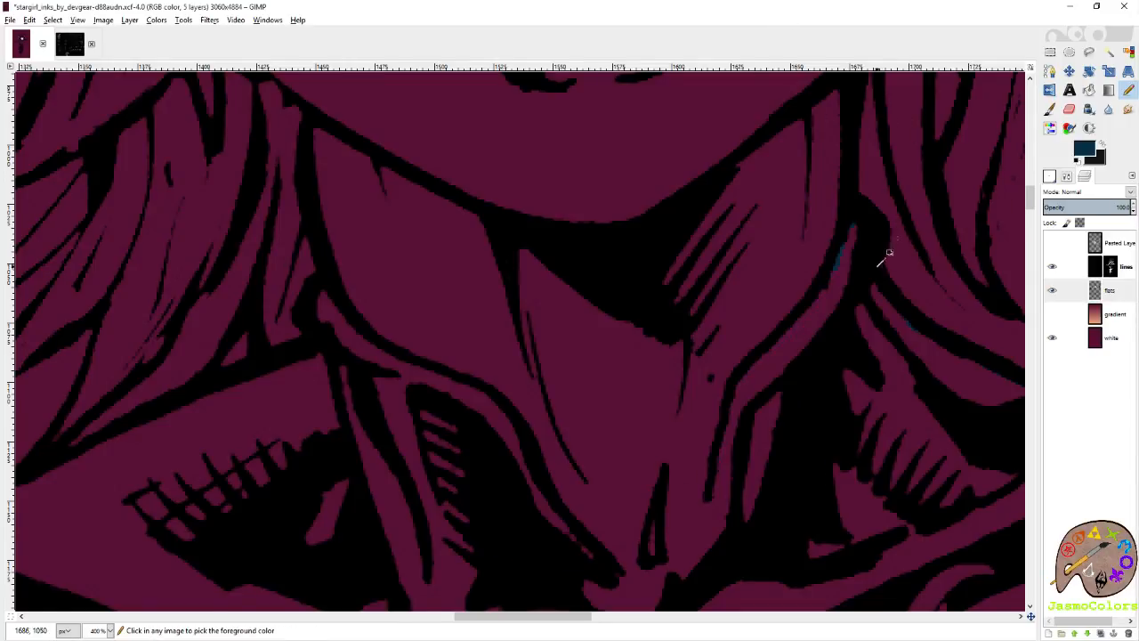
pyautogui.scroll(-5, 888, 254)
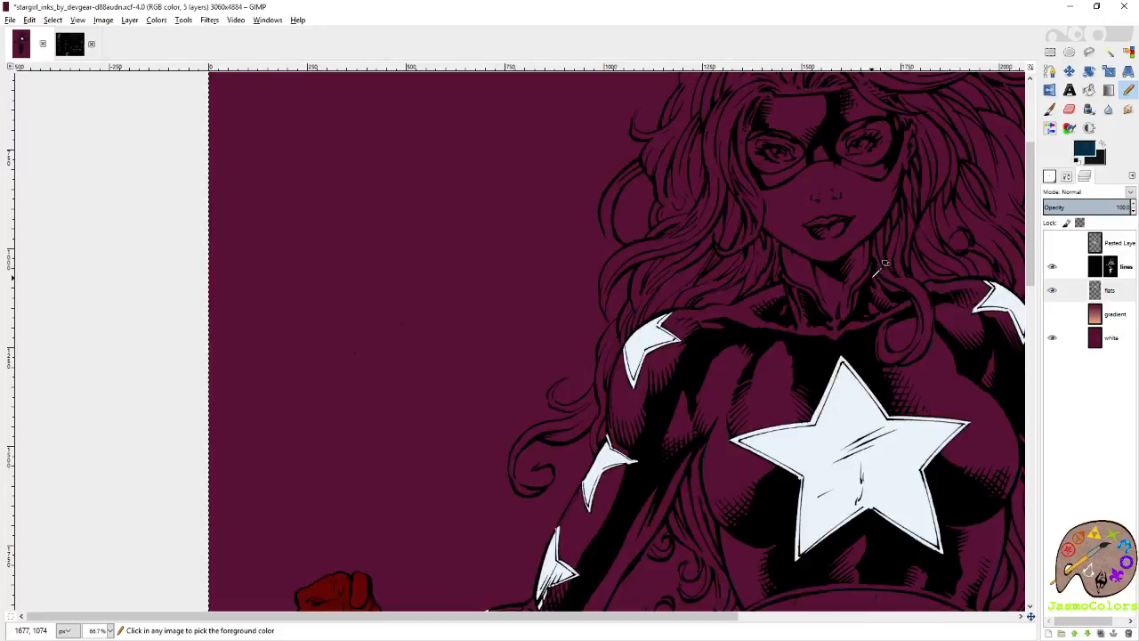
pyautogui.scroll(5, 878, 237)
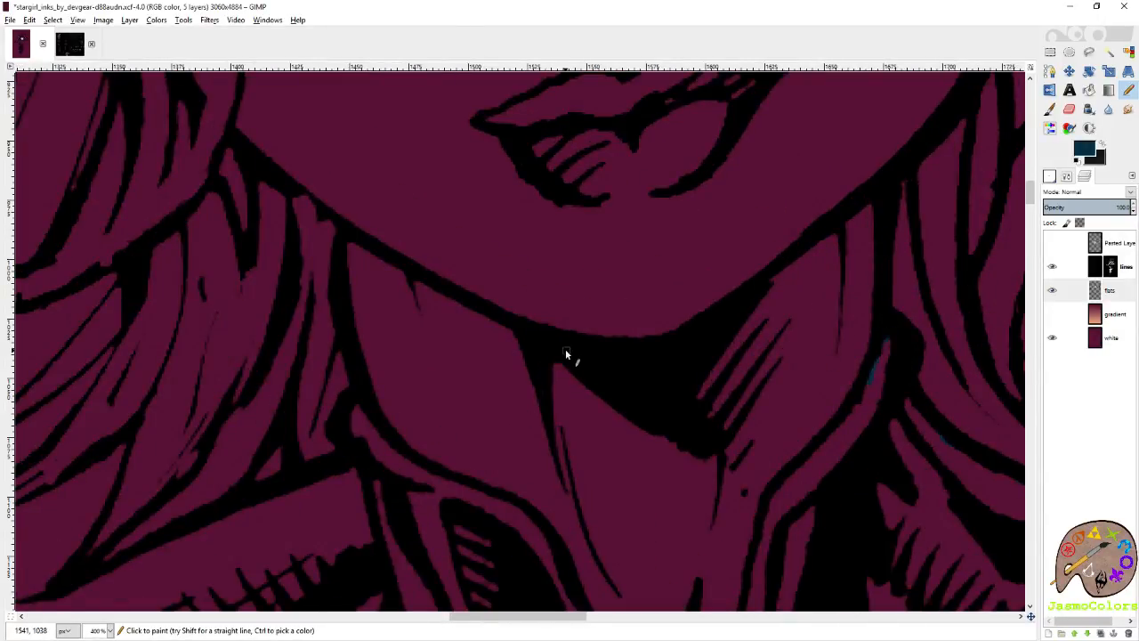
pyautogui.scroll(-2, 810, 273)
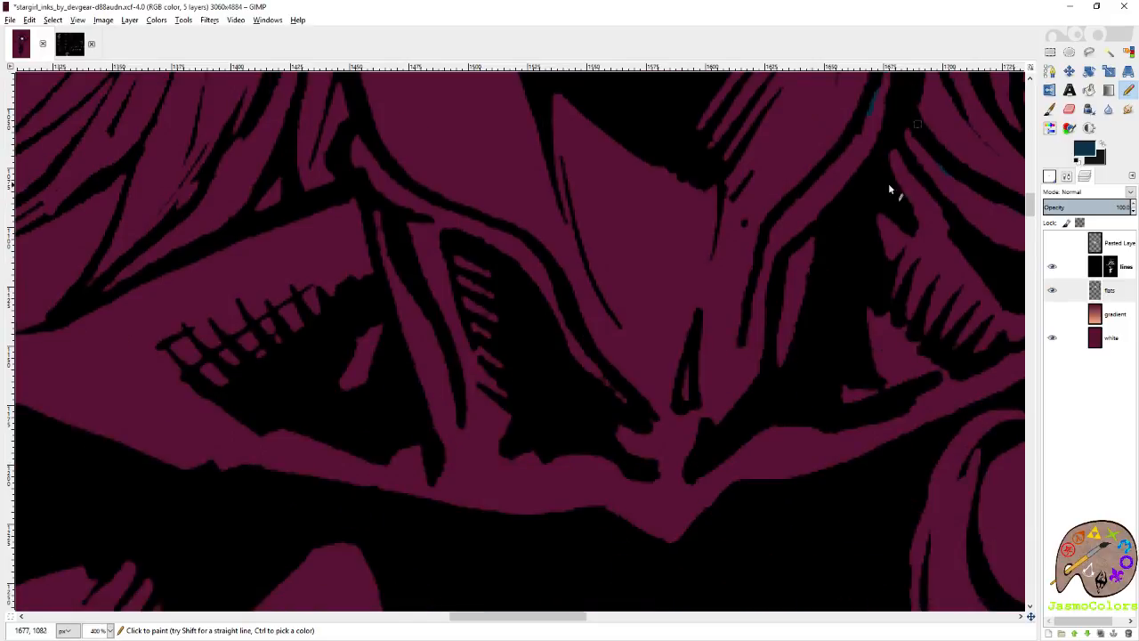
pyautogui.scroll(1, 880, 228)
pyautogui.moveTo(874, 174); pyautogui.dragTo(839, 187)
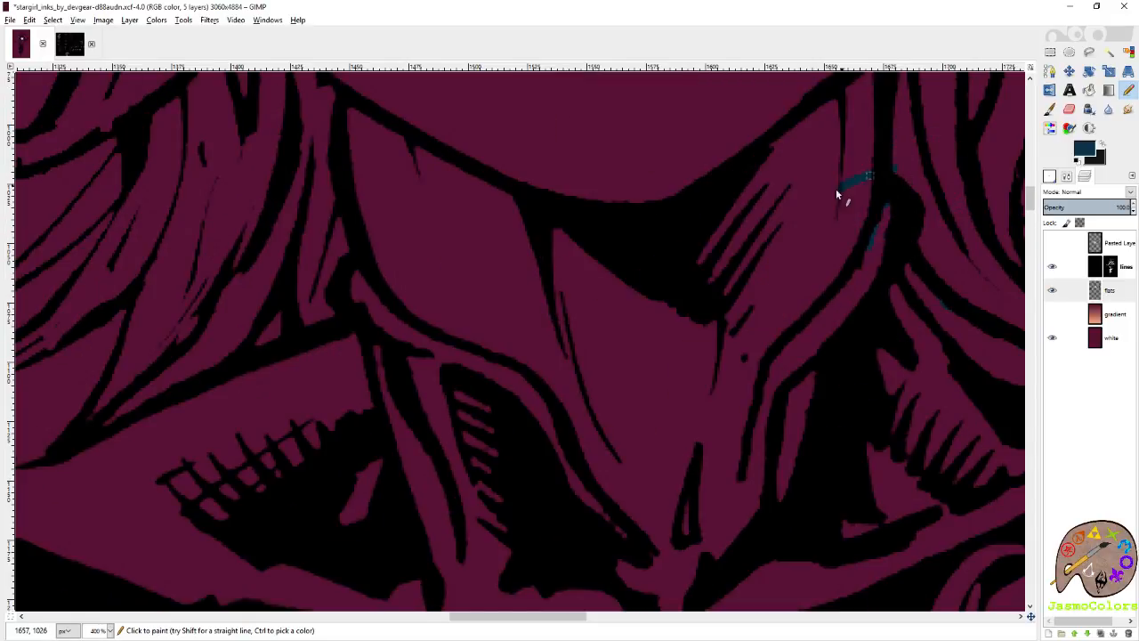
pyautogui.hotkey('ctrl', 'z')
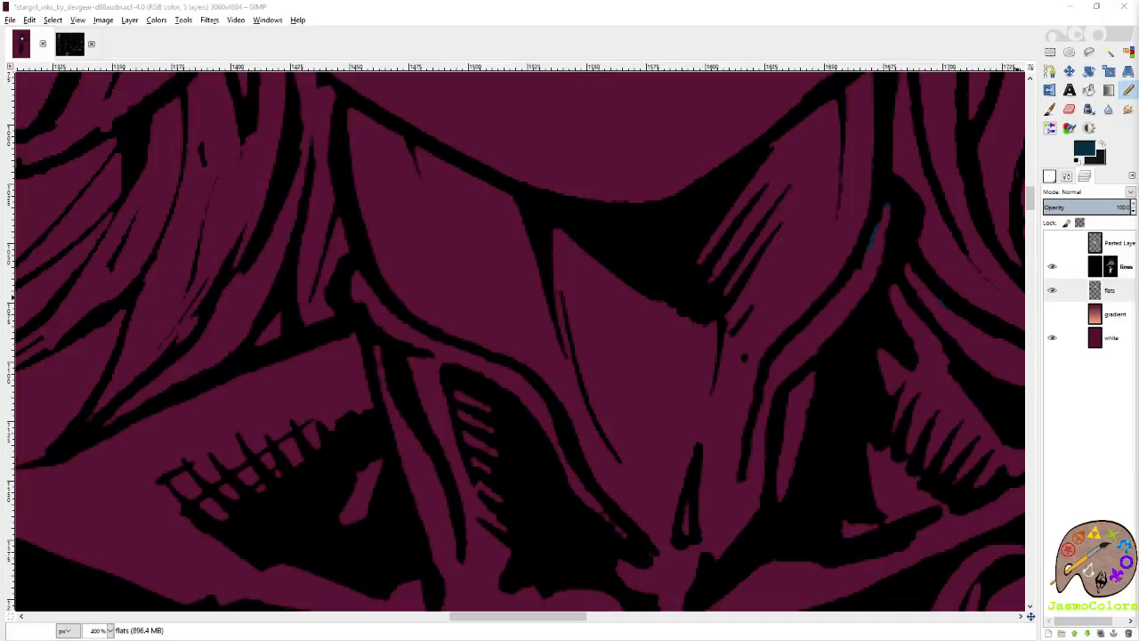
pyautogui.click(852, 24)
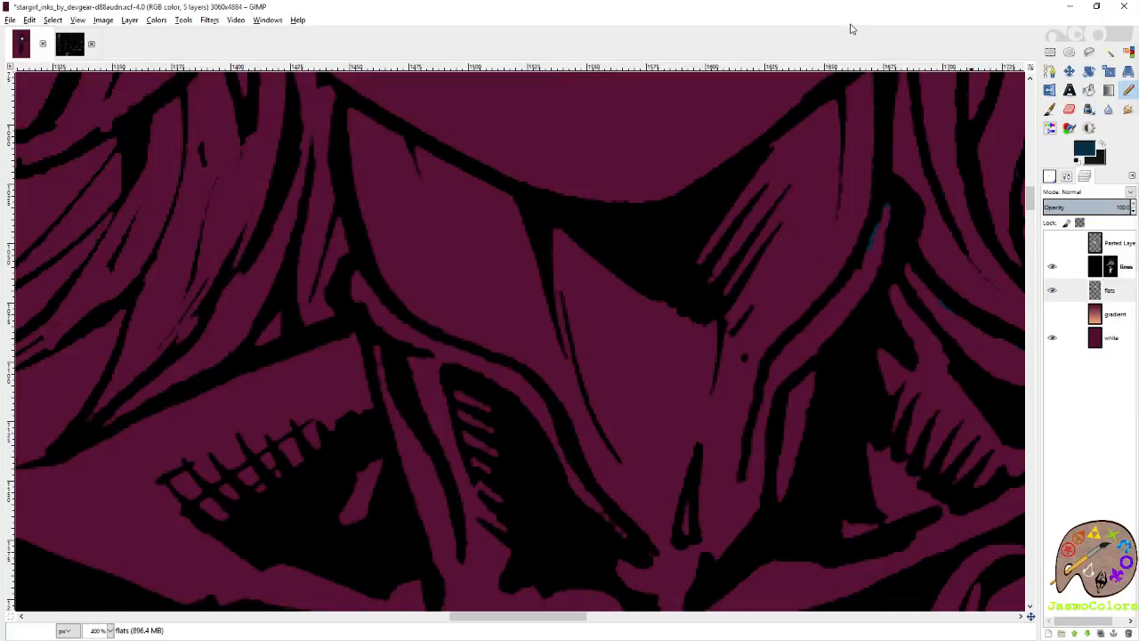
# Trace the collar's inner edge in dark blue down to the throat and across to the opposite collar flap.
pyautogui.moveTo(867, 244)
pyautogui.mouseDown()
pyautogui.moveTo(839, 298)
pyautogui.moveTo(764, 372)
pyautogui.mouseUp()
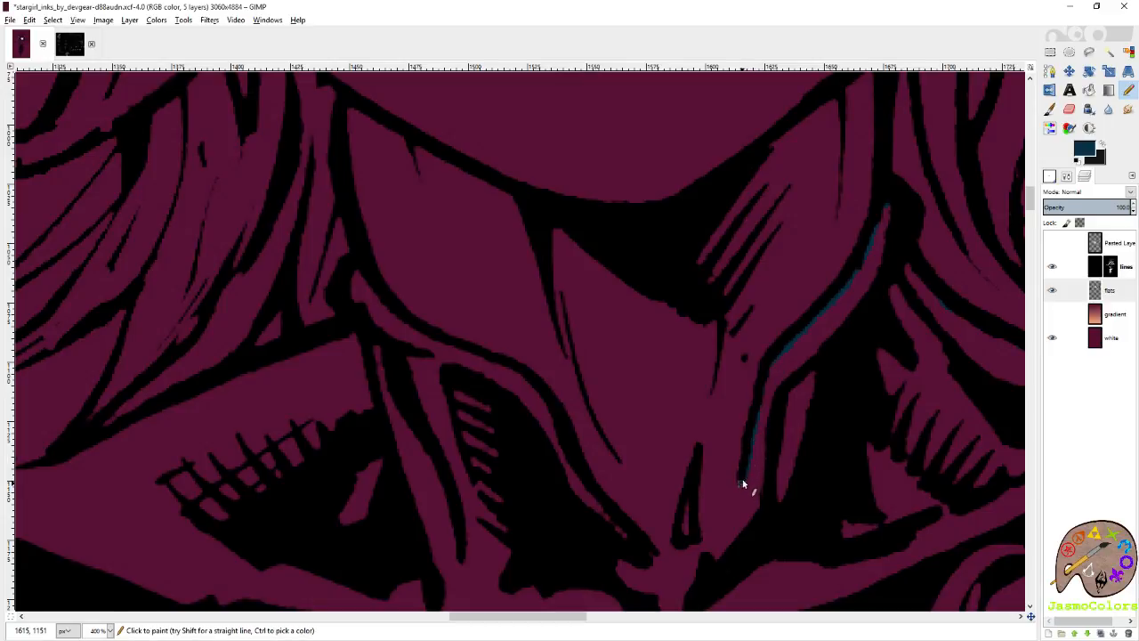
pyautogui.scroll(-3, 742, 480)
pyautogui.keyDown('shift'); pyautogui.click(724, 410); pyautogui.keyUp('shift')
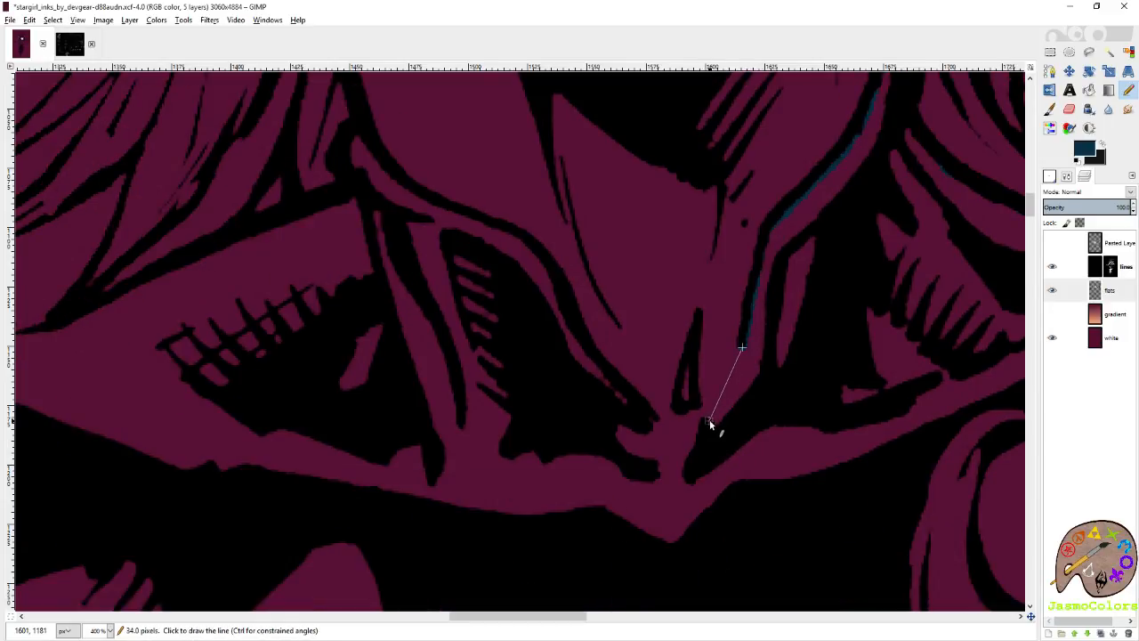
pyautogui.keyDown('shift'); pyautogui.click(709, 419); pyautogui.keyUp('shift')
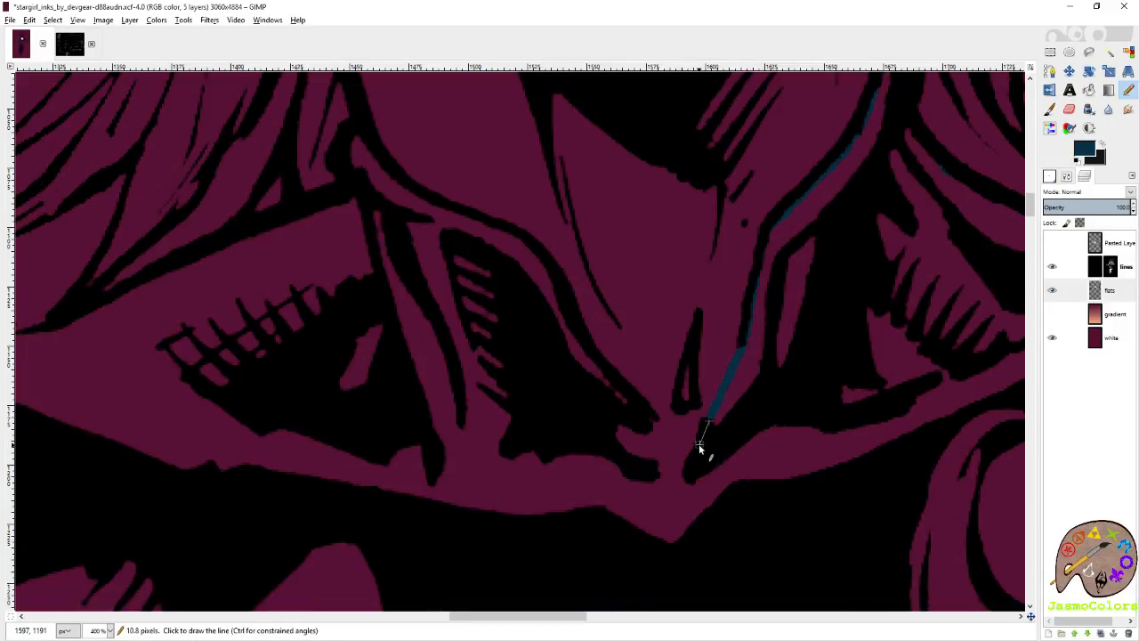
pyautogui.keyDown('shift'); pyautogui.click(652, 423); pyautogui.keyUp('shift')
# Trace the opposite collar flap's inner edge in dark blue up the neck and around its upper end.
pyautogui.keyDown('shift'); pyautogui.click(505, 230); pyautogui.keyUp('shift')
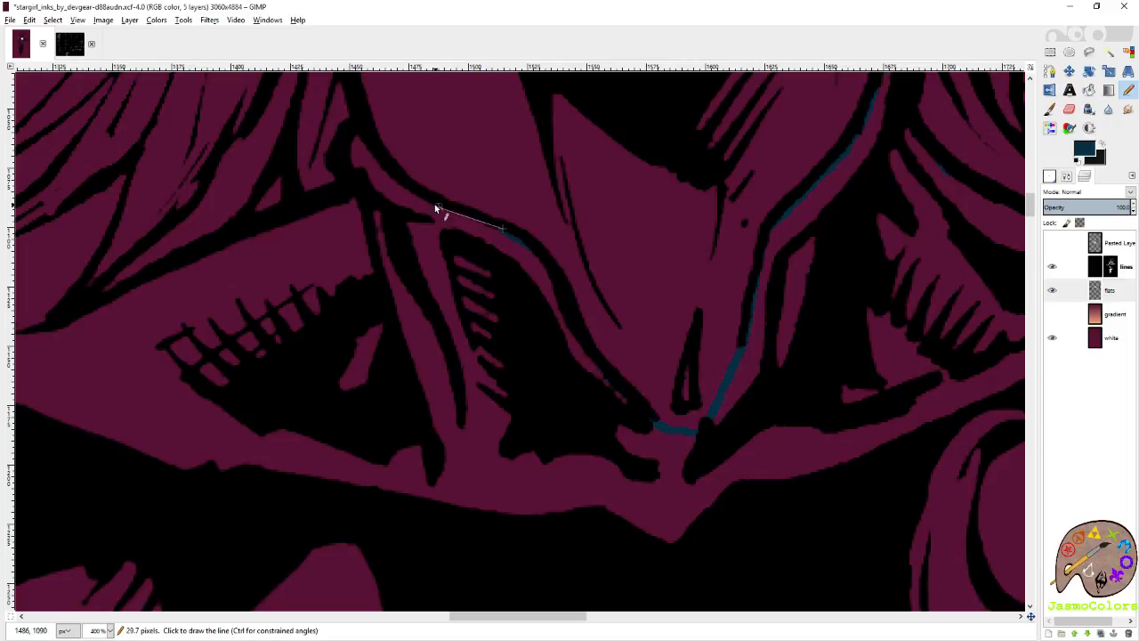
pyautogui.keyDown('shift'); pyautogui.click(399, 180); pyautogui.keyUp('shift')
pyautogui.keyDown('shift'); pyautogui.click(377, 158); pyautogui.keyUp('shift')
pyautogui.keyDown('shift'); pyautogui.click(357, 138); pyautogui.keyUp('shift')
pyautogui.keyDown('shift'); pyautogui.click(355, 183); pyautogui.keyUp('shift')
# Trace the top of the opposite shoulder in dark blue from the collar outward along the underside of the hair.
pyautogui.keyDown('shift'); pyautogui.click(242, 228); pyautogui.keyUp('shift')
pyautogui.hscroll(-3, 210, 282)
pyautogui.hscroll(-3, 209, 283)
pyautogui.keyDown('shift'); pyautogui.click(587, 307); pyautogui.keyUp('shift')
pyautogui.keyDown('shift'); pyautogui.click(555, 330); pyautogui.keyUp('shift')
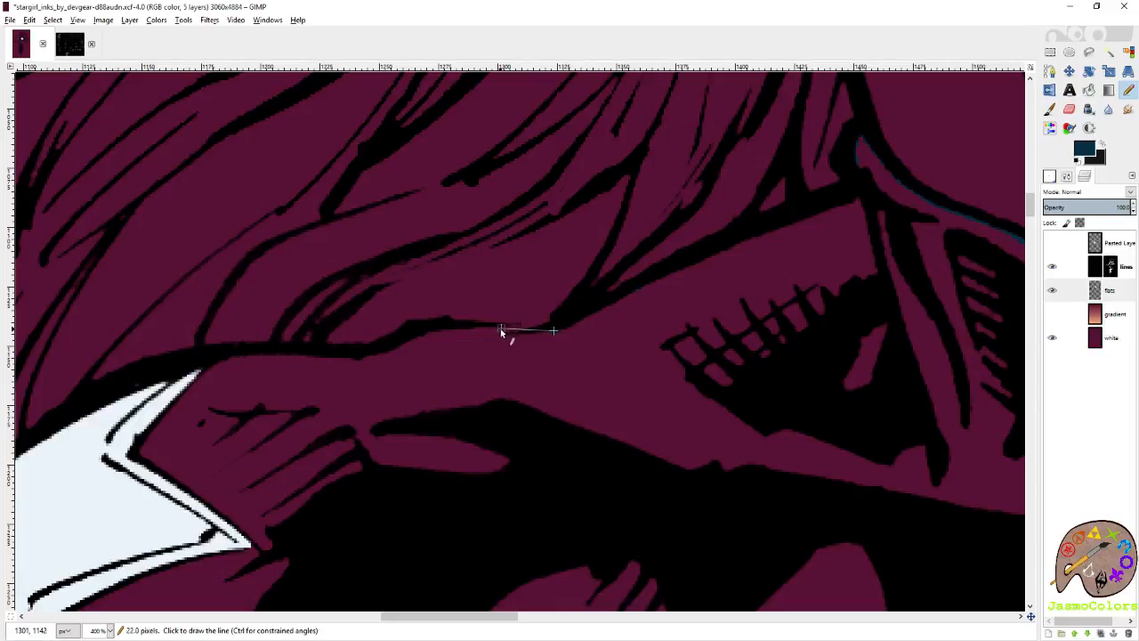
pyautogui.keyDown('shift'); pyautogui.click(497, 329); pyautogui.keyUp('shift')
# Finish the dark blue shoulder outline up to the upper tip of the white shoulder star.
pyautogui.scroll(4, 194, 374)
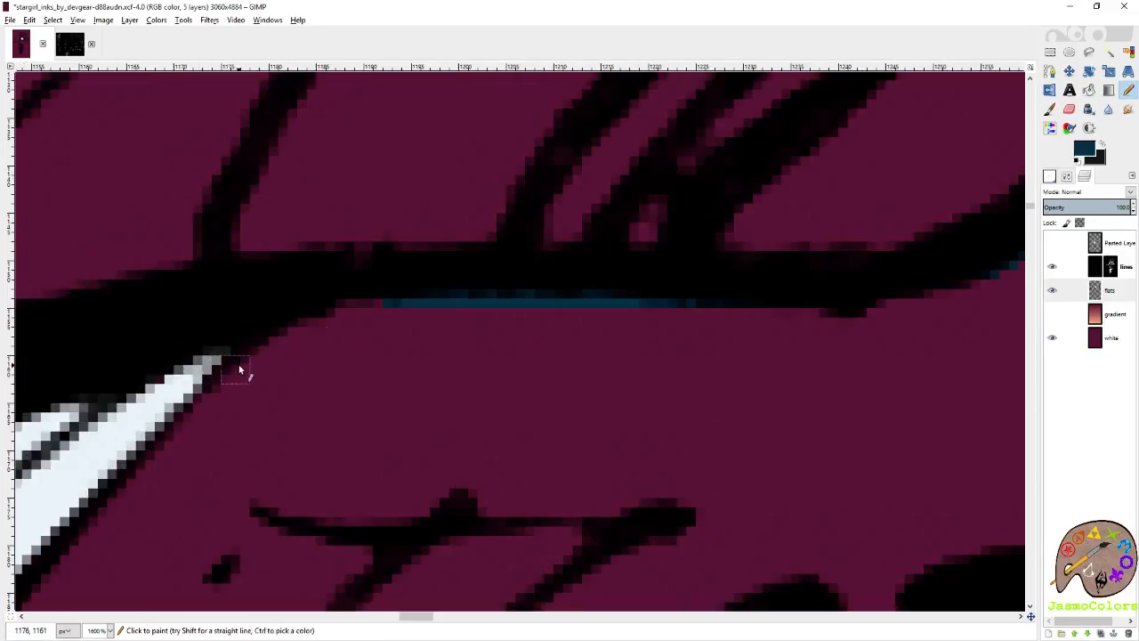
pyautogui.keyDown('shift'); pyautogui.click(244, 361); pyautogui.keyUp('shift')
pyautogui.scroll(-4, 461, 349)
pyautogui.scroll(3, 356, 365)
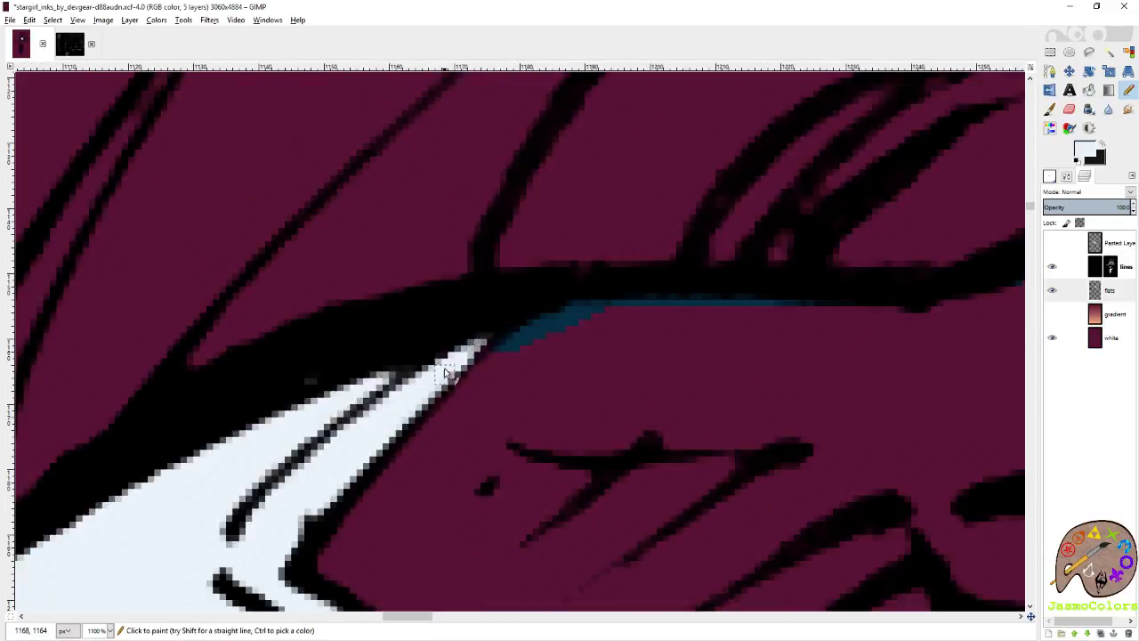
pyautogui.scroll(-3, 560, 307)
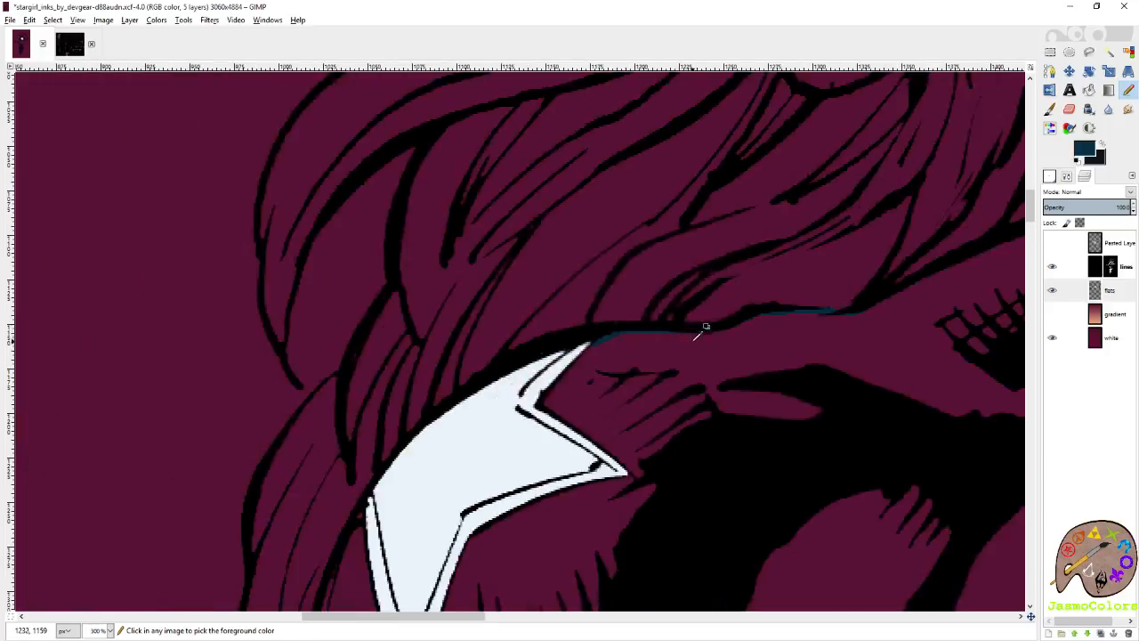
# Fill the small gap between the hair and the shoulder star's outer corner with dark blue.
pyautogui.scroll(6, 700, 326)
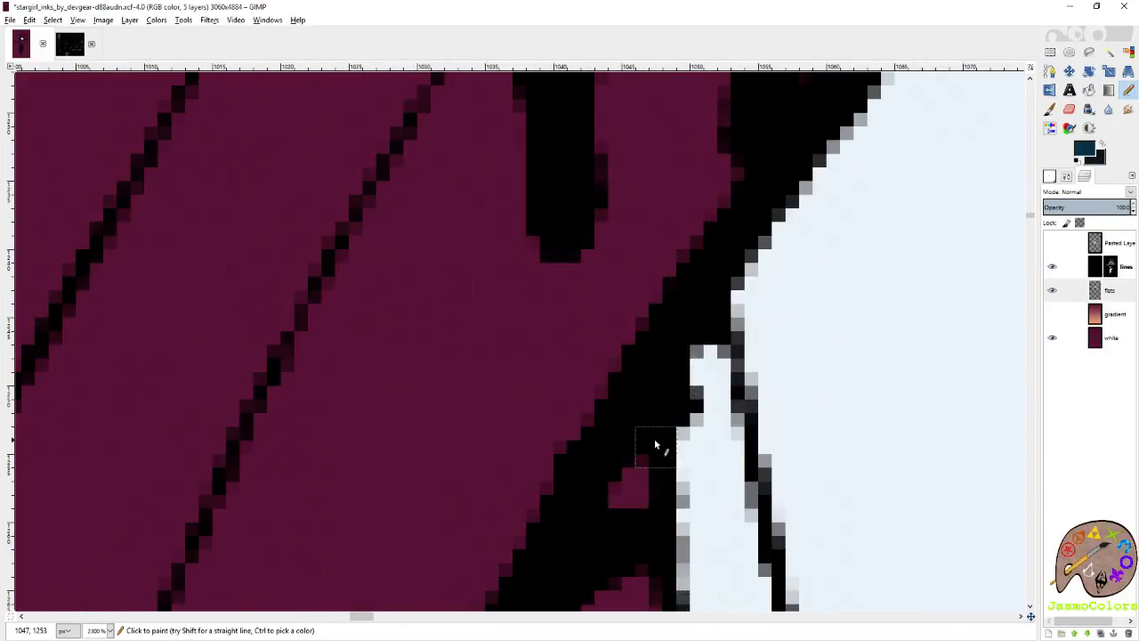
pyautogui.keyDown('ctrl'); pyautogui.click(643, 437); pyautogui.keyUp('ctrl')
pyautogui.keyDown('ctrl'); pyautogui.click(656, 433); pyautogui.keyUp('ctrl')
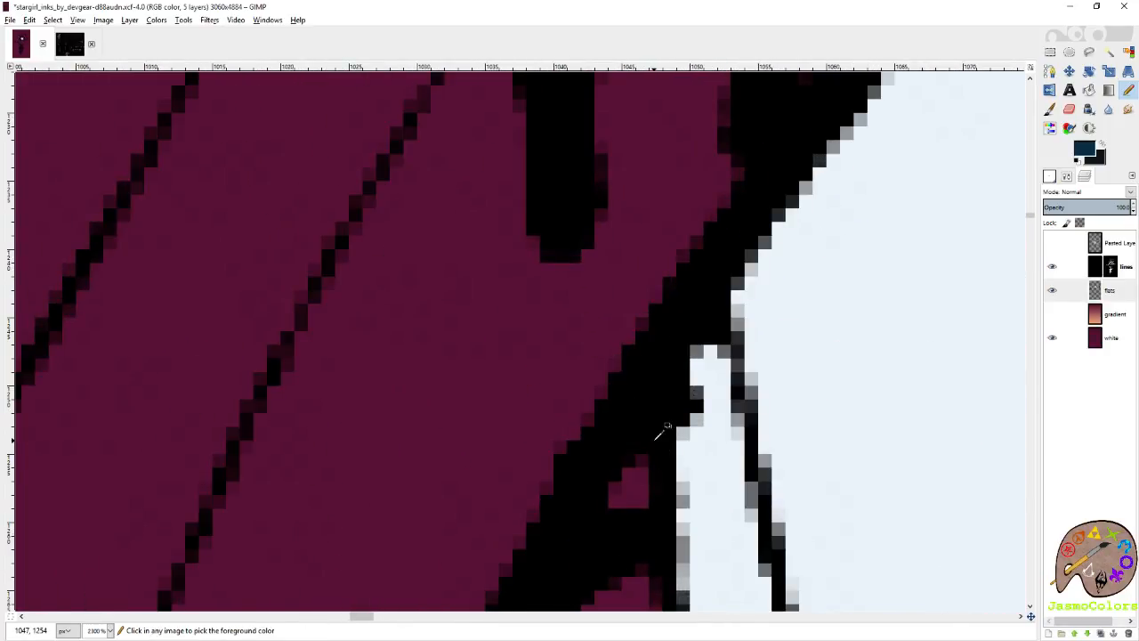
pyautogui.scroll(-3, 644, 445)
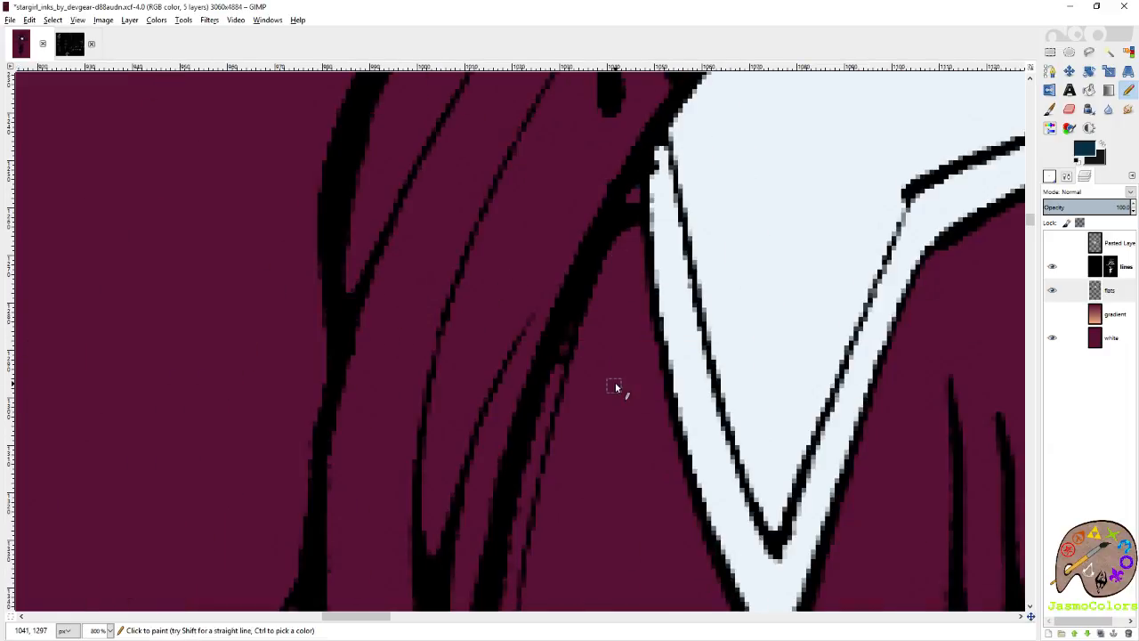
# Trace the sleeve's outer edge in dark blue along the hair, starting below the shoulder star's outer corner.
pyautogui.keyDown('shift'); pyautogui.click(552, 326); pyautogui.keyUp('shift')
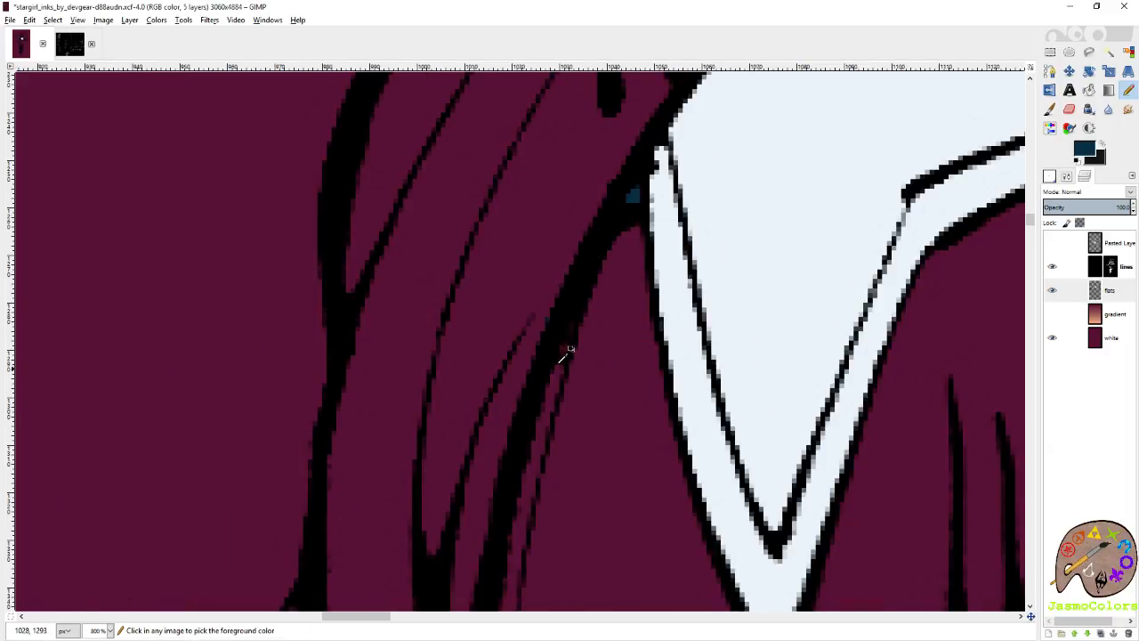
pyautogui.keyDown('shift'); pyautogui.click(525, 425); pyautogui.keyUp('shift')
pyautogui.hotkey('ctrl', 'z')
pyautogui.keyDown('shift'); pyautogui.click(538, 406); pyautogui.keyUp('shift')
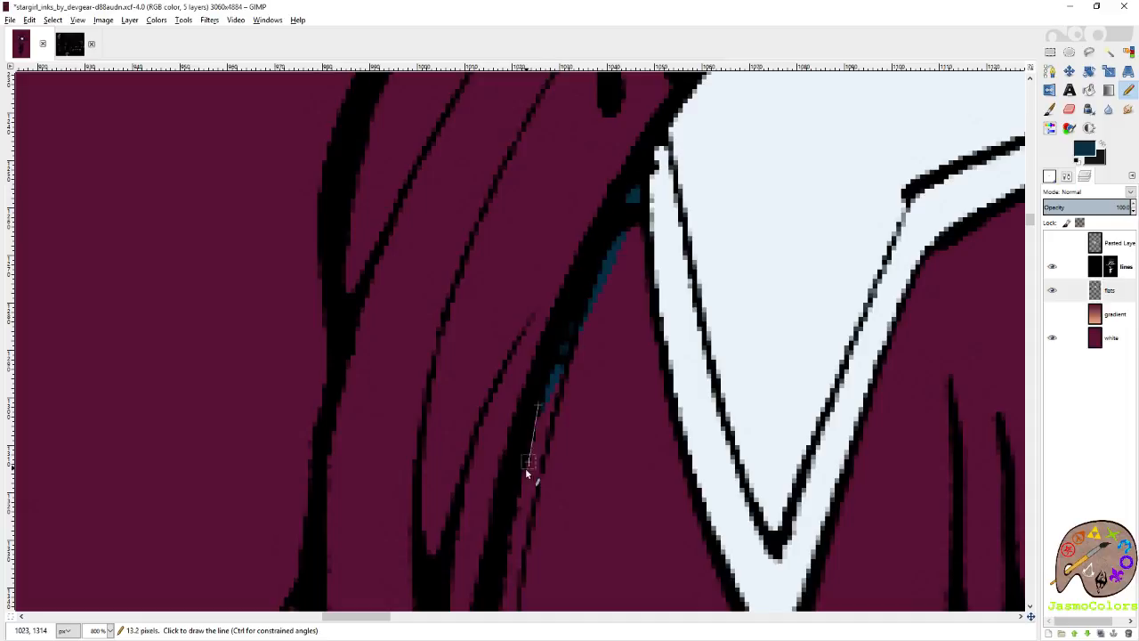
pyautogui.scroll(-2, 499, 366)
pyautogui.keyDown('shift'); pyautogui.click(490, 471); pyautogui.keyUp('shift')
# Continue the sleeve's outer edge in dark blue down to the upper tip of the second sleeve star.
pyautogui.scroll(-5, 487, 410)
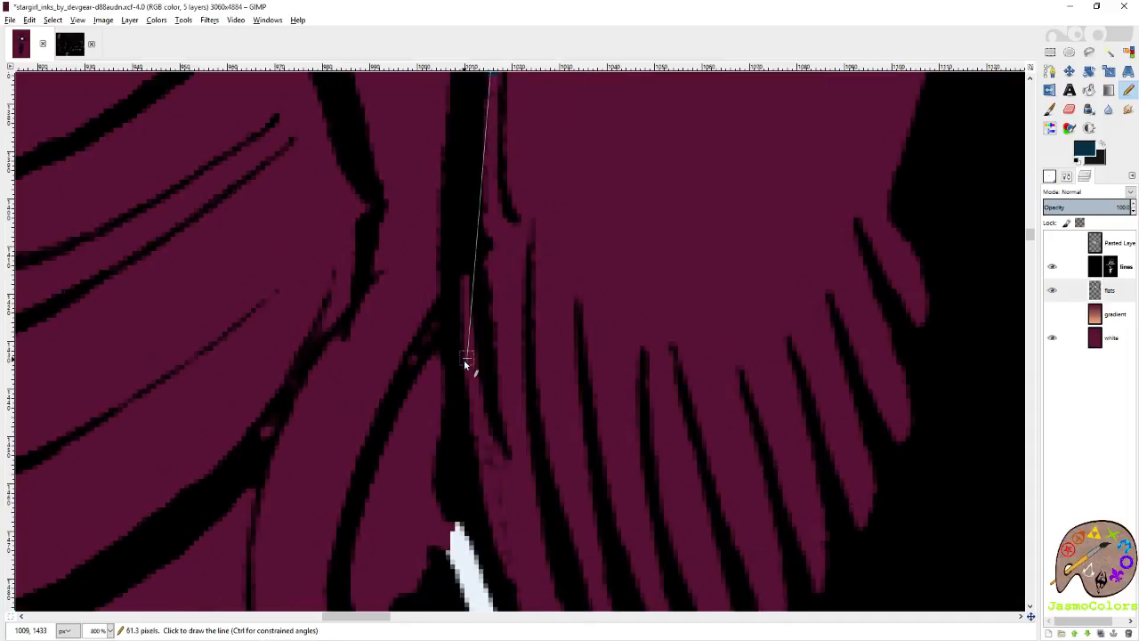
pyautogui.keyDown('shift'); pyautogui.click(464, 359); pyautogui.keyUp('shift')
pyautogui.keyDown('shift'); pyautogui.click(473, 433); pyautogui.keyUp('shift')
pyautogui.scroll(-3, 474, 434)
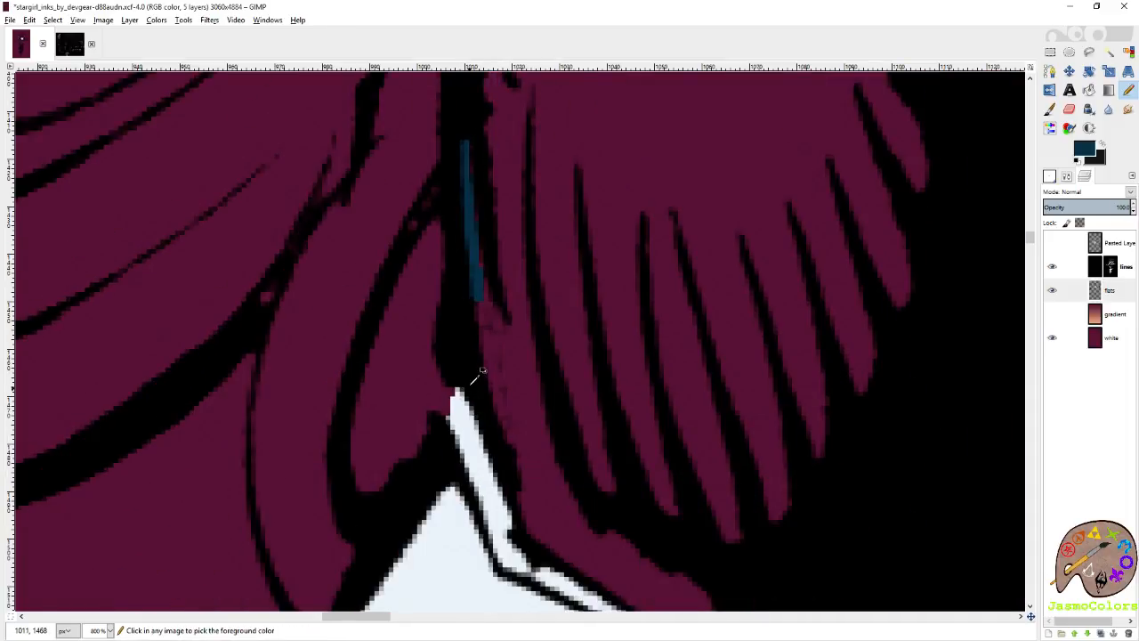
pyautogui.scroll(4, 472, 384)
pyautogui.keyDown('shift'); pyautogui.click(457, 384); pyautogui.keyUp('shift')
# Trace the sleeve's outer edge in dark blue from the second star's outer corner down the arm.
pyautogui.scroll(-5, 532, 328)
pyautogui.scroll(-7, 542, 326)
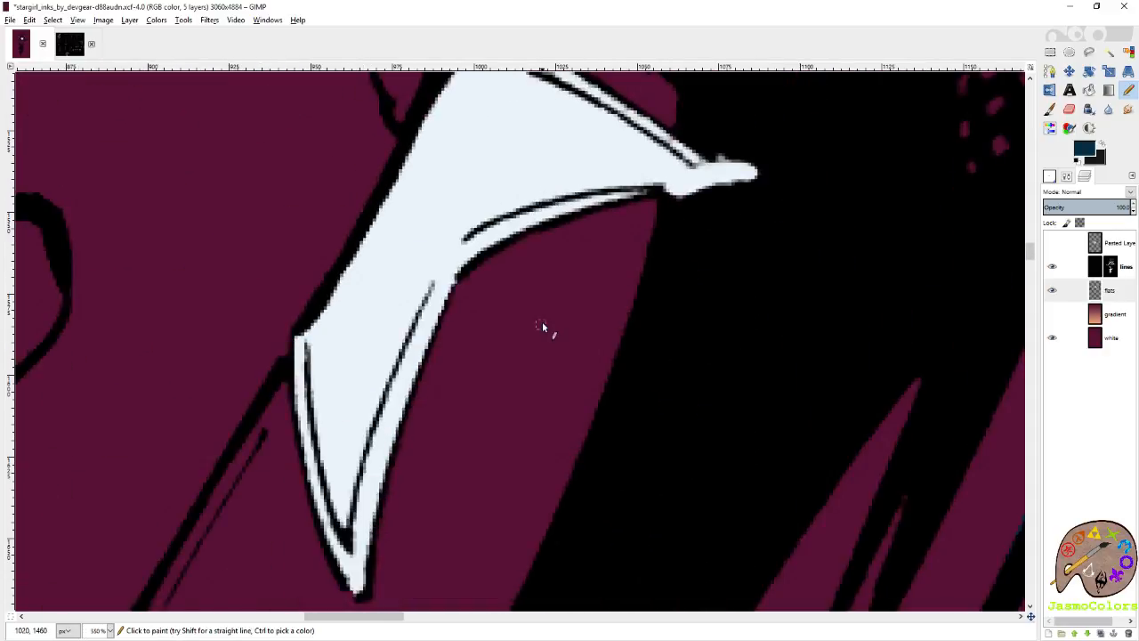
pyautogui.scroll(3, 542, 327)
pyautogui.scroll(4, 509, 356)
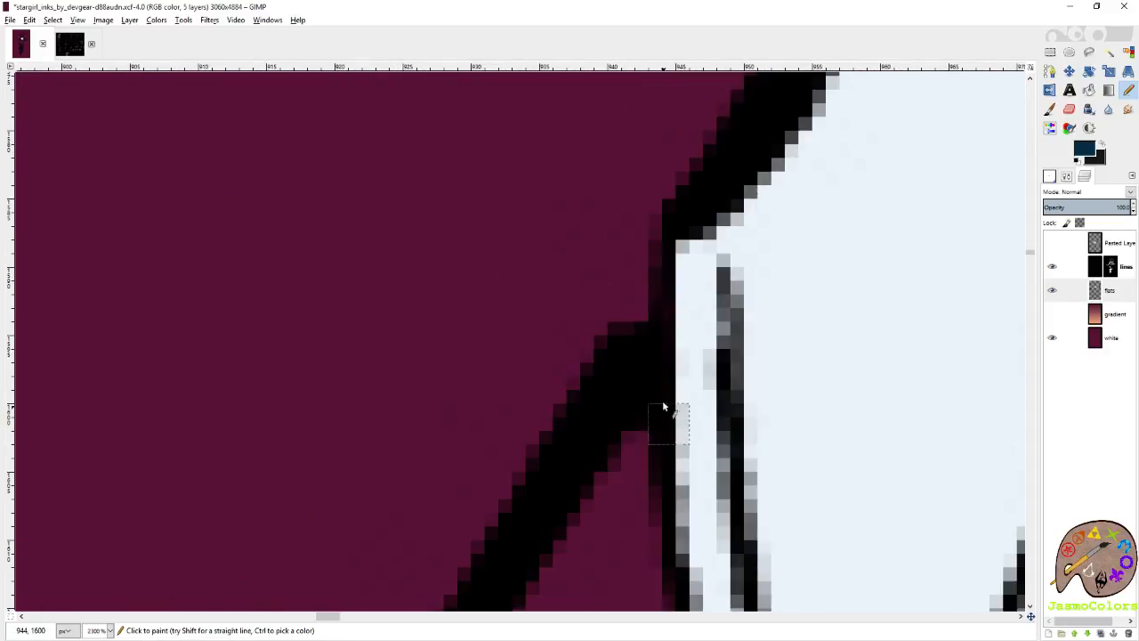
pyautogui.keyDown('shift'); pyautogui.click(631, 445); pyautogui.keyUp('shift')
pyautogui.scroll(-7, 597, 338)
pyautogui.keyDown('shift'); pyautogui.click(491, 399); pyautogui.keyUp('shift')
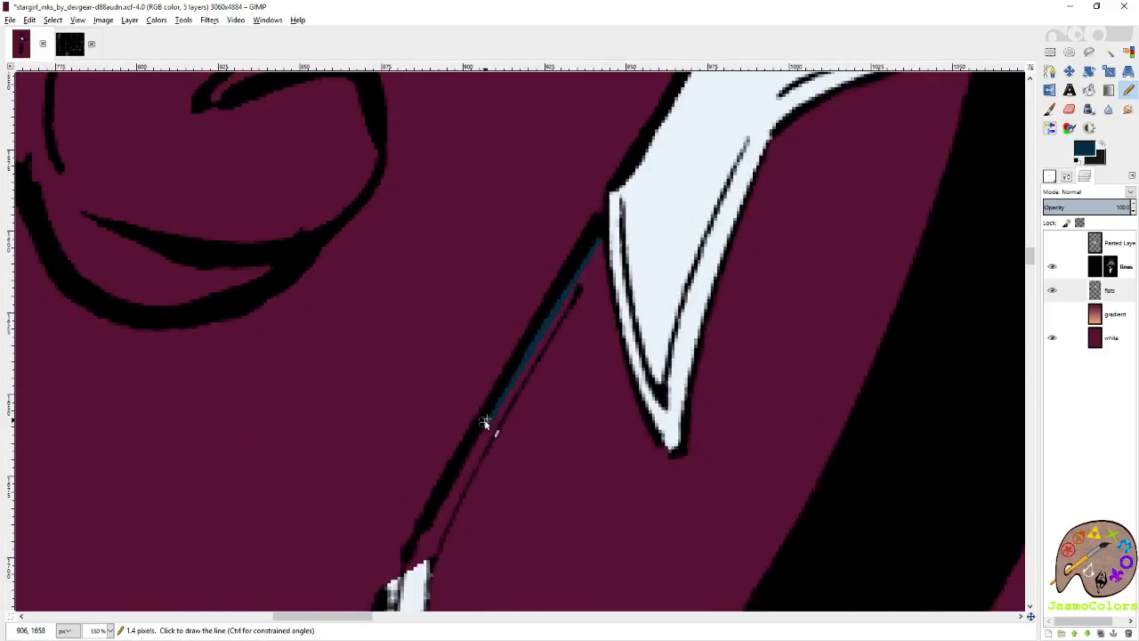
# Finish this stretch of the sleeve's dark blue outer edge at the upper tip of the third star.
pyautogui.scroll(3, 629, 379)
pyautogui.scroll(4, 574, 391)
pyautogui.keyDown('shift'); pyautogui.click(562, 425); pyautogui.keyUp('shift')
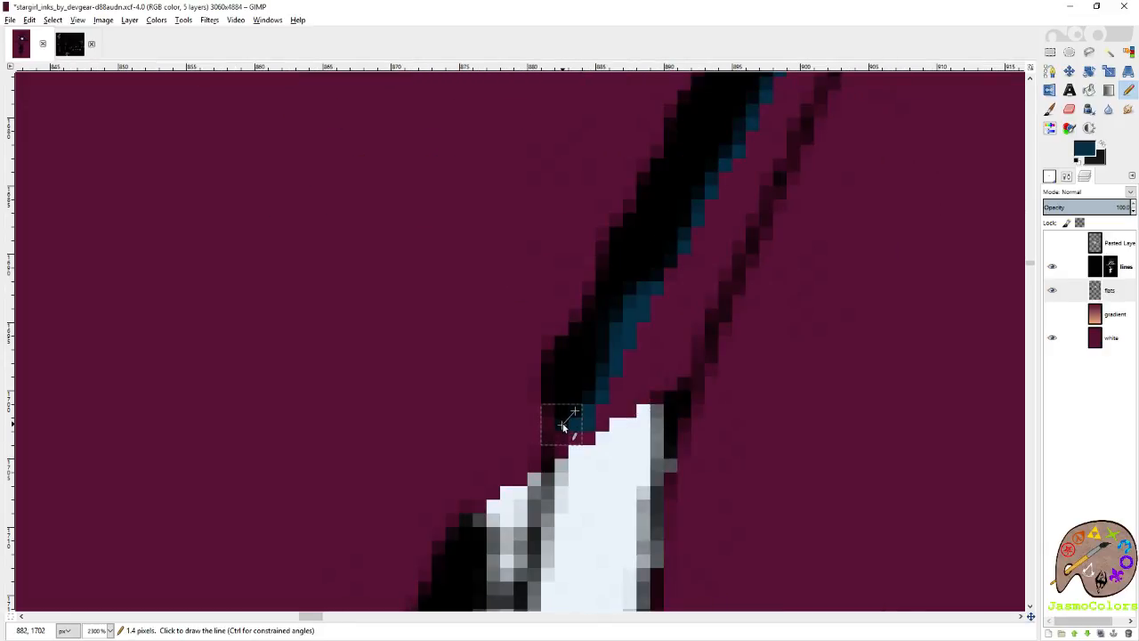
pyautogui.scroll(-5, 728, 334)
pyautogui.scroll(4, 693, 367)
pyautogui.scroll(1, 702, 356)
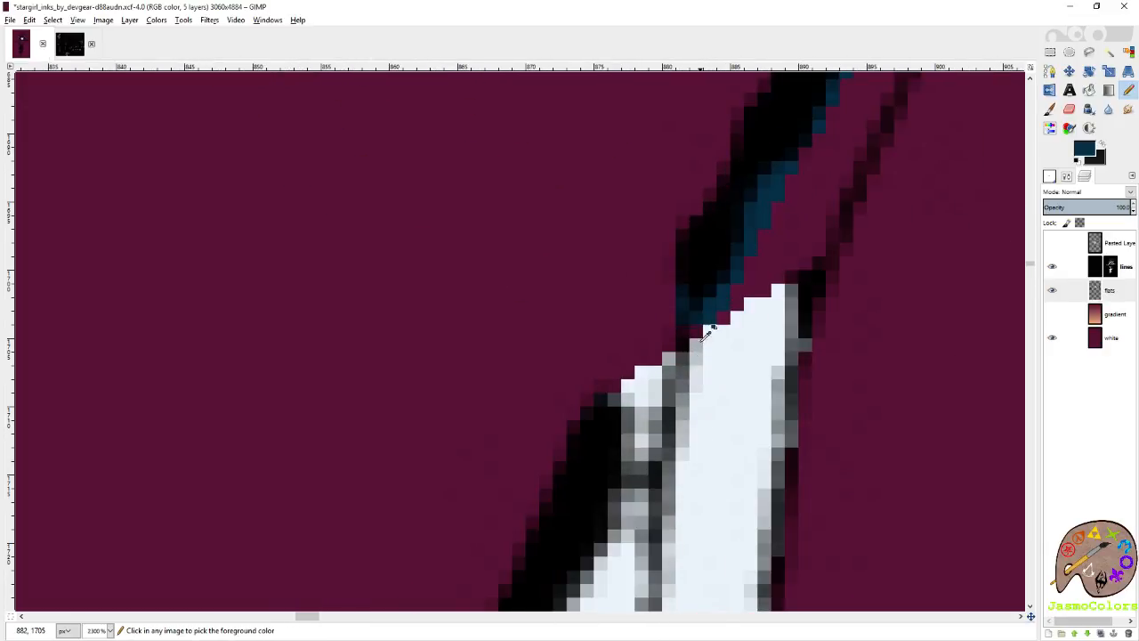
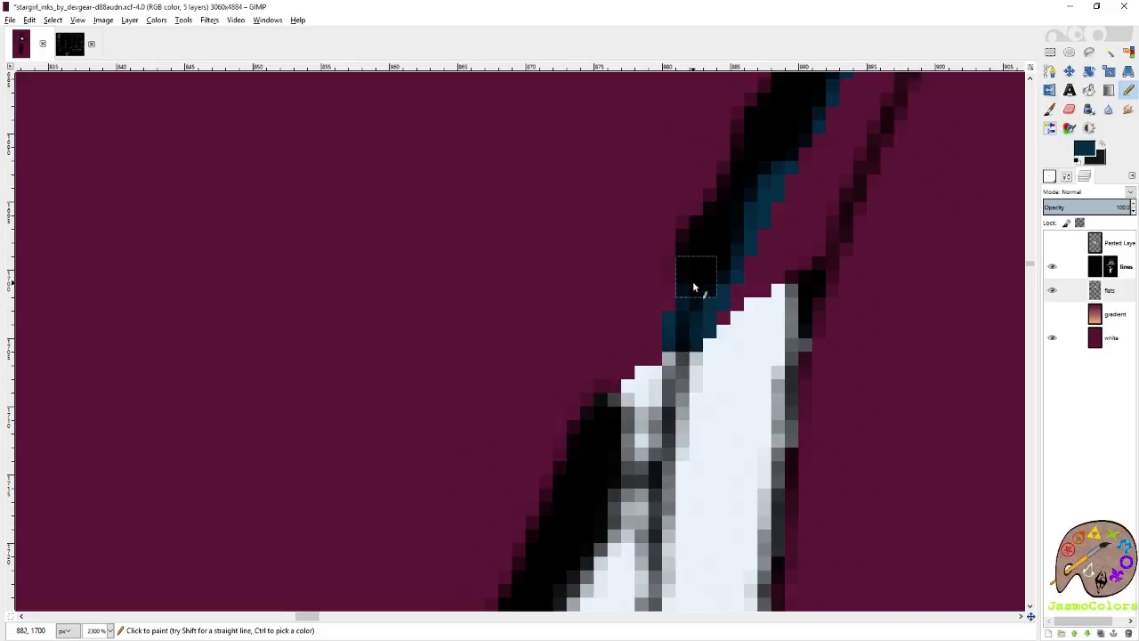
# Trace the upper edge of the forearm sleeve with dark blue Pencil lines, from the elbow to the forearm star.
pyautogui.scroll(-6, 699, 294)
pyautogui.scroll(-6, 752, 294)
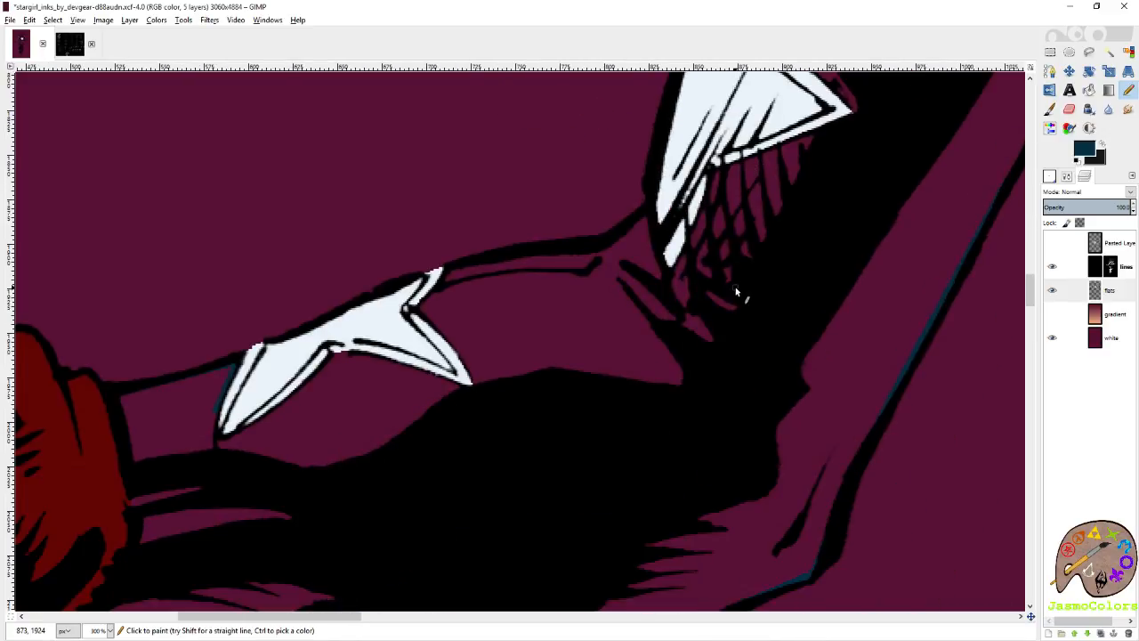
pyautogui.scroll(5, 712, 232)
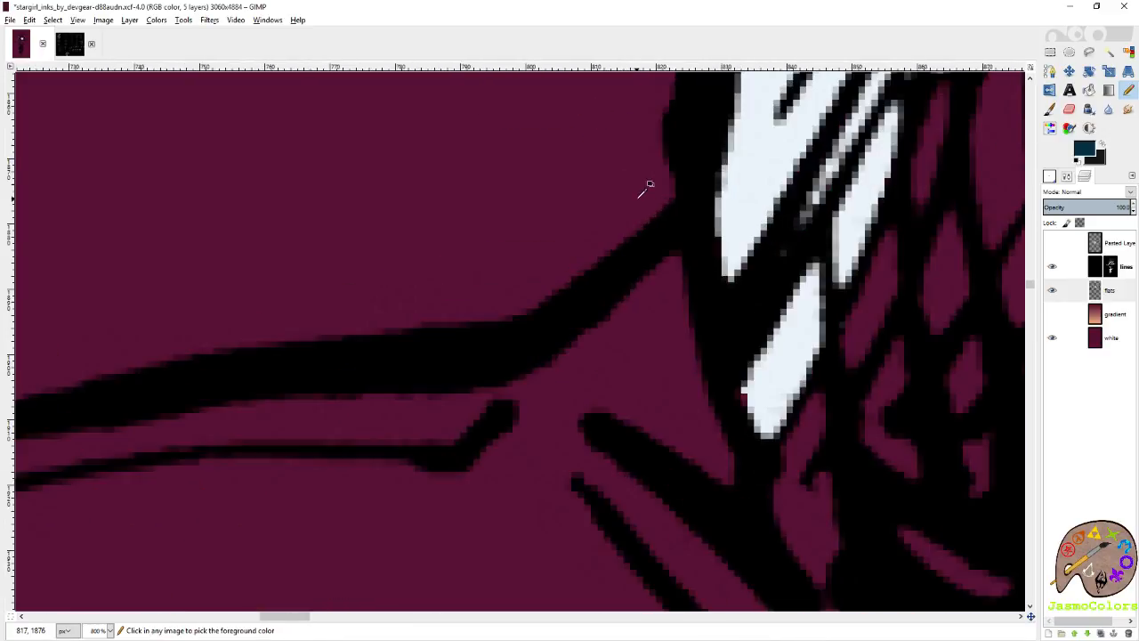
pyautogui.keyDown('shift'); pyautogui.click(424, 435); pyautogui.keyUp('shift')
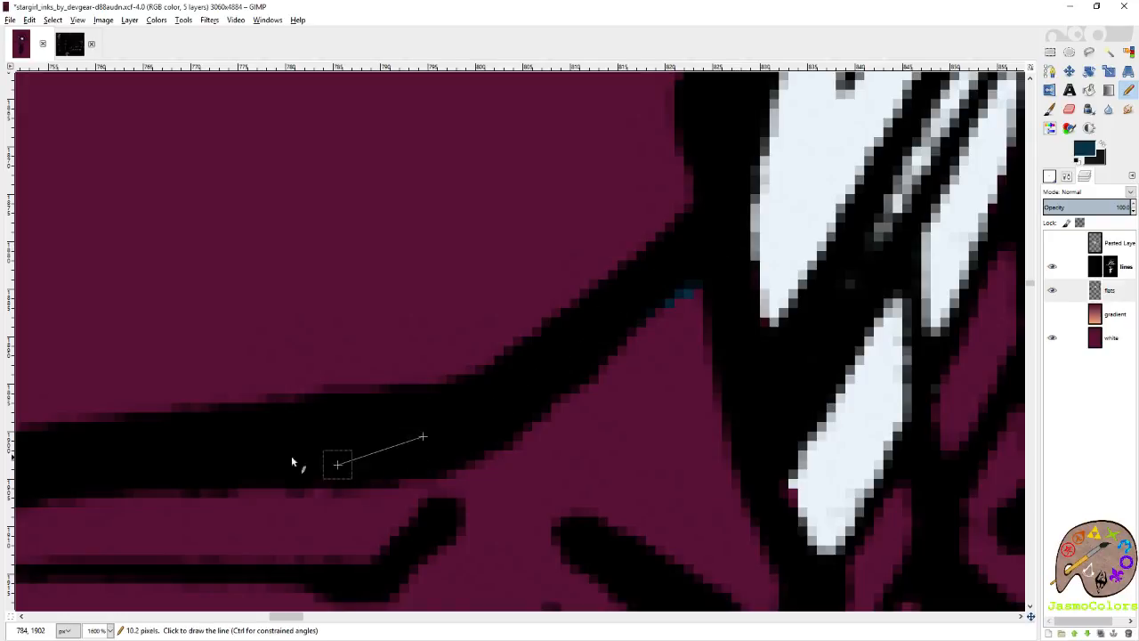
pyautogui.keyDown('shift'); pyautogui.click(270, 454); pyautogui.keyUp('shift')
pyautogui.hscroll(-8, 199, 463)
pyautogui.scroll(-2, 200, 463)
pyautogui.keyDown('shift'); pyautogui.click(572, 389); pyautogui.keyUp('shift')
pyautogui.keyDown('shift'); pyautogui.click(429, 425); pyautogui.keyUp('shift')
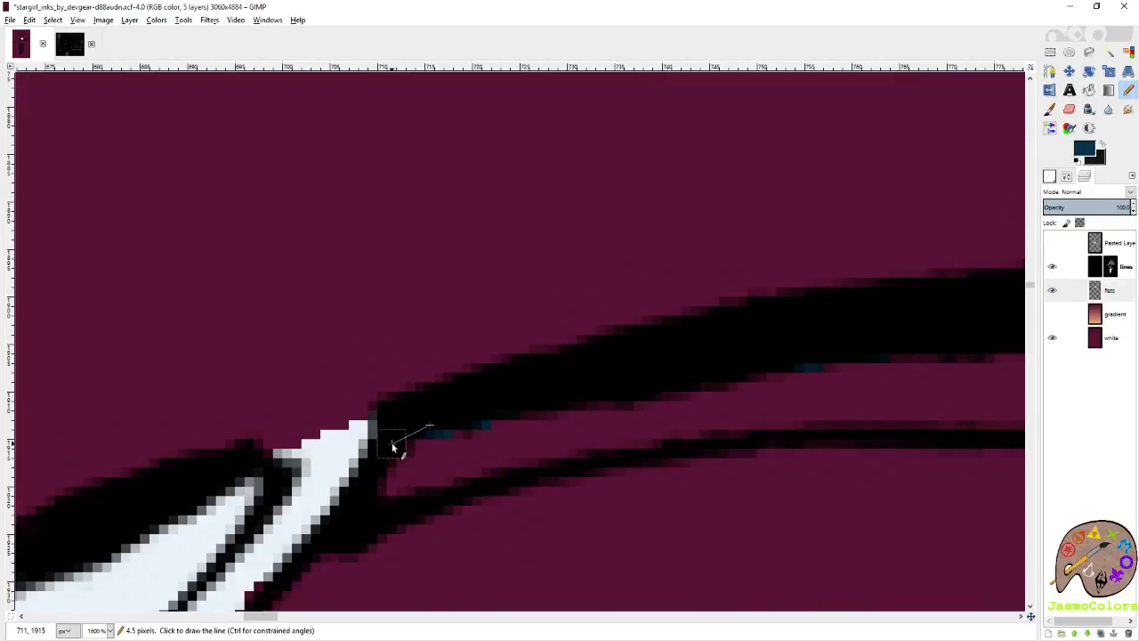
pyautogui.keyDown('shift'); pyautogui.click(396, 444); pyautogui.keyUp('shift')
# Close the dark blue sleeve outline between the forearm star and the red glove, and bucket-fill the costume top.
pyautogui.hscroll(-8, 500, 435)
pyautogui.scroll(-8, 718, 399)
pyautogui.hscroll(-8, 659, 391)
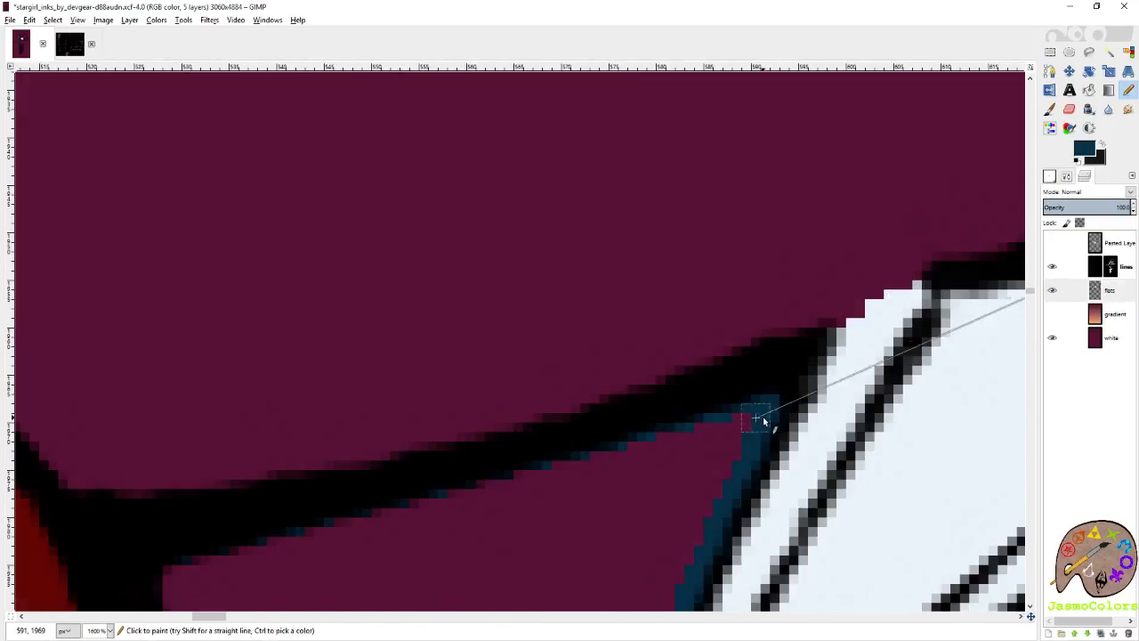
pyautogui.scroll(-10, 614, 316)
pyautogui.hotkey('shift', 'b')
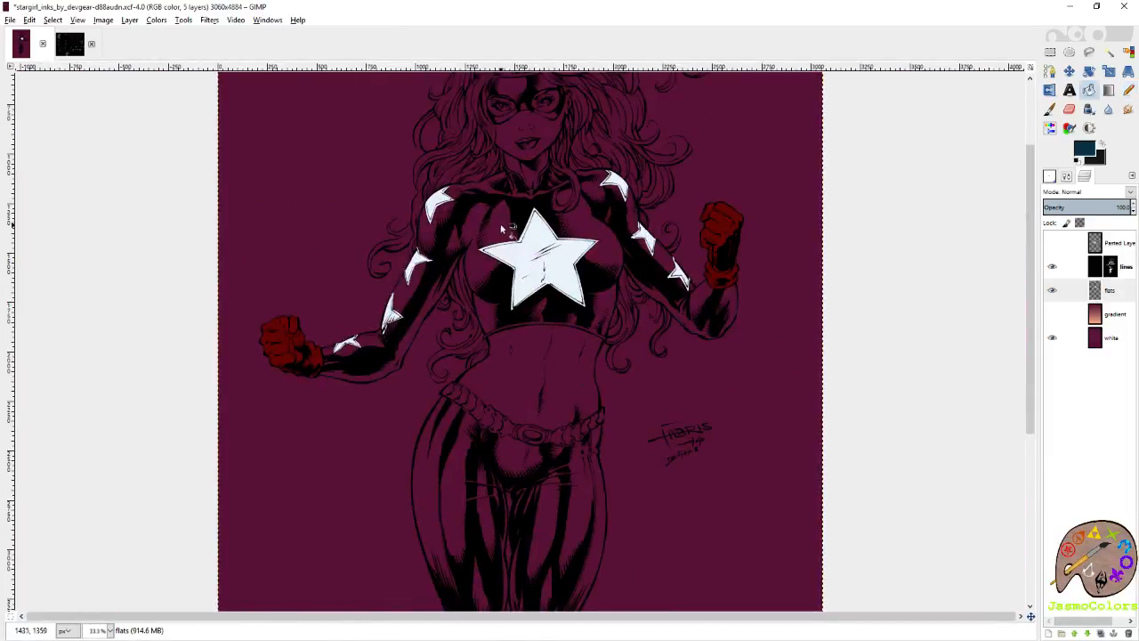
pyautogui.click(500, 228)
# Outline the gap inside the hair curl over the chest with dark blue Pencil lines and bucket-fill it.
pyautogui.press('n')
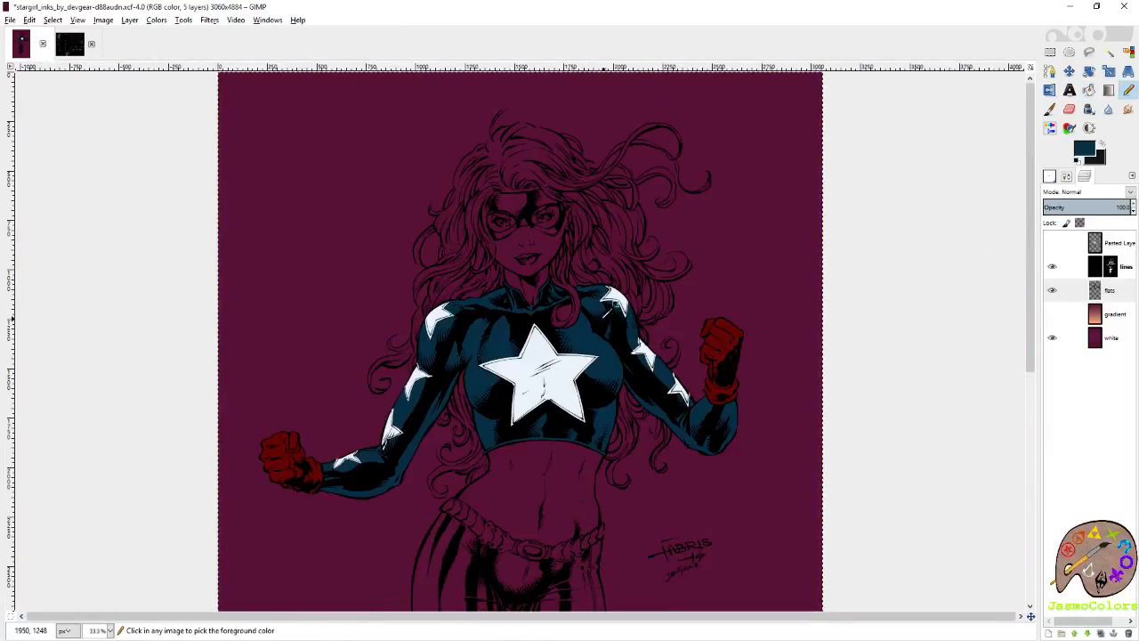
pyautogui.scroll(4, 614, 283)
pyautogui.scroll(2, 614, 281)
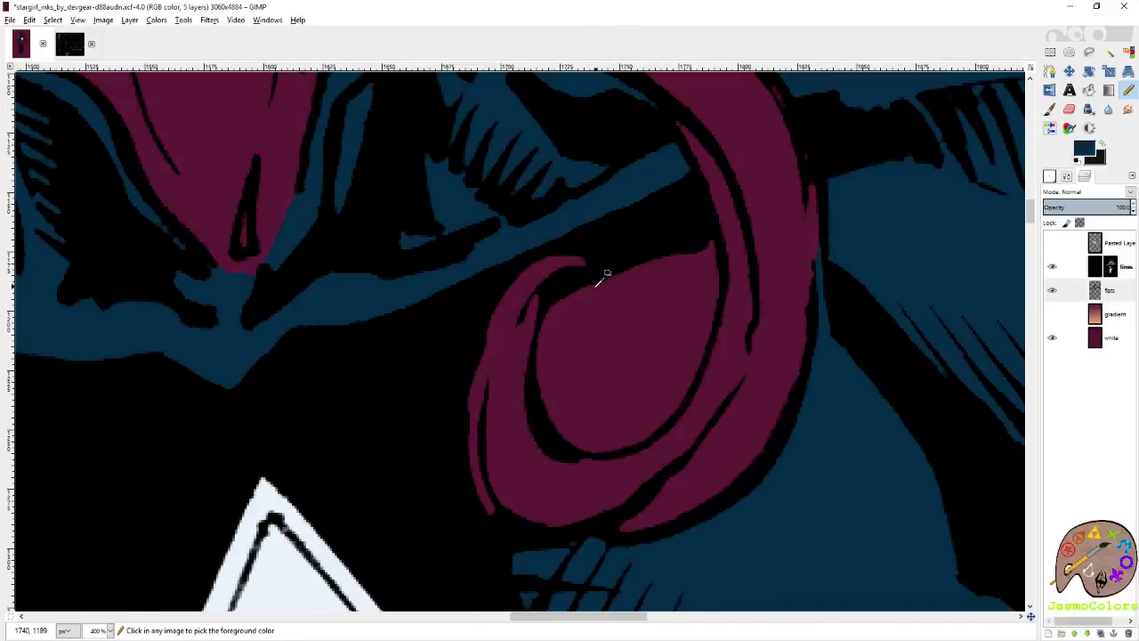
pyautogui.scroll(2, 601, 277)
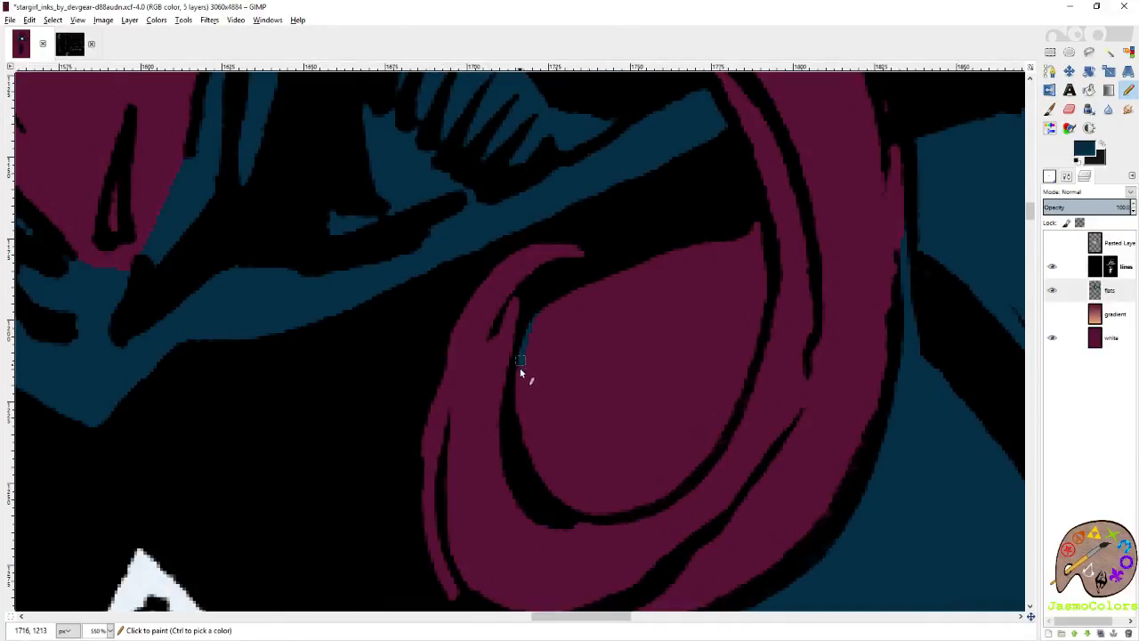
pyautogui.keyDown('shift'); pyautogui.click(541, 483); pyautogui.keyUp('shift')
pyautogui.keyDown('shift'); pyautogui.click(578, 508); pyautogui.keyUp('shift')
pyautogui.keyDown('shift'); pyautogui.click(625, 510); pyautogui.keyUp('shift')
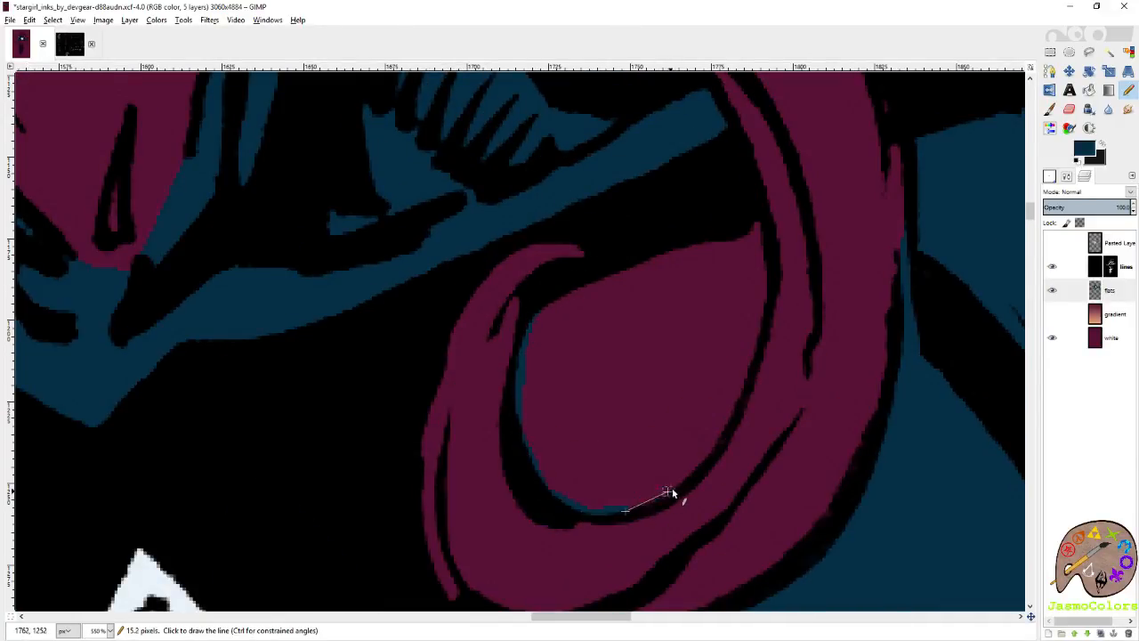
pyautogui.keyDown('shift'); pyautogui.click(667, 489); pyautogui.keyUp('shift')
pyautogui.keyDown('shift'); pyautogui.click(706, 459); pyautogui.keyUp('shift')
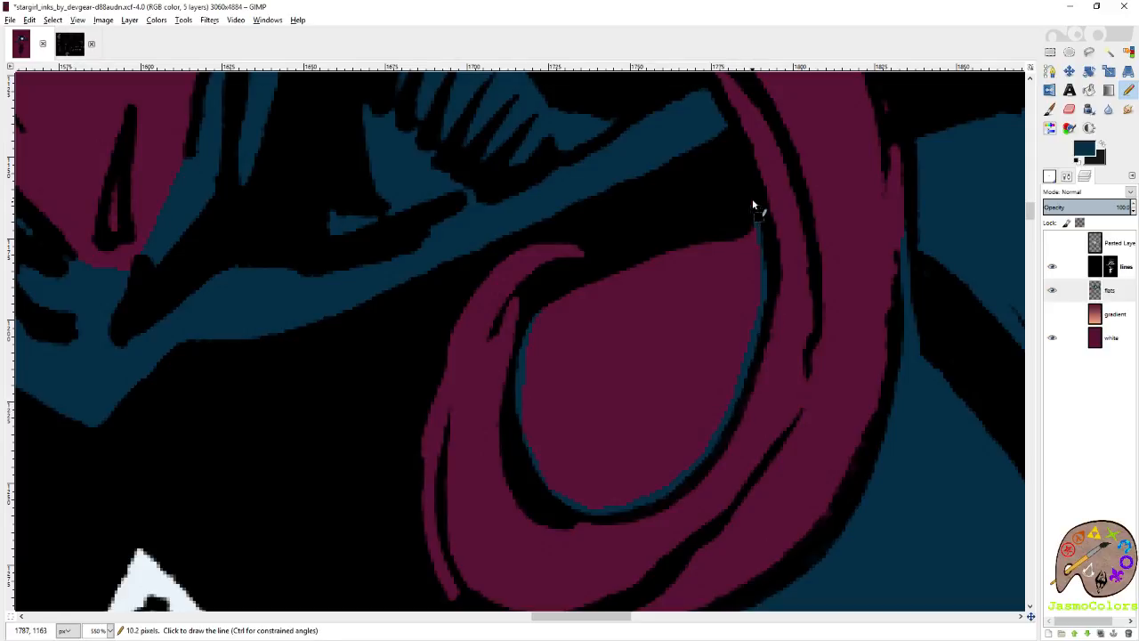
pyautogui.hotkey('shift', 'b')
pyautogui.click(707, 284)
# Save the image.
pyautogui.scroll(-5, 663, 322)
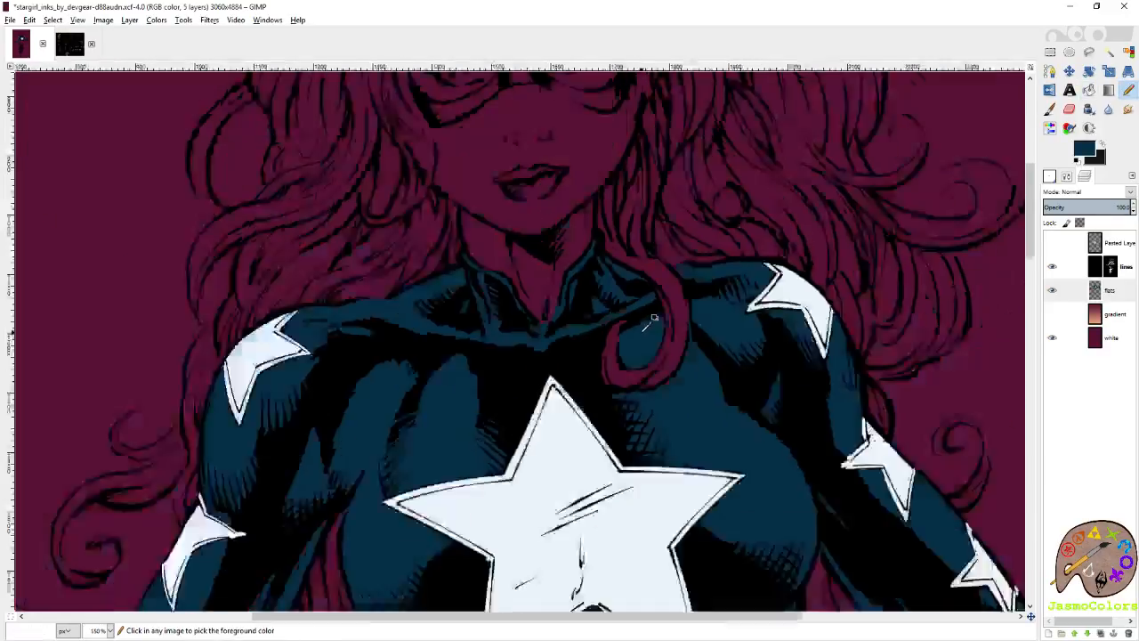
pyautogui.scroll(-4, 652, 320)
pyautogui.hotkey('ctrl', 's')
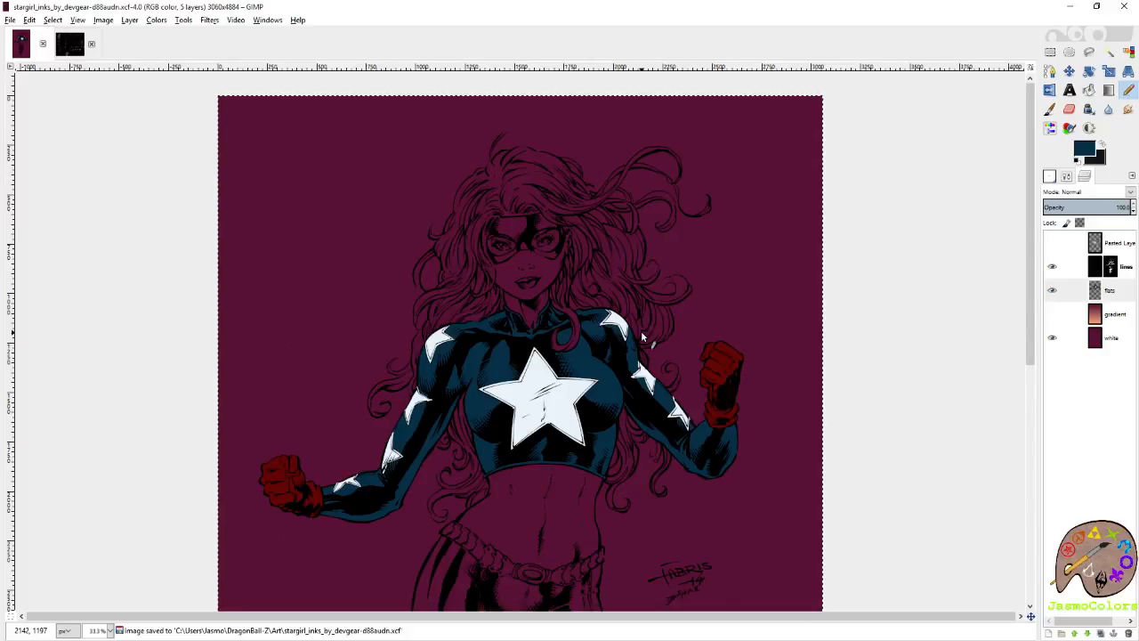
# Pick the glove's dark red and outline the belt's end at the hip beside the lower hair curl with the Pencil.
pyautogui.scroll(-5, 585, 386)
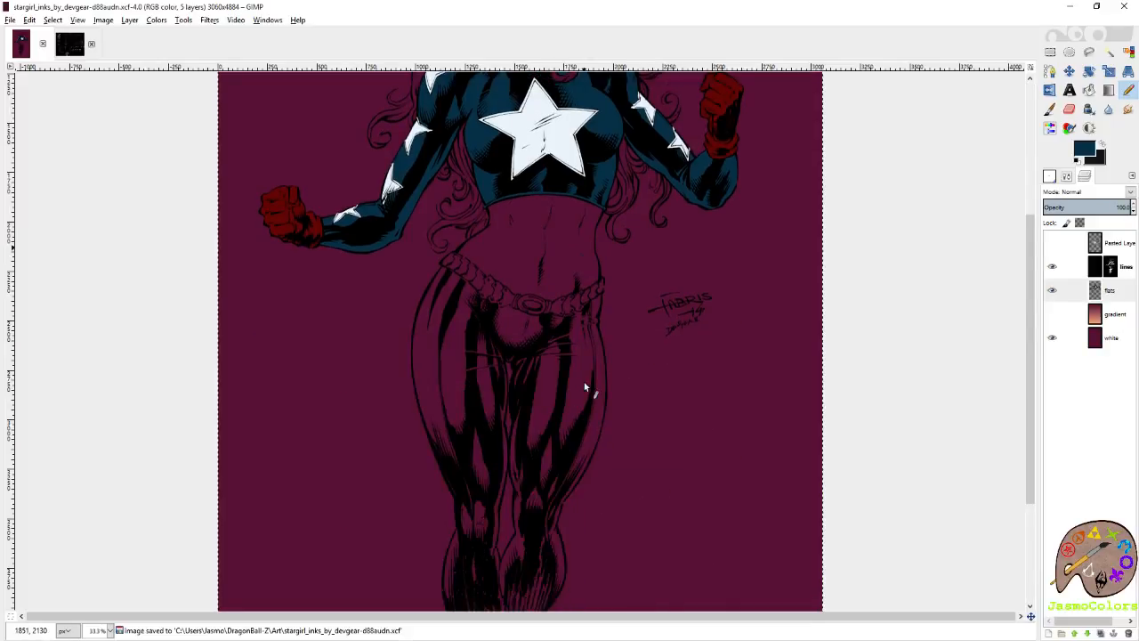
pyautogui.keyDown('ctrl'); pyautogui.click(300, 218); pyautogui.keyUp('ctrl')
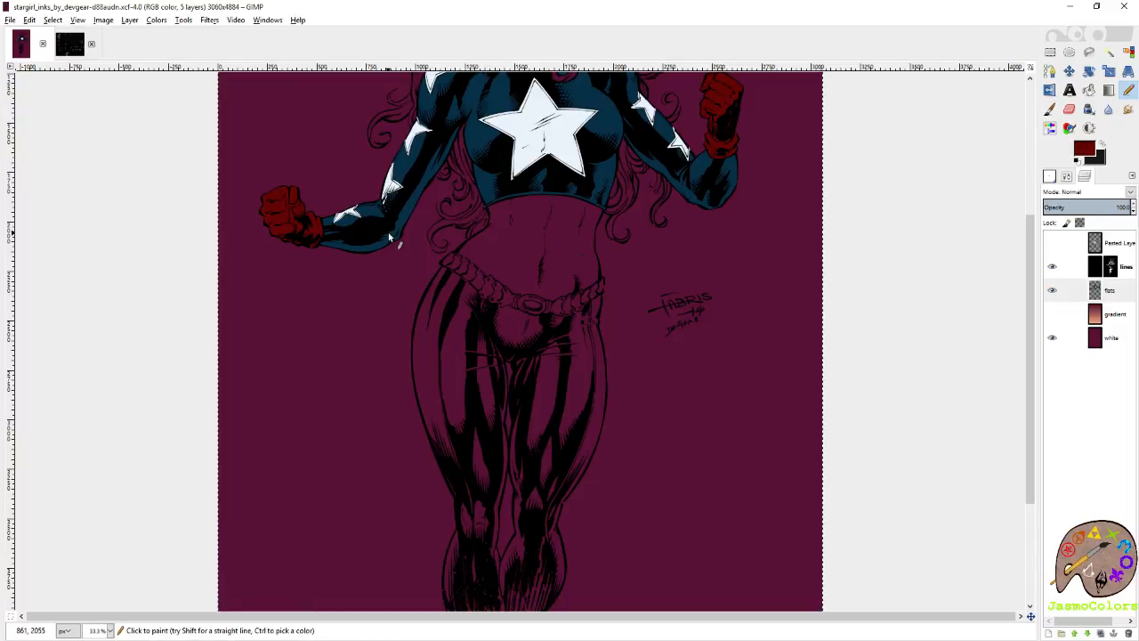
pyautogui.scroll(8, 389, 236)
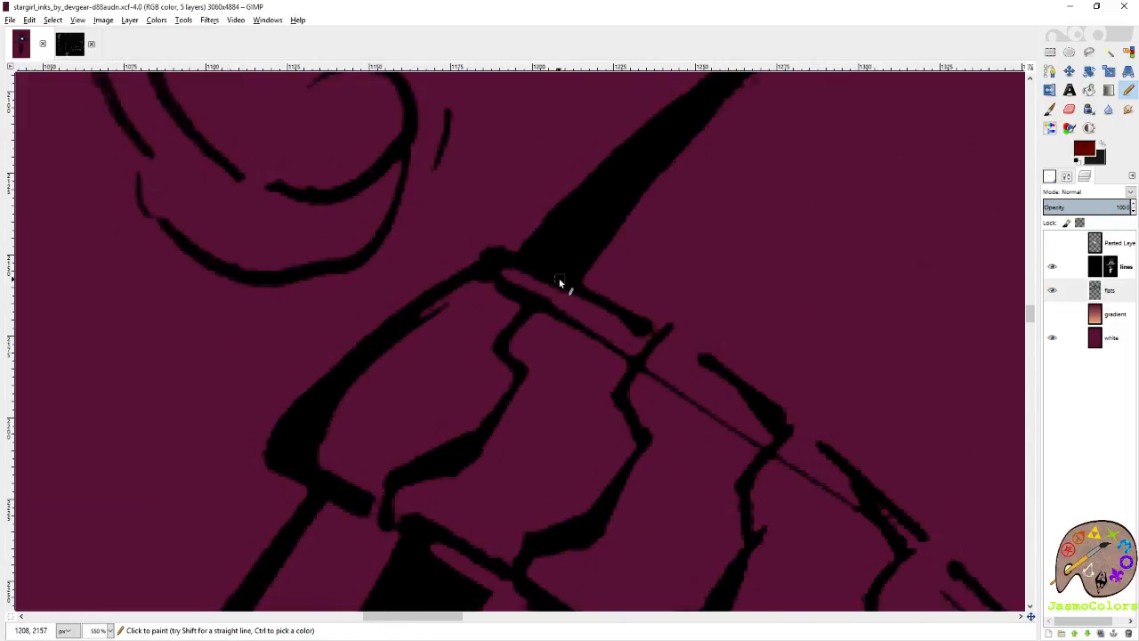
pyautogui.click(538, 277)
pyautogui.keyDown('shift'); pyautogui.click(498, 270); pyautogui.keyUp('shift')
pyautogui.keyDown('shift'); pyautogui.click(384, 349); pyautogui.keyUp('shift')
pyautogui.hotkey('ctrl', 'z')
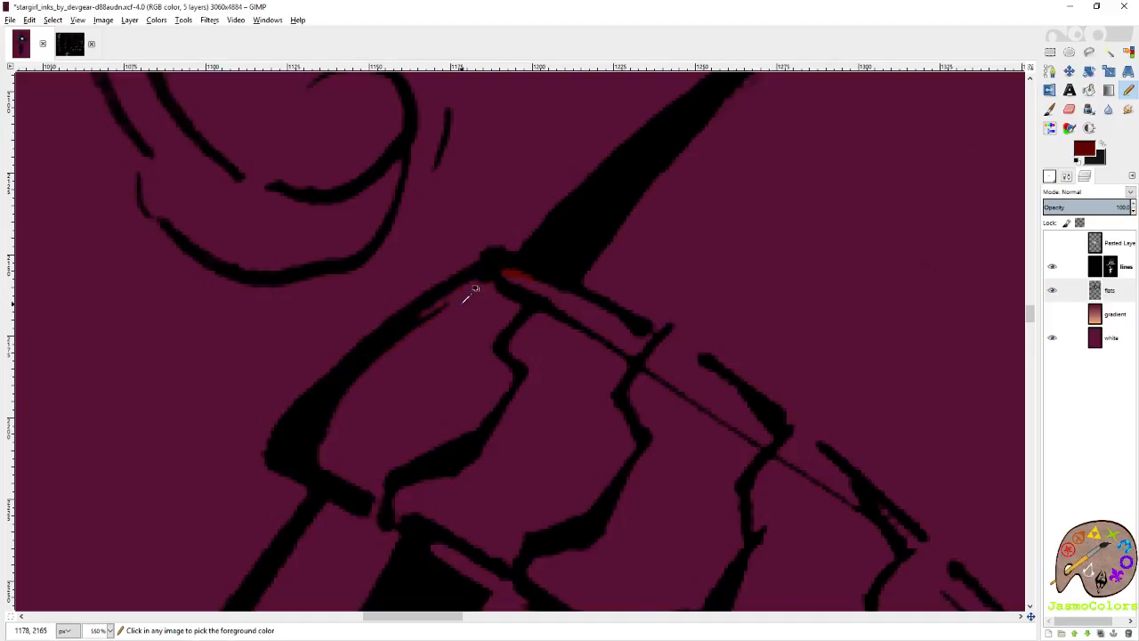
pyautogui.keyDown('shift'); pyautogui.click(424, 308); pyautogui.keyUp('shift')
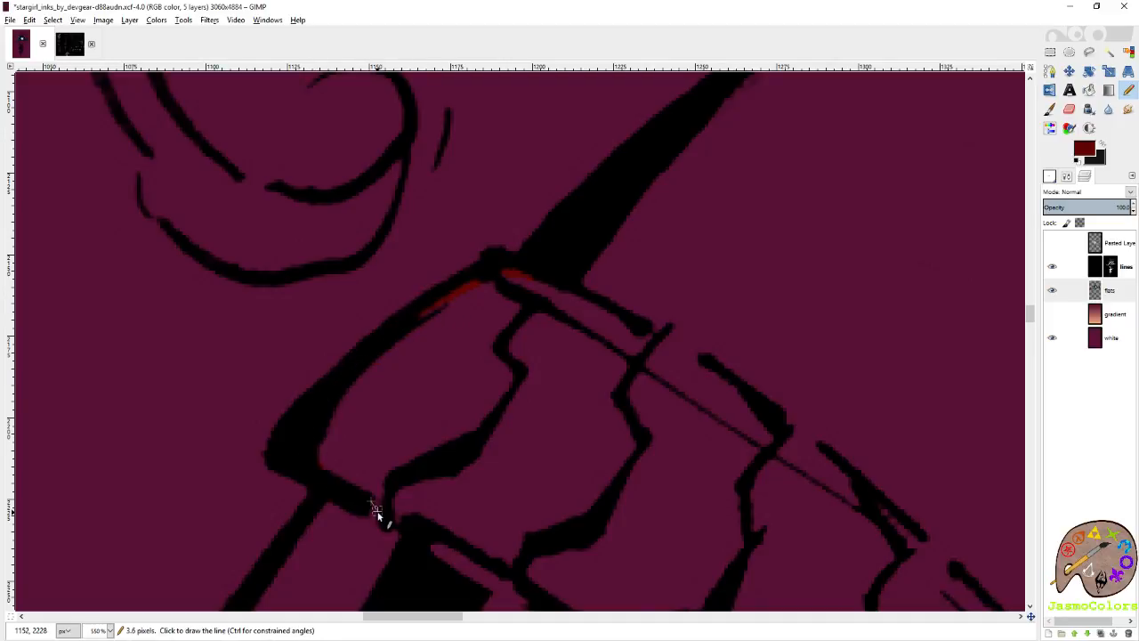
pyautogui.keyDown('shift'); pyautogui.click(484, 552); pyautogui.keyUp('shift')
# Trace the belt's lower edge in dark red from the hip end to past the first studded segment.
pyautogui.scroll(-5, 484, 546)
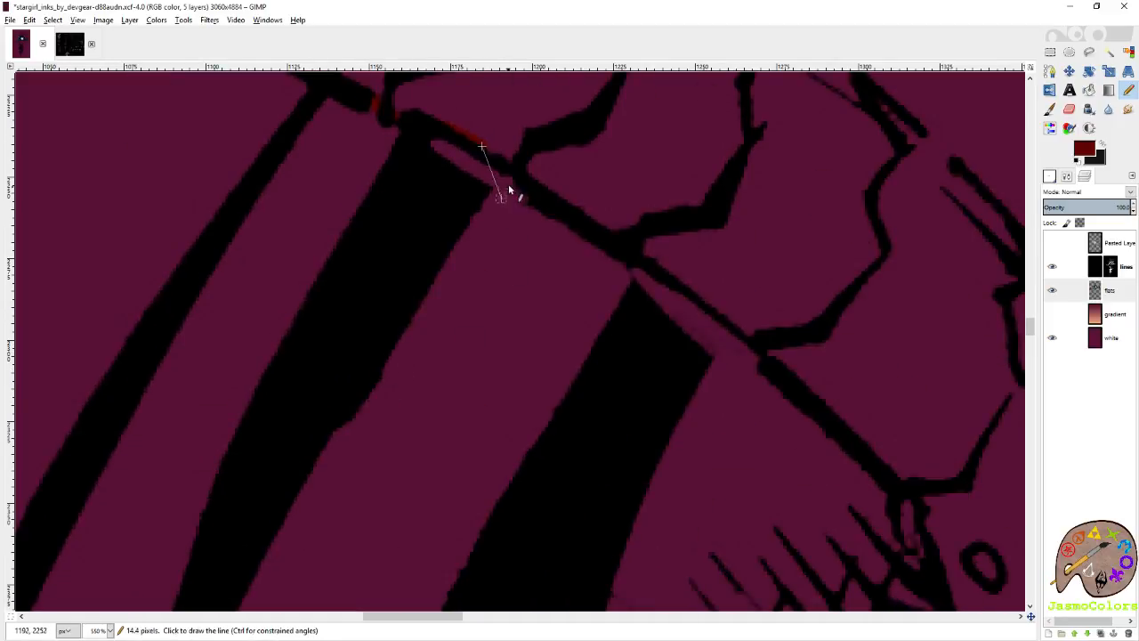
pyautogui.keyDown('shift'); pyautogui.click(625, 245); pyautogui.keyUp('shift')
pyautogui.keyDown('shift'); pyautogui.click(750, 332); pyautogui.keyUp('shift')
pyautogui.keyDown('shift'); pyautogui.click(833, 416); pyautogui.keyUp('shift')
pyautogui.hscroll(3, 757, 425)
pyautogui.scroll(-2, 664, 331)
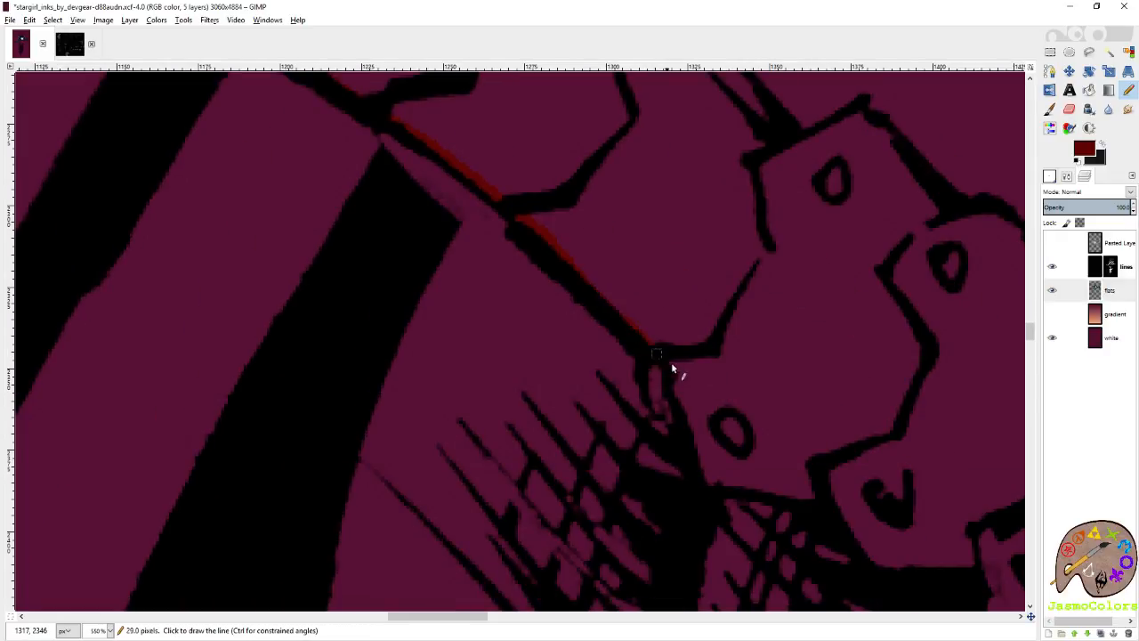
pyautogui.keyDown('shift'); pyautogui.click(681, 396); pyautogui.keyUp('shift')
pyautogui.keyDown('shift'); pyautogui.click(812, 501); pyautogui.keyUp('shift')
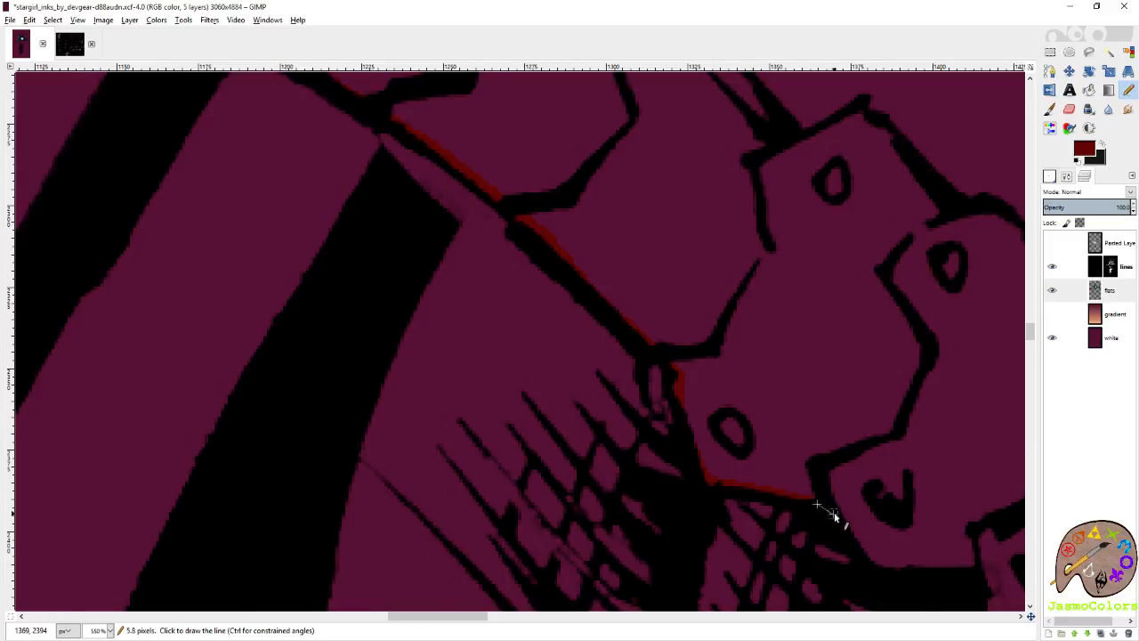
# Continue the dark red outline along the studded segments' lower edge up to the loops beside the oval buckle.
pyautogui.hscroll(3, 834, 512)
pyautogui.scroll(-3, 834, 511)
pyautogui.keyDown('shift'); pyautogui.click(625, 292); pyautogui.keyUp('shift')
pyautogui.keyDown('shift'); pyautogui.click(737, 305); pyautogui.keyUp('shift')
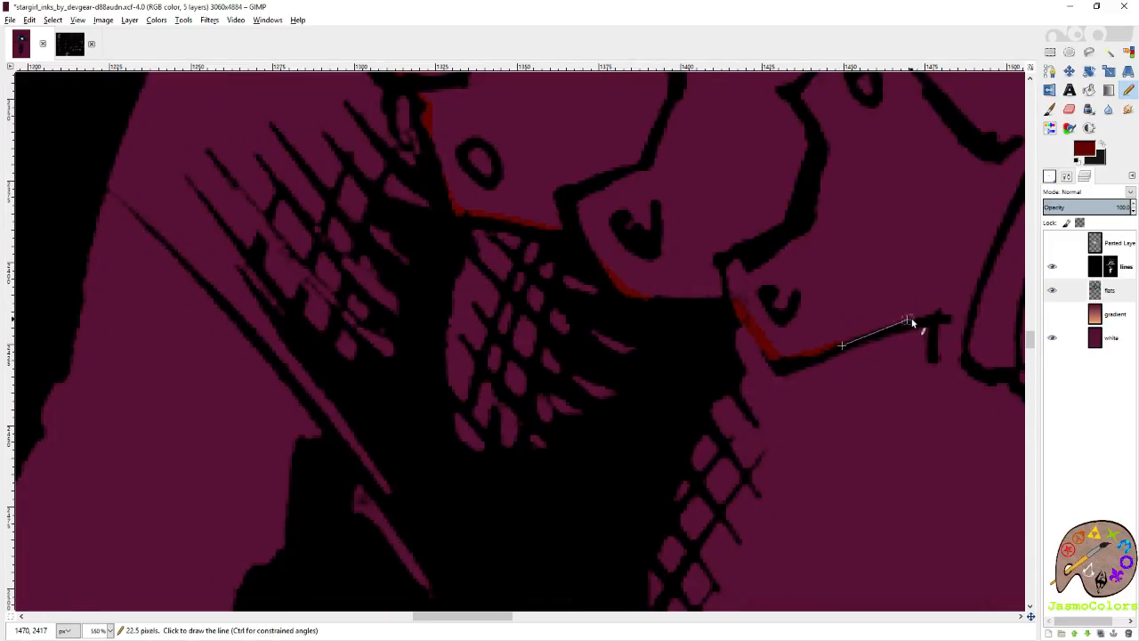
pyautogui.keyDown('shift'); pyautogui.click(943, 316); pyautogui.keyUp('shift')
pyautogui.hscroll(3, 944, 316)
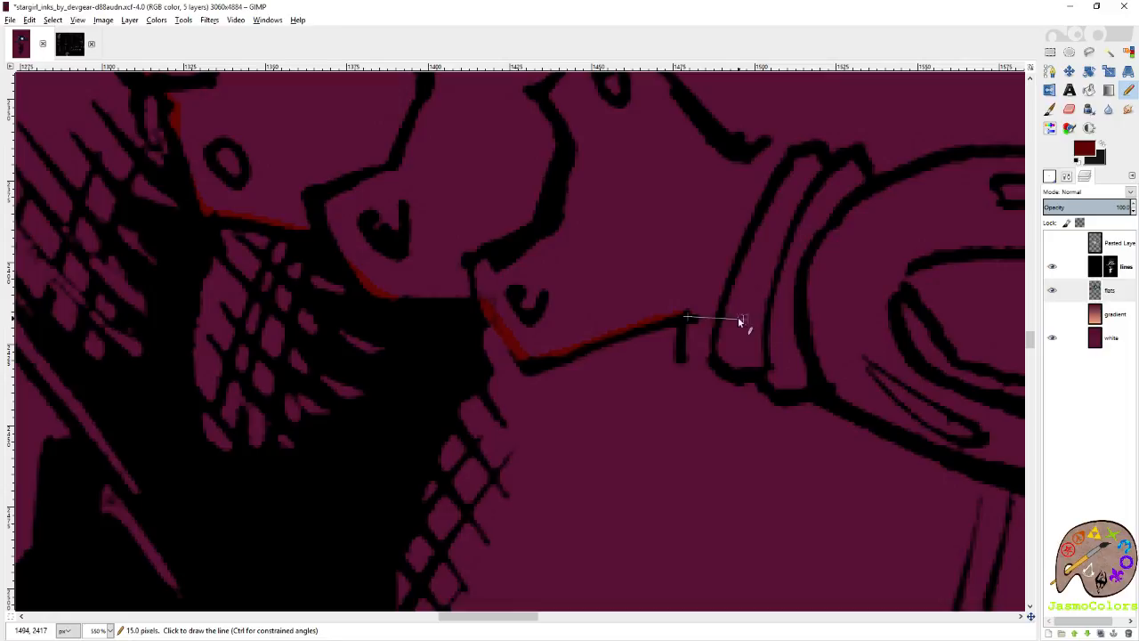
pyautogui.keyDown('shift'); pyautogui.click(726, 361); pyautogui.keyUp('shift')
pyautogui.keyDown('shift'); pyautogui.click(815, 391); pyautogui.keyUp('shift')
# Trace the lower edge of the oval belt buckle in dark red.
pyautogui.hscroll(2, 917, 437)
pyautogui.scroll(-1, 704, 419)
pyautogui.keyDown('shift'); pyautogui.click(559, 358); pyautogui.keyUp('shift')
pyautogui.moveTo(659, 346); pyautogui.dragTo(793, 355)
pyautogui.hscroll(1, 790, 354)
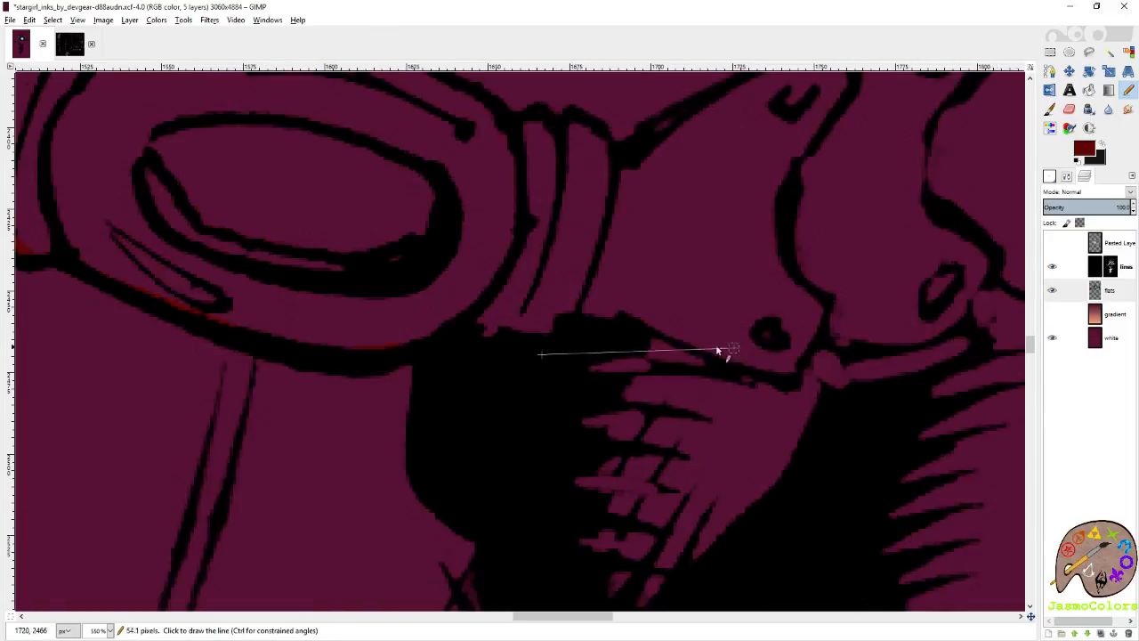
# Outline in dark red the lower edge of the first two studded segments beyond the buckle.
pyautogui.keyDown('shift'); pyautogui.click(612, 322); pyautogui.keyUp('shift')
pyautogui.keyDown('shift'); pyautogui.click(648, 323); pyautogui.keyUp('shift')
pyautogui.keyDown('shift'); pyautogui.click(675, 335); pyautogui.keyUp('shift')
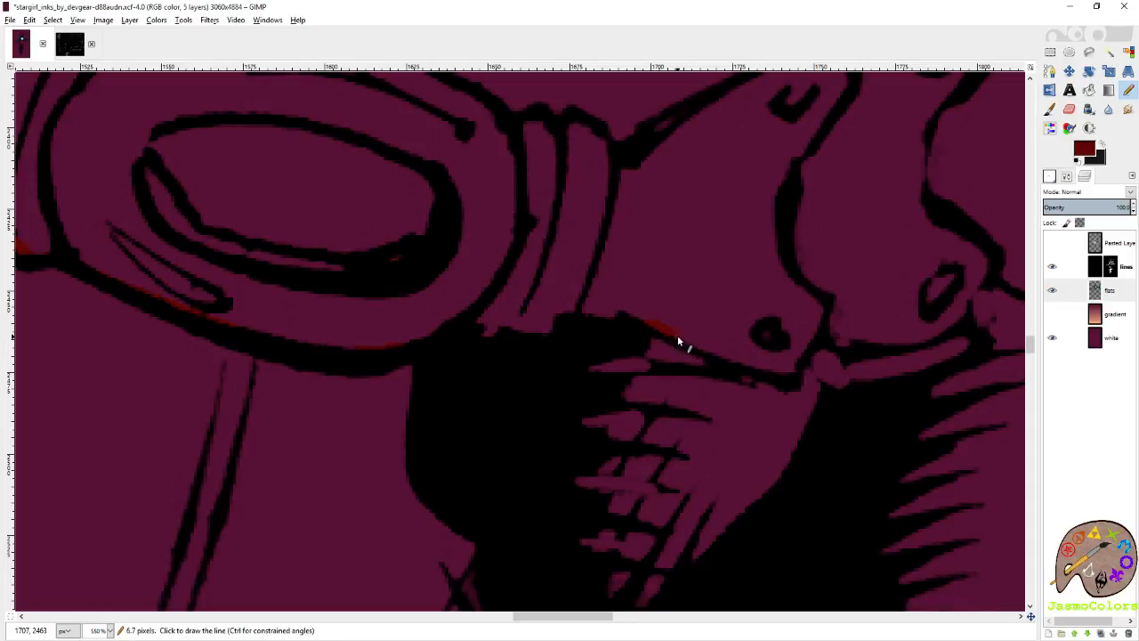
pyautogui.keyDown('shift'); pyautogui.click(789, 371); pyautogui.keyUp('shift')
pyautogui.keyDown('shift'); pyautogui.click(842, 342); pyautogui.keyUp('shift')
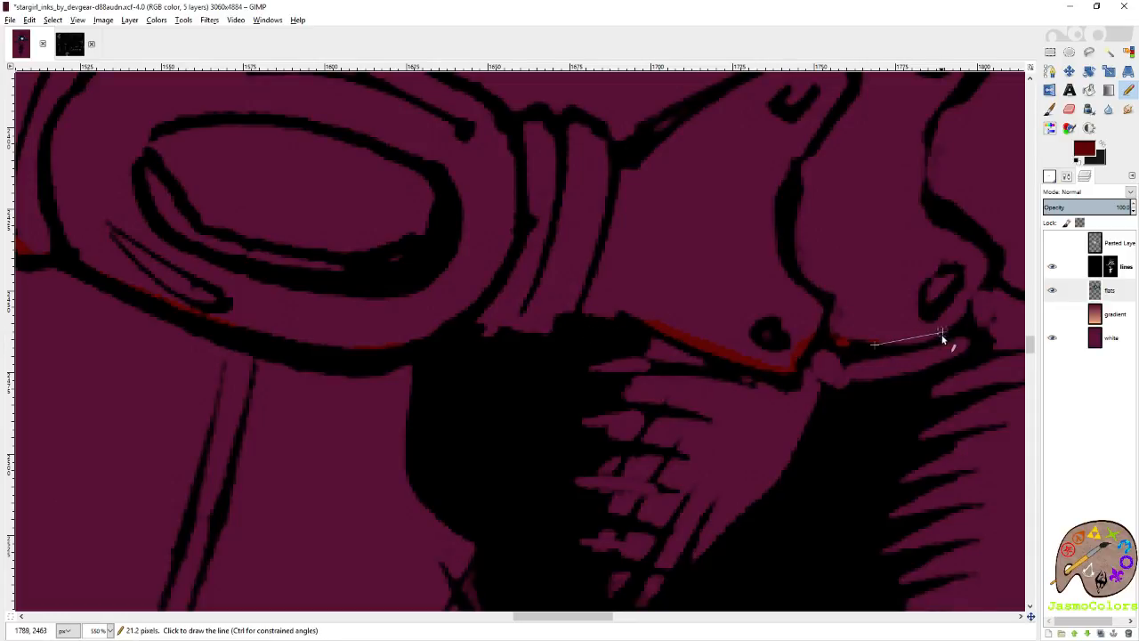
pyautogui.keyDown('shift'); pyautogui.click(926, 340); pyautogui.keyUp('shift')
# Extend the dark red lower outline along the next studded segments toward the belt's far end.
pyautogui.moveTo(979, 183); pyautogui.dragTo(727, 319)
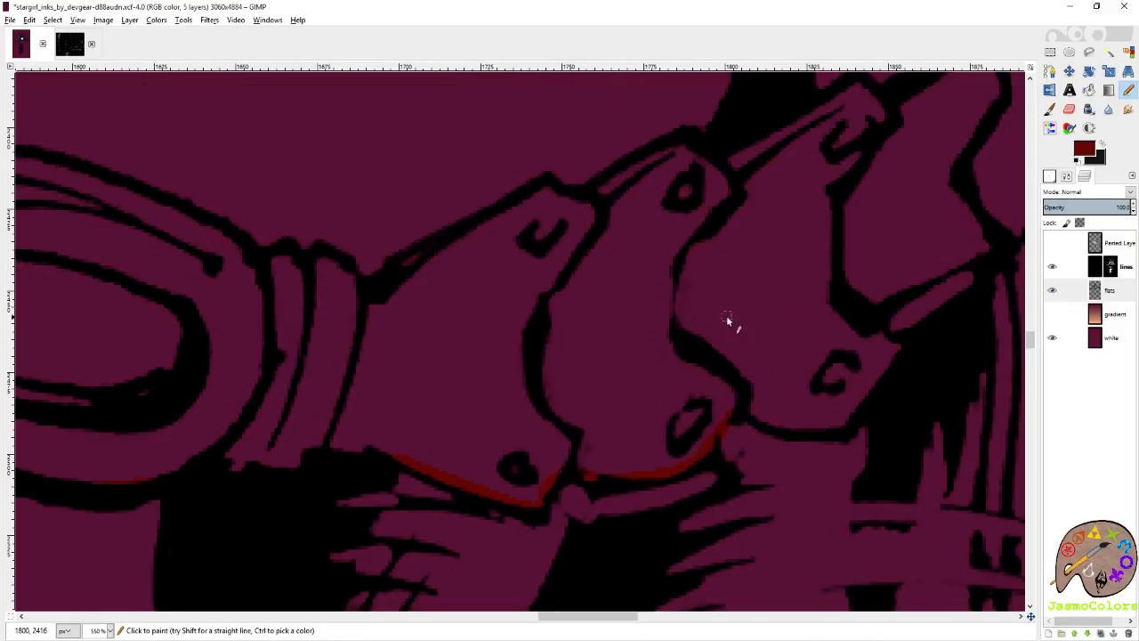
pyautogui.keyDown('shift'); pyautogui.click(802, 431); pyautogui.keyUp('shift')
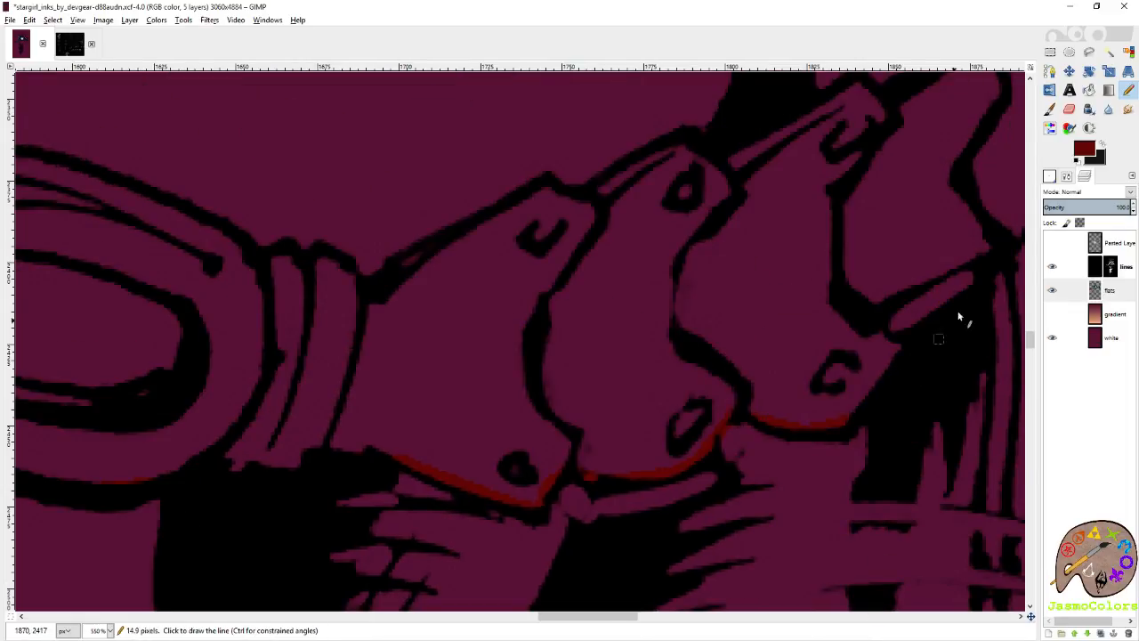
pyautogui.keyDown('shift'); pyautogui.click(977, 271); pyautogui.keyUp('shift')
pyautogui.keyDown('shift'); pyautogui.click(992, 245); pyautogui.keyUp('shift')
pyautogui.keyDown('shift'); pyautogui.click(952, 158); pyautogui.keyUp('shift')
# Trace the lower corner and outer side of the belt's far end in dark red.
pyautogui.hscroll(1, 927, 235)
pyautogui.scroll(2, 854, 312)
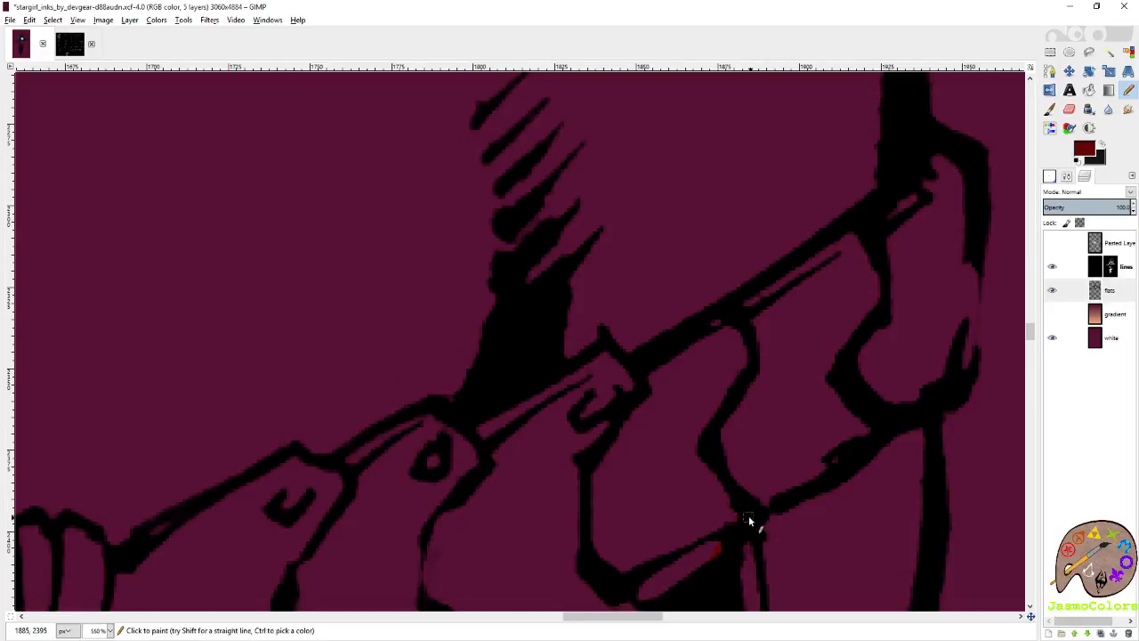
pyautogui.keyDown('shift'); pyautogui.click(865, 451); pyautogui.keyUp('shift')
pyautogui.keyDown('shift'); pyautogui.click(915, 405); pyautogui.keyUp('shift')
pyautogui.keyDown('shift'); pyautogui.click(966, 369); pyautogui.keyUp('shift')
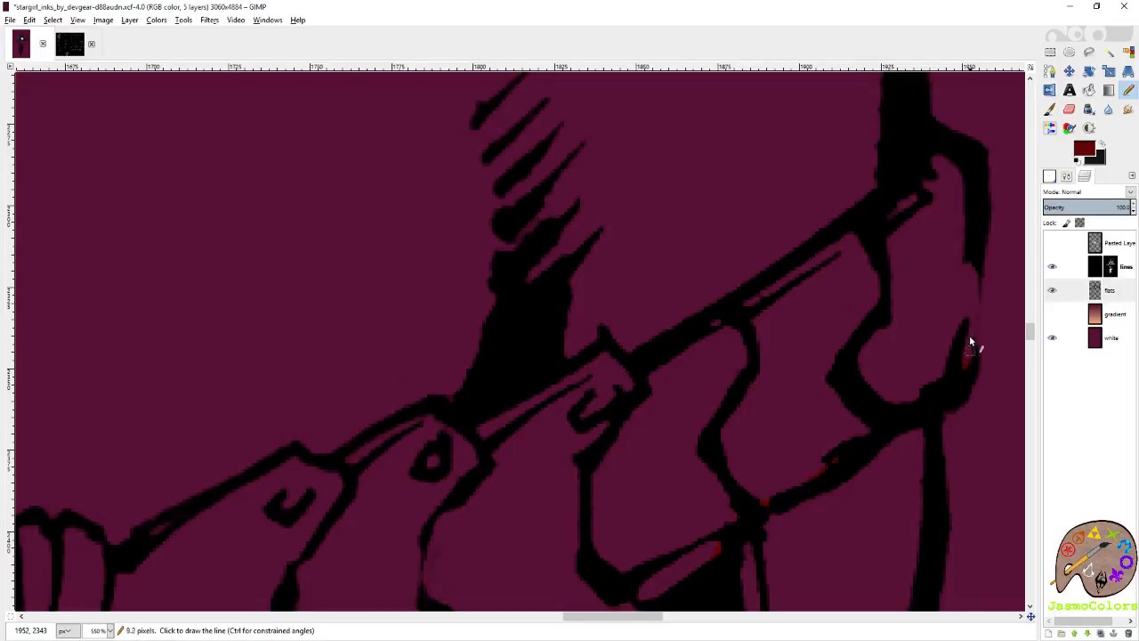
pyautogui.keyDown('shift'); pyautogui.click(979, 267); pyautogui.keyUp('shift')
# Trace the belt's upper edge in dark red from the far end back to the buckle's loops.
pyautogui.keyDown('shift'); pyautogui.click(886, 202); pyautogui.keyUp('shift')
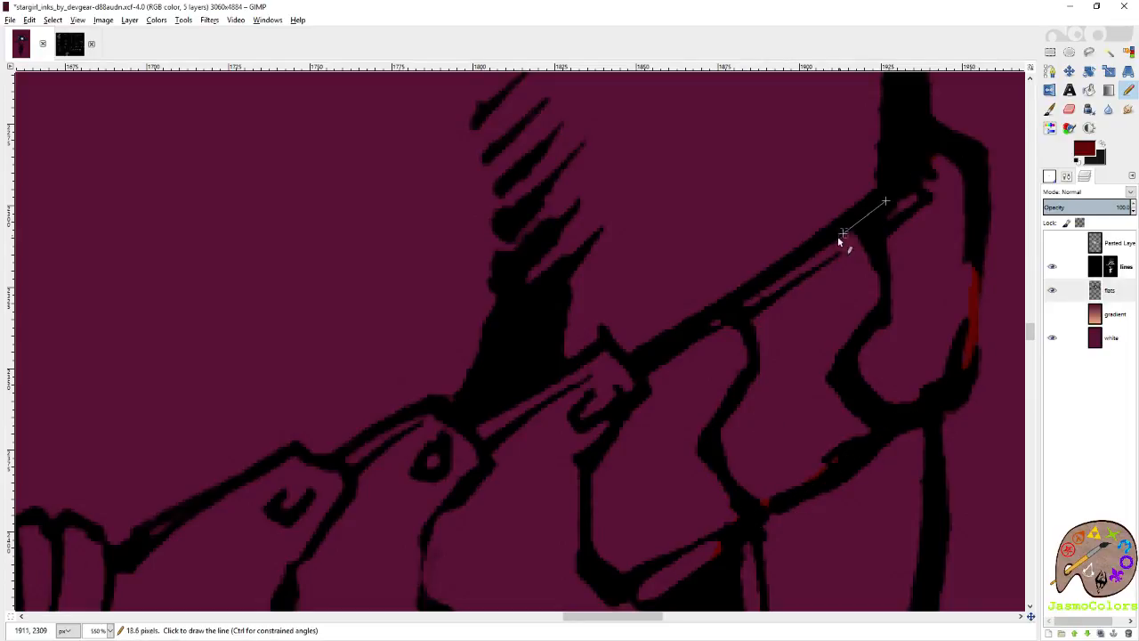
pyautogui.keyDown('shift'); pyautogui.click(566, 383); pyautogui.keyUp('shift')
pyautogui.keyDown('shift'); pyautogui.click(282, 463); pyautogui.keyUp('shift')
pyautogui.keyDown('shift'); pyautogui.click(148, 531); pyautogui.keyUp('shift')
pyautogui.keyDown('shift'); pyautogui.click(133, 557); pyautogui.keyUp('shift')
pyautogui.moveTo(114, 570); pyautogui.dragTo(616, 432)
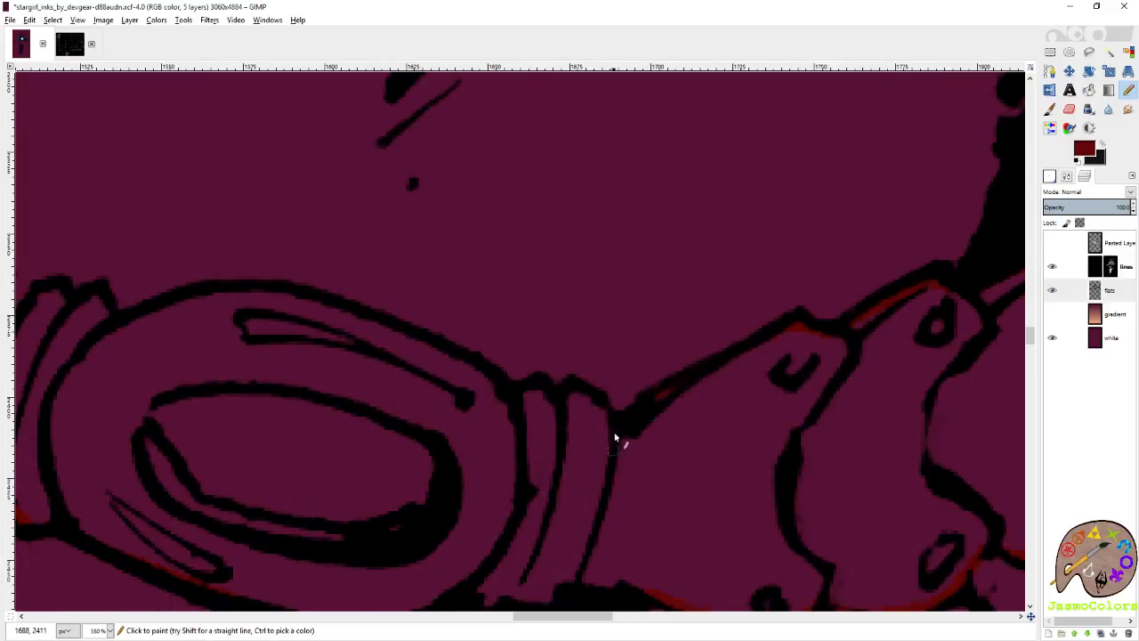
# Outline the tops of the adjoining belt loops and the upper edge of the oval buckle in dark red.
pyautogui.keyDown('shift'); pyautogui.click(620, 429); pyautogui.keyUp('shift')
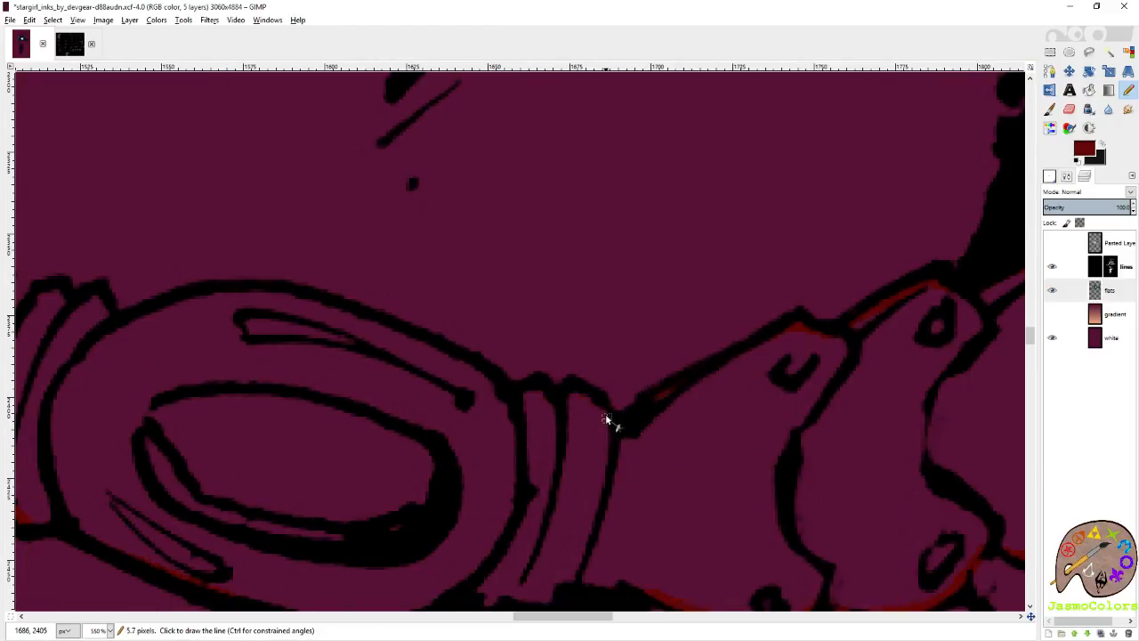
pyautogui.keyDown('shift'); pyautogui.click(414, 339); pyautogui.keyUp('shift')
pyautogui.keyDown('shift'); pyautogui.click(193, 298); pyautogui.keyUp('shift')
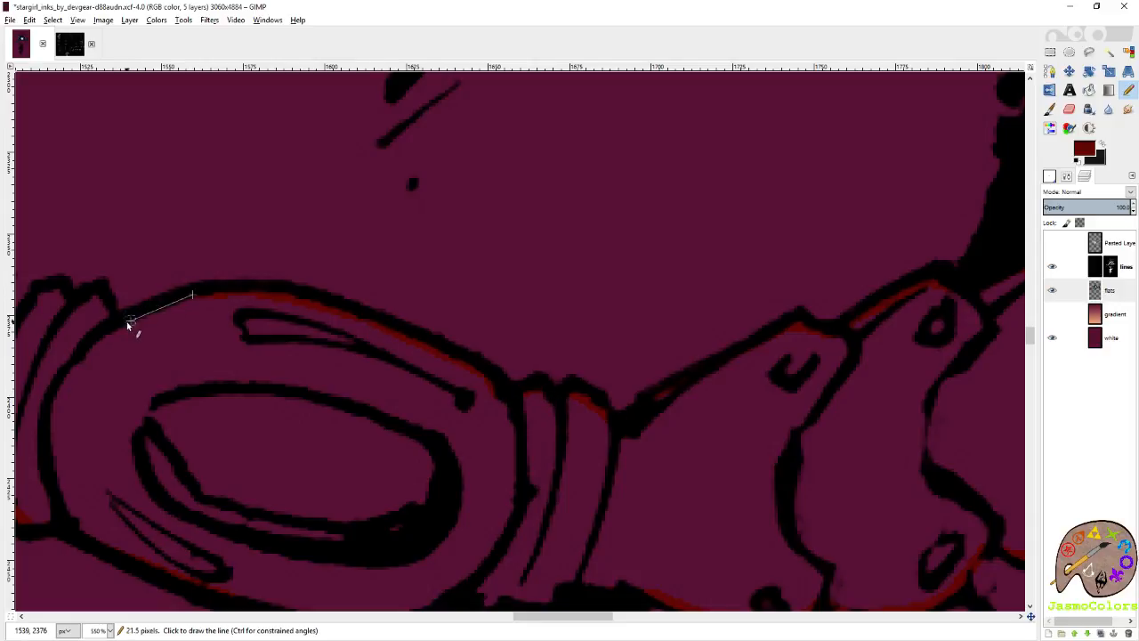
pyautogui.keyDown('shift'); pyautogui.click(126, 322); pyautogui.keyUp('shift')
# Trace the belt's upper edge in dark red from the loops left of the buckle across the studded segments.
pyautogui.hscroll(-5, 877, 324)
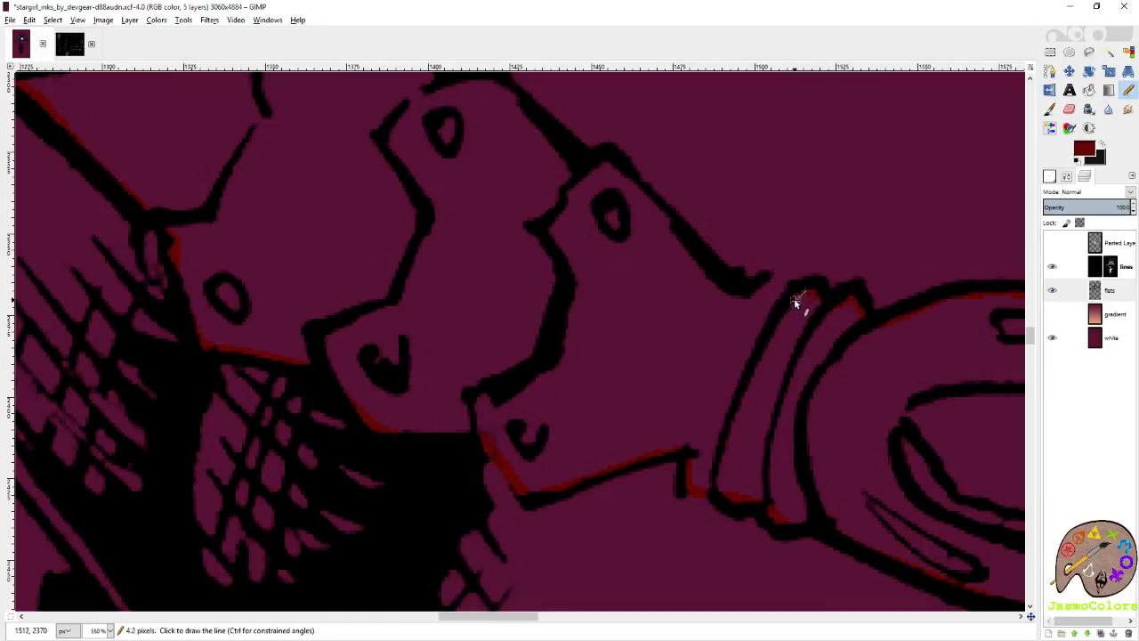
pyautogui.hscroll(-1, 672, 243)
pyautogui.scroll(2, 775, 307)
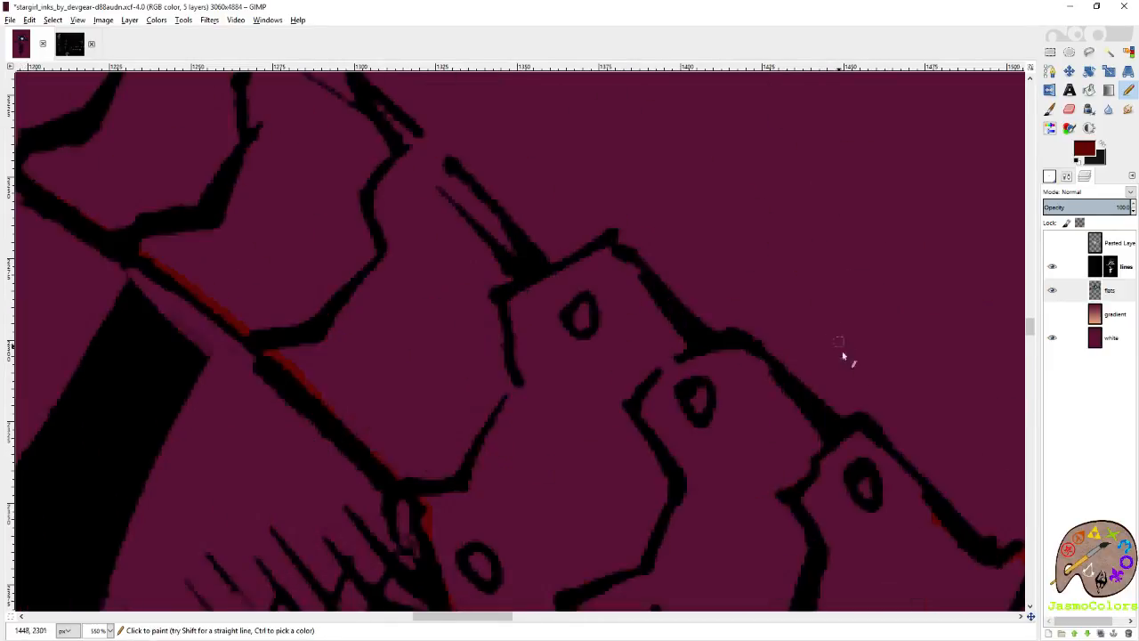
pyautogui.keyDown('shift'); pyautogui.click(872, 437); pyautogui.keyUp('shift')
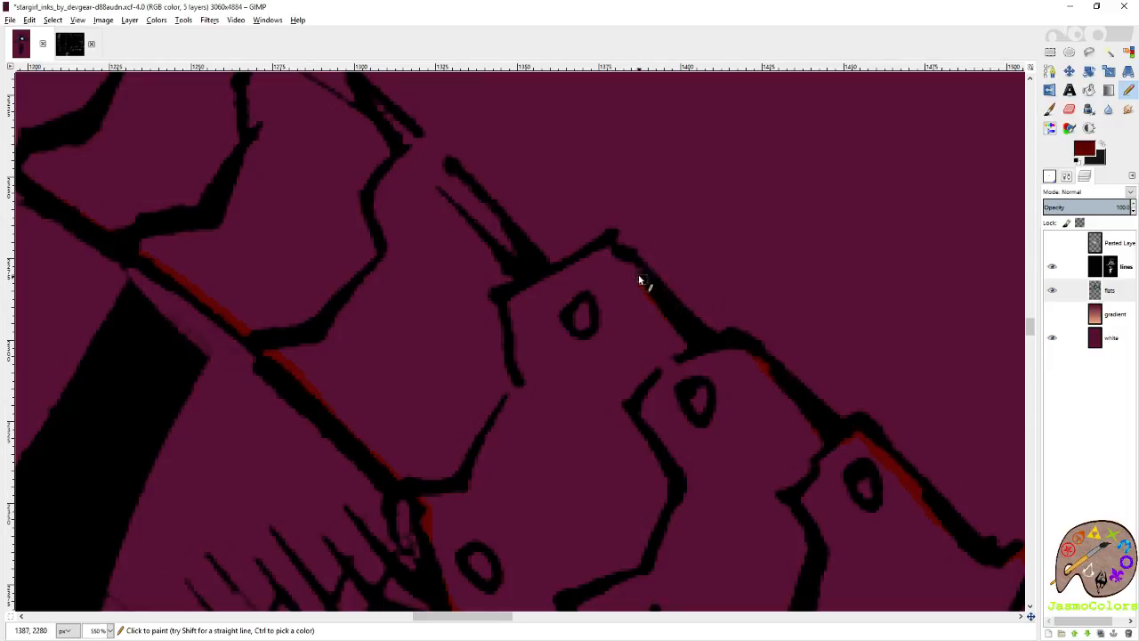
pyautogui.keyDown('shift'); pyautogui.click(547, 273); pyautogui.keyUp('shift')
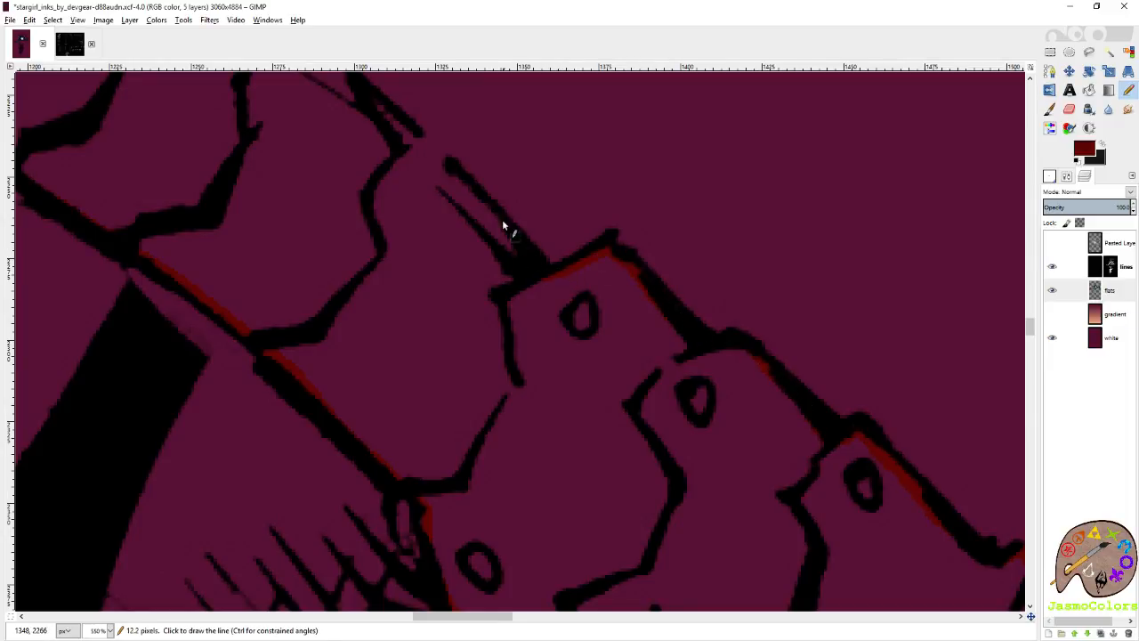
# Close the belt's dark red outline along the upper edge of the remaining segments up to its hip end.
pyautogui.keyDown('shift'); pyautogui.click(449, 167); pyautogui.keyUp('shift')
pyautogui.hscroll(-1, 439, 218)
pyautogui.scroll(2, 570, 293)
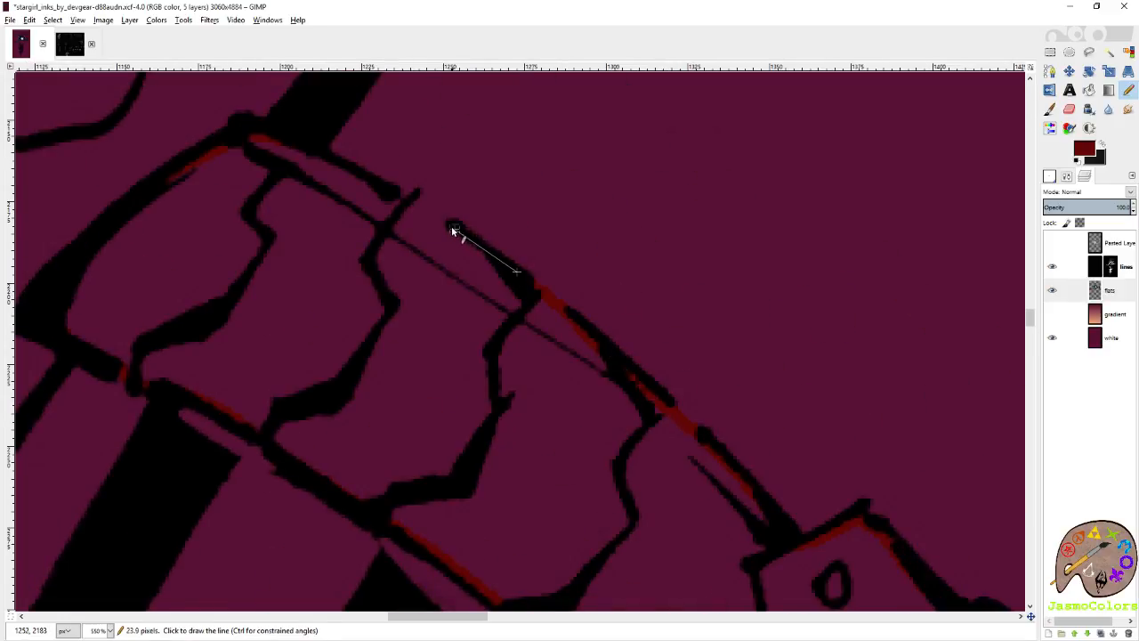
pyautogui.keyDown('shift'); pyautogui.click(311, 156); pyautogui.keyUp('shift')
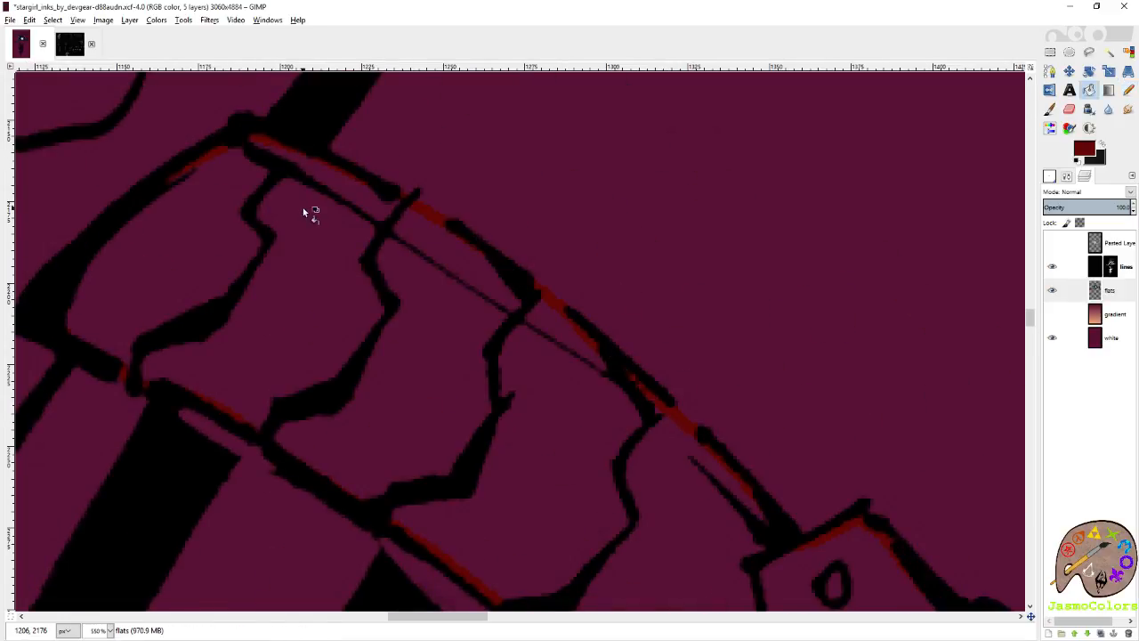
# Fill the outlined belt with dark red and save the image.
pyautogui.keyDown('ctrl'); pyautogui.scroll(-4, 394, 407); pyautogui.keyUp('ctrl')
pyautogui.keyDown('ctrl'); pyautogui.scroll(-4, 534, 456); pyautogui.keyUp('ctrl')
pyautogui.hotkey('ctrl', 's')
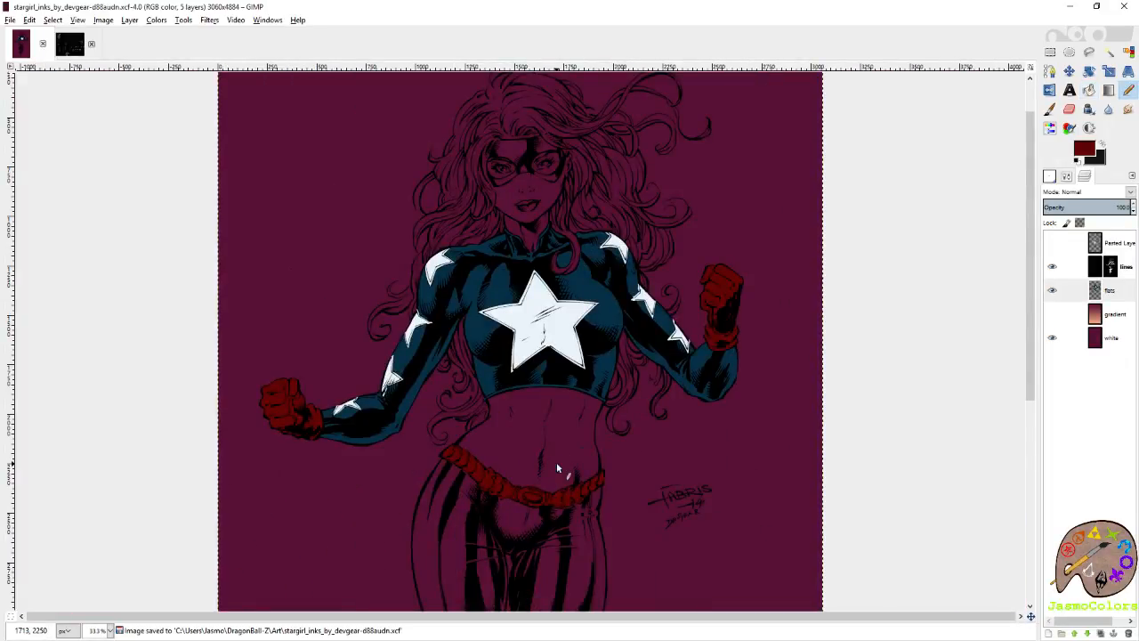
# Pick the top's dark blue, save the image, and start the trouser outline directly below the belt's hip end.
pyautogui.keyDown('ctrl'); pyautogui.click(437, 347); pyautogui.keyUp('ctrl')
pyautogui.hotkey('ctrl', 's')
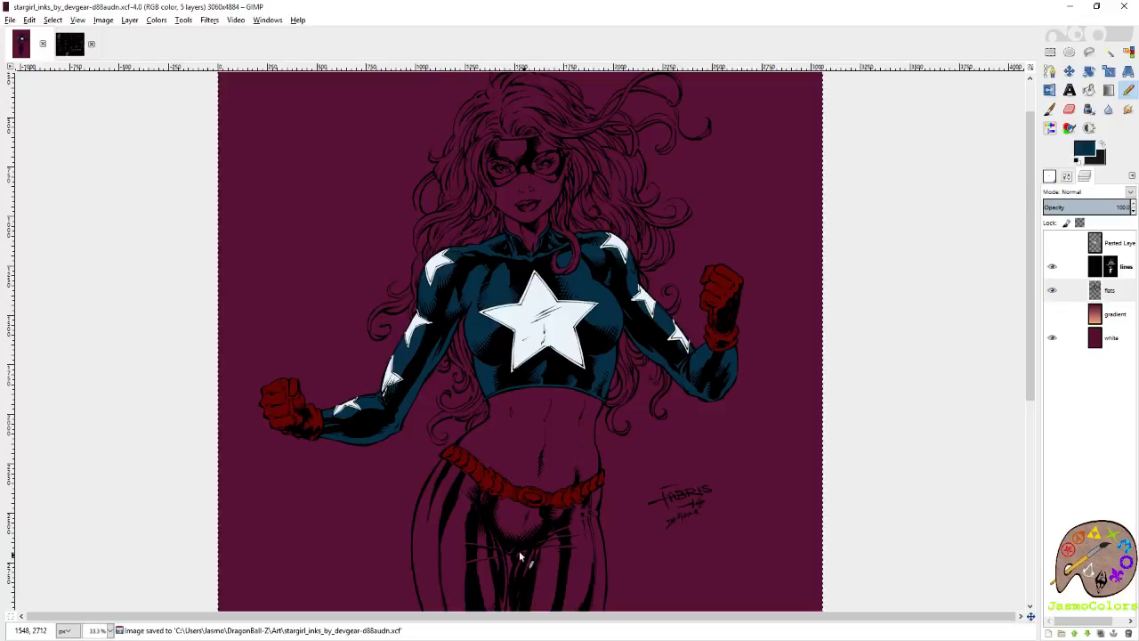
pyautogui.scroll(-3, 516, 532)
pyautogui.keyDown('ctrl'); pyautogui.scroll(3, 530, 430); pyautogui.keyUp('ctrl')
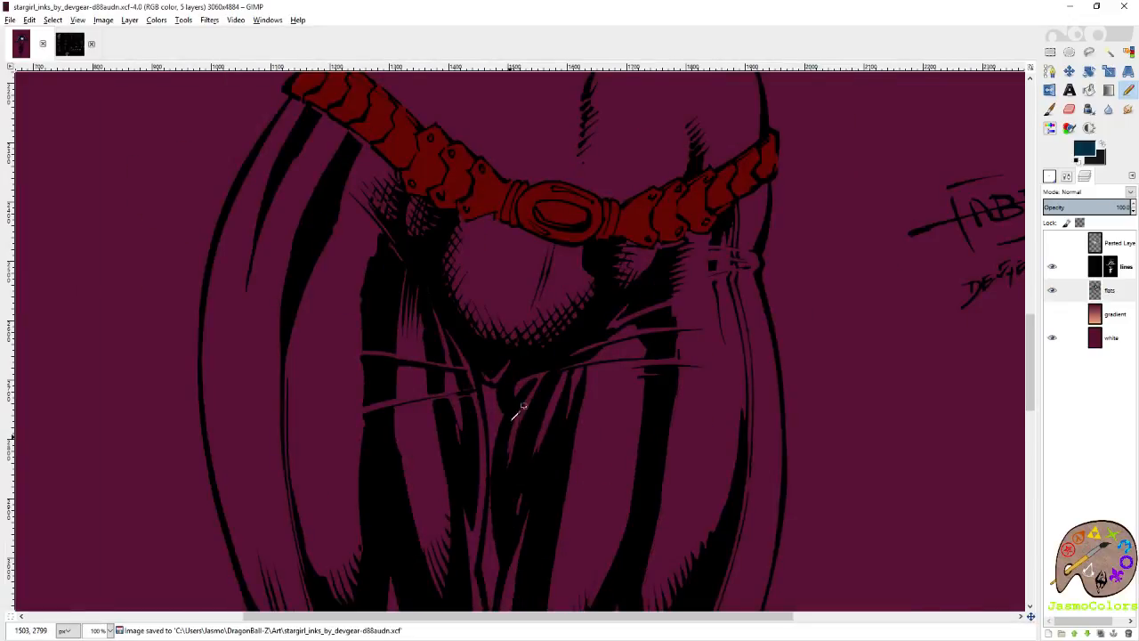
pyautogui.keyDown('ctrl'); pyautogui.scroll(-3, 519, 412); pyautogui.keyUp('ctrl')
pyautogui.scroll(-3, 516, 401)
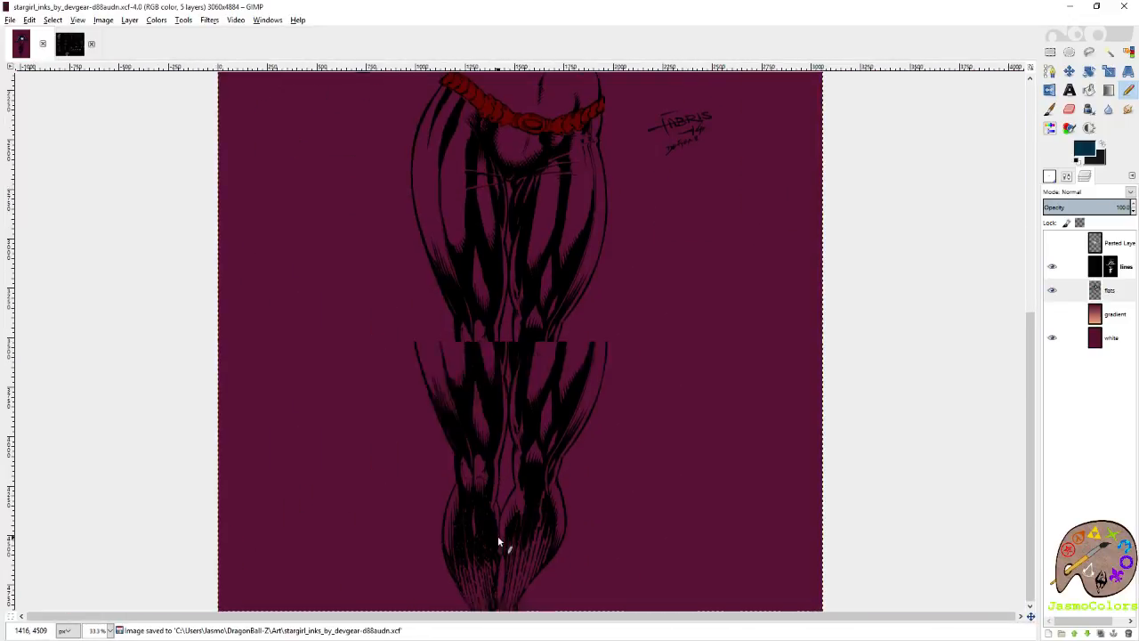
pyautogui.scroll(5, 498, 539)
pyautogui.keyDown('ctrl'); pyautogui.scroll(6, 311, 325); pyautogui.keyUp('ctrl')
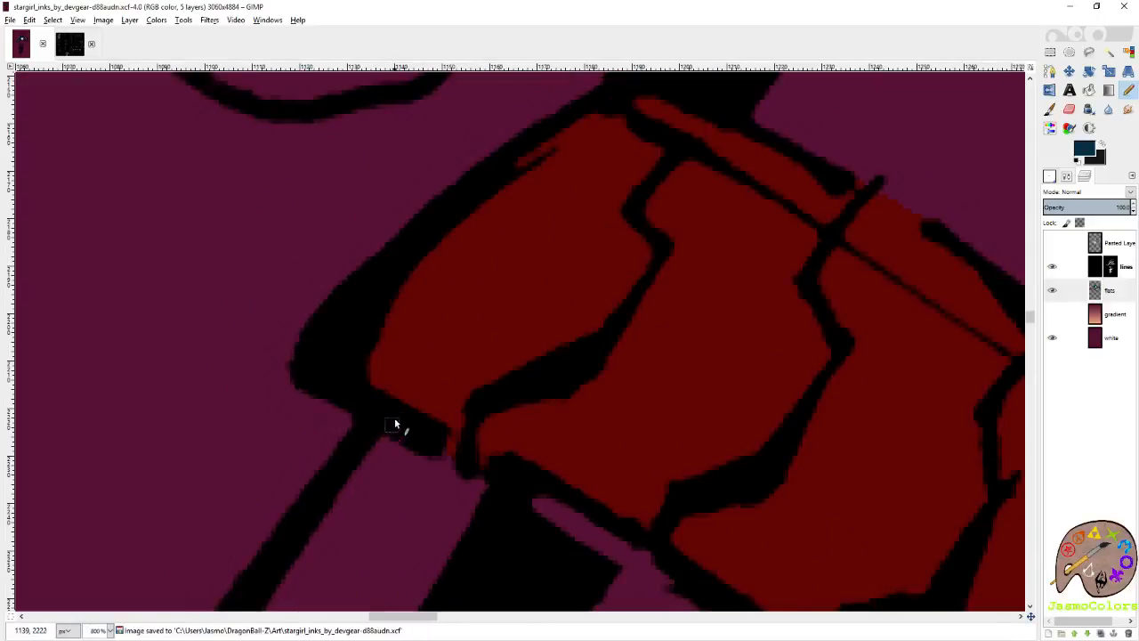
pyautogui.click(397, 410)
pyautogui.keyDown('shift'); pyautogui.click(355, 473); pyautogui.keyUp('shift')
pyautogui.hscroll(-3, 401, 472)
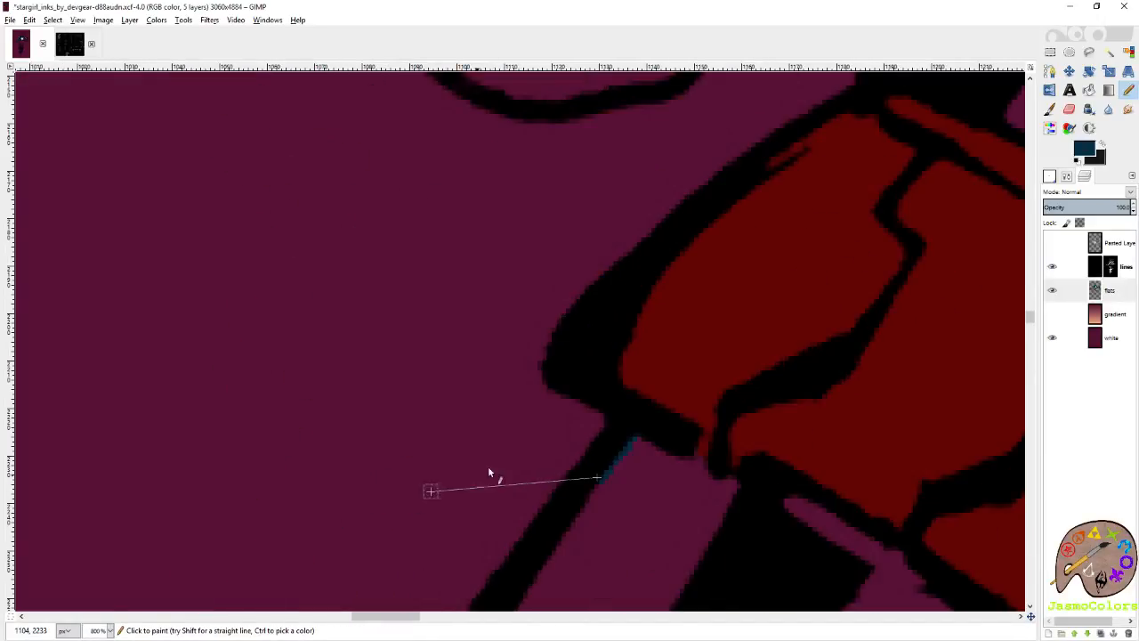
# Extend the dark blue outline down the inside of the outer hip and upper thigh line.
pyautogui.scroll(-7, 488, 459)
pyautogui.keyDown('shift'); pyautogui.click(426, 339); pyautogui.keyUp('shift')
pyautogui.keyDown('shift'); pyautogui.click(343, 489); pyautogui.keyUp('shift')
pyautogui.hscroll(-6, 446, 461)
pyautogui.keyDown('ctrl'); pyautogui.scroll(-3, 737, 418); pyautogui.keyUp('ctrl')
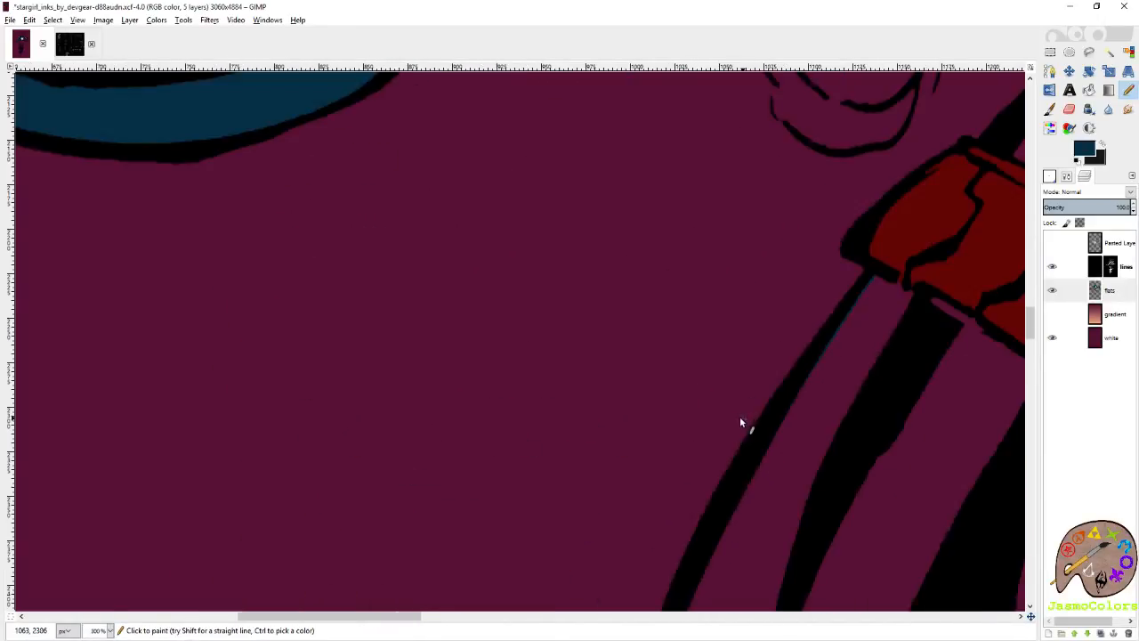
pyautogui.scroll(-5, 741, 419)
pyautogui.keyDown('shift'); pyautogui.click(683, 342); pyautogui.keyUp('shift')
pyautogui.scroll(-5, 623, 463)
pyautogui.keyDown('shift'); pyautogui.click(602, 443); pyautogui.keyUp('shift')
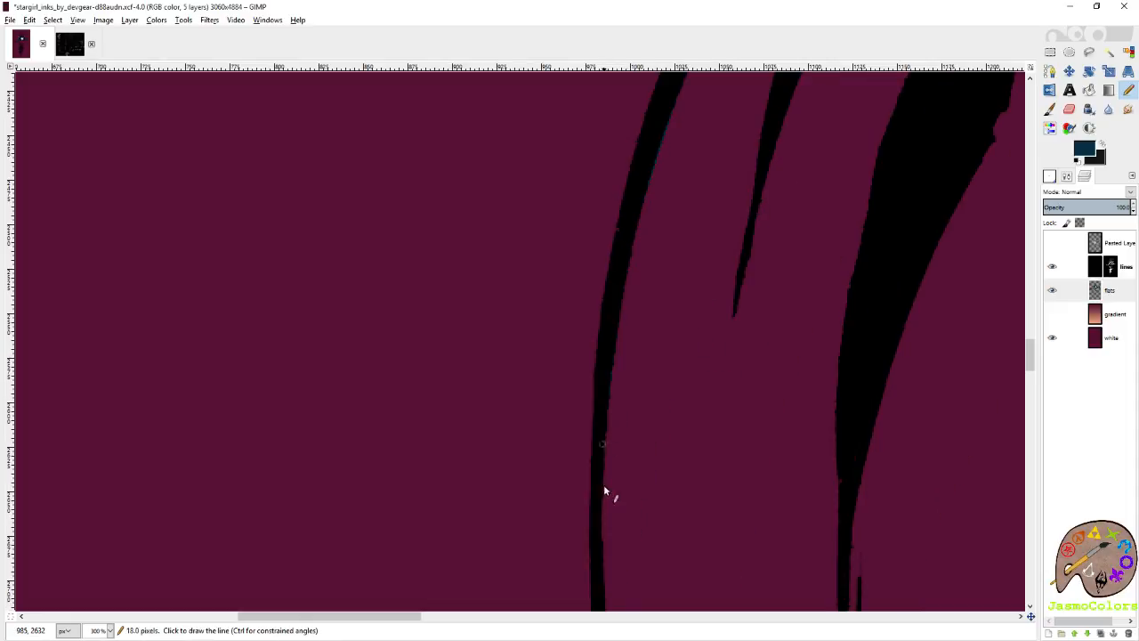
# Continue the dark blue outline along the outer edge of the middle thigh.
pyautogui.scroll(-2, 601, 545)
pyautogui.keyDown('shift'); pyautogui.click(613, 442); pyautogui.keyUp('shift')
pyautogui.keyDown('shift'); pyautogui.click(633, 574); pyautogui.keyUp('shift')
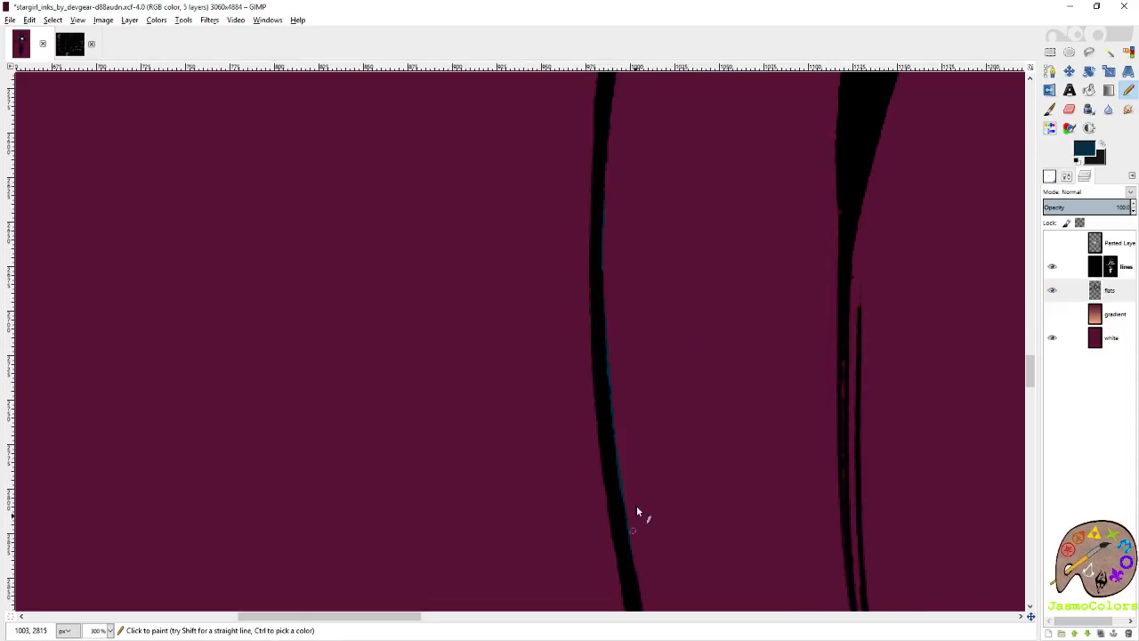
pyautogui.scroll(-2, 637, 506)
pyautogui.keyDown('shift'); pyautogui.click(663, 440); pyautogui.keyUp('shift')
pyautogui.hscroll(4, 501, 475)
pyautogui.scroll(-9, 503, 401)
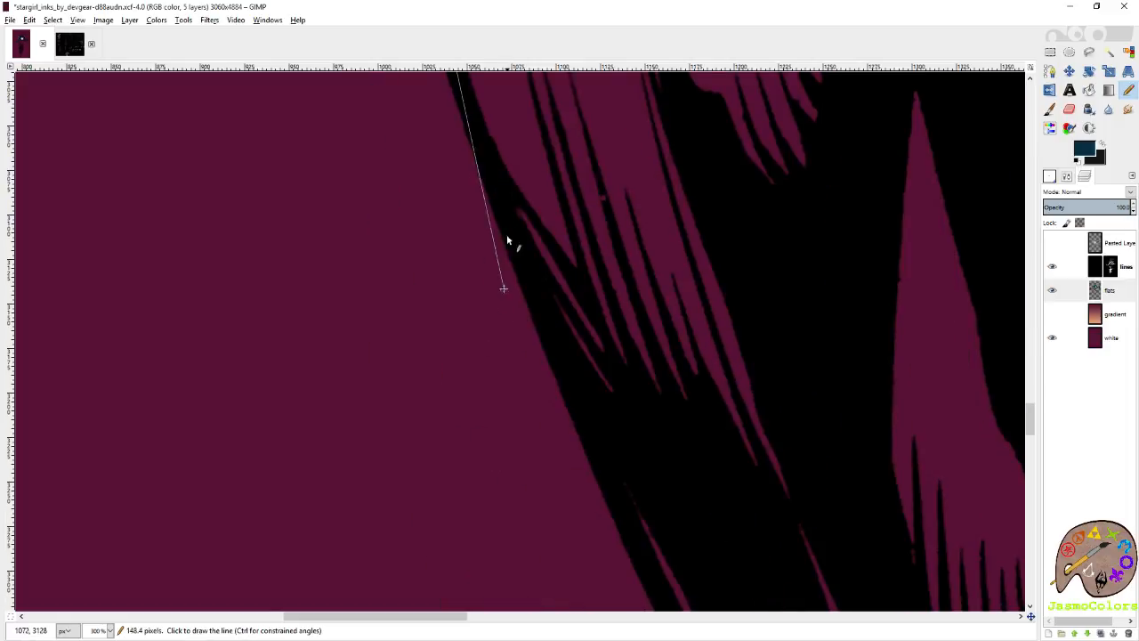
# Trace the outer edge of the lower thigh in dark blue down to the knee.
pyautogui.keyDown('shift'); pyautogui.click(499, 214); pyautogui.keyUp('shift')
pyautogui.keyDown('shift'); pyautogui.click(601, 450); pyautogui.keyUp('shift')
pyautogui.hscroll(3, 415, 415)
pyautogui.scroll(-4, 414, 415)
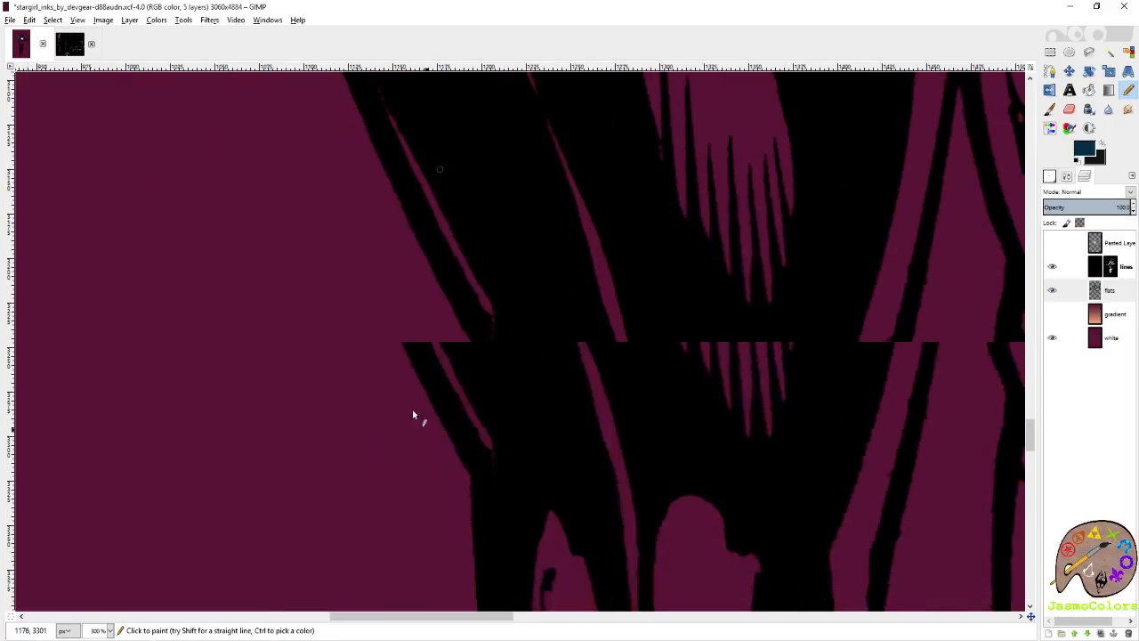
pyautogui.keyDown('shift'); pyautogui.click(462, 291); pyautogui.keyUp('shift')
pyautogui.keyDown('shift'); pyautogui.click(497, 534); pyautogui.keyUp('shift')
pyautogui.scroll(-4, 507, 383)
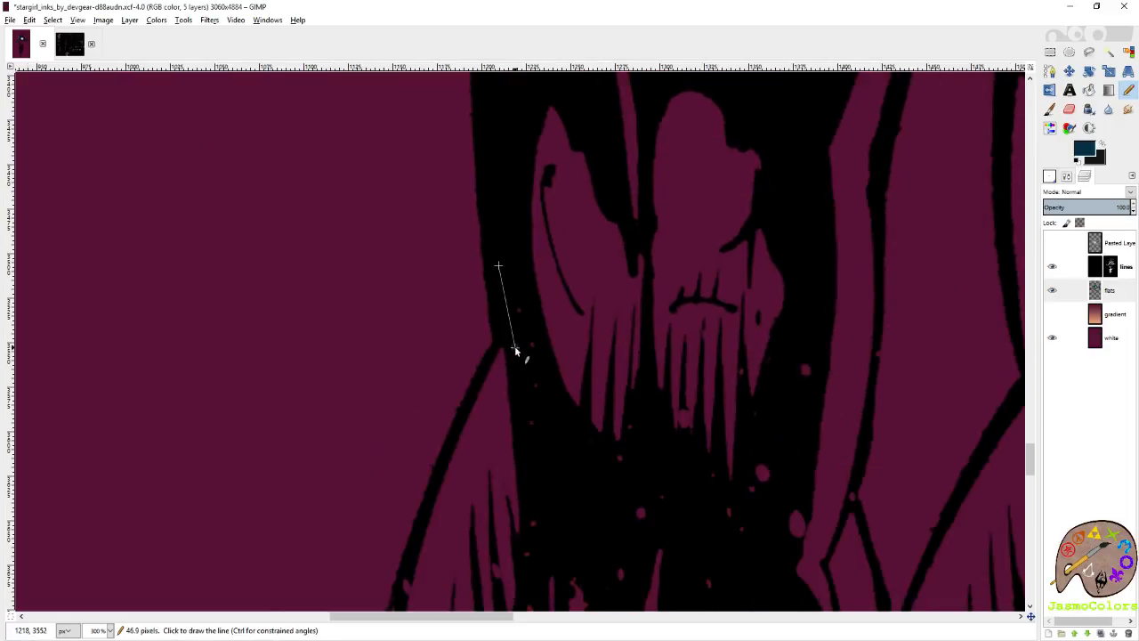
# Trace the outer edge of the upper calf in dark blue from the knee around its widest curve.
pyautogui.keyDown('shift'); pyautogui.click(405, 583); pyautogui.keyUp('shift')
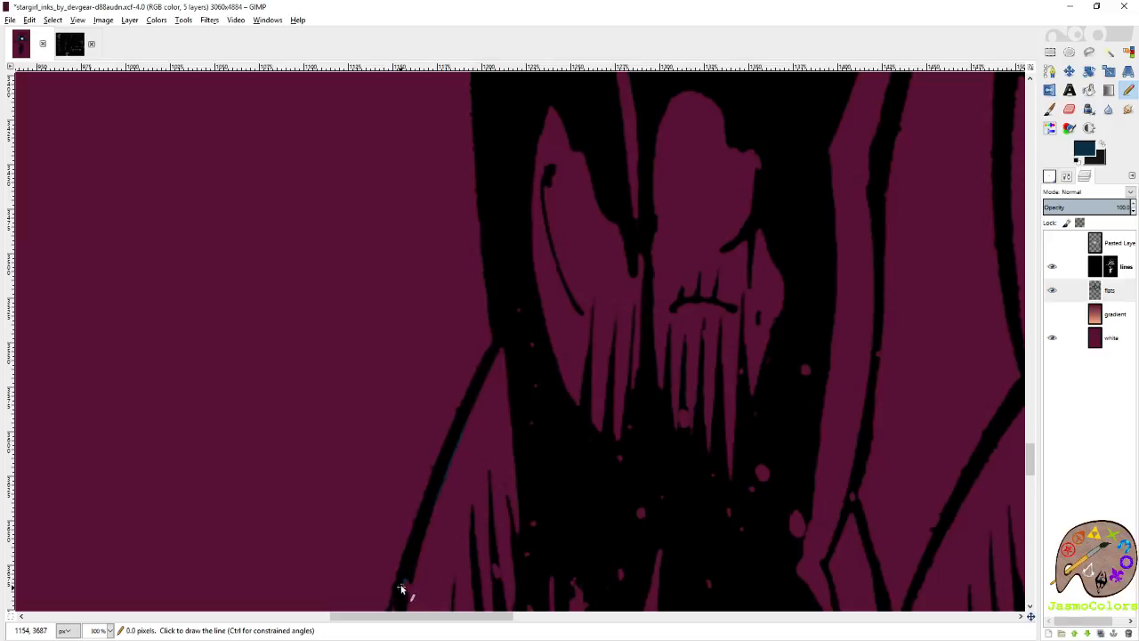
pyautogui.scroll(-4, 391, 428)
pyautogui.keyDown('shift'); pyautogui.click(376, 445); pyautogui.keyUp('shift')
pyautogui.keyDown('shift'); pyautogui.click(369, 572); pyautogui.keyUp('shift')
pyautogui.scroll(-4, 370, 572)
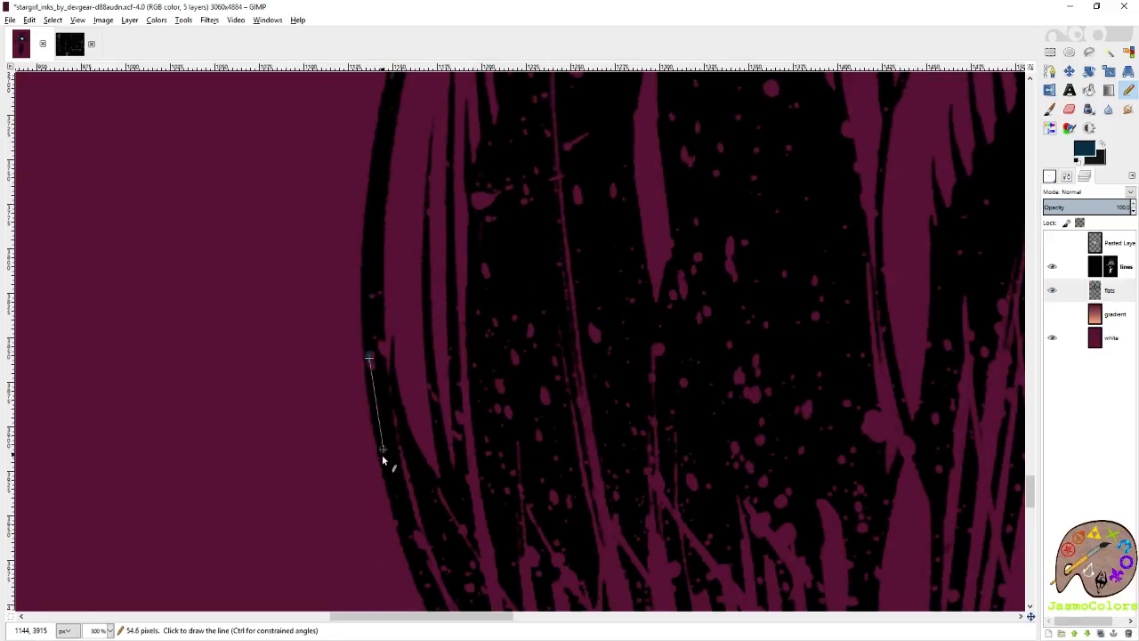
# Extend the dark blue outline along the calf's outer edge where it starts to narrow.
pyautogui.scroll(1, 382, 454)
pyautogui.scroll(1, 415, 381)
pyautogui.keyDown('shift'); pyautogui.click(400, 281); pyautogui.keyUp('shift')
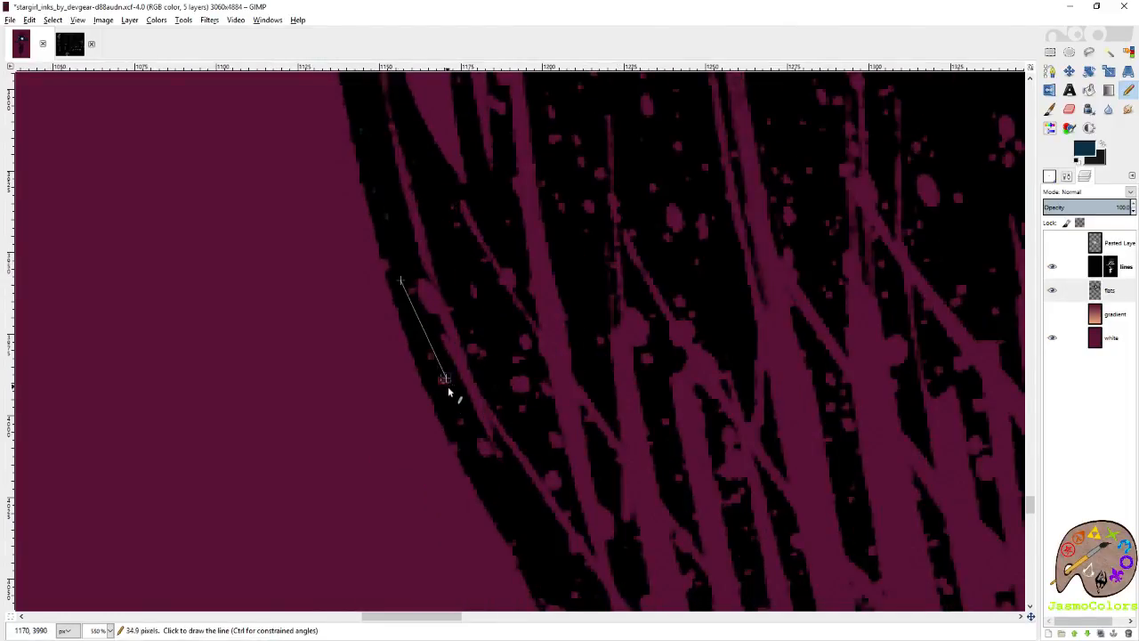
pyautogui.keyDown('shift'); pyautogui.click(494, 494); pyautogui.keyUp('shift')
pyautogui.hscroll(4, 475, 493)
pyautogui.scroll(-4, 475, 493)
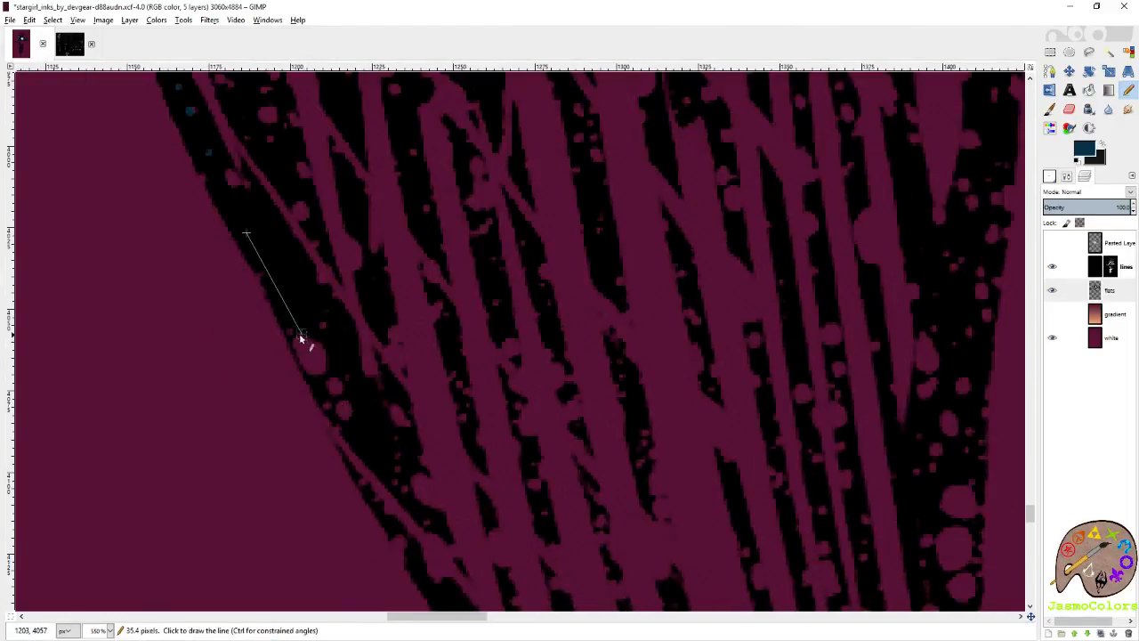
# Run the dark blue outline through the speckled line work on the calf's outer edge.
pyautogui.keyDown('shift'); pyautogui.click(299, 333); pyautogui.keyUp('shift')
pyautogui.keyDown('shift'); pyautogui.click(313, 376); pyautogui.keyUp('shift')
pyautogui.scroll(3, 280, 334)
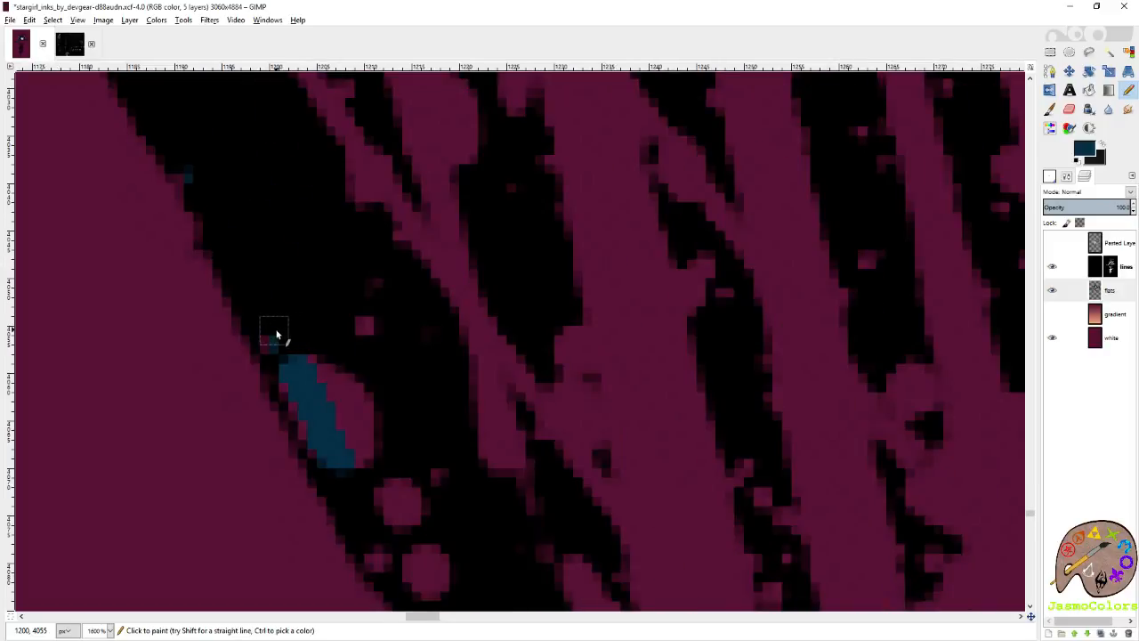
pyautogui.scroll(-2, 356, 491)
pyautogui.scroll(-5, 368, 415)
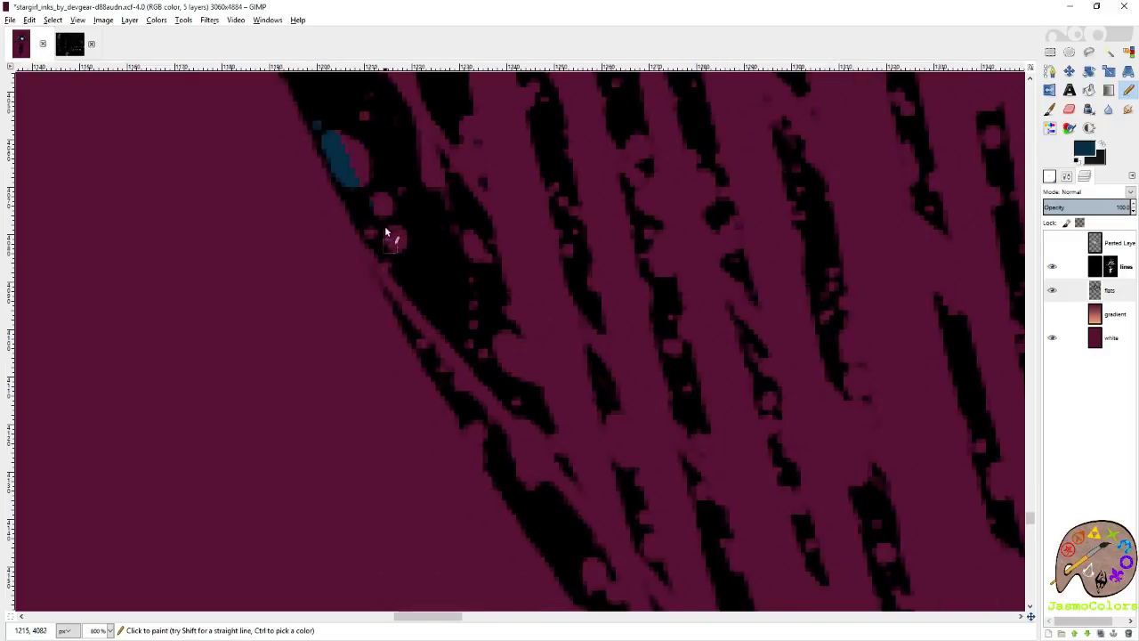
pyautogui.press('shift')
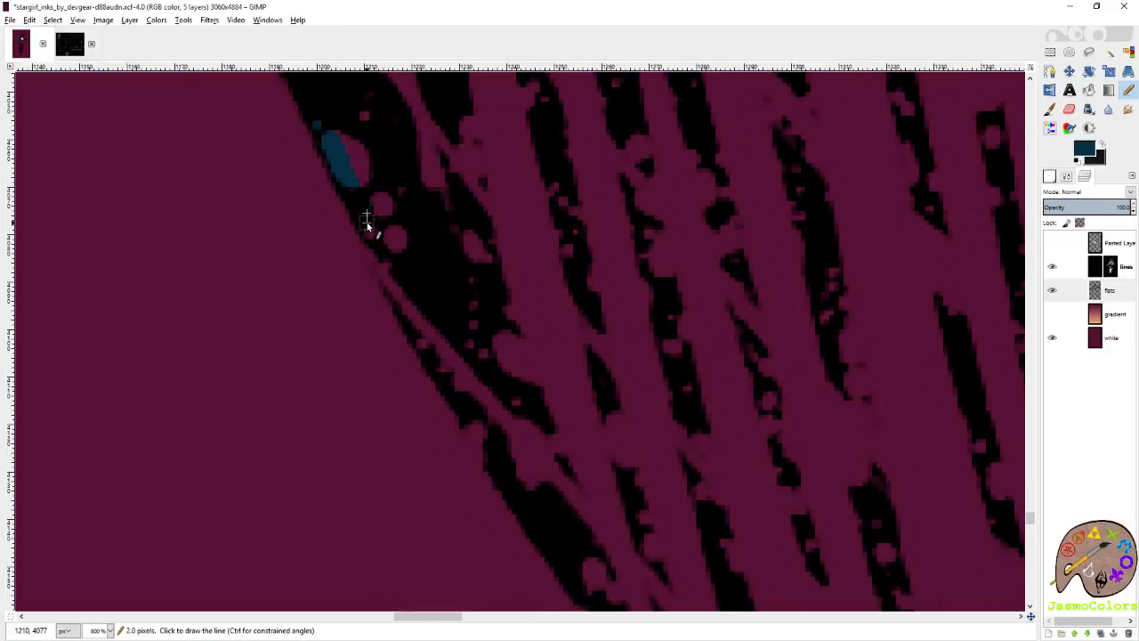
# Trace the broken, hatched outer edge of the lower calf in dark blue.
pyautogui.keyDown('shift'); pyautogui.click(405, 311); pyautogui.keyUp('shift')
pyautogui.hscroll(1, 454, 451)
pyautogui.scroll(-2, 410, 423)
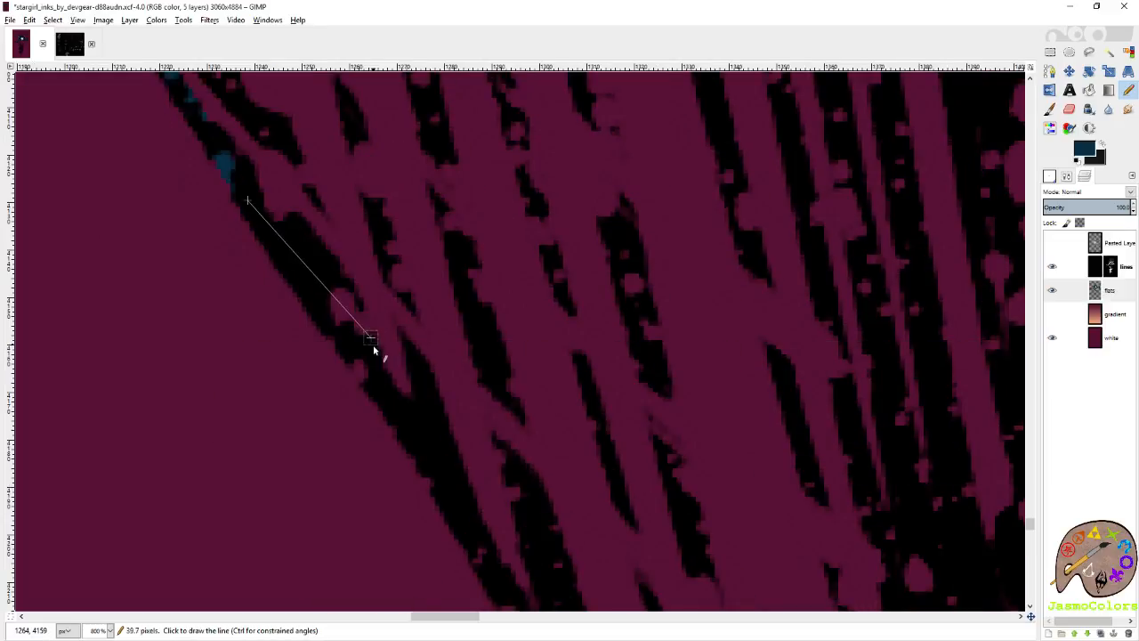
pyautogui.keyDown('shift'); pyautogui.click(480, 516); pyautogui.keyUp('shift')
pyautogui.scroll(-2, 488, 499)
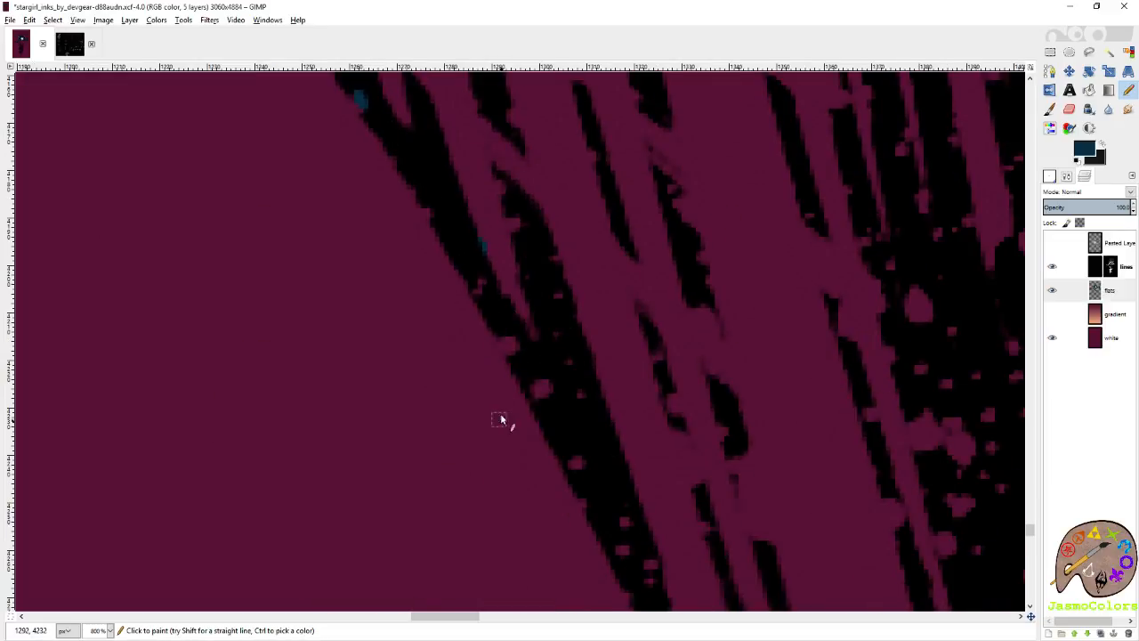
pyautogui.keyDown('shift'); pyautogui.click(485, 292); pyautogui.keyUp('shift')
pyautogui.keyDown('shift'); pyautogui.click(579, 477); pyautogui.keyUp('shift')
# Continue the dark blue outline down the thin outer line of the shin towards the ankle.
pyautogui.hscroll(1, 475, 451)
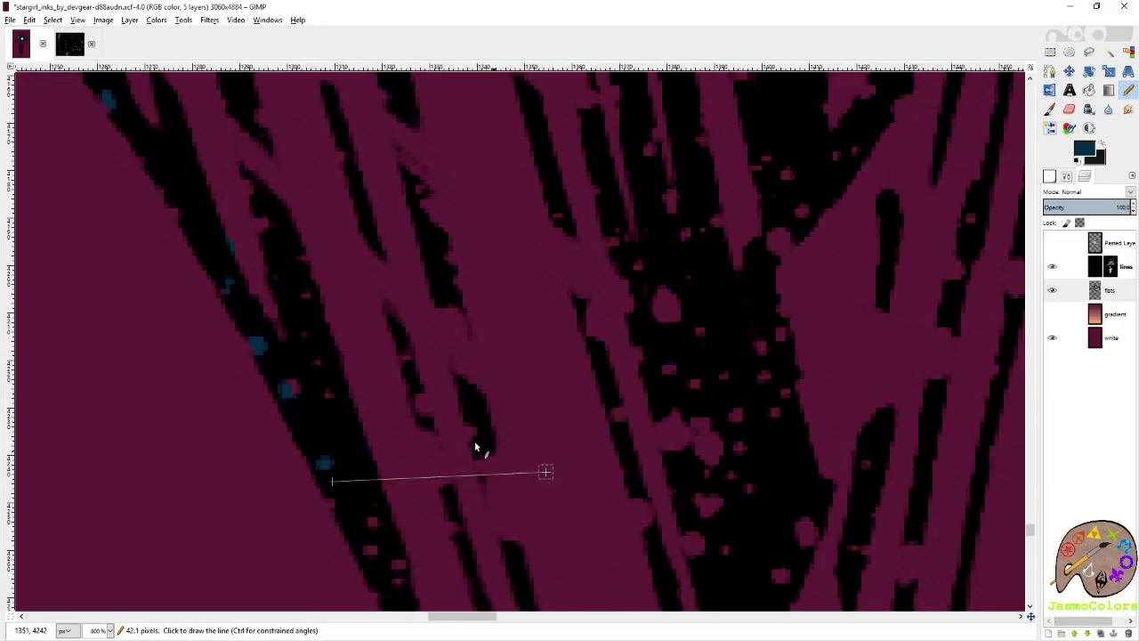
pyautogui.scroll(-3, 476, 450)
pyautogui.keyDown('shift'); pyautogui.click(400, 223); pyautogui.keyUp('shift')
pyautogui.keyDown('shift'); pyautogui.click(456, 345); pyautogui.keyUp('shift')
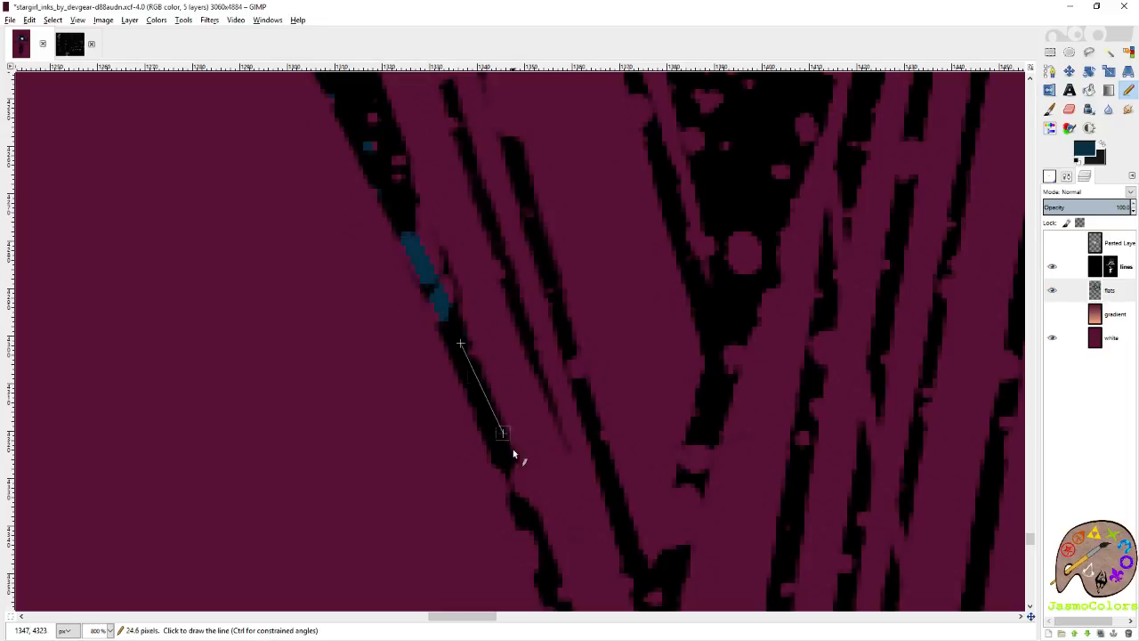
pyautogui.keyDown('shift'); pyautogui.click(528, 504); pyautogui.keyUp('shift')
pyautogui.scroll(-2, 534, 445)
pyautogui.keyDown('shift'); pyautogui.click(569, 369); pyautogui.keyUp('shift')
# Trace the outer edge of the ankle's narrowest part in dark blue and on towards the foot.
pyautogui.scroll(-2, 569, 370)
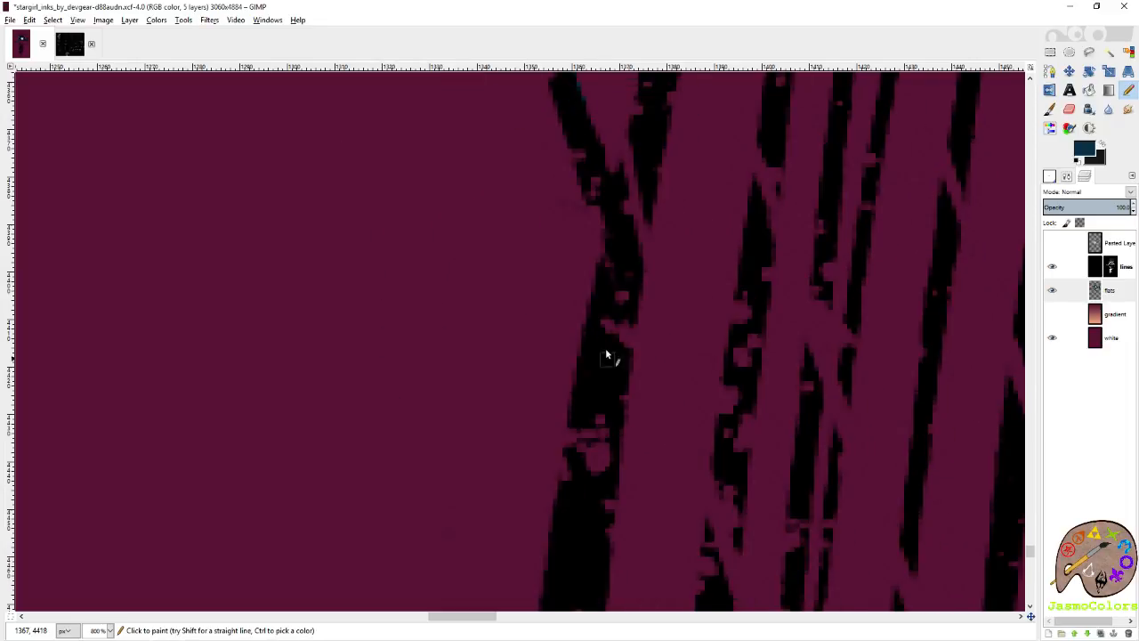
pyautogui.keyDown('shift'); pyautogui.click(623, 258); pyautogui.keyUp('shift')
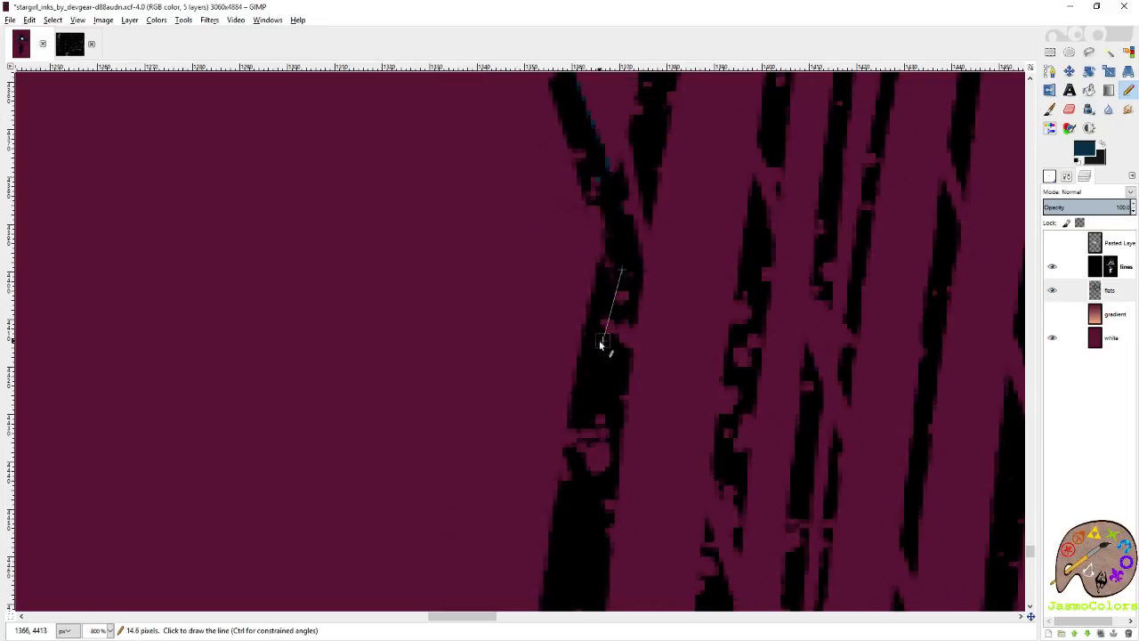
pyautogui.keyDown('shift'); pyautogui.click(579, 432); pyautogui.keyUp('shift')
pyautogui.keyDown('shift'); pyautogui.click(567, 490); pyautogui.keyUp('shift')
pyautogui.scroll(-2, 567, 472)
pyautogui.keyDown('shift'); pyautogui.click(549, 408); pyautogui.keyUp('shift')
# Trace the bulging outer side of the foot below the ankle in dark blue through the speckles.
pyautogui.scroll(-2, 534, 374)
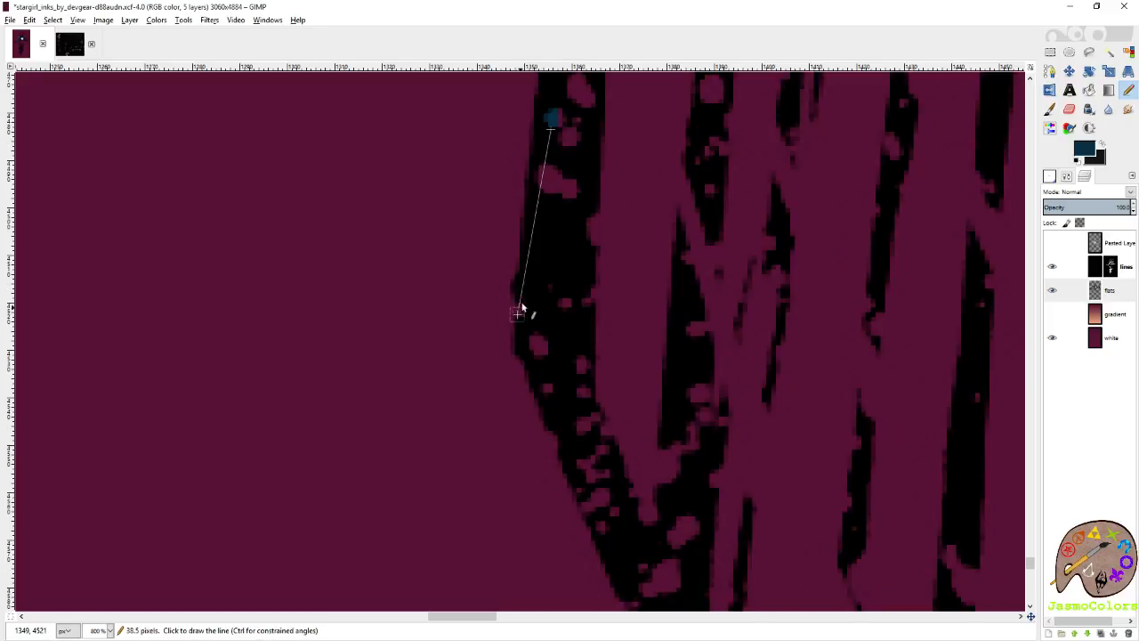
pyautogui.keyDown('shift'); pyautogui.click(531, 272); pyautogui.keyUp('shift')
pyautogui.keyDown('shift'); pyautogui.click(524, 340); pyautogui.keyUp('shift')
pyautogui.keyDown('shift'); pyautogui.click(559, 410); pyautogui.keyUp('shift')
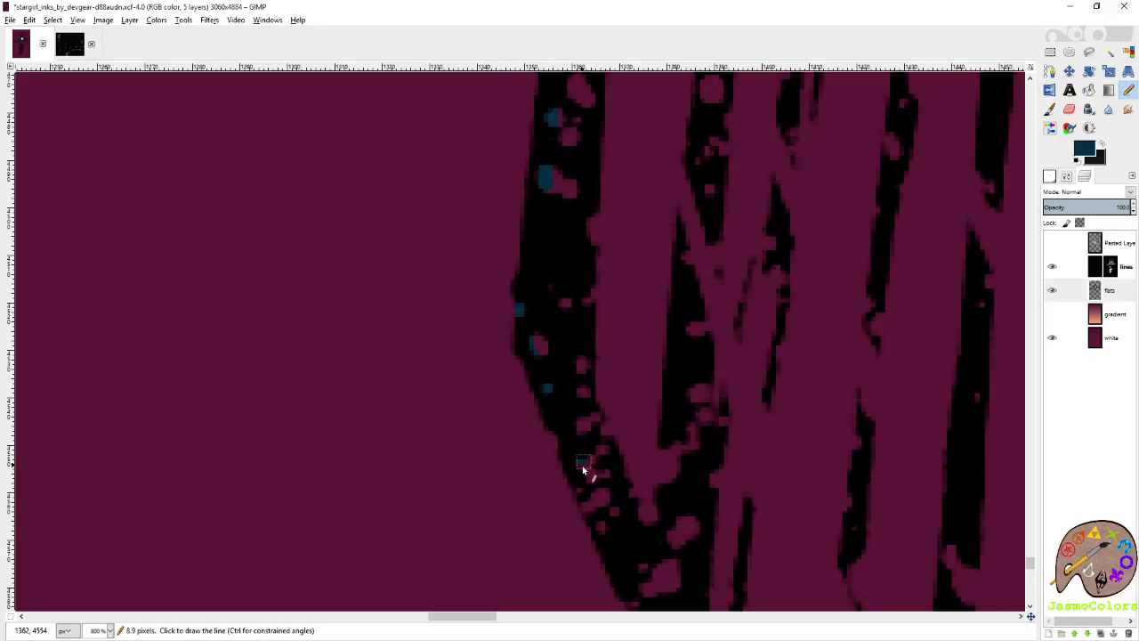
pyautogui.hscroll(2, 598, 519)
pyautogui.scroll(-4, 599, 519)
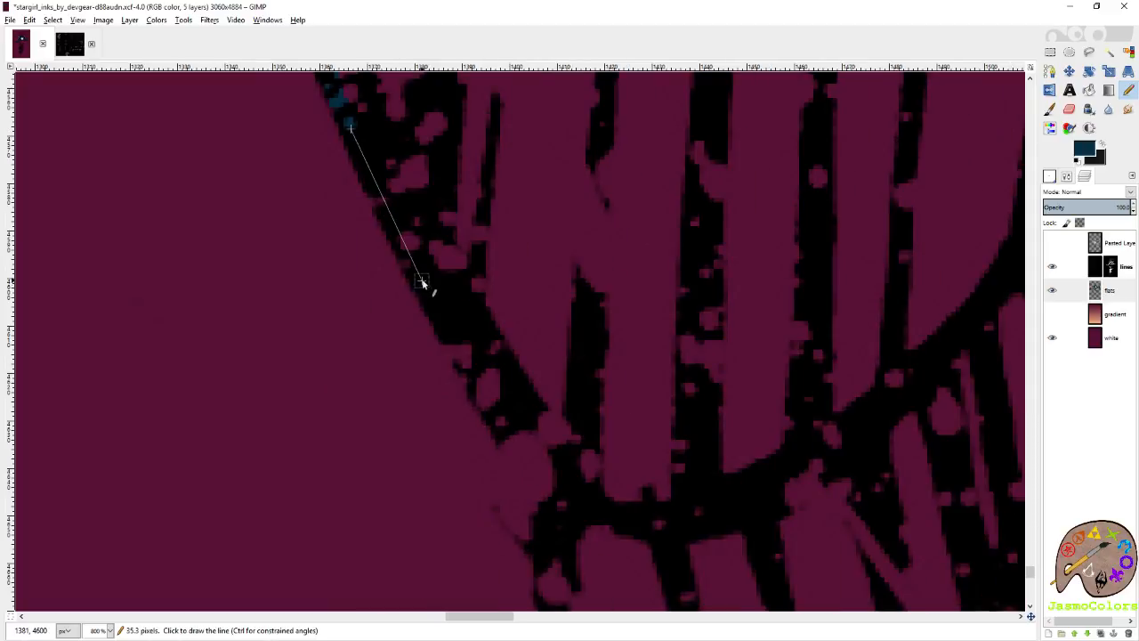
# Extend the dark blue outline down the foot's tapering outer edge to the start of the toe section.
pyautogui.keyDown('shift'); pyautogui.click(421, 282); pyautogui.keyUp('shift')
pyautogui.keyDown('shift'); pyautogui.click(467, 363); pyautogui.keyUp('shift')
pyautogui.keyDown('shift'); pyautogui.click(502, 433); pyautogui.keyUp('shift')
pyautogui.scroll(-4, 541, 372)
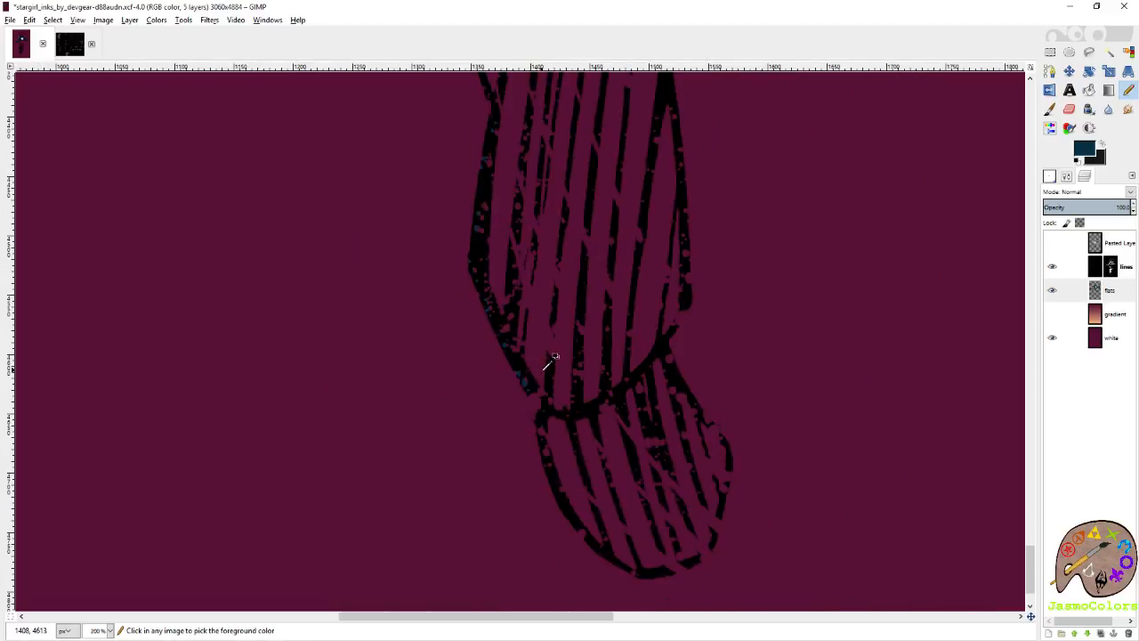
# Trace the outer edge of the toe section in dark blue from the foot joint down to the toe tip.
pyautogui.scroll(3, 559, 408)
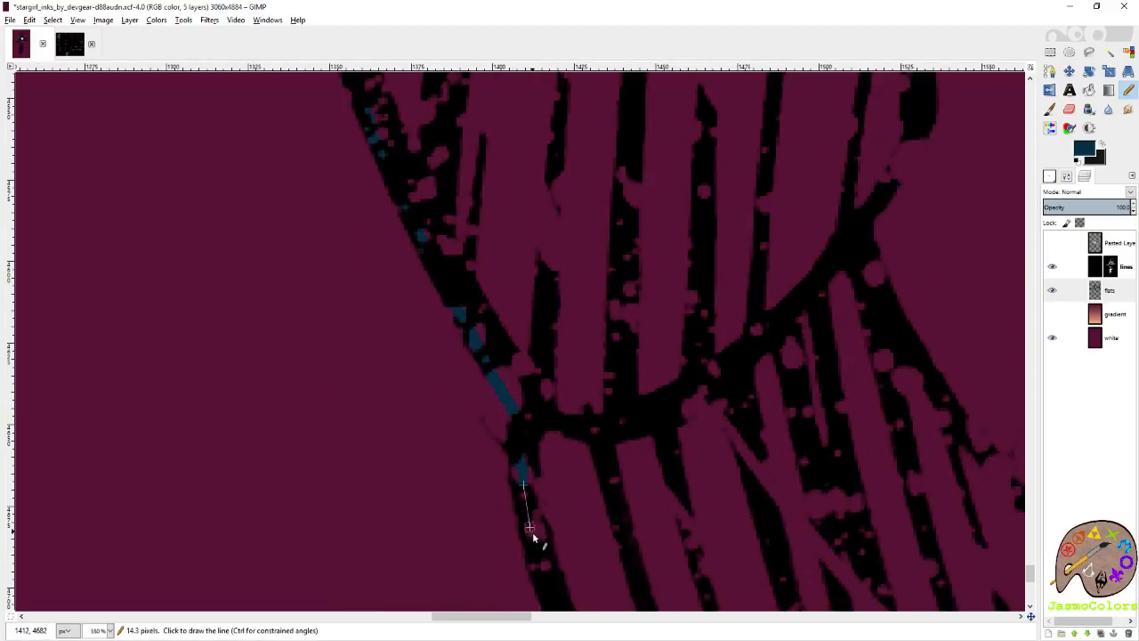
pyautogui.scroll(-5, 530, 485)
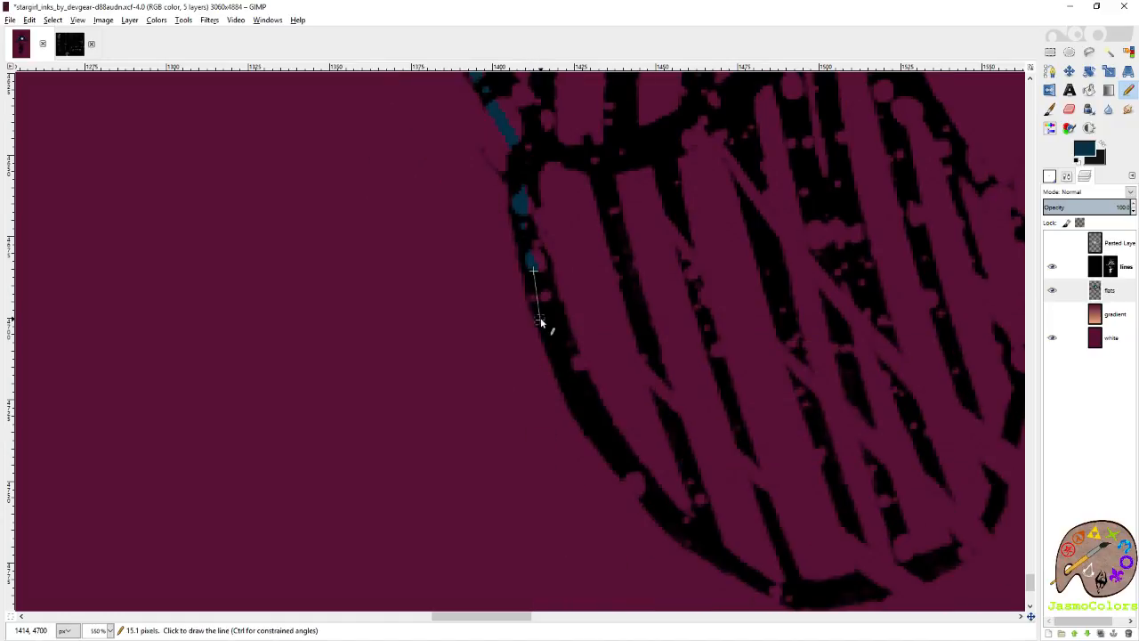
pyautogui.keyDown('shift'); pyautogui.click(605, 423); pyautogui.keyUp('shift')
pyautogui.keyDown('shift'); pyautogui.click(647, 503); pyautogui.keyUp('shift')
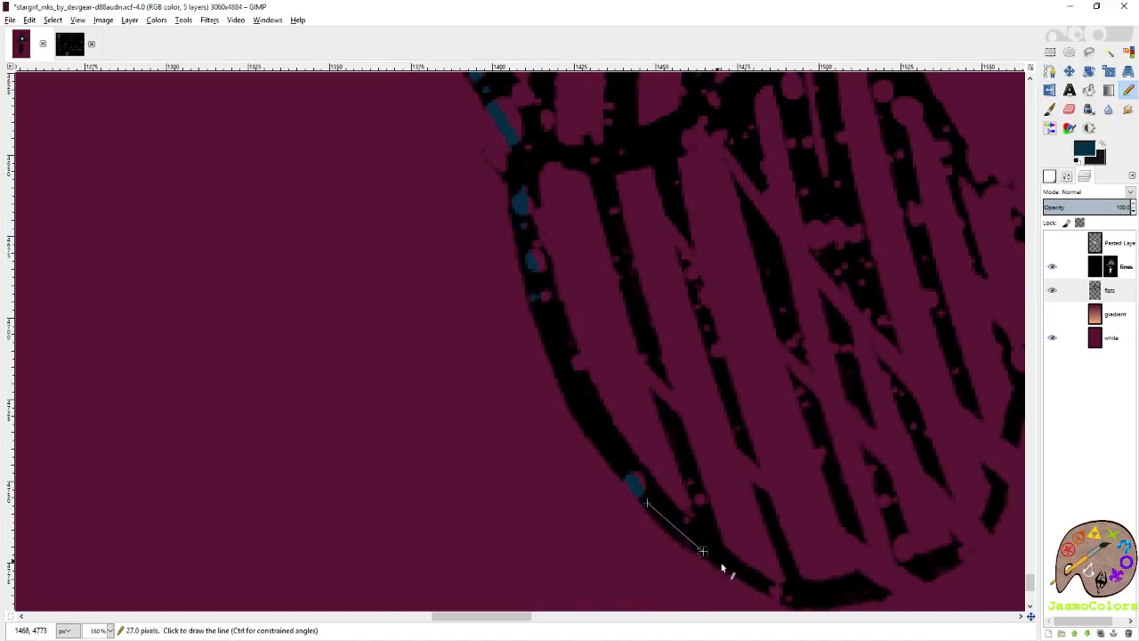
pyautogui.keyDown('shift'); pyautogui.click(757, 577); pyautogui.keyUp('shift')
pyautogui.moveTo(773, 584); pyautogui.dragTo(522, 448)
# Carry the dark blue outline around the toe tip, bridging the line gaps, and up the opposite edge of the toes.
pyautogui.keyDown('shift'); pyautogui.click(559, 468); pyautogui.keyUp('shift')
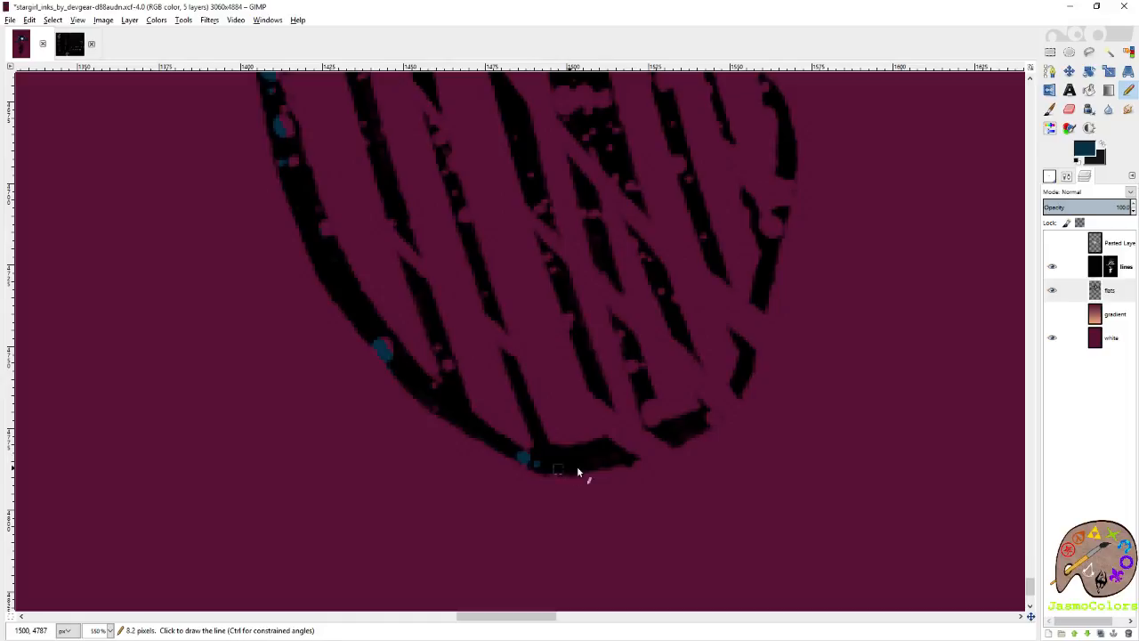
pyautogui.keyDown('shift'); pyautogui.click(711, 415); pyautogui.keyUp('shift')
pyautogui.keyDown('shift'); pyautogui.click(737, 383); pyautogui.keyUp('shift')
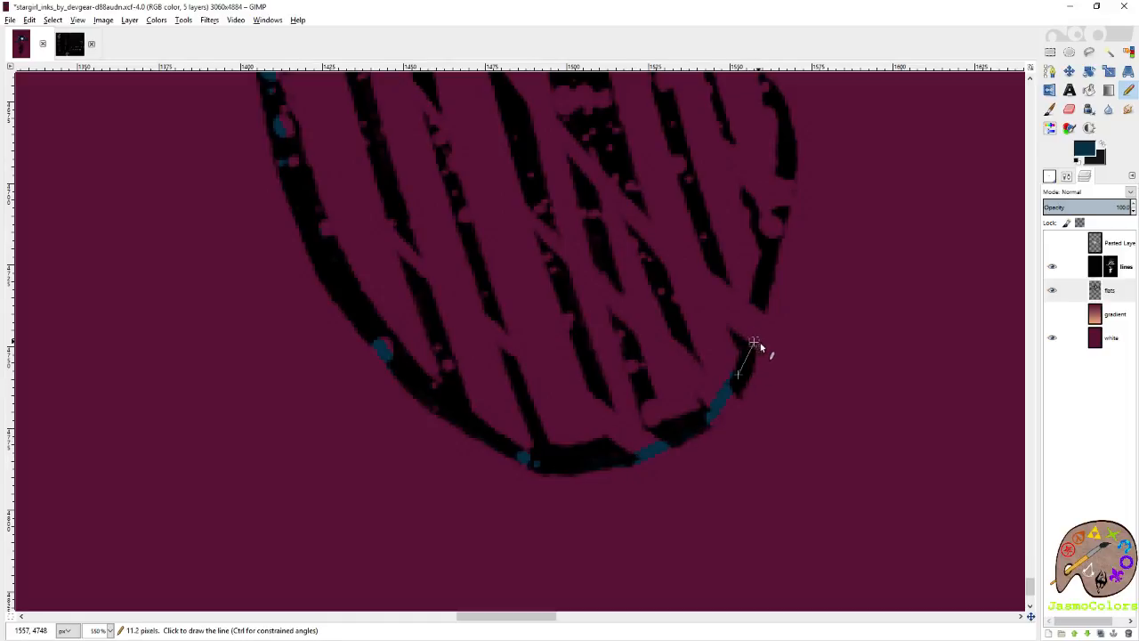
pyautogui.click(705, 419)
pyautogui.scroll(3, 792, 267)
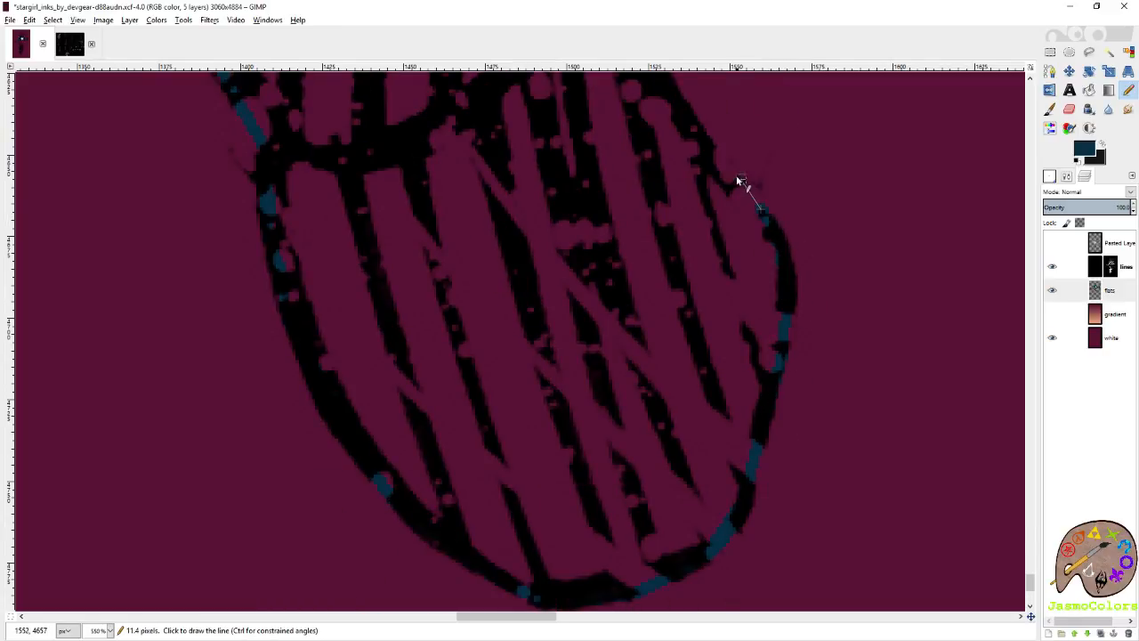
# Close the toe section's dark blue outline up to the foot joint and bridge the gap to the foot's other edge.
pyautogui.scroll(6, 667, 291)
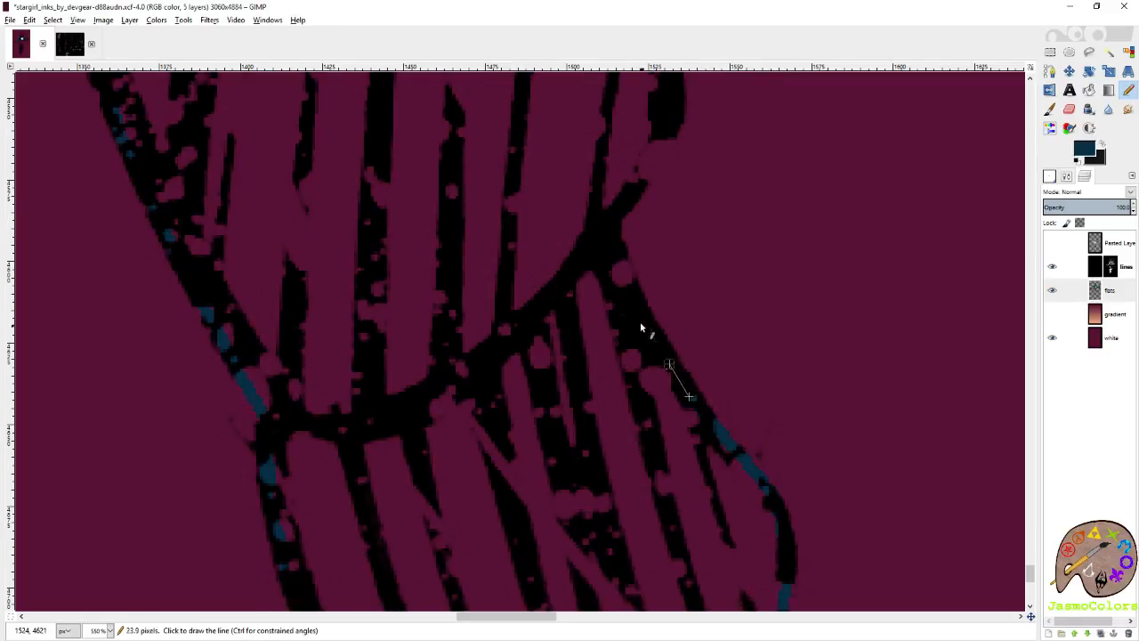
pyautogui.keyDown('shift'); pyautogui.click(626, 274); pyautogui.keyUp('shift')
pyautogui.keyDown('shift'); pyautogui.click(607, 220); pyautogui.keyUp('shift')
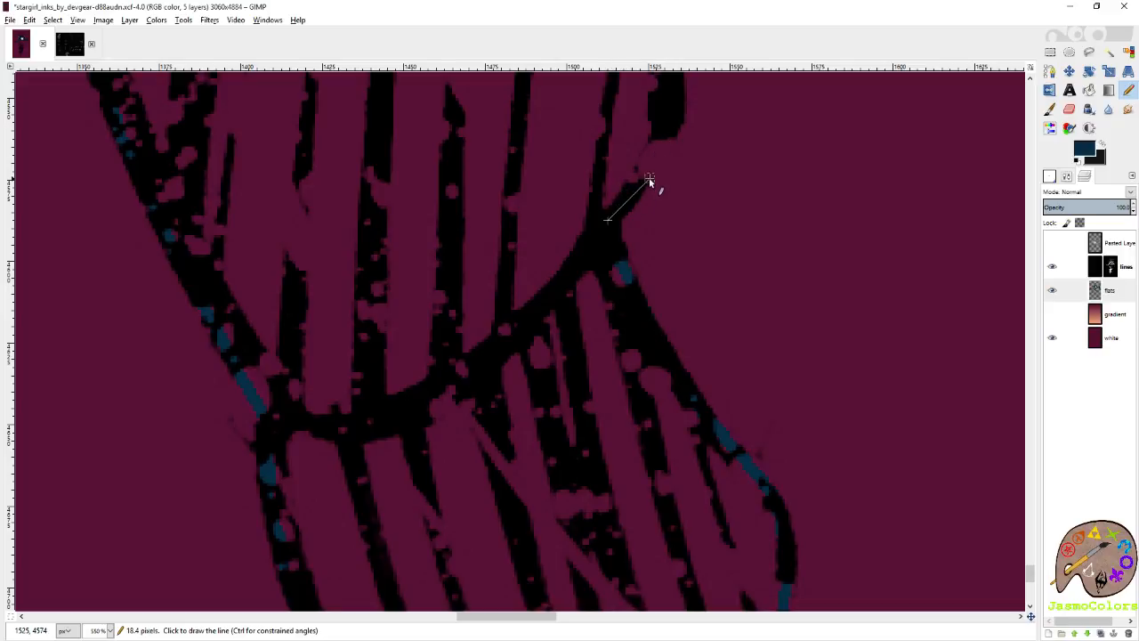
pyautogui.scroll(6, 676, 121)
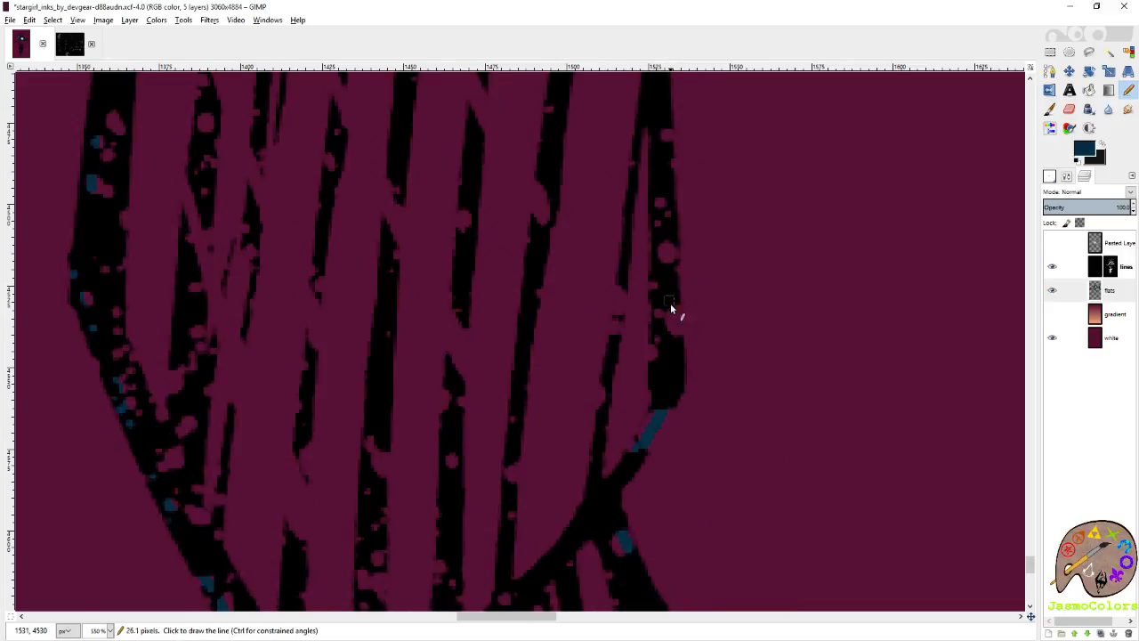
# Trace the long straight edge of the foot in dark blue, up through the speckles towards the ankle.
pyautogui.keyDown('shift'); pyautogui.click(667, 127); pyautogui.keyUp('shift')
pyautogui.scroll(9, 667, 127)
pyautogui.keyDown('shift'); pyautogui.click(637, 271); pyautogui.keyUp('shift')
pyautogui.keyDown('shift'); pyautogui.click(610, 149); pyautogui.keyUp('shift')
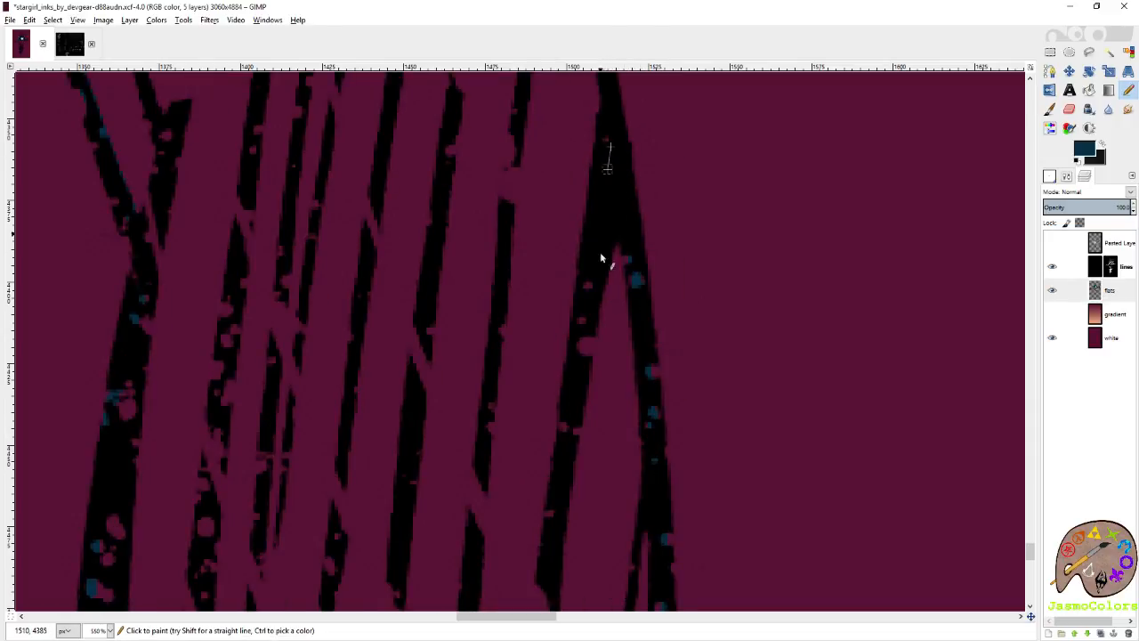
pyautogui.scroll(6, 602, 300)
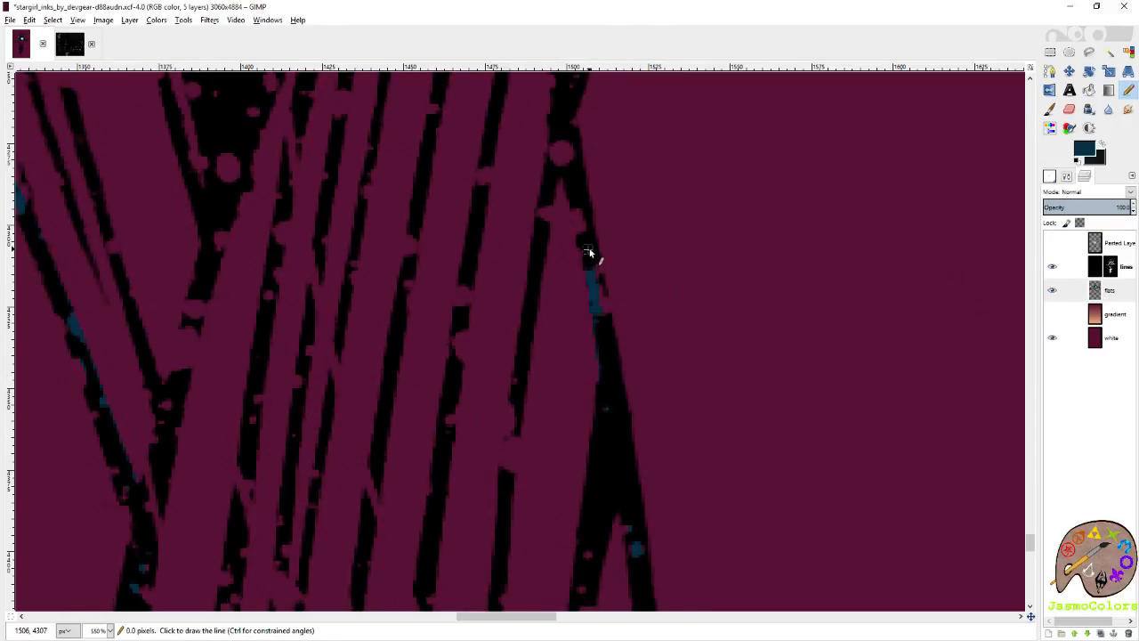
# Trace the dark blue outline through the ankle's narrow point and around the small bump above it.
pyautogui.keyDown('shift'); pyautogui.click(573, 176); pyautogui.keyUp('shift')
pyautogui.scroll(6, 547, 262)
pyautogui.keyDown('shift'); pyautogui.click(567, 412); pyautogui.keyUp('shift')
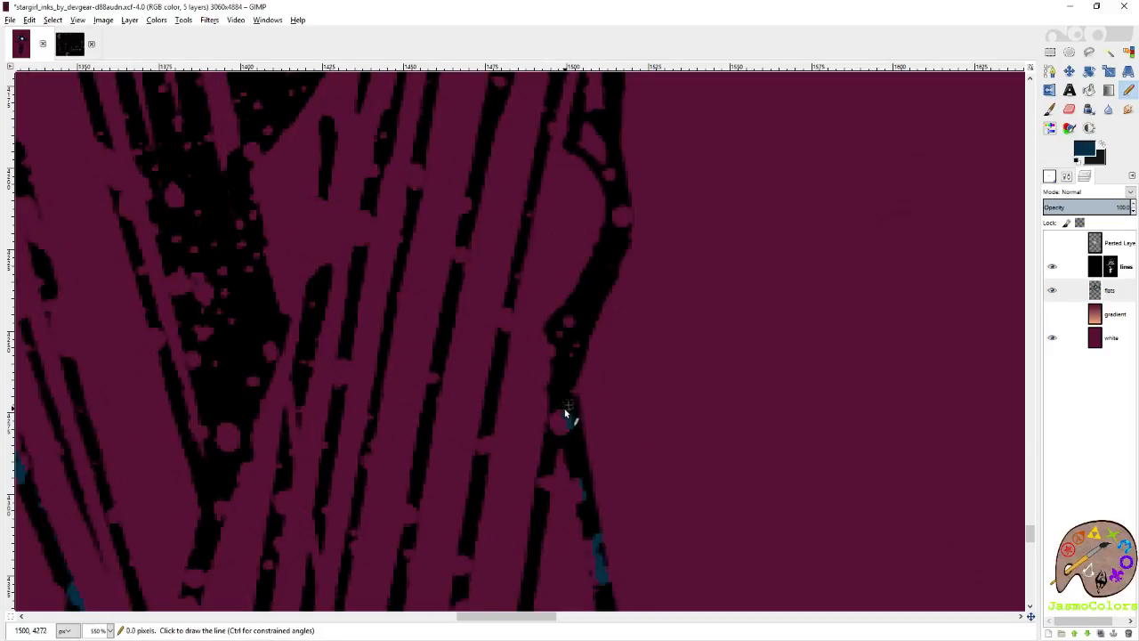
pyautogui.keyDown('shift'); pyautogui.click(575, 349); pyautogui.keyUp('shift')
pyautogui.keyDown('shift'); pyautogui.click(627, 223); pyautogui.keyUp('shift')
pyautogui.keyDown('shift'); pyautogui.click(622, 185); pyautogui.keyUp('shift')
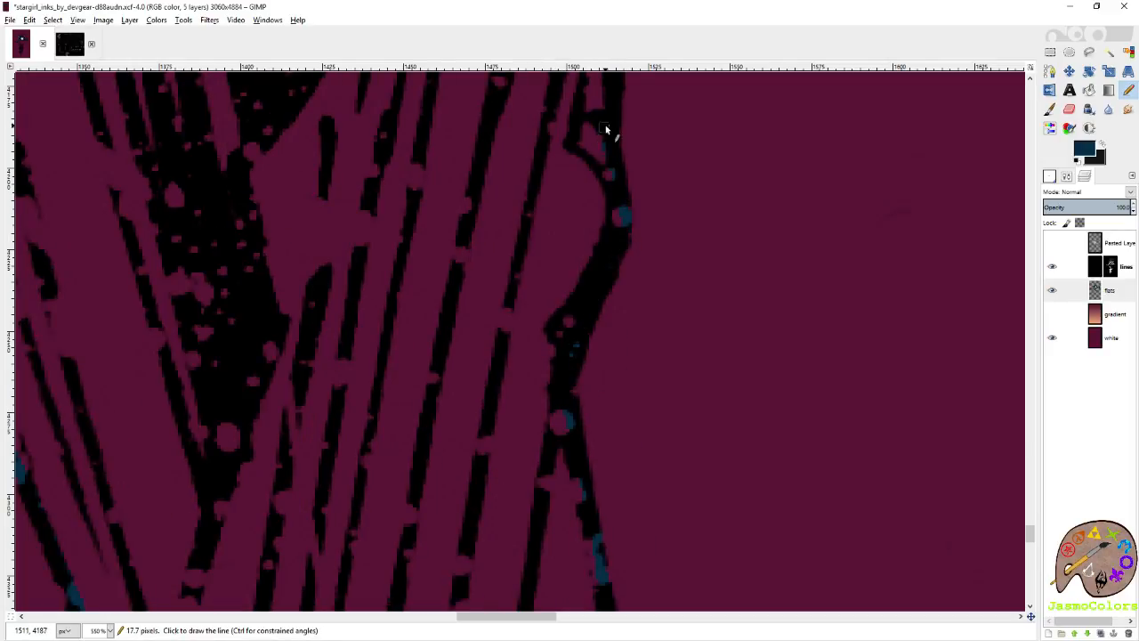
pyautogui.keyDown('shift'); pyautogui.click(605, 131); pyautogui.keyUp('shift')
# Continue the dark blue outline from the ankle along the diagonal outer edge of the lower calf.
pyautogui.scroll(5, 615, 195)
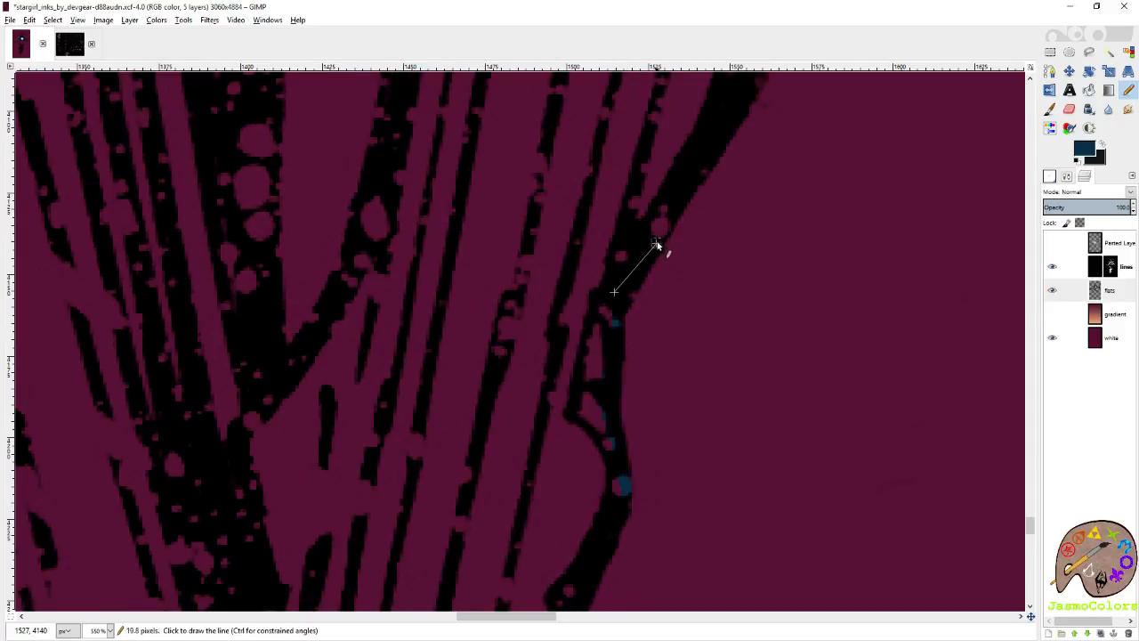
pyautogui.keyDown('shift'); pyautogui.click(712, 151); pyautogui.keyUp('shift')
pyautogui.scroll(5, 715, 148)
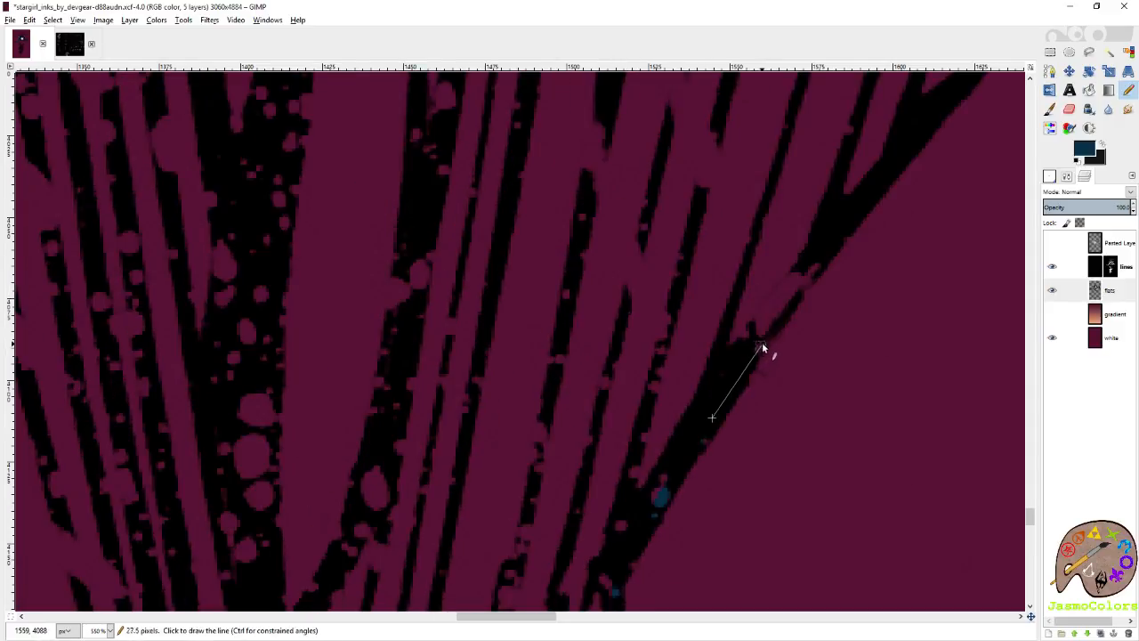
pyautogui.keyDown('shift'); pyautogui.click(827, 258); pyautogui.keyUp('shift')
pyautogui.scroll(5, 684, 318)
pyautogui.hscroll(5, 684, 318)
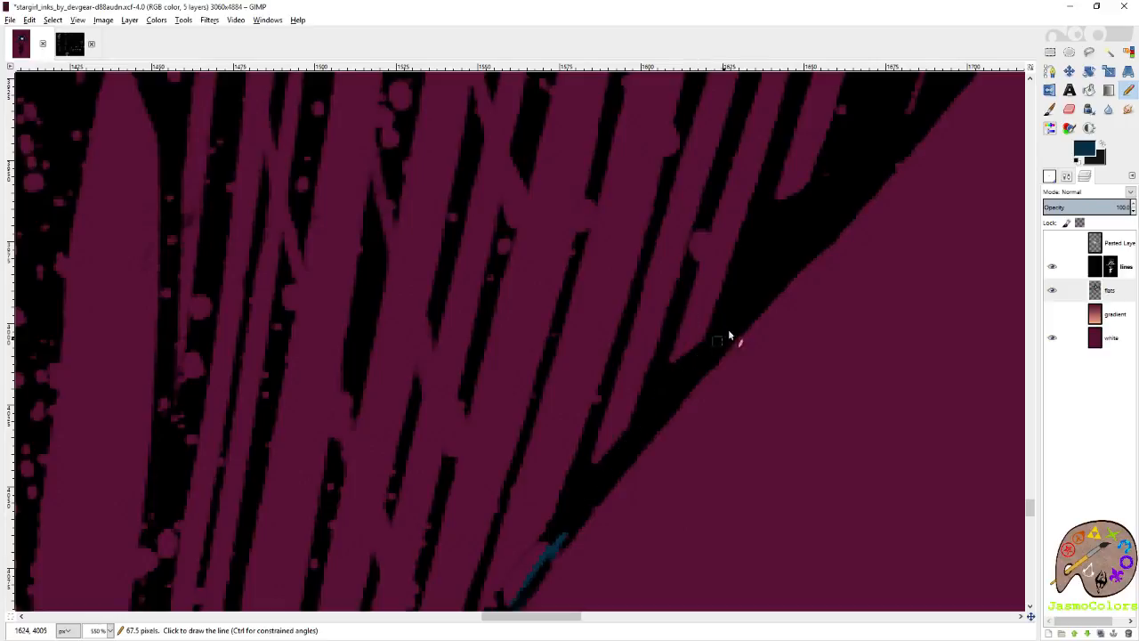
pyautogui.keyDown('shift'); pyautogui.click(919, 116); pyautogui.keyUp('shift')
# Trace the curving outer edge of the calf's bulge in dark blue.
pyautogui.scroll(5, 837, 247)
pyautogui.hscroll(5, 837, 246)
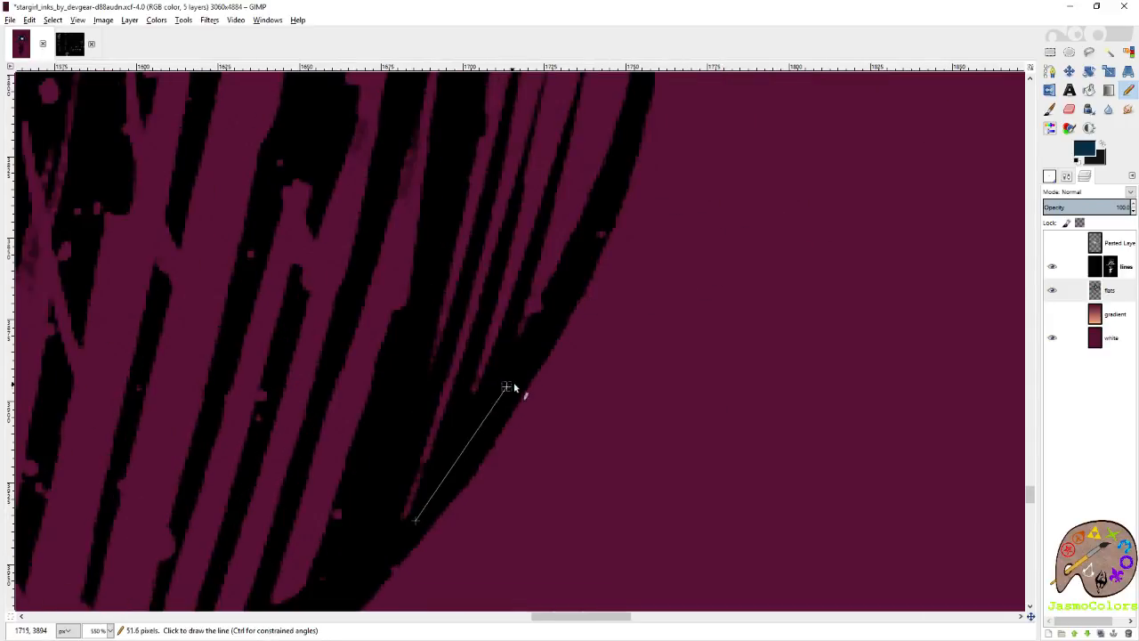
pyautogui.keyDown('shift'); pyautogui.click(614, 223); pyautogui.keyUp('shift')
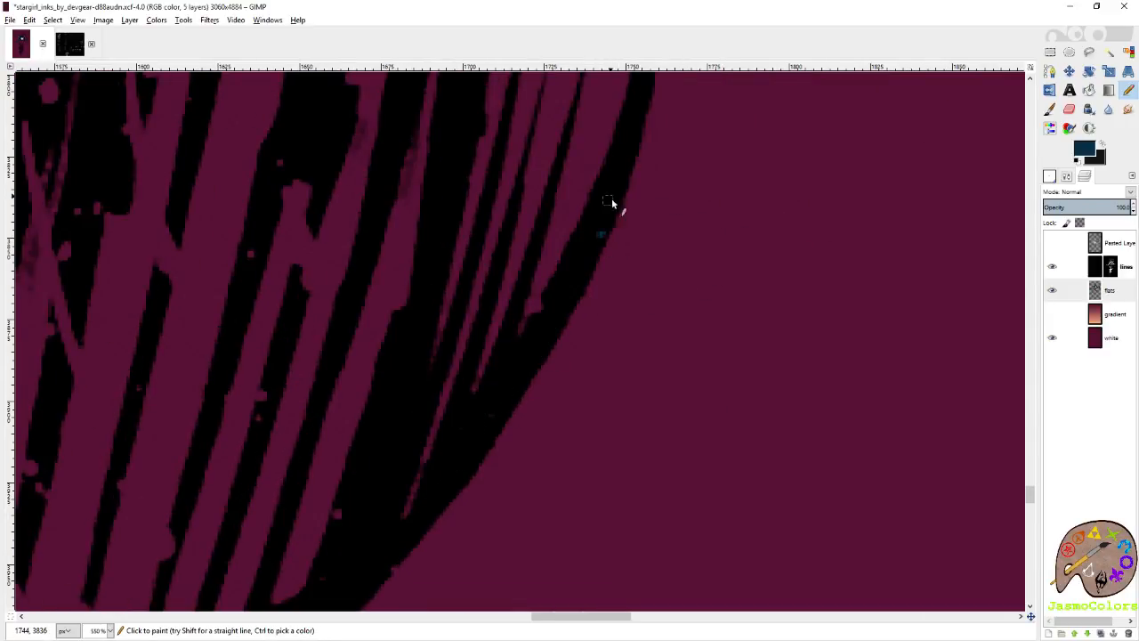
pyautogui.scroll(2, 612, 198)
pyautogui.keyDown('shift'); pyautogui.click(647, 229); pyautogui.keyUp('shift')
pyautogui.scroll(8, 658, 298)
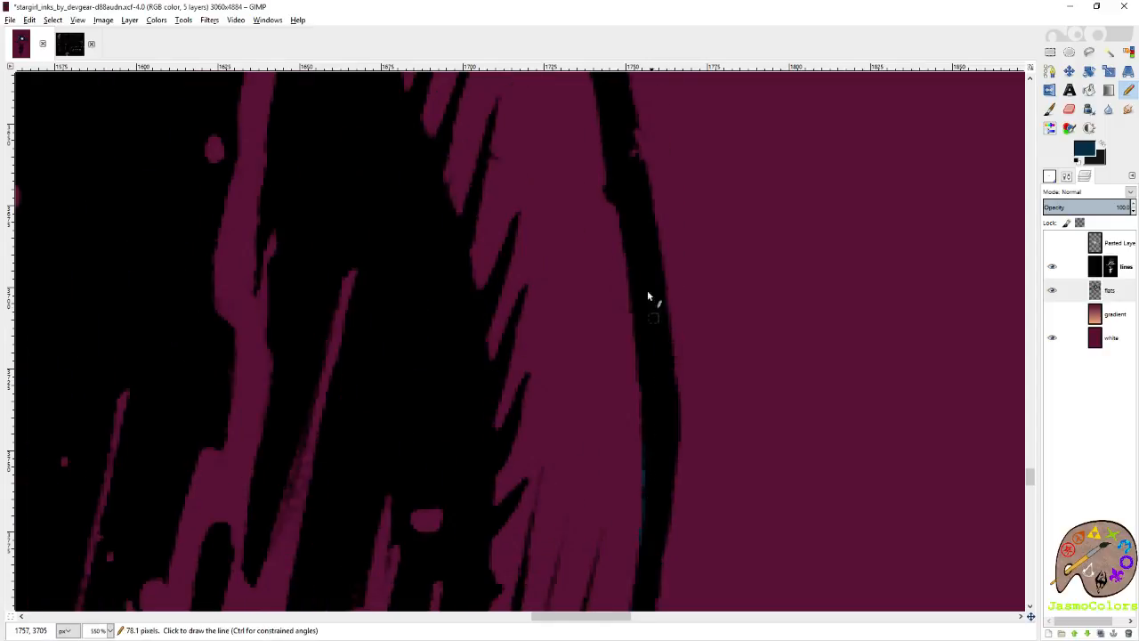
# Extend the dark blue outline from the upper calf through the narrow part below the knee.
pyautogui.keyDown('shift'); pyautogui.click(614, 140); pyautogui.keyUp('shift')
pyautogui.scroll(6, 614, 140)
pyautogui.keyDown('shift'); pyautogui.click(566, 324); pyautogui.keyUp('shift')
pyautogui.keyDown('shift'); pyautogui.click(516, 203); pyautogui.keyUp('shift')
pyautogui.scroll(4, 516, 203)
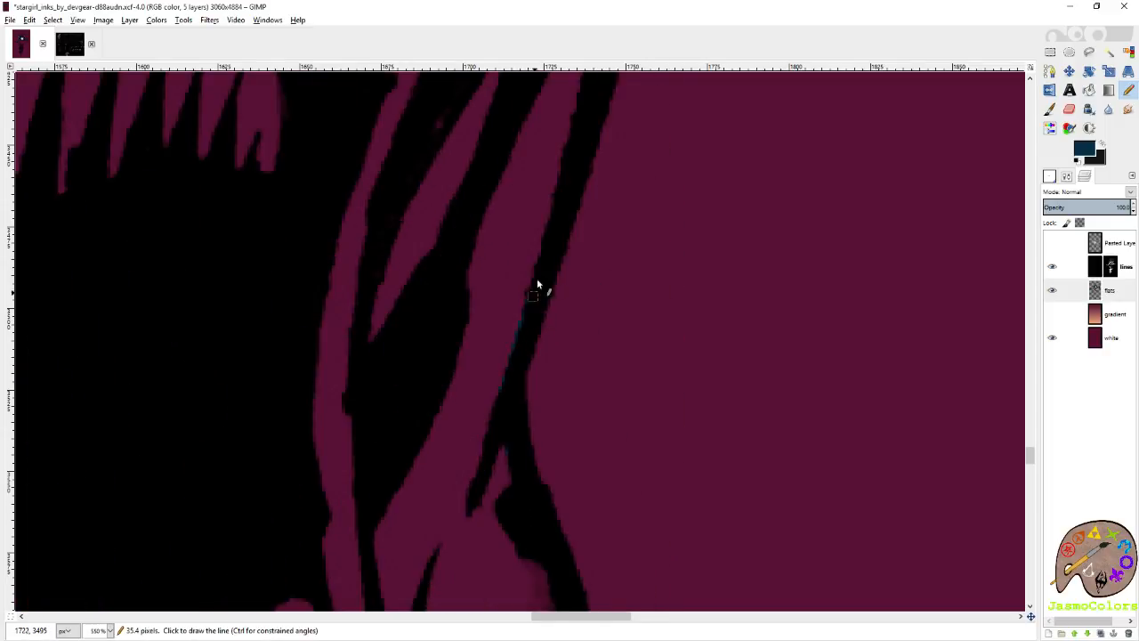
pyautogui.keyDown('shift'); pyautogui.click(579, 134); pyautogui.keyUp('shift')
# Bridge the line gap beside the knee in dark blue and continue up the lower outer thigh.
pyautogui.scroll(10, 590, 191)
pyautogui.scroll(-2, 605, 503)
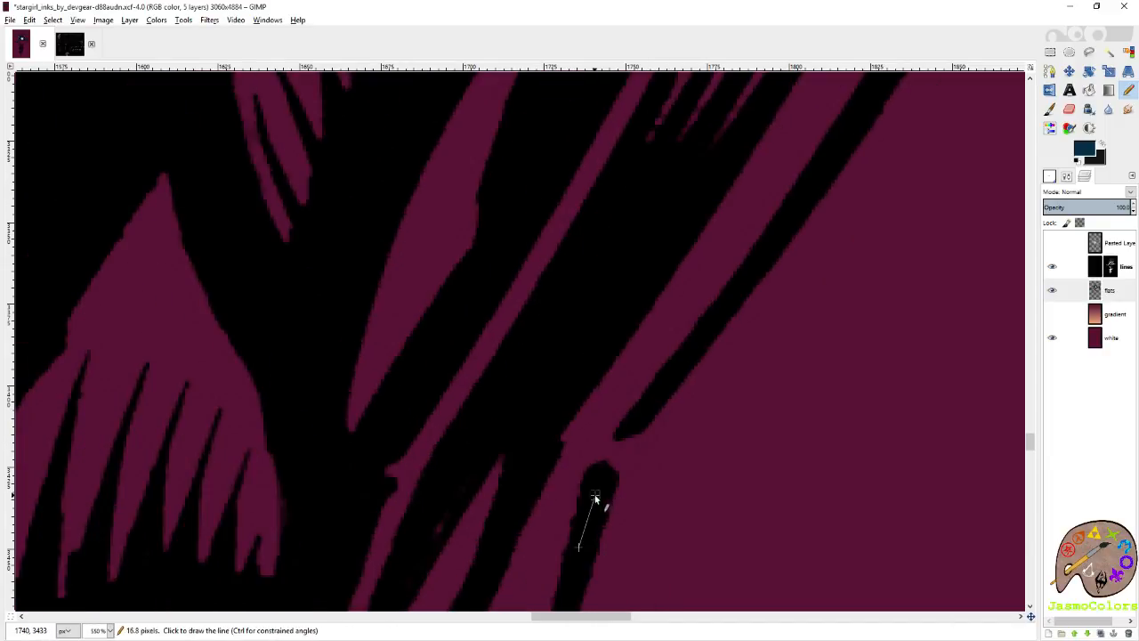
pyautogui.keyDown('shift'); pyautogui.click(651, 406); pyautogui.keyUp('shift')
pyautogui.keyDown('shift'); pyautogui.click(810, 176); pyautogui.keyUp('shift')
pyautogui.hscroll(1, 712, 285)
pyautogui.scroll(4, 618, 386)
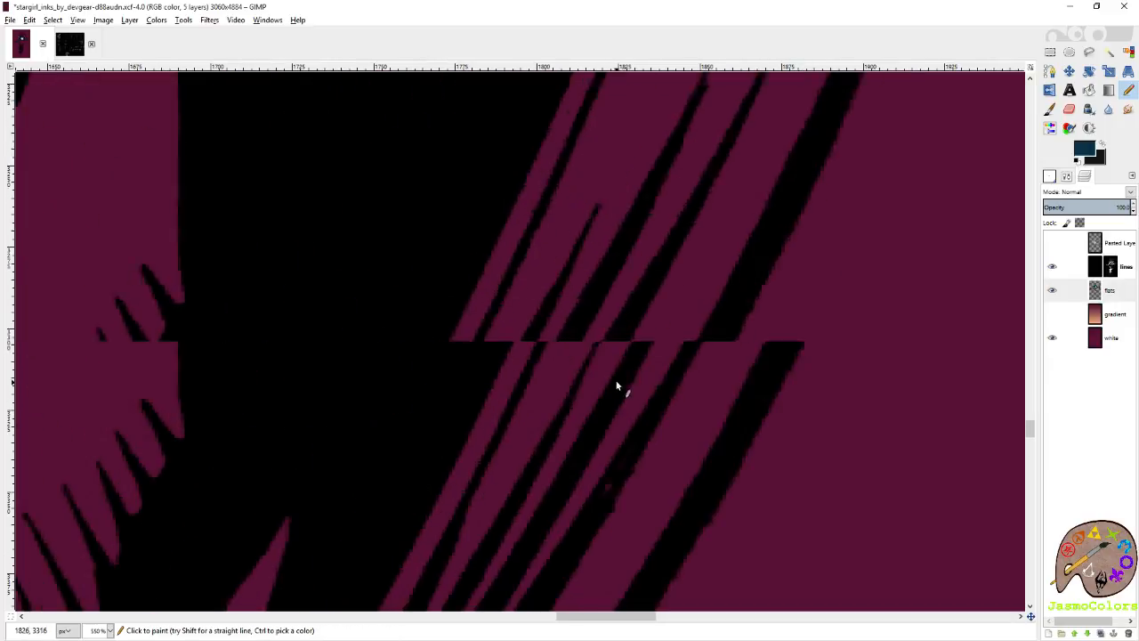
# Trace the thin outer line of the thigh in dark blue up its widening curve.
pyautogui.keyDown('shift'); pyautogui.click(775, 348); pyautogui.keyUp('shift')
pyautogui.keyDown('shift'); pyautogui.click(891, 104); pyautogui.keyUp('shift')
pyautogui.hscroll(6, 677, 311)
pyautogui.scroll(9, 570, 331)
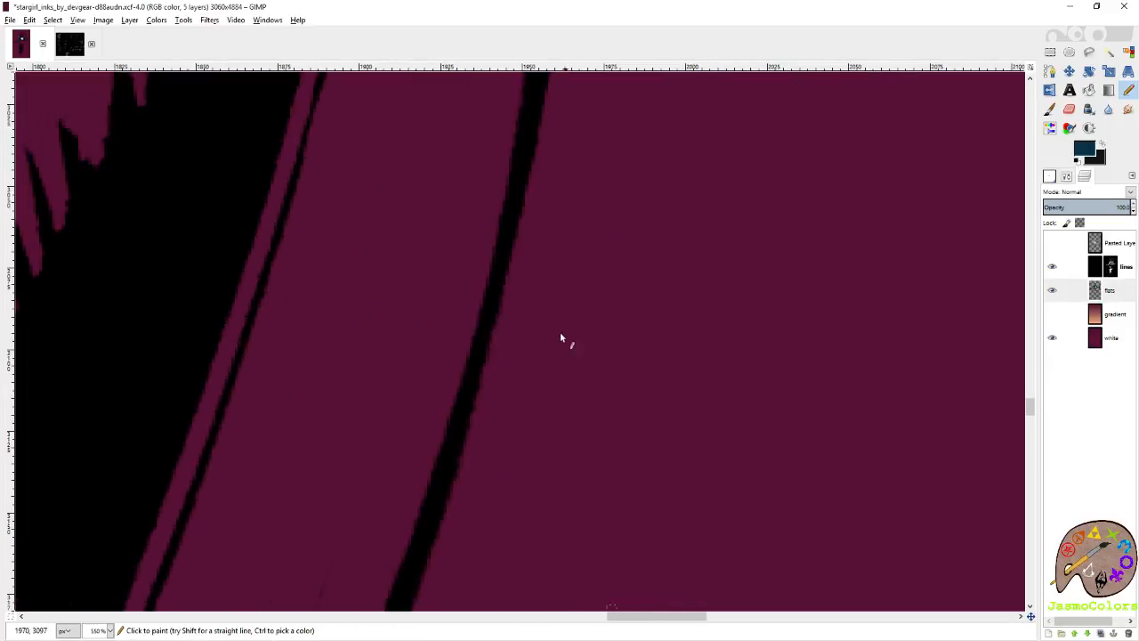
pyautogui.keyDown('shift'); pyautogui.click(474, 329); pyautogui.keyUp('shift')
pyautogui.keyDown('shift'); pyautogui.click(512, 165); pyautogui.keyUp('shift')
pyautogui.scroll(5, 534, 329)
pyautogui.scroll(3, 534, 343)
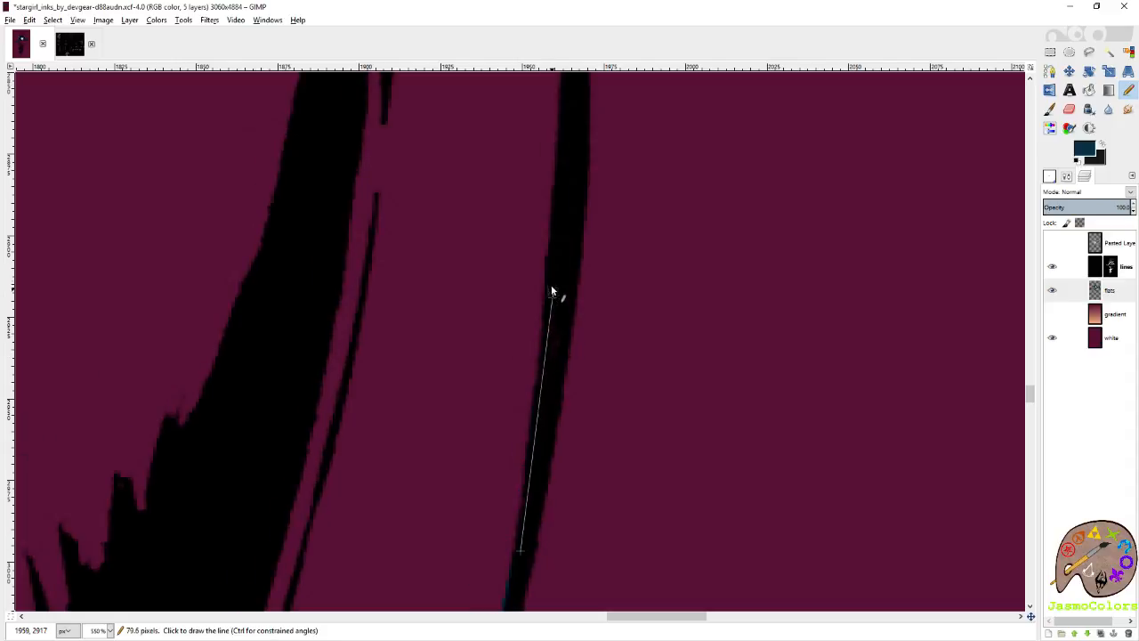
# Continue the dark blue outline up the upper outer thigh to just below the hip crease.
pyautogui.scroll(3, 556, 329)
pyautogui.keyDown('shift'); pyautogui.click(563, 365); pyautogui.keyUp('shift')
pyautogui.scroll(3, 547, 351)
pyautogui.scroll(3, 527, 334)
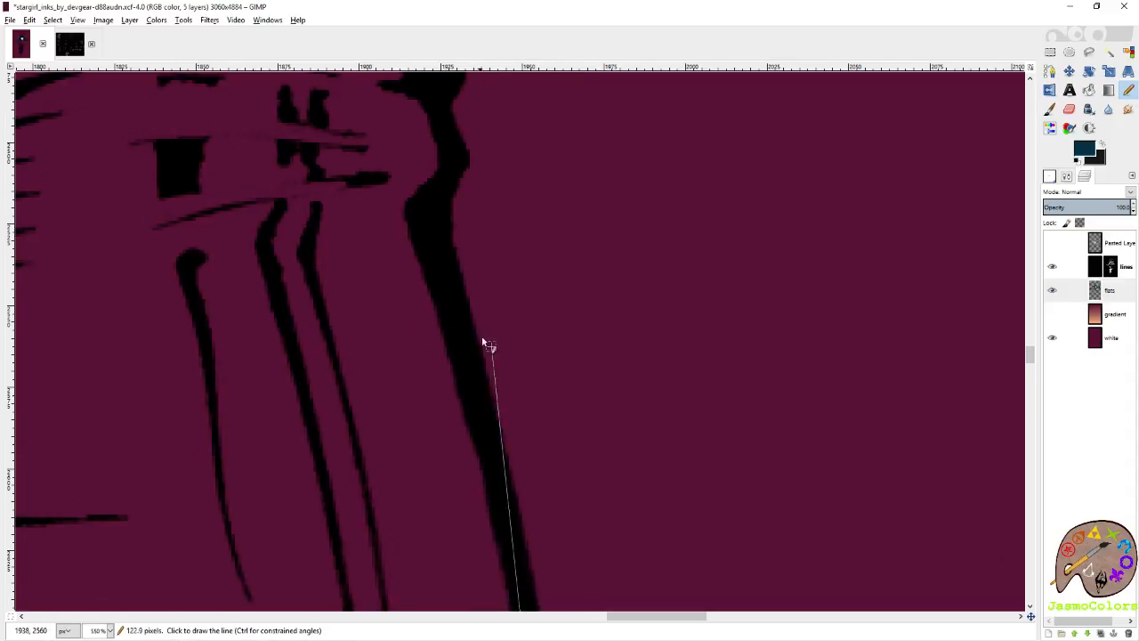
pyautogui.keyDown('shift'); pyautogui.click(452, 302); pyautogui.keyUp('shift')
pyautogui.keyDown('shift'); pyautogui.click(415, 227); pyautogui.keyUp('shift')
pyautogui.keyDown('shift'); pyautogui.click(425, 187); pyautogui.keyUp('shift')
pyautogui.keyDown('shift'); pyautogui.click(429, 120); pyautogui.keyUp('shift')
pyautogui.scroll(2, 434, 161)
pyautogui.hotkey('ctrl', 'z')
pyautogui.hotkey('ctrl', 'z')
pyautogui.hotkey('ctrl', 'z')
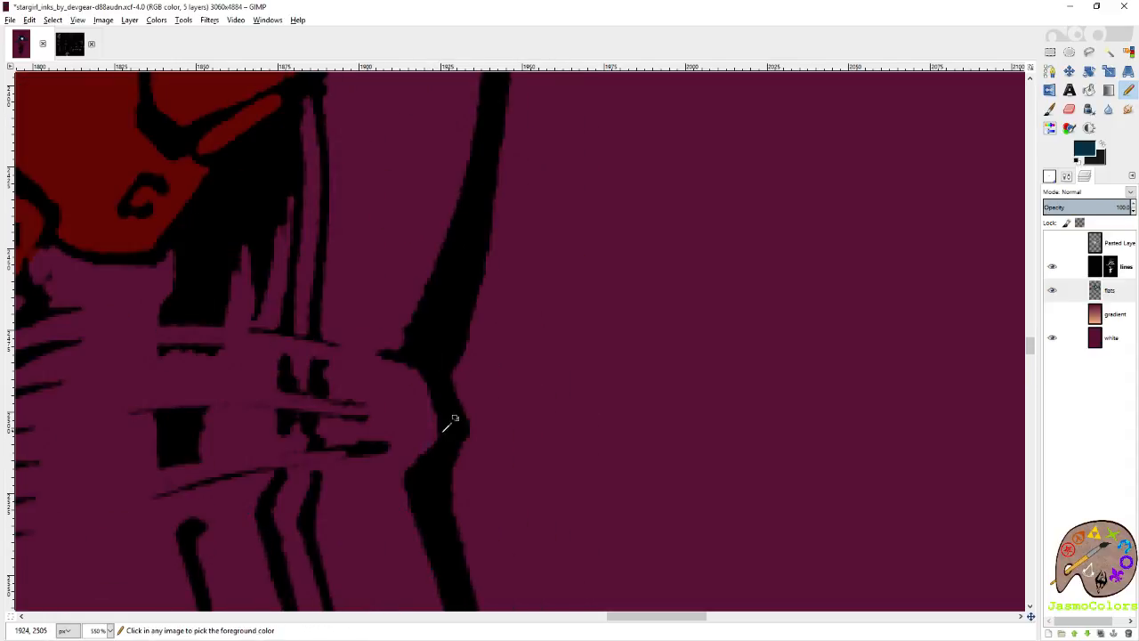
# Trace the inside of the hip notch in dark blue and extend the outline up to the red belt.
pyautogui.keyDown('shift'); pyautogui.click(424, 455); pyautogui.keyUp('shift')
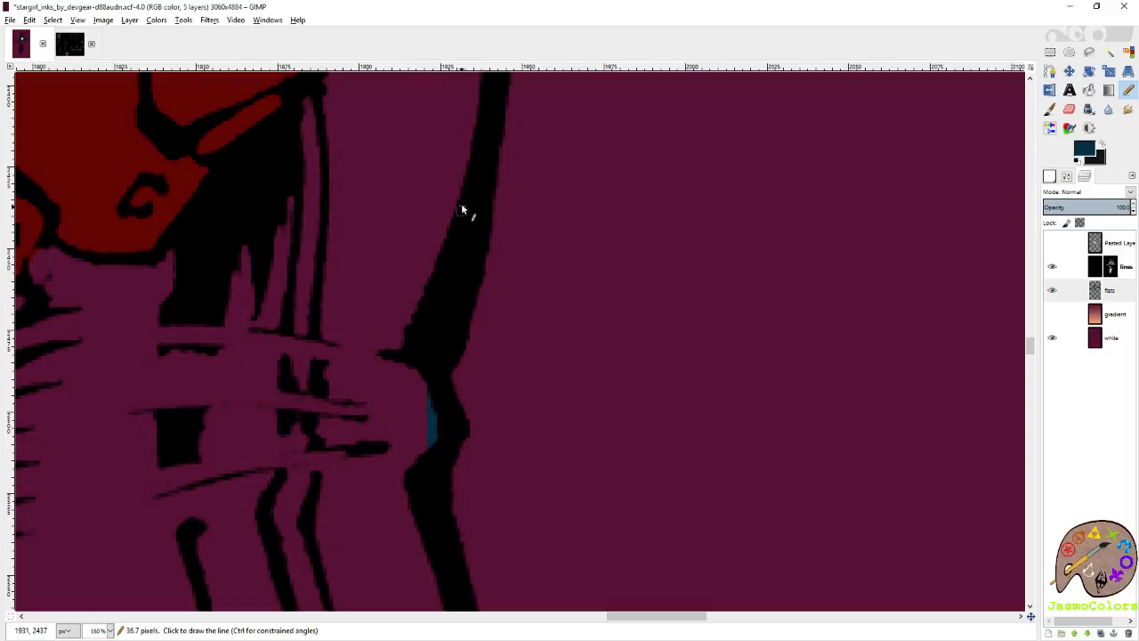
pyautogui.scroll(4, 485, 268)
pyautogui.scroll(6, 494, 396)
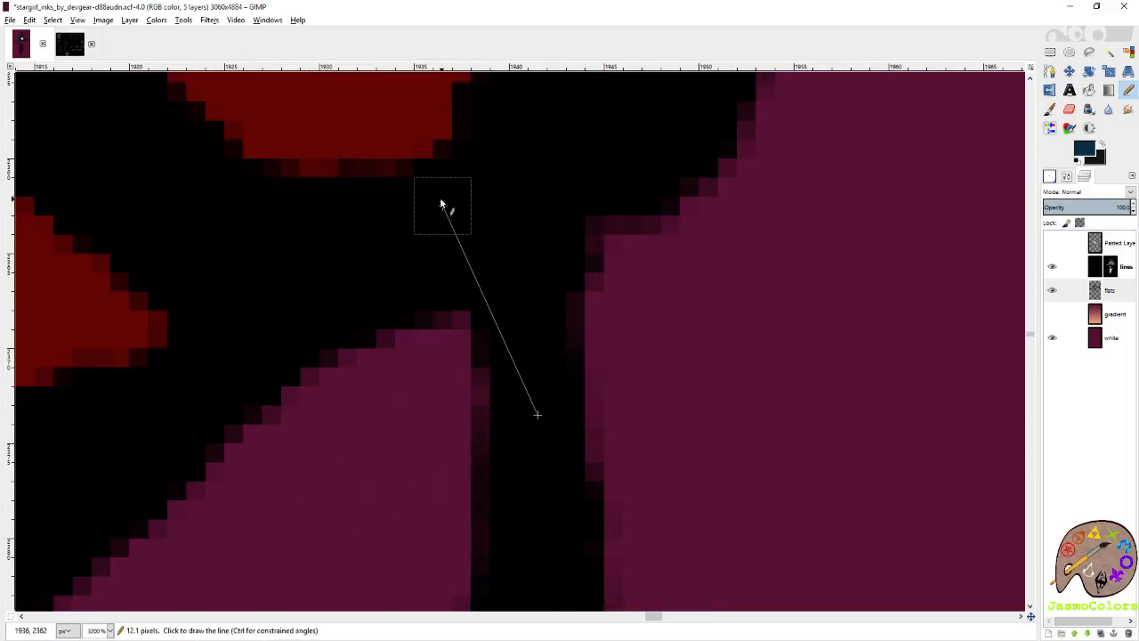
# Start the dark blue inner leg outline with the Pencil tool where the shins cross, tracing up the lower calf.
pyautogui.scroll(-12, 544, 387)
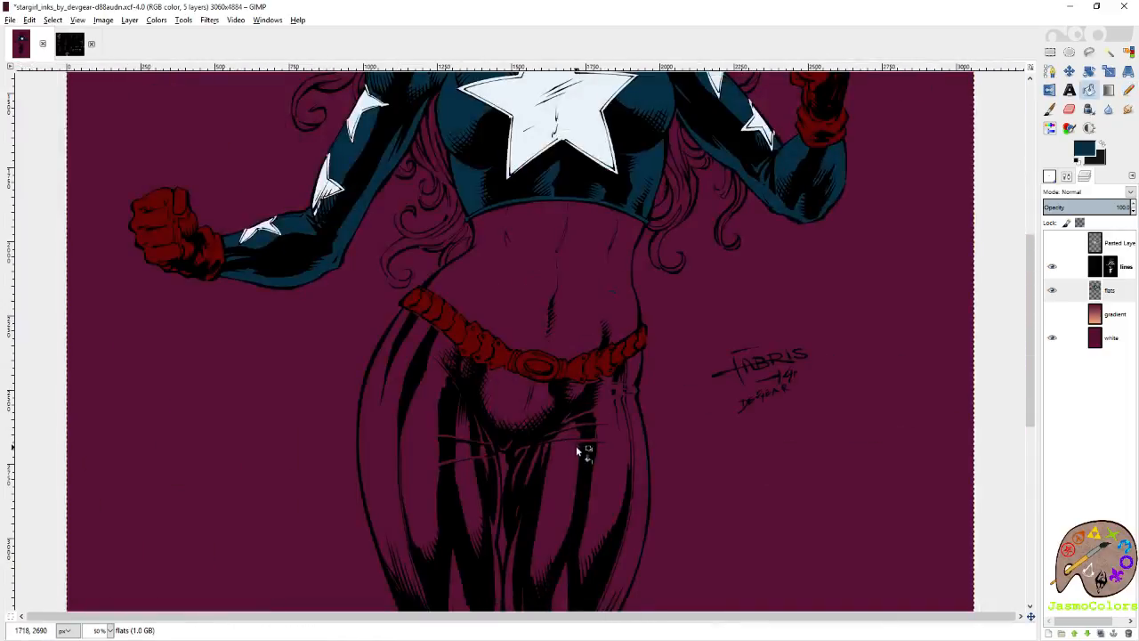
pyautogui.scroll(-5, 570, 437)
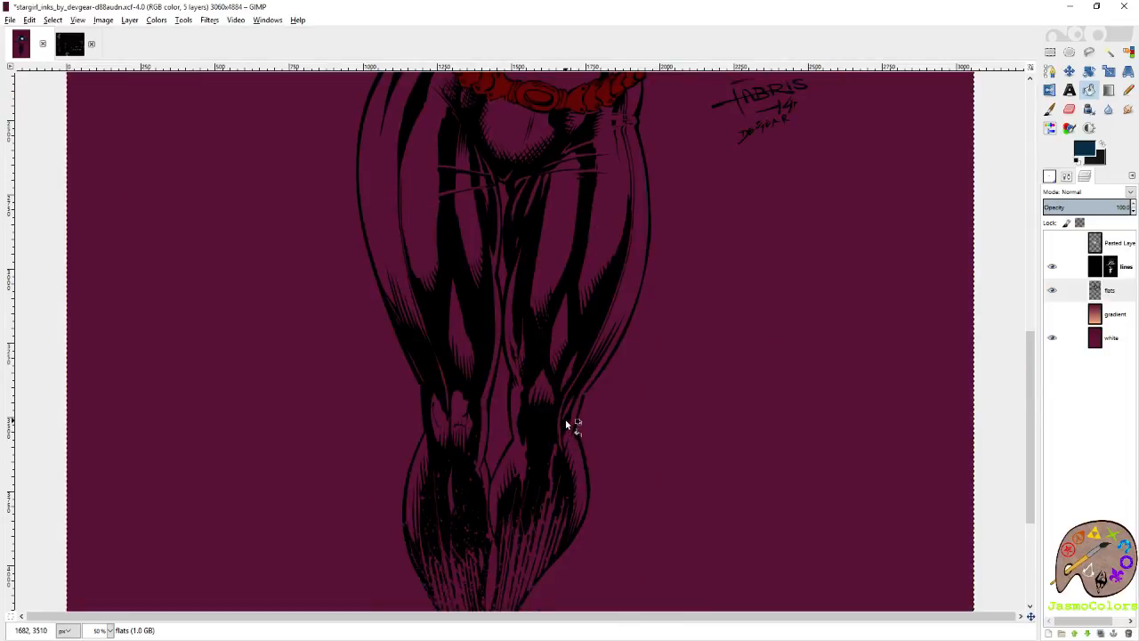
pyautogui.scroll(-4, 566, 425)
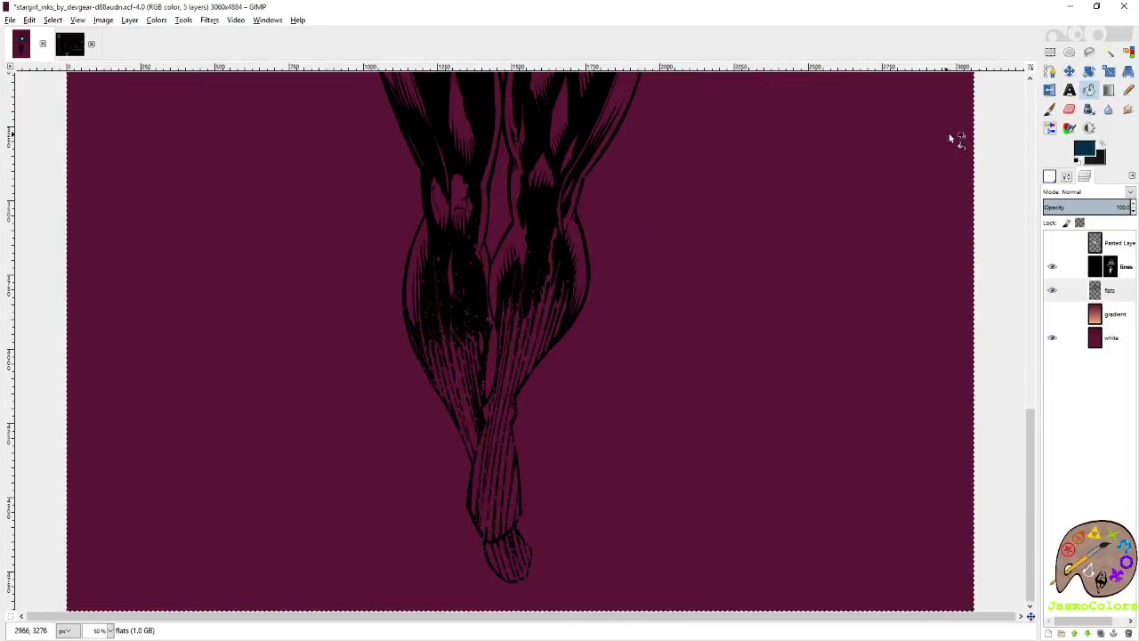
pyautogui.click(1128, 90)
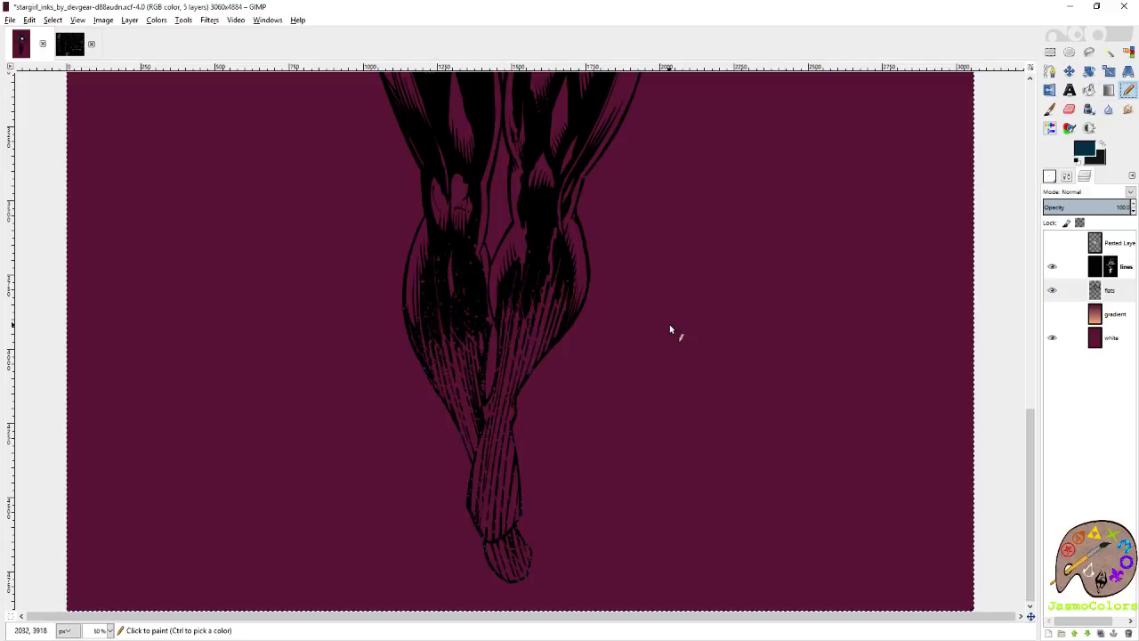
pyautogui.scroll(7, 516, 418)
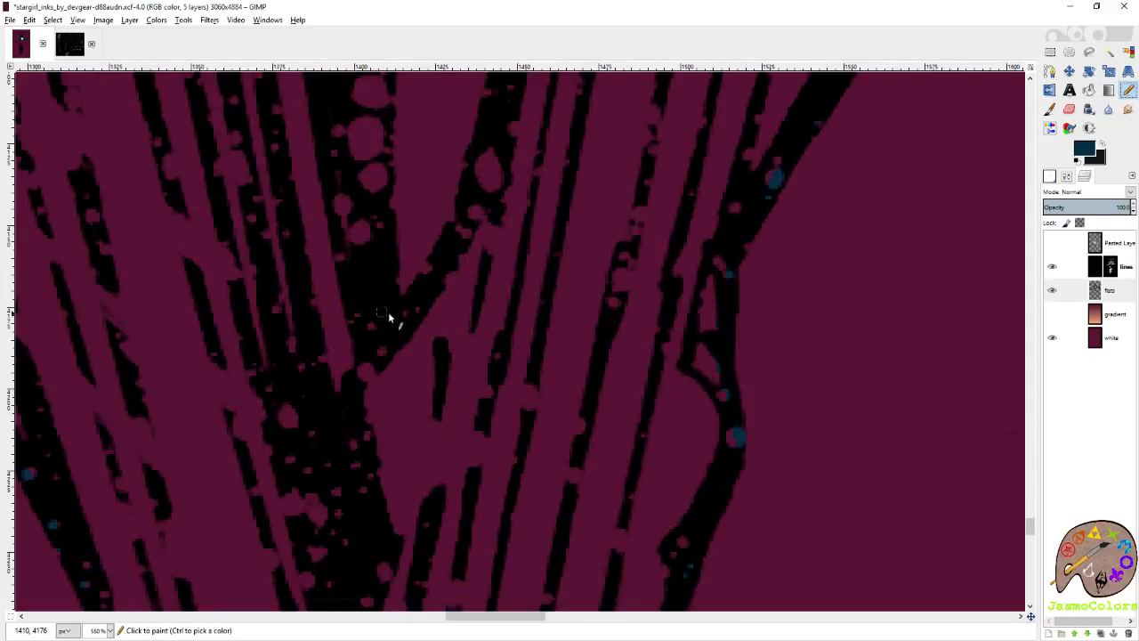
pyautogui.click(410, 311)
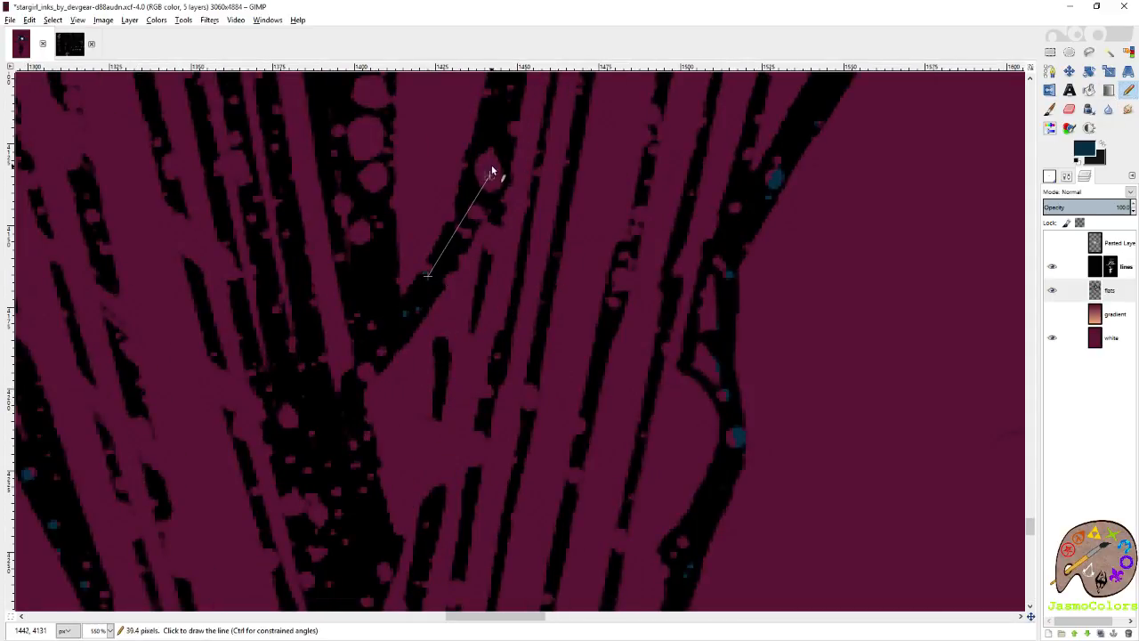
pyautogui.keyDown('shift'); pyautogui.click(493, 121); pyautogui.keyUp('shift')
pyautogui.scroll(3, 493, 125)
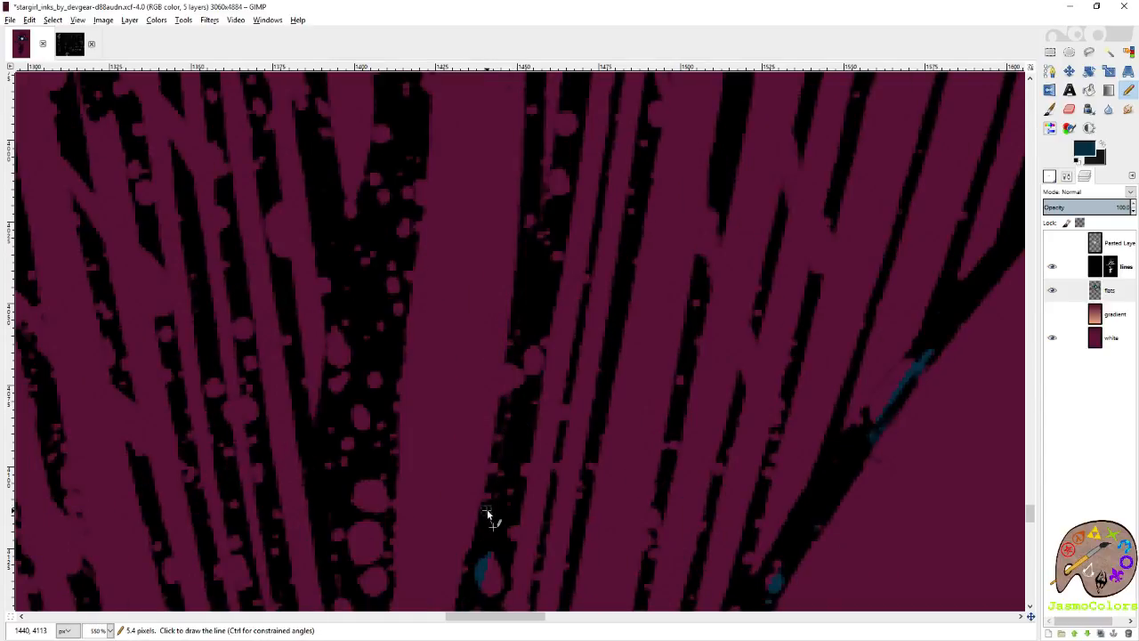
# Continue the dark blue inner leg outline up the speckled calf edge towards the knee.
pyautogui.keyDown('shift'); pyautogui.click(519, 331); pyautogui.keyUp('shift')
pyautogui.keyDown('shift'); pyautogui.click(534, 190); pyautogui.keyUp('shift')
pyautogui.scroll(5, 534, 267)
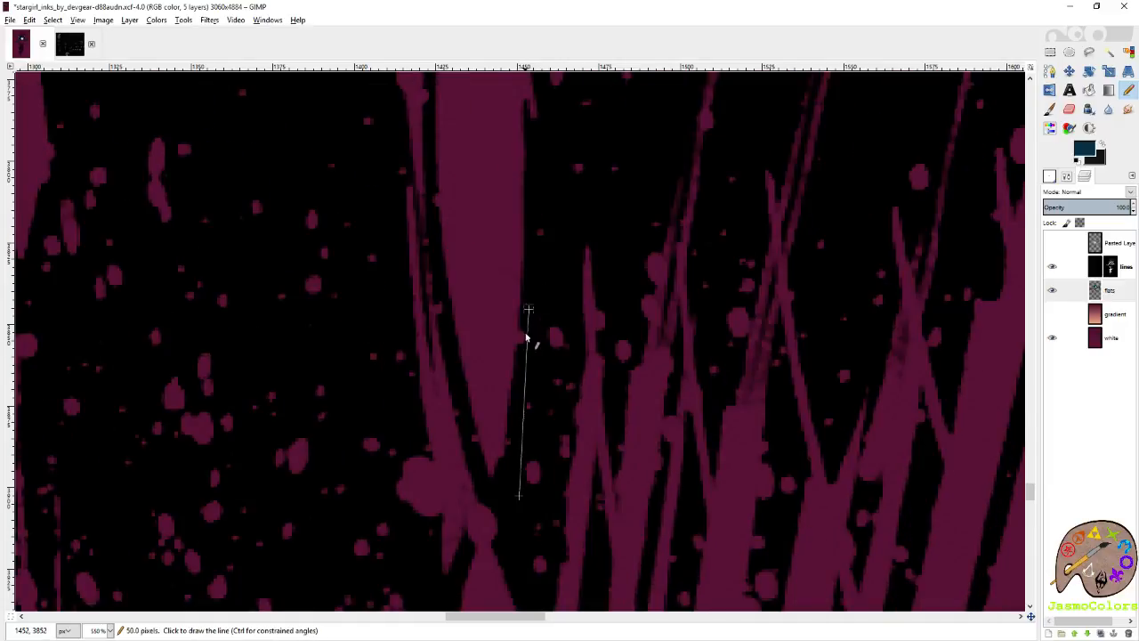
pyautogui.scroll(5, 545, 403)
pyautogui.keyDown('shift'); pyautogui.click(540, 461); pyautogui.keyUp('shift')
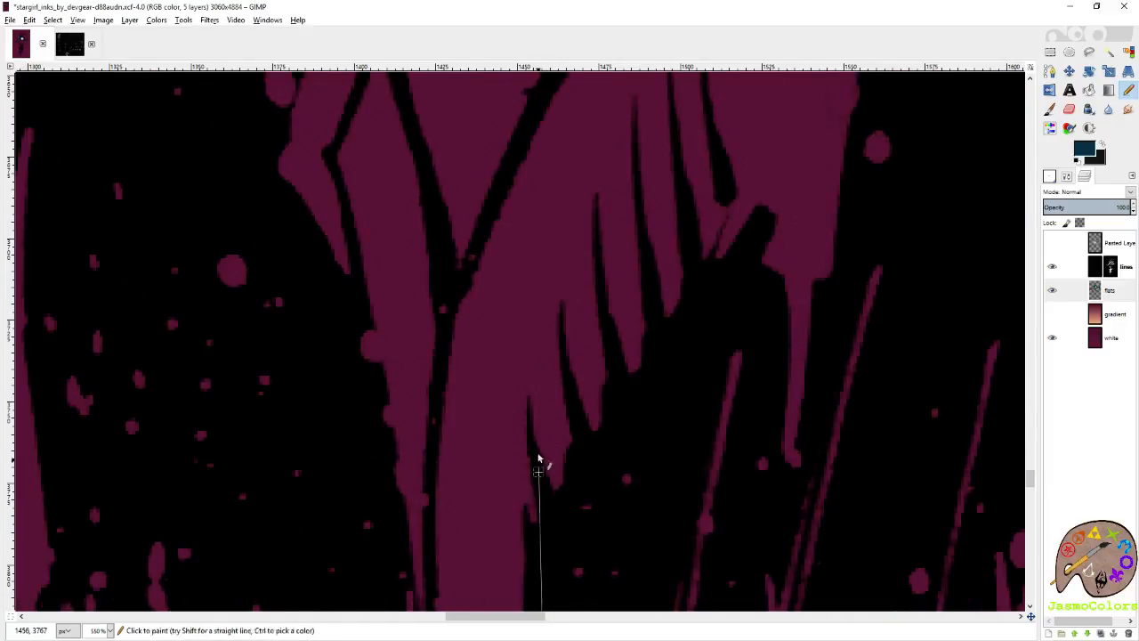
# Trace the left inner calf edge in dark blue from the knee contact point down to where the shins cross.
pyautogui.scroll(-5, 539, 461)
pyautogui.scroll(4, 542, 384)
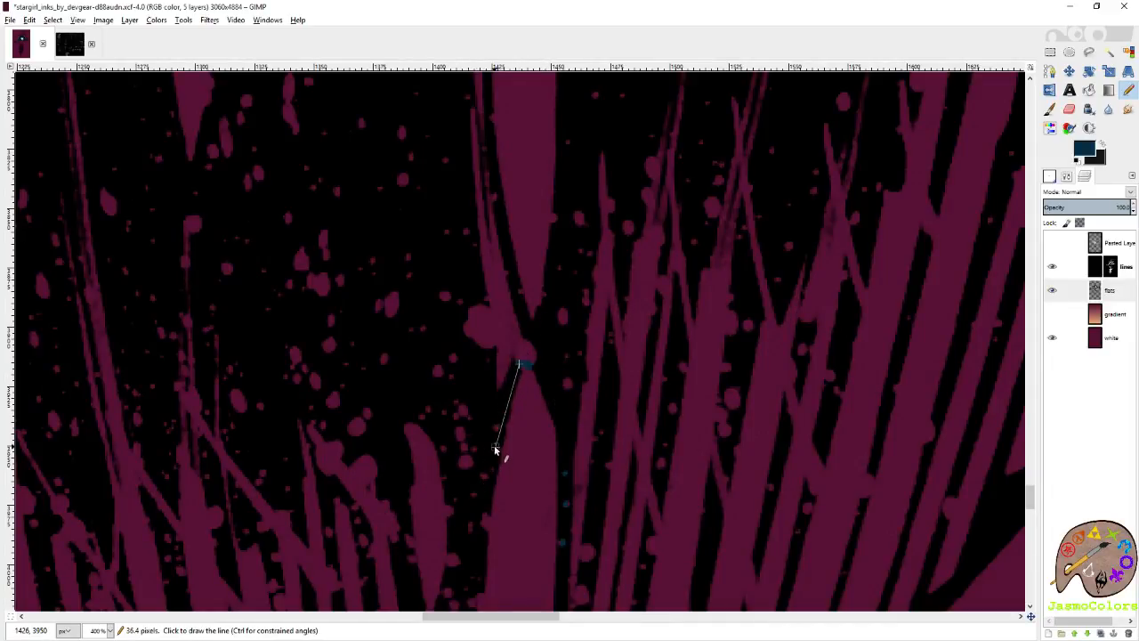
pyautogui.scroll(-5, 481, 548)
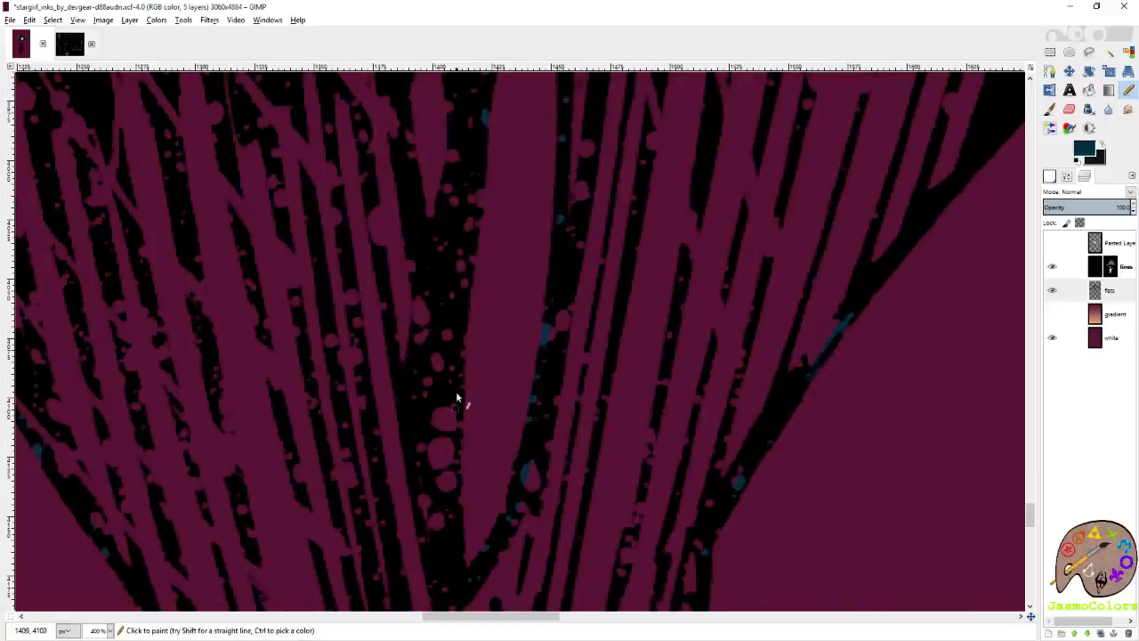
pyautogui.keyDown('shift'); pyautogui.click(455, 447); pyautogui.keyUp('shift')
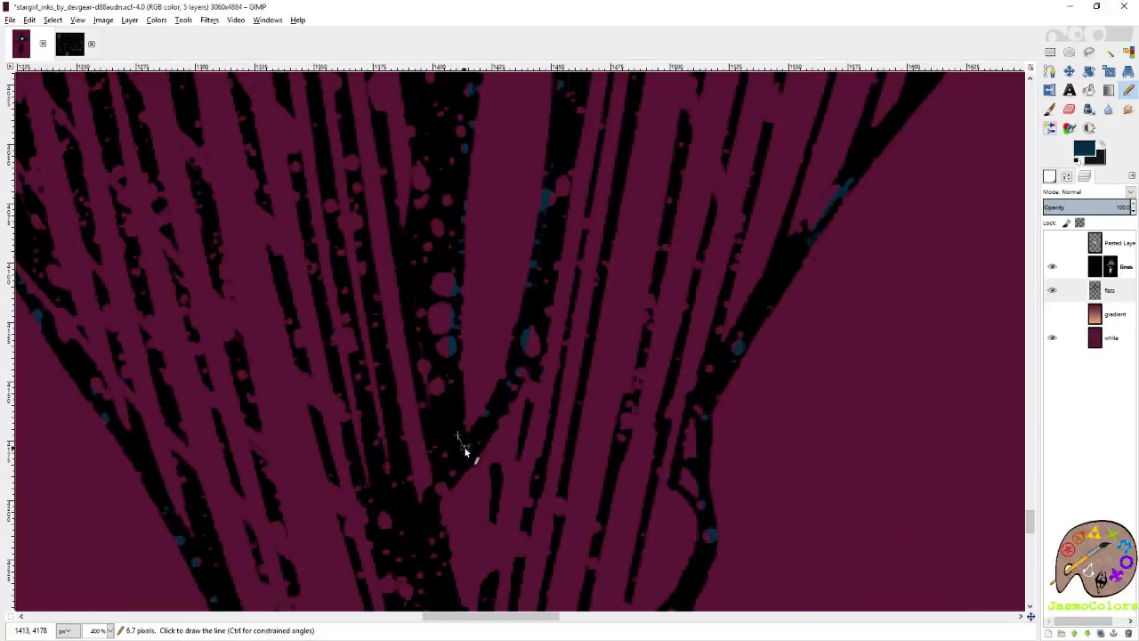
pyautogui.scroll(10, 531, 415)
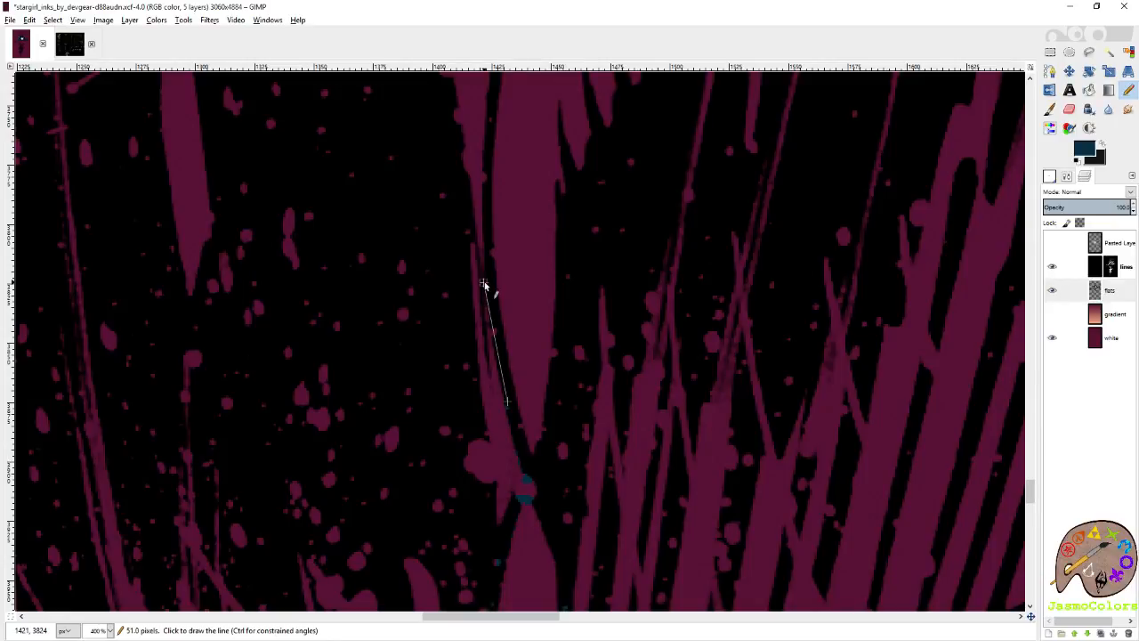
pyautogui.scroll(5, 480, 267)
pyautogui.keyDown('shift'); pyautogui.click(497, 434); pyautogui.keyUp('shift')
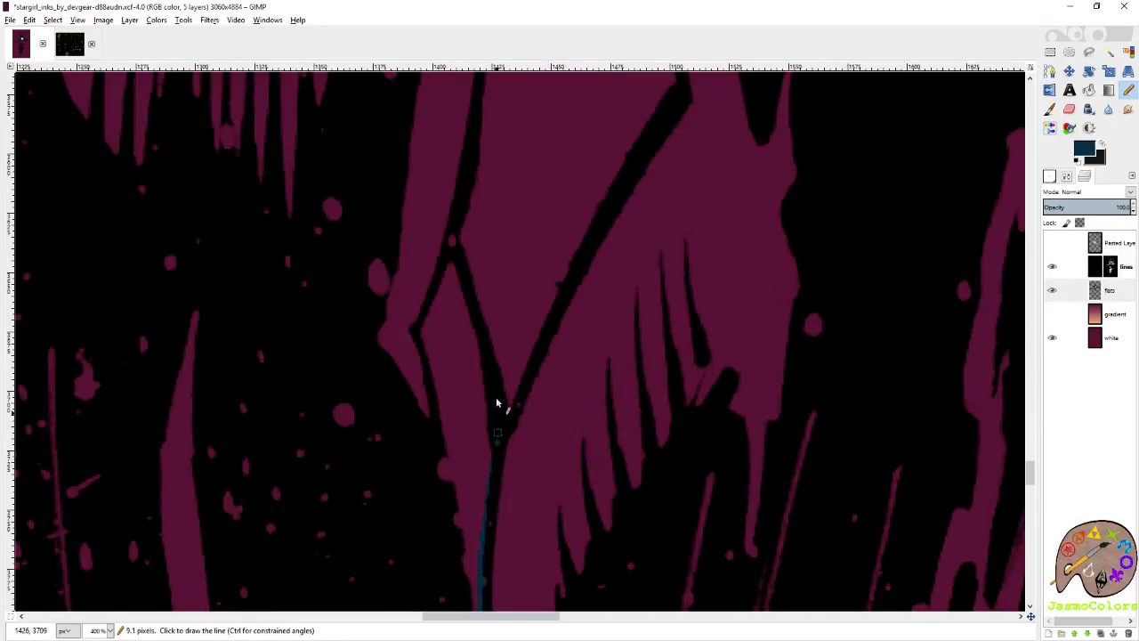
pyautogui.scroll(-3, 500, 307)
pyautogui.scroll(3, 495, 378)
pyautogui.hotkey('ctrl', 'z')
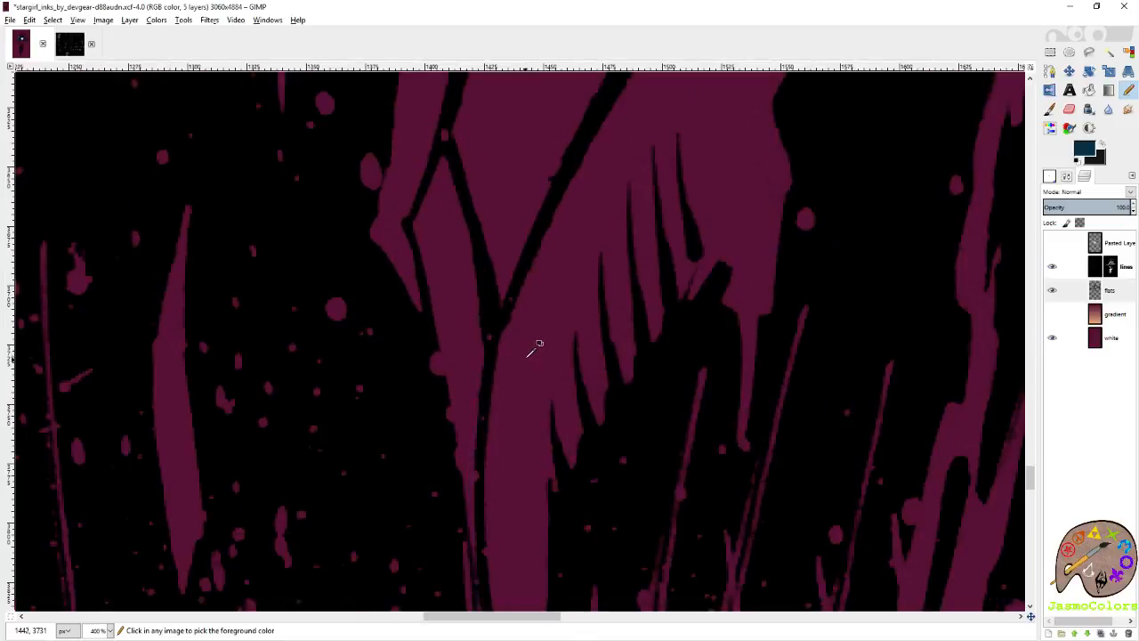
# Trace the right edge of the gap between the knees in dark blue, up to where the inner thighs touch.
pyautogui.scroll(-5, 530, 336)
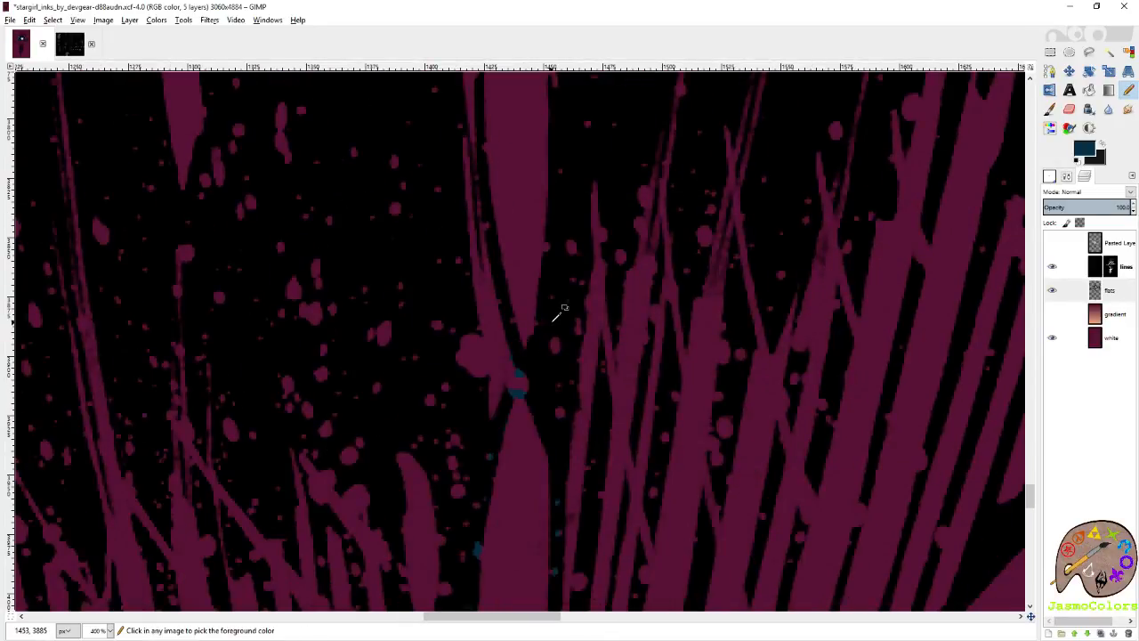
pyautogui.scroll(6, 512, 369)
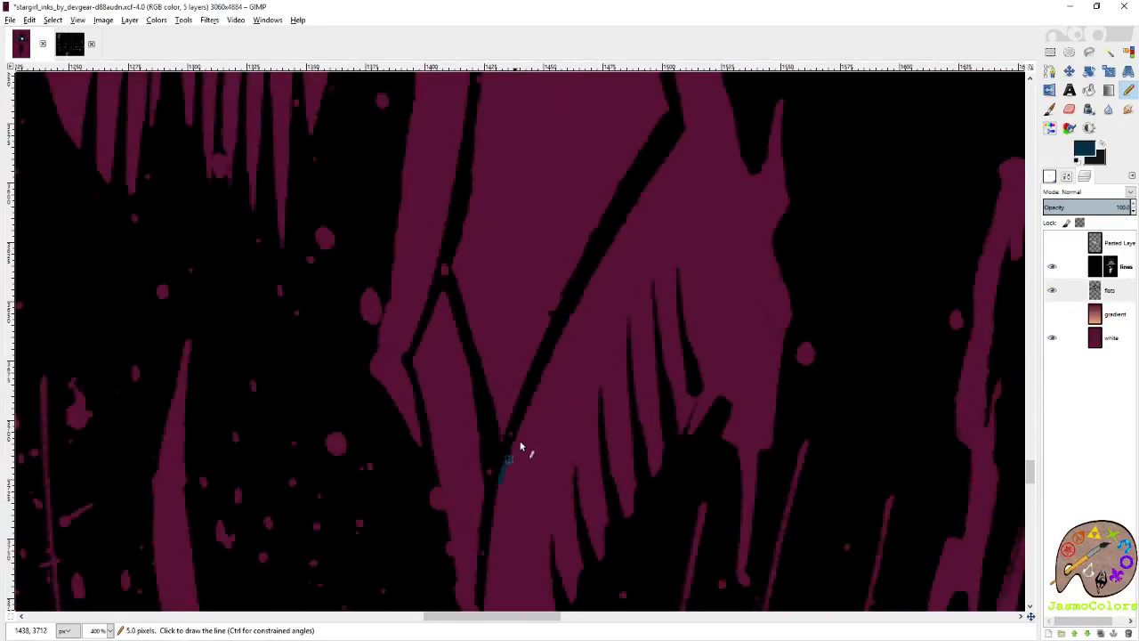
pyautogui.keyDown('shift'); pyautogui.click(685, 120); pyautogui.keyUp('shift')
pyautogui.scroll(2, 684, 267)
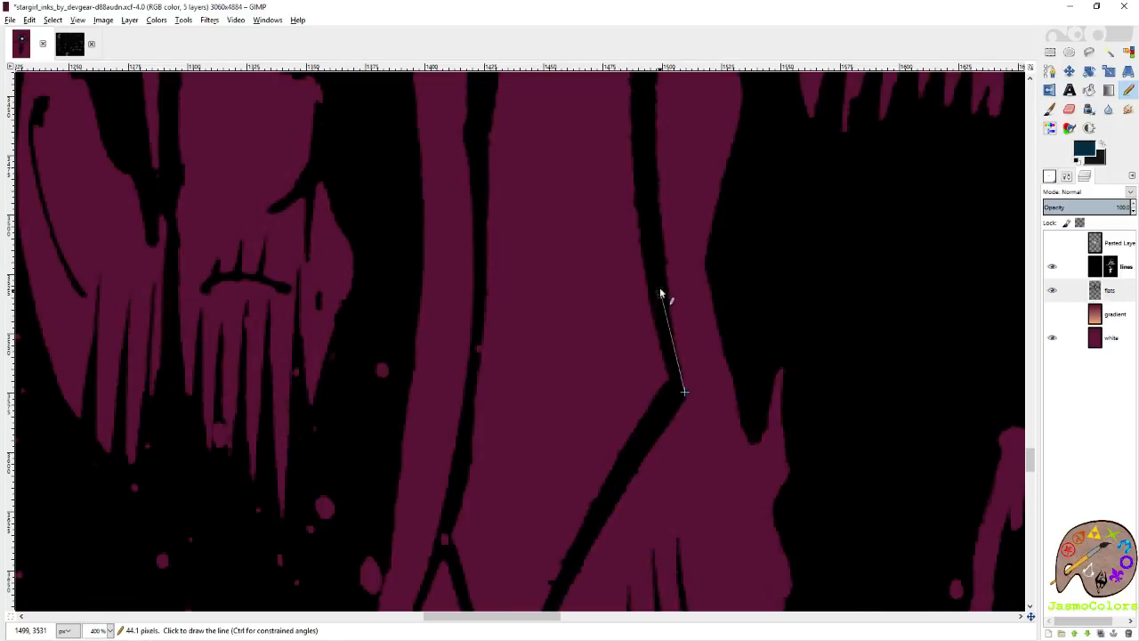
pyautogui.scroll(5, 639, 324)
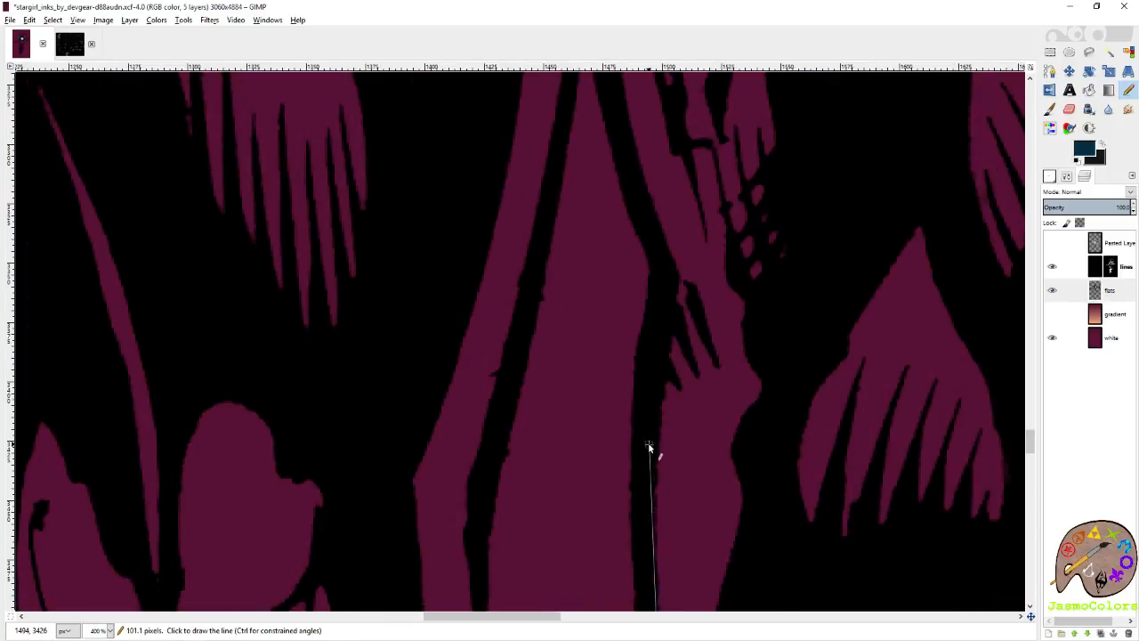
pyautogui.scroll(2, 621, 223)
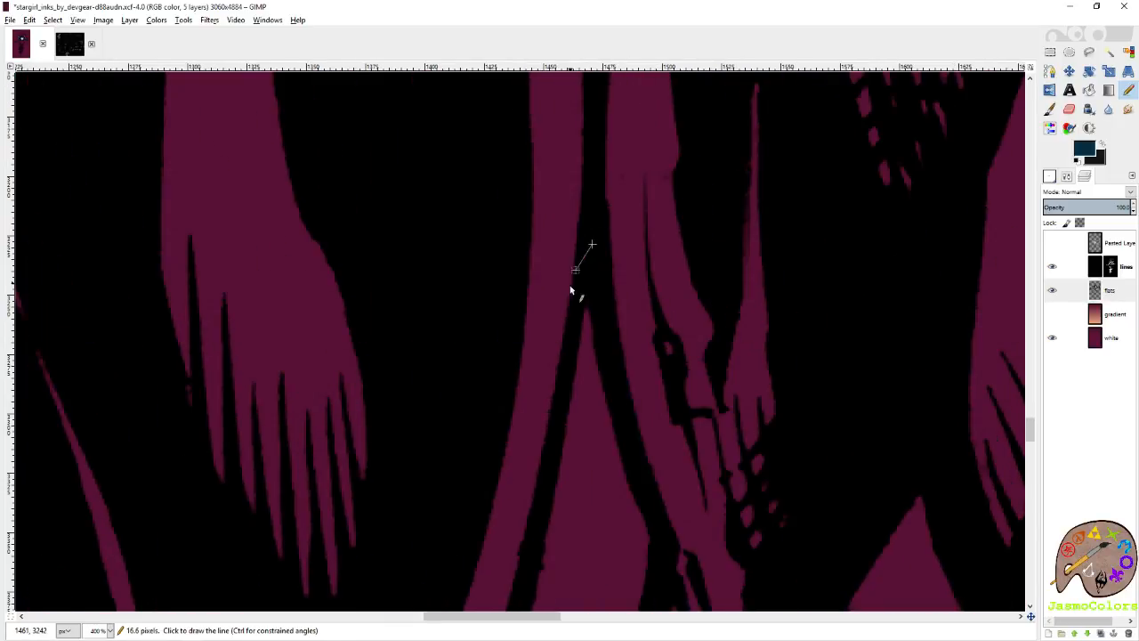
# Trace the left edge of the knee gap in dark blue from the thigh contact point down, closing it where the knees touch.
pyautogui.scroll(-2, 525, 374)
pyautogui.click(476, 477)
pyautogui.scroll(-3, 475, 463)
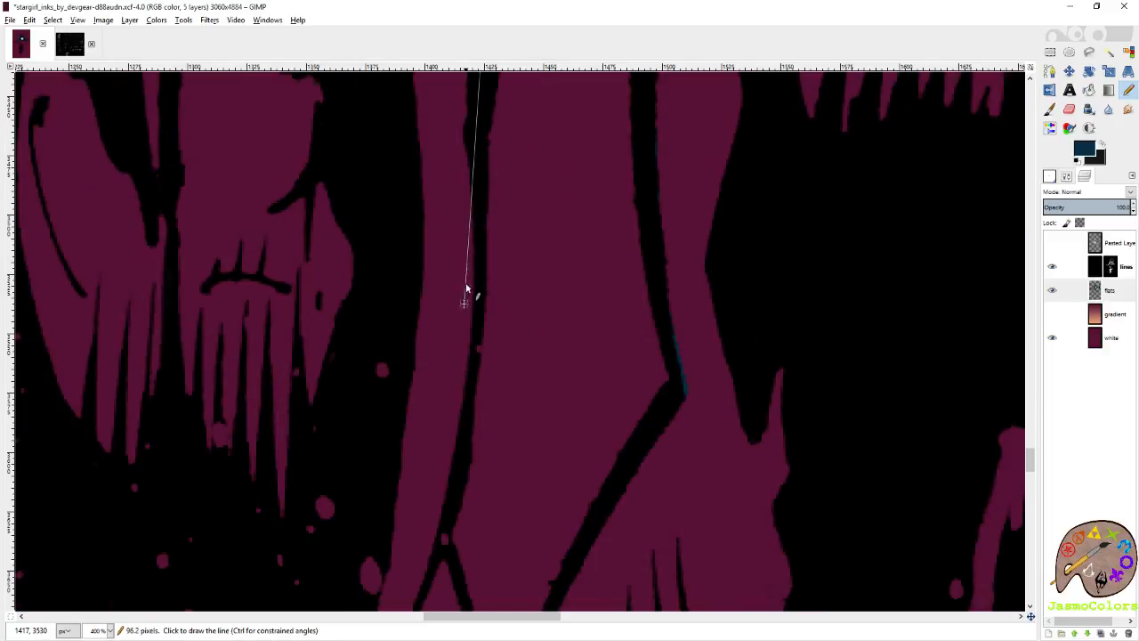
pyautogui.click(474, 217)
pyautogui.click(443, 514)
pyautogui.scroll(-2, 442, 514)
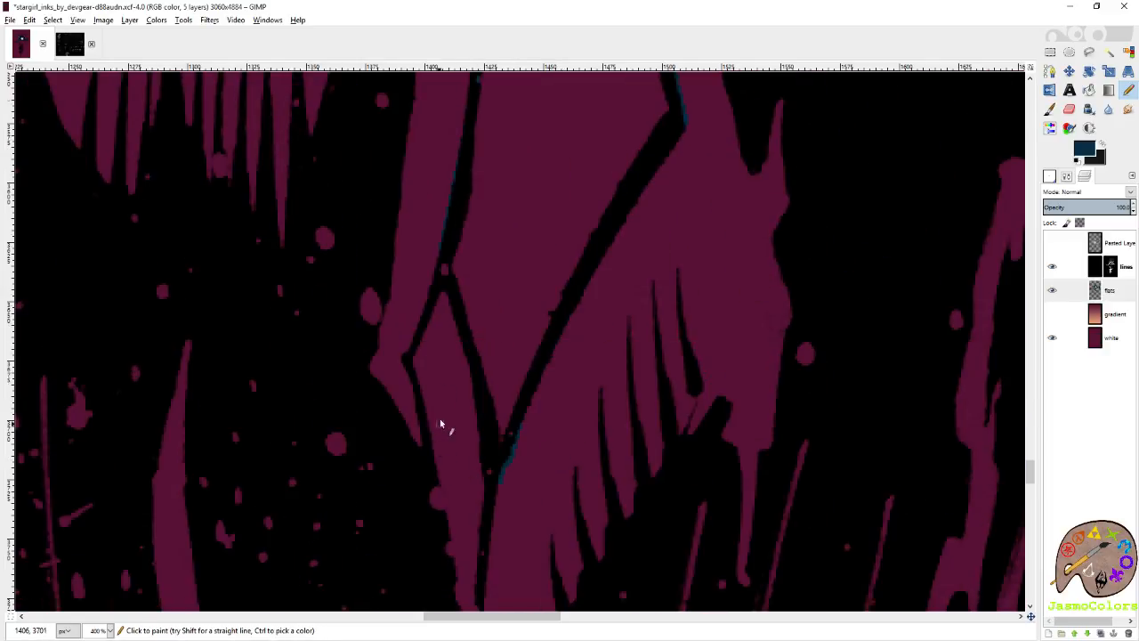
pyautogui.click(469, 374)
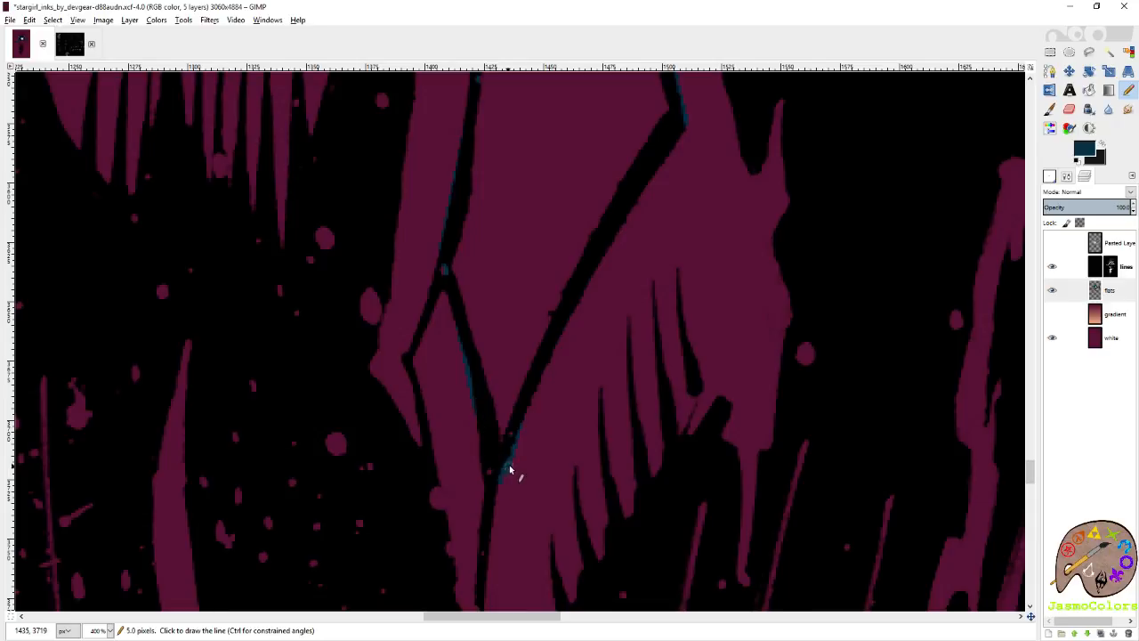
# Outline the upper thigh gap in dark blue from under the crotch down its right edge to the thigh contact point.
pyautogui.scroll(8, 618, 399)
pyautogui.scroll(15, 618, 399)
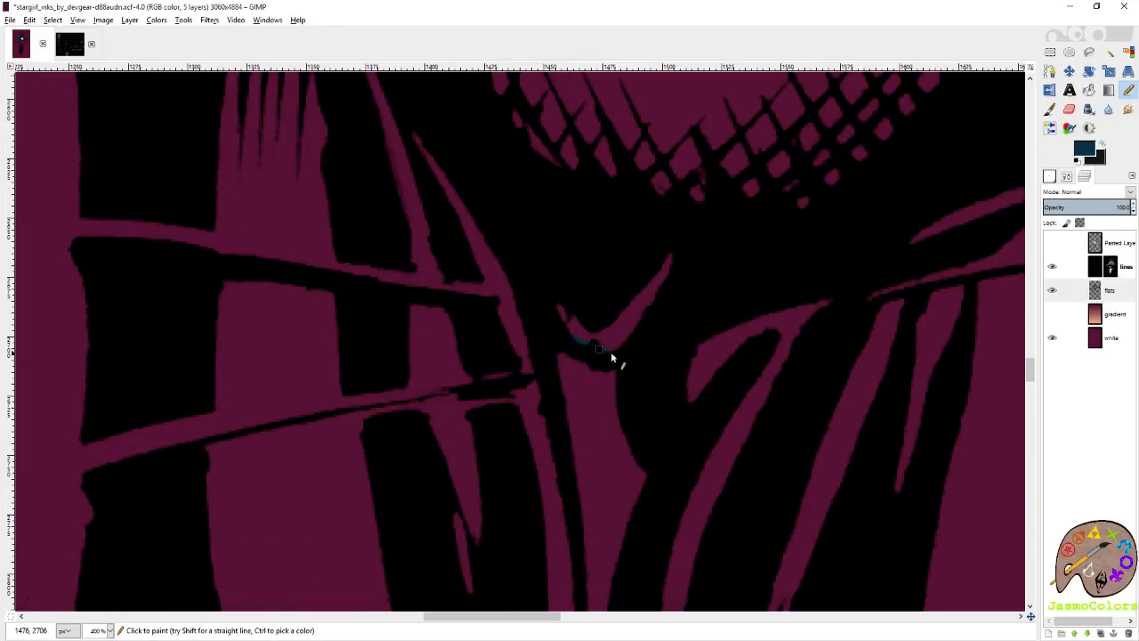
pyautogui.click(640, 407)
pyautogui.scroll(-2, 659, 311)
pyautogui.scroll(-5, 626, 405)
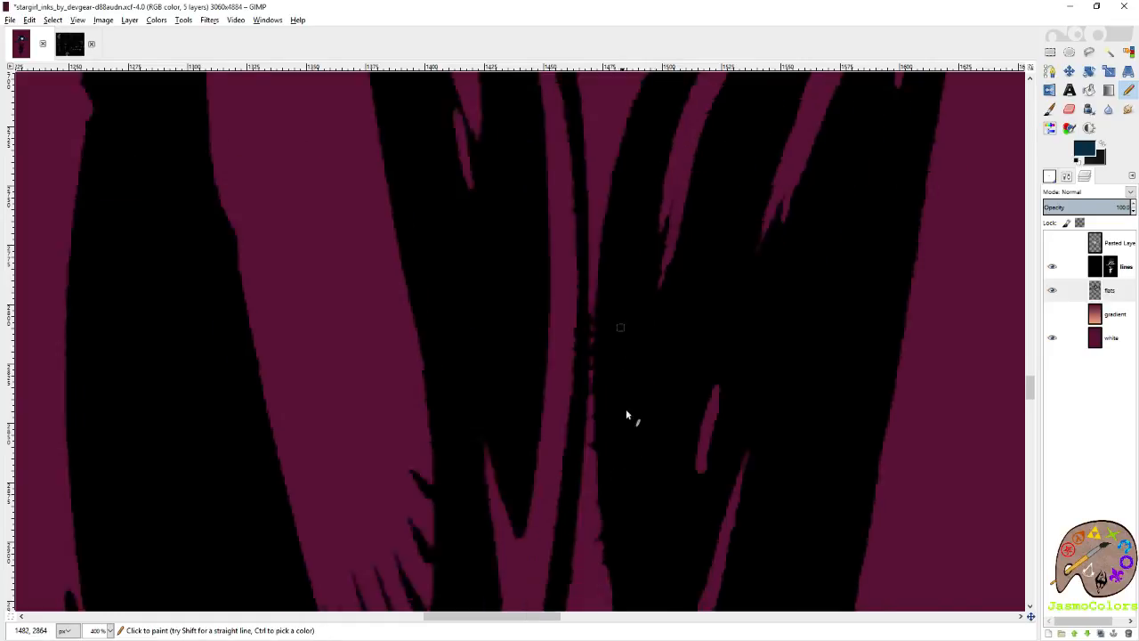
pyautogui.scroll(-2, 628, 481)
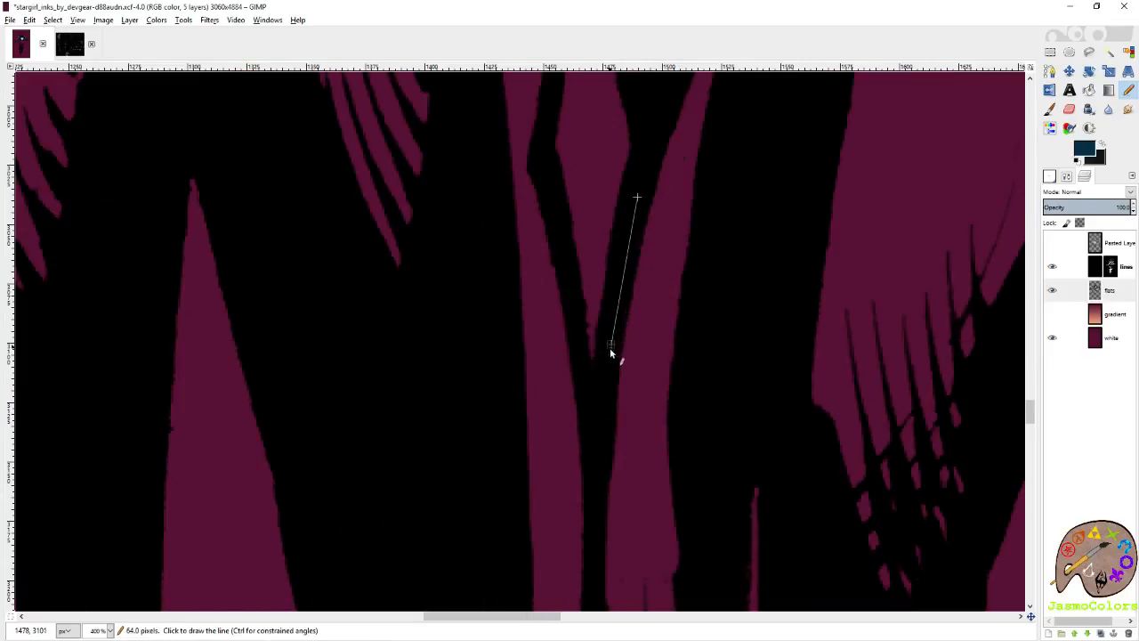
# Trace the left edge of the upper thigh gap in dark blue back up to the crotch to close it.
pyautogui.scroll(3, 536, 159)
pyautogui.keyDown('shift'); pyautogui.click(570, 310); pyautogui.keyUp('shift')
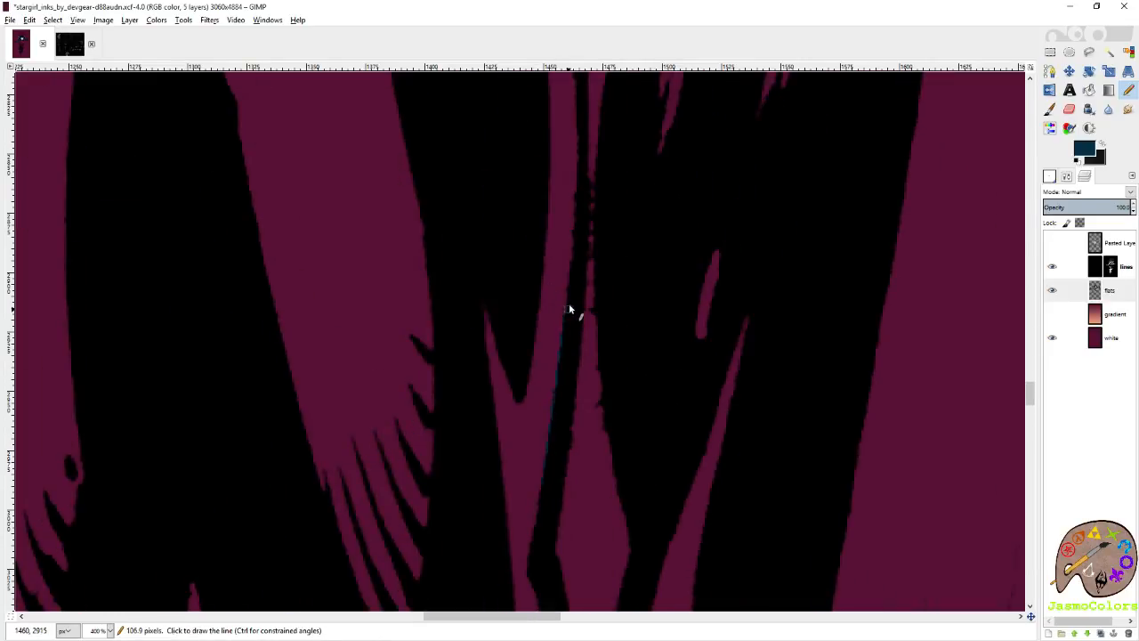
pyautogui.scroll(2, 576, 154)
pyautogui.keyDown('shift'); pyautogui.click(565, 351); pyautogui.keyUp('shift')
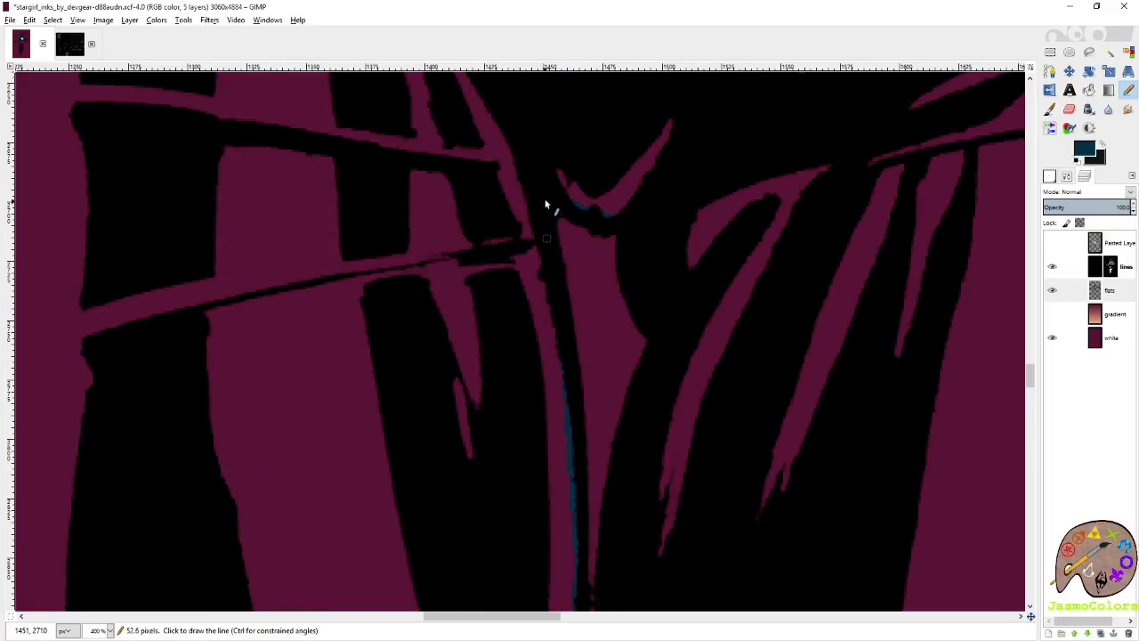
# Save the drawing and fill the outlined trousers with dark blue using the Bucket Fill tool.
pyautogui.scroll(-6, 565, 348)
pyautogui.hotkey('ctrl', 's')
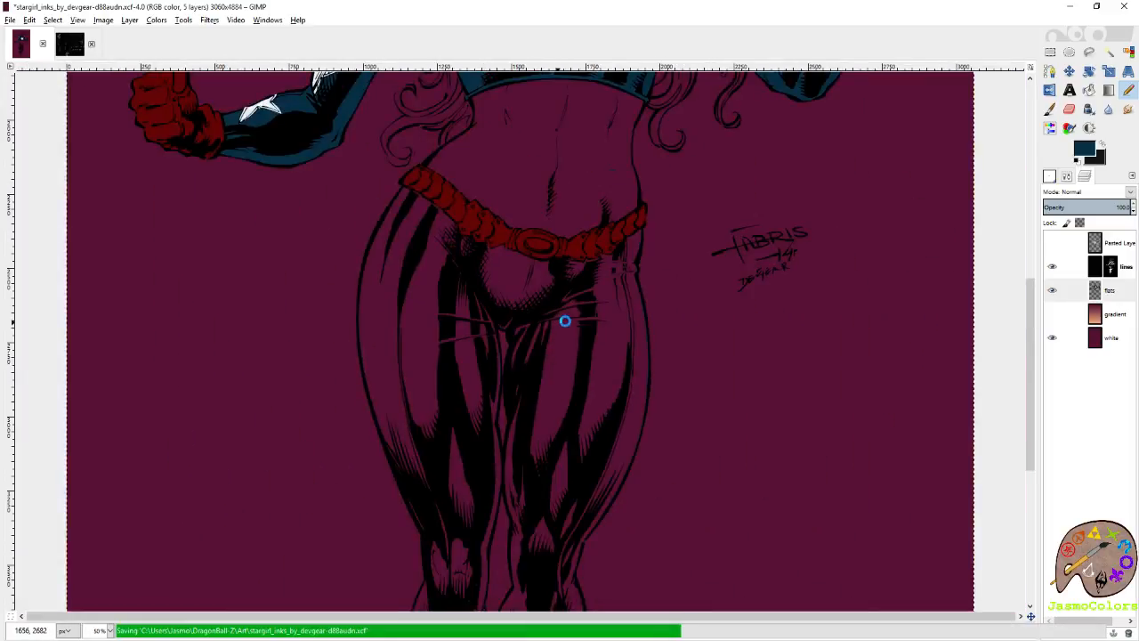
pyautogui.scroll(-2, 561, 323)
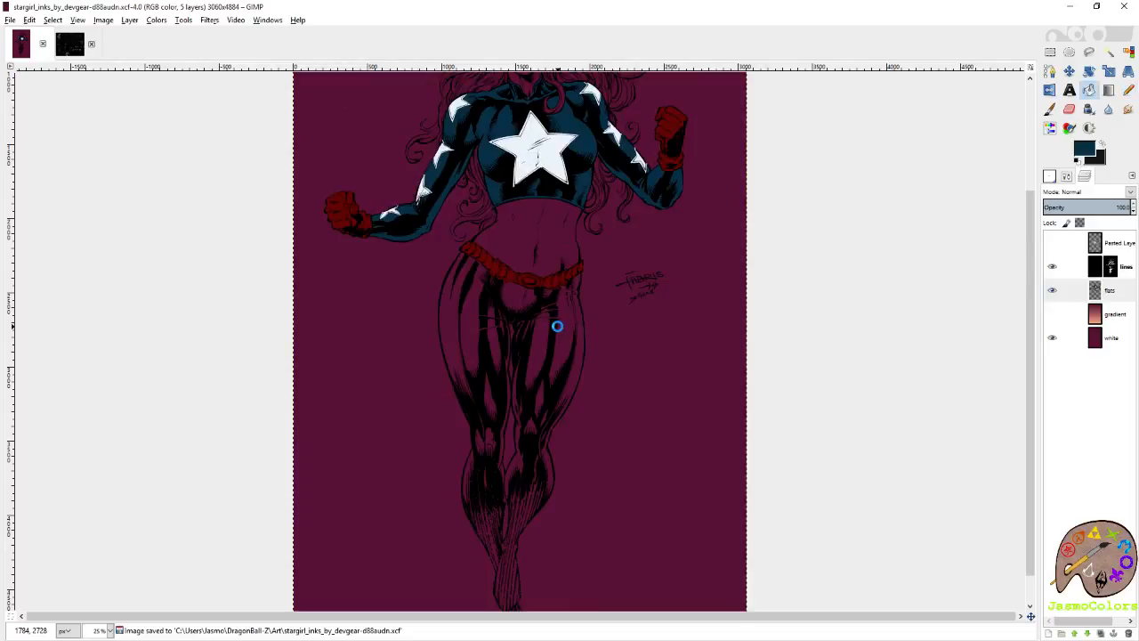
pyautogui.click(557, 325)
pyautogui.scroll(3, 558, 325)
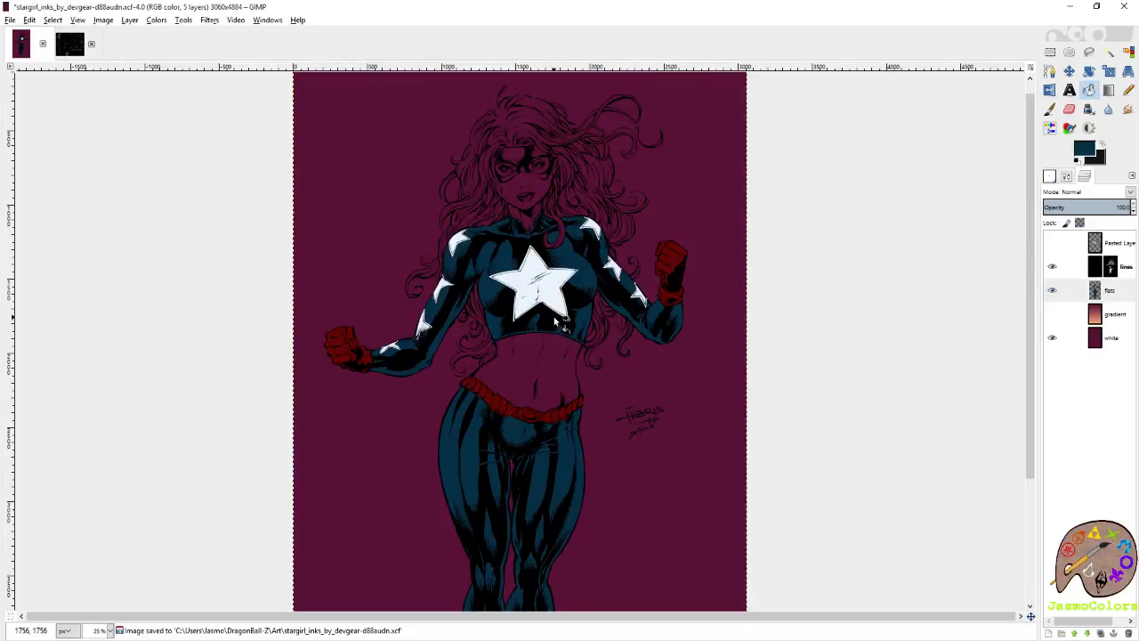
# Pick the mid skin tone from the colour palette image and return to the Stargirl drawing with the Pencil tool.
pyautogui.click(66, 41)
pyautogui.hscroll(-6, 553, 329)
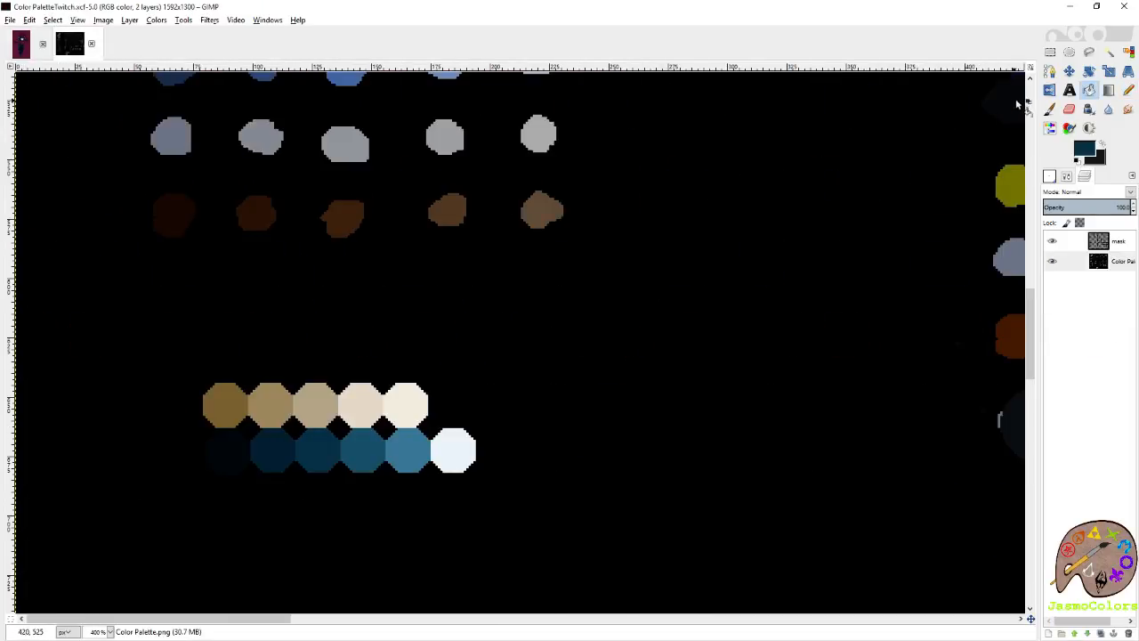
pyautogui.click(1051, 109)
pyautogui.scroll(6, 433, 344)
pyautogui.keyDown('ctrl'); pyautogui.click(363, 361); pyautogui.keyUp('ctrl')
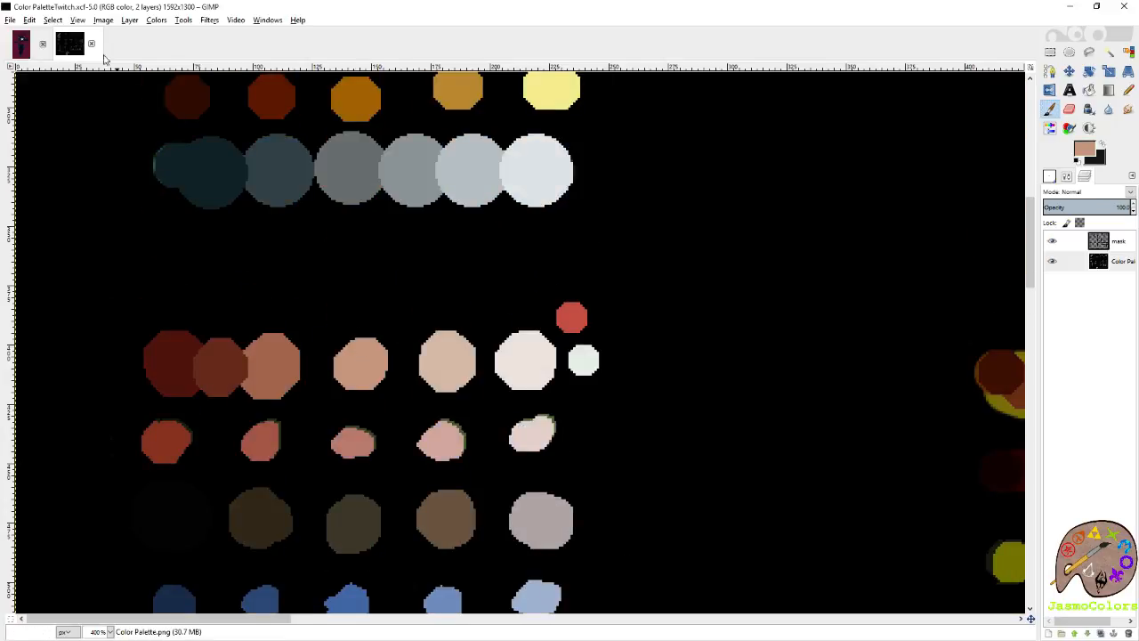
pyautogui.click(23, 50)
pyautogui.click(1129, 93)
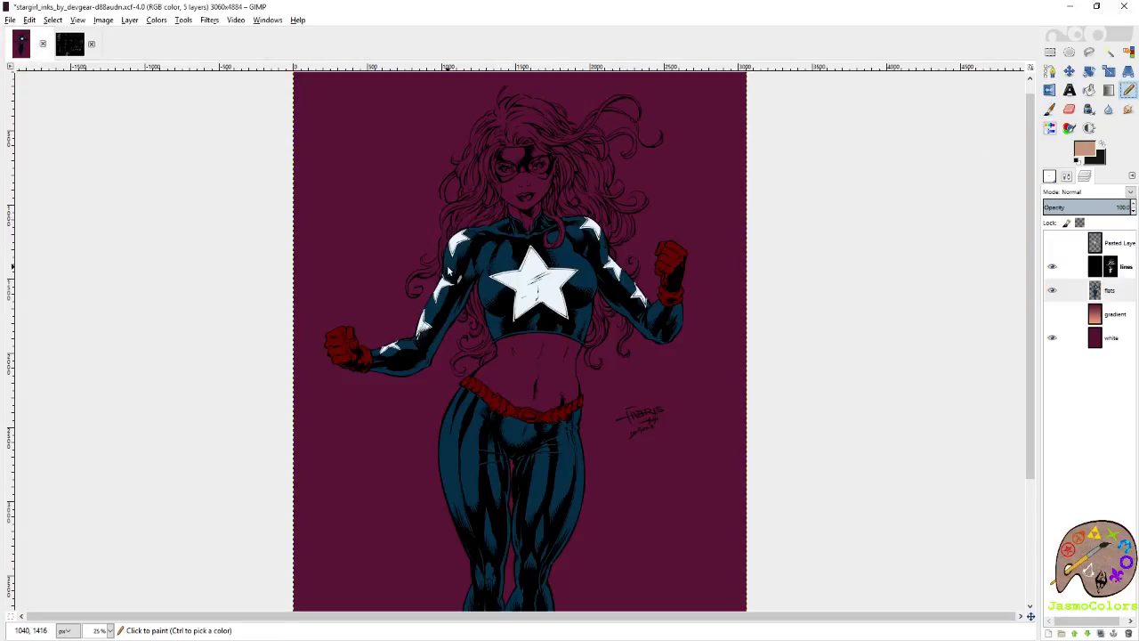
# Start the skin tone outline at the belt's left end and trace up the left side of the waist.
pyautogui.scroll(8, 407, 375)
pyautogui.scroll(2, 375, 358)
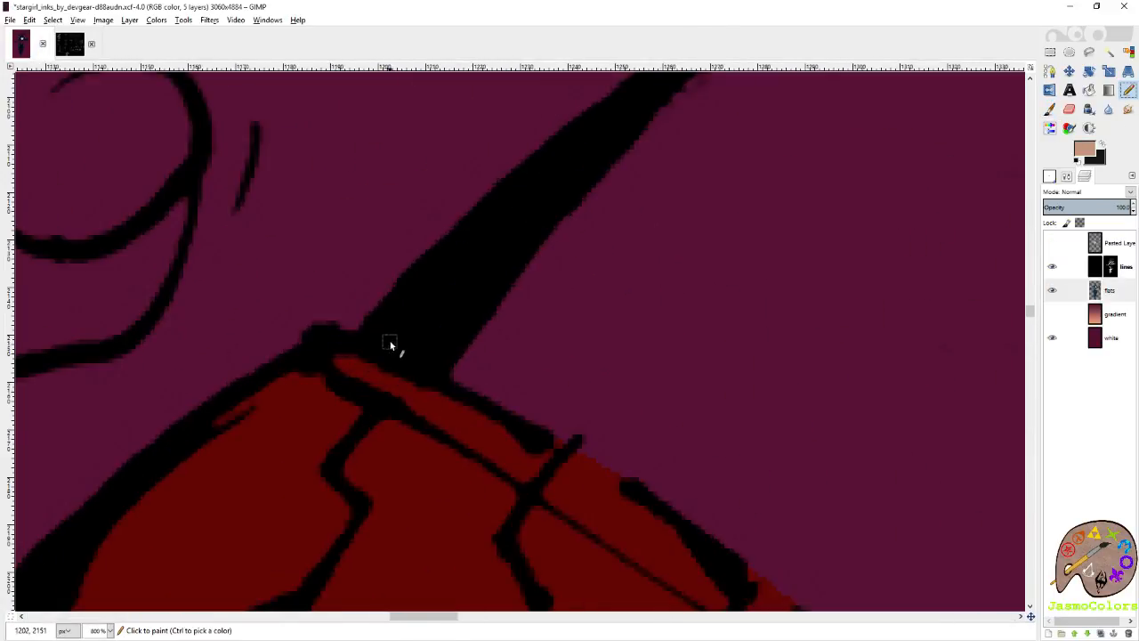
pyautogui.click(380, 352)
pyautogui.keyDown('shift'); pyautogui.click(501, 224); pyautogui.keyUp('shift')
pyautogui.keyDown('shift'); pyautogui.click(615, 125); pyautogui.keyUp('shift')
pyautogui.hscroll(2, 596, 147)
pyautogui.scroll(3, 525, 253)
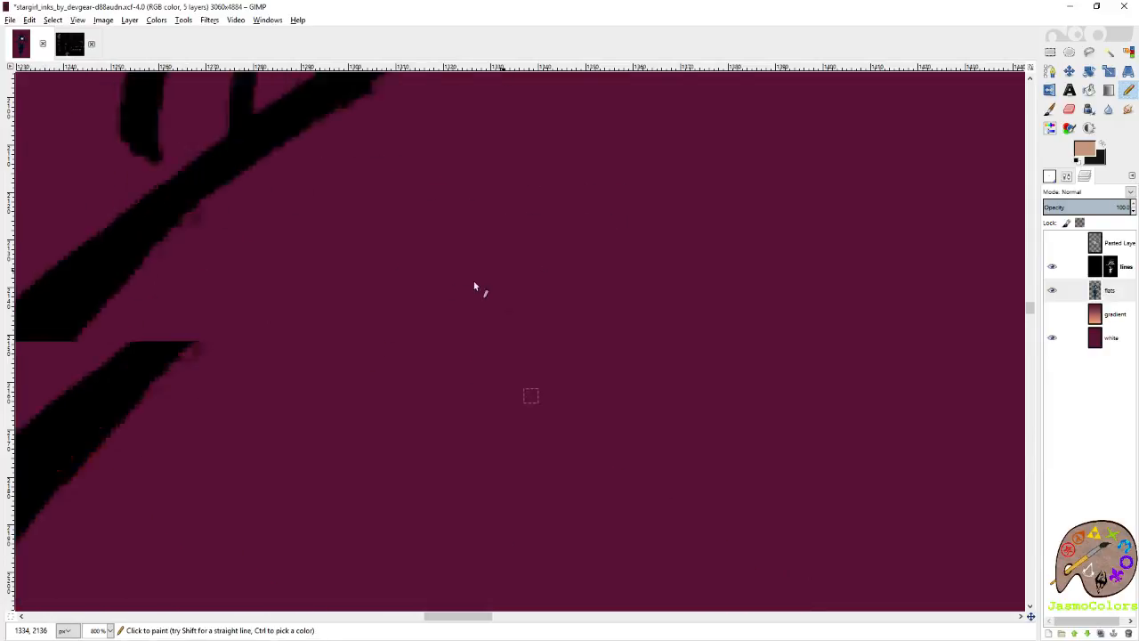
pyautogui.keyDown('shift'); pyautogui.click(295, 387); pyautogui.keyUp('shift')
pyautogui.keyDown('shift'); pyautogui.click(686, 127); pyautogui.keyUp('shift')
# Continue the skin tone outline up the left side of the torso to the hem corner of the blue top.
pyautogui.hscroll(2, 501, 262)
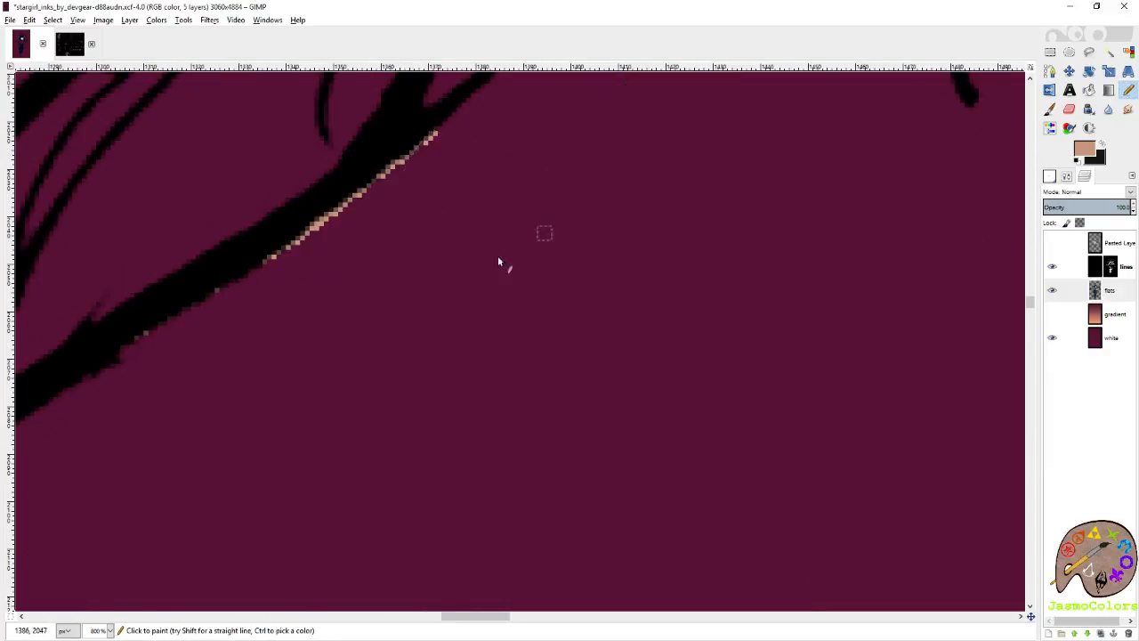
pyautogui.scroll(3, 502, 262)
pyautogui.keyDown('shift'); pyautogui.click(408, 389); pyautogui.keyUp('shift')
pyautogui.keyDown('shift'); pyautogui.click(436, 264); pyautogui.keyUp('shift')
pyautogui.keyDown('shift'); pyautogui.click(449, 132); pyautogui.keyUp('shift')
pyautogui.scroll(3, 443, 223)
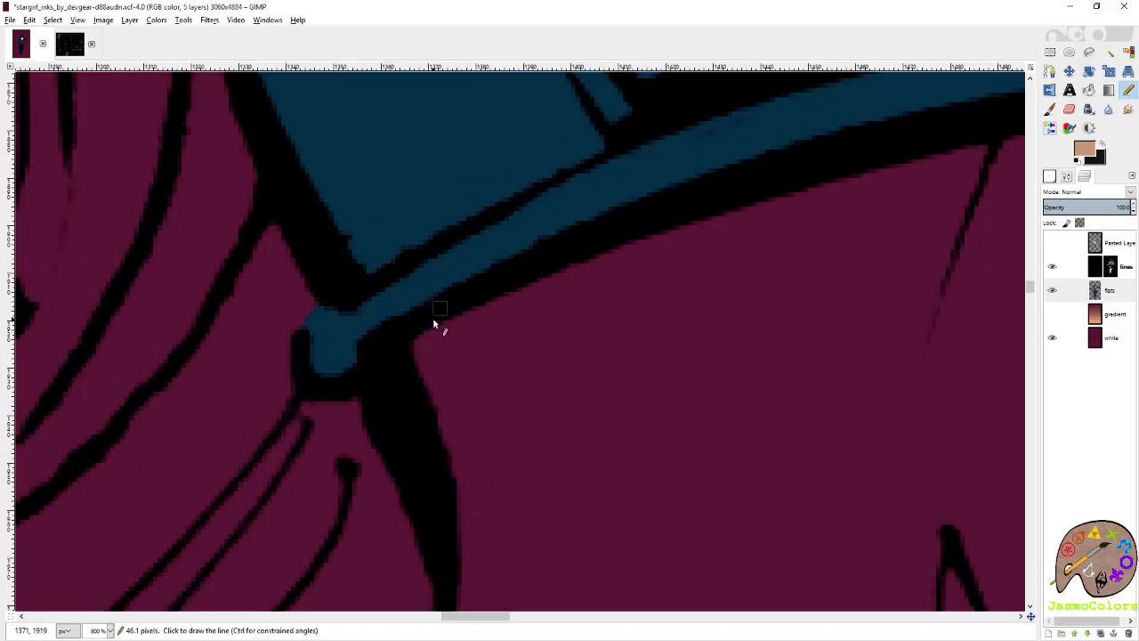
pyautogui.keyDown('shift'); pyautogui.click(402, 385); pyautogui.keyUp('shift')
pyautogui.scroll(4, 397, 360)
pyautogui.keyDown('shift'); pyautogui.click(357, 258); pyautogui.keyUp('shift')
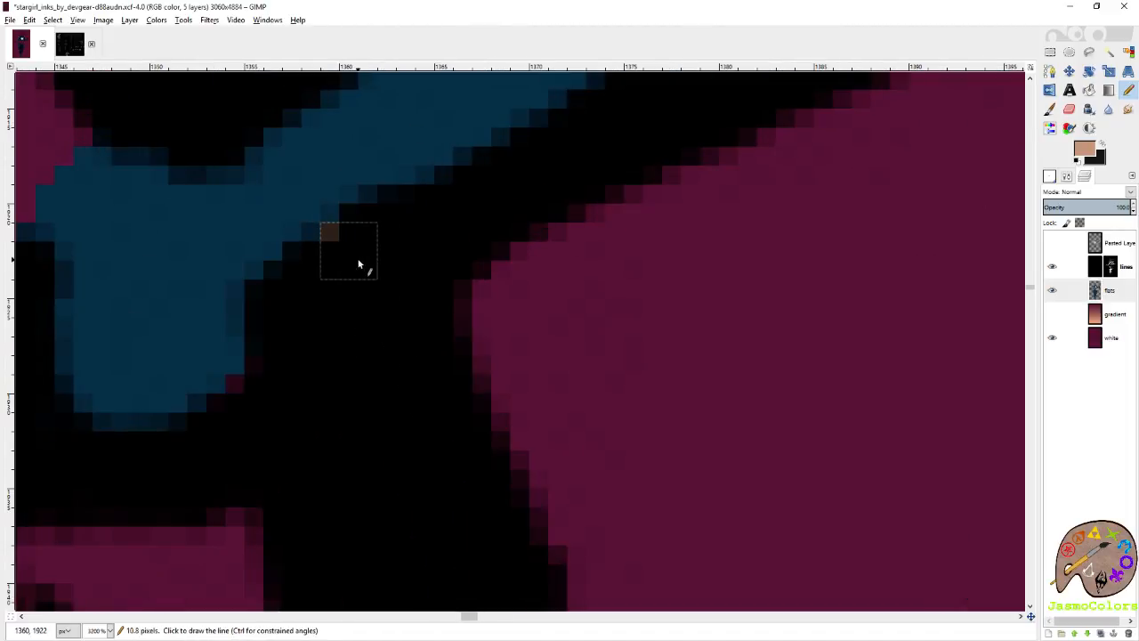
# Touch up the stray pixels at the top's left hem corner in dark blue and restore the skin tone colour.
pyautogui.press('x')
pyautogui.click(236, 384)
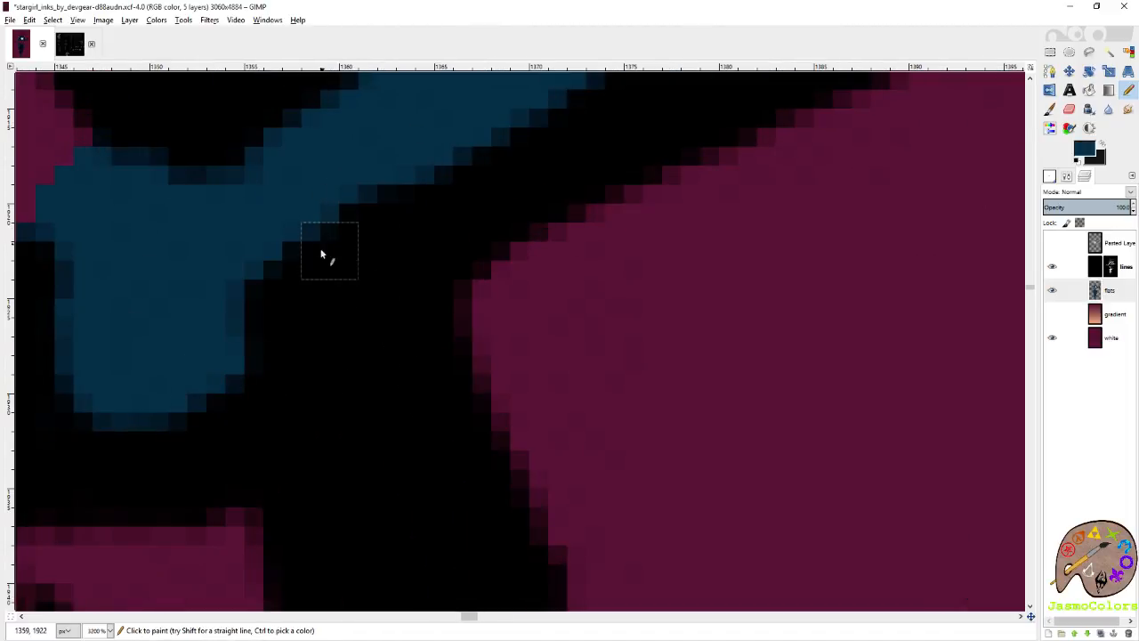
pyautogui.click(329, 231)
pyautogui.press('x')
# Start the skin tone outline below the top's right hem corner and trace down the right side of the torso.
pyautogui.scroll(-8, 374, 311)
pyautogui.hscroll(6, 594, 281)
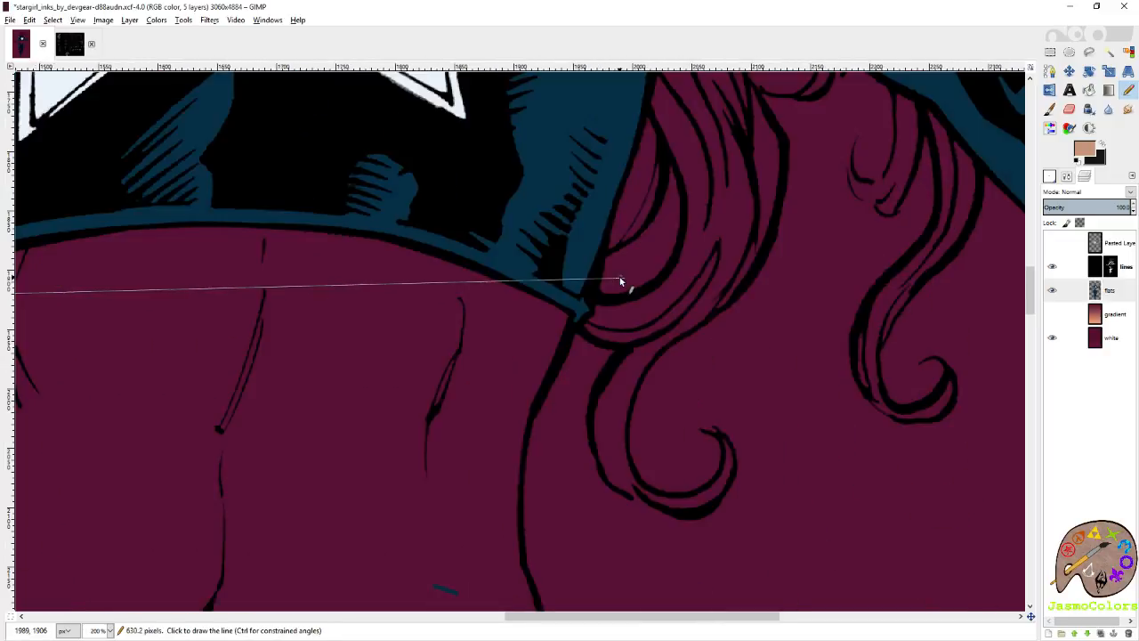
pyautogui.scroll(4, 617, 287)
pyautogui.scroll(2, 447, 385)
pyautogui.scroll(-2, 542, 319)
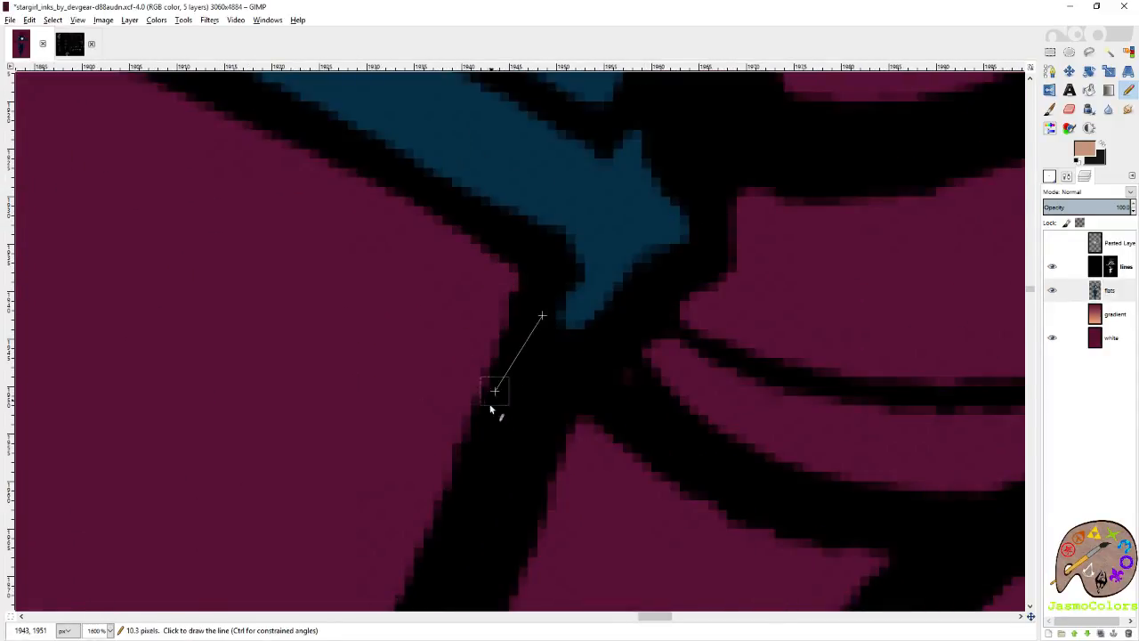
pyautogui.scroll(-4, 491, 331)
pyautogui.keyDown('shift'); pyautogui.click(396, 335); pyautogui.keyUp('shift')
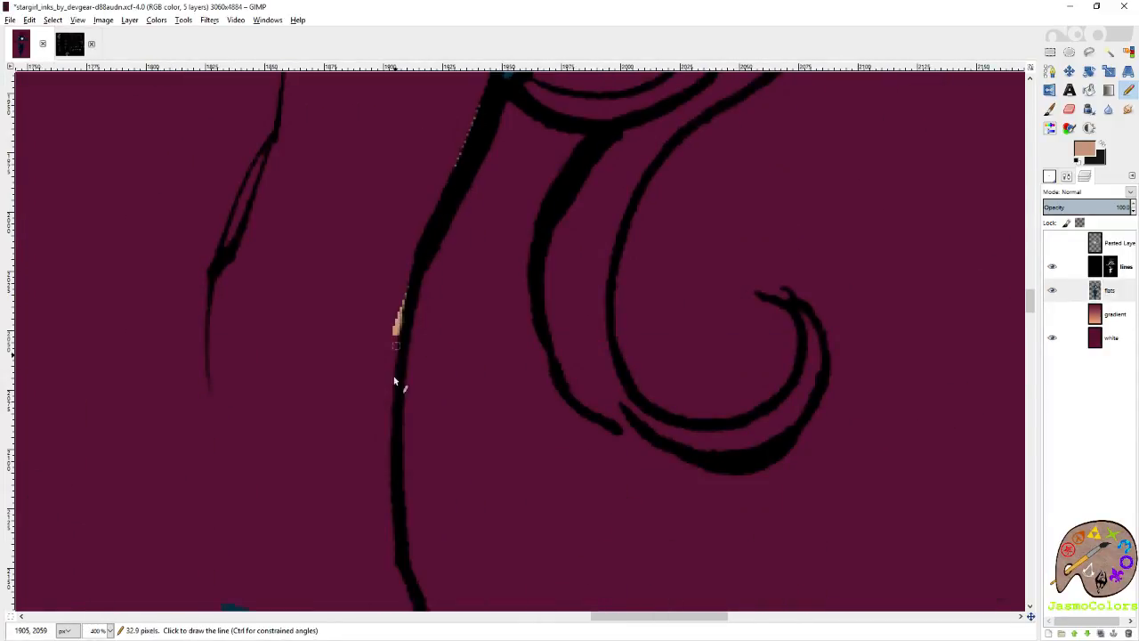
# Continue the skin tone outline down the right side of the torso and recolour the stray dark blue mark on the belly in skin tone.
pyautogui.keyDown('shift'); pyautogui.click(393, 392); pyautogui.keyUp('shift')
pyautogui.keyDown('shift'); pyautogui.click(390, 455); pyautogui.keyUp('shift')
pyautogui.scroll(-5, 396, 418)
pyautogui.scroll(2, 400, 374)
pyautogui.keyDown('shift'); pyautogui.click(402, 215); pyautogui.keyUp('shift')
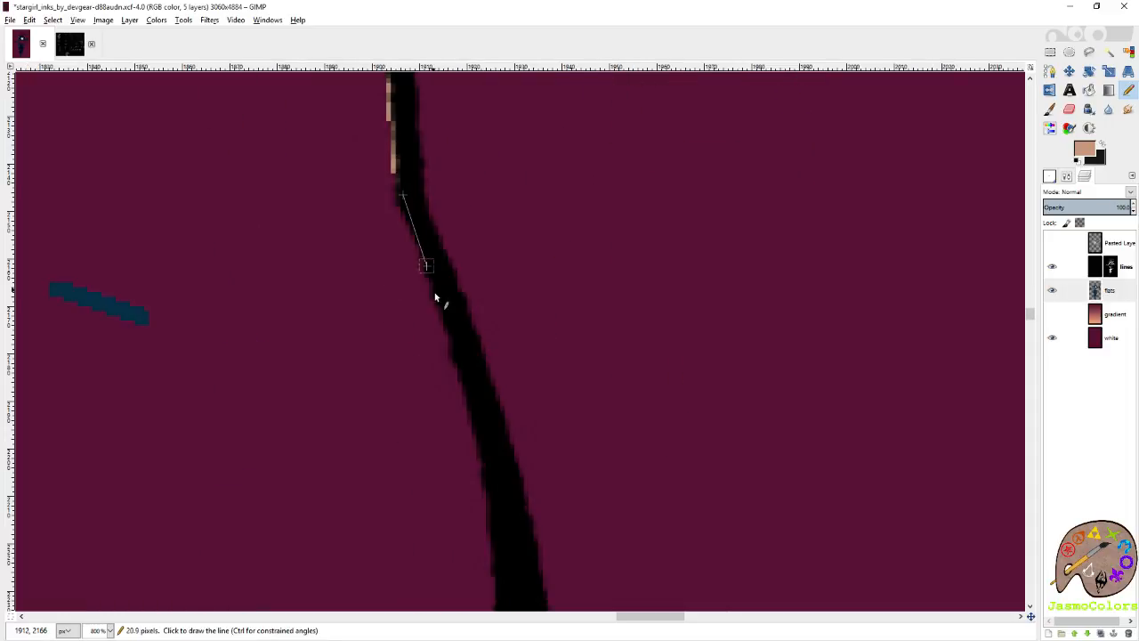
pyautogui.keyDown('shift'); pyautogui.click(445, 336); pyautogui.keyUp('shift')
pyautogui.hotkey('shift', 'b')
pyautogui.click(138, 316)
pyautogui.press('n')
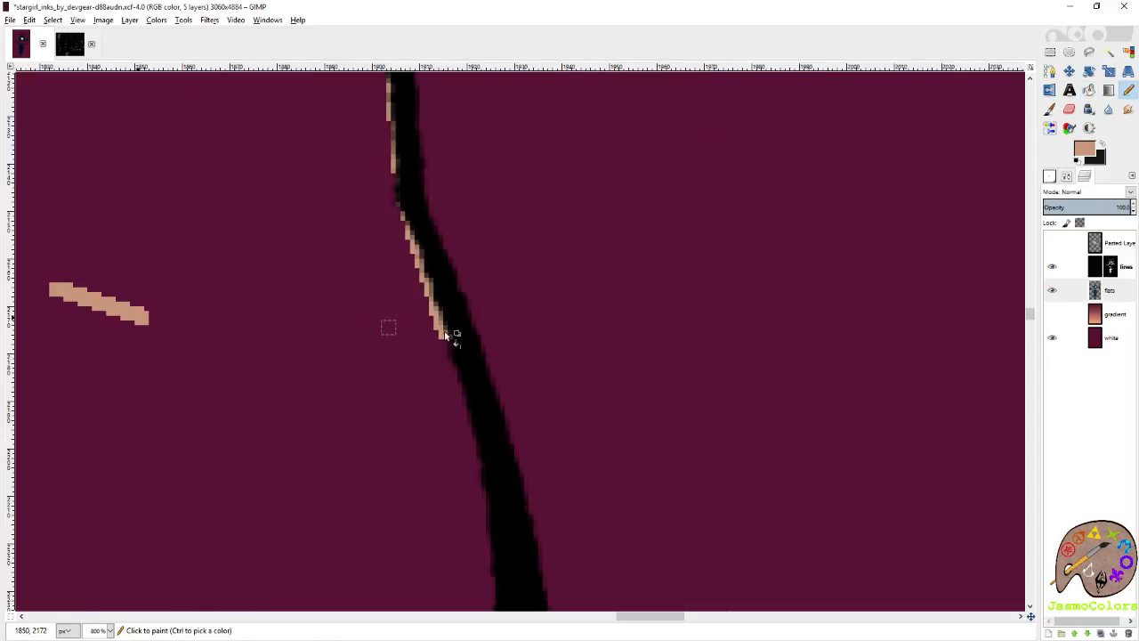
# Finish the skin tone outline down to the belt, fill the bare midriff with it and save the image.
pyautogui.scroll(-10, 493, 459)
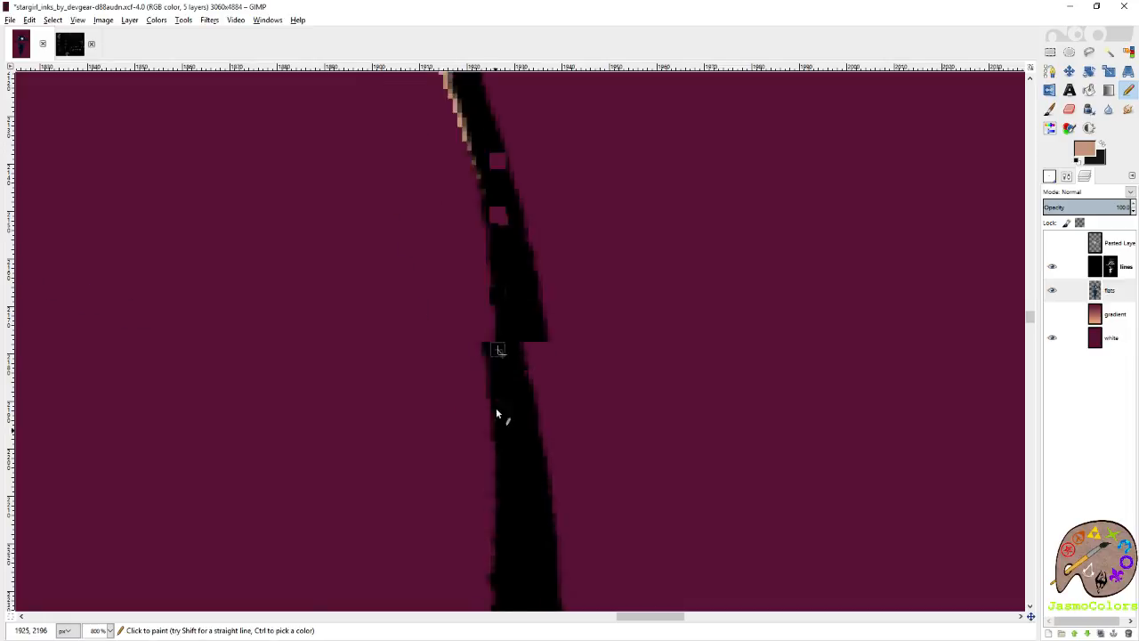
pyautogui.scroll(2, 523, 285)
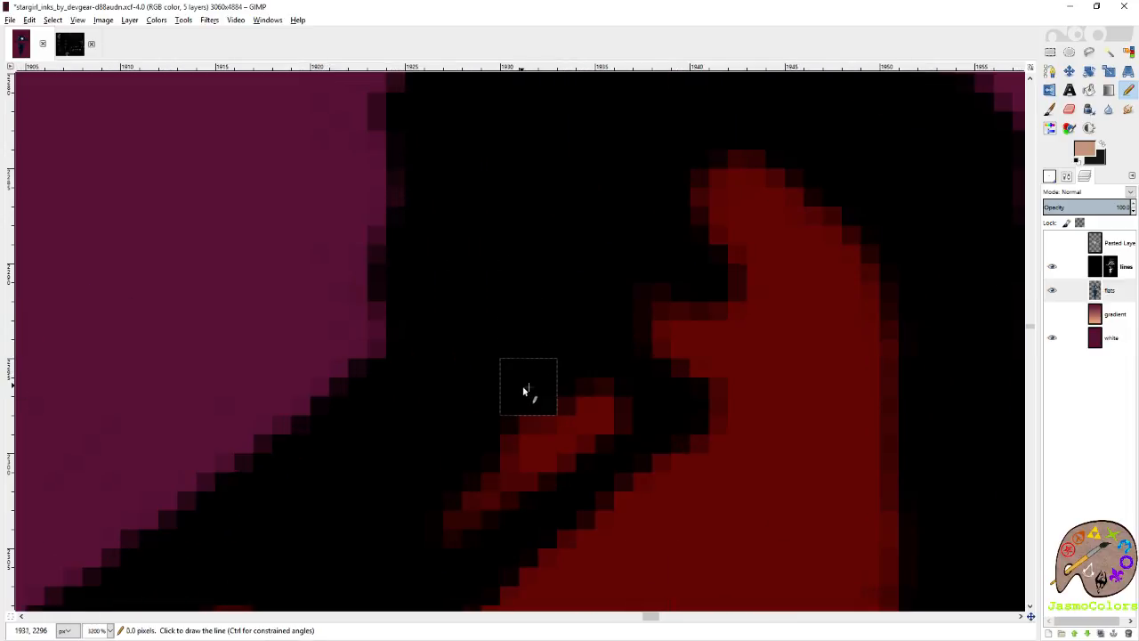
pyautogui.scroll(-3, 529, 389)
pyautogui.scroll(-6, 630, 421)
pyautogui.click(522, 364)
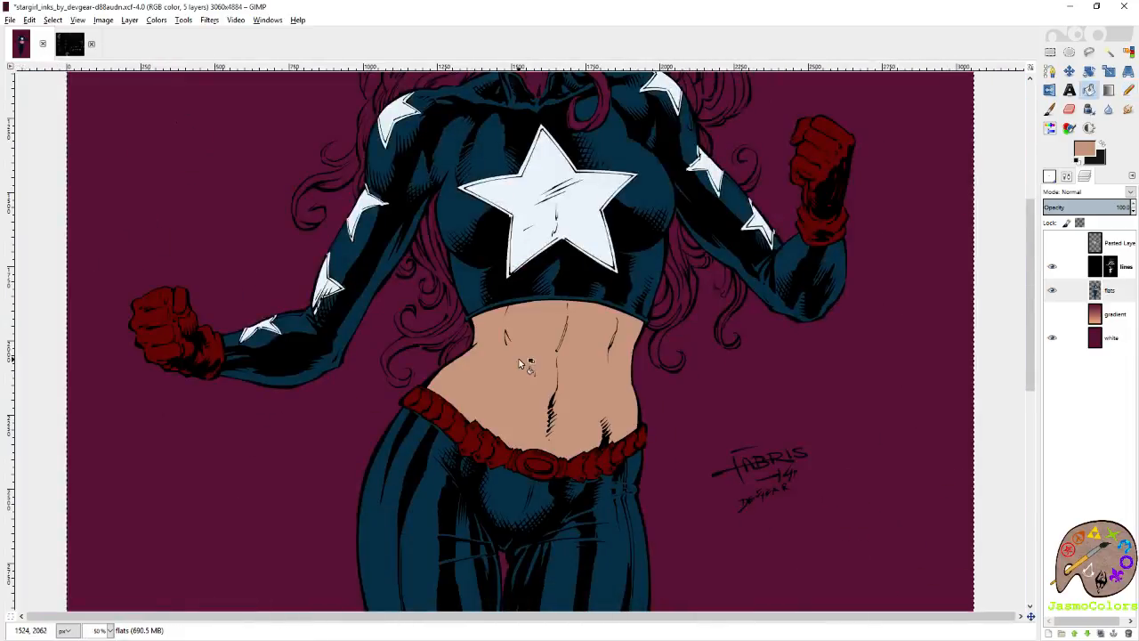
pyautogui.scroll(-3, 649, 437)
pyautogui.hotkey('ctrl', 's')
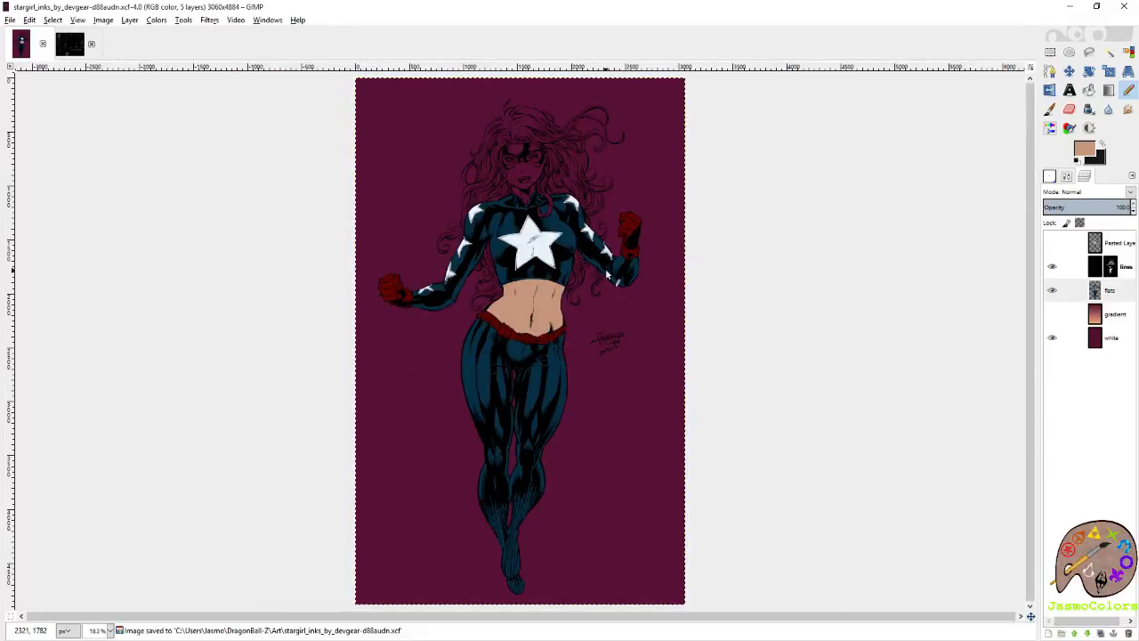
# Pick the costume's dark blue, then outline and fill the iris of the eye on the picture's right.
pyautogui.scroll(5, 556, 192)
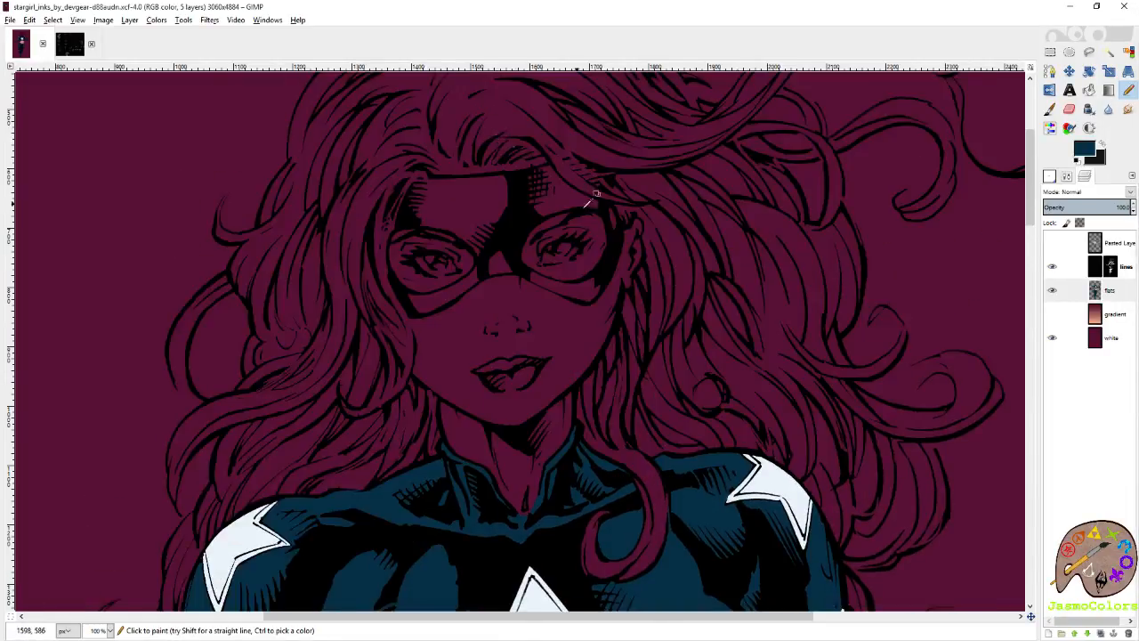
pyautogui.scroll(3, 597, 193)
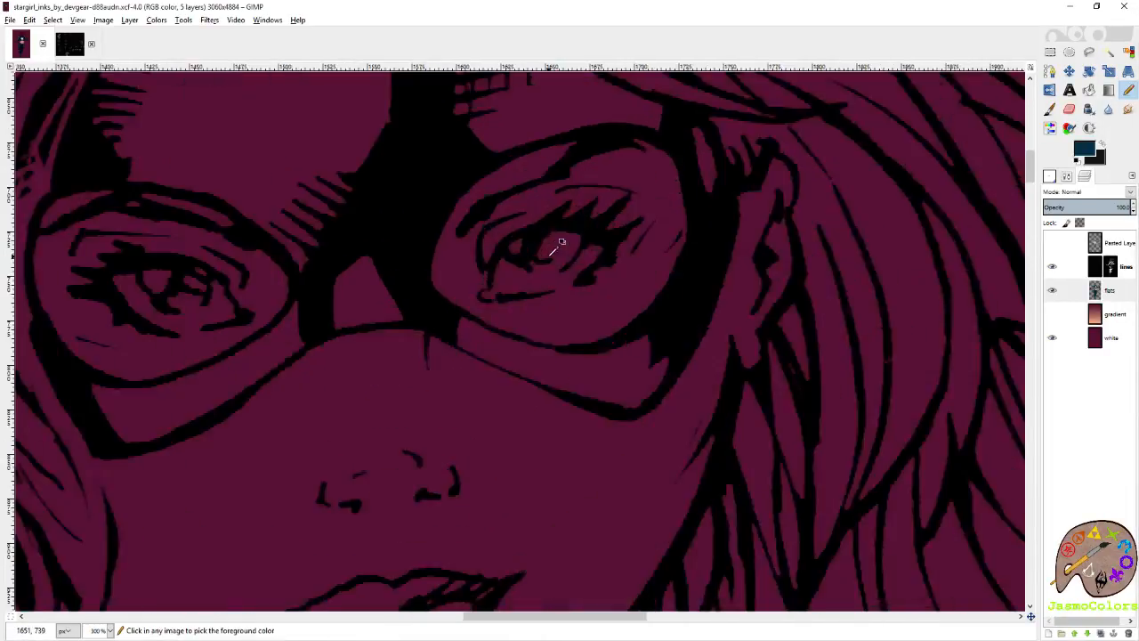
pyautogui.scroll(3, 534, 252)
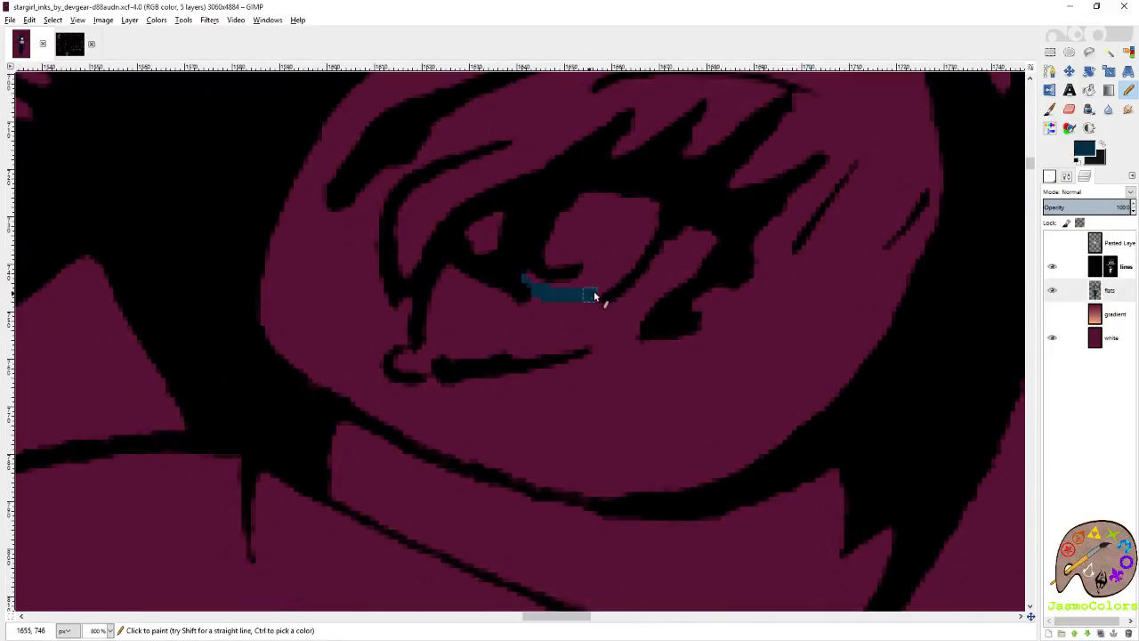
pyautogui.moveTo(529, 278); pyautogui.dragTo(577, 197)
pyautogui.hotkey('shift', 'b')
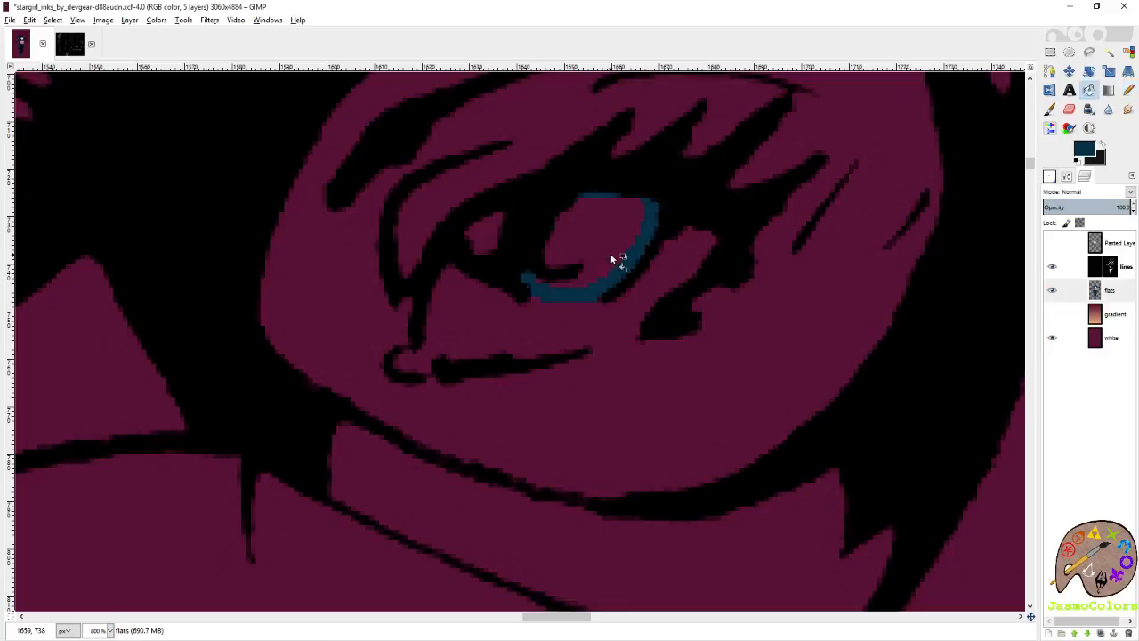
pyautogui.click(612, 257)
pyautogui.press('n')
# Outline and fill the iris of the eye on the picture's left in the same dark blue.
pyautogui.hscroll(-4, 581, 313)
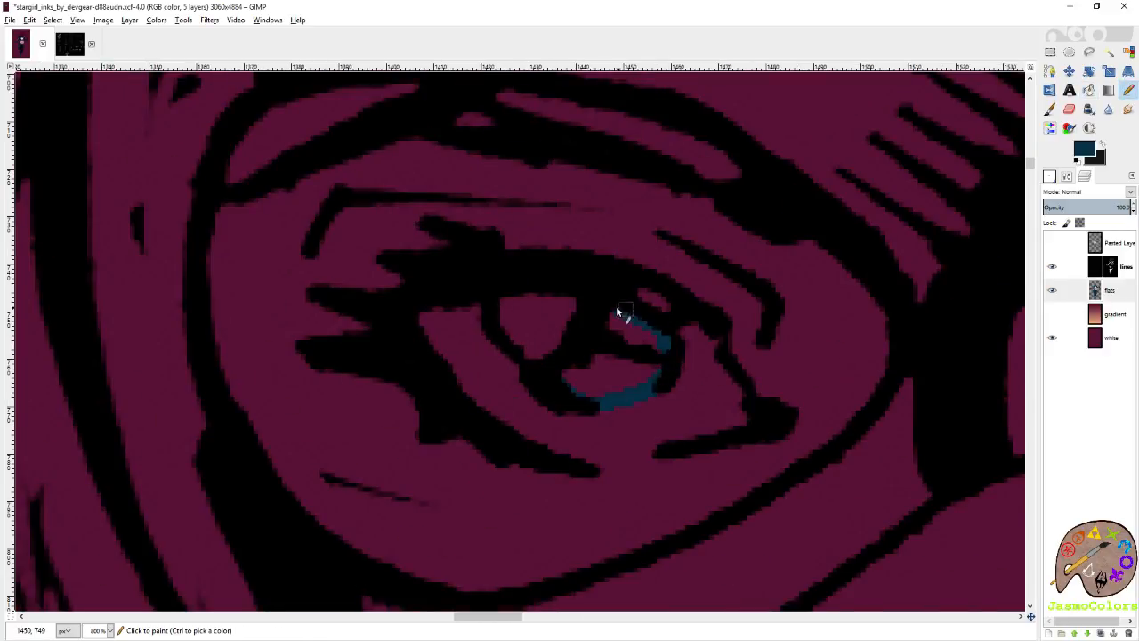
pyautogui.hotkey('shift', 'b')
pyautogui.click(626, 372)
pyautogui.press('n')
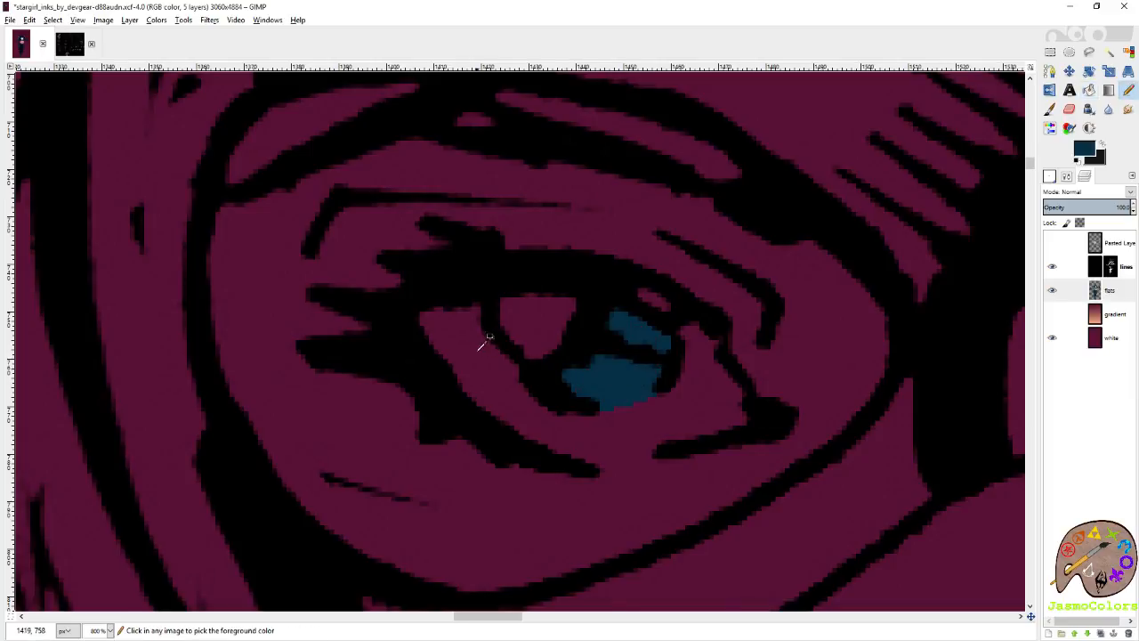
# Pick the white of the costume stars and paint the highlight in the eye on the picture's right.
pyautogui.scroll(-6, 481, 345)
pyautogui.scroll(-5, 588, 341)
pyautogui.keyDown('ctrl'); pyautogui.click(827, 295); pyautogui.keyUp('ctrl')
pyautogui.scroll(5, 712, 267)
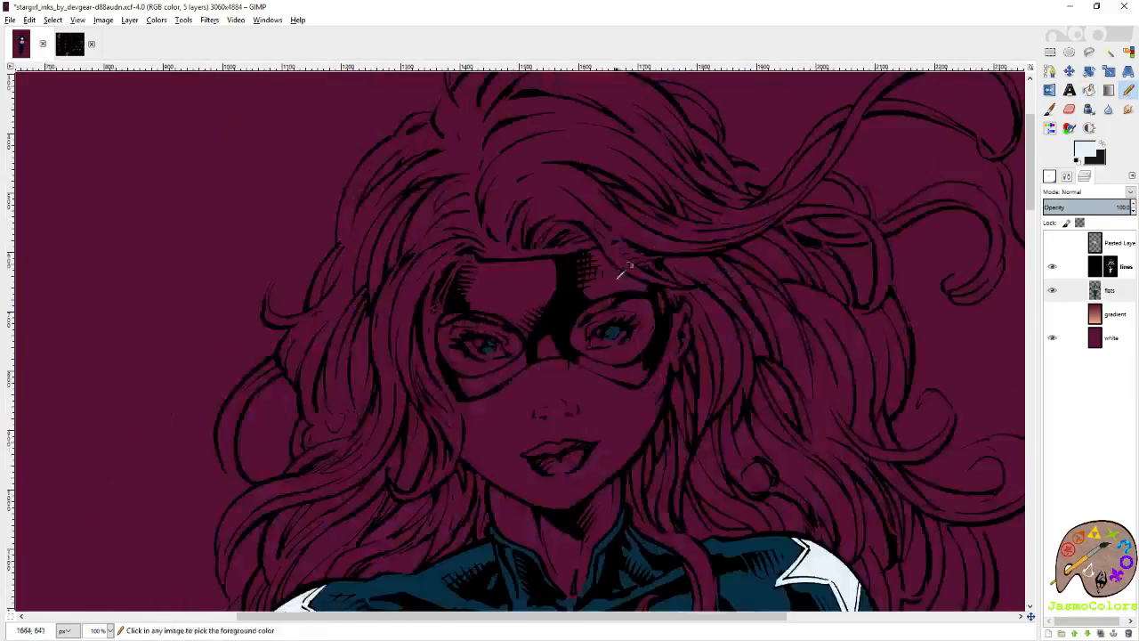
pyautogui.scroll(6, 614, 311)
pyautogui.moveTo(570, 348)
pyautogui.mouseDown()
pyautogui.moveTo(537, 366)
pyautogui.moveTo(571, 358)
pyautogui.mouseUp()
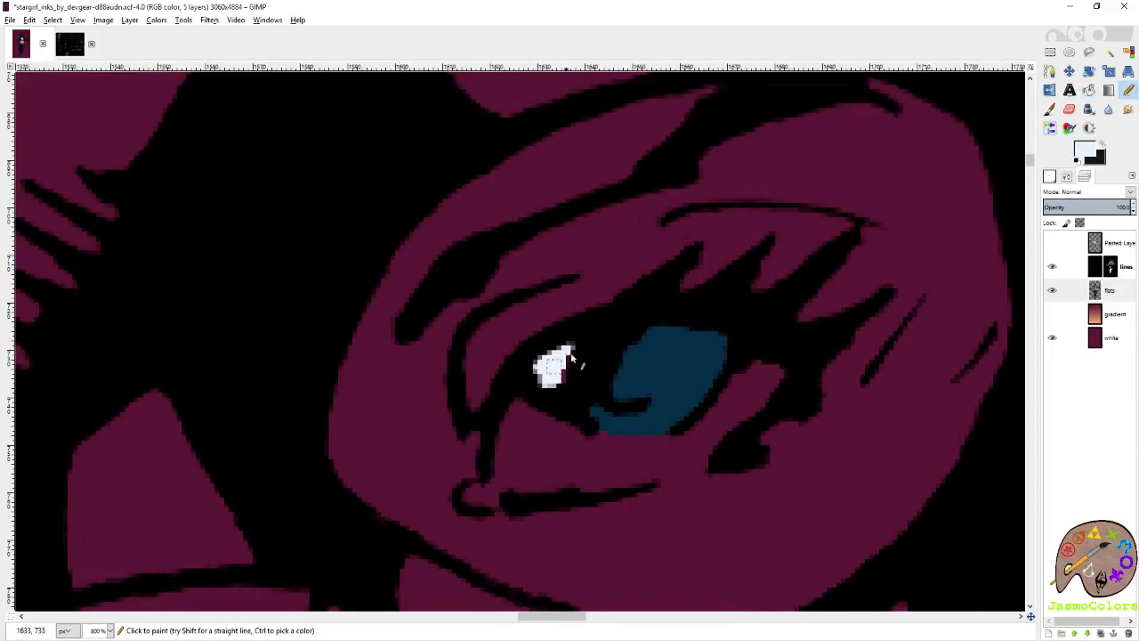
# Outline and fill the highlight in the eye on the picture's left with the star white.
pyautogui.scroll(-5, 549, 388)
pyautogui.hscroll(-9, 498, 365)
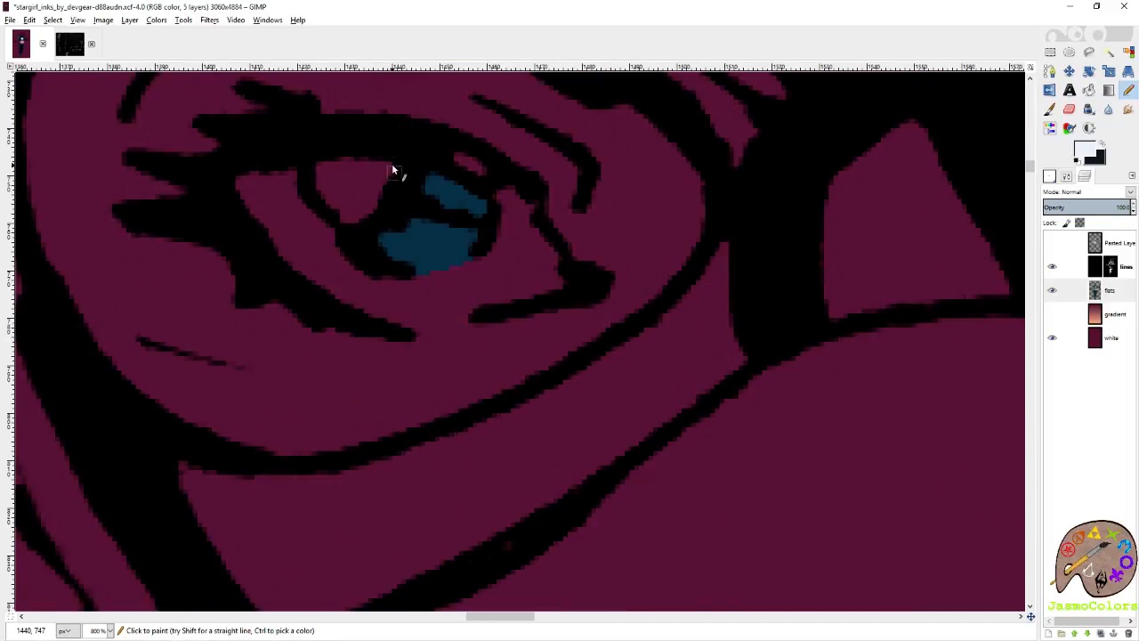
pyautogui.moveTo(393, 169)
pyautogui.mouseDown()
pyautogui.moveTo(383, 201)
pyautogui.moveTo(350, 220)
pyautogui.moveTo(325, 200)
pyautogui.moveTo(312, 161)
pyautogui.moveTo(373, 155)
pyautogui.moveTo(396, 165)
pyautogui.moveTo(360, 182)
pyautogui.mouseUp()
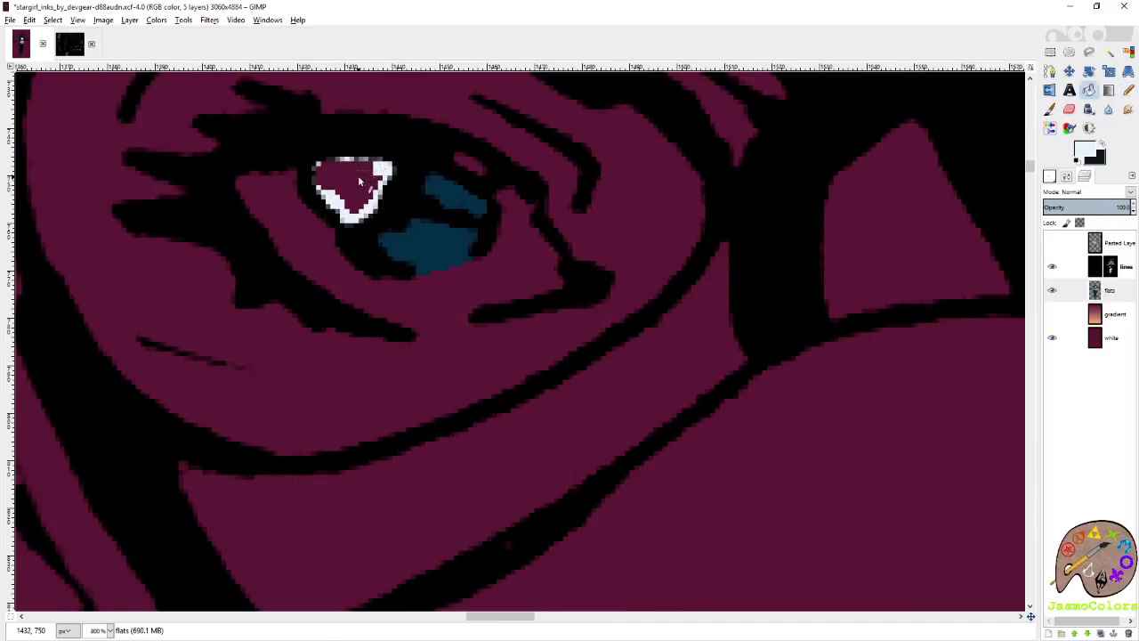
pyautogui.click(360, 181)
pyautogui.press('n')
# Pick the palest cream skin swatch from the colour palette image, then outline and fill the eyeball area of the left eye.
pyautogui.scroll(-5, 391, 257)
pyautogui.click(63, 48)
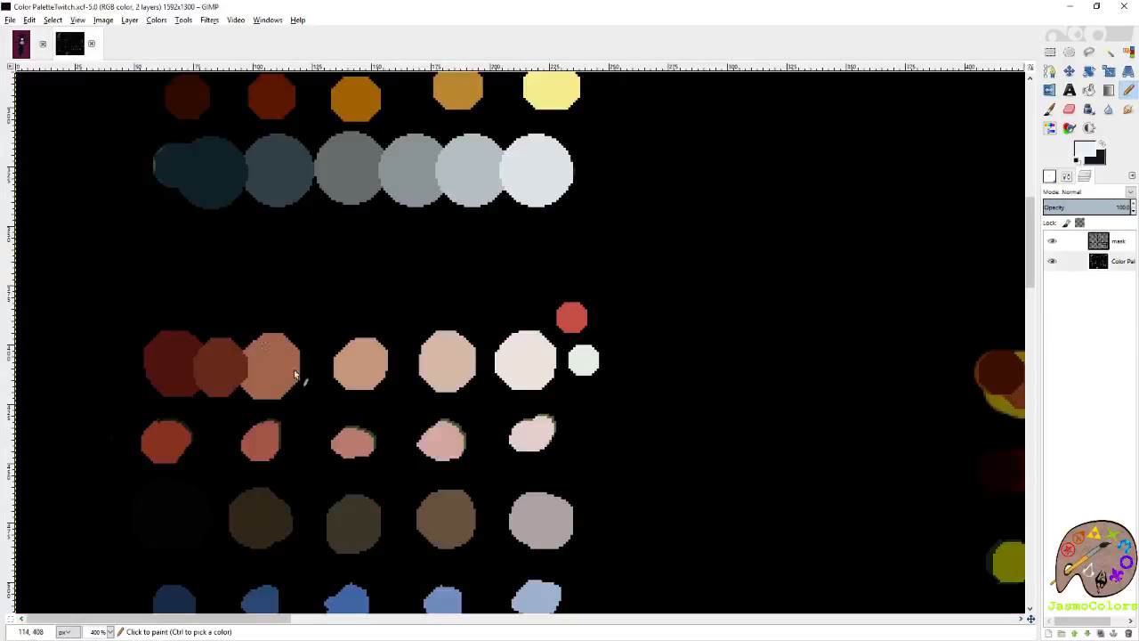
pyautogui.keyDown('ctrl'); pyautogui.click(526, 347); pyautogui.keyUp('ctrl')
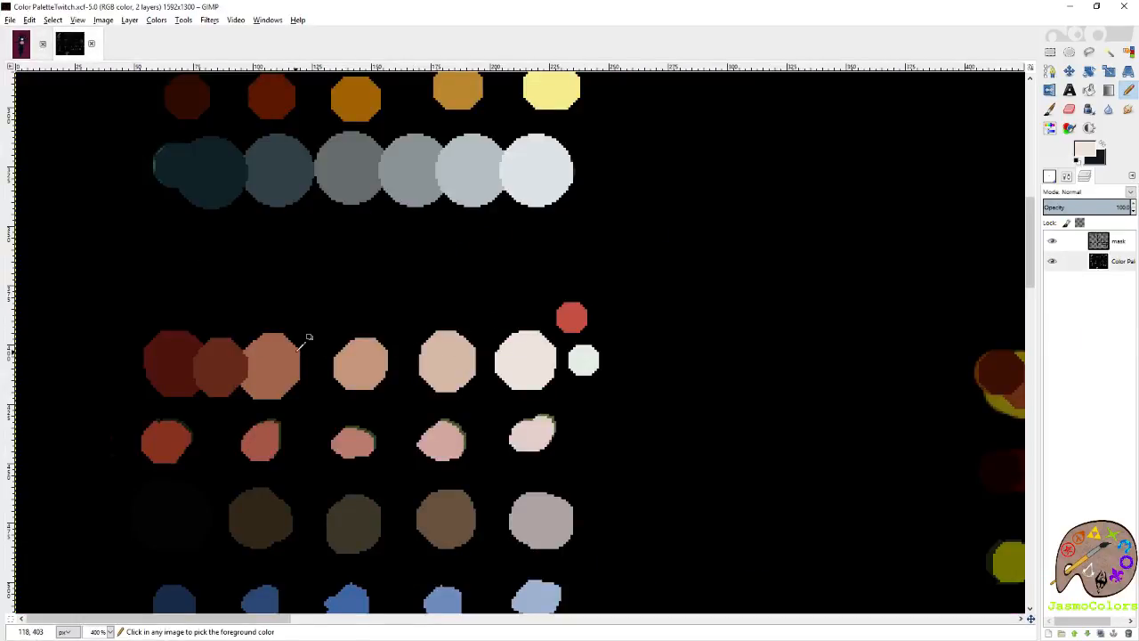
pyautogui.click(20, 43)
pyautogui.scroll(5, 377, 252)
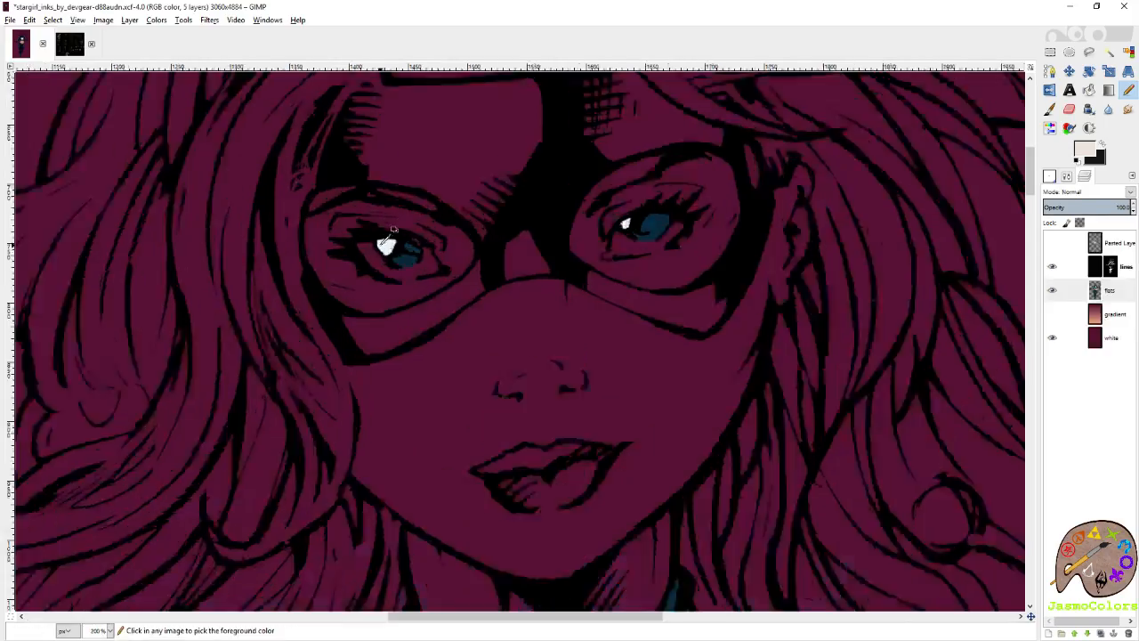
pyautogui.moveTo(352, 230)
pyautogui.mouseDown()
pyautogui.moveTo(265, 249)
pyautogui.moveTo(337, 368)
pyautogui.moveTo(401, 423)
pyautogui.moveTo(490, 448)
pyautogui.moveTo(701, 374)
pyautogui.moveTo(655, 277)
pyautogui.moveTo(628, 256)
pyautogui.mouseUp()
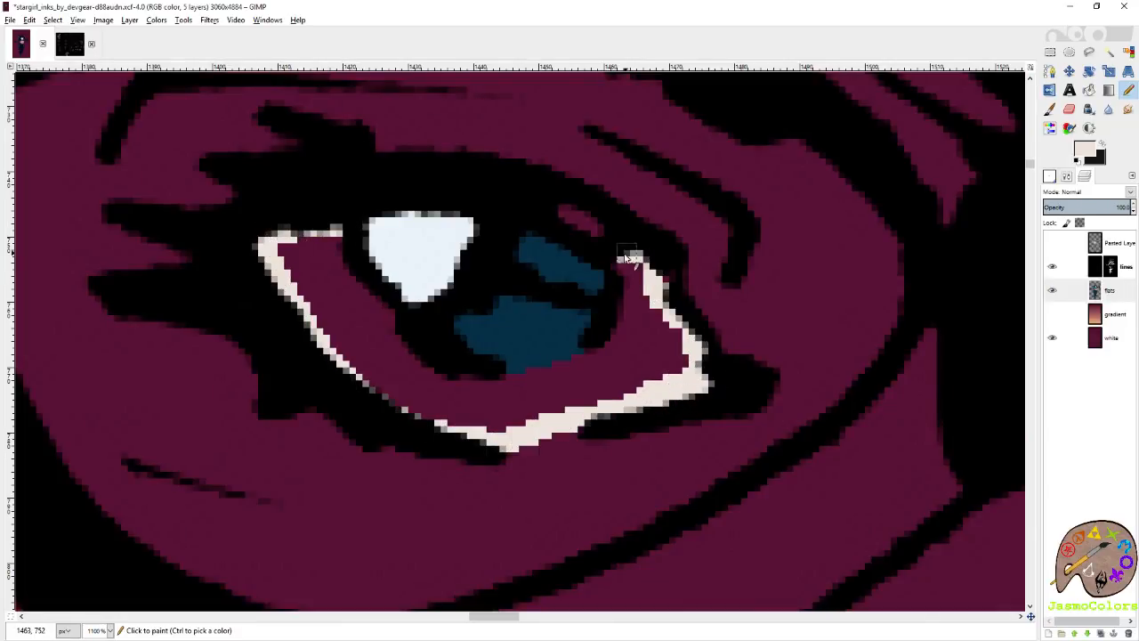
pyautogui.hotkey('shift', 'b')
pyautogui.click(650, 316)
pyautogui.press('n')
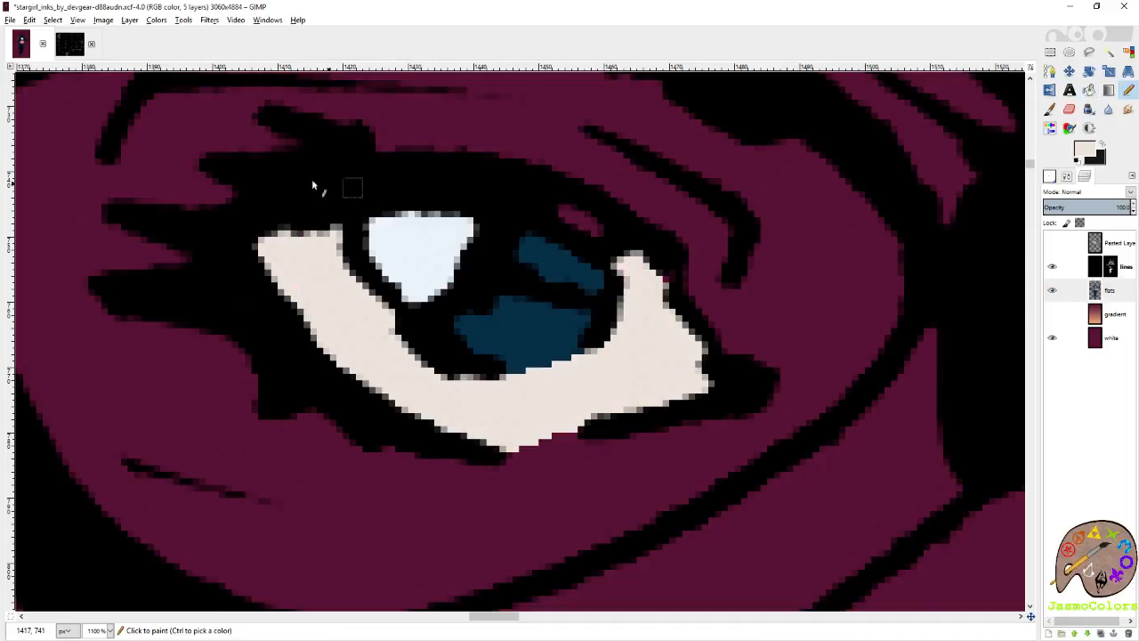
# Refill the left eye's eyeball area with the light beige skin swatch from the colour palette image.
pyautogui.click(59, 48)
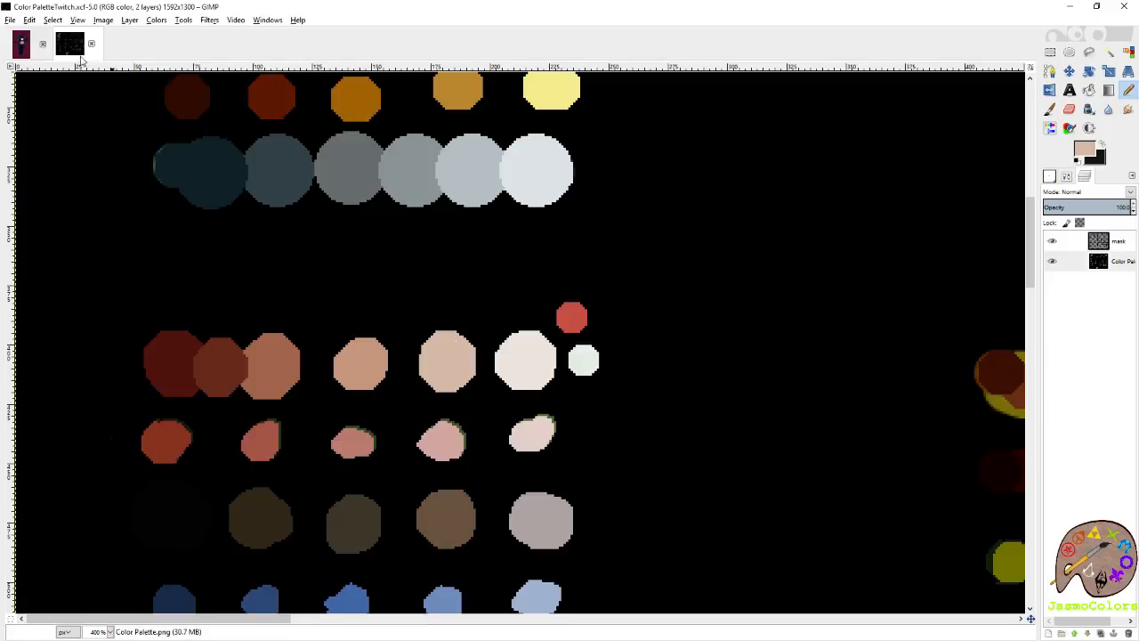
pyautogui.click(21, 45)
pyautogui.hotkey('shift', 'b')
pyautogui.click(368, 332)
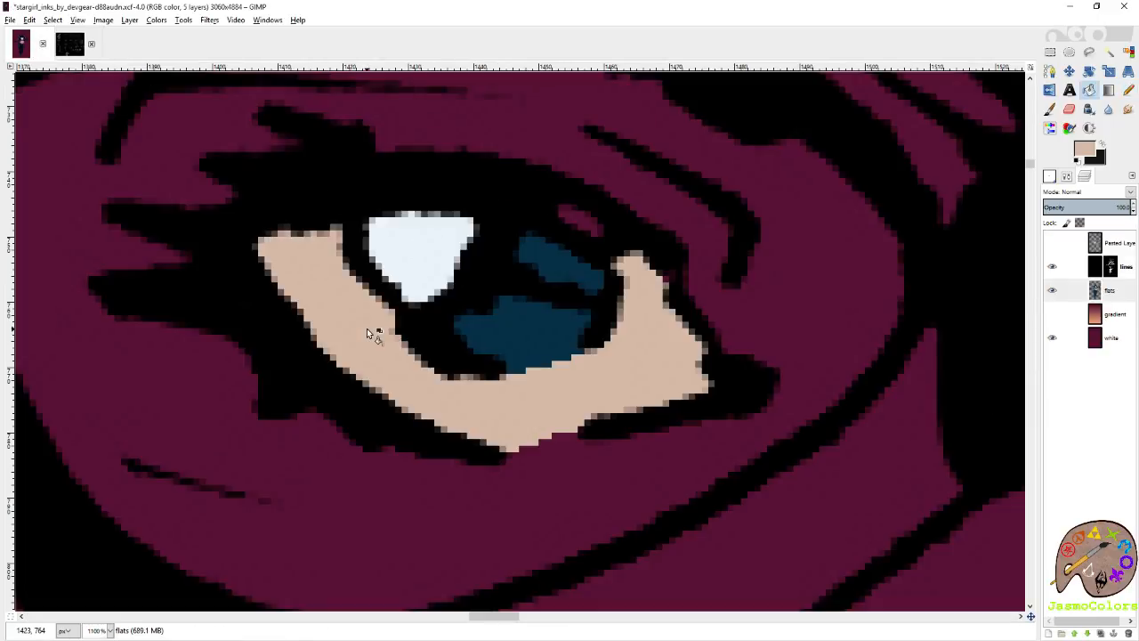
pyautogui.press('n')
# Outline and fill the eyeball area of the eye on the picture's right with the same light beige.
pyautogui.hscroll(3, 464, 204)
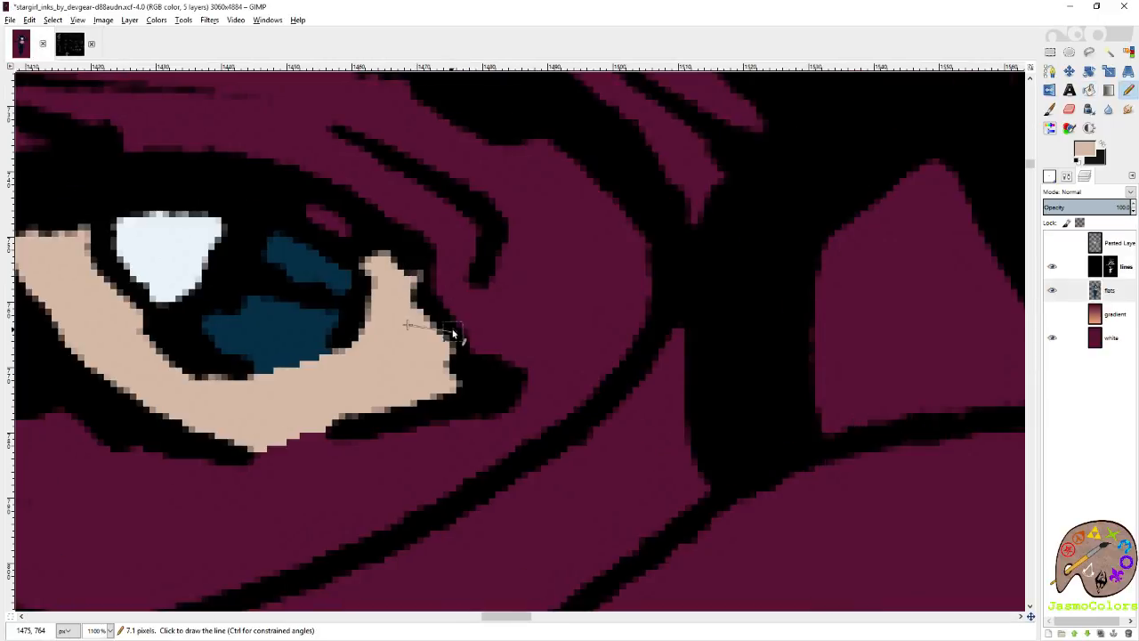
pyautogui.hscroll(5, 452, 334)
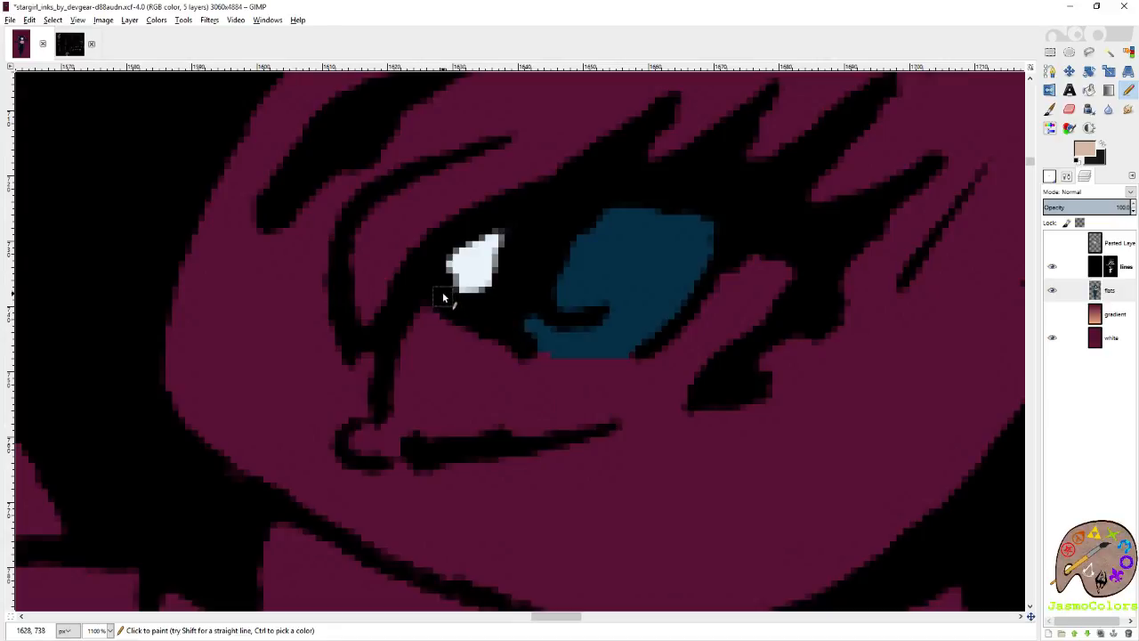
pyautogui.moveTo(424, 315)
pyautogui.mouseDown()
pyautogui.moveTo(389, 418)
pyautogui.moveTo(396, 450)
pyautogui.mouseUp()
pyautogui.moveTo(509, 429)
pyautogui.mouseDown()
pyautogui.moveTo(612, 415)
pyautogui.moveTo(680, 385)
pyautogui.moveTo(788, 287)
pyautogui.moveTo(785, 264)
pyautogui.mouseUp()
pyautogui.keyDown('ctrl'); pyautogui.click(588, 246); pyautogui.keyUp('ctrl')
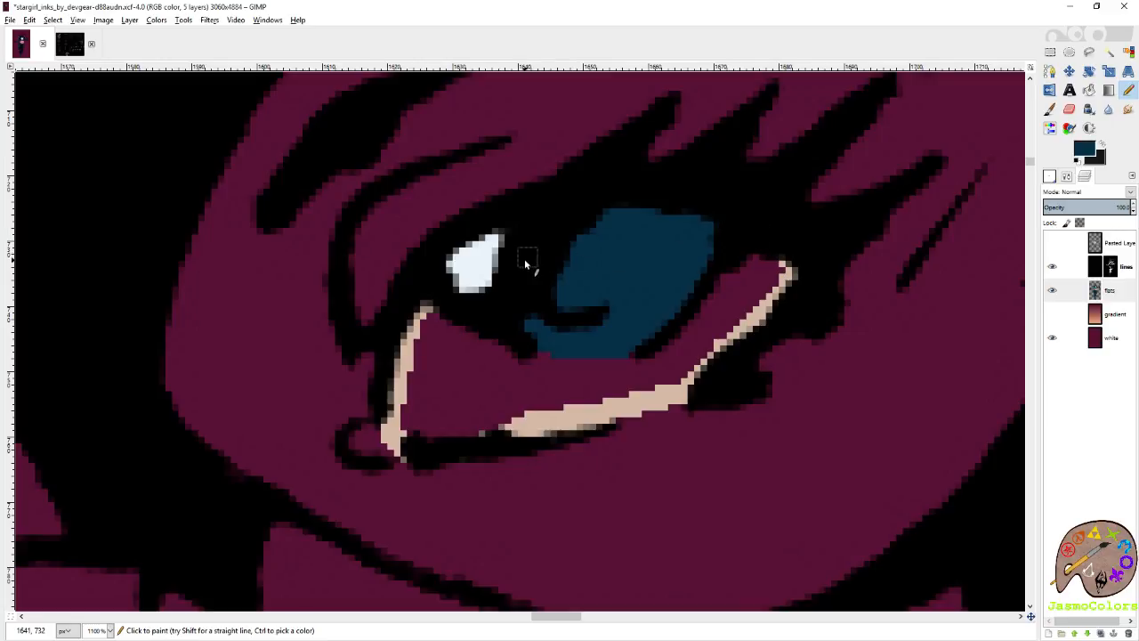
pyautogui.keyDown('ctrl'); pyautogui.click(409, 341); pyautogui.keyUp('ctrl')
pyautogui.hotkey('shift', 'b')
pyautogui.click(471, 357)
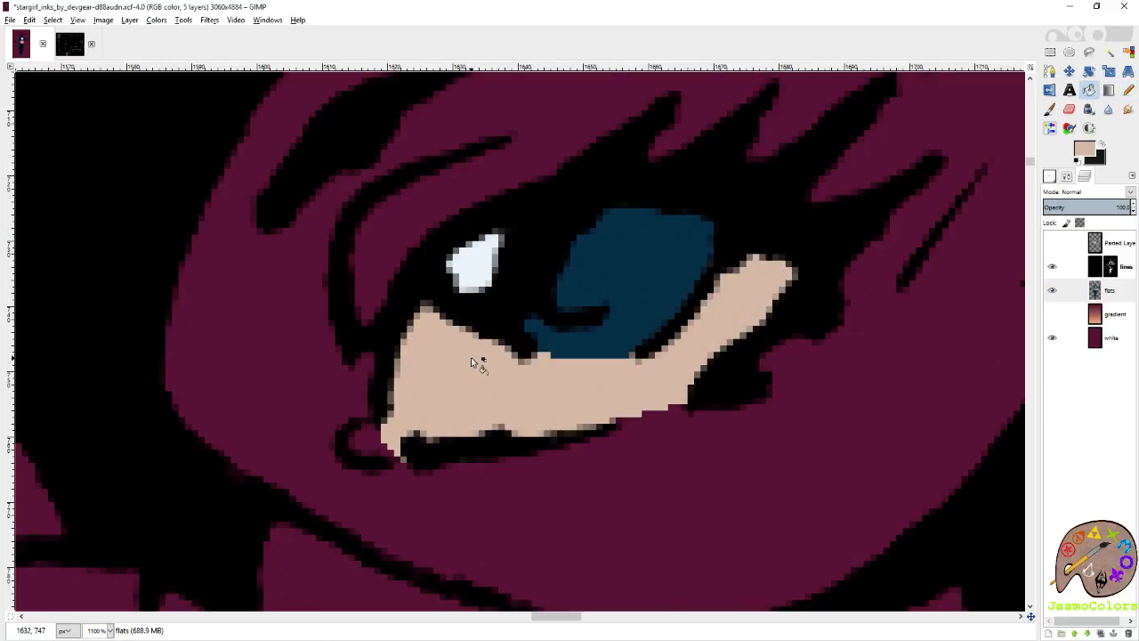
pyautogui.press('n')
# Pick the muted red swatch from the colour palette image and paint the inner corner of the right eye, then restore the light beige.
pyautogui.scroll(-5, 527, 364)
pyautogui.click(75, 45)
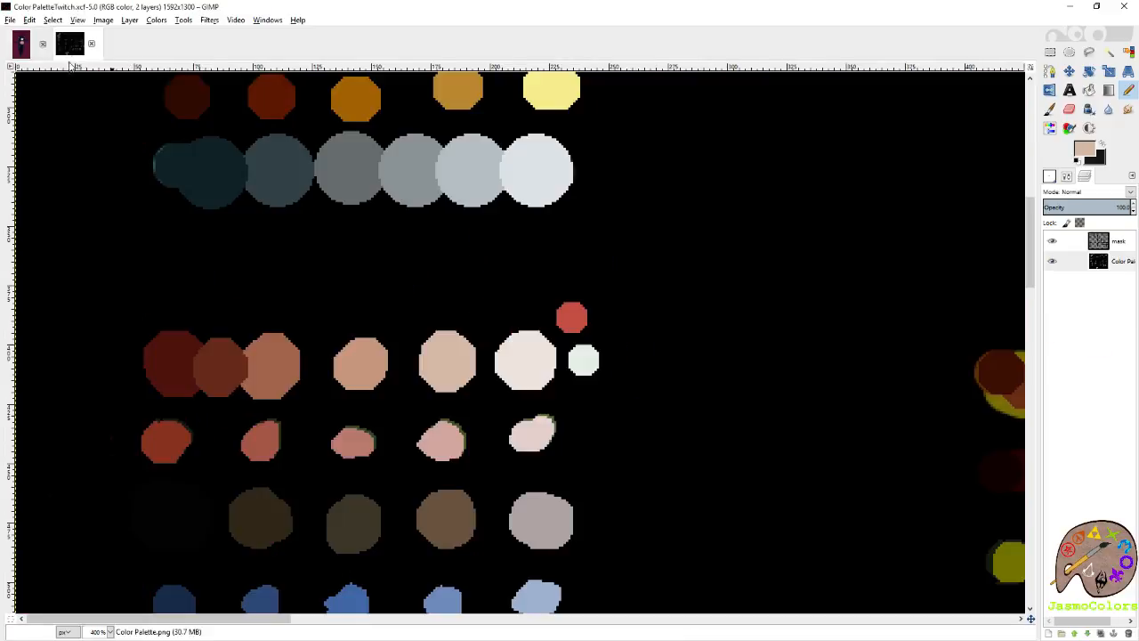
pyautogui.scroll(8, 273, 377)
pyautogui.keyDown('ctrl'); pyautogui.click(322, 365); pyautogui.keyUp('ctrl')
pyautogui.click(21, 44)
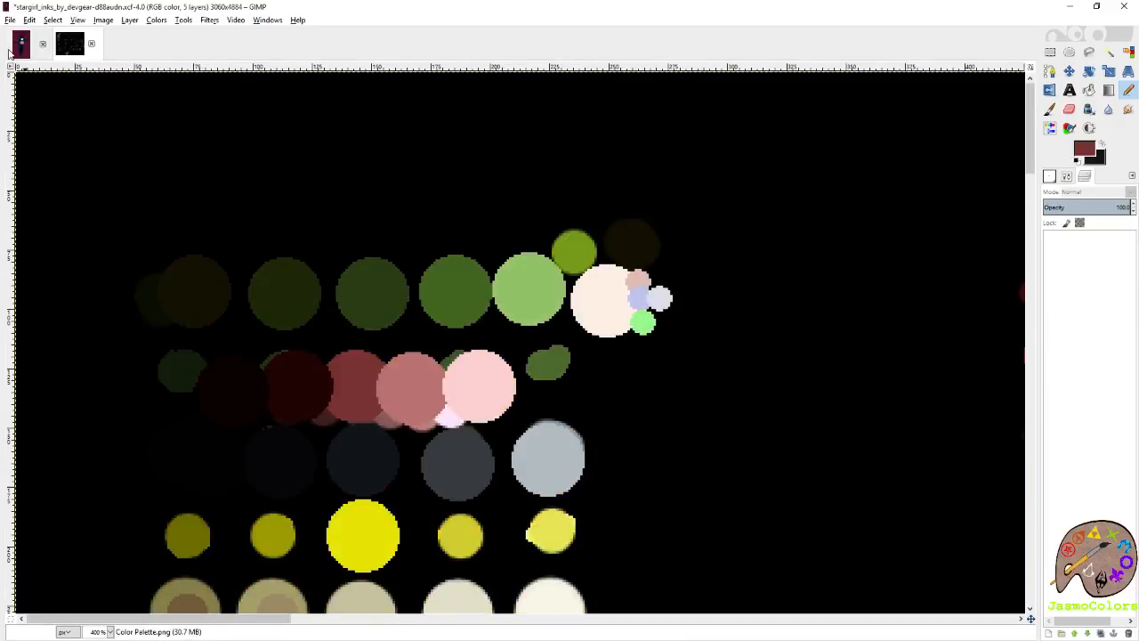
pyautogui.scroll(5, 422, 398)
pyautogui.scroll(4, 606, 349)
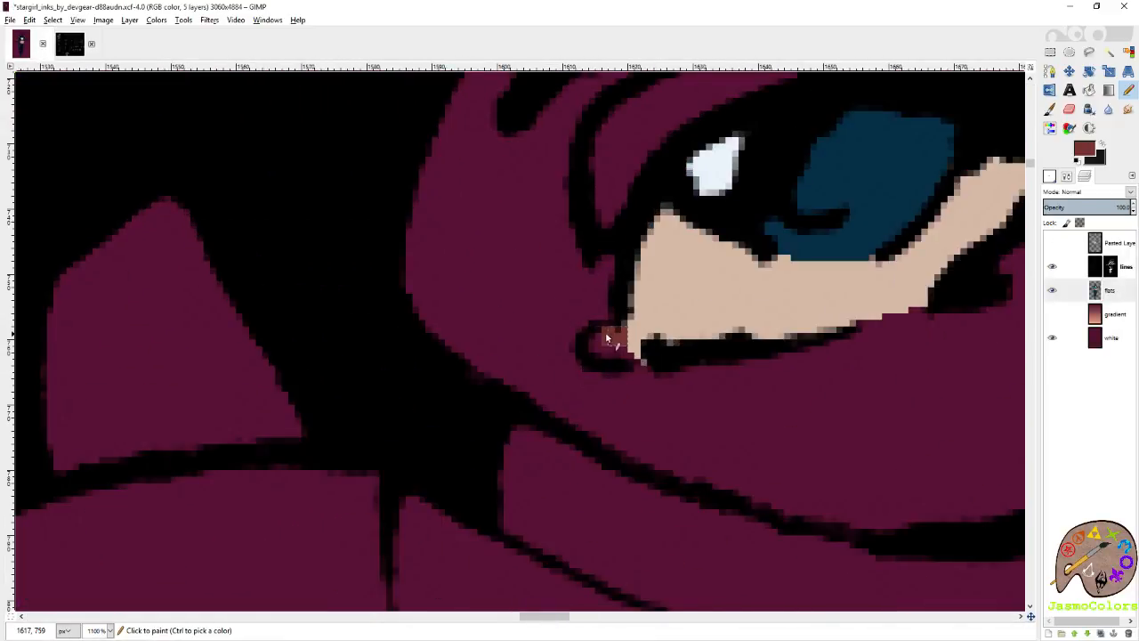
pyautogui.keyDown('ctrl'); pyautogui.click(651, 340); pyautogui.keyUp('ctrl')
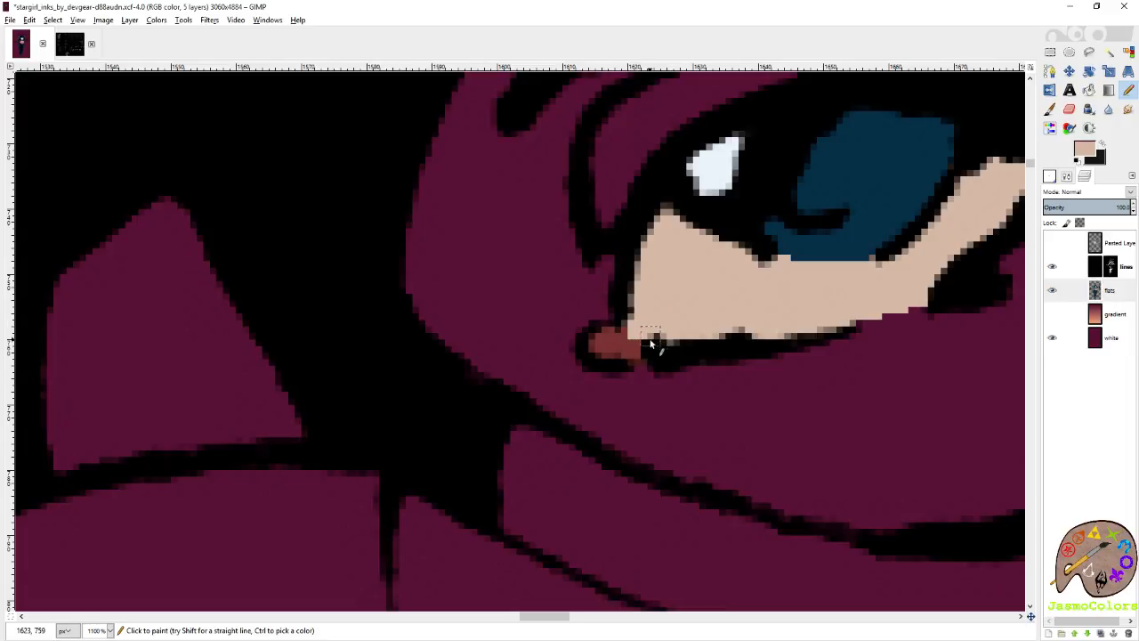
# Pick the midriff's skin tone as the painting colour and save the image.
pyautogui.scroll(-8, 578, 320)
pyautogui.scroll(1, 516, 342)
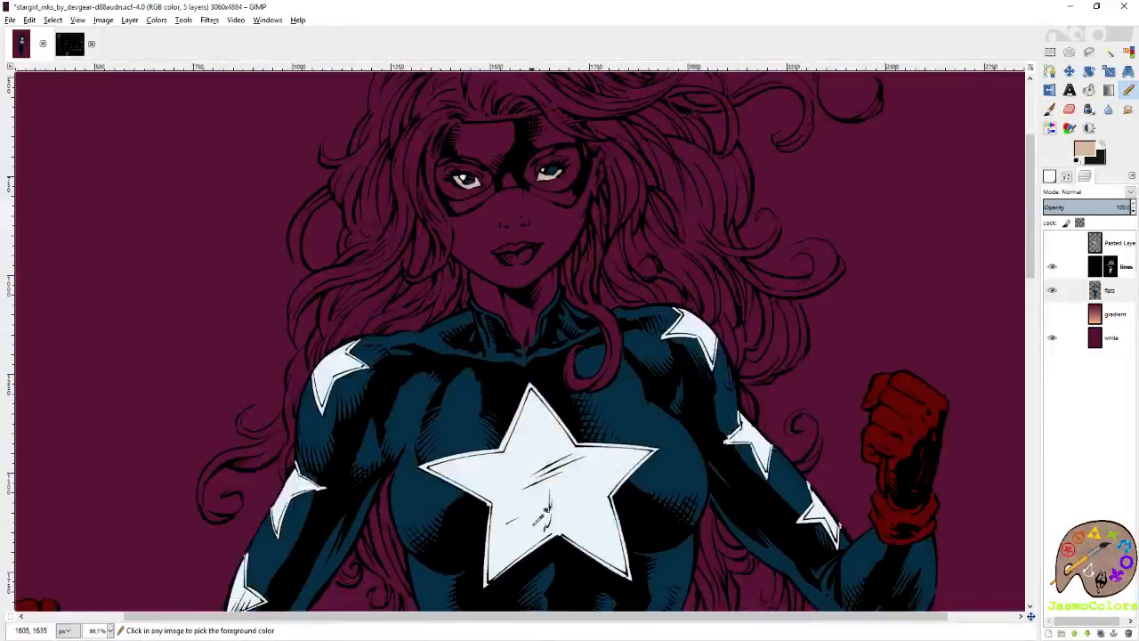
pyautogui.scroll(-3, 512, 445)
pyautogui.scroll(3, 514, 427)
pyautogui.hotkey('ctrl', 's')
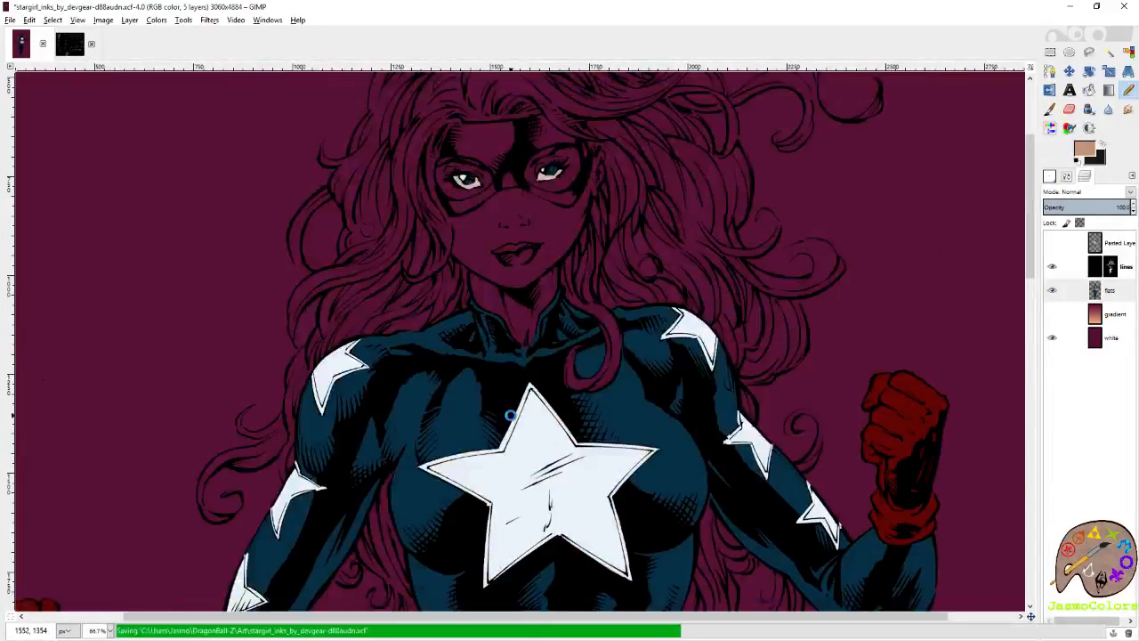
# Outline the skin around the eye on the picture's left inside the mask opening and fill it with the skin tone.
pyautogui.scroll(7, 461, 140)
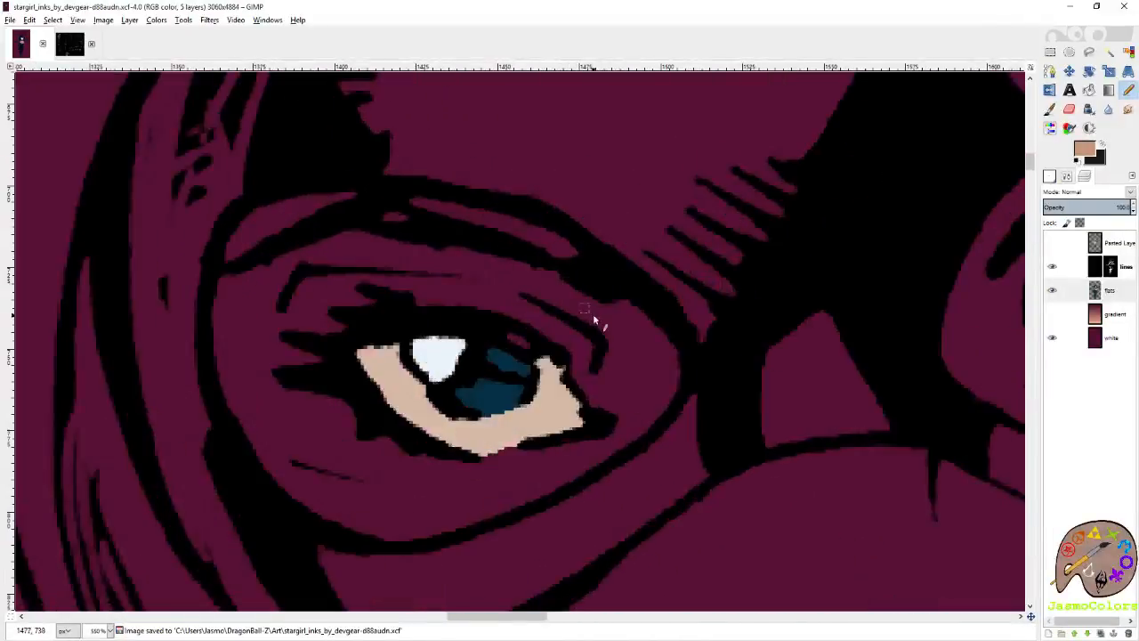
pyautogui.moveTo(639, 434); pyautogui.dragTo(675, 348)
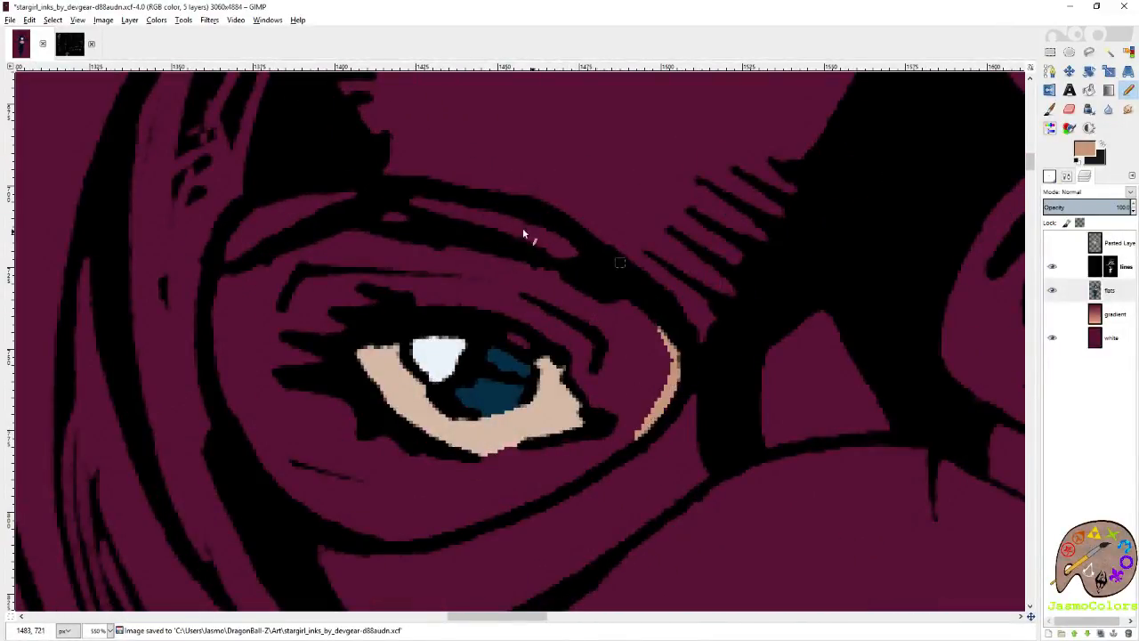
pyautogui.moveTo(577, 253); pyautogui.dragTo(500, 214)
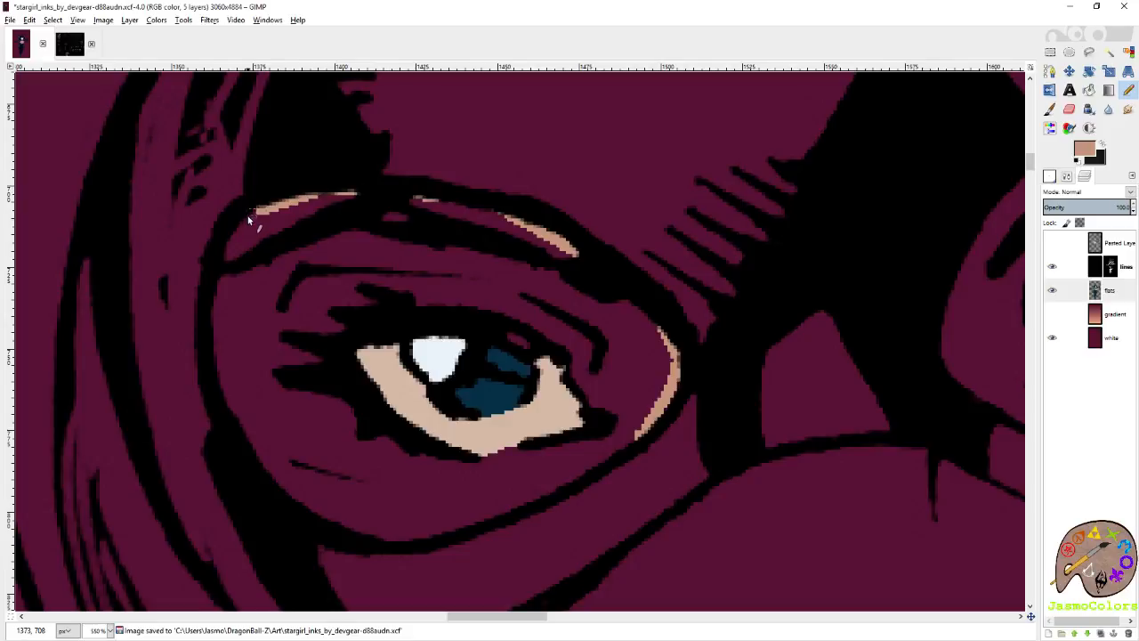
pyautogui.keyDown('shift'); pyautogui.click(220, 385); pyautogui.keyUp('shift')
pyautogui.keyDown('shift'); pyautogui.click(274, 482); pyautogui.keyUp('shift')
pyautogui.keyDown('shift'); pyautogui.click(375, 540); pyautogui.keyUp('shift')
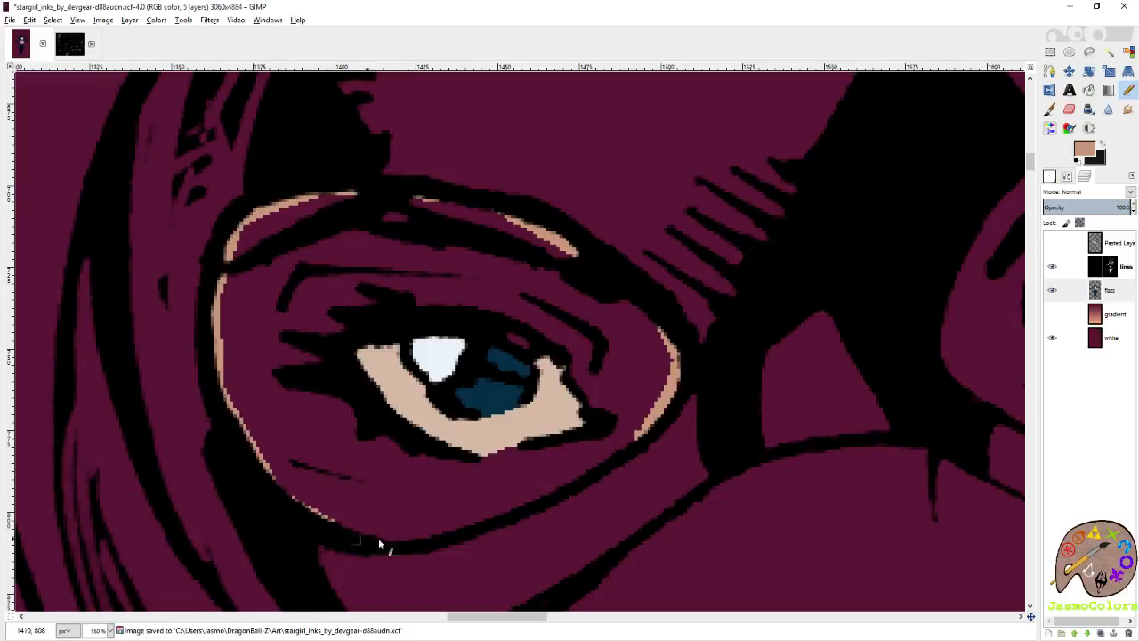
pyautogui.keyDown('shift'); pyautogui.click(442, 534); pyautogui.keyUp('shift')
pyautogui.keyDown('shift'); pyautogui.click(564, 479); pyautogui.keyUp('shift')
pyautogui.keyDown('shift'); pyautogui.click(645, 431); pyautogui.keyUp('shift')
pyautogui.hotkey('shift', 'b')
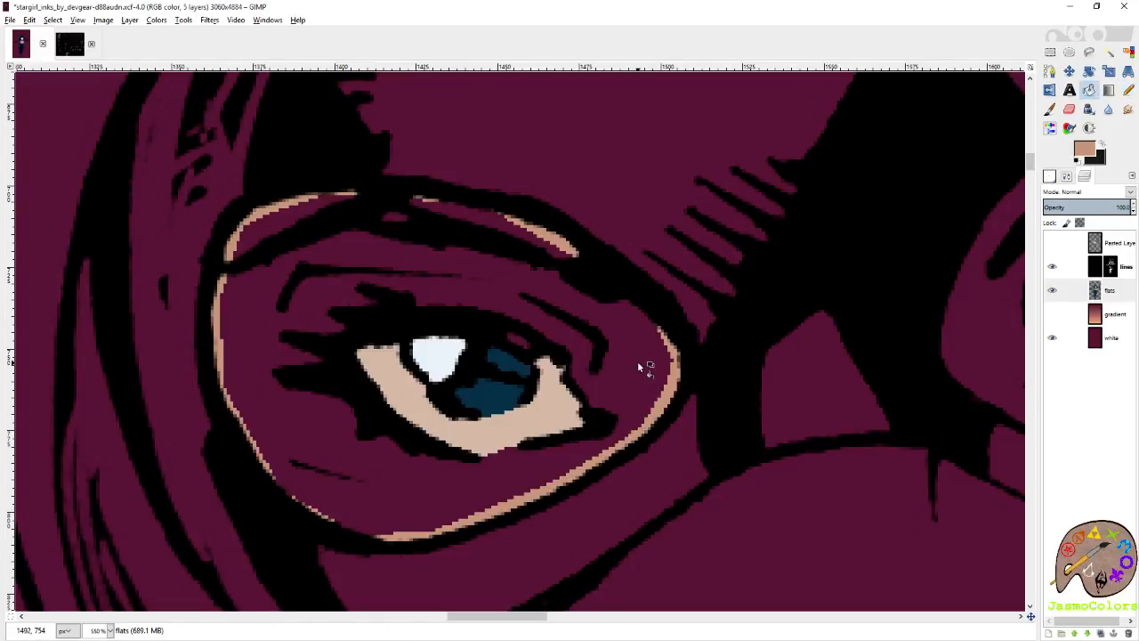
pyautogui.click(637, 361)
pyautogui.press('n')
# Trace the inner, upper and outer edges of the skin around the eye on the picture's right in the skin tone.
pyautogui.hscroll(1, 571, 332)
pyautogui.hscroll(2, 570, 332)
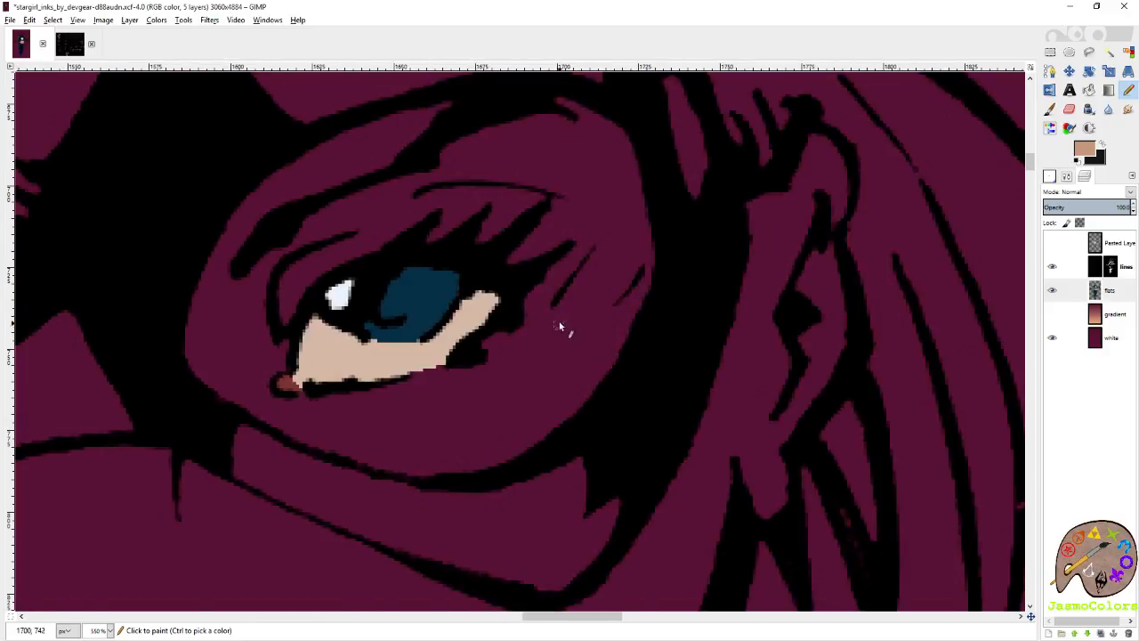
pyautogui.click(186, 323)
pyautogui.keyDown('shift'); pyautogui.click(244, 168); pyautogui.keyUp('shift')
pyautogui.keyDown('shift'); pyautogui.click(350, 114); pyautogui.keyUp('shift')
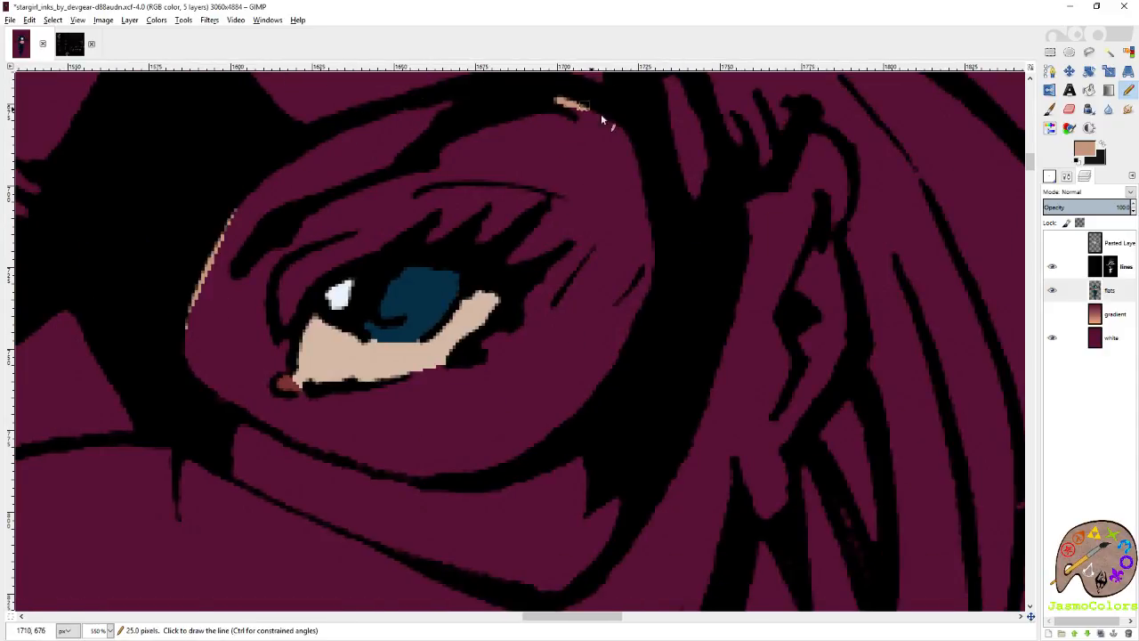
pyautogui.keyDown('shift'); pyautogui.click(524, 454); pyautogui.keyUp('shift')
pyautogui.keyDown('shift'); pyautogui.click(461, 469); pyautogui.keyUp('shift')
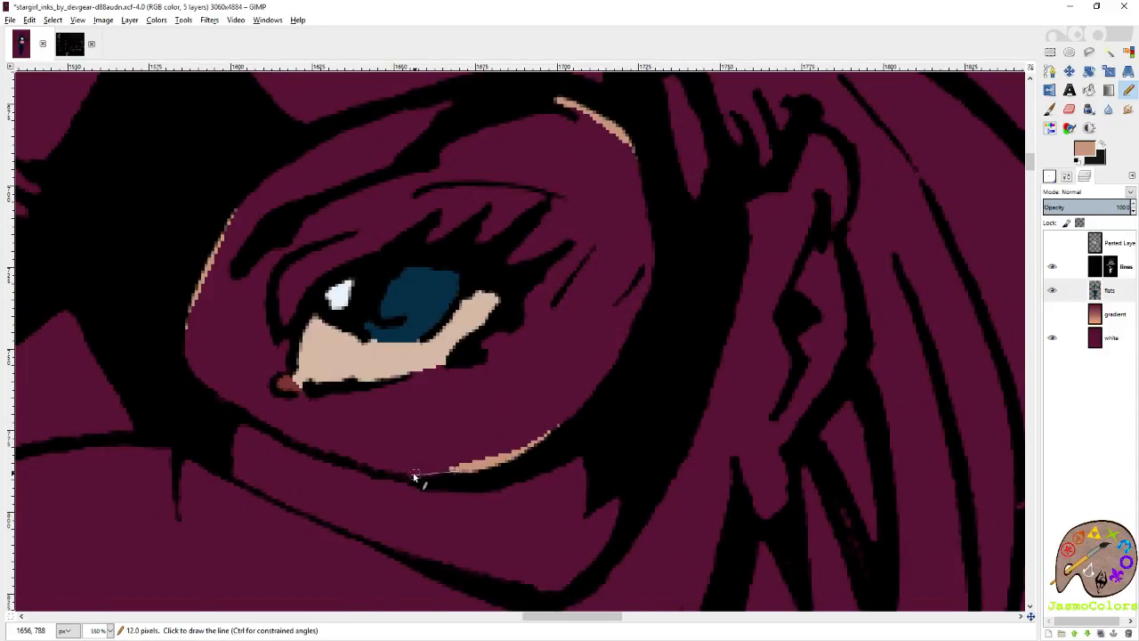
# Close the outline along the lower rim of the right eye's mask opening and fill the enclosed skin.
pyautogui.keyDown('shift'); pyautogui.click(409, 471); pyautogui.keyUp('shift')
pyautogui.keyDown('shift'); pyautogui.click(346, 454); pyautogui.keyUp('shift')
pyautogui.keyDown('shift'); pyautogui.click(268, 422); pyautogui.keyUp('shift')
pyautogui.keyDown('shift'); pyautogui.click(216, 392); pyautogui.keyUp('shift')
pyautogui.keyDown('shift'); pyautogui.click(189, 362); pyautogui.keyUp('shift')
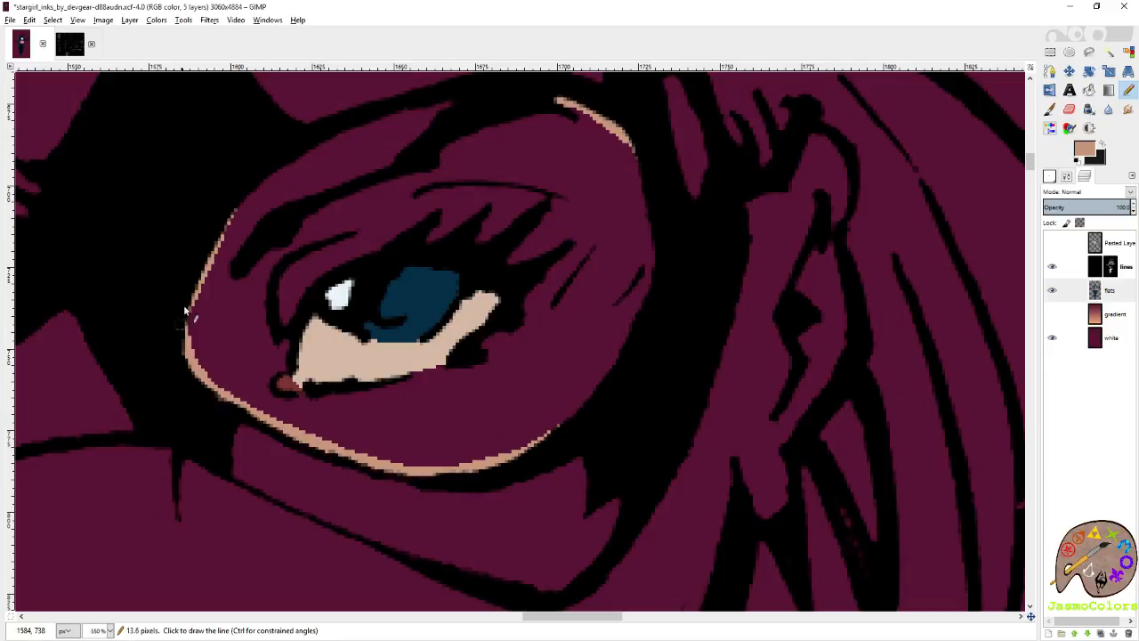
pyautogui.keyDown('shift'); pyautogui.click(185, 311); pyautogui.keyUp('shift')
pyautogui.hotkey('shift', 'b')
pyautogui.click(231, 277)
pyautogui.press('n')
# Outline the cheek and jaw on the picture's left in the skin tone, from the mask's lower corner toward the chin.
pyautogui.scroll(-5, 309, 293)
pyautogui.scroll(4, 641, 383)
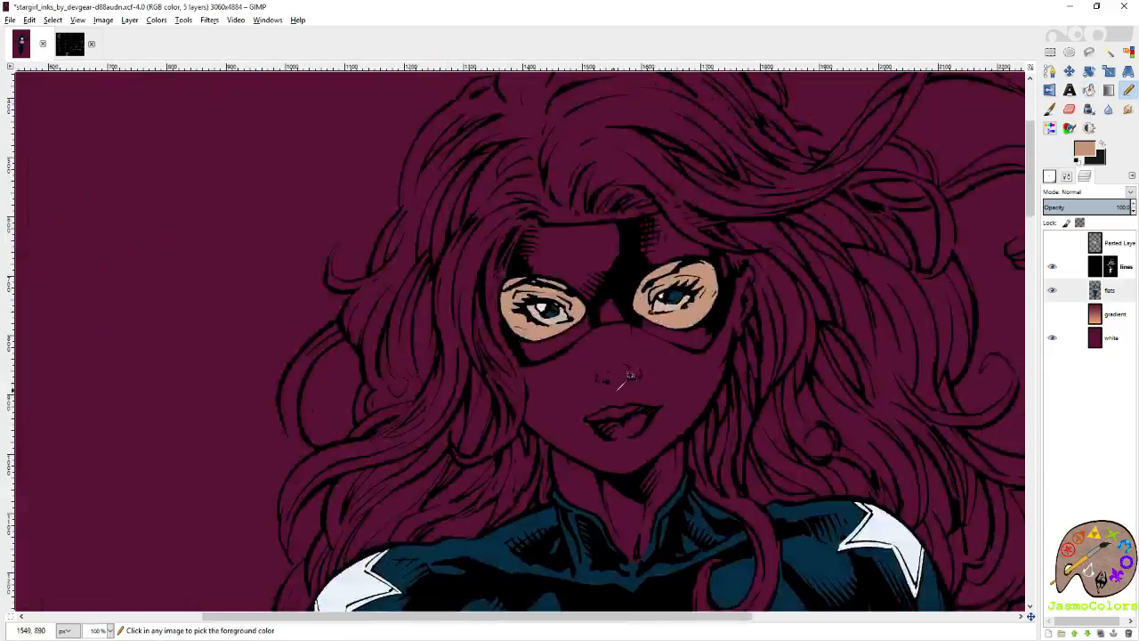
pyautogui.scroll(1, 418, 337)
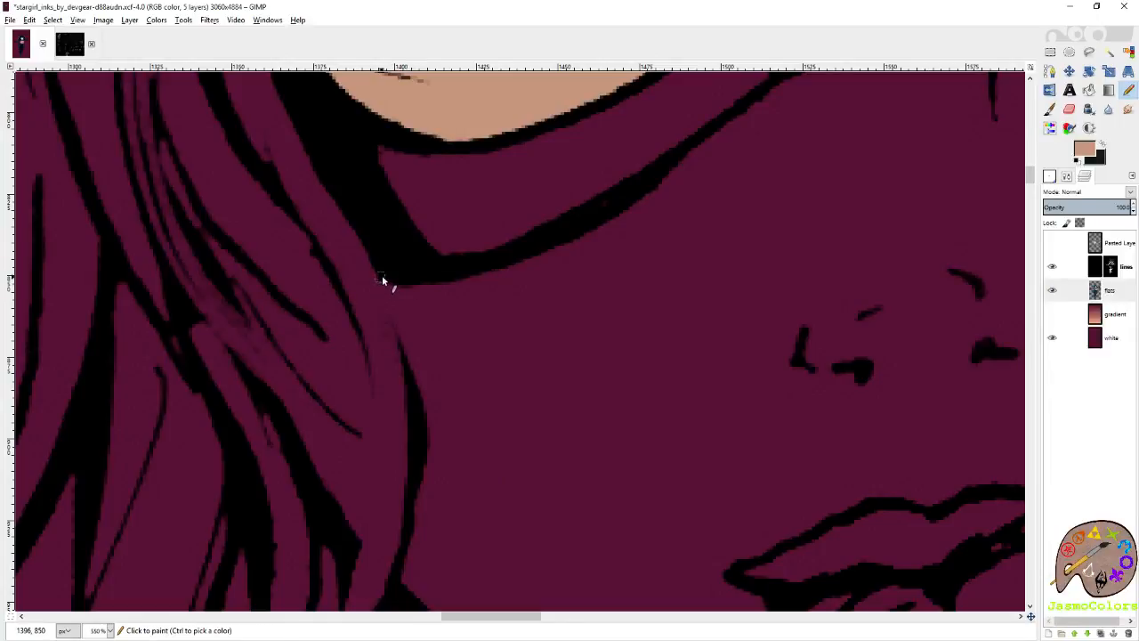
pyautogui.click(382, 278)
pyautogui.keyDown('shift'); pyautogui.click(414, 368); pyautogui.keyUp('shift')
pyautogui.scroll(-3, 420, 427)
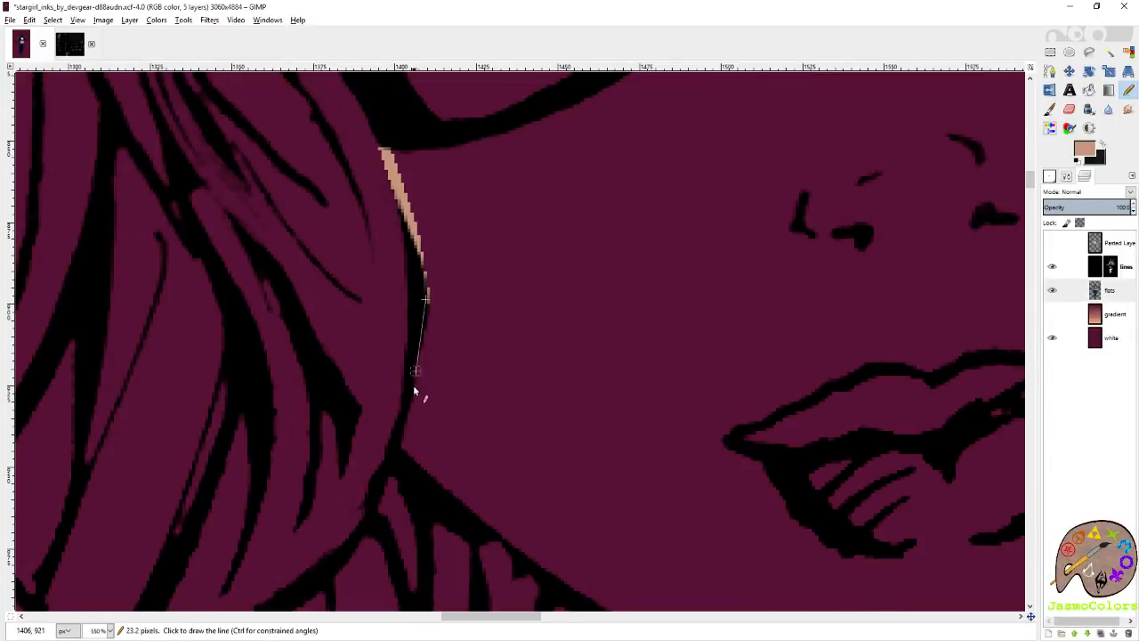
pyautogui.keyDown('shift'); pyautogui.click(406, 448); pyautogui.keyUp('shift')
pyautogui.keyDown('shift'); pyautogui.click(457, 493); pyautogui.keyUp('shift')
pyautogui.keyDown('shift'); pyautogui.click(522, 547); pyautogui.keyUp('shift')
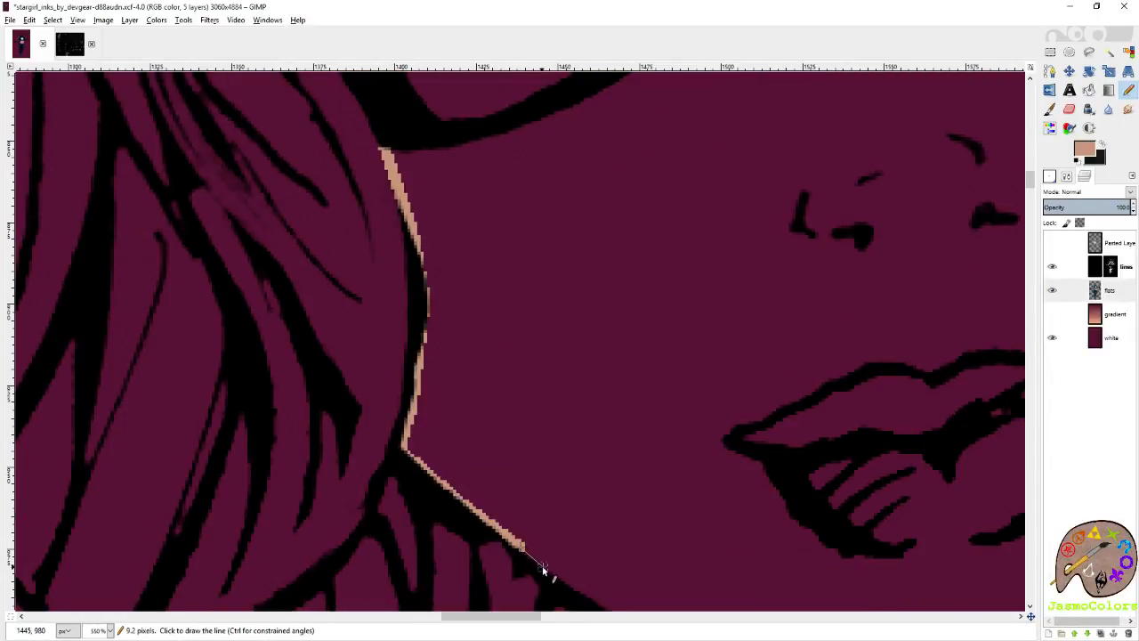
pyautogui.keyDown('shift'); pyautogui.click(549, 570); pyautogui.keyUp('shift')
# Trace both side edges of the neck between the hair and the costume collar in the skin tone.
pyautogui.hscroll(3, 547, 574)
pyautogui.scroll(-3, 545, 572)
pyautogui.keyDown('shift'); pyautogui.click(304, 204); pyautogui.keyUp('shift')
pyautogui.keyDown('shift'); pyautogui.click(309, 263); pyautogui.keyUp('shift')
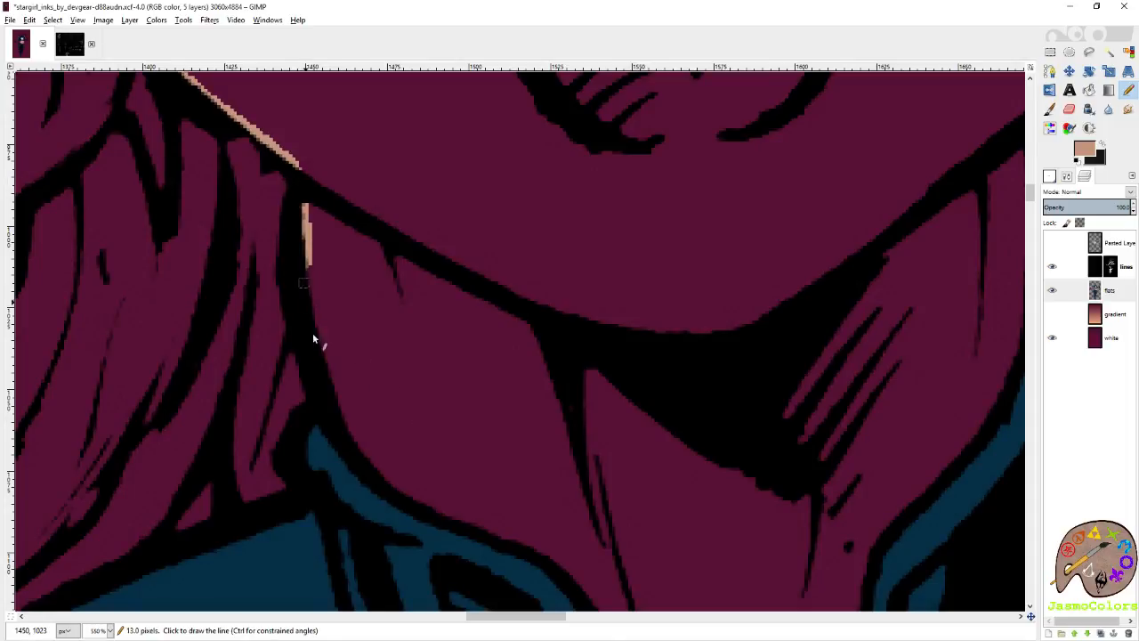
pyautogui.scroll(3, 329, 413)
pyautogui.hscroll(6, 343, 401)
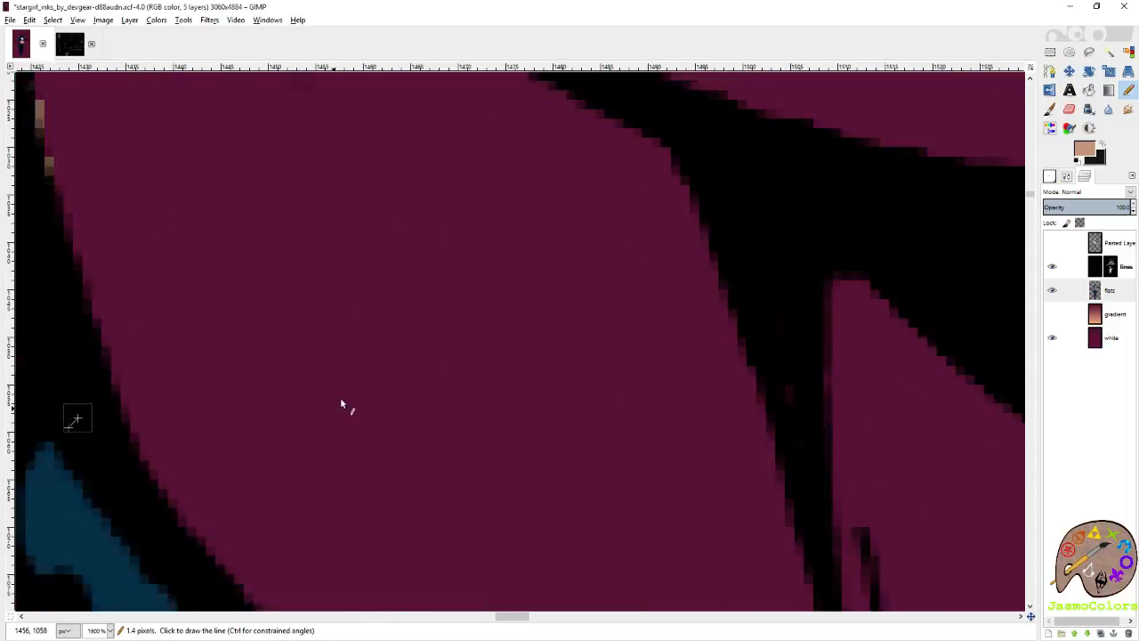
pyautogui.hscroll(3, 402, 381)
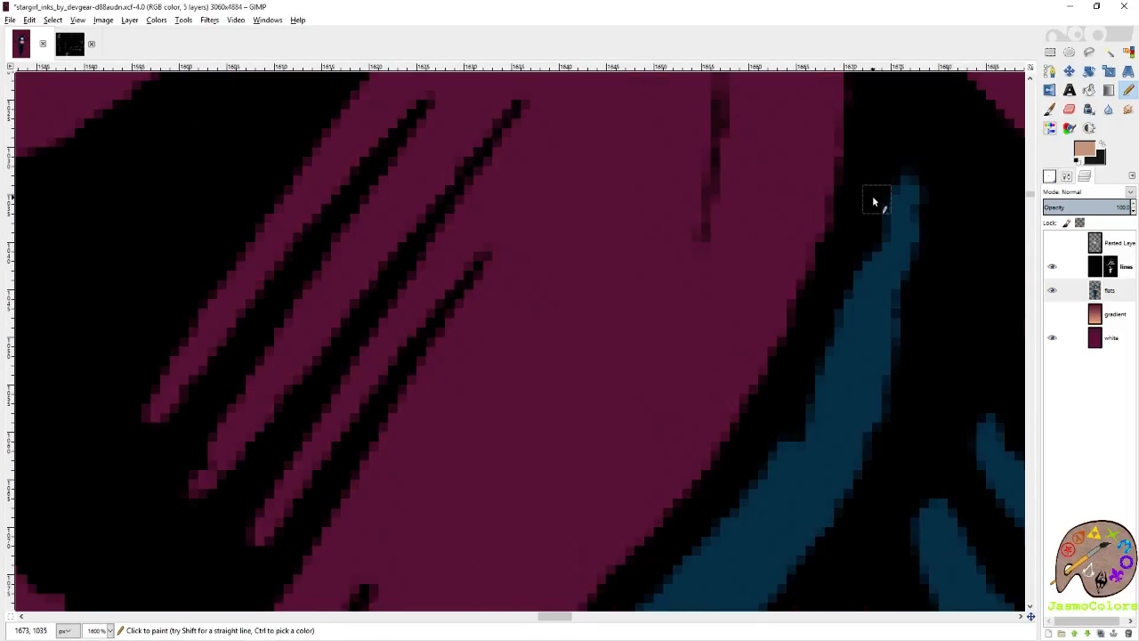
pyautogui.scroll(-2, 805, 353)
pyautogui.scroll(2, 811, 374)
pyautogui.keyDown('shift'); pyautogui.click(827, 377); pyautogui.keyUp('shift')
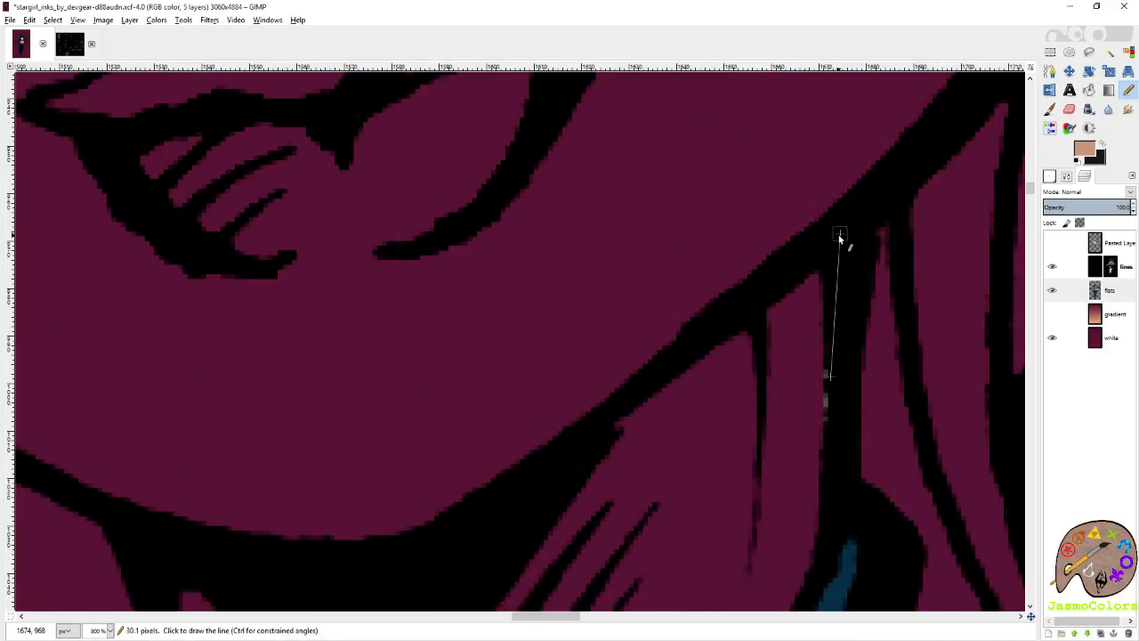
pyautogui.keyDown('shift'); pyautogui.click(840, 234); pyautogui.keyUp('shift')
# Outline the jaw and cheek edge on the picture's right up toward the ear in the skin tone.
pyautogui.scroll(8, 801, 178)
pyautogui.hscroll(4, 686, 224)
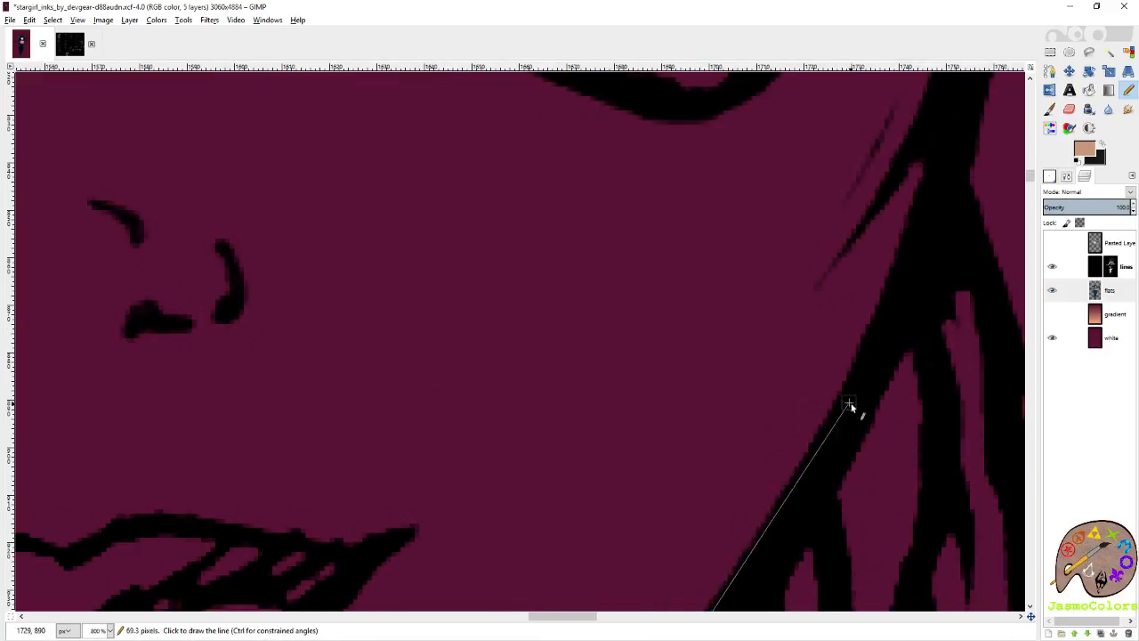
pyautogui.keyDown('shift'); pyautogui.click(887, 252); pyautogui.keyUp('shift')
pyautogui.scroll(2, 918, 323)
pyautogui.keyDown('shift'); pyautogui.click(954, 311); pyautogui.keyUp('shift')
pyautogui.keyDown('ctrl'); pyautogui.scroll(-6, 756, 320); pyautogui.keyUp('ctrl')
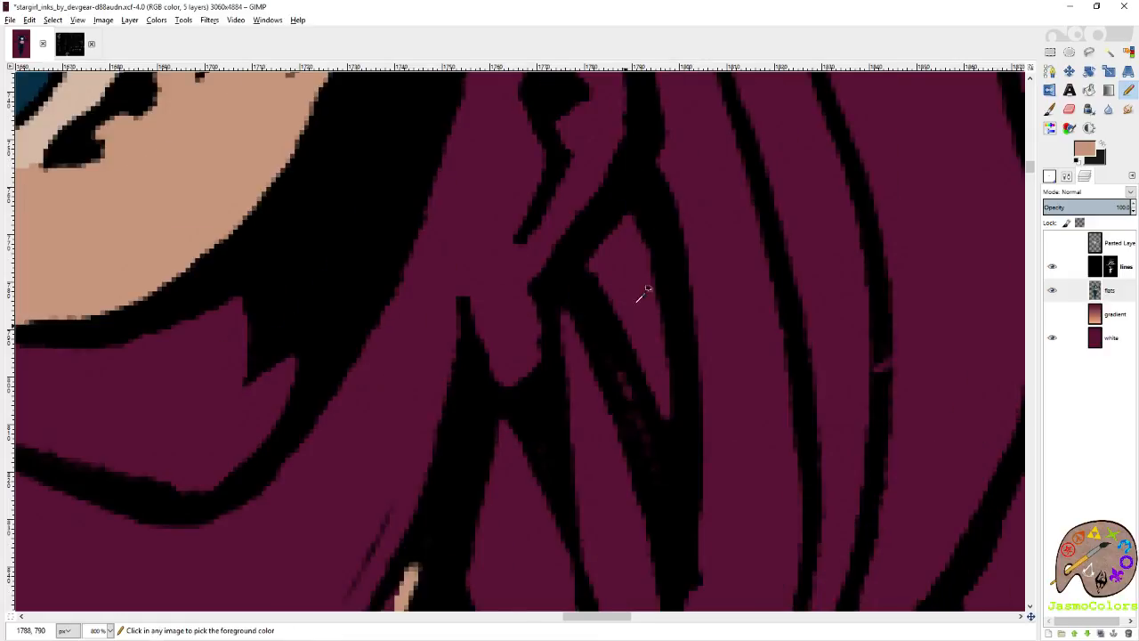
# Outline the ear in the skin tone from the lobe along its back edge to the top.
pyautogui.keyDown('ctrl'); pyautogui.scroll(3, 656, 267); pyautogui.keyUp('ctrl')
pyautogui.keyDown('ctrl'); pyautogui.scroll(2, 603, 323); pyautogui.keyUp('ctrl')
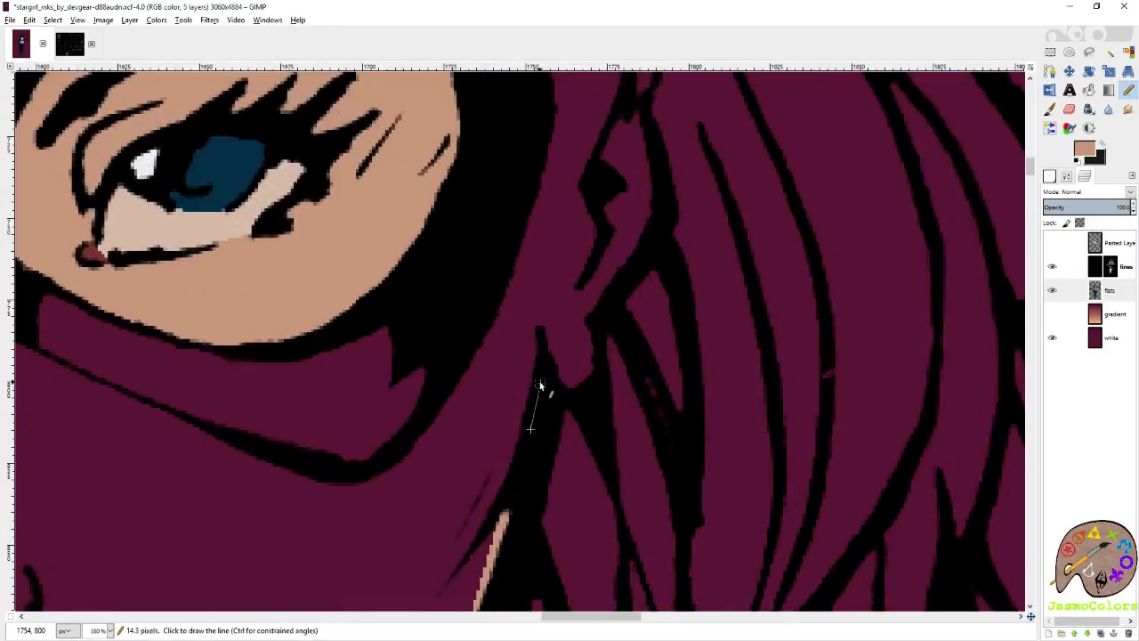
pyautogui.keyDown('shift'); pyautogui.click(564, 384); pyautogui.keyUp('shift')
pyautogui.keyDown('shift'); pyautogui.click(582, 382); pyautogui.keyUp('shift')
pyautogui.keyDown('shift'); pyautogui.click(590, 360); pyautogui.keyUp('shift')
pyautogui.keyDown('shift'); pyautogui.click(591, 330); pyautogui.keyUp('shift')
pyautogui.keyDown('shift'); pyautogui.click(618, 286); pyautogui.keyUp('shift')
pyautogui.keyDown('shift'); pyautogui.click(650, 230); pyautogui.keyUp('shift')
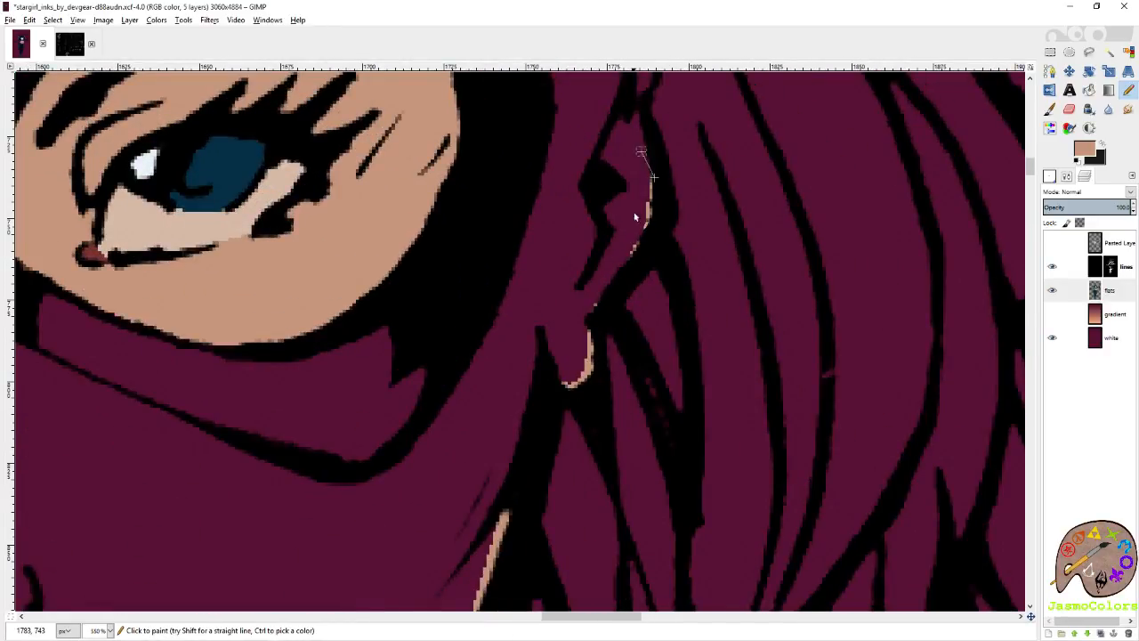
pyautogui.scroll(3, 643, 374)
pyautogui.keyDown('shift'); pyautogui.click(641, 388); pyautogui.keyUp('shift')
pyautogui.keyDown('shift'); pyautogui.click(626, 280); pyautogui.keyUp('shift')
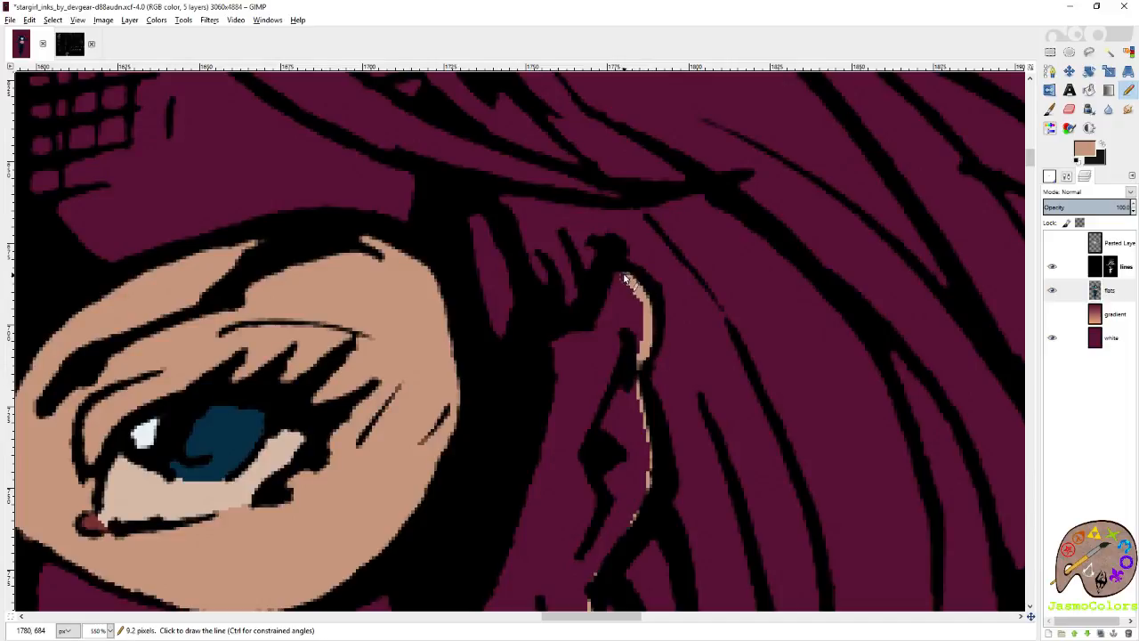
# Try outlining the narrow strip beside the ear and the hair edge above the right eye in the skin tone.
pyautogui.click(523, 354)
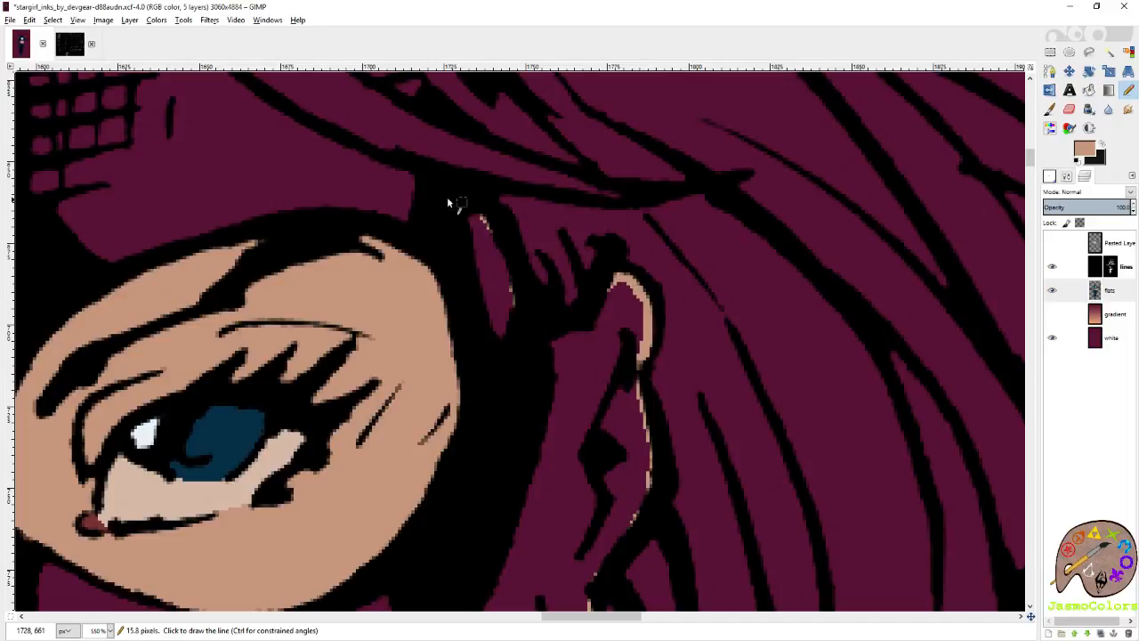
pyautogui.keyDown('shift'); pyautogui.click(353, 153); pyautogui.keyUp('shift')
pyautogui.scroll(3, 356, 156)
pyautogui.hscroll(-5, 356, 156)
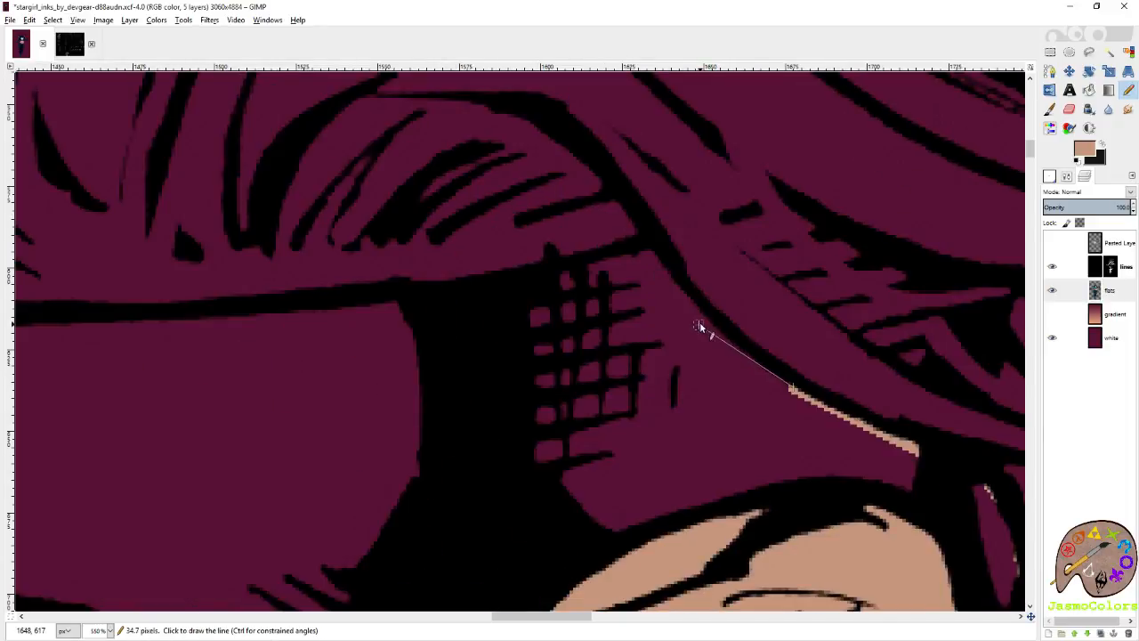
pyautogui.scroll(-4, 679, 289)
pyautogui.scroll(2, 780, 348)
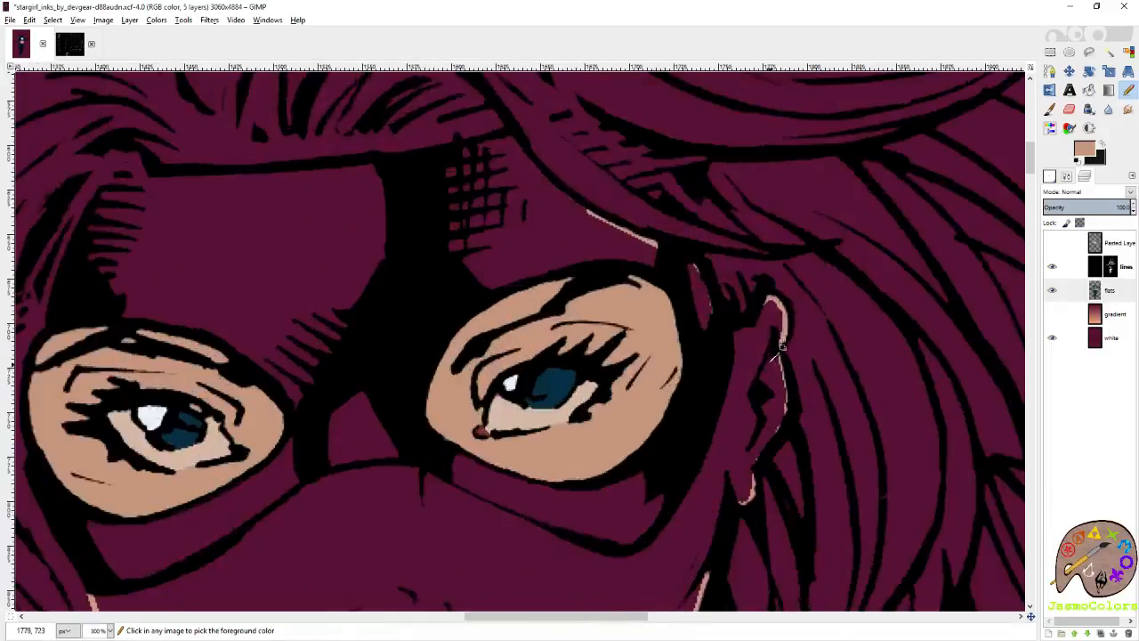
# Trace the cheek skin along the mask's lower edge under the right eye, from the ear side toward the nose.
pyautogui.scroll(-3, 736, 344)
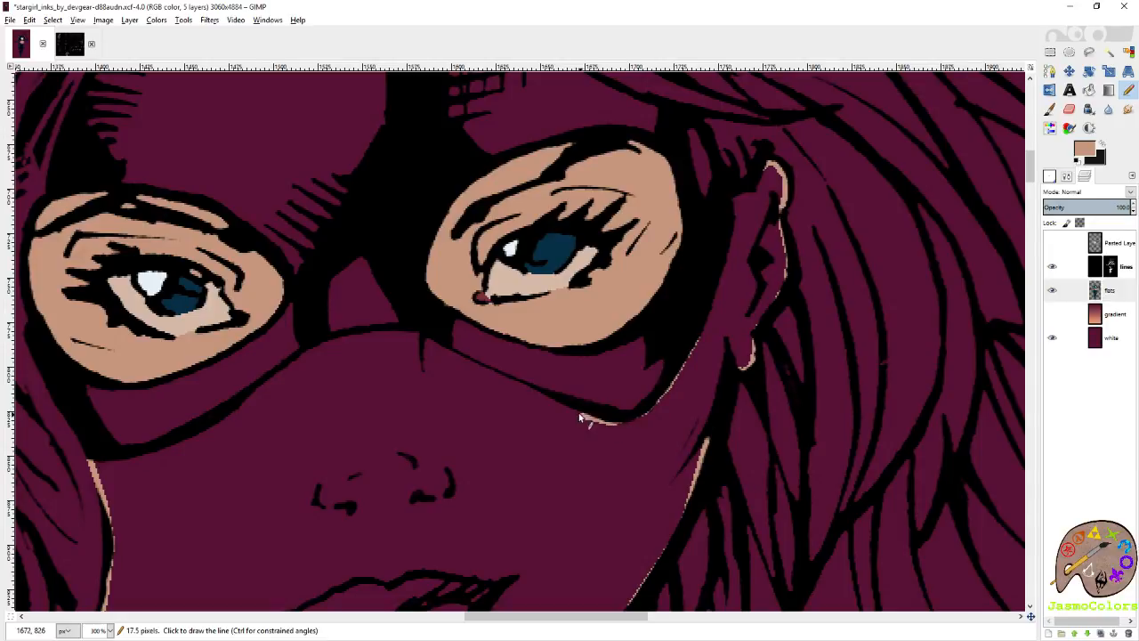
pyautogui.scroll(4, 579, 419)
pyautogui.keyDown('shift'); pyautogui.click(442, 327); pyautogui.keyUp('shift')
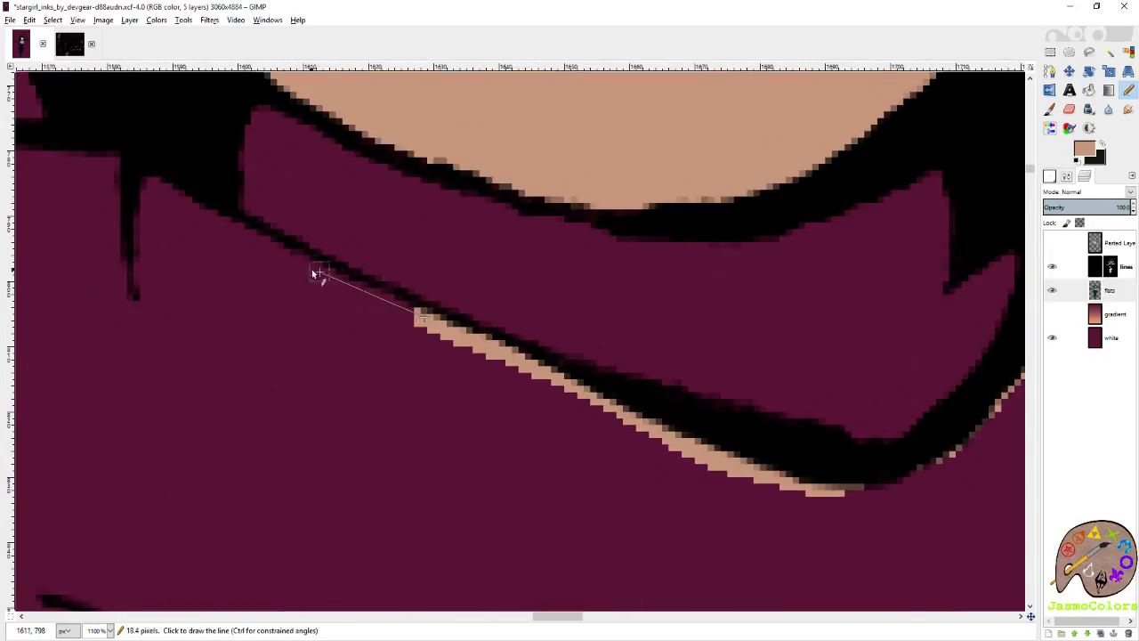
pyautogui.keyDown('shift'); pyautogui.click(277, 248); pyautogui.keyUp('shift')
pyautogui.keyDown('shift'); pyautogui.click(204, 214); pyautogui.keyUp('shift')
# Continue the skin outline along the mask's lower edge across the nose bridge to the cheek on the picture's left.
pyautogui.hscroll(-5, 134, 169)
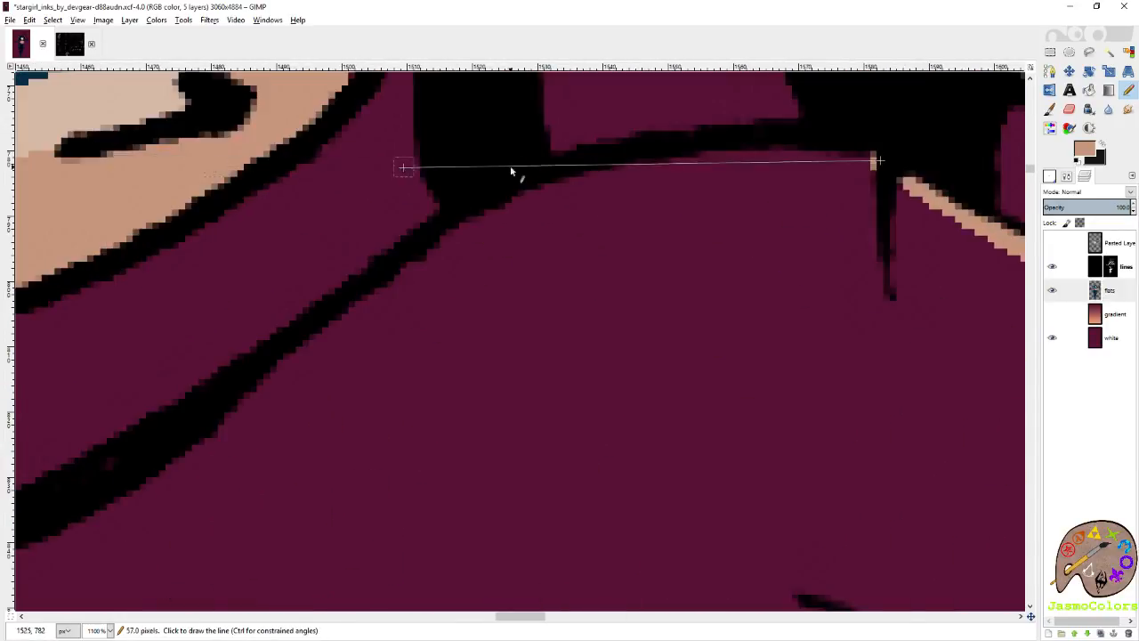
pyautogui.keyDown('shift'); pyautogui.click(793, 153); pyautogui.keyUp('shift')
pyautogui.keyDown('shift'); pyautogui.click(623, 171); pyautogui.keyUp('shift')
pyautogui.keyDown('shift'); pyautogui.click(545, 182); pyautogui.keyUp('shift')
pyautogui.keyDown('shift'); pyautogui.click(425, 251); pyautogui.keyUp('shift')
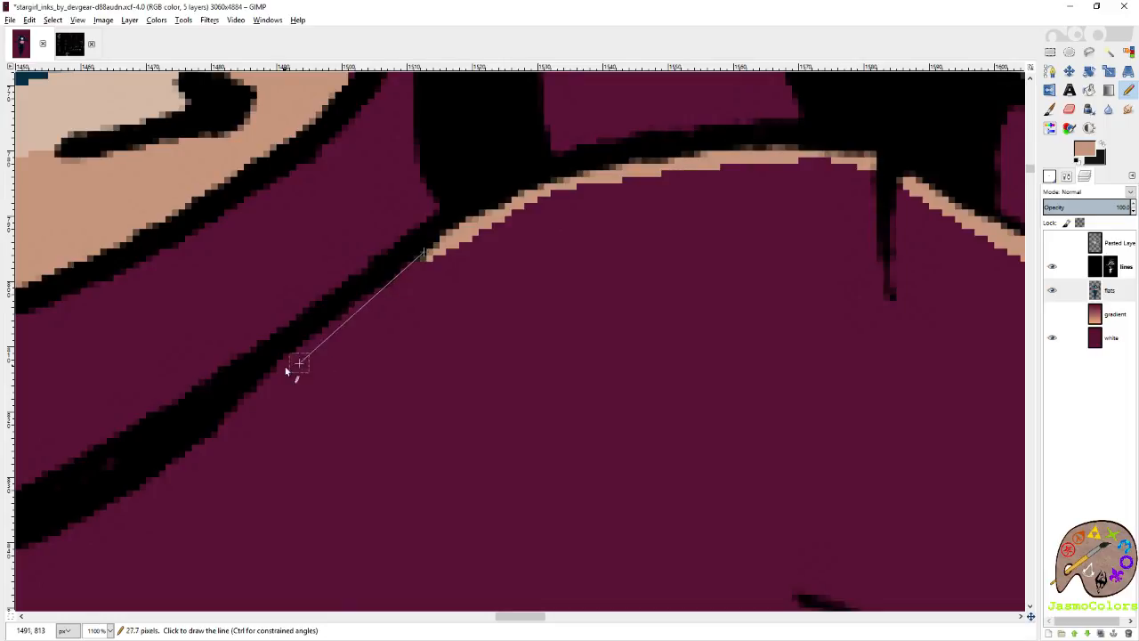
pyautogui.keyDown('shift'); pyautogui.click(283, 373); pyautogui.keyUp('shift')
# Extend the skin outline along the mask's lower edge under the left eye toward its outer corner.
pyautogui.hscroll(-3, 207, 431)
pyautogui.scroll(-3, 206, 430)
pyautogui.keyDown('shift'); pyautogui.click(310, 266); pyautogui.keyUp('shift')
pyautogui.keyDown('shift'); pyautogui.click(118, 323); pyautogui.keyUp('shift')
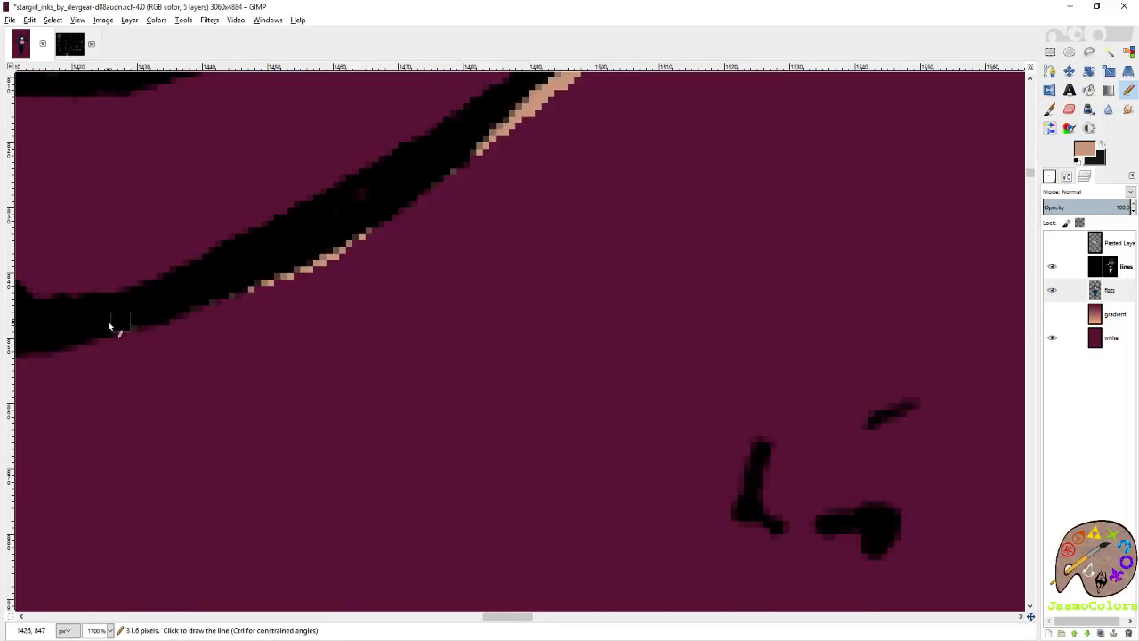
# Close the facial outline, fill the face, ear and neck with the skin tone, and save the image.
pyautogui.scroll(-2, 470, 108)
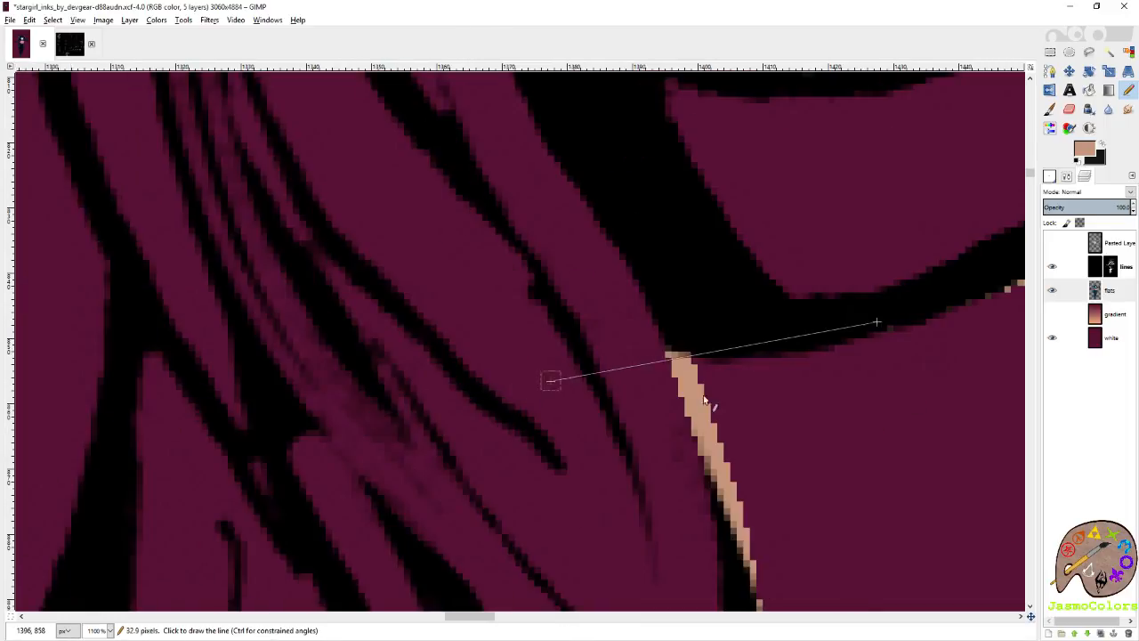
pyautogui.scroll(-2, 527, 475)
pyautogui.scroll(-5, 527, 476)
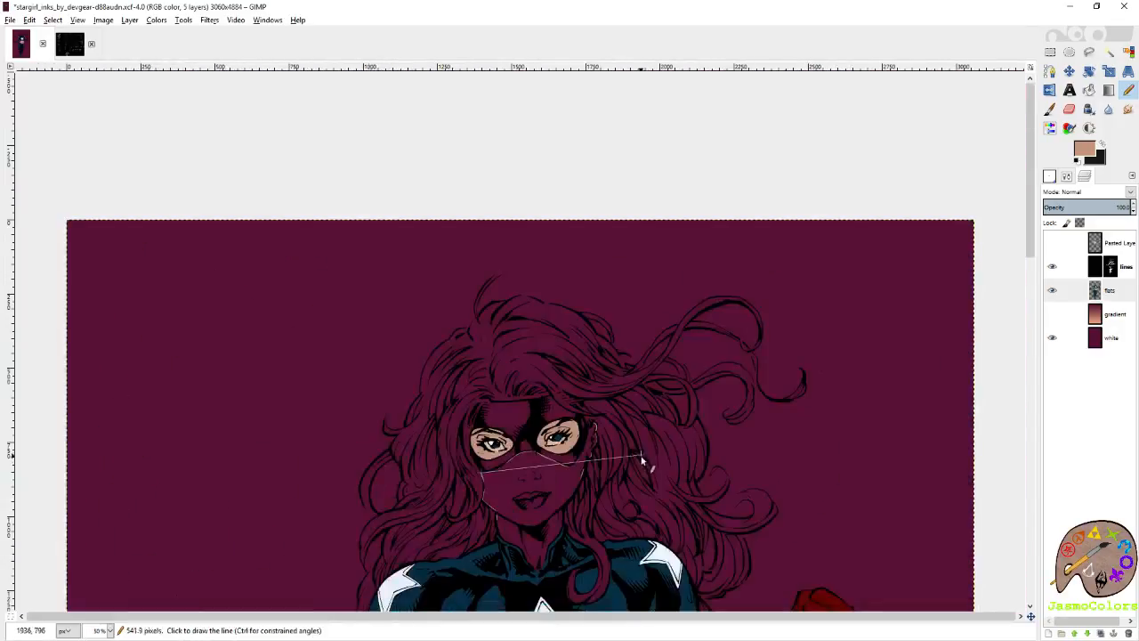
pyautogui.hotkey('ctrl', 's')
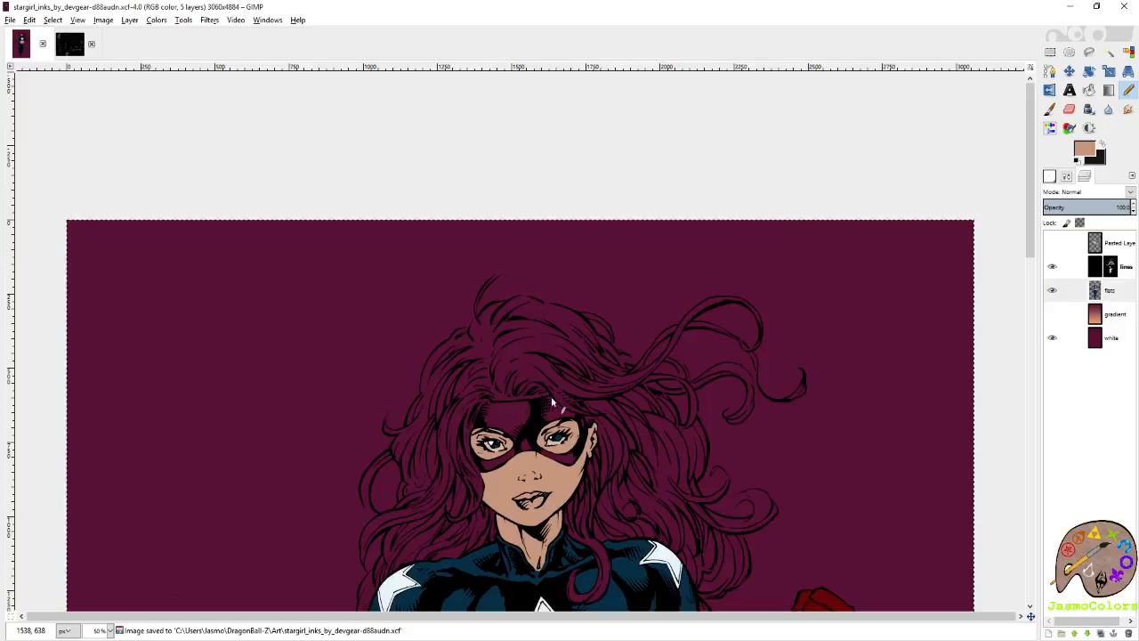
# Outline the narrow forehead strip between the hairline and the mask's upper edge and fill it with the skin tone.
pyautogui.scroll(3, 537, 445)
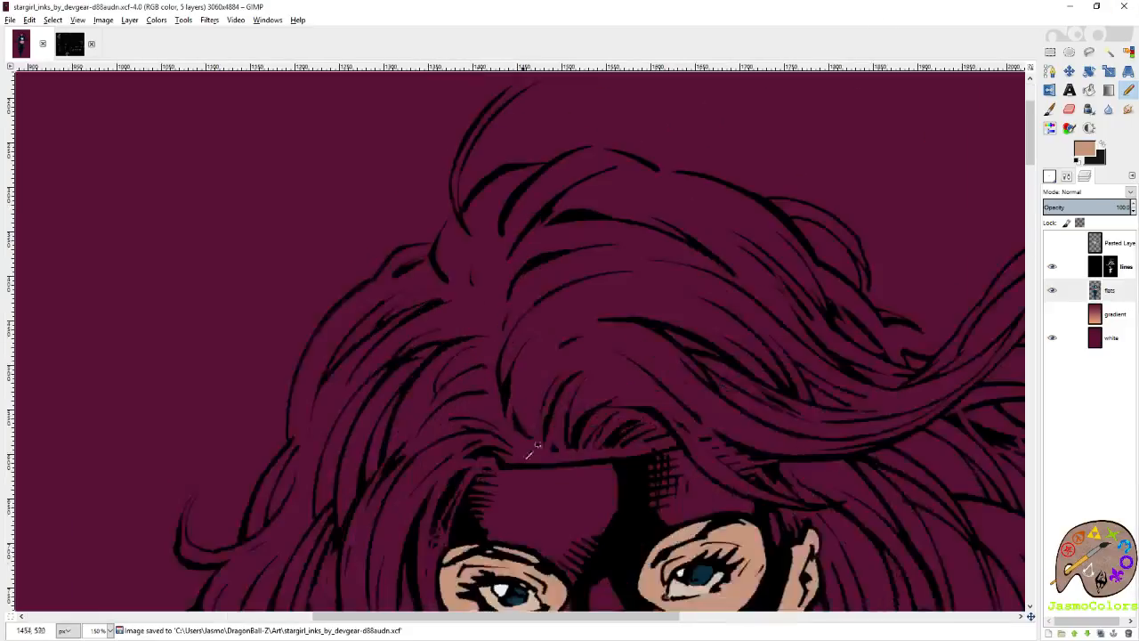
pyautogui.scroll(4, 536, 445)
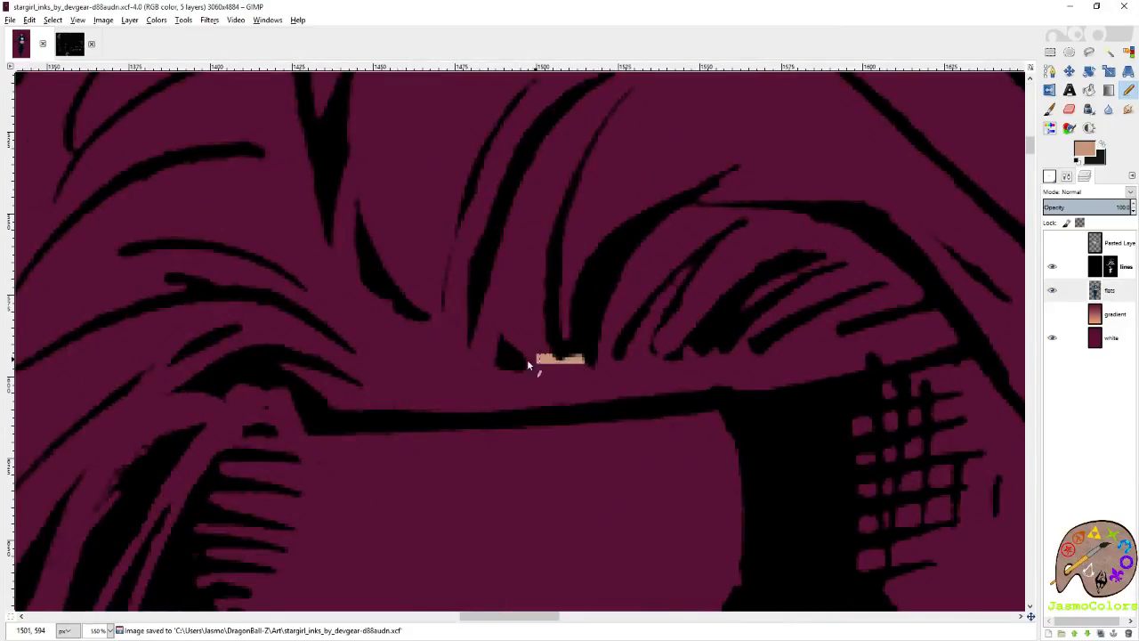
pyautogui.moveTo(527, 362); pyautogui.dragTo(380, 376)
pyautogui.moveTo(325, 404)
pyautogui.mouseDown()
pyautogui.moveTo(499, 409)
pyautogui.moveTo(768, 392)
pyautogui.moveTo(903, 368)
pyautogui.moveTo(822, 339)
pyautogui.moveTo(736, 356)
pyautogui.mouseUp()
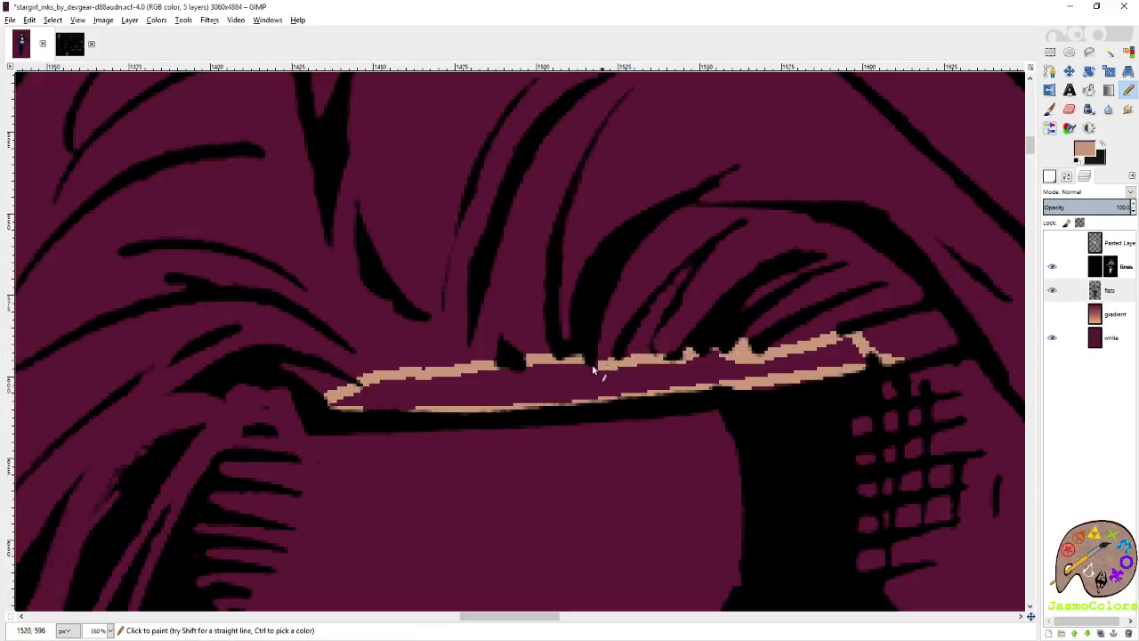
pyautogui.hotkey('shift', 'b')
pyautogui.click(519, 376)
pyautogui.press('n')
# Sample the suit's dark blue and trace the mask's outer edge beside the hair on the picture's left, from the cheek upward.
pyautogui.scroll(-7, 391, 313)
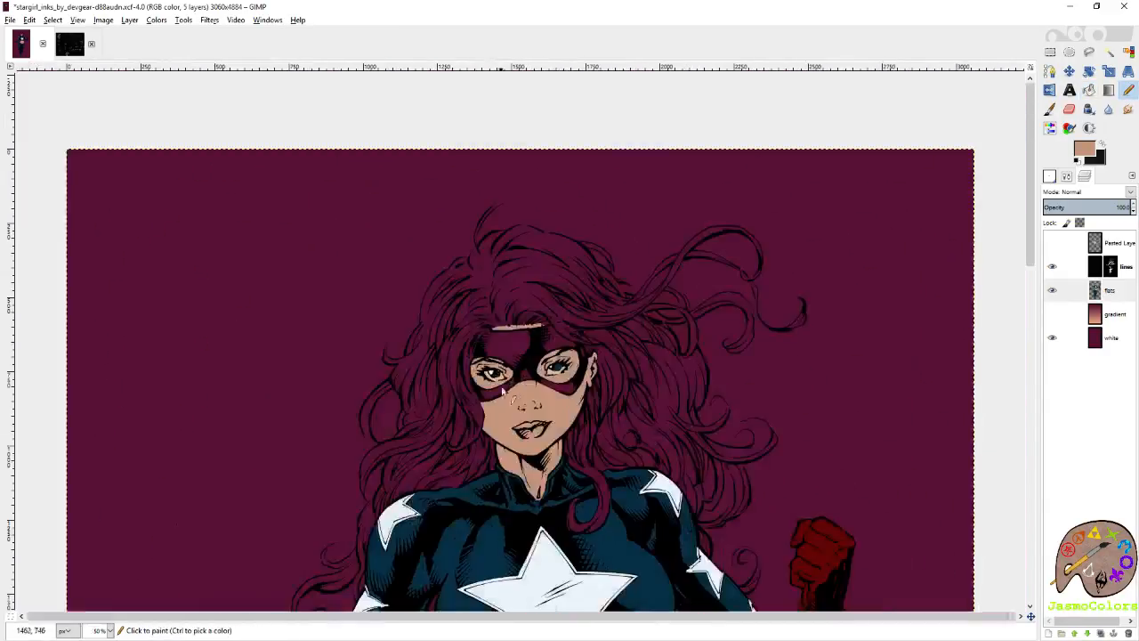
pyautogui.keyDown('ctrl'); pyautogui.click(513, 474); pyautogui.keyUp('ctrl')
pyautogui.scroll(6, 494, 419)
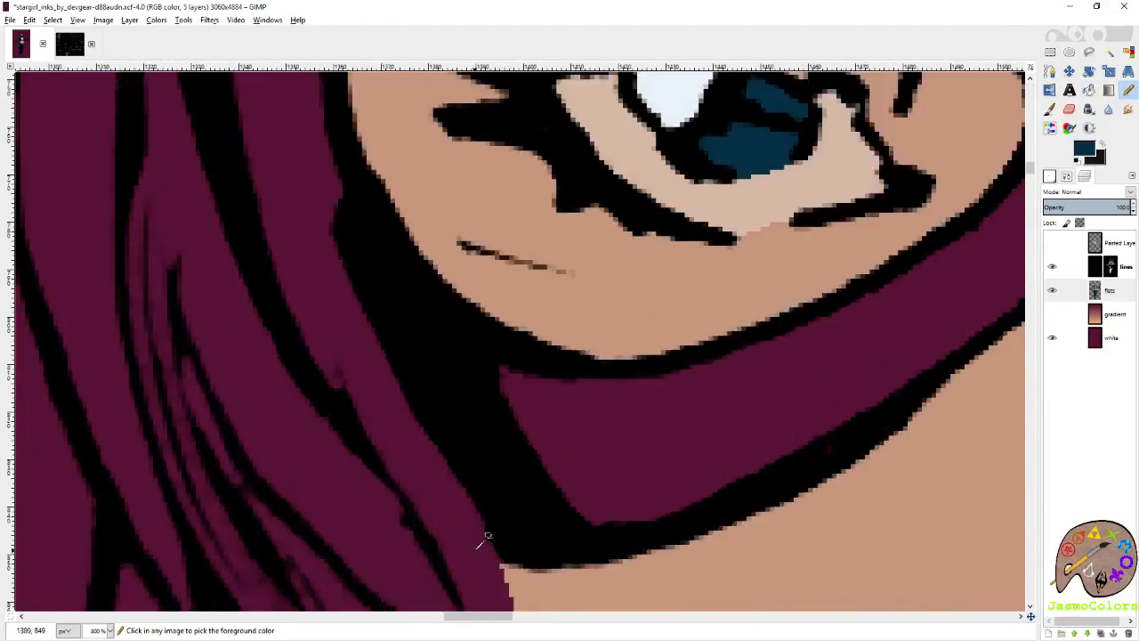
pyautogui.click(511, 553)
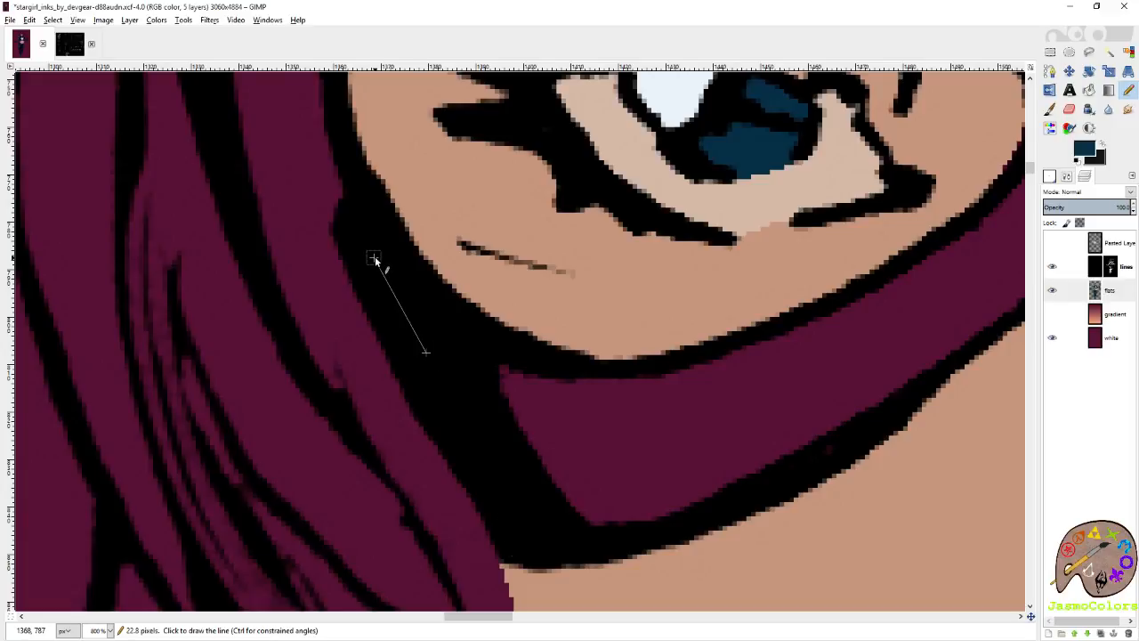
pyautogui.scroll(5, 400, 378)
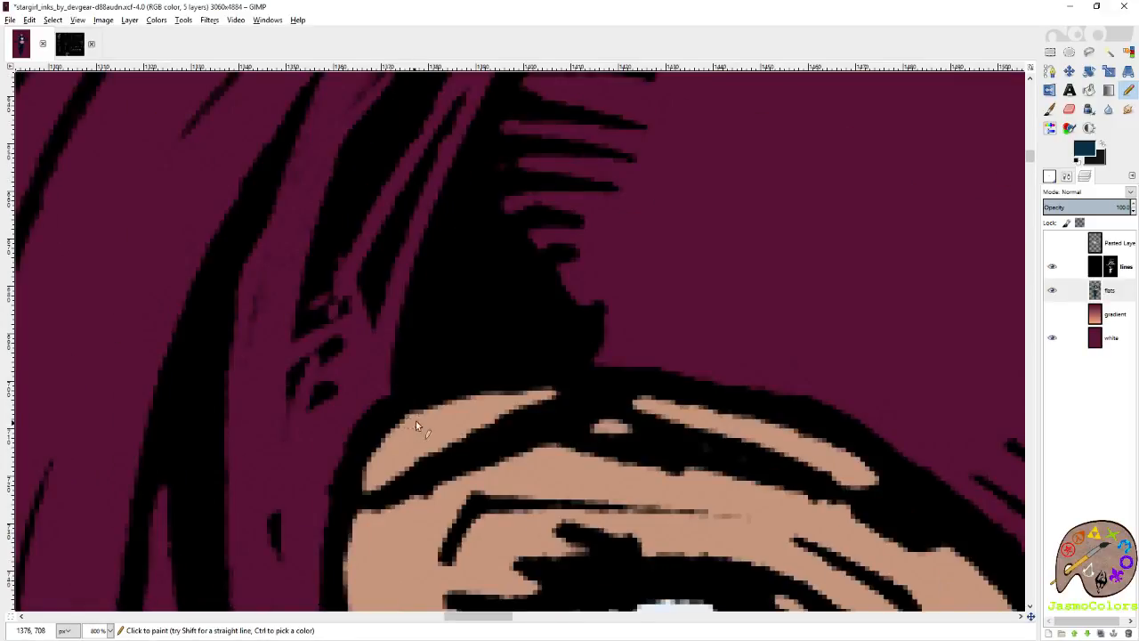
pyautogui.click(431, 397)
pyautogui.keyDown('shift'); pyautogui.click(489, 162); pyautogui.keyUp('shift')
# Continue the dark blue outline around the mask's upper corner on the picture's left to the forehead skin.
pyautogui.scroll(7, 518, 272)
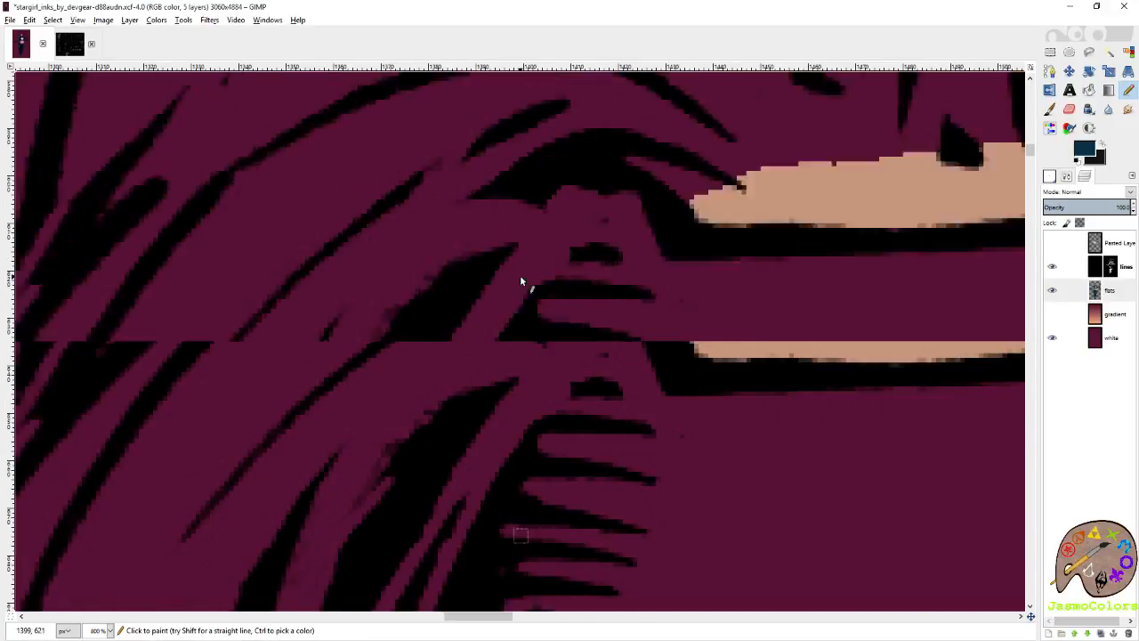
pyautogui.keyDown('shift'); pyautogui.click(539, 432); pyautogui.keyUp('shift')
pyautogui.keyDown('shift'); pyautogui.click(587, 386); pyautogui.keyUp('shift')
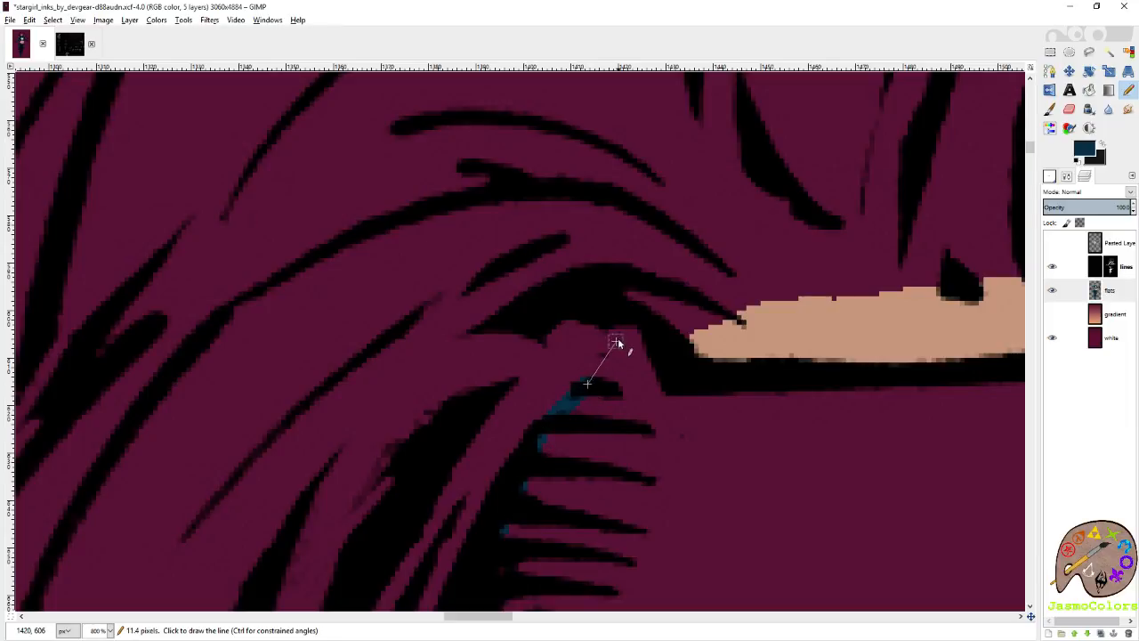
pyautogui.keyDown('shift'); pyautogui.click(634, 327); pyautogui.keyUp('shift')
pyautogui.keyDown('shift'); pyautogui.click(682, 347); pyautogui.keyUp('shift')
# Trace the mask's upper edge in dark blue from the forehead skin's other end down along the overlapping hair strand.
pyautogui.hscroll(12, 656, 391)
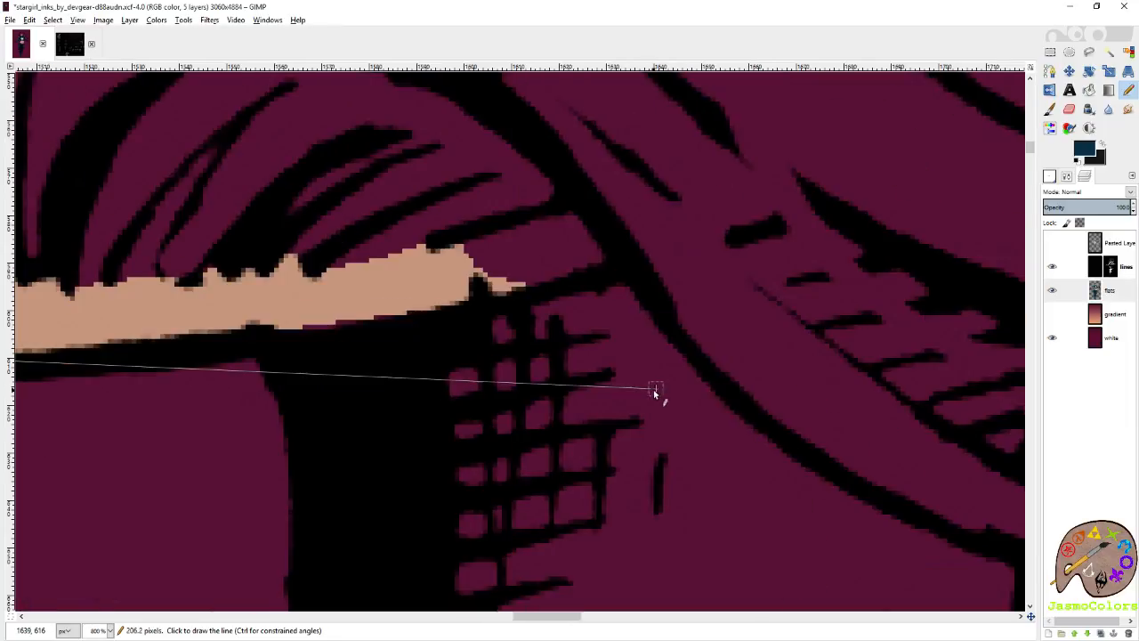
pyautogui.click(531, 299)
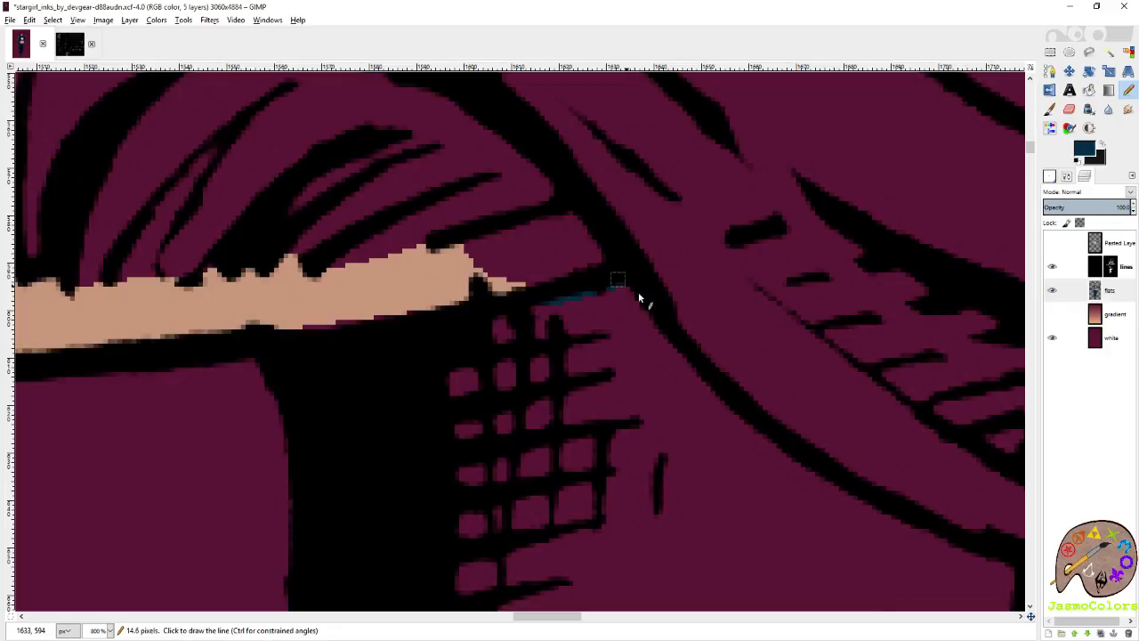
pyautogui.keyDown('shift'); pyautogui.click(798, 457); pyautogui.keyUp('shift')
# Extend the mask outline past the eye's outer corner to the ear, then fill the mask with dark blue.
pyautogui.hscroll(10, 661, 491)
pyautogui.scroll(-6, 579, 374)
pyautogui.keyDown('shift'); pyautogui.click(537, 296); pyautogui.keyUp('shift')
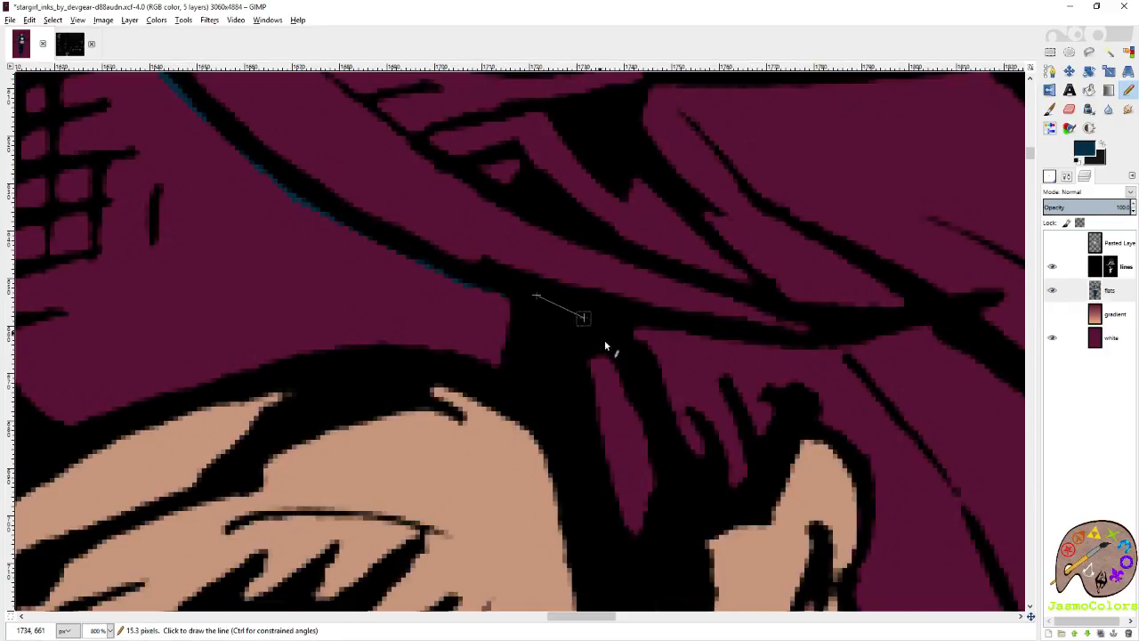
pyautogui.keyDown('shift'); pyautogui.click(673, 495); pyautogui.keyUp('shift')
pyautogui.scroll(-3, 681, 490)
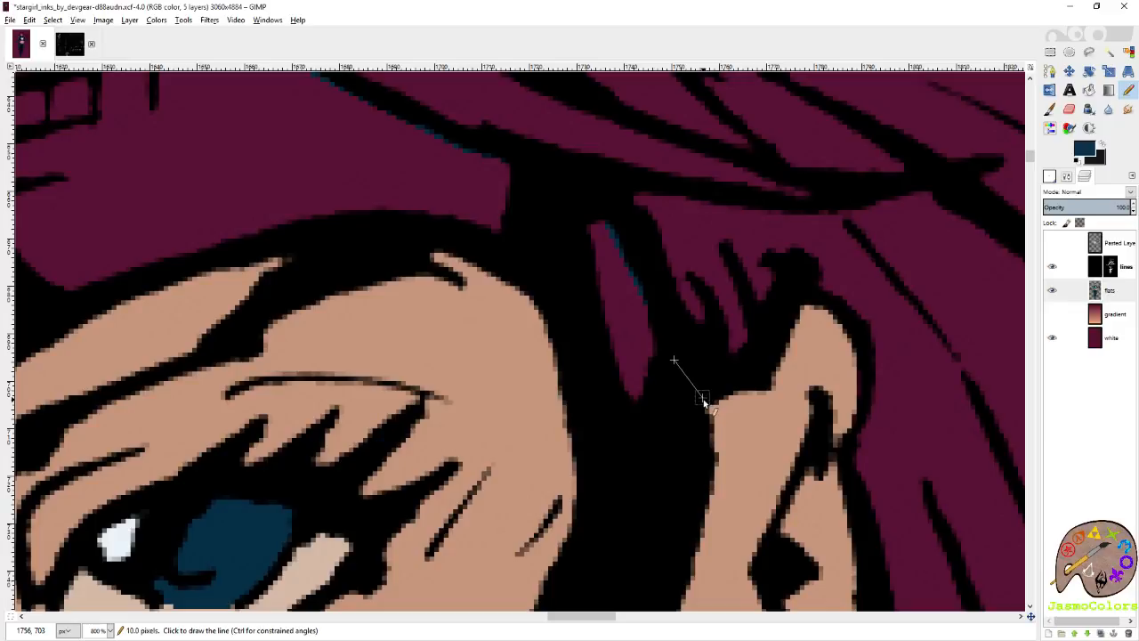
pyautogui.keyDown('shift'); pyautogui.click(705, 401); pyautogui.keyUp('shift')
pyautogui.scroll(-2, 700, 304)
pyautogui.scroll(-6, 711, 273)
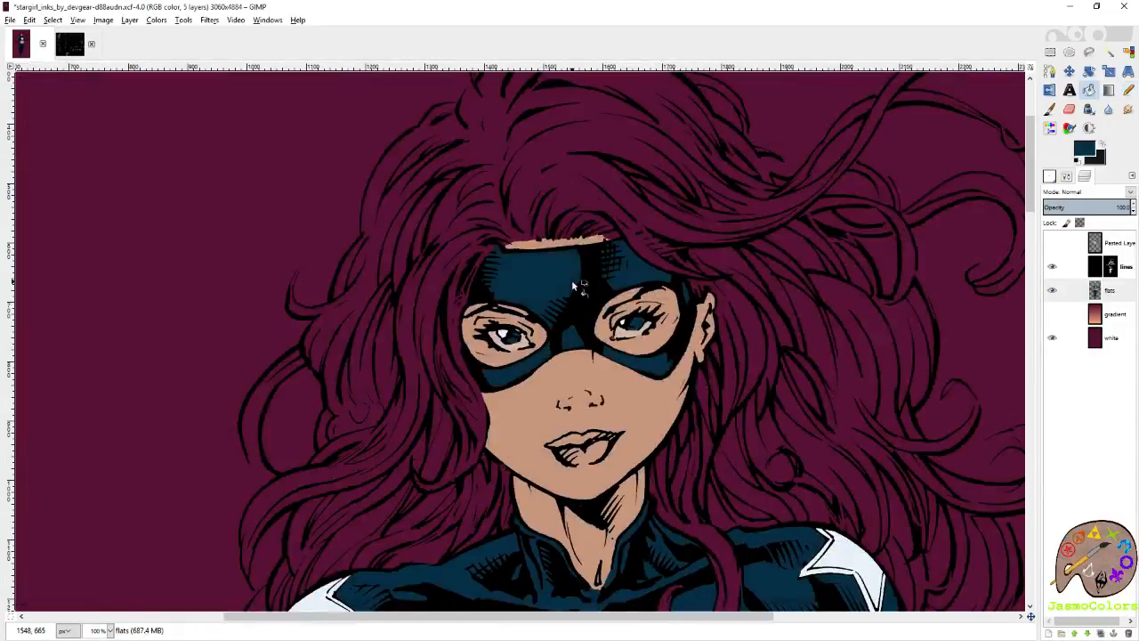
# Sample the skin tone and touch up the forehead strip along the mask's upper edge.
pyautogui.scroll(2, 527, 239)
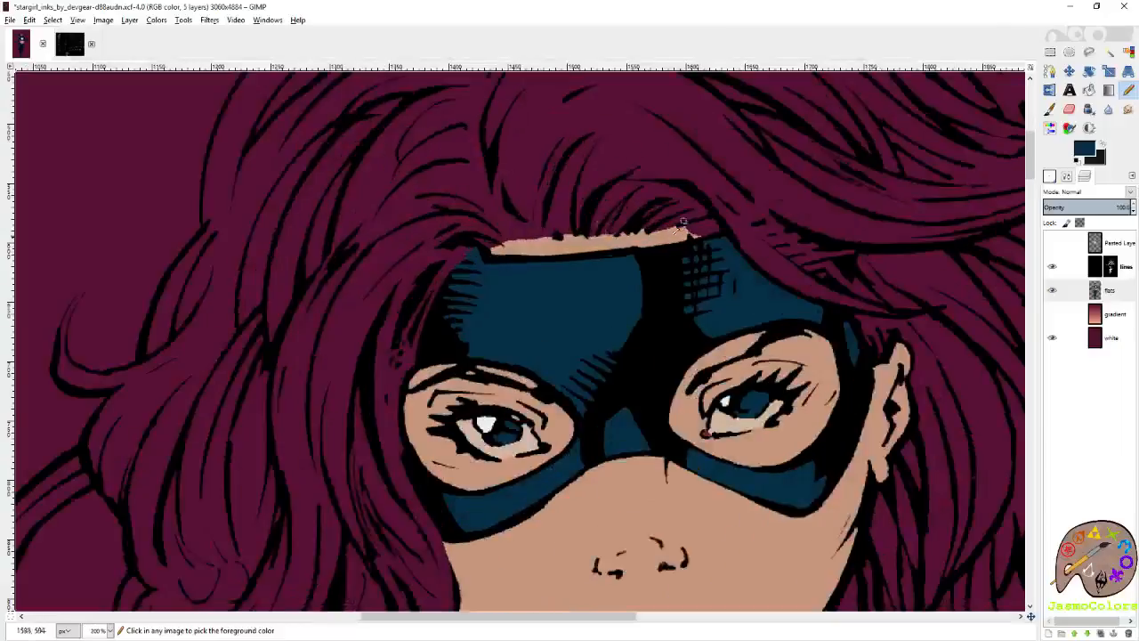
pyautogui.scroll(4, 684, 223)
pyautogui.keyDown('ctrl'); pyautogui.click(618, 252); pyautogui.keyUp('ctrl')
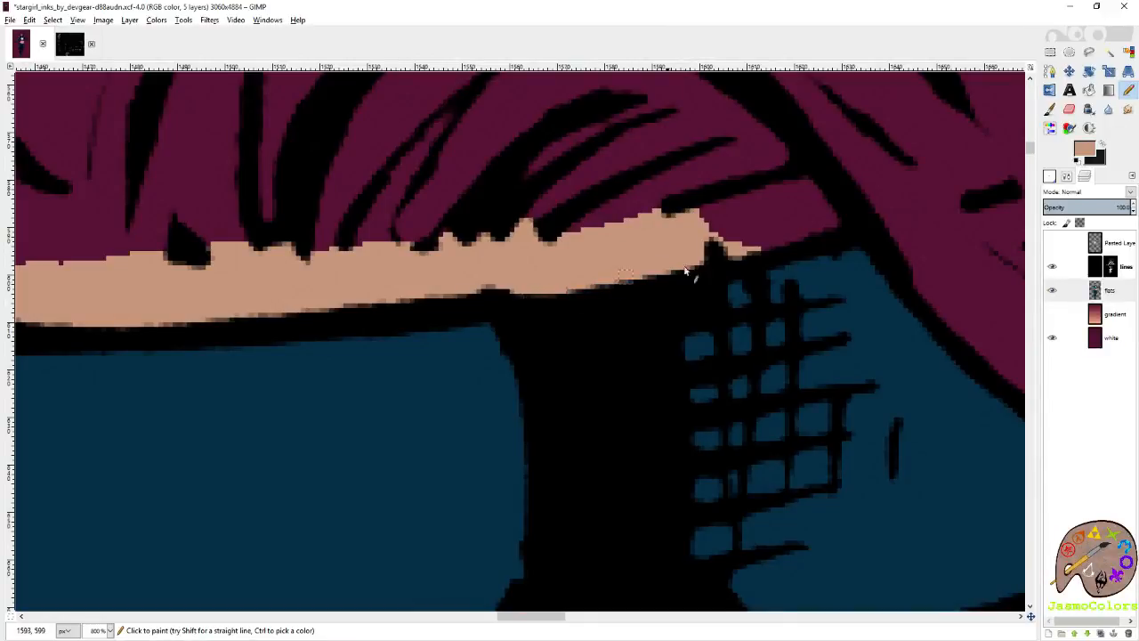
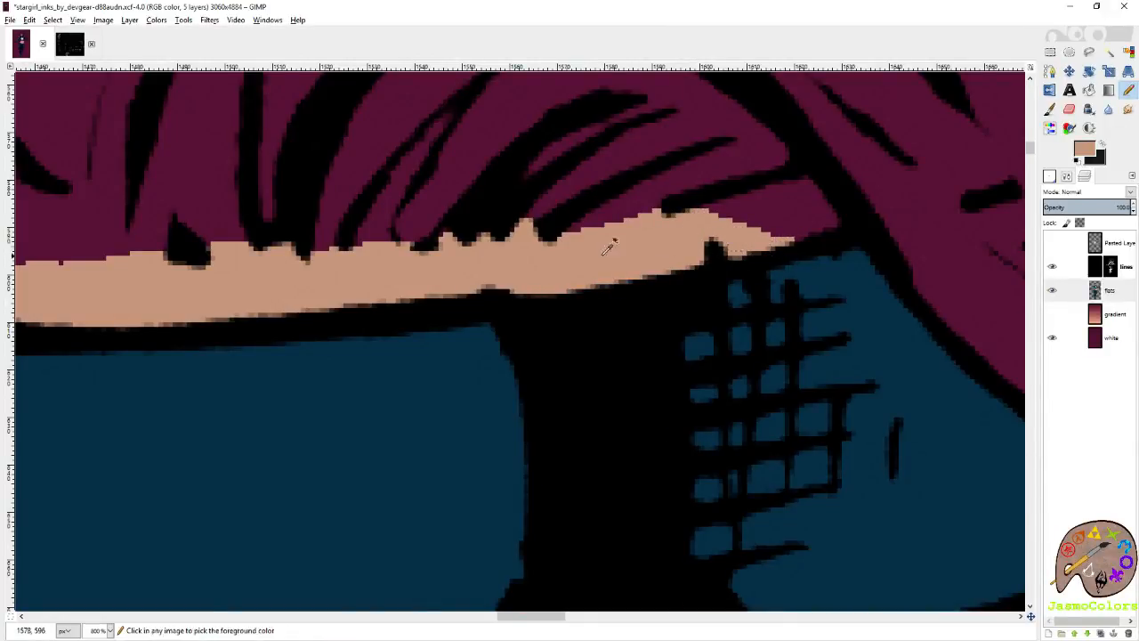
# Save the Stargirl artwork and sample the orange-brown swatch from the Color PaletteTwitch image as the hair colour.
pyautogui.scroll(-10, 785, 244)
pyautogui.hotkey('ctrl', 's')
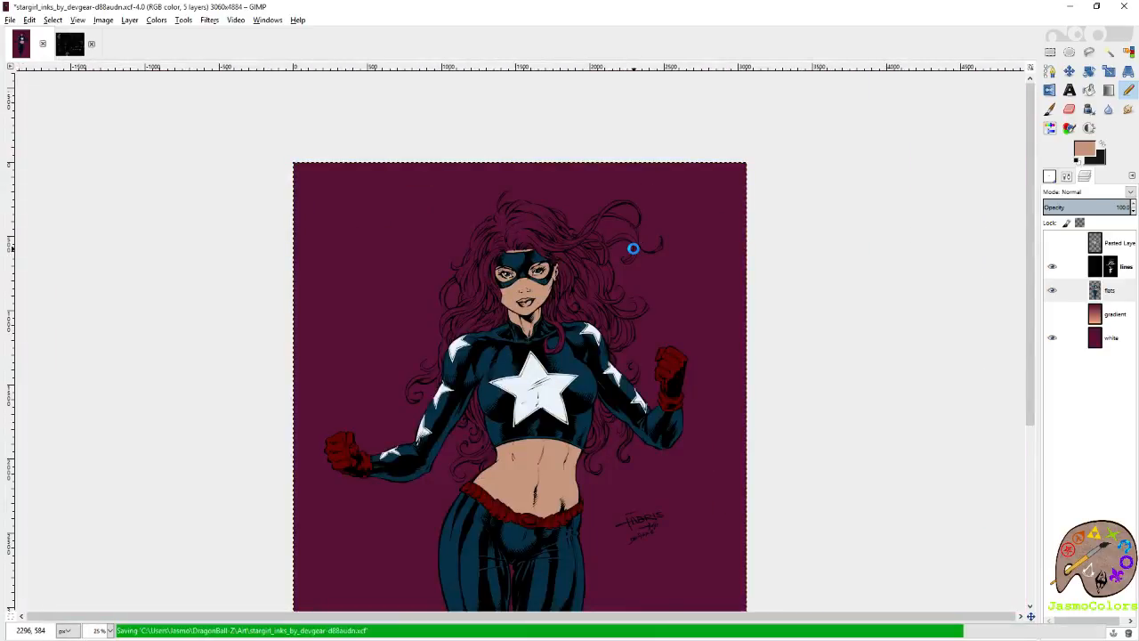
pyautogui.click(69, 43)
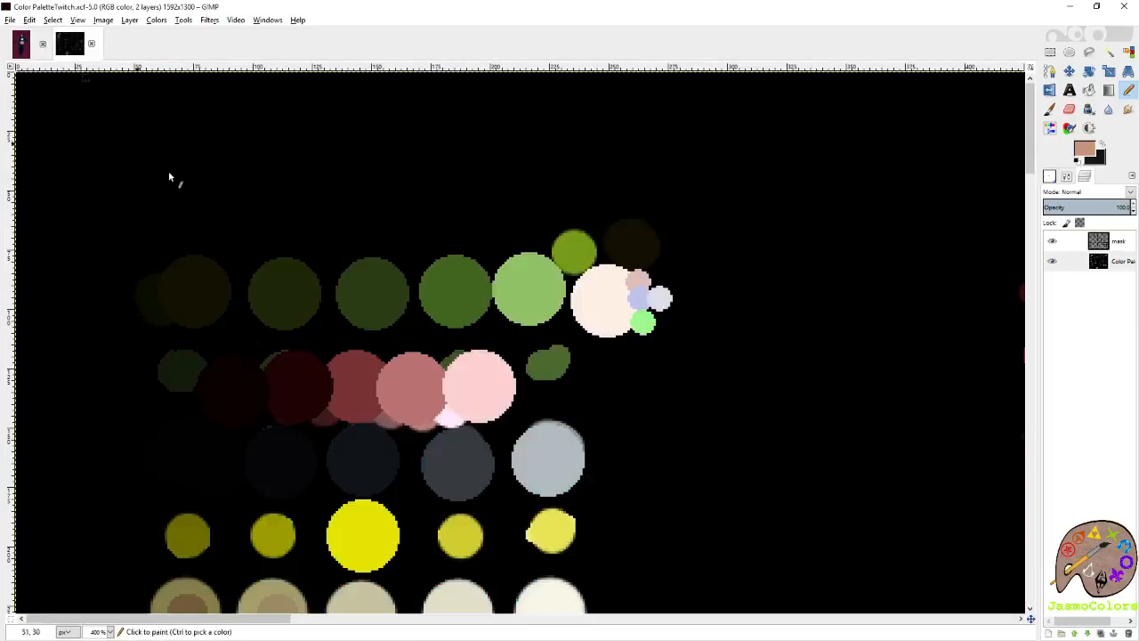
pyautogui.scroll(2, 374, 265)
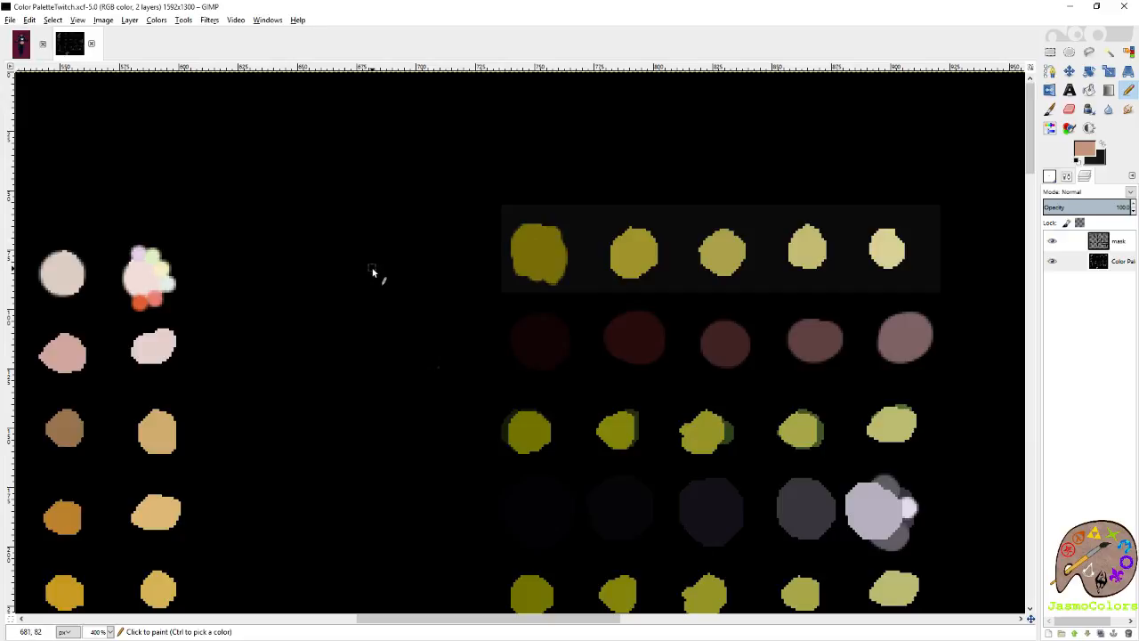
pyautogui.hscroll(-5, 374, 267)
pyautogui.scroll(-3, 468, 281)
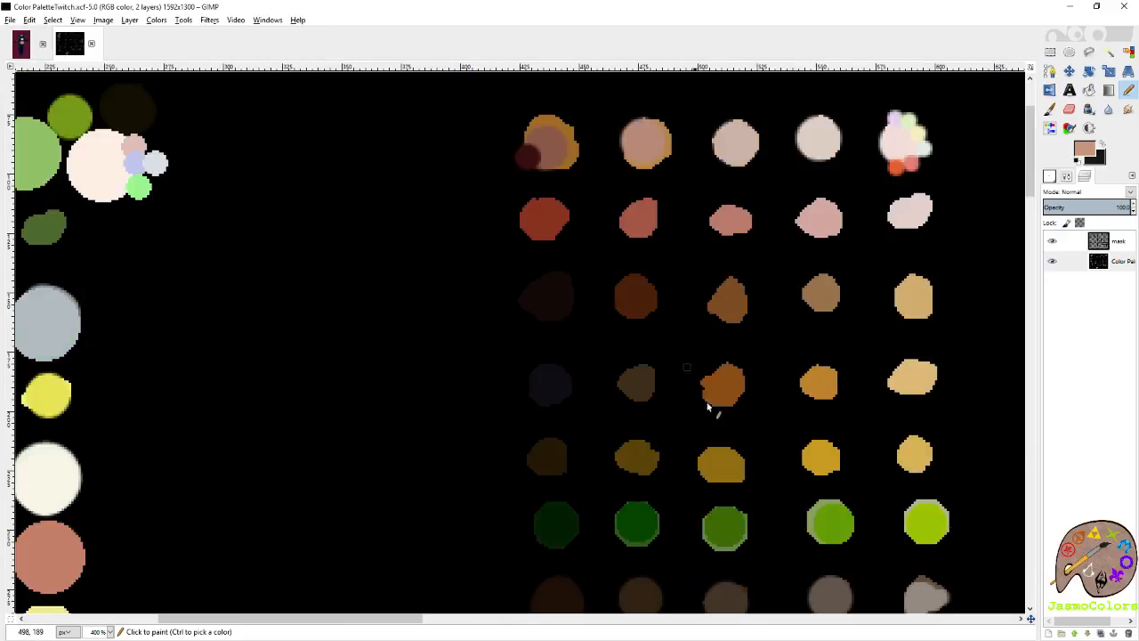
pyautogui.keyDown('ctrl'); pyautogui.click(735, 376); pyautogui.keyUp('ctrl')
pyautogui.click(24, 50)
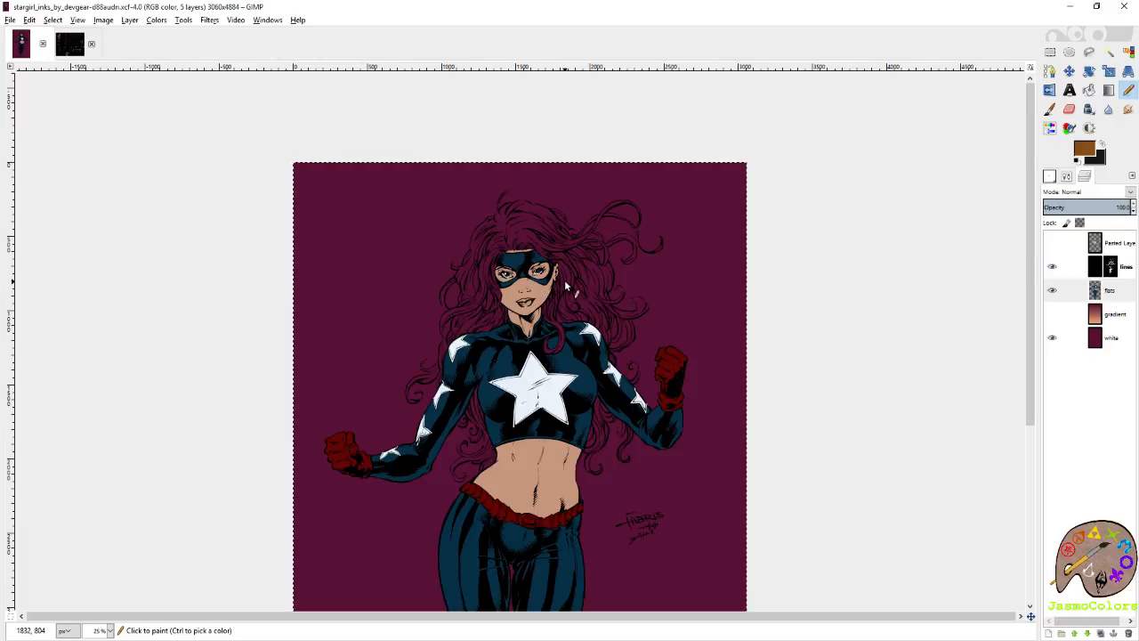
pyautogui.hotkey('ctrl', 's')
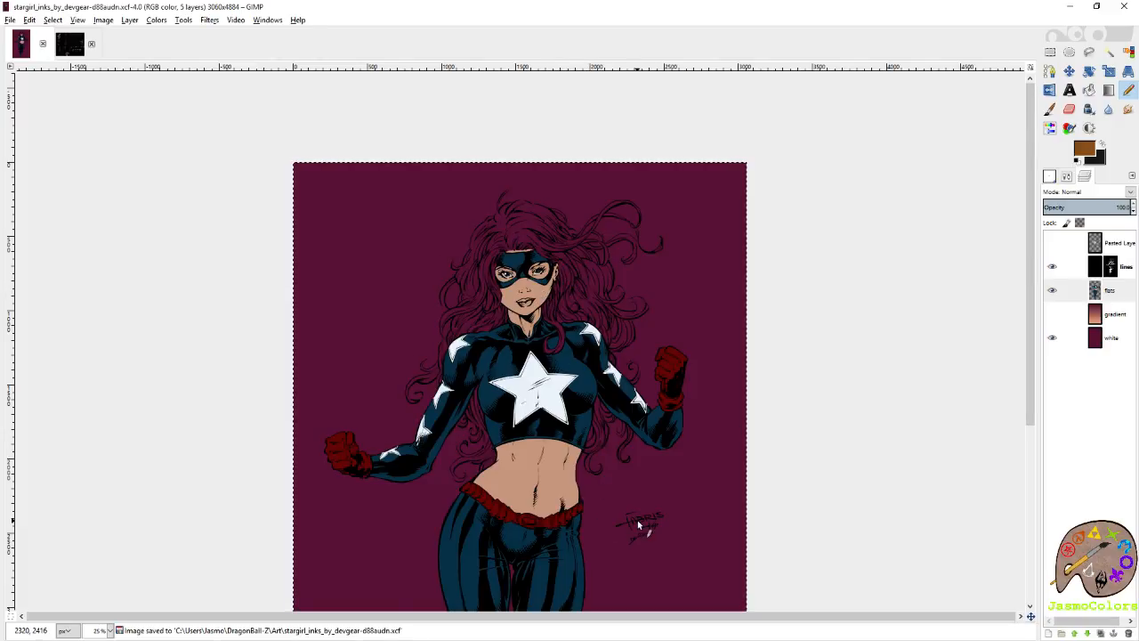
# Outline the hair lock beside the shirt hem in brown, from the hem up along the lock's outer curve.
pyautogui.keyDown('ctrl'); pyautogui.scroll(6, 625, 466); pyautogui.keyUp('ctrl')
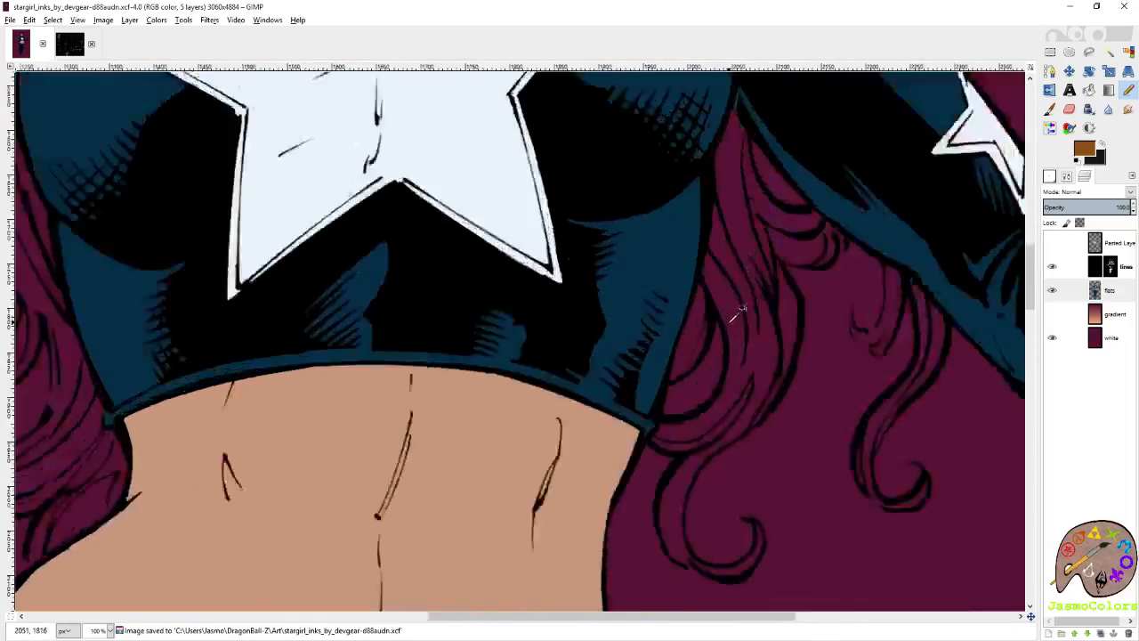
pyautogui.keyDown('ctrl'); pyautogui.scroll(-4, 680, 313); pyautogui.keyUp('ctrl')
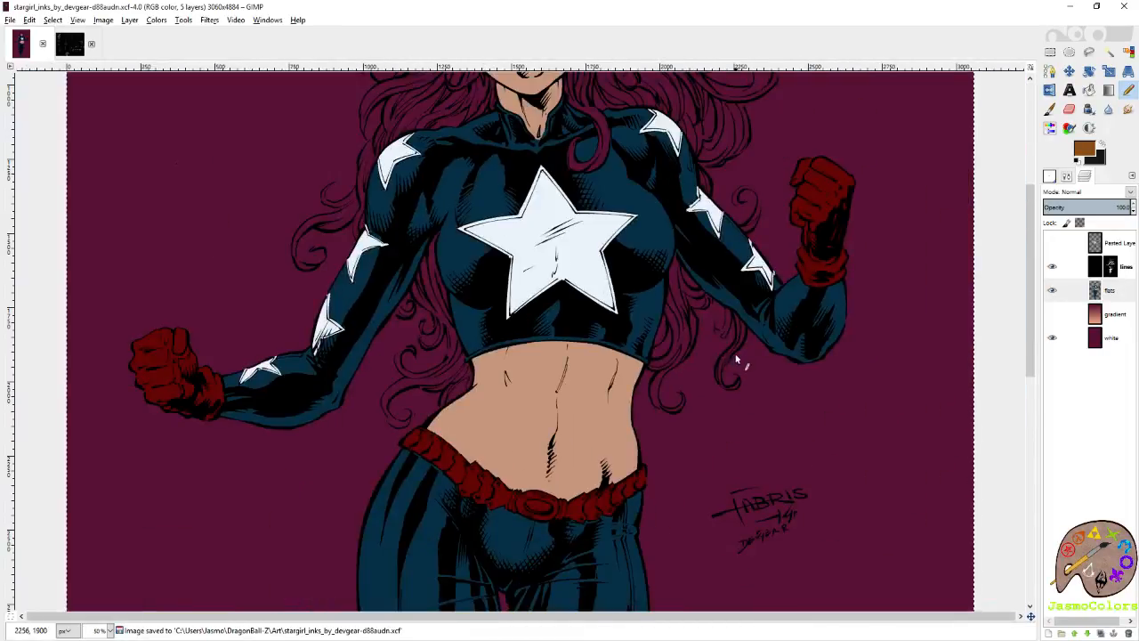
pyautogui.keyDown('ctrl'); pyautogui.scroll(9, 682, 336); pyautogui.keyUp('ctrl')
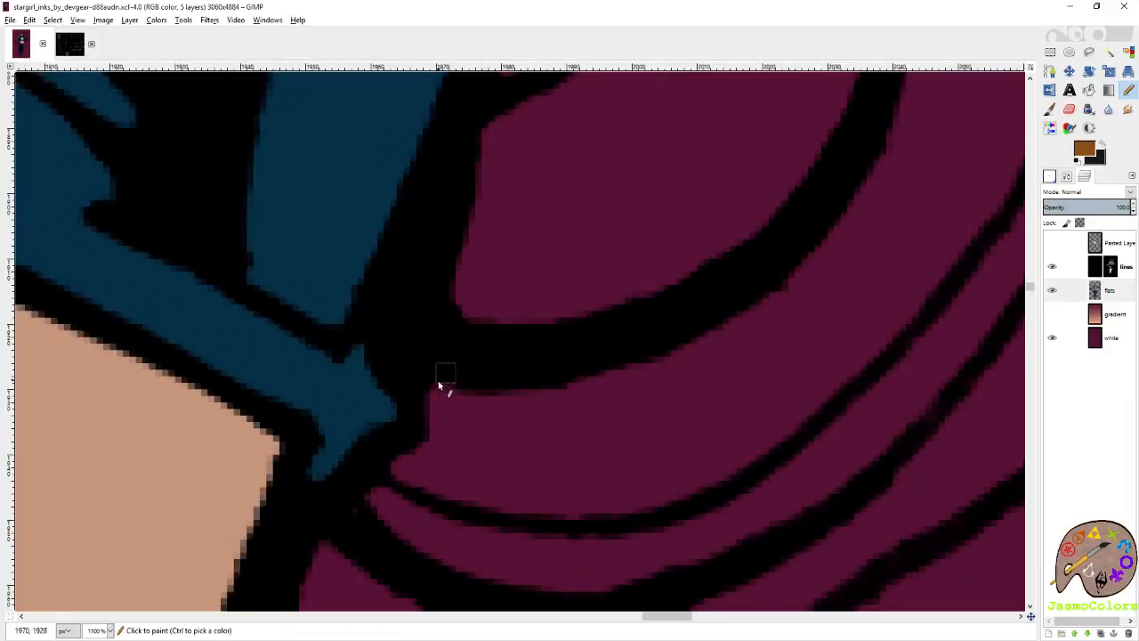
pyautogui.click(429, 393)
pyautogui.keyDown('shift'); pyautogui.click(616, 372); pyautogui.keyUp('shift')
pyautogui.keyDown('shift'); pyautogui.click(778, 263); pyautogui.keyUp('shift')
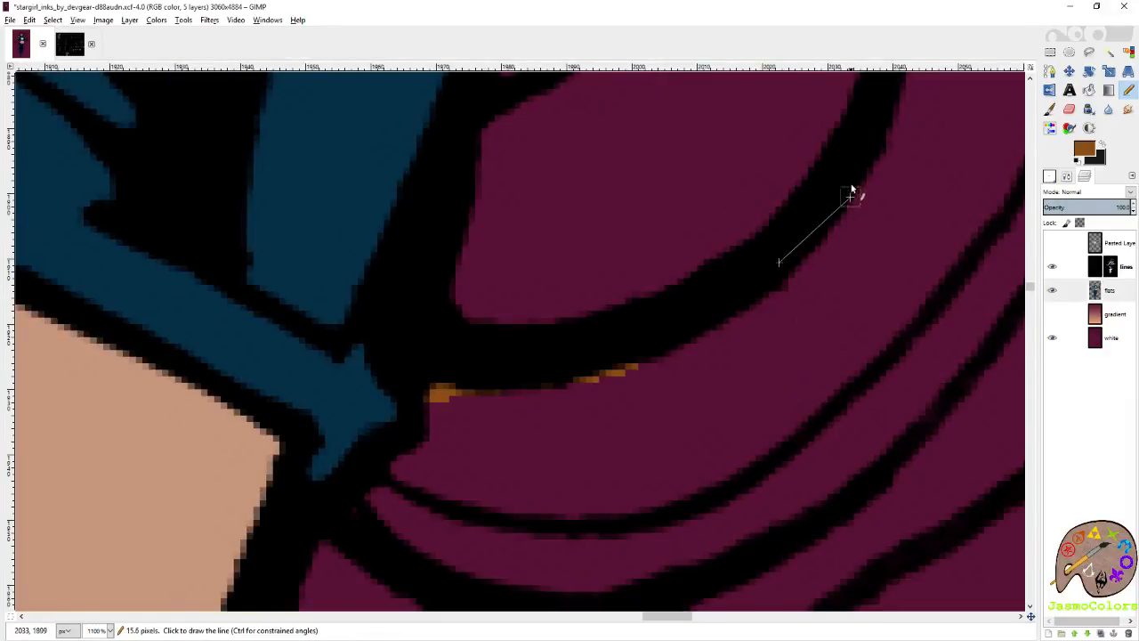
pyautogui.keyDown('shift'); pyautogui.click(858, 181); pyautogui.keyUp('shift')
pyautogui.scroll(4, 869, 178)
pyautogui.keyDown('shift'); pyautogui.click(929, 263); pyautogui.keyUp('shift')
pyautogui.scroll(2, 934, 264)
pyautogui.keyDown('shift'); pyautogui.click(934, 264); pyautogui.keyUp('shift')
pyautogui.keyDown('shift'); pyautogui.click(877, 139); pyautogui.keyUp('shift')
# Trace the lock's inner strand in brown from its upper point back down to the shirt's side.
pyautogui.keyDown('shift'); pyautogui.click(818, 129); pyautogui.keyUp('shift')
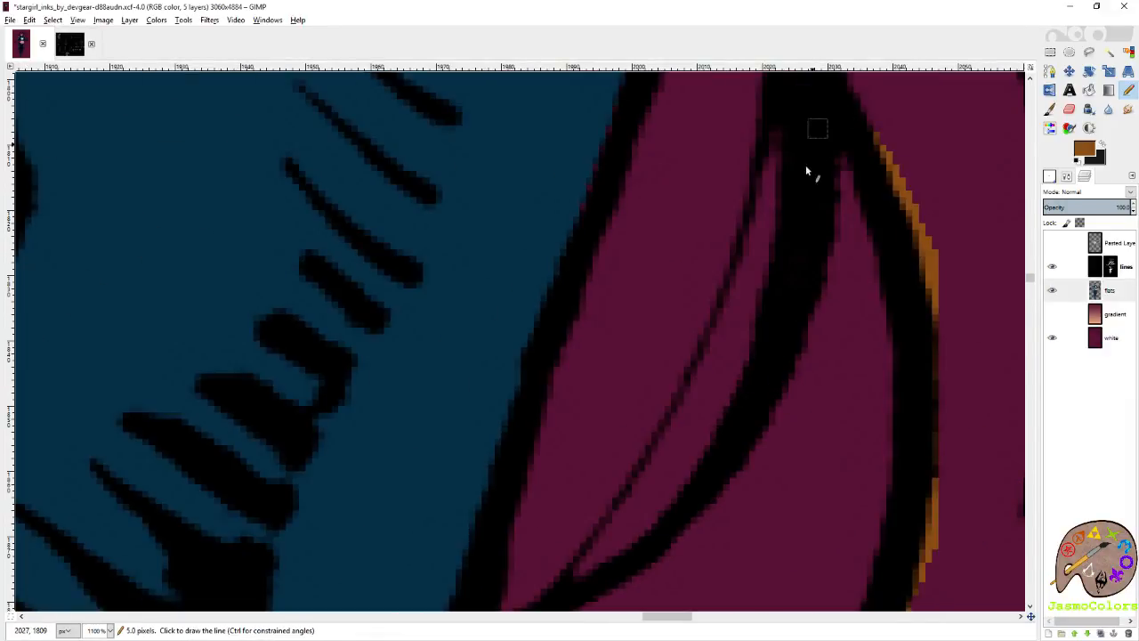
pyautogui.keyDown('shift'); pyautogui.click(786, 296); pyautogui.keyUp('shift')
pyautogui.keyDown('shift'); pyautogui.click(727, 412); pyautogui.keyUp('shift')
pyautogui.scroll(-1, 667, 396)
pyautogui.keyDown('shift'); pyautogui.click(583, 434); pyautogui.keyUp('shift')
pyautogui.keyDown('shift'); pyautogui.click(494, 476); pyautogui.keyUp('shift')
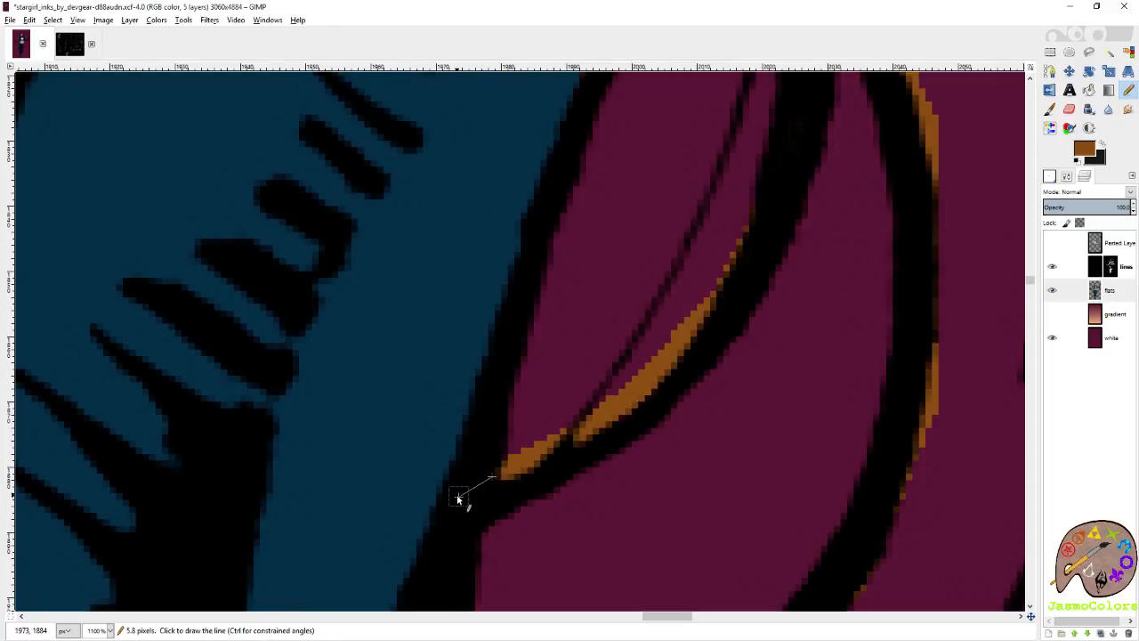
# Continue the brown outline from the hem corner down the waist-side edge of the long curled lock.
pyautogui.scroll(-3, 508, 348)
pyautogui.scroll(2, 564, 354)
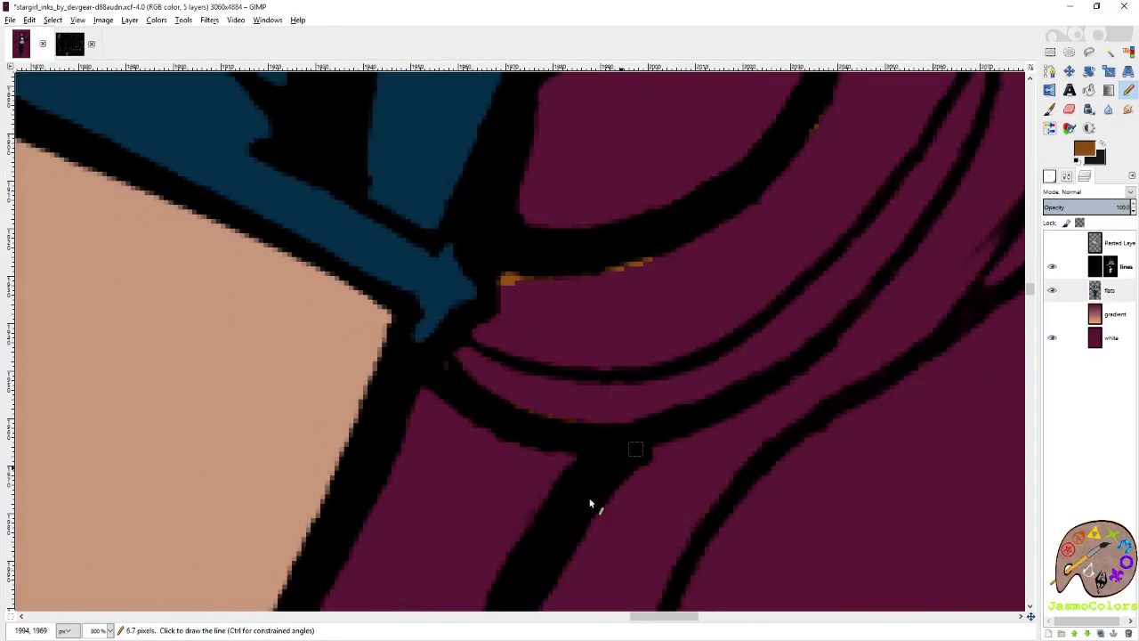
pyautogui.scroll(-5, 548, 372)
pyautogui.keyDown('shift'); pyautogui.click(491, 358); pyautogui.keyUp('shift')
pyautogui.scroll(-2, 511, 473)
pyautogui.hscroll(3, 312, 319)
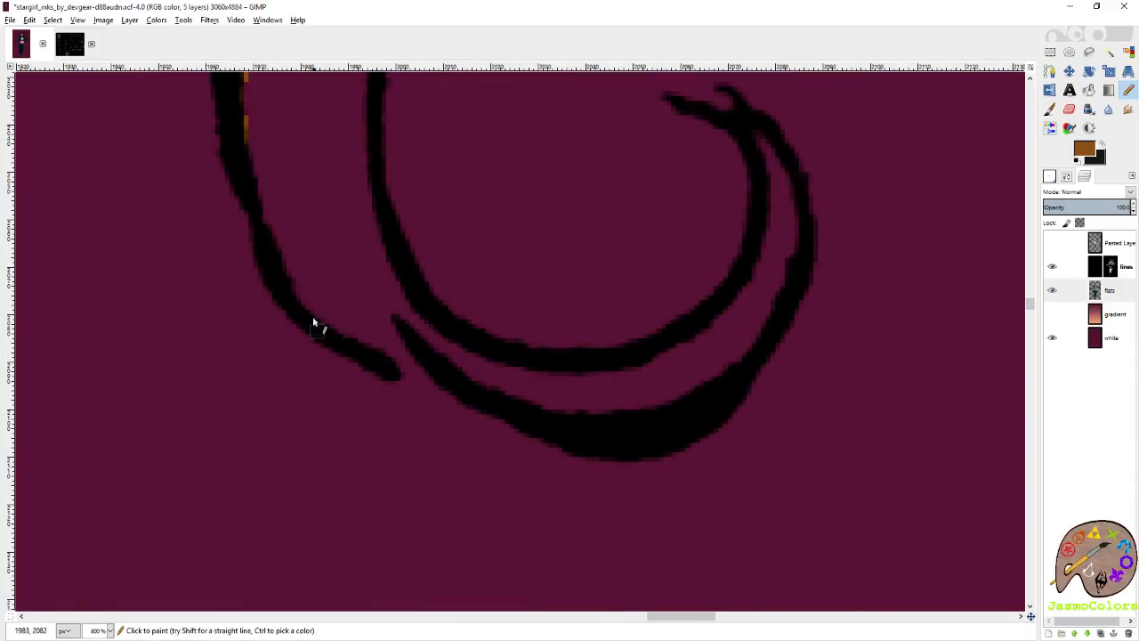
# Trace the bottom of the long lock's curl in brown and follow its outer edge up to the tip.
pyautogui.keyDown('shift'); pyautogui.click(296, 303); pyautogui.keyUp('shift')
pyautogui.keyDown('shift'); pyautogui.click(418, 367); pyautogui.keyUp('shift')
pyautogui.keyDown('shift'); pyautogui.click(487, 398); pyautogui.keyUp('shift')
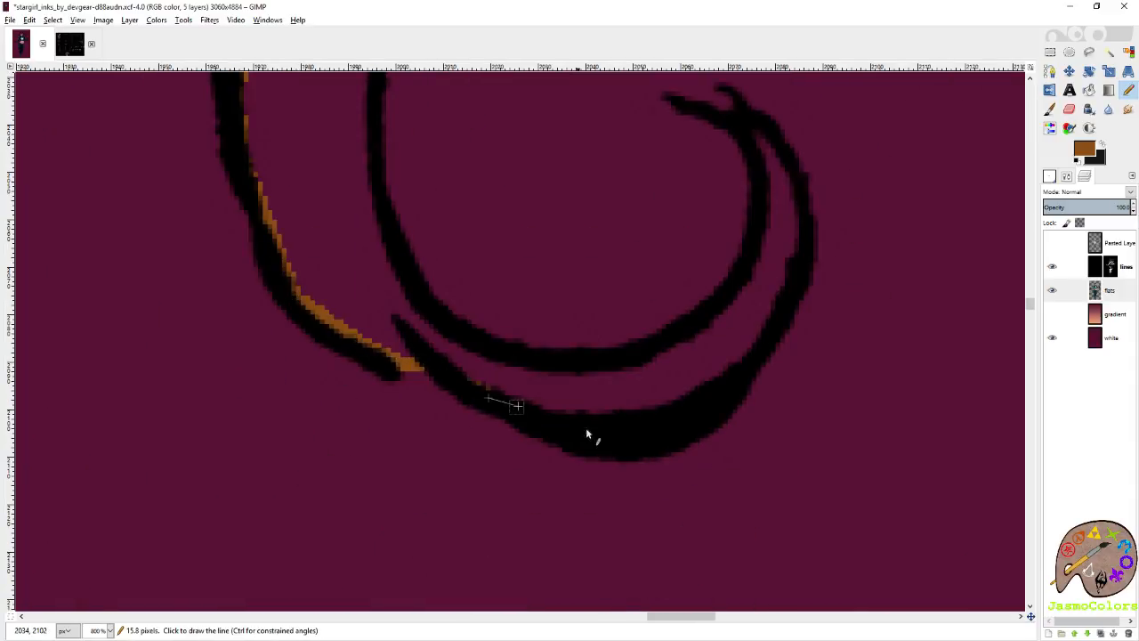
pyautogui.keyDown('shift'); pyautogui.click(792, 170); pyautogui.keyUp('shift')
pyautogui.keyDown('shift'); pyautogui.click(762, 138); pyautogui.keyUp('shift')
pyautogui.keyDown('shift'); pyautogui.click(755, 188); pyautogui.keyUp('shift')
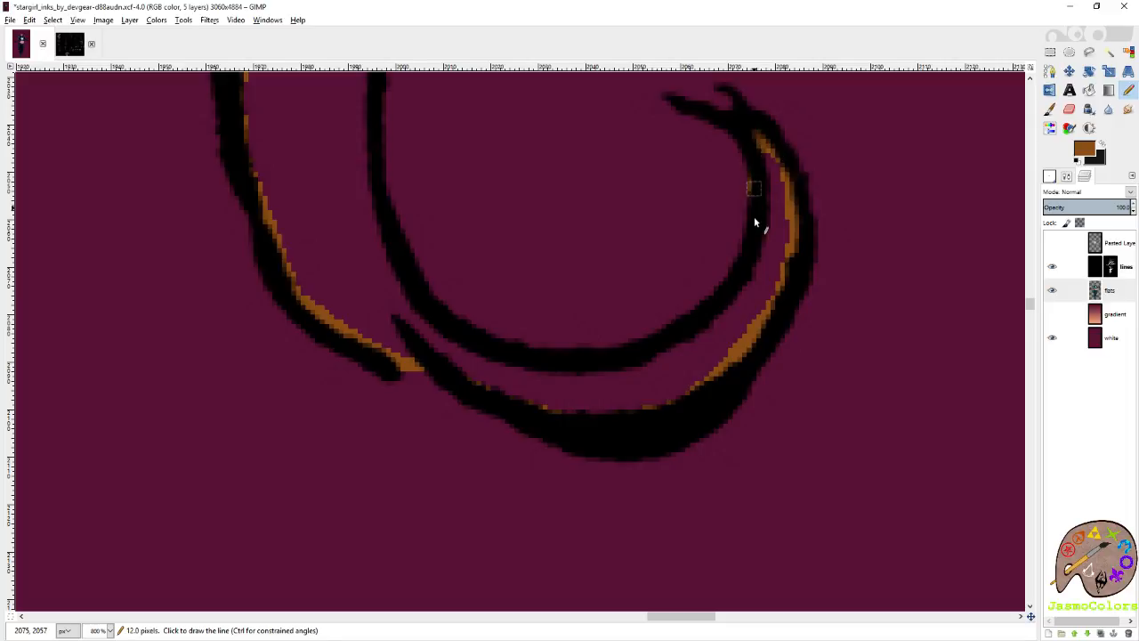
pyautogui.hotkey('ctrl', 'z')
# Trace the curl's inner edge in brown from the tip back around to the lock's stem.
pyautogui.keyDown('shift'); pyautogui.click(769, 208); pyautogui.keyUp('shift')
pyautogui.keyDown('shift'); pyautogui.click(759, 269); pyautogui.keyUp('shift')
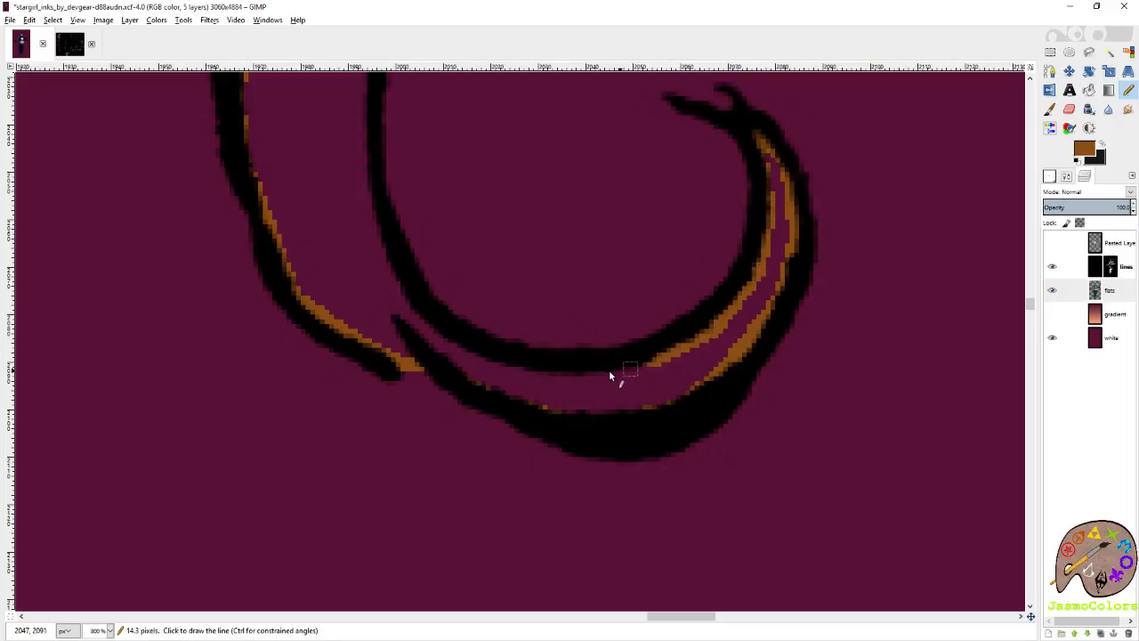
pyautogui.keyDown('shift'); pyautogui.click(472, 358); pyautogui.keyUp('shift')
pyautogui.keyDown('shift'); pyautogui.click(392, 292); pyautogui.keyUp('shift')
# Extend the brown outline up the outer edge of the long lock's stem towards the main hair mass.
pyautogui.scroll(5, 374, 276)
pyautogui.keyDown('shift'); pyautogui.click(367, 303); pyautogui.keyUp('shift')
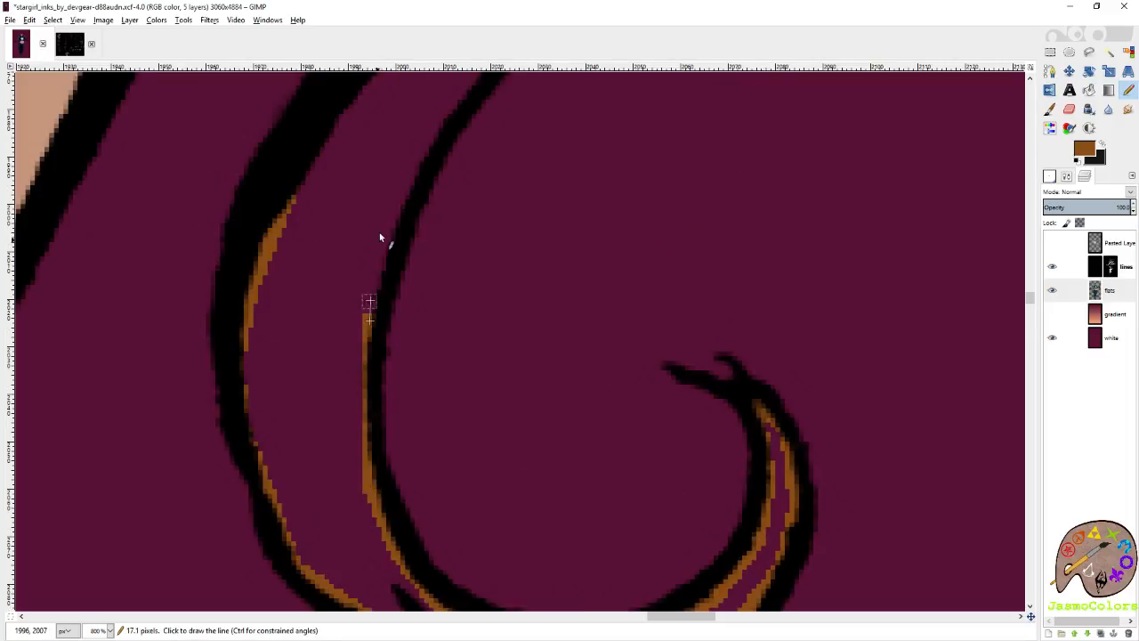
pyautogui.keyDown('shift'); pyautogui.click(388, 240); pyautogui.keyUp('shift')
pyautogui.keyDown('shift'); pyautogui.click(410, 185); pyautogui.keyUp('shift')
pyautogui.keyDown('shift'); pyautogui.click(439, 117); pyautogui.keyUp('shift')
pyautogui.scroll(3, 517, 275)
pyautogui.keyDown('shift'); pyautogui.click(550, 411); pyautogui.keyUp('shift')
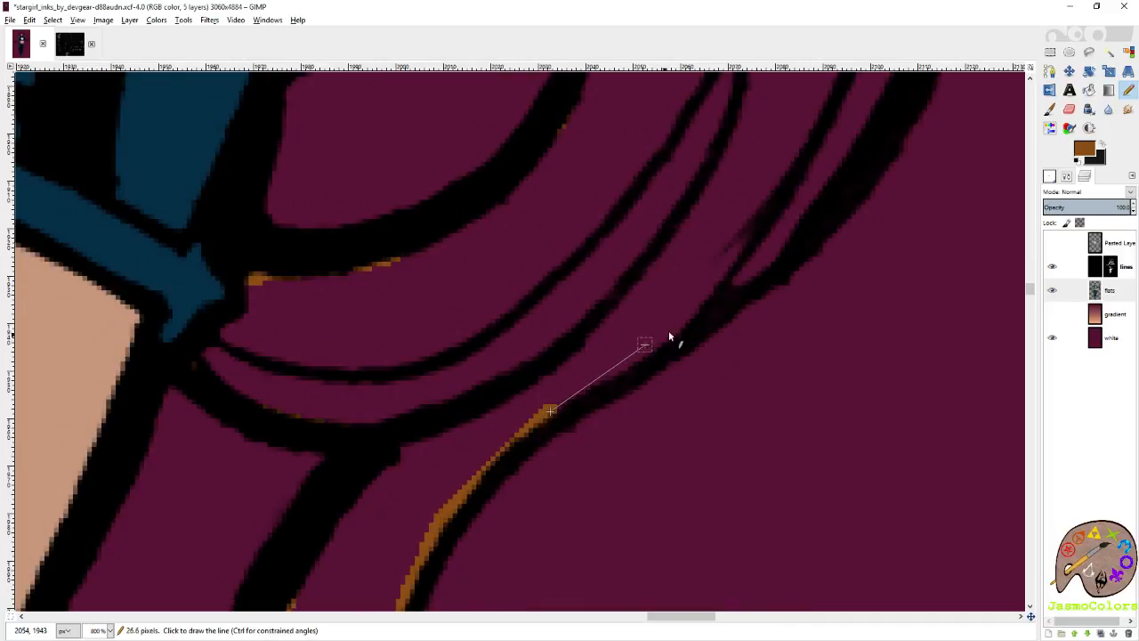
# Trace the hair mass's outer edge in brown up to where the small curl branches off below the sleeve.
pyautogui.keyDown('shift'); pyautogui.click(775, 260); pyautogui.keyUp('shift')
pyautogui.scroll(4, 636, 281)
pyautogui.keyDown('shift'); pyautogui.click(732, 258); pyautogui.keyUp('shift')
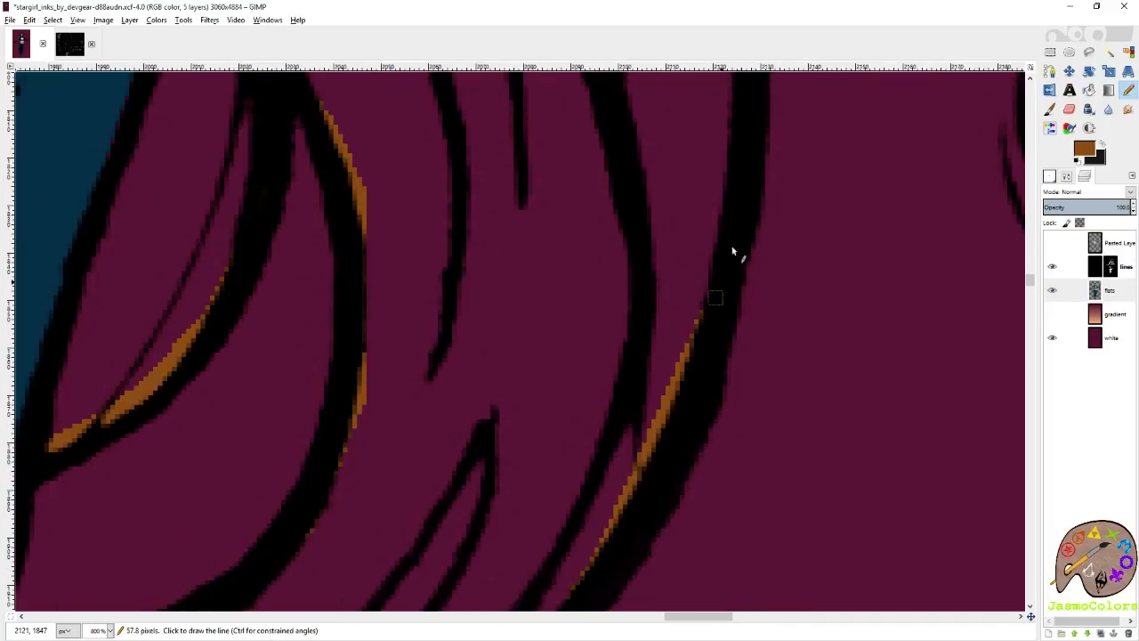
pyautogui.scroll(3, 726, 294)
pyautogui.keyDown('shift'); pyautogui.click(648, 291); pyautogui.keyUp('shift')
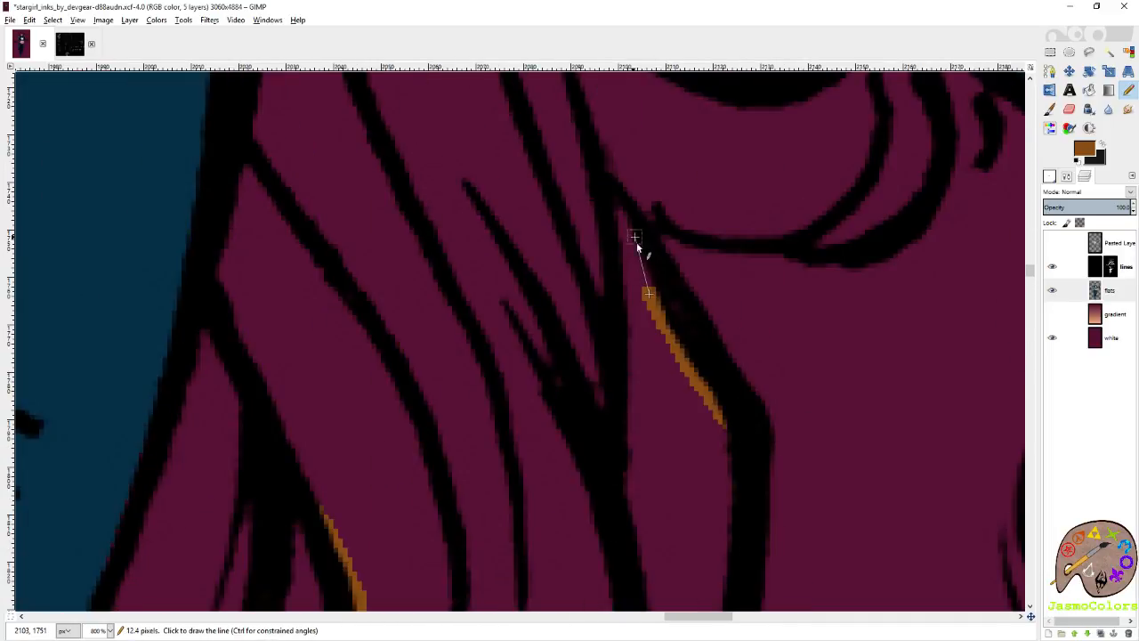
pyautogui.keyDown('shift'); pyautogui.click(648, 205); pyautogui.keyUp('shift')
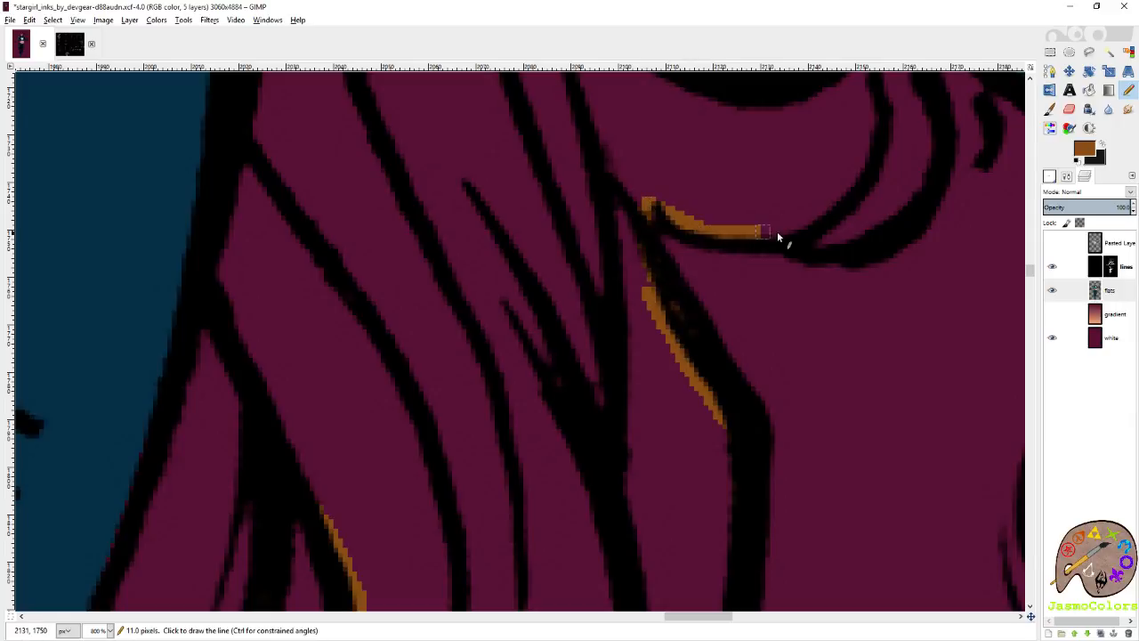
# Outline the small curl below the sleeve in brown, along its underside and up to the arm.
pyautogui.keyDown('shift'); pyautogui.click(943, 176); pyautogui.keyUp('shift')
pyautogui.hscroll(3, 864, 186)
pyautogui.scroll(3, 680, 336)
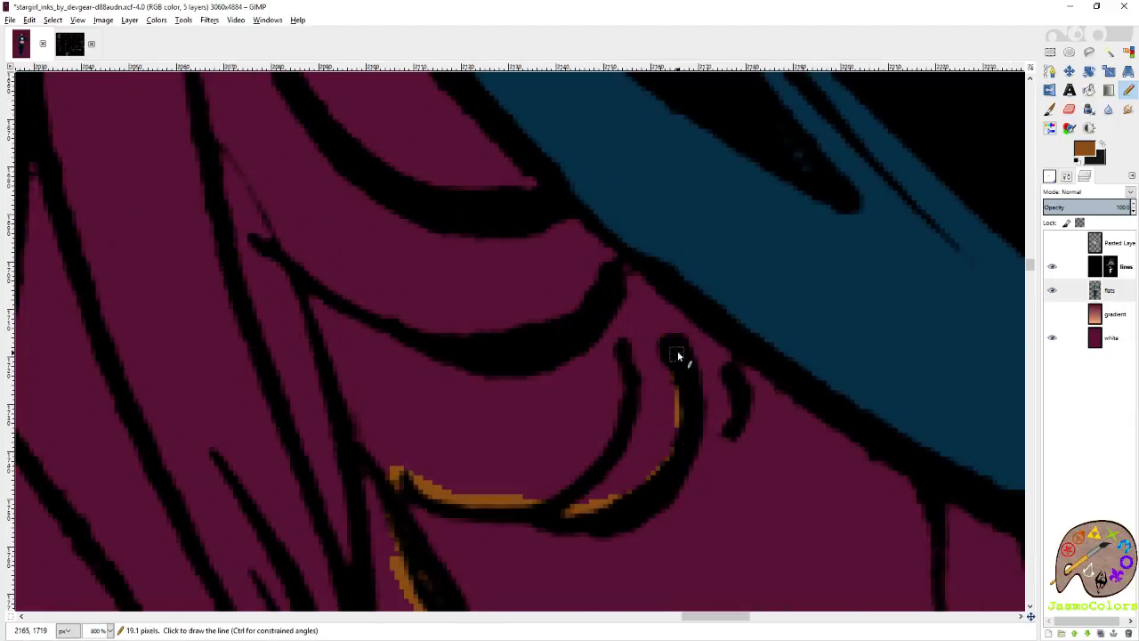
pyautogui.keyDown('shift'); pyautogui.click(679, 300); pyautogui.keyUp('shift')
# Touch up the brown outline around the small curl tips just below the sleeve.
pyautogui.scroll(-6, 692, 290)
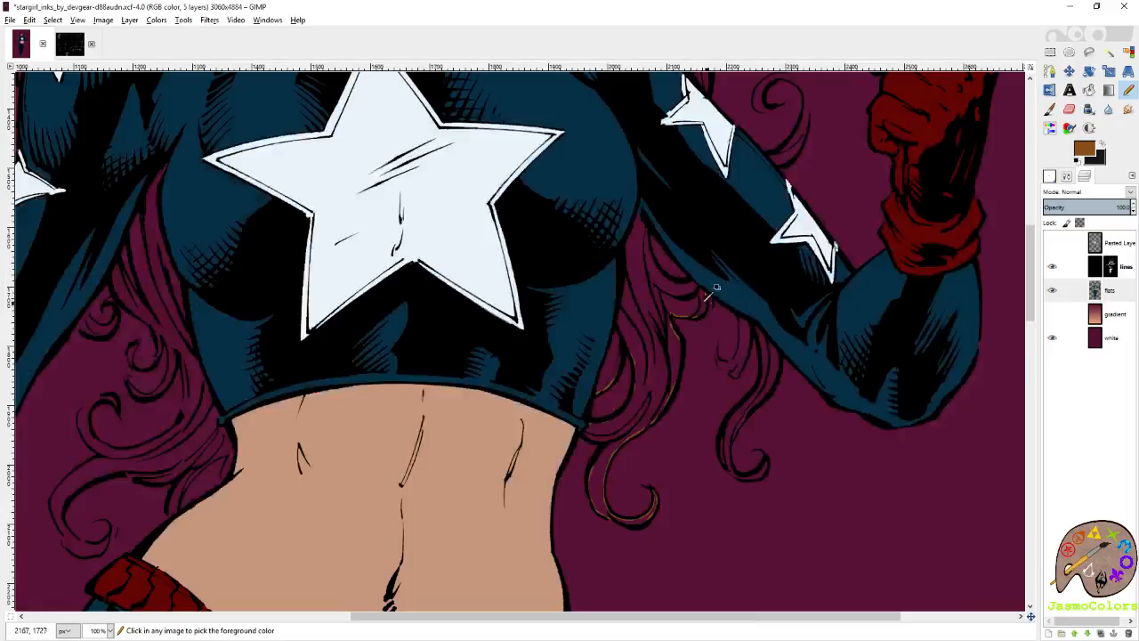
pyautogui.scroll(5, 709, 297)
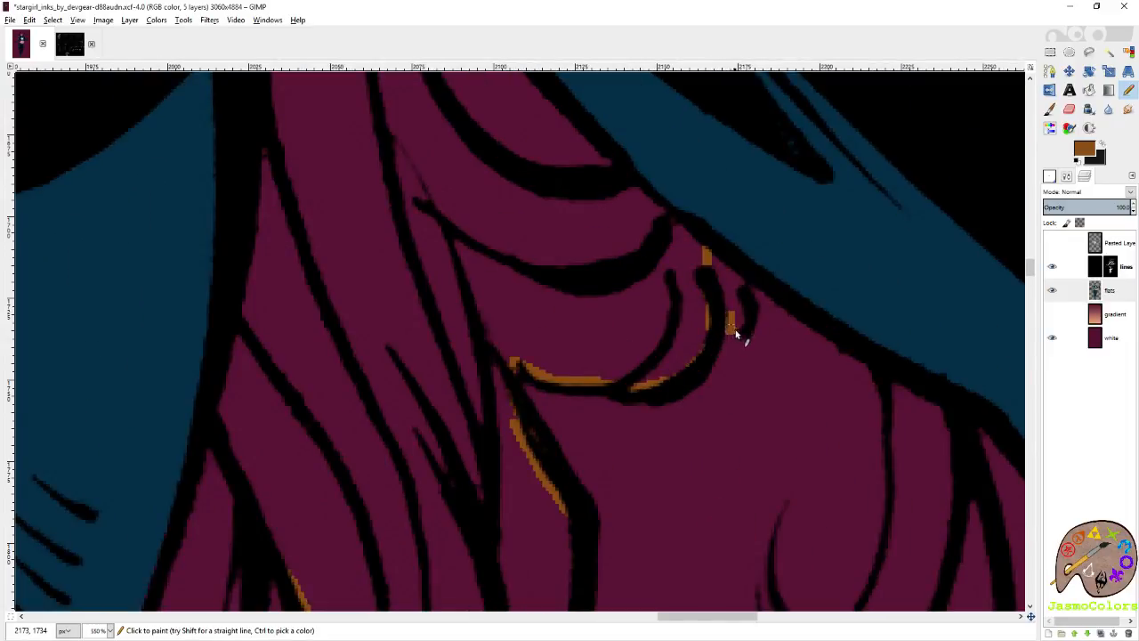
pyautogui.scroll(2, 752, 285)
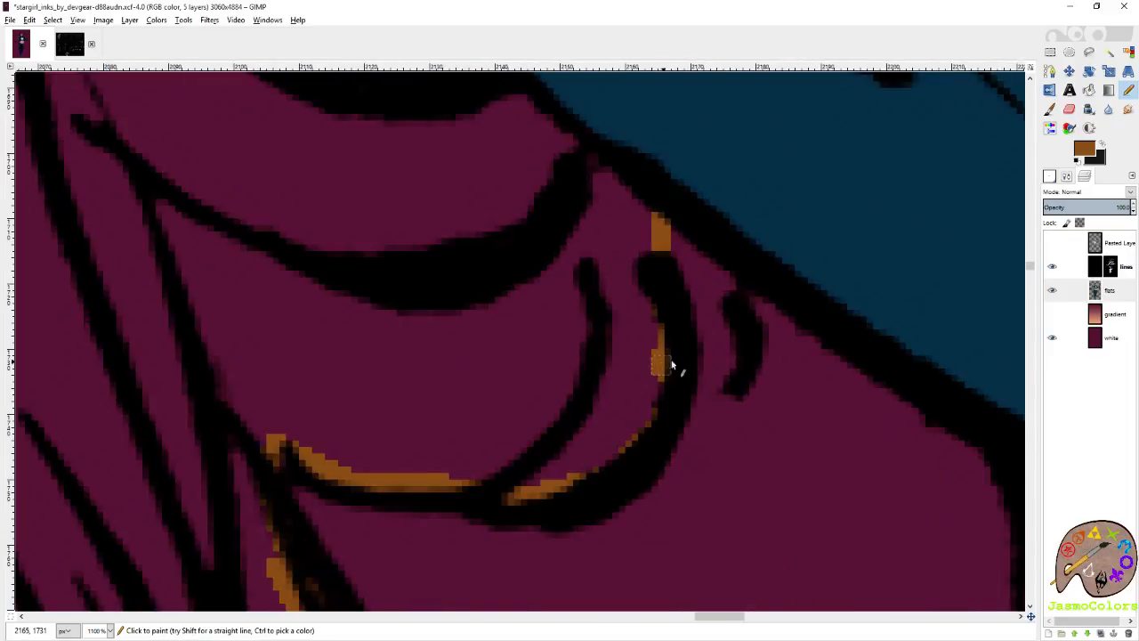
pyautogui.scroll(-7, 632, 301)
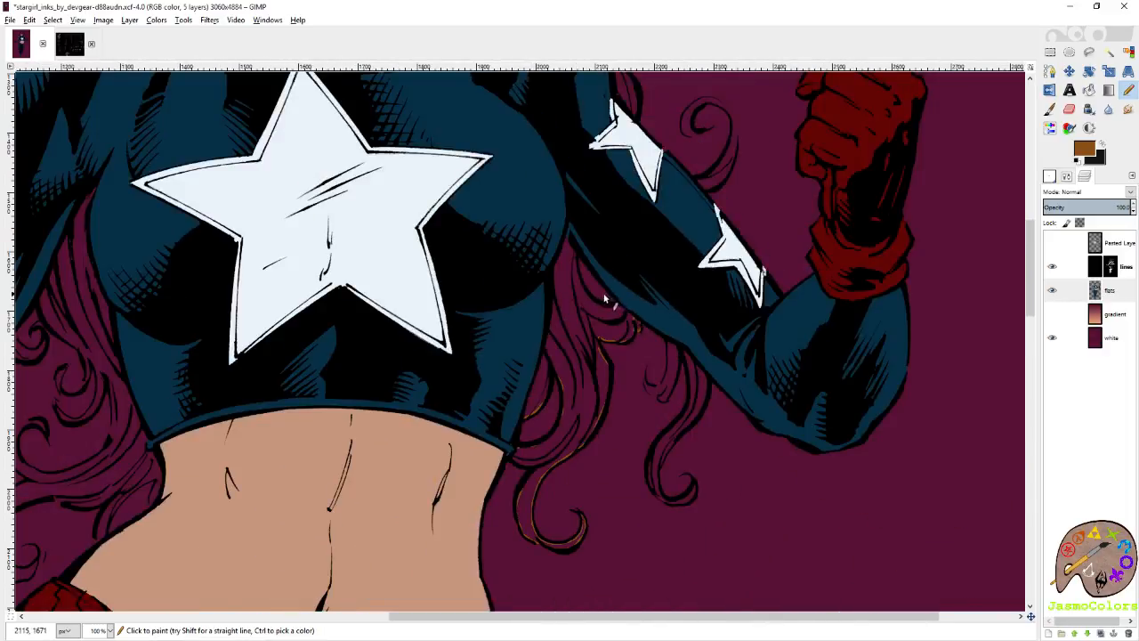
pyautogui.scroll(2, 597, 301)
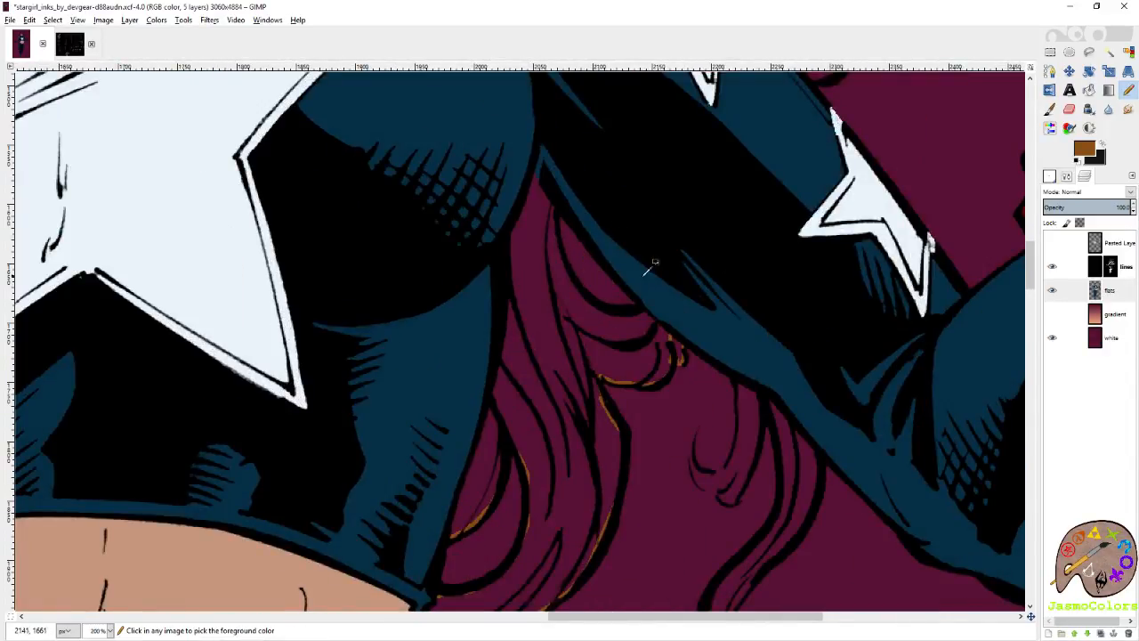
pyautogui.scroll(-3, 682, 298)
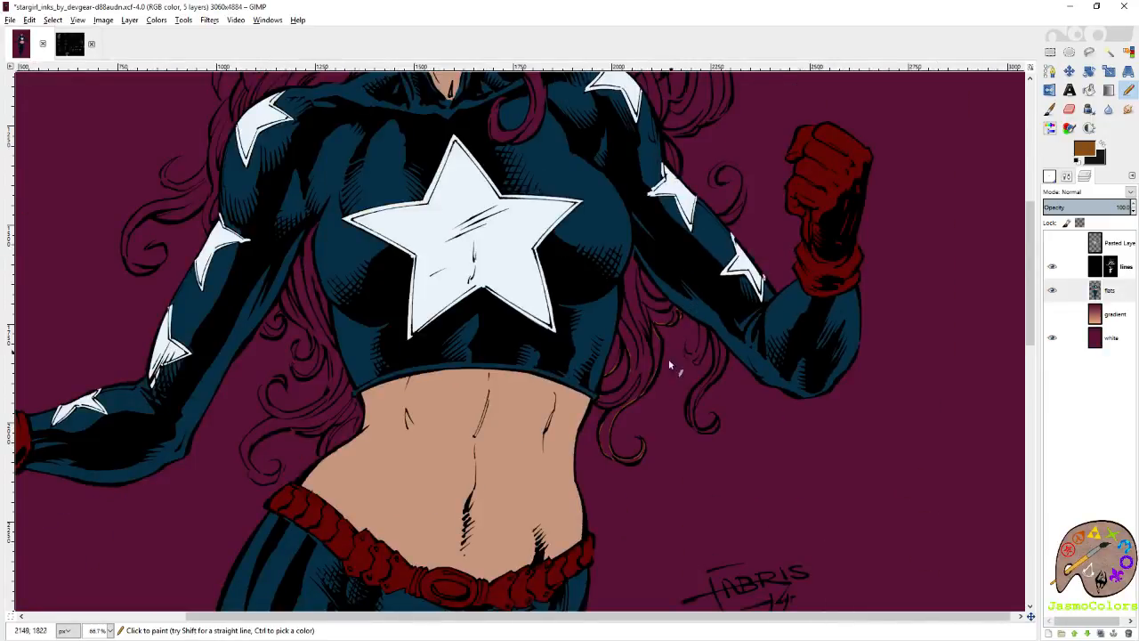
pyautogui.scroll(1, 658, 366)
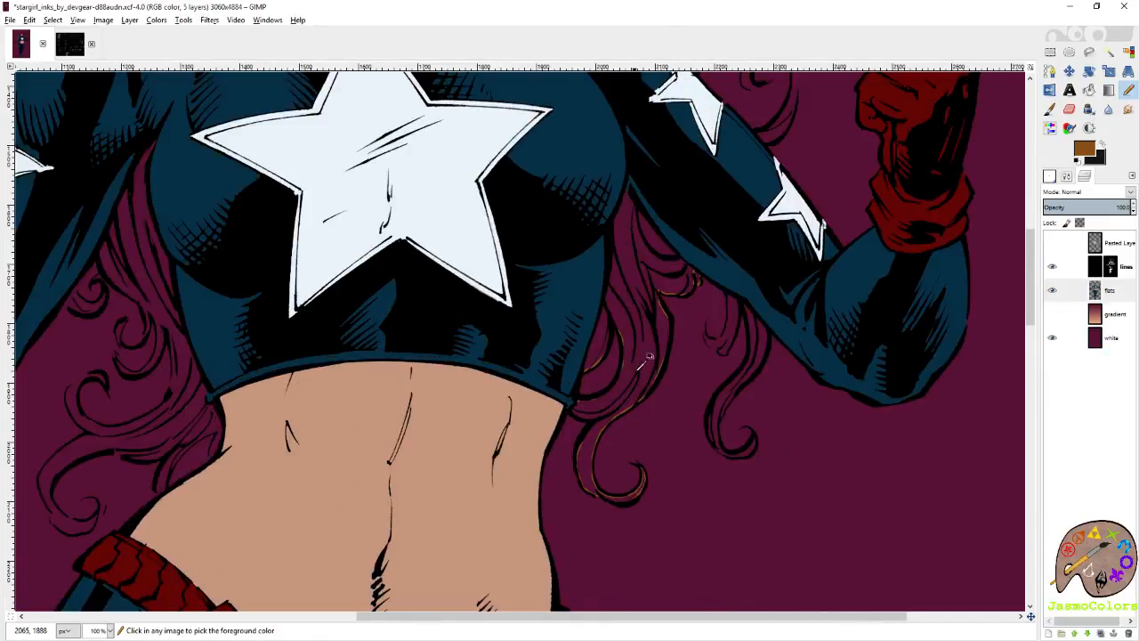
pyautogui.scroll(2, 614, 354)
pyautogui.hotkey('ctrl', 'z')
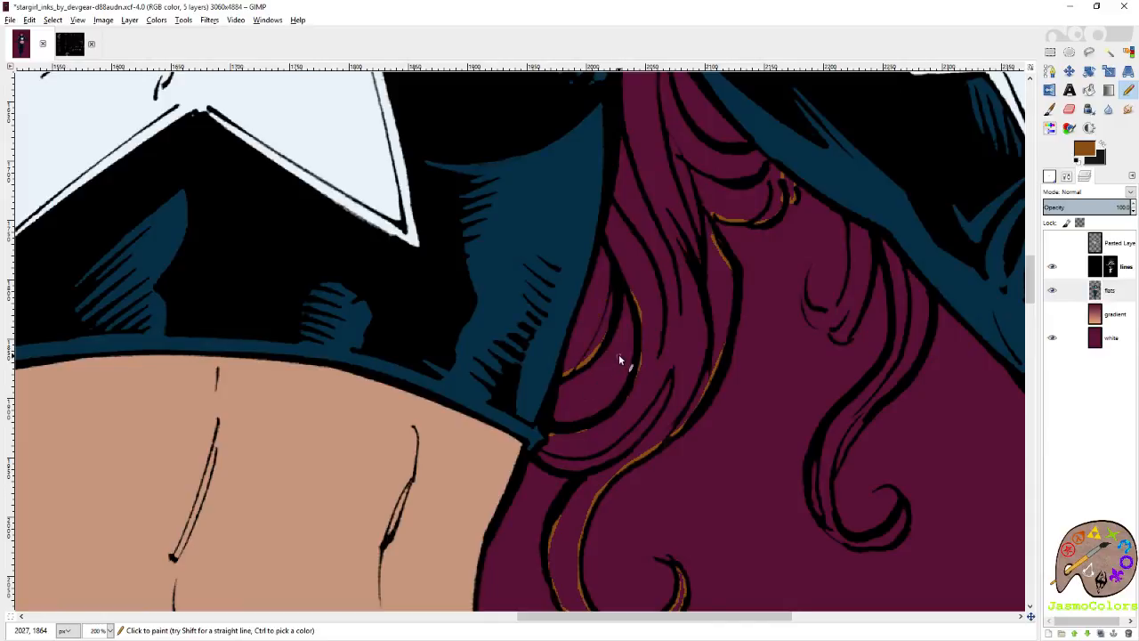
# Close the brown outline along the hair strand under the arm up to the armpit and fill the enclosed hair mass brown.
pyautogui.scroll(5, 609, 368)
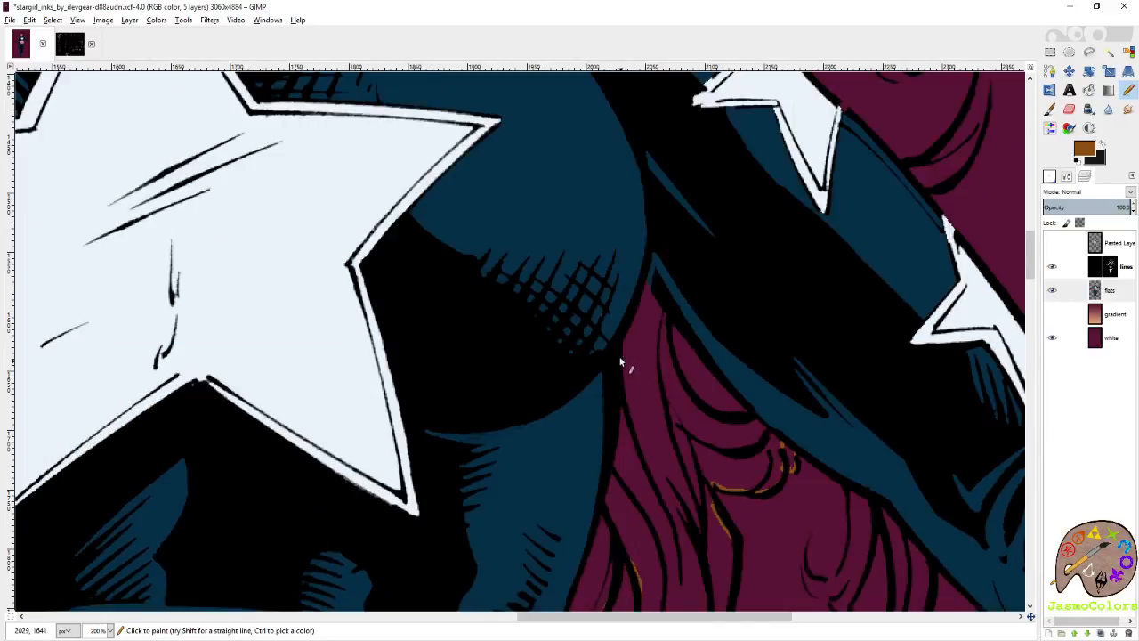
pyautogui.scroll(-3, 620, 362)
pyautogui.scroll(5, 753, 317)
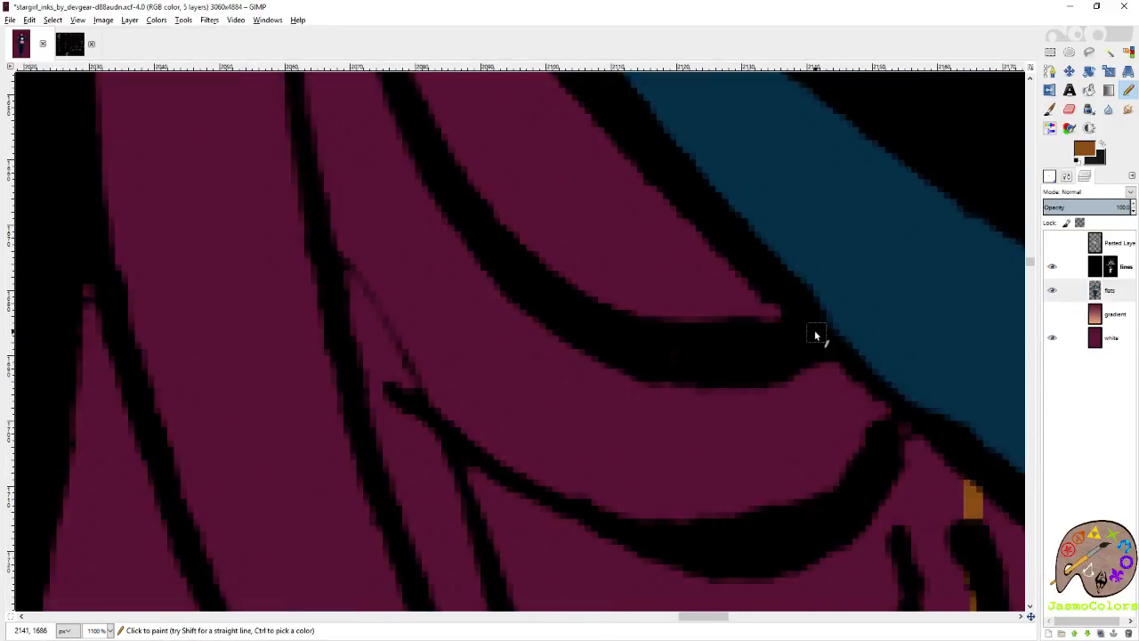
pyautogui.scroll(-2, 815, 335)
pyautogui.moveTo(574, 343); pyautogui.dragTo(437, 221)
pyautogui.scroll(2, 437, 220)
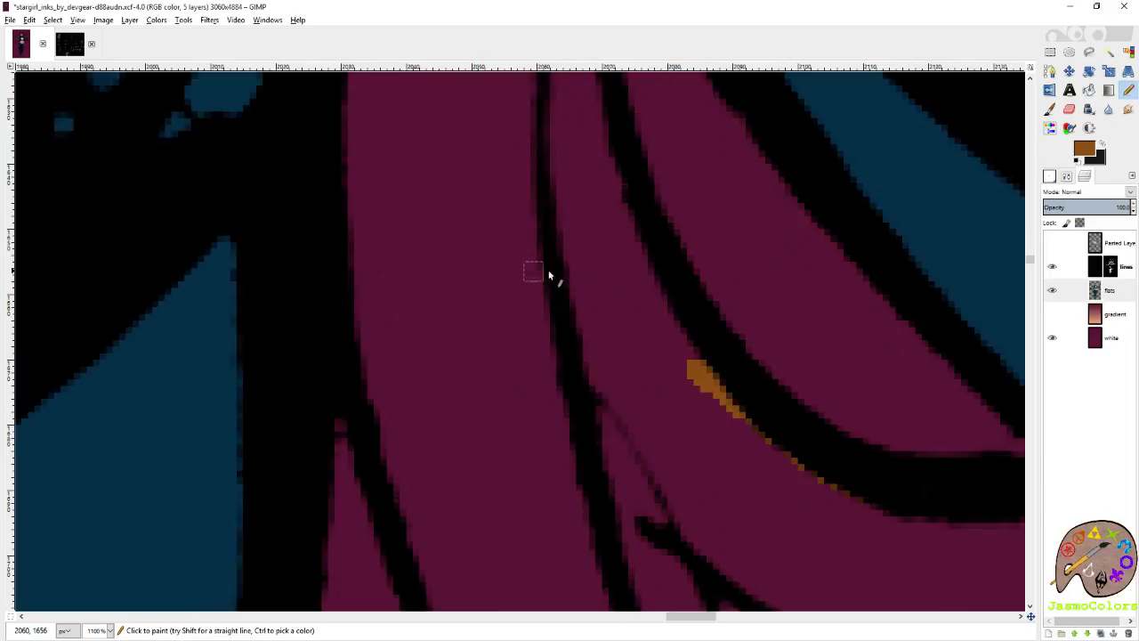
pyautogui.keyDown('shift'); pyautogui.click(610, 226); pyautogui.keyUp('shift')
pyautogui.scroll(3, 595, 219)
pyautogui.keyDown('shift'); pyautogui.click(598, 174); pyautogui.keyUp('shift')
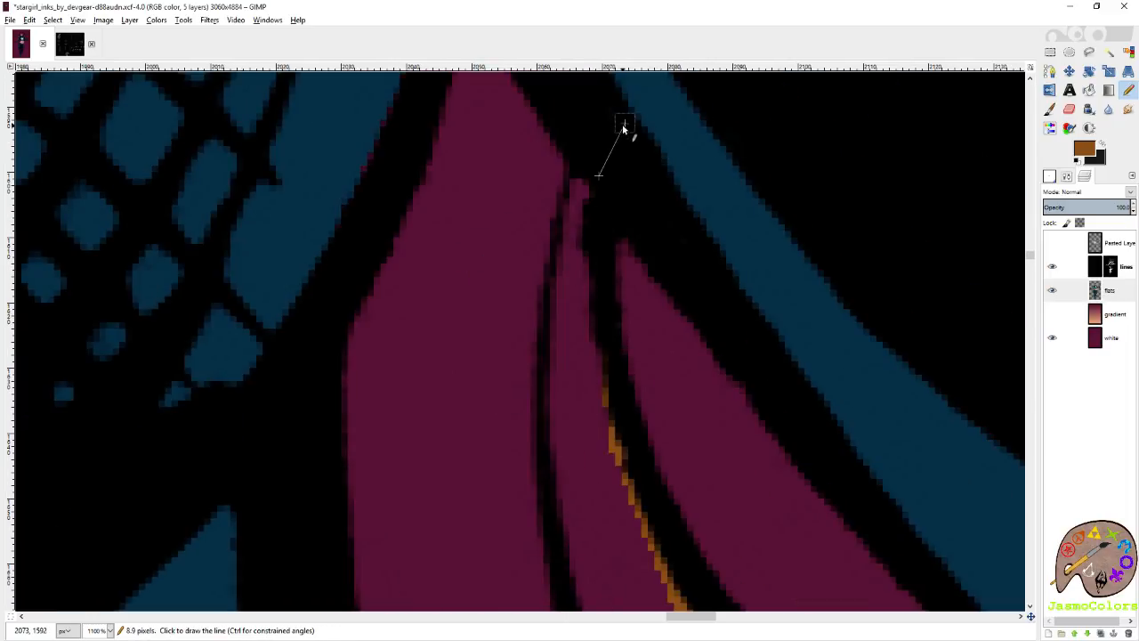
pyautogui.scroll(-7, 534, 320)
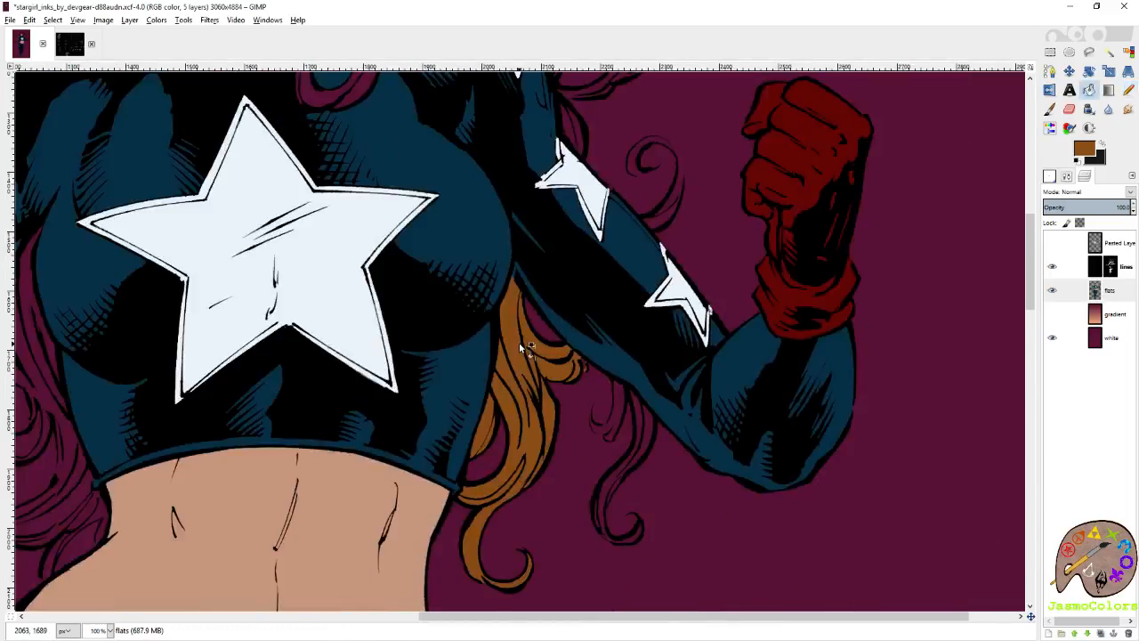
# Start a brown pencil outline on the next small lock under the arm, tracing its inner edge down from the sleeve.
pyautogui.press('n')
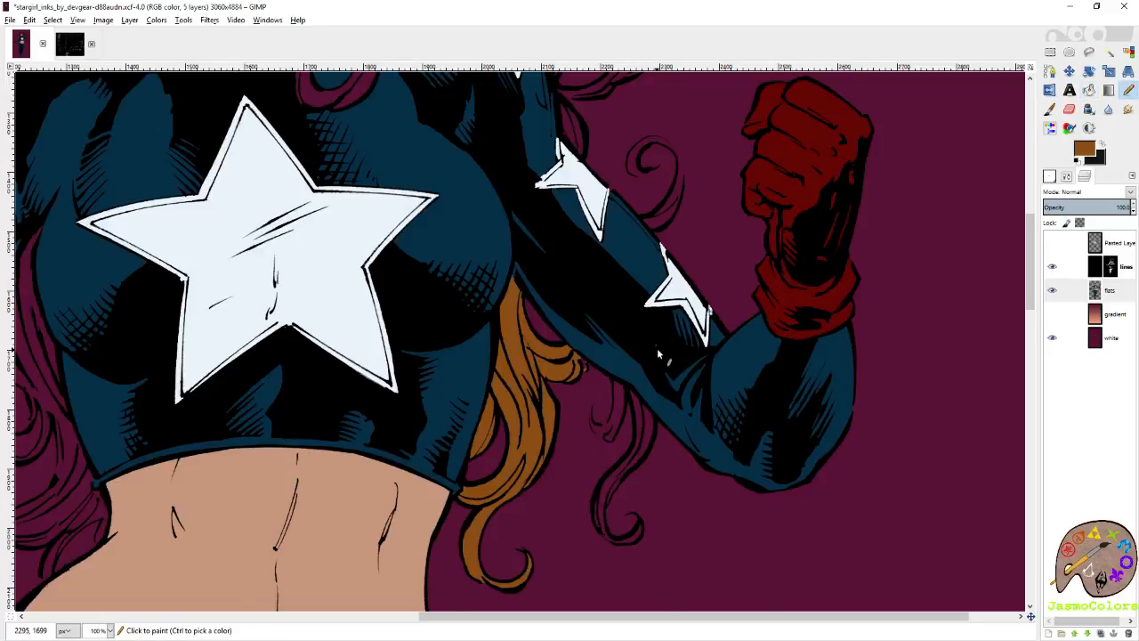
pyautogui.scroll(-3, 659, 354)
pyautogui.scroll(10, 659, 355)
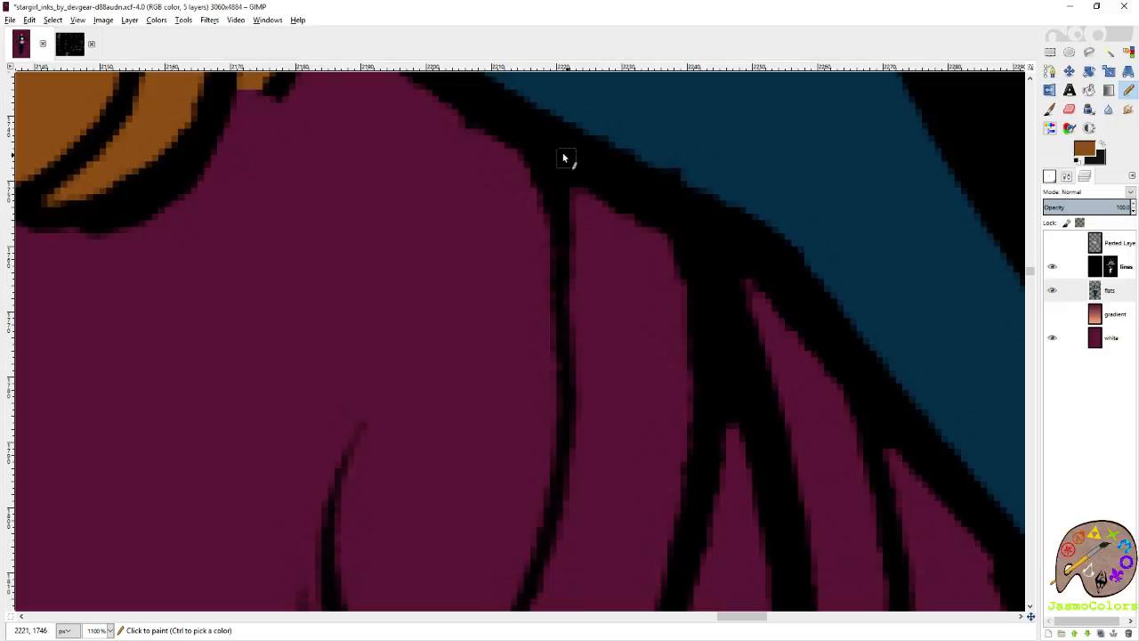
pyautogui.click(567, 140)
pyautogui.keyDown('shift'); pyautogui.click(574, 211); pyautogui.keyUp('shift')
pyautogui.keyDown('shift'); pyautogui.click(574, 309); pyautogui.keyUp('shift')
pyautogui.keyDown('shift'); pyautogui.click(573, 436); pyautogui.keyUp('shift')
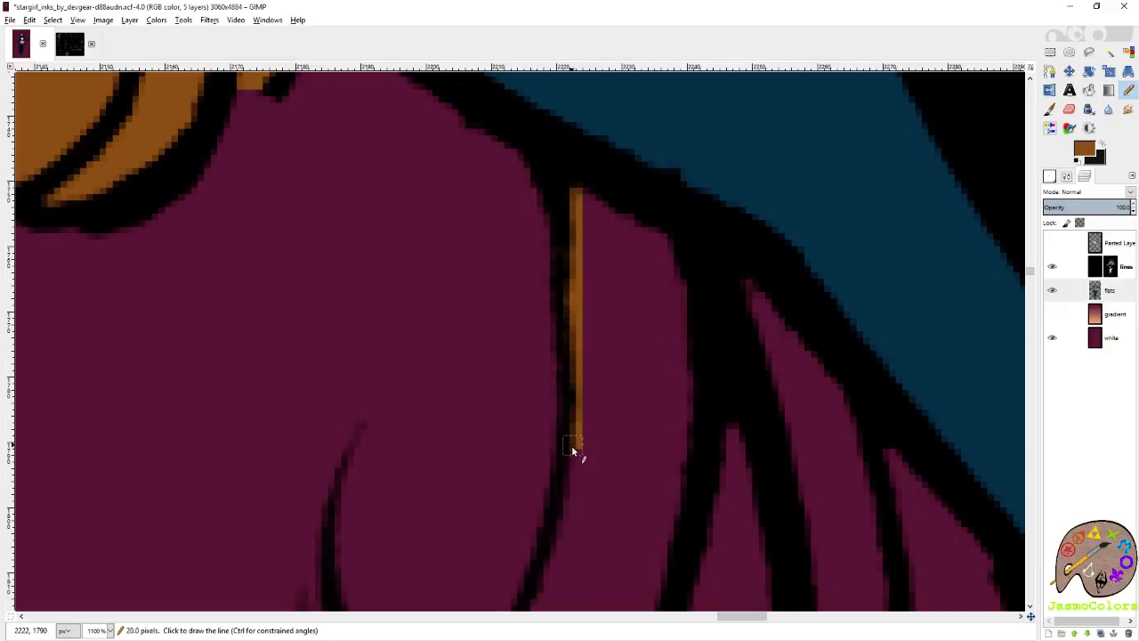
# Continue the small lock's brown outline around the bend and up along its thin curled tip.
pyautogui.scroll(-2, 572, 442)
pyautogui.keyDown('shift'); pyautogui.click(561, 255); pyautogui.keyUp('shift')
pyautogui.keyDown('shift'); pyautogui.click(545, 314); pyautogui.keyUp('shift')
pyautogui.keyDown('shift'); pyautogui.click(515, 372); pyautogui.keyUp('shift')
pyautogui.keyDown('shift'); pyautogui.click(487, 405); pyautogui.keyUp('shift')
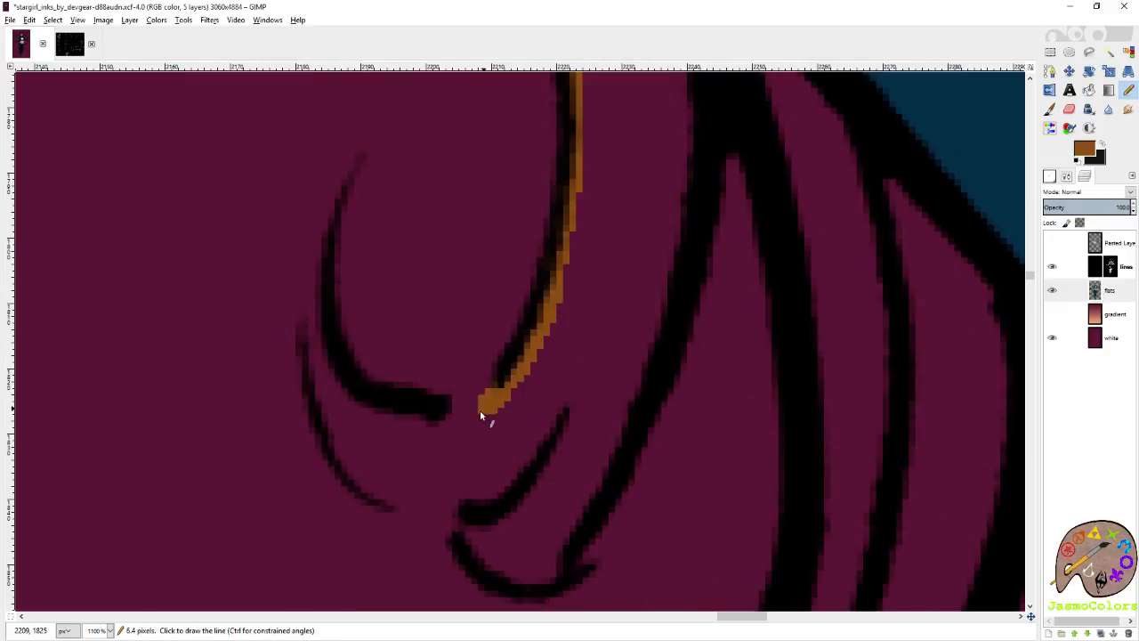
pyautogui.keyDown('shift'); pyautogui.click(377, 411); pyautogui.keyUp('shift')
pyautogui.keyDown('shift'); pyautogui.click(332, 376); pyautogui.keyUp('shift')
pyautogui.keyDown('shift'); pyautogui.click(324, 295); pyautogui.keyUp('shift')
# Trace the small lock's lower edge in brown, past its pointed end and back up towards the sleeve.
pyautogui.keyDown('shift'); pyautogui.click(318, 379); pyautogui.keyUp('shift')
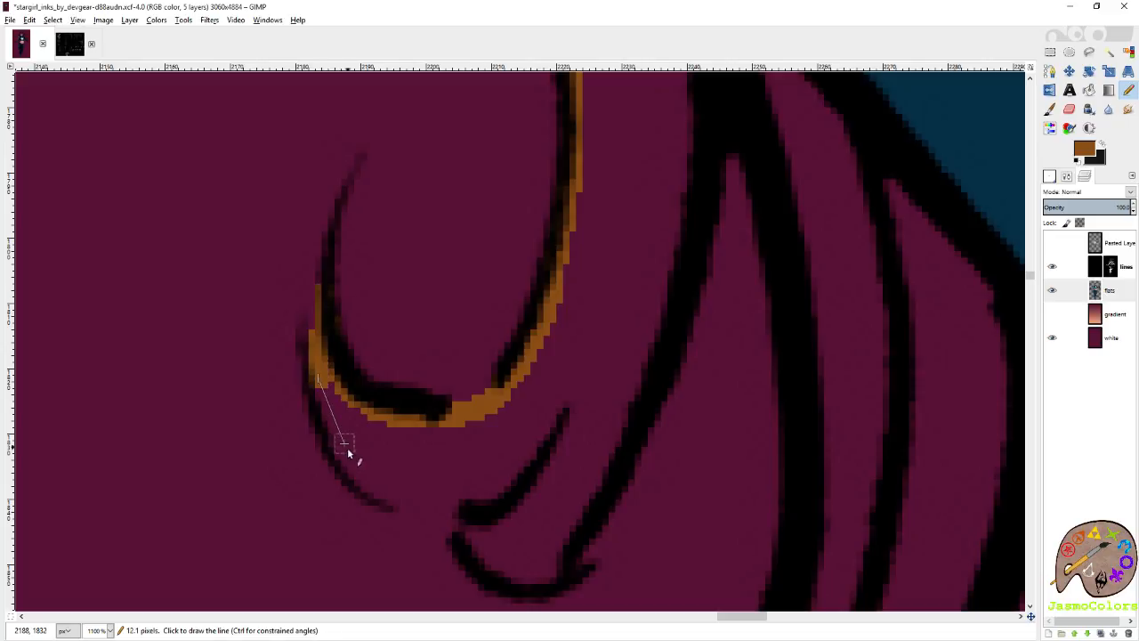
pyautogui.keyDown('shift'); pyautogui.click(350, 471); pyautogui.keyUp('shift')
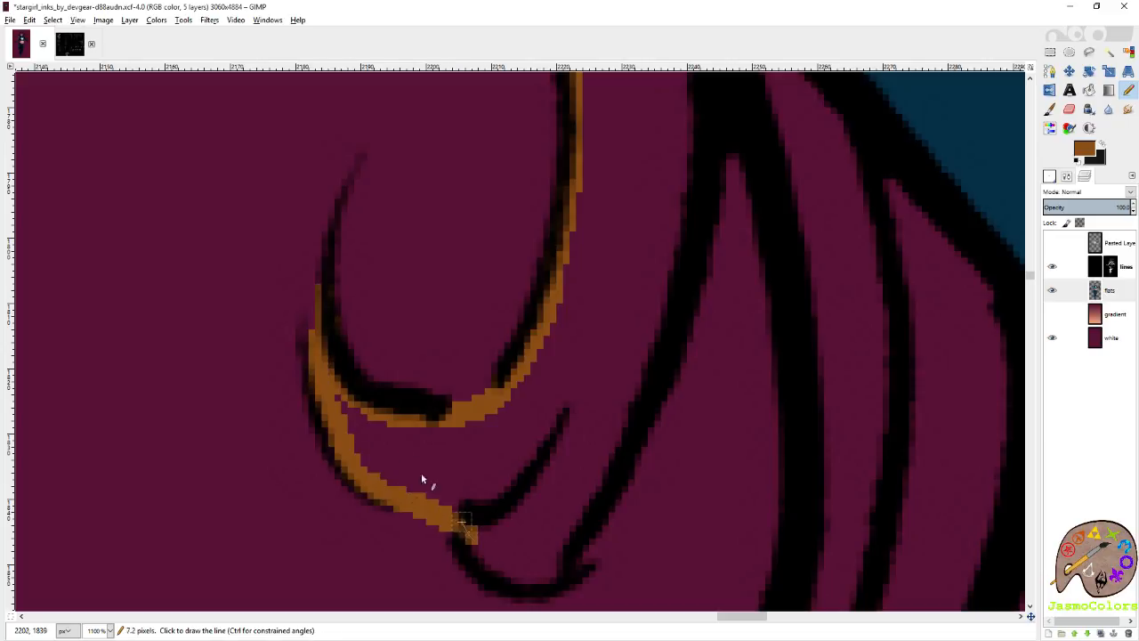
pyautogui.scroll(-3, 513, 427)
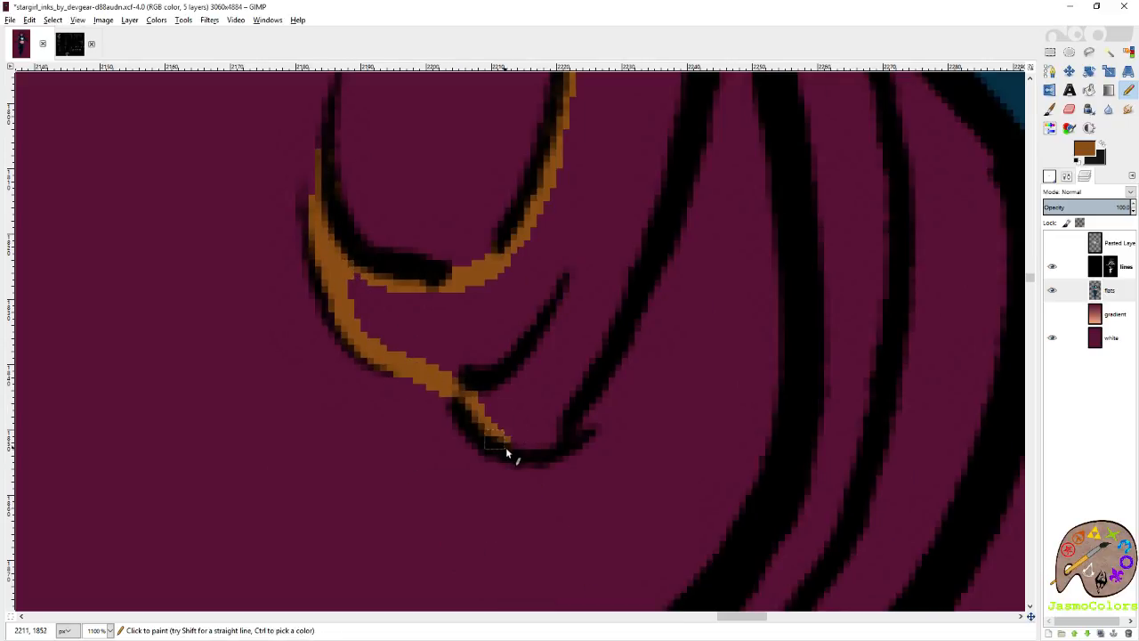
pyautogui.keyDown('shift'); pyautogui.click(623, 300); pyautogui.keyUp('shift')
pyautogui.keyDown('shift'); pyautogui.click(662, 214); pyautogui.keyUp('shift')
pyautogui.scroll(5, 664, 232)
pyautogui.keyDown('shift'); pyautogui.click(691, 264); pyautogui.keyUp('shift')
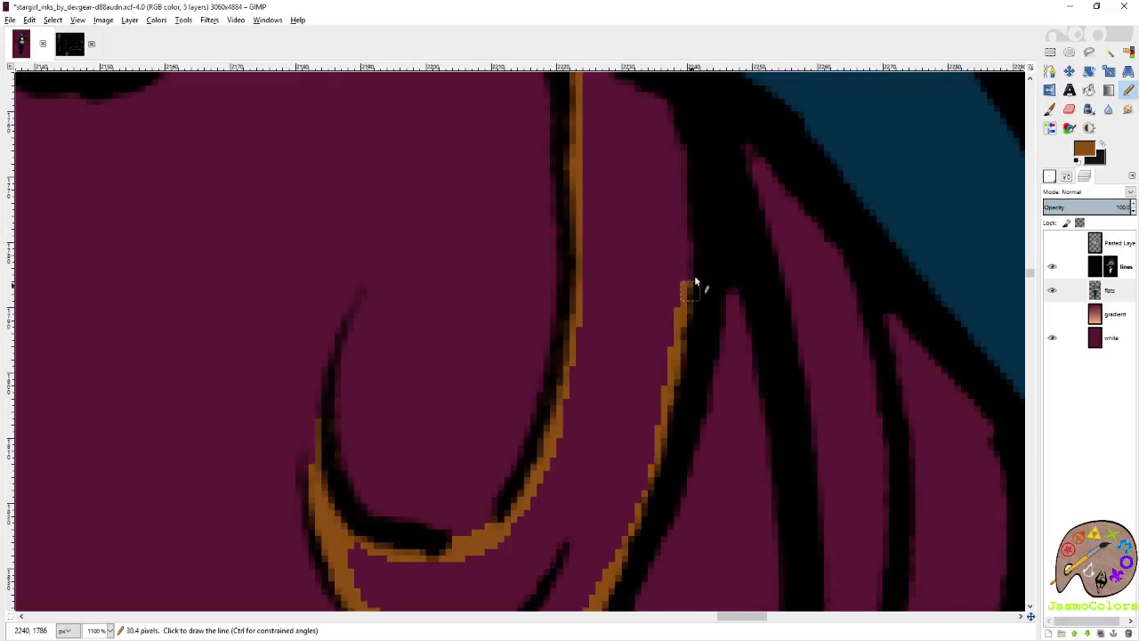
# Begin outlining the long S-shaped lock in brown, following the inside of its left contour down from the sleeve.
pyautogui.keyDown('shift'); pyautogui.click(735, 252); pyautogui.keyUp('shift')
pyautogui.keyDown('shift'); pyautogui.click(789, 333); pyautogui.keyUp('shift')
pyautogui.keyDown('shift'); pyautogui.click(802, 383); pyautogui.keyUp('shift')
pyautogui.keyDown('shift'); pyautogui.click(812, 445); pyautogui.keyUp('shift')
pyautogui.scroll(-7, 814, 514)
pyautogui.hscroll(6, 814, 513)
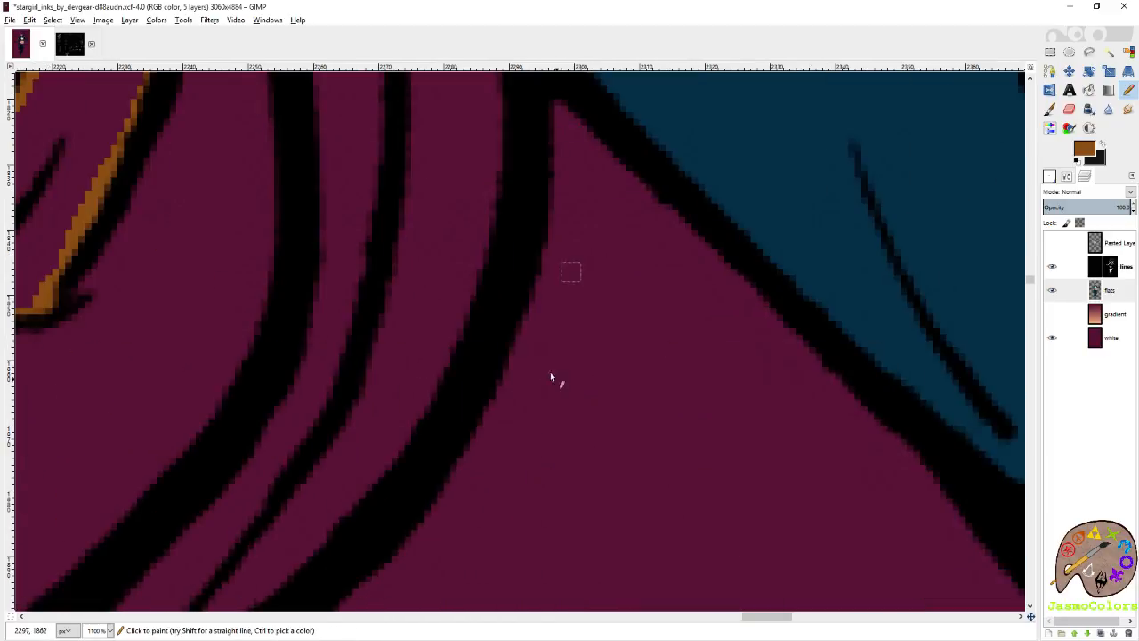
# Extend the S-shaped lock's brown outline around its middle bend, along the inside of the thick left contour.
pyautogui.keyDown('shift'); pyautogui.click(323, 285); pyautogui.keyUp('shift')
pyautogui.keyDown('shift'); pyautogui.click(308, 326); pyautogui.keyUp('shift')
pyautogui.keyDown('shift'); pyautogui.click(271, 416); pyautogui.keyUp('shift')
pyautogui.keyDown('shift'); pyautogui.click(211, 508); pyautogui.keyUp('shift')
pyautogui.hscroll(-6, 196, 533)
pyautogui.scroll(-5, 199, 534)
pyautogui.keyDown('shift'); pyautogui.click(483, 427); pyautogui.keyUp('shift')
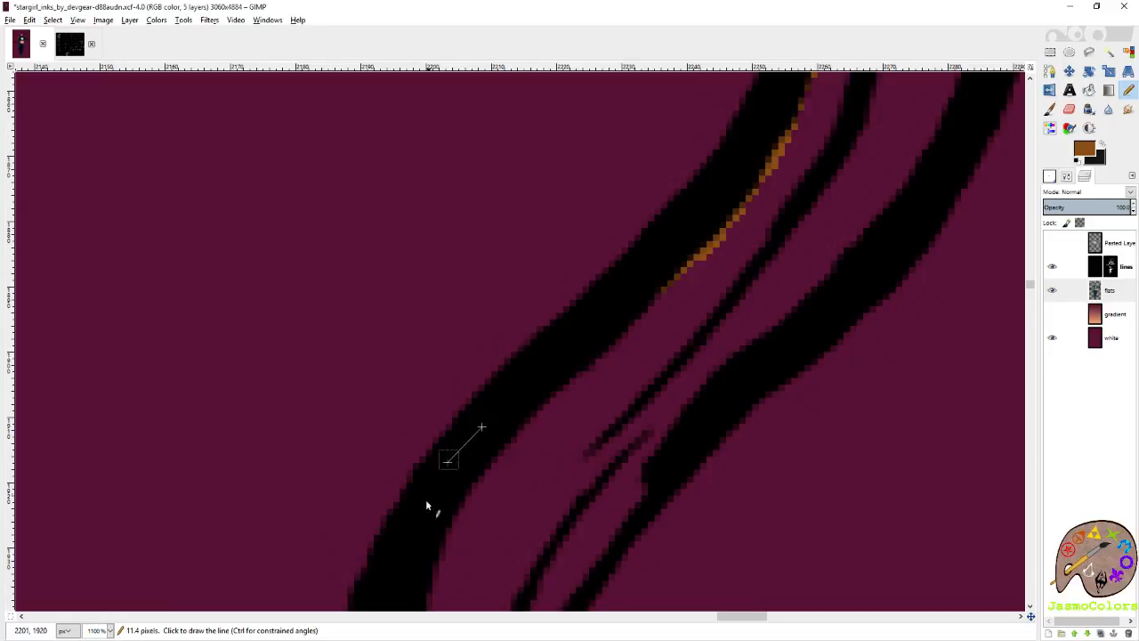
# Trace the lower part of the S-shaped lock in brown down to the start of its bottom curl.
pyautogui.scroll(-7, 421, 502)
pyautogui.scroll(-7, 365, 401)
pyautogui.keyDown('shift'); pyautogui.click(402, 184); pyautogui.keyUp('shift')
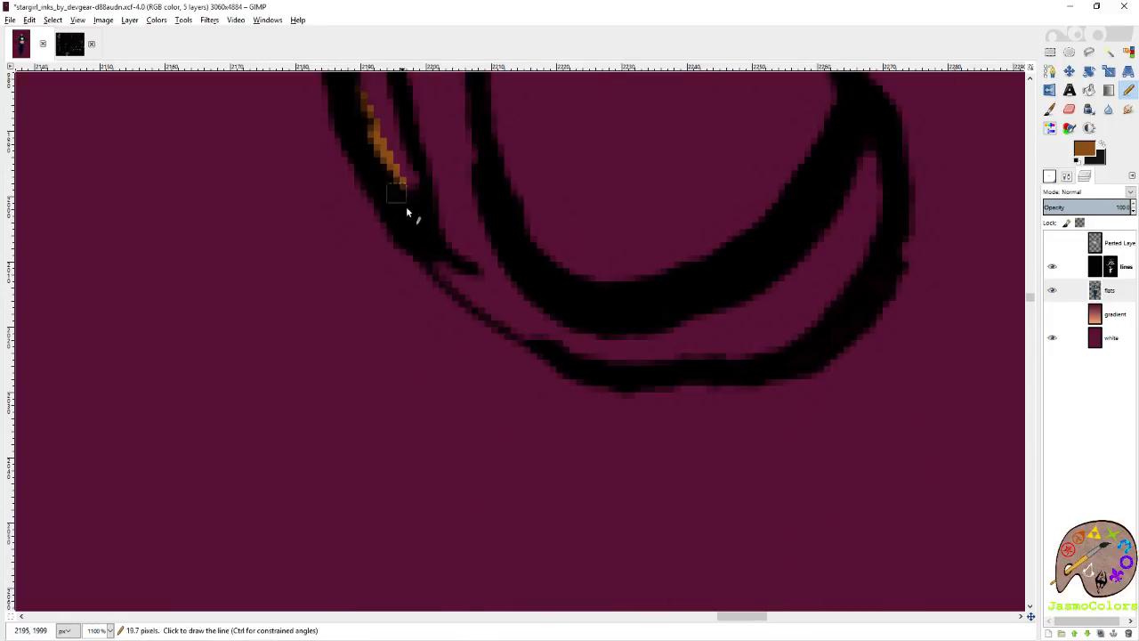
pyautogui.keyDown('shift'); pyautogui.click(473, 288); pyautogui.keyUp('shift')
pyautogui.keyDown('shift'); pyautogui.click(532, 329); pyautogui.keyUp('shift')
pyautogui.keyDown('shift'); pyautogui.click(585, 349); pyautogui.keyUp('shift')
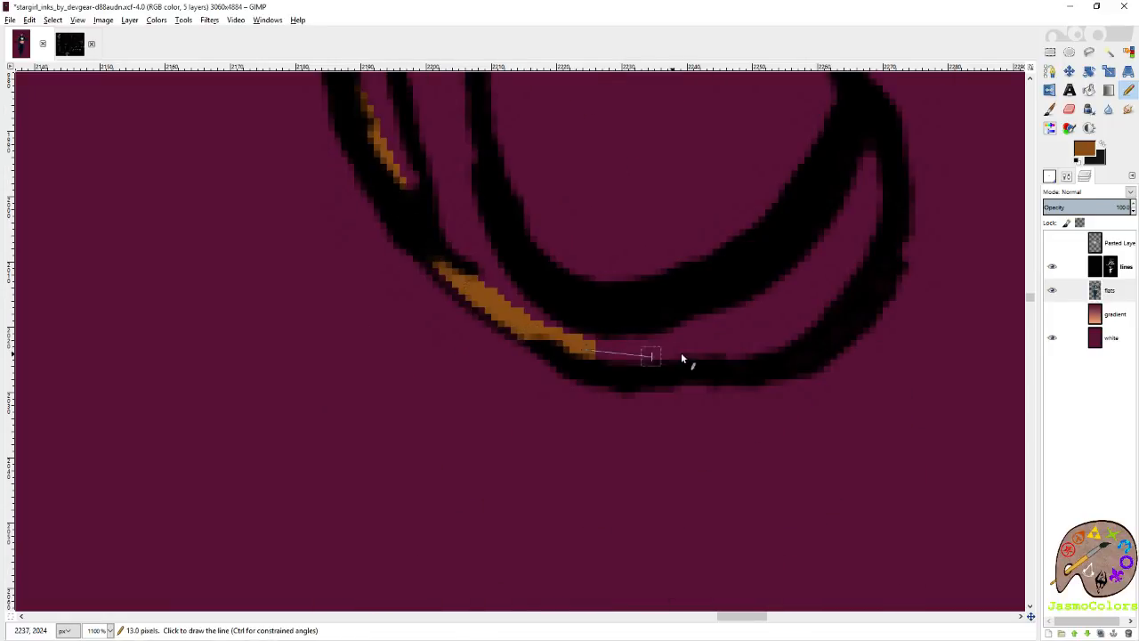
# Outline the bottom curl of the S-shaped lock in brown along its underside and up towards the curl's tip.
pyautogui.keyDown('shift'); pyautogui.click(762, 356); pyautogui.keyUp('shift')
pyautogui.keyDown('shift'); pyautogui.click(816, 322); pyautogui.keyUp('shift')
pyautogui.keyDown('shift'); pyautogui.click(848, 276); pyautogui.keyUp('shift')
pyautogui.keyDown('shift'); pyautogui.click(867, 201); pyautogui.keyUp('shift')
pyautogui.moveTo(873, 149); pyautogui.dragTo(876, 218)
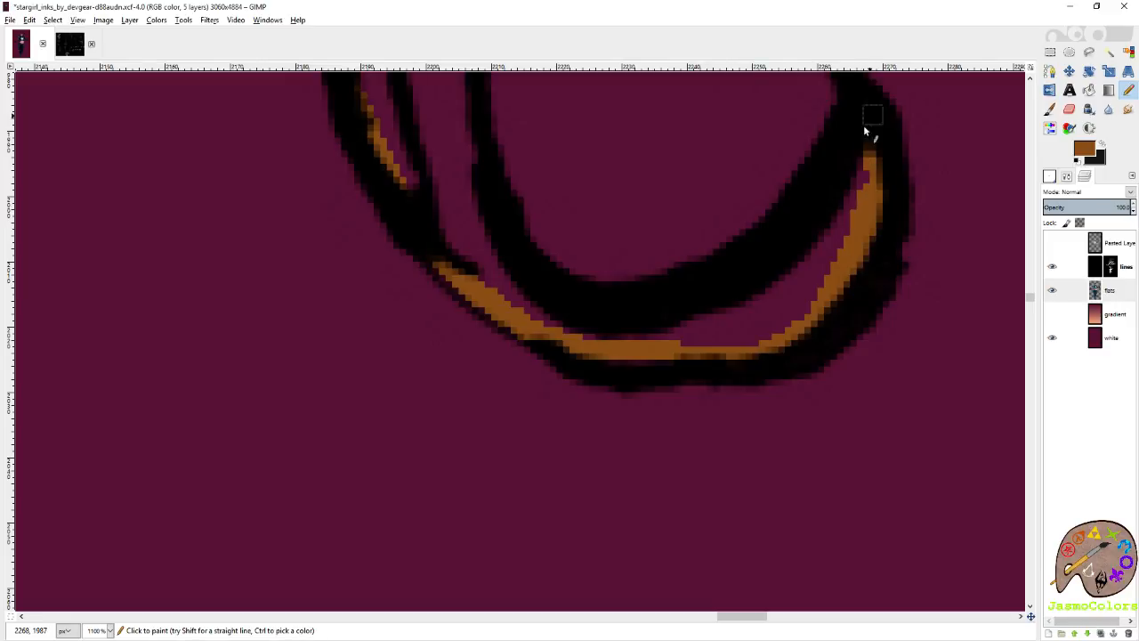
# Trace the inside of the S-shaped lock's right contour in brown from the bottom curl up to its middle.
pyautogui.click(471, 140)
pyautogui.scroll(4, 463, 223)
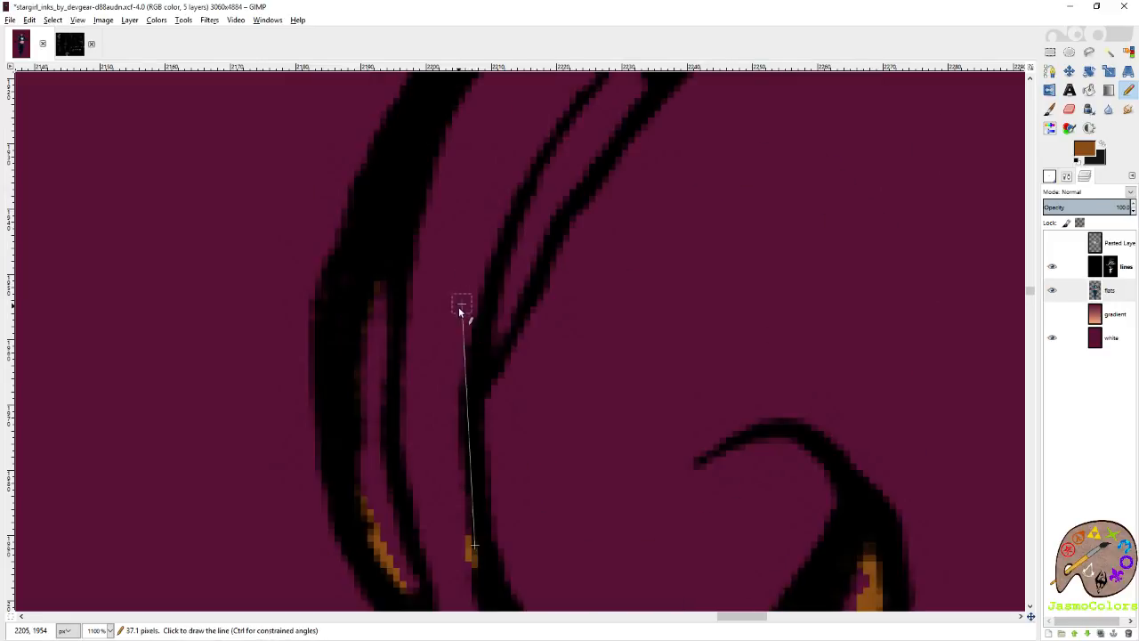
pyautogui.keyDown('shift'); pyautogui.click(470, 388); pyautogui.keyUp('shift')
pyautogui.keyDown('shift'); pyautogui.click(537, 255); pyautogui.keyUp('shift')
pyautogui.keyDown('shift'); pyautogui.click(616, 123); pyautogui.keyUp('shift')
pyautogui.scroll(2, 676, 214)
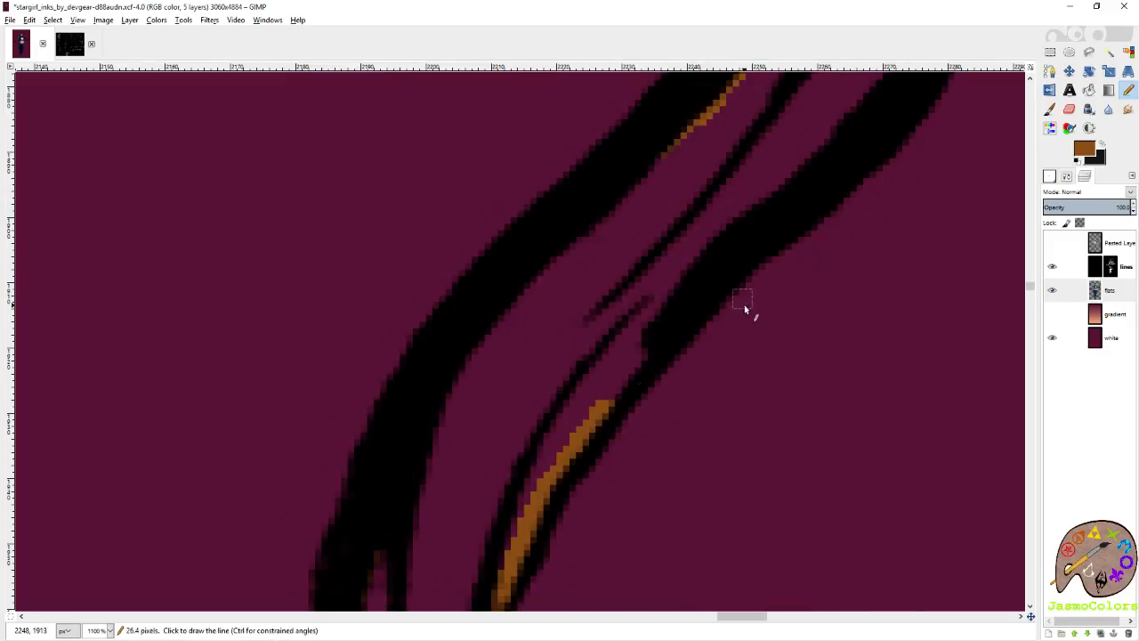
# Finish the S-shaped lock's brown outline along its upper right contour up to the sleeve.
pyautogui.hscroll(2, 748, 219)
pyautogui.scroll(3, 681, 267)
pyautogui.keyDown('shift'); pyautogui.click(733, 345); pyautogui.keyUp('shift')
pyautogui.keyDown('shift'); pyautogui.click(766, 238); pyautogui.keyUp('shift')
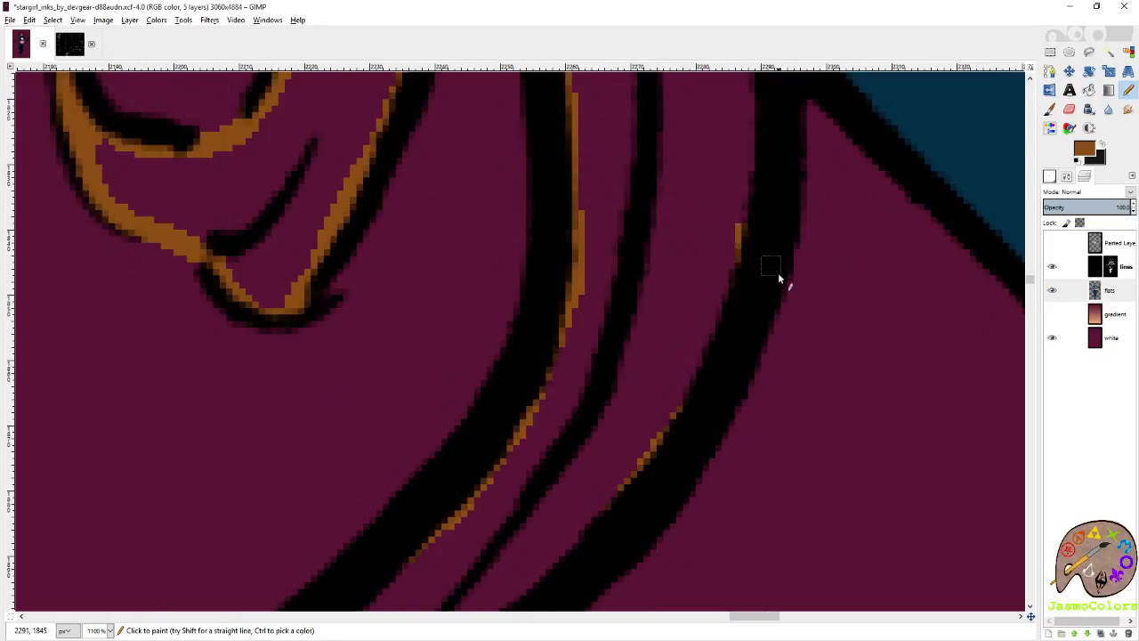
pyautogui.scroll(1, 778, 272)
pyautogui.keyDown('shift'); pyautogui.click(778, 242); pyautogui.keyUp('shift')
# Fill the outlined small and S-shaped locks under the arm with brown and save the image.
pyautogui.scroll(-10, 682, 348)
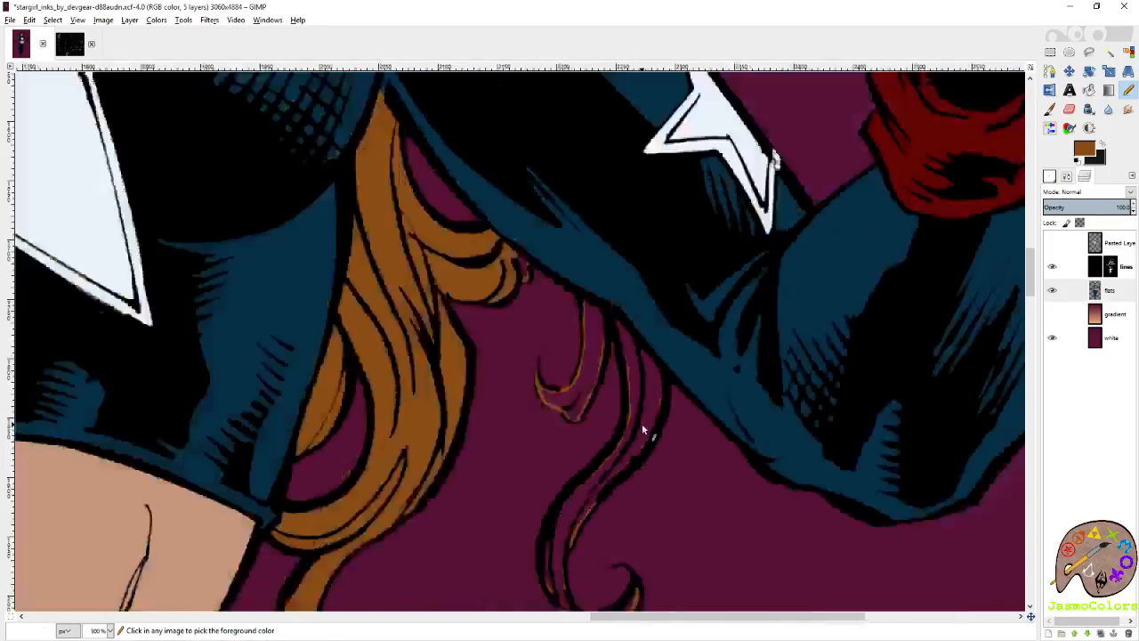
pyautogui.scroll(-4, 642, 400)
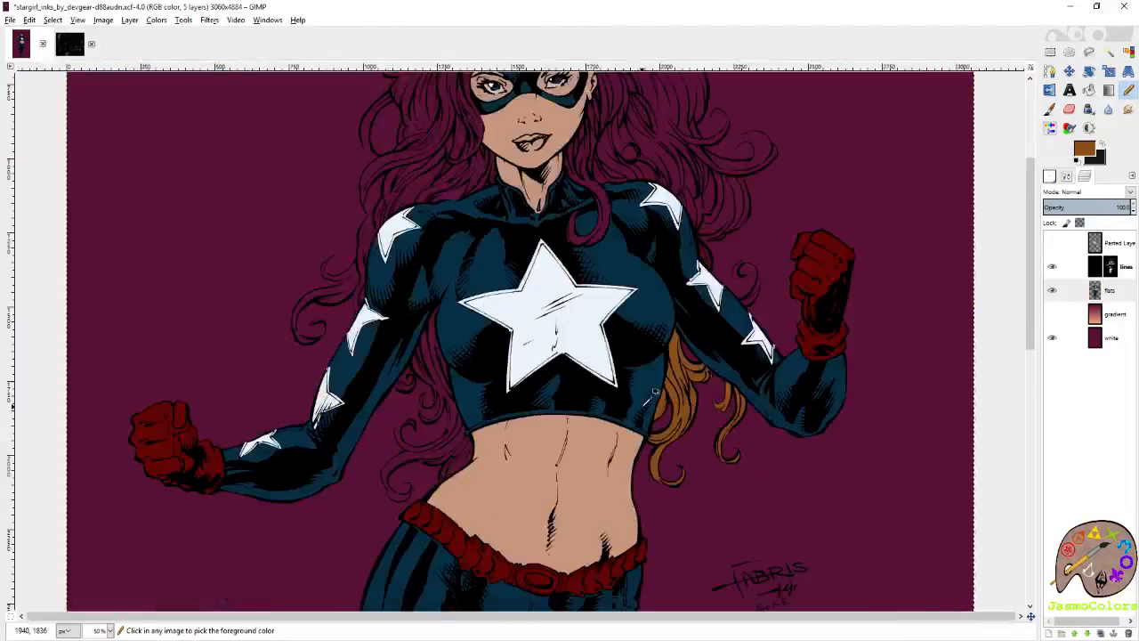
pyautogui.hotkey('ctrl', 's')
# Outline the lock beside the opposite side of the waist in brown, over its pointed top and down its long thin contour.
pyautogui.scroll(4, 439, 422)
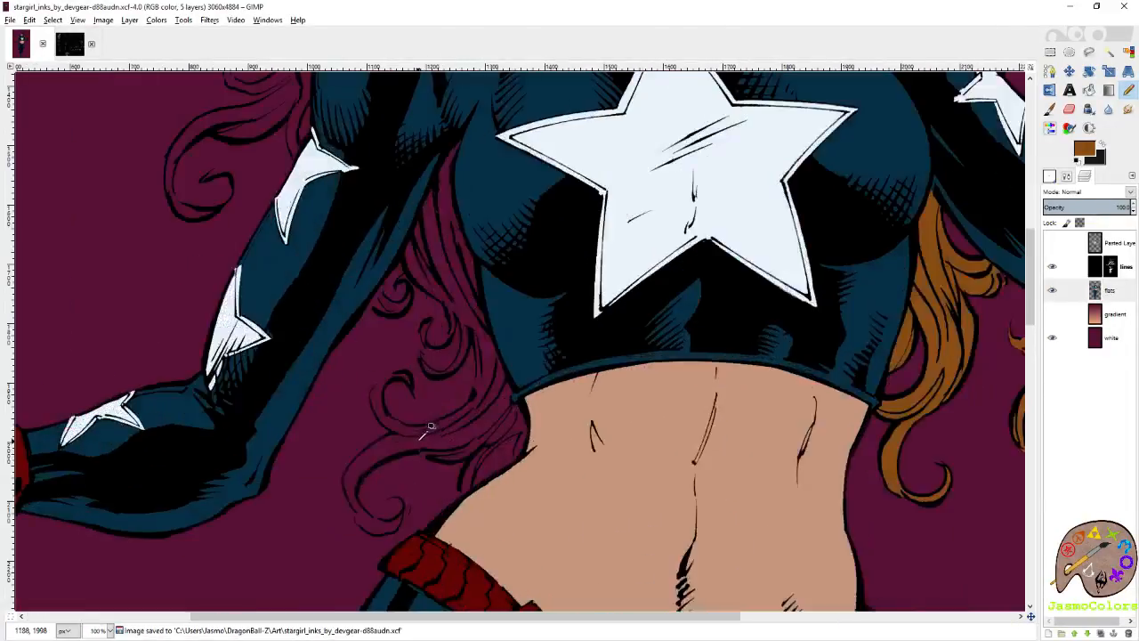
pyautogui.scroll(6, 570, 452)
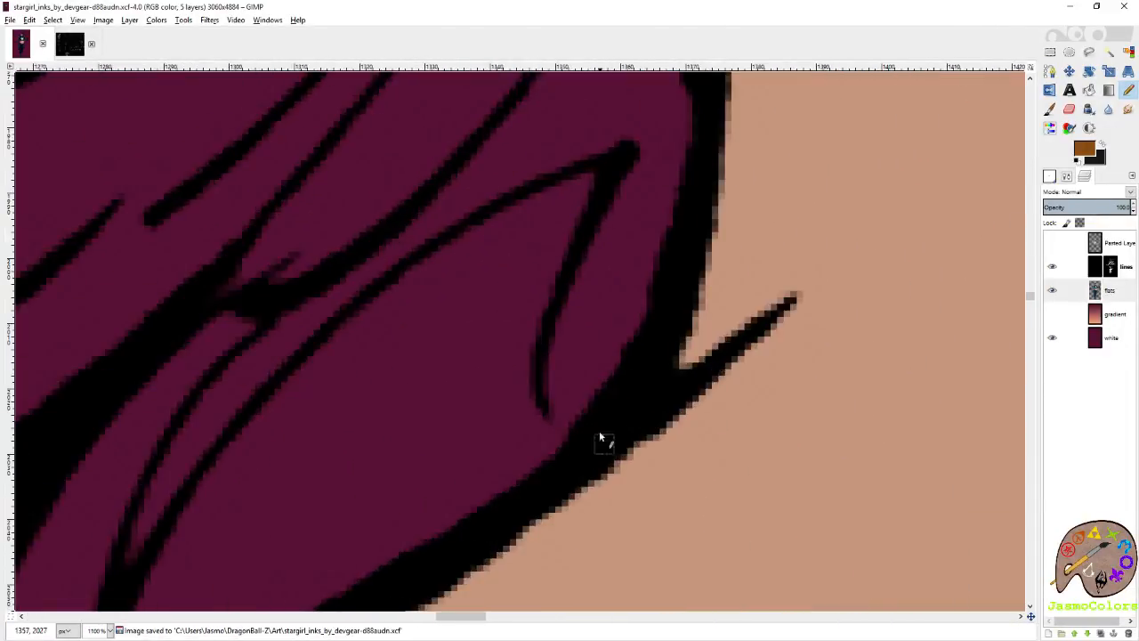
pyautogui.click(574, 398)
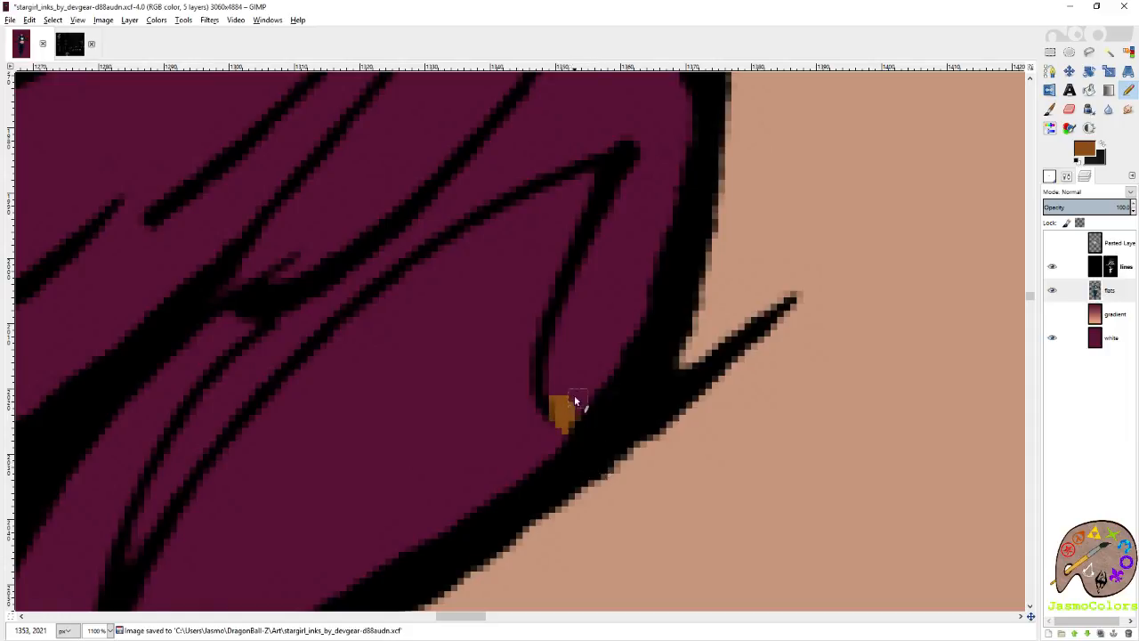
pyautogui.moveTo(611, 214)
pyautogui.mouseDown()
pyautogui.moveTo(643, 152)
pyautogui.moveTo(522, 183)
pyautogui.moveTo(445, 226)
pyautogui.mouseUp()
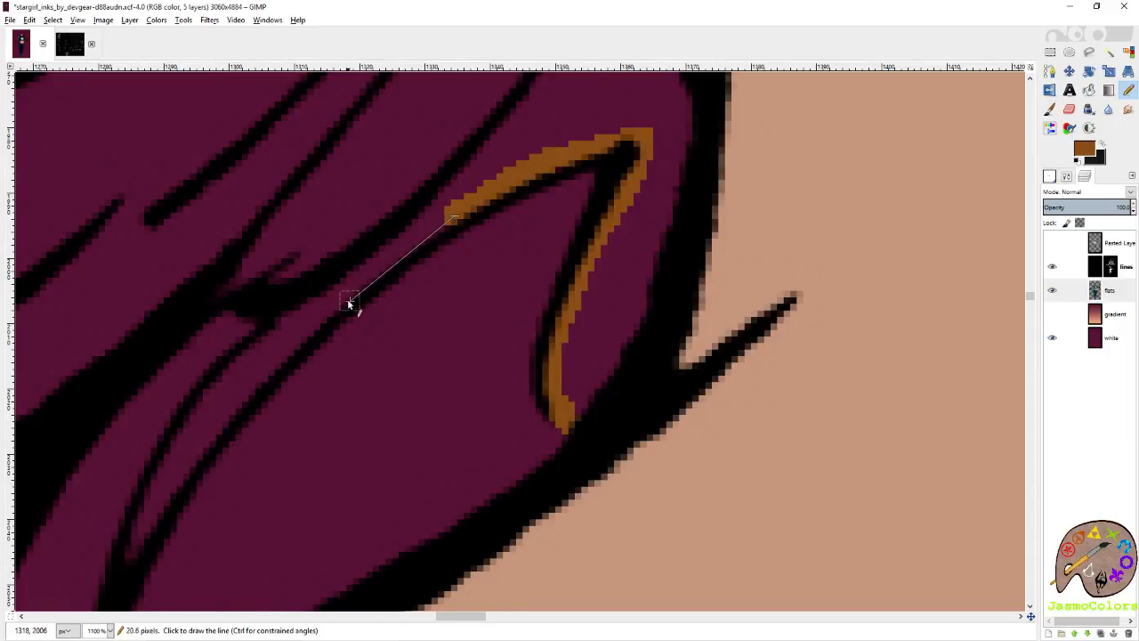
pyautogui.keyDown('shift'); pyautogui.click(326, 312); pyautogui.keyUp('shift')
pyautogui.keyDown('shift'); pyautogui.click(266, 374); pyautogui.keyUp('shift')
pyautogui.moveTo(169, 494); pyautogui.dragTo(419, 357)
pyautogui.keyDown('shift'); pyautogui.click(417, 366); pyautogui.keyUp('shift')
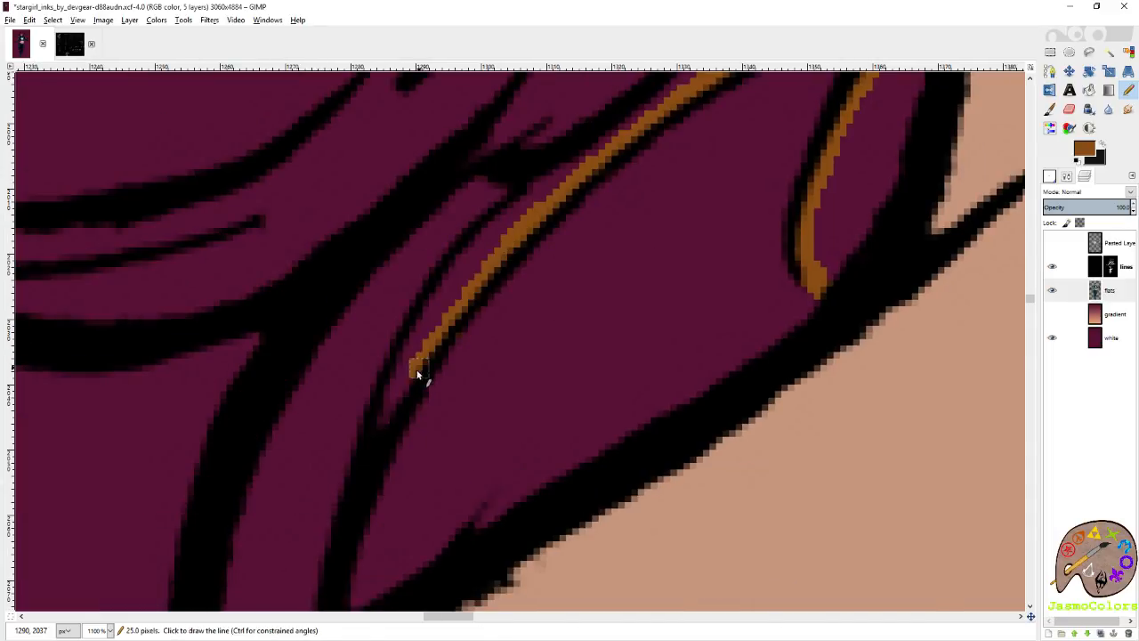
pyautogui.keyDown('shift'); pyautogui.click(385, 425); pyautogui.keyUp('shift')
pyautogui.keyDown('shift'); pyautogui.click(401, 361); pyautogui.keyUp('shift')
pyautogui.keyDown('shift'); pyautogui.click(445, 277); pyautogui.keyUp('shift')
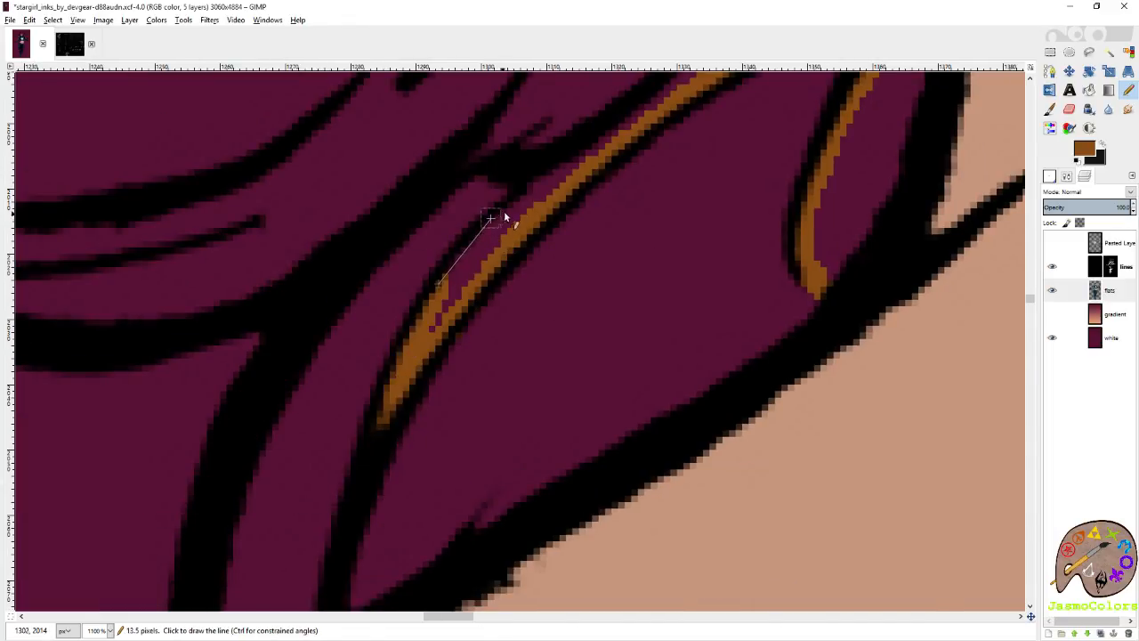
pyautogui.keyDown('shift'); pyautogui.click(545, 169); pyautogui.keyUp('shift')
pyautogui.keyDown('shift'); pyautogui.click(419, 161); pyautogui.keyUp('shift')
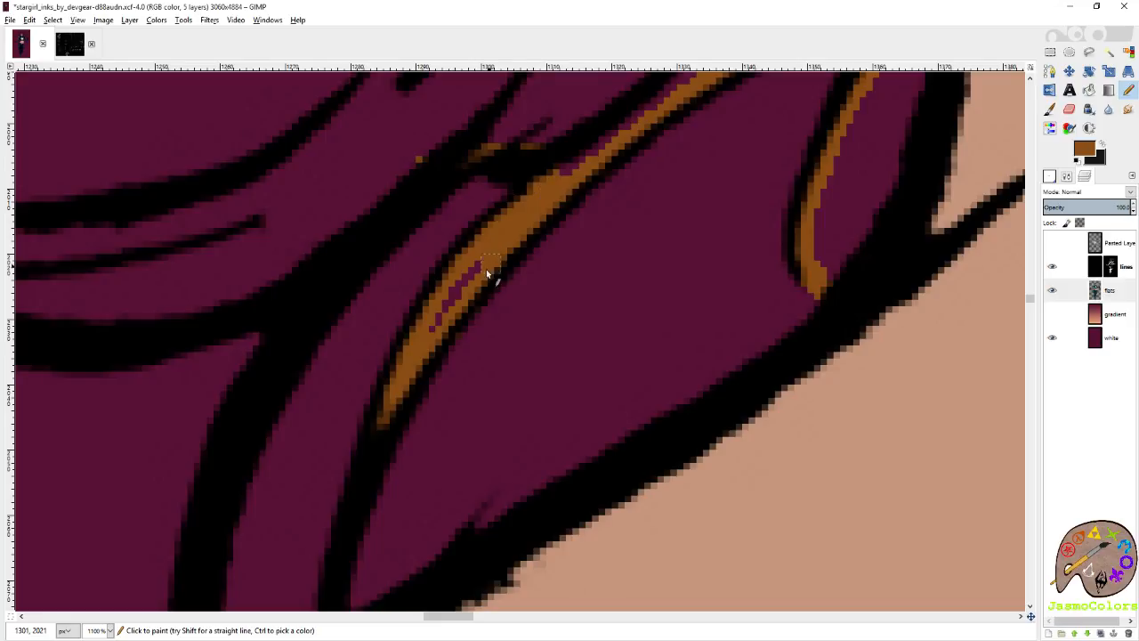
# Extend the brown outline down to the waist contour and bridge the gap below the neighbouring thick hair line.
pyautogui.keyDown('ctrl'); pyautogui.scroll(-3, 445, 231); pyautogui.keyUp('ctrl')
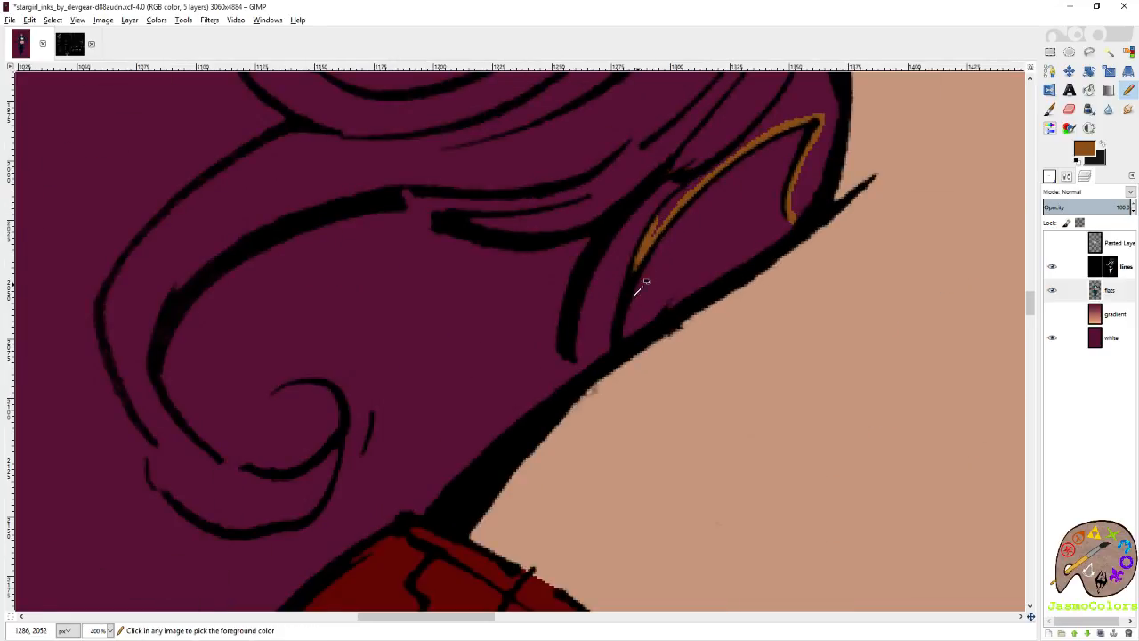
pyautogui.keyDown('ctrl'); pyautogui.scroll(4, 626, 307); pyautogui.keyUp('ctrl')
pyautogui.keyDown('shift'); pyautogui.click(647, 285); pyautogui.keyUp('shift')
pyautogui.keyDown('shift'); pyautogui.click(615, 431); pyautogui.keyUp('shift')
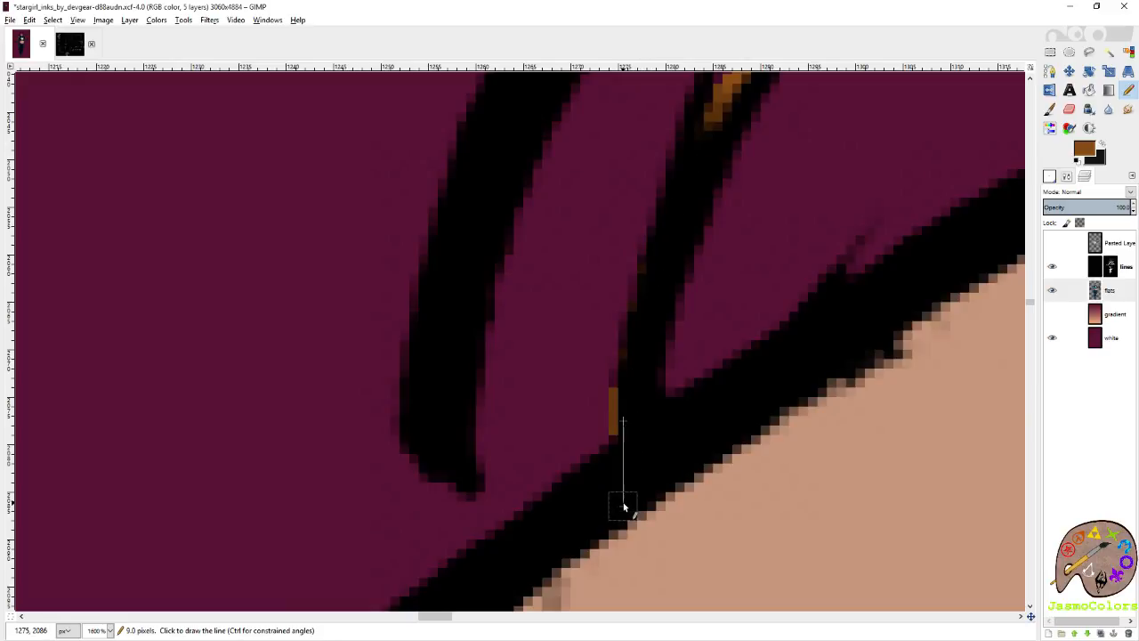
pyautogui.click(476, 499)
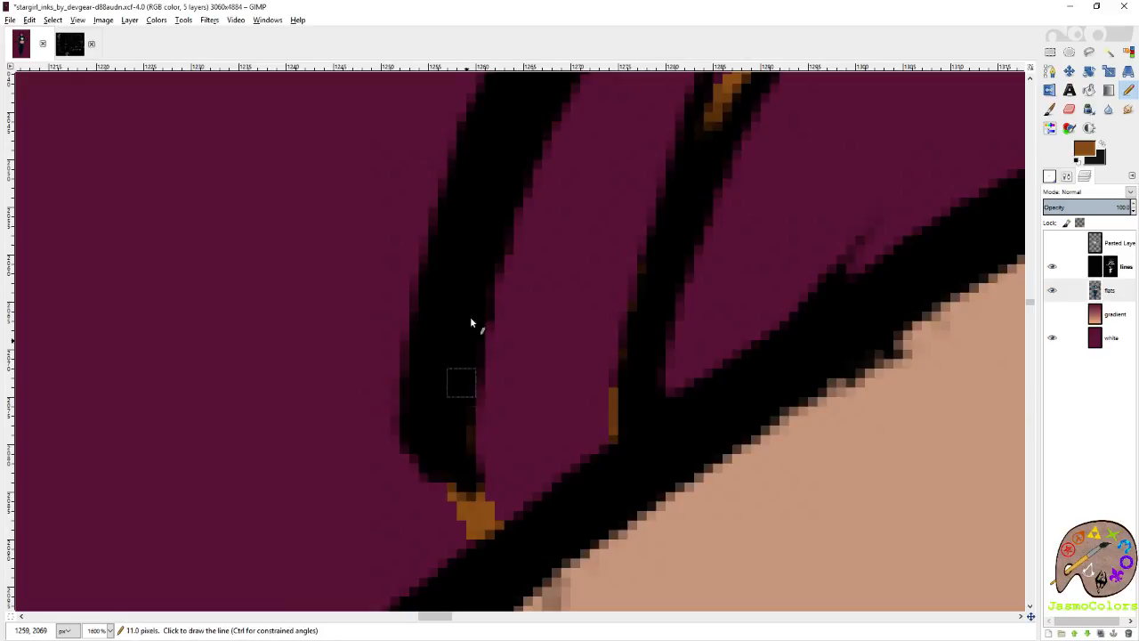
# Outline the narrow wedge of the lock above the waist in brown and bridge from its inner hair line to the tip of the line above.
pyautogui.scroll(5, 498, 307)
pyautogui.keyDown('shift'); pyautogui.click(564, 414); pyautogui.keyUp('shift')
pyautogui.keyDown('shift'); pyautogui.click(539, 341); pyautogui.keyUp('shift')
pyautogui.keyDown('shift'); pyautogui.click(348, 394); pyautogui.keyUp('shift')
pyautogui.keyDown('shift'); pyautogui.click(254, 403); pyautogui.keyUp('shift')
pyautogui.keyDown('ctrl'); pyautogui.scroll(-2, 338, 356); pyautogui.keyUp('ctrl')
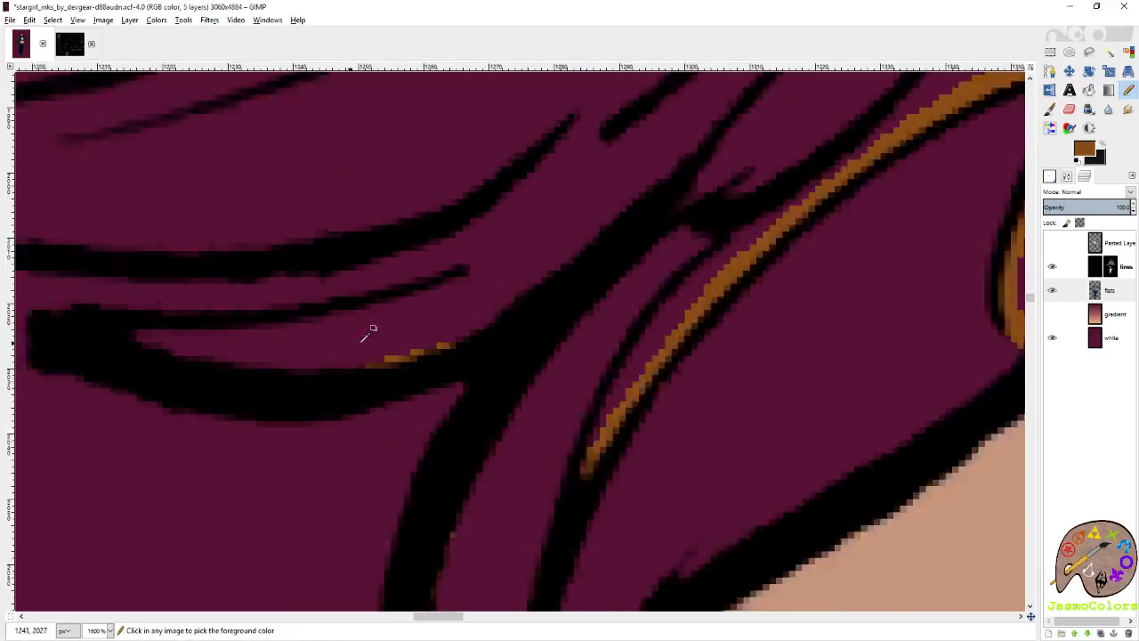
pyautogui.keyDown('shift'); pyautogui.scroll(3, 379, 336); pyautogui.keyUp('shift')
pyautogui.click(446, 337)
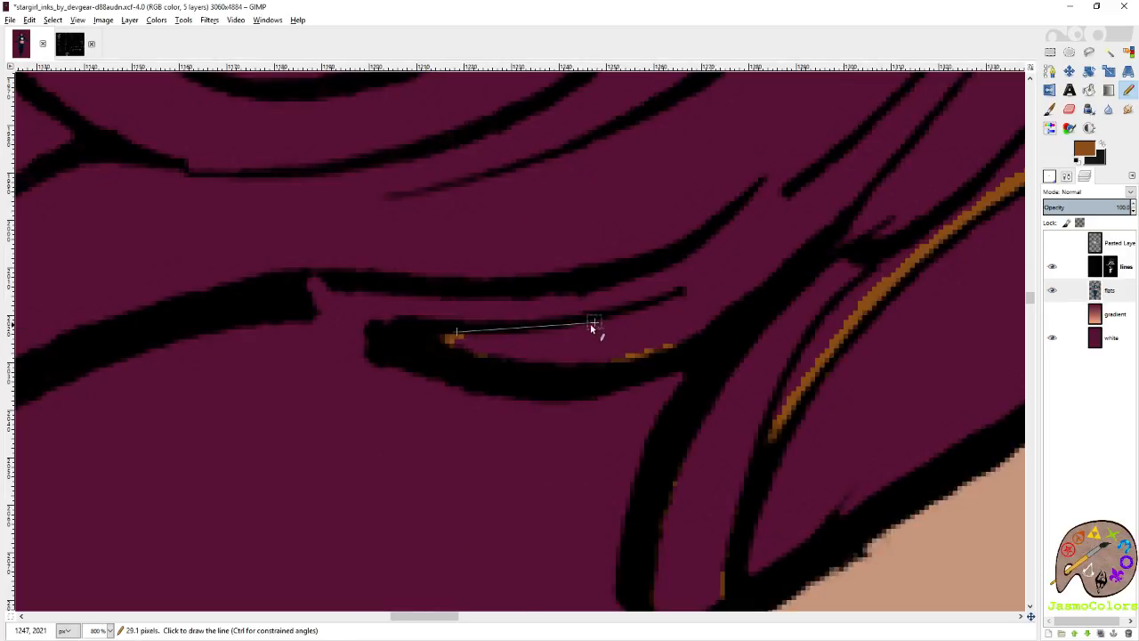
pyautogui.keyDown('shift'); pyautogui.click(586, 327); pyautogui.keyUp('shift')
pyautogui.keyDown('shift'); pyautogui.click(685, 297); pyautogui.keyUp('shift')
pyautogui.keyDown('shift'); pyautogui.click(776, 177); pyautogui.keyUp('shift')
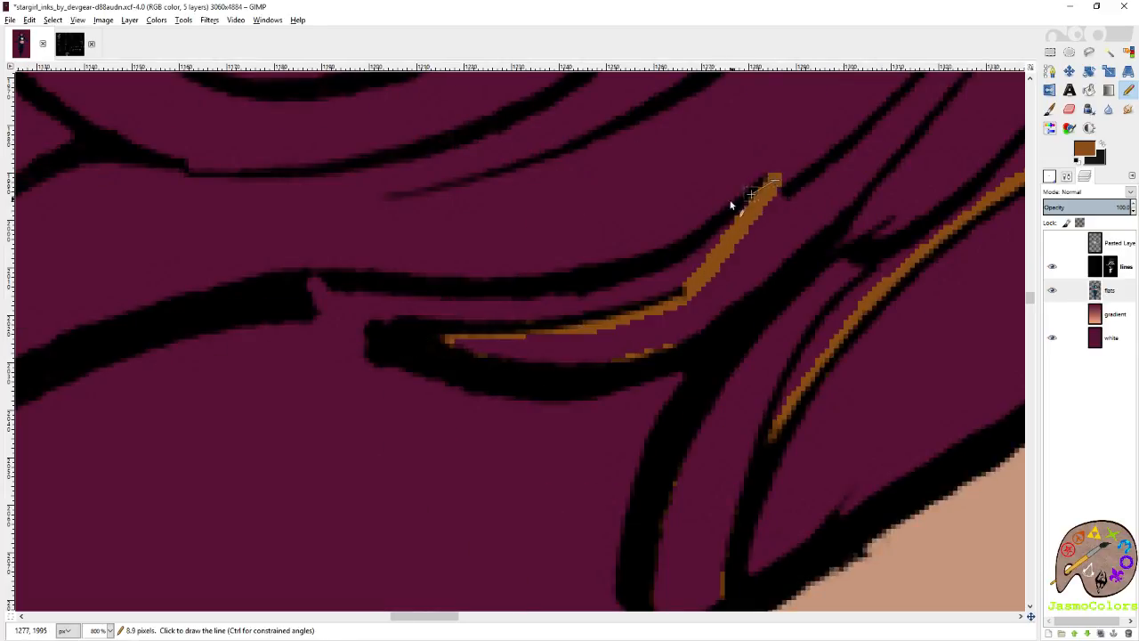
# Trace brown back along the upper edge of the curved hair line and onto the thick line of the large curl.
pyautogui.keyDown('shift'); pyautogui.click(693, 223); pyautogui.keyUp('shift')
pyautogui.keyDown('shift'); pyautogui.click(580, 278); pyautogui.keyUp('shift')
pyautogui.keyDown('shift'); pyautogui.click(345, 261); pyautogui.keyUp('shift')
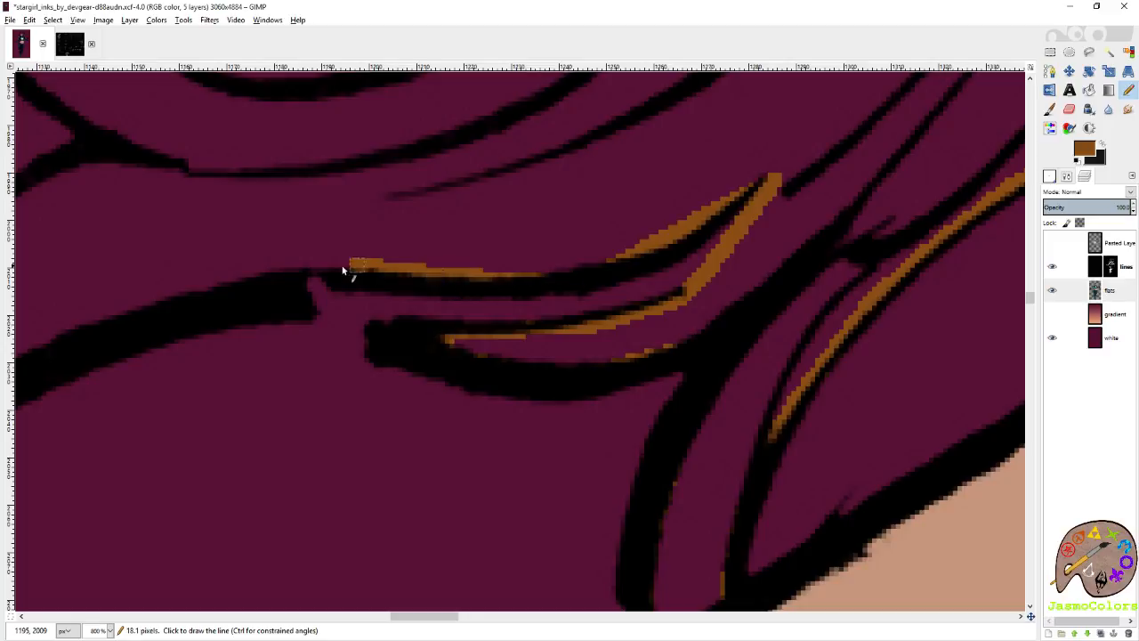
pyautogui.keyDown('shift'); pyautogui.click(278, 264); pyautogui.keyUp('shift')
pyautogui.keyDown('shift'); pyautogui.click(243, 290); pyautogui.keyUp('shift')
pyautogui.hscroll(-3, 253, 305)
pyautogui.keyDown('shift'); pyautogui.click(720, 397); pyautogui.keyUp('shift')
pyautogui.scroll(-2, 699, 365)
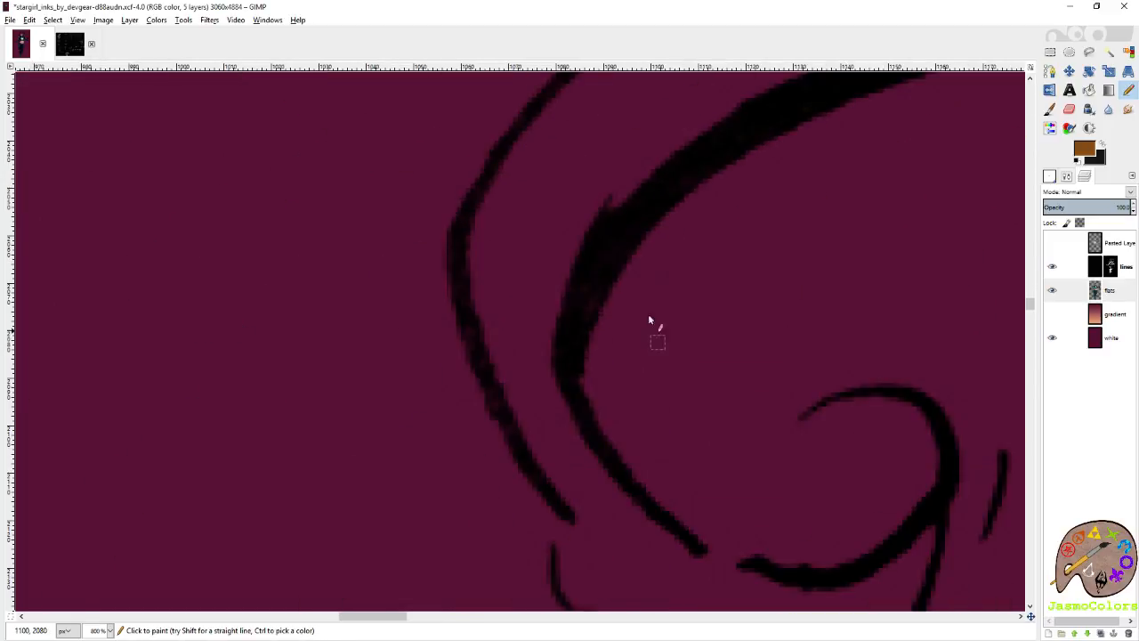
# Outline the large curl's outer contour downward in brown, bridging the gap and following the underside of its spiral end to the point.
pyautogui.keyDown('shift'); pyautogui.click(577, 272); pyautogui.keyUp('shift')
pyautogui.keyDown('shift'); pyautogui.click(567, 385); pyautogui.keyUp('shift')
pyautogui.keyDown('shift'); pyautogui.click(634, 502); pyautogui.keyUp('shift')
pyautogui.hscroll(3, 631, 497)
pyautogui.scroll(-2, 457, 420)
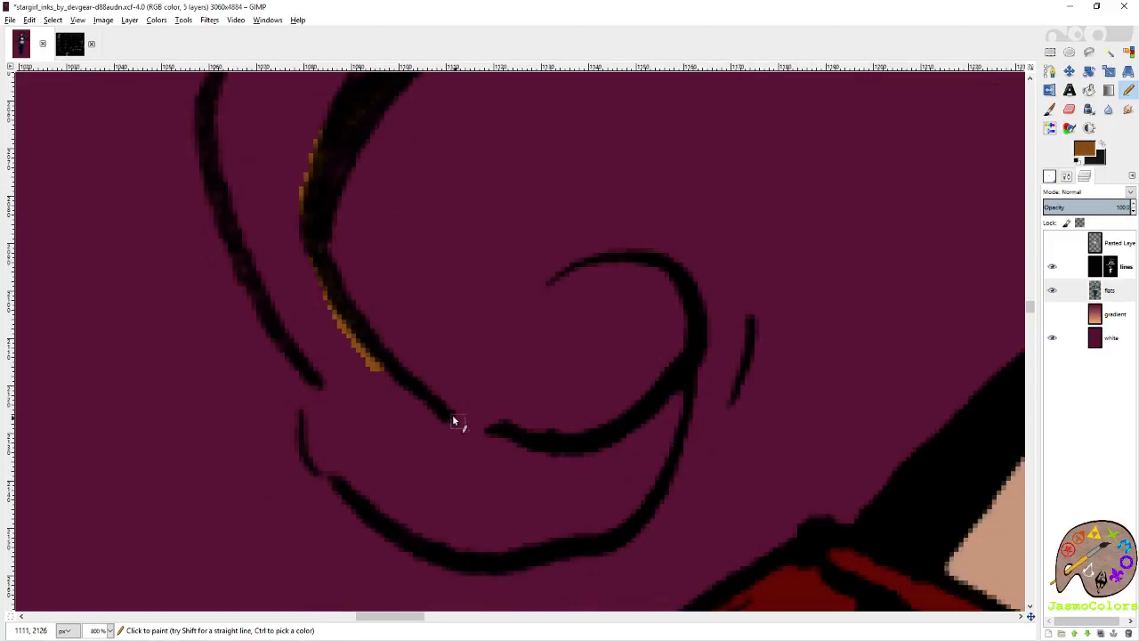
pyautogui.keyDown('shift'); pyautogui.click(445, 419); pyautogui.keyUp('shift')
pyautogui.keyDown('shift'); pyautogui.click(499, 440); pyautogui.keyUp('shift')
pyautogui.keyDown('shift'); pyautogui.click(552, 454); pyautogui.keyUp('shift')
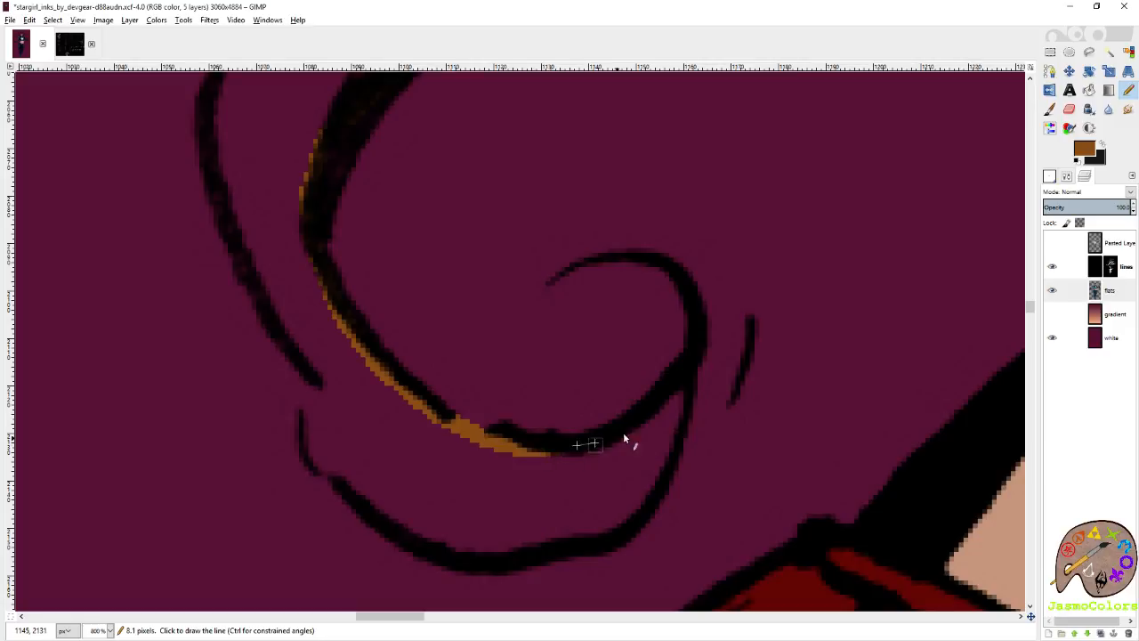
pyautogui.keyDown('shift'); pyautogui.click(649, 422); pyautogui.keyUp('shift')
pyautogui.keyDown('shift'); pyautogui.click(675, 395); pyautogui.keyUp('shift')
# Outline the crescent's lower contour in brown, close the gap at its outer corner and follow the outer hair line upward.
pyautogui.keyDown('shift'); pyautogui.click(626, 520); pyautogui.keyUp('shift')
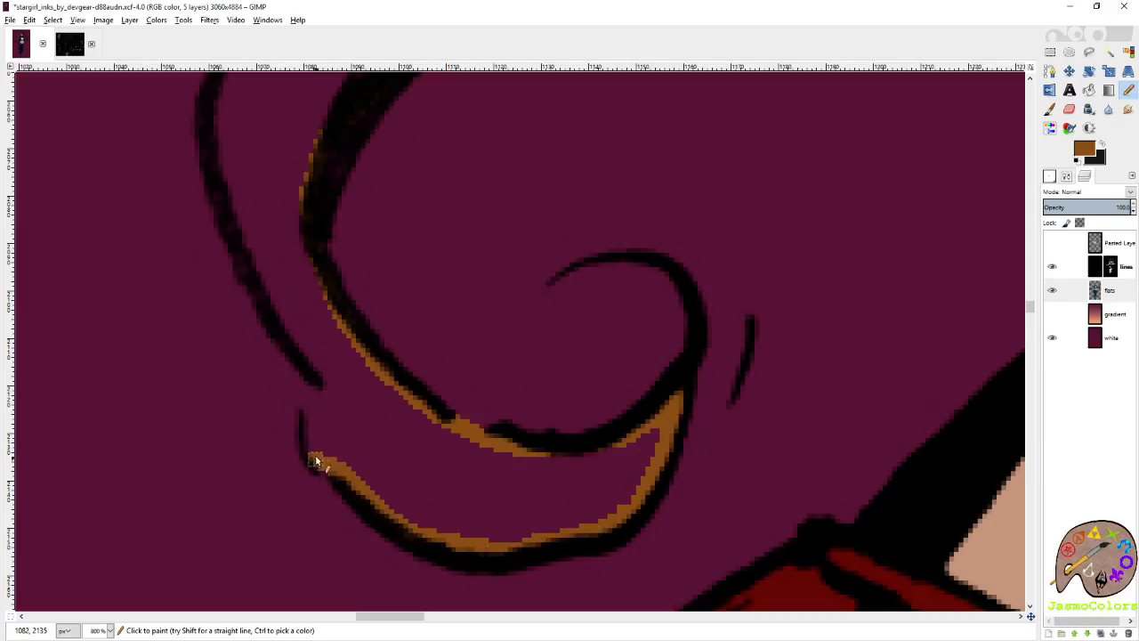
pyautogui.moveTo(316, 460); pyautogui.dragTo(312, 419)
pyautogui.keyDown('shift'); pyautogui.click(289, 326); pyautogui.keyUp('shift')
pyautogui.hscroll(-1, 296, 342)
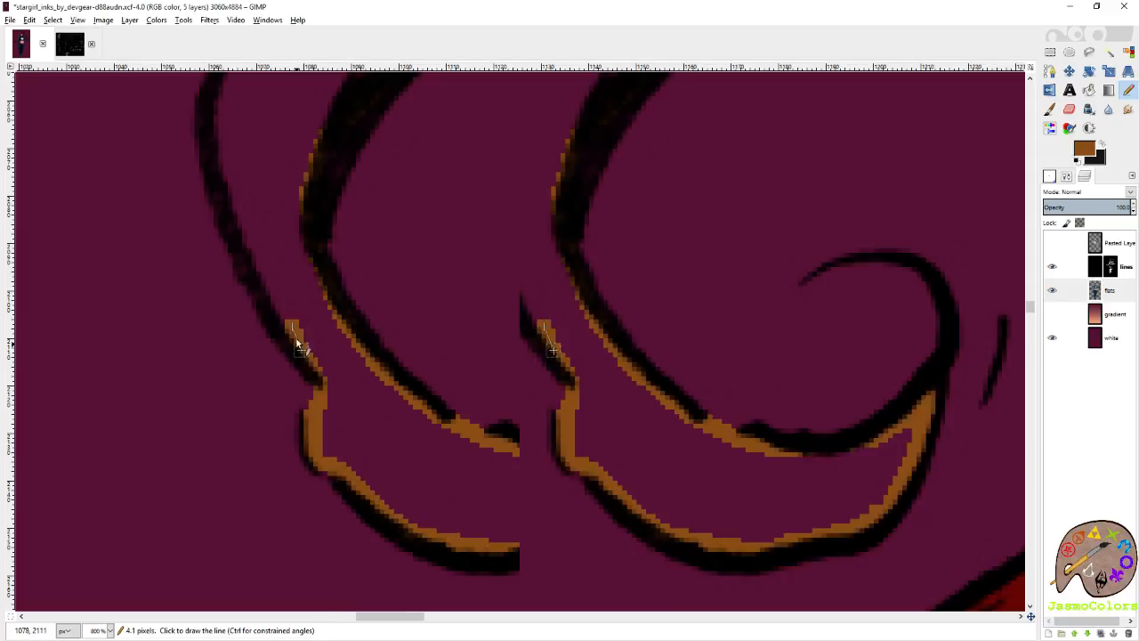
pyautogui.scroll(1, 520, 353)
pyautogui.keyDown('shift'); pyautogui.click(506, 403); pyautogui.keyUp('shift')
pyautogui.keyDown('shift'); pyautogui.click(469, 283); pyautogui.keyUp('shift')
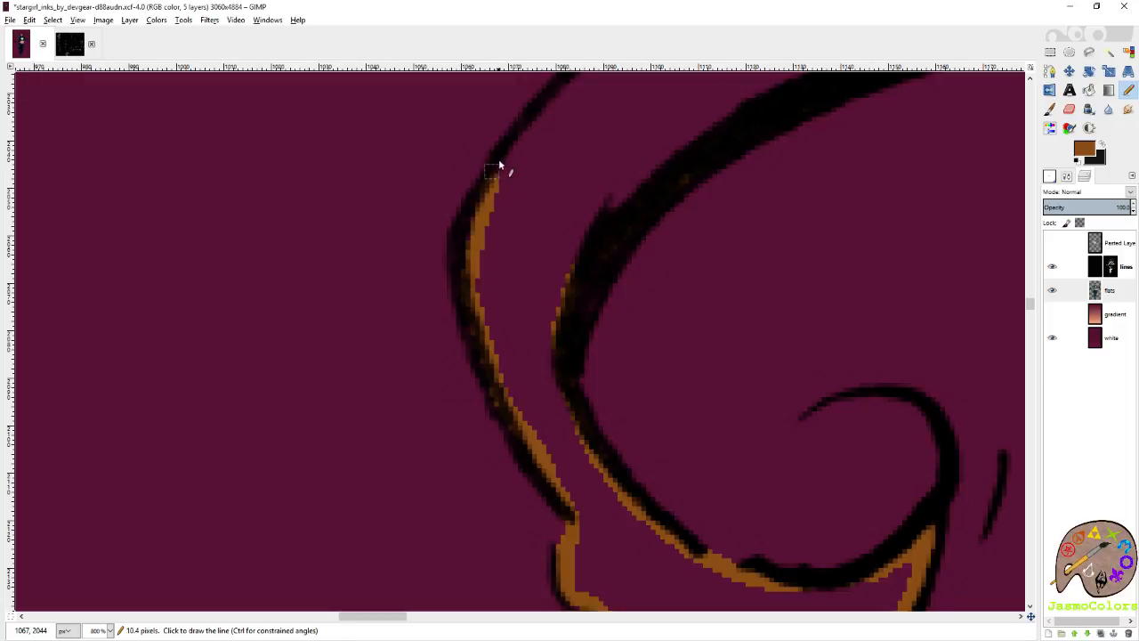
pyautogui.keyDown('shift'); pyautogui.click(527, 144); pyautogui.keyUp('shift')
# Extend the brown outline up to the fork in the hair lines and onto the lower part of the thin arc above.
pyautogui.scroll(1, 648, 304)
pyautogui.keyDown('shift'); pyautogui.click(668, 264); pyautogui.keyUp('shift')
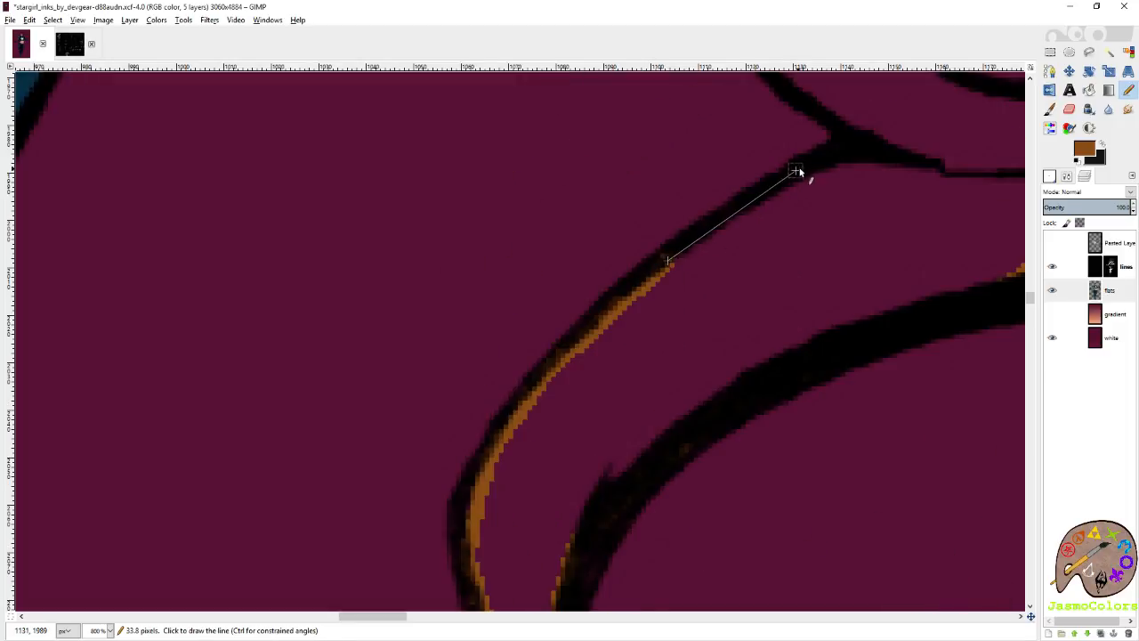
pyautogui.keyDown('shift'); pyautogui.click(795, 170); pyautogui.keyUp('shift')
pyautogui.keyDown('shift'); pyautogui.click(817, 118); pyautogui.keyUp('shift')
pyautogui.scroll(4, 828, 181)
pyautogui.keyDown('shift'); pyautogui.click(725, 398); pyautogui.keyUp('shift')
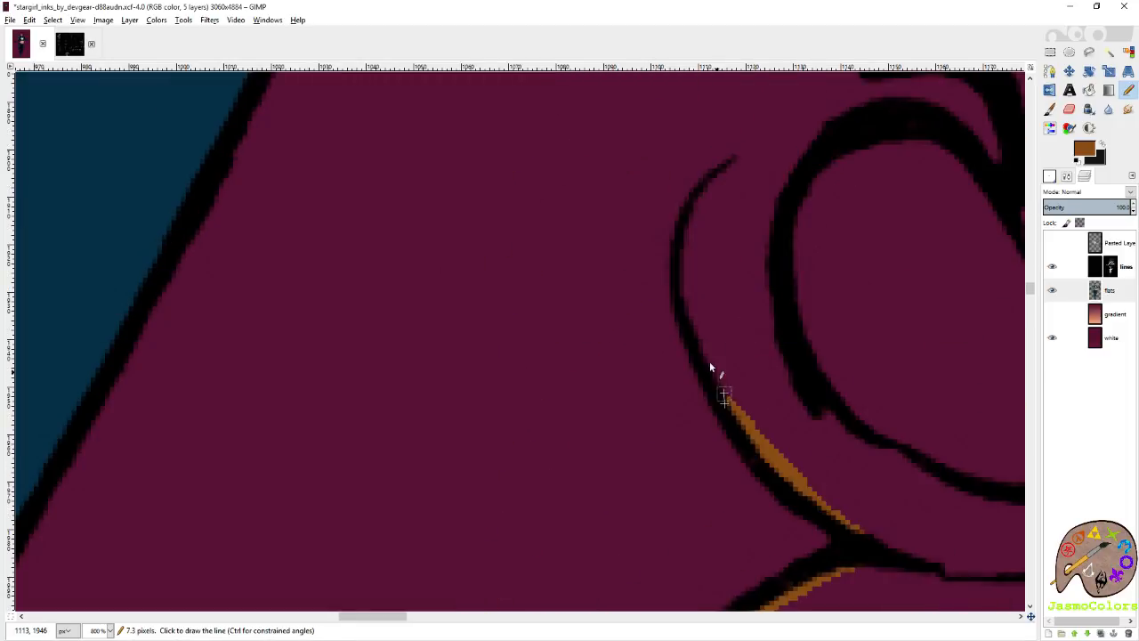
pyautogui.hscroll(1, 709, 361)
pyautogui.scroll(1, 433, 372)
pyautogui.scroll(-1, 434, 372)
pyautogui.keyDown('shift'); pyautogui.click(429, 314); pyautogui.keyUp('shift')
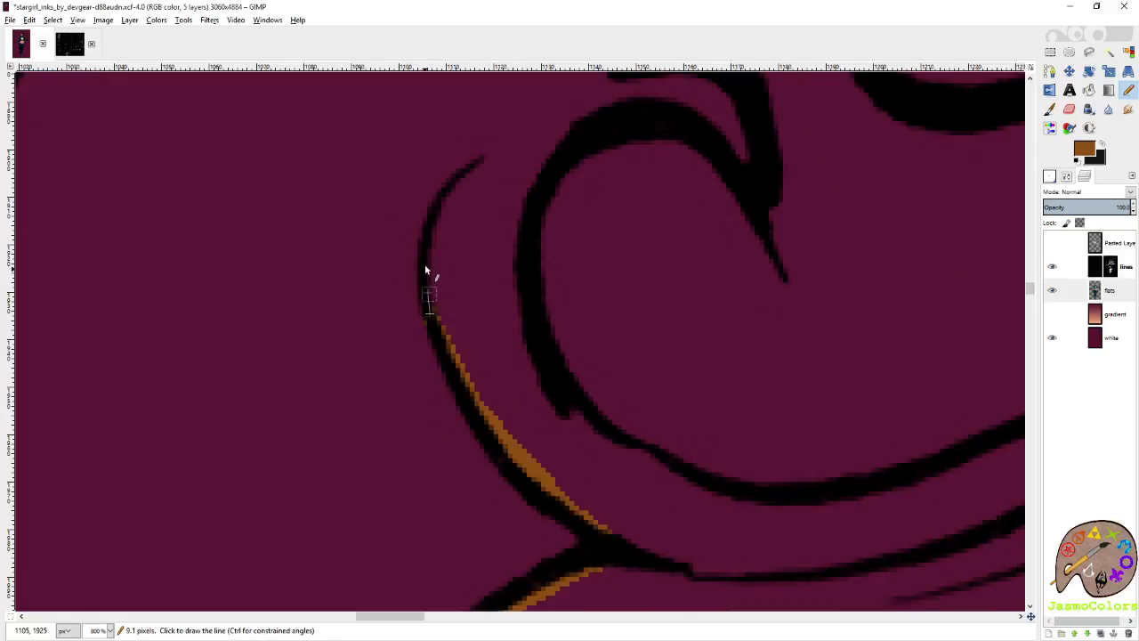
pyautogui.keyDown('shift'); pyautogui.click(428, 267); pyautogui.keyUp('shift')
pyautogui.keyDown('shift'); pyautogui.click(437, 214); pyautogui.keyUp('shift')
pyautogui.keyDown('shift'); pyautogui.click(464, 181); pyautogui.keyUp('shift')
pyautogui.scroll(1, 518, 280)
pyautogui.hotkey('ctrl', 'z')
pyautogui.hotkey('ctrl', 'z')
pyautogui.hotkey('ctrl', 'z')
pyautogui.hotkey('ctrl', 'z')
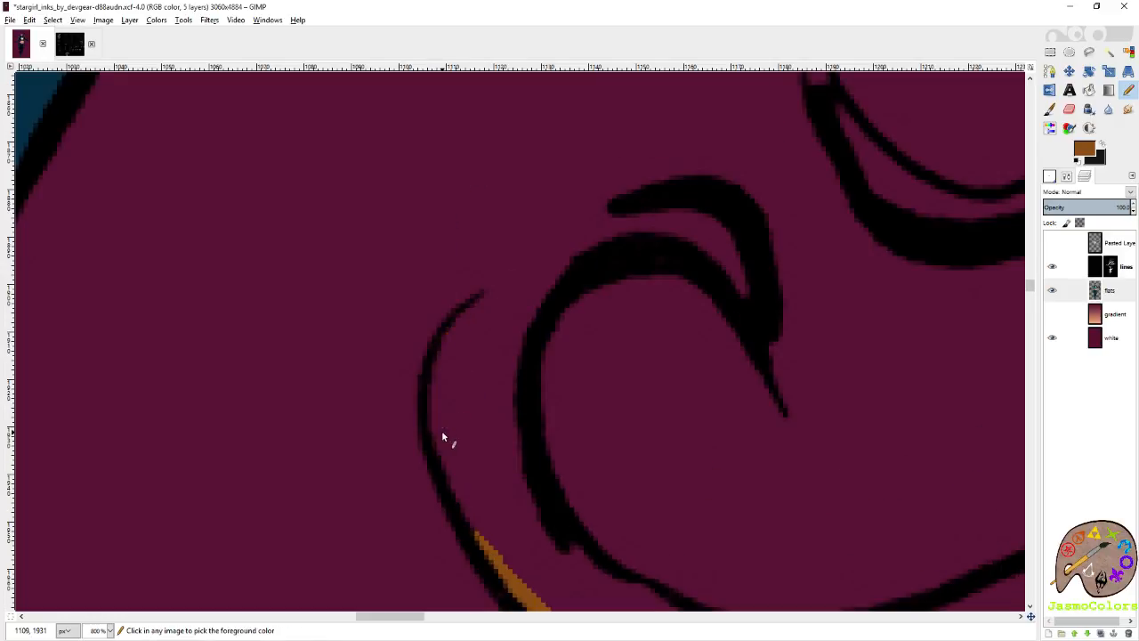
# Outline the inner side of the thin arc in brown and bridge the gap from its tip to the thick hooked line.
pyautogui.keyDown('shift'); pyautogui.click(434, 394); pyautogui.keyUp('shift')
pyautogui.keyDown('shift'); pyautogui.click(439, 361); pyautogui.keyUp('shift')
pyautogui.keyDown('shift'); pyautogui.click(485, 299); pyautogui.keyUp('shift')
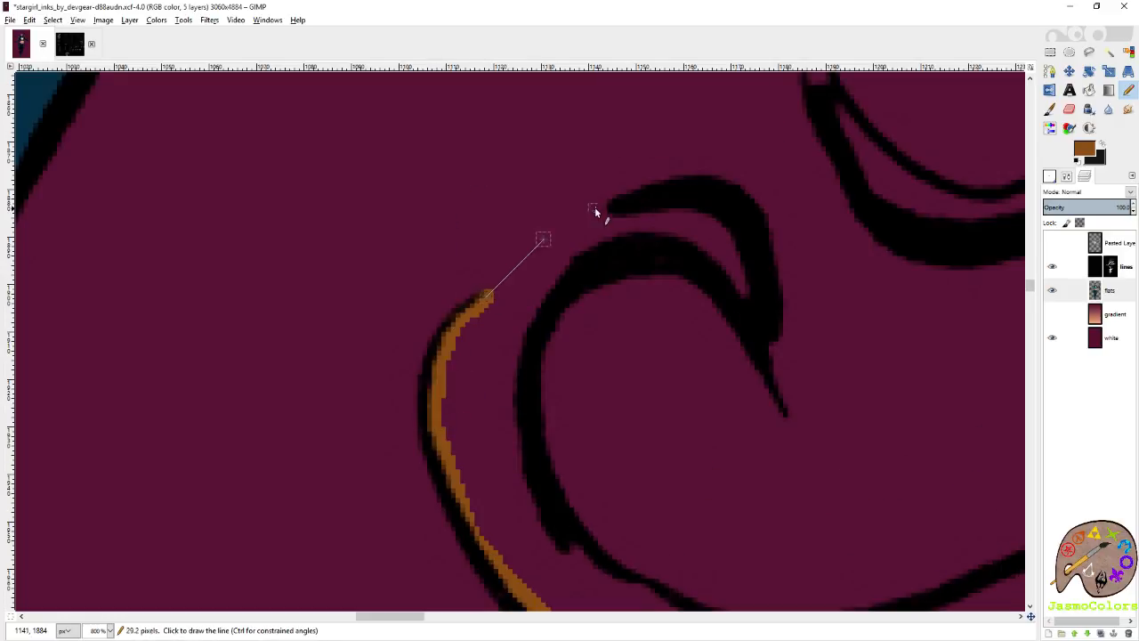
pyautogui.keyDown('shift'); pyautogui.click(623, 216); pyautogui.keyUp('shift')
pyautogui.hotkey('ctrl', 'z')
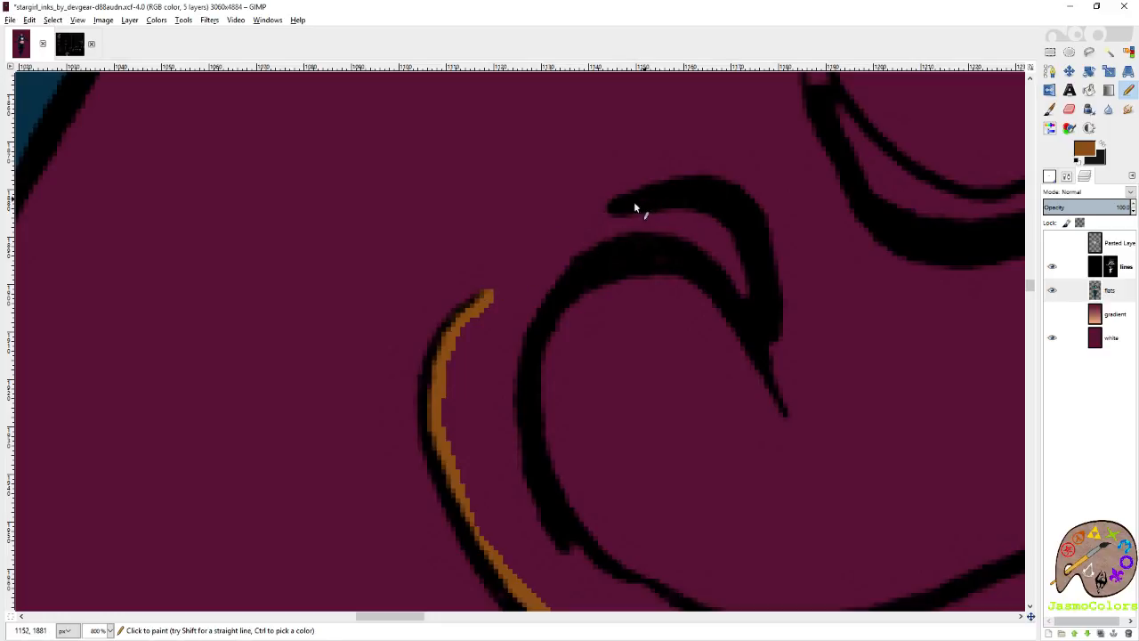
pyautogui.keyDown('shift'); pyautogui.click(608, 204); pyautogui.keyUp('shift')
# Outline the narrow space under the hooked line in brown and continue down the outer side of the thick curl.
pyautogui.moveTo(617, 209)
pyautogui.mouseDown()
pyautogui.moveTo(750, 266)
pyautogui.moveTo(679, 255)
pyautogui.mouseUp()
pyautogui.moveTo(569, 265); pyautogui.dragTo(534, 310)
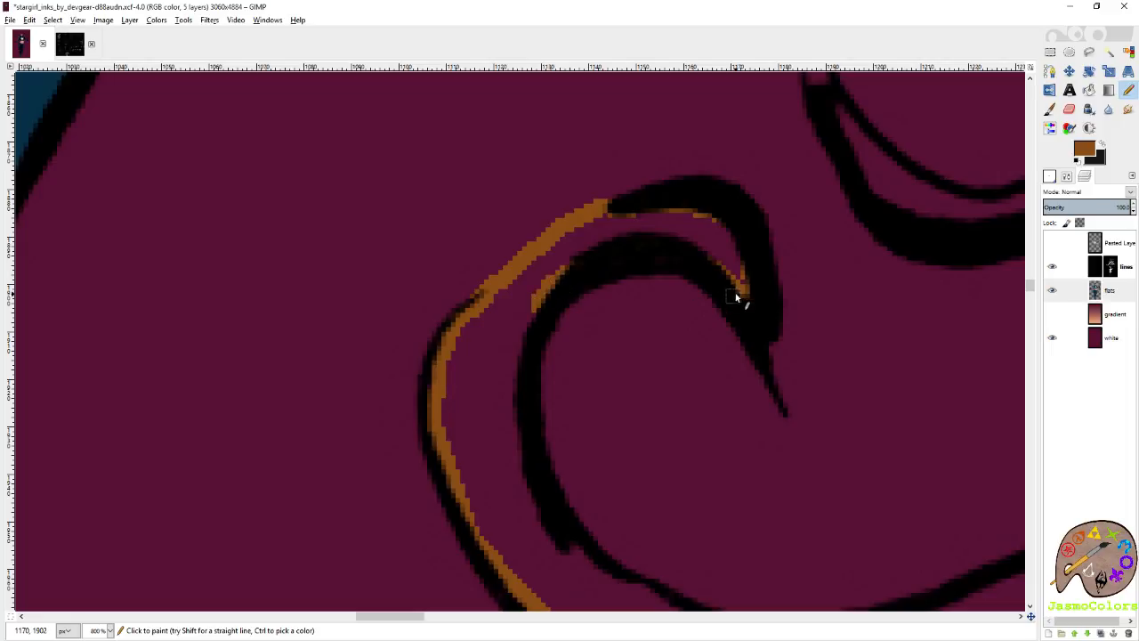
pyautogui.moveTo(740, 284)
pyautogui.mouseDown()
pyautogui.moveTo(544, 298)
pyautogui.moveTo(510, 384)
pyautogui.moveTo(513, 444)
pyautogui.moveTo(529, 491)
pyautogui.moveTo(515, 389)
pyautogui.moveTo(543, 505)
pyautogui.mouseUp()
# Trace brown around the curl's base and along the underside of its long sweeping line to the black wedge.
pyautogui.hscroll(1, 543, 505)
pyautogui.scroll(-1, 458, 457)
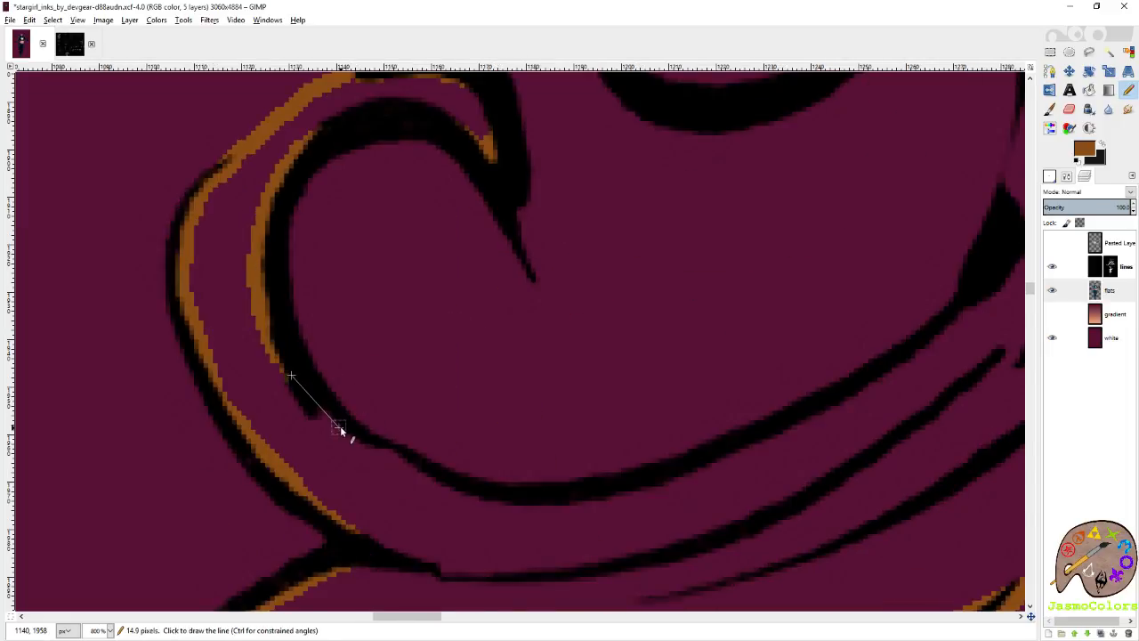
pyautogui.keyDown('shift'); pyautogui.click(342, 428); pyautogui.keyUp('shift')
pyautogui.moveTo(370, 449)
pyautogui.mouseDown()
pyautogui.moveTo(436, 491)
pyautogui.moveTo(583, 502)
pyautogui.moveTo(739, 458)
pyautogui.mouseUp()
pyautogui.keyDown('shift'); pyautogui.click(799, 425); pyautogui.keyUp('shift')
pyautogui.keyDown('shift'); pyautogui.click(861, 387); pyautogui.keyUp('shift')
pyautogui.keyDown('shift'); pyautogui.click(902, 363); pyautogui.keyUp('shift')
pyautogui.keyDown('shift'); pyautogui.click(958, 321); pyautogui.keyUp('shift')
pyautogui.keyDown('shift'); pyautogui.click(998, 276); pyautogui.keyUp('shift')
# Continue the brown outline from the black wedge up along the long hair line to the fork.
pyautogui.hscroll(1, 970, 287)
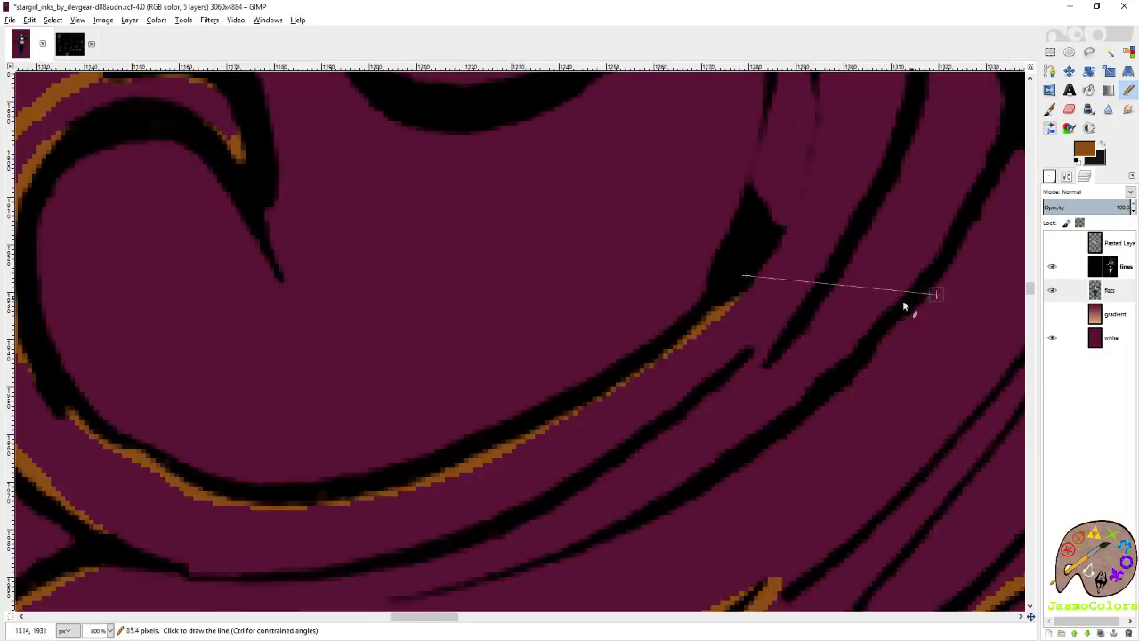
pyautogui.scroll(1, 801, 356)
pyautogui.keyDown('shift'); pyautogui.click(759, 330); pyautogui.keyUp('shift')
pyautogui.keyDown('shift'); pyautogui.click(773, 250); pyautogui.keyUp('shift')
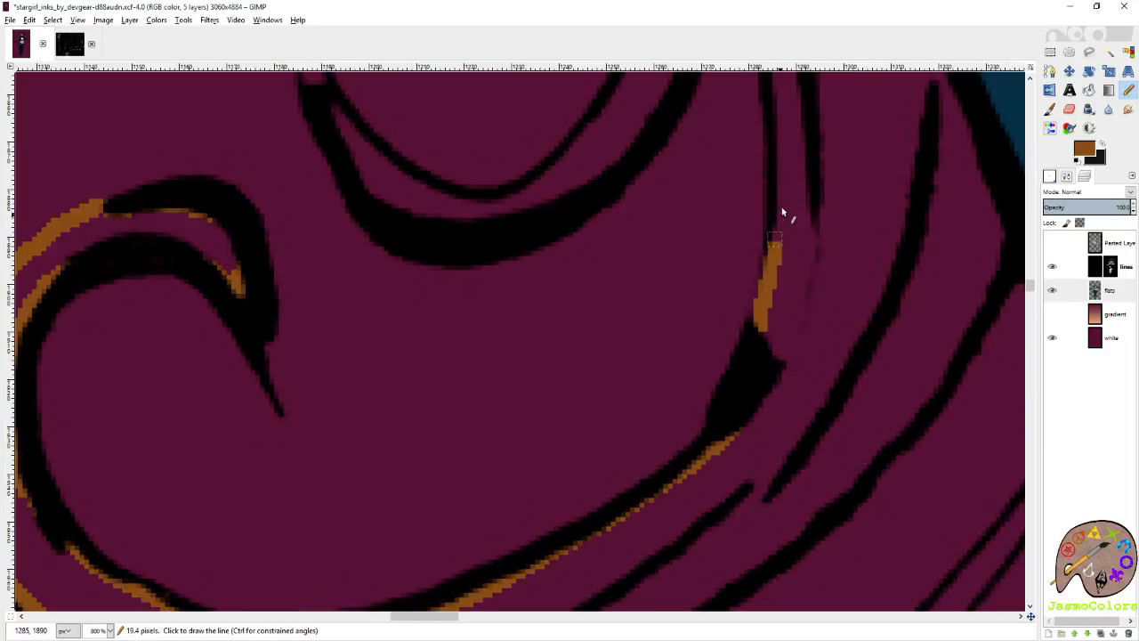
pyautogui.keyDown('shift'); pyautogui.click(783, 171); pyautogui.keyUp('shift')
pyautogui.scroll(1, 783, 206)
pyautogui.keyDown('shift'); pyautogui.click(777, 170); pyautogui.keyUp('shift')
pyautogui.keyDown('shift'); pyautogui.click(766, 132); pyautogui.keyUp('shift')
# Outline the inner side of the thick U-shaped line in brown and bridge the open gap at its far tip.
pyautogui.click(712, 96)
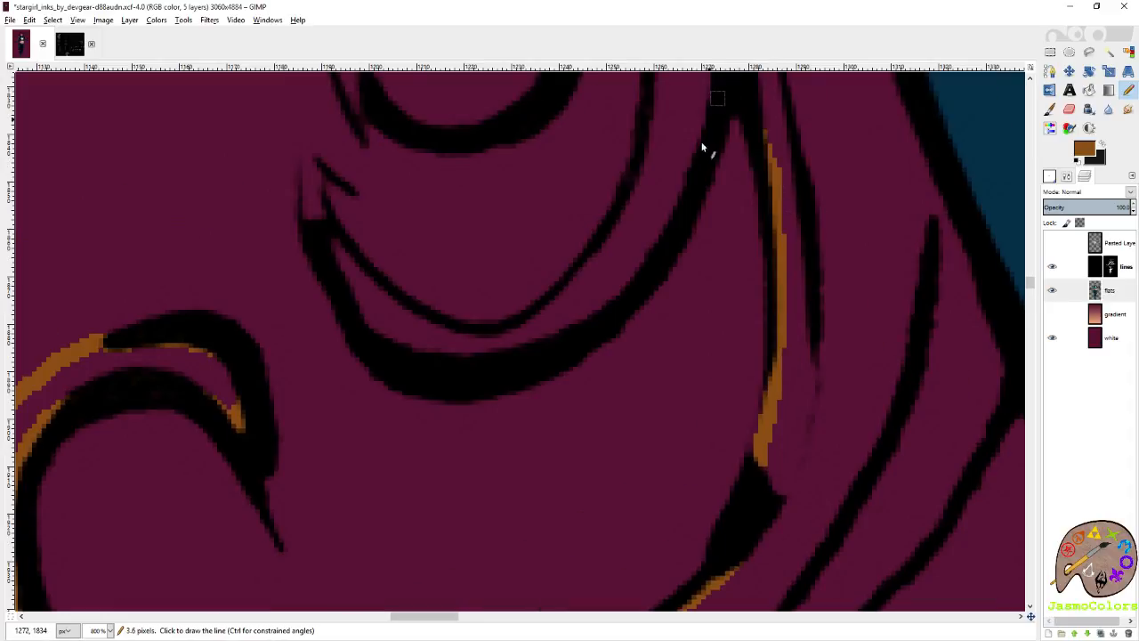
pyautogui.keyDown('shift'); pyautogui.click(692, 158); pyautogui.keyUp('shift')
pyautogui.keyDown('shift'); pyautogui.click(653, 248); pyautogui.keyUp('shift')
pyautogui.keyDown('shift'); pyautogui.click(632, 273); pyautogui.keyUp('shift')
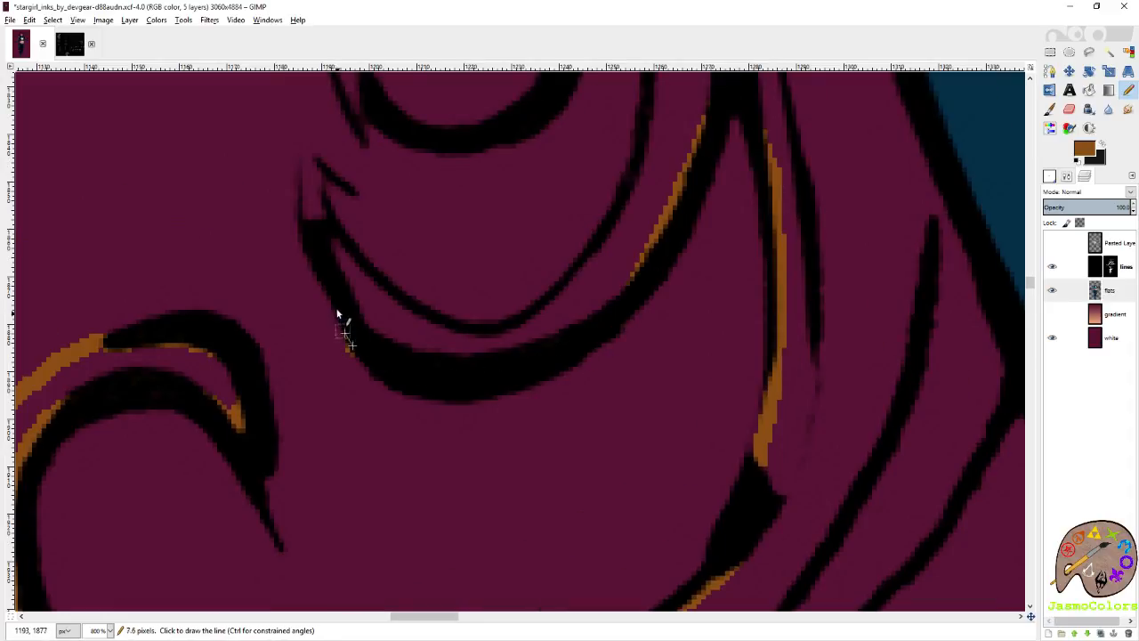
pyautogui.click(366, 320)
pyautogui.keyDown('shift'); pyautogui.click(311, 167); pyautogui.keyUp('shift')
pyautogui.keyDown('shift'); pyautogui.click(320, 216); pyautogui.keyUp('shift')
# Trace brown along the underside of the thin U-shaped line inside the thick one and up its opposite side.
pyautogui.keyDown('shift'); pyautogui.click(347, 263); pyautogui.keyUp('shift')
pyautogui.keyDown('shift'); pyautogui.click(384, 301); pyautogui.keyUp('shift')
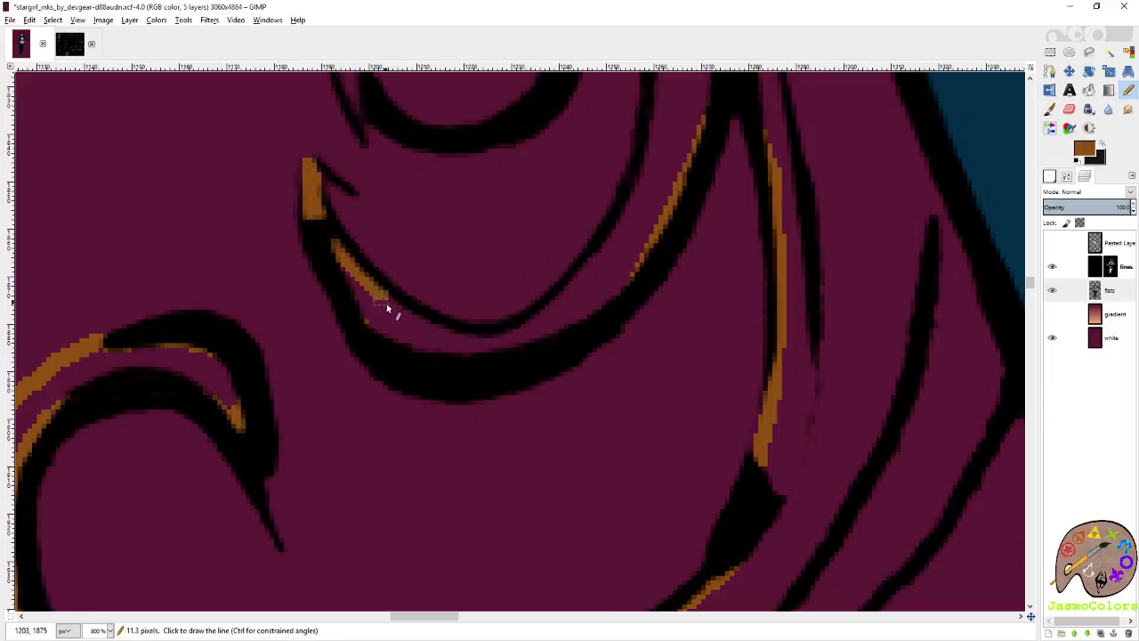
pyautogui.keyDown('shift'); pyautogui.click(447, 335); pyautogui.keyUp('shift')
pyautogui.keyDown('shift'); pyautogui.click(497, 337); pyautogui.keyUp('shift')
pyautogui.keyDown('shift'); pyautogui.click(549, 308); pyautogui.keyUp('shift')
pyautogui.keyDown('shift'); pyautogui.click(601, 257); pyautogui.keyUp('shift')
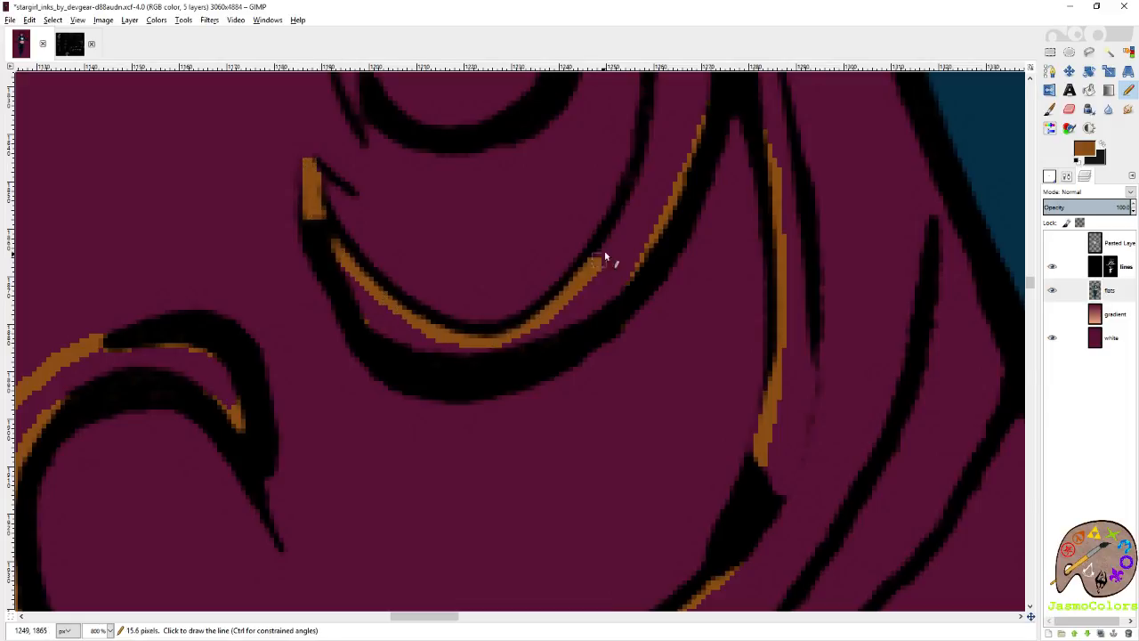
pyautogui.keyDown('shift'); pyautogui.click(648, 187); pyautogui.keyUp('shift')
# Carry the brown outline up the U-shaped lock's line to its pointed tip and save the image.
pyautogui.scroll(3, 652, 223)
pyautogui.keyDown('shift'); pyautogui.click(656, 201); pyautogui.keyUp('shift')
pyautogui.scroll(3, 659, 213)
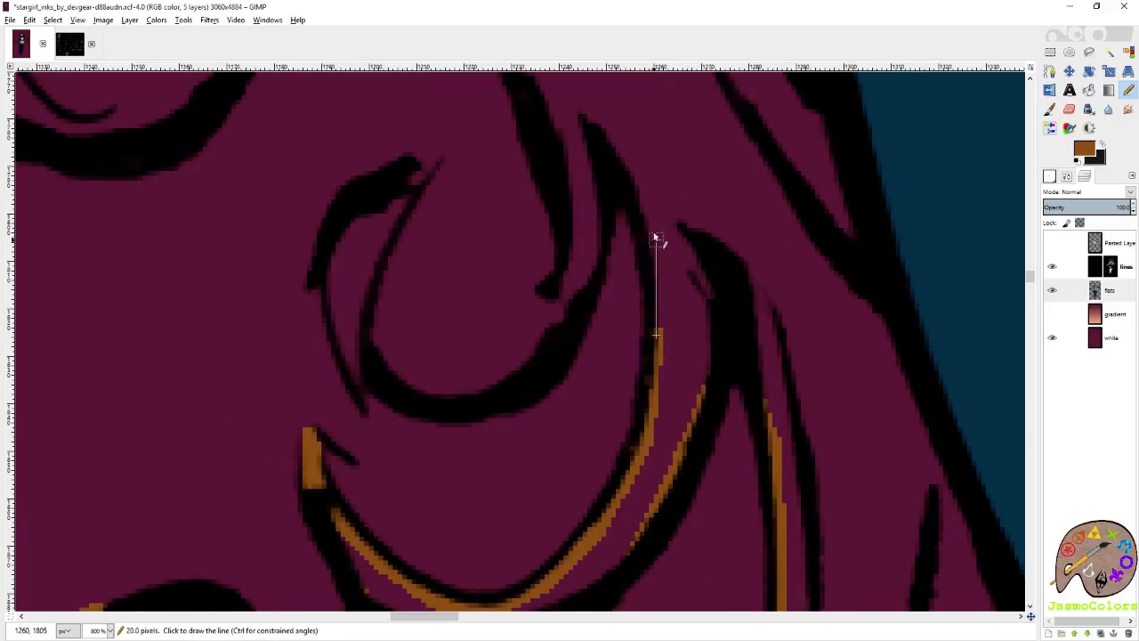
pyautogui.keyDown('shift'); pyautogui.click(656, 238); pyautogui.keyUp('shift')
pyautogui.keyDown('shift'); pyautogui.click(647, 205); pyautogui.keyUp('shift')
pyautogui.keyDown('shift'); pyautogui.click(612, 146); pyautogui.keyUp('shift')
pyautogui.scroll(-5, 623, 333)
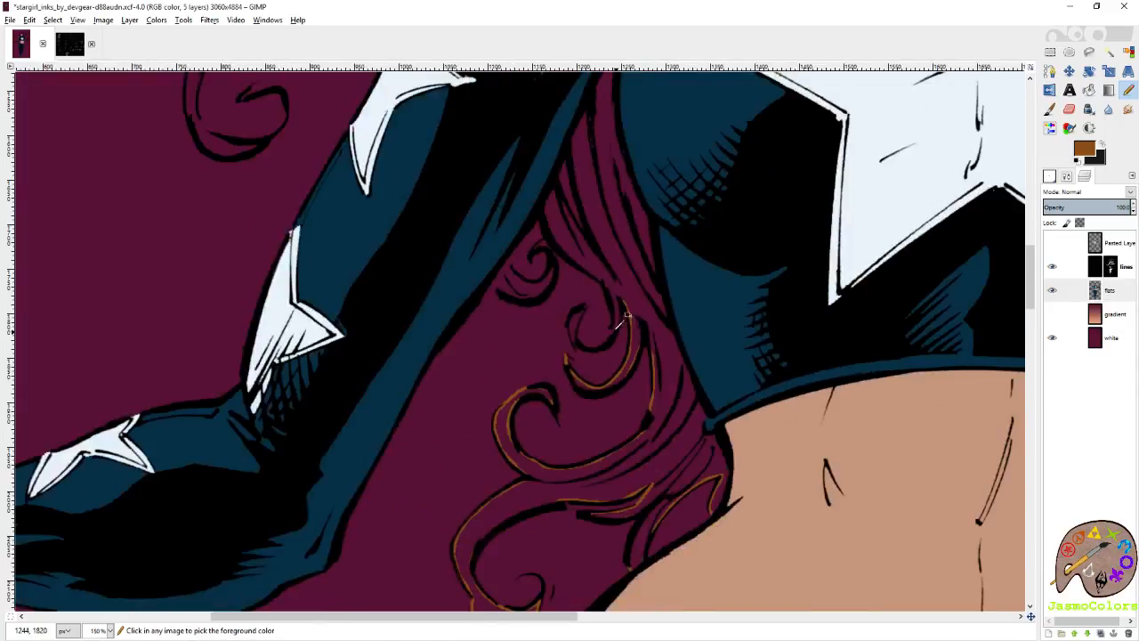
pyautogui.hotkey('ctrl', 's')
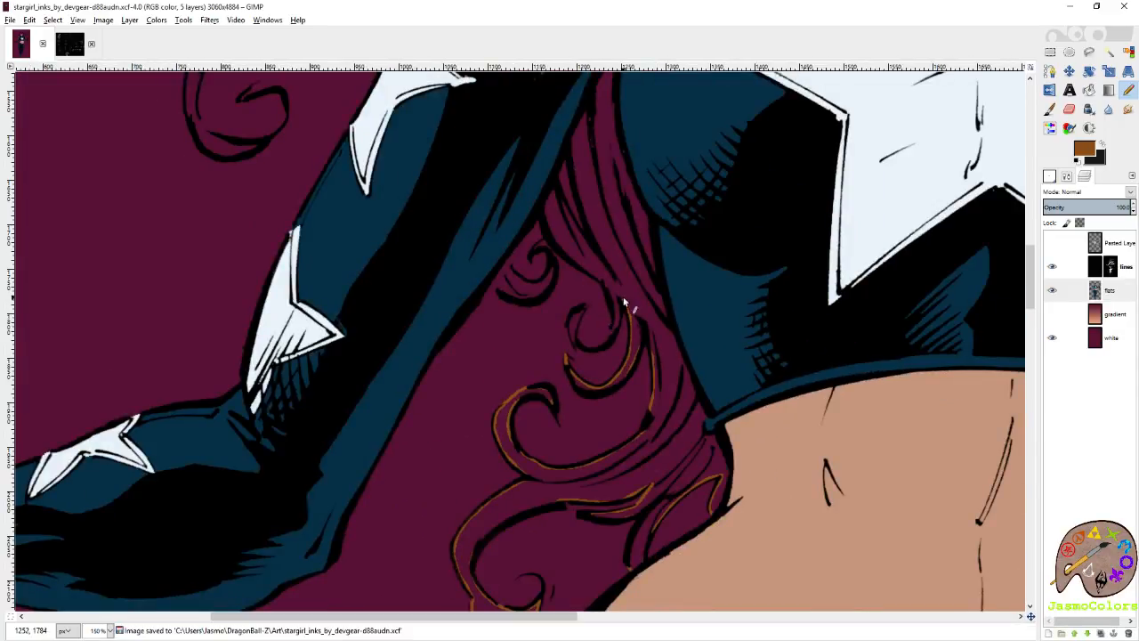
# Paint brown down the narrow gap between the two thick hair strokes beside the small curl.
pyautogui.scroll(5, 624, 302)
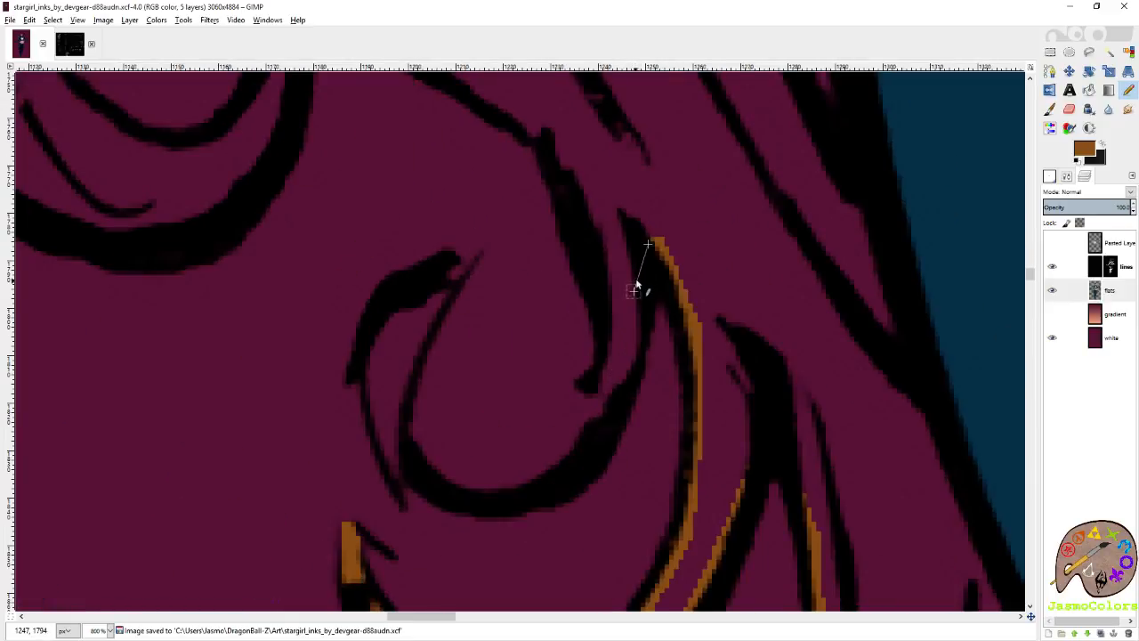
pyautogui.click(634, 287)
pyautogui.keyDown('shift'); pyautogui.click(620, 369); pyautogui.keyUp('shift')
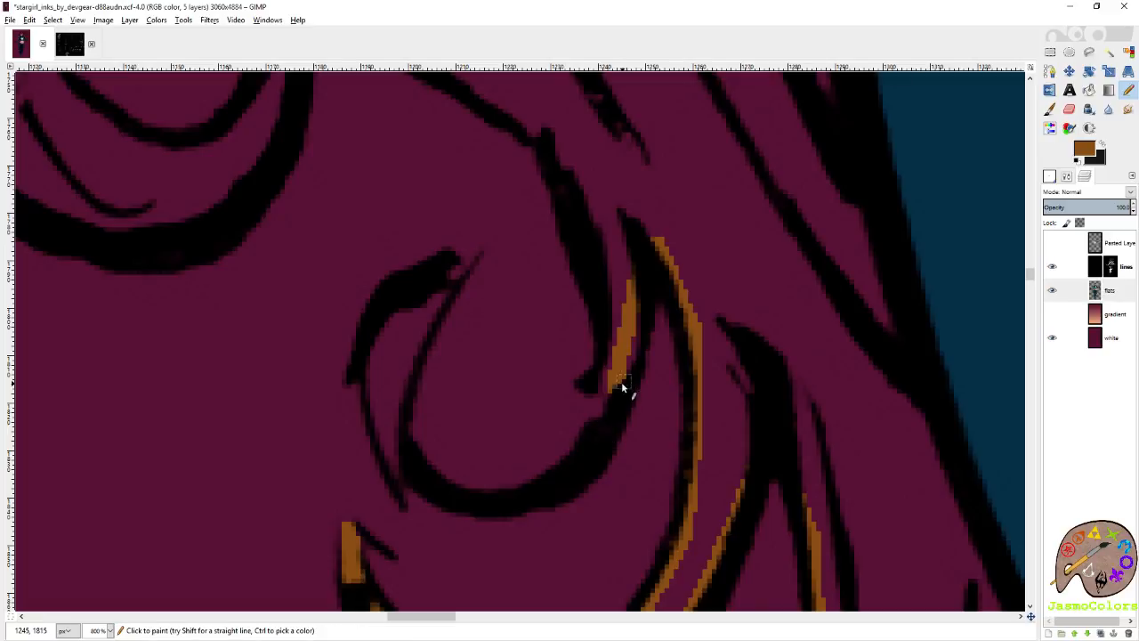
pyautogui.moveTo(611, 376)
pyautogui.mouseDown()
pyautogui.moveTo(609, 328)
pyautogui.moveTo(604, 372)
pyautogui.mouseUp()
# Outline the small curl's crescent in brown and fill it with the same colour.
pyautogui.click(441, 294)
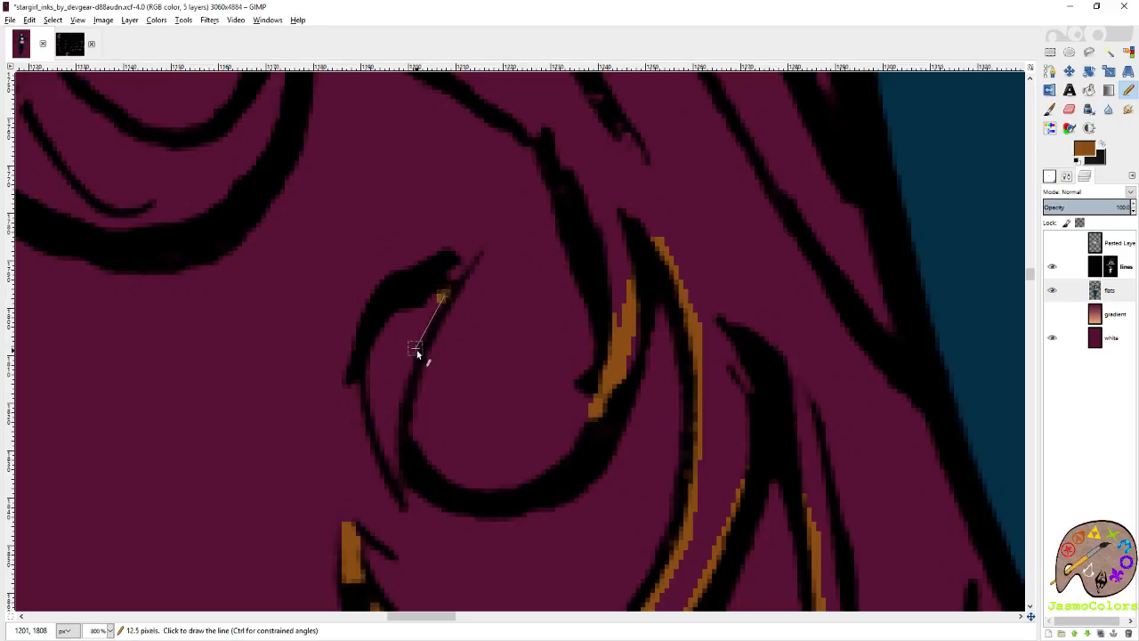
pyautogui.keyDown('shift'); pyautogui.click(414, 350); pyautogui.keyUp('shift')
pyautogui.keyDown('shift'); pyautogui.click(399, 402); pyautogui.keyUp('shift')
pyautogui.keyDown('shift'); pyautogui.click(392, 437); pyautogui.keyUp('shift')
pyautogui.keyDown('shift'); pyautogui.click(393, 466); pyautogui.keyUp('shift')
pyautogui.keyDown('shift'); pyautogui.click(372, 394); pyautogui.keyUp('shift')
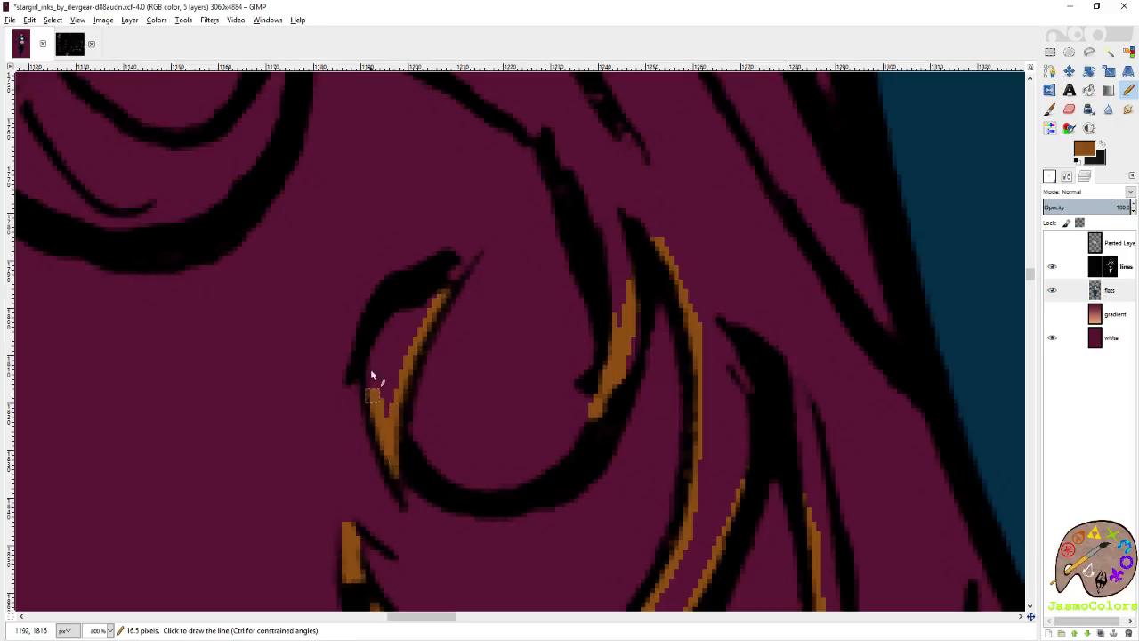
pyautogui.keyDown('shift'); pyautogui.click(371, 354); pyautogui.keyUp('shift')
pyautogui.keyDown('shift'); pyautogui.click(385, 321); pyautogui.keyUp('shift')
pyautogui.keyDown('shift'); pyautogui.click(431, 294); pyautogui.keyUp('shift')
pyautogui.hotkey('shift', 'b')
pyautogui.click(392, 336)
# Trace brown along the upper edge of the thick hair stroke above the small curl, up towards the large curl beside the arm.
pyautogui.press('n')
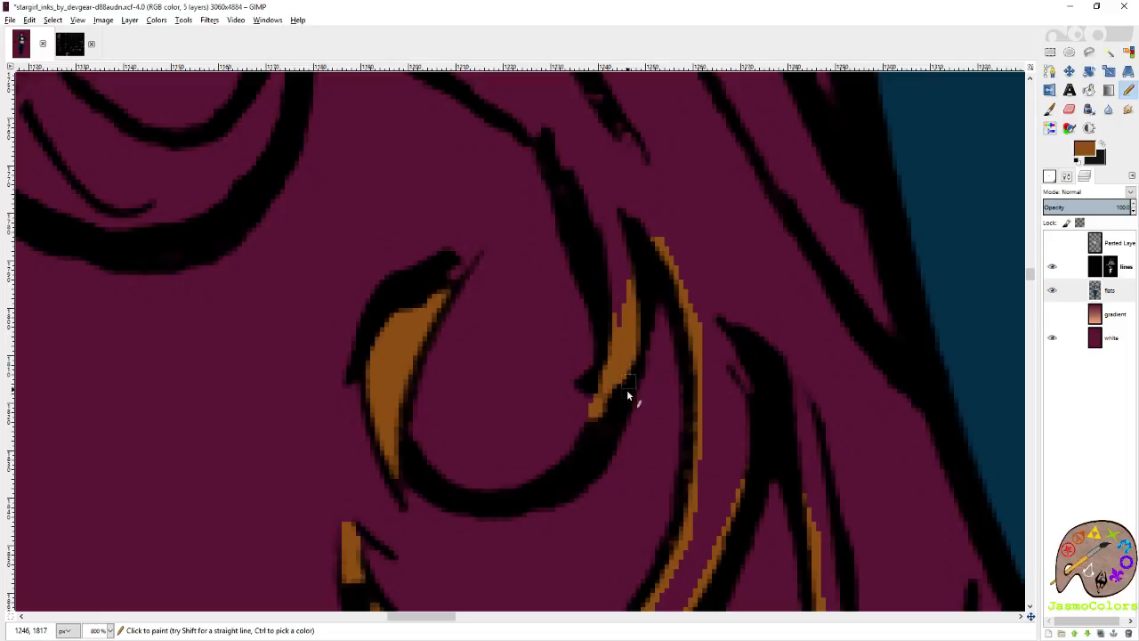
pyautogui.click(617, 320)
pyautogui.keyDown('shift'); pyautogui.click(585, 216); pyautogui.keyUp('shift')
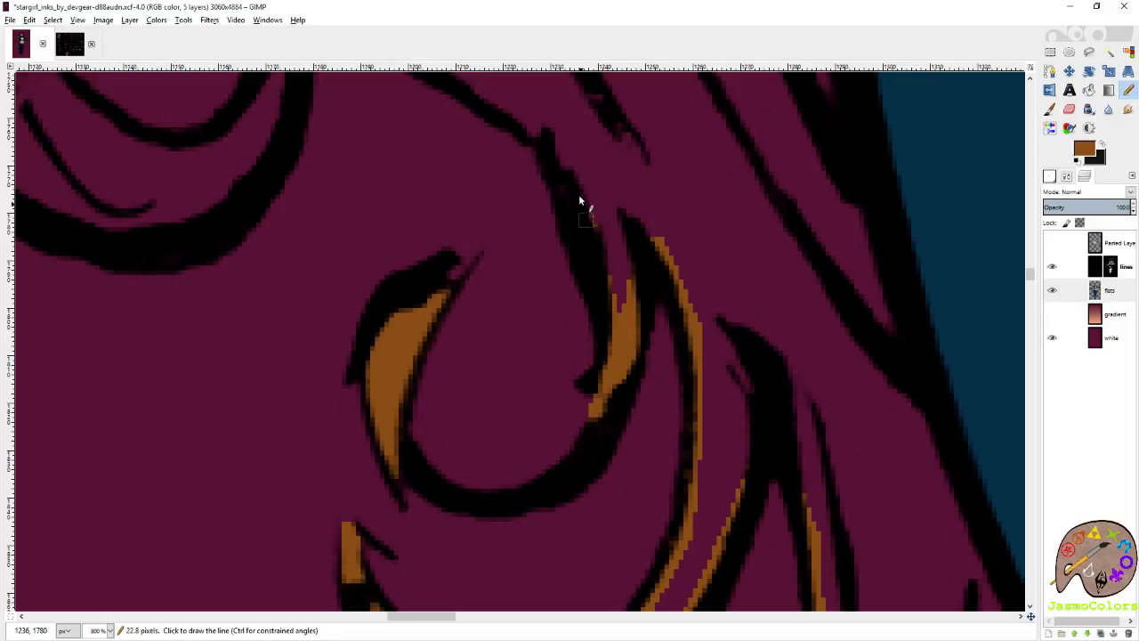
pyautogui.keyDown('shift'); pyautogui.click(552, 146); pyautogui.keyUp('shift')
pyautogui.keyDown('shift'); pyautogui.click(508, 116); pyautogui.keyUp('shift')
pyautogui.hscroll(-2, 654, 169)
pyautogui.scroll(1, 672, 176)
pyautogui.keyDown('shift'); pyautogui.click(892, 168); pyautogui.keyUp('shift')
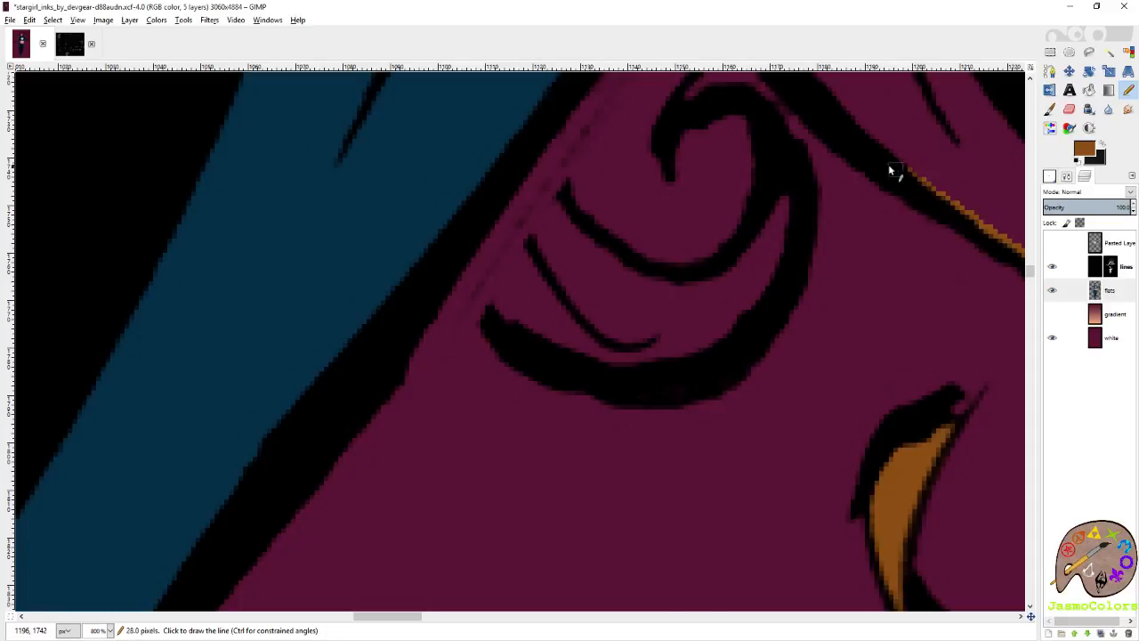
pyautogui.hscroll(2, 656, 199)
pyautogui.scroll(2, 656, 198)
pyautogui.keyDown('shift'); pyautogui.click(581, 236); pyautogui.keyUp('shift')
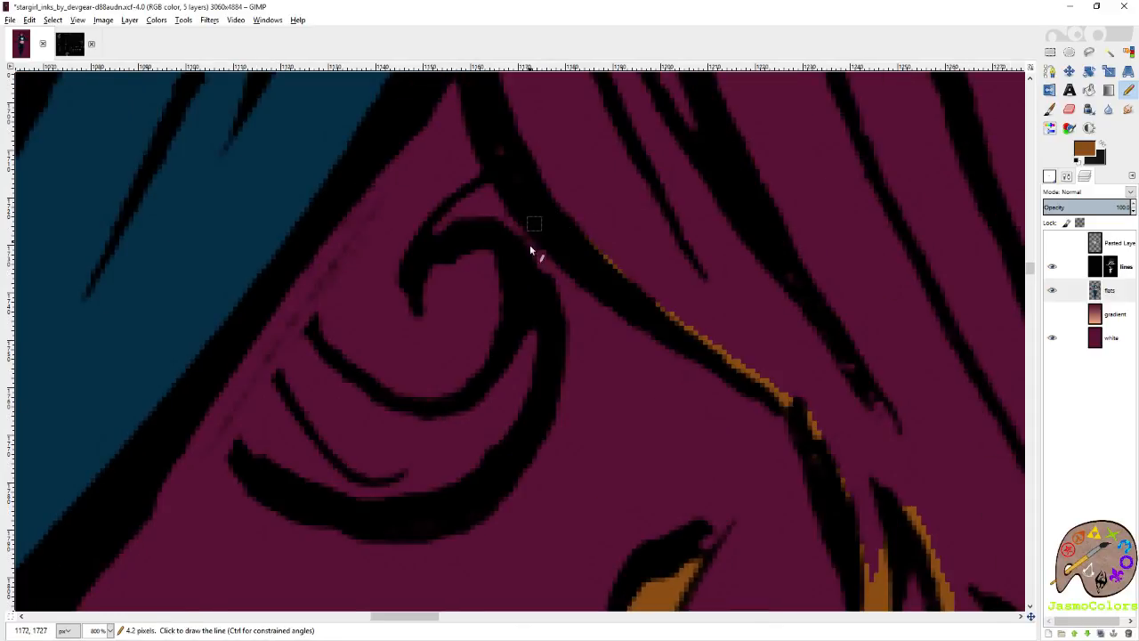
# Trace brown along the inner edge of the large curl's thick outer line, down its side and across its lower arc.
pyautogui.keyDown('shift'); pyautogui.click(546, 309); pyautogui.keyUp('shift')
pyautogui.keyDown('shift'); pyautogui.click(537, 389); pyautogui.keyUp('shift')
pyautogui.keyDown('shift'); pyautogui.click(486, 482); pyautogui.keyUp('shift')
pyautogui.keyDown('shift'); pyautogui.click(426, 495); pyautogui.keyUp('shift')
pyautogui.keyDown('shift'); pyautogui.click(345, 496); pyautogui.keyUp('shift')
pyautogui.keyDown('shift'); pyautogui.click(254, 475); pyautogui.keyUp('shift')
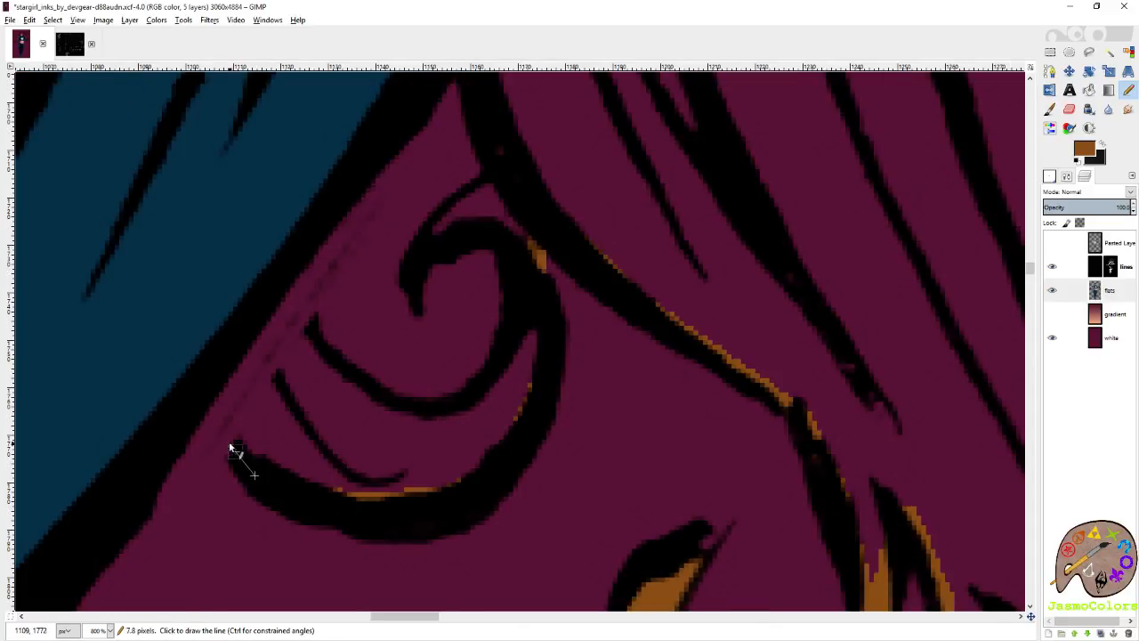
# Bridge the gap between the large curl's lower end and the arm outline with a brown stroke.
pyautogui.keyDown('ctrl'); pyautogui.scroll(2, 230, 448); pyautogui.keyUp('ctrl')
pyautogui.keyDown('shift'); pyautogui.click(180, 414); pyautogui.keyUp('shift')
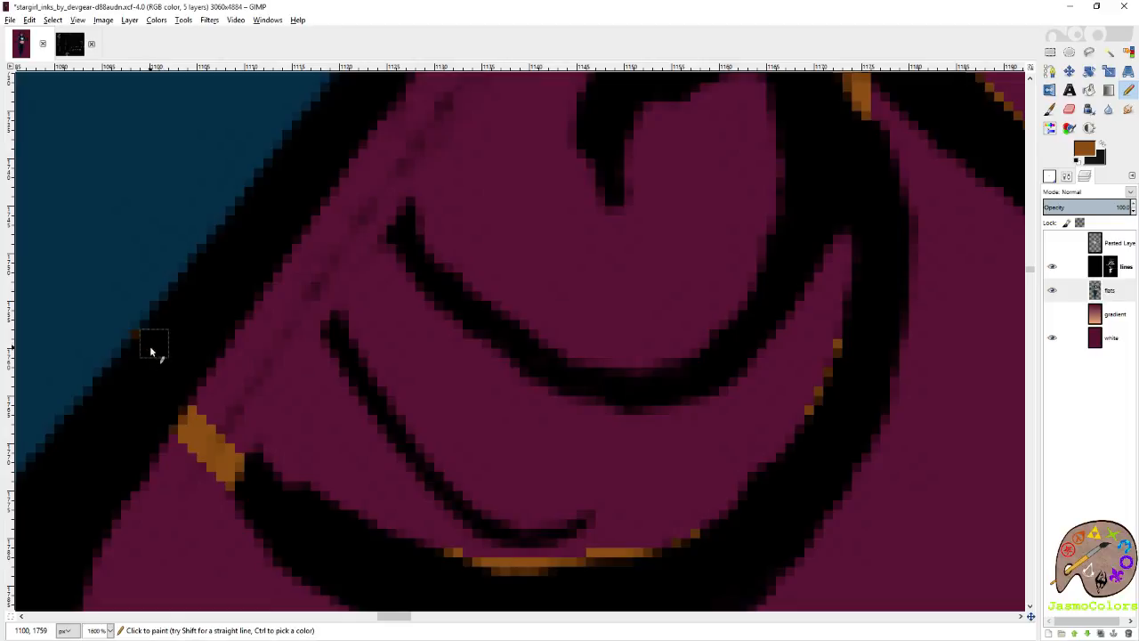
pyautogui.keyDown('ctrl'); pyautogui.click(127, 322); pyautogui.keyUp('ctrl')
pyautogui.click(136, 344)
pyautogui.keyDown('ctrl'); pyautogui.click(210, 427); pyautogui.keyUp('ctrl')
pyautogui.scroll(1, 335, 338)
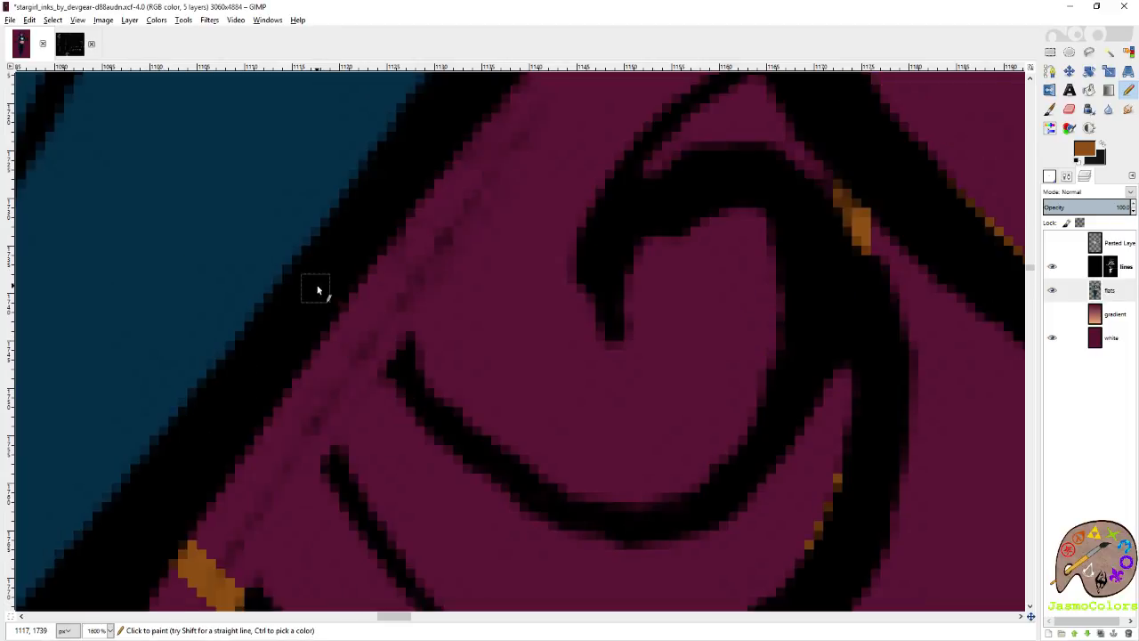
# Close the gap from the arm to the large curl's inner line in brown and trace that line's underside.
pyautogui.keyDown('shift'); pyautogui.click(401, 397); pyautogui.keyUp('shift')
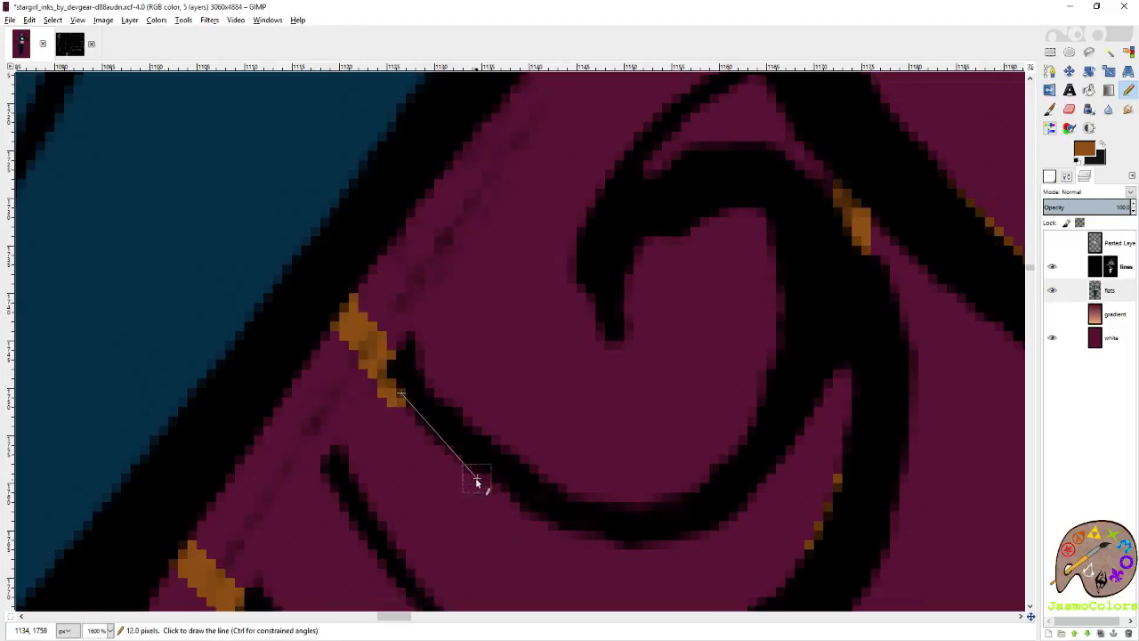
pyautogui.keyDown('shift'); pyautogui.click(496, 499); pyautogui.keyUp('shift')
pyautogui.keyDown('shift'); pyautogui.click(552, 532); pyautogui.keyUp('shift')
pyautogui.keyDown('shift'); pyautogui.click(611, 543); pyautogui.keyUp('shift')
pyautogui.keyDown('shift'); pyautogui.click(647, 545); pyautogui.keyUp('shift')
pyautogui.keyDown('shift'); pyautogui.click(699, 526); pyautogui.keyUp('shift')
pyautogui.keyDown('shift'); pyautogui.click(765, 485); pyautogui.keyUp('shift')
pyautogui.keyDown('shift'); pyautogui.click(800, 412); pyautogui.keyUp('shift')
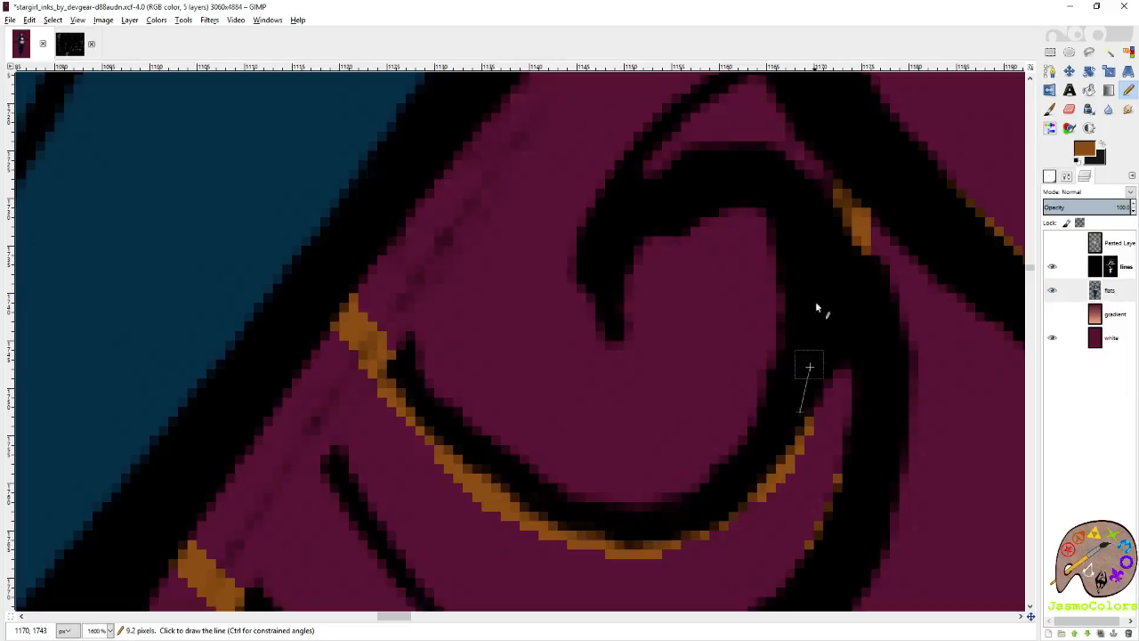
# Paint brown through the narrow gap at the large curl's top and continue up the thick line towards the armpit.
pyautogui.click(653, 167)
pyautogui.keyDown('shift'); pyautogui.click(676, 153); pyautogui.keyUp('shift')
pyautogui.hscroll(1, 623, 214)
pyautogui.scroll(1, 570, 263)
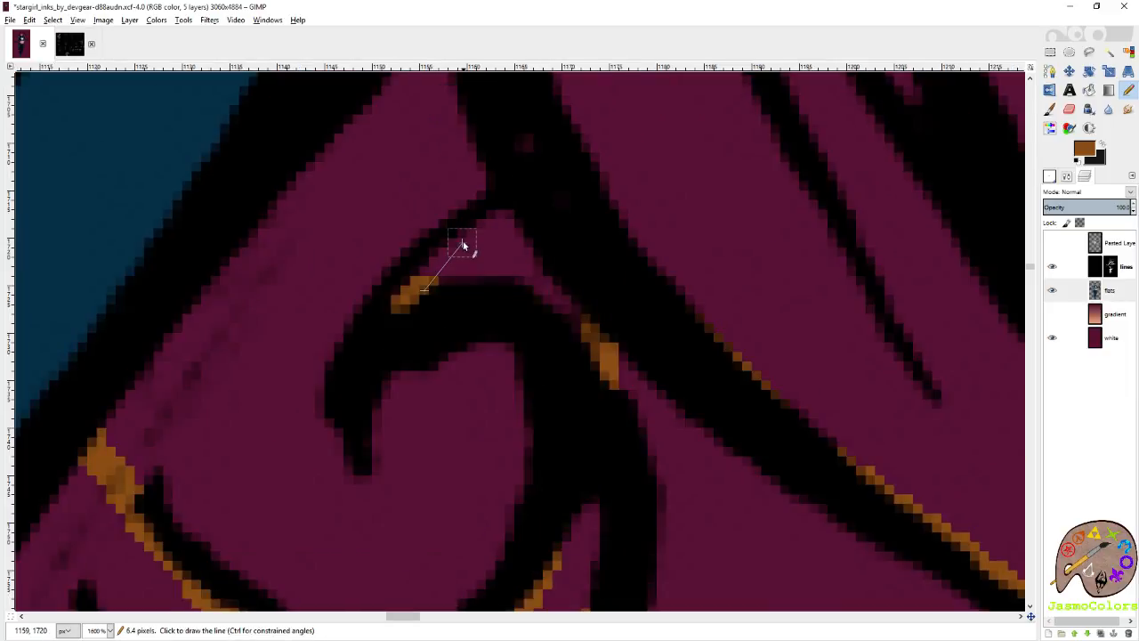
pyautogui.keyDown('shift'); pyautogui.click(462, 243); pyautogui.keyUp('shift')
pyautogui.keyDown('shift'); pyautogui.click(512, 213); pyautogui.keyUp('shift')
pyautogui.keyDown('shift'); pyautogui.click(528, 158); pyautogui.keyUp('shift')
pyautogui.scroll(1, 525, 173)
pyautogui.keyDown('shift'); pyautogui.click(491, 304); pyautogui.keyUp('shift')
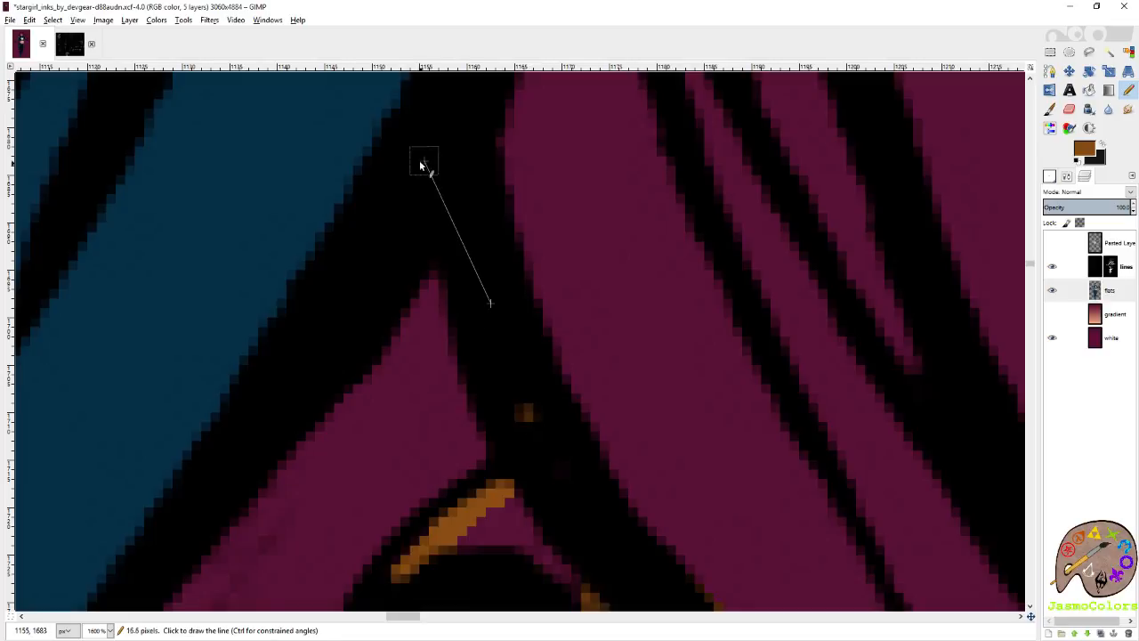
# Fill the outlined hair between the arm and the torso with orange-brown and save the image.
pyautogui.scroll(-9, 411, 139)
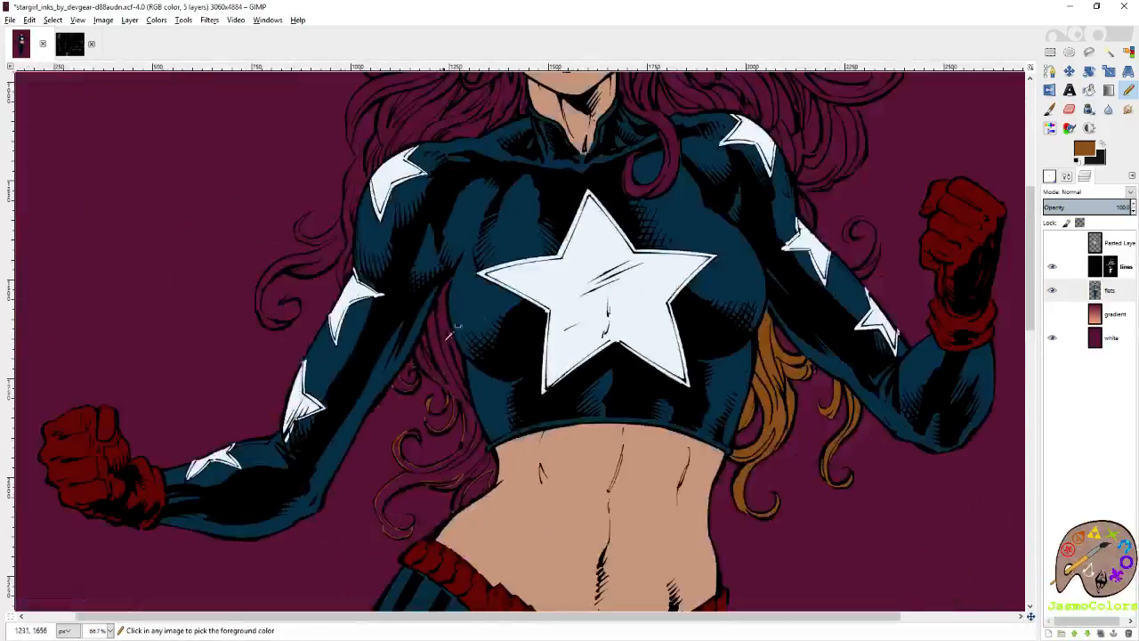
pyautogui.hotkey('shift', 'b')
pyautogui.click(441, 346)
pyautogui.press('n')
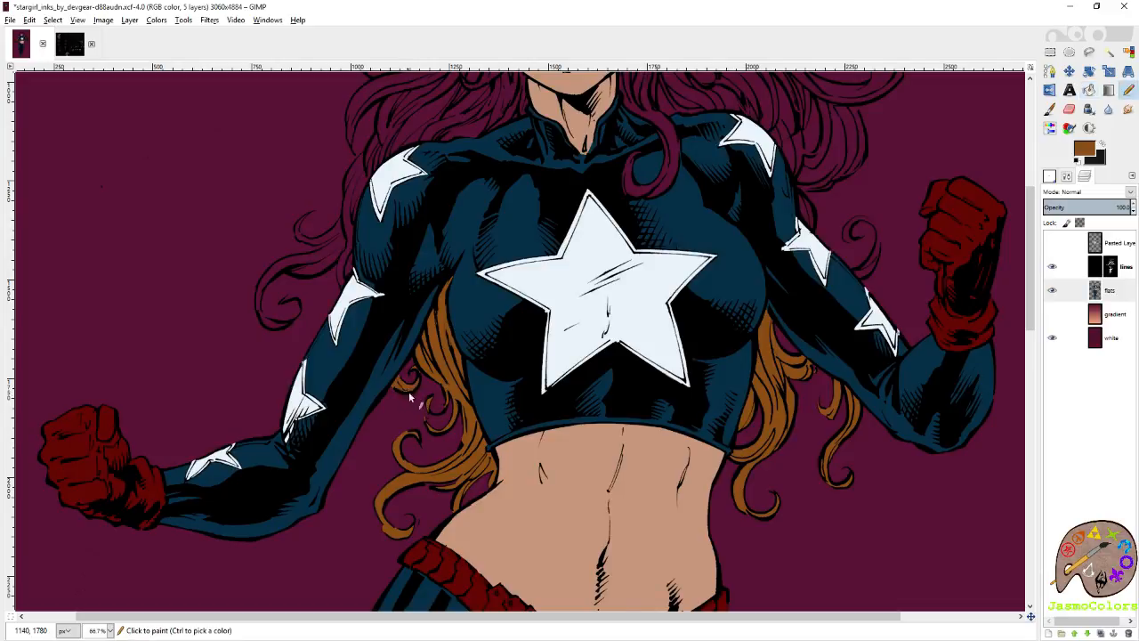
pyautogui.scroll(-3, 524, 417)
pyautogui.hotkey('ctrl', 's')
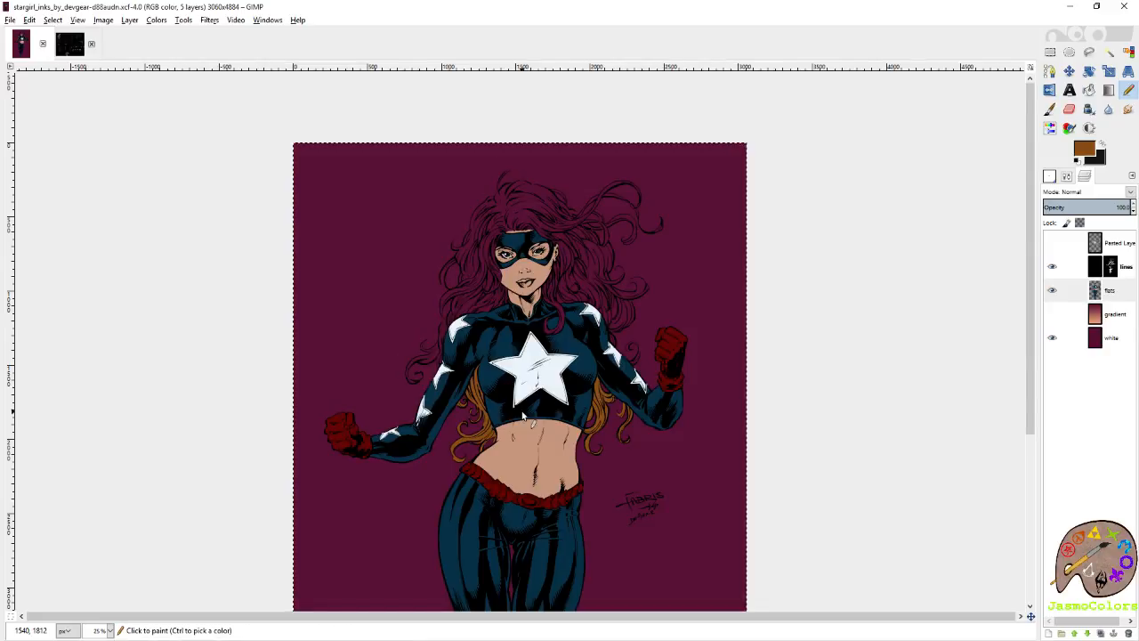
# Start a brown outline on the lone curl beside the opposite arm's stars, tracing its thick line up from the sleeve.
pyautogui.scroll(9, 523, 415)
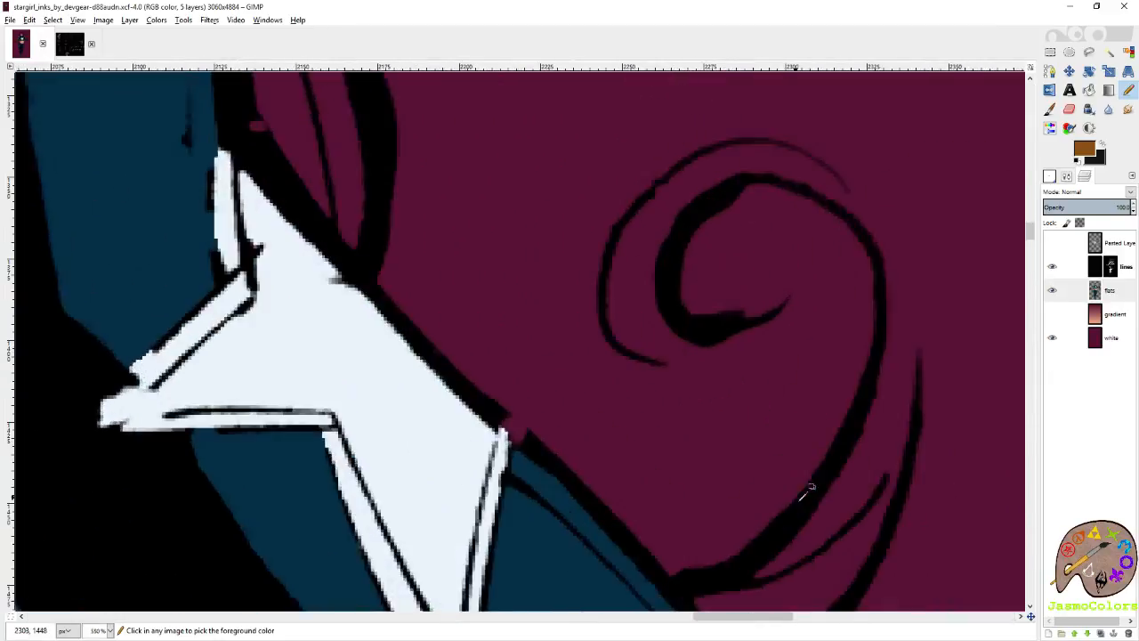
pyautogui.scroll(2, 783, 488)
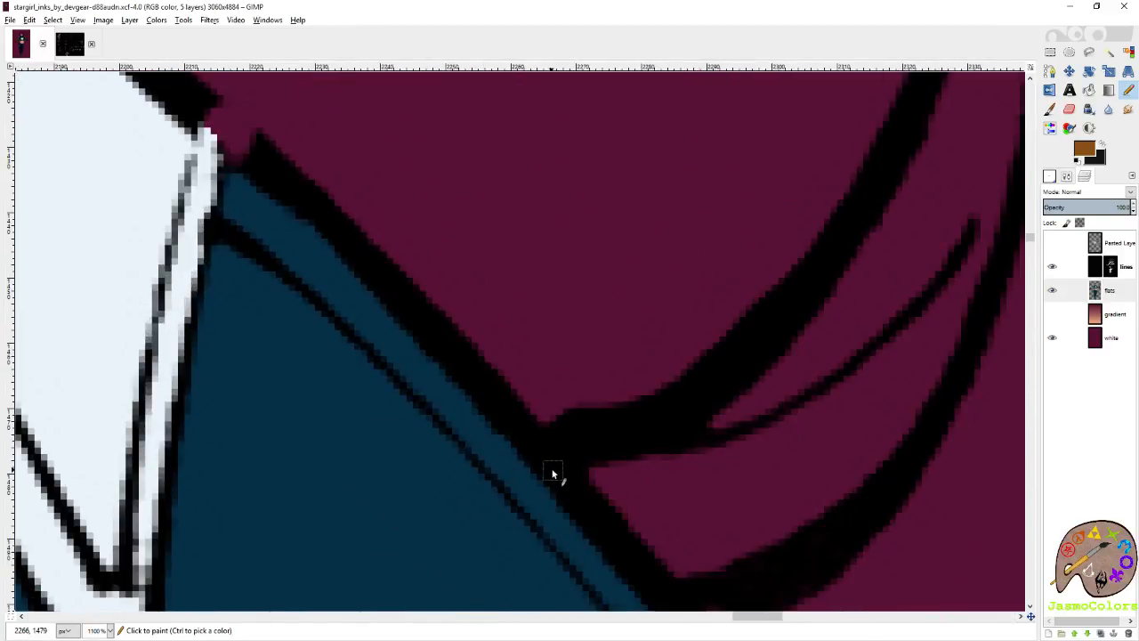
pyautogui.click(553, 470)
pyautogui.keyDown('shift'); pyautogui.click(639, 451); pyautogui.keyUp('shift')
pyautogui.keyDown('shift'); pyautogui.click(819, 313); pyautogui.keyUp('shift')
pyautogui.keyDown('shift'); pyautogui.click(899, 187); pyautogui.keyUp('shift')
pyautogui.hscroll(1, 862, 335)
pyautogui.scroll(1, 860, 336)
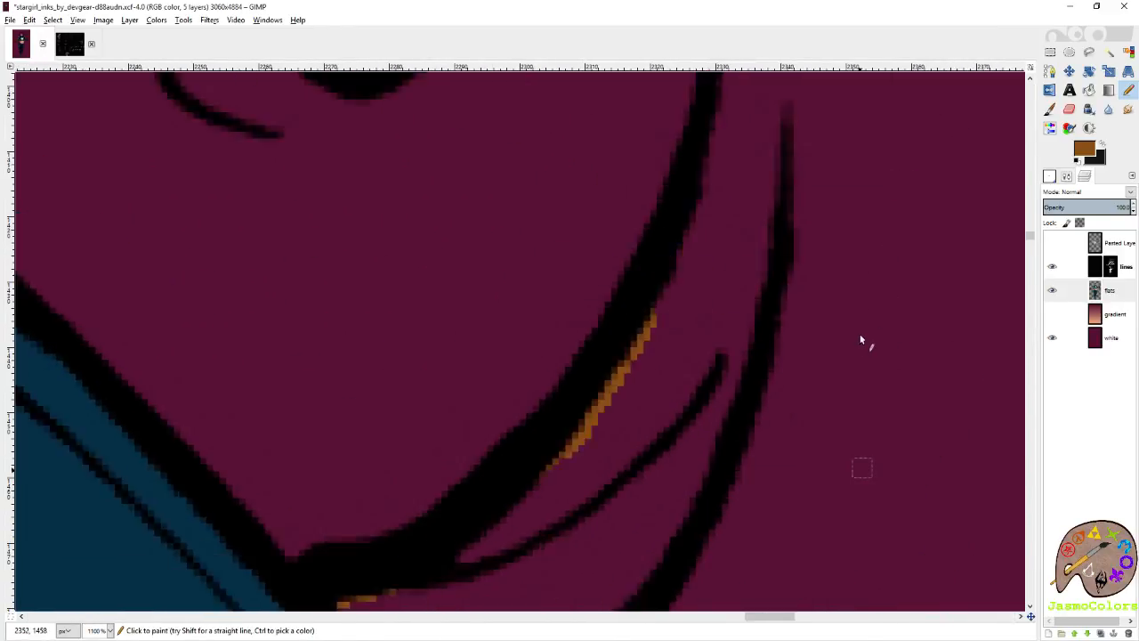
pyautogui.scroll(2, 861, 339)
pyautogui.hotkey('ctrl', 's')
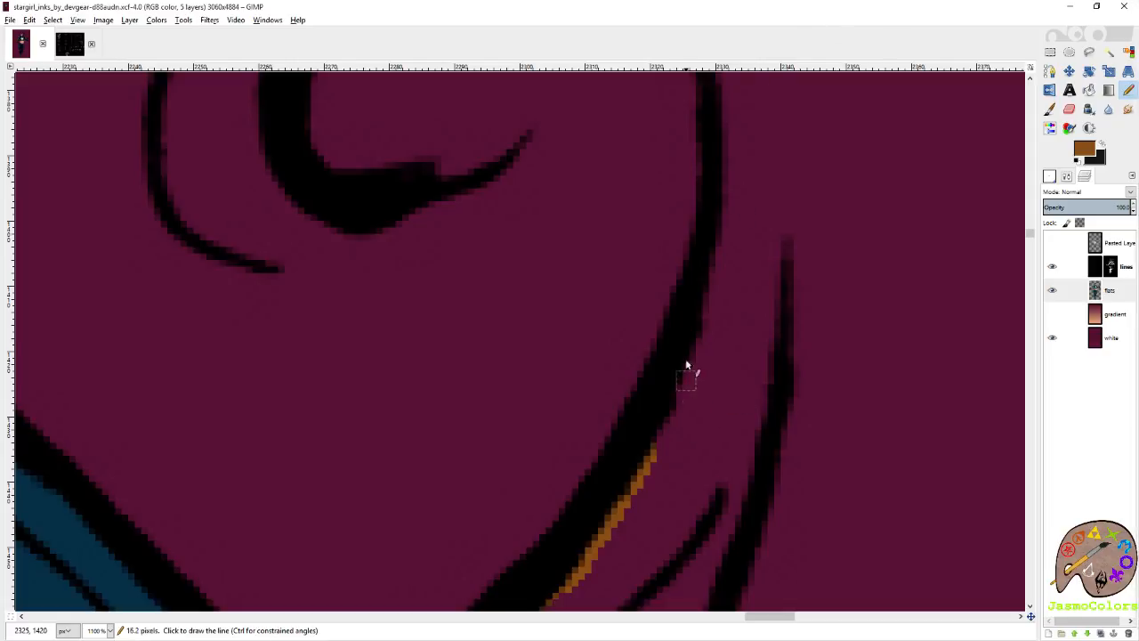
# Carry the brown outline up the outer side of the lone curl's thick line and over its top, redoing the misplaced segment.
pyautogui.keyDown('shift'); pyautogui.click(702, 265); pyautogui.keyUp('shift')
pyautogui.keyDown('shift'); pyautogui.click(723, 201); pyautogui.keyUp('shift')
pyautogui.scroll(2, 723, 205)
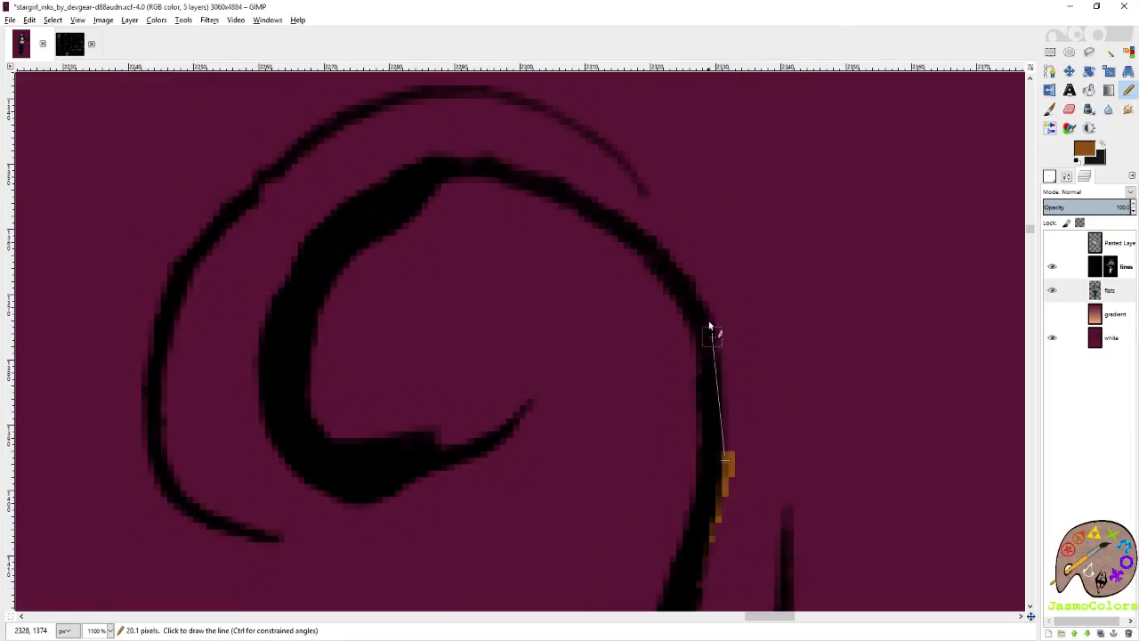
pyautogui.keyDown('shift'); pyautogui.click(711, 330); pyautogui.keyUp('shift')
pyautogui.keyDown('shift'); pyautogui.click(648, 241); pyautogui.keyUp('shift')
pyautogui.hotkey('ctrl', 'z')
pyautogui.keyDown('shift'); pyautogui.click(674, 245); pyautogui.keyUp('shift')
pyautogui.keyDown('shift'); pyautogui.click(581, 185); pyautogui.keyUp('shift')
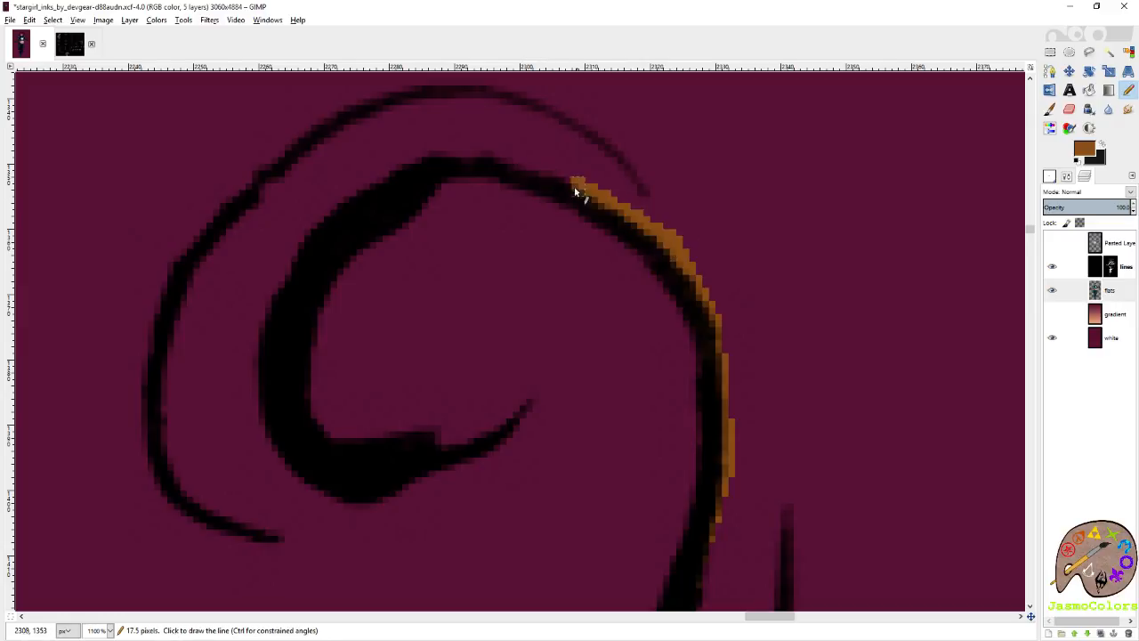
pyautogui.keyDown('shift'); pyautogui.click(523, 161); pyautogui.keyUp('shift')
pyautogui.keyDown('shift'); pyautogui.click(471, 154); pyautogui.keyUp('shift')
pyautogui.keyDown('shift'); pyautogui.click(409, 162); pyautogui.keyUp('shift')
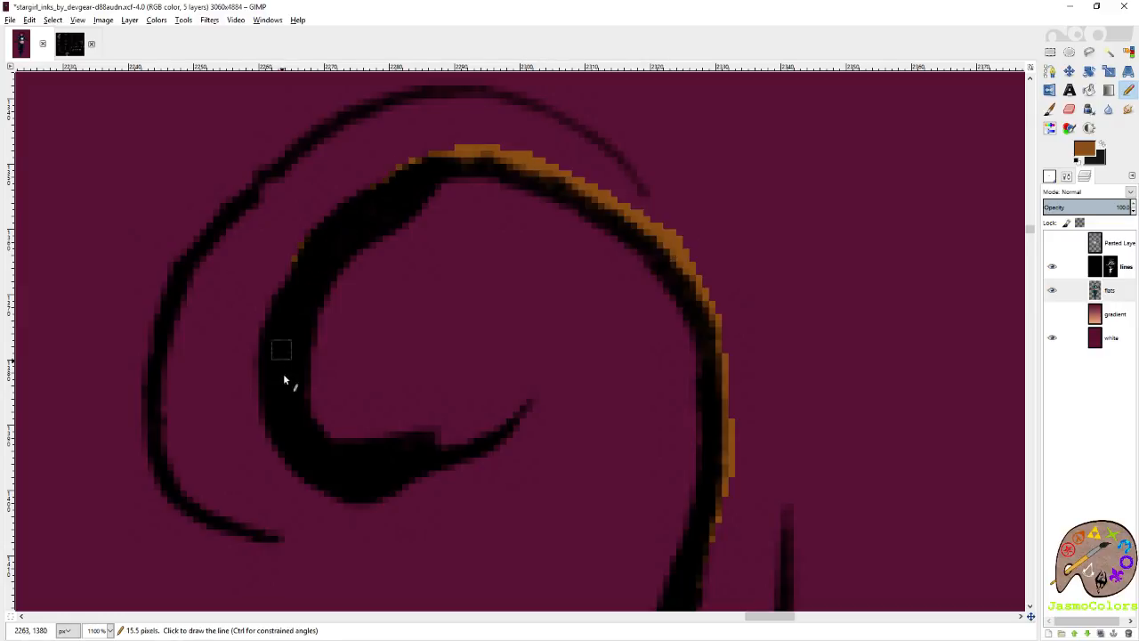
# Close the lone curl's open end in brown beneath its hooked tip and trace the lower bend of its outer line.
pyautogui.moveTo(405, 485); pyautogui.dragTo(444, 470)
pyautogui.click(263, 529)
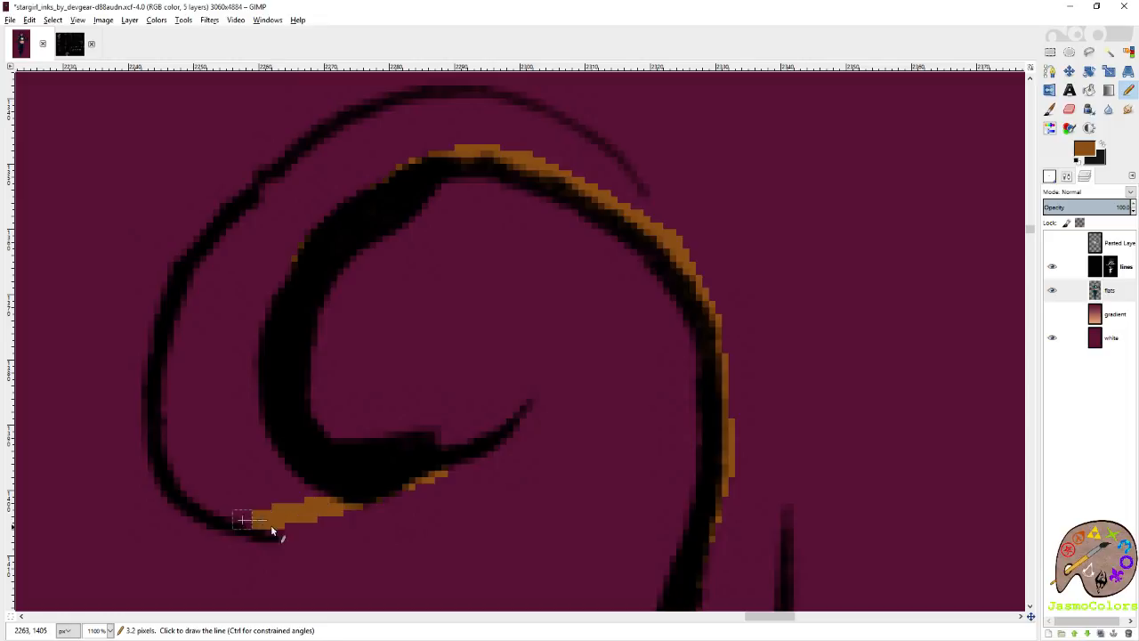
pyautogui.click(222, 506)
pyautogui.keyDown('shift'); pyautogui.click(161, 405); pyautogui.keyUp('shift')
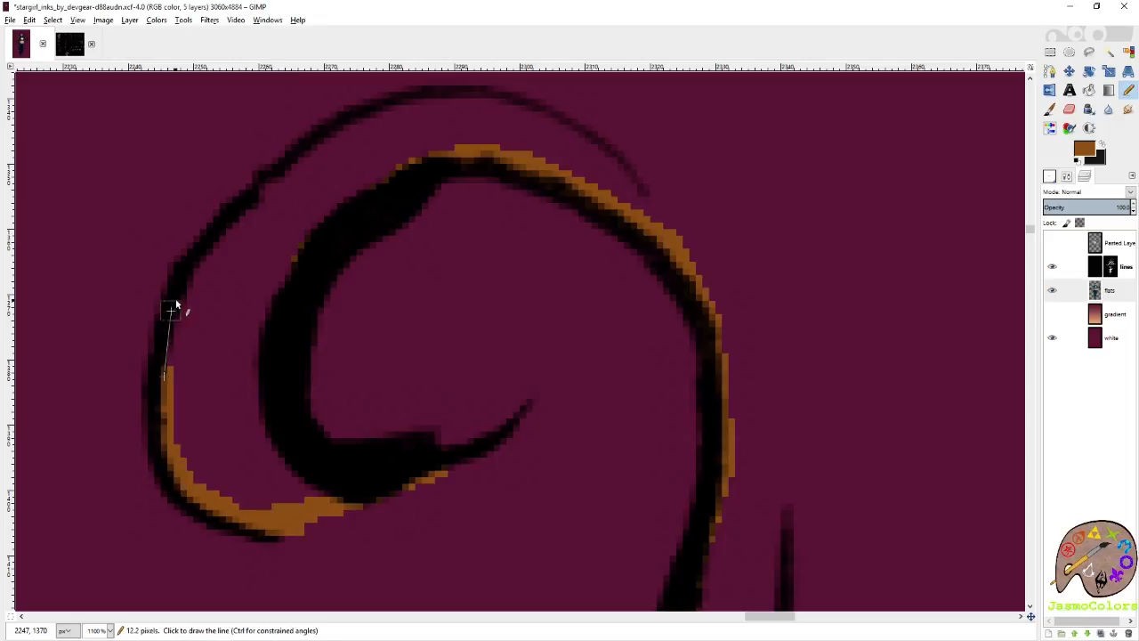
# Trace brown along the inner side of the lone curl's thin outer line, up and over its top.
pyautogui.keyDown('shift'); pyautogui.click(178, 311); pyautogui.keyUp('shift')
pyautogui.keyDown('shift'); pyautogui.click(207, 258); pyautogui.keyUp('shift')
pyautogui.keyDown('shift'); pyautogui.click(230, 219); pyautogui.keyUp('shift')
pyautogui.keyDown('shift'); pyautogui.click(308, 163); pyautogui.keyUp('shift')
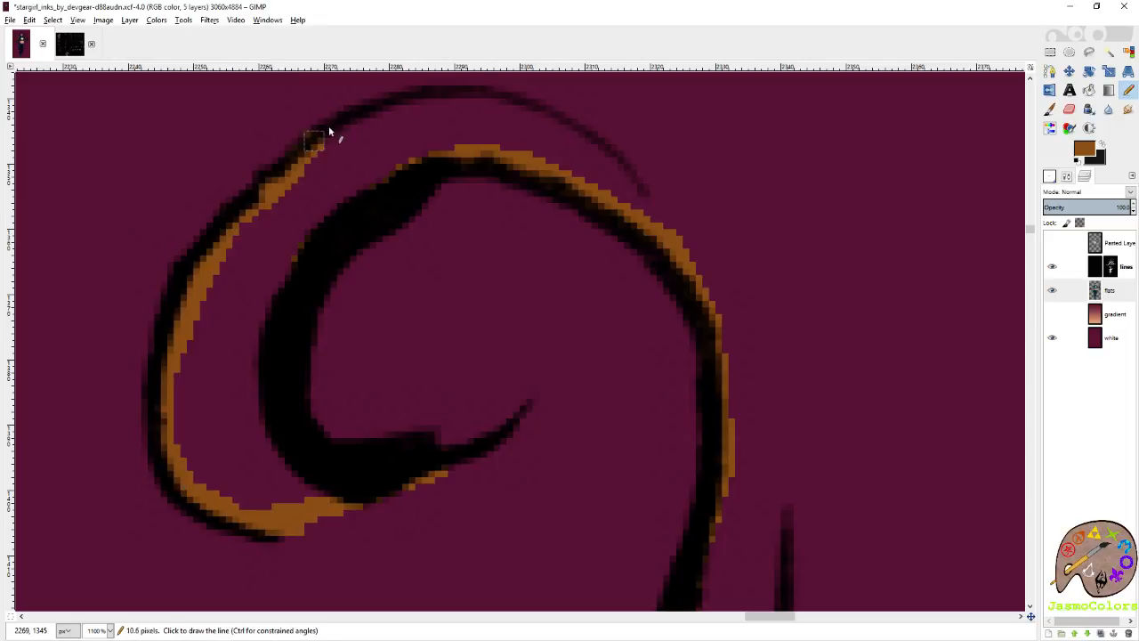
pyautogui.keyDown('shift'); pyautogui.click(422, 96); pyautogui.keyUp('shift')
pyautogui.keyDown('shift'); pyautogui.click(485, 102); pyautogui.keyUp('shift')
pyautogui.keyDown('shift'); pyautogui.click(559, 134); pyautogui.keyUp('shift')
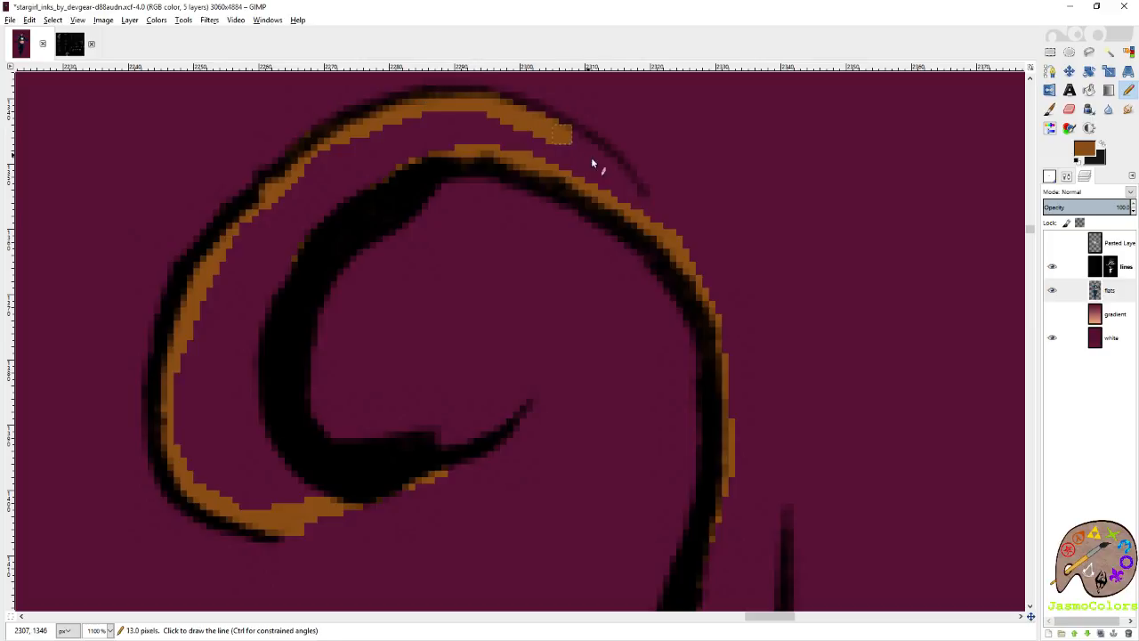
# Join the lone curl's two brown outlines at the thin line's end and fill the curl with the same colour.
pyautogui.keyDown('shift'); pyautogui.click(593, 169); pyautogui.keyUp('shift')
pyautogui.keyDown('shift'); pyautogui.click(656, 225); pyautogui.keyUp('shift')
pyautogui.hotkey('shift', 'b')
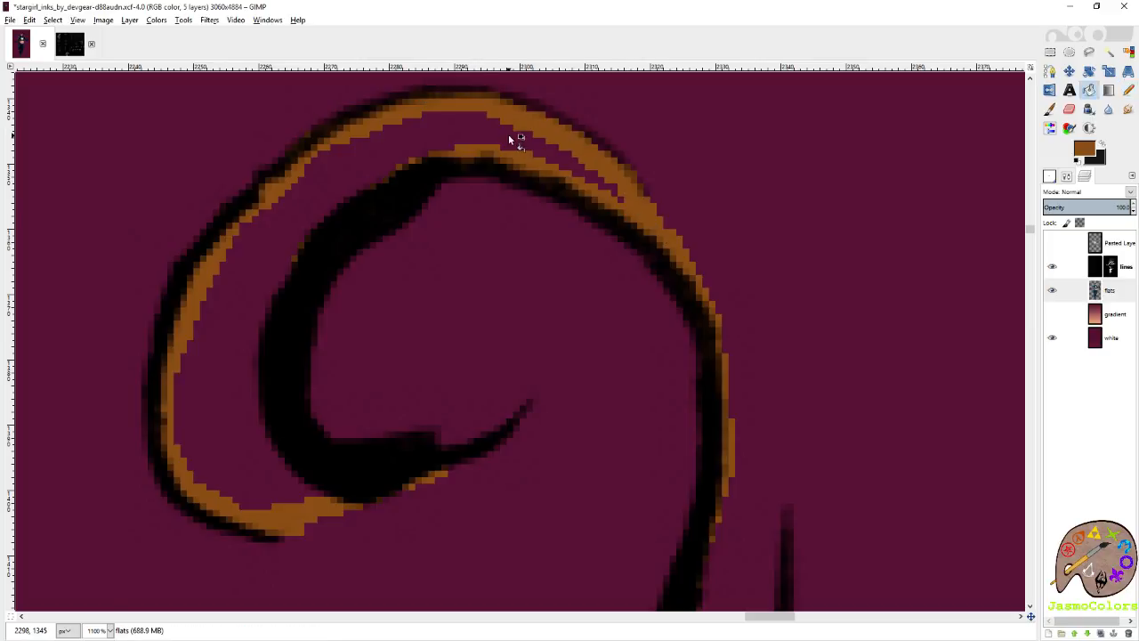
pyautogui.click(508, 135)
pyautogui.press('n')
# Bridge the open outer side of the lone curl in brown down to the start of its lower outer line.
pyautogui.scroll(-3, 744, 368)
pyautogui.scroll(3, 686, 199)
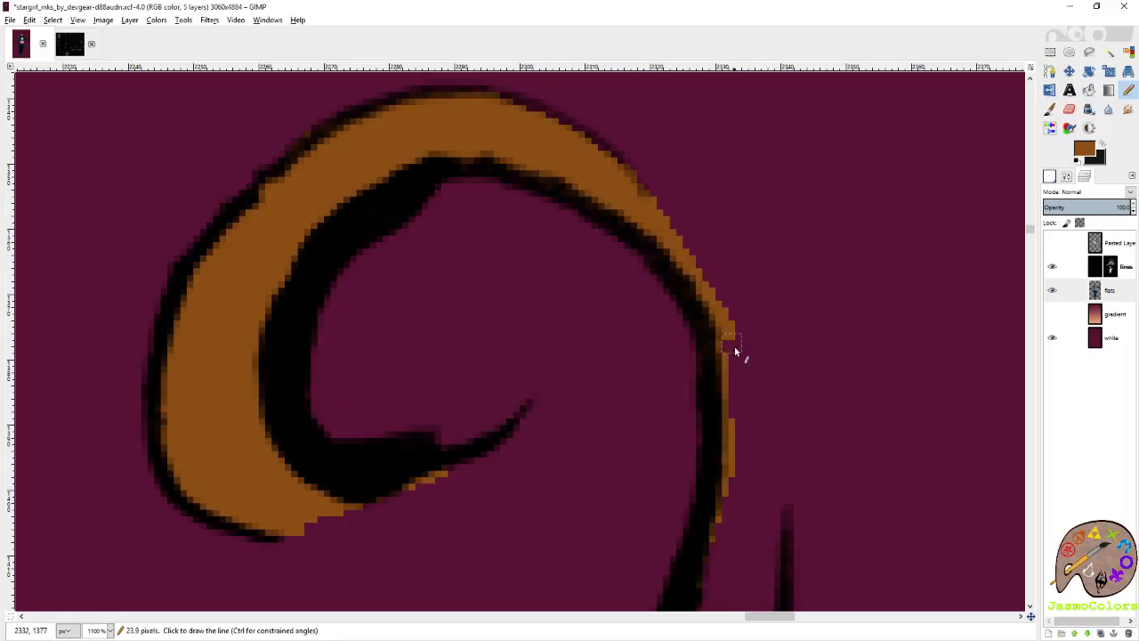
pyautogui.keyDown('shift'); pyautogui.click(762, 450); pyautogui.keyUp('shift')
pyautogui.scroll(-5, 776, 530)
pyautogui.keyDown('shift'); pyautogui.click(764, 414); pyautogui.keyUp('shift')
pyautogui.scroll(-3, 753, 506)
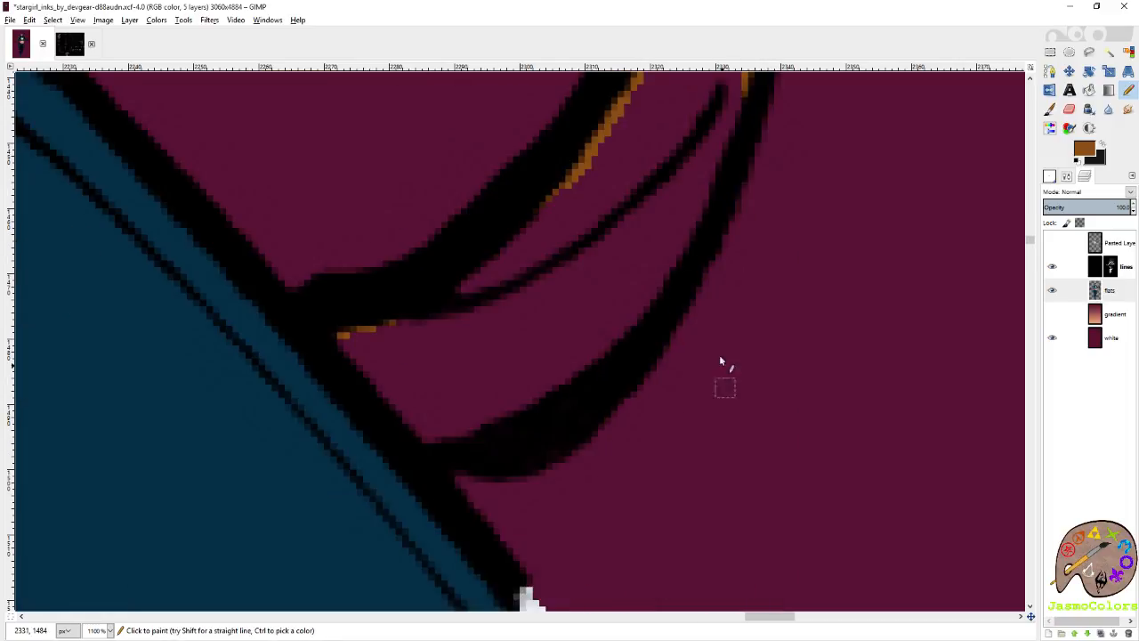
# Trace brown along the inner edge of the lone curl's lower outer line down to the sleeve.
pyautogui.keyDown('shift'); pyautogui.click(723, 165); pyautogui.keyUp('shift')
pyautogui.keyDown('shift'); pyautogui.click(685, 260); pyautogui.keyUp('shift')
pyautogui.keyDown('shift'); pyautogui.click(627, 336); pyautogui.keyUp('shift')
pyautogui.keyDown('shift'); pyautogui.click(536, 400); pyautogui.keyUp('shift')
pyautogui.keyDown('shift'); pyautogui.click(467, 439); pyautogui.keyUp('shift')
pyautogui.keyDown('shift'); pyautogui.click(433, 447); pyautogui.keyUp('shift')
pyautogui.keyDown('shift'); pyautogui.click(401, 458); pyautogui.keyUp('shift')
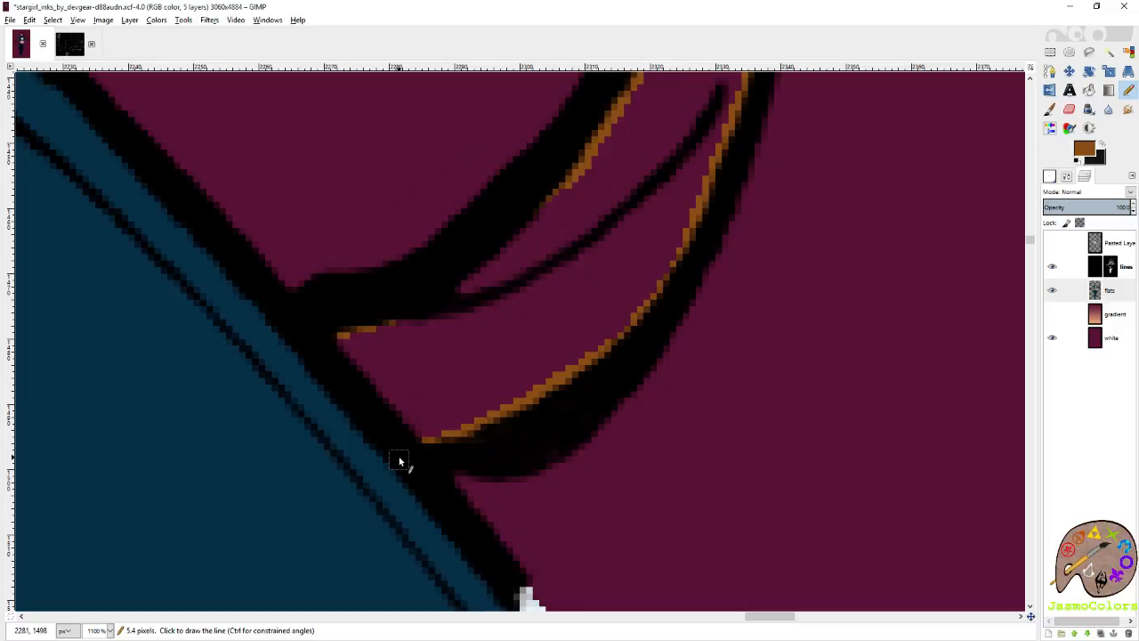
# Fill the lower body of the lone curl with orange-brown.
pyautogui.hotkey('shift', 'b')
pyautogui.click(465, 353)
pyautogui.press('n')
pyautogui.scroll(-5, 673, 417)
pyautogui.scroll(-4, 685, 405)
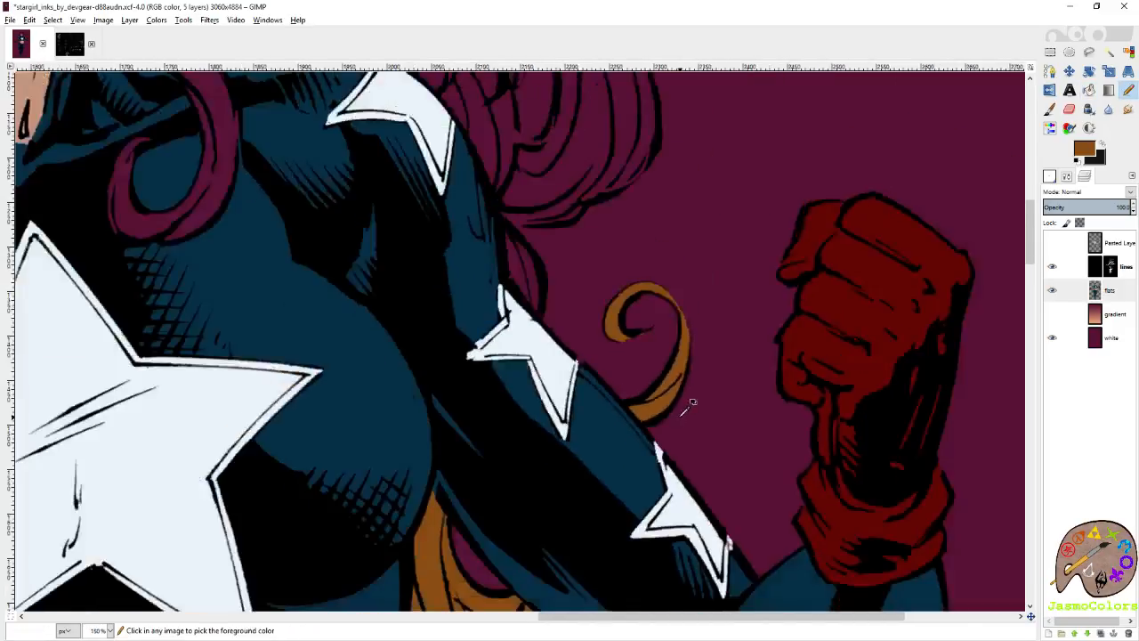
# Erase the stray brown under the lone curl's hooked tip, repaint that edge smoothly in brown, and save the image.
pyautogui.scroll(10, 647, 341)
pyautogui.hotkey('shift', 'e')
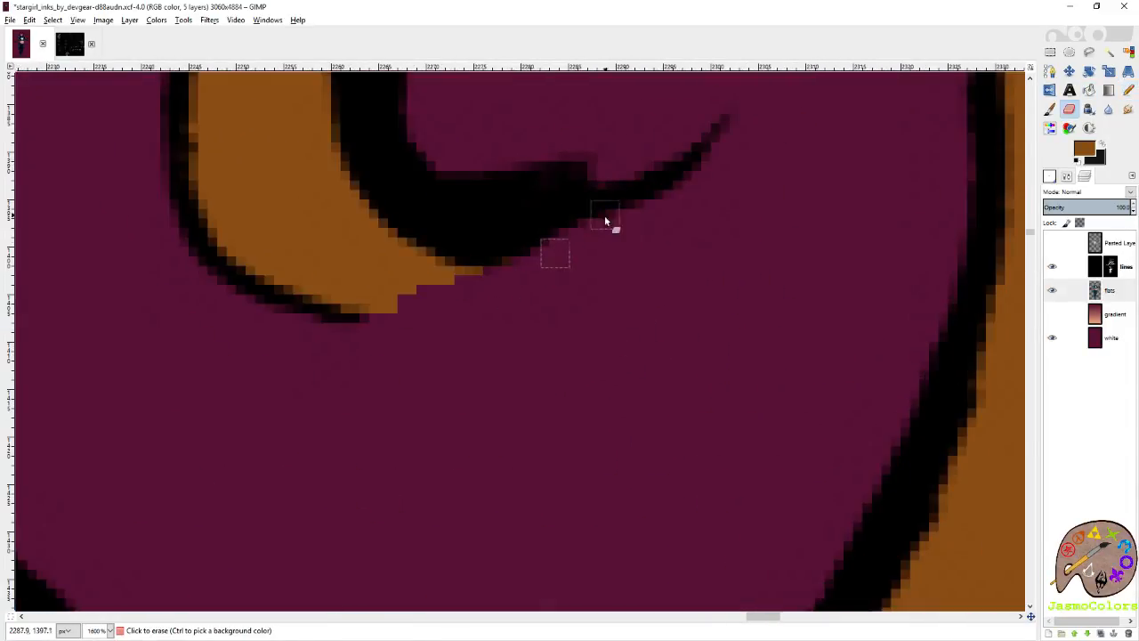
pyautogui.scroll(-2, 610, 330)
pyautogui.press('n')
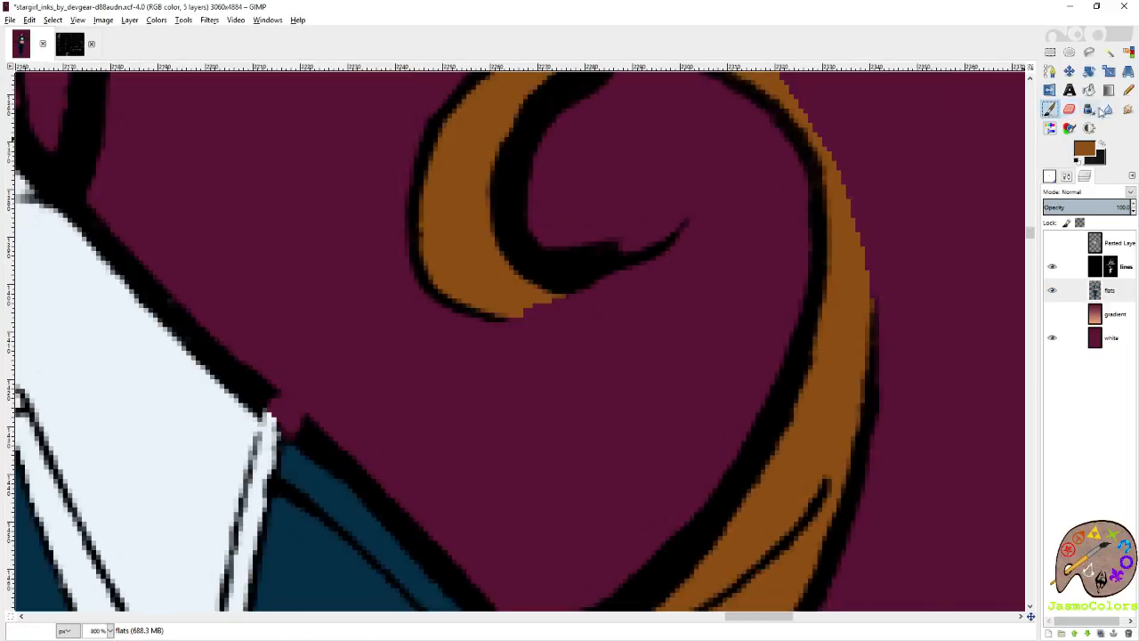
pyautogui.scroll(1, 554, 334)
pyautogui.moveTo(630, 253); pyautogui.dragTo(528, 300)
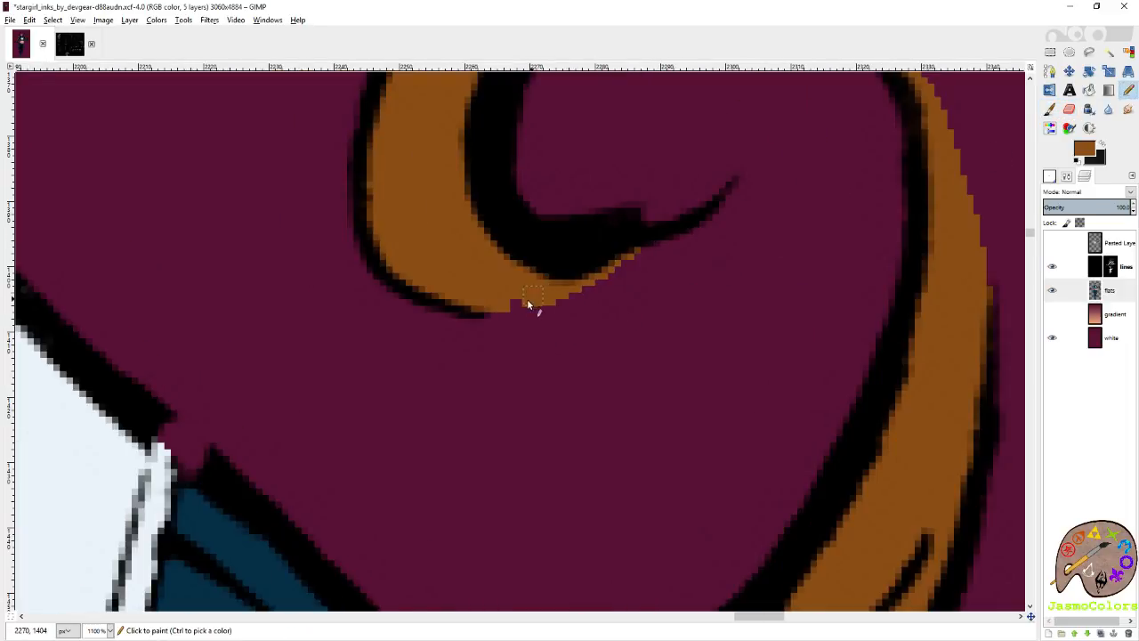
pyautogui.scroll(-8, 636, 287)
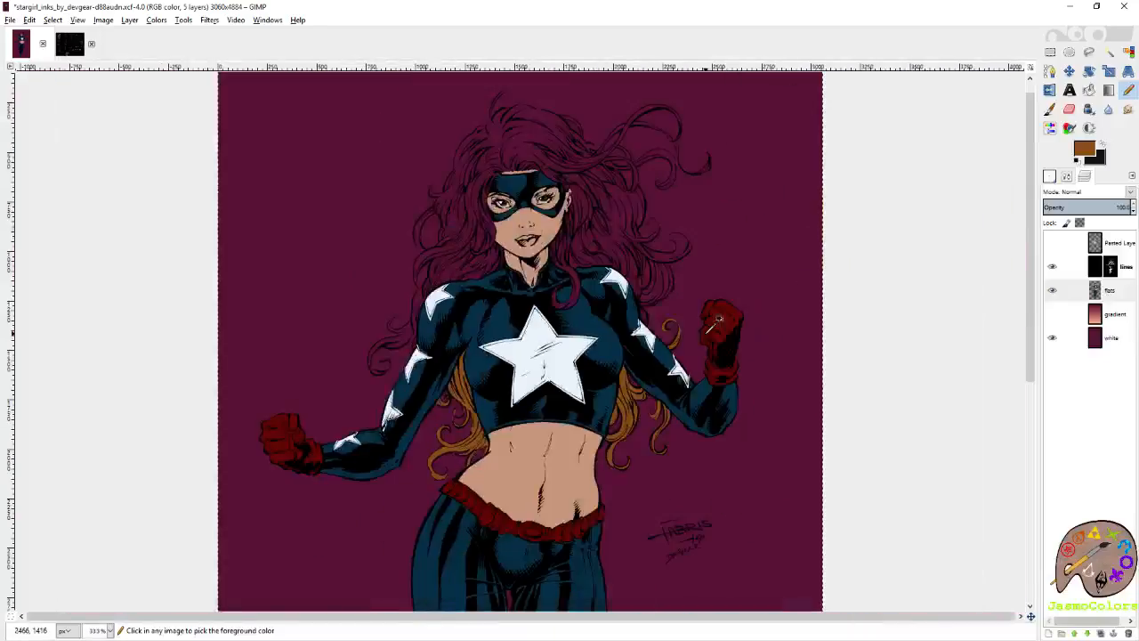
pyautogui.hotkey('ctrl', 's')
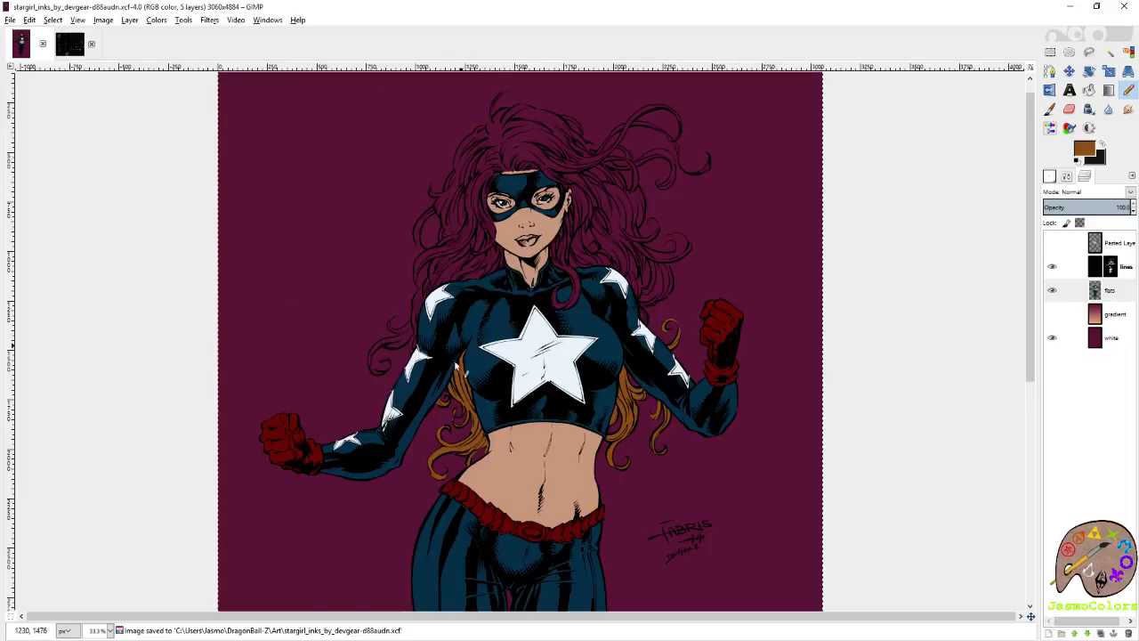
# Trace brown along the inner side of the thin hair line from the upper-arm star up to the long lock's lower line.
pyautogui.press('2')
pyautogui.scroll(-3, 513, 234)
pyautogui.scroll(6, 542, 257)
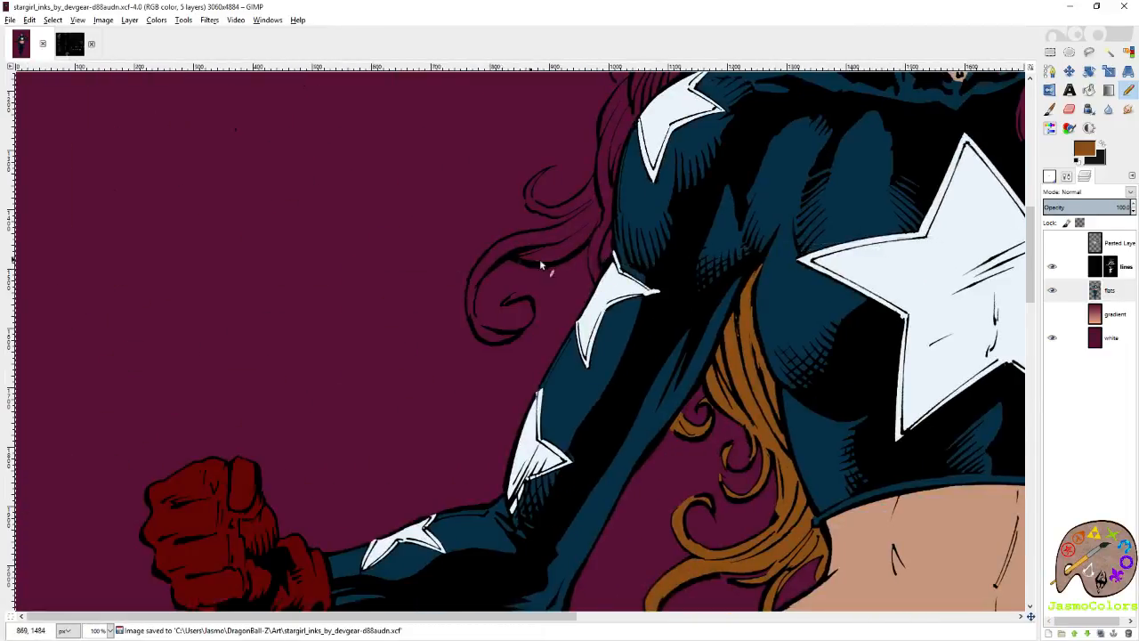
pyautogui.scroll(3, 601, 345)
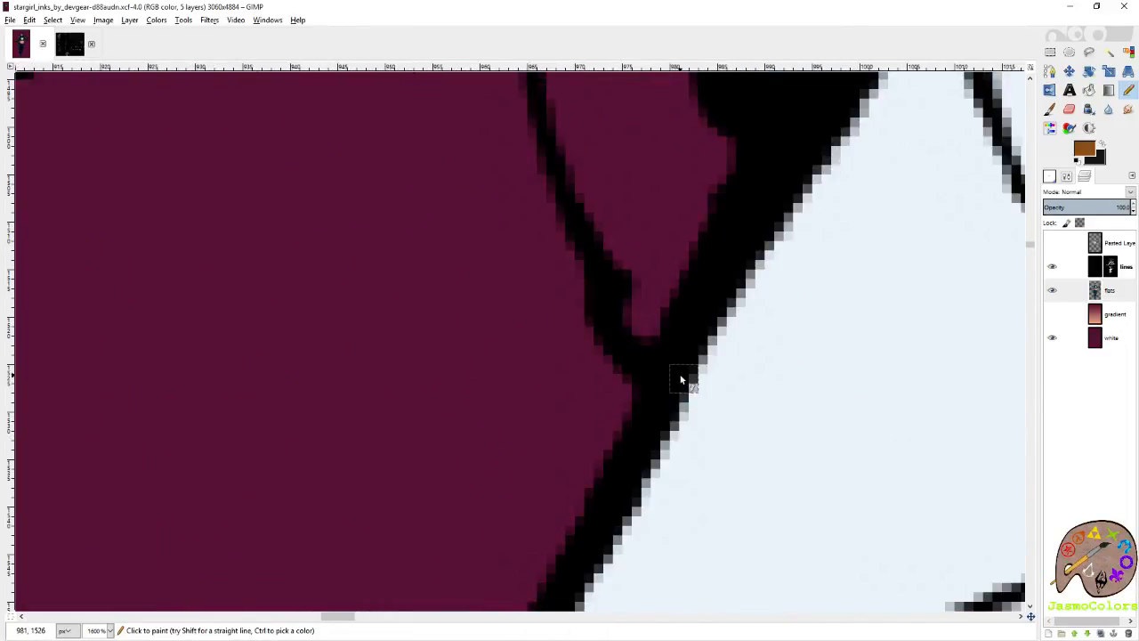
pyautogui.moveTo(634, 324); pyautogui.dragTo(559, 120)
pyautogui.hscroll(-3, 603, 139)
pyautogui.scroll(3, 801, 279)
pyautogui.keyDown('shift'); pyautogui.click(801, 256); pyautogui.keyUp('shift')
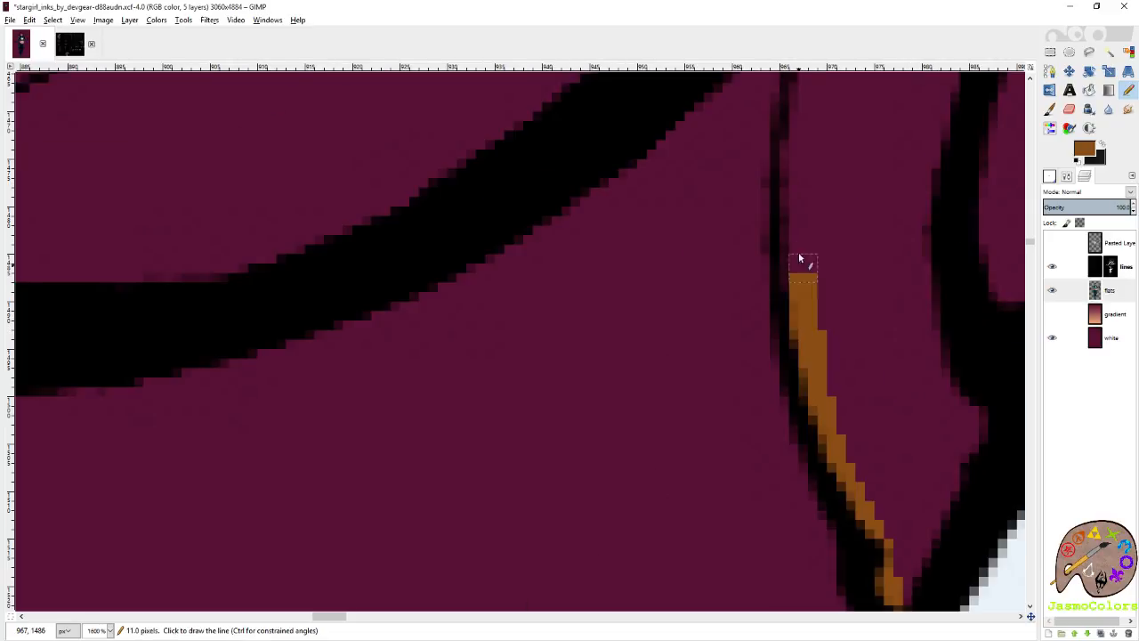
pyautogui.keyDown('shift'); pyautogui.click(793, 215); pyautogui.keyUp('shift')
pyautogui.keyDown('shift'); pyautogui.click(795, 122); pyautogui.keyUp('shift')
pyautogui.scroll(3, 796, 122)
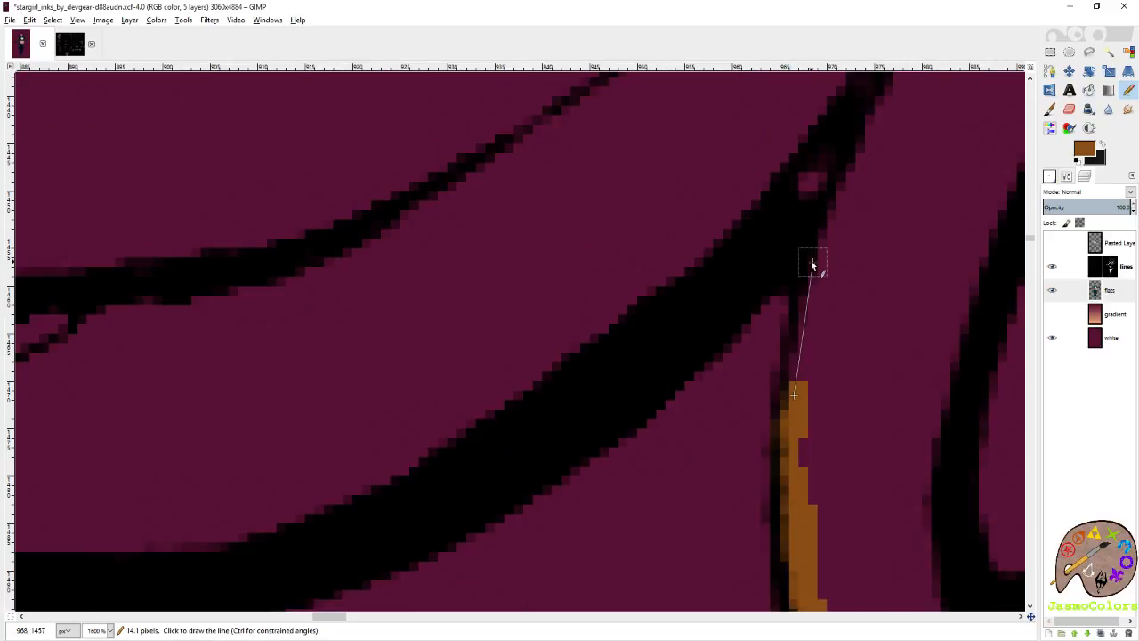
pyautogui.keyDown('shift'); pyautogui.click(816, 237); pyautogui.keyUp('shift')
# Trace brown along the upper side of the long lock's lower line and onto the inner line of its large curl.
pyautogui.scroll(-2, 611, 341)
pyautogui.hscroll(-3, 649, 374)
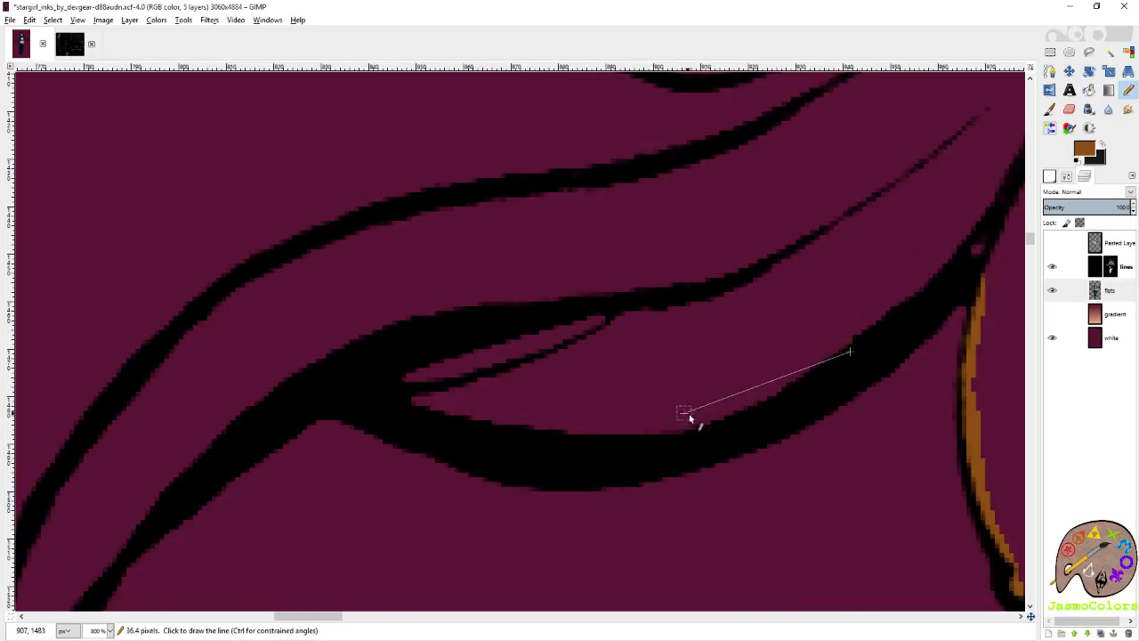
pyautogui.keyDown('shift'); pyautogui.click(688, 427); pyautogui.keyUp('shift')
pyautogui.hscroll(-1, 203, 469)
pyautogui.scroll(-2, 356, 338)
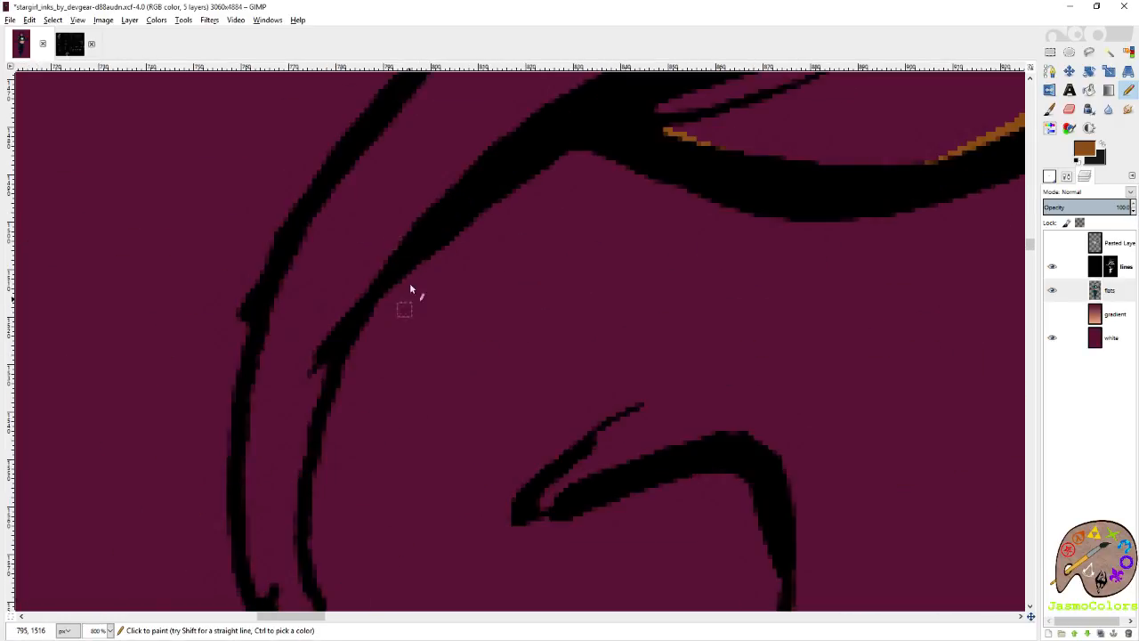
pyautogui.keyDown('shift'); pyautogui.click(363, 276); pyautogui.keyUp('shift')
pyautogui.keyDown('shift'); pyautogui.click(335, 339); pyautogui.keyUp('shift')
pyautogui.keyDown('shift'); pyautogui.click(309, 443); pyautogui.keyUp('shift')
# Continue the brown down the large curl's inner line and bridge the gap to the start of its hooked lower line.
pyautogui.scroll(-1, 307, 441)
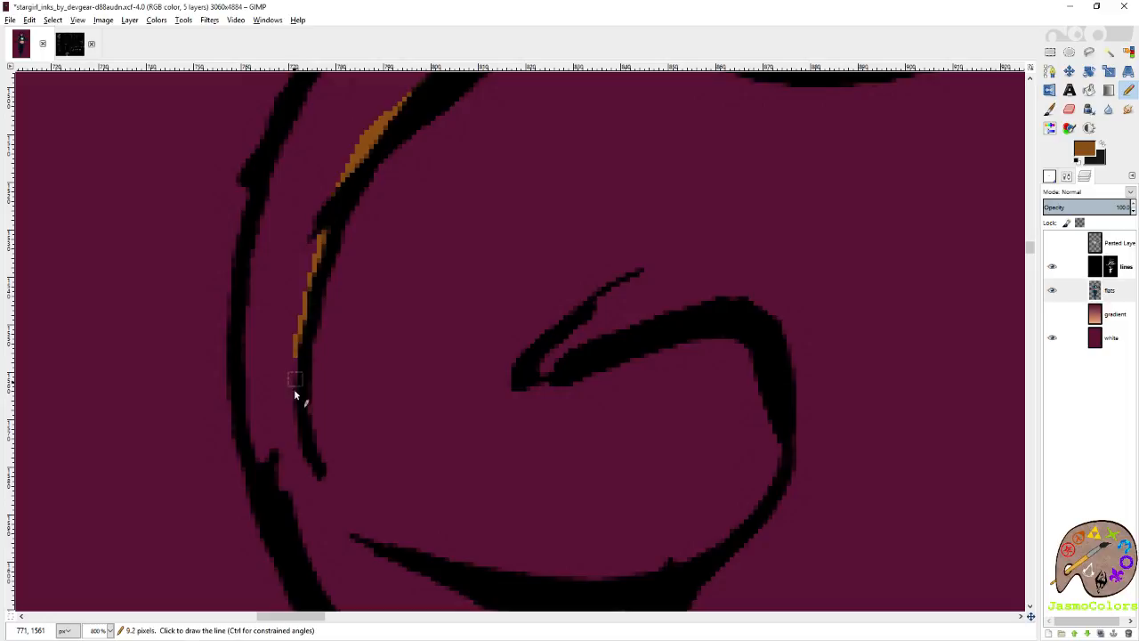
pyautogui.keyDown('shift'); pyautogui.click(300, 467); pyautogui.keyUp('shift')
pyautogui.scroll(-2, 318, 483)
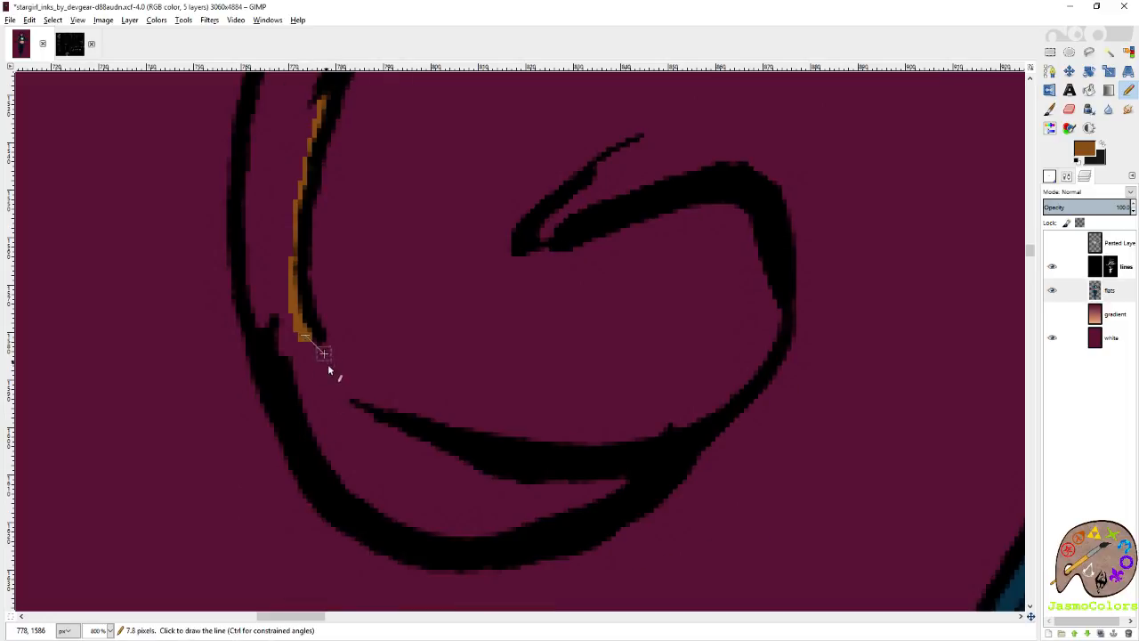
pyautogui.keyDown('shift'); pyautogui.click(346, 403); pyautogui.keyUp('shift')
pyautogui.keyDown('shift'); pyautogui.click(407, 434); pyautogui.keyUp('shift')
pyautogui.keyDown('shift'); pyautogui.click(641, 464); pyautogui.keyUp('shift')
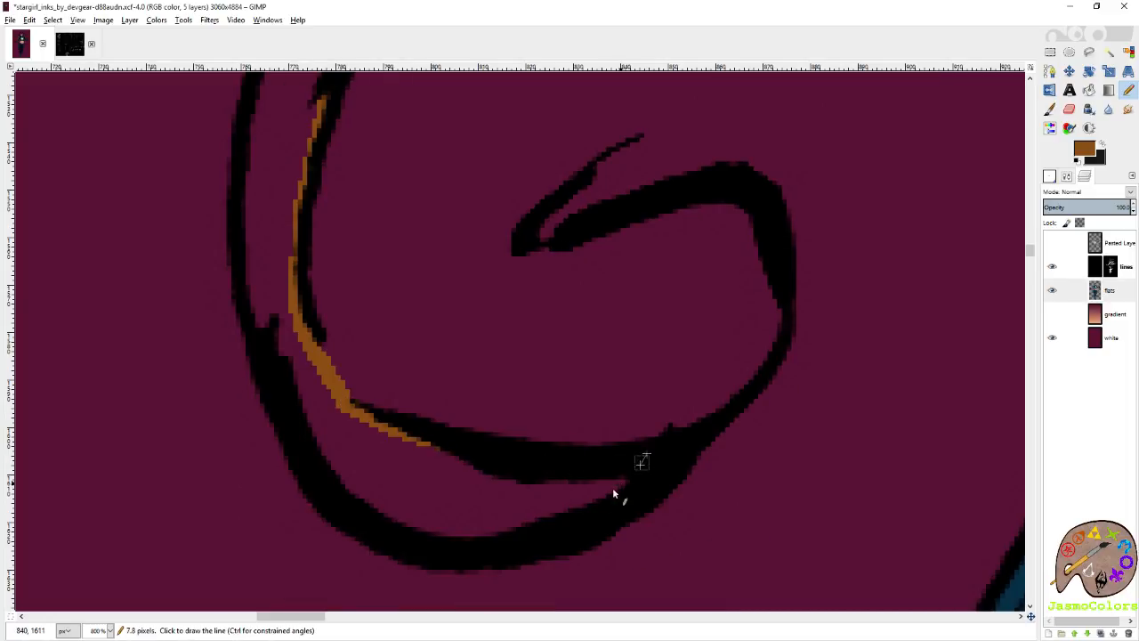
pyautogui.keyDown('shift'); pyautogui.click(547, 529); pyautogui.keyUp('shift')
pyautogui.hotkey('ctrl', 'z')
pyautogui.hotkey('ctrl', 'z')
pyautogui.hotkey('ctrl', 'z')
pyautogui.hotkey('ctrl', 'z')
pyautogui.hotkey('ctrl', 'z')
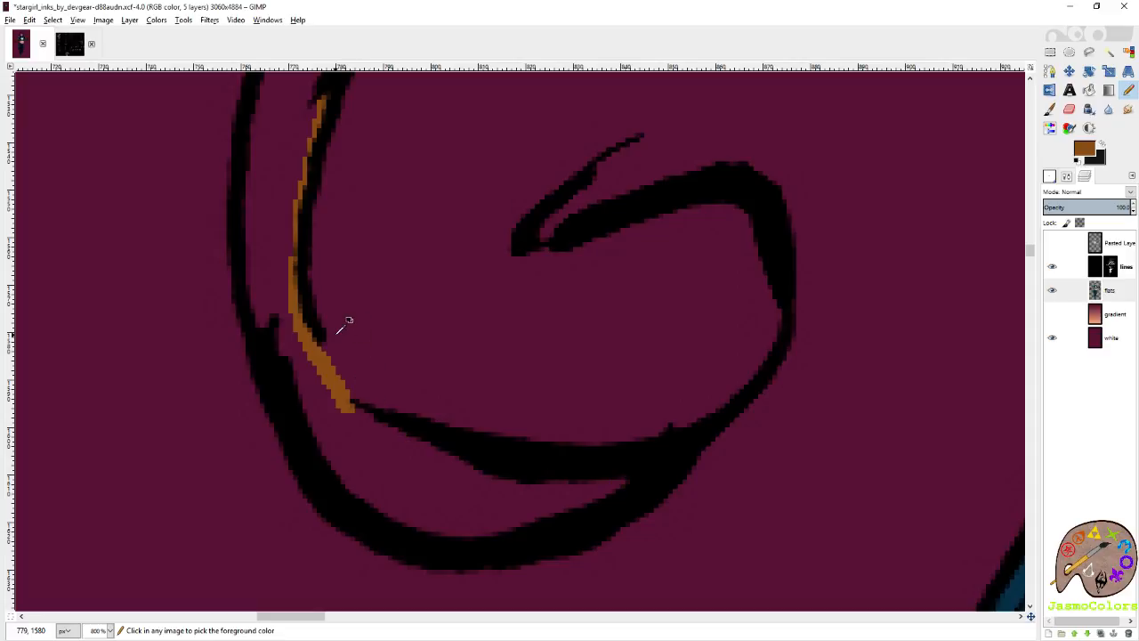
# Trace brown beneath the large curl's hooked line to the narrow corner, then back along the bottom of its outer line.
pyautogui.keyDown('shift'); pyautogui.click(319, 359); pyautogui.keyUp('shift')
pyautogui.keyDown('shift'); pyautogui.click(348, 402); pyautogui.keyUp('shift')
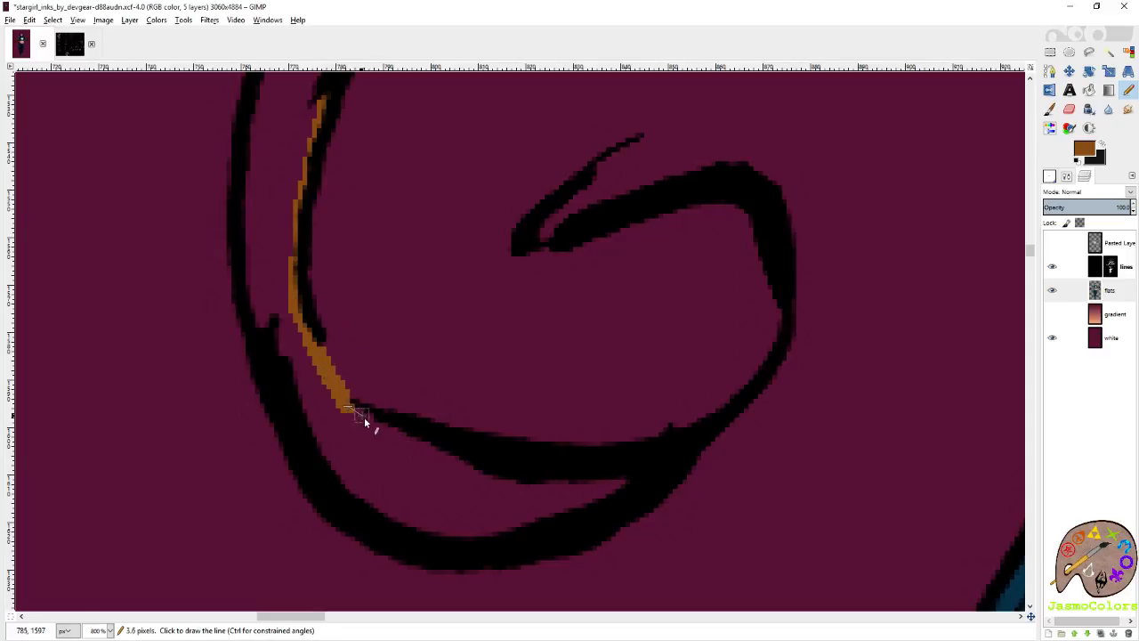
pyautogui.keyDown('shift'); pyautogui.click(470, 466); pyautogui.keyUp('shift')
pyautogui.keyDown('shift'); pyautogui.click(628, 480); pyautogui.keyUp('shift')
pyautogui.keyDown('shift'); pyautogui.click(541, 522); pyautogui.keyUp('shift')
pyautogui.keyDown('shift'); pyautogui.click(463, 535); pyautogui.keyUp('shift')
pyautogui.keyDown('shift'); pyautogui.click(380, 523); pyautogui.keyUp('shift')
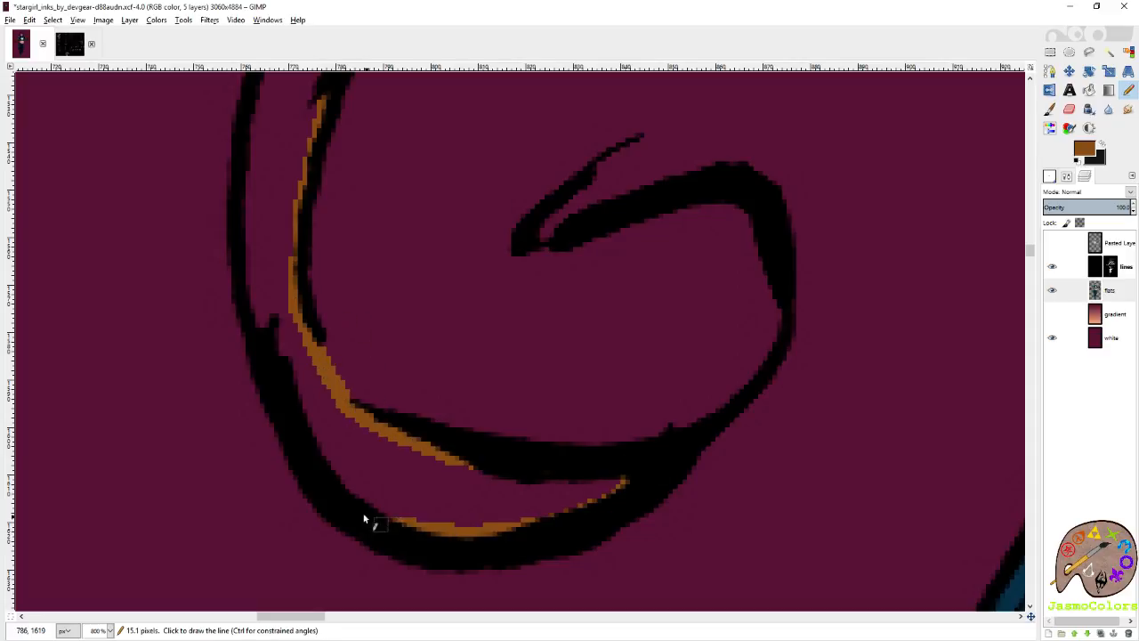
# Trace brown up the inner side of the large curl's outer line to where the long lock begins.
pyautogui.keyDown('shift'); pyautogui.click(342, 493); pyautogui.keyUp('shift')
pyautogui.keyDown('shift'); pyautogui.click(302, 400); pyautogui.keyUp('shift')
pyautogui.keyDown('shift'); pyautogui.click(253, 298); pyautogui.keyUp('shift')
pyautogui.keyDown('shift'); pyautogui.click(247, 223); pyautogui.keyUp('shift')
pyautogui.scroll(2, 229, 300)
pyautogui.keyDown('shift'); pyautogui.click(252, 387); pyautogui.keyUp('shift')
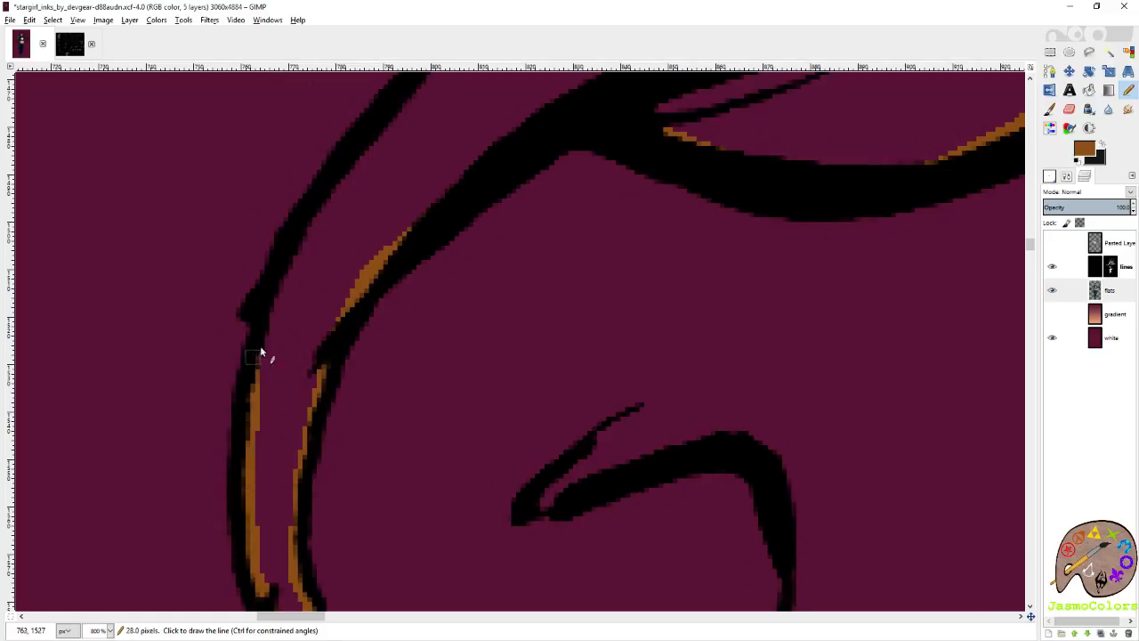
pyautogui.keyDown('shift'); pyautogui.click(309, 223); pyautogui.keyUp('shift')
# Trace brown along the underside of the long lock's upper line all the way to its open end.
pyautogui.scroll(2, 397, 337)
pyautogui.keyDown('shift'); pyautogui.click(442, 313); pyautogui.keyUp('shift')
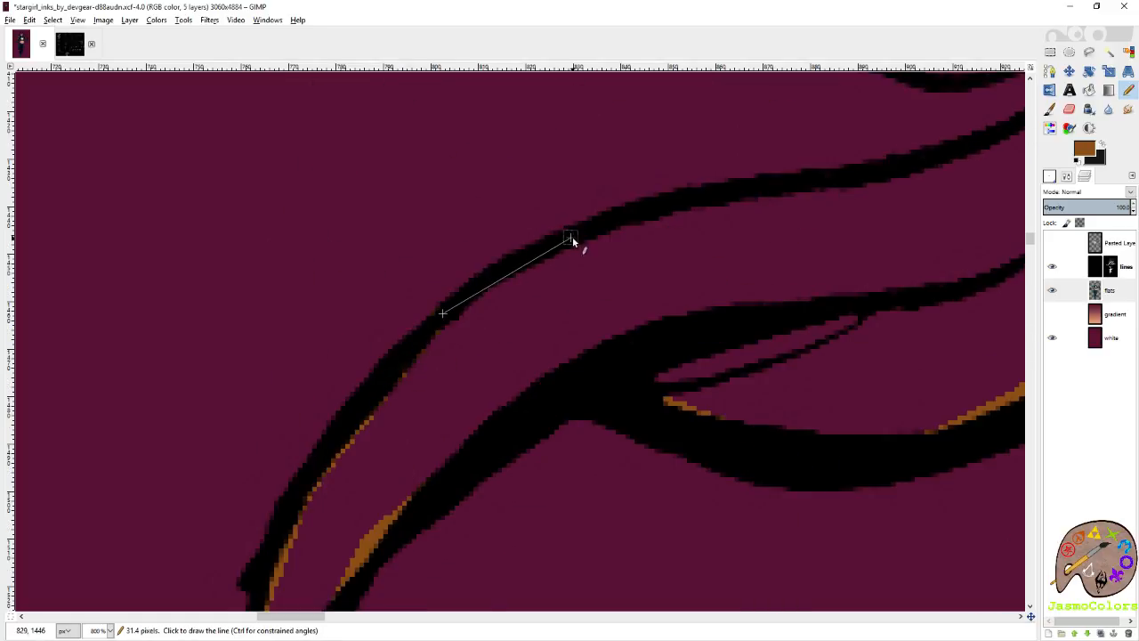
pyautogui.keyDown('shift'); pyautogui.click(570, 239); pyautogui.keyUp('shift')
pyautogui.keyDown('shift'); pyautogui.click(765, 198); pyautogui.keyUp('shift')
pyautogui.keyDown('shift'); pyautogui.click(917, 178); pyautogui.keyUp('shift')
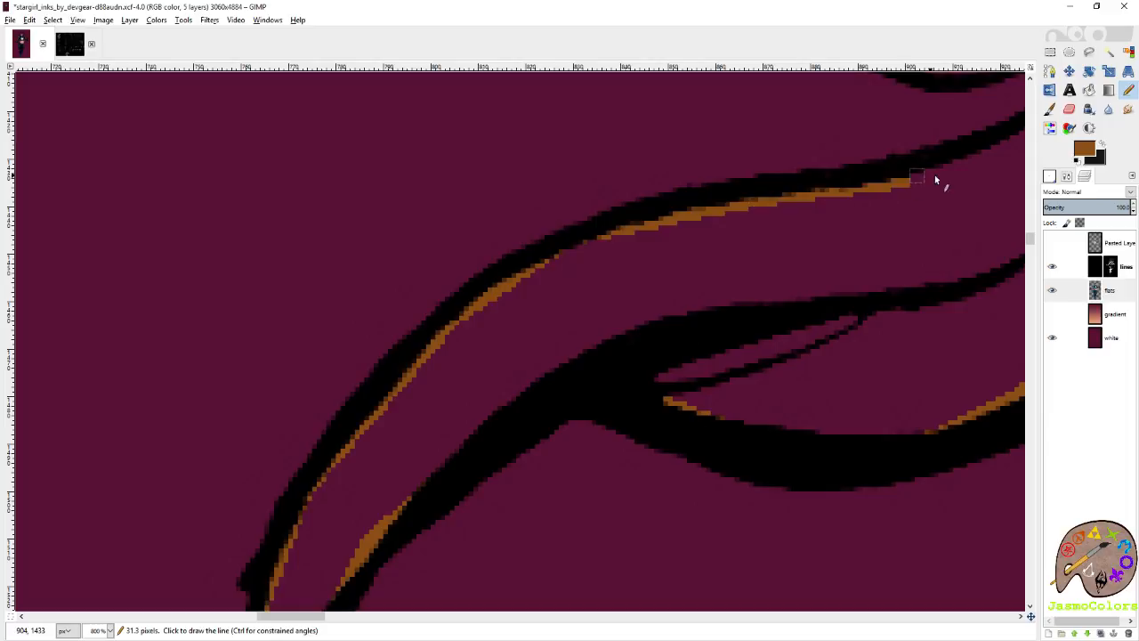
pyautogui.hscroll(1, 935, 175)
pyautogui.scroll(2, 712, 276)
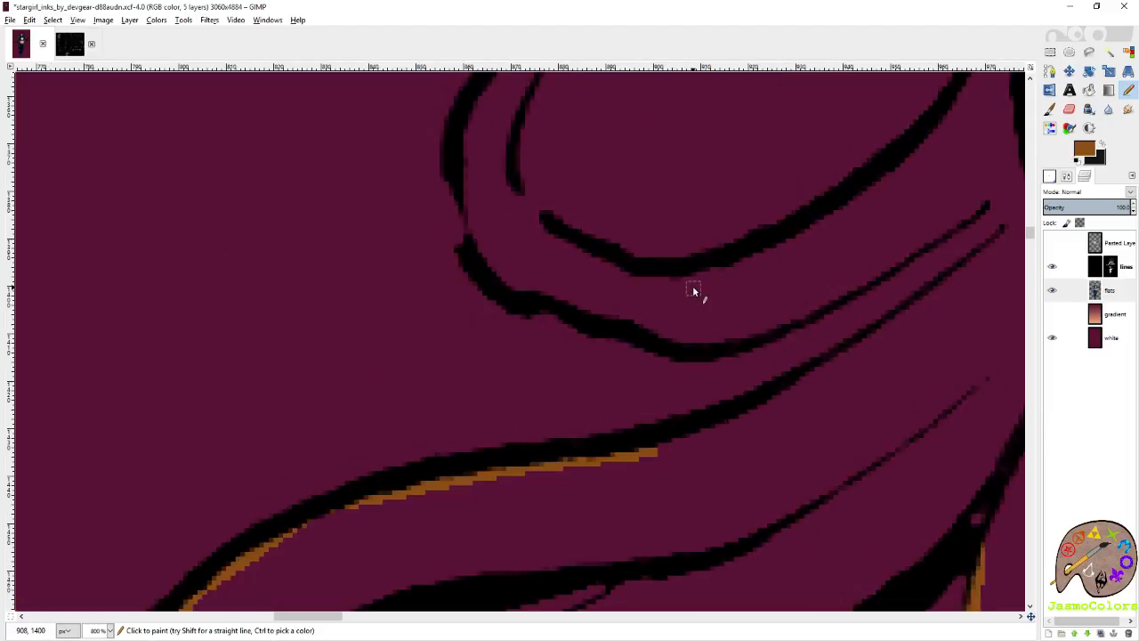
pyautogui.keyDown('shift'); pyautogui.click(783, 400); pyautogui.keyUp('shift')
pyautogui.keyDown('shift'); pyautogui.click(902, 318); pyautogui.keyUp('shift')
pyautogui.keyDown('shift'); pyautogui.click(987, 260); pyautogui.keyUp('shift')
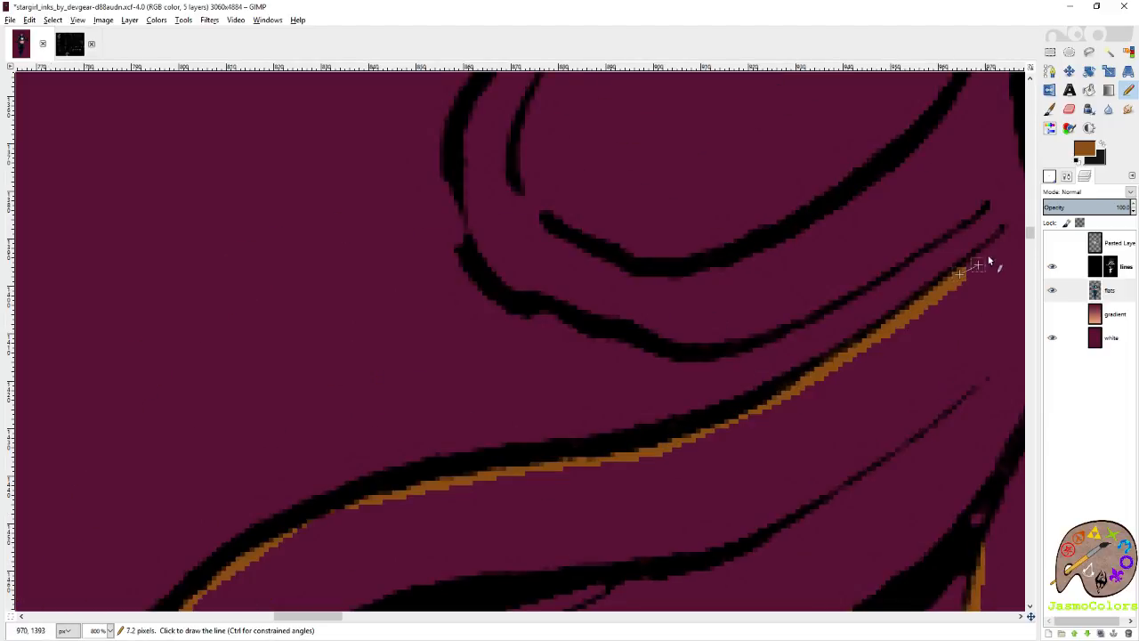
pyautogui.keyDown('shift'); pyautogui.click(1019, 231); pyautogui.keyUp('shift')
# Wrap brown around the two open line ends between the long lock and the small upper curl.
pyautogui.hscroll(1, 915, 246)
pyautogui.scroll(1, 915, 247)
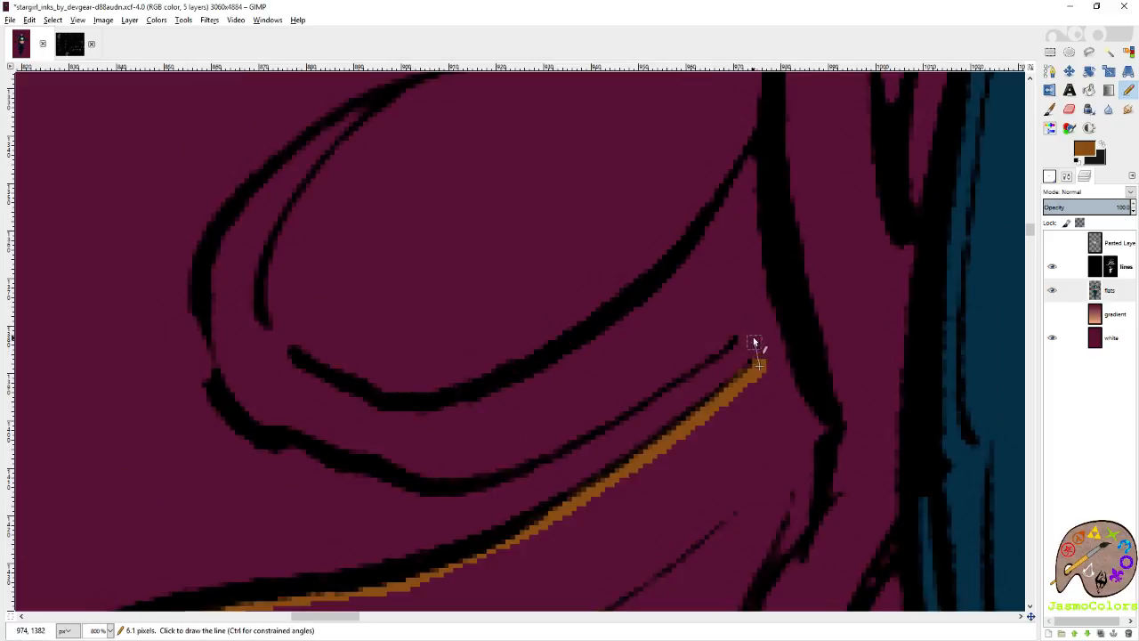
pyautogui.keyDown('shift'); pyautogui.click(753, 336); pyautogui.keyUp('shift')
pyautogui.keyDown('shift'); pyautogui.click(733, 325); pyautogui.keyUp('shift')
# Trace brown along the upper side of the small upper curl's lower line to its bend.
pyautogui.keyDown('shift'); pyautogui.click(630, 398); pyautogui.keyUp('shift')
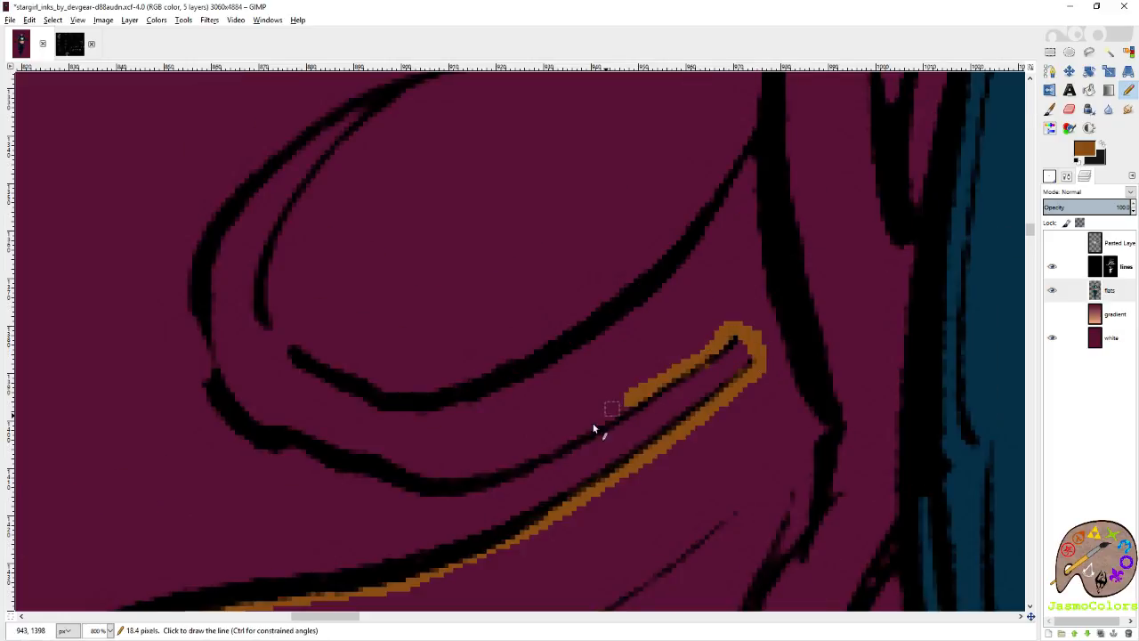
pyautogui.keyDown('shift'); pyautogui.click(535, 458); pyautogui.keyUp('shift')
pyautogui.keyDown('shift'); pyautogui.click(448, 478); pyautogui.keyUp('shift')
pyautogui.keyDown('shift'); pyautogui.click(393, 460); pyautogui.keyUp('shift')
pyautogui.keyDown('shift'); pyautogui.click(350, 451); pyautogui.keyUp('shift')
pyautogui.keyDown('shift'); pyautogui.click(311, 444); pyautogui.keyUp('shift')
pyautogui.keyDown('shift'); pyautogui.click(278, 423); pyautogui.keyUp('shift')
pyautogui.keyDown('shift'); pyautogui.click(250, 409); pyautogui.keyUp('shift')
pyautogui.keyDown('shift'); pyautogui.click(233, 390); pyautogui.keyUp('shift')
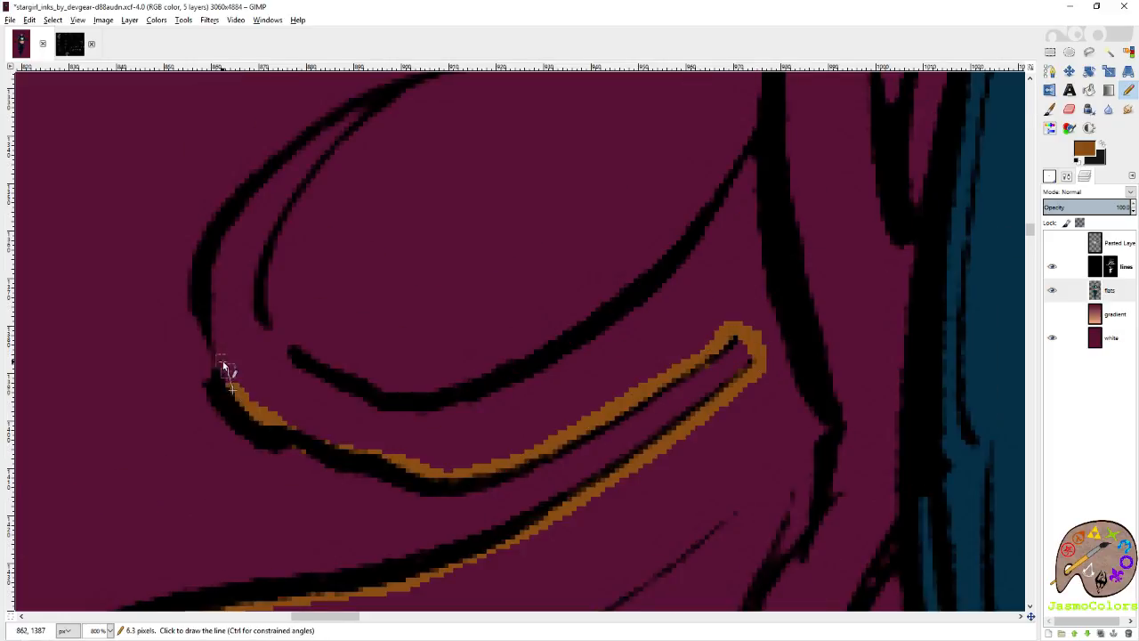
# Trace brown inside the small upper curl's outer line from its bend up to the narrow tip.
pyautogui.scroll(1, 216, 303)
pyautogui.keyDown('shift'); pyautogui.click(253, 331); pyautogui.keyUp('shift')
pyautogui.keyDown('shift'); pyautogui.click(300, 286); pyautogui.keyUp('shift')
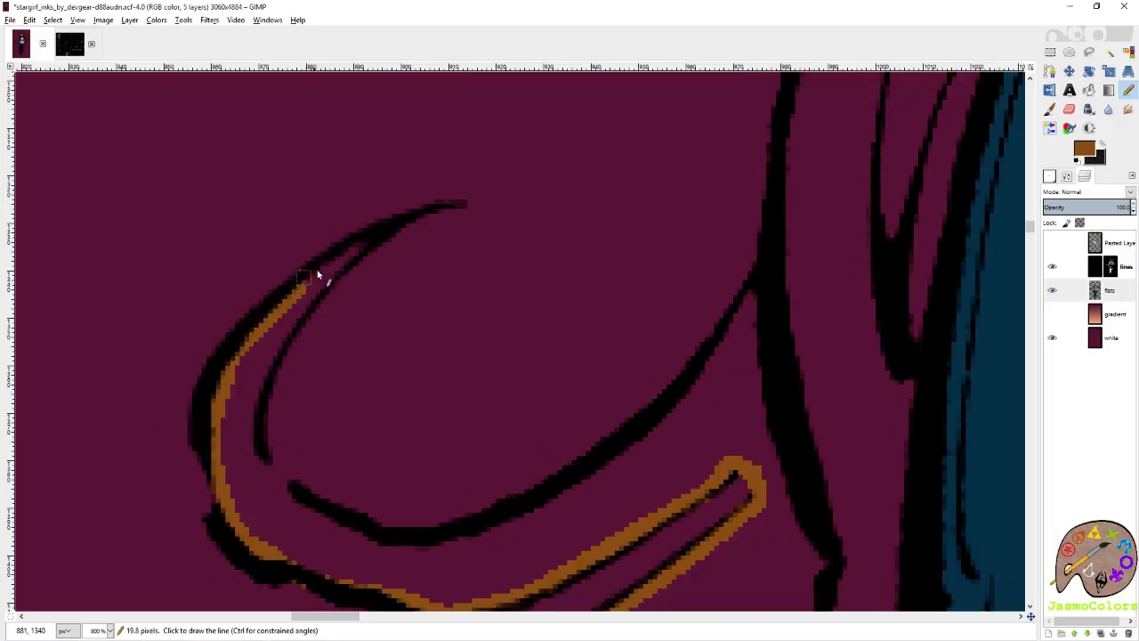
pyautogui.keyDown('shift'); pyautogui.click(363, 243); pyautogui.keyUp('shift')
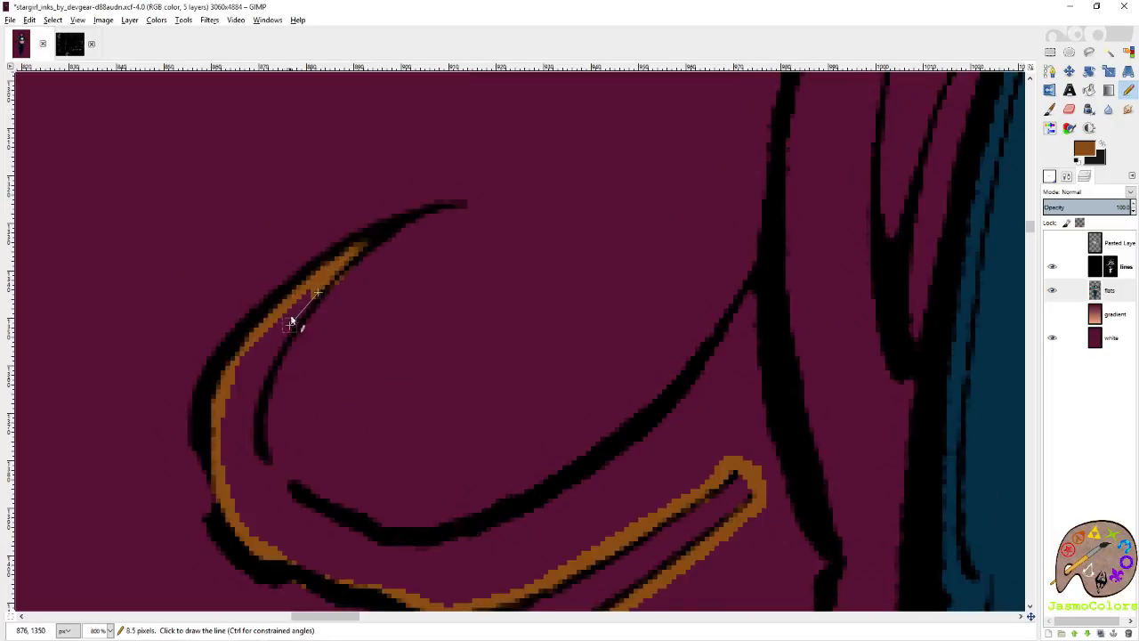
# Fill the small upper curl's narrow tip in brown and trace down beside its inner line.
pyautogui.keyDown('shift'); pyautogui.click(318, 288); pyautogui.keyUp('shift')
pyautogui.keyDown('shift'); pyautogui.click(295, 320); pyautogui.keyUp('shift')
pyautogui.keyDown('shift'); pyautogui.click(267, 362); pyautogui.keyUp('shift')
pyautogui.keyDown('shift'); pyautogui.click(258, 414); pyautogui.keyUp('shift')
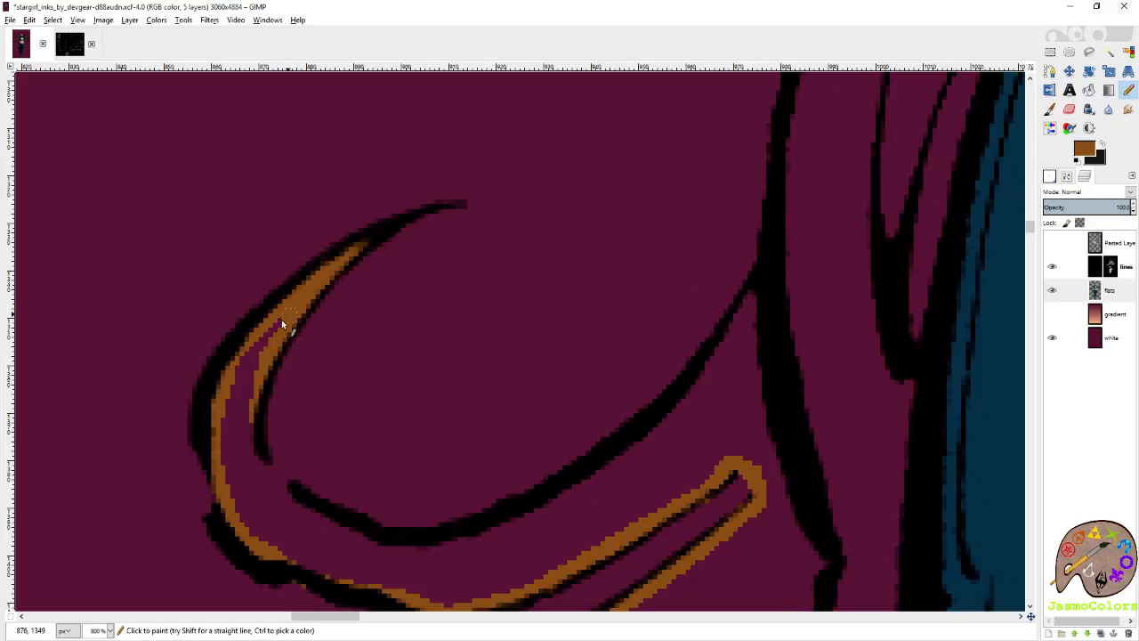
# Bridge the gap in the small upper curl's inner line and trace brown beneath it to the thick vertical hair line.
pyautogui.scroll(-3, 284, 340)
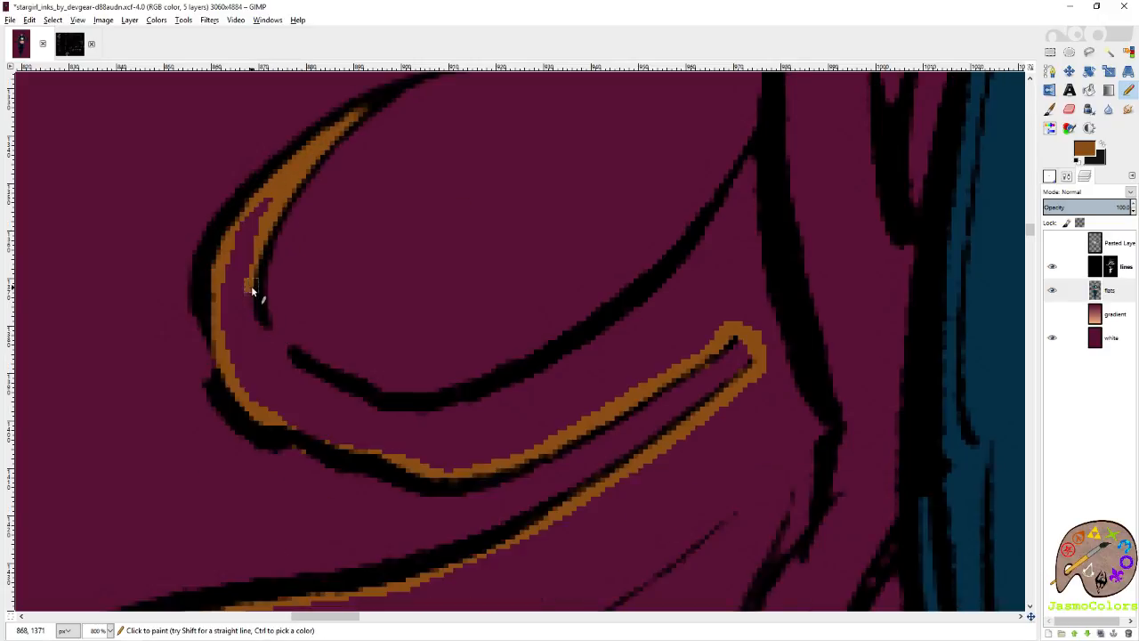
pyautogui.keyDown('shift'); pyautogui.click(345, 394); pyautogui.keyUp('shift')
pyautogui.keyDown('shift'); pyautogui.click(399, 409); pyautogui.keyUp('shift')
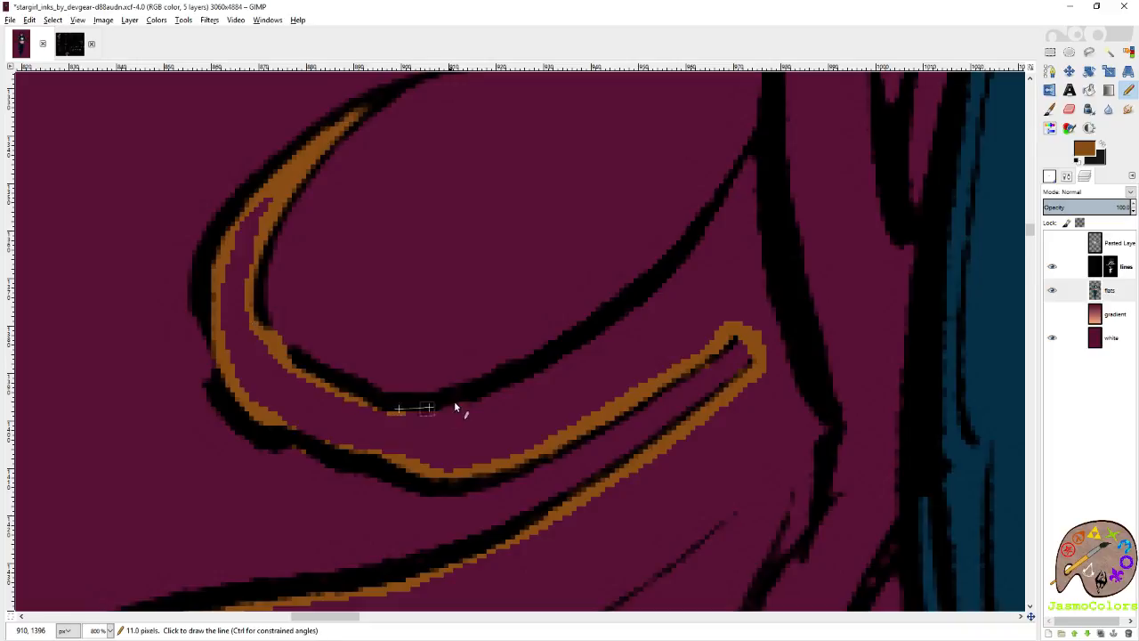
pyautogui.keyDown('shift'); pyautogui.click(660, 290); pyautogui.keyUp('shift')
pyautogui.keyDown('shift'); pyautogui.click(746, 182); pyautogui.keyUp('shift')
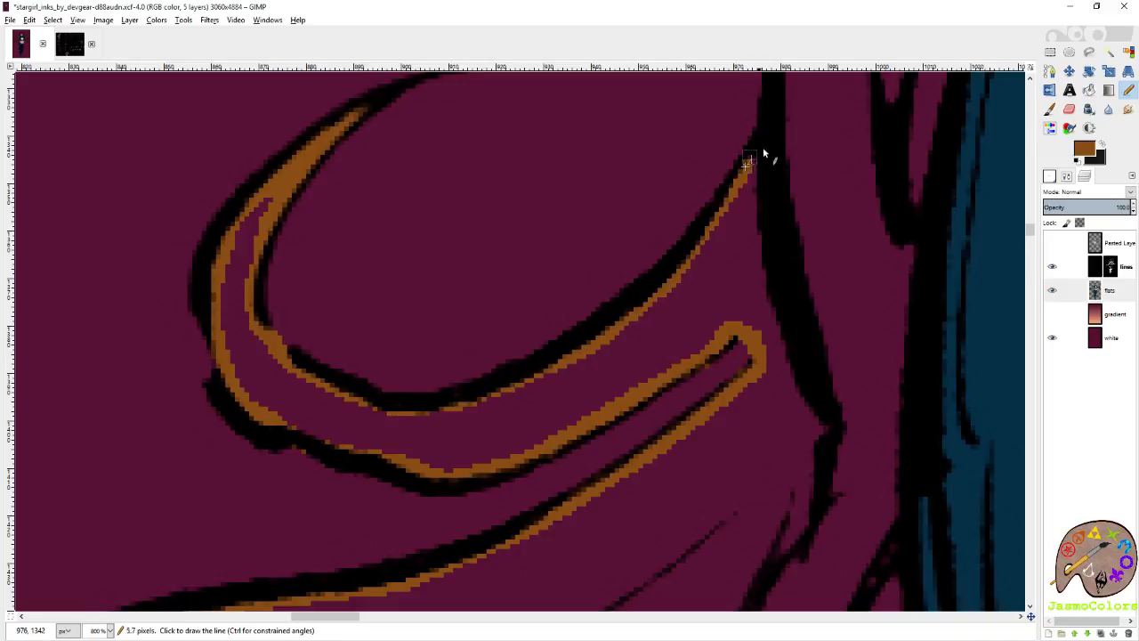
pyautogui.keyDown('shift'); pyautogui.click(755, 158); pyautogui.keyUp('shift')
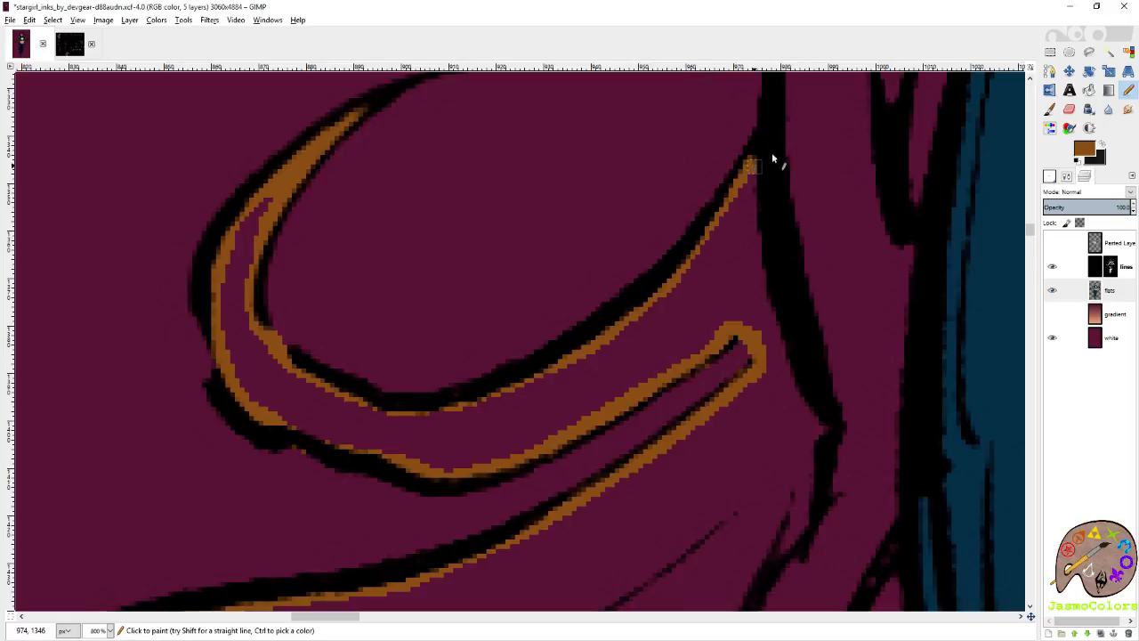
# Trace brown up the inner side of the thick outer hair line beside the shoulder.
pyautogui.keyDown('shift'); pyautogui.click(778, 122); pyautogui.keyUp('shift')
pyautogui.scroll(3, 805, 212)
pyautogui.keyDown('shift'); pyautogui.click(803, 324); pyautogui.keyUp('shift')
pyautogui.keyDown('shift'); pyautogui.click(803, 220); pyautogui.keyUp('shift')
pyautogui.hscroll(1, 654, 230)
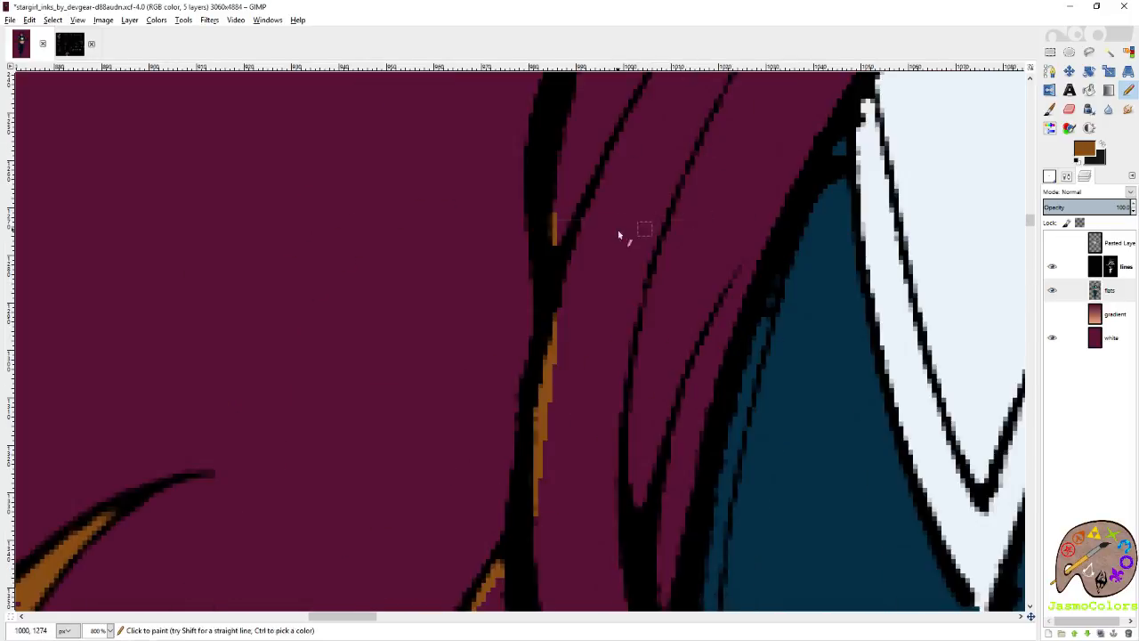
pyautogui.scroll(2, 619, 234)
pyautogui.keyDown('shift'); pyautogui.click(566, 258); pyautogui.keyUp('shift')
pyautogui.keyDown('shift'); pyautogui.click(594, 169); pyautogui.keyUp('shift')
pyautogui.scroll(5, 619, 267)
pyautogui.keyDown('shift'); pyautogui.click(645, 338); pyautogui.keyUp('shift')
# Continue the brown up the shoulder lock's outer line to its top and onto the thick line of the lock above.
pyautogui.scroll(-1, 699, 331)
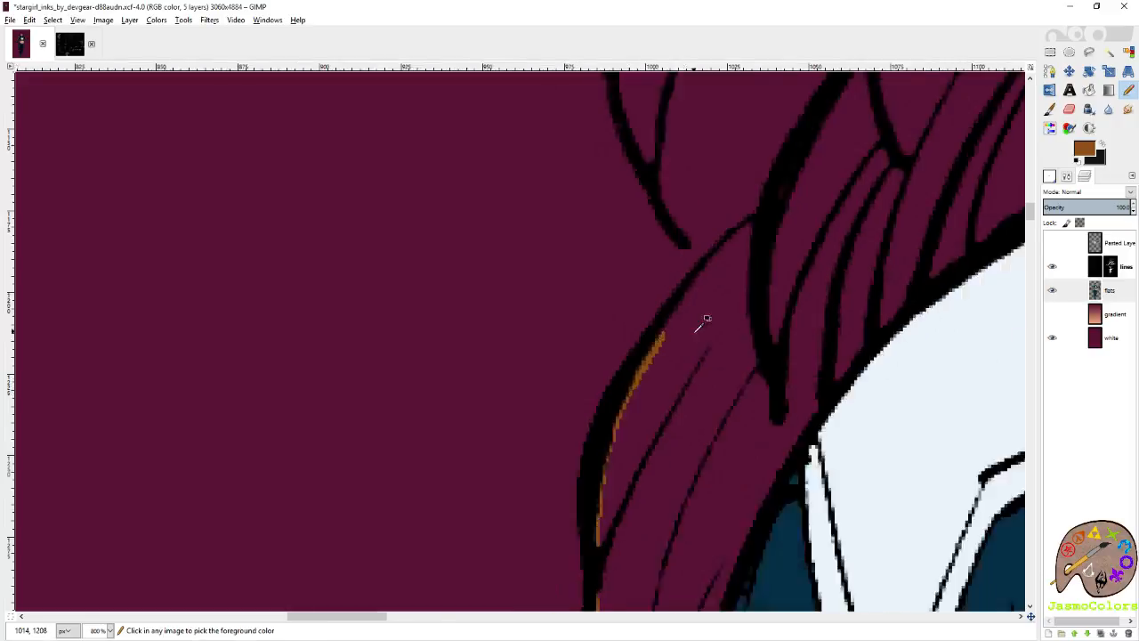
pyautogui.scroll(-2, 699, 328)
pyautogui.scroll(2, 700, 331)
pyautogui.keyDown('shift'); pyautogui.click(688, 313); pyautogui.keyUp('shift')
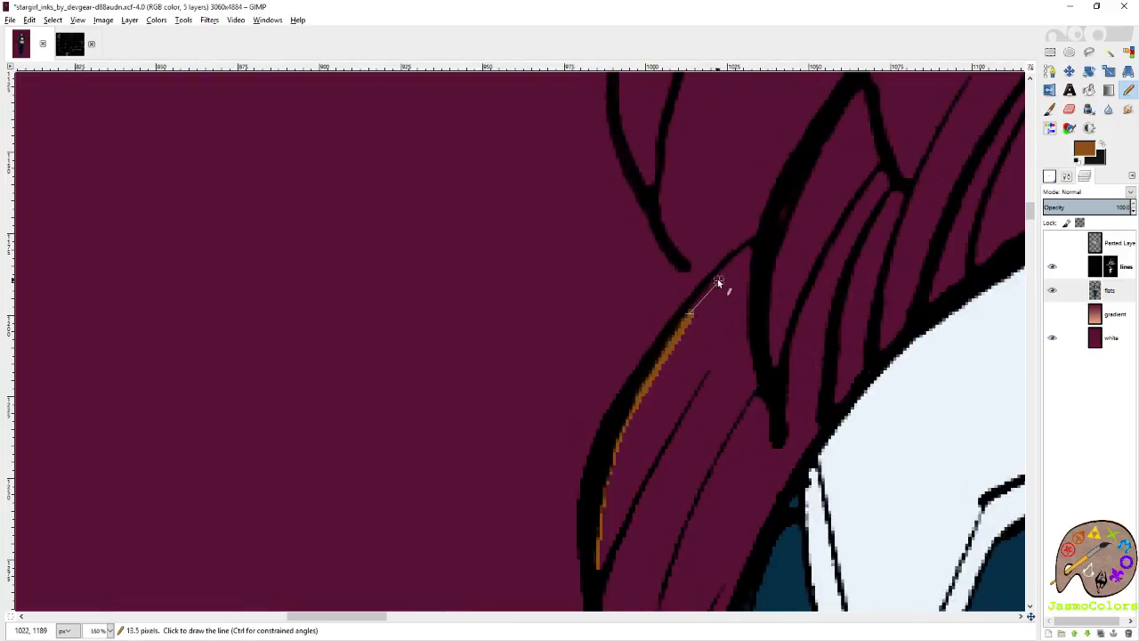
pyautogui.keyDown('shift'); pyautogui.click(718, 279); pyautogui.keyUp('shift')
pyautogui.keyDown('shift'); pyautogui.click(781, 216); pyautogui.keyUp('shift')
pyautogui.keyDown('shift'); pyautogui.click(822, 139); pyautogui.keyUp('shift')
# Trace brown past the lock junction above the shoulder and over the thick arched line of the outer lock.
pyautogui.hscroll(3, 819, 137)
pyautogui.scroll(5, 676, 227)
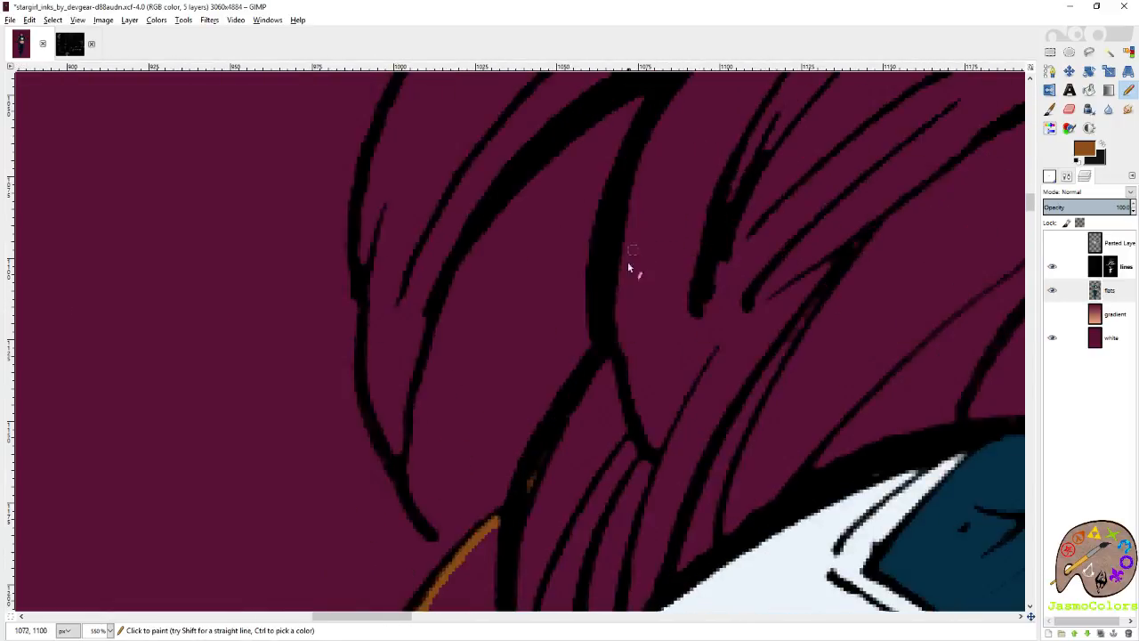
pyautogui.keyDown('shift'); pyautogui.click(611, 351); pyautogui.keyUp('shift')
pyautogui.scroll(3, 625, 183)
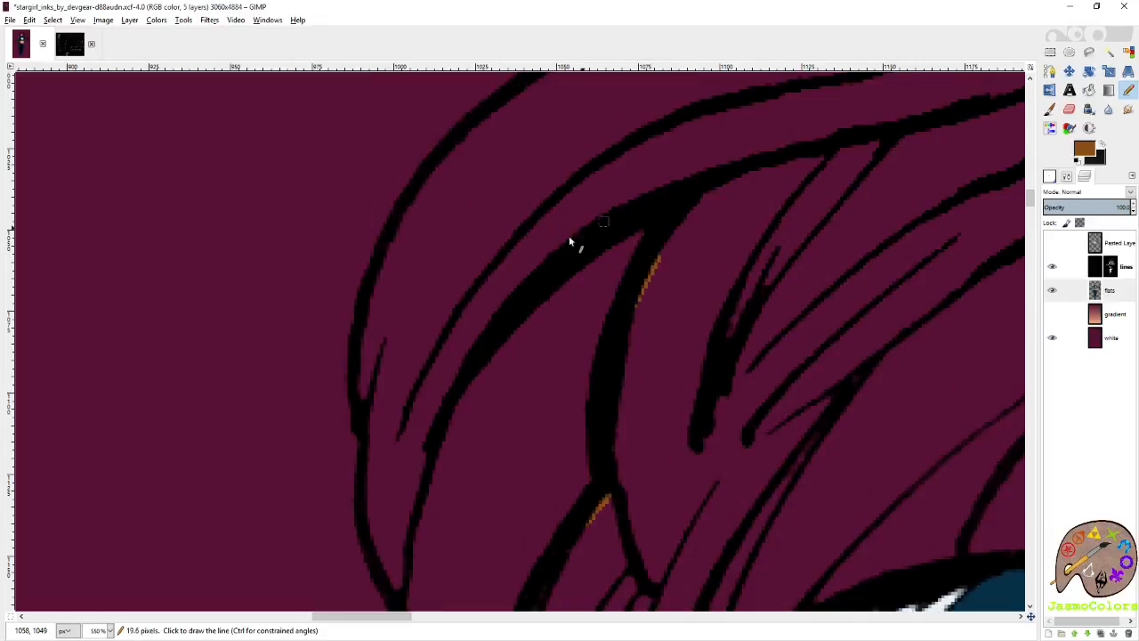
pyautogui.keyDown('shift'); pyautogui.click(447, 389); pyautogui.keyUp('shift')
# Trace brown down the outer lock's inner line to its lower tip and back up inside its outer line.
pyautogui.hscroll(-3, 443, 388)
pyautogui.scroll(-4, 707, 252)
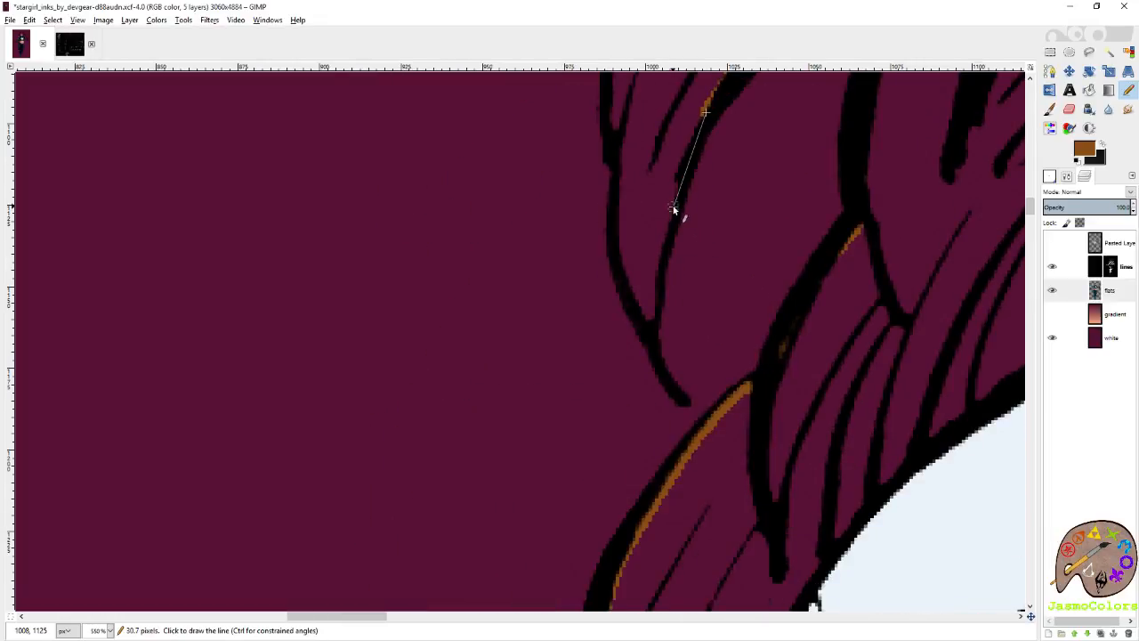
pyautogui.keyDown('shift'); pyautogui.click(649, 315); pyautogui.keyUp('shift')
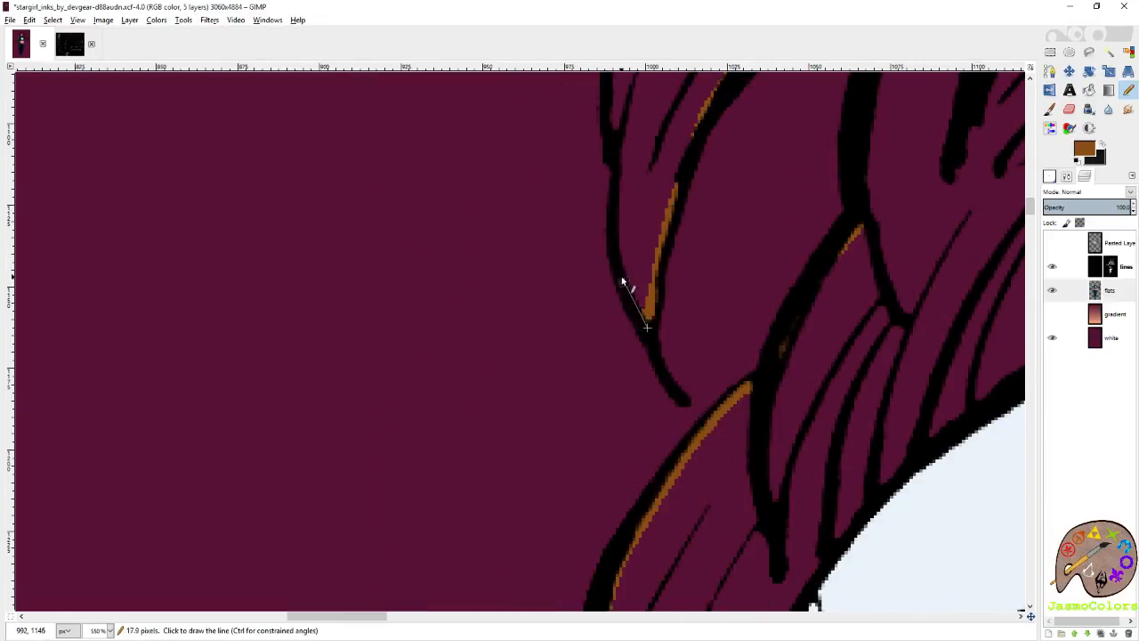
pyautogui.keyDown('shift'); pyautogui.click(617, 173); pyautogui.keyUp('shift')
# Continue the brown up inside the lock's outer line and over its arch to the junction with the round curl.
pyautogui.scroll(5, 612, 123)
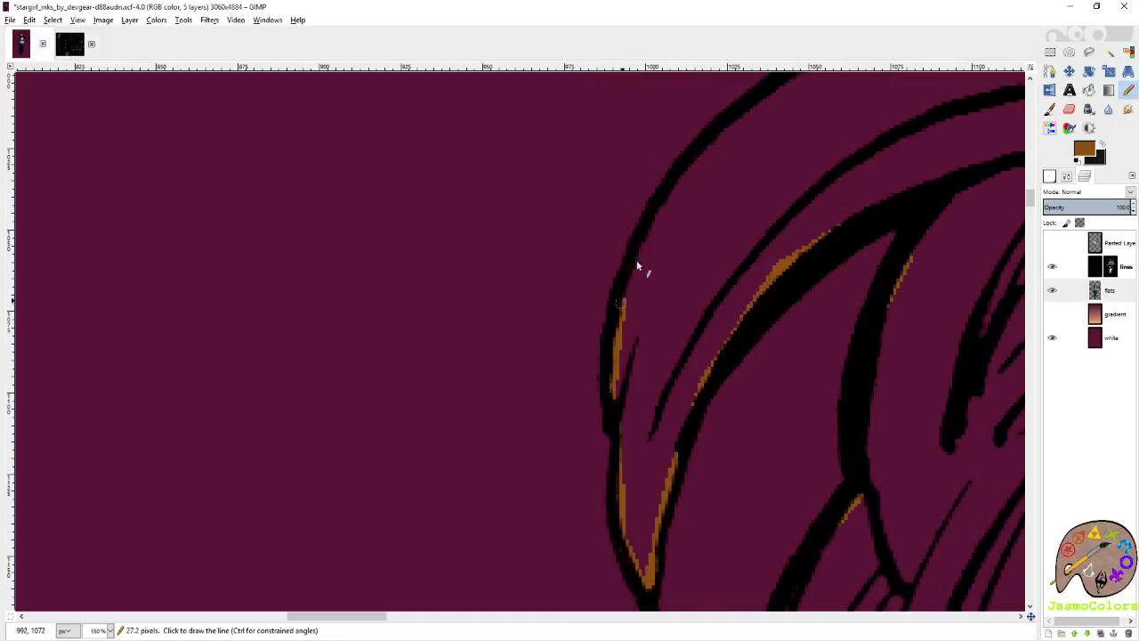
pyautogui.keyDown('shift'); pyautogui.click(660, 191); pyautogui.keyUp('shift')
pyautogui.hscroll(-3, 676, 160)
pyautogui.scroll(3, 631, 199)
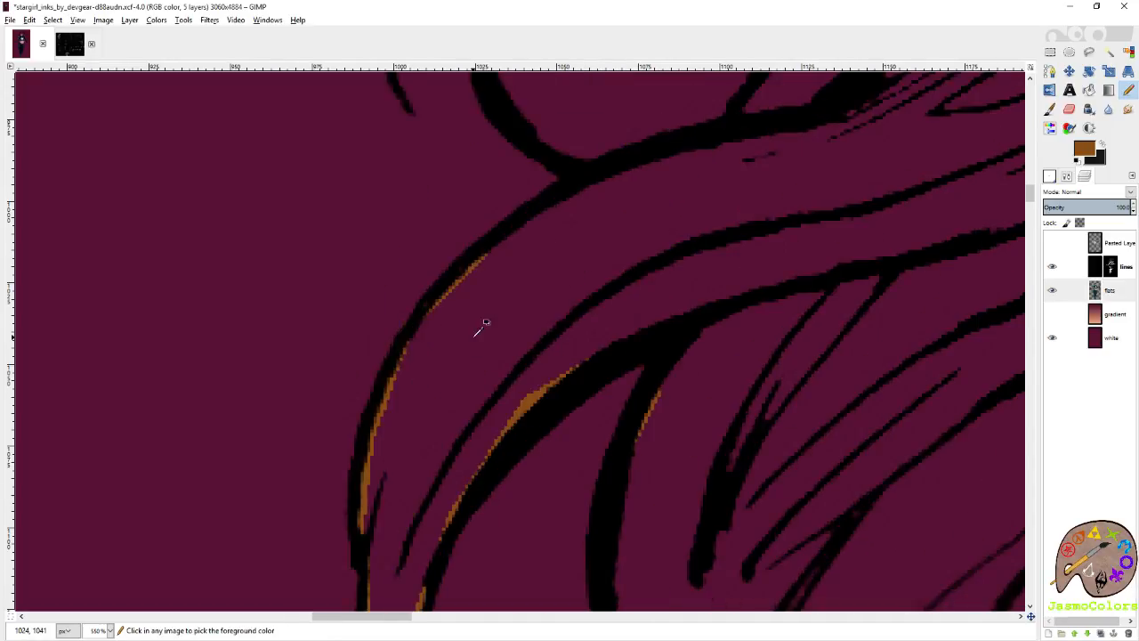
pyautogui.keyDown('shift'); pyautogui.click(490, 249); pyautogui.keyUp('shift')
pyautogui.keyDown('shift'); pyautogui.click(580, 189); pyautogui.keyUp('shift')
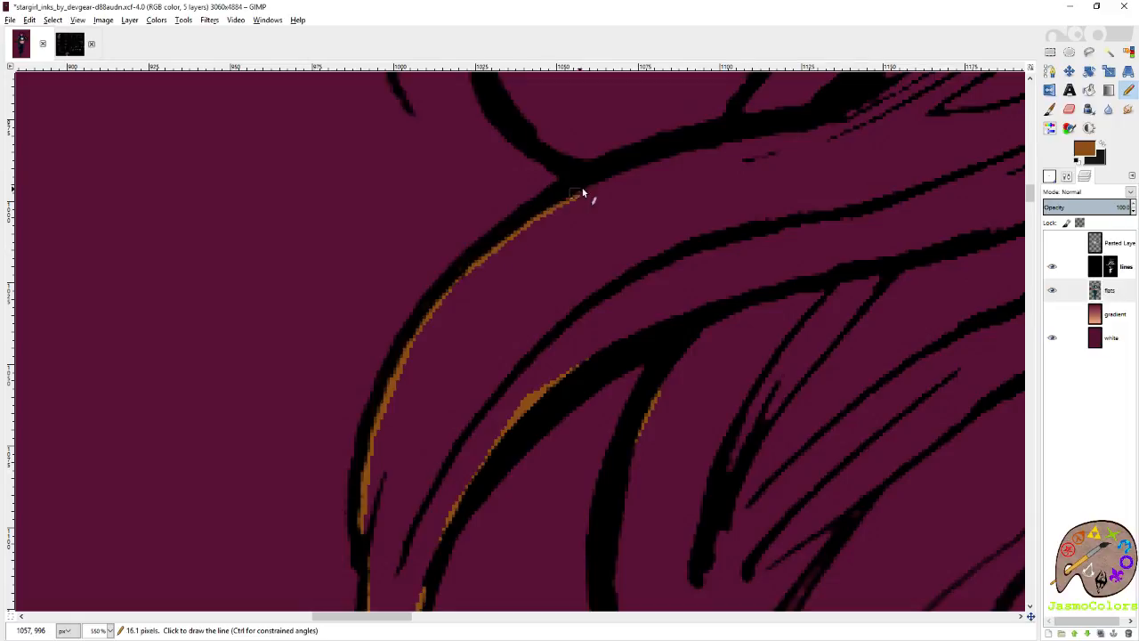
pyautogui.keyDown('shift'); pyautogui.click(525, 124); pyautogui.keyUp('shift')
pyautogui.scroll(6, 483, 332)
pyautogui.keyDown('shift'); pyautogui.click(475, 253); pyautogui.keyUp('shift')
pyautogui.scroll(5, 473, 337)
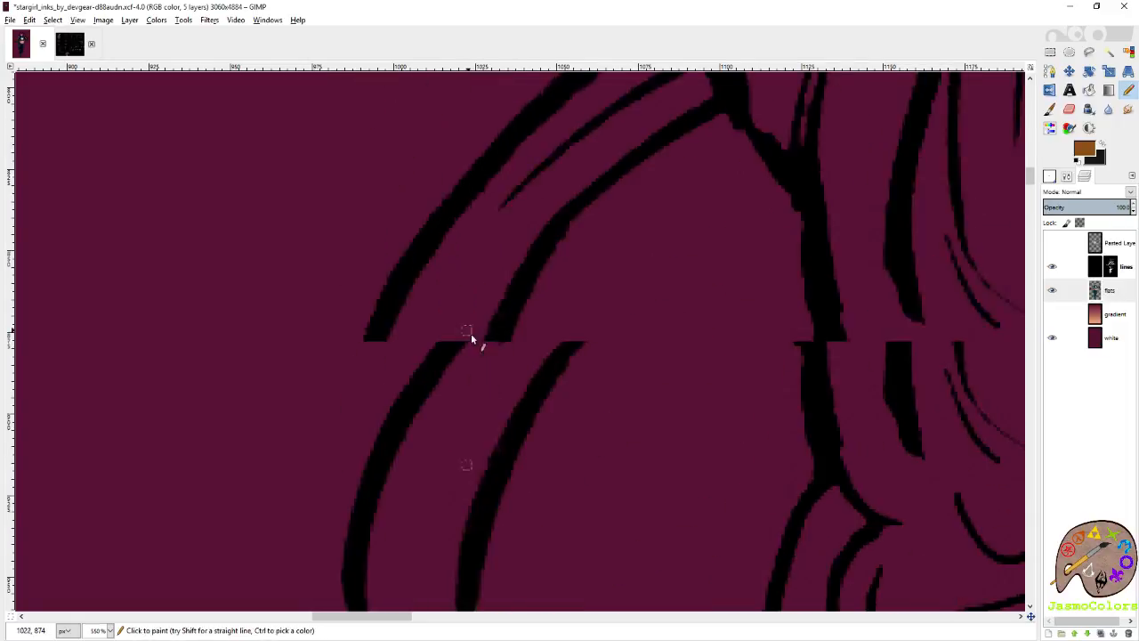
pyautogui.scroll(-5, 540, 313)
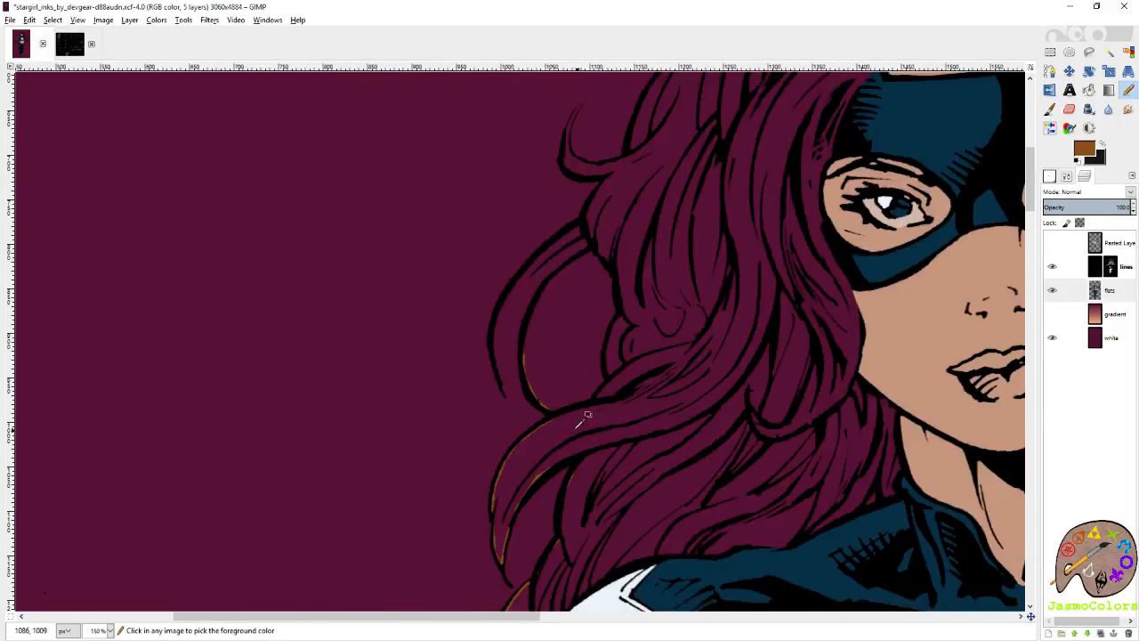
# Trace brown inside the small lock's outer line right of the round curl and dab the thick line above it.
pyautogui.scroll(3, 587, 417)
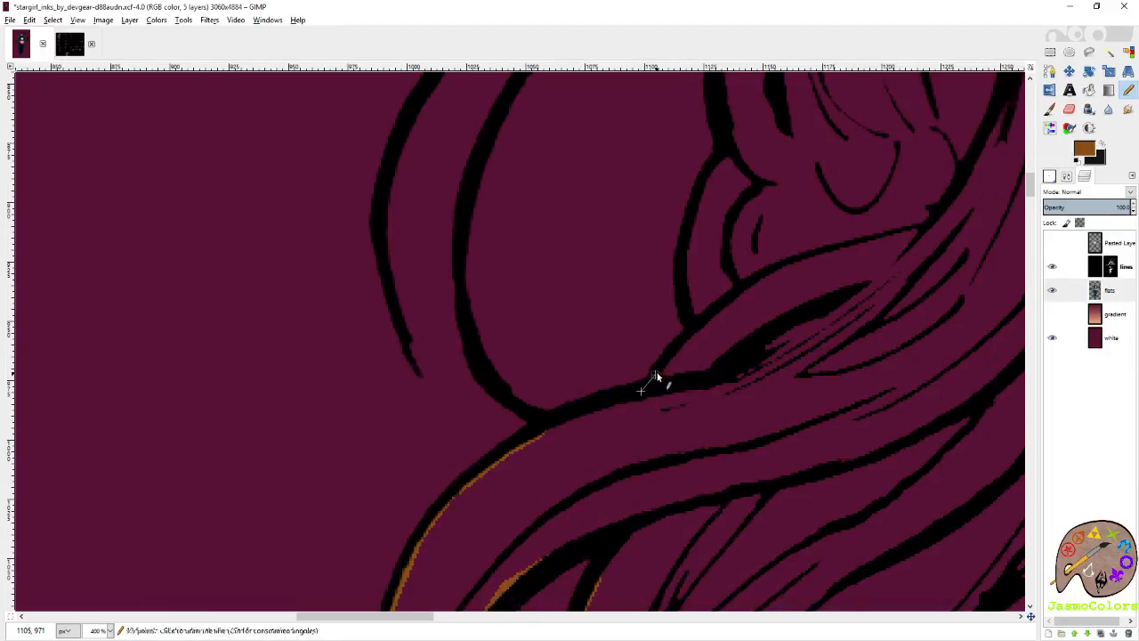
pyautogui.moveTo(663, 374)
pyautogui.mouseDown()
pyautogui.moveTo(698, 330)
pyautogui.moveTo(686, 294)
pyautogui.moveTo(714, 171)
pyautogui.mouseUp()
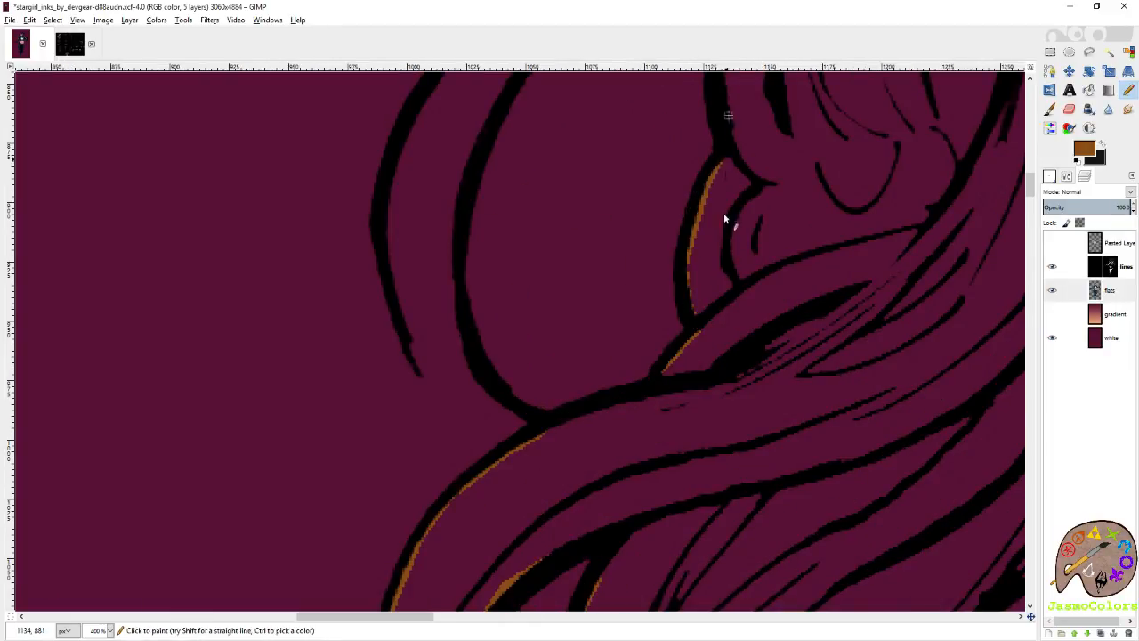
pyautogui.scroll(5, 724, 218)
pyautogui.keyDown('shift'); pyautogui.click(674, 402); pyautogui.keyUp('shift')
pyautogui.keyDown('shift'); pyautogui.click(665, 385); pyautogui.keyUp('shift')
# Trace brown from the round curl's top join down the outer side of its inner line to the base.
pyautogui.keyDown('shift'); pyautogui.click(648, 379); pyautogui.keyUp('shift')
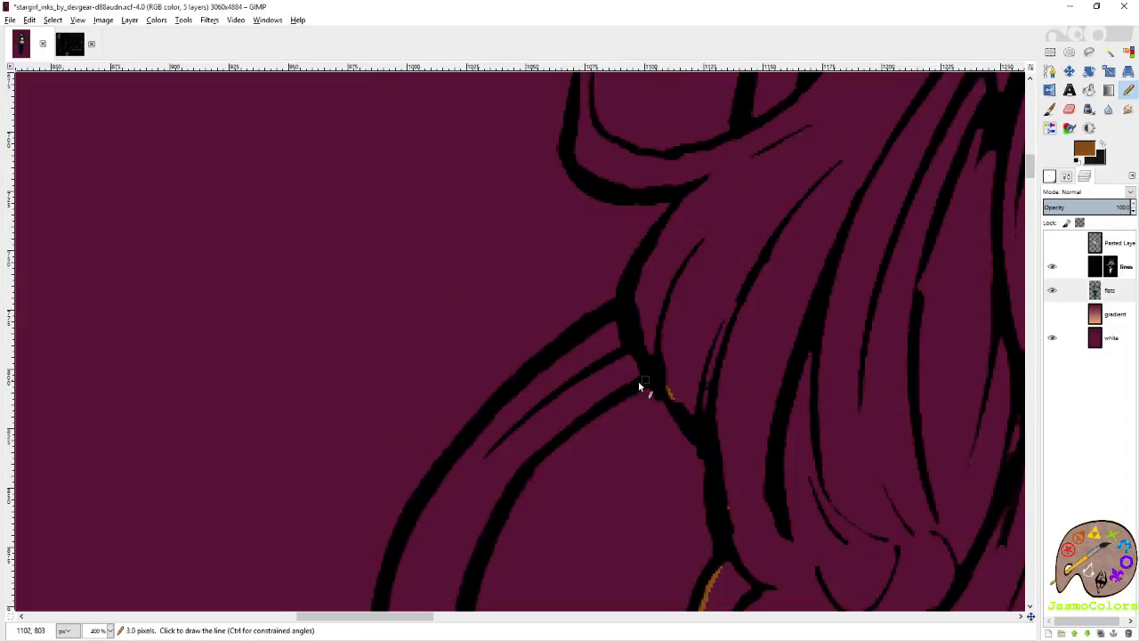
pyautogui.keyDown('shift'); pyautogui.click(588, 406); pyautogui.keyUp('shift')
pyautogui.hscroll(-3, 552, 467)
pyautogui.scroll(-4, 596, 460)
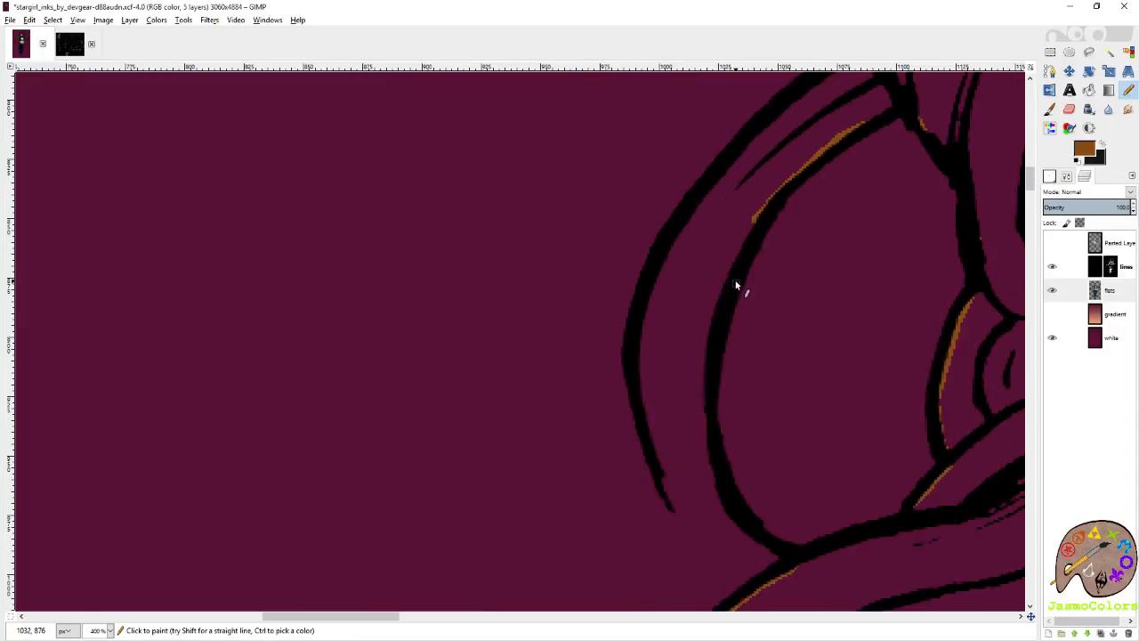
pyautogui.keyDown('shift'); pyautogui.click(710, 352); pyautogui.keyUp('shift')
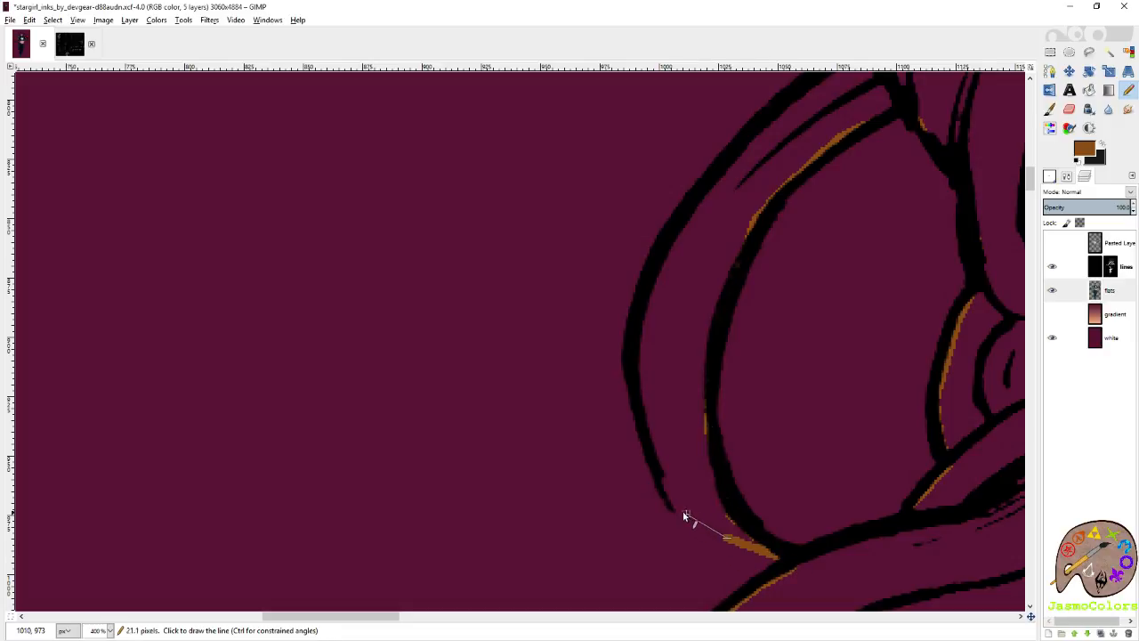
# Bridge the round curl's open bottom in brown, run it up inside the outer line and touch up the corner.
pyautogui.keyDown('shift'); pyautogui.click(663, 482); pyautogui.keyUp('shift')
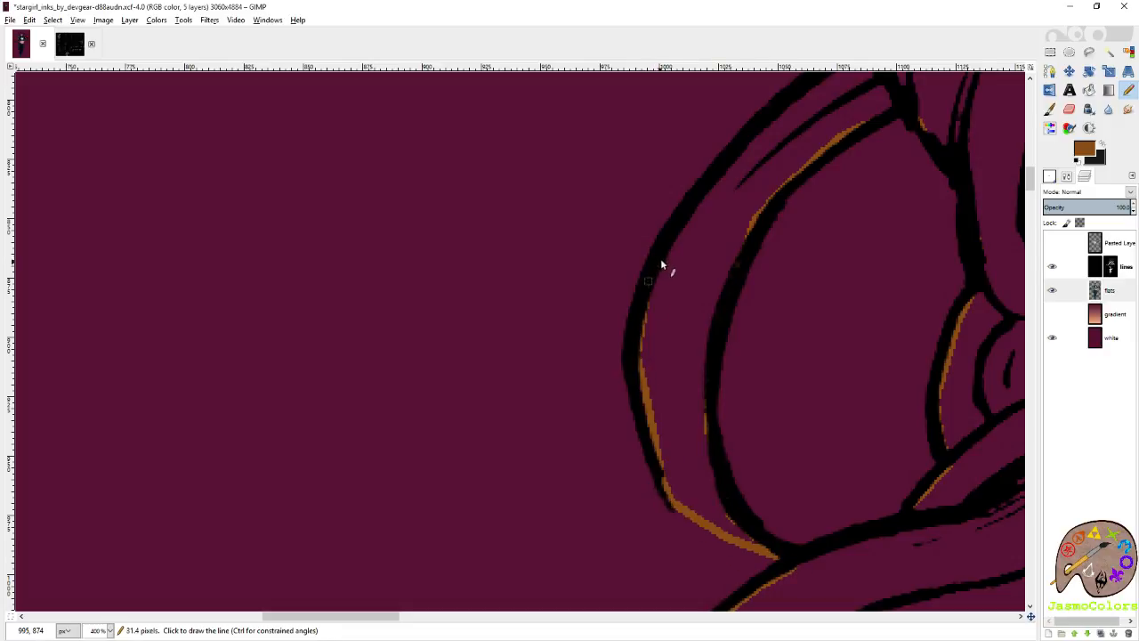
pyautogui.scroll(3, 712, 557)
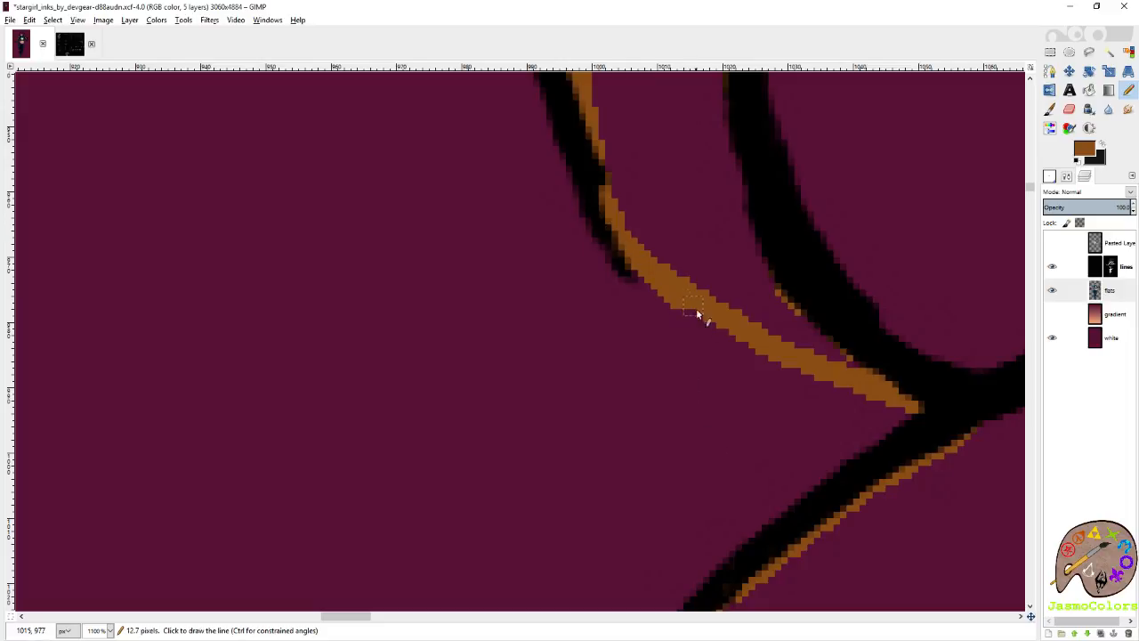
pyautogui.keyDown('shift'); pyautogui.click(801, 380); pyautogui.keyUp('shift')
pyautogui.scroll(-6, 756, 394)
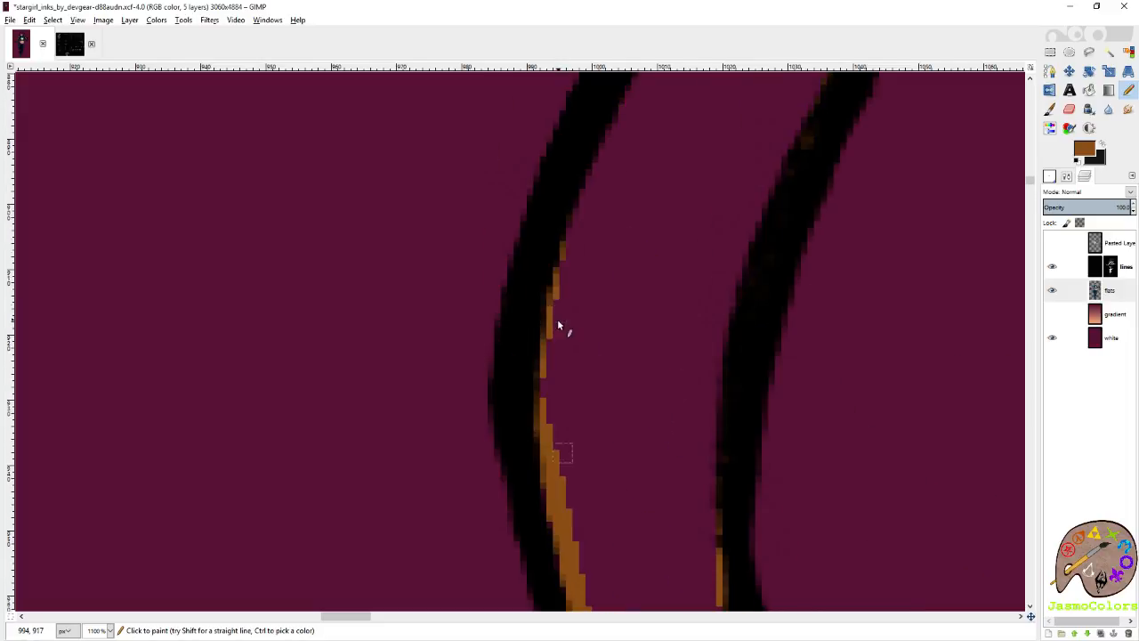
pyautogui.scroll(-2, 561, 534)
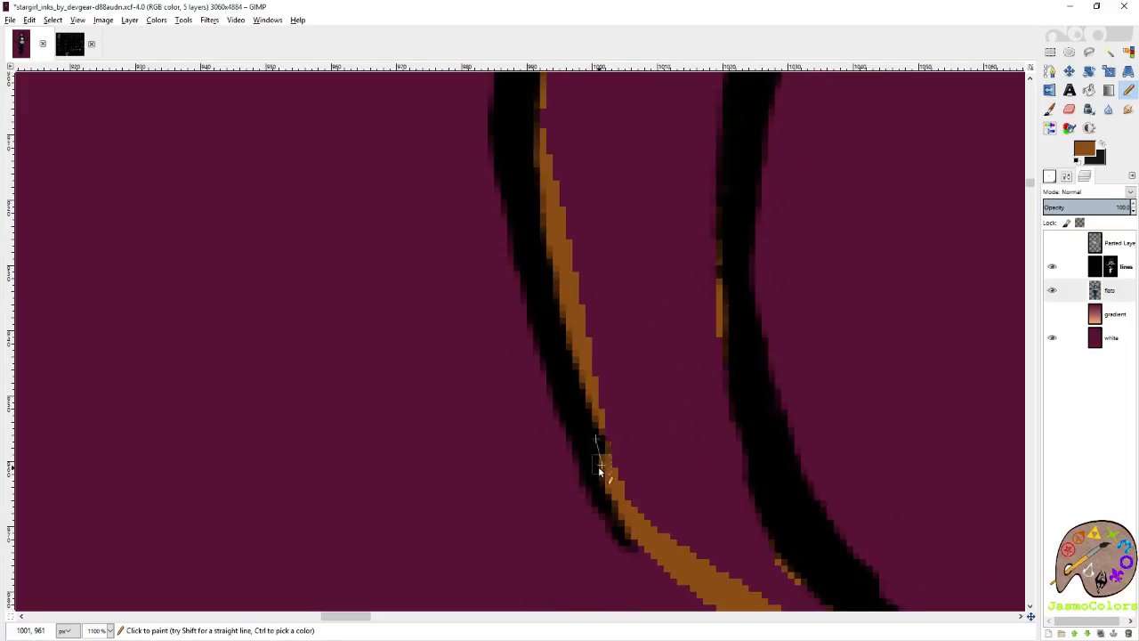
pyautogui.scroll(4, 579, 454)
# Trace brown up the round curl's outer line to its top and along the hair edge to the hooked strand.
pyautogui.scroll(-3, 570, 372)
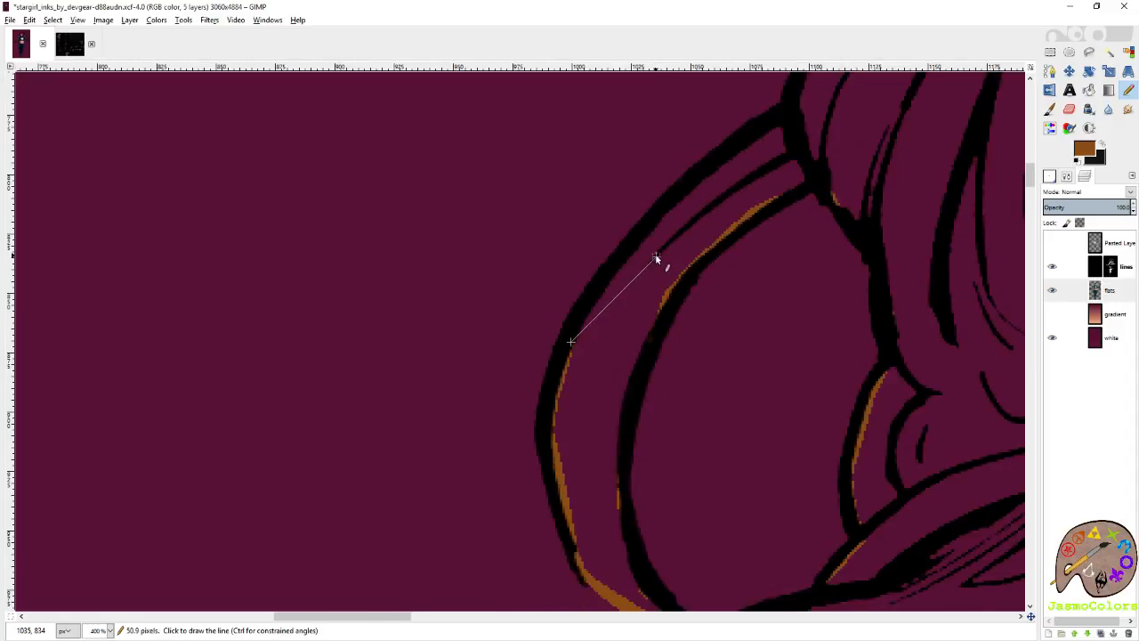
pyautogui.hscroll(4, 687, 216)
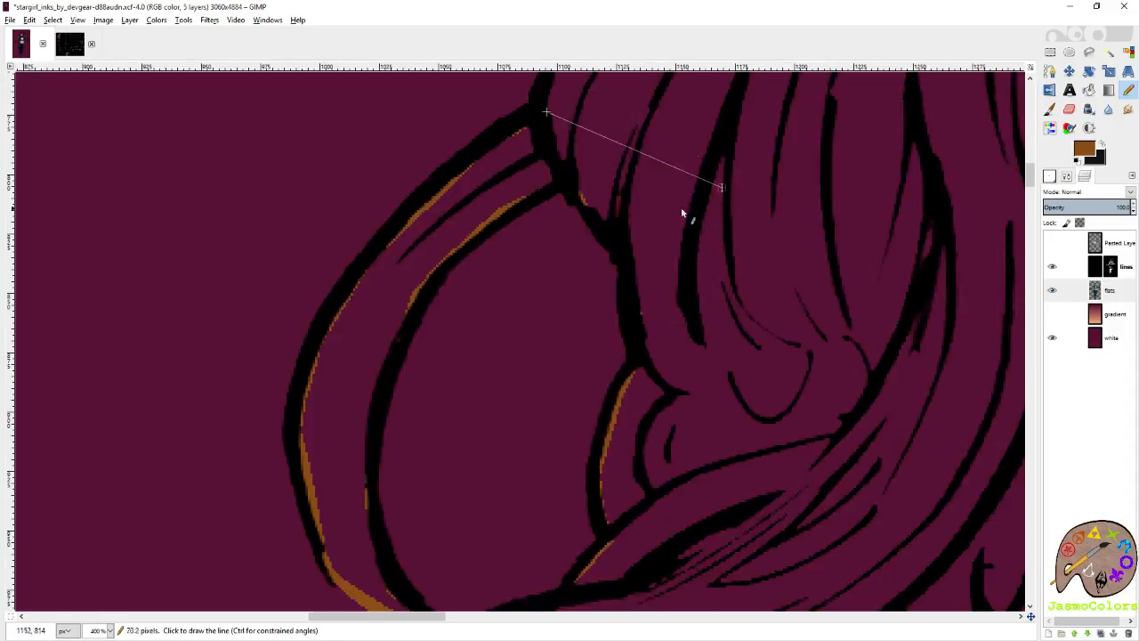
pyautogui.scroll(4, 547, 349)
pyautogui.scroll(-1, 541, 262)
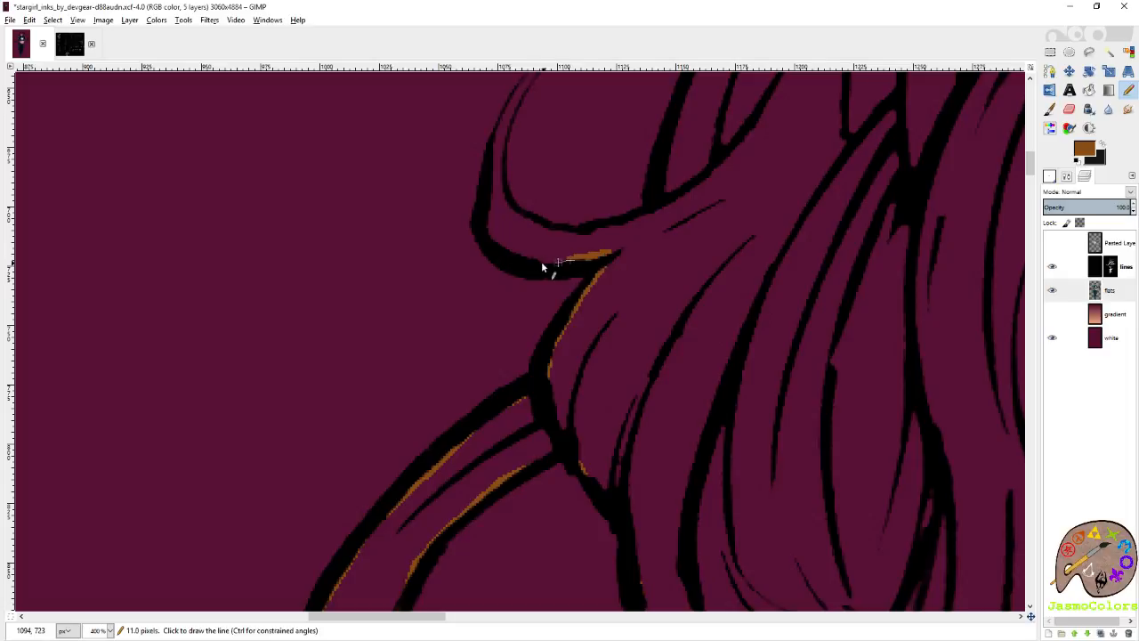
# Outline the hooked strand in brown around its outer line to the tip and back along its inner line.
pyautogui.scroll(2, 502, 249)
pyautogui.click(486, 327)
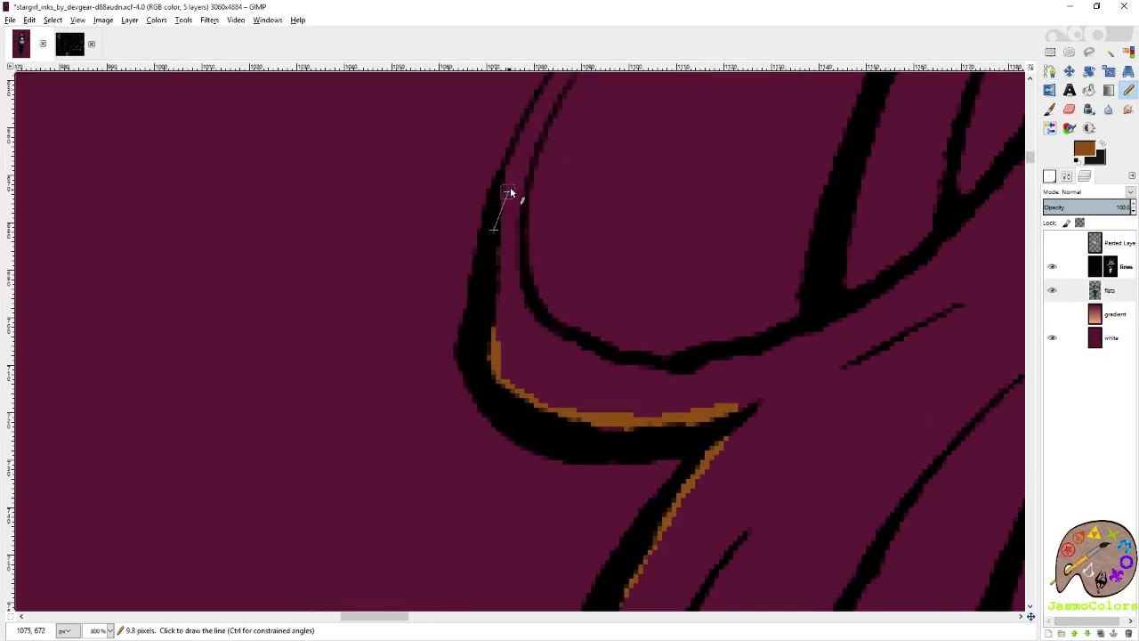
pyautogui.click(509, 188)
pyautogui.scroll(3, 529, 210)
pyautogui.click(560, 216)
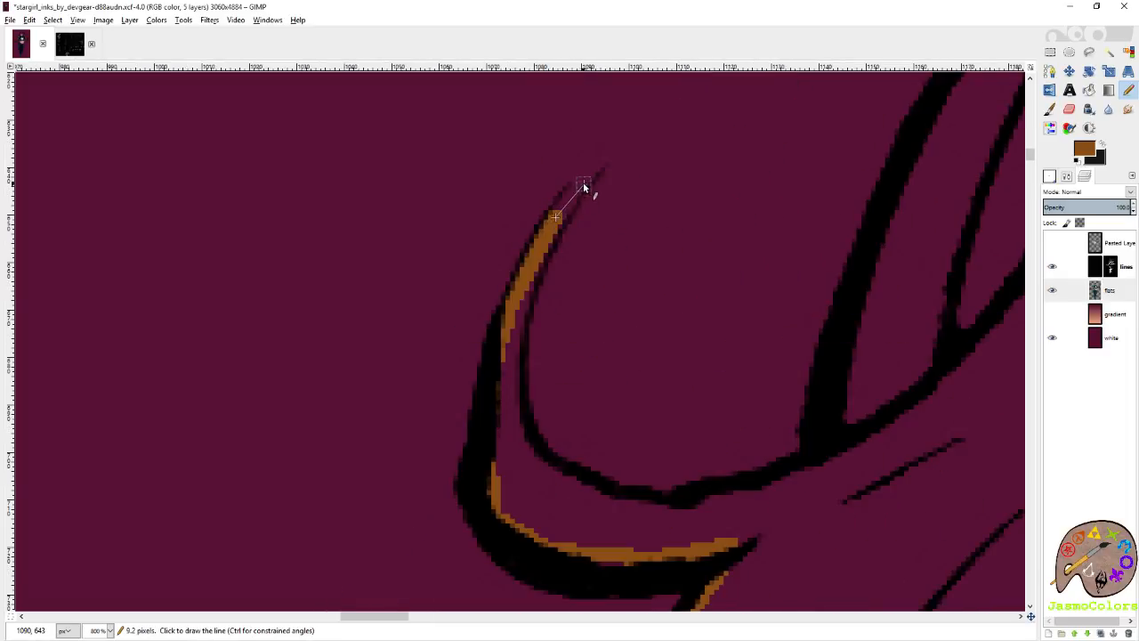
pyautogui.click(578, 183)
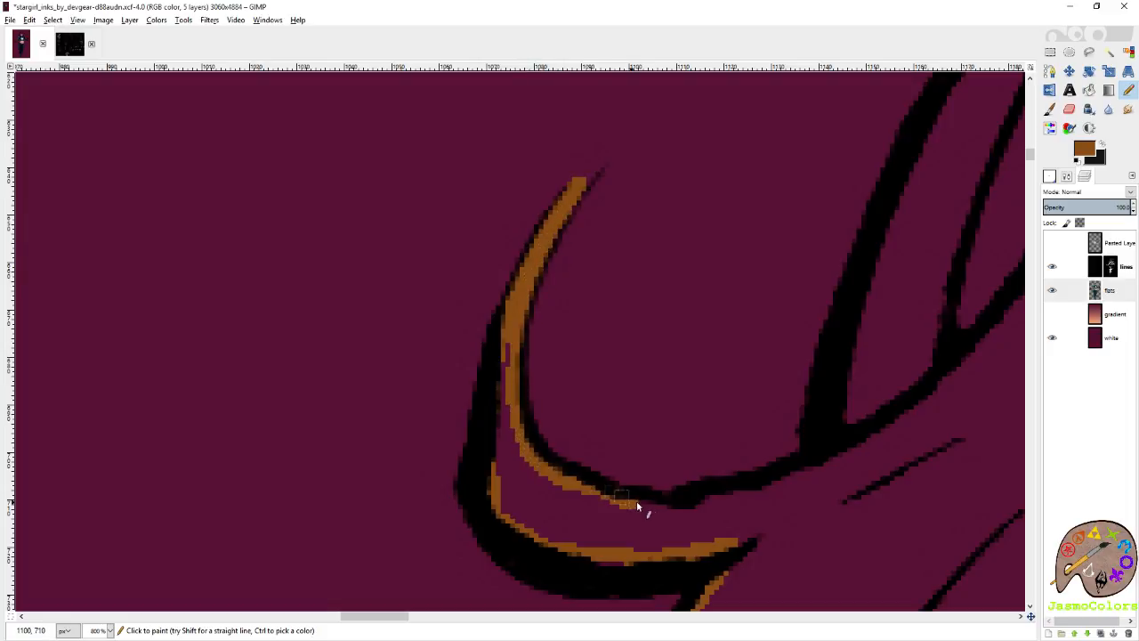
pyautogui.moveTo(637, 504); pyautogui.dragTo(752, 495)
# Trace brown up the inner side of the thick lock line above the hooked strand to its top and save the image.
pyautogui.scroll(-4, 762, 399)
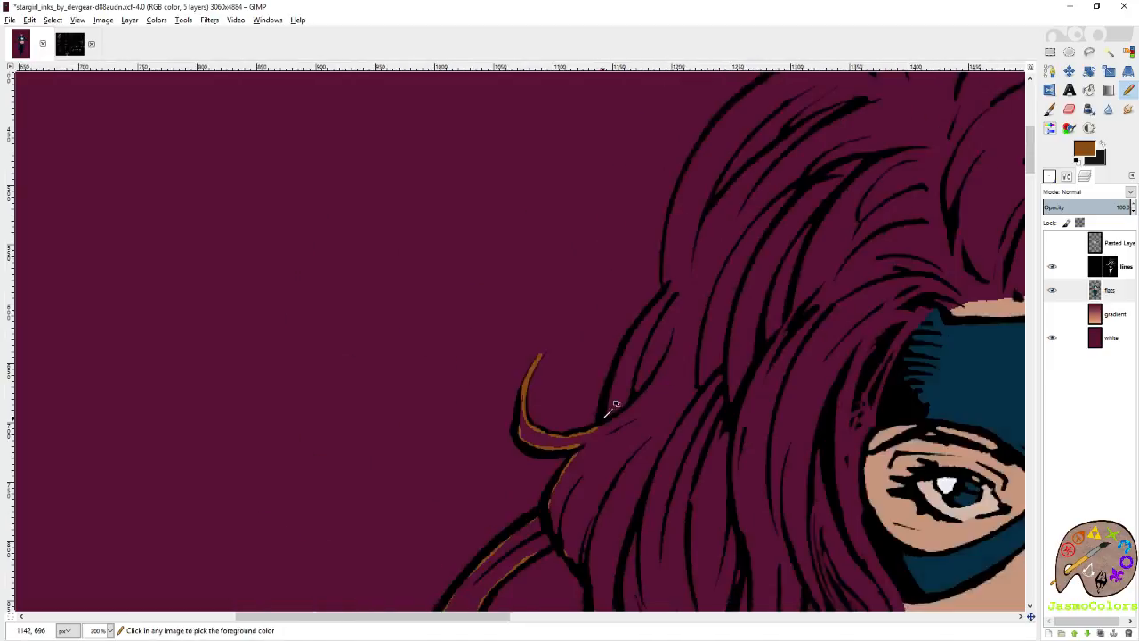
pyautogui.scroll(2, 656, 326)
pyautogui.click(629, 301)
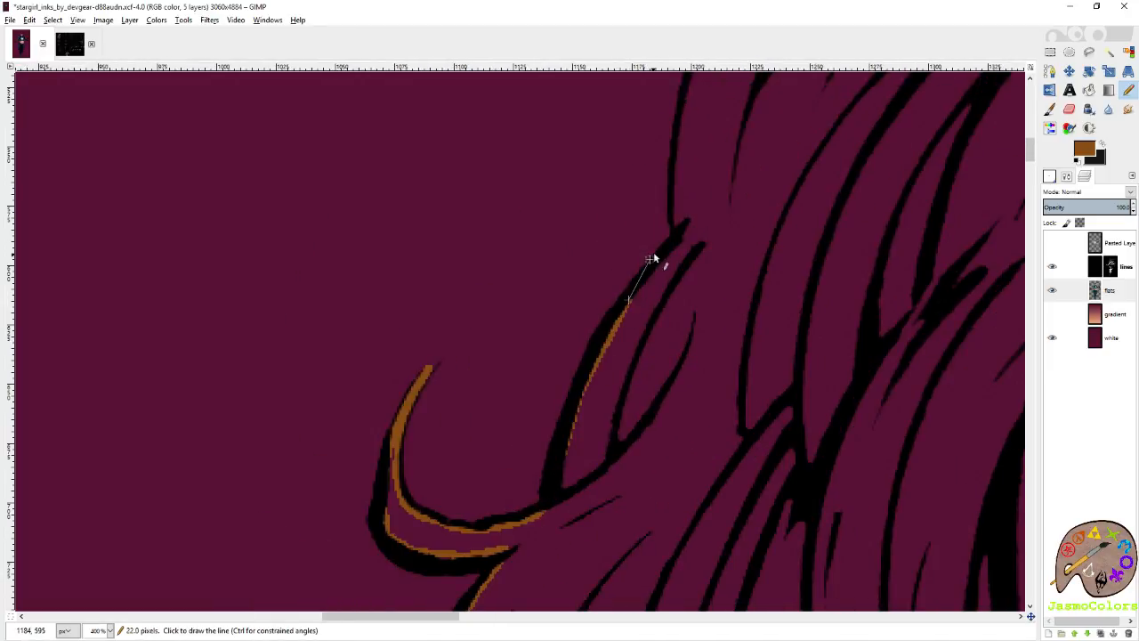
pyautogui.keyDown('shift'); pyautogui.click(684, 247); pyautogui.keyUp('shift')
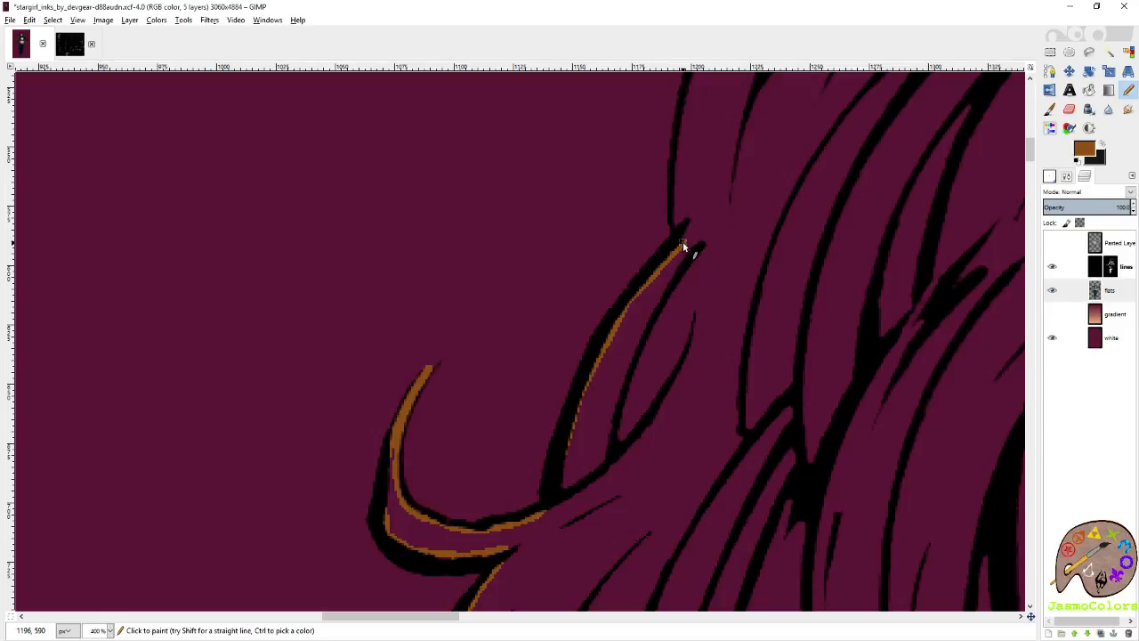
pyautogui.hotkey('ctrl', 's')
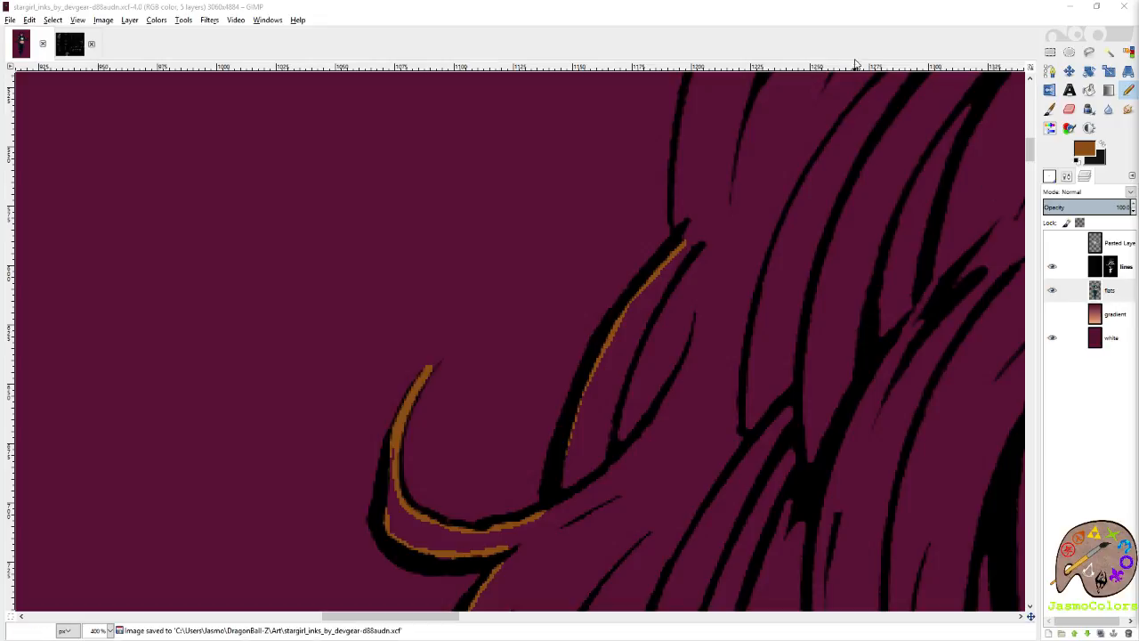
# Trace brown inside the hair's long outer line from the lock's top up around the side of the head.
pyautogui.scroll(3, 772, 343)
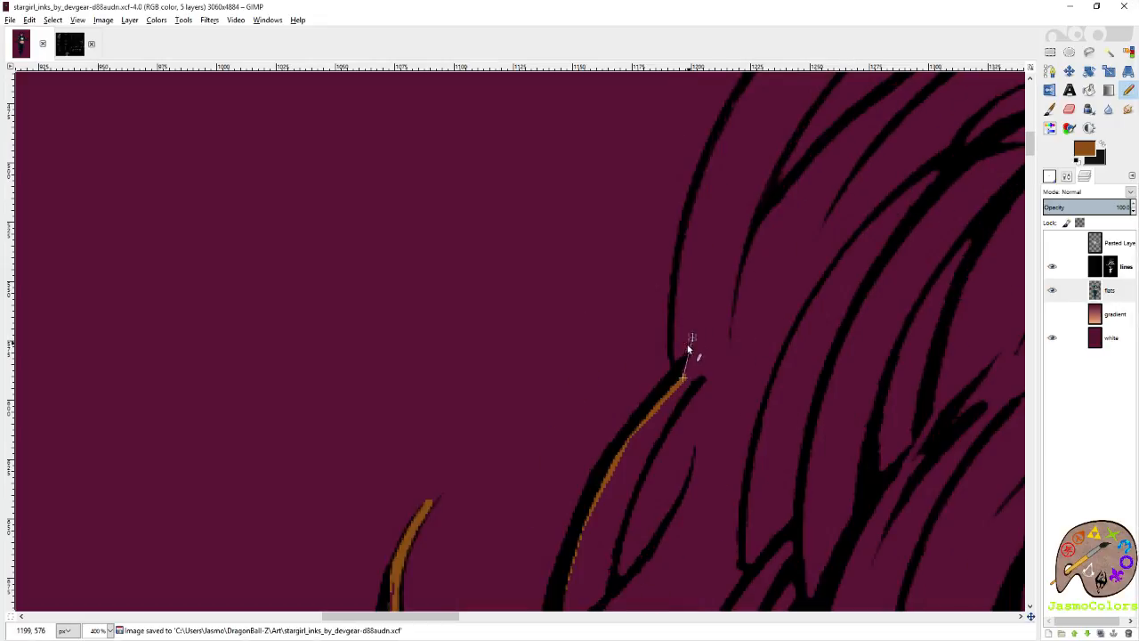
pyautogui.keyDown('shift'); pyautogui.click(677, 292); pyautogui.keyUp('shift')
pyautogui.keyDown('shift'); pyautogui.click(729, 131); pyautogui.keyUp('shift')
pyautogui.scroll(4, 731, 141)
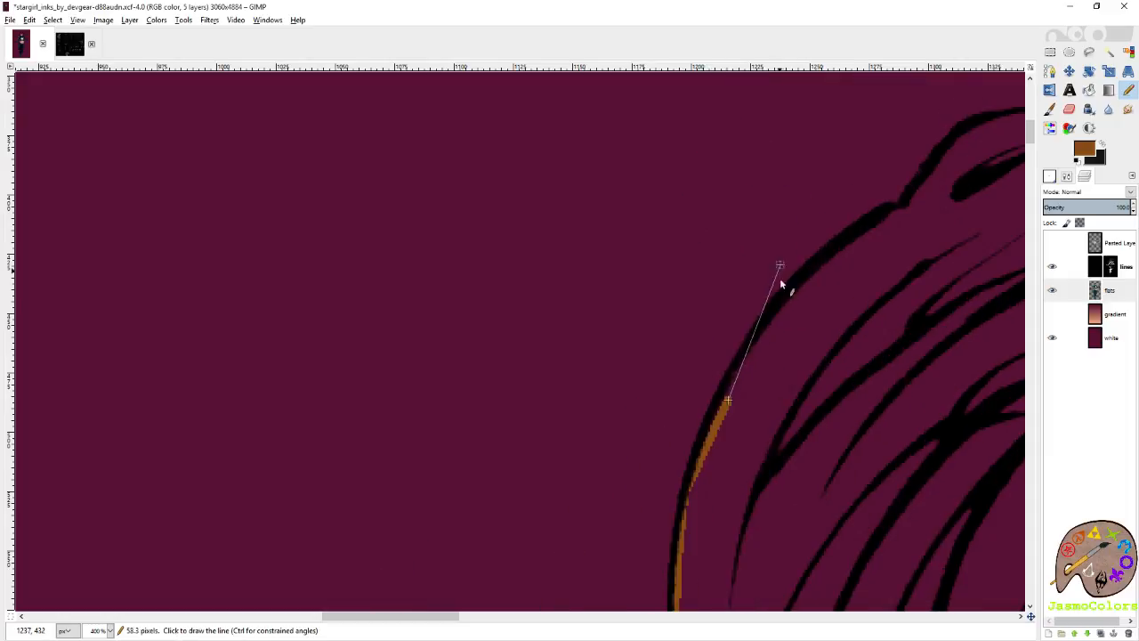
pyautogui.keyDown('shift'); pyautogui.click(759, 344); pyautogui.keyUp('shift')
pyautogui.keyDown('shift'); pyautogui.click(804, 284); pyautogui.keyUp('shift')
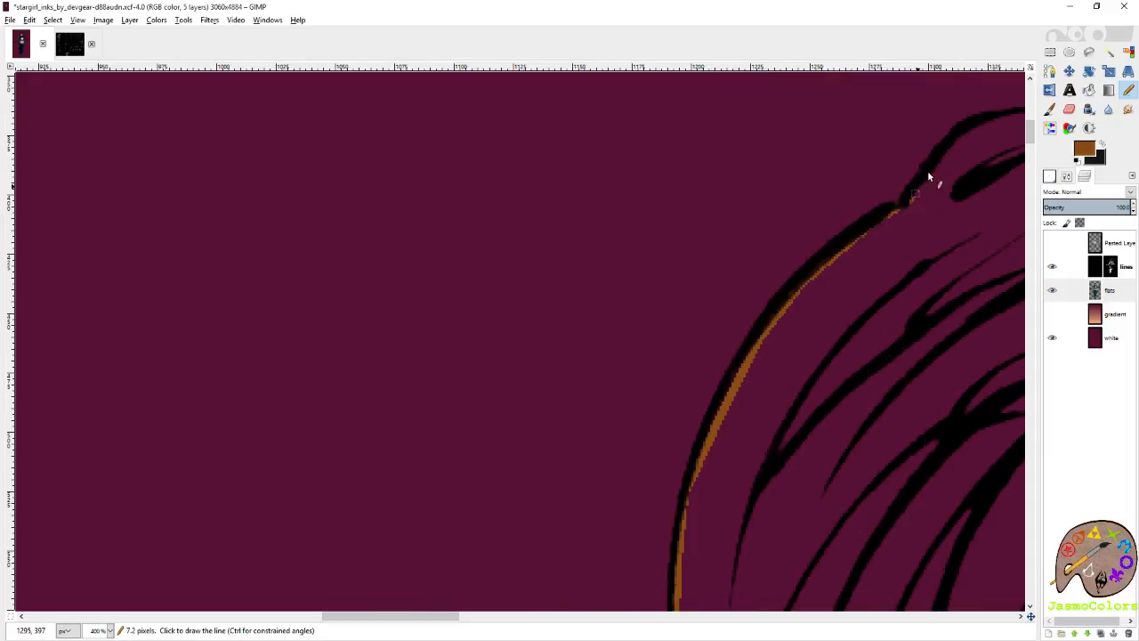
# Continue the brown beneath the raised bump near the crown, bridging its end to the thick upright line.
pyautogui.keyDown('shift'); pyautogui.click(965, 125); pyautogui.keyUp('shift')
pyautogui.hscroll(8, 890, 178)
pyautogui.scroll(2, 890, 178)
pyautogui.keyDown('shift'); pyautogui.click(496, 251); pyautogui.keyUp('shift')
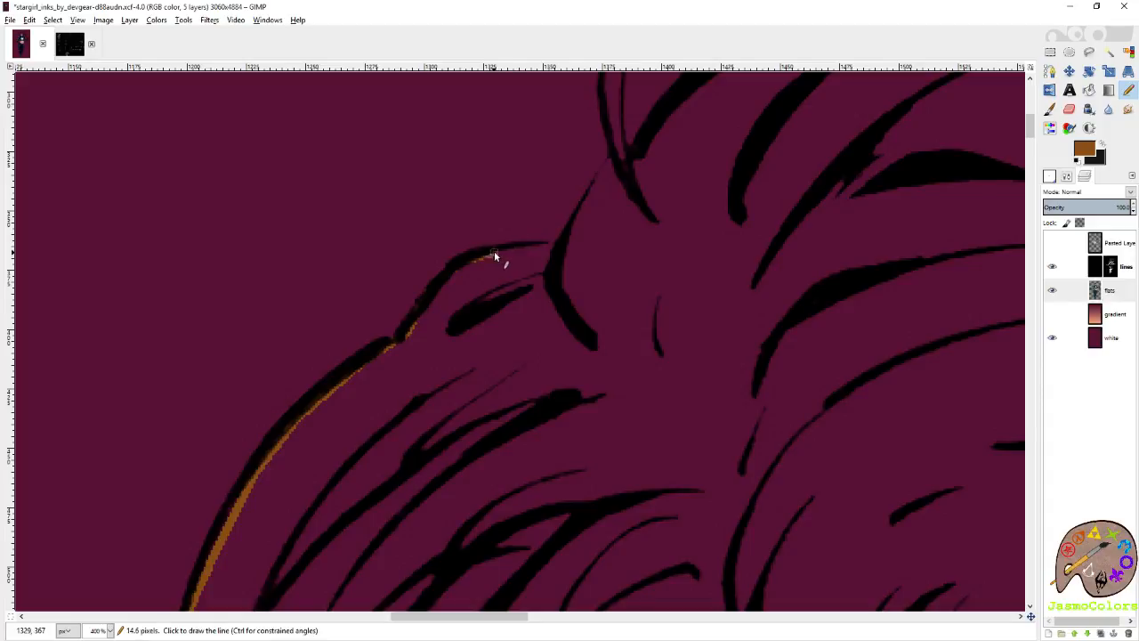
pyautogui.scroll(3, 500, 256)
pyautogui.keyDown('shift'); pyautogui.click(538, 217); pyautogui.keyUp('shift')
pyautogui.keyDown('shift'); pyautogui.click(603, 210); pyautogui.keyUp('shift')
# Trace brown up beside the thin tapering line above the bump and across to the base of the flyaway strand.
pyautogui.keyDown('shift'); pyautogui.click(657, 211); pyautogui.keyUp('shift')
pyautogui.keyDown('shift'); pyautogui.click(675, 167); pyautogui.keyUp('shift')
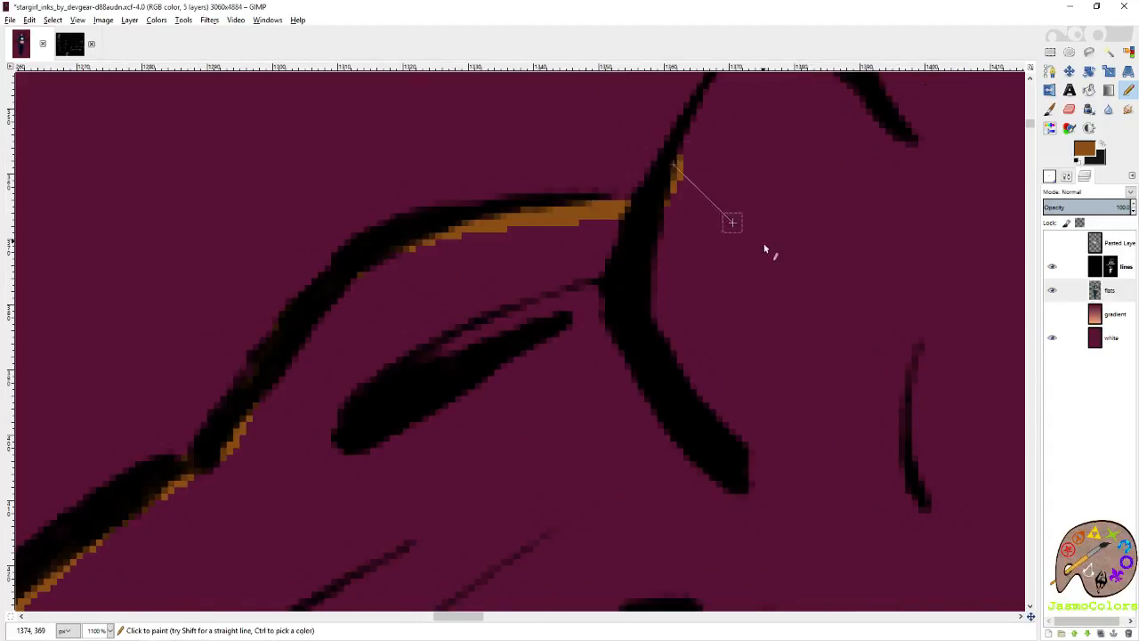
pyautogui.scroll(4, 757, 258)
pyautogui.keyDown('shift'); pyautogui.click(729, 334); pyautogui.keyUp('shift')
pyautogui.keyDown('shift'); pyautogui.click(758, 283); pyautogui.keyUp('shift')
pyautogui.keyDown('shift'); pyautogui.click(781, 256); pyautogui.keyUp('shift')
pyautogui.keyDown('shift'); pyautogui.click(790, 176); pyautogui.keyUp('shift')
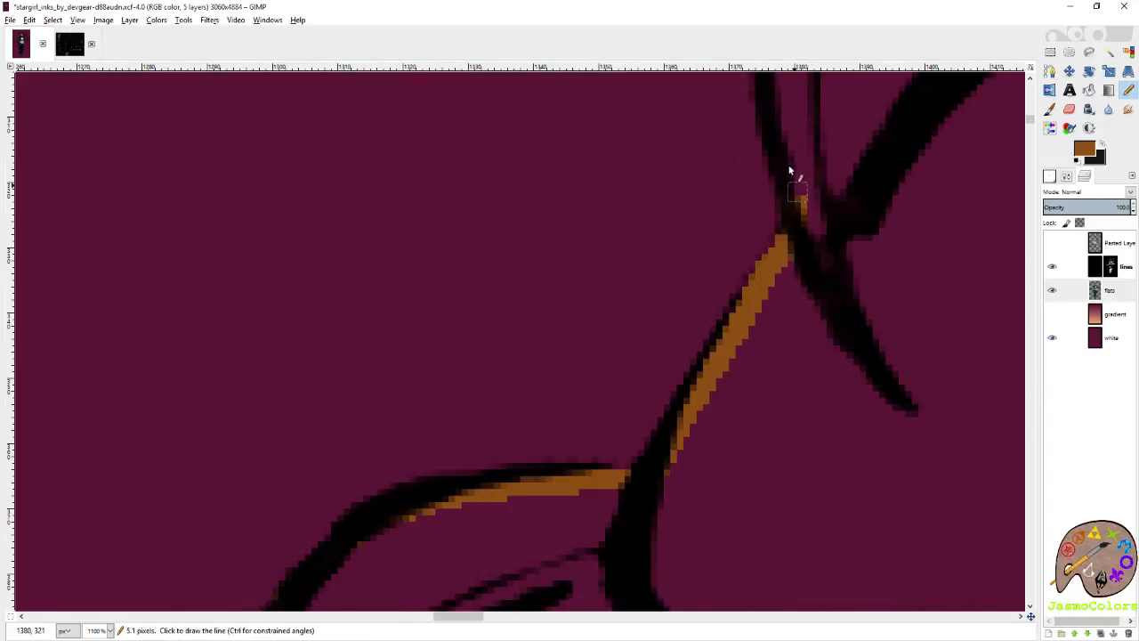
pyautogui.scroll(-3, 776, 328)
pyautogui.scroll(-3, 777, 389)
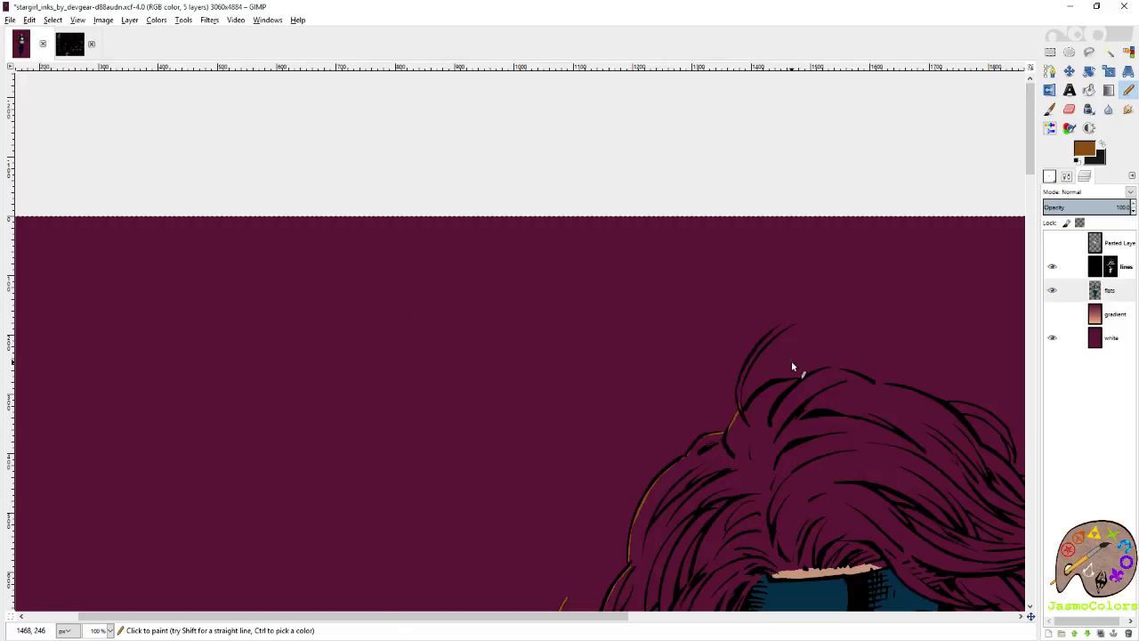
pyautogui.scroll(-2, 667, 275)
pyautogui.scroll(-3, 667, 275)
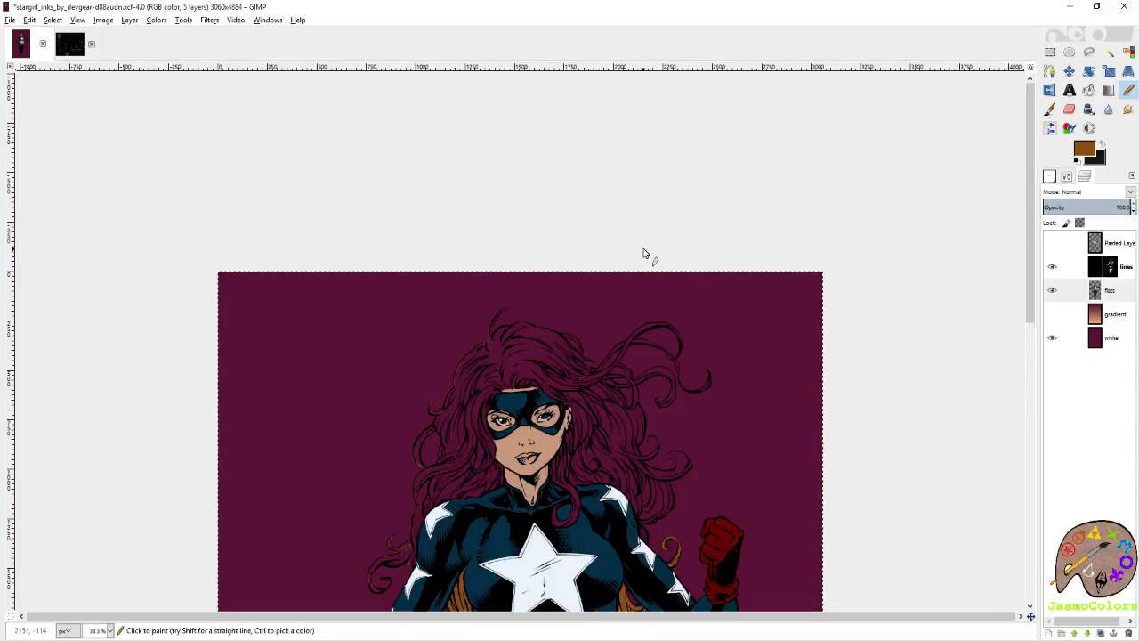
pyautogui.scroll(9, 490, 307)
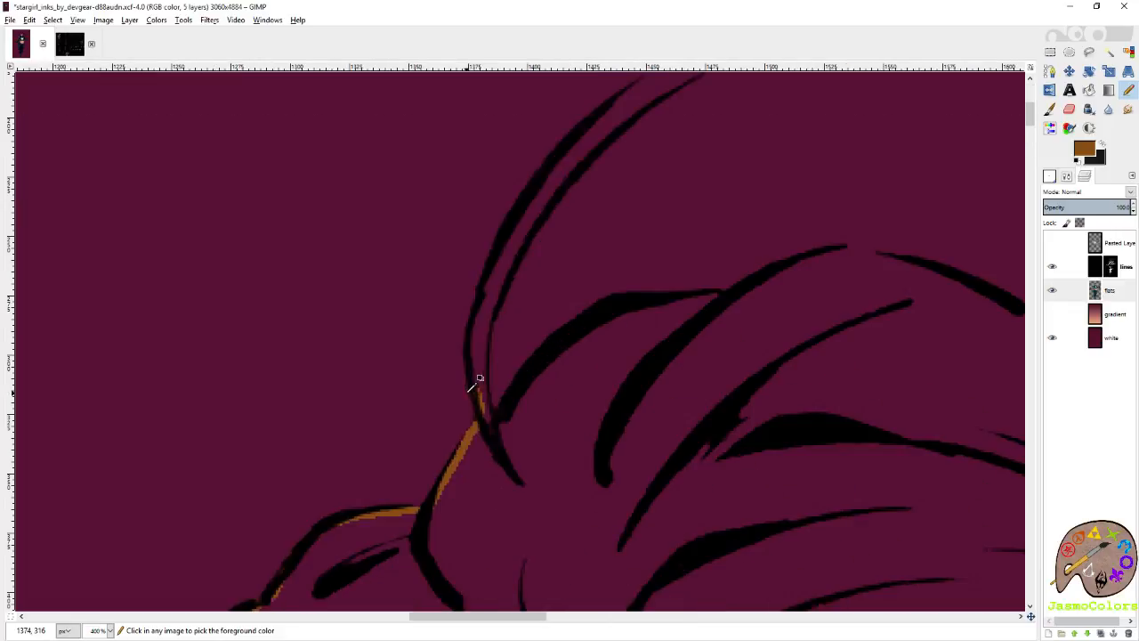
# Trace brown up the inner side of the flyaway strand's thicker outer line, from near its base to its tip.
pyautogui.keyDown('shift'); pyautogui.click(457, 313); pyautogui.keyUp('shift')
pyautogui.scroll(3, 526, 323)
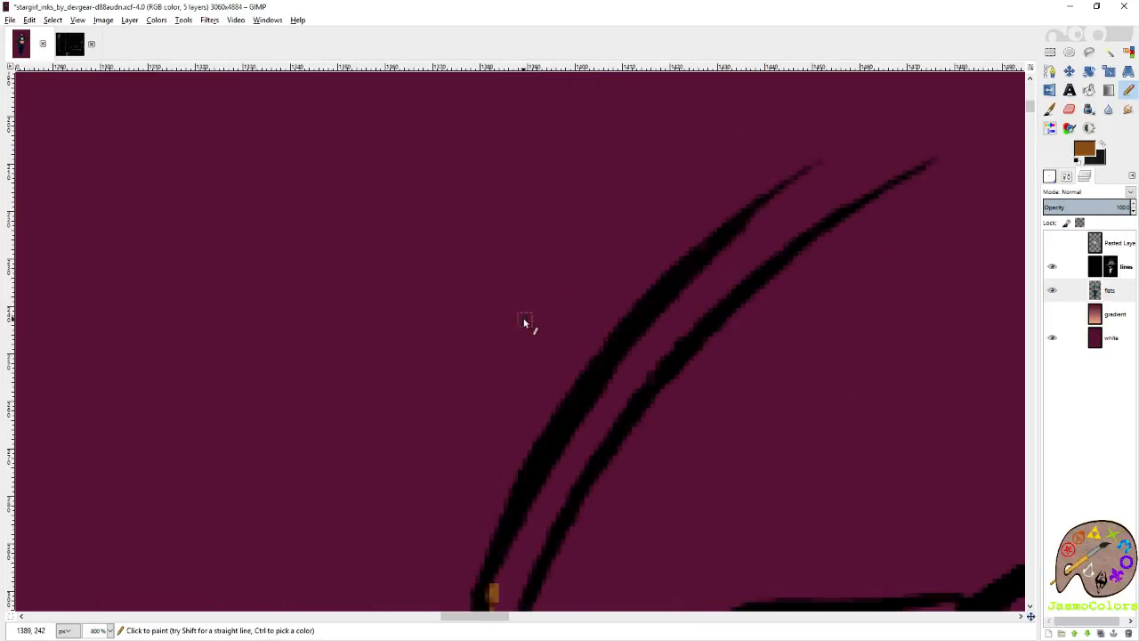
pyautogui.keyDown('shift'); pyautogui.click(605, 379); pyautogui.keyUp('shift')
pyautogui.keyDown('shift'); pyautogui.click(745, 224); pyautogui.keyUp('shift')
pyautogui.keyDown('shift'); pyautogui.click(817, 172); pyautogui.keyUp('shift')
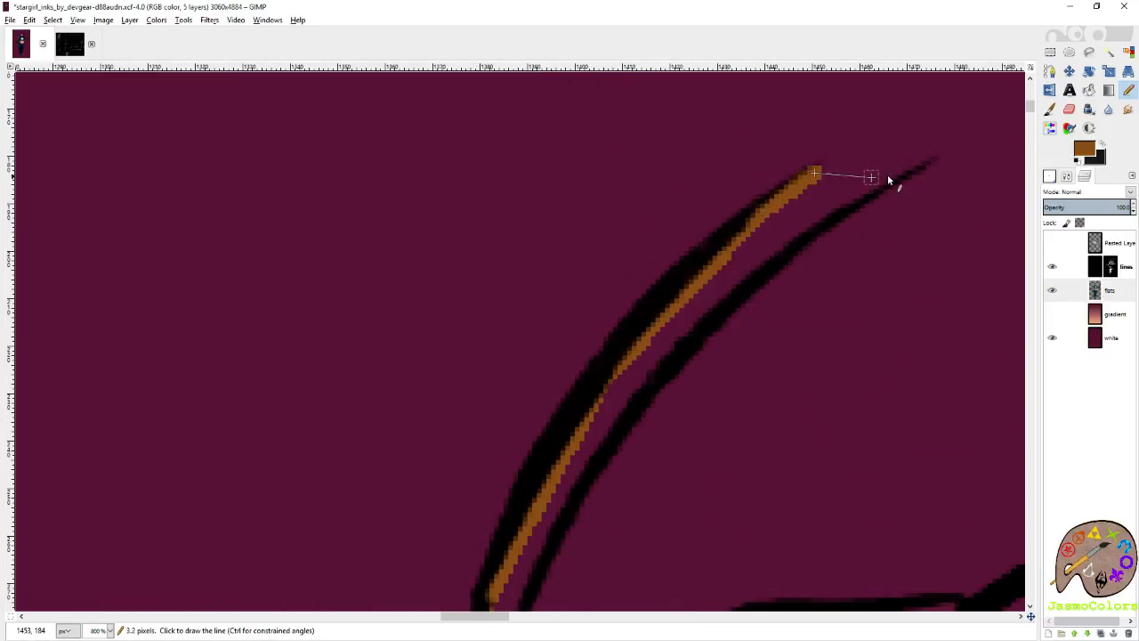
# Carry the brown across the flyaway strand's open tip and back down inside its thinner line to mid-strand.
pyautogui.click(918, 158)
pyautogui.keyDown('shift'); pyautogui.click(785, 238); pyautogui.keyUp('shift')
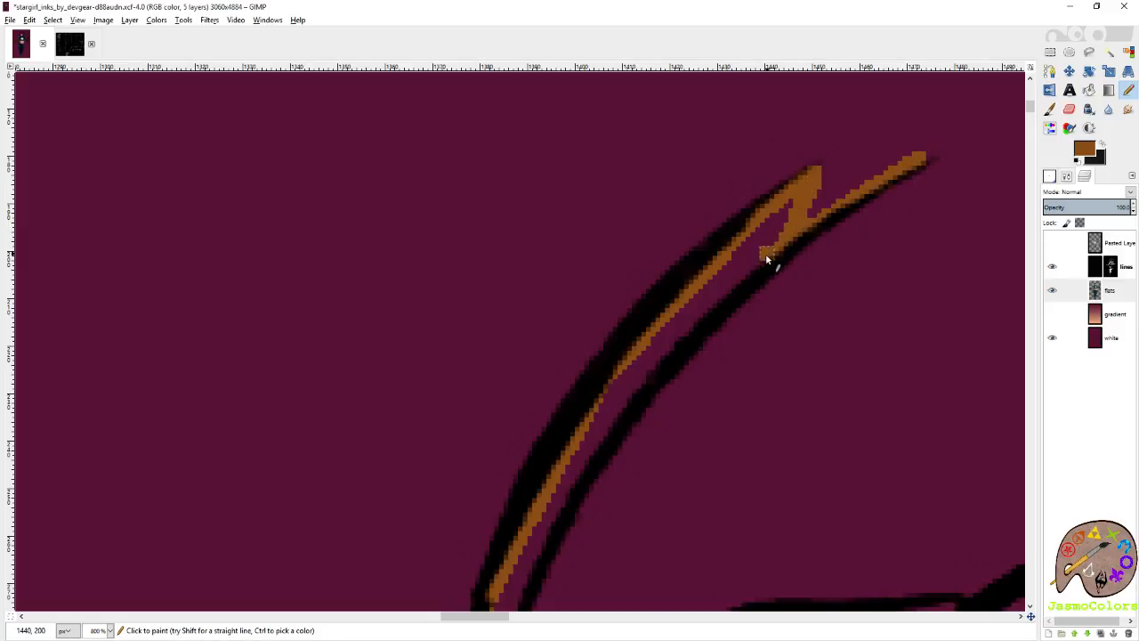
pyautogui.keyDown('shift'); pyautogui.click(676, 354); pyautogui.keyUp('shift')
pyautogui.keyDown('shift'); pyautogui.click(594, 447); pyautogui.keyUp('shift')
# Finish the brown outline down to the flyaway strand's base and bucket-fill the strand with brown.
pyautogui.scroll(-5, 591, 442)
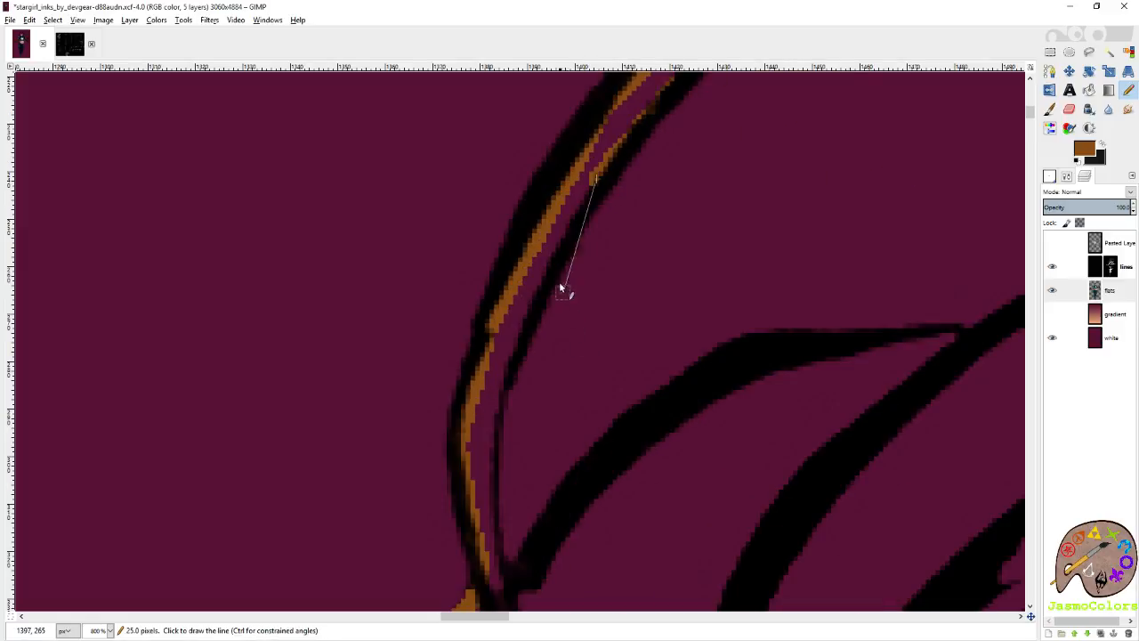
pyautogui.keyDown('shift'); pyautogui.click(519, 323); pyautogui.keyUp('shift')
pyautogui.keyDown('shift'); pyautogui.click(492, 429); pyautogui.keyUp('shift')
pyautogui.scroll(-3, 490, 430)
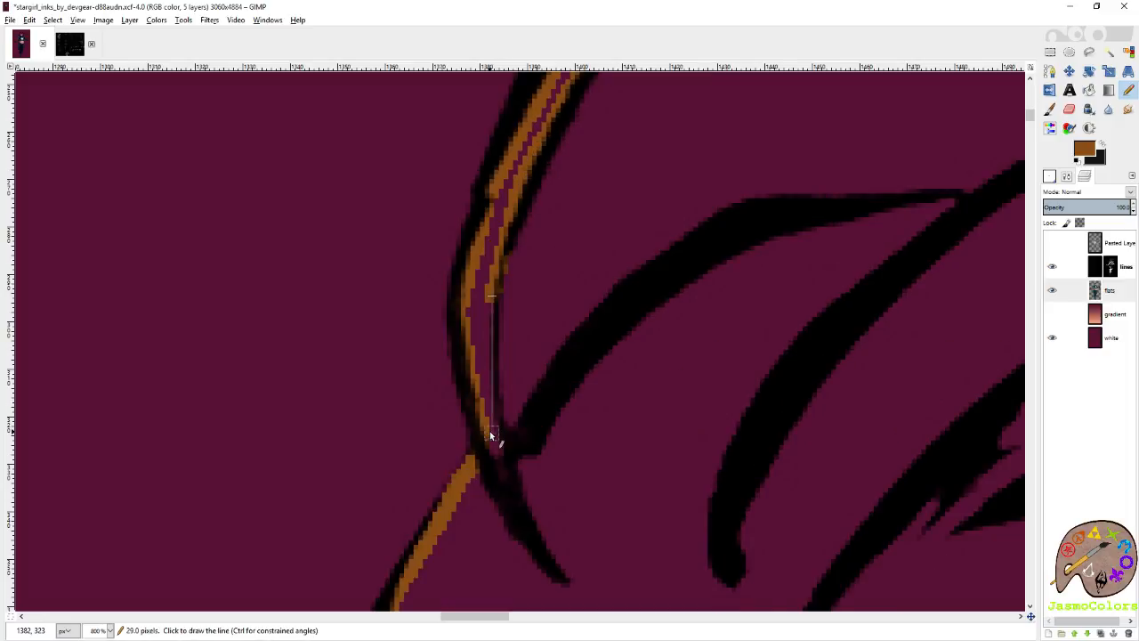
pyautogui.keyDown('shift'); pyautogui.click(489, 431); pyautogui.keyUp('shift')
pyautogui.hotkey('shift', 'b')
pyautogui.click(477, 339)
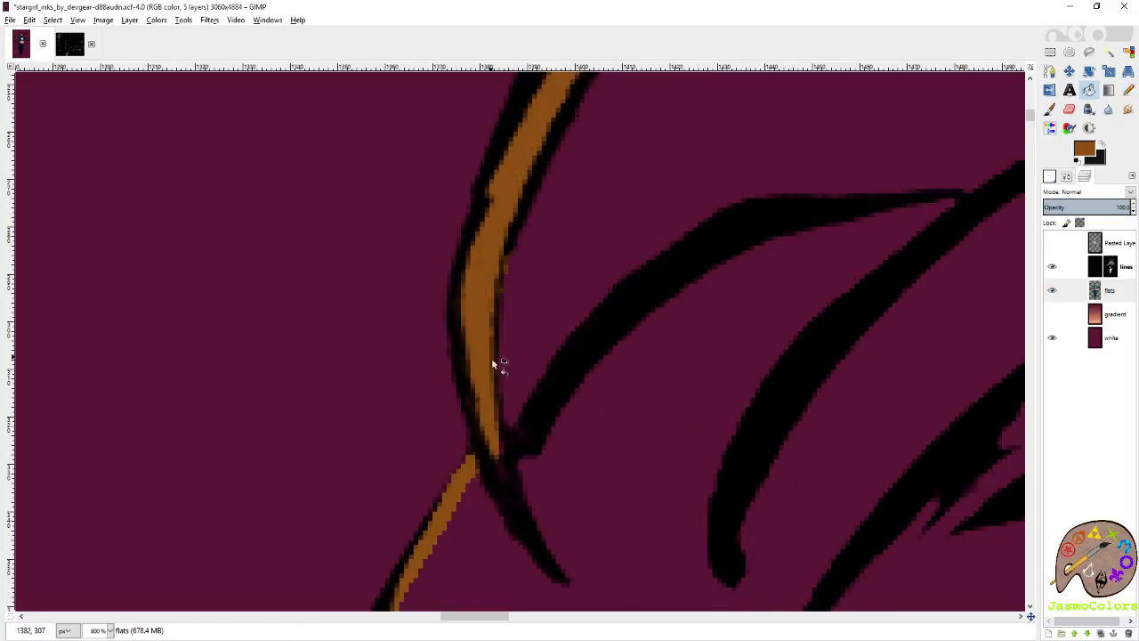
# Pencil brown over the notch at the flyaway strand's open tip to close it off between both lines.
pyautogui.scroll(8, 648, 358)
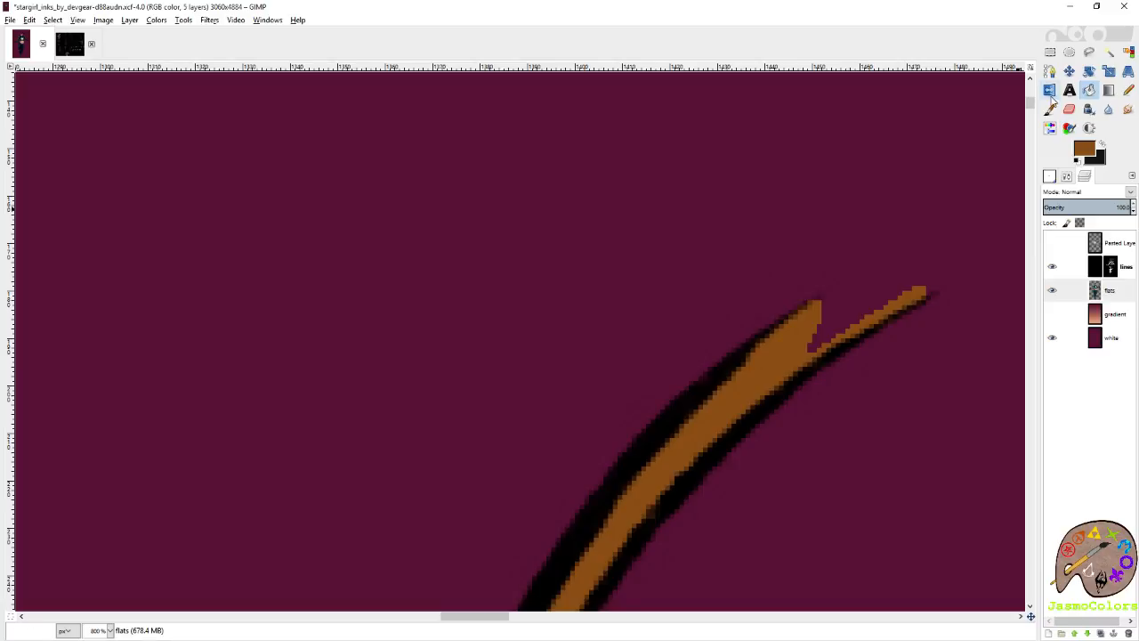
pyautogui.click(1129, 90)
pyautogui.moveTo(816, 305)
pyautogui.mouseDown()
pyautogui.moveTo(913, 293)
pyautogui.moveTo(837, 335)
pyautogui.mouseUp()
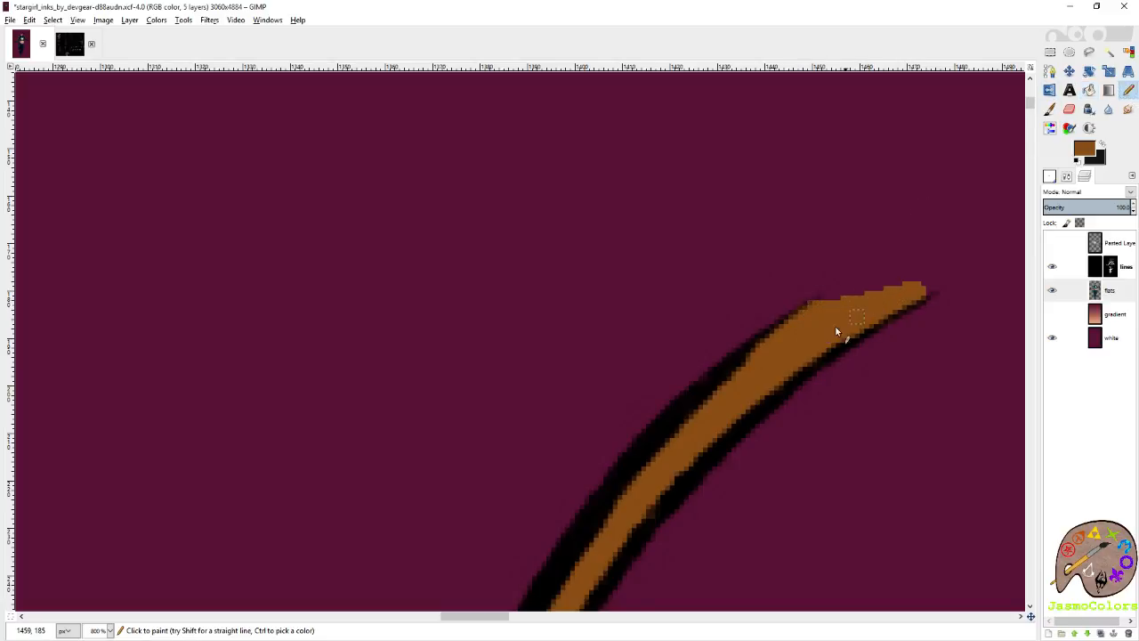
# Trace brown beneath the curved line beside the flyaway strand and along the adjoining crown arc to its tip.
pyautogui.scroll(-6, 686, 247)
pyautogui.scroll(-3, 731, 222)
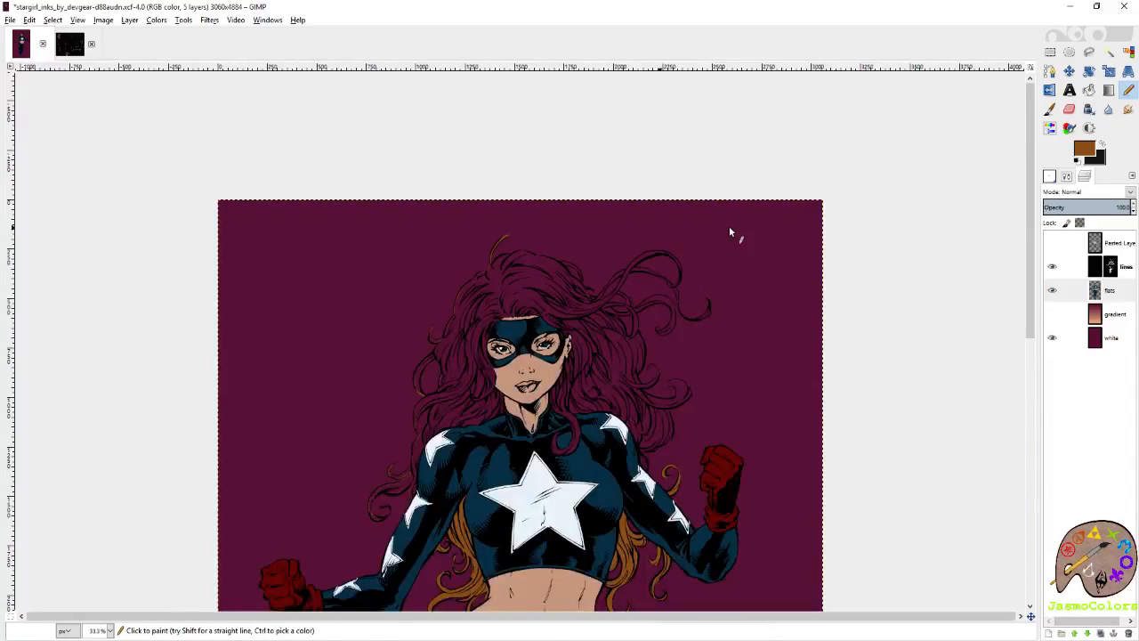
pyautogui.scroll(8, 509, 224)
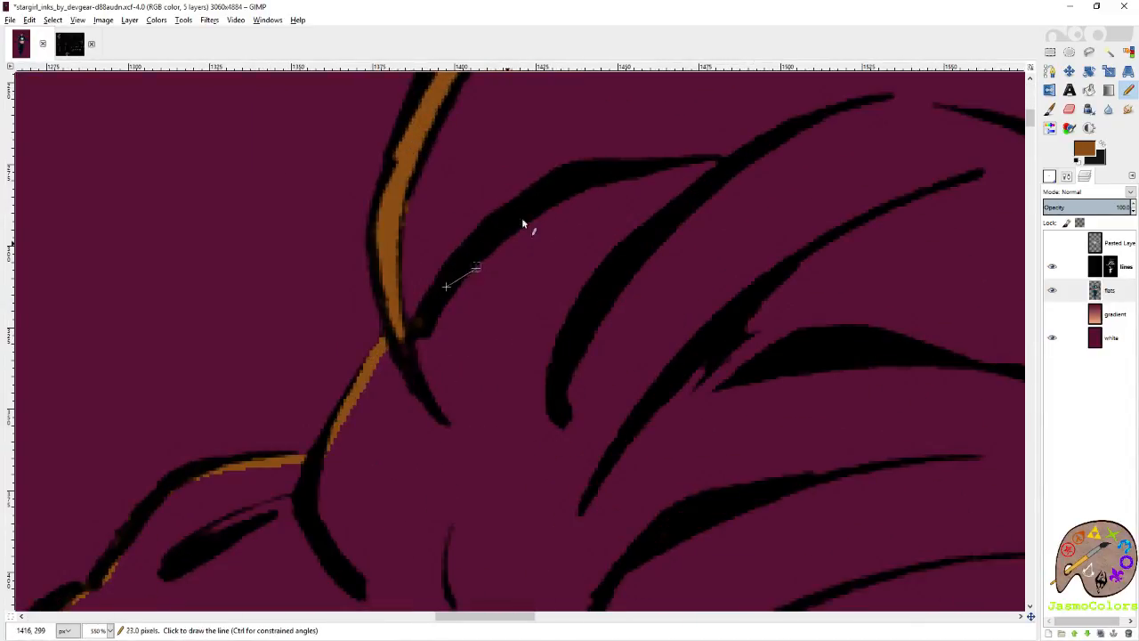
pyautogui.keyDown('shift'); pyautogui.click(635, 172); pyautogui.keyUp('shift')
pyautogui.keyDown('shift'); pyautogui.click(707, 167); pyautogui.keyUp('shift')
pyautogui.keyDown('shift'); pyautogui.click(848, 116); pyautogui.keyUp('shift')
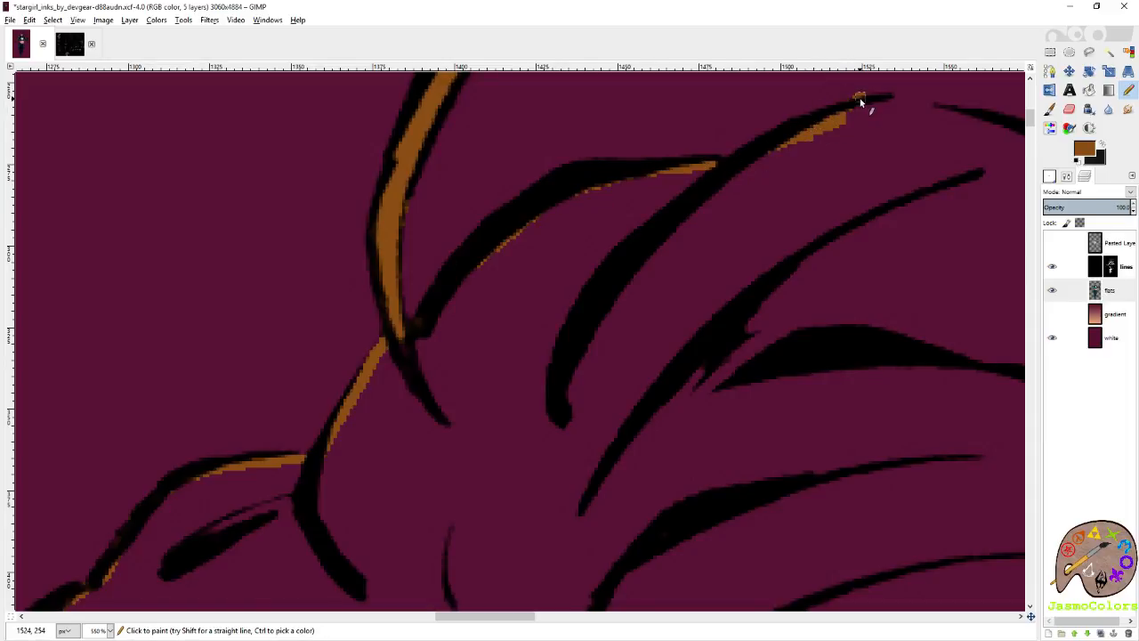
pyautogui.hscroll(3, 837, 147)
pyautogui.scroll(2, 810, 198)
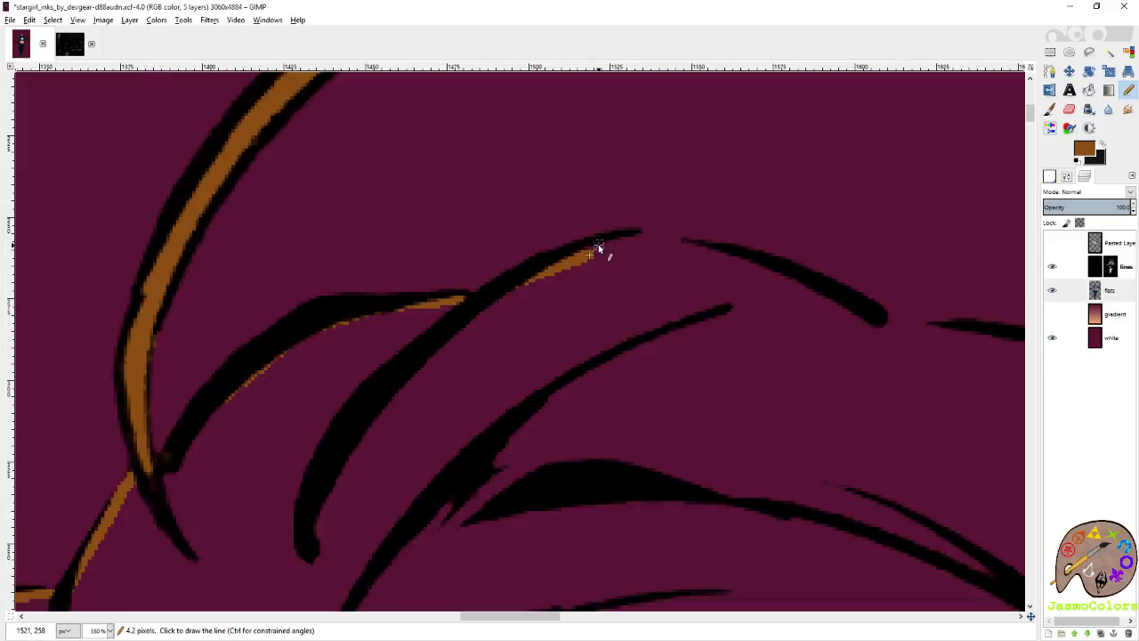
pyautogui.keyDown('shift'); pyautogui.click(641, 231); pyautogui.keyUp('shift')
# Undo the rough bridging stroke, then redraw it across the crown gap and along the underside of the short thick line.
pyautogui.keyDown('shift'); pyautogui.click(727, 255); pyautogui.keyUp('shift')
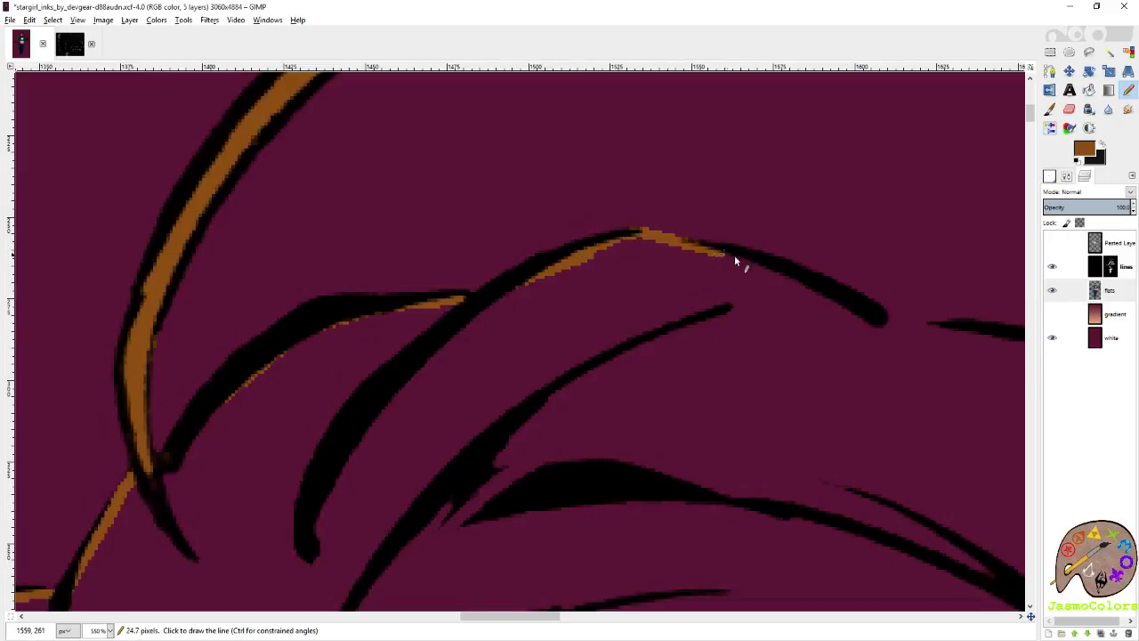
pyautogui.hotkey('ctrl', 'z')
pyautogui.keyDown('ctrl'); pyautogui.scroll(2, 664, 223); pyautogui.keyUp('ctrl')
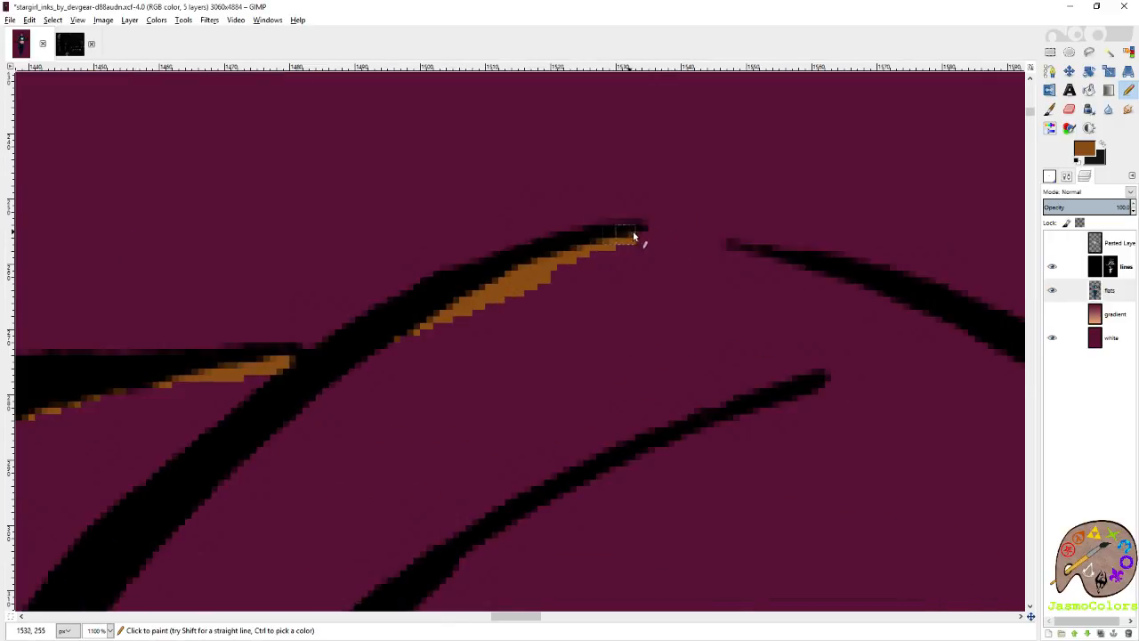
pyautogui.keyDown('shift'); pyautogui.click(830, 286); pyautogui.keyUp('shift')
pyautogui.keyDown('shift'); pyautogui.click(903, 311); pyautogui.keyUp('shift')
pyautogui.hscroll(5, 756, 373)
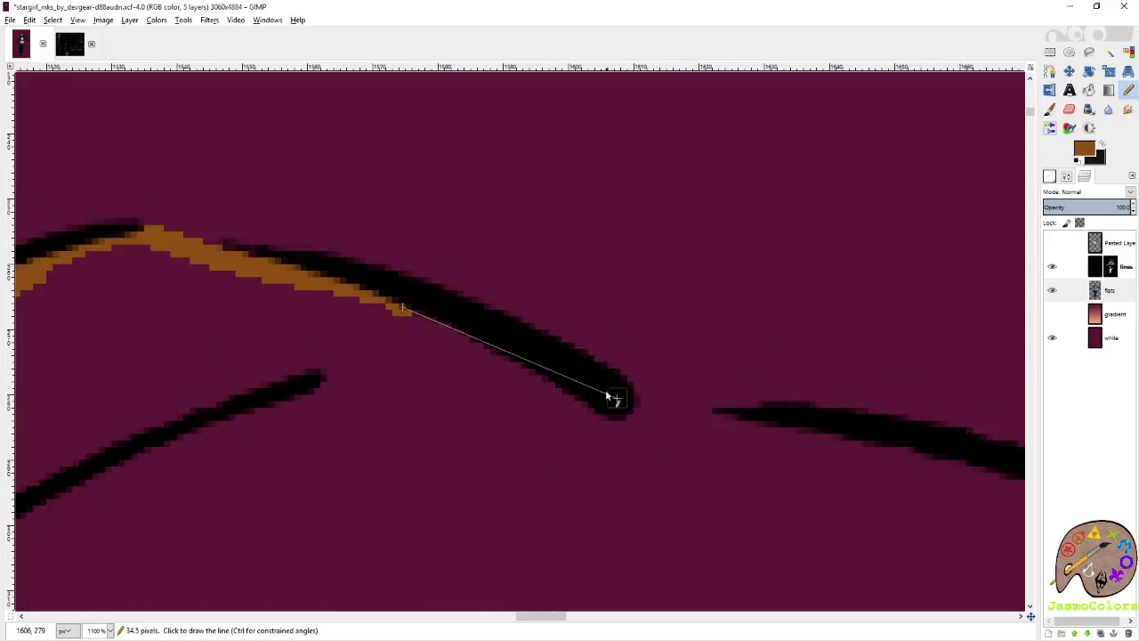
pyautogui.keyDown('shift'); pyautogui.click(610, 397); pyautogui.keyUp('shift')
# Bridge brown from the short line's rounded end to the next crown line and trace its underside toward the branching locks.
pyautogui.keyDown('shift'); pyautogui.click(841, 440); pyautogui.keyUp('shift')
pyautogui.hscroll(5, 827, 438)
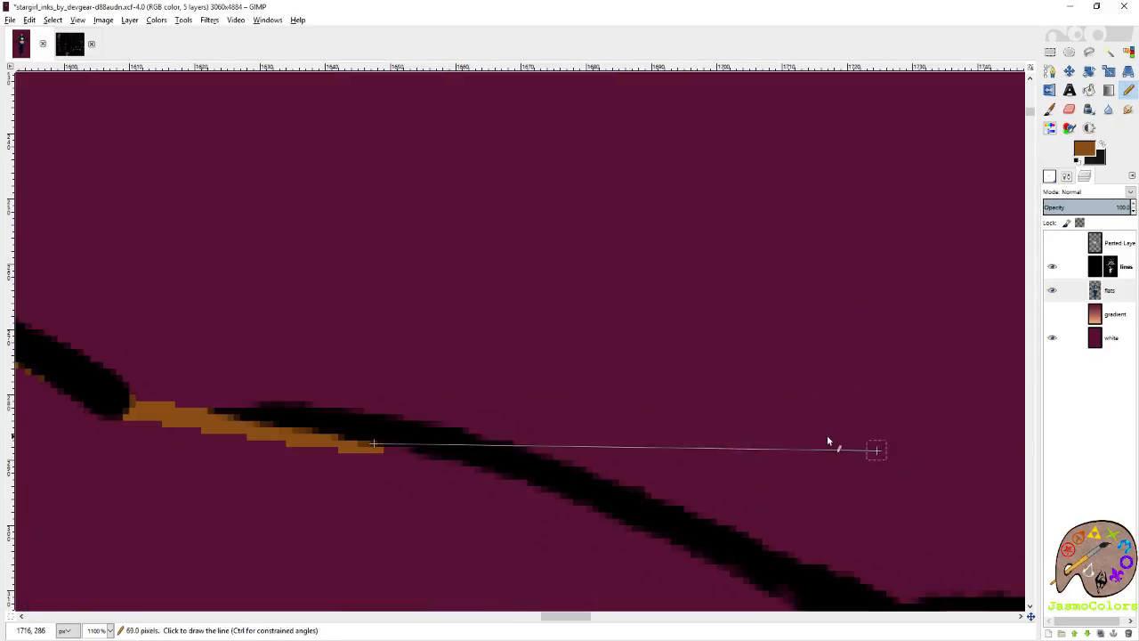
pyautogui.scroll(-2, 827, 438)
pyautogui.keyDown('shift'); pyautogui.click(616, 374); pyautogui.keyUp('shift')
pyautogui.keyDown('shift'); pyautogui.click(738, 434); pyautogui.keyUp('shift')
pyautogui.keyDown('shift'); pyautogui.click(786, 456); pyautogui.keyUp('shift')
# Trace brown inside the upper edge of the arched outer lock beyond the crown, saving the image along the way.
pyautogui.hscroll(3, 787, 457)
pyautogui.keyDown('ctrl'); pyautogui.scroll(-3, 669, 377); pyautogui.keyUp('ctrl')
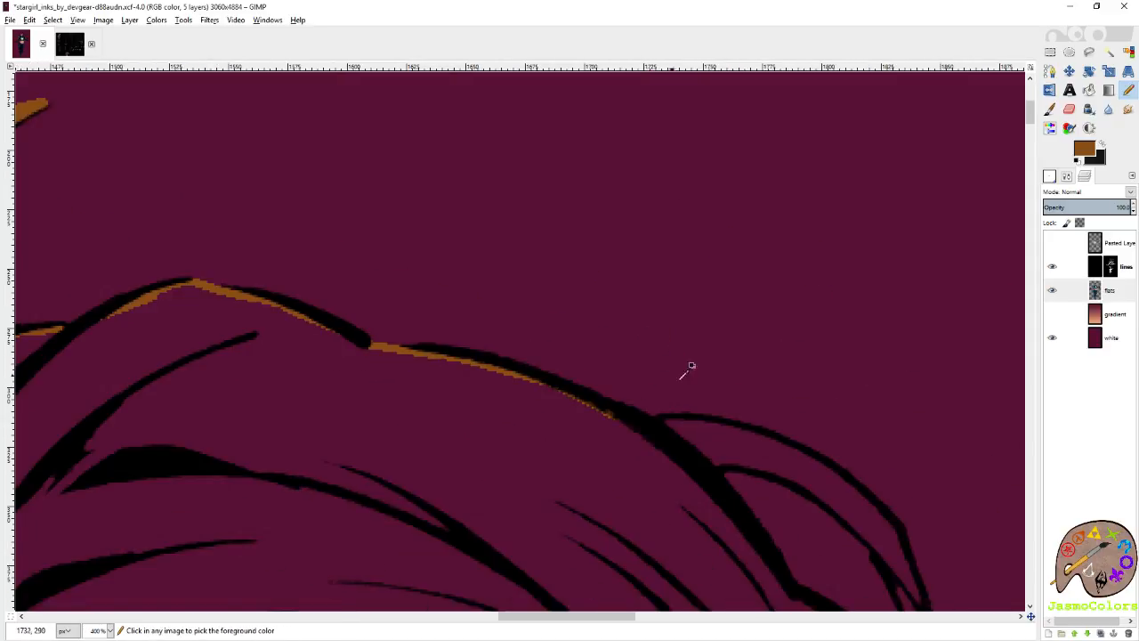
pyautogui.keyDown('ctrl'); pyautogui.scroll(-2, 691, 366); pyautogui.keyUp('ctrl')
pyautogui.keyDown('ctrl'); pyautogui.scroll(4, 659, 343); pyautogui.keyUp('ctrl')
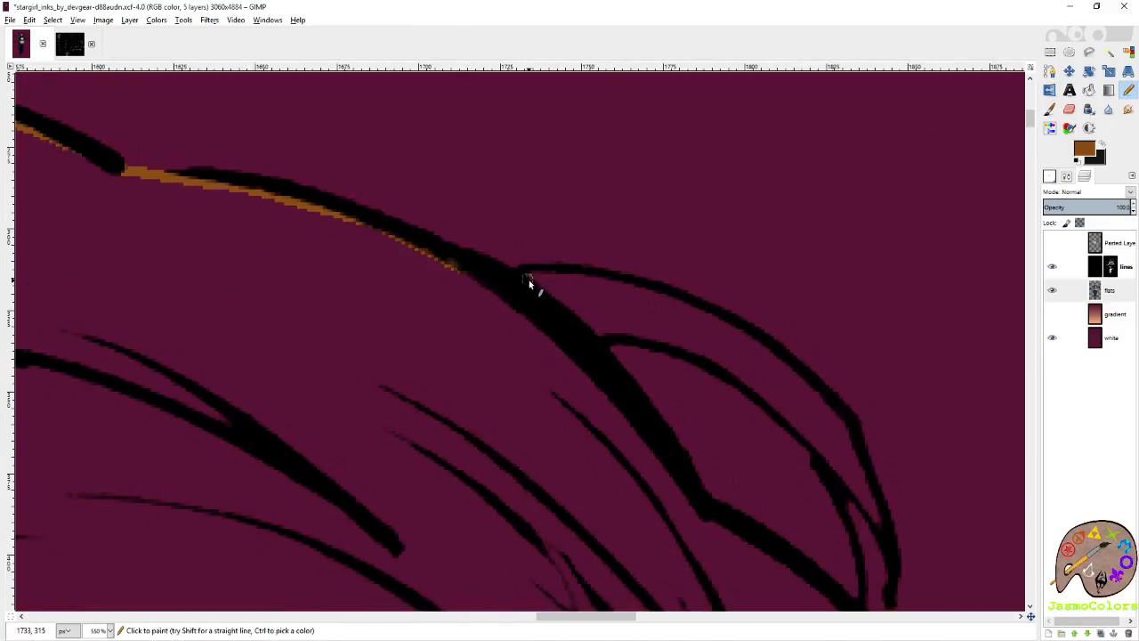
pyautogui.click(529, 279)
pyautogui.hotkey('ctrl', 's')
pyautogui.keyDown('shift'); pyautogui.click(589, 280); pyautogui.keyUp('shift')
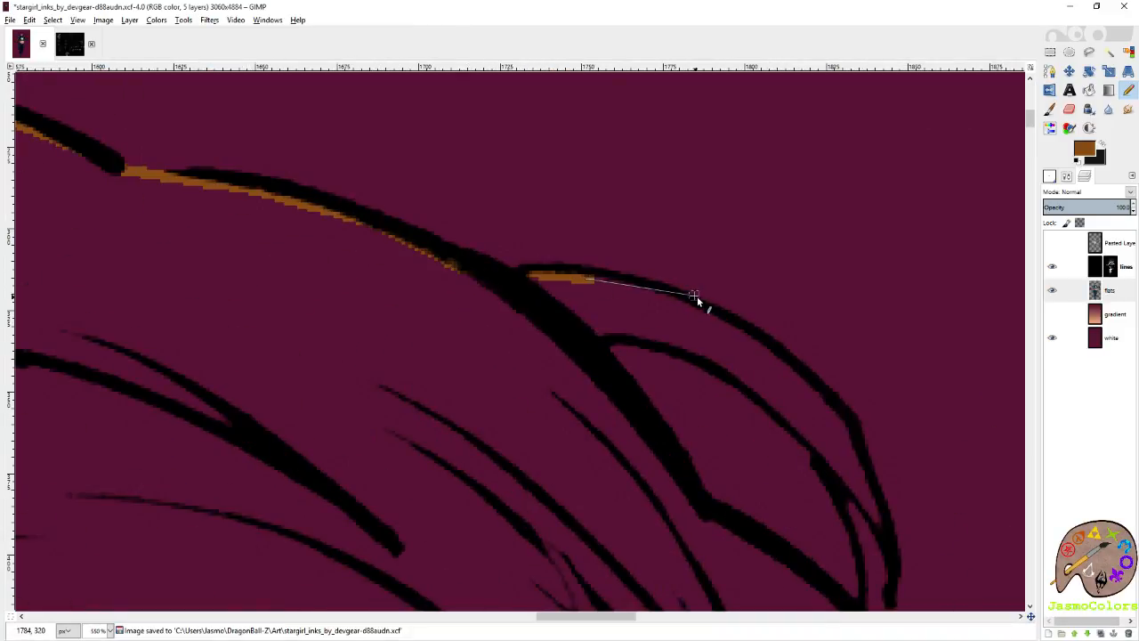
pyautogui.moveTo(695, 295)
pyautogui.mouseDown()
pyautogui.moveTo(689, 303)
pyautogui.moveTo(761, 342)
pyautogui.moveTo(835, 411)
pyautogui.mouseUp()
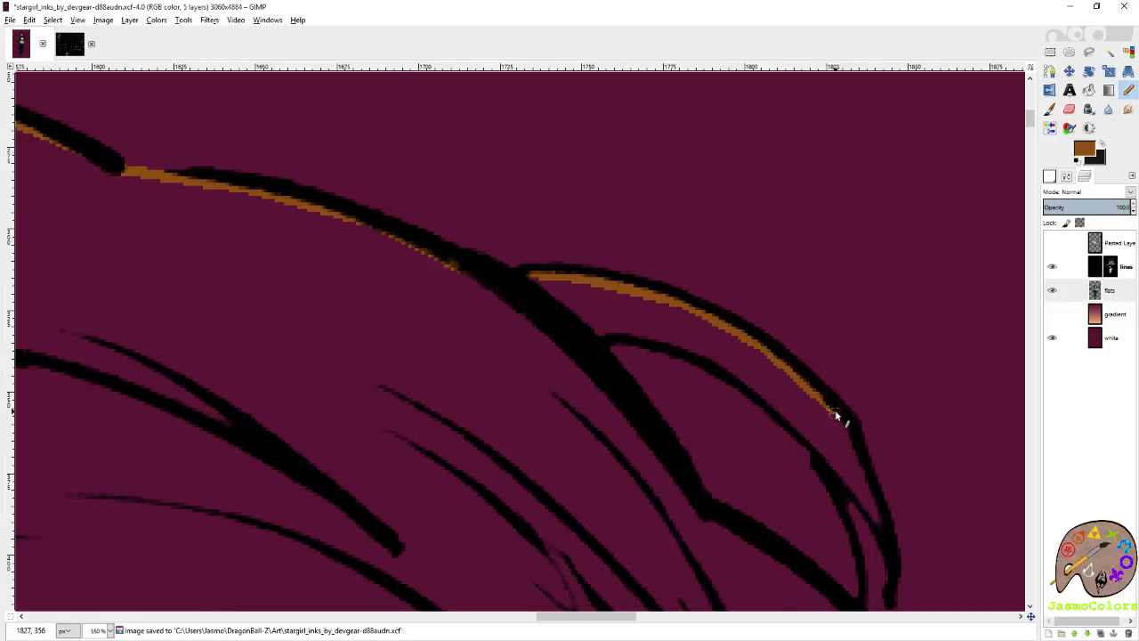
# Continue the brown into the arched lock's pointed end and back along its lower line to the thick hair line.
pyautogui.scroll(-2, 835, 411)
pyautogui.keyDown('shift'); pyautogui.click(873, 349); pyautogui.keyUp('shift')
pyautogui.moveTo(864, 371)
pyautogui.mouseDown()
pyautogui.moveTo(806, 298)
pyautogui.moveTo(705, 219)
pyautogui.moveTo(657, 202)
pyautogui.moveTo(592, 202)
pyautogui.mouseUp()
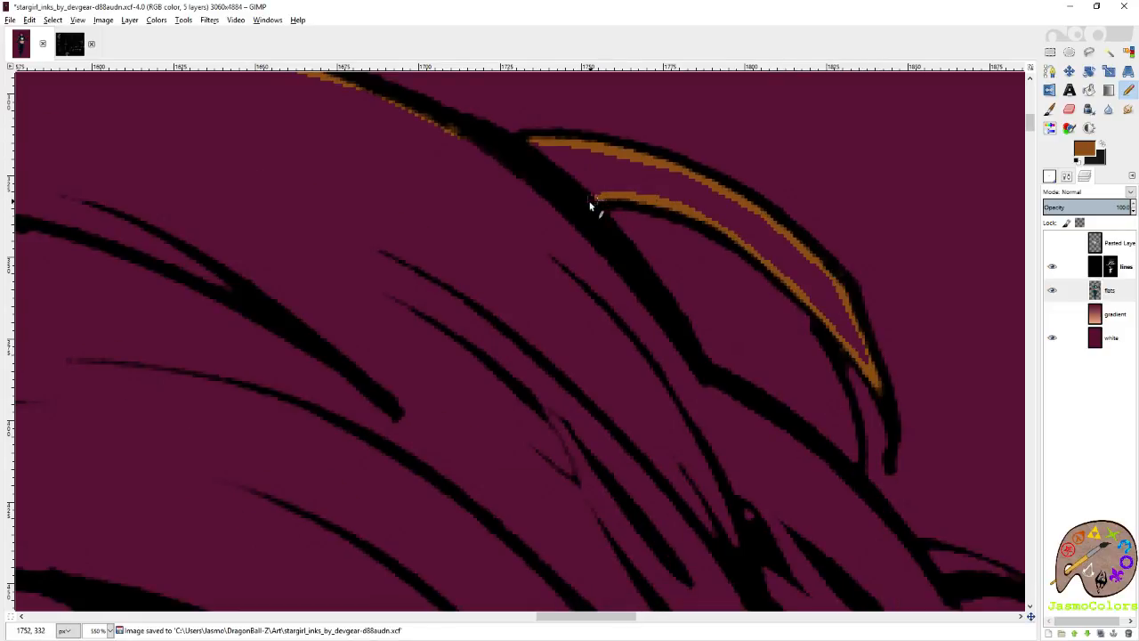
# Trace brown along the inner side of the thick outer hair line running down below the arched lock.
pyautogui.keyDown('shift'); pyautogui.click(714, 383); pyautogui.keyUp('shift')
pyautogui.keyDown('shift'); pyautogui.click(755, 413); pyautogui.keyUp('shift')
pyautogui.keyDown('shift'); pyautogui.click(784, 433); pyautogui.keyUp('shift')
pyautogui.hscroll(4, 757, 418)
pyautogui.scroll(-4, 649, 361)
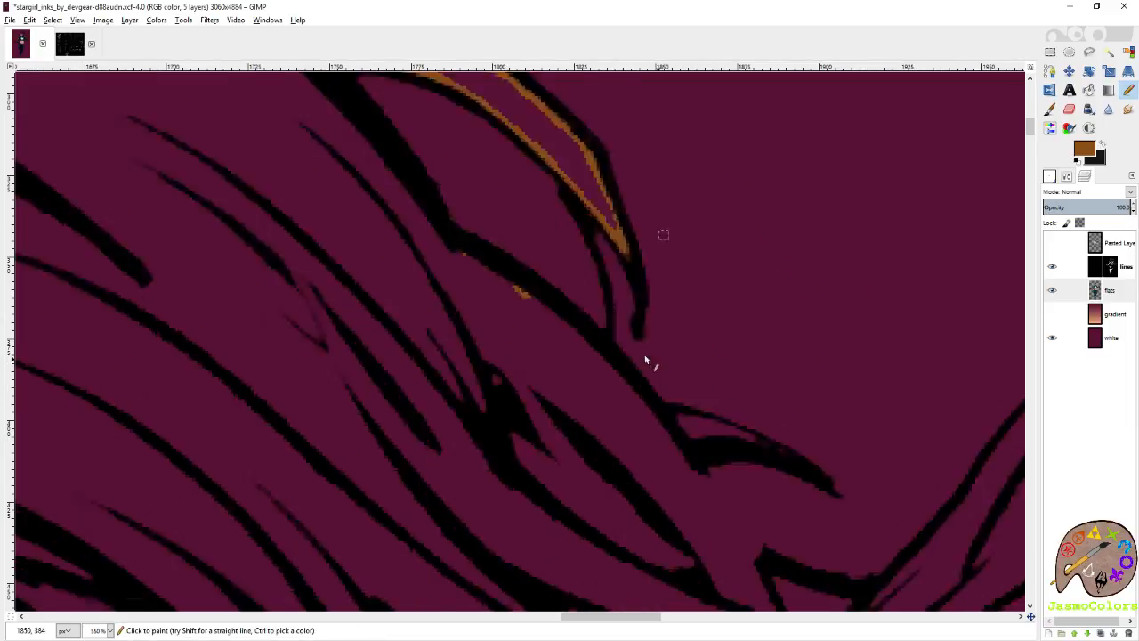
pyautogui.keyDown('shift'); pyautogui.click(628, 239); pyautogui.keyUp('shift')
# Trace brown inside the small pointed lock's upper edge and from its base down to the line junction below.
pyautogui.moveTo(686, 285); pyautogui.dragTo(788, 322)
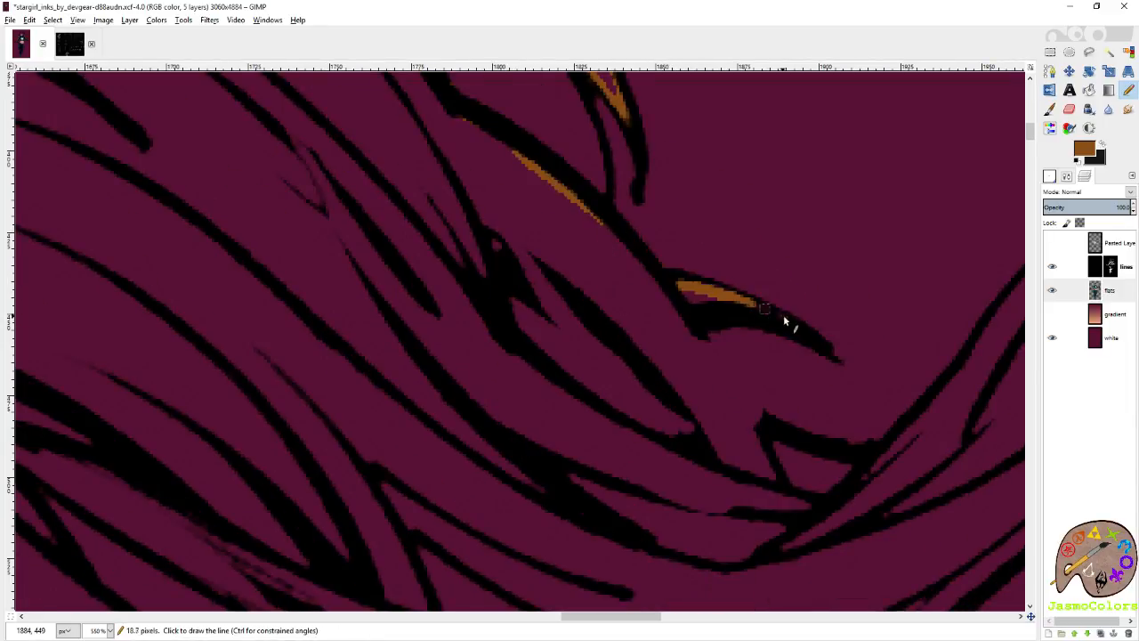
pyautogui.keyDown('shift'); pyautogui.click(758, 422); pyautogui.keyUp('shift')
pyautogui.scroll(-5, 778, 478)
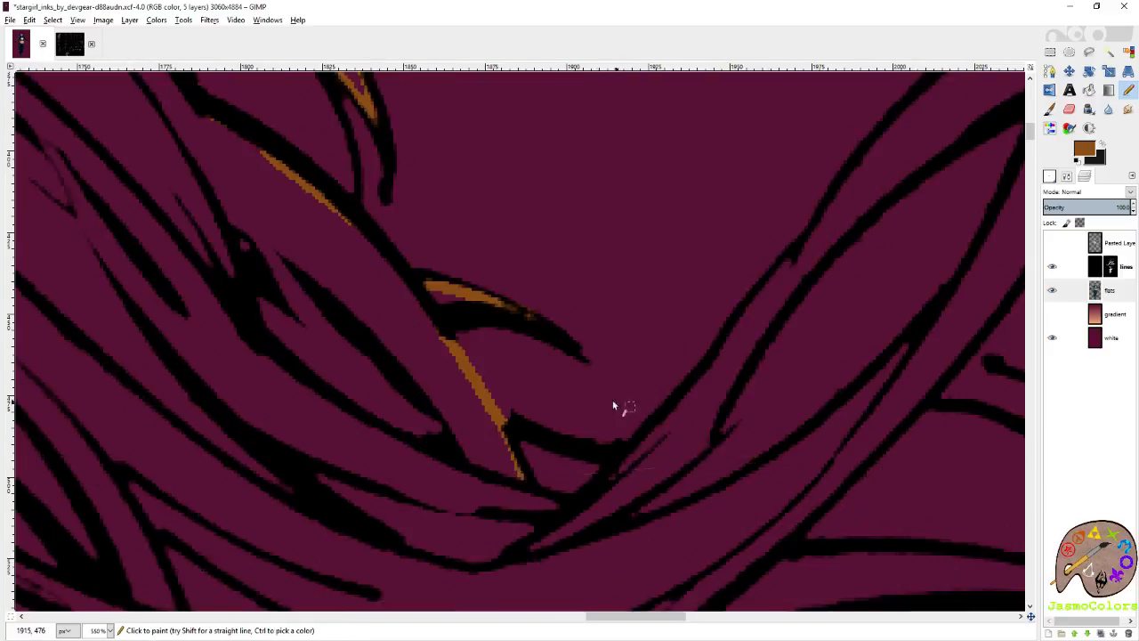
# Trace brown inside the upper edge of the long rising strand, up to where it meets the crossing strand.
pyautogui.scroll(4, 536, 288)
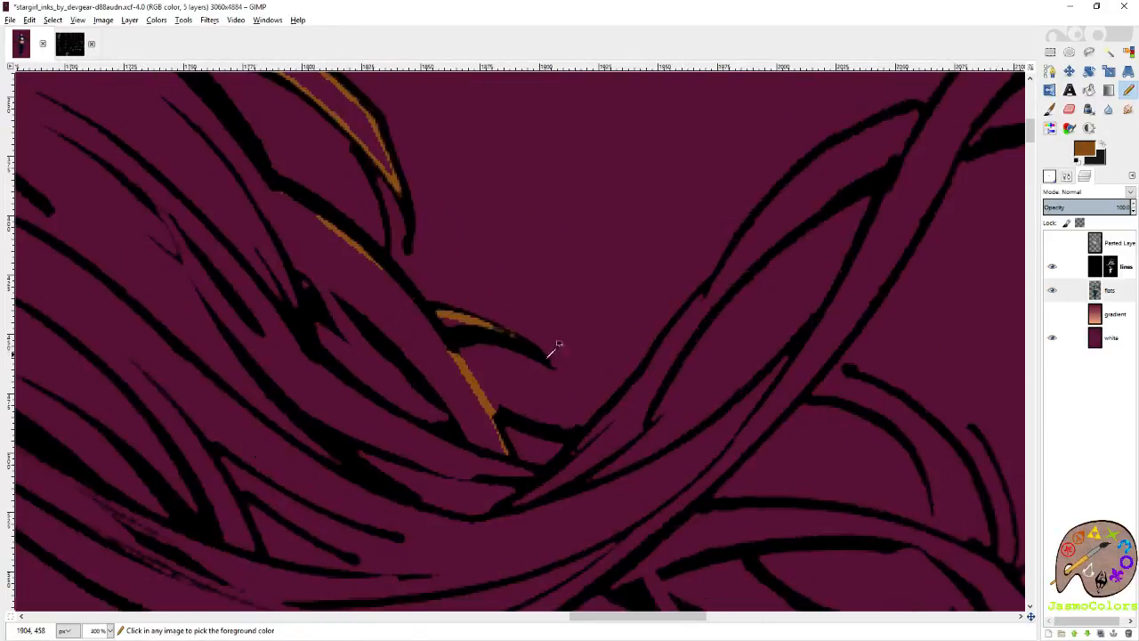
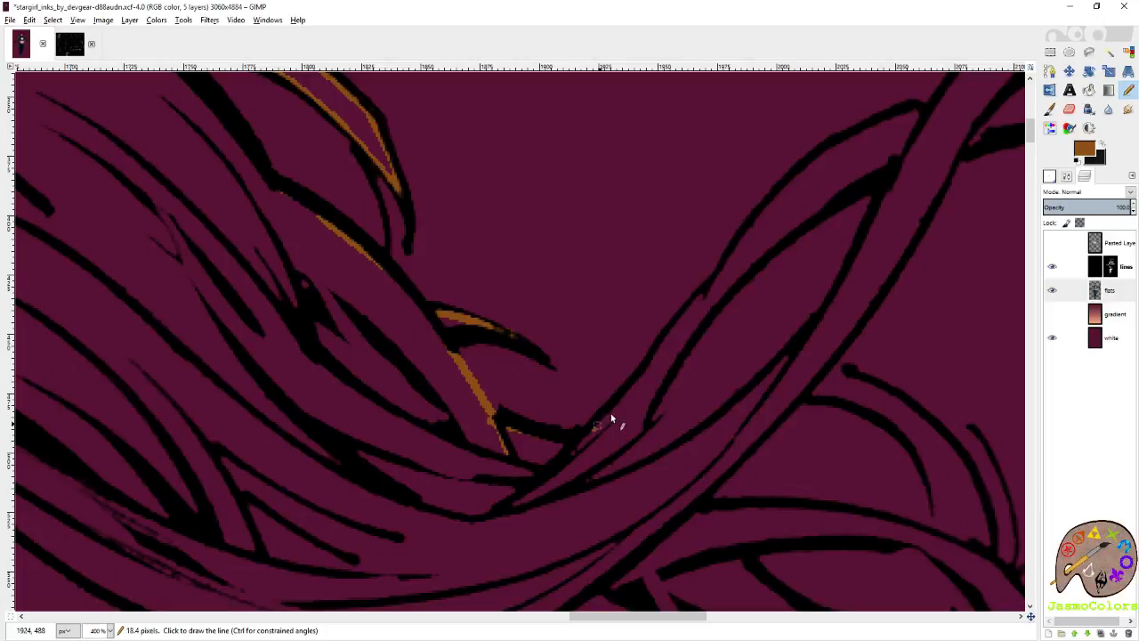
# Trace brown inside the upper edge of the long rising strand, up to where it meets the crossing strand.
pyautogui.scroll(2, 718, 284)
pyautogui.keyDown('shift'); pyautogui.click(704, 292); pyautogui.keyUp('shift')
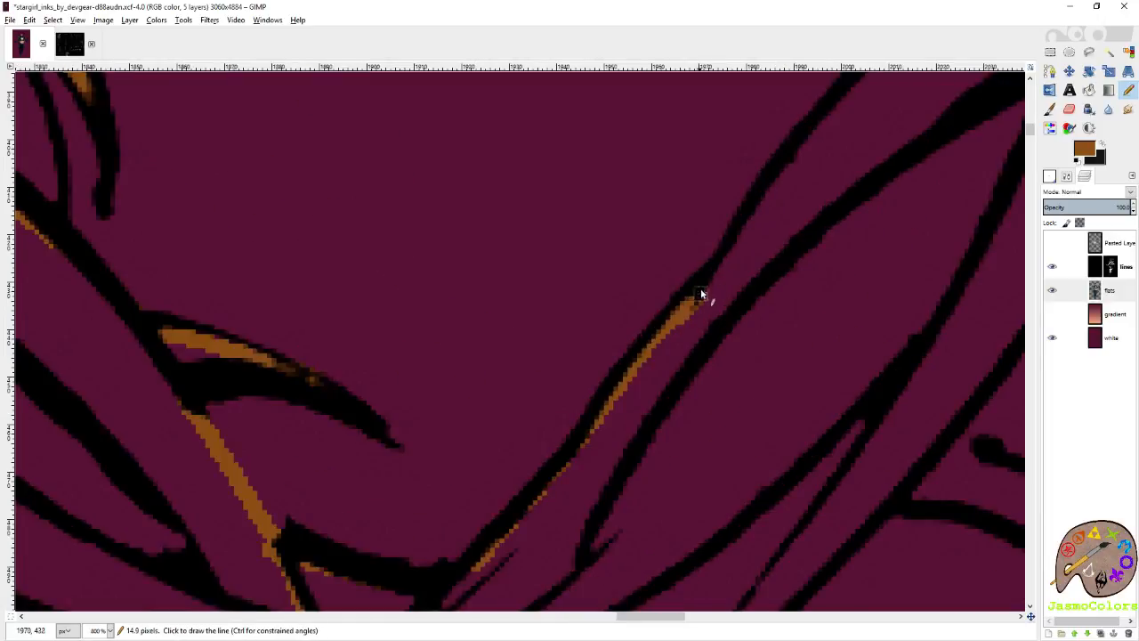
pyautogui.keyDown('shift'); pyautogui.click(768, 188); pyautogui.keyUp('shift')
pyautogui.keyDown('shift'); pyautogui.click(802, 156); pyautogui.keyUp('shift')
pyautogui.keyDown('shift'); pyautogui.click(821, 119); pyautogui.keyUp('shift')
pyautogui.hscroll(2, 815, 123)
pyautogui.scroll(2, 722, 156)
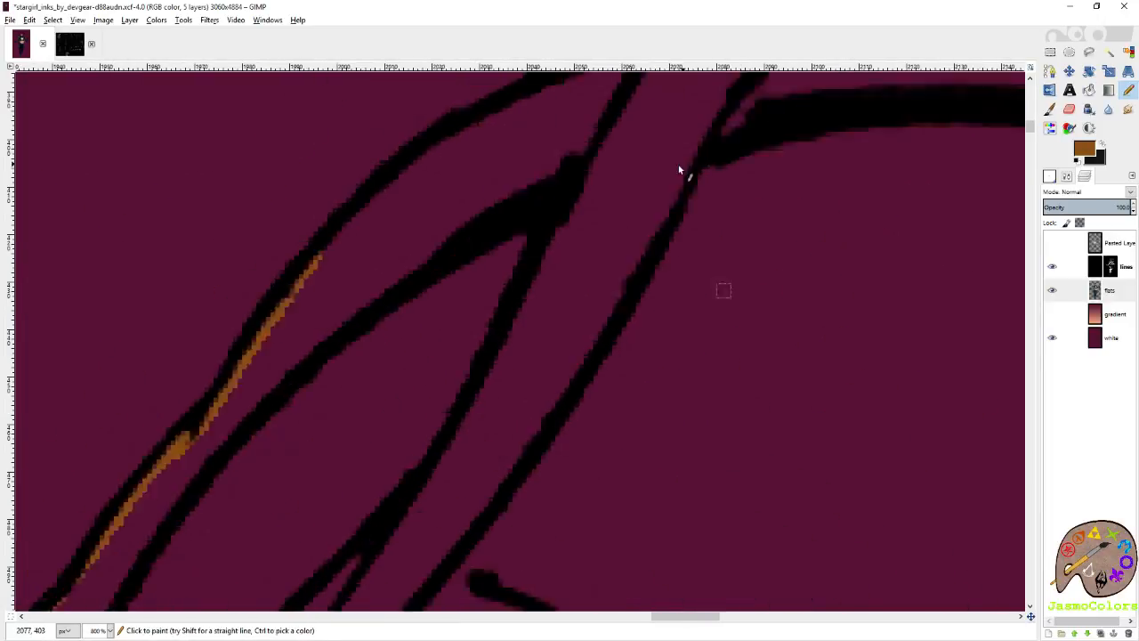
pyautogui.keyDown('shift'); pyautogui.click(409, 287); pyautogui.keyUp('shift')
pyautogui.keyDown('shift'); pyautogui.click(513, 241); pyautogui.keyUp('shift')
pyautogui.keyDown('shift'); pyautogui.click(565, 219); pyautogui.keyUp('shift')
pyautogui.keyDown('shift'); pyautogui.click(620, 205); pyautogui.keyUp('shift')
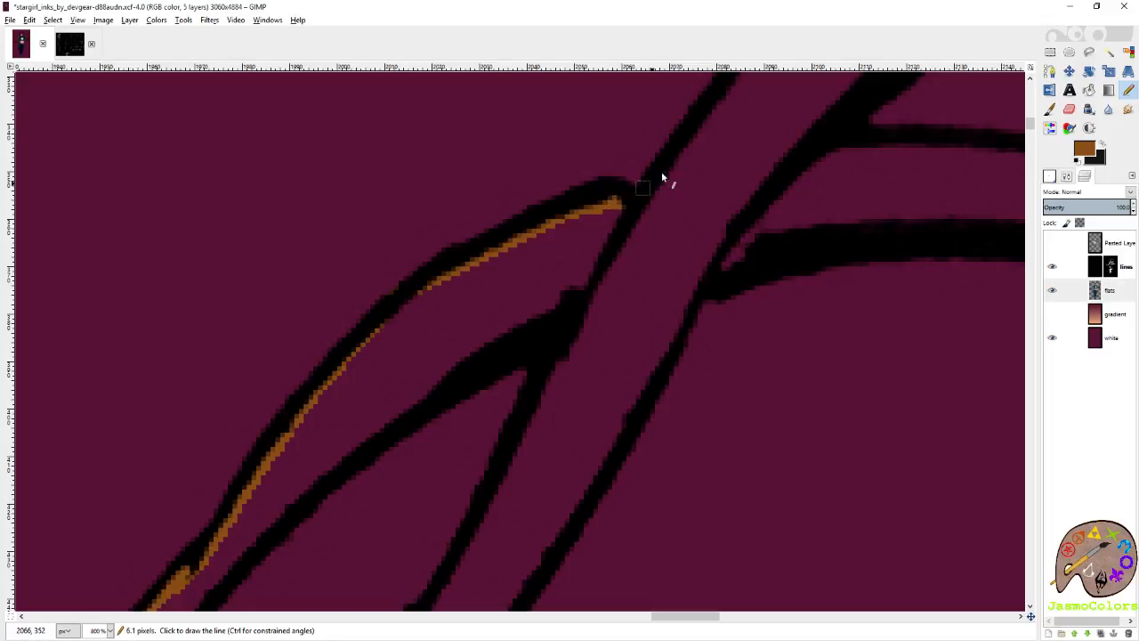
# Trace brown inside the outer edge of the large curl, from the strand crossing up to its top.
pyautogui.keyDown('shift'); pyautogui.click(664, 178); pyautogui.keyUp('shift')
pyautogui.keyDown('shift'); pyautogui.click(702, 131); pyautogui.keyUp('shift')
pyautogui.moveTo(701, 128); pyautogui.dragTo(447, 397)
pyautogui.keyDown('shift'); pyautogui.click(567, 257); pyautogui.keyUp('shift')
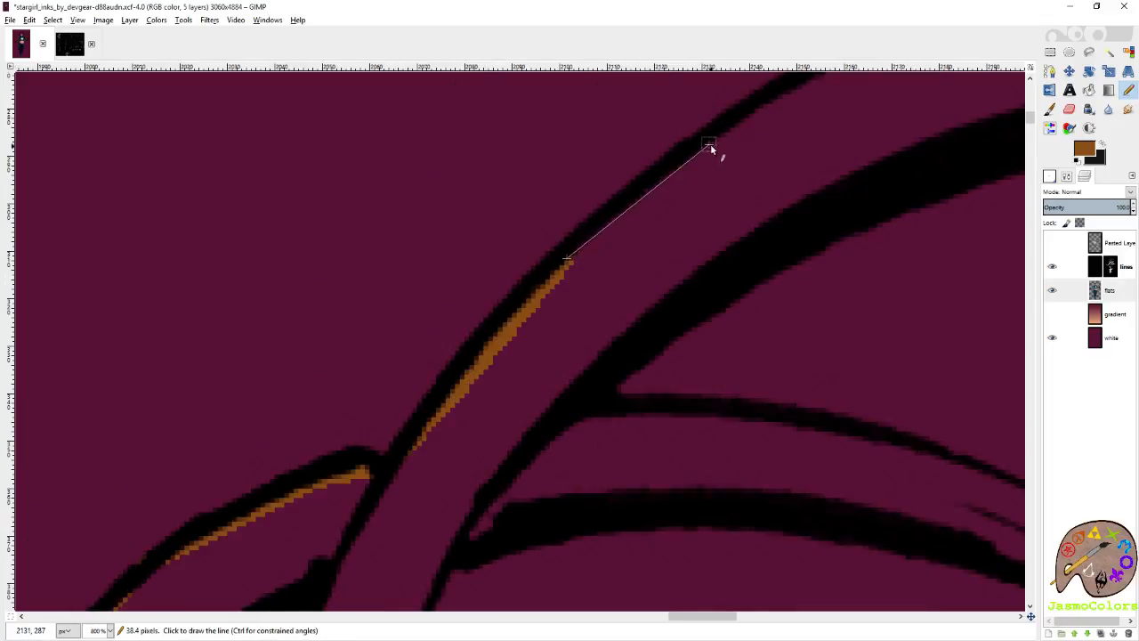
pyautogui.keyDown('shift'); pyautogui.click(710, 150); pyautogui.keyUp('shift')
pyautogui.hscroll(3, 677, 196)
pyautogui.scroll(2, 623, 227)
pyautogui.keyDown('shift'); pyautogui.click(655, 169); pyautogui.keyUp('shift')
pyautogui.keyDown('shift'); pyautogui.click(761, 160); pyautogui.keyUp('shift')
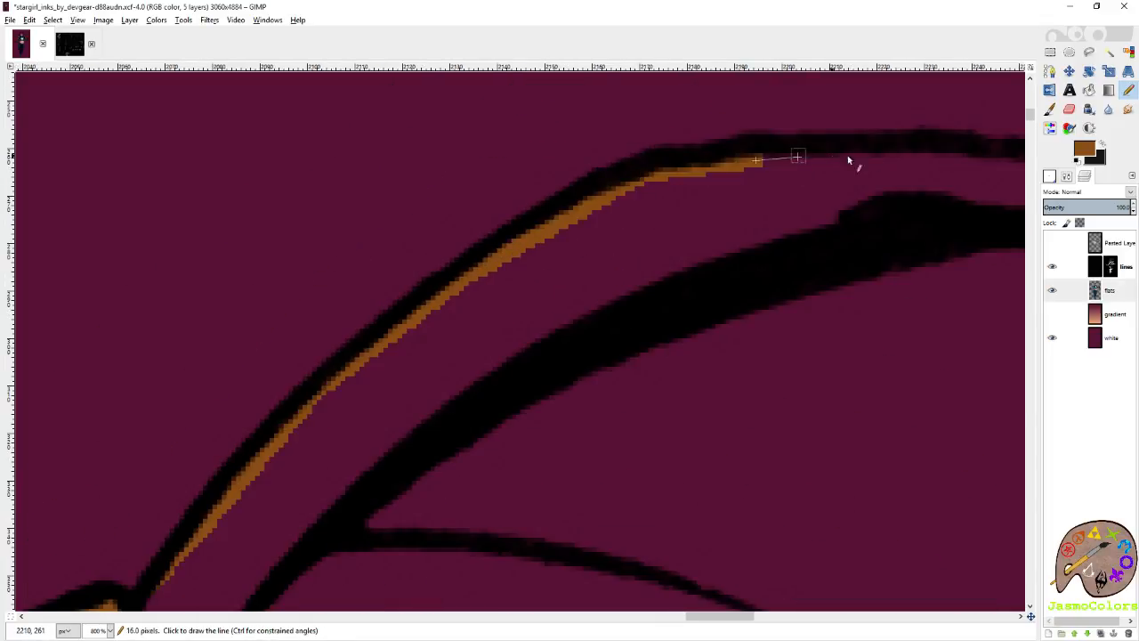
pyautogui.keyDown('shift'); pyautogui.click(854, 158); pyautogui.keyUp('shift')
# Continue the brown over the top of the large curl and down inside its far outer edge.
pyautogui.hscroll(4, 773, 158)
pyautogui.keyDown('shift'); pyautogui.click(559, 162); pyautogui.keyUp('shift')
pyautogui.keyDown('shift'); pyautogui.click(643, 188); pyautogui.keyUp('shift')
pyautogui.keyDown('shift'); pyautogui.click(706, 228); pyautogui.keyUp('shift')
pyautogui.keyDown('shift'); pyautogui.click(777, 295); pyautogui.keyUp('shift')
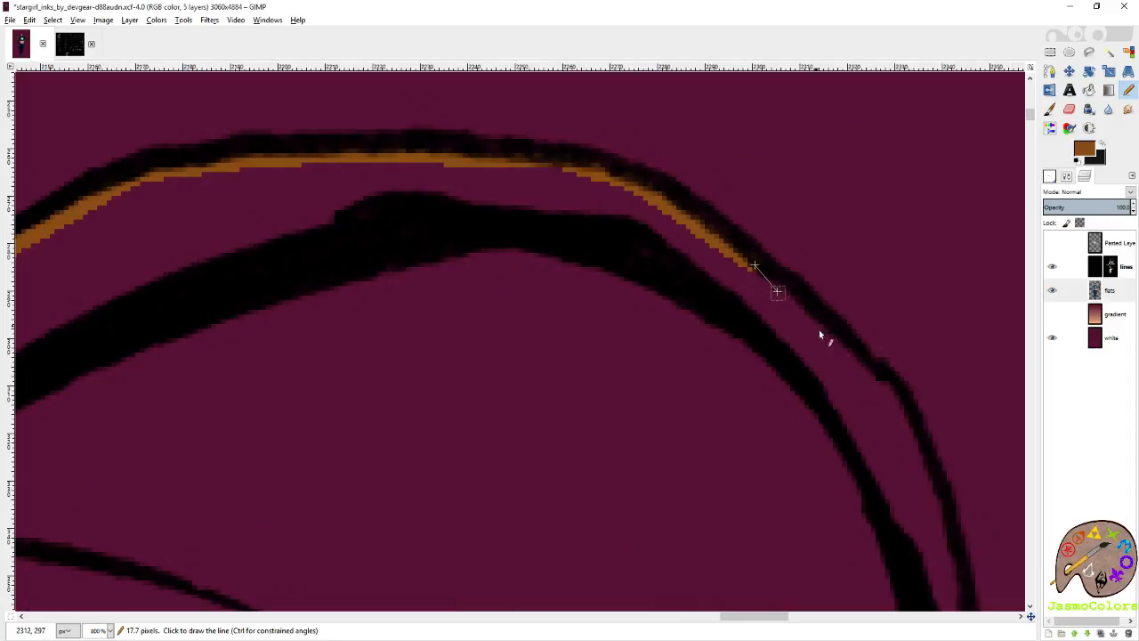
pyautogui.keyDown('shift'); pyautogui.click(819, 328); pyautogui.keyUp('shift')
pyautogui.keyDown('shift'); pyautogui.click(873, 377); pyautogui.keyUp('shift')
pyautogui.keyDown('shift'); pyautogui.click(929, 470); pyautogui.keyUp('shift')
pyautogui.scroll(-3, 944, 445)
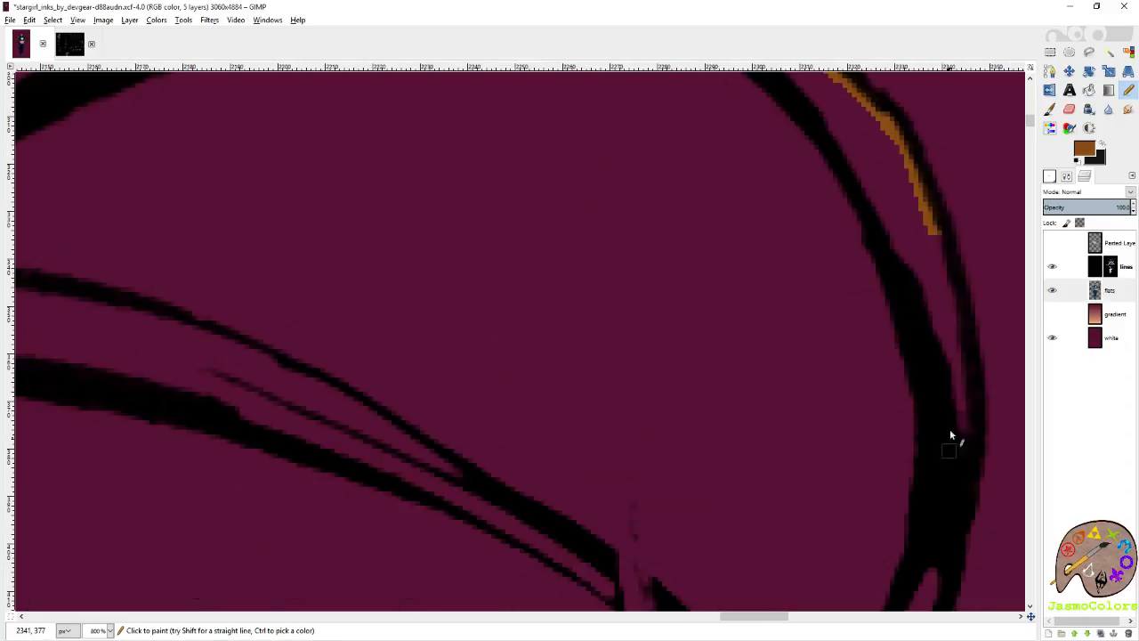
pyautogui.keyDown('shift'); pyautogui.click(973, 376); pyautogui.keyUp('shift')
# Trace brown inside the outer edge of the hook at the large curl's lower end.
pyautogui.scroll(-3, 959, 446)
pyautogui.keyDown('shift'); pyautogui.click(931, 309); pyautogui.keyUp('shift')
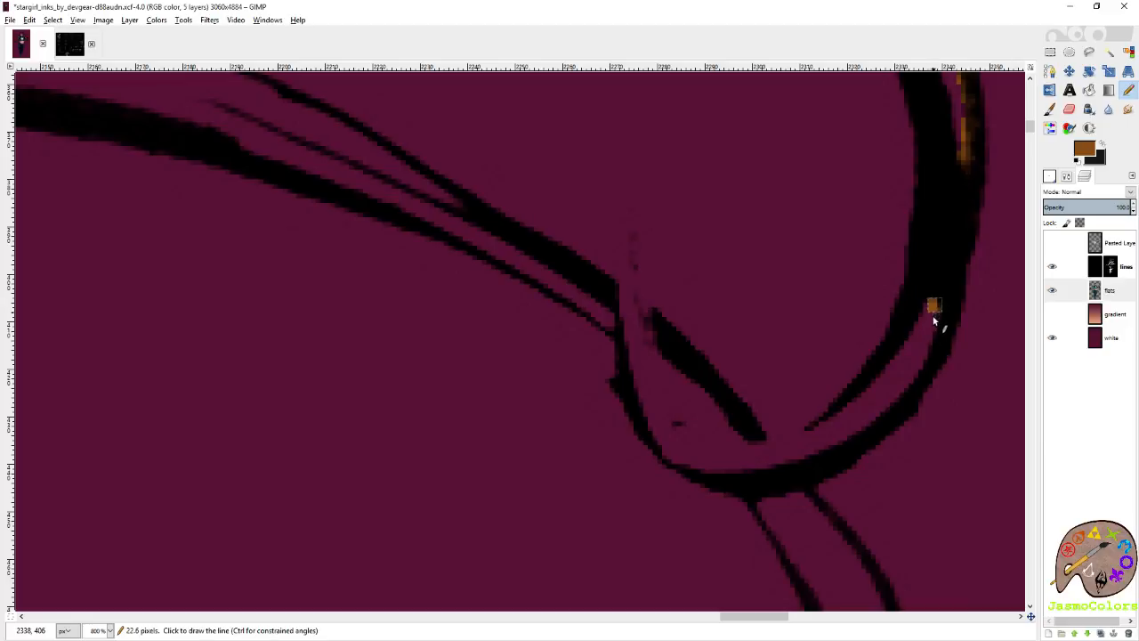
pyautogui.keyDown('shift'); pyautogui.click(906, 392); pyautogui.keyUp('shift')
pyautogui.keyDown('shift'); pyautogui.click(820, 445); pyautogui.keyUp('shift')
pyautogui.keyDown('shift'); pyautogui.click(728, 475); pyautogui.keyUp('shift')
pyautogui.keyDown('shift'); pyautogui.click(676, 454); pyautogui.keyUp('shift')
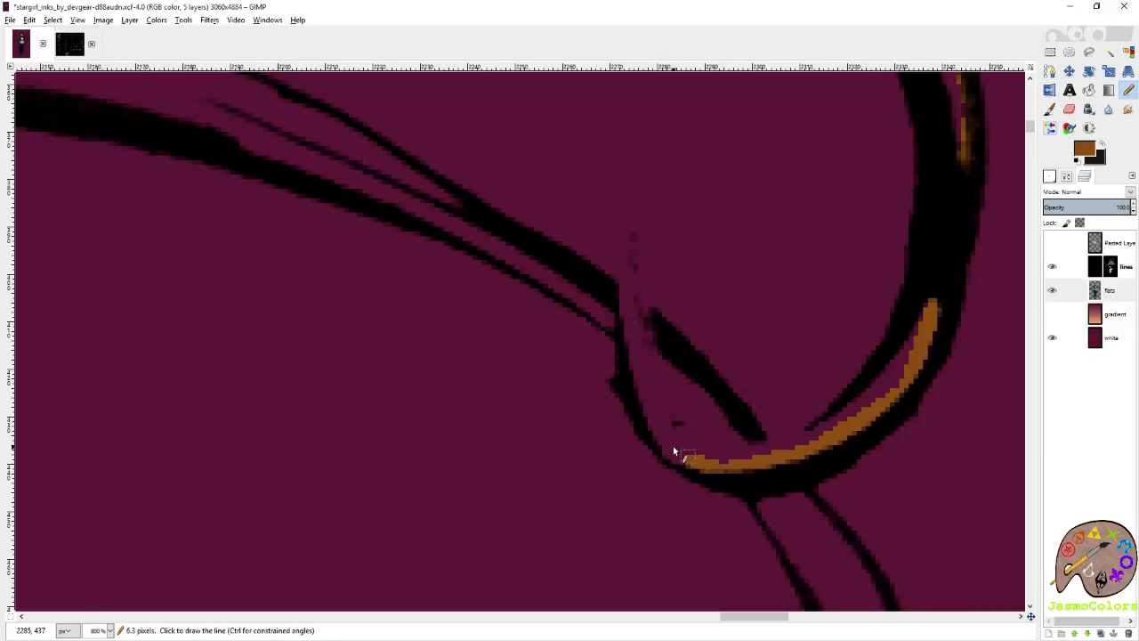
pyautogui.keyDown('shift'); pyautogui.click(659, 440); pyautogui.keyUp('shift')
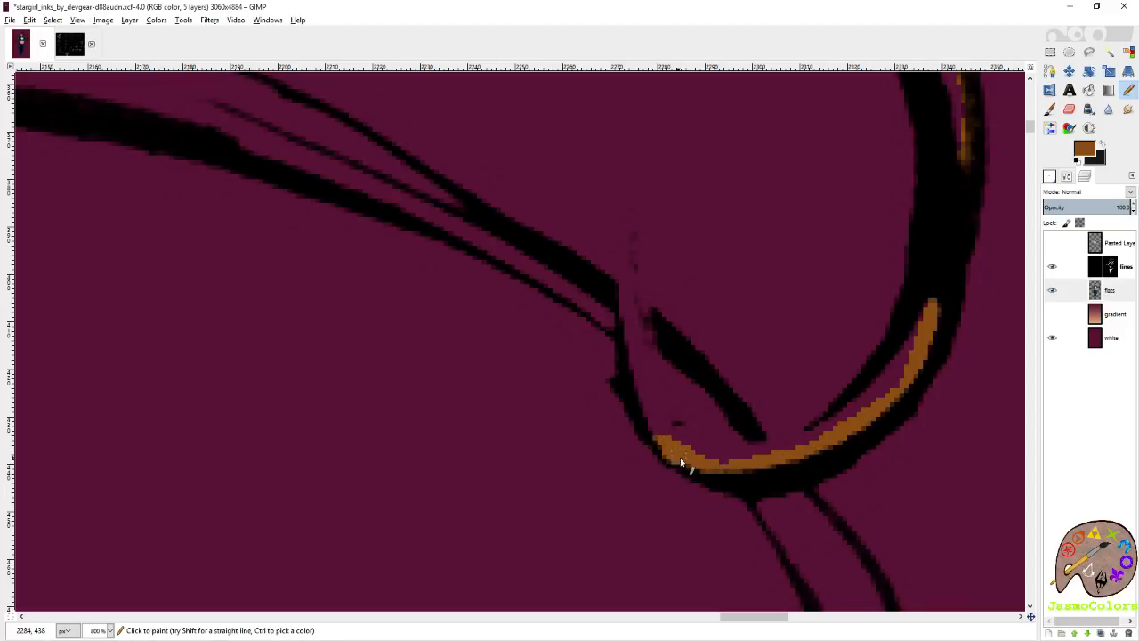
# Close the brown outline around the hook's wide end and along the short thick line, and fill it with brown.
pyautogui.keyDown('shift'); pyautogui.click(629, 352); pyautogui.keyUp('shift')
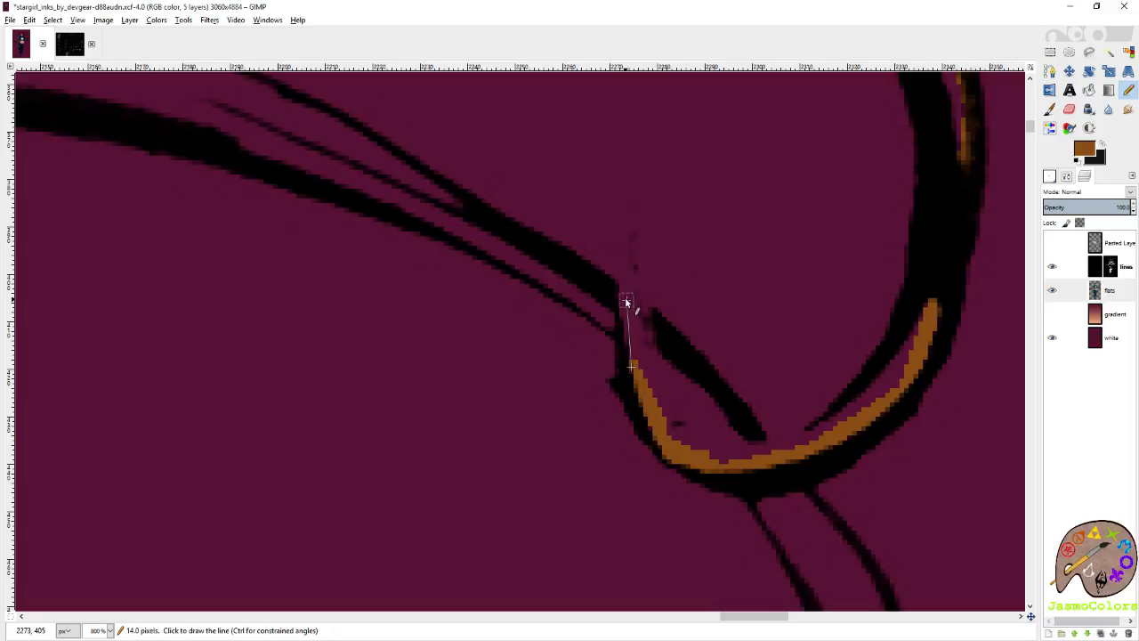
pyautogui.keyDown('shift'); pyautogui.click(626, 300); pyautogui.keyUp('shift')
pyautogui.keyDown('shift'); pyautogui.click(630, 239); pyautogui.keyUp('shift')
pyautogui.keyDown('shift'); pyautogui.click(649, 331); pyautogui.keyUp('shift')
pyautogui.keyDown('shift'); pyautogui.click(763, 445); pyautogui.keyUp('shift')
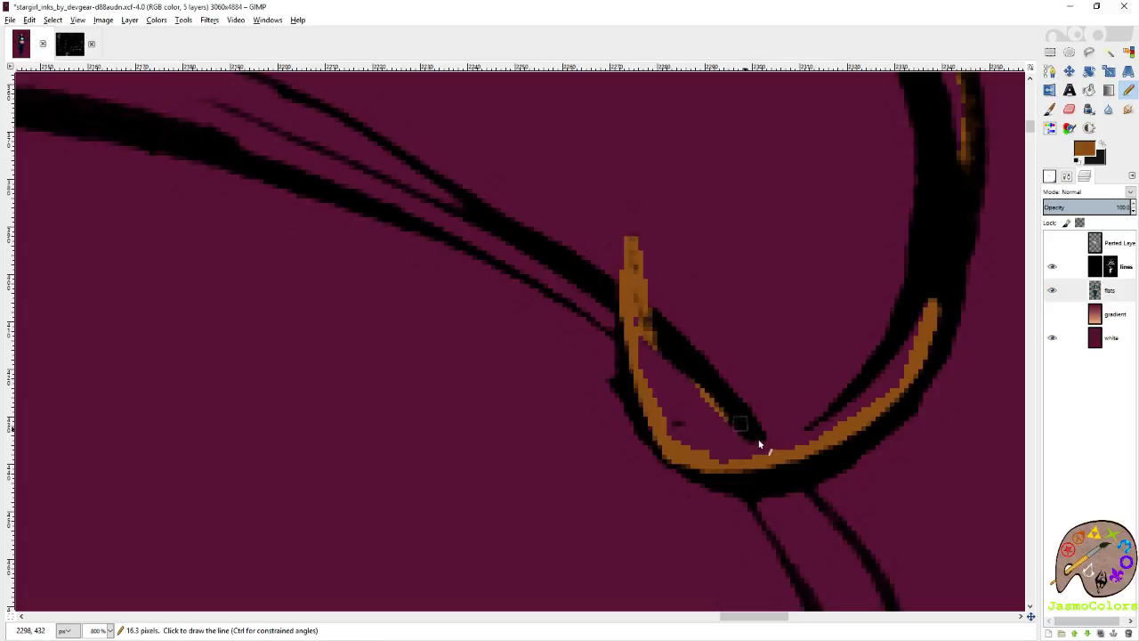
pyautogui.hotkey('shift', 'b')
pyautogui.click(700, 405)
pyautogui.press('n')
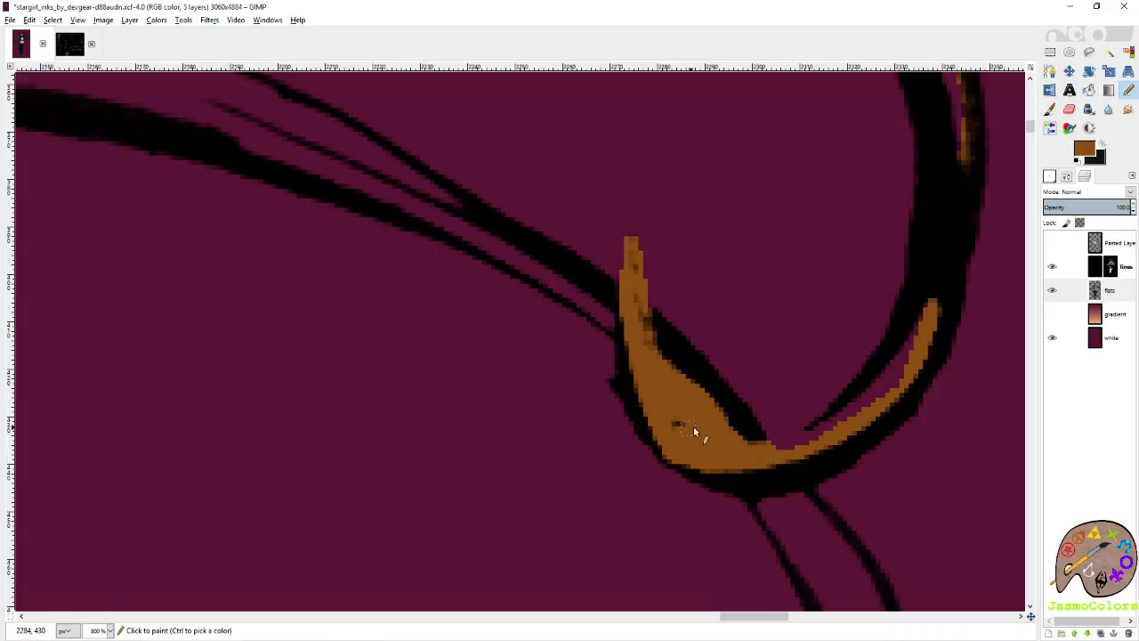
# Trace brown along the hook's inner line up to its narrow tip and paint over the remaining gap.
pyautogui.click(769, 454)
pyautogui.keyDown('shift'); pyautogui.click(813, 438); pyautogui.keyUp('shift')
pyautogui.keyDown('shift'); pyautogui.click(862, 398); pyautogui.keyUp('shift')
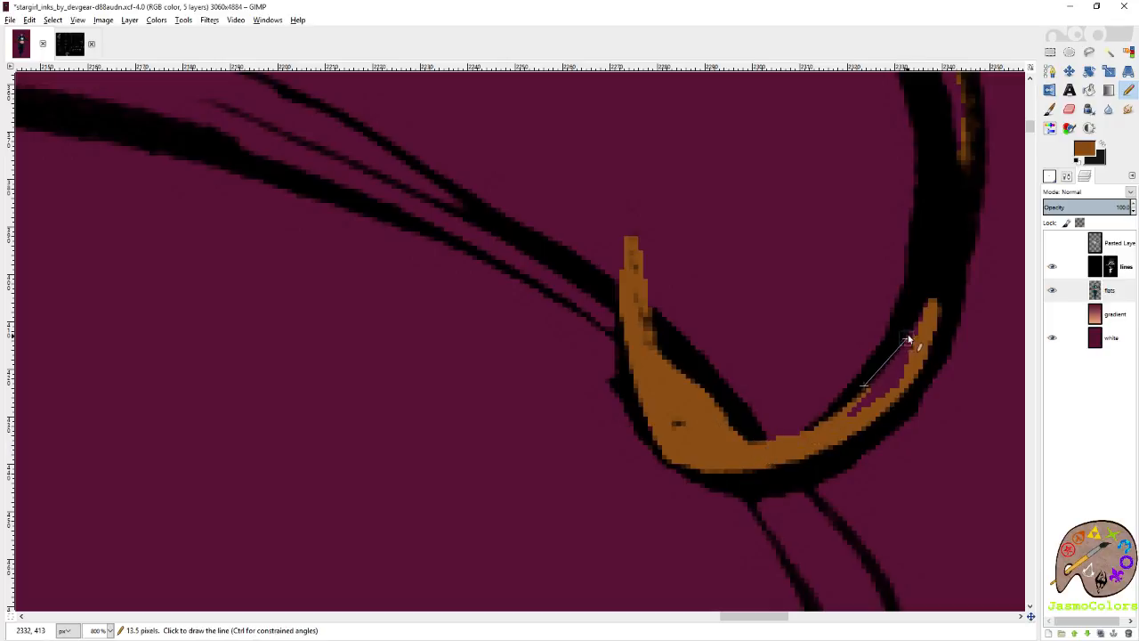
pyautogui.keyDown('shift'); pyautogui.click(925, 320); pyautogui.keyUp('shift')
pyautogui.moveTo(867, 395); pyautogui.dragTo(896, 389)
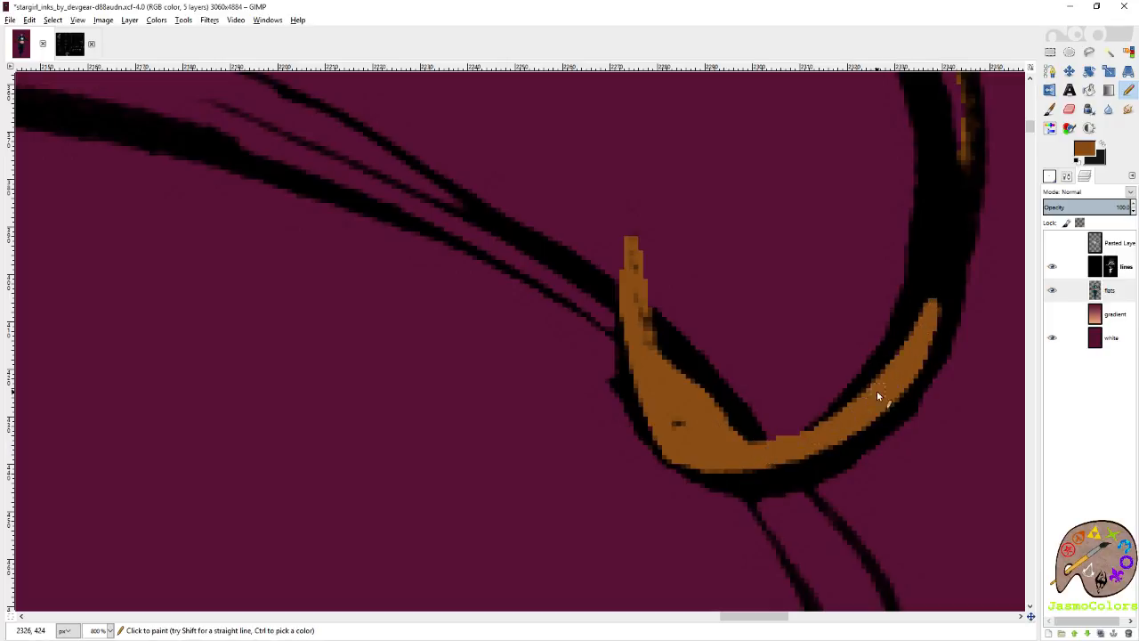
# Trace brown along the thick inner line of the large curl, from its far side back over the top.
pyautogui.scroll(-10, 880, 381)
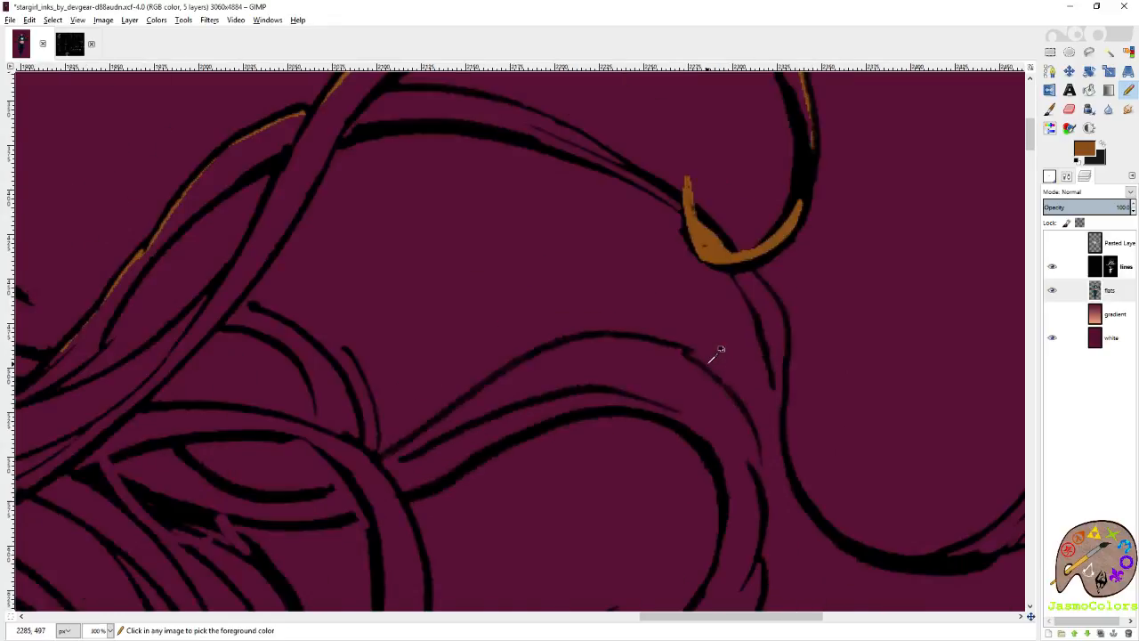
pyautogui.scroll(10, 757, 258)
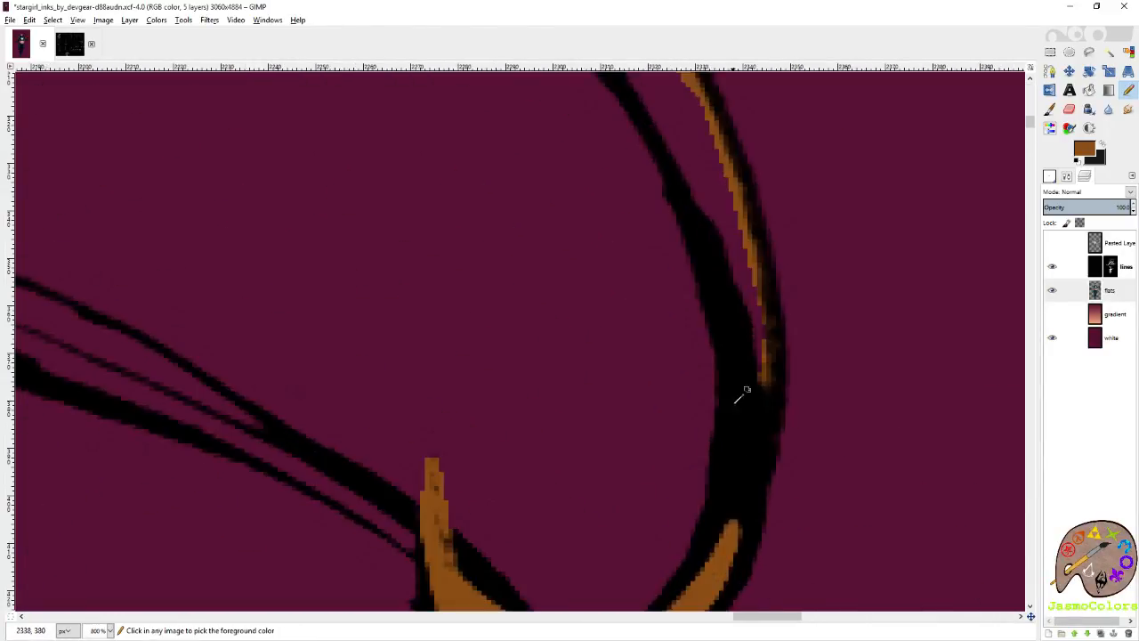
pyautogui.keyDown('shift'); pyautogui.click(730, 294); pyautogui.keyUp('shift')
pyautogui.keyDown('shift'); pyautogui.click(667, 139); pyautogui.keyUp('shift')
pyautogui.moveTo(658, 131); pyautogui.dragTo(907, 535)
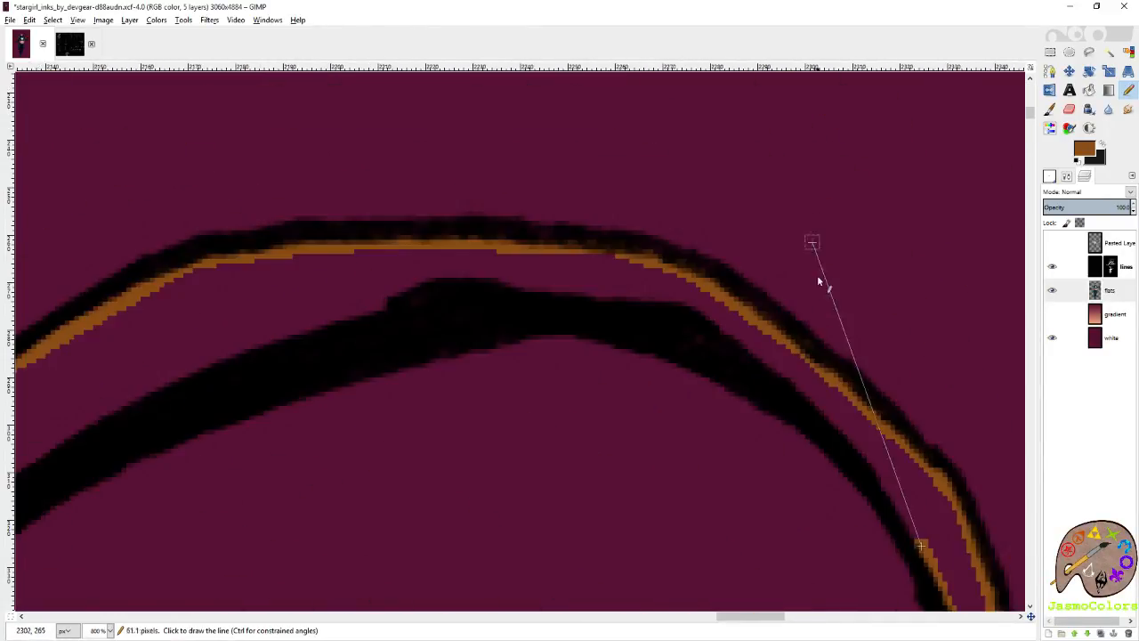
pyautogui.keyDown('shift'); pyautogui.click(786, 380); pyautogui.keyUp('shift')
pyautogui.keyDown('shift'); pyautogui.click(648, 326); pyautogui.keyUp('shift')
pyautogui.keyDown('shift'); pyautogui.click(427, 313); pyautogui.keyUp('shift')
pyautogui.keyDown('shift'); pyautogui.click(293, 356); pyautogui.keyUp('shift')
# Trace brown inside the upper edge of the branch below the large curl, from the crossing towards the hook.
pyautogui.hscroll(-2, 267, 378)
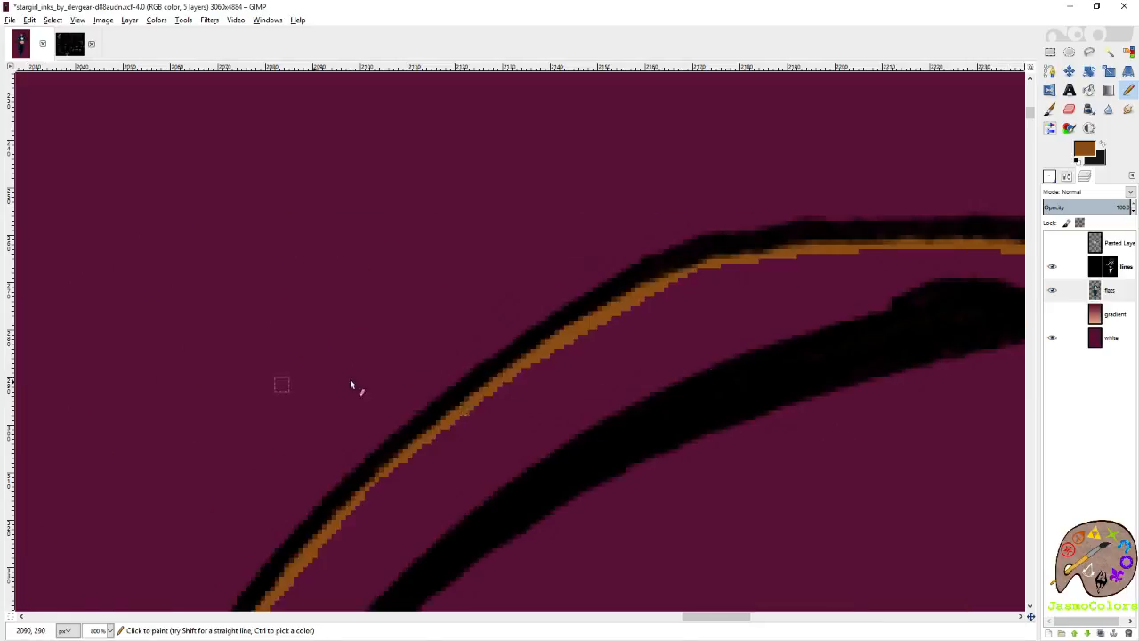
pyautogui.scroll(-2, 350, 383)
pyautogui.click(385, 369)
pyautogui.keyDown('shift'); pyautogui.click(450, 377); pyautogui.keyUp('shift')
pyautogui.keyDown('shift'); pyautogui.click(598, 383); pyautogui.keyUp('shift')
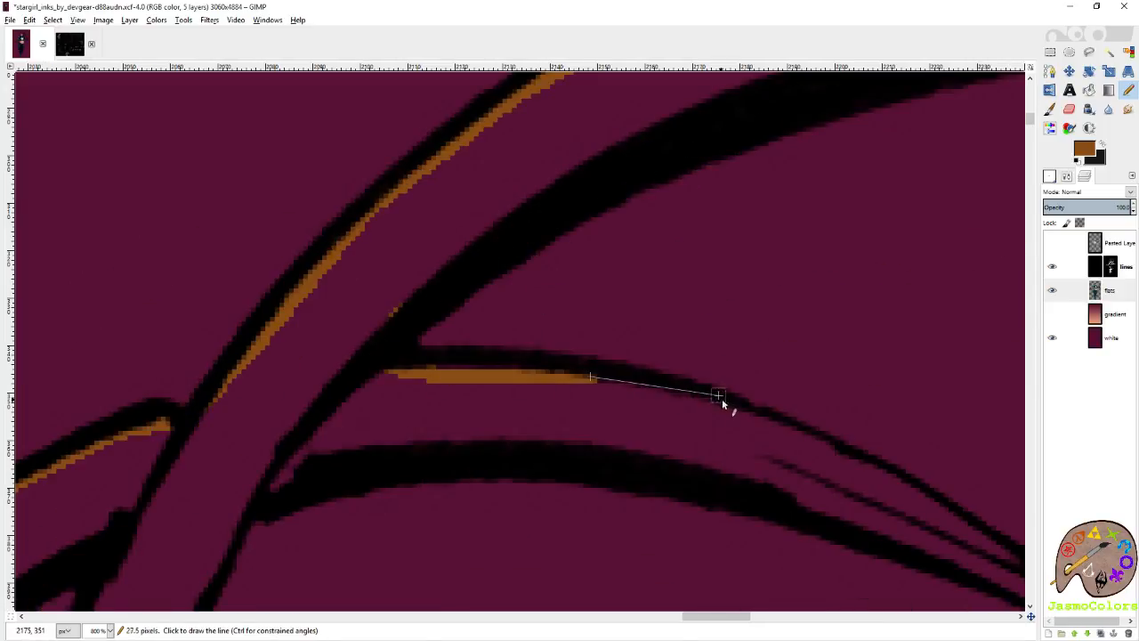
pyautogui.keyDown('shift'); pyautogui.click(743, 410); pyautogui.keyUp('shift')
pyautogui.keyDown('shift'); pyautogui.click(891, 475); pyautogui.keyUp('shift')
pyautogui.scroll(-2, 890, 475)
pyautogui.hscroll(4, 757, 418)
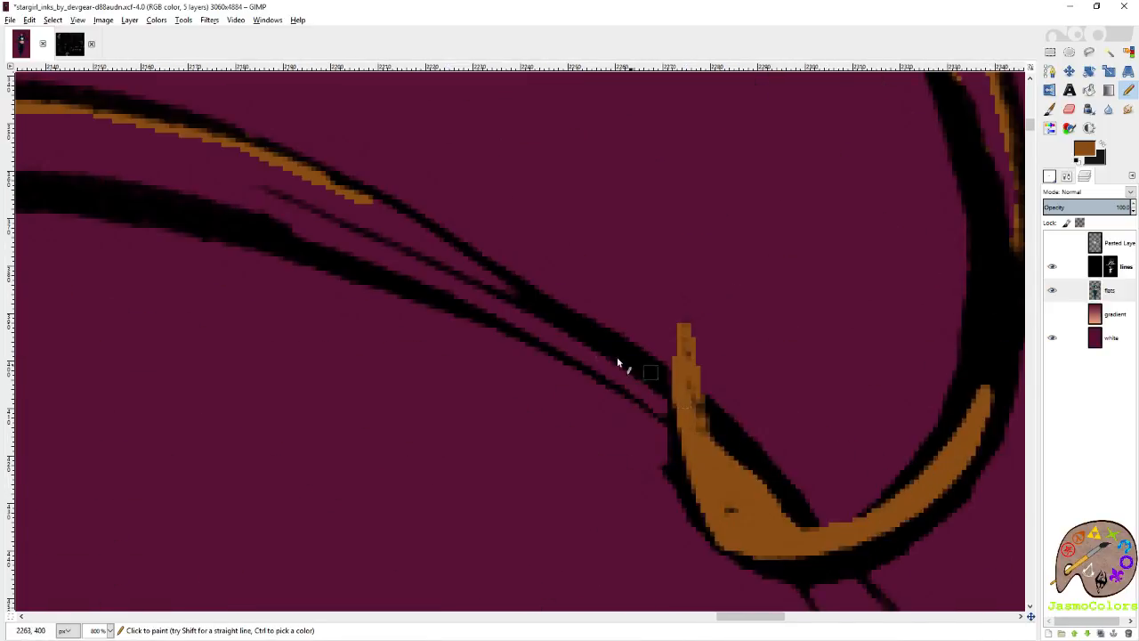
pyautogui.keyDown('shift'); pyautogui.click(532, 301); pyautogui.keyUp('shift')
# Trace brown back inside the lower edge of the same branch, from the hook towards the strand crossing.
pyautogui.keyDown('shift'); pyautogui.click(675, 416); pyautogui.keyUp('shift')
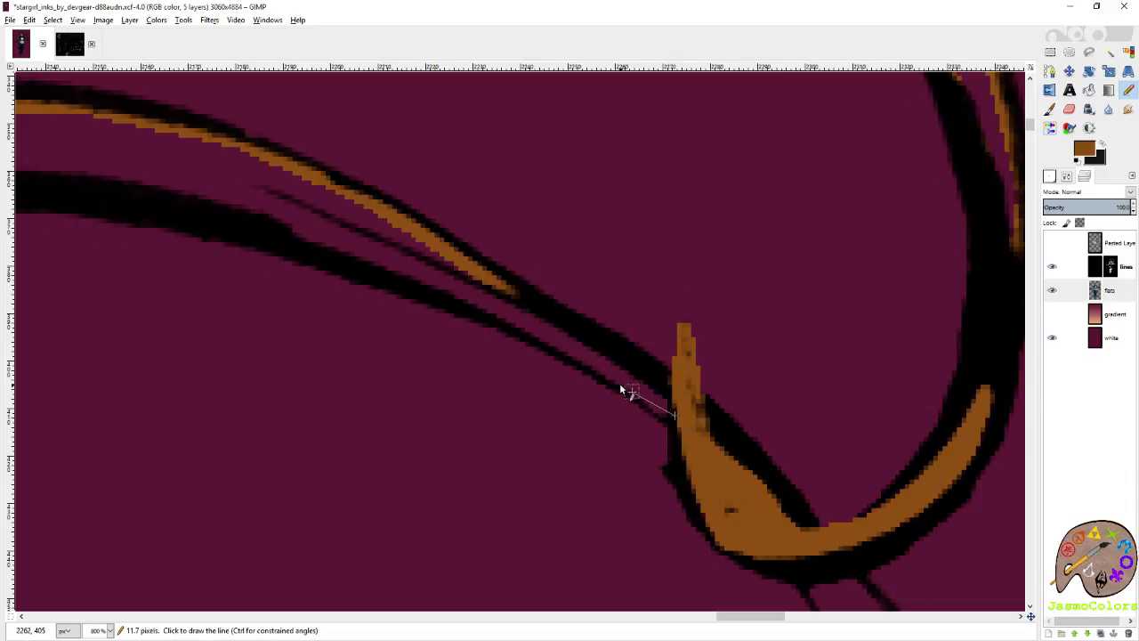
pyautogui.keyDown('shift'); pyautogui.click(588, 360); pyautogui.keyUp('shift')
pyautogui.keyDown('shift'); pyautogui.click(474, 301); pyautogui.keyUp('shift')
pyautogui.keyDown('shift'); pyautogui.click(294, 232); pyautogui.keyUp('shift')
pyautogui.keyDown('shift'); pyautogui.click(192, 197); pyautogui.keyUp('shift')
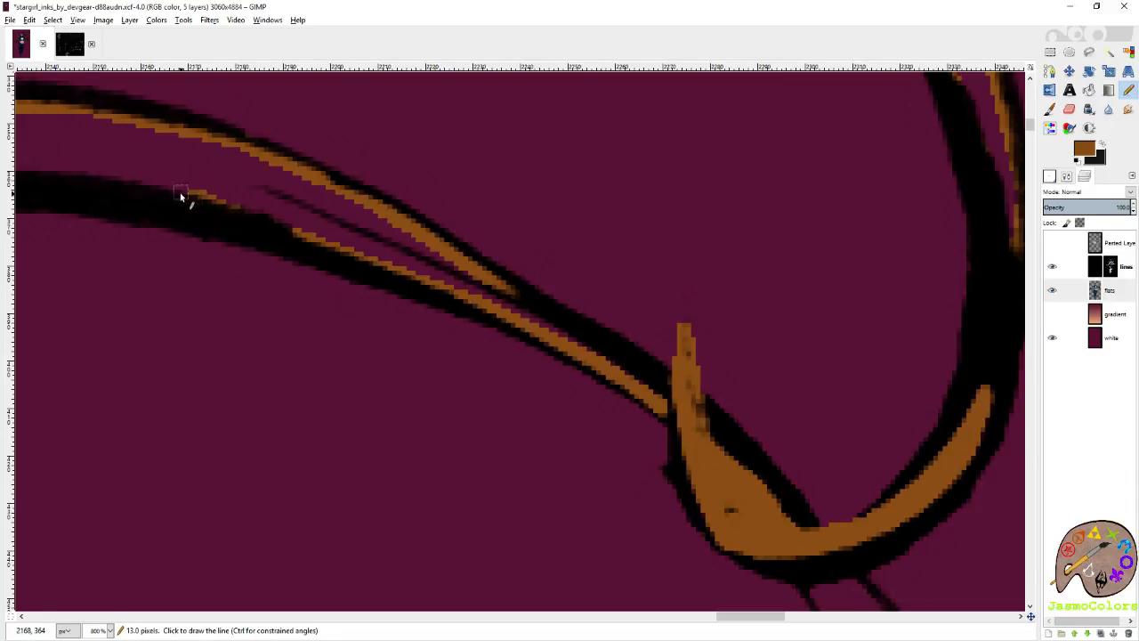
# Trace brown from the branch's notch down the inner side of the crossing strand's lower edge, and begin under the round-ended line.
pyautogui.hscroll(-8, 187, 197)
pyautogui.keyDown('shift'); pyautogui.click(543, 207); pyautogui.keyUp('shift')
pyautogui.keyDown('shift'); pyautogui.click(524, 219); pyautogui.keyUp('shift')
pyautogui.keyDown('shift'); pyautogui.click(495, 232); pyautogui.keyUp('shift')
pyautogui.keyDown('shift'); pyautogui.click(474, 280); pyautogui.keyUp('shift')
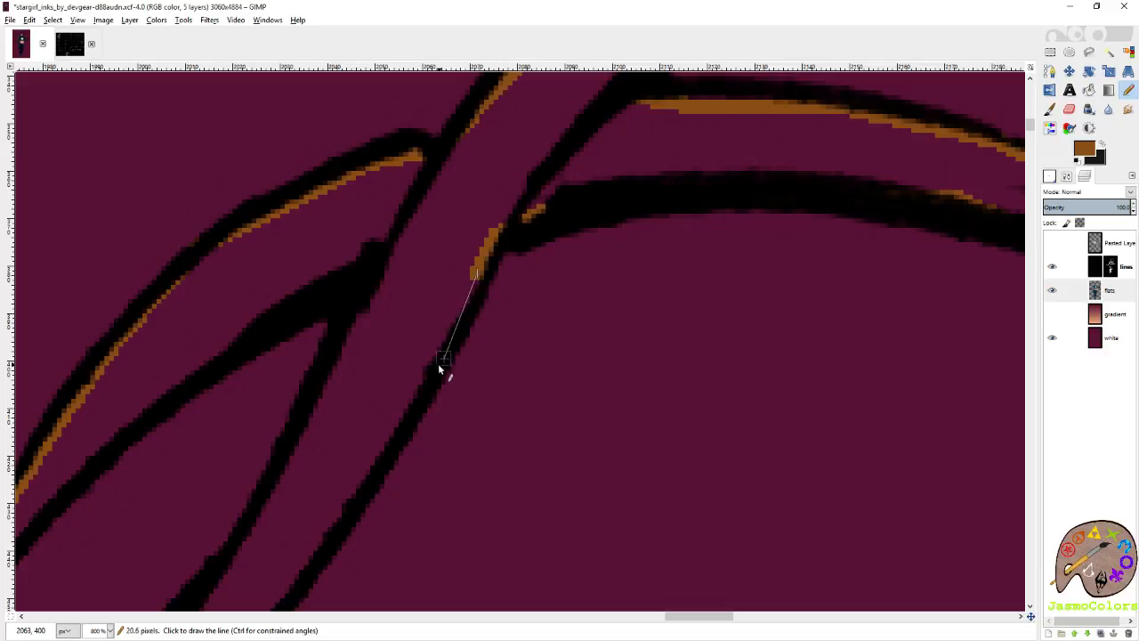
pyautogui.keyDown('shift'); pyautogui.click(420, 392); pyautogui.keyUp('shift')
pyautogui.hscroll(-1, 410, 401)
pyautogui.scroll(-2, 410, 400)
pyautogui.keyDown('shift'); pyautogui.click(578, 252); pyautogui.keyUp('shift')
pyautogui.keyDown('shift'); pyautogui.click(554, 305); pyautogui.keyUp('shift')
pyautogui.keyDown('shift'); pyautogui.click(482, 393); pyautogui.keyUp('shift')
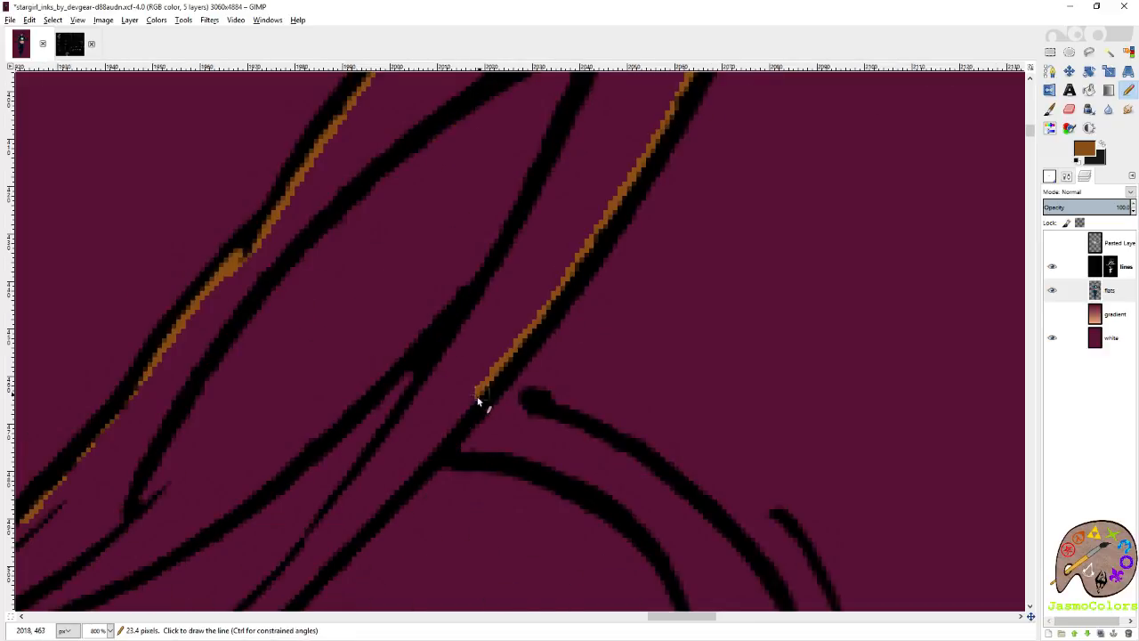
pyautogui.keyDown('shift'); pyautogui.click(513, 404); pyautogui.keyUp('shift')
pyautogui.keyDown('shift'); pyautogui.click(582, 431); pyautogui.keyUp('shift')
# Trace brown down the crossing strand's upper inner line, from the thick junction to the fork below.
pyautogui.scroll(2, 570, 425)
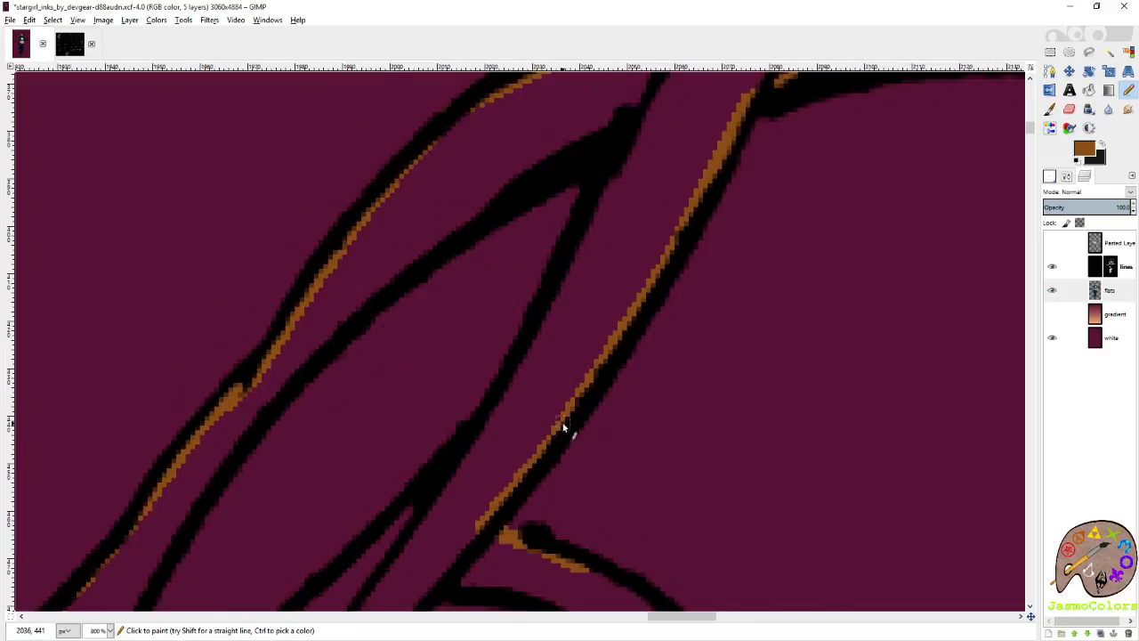
pyautogui.click(611, 164)
pyautogui.keyDown('shift'); pyautogui.click(578, 244); pyautogui.keyUp('shift')
pyautogui.keyDown('shift'); pyautogui.click(400, 510); pyautogui.keyUp('shift')
pyautogui.hscroll(-2, 400, 509)
pyautogui.scroll(-1, 399, 509)
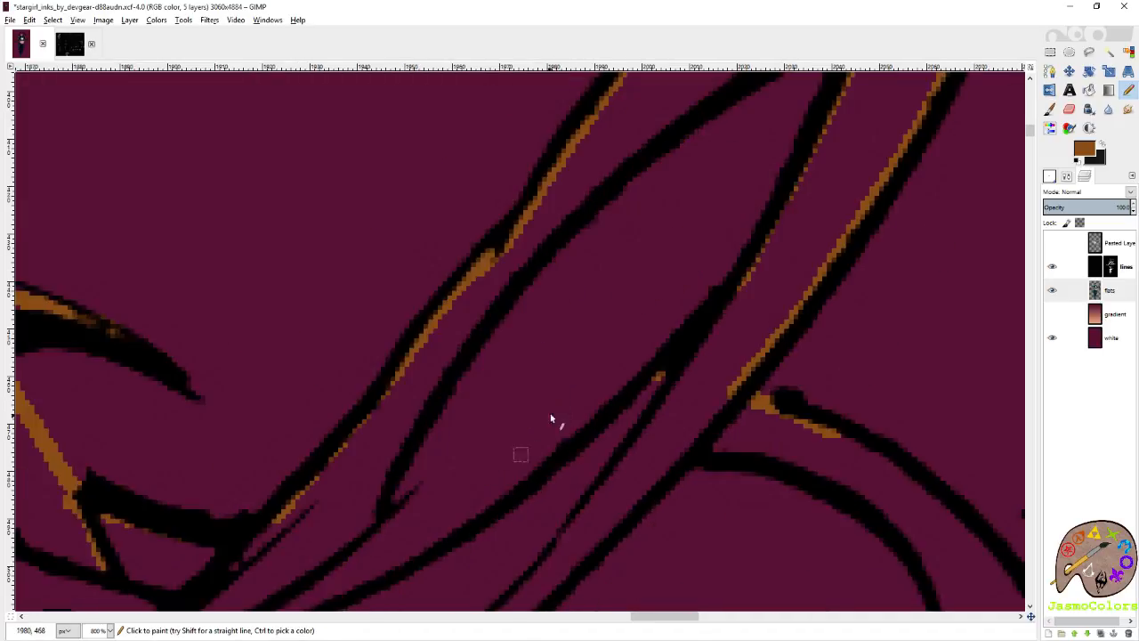
# Trace brown beneath the long curved line that runs from the fork down to the strands' base.
pyautogui.keyDown('shift'); pyautogui.click(581, 459); pyautogui.keyUp('shift')
pyautogui.scroll(-1, 534, 486)
pyautogui.keyDown('shift'); pyautogui.click(455, 416); pyautogui.keyUp('shift')
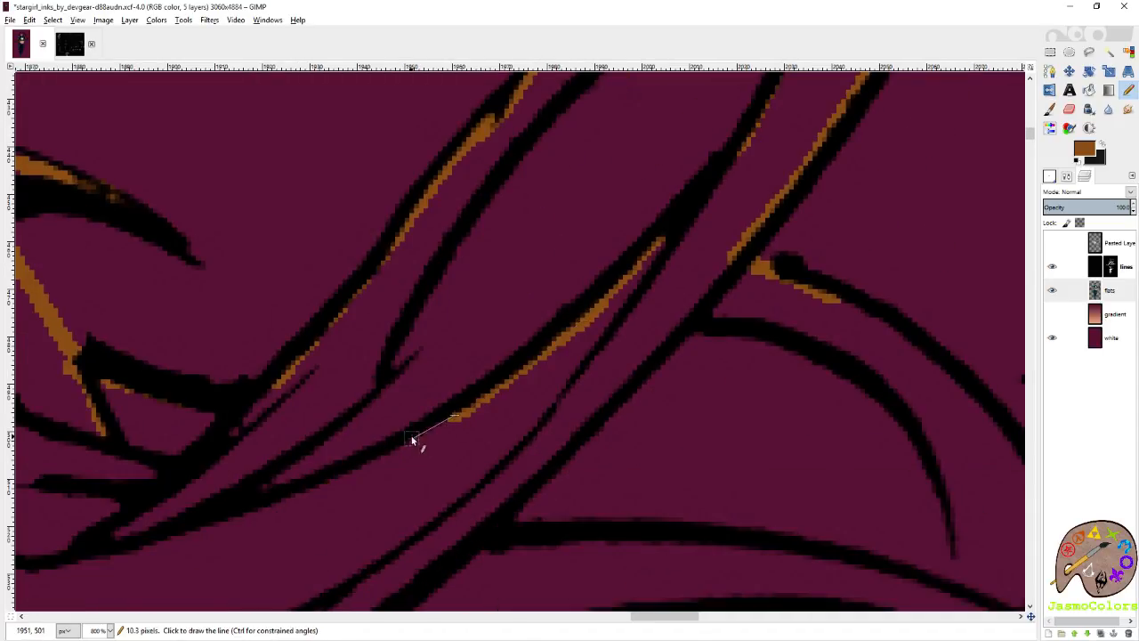
pyautogui.keyDown('shift'); pyautogui.click(344, 482); pyautogui.keyUp('shift')
pyautogui.keyDown('shift'); pyautogui.click(260, 509); pyautogui.keyUp('shift')
# Trace brown inside the rising strand's lower edge, from its base up past the small pointed notch.
pyautogui.click(236, 481)
pyautogui.keyDown('shift'); pyautogui.click(279, 448); pyautogui.keyUp('shift')
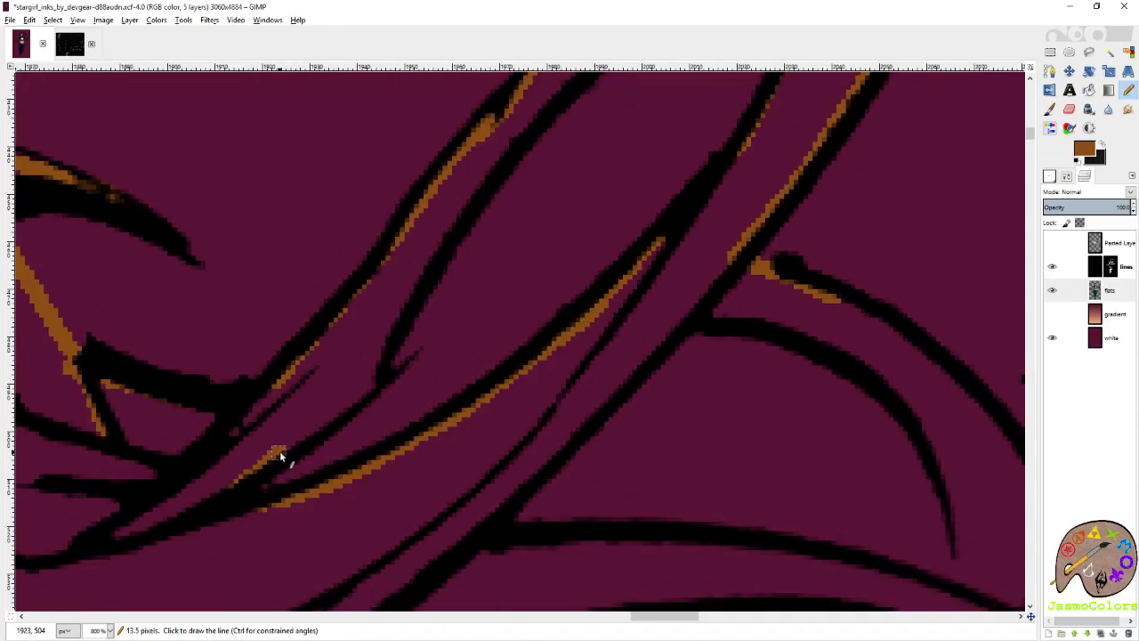
pyautogui.keyDown('shift'); pyautogui.click(346, 409); pyautogui.keyUp('shift')
pyautogui.keyDown('shift'); pyautogui.click(377, 379); pyautogui.keyUp('shift')
pyautogui.keyDown('shift'); pyautogui.click(388, 341); pyautogui.keyUp('shift')
pyautogui.keyDown('shift'); pyautogui.click(445, 231); pyautogui.keyUp('shift')
pyautogui.keyDown('shift'); pyautogui.click(486, 167); pyautogui.keyUp('shift')
pyautogui.keyDown('shift'); pyautogui.click(547, 97); pyautogui.keyUp('shift')
# Continue the brown along the rising strand's lower edge up to the thick junction at the crossing strand.
pyautogui.hscroll(3, 532, 142)
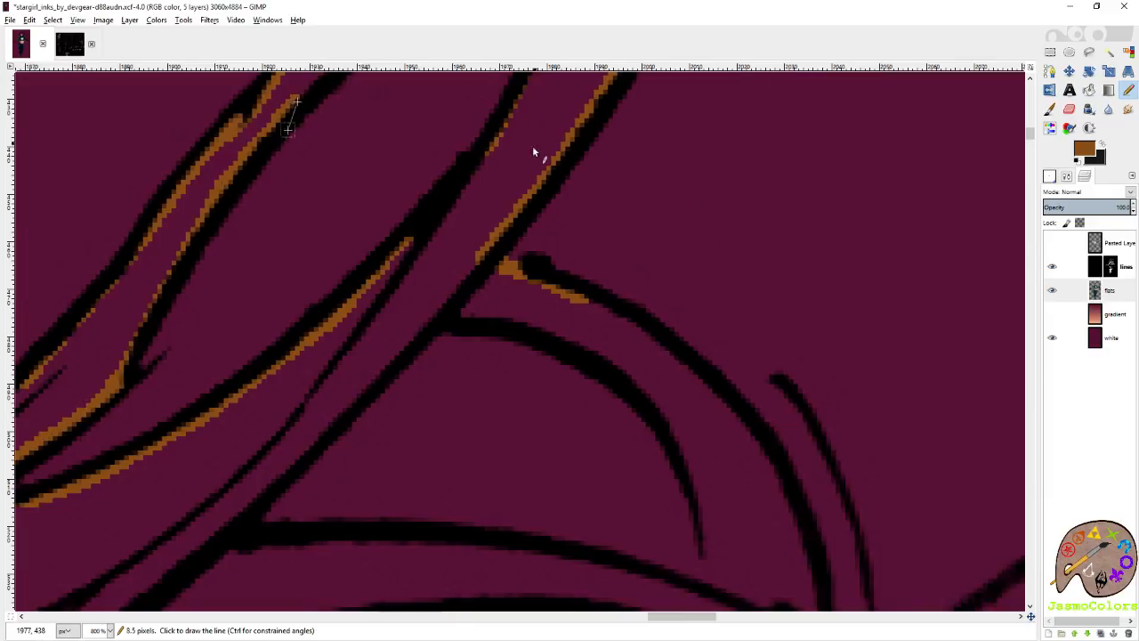
pyautogui.scroll(5, 419, 278)
pyautogui.click(298, 366)
pyautogui.keyDown('shift'); pyautogui.click(438, 240); pyautogui.keyUp('shift')
pyautogui.keyDown('shift'); pyautogui.click(512, 181); pyautogui.keyUp('shift')
pyautogui.keyDown('shift'); pyautogui.click(574, 154); pyautogui.keyUp('shift')
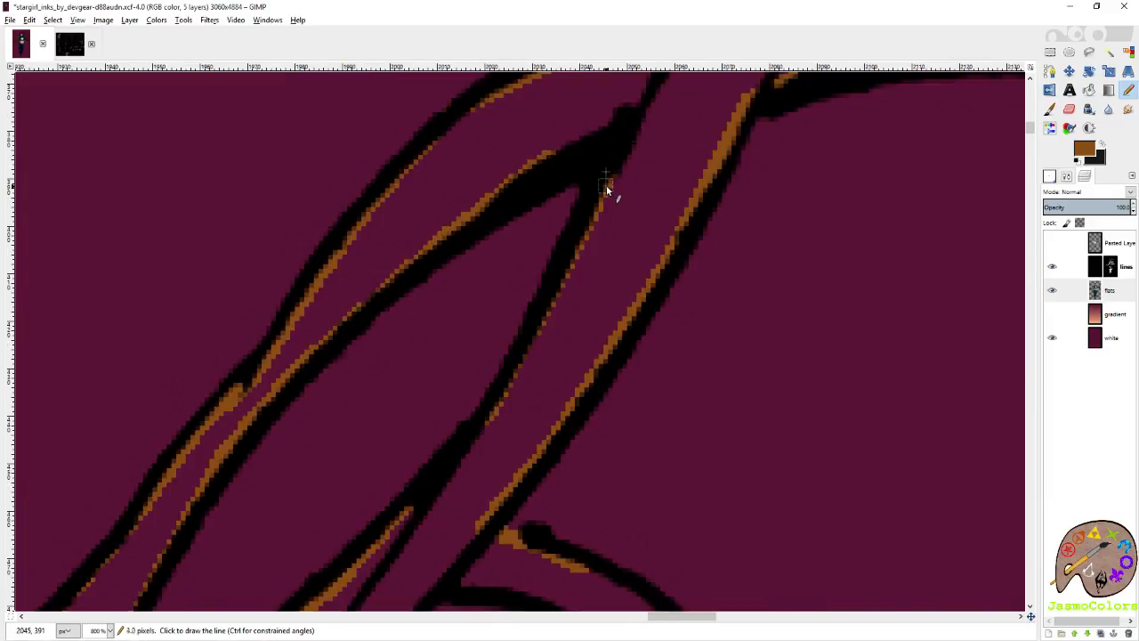
# Trace brown down the crossing strand's remaining lower edge and beneath the upper line of the arched lock branching off it.
pyautogui.scroll(-4, 513, 323)
pyautogui.hscroll(3, 516, 313)
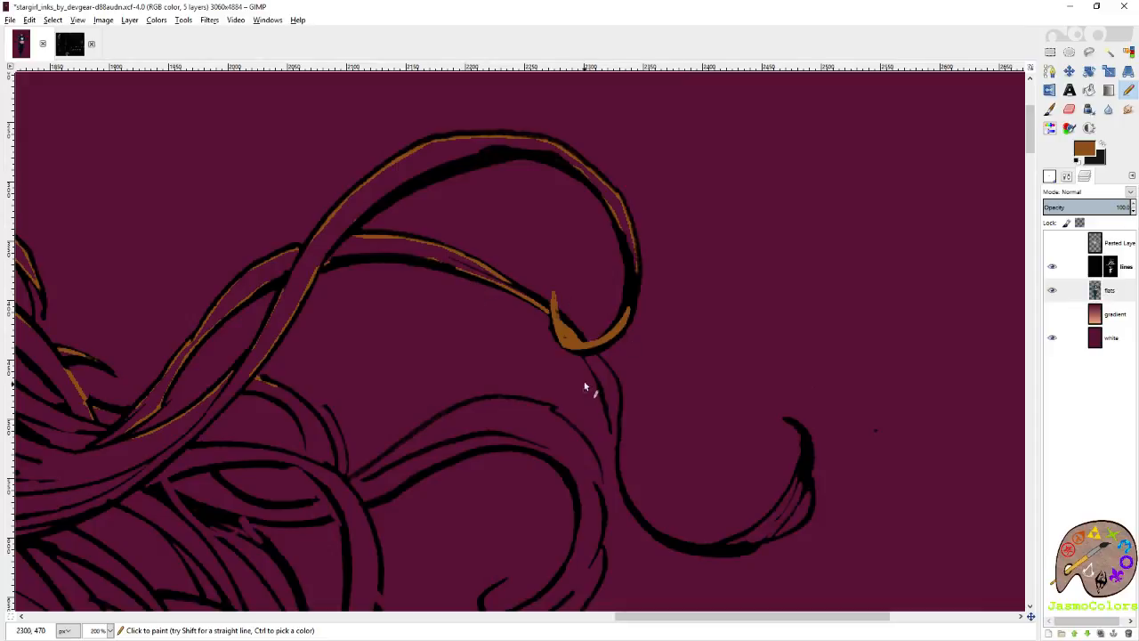
pyautogui.scroll(3, 349, 407)
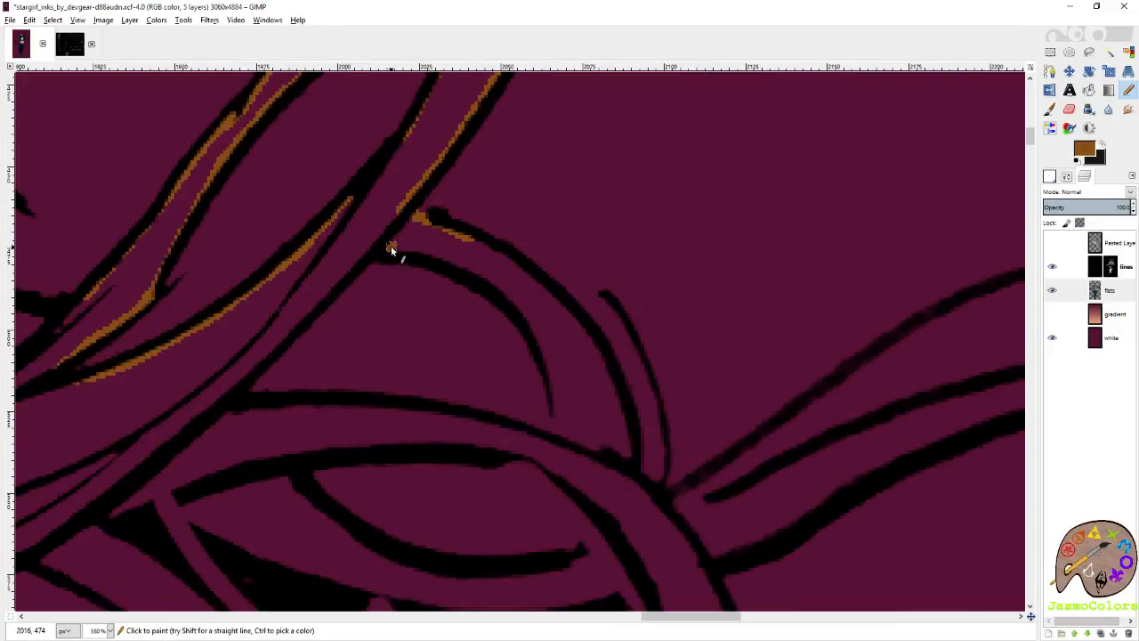
pyautogui.keyDown('shift'); pyautogui.click(215, 410); pyautogui.keyUp('shift')
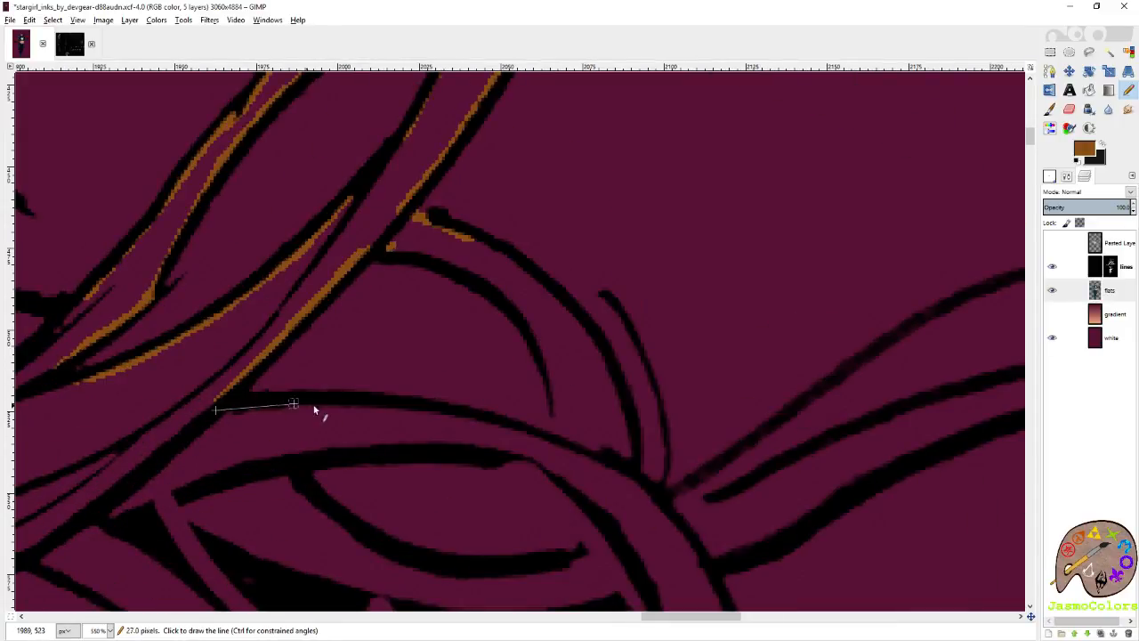
pyautogui.keyDown('shift'); pyautogui.click(437, 413); pyautogui.keyUp('shift')
pyautogui.keyDown('shift'); pyautogui.click(564, 450); pyautogui.keyUp('shift')
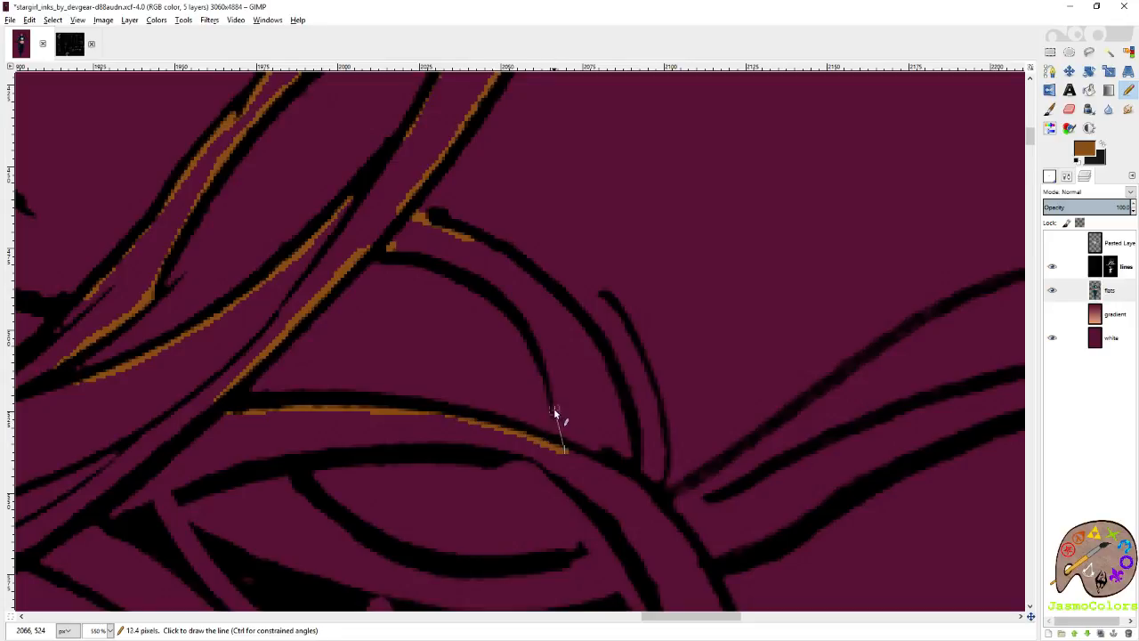
# Trace brown inside the arched lock's inner line, from its base back up to the crossing strand.
pyautogui.keyDown('shift'); pyautogui.click(552, 401); pyautogui.keyUp('shift')
pyautogui.keyDown('shift'); pyautogui.click(532, 327); pyautogui.keyUp('shift')
pyautogui.keyDown('shift'); pyautogui.click(459, 262); pyautogui.keyUp('shift')
pyautogui.keyDown('shift'); pyautogui.click(390, 246); pyautogui.keyUp('shift')
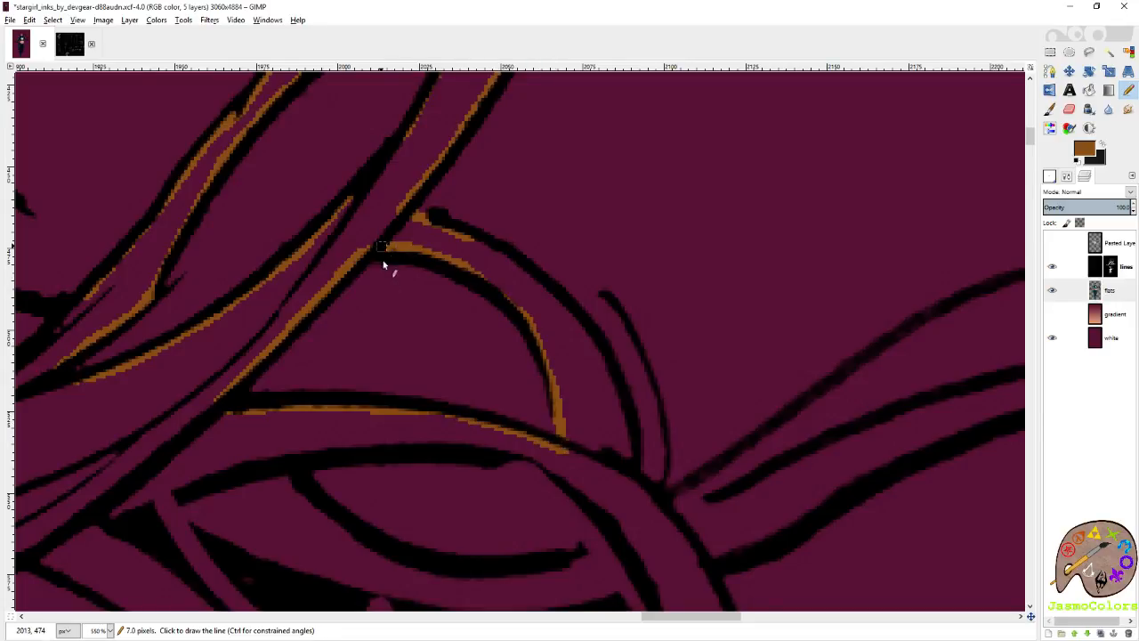
# Trace brown over the eye-shaped loop's upper line and under its inner curve, closing the gap at the loop's outer end.
pyautogui.scroll(-3, 348, 367)
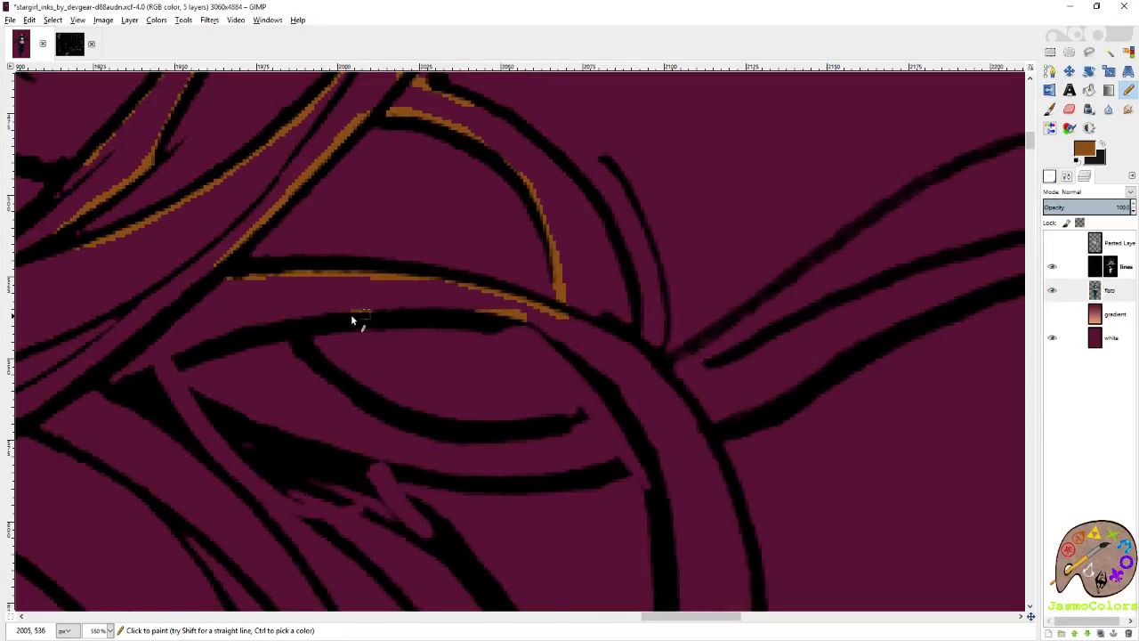
pyautogui.click(301, 359)
pyautogui.keyDown('shift'); pyautogui.click(335, 386); pyautogui.keyUp('shift')
pyautogui.keyDown('shift'); pyautogui.click(394, 419); pyautogui.keyUp('shift')
pyautogui.keyDown('shift'); pyautogui.click(457, 433); pyautogui.keyUp('shift')
pyautogui.keyDown('shift'); pyautogui.click(561, 431); pyautogui.keyUp('shift')
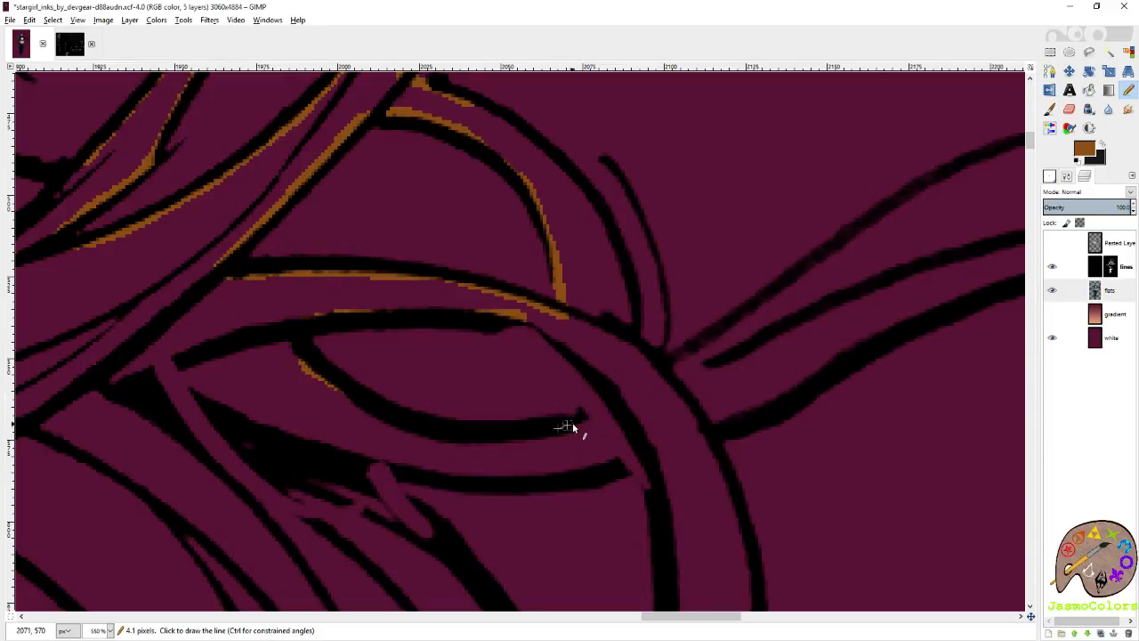
pyautogui.keyDown('shift'); pyautogui.click(584, 420); pyautogui.keyUp('shift')
pyautogui.keyDown('shift'); pyautogui.click(595, 392); pyautogui.keyUp('shift')
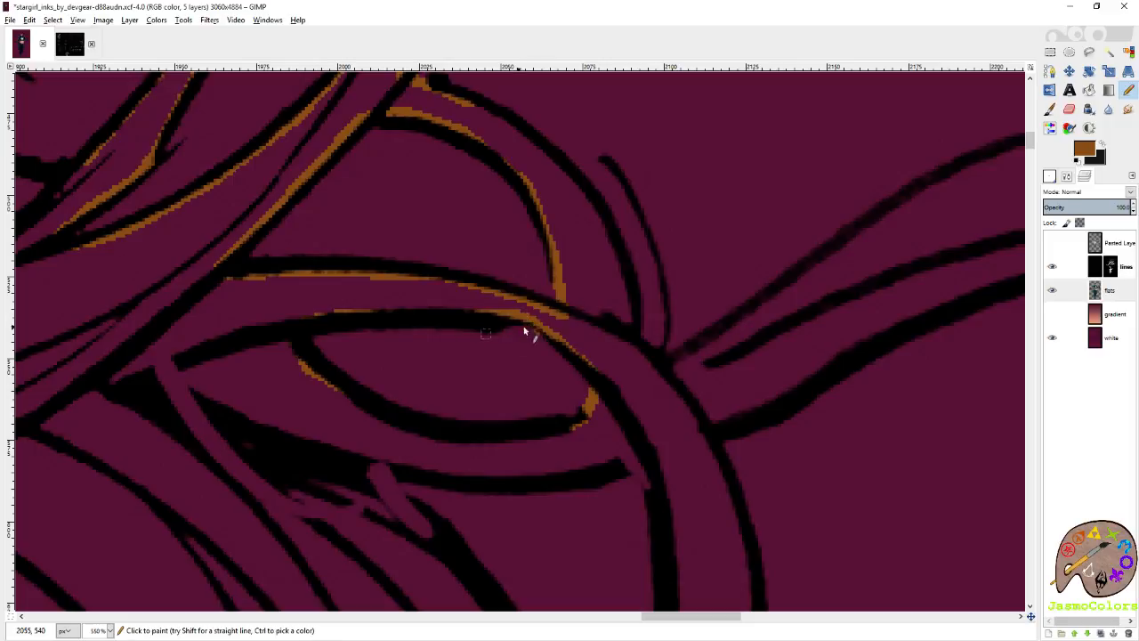
# Trace brown on the small spur below the loop, along the thick strand's inner edge and over the loop's lower line.
pyautogui.scroll(3, 525, 323)
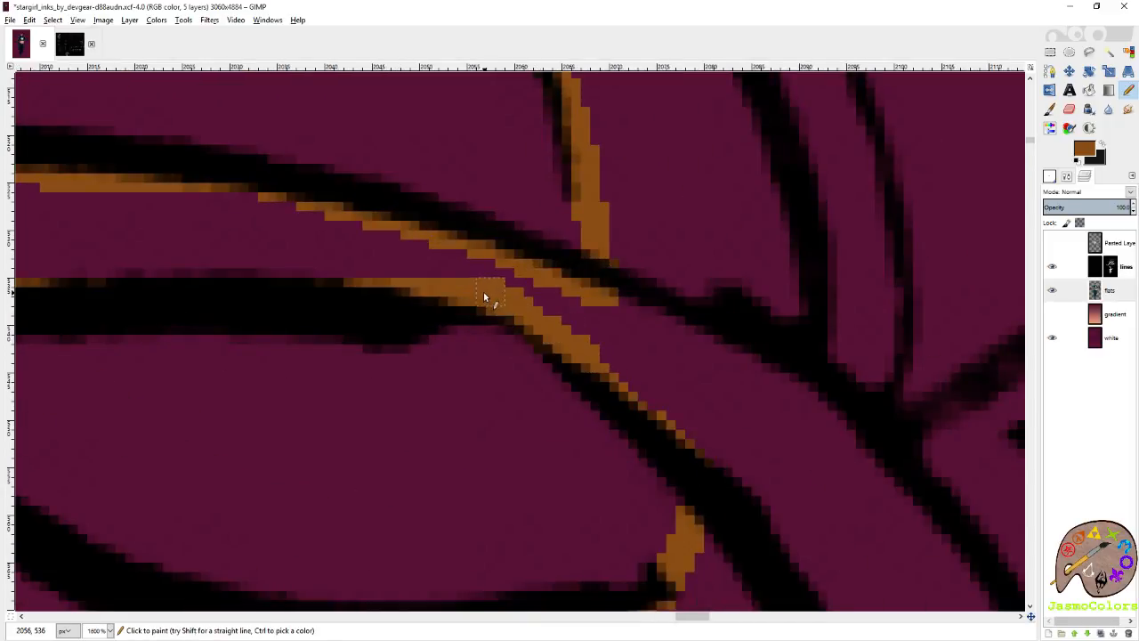
pyautogui.scroll(-5, 483, 291)
pyautogui.scroll(3, 579, 377)
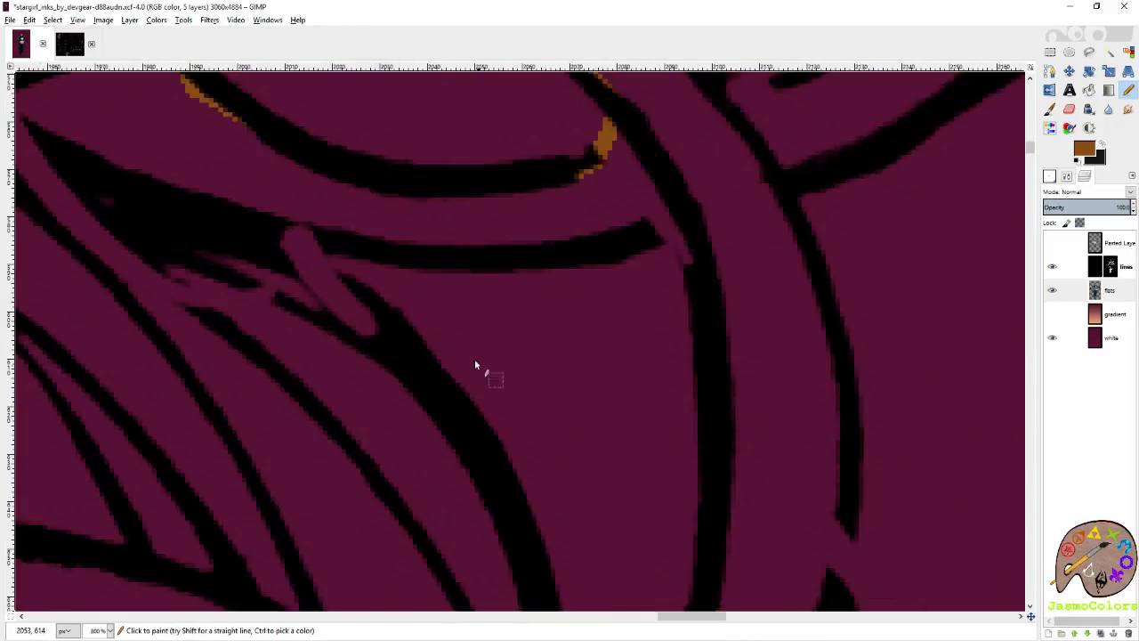
pyautogui.moveTo(326, 252); pyautogui.dragTo(462, 436)
pyautogui.scroll(-2, 463, 437)
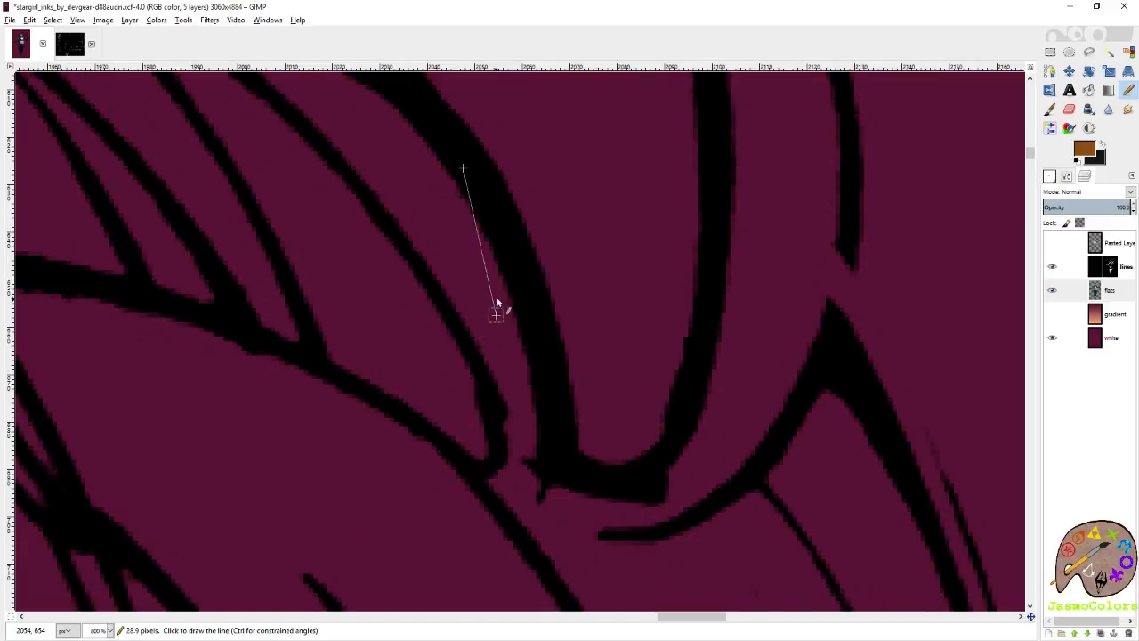
pyautogui.keyDown('shift'); pyautogui.click(521, 298); pyautogui.keyUp('shift')
pyautogui.scroll(3, 715, 331)
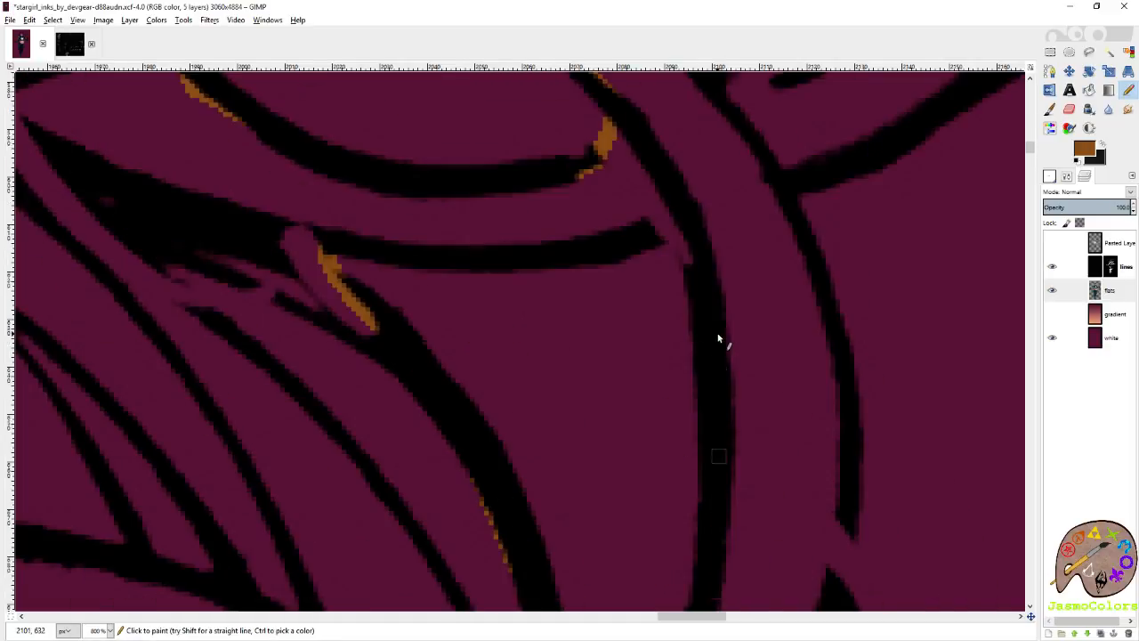
pyautogui.moveTo(672, 218)
pyautogui.mouseDown()
pyautogui.moveTo(437, 252)
pyautogui.moveTo(419, 242)
pyautogui.mouseUp()
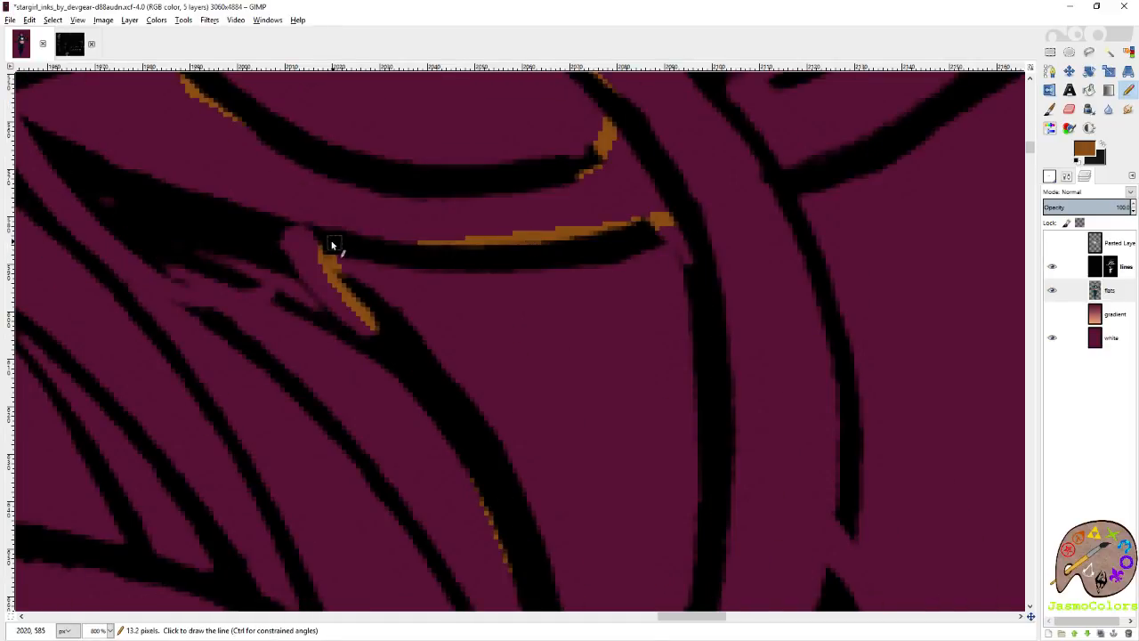
# Trace brown inside the arched lock's outer line and beneath the long wavy curl's upper line, from its root past the crest.
pyautogui.scroll(-5, 327, 258)
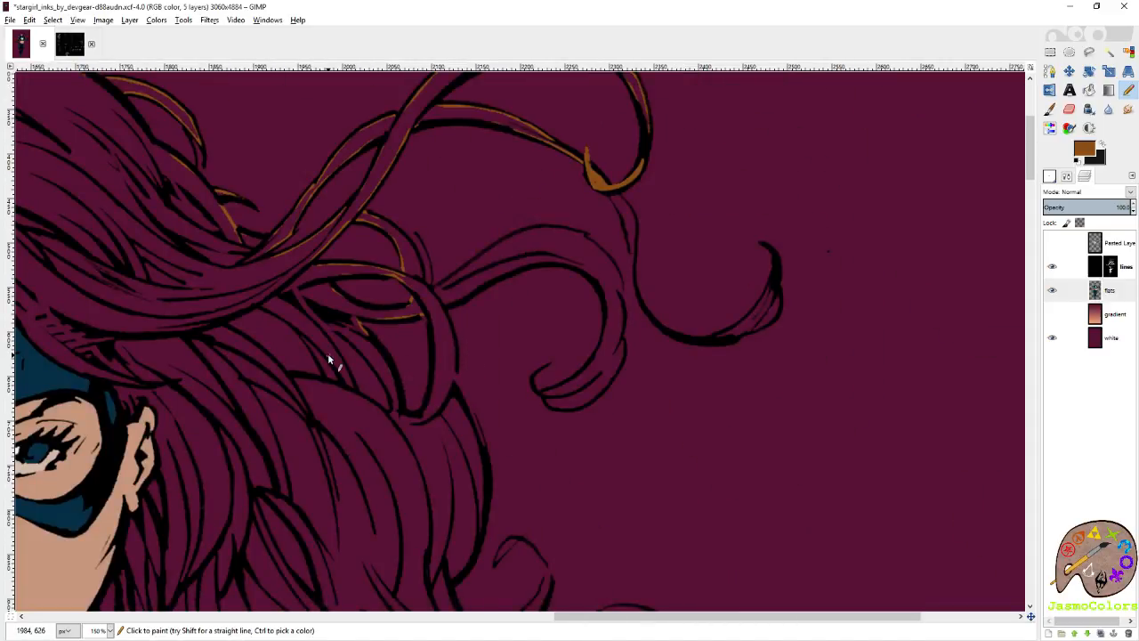
pyautogui.rightClick(353, 232)
pyautogui.click(386, 77)
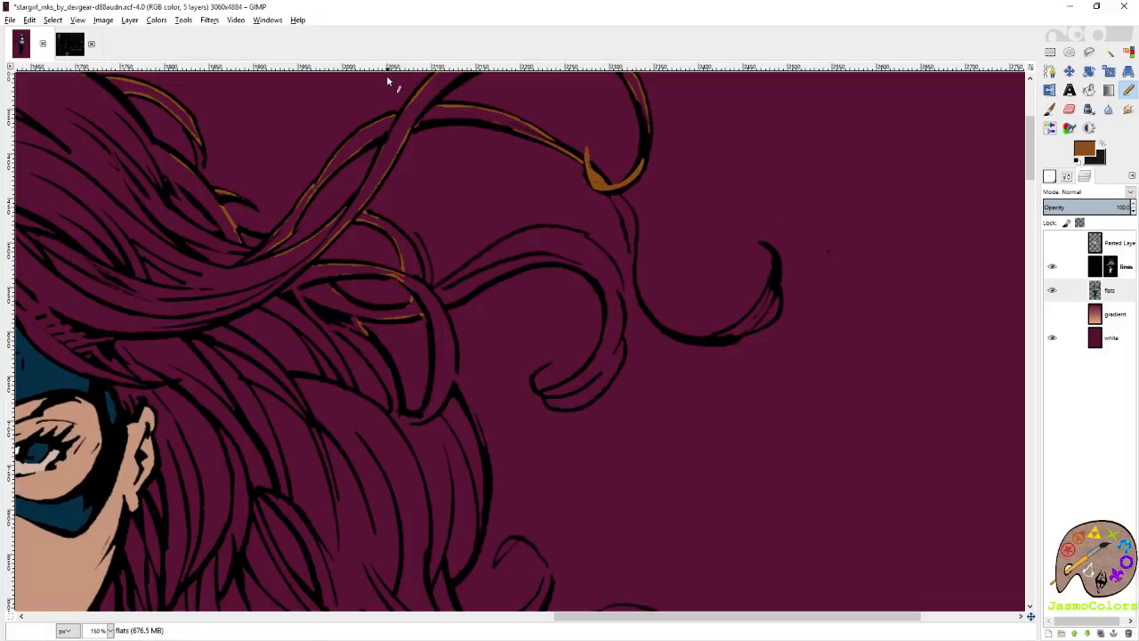
pyautogui.scroll(4, 402, 168)
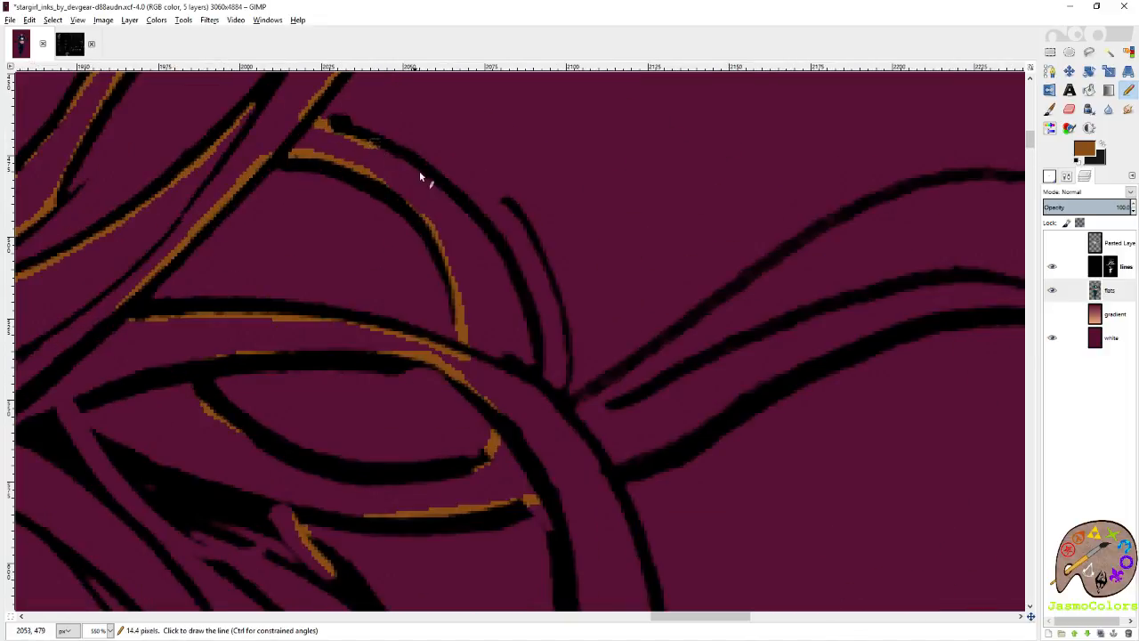
pyautogui.moveTo(372, 141)
pyautogui.mouseDown()
pyautogui.moveTo(484, 224)
pyautogui.moveTo(517, 288)
pyautogui.moveTo(540, 369)
pyautogui.moveTo(532, 389)
pyautogui.moveTo(718, 320)
pyautogui.moveTo(905, 188)
pyautogui.mouseUp()
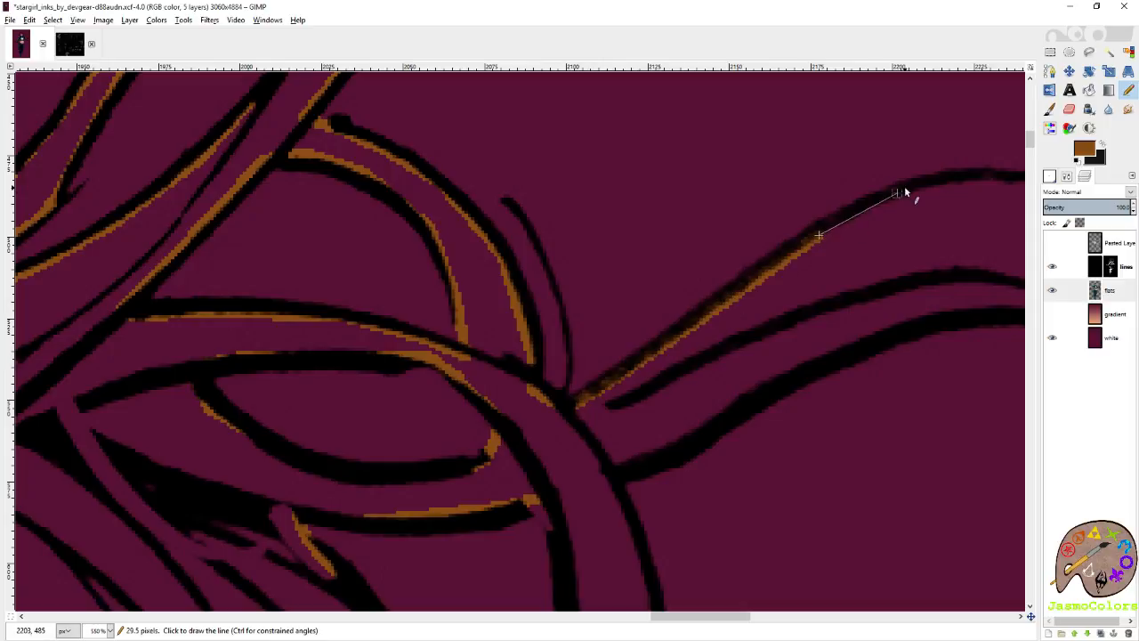
pyautogui.hscroll(5, 845, 205)
pyautogui.keyDown('shift'); pyautogui.click(483, 178); pyautogui.keyUp('shift')
pyautogui.keyDown('shift'); pyautogui.click(568, 189); pyautogui.keyUp('shift')
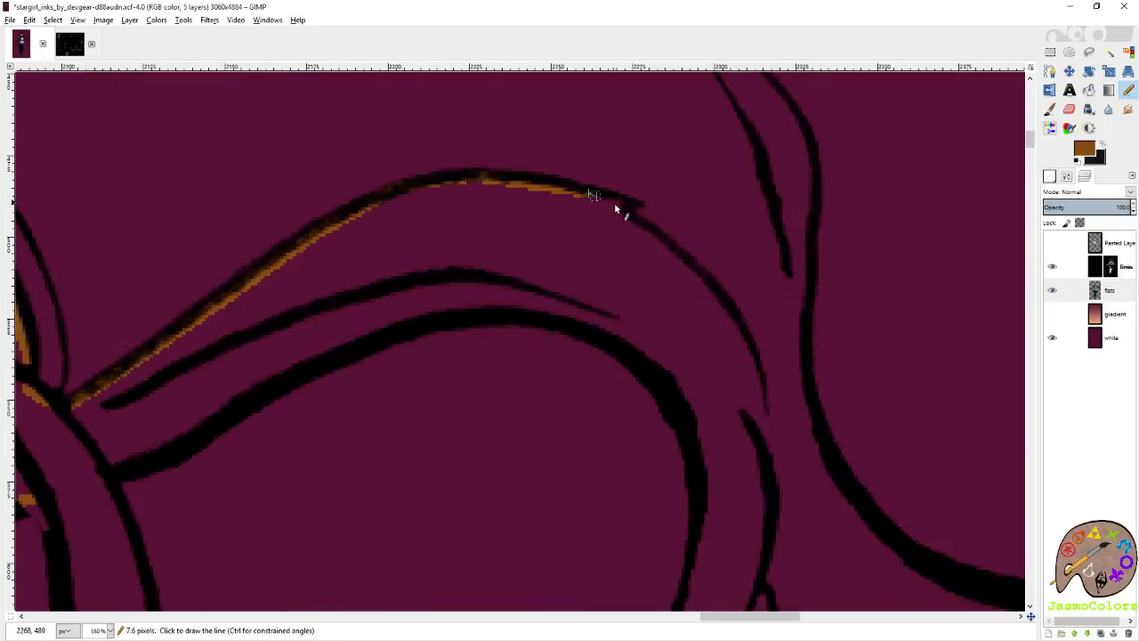
# Continue the brown down the wavy curl's outer line, from the small notch to the break in the line.
pyautogui.keyDown('shift'); pyautogui.click(617, 205); pyautogui.keyUp('shift')
pyautogui.keyDown('shift'); pyautogui.click(703, 272); pyautogui.keyUp('shift')
pyautogui.keyDown('shift'); pyautogui.click(754, 372); pyautogui.keyUp('shift')
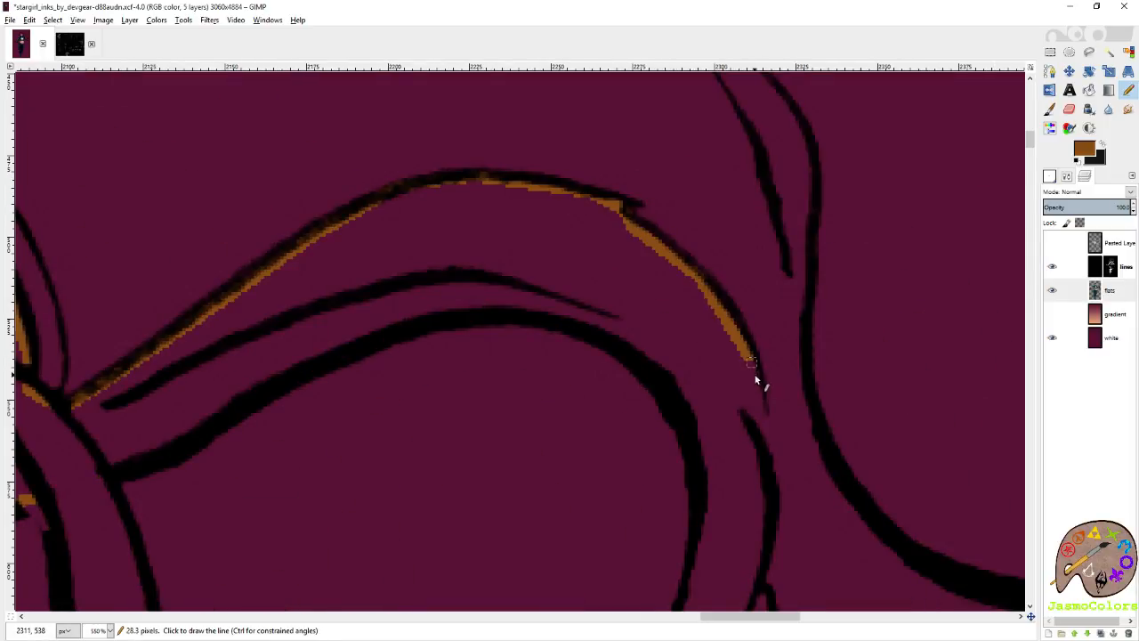
pyautogui.keyDown('shift'); pyautogui.click(757, 400); pyautogui.keyUp('shift')
pyautogui.scroll(-5, 534, 375)
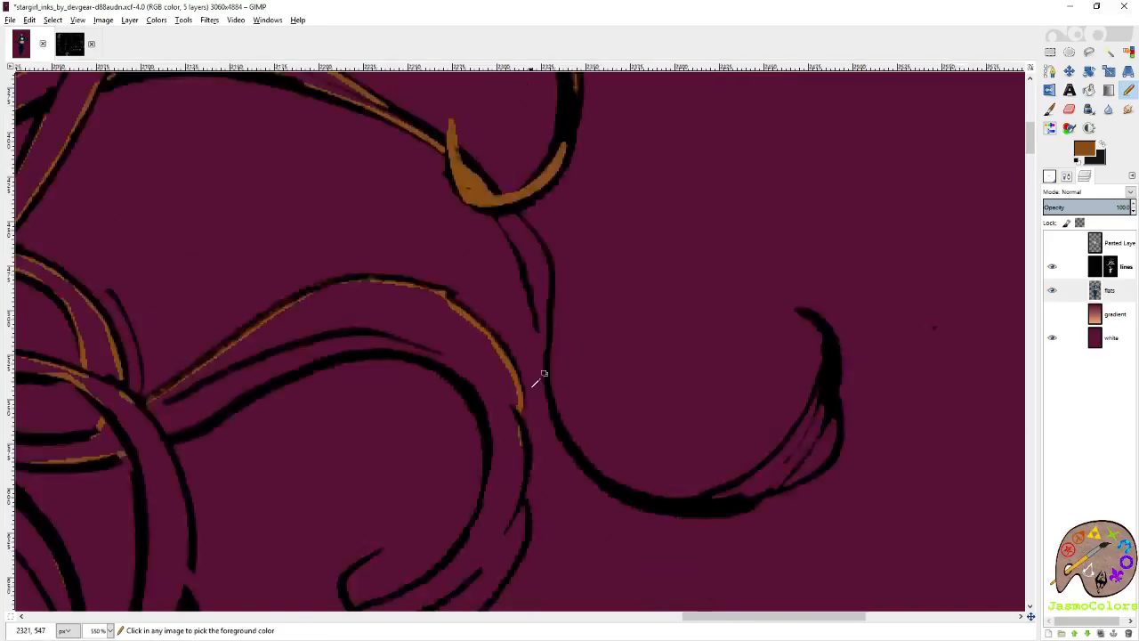
# Trace brown inside the wavy curl's outer edge below the break, past the point where the lines overlap.
pyautogui.scroll(5, 540, 369)
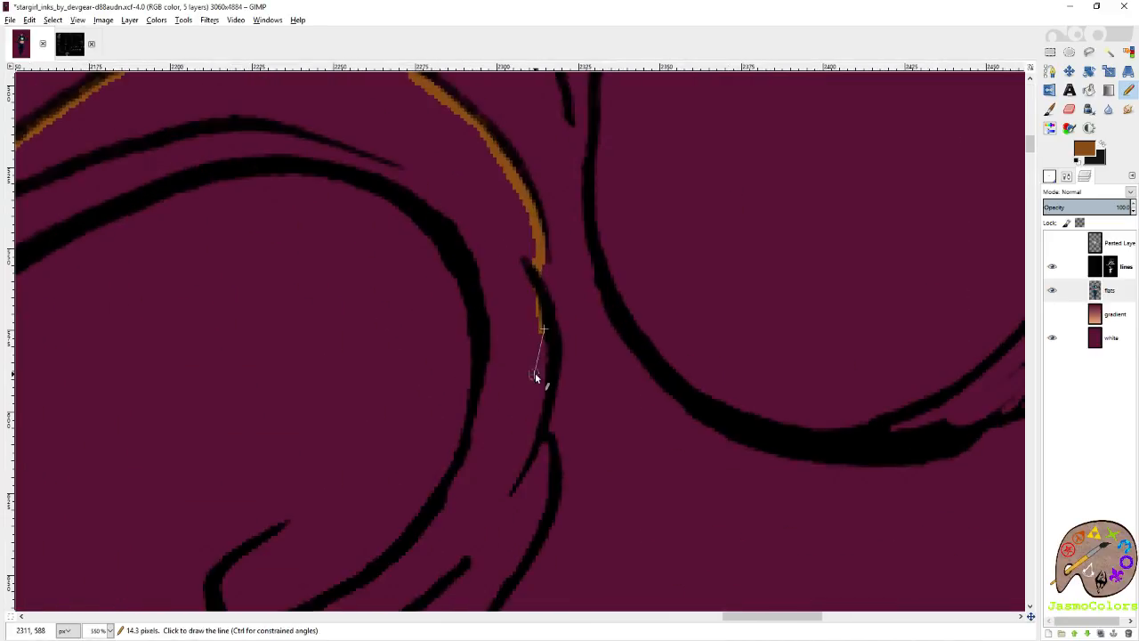
pyautogui.keyDown('shift'); pyautogui.click(545, 372); pyautogui.keyUp('shift')
pyautogui.keyDown('shift'); pyautogui.click(542, 405); pyautogui.keyUp('shift')
pyautogui.keyDown('shift'); pyautogui.click(538, 432); pyautogui.keyUp('shift')
pyautogui.keyDown('shift'); pyautogui.click(545, 446); pyautogui.keyUp('shift')
pyautogui.keyDown('shift'); pyautogui.click(546, 494); pyautogui.keyUp('shift')
# Carry the brown around the underside of the wavy curl and up to its tip.
pyautogui.hscroll(-1, 548, 499)
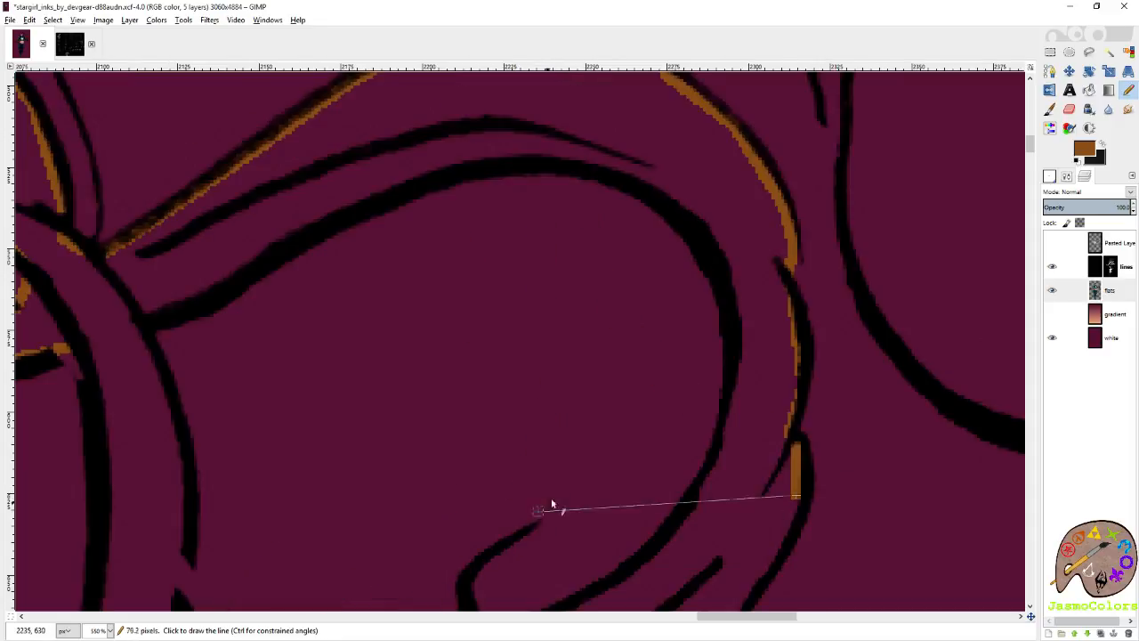
pyautogui.scroll(-1, 553, 502)
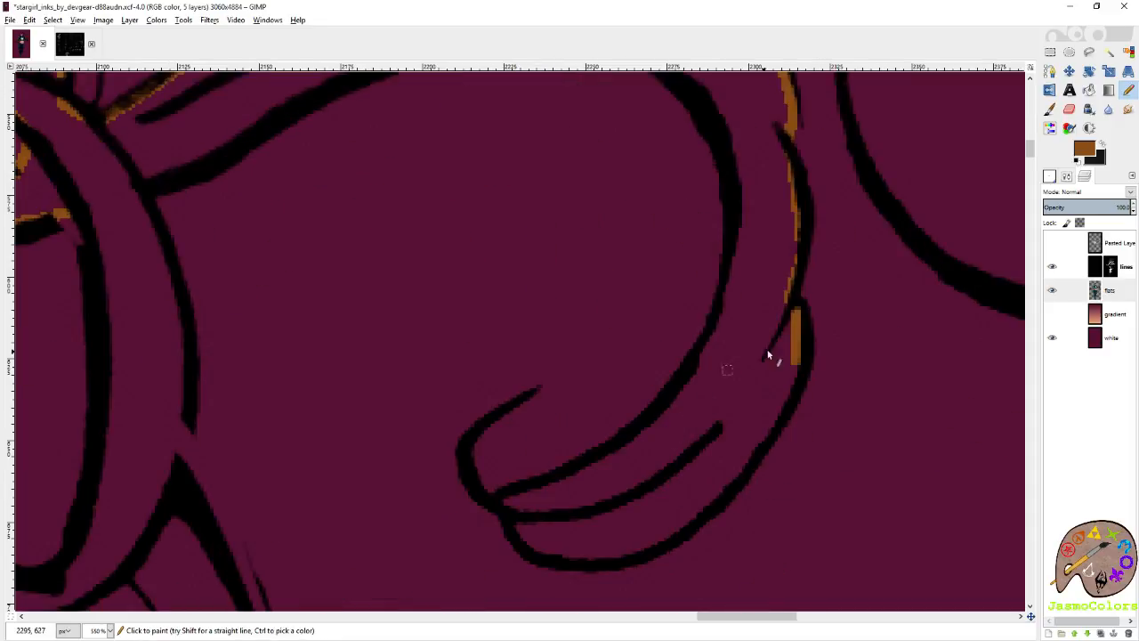
pyautogui.keyDown('shift'); pyautogui.click(778, 409); pyautogui.keyUp('shift')
pyautogui.keyDown('shift'); pyautogui.click(719, 502); pyautogui.keyUp('shift')
pyautogui.keyDown('shift'); pyautogui.click(663, 541); pyautogui.keyUp('shift')
pyautogui.keyDown('shift'); pyautogui.click(591, 558); pyautogui.keyUp('shift')
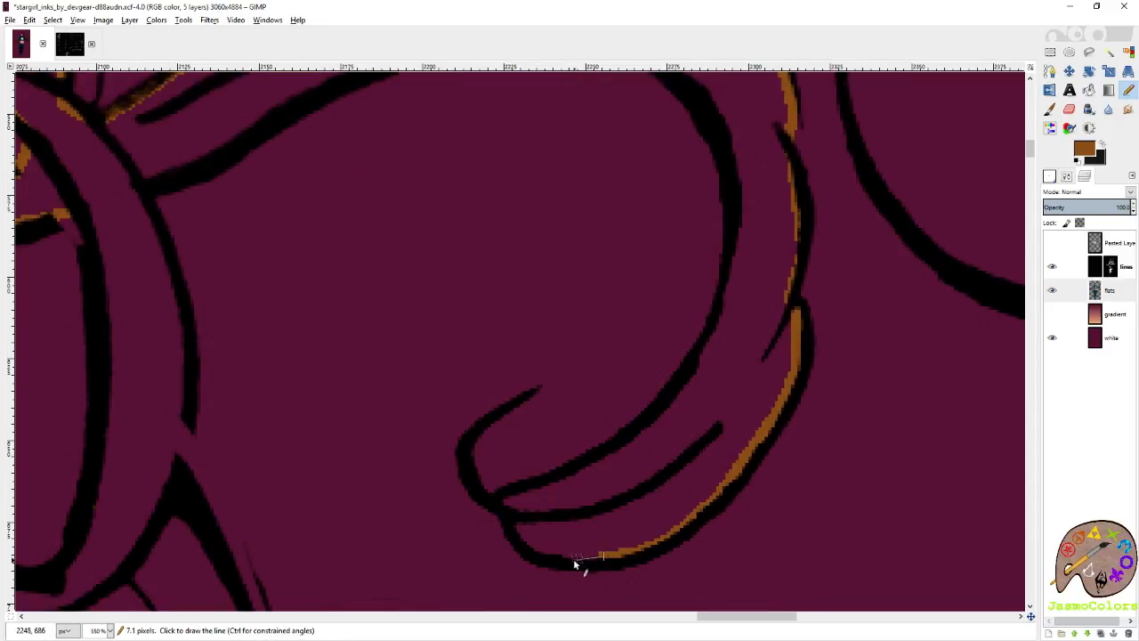
pyautogui.keyDown('shift'); pyautogui.click(539, 552); pyautogui.keyUp('shift')
pyautogui.keyDown('shift'); pyautogui.click(509, 501); pyautogui.keyUp('shift')
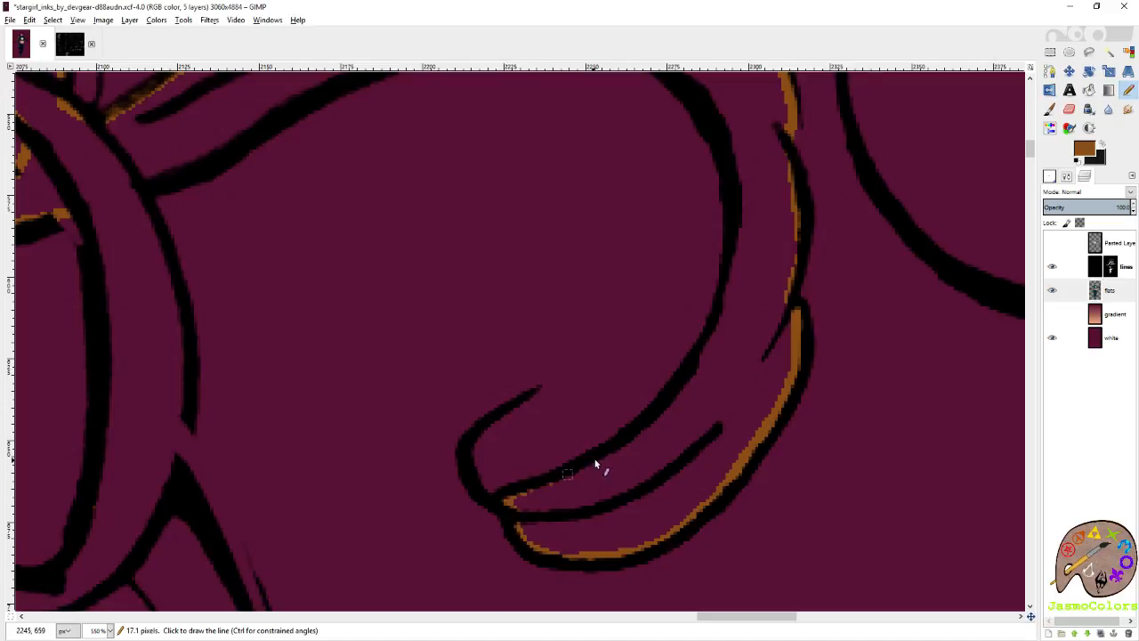
# Trace brown along the wavy curl's inner line, from the tip up the curl's outer bend.
pyautogui.keyDown('shift'); pyautogui.click(614, 450); pyautogui.keyUp('shift')
pyautogui.keyDown('shift'); pyautogui.click(690, 376); pyautogui.keyUp('shift')
pyautogui.keyDown('shift'); pyautogui.click(735, 221); pyautogui.keyUp('shift')
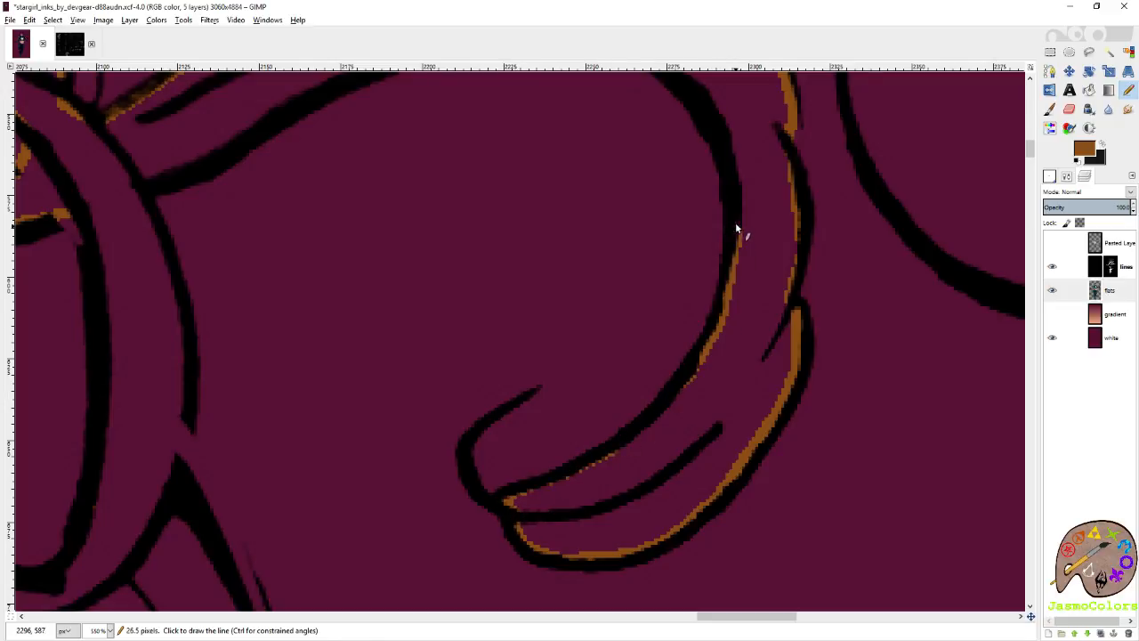
pyautogui.keyDown('shift'); pyautogui.click(731, 131); pyautogui.keyUp('shift')
# Continue the brown over the crest of the wavy curl's inner line and down toward its root.
pyautogui.scroll(3, 728, 142)
pyautogui.keyDown('shift'); pyautogui.click(599, 166); pyautogui.keyUp('shift')
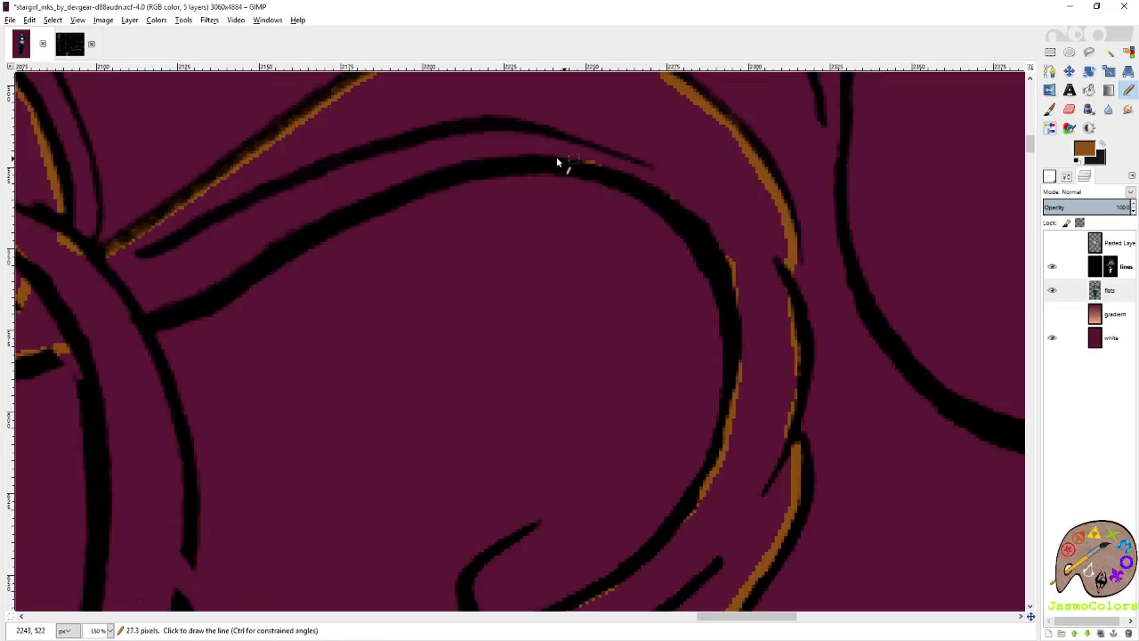
pyautogui.keyDown('shift'); pyautogui.click(510, 156); pyautogui.keyUp('shift')
pyautogui.keyDown('shift'); pyautogui.click(348, 197); pyautogui.keyUp('shift')
pyautogui.keyDown('shift'); pyautogui.click(192, 308); pyautogui.keyUp('shift')
# Trace brown inside the outer line of the broad lock below the wavy curl's root, closing the gap at its lower end.
pyautogui.hscroll(-6, 192, 310)
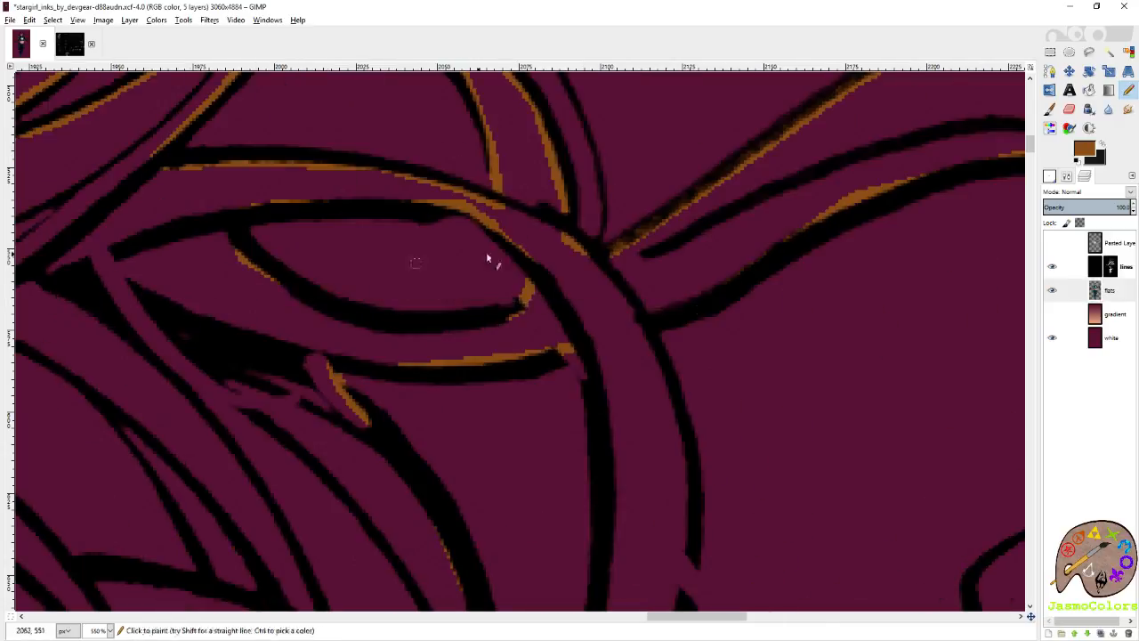
pyautogui.scroll(-5, 587, 221)
pyautogui.scroll(5, 603, 237)
pyautogui.keyDown('shift'); pyautogui.click(553, 265); pyautogui.keyUp('shift')
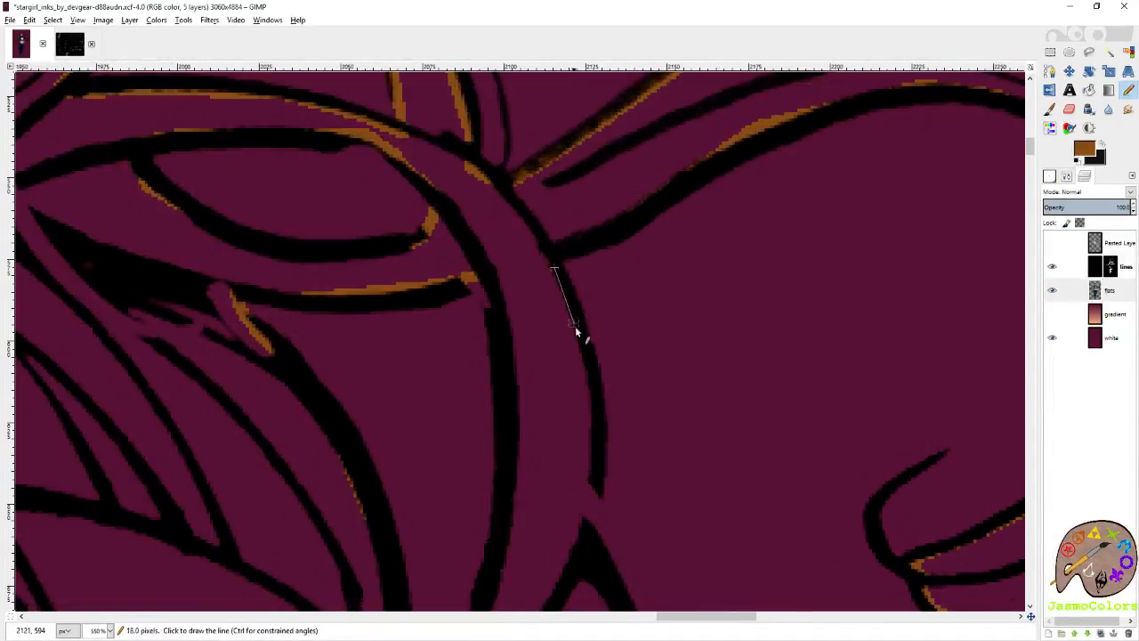
pyautogui.keyDown('shift'); pyautogui.click(578, 351); pyautogui.keyUp('shift')
pyautogui.keyDown('shift'); pyautogui.click(590, 442); pyautogui.keyUp('shift')
pyautogui.keyDown('shift'); pyautogui.click(593, 494); pyautogui.keyUp('shift')
# Trace brown inside the thick outer strand, from below the junction down to its inward bend at the bottom.
pyautogui.scroll(-3, 589, 534)
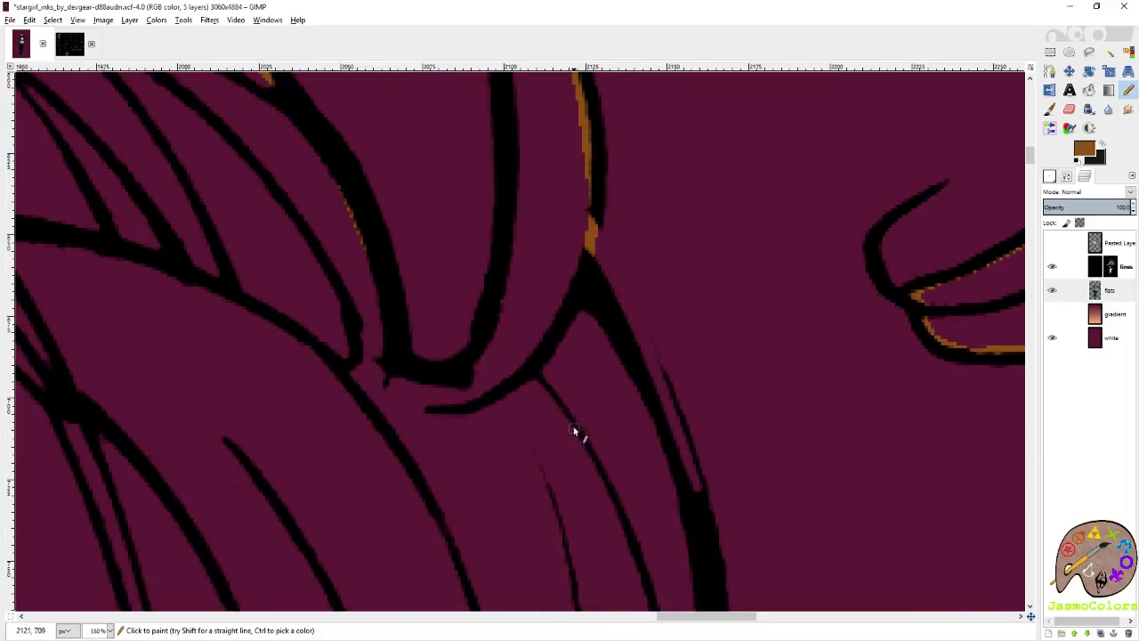
pyautogui.keyDown('shift'); pyautogui.click(626, 368); pyautogui.keyUp('shift')
pyautogui.keyDown('shift'); pyautogui.click(675, 459); pyautogui.keyUp('shift')
pyautogui.hscroll(3, 539, 492)
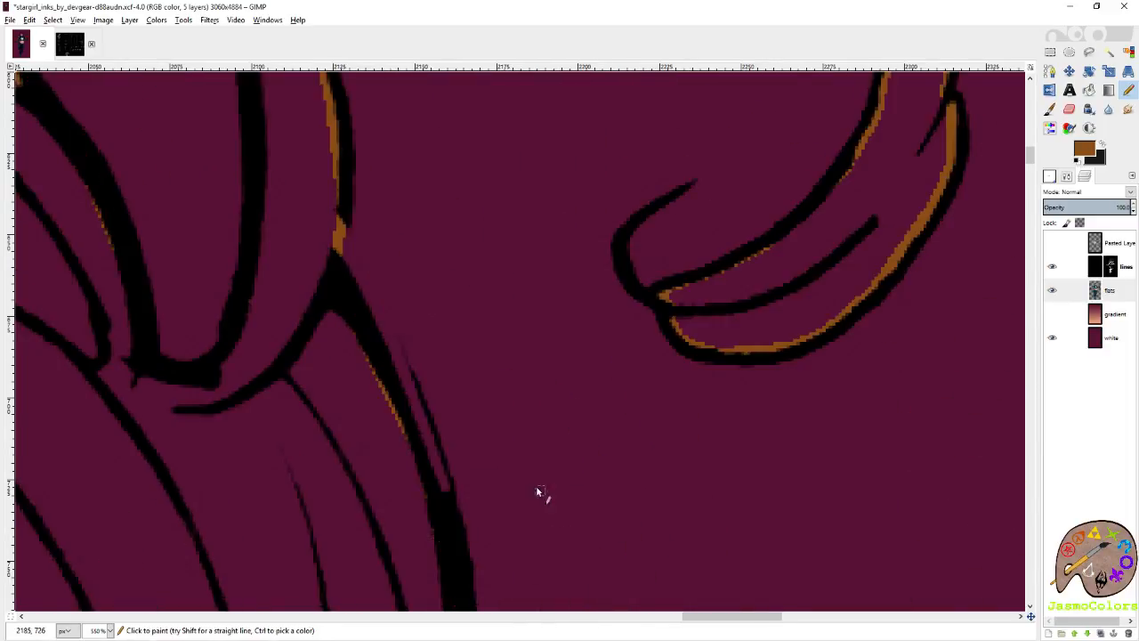
pyautogui.scroll(-6, 498, 383)
pyautogui.keyDown('shift'); pyautogui.click(456, 274); pyautogui.keyUp('shift')
pyautogui.keyDown('shift'); pyautogui.click(423, 453); pyautogui.keyUp('shift')
pyautogui.hscroll(-3, 423, 453)
pyautogui.scroll(-3, 611, 285)
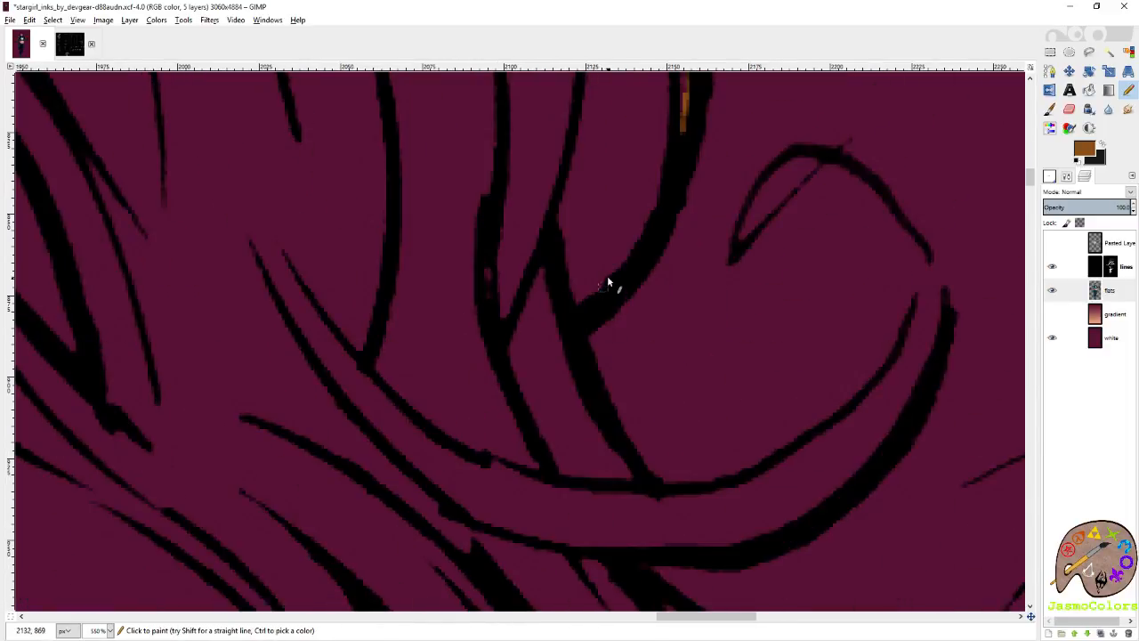
pyautogui.keyDown('shift'); pyautogui.click(607, 277); pyautogui.keyUp('shift')
# Trace brown beneath the upper line of the small upturned curl, from the strand junction up to its open end.
pyautogui.keyDown('shift'); pyautogui.click(620, 442); pyautogui.keyUp('shift')
pyautogui.keyDown('shift'); pyautogui.click(663, 497); pyautogui.keyUp('shift')
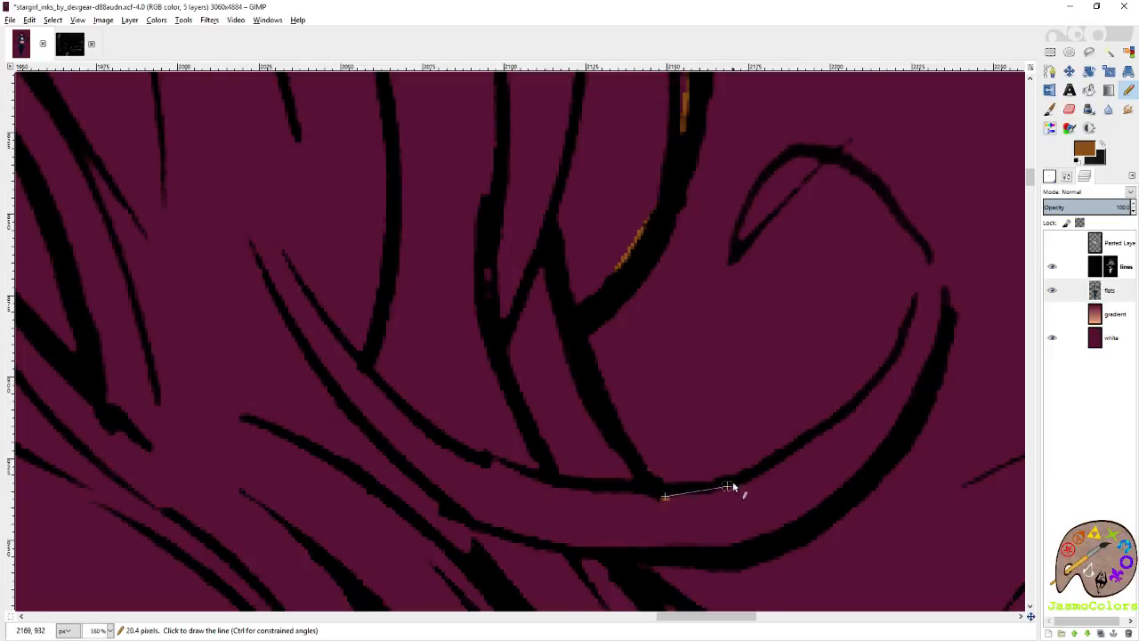
pyautogui.keyDown('shift'); pyautogui.click(735, 486); pyautogui.keyUp('shift')
pyautogui.keyDown('shift'); pyautogui.click(832, 430); pyautogui.keyUp('shift')
pyautogui.keyDown('shift'); pyautogui.click(887, 378); pyautogui.keyUp('shift')
pyautogui.keyDown('shift'); pyautogui.click(922, 297); pyautogui.keyUp('shift')
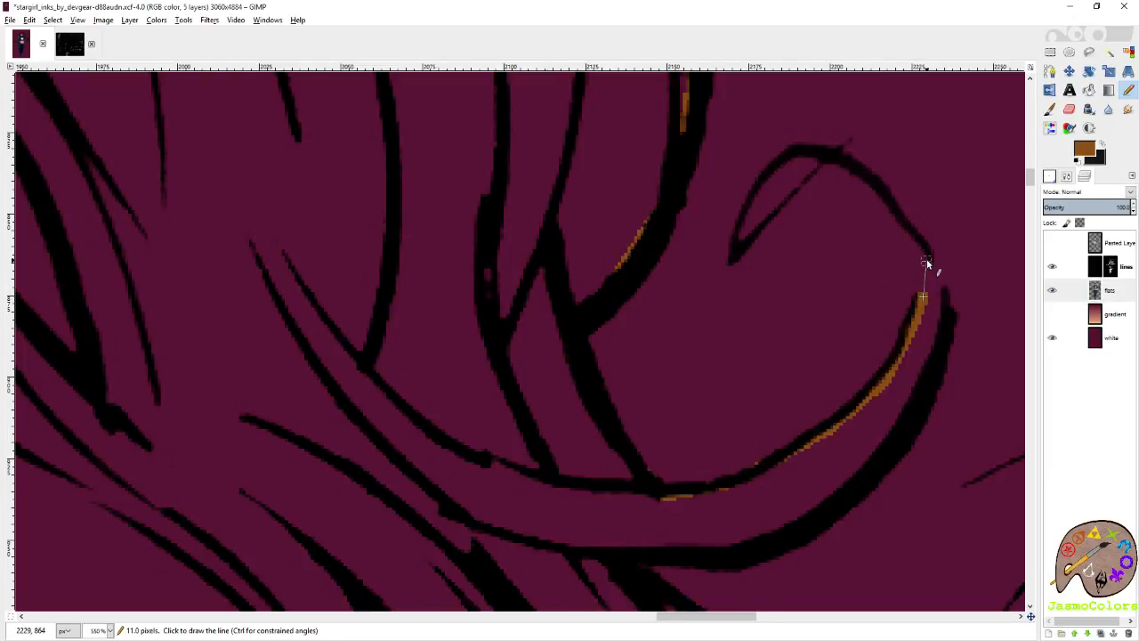
# Close the gap at the upturned curl's end and trace brown inside its thick outer line back to the base.
pyautogui.keyDown('shift'); pyautogui.click(925, 259); pyautogui.keyUp('shift')
pyautogui.keyDown('shift'); pyautogui.click(939, 282); pyautogui.keyUp('shift')
pyautogui.keyDown('shift'); pyautogui.click(940, 335); pyautogui.keyUp('shift')
pyautogui.keyDown('shift'); pyautogui.click(925, 382); pyautogui.keyUp('shift')
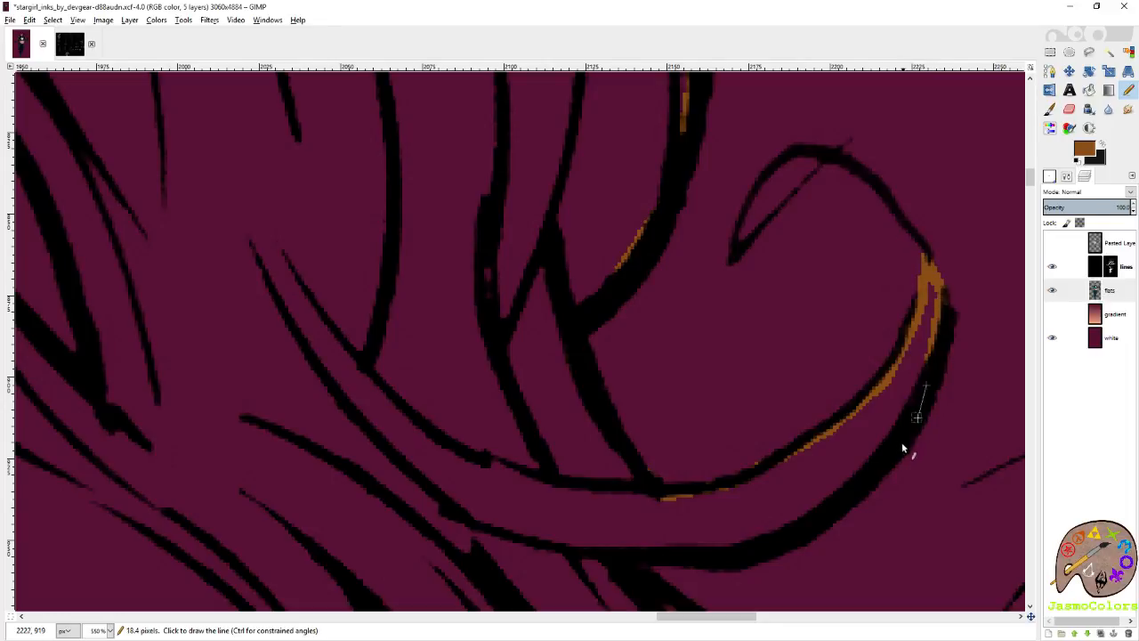
pyautogui.keyDown('shift'); pyautogui.click(872, 477); pyautogui.keyUp('shift')
pyautogui.scroll(-2, 794, 431)
pyautogui.keyDown('shift'); pyautogui.click(790, 257); pyautogui.keyUp('shift')
pyautogui.keyDown('shift'); pyautogui.click(690, 275); pyautogui.keyUp('shift')
pyautogui.keyDown('shift'); pyautogui.click(621, 279); pyautogui.keyUp('shift')
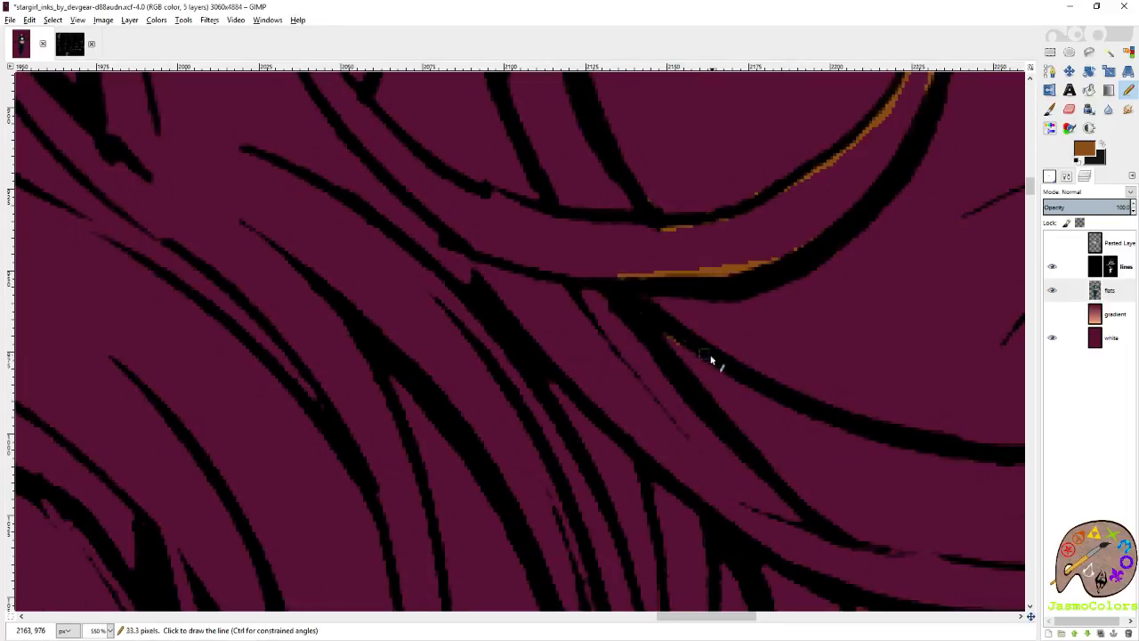
# Trace a stretch of brown beneath the inner line of the large curl below, and save the image.
pyautogui.hscroll(4, 712, 400)
pyautogui.scroll(-1, 638, 387)
pyautogui.keyDown('shift'); pyautogui.click(490, 317); pyautogui.keyUp('shift')
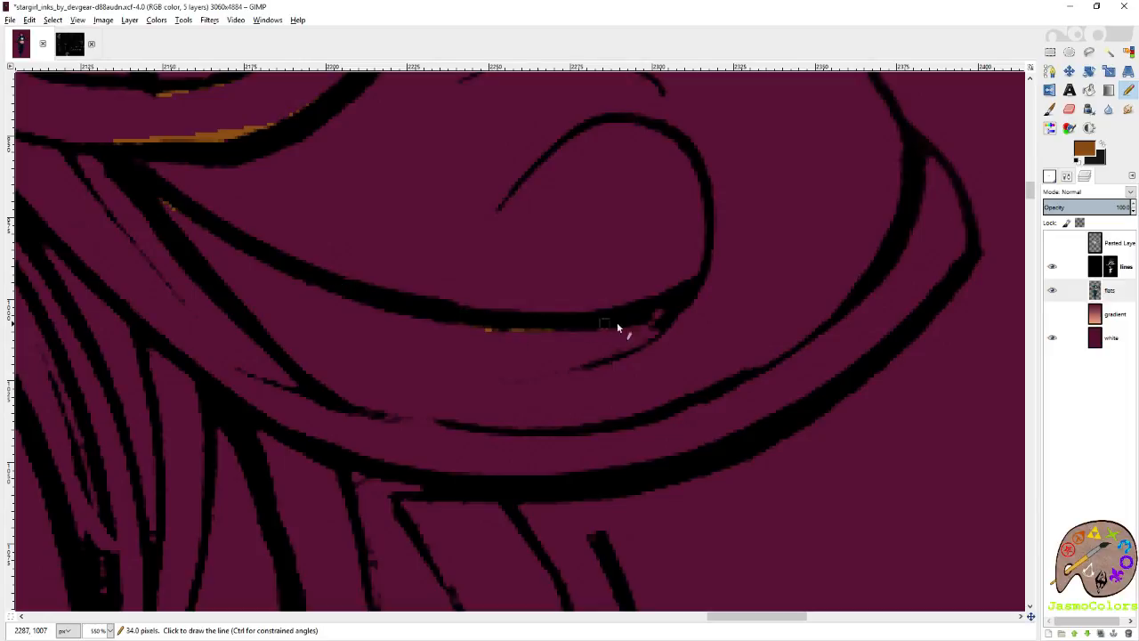
pyautogui.scroll(-4, 751, 372)
pyautogui.hotkey('ctrl', 's')
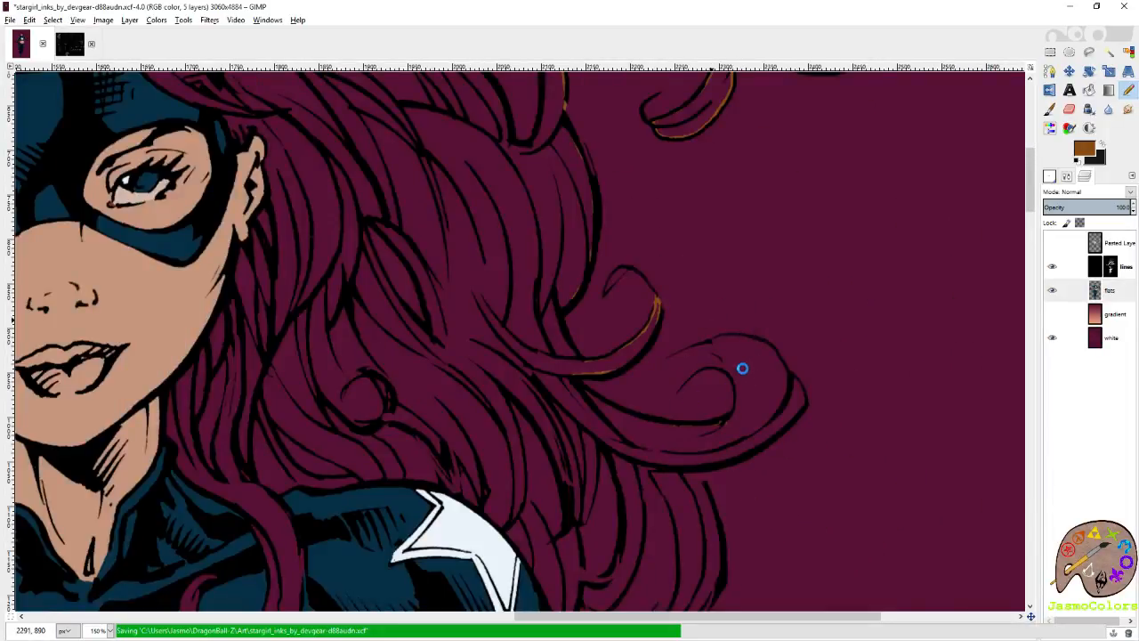
pyautogui.scroll(1, 703, 369)
pyautogui.scroll(6, 739, 366)
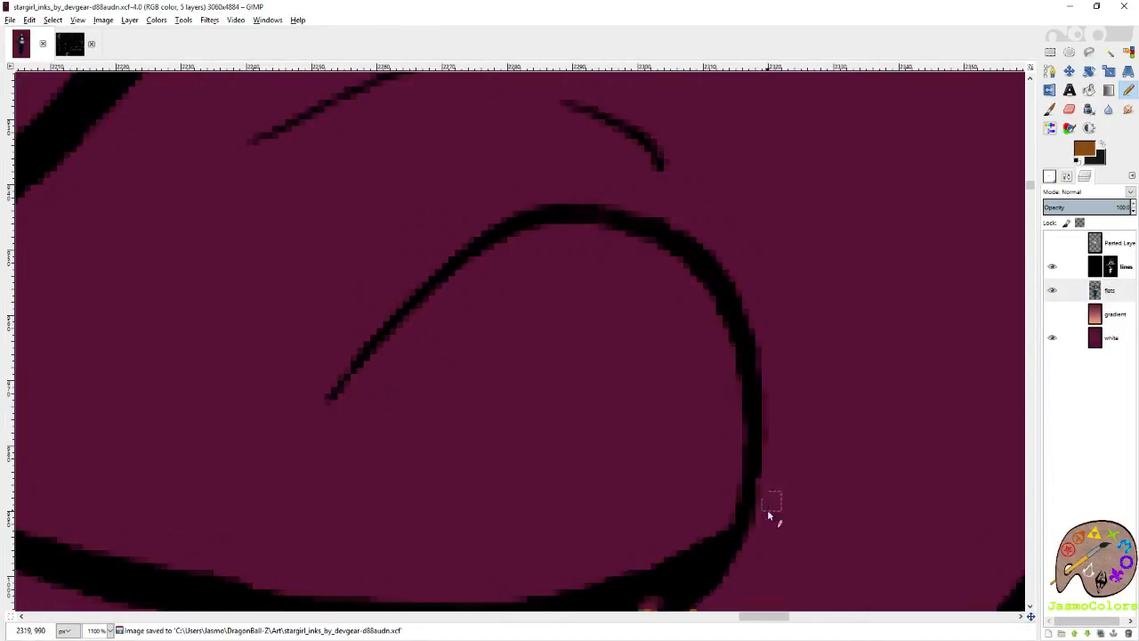
# Trace brown along the outside of the large curl's inner line, from the strand junction round to its pointed tip.
pyautogui.scroll(-3, 739, 459)
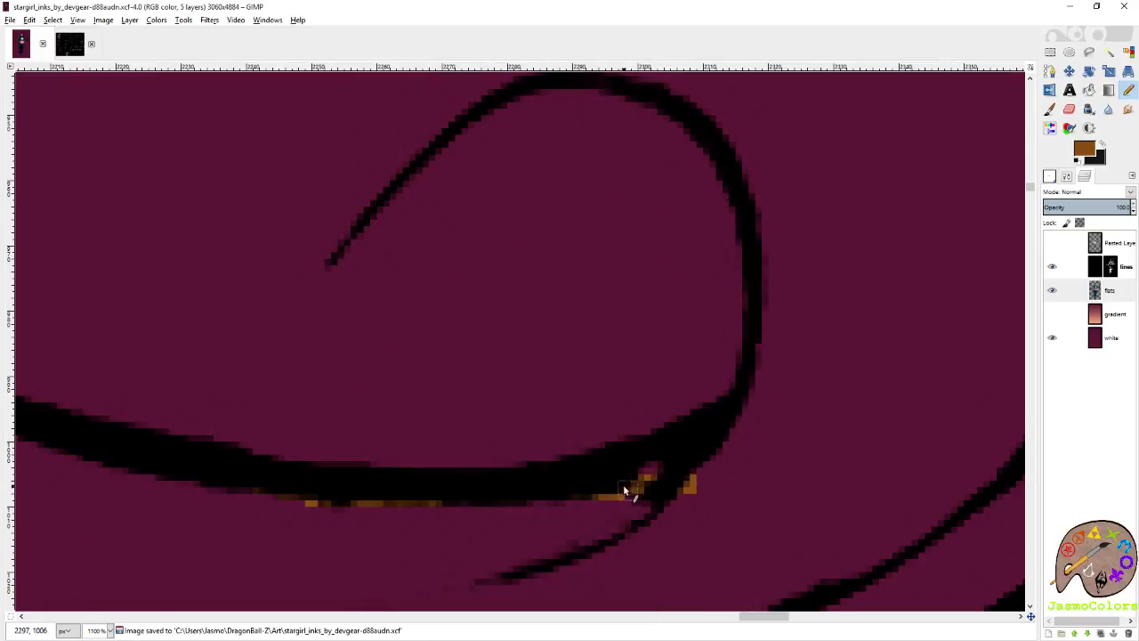
pyautogui.moveTo(730, 442)
pyautogui.mouseDown()
pyautogui.moveTo(761, 292)
pyautogui.moveTo(716, 257)
pyautogui.moveTo(570, 198)
pyautogui.moveTo(433, 257)
pyautogui.moveTo(373, 331)
pyautogui.mouseUp()
pyautogui.scroll(3, 761, 292)
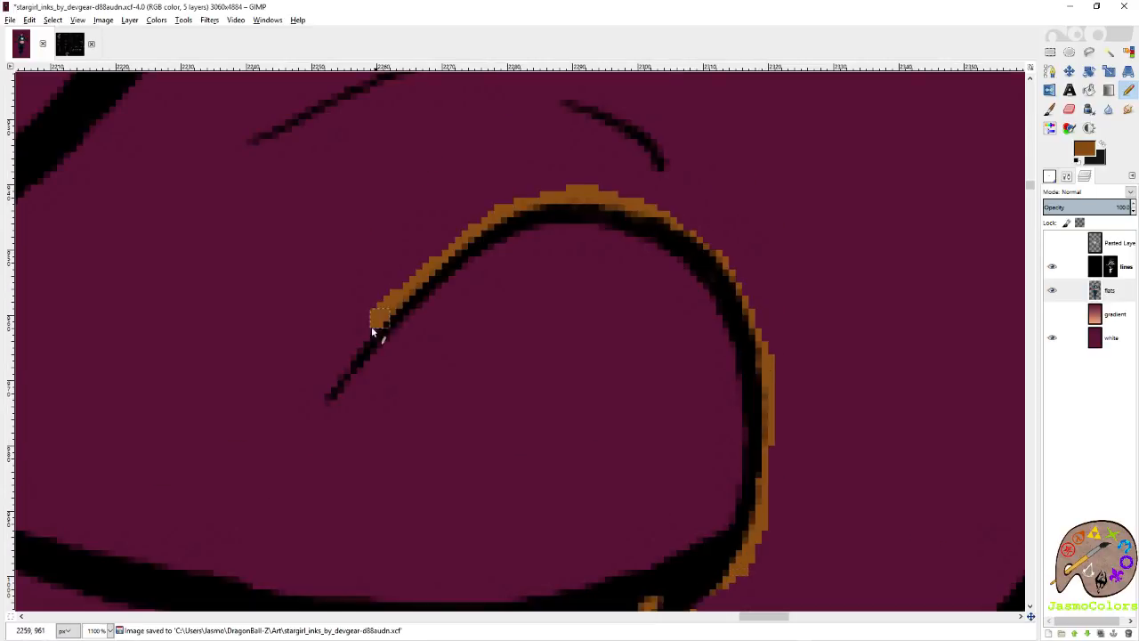
pyautogui.keyDown('shift'); pyautogui.click(331, 391); pyautogui.keyUp('shift')
pyautogui.scroll(2, 326, 401)
# Close the large curl's open end with a curved brown edge and start tracing beneath its upper line.
pyautogui.keyDown('shift'); pyautogui.click(401, 526); pyautogui.keyUp('shift')
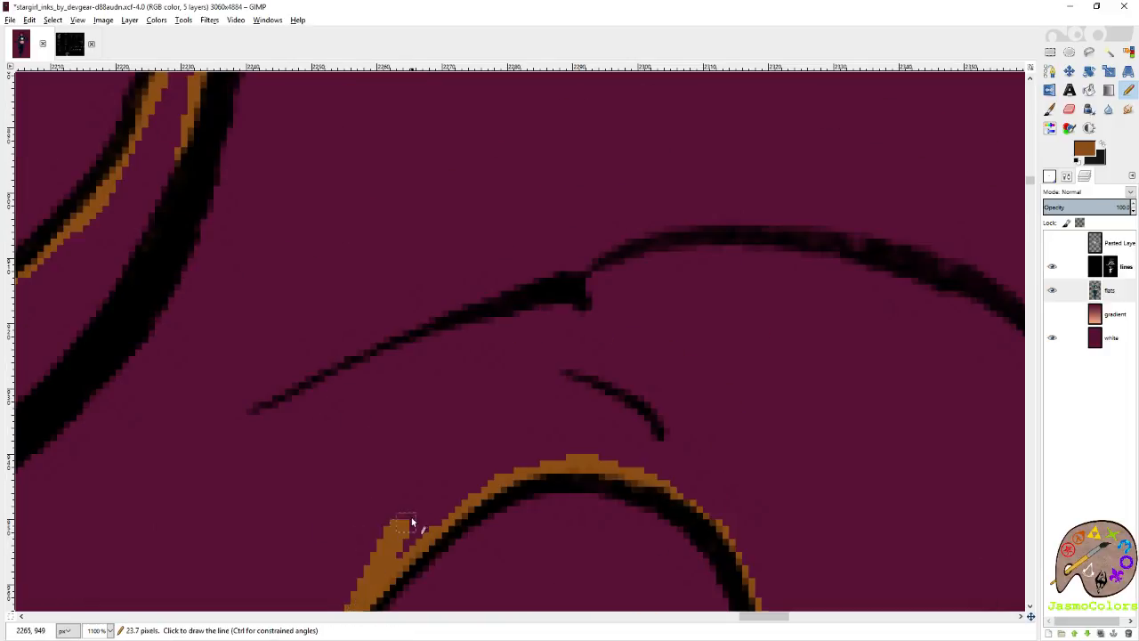
pyautogui.moveTo(412, 522)
pyautogui.mouseDown()
pyautogui.moveTo(384, 400)
pyautogui.moveTo(312, 406)
pyautogui.moveTo(663, 246)
pyautogui.mouseUp()
pyautogui.scroll(-1, 646, 311)
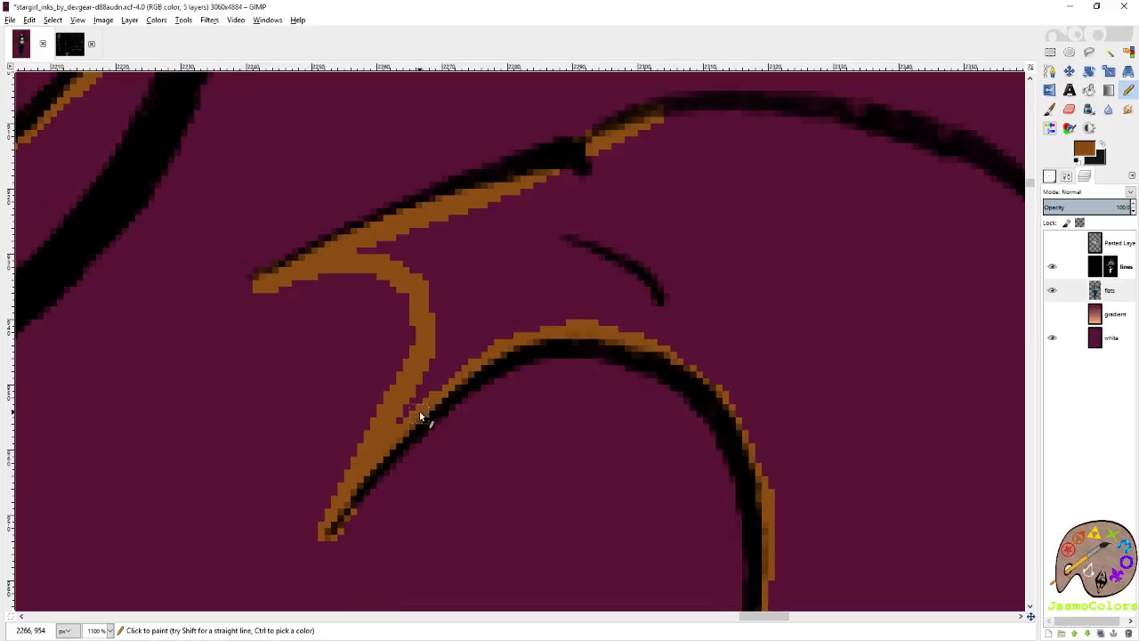
pyautogui.scroll(1, 447, 406)
# Trace brown beneath the large curl's upper line, over the crest and down to the fork with the outer loop.
pyautogui.keyDown('shift'); pyautogui.click(682, 243); pyautogui.keyUp('shift')
pyautogui.keyDown('shift'); pyautogui.click(797, 252); pyautogui.keyUp('shift')
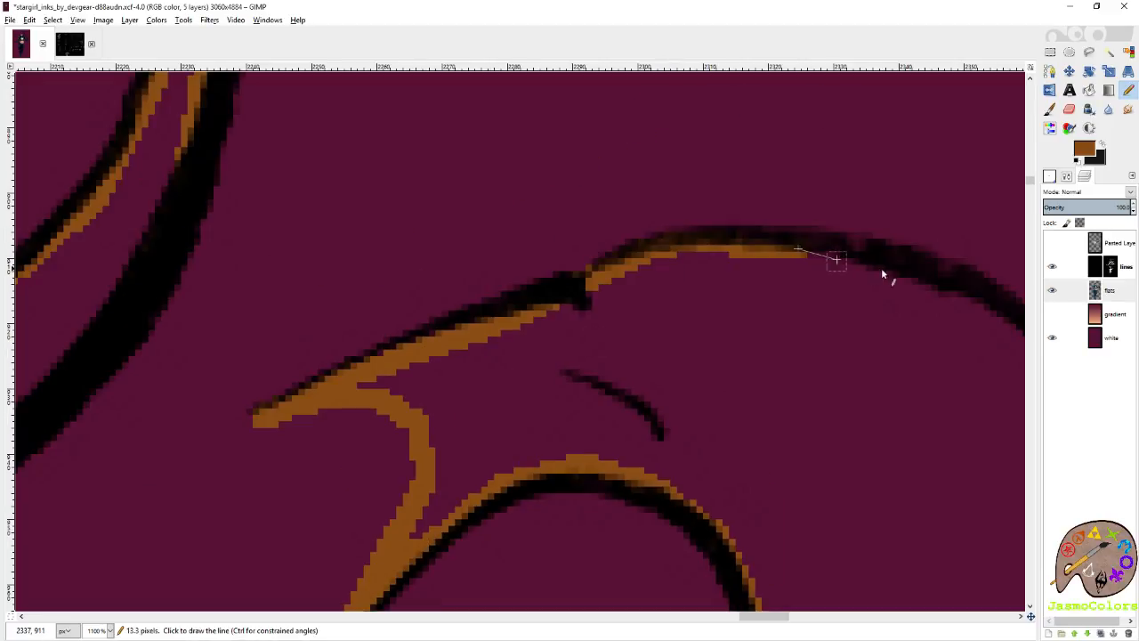
pyautogui.keyDown('shift'); pyautogui.click(903, 275); pyautogui.keyUp('shift')
pyautogui.hscroll(1, 937, 319)
pyautogui.keyDown('shift'); pyautogui.click(746, 318); pyautogui.keyUp('shift')
pyautogui.keyDown('shift'); pyautogui.click(794, 363); pyautogui.keyUp('shift')
pyautogui.keyDown('shift'); pyautogui.click(848, 449); pyautogui.keyUp('shift')
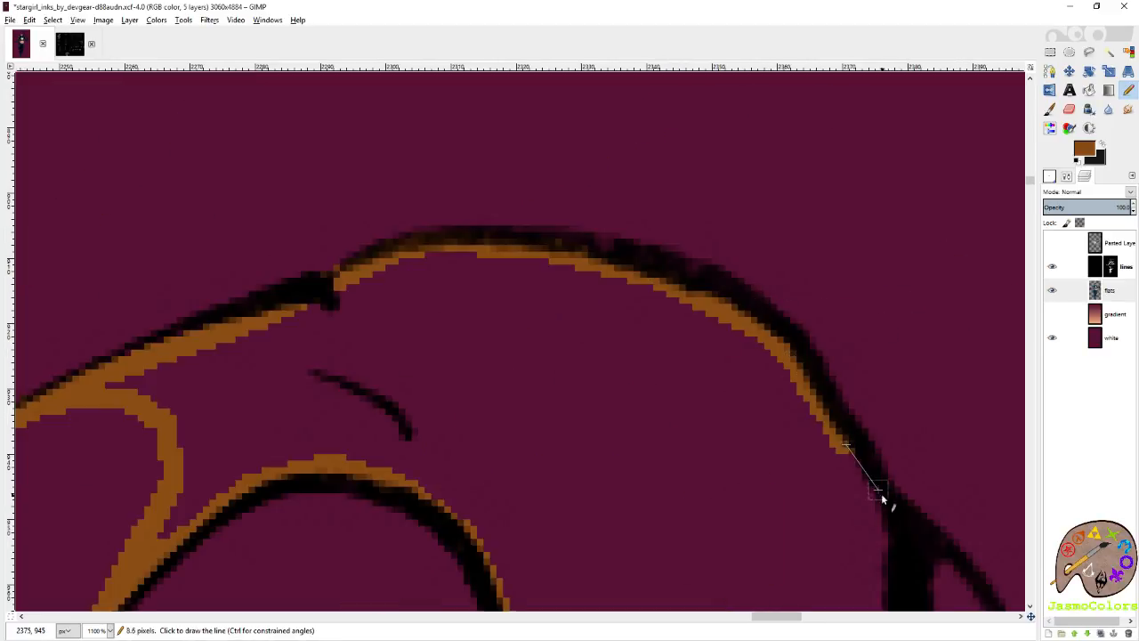
pyautogui.keyDown('shift'); pyautogui.click(885, 510); pyautogui.keyUp('shift')
# Trace brown inside the narrow outer loop, from the fork down to its sharp bend.
pyautogui.hscroll(1, 881, 508)
pyautogui.scroll(-2, 757, 486)
pyautogui.keyDown('shift'); pyautogui.click(685, 292); pyautogui.keyUp('shift')
pyautogui.keyDown('shift'); pyautogui.click(722, 336); pyautogui.keyUp('shift')
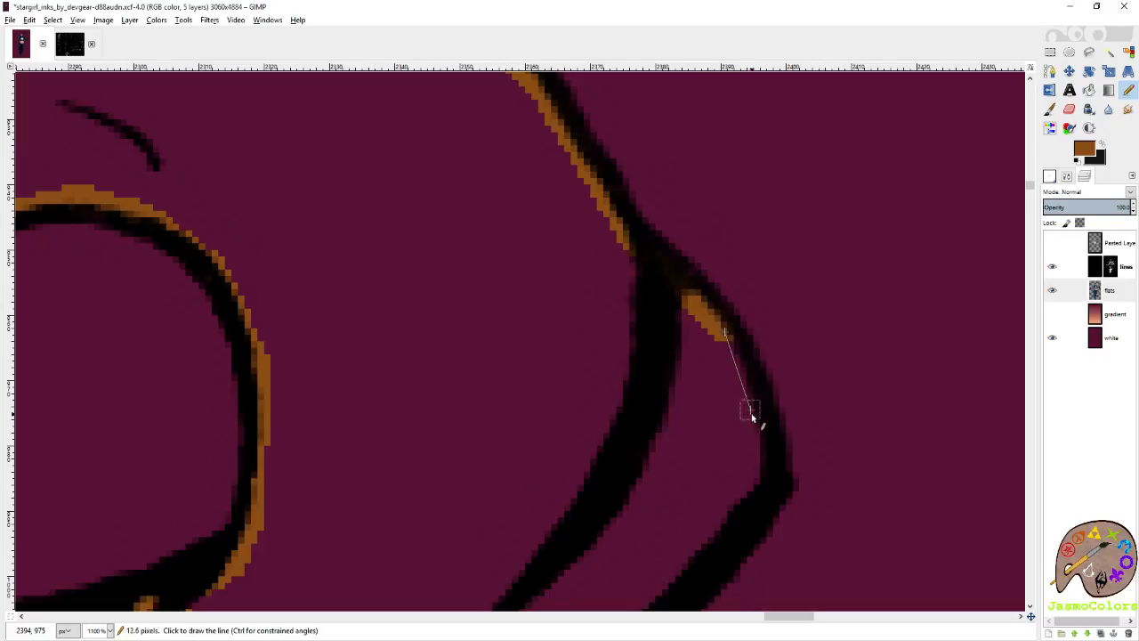
pyautogui.keyDown('shift'); pyautogui.click(748, 411); pyautogui.keyUp('shift')
pyautogui.keyDown('shift'); pyautogui.click(755, 474); pyautogui.keyUp('shift')
# Trace brown along the inner edge of the large curl's thick lower line, back toward the main hair.
pyautogui.scroll(-4, 720, 534)
pyautogui.keyDown('shift'); pyautogui.click(534, 157); pyautogui.keyUp('shift')
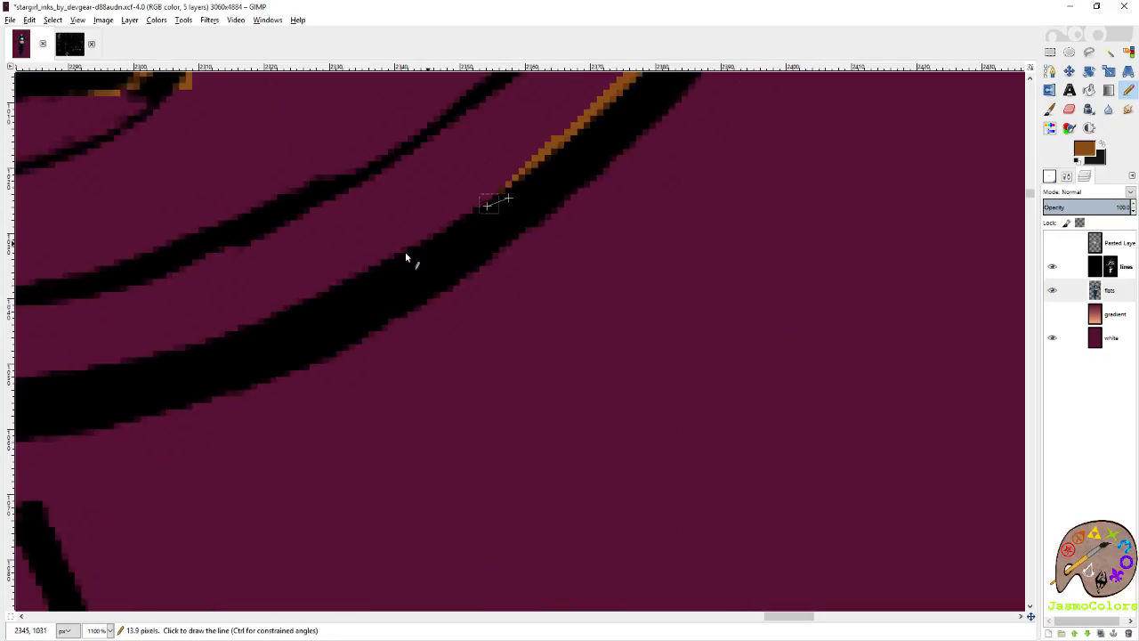
pyautogui.keyDown('shift'); pyautogui.click(427, 229); pyautogui.keyUp('shift')
pyautogui.keyDown('shift'); pyautogui.click(262, 307); pyautogui.keyUp('shift')
pyautogui.hscroll(-8, 208, 355)
pyautogui.keyDown('shift'); pyautogui.click(788, 397); pyautogui.keyUp('shift')
pyautogui.keyDown('shift'); pyautogui.click(658, 392); pyautogui.keyUp('shift')
# Bridge the gap below the large curl in brown and trace down inside the outermost strand's line.
pyautogui.scroll(-7, 458, 298)
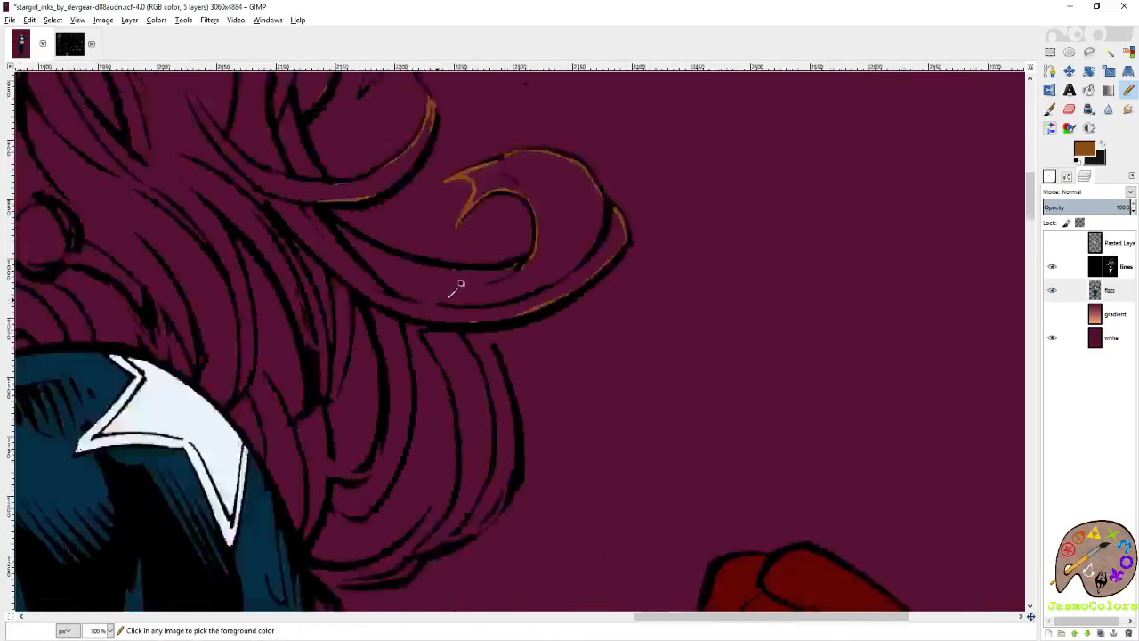
pyautogui.scroll(6, 482, 319)
pyautogui.keyDown('shift'); pyautogui.click(519, 290); pyautogui.keyUp('shift')
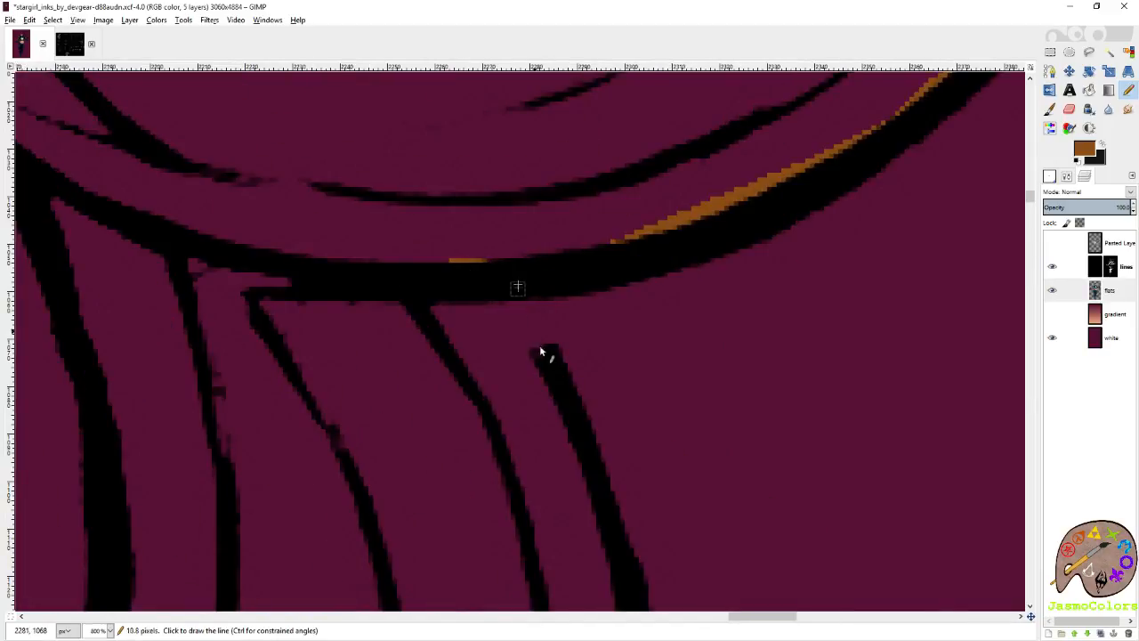
pyautogui.keyDown('shift'); pyautogui.click(561, 409); pyautogui.keyUp('shift')
pyautogui.scroll(-3, 592, 445)
pyautogui.keyDown('shift'); pyautogui.click(606, 342); pyautogui.keyUp('shift')
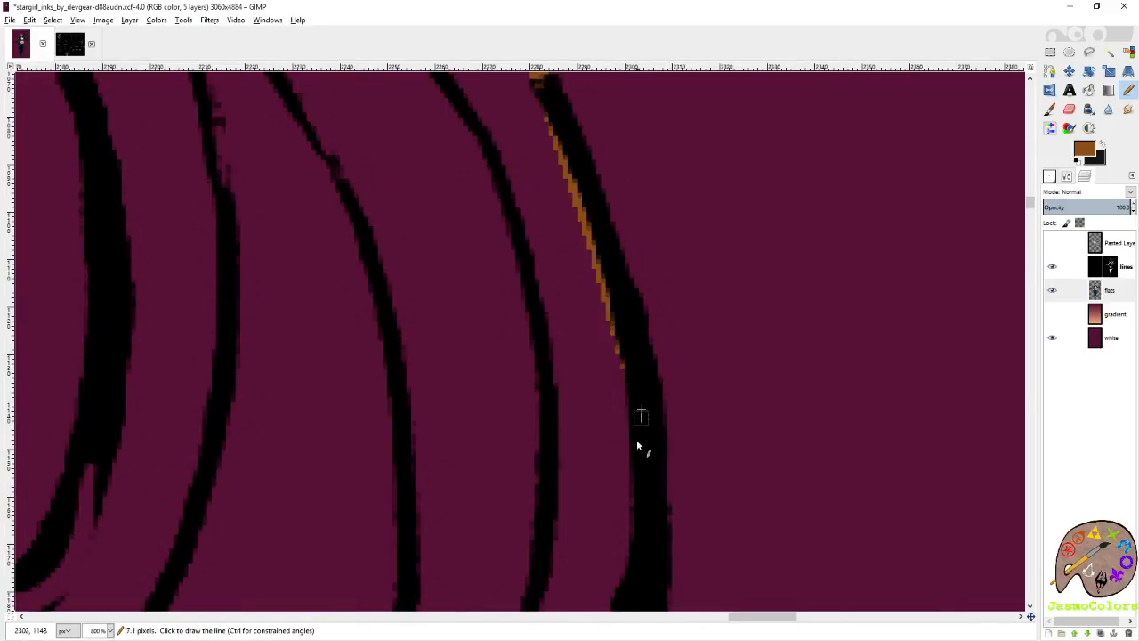
# Trace brown inside the outermost strand's lower bend, round to the point where the lower strands meet.
pyautogui.scroll(-4, 639, 356)
pyautogui.keyDown('shift'); pyautogui.click(621, 229); pyautogui.keyUp('shift')
pyautogui.keyDown('shift'); pyautogui.click(569, 345); pyautogui.keyUp('shift')
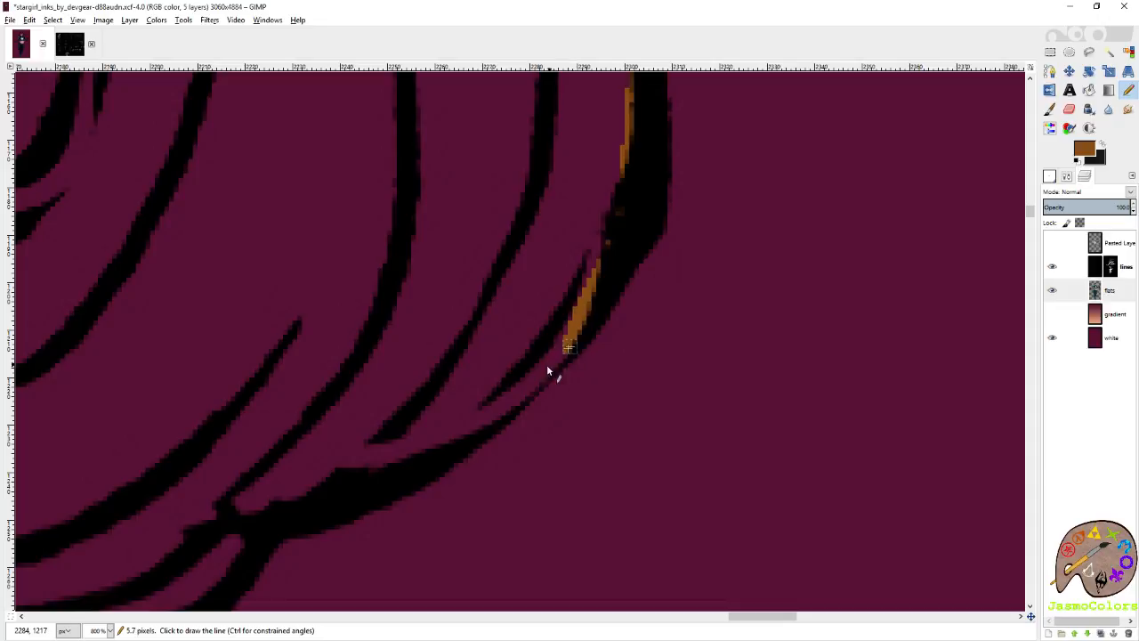
pyautogui.keyDown('shift'); pyautogui.click(532, 386); pyautogui.keyUp('shift')
pyautogui.keyDown('shift'); pyautogui.click(417, 465); pyautogui.keyUp('shift')
# Trace brown inside the lowest strand and close its open tip across to the arm's outline.
pyautogui.hscroll(-5, 392, 445)
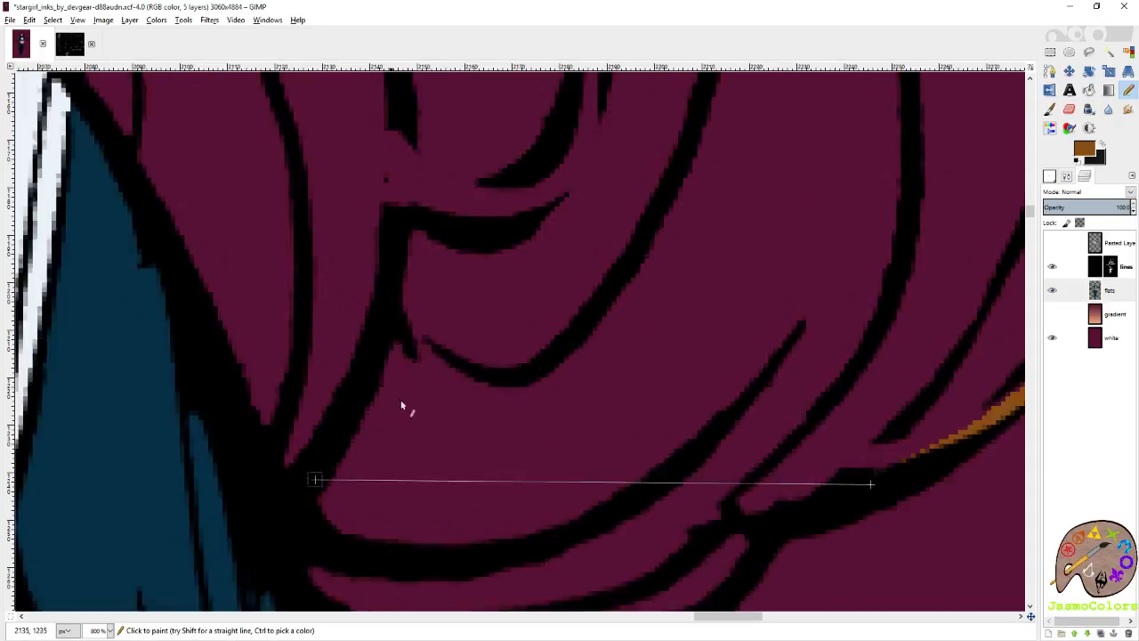
pyautogui.scroll(-3, 733, 272)
pyautogui.click(746, 271)
pyautogui.keyDown('shift'); pyautogui.click(668, 343); pyautogui.keyUp('shift')
pyautogui.keyDown('shift'); pyautogui.click(552, 359); pyautogui.keyUp('shift')
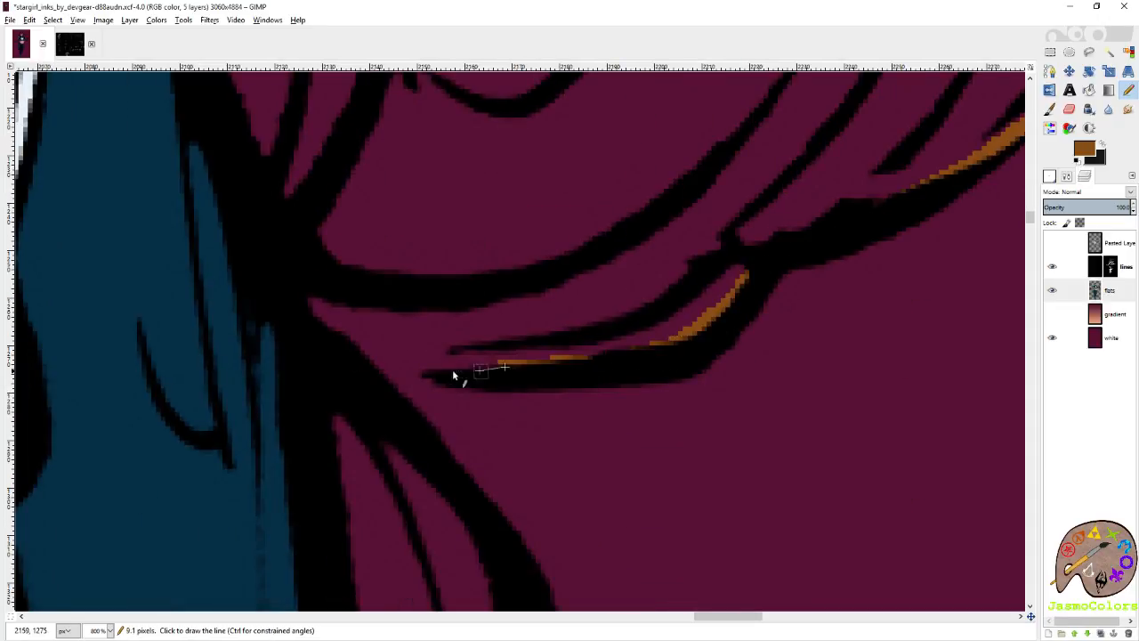
pyautogui.keyDown('shift'); pyautogui.click(412, 367); pyautogui.keyUp('shift')
pyautogui.keyDown('shift'); pyautogui.click(343, 362); pyautogui.keyUp('shift')
# Trace brown inside the outer line of the small strand beside the upper arm, down to the sleeve star.
pyautogui.scroll(-3, 494, 534)
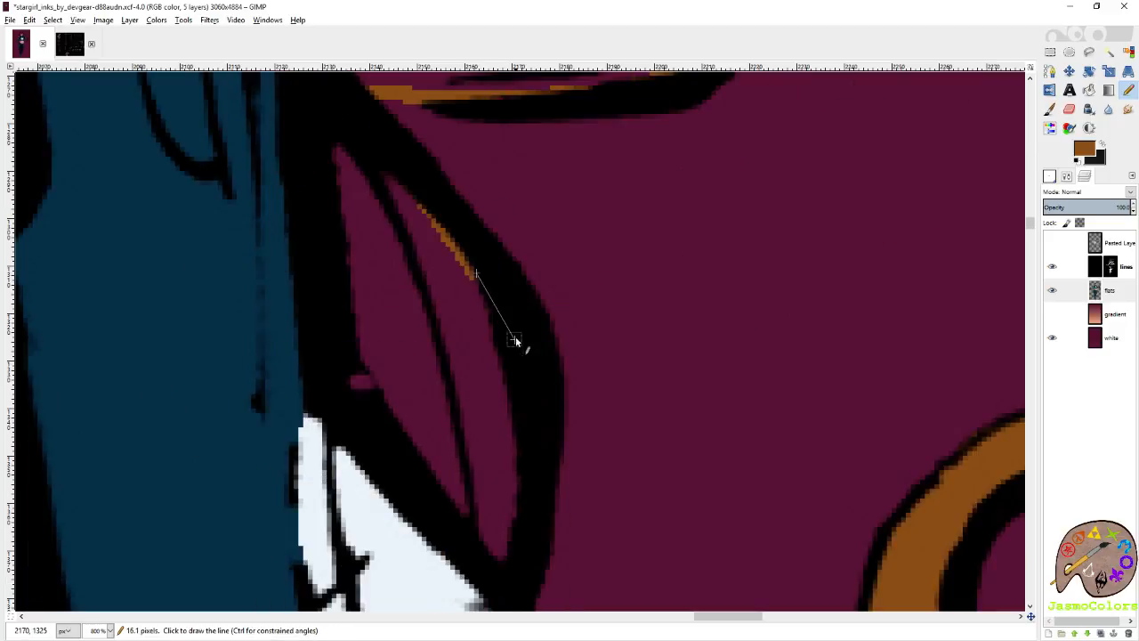
pyautogui.scroll(3, 520, 457)
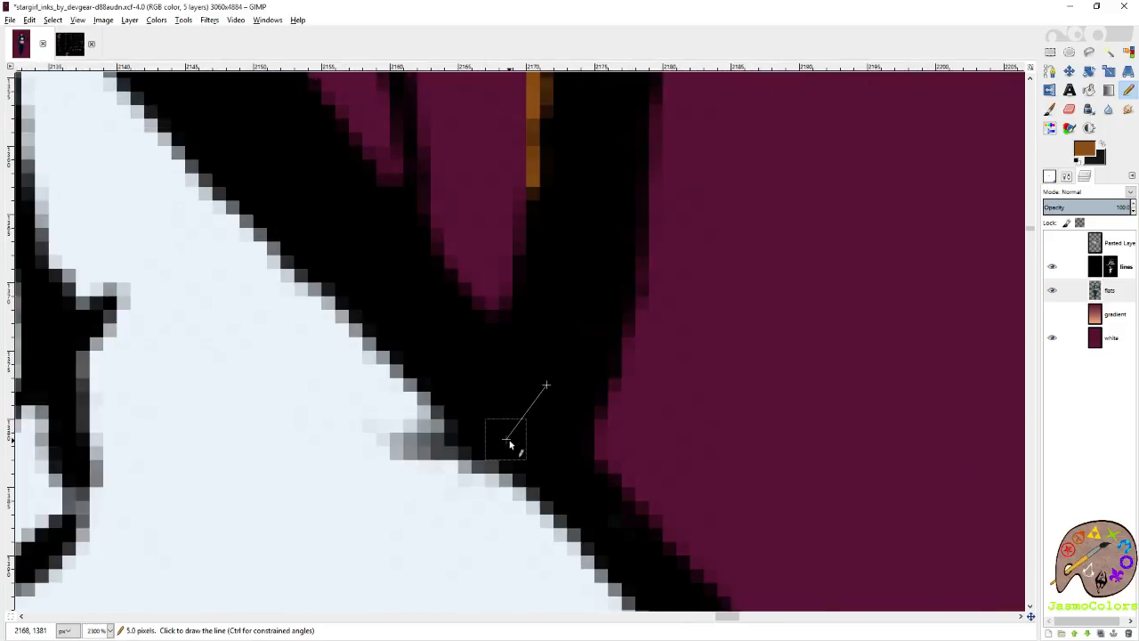
pyautogui.scroll(-13, 585, 406)
# Save the image and bucket-fill the outlined hair with orange-brown.
pyautogui.hotkey('ctrl', 's')
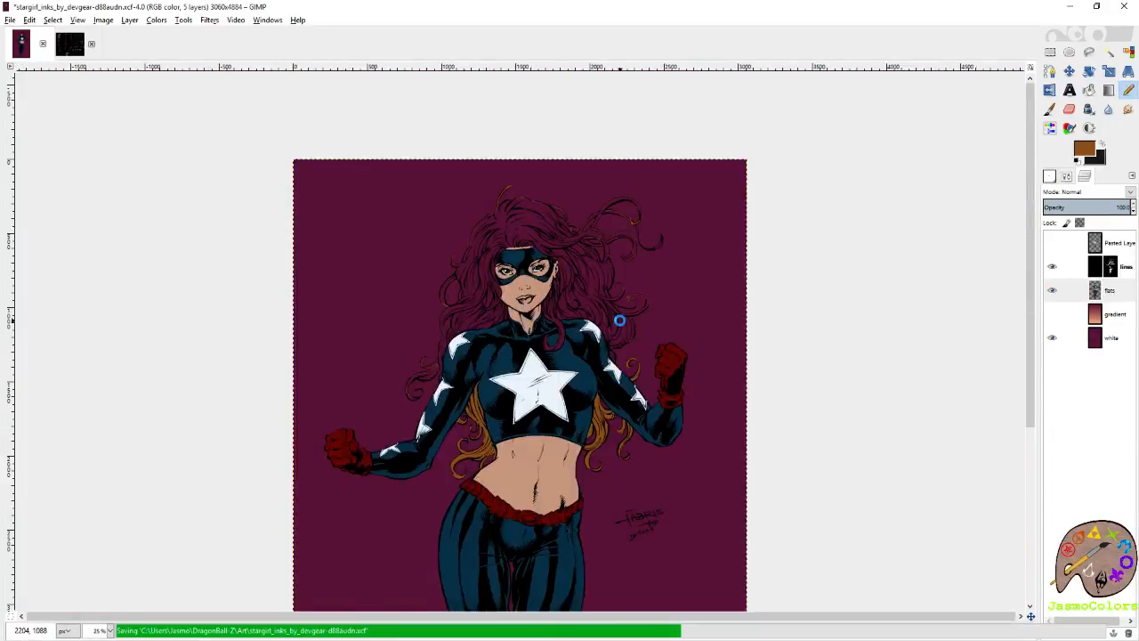
pyautogui.press('o')
pyautogui.click(573, 288)
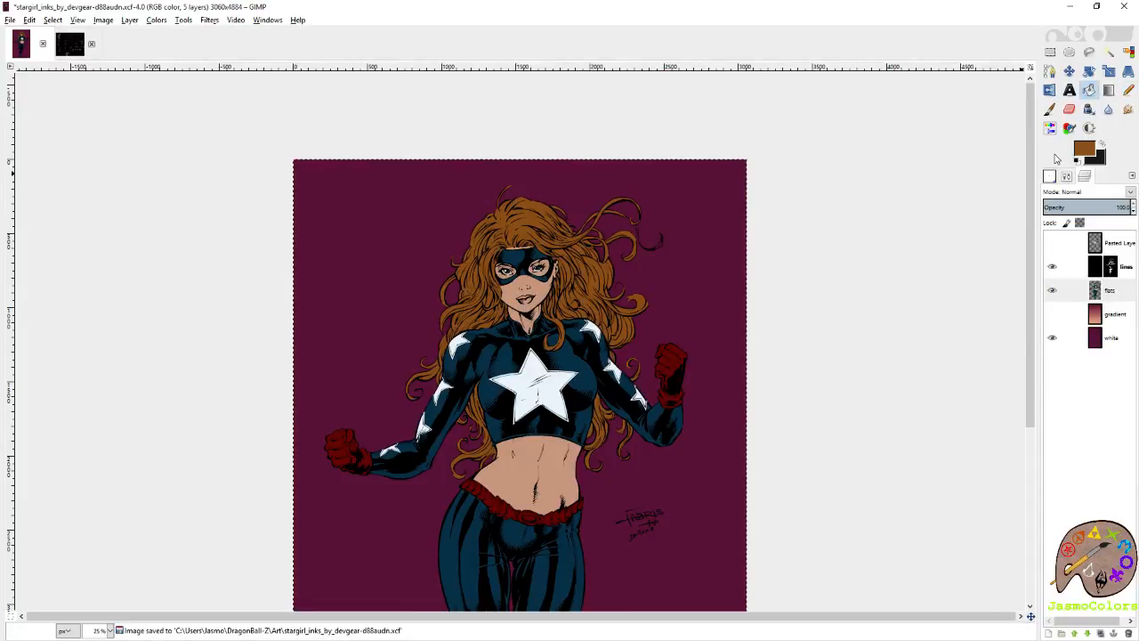
# Outline and fill the enclosed tip of the small upturned curl in brown with the Pencil tool.
pyautogui.click(1132, 95)
pyautogui.keyDown('ctrl'); pyautogui.scroll(3, 627, 283); pyautogui.keyUp('ctrl')
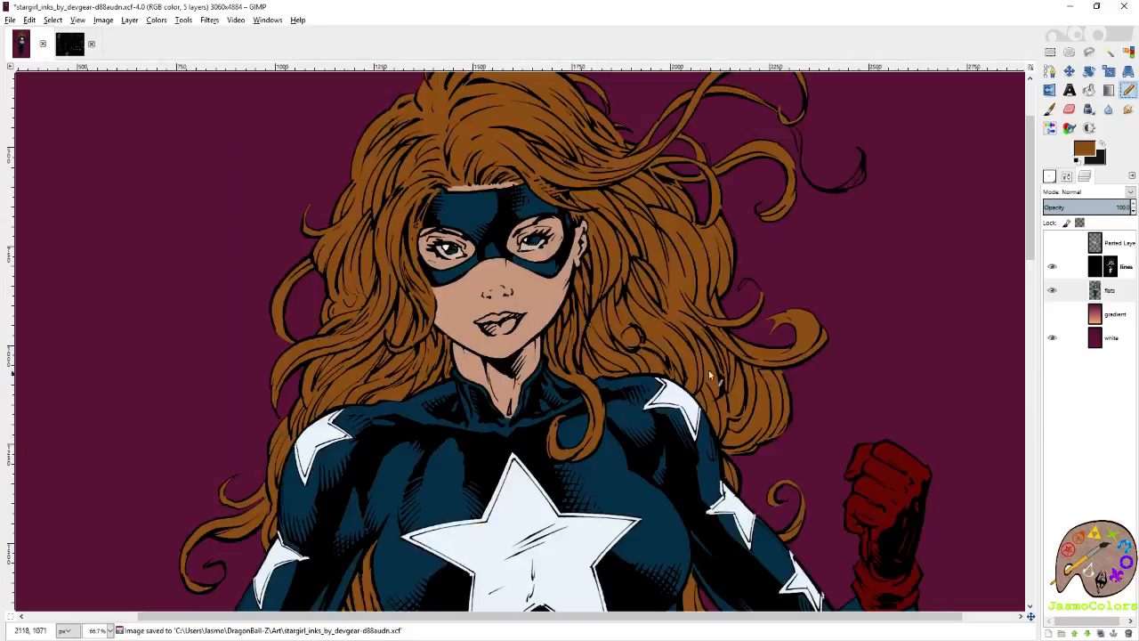
pyautogui.keyDown('ctrl'); pyautogui.scroll(9, 773, 290); pyautogui.keyUp('ctrl')
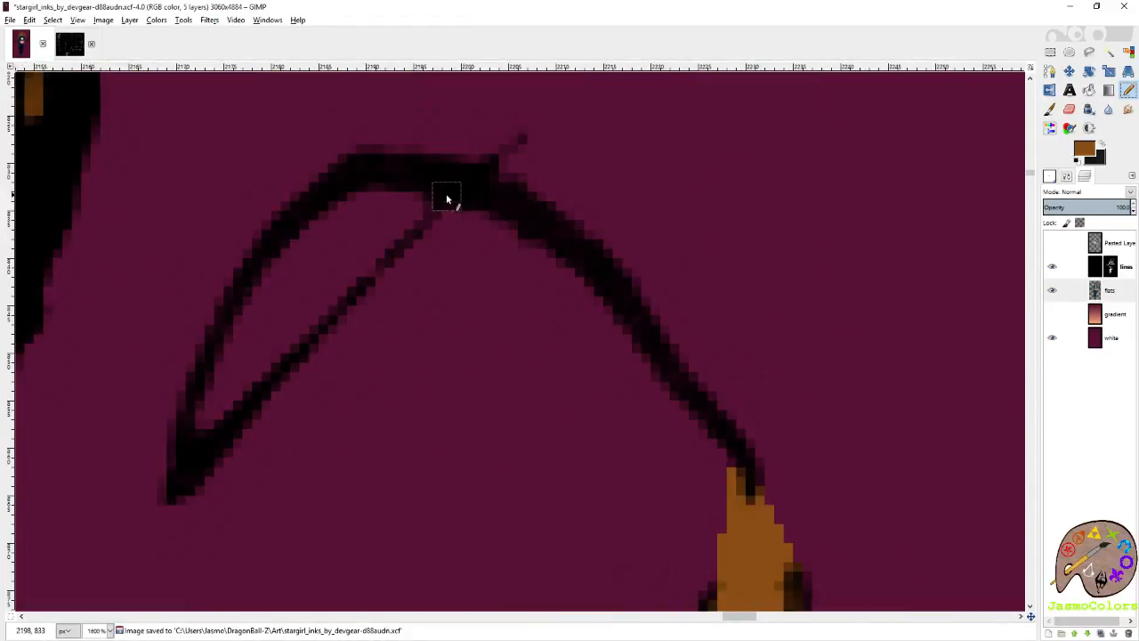
pyautogui.moveTo(429, 203)
pyautogui.mouseDown()
pyautogui.moveTo(378, 194)
pyautogui.moveTo(319, 226)
pyautogui.moveTo(237, 351)
pyautogui.mouseUp()
pyautogui.keyDown('shift'); pyautogui.click(200, 420); pyautogui.keyUp('shift')
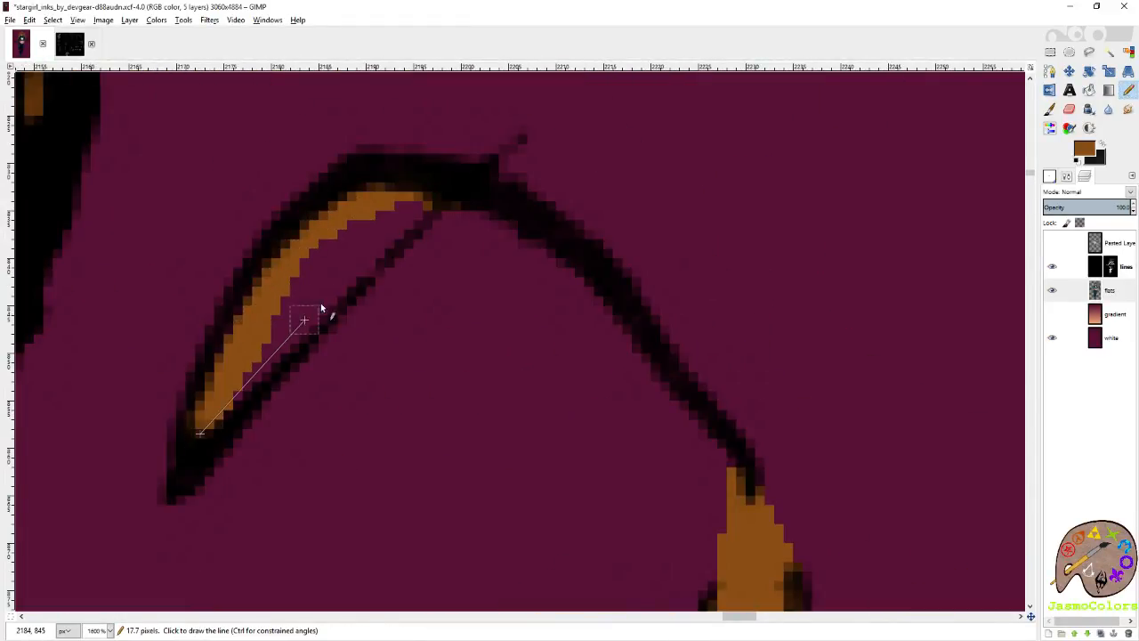
pyautogui.keyDown('shift'); pyautogui.click(352, 267); pyautogui.keyUp('shift')
pyautogui.keyDown('shift'); pyautogui.click(416, 203); pyautogui.keyUp('shift')
pyautogui.moveTo(369, 223)
pyautogui.mouseDown()
pyautogui.moveTo(300, 274)
pyautogui.moveTo(307, 292)
pyautogui.mouseUp()
pyautogui.keyDown('ctrl'); pyautogui.scroll(-6, 703, 311); pyautogui.keyUp('ctrl')
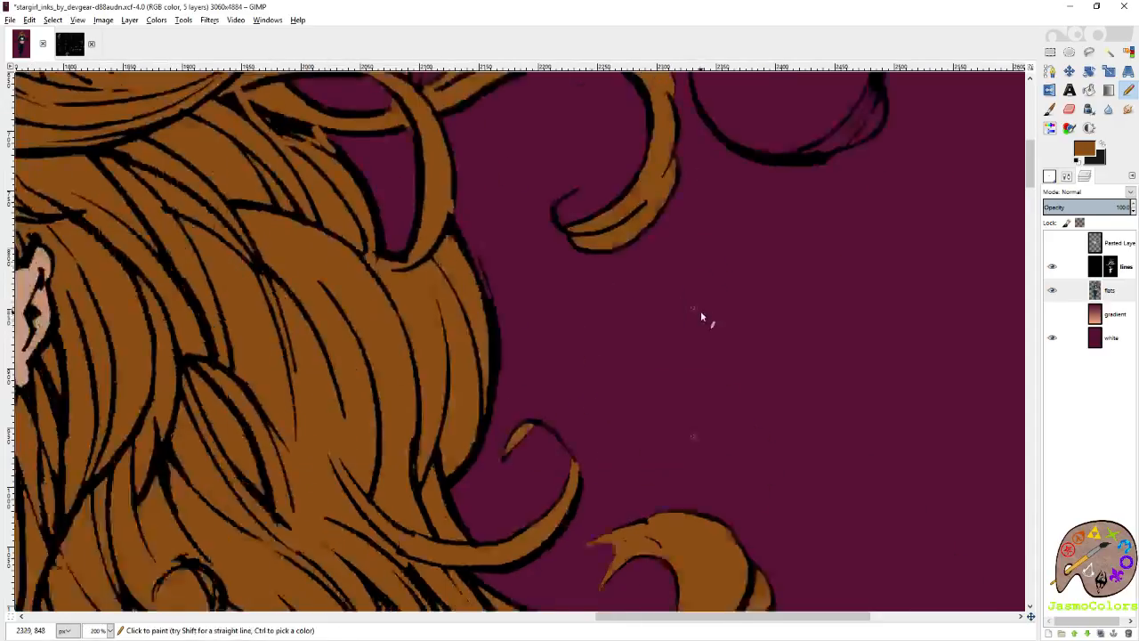
# Trace brown inside the inner line of the thin looping strand's tip at the hair's far outer edge.
pyautogui.hscroll(3, 722, 302)
pyautogui.keyDown('ctrl'); pyautogui.scroll(4, 784, 223); pyautogui.keyUp('ctrl')
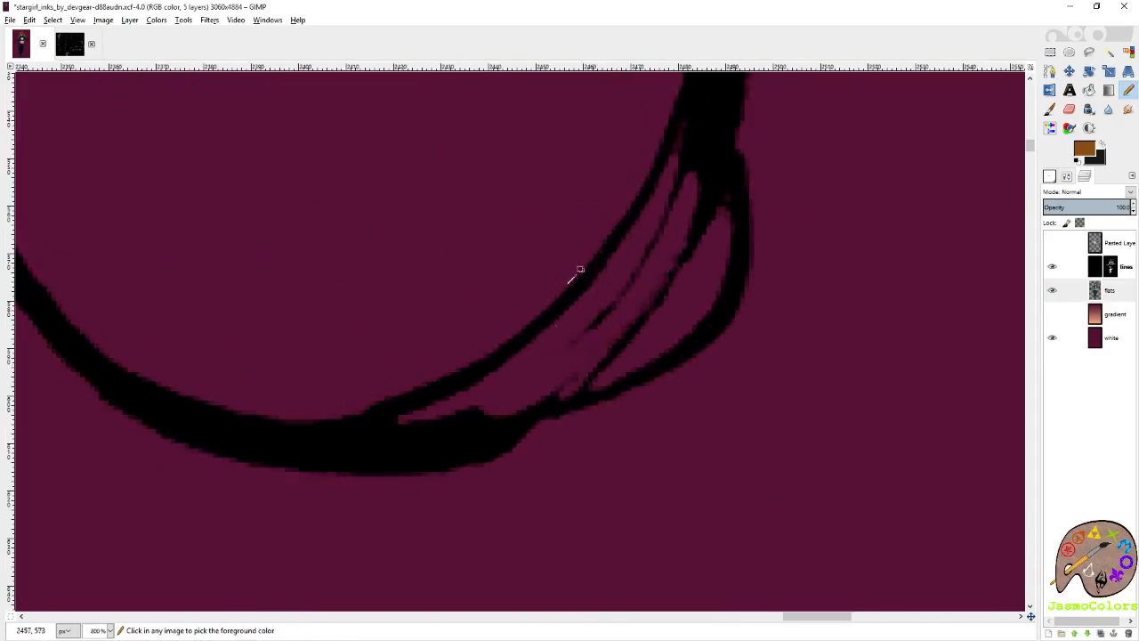
pyautogui.click(400, 419)
pyautogui.keyDown('shift'); pyautogui.click(515, 359); pyautogui.keyUp('shift')
pyautogui.keyDown('shift'); pyautogui.click(607, 274); pyautogui.keyUp('shift')
pyautogui.keyDown('shift'); pyautogui.click(672, 169); pyautogui.keyUp('shift')
pyautogui.keyDown('shift'); pyautogui.click(686, 110); pyautogui.keyUp('shift')
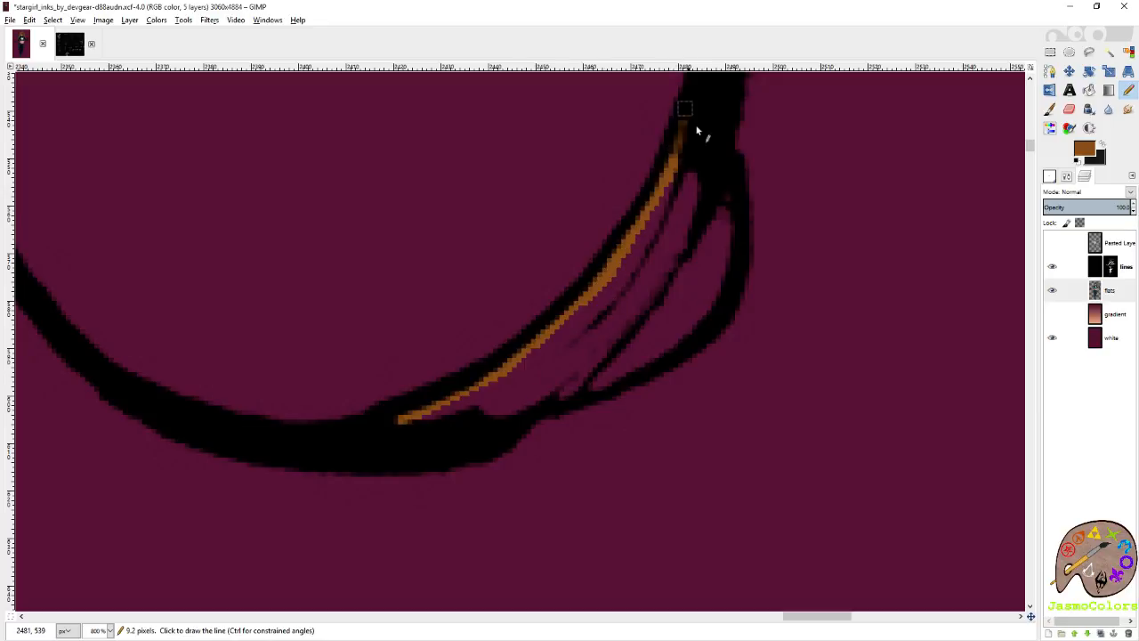
# Trace brown inside the outer line of the looping strand's tip, closing the outline at its narrow end.
pyautogui.keyDown('shift'); pyautogui.click(733, 225); pyautogui.keyUp('shift')
pyautogui.keyDown('shift'); pyautogui.click(732, 258); pyautogui.keyUp('shift')
pyautogui.keyDown('shift'); pyautogui.click(675, 351); pyautogui.keyUp('shift')
pyautogui.keyDown('shift'); pyautogui.click(587, 394); pyautogui.keyUp('shift')
pyautogui.keyDown('shift'); pyautogui.click(488, 416); pyautogui.keyUp('shift')
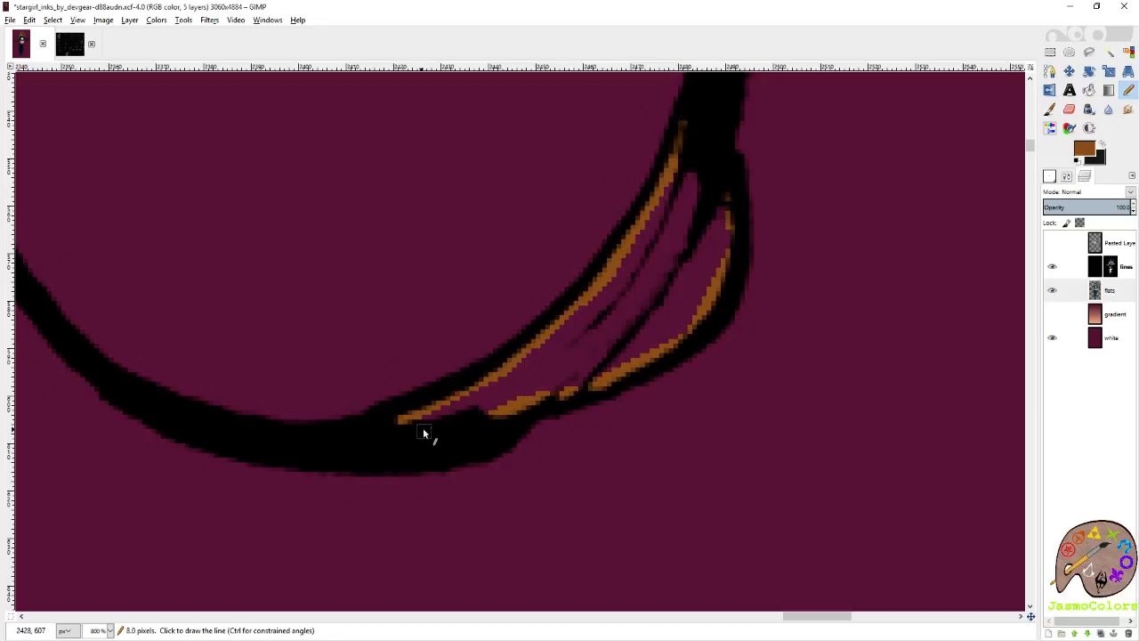
pyautogui.keyDown('shift'); pyautogui.click(400, 430); pyautogui.keyUp('shift')
# Bucket-fill the looping strand's tip with brown, return to the Pencil tool and save the image.
pyautogui.hotkey('shift', 'b')
pyautogui.click(641, 326)
pyautogui.press('n')
pyautogui.keyDown('ctrl'); pyautogui.scroll(-8, 803, 304); pyautogui.keyUp('ctrl')
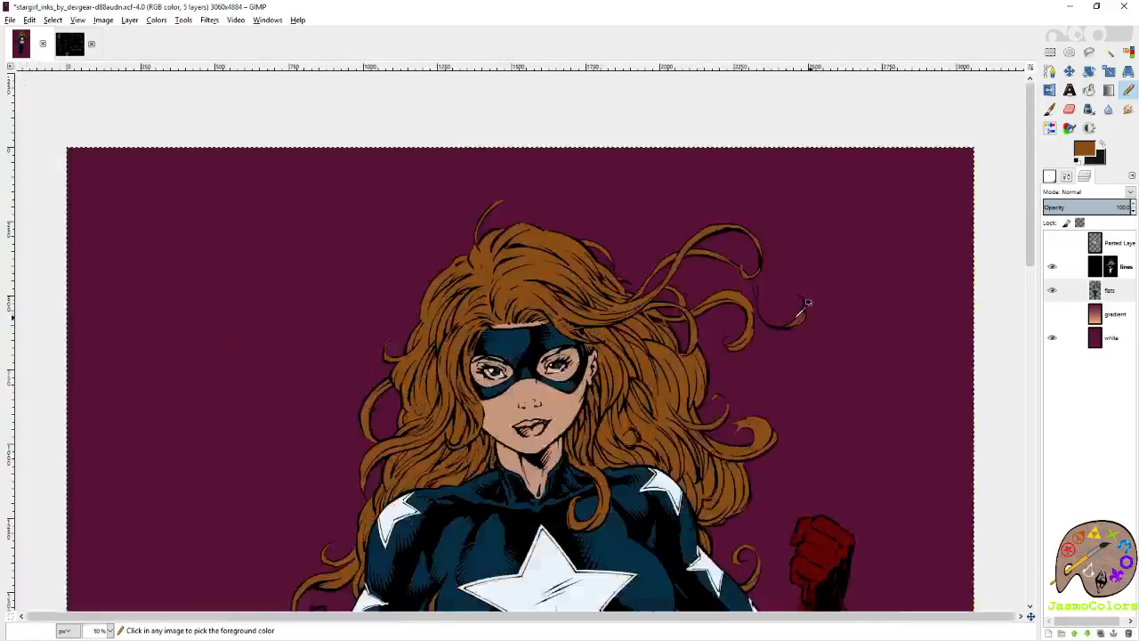
pyautogui.keyDown('ctrl'); pyautogui.scroll(-3, 680, 259); pyautogui.keyUp('ctrl')
pyautogui.hotkey('ctrl', 's')
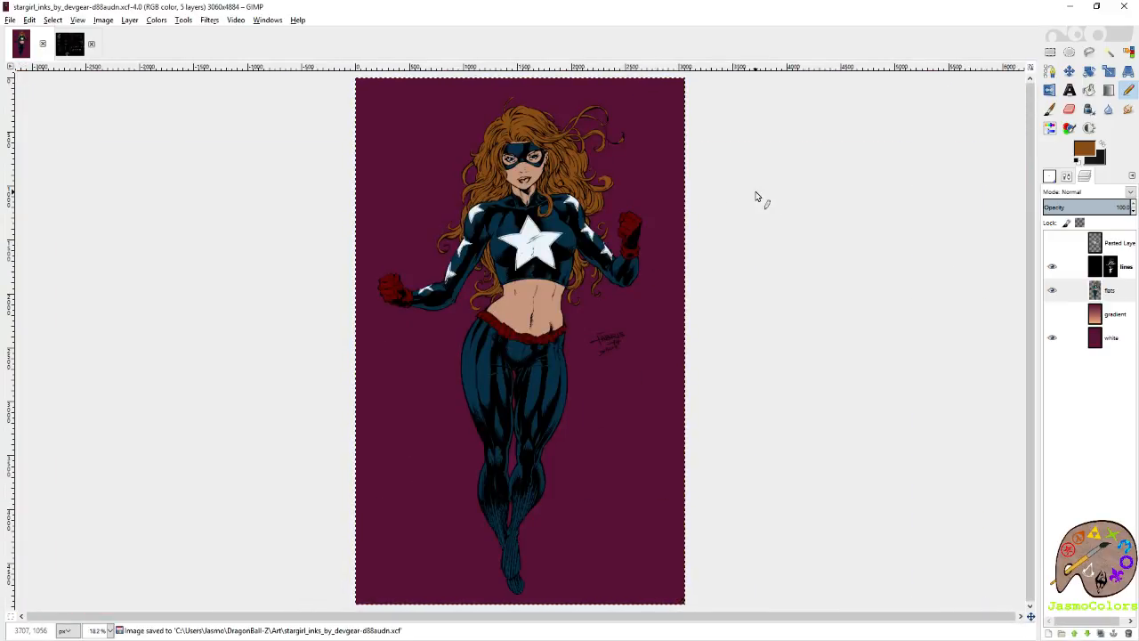
pyautogui.click(943, 123)
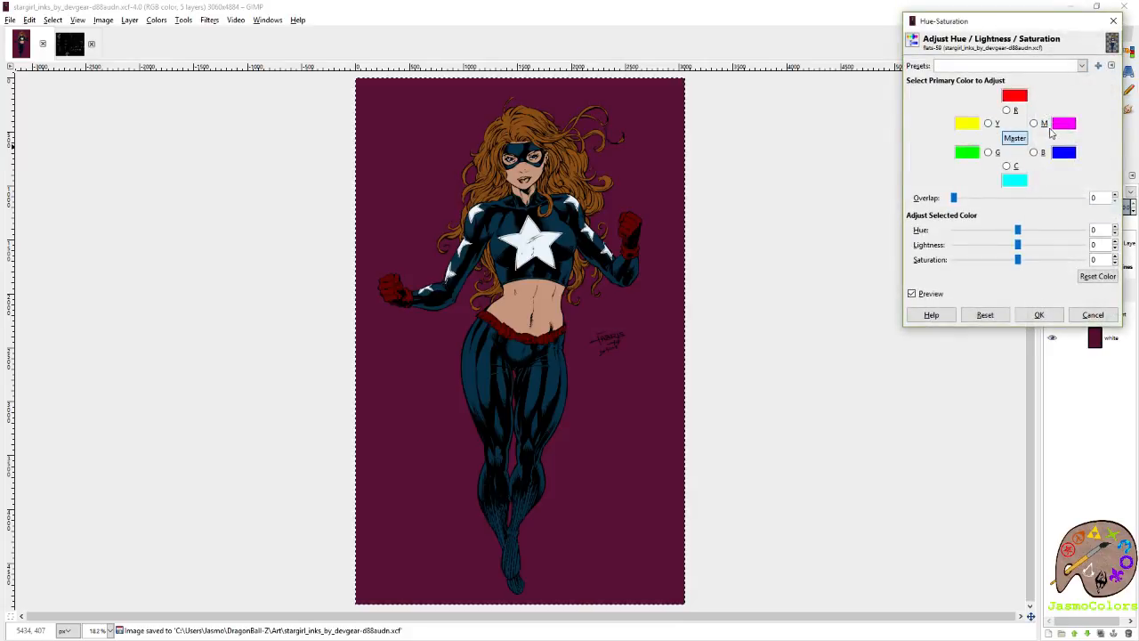
pyautogui.click(1034, 125)
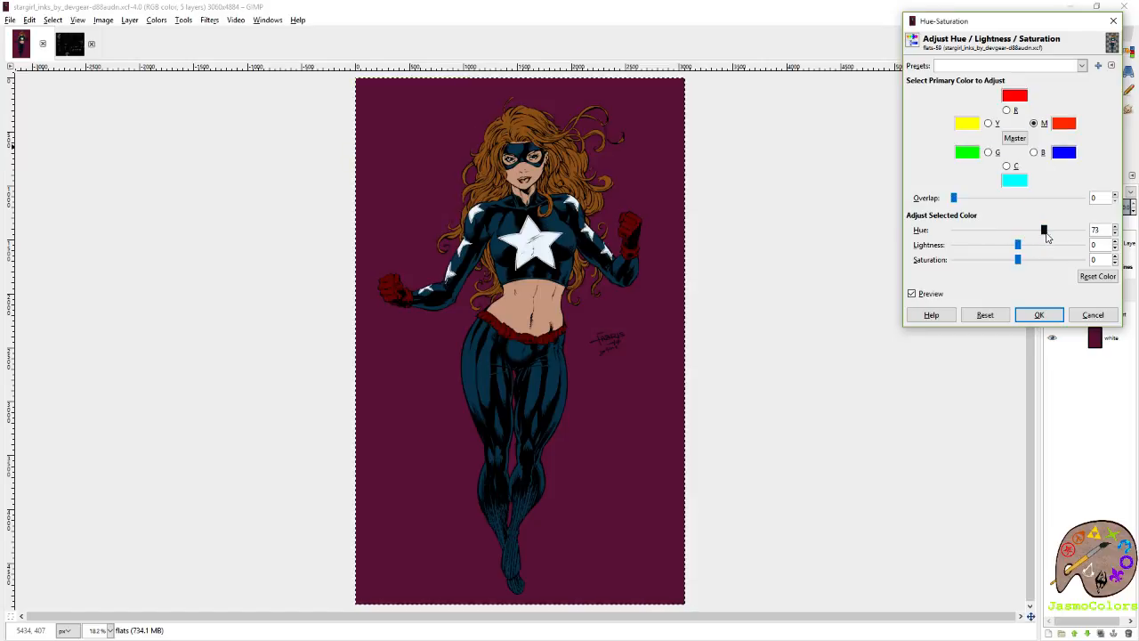
pyautogui.moveTo(1020, 236)
pyautogui.mouseDown()
pyautogui.moveTo(969, 232)
pyautogui.moveTo(1035, 242)
pyautogui.moveTo(1012, 231)
pyautogui.mouseUp()
pyautogui.click(985, 316)
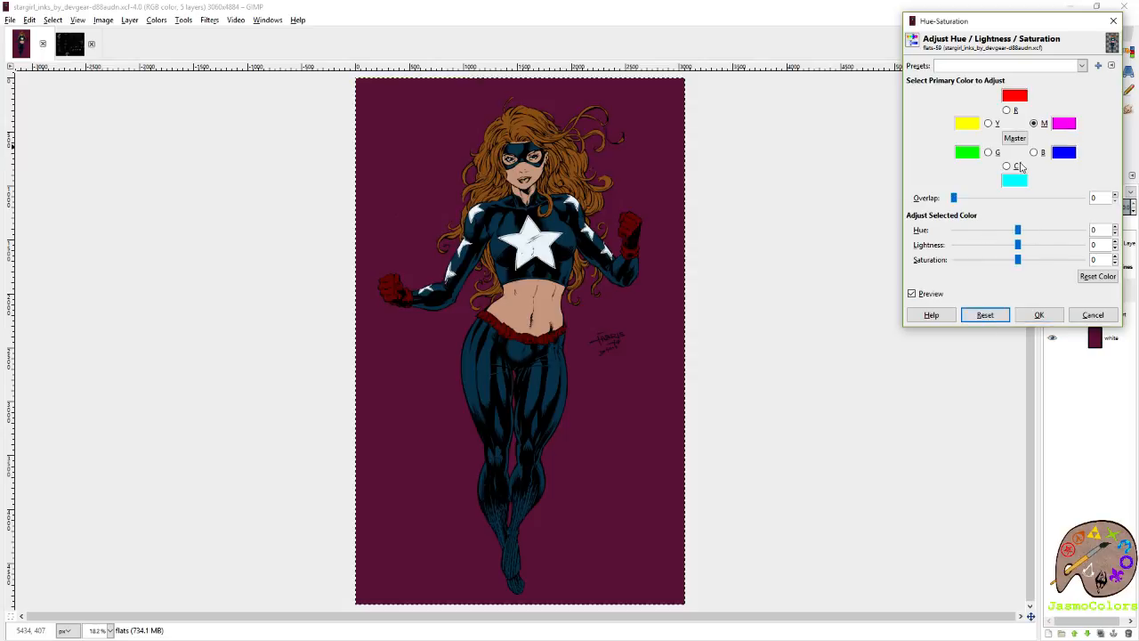
pyautogui.click(1033, 124)
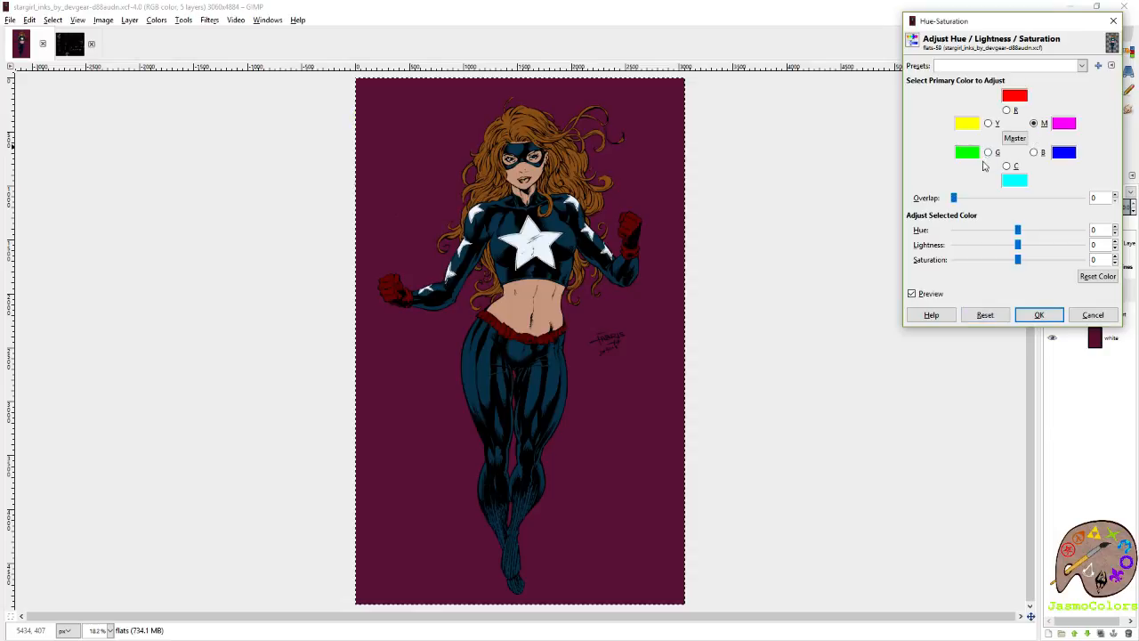
pyautogui.click(1086, 317)
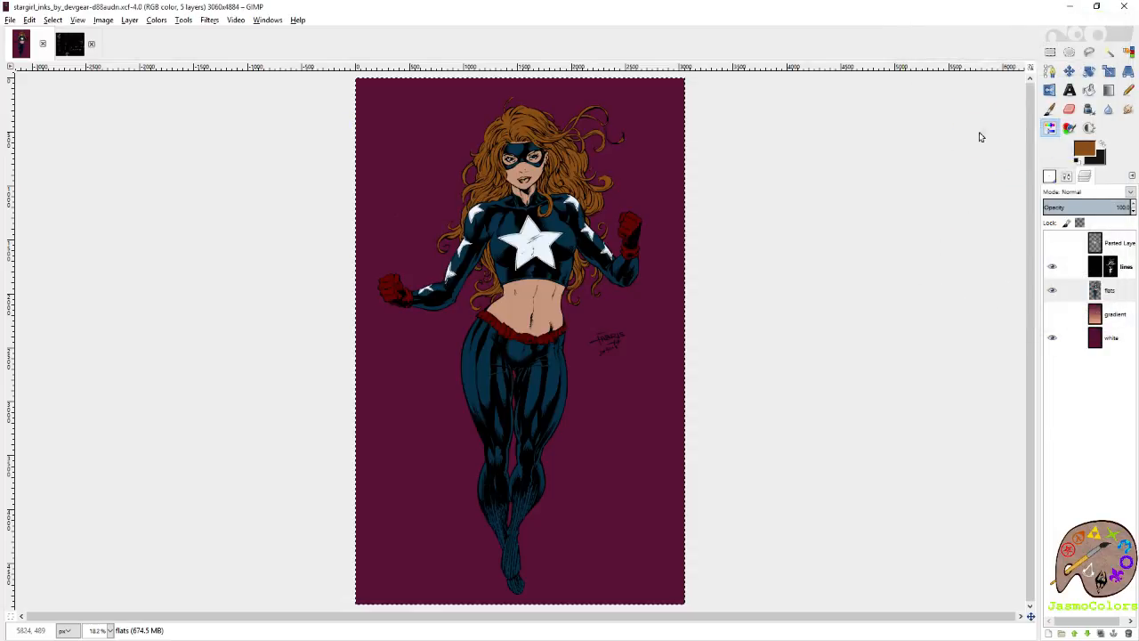
pyautogui.hotkey('ctrl', 'shift', 'f')
pyautogui.scroll(1, 580, 242)
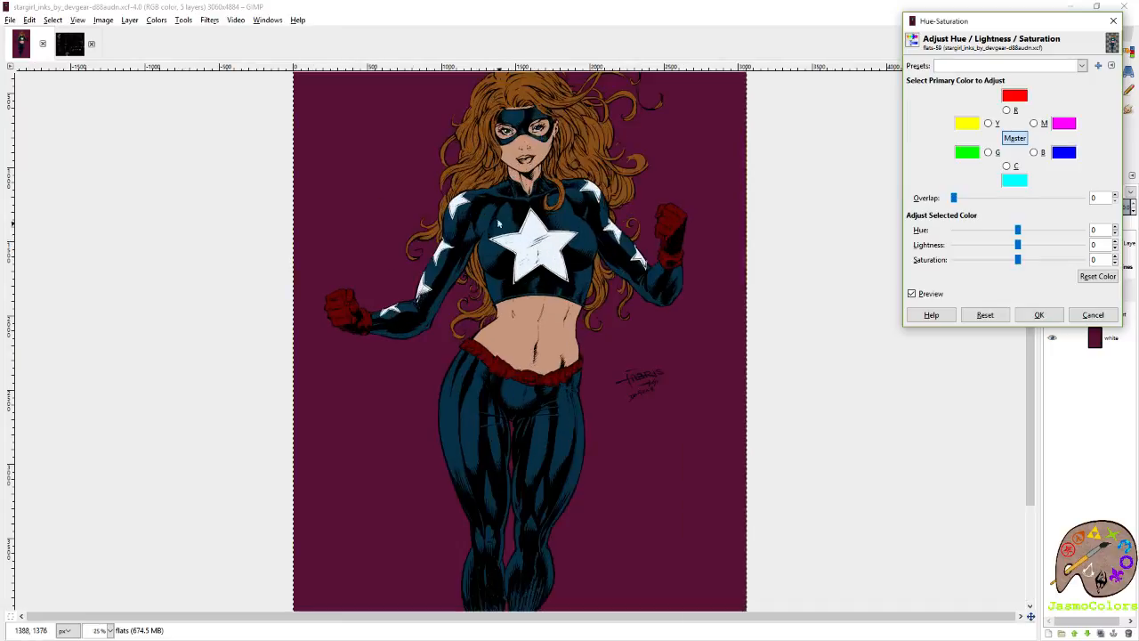
pyautogui.scroll(1, 569, 129)
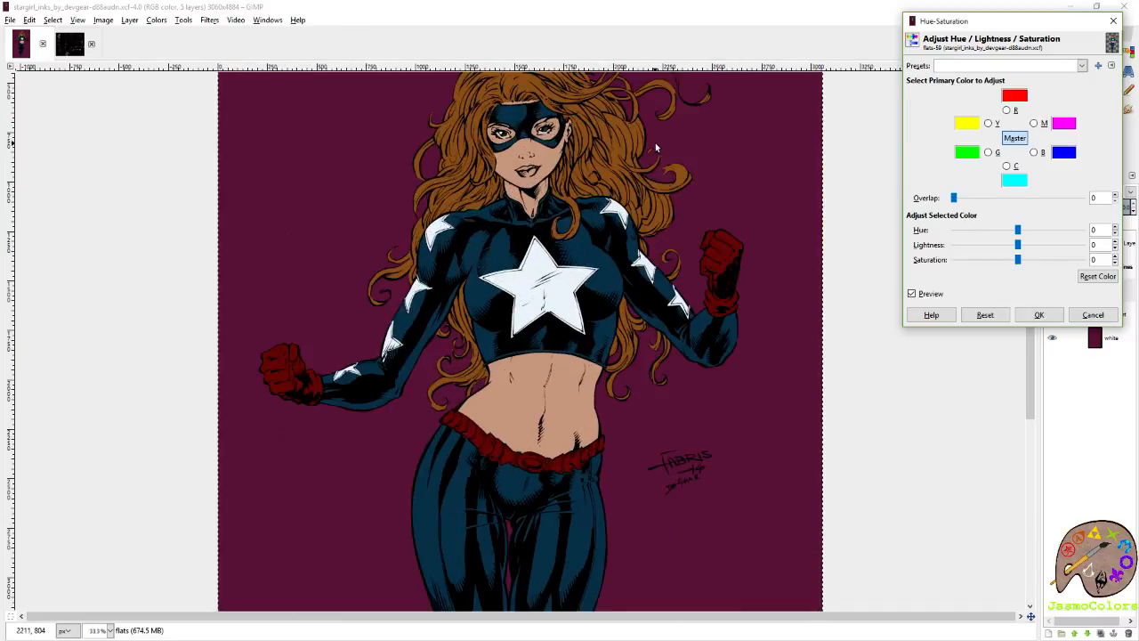
pyautogui.click(1083, 65)
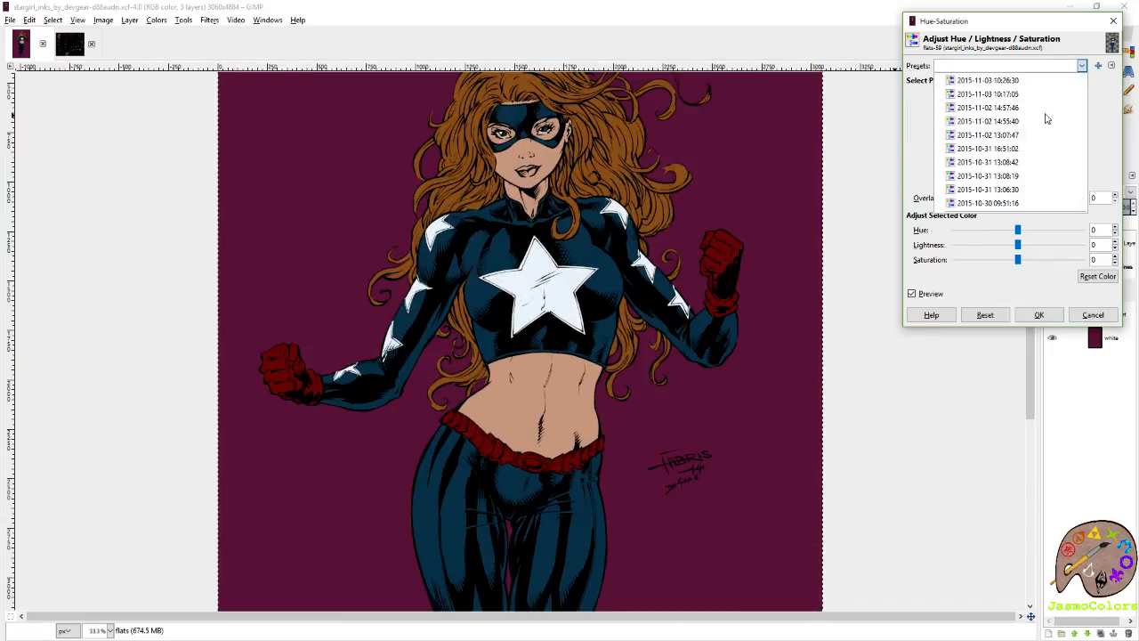
pyautogui.click(1015, 160)
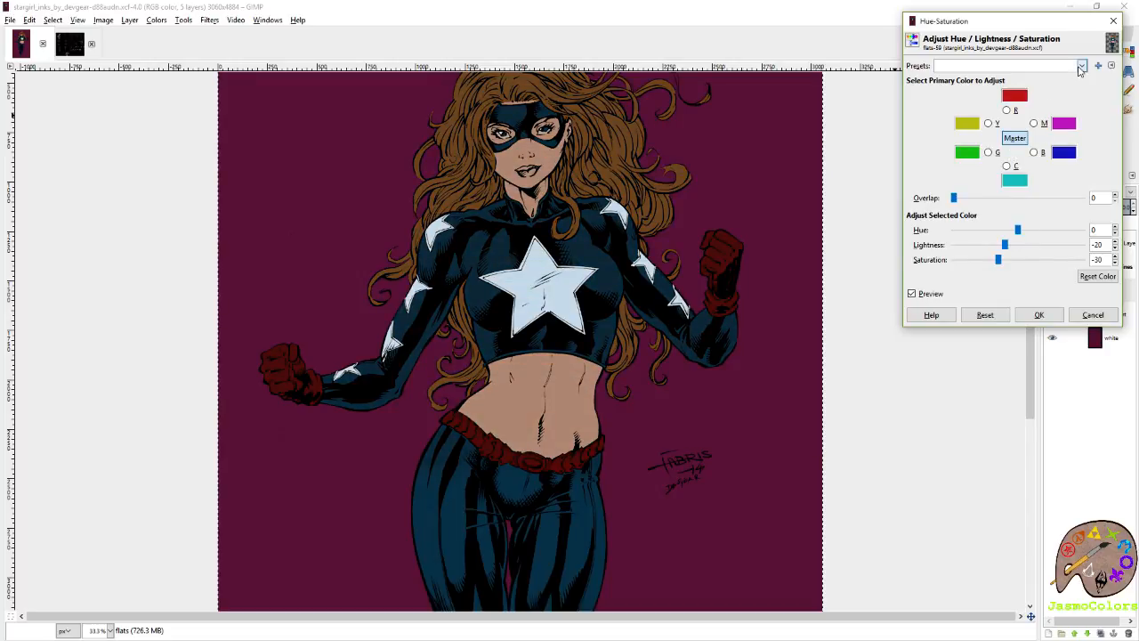
pyautogui.click(1083, 67)
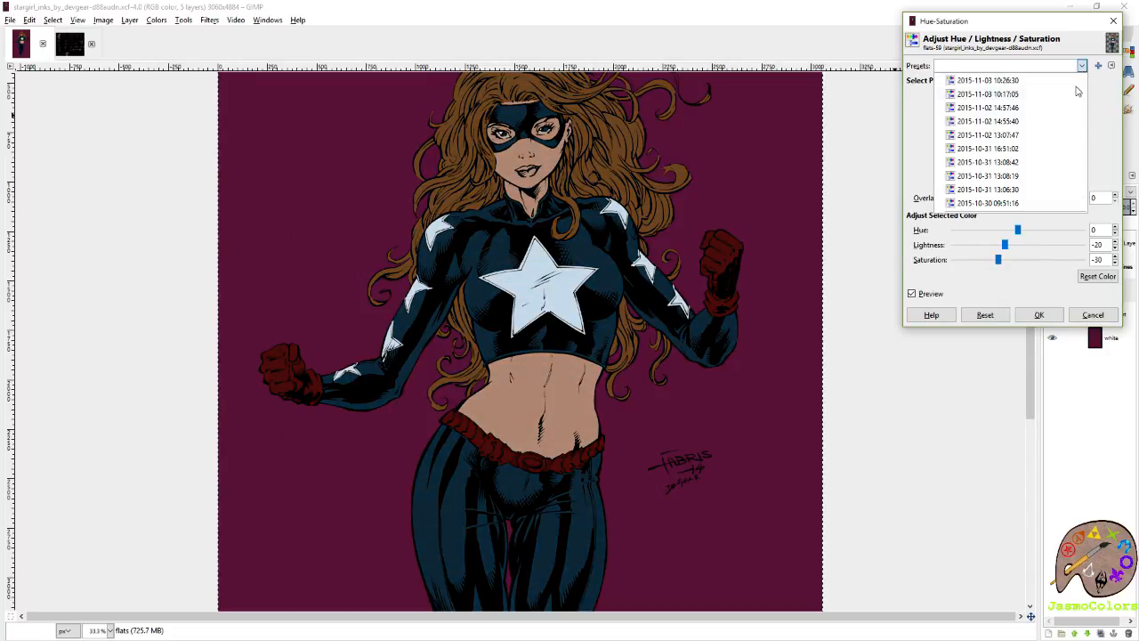
pyautogui.click(1020, 201)
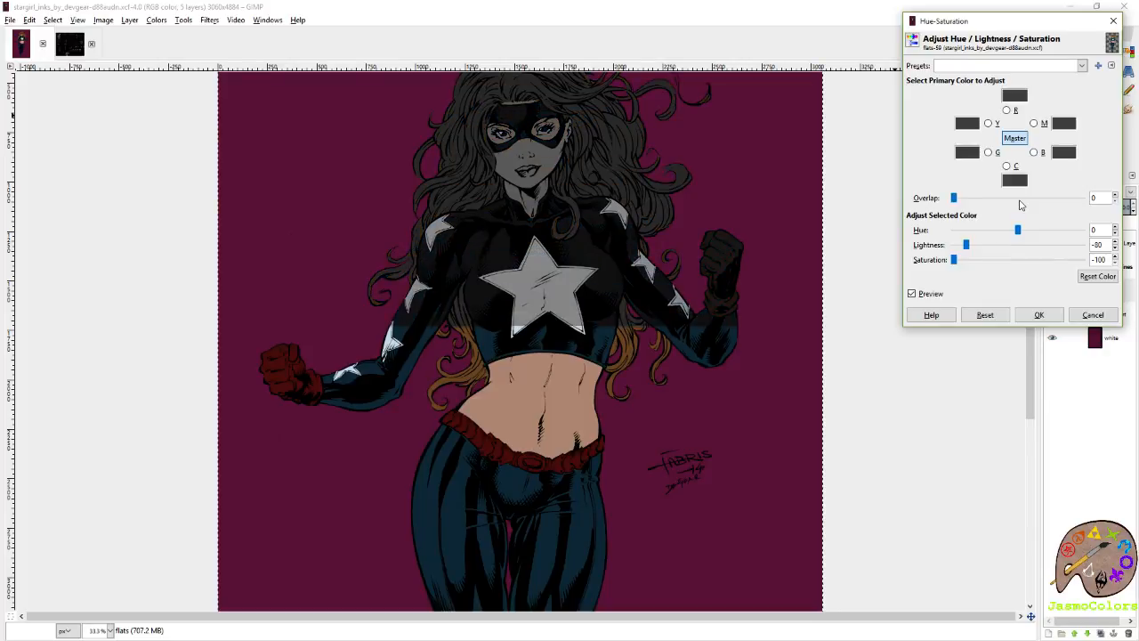
pyautogui.click(1086, 317)
# Shift the flats layer's overall hue in Hue-Saturation, comparing -30 and settling on -15.
pyautogui.click(939, 235)
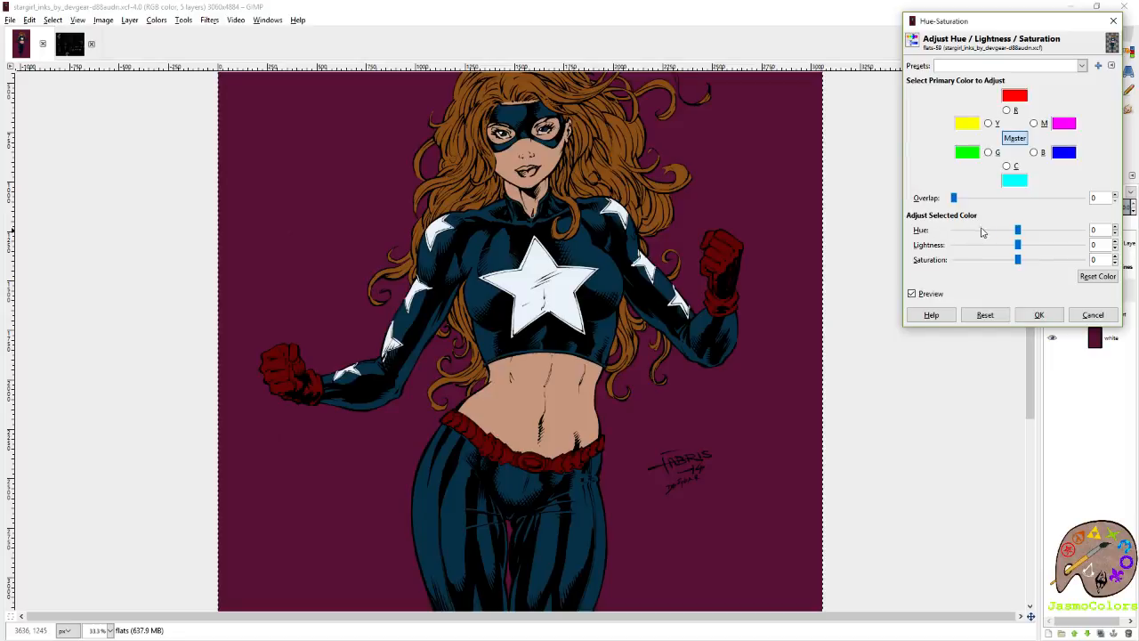
pyautogui.moveTo(996, 234); pyautogui.dragTo(990, 236)
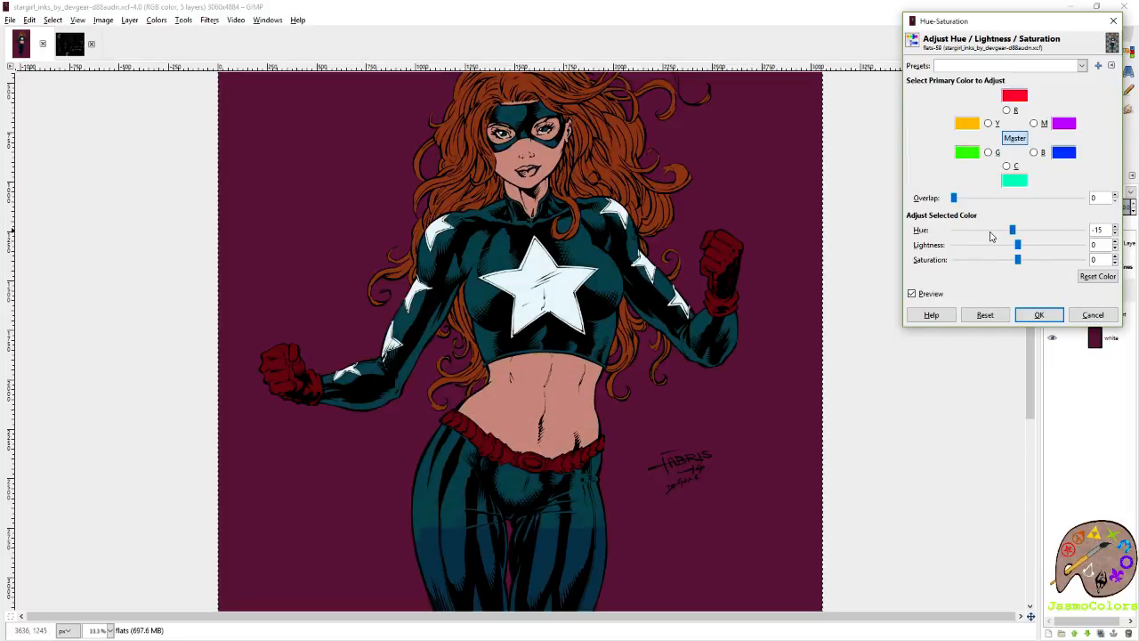
pyautogui.scroll(2, 721, 340)
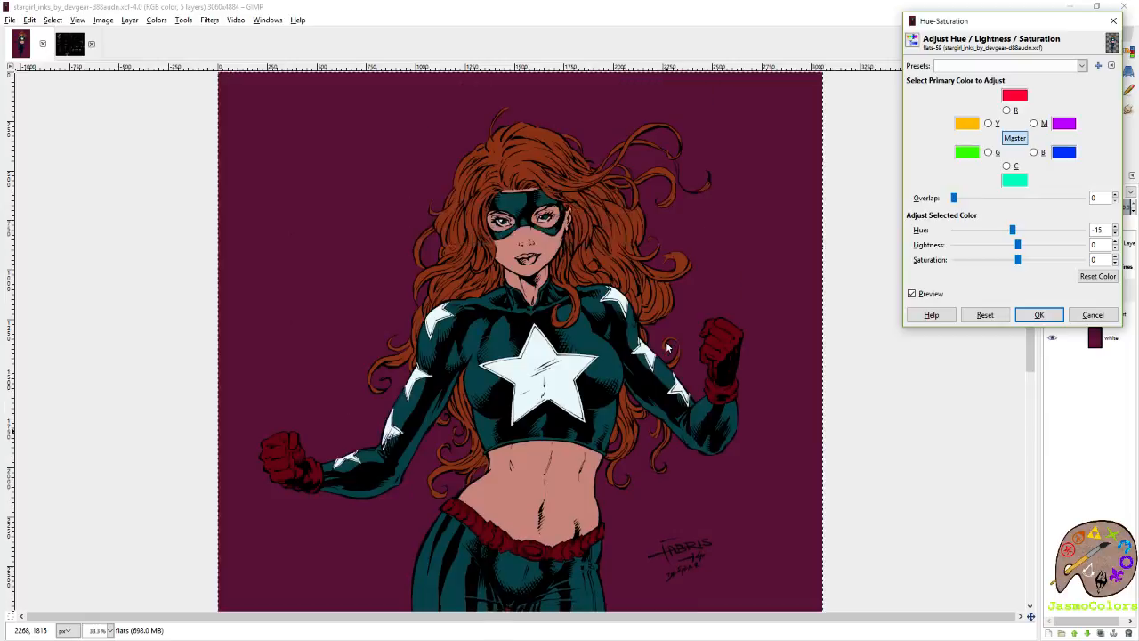
pyautogui.click(968, 234)
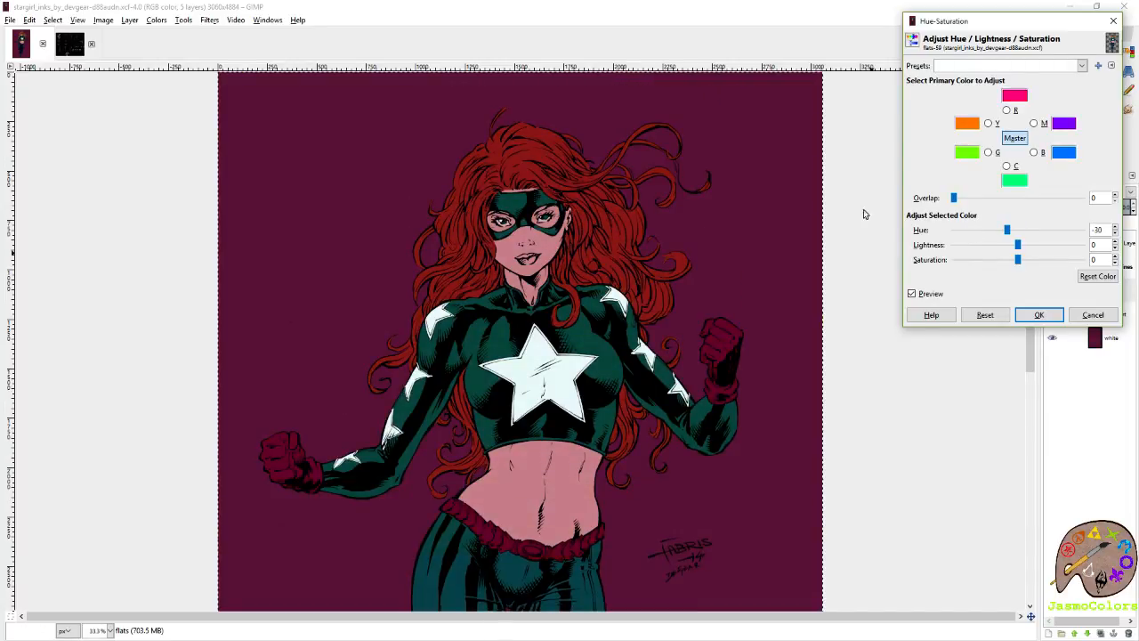
pyautogui.hotkey('shift', 'ctrl', 'j')
pyautogui.click(1045, 235)
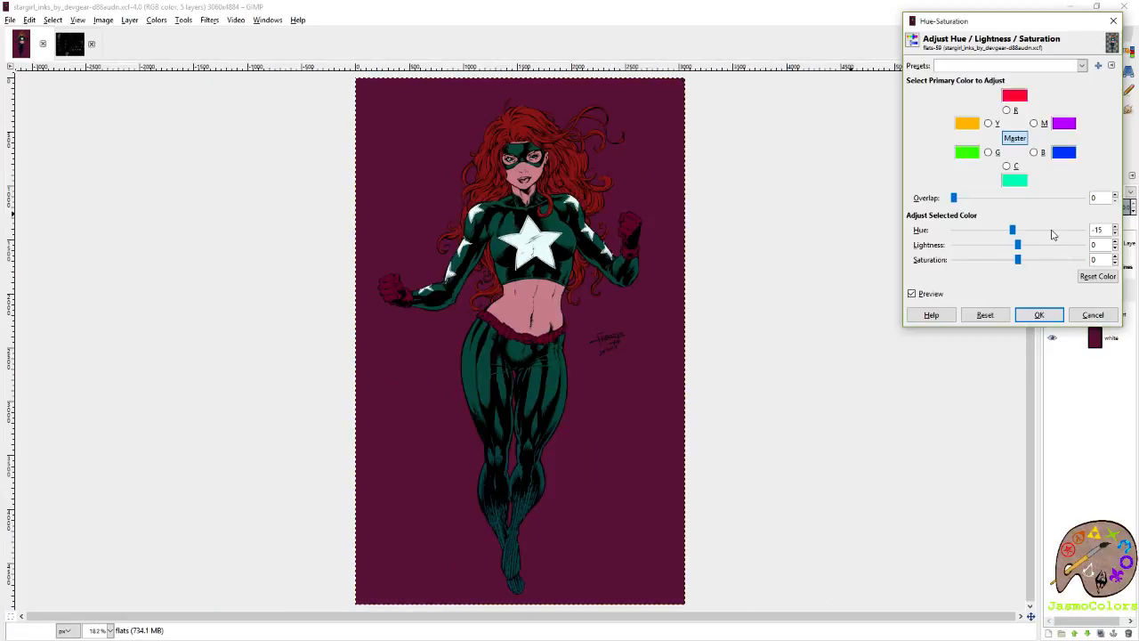
# Show the pasted forest reference image over the figure and raise the flats' lightness to 20.
pyautogui.moveTo(1042, 25); pyautogui.dragTo(882, 26)
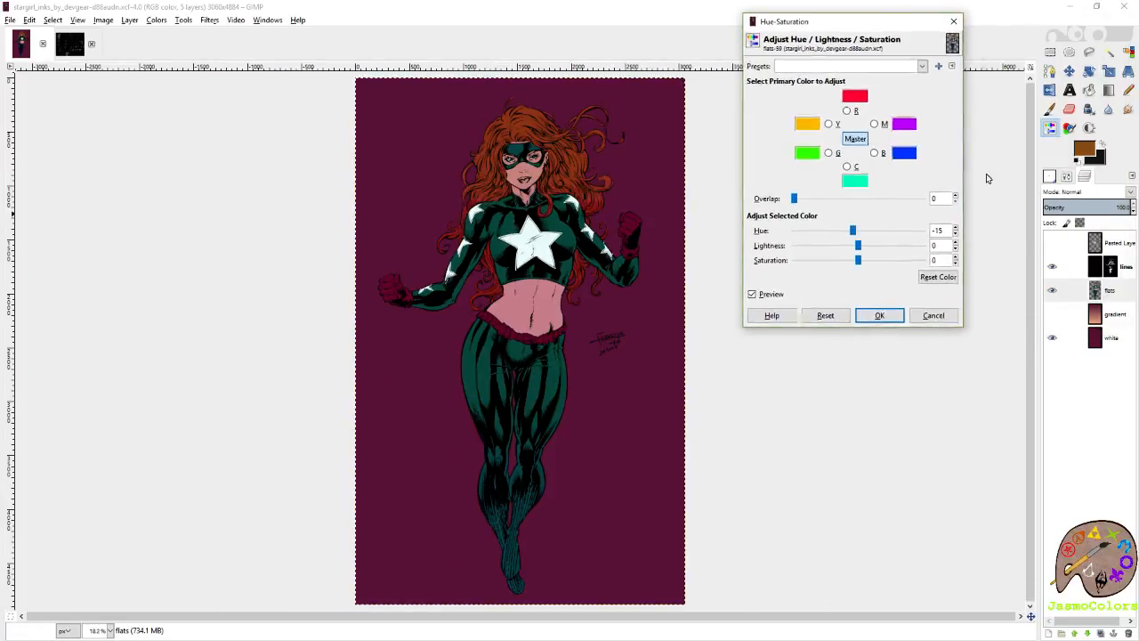
pyautogui.click(1053, 244)
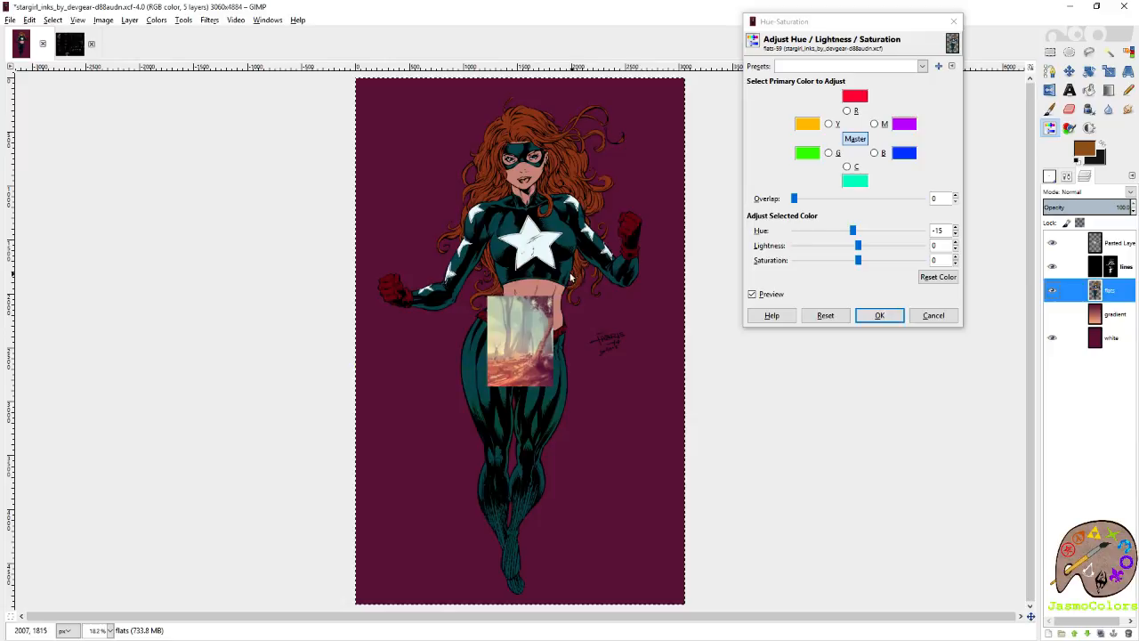
pyautogui.keyDown('ctrl'); pyautogui.scroll(1, 496, 338); pyautogui.keyUp('ctrl')
pyautogui.keyDown('ctrl'); pyautogui.scroll(1, 490, 218); pyautogui.keyUp('ctrl')
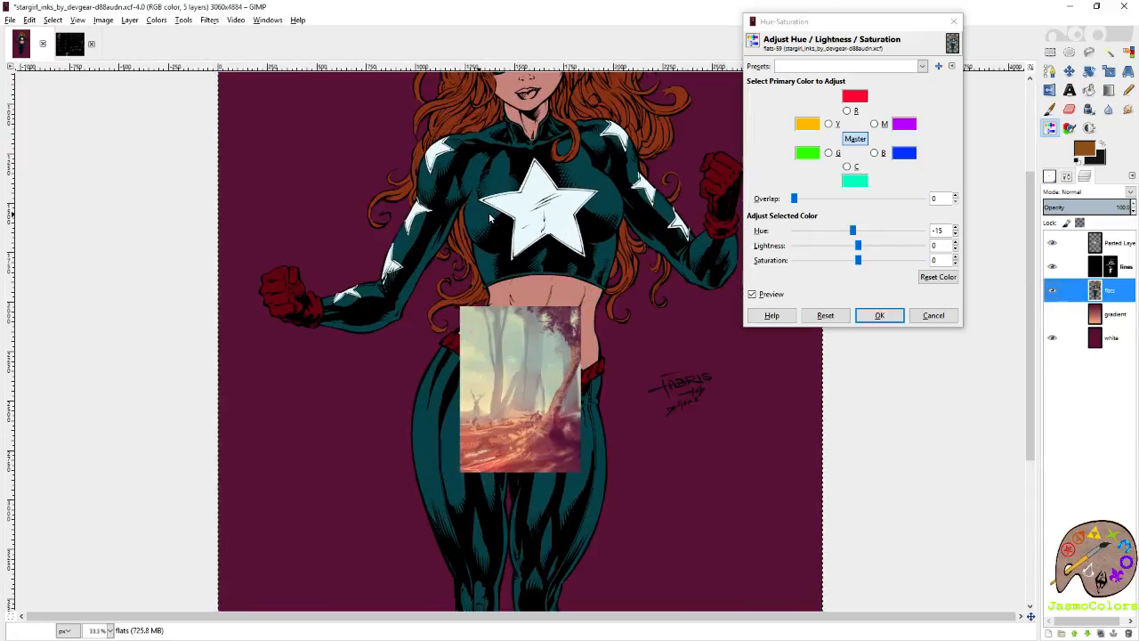
pyautogui.click(909, 248)
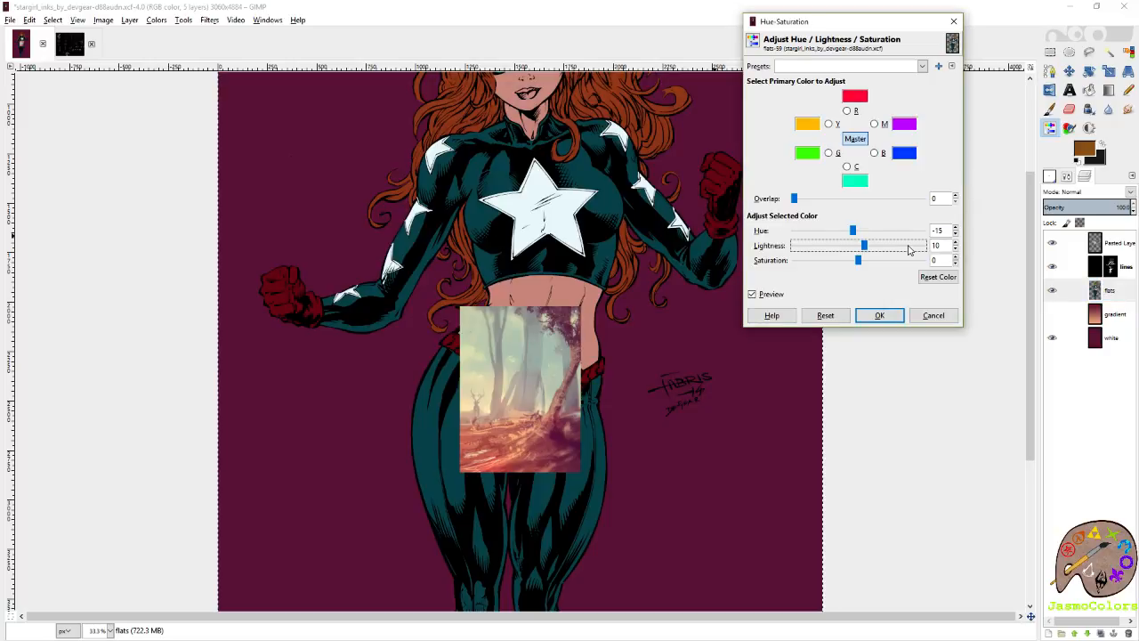
pyautogui.click(909, 249)
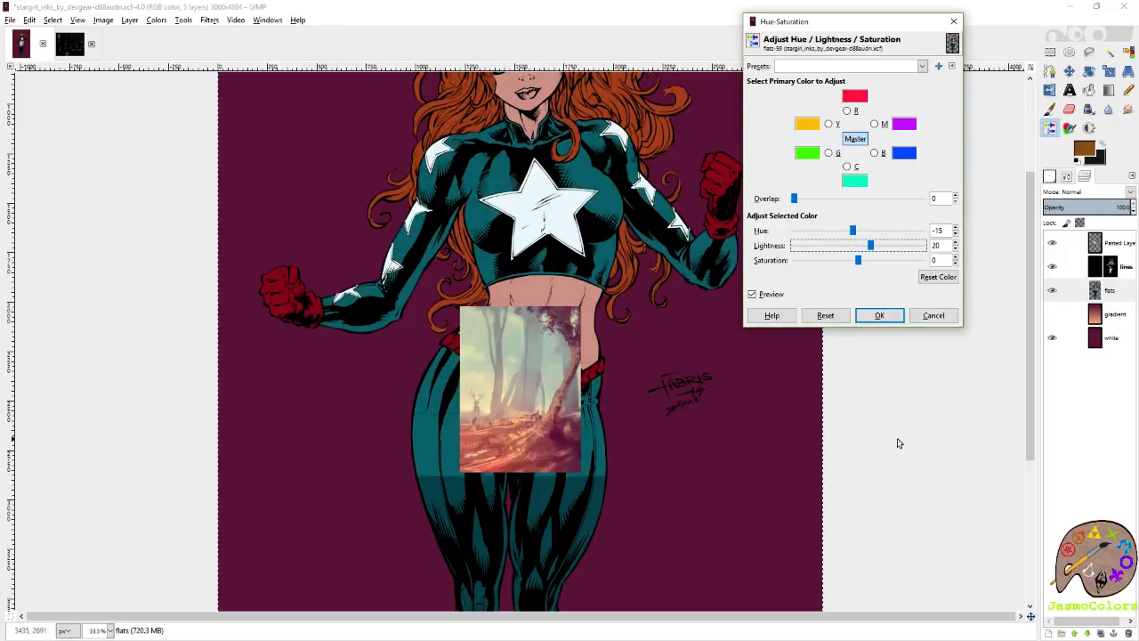
# Test a lightness of -30 on the flats against the reference image and return it to 20.
pyautogui.press('-')
pyautogui.press('-')
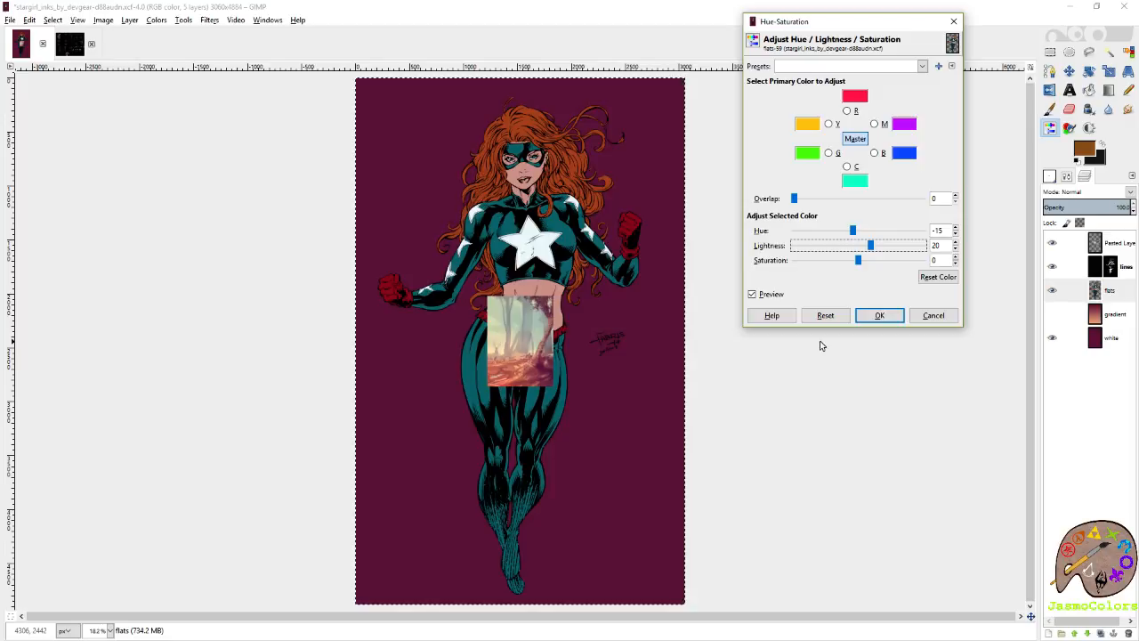
pyautogui.moveTo(858, 254); pyautogui.dragTo(809, 252)
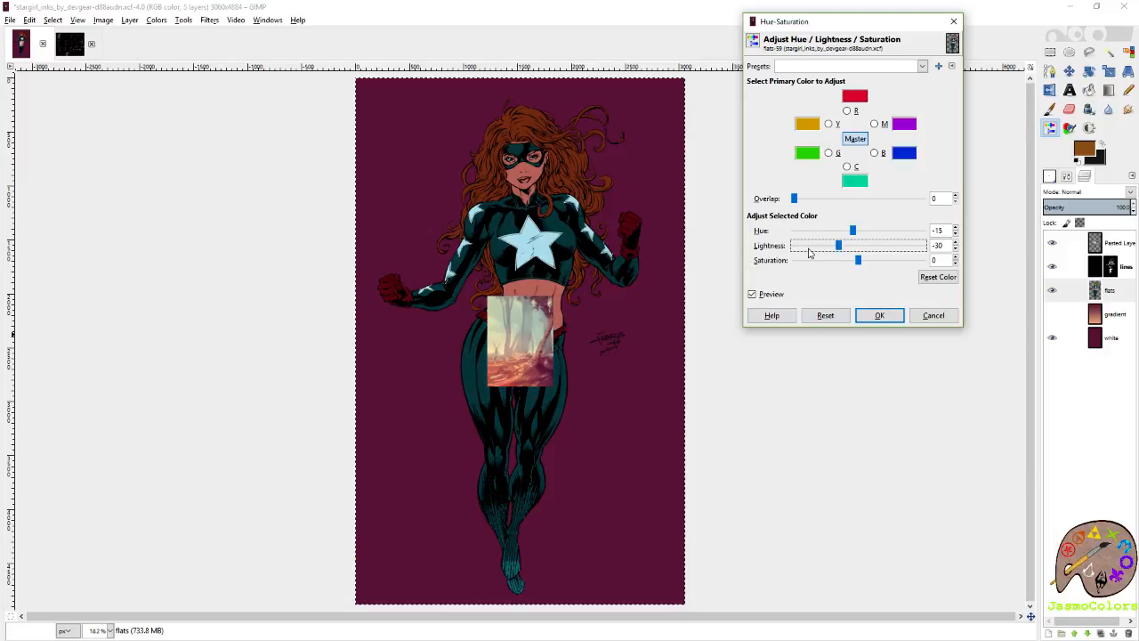
pyautogui.moveTo(809, 252); pyautogui.dragTo(910, 254)
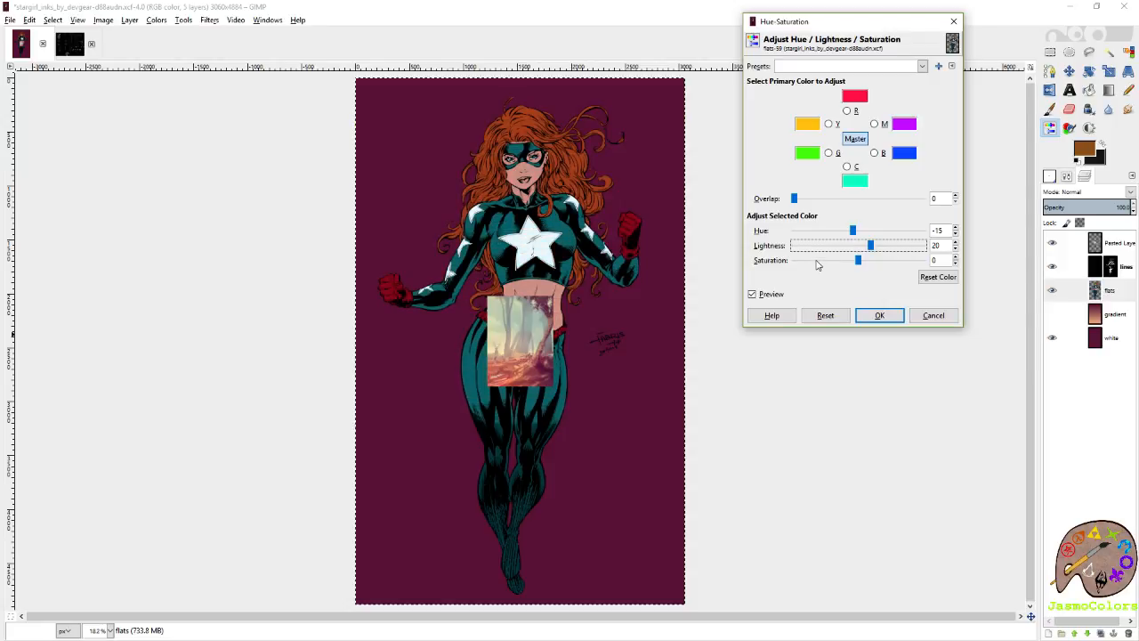
# Test a saturation of -30, return it to 0 and apply the Hue-Saturation adjustment to the flats.
pyautogui.scroll(-20, 817, 265)
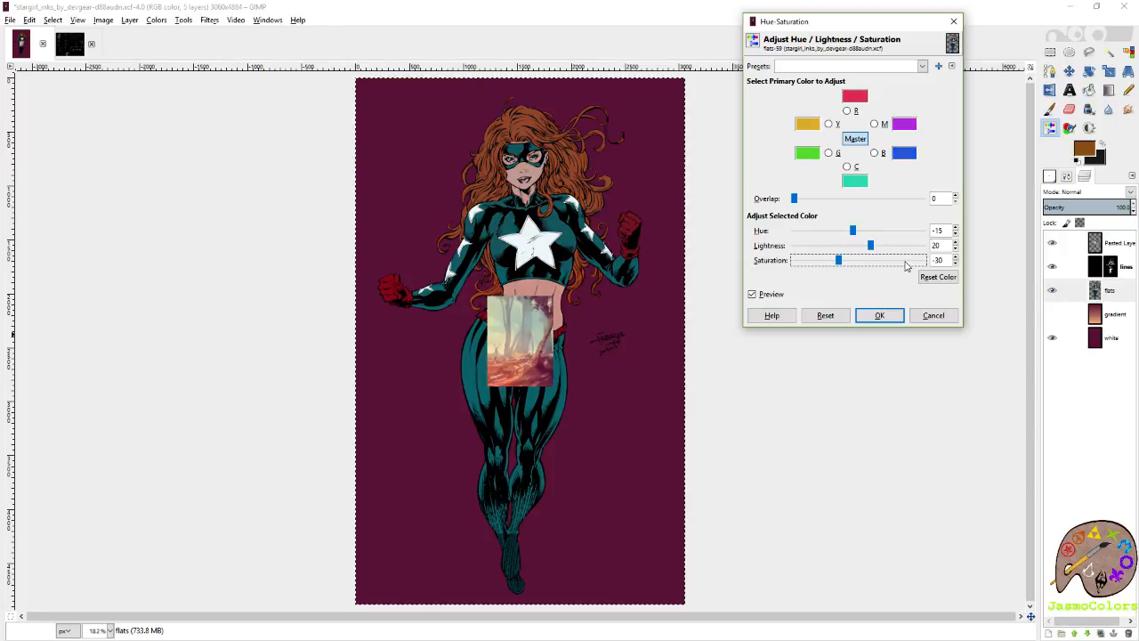
pyautogui.scroll(20, 906, 264)
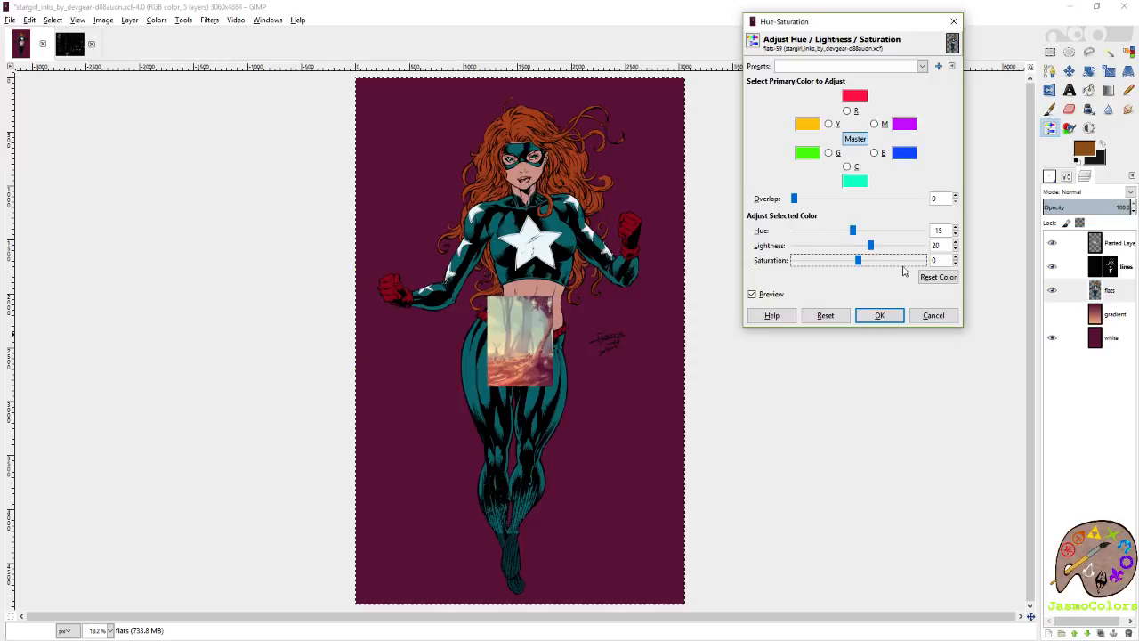
pyautogui.click(879, 316)
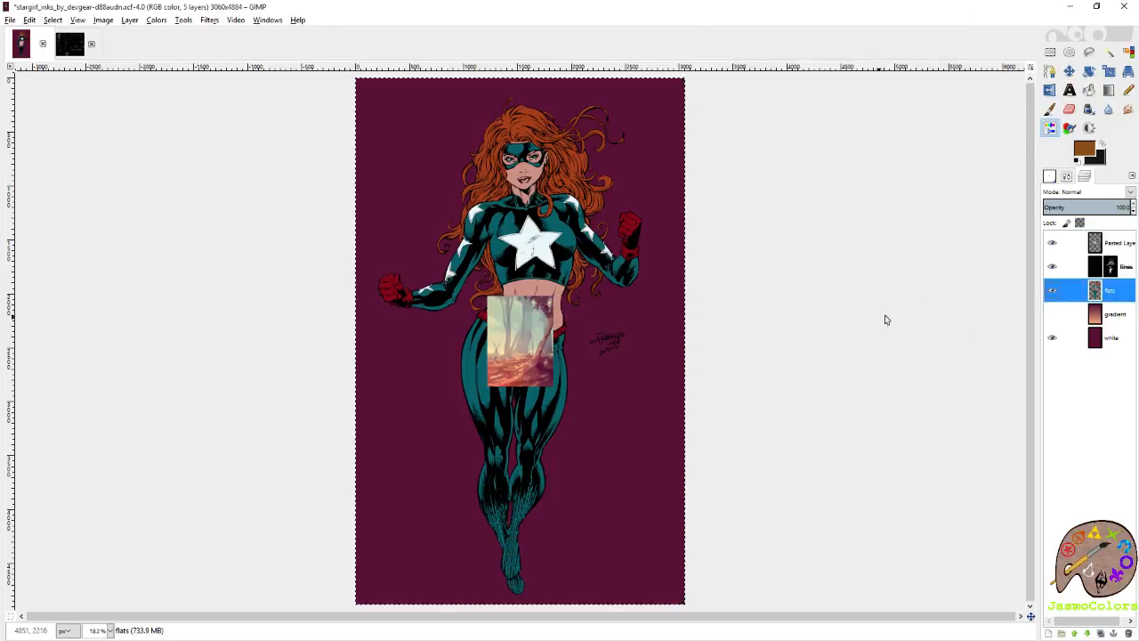
# Hide the pasted reference layer and briefly preview the gradient background behind the figure.
pyautogui.click(1052, 243)
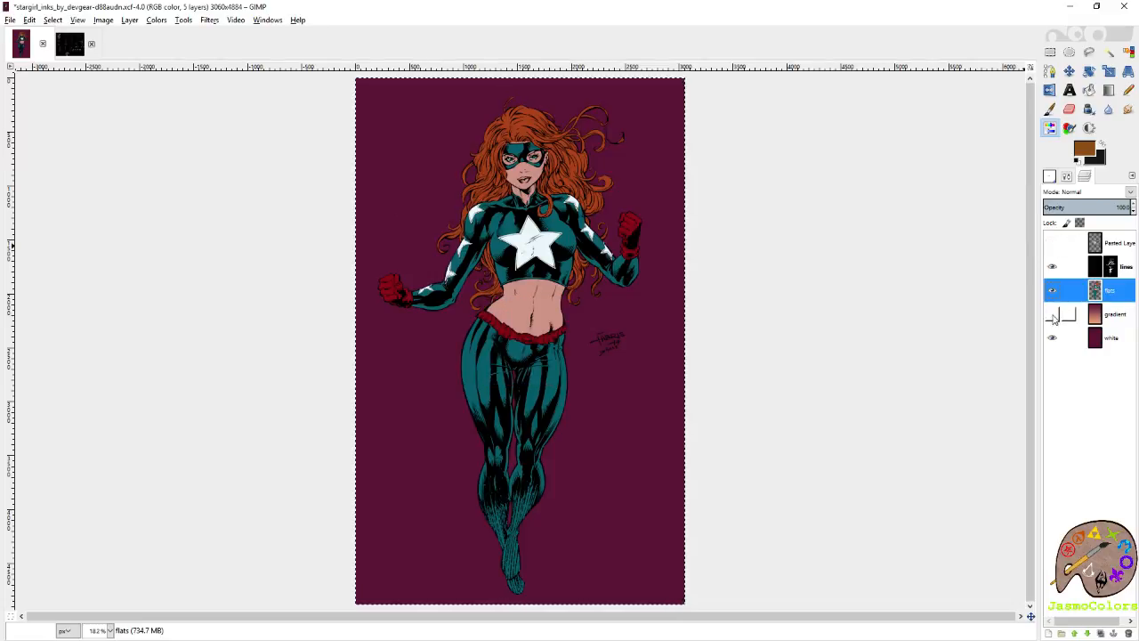
pyautogui.click(1052, 316)
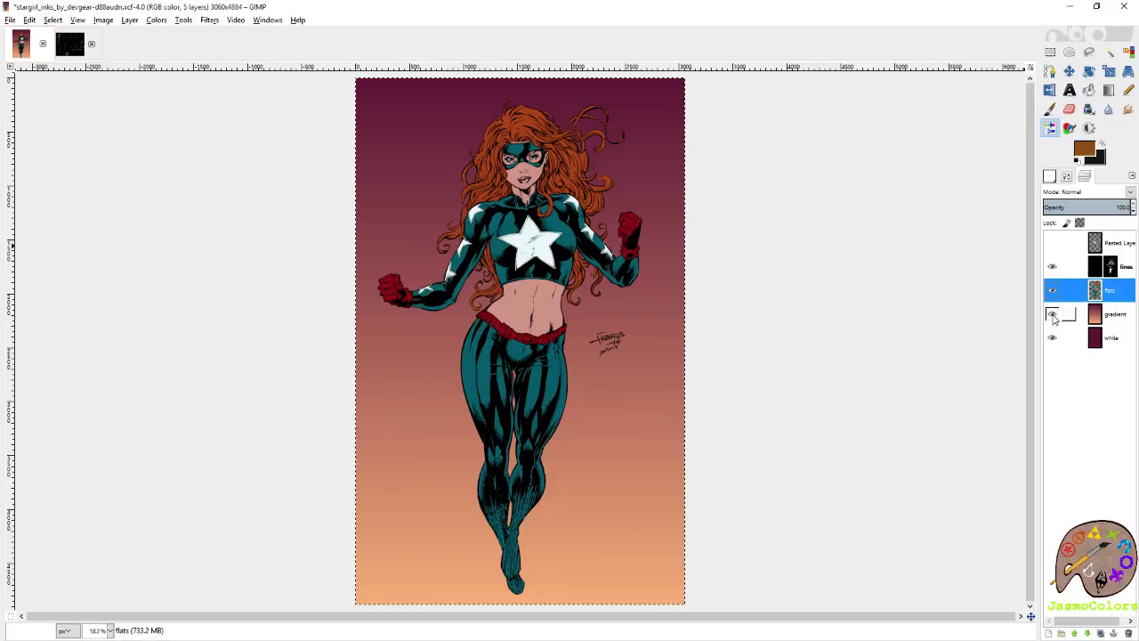
pyautogui.click(1052, 316)
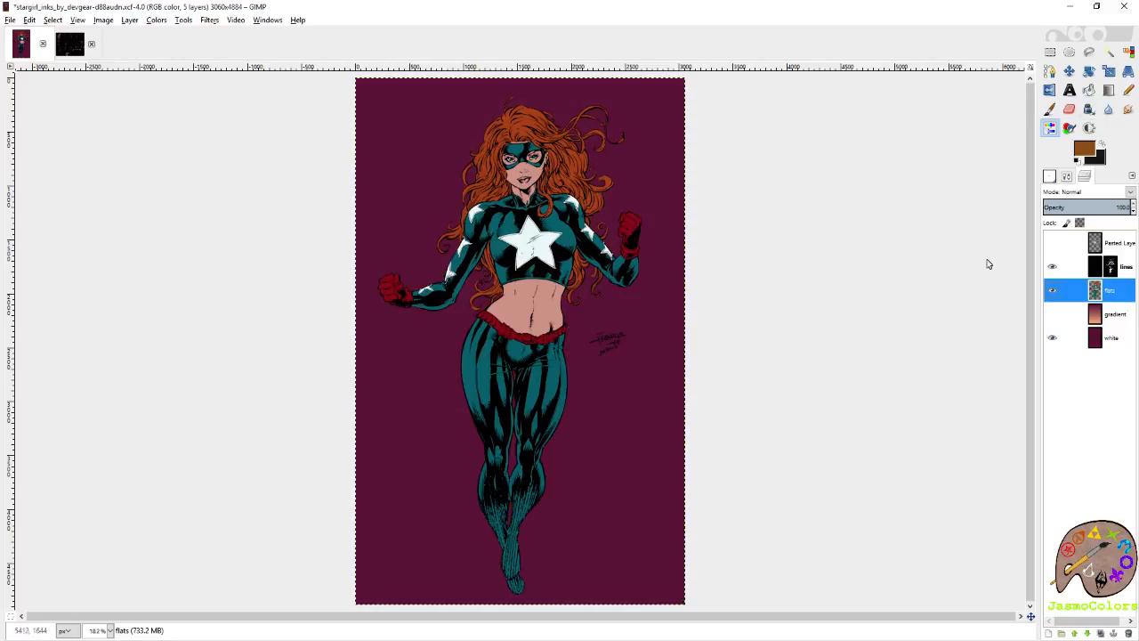
# Sample the raised glove's red, shift the foreground colour to crimson 910f40 and recolour that glove with it.
pyautogui.click(1052, 111)
pyautogui.scroll(3, 673, 235)
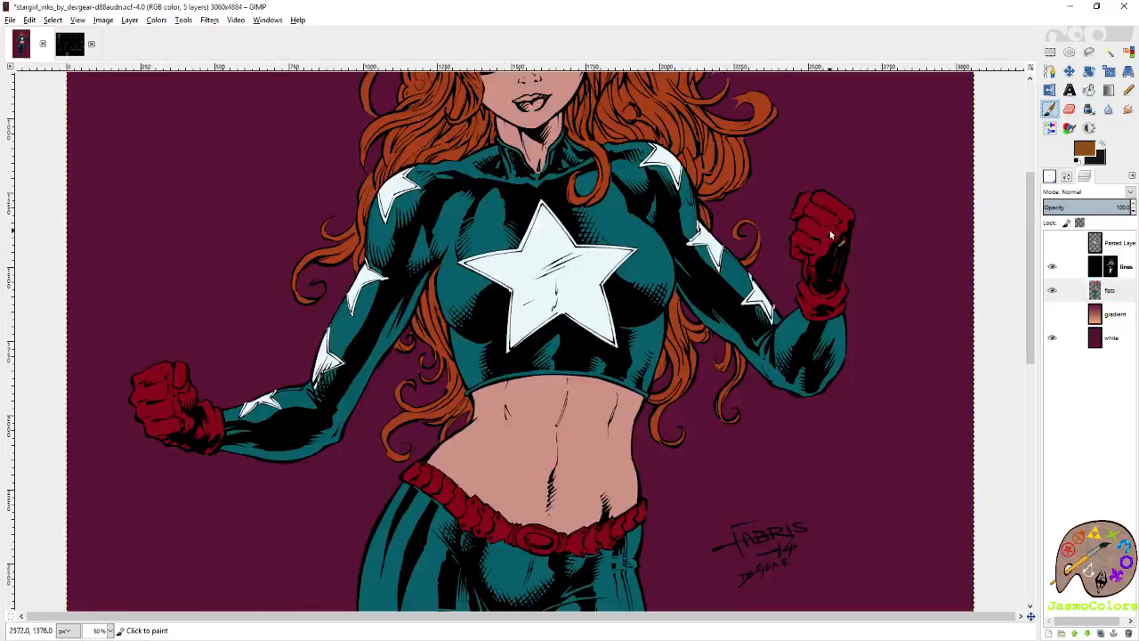
pyautogui.scroll(2, 827, 228)
pyautogui.keyDown('ctrl'); pyautogui.click(827, 209); pyautogui.keyUp('ctrl')
pyautogui.click(1078, 150)
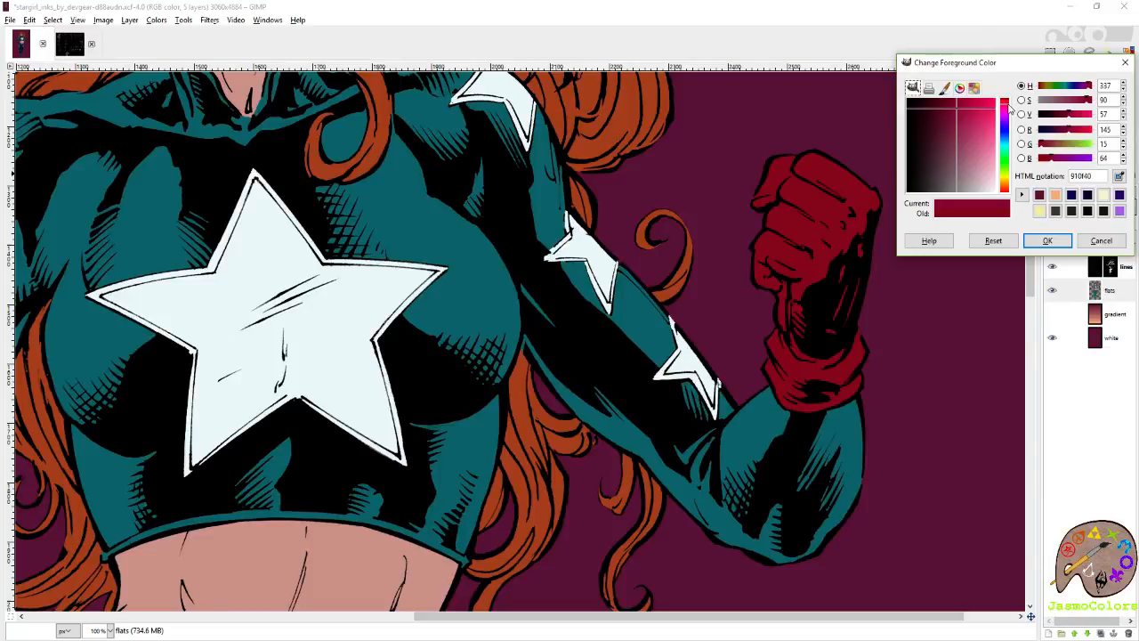
pyautogui.click(1048, 240)
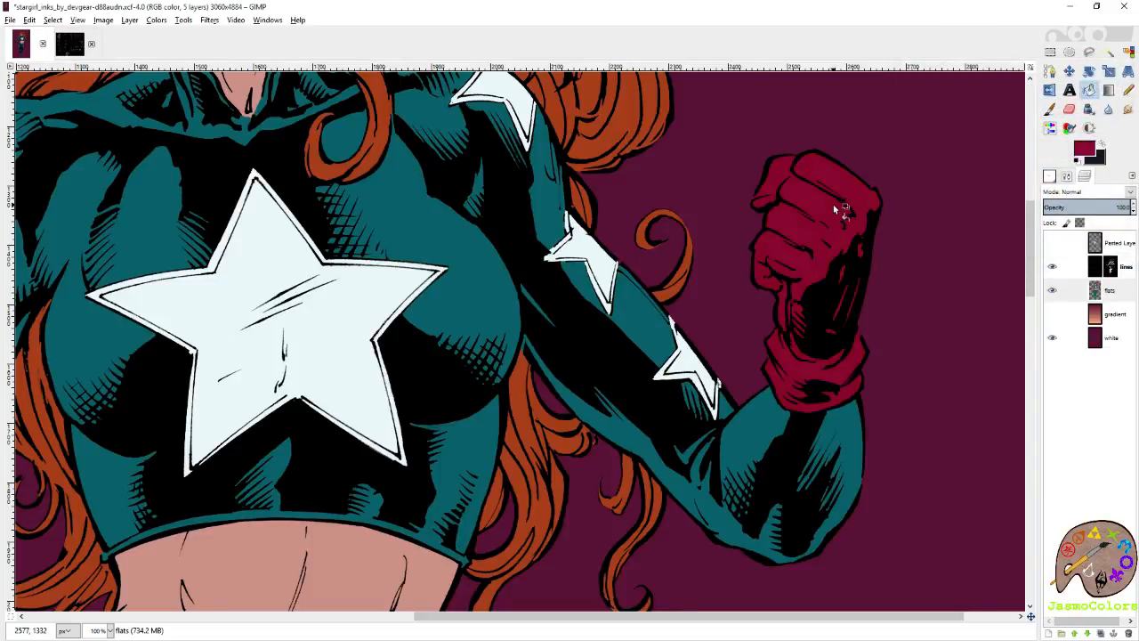
# Recolour the other glove and the belt with the same crimson and save the image.
pyautogui.hscroll(-10, 777, 251)
pyautogui.scroll(-3, 206, 370)
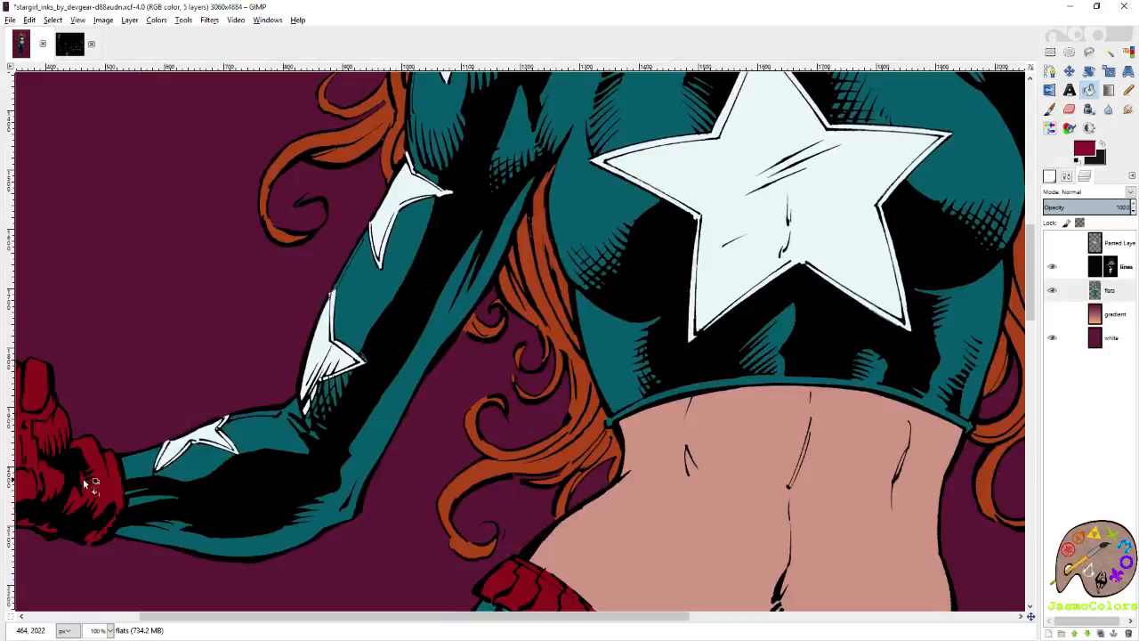
pyautogui.scroll(-5, 396, 463)
pyautogui.scroll(-5, 440, 448)
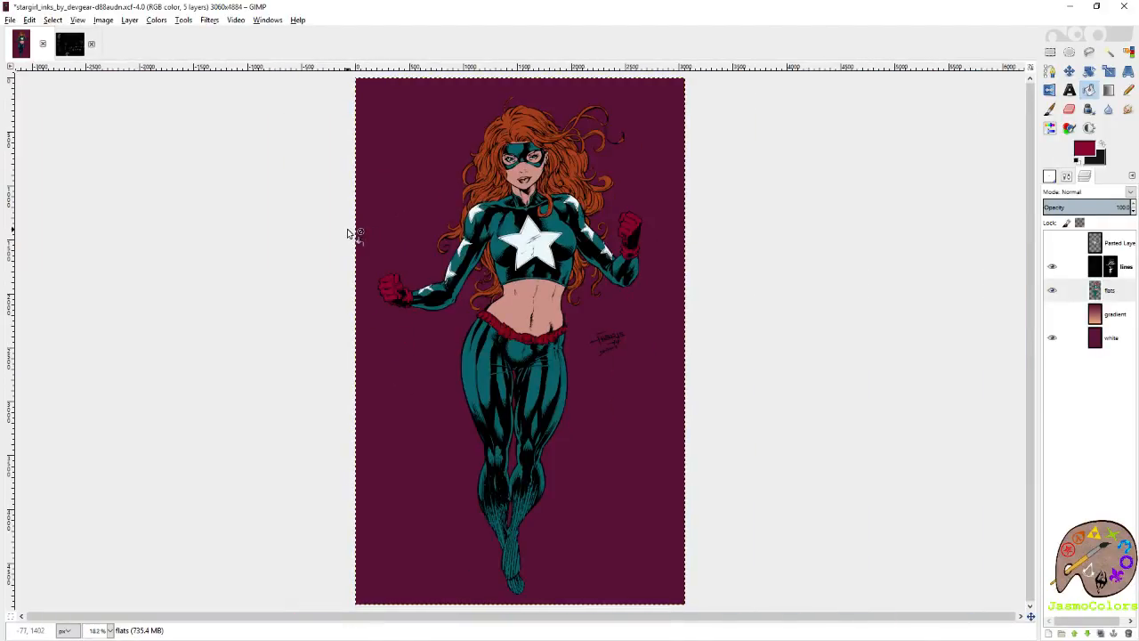
pyautogui.hotkey('ctrl', 's')
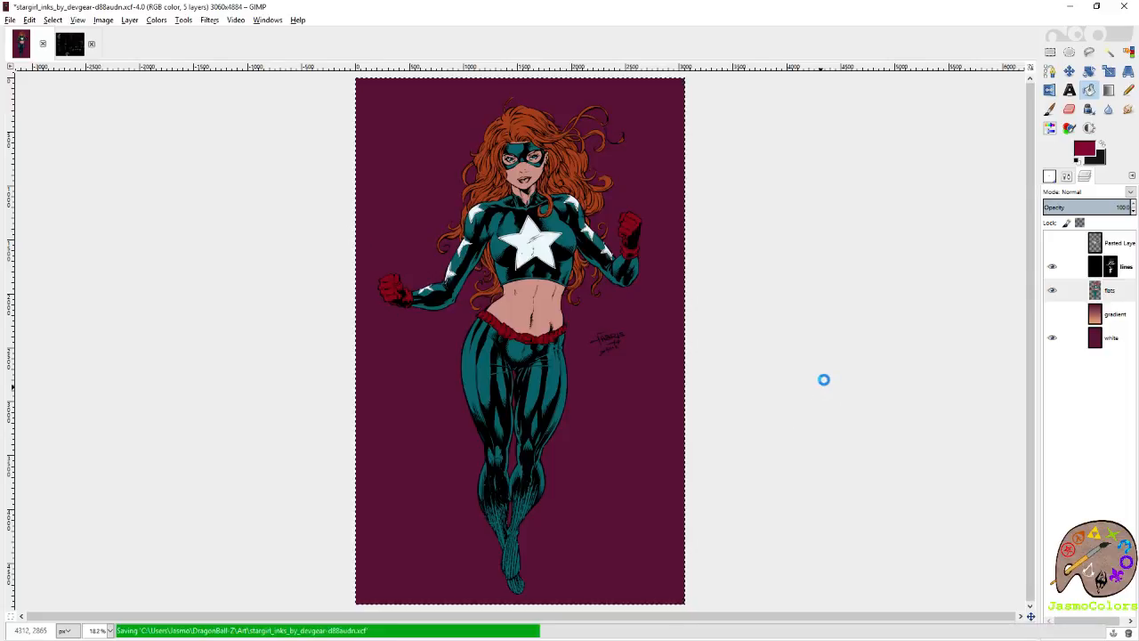